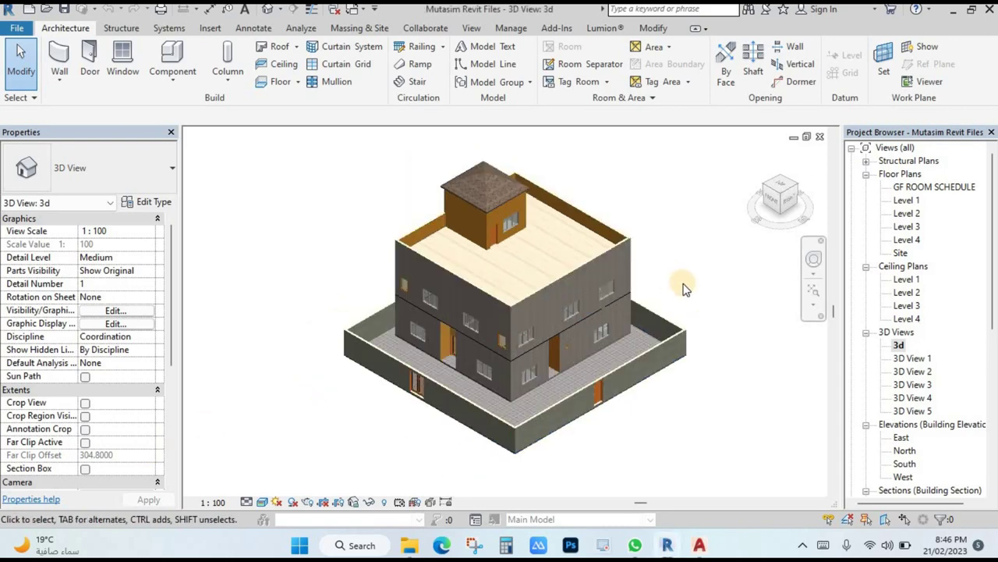
- Review the GF ROOM SCHEDULE, Level 1 and Level 2 floor plans and the Level 1 ceiling plan of the finished project
{"action": "middle_click_drag", "start_coordinate": [675, 285], "coordinate": [663, 290], "text": "shift"}
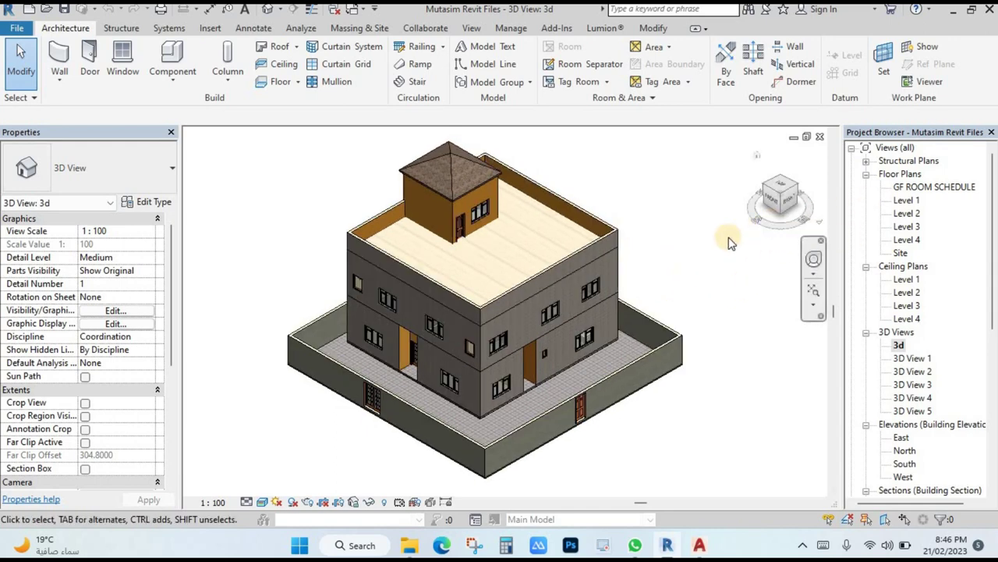
{"action": "double_click", "coordinate": [907, 188]}
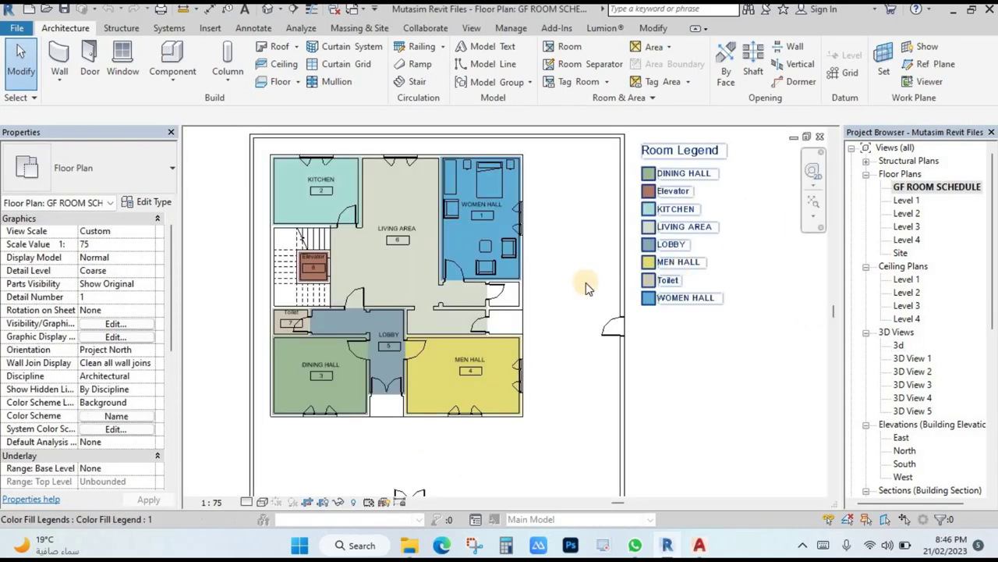
{"action": "middle_click_drag", "start_coordinate": [609, 320], "coordinate": [599, 313]}
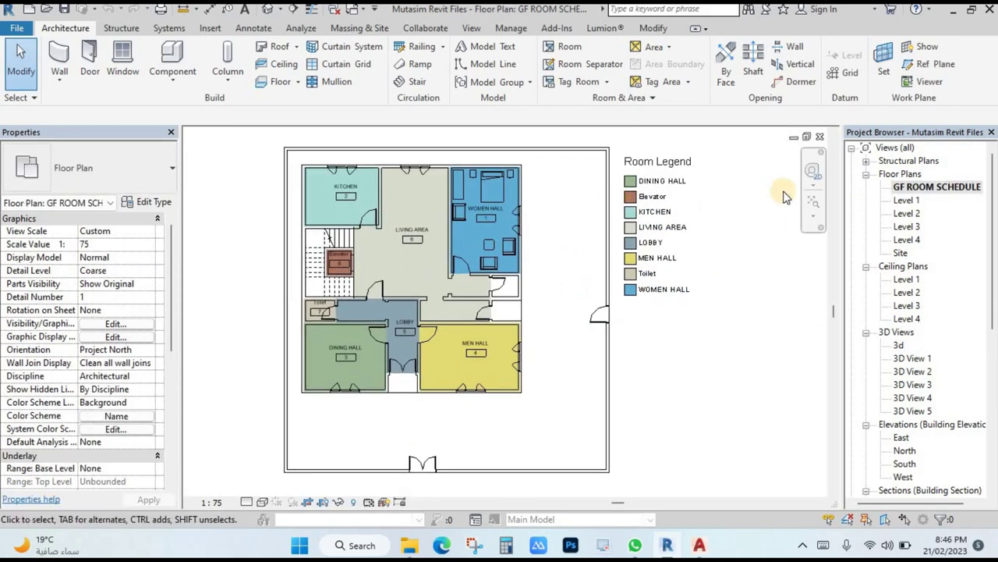
{"action": "double_click", "coordinate": [903, 201]}
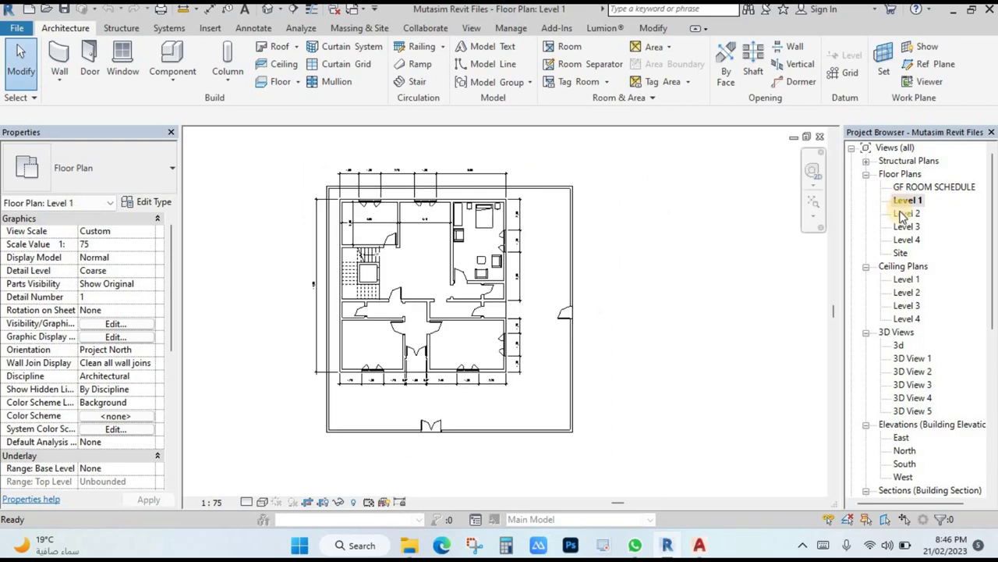
{"action": "double_click", "coordinate": [904, 215]}
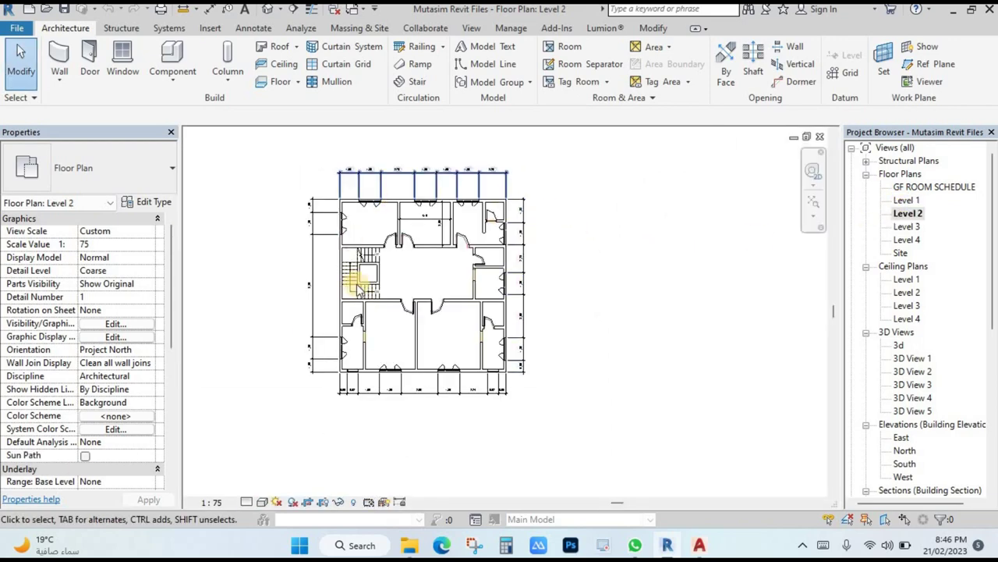
{"action": "double_click", "coordinate": [906, 280]}
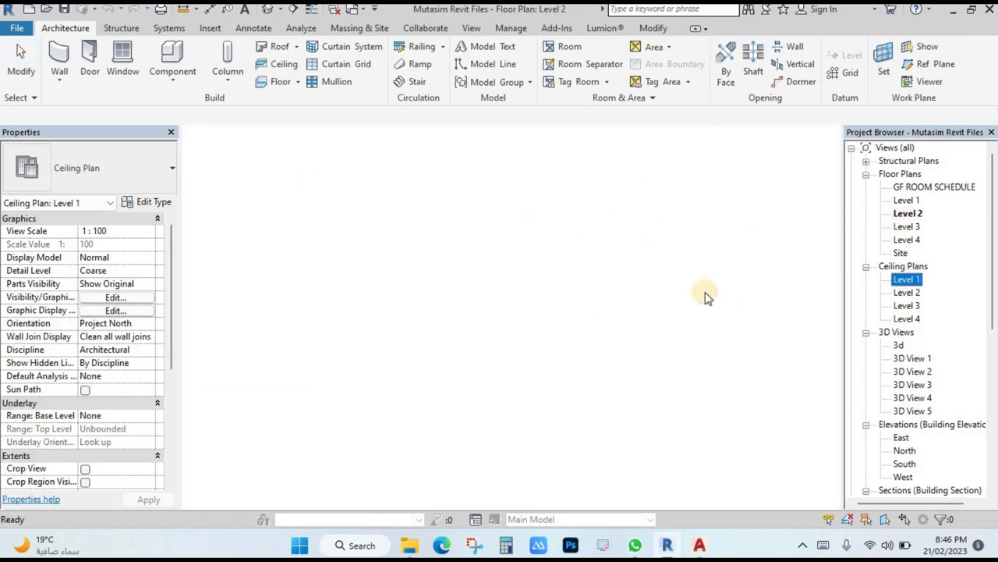
- View the 3d model view and the interior perspectives 3D View 1, 3D View 3 and 3D View 5
{"action": "double_click", "coordinate": [898, 346]}
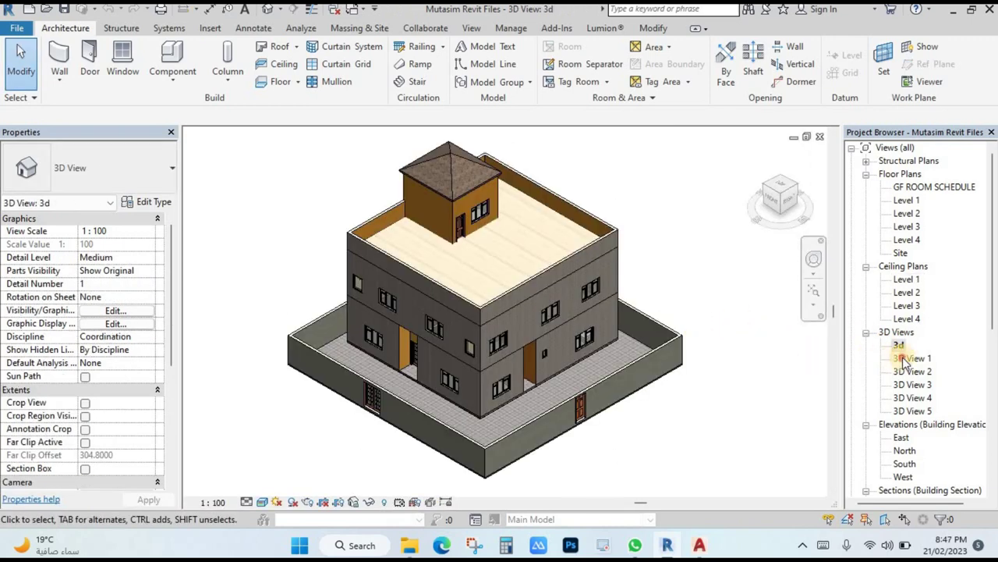
{"action": "double_click", "coordinate": [909, 358]}
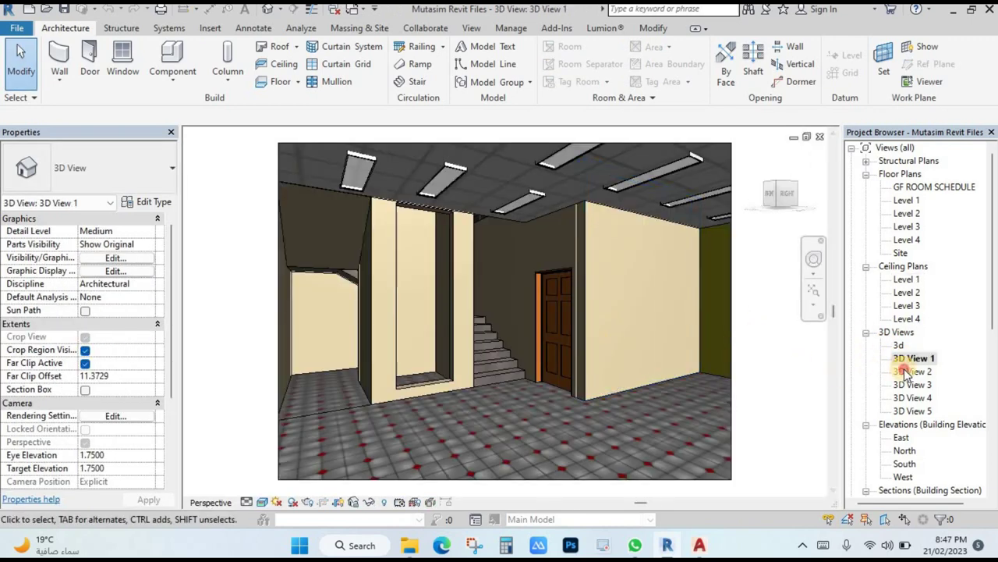
{"action": "double_click", "coordinate": [905, 384]}
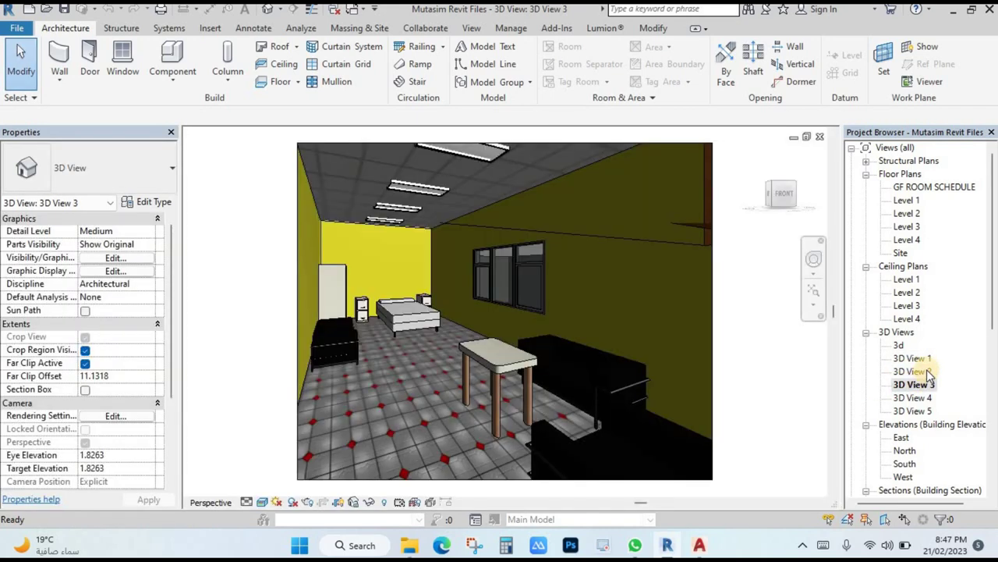
{"action": "scroll", "coordinate": [926, 390], "scroll_direction": "down", "scroll_amount": 1}
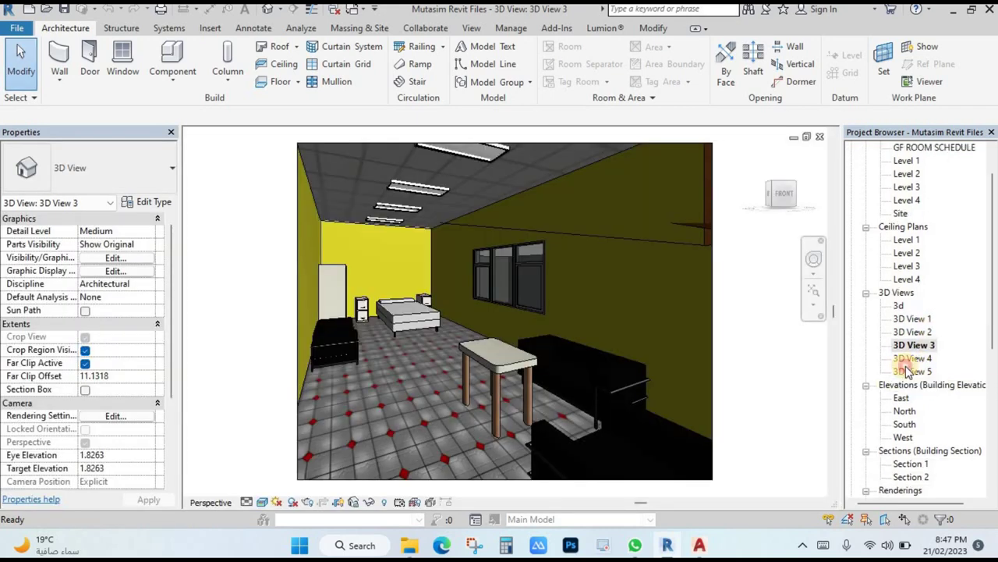
{"action": "double_click", "coordinate": [909, 372]}
- View the East, North, South and West elevations and the Section 1 building section
{"action": "scroll", "coordinate": [919, 367], "scroll_direction": "down", "scroll_amount": 1}
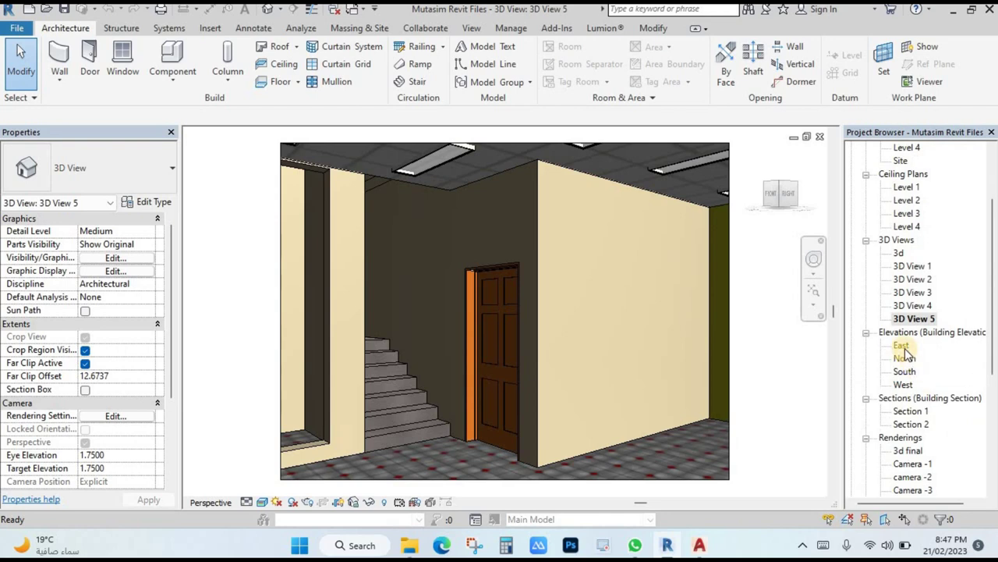
{"action": "double_click", "coordinate": [903, 347]}
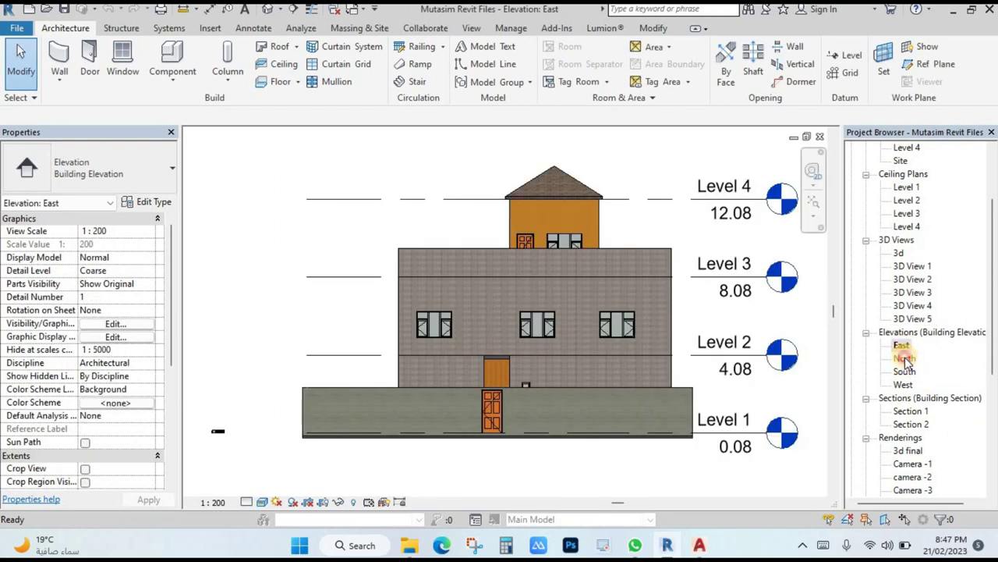
{"action": "double_click", "coordinate": [905, 358]}
{"action": "double_click", "coordinate": [905, 372]}
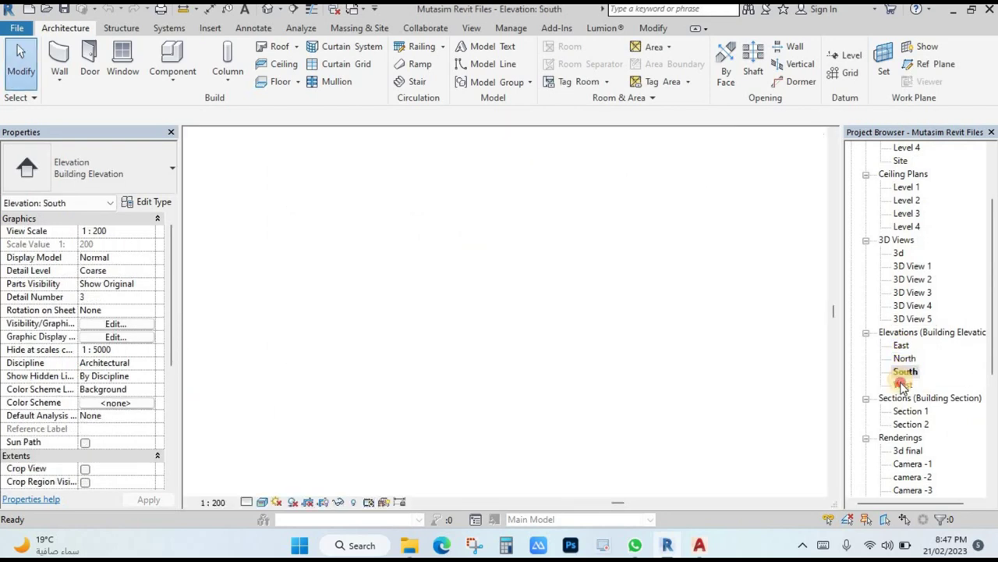
{"action": "double_click", "coordinate": [903, 384]}
{"action": "double_click", "coordinate": [908, 412]}
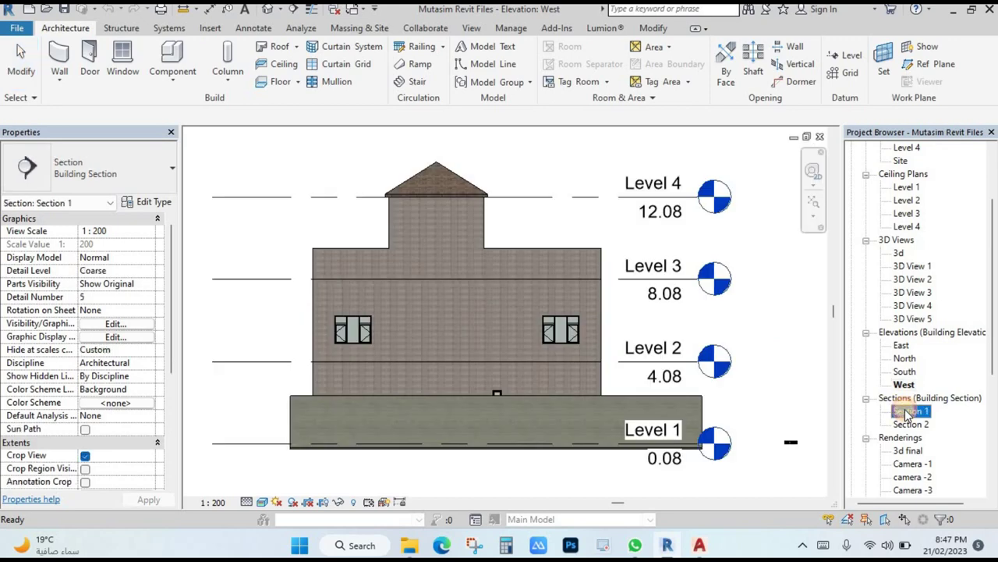
- View the saved renderings 3d final, Camera -1, camera -2 and Camera -3
{"action": "scroll", "coordinate": [928, 377], "scroll_direction": "down", "scroll_amount": 3}
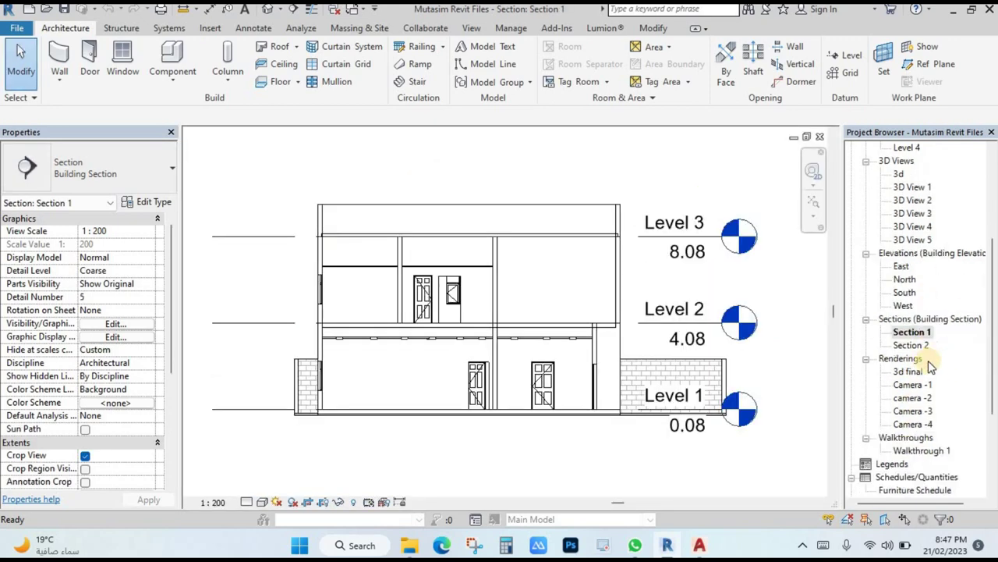
{"action": "double_click", "coordinate": [909, 358]}
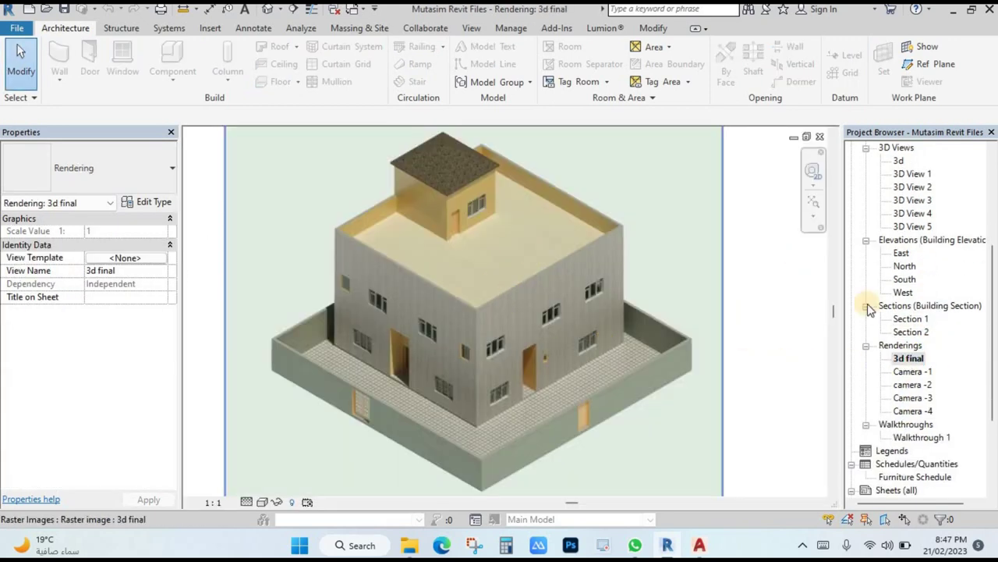
{"action": "double_click", "coordinate": [904, 372]}
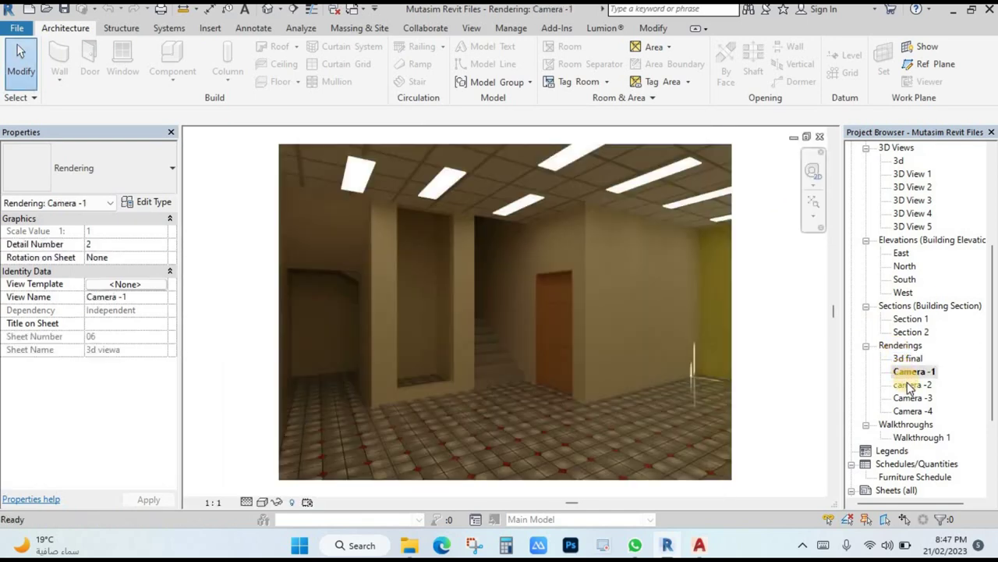
{"action": "double_click", "coordinate": [911, 385]}
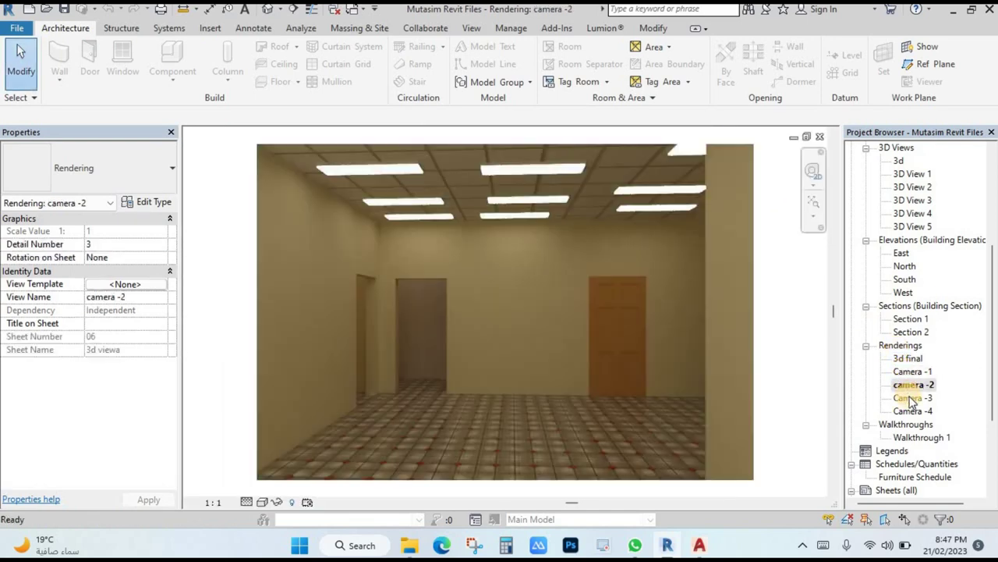
{"action": "double_click", "coordinate": [911, 399]}
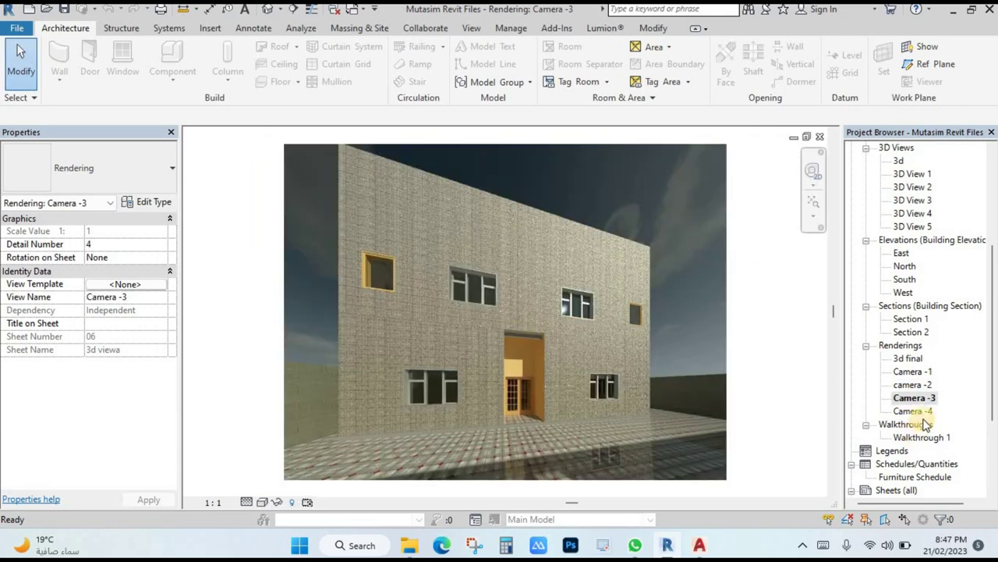
- View the sheets 01 - Room Schedule, 02 - Ground Floor, 03 - First Floor, 04 - Elevation & sections and 05 - 3d view in order
{"action": "scroll", "coordinate": [927, 422], "scroll_direction": "down", "scroll_amount": 4}
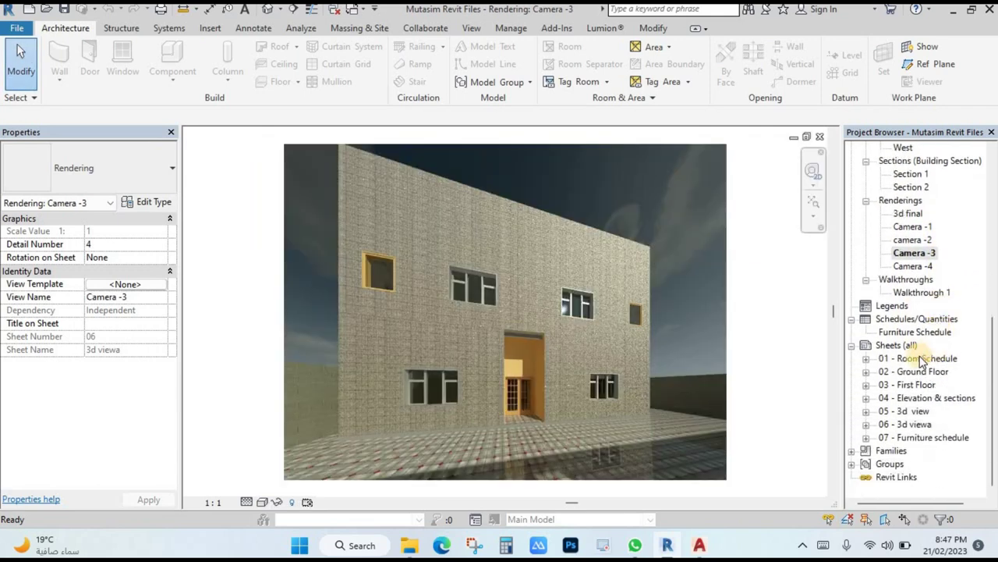
{"action": "double_click", "coordinate": [920, 358]}
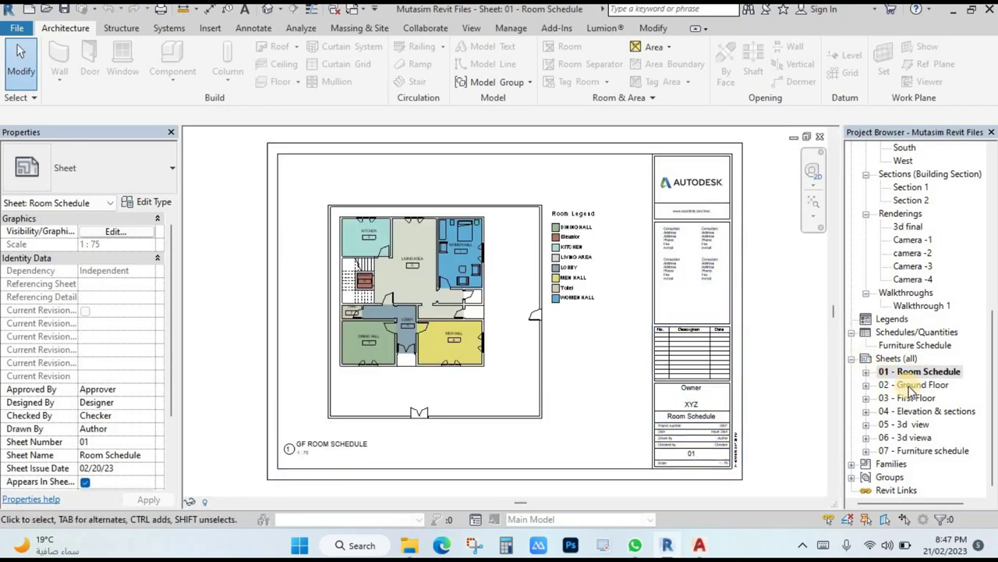
{"action": "double_click", "coordinate": [908, 386]}
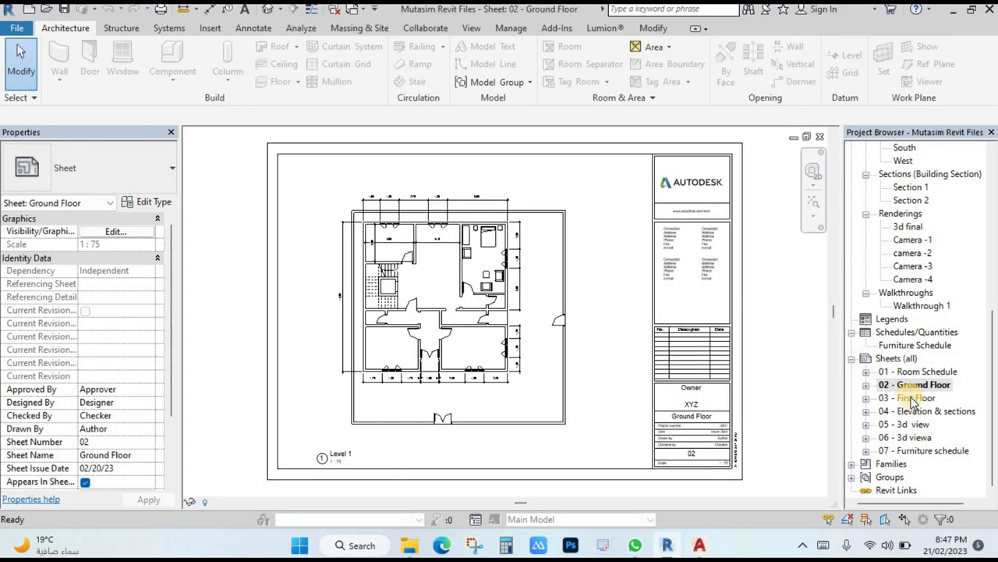
{"action": "left_click", "coordinate": [910, 399]}
{"action": "double_click", "coordinate": [909, 402]}
{"action": "double_click", "coordinate": [911, 414]}
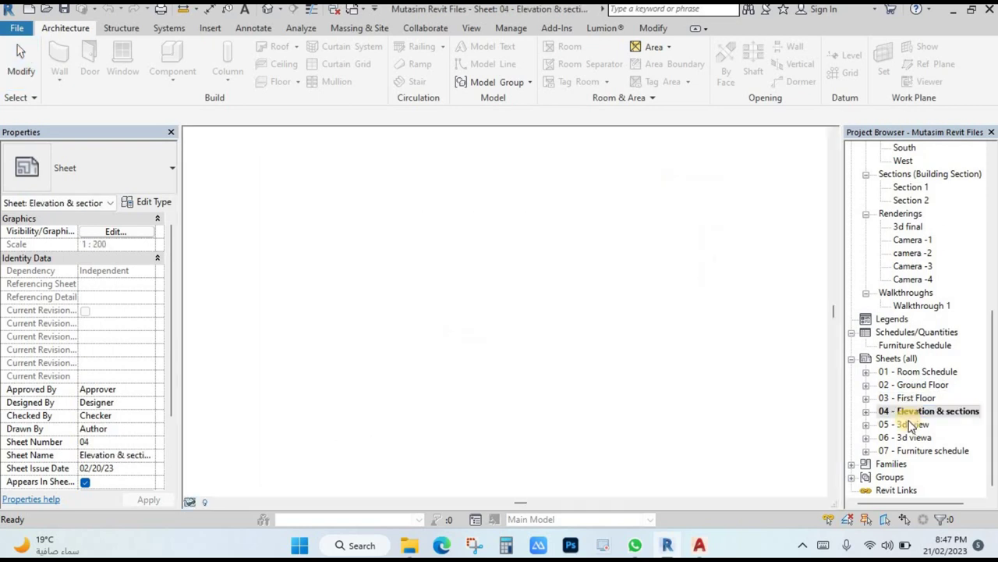
{"action": "double_click", "coordinate": [907, 424]}
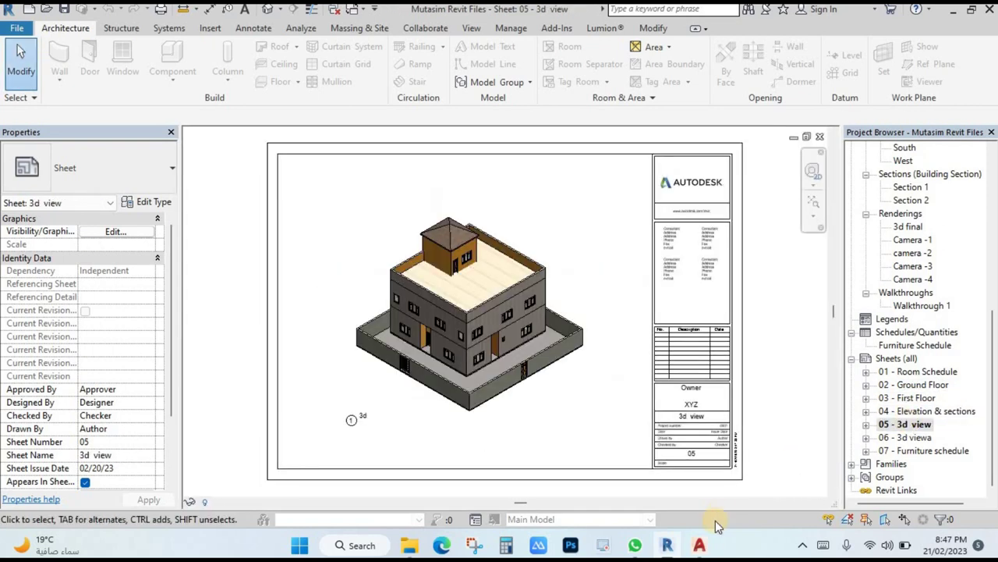
- Check the Case Study floor plans in AutoCAD and return to the 3d view sheet in Revit
{"action": "left_click", "coordinate": [700, 545]}
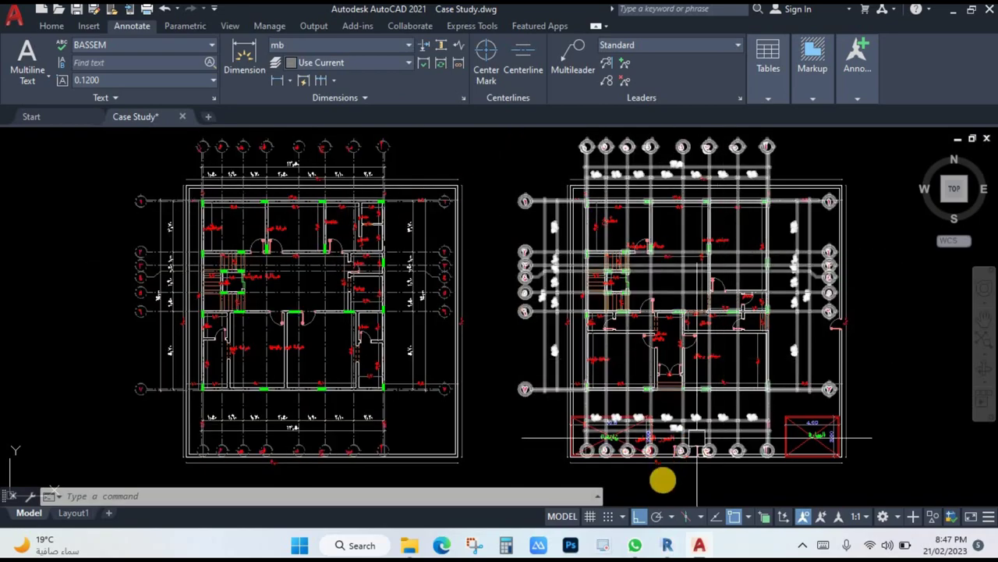
{"action": "left_click", "coordinate": [667, 545]}
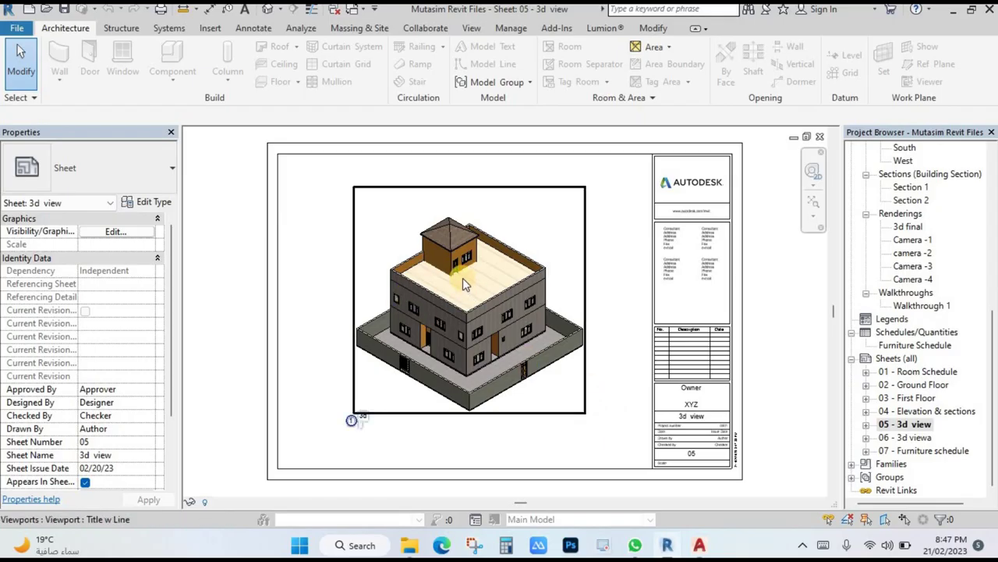
{"action": "scroll", "coordinate": [463, 277], "scroll_direction": "up", "scroll_amount": 2}
{"action": "scroll", "coordinate": [730, 218], "scroll_direction": "up", "scroll_amount": 1}
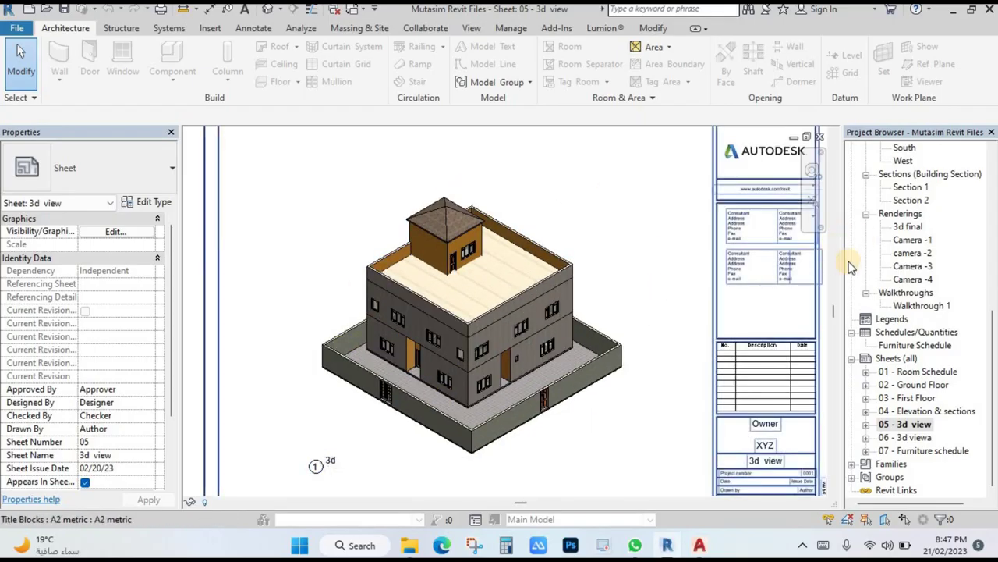
{"action": "scroll", "coordinate": [887, 270], "scroll_direction": "up", "scroll_amount": 2}
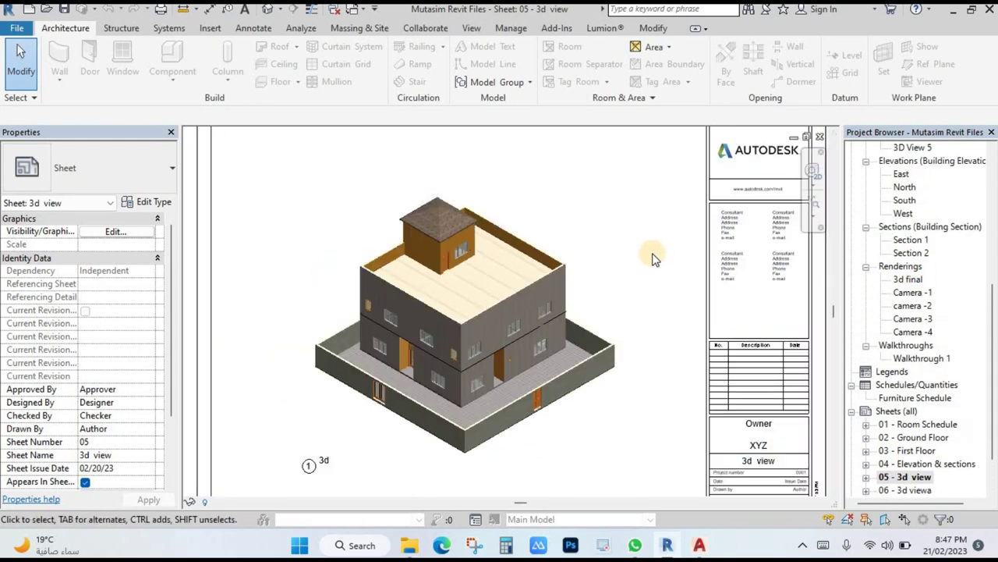
{"action": "scroll", "coordinate": [657, 265], "scroll_direction": "down", "scroll_amount": 2}
{"action": "scroll", "coordinate": [909, 234], "scroll_direction": "up", "scroll_amount": 5}
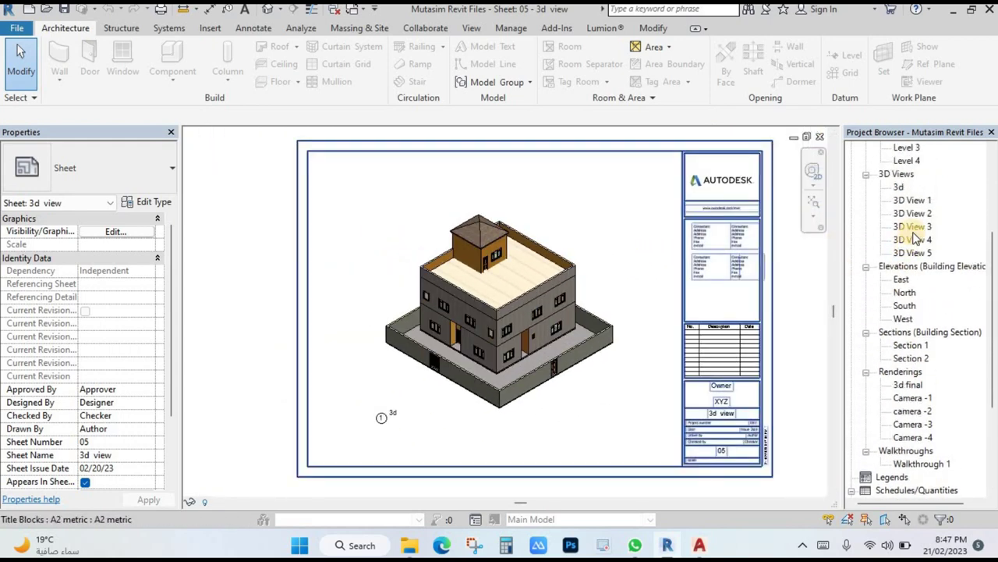
{"action": "scroll", "coordinate": [886, 199], "scroll_direction": "up", "scroll_amount": 1}
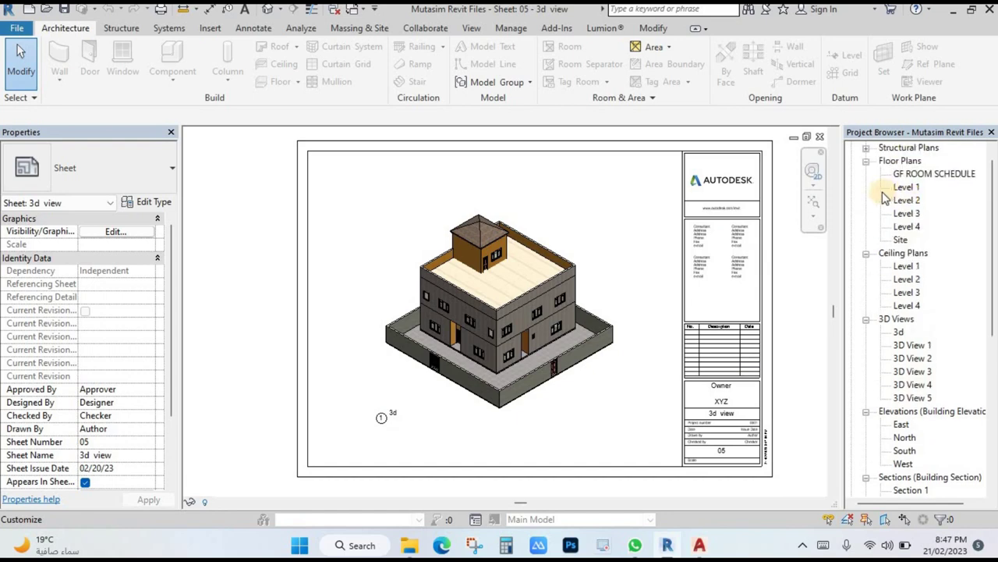
{"action": "scroll", "coordinate": [918, 304], "scroll_direction": "down", "scroll_amount": 3}
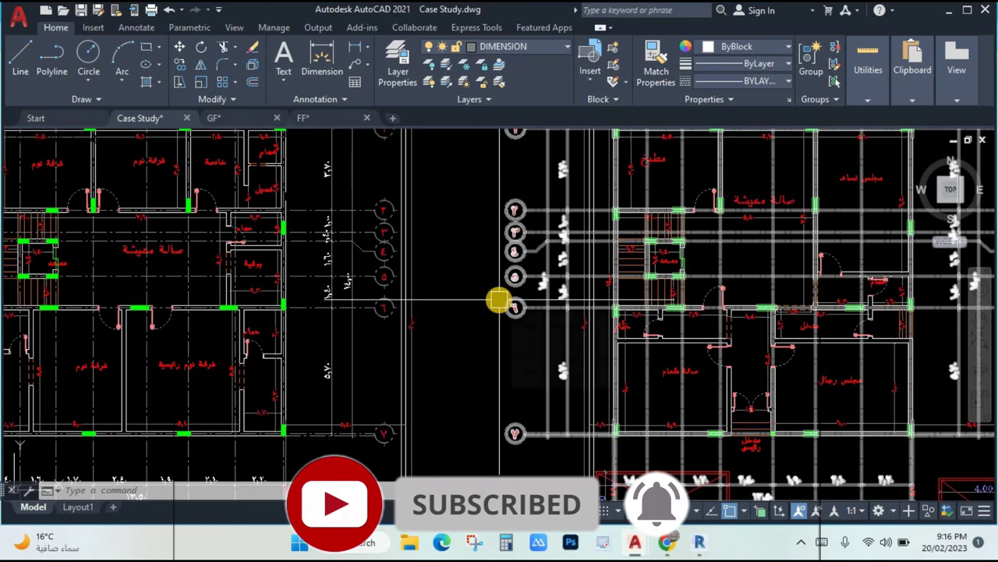
- Examine both floor plans in the AutoCAD Case Study drawing and switch to Revit's start page
{"action": "scroll", "coordinate": [468, 305], "scroll_direction": "down", "scroll_amount": 5}
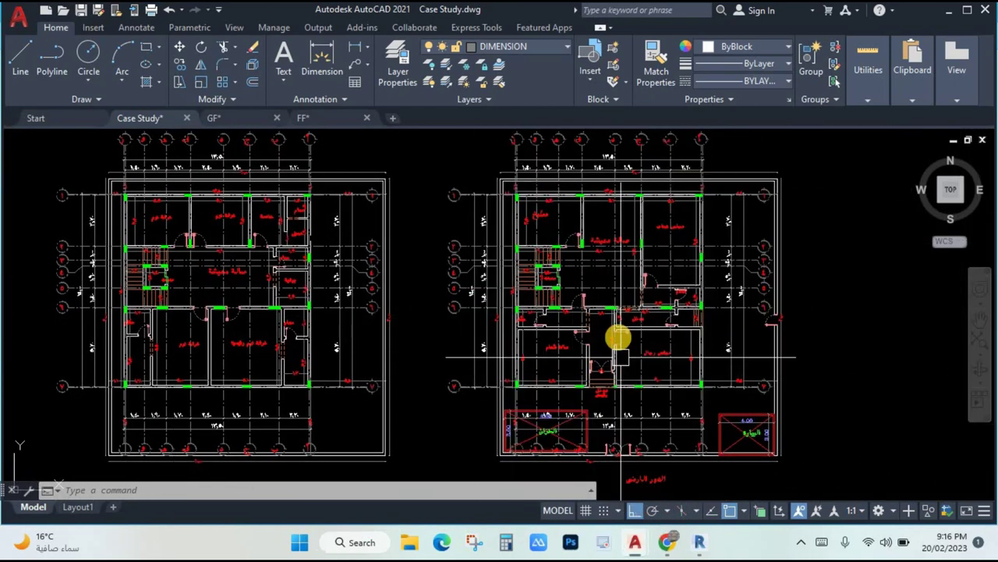
{"action": "middle_click_drag", "start_coordinate": [619, 337], "coordinate": [614, 308]}
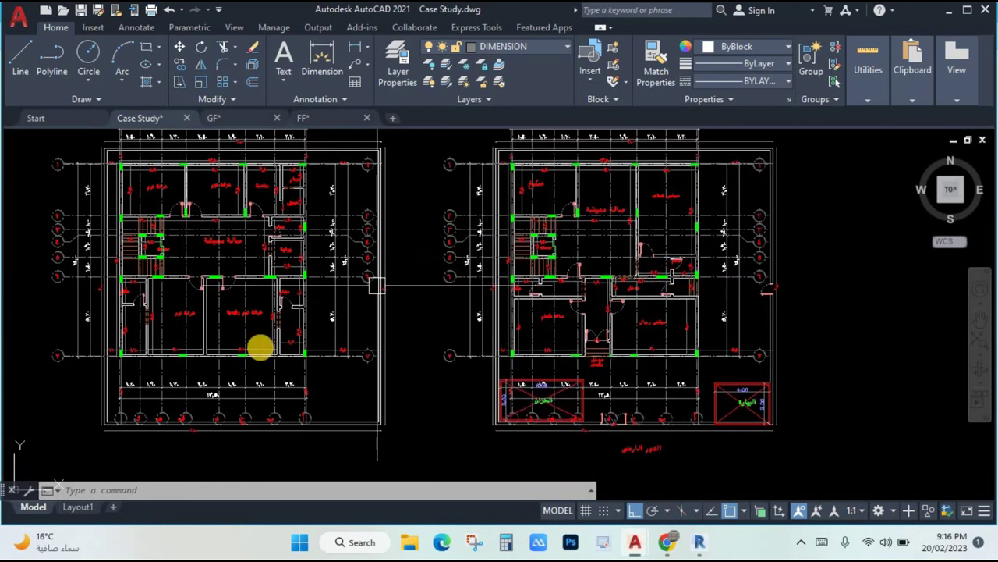
{"action": "scroll", "coordinate": [310, 213], "scroll_direction": "down", "scroll_amount": 2}
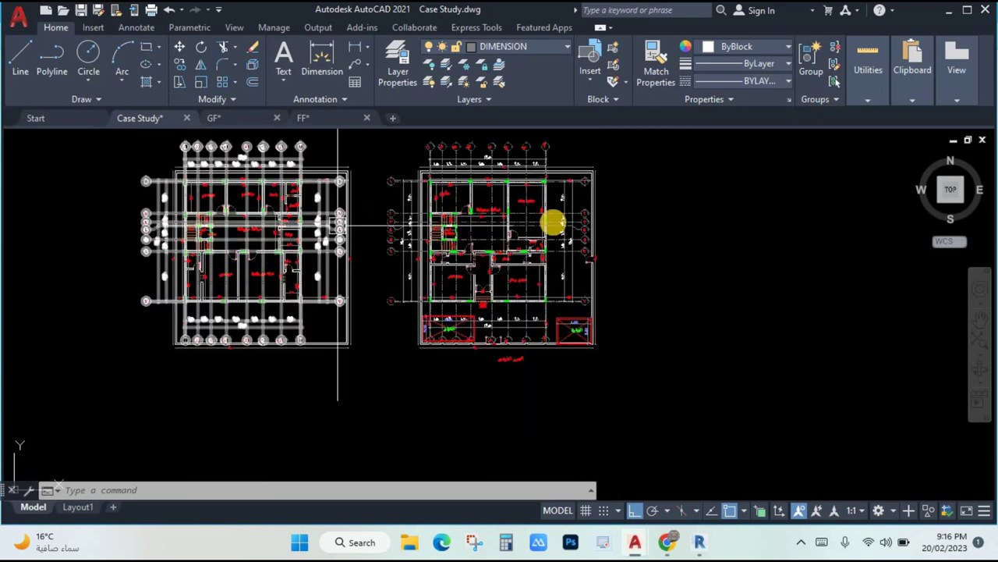
{"action": "scroll", "coordinate": [562, 230], "scroll_direction": "up", "scroll_amount": 1}
{"action": "left_click", "coordinate": [699, 542]}
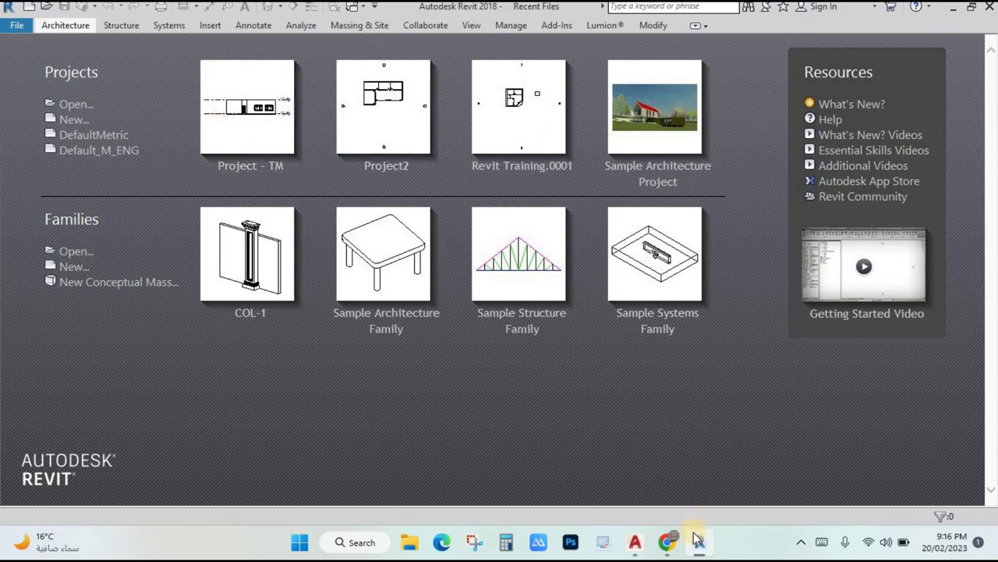
- Switch to AutoCAD and erase the grid lines with their dimensions from both floor plans in the Case Study drawing
{"action": "mouse_move", "coordinate": [704, 535]}
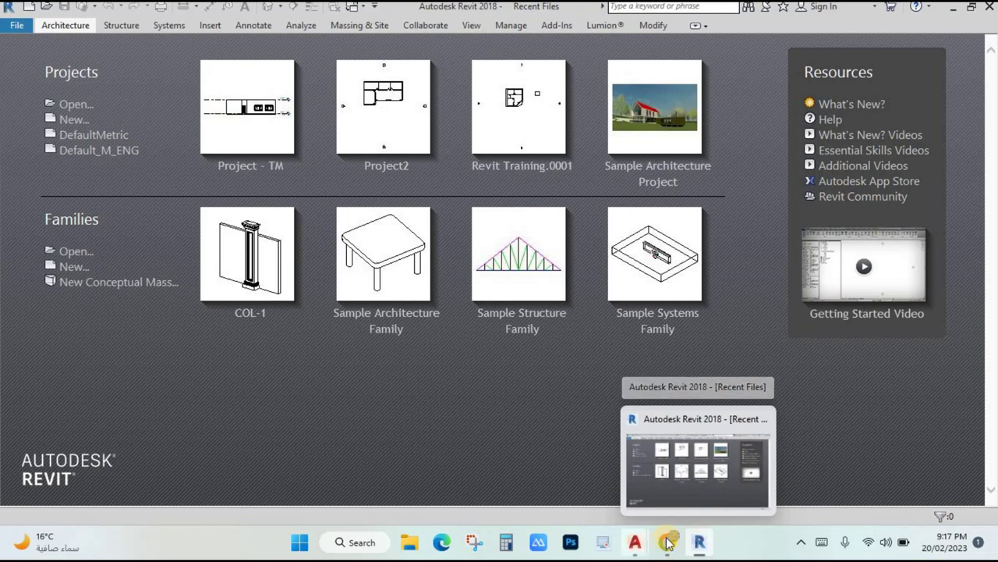
{"action": "key", "text": "alt+Tab"}
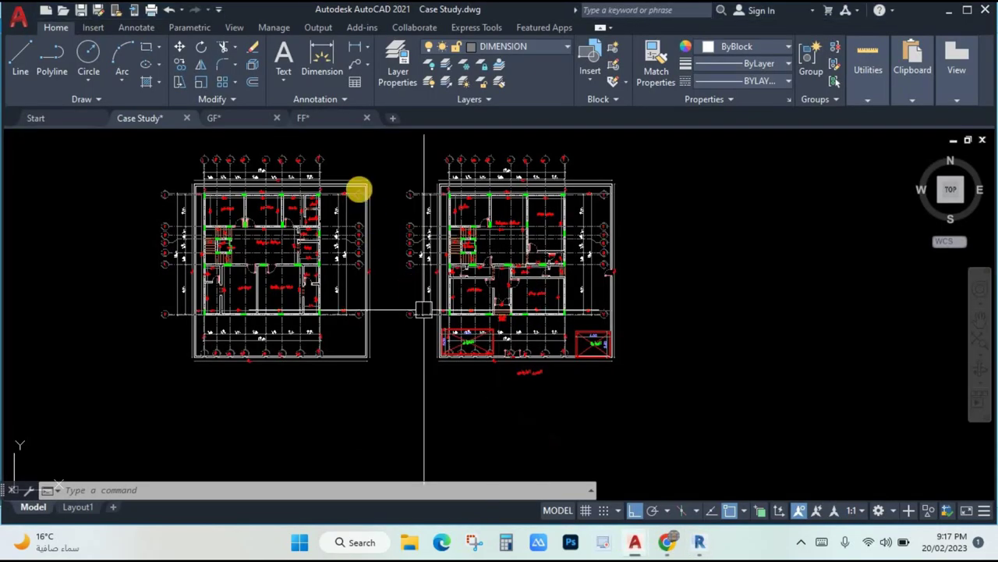
{"action": "scroll", "coordinate": [364, 192], "scroll_direction": "up", "scroll_amount": 2}
{"action": "mouse_move", "coordinate": [386, 190]}
{"action": "middle_mouse_down"}
{"action": "mouse_move", "coordinate": [430, 244]}
{"action": "mouse_move", "coordinate": [474, 232]}
{"action": "middle_mouse_up"}
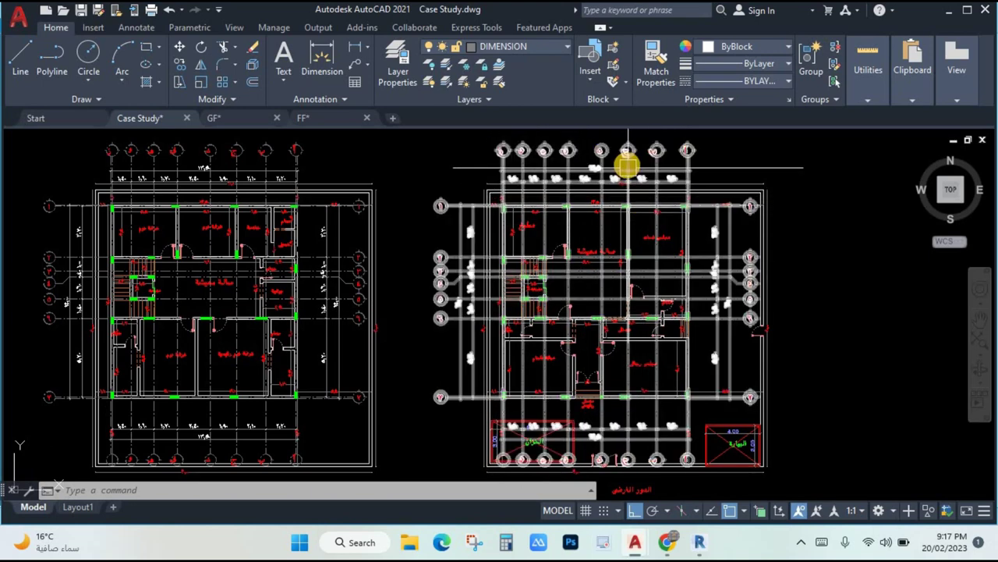
{"action": "left_click", "coordinate": [297, 153]}
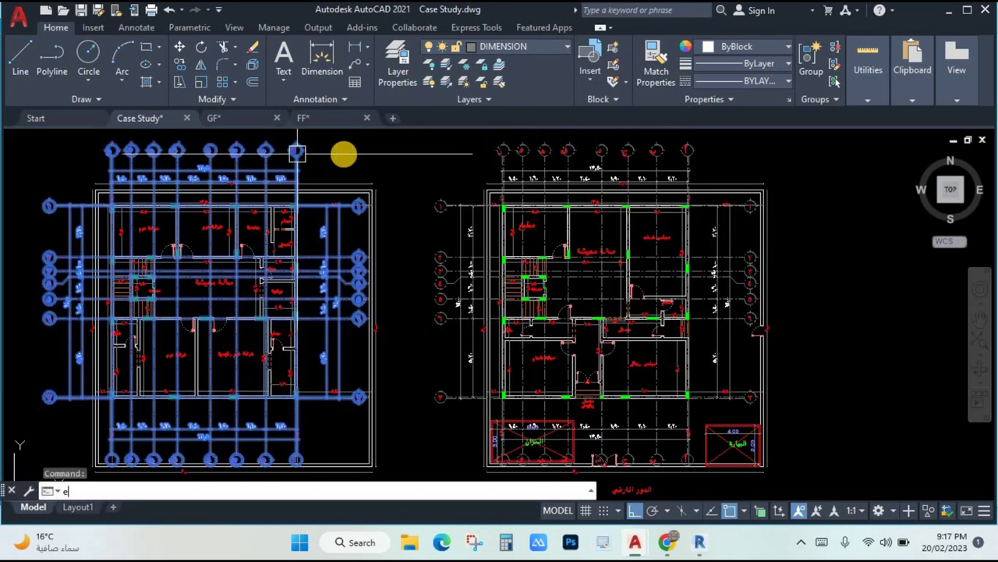
{"action": "key", "text": "Delete"}
{"action": "left_click", "coordinate": [507, 151]}
{"action": "key", "text": "Delete"}
- Examine the ground floor plan's entrance, rooms, staircase, lift and room dimensions, and return to an overview of both plans
{"action": "middle_click_drag", "start_coordinate": [583, 297], "coordinate": [576, 267]}
{"action": "scroll", "coordinate": [624, 429], "scroll_direction": "up", "scroll_amount": 2}
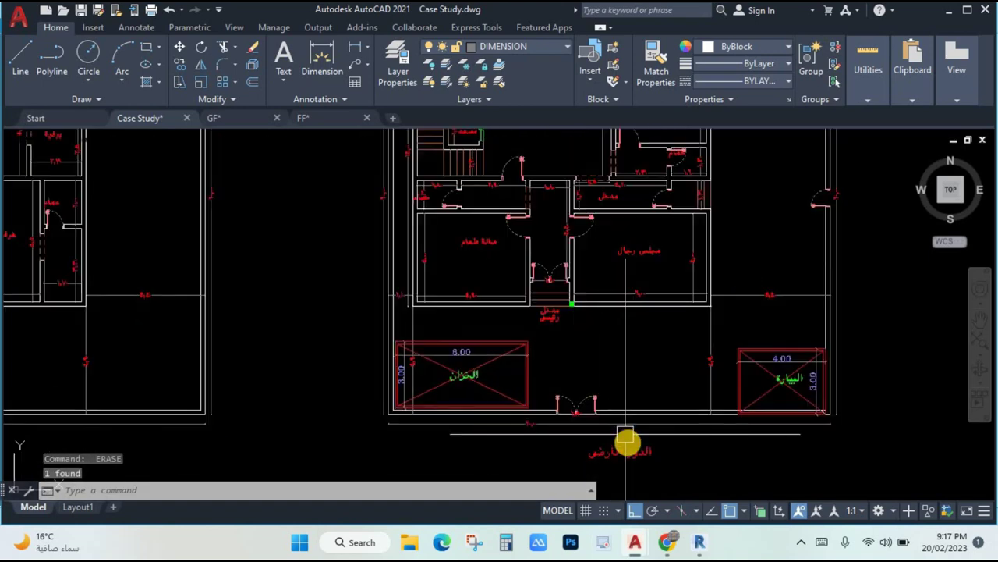
{"action": "middle_click_drag", "start_coordinate": [556, 326], "coordinate": [554, 384]}
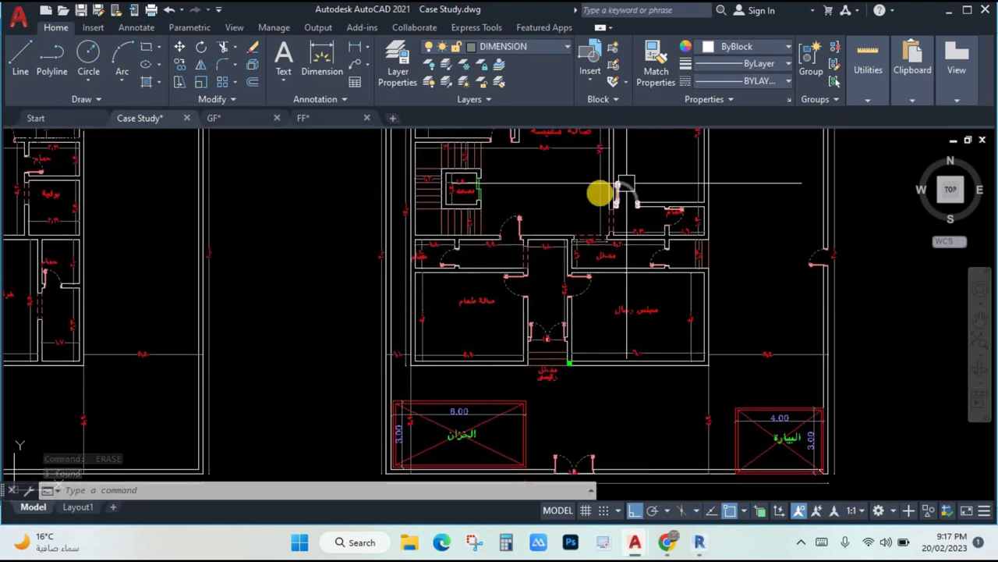
{"action": "mouse_move", "coordinate": [513, 135]}
{"action": "middle_mouse_down"}
{"action": "mouse_move", "coordinate": [502, 227]}
{"action": "mouse_move", "coordinate": [513, 212]}
{"action": "middle_mouse_up"}
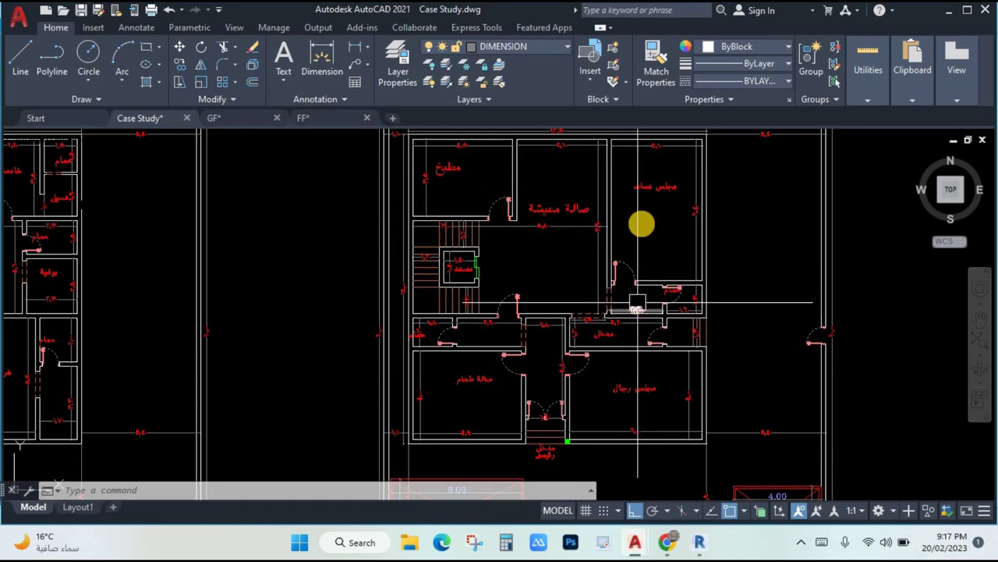
{"action": "scroll", "coordinate": [658, 174], "scroll_direction": "up", "scroll_amount": 2}
{"action": "middle_click_drag", "start_coordinate": [657, 174], "coordinate": [664, 223]}
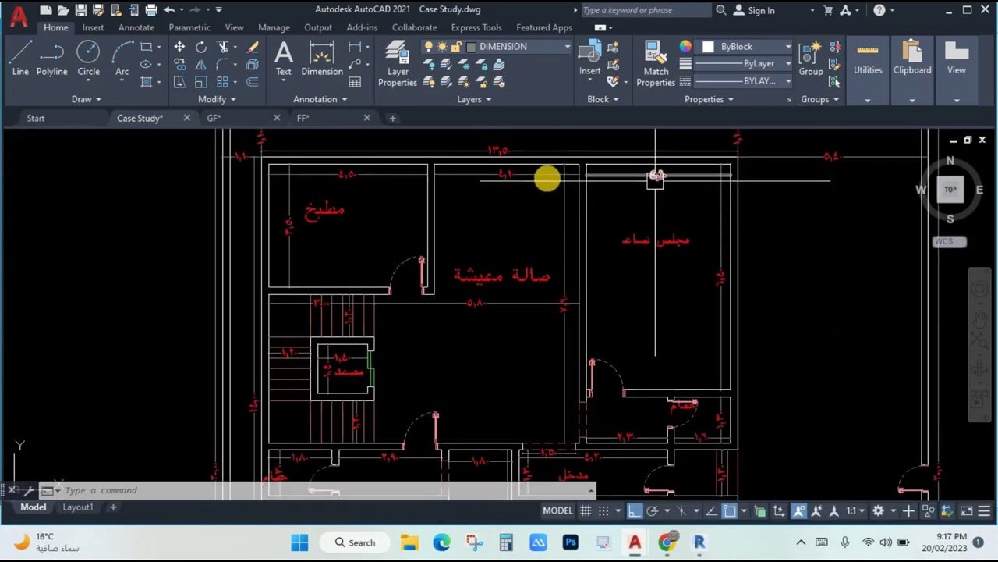
{"action": "middle_click_drag", "start_coordinate": [510, 309], "coordinate": [534, 262]}
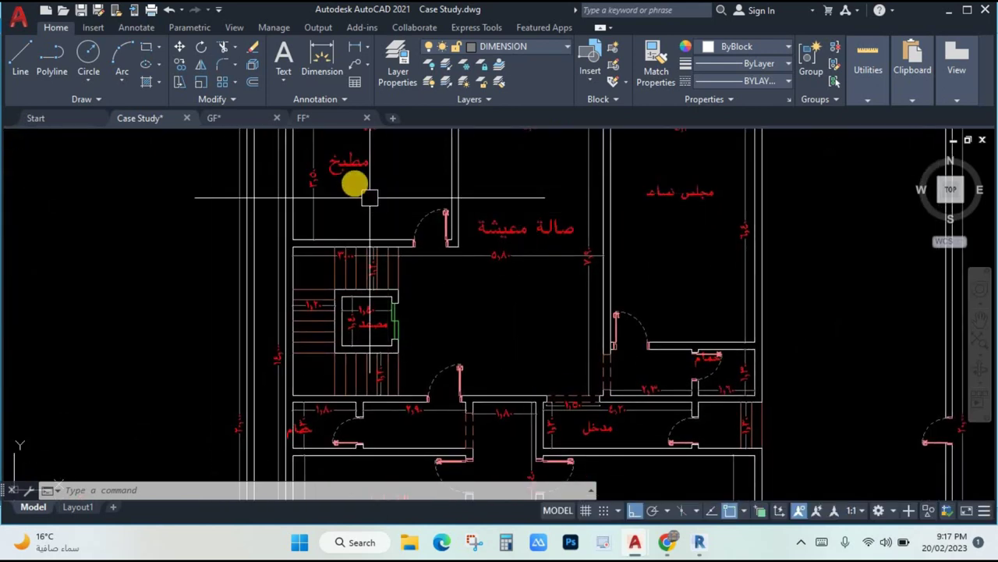
{"action": "scroll", "coordinate": [559, 294], "scroll_direction": "down", "scroll_amount": 2}
{"action": "scroll", "coordinate": [581, 244], "scroll_direction": "down", "scroll_amount": 2}
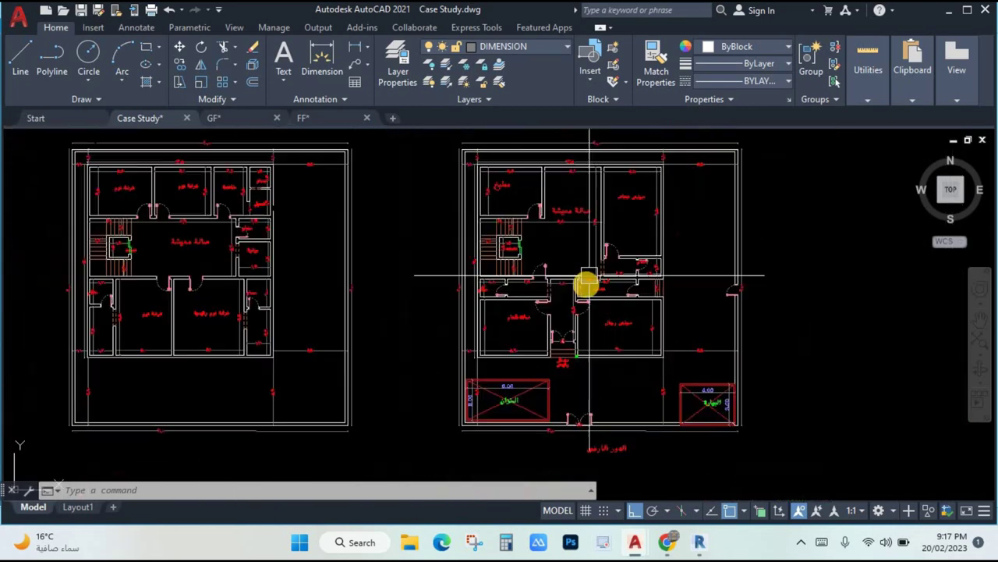
- Compare the separate GF drawing without room names and dimensions against the annotated Case Study plans
{"action": "left_click", "coordinate": [228, 119]}
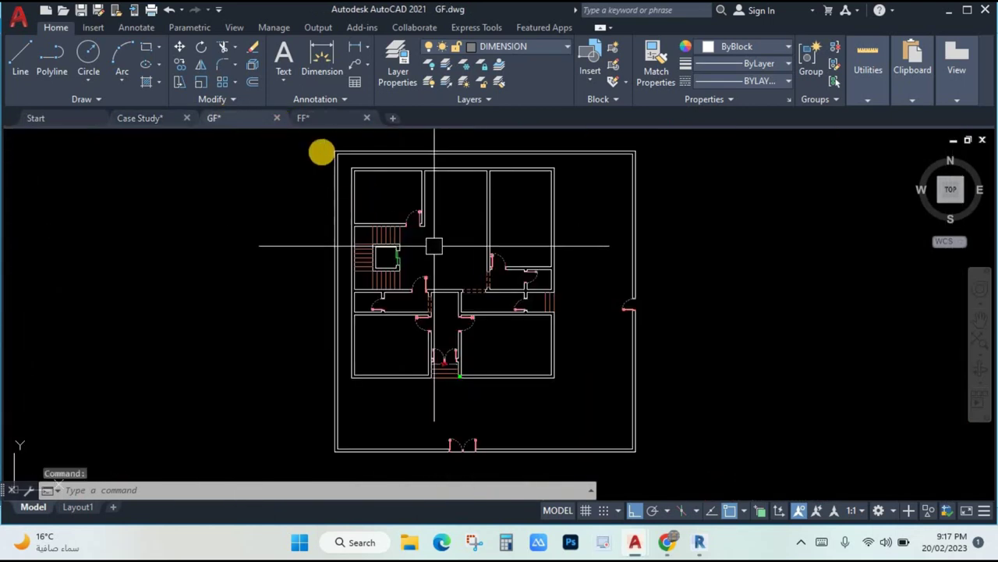
{"action": "left_click", "coordinate": [155, 118]}
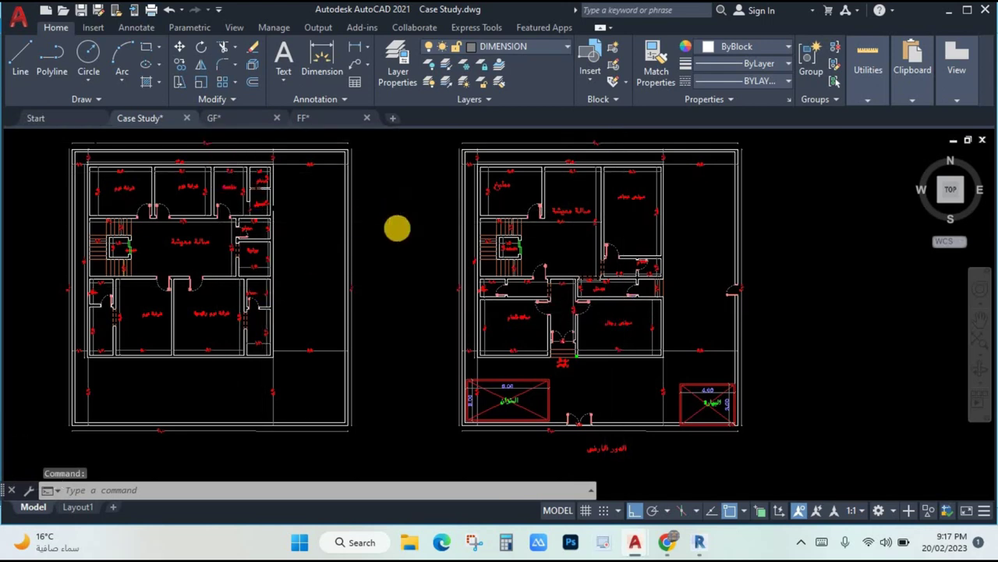
{"action": "scroll", "coordinate": [397, 222], "scroll_direction": "down", "scroll_amount": 2}
{"action": "left_click", "coordinate": [223, 117]}
{"action": "scroll", "coordinate": [396, 213], "scroll_direction": "down", "scroll_amount": 6}
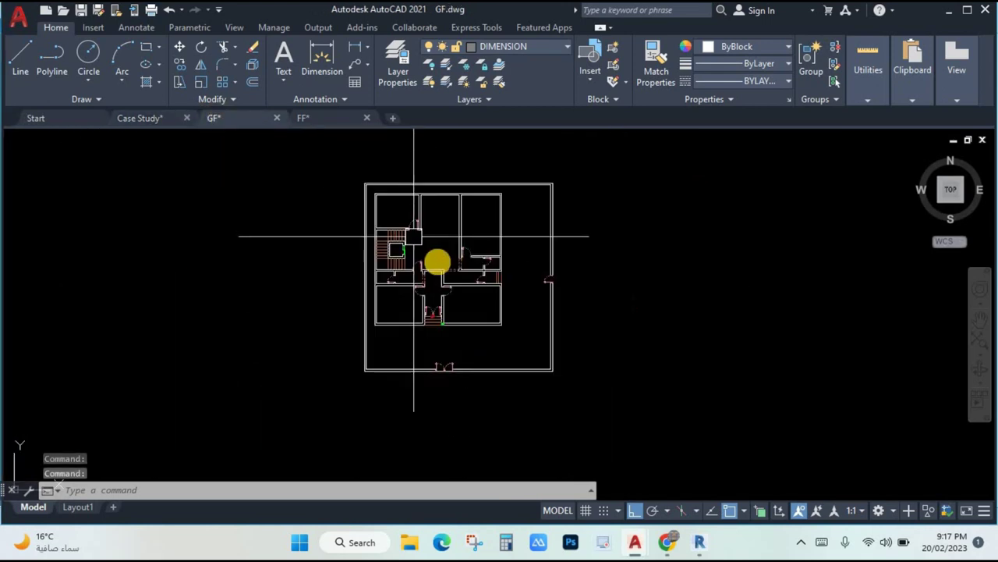
{"action": "scroll", "coordinate": [435, 256], "scroll_direction": "up", "scroll_amount": 6}
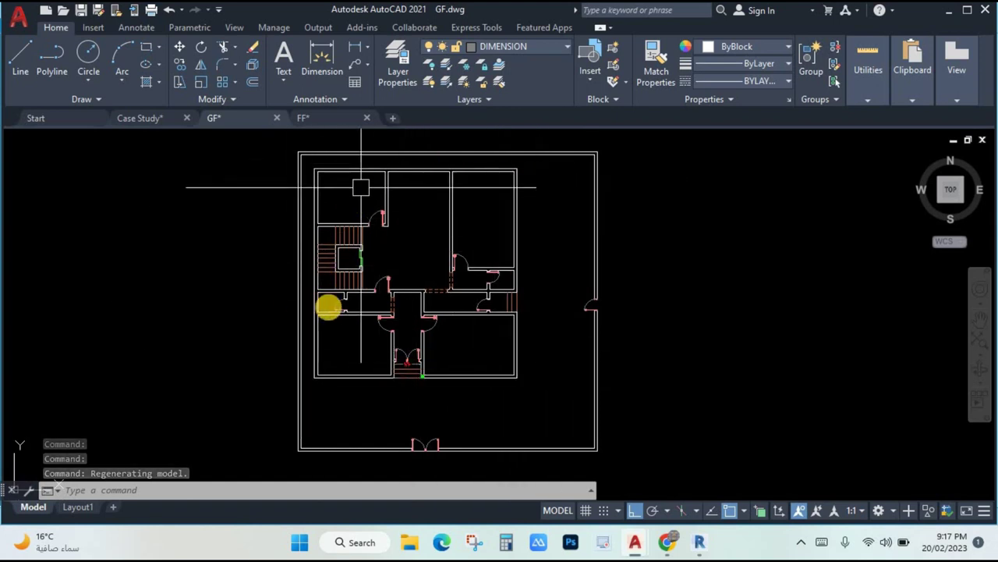
- Examine the first floor layout in the separate FF drawing
{"action": "left_click", "coordinate": [316, 117]}
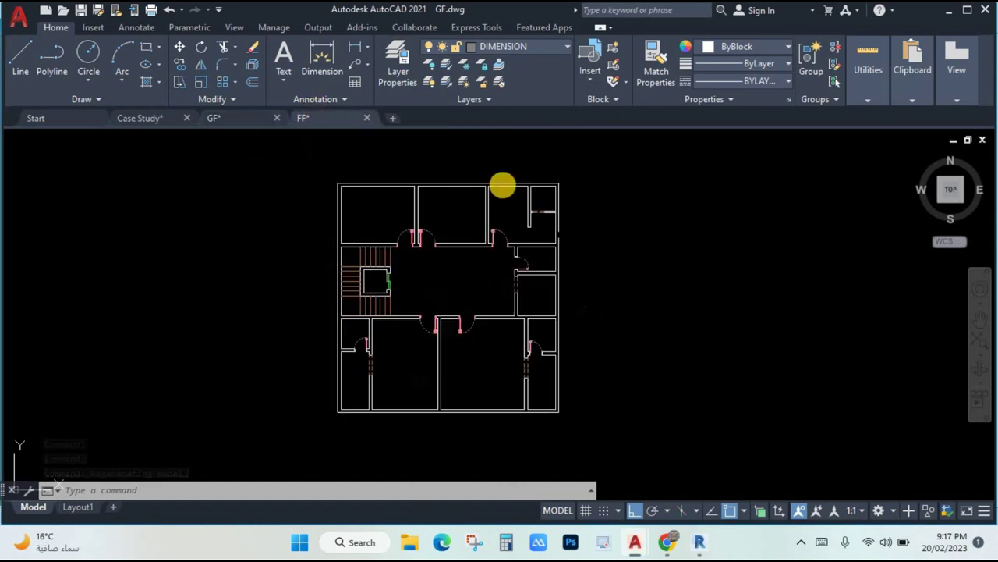
{"action": "scroll", "coordinate": [449, 271], "scroll_direction": "up", "scroll_amount": 2}
{"action": "middle_click_drag", "start_coordinate": [459, 273], "coordinate": [499, 268]}
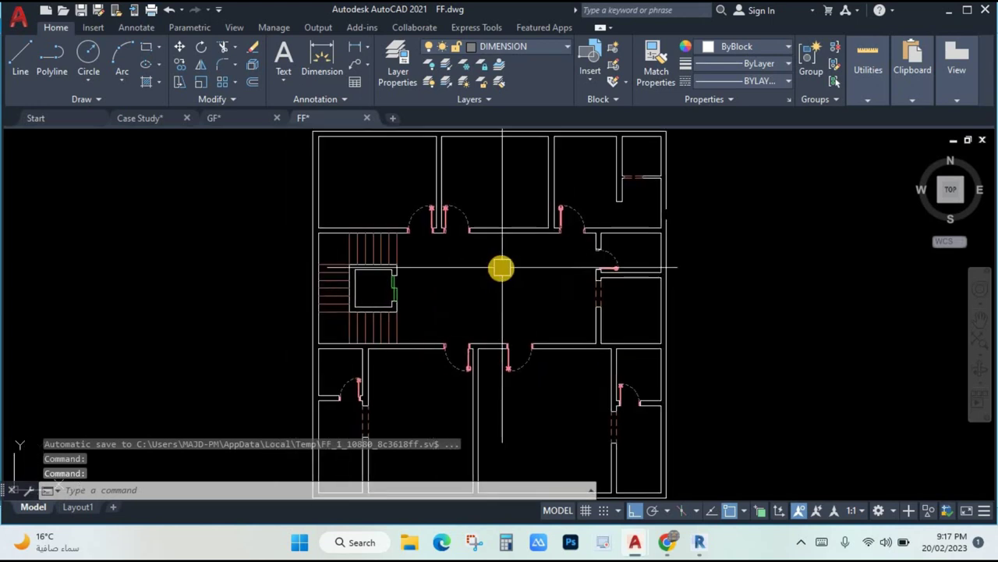
{"action": "scroll", "coordinate": [499, 268], "scroll_direction": "down", "scroll_amount": 2}
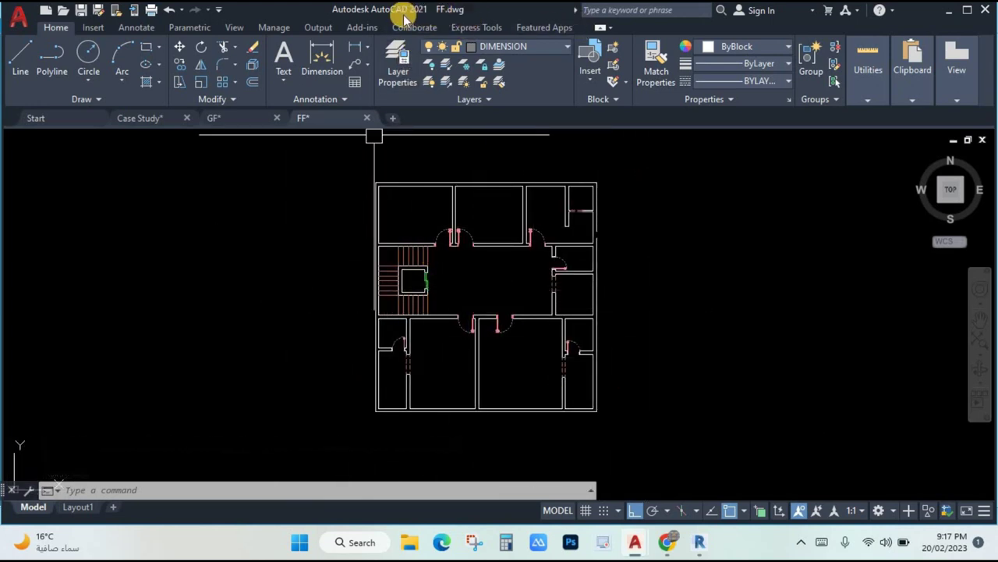
- Switch to Revit, start a new project and open the template file browser
{"action": "left_click", "coordinate": [699, 541]}
{"action": "left_click", "coordinate": [499, 271]}
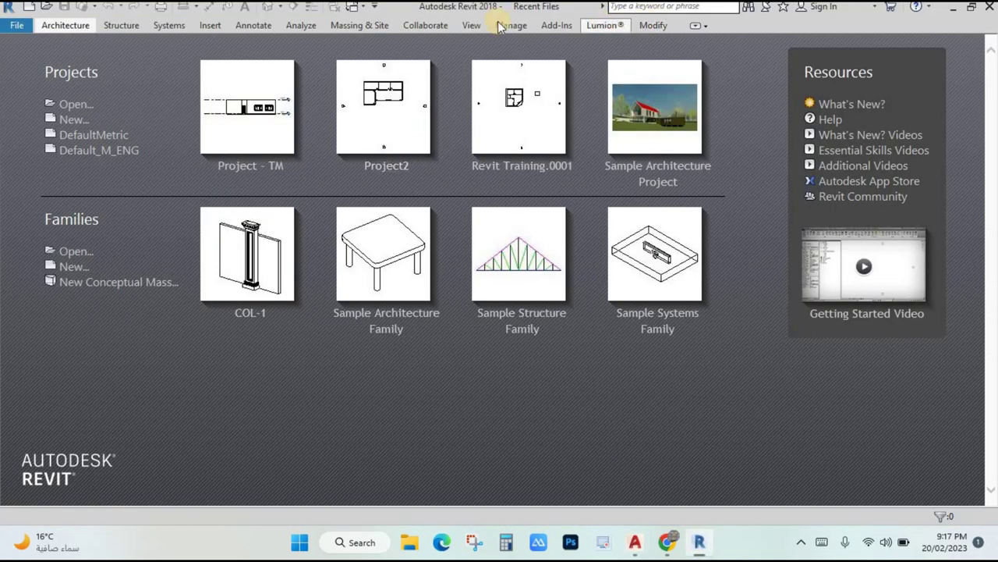
{"action": "left_click", "coordinate": [699, 540]}
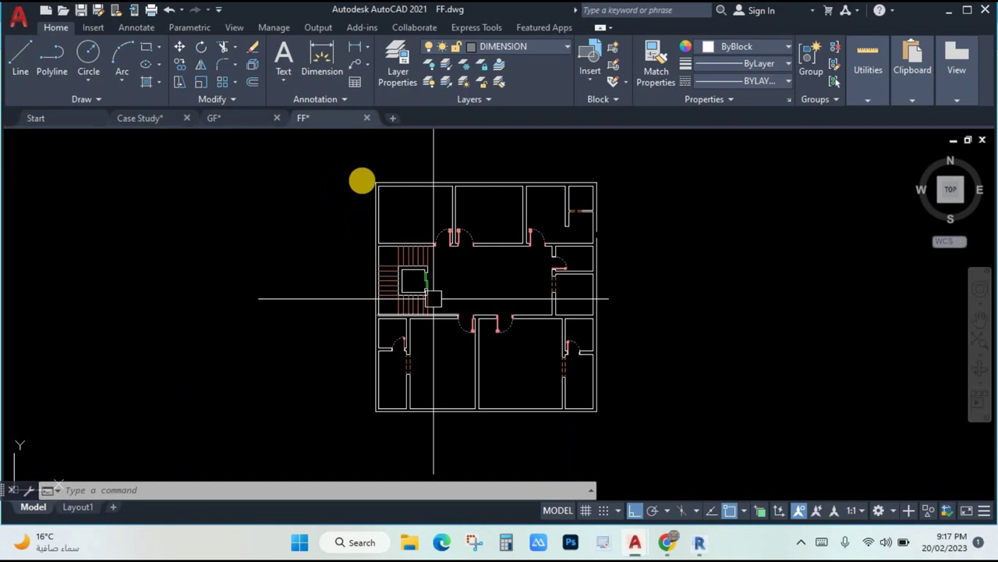
{"action": "left_click", "coordinate": [699, 543]}
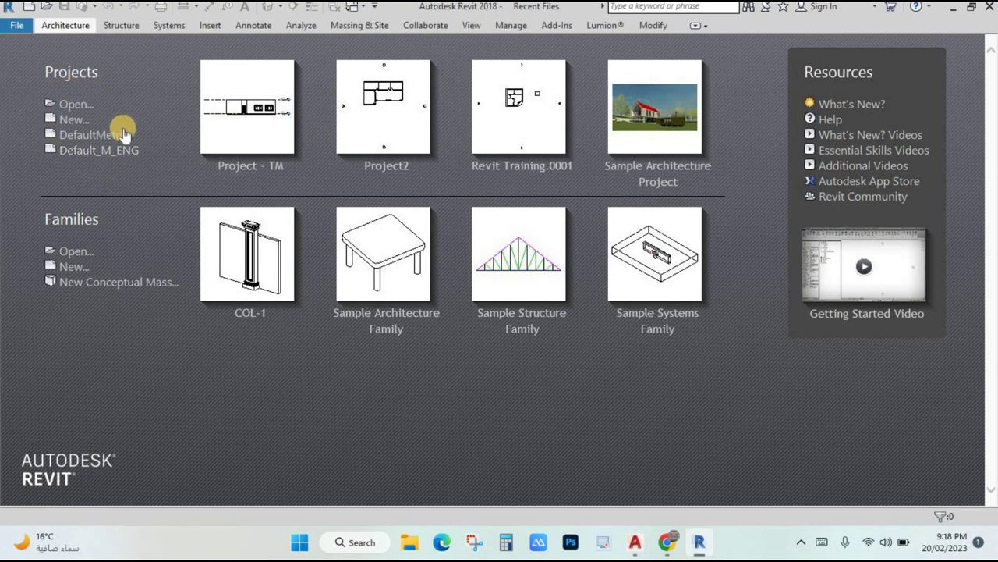
{"action": "left_click", "coordinate": [71, 120]}
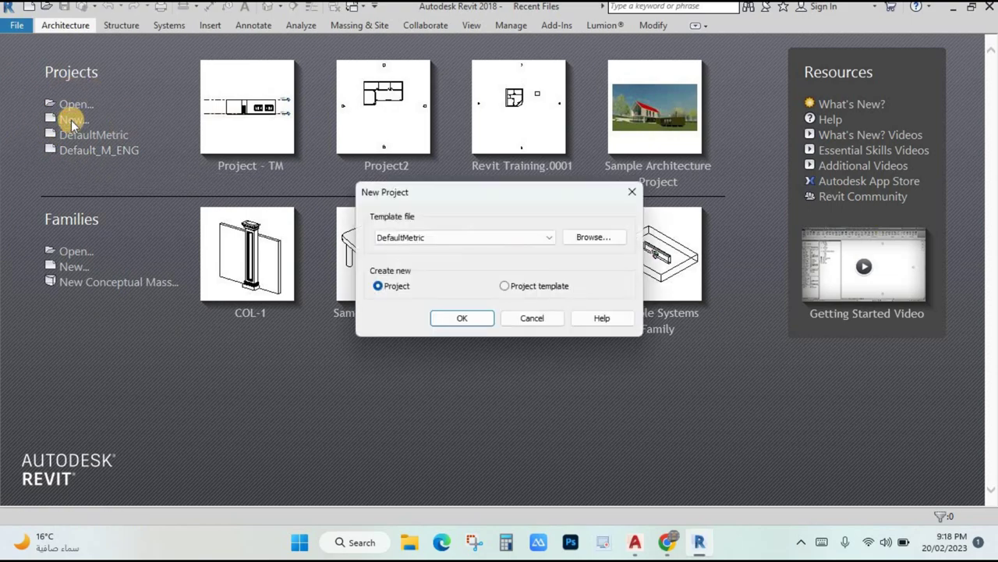
{"action": "left_click", "coordinate": [594, 239]}
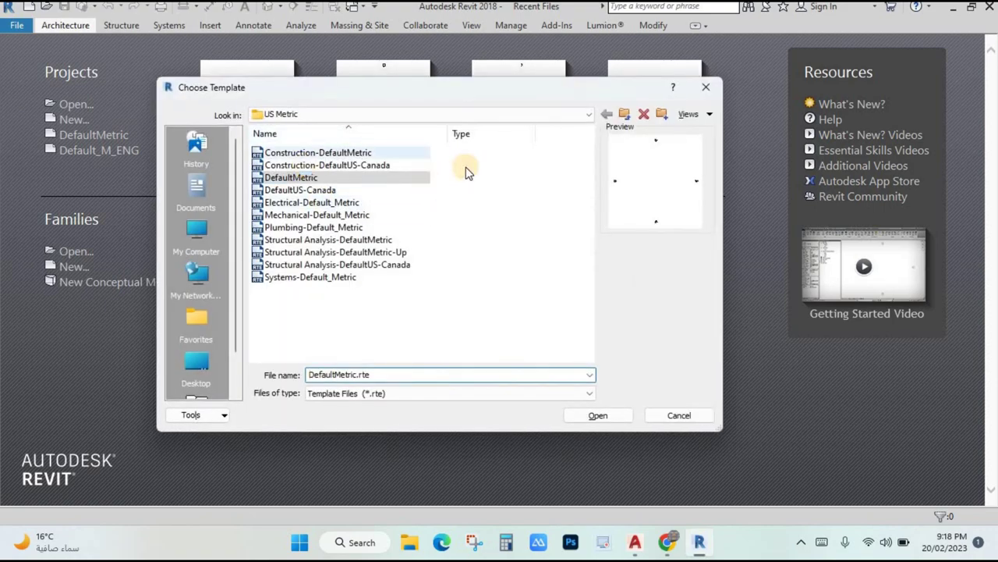
- Look through the Revit 2018 Templates folder, checking the US Imperial templates and returning to the US Metric ones
{"action": "left_click", "coordinate": [589, 116]}
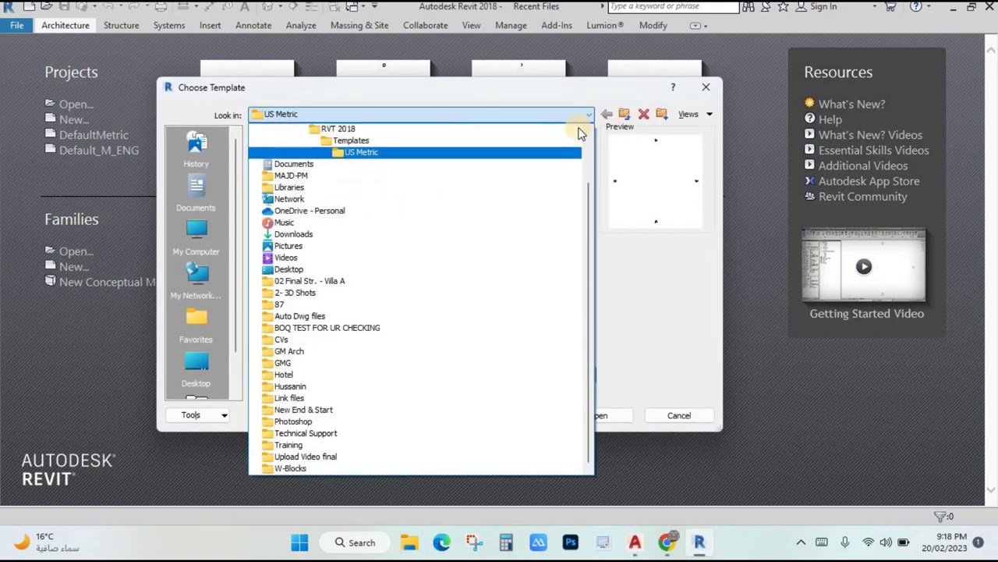
{"action": "scroll", "coordinate": [442, 151], "scroll_direction": "up", "scroll_amount": 1}
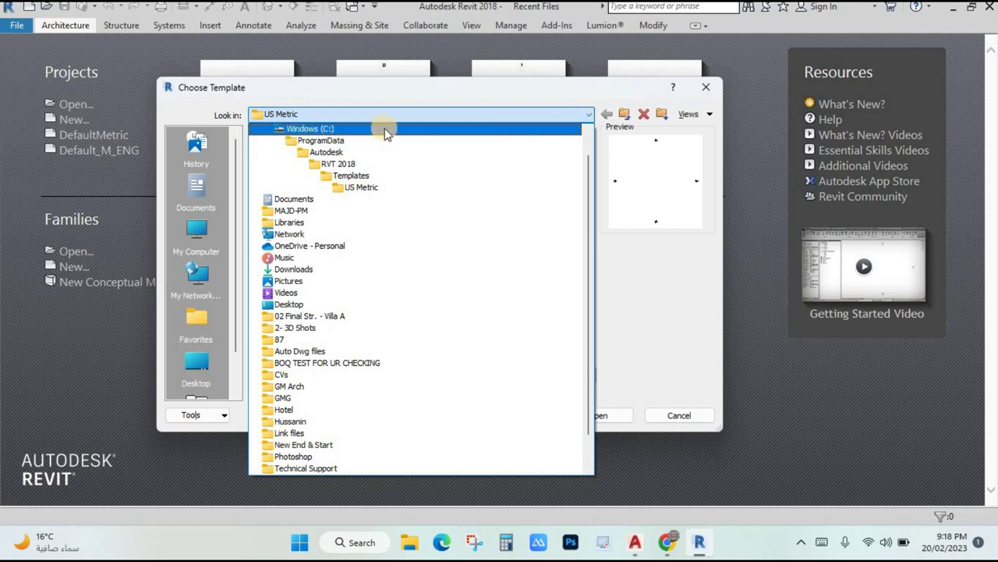
{"action": "left_click", "coordinate": [390, 177]}
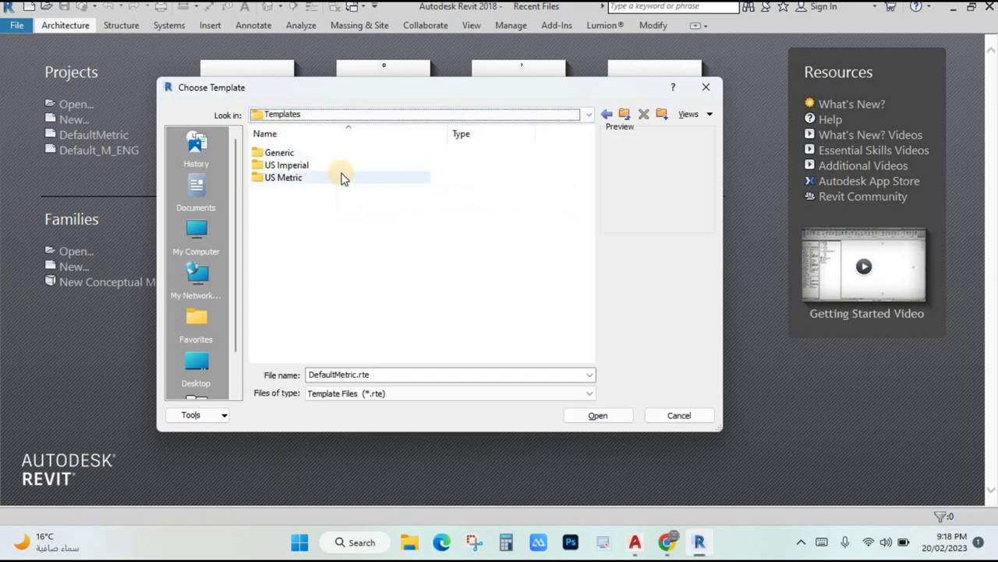
{"action": "double_click", "coordinate": [287, 166]}
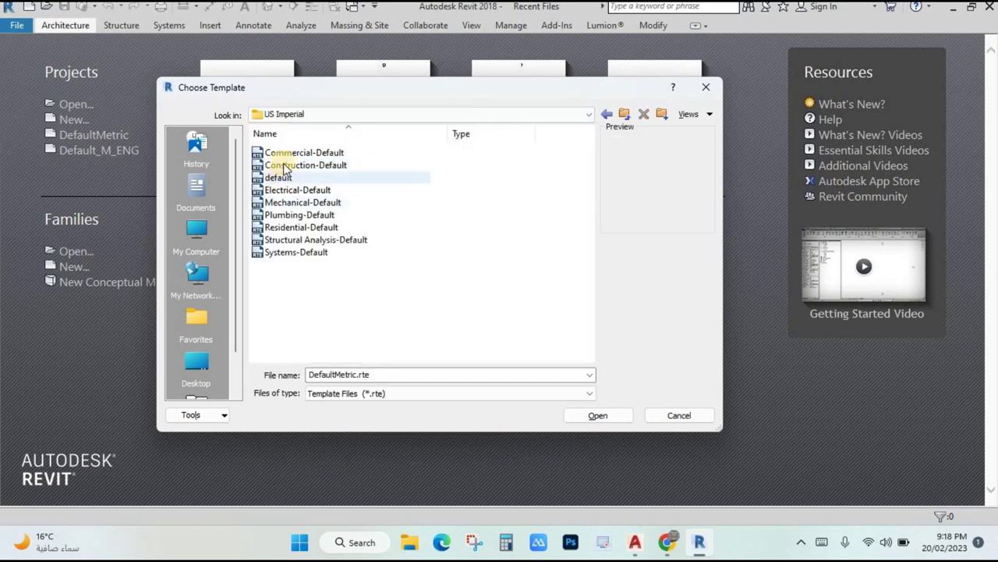
{"action": "left_click", "coordinate": [625, 115]}
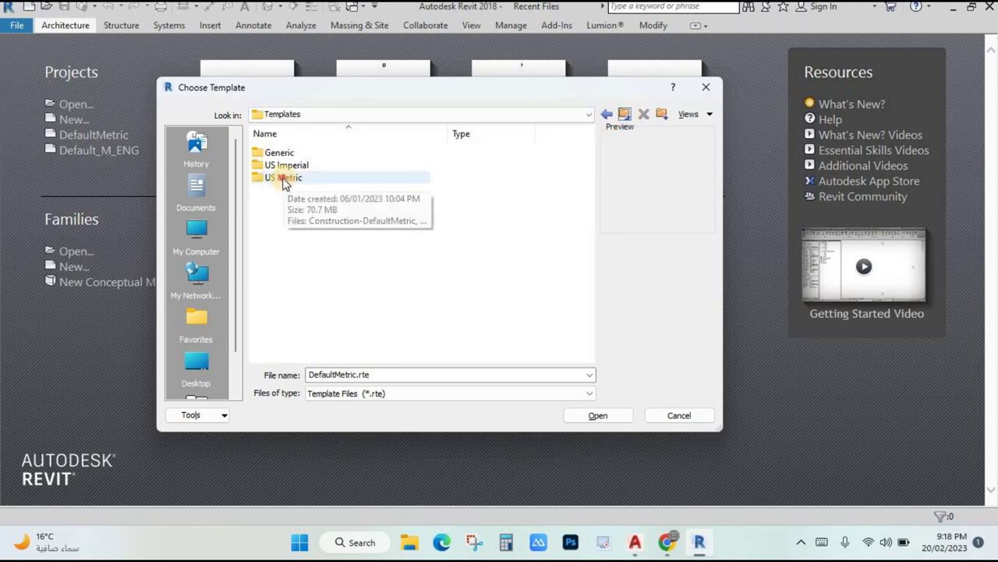
{"action": "double_click", "coordinate": [285, 178]}
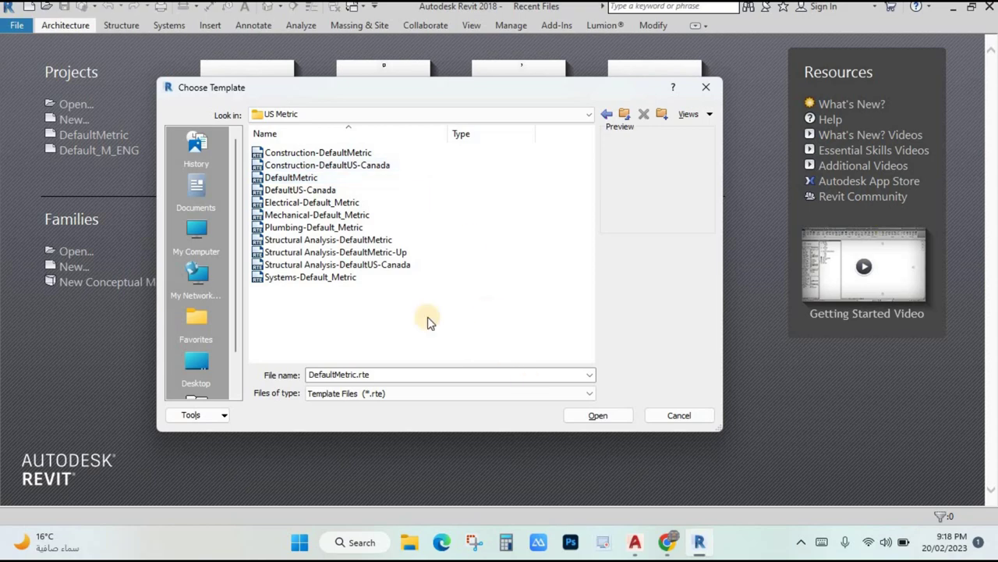
- Switch to Chrome, search YouTube for "gmg design" and open the GMG DESIGN channel
{"action": "left_click", "coordinate": [667, 543]}
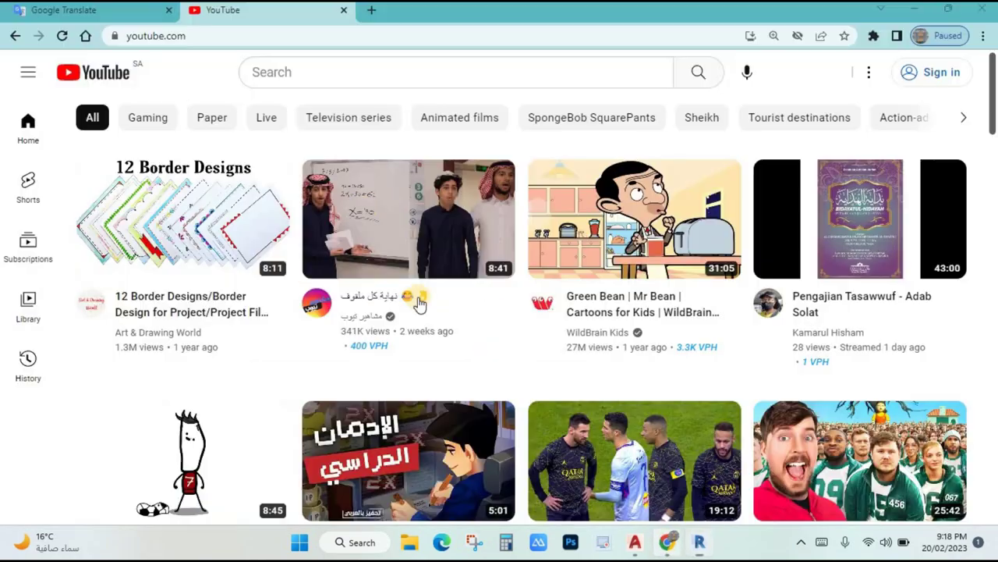
{"action": "left_click", "coordinate": [271, 70]}
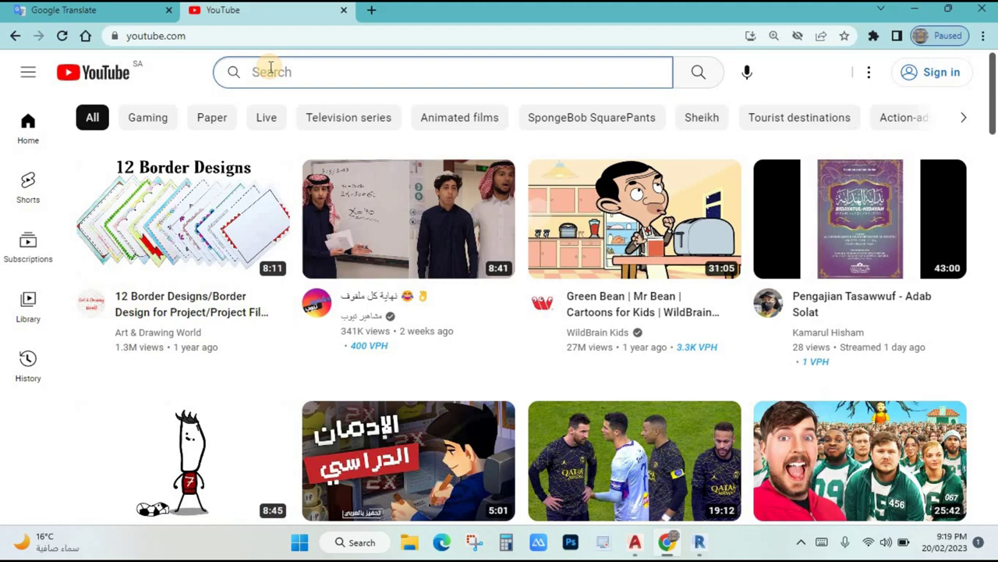
{"action": "type", "text": "gmg des"}
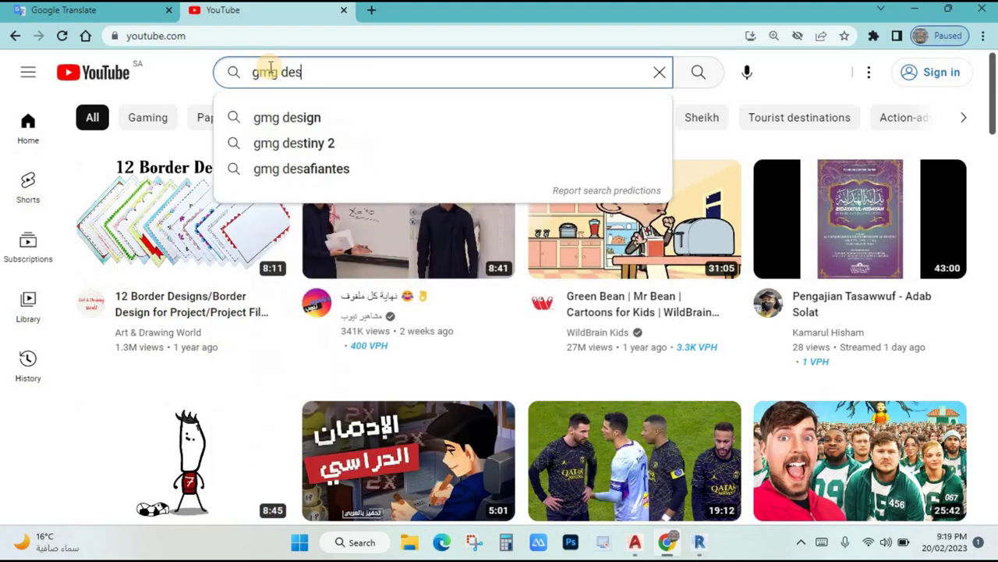
{"action": "type", "text": "i"}
{"action": "left_click", "coordinate": [287, 115]}
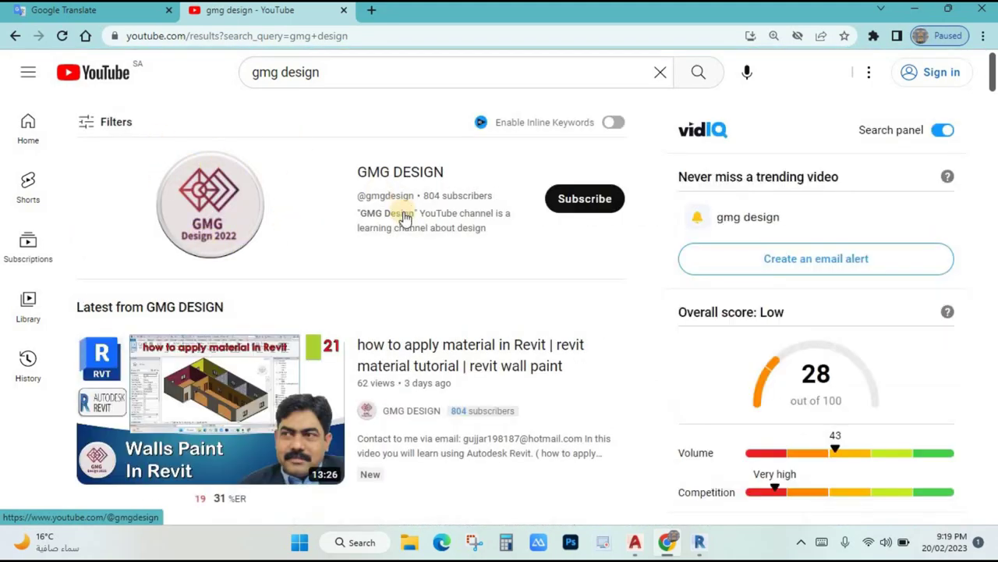
{"action": "left_click", "coordinate": [225, 223]}
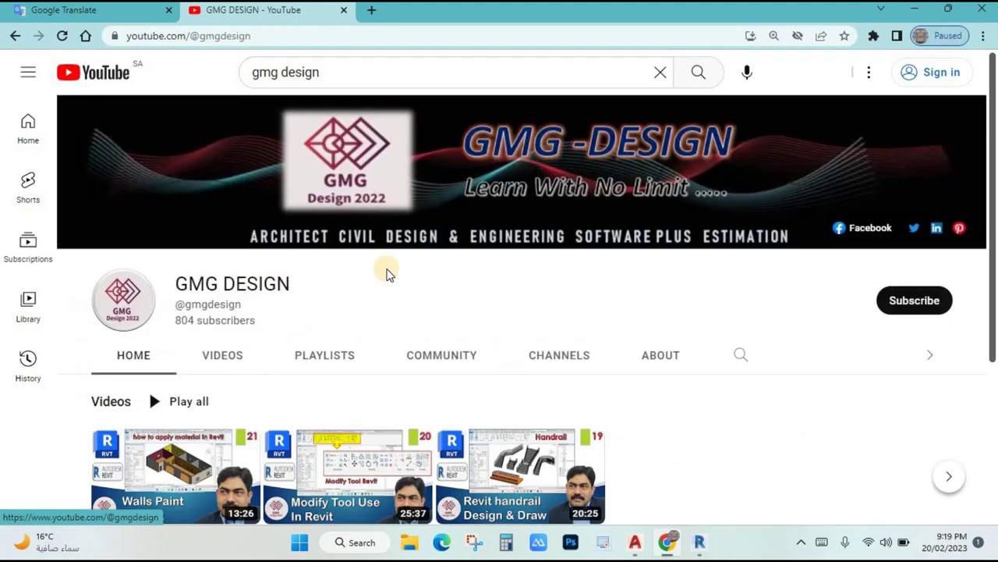
- Browse the Revit tutorial videos on the GMG DESIGN channel's home page
{"action": "scroll", "coordinate": [292, 320], "scroll_direction": "down", "scroll_amount": 2}
{"action": "scroll", "coordinate": [312, 203], "scroll_direction": "up", "scroll_amount": 2}
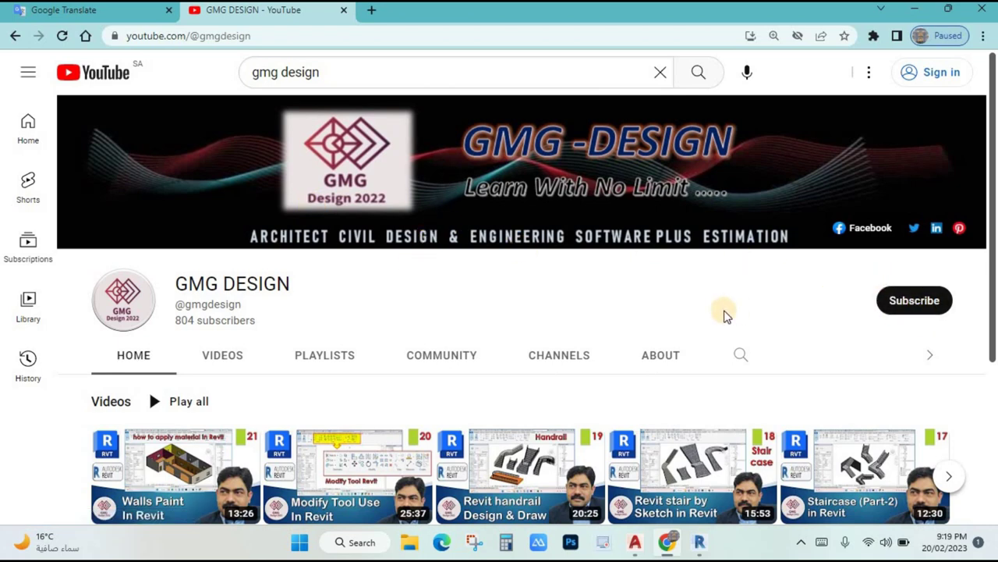
{"action": "scroll", "coordinate": [546, 265], "scroll_direction": "down", "scroll_amount": 1}
{"action": "scroll", "coordinate": [536, 262], "scroll_direction": "down", "scroll_amount": 1}
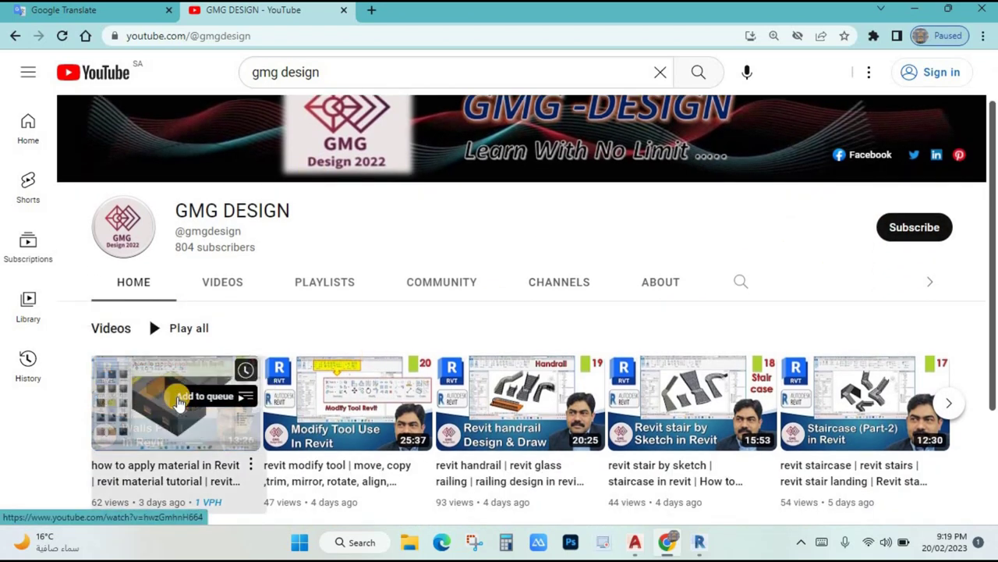
- Open the video "how to apply material in Revit" and expand its full description
{"action": "left_click", "coordinate": [245, 396]}
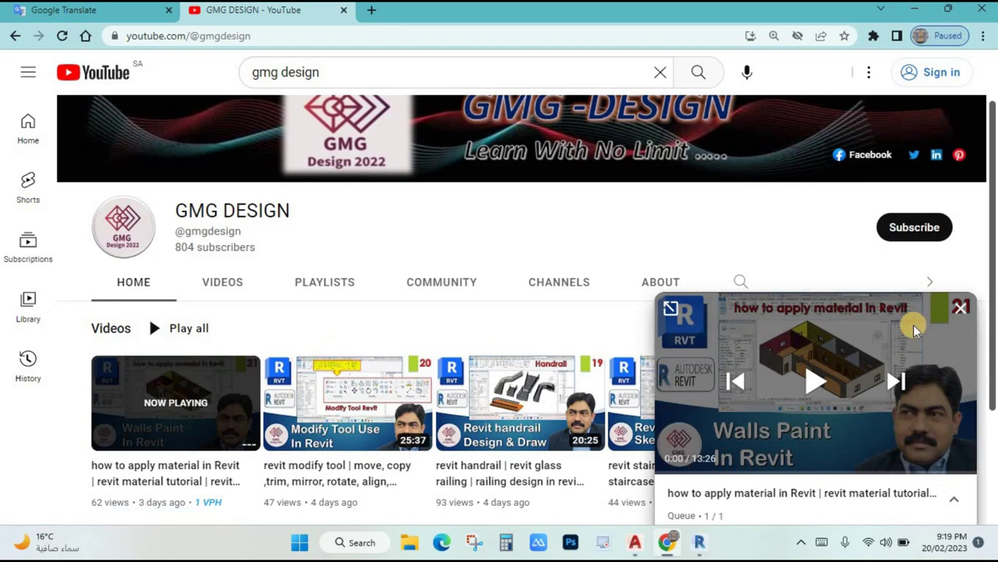
{"action": "left_click", "coordinate": [921, 323]}
{"action": "scroll", "coordinate": [122, 361], "scroll_direction": "down", "scroll_amount": 2}
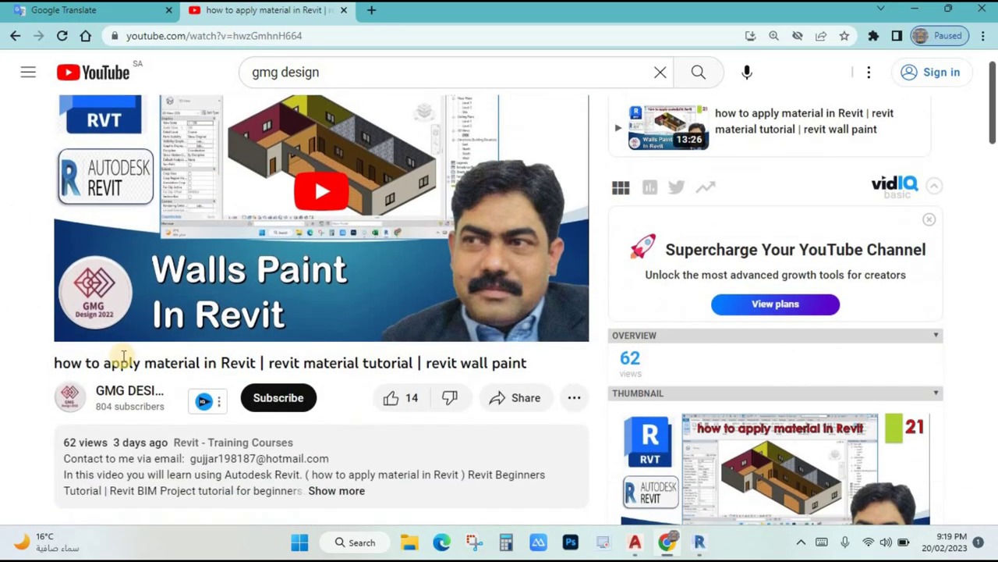
{"action": "scroll", "coordinate": [166, 363], "scroll_direction": "down", "scroll_amount": 1}
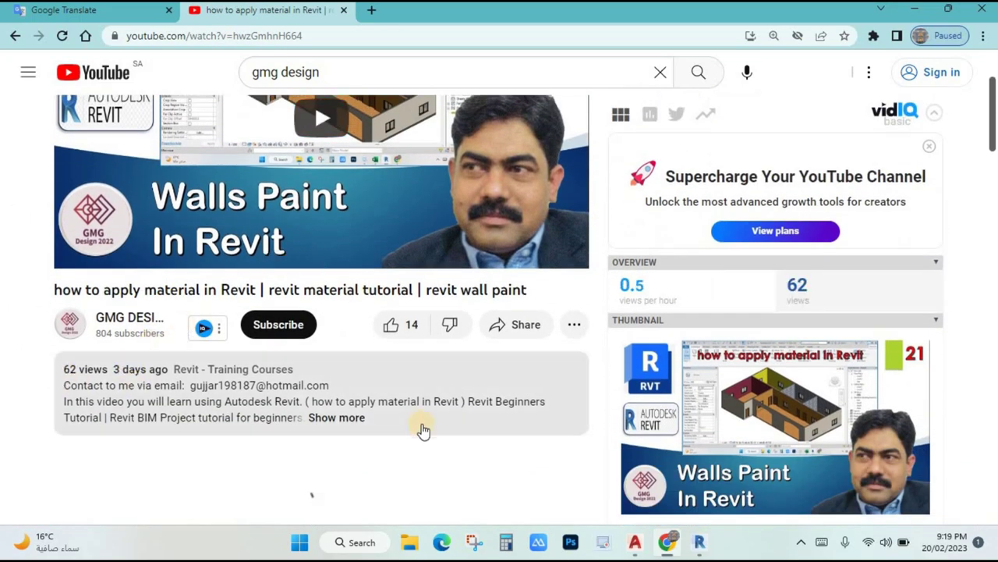
{"action": "left_click", "coordinate": [383, 417]}
{"action": "scroll", "coordinate": [196, 346], "scroll_direction": "down", "scroll_amount": 3}
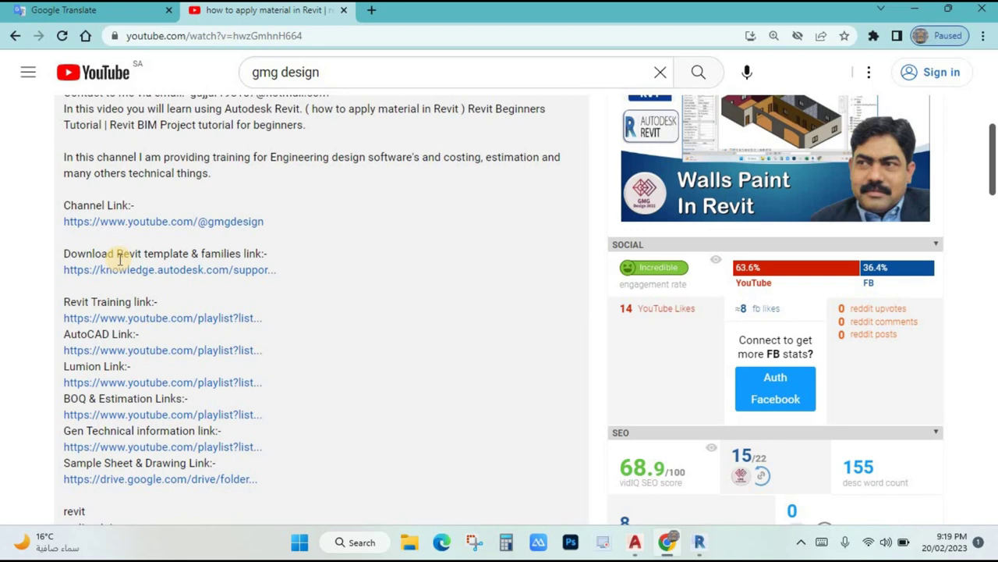
- Open the Revit template and families download link and look through the English content files for Revit 2018
{"action": "left_click", "coordinate": [224, 276]}
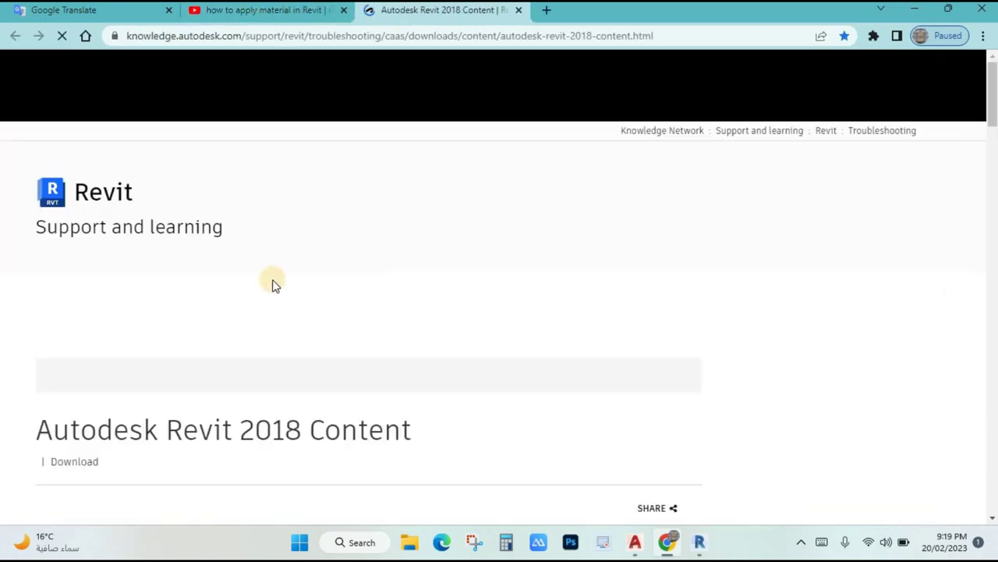
{"action": "scroll", "coordinate": [312, 312], "scroll_direction": "down", "scroll_amount": 1}
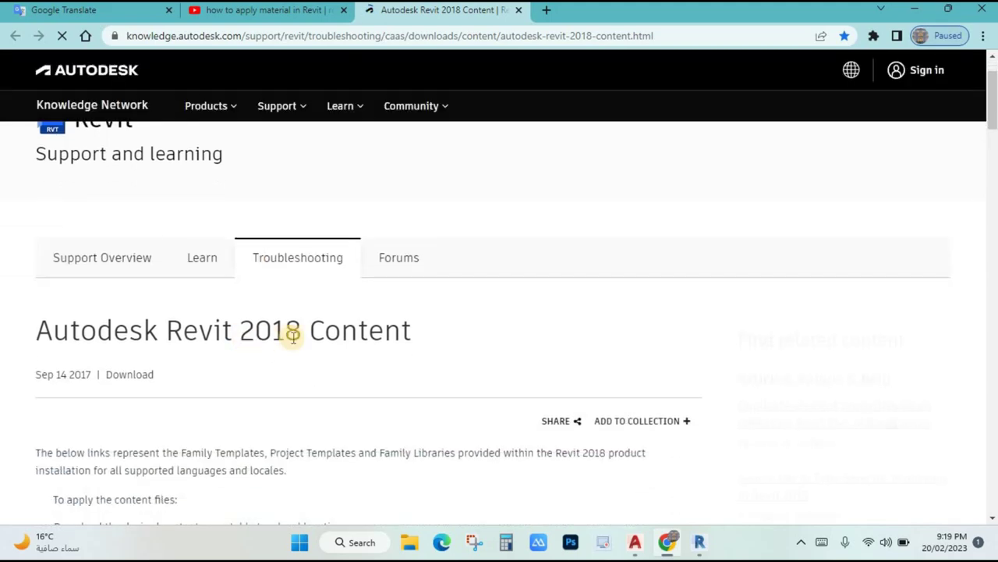
{"action": "scroll", "coordinate": [262, 312], "scroll_direction": "down", "scroll_amount": 2}
{"action": "scroll", "coordinate": [310, 281], "scroll_direction": "down", "scroll_amount": 4}
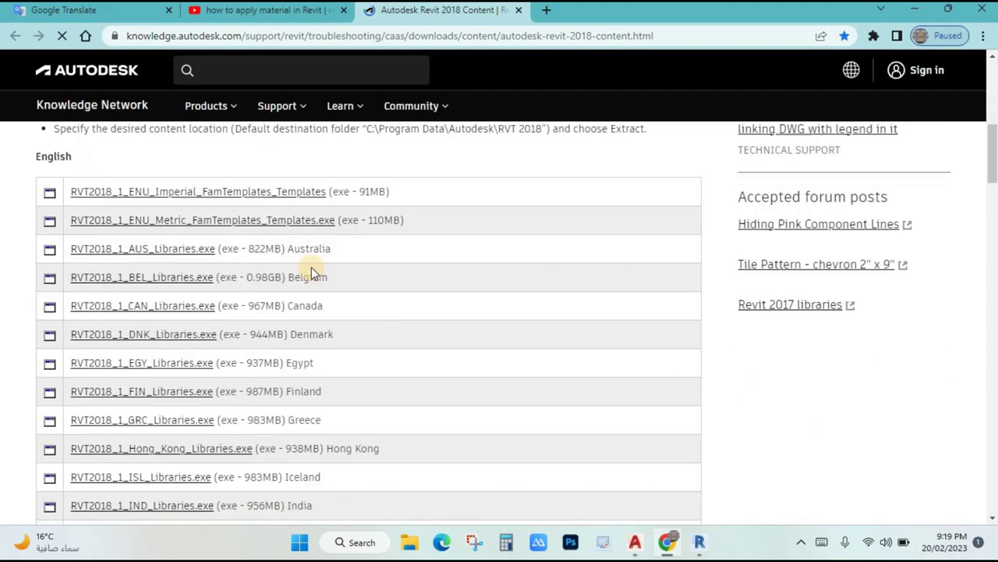
{"action": "scroll", "coordinate": [244, 277], "scroll_direction": "up", "scroll_amount": 1}
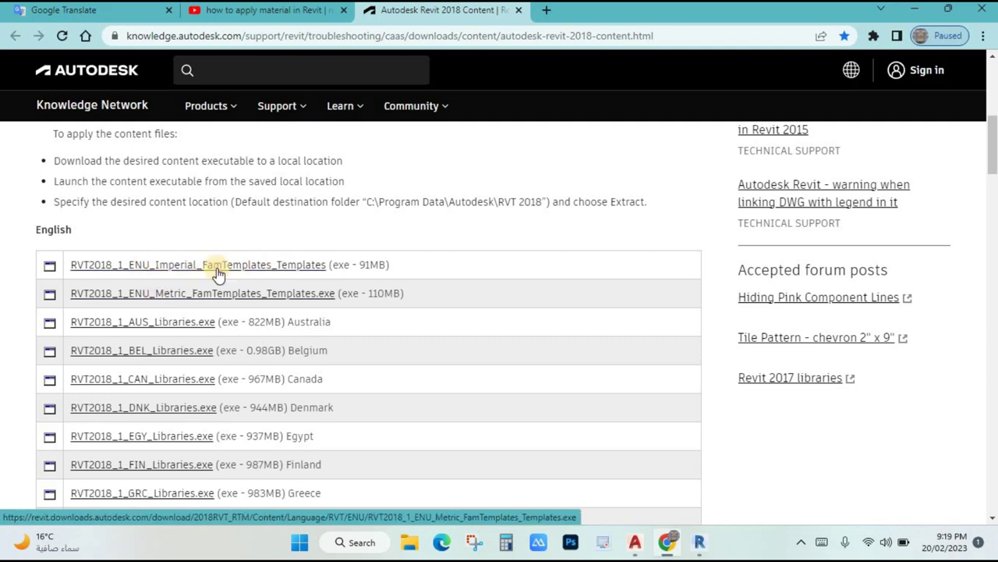
{"action": "scroll", "coordinate": [359, 352], "scroll_direction": "down", "scroll_amount": 8}
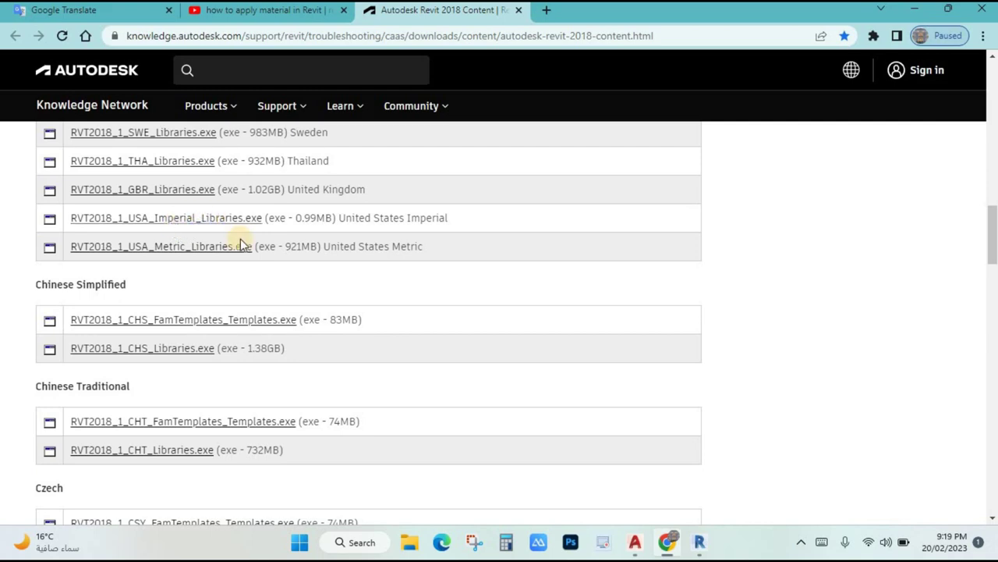
{"action": "scroll", "coordinate": [335, 261], "scroll_direction": "up", "scroll_amount": 10}
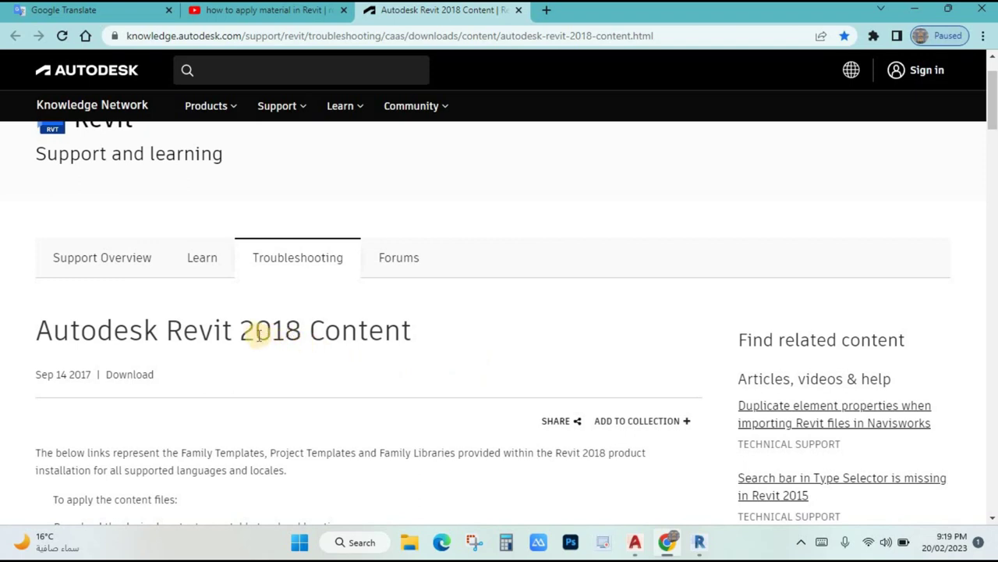
- Set the year in the page address to 2023 and look through the Revit 2023 content packs
{"action": "double_click", "coordinate": [586, 35]}
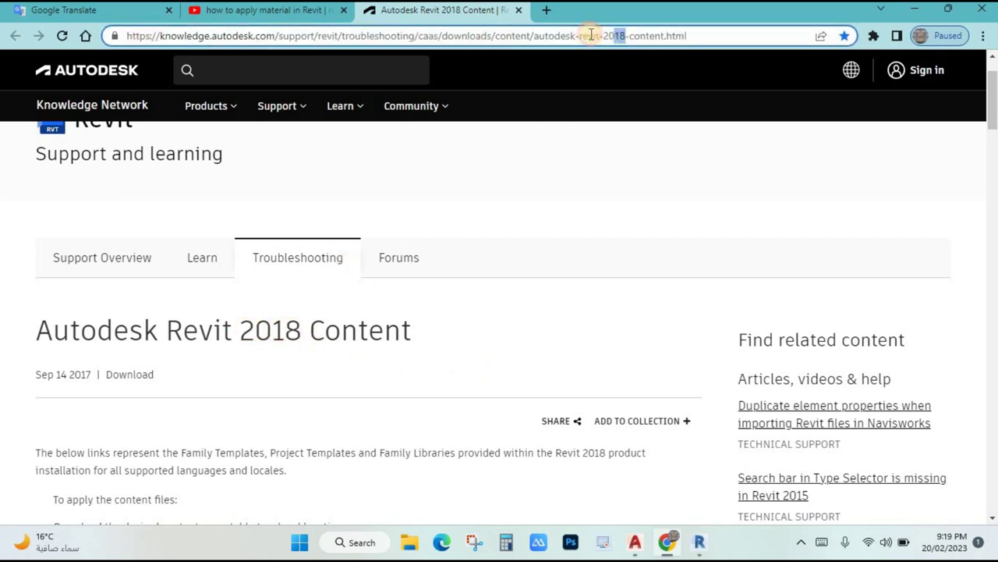
{"action": "type", "text": "2023"}
{"action": "key", "text": "Return"}
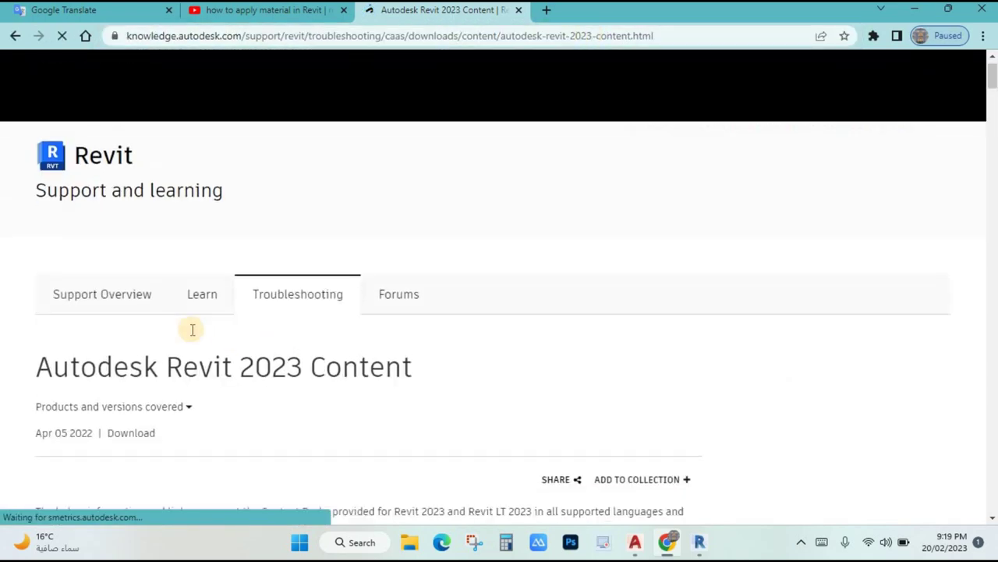
{"action": "scroll", "coordinate": [323, 341], "scroll_direction": "down", "scroll_amount": 10}
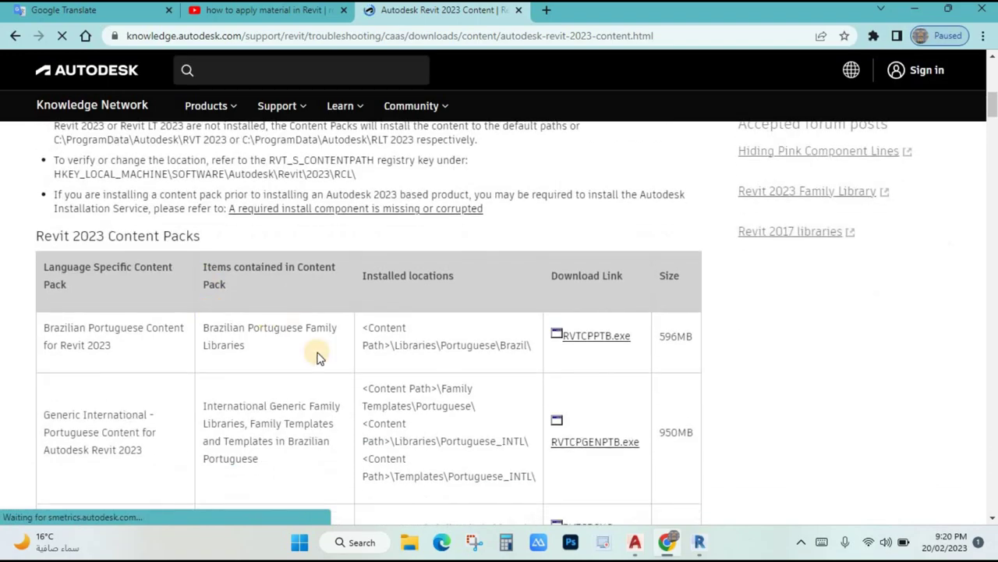
{"action": "scroll", "coordinate": [234, 258], "scroll_direction": "down", "scroll_amount": 2}
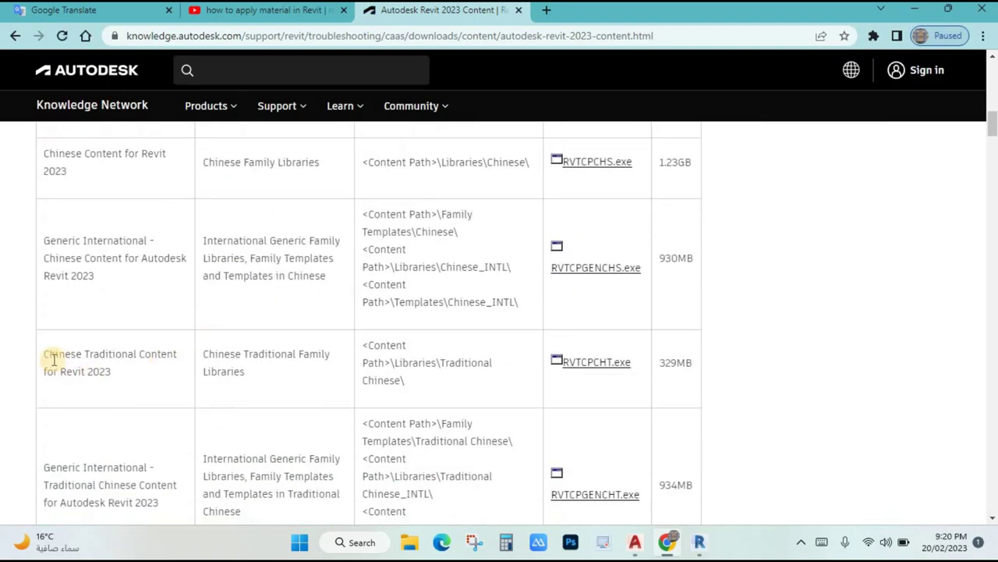
{"action": "scroll", "coordinate": [275, 375], "scroll_direction": "down", "scroll_amount": 8}
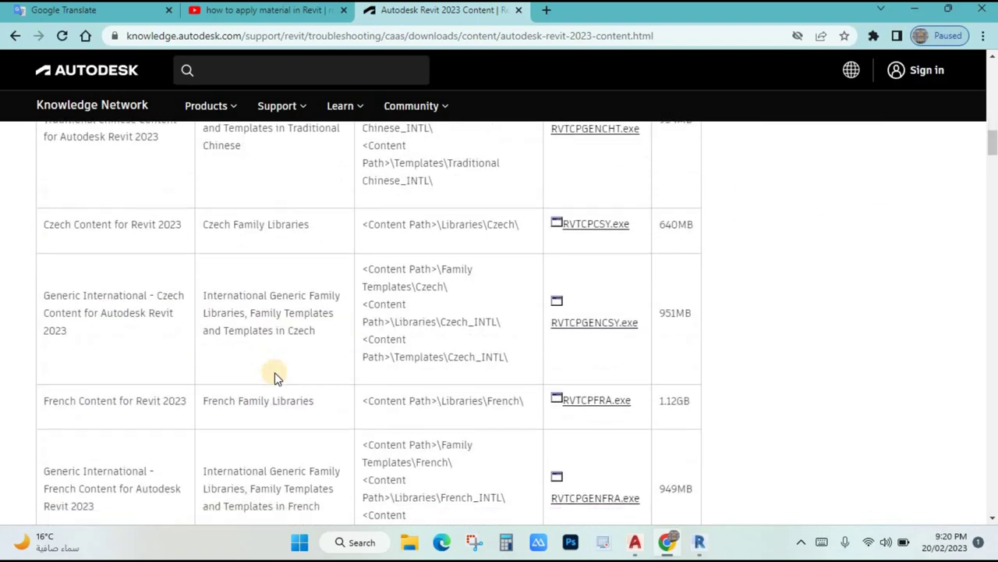
{"action": "scroll", "coordinate": [265, 378], "scroll_direction": "down", "scroll_amount": 2}
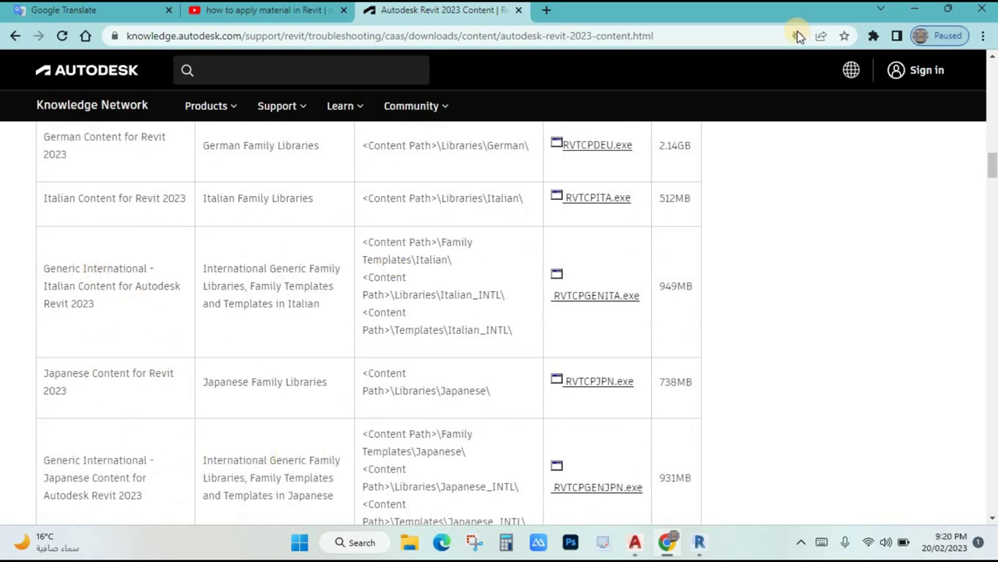
- Switch back to Revit and create a new project from the DefaultMetric.rte template
{"action": "left_click", "coordinate": [912, 11]}
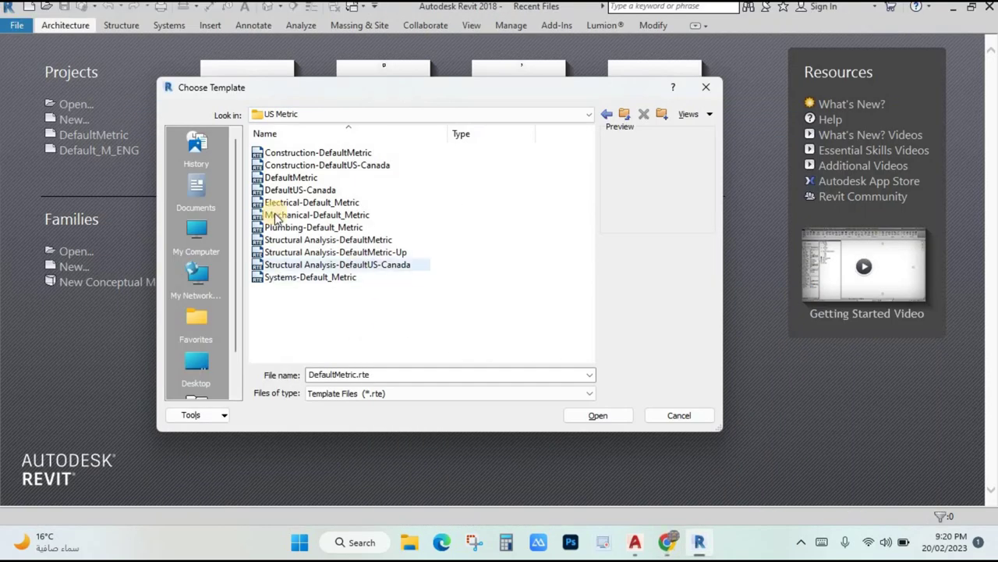
{"action": "left_click", "coordinate": [303, 179]}
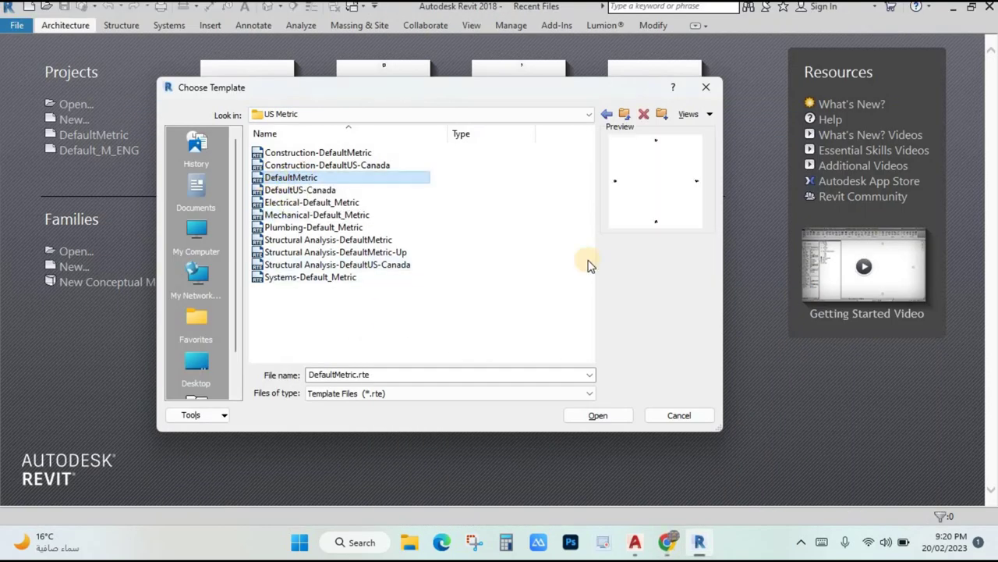
{"action": "left_click", "coordinate": [607, 415]}
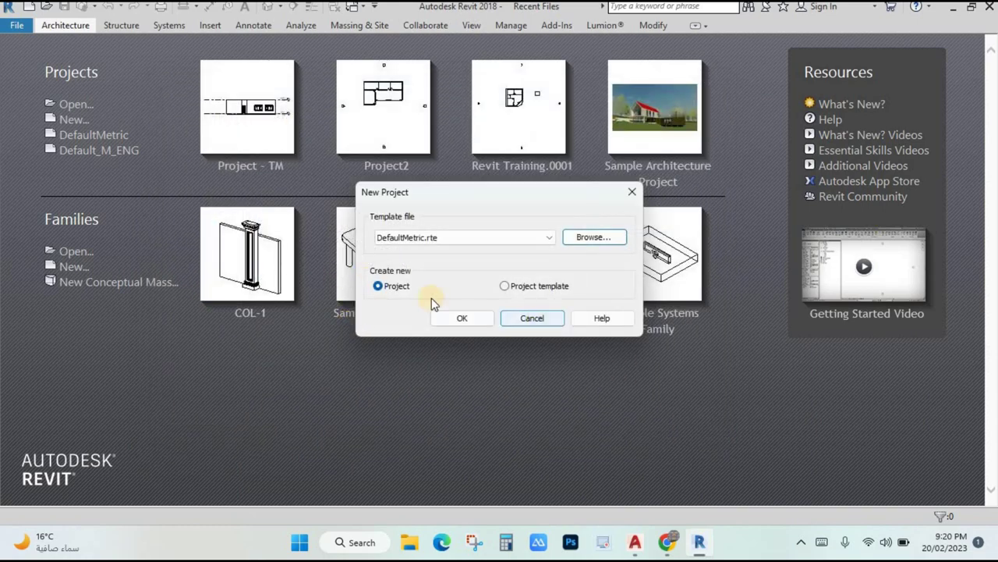
{"action": "left_click", "coordinate": [459, 318]}
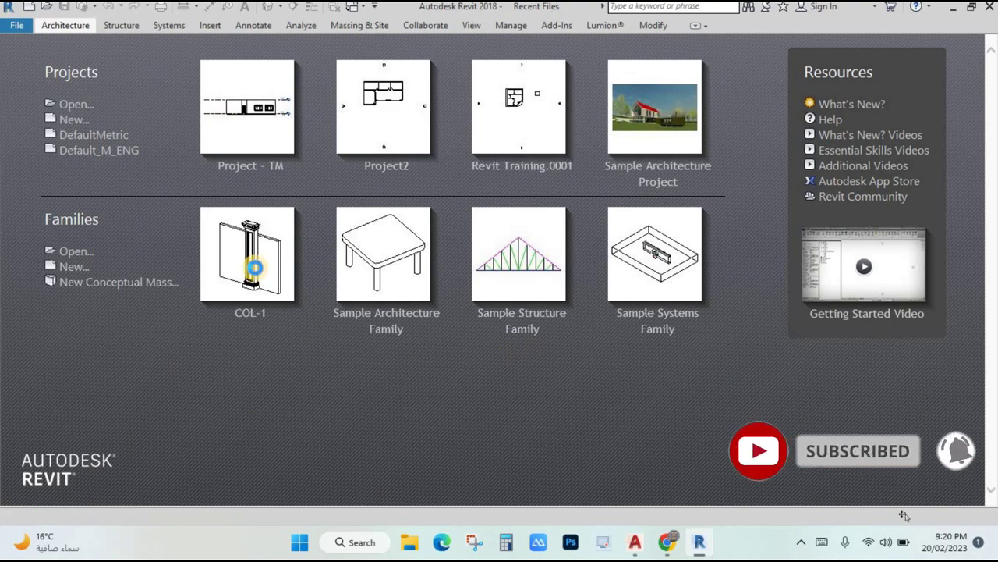
{"action": "left_click", "coordinate": [282, 164]}
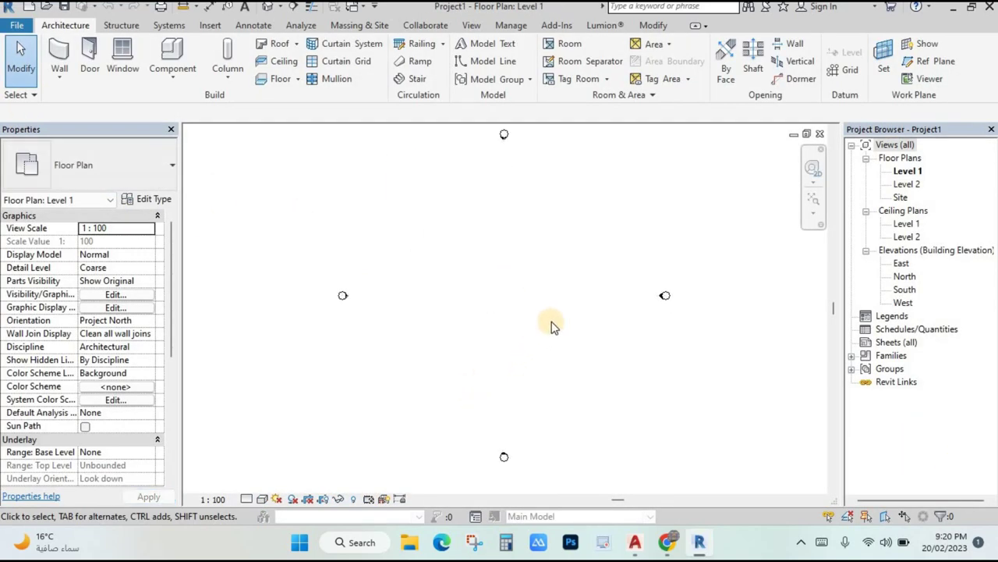
{"action": "middle_click_drag", "start_coordinate": [529, 334], "coordinate": [486, 296]}
{"action": "scroll", "coordinate": [510, 328], "scroll_direction": "down", "scroll_amount": 1}
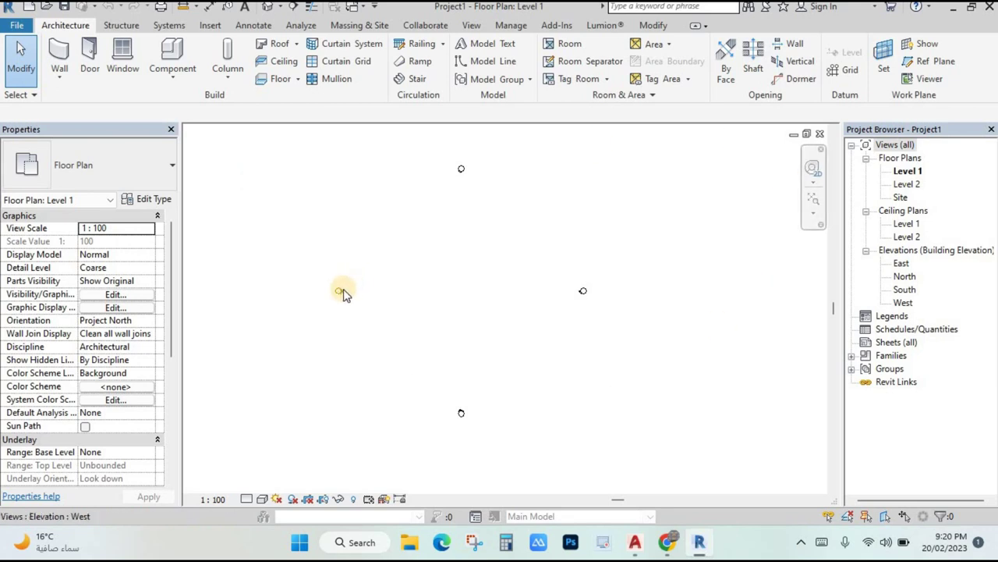
{"action": "scroll", "coordinate": [492, 400], "scroll_direction": "up", "scroll_amount": 1}
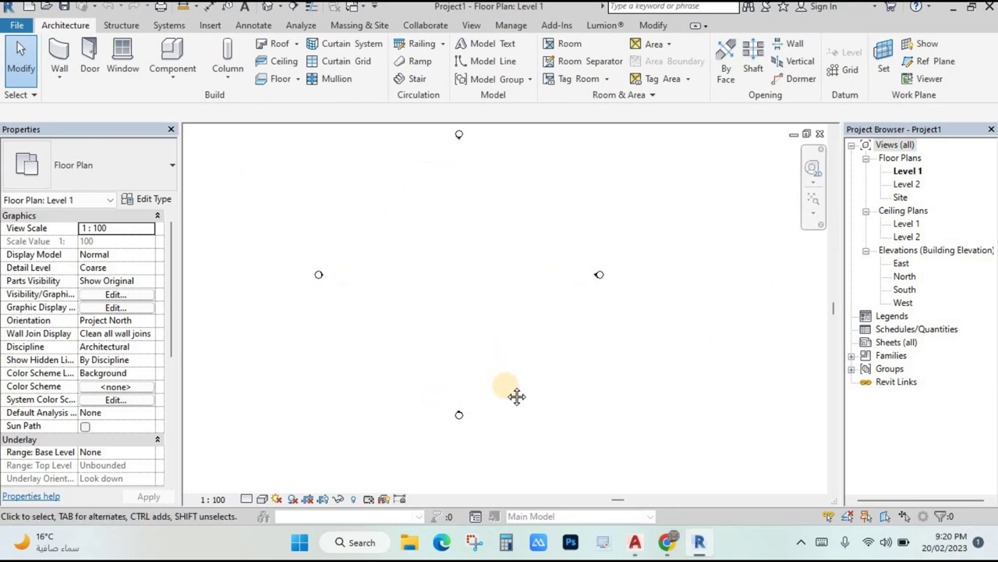
{"action": "middle_click_drag", "start_coordinate": [517, 396], "coordinate": [527, 425]}
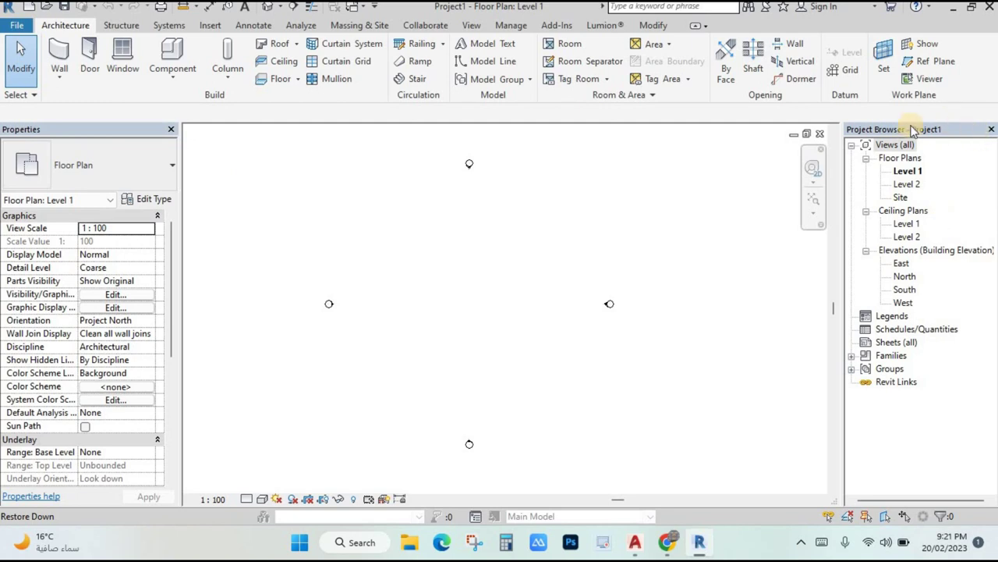
- Close the Project Browser and display it again through the user interface options
{"action": "left_click", "coordinate": [992, 130]}
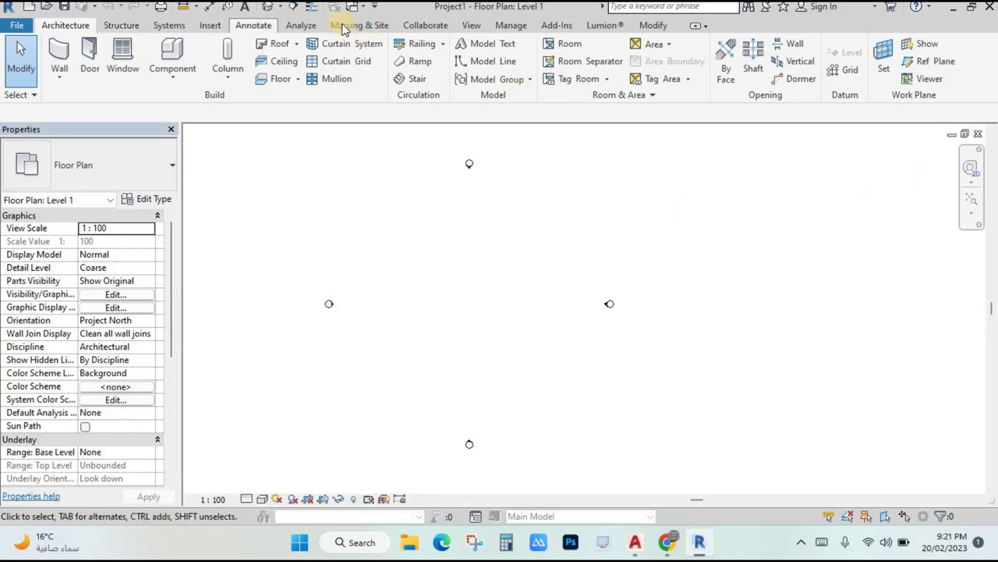
{"action": "left_click", "coordinate": [472, 25]}
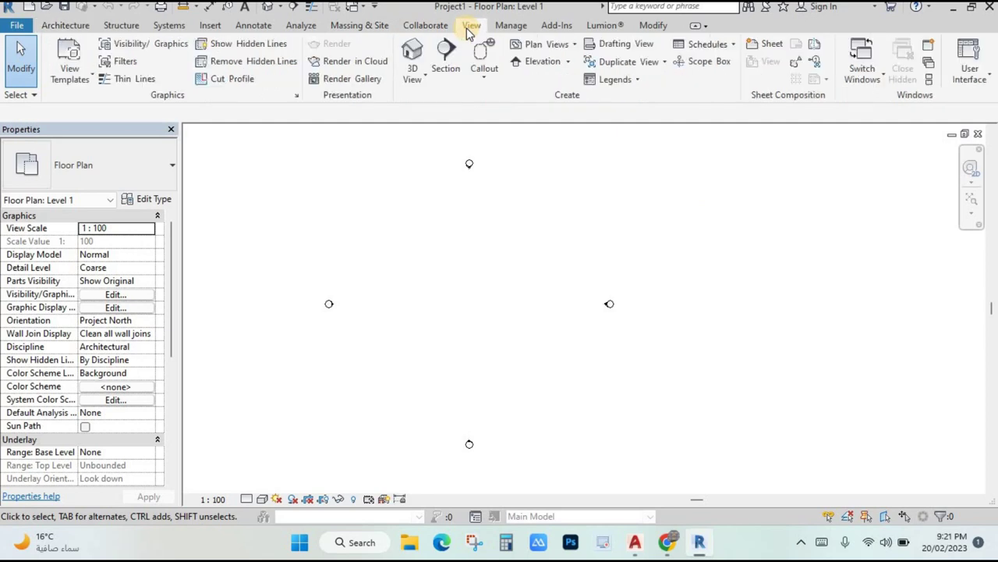
{"action": "left_click", "coordinate": [975, 82]}
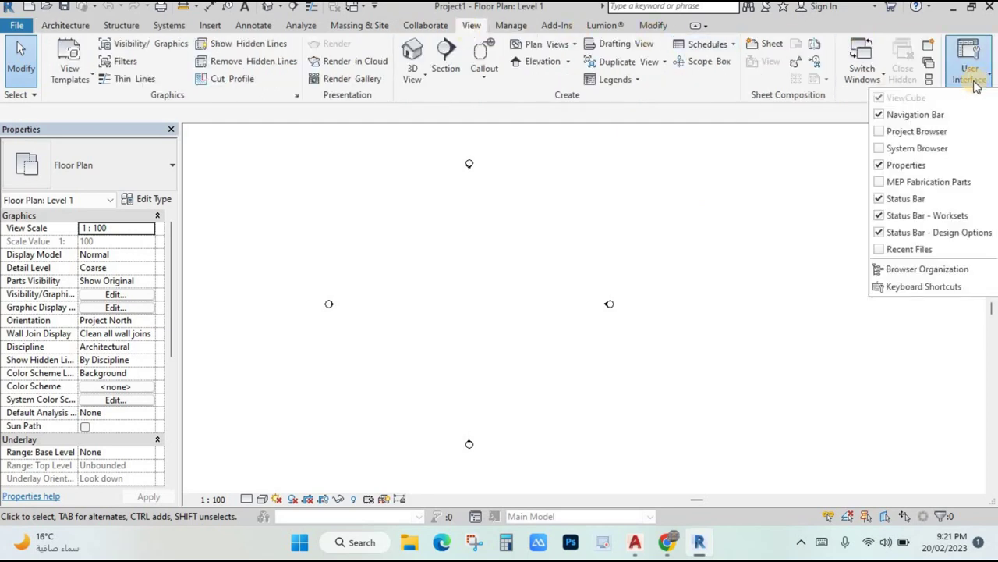
{"action": "left_click", "coordinate": [917, 132]}
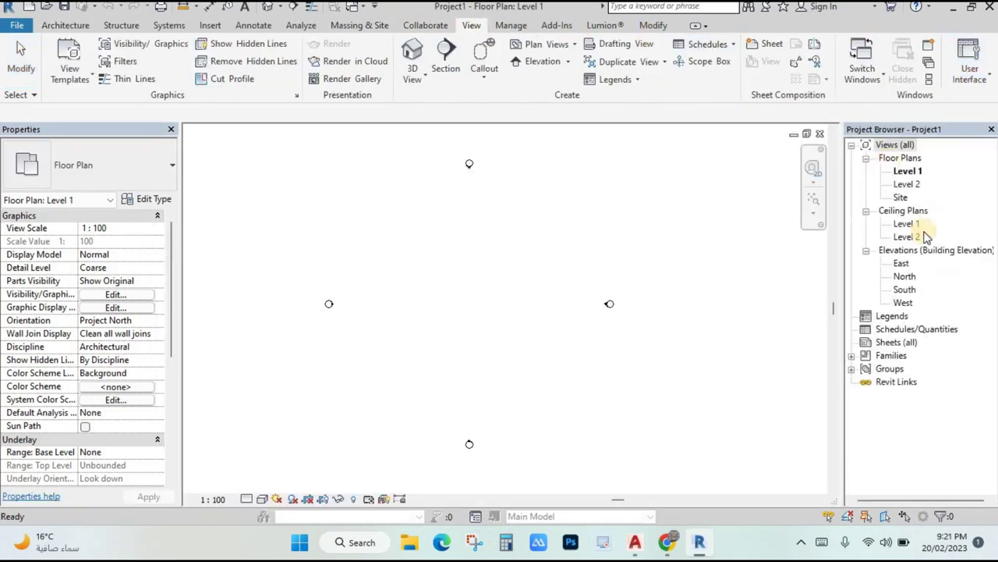
{"action": "left_click", "coordinate": [65, 28]}
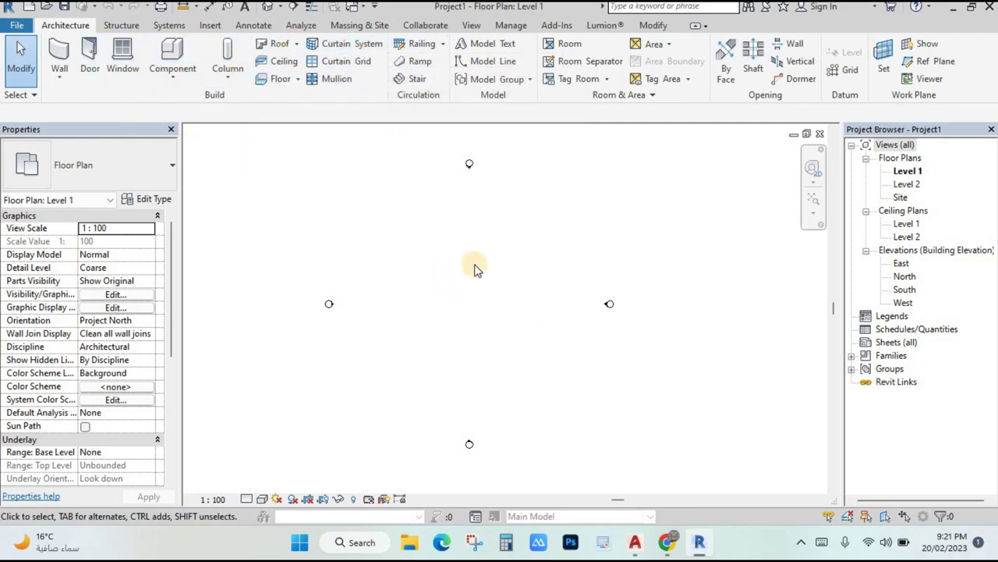
{"action": "scroll", "coordinate": [475, 268], "scroll_direction": "up", "scroll_amount": 1}
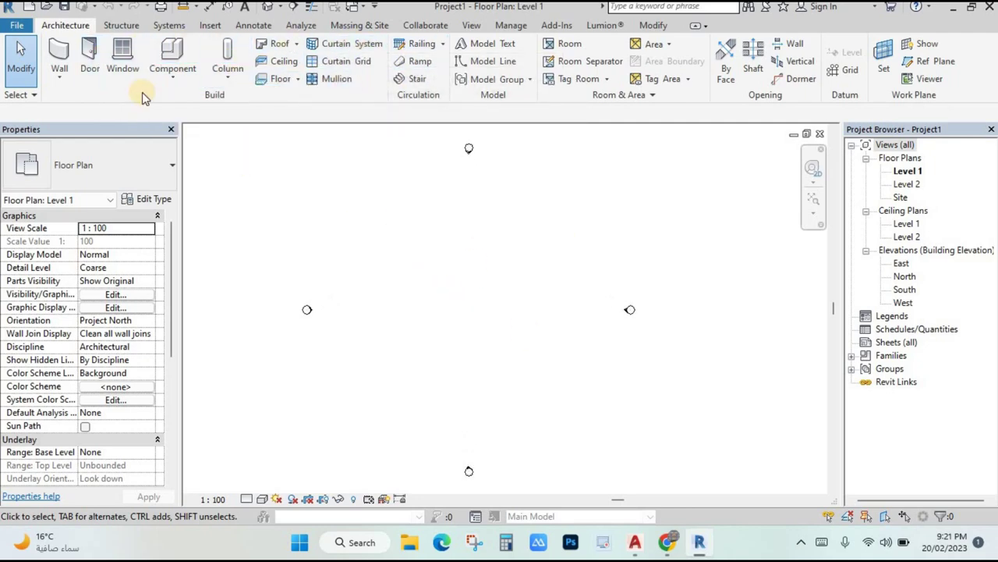
{"action": "left_click", "coordinate": [123, 26]}
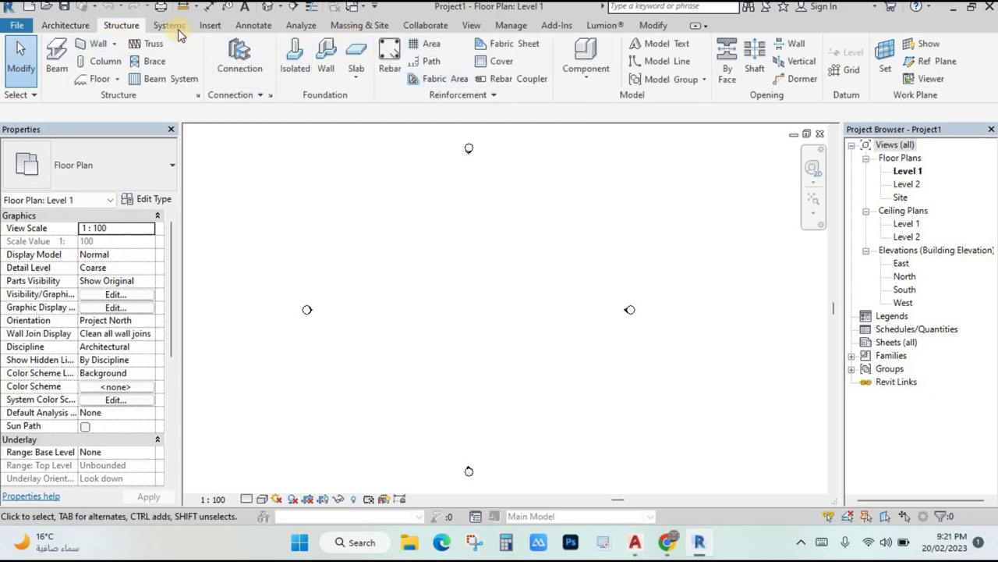
{"action": "left_click", "coordinate": [255, 29]}
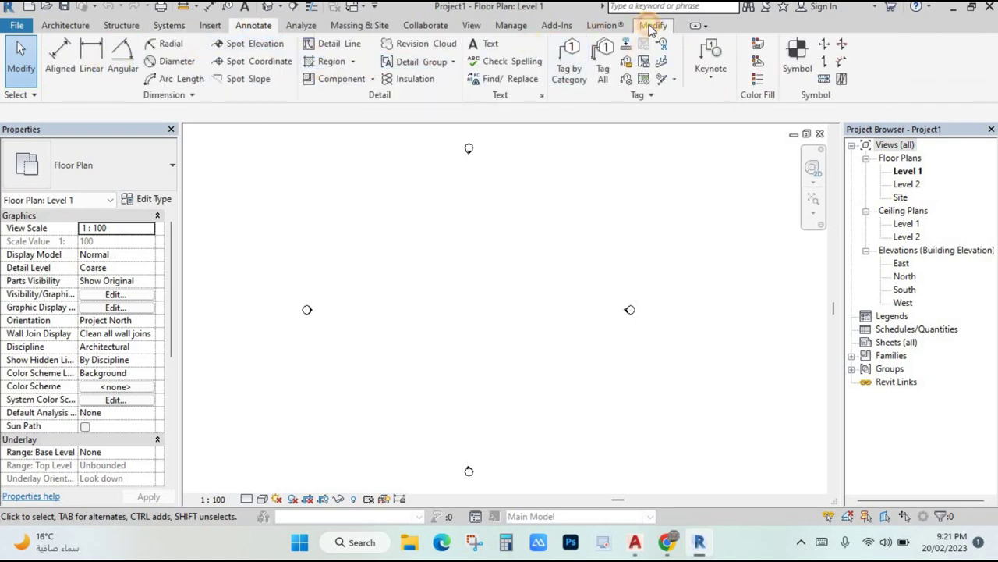
{"action": "left_click", "coordinate": [652, 28]}
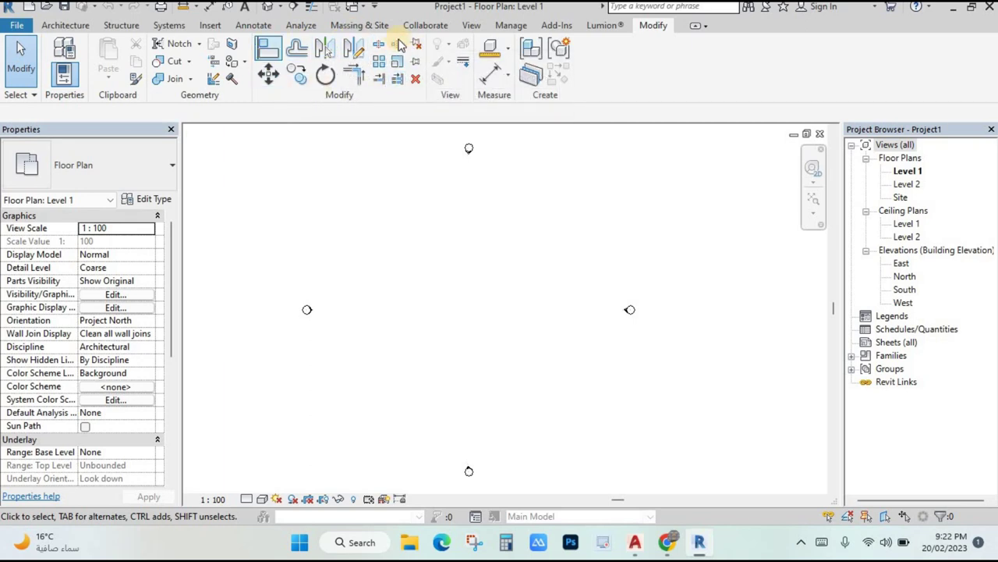
{"action": "left_click", "coordinate": [68, 28]}
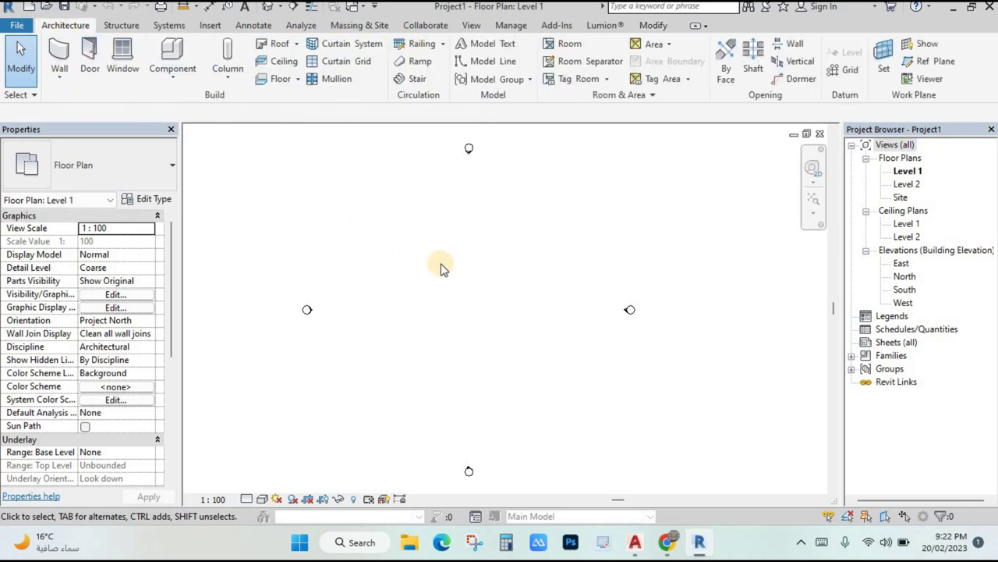
- Switch to AutoCAD, review the FF and GF floor plan drawings, and return to the Revit project
{"action": "left_click", "coordinate": [635, 546]}
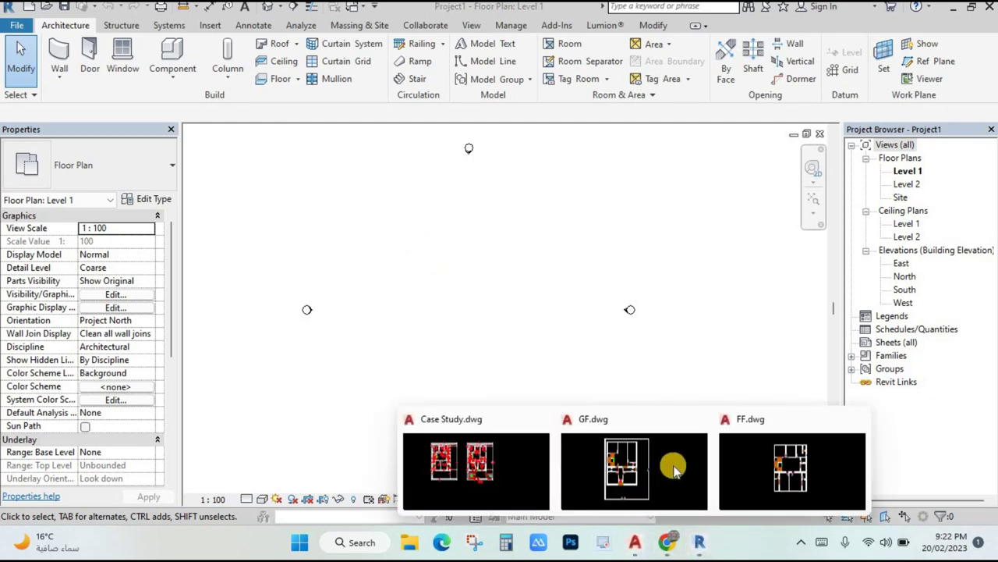
{"action": "left_click", "coordinate": [743, 467]}
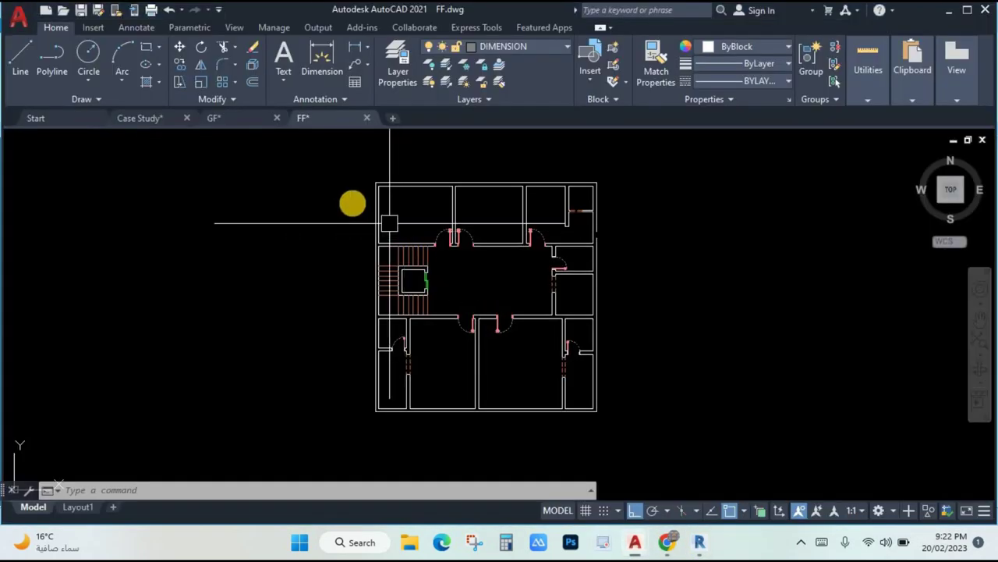
{"action": "left_click", "coordinate": [222, 118]}
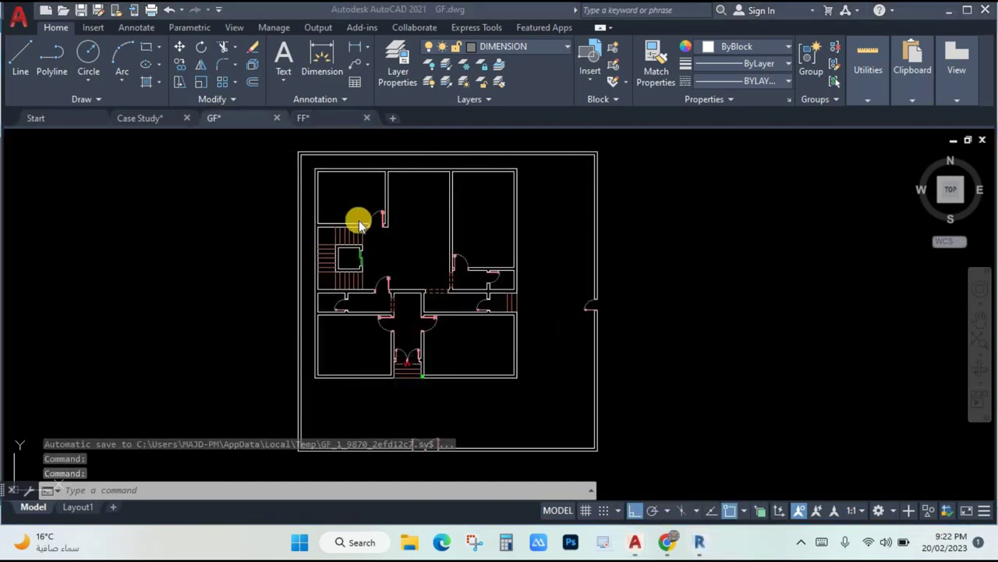
{"action": "left_click", "coordinate": [698, 542]}
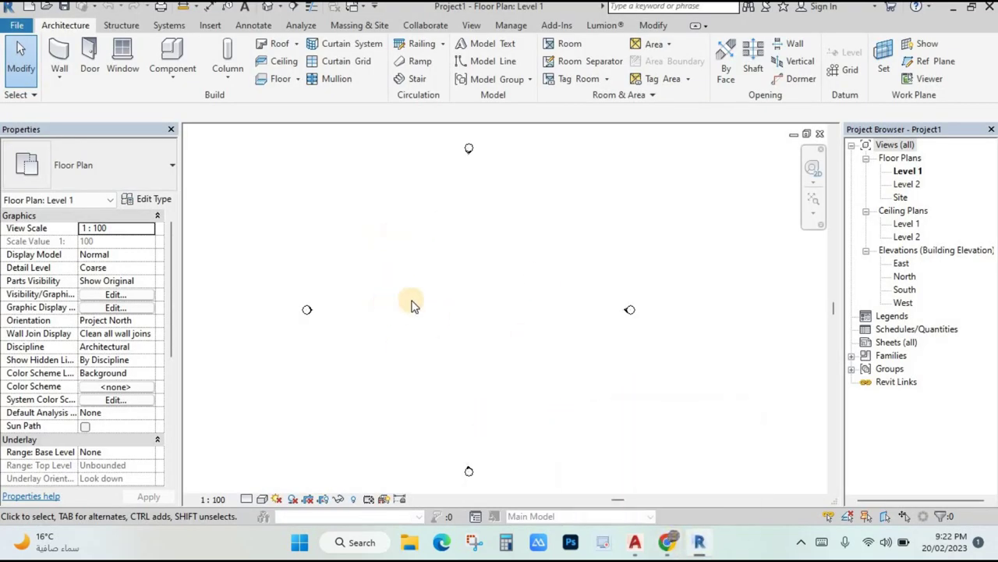
- Set the project's length units to meters with rounding to 2 decimal places
{"action": "key", "text": "u"}
{"action": "key", "text": "n"}
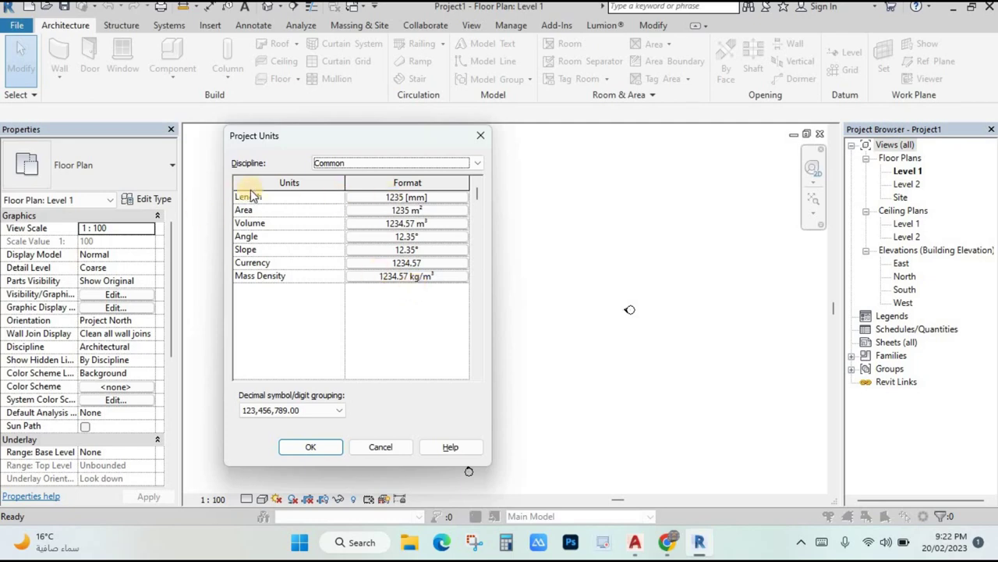
{"action": "left_click", "coordinate": [381, 200]}
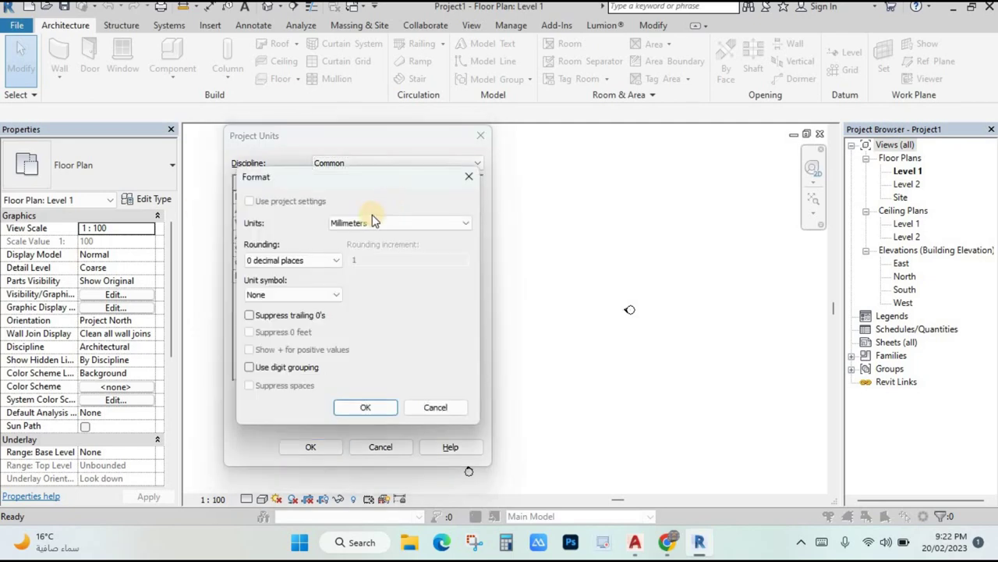
{"action": "left_click", "coordinate": [380, 223]}
{"action": "left_click", "coordinate": [400, 274]}
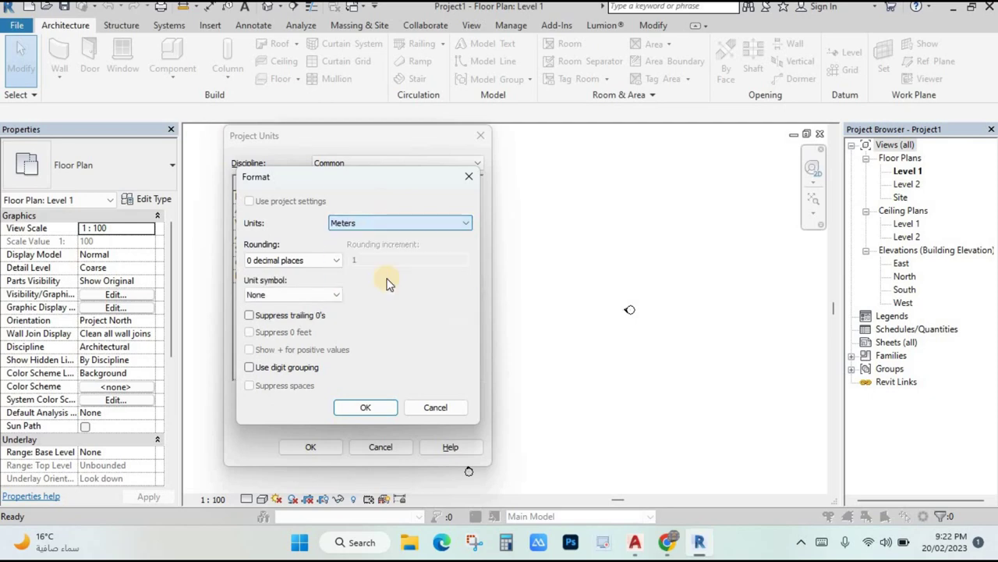
{"action": "left_click", "coordinate": [311, 259]}
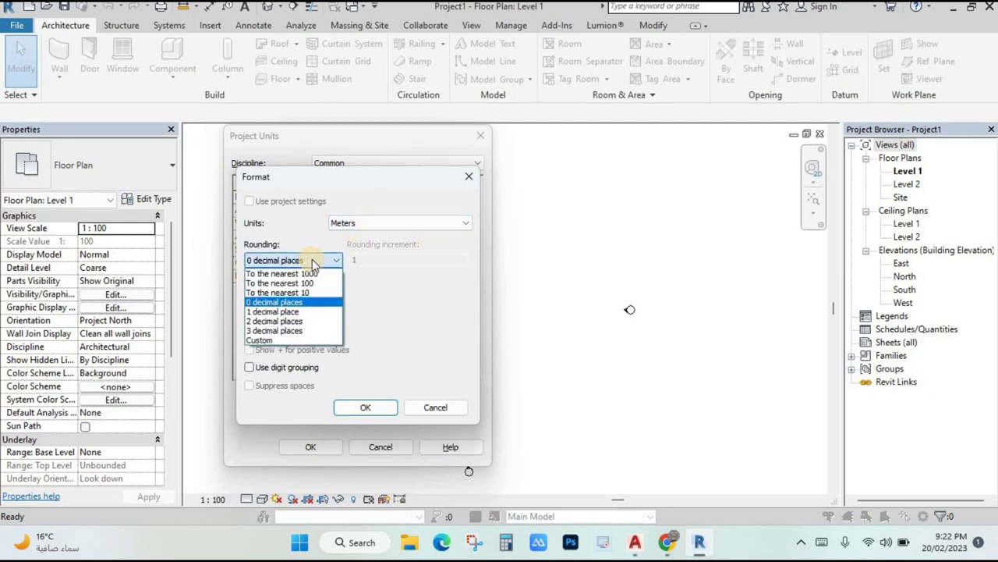
{"action": "left_click", "coordinate": [280, 322]}
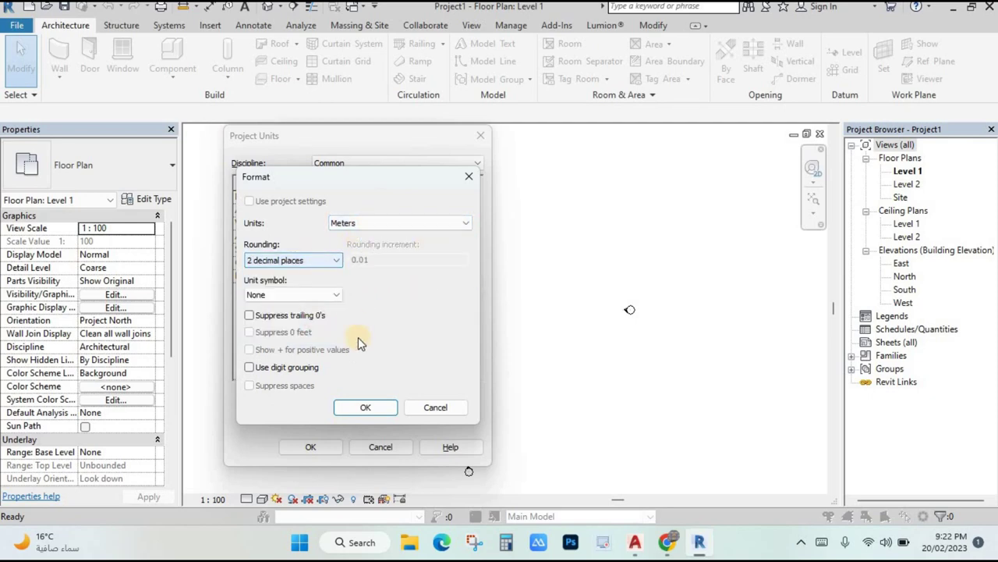
{"action": "left_click", "coordinate": [366, 407]}
{"action": "key", "text": "Return"}
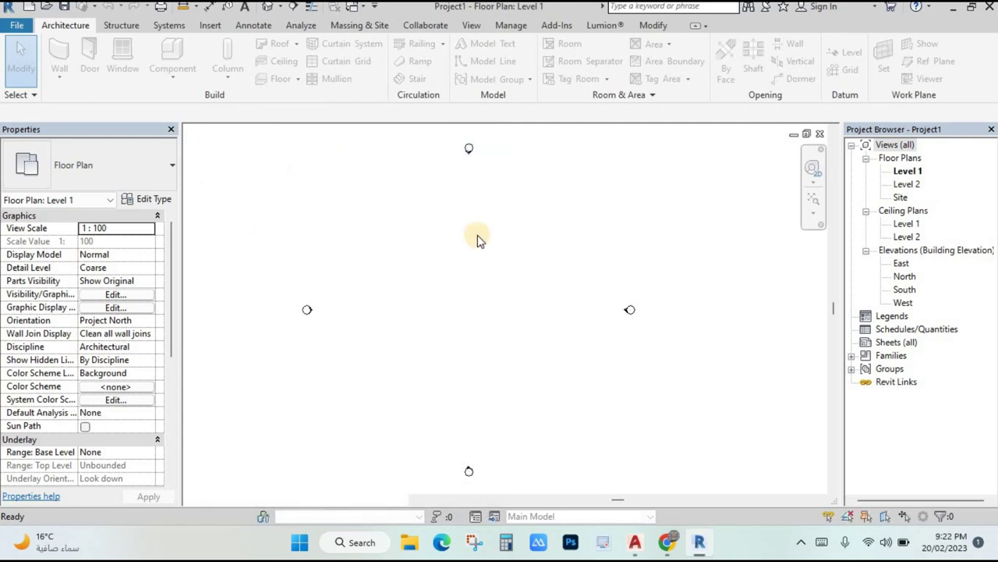
- Check the FF floor plan in AutoCAD once more and switch back to Revit
{"action": "middle_click_drag", "start_coordinate": [437, 214], "coordinate": [452, 226]}
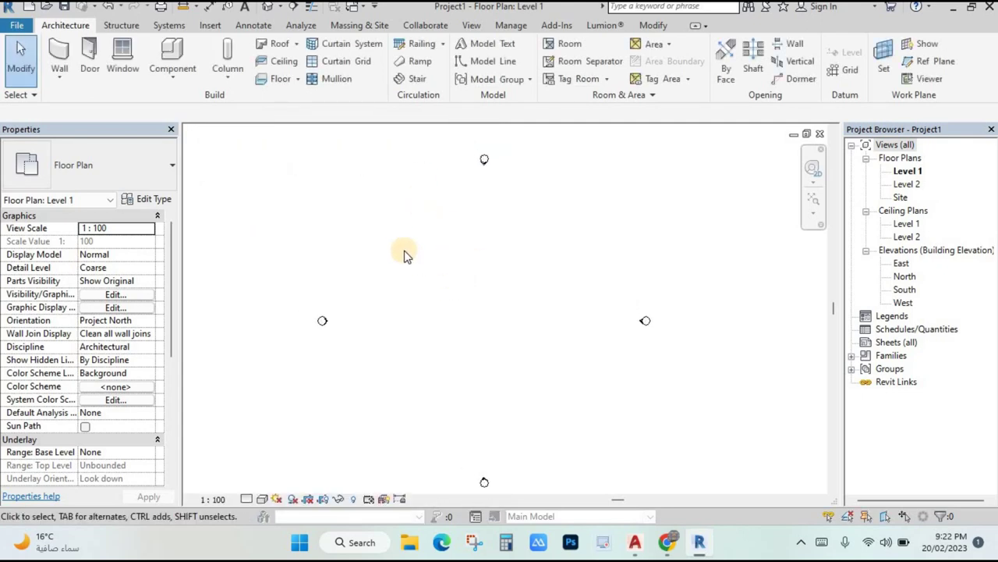
{"action": "middle_click_drag", "start_coordinate": [486, 274], "coordinate": [483, 277]}
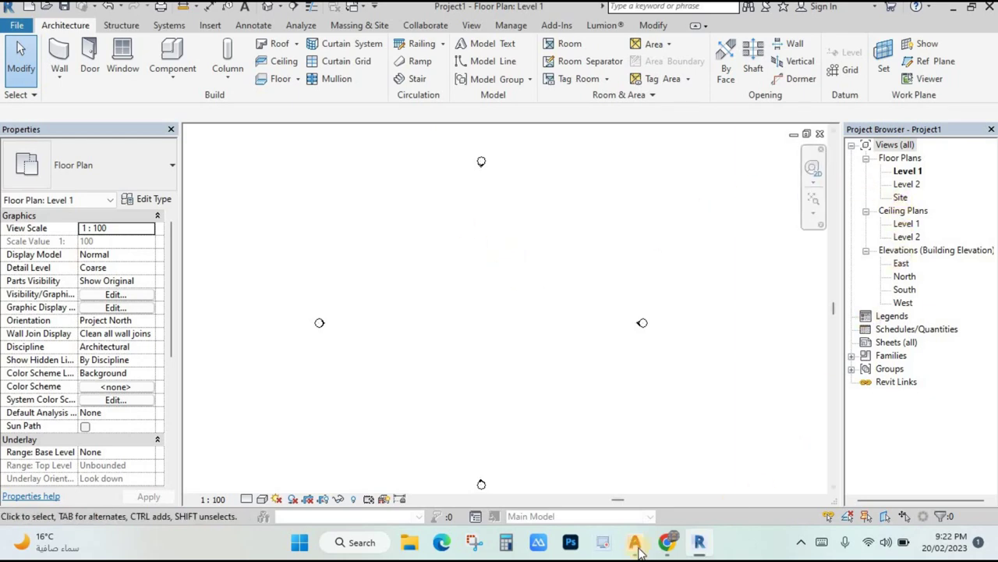
{"action": "mouse_move", "coordinate": [636, 550]}
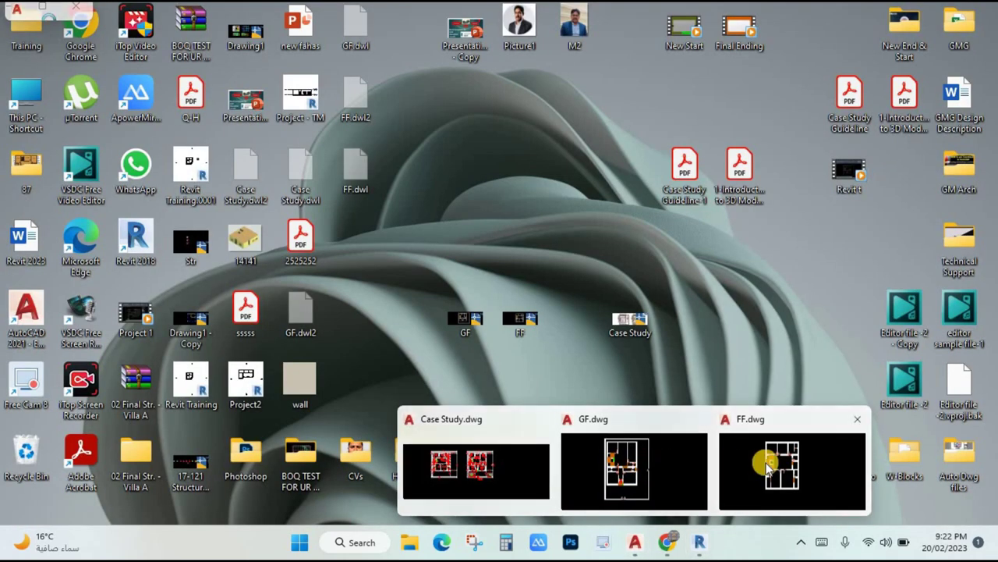
{"action": "left_click", "coordinate": [768, 465]}
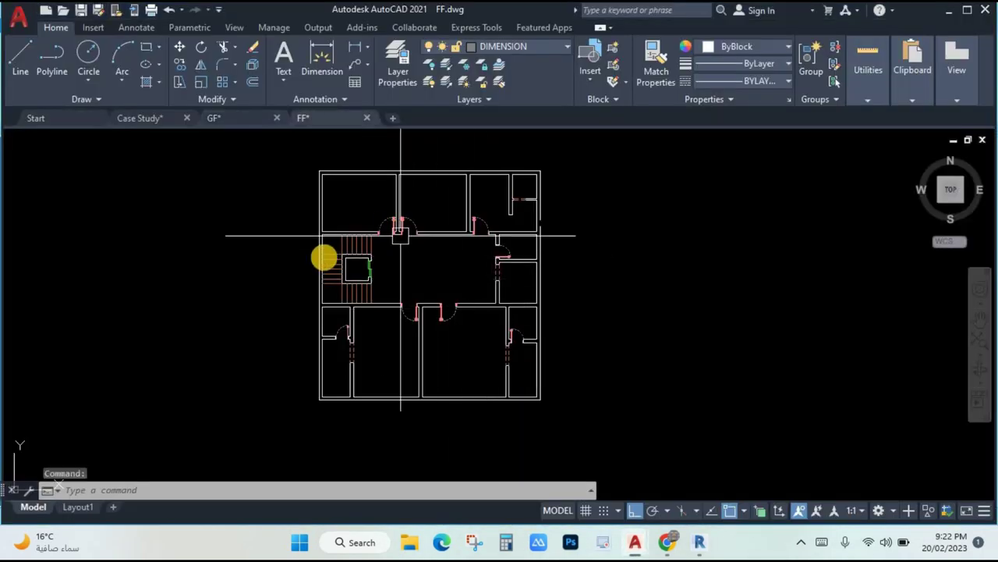
{"action": "left_click", "coordinate": [281, 115]}
{"action": "left_click", "coordinate": [305, 114]}
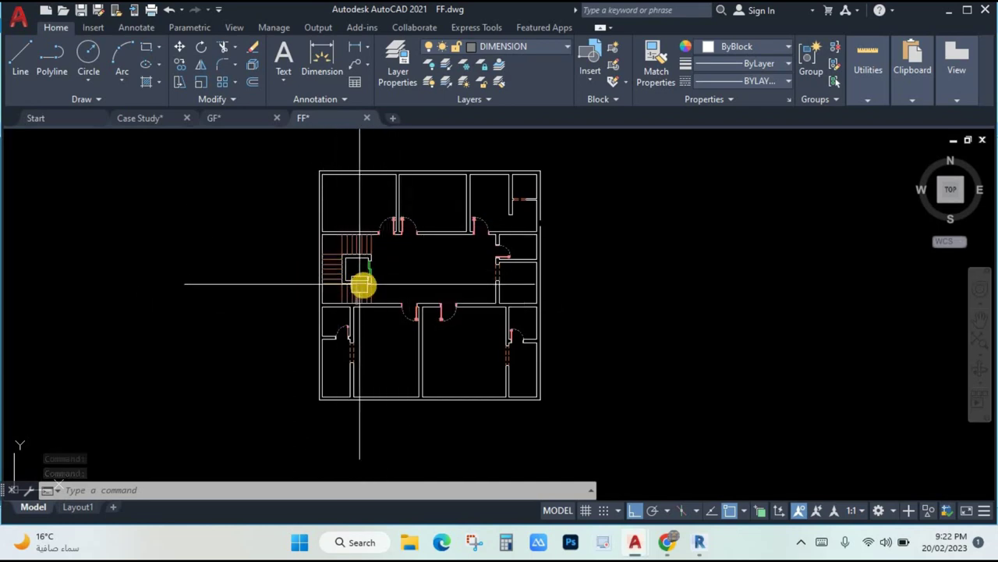
{"action": "left_click", "coordinate": [697, 545]}
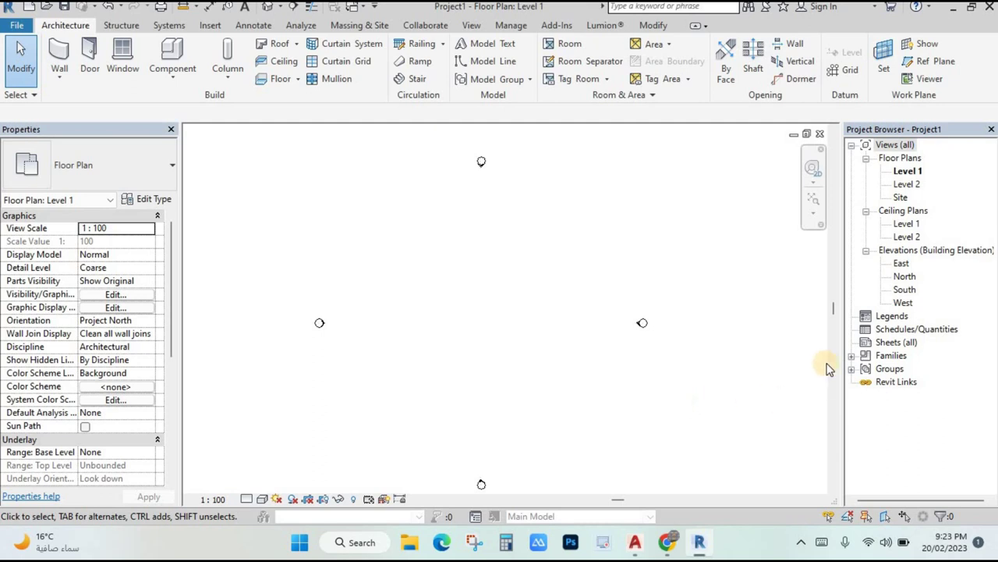
- Open the East building elevation view to show the project levels
{"action": "double_click", "coordinate": [903, 264]}
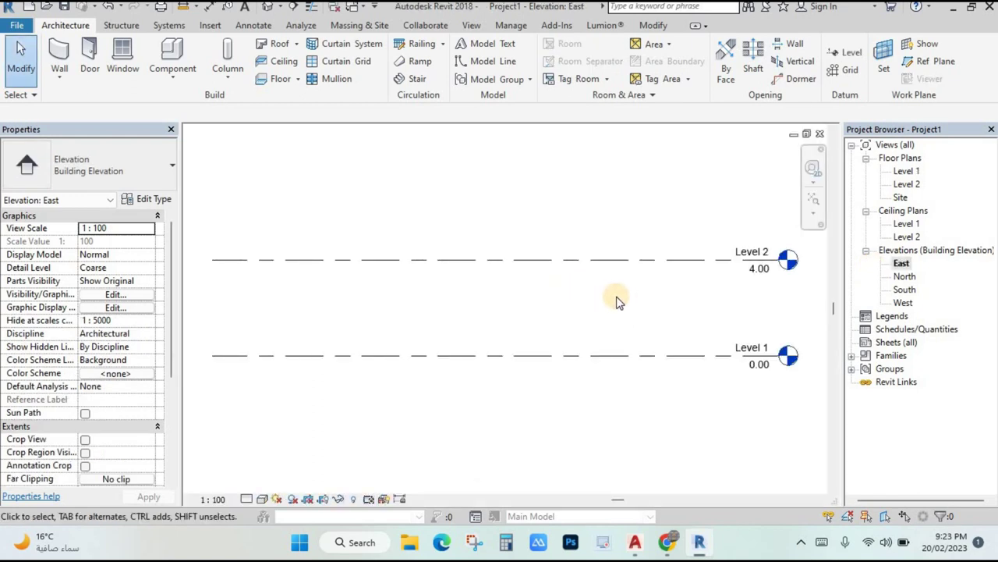
{"action": "scroll", "coordinate": [617, 302], "scroll_direction": "down", "scroll_amount": 1}
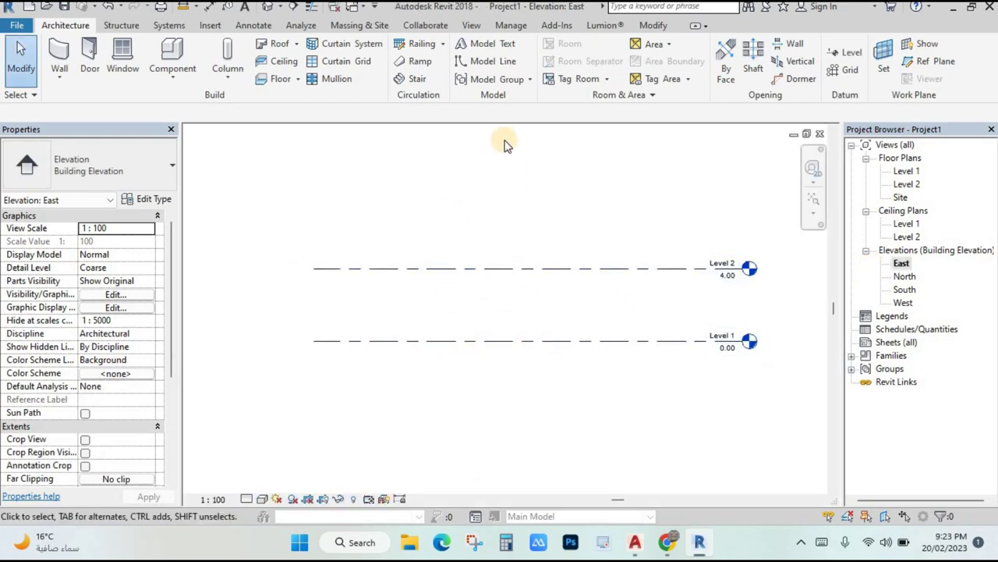
{"action": "scroll", "coordinate": [570, 265], "scroll_direction": "down", "scroll_amount": 1}
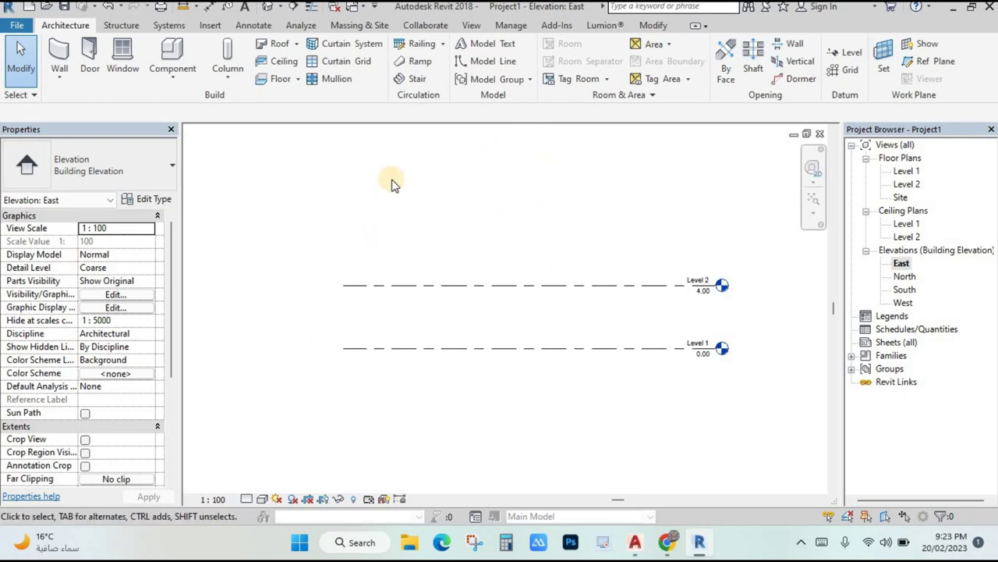
{"action": "scroll", "coordinate": [506, 209], "scroll_direction": "up", "scroll_amount": 1}
{"action": "middle_click_drag", "start_coordinate": [479, 201], "coordinate": [436, 181]}
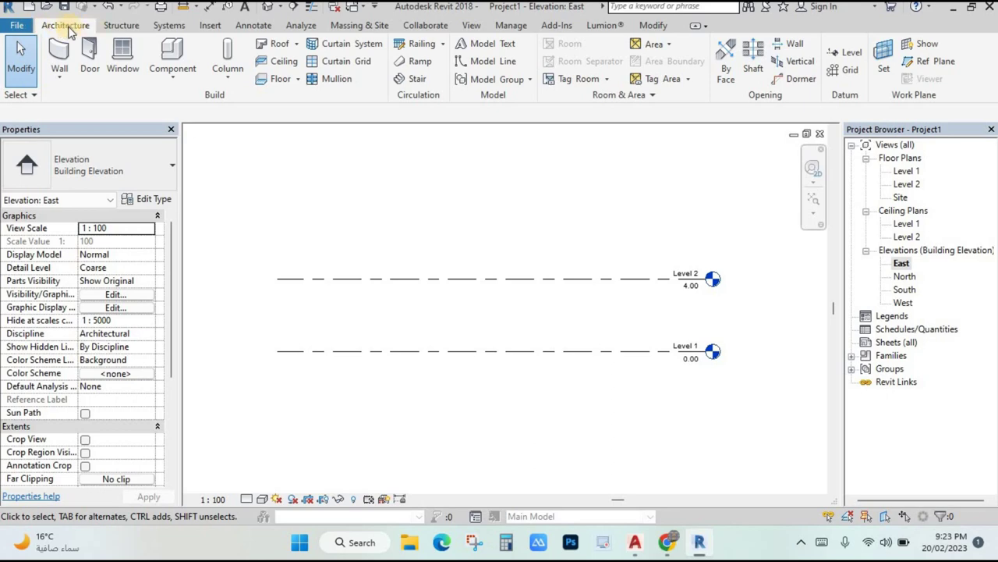
- Add a level 4 m above Level 2 using Pick Lines with an offset of 4
{"action": "left_click", "coordinate": [847, 52]}
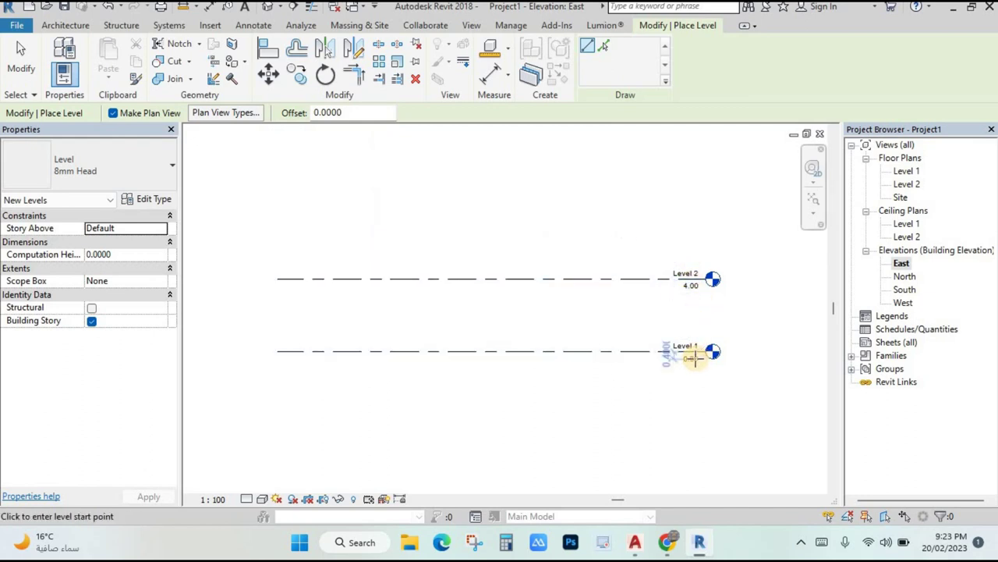
{"action": "left_click_drag", "start_coordinate": [343, 112], "coordinate": [306, 111]}
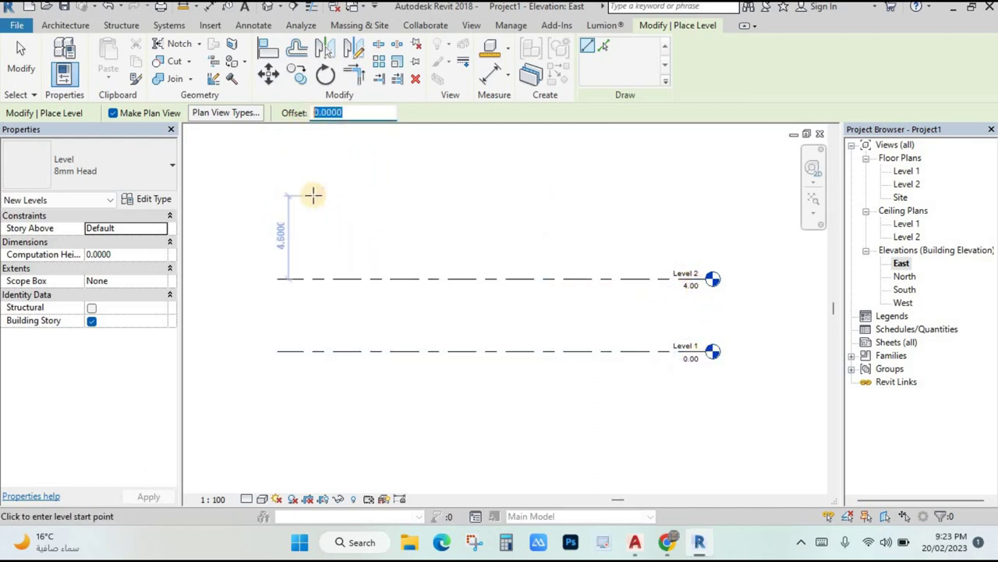
{"action": "type", "text": "4"}
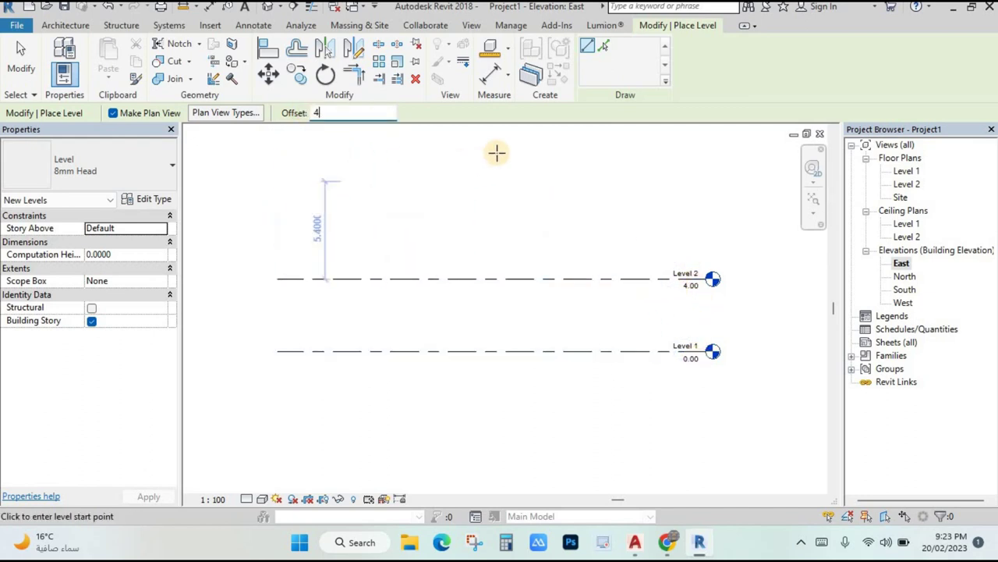
{"action": "key", "text": "Return"}
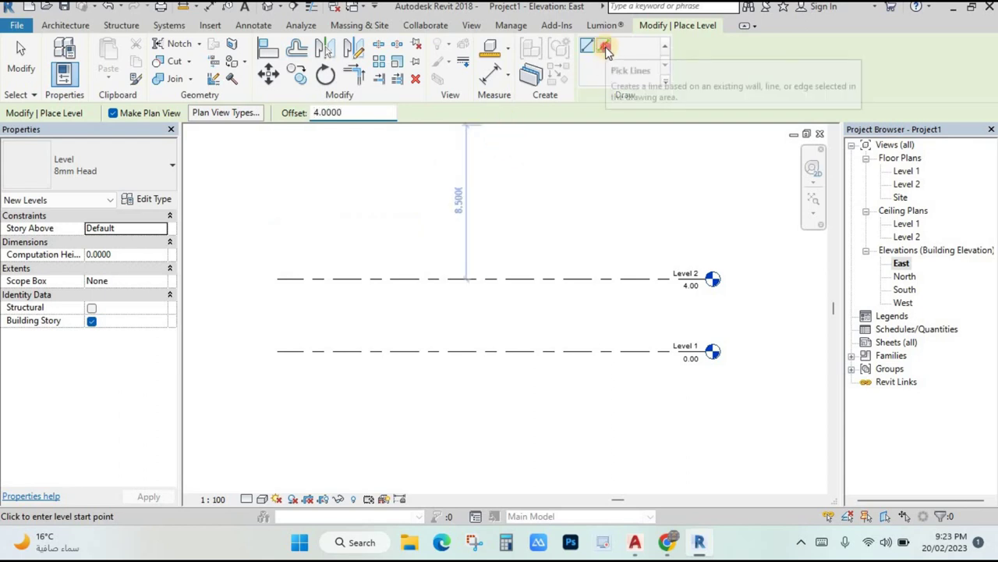
{"action": "left_click", "coordinate": [604, 48]}
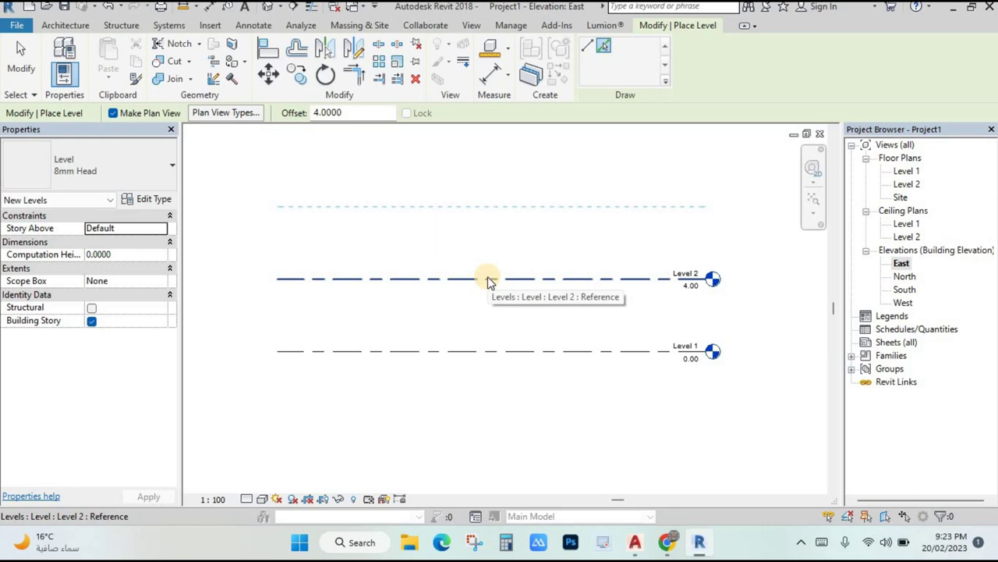
{"action": "left_click", "coordinate": [486, 278]}
{"action": "scroll", "coordinate": [459, 214], "scroll_direction": "down", "scroll_amount": 1}
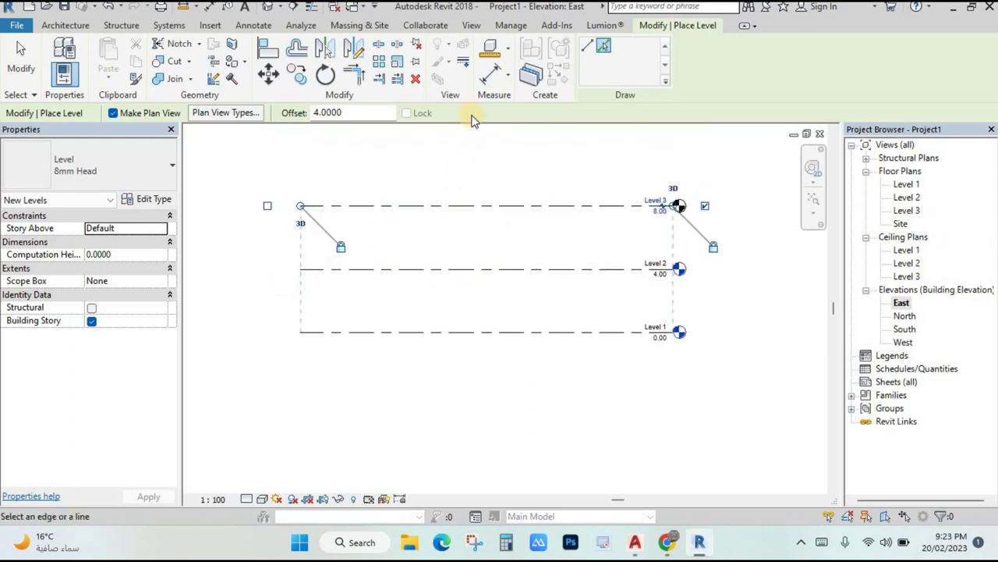
- Add another level 4 m above the topmost level and end the level placement
{"action": "middle_click_drag", "start_coordinate": [504, 178], "coordinate": [479, 216]}
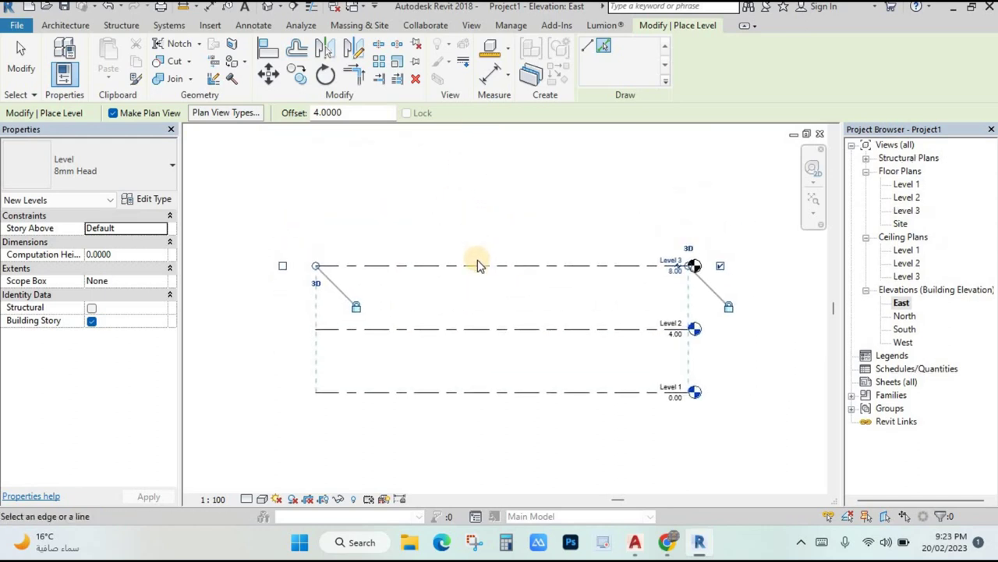
{"action": "left_click", "coordinate": [479, 267]}
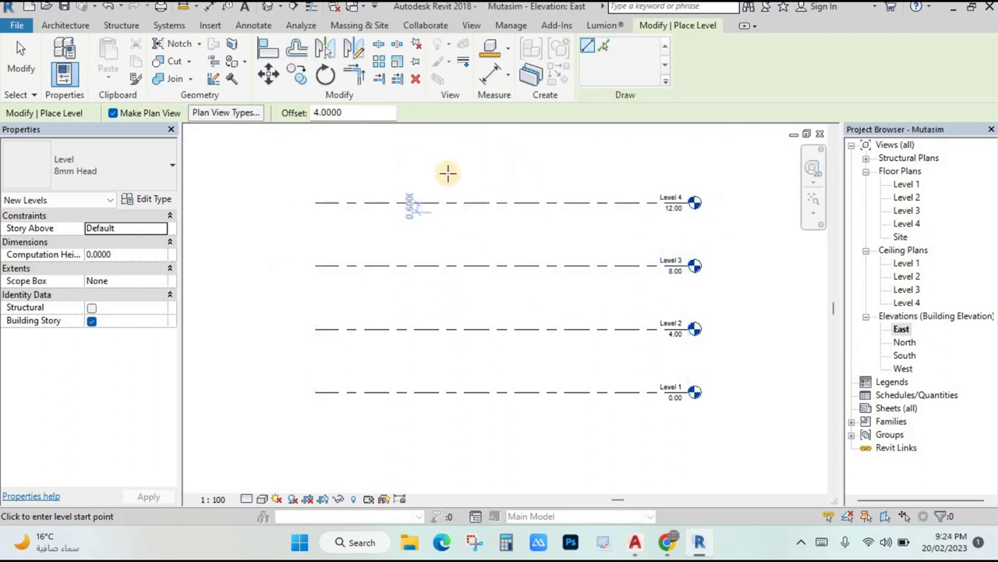
{"action": "key", "text": "Escape"}
{"action": "key", "text": "Escape"}
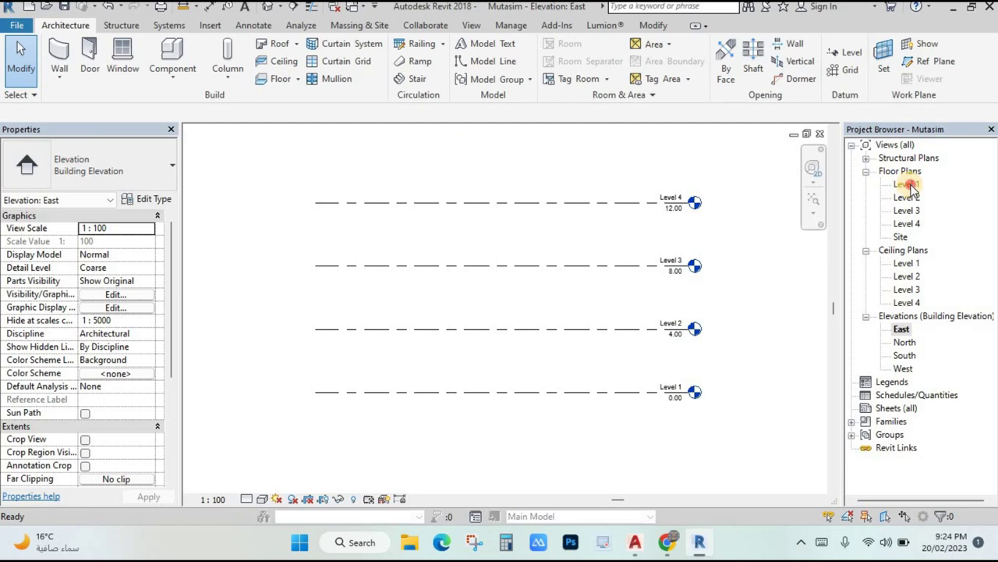
- Open the Level 1 floor plan view and check which AutoCAD drawings are open
{"action": "double_click", "coordinate": [907, 184]}
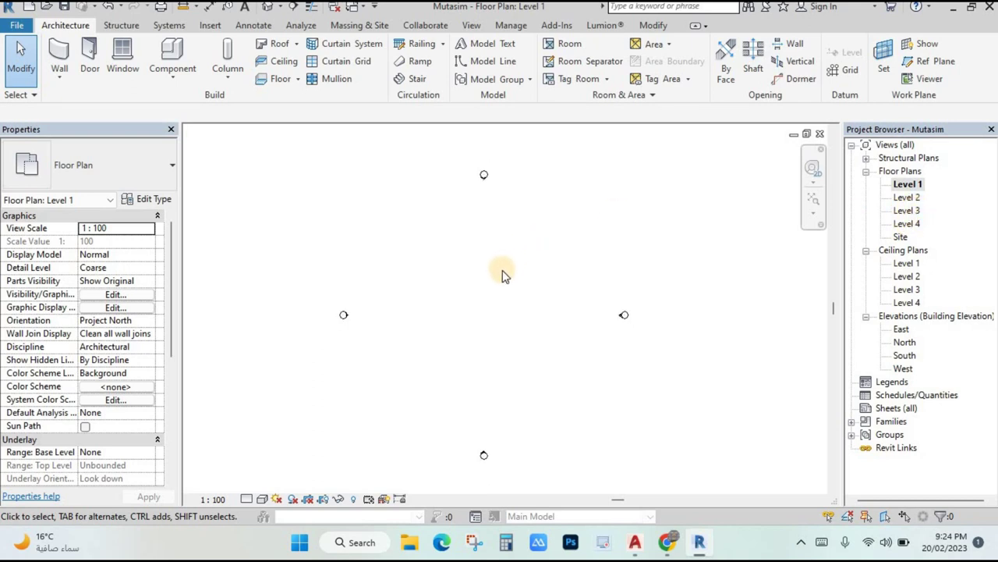
{"action": "middle_click_drag", "start_coordinate": [503, 275], "coordinate": [512, 270]}
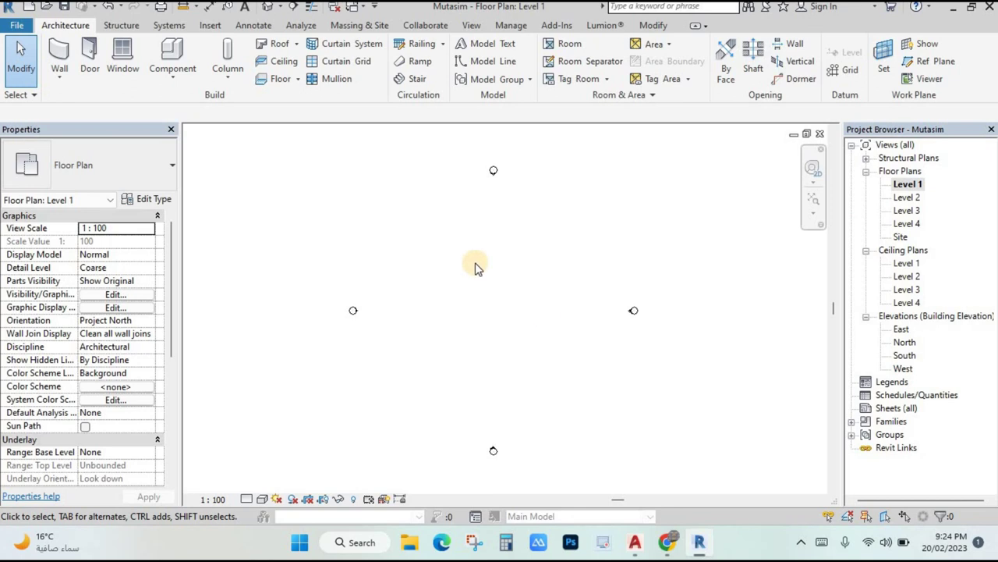
{"action": "mouse_move", "coordinate": [634, 544]}
{"action": "left_click", "coordinate": [612, 484]}
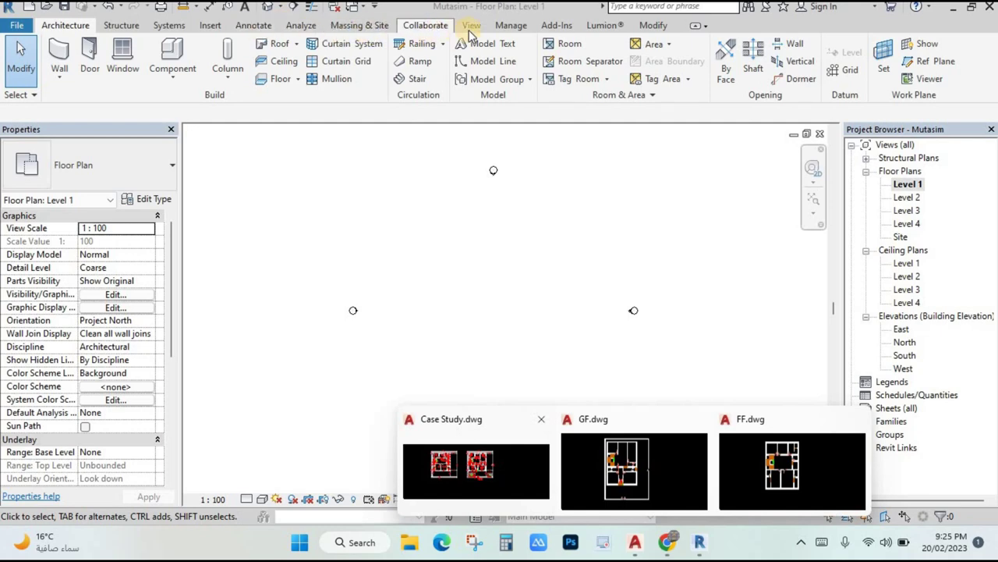
- Start a CAD import into the Level 1 plan and choose GF.dwg from the Desktop
{"action": "left_click", "coordinate": [209, 26]}
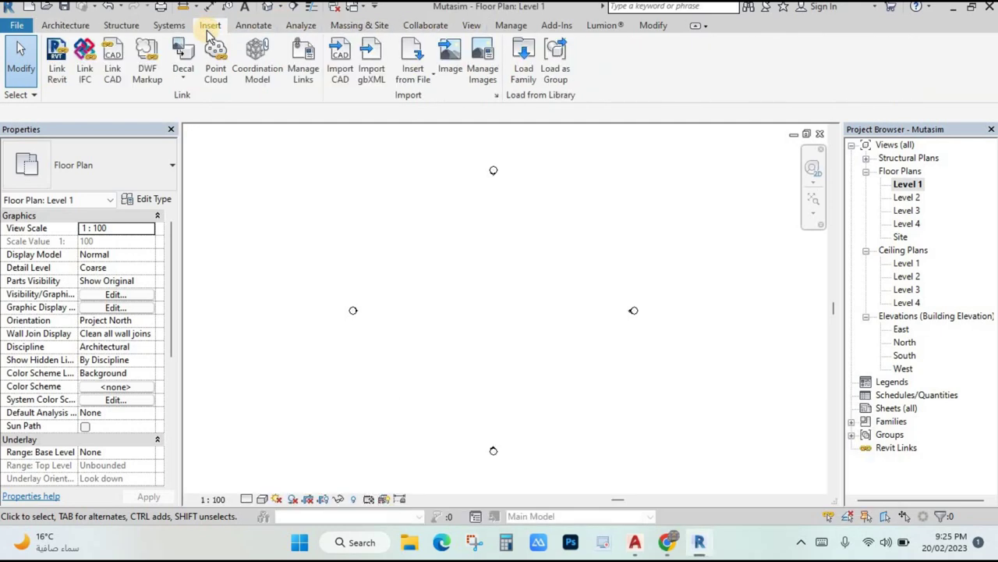
{"action": "left_click", "coordinate": [340, 85]}
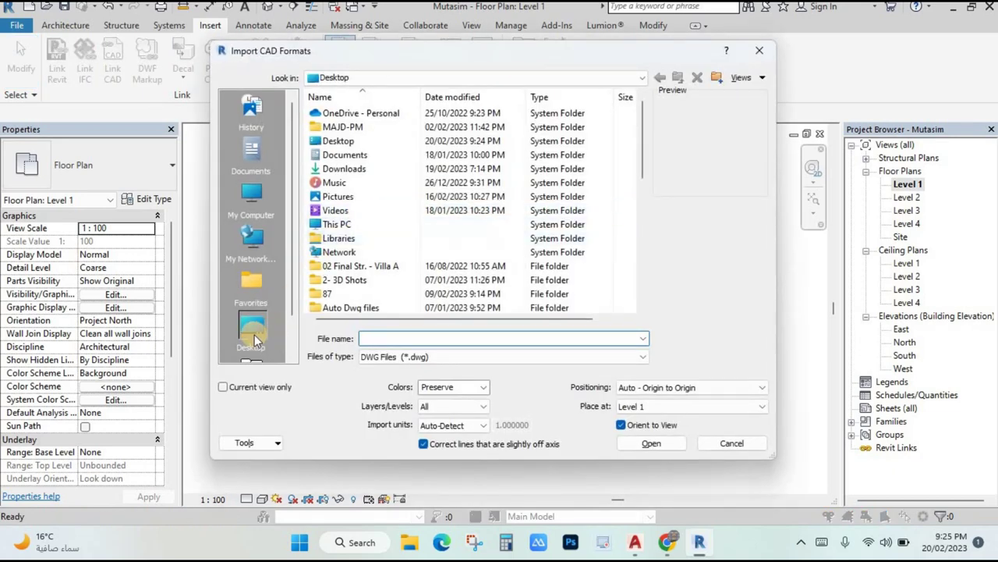
{"action": "left_click", "coordinate": [254, 341]}
{"action": "scroll", "coordinate": [423, 260], "scroll_direction": "down", "scroll_amount": 8}
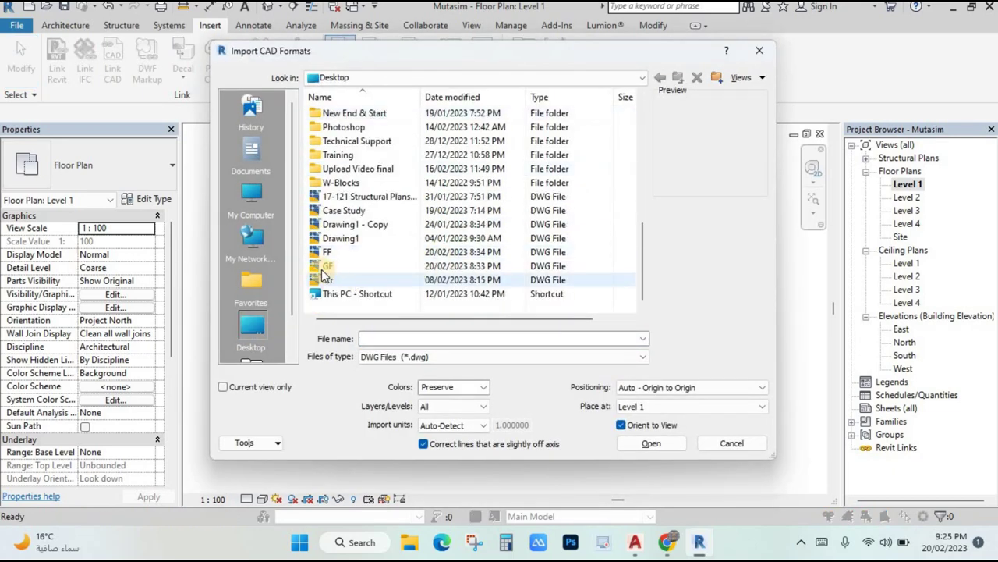
{"action": "left_click", "coordinate": [326, 267]}
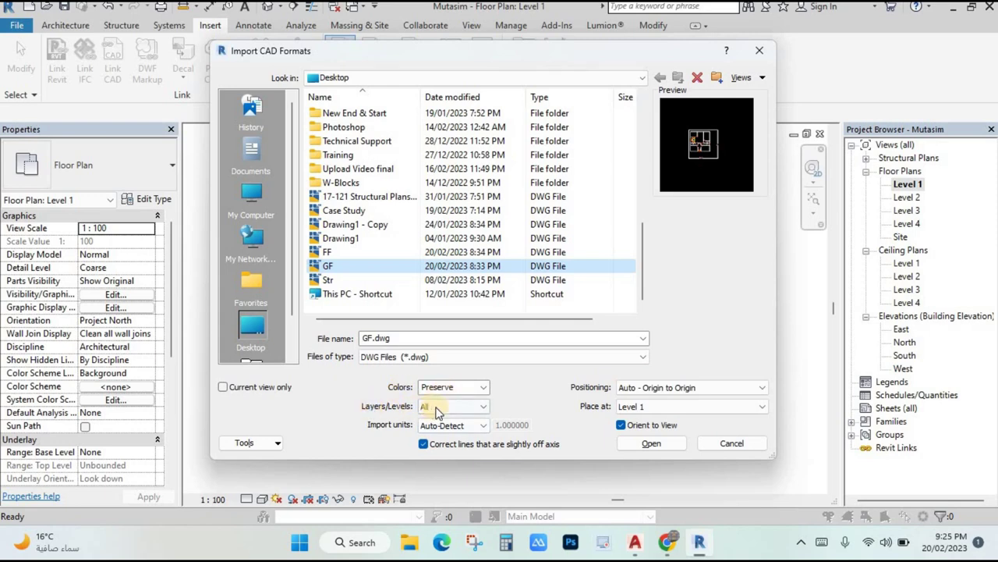
- Import the GF drawing with import units in meter and positioning Auto - Center to Center
{"action": "left_click", "coordinate": [454, 425]}
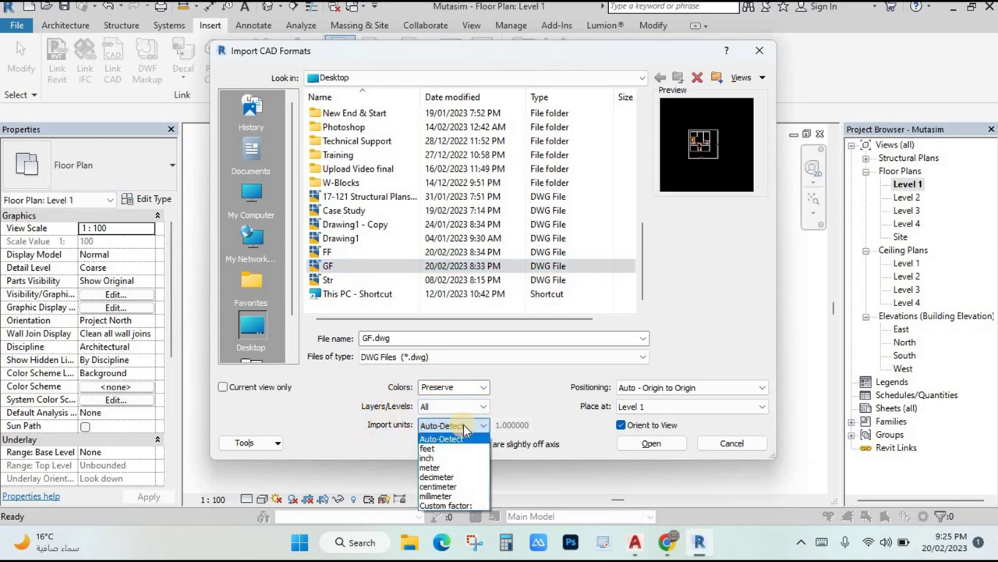
{"action": "left_click", "coordinate": [434, 467]}
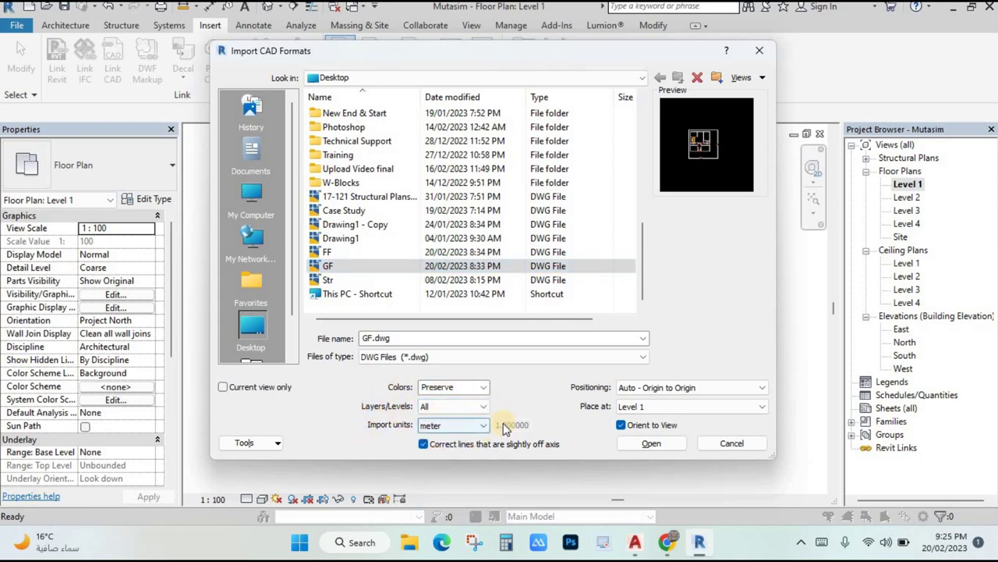
{"action": "left_click", "coordinate": [667, 388]}
{"action": "left_click", "coordinate": [689, 401]}
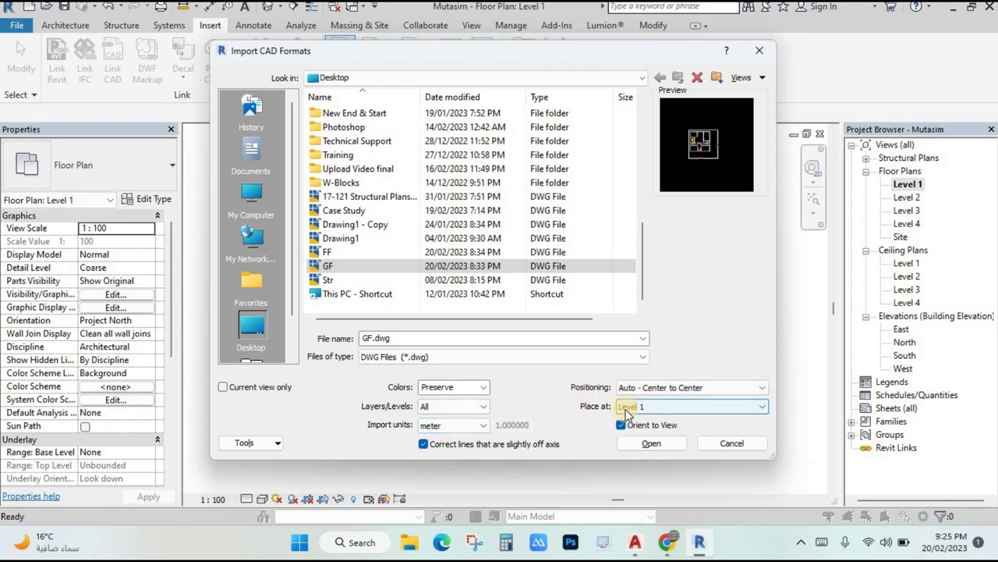
{"action": "left_click", "coordinate": [651, 443]}
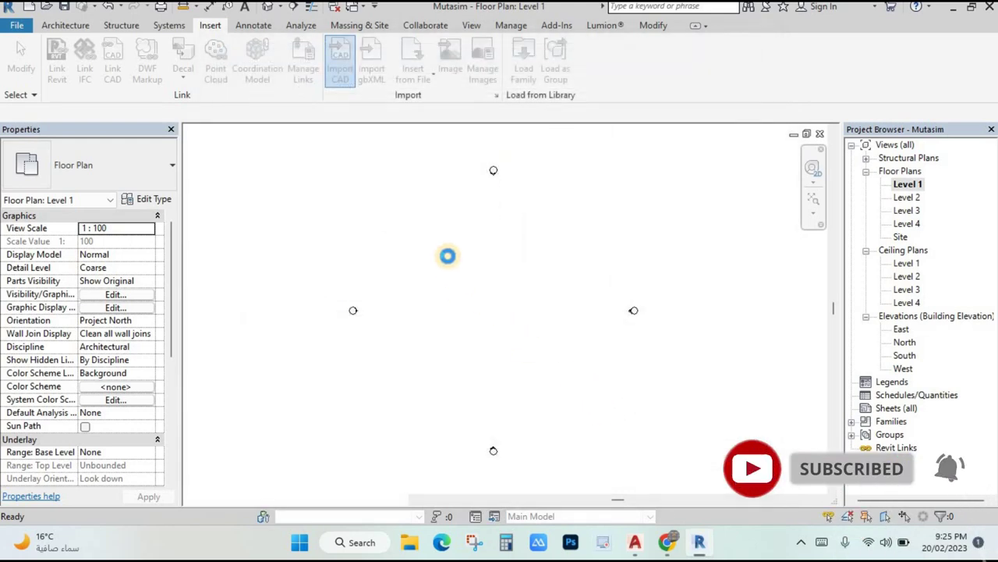
{"action": "scroll", "coordinate": [507, 315], "scroll_direction": "up", "scroll_amount": 5}
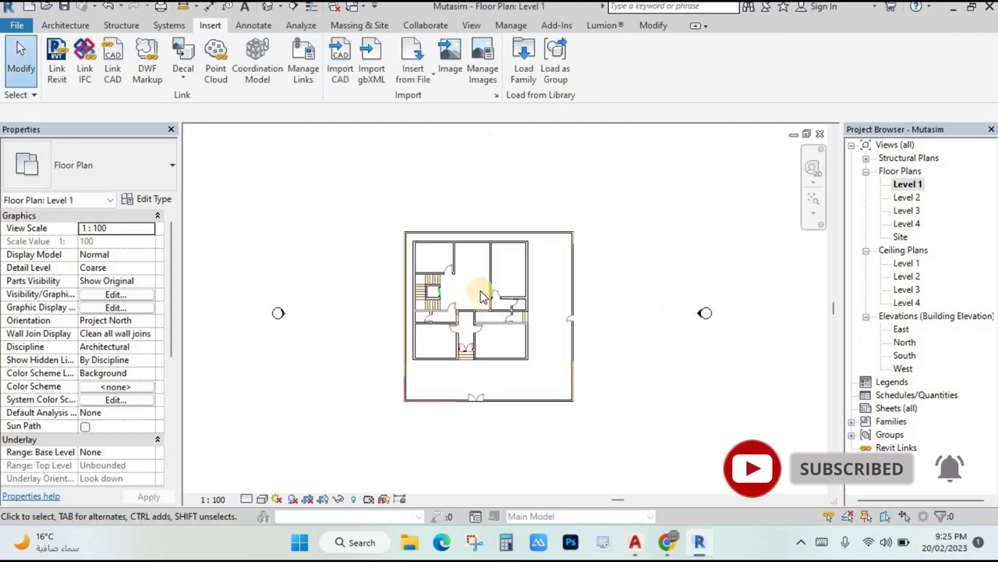
{"action": "scroll", "coordinate": [459, 299], "scroll_direction": "down", "scroll_amount": 1}
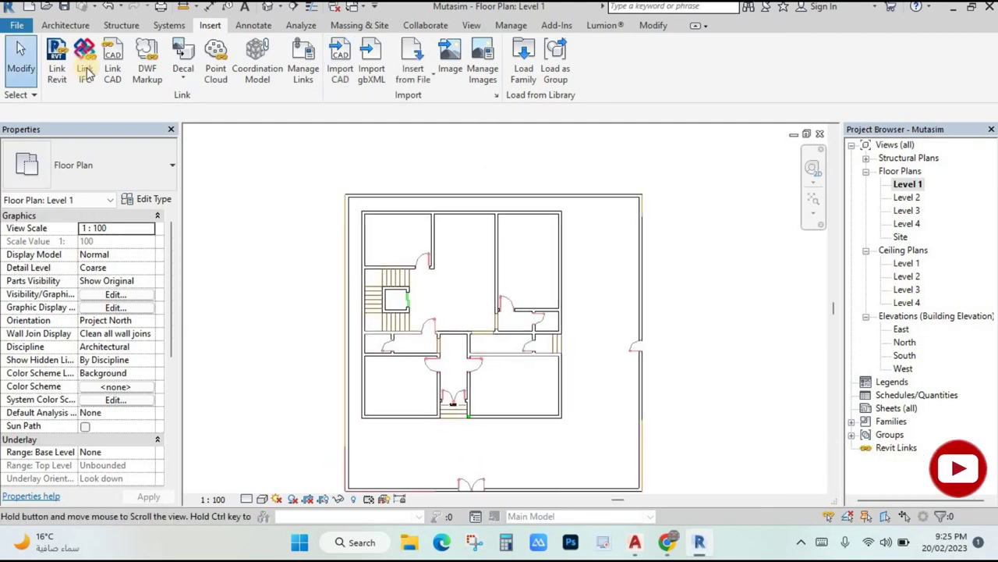
- Start an architectural wall with its height constrained up to Level 2
{"action": "left_click", "coordinate": [64, 25]}
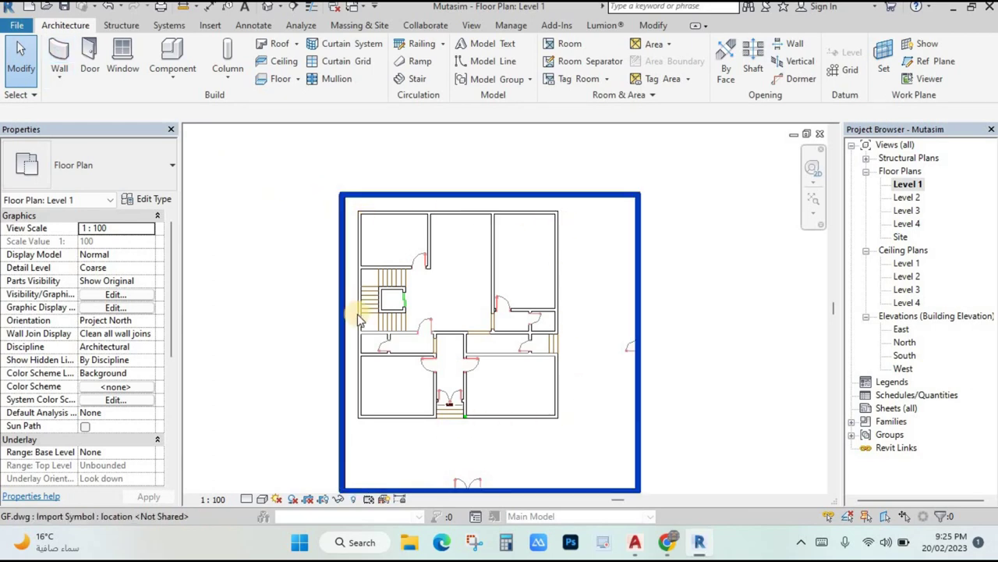
{"action": "scroll", "coordinate": [501, 270], "scroll_direction": "down", "scroll_amount": 1}
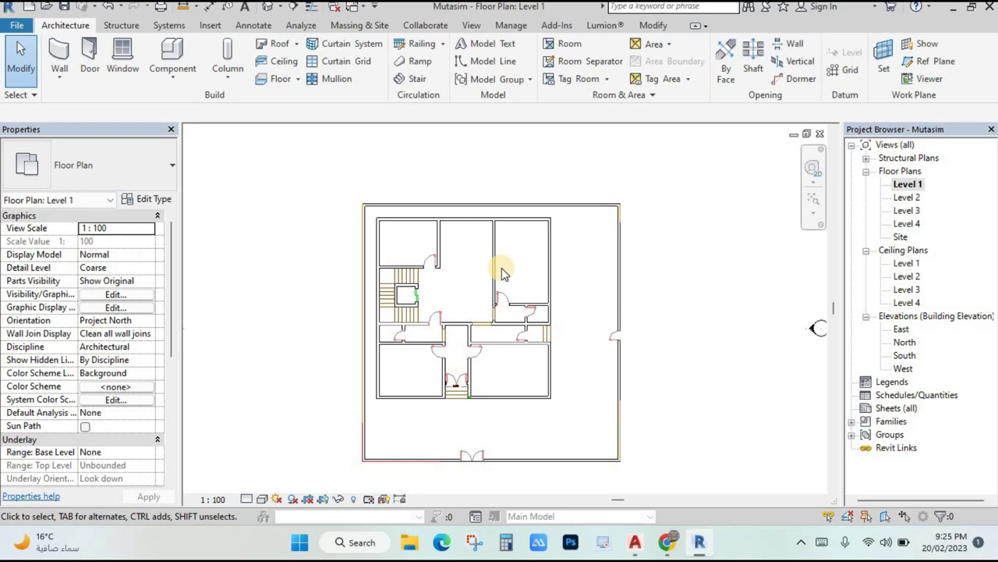
{"action": "left_click", "coordinate": [51, 86]}
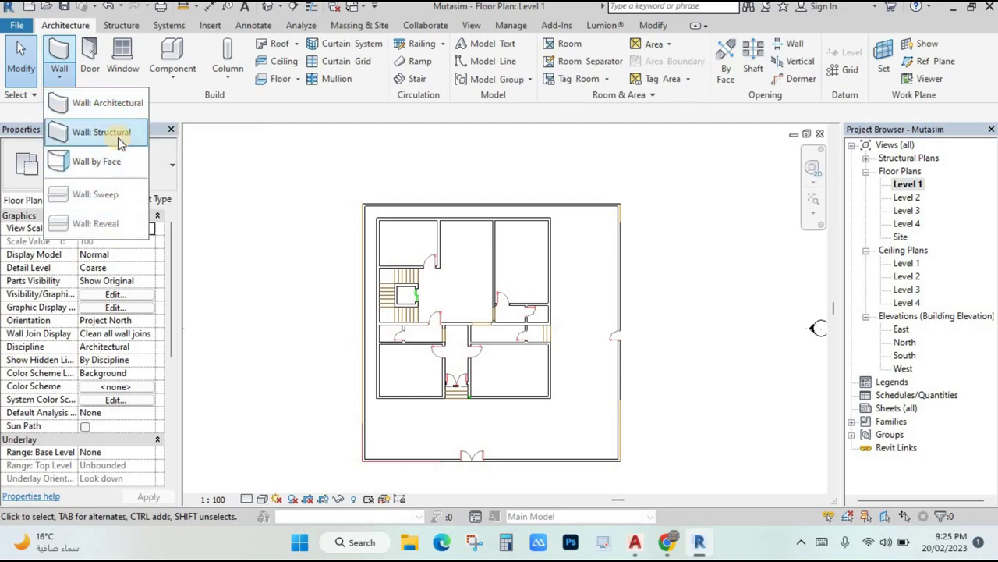
{"action": "left_click", "coordinate": [107, 105]}
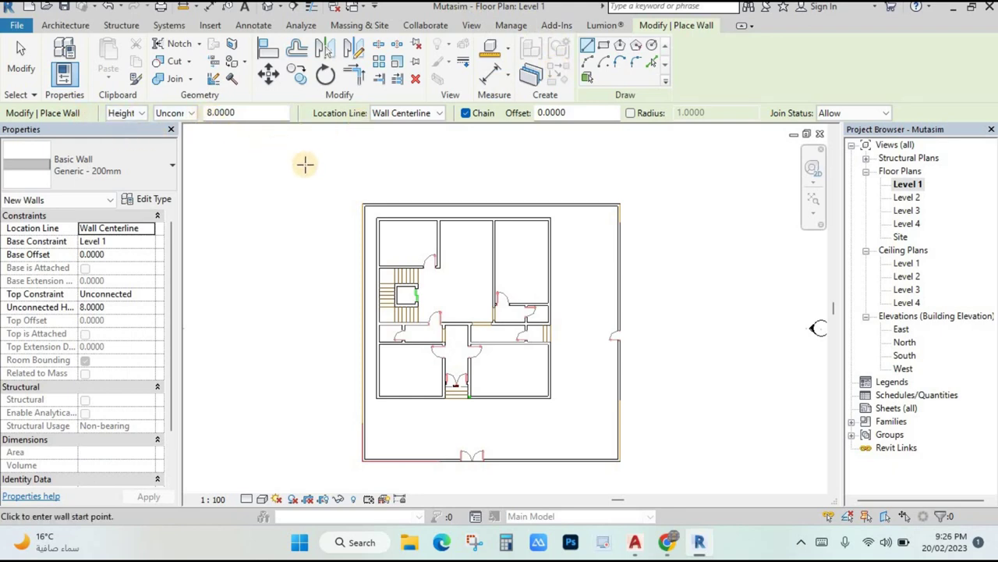
{"action": "left_click", "coordinate": [191, 114]}
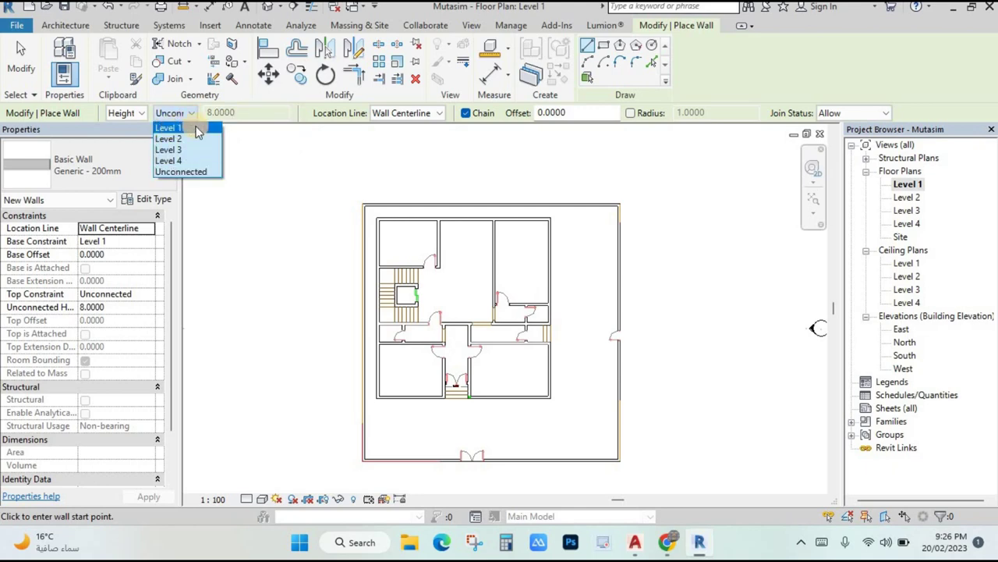
{"action": "left_click", "coordinate": [179, 139]}
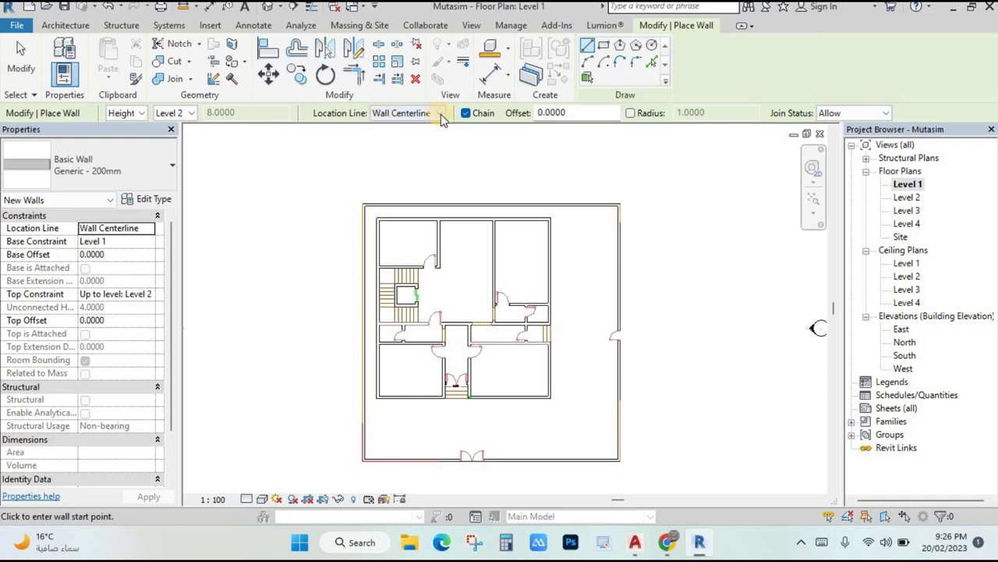
- Choose Wall Centerline as the wall's location line and Generic - 200mm as its type
{"action": "scroll", "coordinate": [388, 222], "scroll_direction": "up", "scroll_amount": 3}
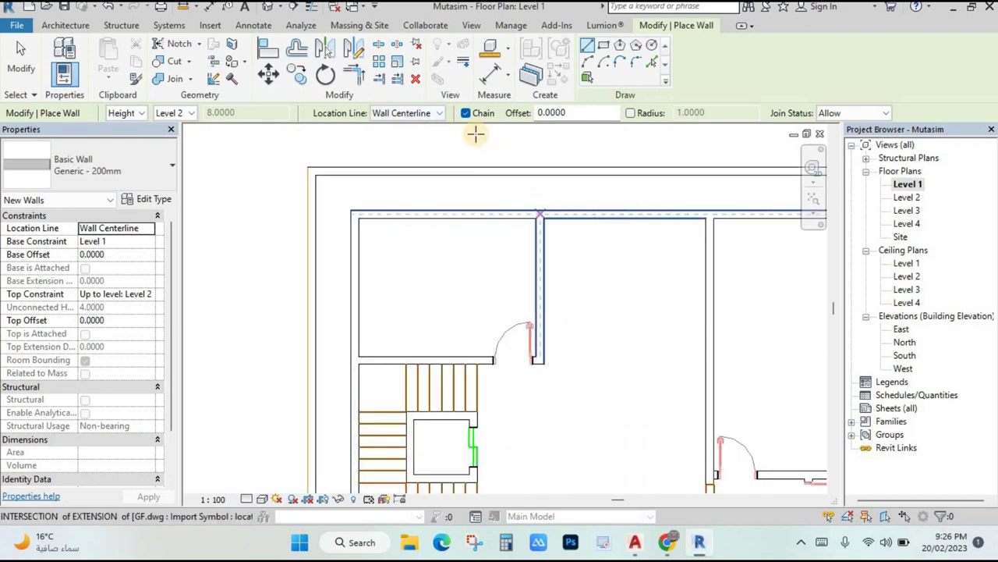
{"action": "left_click", "coordinate": [437, 113]}
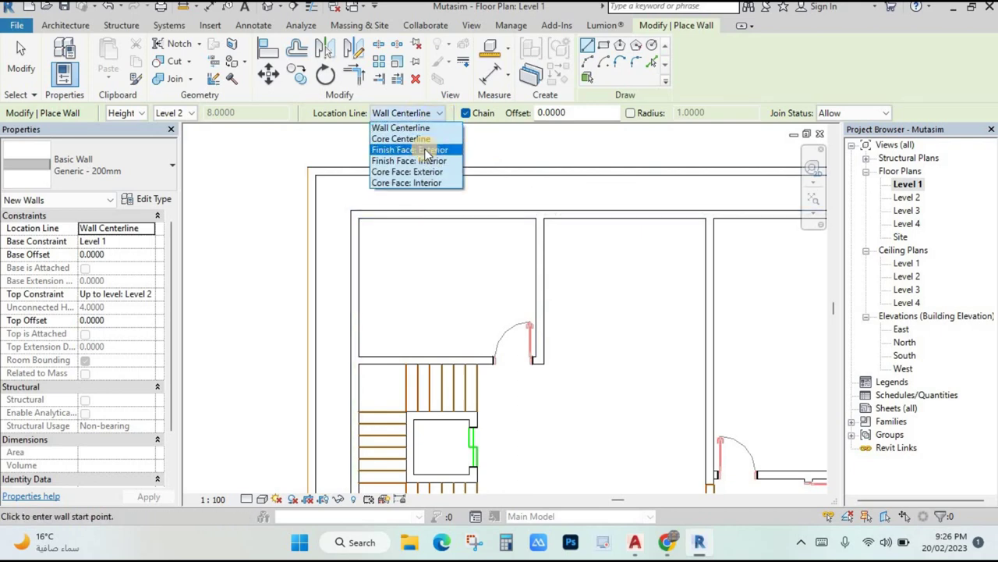
{"action": "left_click", "coordinate": [414, 128]}
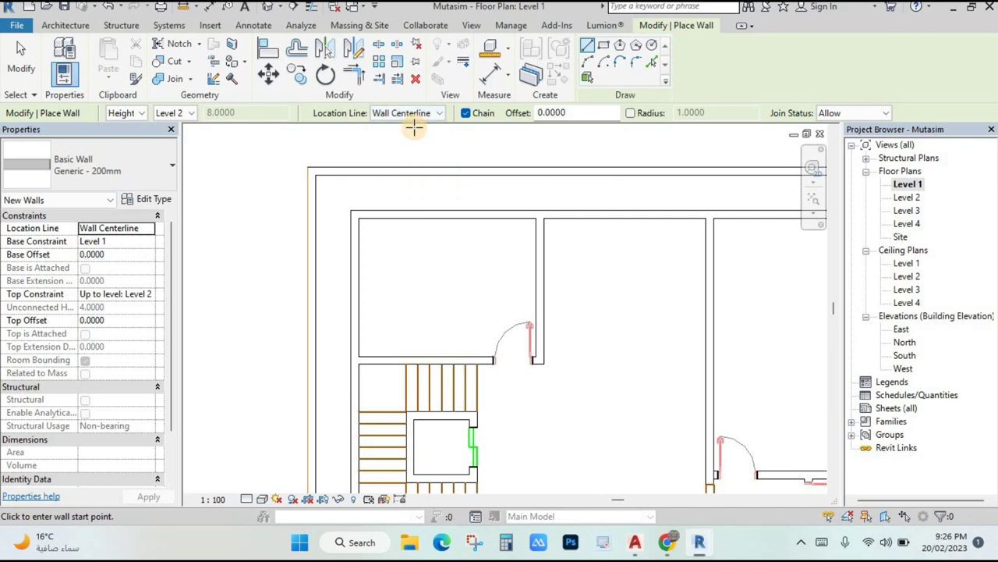
{"action": "left_click", "coordinate": [126, 172]}
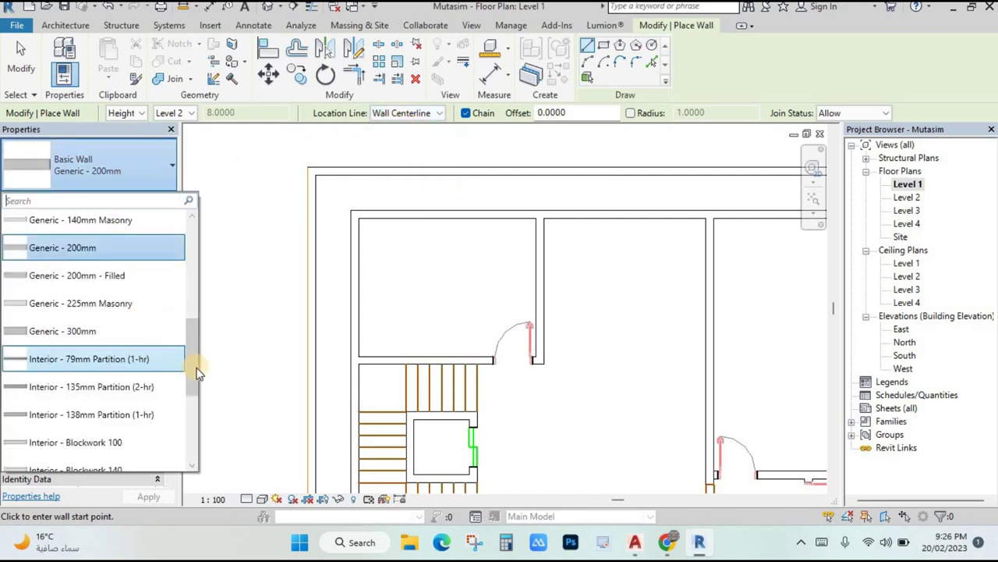
{"action": "left_click_drag", "start_coordinate": [197, 373], "coordinate": [195, 207]}
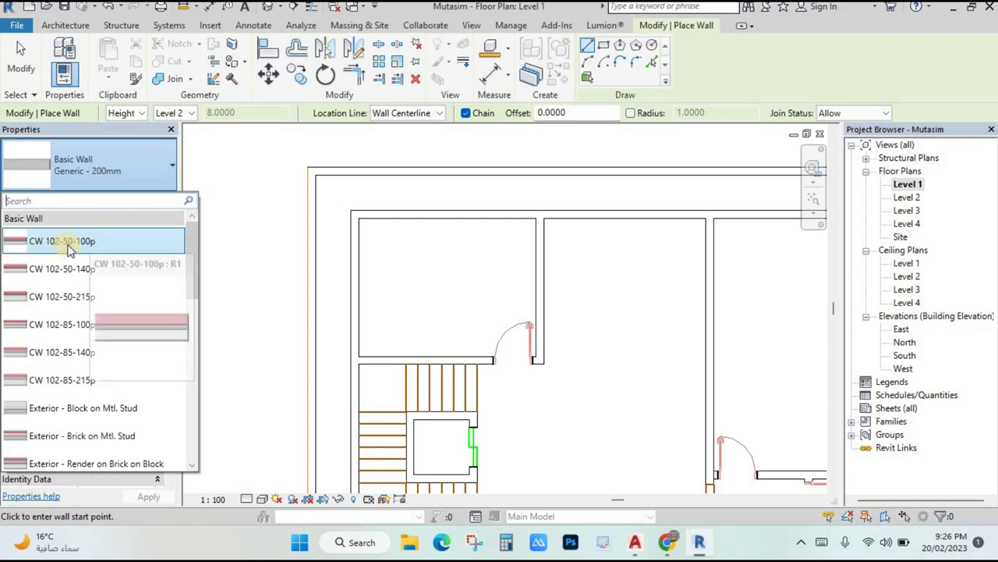
{"action": "scroll", "coordinate": [94, 281], "scroll_direction": "down", "scroll_amount": 5}
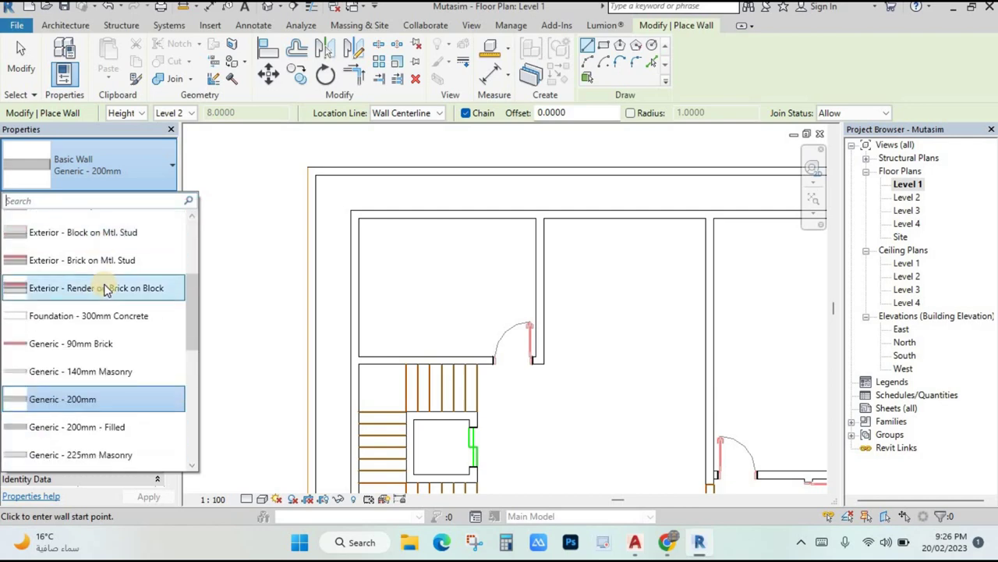
{"action": "scroll", "coordinate": [106, 289], "scroll_direction": "down", "scroll_amount": 3}
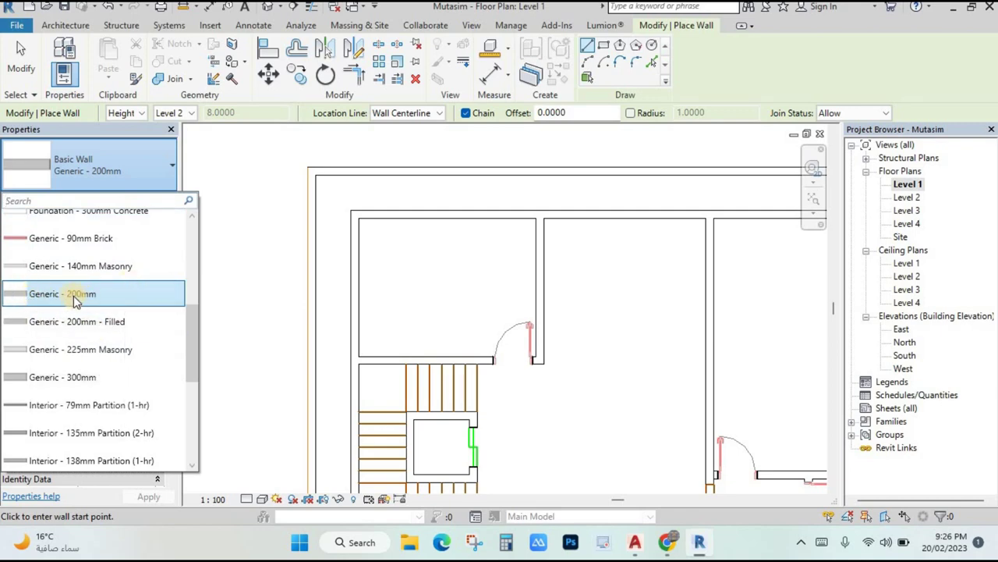
{"action": "left_click", "coordinate": [44, 294]}
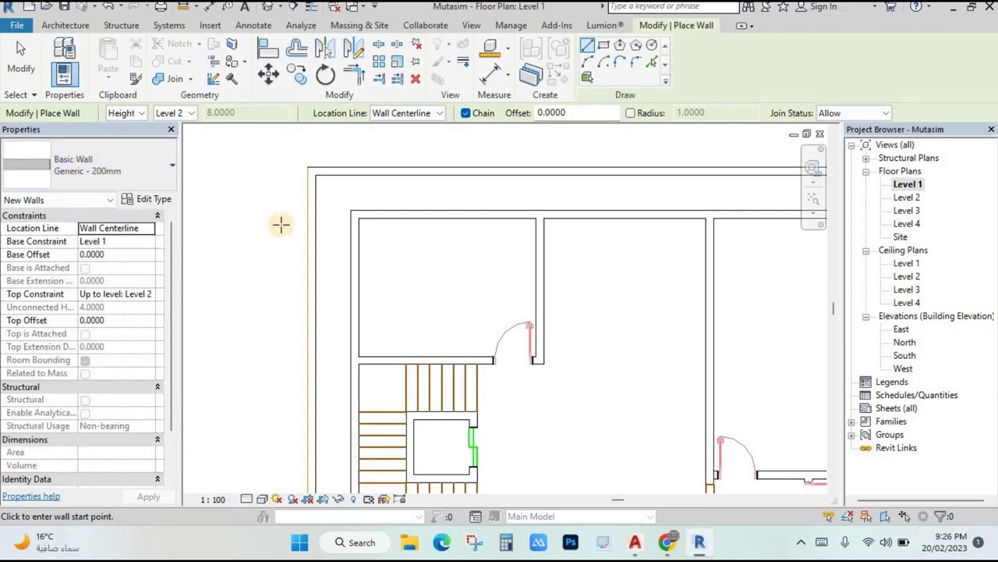
- Draw the villa's upper exterior wall along the imported wall centreline, from the building's upper-left corner to its upper-right corner
{"action": "scroll", "coordinate": [372, 213], "scroll_direction": "up", "scroll_amount": 4}
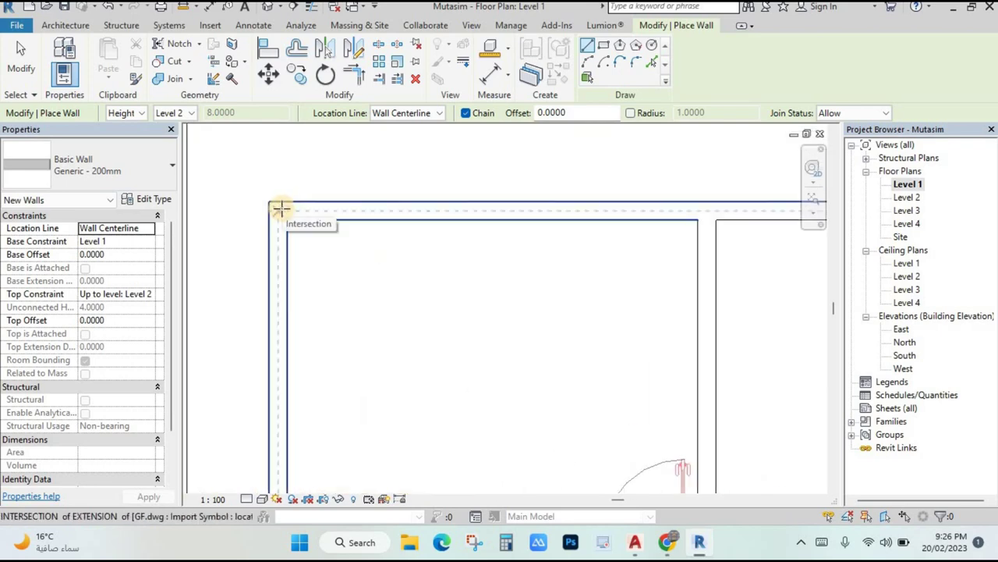
{"action": "scroll", "coordinate": [279, 209], "scroll_direction": "up", "scroll_amount": 1}
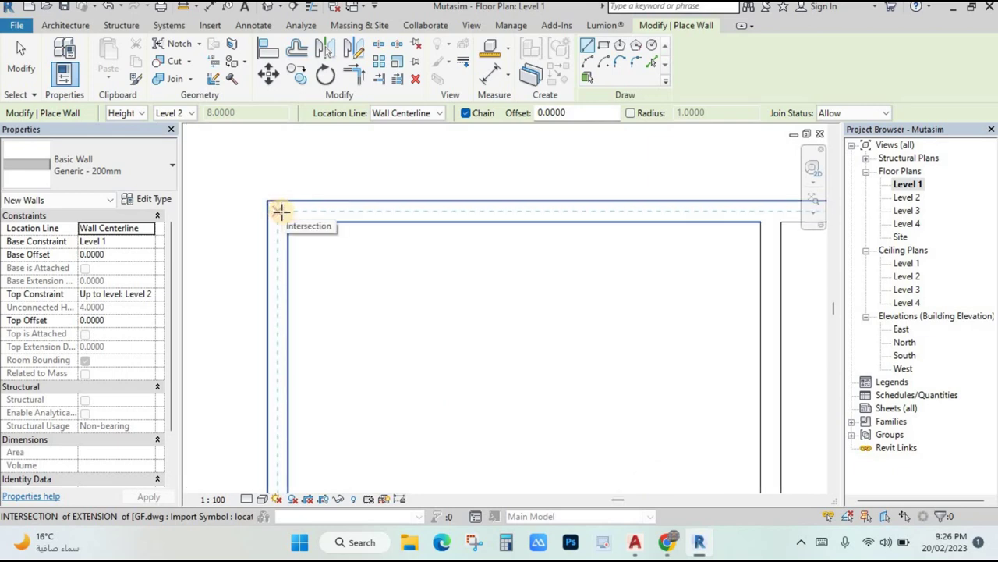
{"action": "left_click", "coordinate": [278, 211]}
{"action": "scroll", "coordinate": [496, 215], "scroll_direction": "down", "scroll_amount": 2}
{"action": "middle_click_drag", "start_coordinate": [585, 219], "coordinate": [256, 222]}
{"action": "scroll", "coordinate": [443, 218], "scroll_direction": "down", "scroll_amount": 2}
{"action": "middle_click_drag", "start_coordinate": [629, 214], "coordinate": [298, 206]}
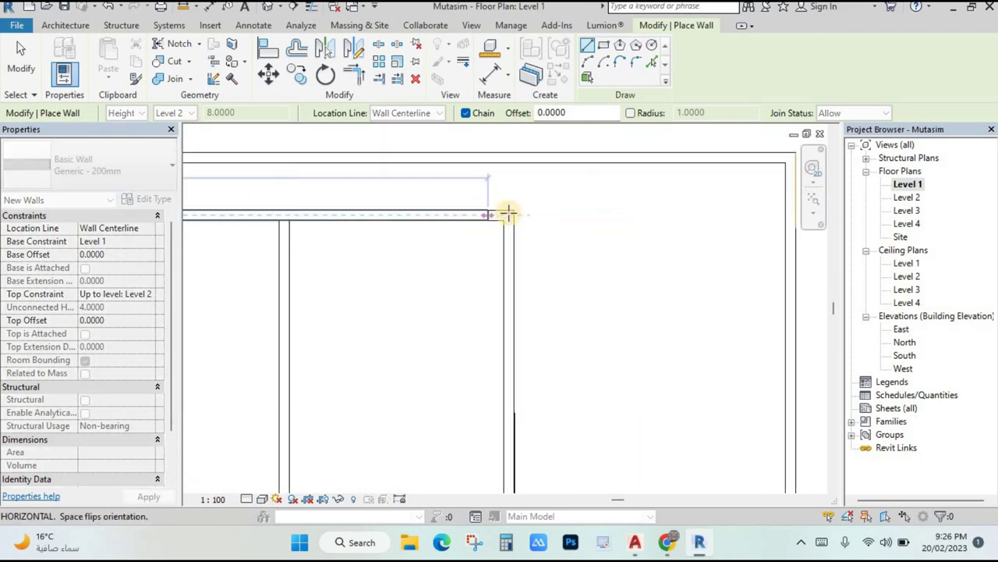
{"action": "scroll", "coordinate": [511, 216], "scroll_direction": "up", "scroll_amount": 2}
{"action": "scroll", "coordinate": [515, 216], "scroll_direction": "up", "scroll_amount": 1}
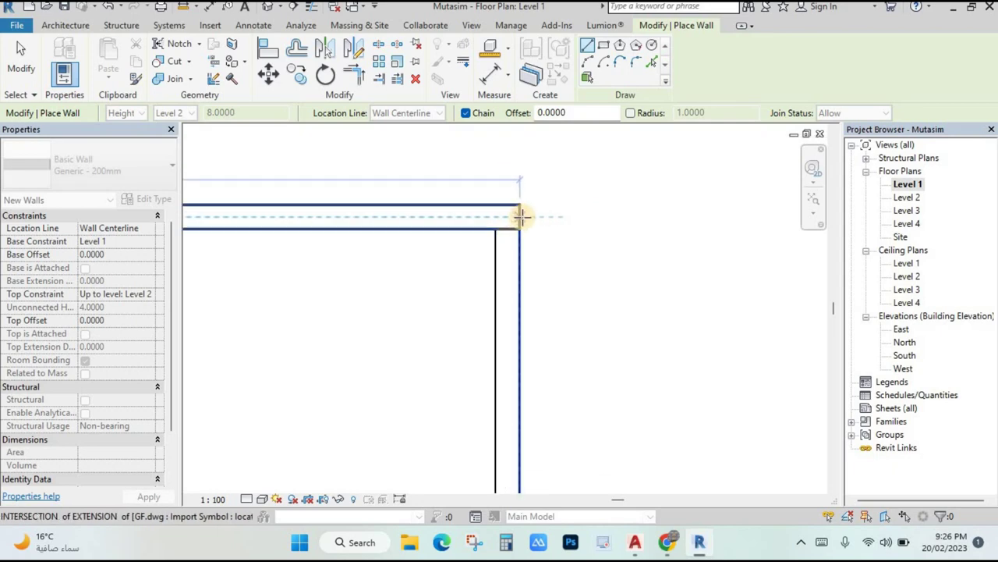
{"action": "left_click", "coordinate": [507, 218]}
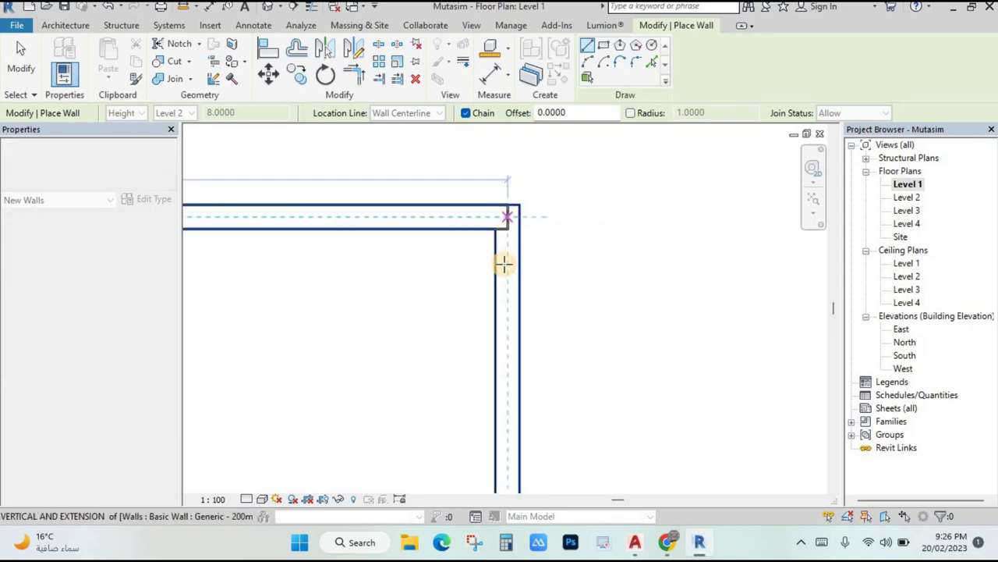
- Continue the wall chain down the villa's right exterior side to the building's lower-right corner
{"action": "scroll", "coordinate": [507, 258], "scroll_direction": "down", "scroll_amount": 2}
{"action": "middle_click_drag", "start_coordinate": [535, 330], "coordinate": [564, 190]}
{"action": "middle_click_drag", "start_coordinate": [564, 460], "coordinate": [573, 237]}
{"action": "scroll", "coordinate": [581, 254], "scroll_direction": "down", "scroll_amount": 4}
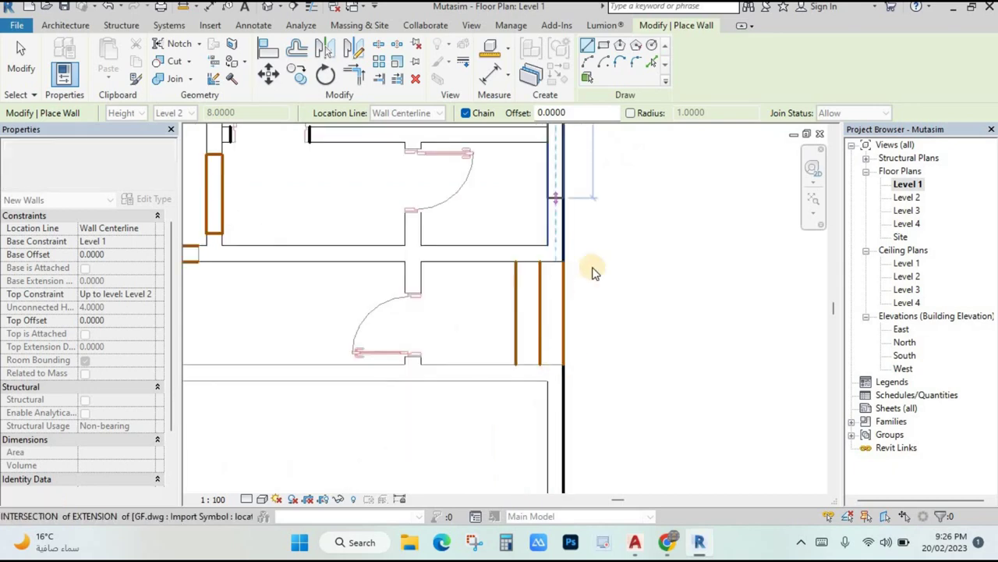
{"action": "scroll", "coordinate": [640, 382], "scroll_direction": "down", "scroll_amount": 1}
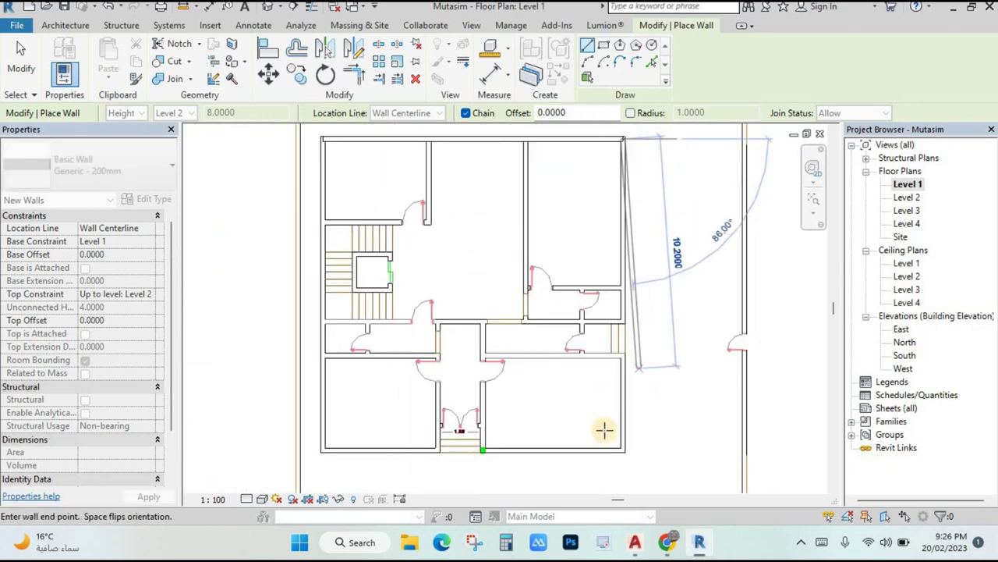
{"action": "scroll", "coordinate": [622, 460], "scroll_direction": "up", "scroll_amount": 3}
{"action": "scroll", "coordinate": [623, 451], "scroll_direction": "up", "scroll_amount": 2}
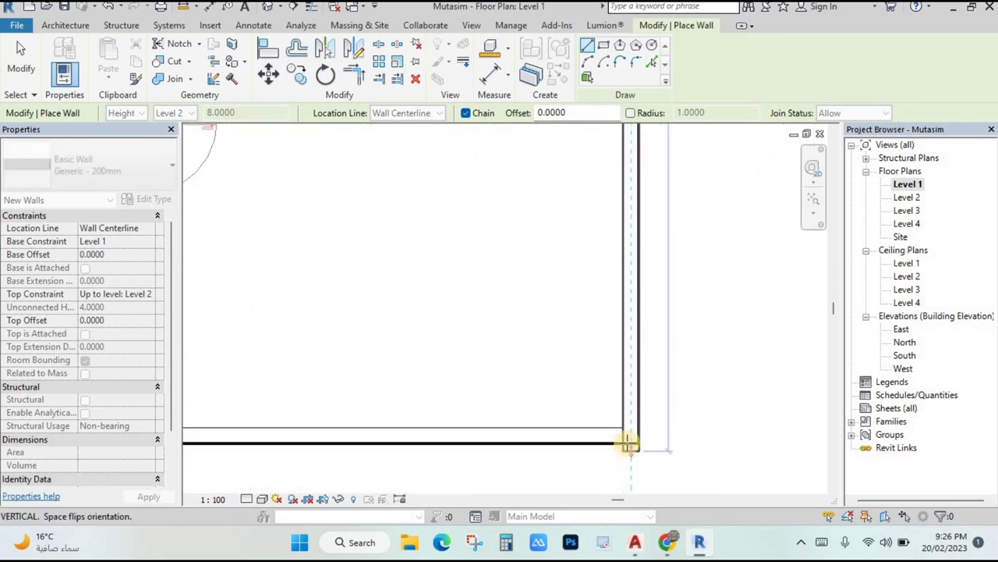
{"action": "left_click", "coordinate": [570, 429]}
- Continue the wall chain along the lower exterior side to the green column at the right of the entrance steps
{"action": "scroll", "coordinate": [486, 439], "scroll_direction": "down", "scroll_amount": 3}
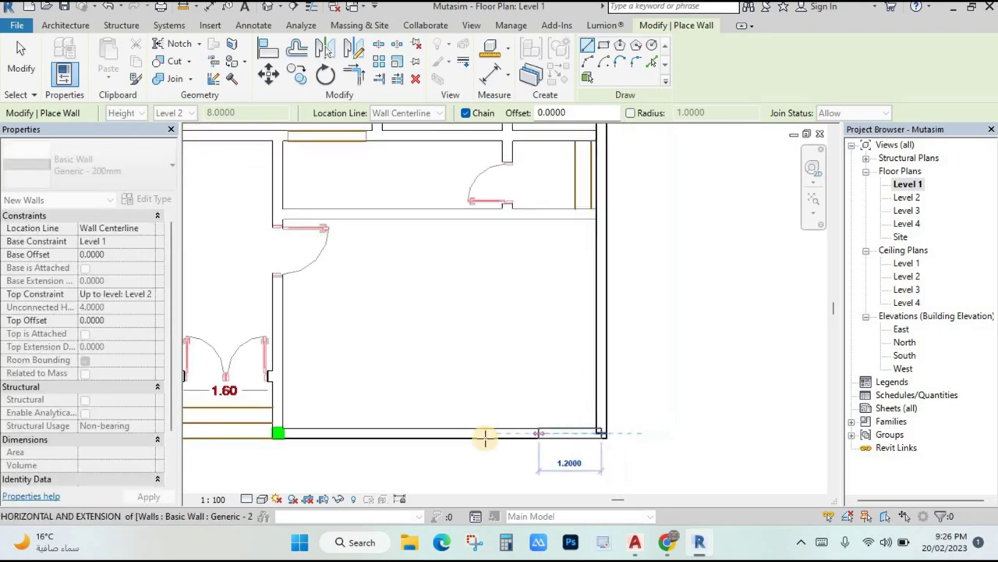
{"action": "scroll", "coordinate": [501, 437], "scroll_direction": "up", "scroll_amount": 3}
{"action": "scroll", "coordinate": [582, 433], "scroll_direction": "up", "scroll_amount": 4}
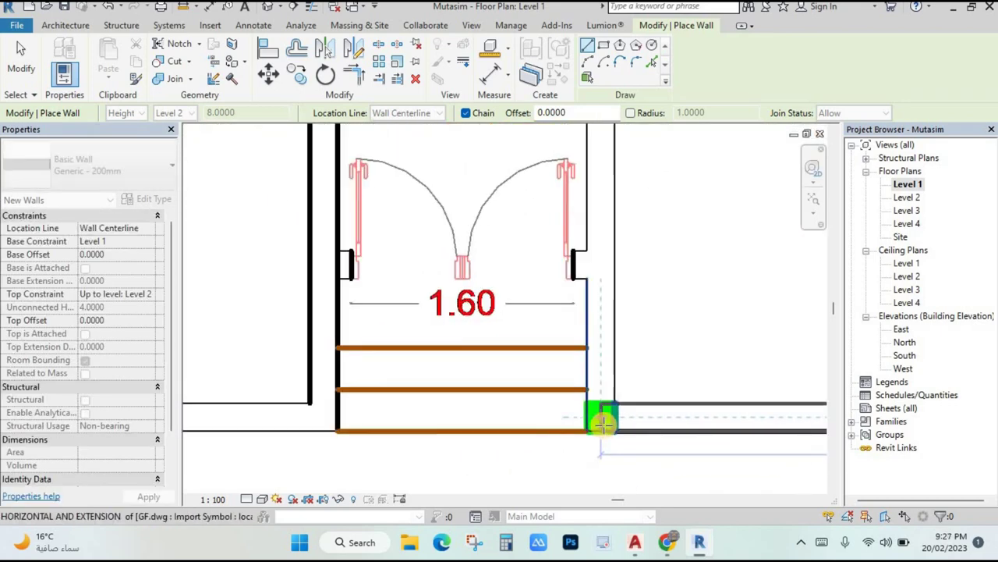
{"action": "left_click", "coordinate": [603, 423]}
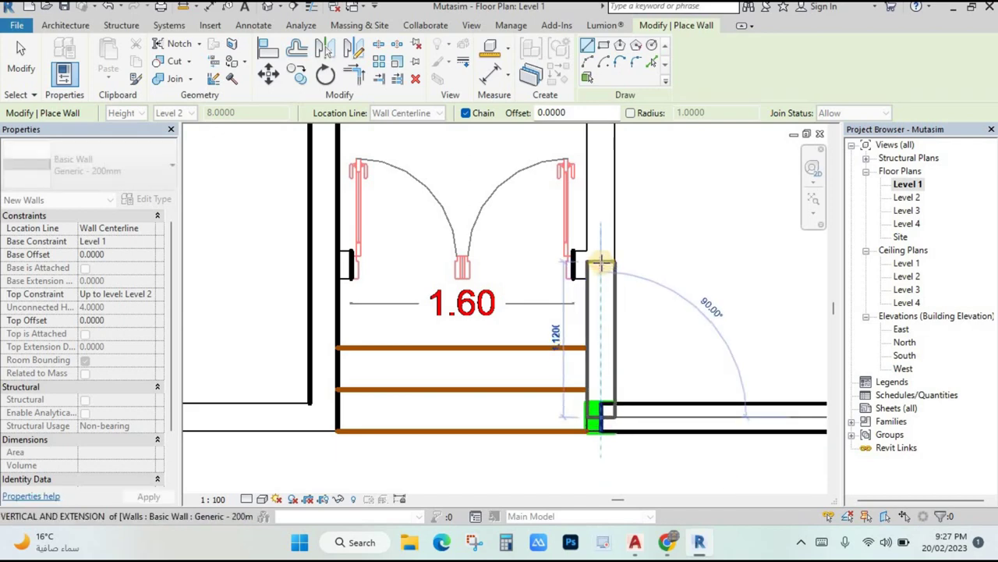
- Continue the wall chain around the entrance recess: up its right side, across the double-door opening, and down to the lower exterior wall line
{"action": "scroll", "coordinate": [602, 265], "scroll_direction": "up", "scroll_amount": 3}
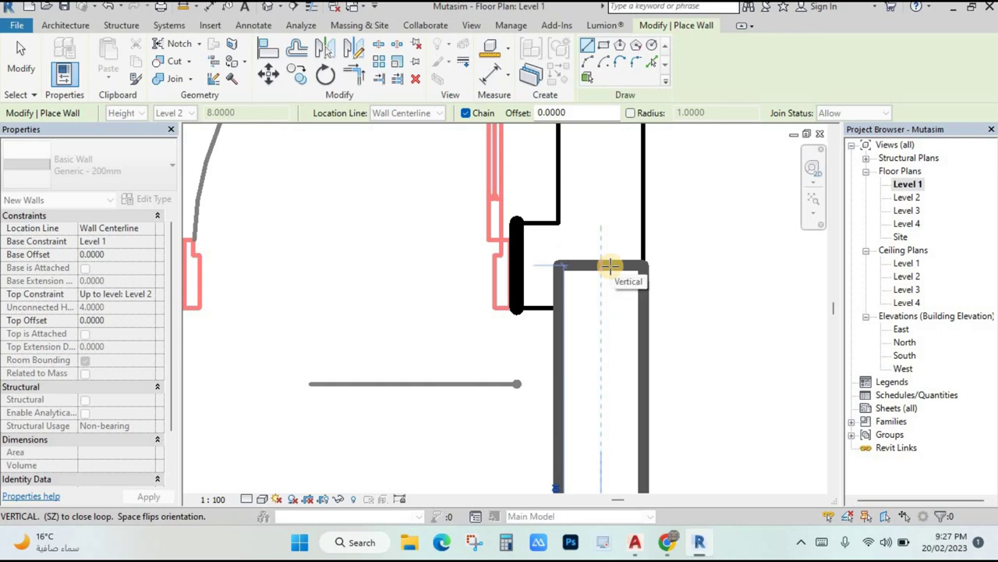
{"action": "left_click", "coordinate": [609, 266]}
{"action": "scroll", "coordinate": [463, 286], "scroll_direction": "down", "scroll_amount": 2}
{"action": "middle_click_drag", "start_coordinate": [332, 291], "coordinate": [617, 277]}
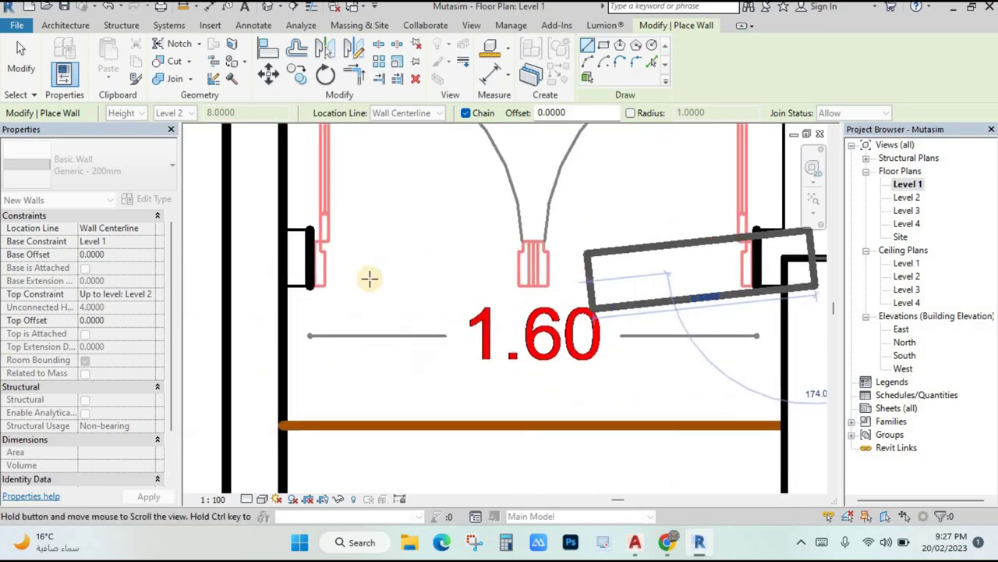
{"action": "left_click", "coordinate": [279, 259]}
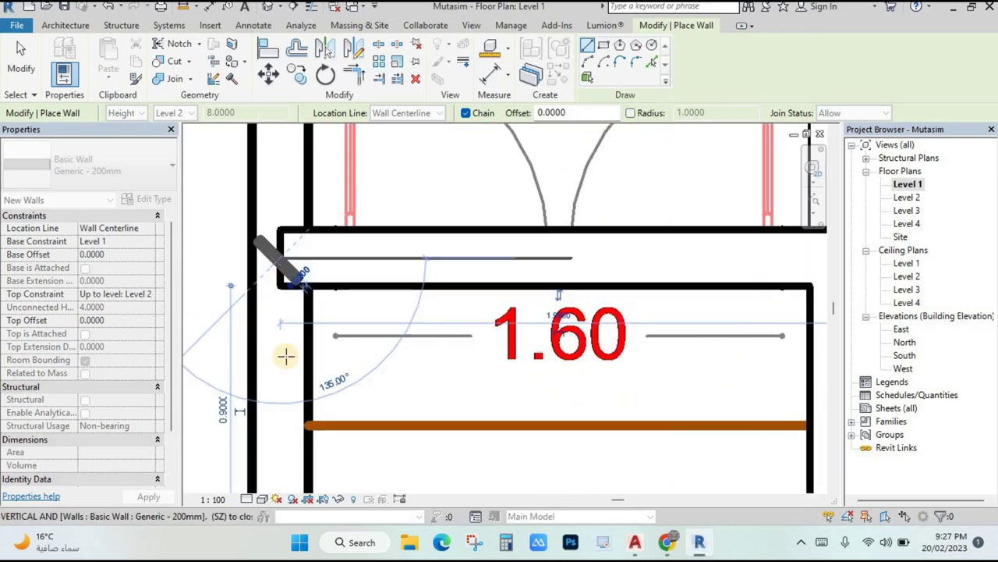
{"action": "scroll", "coordinate": [318, 378], "scroll_direction": "down", "scroll_amount": 2}
{"action": "middle_click_drag", "start_coordinate": [349, 402], "coordinate": [390, 292]}
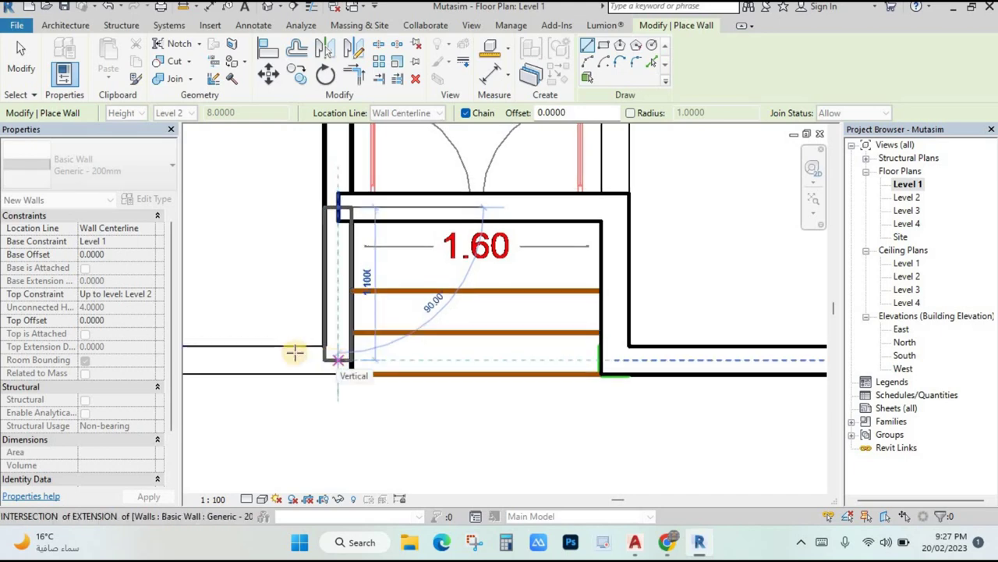
{"action": "left_click", "coordinate": [338, 360]}
- Close the exterior wall loop along the lower side to the lower-left corner and up the left side to the upper-left corner
{"action": "scroll", "coordinate": [281, 352], "scroll_direction": "down", "scroll_amount": 2}
{"action": "middle_click_drag", "start_coordinate": [280, 352], "coordinate": [625, 336]}
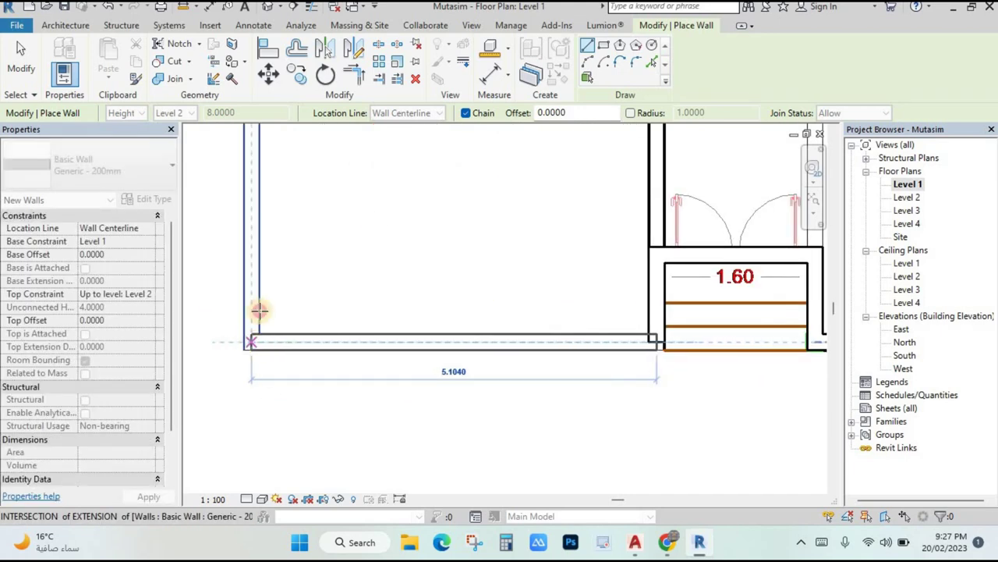
{"action": "left_click", "coordinate": [251, 341]}
{"action": "scroll", "coordinate": [276, 283], "scroll_direction": "down", "scroll_amount": 1}
{"action": "middle_click_drag", "start_coordinate": [305, 270], "coordinate": [312, 483]}
{"action": "middle_click_drag", "start_coordinate": [358, 248], "coordinate": [362, 487]}
{"action": "scroll", "coordinate": [306, 215], "scroll_direction": "up", "scroll_amount": 1}
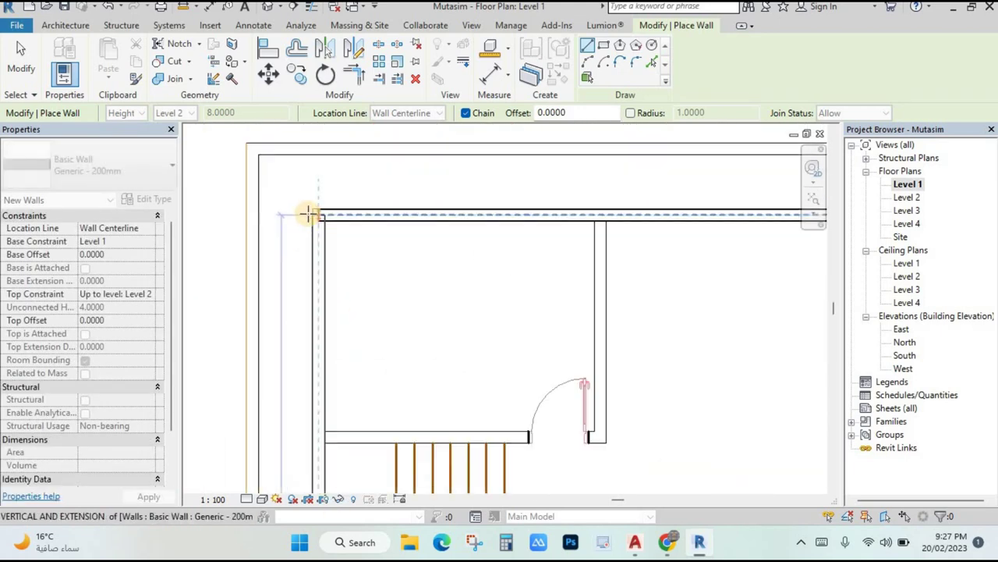
{"action": "left_click", "coordinate": [310, 213]}
{"action": "scroll", "coordinate": [460, 273], "scroll_direction": "down", "scroll_amount": 2}
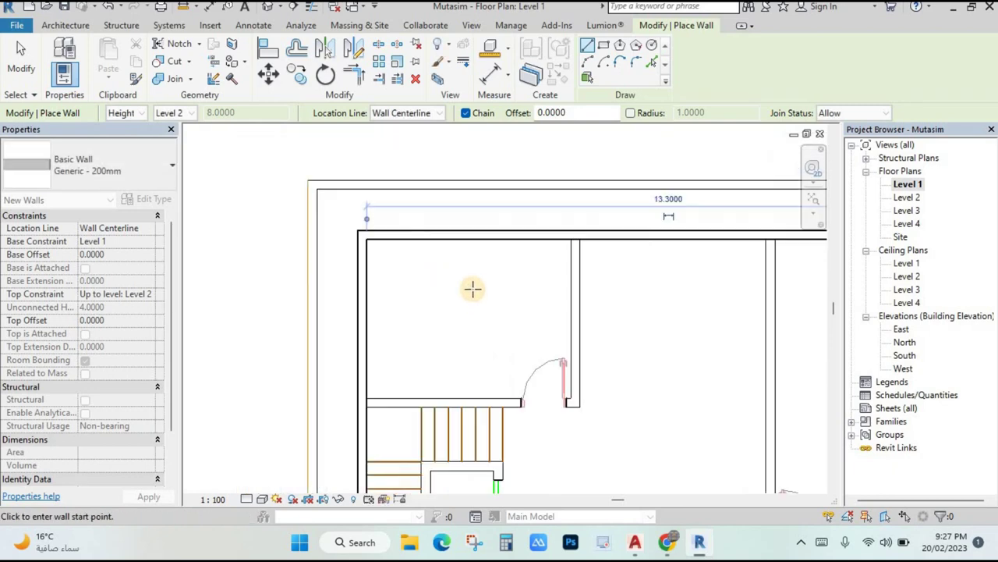
- Draw the upper-left room's right wall down from the upper exterior wall, then its lower wall above the stairs to the left exterior wall
{"action": "scroll", "coordinate": [577, 226], "scroll_direction": "up", "scroll_amount": 2}
{"action": "left_click", "coordinate": [575, 226]}
{"action": "scroll", "coordinate": [548, 348], "scroll_direction": "up", "scroll_amount": 2}
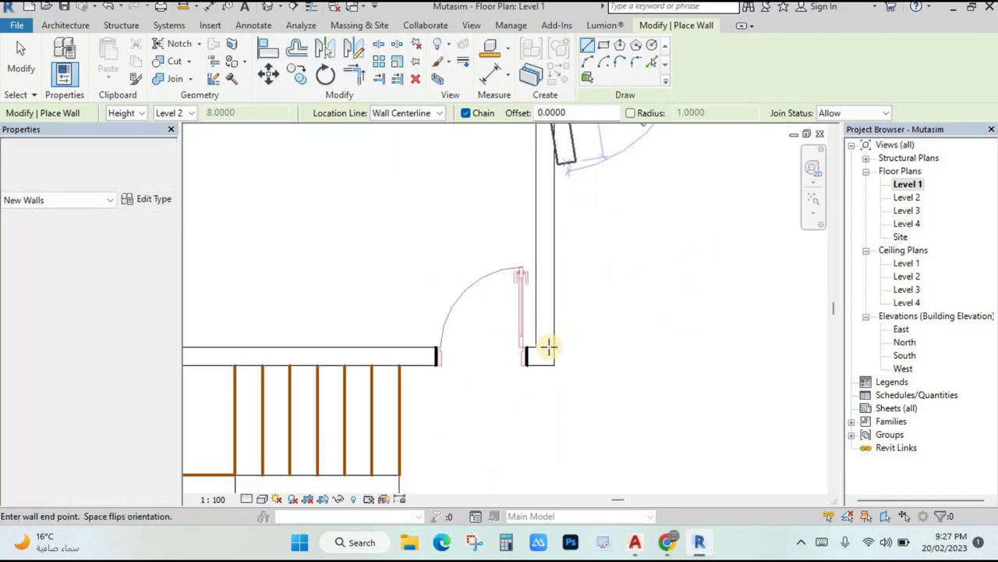
{"action": "scroll", "coordinate": [548, 348], "scroll_direction": "up", "scroll_amount": 2}
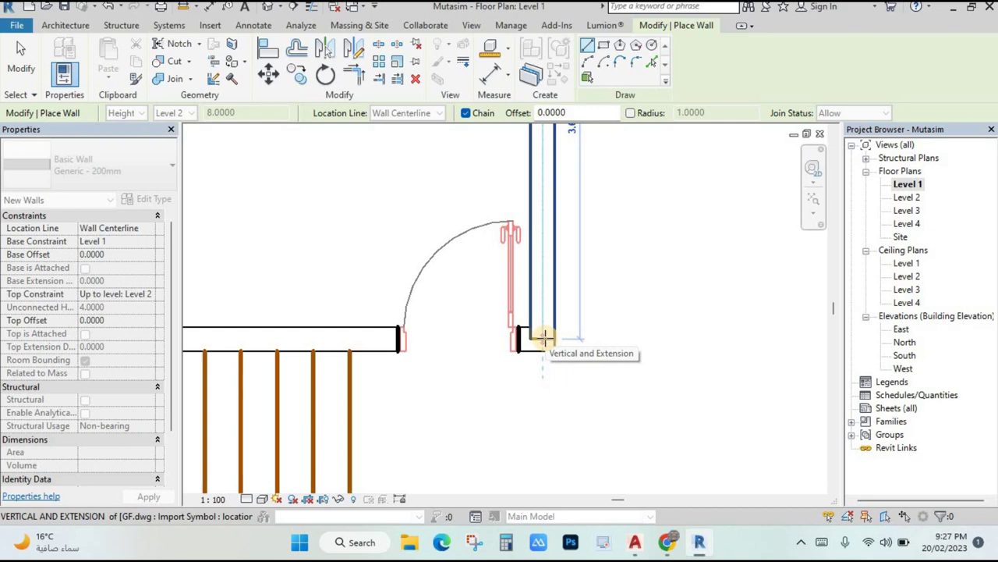
{"action": "left_click", "coordinate": [543, 339]}
{"action": "middle_click_drag", "start_coordinate": [331, 340], "coordinate": [715, 337]}
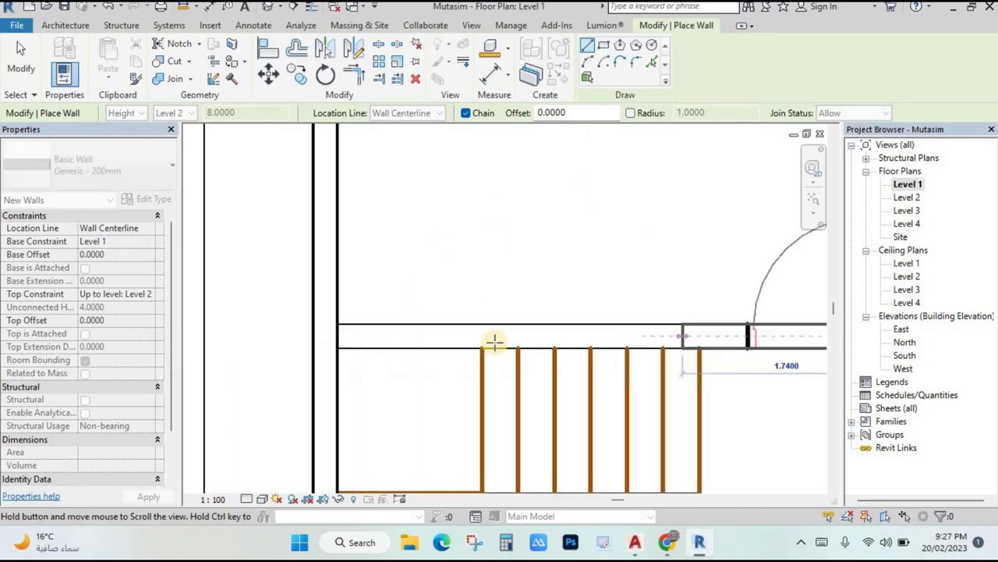
{"action": "scroll", "coordinate": [606, 354], "scroll_direction": "down", "scroll_amount": 3}
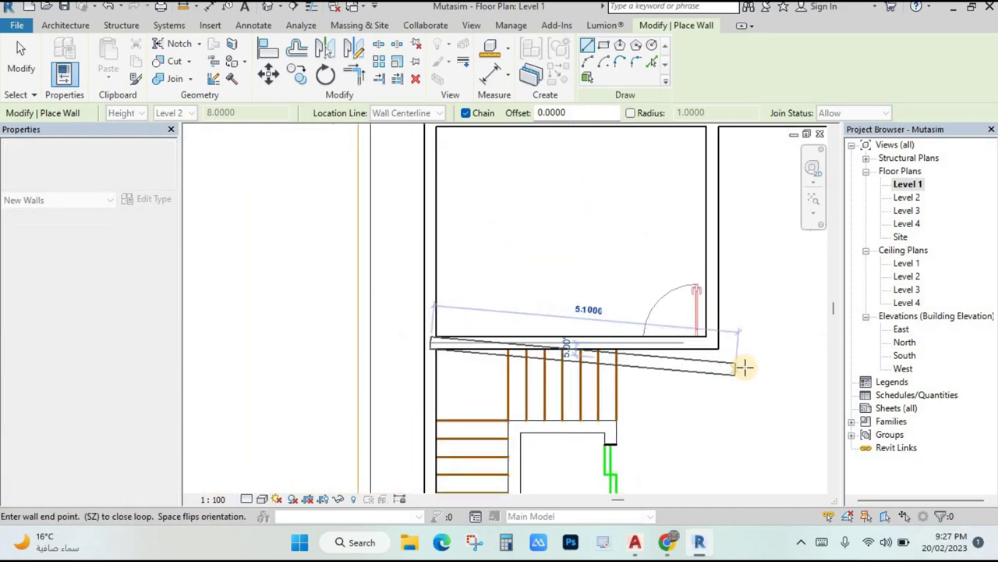
{"action": "middle_click_drag", "start_coordinate": [745, 367], "coordinate": [541, 334]}
{"action": "key", "text": "Escape"}
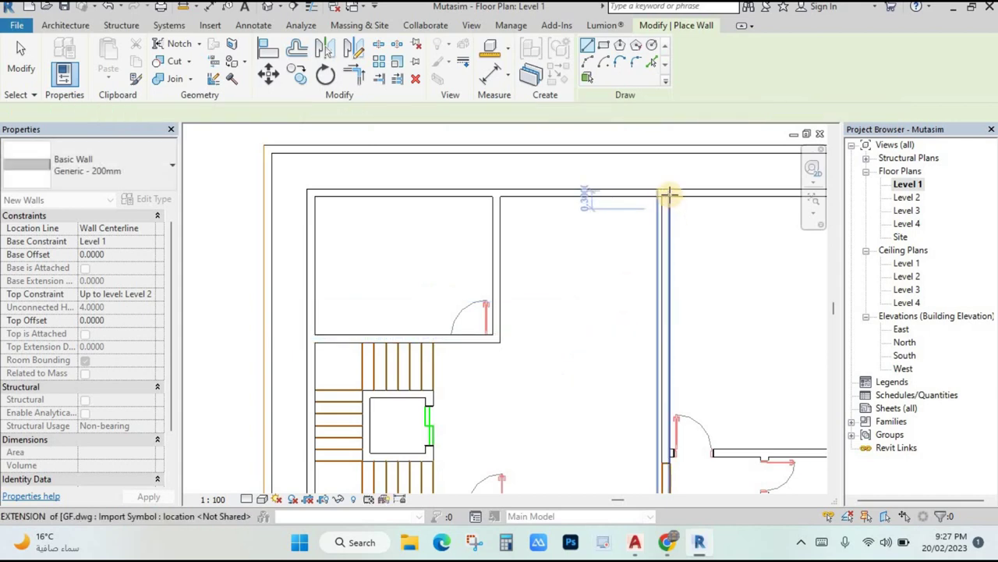
- Draw the partition left of the upper-right room from the upper exterior wall down to the long horizontal wall's centreline
{"action": "scroll", "coordinate": [663, 192], "scroll_direction": "up", "scroll_amount": 3}
{"action": "left_click", "coordinate": [660, 185]}
{"action": "scroll", "coordinate": [677, 312], "scroll_direction": "down", "scroll_amount": 3}
{"action": "middle_click_drag", "start_coordinate": [673, 320], "coordinate": [586, 92]}
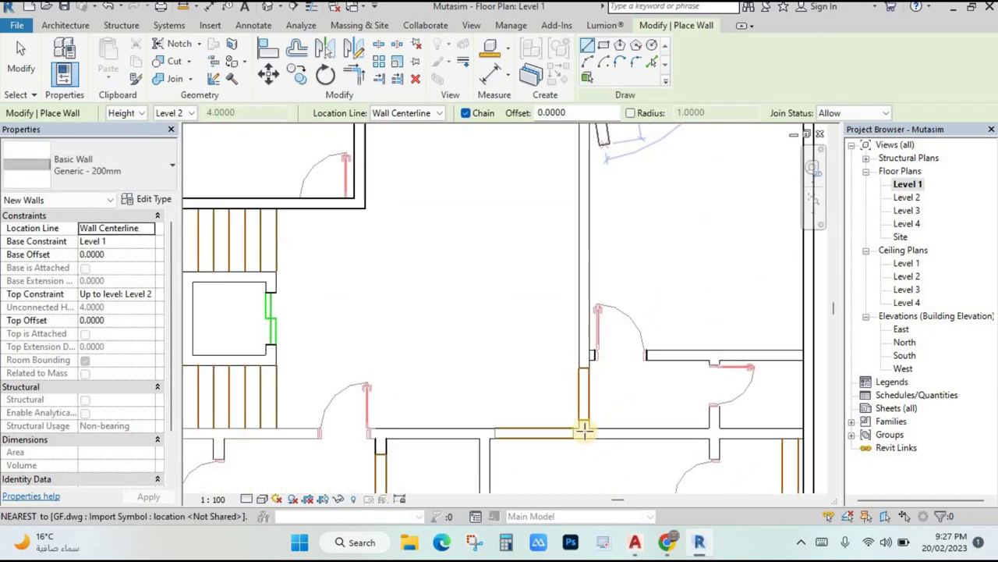
{"action": "middle_click_drag", "start_coordinate": [585, 437], "coordinate": [571, 379]}
{"action": "scroll", "coordinate": [571, 379], "scroll_direction": "up", "scroll_amount": 3}
{"action": "scroll", "coordinate": [571, 355], "scroll_direction": "up", "scroll_amount": 1}
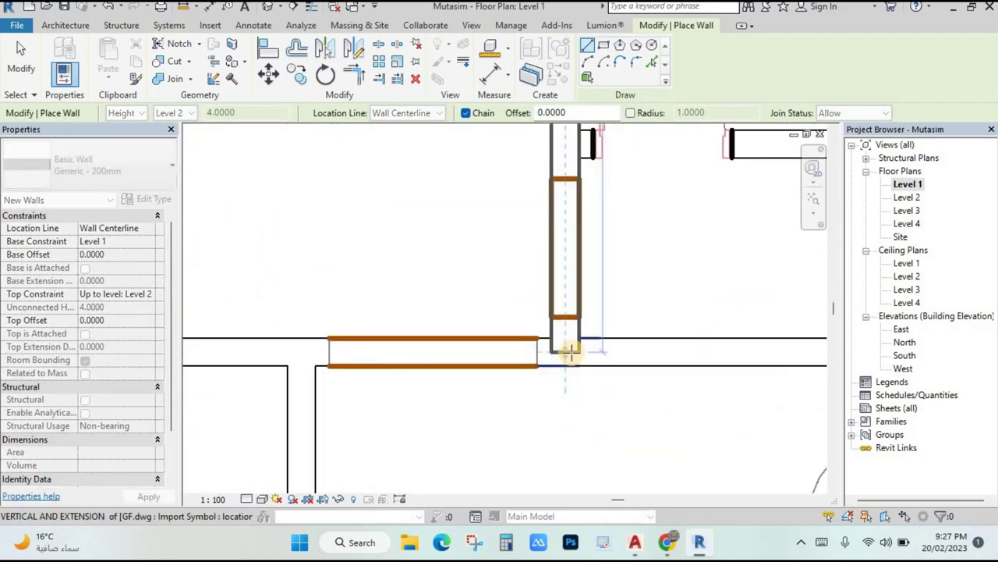
{"action": "left_click", "coordinate": [571, 354]}
{"action": "key", "text": "Escape"}
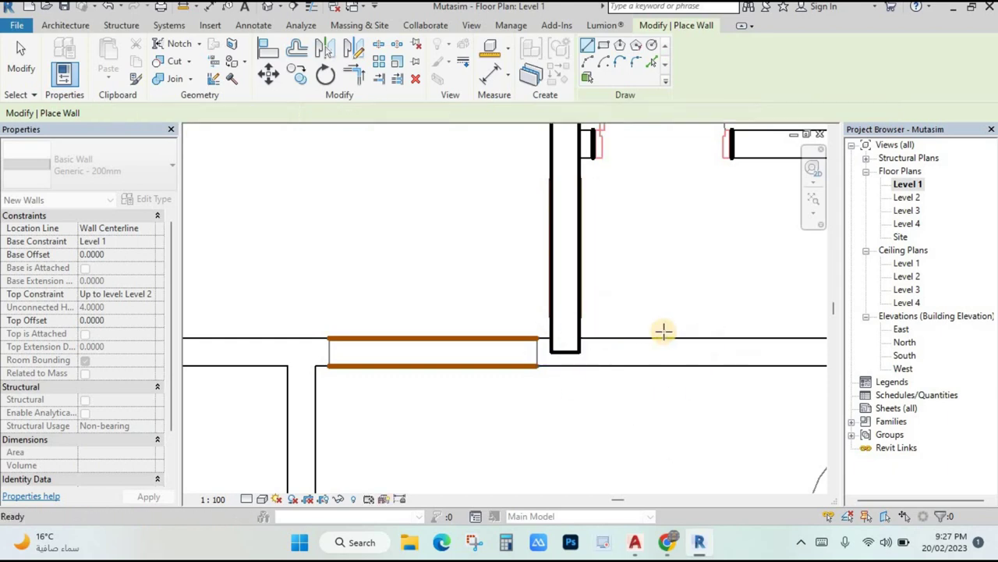
- Draw the long horizontal interior wall below the stairs from the right exterior wall across to the left exterior wall
{"action": "scroll", "coordinate": [664, 335], "scroll_direction": "down", "scroll_amount": 1}
{"action": "middle_click_drag", "start_coordinate": [812, 345], "coordinate": [565, 350]}
{"action": "left_click", "coordinate": [569, 348]}
{"action": "scroll", "coordinate": [398, 349], "scroll_direction": "down", "scroll_amount": 1}
{"action": "middle_click_drag", "start_coordinate": [391, 350], "coordinate": [687, 341]}
{"action": "middle_click_drag", "start_coordinate": [298, 328], "coordinate": [617, 329]}
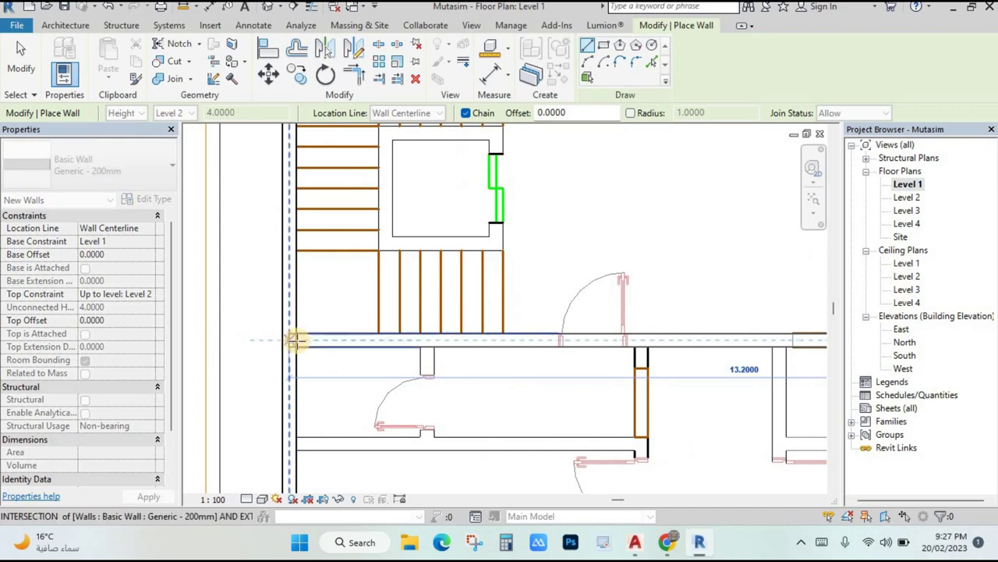
{"action": "left_click", "coordinate": [297, 340]}
{"action": "key", "text": "Escape"}
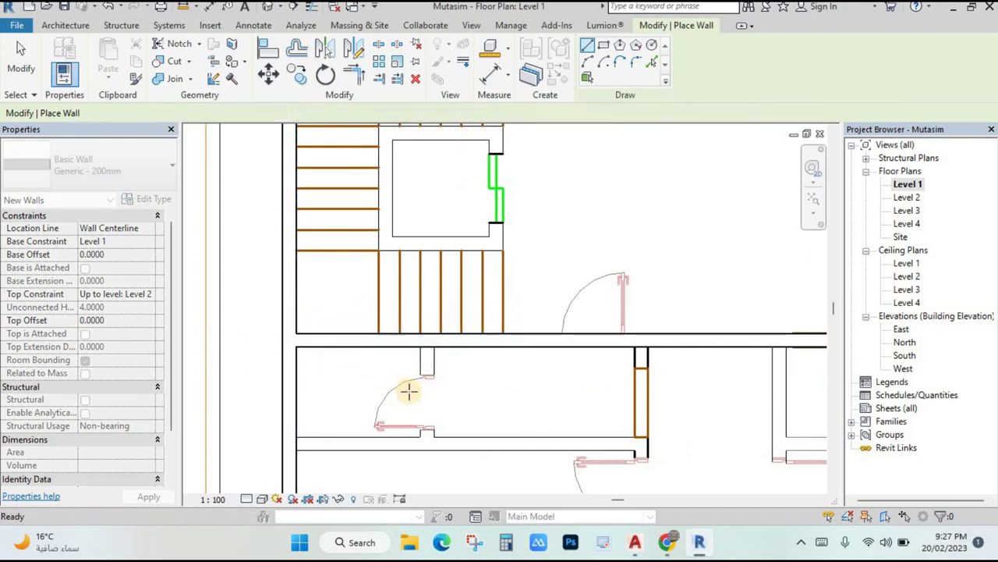
- Draw the wall above the lower-left room from the left exterior wall to the entrance corridor's left side, 5.10 m long
{"action": "middle_click_drag", "start_coordinate": [442, 370], "coordinate": [413, 288]}
{"action": "scroll", "coordinate": [414, 289], "scroll_direction": "up", "scroll_amount": 1}
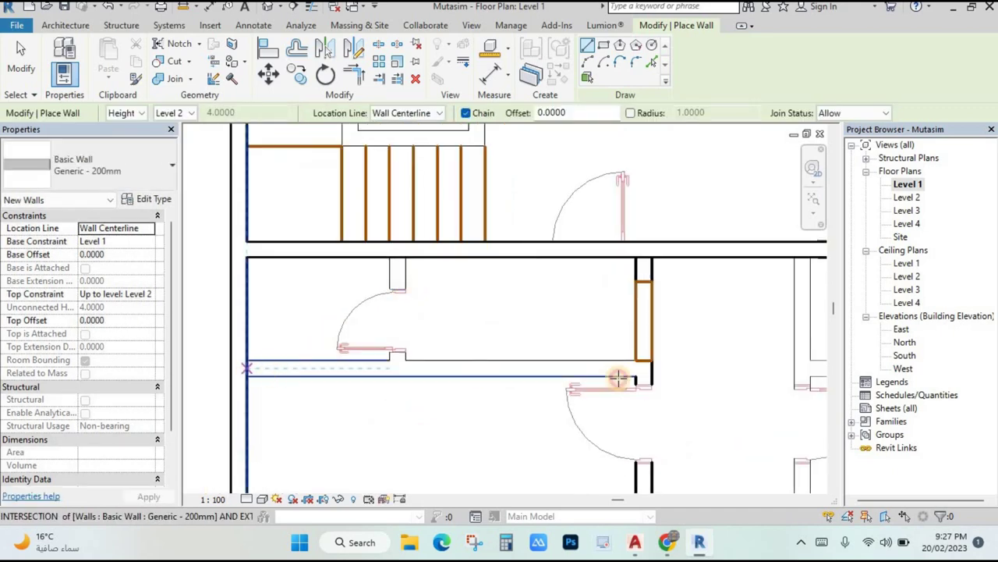
{"action": "scroll", "coordinate": [660, 377], "scroll_direction": "up", "scroll_amount": 2}
{"action": "left_click", "coordinate": [648, 365]}
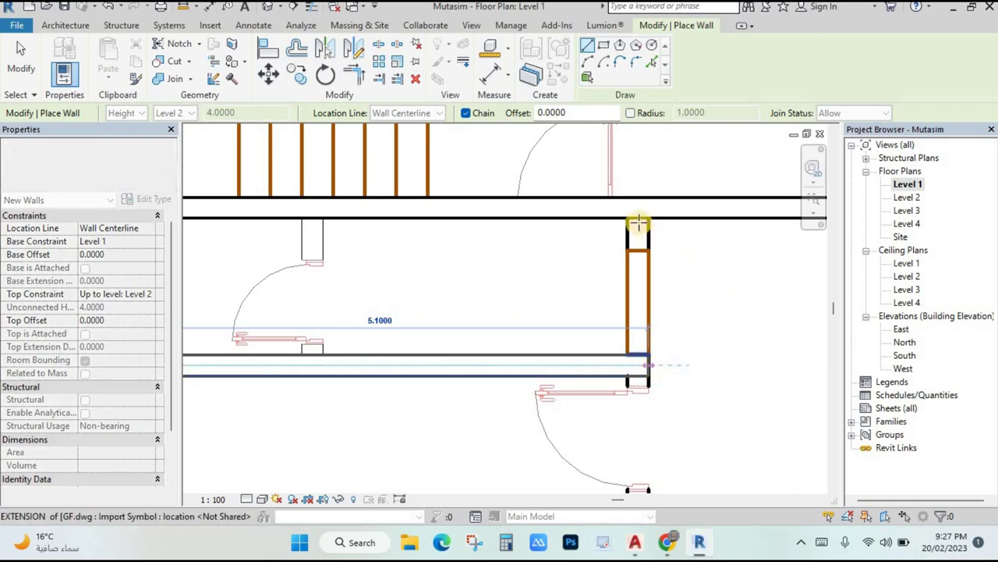
{"action": "key", "text": "Escape"}
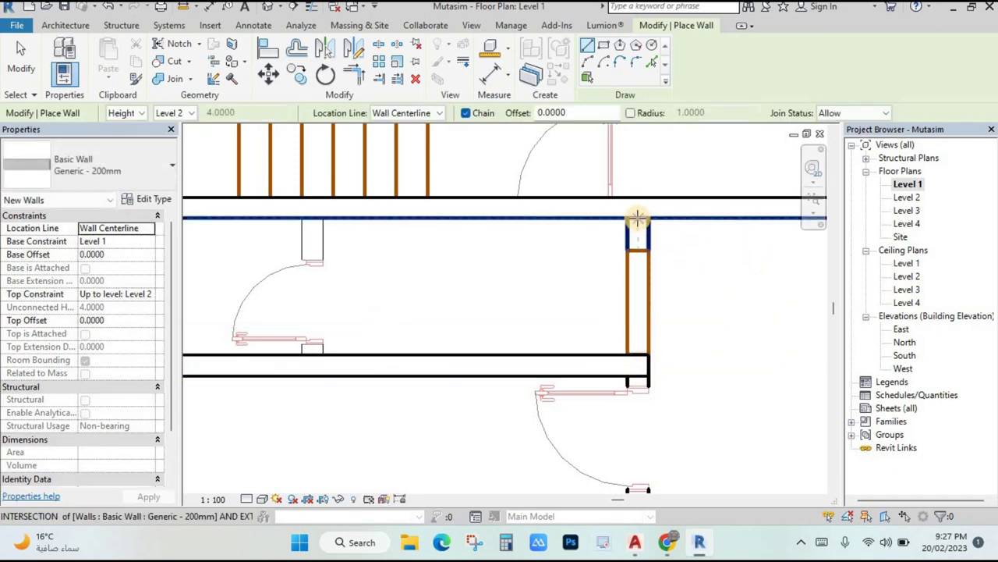
- Draw the entrance corridor's left wall from the long horizontal interior wall down to the entrance door wall
{"action": "left_click", "coordinate": [638, 218]}
{"action": "scroll", "coordinate": [666, 356], "scroll_direction": "down", "scroll_amount": 1}
{"action": "middle_click_drag", "start_coordinate": [667, 357], "coordinate": [646, 228]}
{"action": "middle_click_drag", "start_coordinate": [646, 424], "coordinate": [605, 237]}
{"action": "scroll", "coordinate": [606, 238], "scroll_direction": "up", "scroll_amount": 1}
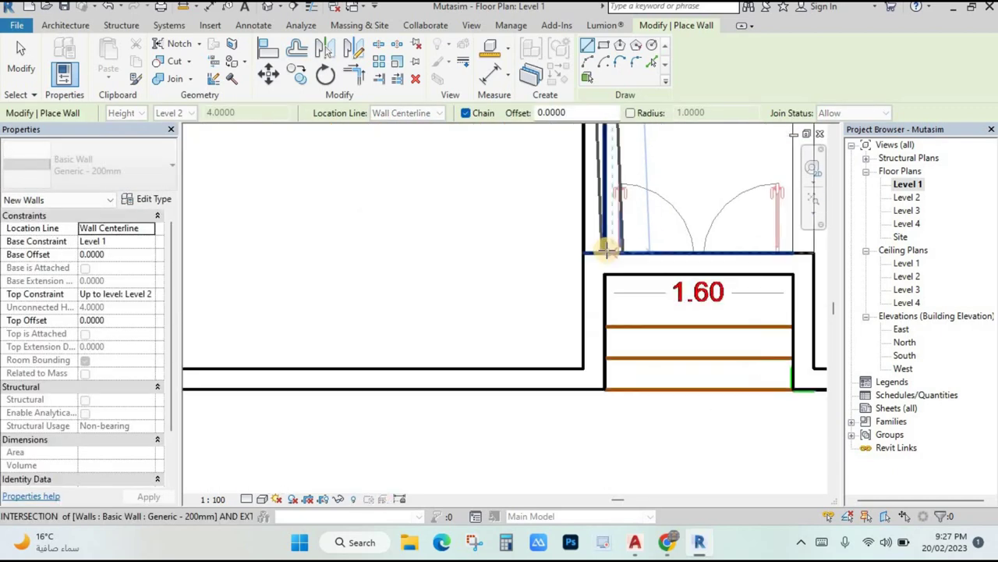
{"action": "left_click", "coordinate": [606, 249]}
{"action": "key", "text": "Escape"}
- Draw the entrance corridor's right wall from the entrance door wall up to the long horizontal interior wall
{"action": "scroll", "coordinate": [626, 249], "scroll_direction": "down", "scroll_amount": 2}
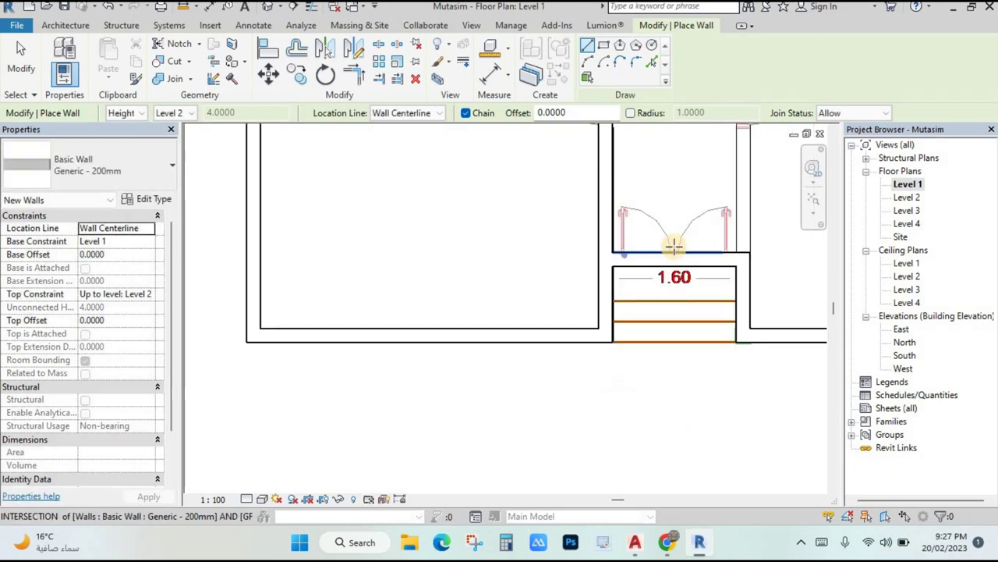
{"action": "middle_click_drag", "start_coordinate": [652, 328], "coordinate": [544, 405]}
{"action": "scroll", "coordinate": [614, 319], "scroll_direction": "up", "scroll_amount": 1}
{"action": "scroll", "coordinate": [613, 318], "scroll_direction": "up", "scroll_amount": 2}
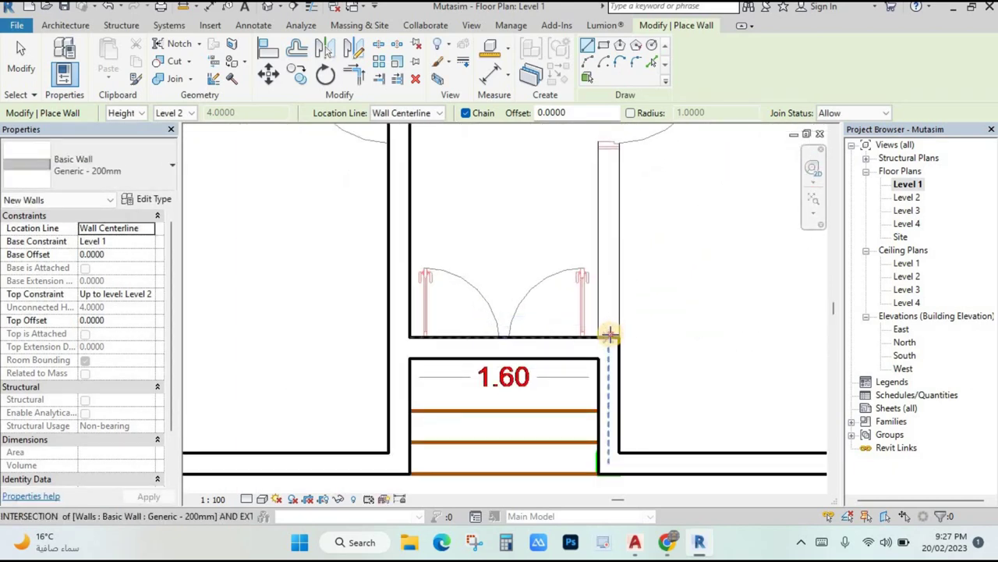
{"action": "left_click", "coordinate": [609, 334]}
{"action": "scroll", "coordinate": [635, 211], "scroll_direction": "down", "scroll_amount": 4}
{"action": "scroll", "coordinate": [587, 267], "scroll_direction": "up", "scroll_amount": 3}
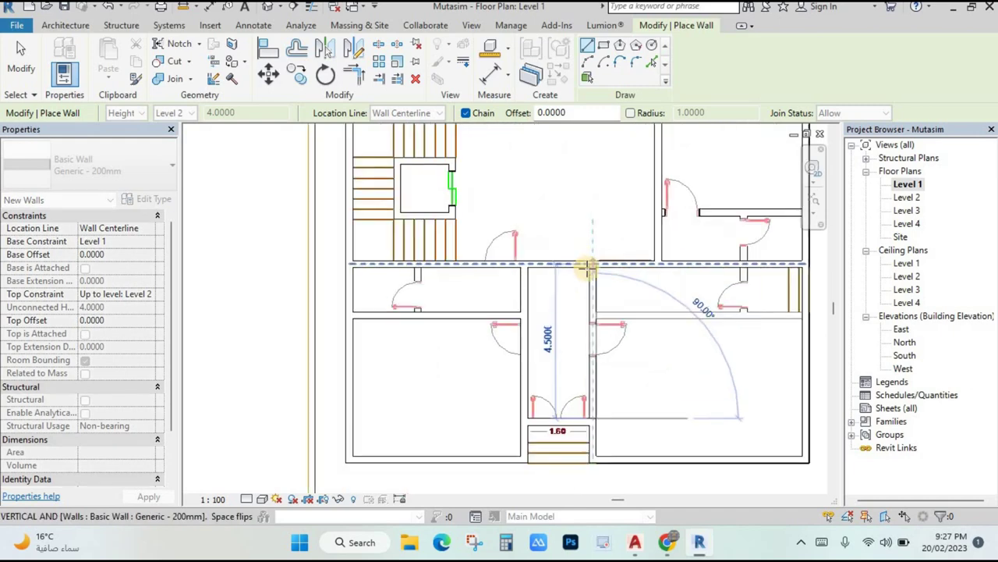
{"action": "scroll", "coordinate": [587, 267], "scroll_direction": "up", "scroll_amount": 2}
{"action": "scroll", "coordinate": [595, 274], "scroll_direction": "up", "scroll_amount": 2}
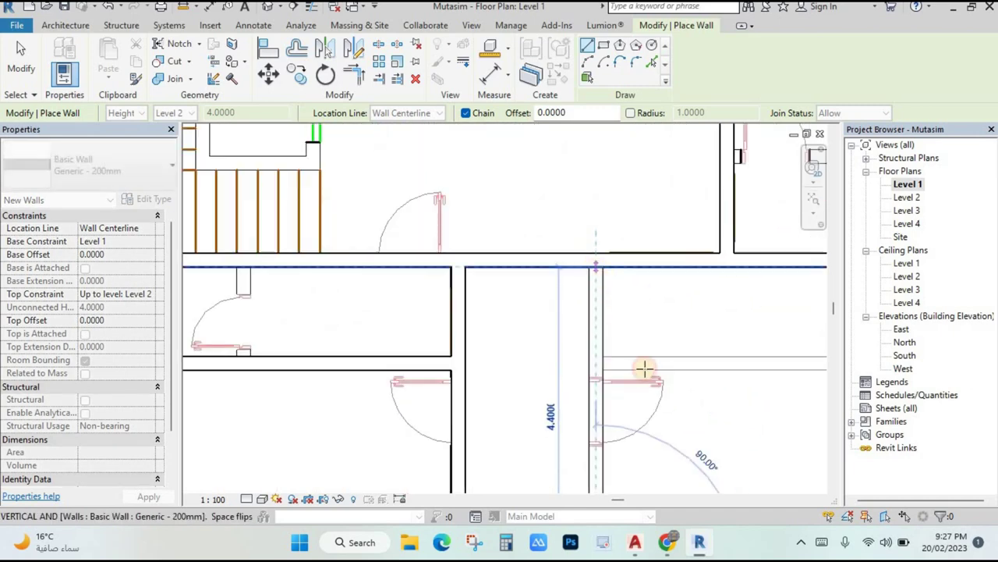
{"action": "left_click", "coordinate": [596, 266]}
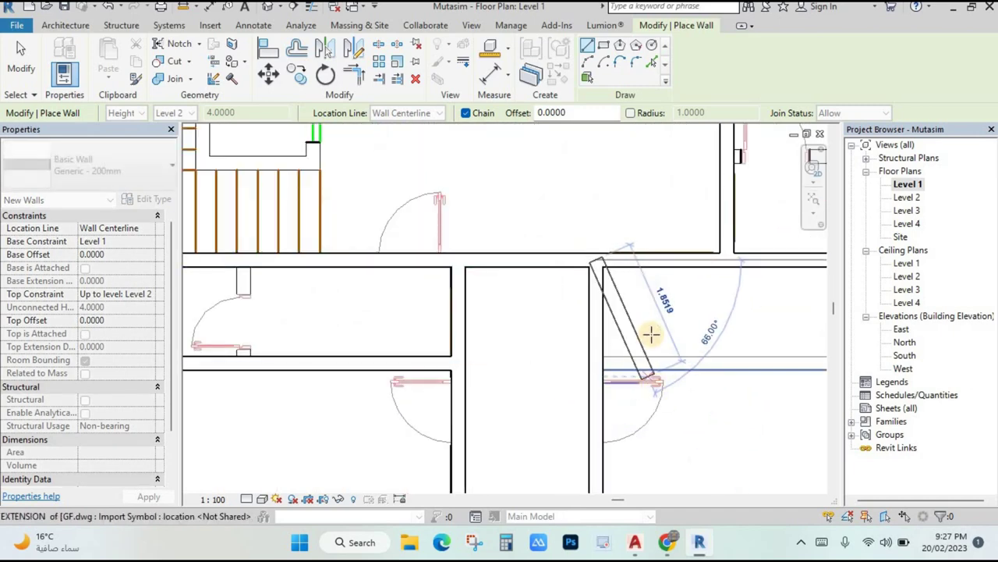
{"action": "key", "text": "Escape"}
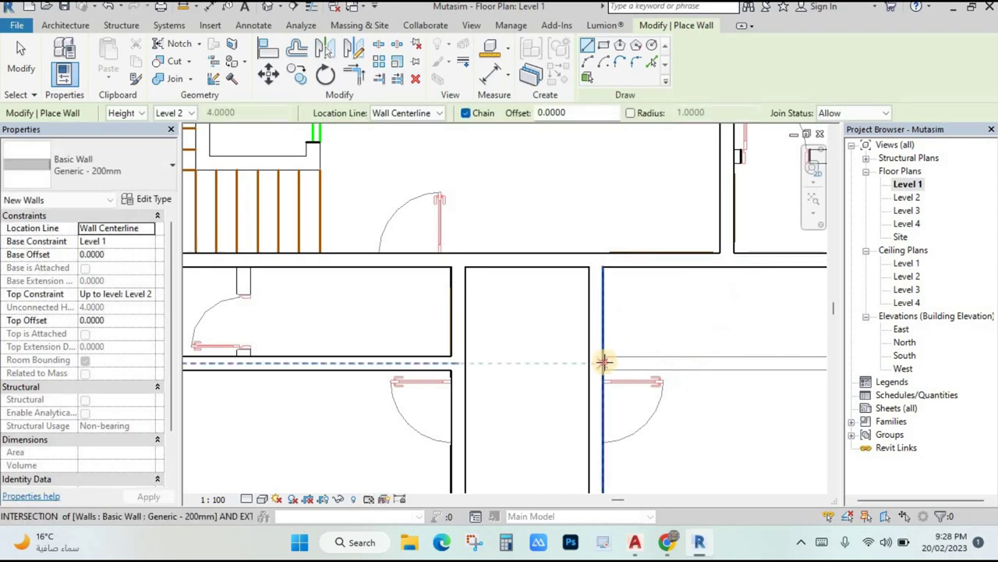
- Draw the wall above the lower-right room from the corridor's right wall to the right exterior wall
{"action": "left_click", "coordinate": [604, 361]}
{"action": "scroll", "coordinate": [678, 372], "scroll_direction": "down", "scroll_amount": 1}
{"action": "middle_click_drag", "start_coordinate": [678, 372], "coordinate": [424, 369]}
{"action": "scroll", "coordinate": [664, 361], "scroll_direction": "up", "scroll_amount": 3}
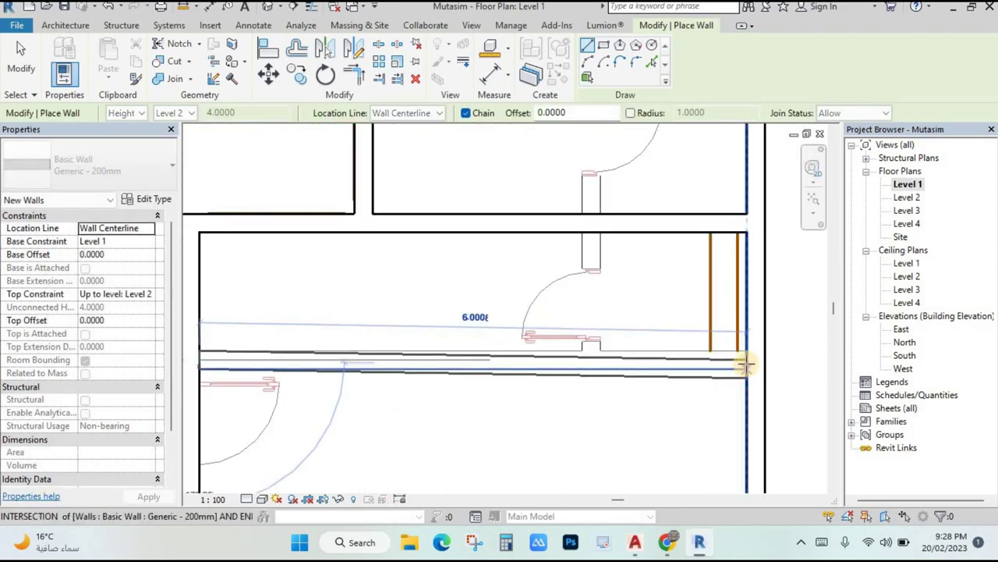
{"action": "left_click", "coordinate": [746, 361]}
{"action": "key", "text": "Escape"}
- Draw the vertical partition through the two right-hand door openings, from the lower-right room's upper wall to the upper-right room's lower wall line
{"action": "left_click", "coordinate": [592, 358]}
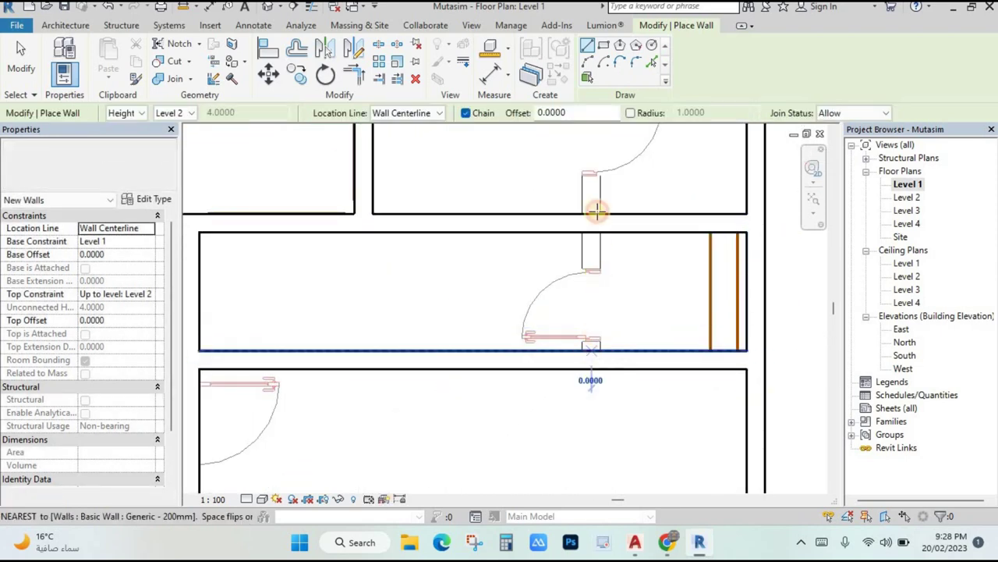
{"action": "middle_click_drag", "start_coordinate": [593, 196], "coordinate": [578, 381]}
{"action": "scroll", "coordinate": [581, 289], "scroll_direction": "up", "scroll_amount": 2}
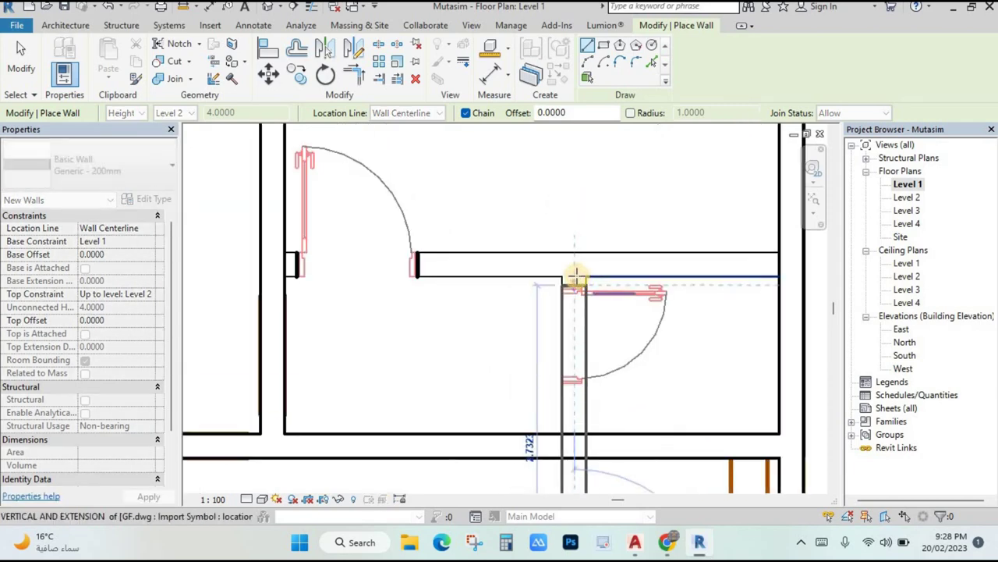
{"action": "left_click", "coordinate": [780, 252]}
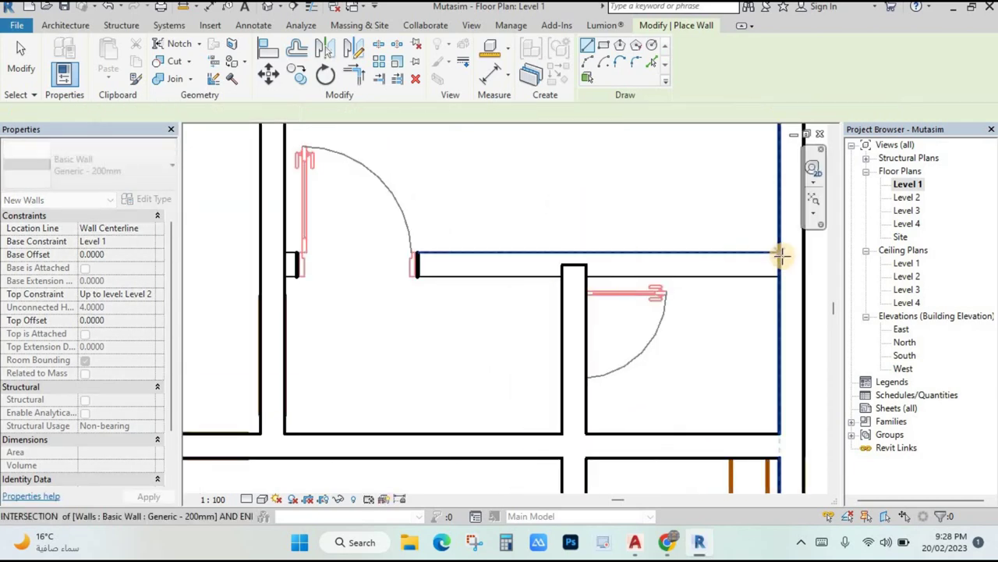
{"action": "key", "text": "Escape"}
- Draw the upper-right room's lower wall from the right exterior wall to the partition on its left, 4.10 m long
{"action": "left_click", "coordinate": [780, 263]}
{"action": "left_click", "coordinate": [289, 265]}
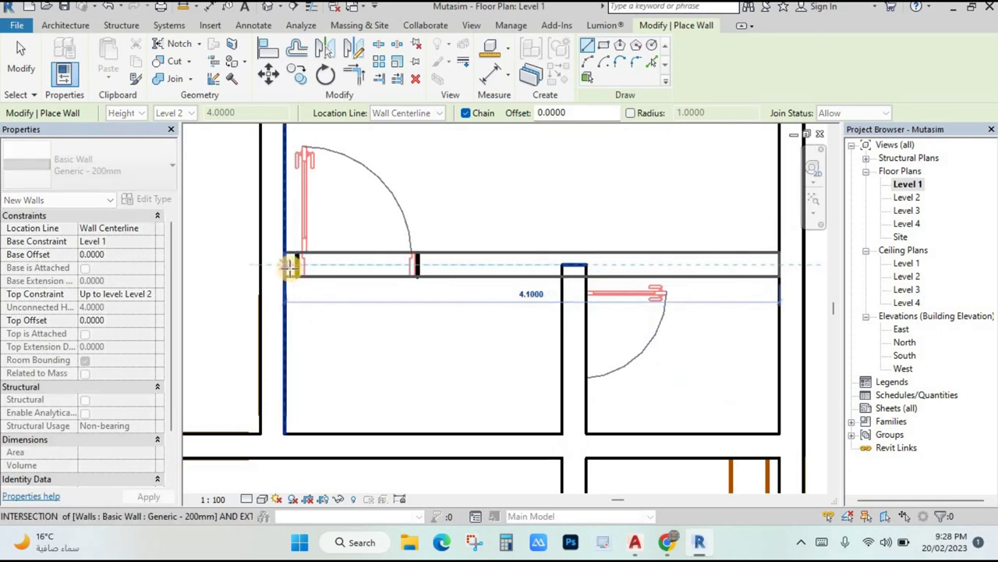
{"action": "scroll", "coordinate": [392, 292], "scroll_direction": "down", "scroll_amount": 4}
- Draw the four walls of the square shaft inside the staircase, tracing its wall centerlines with 1.60 m sides
{"action": "scroll", "coordinate": [572, 356], "scroll_direction": "up", "scroll_amount": 3}
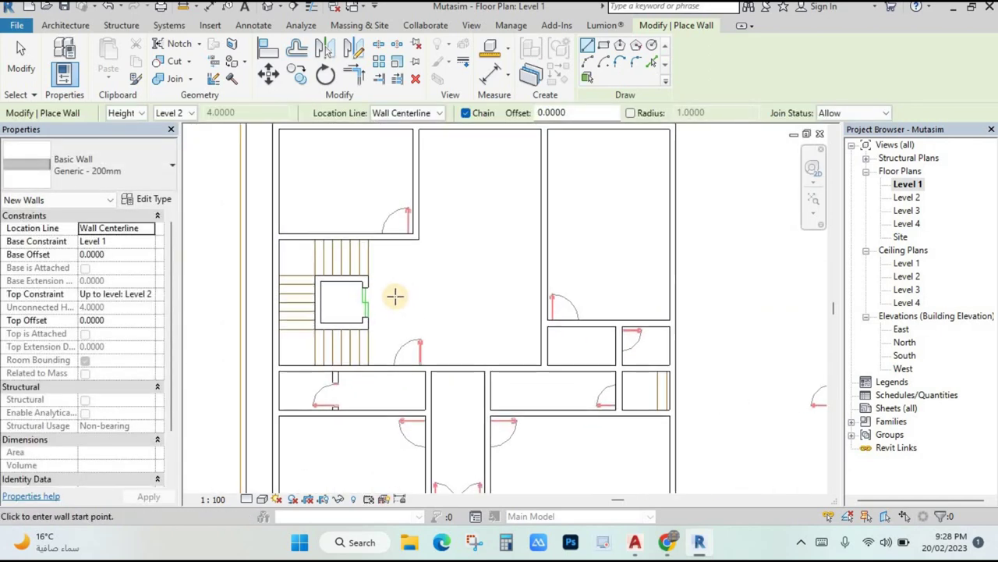
{"action": "scroll", "coordinate": [414, 254], "scroll_direction": "up", "scroll_amount": 5}
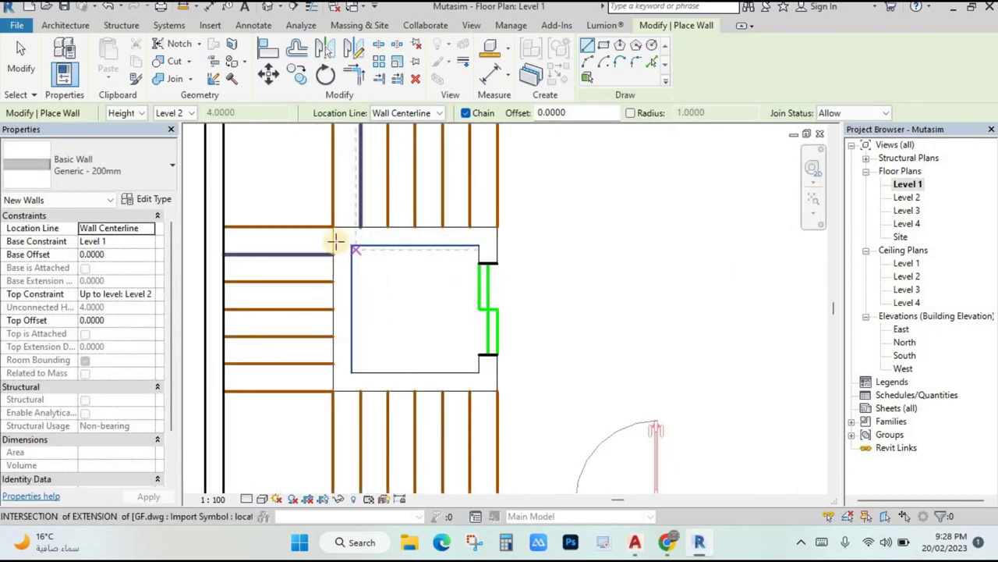
{"action": "left_click", "coordinate": [541, 233]}
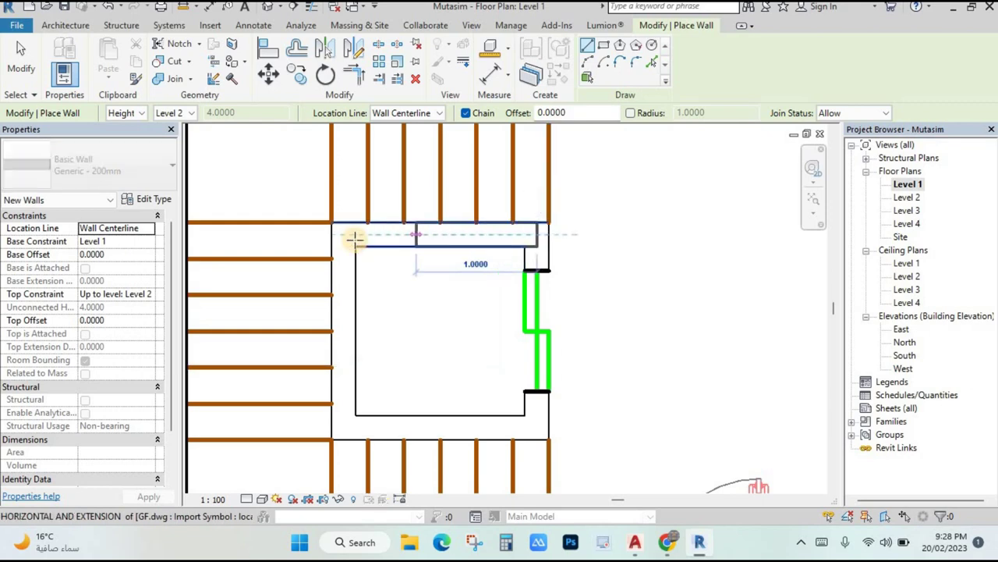
{"action": "left_click", "coordinate": [354, 407]}
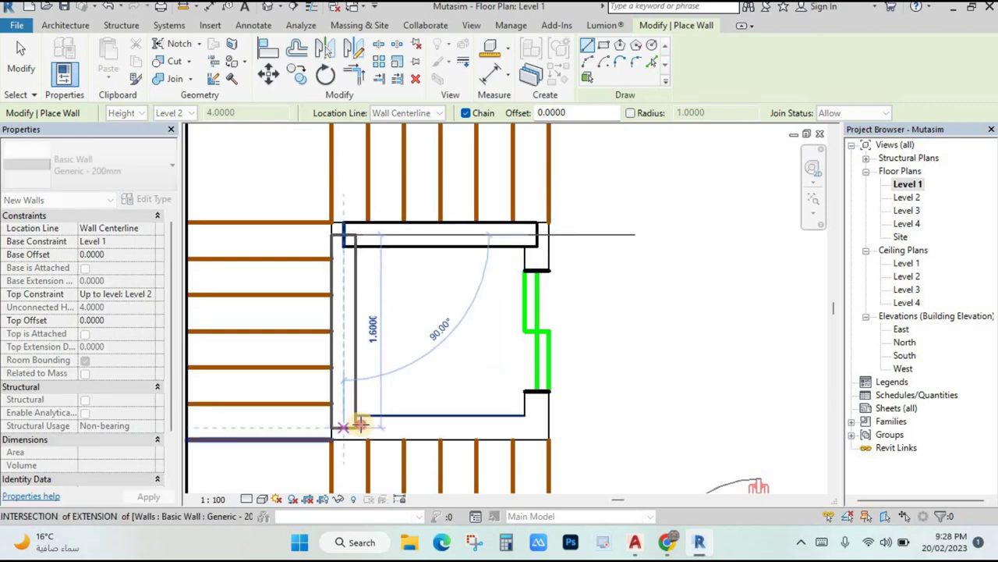
{"action": "left_click", "coordinate": [346, 426]}
{"action": "left_click", "coordinate": [535, 425]}
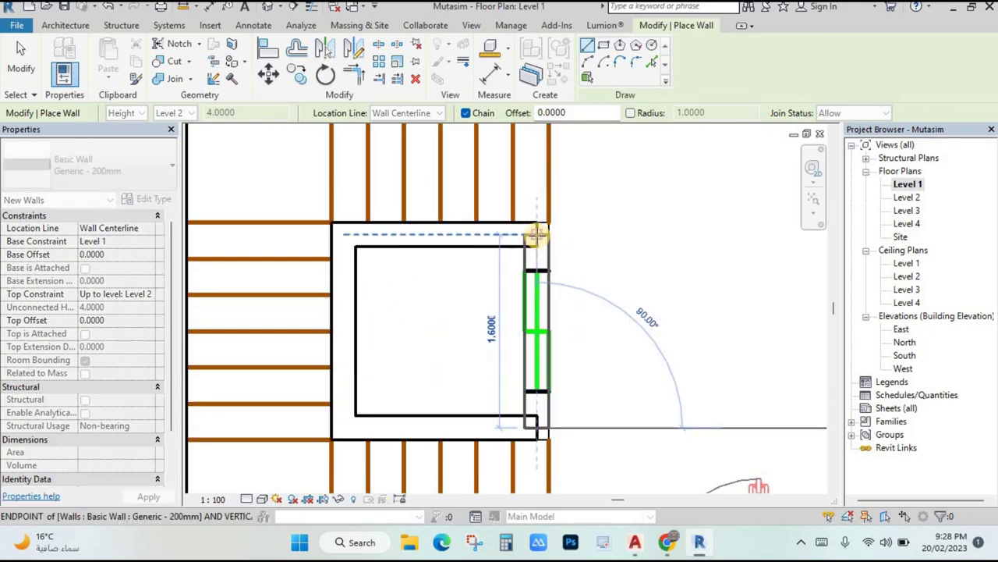
{"action": "left_click", "coordinate": [535, 232]}
{"action": "scroll", "coordinate": [608, 299], "scroll_direction": "down", "scroll_amount": 6}
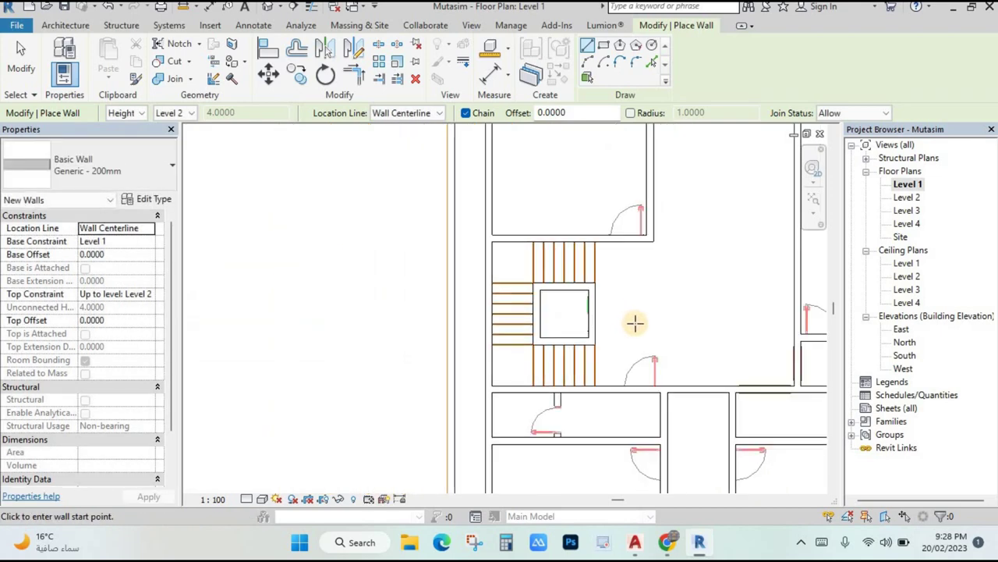
{"action": "key", "text": "Escape"}
{"action": "key", "text": "Escape"}
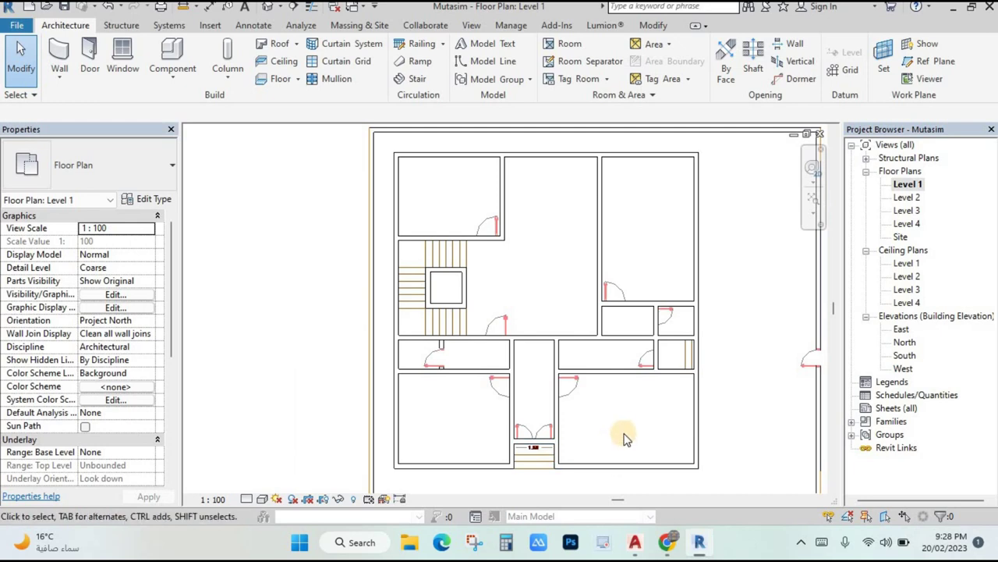
- Set the Level 1 floor plan's visual style to Shaded
{"action": "scroll", "coordinate": [624, 439], "scroll_direction": "down", "scroll_amount": 1}
{"action": "middle_click_drag", "start_coordinate": [624, 439], "coordinate": [558, 436]}
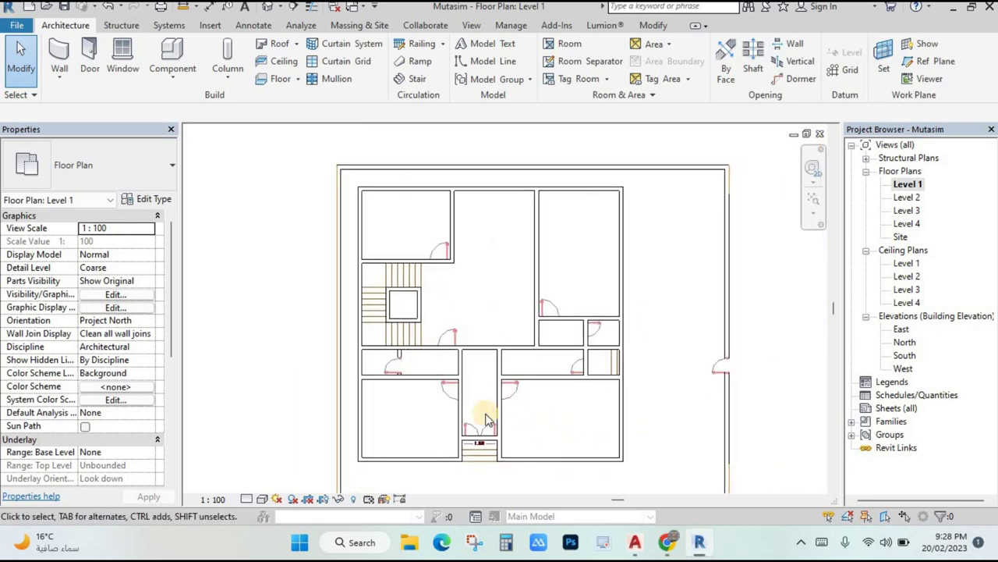
{"action": "left_click", "coordinate": [264, 499]}
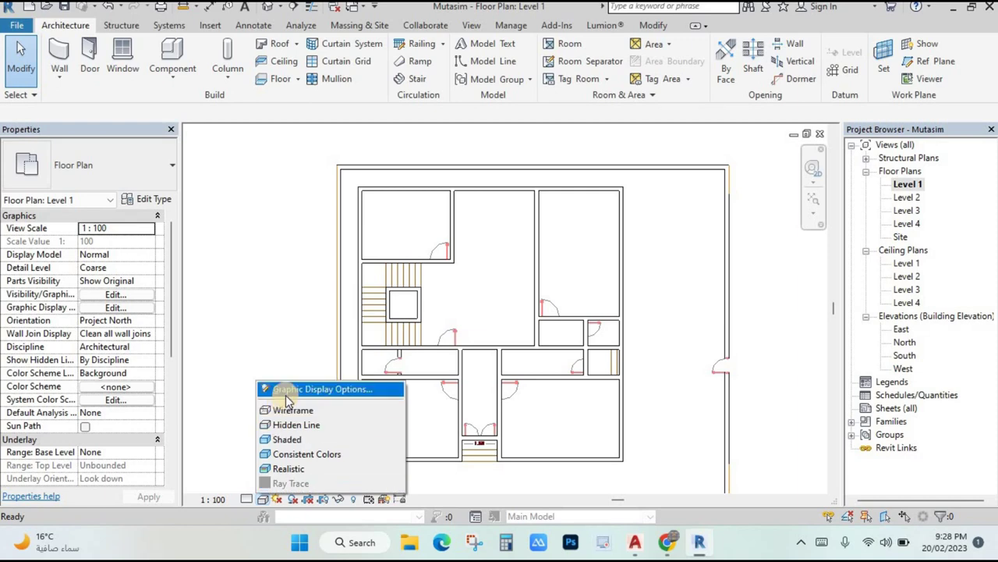
{"action": "left_click", "coordinate": [290, 440]}
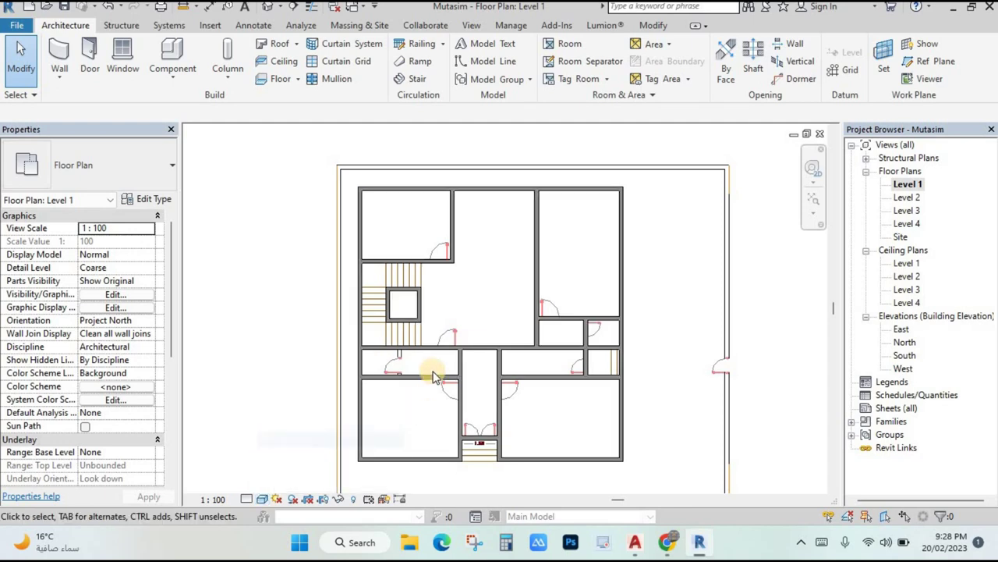
- Open the default 3D view and set its visual style to Realistic to inspect the modelled walls
{"action": "scroll", "coordinate": [487, 361], "scroll_direction": "up", "scroll_amount": 1}
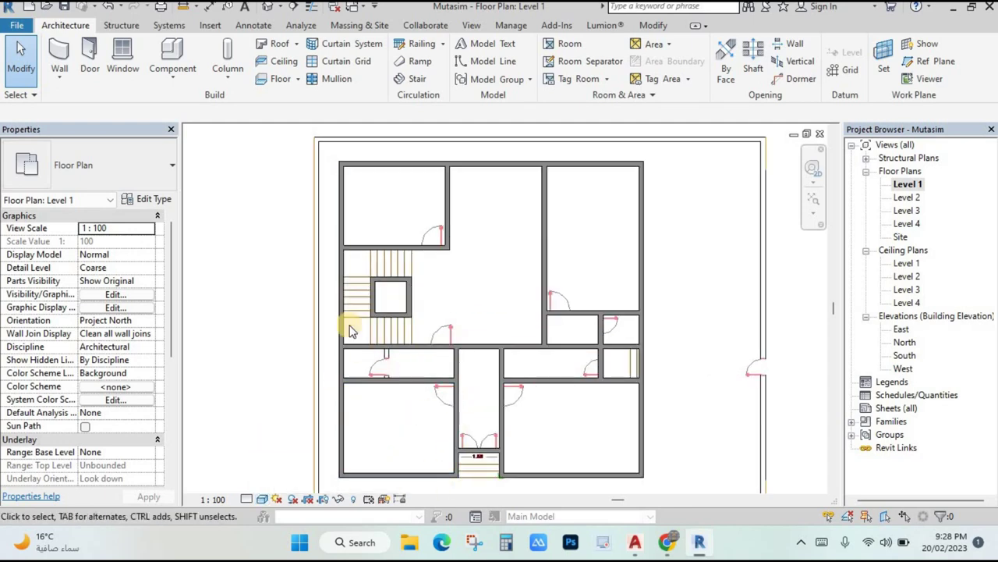
{"action": "scroll", "coordinate": [612, 267], "scroll_direction": "down", "scroll_amount": 1}
{"action": "scroll", "coordinate": [612, 263], "scroll_direction": "down", "scroll_amount": 1}
{"action": "middle_click_drag", "start_coordinate": [597, 260], "coordinate": [535, 232]}
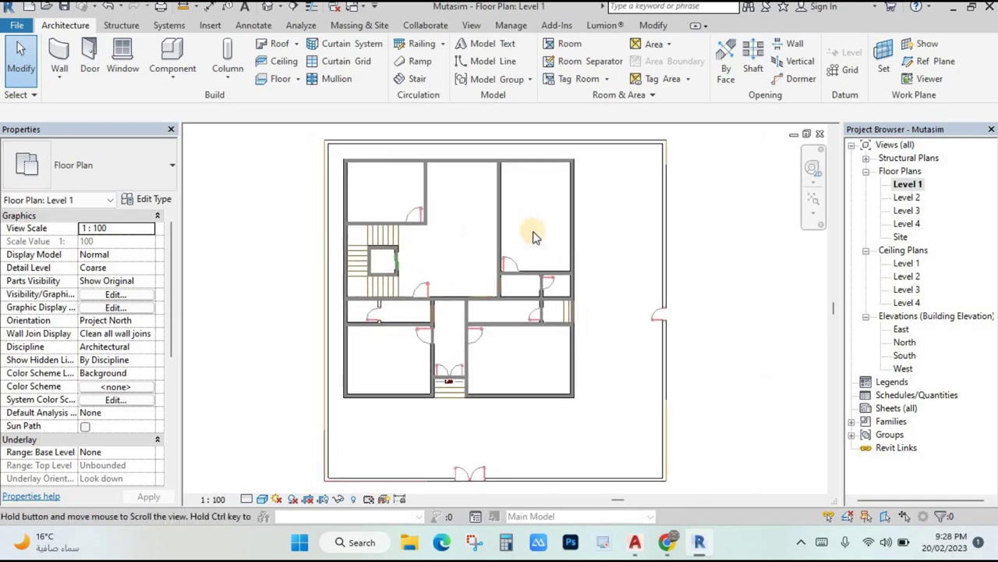
{"action": "left_click", "coordinate": [281, 7]}
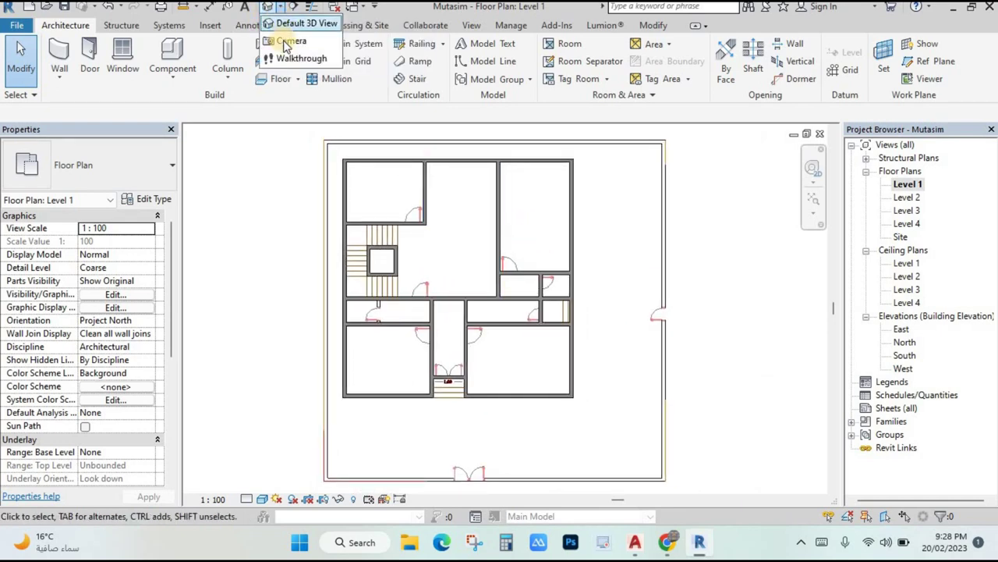
{"action": "left_click", "coordinate": [297, 23]}
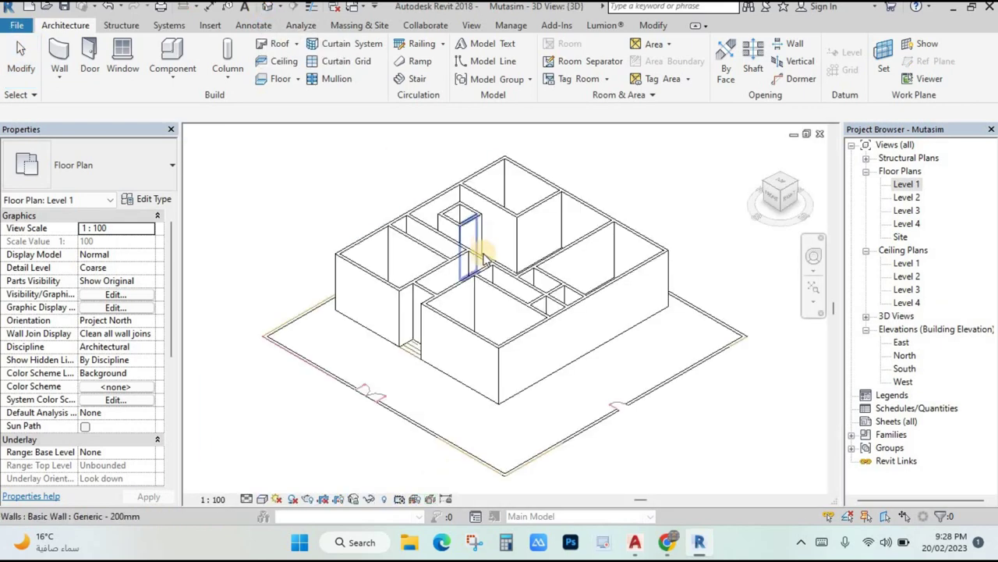
{"action": "left_click", "coordinate": [262, 500]}
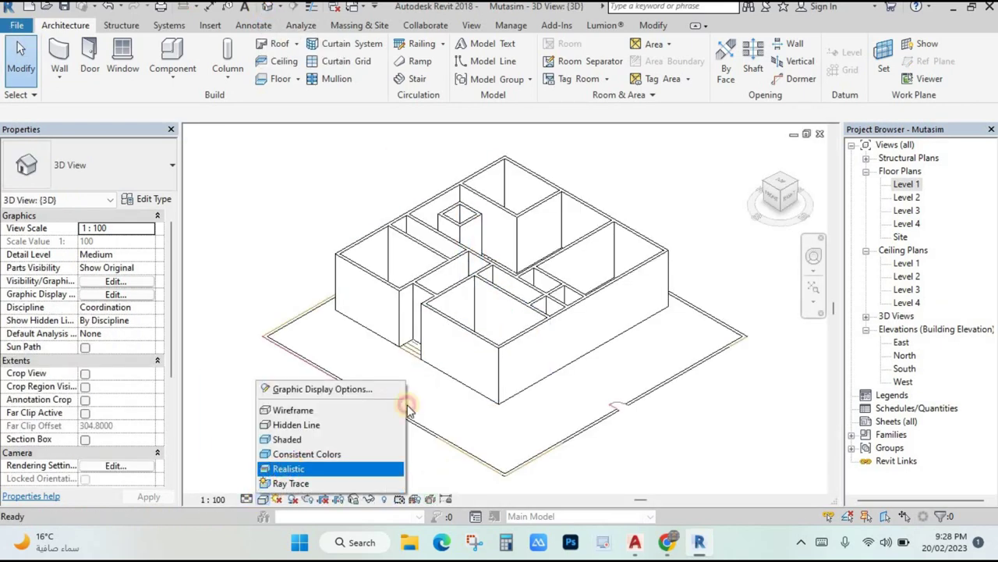
{"action": "scroll", "coordinate": [482, 279], "scroll_direction": "up", "scroll_amount": 2}
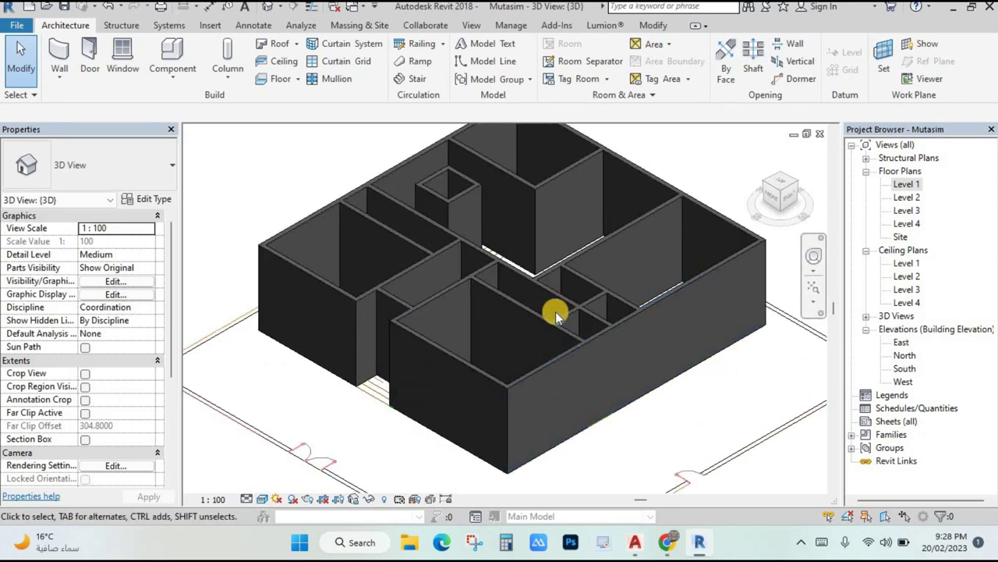
{"action": "middle_click_drag", "start_coordinate": [548, 209], "coordinate": [556, 232]}
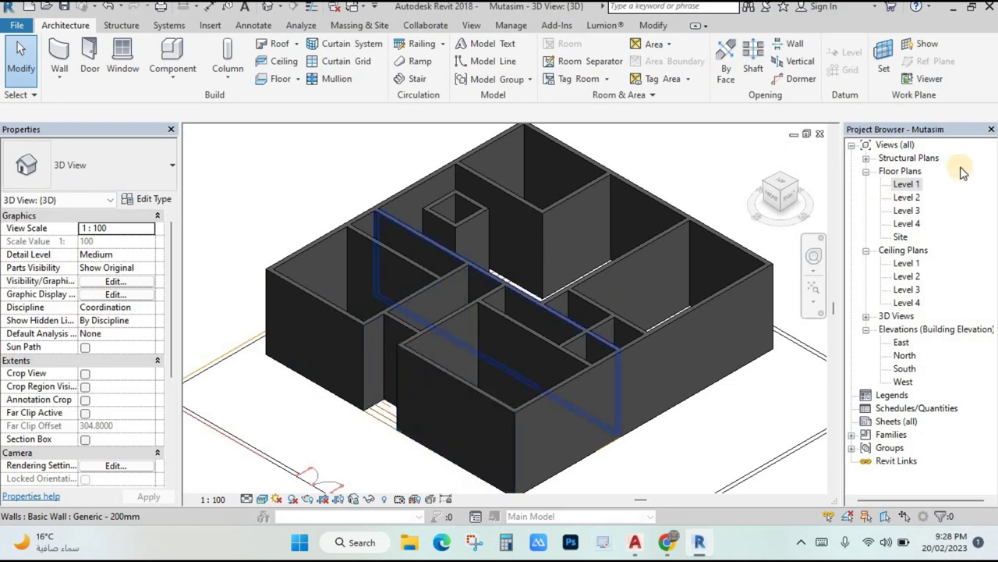
- Reopen the Level 1 floor plan and bring the whole house with its door openings into view
{"action": "double_click", "coordinate": [904, 185]}
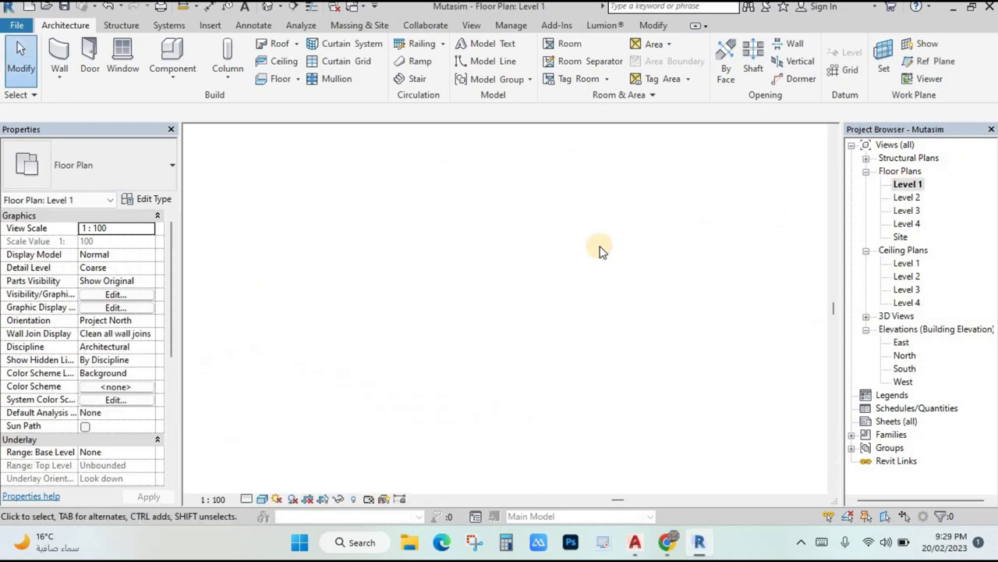
{"action": "scroll", "coordinate": [404, 207], "scroll_direction": "up", "scroll_amount": 2}
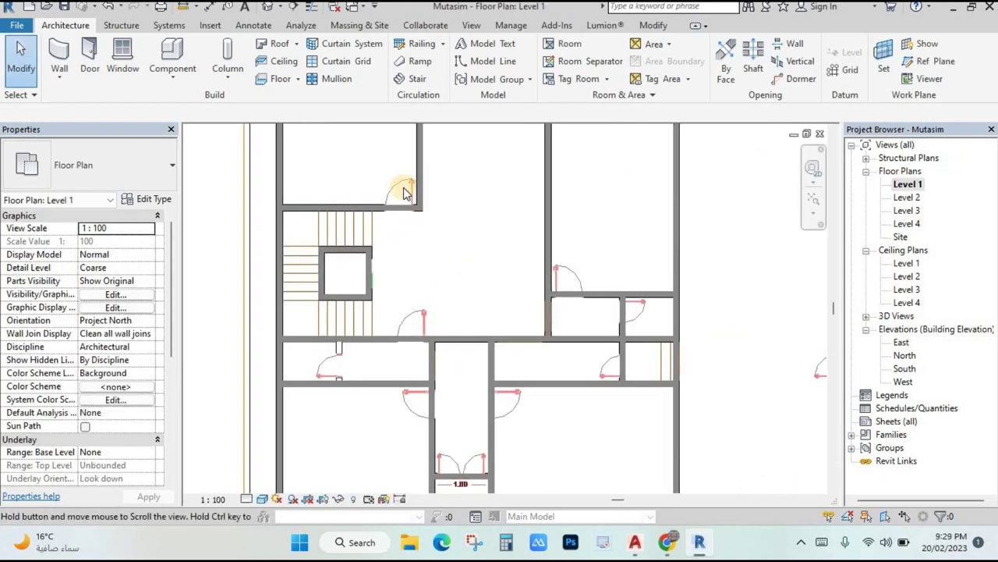
{"action": "scroll", "coordinate": [413, 345], "scroll_direction": "down", "scroll_amount": 1}
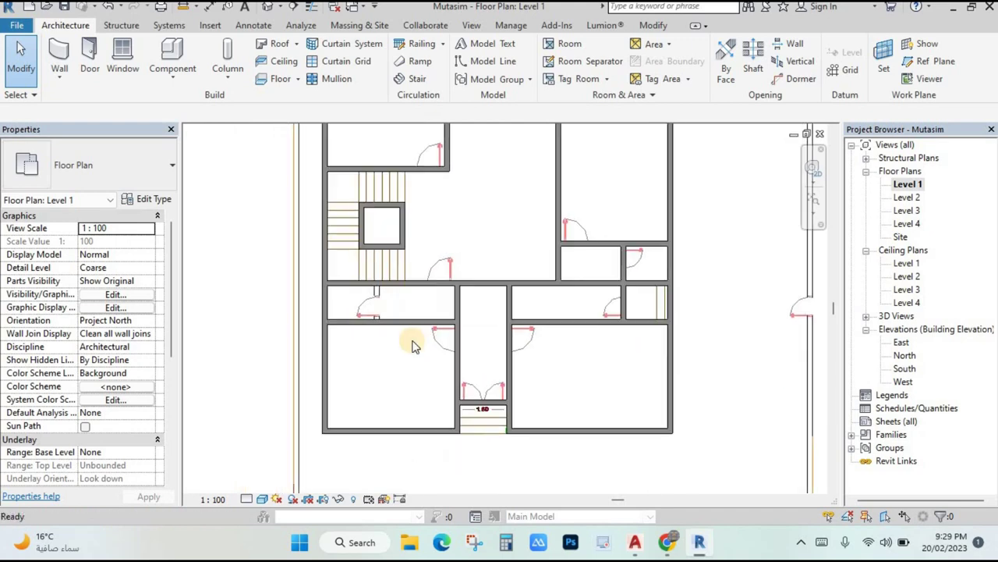
{"action": "scroll", "coordinate": [486, 289], "scroll_direction": "down", "scroll_amount": 3}
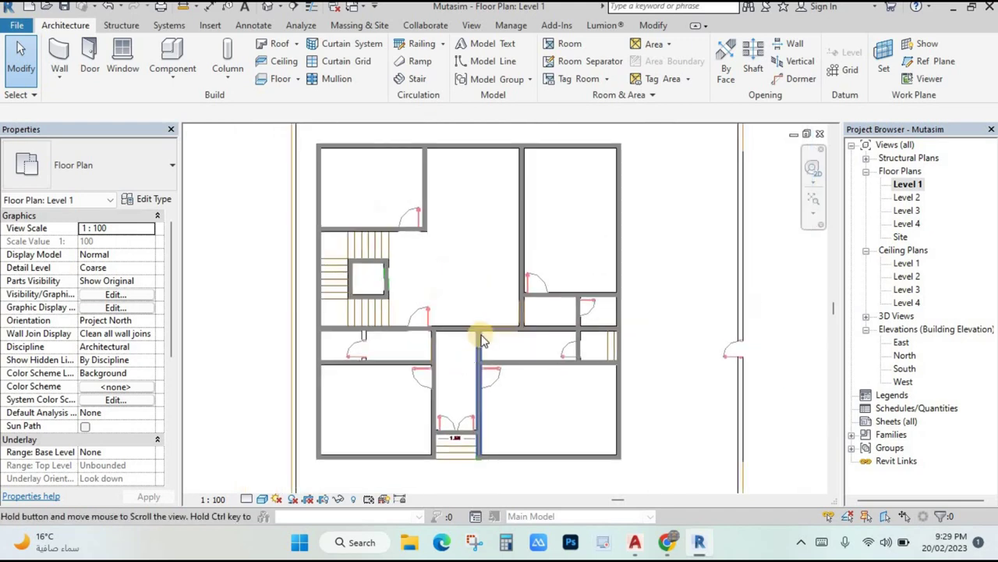
{"action": "middle_click_drag", "start_coordinate": [510, 340], "coordinate": [508, 335]}
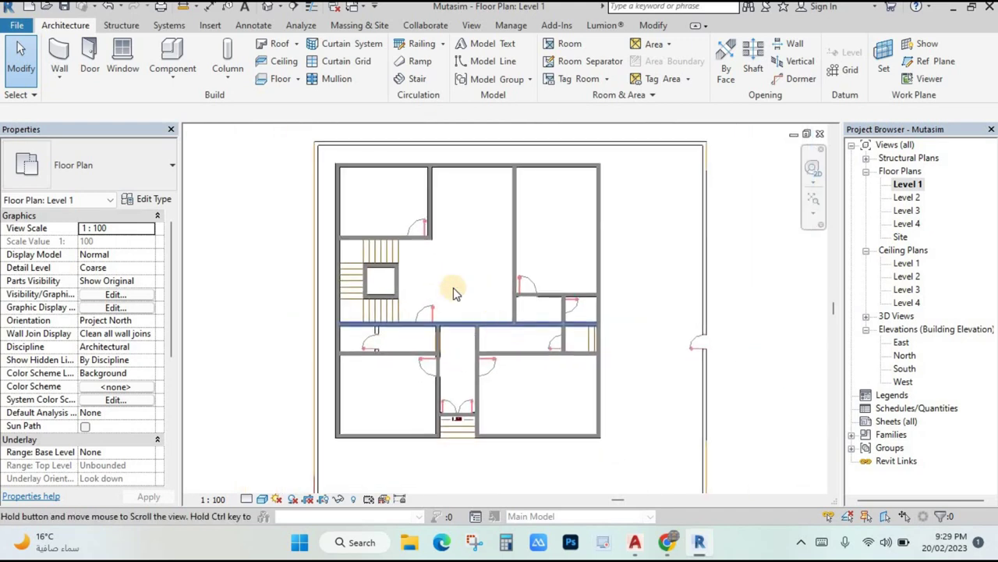
- Start placing a door and browse for a loadable family in the RVT 2018 Libraries folder
{"action": "left_click", "coordinate": [92, 58]}
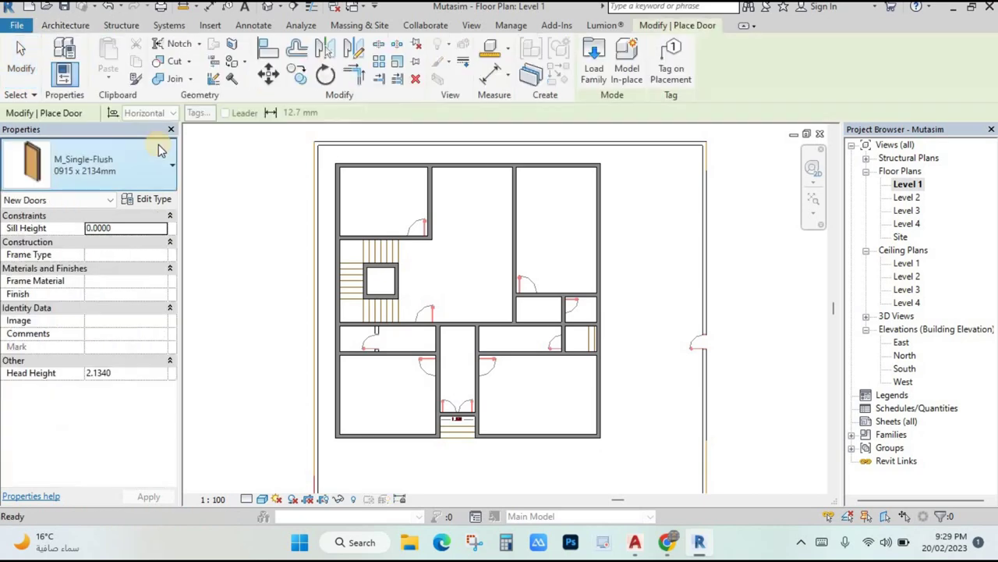
{"action": "left_click", "coordinate": [98, 170]}
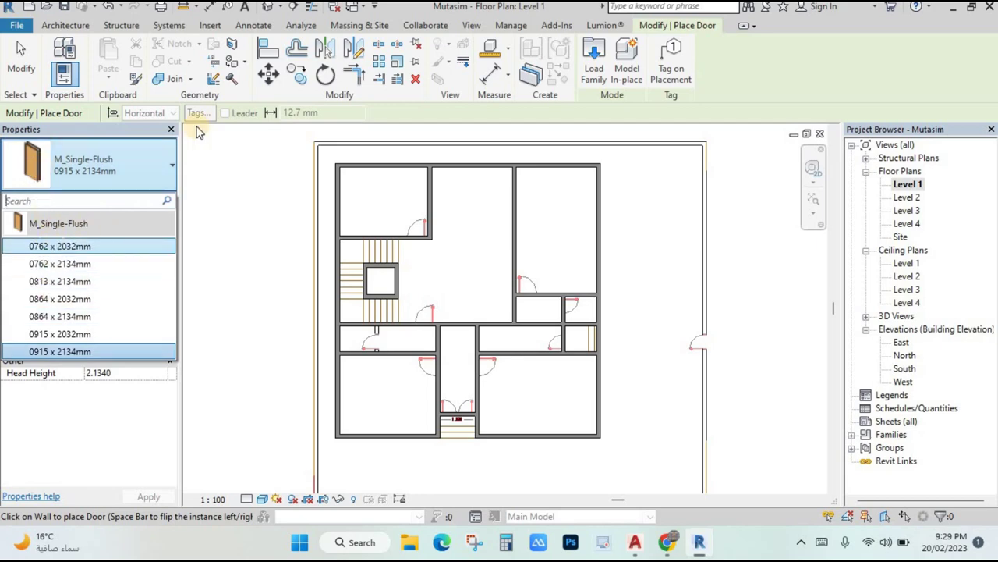
{"action": "left_click", "coordinate": [593, 66]}
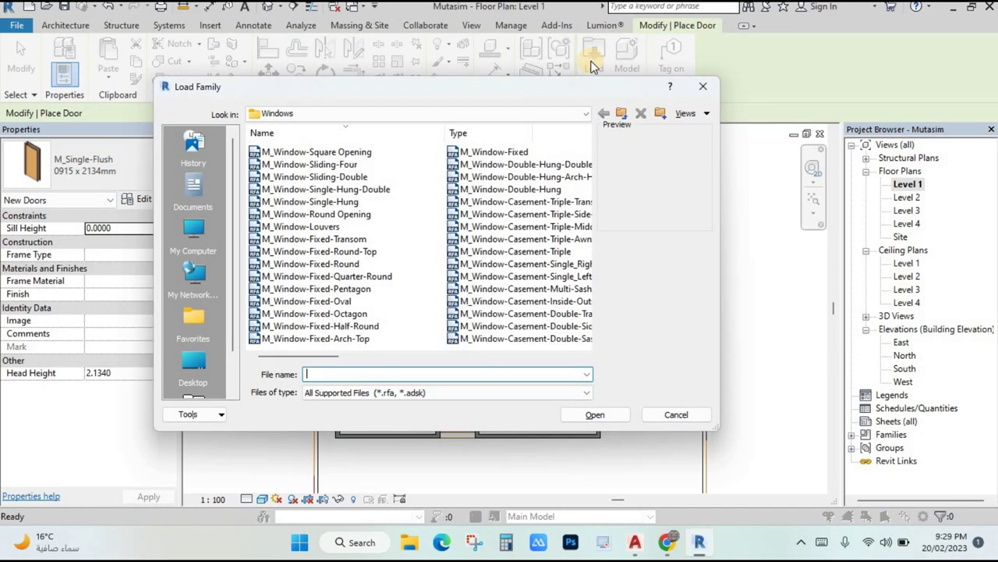
{"action": "scroll", "coordinate": [492, 218], "scroll_direction": "down", "scroll_amount": 5}
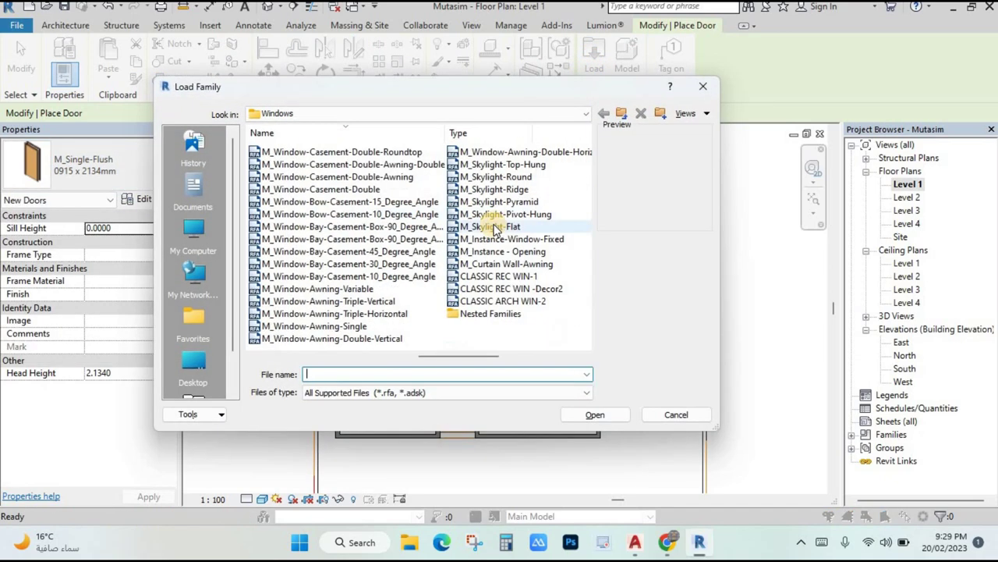
{"action": "left_click", "coordinate": [585, 114]}
{"action": "scroll", "coordinate": [375, 156], "scroll_direction": "up", "scroll_amount": 1}
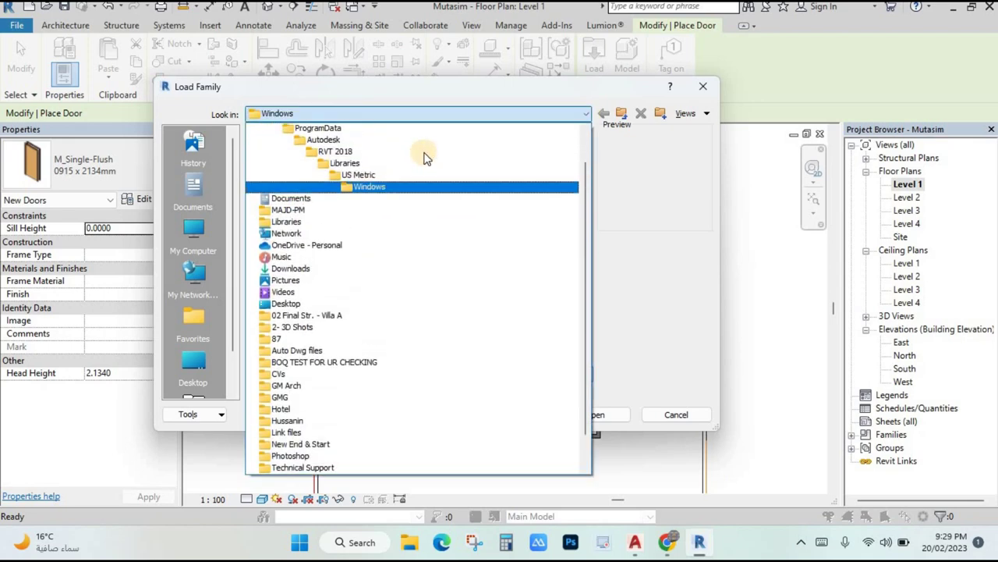
{"action": "left_click", "coordinate": [380, 164]}
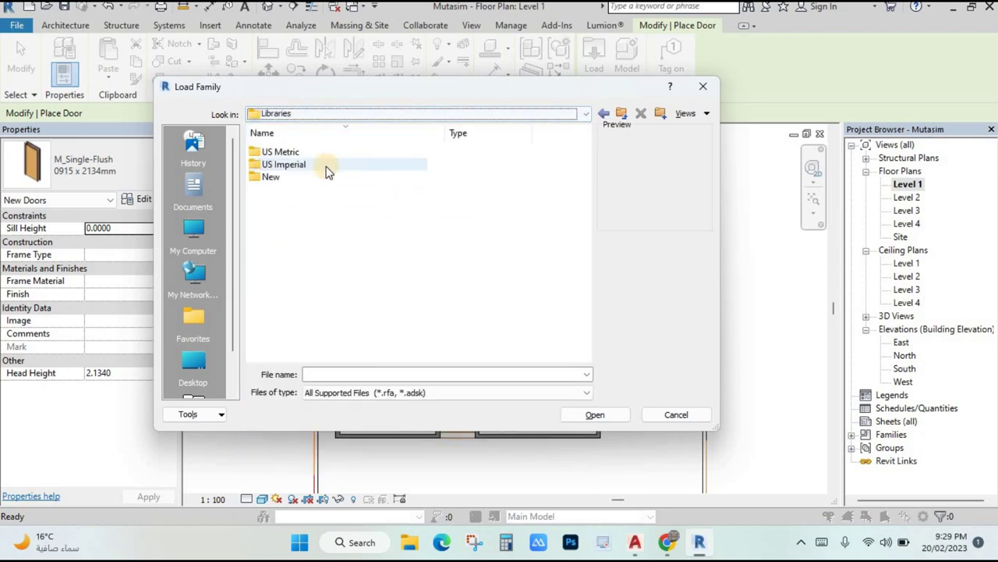
{"action": "left_click", "coordinate": [273, 153]}
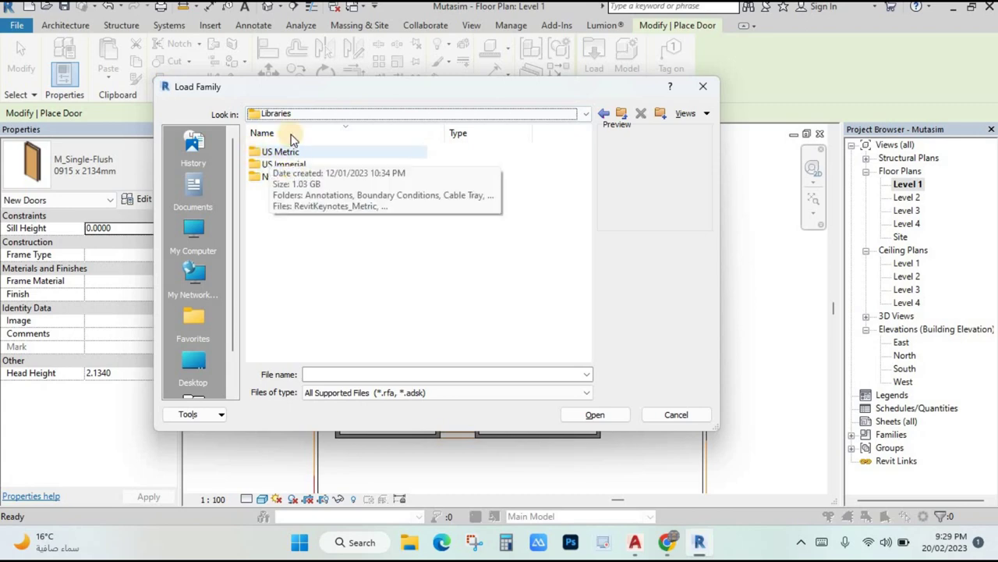
- Switch to Chrome and examine the video description containing the Revit template and families download link
{"action": "left_click", "coordinate": [667, 542]}
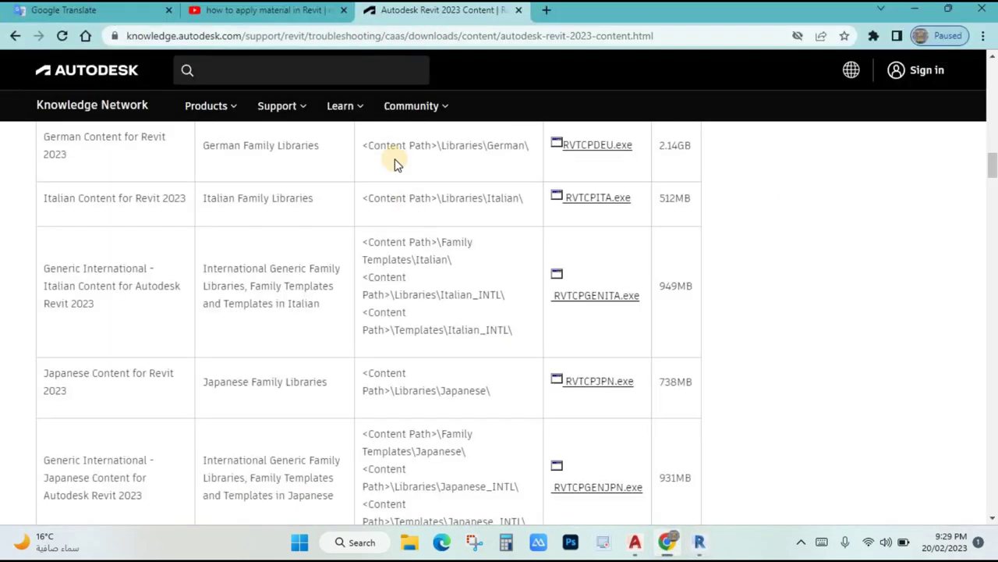
{"action": "left_click", "coordinate": [262, 11]}
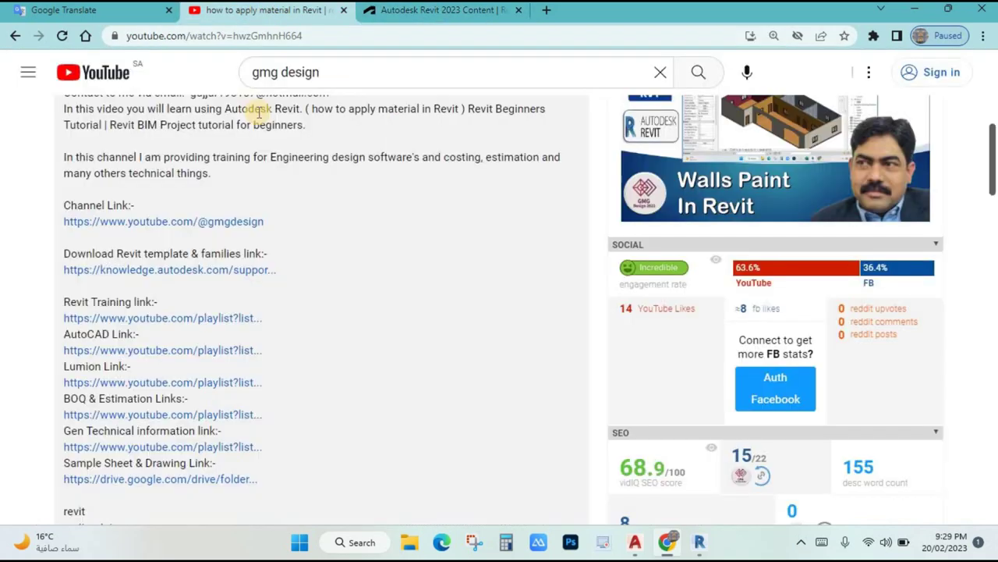
{"action": "scroll", "coordinate": [295, 281], "scroll_direction": "up", "scroll_amount": 3}
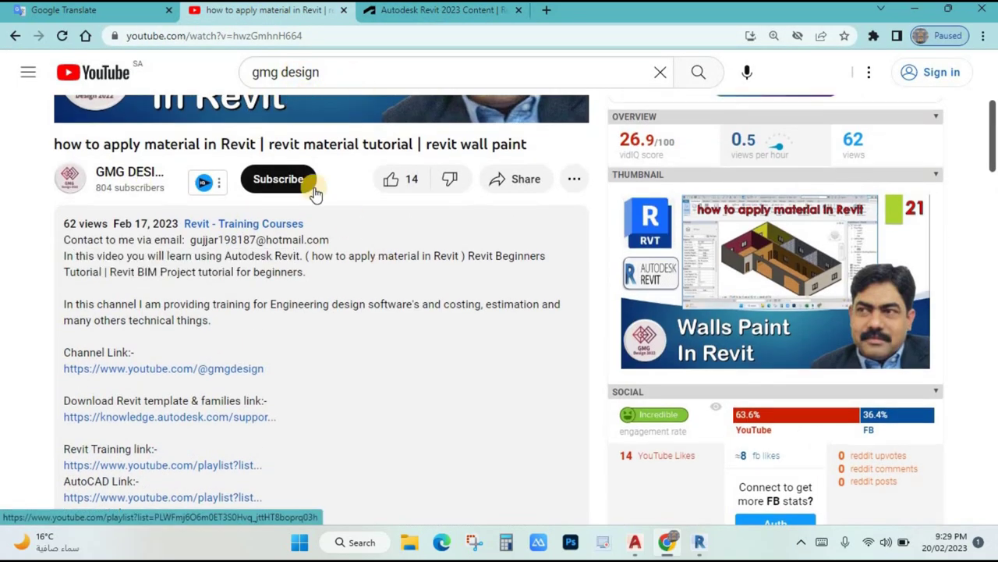
{"action": "scroll", "coordinate": [317, 194], "scroll_direction": "up", "scroll_amount": 4}
{"action": "scroll", "coordinate": [412, 272], "scroll_direction": "down", "scroll_amount": 4}
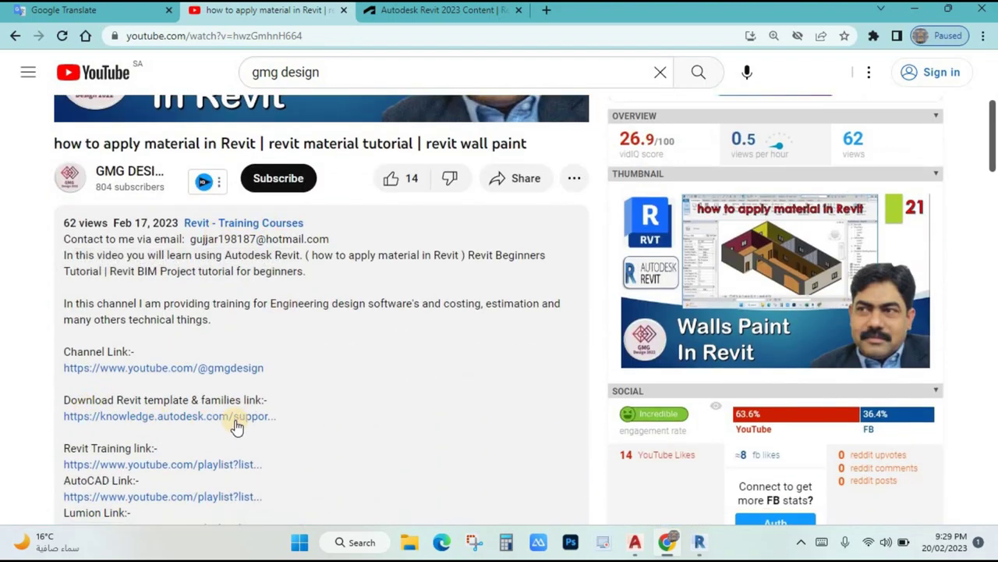
- Switch back to Revit and browse the family library to the US Metric Doors folder's Residential subfolder
{"action": "left_click", "coordinate": [699, 541]}
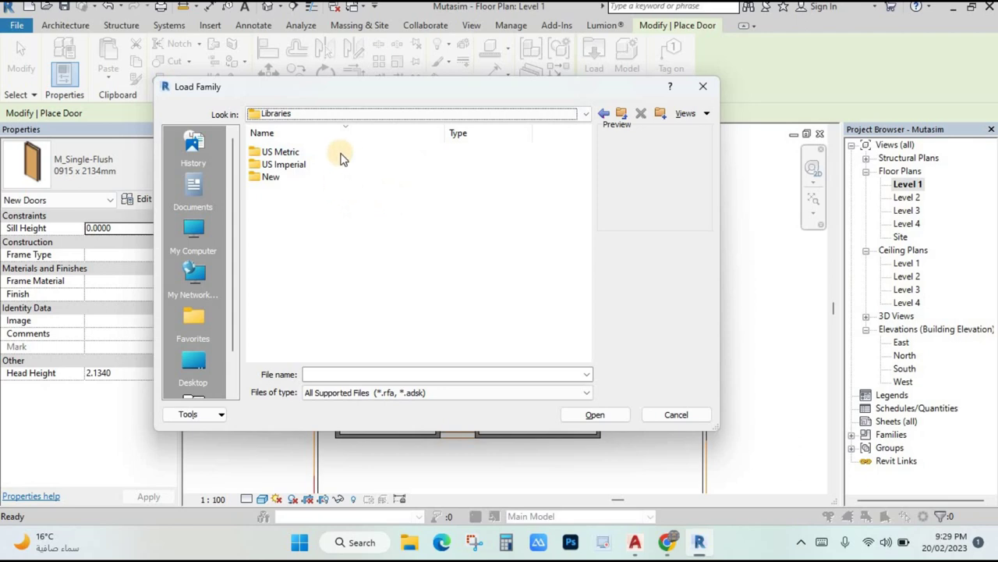
{"action": "double_click", "coordinate": [274, 152]}
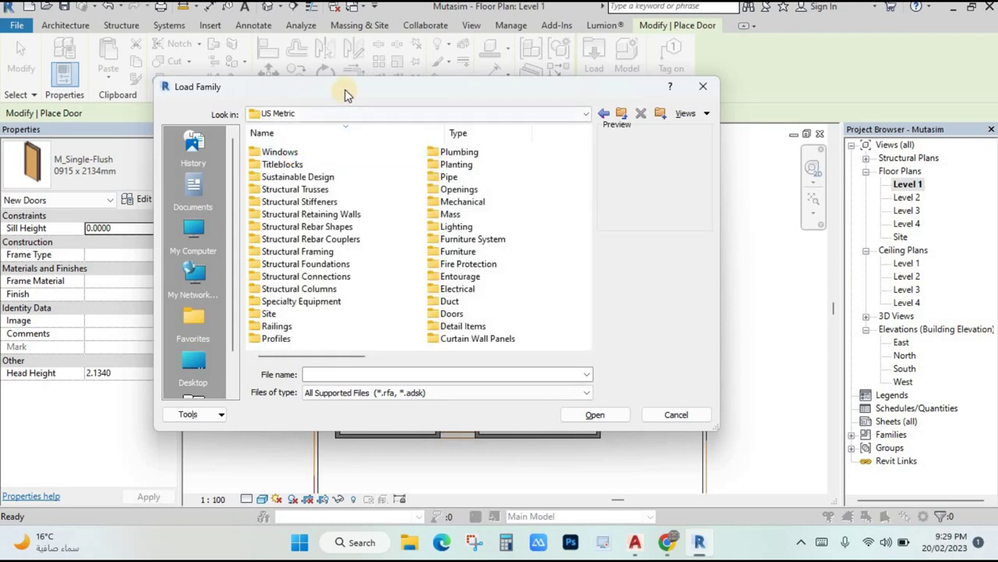
{"action": "left_click_drag", "start_coordinate": [347, 93], "coordinate": [413, 103]}
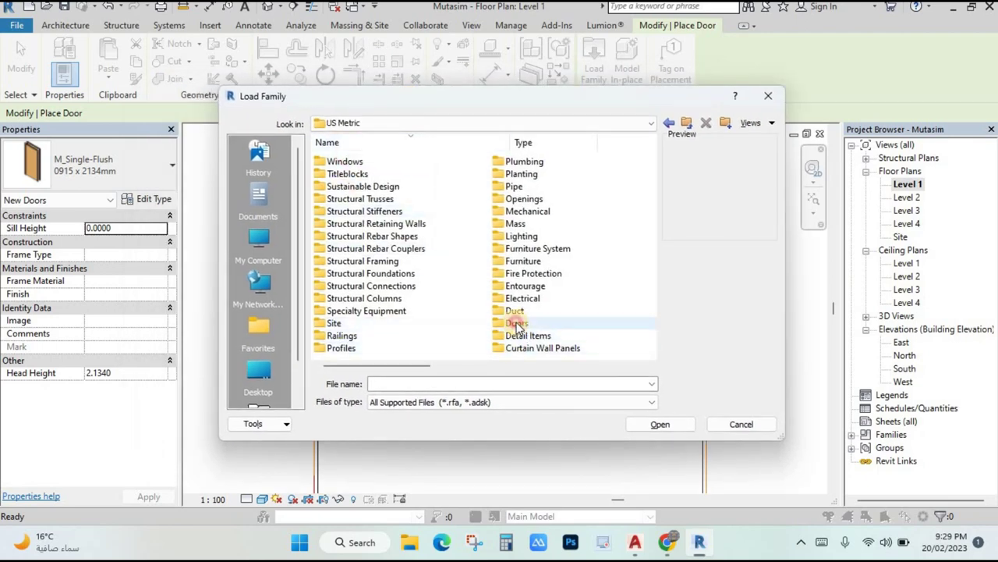
{"action": "double_click", "coordinate": [517, 323]}
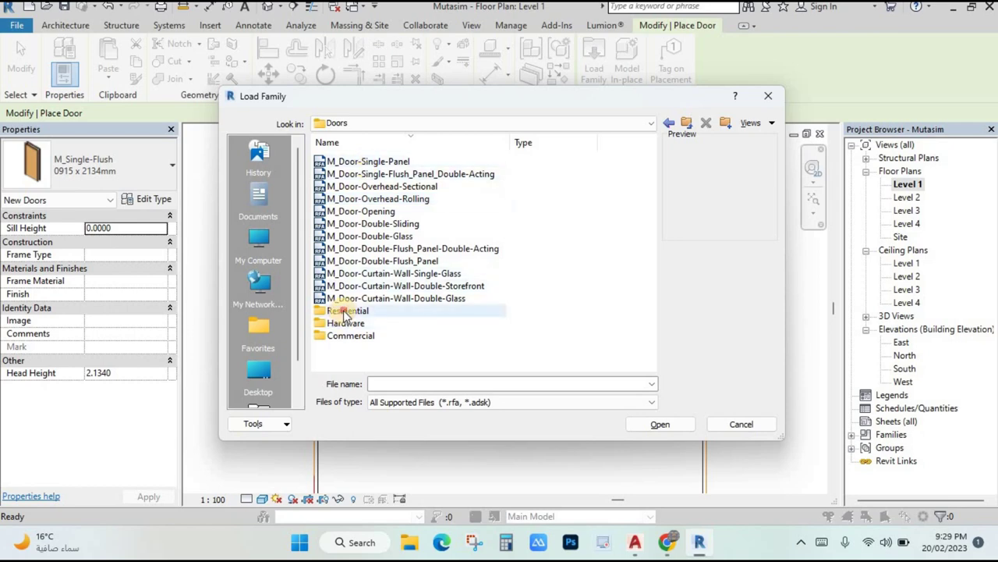
{"action": "double_click", "coordinate": [346, 311]}
- Preview the residential door families and load M_Door-Interior-Single-6_Panel-Wood with its 900 x 2400mm type
{"action": "left_click", "coordinate": [351, 162]}
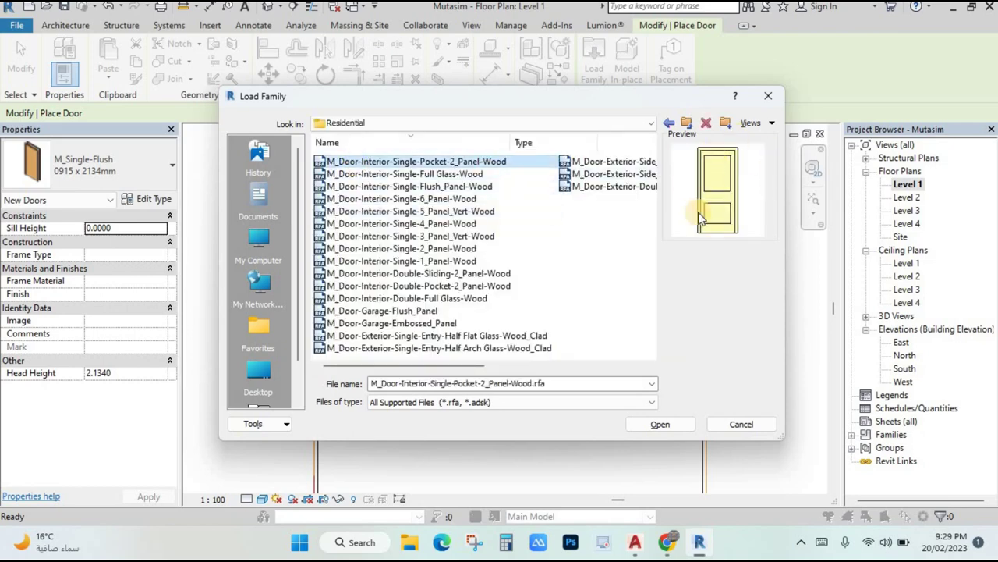
{"action": "key", "text": "Down"}
{"action": "key", "text": "Down"}
{"action": "key", "text": "Down"}
{"action": "key", "text": "Down"}
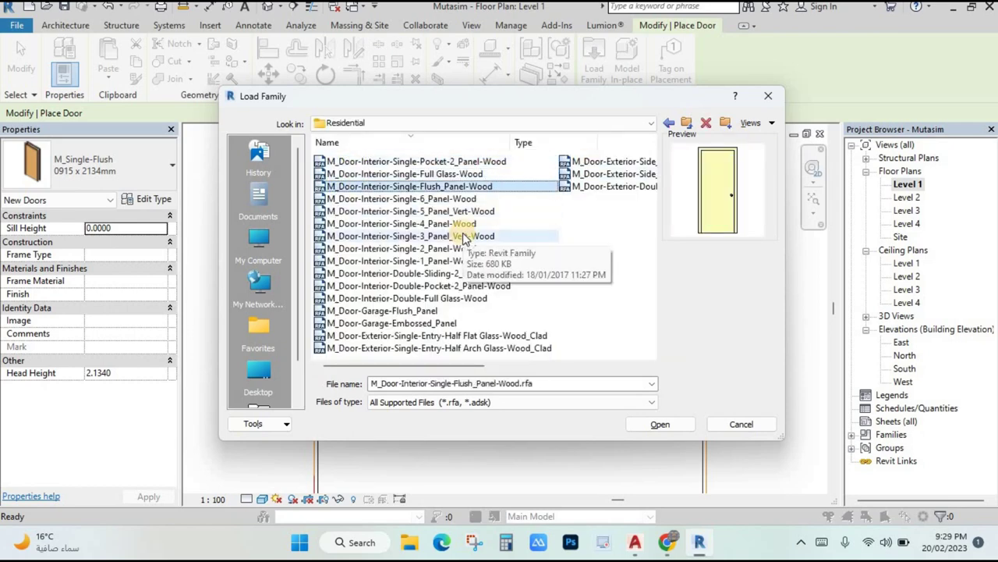
{"action": "key", "text": "Up"}
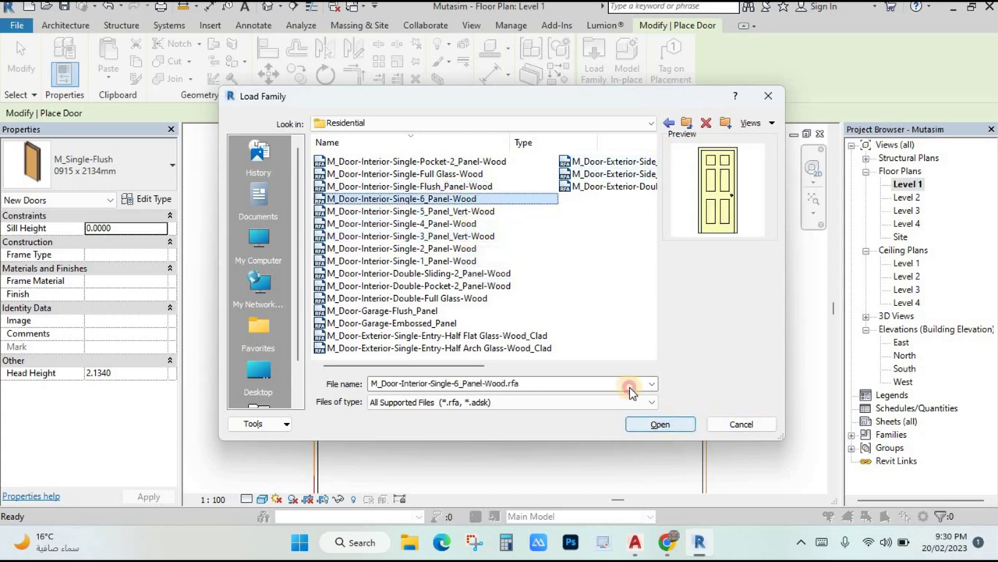
{"action": "left_click", "coordinate": [668, 423]}
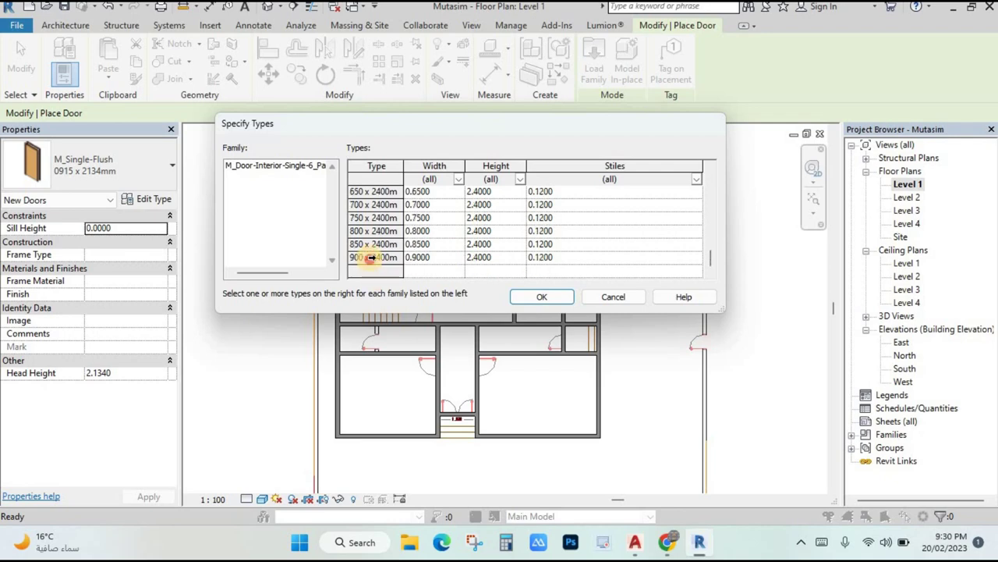
{"action": "left_click", "coordinate": [369, 258]}
{"action": "left_click", "coordinate": [546, 297]}
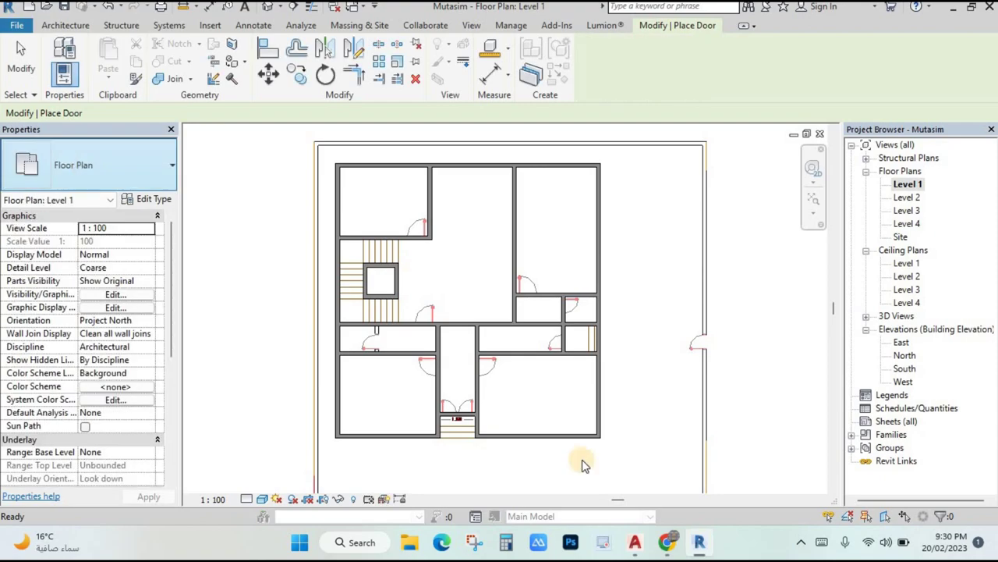
- Switch to GF.dwg in AutoCAD and add a linear dimension across the door opening of the room above the stairs
{"action": "mouse_move", "coordinate": [636, 546]}
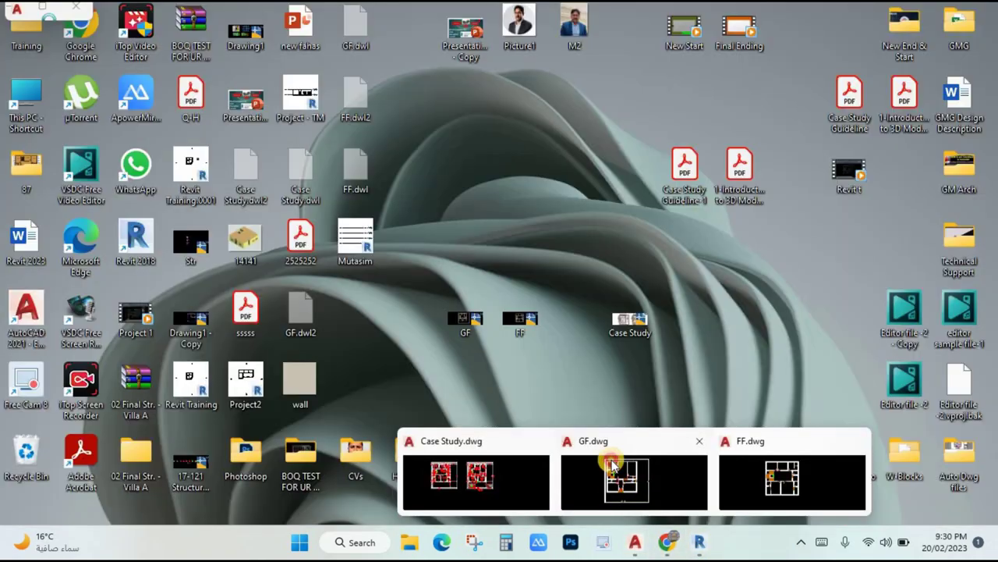
{"action": "left_click", "coordinate": [616, 484]}
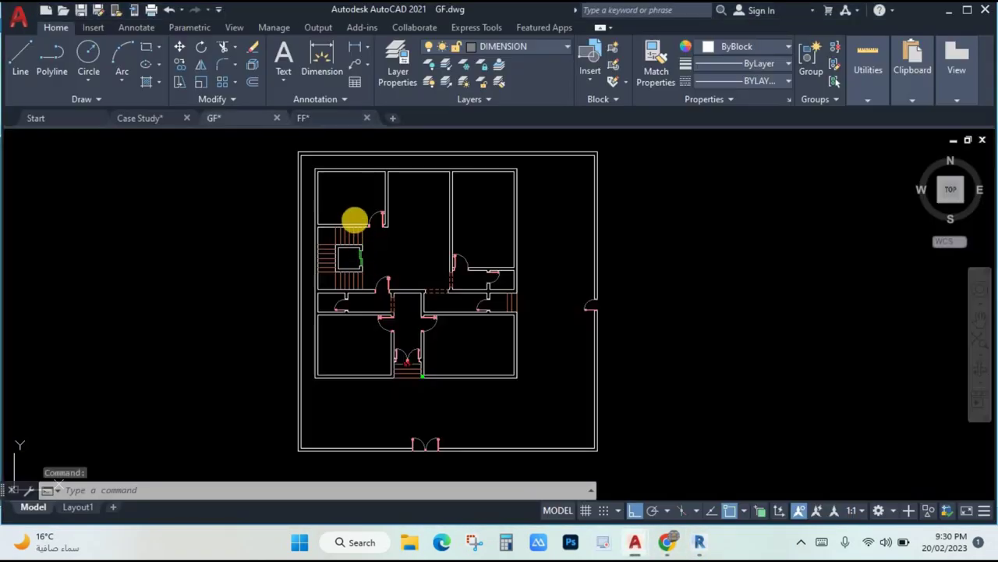
{"action": "scroll", "coordinate": [405, 242], "scroll_direction": "up", "scroll_amount": 5}
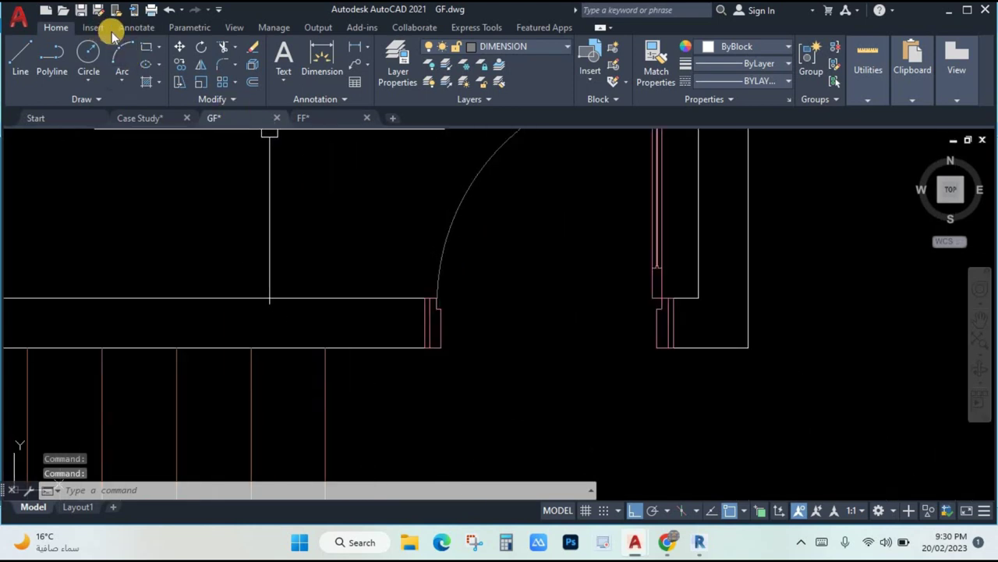
{"action": "left_click", "coordinate": [140, 31]}
{"action": "left_click", "coordinate": [249, 67]}
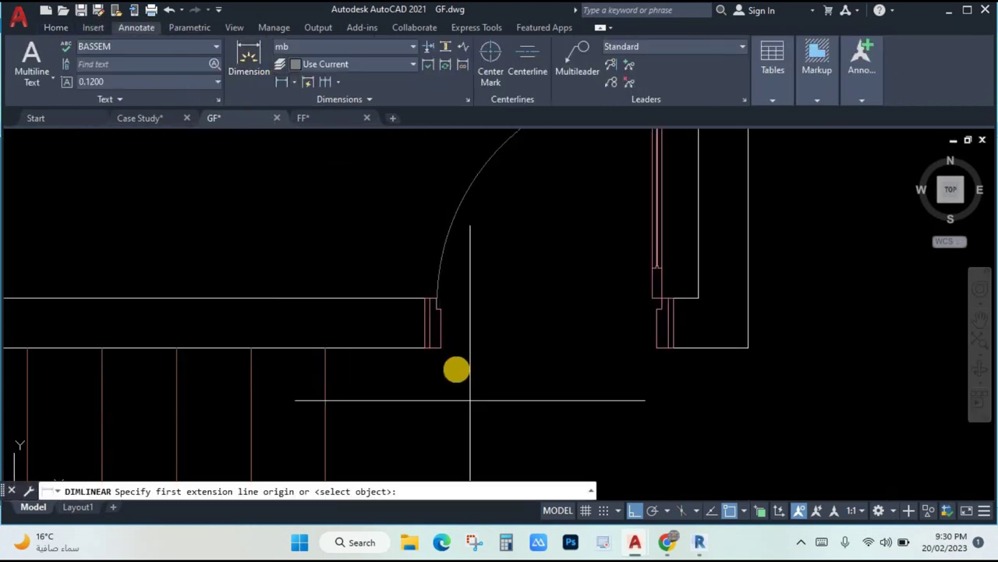
{"action": "left_click", "coordinate": [422, 350]}
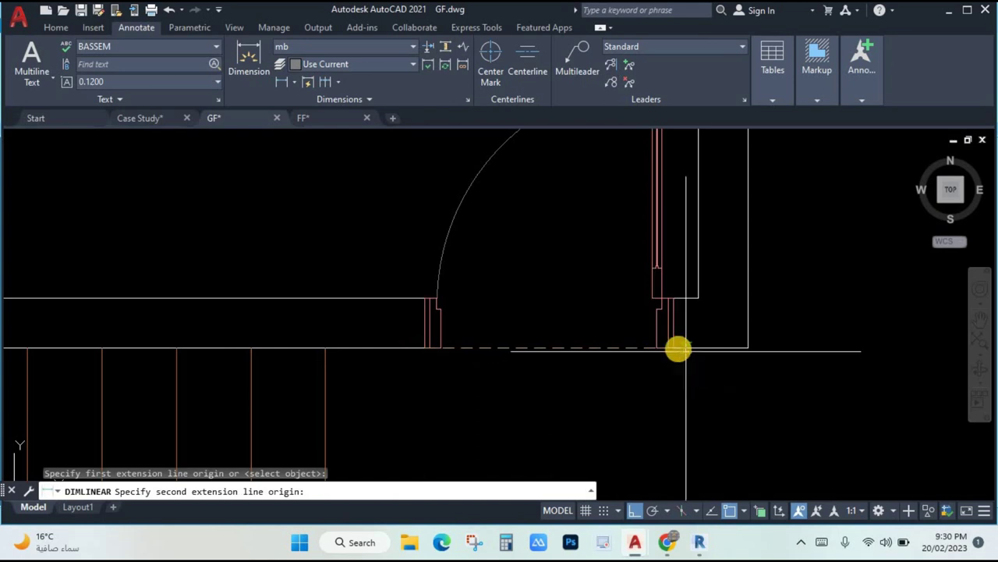
{"action": "left_click", "coordinate": [629, 351]}
{"action": "left_click", "coordinate": [551, 326]}
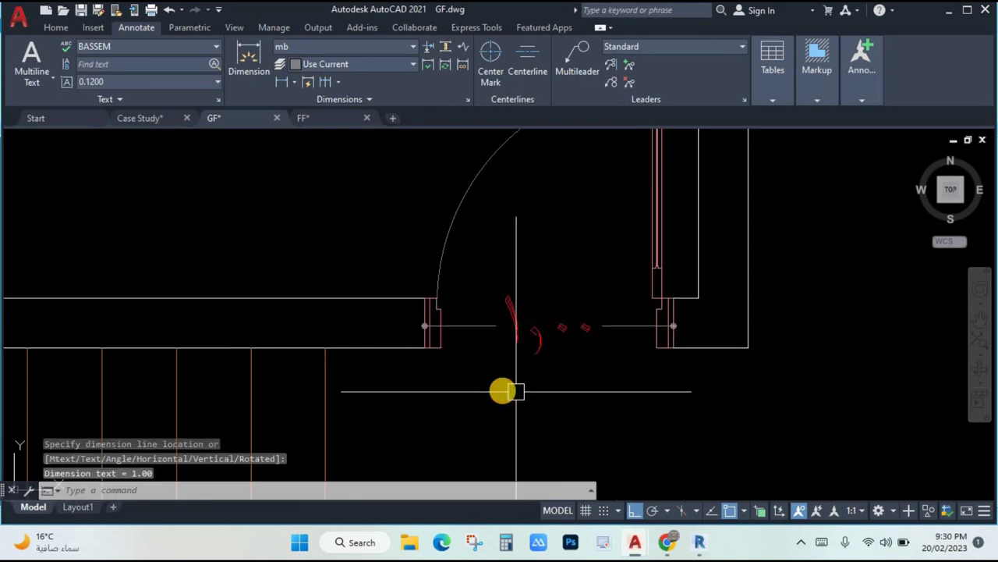
- Switch back to Revit and open the type properties of the 900 x 2400mm six-panel interior door
{"action": "left_click", "coordinate": [699, 543]}
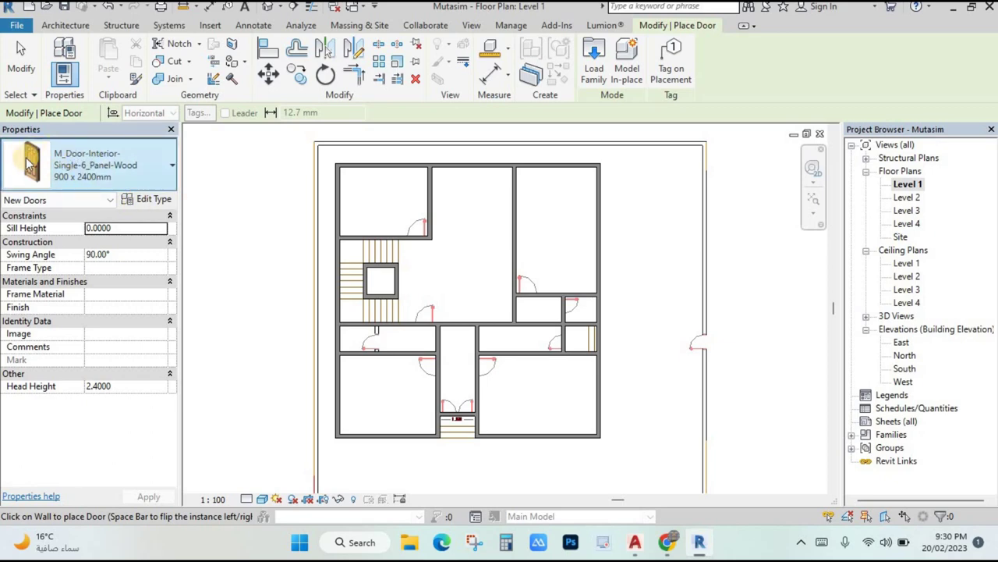
{"action": "left_click", "coordinate": [148, 200]}
{"action": "left_click_drag", "start_coordinate": [305, 51], "coordinate": [325, 40]}
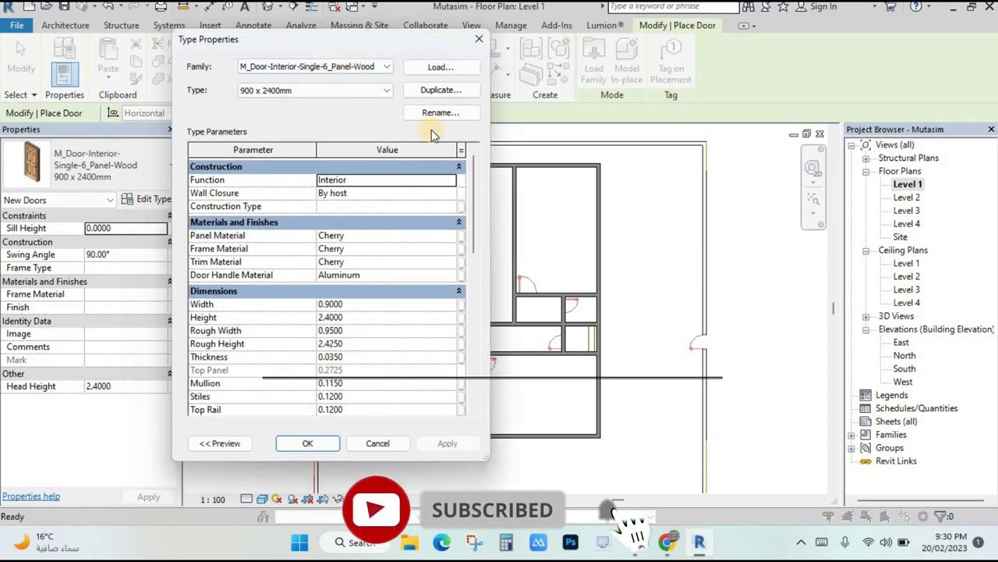
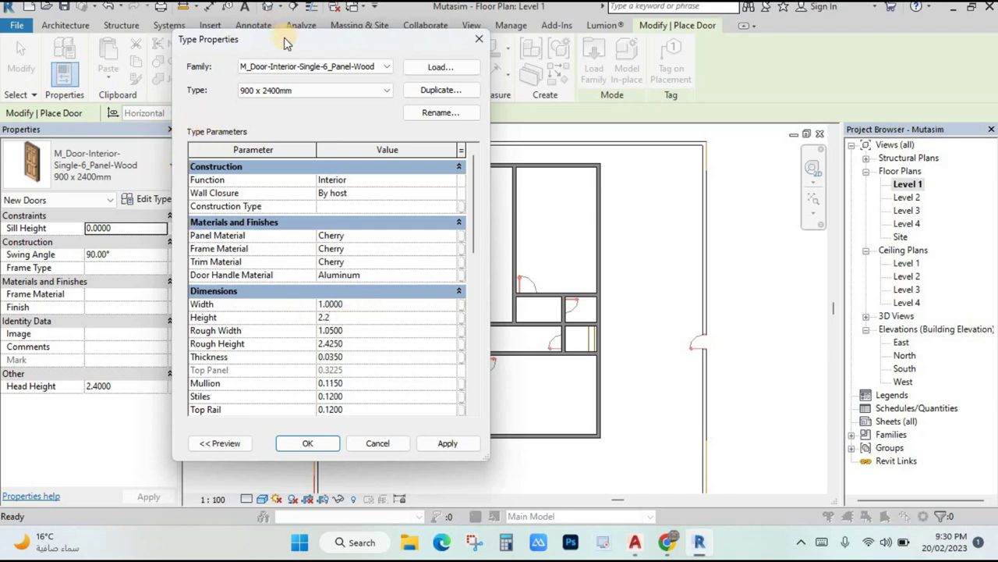
- Set the 900 x 2400mm six-panel door type's width to 1.0000 and height to 2.2
{"action": "left_click_drag", "start_coordinate": [286, 43], "coordinate": [337, 38]}
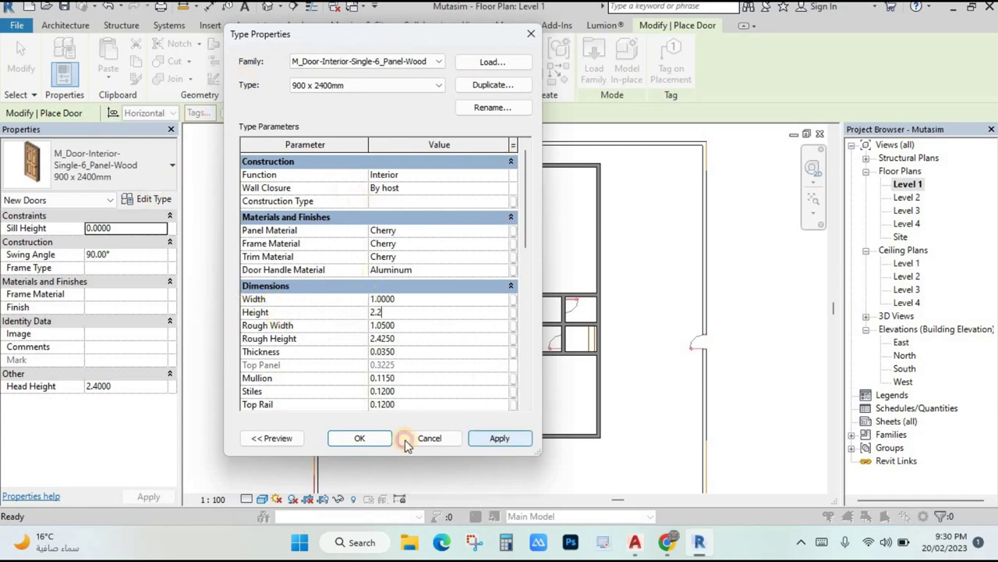
{"action": "left_click", "coordinate": [357, 436]}
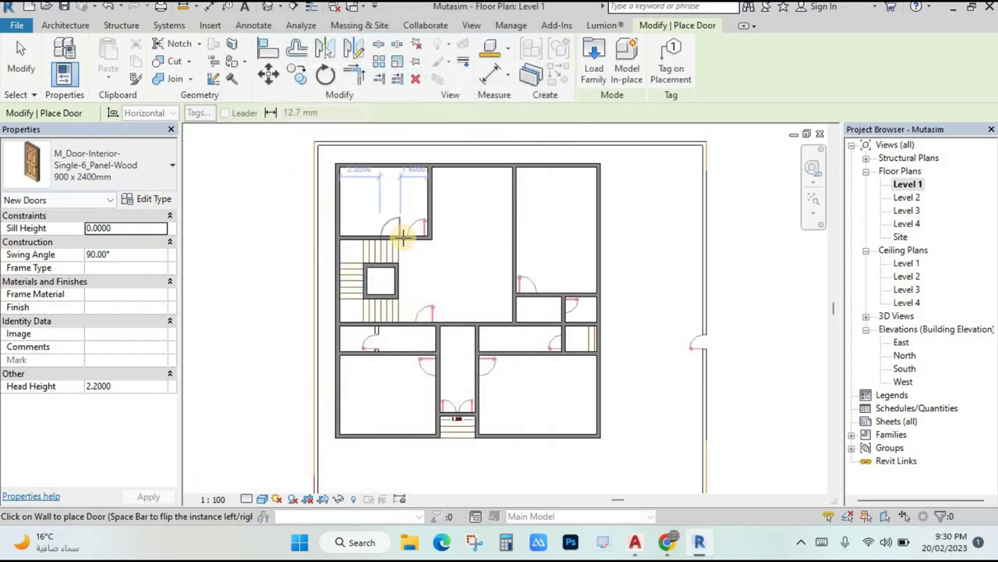
- Place the six-panel door in the opening of the room above the stairs, oriented to match the plan's door swing
{"action": "scroll", "coordinate": [403, 239], "scroll_direction": "up", "scroll_amount": 4}
{"action": "scroll", "coordinate": [508, 305], "scroll_direction": "down", "scroll_amount": 1}
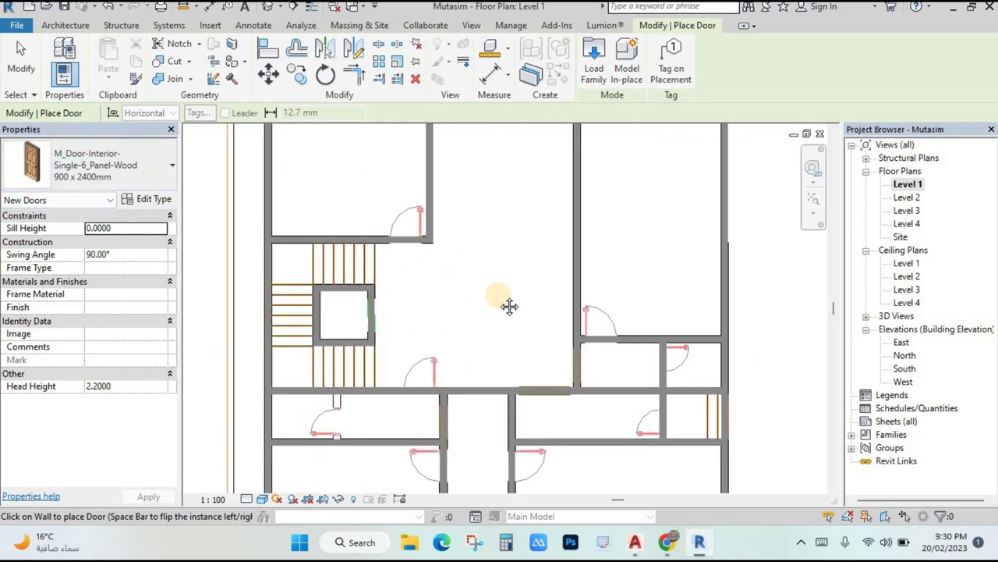
{"action": "scroll", "coordinate": [509, 305], "scroll_direction": "down", "scroll_amount": 2}
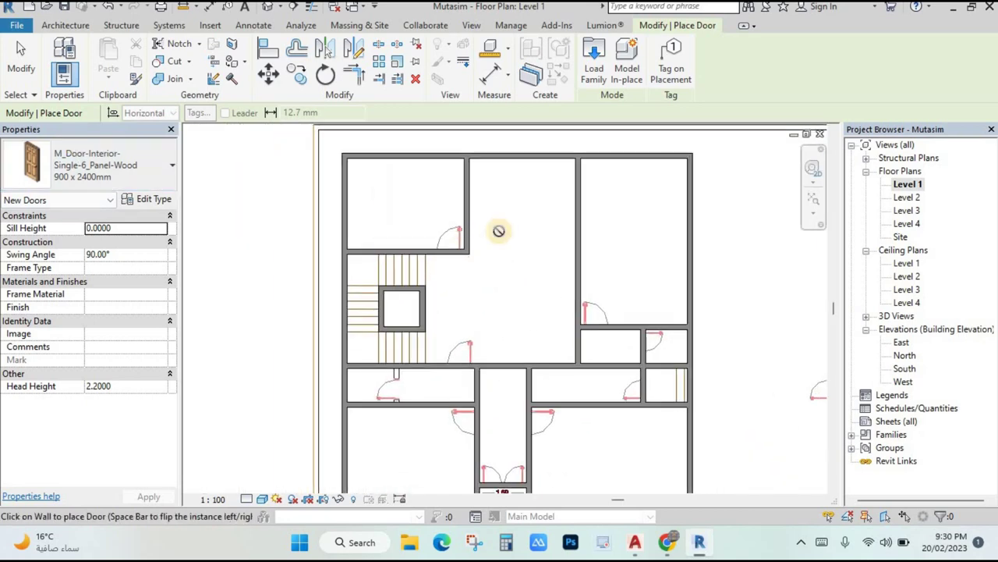
{"action": "scroll", "coordinate": [499, 231], "scroll_direction": "up", "scroll_amount": 1}
{"action": "middle_click_drag", "start_coordinate": [544, 294], "coordinate": [571, 341]}
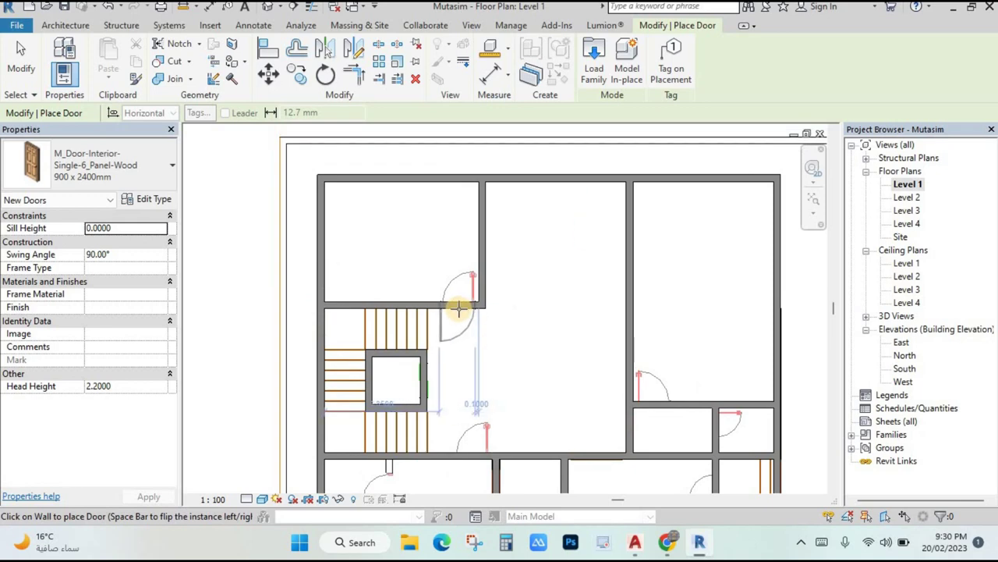
{"action": "scroll", "coordinate": [460, 304], "scroll_direction": "up", "scroll_amount": 1}
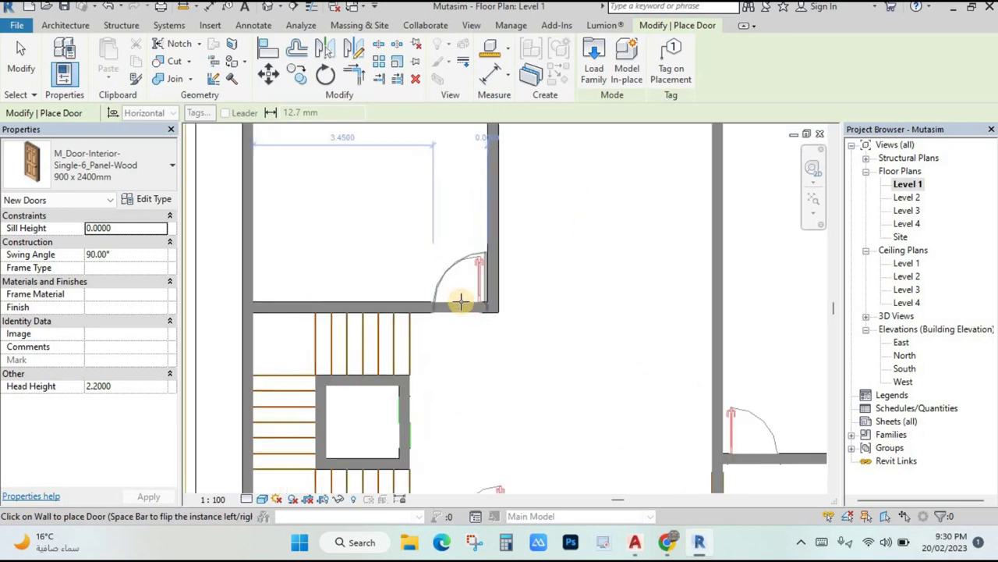
{"action": "scroll", "coordinate": [460, 303], "scroll_direction": "up", "scroll_amount": 1}
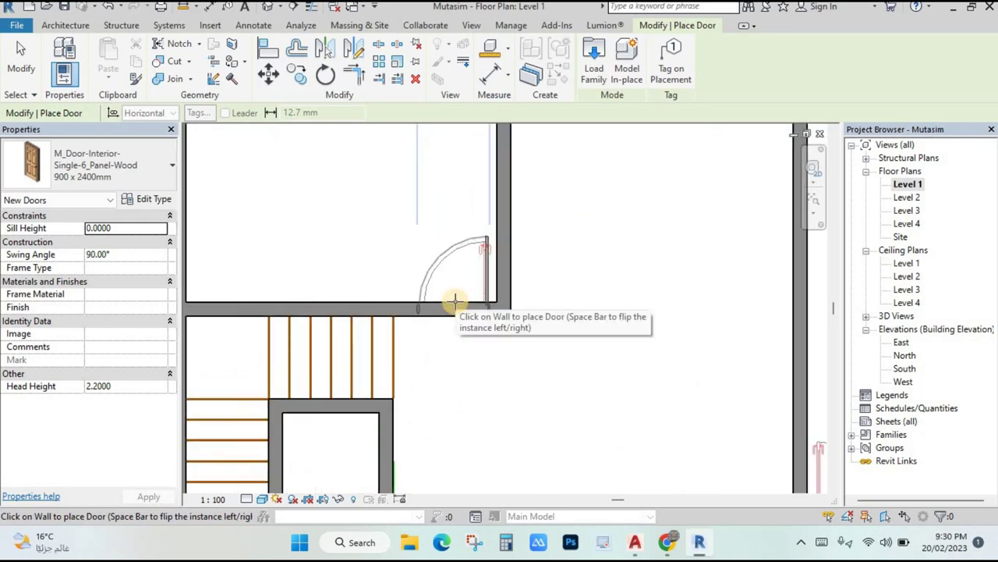
{"action": "left_click", "coordinate": [455, 301]}
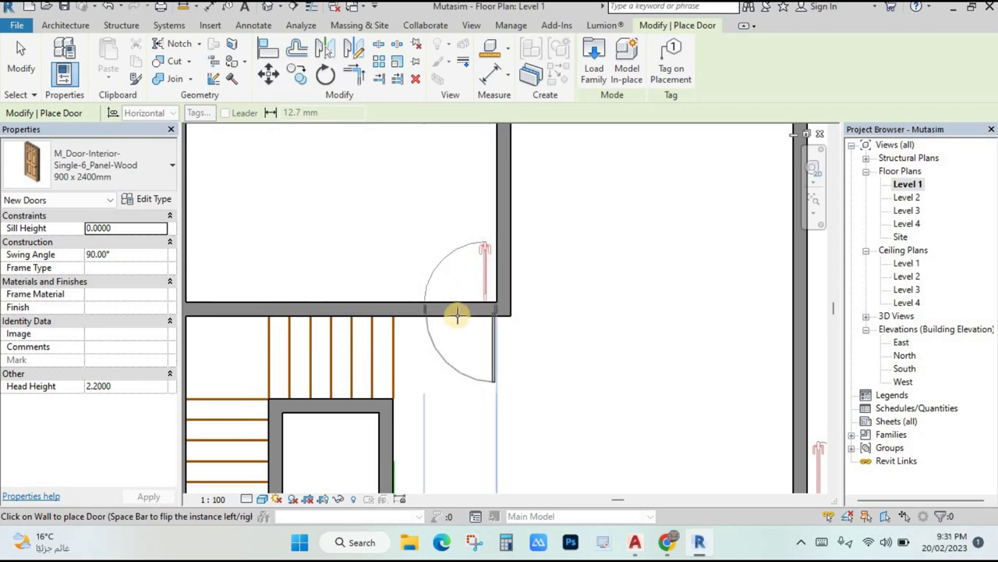
{"action": "key", "text": "space"}
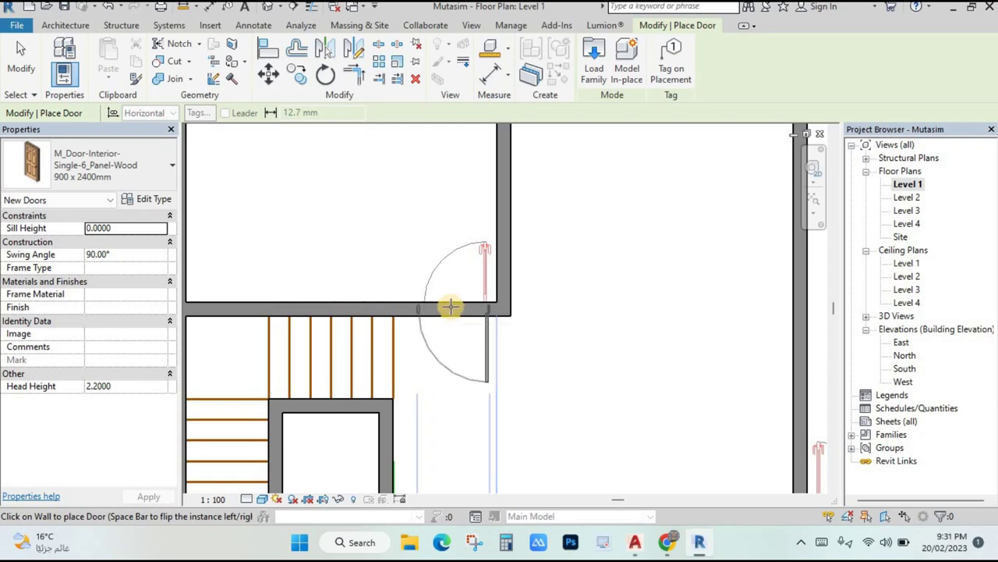
{"action": "key", "text": "space"}
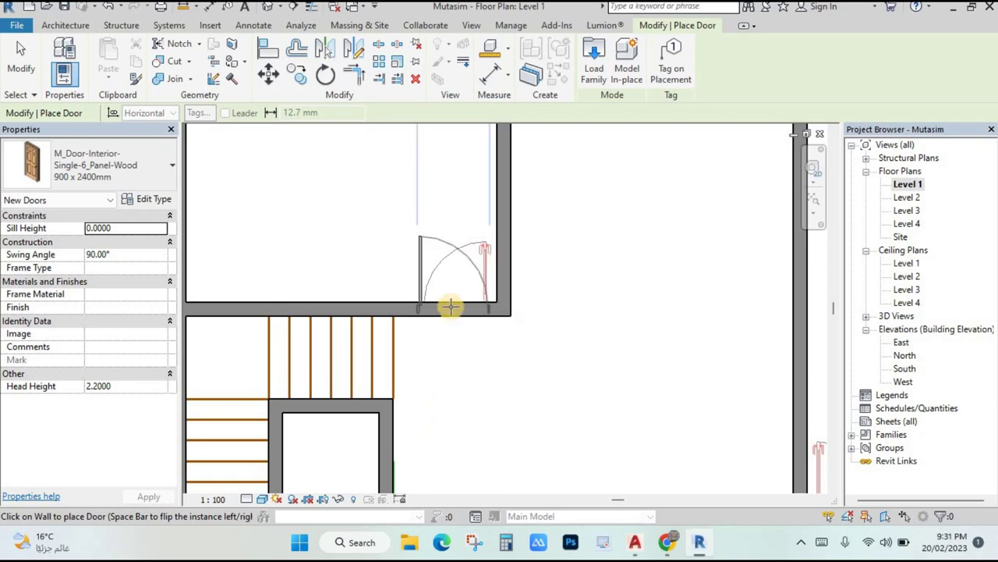
{"action": "key", "text": "space"}
{"action": "left_click", "coordinate": [451, 305]}
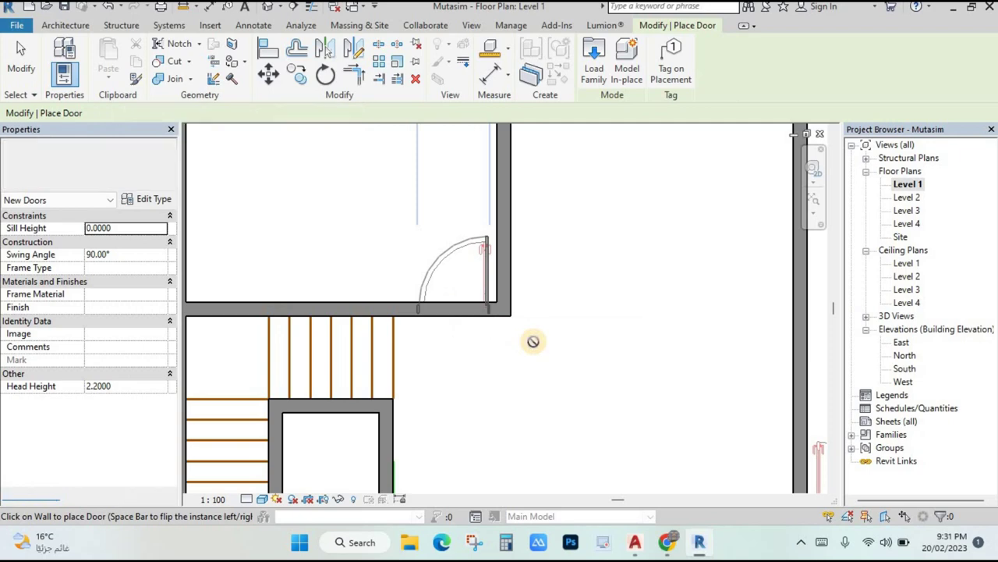
- Place matching doors in the opening just below the stairs and in the bottom wall of the upper-right room, following the plan's swings
{"action": "scroll", "coordinate": [477, 331], "scroll_direction": "down", "scroll_amount": 1}
{"action": "middle_click_drag", "start_coordinate": [477, 332], "coordinate": [449, 184]}
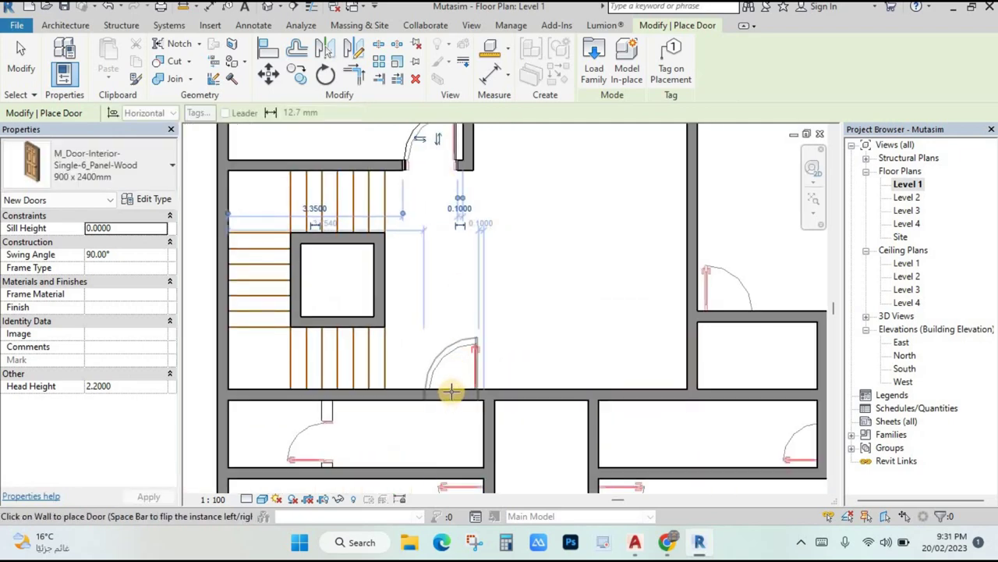
{"action": "left_click", "coordinate": [449, 390]}
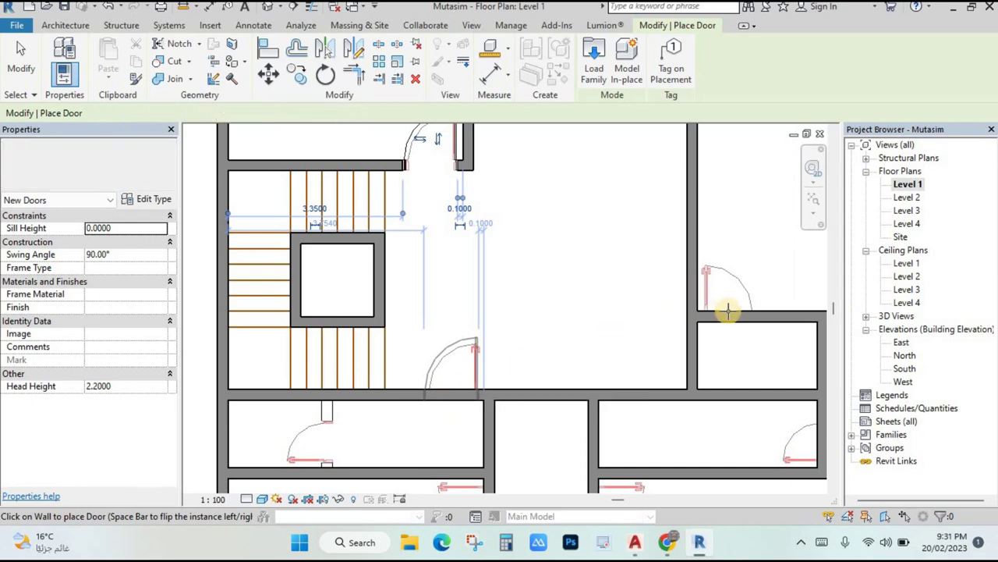
{"action": "middle_click_drag", "start_coordinate": [731, 310], "coordinate": [598, 312]}
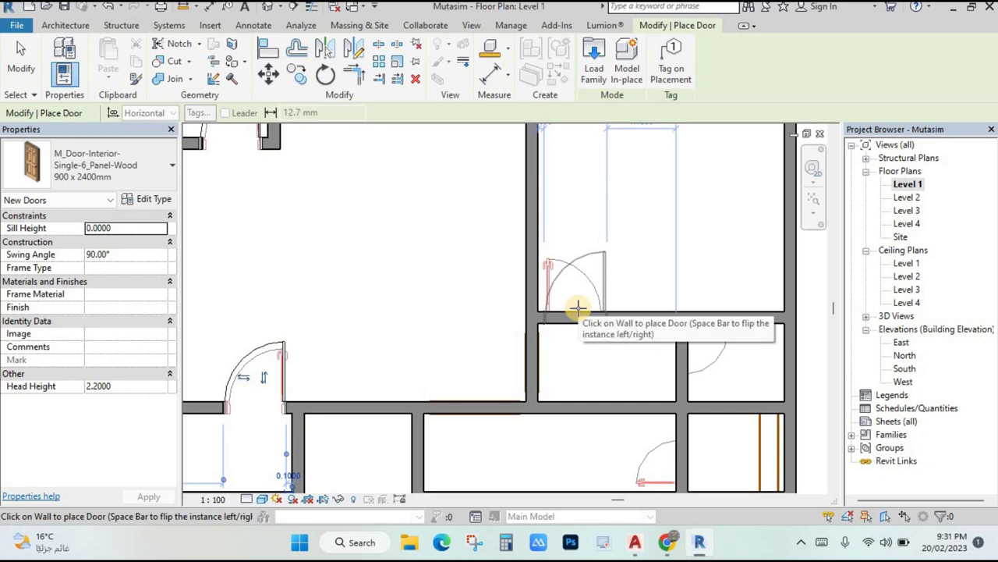
{"action": "left_click", "coordinate": [578, 308]}
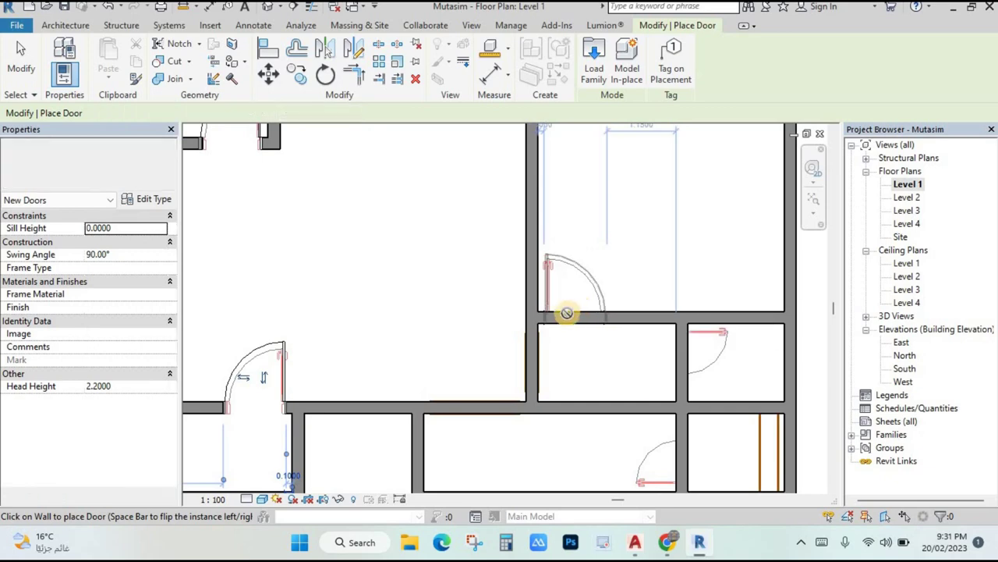
- Place two facing doors in the side walls of the entrance hall, each swinging into its adjoining room as in the plan
{"action": "scroll", "coordinate": [511, 308], "scroll_direction": "down", "scroll_amount": 1}
{"action": "middle_click_drag", "start_coordinate": [510, 308], "coordinate": [537, 162]}
{"action": "middle_click_drag", "start_coordinate": [545, 327], "coordinate": [480, 288]}
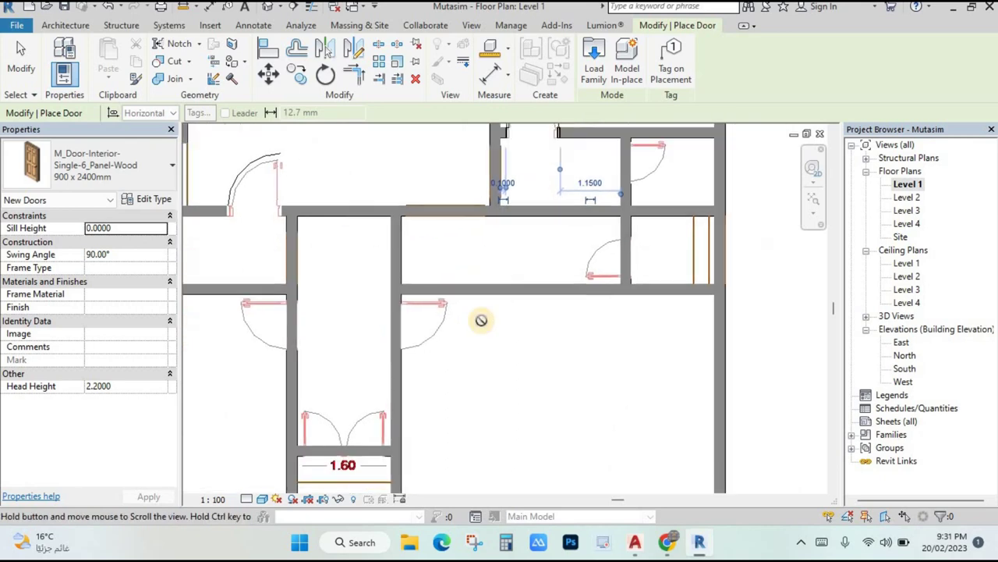
{"action": "middle_click_drag", "start_coordinate": [560, 303], "coordinate": [629, 248]}
{"action": "scroll", "coordinate": [466, 269], "scroll_direction": "up", "scroll_amount": 2}
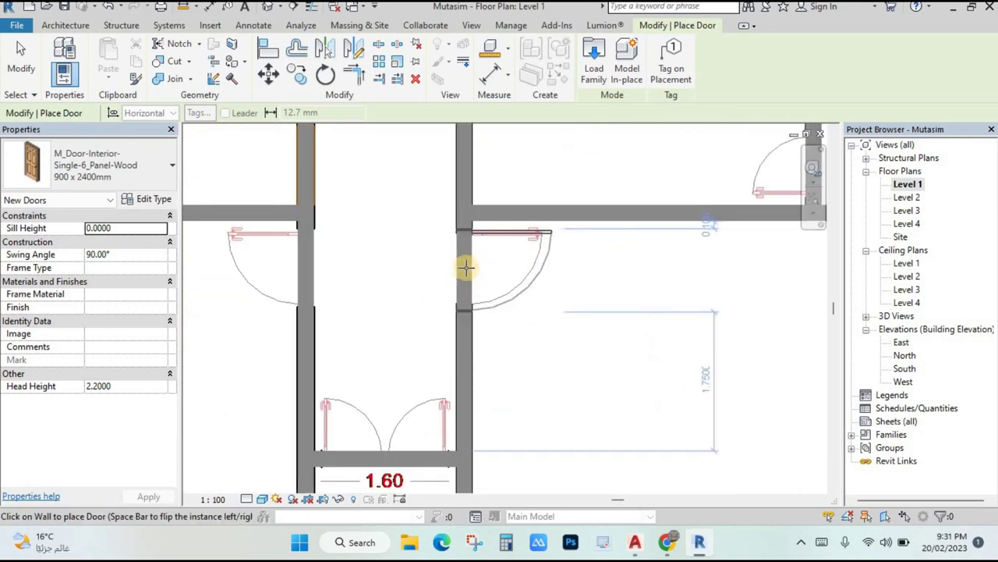
{"action": "left_click", "coordinate": [466, 265]}
{"action": "key", "text": "space"}
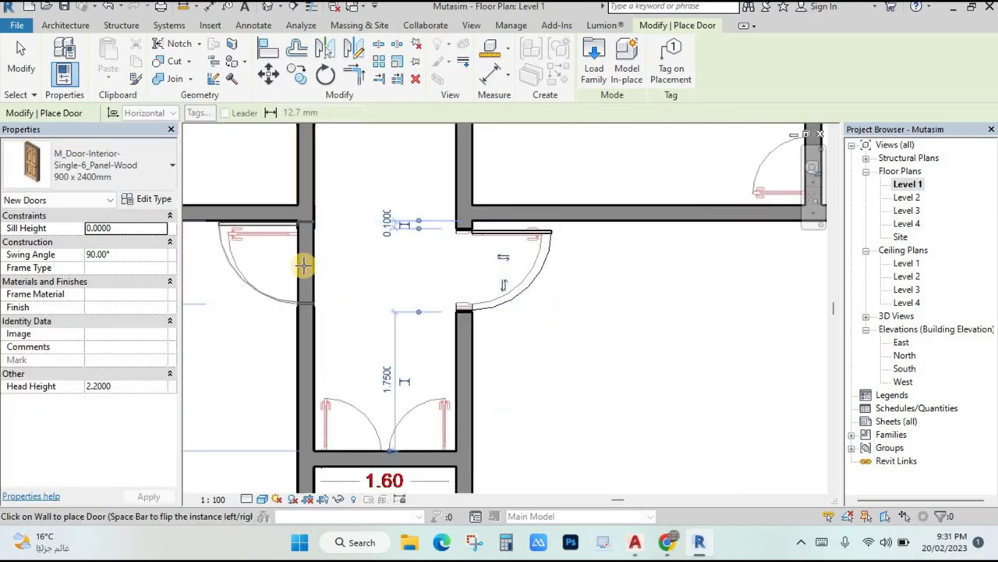
{"action": "scroll", "coordinate": [392, 262], "scroll_direction": "down", "scroll_amount": 3}
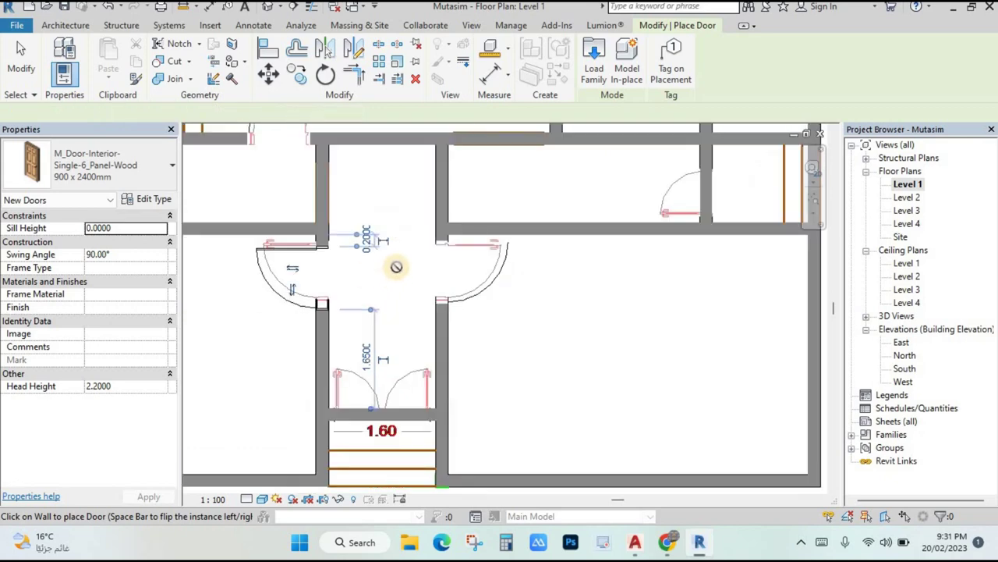
- End door placement and nudge the entrance hall's left door upward to line up with its plan symbol
{"action": "scroll", "coordinate": [335, 351], "scroll_direction": "up", "scroll_amount": 4}
{"action": "key", "text": "Escape"}
{"action": "key", "text": "Escape"}
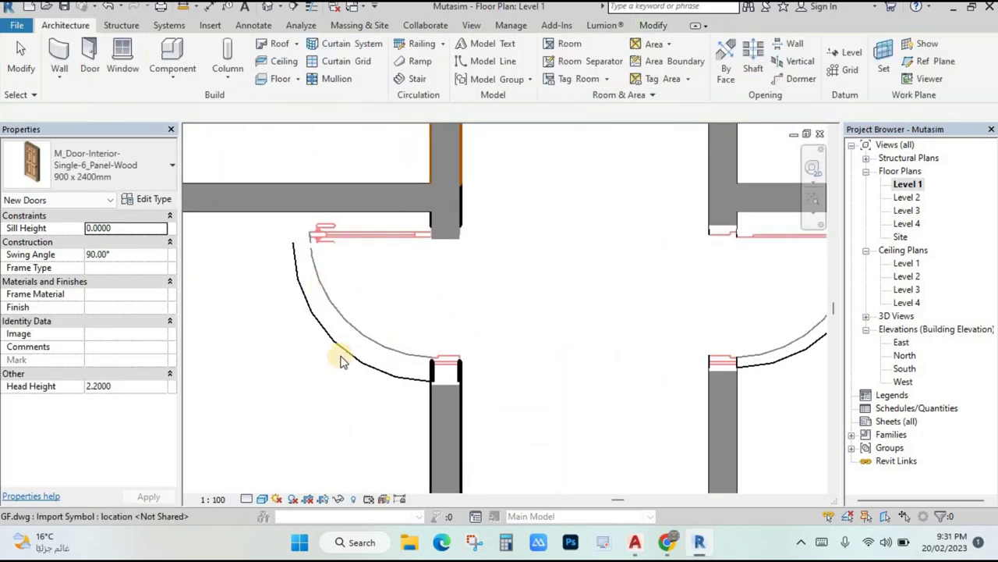
{"action": "left_click", "coordinate": [647, 310]}
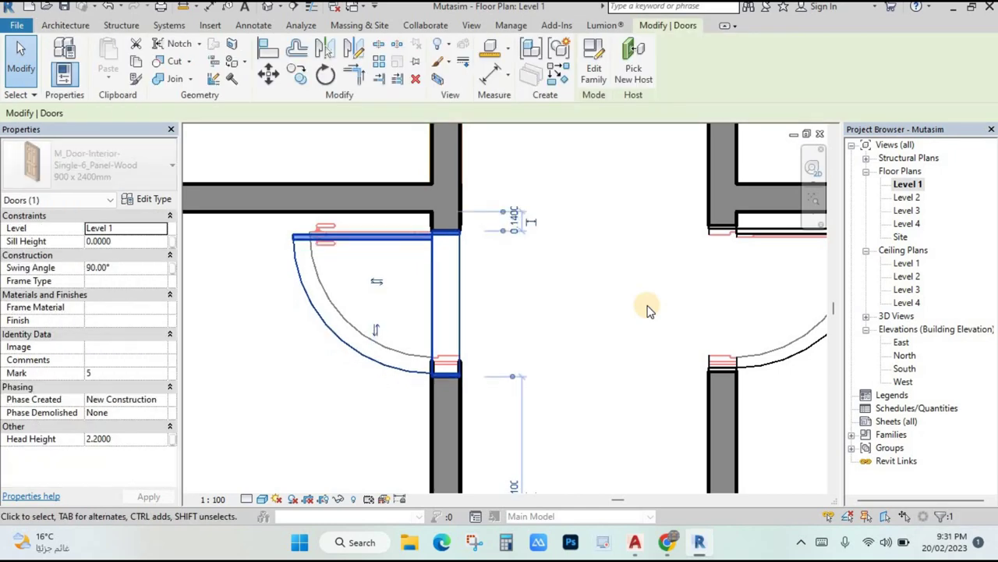
{"action": "key", "text": "Up"}
{"action": "left_click", "coordinate": [647, 310]}
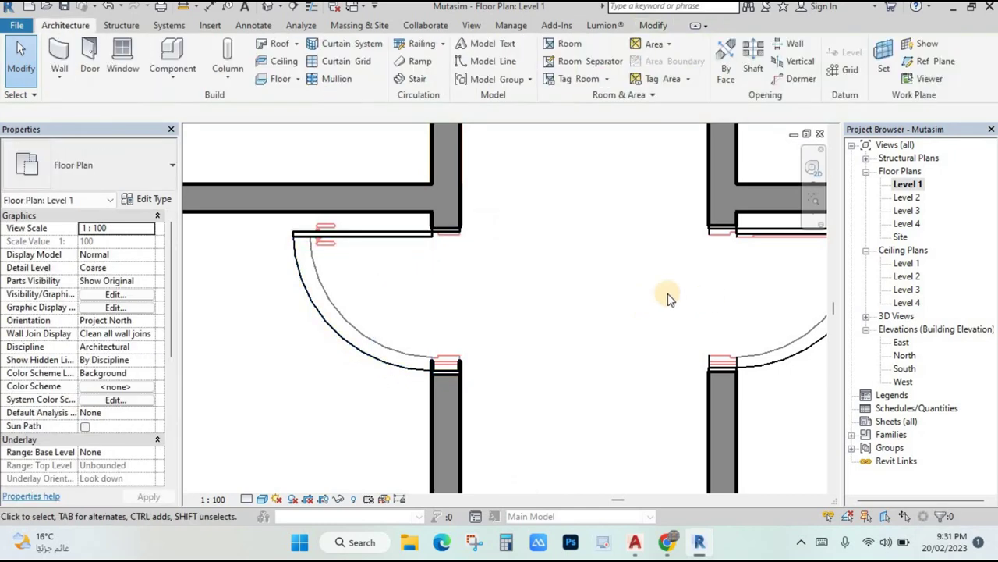
- Check the right entrance hall door's offset from the adjoining wall and its alignment with the plan
{"action": "scroll", "coordinate": [669, 304], "scroll_direction": "down", "scroll_amount": 1}
{"action": "middle_click_drag", "start_coordinate": [668, 304], "coordinate": [550, 304]}
{"action": "left_click", "coordinate": [708, 308]}
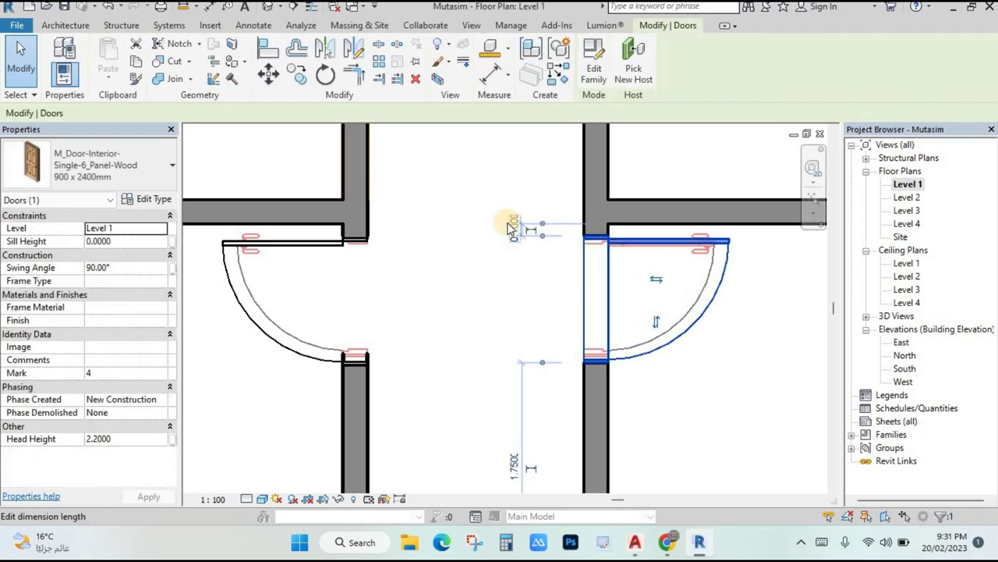
{"action": "scroll", "coordinate": [585, 283], "scroll_direction": "down", "scroll_amount": 3}
{"action": "middle_click_drag", "start_coordinate": [674, 302], "coordinate": [654, 292]}
{"action": "left_click", "coordinate": [654, 293]}
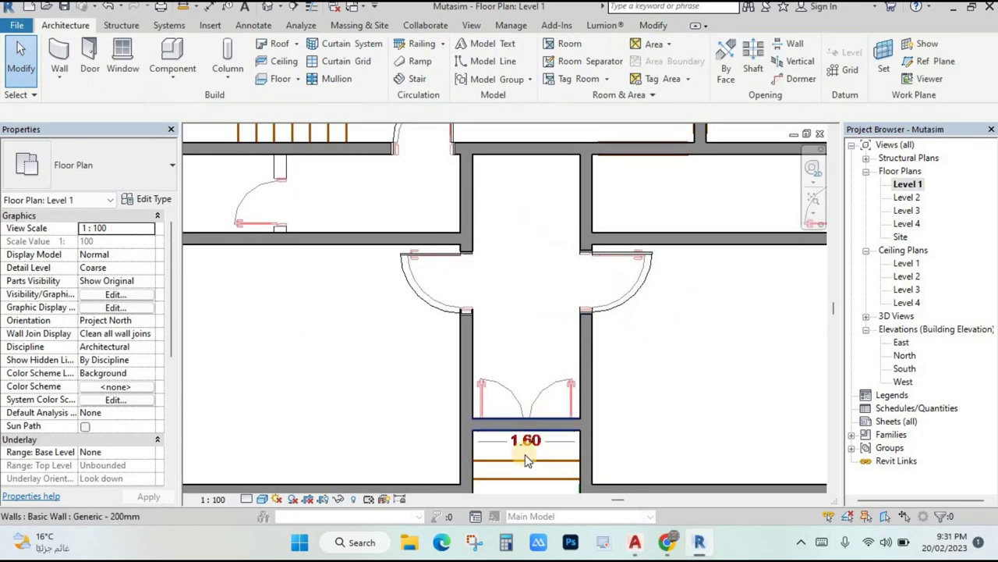
- Switch to Case Study.dwg in AutoCAD and examine the doors and dashed wall openings around the ground-floor entrance hall
{"action": "middle_click_drag", "start_coordinate": [523, 453], "coordinate": [516, 438]}
{"action": "left_click", "coordinate": [531, 263]}
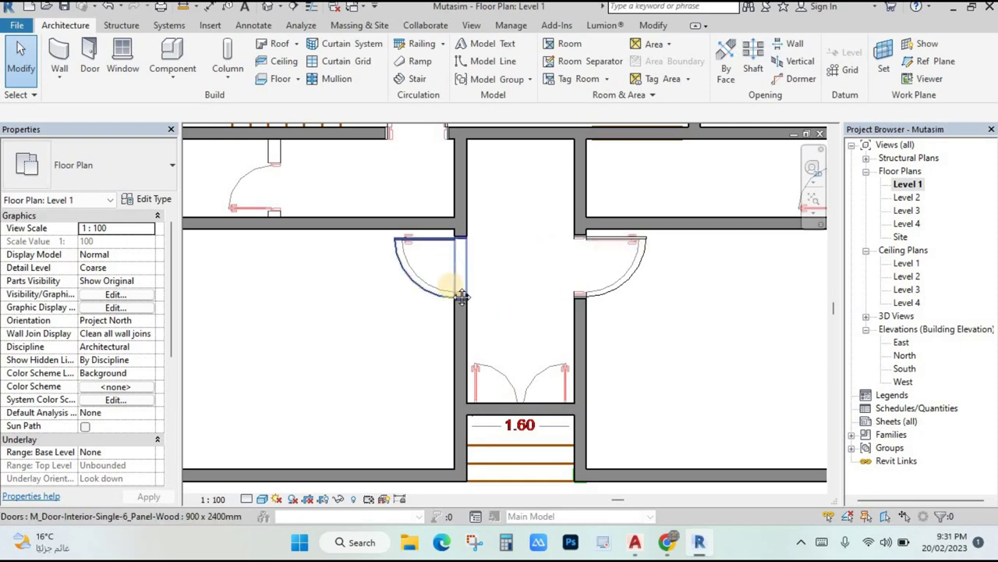
{"action": "middle_click_drag", "start_coordinate": [494, 201], "coordinate": [495, 316]}
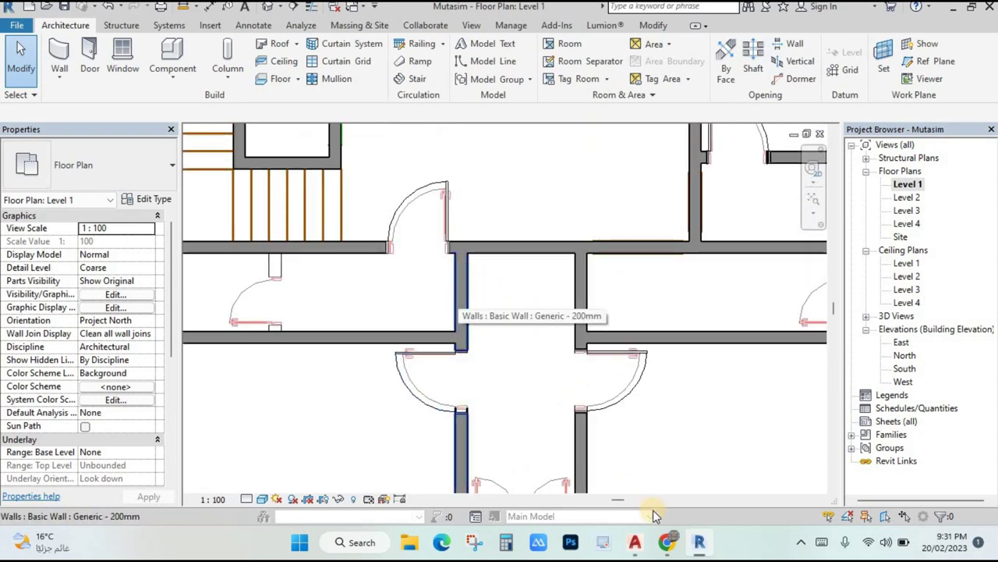
{"action": "mouse_move", "coordinate": [635, 541]}
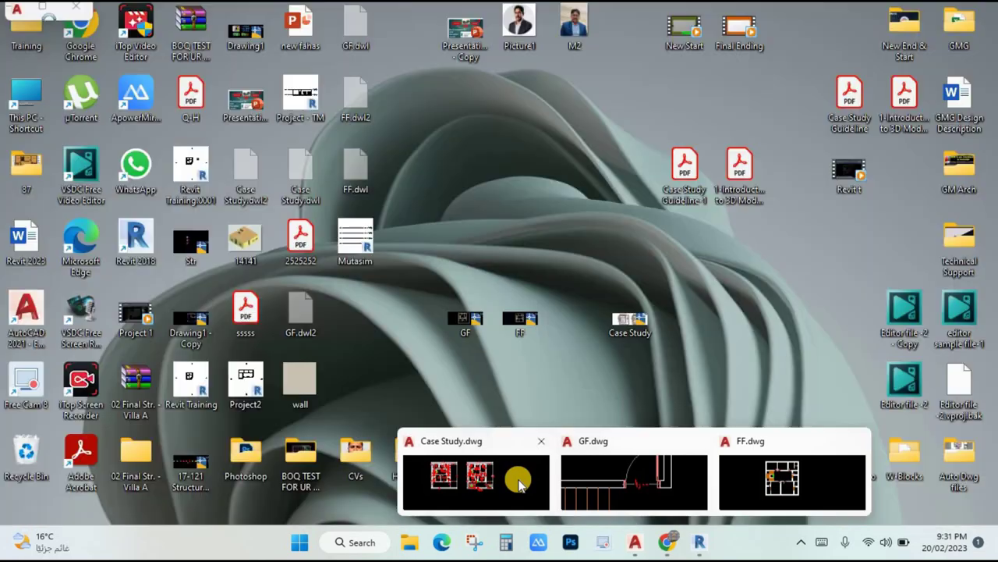
{"action": "left_click", "coordinate": [515, 480]}
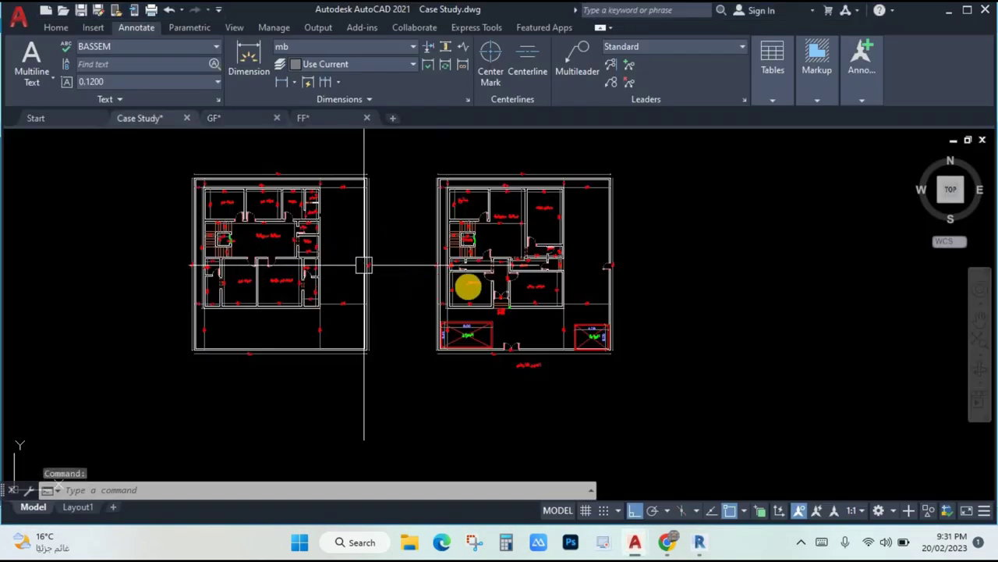
{"action": "scroll", "coordinate": [468, 287], "scroll_direction": "up", "scroll_amount": 6}
{"action": "scroll", "coordinate": [531, 341], "scroll_direction": "down", "scroll_amount": 2}
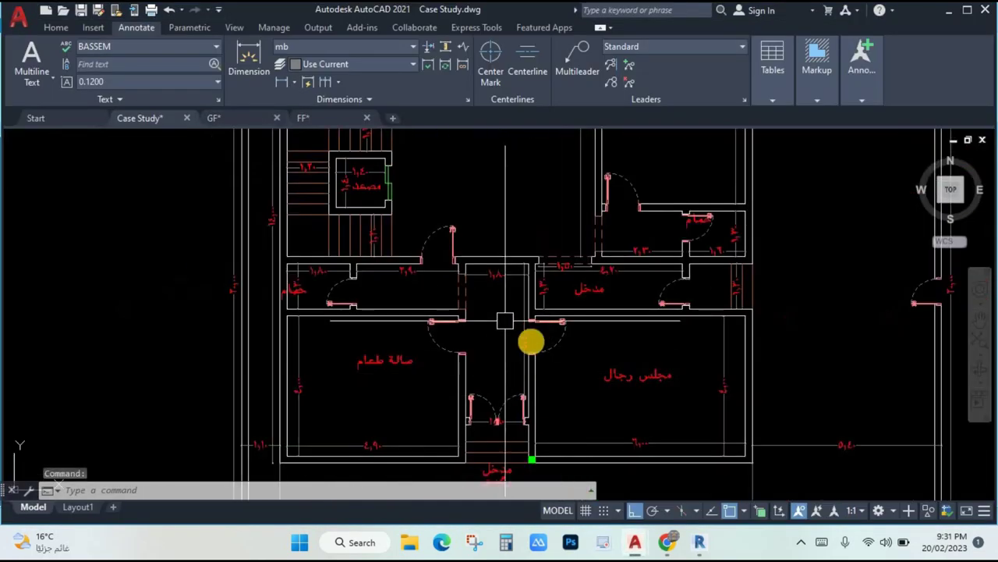
{"action": "scroll", "coordinate": [531, 341], "scroll_direction": "up", "scroll_amount": 4}
{"action": "scroll", "coordinate": [652, 243], "scroll_direction": "down", "scroll_amount": 1}
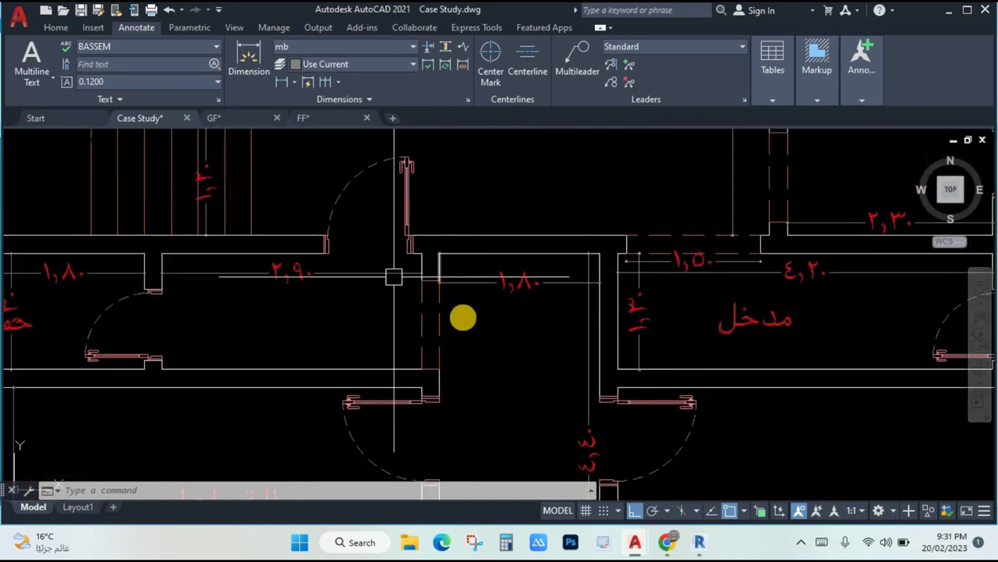
- Switch back to Revit, look over the remaining door positions on Level 1, and open the default 3D view
{"action": "left_click", "coordinate": [699, 542]}
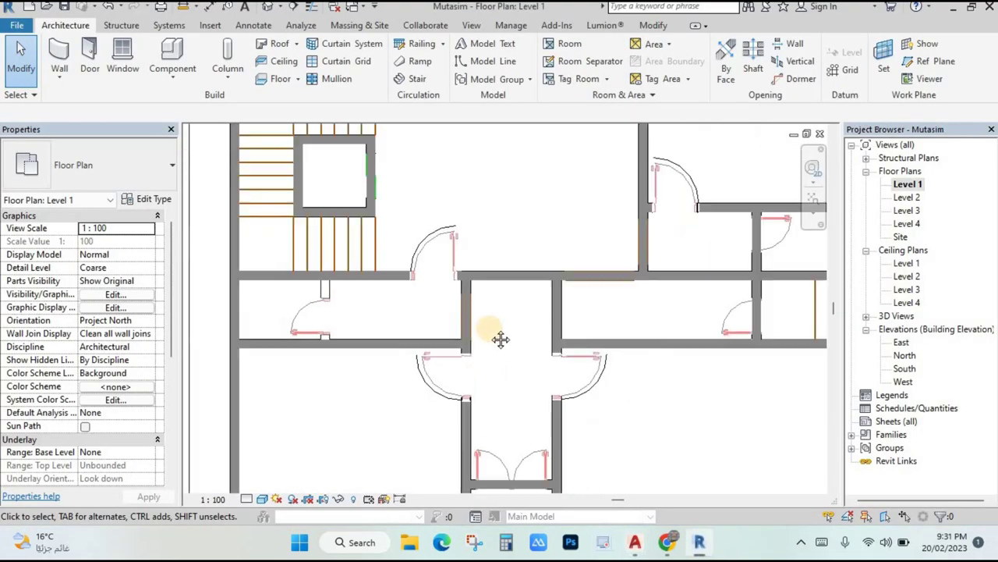
{"action": "middle_click_drag", "start_coordinate": [500, 337], "coordinate": [494, 280]}
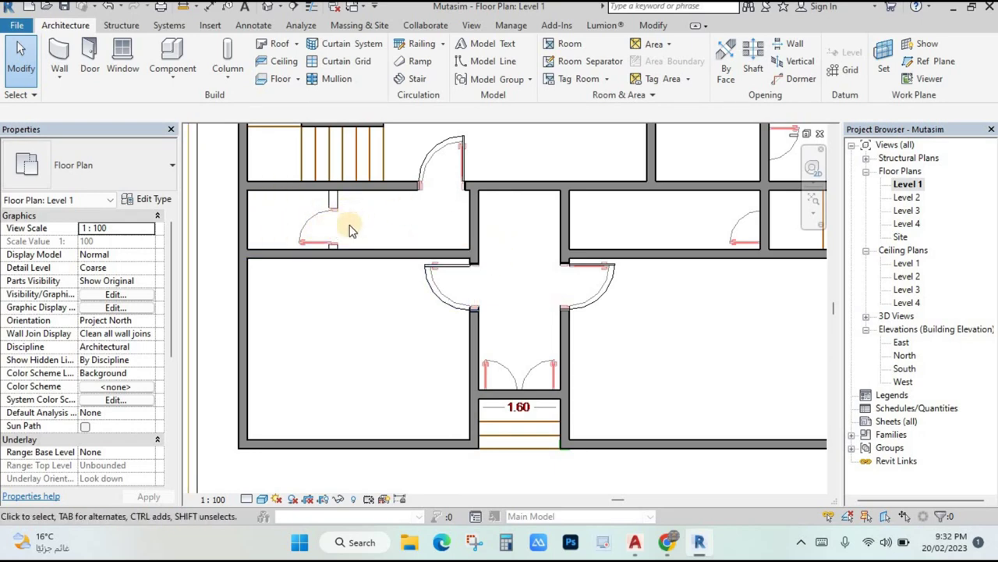
{"action": "scroll", "coordinate": [478, 244], "scroll_direction": "down", "scroll_amount": 1}
{"action": "middle_click_drag", "start_coordinate": [477, 244], "coordinate": [454, 256]}
{"action": "middle_click_drag", "start_coordinate": [702, 245], "coordinate": [659, 315]}
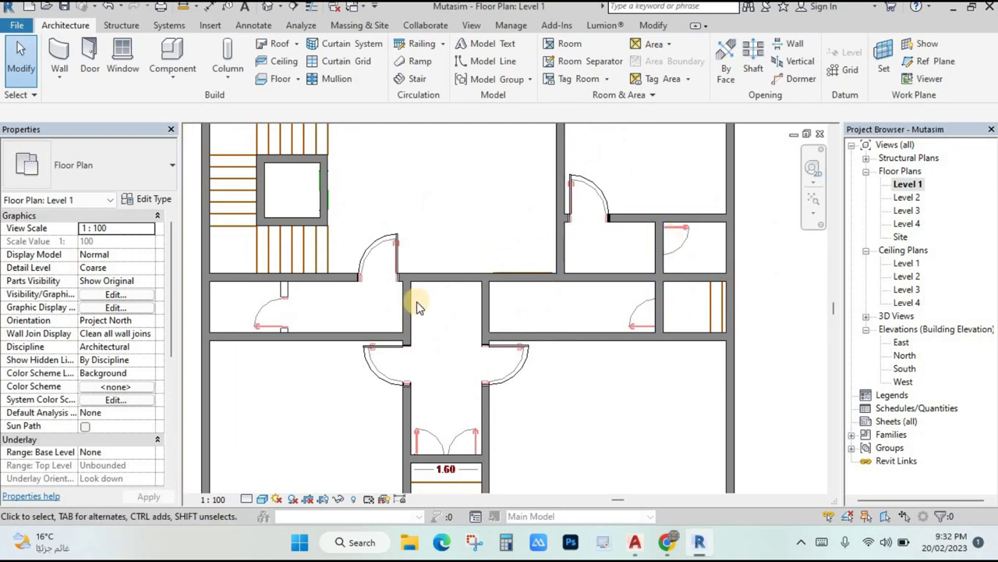
{"action": "scroll", "coordinate": [414, 305], "scroll_direction": "down", "scroll_amount": 2}
{"action": "middle_click_drag", "start_coordinate": [445, 250], "coordinate": [405, 226]}
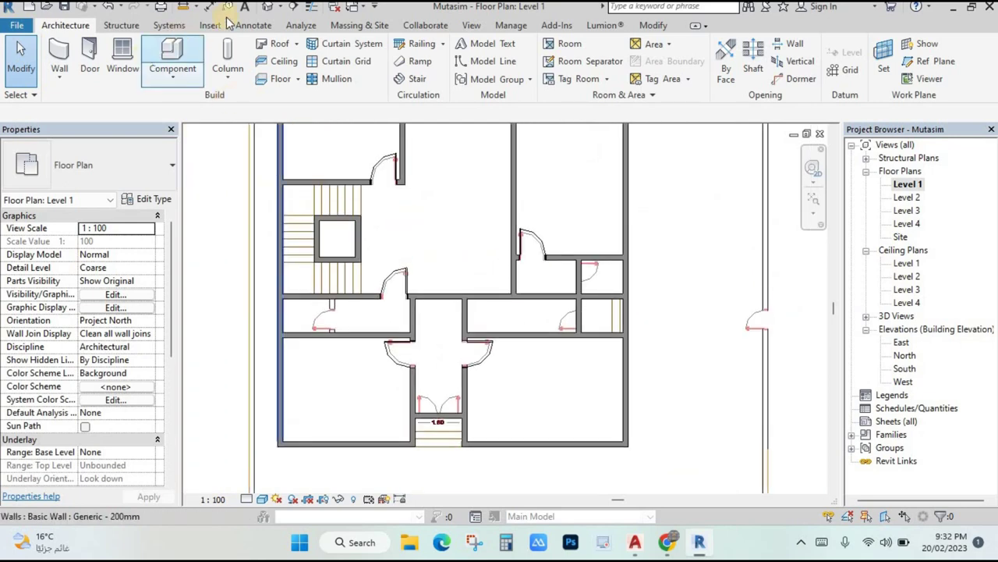
{"action": "left_click", "coordinate": [267, 7]}
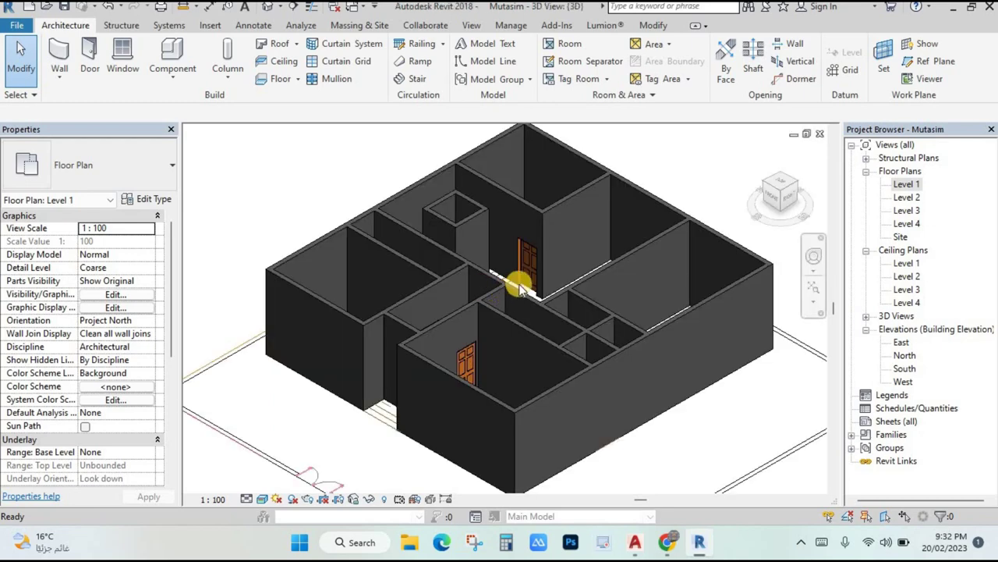
- Orbit around the Level 1 model in 3D and examine the placed doors from above
{"action": "scroll", "coordinate": [460, 273], "scroll_direction": "up", "scroll_amount": 5}
{"action": "middle_click_drag", "start_coordinate": [496, 342], "coordinate": [481, 354], "text": "shift"}
{"action": "scroll", "coordinate": [491, 302], "scroll_direction": "down", "scroll_amount": 4}
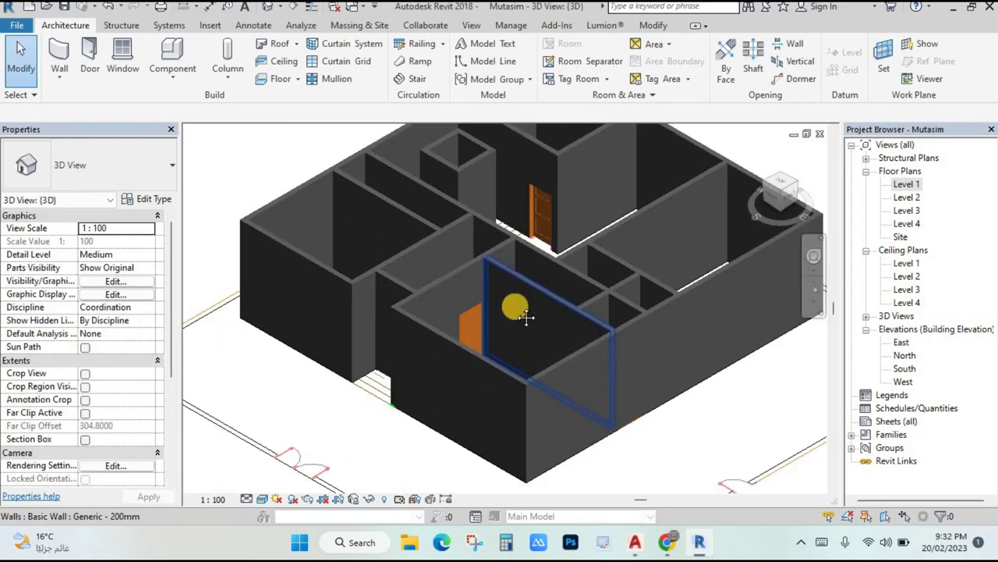
{"action": "middle_click_drag", "start_coordinate": [515, 308], "coordinate": [464, 302]}
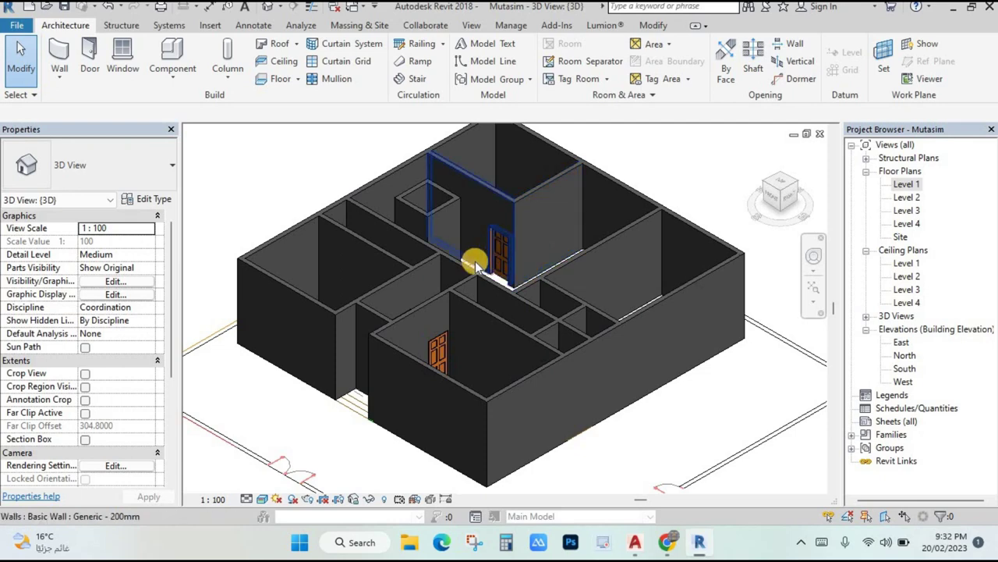
{"action": "middle_click_drag", "start_coordinate": [496, 260], "coordinate": [470, 329], "text": "shift"}
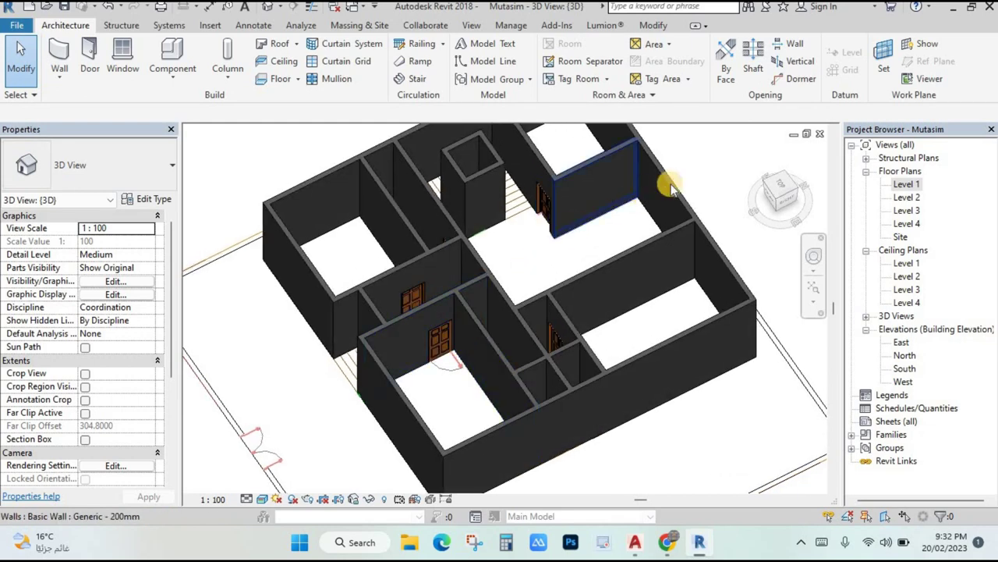
{"action": "left_click", "coordinate": [760, 156]}
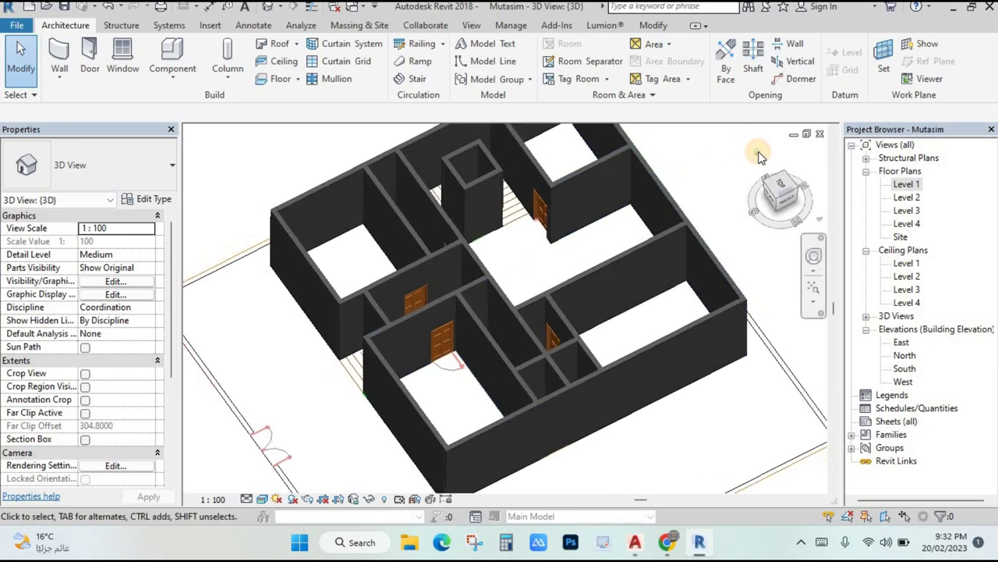
- Reopen the Level 1 floor plan and examine the doors around the entrance hall and the small room below the stairs
{"action": "double_click", "coordinate": [905, 184]}
{"action": "scroll", "coordinate": [406, 343], "scroll_direction": "up", "scroll_amount": 2}
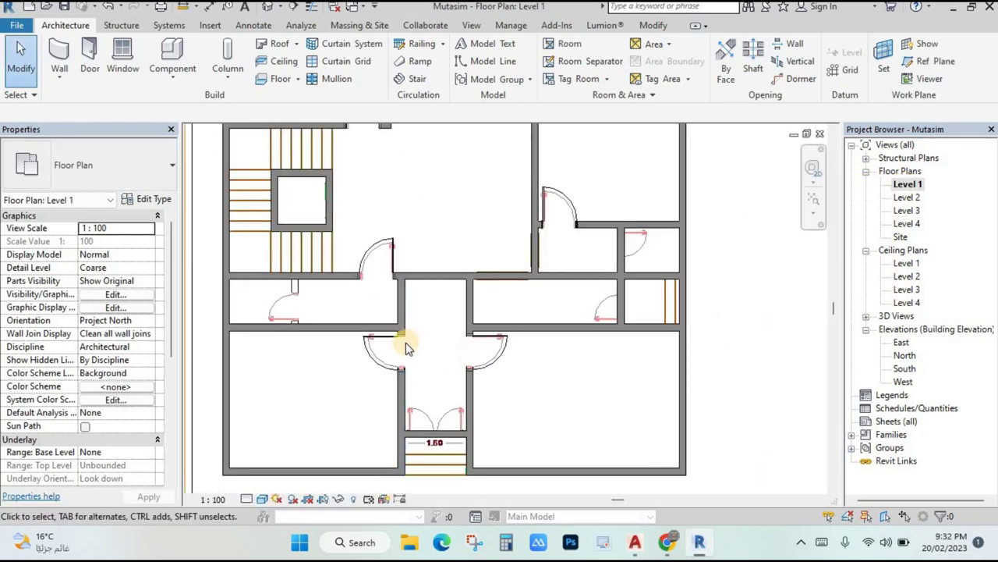
{"action": "scroll", "coordinate": [396, 332], "scroll_direction": "up", "scroll_amount": 2}
{"action": "middle_click_drag", "start_coordinate": [361, 298], "coordinate": [477, 289]}
{"action": "scroll", "coordinate": [466, 251], "scroll_direction": "up", "scroll_amount": 1}
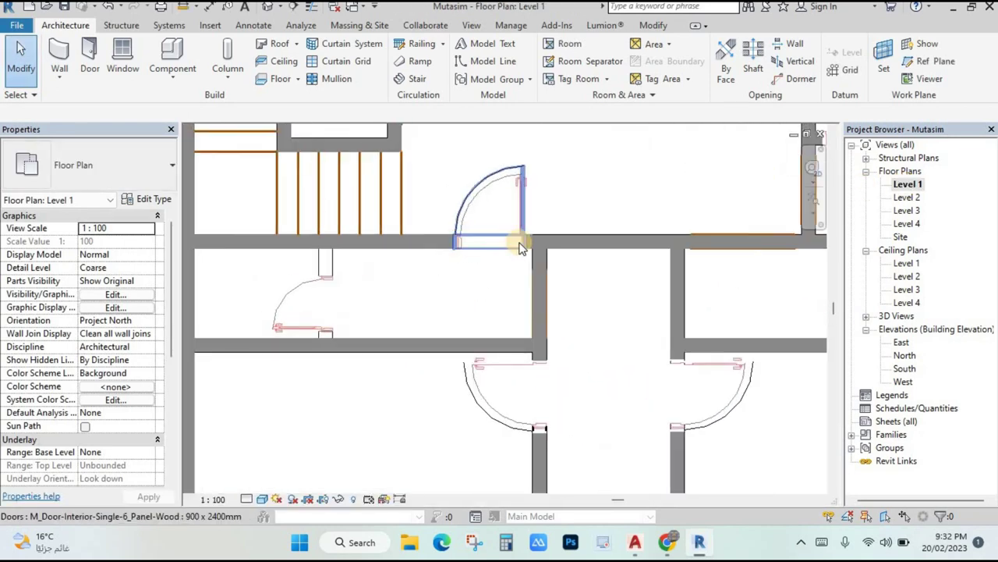
- Switch to Case Study.dwg in AutoCAD and add a vertical linear dimension across the door opening in the small room's partition
{"action": "mouse_move", "coordinate": [635, 549]}
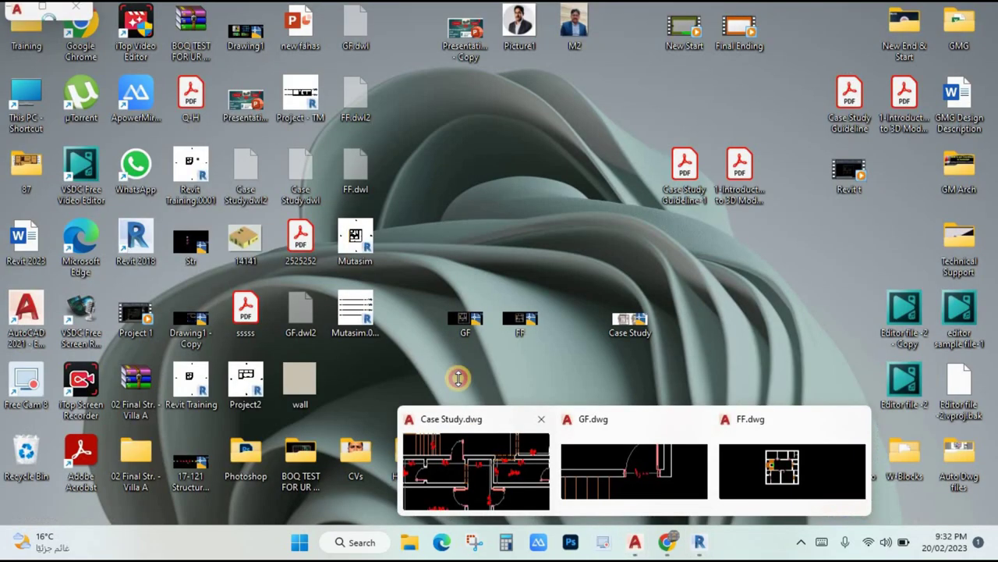
{"action": "left_click", "coordinate": [477, 468]}
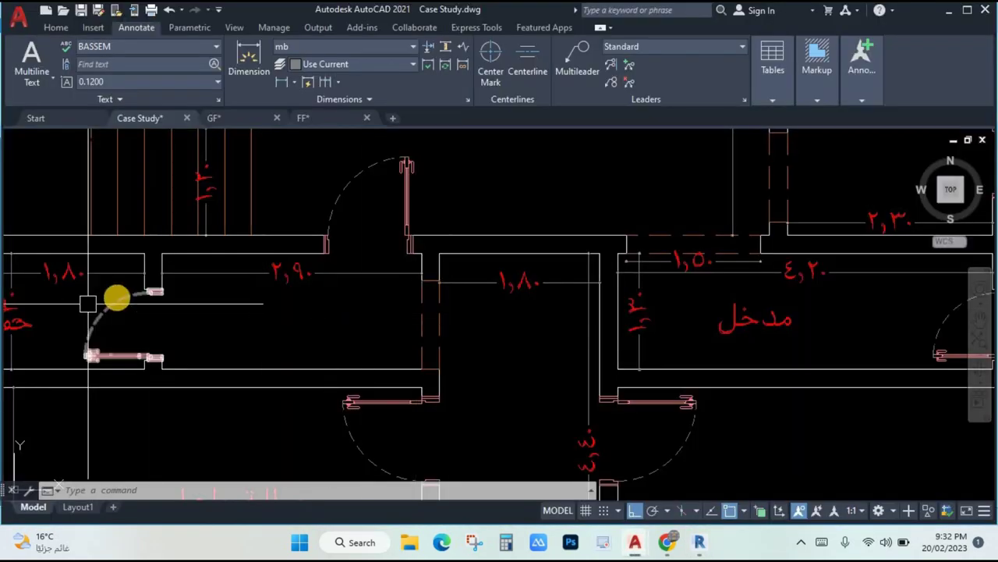
{"action": "left_click", "coordinate": [291, 82]}
{"action": "scroll", "coordinate": [269, 225], "scroll_direction": "up", "scroll_amount": 3}
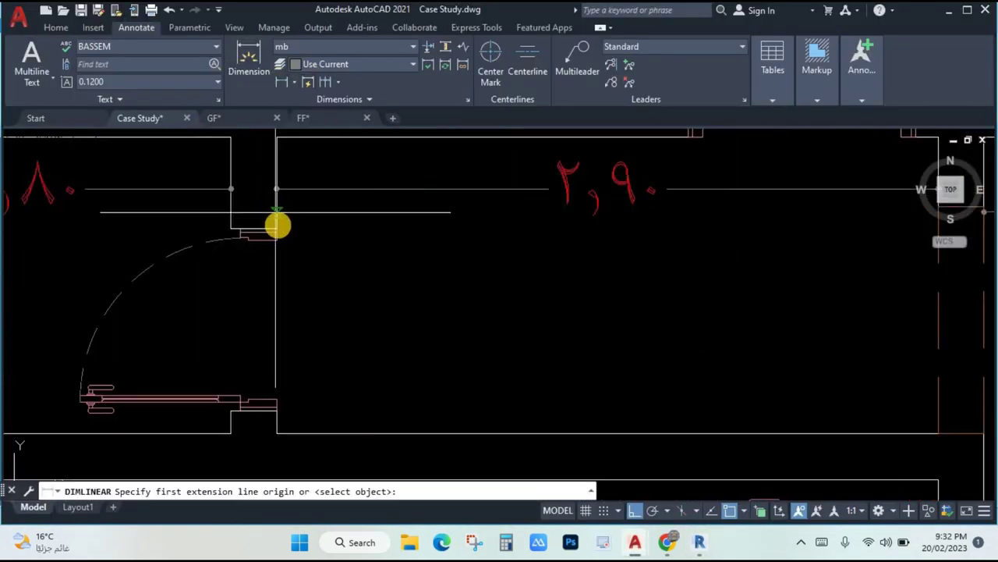
{"action": "left_click", "coordinate": [281, 415]}
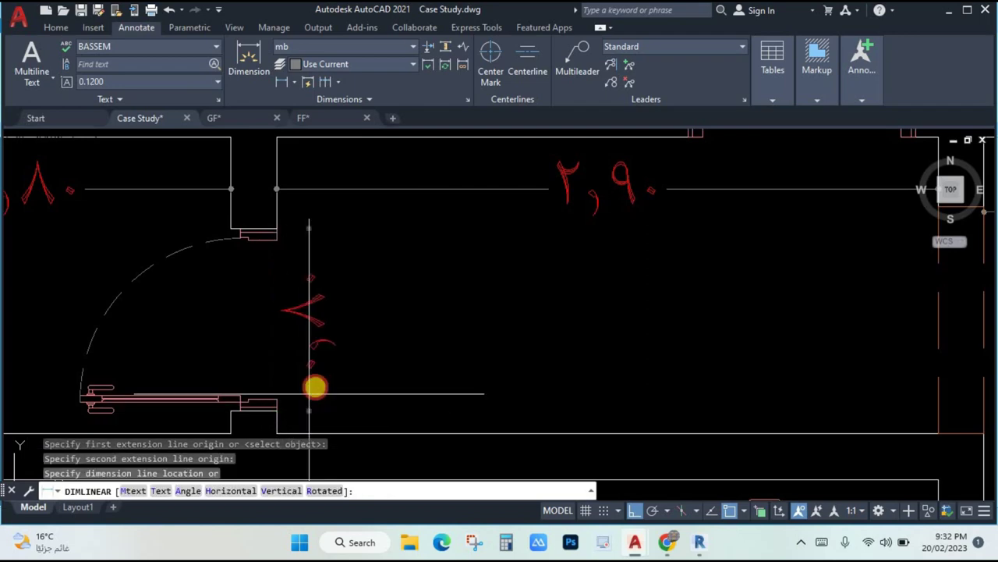
{"action": "left_click", "coordinate": [316, 385]}
- Switch back to Revit and check the type and wall offsets of the door beside the stairs
{"action": "mouse_move", "coordinate": [704, 550]}
{"action": "left_click", "coordinate": [701, 546]}
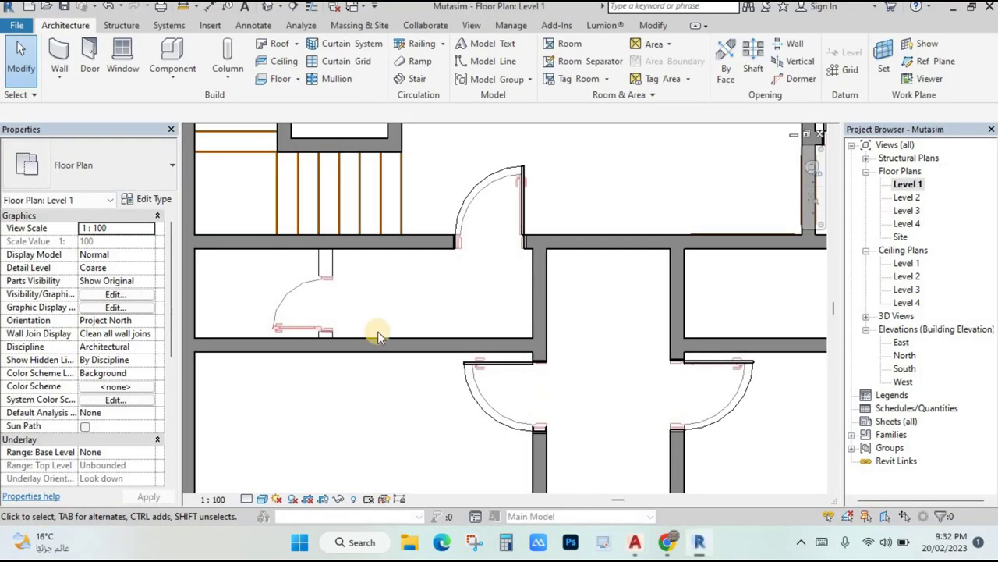
{"action": "left_click", "coordinate": [506, 178]}
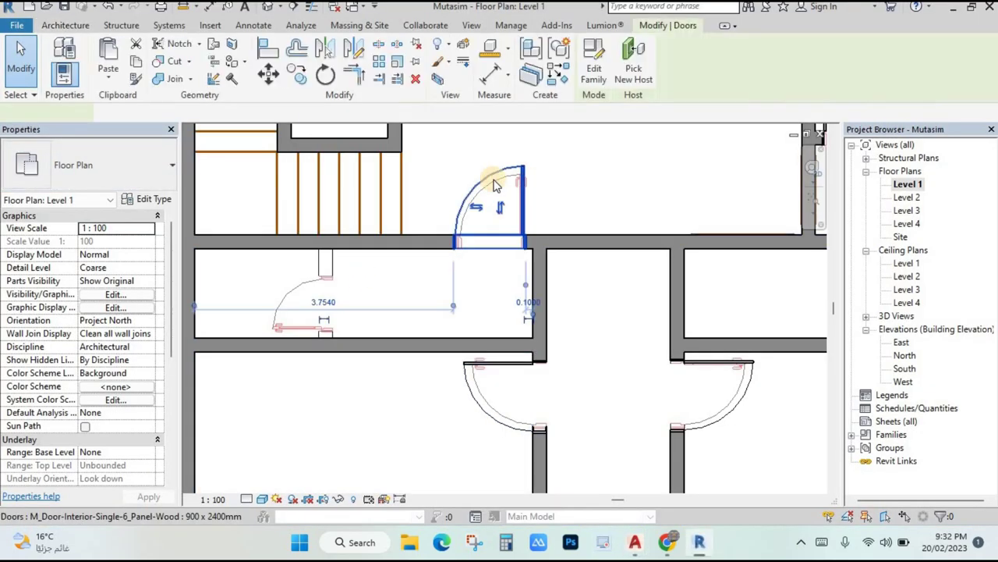
{"action": "key", "text": "Escape"}
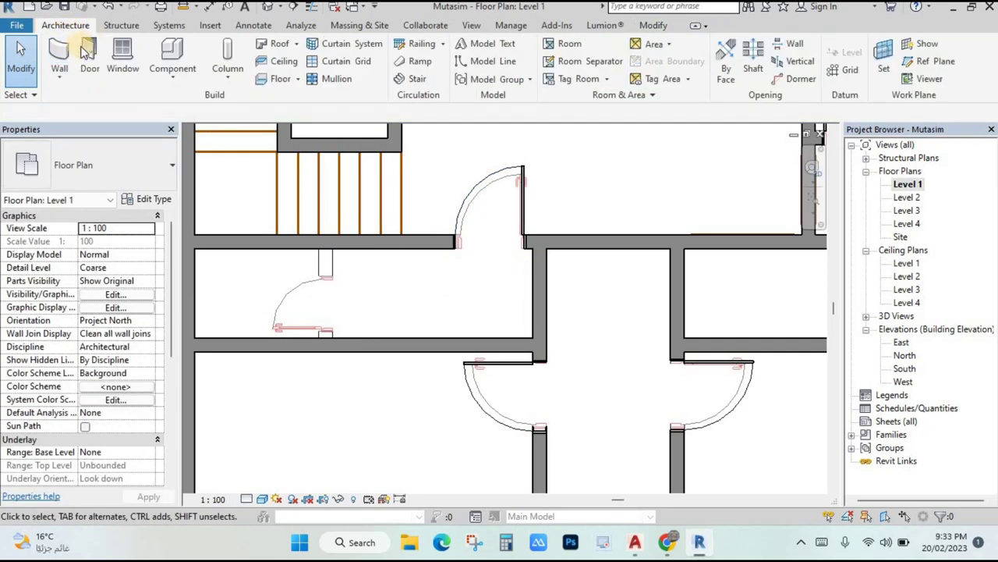
{"action": "left_click", "coordinate": [90, 71]}
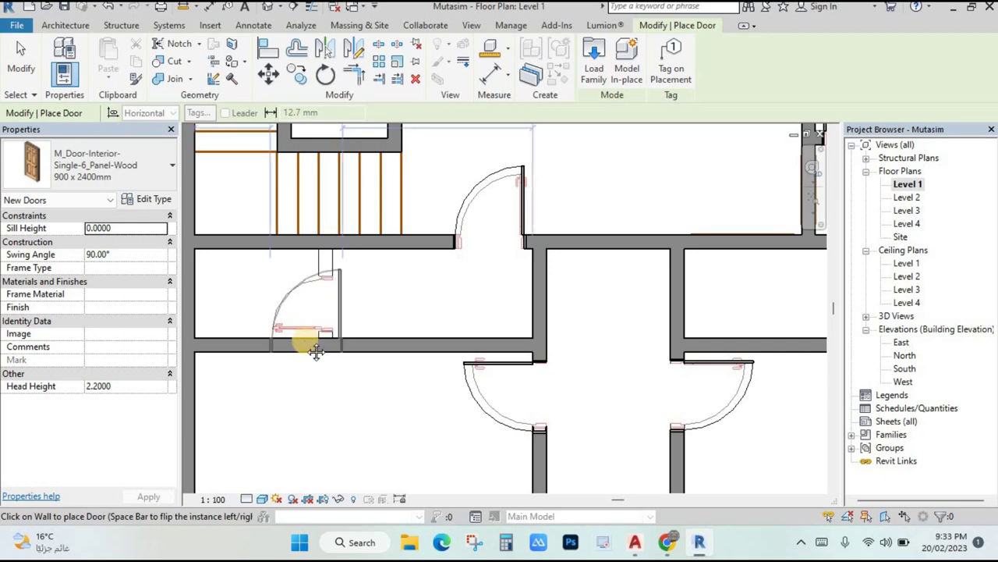
{"action": "middle_click_drag", "start_coordinate": [312, 340], "coordinate": [439, 341]}
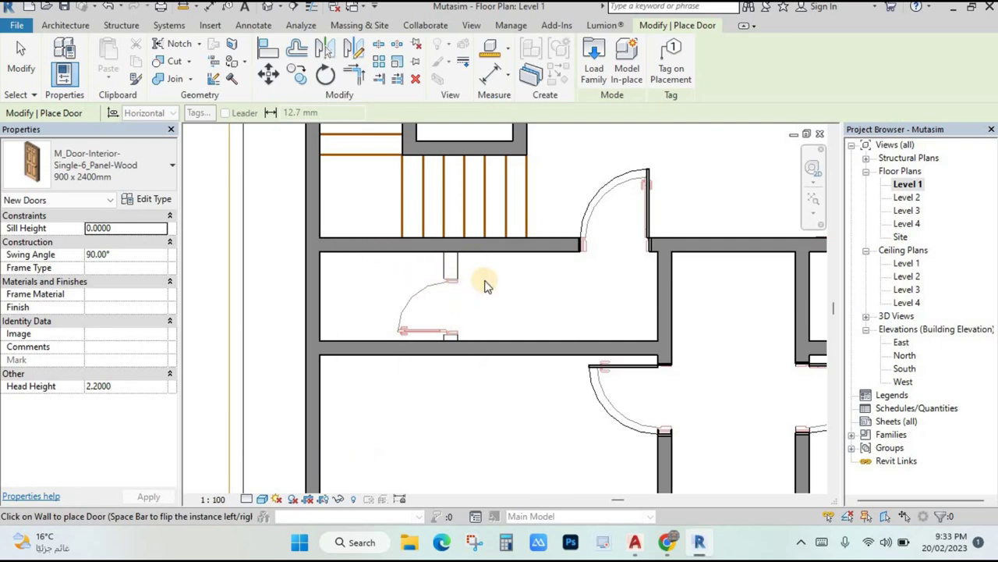
{"action": "key", "text": "Escape"}
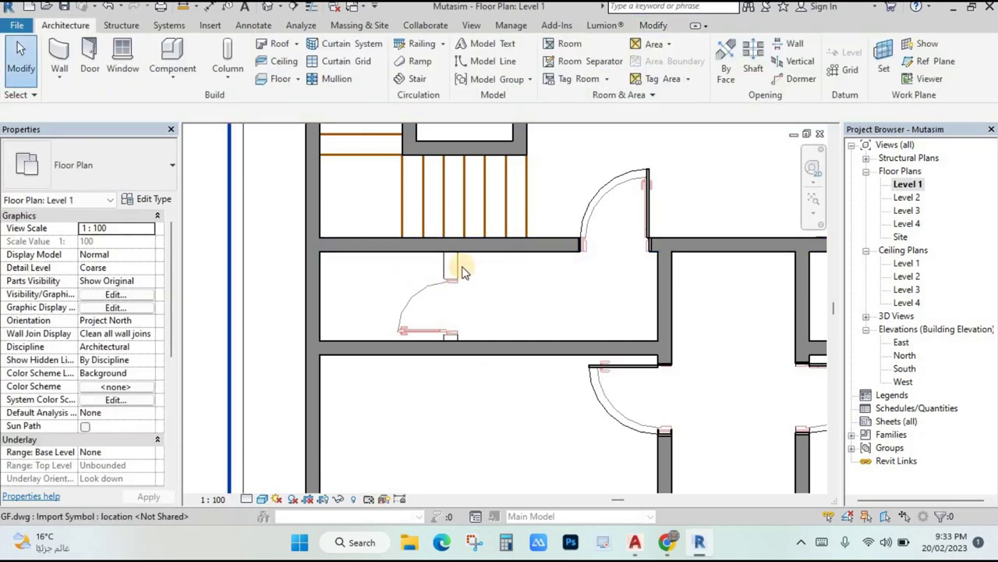
- Draw a Generic - 200mm partition wall across the room below the stairs, following the imported plan's partition and closing its door gap
{"action": "left_click", "coordinate": [366, 253]}
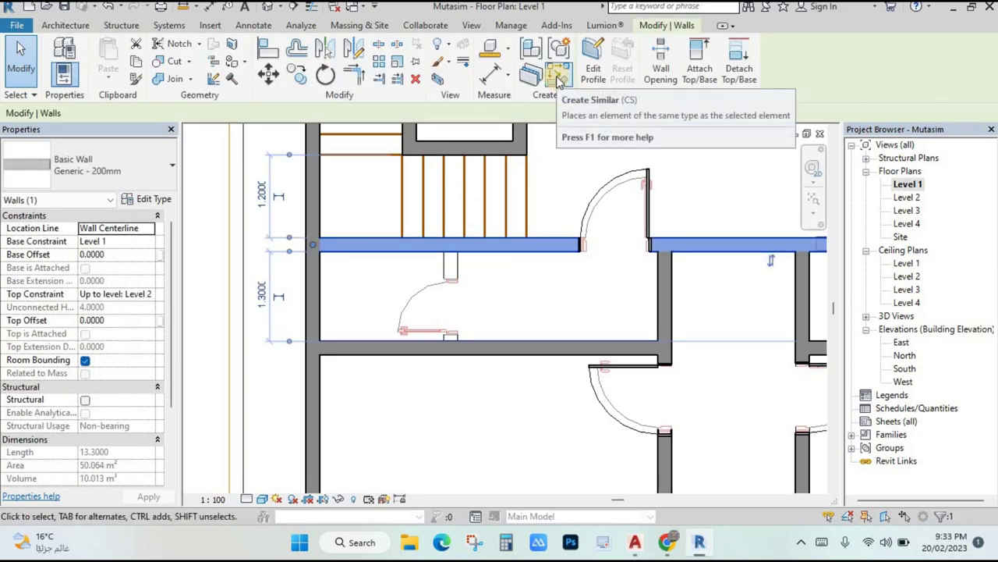
{"action": "left_click", "coordinate": [558, 78]}
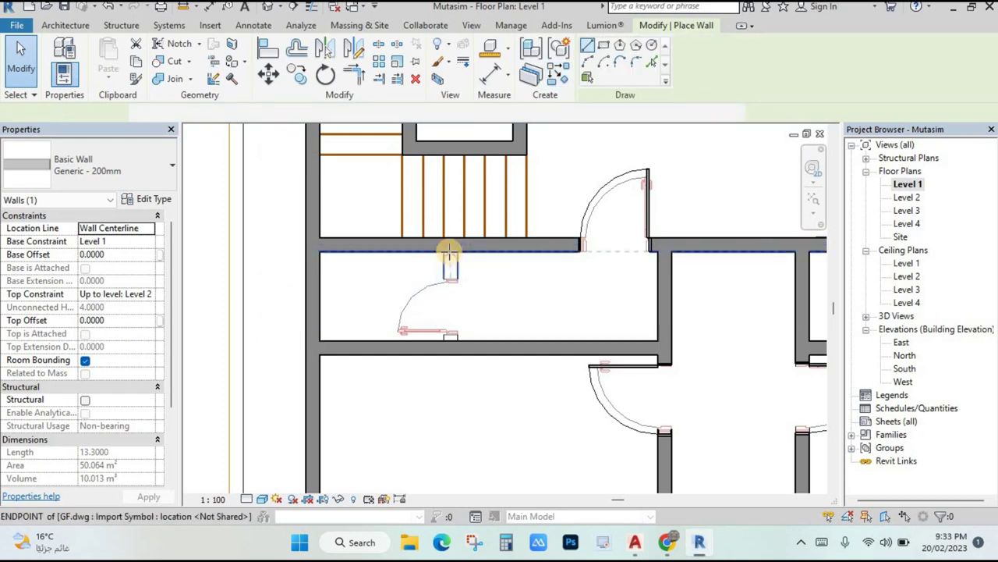
{"action": "scroll", "coordinate": [442, 331], "scroll_direction": "up", "scroll_amount": 3}
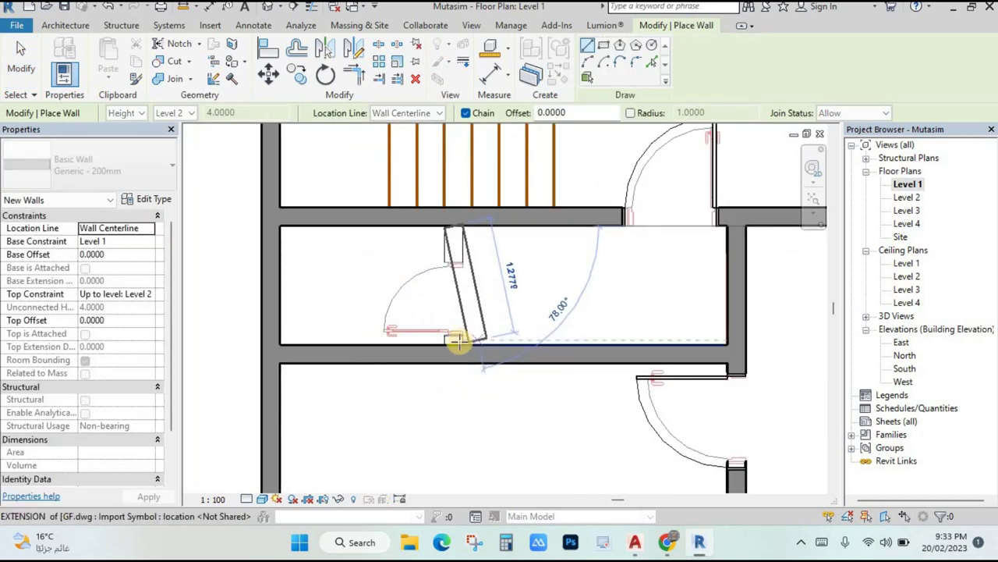
{"action": "key", "text": "Escape"}
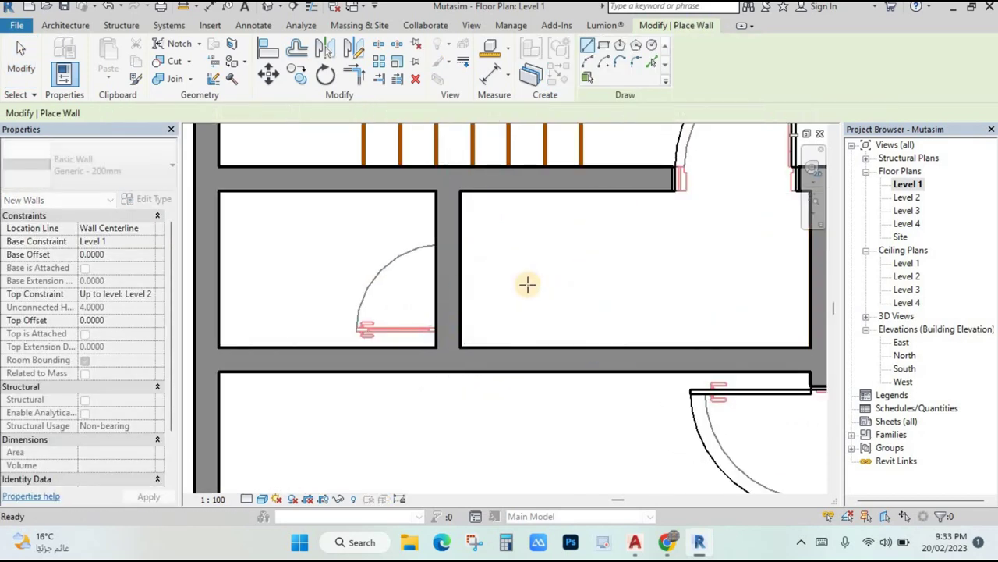
{"action": "scroll", "coordinate": [528, 283], "scroll_direction": "down", "scroll_amount": 3}
{"action": "scroll", "coordinate": [549, 260], "scroll_direction": "down", "scroll_amount": 4}
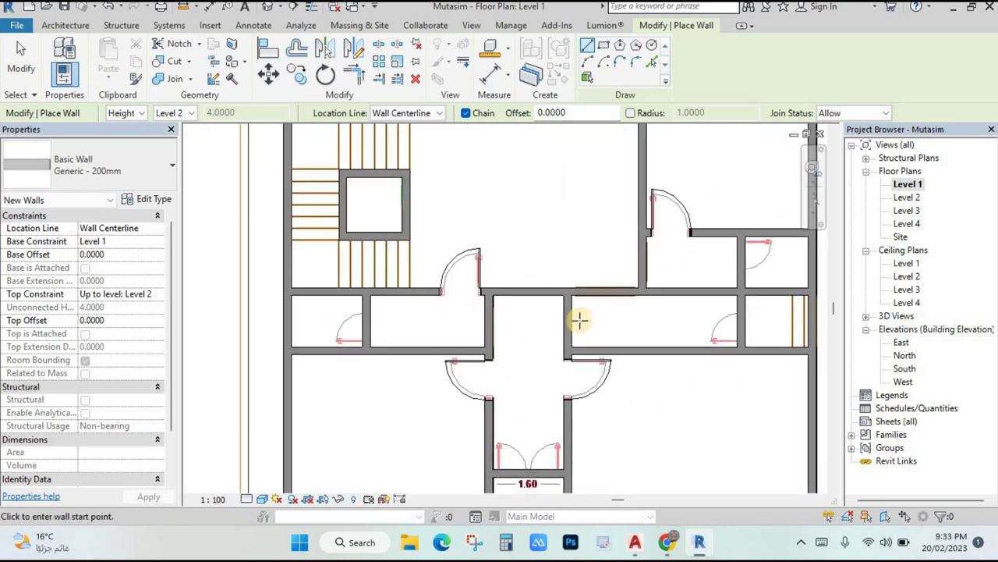
{"action": "scroll", "coordinate": [499, 296], "scroll_direction": "up", "scroll_amount": 4}
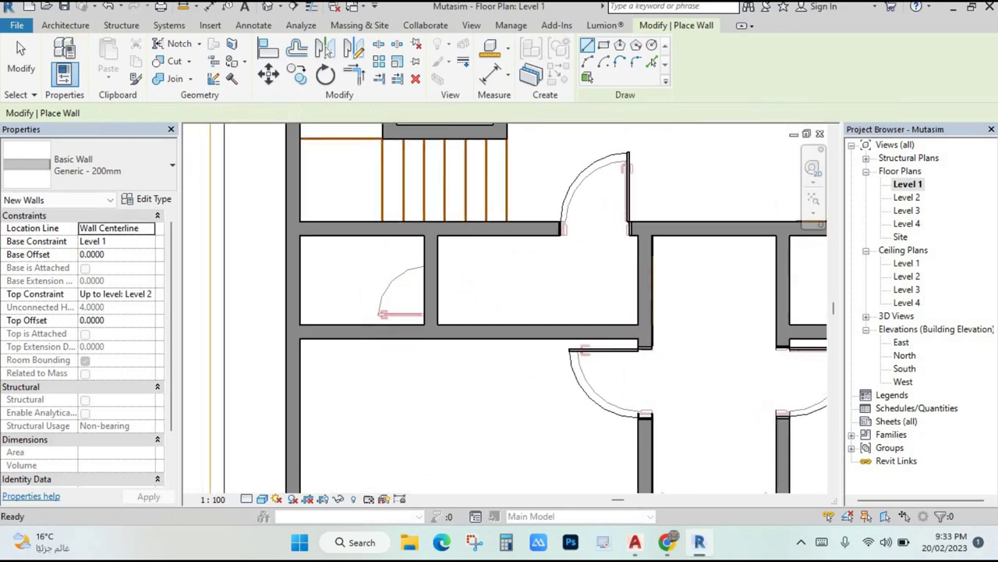
{"action": "key", "text": "Escape"}
{"action": "key", "text": "Escape"}
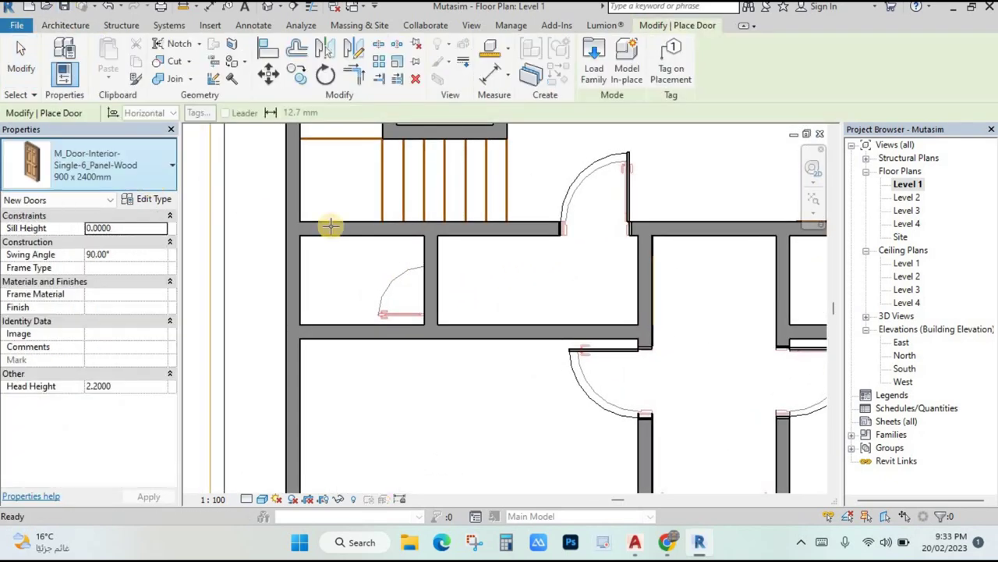
{"action": "scroll", "coordinate": [418, 285], "scroll_direction": "up", "scroll_amount": 2}
{"action": "scroll", "coordinate": [422, 280], "scroll_direction": "down", "scroll_amount": 1}
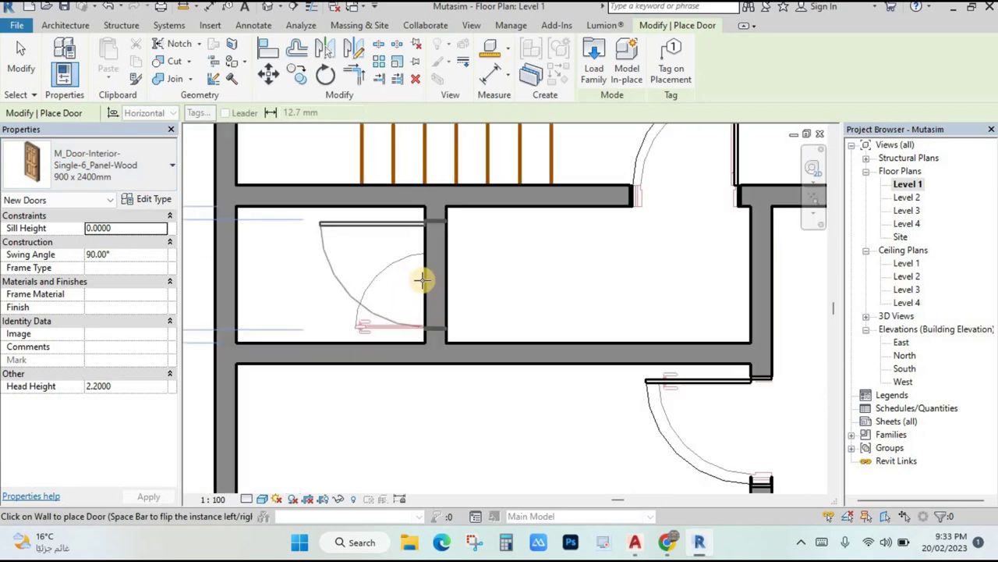
{"action": "key", "text": "Escape"}
{"action": "key", "text": "Escape"}
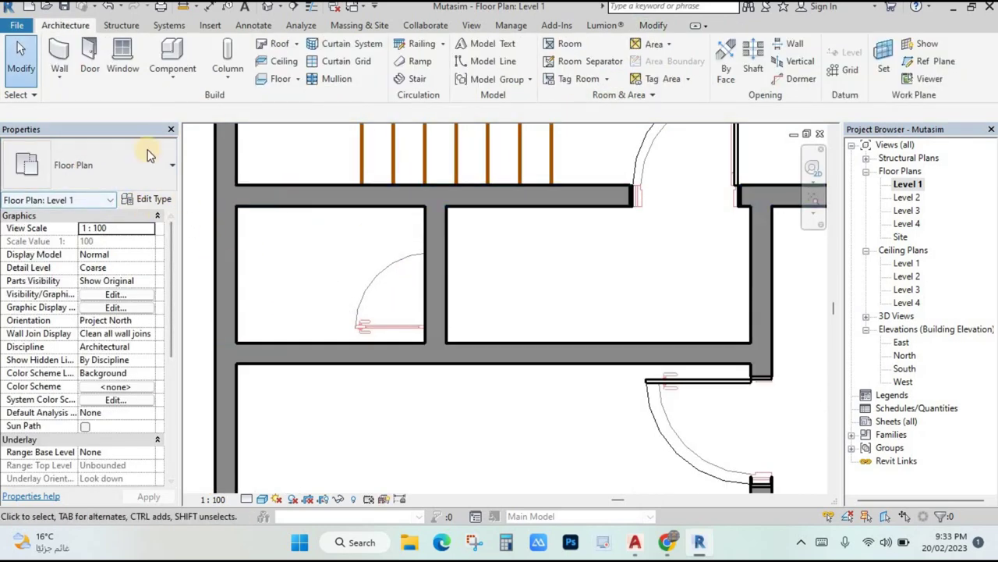
- Duplicate the single six-panel wood door type as "800 x 2200mm T" and set its width to 0.8000
{"action": "left_click", "coordinate": [90, 53]}
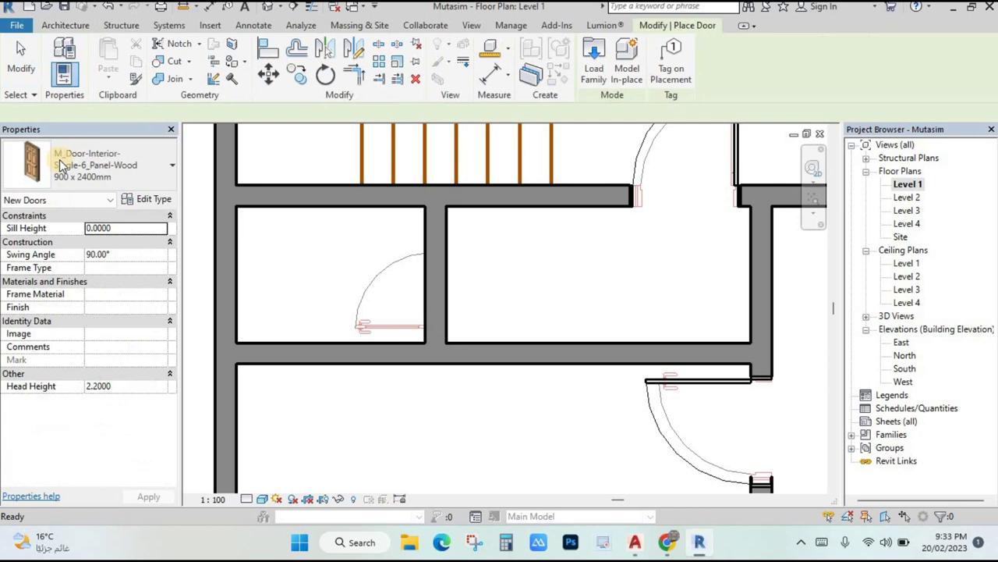
{"action": "left_click", "coordinate": [130, 201]}
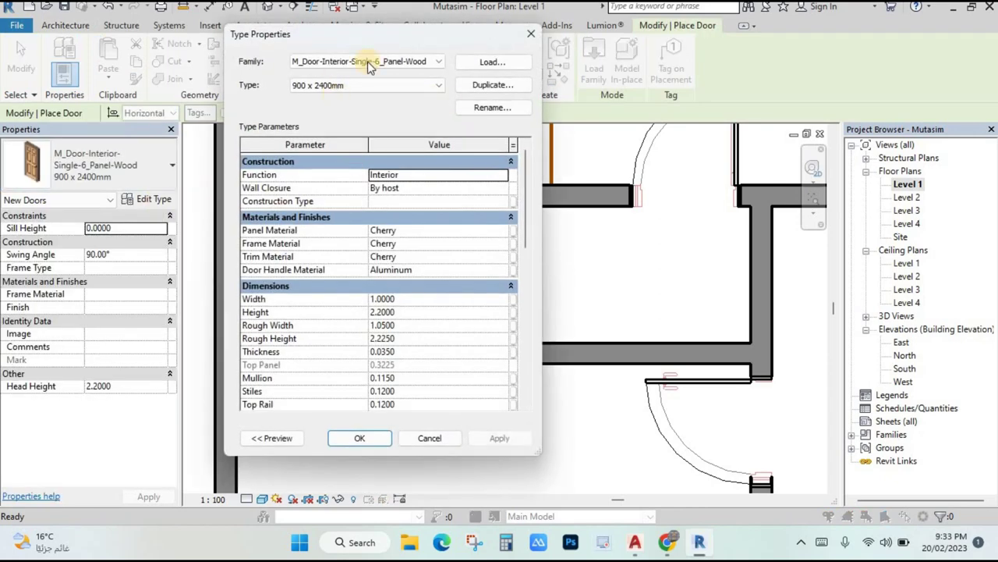
{"action": "left_click", "coordinate": [482, 87]}
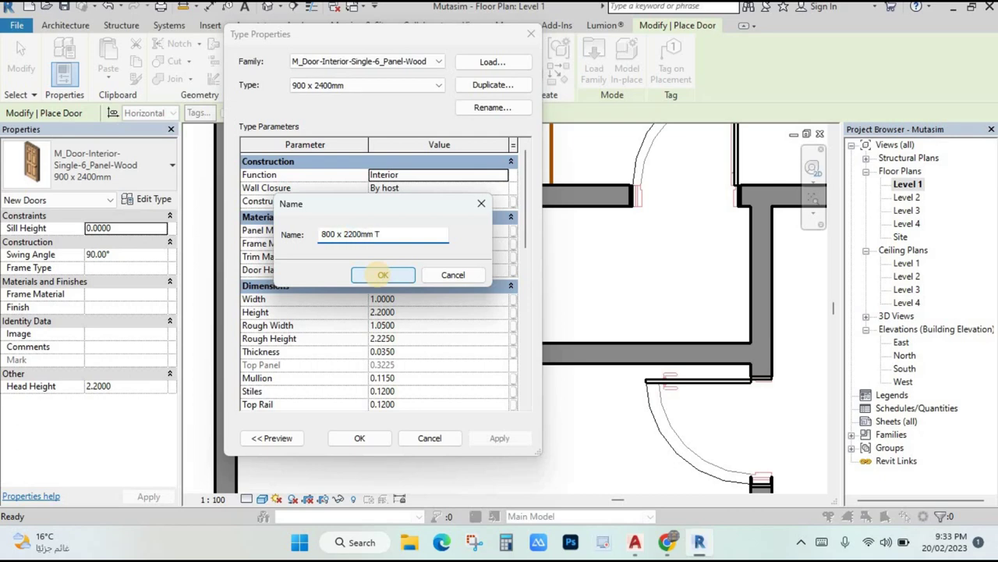
{"action": "left_click", "coordinate": [385, 276]}
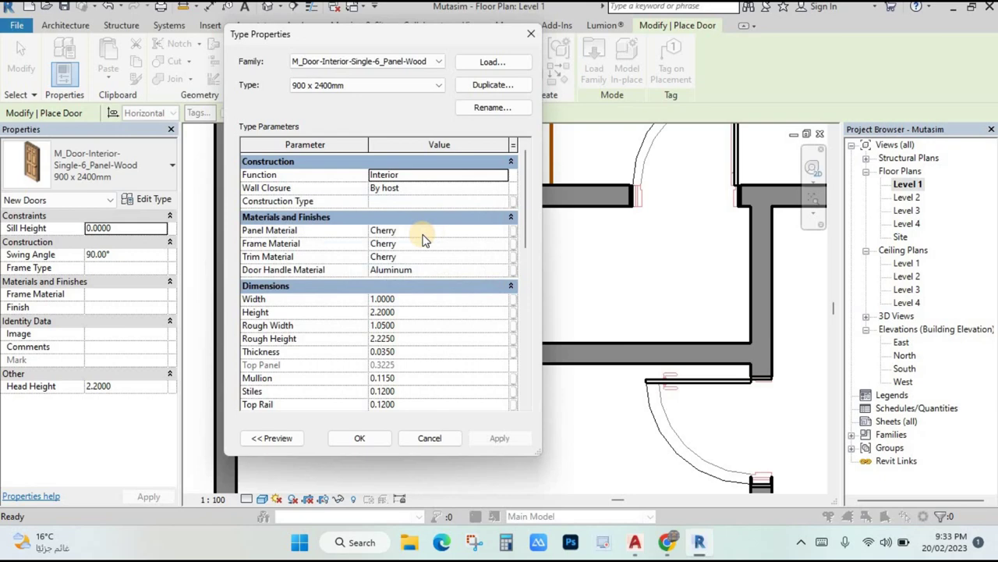
{"action": "left_click", "coordinate": [407, 299]}
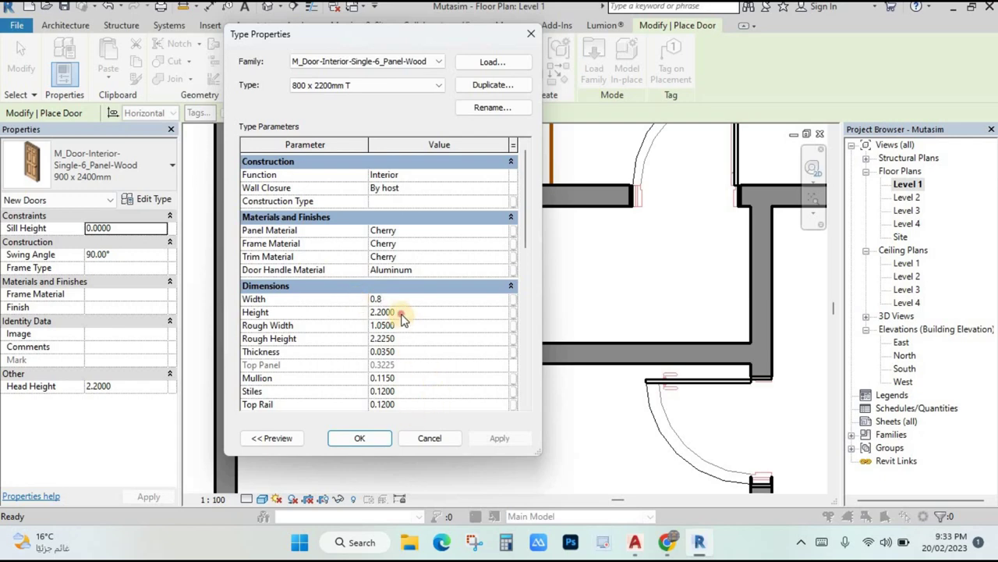
{"action": "left_click", "coordinate": [361, 439]}
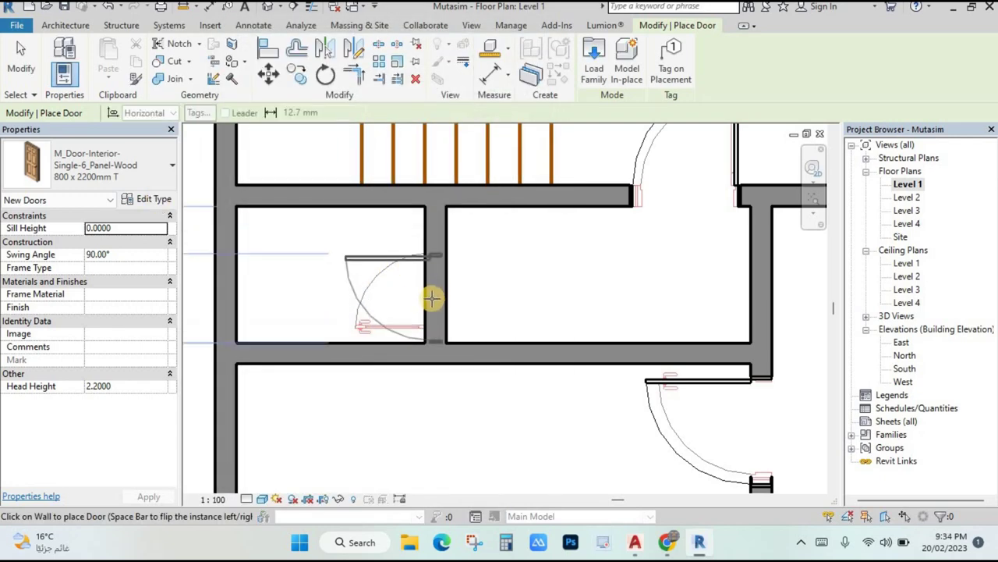
- Place the 800 x 2200mm T door in the new partition below the stairs, flipped to match the plan's door swing
{"action": "scroll", "coordinate": [431, 297], "scroll_direction": "up", "scroll_amount": 1}
{"action": "key", "text": "space"}
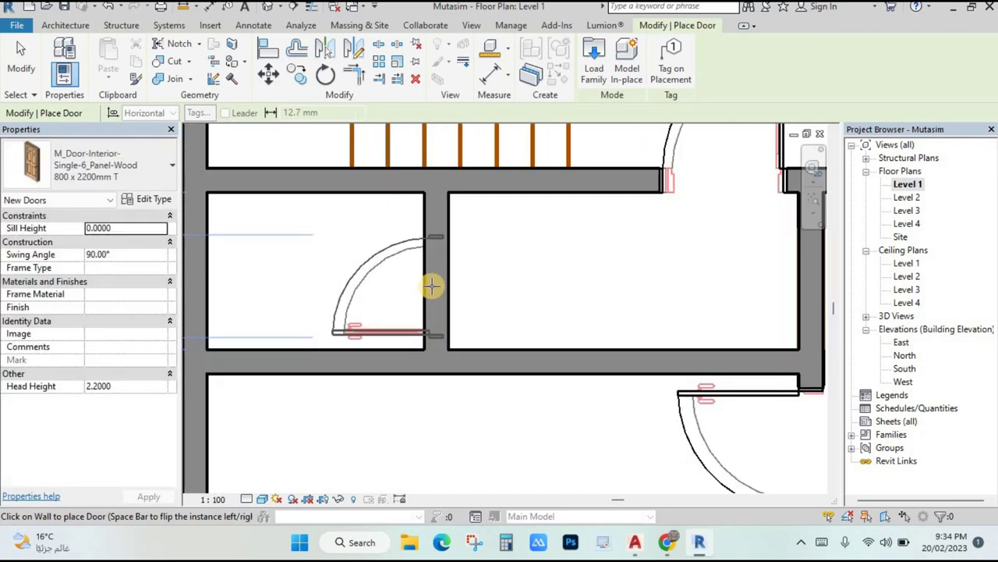
{"action": "left_click", "coordinate": [446, 288]}
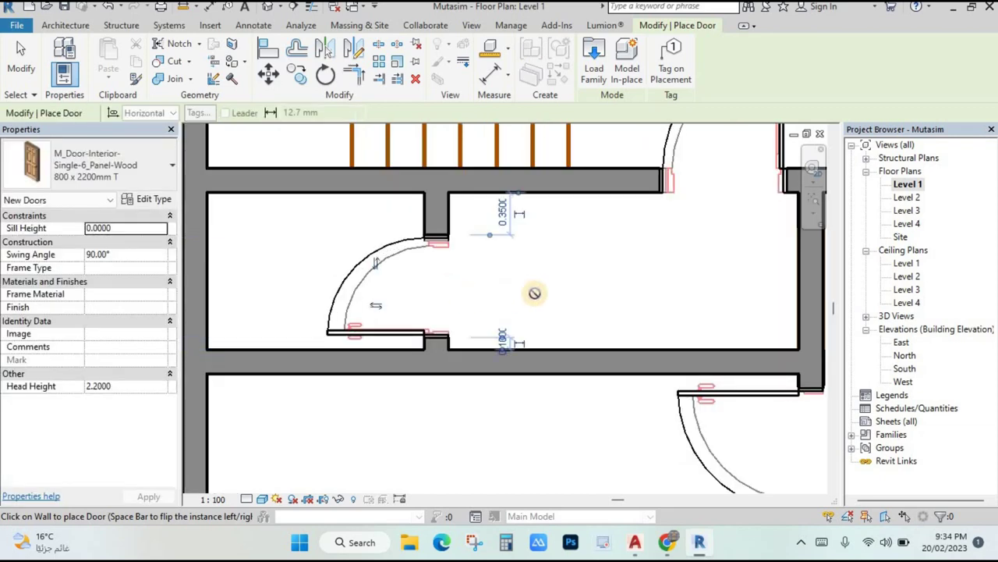
- Place an 800 x 2200mm T door in the partition across the right-hand entrance room, flipped to match the plan's swing
{"action": "scroll", "coordinate": [364, 308], "scroll_direction": "down", "scroll_amount": 3}
{"action": "scroll", "coordinate": [705, 315], "scroll_direction": "up", "scroll_amount": 2}
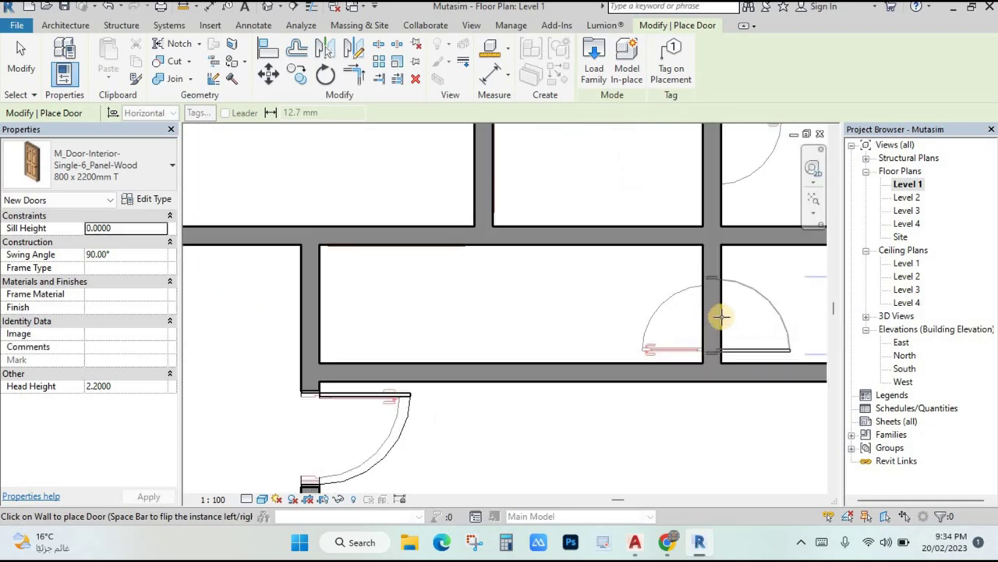
{"action": "key", "text": "space"}
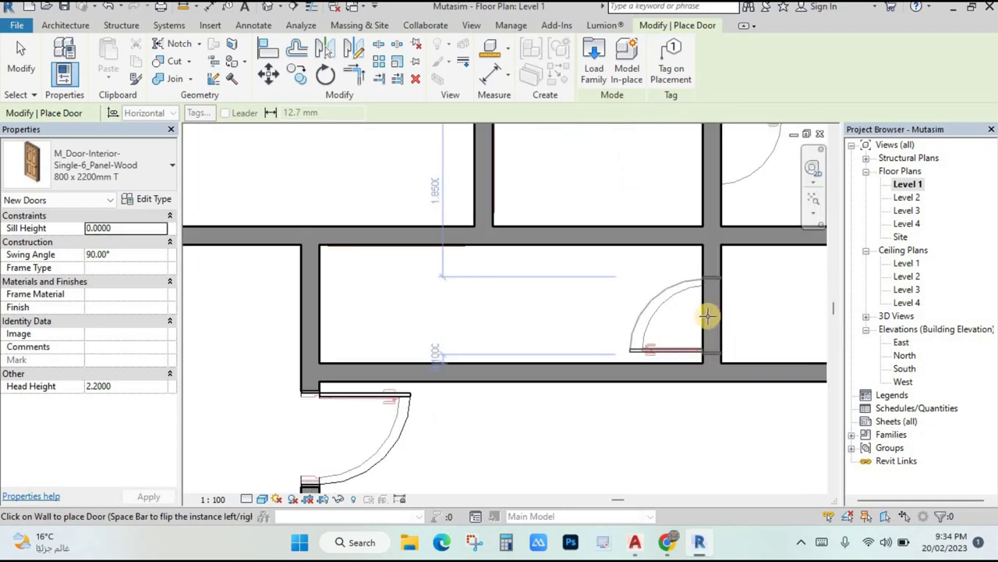
{"action": "left_click", "coordinate": [722, 290]}
- Place another 800 x 2200mm T door in the partition directly above, 0.1000 from the upper wall, opening into the small room
{"action": "scroll", "coordinate": [722, 290], "scroll_direction": "down", "scroll_amount": 1}
{"action": "middle_click_drag", "start_coordinate": [754, 269], "coordinate": [727, 333]}
{"action": "scroll", "coordinate": [693, 214], "scroll_direction": "up", "scroll_amount": 3}
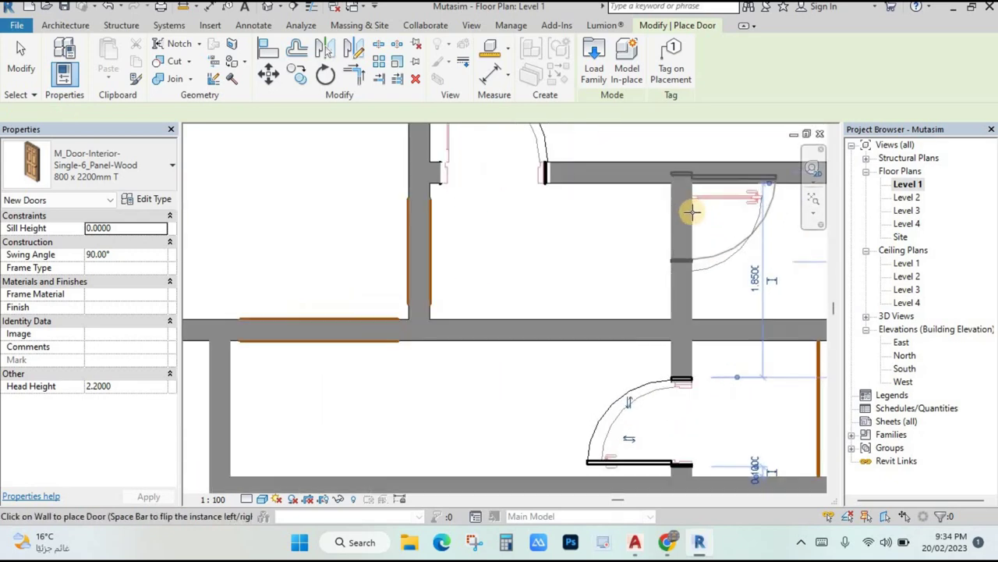
{"action": "middle_click_drag", "start_coordinate": [671, 281], "coordinate": [654, 298]}
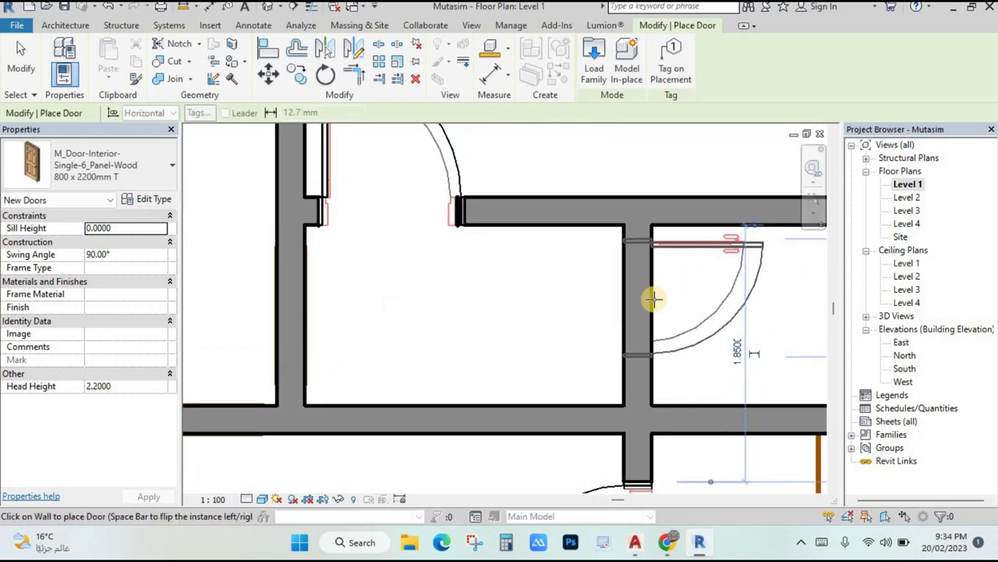
{"action": "left_click", "coordinate": [653, 298]}
{"action": "scroll", "coordinate": [671, 335], "scroll_direction": "down", "scroll_amount": 1}
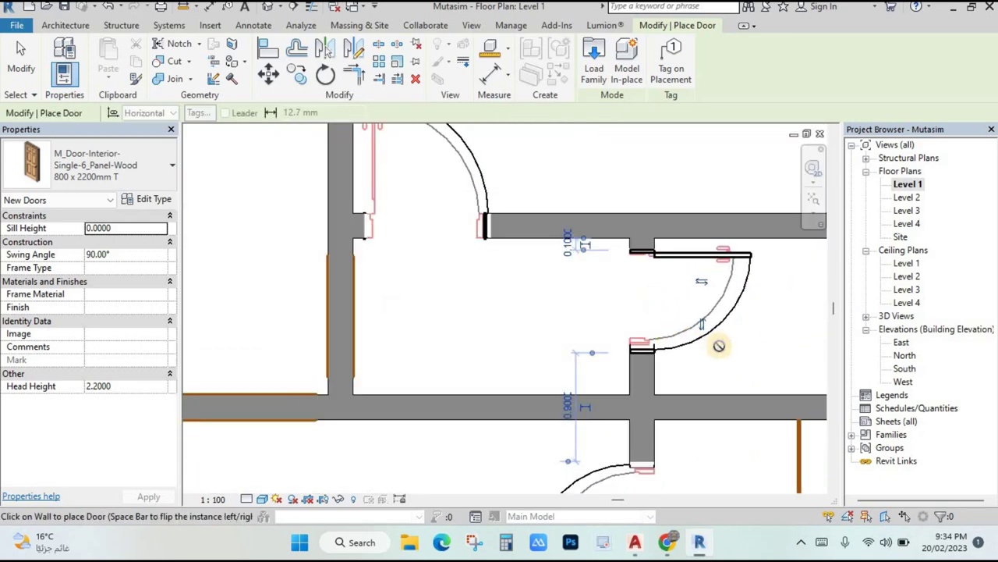
{"action": "key", "text": "Escape"}
{"action": "scroll", "coordinate": [665, 327], "scroll_direction": "down", "scroll_amount": 2}
{"action": "key", "text": "Escape"}
- Examine the two doors around the small upper-right room against the imported plan's door openings and swings
{"action": "scroll", "coordinate": [708, 335], "scroll_direction": "up", "scroll_amount": 3}
{"action": "scroll", "coordinate": [500, 312], "scroll_direction": "down", "scroll_amount": 3}
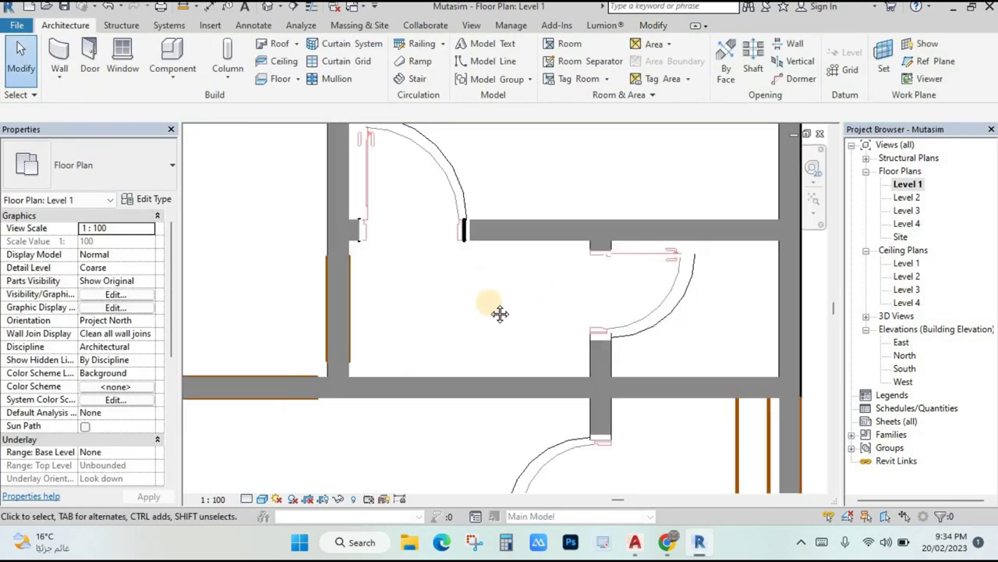
{"action": "scroll", "coordinate": [652, 279], "scroll_direction": "up", "scroll_amount": 2}
{"action": "scroll", "coordinate": [675, 354], "scroll_direction": "up", "scroll_amount": 3}
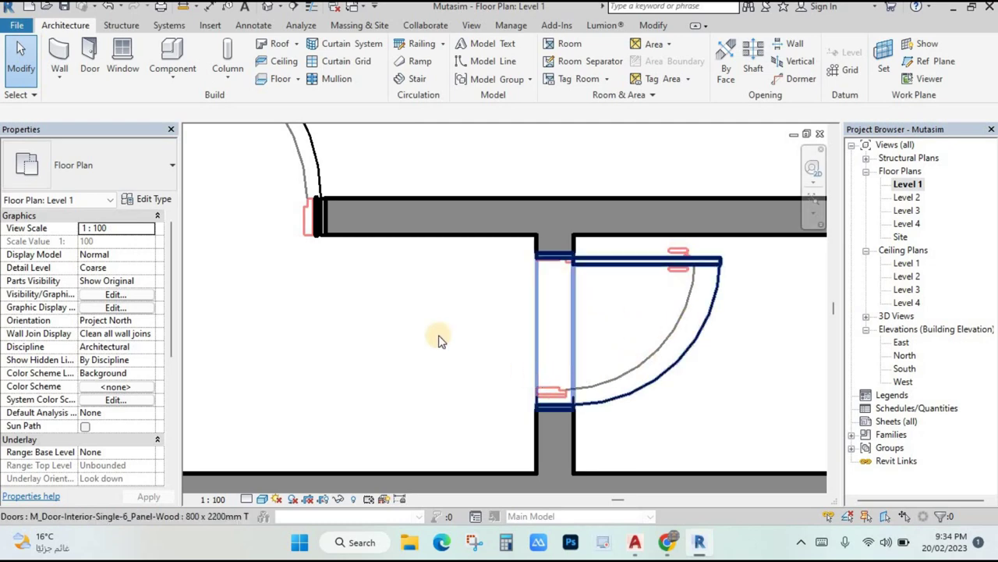
{"action": "scroll", "coordinate": [438, 340], "scroll_direction": "down", "scroll_amount": 2}
{"action": "scroll", "coordinate": [257, 251], "scroll_direction": "up", "scroll_amount": 2}
{"action": "middle_click_drag", "start_coordinate": [272, 239], "coordinate": [322, 344]}
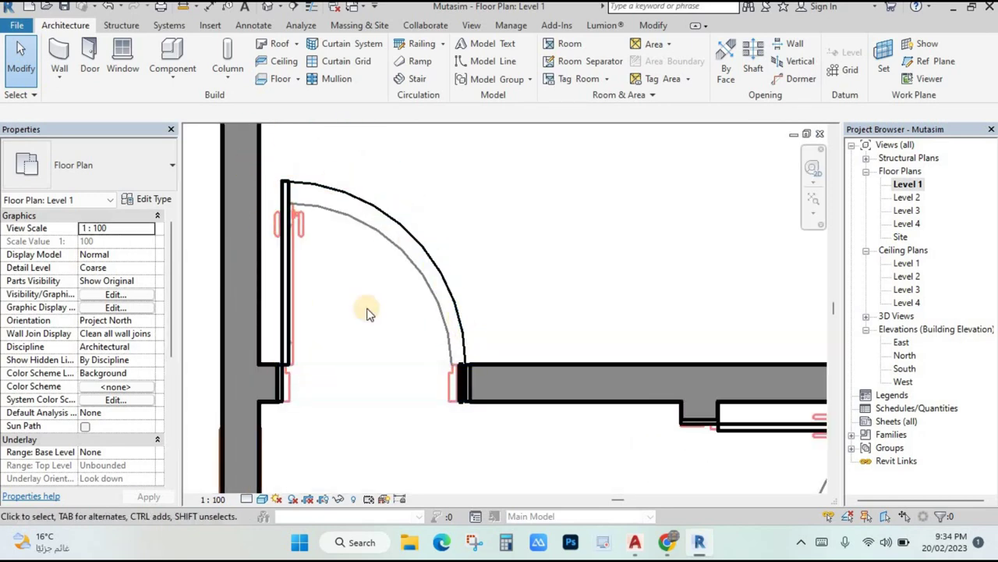
{"action": "scroll", "coordinate": [499, 383], "scroll_direction": "down", "scroll_amount": 1}
{"action": "middle_click_drag", "start_coordinate": [408, 289], "coordinate": [306, 185]}
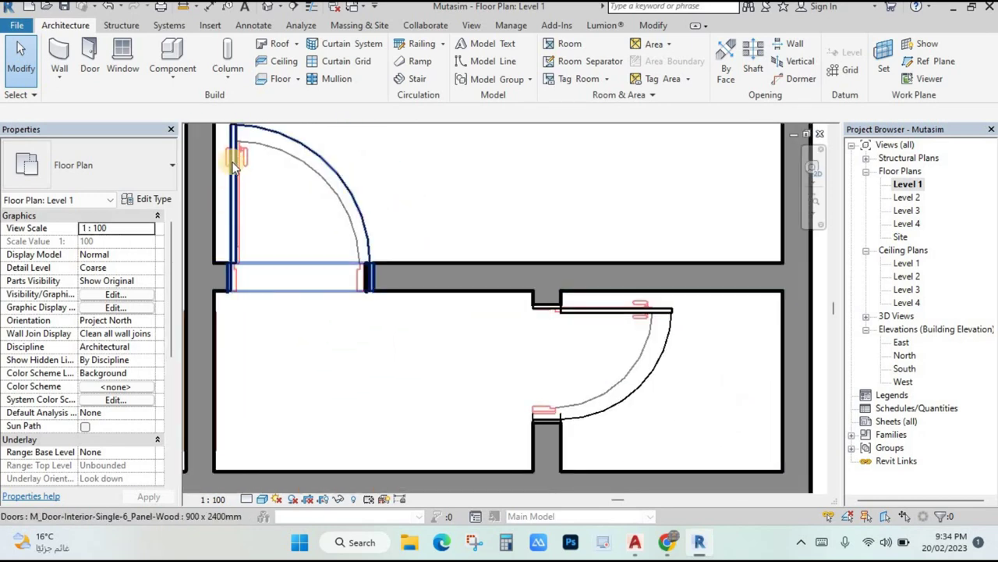
- Try the facing and hand flips on the small upper-right room's door, then restore its original swing
{"action": "left_click", "coordinate": [656, 363]}
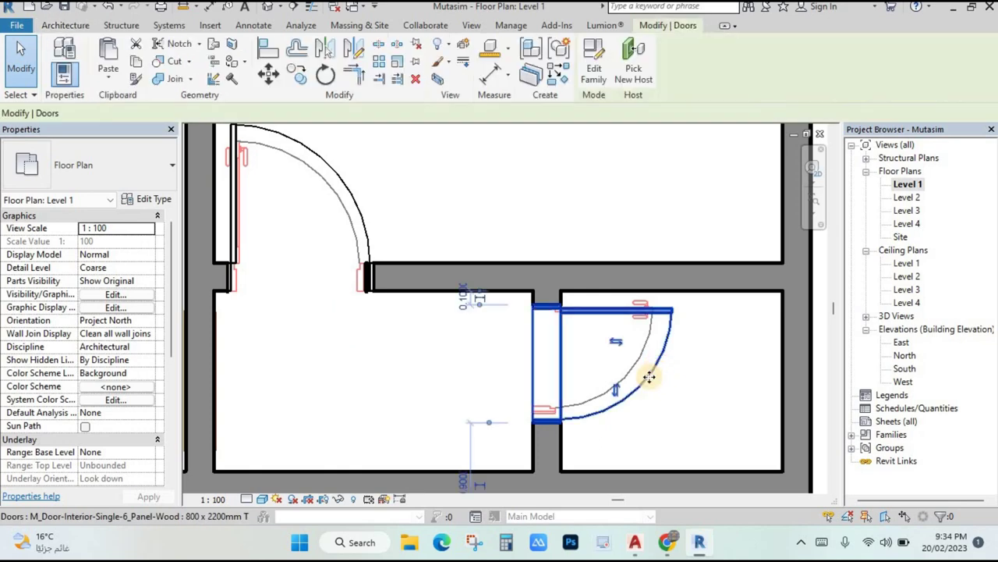
{"action": "left_click", "coordinate": [616, 342]}
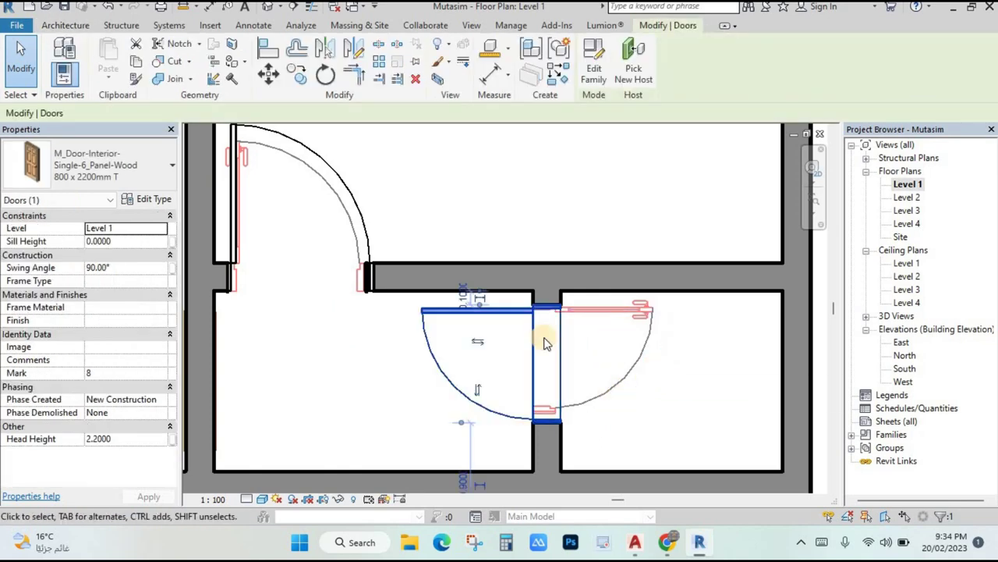
{"action": "left_click", "coordinate": [483, 343]}
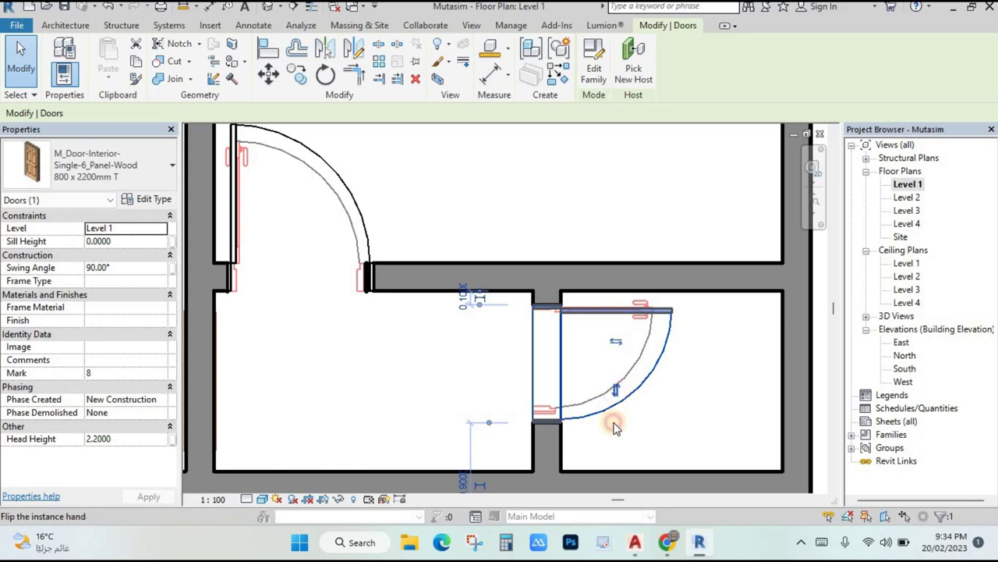
{"action": "left_click", "coordinate": [615, 389]}
{"action": "left_click", "coordinate": [617, 337]}
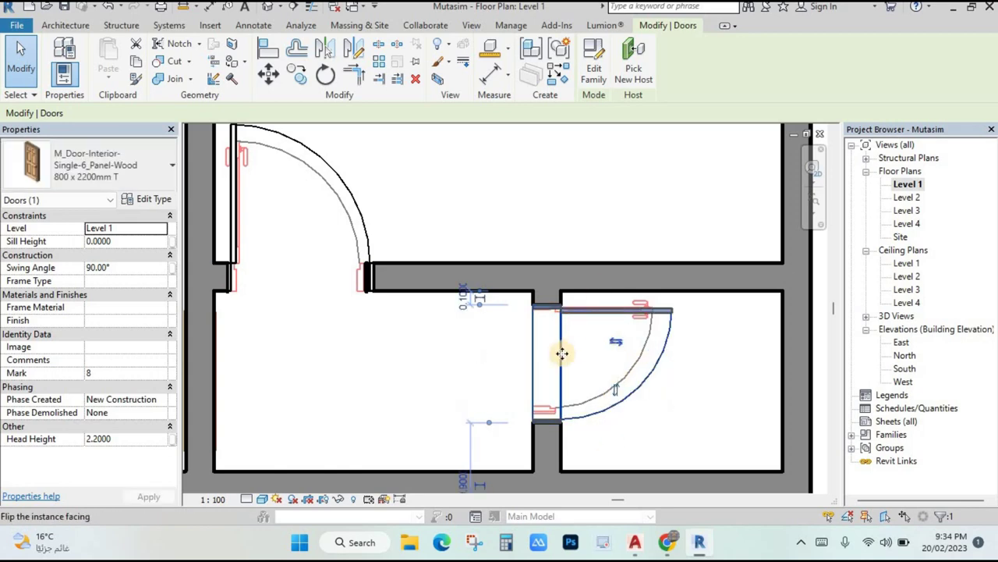
{"action": "scroll", "coordinate": [491, 363], "scroll_direction": "down", "scroll_amount": 3}
{"action": "scroll", "coordinate": [538, 343], "scroll_direction": "up", "scroll_amount": 1}
{"action": "left_click", "coordinate": [533, 353]}
- Check the entrance corridor openings in Case Study.dwg in AutoCAD, then switch back to Revit
{"action": "scroll", "coordinate": [568, 285], "scroll_direction": "down", "scroll_amount": 4}
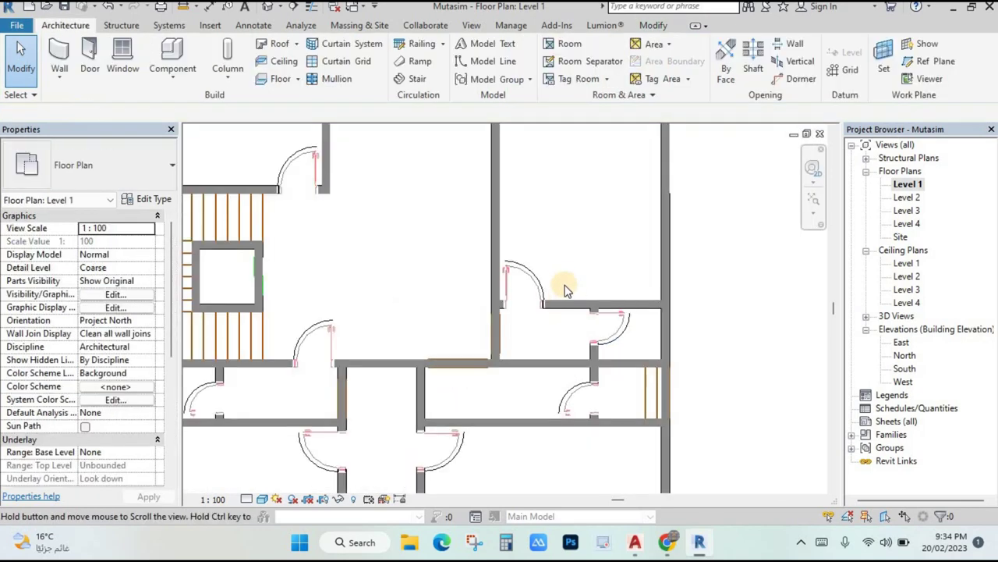
{"action": "scroll", "coordinate": [634, 339], "scroll_direction": "up", "scroll_amount": 3}
{"action": "scroll", "coordinate": [521, 306], "scroll_direction": "up", "scroll_amount": 1}
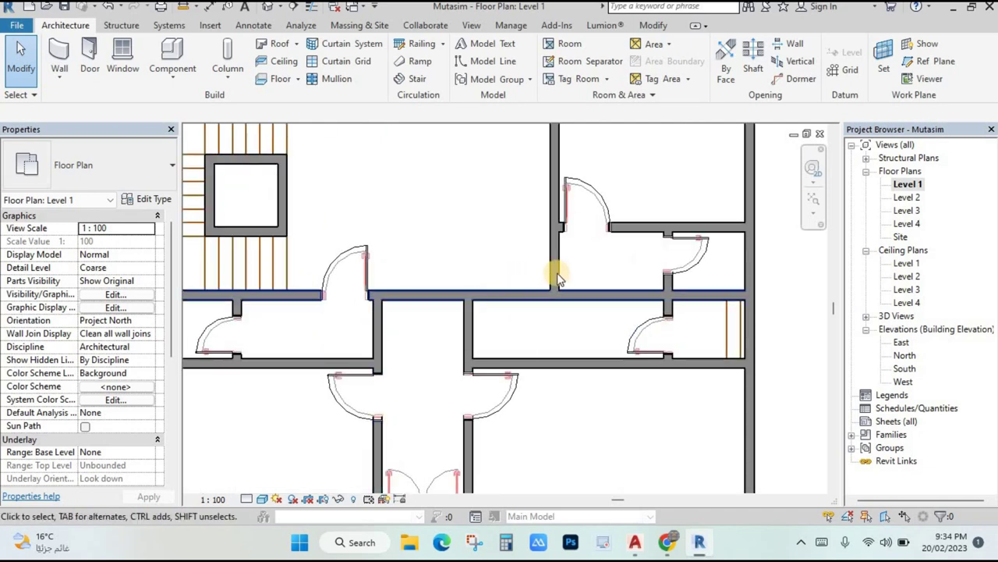
{"action": "mouse_move", "coordinate": [636, 545]}
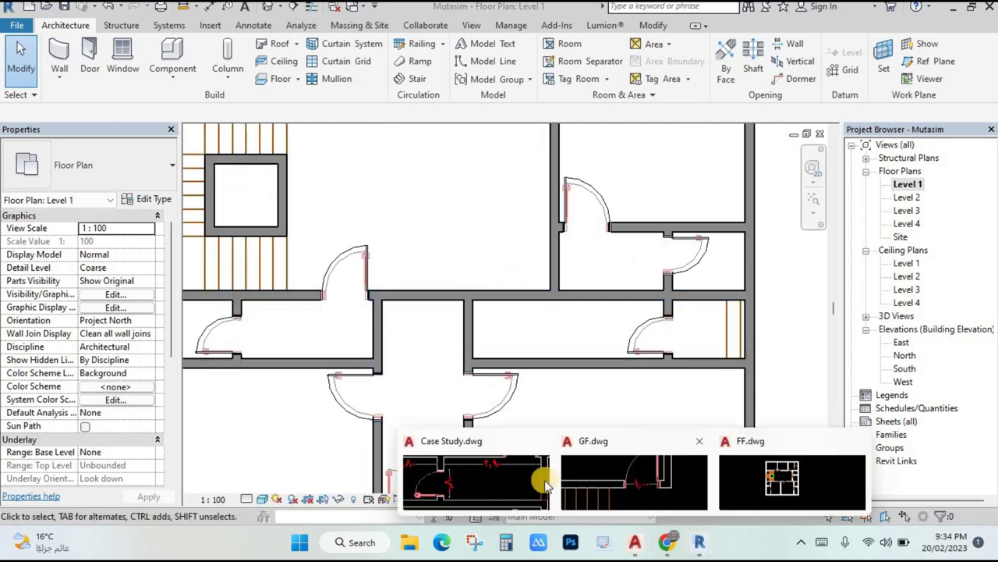
{"action": "left_click", "coordinate": [521, 452]}
{"action": "scroll", "coordinate": [515, 296], "scroll_direction": "down", "scroll_amount": 4}
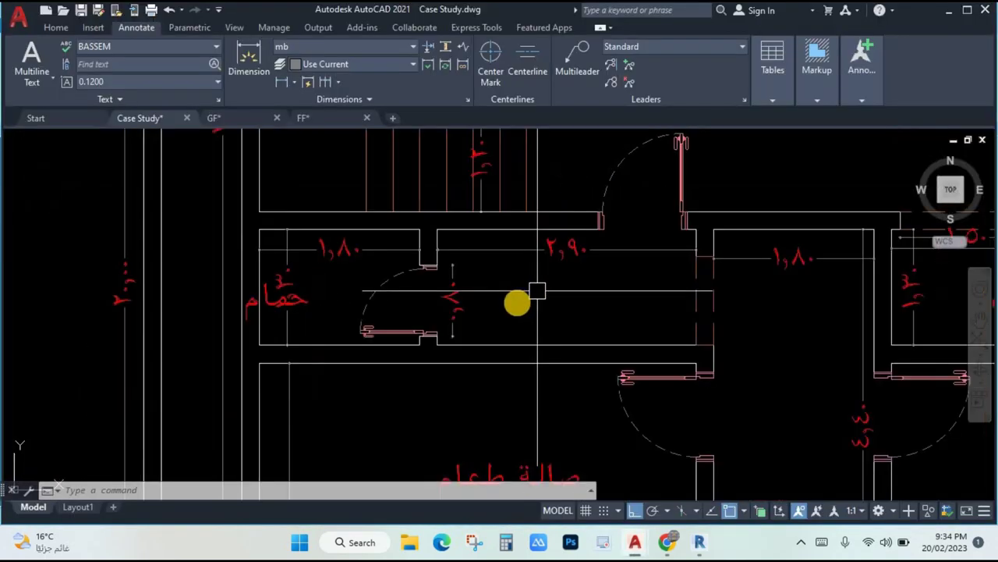
{"action": "middle_click_drag", "start_coordinate": [531, 200], "coordinate": [525, 240]}
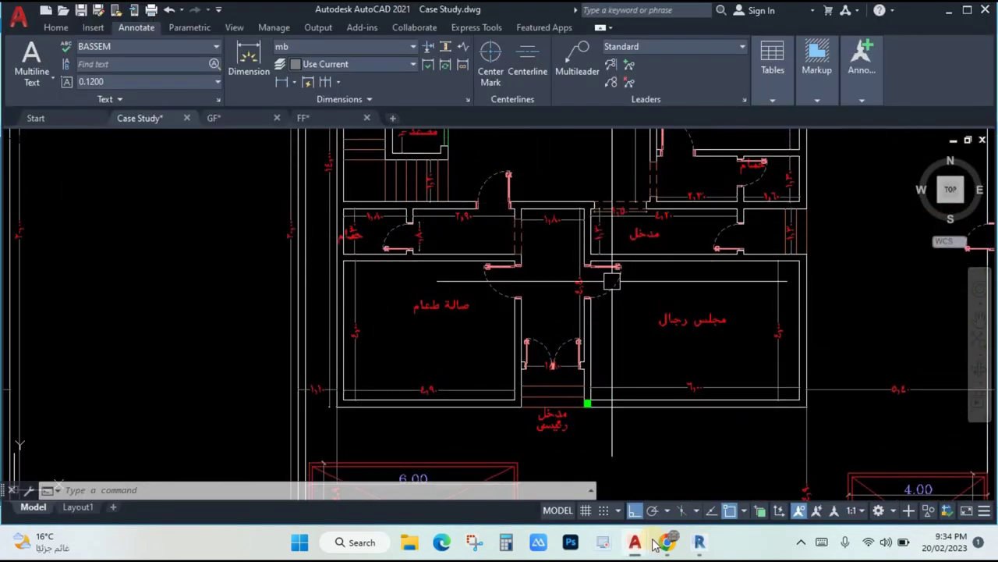
{"action": "left_click", "coordinate": [699, 542]}
- Edit the profile of the wall on the left side of the entrance corridor in the East elevation view
{"action": "middle_click_drag", "start_coordinate": [427, 327], "coordinate": [490, 288]}
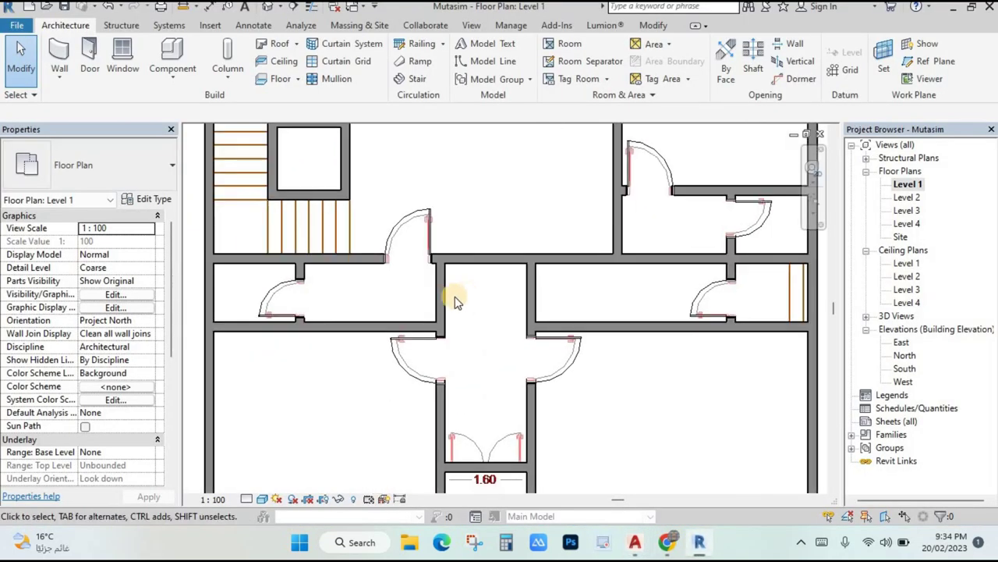
{"action": "left_click", "coordinate": [441, 292]}
{"action": "scroll", "coordinate": [464, 268], "scroll_direction": "down", "scroll_amount": 2}
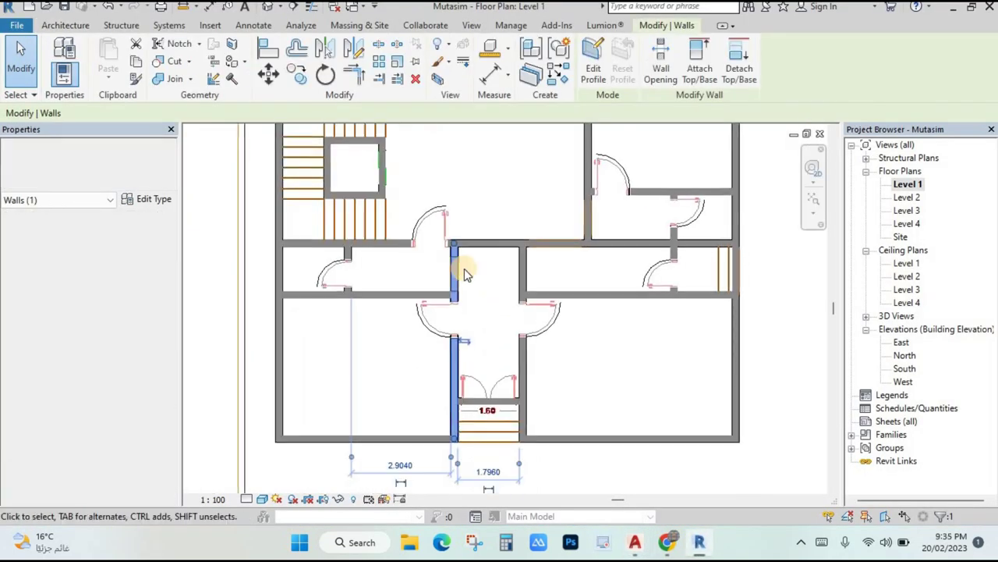
{"action": "left_click", "coordinate": [594, 75]}
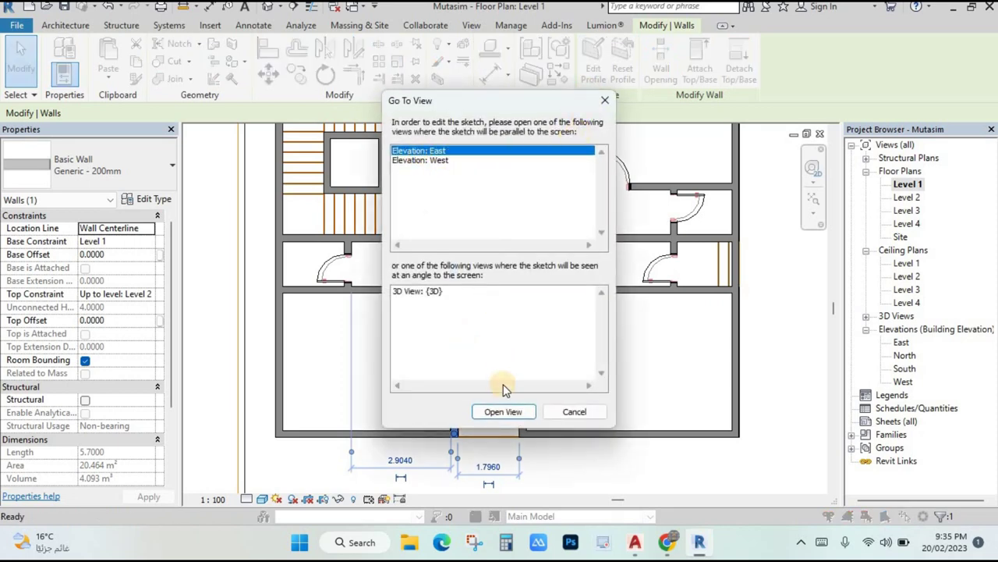
{"action": "left_click", "coordinate": [503, 412]}
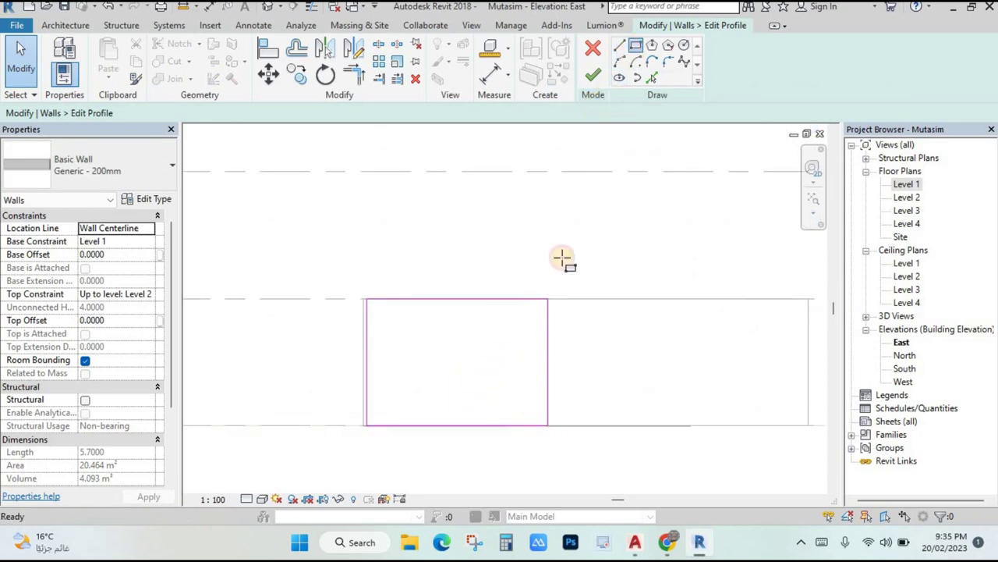
- Set the East elevation's visual style to Wireframe while editing the wall profile
{"action": "scroll", "coordinate": [543, 419], "scroll_direction": "up", "scroll_amount": 3}
{"action": "key", "text": "Return"}
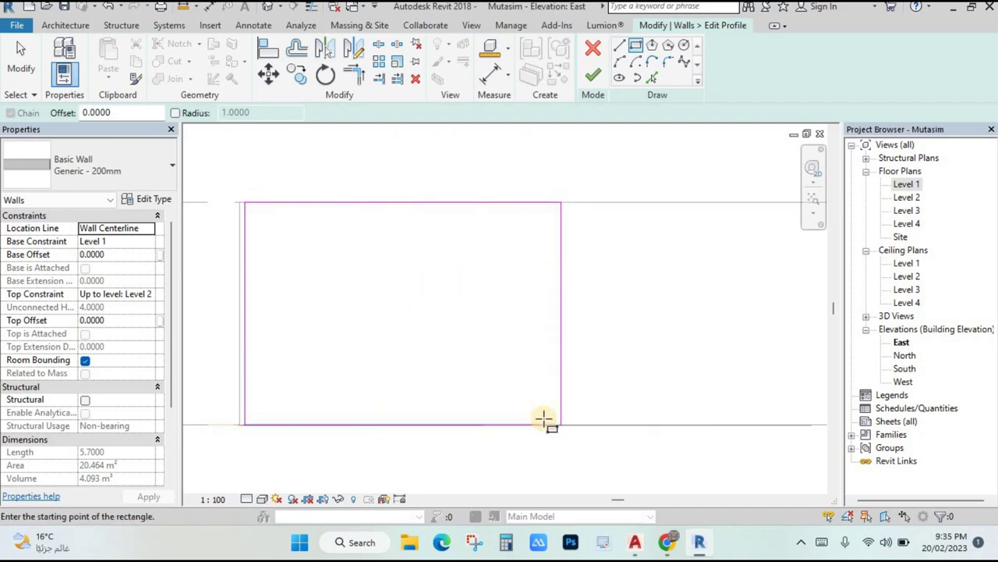
{"action": "scroll", "coordinate": [544, 419], "scroll_direction": "up", "scroll_amount": 1}
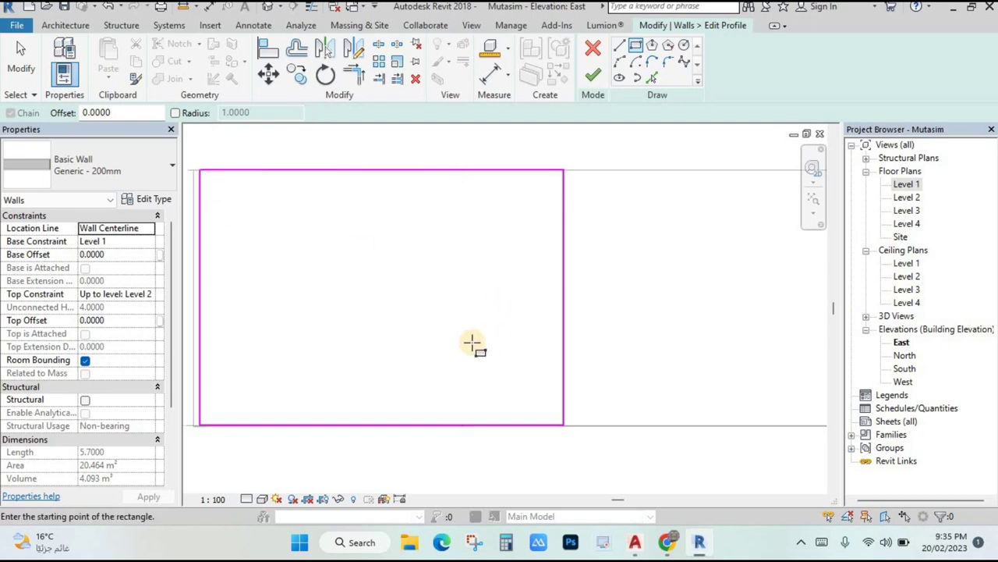
{"action": "left_click", "coordinate": [263, 500]}
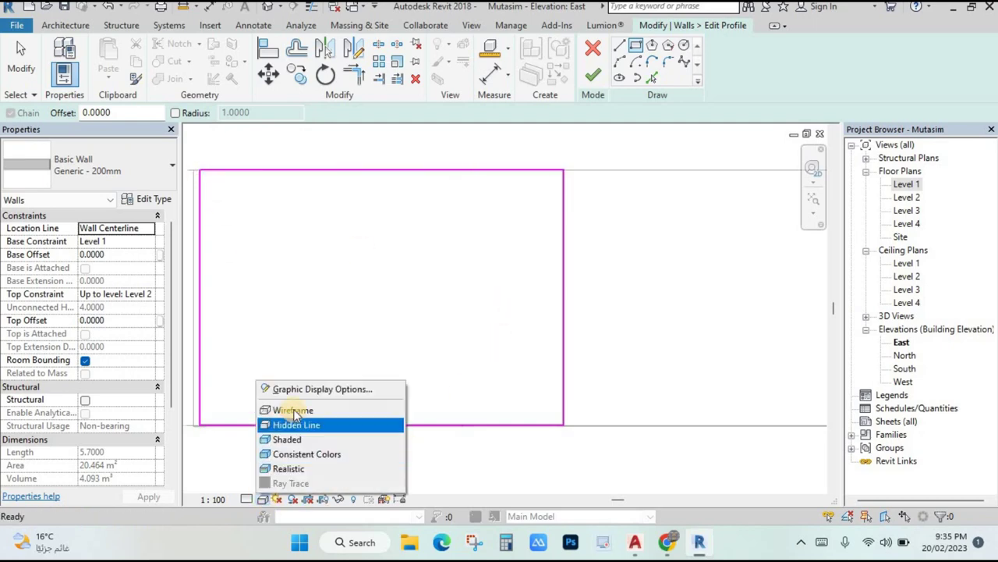
{"action": "left_click", "coordinate": [289, 408]}
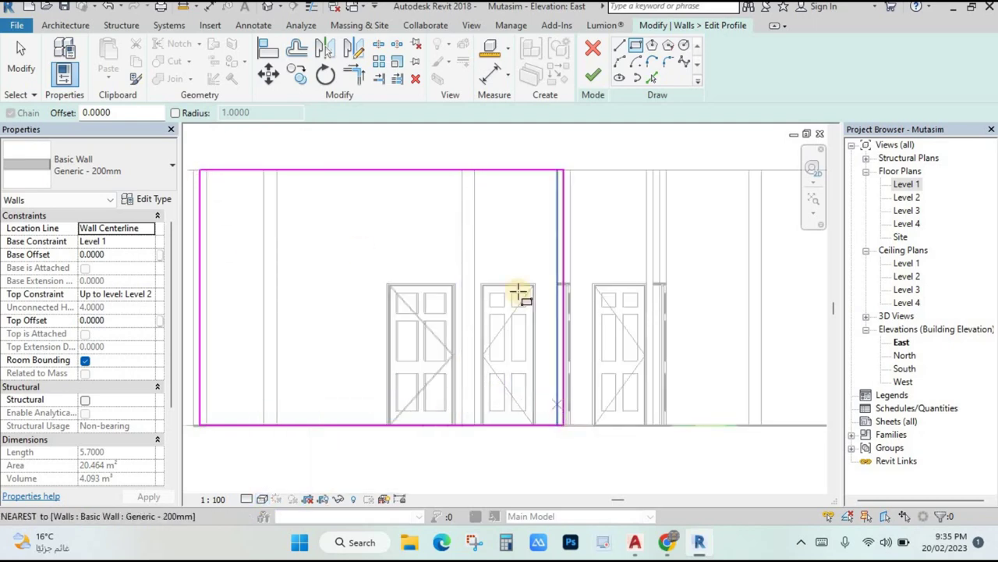
- Sketch a rectangular opening about 1.08 m wide and 2.225 m high, from the wall's base line to the door frame's upper corner
{"action": "scroll", "coordinate": [552, 411], "scroll_direction": "up", "scroll_amount": 3}
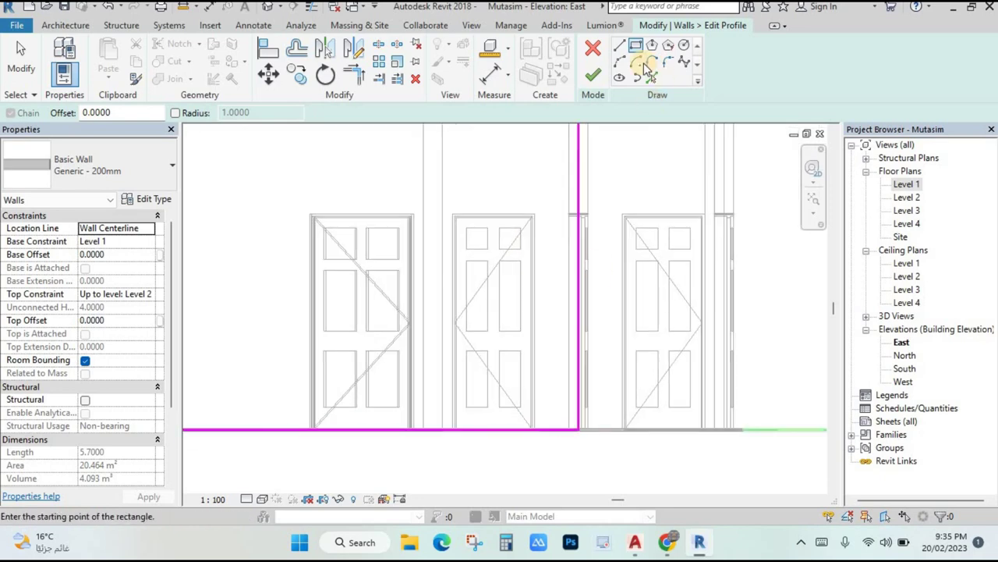
{"action": "left_click", "coordinate": [560, 420]}
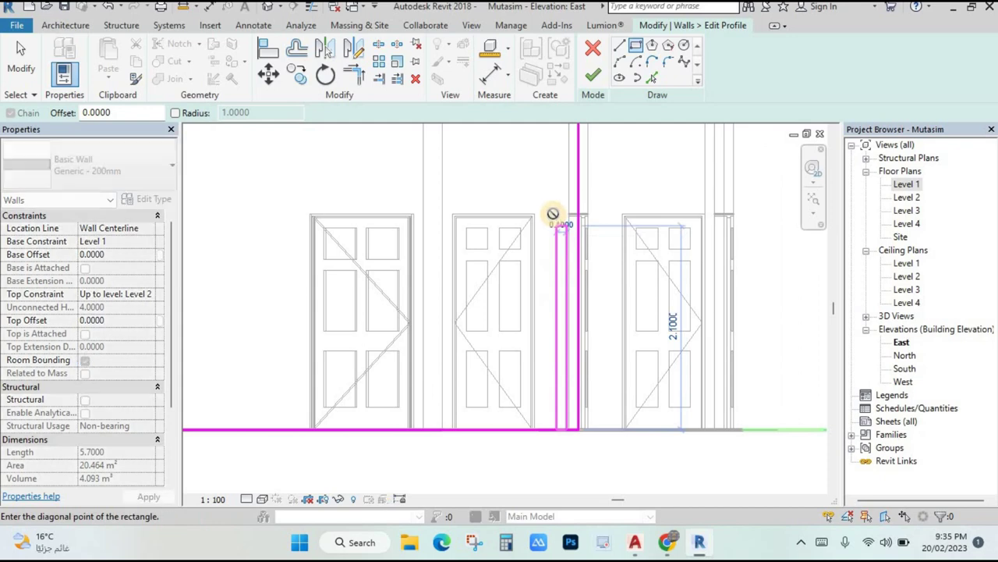
{"action": "scroll", "coordinate": [553, 216], "scroll_direction": "up", "scroll_amount": 2}
{"action": "scroll", "coordinate": [425, 216], "scroll_direction": "down", "scroll_amount": 1}
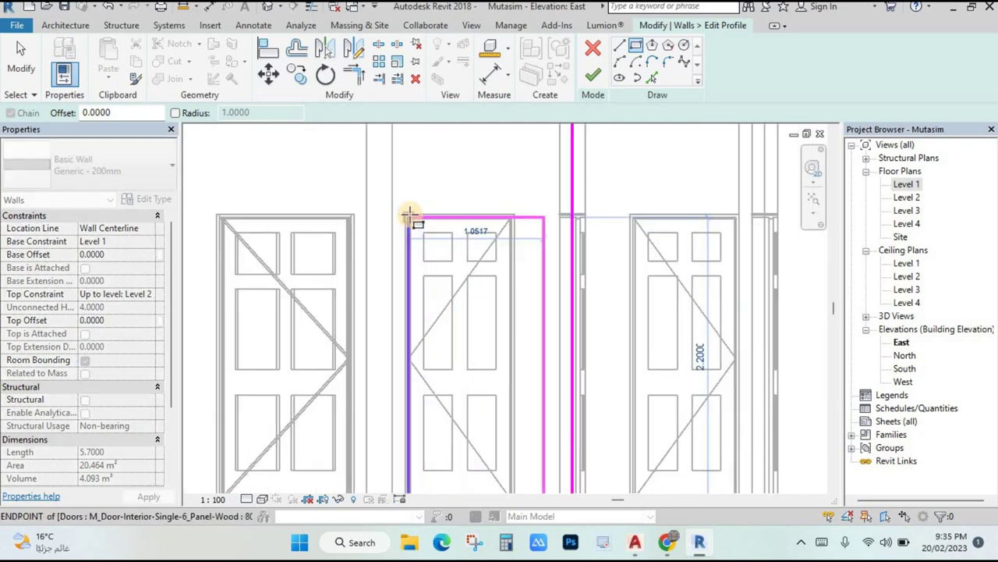
{"action": "left_click", "coordinate": [409, 214]}
{"action": "scroll", "coordinate": [499, 279], "scroll_direction": "down", "scroll_amount": 2}
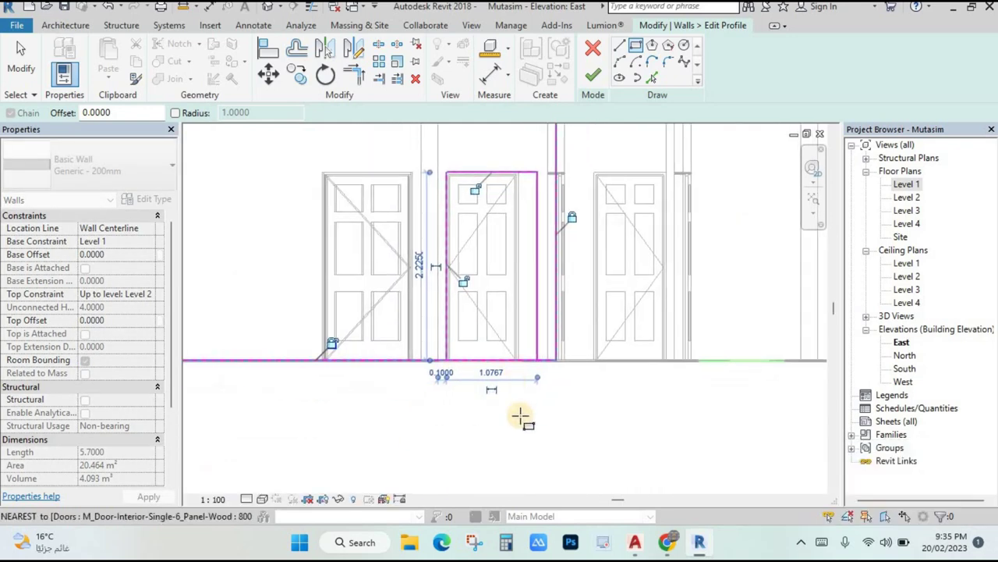
- Delete the opening rectangle's bottom line, which overlaps the wall profile's base line
{"action": "scroll", "coordinate": [513, 379], "scroll_direction": "up", "scroll_amount": 3}
{"action": "key", "text": "Escape"}
{"action": "left_click", "coordinate": [514, 351]}
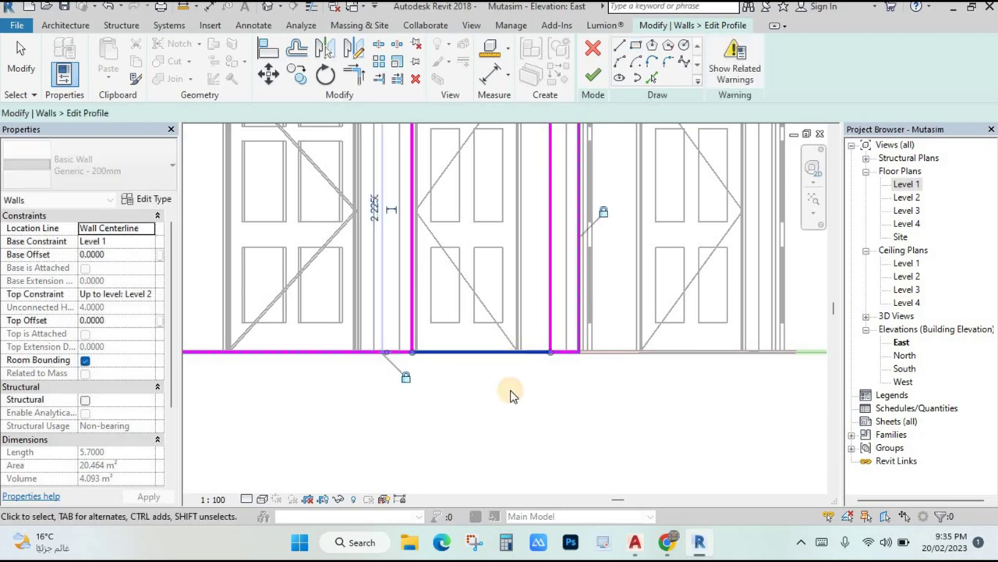
{"action": "key", "text": "Delete"}
- Split the wall profile's base line at two points beneath the new opening
{"action": "scroll", "coordinate": [475, 355], "scroll_direction": "down", "scroll_amount": 1}
{"action": "middle_click_drag", "start_coordinate": [474, 352], "coordinate": [504, 410]}
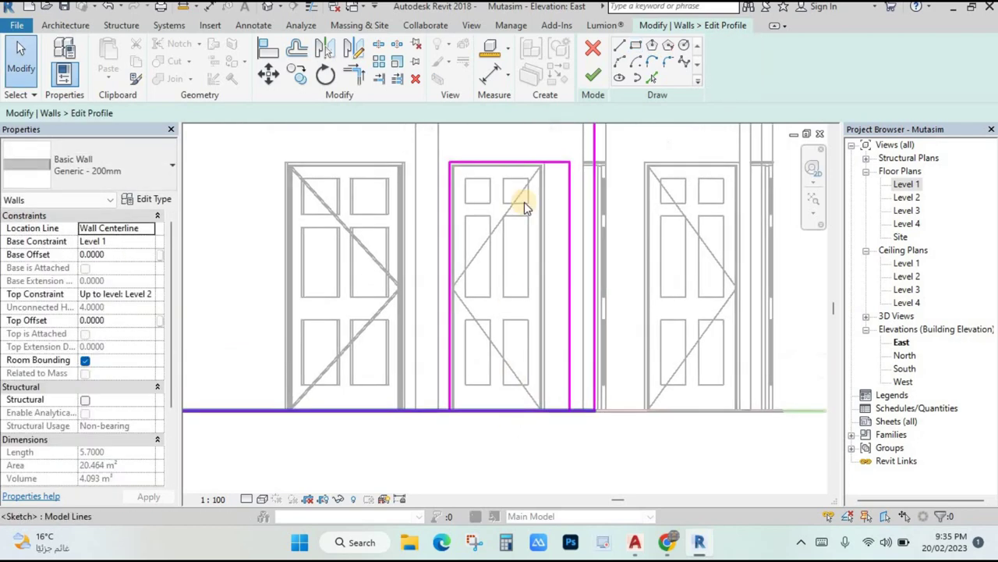
{"action": "left_click", "coordinate": [379, 47]}
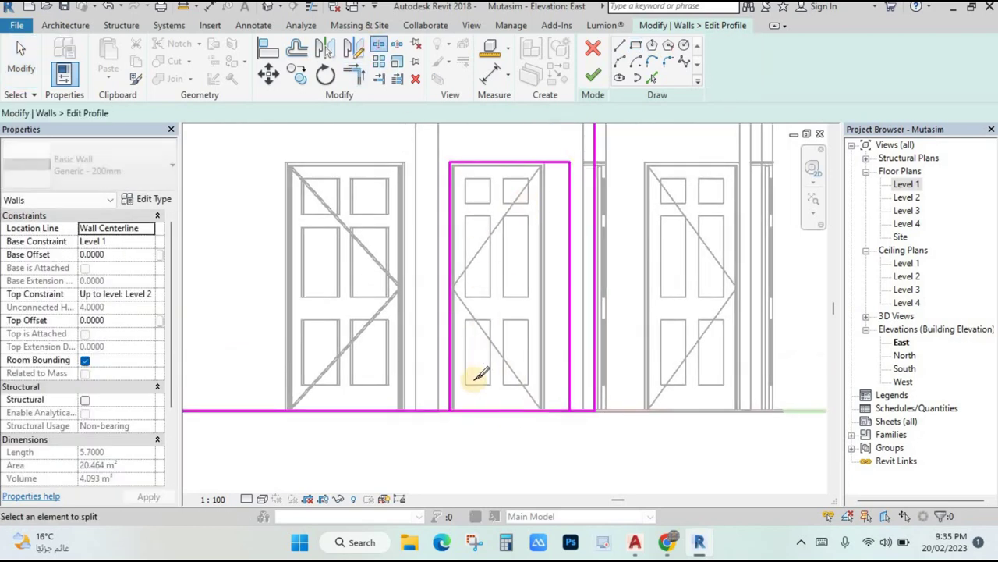
{"action": "left_click", "coordinate": [471, 409]}
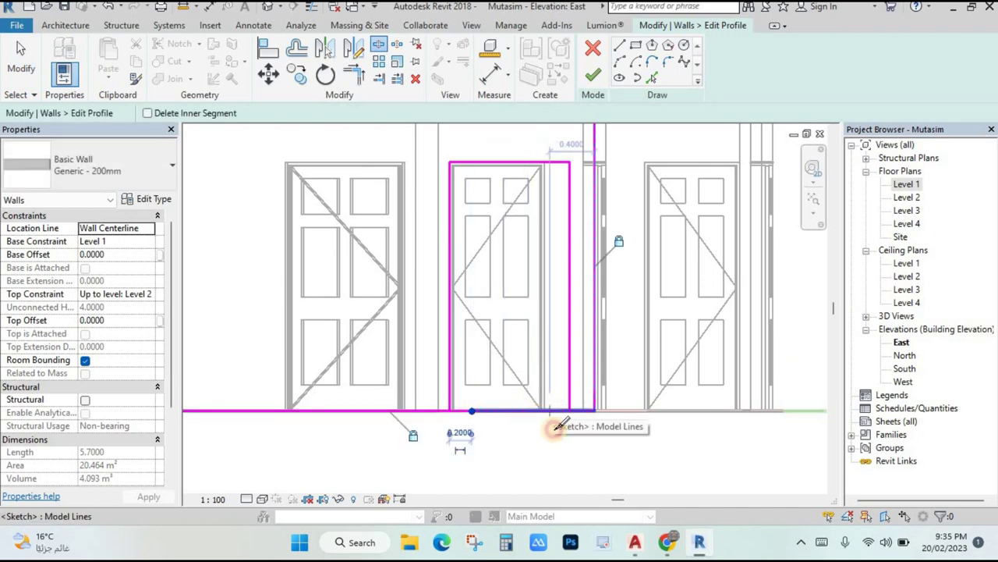
{"action": "left_click", "coordinate": [550, 409]}
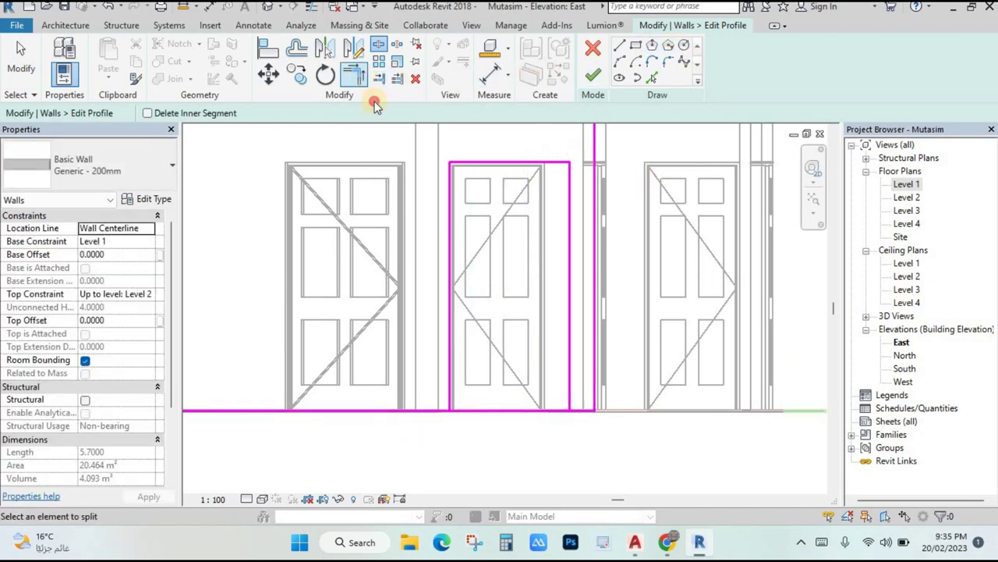
- Trim the split base lines of the wall profile to the two sides of the door opening
{"action": "scroll", "coordinate": [593, 421], "scroll_direction": "up", "scroll_amount": 1}
{"action": "left_click", "coordinate": [558, 390]}
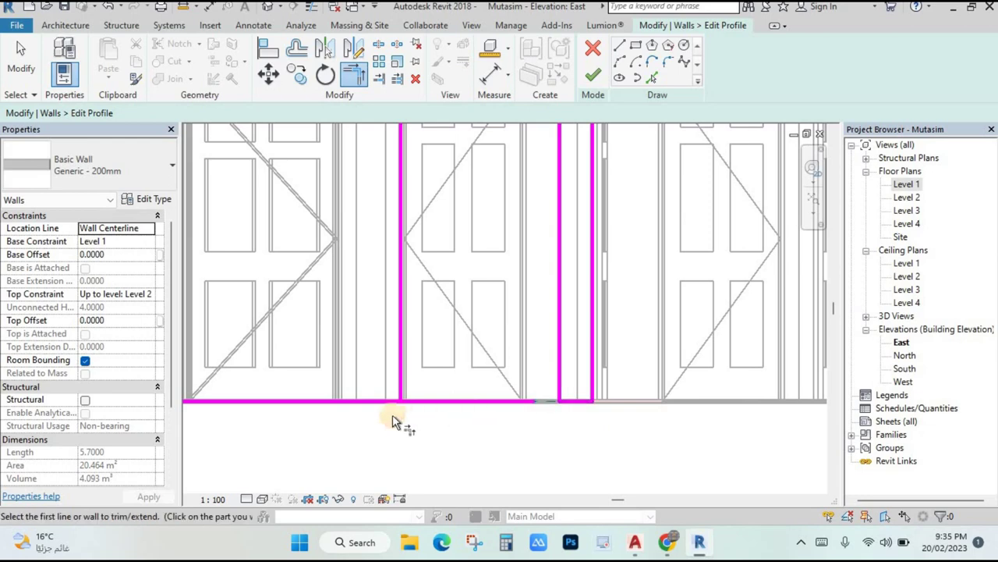
{"action": "left_click", "coordinate": [384, 403]}
{"action": "left_click", "coordinate": [403, 395]}
{"action": "key", "text": "Escape"}
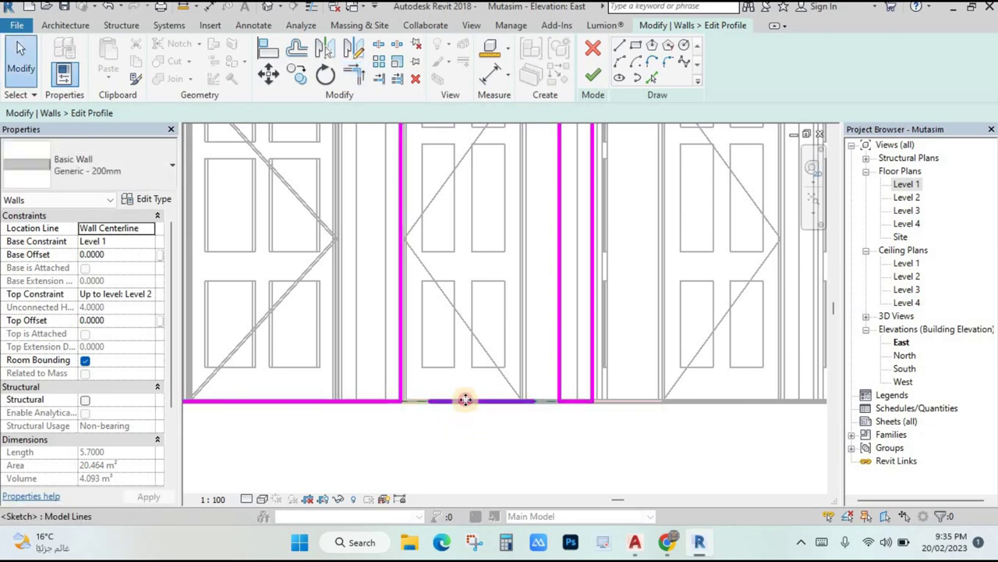
- Delete the leftover base segment inside the opening and finish the wall's profile edit
{"action": "left_click", "coordinate": [465, 401]}
{"action": "key", "text": "Escape"}
{"action": "scroll", "coordinate": [488, 410], "scroll_direction": "down", "scroll_amount": 4}
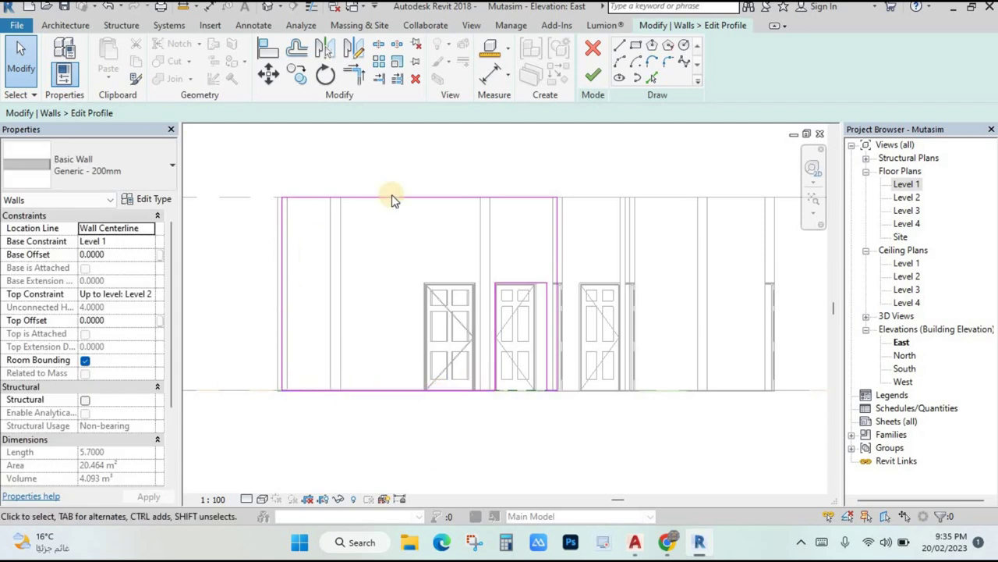
{"action": "scroll", "coordinate": [531, 366], "scroll_direction": "up", "scroll_amount": 1}
{"action": "scroll", "coordinate": [468, 265], "scroll_direction": "up", "scroll_amount": 2}
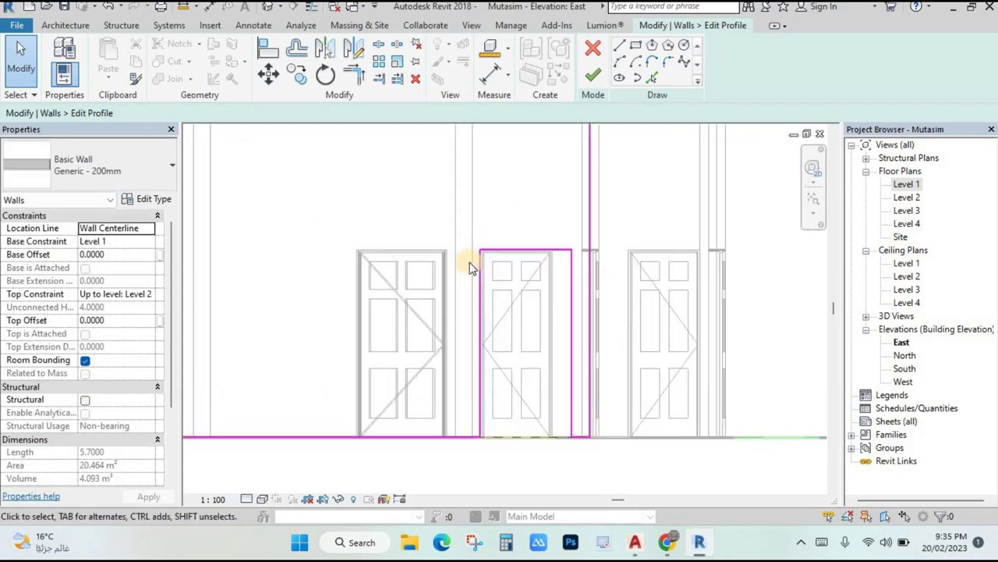
{"action": "left_click", "coordinate": [595, 78]}
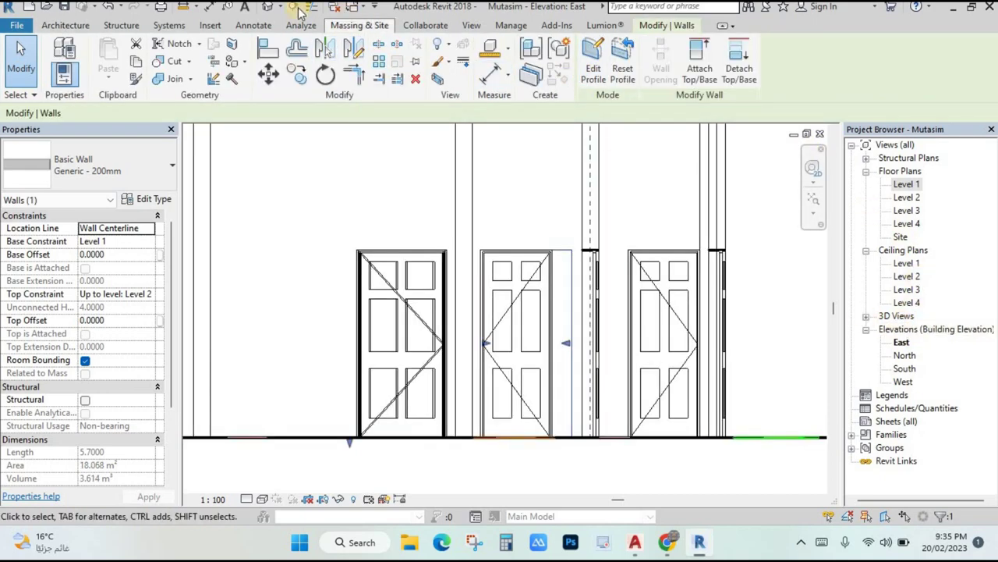
- Examine the new wall opening and the adjoining corridor walls in the default 3D view
{"action": "left_click", "coordinate": [267, 9]}
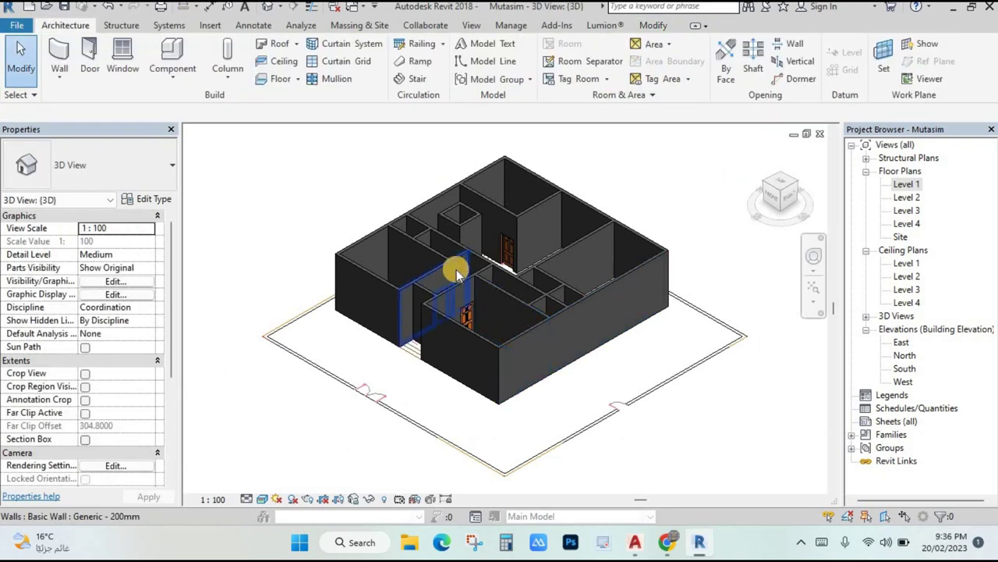
{"action": "scroll", "coordinate": [457, 273], "scroll_direction": "up", "scroll_amount": 5}
{"action": "scroll", "coordinate": [620, 320], "scroll_direction": "down", "scroll_amount": 3}
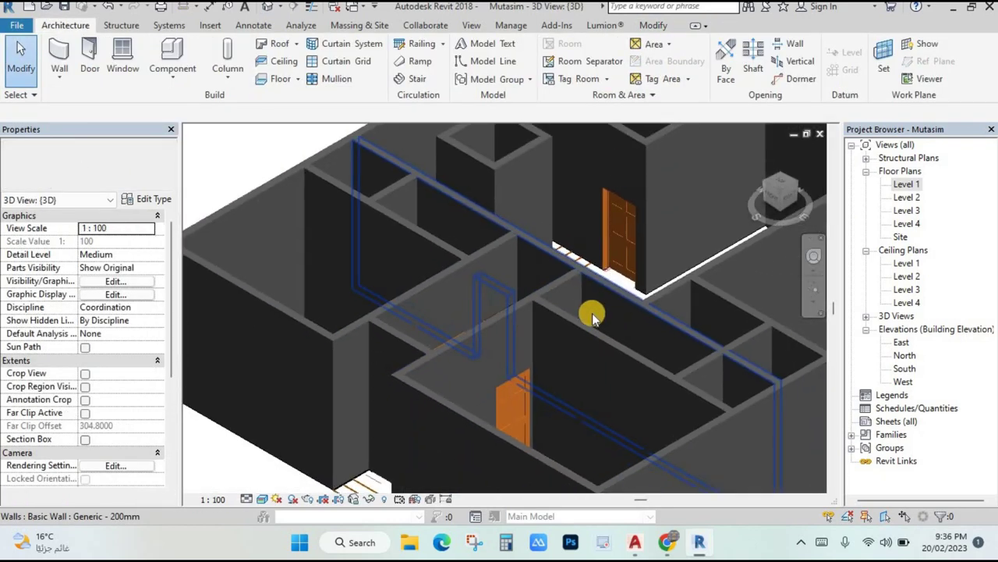
{"action": "scroll", "coordinate": [589, 316], "scroll_direction": "up", "scroll_amount": 3}
{"action": "middle_click_drag", "start_coordinate": [596, 326], "coordinate": [433, 291], "text": "shift"}
{"action": "scroll", "coordinate": [537, 378], "scroll_direction": "up", "scroll_amount": 3}
{"action": "scroll", "coordinate": [573, 351], "scroll_direction": "down", "scroll_amount": 4}
{"action": "scroll", "coordinate": [572, 296], "scroll_direction": "up", "scroll_amount": 2}
{"action": "scroll", "coordinate": [587, 268], "scroll_direction": "down", "scroll_amount": 4}
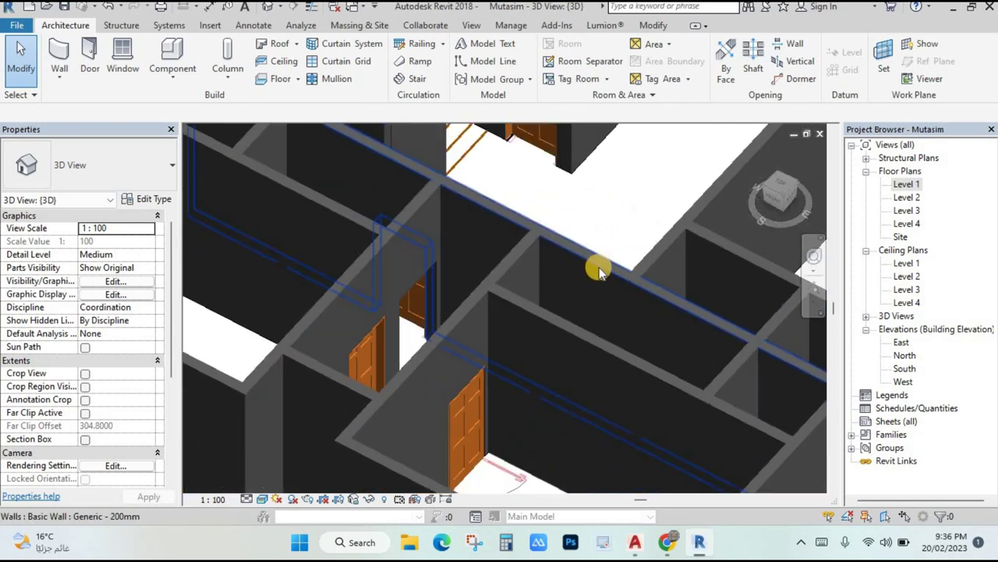
- Start editing the profile of the 13.3 m long wall crossing the corridor and show it in the South elevation
{"action": "left_click", "coordinate": [591, 260]}
{"action": "scroll", "coordinate": [597, 261], "scroll_direction": "down", "scroll_amount": 2}
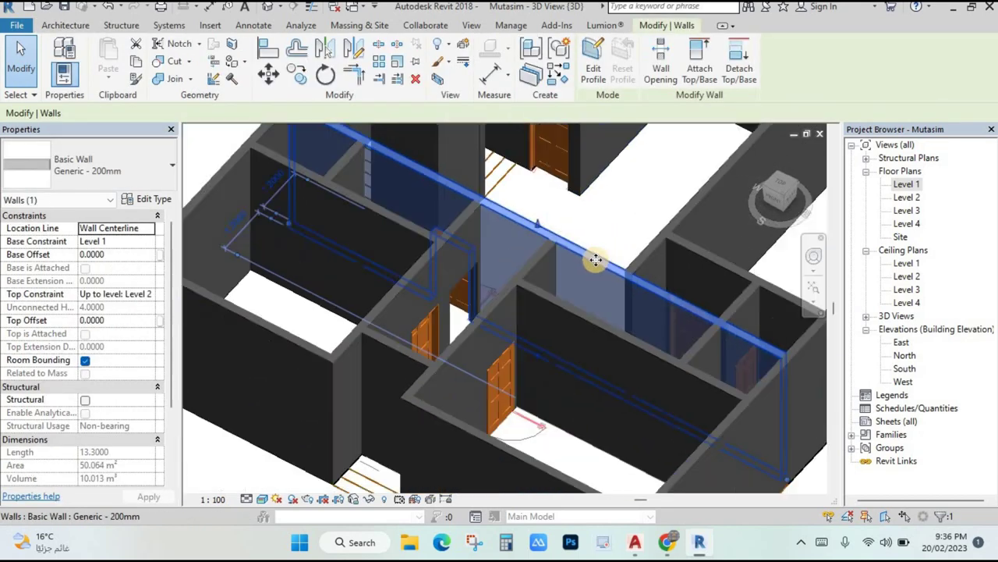
{"action": "left_click", "coordinate": [592, 74]}
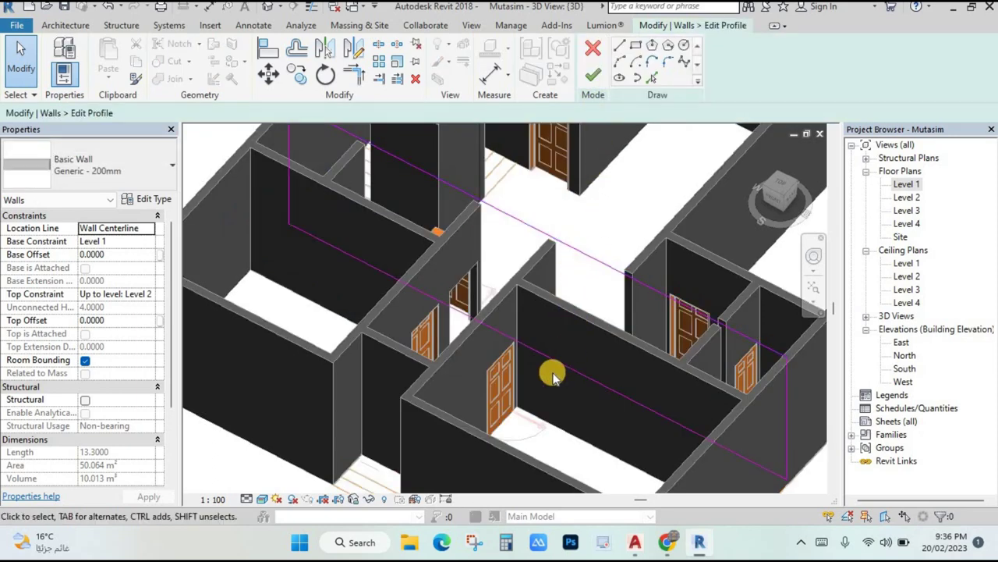
{"action": "scroll", "coordinate": [443, 441], "scroll_direction": "down", "scroll_amount": 4}
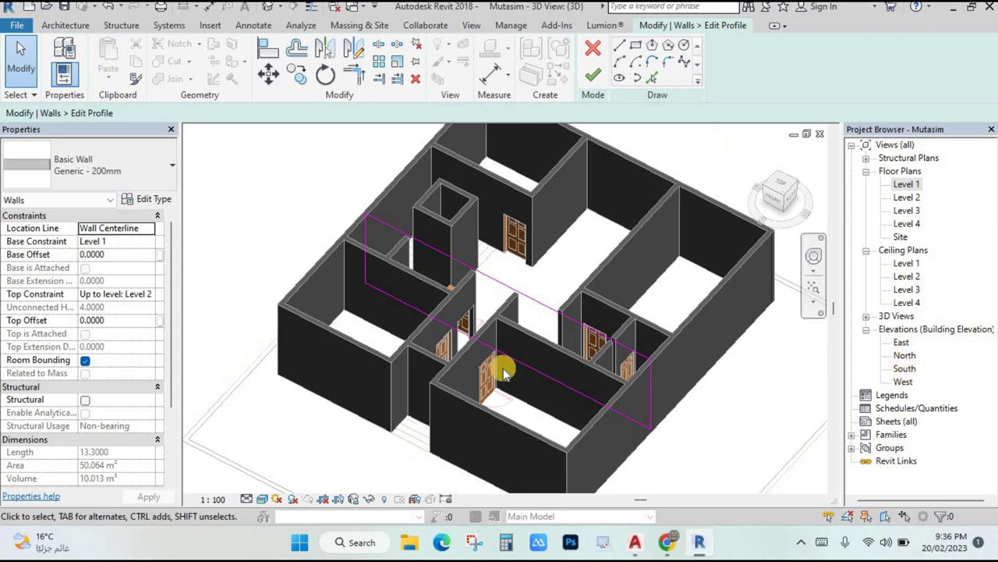
{"action": "double_click", "coordinate": [905, 369]}
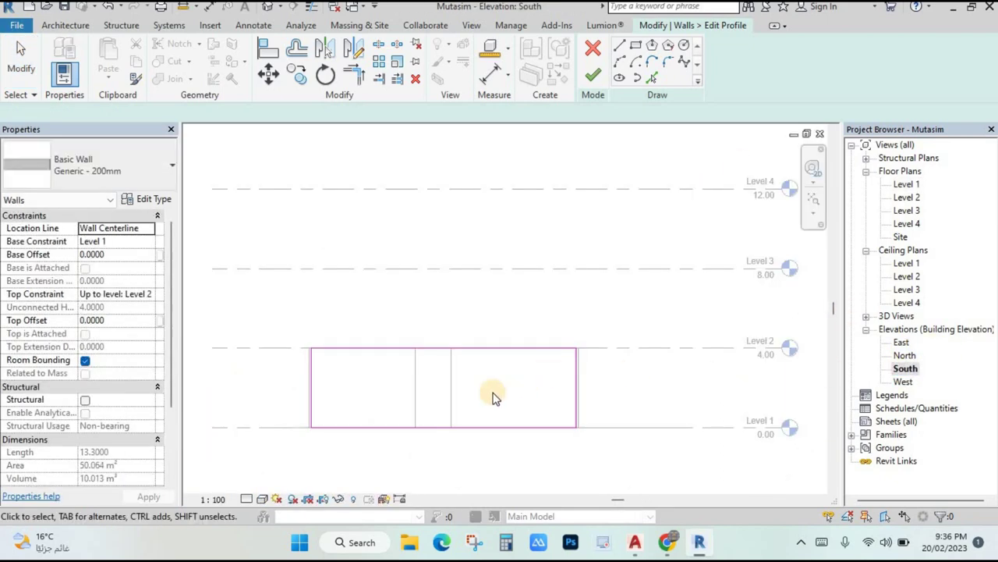
- Set the South elevation's visual style to Wireframe
{"action": "middle_click_drag", "start_coordinate": [468, 334], "coordinate": [499, 281]}
{"action": "left_click", "coordinate": [263, 502]}
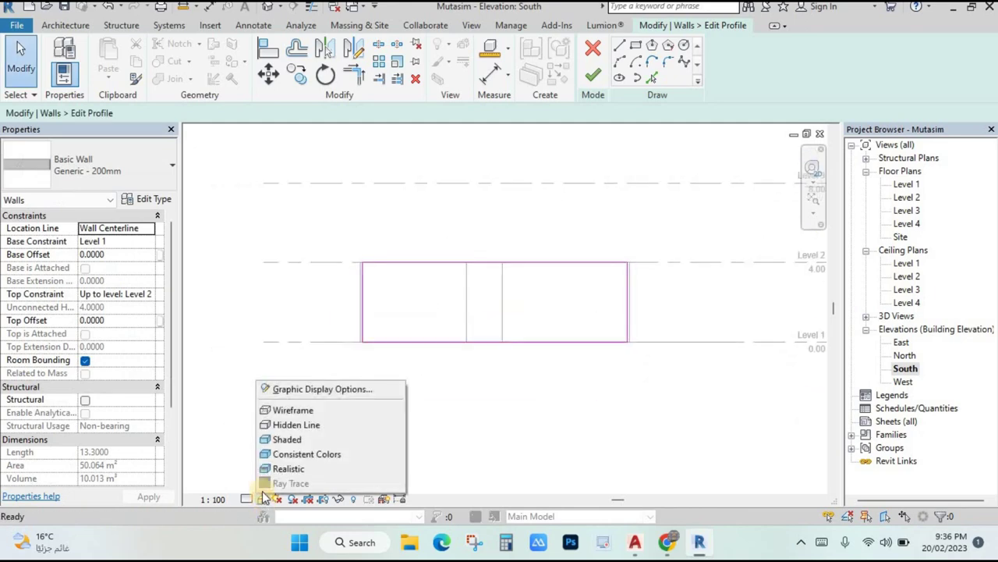
{"action": "left_click", "coordinate": [294, 411]}
- Sketch a rectangular opening about 1.03 m wide and 2.2 m high, from the wall's base line up to door-head height
{"action": "scroll", "coordinate": [493, 327], "scroll_direction": "up", "scroll_amount": 4}
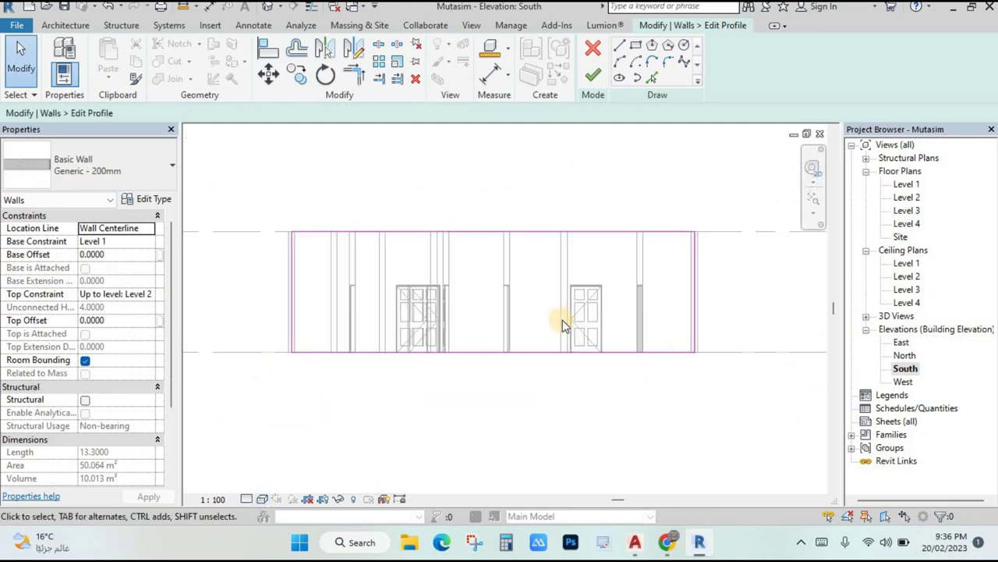
{"action": "scroll", "coordinate": [499, 324], "scroll_direction": "up", "scroll_amount": 3}
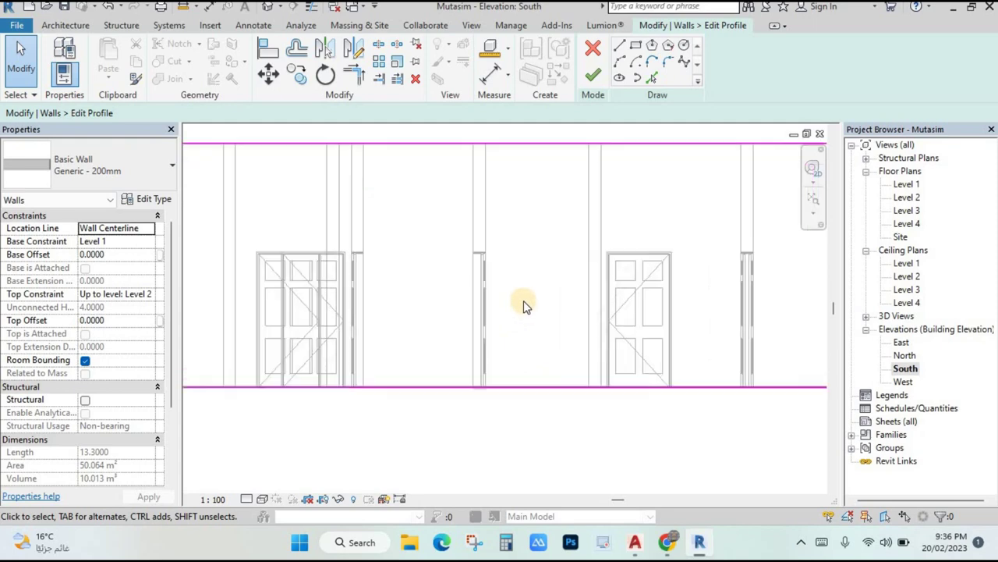
{"action": "scroll", "coordinate": [572, 383], "scroll_direction": "up", "scroll_amount": 1}
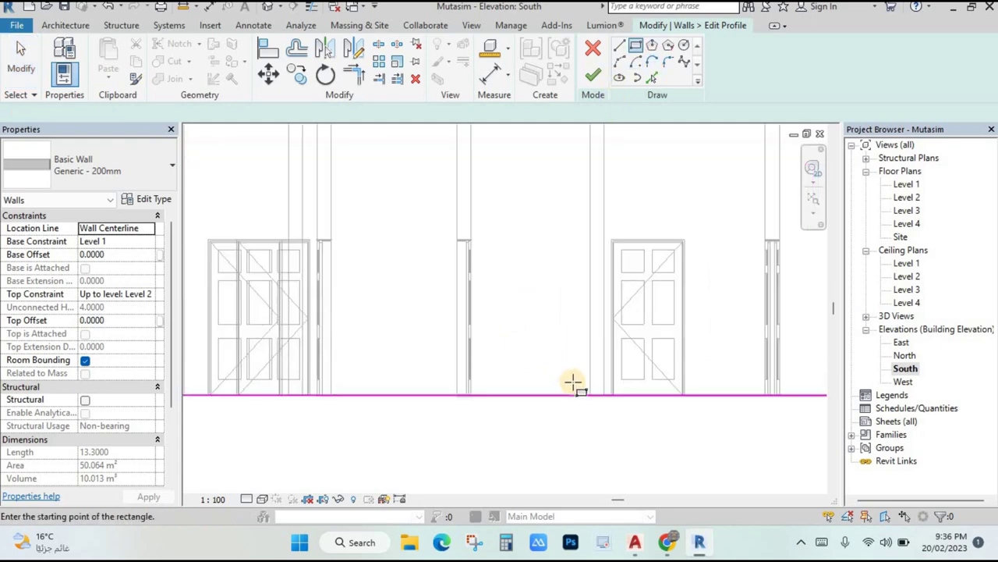
{"action": "left_click", "coordinate": [572, 393]}
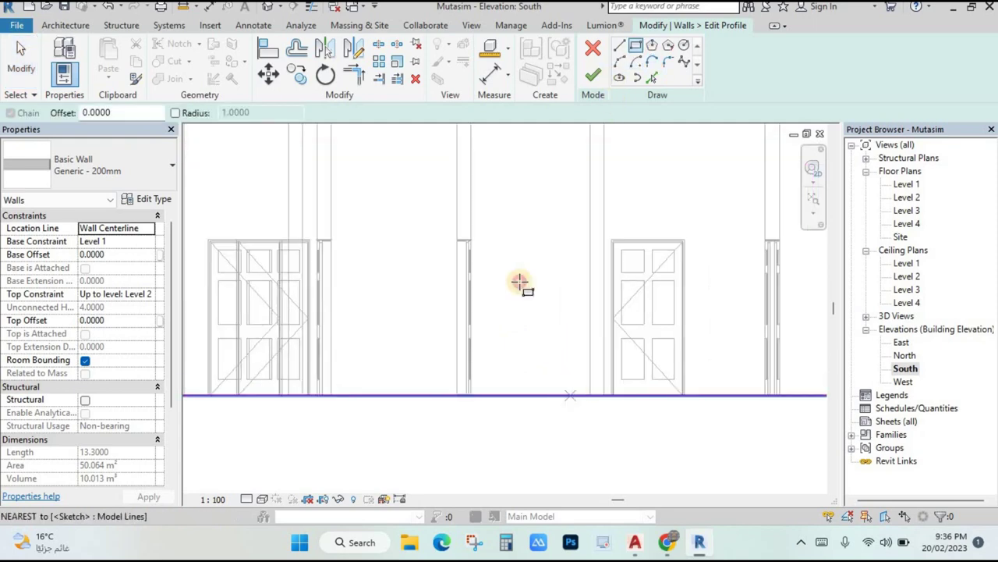
{"action": "left_click", "coordinate": [497, 242]}
{"action": "key", "text": "Escape"}
{"action": "key", "text": "Escape"}
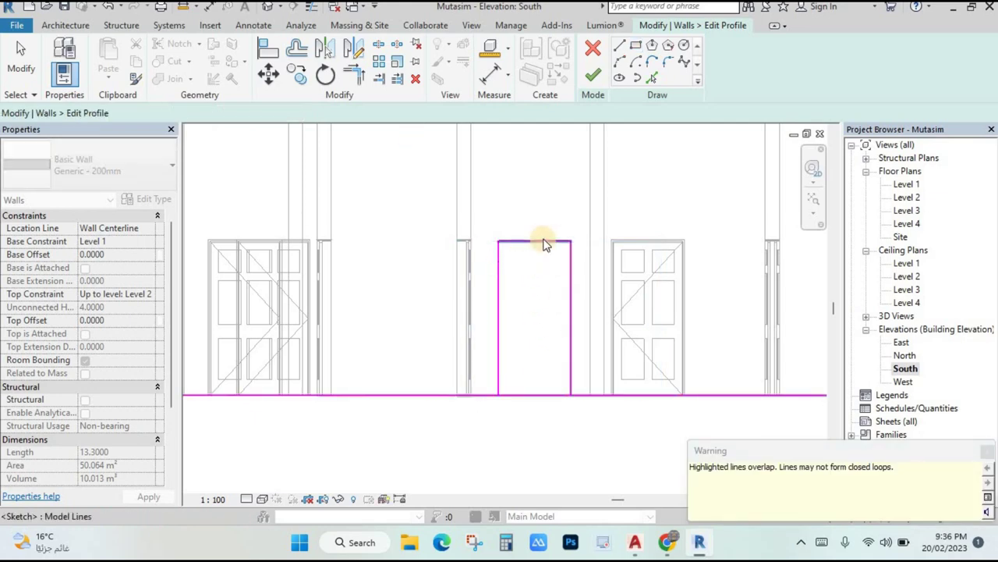
- Set the opening's width to 1 m and delete its bottom line overlapping the wall's base line
{"action": "left_click", "coordinate": [570, 292]}
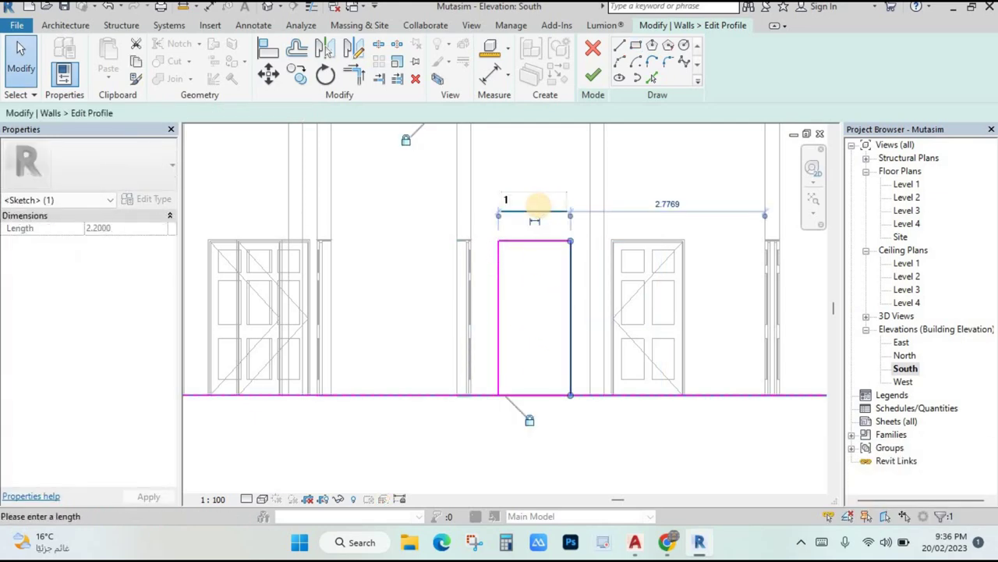
{"action": "left_click", "coordinate": [528, 420]}
{"action": "left_click", "coordinate": [531, 396]}
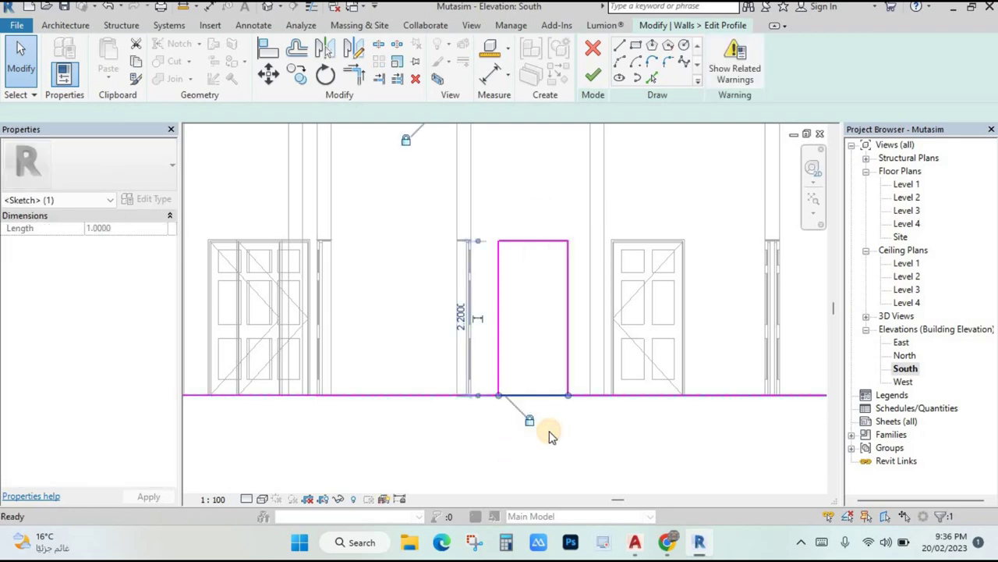
{"action": "left_click", "coordinate": [549, 436]}
{"action": "scroll", "coordinate": [538, 421], "scroll_direction": "down", "scroll_amount": 3}
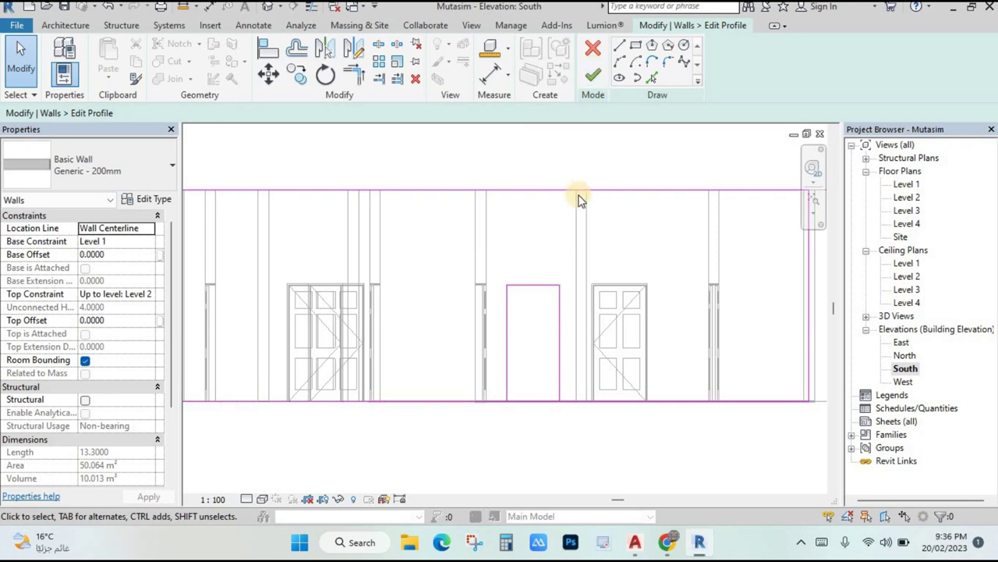
- Split the wall's base line at two points beneath the 1 m opening and delete the segment between them
{"action": "scroll", "coordinate": [579, 200], "scroll_direction": "down", "scroll_amount": 1}
{"action": "scroll", "coordinate": [530, 191], "scroll_direction": "down", "scroll_amount": 1}
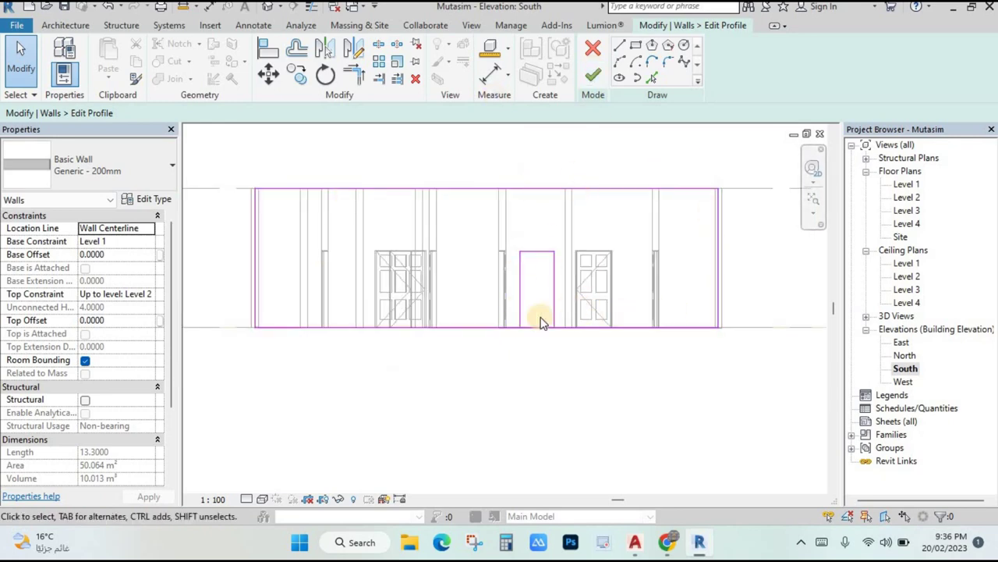
{"action": "scroll", "coordinate": [519, 334], "scroll_direction": "up", "scroll_amount": 3}
{"action": "left_click", "coordinate": [522, 336]}
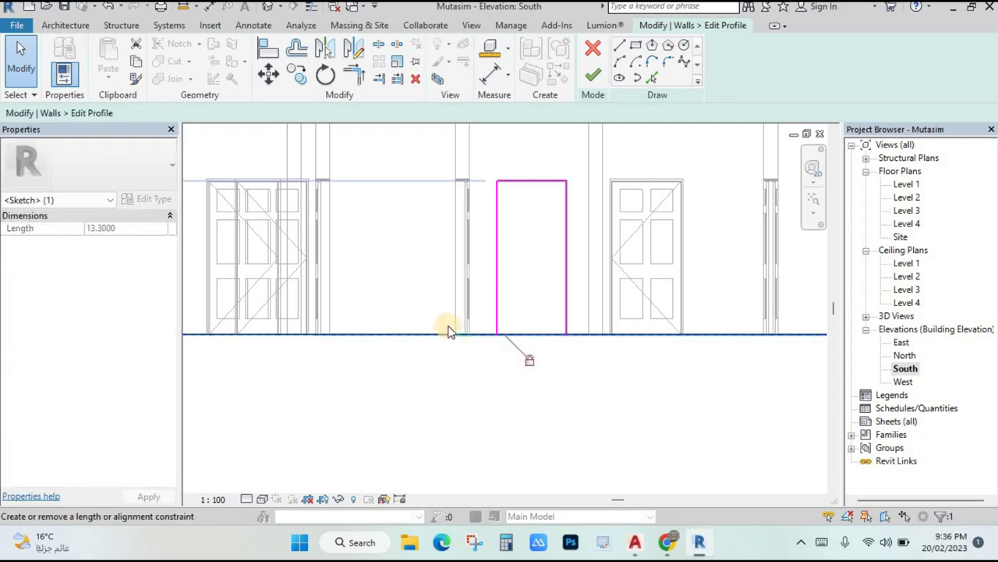
{"action": "left_click", "coordinate": [531, 361]}
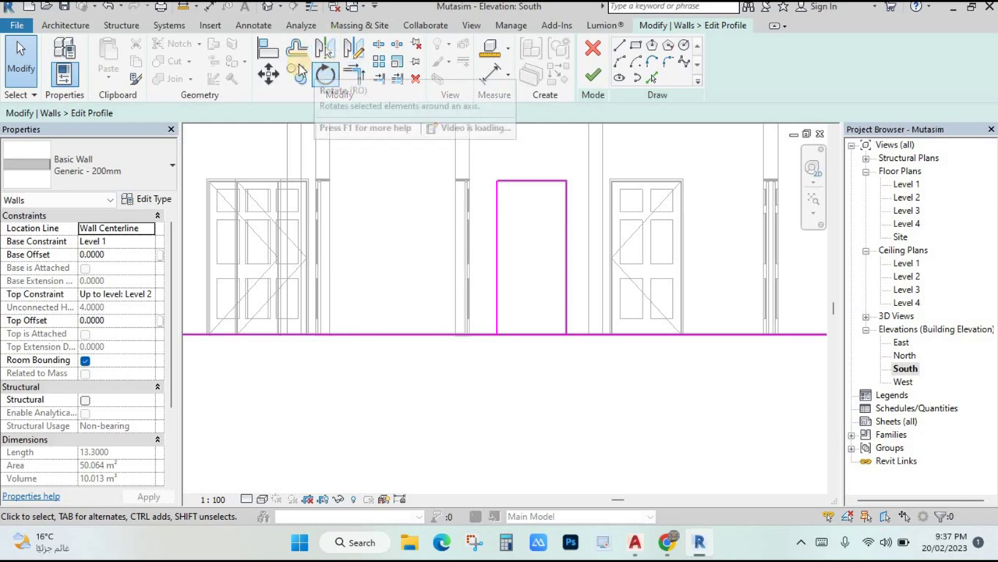
{"action": "left_click", "coordinate": [379, 45]}
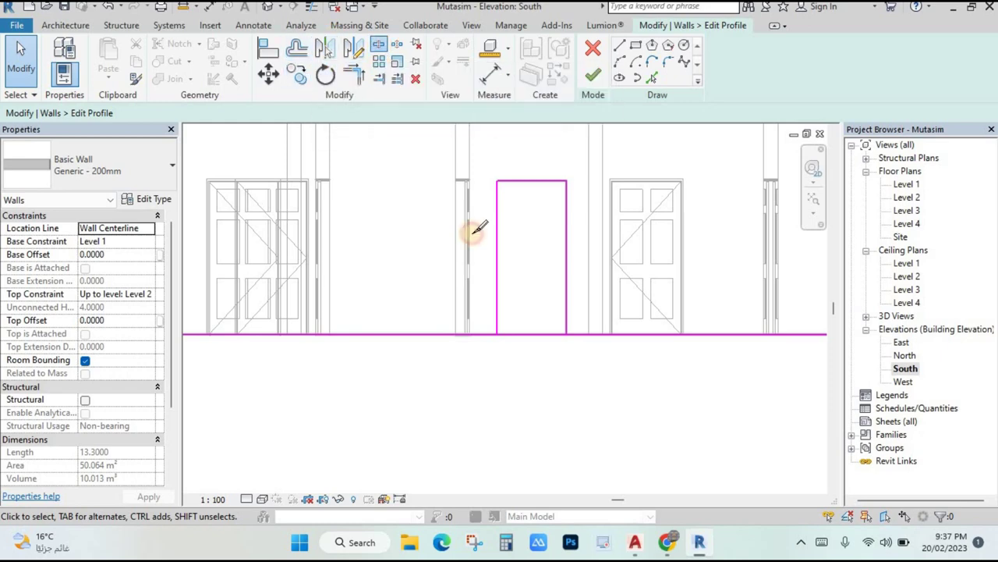
{"action": "scroll", "coordinate": [511, 332], "scroll_direction": "up", "scroll_amount": 2}
{"action": "left_click", "coordinate": [512, 334]}
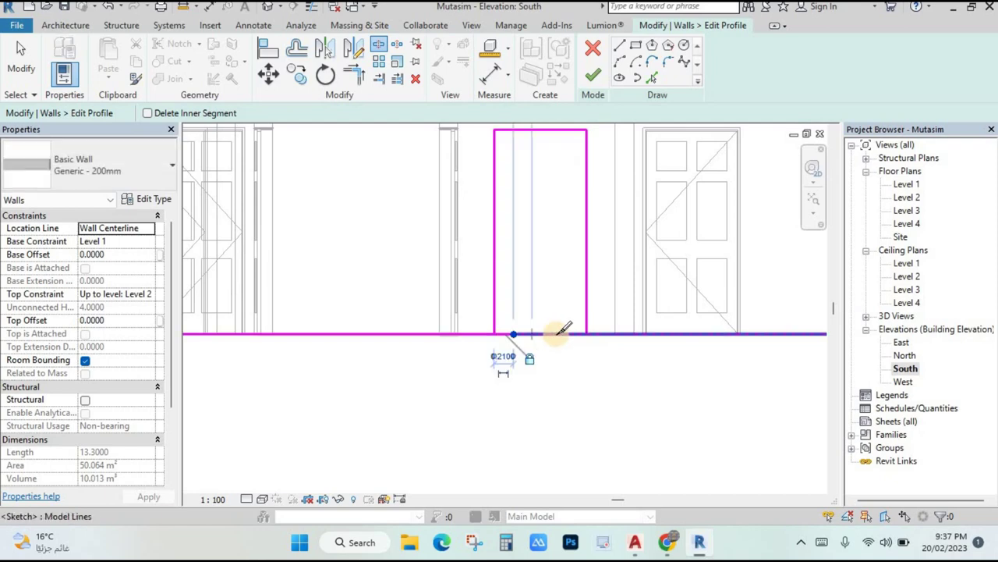
{"action": "left_click", "coordinate": [568, 334]}
{"action": "key", "text": "Escape"}
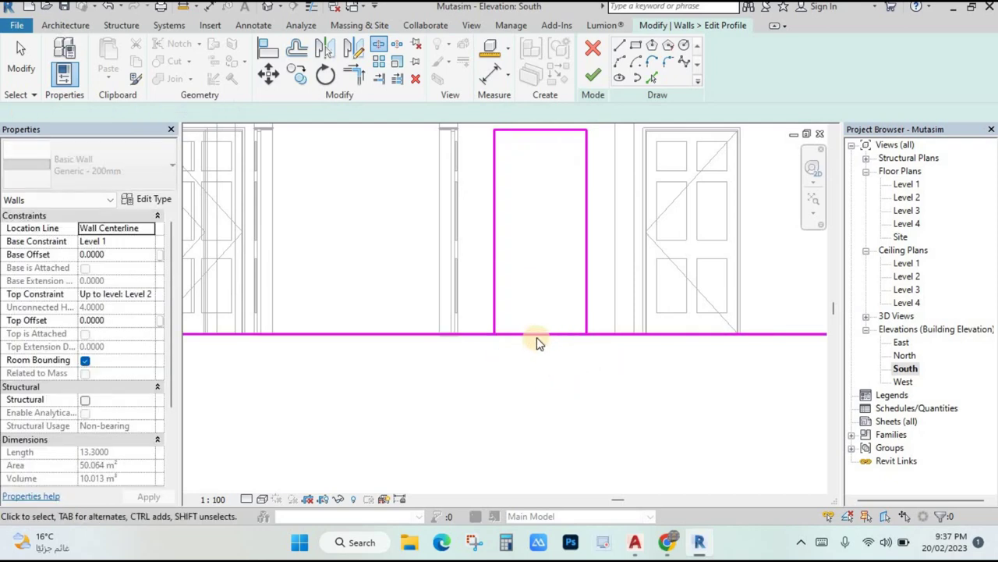
{"action": "left_click", "coordinate": [537, 337]}
{"action": "key", "text": "Delete"}
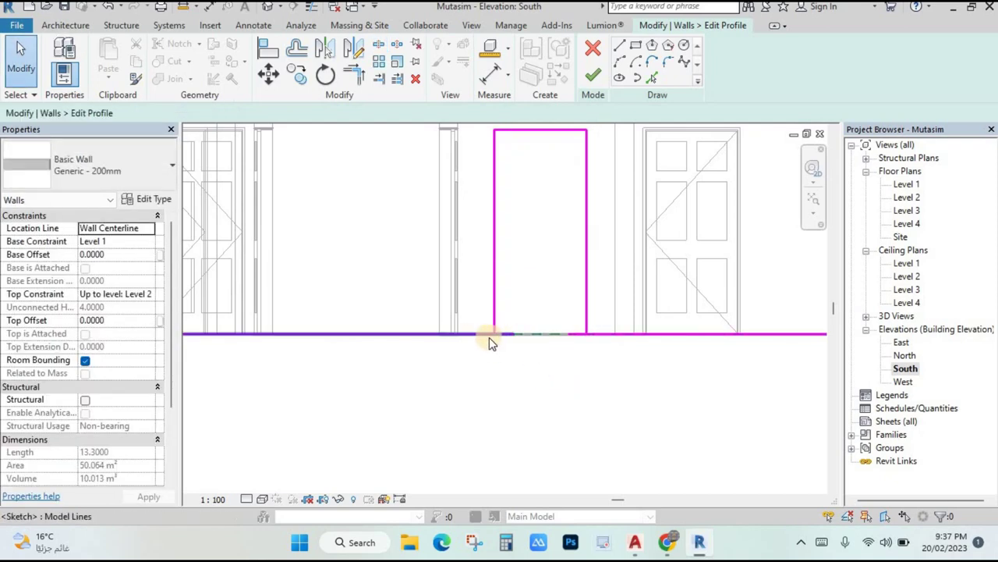
- Trim the remaining base lines to the 1 m opening's two sides and finish the profile edit
{"action": "scroll", "coordinate": [480, 340], "scroll_direction": "up", "scroll_amount": 3}
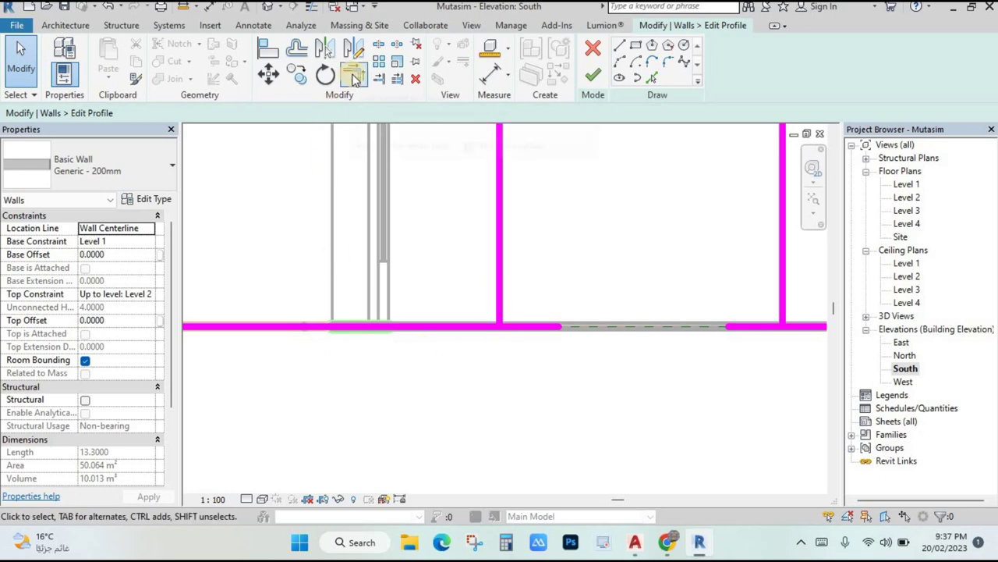
{"action": "left_click", "coordinate": [352, 78]}
{"action": "left_click", "coordinate": [487, 329]}
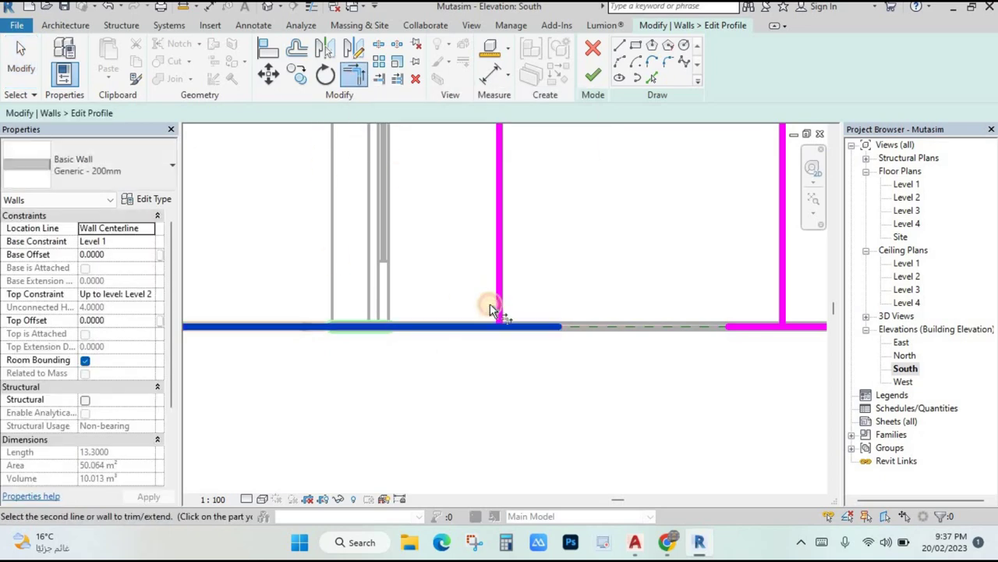
{"action": "left_click", "coordinate": [500, 303]}
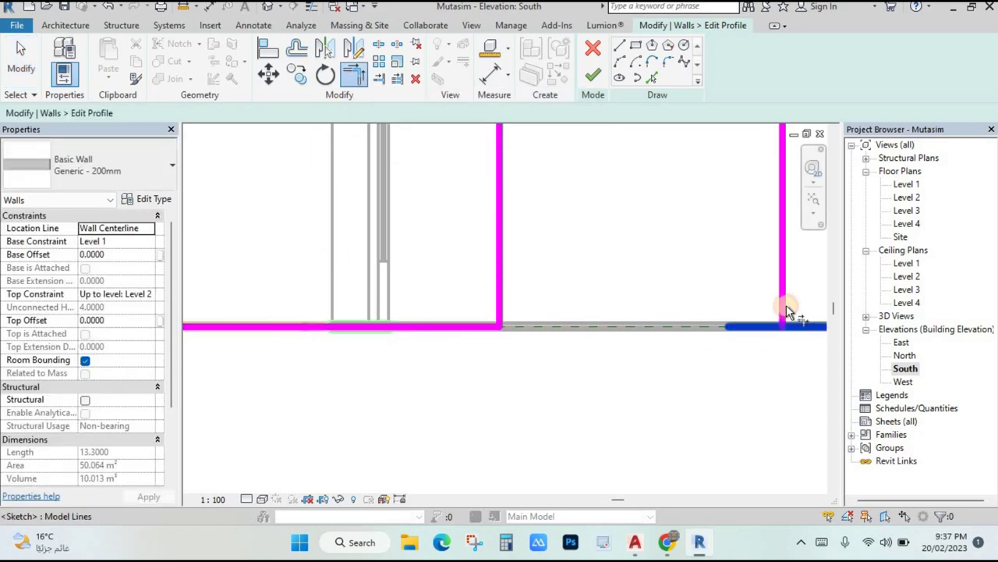
{"action": "scroll", "coordinate": [630, 379], "scroll_direction": "down", "scroll_amount": 4}
{"action": "key", "text": "Escape"}
{"action": "key", "text": "Escape"}
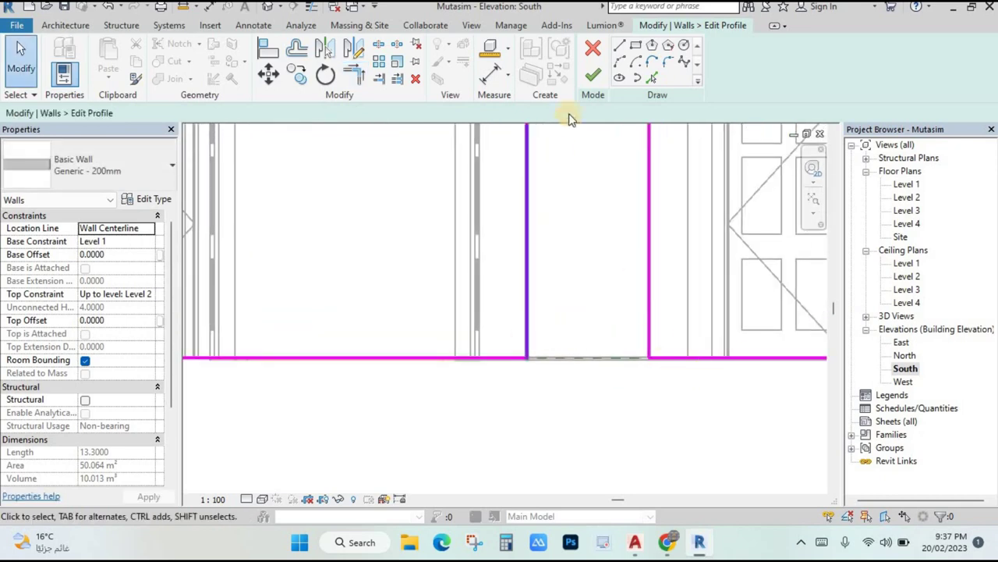
{"action": "left_click", "coordinate": [593, 80]}
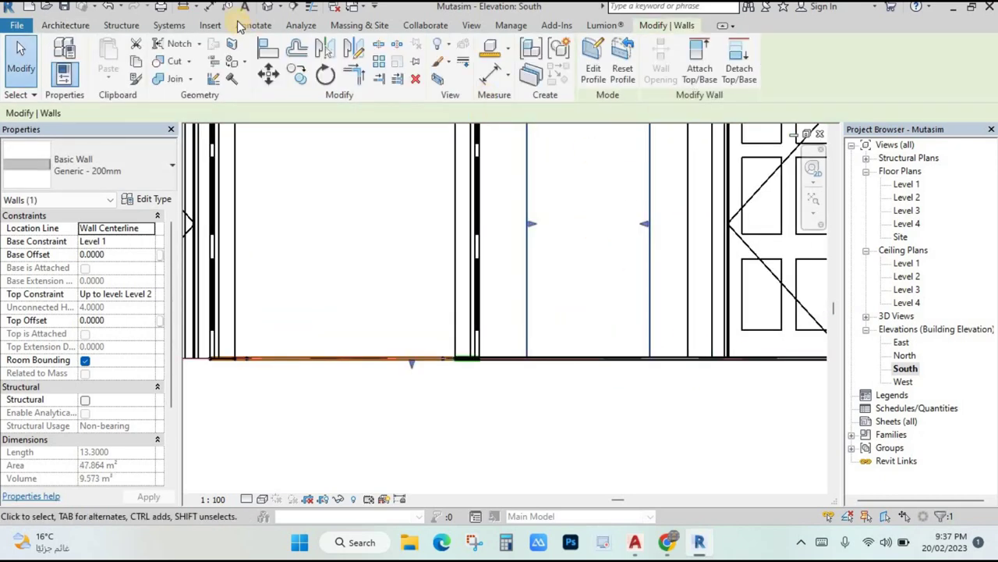
- Inspect the 1 m opening cut in the 13.3 m wall in the 3D view
{"action": "key", "text": "ctrl+Tab"}
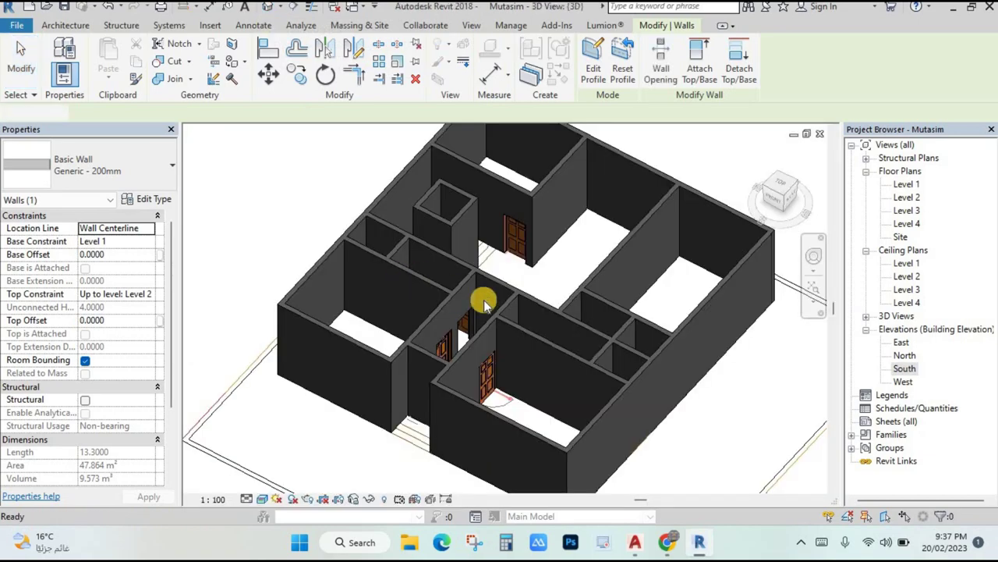
{"action": "scroll", "coordinate": [532, 317], "scroll_direction": "up", "scroll_amount": 5}
{"action": "middle_click_drag", "start_coordinate": [567, 355], "coordinate": [419, 173], "text": "shift"}
{"action": "scroll", "coordinate": [476, 361], "scroll_direction": "up", "scroll_amount": 3}
{"action": "scroll", "coordinate": [490, 329], "scroll_direction": "up", "scroll_amount": 1}
{"action": "scroll", "coordinate": [464, 345], "scroll_direction": "down", "scroll_amount": 5}
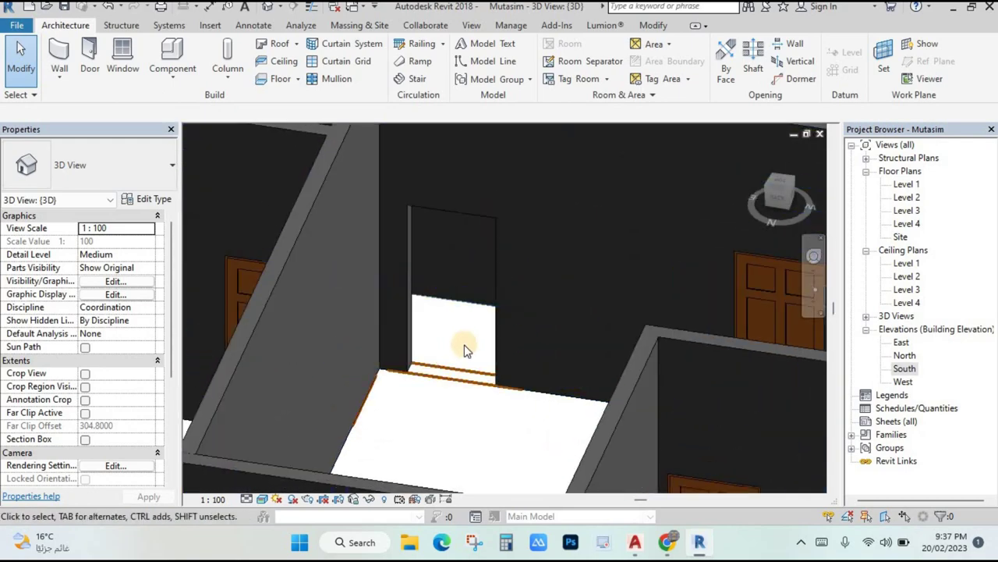
- Check the remaining wall openings in the GF.dwg drawing in AutoCAD, and return to Revit
{"action": "middle_click_drag", "start_coordinate": [457, 338], "coordinate": [702, 438], "text": "shift"}
{"action": "mouse_move", "coordinate": [631, 549]}
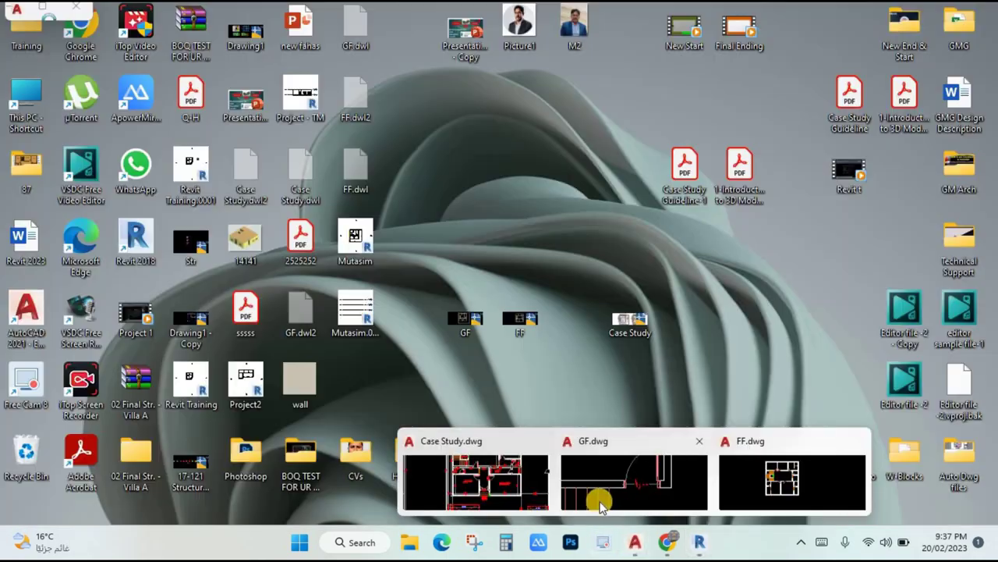
{"action": "left_click", "coordinate": [599, 500]}
{"action": "scroll", "coordinate": [586, 338], "scroll_direction": "down", "scroll_amount": 5}
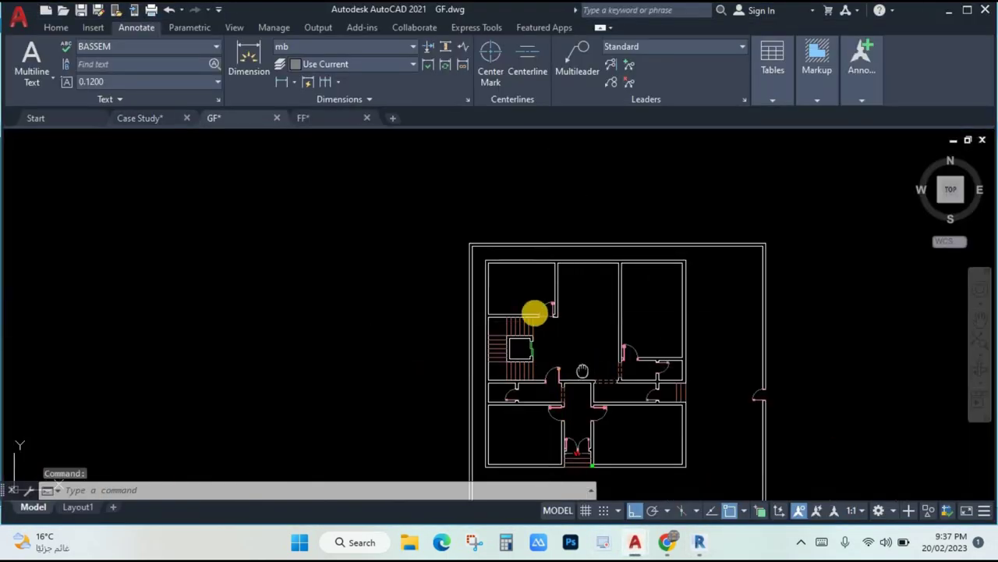
{"action": "scroll", "coordinate": [535, 317], "scroll_direction": "up", "scroll_amount": 5}
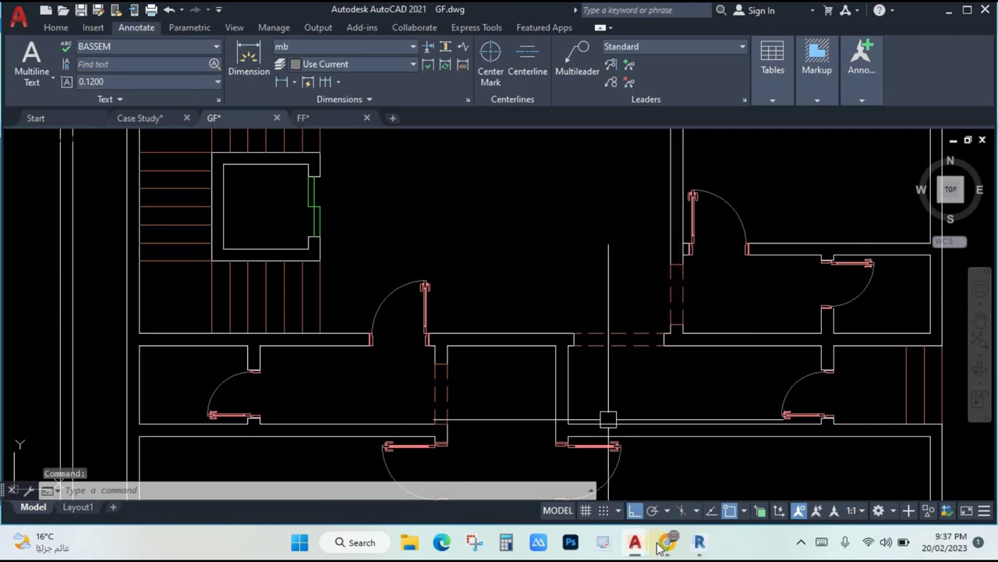
{"action": "left_click", "coordinate": [699, 550]}
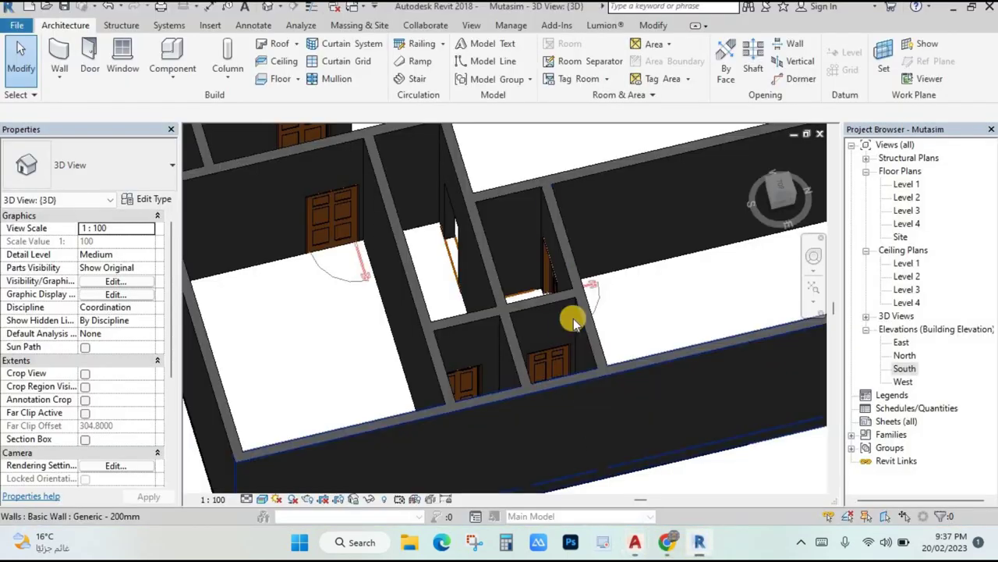
- Start editing the profile of the 8.1 m wall from the 3D view and switch to the East elevation
{"action": "left_click", "coordinate": [513, 199]}
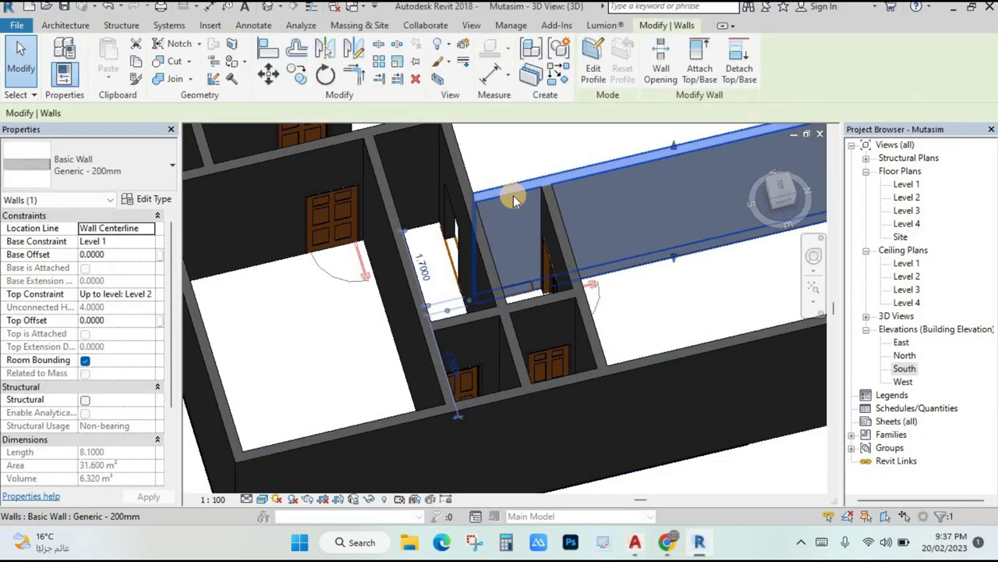
{"action": "left_click", "coordinate": [593, 70]}
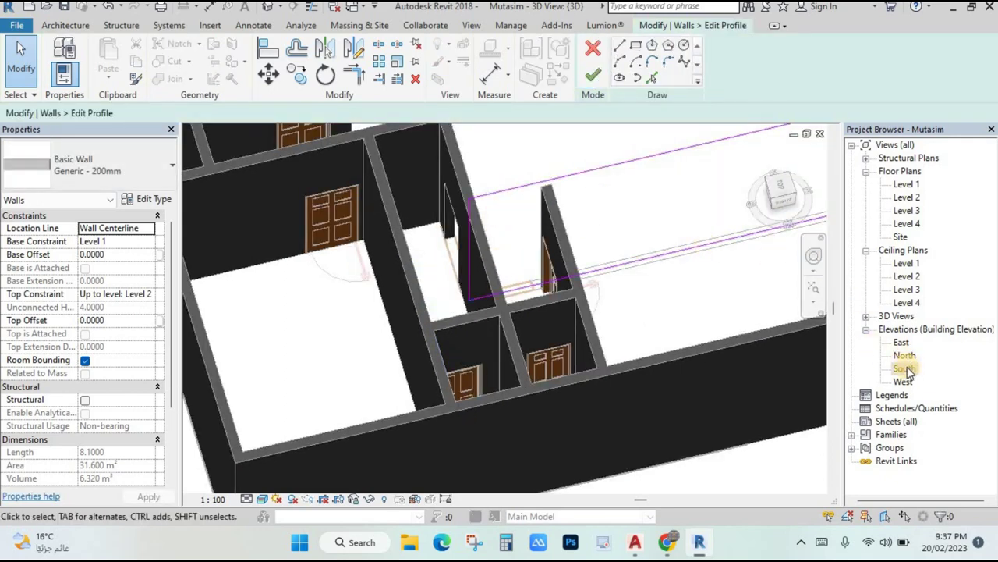
{"action": "double_click", "coordinate": [901, 344]}
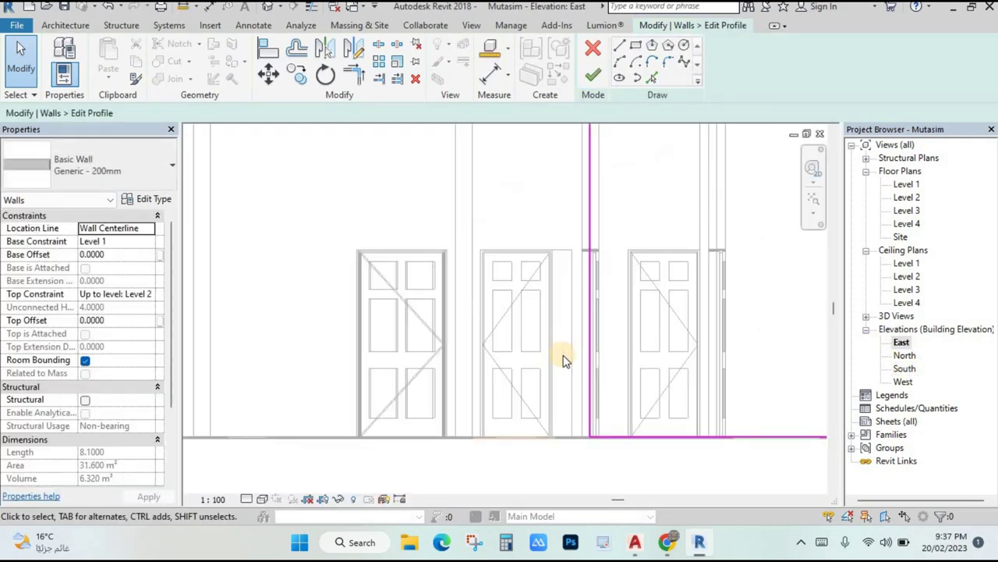
{"action": "middle_click_drag", "start_coordinate": [589, 367], "coordinate": [499, 364]}
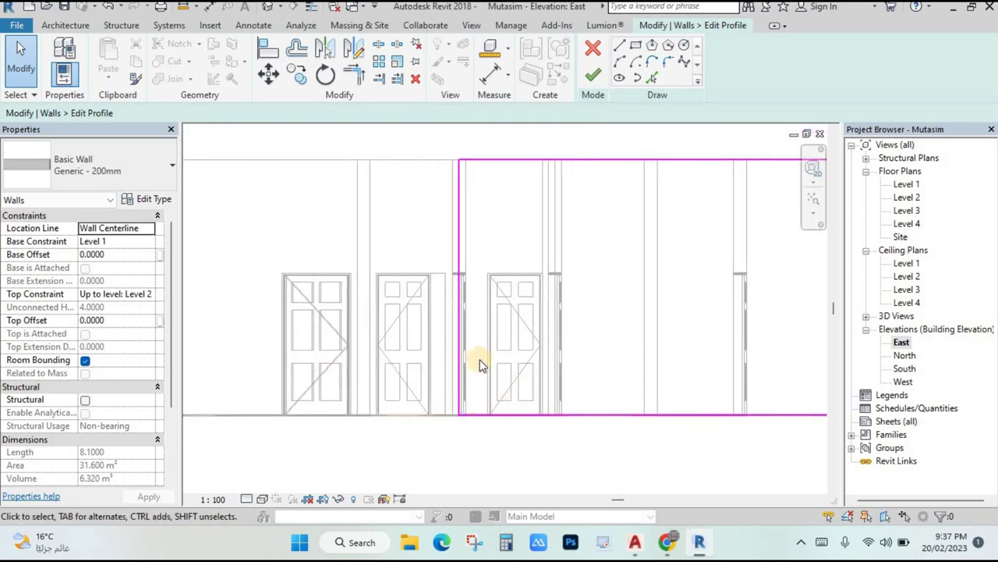
{"action": "scroll", "coordinate": [482, 336], "scroll_direction": "down", "scroll_amount": 1}
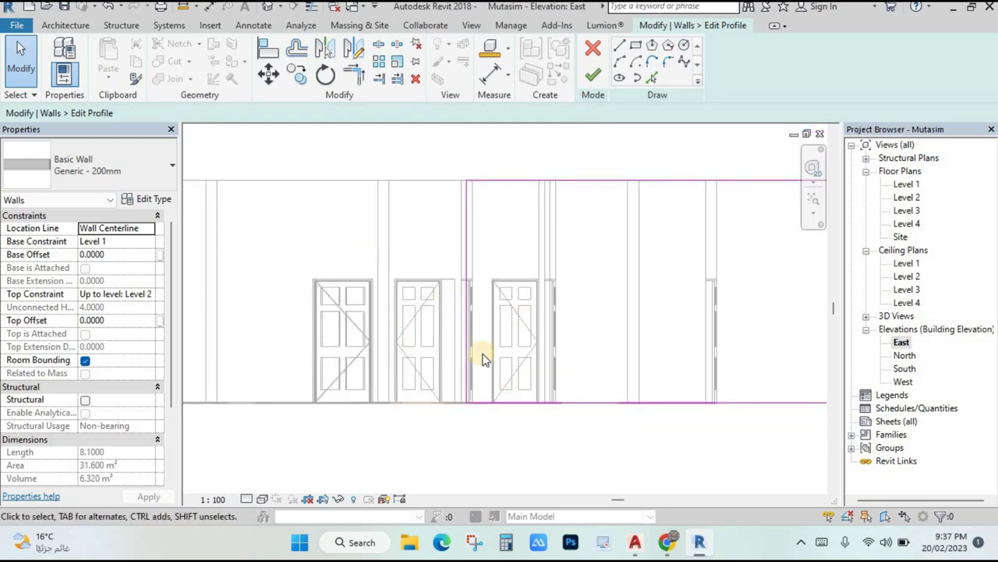
{"action": "scroll", "coordinate": [482, 359], "scroll_direction": "down", "scroll_amount": 2}
{"action": "scroll", "coordinate": [503, 338], "scroll_direction": "up", "scroll_amount": 3}
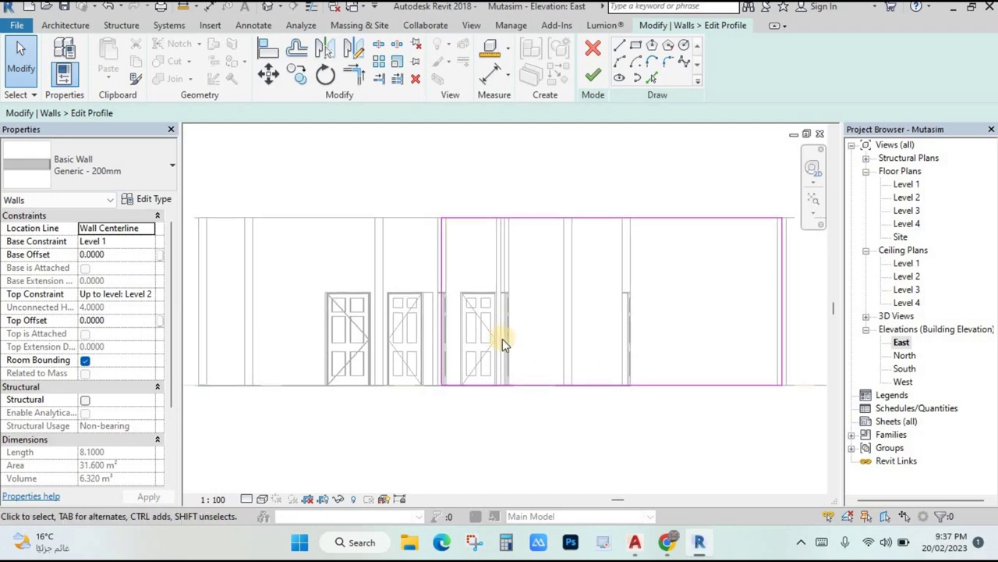
{"action": "scroll", "coordinate": [484, 351], "scroll_direction": "up", "scroll_amount": 3}
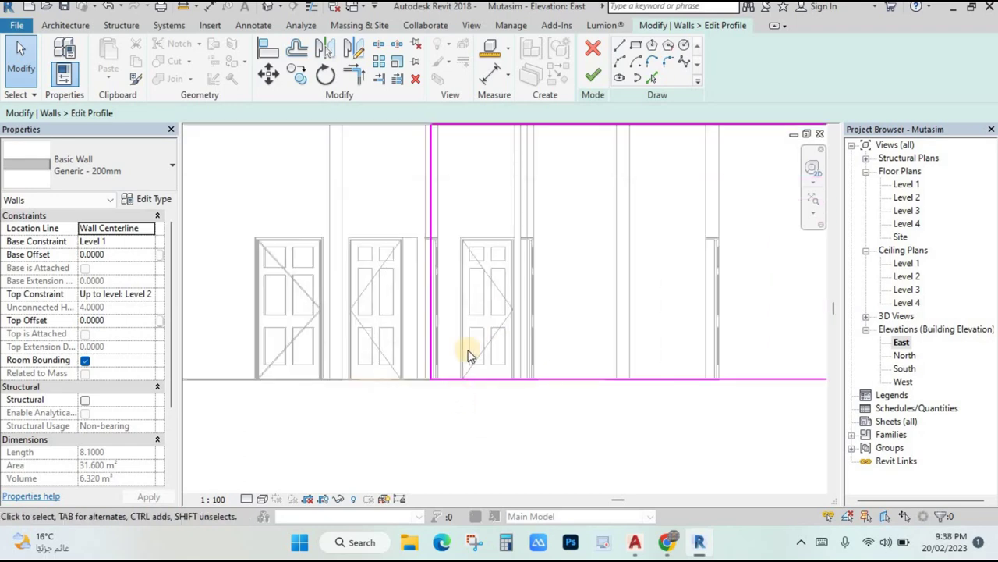
- Draw a 2.2 m high rectangular opening up from the wall's base and delete its bottom line overlapping the base line
{"action": "key", "text": "Return"}
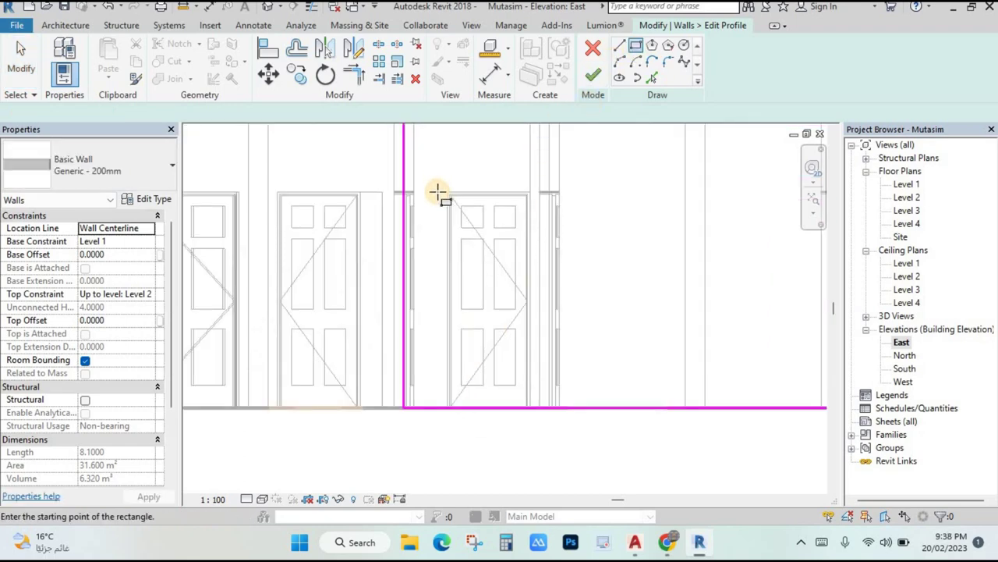
{"action": "left_click", "coordinate": [431, 194]}
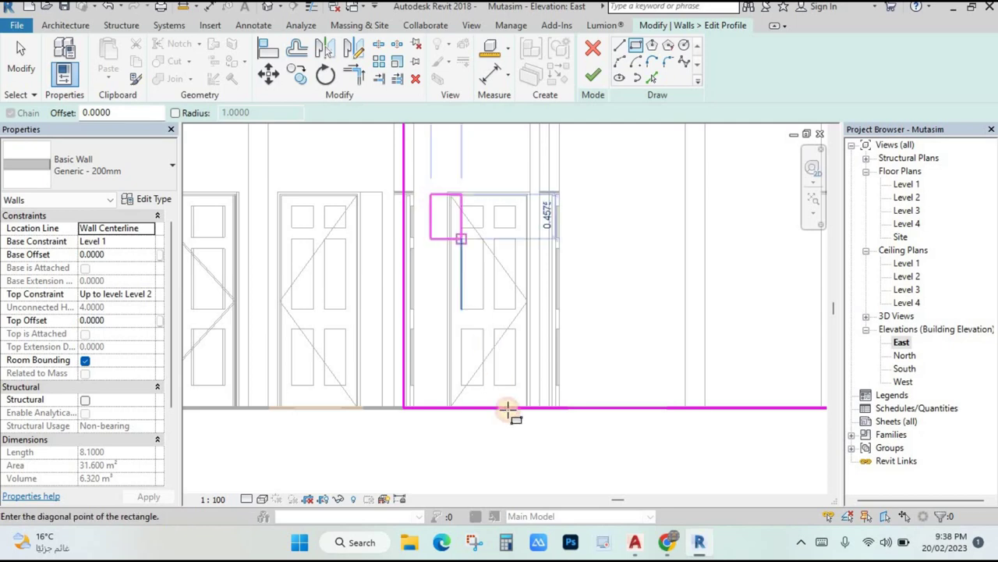
{"action": "scroll", "coordinate": [523, 403], "scroll_direction": "up", "scroll_amount": 3}
{"action": "left_click", "coordinate": [528, 406]}
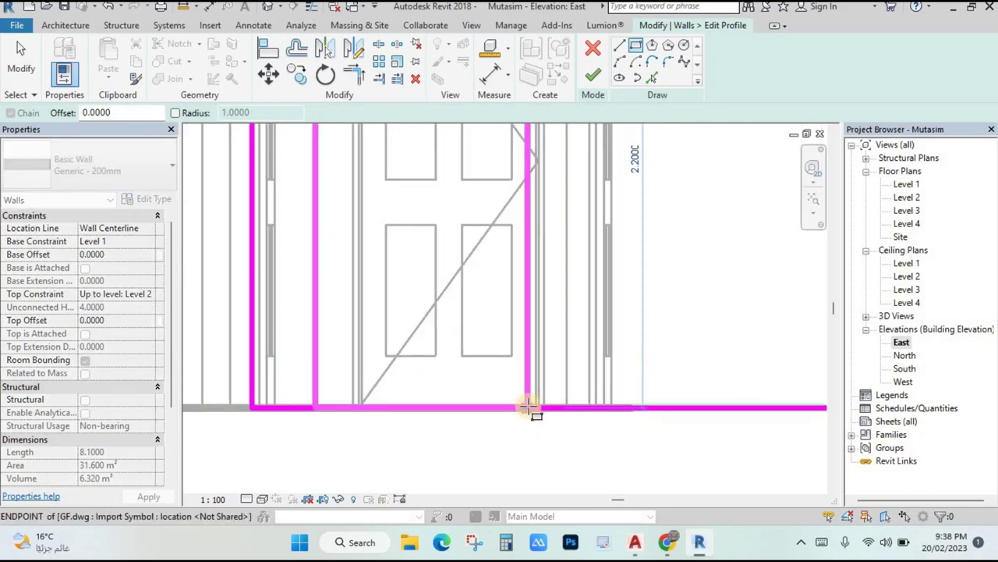
{"action": "key", "text": "Escape"}
{"action": "key", "text": "Escape"}
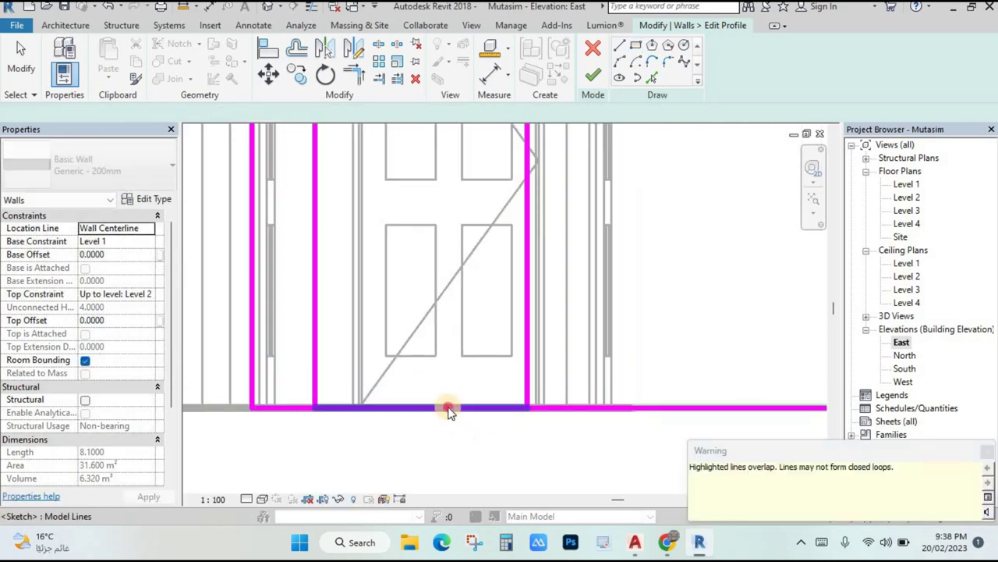
{"action": "left_click", "coordinate": [449, 408]}
{"action": "key", "text": "Delete"}
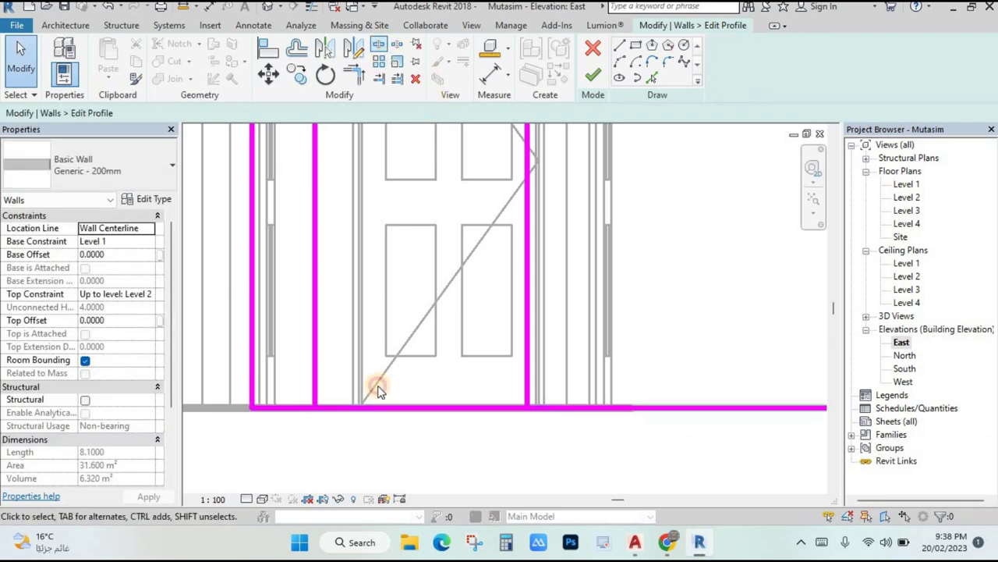
- Split the wall's base line beneath the opening and trim the outer base lines to the opening's two sides
{"action": "key", "text": "s"}
{"action": "key", "text": "l"}
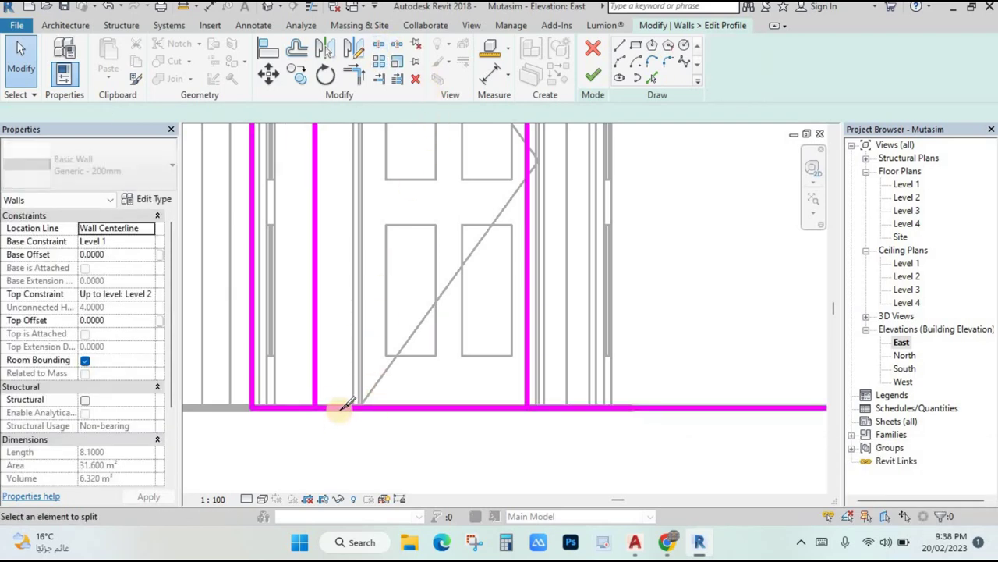
{"action": "left_click", "coordinate": [337, 408]}
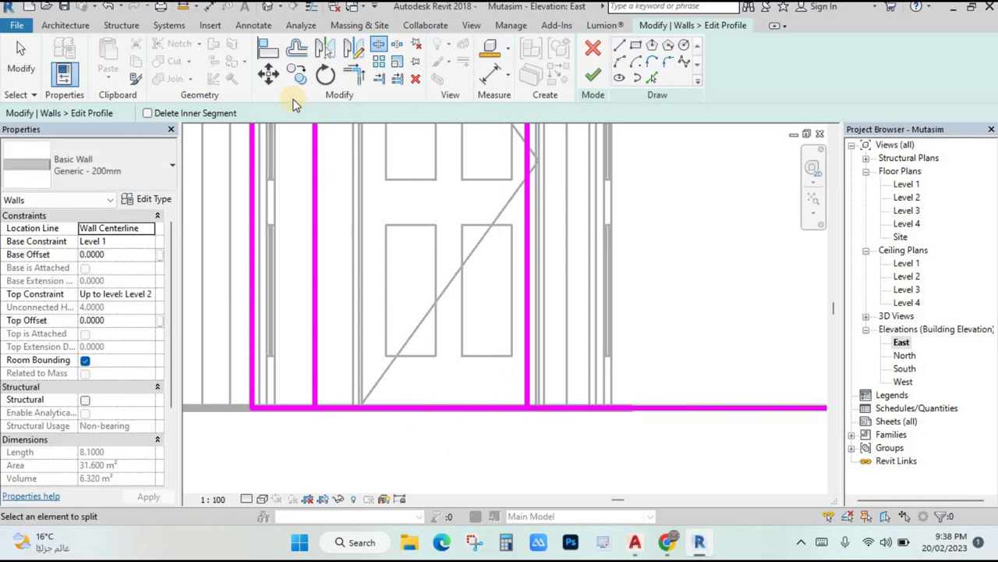
{"action": "left_click", "coordinate": [354, 74]}
{"action": "left_click", "coordinate": [572, 407]}
{"action": "left_click", "coordinate": [527, 381]}
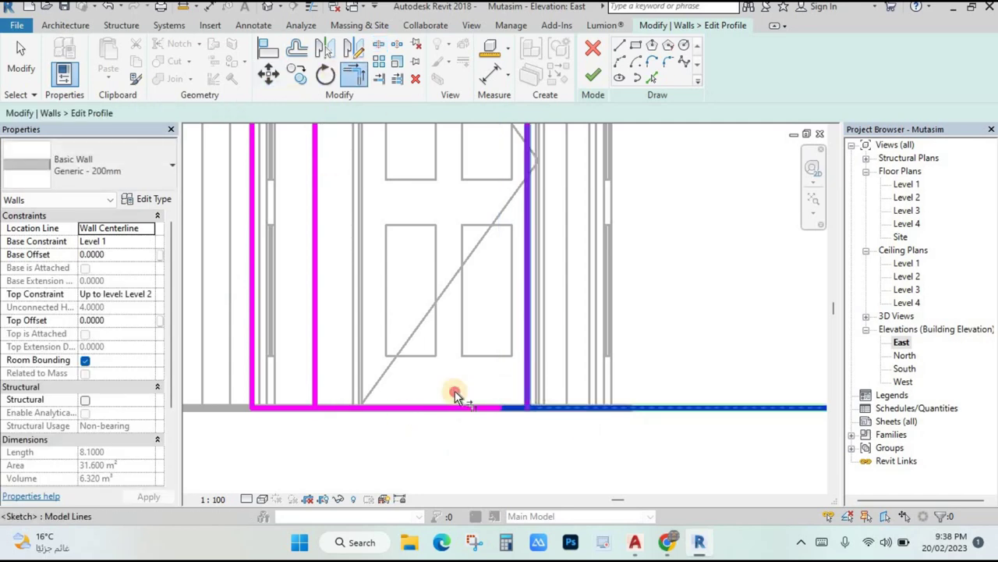
{"action": "left_click", "coordinate": [290, 406]}
{"action": "key", "text": "Escape"}
{"action": "key", "text": "Escape"}
- Delete the leftover base segment between the opening's sides and finish the profile edit
{"action": "left_click", "coordinate": [367, 407]}
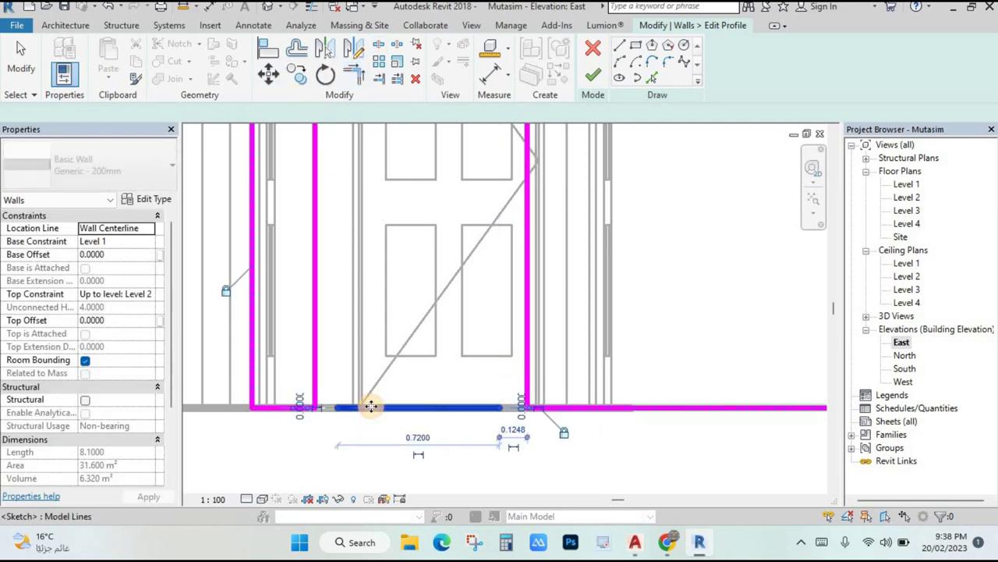
{"action": "key", "text": "Delete"}
{"action": "left_click", "coordinate": [592, 74]}
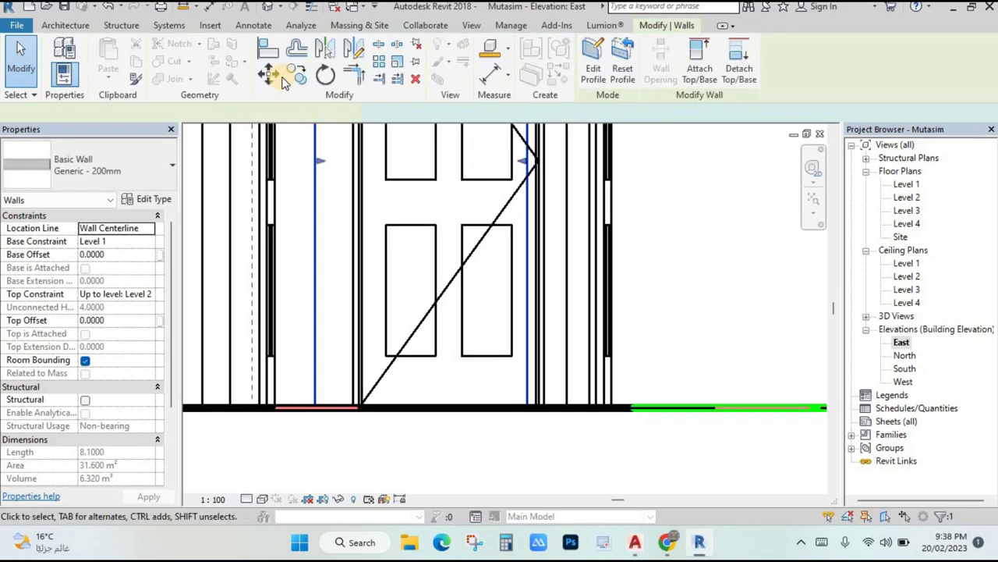
- Inspect the opening cut in the 8.1 m wall in the 3D view
{"action": "left_click", "coordinate": [267, 8]}
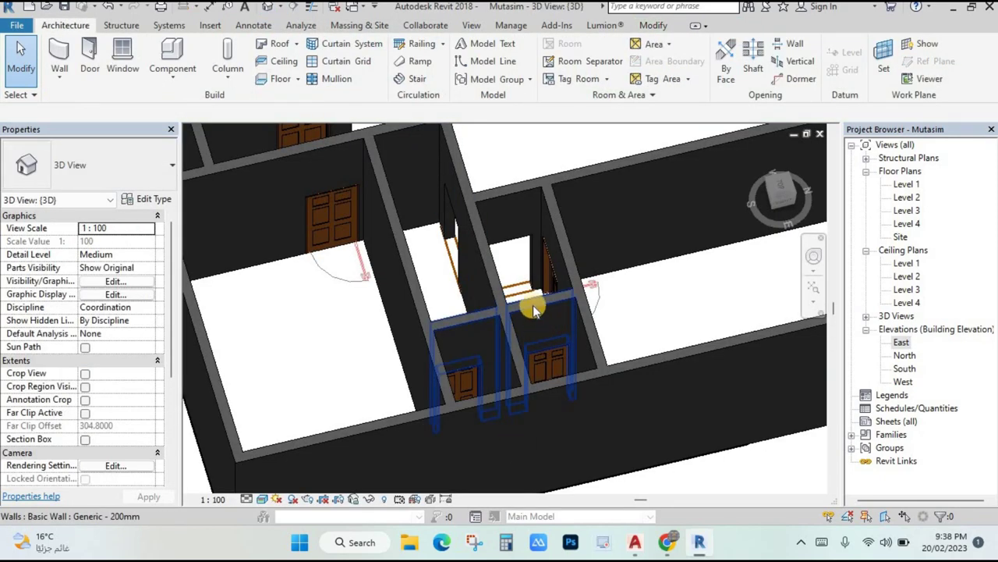
{"action": "scroll", "coordinate": [533, 305], "scroll_direction": "up", "scroll_amount": 3}
{"action": "middle_click_drag", "start_coordinate": [533, 259], "coordinate": [655, 343], "text": "shift"}
{"action": "scroll", "coordinate": [540, 286], "scroll_direction": "down", "scroll_amount": 1}
{"action": "mouse_move", "coordinate": [540, 285]}
{"action": "middle_mouse_down", "text": "shift"}
{"action": "mouse_move", "coordinate": [550, 270]}
{"action": "mouse_move", "coordinate": [538, 265]}
{"action": "middle_mouse_up", "text": "shift"}
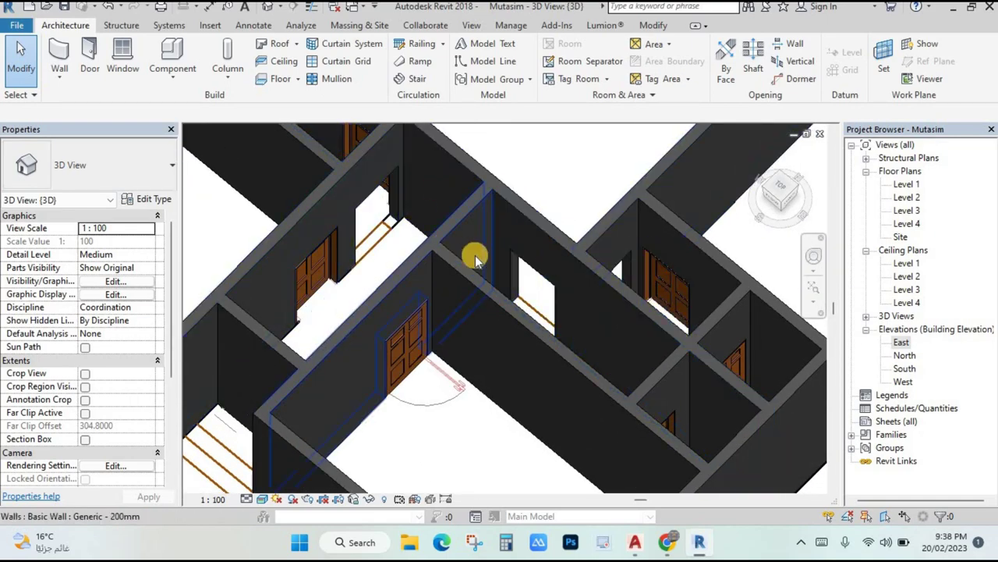
{"action": "scroll", "coordinate": [475, 255], "scroll_direction": "down", "scroll_amount": 2}
- Review the doors and wall openings around the corridors on the Level 1 floor plan
{"action": "left_click", "coordinate": [906, 184]}
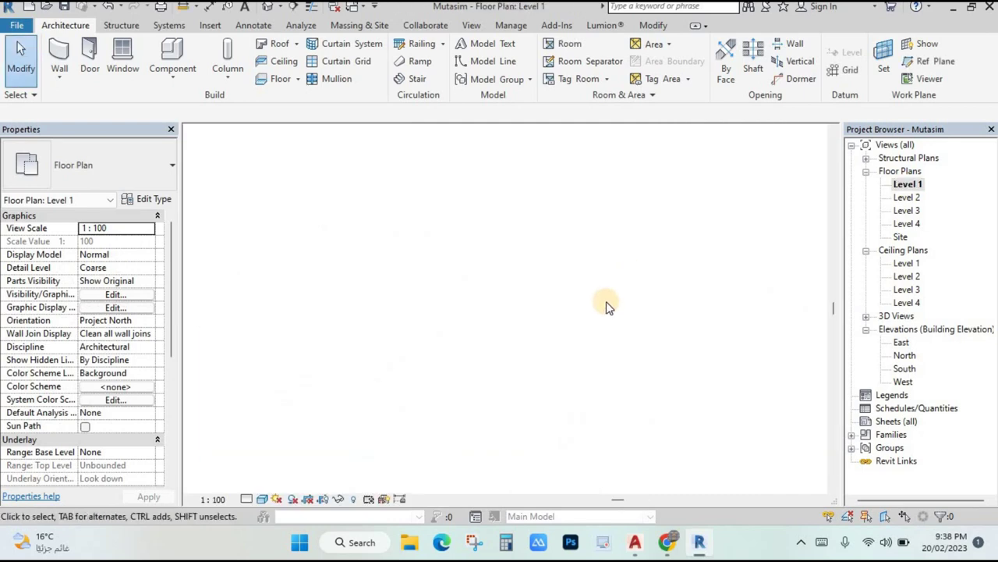
{"action": "scroll", "coordinate": [562, 228], "scroll_direction": "up", "scroll_amount": 2}
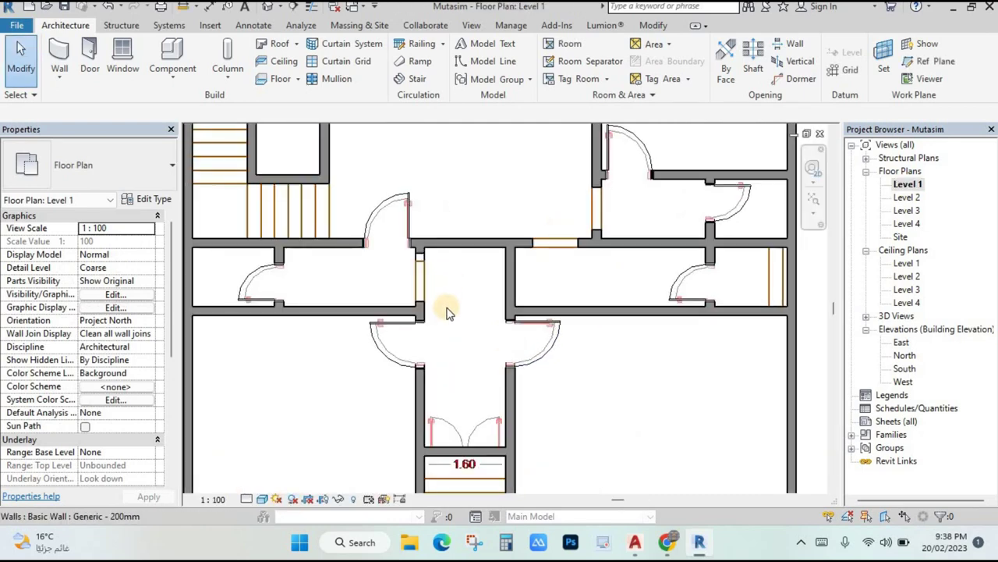
{"action": "middle_click_drag", "start_coordinate": [463, 361], "coordinate": [456, 369]}
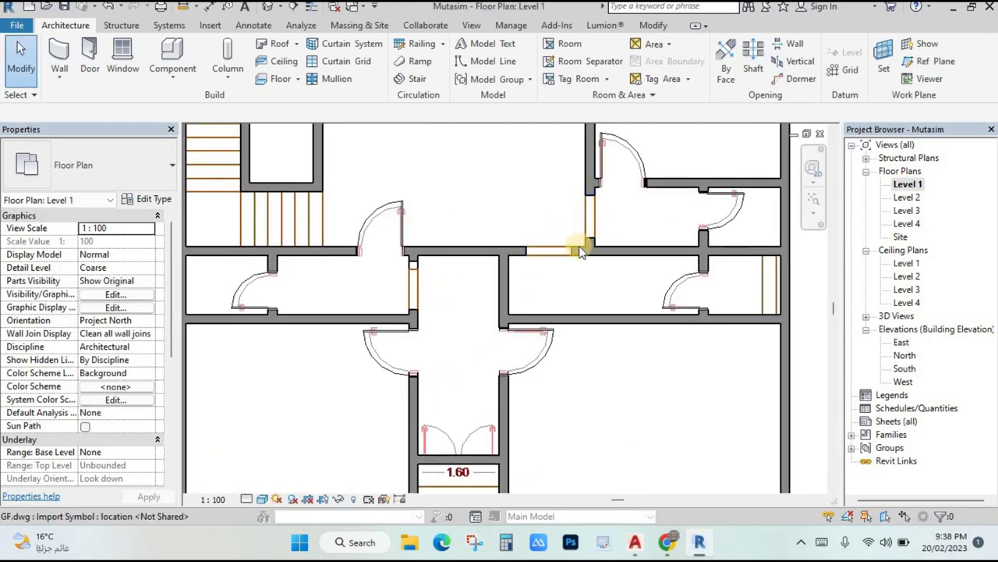
{"action": "left_click", "coordinate": [581, 251]}
{"action": "left_click", "coordinate": [503, 288]}
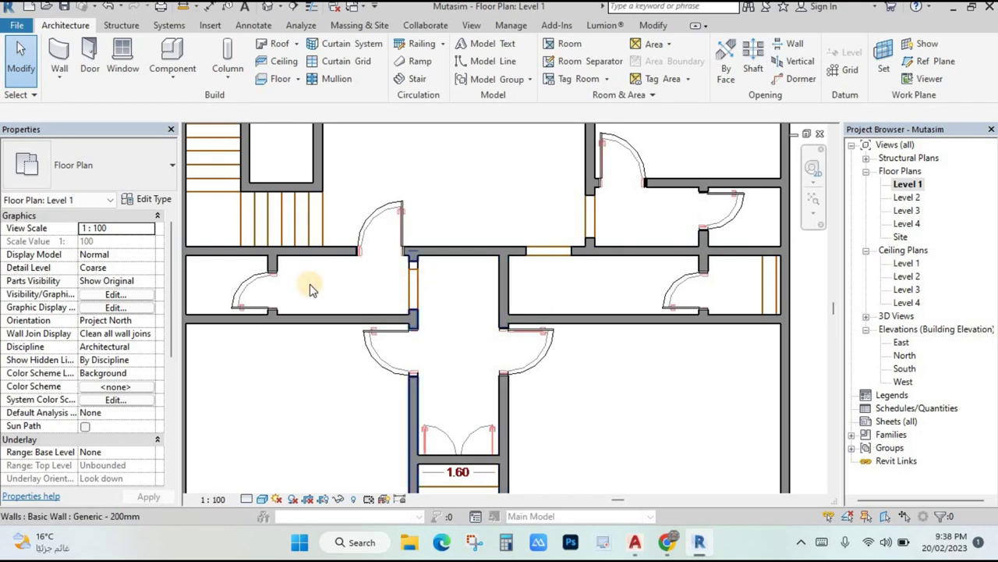
{"action": "scroll", "coordinate": [605, 247], "scroll_direction": "down", "scroll_amount": 5}
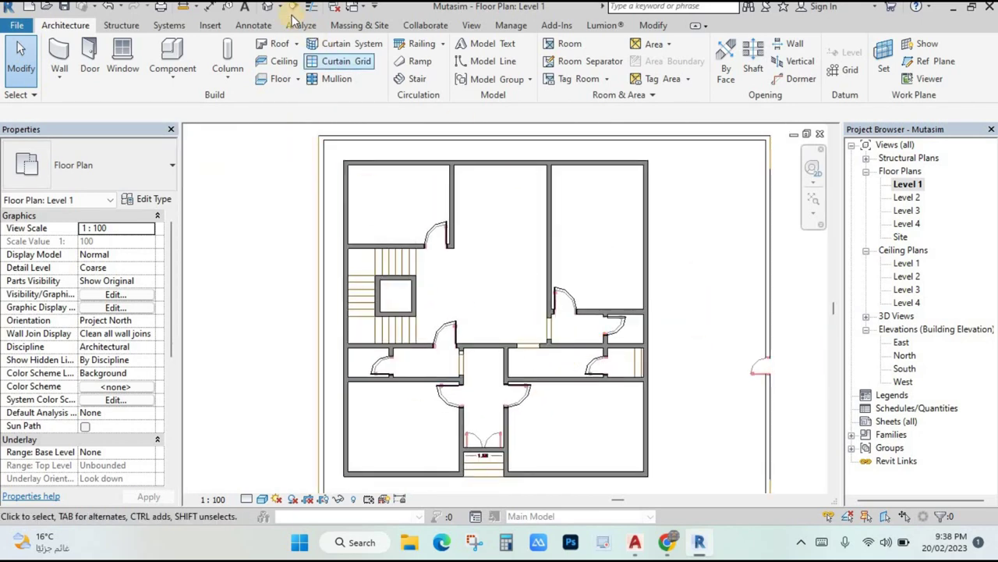
- Inspect the whole ground-floor model with its doors and openings in the 3D view
{"action": "left_click", "coordinate": [267, 10]}
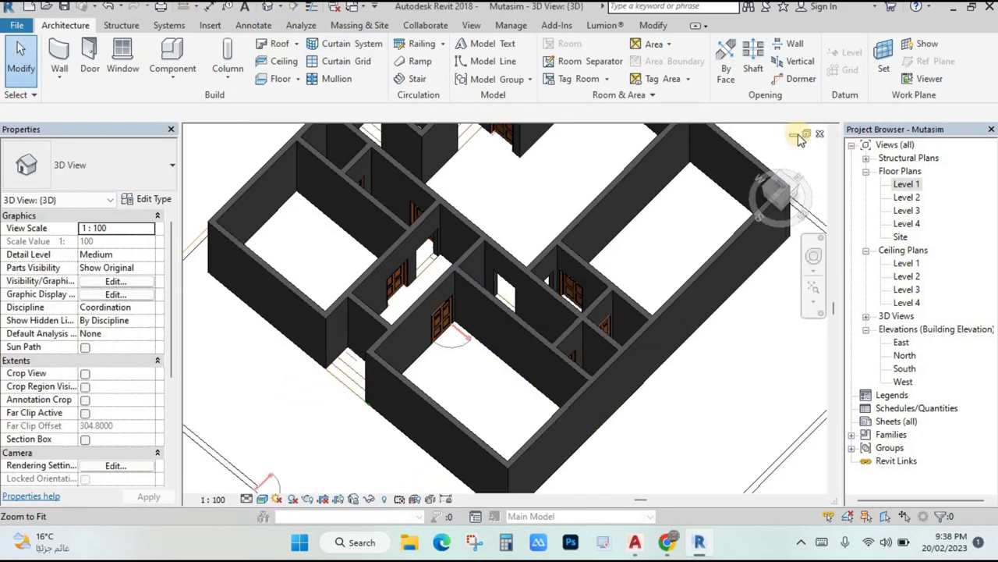
{"action": "scroll", "coordinate": [597, 267], "scroll_direction": "down", "scroll_amount": 1}
{"action": "middle_click_drag", "start_coordinate": [586, 131], "coordinate": [563, 172]}
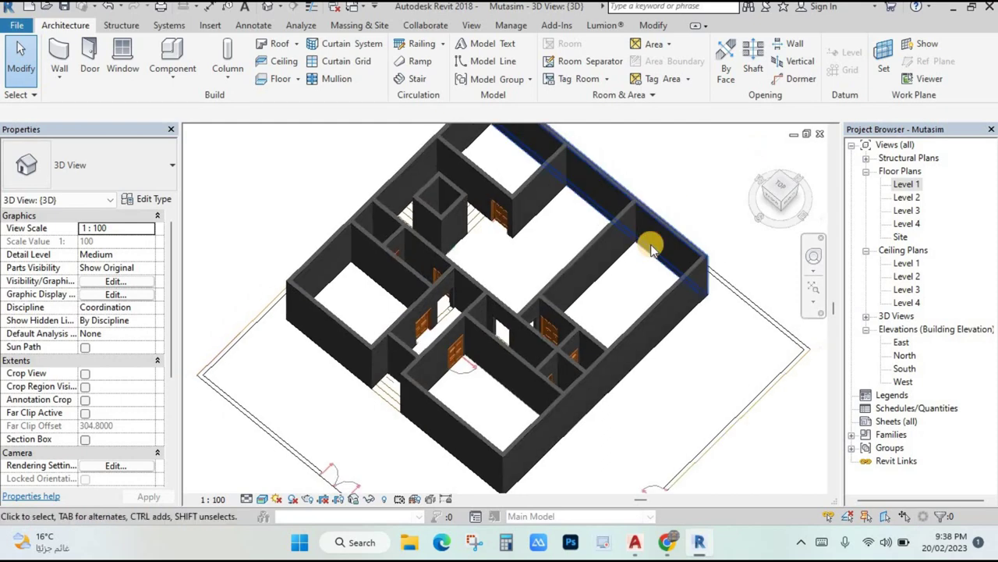
{"action": "scroll", "coordinate": [500, 224], "scroll_direction": "up", "scroll_amount": 2}
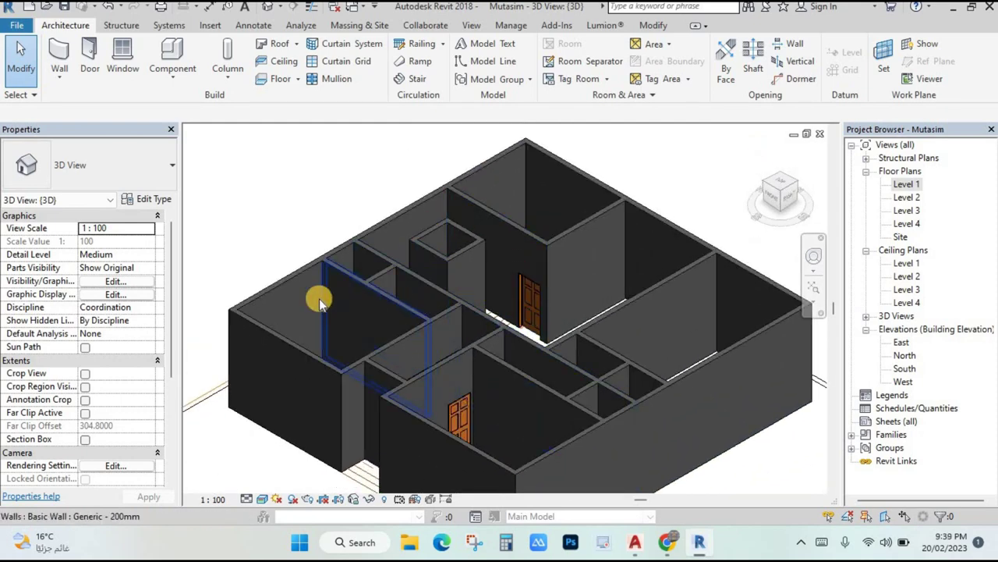
- On the Level 1 floor plan, start the Window command and open the US Metric Windows folder for loading a family
{"action": "double_click", "coordinate": [907, 184]}
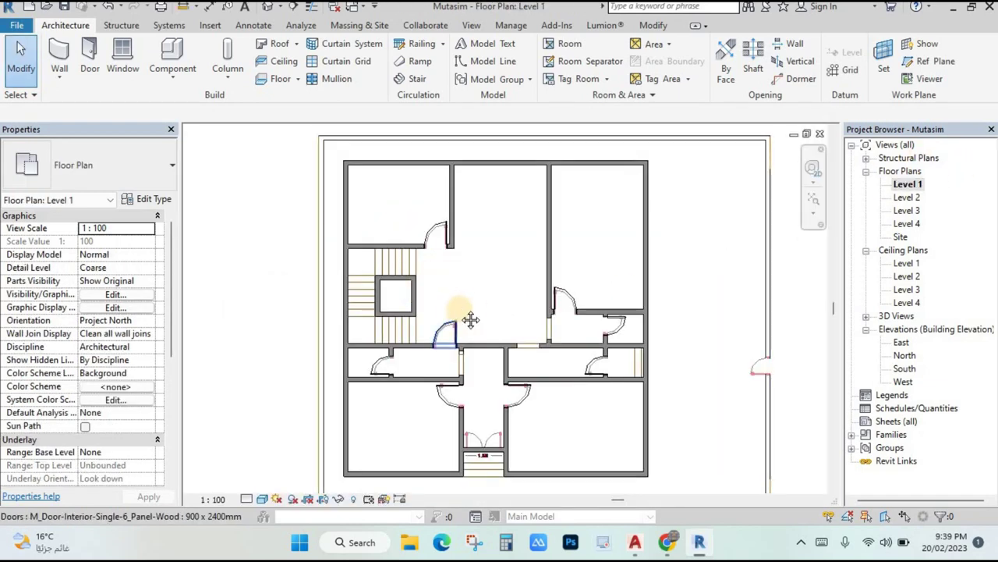
{"action": "middle_click_drag", "start_coordinate": [470, 320], "coordinate": [468, 302]}
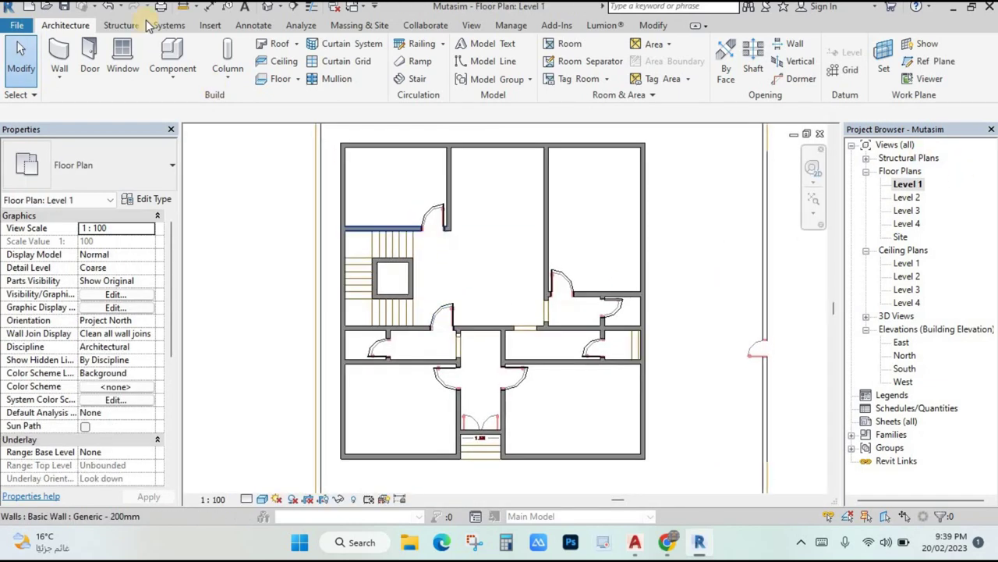
{"action": "left_click", "coordinate": [121, 53]}
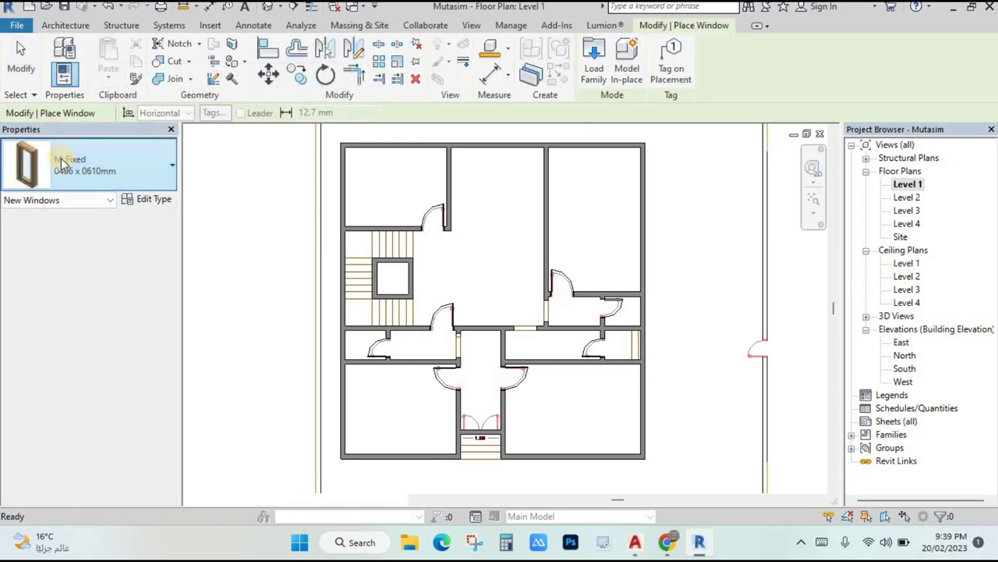
{"action": "left_click", "coordinate": [76, 176]}
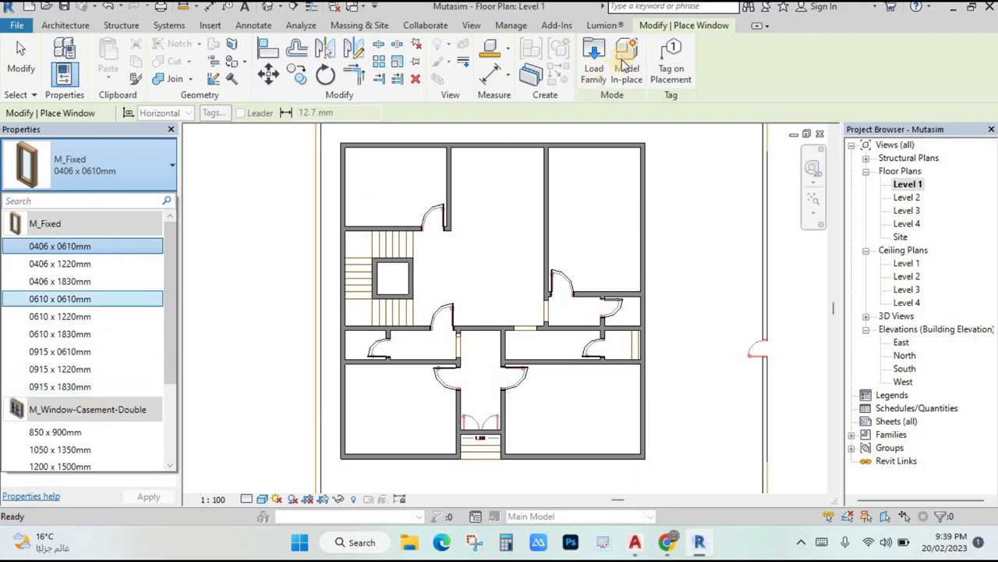
{"action": "left_click", "coordinate": [594, 62]}
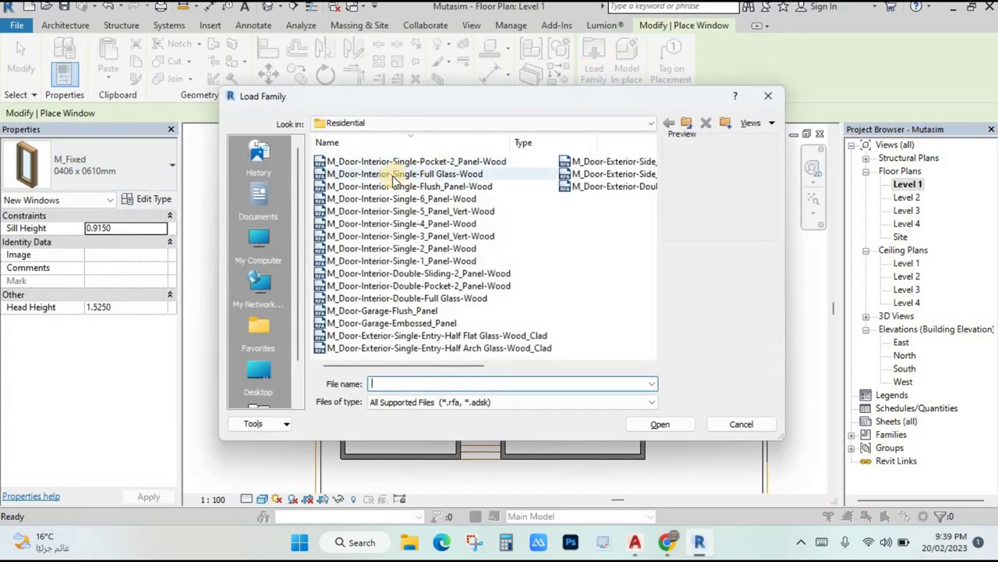
{"action": "left_click", "coordinate": [647, 125]}
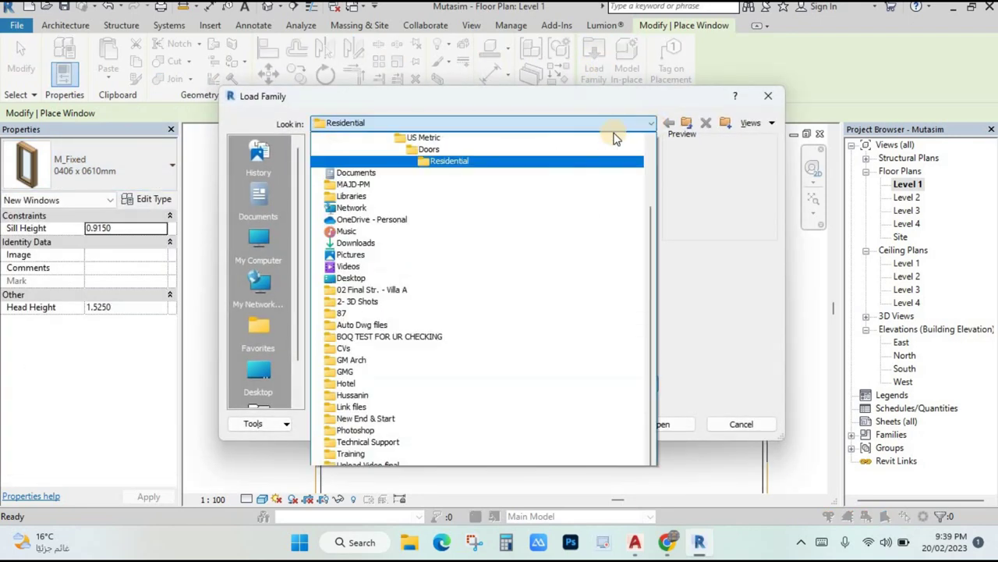
{"action": "left_click", "coordinate": [526, 137]}
{"action": "double_click", "coordinate": [349, 162]}
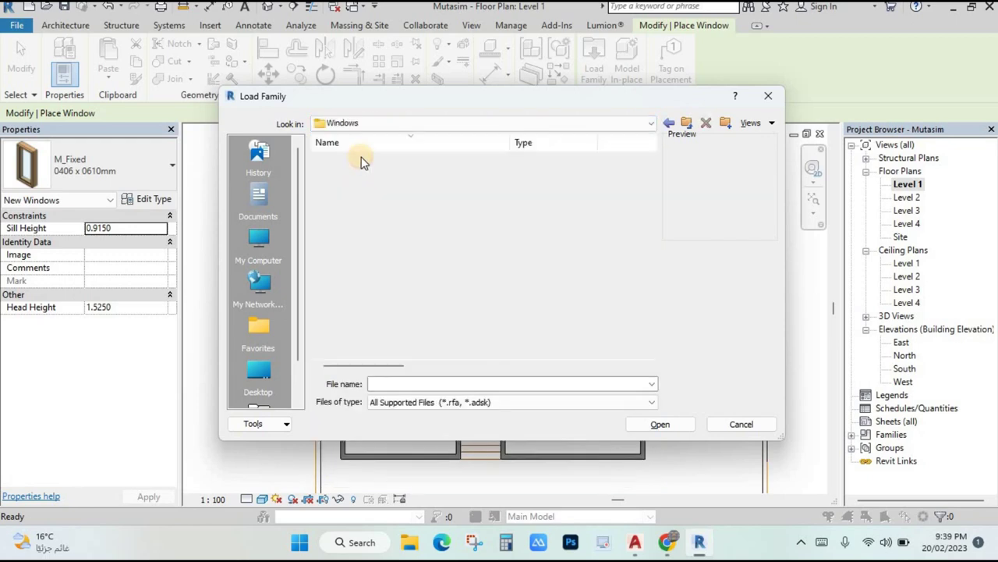
- Preview the window families in the Windows folder, comparing the fixed and triple-casement variants
{"action": "left_click", "coordinate": [361, 163]}
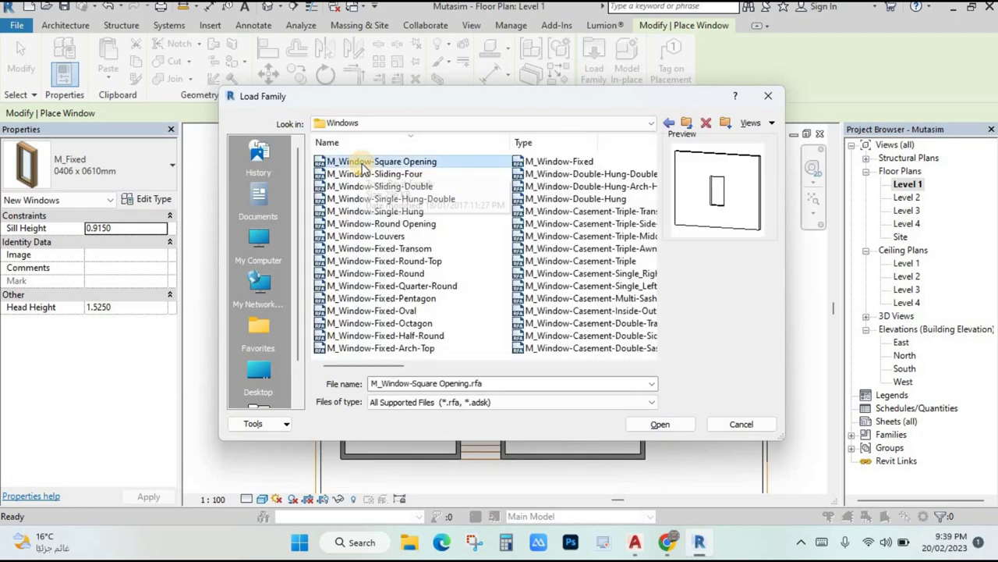
{"action": "key", "text": "Down"}
{"action": "key", "text": "Down"}
{"action": "key", "text": "Down"}
{"action": "key", "text": "Down"}
{"action": "key", "text": "Down"}
{"action": "key", "text": "Down"}
{"action": "key", "text": "Down"}
{"action": "key", "text": "Down"}
{"action": "key", "text": "Down"}
{"action": "key", "text": "Down"}
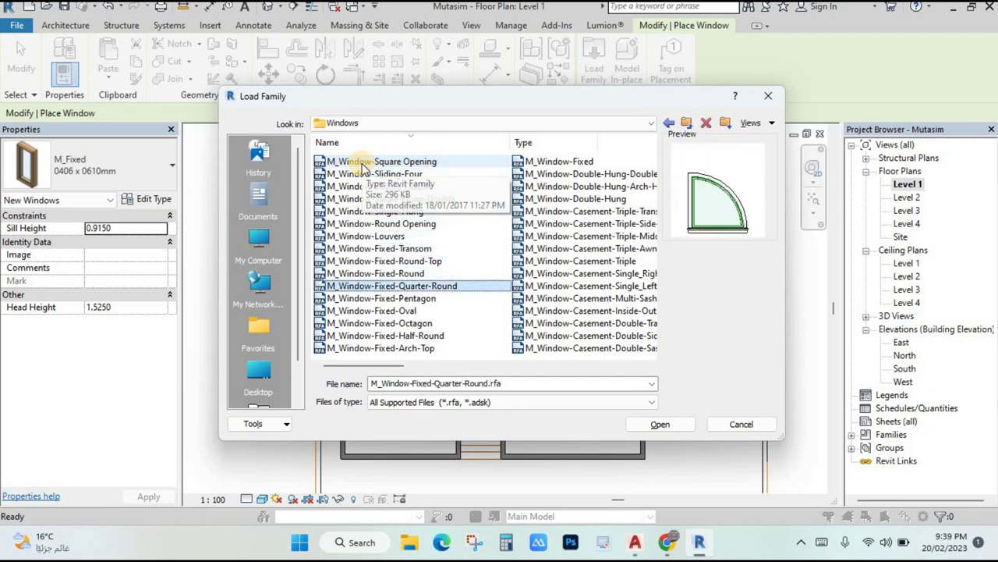
{"action": "key", "text": "Down"}
{"action": "key", "text": "Down"}
{"action": "key", "text": "Down"}
{"action": "key", "text": "Down"}
{"action": "key", "text": "Down"}
{"action": "key", "text": "Down"}
{"action": "key", "text": "Down"}
{"action": "key", "text": "Down"}
{"action": "key", "text": "Down"}
{"action": "key", "text": "Down"}
{"action": "key", "text": "Down"}
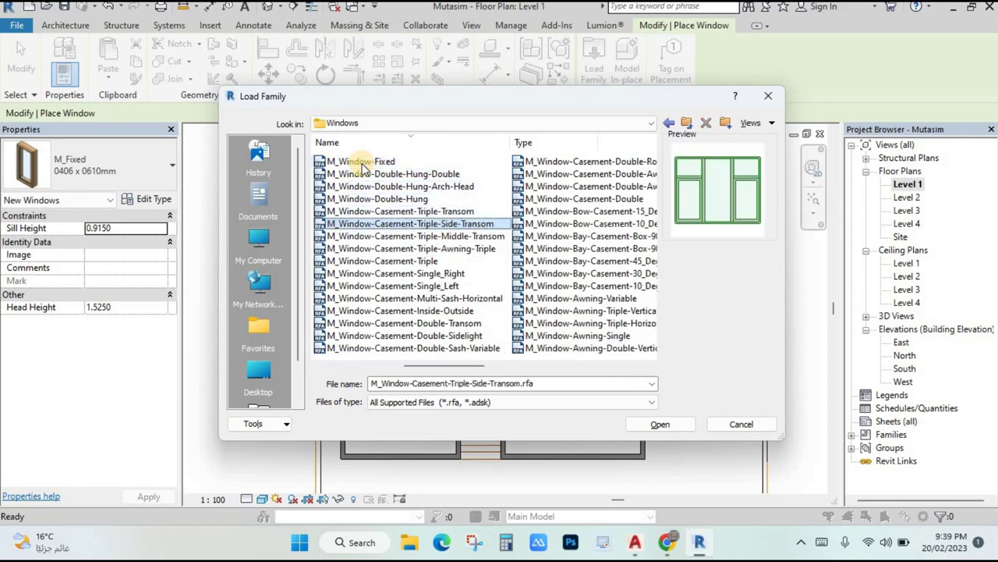
{"action": "key", "text": "Down"}
{"action": "key", "text": "Down"}
{"action": "key", "text": "Down"}
{"action": "key", "text": "Up"}
{"action": "key", "text": "Up"}
{"action": "key", "text": "Up"}
{"action": "key", "text": "Down"}
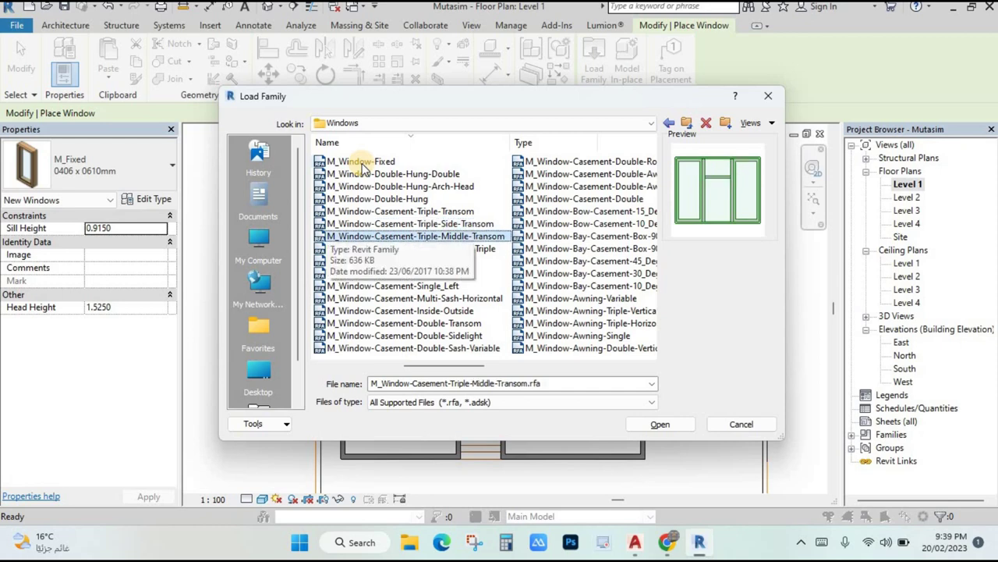
{"action": "key", "text": "Up"}
{"action": "key", "text": "Up"}
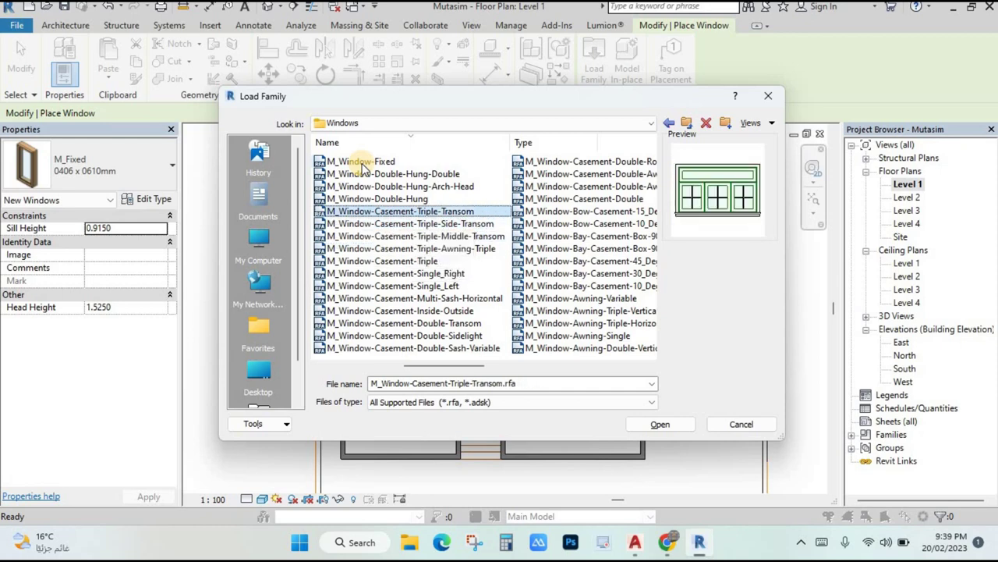
- Load the M_Window-Casement-Triple-Side-Transom family and check the type dimensions of its 1800 x 1350mm type
{"action": "left_click", "coordinate": [462, 224]}
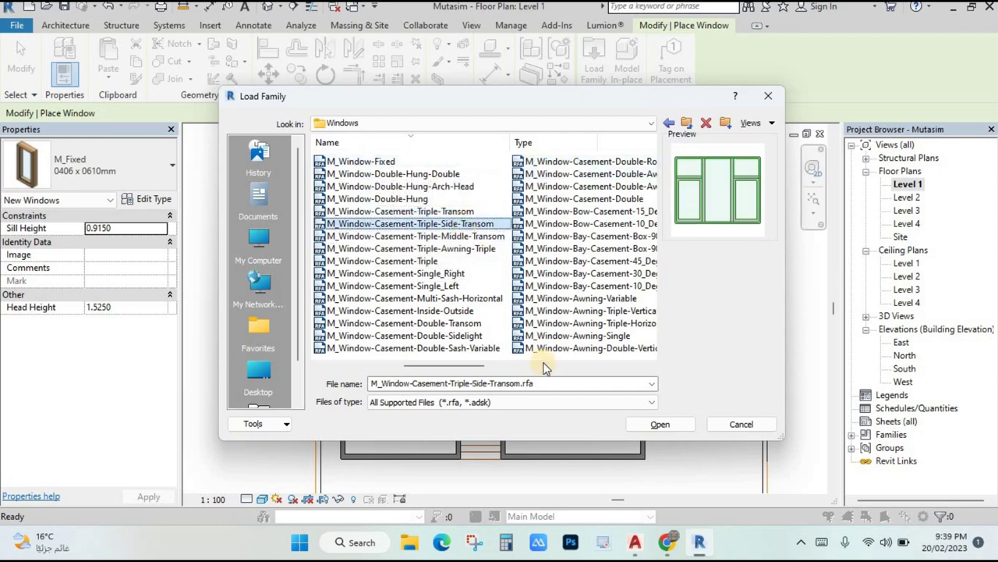
{"action": "left_click", "coordinate": [655, 424]}
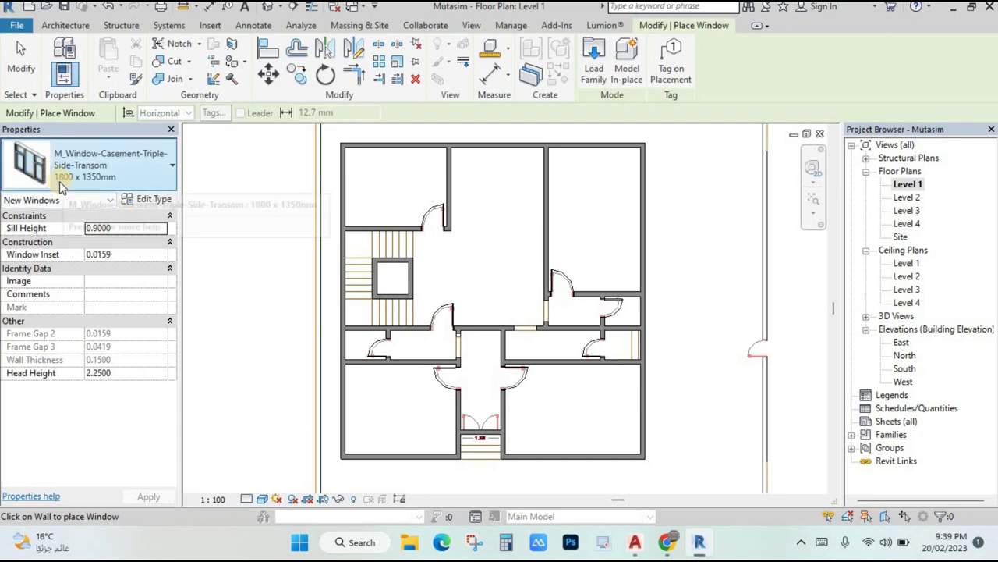
{"action": "left_click", "coordinate": [154, 198]}
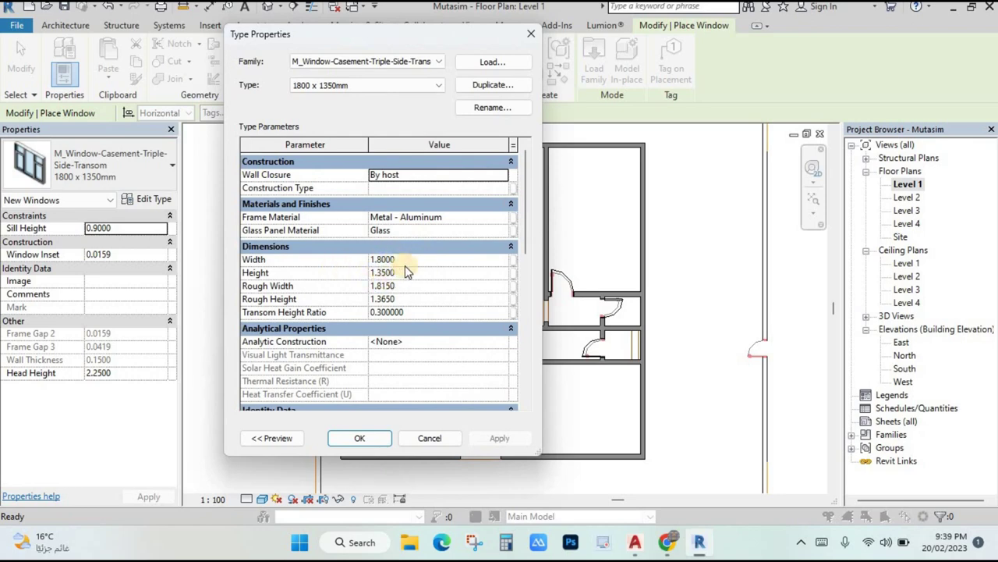
{"action": "left_click", "coordinate": [361, 437]}
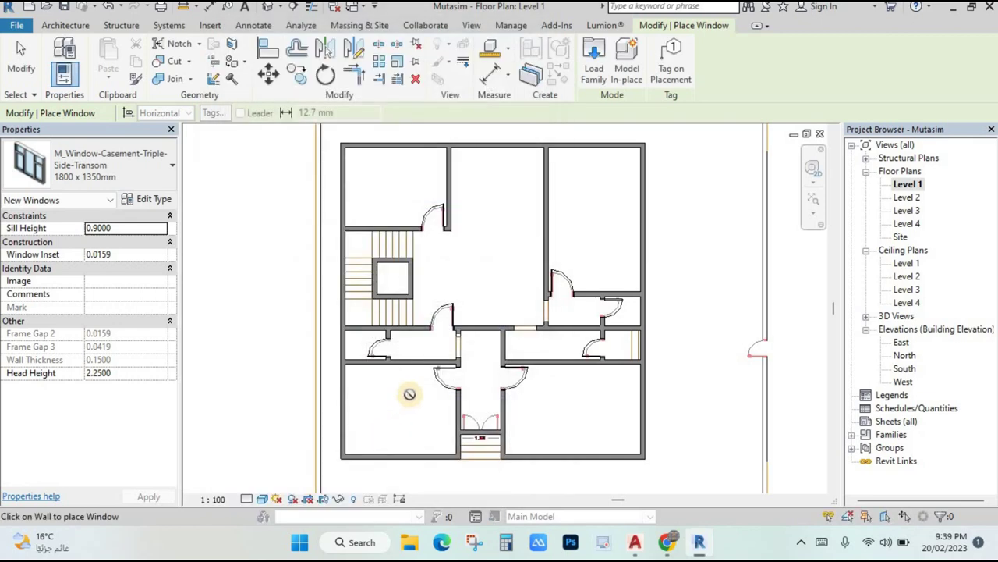
- Place 1800 x 1350mm windows in the front walls of both front rooms, 2.2 m from the entrance-side wall and centred at 1.552 m respectively
{"action": "middle_click_drag", "start_coordinate": [591, 332], "coordinate": [589, 304]}
{"action": "scroll", "coordinate": [567, 326], "scroll_direction": "up", "scroll_amount": 4}
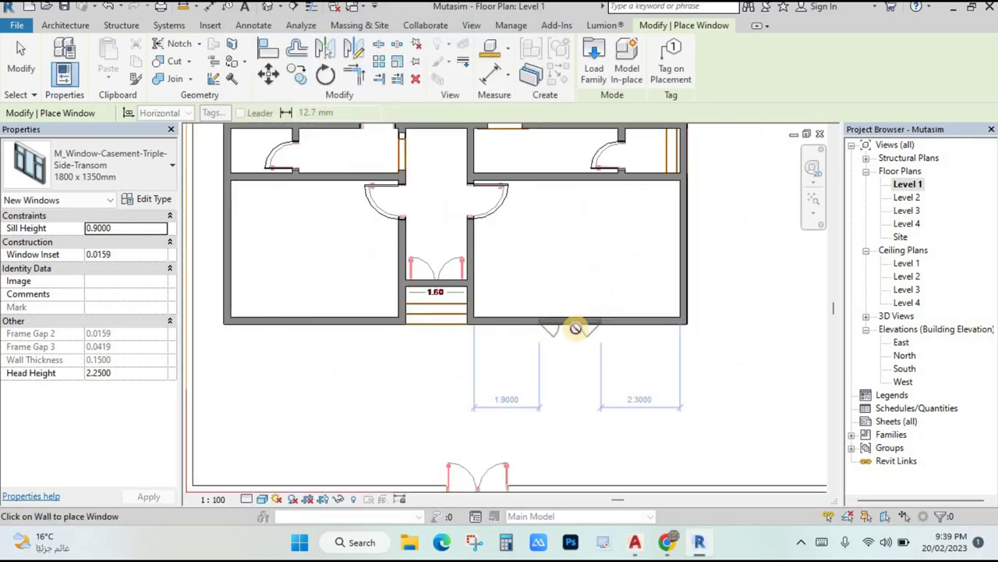
{"action": "left_click", "coordinate": [585, 312]}
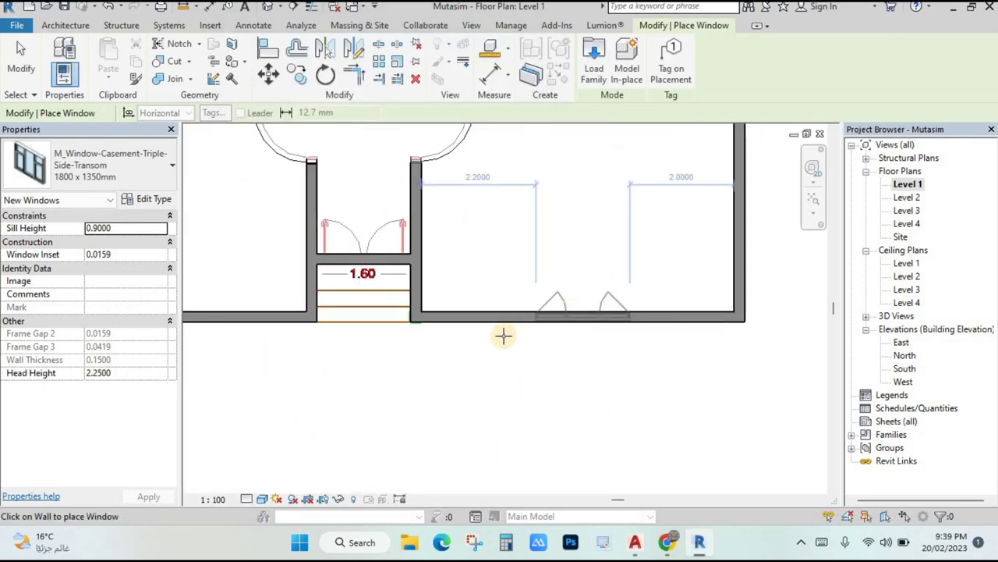
{"action": "scroll", "coordinate": [500, 331], "scroll_direction": "down", "scroll_amount": 1}
{"action": "middle_click_drag", "start_coordinate": [365, 339], "coordinate": [543, 347]}
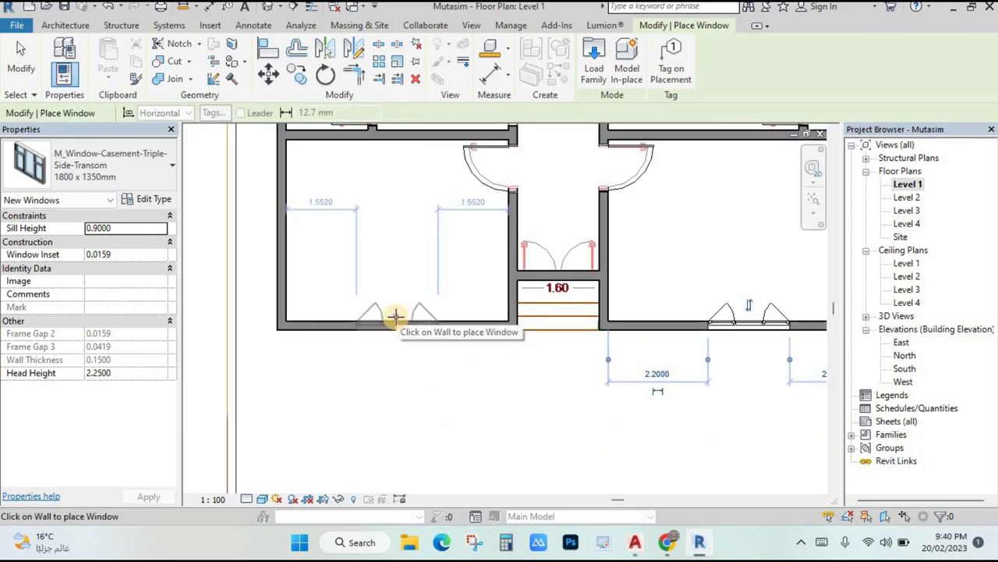
{"action": "left_click", "coordinate": [395, 315]}
{"action": "scroll", "coordinate": [489, 265], "scroll_direction": "down", "scroll_amount": 1}
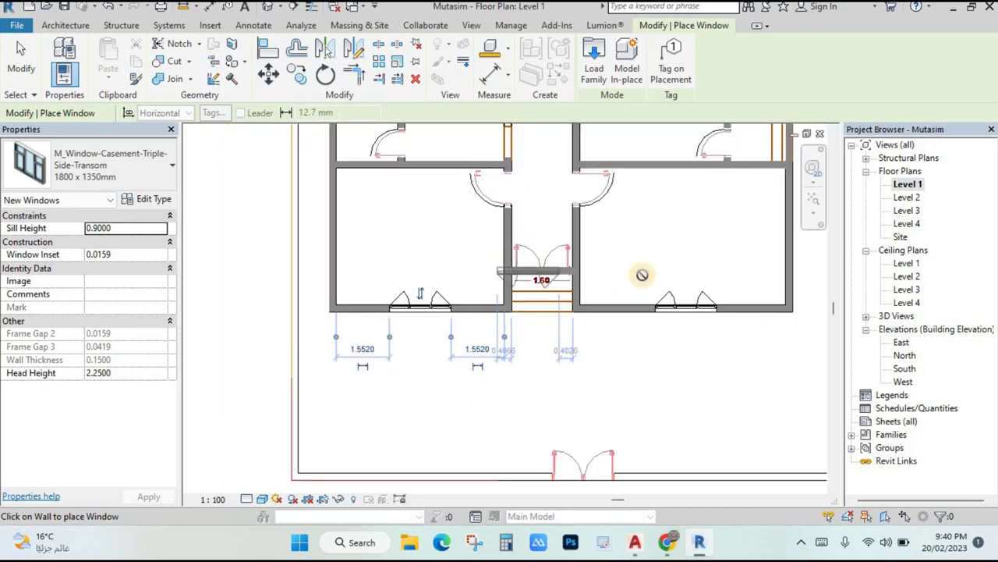
- Place centred 1800 x 1350mm windows in the upper-right room's side wall and in the rear walls of the upper-left room and central hall
{"action": "scroll", "coordinate": [647, 271], "scroll_direction": "down", "scroll_amount": 1}
{"action": "middle_click_drag", "start_coordinate": [664, 316], "coordinate": [619, 415]}
{"action": "middle_click_drag", "start_coordinate": [693, 303], "coordinate": [636, 428]}
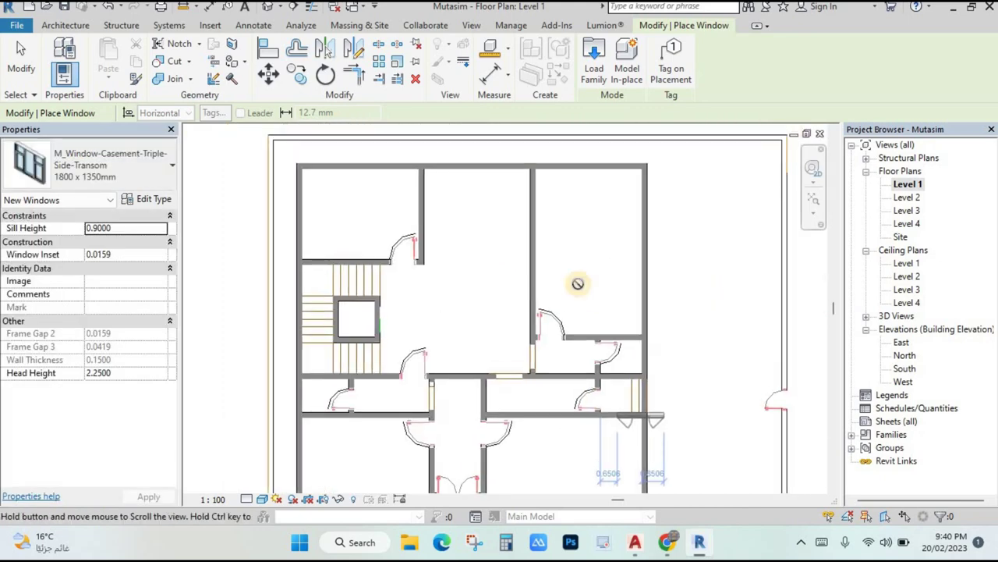
{"action": "middle_click_drag", "start_coordinate": [578, 283], "coordinate": [578, 287]}
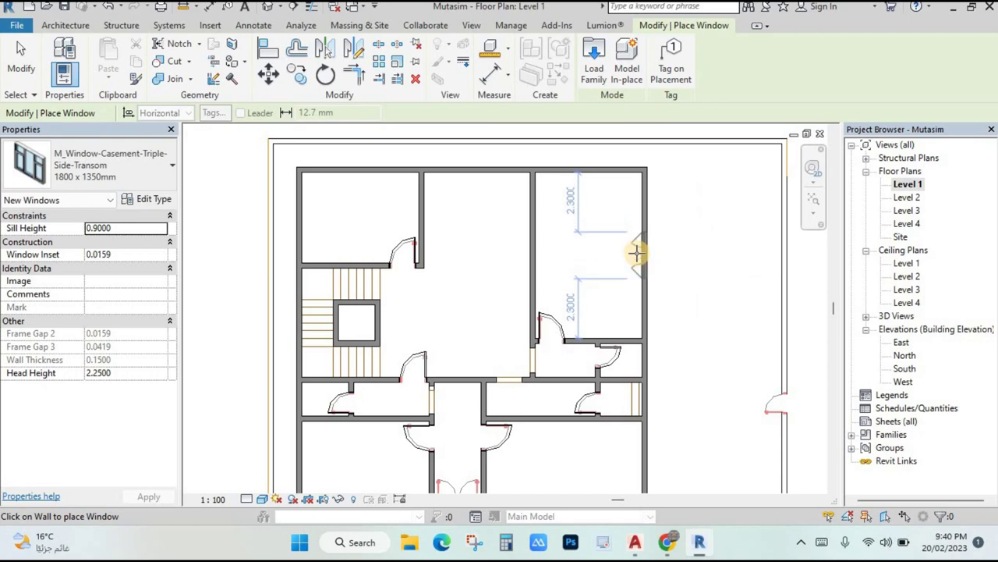
{"action": "left_click", "coordinate": [636, 252]}
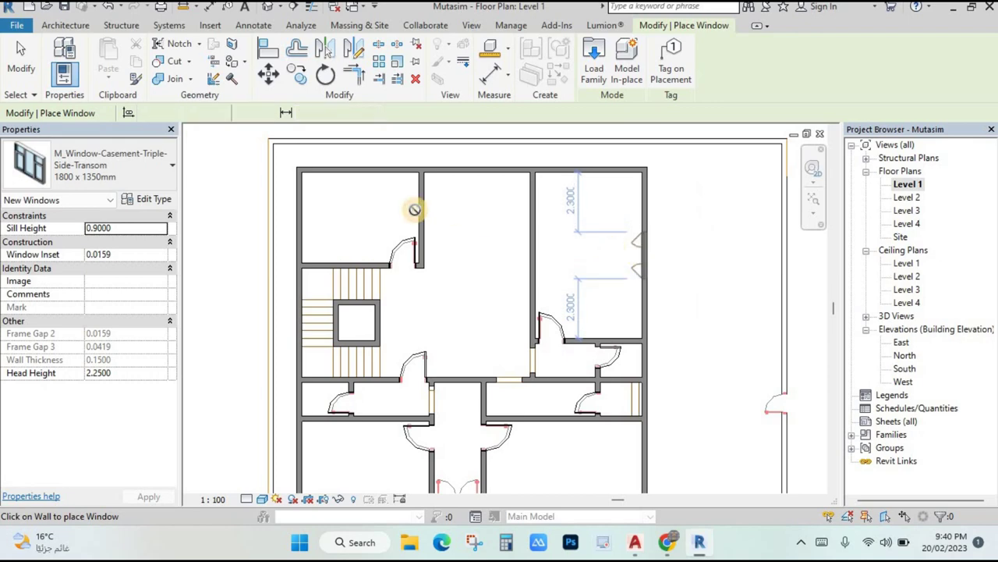
{"action": "left_click", "coordinate": [359, 178]}
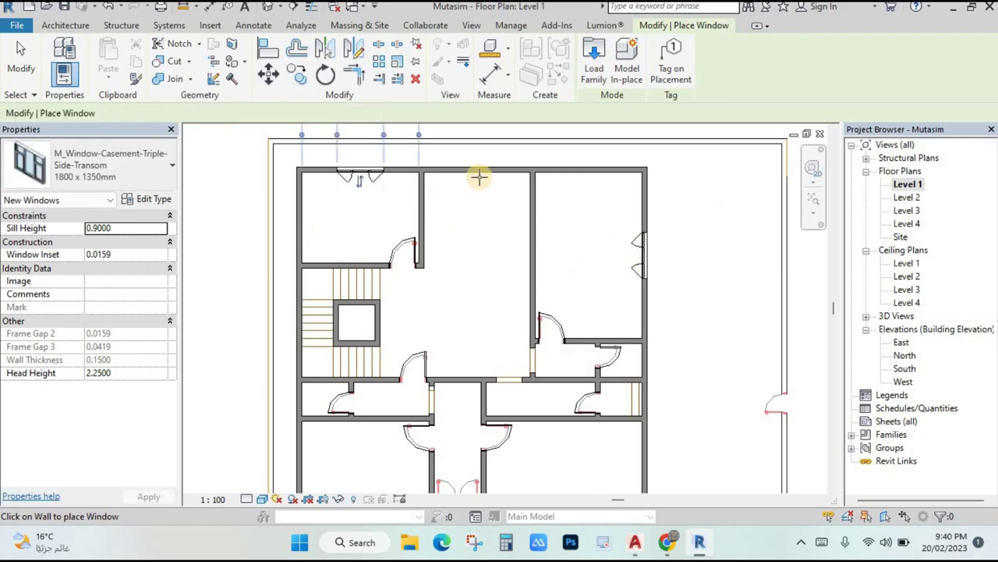
{"action": "left_click", "coordinate": [479, 177]}
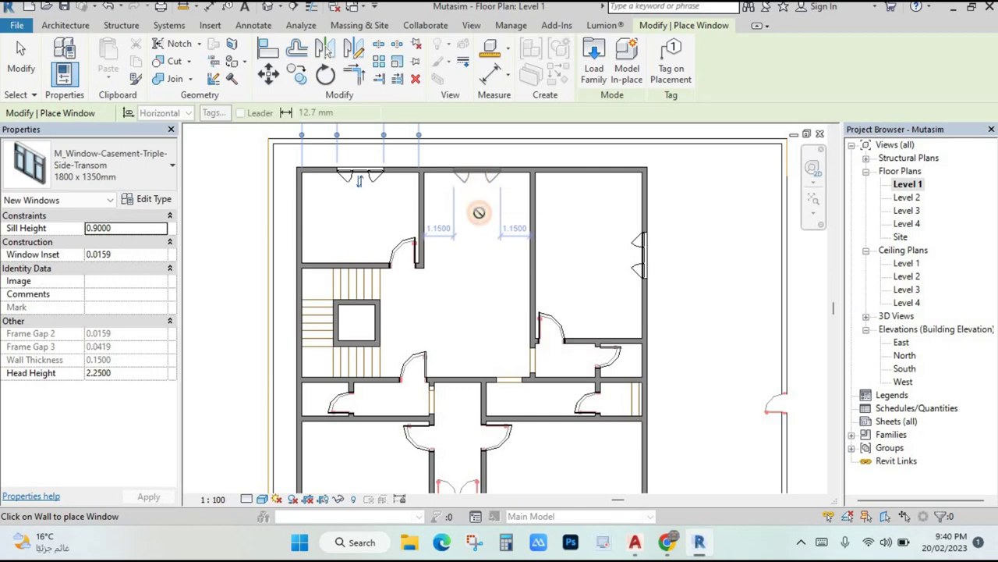
{"action": "scroll", "coordinate": [474, 241], "scroll_direction": "down", "scroll_amount": 2}
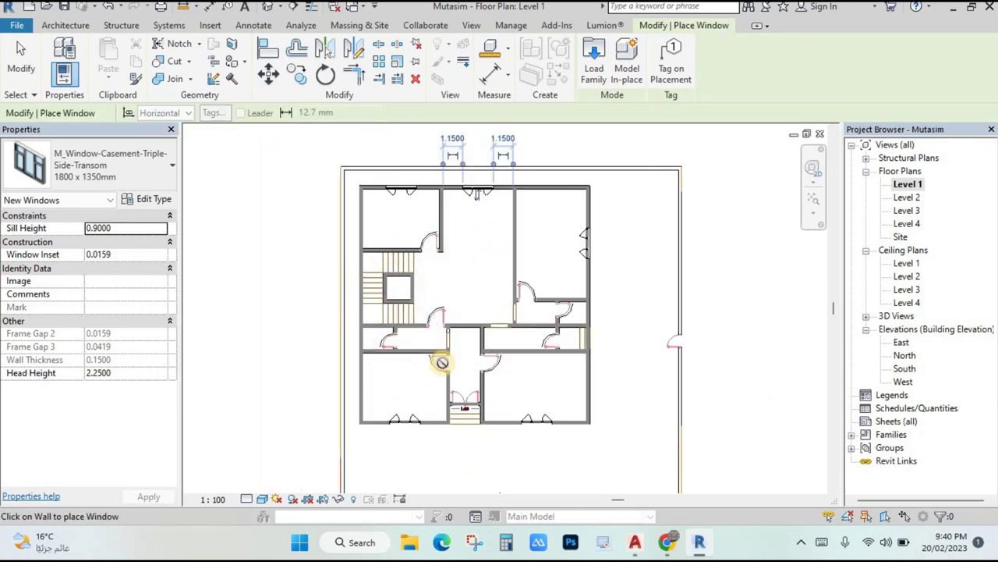
{"action": "scroll", "coordinate": [557, 361], "scroll_direction": "up", "scroll_amount": 3}
{"action": "scroll", "coordinate": [382, 331], "scroll_direction": "up", "scroll_amount": 2}
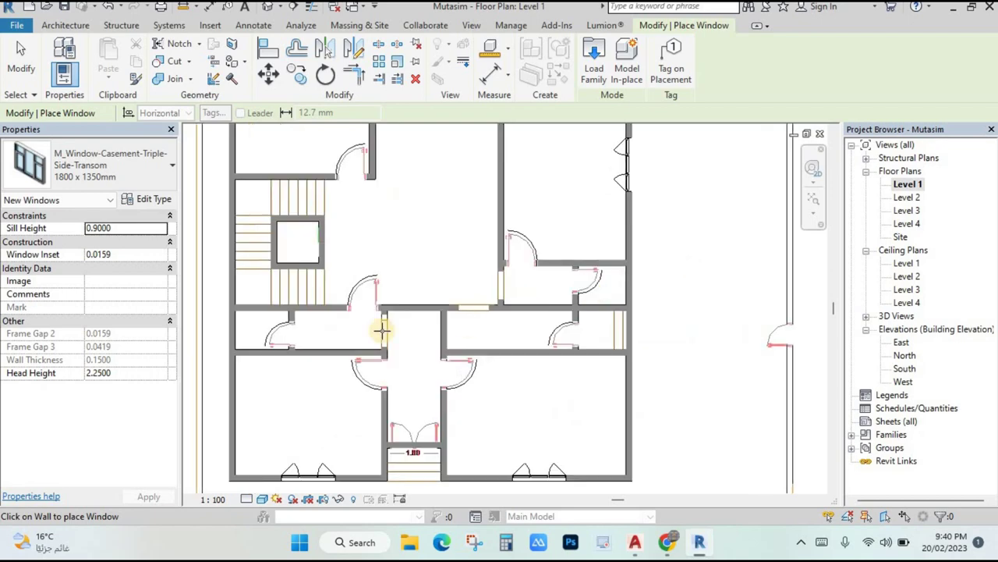
{"action": "left_click", "coordinate": [382, 330]}
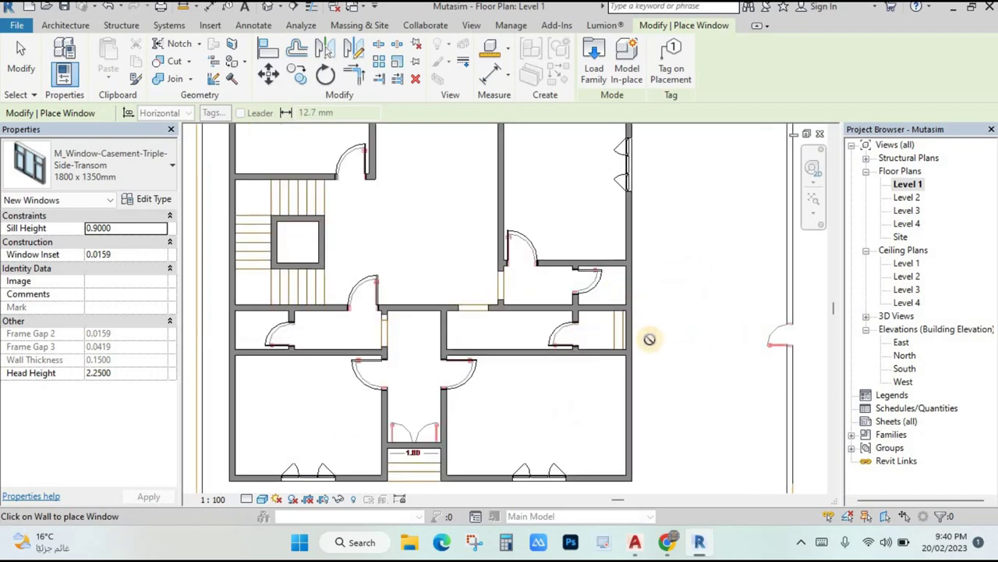
{"action": "scroll", "coordinate": [601, 343], "scroll_direction": "down", "scroll_amount": 2}
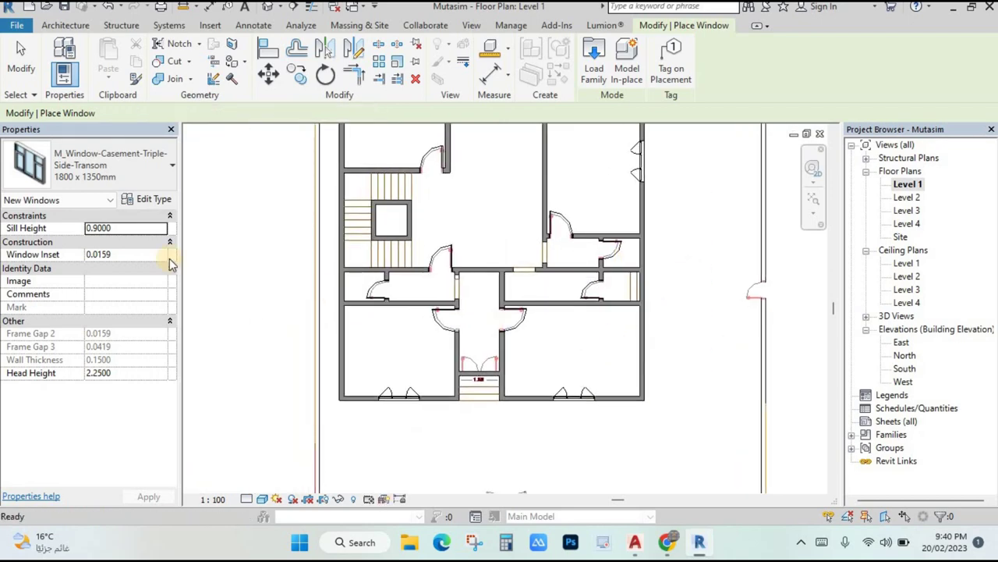
{"action": "key", "text": "Escape"}
{"action": "key", "text": "Escape"}
- Restart window placement with the M_Fixed 0406 x 0610mm type and set the sill height to 2 m
{"action": "left_click", "coordinate": [122, 59]}
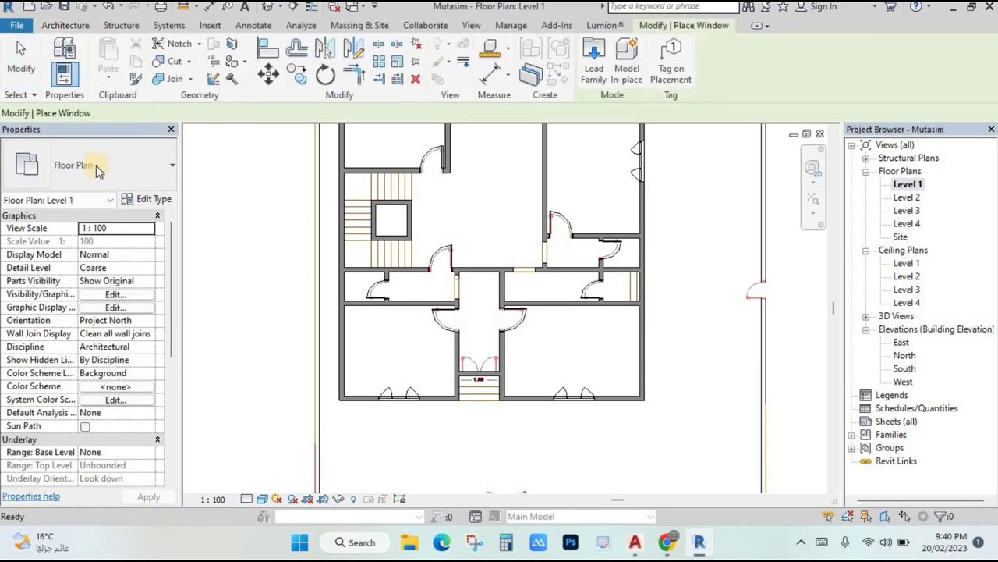
{"action": "left_click", "coordinate": [93, 181]}
{"action": "scroll", "coordinate": [117, 257], "scroll_direction": "up", "scroll_amount": 3}
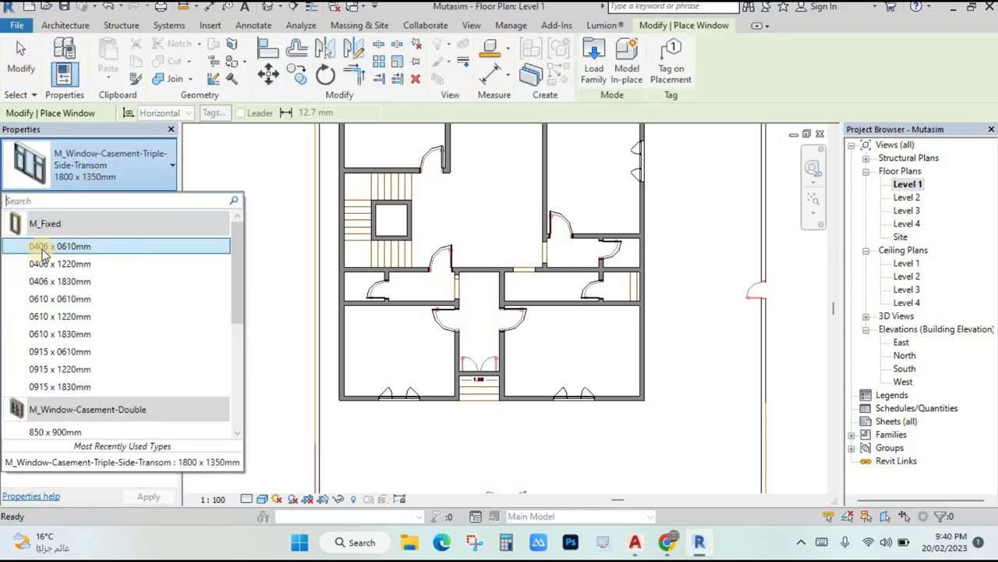
{"action": "mouse_move", "coordinate": [43, 254]}
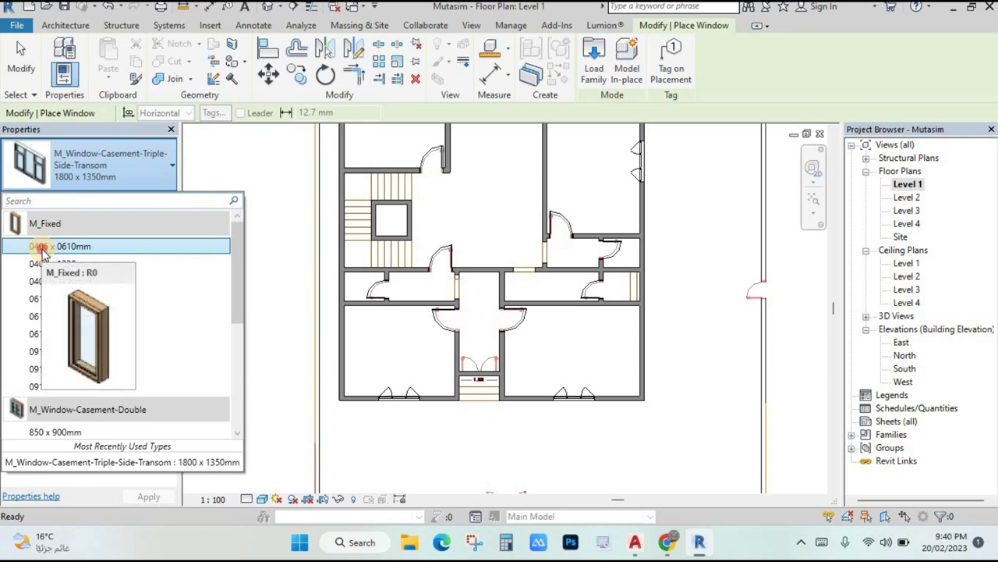
{"action": "left_click", "coordinate": [43, 247]}
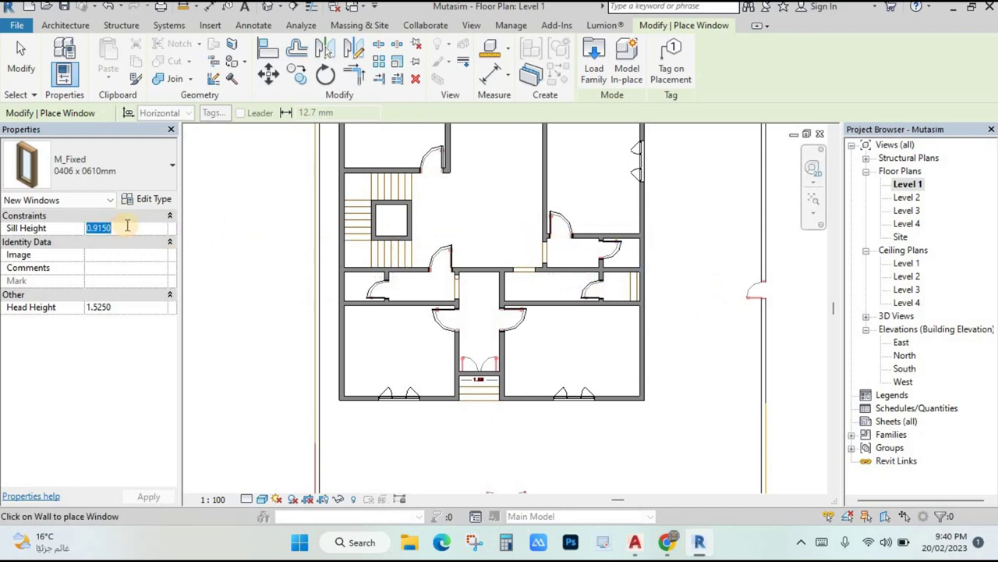
{"action": "key", "text": "Return"}
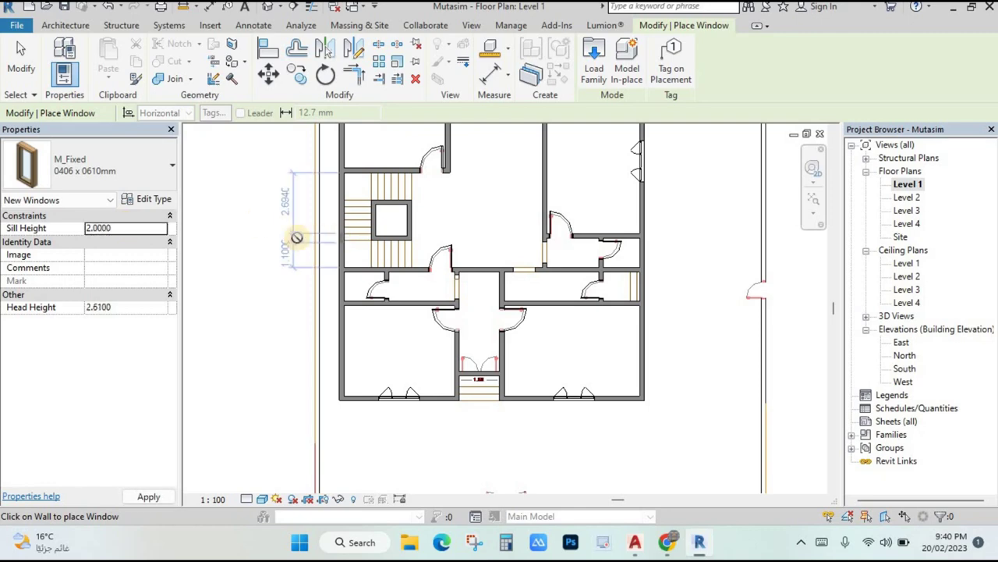
{"action": "scroll", "coordinate": [641, 250], "scroll_direction": "up", "scroll_amount": 5}
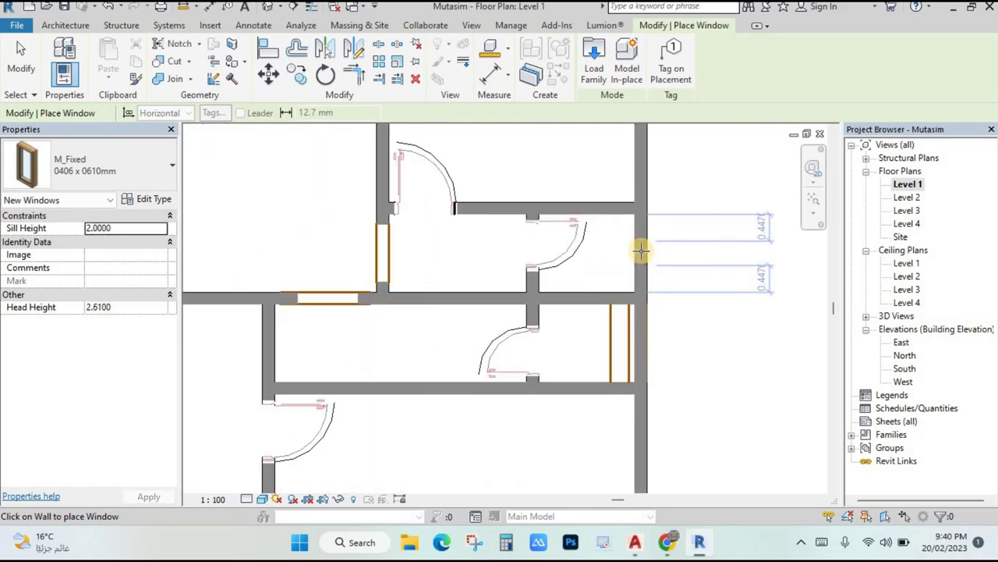
- Place M_Fixed 0406 x 0610mm windows centred in the exterior walls of the right-hand and left-hand small bathrooms, 0.447 m from each adjoining wall
{"action": "scroll", "coordinate": [538, 252], "scroll_direction": "down", "scroll_amount": 2}
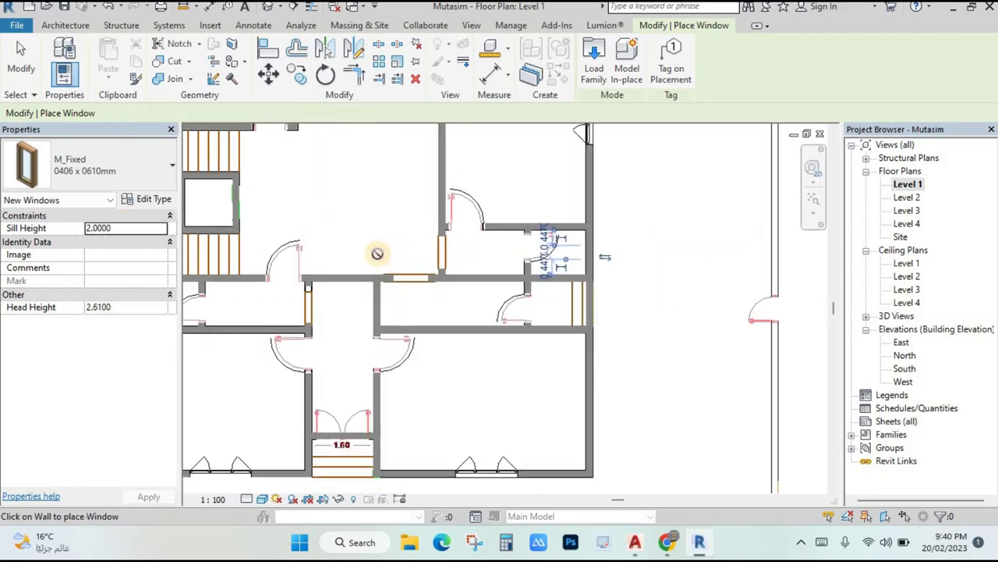
{"action": "middle_click_drag", "start_coordinate": [340, 253], "coordinate": [576, 251]}
{"action": "scroll", "coordinate": [379, 253], "scroll_direction": "up", "scroll_amount": 1}
{"action": "scroll", "coordinate": [378, 253], "scroll_direction": "up", "scroll_amount": 1}
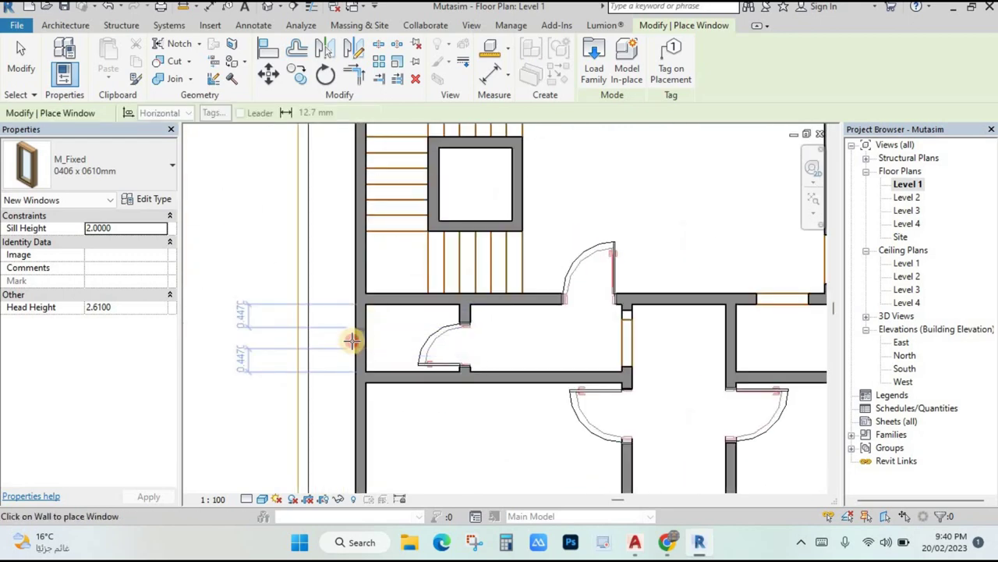
{"action": "scroll", "coordinate": [468, 330], "scroll_direction": "down", "scroll_amount": 5}
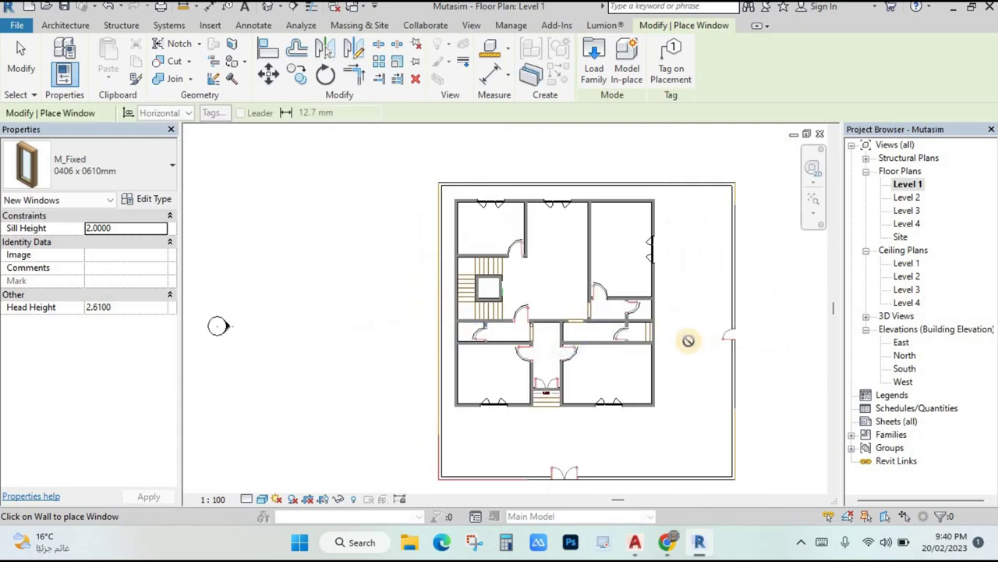
{"action": "key", "text": "Escape"}
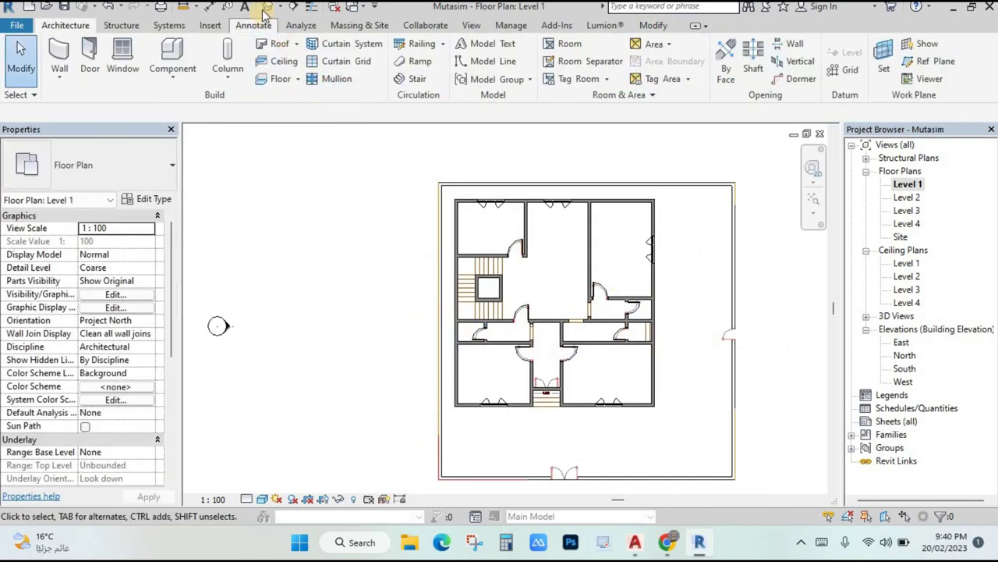
- Examine the windows in the front and side facades in the 3D view
{"action": "scroll", "coordinate": [568, 360], "scroll_direction": "up", "scroll_amount": 3}
{"action": "key", "text": "ctrl+Tab"}
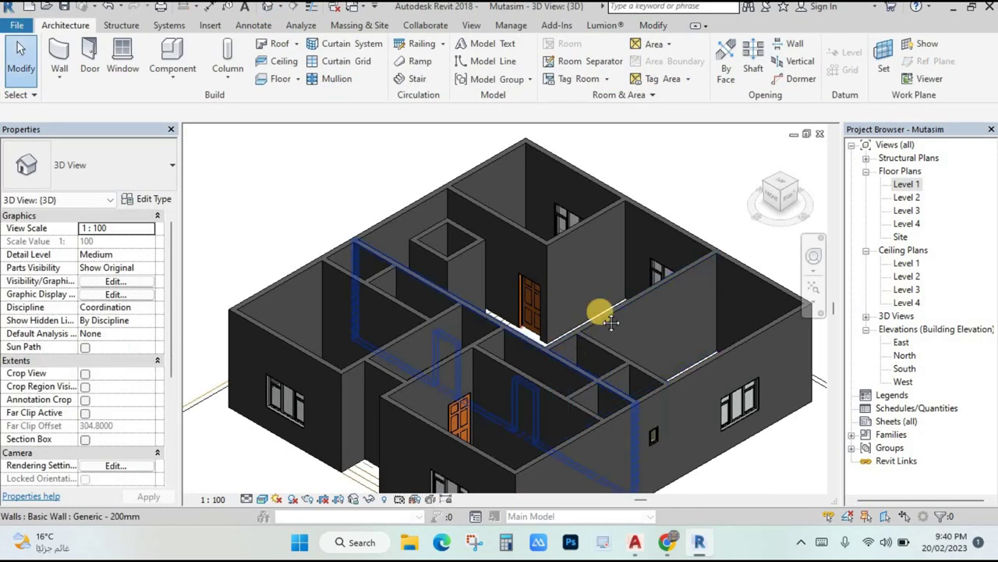
{"action": "middle_click_drag", "start_coordinate": [600, 314], "coordinate": [605, 137]}
{"action": "scroll", "coordinate": [644, 253], "scroll_direction": "up", "scroll_amount": 1}
{"action": "middle_click_drag", "start_coordinate": [733, 264], "coordinate": [584, 293]}
{"action": "scroll", "coordinate": [655, 272], "scroll_direction": "up", "scroll_amount": 3}
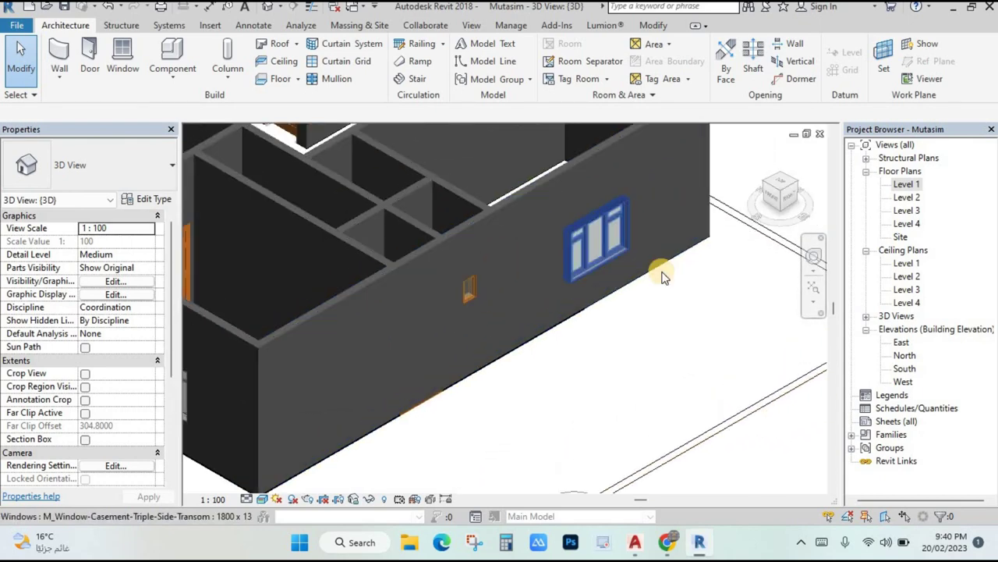
{"action": "scroll", "coordinate": [758, 359], "scroll_direction": "down", "scroll_amount": 2}
{"action": "middle_click_drag", "start_coordinate": [758, 359], "coordinate": [995, 300]}
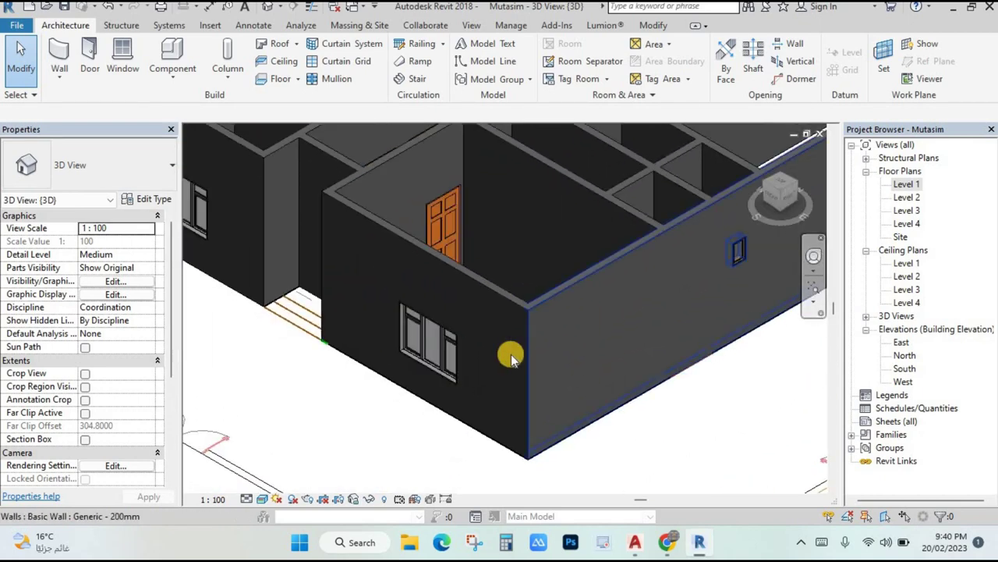
{"action": "scroll", "coordinate": [507, 359], "scroll_direction": "down", "scroll_amount": 1}
{"action": "scroll", "coordinate": [242, 244], "scroll_direction": "down", "scroll_amount": 1}
{"action": "middle_click_drag", "start_coordinate": [241, 244], "coordinate": [298, 304]}
{"action": "scroll", "coordinate": [546, 395], "scroll_direction": "down", "scroll_amount": 2}
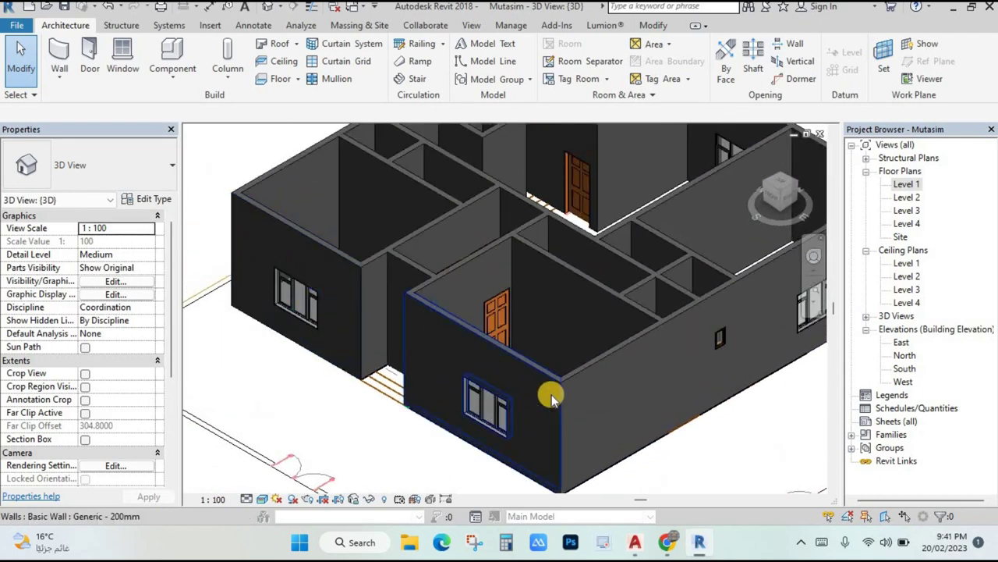
{"action": "scroll", "coordinate": [561, 329], "scroll_direction": "up", "scroll_amount": 2}
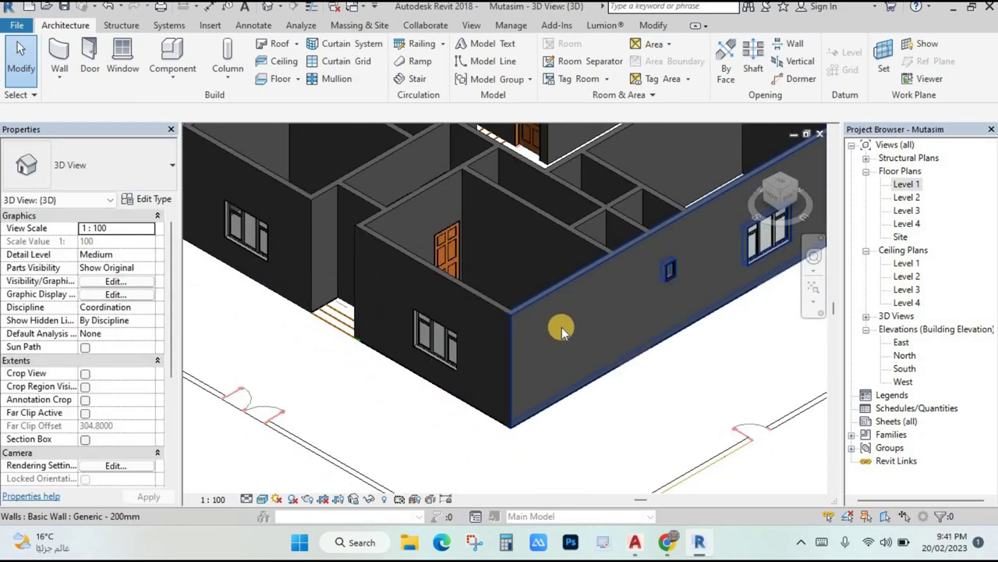
- Create a similar 1800 x 1350mm triple casement window in the front-right room's exterior side wall, about 1.9 m from the front corner
{"action": "left_click", "coordinate": [122, 56]}
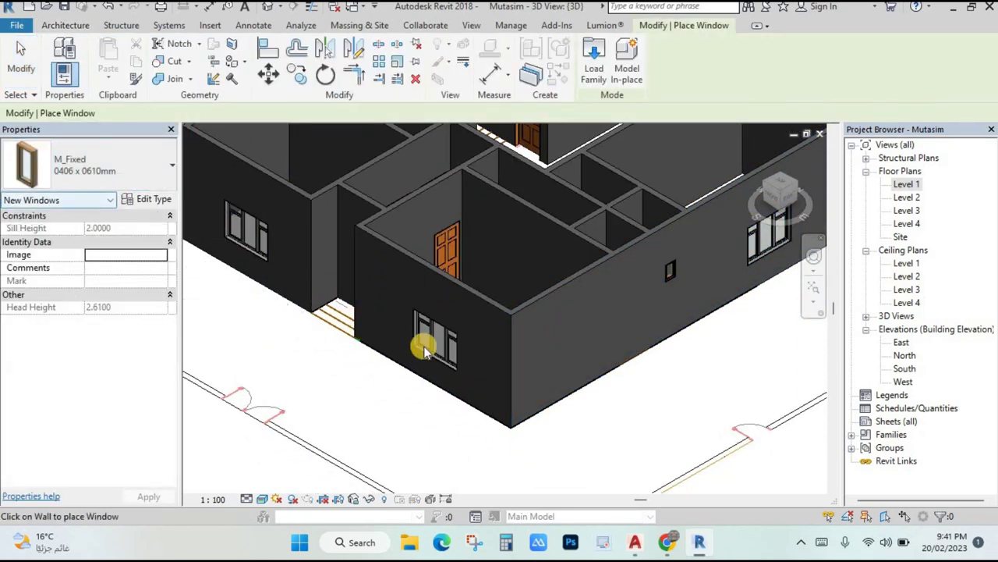
{"action": "key", "text": "Escape"}
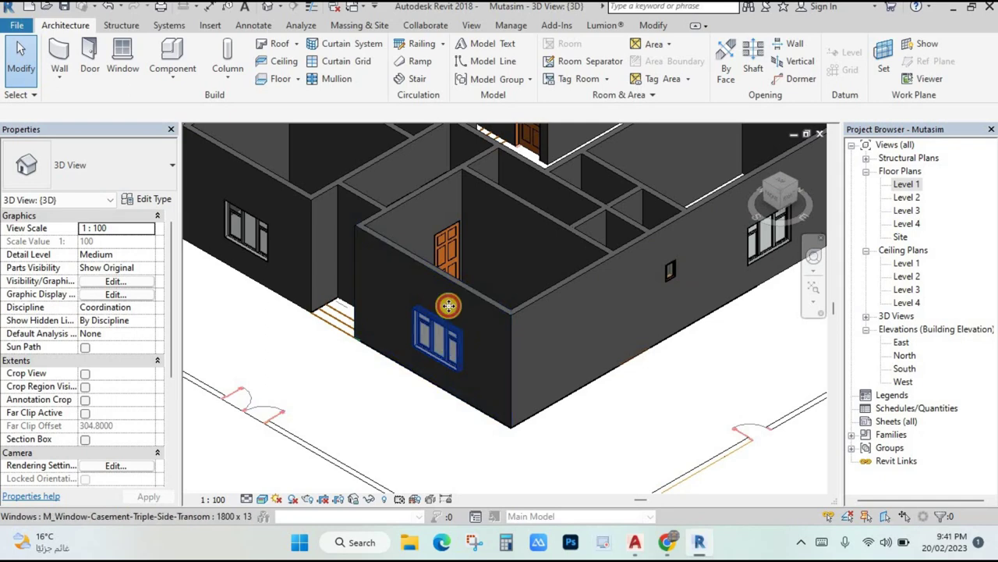
{"action": "left_click", "coordinate": [449, 305]}
{"action": "left_click", "coordinate": [554, 72]}
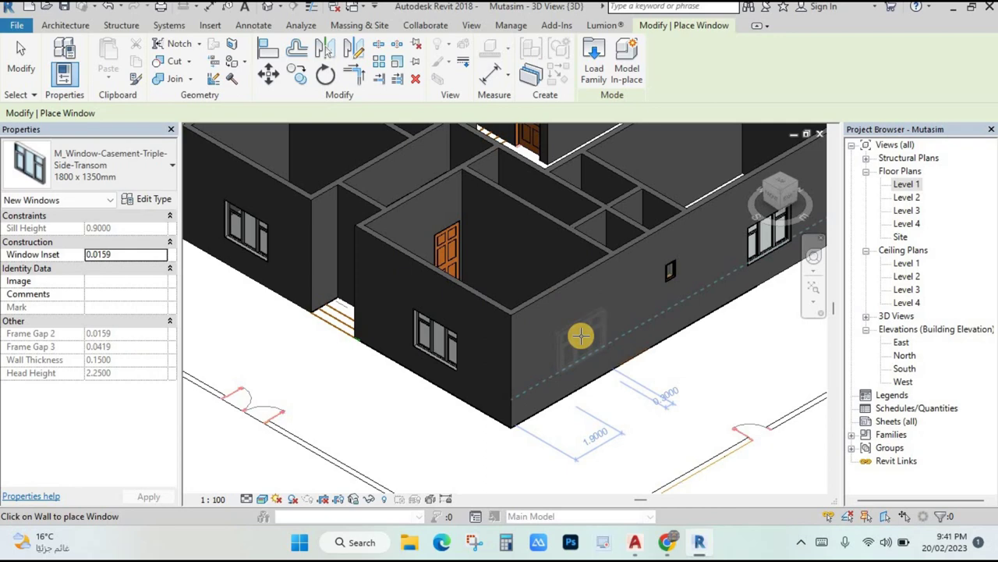
{"action": "left_click", "coordinate": [672, 369]}
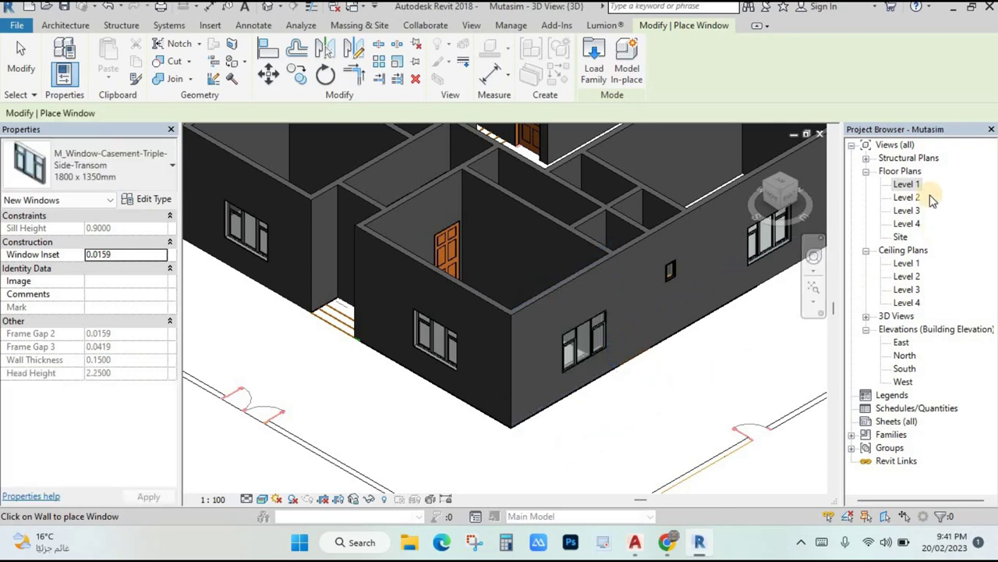
- In the Level 1 plan, centre the front-right room's side window 1.1 m from both adjoining walls and flip its facing
{"action": "double_click", "coordinate": [905, 186]}
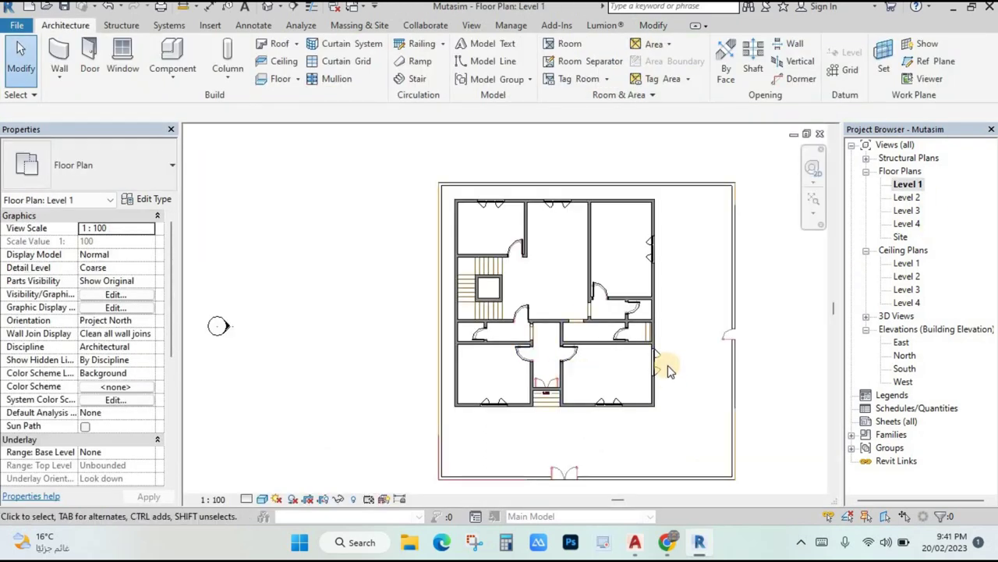
{"action": "scroll", "coordinate": [671, 364], "scroll_direction": "up", "scroll_amount": 3}
{"action": "middle_click_drag", "start_coordinate": [674, 364], "coordinate": [627, 258]}
{"action": "left_click", "coordinate": [597, 247]}
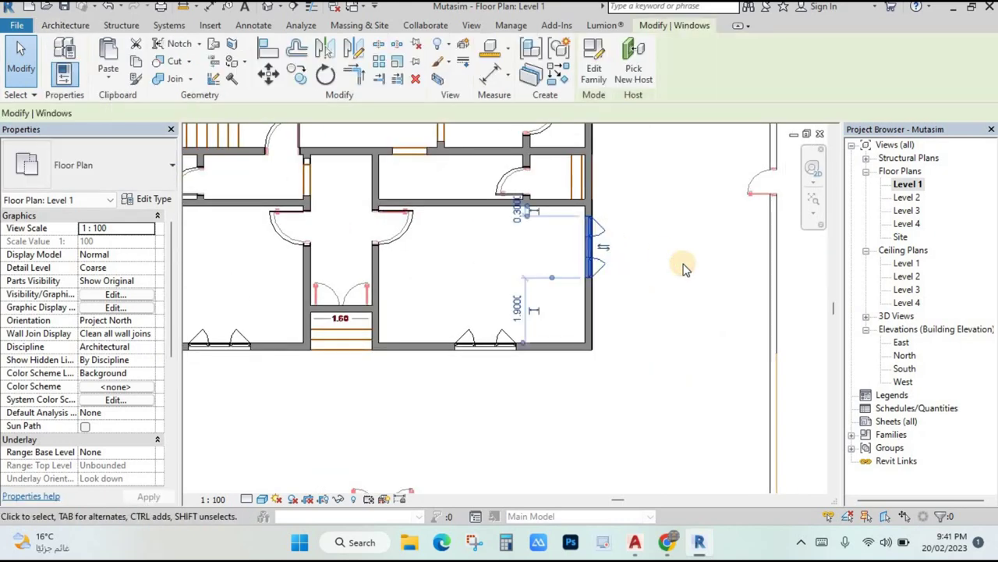
{"action": "key", "text": "Down"}
{"action": "key", "text": "Down"}
{"action": "key", "text": "Down"}
{"action": "key", "text": "Down"}
{"action": "key", "text": "Down"}
{"action": "key", "text": "Down"}
{"action": "key", "text": "Down"}
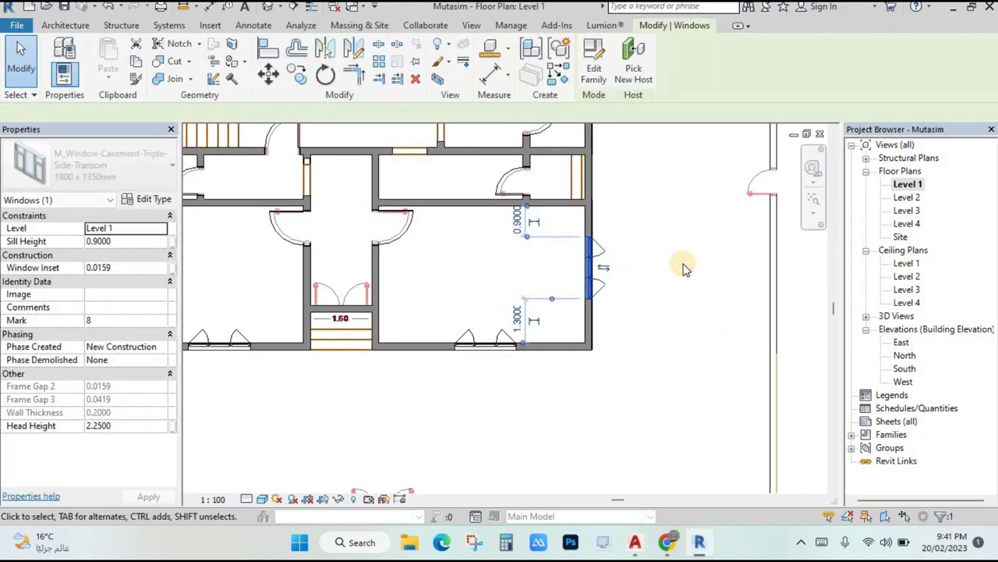
{"action": "key", "text": "Down"}
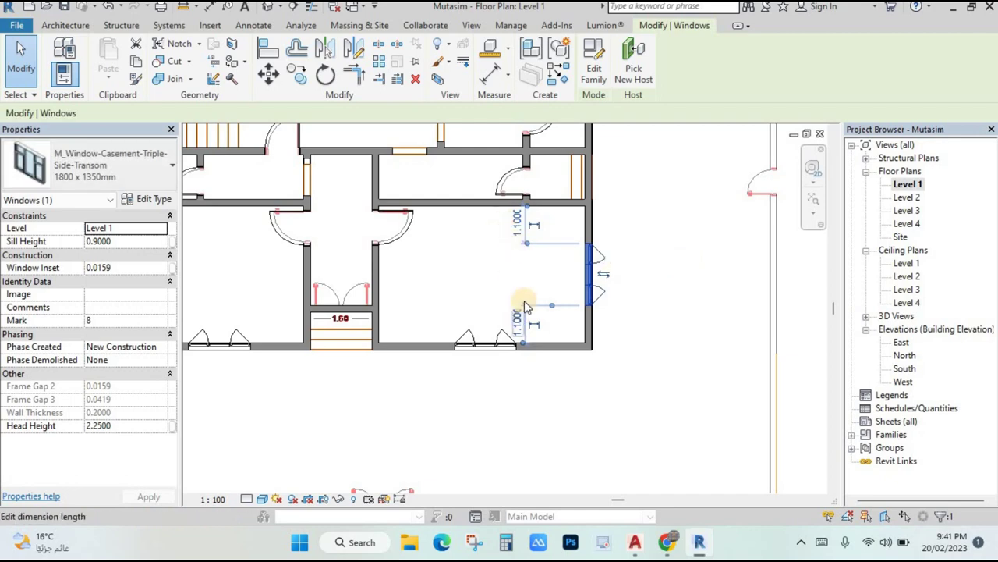
{"action": "left_click", "coordinate": [634, 282]}
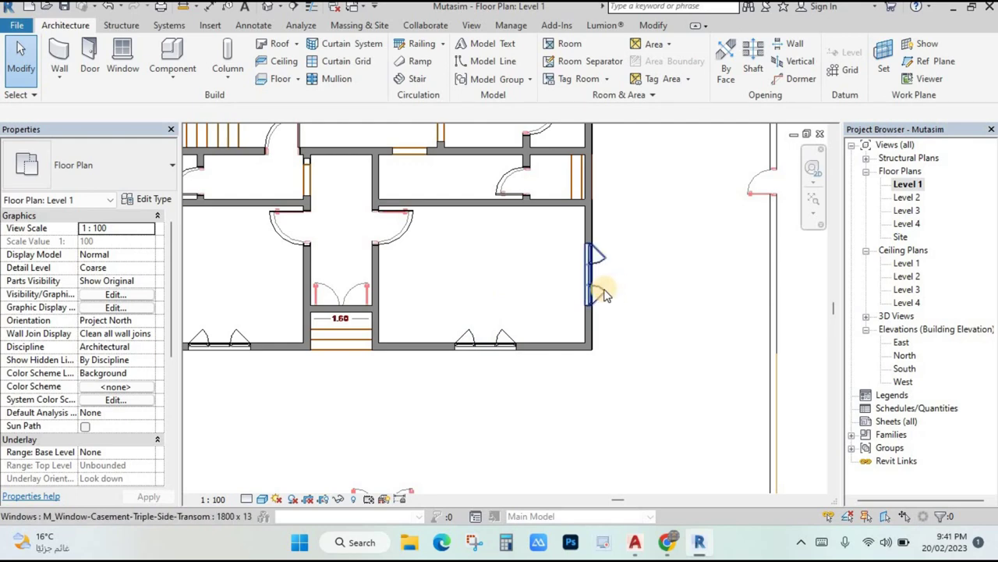
{"action": "left_click", "coordinate": [607, 284]}
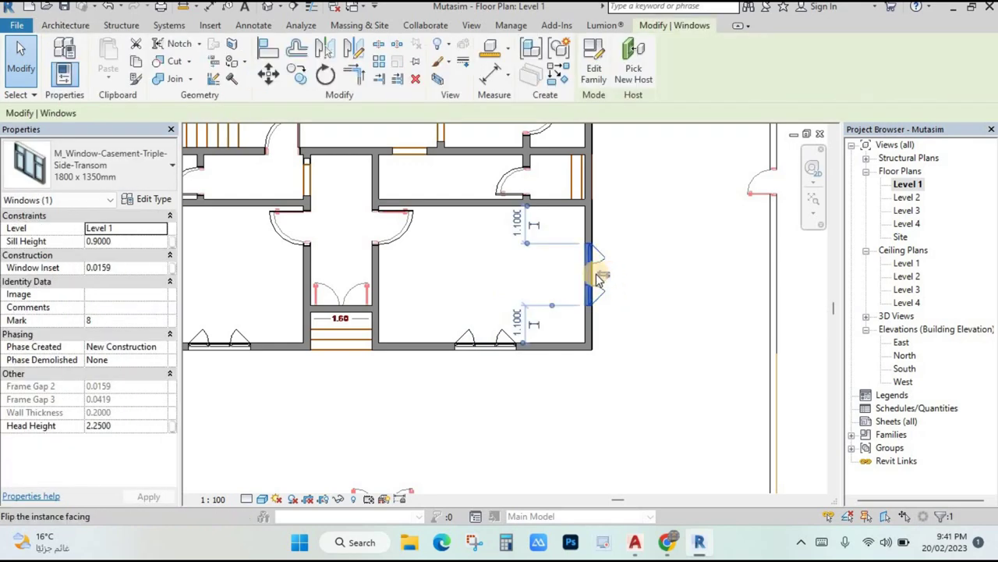
{"action": "left_click", "coordinate": [647, 294]}
- Split the right-hand exterior wall at both sides of the side-entrance steps
{"action": "scroll", "coordinate": [613, 283], "scroll_direction": "down", "scroll_amount": 4}
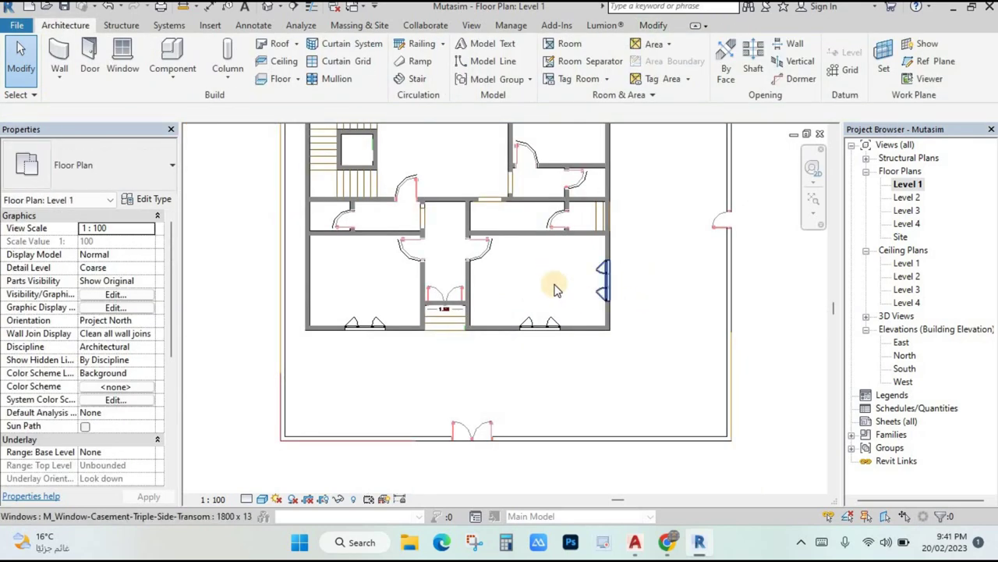
{"action": "middle_click_drag", "start_coordinate": [527, 367], "coordinate": [526, 405]}
{"action": "scroll", "coordinate": [548, 304], "scroll_direction": "down", "scroll_amount": 1}
{"action": "middle_click_drag", "start_coordinate": [575, 323], "coordinate": [575, 336]}
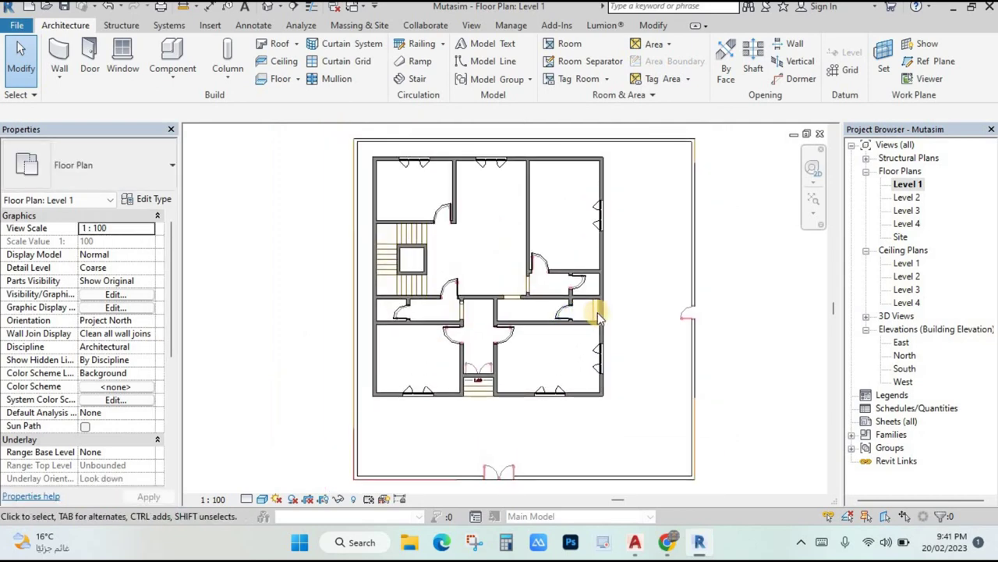
{"action": "scroll", "coordinate": [598, 312], "scroll_direction": "up", "scroll_amount": 1}
{"action": "scroll", "coordinate": [600, 316], "scroll_direction": "up", "scroll_amount": 2}
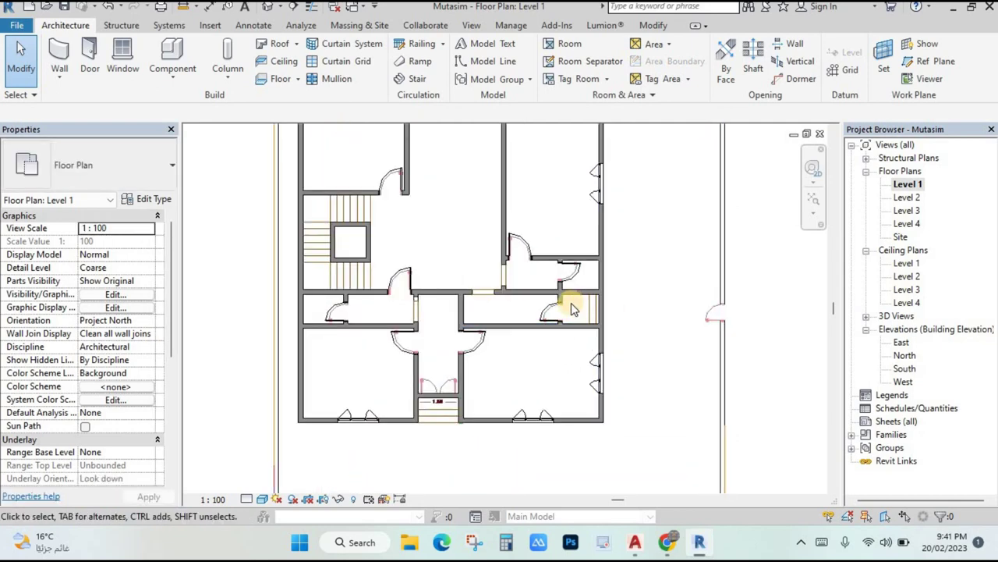
{"action": "scroll", "coordinate": [587, 287], "scroll_direction": "up", "scroll_amount": 4}
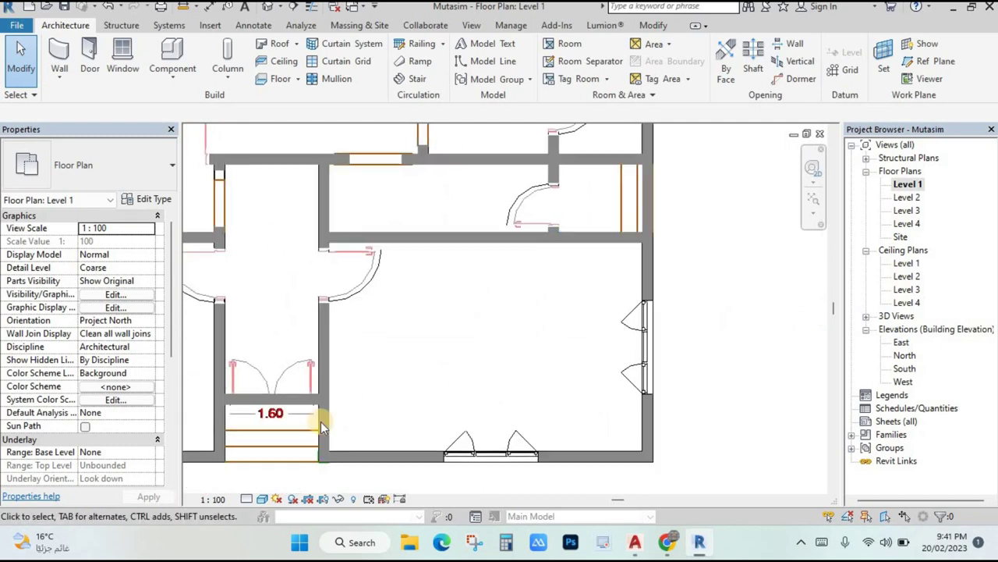
{"action": "scroll", "coordinate": [602, 248], "scroll_direction": "up", "scroll_amount": 3}
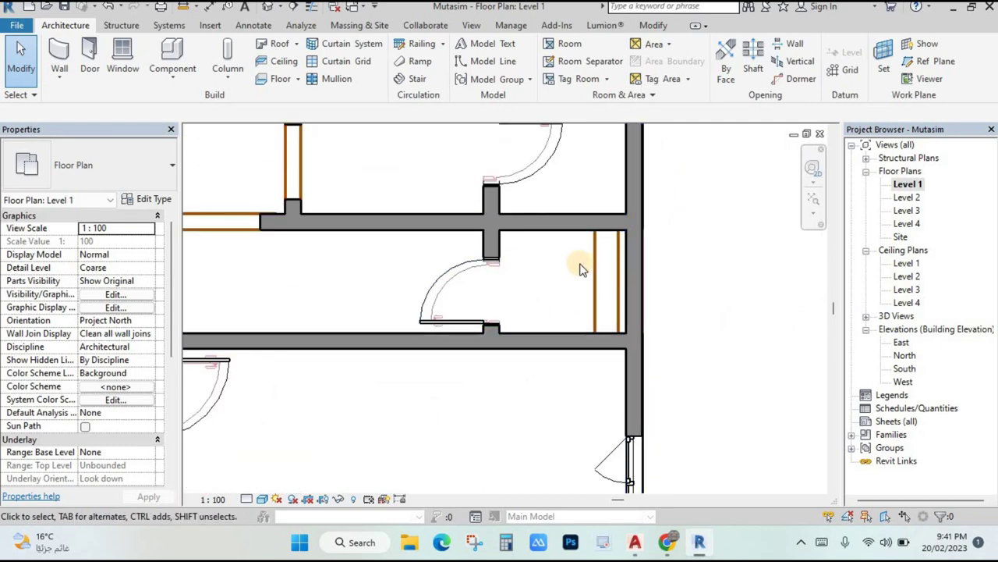
{"action": "middle_click_drag", "start_coordinate": [467, 224], "coordinate": [453, 251]}
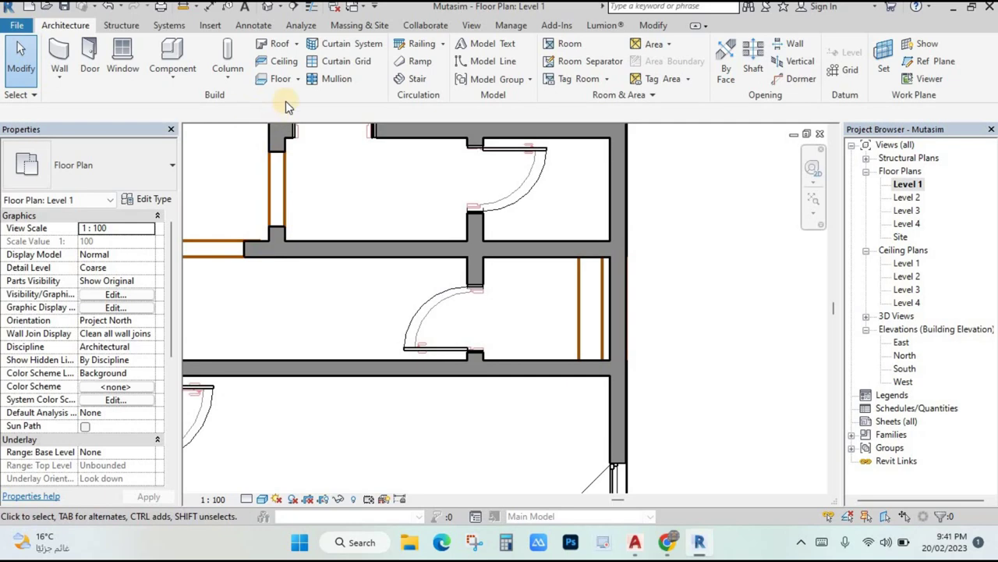
{"action": "left_click", "coordinate": [653, 26]}
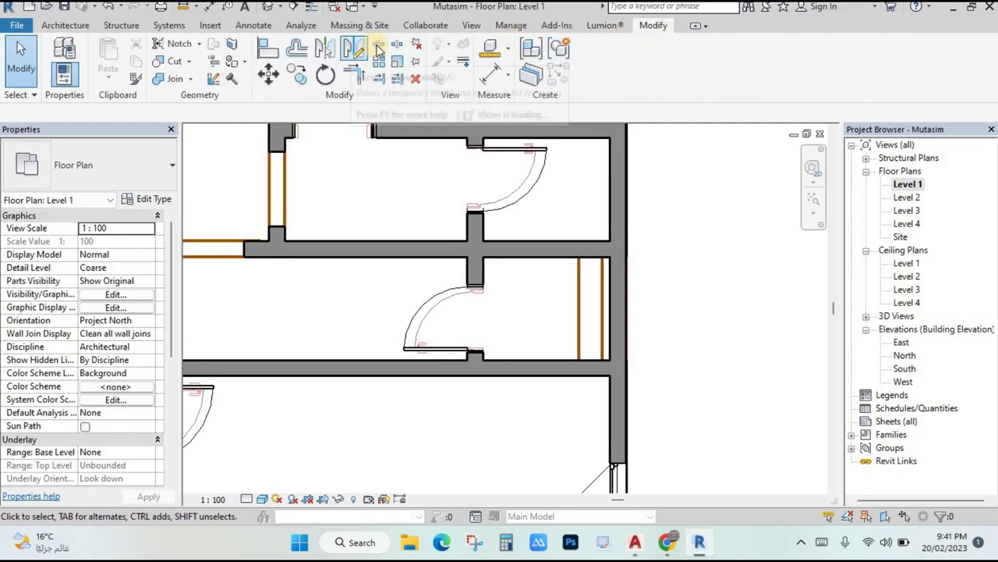
{"action": "left_click", "coordinate": [352, 52]}
{"action": "scroll", "coordinate": [629, 252], "scroll_direction": "up", "scroll_amount": 2}
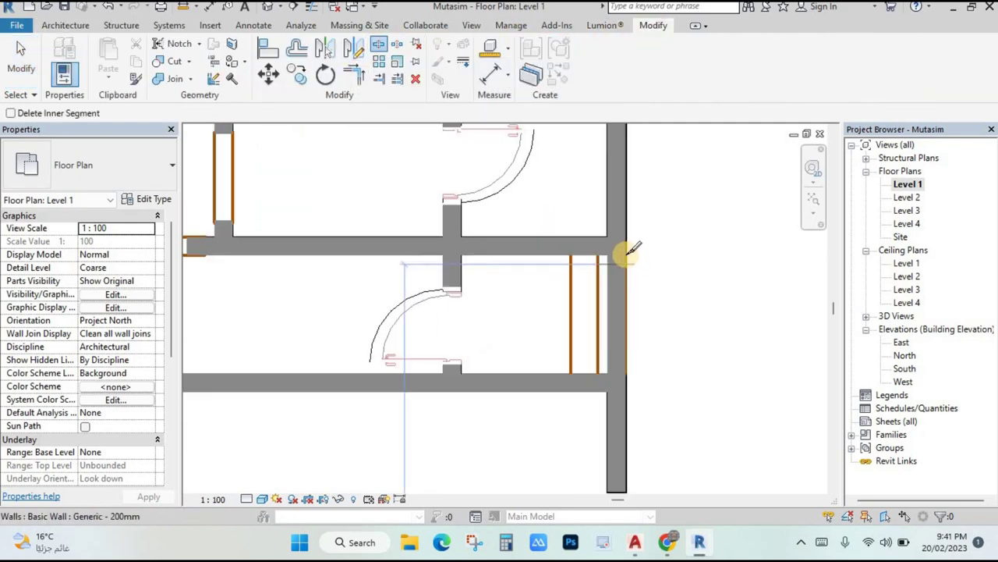
{"action": "left_click", "coordinate": [620, 388]}
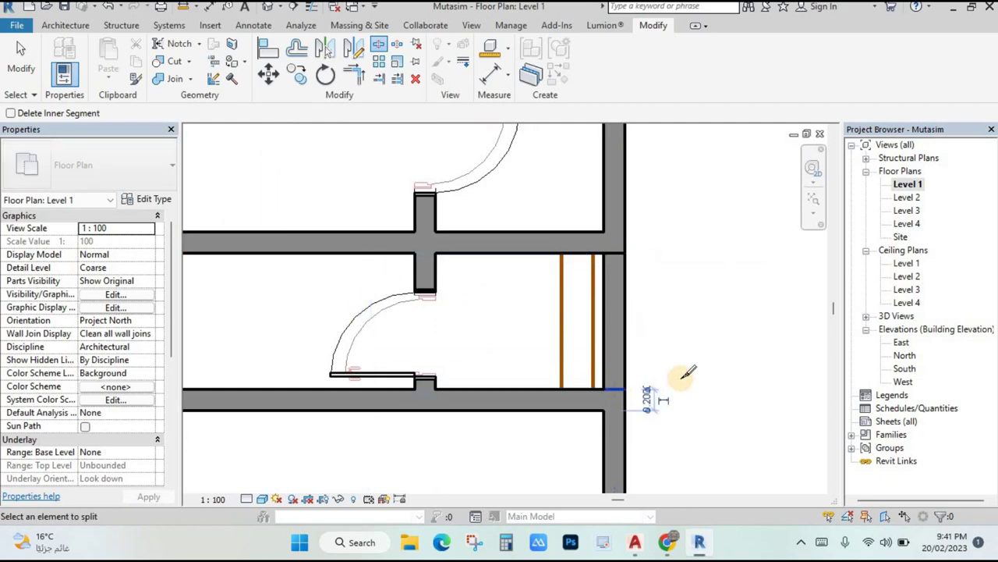
{"action": "key", "text": "Escape"}
- Delete the exterior wall segment across the side-entrance steps and check the opening in the 3D view
{"action": "left_click", "coordinate": [612, 308]}
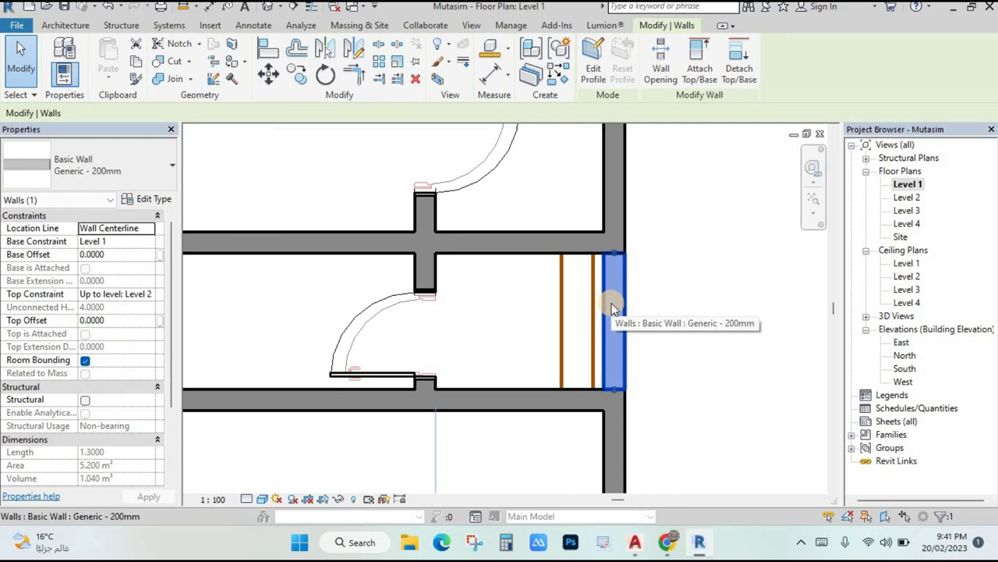
{"action": "key", "text": "Delete"}
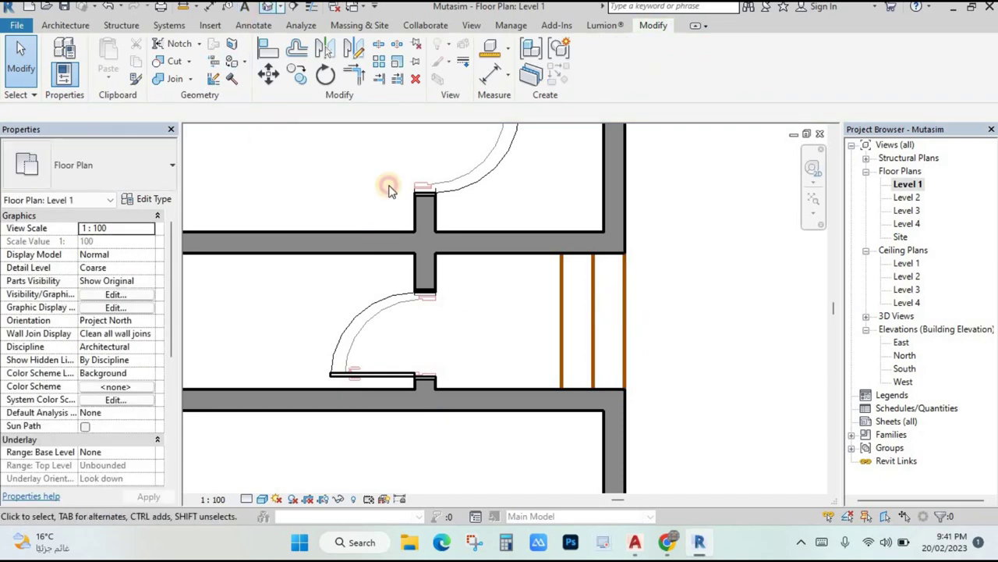
{"action": "key", "text": "ctrl+Tab"}
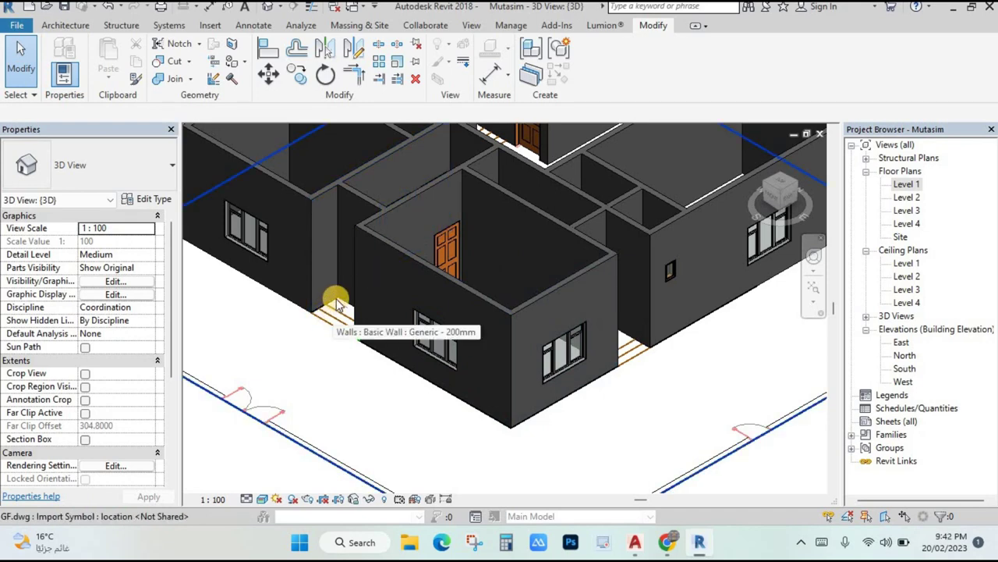
{"action": "scroll", "coordinate": [642, 334], "scroll_direction": "down", "scroll_amount": 4}
{"action": "middle_click_drag", "start_coordinate": [642, 335], "coordinate": [613, 403]}
- Examine the staircase layout around the square shaft in the Level 1 plan
{"action": "double_click", "coordinate": [907, 184]}
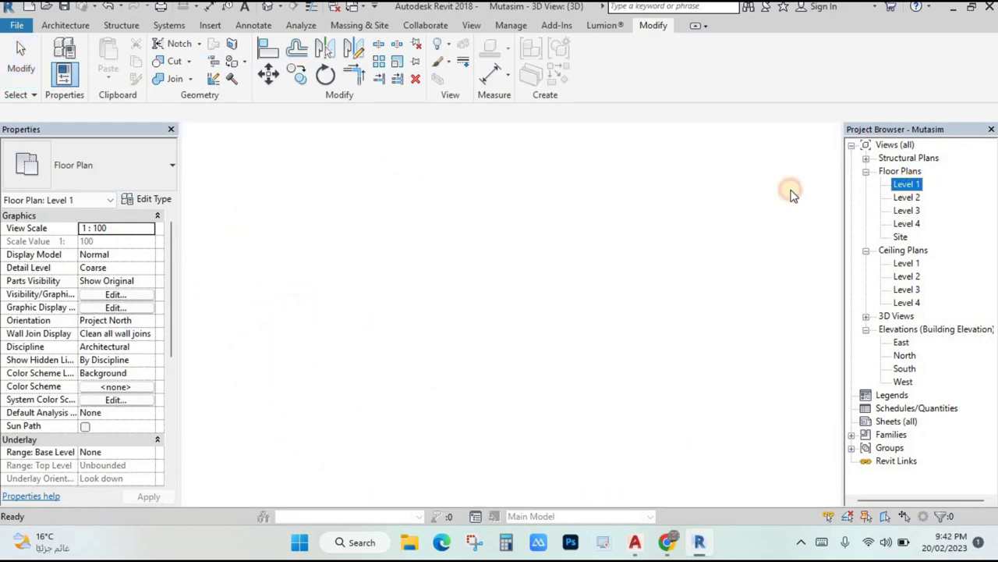
{"action": "scroll", "coordinate": [508, 283], "scroll_direction": "down", "scroll_amount": 3}
{"action": "middle_click_drag", "start_coordinate": [587, 302], "coordinate": [887, 310]}
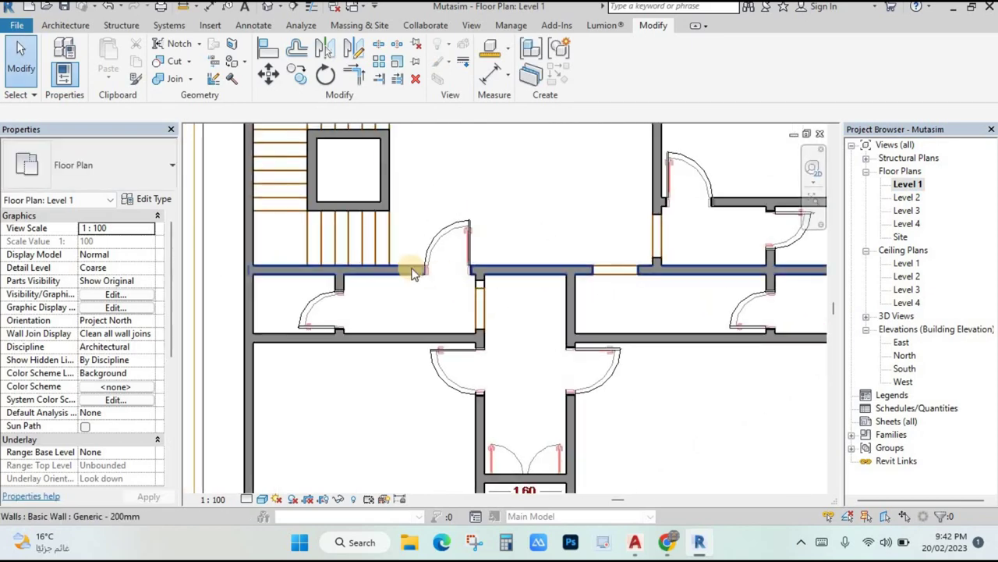
{"action": "scroll", "coordinate": [413, 281], "scroll_direction": "down", "scroll_amount": 1}
{"action": "middle_click_drag", "start_coordinate": [405, 312], "coordinate": [455, 392]}
{"action": "scroll", "coordinate": [517, 249], "scroll_direction": "up", "scroll_amount": 4}
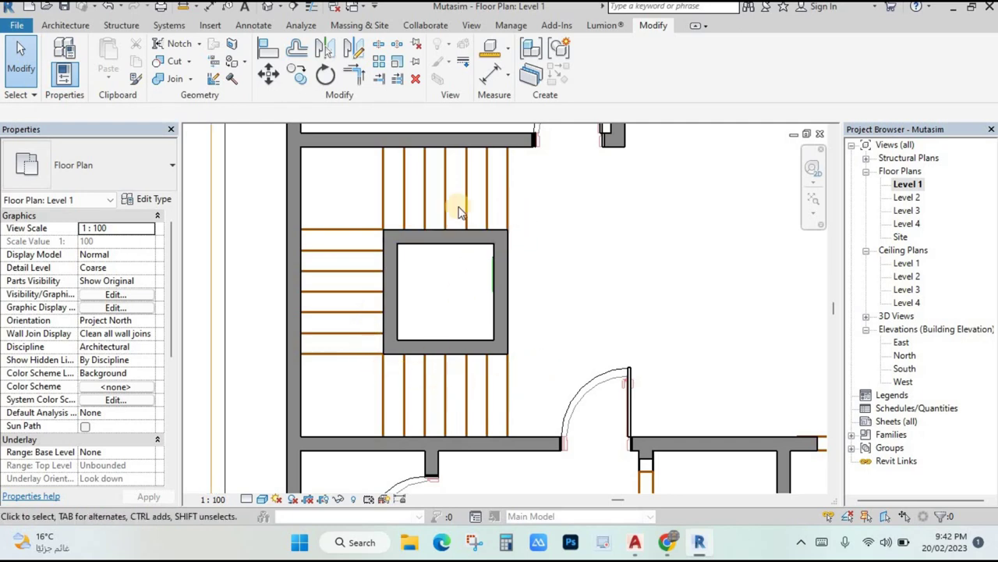
{"action": "scroll", "coordinate": [397, 305], "scroll_direction": "down", "scroll_amount": 3}
{"action": "scroll", "coordinate": [529, 314], "scroll_direction": "down", "scroll_amount": 3}
{"action": "middle_click_drag", "start_coordinate": [544, 316], "coordinate": [462, 321]}
{"action": "scroll", "coordinate": [419, 285], "scroll_direction": "up", "scroll_amount": 1}
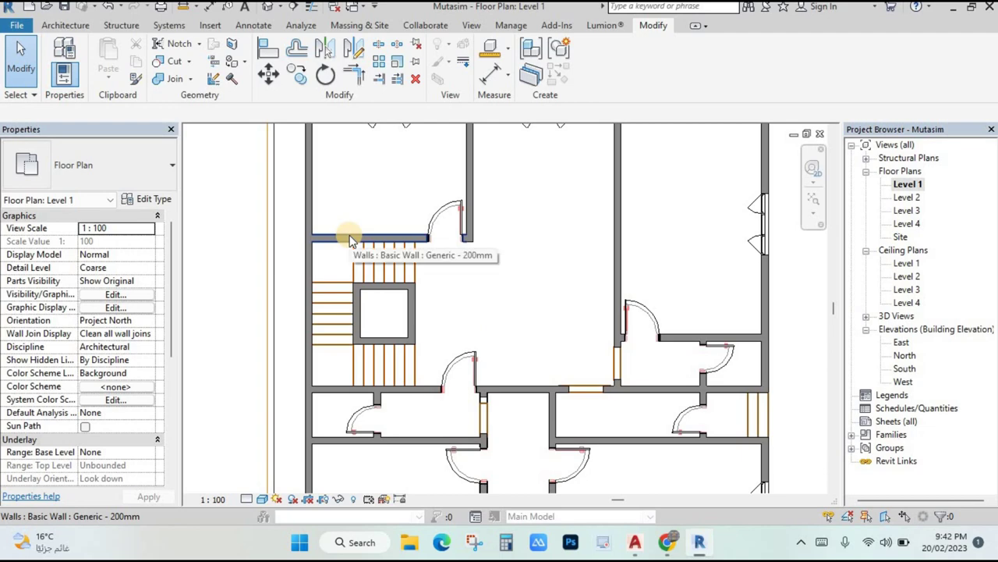
- Start an assembled stair from Level 1 to Level 2 and open a custom run sketch for it
{"action": "left_click", "coordinate": [65, 26]}
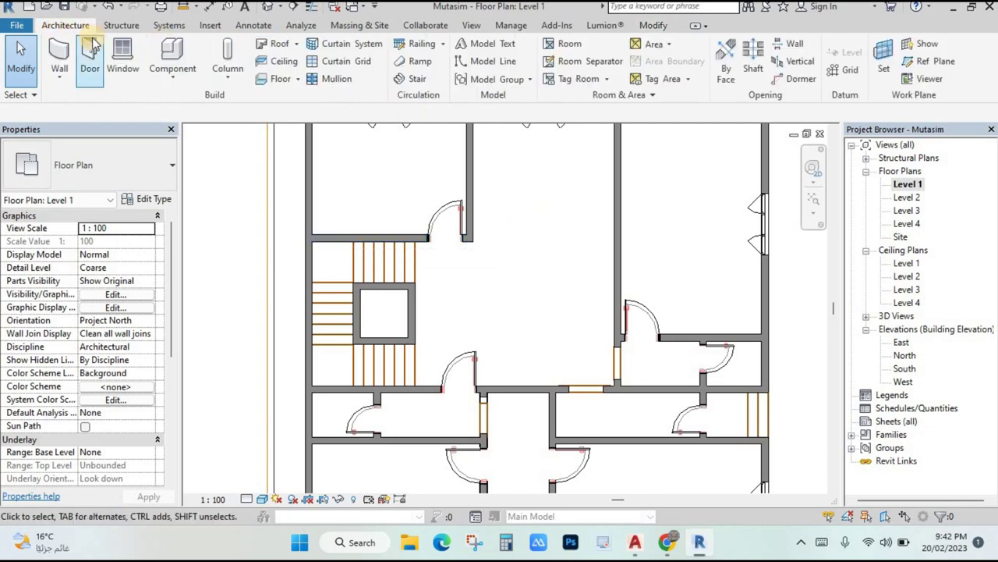
{"action": "left_click", "coordinate": [414, 81]}
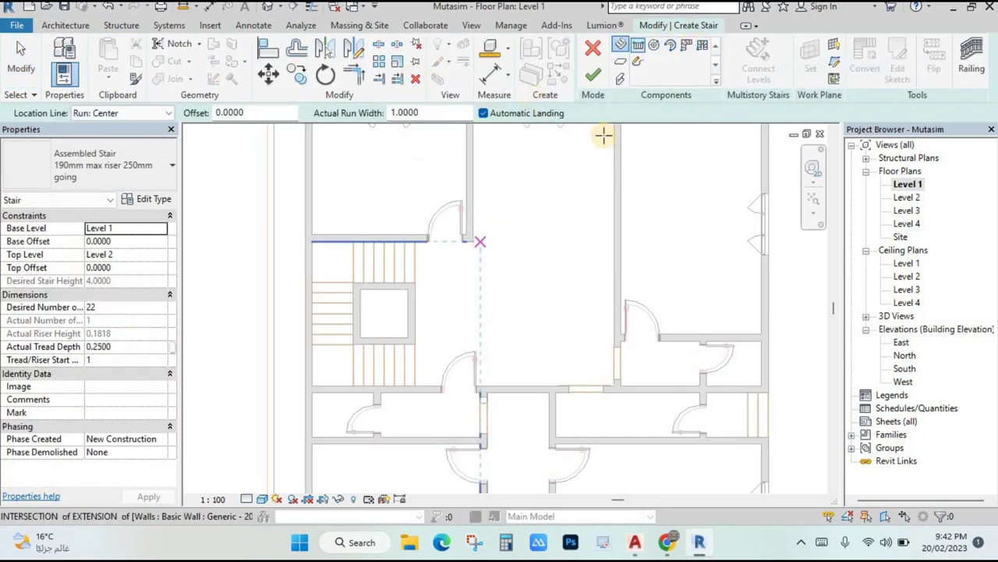
{"action": "left_click", "coordinate": [478, 235]}
{"action": "left_click", "coordinate": [639, 48]}
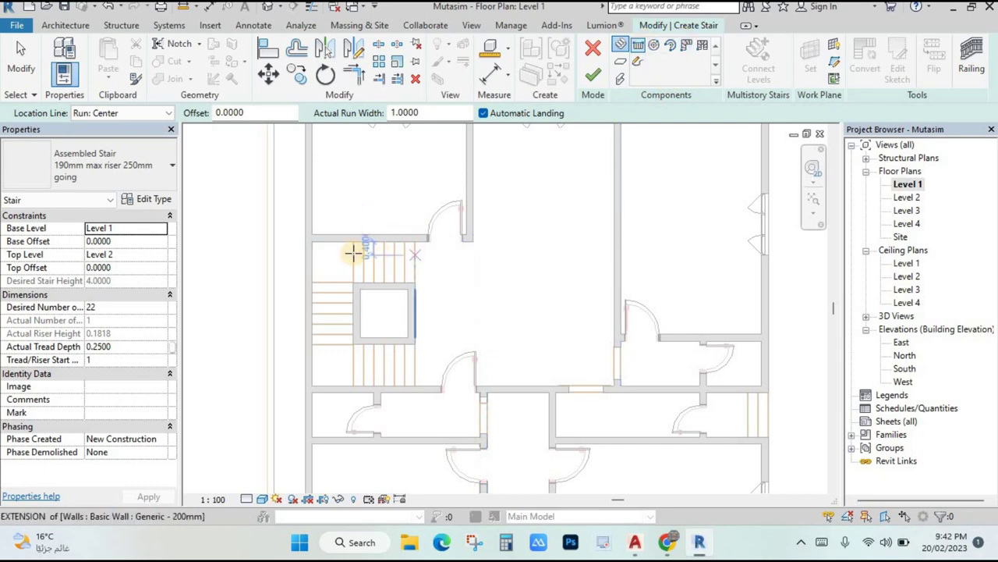
{"action": "left_click", "coordinate": [639, 62]}
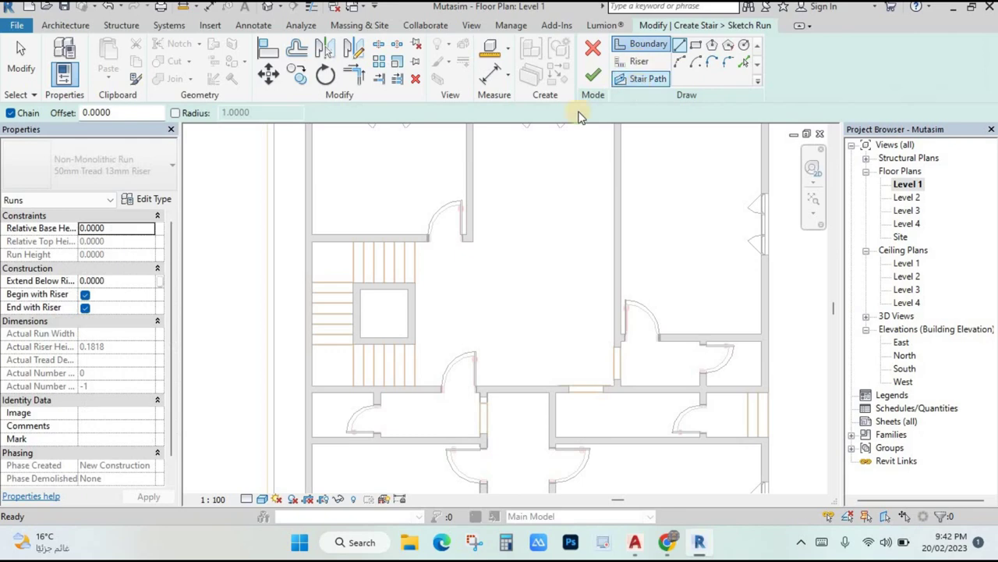
{"action": "middle_click_drag", "start_coordinate": [467, 310], "coordinate": [506, 214]}
{"action": "scroll", "coordinate": [506, 214], "scroll_direction": "down", "scroll_amount": 1}
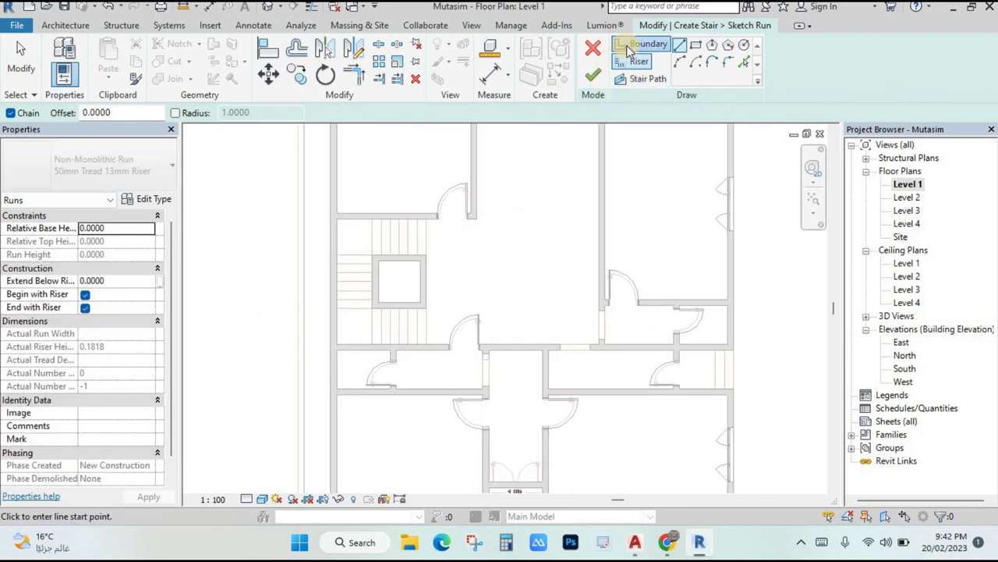
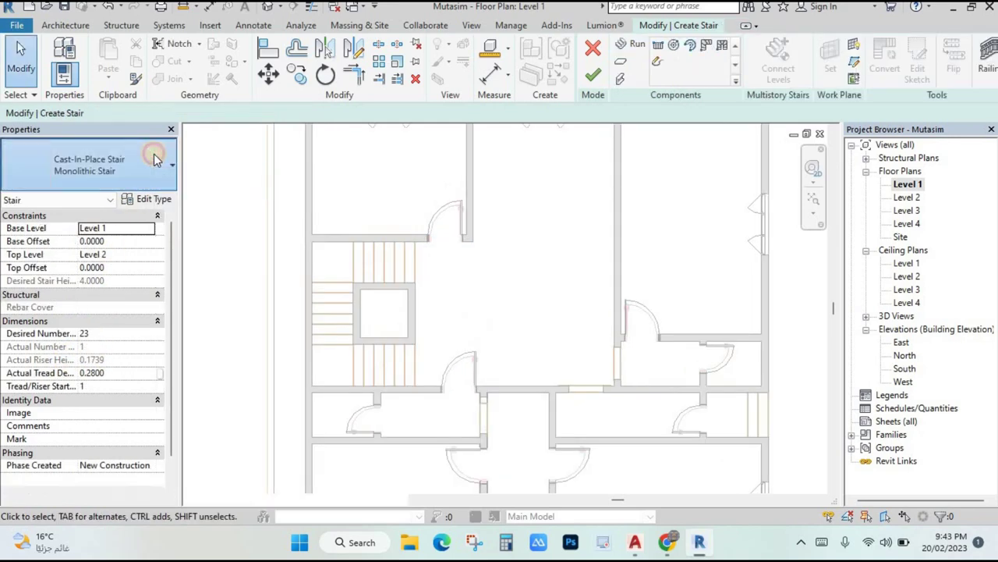
- Change the stair to the Cast-In-Place Monolithic Stair type with 21 desired risers and reopen a custom run sketch
{"action": "left_click", "coordinate": [160, 163]}
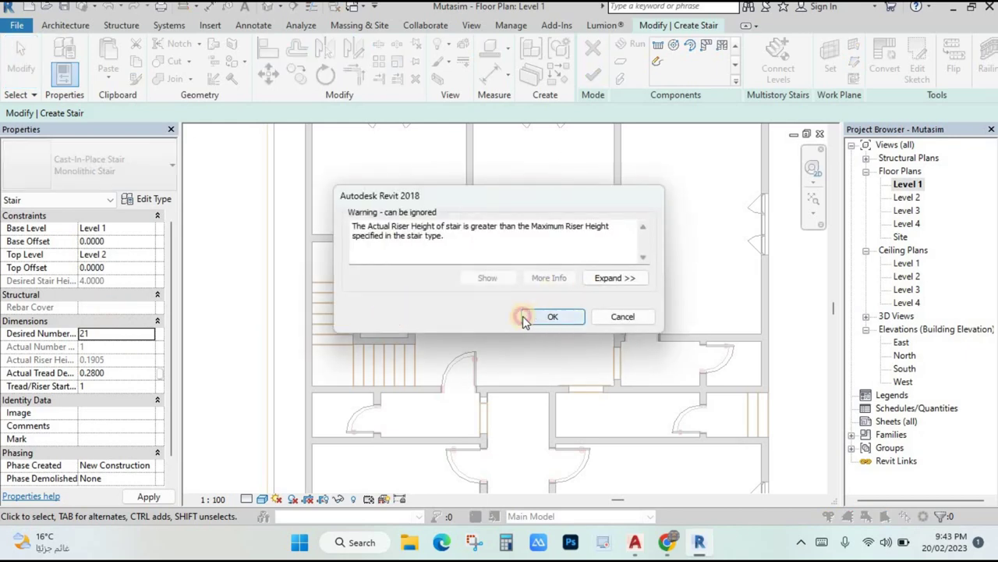
{"action": "left_click", "coordinate": [524, 318]}
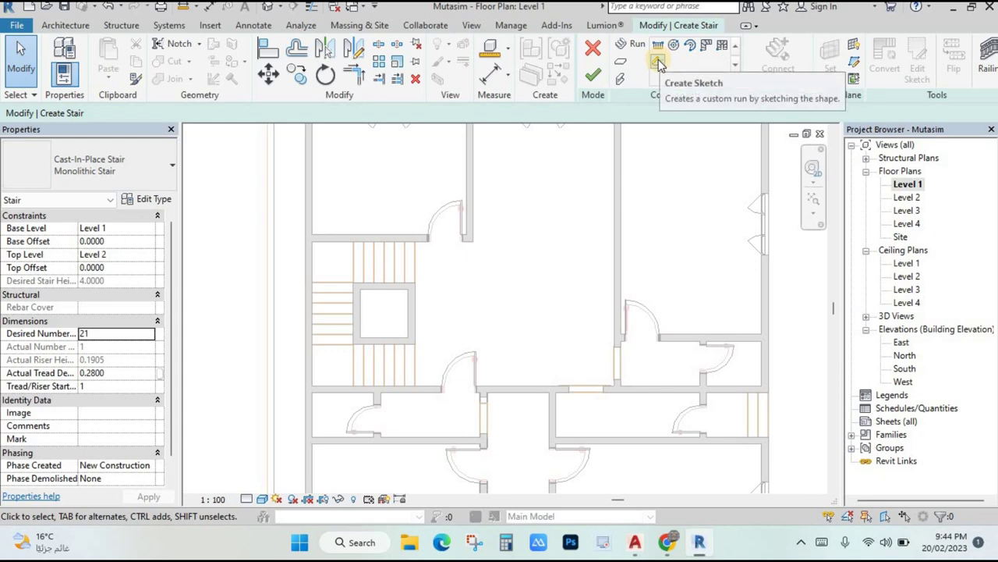
{"action": "left_click", "coordinate": [659, 62]}
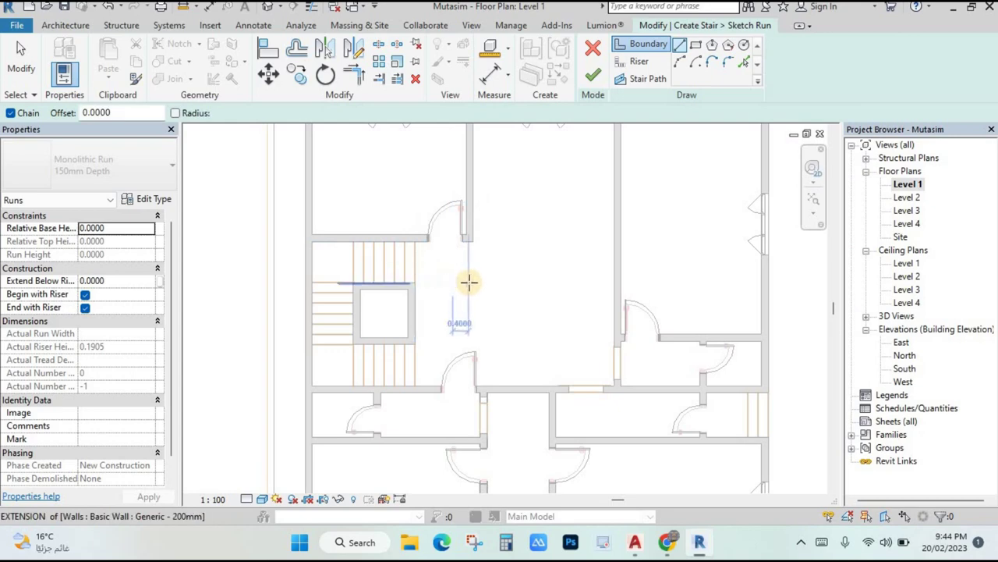
- Sketch the stair run's outer boundary along the three surrounding walls, with segments of 3.0, 4.2 and 3.0 m
{"action": "scroll", "coordinate": [496, 277], "scroll_direction": "up", "scroll_amount": 2}
{"action": "middle_click_drag", "start_coordinate": [496, 276], "coordinate": [554, 229]}
{"action": "middle_click_drag", "start_coordinate": [470, 212], "coordinate": [470, 236]}
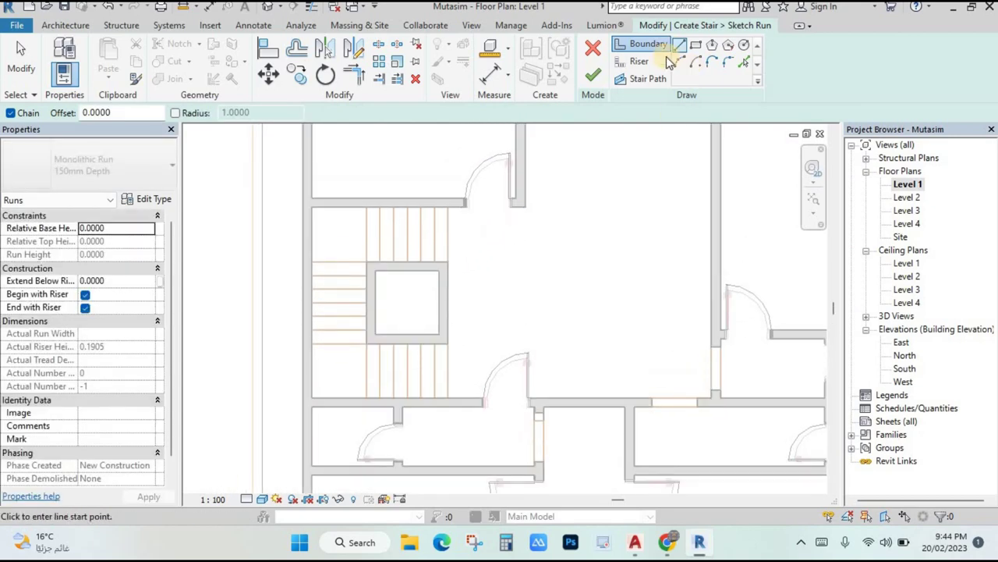
{"action": "left_click", "coordinate": [449, 207]}
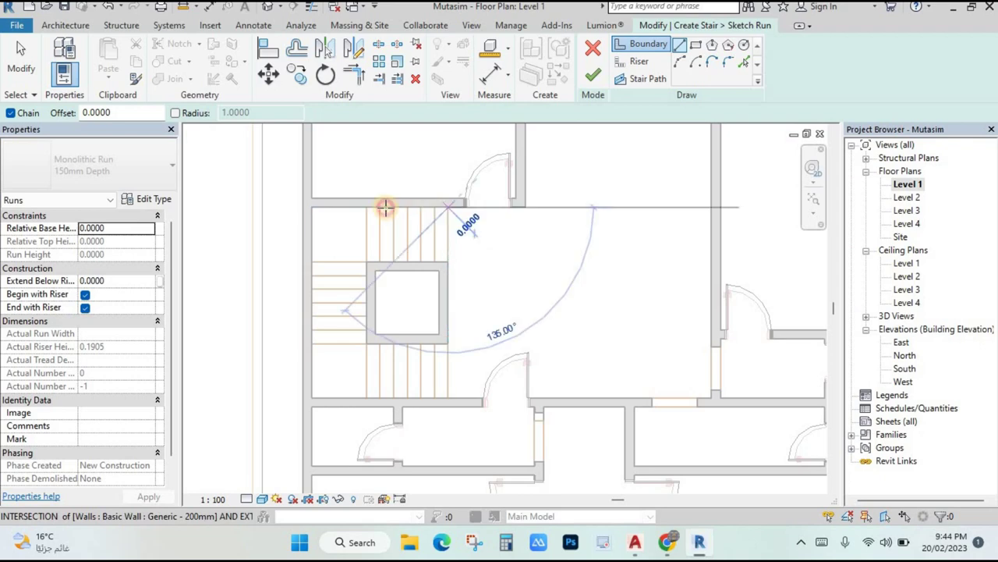
{"action": "left_click", "coordinate": [312, 207]}
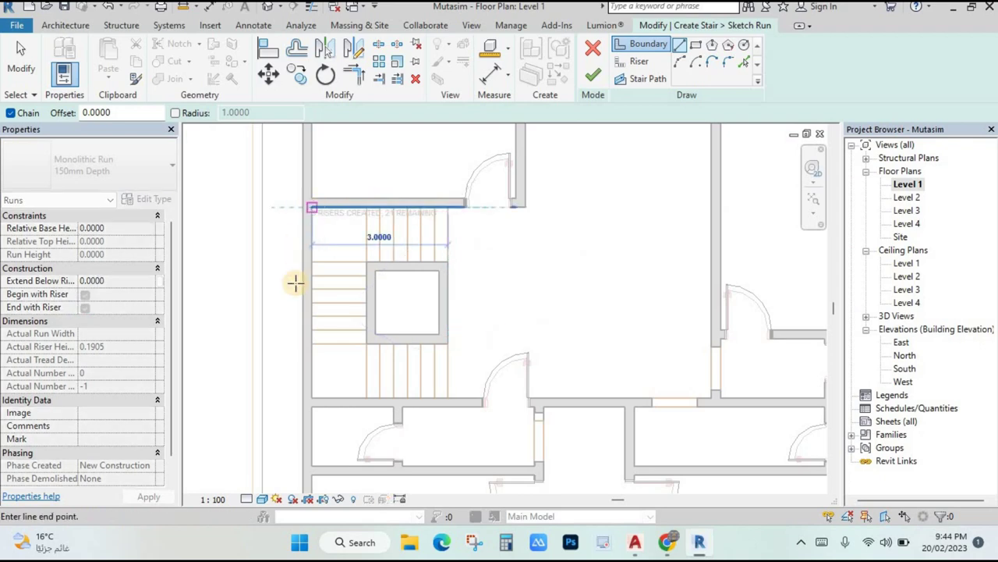
{"action": "left_click", "coordinate": [312, 398]}
{"action": "left_click", "coordinate": [447, 396]}
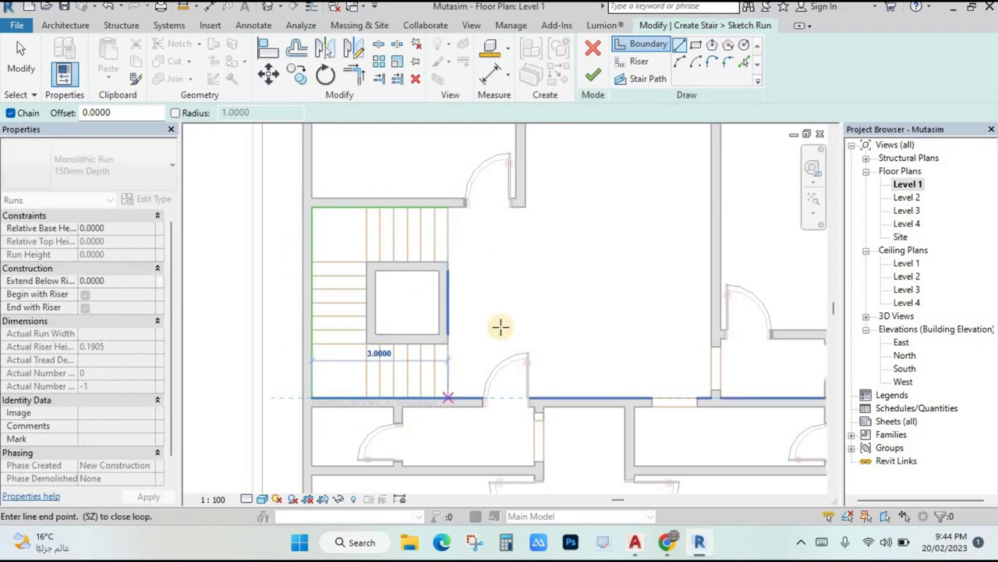
{"action": "key", "text": "Escape"}
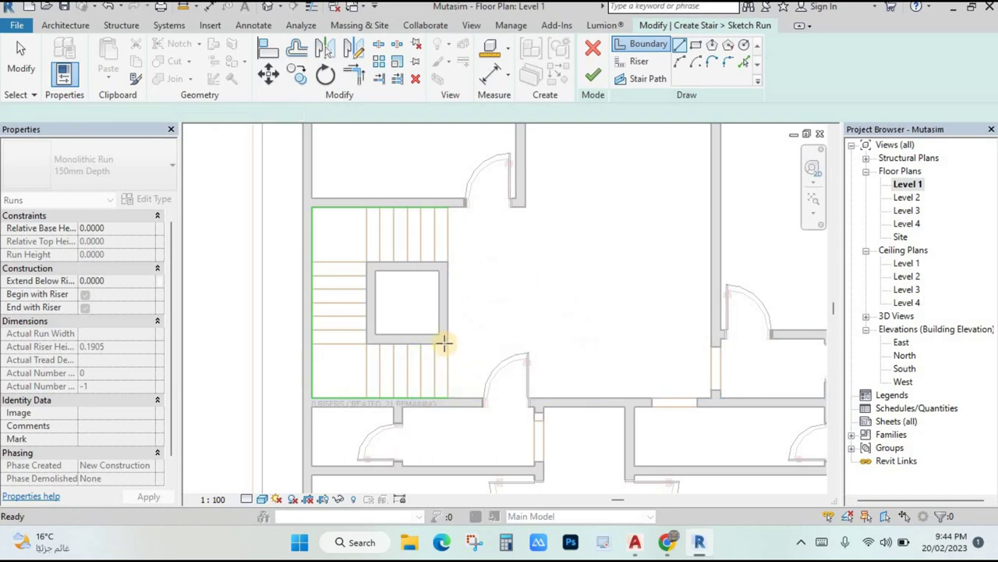
- Sketch the stair run's inner boundary along three faces of the square shaft, with 1.8 m segments beside both outer flights
{"action": "left_click", "coordinate": [448, 344]}
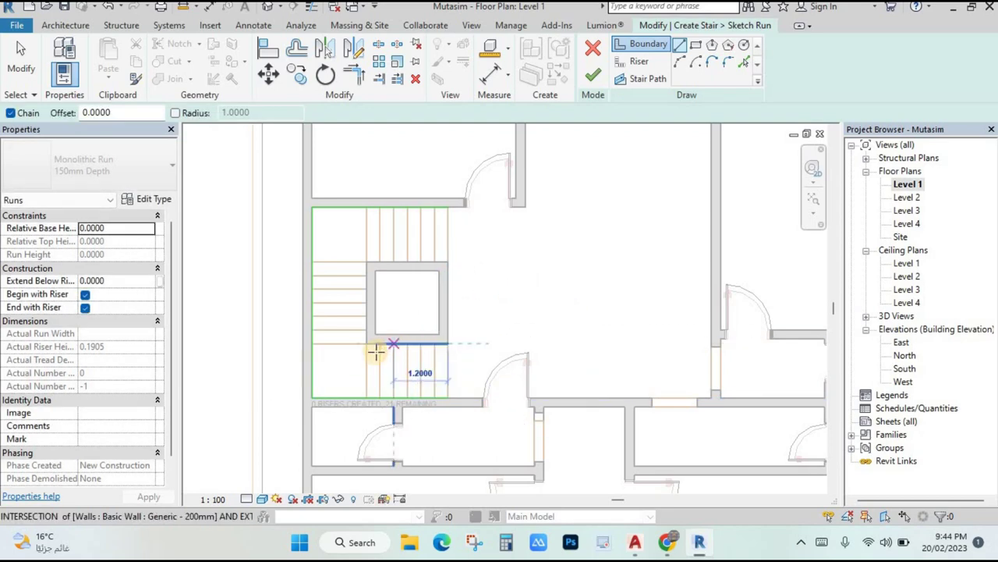
{"action": "scroll", "coordinate": [375, 350], "scroll_direction": "up", "scroll_amount": 1}
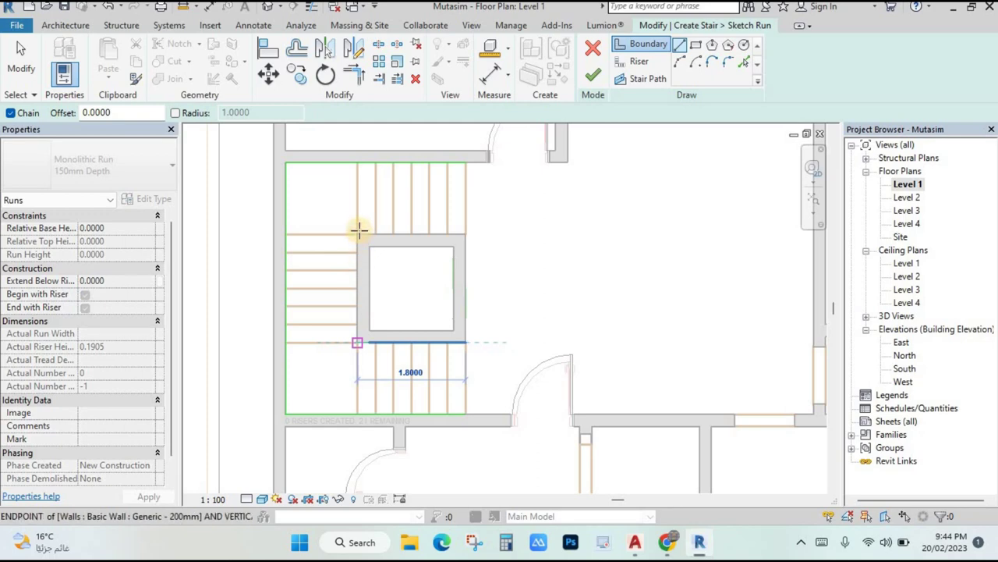
{"action": "left_click", "coordinate": [461, 228]}
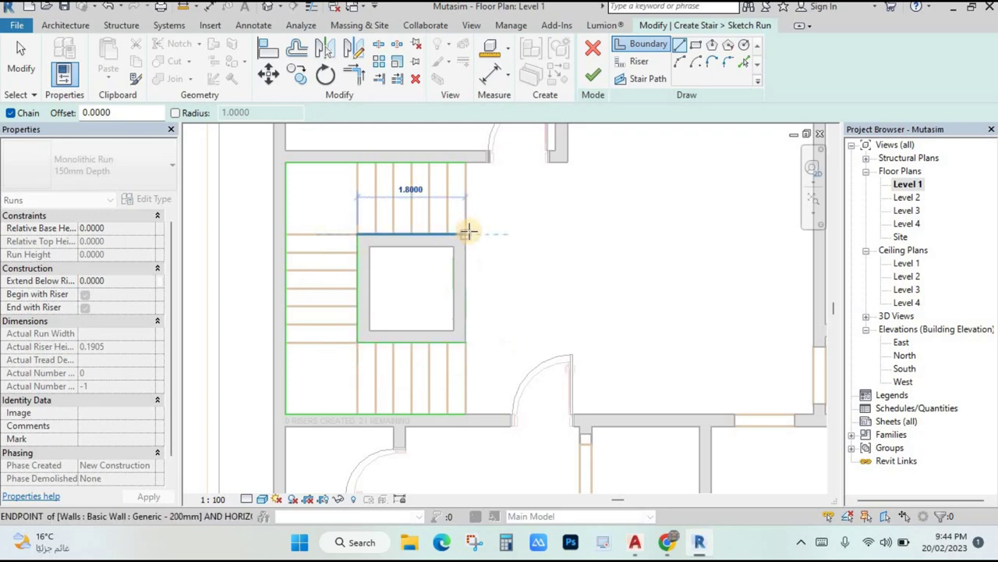
{"action": "left_click", "coordinate": [533, 242]}
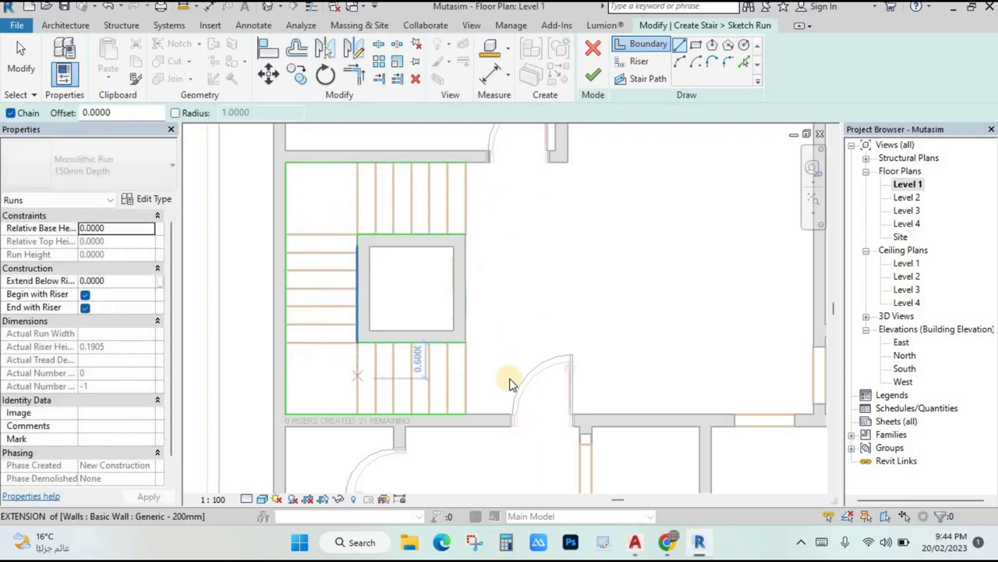
{"action": "key", "text": "Escape"}
{"action": "key", "text": "Escape"}
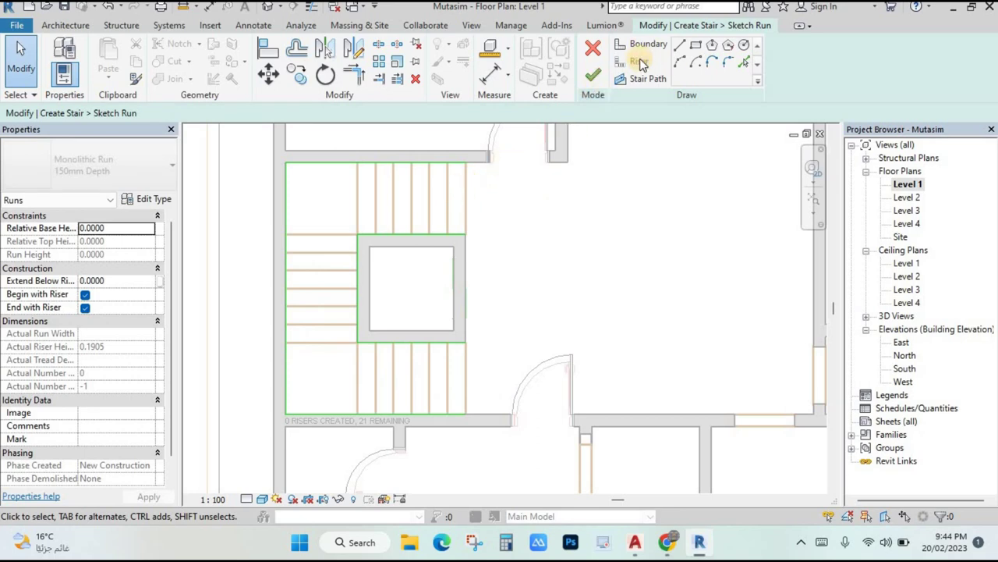
- Create the risers of all three flights by picking the step lines of the imported plan
{"action": "left_click", "coordinate": [639, 62]}
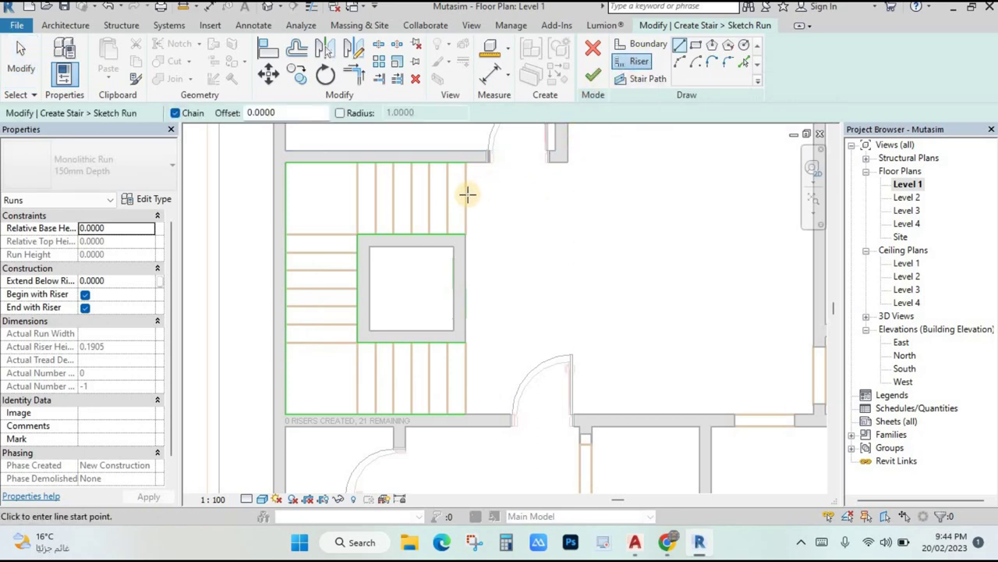
{"action": "left_click", "coordinate": [745, 64]}
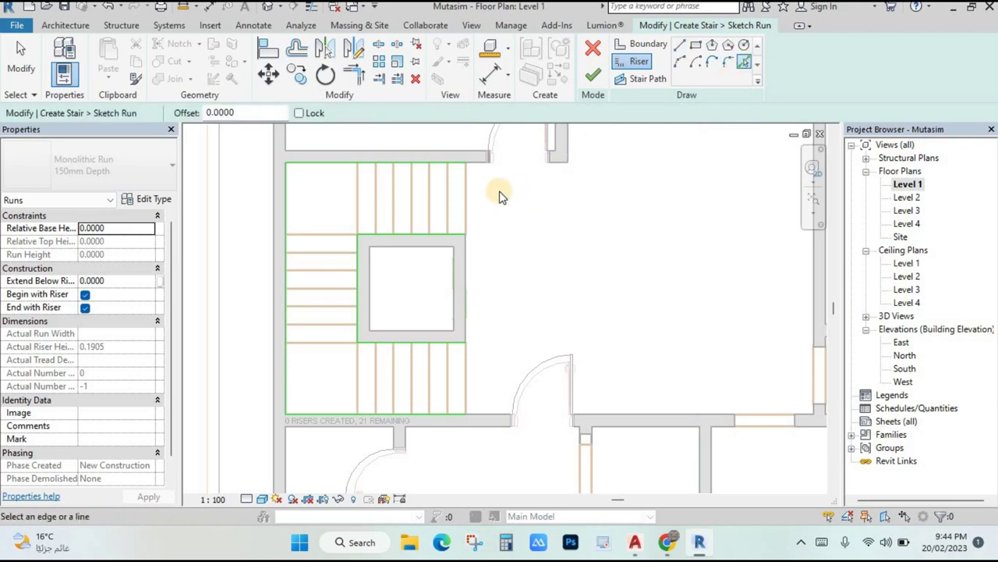
{"action": "left_click", "coordinate": [444, 201]}
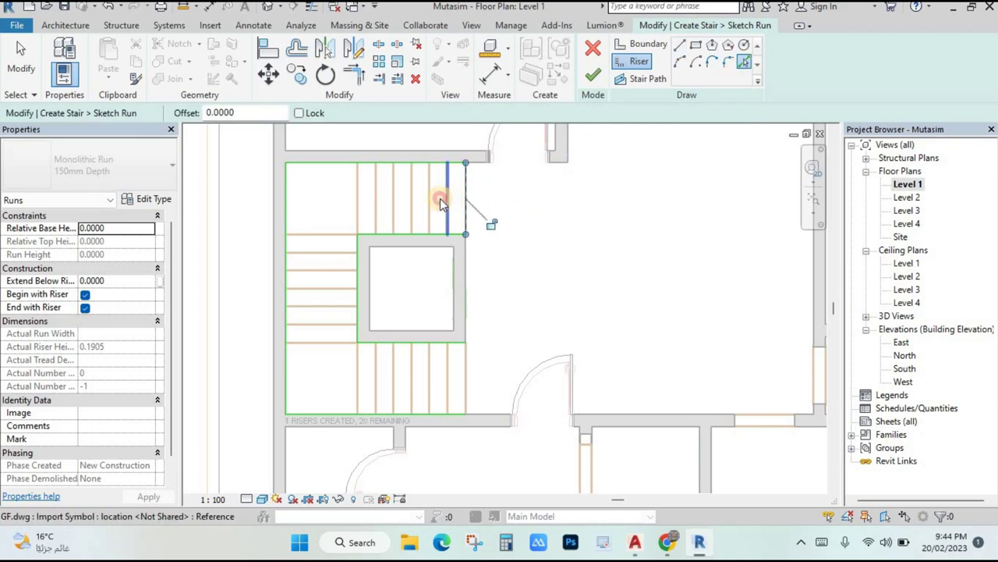
{"action": "left_click", "coordinate": [377, 199]}
{"action": "left_click", "coordinate": [352, 212]}
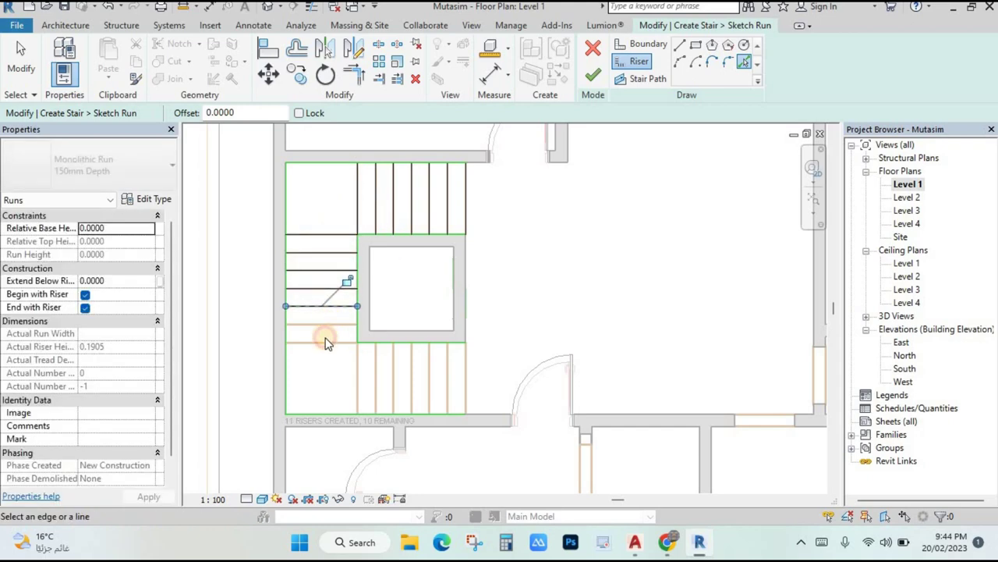
{"action": "left_click", "coordinate": [358, 365]}
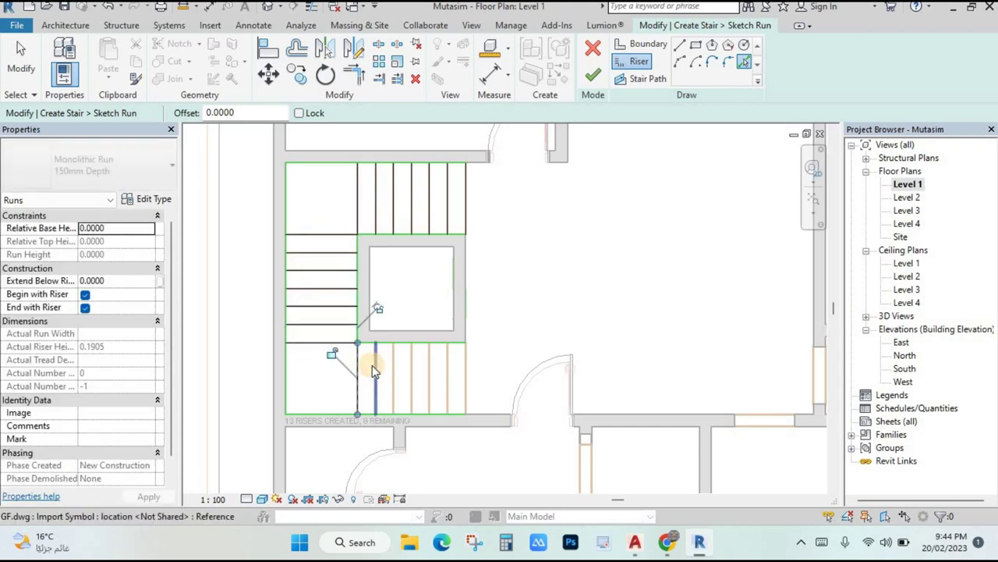
{"action": "left_click", "coordinate": [375, 365]}
{"action": "left_click", "coordinate": [392, 364]}
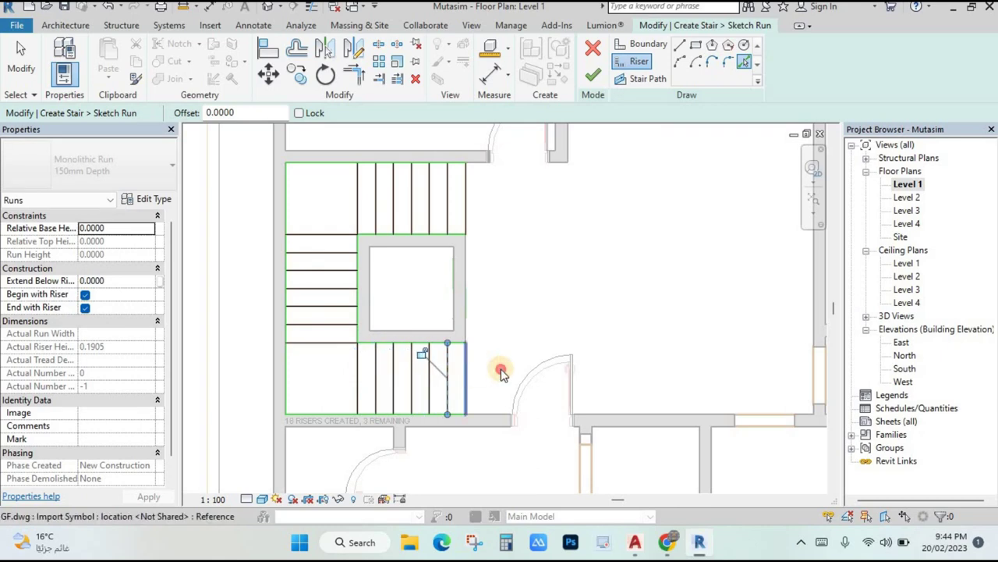
{"action": "left_click", "coordinate": [306, 162]}
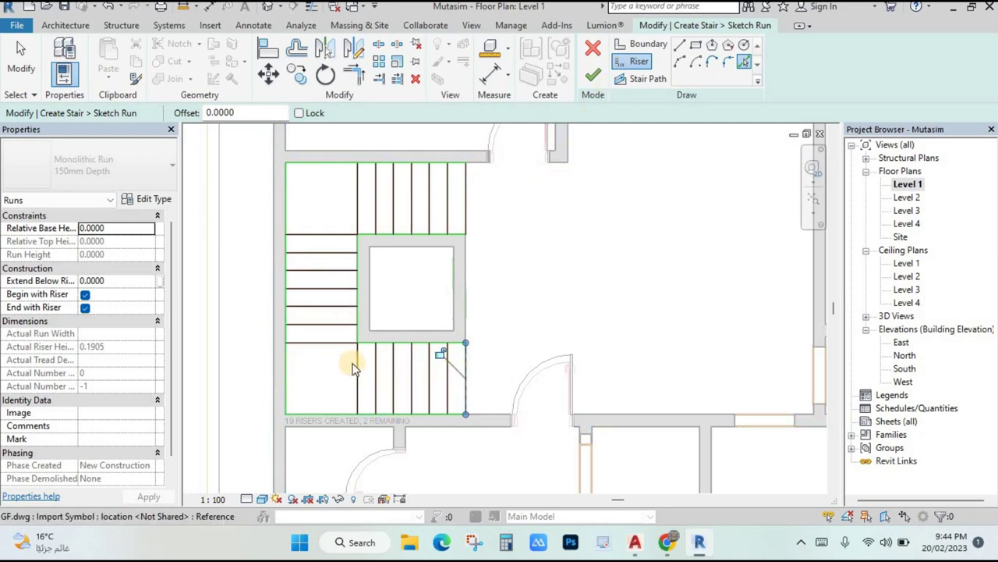
- Draw the stair path along the middle of the three flights, starting at the upper flight, and finish the stair
{"action": "left_click", "coordinate": [645, 79]}
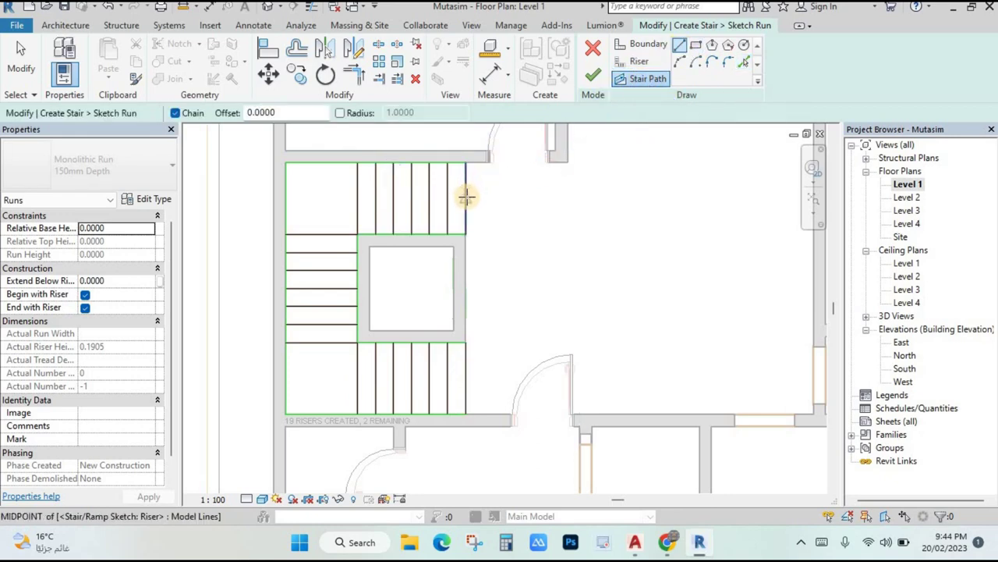
{"action": "left_click", "coordinate": [316, 196]}
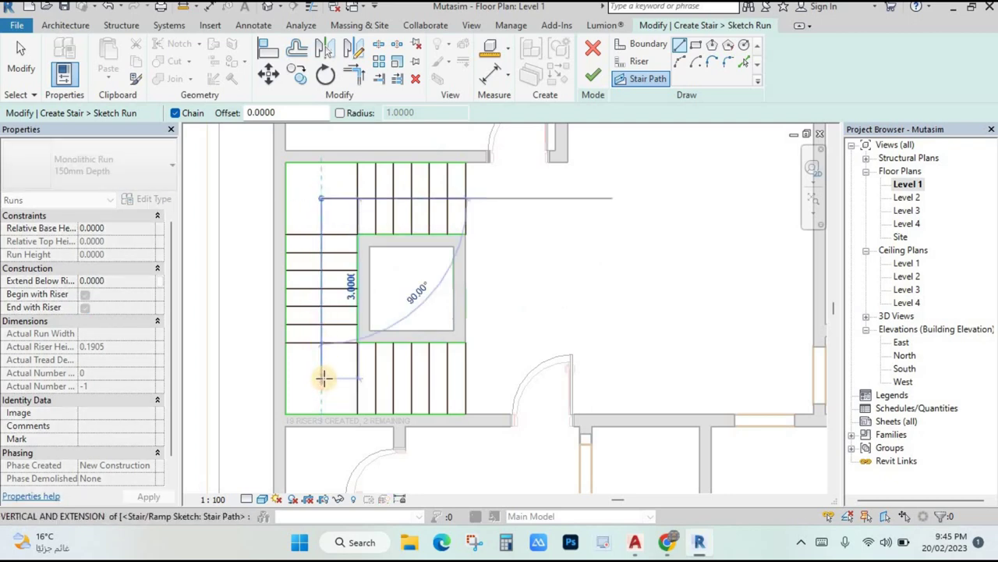
{"action": "left_click", "coordinate": [465, 378]}
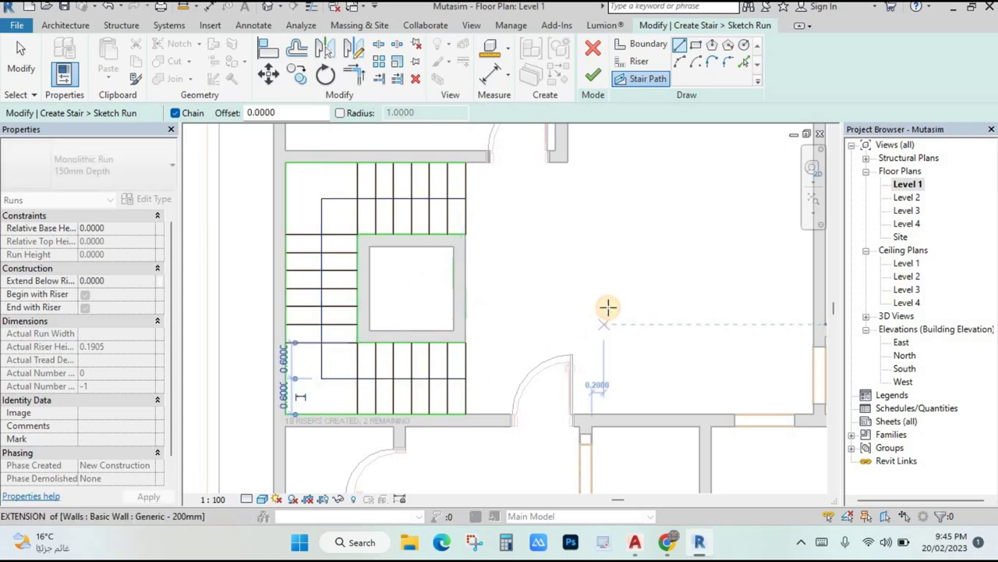
{"action": "left_click", "coordinate": [599, 78]}
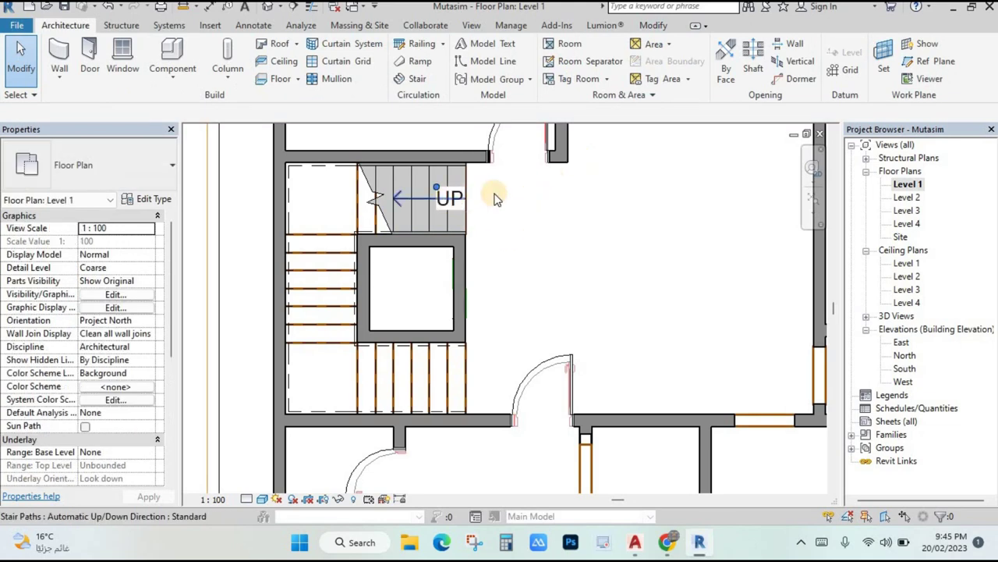
- Examine the new stair and its railings around the shaft in the 3D view
{"action": "scroll", "coordinate": [461, 305], "scroll_direction": "down", "scroll_amount": 3}
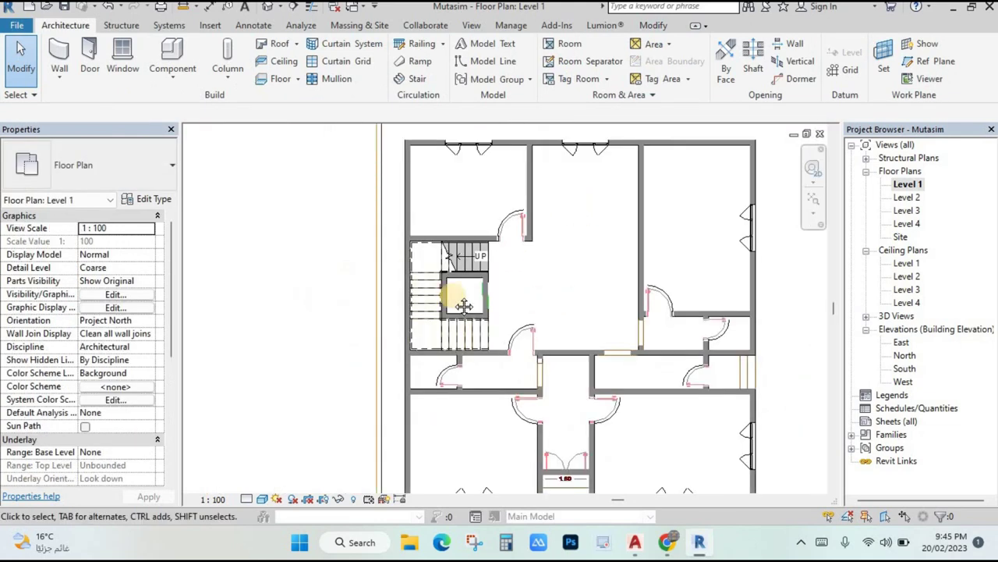
{"action": "middle_click_drag", "start_coordinate": [464, 305], "coordinate": [341, 295]}
{"action": "left_click", "coordinate": [268, 9]}
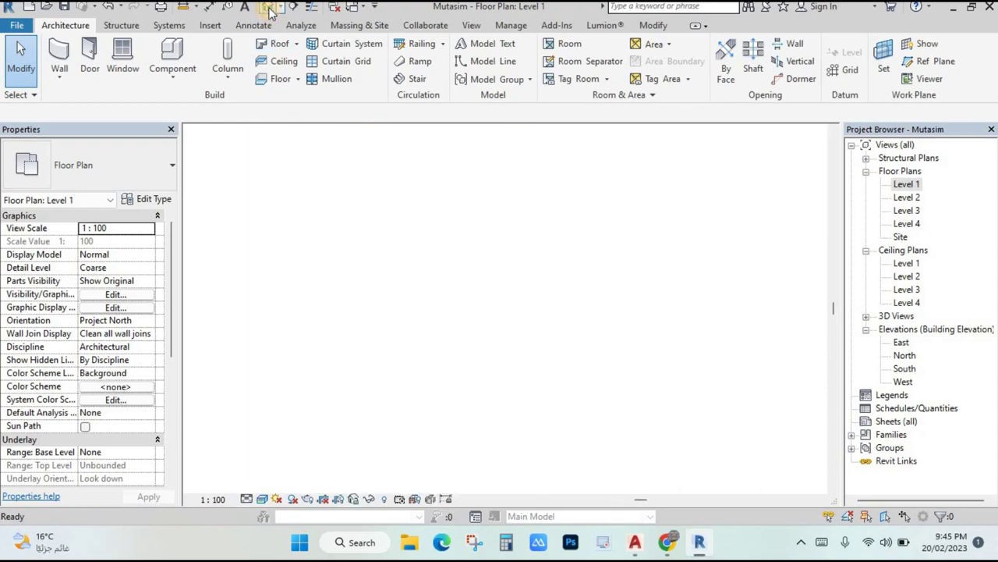
{"action": "middle_click_drag", "start_coordinate": [534, 210], "coordinate": [329, 300], "text": "shift"}
{"action": "scroll", "coordinate": [660, 228], "scroll_direction": "up", "scroll_amount": 1}
{"action": "scroll", "coordinate": [416, 353], "scroll_direction": "up", "scroll_amount": 5}
{"action": "middle_click_drag", "start_coordinate": [438, 397], "coordinate": [530, 381]}
{"action": "middle_click_drag", "start_coordinate": [475, 298], "coordinate": [510, 308], "text": "shift"}
{"action": "scroll", "coordinate": [377, 300], "scroll_direction": "down", "scroll_amount": 1}
{"action": "scroll", "coordinate": [378, 300], "scroll_direction": "down", "scroll_amount": 1}
{"action": "middle_click_drag", "start_coordinate": [377, 300], "coordinate": [539, 402]}
{"action": "scroll", "coordinate": [452, 366], "scroll_direction": "down", "scroll_amount": 1}
{"action": "middle_click_drag", "start_coordinate": [453, 366], "coordinate": [578, 457]}
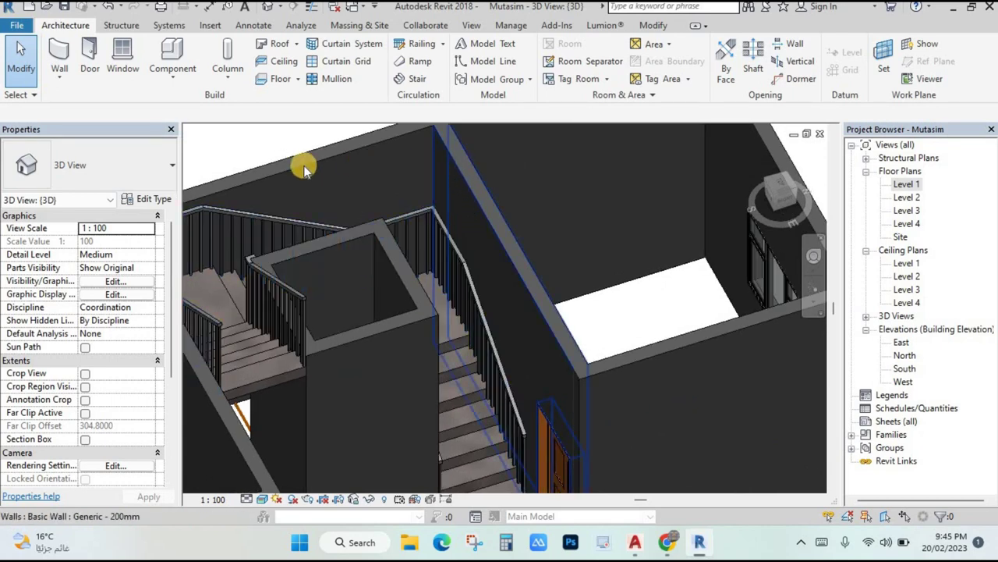
- Delete the stair's outer railing along the walls and its inner railing around the shaft
{"action": "left_click", "coordinate": [449, 240]}
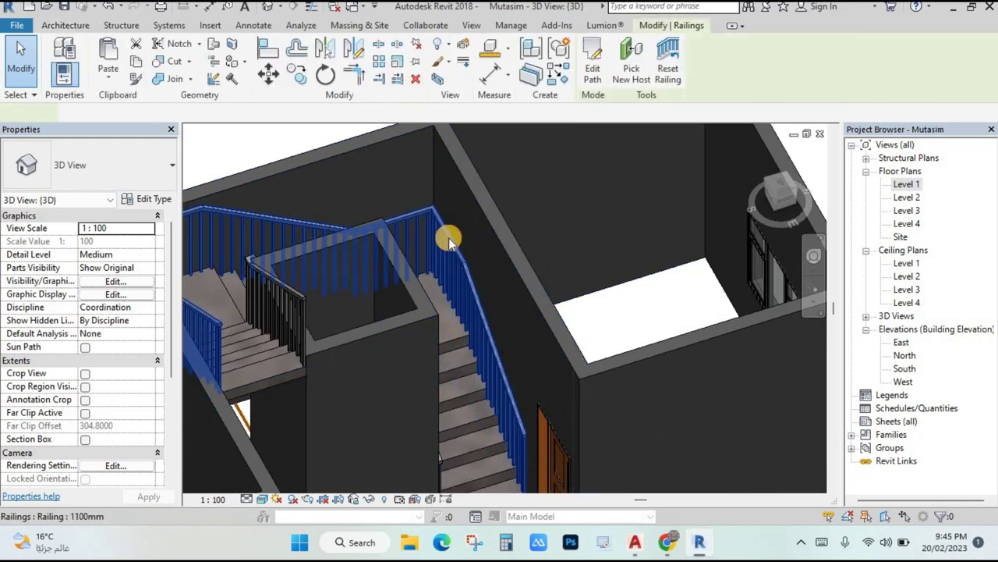
{"action": "key", "text": "Delete"}
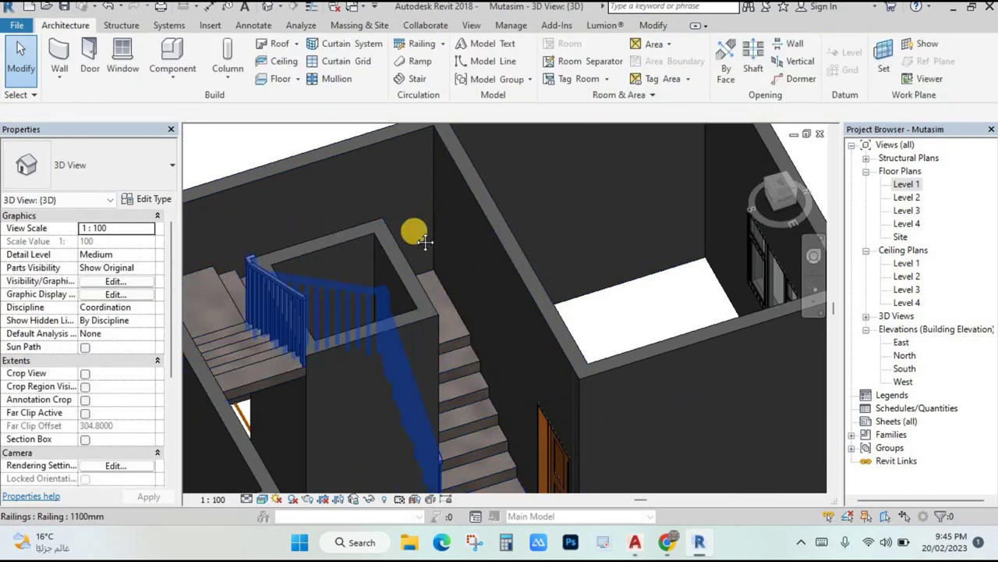
{"action": "middle_click_drag", "start_coordinate": [413, 229], "coordinate": [638, 229], "text": "shift"}
{"action": "left_click", "coordinate": [431, 244]}
{"action": "key", "text": "Delete"}
- Inspect the stair without railings from several sides in the 3D view
{"action": "scroll", "coordinate": [443, 259], "scroll_direction": "down", "scroll_amount": 1}
{"action": "middle_click_drag", "start_coordinate": [346, 270], "coordinate": [413, 305], "text": "shift"}
{"action": "middle_click_drag", "start_coordinate": [475, 253], "coordinate": [627, 102]}
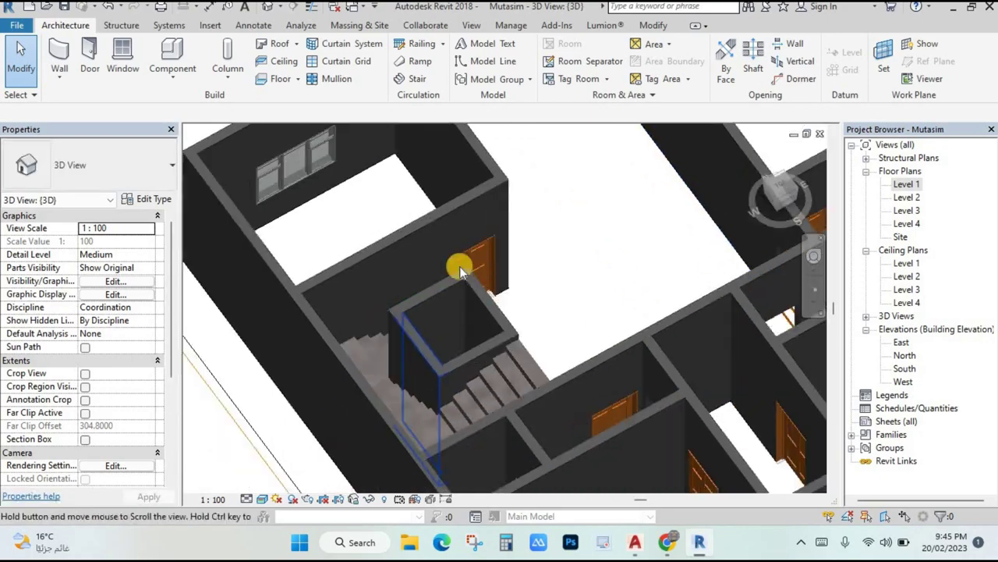
{"action": "middle_click_drag", "start_coordinate": [459, 270], "coordinate": [576, 212], "text": "shift"}
{"action": "mouse_move", "coordinate": [538, 255]}
{"action": "middle_mouse_down", "text": "shift"}
{"action": "mouse_move", "coordinate": [606, 413]}
{"action": "mouse_move", "coordinate": [642, 294]}
{"action": "mouse_move", "coordinate": [356, 216]}
{"action": "mouse_move", "coordinate": [442, 265]}
{"action": "mouse_move", "coordinate": [532, 258]}
{"action": "middle_mouse_up", "text": "shift"}
{"action": "middle_click_drag", "start_coordinate": [532, 257], "coordinate": [562, 254]}
{"action": "scroll", "coordinate": [642, 251], "scroll_direction": "up", "scroll_amount": 1}
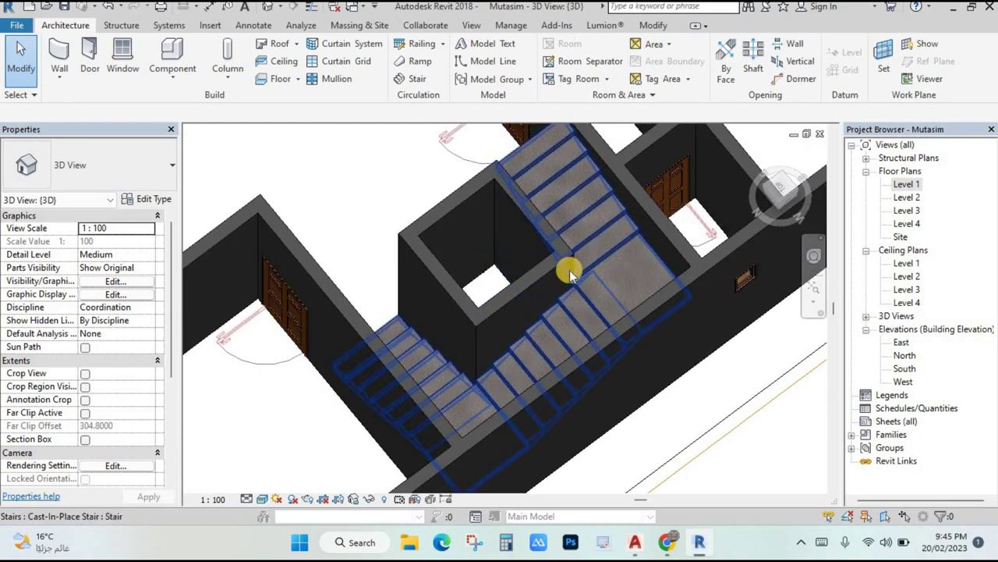
{"action": "middle_click_drag", "start_coordinate": [571, 263], "coordinate": [921, 195], "text": "shift"}
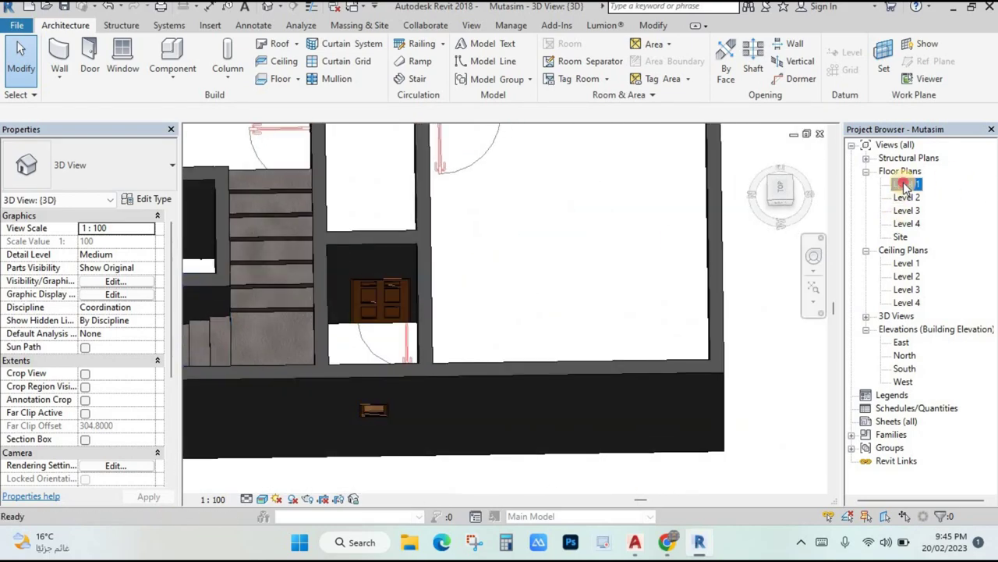
- Review the whole Level 1 floor plan and the complete model in an isometric 3D view
{"action": "double_click", "coordinate": [905, 185]}
{"action": "scroll", "coordinate": [463, 258], "scroll_direction": "down", "scroll_amount": 2}
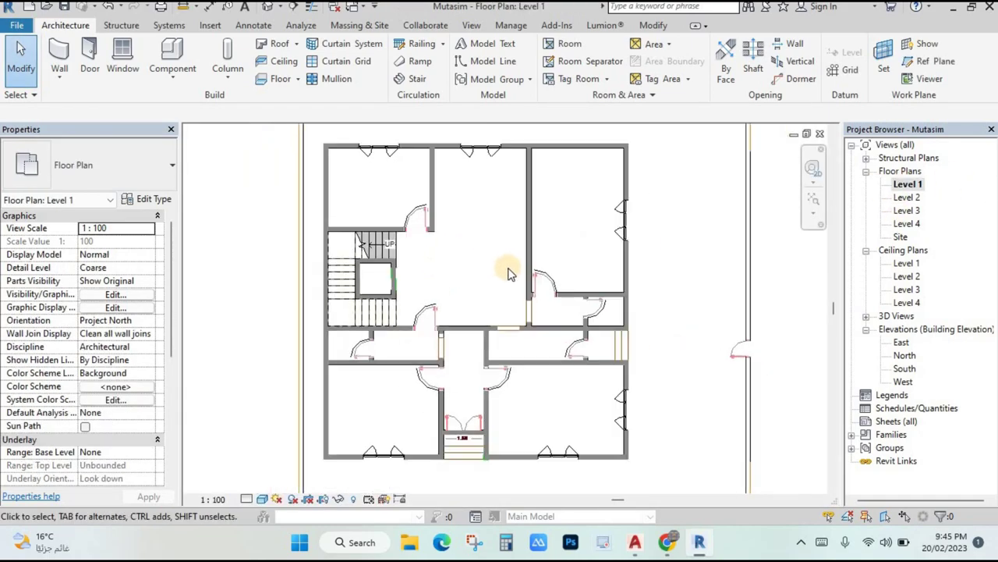
{"action": "scroll", "coordinate": [617, 285], "scroll_direction": "down", "scroll_amount": 1}
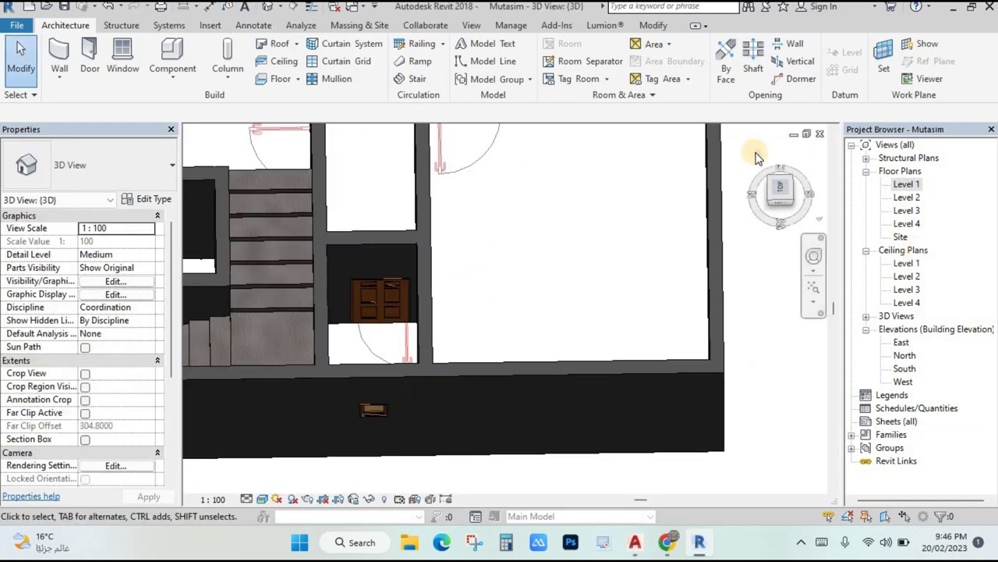
{"action": "left_click", "coordinate": [756, 153]}
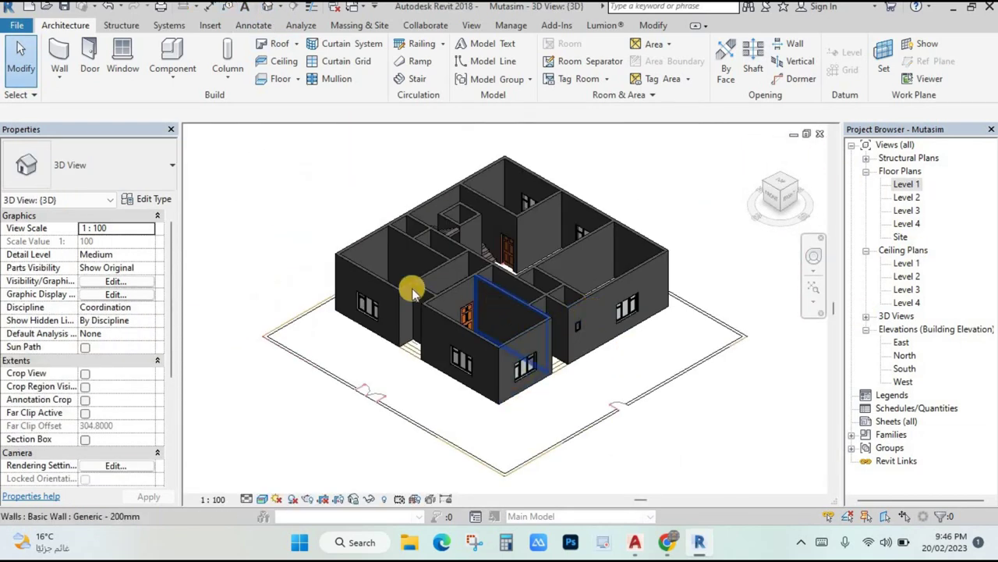
- Start a door for the front entrance on the Level 1 plan and open the US Metric Doors family folder
{"action": "scroll", "coordinate": [411, 290], "scroll_direction": "up", "scroll_amount": 3}
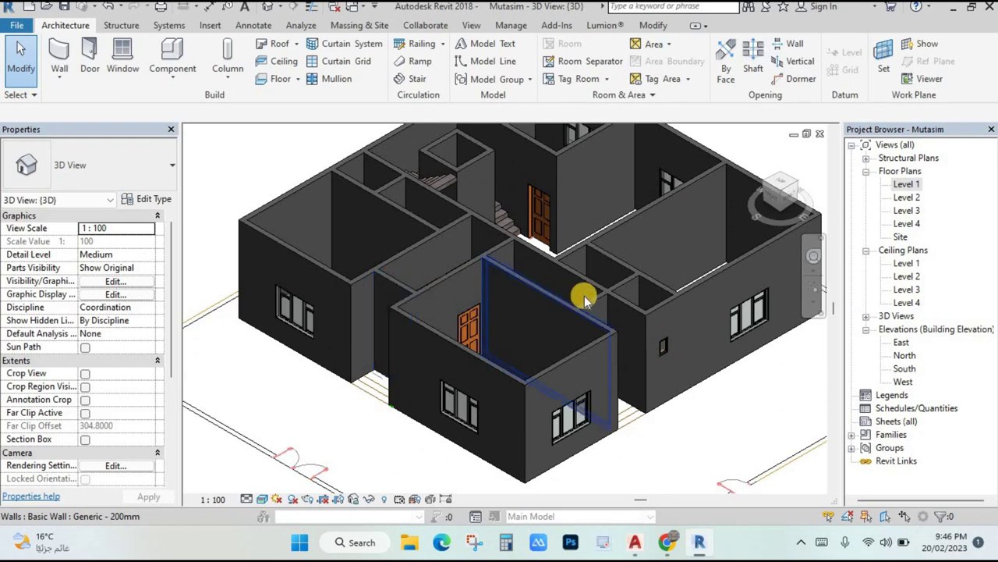
{"action": "double_click", "coordinate": [904, 184]}
{"action": "scroll", "coordinate": [513, 384], "scroll_direction": "up", "scroll_amount": 5}
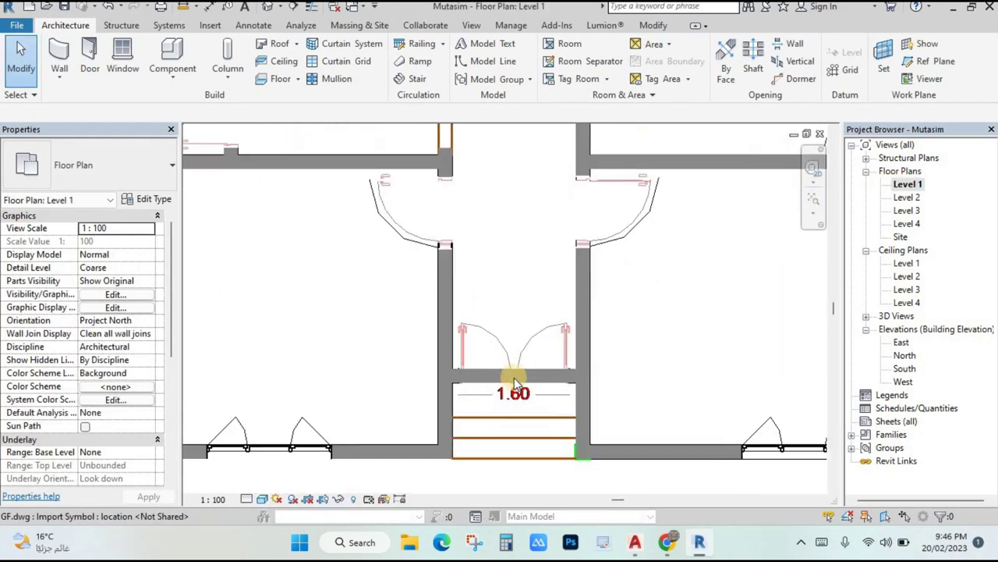
{"action": "scroll", "coordinate": [513, 385], "scroll_direction": "up", "scroll_amount": 5}
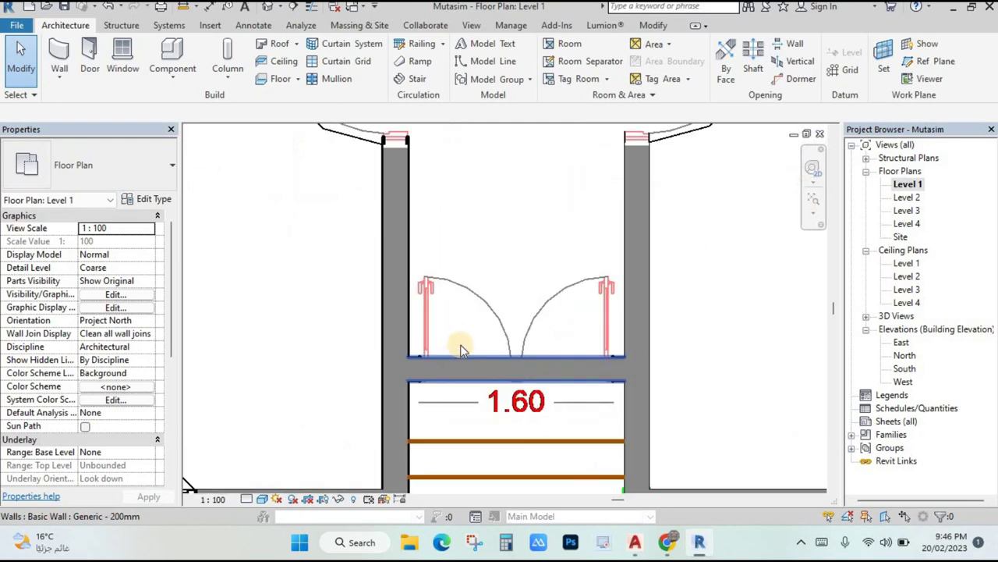
{"action": "left_click", "coordinate": [89, 58]}
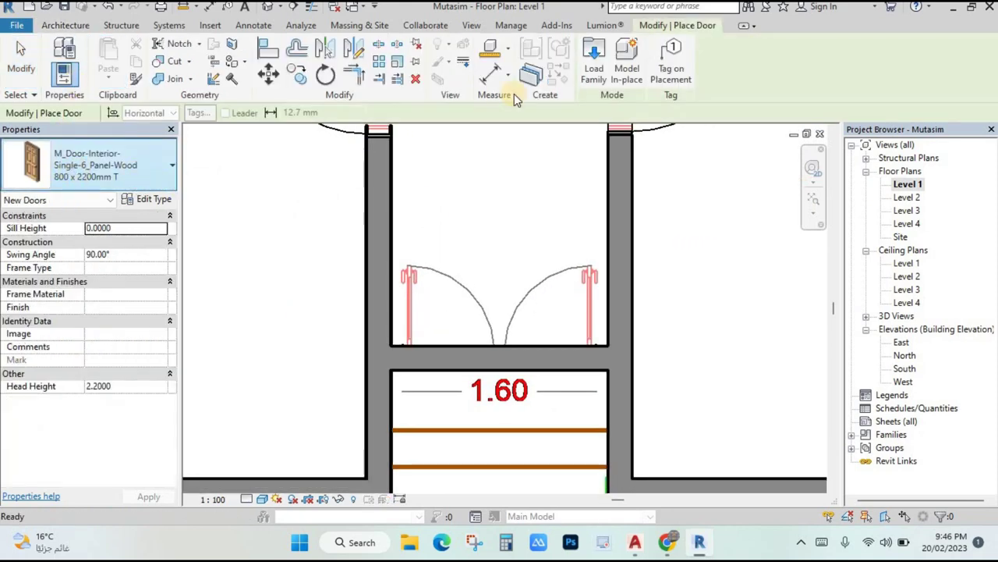
{"action": "left_click", "coordinate": [593, 62]}
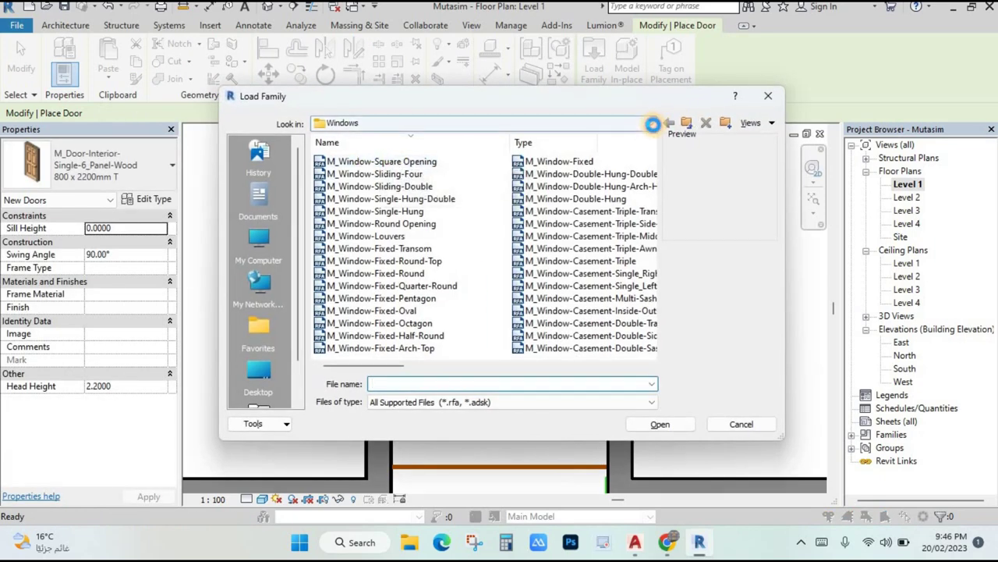
{"action": "left_click", "coordinate": [652, 123]}
{"action": "left_click", "coordinate": [455, 150]}
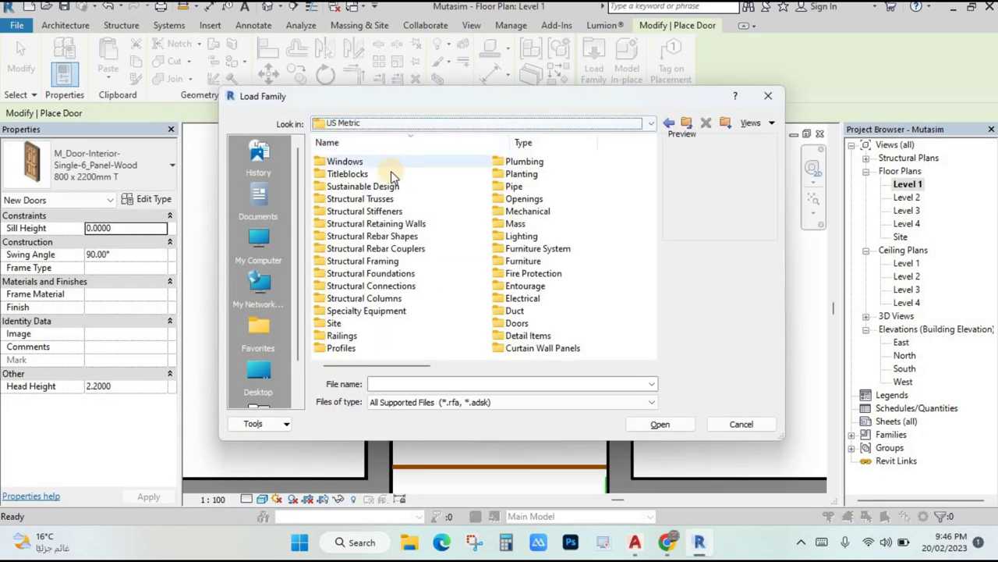
{"action": "double_click", "coordinate": [515, 323]}
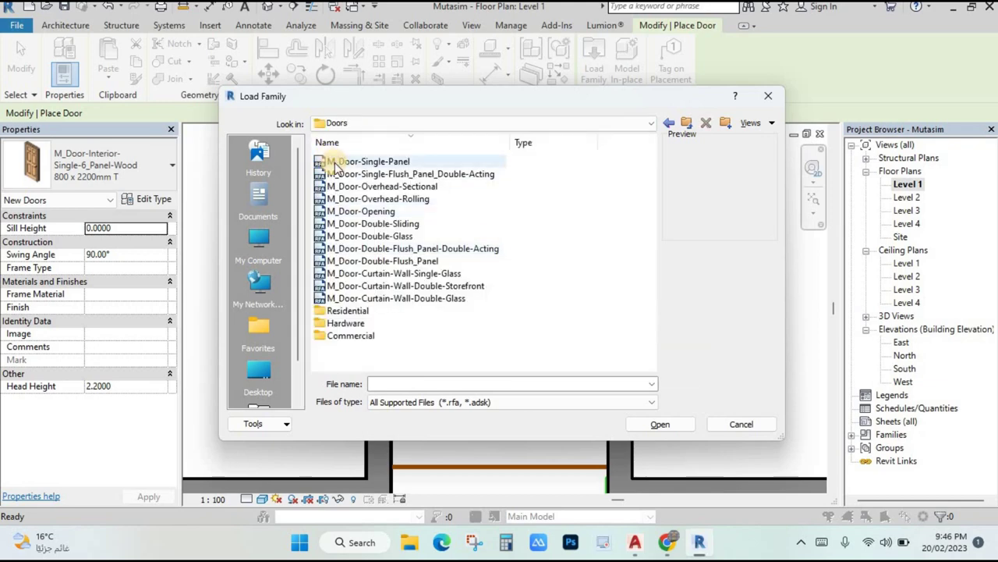
- Preview the families in the main Doors folder to look for a suitable double entrance door
{"action": "left_click", "coordinate": [367, 162]}
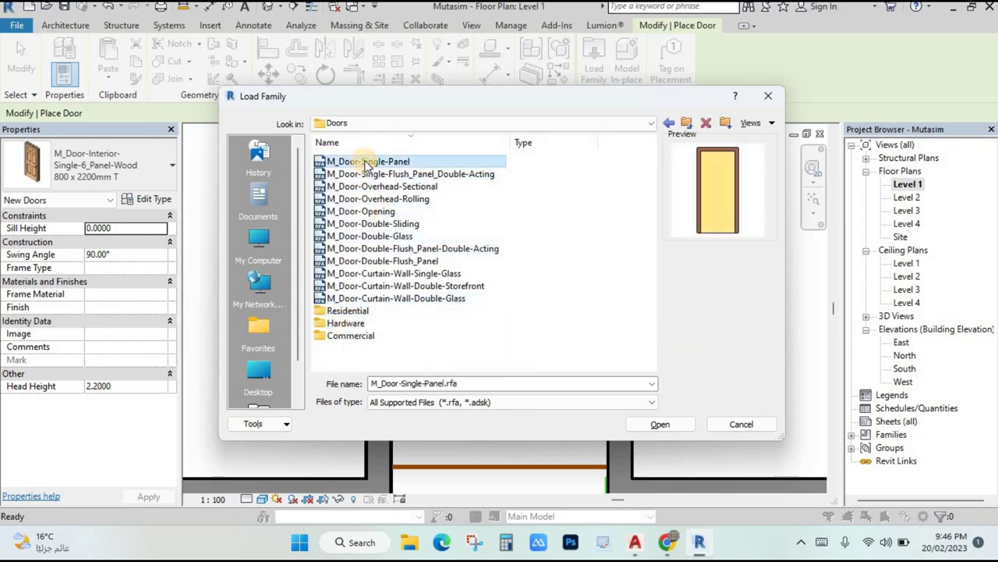
{"action": "key", "text": "Down"}
{"action": "key", "text": "Down"}
{"action": "key", "text": "Down"}
{"action": "key", "text": "Down"}
{"action": "key", "text": "Down"}
{"action": "key", "text": "Down"}
{"action": "key", "text": "Down"}
{"action": "key", "text": "Down"}
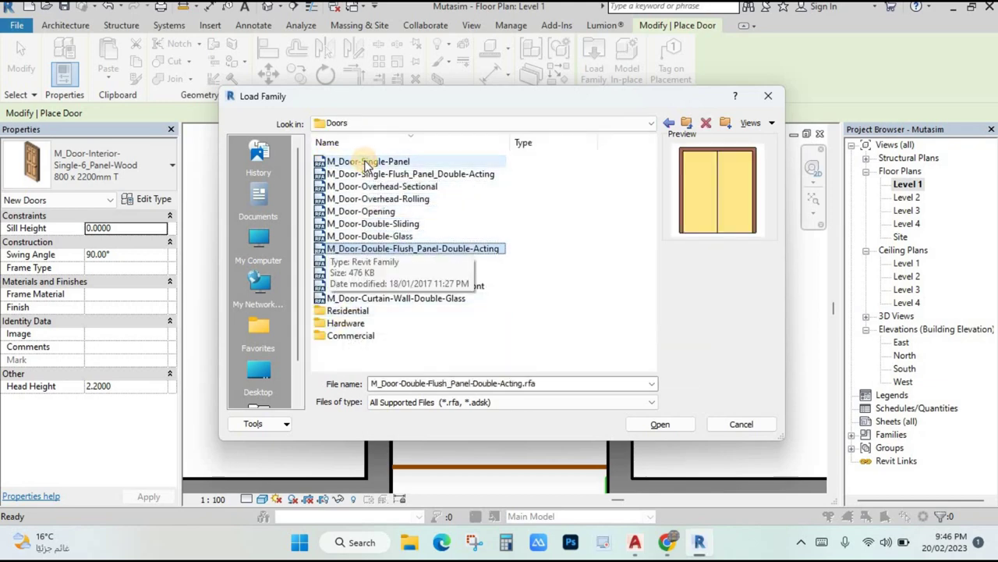
{"action": "key", "text": "Down"}
{"action": "key", "text": "Down"}
{"action": "key", "text": "Down"}
{"action": "key", "text": "Down"}
{"action": "key", "text": "Down"}
{"action": "key", "text": "Down"}
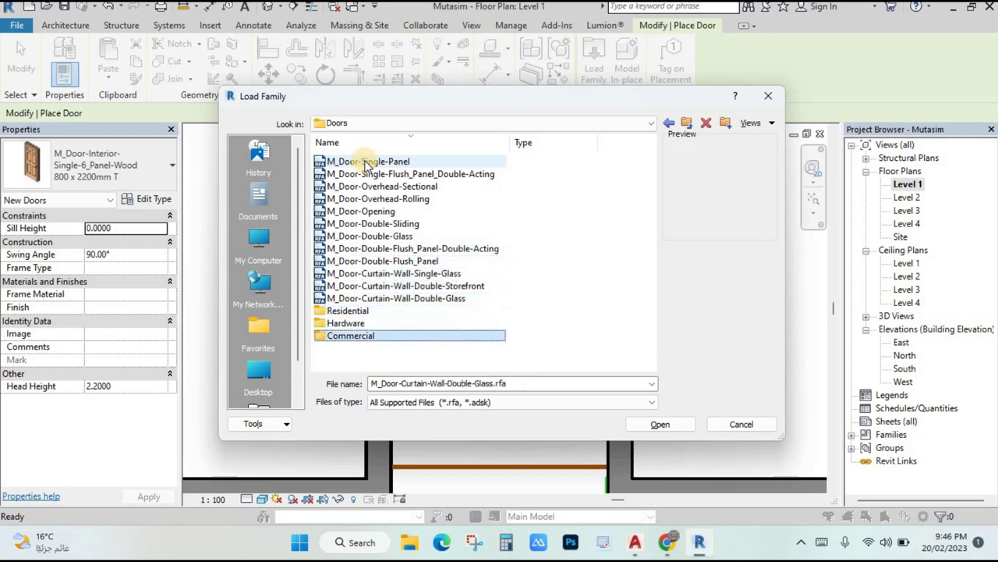
- Load the residential M_Door-Interior-Double-Full Glass-Wood family with its 1600 x 2100mm type
{"action": "double_click", "coordinate": [347, 310]}
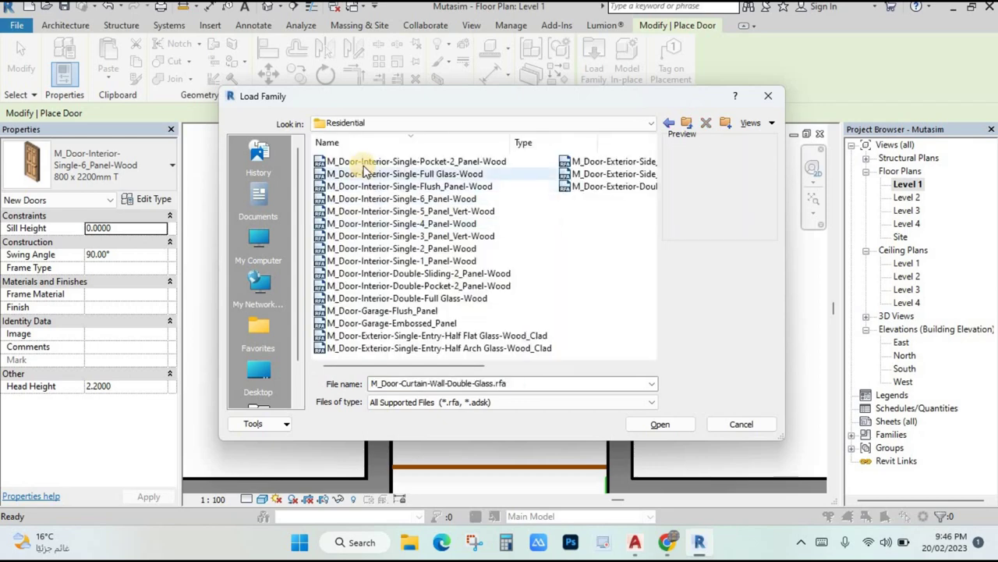
{"action": "left_click", "coordinate": [363, 163]}
{"action": "key", "text": "Down"}
{"action": "key", "text": "Down"}
{"action": "key", "text": "Down"}
{"action": "key", "text": "Down"}
{"action": "key", "text": "Down"}
{"action": "key", "text": "Down"}
{"action": "key", "text": "Down"}
{"action": "key", "text": "Down"}
{"action": "key", "text": "Down"}
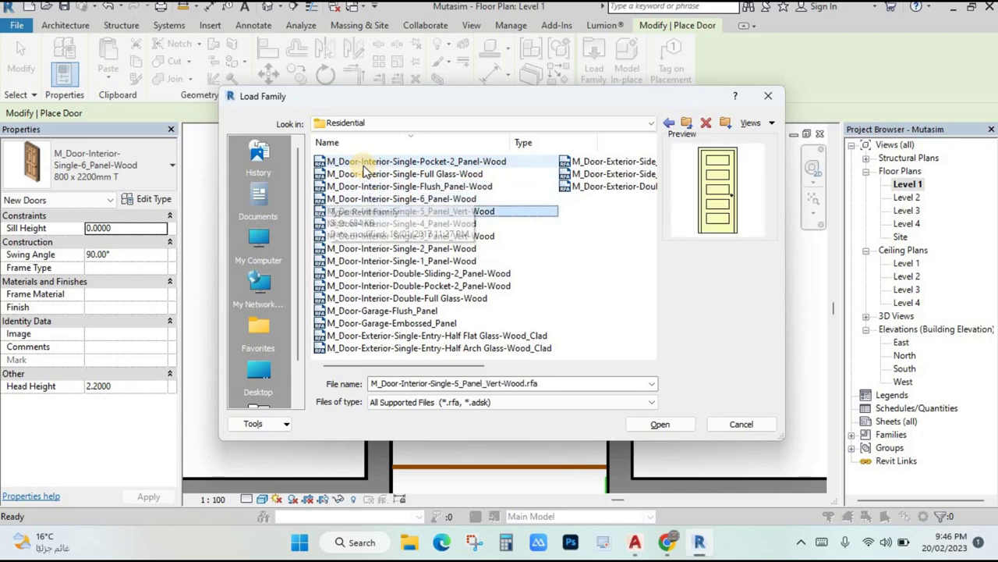
{"action": "key", "text": "Down"}
{"action": "key", "text": "Down"}
{"action": "key", "text": "Down"}
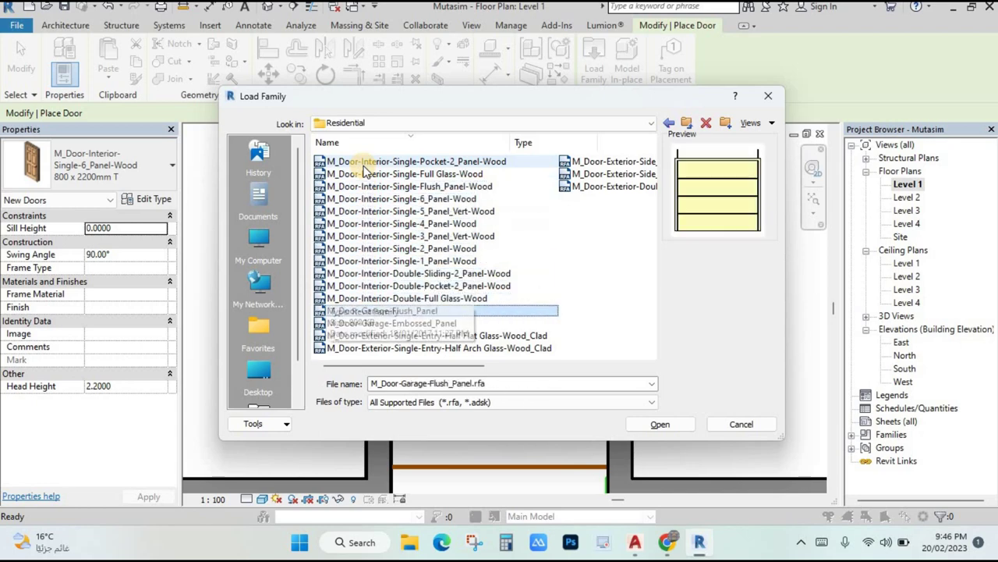
{"action": "key", "text": "Up"}
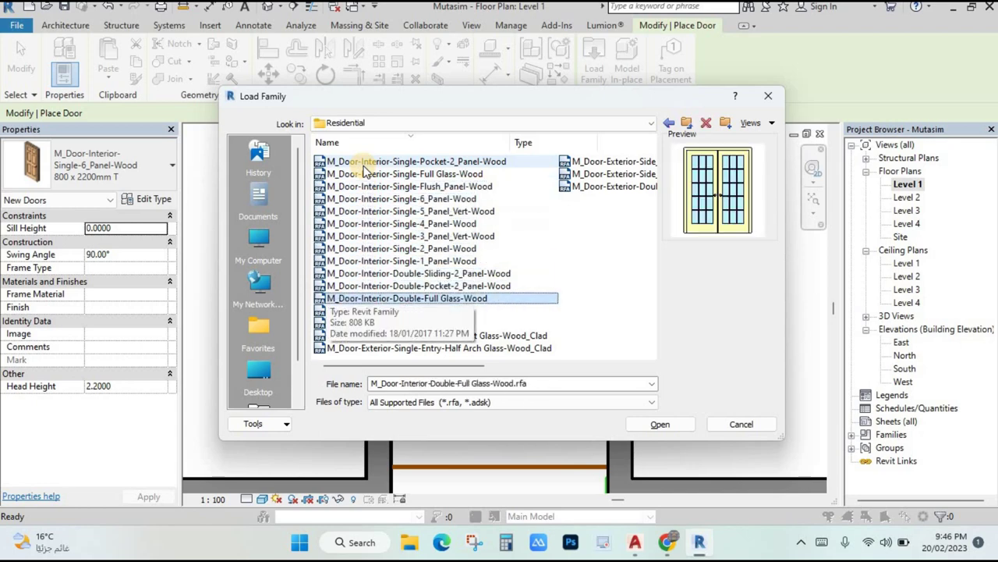
{"action": "left_click", "coordinate": [659, 425]}
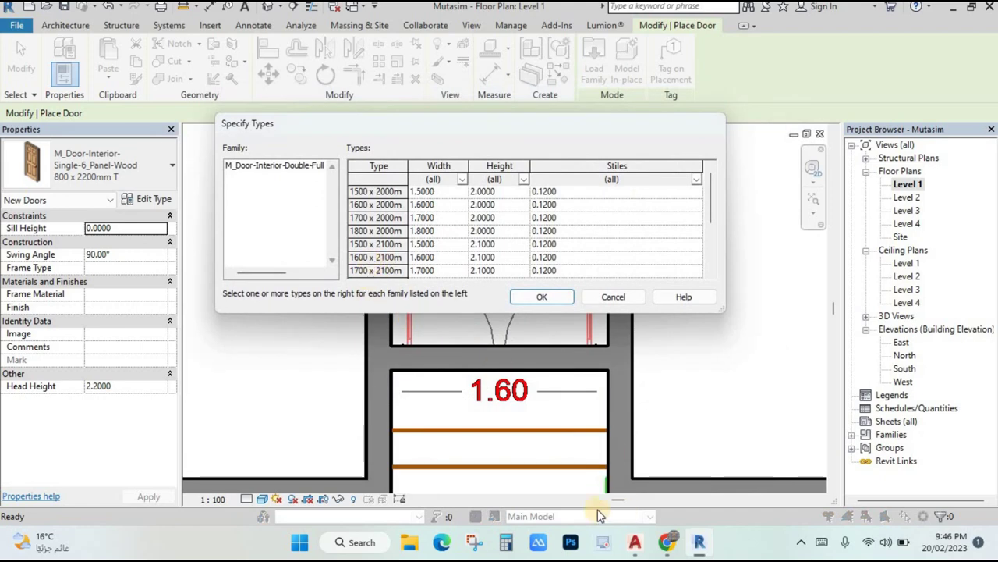
{"action": "left_click", "coordinate": [366, 257]}
{"action": "left_click", "coordinate": [544, 297]}
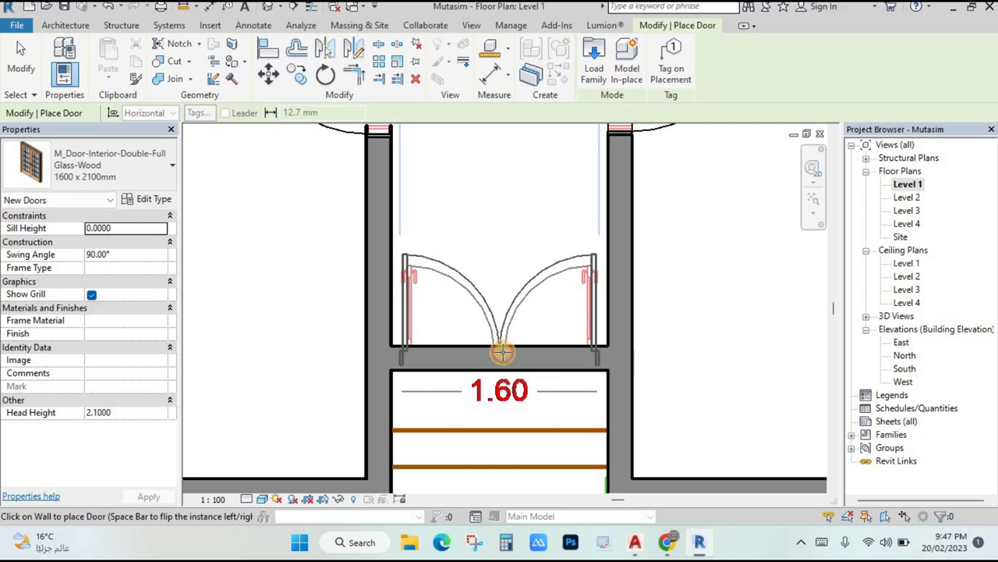
- Place the 1600 x 2100mm double glass door centred in the entrance wall behind the front steps, with its leaves opening inward
{"action": "scroll", "coordinate": [504, 303], "scroll_direction": "down", "scroll_amount": 2}
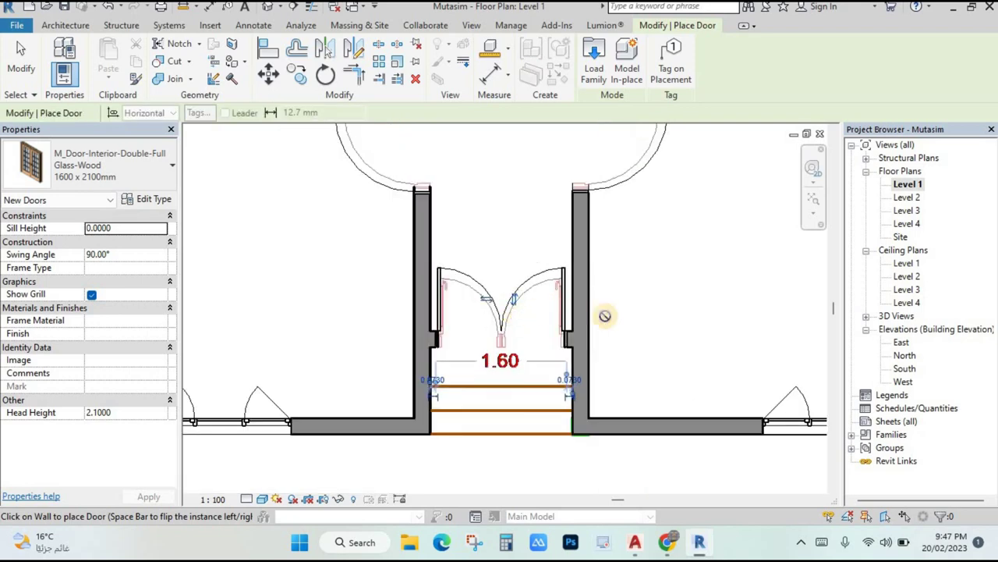
{"action": "scroll", "coordinate": [568, 408], "scroll_direction": "down", "scroll_amount": 3}
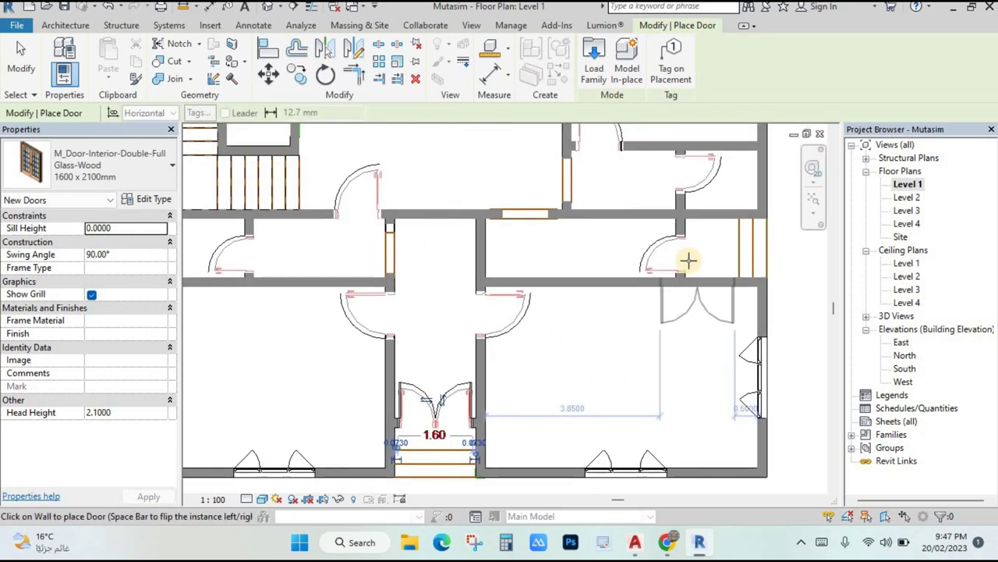
{"action": "scroll", "coordinate": [691, 258], "scroll_direction": "up", "scroll_amount": 4}
{"action": "middle_click_drag", "start_coordinate": [682, 245], "coordinate": [624, 290]}
{"action": "scroll", "coordinate": [538, 290], "scroll_direction": "up", "scroll_amount": 4}
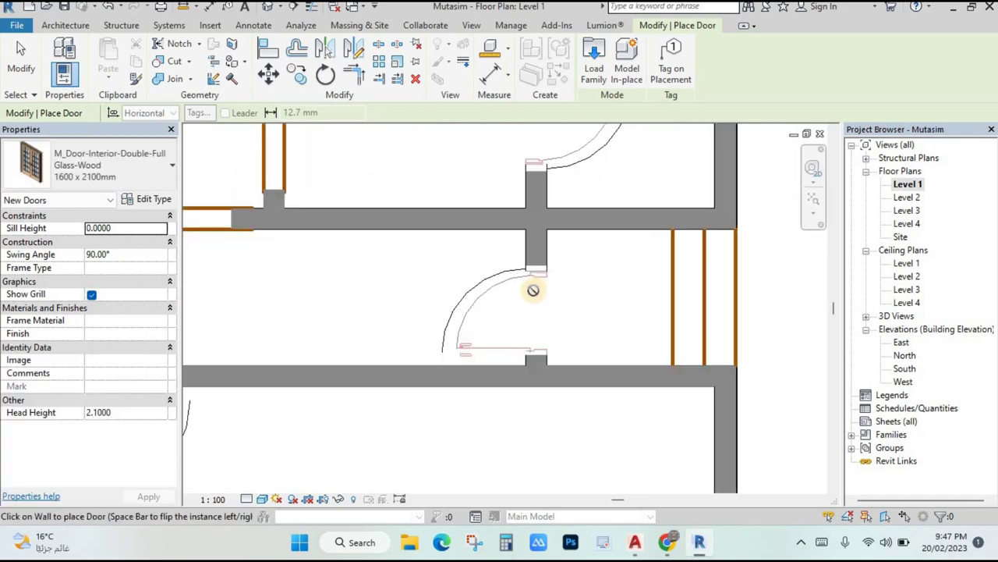
{"action": "key", "text": "Escape"}
{"action": "key", "text": "Escape"}
- Review the doors and openings on the Level 1 plan from the side entrance to the front entrance and stair
{"action": "scroll", "coordinate": [624, 328], "scroll_direction": "down", "scroll_amount": 4}
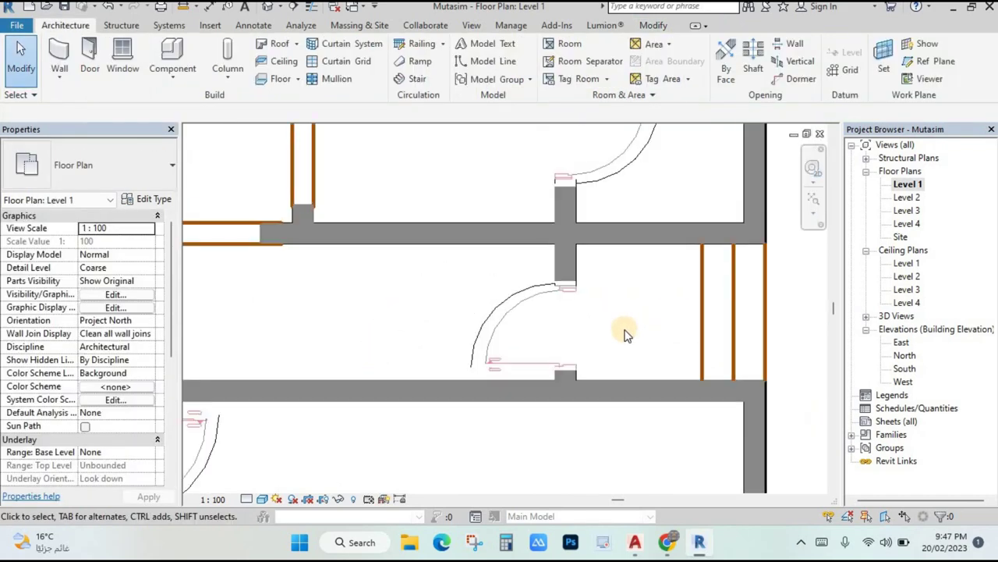
{"action": "scroll", "coordinate": [616, 333], "scroll_direction": "down", "scroll_amount": 4}
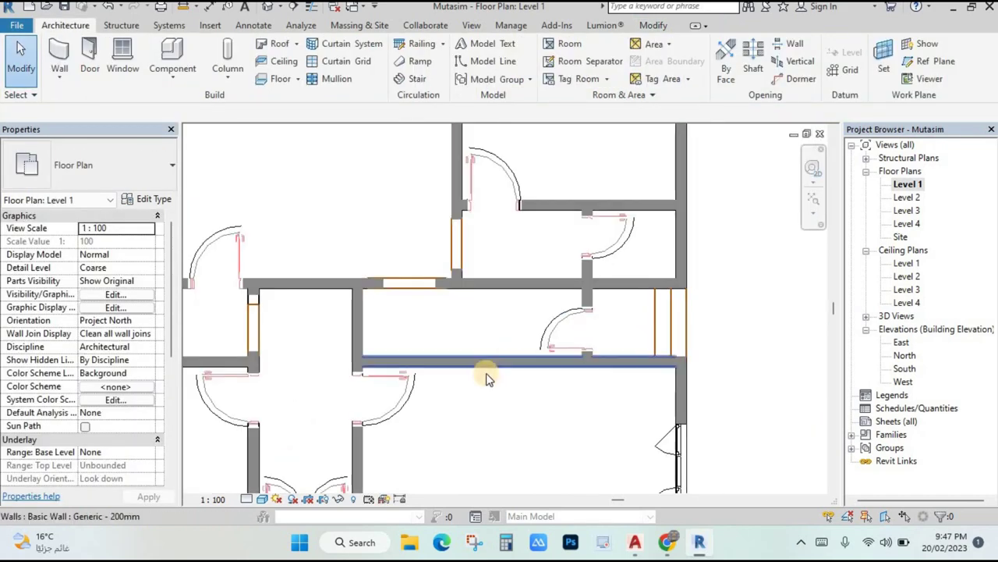
{"action": "middle_click_drag", "start_coordinate": [486, 379], "coordinate": [546, 251]}
{"action": "middle_click_drag", "start_coordinate": [461, 432], "coordinate": [494, 407]}
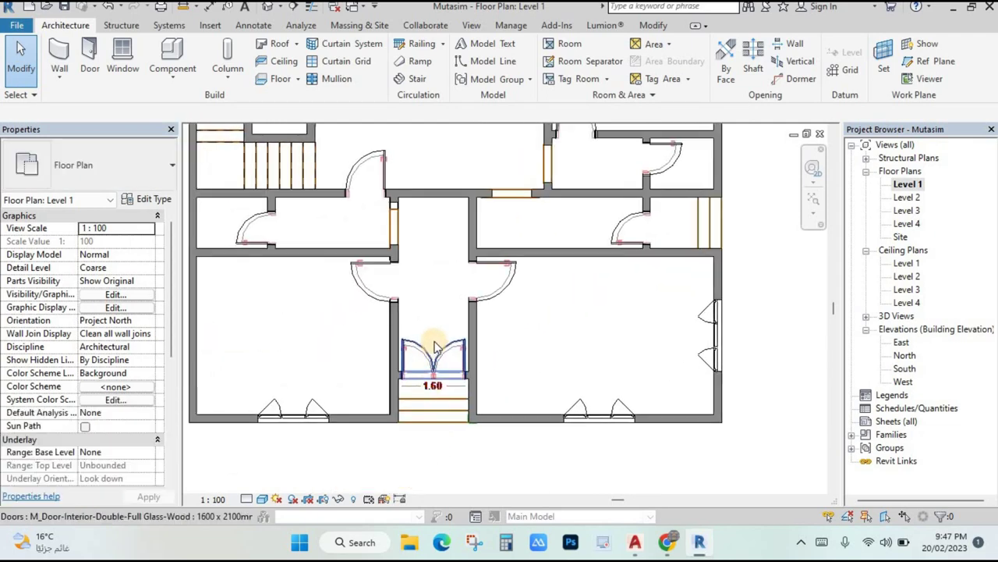
{"action": "scroll", "coordinate": [447, 381], "scroll_direction": "down", "scroll_amount": 4}
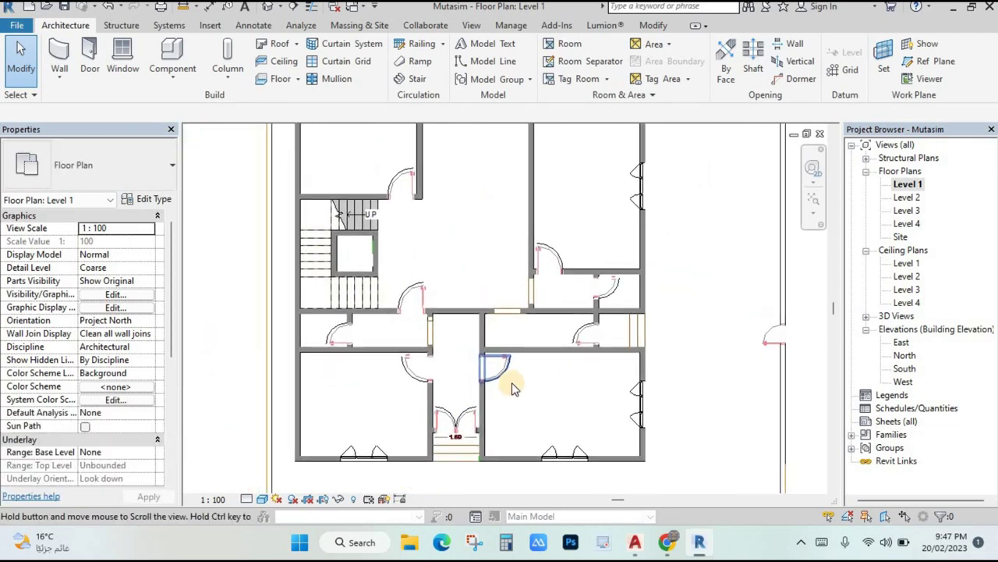
{"action": "middle_click_drag", "start_coordinate": [465, 276], "coordinate": [465, 289]}
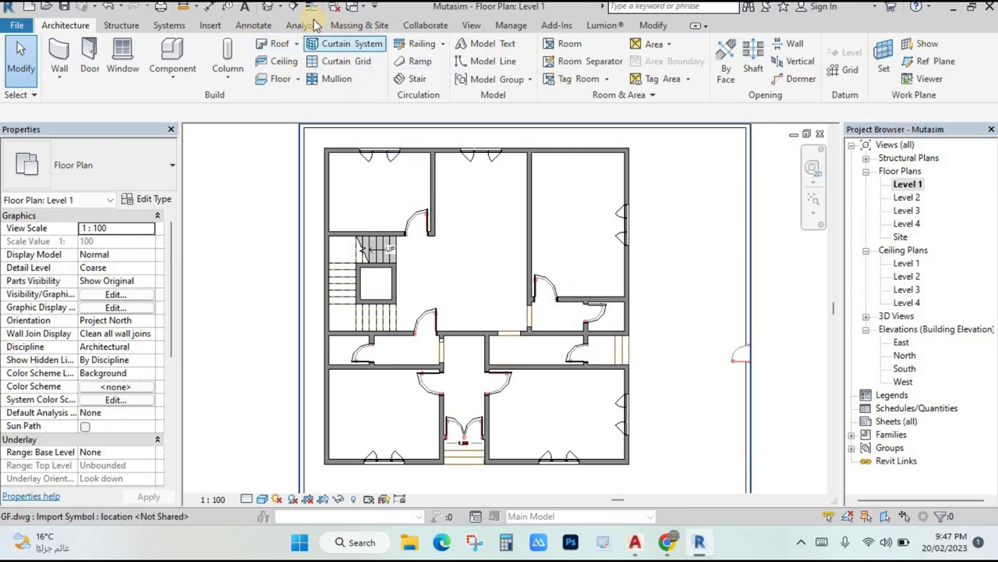
{"action": "left_click", "coordinate": [266, 8]}
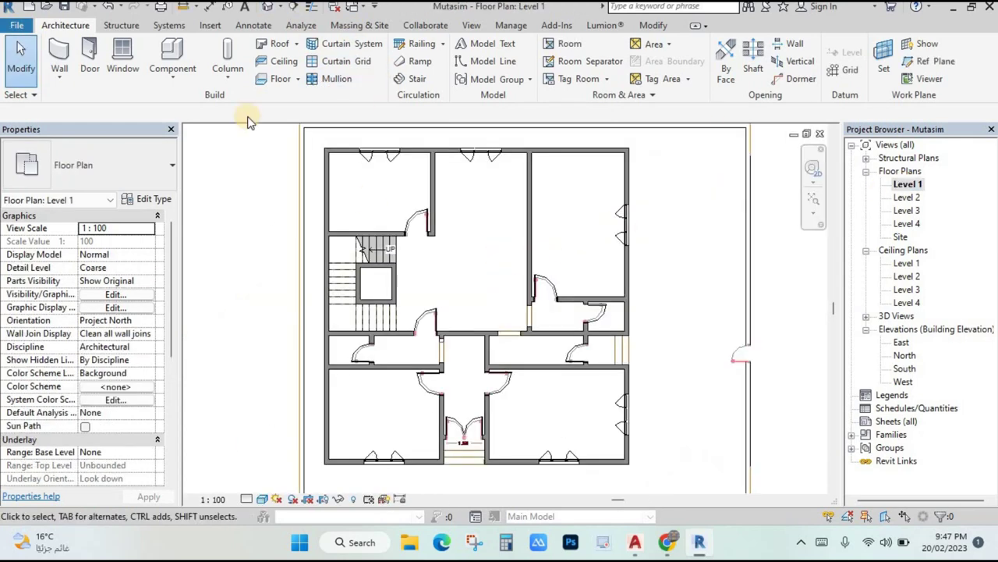
- Create a Generic 150mm floor on Level 1 with a rectangular boundary along the outer faces of the exterior walls
{"action": "left_click", "coordinate": [289, 80]}
{"action": "left_click", "coordinate": [131, 167]}
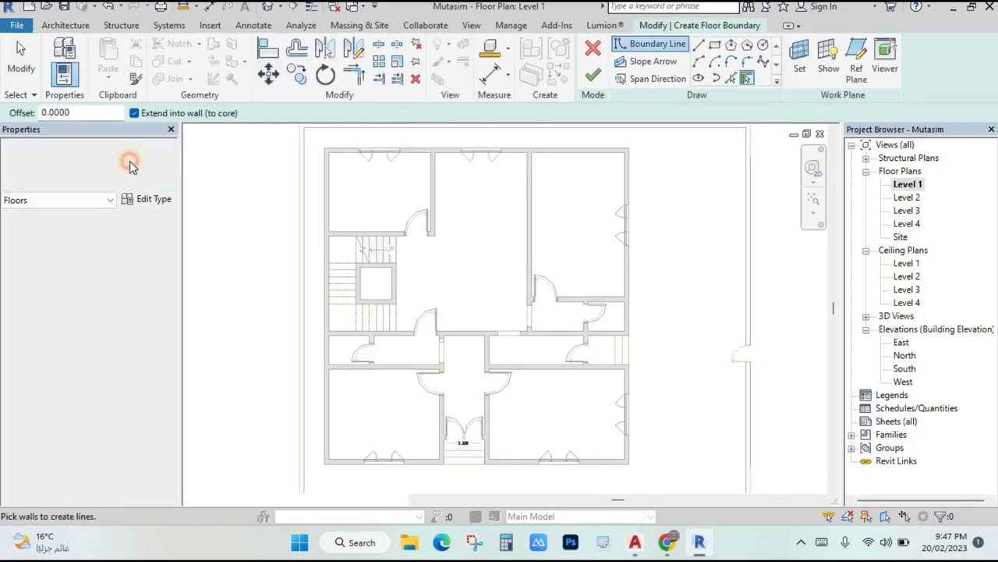
{"action": "scroll", "coordinate": [117, 327], "scroll_direction": "down", "scroll_amount": 1}
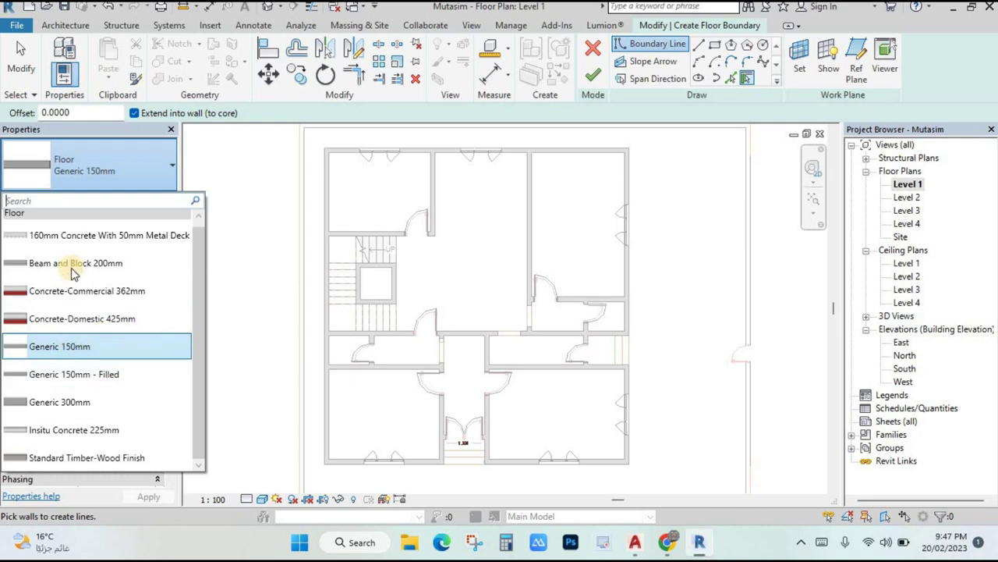
{"action": "left_click", "coordinate": [99, 349]}
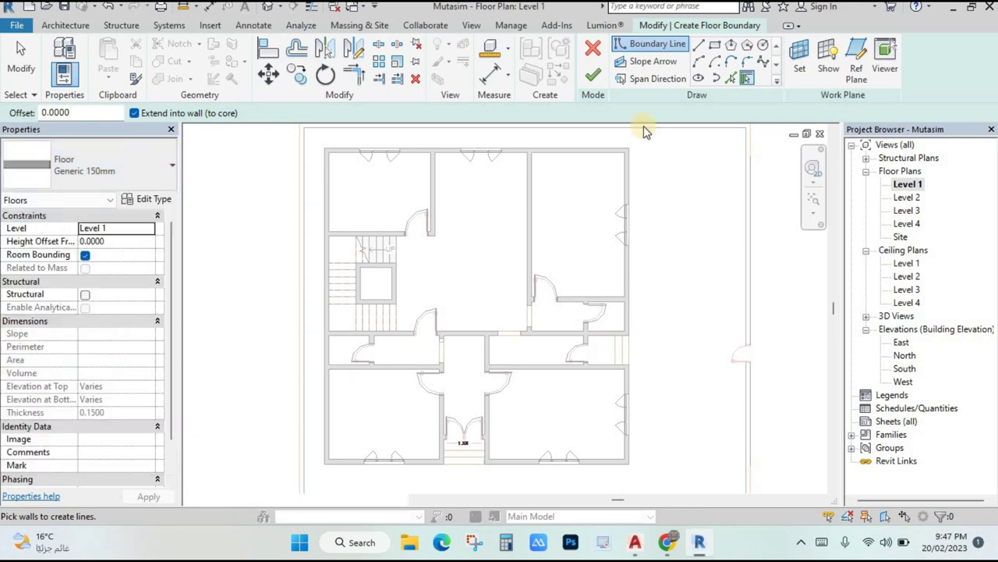
{"action": "left_click", "coordinate": [714, 46]}
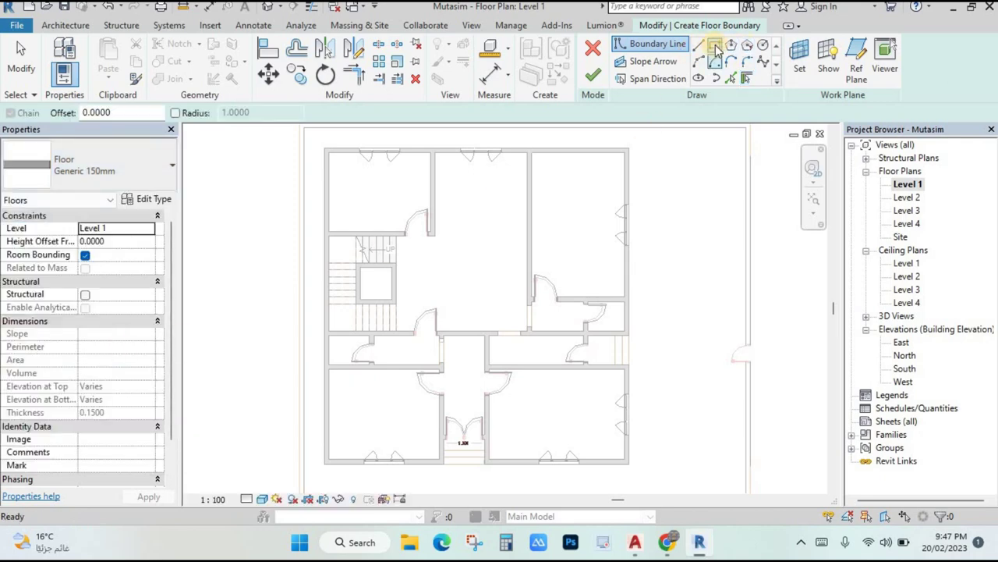
{"action": "scroll", "coordinate": [316, 140], "scroll_direction": "up", "scroll_amount": 2}
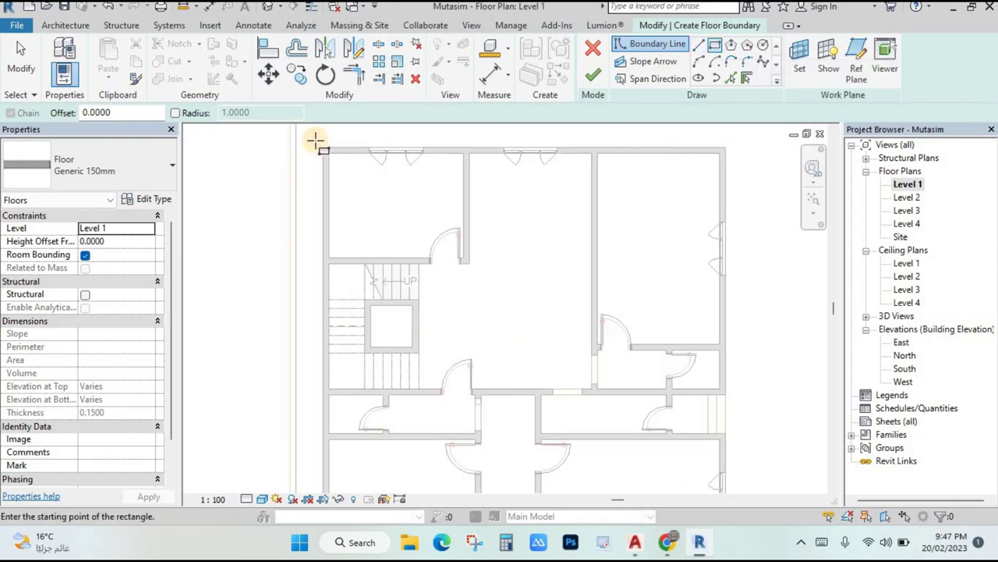
{"action": "left_click", "coordinate": [321, 145]}
{"action": "middle_click_drag", "start_coordinate": [572, 364], "coordinate": [546, 195]}
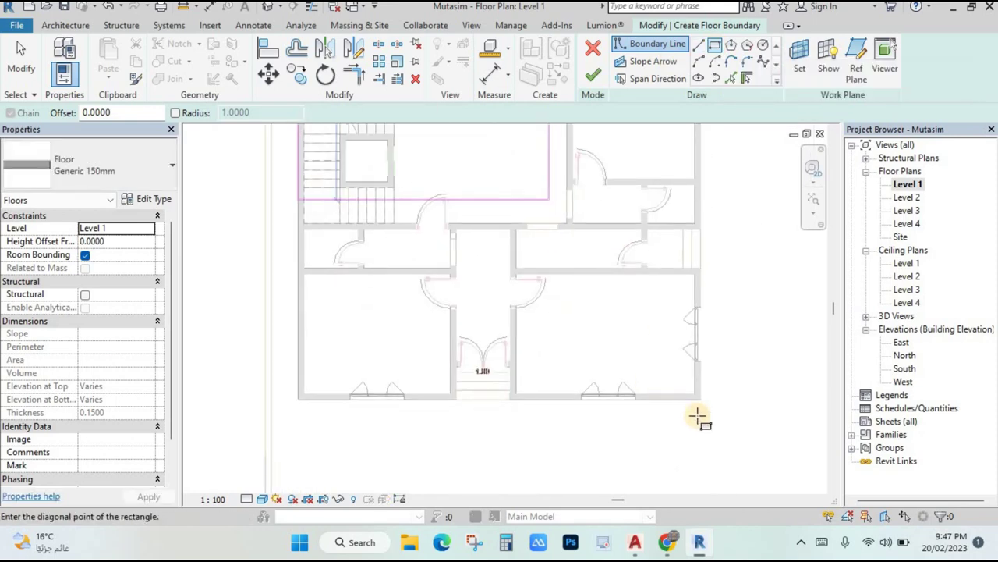
{"action": "scroll", "coordinate": [704, 405], "scroll_direction": "up", "scroll_amount": 1}
{"action": "scroll", "coordinate": [710, 404], "scroll_direction": "up", "scroll_amount": 2}
{"action": "left_click", "coordinate": [699, 384]}
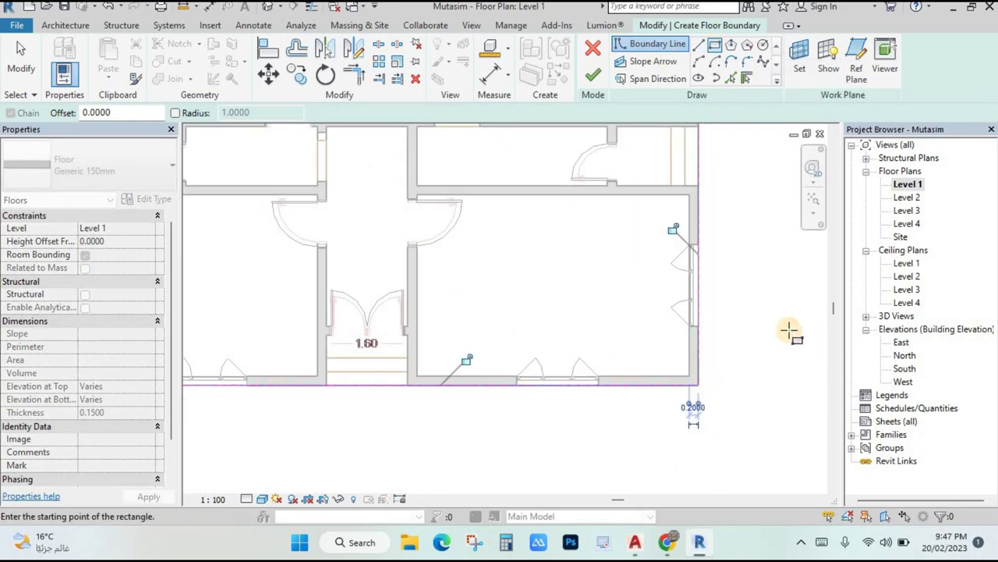
{"action": "left_click", "coordinate": [592, 76]}
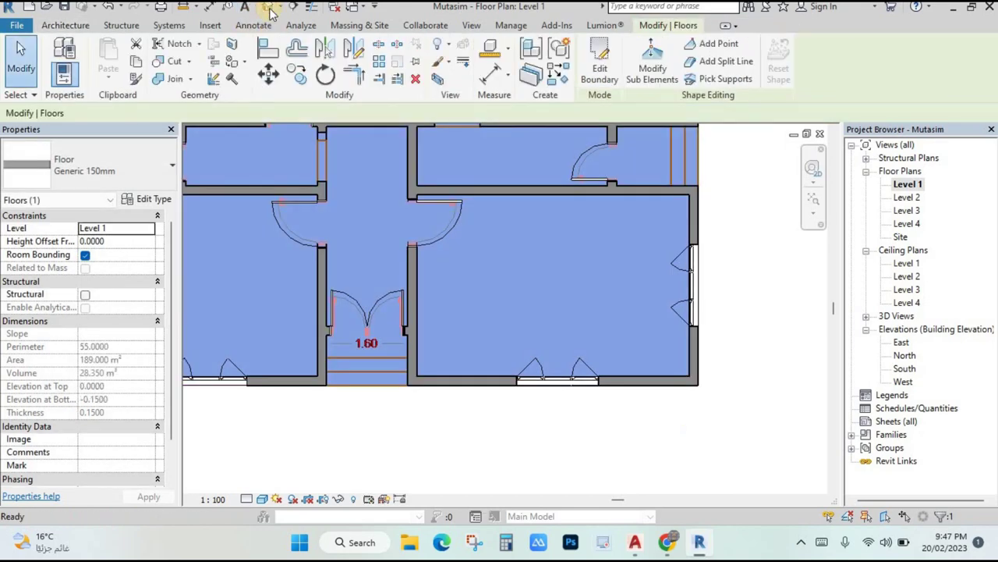
- Examine the new floor slab at the front entrance steps in the 3D view
{"action": "left_click", "coordinate": [268, 7]}
{"action": "scroll", "coordinate": [382, 374], "scroll_direction": "up", "scroll_amount": 5}
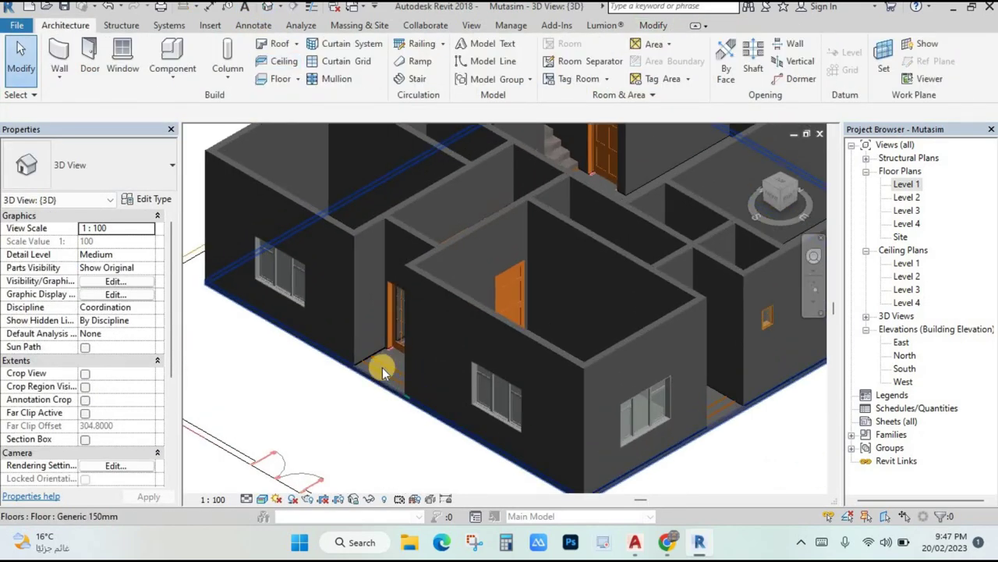
{"action": "scroll", "coordinate": [343, 349], "scroll_direction": "up", "scroll_amount": 1}
{"action": "scroll", "coordinate": [423, 328], "scroll_direction": "up", "scroll_amount": 1}
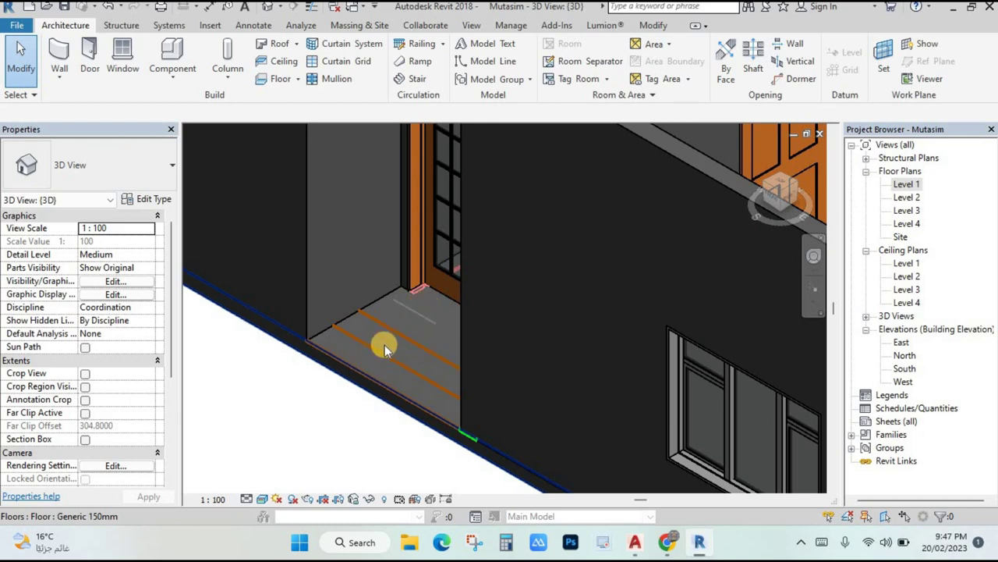
- Examine the side entrance steps and the ground-floor walls, doors and windows from several sides in the 3D view
{"action": "scroll", "coordinate": [384, 345], "scroll_direction": "down", "scroll_amount": 3}
{"action": "scroll", "coordinate": [602, 341], "scroll_direction": "up", "scroll_amount": 3}
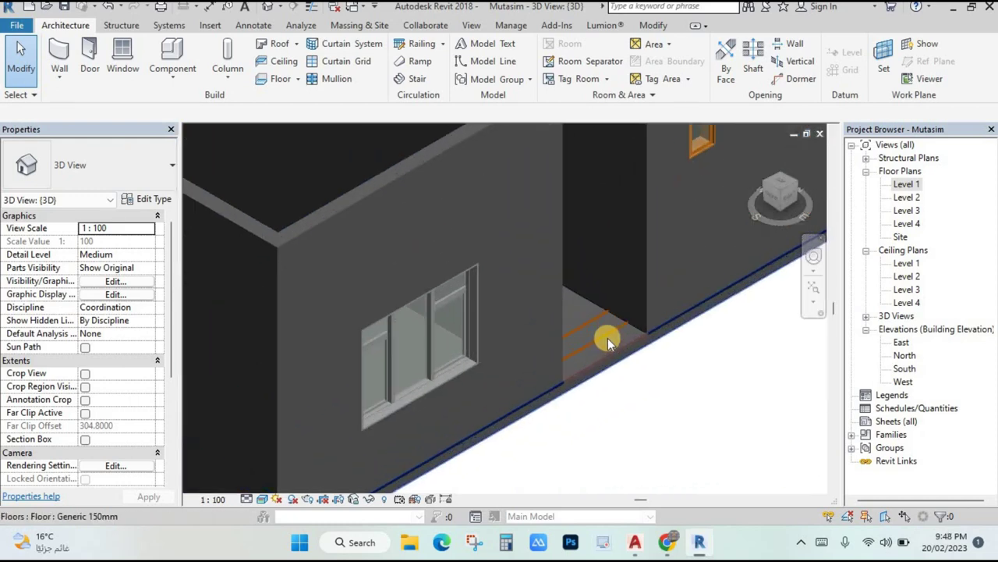
{"action": "scroll", "coordinate": [608, 343], "scroll_direction": "up", "scroll_amount": 1}
{"action": "scroll", "coordinate": [640, 351], "scroll_direction": "down", "scroll_amount": 5}
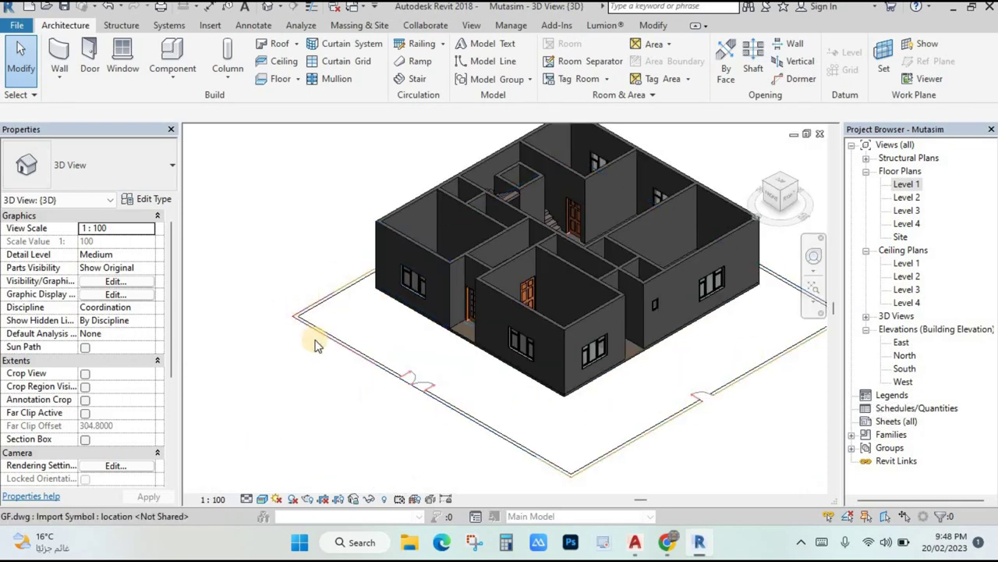
{"action": "scroll", "coordinate": [618, 341], "scroll_direction": "up", "scroll_amount": 2}
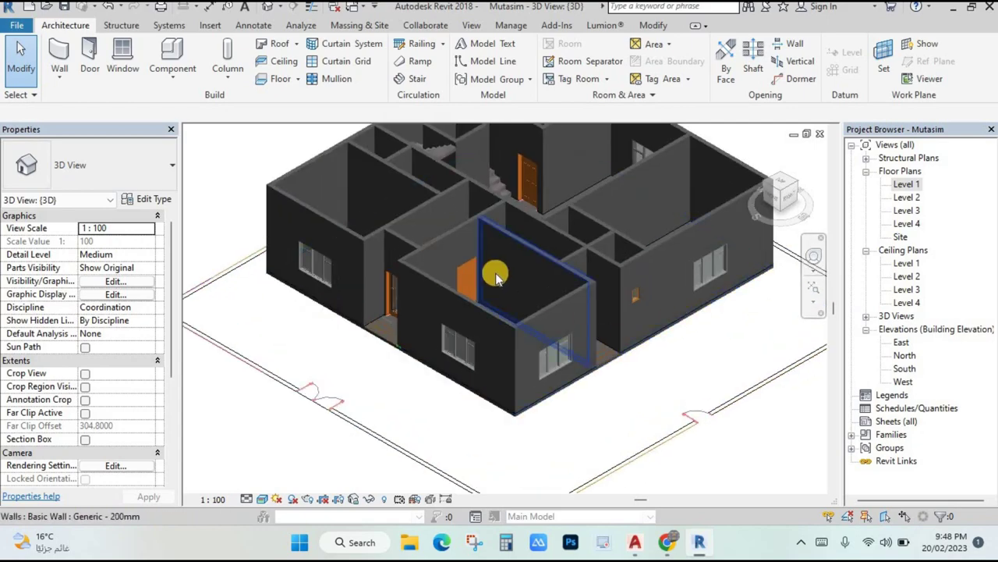
{"action": "middle_click_drag", "start_coordinate": [496, 279], "coordinate": [517, 356], "text": "shift"}
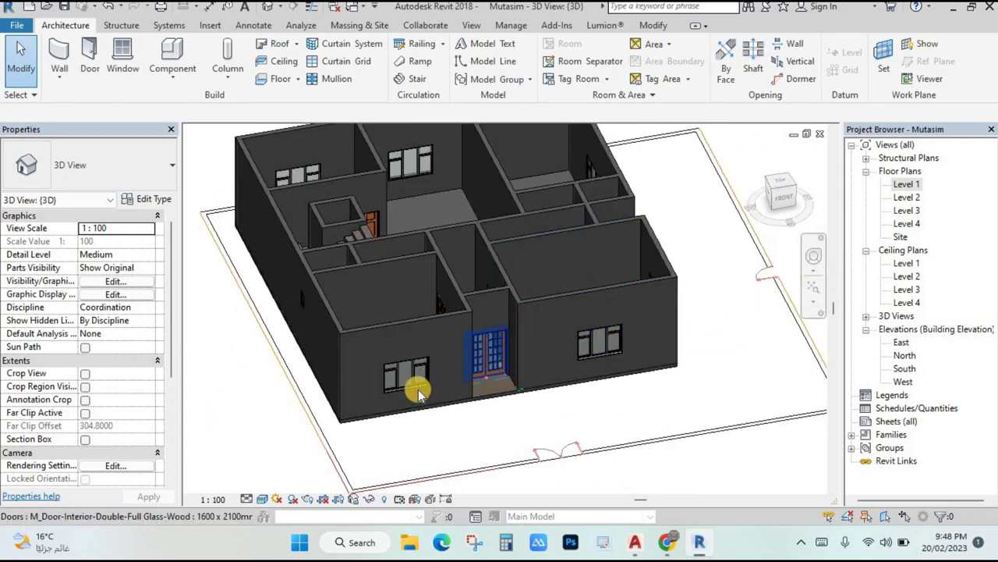
{"action": "middle_click_drag", "start_coordinate": [452, 406], "coordinate": [646, 238], "text": "shift"}
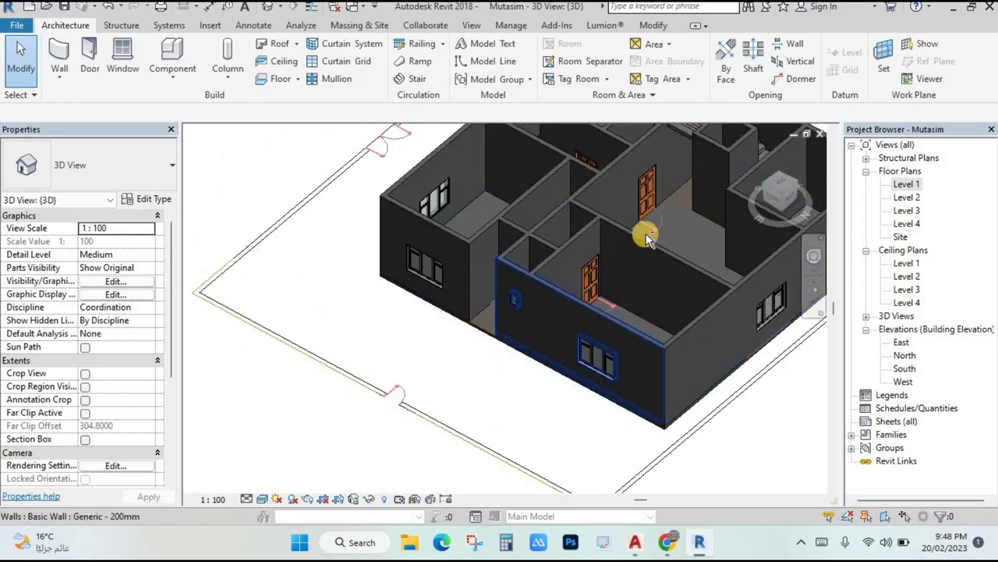
{"action": "middle_click_drag", "start_coordinate": [624, 288], "coordinate": [602, 194], "text": "shift"}
{"action": "middle_click_drag", "start_coordinate": [595, 261], "coordinate": [554, 228], "text": "shift"}
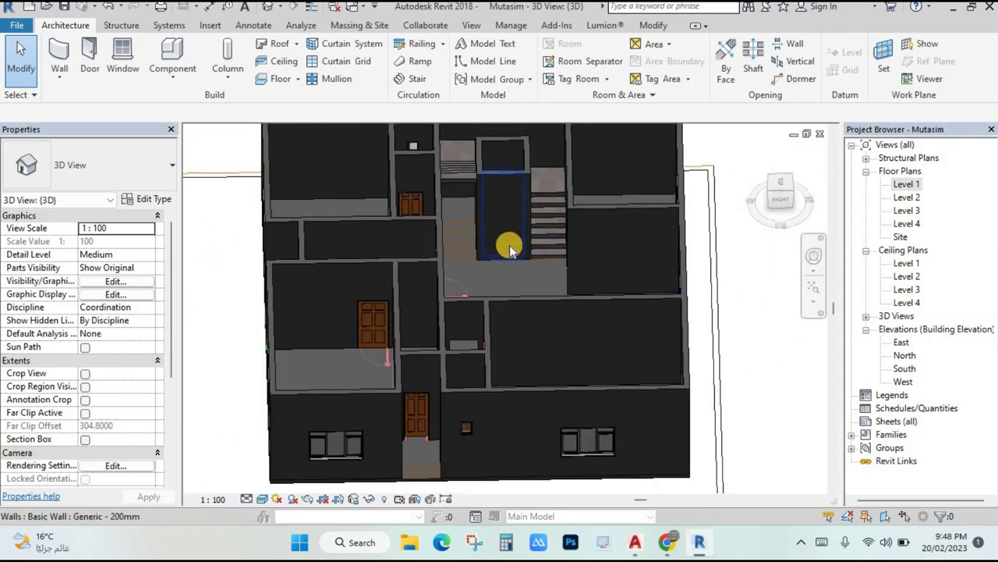
- Cut a rectangular opening about 1 m wide and 3.1 m high into the shaft wall between the stair flights by editing its profile
{"action": "scroll", "coordinate": [509, 248], "scroll_direction": "up", "scroll_amount": 4}
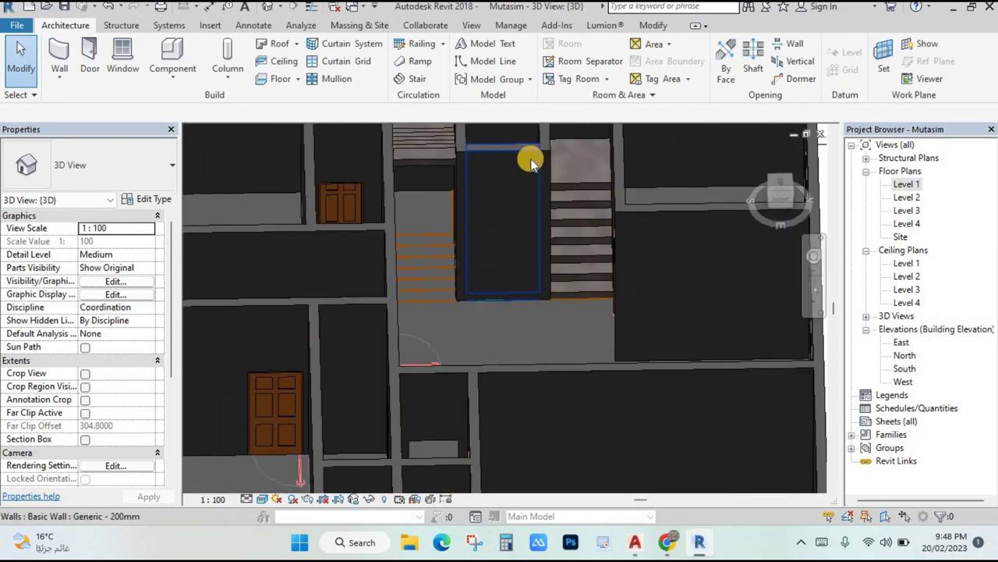
{"action": "left_click", "coordinate": [510, 148]}
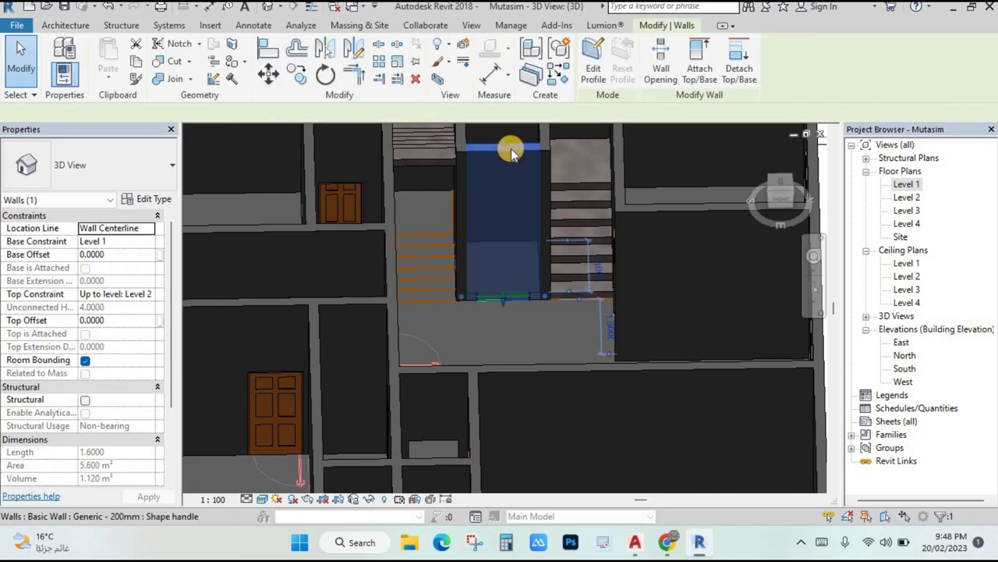
{"action": "left_click", "coordinate": [593, 60]}
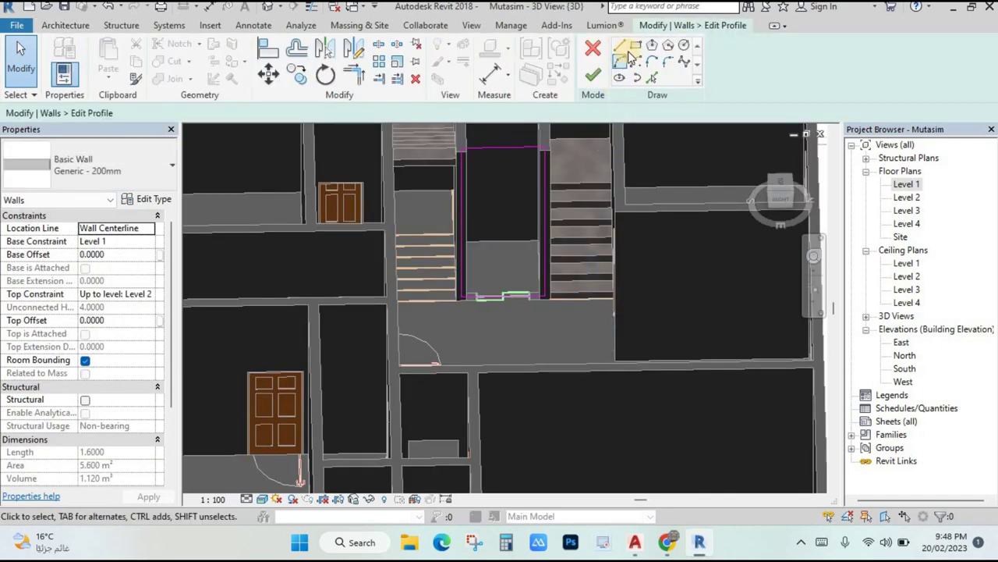
{"action": "scroll", "coordinate": [478, 173], "scroll_direction": "up", "scroll_amount": 1}
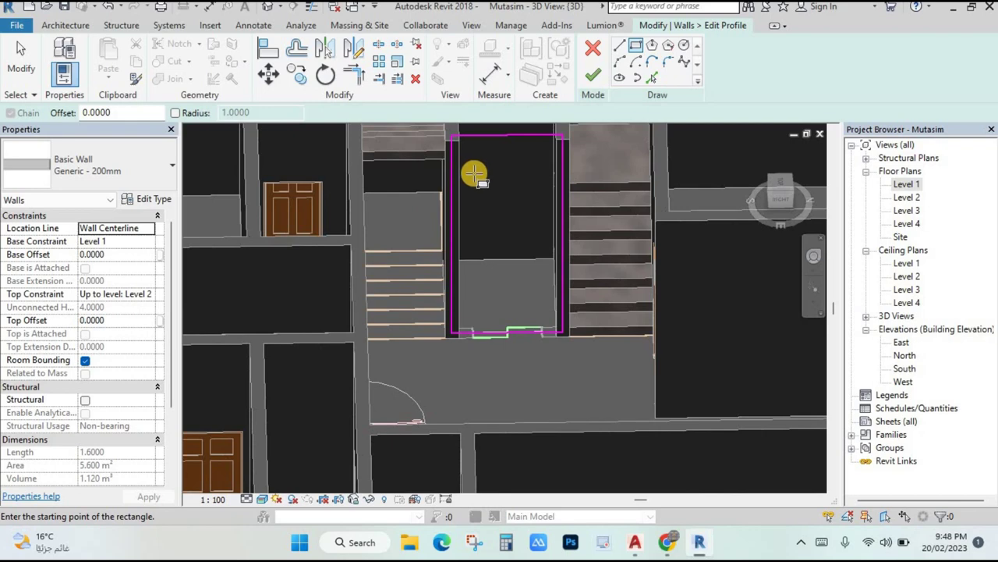
{"action": "left_click", "coordinate": [542, 329]}
{"action": "scroll", "coordinate": [541, 327], "scroll_direction": "up", "scroll_amount": 3}
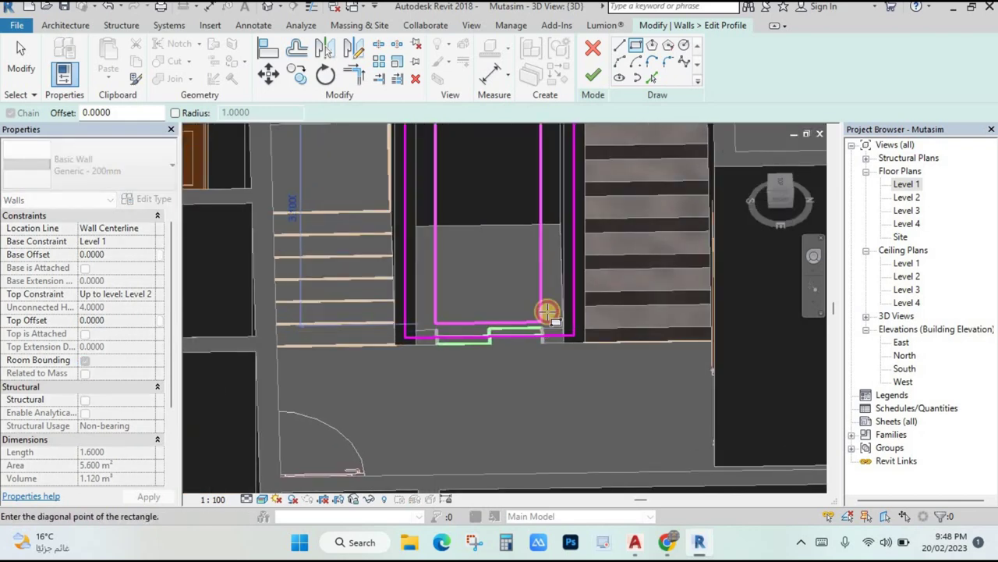
{"action": "left_click", "coordinate": [548, 312]}
{"action": "scroll", "coordinate": [547, 312], "scroll_direction": "down", "scroll_amount": 2}
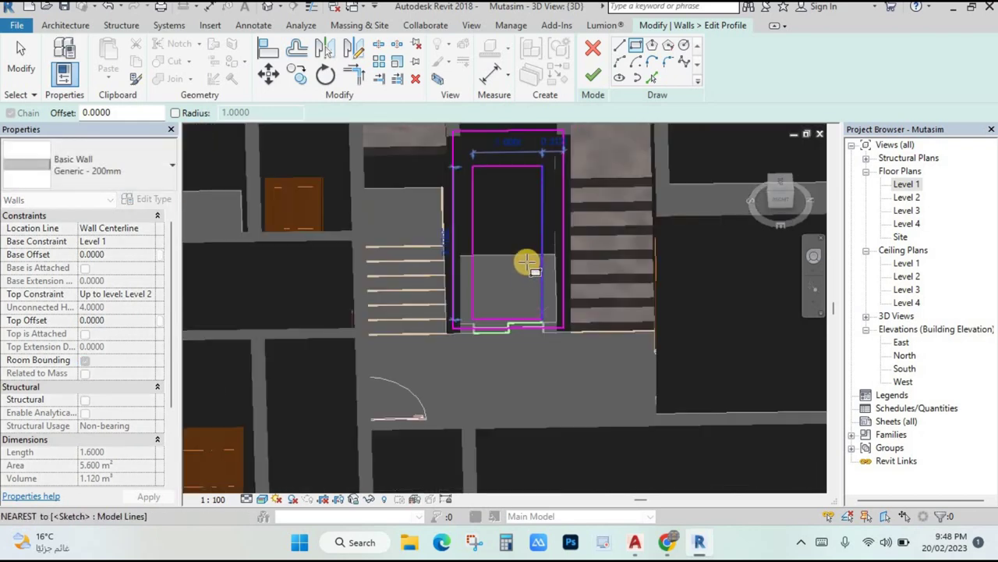
{"action": "left_click", "coordinate": [593, 76]}
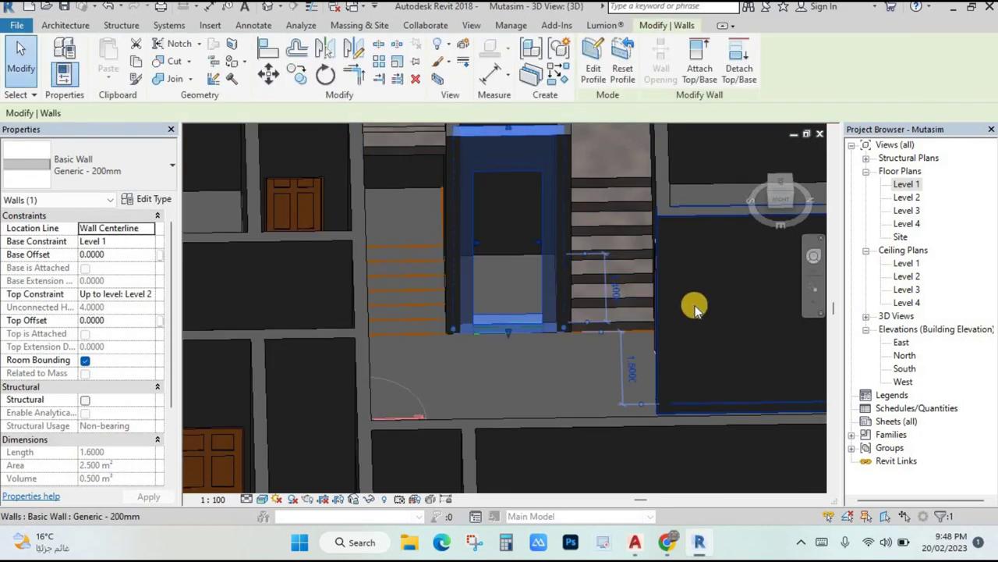
{"action": "key", "text": "Escape"}
{"action": "scroll", "coordinate": [562, 390], "scroll_direction": "down", "scroll_amount": 5}
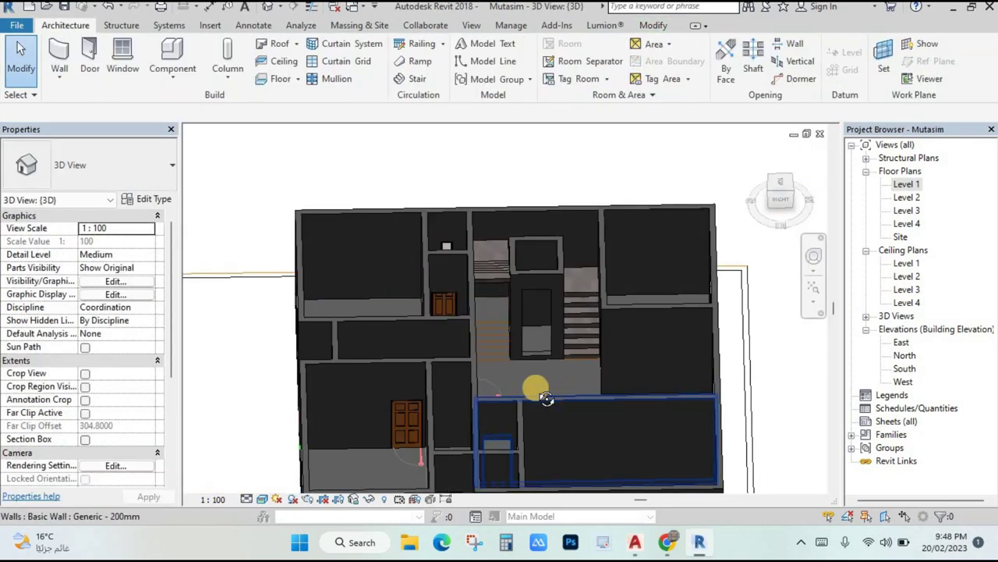
- Try the Wireframe and Hidden Line visual styles on the 3D view of the whole building
{"action": "middle_click_drag", "start_coordinate": [537, 388], "coordinate": [284, 472], "text": "shift"}
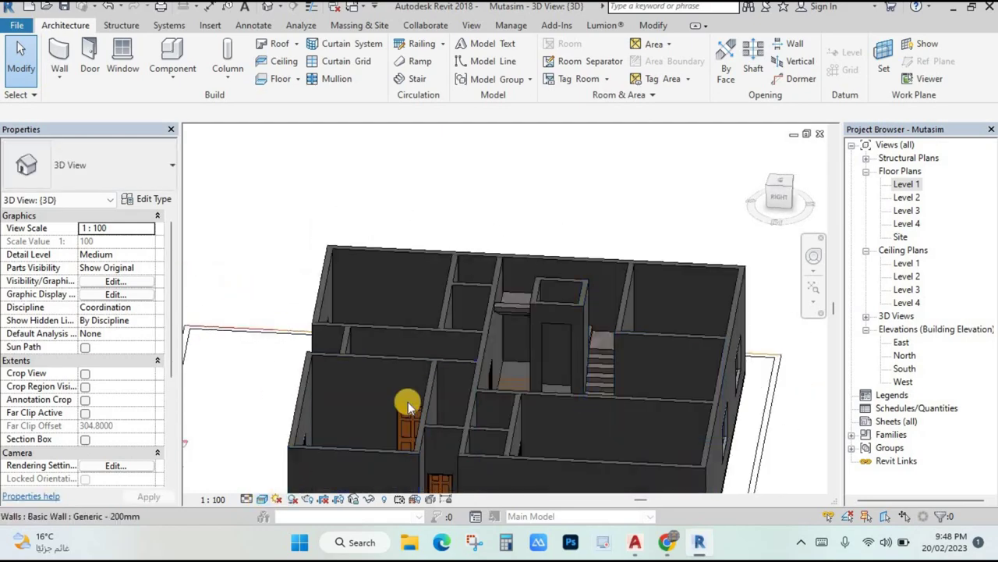
{"action": "left_click", "coordinate": [262, 499]}
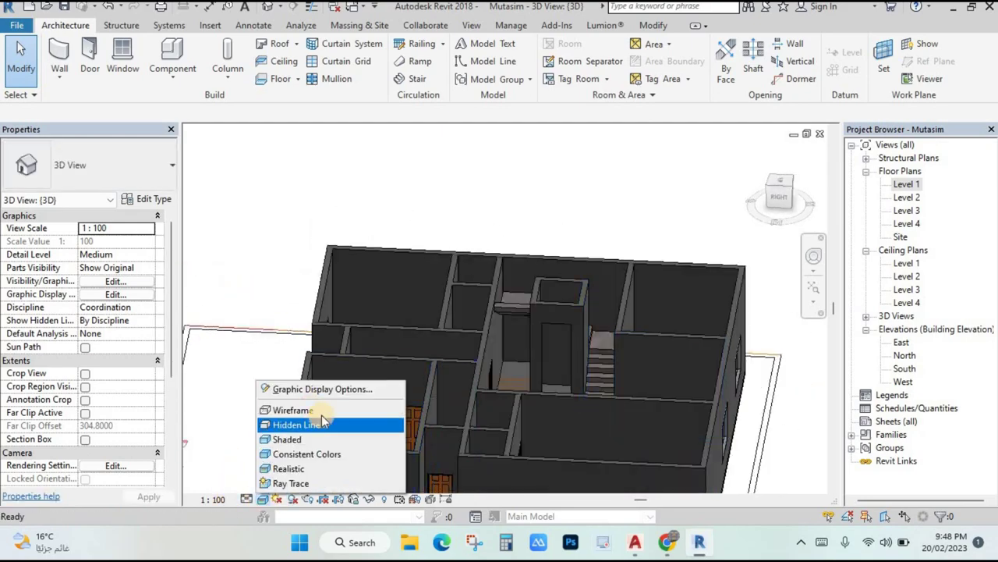
{"action": "left_click", "coordinate": [360, 407]}
{"action": "middle_click_drag", "start_coordinate": [494, 295], "coordinate": [601, 336], "text": "shift"}
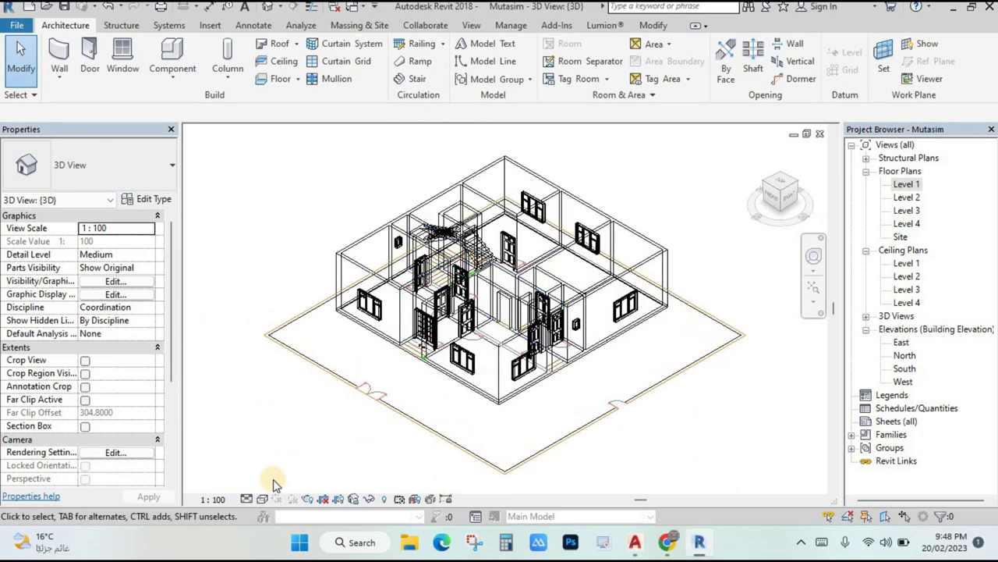
{"action": "left_click", "coordinate": [262, 499]}
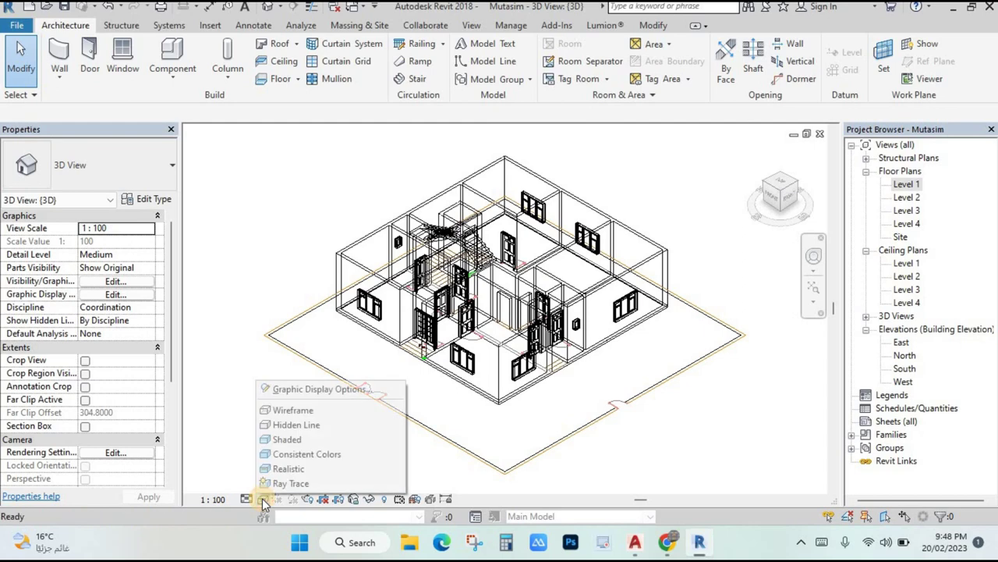
{"action": "left_click", "coordinate": [320, 423]}
{"action": "scroll", "coordinate": [485, 305], "scroll_direction": "up", "scroll_amount": 2}
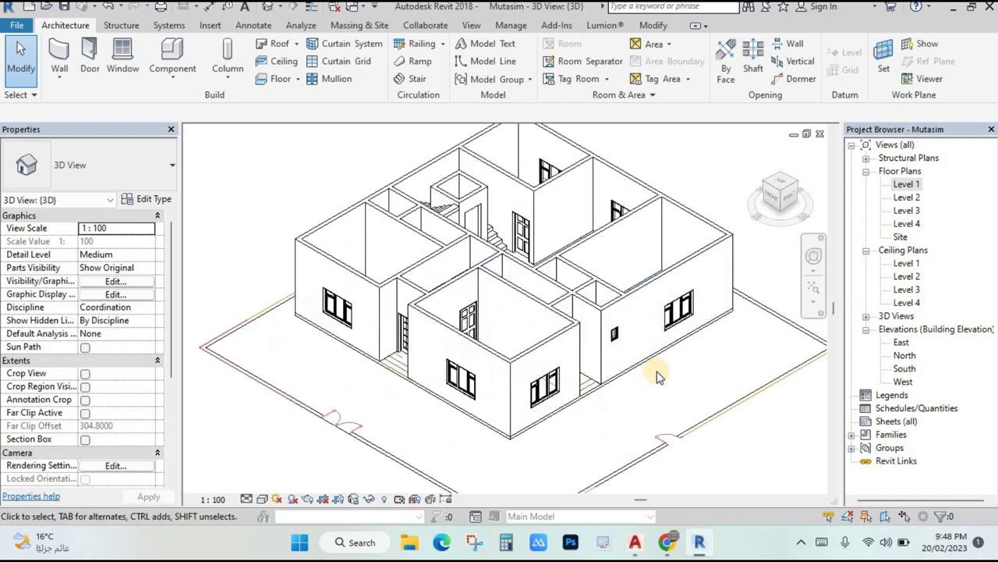
- Try the Shaded and Consistent Colors visual styles on the 3D view of the building
{"action": "left_click", "coordinate": [262, 499]}
{"action": "left_click", "coordinate": [296, 437]}
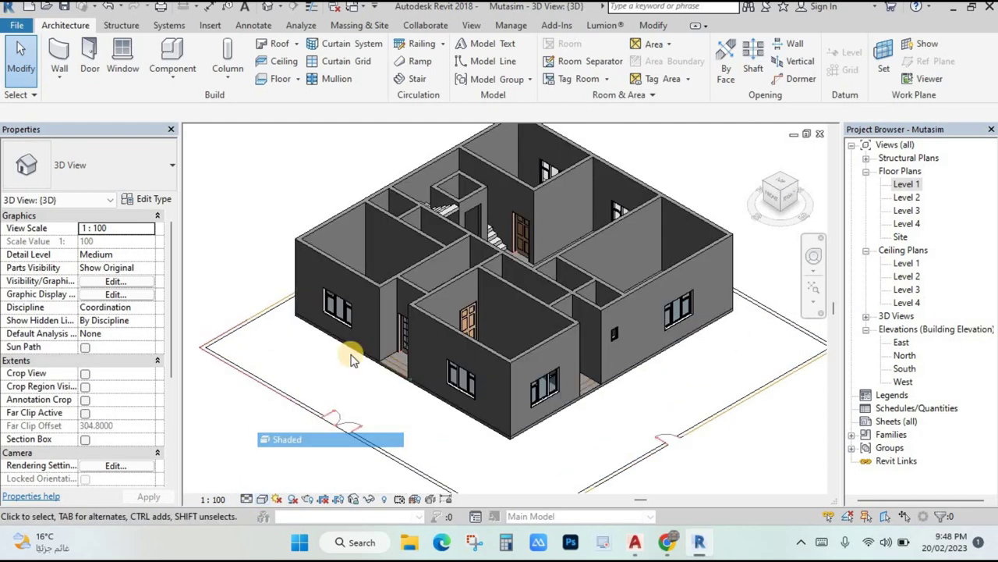
{"action": "left_click", "coordinate": [262, 499]}
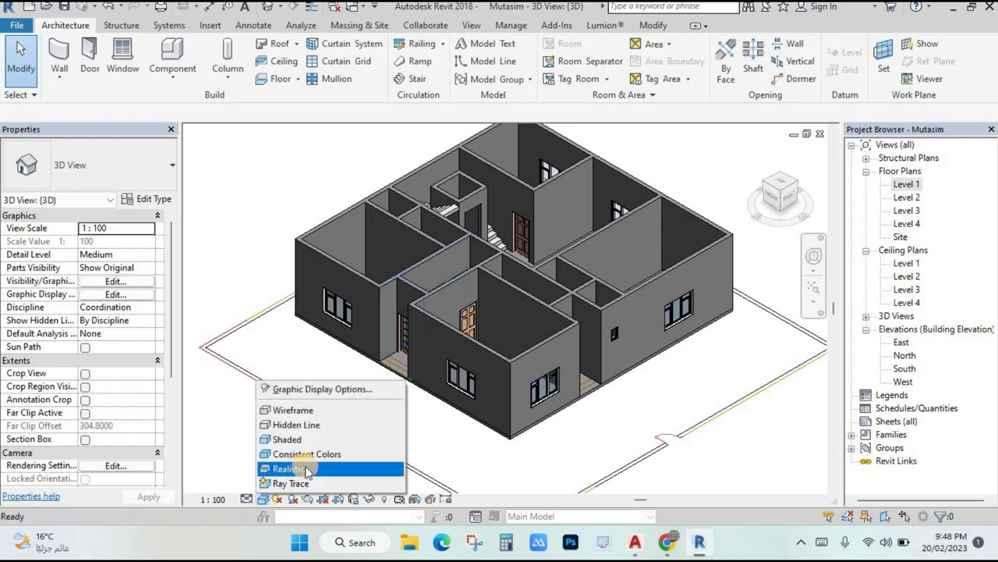
{"action": "left_click", "coordinate": [309, 454]}
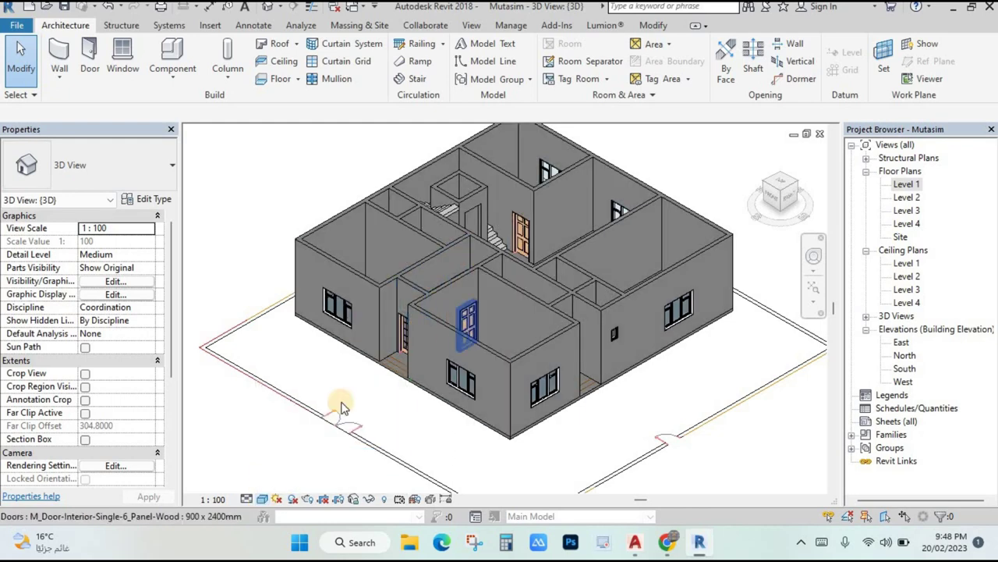
- Compare the Realistic visual style with Consistent Colors on the 3D view
{"action": "left_click", "coordinate": [264, 499]}
{"action": "left_click", "coordinate": [300, 469]}
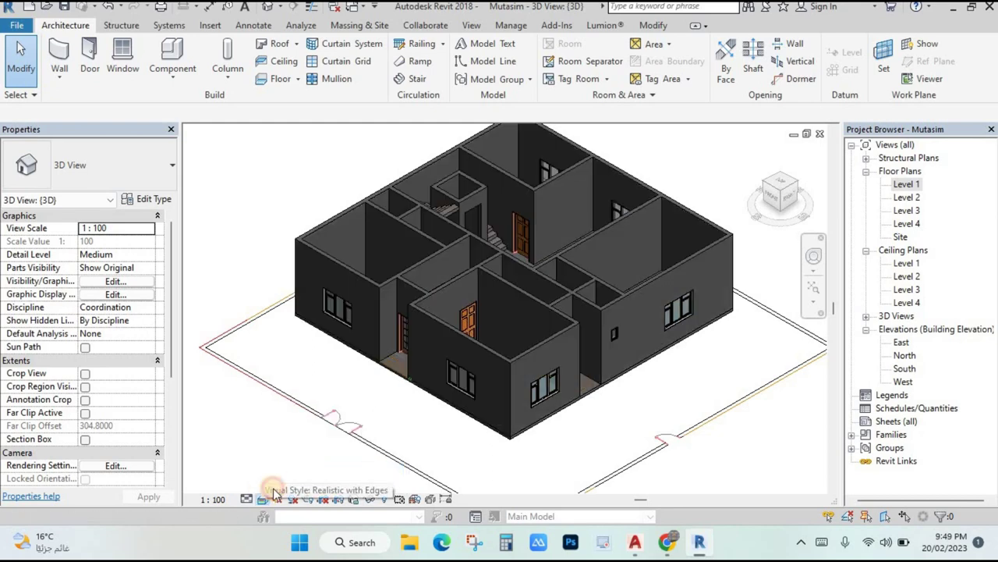
{"action": "left_click", "coordinate": [274, 491]}
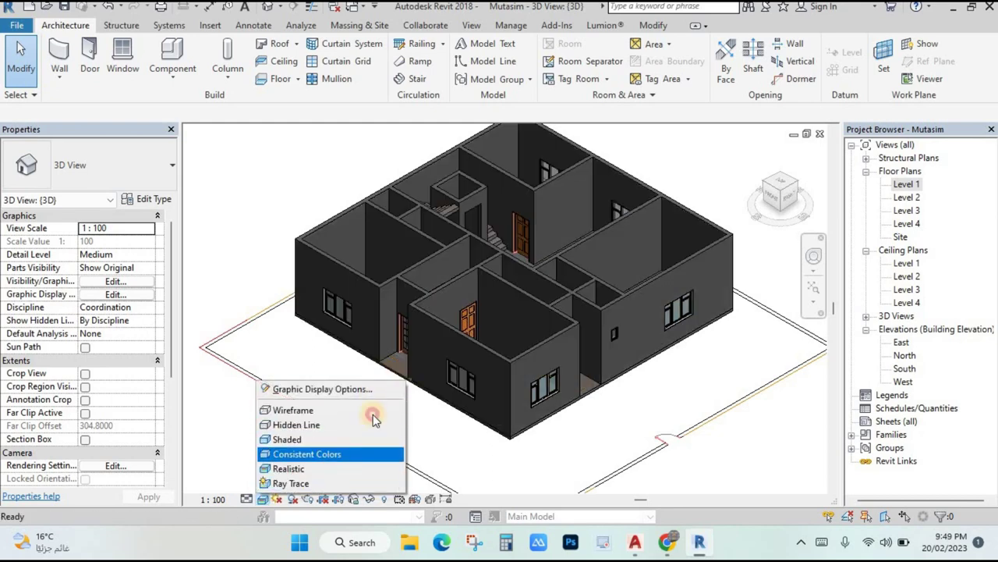
{"action": "left_click", "coordinate": [331, 454]}
{"action": "scroll", "coordinate": [555, 300], "scroll_direction": "up", "scroll_amount": 2}
{"action": "middle_click_drag", "start_coordinate": [570, 296], "coordinate": [476, 366]}
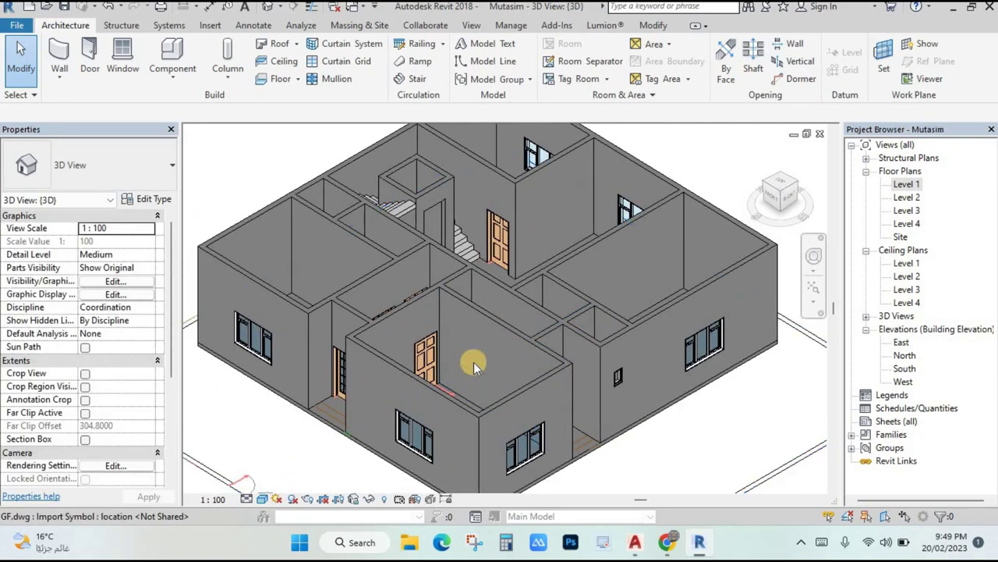
- Set the 3D view's visual style to Shaded and view the interior floors from a higher angle
{"action": "left_click", "coordinate": [262, 498]}
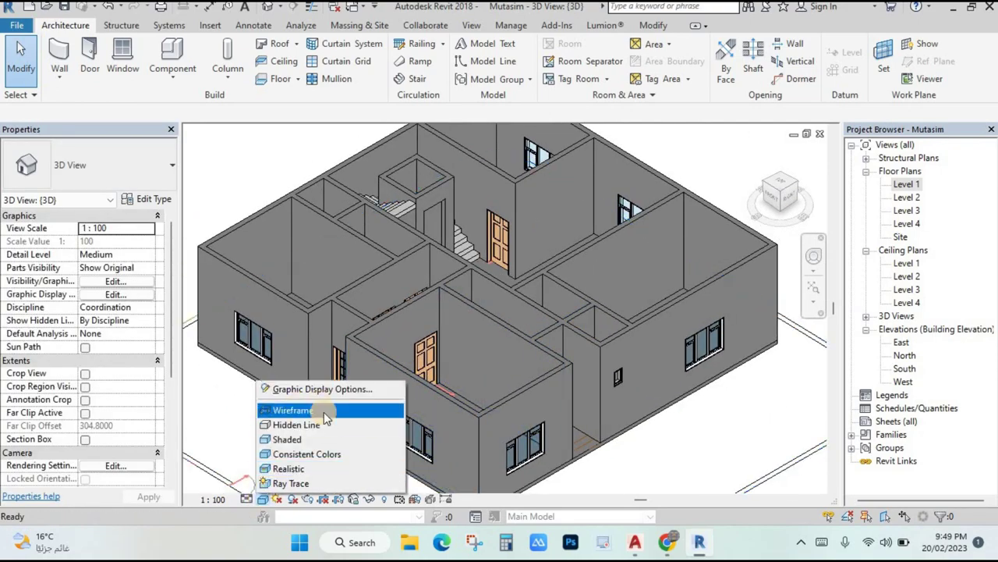
{"action": "left_click", "coordinate": [290, 439]}
{"action": "mouse_move", "coordinate": [437, 424]}
{"action": "middle_mouse_down", "text": "shift"}
{"action": "mouse_move", "coordinate": [522, 344]}
{"action": "mouse_move", "coordinate": [417, 251]}
{"action": "middle_mouse_up", "text": "shift"}
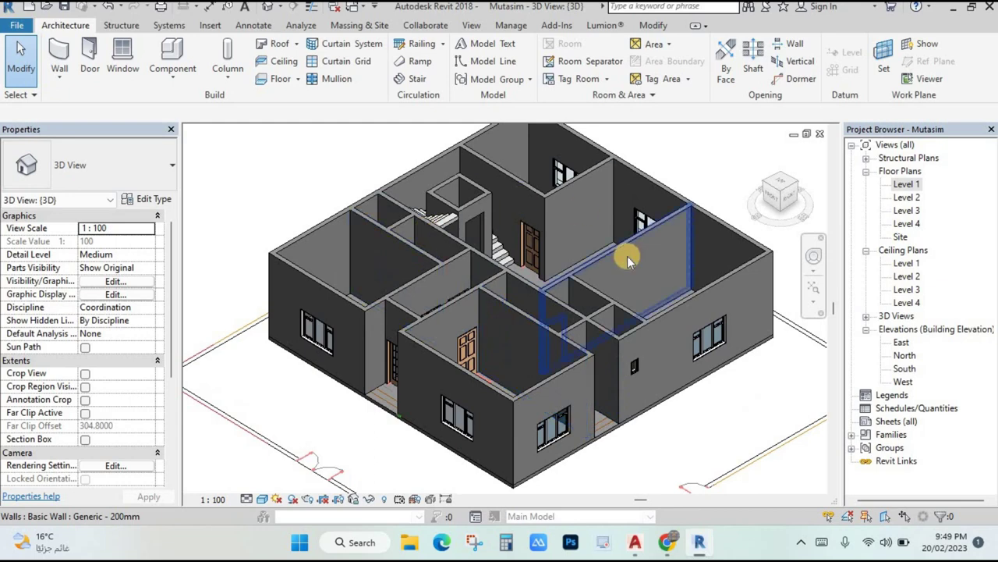
{"action": "scroll", "coordinate": [543, 256], "scroll_direction": "up", "scroll_amount": 2}
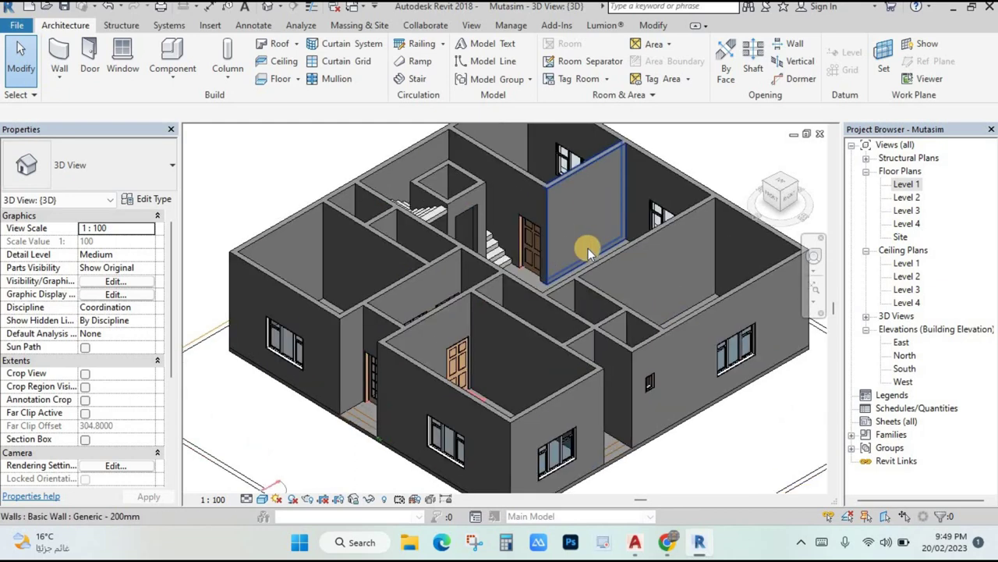
{"action": "middle_click_drag", "start_coordinate": [597, 225], "coordinate": [566, 231]}
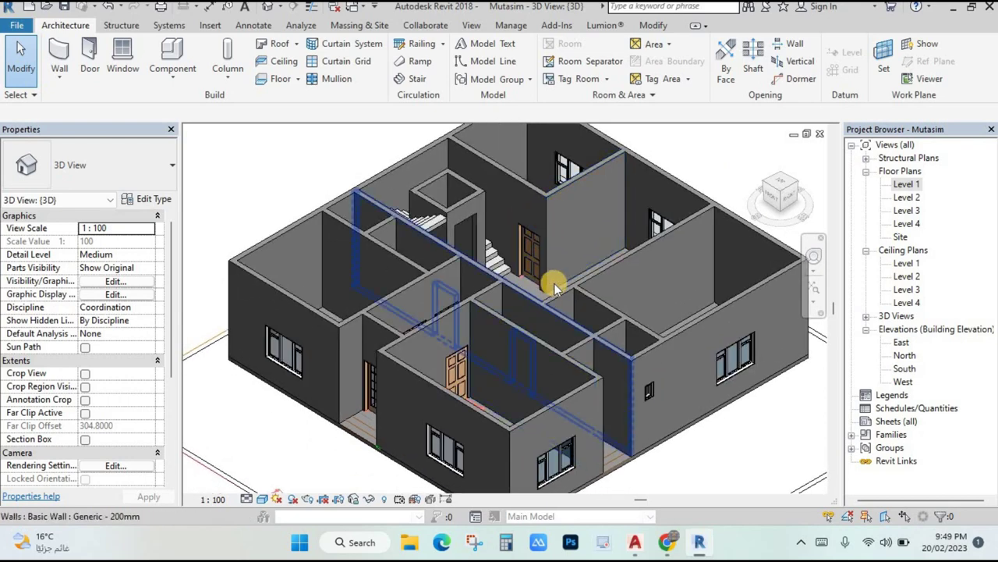
{"action": "middle_click_drag", "start_coordinate": [589, 293], "coordinate": [560, 257], "text": "shift"}
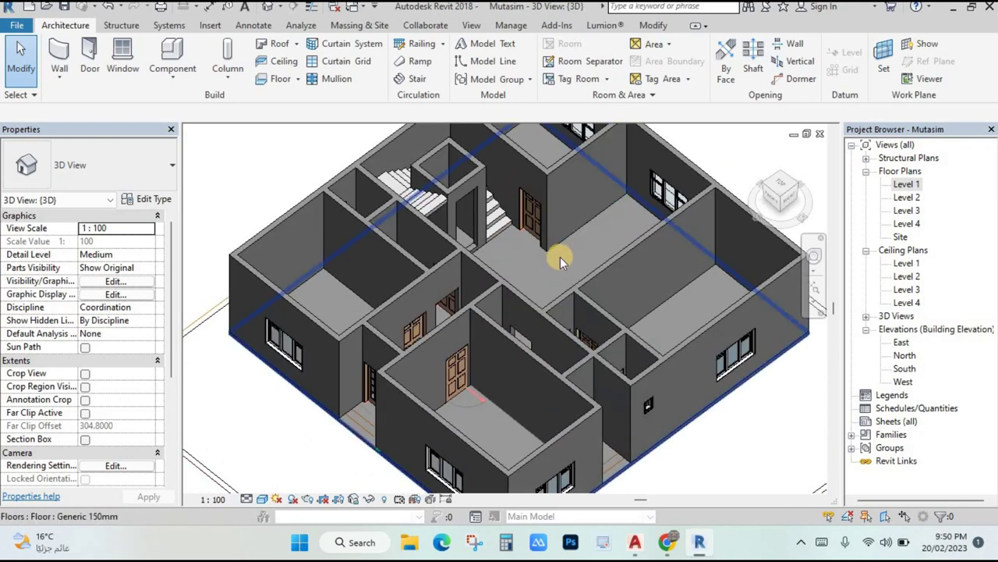
- Start the Paint tool and look through the project materials for a finish suited to the interior floor
{"action": "left_click", "coordinate": [654, 25]}
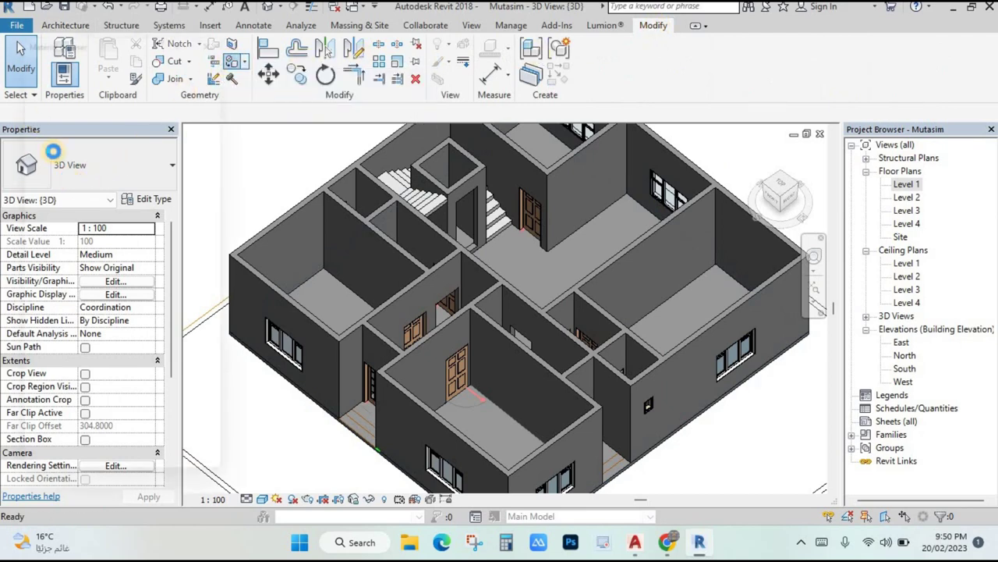
{"action": "scroll", "coordinate": [117, 242], "scroll_direction": "down", "scroll_amount": 5}
{"action": "scroll", "coordinate": [113, 257], "scroll_direction": "down", "scroll_amount": 15}
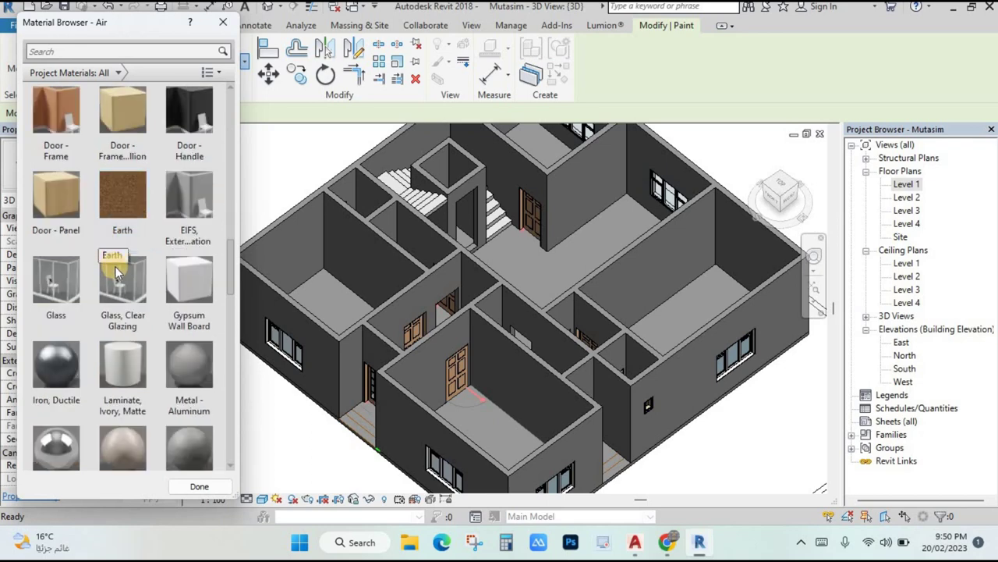
{"action": "scroll", "coordinate": [128, 269], "scroll_direction": "down", "scroll_amount": 3}
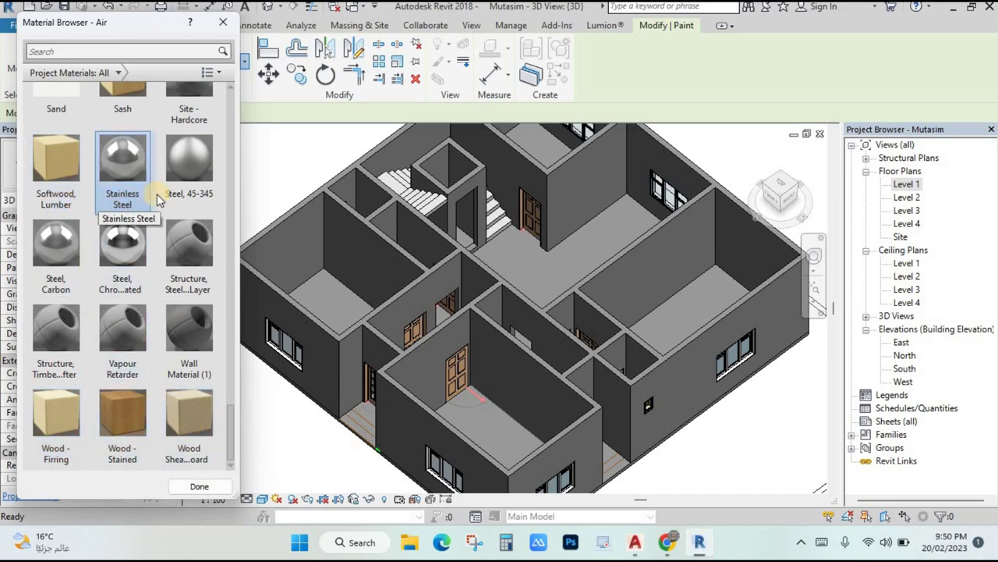
{"action": "scroll", "coordinate": [156, 199], "scroll_direction": "up", "scroll_amount": 10}
{"action": "scroll", "coordinate": [124, 335], "scroll_direction": "up", "scroll_amount": 3}
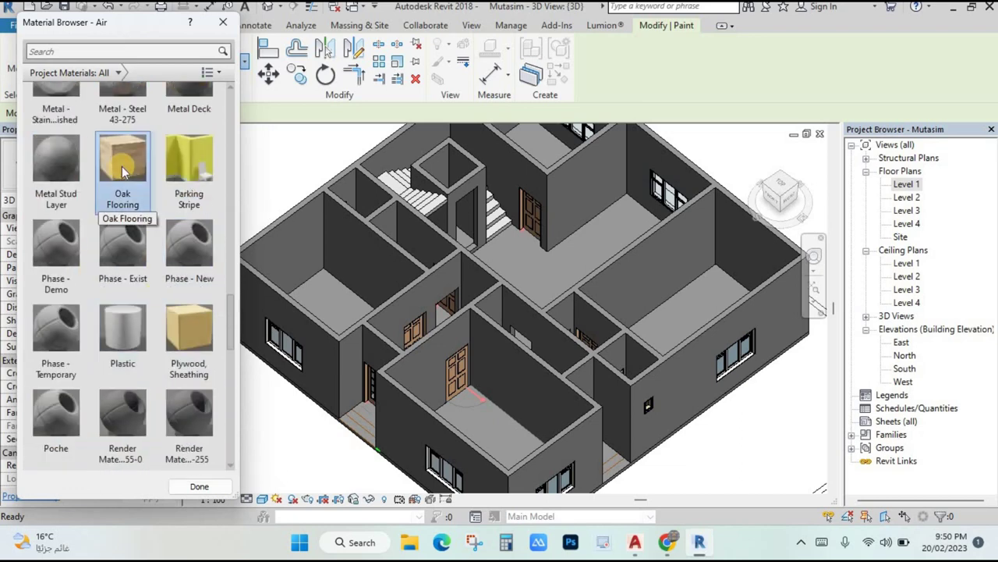
{"action": "scroll", "coordinate": [178, 173], "scroll_direction": "up", "scroll_amount": 15}
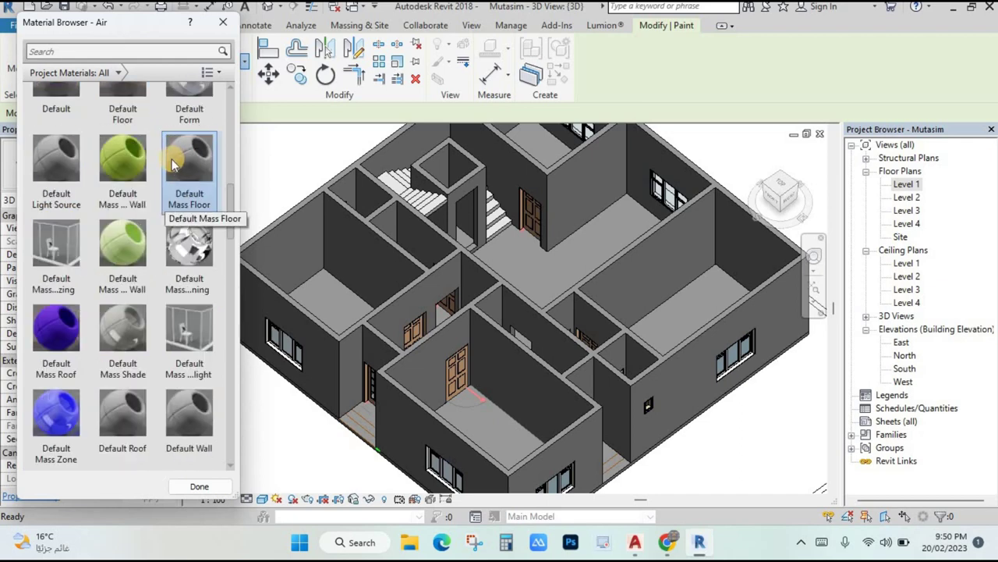
{"action": "scroll", "coordinate": [203, 210], "scroll_direction": "up", "scroll_amount": 5}
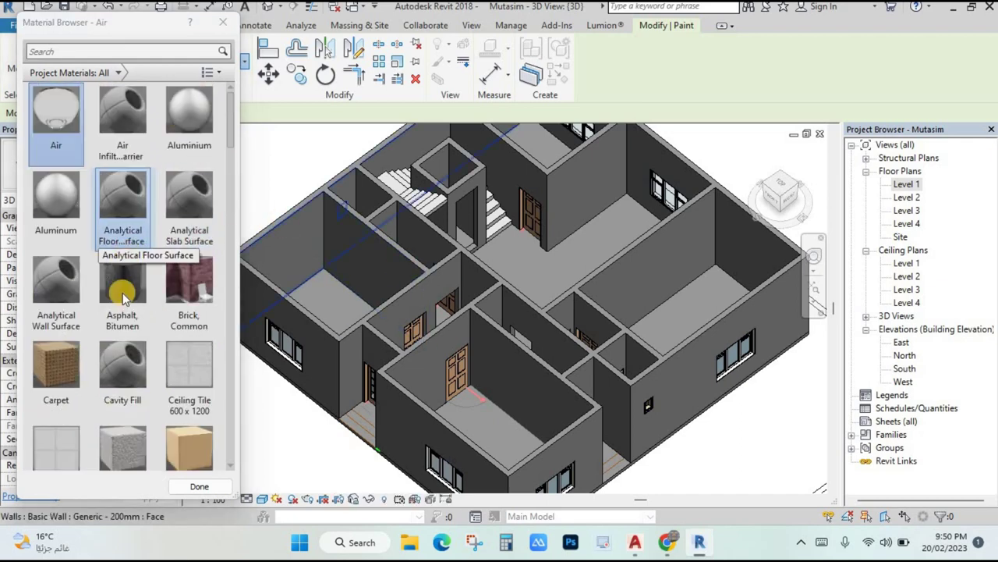
{"action": "scroll", "coordinate": [178, 219], "scroll_direction": "down", "scroll_amount": 3}
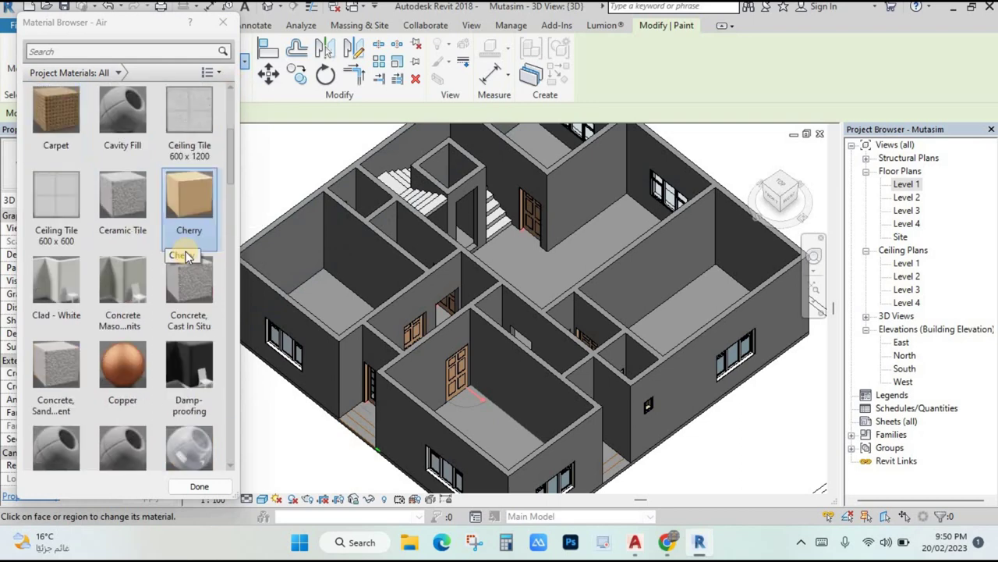
{"action": "scroll", "coordinate": [166, 221], "scroll_direction": "up", "scroll_amount": 4}
{"action": "scroll", "coordinate": [127, 272], "scroll_direction": "down", "scroll_amount": 5}
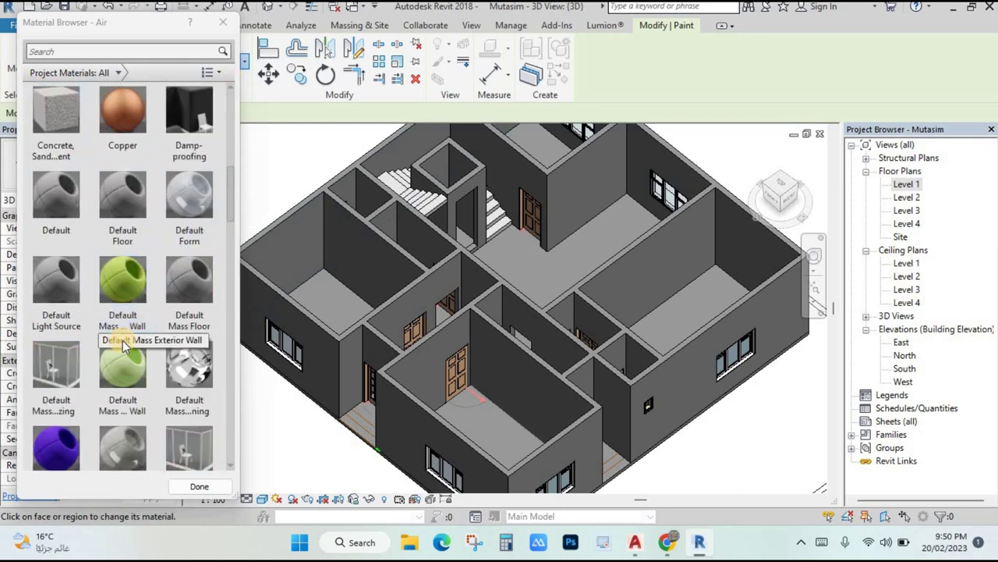
{"action": "scroll", "coordinate": [127, 328], "scroll_direction": "down", "scroll_amount": 2}
{"action": "scroll", "coordinate": [100, 441], "scroll_direction": "down", "scroll_amount": 1}
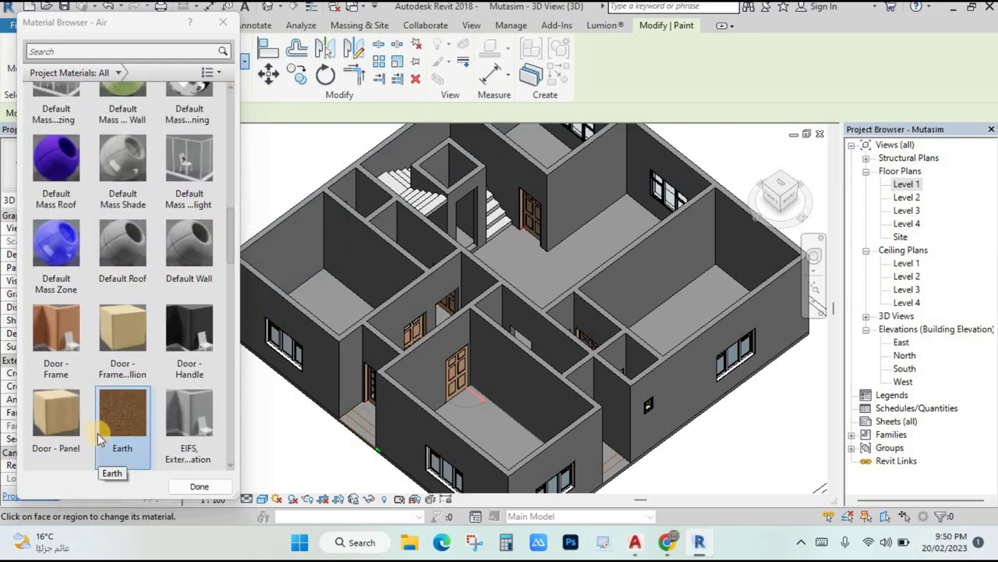
- Paint the villa's interior floor face with the Door - Panel material and leave the Paint tool
{"action": "left_click", "coordinate": [54, 413]}
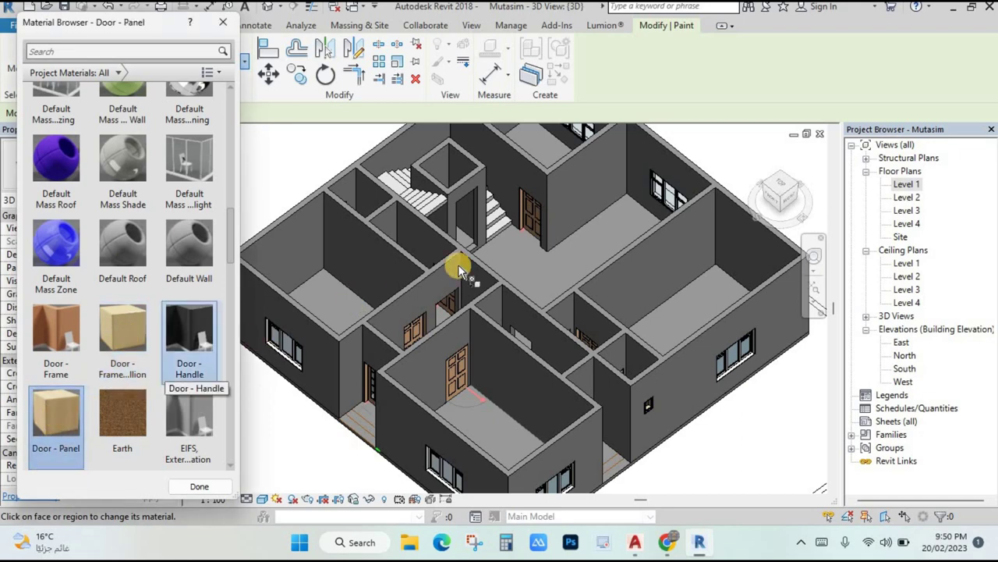
{"action": "left_click", "coordinate": [531, 256]}
{"action": "scroll", "coordinate": [581, 203], "scroll_direction": "up", "scroll_amount": 4}
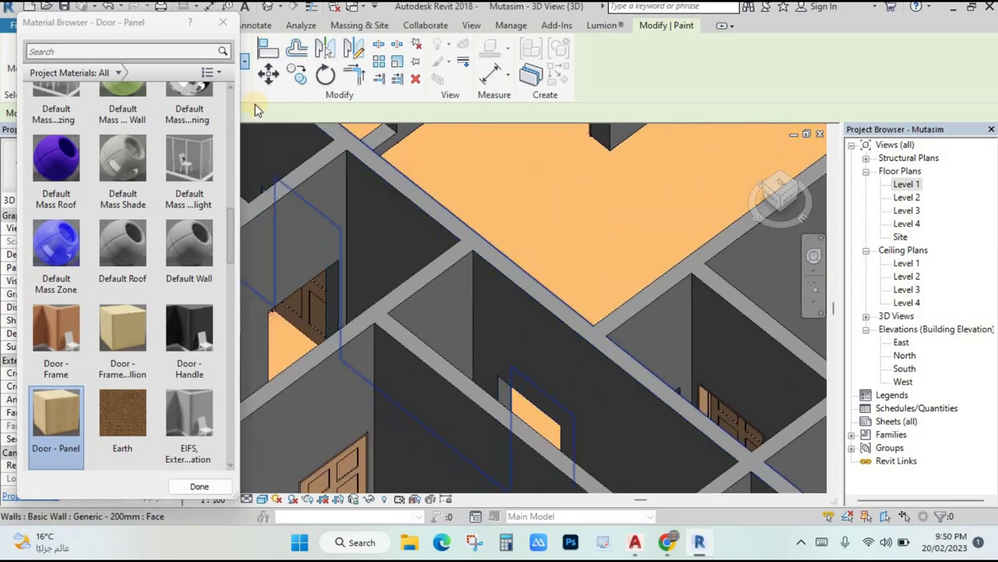
{"action": "scroll", "coordinate": [143, 222], "scroll_direction": "up", "scroll_amount": 5}
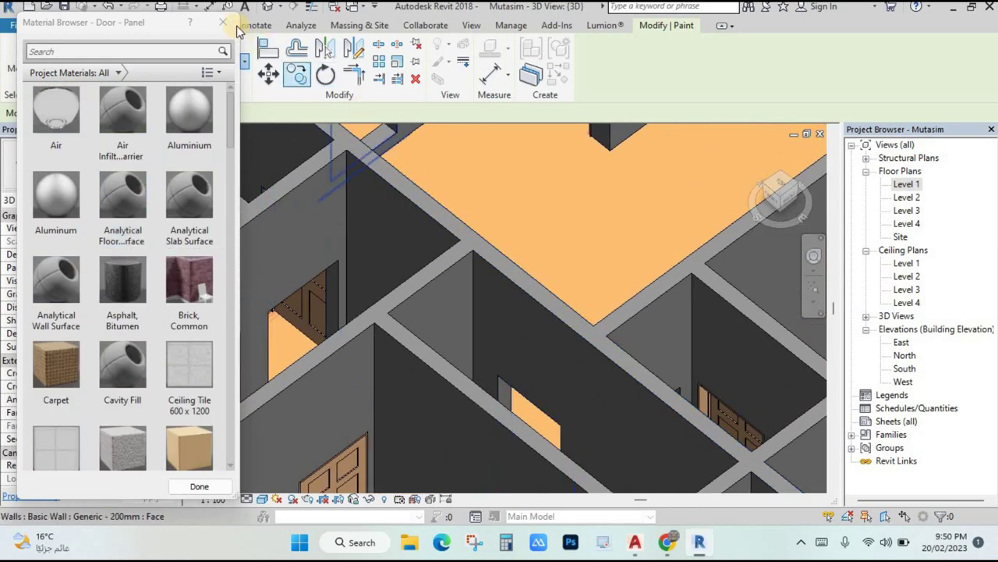
{"action": "key", "text": "Escape"}
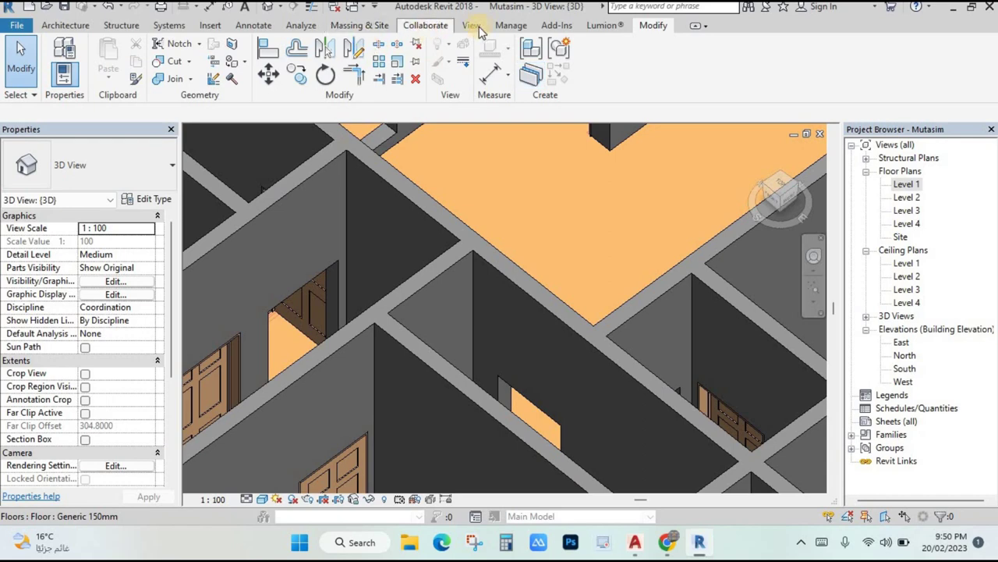
- Create a new project material and name it tile
{"action": "left_click", "coordinate": [512, 26]}
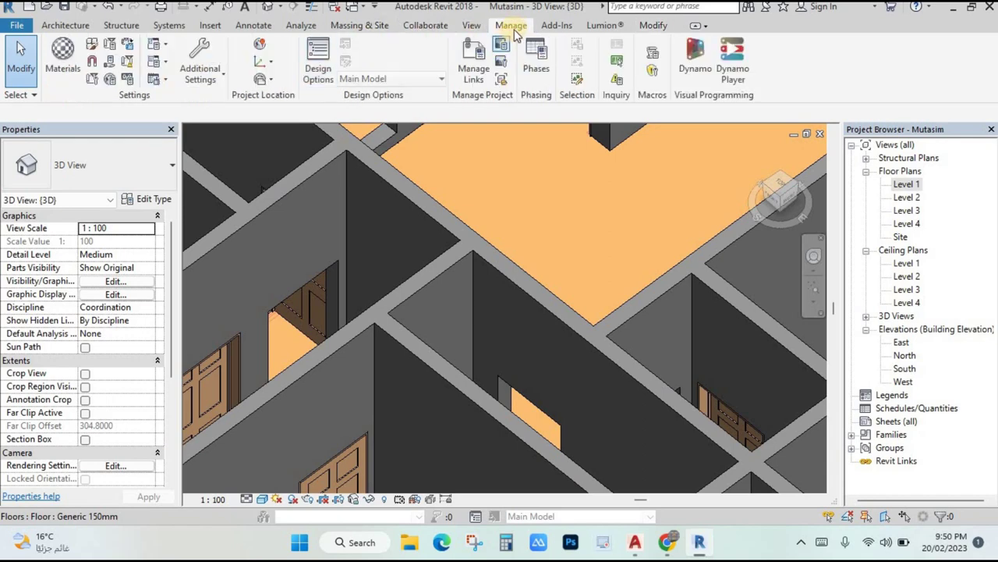
{"action": "left_click", "coordinate": [65, 61]}
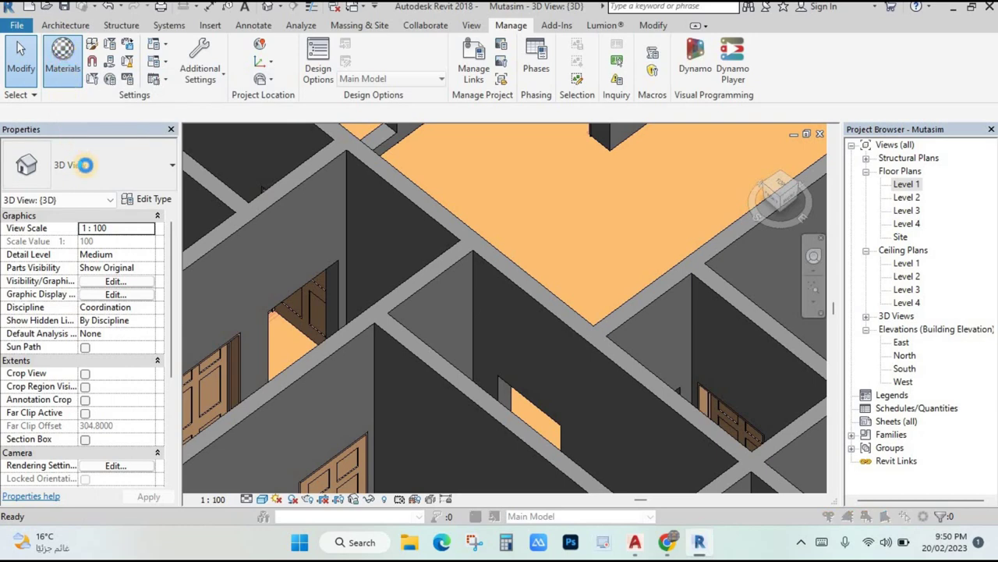
{"action": "scroll", "coordinate": [78, 366], "scroll_direction": "down", "scroll_amount": 1}
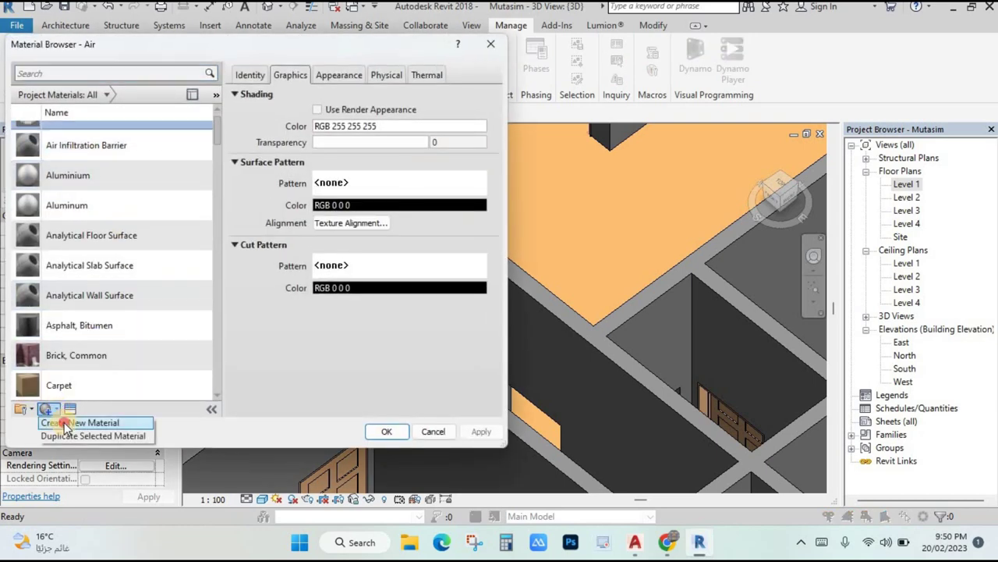
{"action": "left_click", "coordinate": [66, 423]}
{"action": "right_click", "coordinate": [112, 234]}
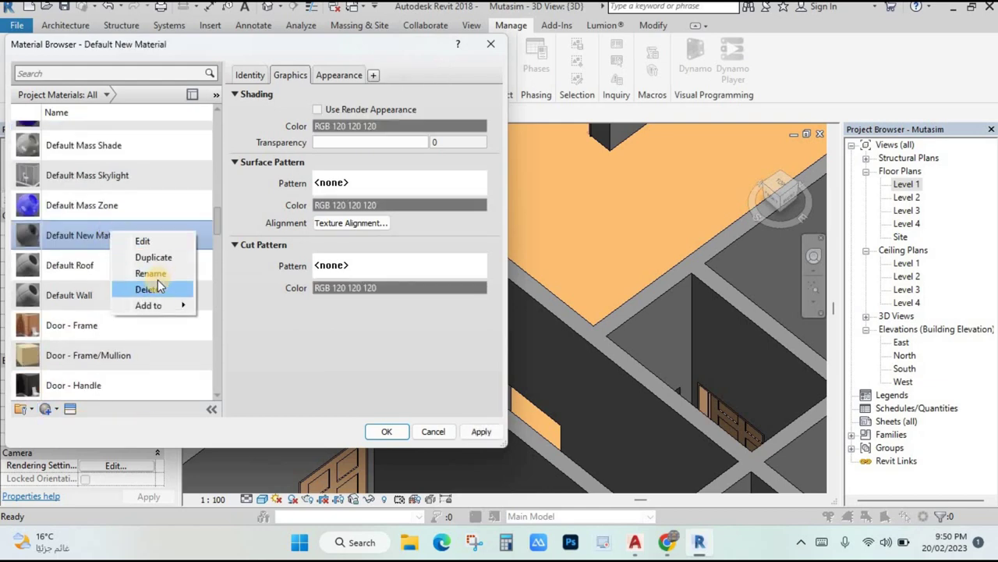
{"action": "left_click", "coordinate": [160, 274]}
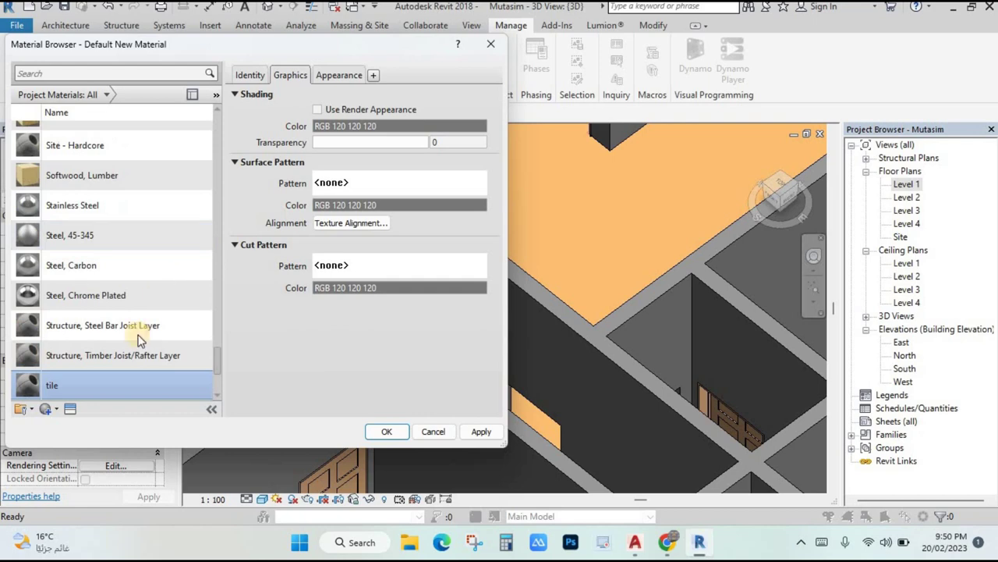
- Give the tile material the appearance 4in Square with Inset Diamond - Gray-Red from the Appearance Library's Ceramic Tile category
{"action": "left_click", "coordinate": [346, 72]}
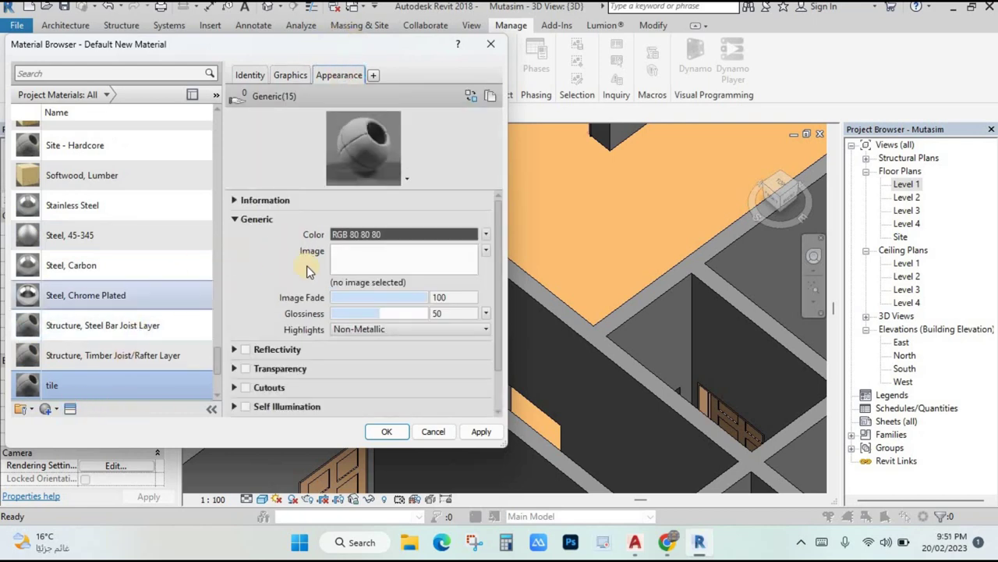
{"action": "left_click", "coordinate": [69, 410]}
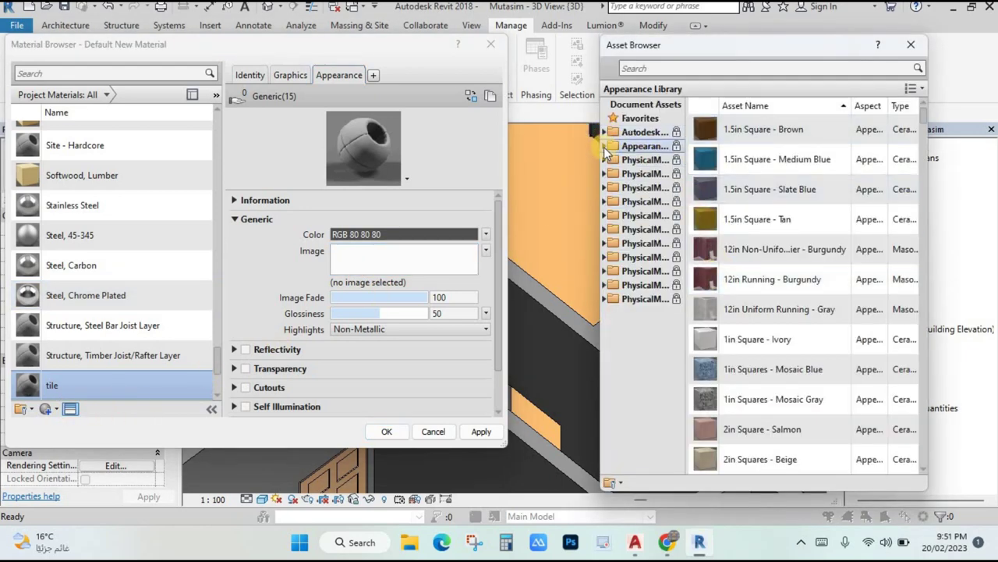
{"action": "left_click", "coordinate": [604, 146]}
{"action": "left_click", "coordinate": [620, 159]}
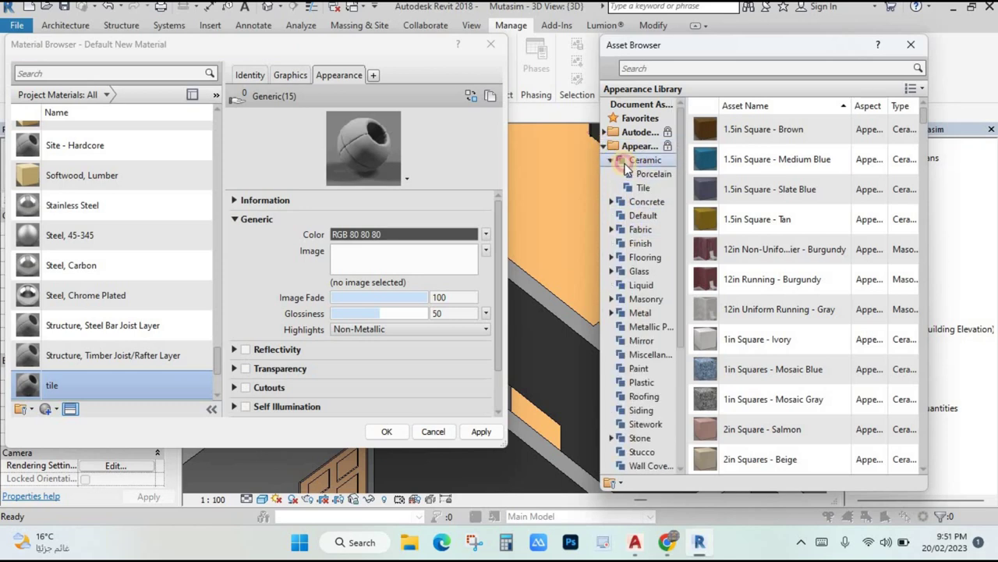
{"action": "left_click", "coordinate": [650, 175]}
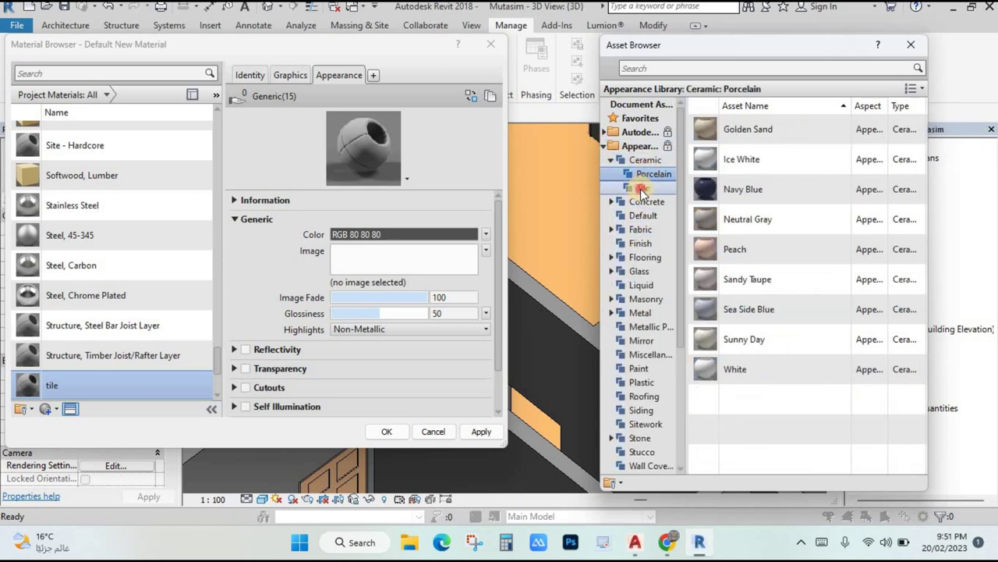
{"action": "left_click", "coordinate": [641, 189]}
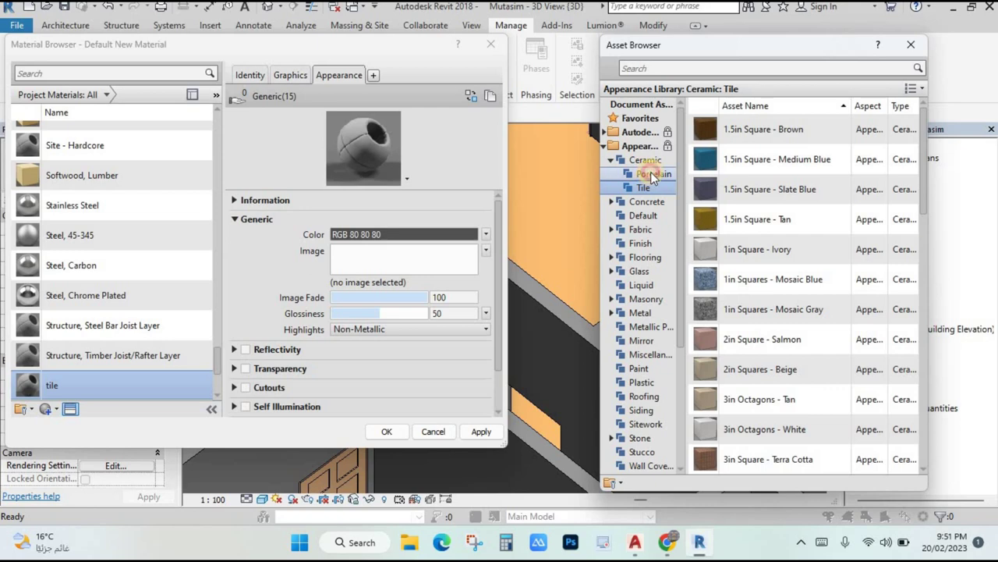
{"action": "left_click", "coordinate": [650, 172]}
{"action": "left_click", "coordinate": [764, 278]}
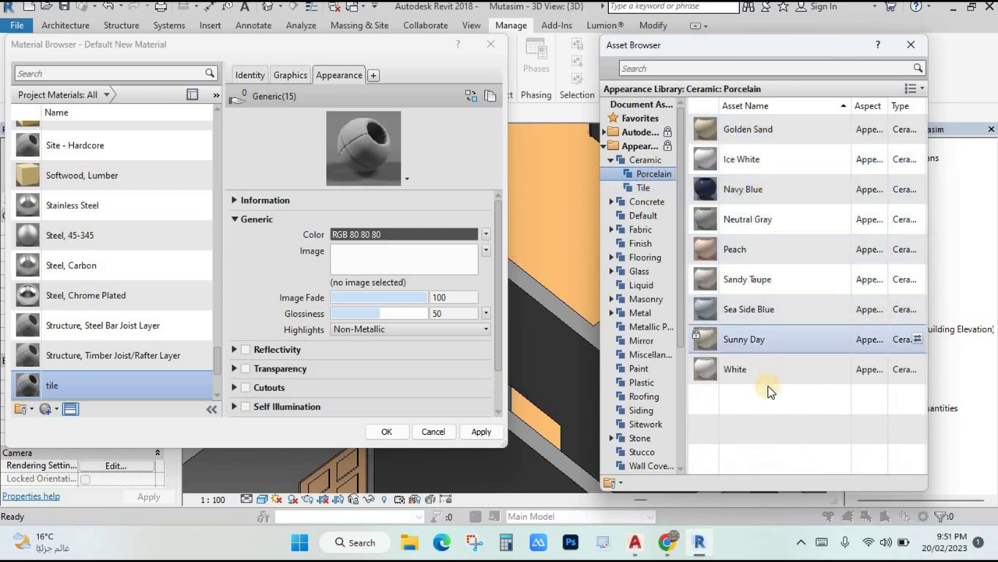
{"action": "left_click", "coordinate": [646, 187]}
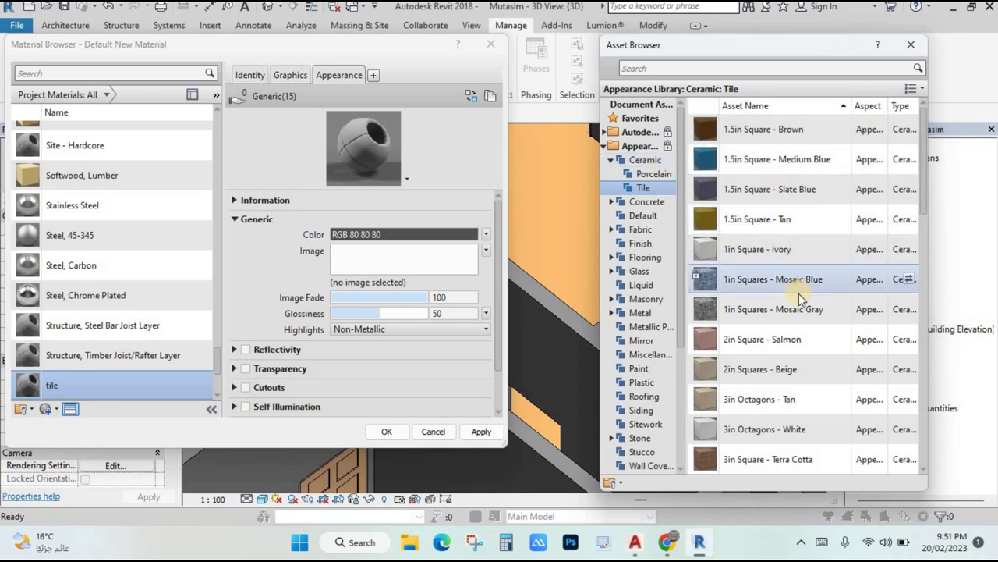
{"action": "scroll", "coordinate": [807, 282], "scroll_direction": "down", "scroll_amount": 1}
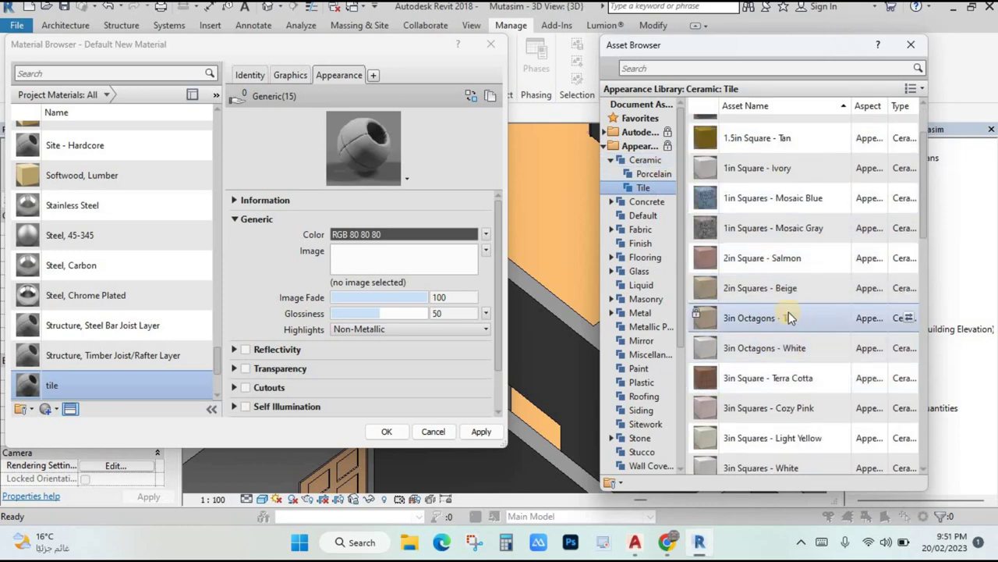
{"action": "scroll", "coordinate": [791, 319], "scroll_direction": "down", "scroll_amount": 2}
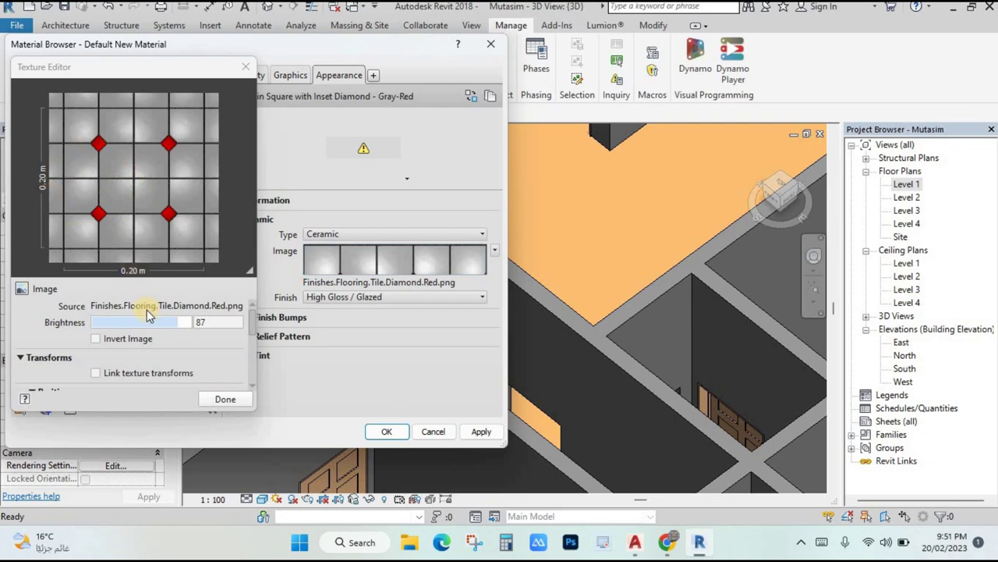
- Set the tile texture's sample size to 0.8 m wide by 0.8 m high and save the material
{"action": "scroll", "coordinate": [166, 344], "scroll_direction": "down", "scroll_amount": 4}
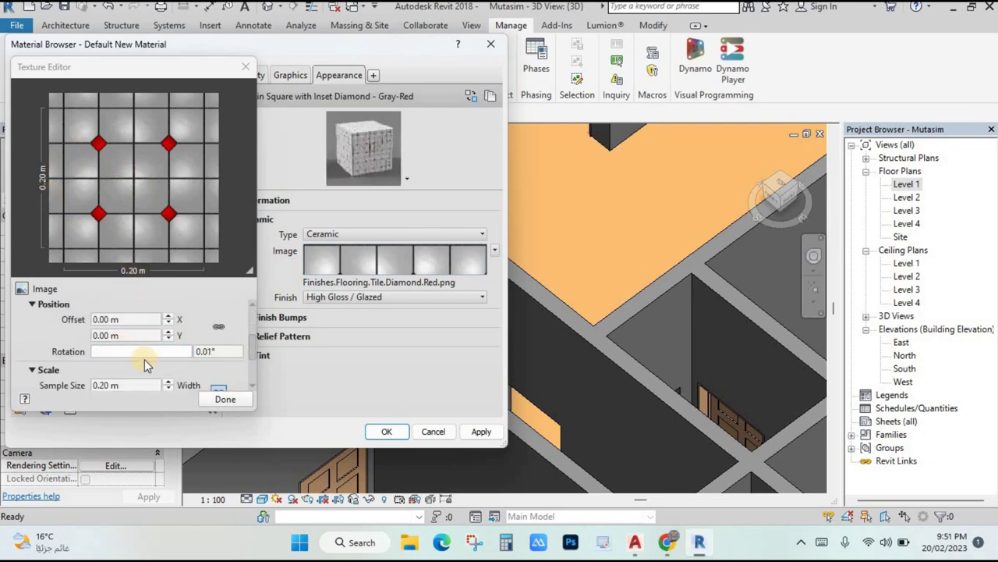
{"action": "left_click", "coordinate": [167, 344]}
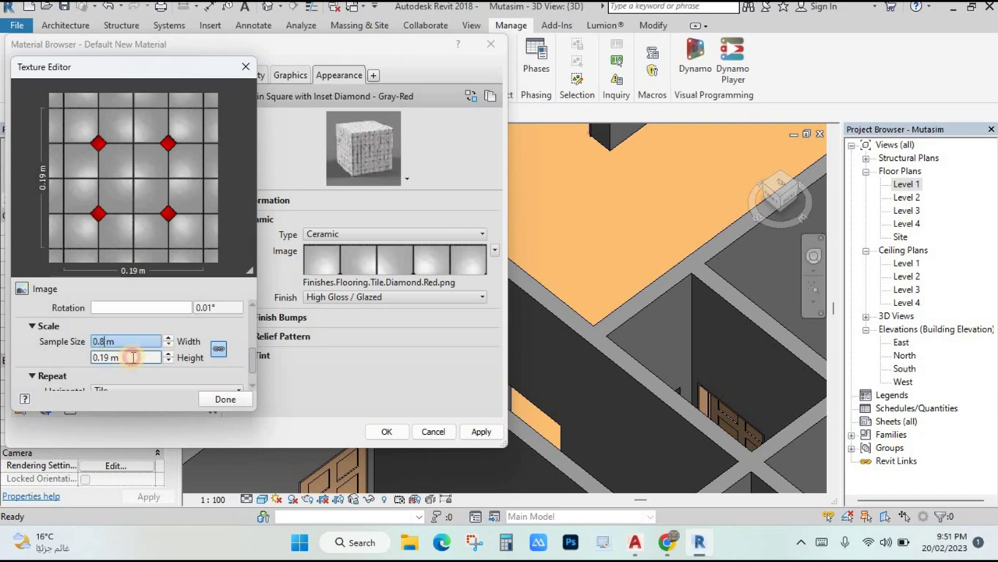
{"action": "left_click", "coordinate": [133, 356]}
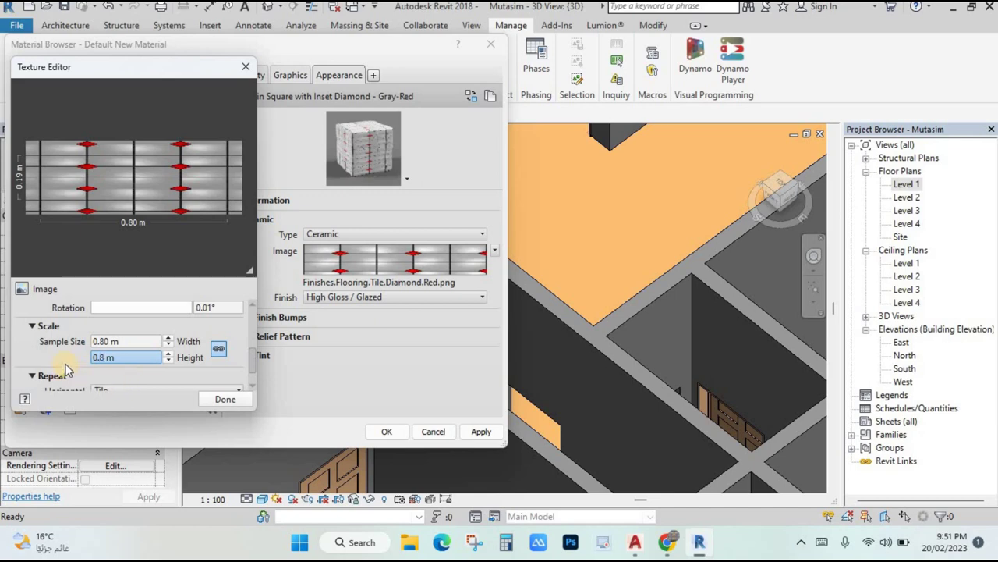
{"action": "type", "text": "0.8"}
{"action": "key", "text": "Return"}
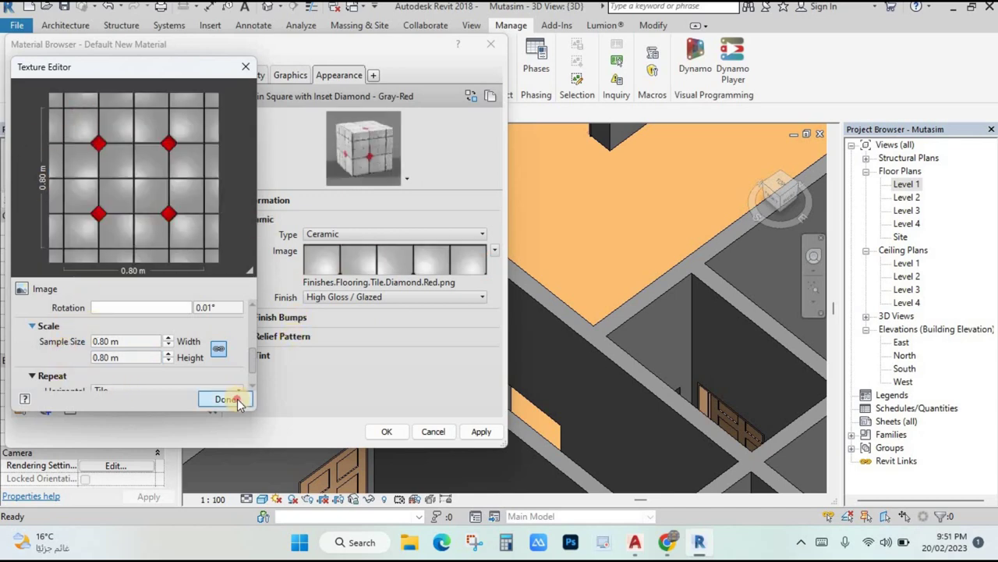
{"action": "left_click", "coordinate": [227, 399]}
{"action": "left_click", "coordinate": [386, 432]}
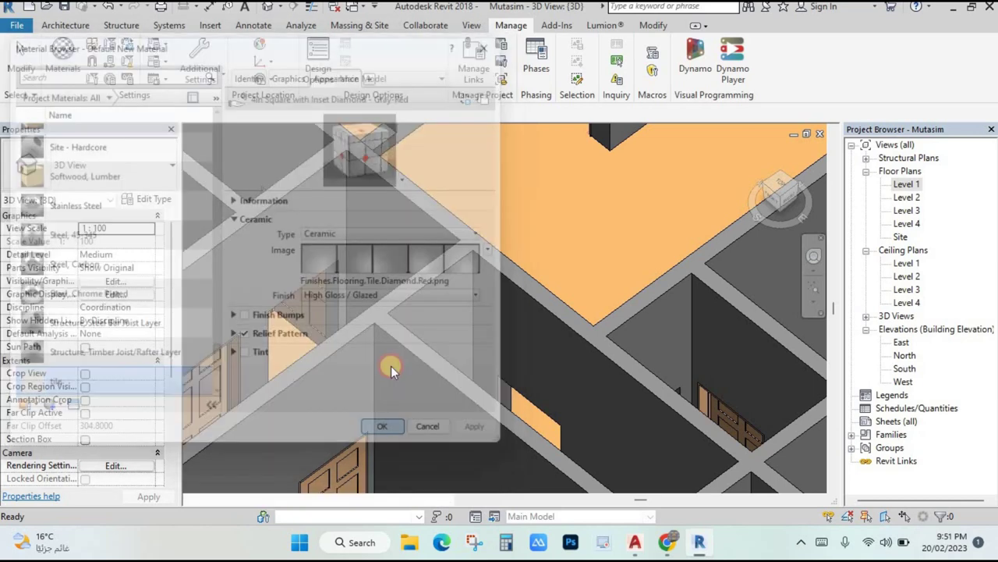
- Paint the villa's interior floor face in the 3D view with the tile material
{"action": "left_click", "coordinate": [652, 25]}
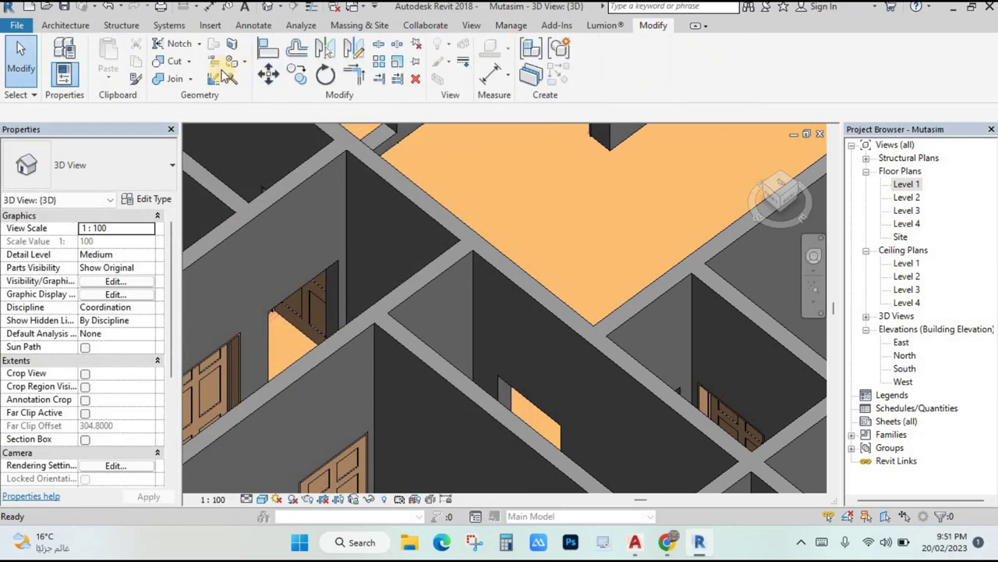
{"action": "key", "text": "p"}
{"action": "key", "text": "t"}
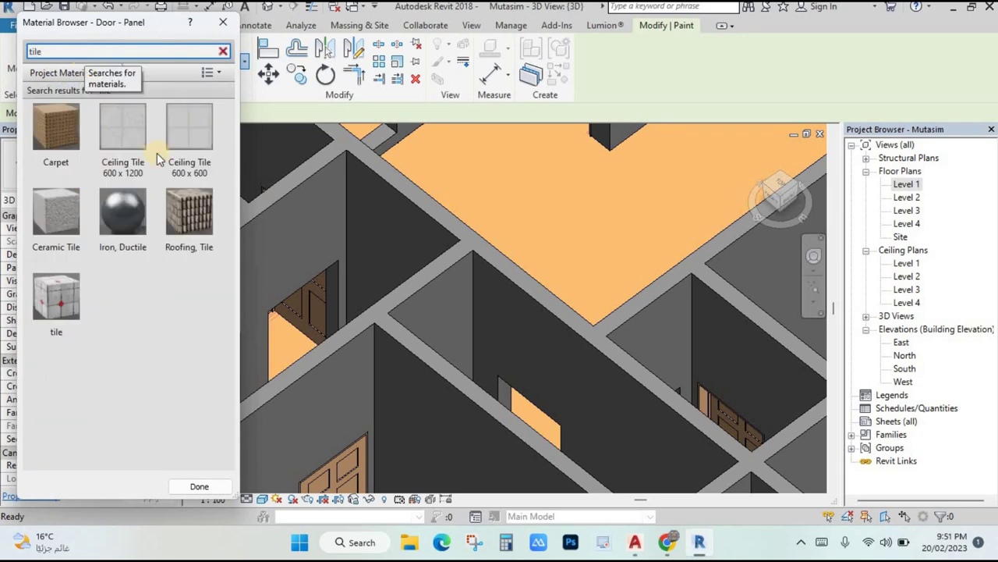
{"action": "left_click", "coordinate": [61, 298]}
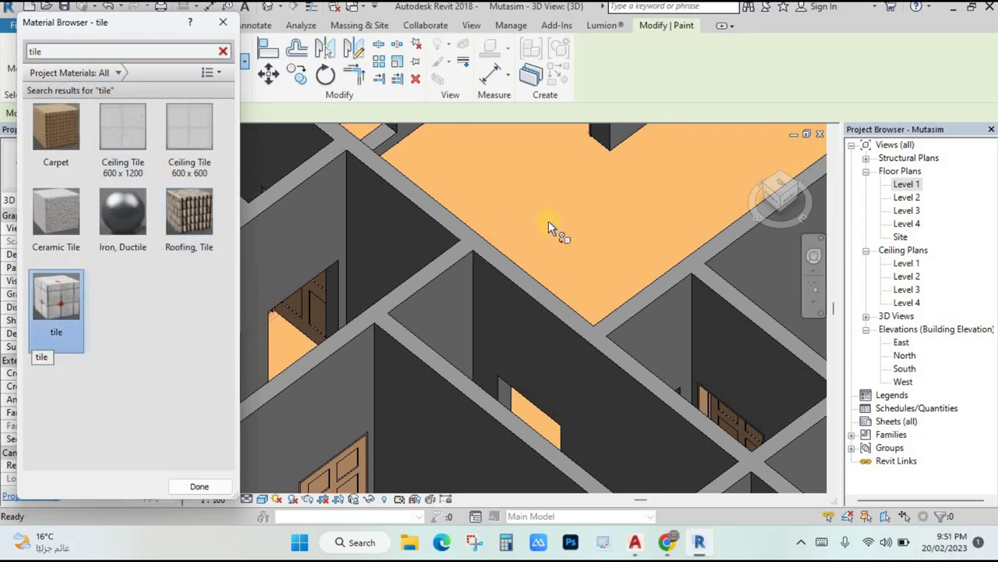
{"action": "left_click", "coordinate": [554, 209]}
{"action": "scroll", "coordinate": [555, 208], "scroll_direction": "down", "scroll_amount": 3}
{"action": "scroll", "coordinate": [557, 210], "scroll_direction": "down", "scroll_amount": 3}
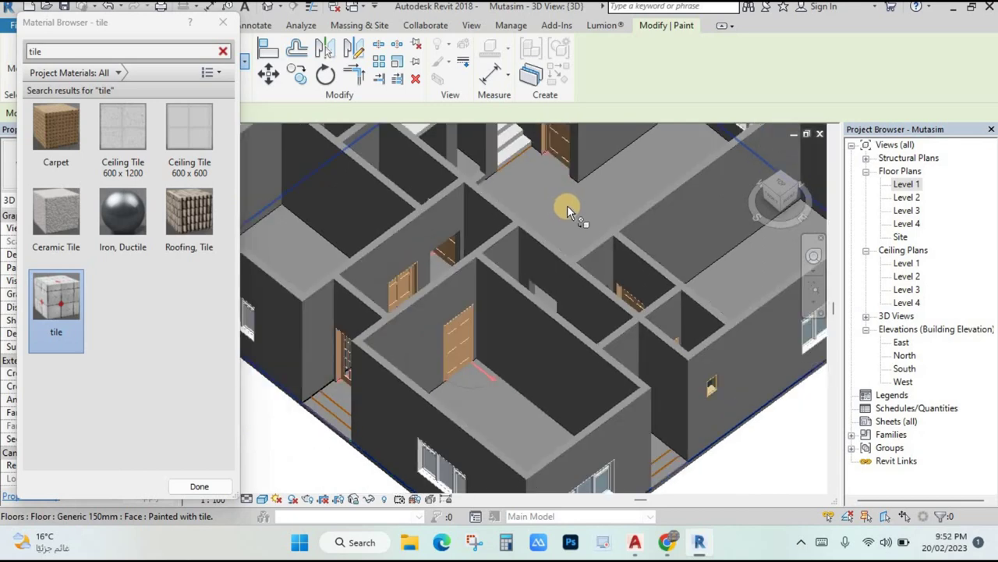
{"action": "scroll", "coordinate": [567, 205], "scroll_direction": "up", "scroll_amount": 3}
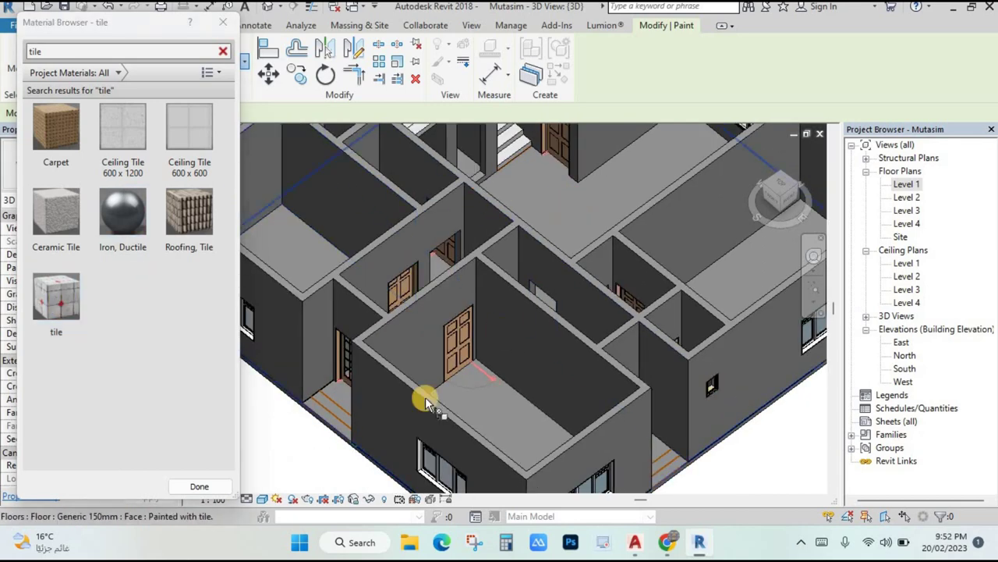
- Set the 3D view's visual style to Realistic and leave the Paint tool
{"action": "left_click", "coordinate": [280, 495]}
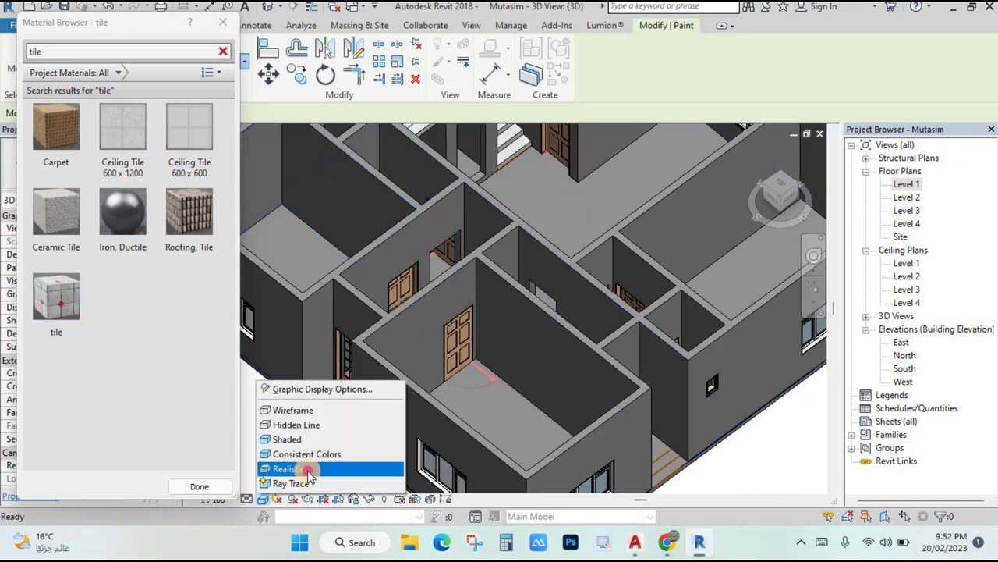
{"action": "left_click", "coordinate": [366, 468]}
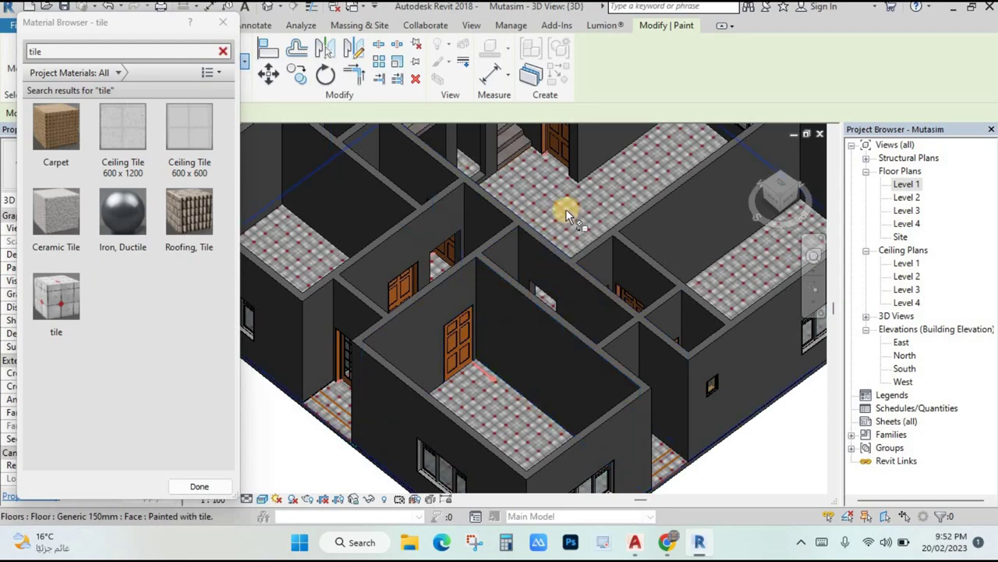
{"action": "scroll", "coordinate": [567, 210], "scroll_direction": "up", "scroll_amount": 5}
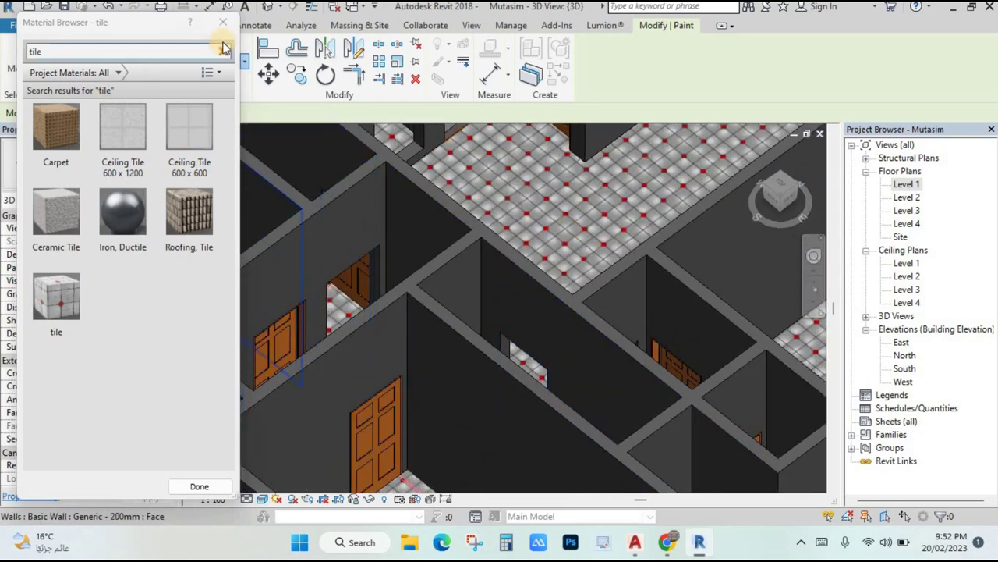
{"action": "left_click", "coordinate": [225, 25]}
{"action": "scroll", "coordinate": [479, 211], "scroll_direction": "down", "scroll_amount": 3}
{"action": "key", "text": "Escape"}
- Open the Level 1 floor plan and set its visual style to Realistic
{"action": "mouse_move", "coordinate": [479, 211]}
{"action": "middle_mouse_down", "text": "shift"}
{"action": "mouse_move", "coordinate": [445, 216]}
{"action": "mouse_move", "coordinate": [479, 218]}
{"action": "mouse_move", "coordinate": [507, 266]}
{"action": "mouse_move", "coordinate": [580, 273]}
{"action": "mouse_move", "coordinate": [532, 279]}
{"action": "mouse_move", "coordinate": [976, 172]}
{"action": "mouse_move", "coordinate": [919, 177]}
{"action": "middle_mouse_up", "text": "shift"}
{"action": "double_click", "coordinate": [912, 185]}
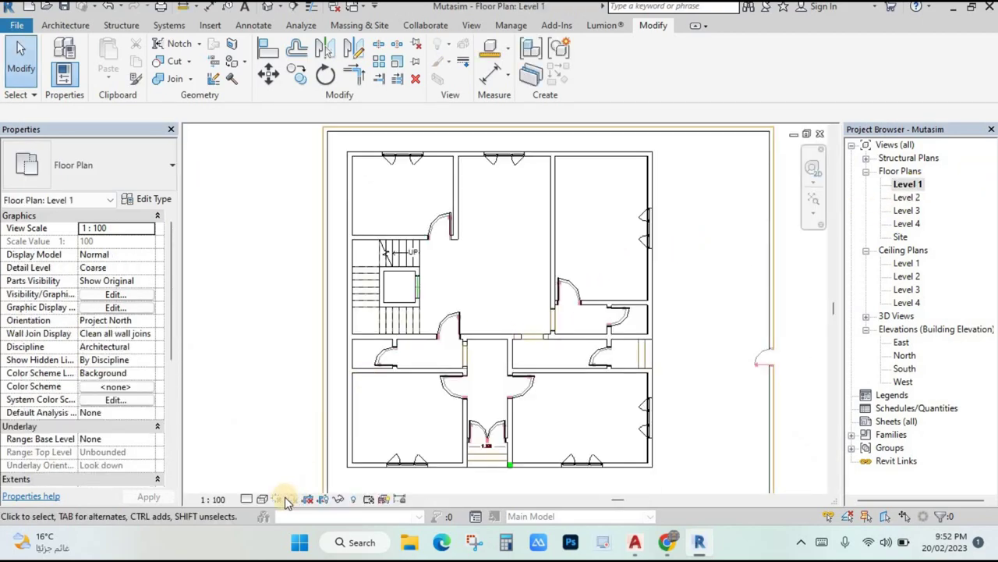
{"action": "left_click", "coordinate": [264, 500]}
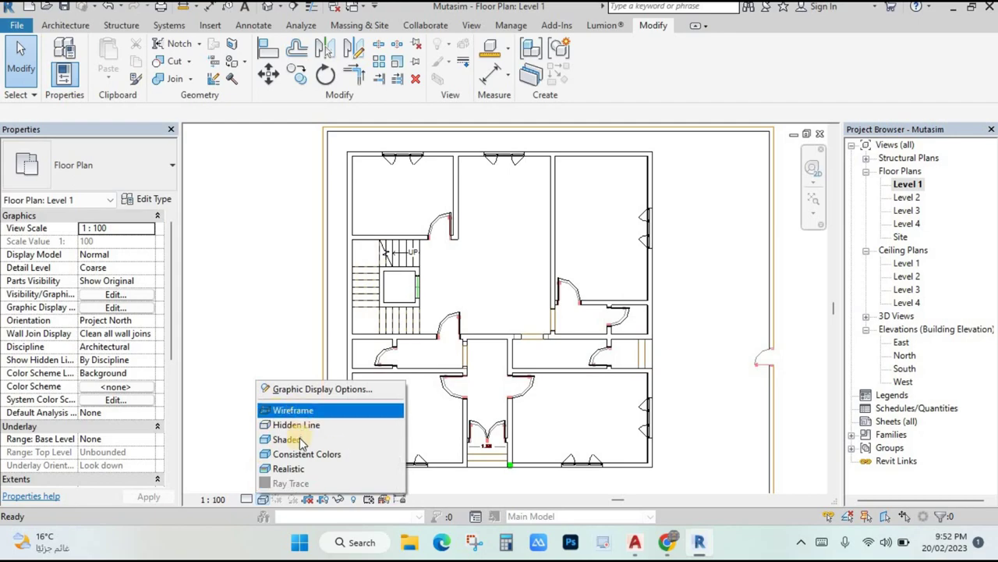
{"action": "left_click", "coordinate": [295, 469]}
{"action": "scroll", "coordinate": [480, 246], "scroll_direction": "up", "scroll_amount": 5}
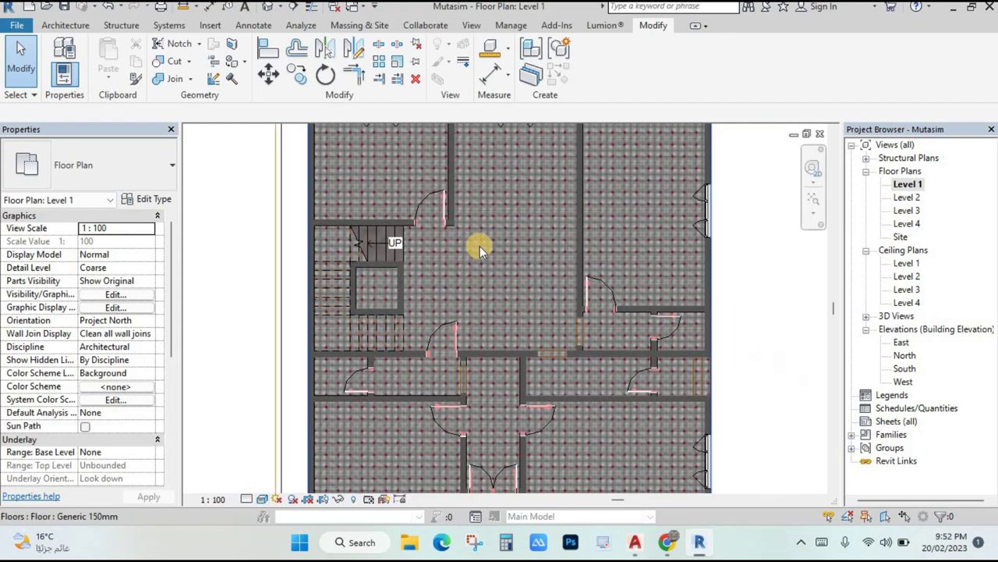
- Split the floor face with a rectangular boundary along the inner wall faces of the room above the staircase on the plan
{"action": "scroll", "coordinate": [575, 368], "scroll_direction": "down", "scroll_amount": 3}
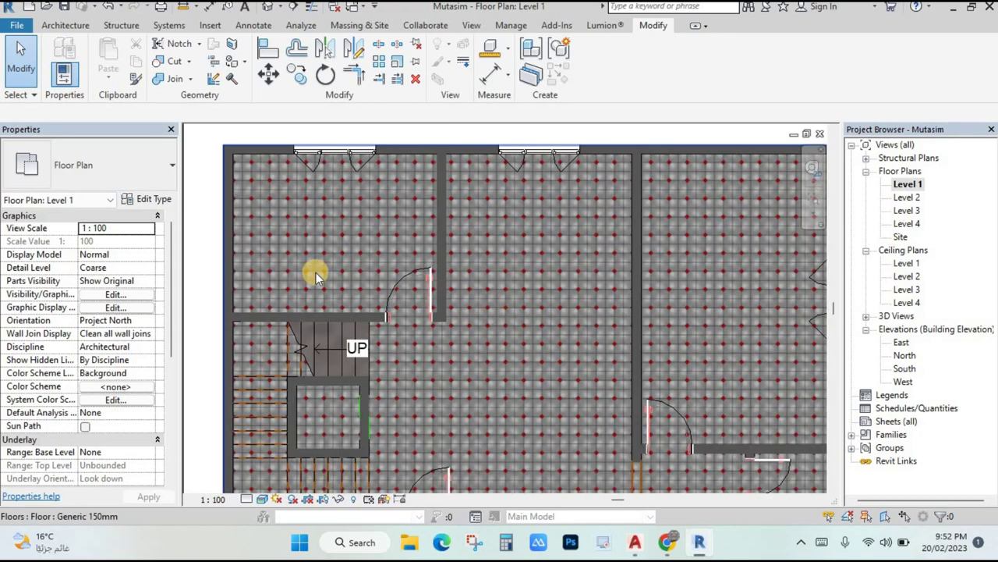
{"action": "scroll", "coordinate": [570, 290], "scroll_direction": "down", "scroll_amount": 1}
{"action": "middle_click_drag", "start_coordinate": [502, 276], "coordinate": [473, 177]}
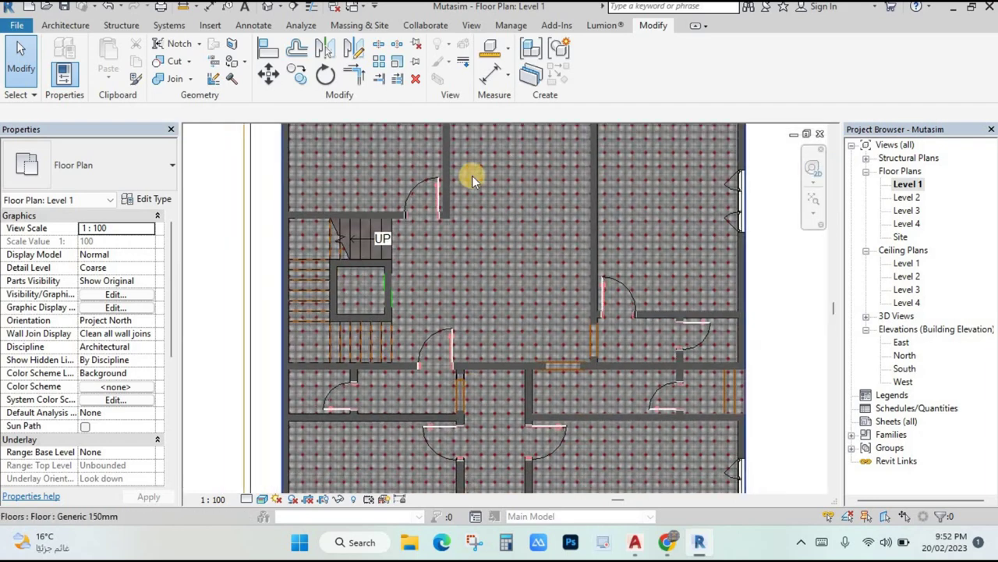
{"action": "middle_click_drag", "start_coordinate": [565, 321], "coordinate": [569, 403]}
{"action": "scroll", "coordinate": [336, 178], "scroll_direction": "up", "scroll_amount": 1}
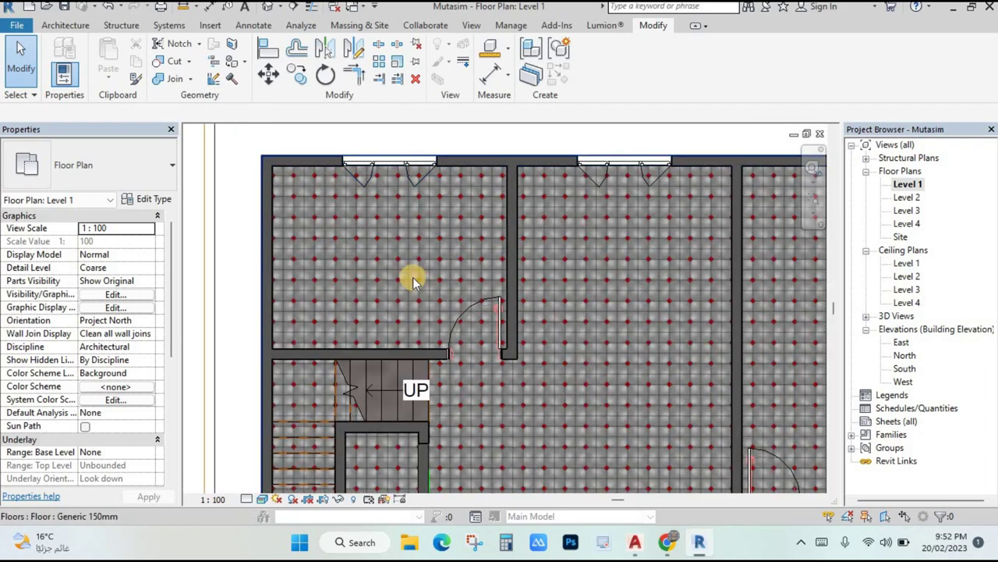
{"action": "scroll", "coordinate": [413, 276], "scroll_direction": "up", "scroll_amount": 2}
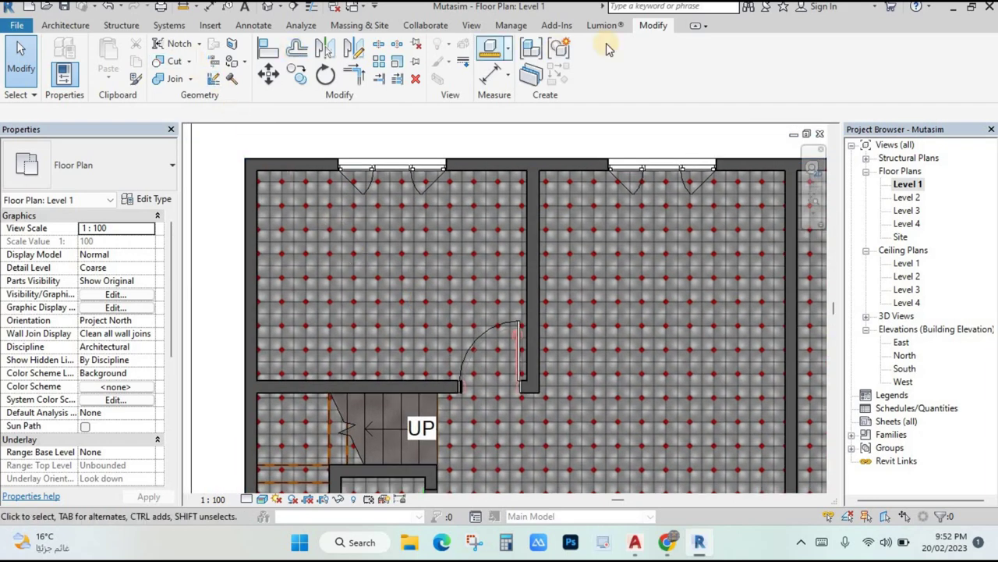
{"action": "left_click", "coordinate": [233, 49]}
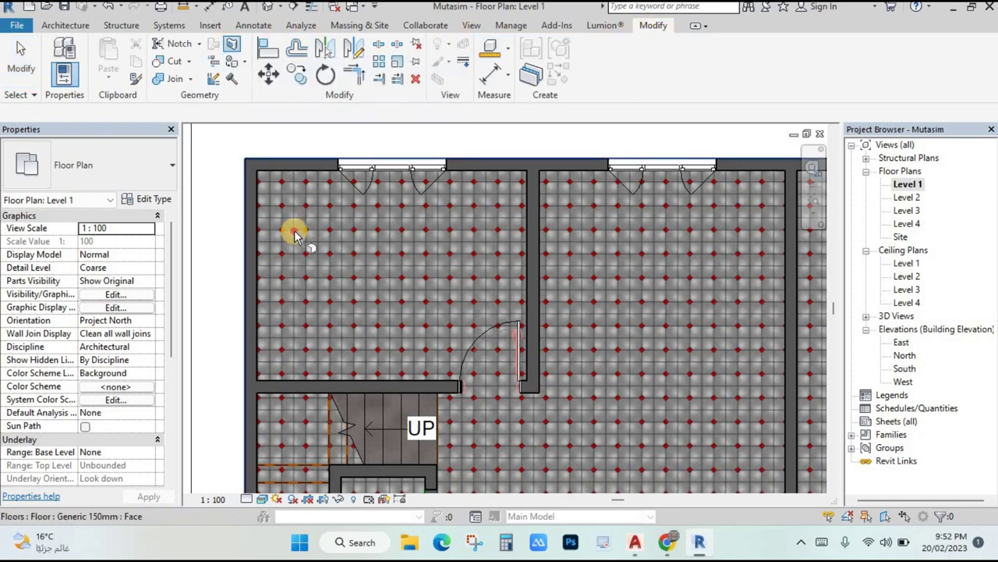
{"action": "left_click", "coordinate": [316, 218]}
{"action": "left_click", "coordinate": [636, 45]}
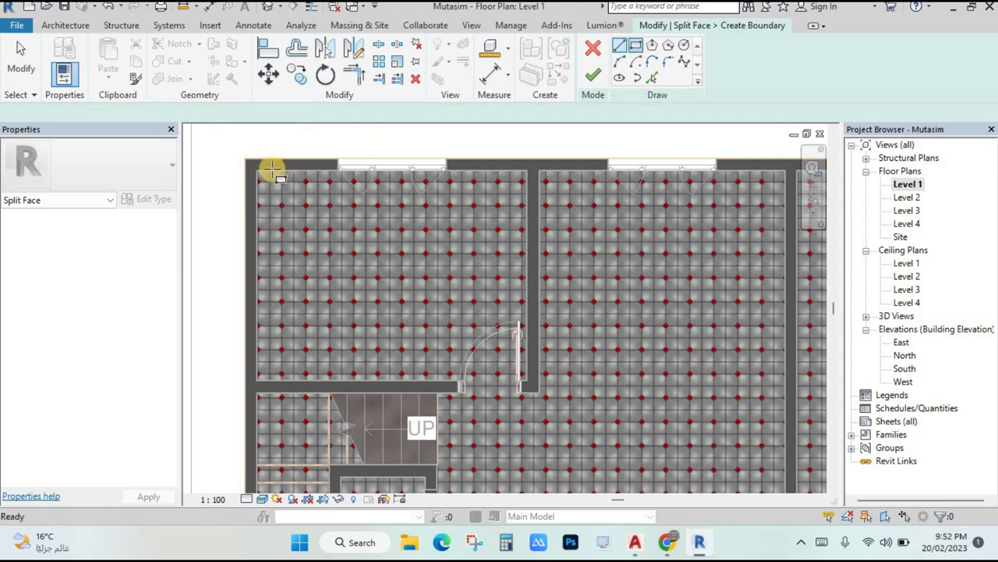
{"action": "left_click", "coordinate": [258, 170]}
{"action": "scroll", "coordinate": [530, 388], "scroll_direction": "up", "scroll_amount": 3}
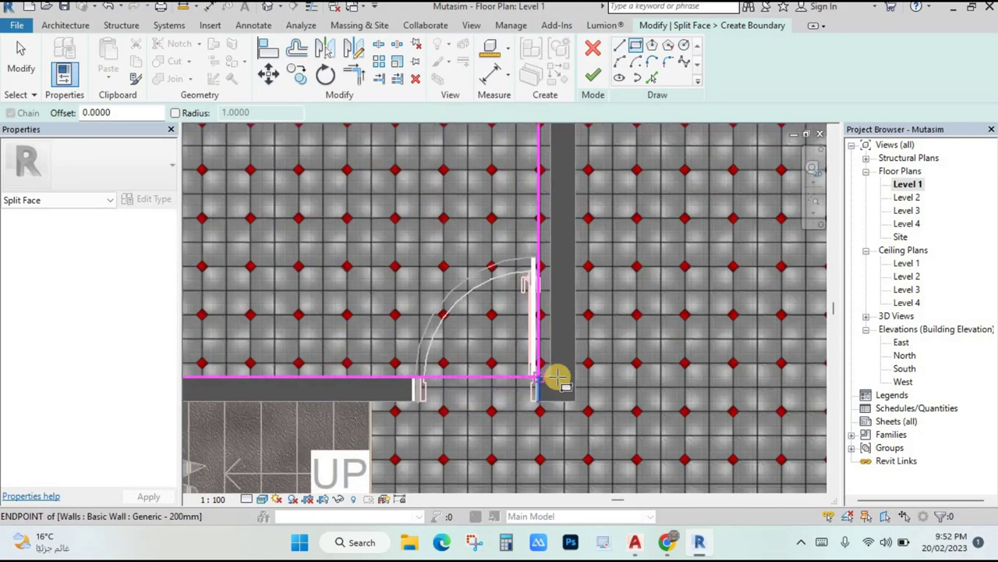
{"action": "left_click", "coordinate": [550, 379]}
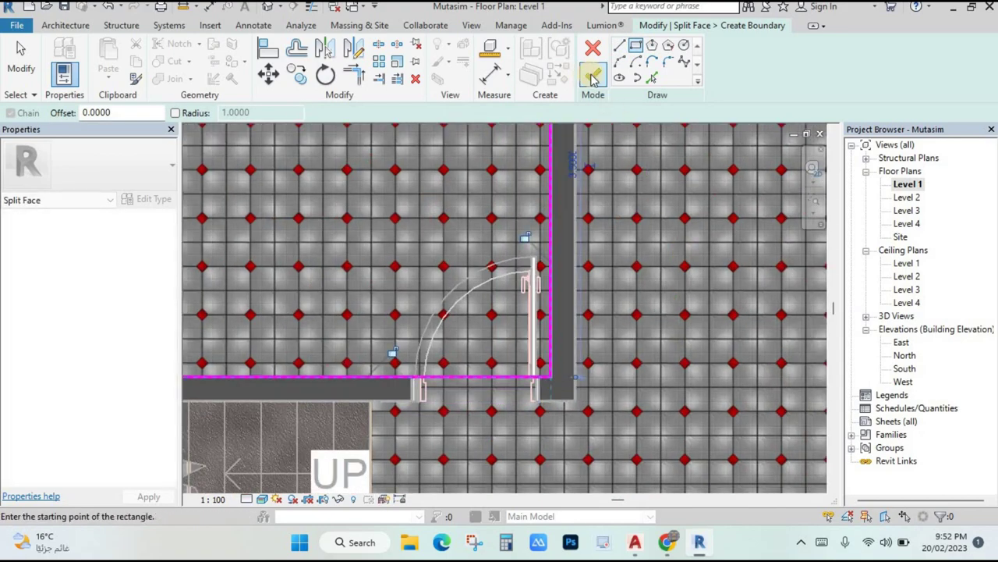
{"action": "left_click", "coordinate": [593, 74]}
{"action": "scroll", "coordinate": [408, 278], "scroll_direction": "down", "scroll_amount": 3}
- Paint the split floor region of the room above the staircase with Wood - Stained and leave the Paint tool
{"action": "left_click", "coordinate": [393, 279]}
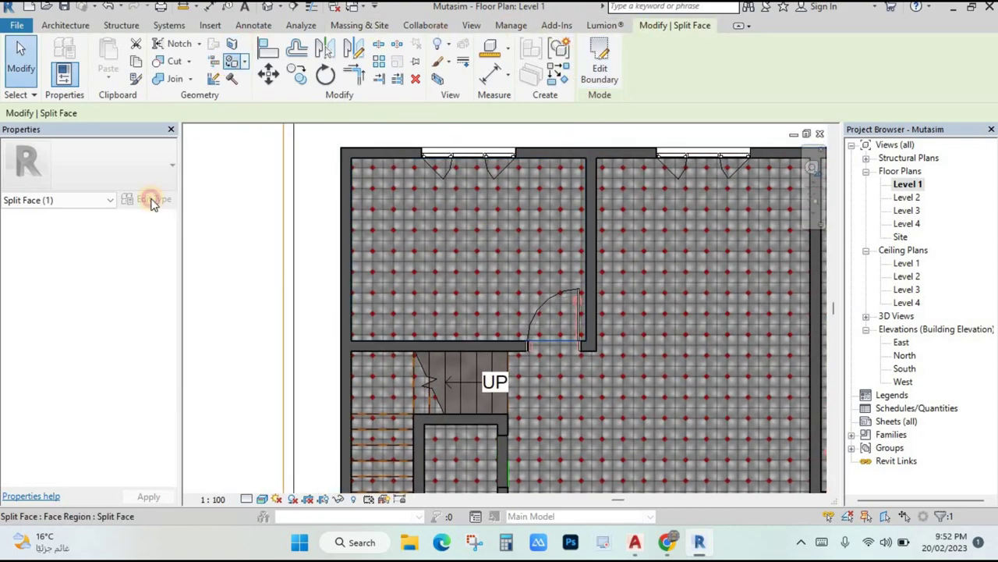
{"action": "key", "text": "p"}
{"action": "key", "text": "t"}
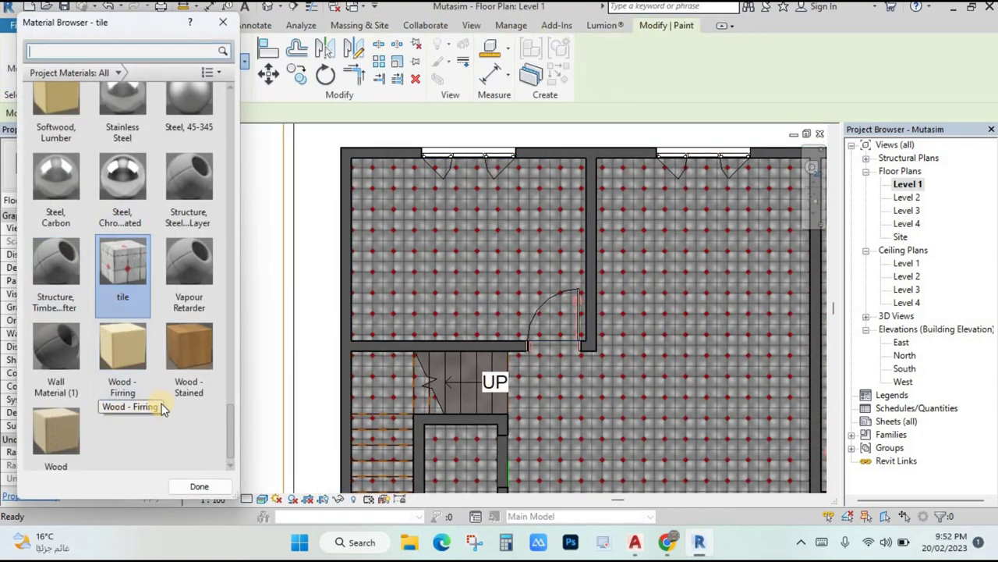
{"action": "left_click", "coordinate": [190, 351]}
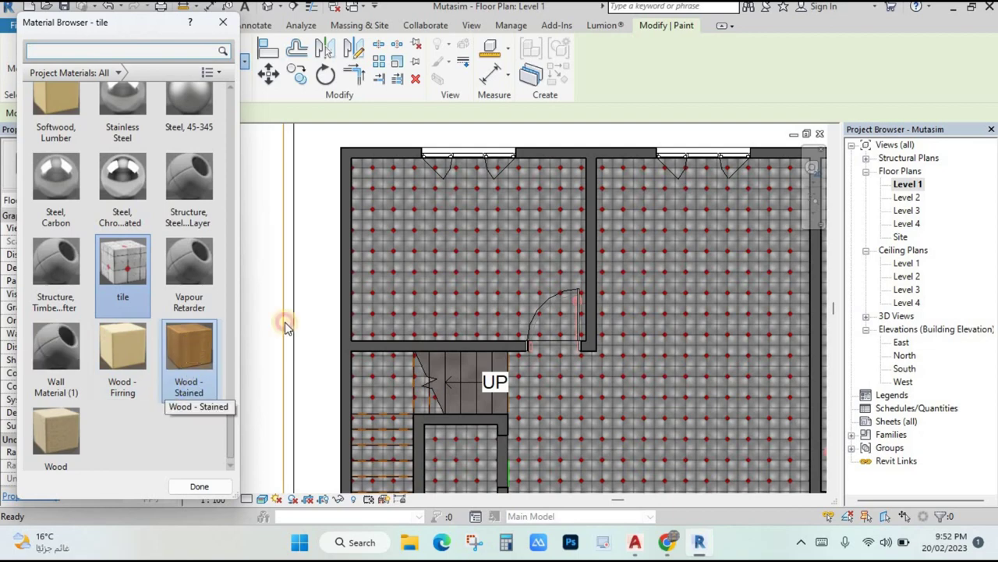
{"action": "left_click", "coordinate": [457, 275]}
{"action": "scroll", "coordinate": [493, 296], "scroll_direction": "down", "scroll_amount": 1}
{"action": "middle_click_drag", "start_coordinate": [493, 295], "coordinate": [352, 281]}
{"action": "scroll", "coordinate": [401, 278], "scroll_direction": "down", "scroll_amount": 2}
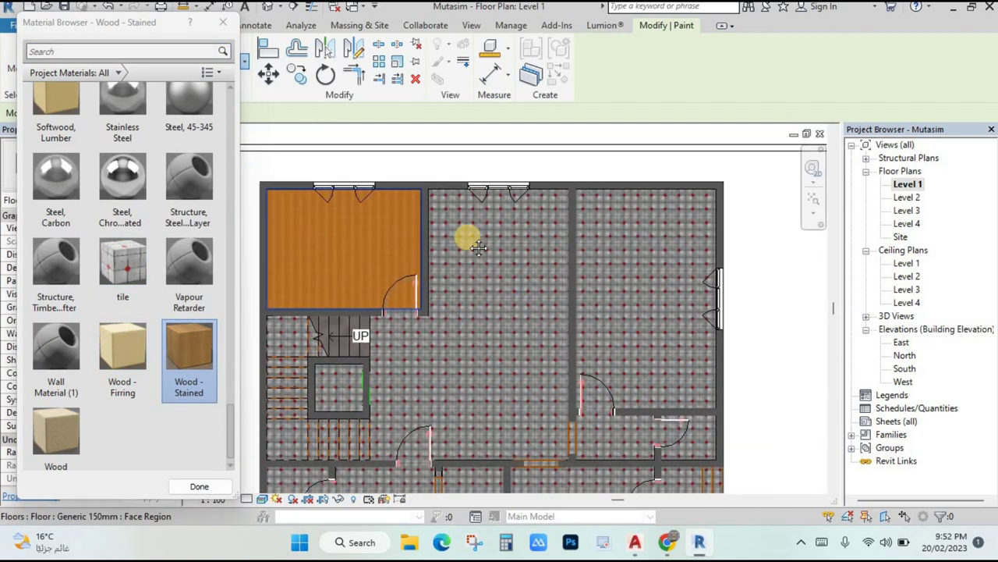
{"action": "middle_click_drag", "start_coordinate": [567, 339], "coordinate": [544, 291]}
{"action": "scroll", "coordinate": [535, 280], "scroll_direction": "down", "scroll_amount": 1}
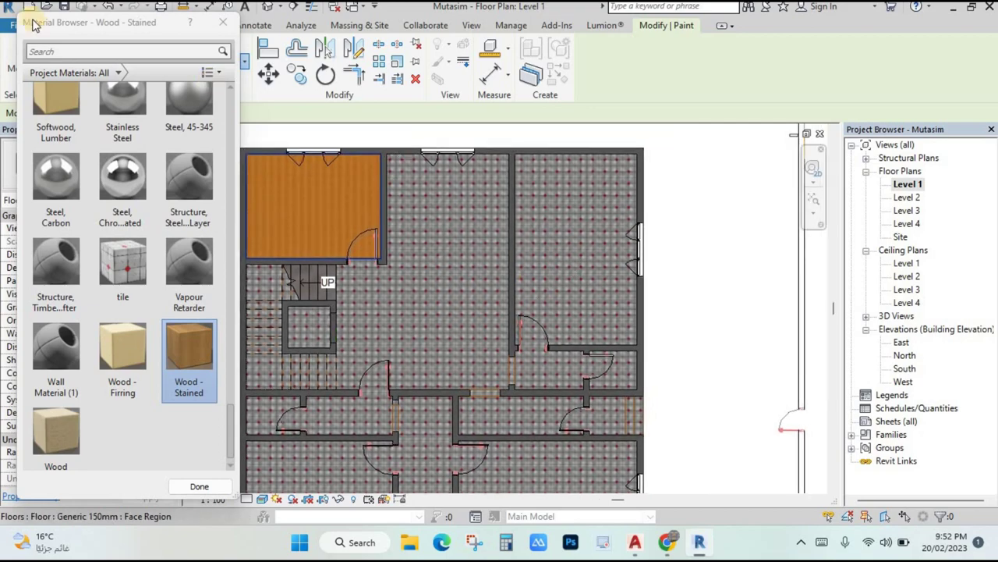
{"action": "key", "text": "Escape"}
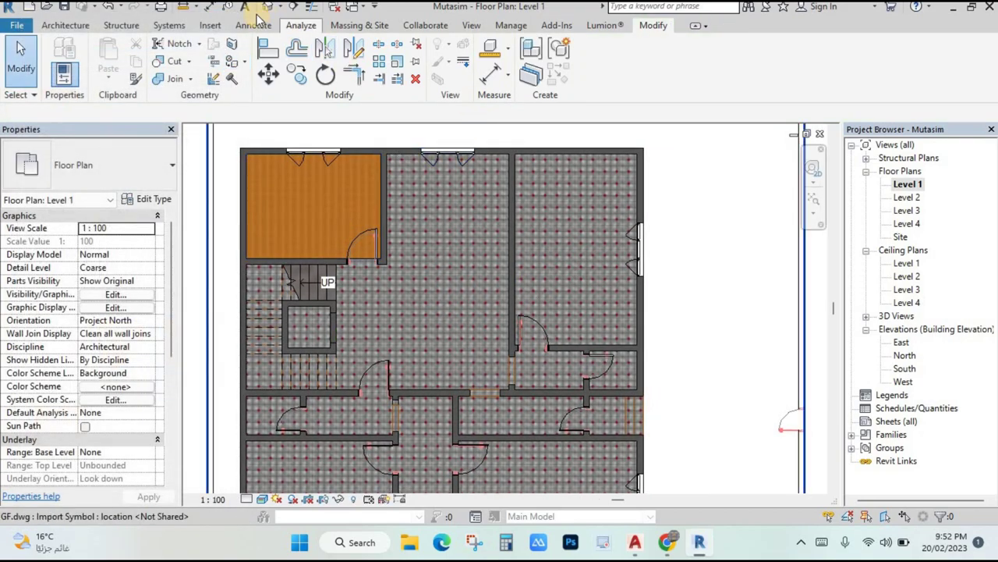
- Open the default 3D view to show the interior walls around the staircase and wood-floored room
{"action": "left_click", "coordinate": [268, 8]}
{"action": "middle_click_drag", "start_coordinate": [444, 236], "coordinate": [481, 284], "text": "shift"}
{"action": "scroll", "coordinate": [476, 327], "scroll_direction": "up", "scroll_amount": 2}
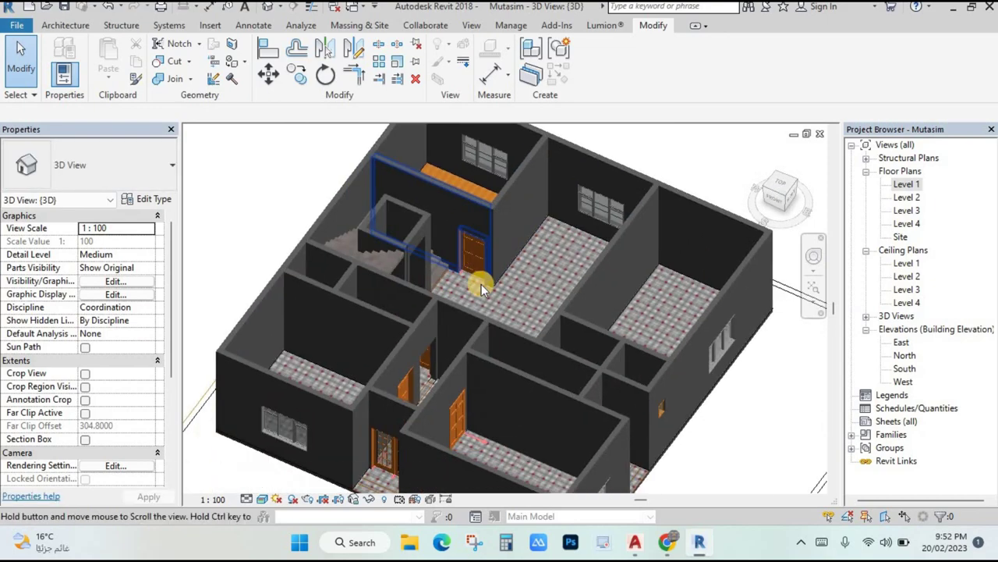
{"action": "scroll", "coordinate": [530, 247], "scroll_direction": "up", "scroll_amount": 1}
{"action": "middle_click_drag", "start_coordinate": [529, 246], "coordinate": [540, 258]}
{"action": "middle_click_drag", "start_coordinate": [586, 207], "coordinate": [538, 234], "text": "shift"}
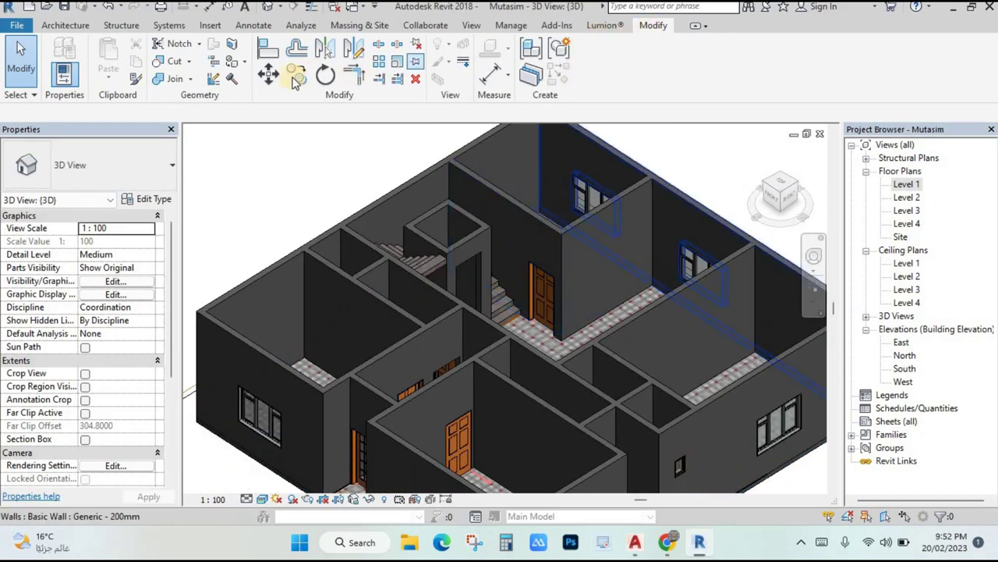
- Paint the interior faces of the exterior walls on the staircase side and at the back with the Parking Stripe material
{"action": "key", "text": "p"}
{"action": "key", "text": "t"}
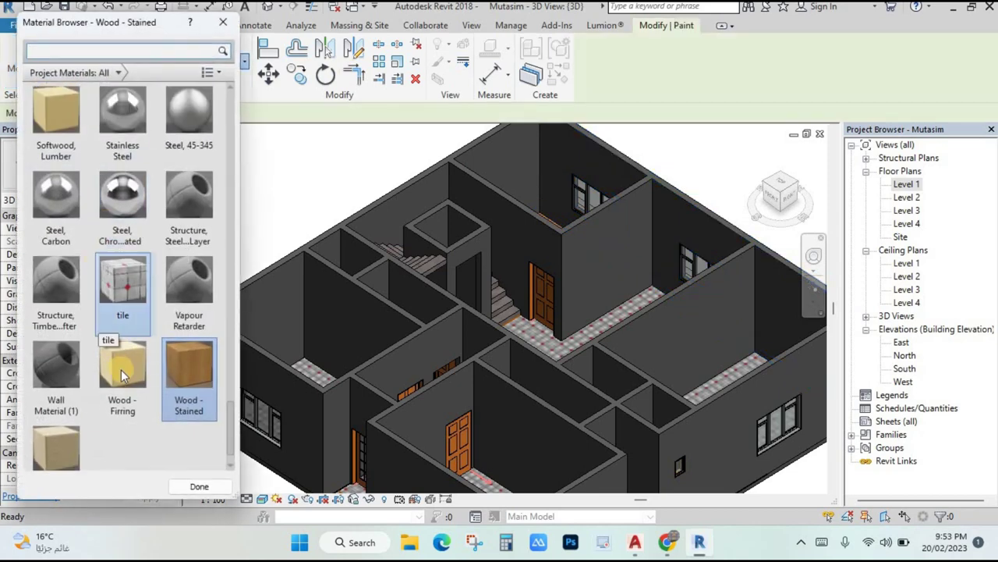
{"action": "scroll", "coordinate": [111, 270], "scroll_direction": "up", "scroll_amount": 5}
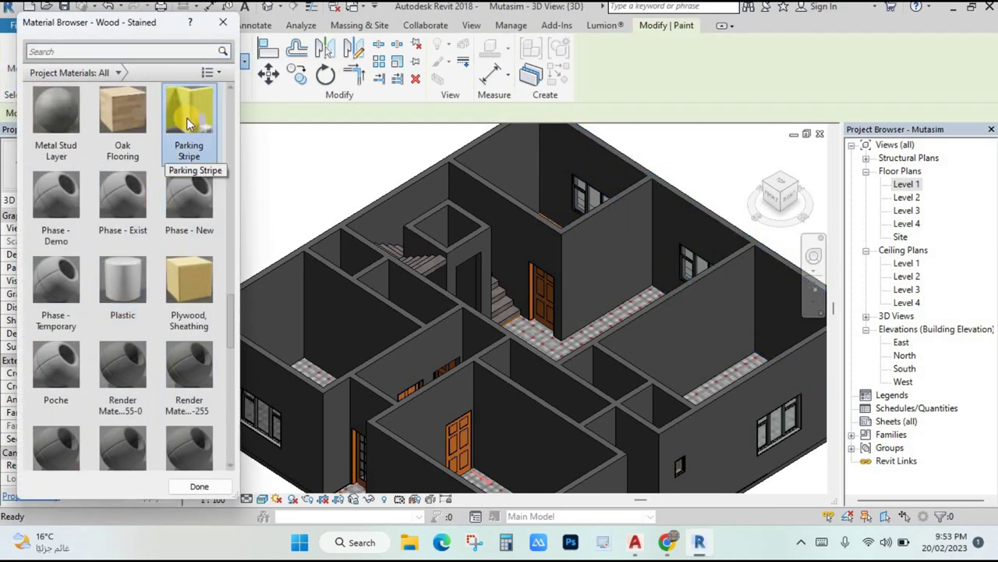
{"action": "scroll", "coordinate": [175, 113], "scroll_direction": "up", "scroll_amount": 1}
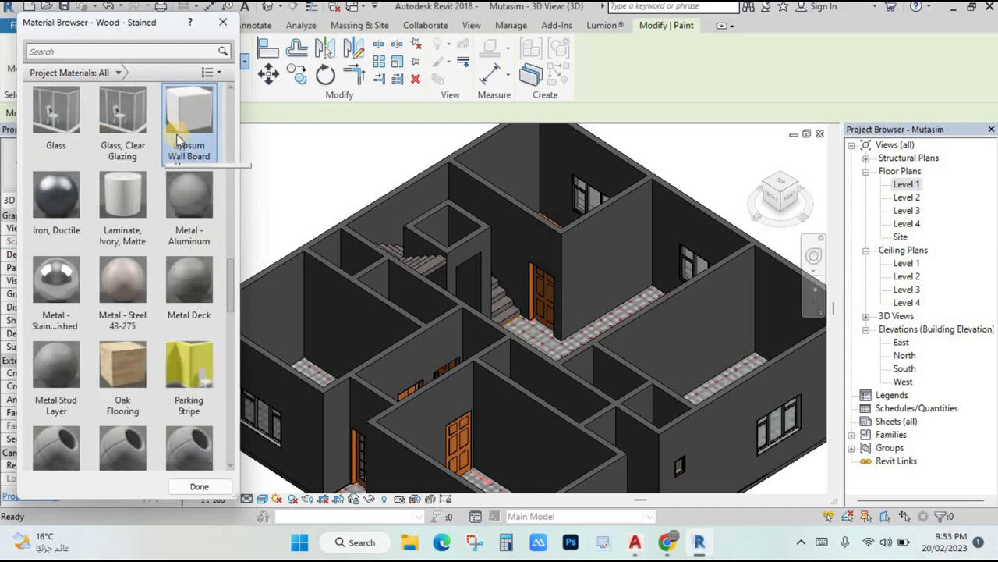
{"action": "left_click", "coordinate": [183, 363]}
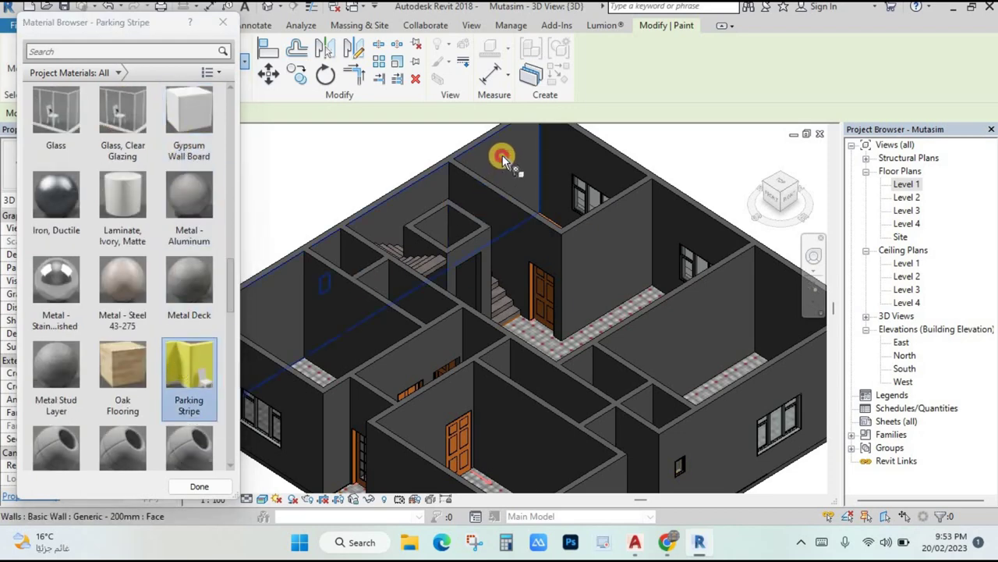
{"action": "left_click", "coordinate": [502, 155]}
{"action": "left_click", "coordinate": [570, 150]}
{"action": "scroll", "coordinate": [581, 212], "scroll_direction": "down", "scroll_amount": 3}
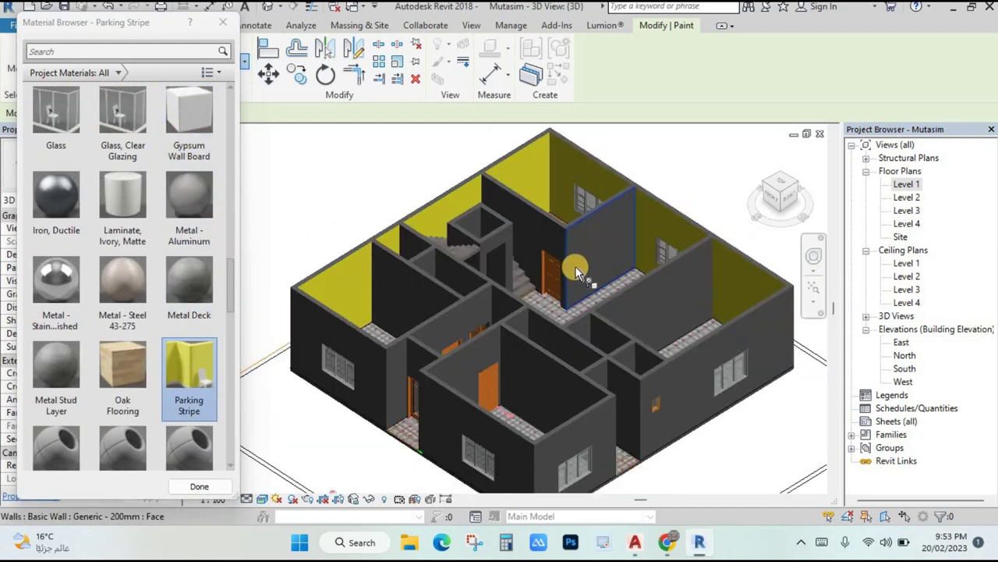
- Paint the hall and stair sides of the wood-floored room's walls, the long room partition and the opposite exterior wall's interior with Parking Stripe
{"action": "scroll", "coordinate": [523, 207], "scroll_direction": "up", "scroll_amount": 4}
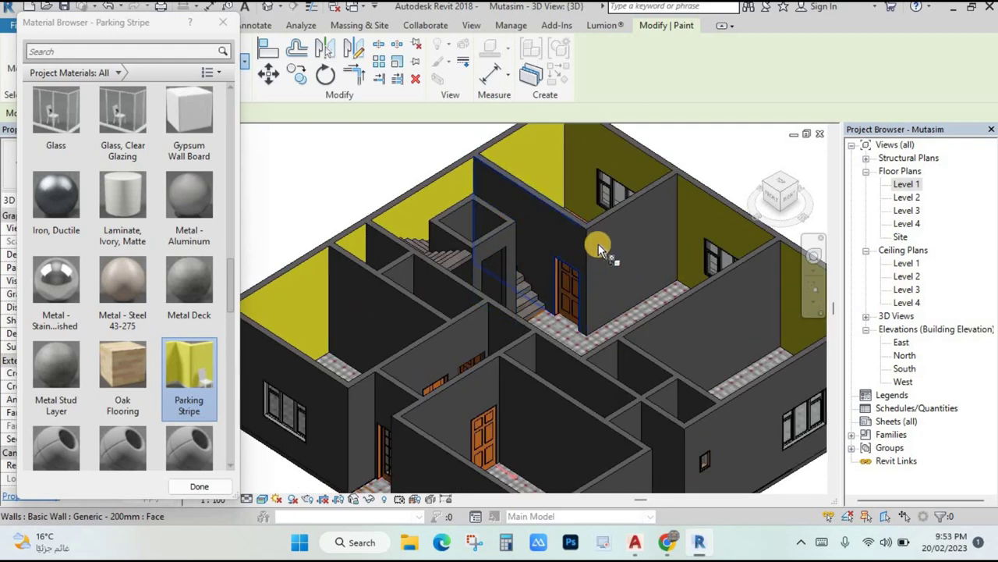
{"action": "left_click", "coordinate": [618, 243]}
{"action": "left_click", "coordinate": [562, 241]}
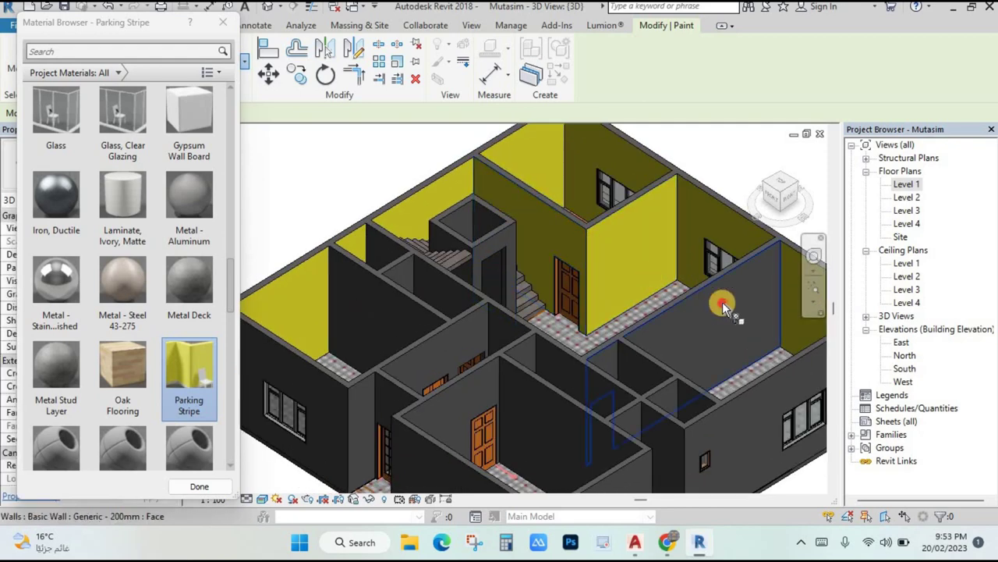
{"action": "left_click", "coordinate": [722, 302]}
{"action": "scroll", "coordinate": [639, 277], "scroll_direction": "down", "scroll_amount": 2}
{"action": "middle_click_drag", "start_coordinate": [653, 282], "coordinate": [775, 278], "text": "shift"}
{"action": "left_click", "coordinate": [572, 241]}
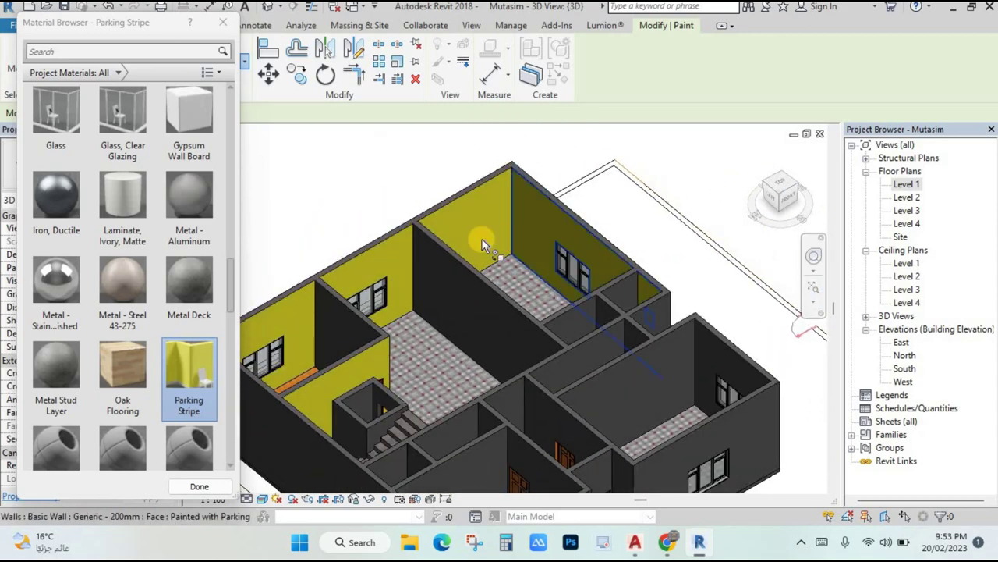
- Paint the hall side of the long partition and the wood-floored room's side partition with Parking Stripe
{"action": "left_click", "coordinate": [458, 267]}
{"action": "middle_click_drag", "start_coordinate": [611, 275], "coordinate": [762, 236]}
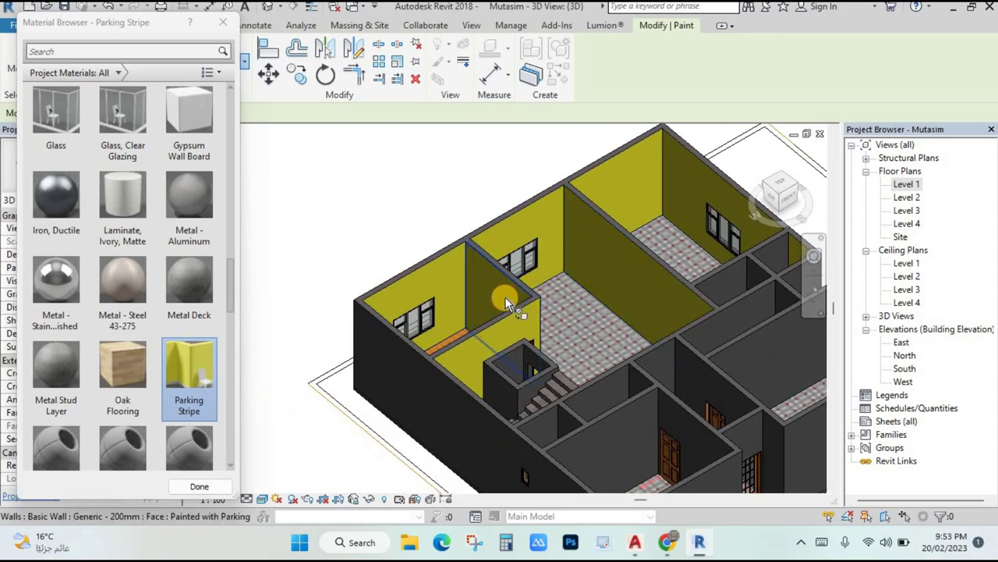
{"action": "middle_click_drag", "start_coordinate": [505, 296], "coordinate": [508, 260], "text": "shift"}
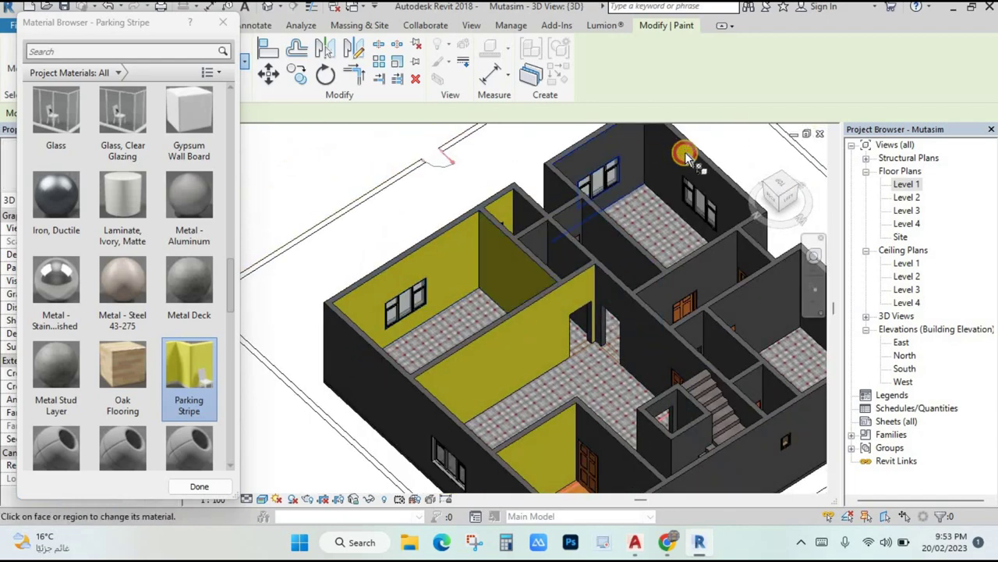
{"action": "middle_click_drag", "start_coordinate": [660, 205], "coordinate": [584, 175], "text": "shift"}
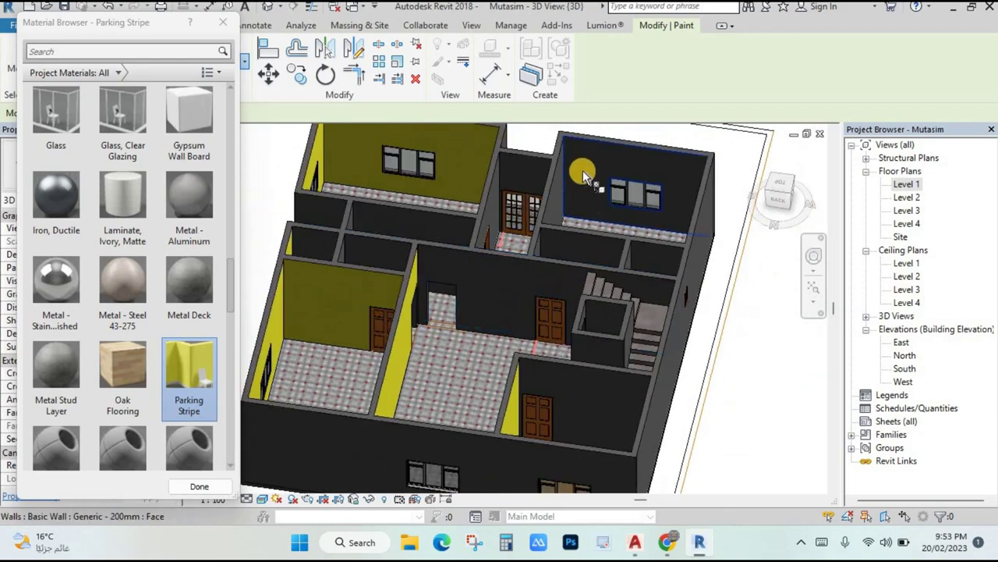
- Paint the inward faces of the front wall, entrance and cross walls between the small rooms and hall with Parking Stripe
{"action": "left_click", "coordinate": [584, 176]}
{"action": "left_click", "coordinate": [530, 167]}
{"action": "left_click", "coordinate": [490, 195]}
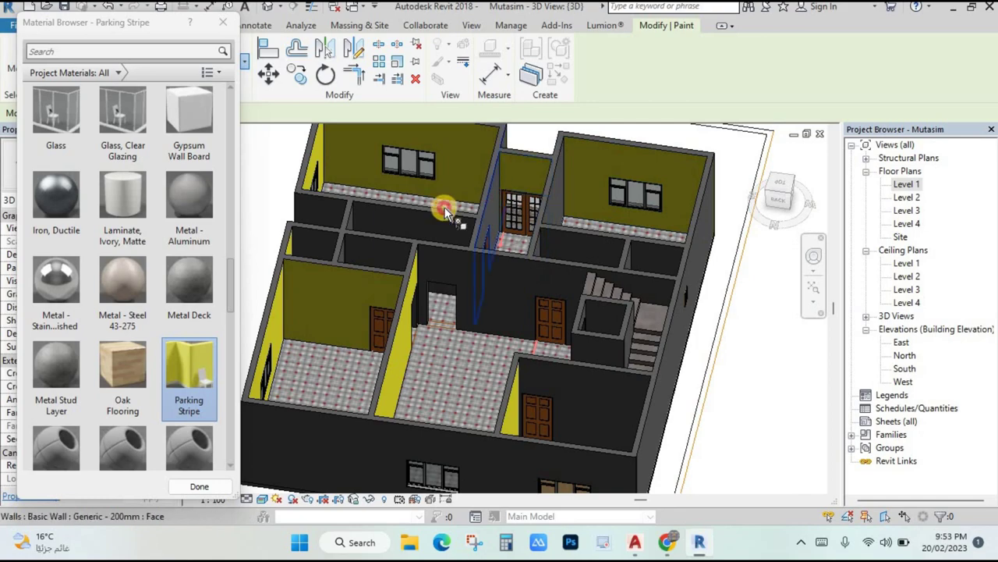
{"action": "left_click", "coordinate": [337, 219]}
{"action": "left_click", "coordinate": [386, 248]}
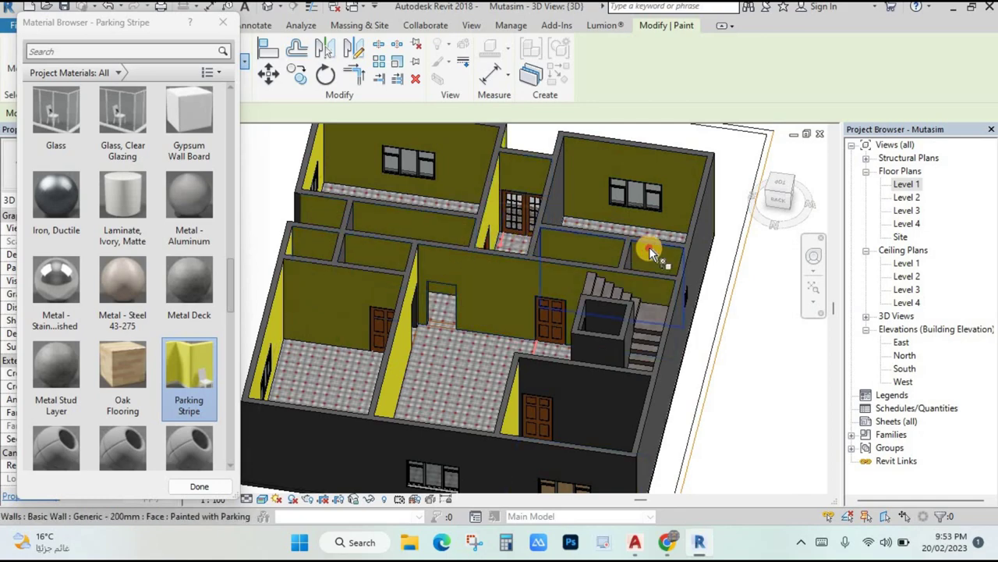
- Paint the stairwell shaft's outer and inner faces and the wood-floored room's door wall with Parking Stripe, and leave the Paint tool
{"action": "middle_click_drag", "start_coordinate": [646, 238], "coordinate": [652, 170]}
{"action": "left_click", "coordinate": [617, 272]}
{"action": "scroll", "coordinate": [636, 265], "scroll_direction": "up", "scroll_amount": 3}
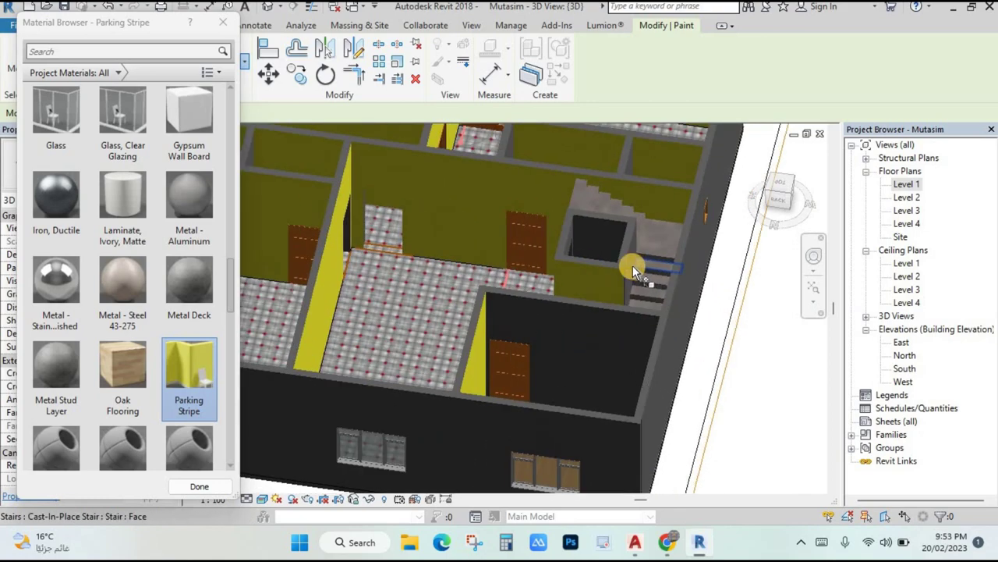
{"action": "left_click", "coordinate": [621, 248]}
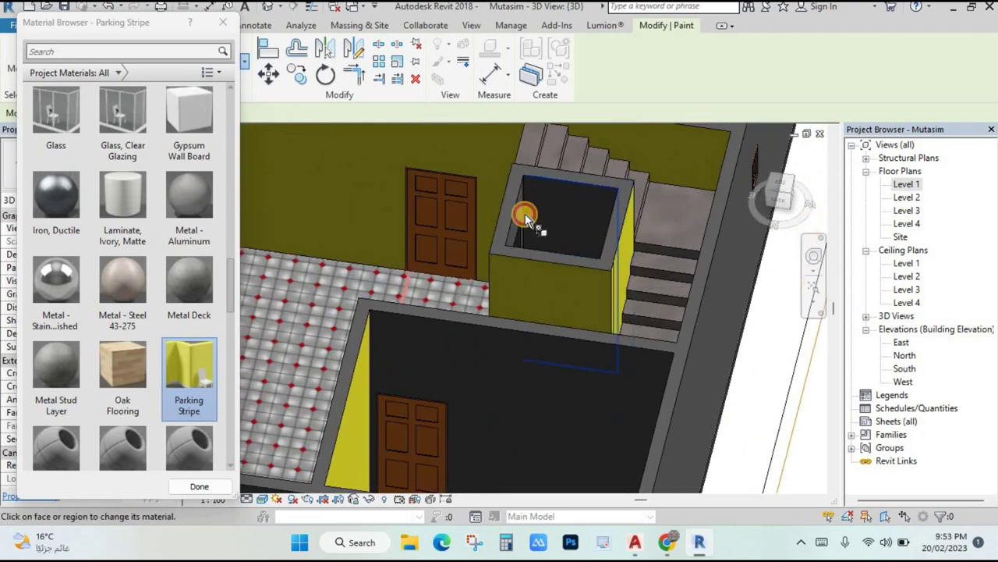
{"action": "scroll", "coordinate": [460, 260], "scroll_direction": "down", "scroll_amount": 1}
{"action": "middle_click_drag", "start_coordinate": [542, 250], "coordinate": [593, 178]}
{"action": "left_click", "coordinate": [529, 279]}
{"action": "scroll", "coordinate": [531, 279], "scroll_direction": "down", "scroll_amount": 1}
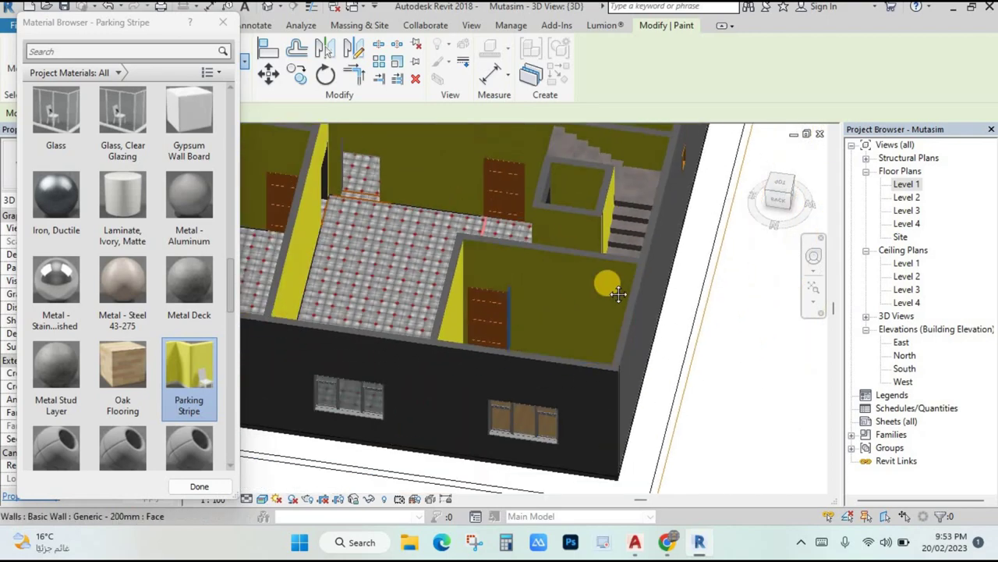
{"action": "middle_click_drag", "start_coordinate": [617, 289], "coordinate": [751, 287]}
{"action": "scroll", "coordinate": [550, 280], "scroll_direction": "down", "scroll_amount": 3}
{"action": "middle_click_drag", "start_coordinate": [562, 320], "coordinate": [589, 282], "text": "shift"}
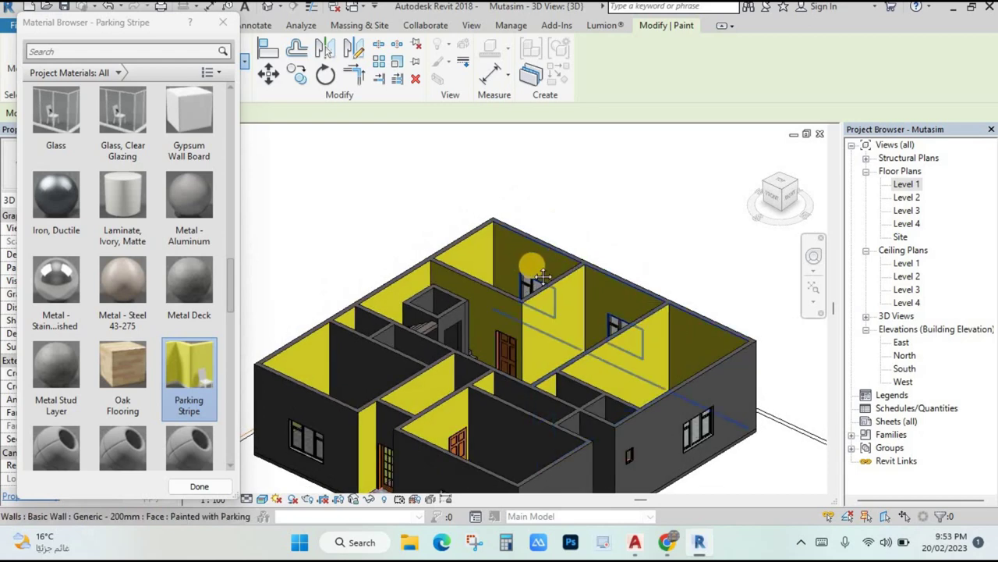
{"action": "middle_click_drag", "start_coordinate": [532, 263], "coordinate": [536, 230]}
{"action": "key", "text": "Escape"}
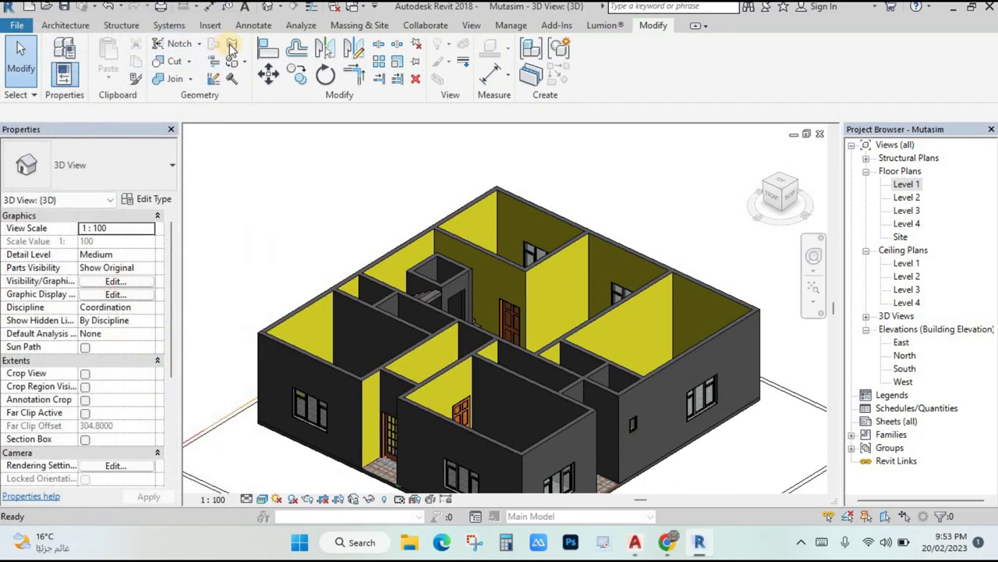
- Split the back exterior wall's interior face with a full-height vertical line where the partition between the wood-floored room and hall meets it
{"action": "left_click", "coordinate": [231, 47]}
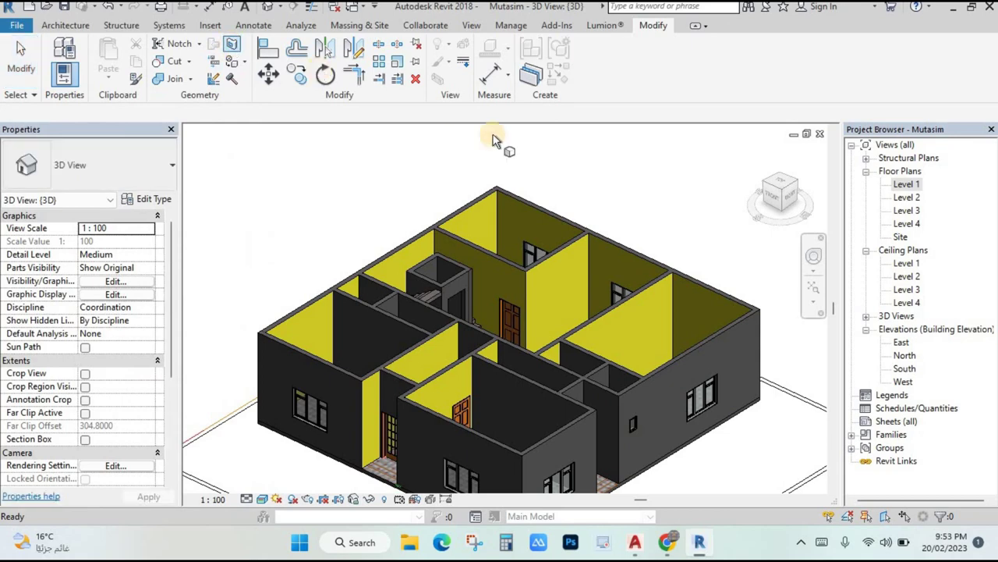
{"action": "left_click", "coordinate": [596, 226]}
{"action": "scroll", "coordinate": [587, 246], "scroll_direction": "up", "scroll_amount": 2}
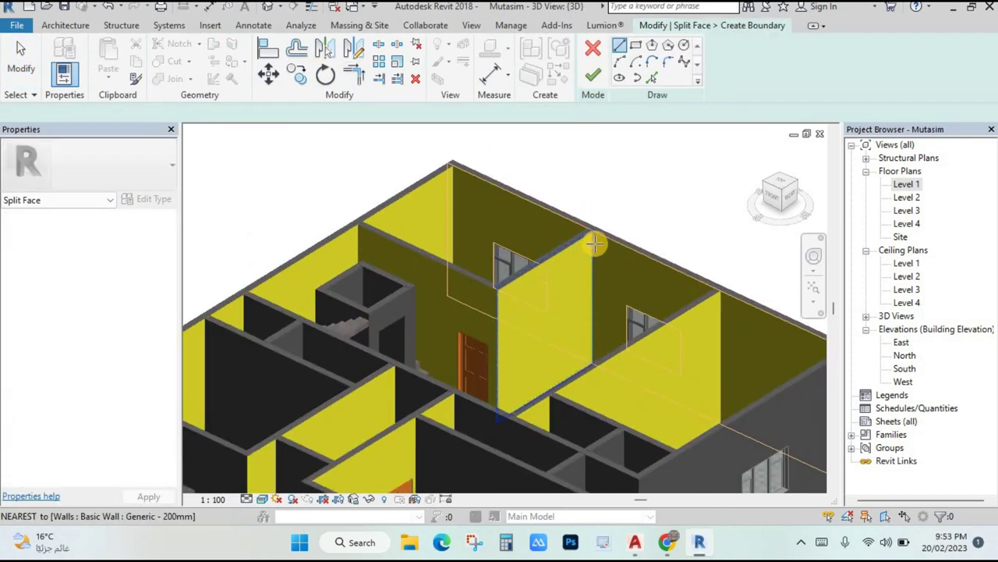
{"action": "left_click", "coordinate": [593, 229]}
{"action": "scroll", "coordinate": [581, 231], "scroll_direction": "up", "scroll_amount": 1}
{"action": "scroll", "coordinate": [578, 225], "scroll_direction": "down", "scroll_amount": 2}
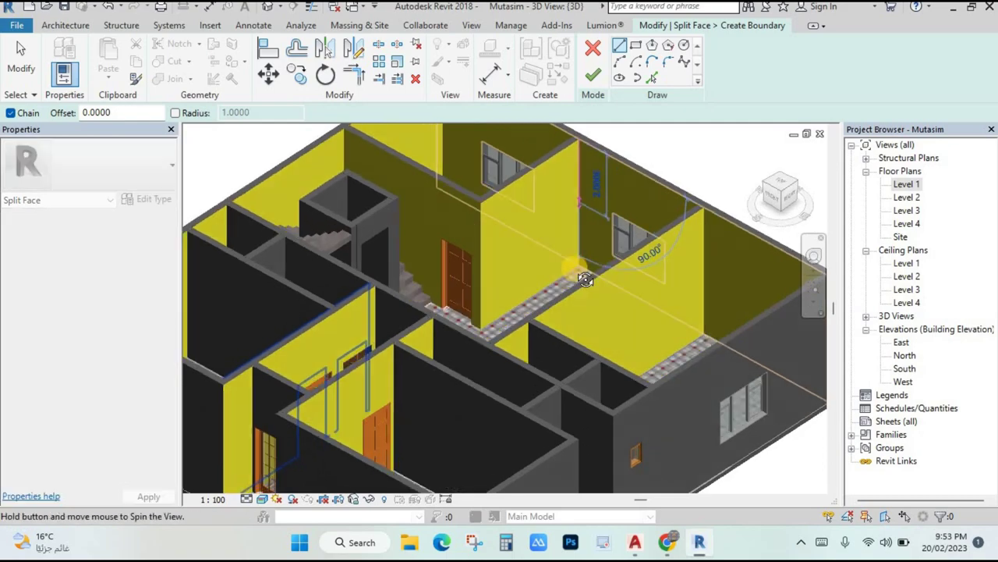
{"action": "scroll", "coordinate": [579, 226], "scroll_direction": "up", "scroll_amount": 3}
{"action": "scroll", "coordinate": [581, 226], "scroll_direction": "down", "scroll_amount": 2}
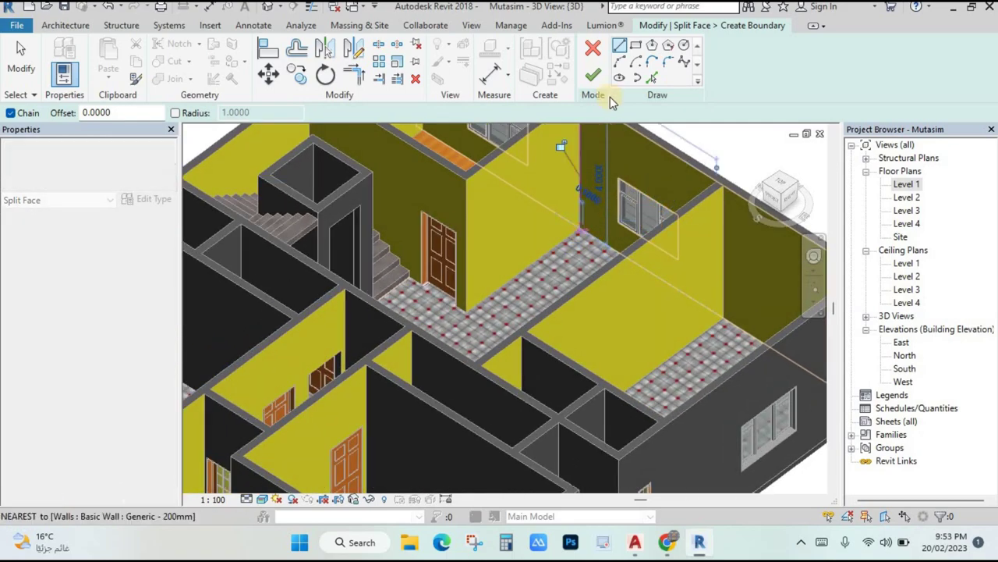
{"action": "left_click", "coordinate": [593, 74]}
- Remove the paint from the split wall region inside the wood-floored room
{"action": "scroll", "coordinate": [601, 312], "scroll_direction": "down", "scroll_amount": 2}
{"action": "middle_click_drag", "start_coordinate": [603, 316], "coordinate": [623, 432]}
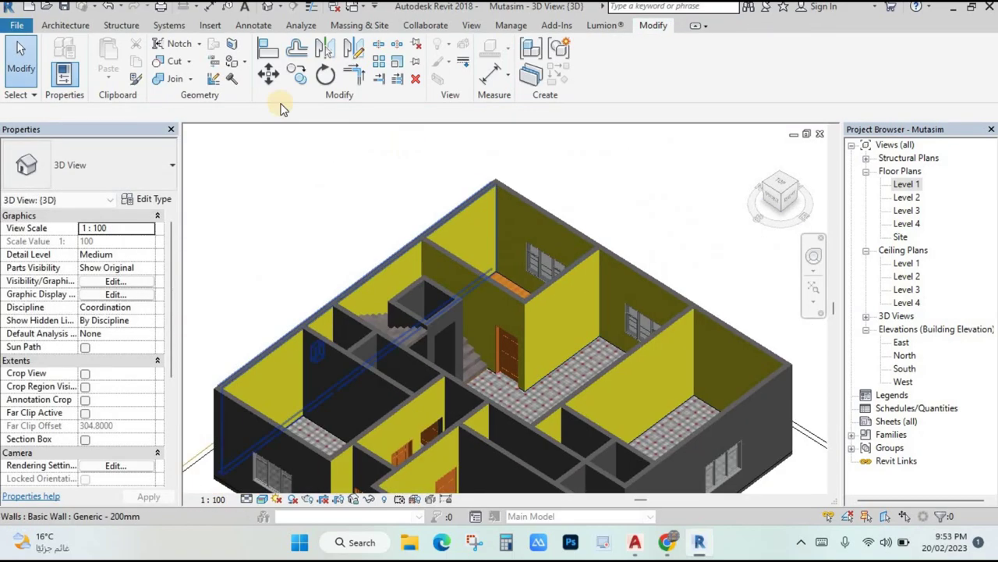
{"action": "middle_click_drag", "start_coordinate": [464, 204], "coordinate": [468, 161]}
{"action": "left_click", "coordinate": [244, 62]}
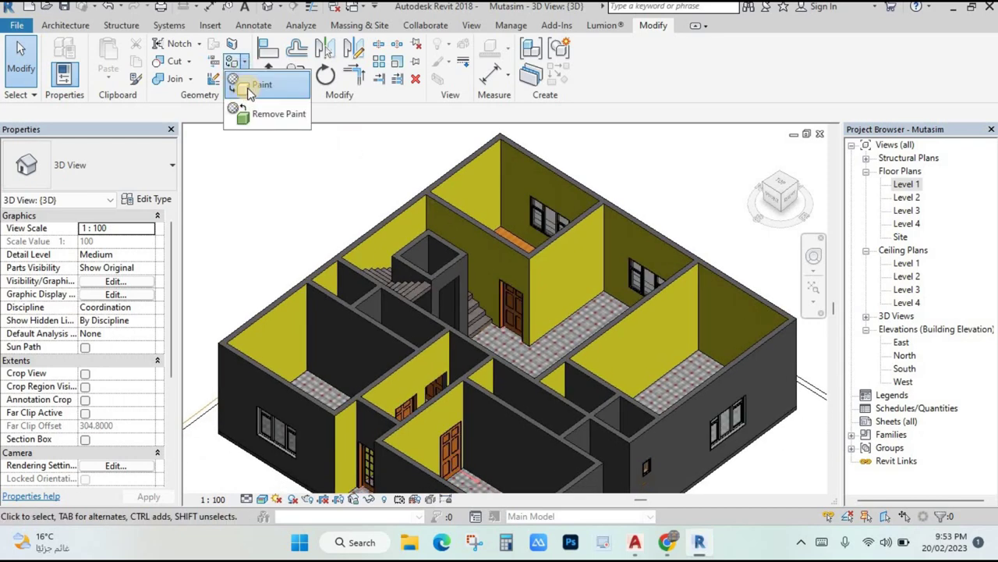
{"action": "left_click", "coordinate": [266, 114]}
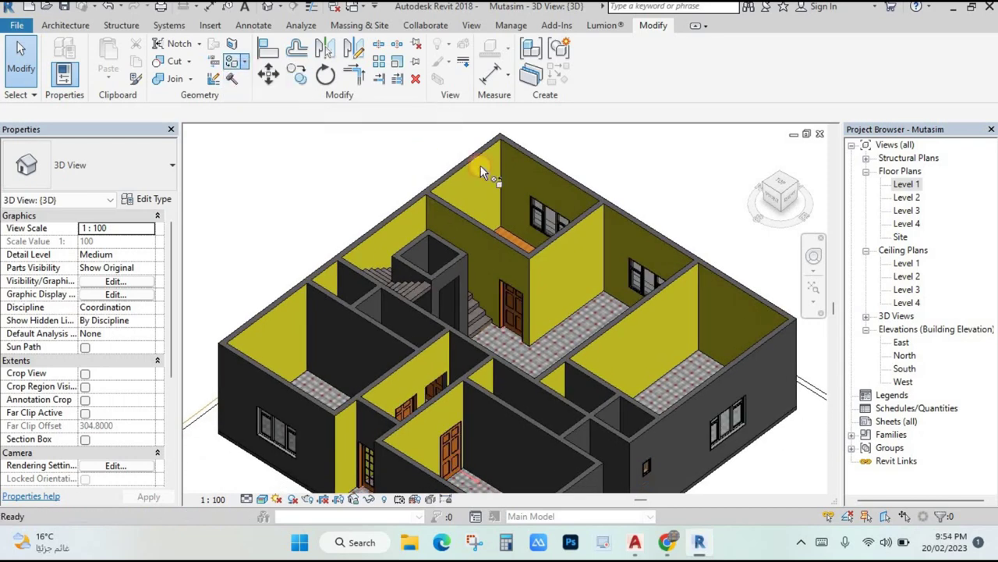
{"action": "left_click", "coordinate": [521, 172]}
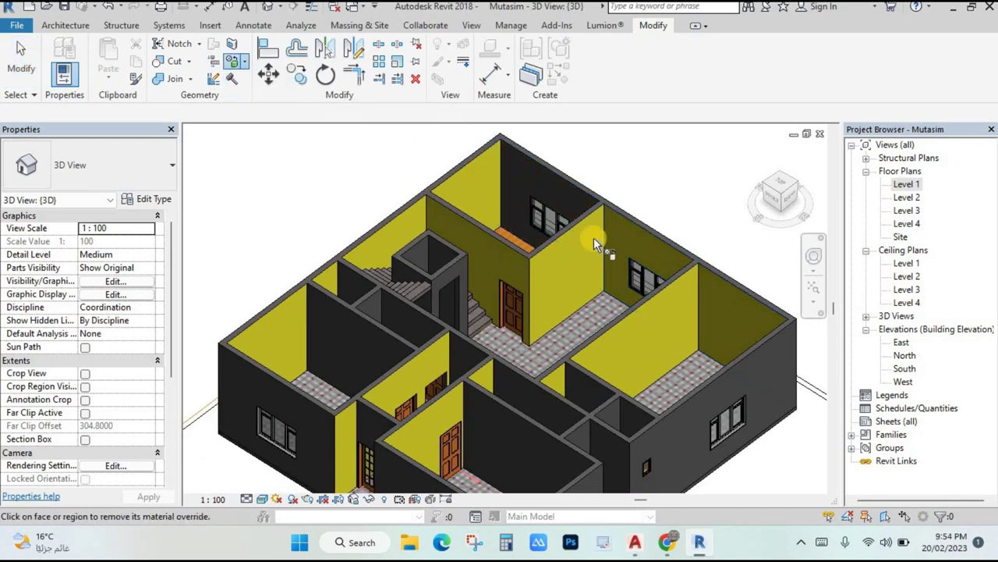
- Paint the wood-floored room's split window-wall region with the Door - Frame material and close the material browser
{"action": "scroll", "coordinate": [593, 237], "scroll_direction": "up", "scroll_amount": 2}
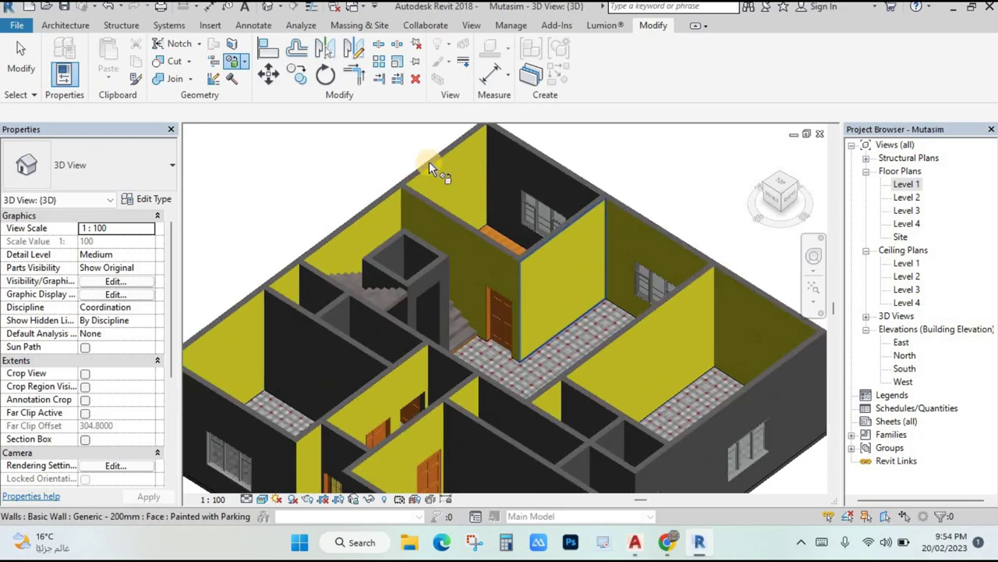
{"action": "left_click", "coordinate": [243, 62]}
{"action": "key", "text": "Return"}
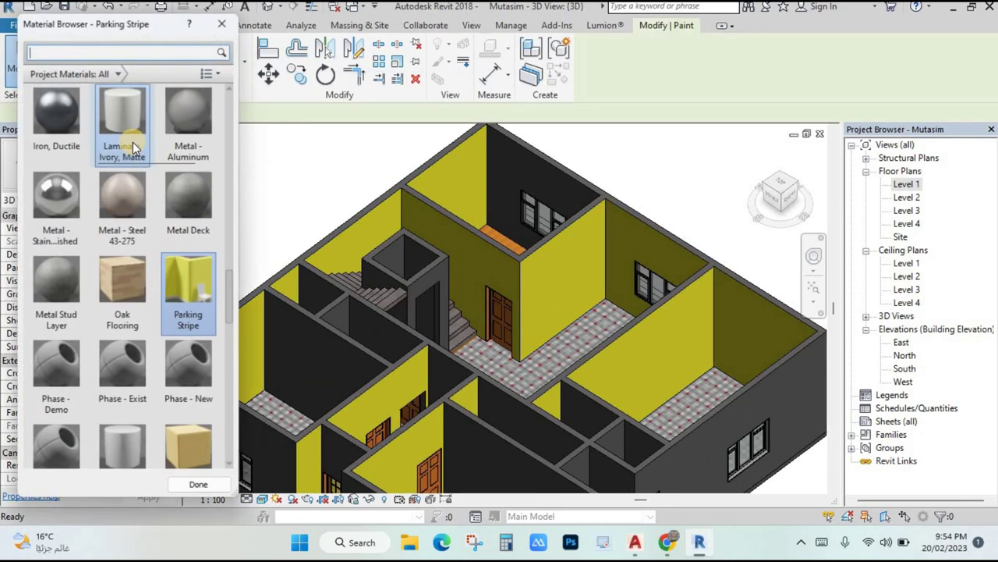
{"action": "scroll", "coordinate": [133, 297], "scroll_direction": "up", "scroll_amount": 6}
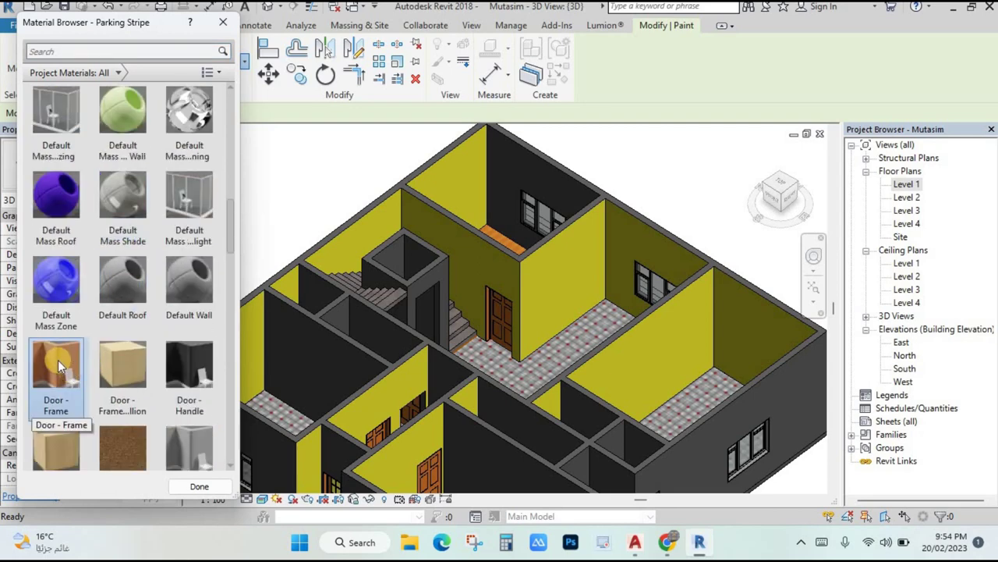
{"action": "left_click", "coordinate": [58, 361]}
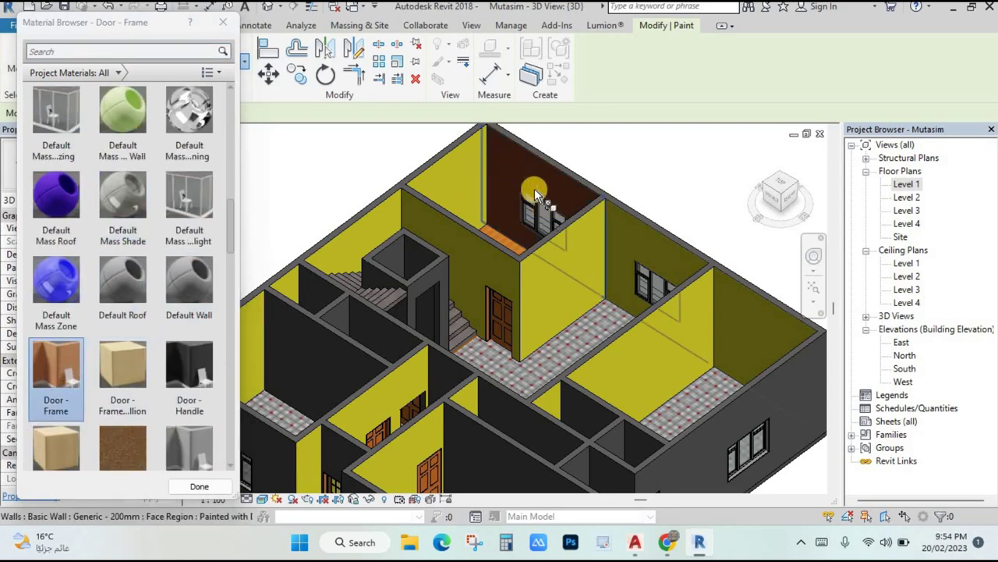
{"action": "scroll", "coordinate": [534, 187], "scroll_direction": "up", "scroll_amount": 3}
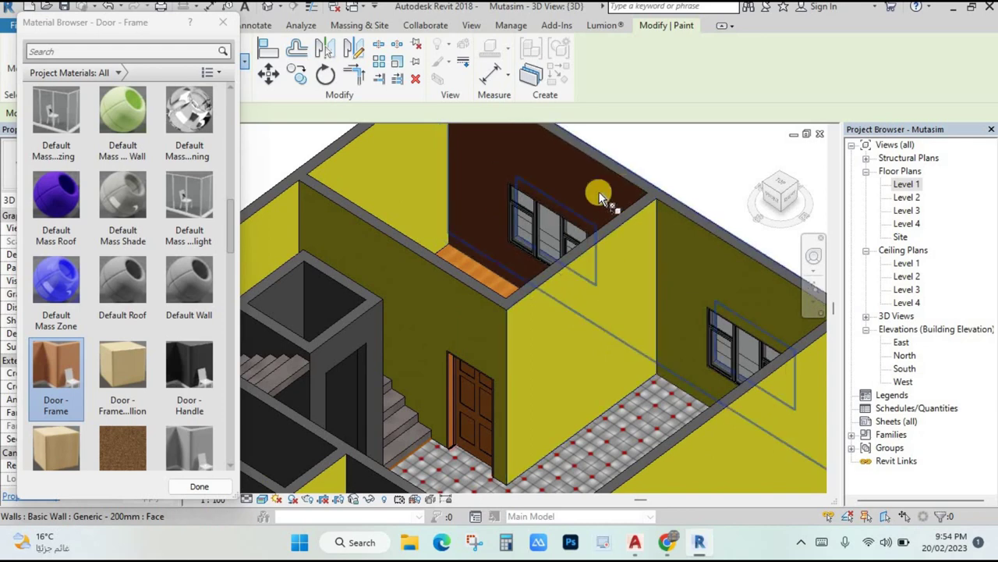
{"action": "scroll", "coordinate": [600, 199], "scroll_direction": "down", "scroll_amount": 4}
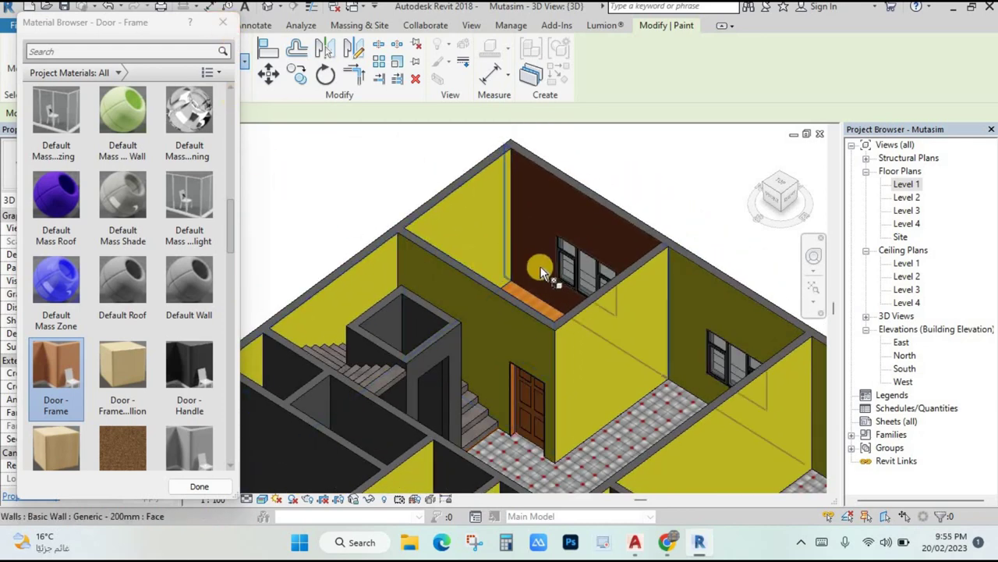
{"action": "scroll", "coordinate": [557, 214], "scroll_direction": "down", "scroll_amount": 1}
{"action": "middle_click_drag", "start_coordinate": [556, 212], "coordinate": [557, 146]}
{"action": "left_click", "coordinate": [232, 27]}
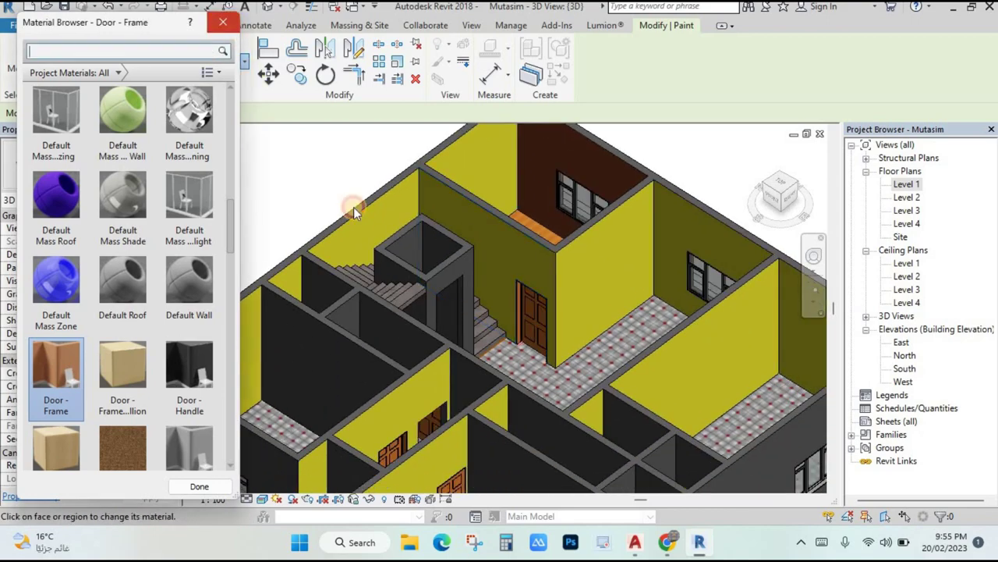
{"action": "scroll", "coordinate": [421, 250], "scroll_direction": "down", "scroll_amount": 3}
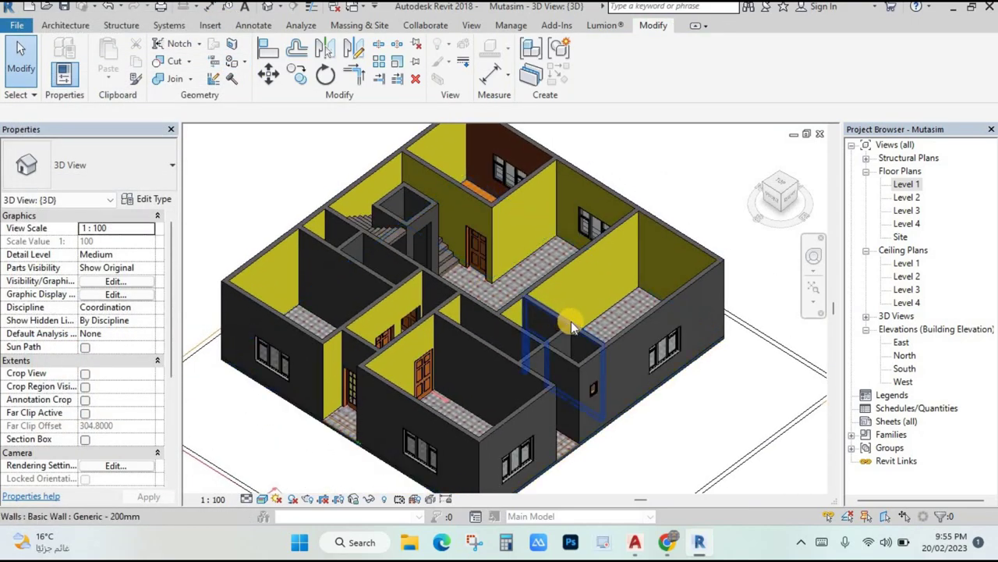
- Open the Level 1 floor plan and set its visual style to Wireframe
{"action": "double_click", "coordinate": [901, 185]}
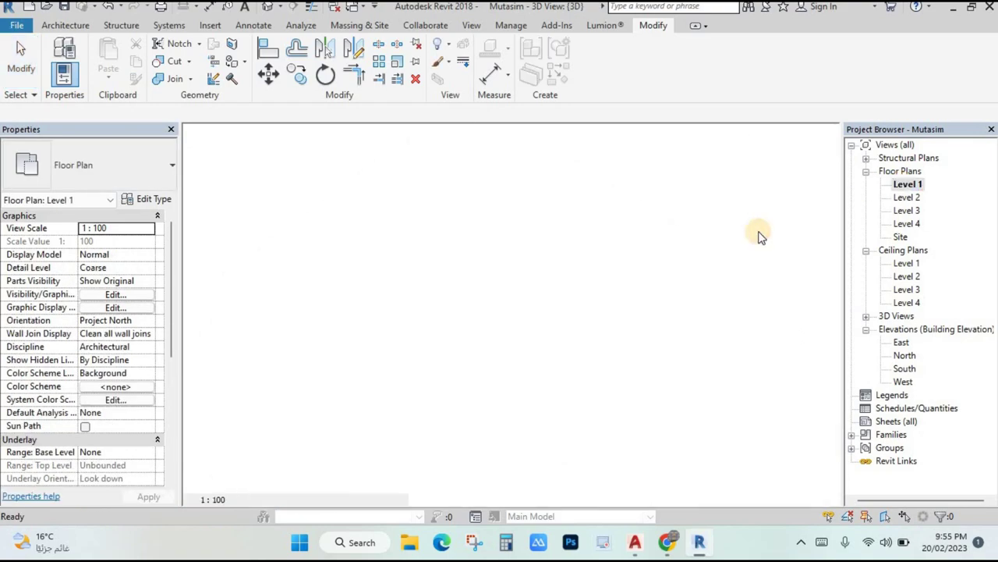
{"action": "scroll", "coordinate": [481, 336], "scroll_direction": "down", "scroll_amount": 1}
{"action": "middle_click_drag", "start_coordinate": [719, 366], "coordinate": [734, 279]}
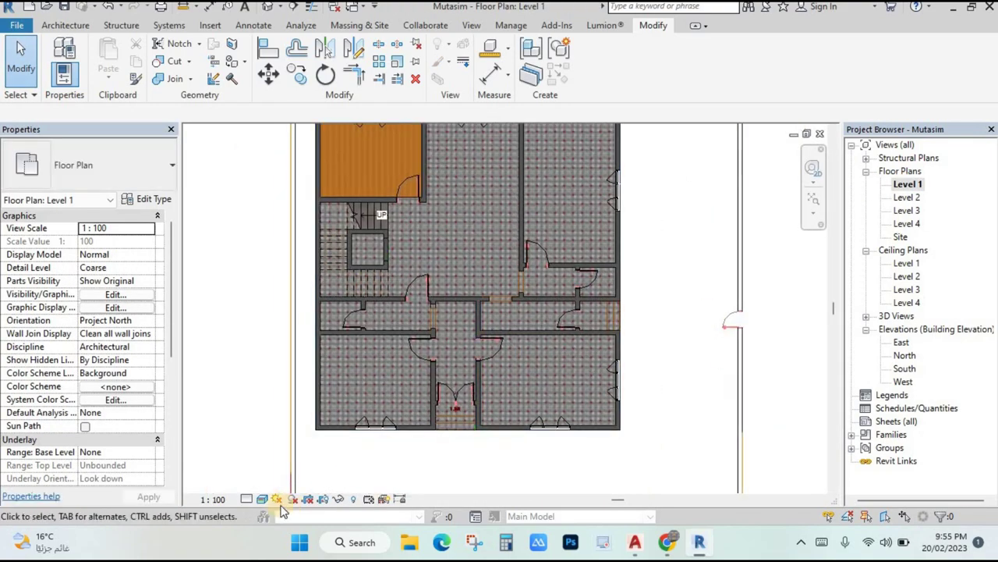
{"action": "left_click", "coordinate": [264, 499]}
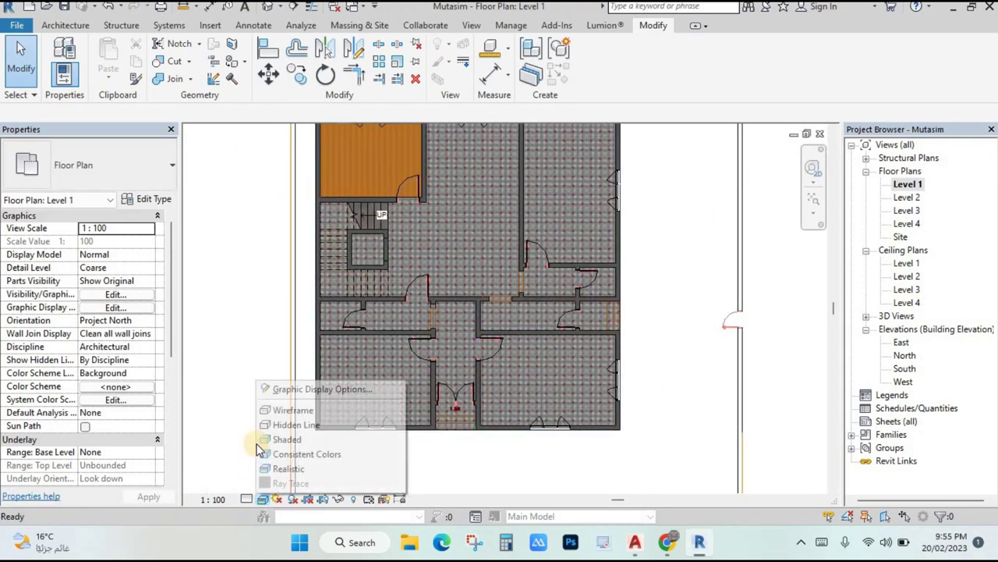
{"action": "left_click", "coordinate": [343, 410]}
- Look over the whole Level 1 wireframe plan and reopen the {3D} view
{"action": "scroll", "coordinate": [468, 328], "scroll_direction": "down", "scroll_amount": 2}
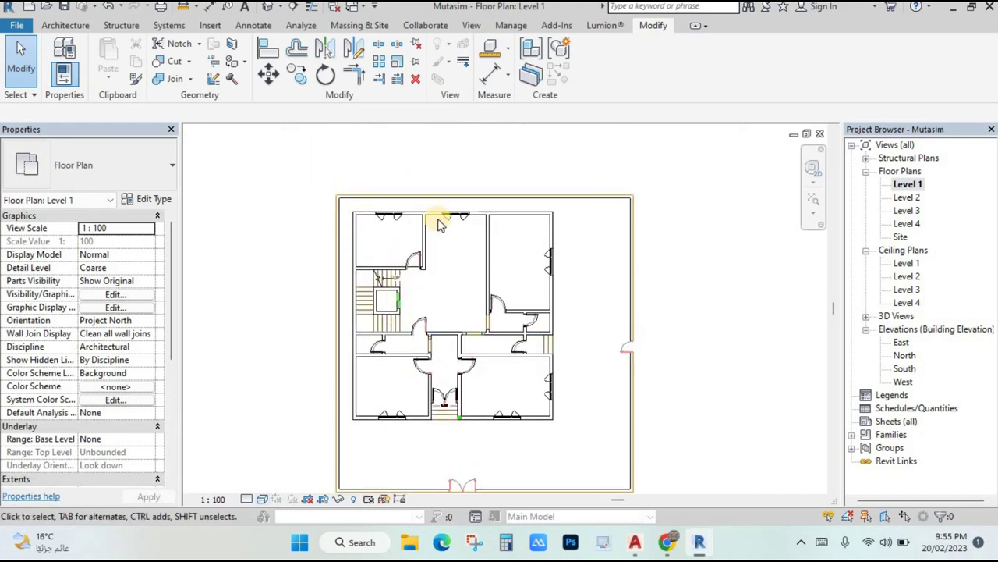
{"action": "middle_click_drag", "start_coordinate": [434, 415], "coordinate": [394, 416]}
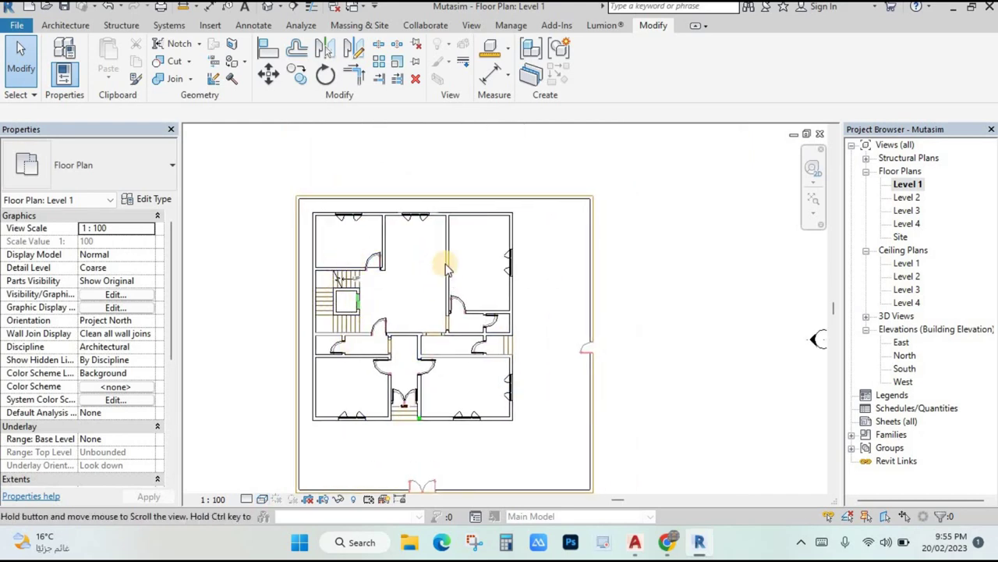
{"action": "middle_click_drag", "start_coordinate": [447, 269], "coordinate": [454, 251]}
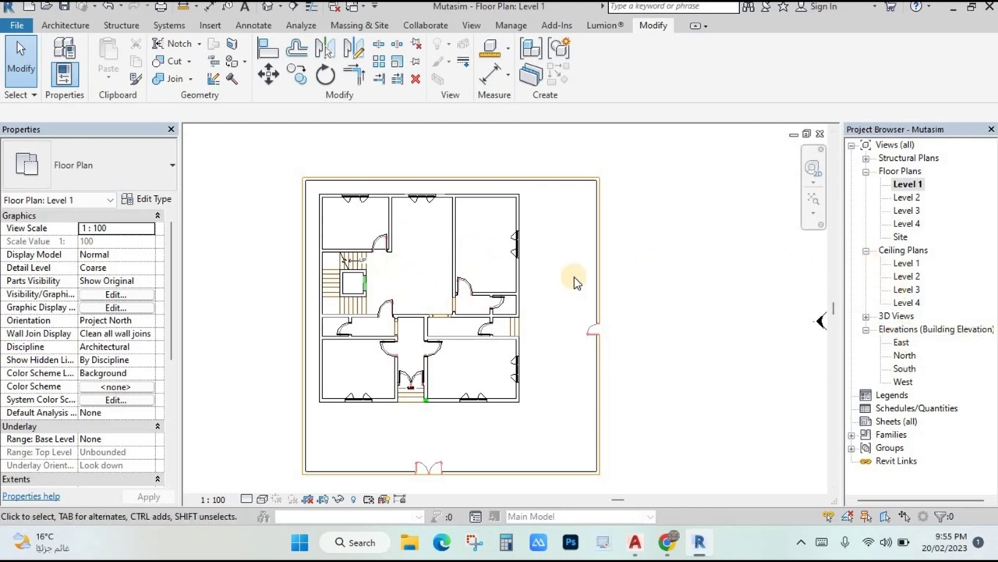
{"action": "middle_click_drag", "start_coordinate": [483, 288], "coordinate": [493, 281]}
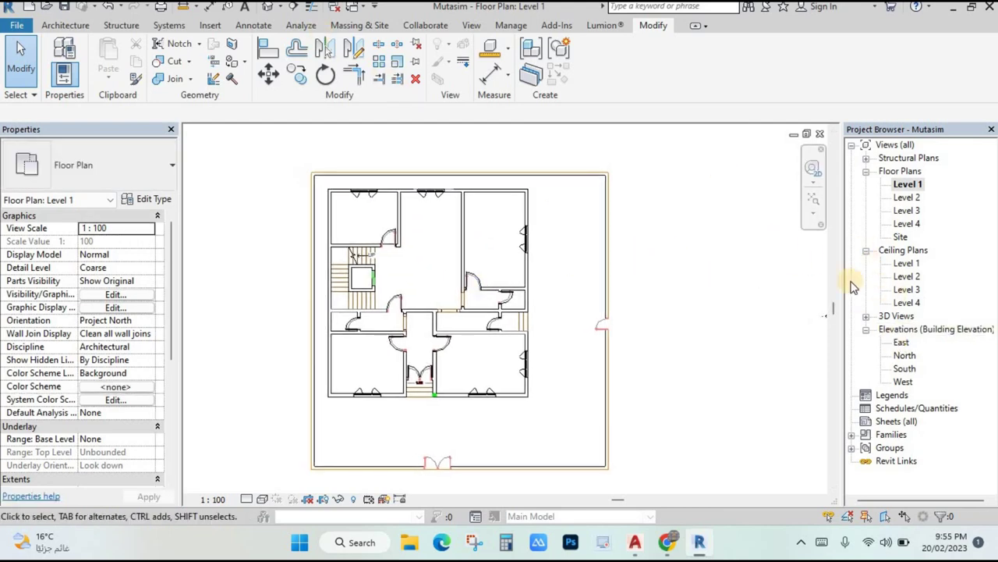
{"action": "left_click", "coordinate": [866, 317]}
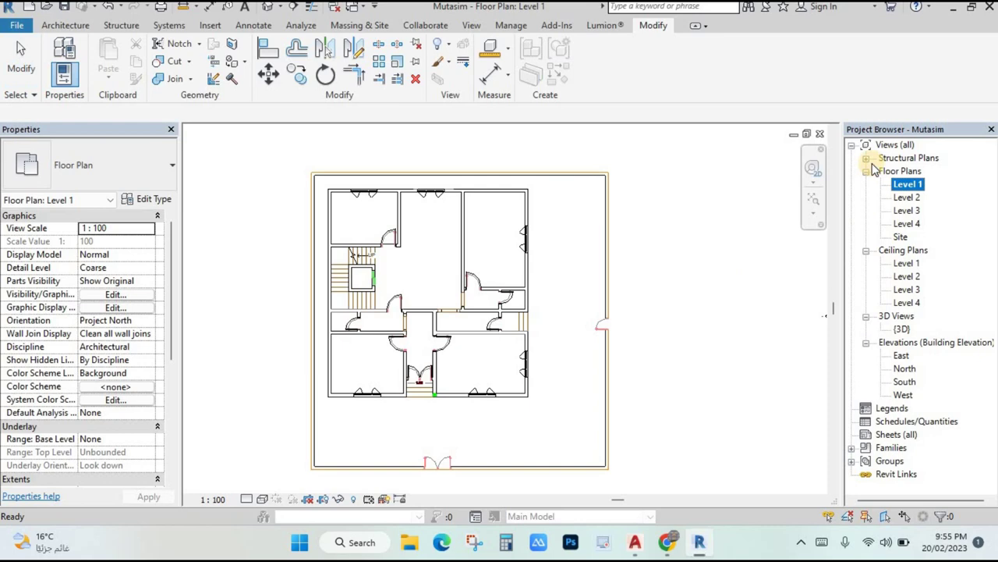
{"action": "double_click", "coordinate": [902, 329]}
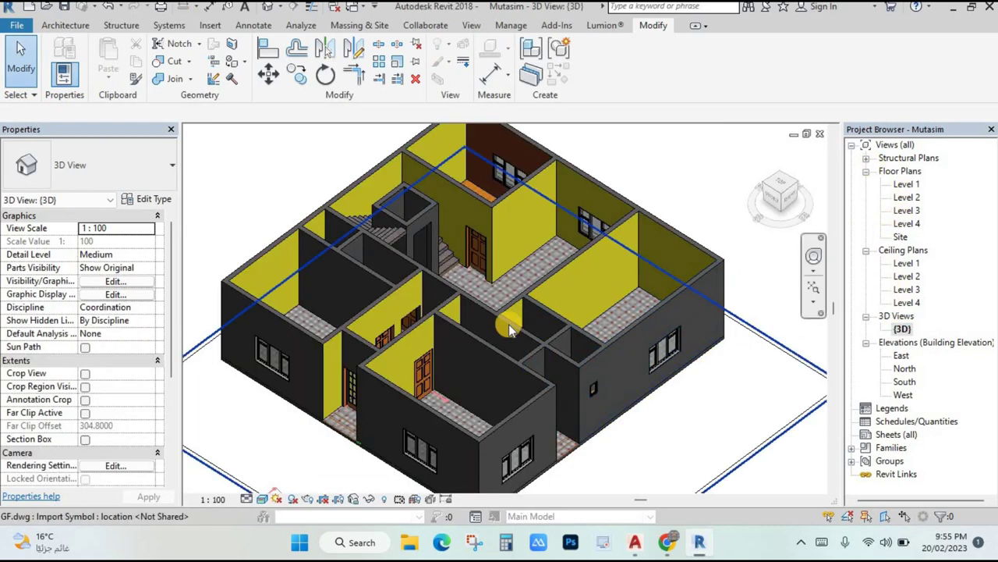
- Open the East elevation and change its visual style first to Consistent Colors and finally to Realistic
{"action": "double_click", "coordinate": [898, 356]}
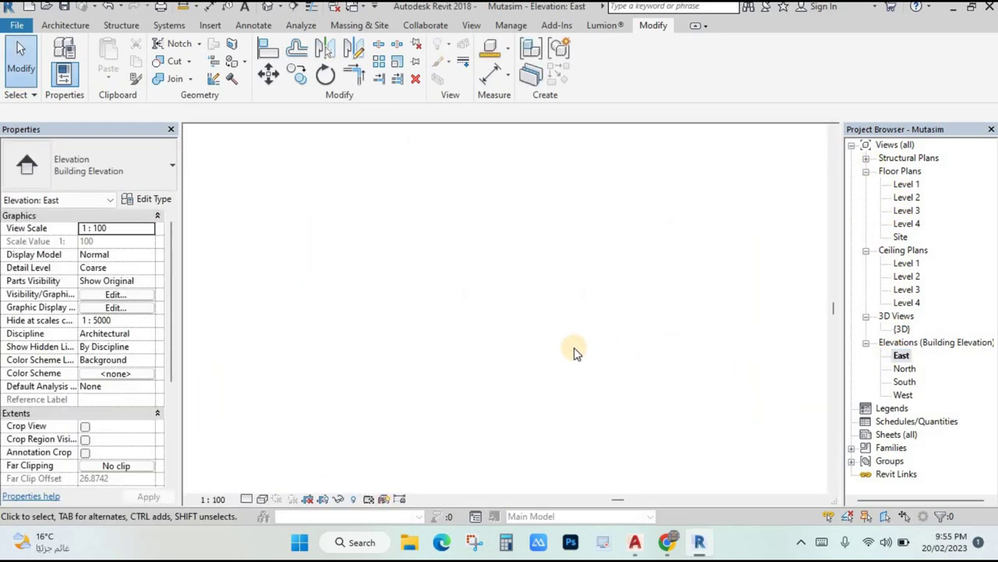
{"action": "scroll", "coordinate": [538, 337], "scroll_direction": "down", "scroll_amount": 6}
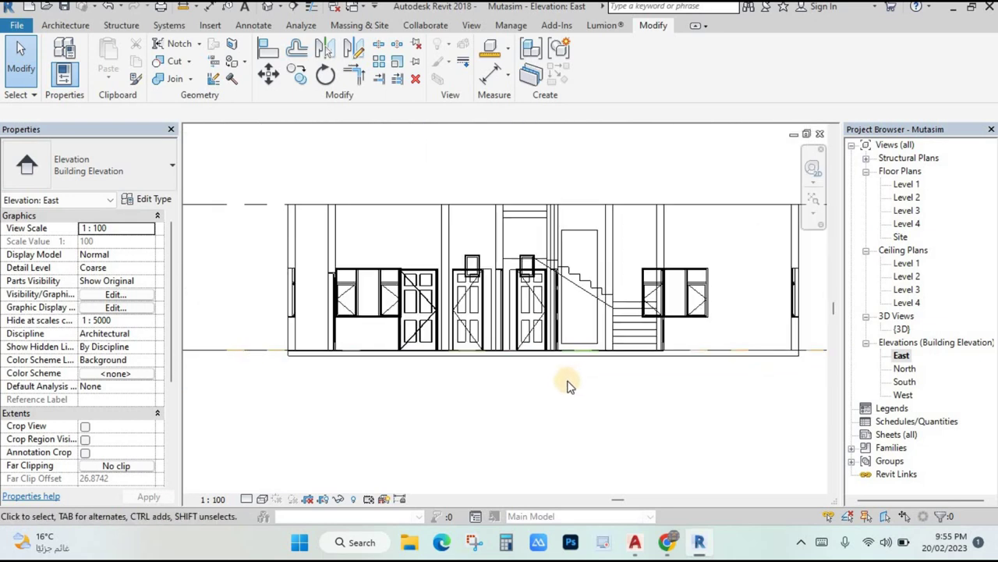
{"action": "middle_click_drag", "start_coordinate": [508, 399], "coordinate": [461, 402]}
{"action": "left_click", "coordinate": [262, 500]}
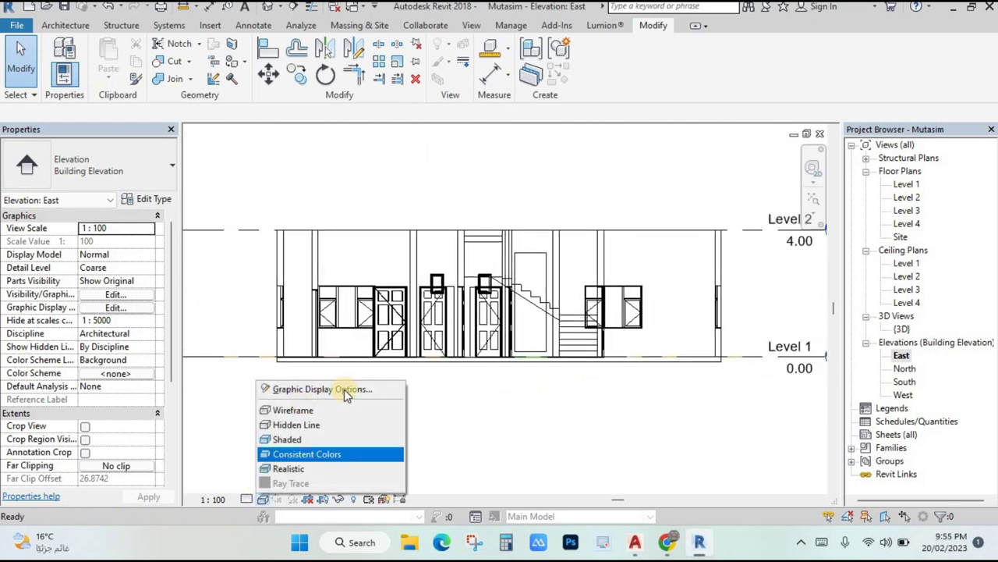
{"action": "left_click", "coordinate": [319, 453]}
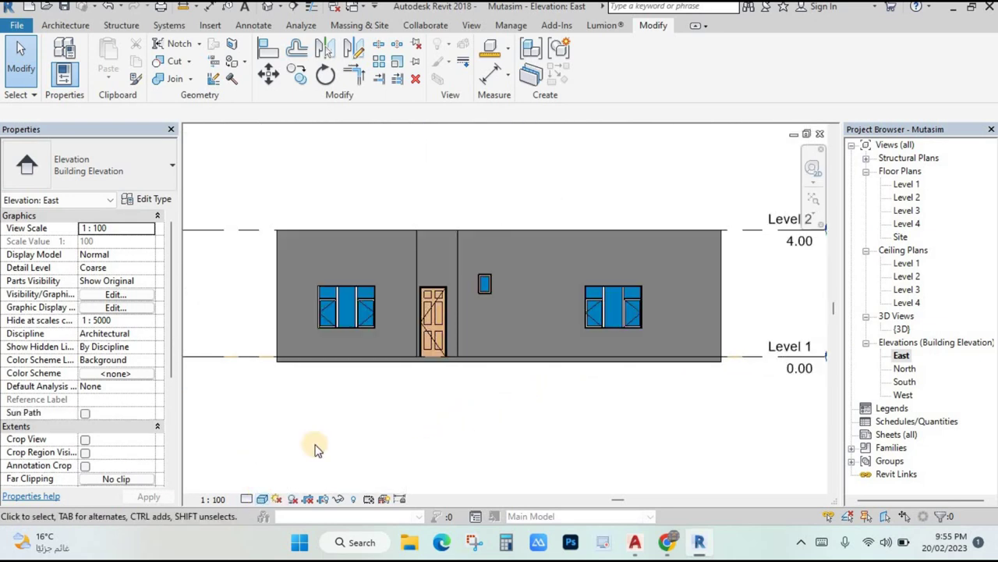
{"action": "left_click", "coordinate": [264, 499]}
{"action": "left_click", "coordinate": [312, 440]}
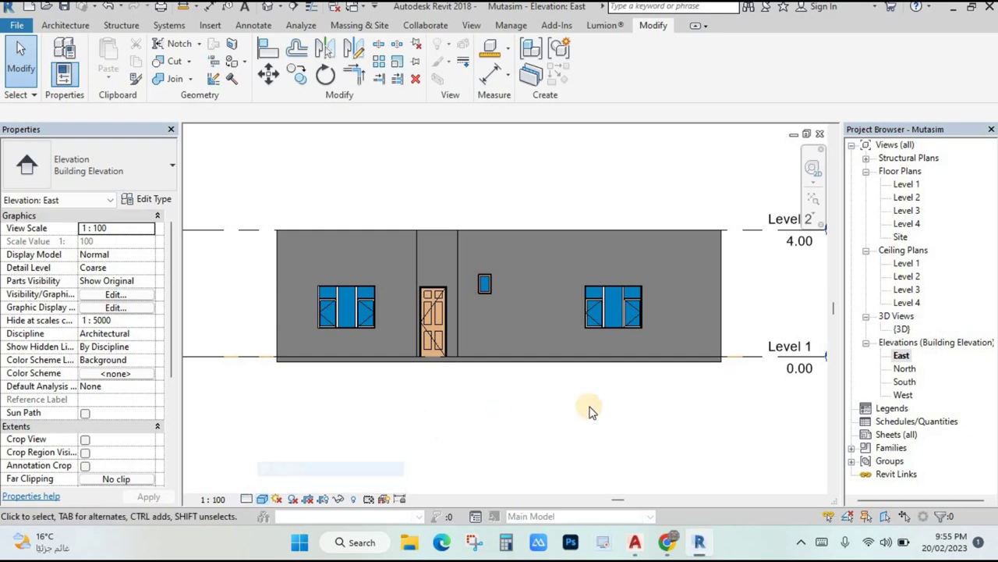
- Open the North elevation and set its visual style to Consistent Colors
{"action": "double_click", "coordinate": [904, 368]}
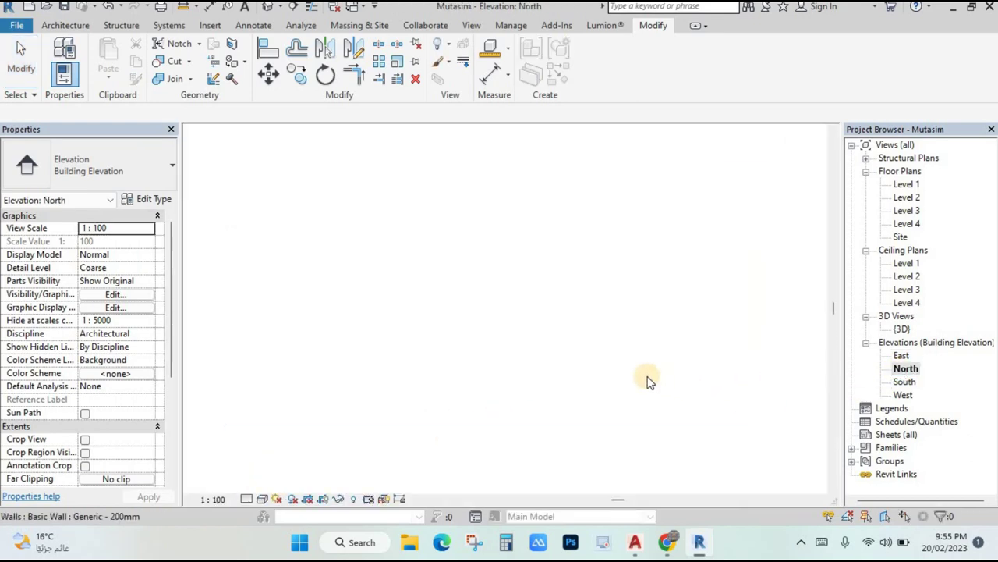
{"action": "scroll", "coordinate": [441, 408], "scroll_direction": "down", "scroll_amount": 2}
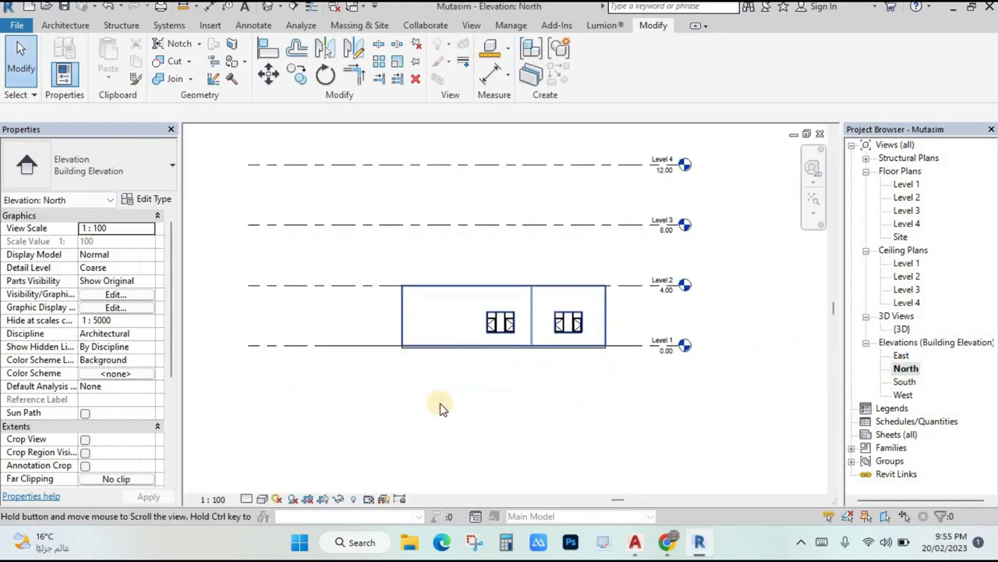
{"action": "left_click", "coordinate": [262, 499]}
{"action": "left_click", "coordinate": [334, 452]}
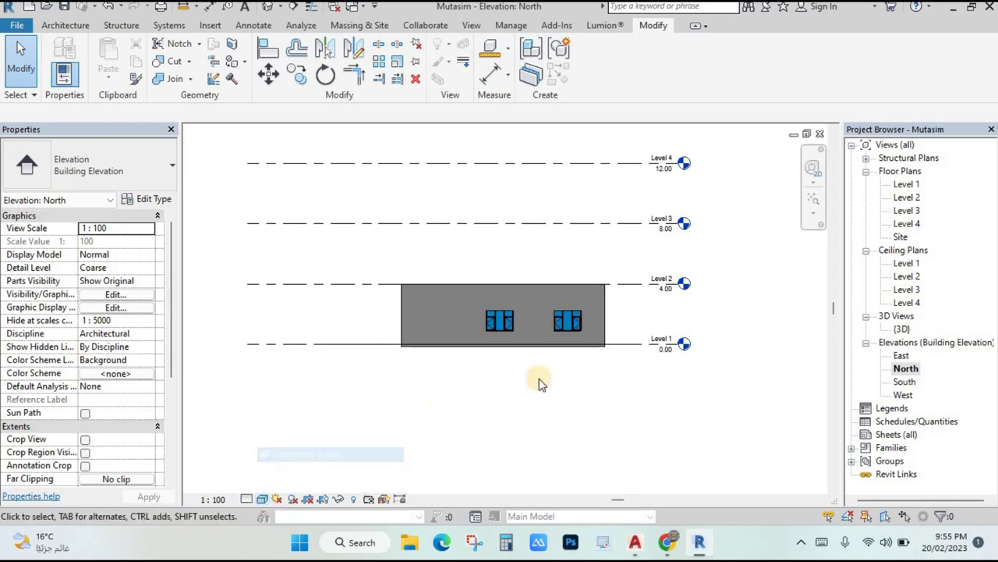
- Open the South elevation, centre the facade and set its visual style to Realistic
{"action": "double_click", "coordinate": [905, 381]}
{"action": "scroll", "coordinate": [298, 453], "scroll_direction": "up", "scroll_amount": 3}
{"action": "scroll", "coordinate": [382, 420], "scroll_direction": "down", "scroll_amount": 1}
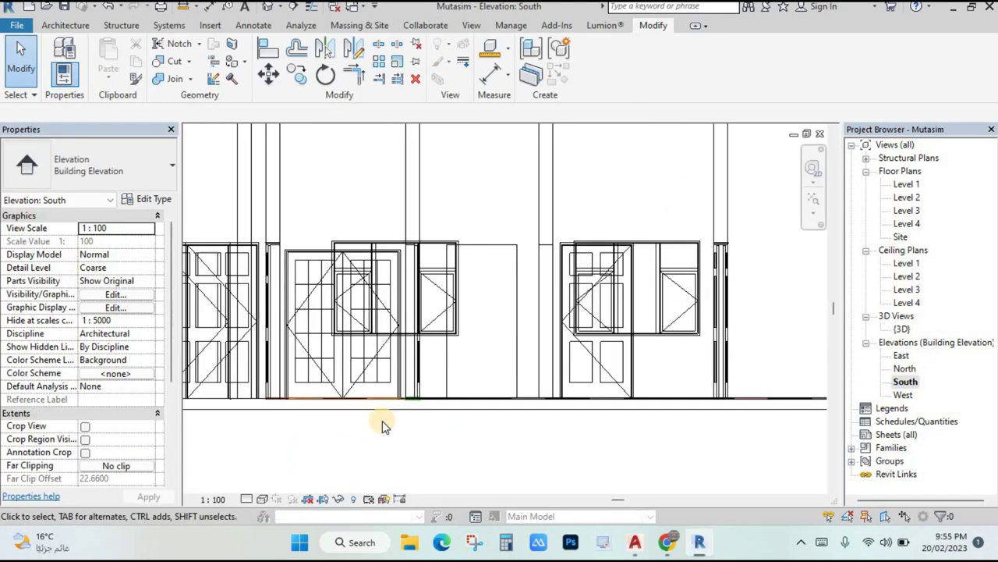
{"action": "middle_click_drag", "start_coordinate": [382, 421], "coordinate": [547, 404]}
{"action": "scroll", "coordinate": [548, 404], "scroll_direction": "down", "scroll_amount": 1}
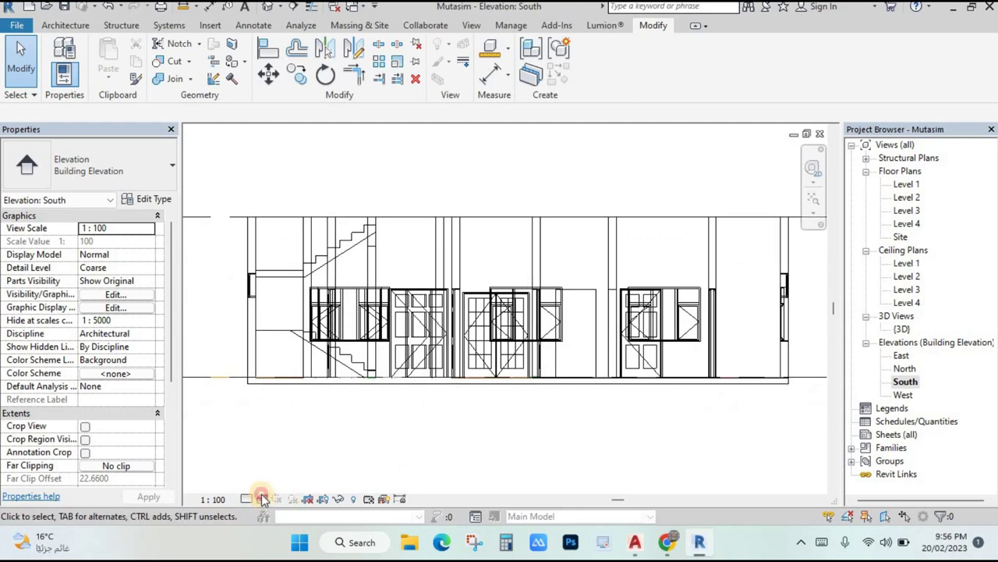
{"action": "left_click", "coordinate": [262, 499]}
{"action": "left_click", "coordinate": [334, 466]}
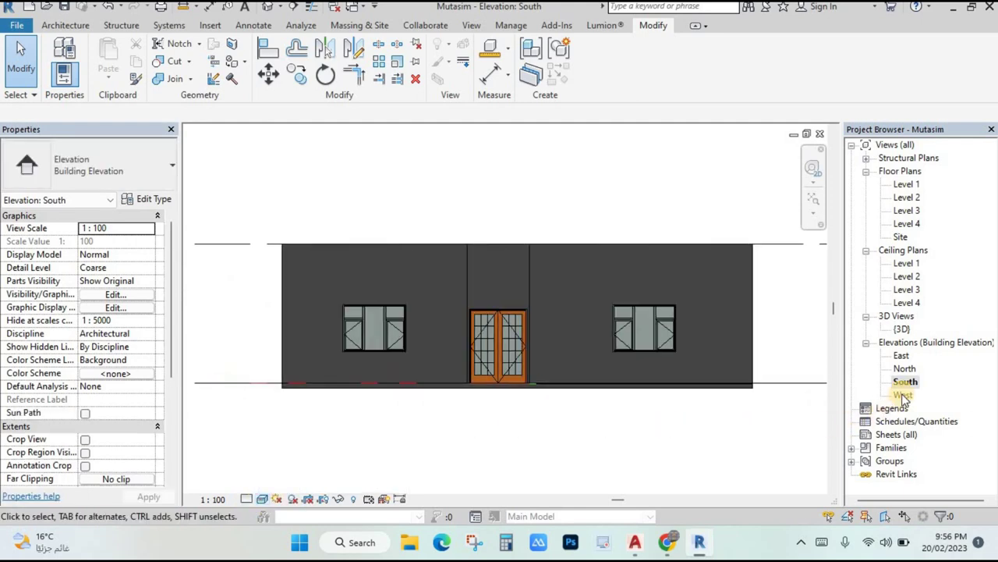
- Open the West elevation and set its visual style to Realistic
{"action": "double_click", "coordinate": [903, 395]}
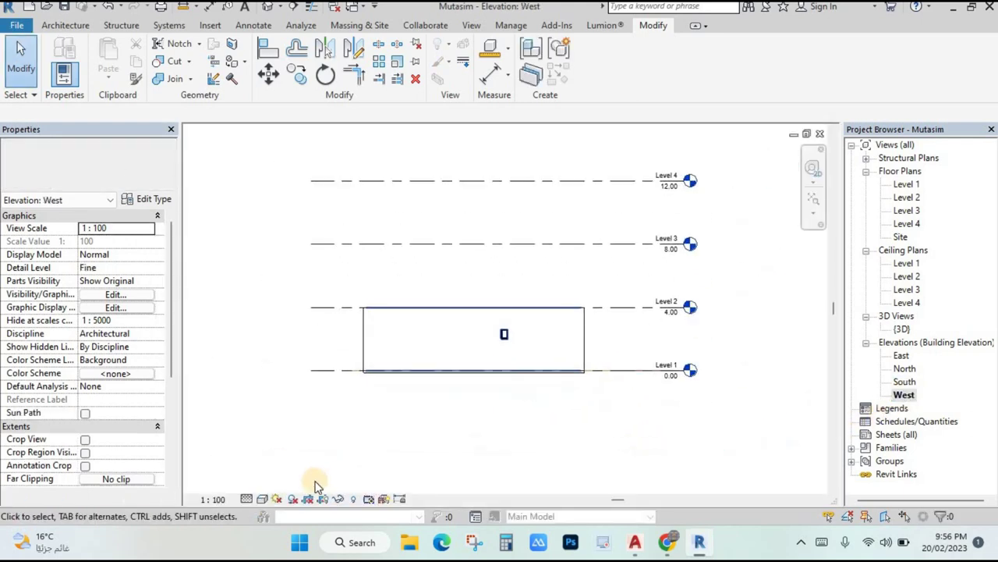
{"action": "left_click", "coordinate": [262, 499]}
{"action": "left_click", "coordinate": [312, 469]}
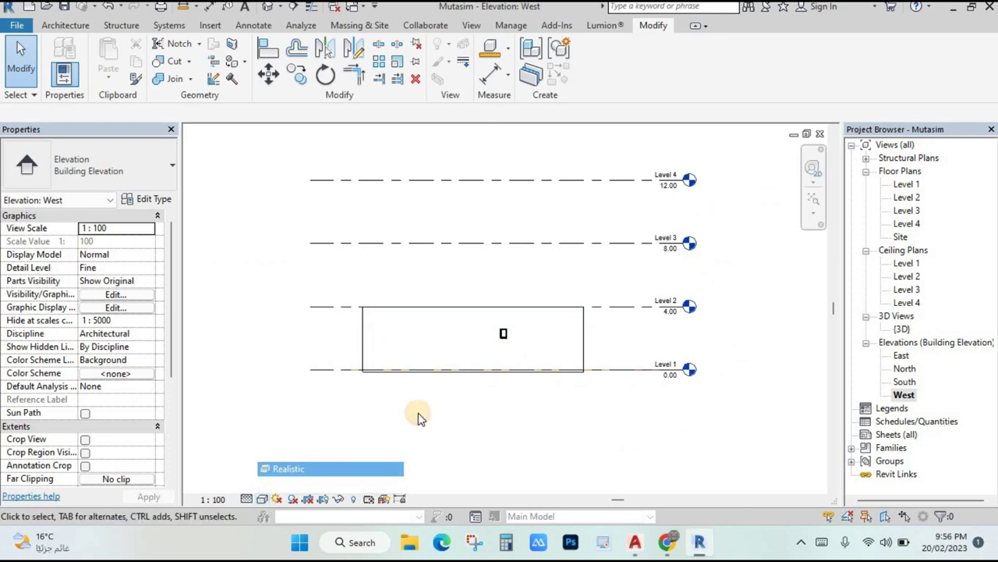
{"action": "scroll", "coordinate": [581, 400], "scroll_direction": "up", "scroll_amount": 1}
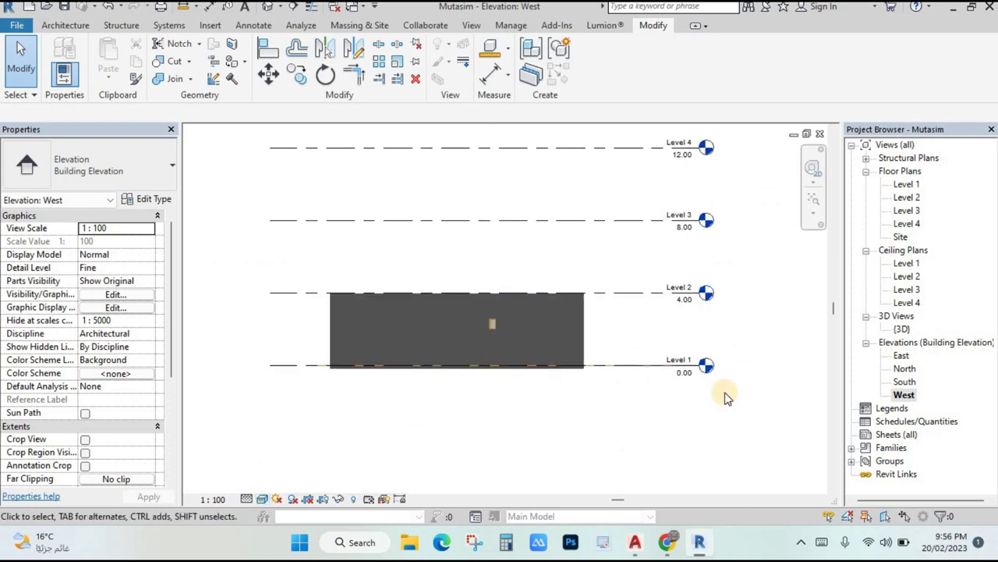
- Reopen the {3D} view and look over the whole villa model
{"action": "double_click", "coordinate": [902, 328]}
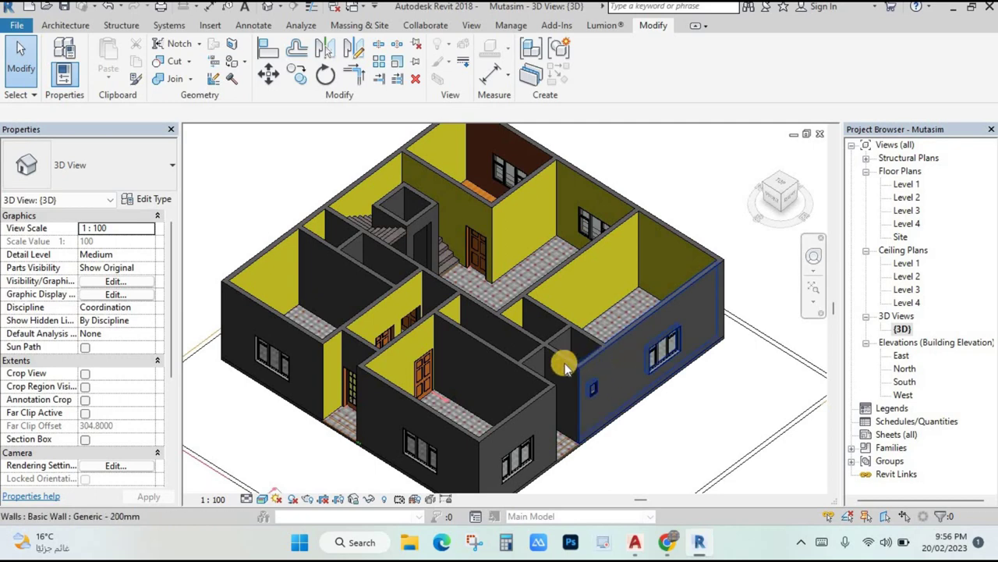
{"action": "middle_click_drag", "start_coordinate": [668, 374], "coordinate": [666, 356]}
{"action": "scroll", "coordinate": [588, 330], "scroll_direction": "up", "scroll_amount": 1}
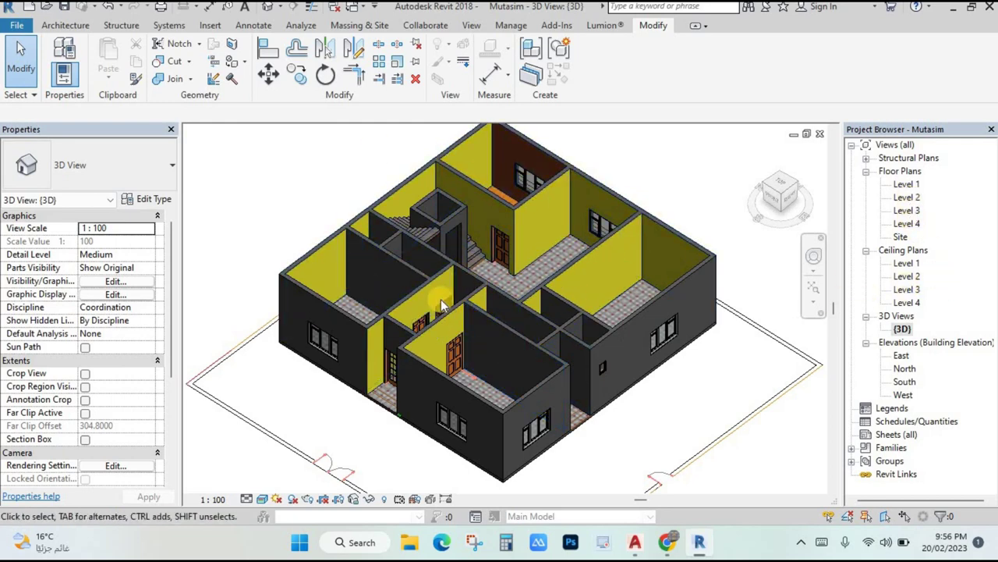
- Open the Level 1 ceiling plan and start an automatic ceiling with the 600 x 600mm Grid compound type
{"action": "double_click", "coordinate": [906, 264]}
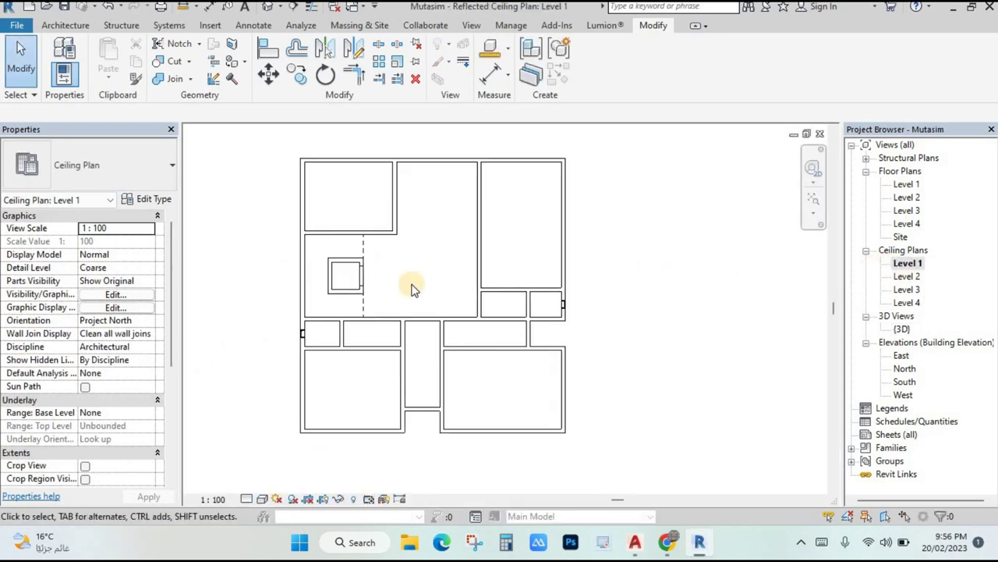
{"action": "middle_click_drag", "start_coordinate": [414, 289], "coordinate": [474, 277]}
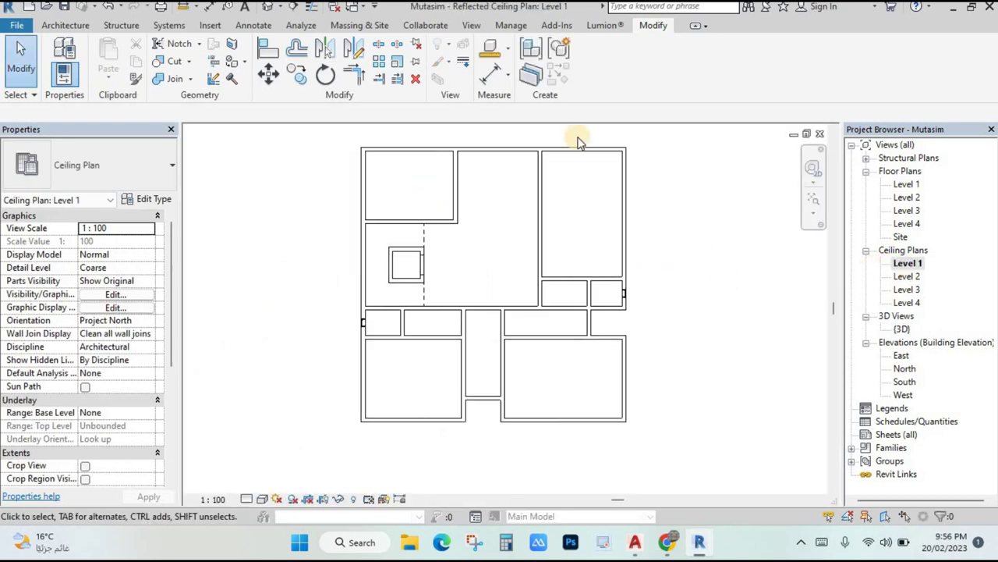
{"action": "left_click", "coordinate": [69, 27]}
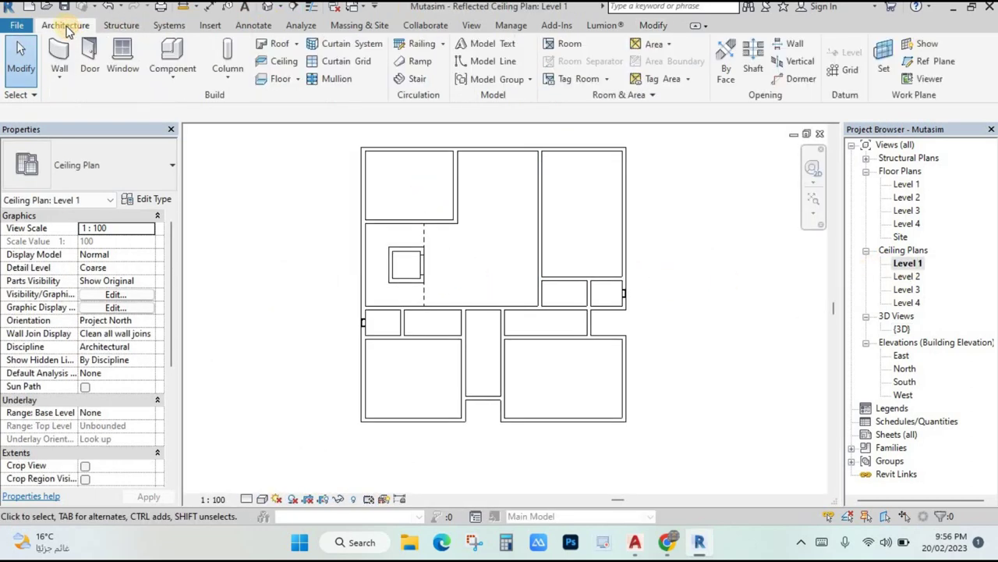
{"action": "left_click", "coordinate": [274, 65]}
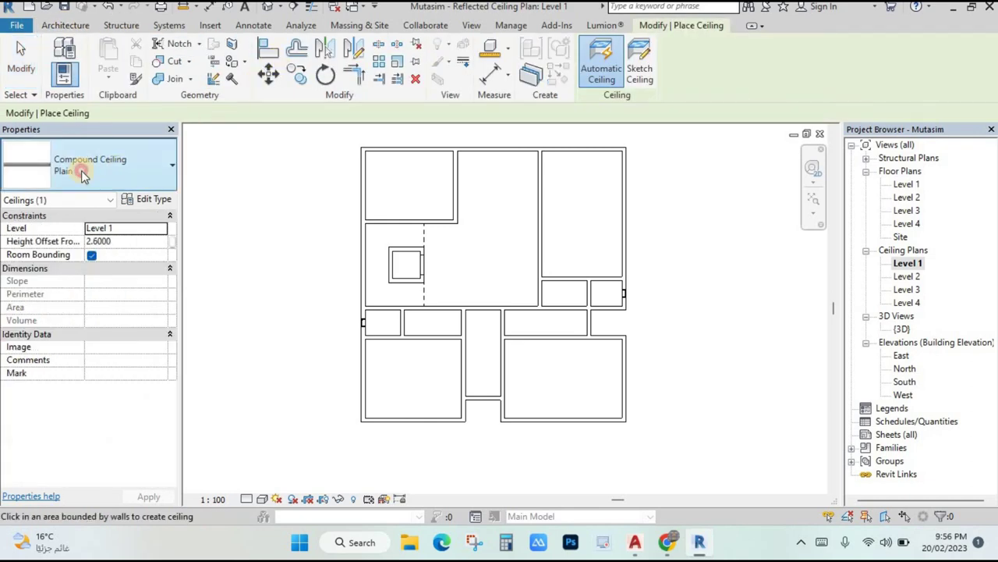
{"action": "left_click", "coordinate": [83, 175]}
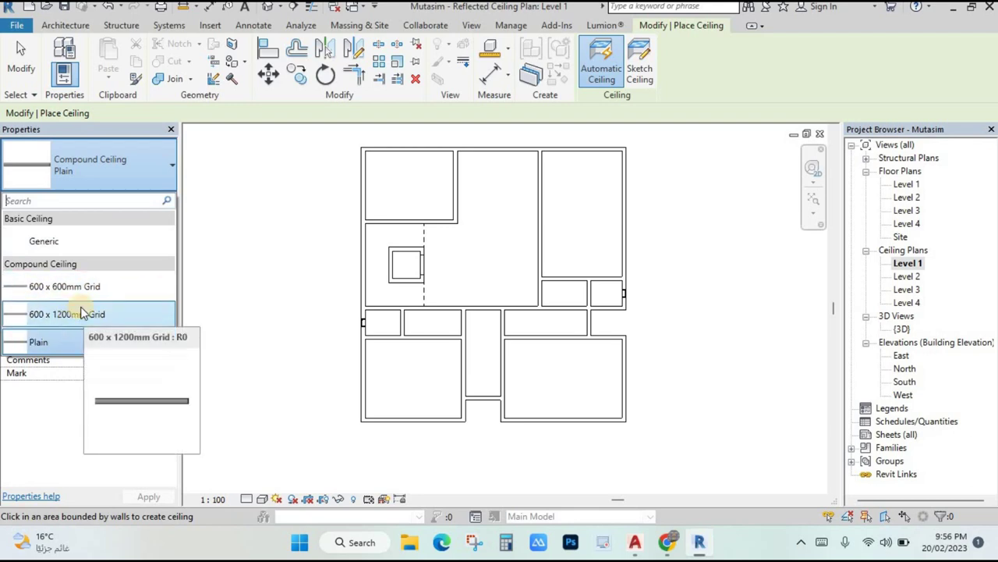
{"action": "left_click", "coordinate": [66, 288]}
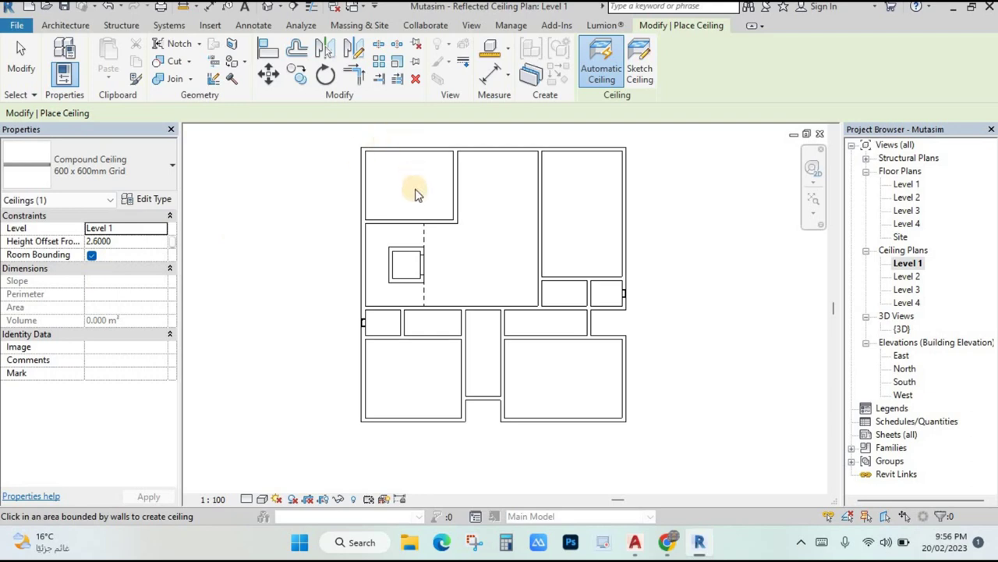
- Place automatic grid ceilings in all the enclosed Level 1 rooms and the entrance corridor around the central stair hall
{"action": "scroll", "coordinate": [417, 193], "scroll_direction": "up", "scroll_amount": 1}
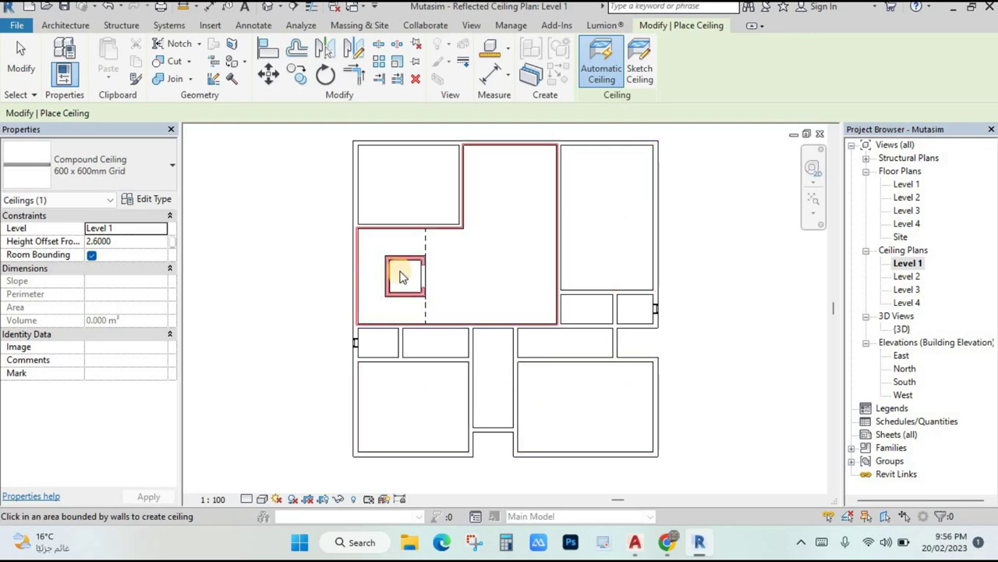
{"action": "left_click", "coordinate": [413, 176]}
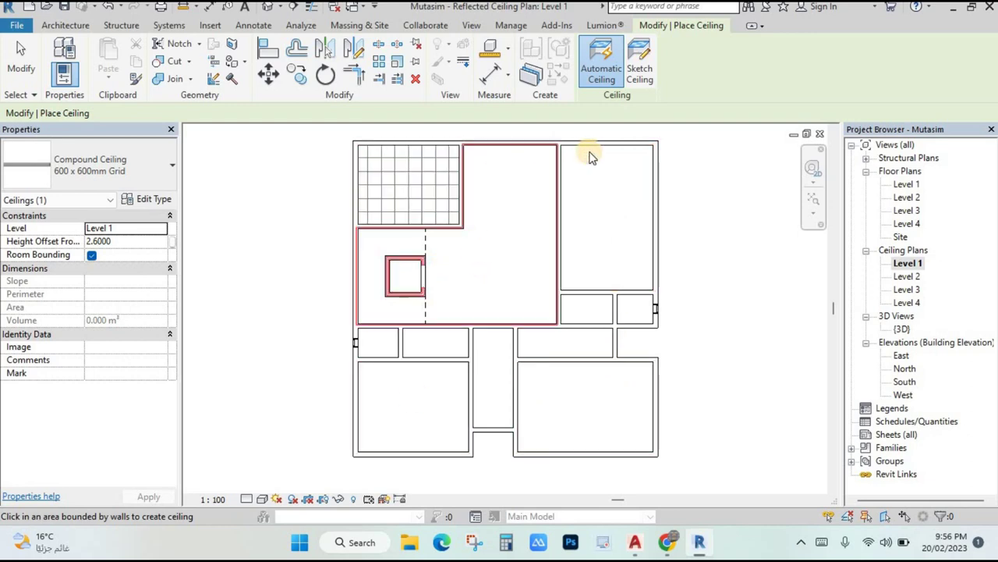
{"action": "left_click", "coordinate": [605, 193]}
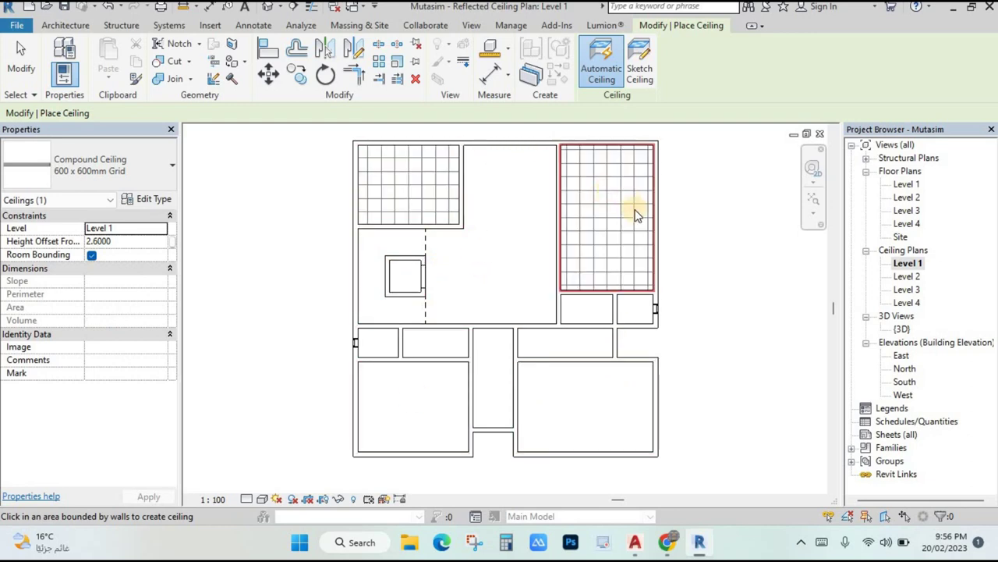
{"action": "left_click", "coordinate": [437, 399]}
{"action": "left_click", "coordinate": [487, 386]}
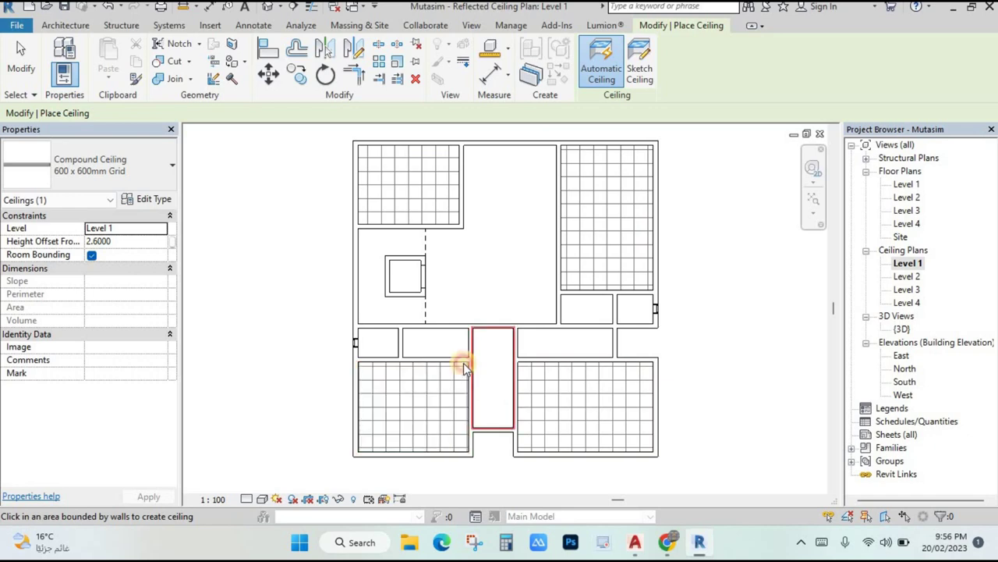
{"action": "left_click", "coordinate": [392, 341]}
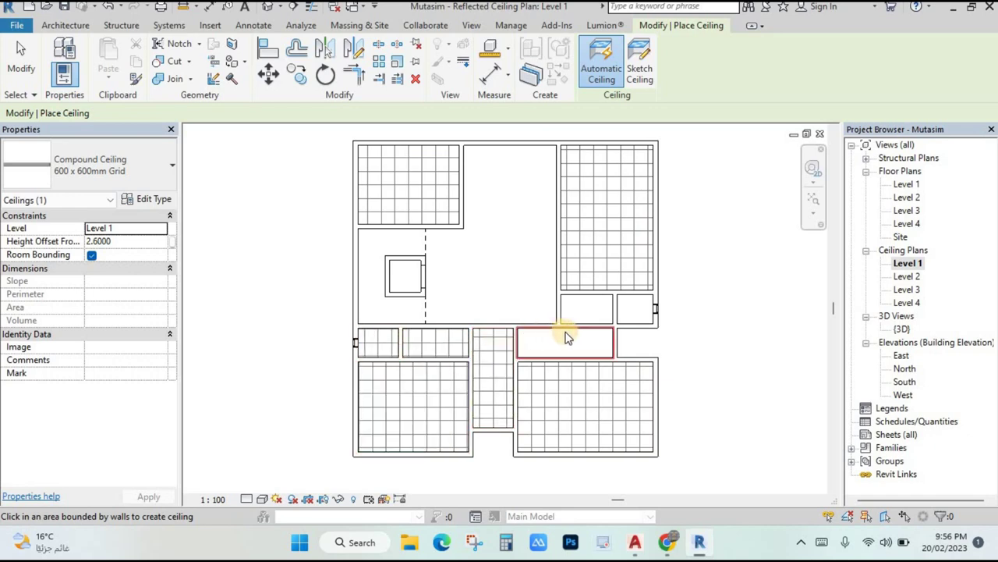
{"action": "left_click", "coordinate": [635, 312]}
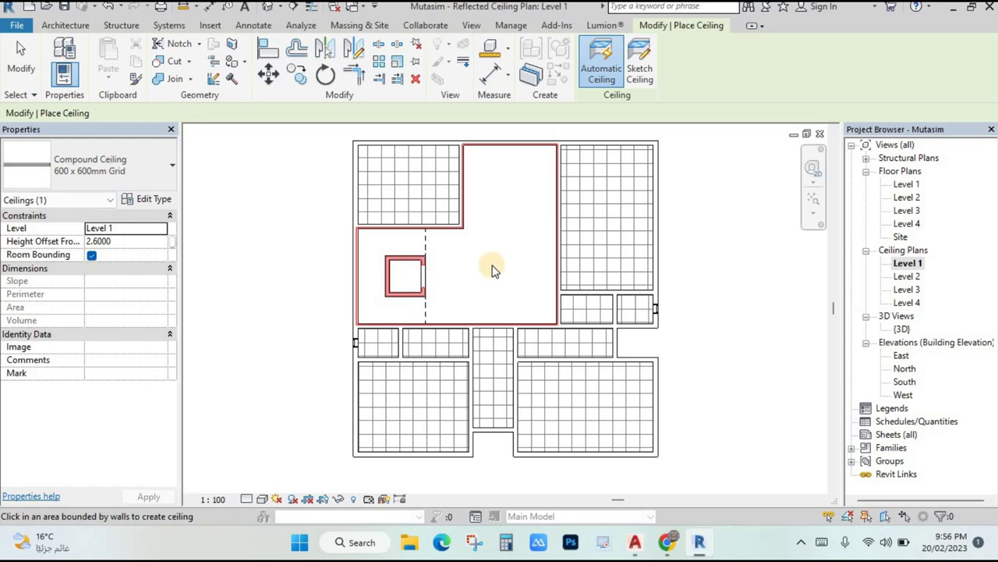
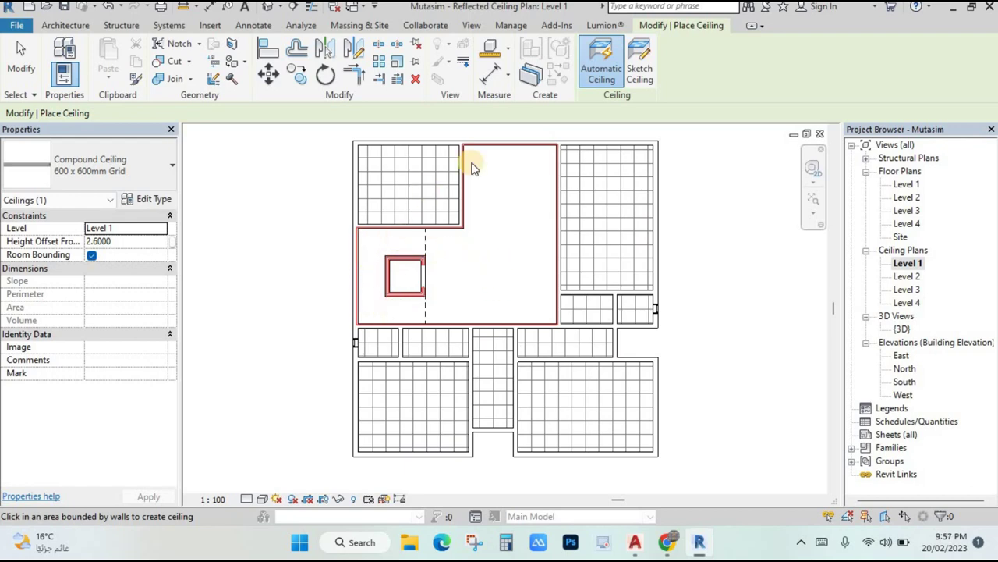
- Start a sketched 600 x 600mm Grid ceiling in the central hall and trace its boundary from the top-right corner to the stair edge
{"action": "left_click", "coordinate": [638, 70]}
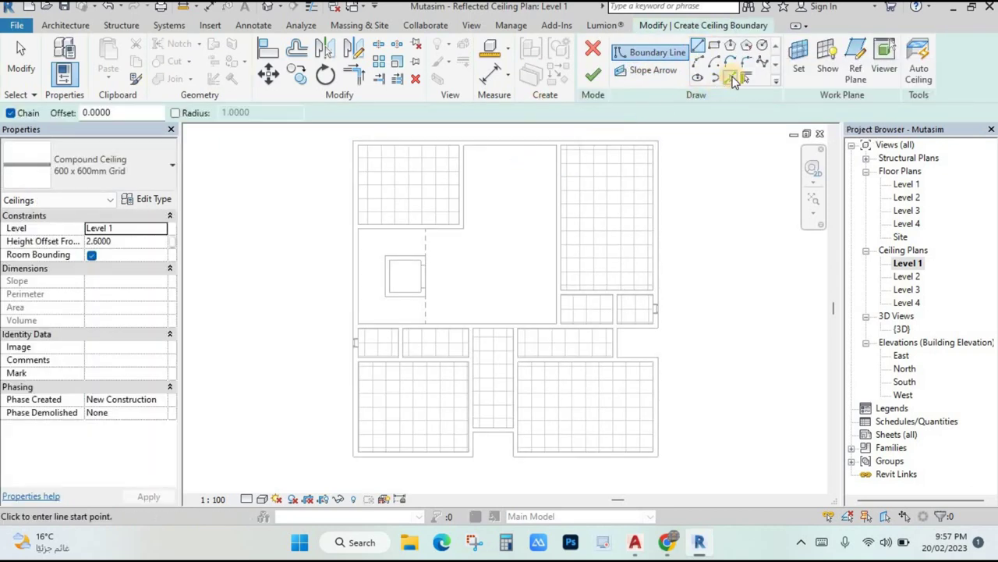
{"action": "left_click", "coordinate": [731, 79]}
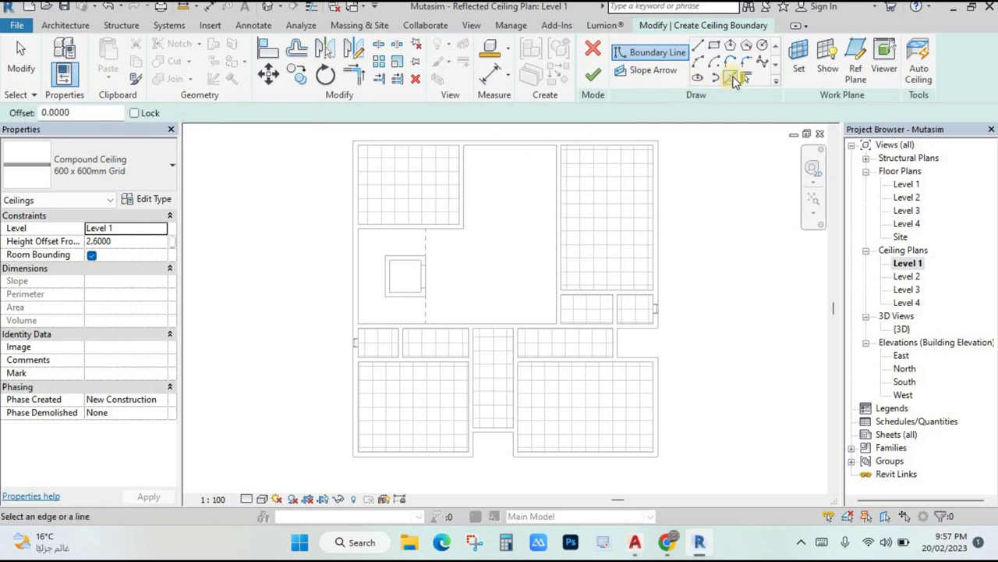
{"action": "left_click", "coordinate": [699, 46]}
{"action": "scroll", "coordinate": [552, 147], "scroll_direction": "up", "scroll_amount": 4}
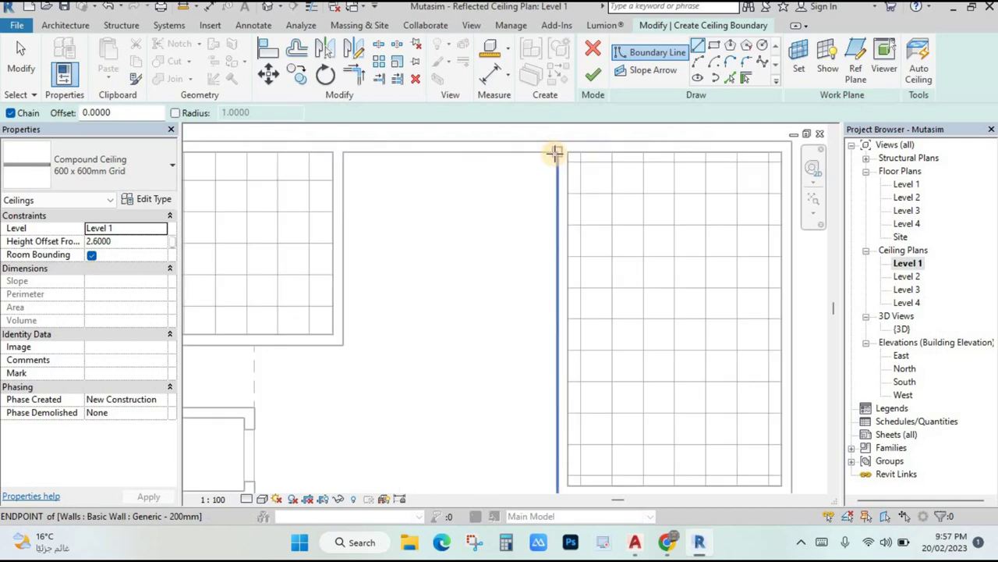
{"action": "left_click", "coordinate": [555, 150]}
{"action": "left_click", "coordinate": [344, 152]}
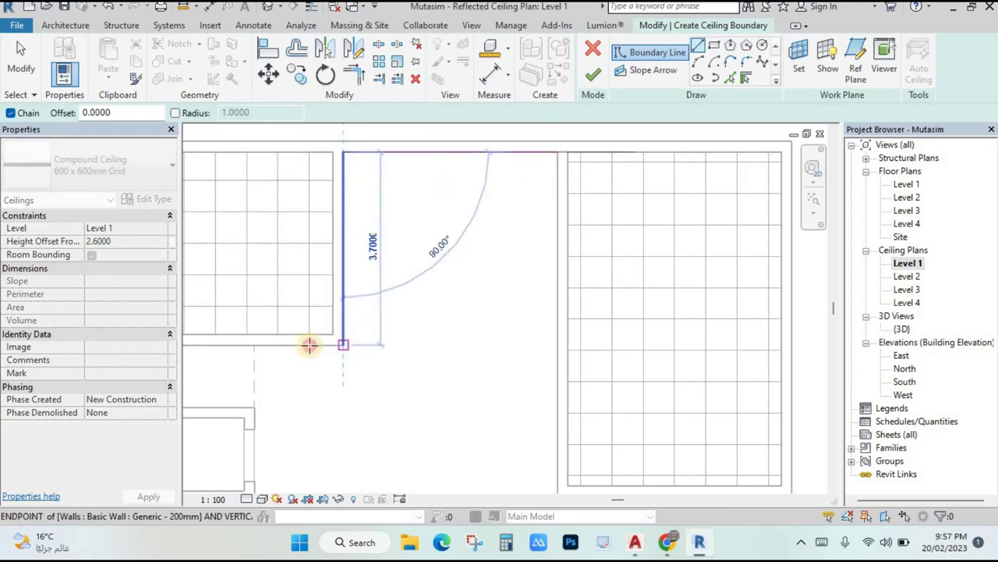
{"action": "left_click", "coordinate": [259, 344]}
{"action": "left_click", "coordinate": [254, 345]}
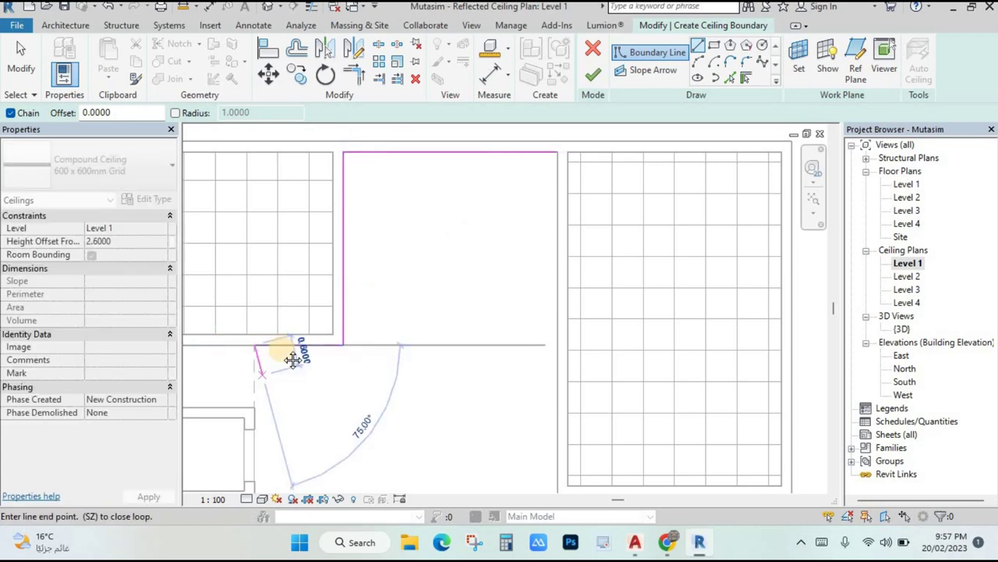
- Close the hall ceiling boundary along the stair edge, lower wall and right wall, and finish the ceiling
{"action": "scroll", "coordinate": [286, 466], "scroll_direction": "down", "scroll_amount": 1}
{"action": "middle_click_drag", "start_coordinate": [285, 467], "coordinate": [345, 205]}
{"action": "left_click", "coordinate": [323, 279]}
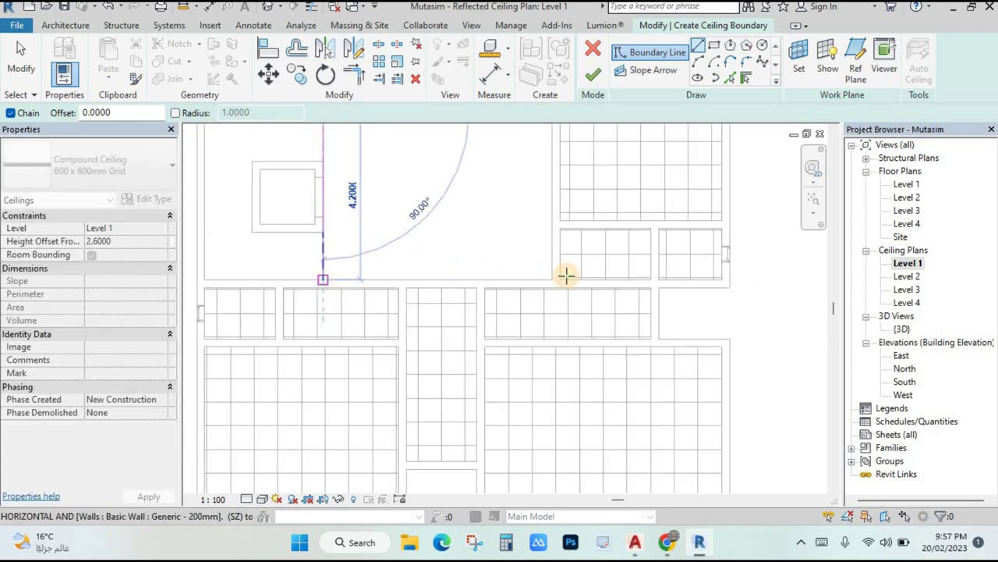
{"action": "left_click", "coordinate": [553, 278]}
{"action": "middle_click_drag", "start_coordinate": [513, 172], "coordinate": [509, 265]}
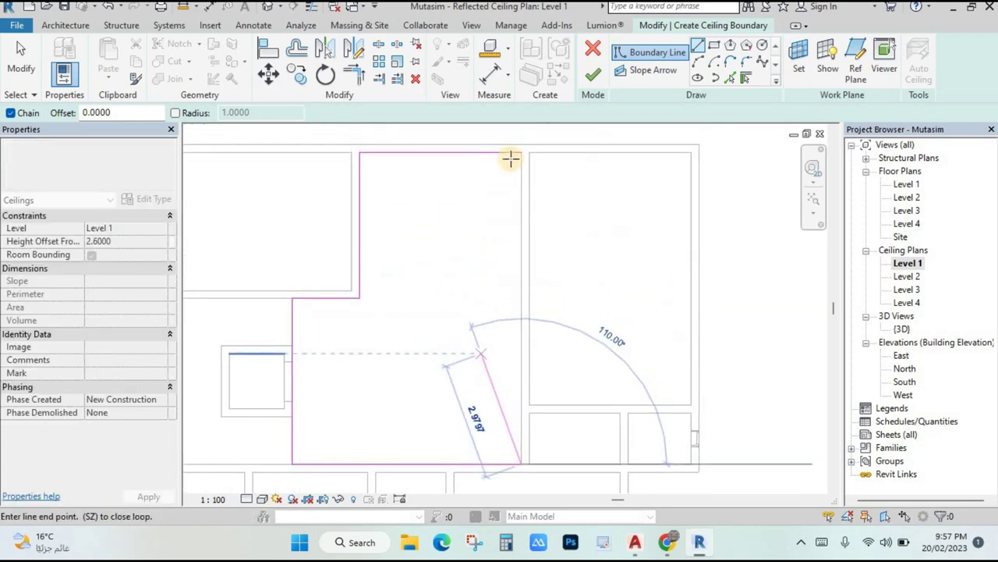
{"action": "left_click", "coordinate": [517, 151]}
{"action": "left_click", "coordinate": [595, 76]}
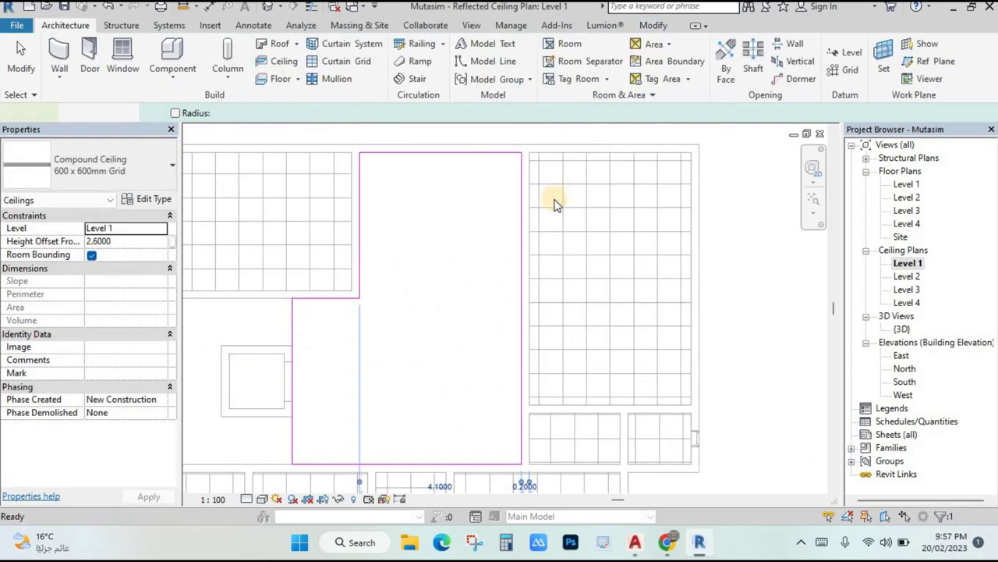
{"action": "key", "text": "Escape"}
{"action": "scroll", "coordinate": [468, 262], "scroll_direction": "down", "scroll_amount": 4}
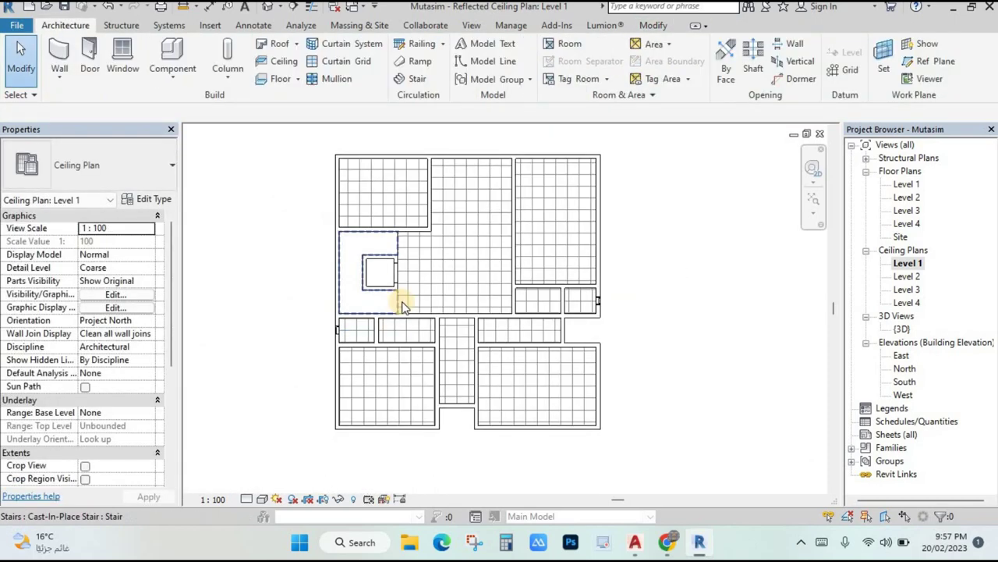
- Check the new ceilings in the {3D} view and the East elevation, and return to the Level 1 ceiling plan
{"action": "left_click", "coordinate": [267, 7]}
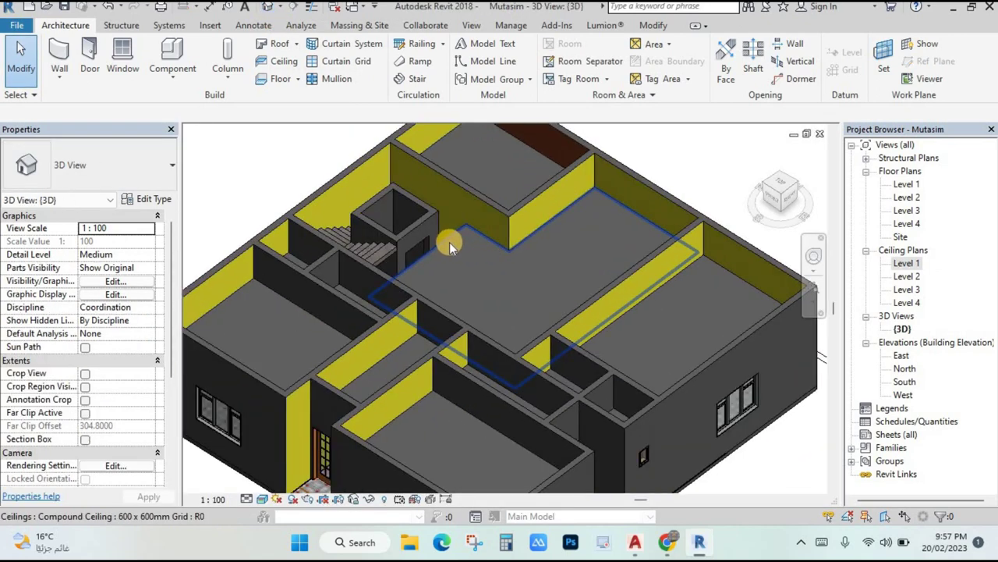
{"action": "scroll", "coordinate": [437, 242], "scroll_direction": "up", "scroll_amount": 3}
{"action": "scroll", "coordinate": [499, 281], "scroll_direction": "down", "scroll_amount": 1}
{"action": "scroll", "coordinate": [468, 312], "scroll_direction": "down", "scroll_amount": 2}
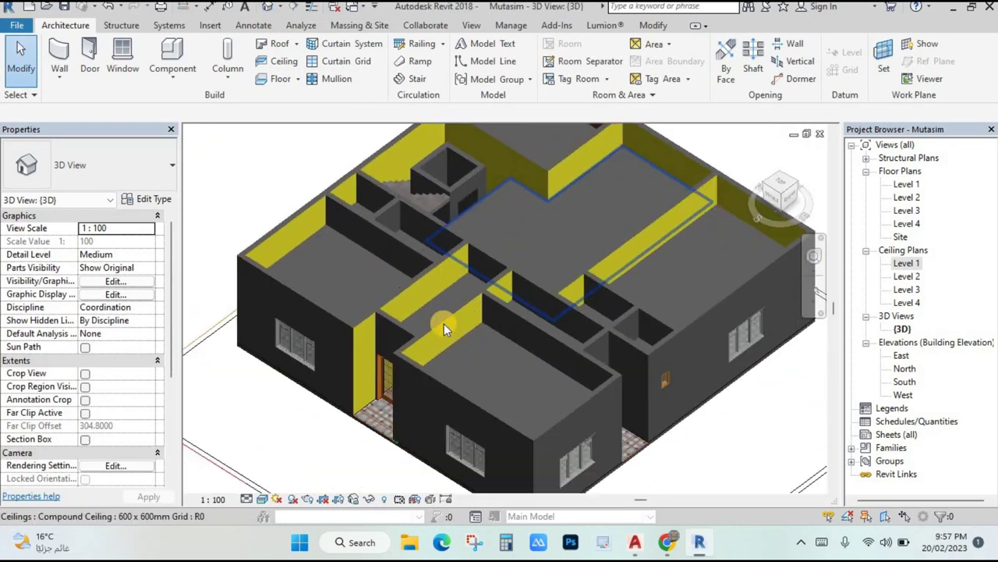
{"action": "left_click", "coordinate": [324, 267]}
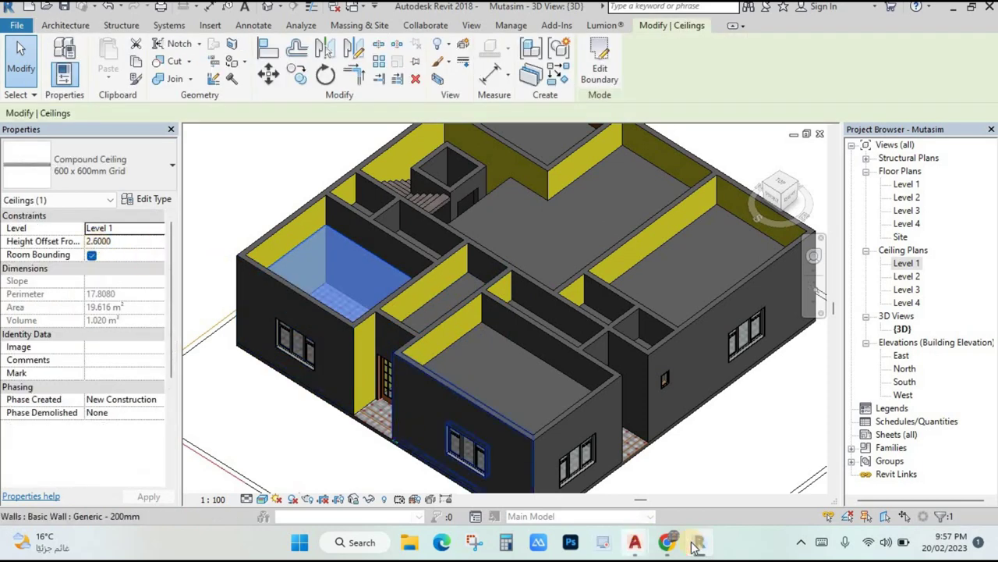
{"action": "double_click", "coordinate": [898, 356]}
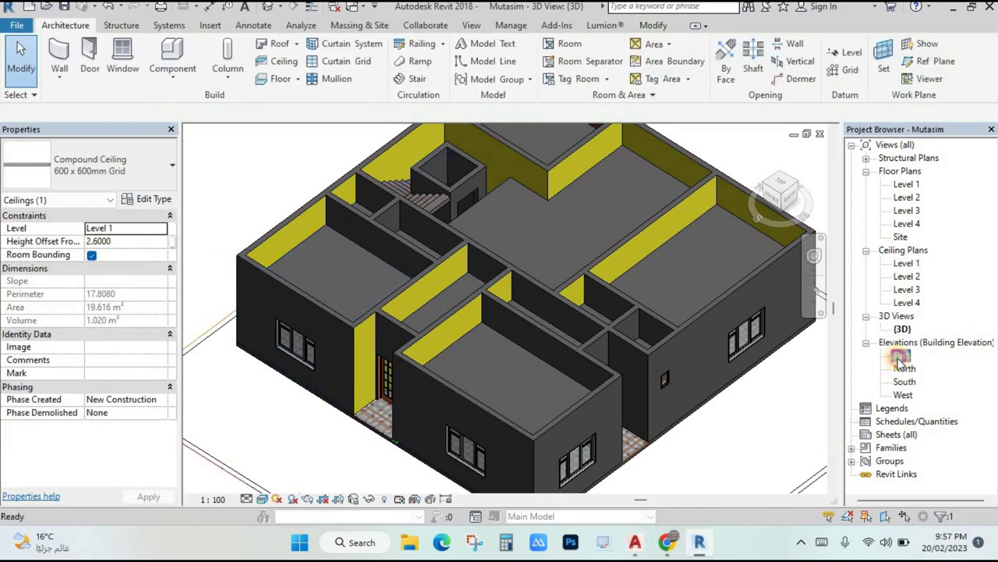
{"action": "double_click", "coordinate": [908, 263]}
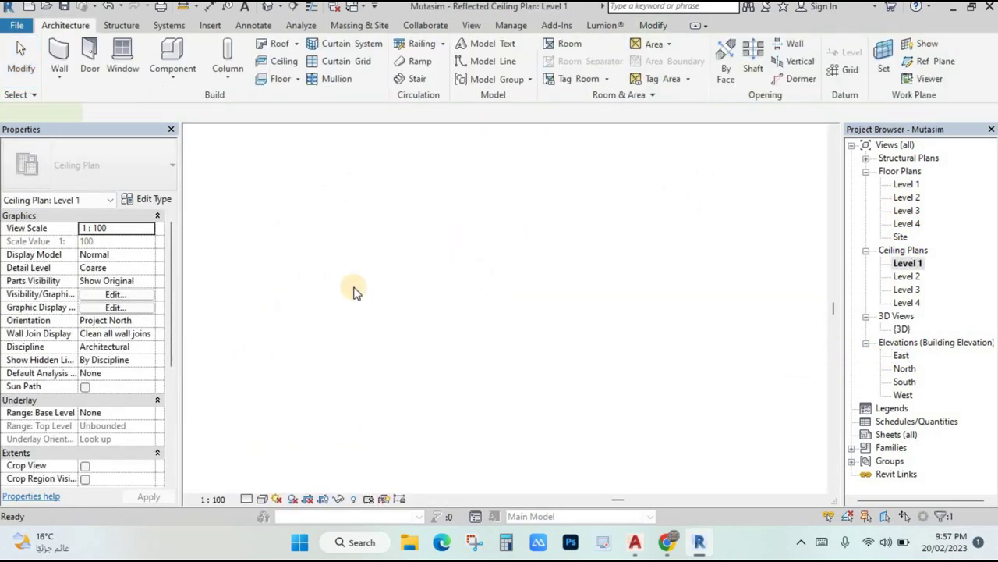
{"action": "key", "text": "Escape"}
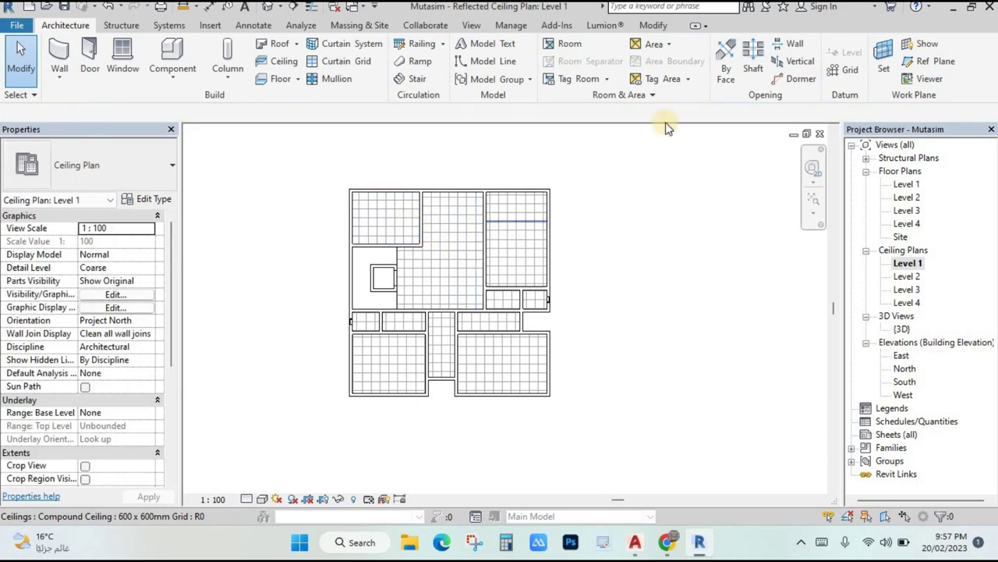
- Reopen the {3D} view and select together the ceilings of the central hall, entrance corridor and large rooms
{"action": "left_click", "coordinate": [273, 9]}
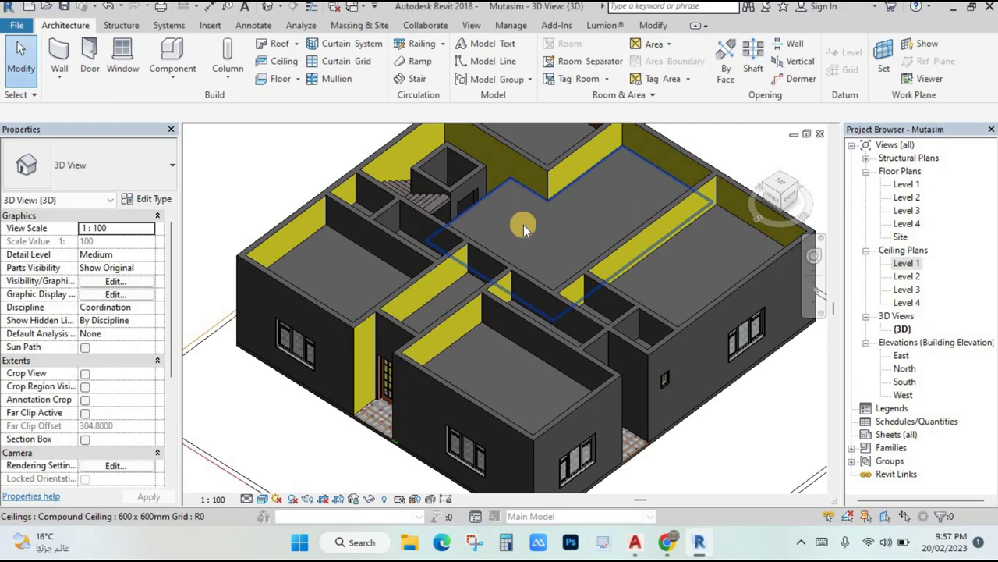
{"action": "left_click", "coordinate": [523, 225]}
{"action": "scroll", "coordinate": [469, 263], "scroll_direction": "down", "scroll_amount": 3}
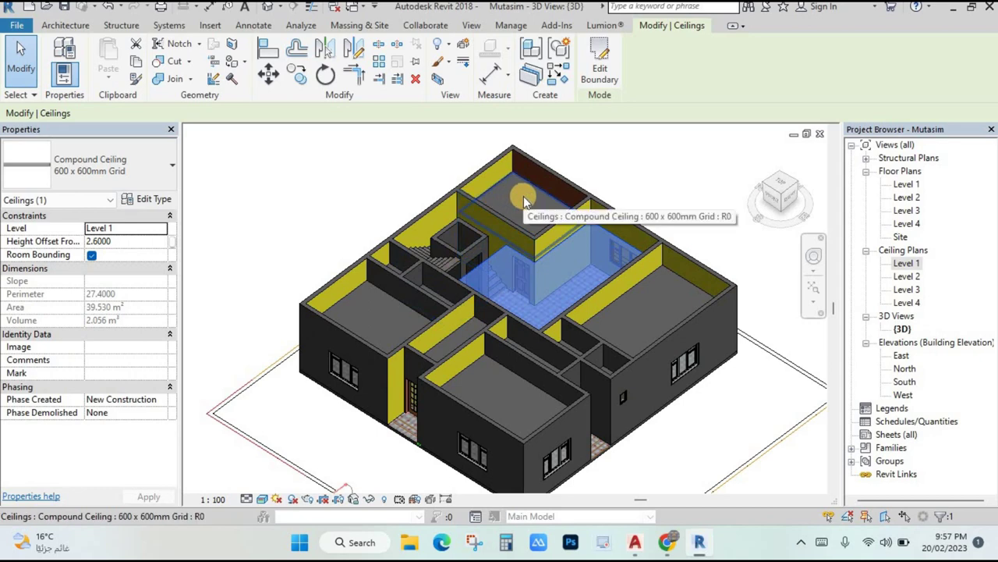
{"action": "left_click", "coordinate": [524, 201]}
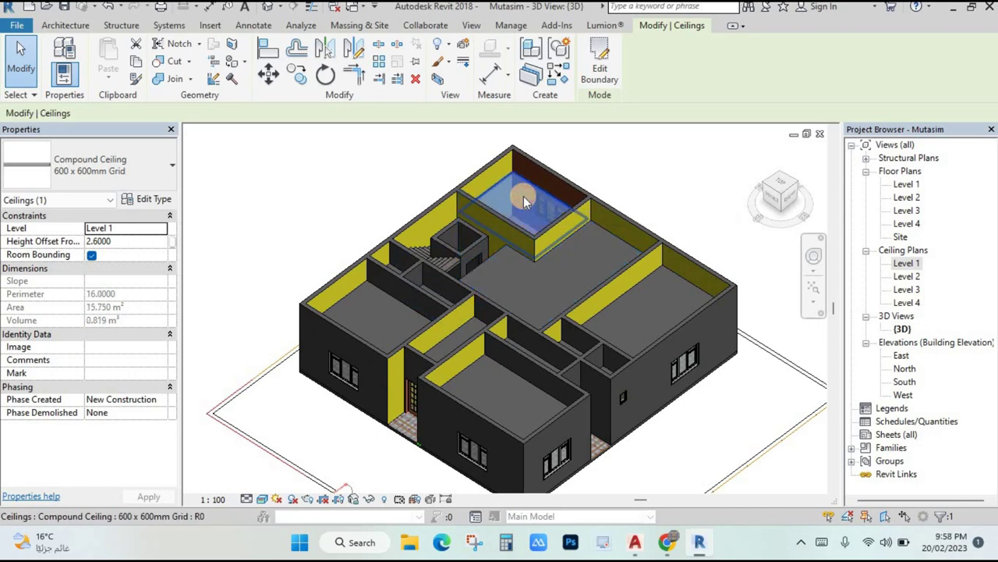
{"action": "left_click", "coordinate": [569, 281], "text": "ctrl"}
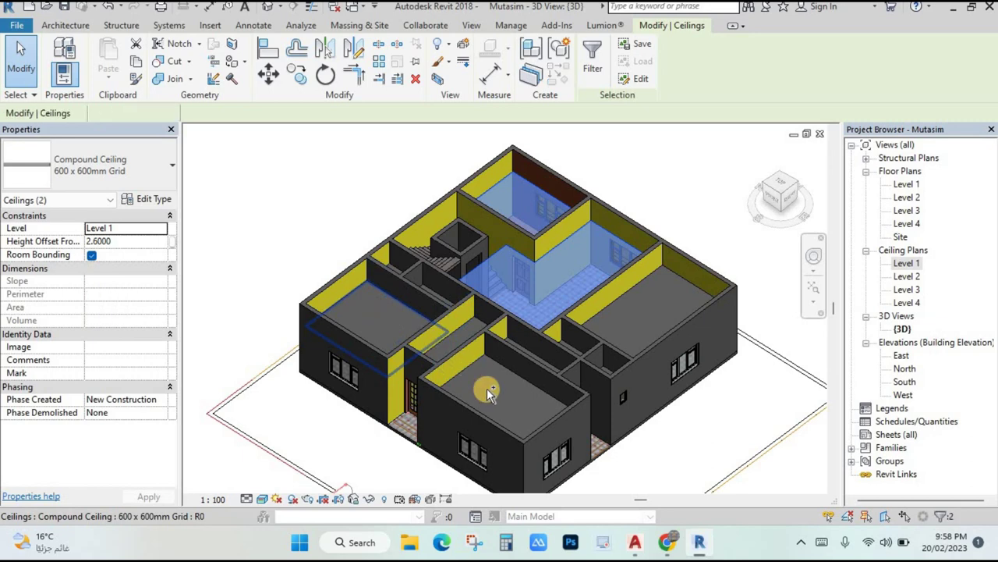
{"action": "left_click", "coordinate": [486, 390], "text": "ctrl"}
{"action": "left_click", "coordinate": [473, 322], "text": "ctrl"}
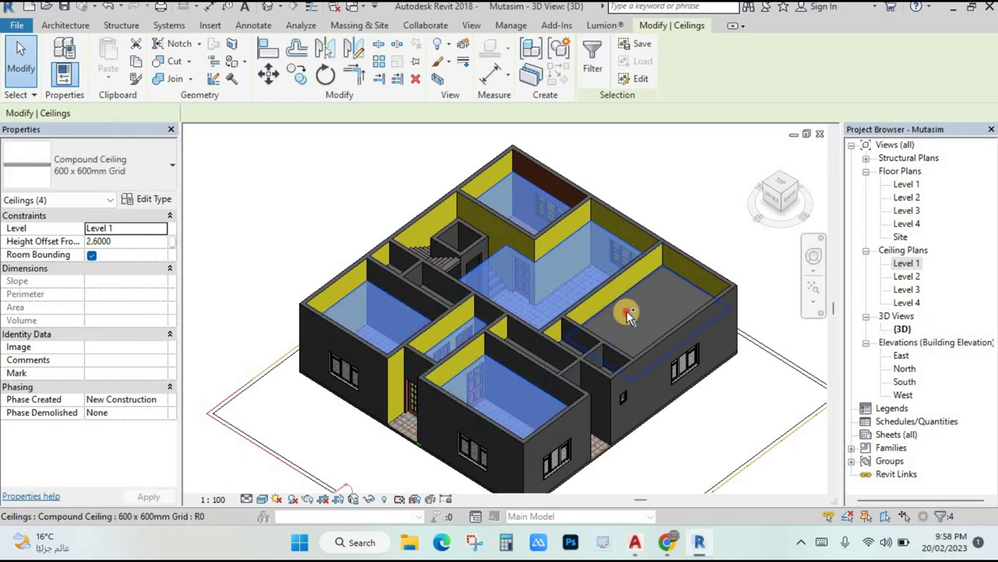
{"action": "left_click", "coordinate": [627, 310], "text": "ctrl"}
- Add the small rooms' ceilings to the selection and set the height offset of all selected ceilings to 3.3
{"action": "scroll", "coordinate": [457, 289], "scroll_direction": "up", "scroll_amount": 3}
{"action": "scroll", "coordinate": [425, 297], "scroll_direction": "down", "scroll_amount": 3}
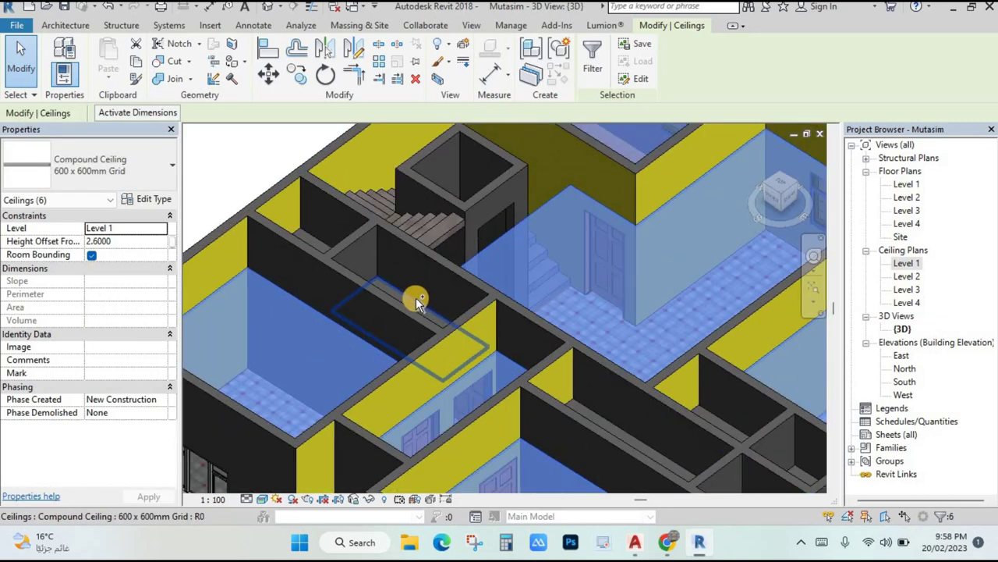
{"action": "left_click", "coordinate": [298, 220], "text": "ctrl"}
{"action": "scroll", "coordinate": [305, 228], "scroll_direction": "up", "scroll_amount": 3}
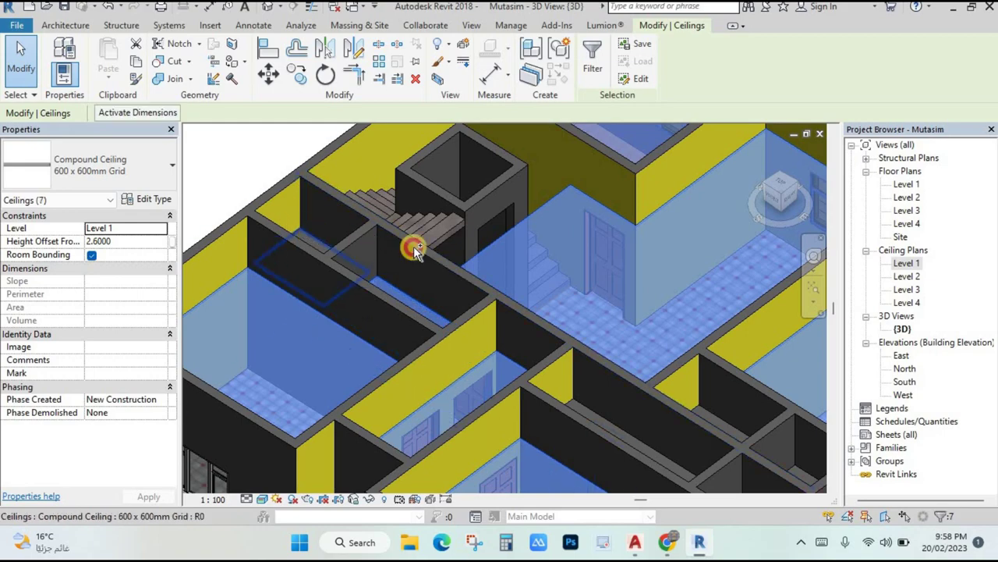
{"action": "left_click", "coordinate": [725, 413], "text": "ctrl"}
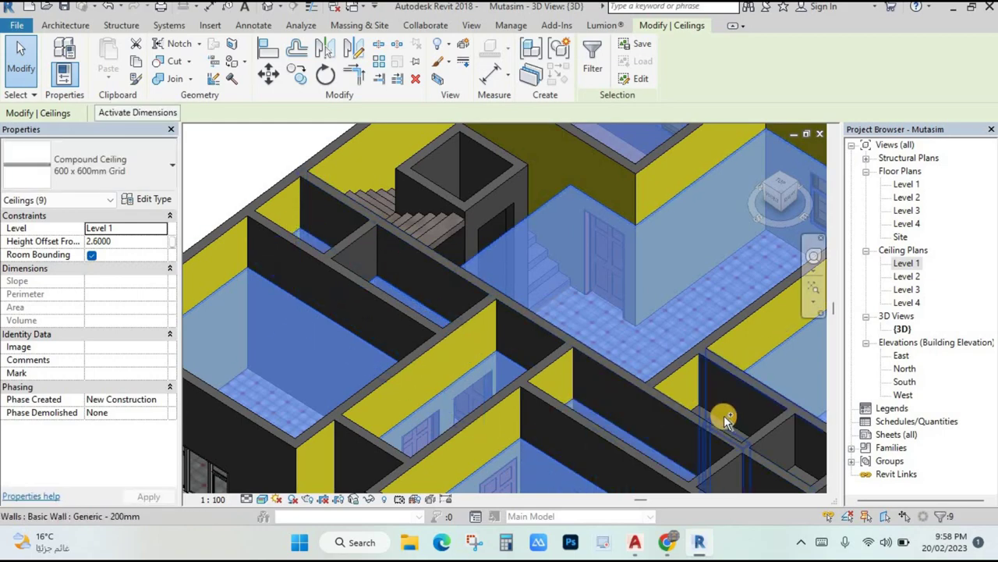
{"action": "middle_click_drag", "start_coordinate": [719, 413], "coordinate": [620, 291]}
{"action": "scroll", "coordinate": [619, 290], "scroll_direction": "down", "scroll_amount": 1}
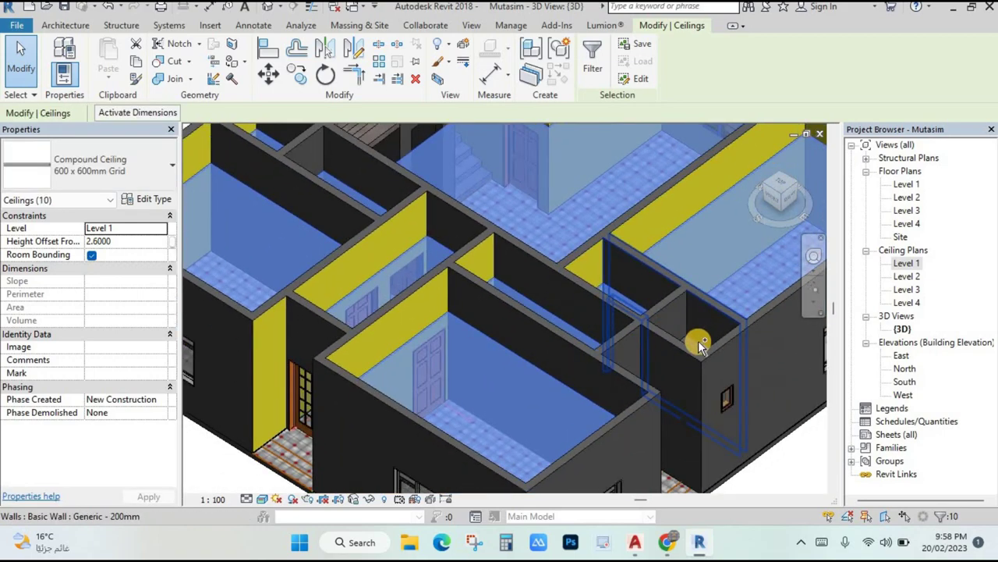
{"action": "left_click", "coordinate": [122, 243]}
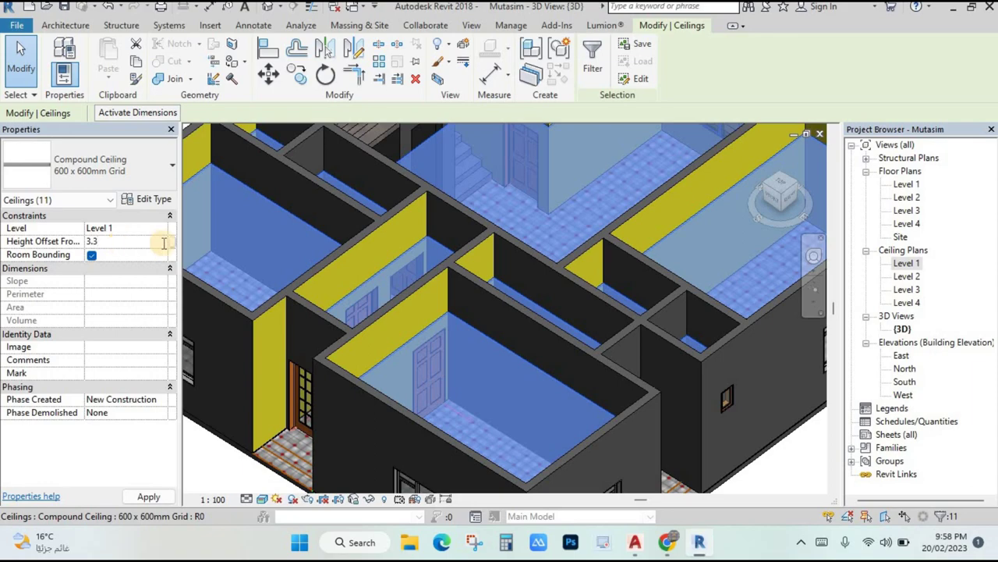
{"action": "left_click", "coordinate": [258, 236]}
- Look over the raised ceilings and view the villa from beneath its ground floor slab
{"action": "scroll", "coordinate": [378, 271], "scroll_direction": "down", "scroll_amount": 2}
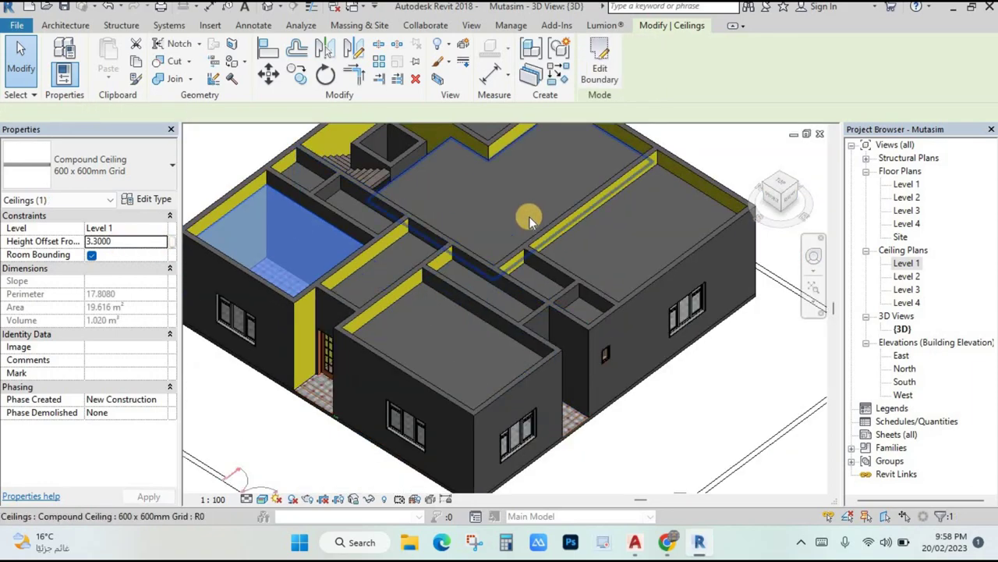
{"action": "scroll", "coordinate": [633, 343], "scroll_direction": "down", "scroll_amount": 3}
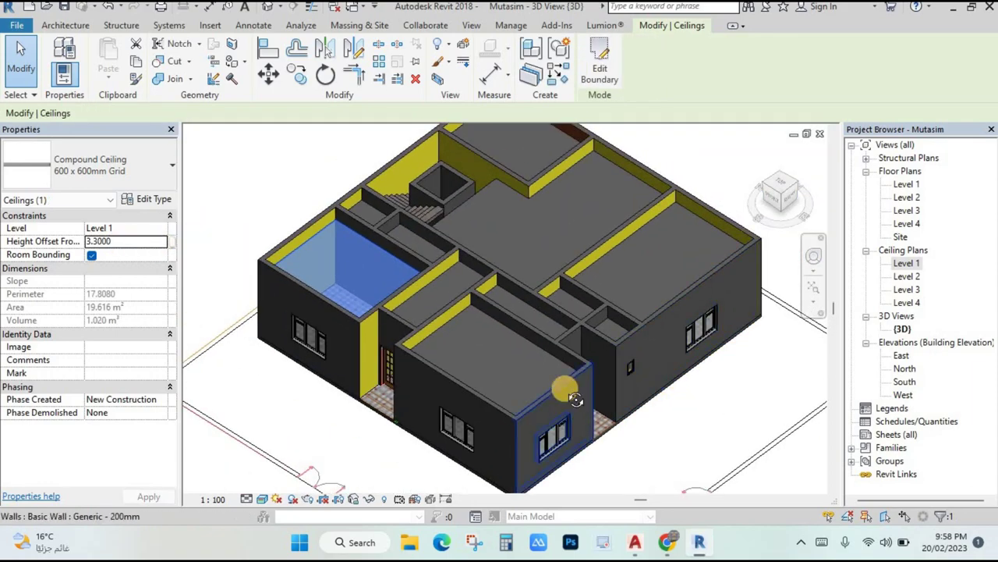
{"action": "middle_click_drag", "start_coordinate": [575, 390], "coordinate": [599, 125], "text": "shift"}
{"action": "middle_click_drag", "start_coordinate": [612, 166], "coordinate": [610, 147], "text": "shift"}
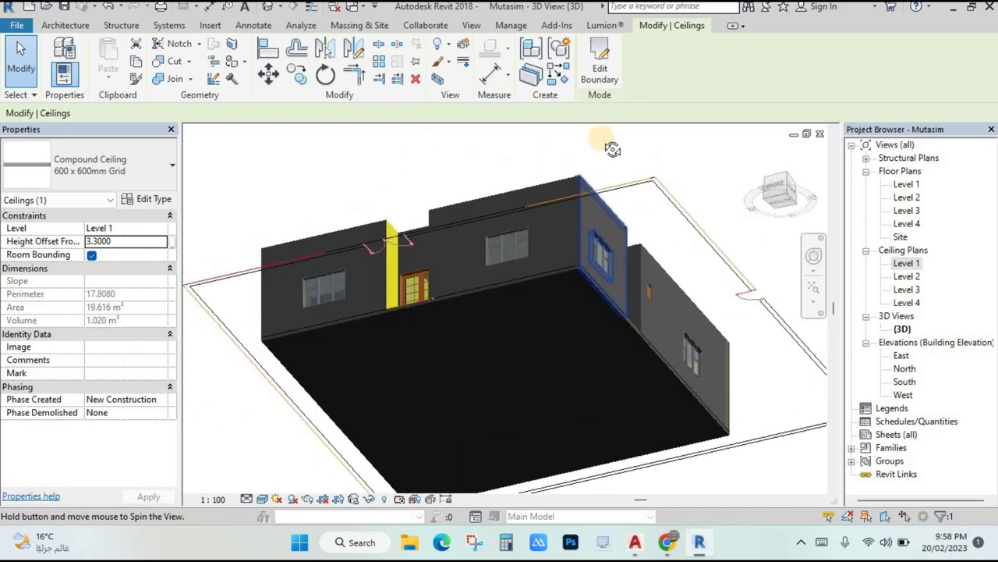
{"action": "left_click", "coordinate": [505, 290]}
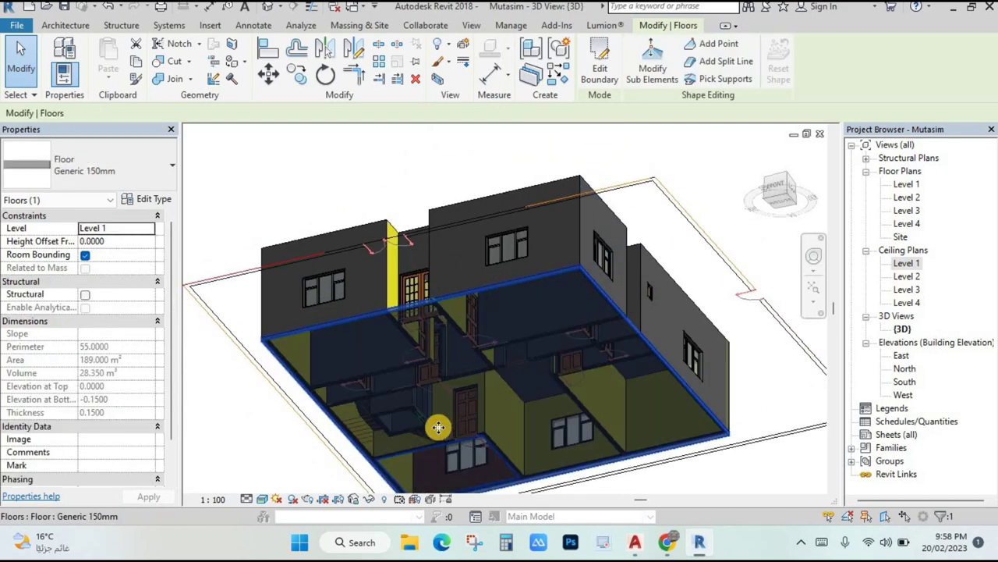
{"action": "left_click", "coordinate": [370, 499]}
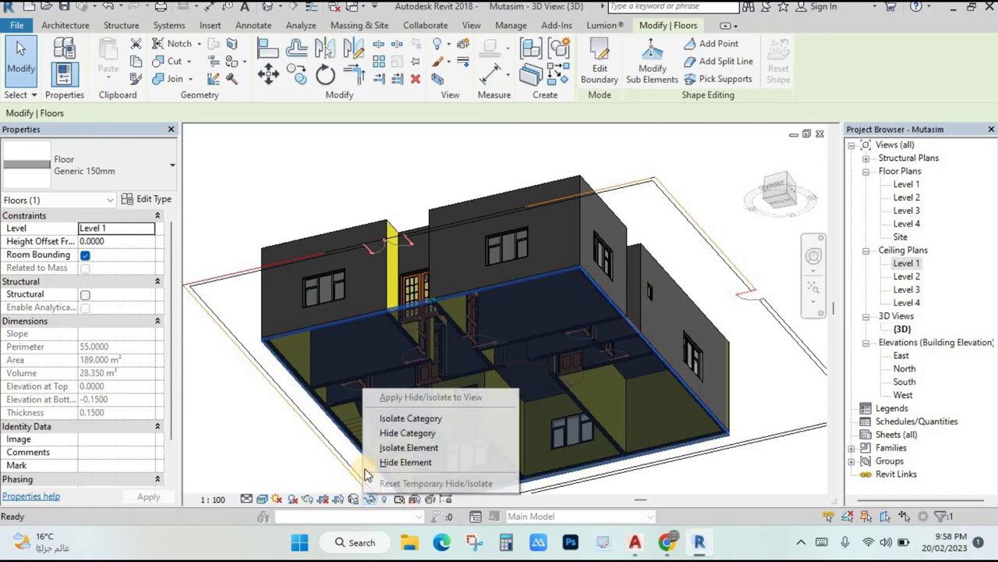
{"action": "left_click", "coordinate": [419, 418]}
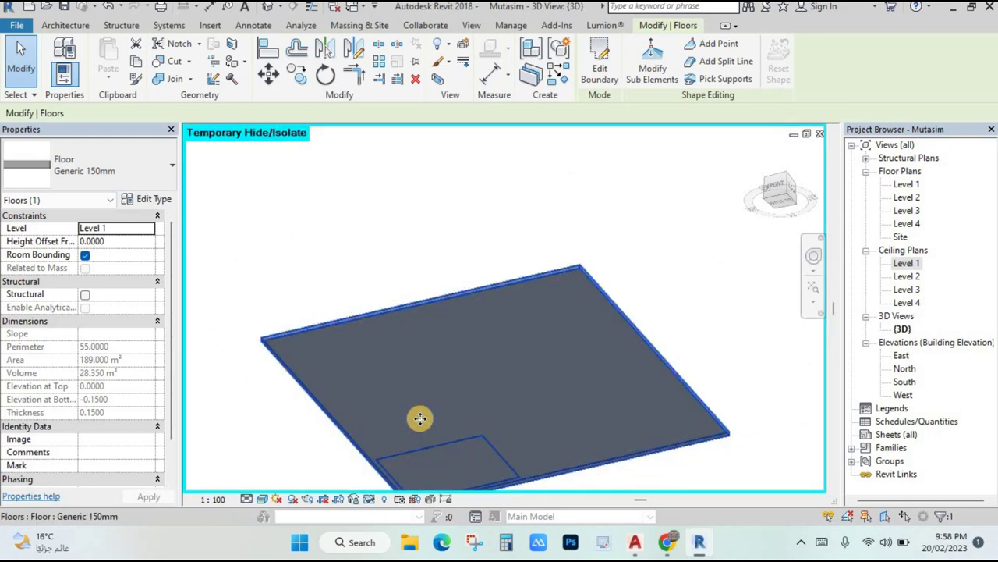
{"action": "left_click", "coordinate": [370, 500]}
{"action": "left_click", "coordinate": [406, 461]}
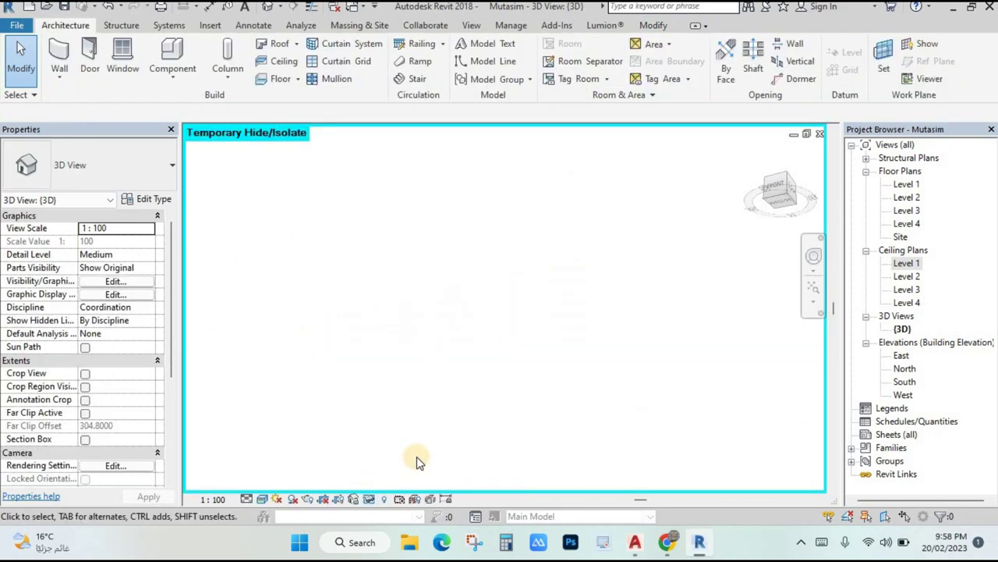
{"action": "left_click", "coordinate": [369, 501]}
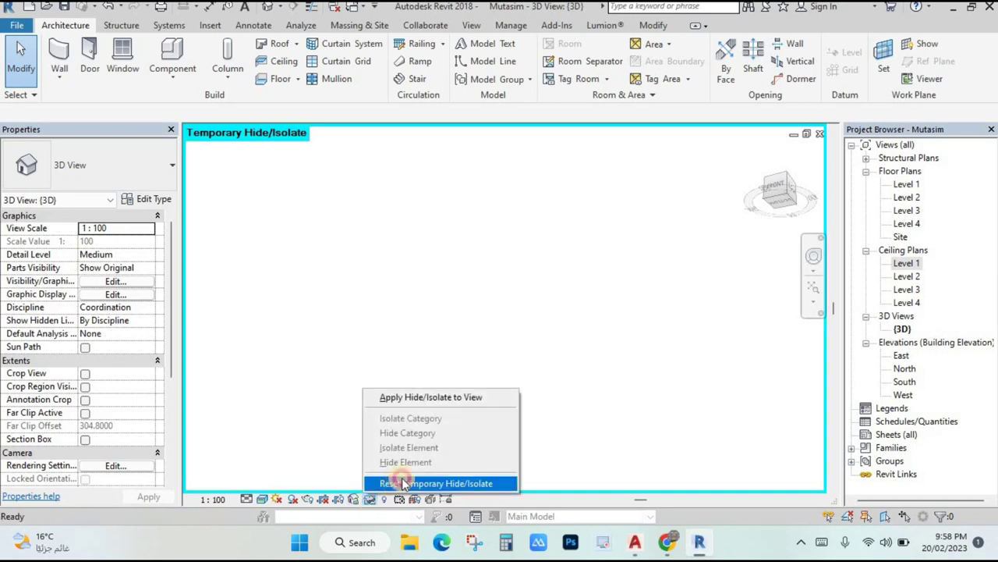
{"action": "left_click", "coordinate": [390, 477]}
- Temporarily hide the ground floor slab in the 3D view and inspect the gridded ceilings from beneath
{"action": "left_click", "coordinate": [419, 311]}
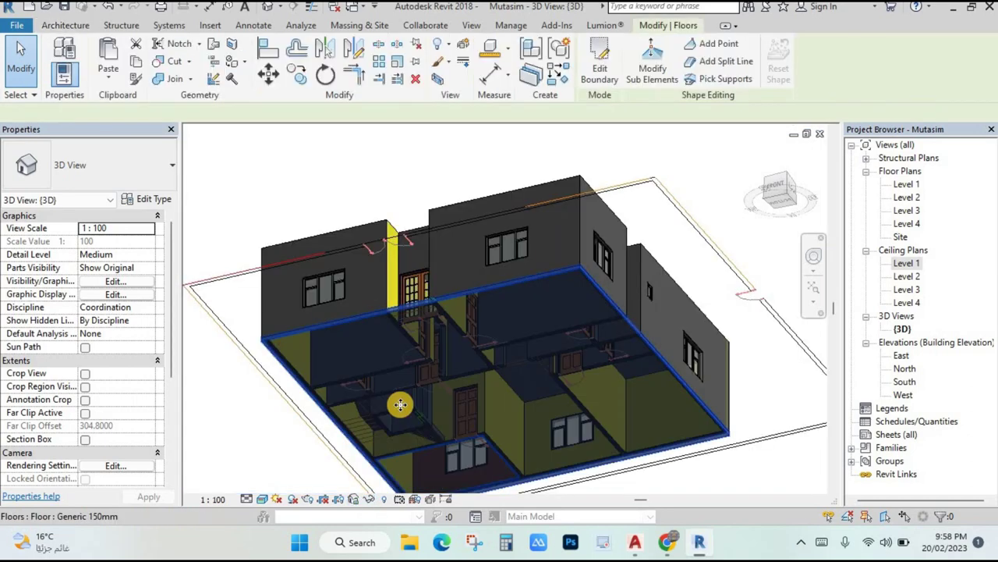
{"action": "left_click", "coordinate": [369, 501]}
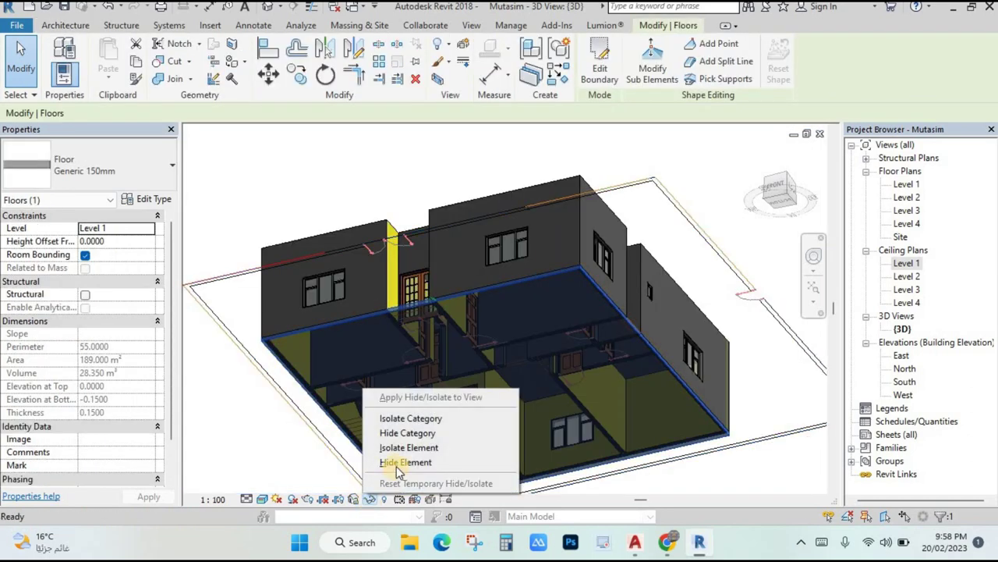
{"action": "left_click", "coordinate": [397, 462]}
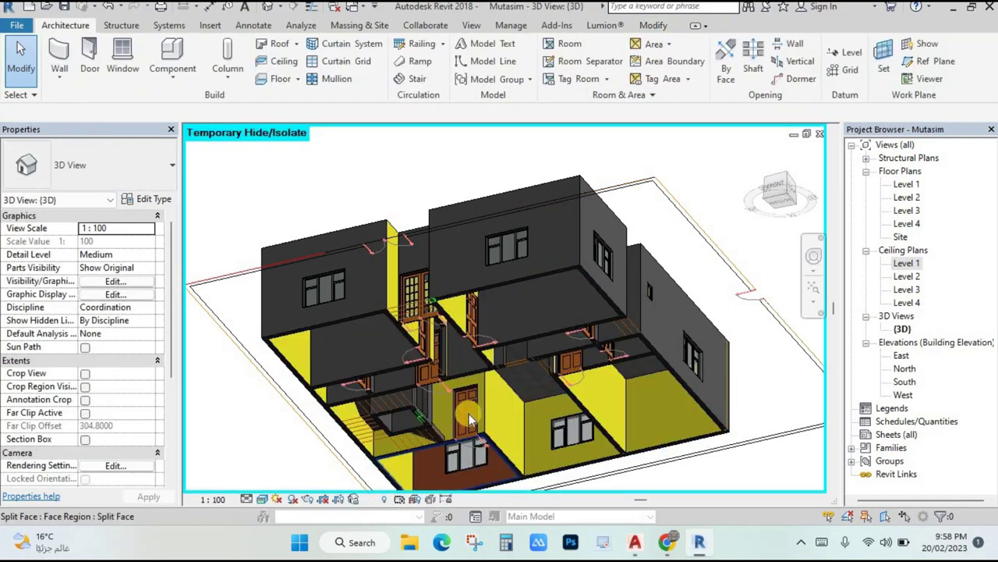
{"action": "middle_click_drag", "start_coordinate": [535, 326], "coordinate": [523, 195], "text": "shift"}
{"action": "scroll", "coordinate": [524, 188], "scroll_direction": "up", "scroll_amount": 3}
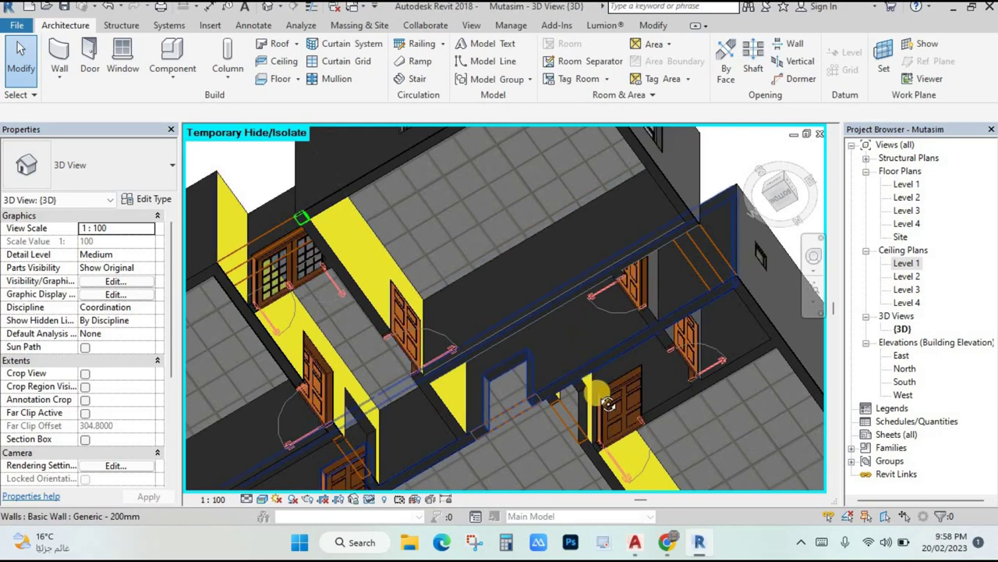
{"action": "middle_click_drag", "start_coordinate": [581, 330], "coordinate": [608, 413], "text": "shift"}
- Place a camera in the Level 1 floor plan, inside the room east of the entrance corridor, aimed at its east window
{"action": "double_click", "coordinate": [903, 191]}
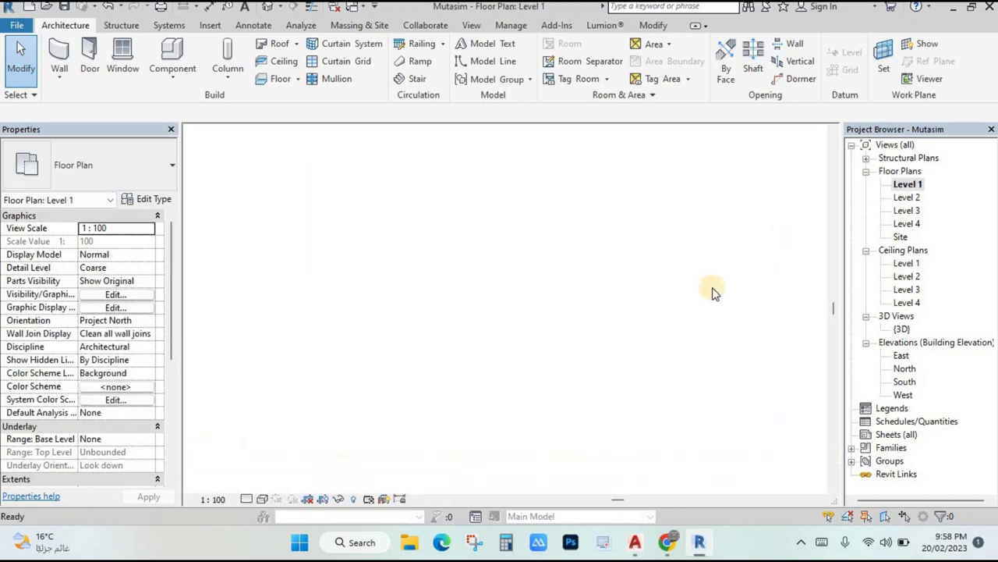
{"action": "middle_click_drag", "start_coordinate": [560, 300], "coordinate": [622, 320]}
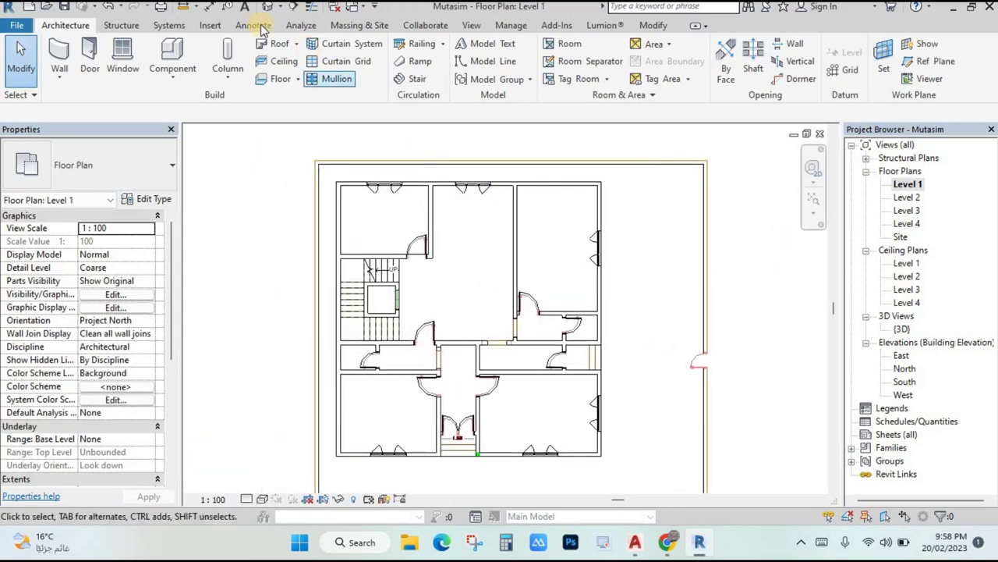
{"action": "left_click", "coordinate": [280, 6]}
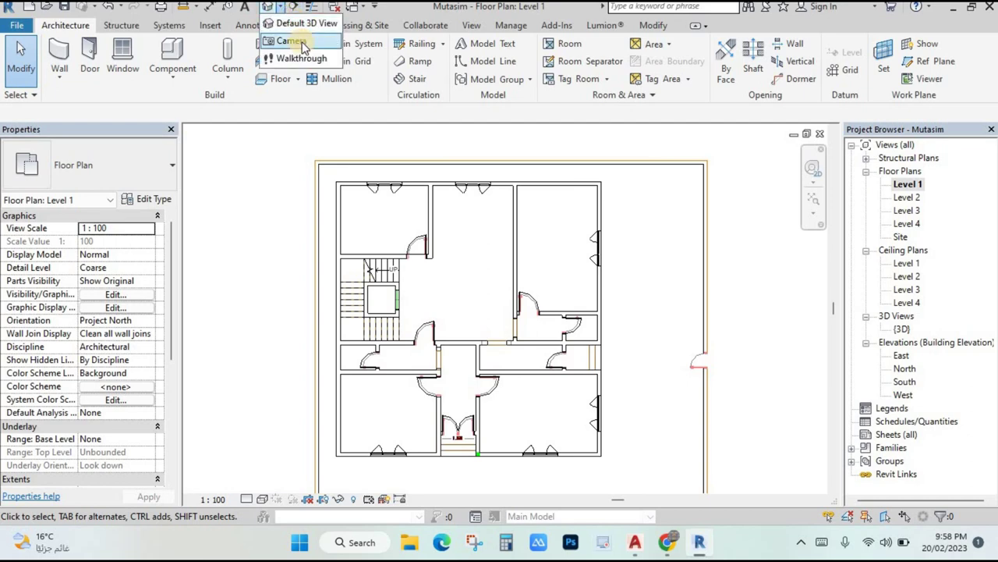
{"action": "left_click", "coordinate": [292, 41]}
{"action": "scroll", "coordinate": [538, 422], "scroll_direction": "up", "scroll_amount": 2}
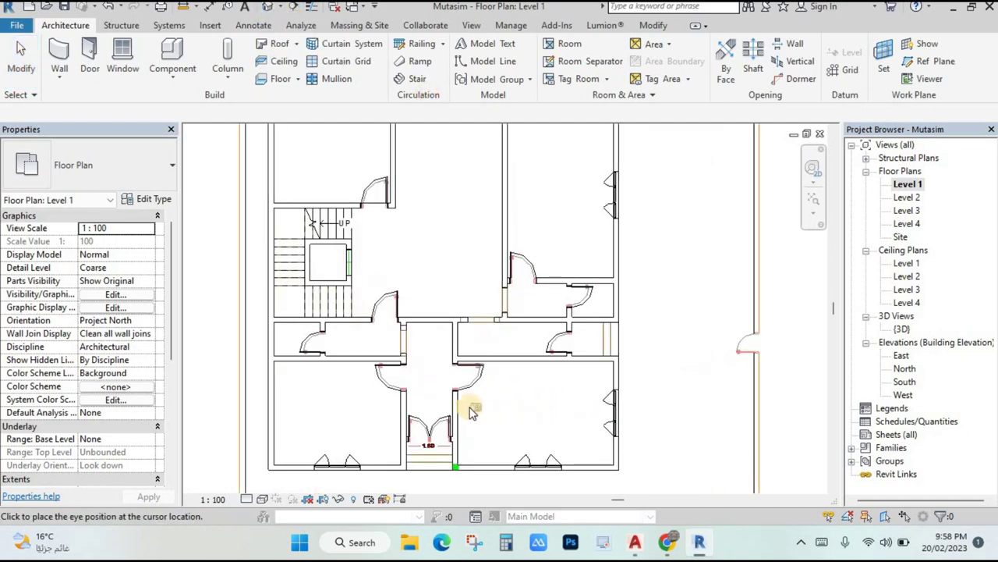
{"action": "left_click", "coordinate": [467, 407]}
{"action": "left_click", "coordinate": [676, 408]}
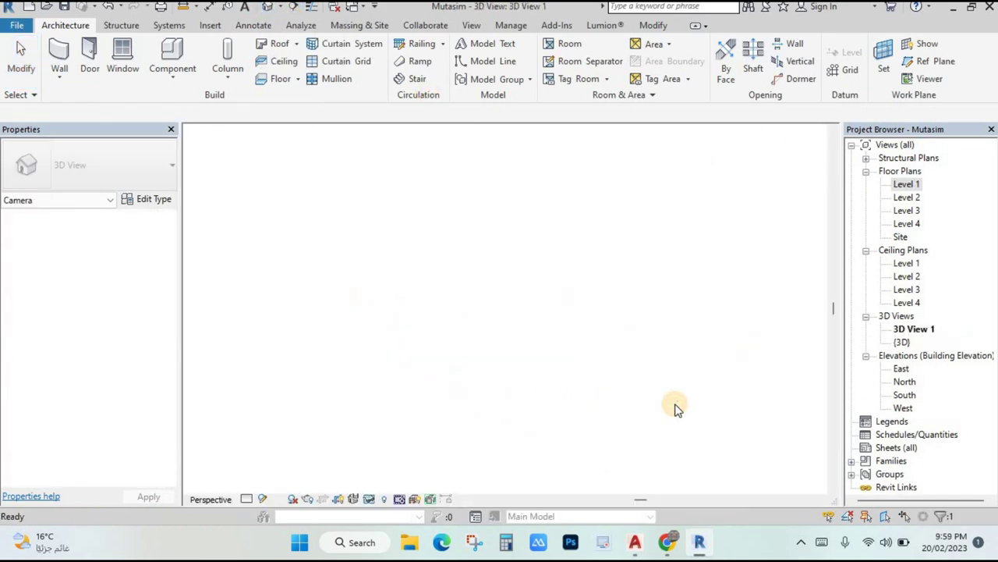
- Switch the new camera view to a coloured visual style that shows the wall and floor materials
{"action": "middle_click_drag", "start_coordinate": [458, 490], "coordinate": [456, 457]}
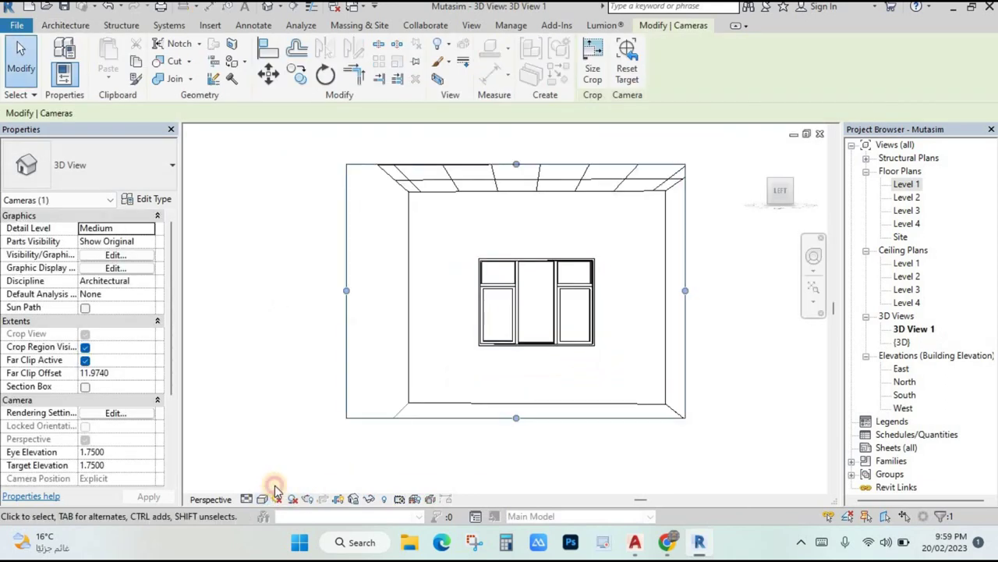
{"action": "left_click", "coordinate": [264, 497]}
{"action": "left_click", "coordinate": [312, 464]}
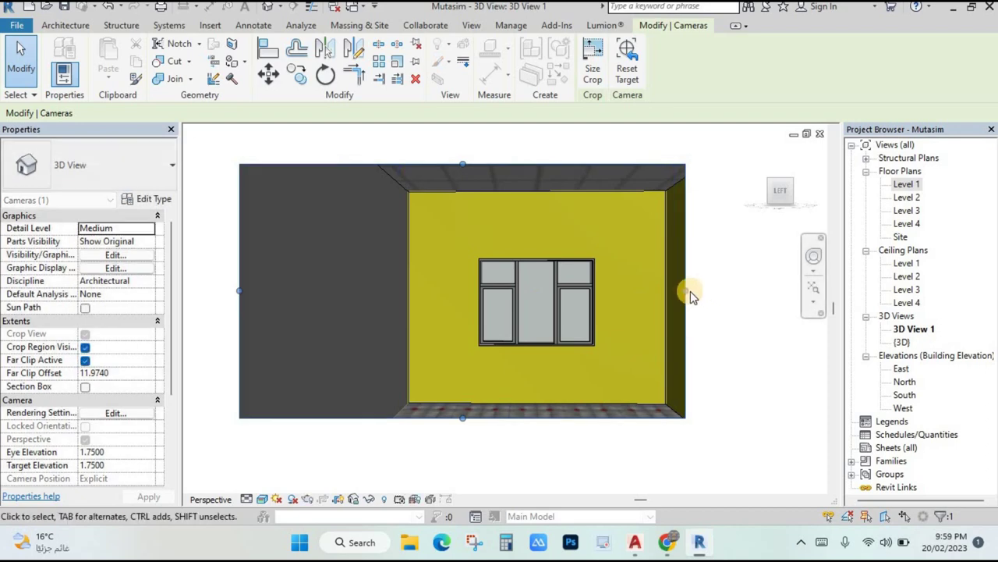
- Widen the camera view's crop region and extend it downwards and upwards to take in more floor and ceiling
{"action": "left_click_drag", "start_coordinate": [688, 291], "coordinate": [753, 292]}
{"action": "scroll", "coordinate": [692, 337], "scroll_direction": "down", "scroll_amount": 2}
{"action": "middle_click_drag", "start_coordinate": [691, 336], "coordinate": [551, 361]}
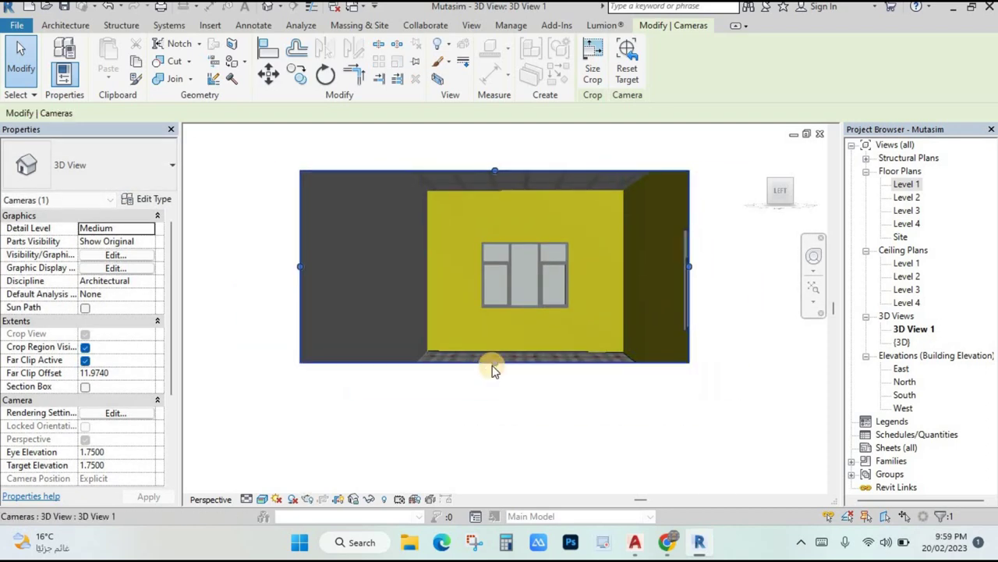
{"action": "left_click_drag", "start_coordinate": [493, 363], "coordinate": [494, 426]}
{"action": "left_click_drag", "start_coordinate": [494, 159], "coordinate": [494, 117]}
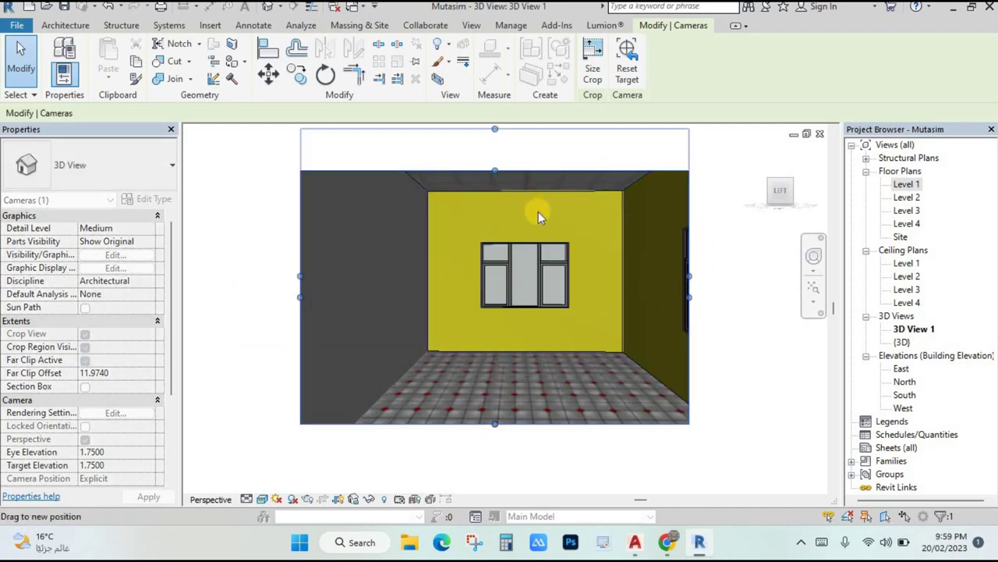
{"action": "scroll", "coordinate": [616, 386], "scroll_direction": "down", "scroll_amount": 3}
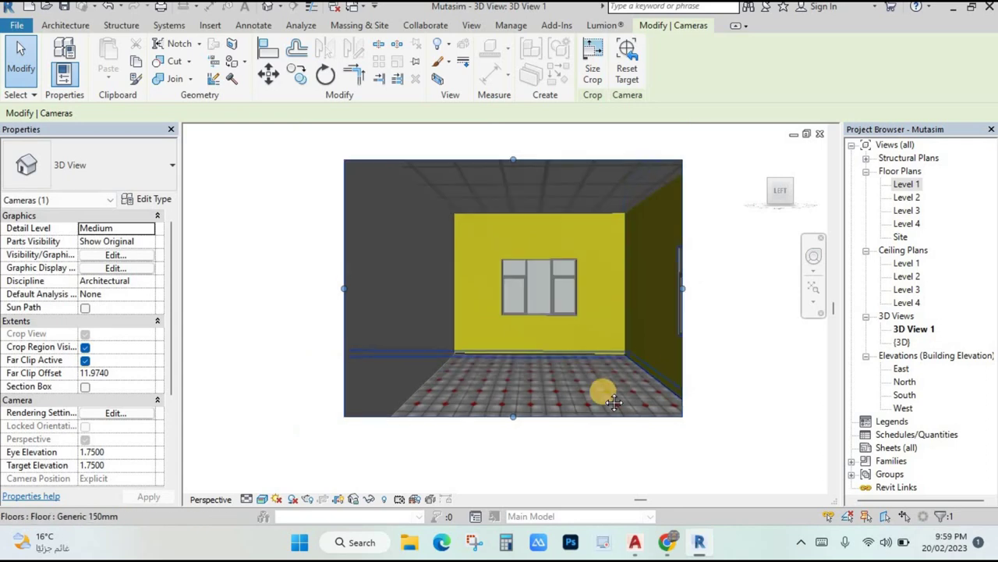
- Compare the room layout in the Level 1 floor plan with the ceiling grids in the Level 1 ceiling plan
{"action": "double_click", "coordinate": [906, 184]}
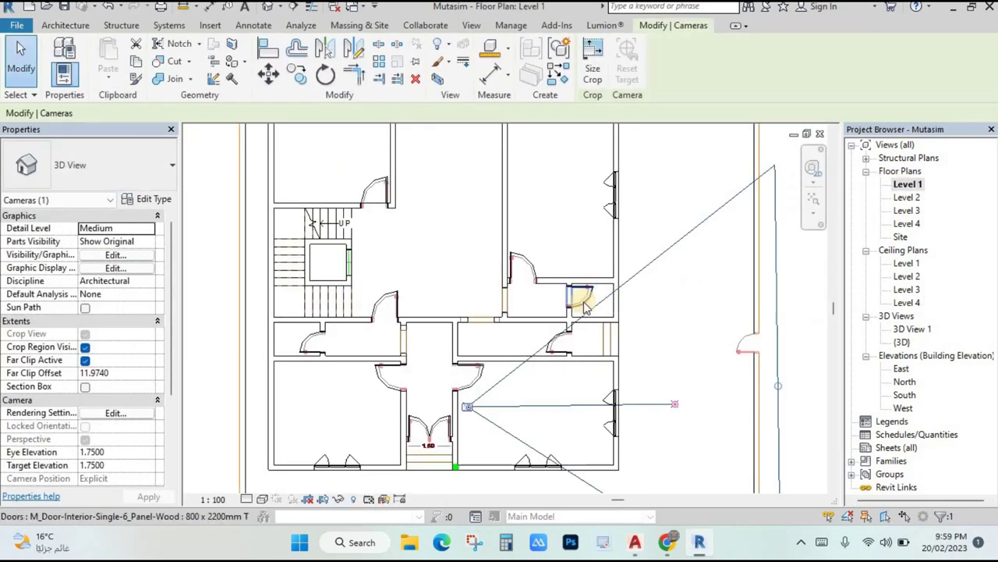
{"action": "scroll", "coordinate": [579, 304], "scroll_direction": "down", "scroll_amount": 2}
{"action": "left_click", "coordinate": [654, 271]}
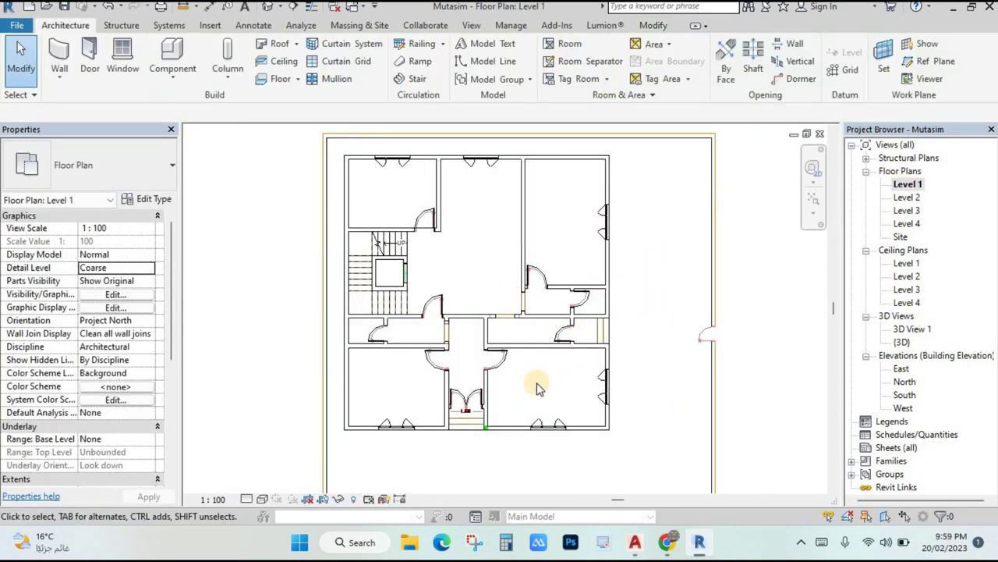
{"action": "scroll", "coordinate": [489, 431], "scroll_direction": "up", "scroll_amount": 3}
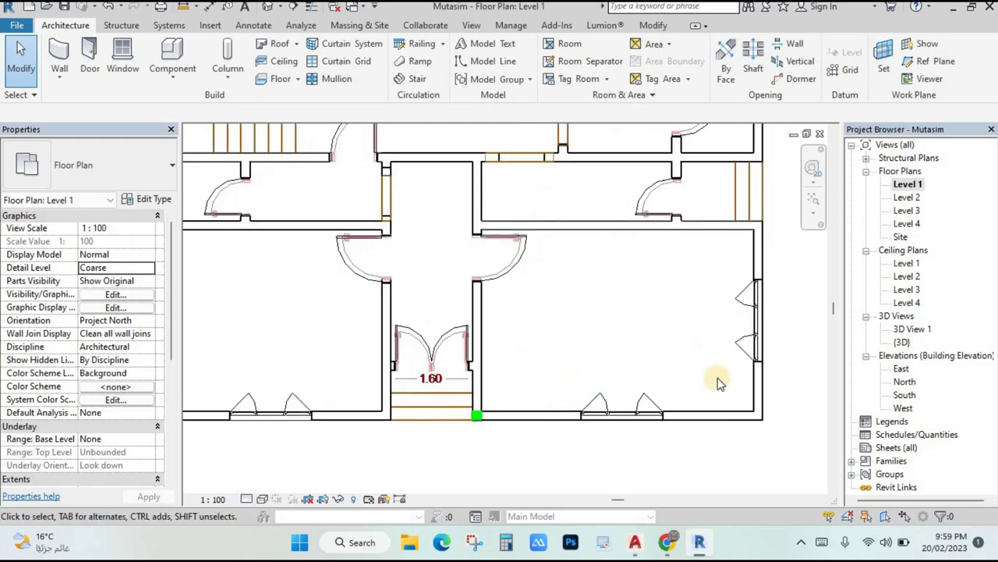
{"action": "scroll", "coordinate": [718, 383], "scroll_direction": "down", "scroll_amount": 2}
{"action": "middle_click_drag", "start_coordinate": [714, 394], "coordinate": [623, 464]}
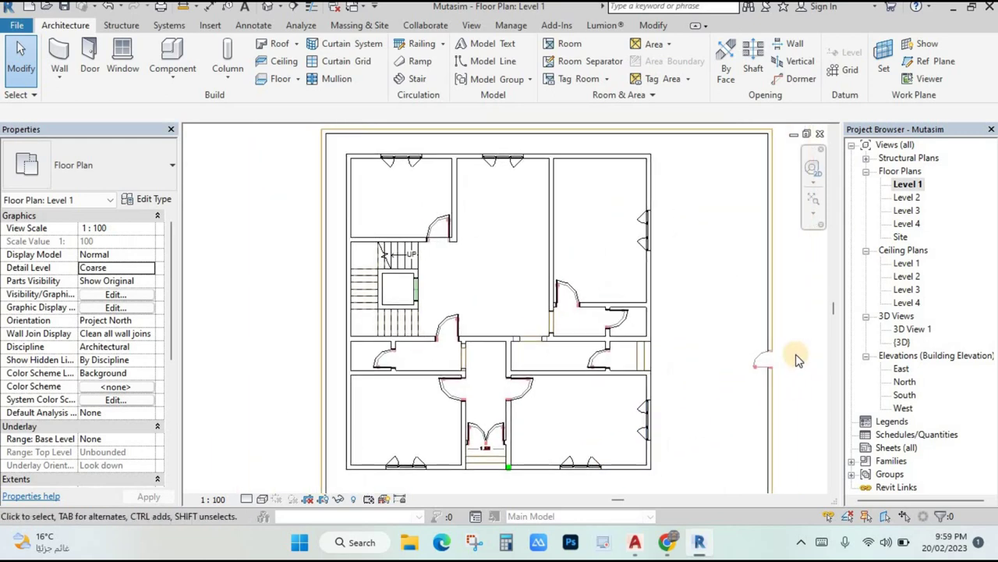
{"action": "double_click", "coordinate": [907, 264]}
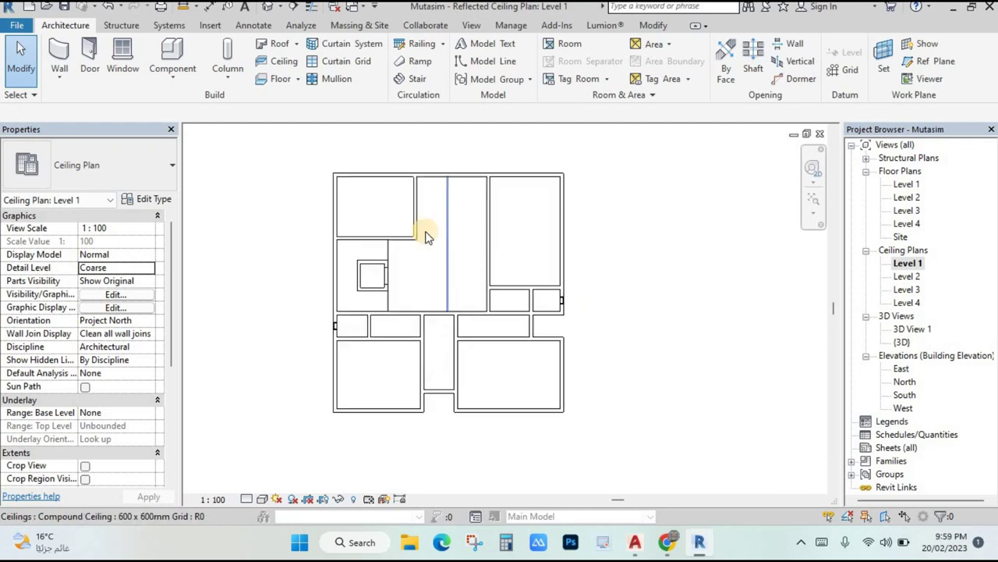
{"action": "scroll", "coordinate": [508, 360], "scroll_direction": "up", "scroll_amount": 1}
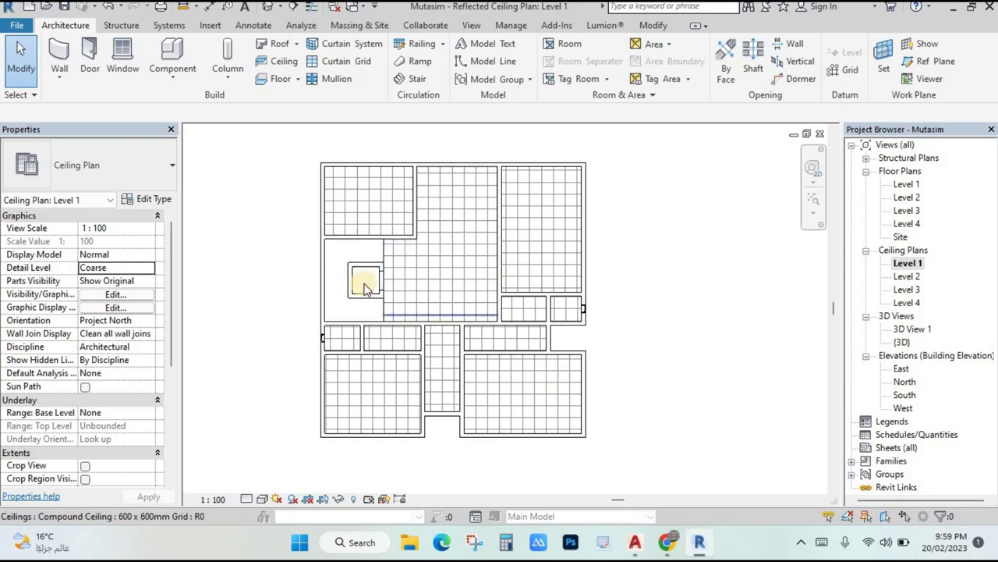
{"action": "scroll", "coordinate": [358, 279], "scroll_direction": "up", "scroll_amount": 1}
{"action": "double_click", "coordinate": [917, 186]}
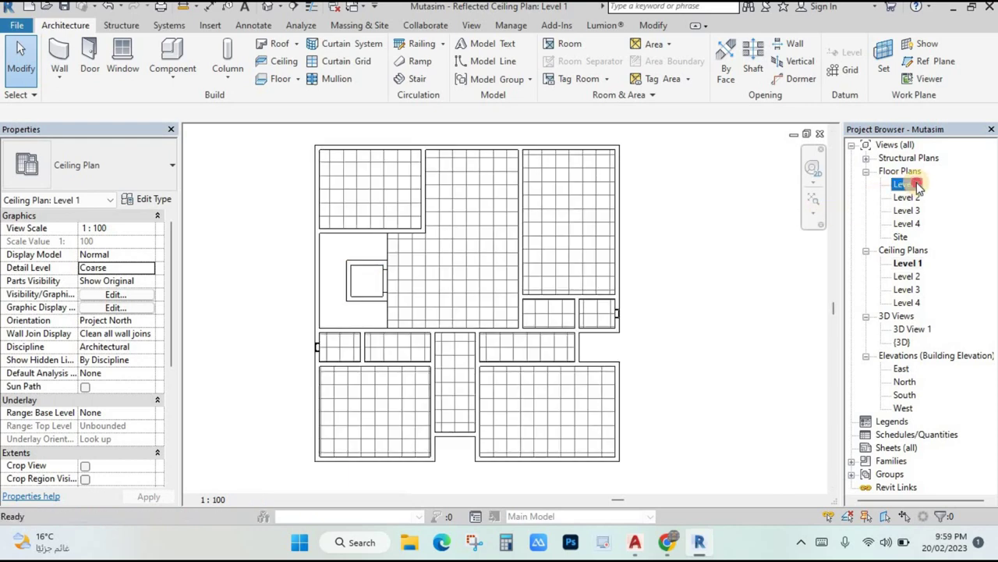
- Start placing a component in the Level 1 ceiling plan and browse the family library to Lighting, Architectural, Internal
{"action": "double_click", "coordinate": [907, 265]}
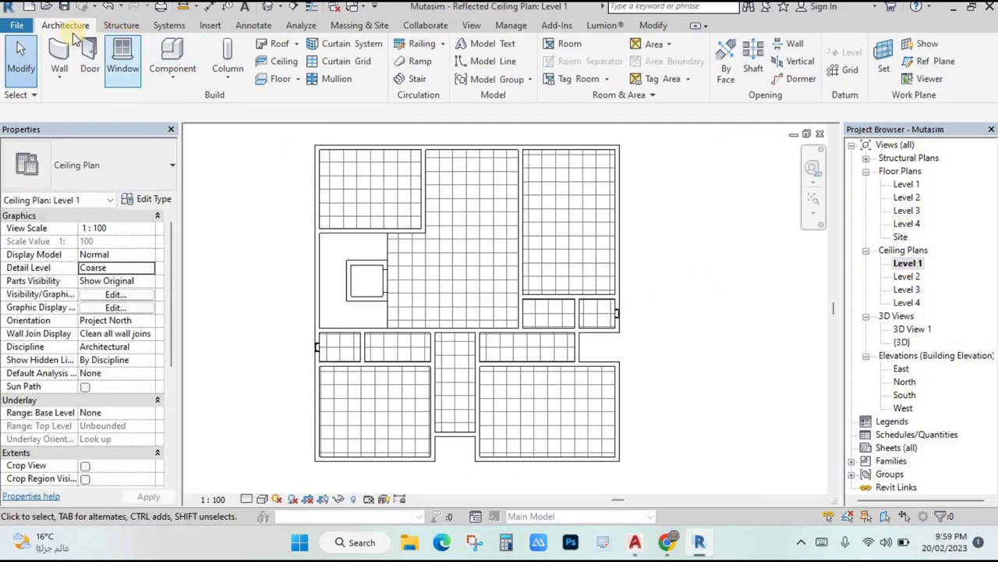
{"action": "left_click", "coordinate": [164, 78]}
{"action": "left_click", "coordinate": [177, 102]}
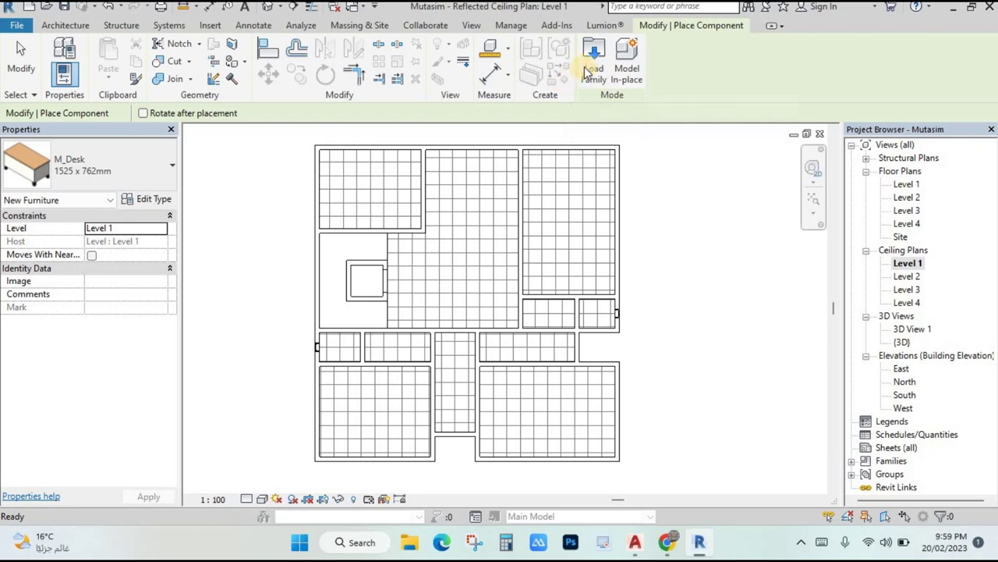
{"action": "left_click", "coordinate": [591, 68]}
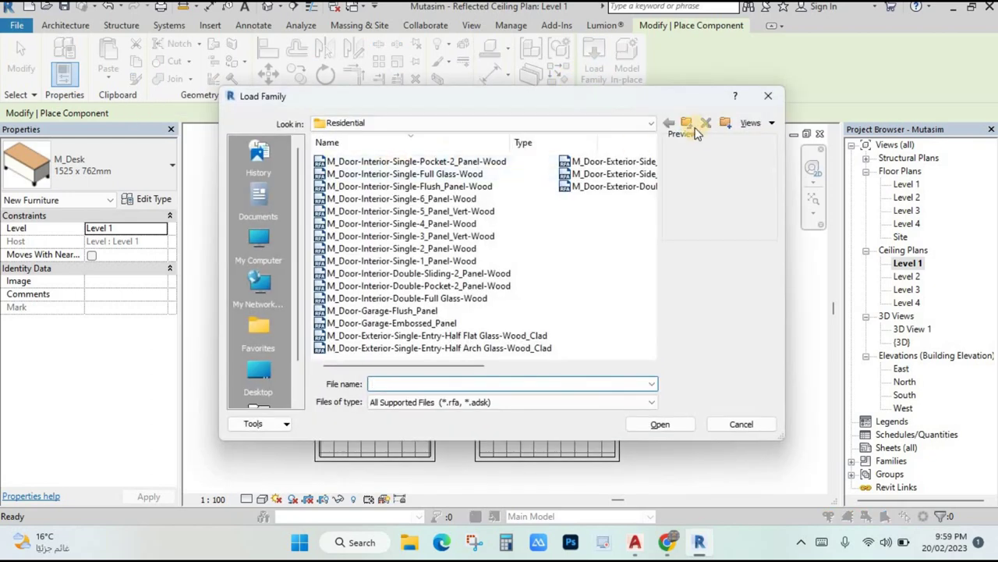
{"action": "left_click", "coordinate": [692, 128]}
{"action": "left_click", "coordinate": [692, 128]}
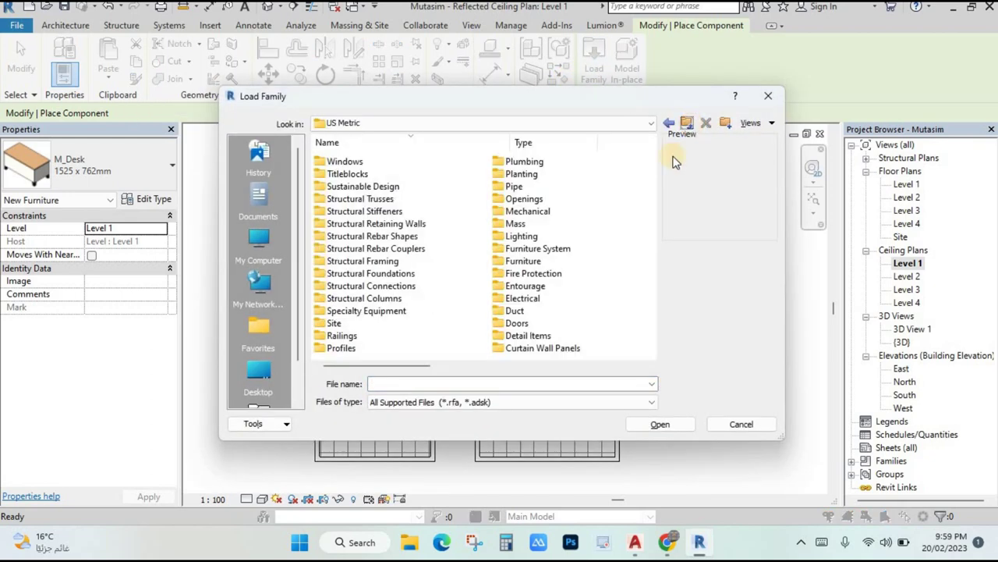
{"action": "double_click", "coordinate": [527, 235]}
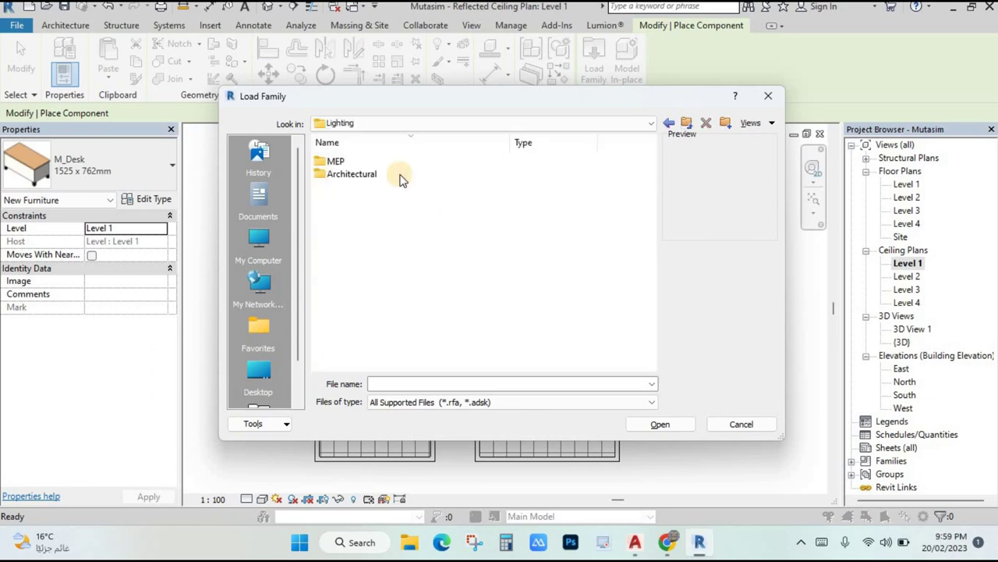
{"action": "double_click", "coordinate": [336, 174]}
{"action": "double_click", "coordinate": [334, 163]}
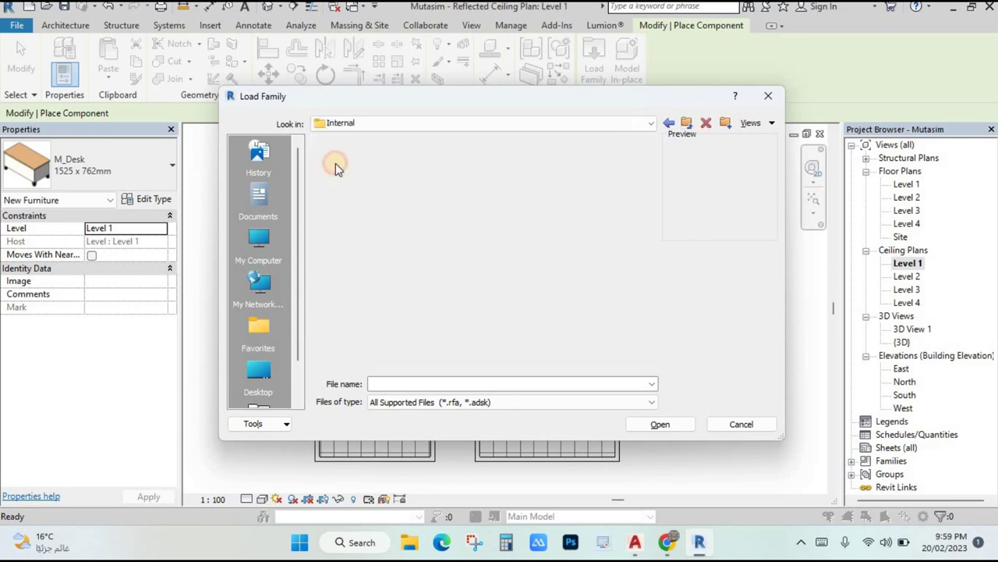
- Preview the internal light families and open M_Downlight - Rectangle - LED for loading
{"action": "left_click", "coordinate": [337, 164]}
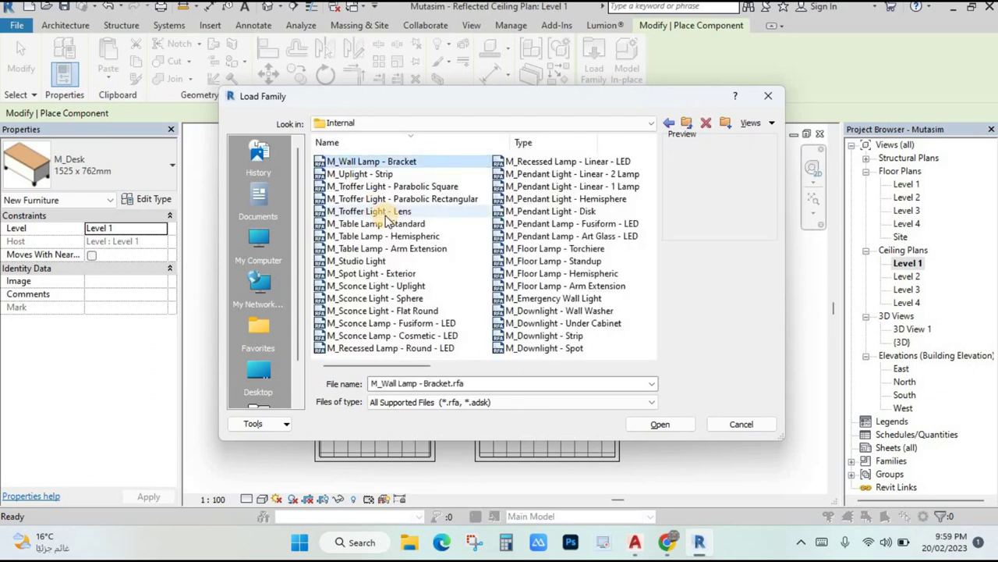
{"action": "key", "text": "Down"}
{"action": "key", "text": "Down"}
{"action": "key", "text": "Down"}
{"action": "key", "text": "Down"}
{"action": "key", "text": "Down"}
{"action": "key", "text": "Down"}
{"action": "key", "text": "Down"}
{"action": "key", "text": "Down"}
{"action": "key", "text": "Down"}
{"action": "key", "text": "Down"}
{"action": "key", "text": "Down"}
{"action": "key", "text": "Down"}
{"action": "key", "text": "Down"}
{"action": "key", "text": "Down"}
{"action": "key", "text": "Down"}
{"action": "key", "text": "Down"}
{"action": "key", "text": "Down"}
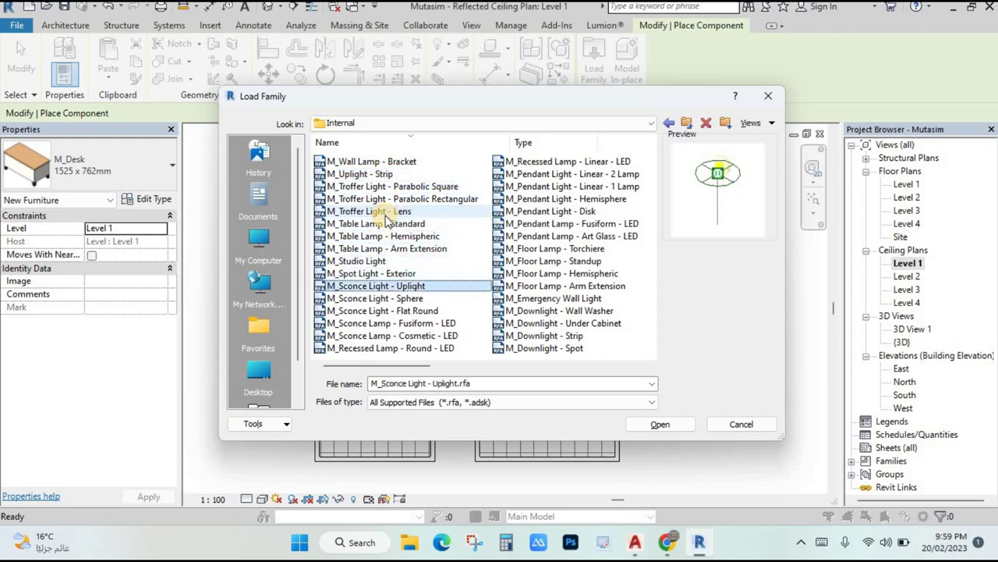
{"action": "key", "text": "Down"}
{"action": "key", "text": "Down"}
{"action": "key", "text": "Down"}
{"action": "key", "text": "Down"}
{"action": "key", "text": "Down"}
{"action": "key", "text": "Down"}
{"action": "key", "text": "Down"}
{"action": "key", "text": "Down"}
{"action": "key", "text": "Down"}
{"action": "key", "text": "Down"}
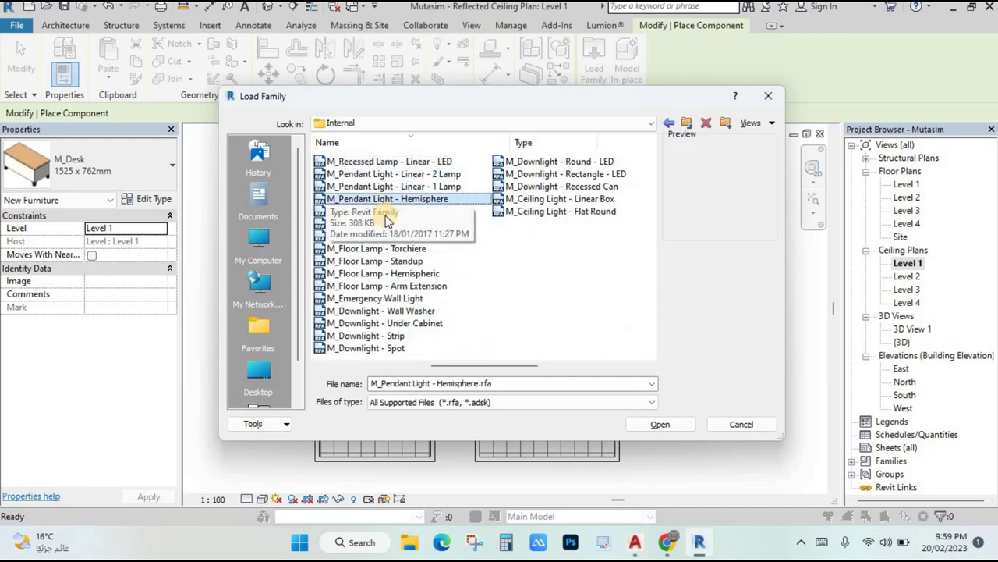
{"action": "key", "text": "Down"}
{"action": "key", "text": "Down"}
{"action": "key", "text": "Down"}
{"action": "key", "text": "Down"}
{"action": "key", "text": "Down"}
{"action": "key", "text": "Down"}
{"action": "key", "text": "Down"}
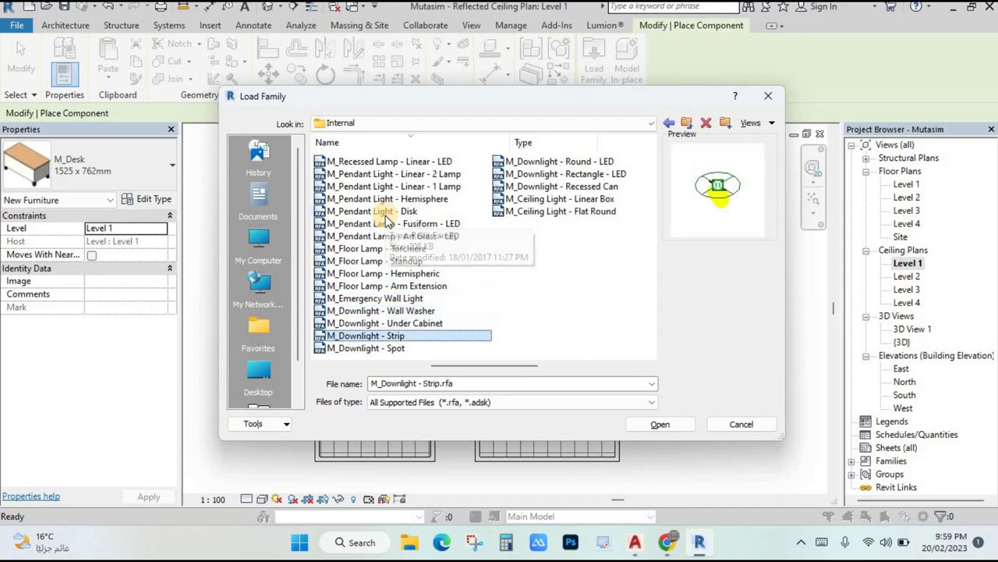
{"action": "key", "text": "Up"}
{"action": "key", "text": "Up"}
{"action": "key", "text": "Up"}
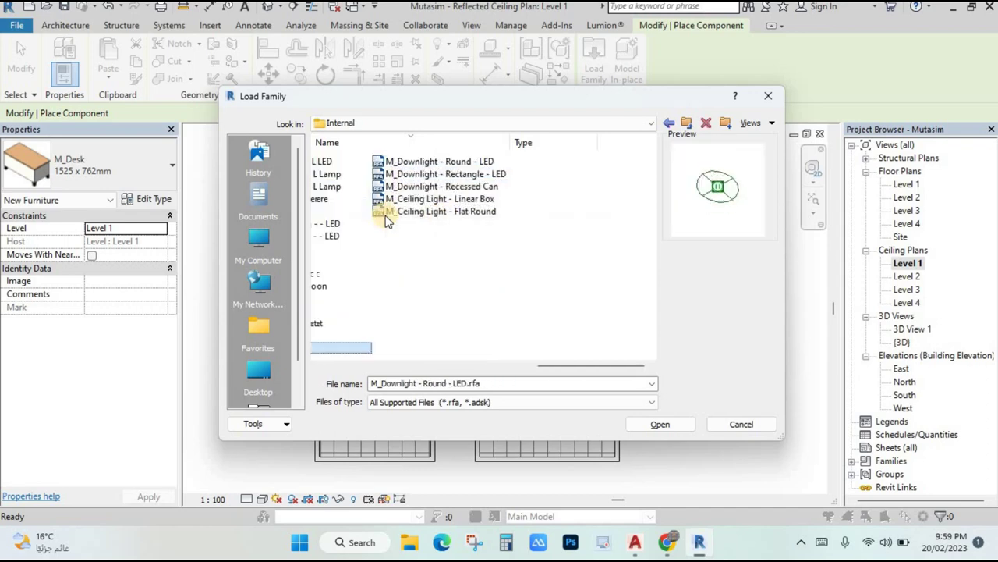
{"action": "key", "text": "Down"}
{"action": "key", "text": "Down"}
{"action": "key", "text": "Down"}
{"action": "key", "text": "Down"}
{"action": "key", "text": "Down"}
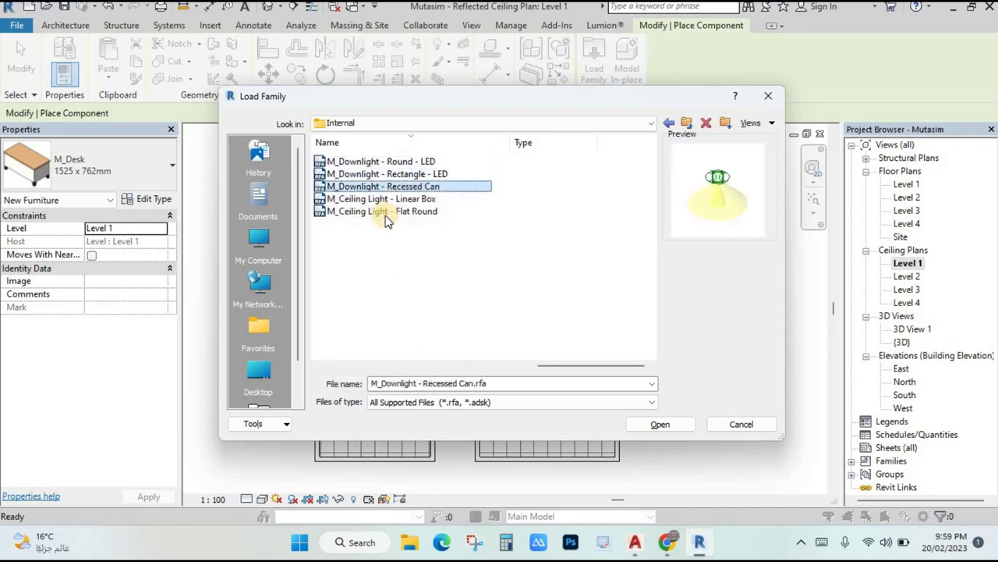
{"action": "key", "text": "Up"}
{"action": "key", "text": "Up"}
{"action": "key", "text": "Up"}
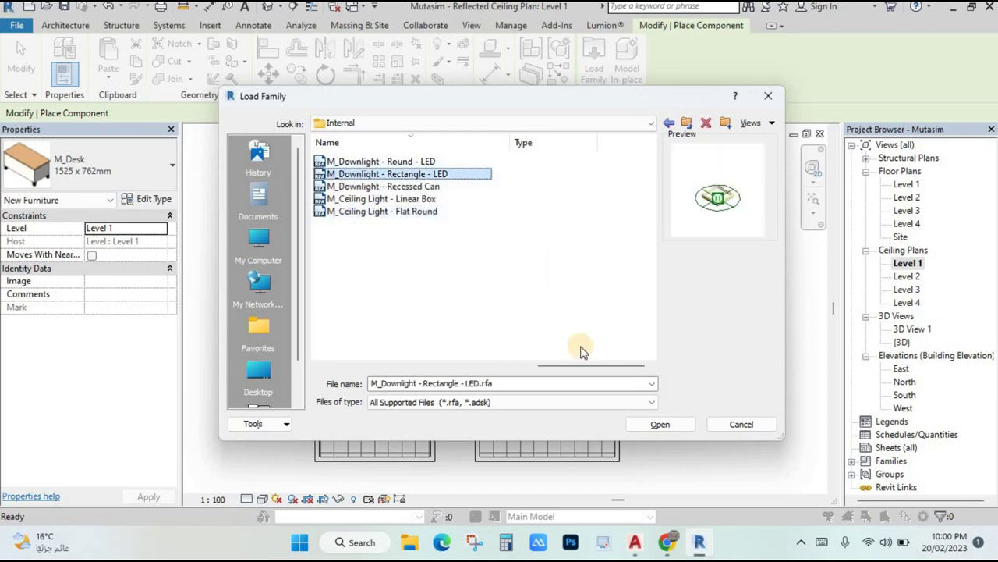
{"action": "left_click", "coordinate": [660, 425]}
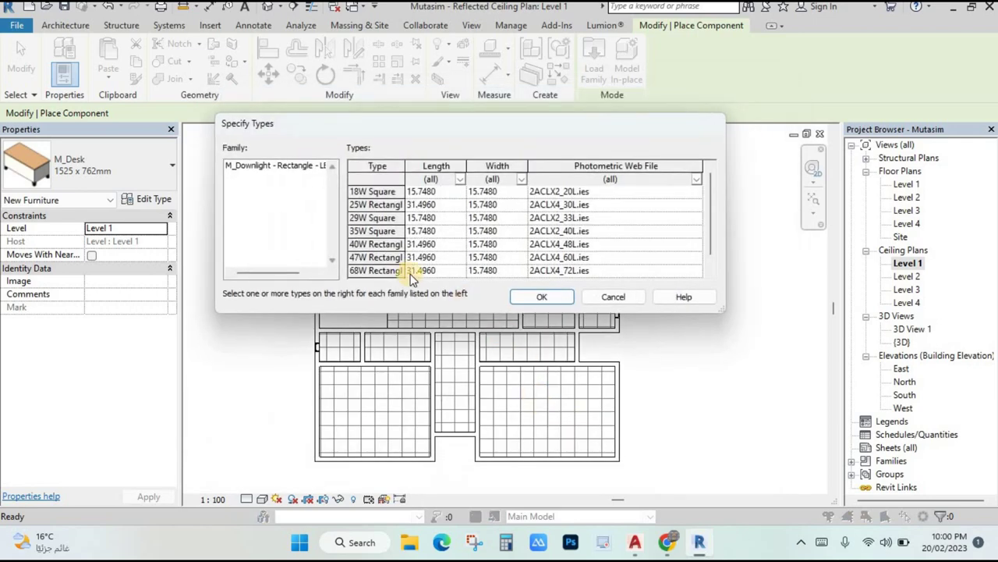
- Load the 68W Rectangle type of the M_Downlight - Rectangle - LED family without placing any instance
{"action": "scroll", "coordinate": [397, 249], "scroll_direction": "down", "scroll_amount": 1}
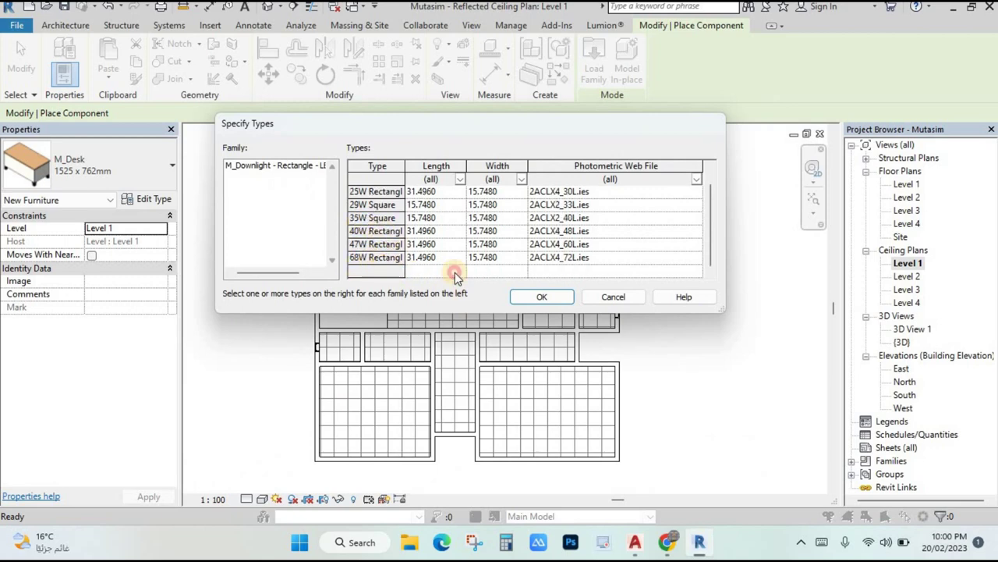
{"action": "left_click", "coordinate": [457, 260]}
{"action": "left_click", "coordinate": [541, 296]}
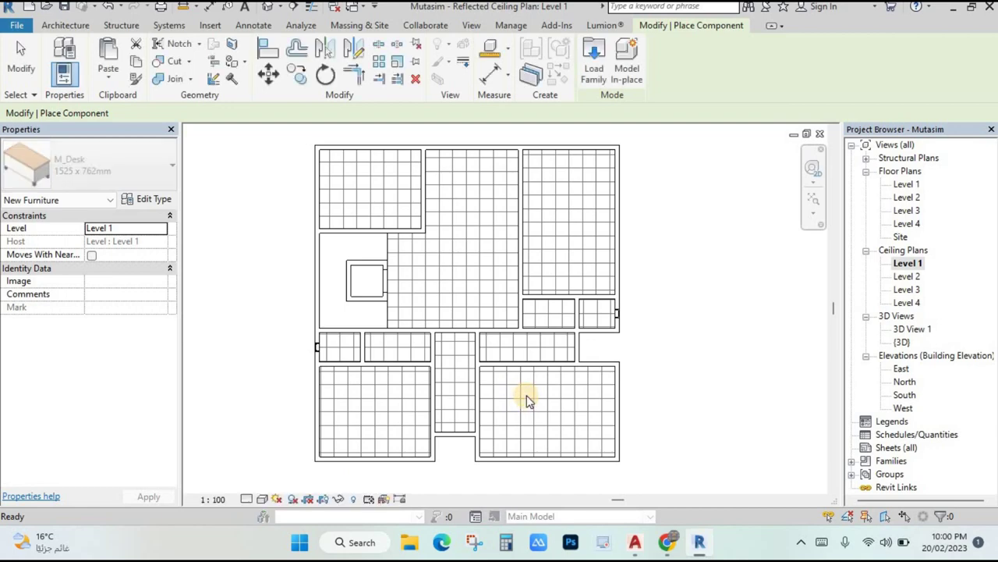
{"action": "scroll", "coordinate": [527, 383], "scroll_direction": "up", "scroll_amount": 5}
{"action": "scroll", "coordinate": [527, 370], "scroll_direction": "down", "scroll_amount": 3}
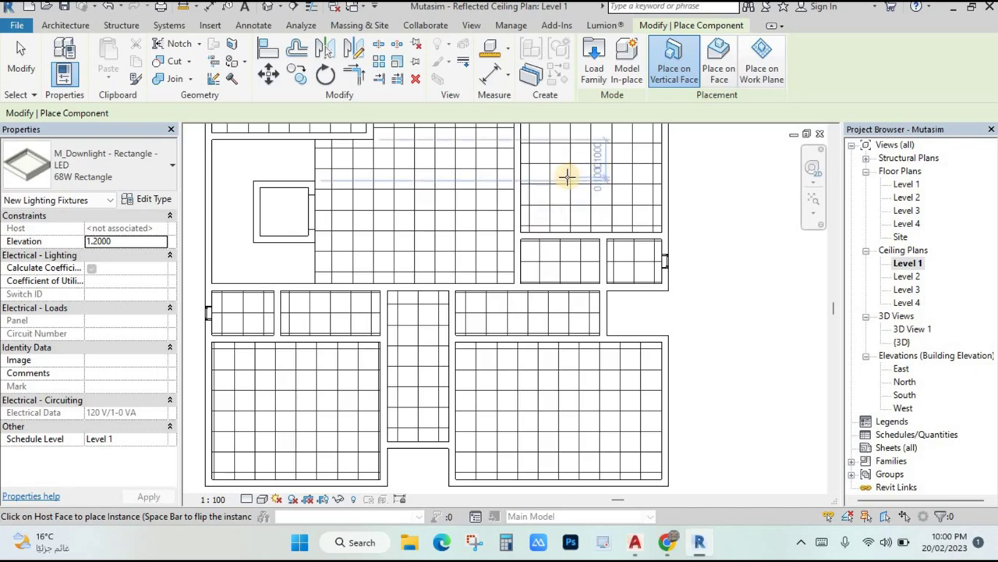
{"action": "key", "text": "Escape"}
{"action": "key", "text": "Escape"}
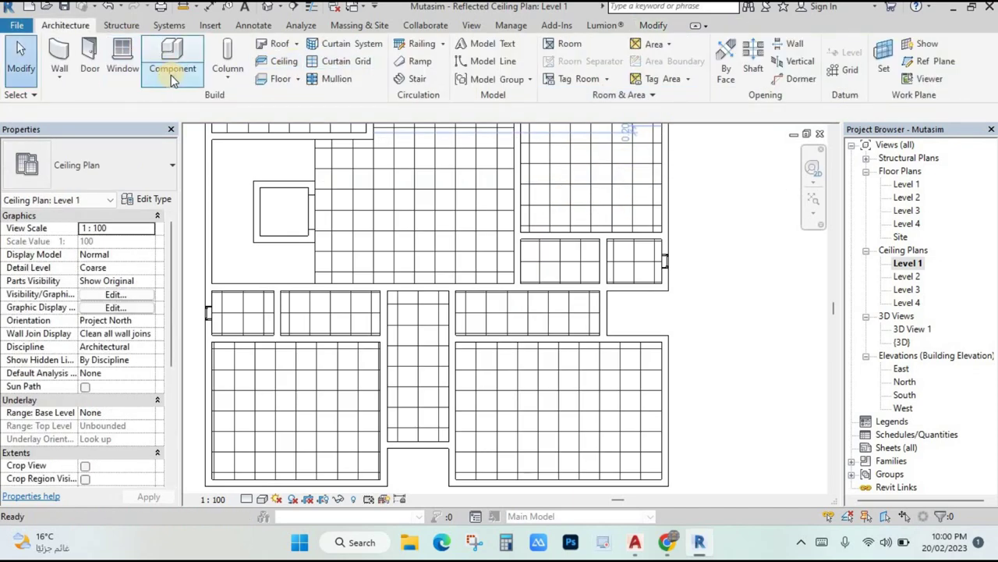
- Reopen the Internal lighting library for a new component and preview the wall, troffer, table, spot and sconce light families
{"action": "left_click", "coordinate": [186, 92]}
{"action": "left_click", "coordinate": [205, 102]}
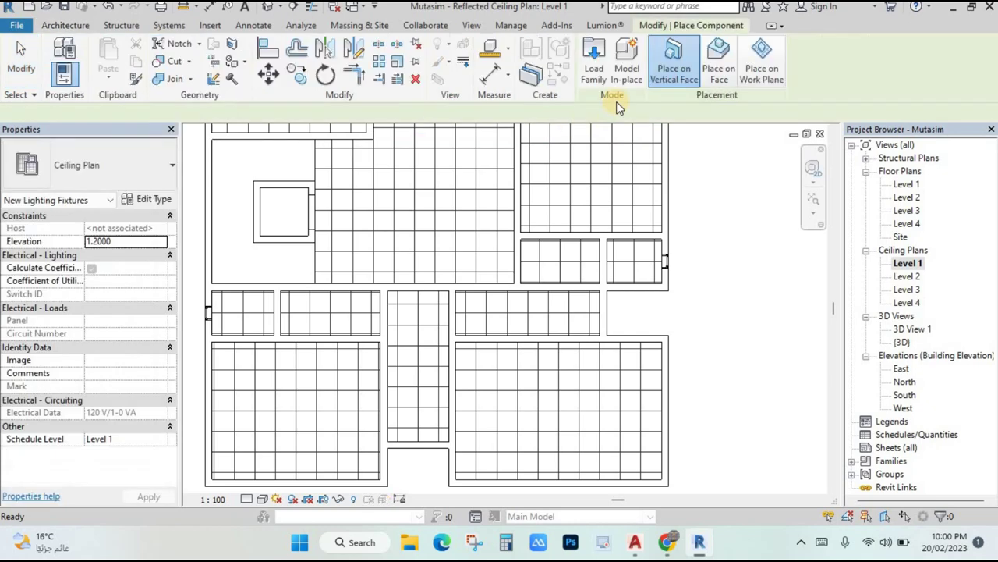
{"action": "left_click", "coordinate": [595, 59]}
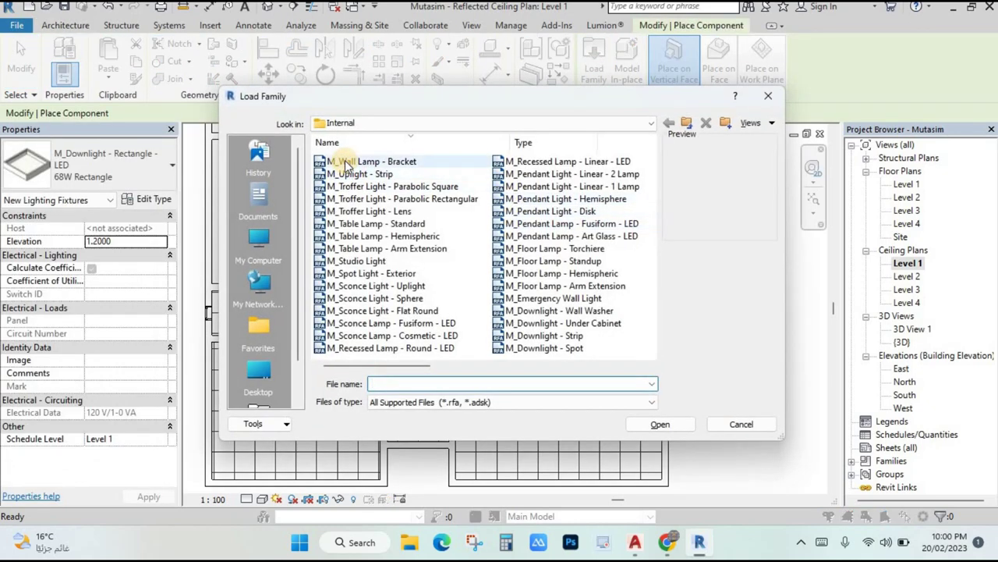
{"action": "left_click", "coordinate": [345, 163]}
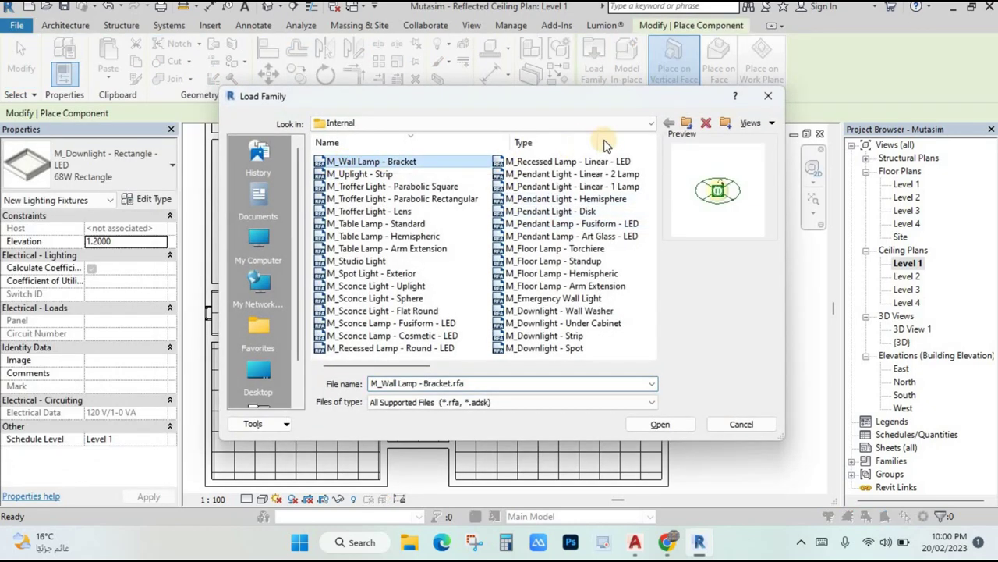
{"action": "left_click", "coordinate": [359, 175]}
{"action": "left_click", "coordinate": [362, 190]}
{"action": "left_click", "coordinate": [369, 210]}
{"action": "left_click", "coordinate": [381, 274]}
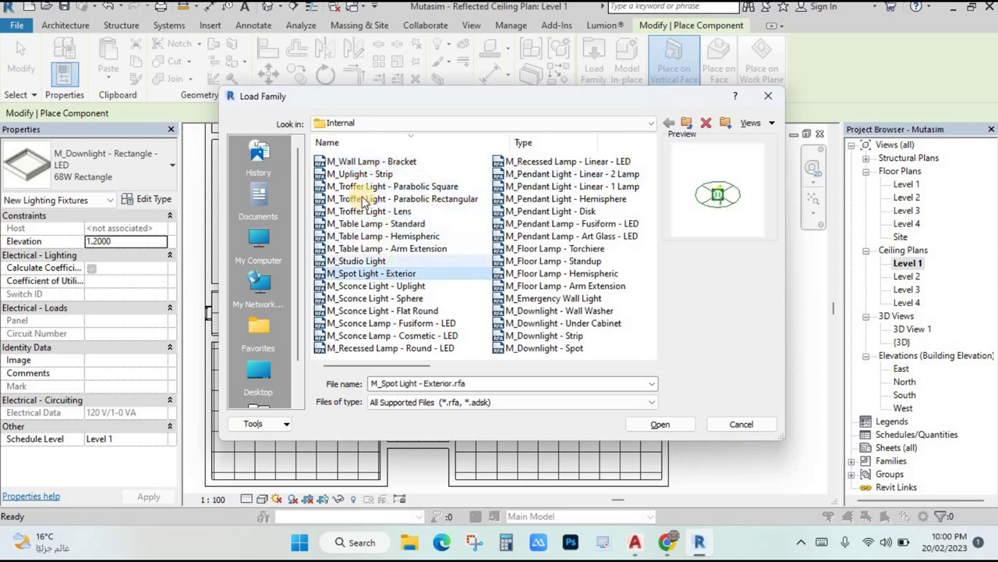
{"action": "left_click", "coordinate": [360, 188]}
{"action": "key", "text": "Down"}
{"action": "key", "text": "Down"}
{"action": "key", "text": "Down"}
{"action": "key", "text": "Down"}
{"action": "key", "text": "Down"}
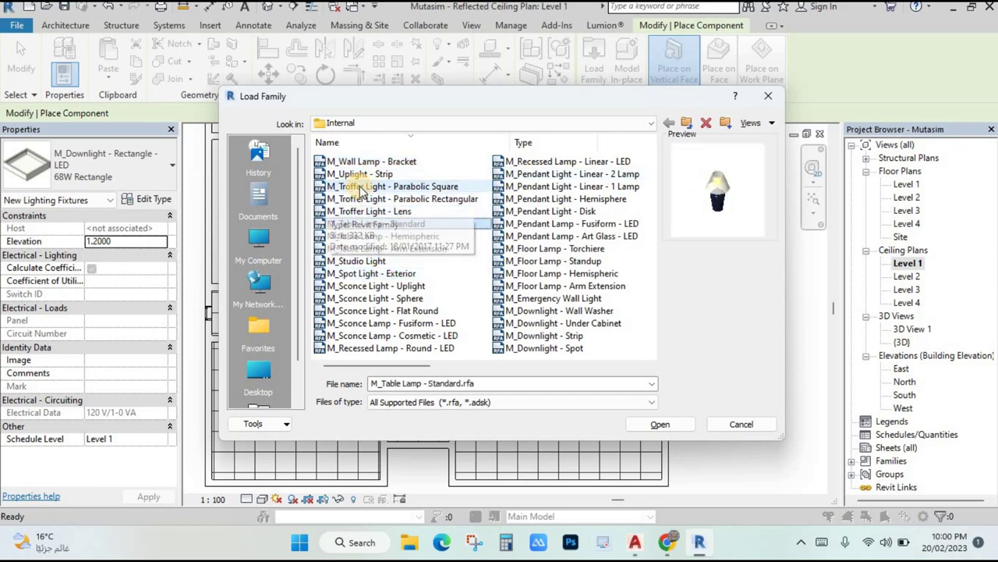
{"action": "key", "text": "Down"}
{"action": "key", "text": "Down"}
{"action": "key", "text": "Down"}
{"action": "key", "text": "Down"}
{"action": "key", "text": "Down"}
{"action": "key", "text": "Down"}
{"action": "key", "text": "Down"}
{"action": "key", "text": "Down"}
{"action": "key", "text": "Down"}
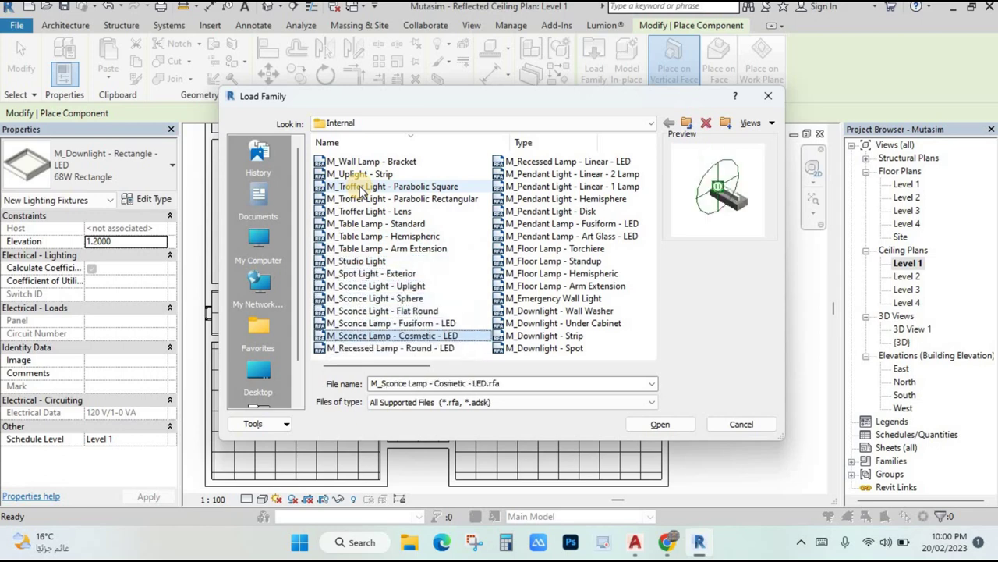
- Preview the linear, hemisphere, disk, fusiform and art glass pendant families, and leave the library without loading from it
{"action": "key", "text": "Down"}
{"action": "key", "text": "Down"}
{"action": "key", "text": "Up"}
{"action": "key", "text": "Up"}
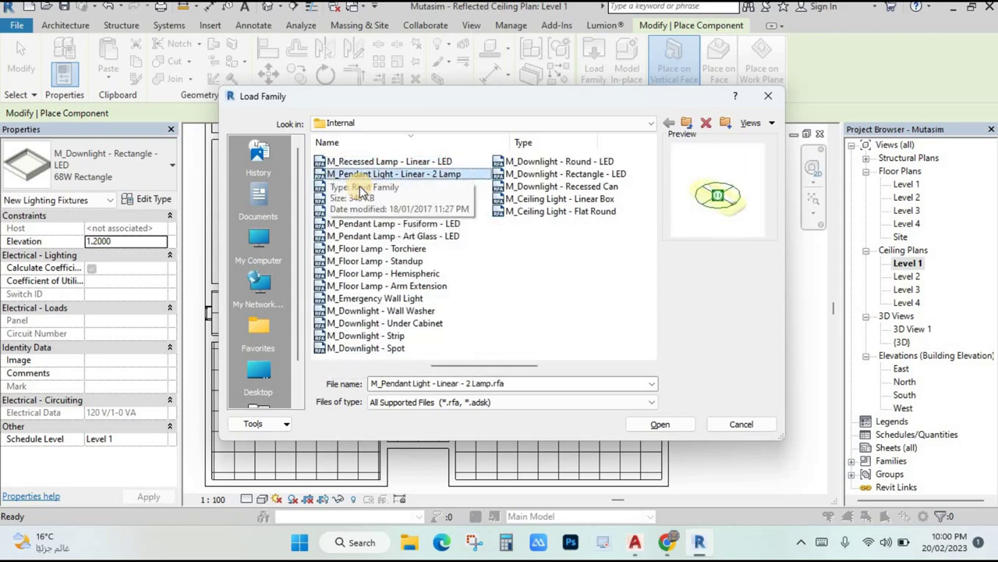
{"action": "key", "text": "Up"}
{"action": "key", "text": "Down"}
{"action": "key", "text": "Down"}
{"action": "key", "text": "Down"}
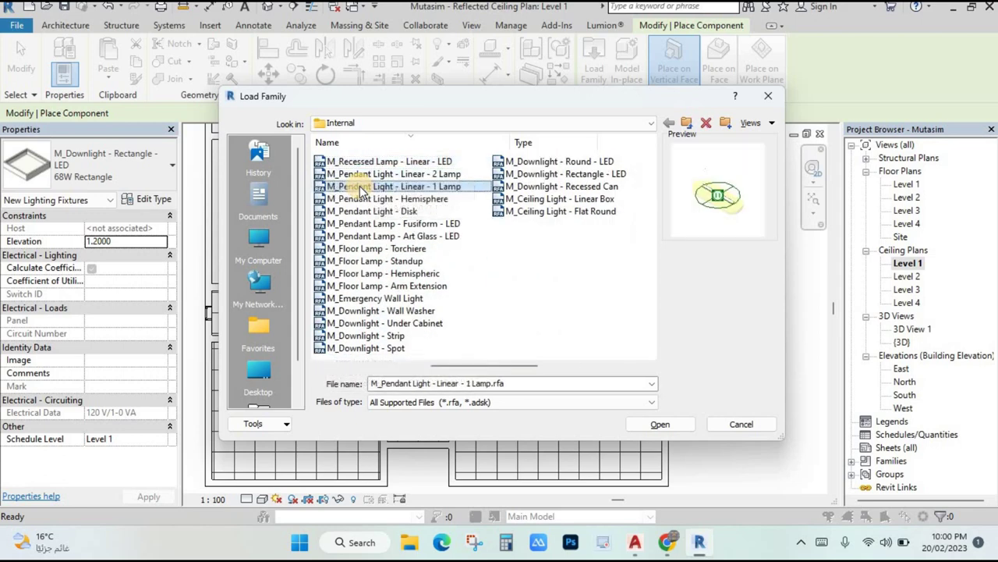
{"action": "key", "text": "Down"}
{"action": "key", "text": "Down"}
{"action": "key", "text": "Down"}
{"action": "key", "text": "Down"}
{"action": "key", "text": "Up"}
{"action": "key", "text": "Up"}
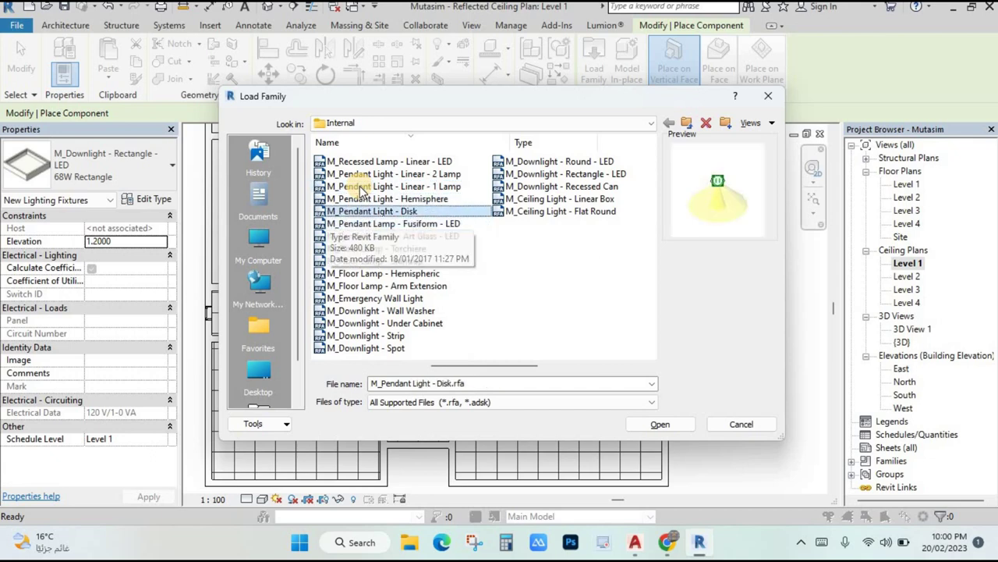
{"action": "key", "text": "Down"}
{"action": "key", "text": "Down"}
{"action": "key", "text": "Down"}
{"action": "key", "text": "Up"}
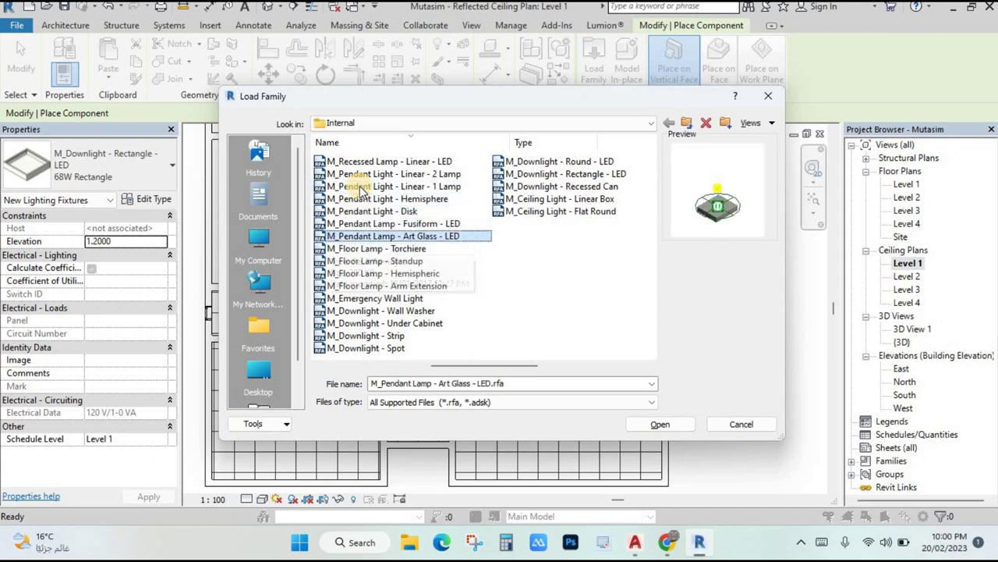
{"action": "key", "text": "Down"}
{"action": "key", "text": "Down"}
{"action": "key", "text": "Down"}
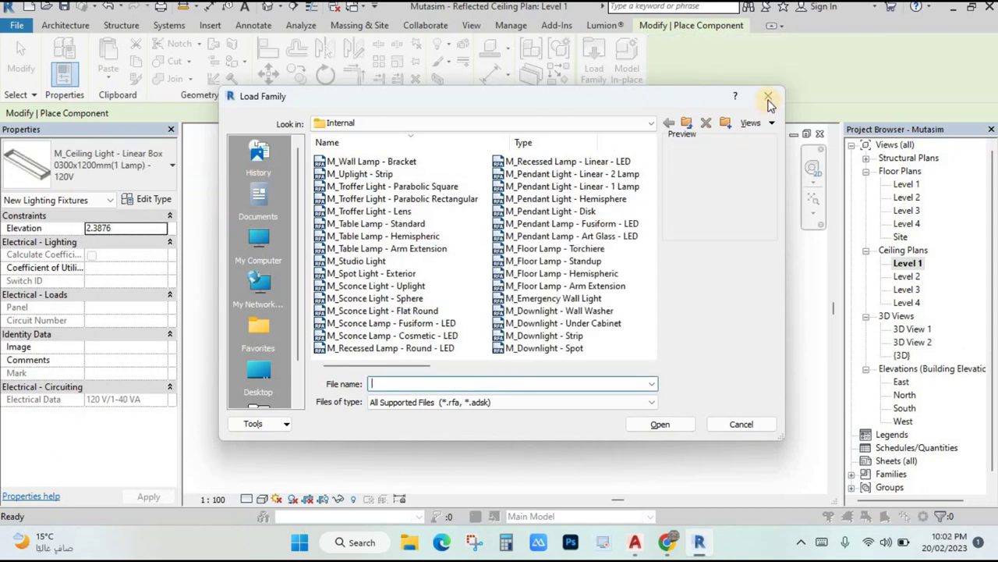
{"action": "left_click", "coordinate": [769, 97]}
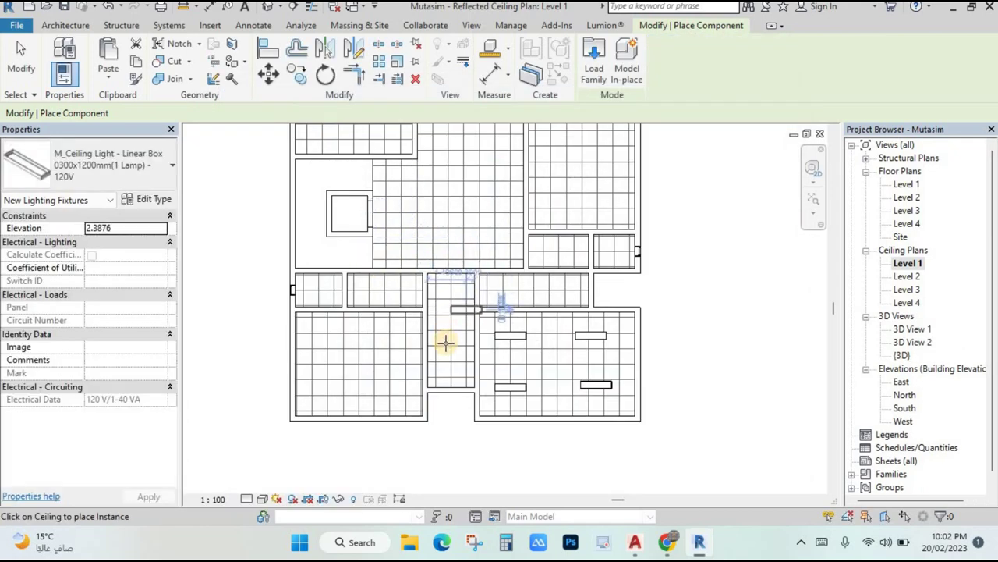
- Place four M_Ceiling Light - Linear Box 0300x1200mm(1 Lamp) - 120V fixtures in two rows in the upper-left room's ceiling
{"action": "scroll", "coordinate": [491, 382], "scroll_direction": "down", "scroll_amount": 2}
{"action": "scroll", "coordinate": [480, 376], "scroll_direction": "up", "scroll_amount": 2}
{"action": "scroll", "coordinate": [354, 204], "scroll_direction": "up", "scroll_amount": 3}
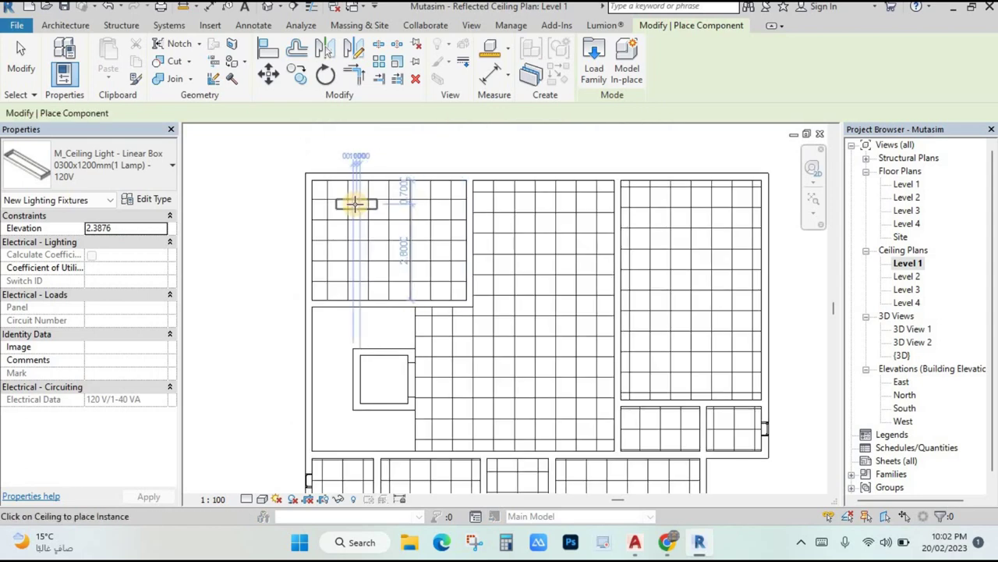
{"action": "scroll", "coordinate": [355, 209], "scroll_direction": "up", "scroll_amount": 1}
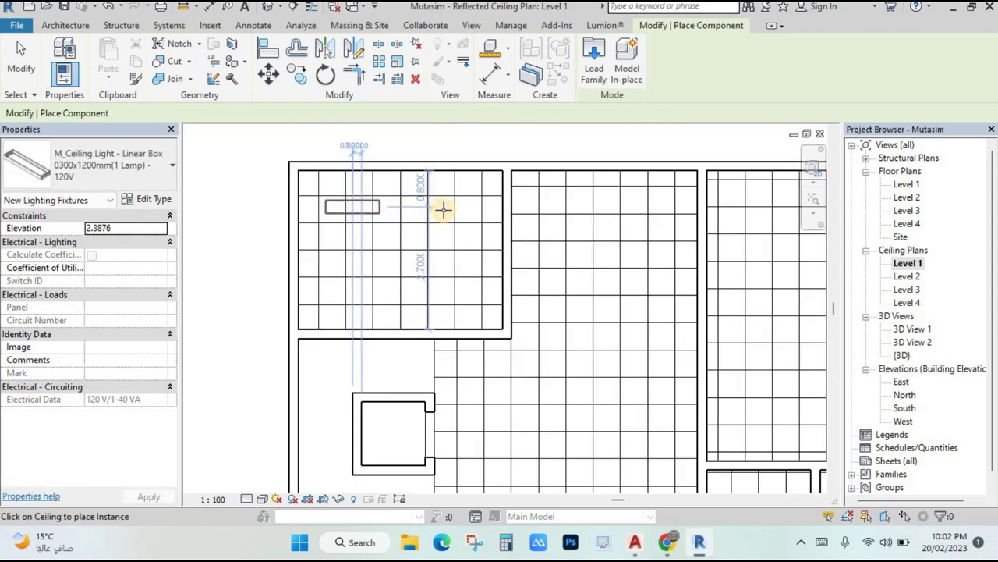
{"action": "left_click", "coordinate": [453, 206]}
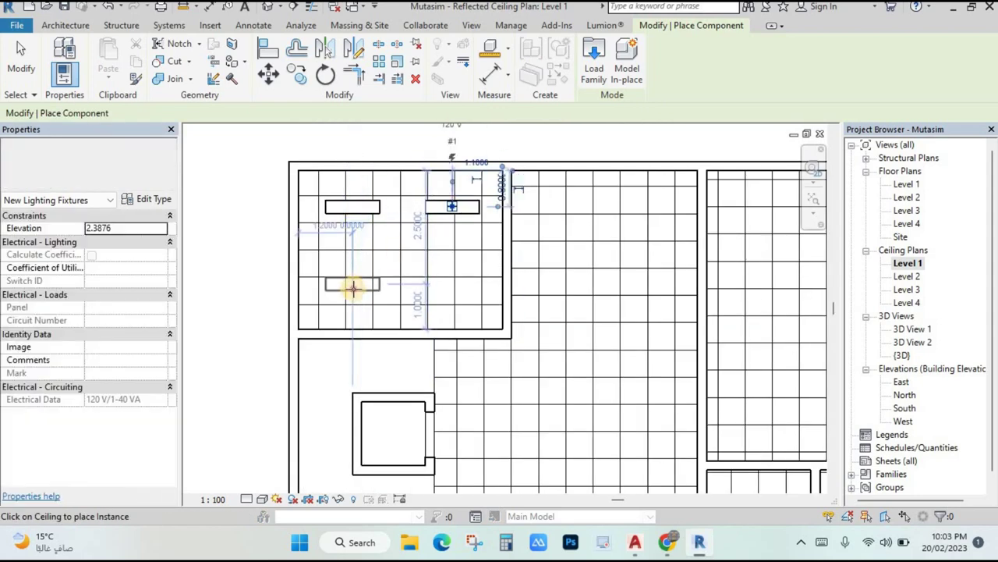
{"action": "left_click", "coordinate": [448, 285]}
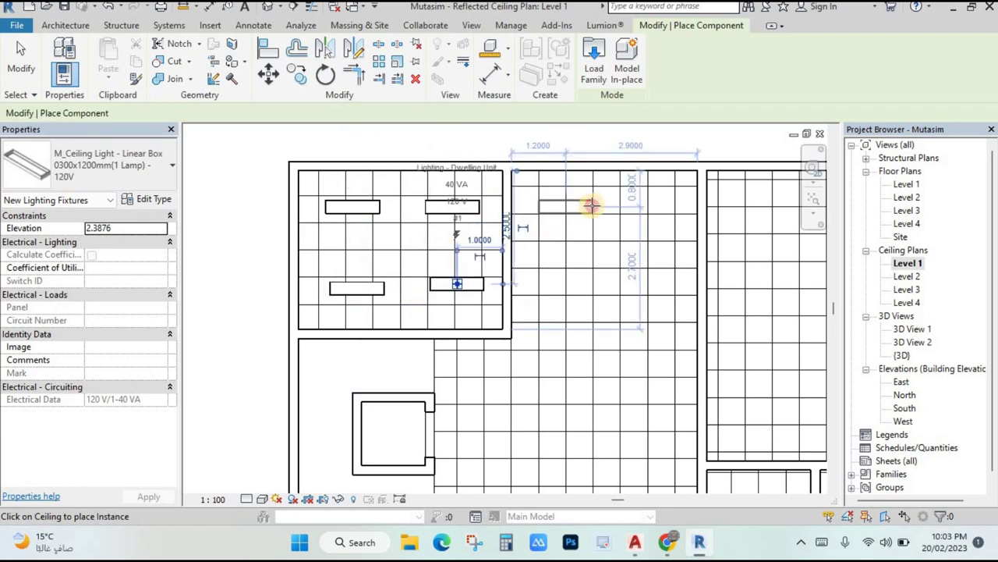
- Place more of the same linear box lights in rows across the central hall and in a single column in the upper-right room
{"action": "left_click", "coordinate": [592, 206]}
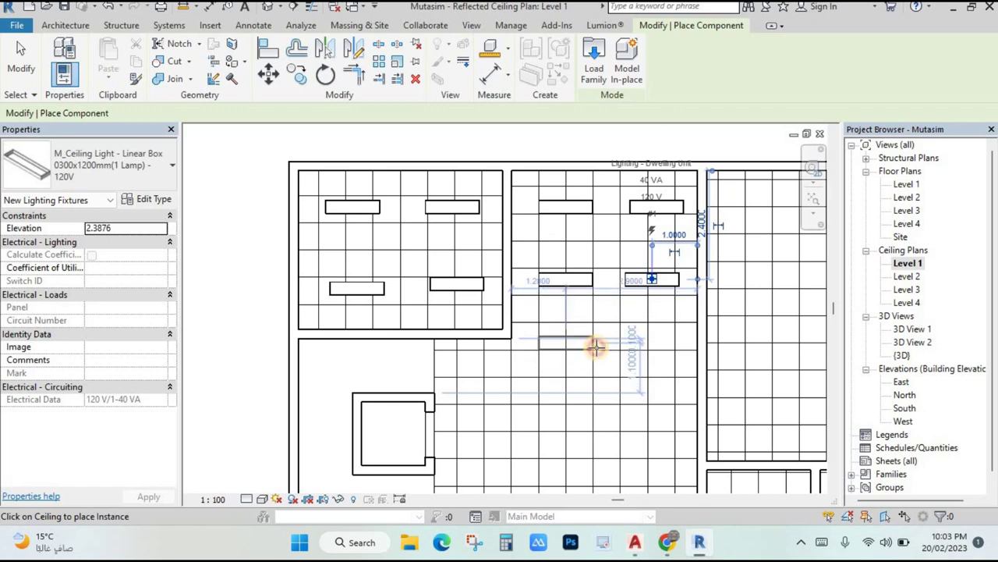
{"action": "left_click", "coordinate": [651, 350]}
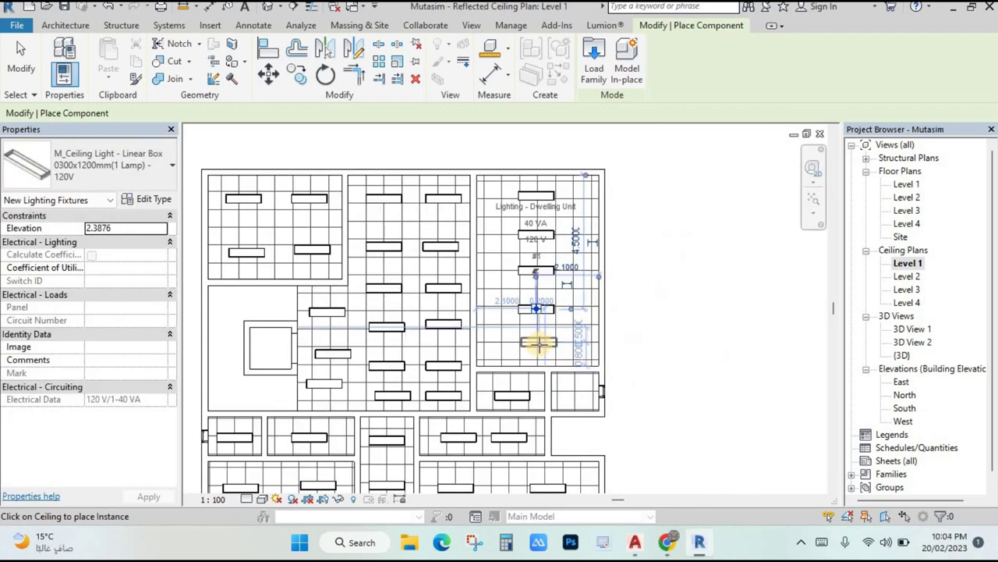
{"action": "left_click", "coordinate": [539, 342]}
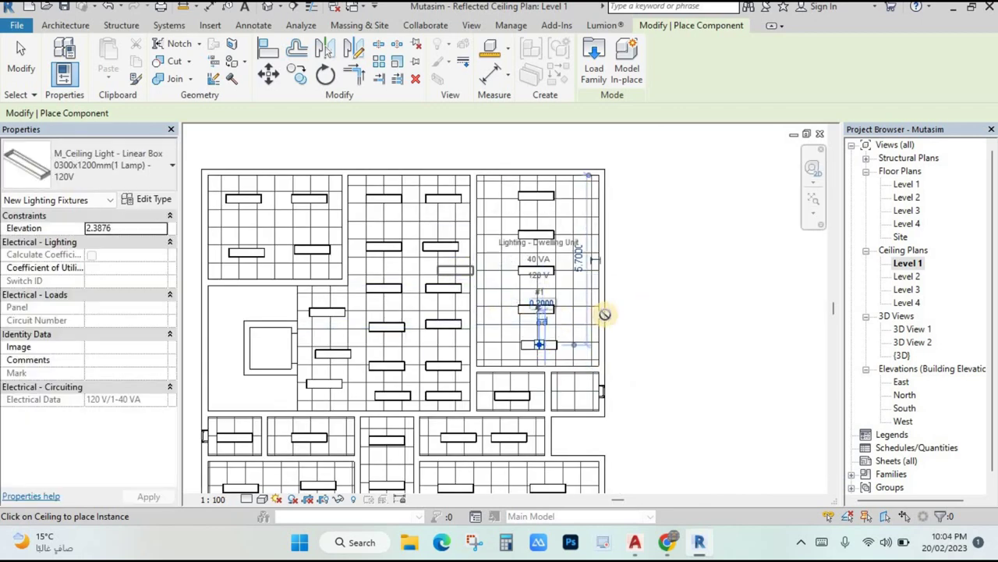
{"action": "scroll", "coordinate": [608, 323], "scroll_direction": "down", "scroll_amount": 4}
{"action": "key", "text": "Escape"}
{"action": "key", "text": "Escape"}
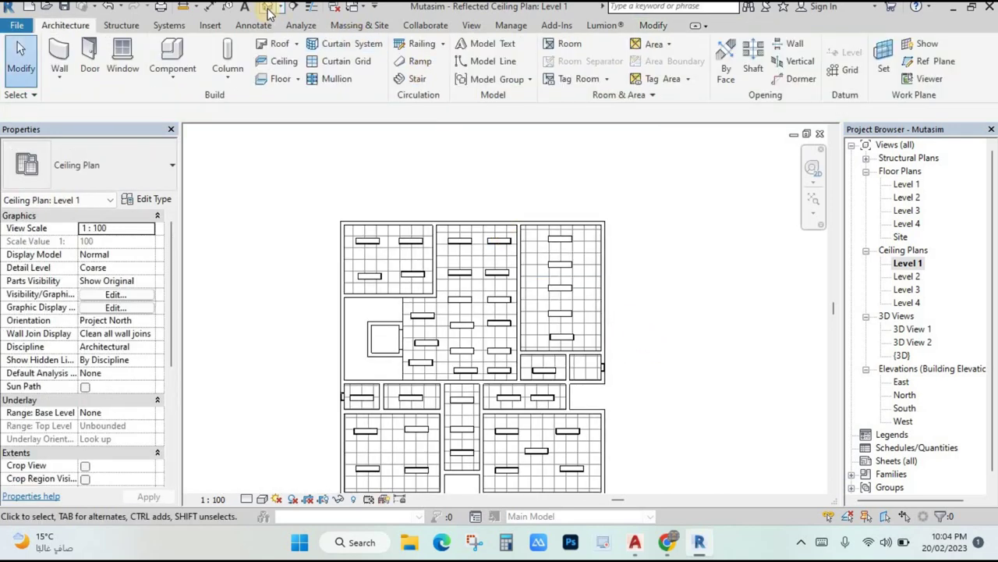
- Inspect the ceiling lights of all rooms in the 3D view and reset its temporary hide/isolate
{"action": "left_click", "coordinate": [266, 8]}
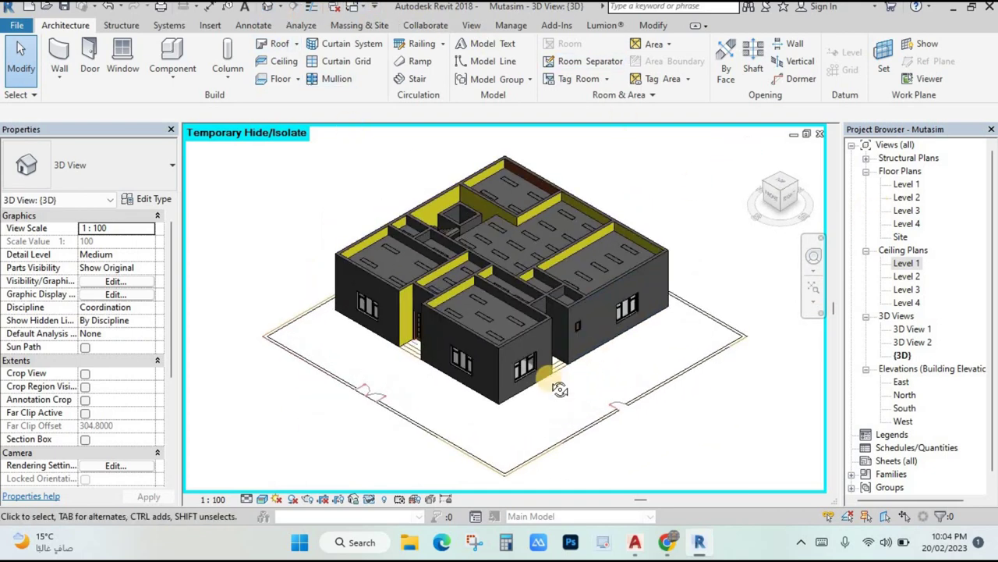
{"action": "middle_click_drag", "start_coordinate": [552, 381], "coordinate": [609, 360], "text": "shift"}
{"action": "middle_click_drag", "start_coordinate": [590, 245], "coordinate": [608, 394], "text": "shift"}
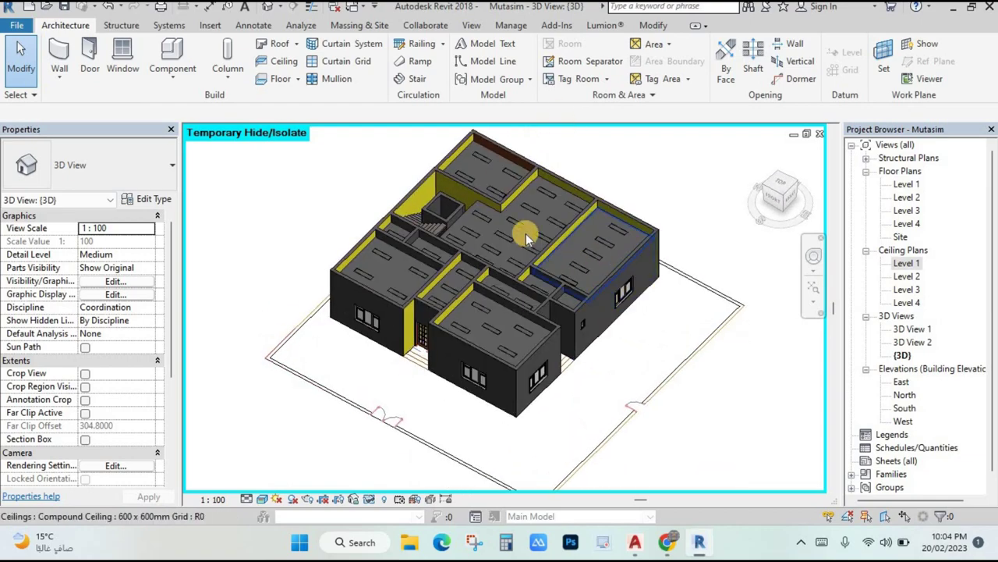
{"action": "middle_click_drag", "start_coordinate": [550, 219], "coordinate": [624, 288], "text": "shift"}
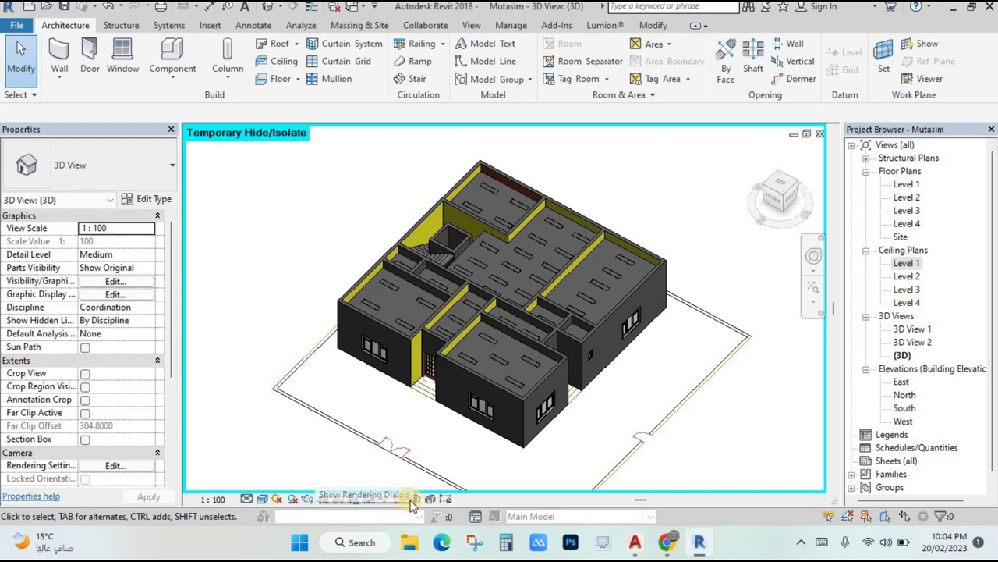
{"action": "left_click", "coordinate": [369, 499]}
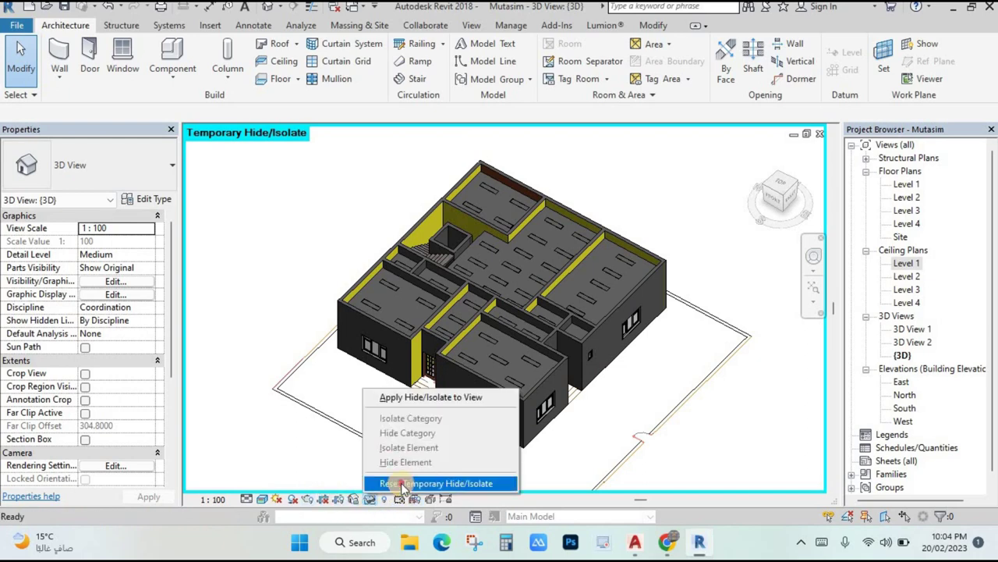
{"action": "left_click", "coordinate": [406, 480]}
- Check the Level 1 floor plan and return to the 3D view for a closer look at the ceilings
{"action": "double_click", "coordinate": [907, 184]}
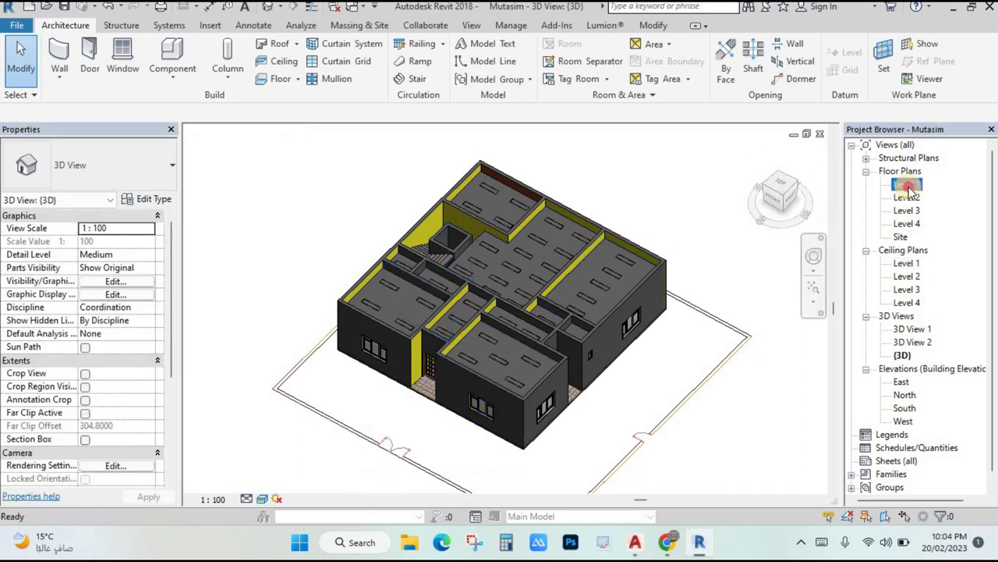
{"action": "scroll", "coordinate": [487, 258], "scroll_direction": "down", "scroll_amount": 3}
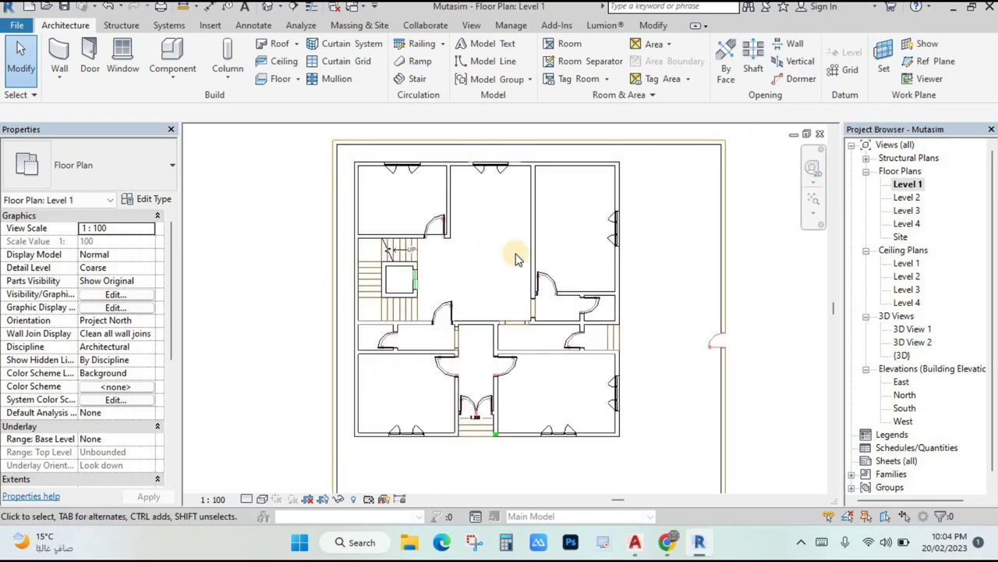
{"action": "left_click", "coordinate": [266, 8]}
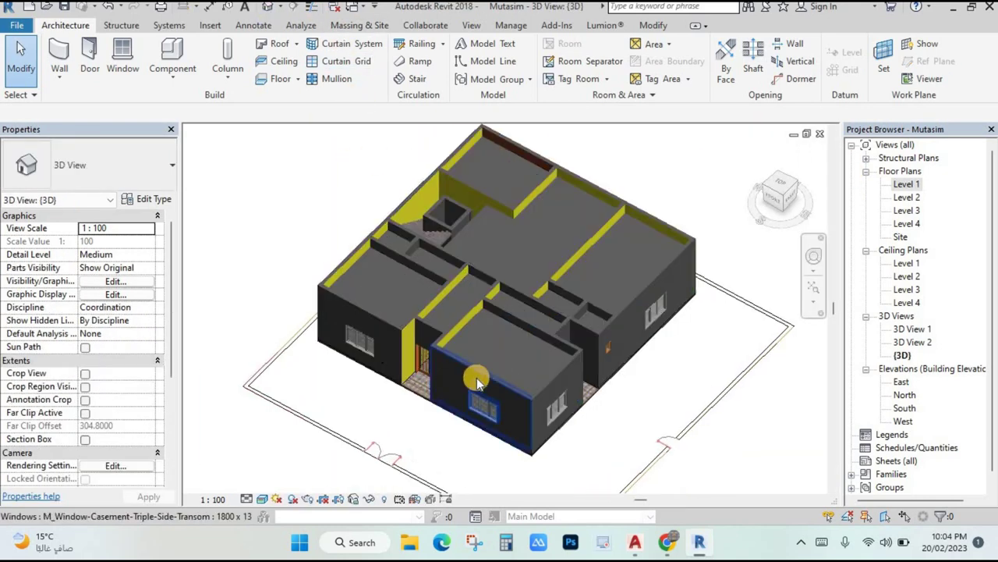
{"action": "scroll", "coordinate": [476, 377], "scroll_direction": "up", "scroll_amount": 3}
- Open the Level 2 floor plan, start a Generic 150mm floor and draw its boundary line along the inner face of the upper exterior wall
{"action": "left_click", "coordinate": [907, 197]}
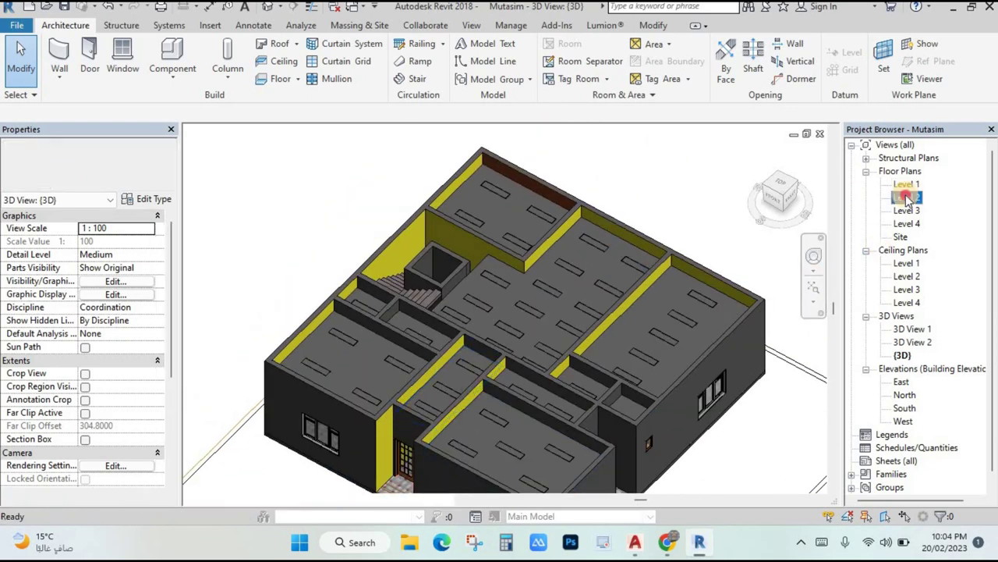
{"action": "double_click", "coordinate": [906, 198]}
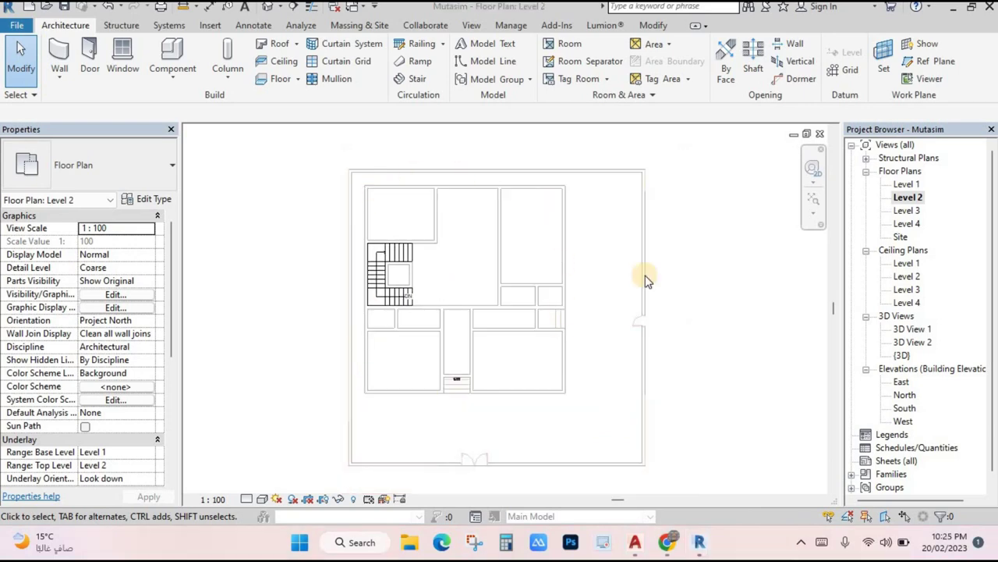
{"action": "left_click", "coordinate": [912, 198]}
{"action": "left_click", "coordinate": [269, 82]}
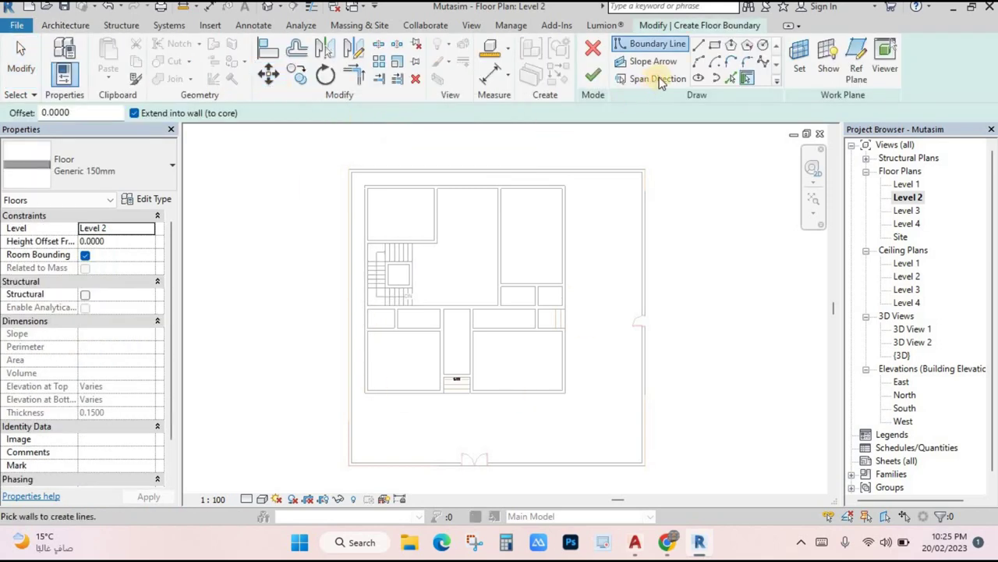
{"action": "left_click", "coordinate": [699, 48]}
{"action": "scroll", "coordinate": [368, 183], "scroll_direction": "up", "scroll_amount": 5}
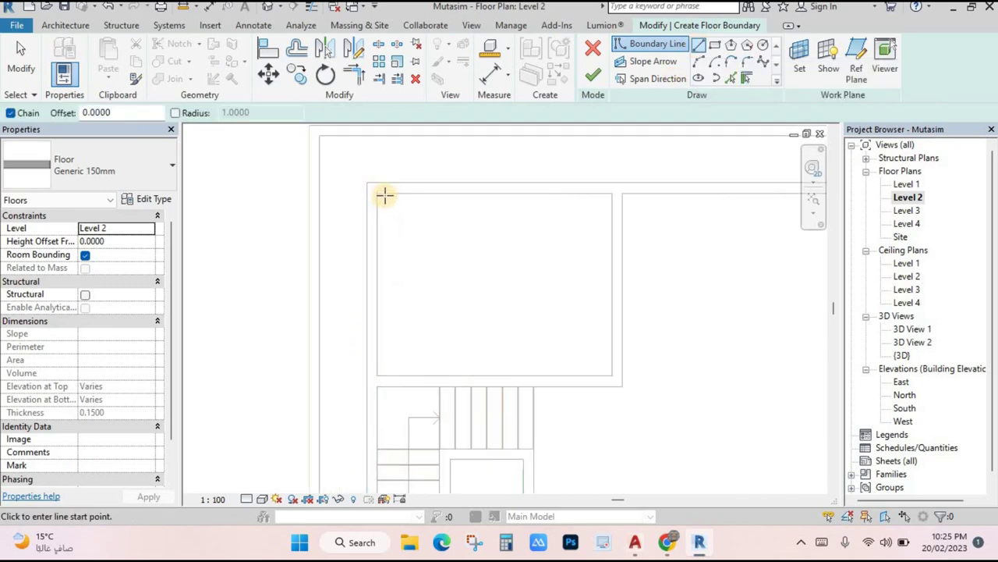
{"action": "left_click", "coordinate": [376, 193]}
{"action": "scroll", "coordinate": [535, 240], "scroll_direction": "down", "scroll_amount": 3}
{"action": "middle_click_drag", "start_coordinate": [624, 247], "coordinate": [398, 219]}
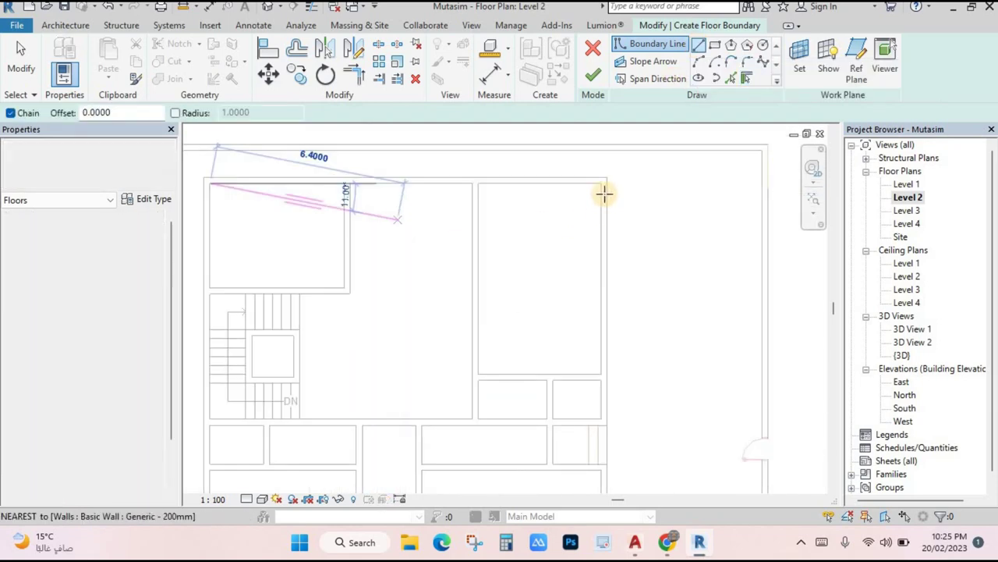
{"action": "left_click", "coordinate": [601, 182]}
- Continue the floor boundary along the inner faces of the right exterior wall and the 13.1 m lower exterior wall
{"action": "middle_click_drag", "start_coordinate": [569, 343], "coordinate": [615, 185]}
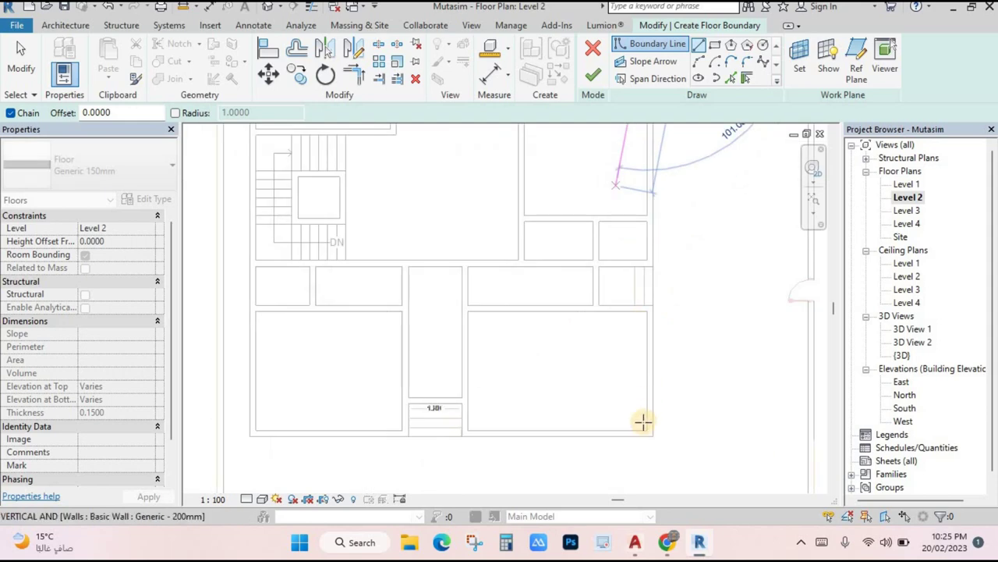
{"action": "scroll", "coordinate": [645, 425], "scroll_direction": "up", "scroll_amount": 2}
{"action": "left_click", "coordinate": [650, 433]}
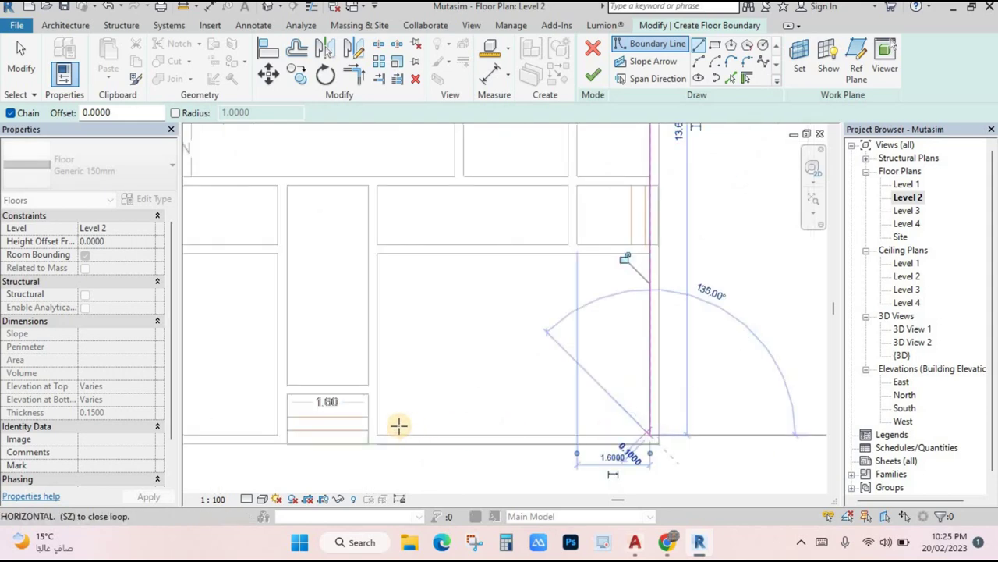
{"action": "middle_click_drag", "start_coordinate": [571, 415], "coordinate": [635, 397]}
{"action": "middle_click_drag", "start_coordinate": [202, 423], "coordinate": [361, 401]}
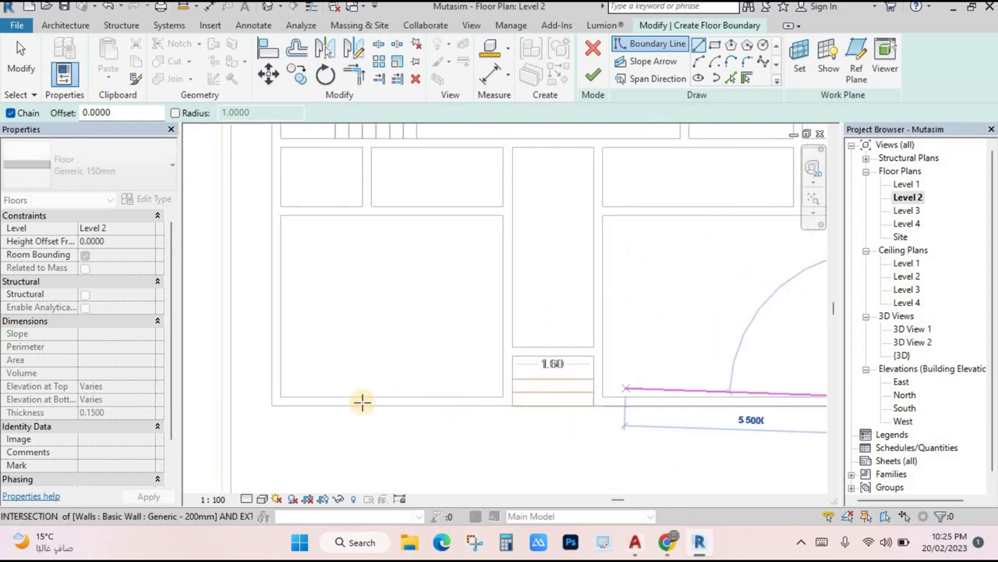
{"action": "left_click", "coordinate": [281, 397]}
- Run the floor boundary up the left exterior wall, around the stairwell to leave it open, and close the loop at the upper-left corner
{"action": "scroll", "coordinate": [296, 355], "scroll_direction": "down", "scroll_amount": 3}
{"action": "middle_click_drag", "start_coordinate": [303, 196], "coordinate": [305, 341]}
{"action": "scroll", "coordinate": [305, 341], "scroll_direction": "up", "scroll_amount": 3}
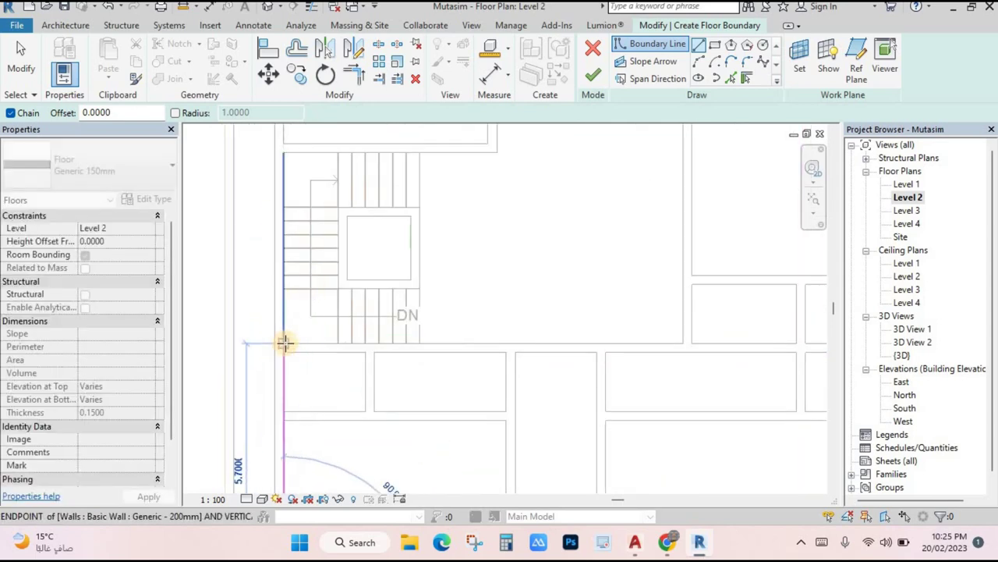
{"action": "left_click", "coordinate": [434, 349]}
{"action": "left_click", "coordinate": [418, 343]}
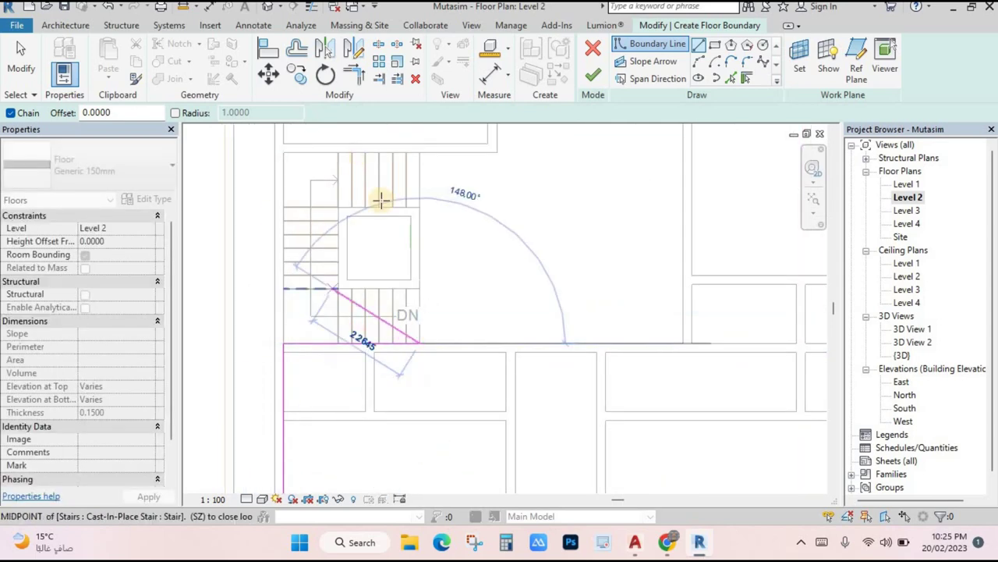
{"action": "left_click", "coordinate": [420, 153]}
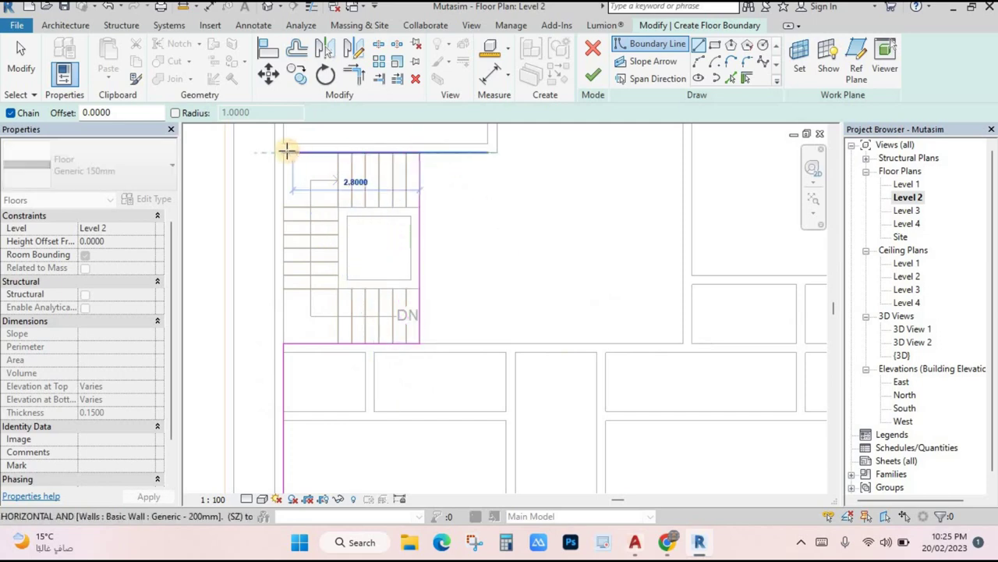
{"action": "left_click", "coordinate": [284, 151]}
{"action": "middle_click_drag", "start_coordinate": [298, 134], "coordinate": [305, 375]}
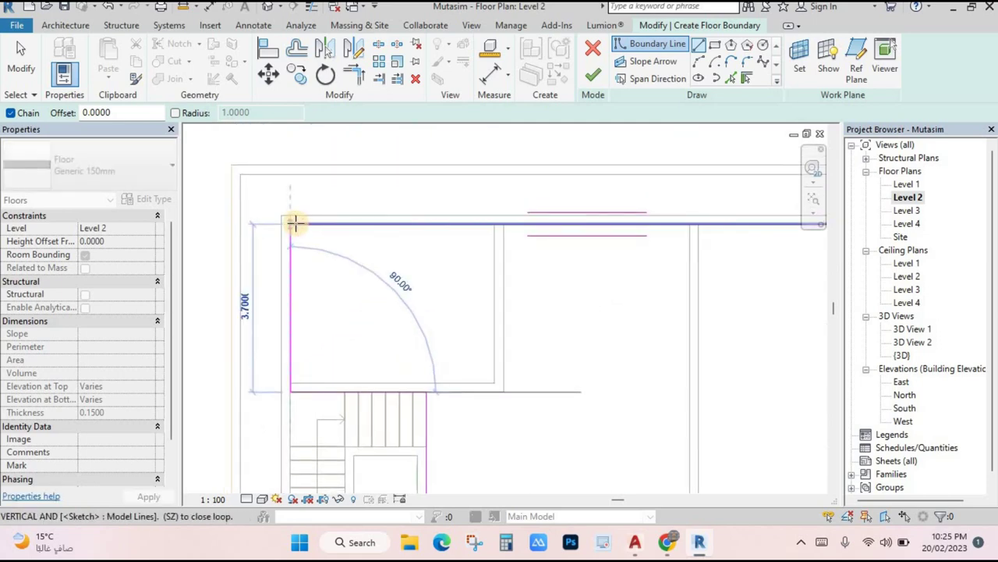
{"action": "left_click", "coordinate": [345, 224]}
{"action": "scroll", "coordinate": [347, 224], "scroll_direction": "down", "scroll_amount": 2}
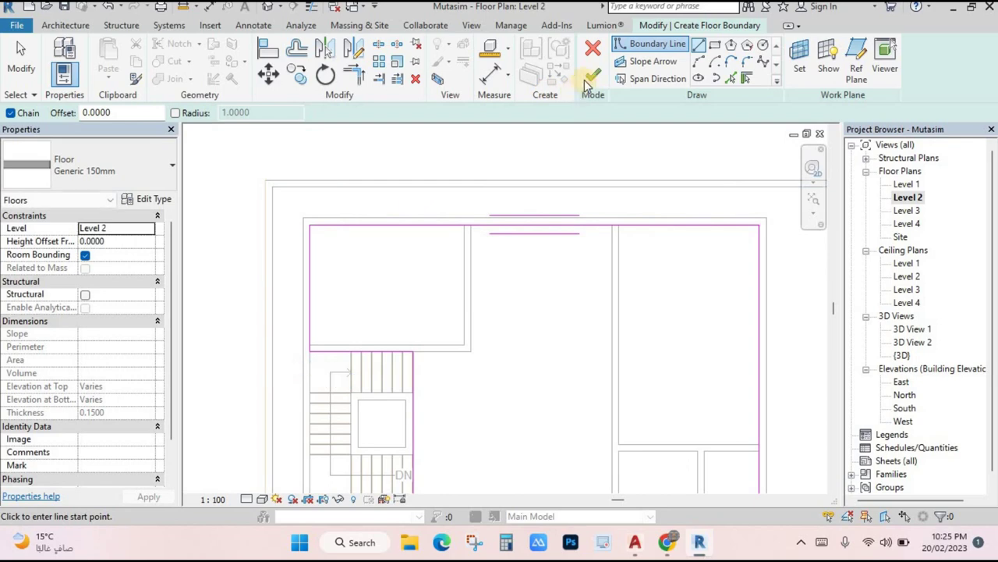
- Set the Generic 150mm floor type's structure layer thickness to 0.190 and finish the floor without attaching the walls to its bottom
{"action": "left_click", "coordinate": [153, 200]}
{"action": "left_click", "coordinate": [435, 176]}
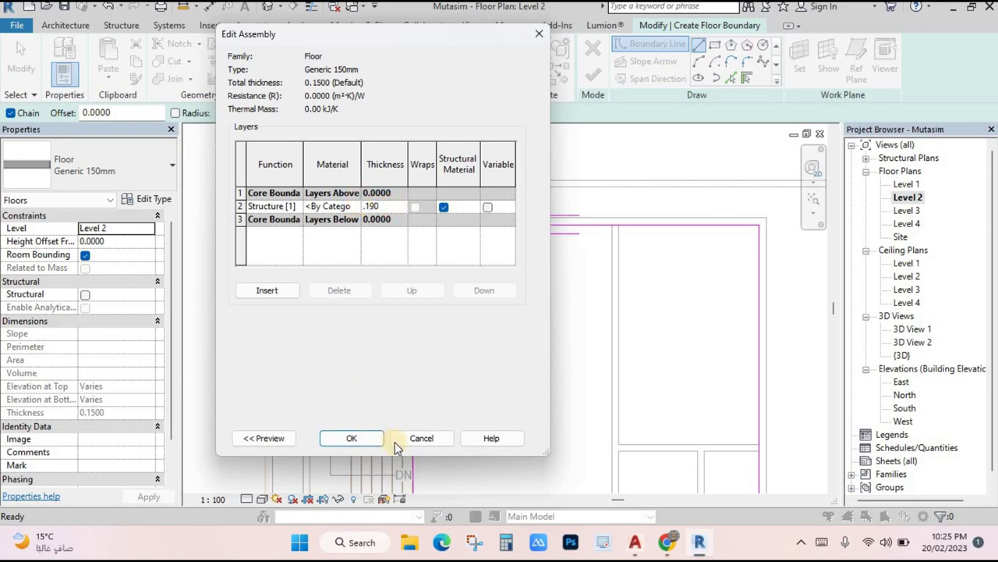
{"action": "left_click", "coordinate": [352, 438]}
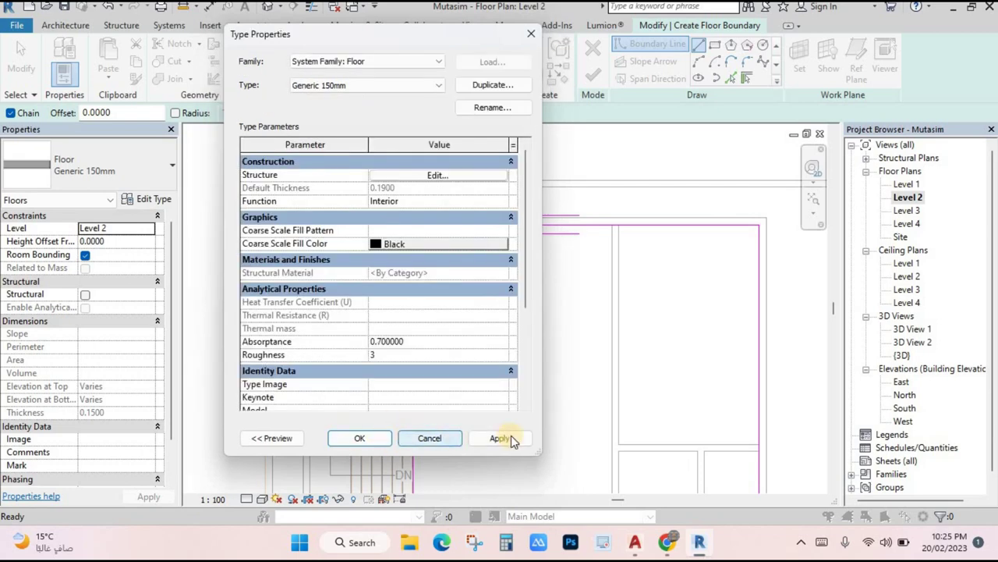
{"action": "left_click", "coordinate": [353, 440]}
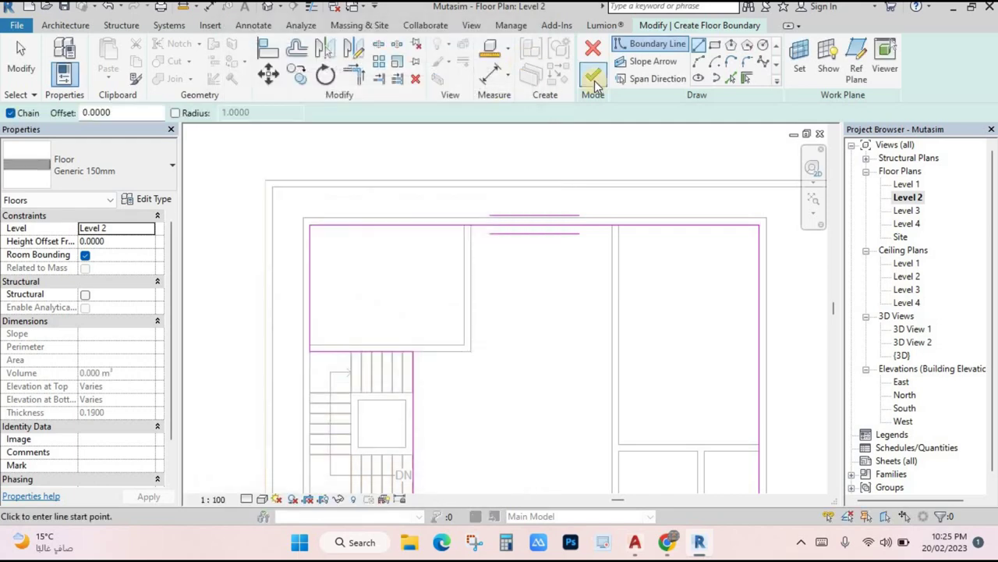
{"action": "scroll", "coordinate": [572, 172], "scroll_direction": "down", "scroll_amount": 3}
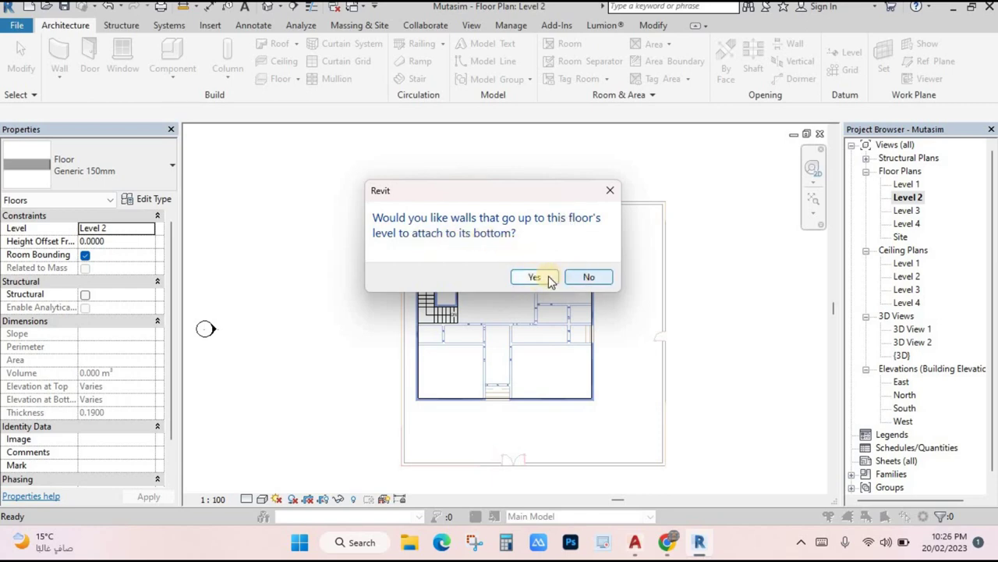
{"action": "left_click", "coordinate": [587, 278]}
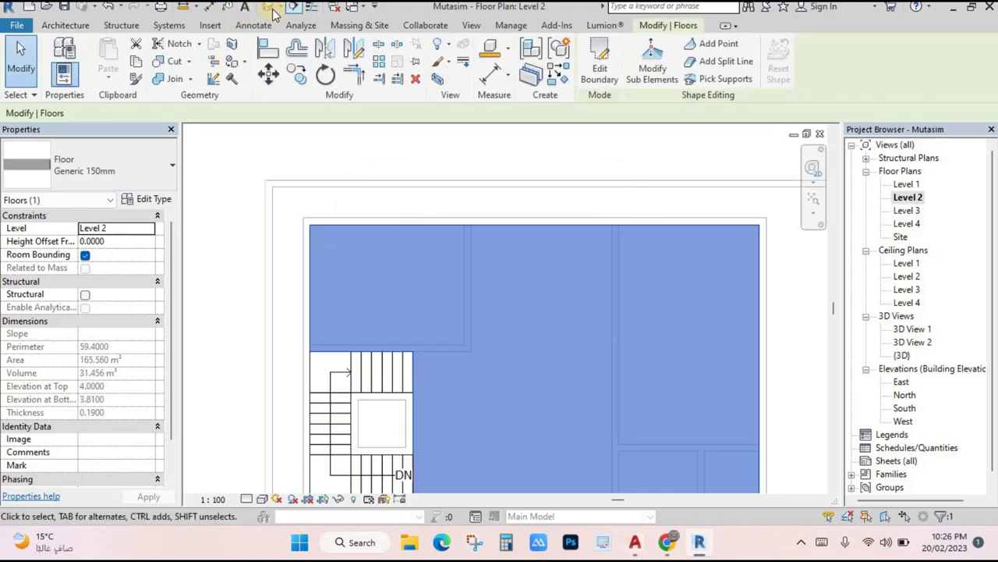
- Inspect the new Level 2 floor and its stair opening in the 3D view from several angles
{"action": "key", "text": "3"}
{"action": "key", "text": "d"}
{"action": "scroll", "coordinate": [468, 249], "scroll_direction": "up", "scroll_amount": 4}
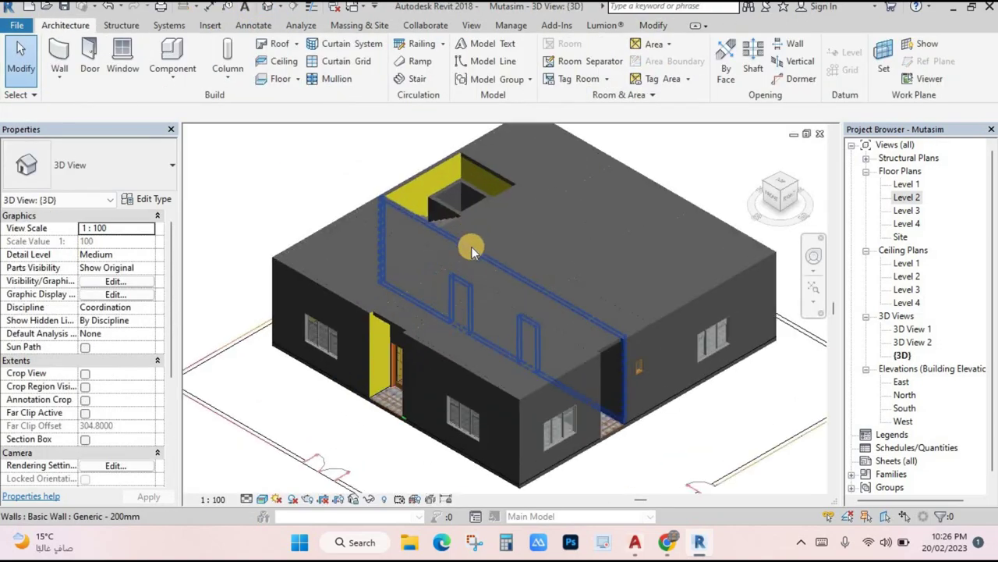
{"action": "middle_click_drag", "start_coordinate": [471, 254], "coordinate": [597, 219], "text": "shift"}
{"action": "scroll", "coordinate": [611, 348], "scroll_direction": "up", "scroll_amount": 3}
{"action": "scroll", "coordinate": [564, 220], "scroll_direction": "up", "scroll_amount": 3}
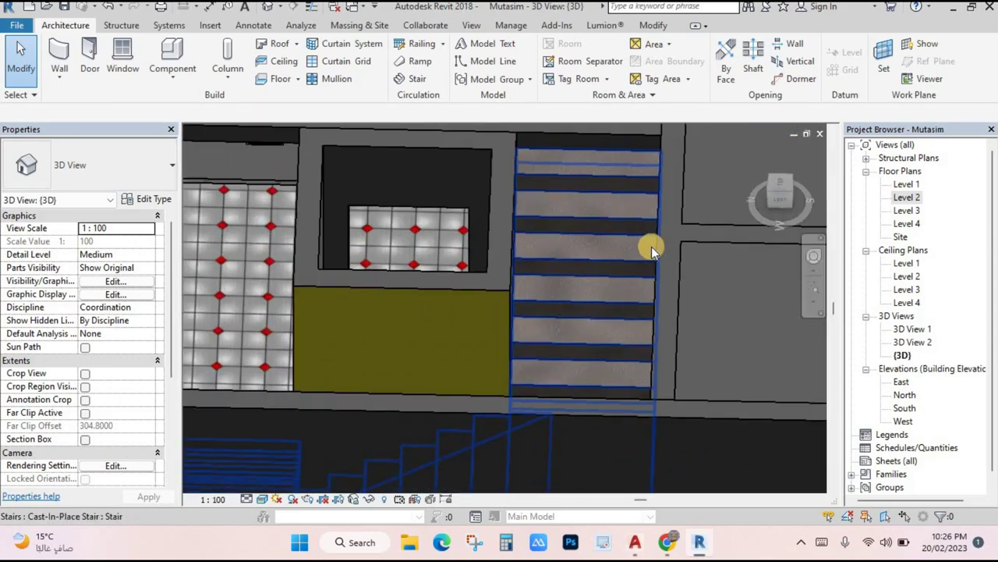
{"action": "middle_click_drag", "start_coordinate": [651, 246], "coordinate": [537, 250], "text": "shift"}
{"action": "scroll", "coordinate": [537, 250], "scroll_direction": "down", "scroll_amount": 3}
{"action": "middle_click_drag", "start_coordinate": [624, 139], "coordinate": [570, 211]}
{"action": "scroll", "coordinate": [578, 306], "scroll_direction": "down", "scroll_amount": 3}
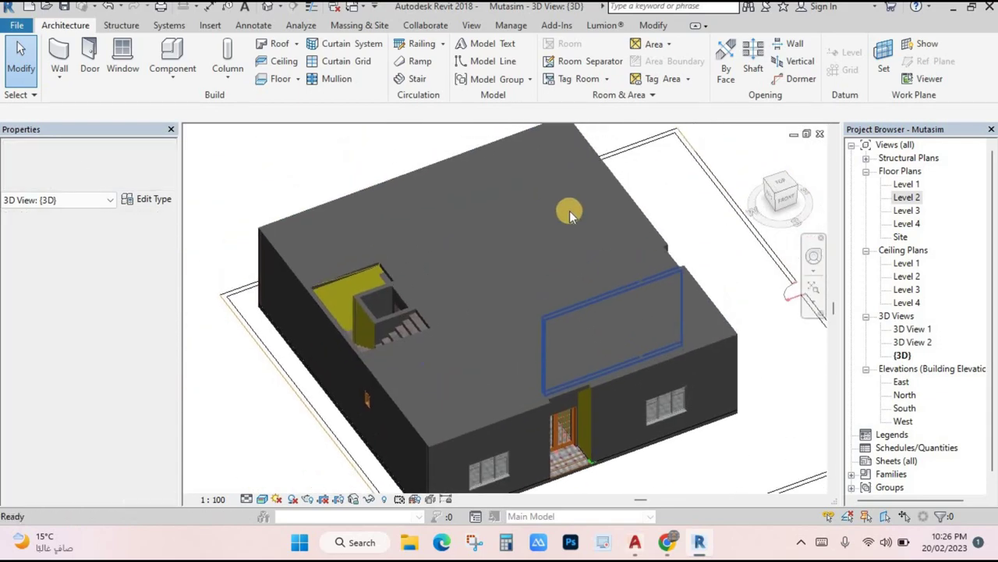
- Return to the Level 2 floor plan with the whole floor in view
{"action": "double_click", "coordinate": [907, 198]}
{"action": "scroll", "coordinate": [552, 278], "scroll_direction": "down", "scroll_amount": 3}
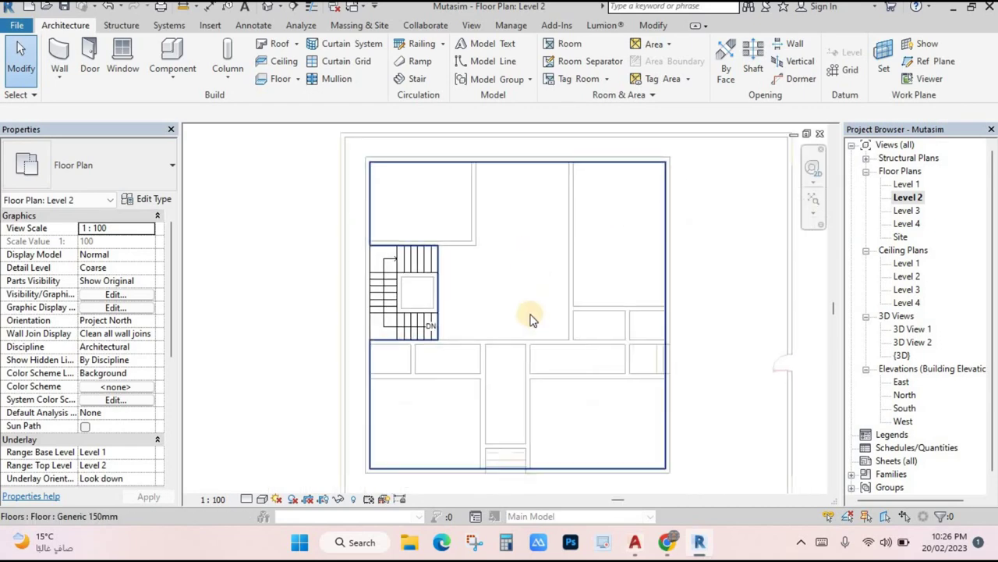
{"action": "scroll", "coordinate": [492, 316], "scroll_direction": "down", "scroll_amount": 2}
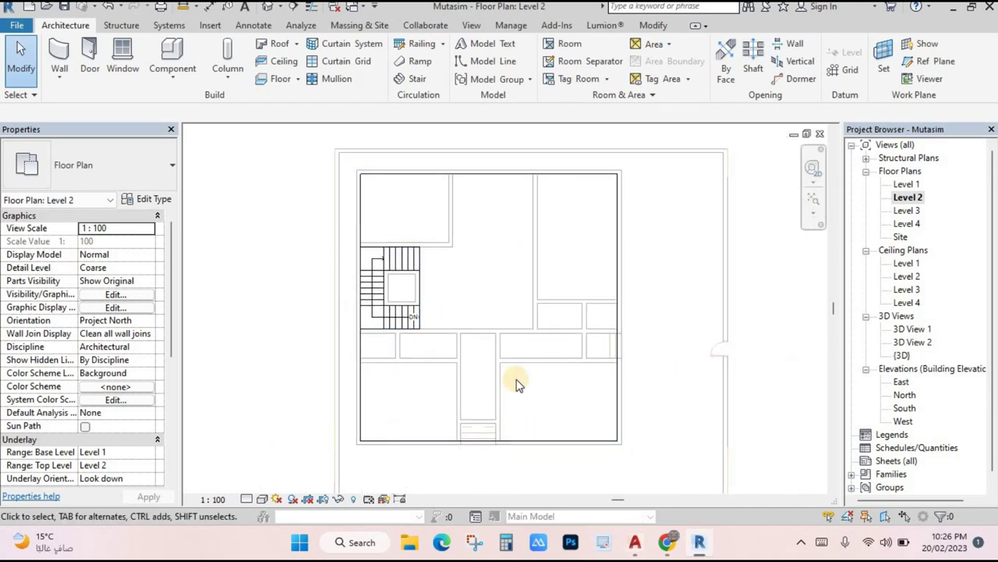
- Switch to AutoCAD and examine the plans in the GF and FF drawings
{"action": "mouse_move", "coordinate": [635, 542]}
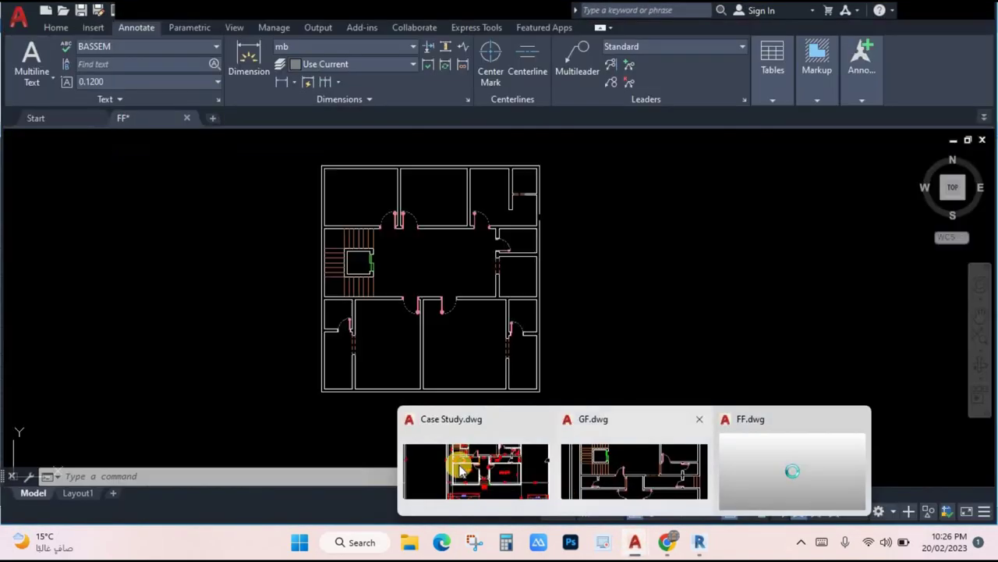
{"action": "left_click", "coordinate": [461, 470]}
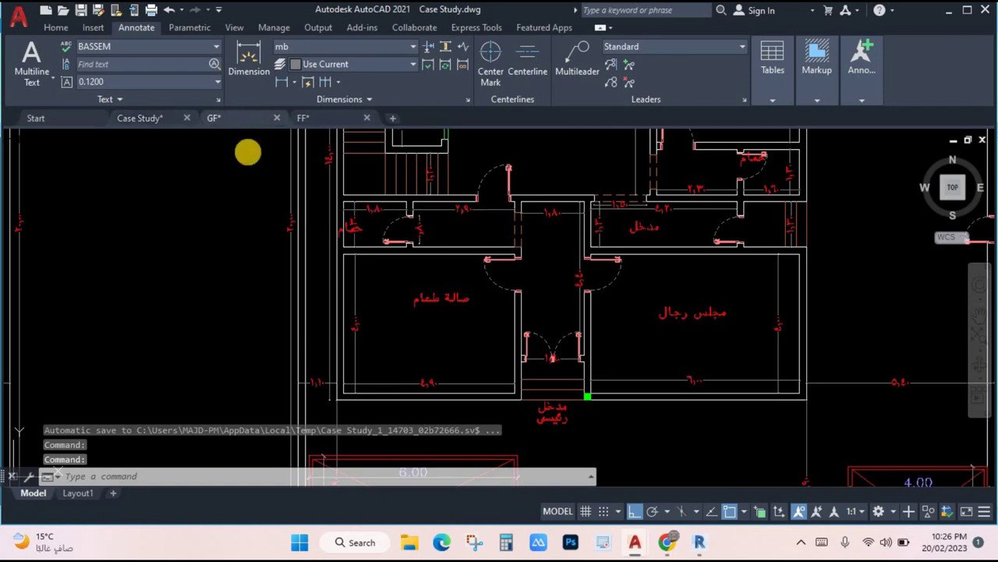
{"action": "left_click", "coordinate": [214, 118]}
{"action": "scroll", "coordinate": [445, 274], "scroll_direction": "down", "scroll_amount": 6}
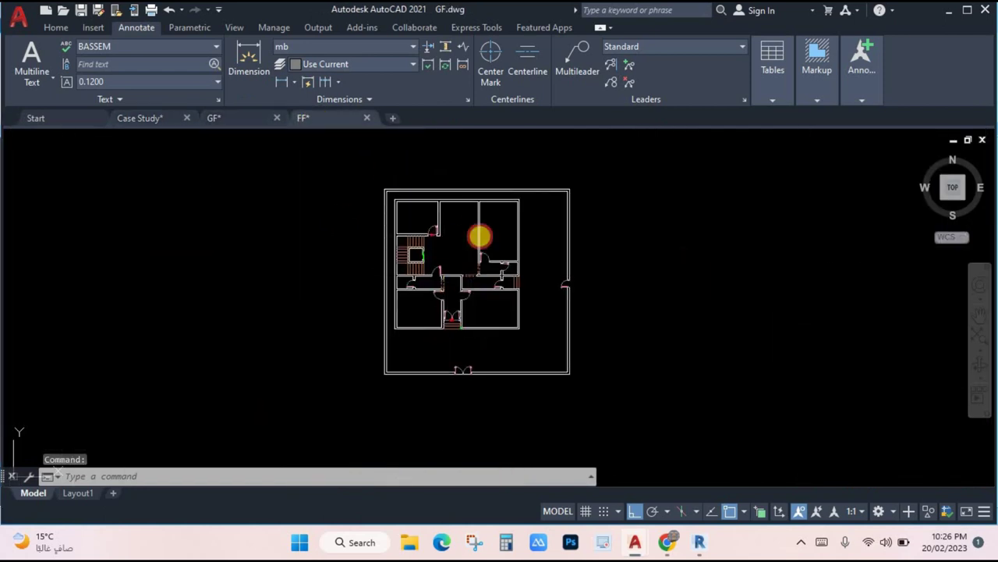
{"action": "scroll", "coordinate": [413, 254], "scroll_direction": "up", "scroll_amount": 2}
{"action": "scroll", "coordinate": [490, 191], "scroll_direction": "down", "scroll_amount": 2}
{"action": "middle_click_drag", "start_coordinate": [446, 259], "coordinate": [448, 277]}
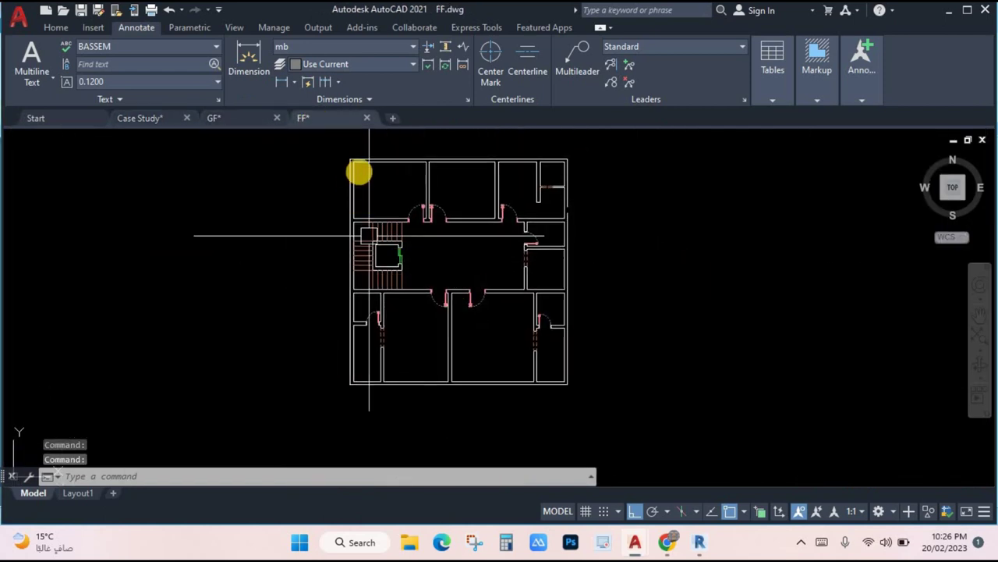
{"action": "middle_click_drag", "start_coordinate": [576, 280], "coordinate": [583, 302]}
- Switch back to Revit and import FF.dwg from the Desktop at Level 2, using meter units and Auto - Center to Center positioning
{"action": "left_click", "coordinate": [696, 544]}
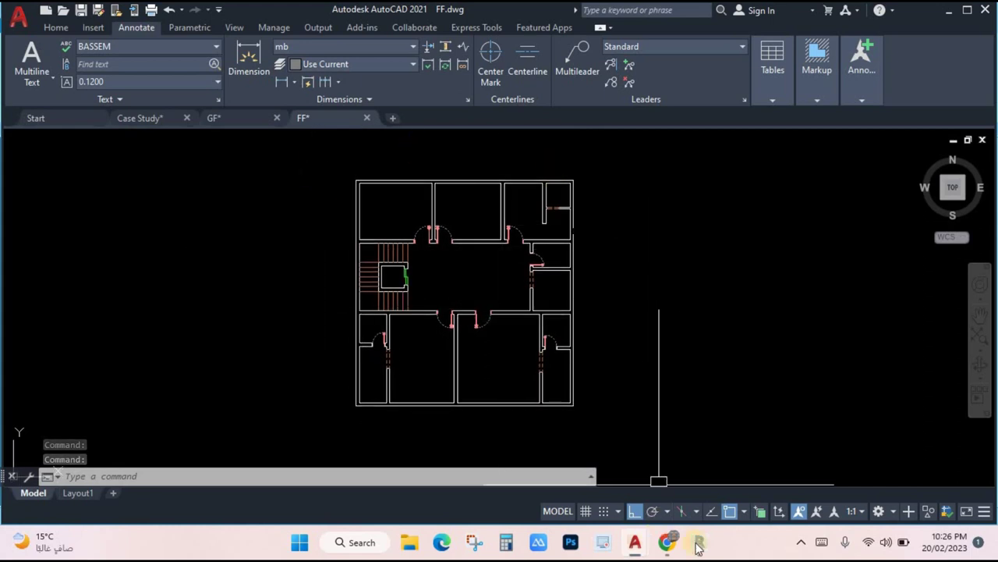
{"action": "left_click", "coordinate": [698, 549]}
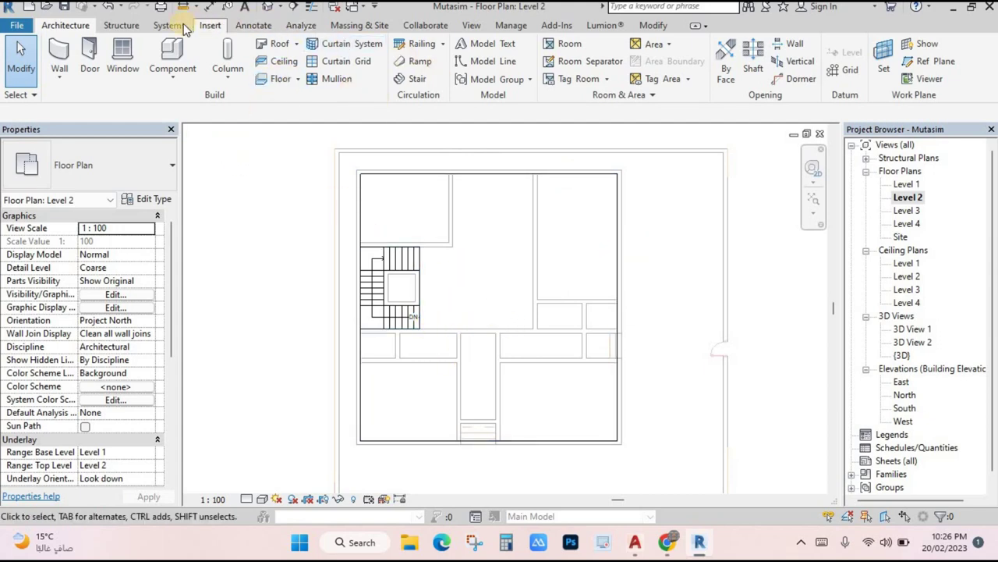
{"action": "left_click", "coordinate": [209, 27]}
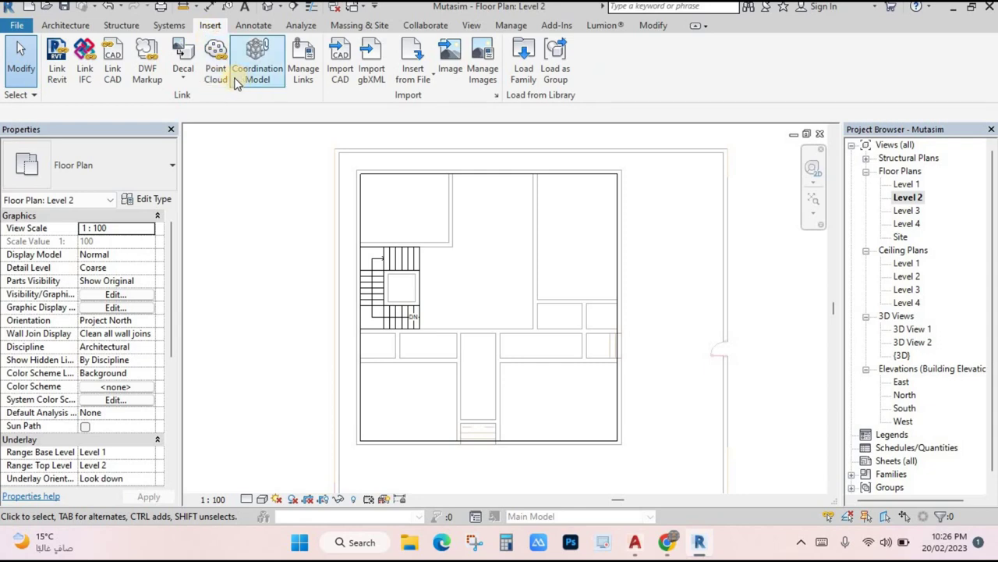
{"action": "left_click", "coordinate": [341, 70]}
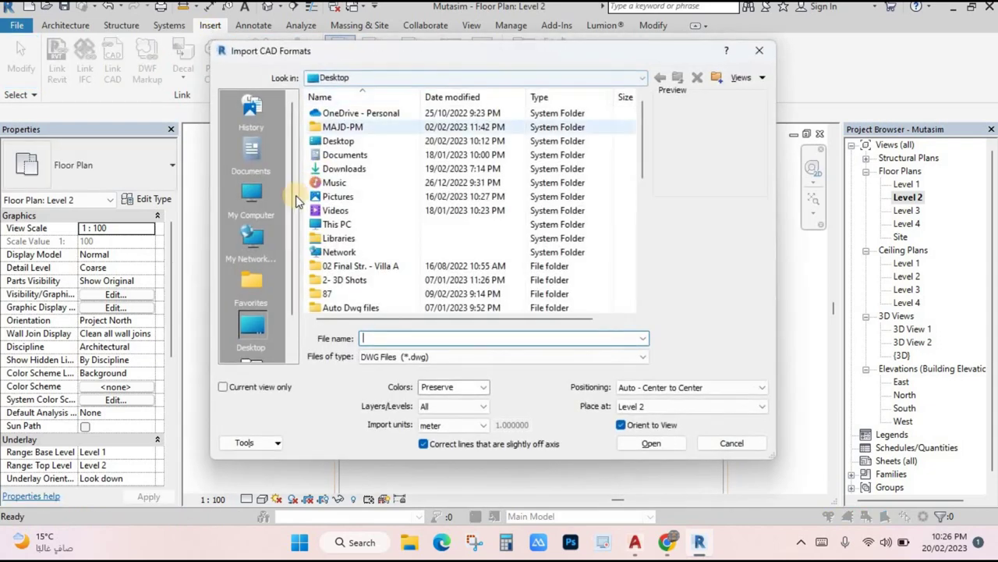
{"action": "left_click", "coordinate": [254, 200]}
{"action": "left_click", "coordinate": [262, 334]}
{"action": "scroll", "coordinate": [427, 261], "scroll_direction": "down", "scroll_amount": 3}
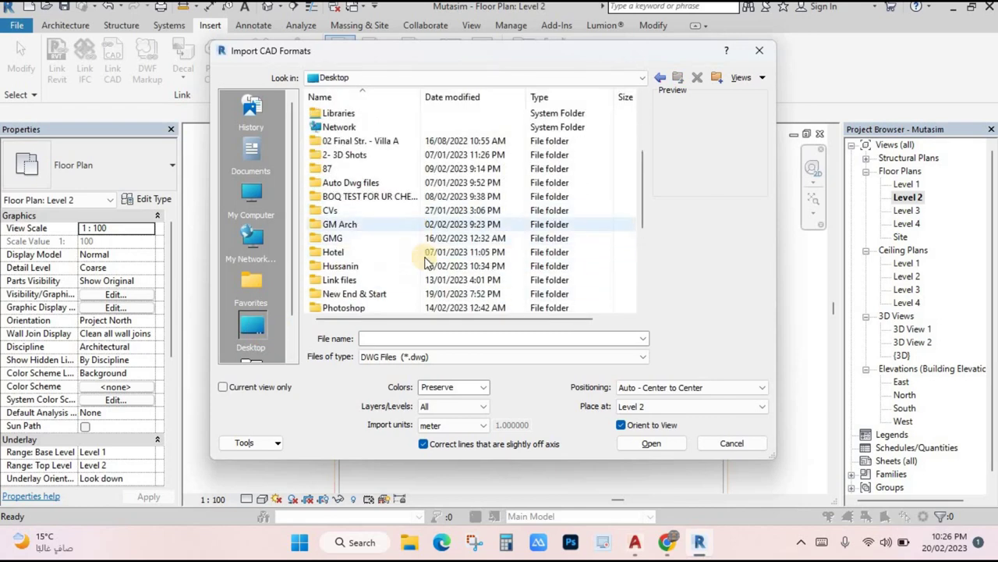
{"action": "scroll", "coordinate": [427, 265], "scroll_direction": "down", "scroll_amount": 5}
{"action": "left_click", "coordinate": [327, 254]}
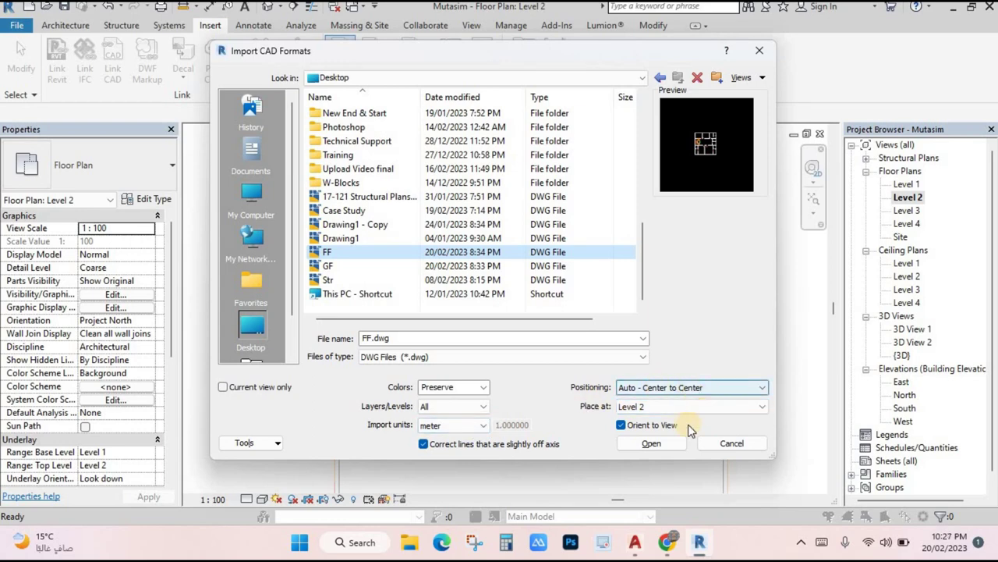
{"action": "left_click", "coordinate": [652, 444]}
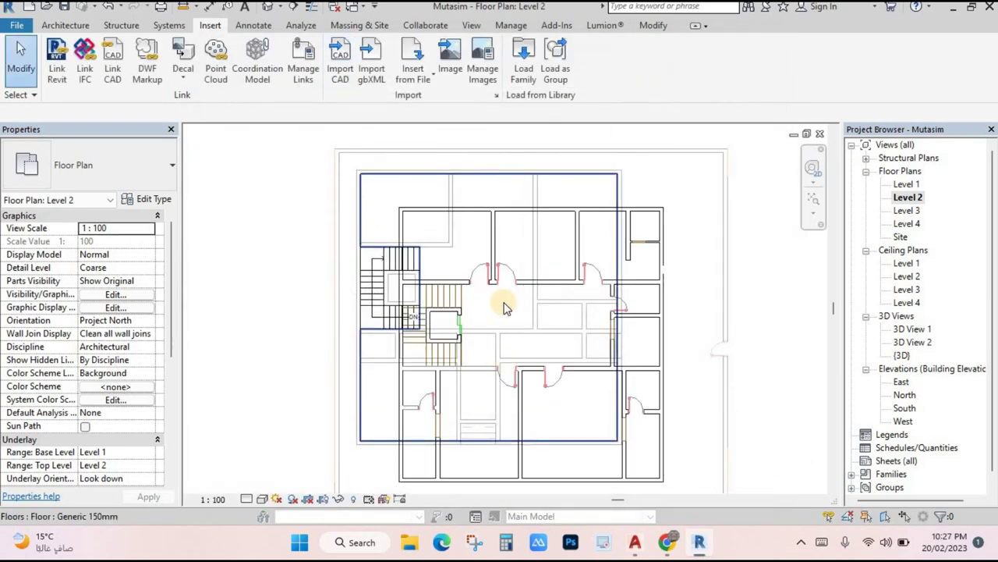
- Move the imported FF.dwg plan so its upper-left outer corner lands on the matching corner of the existing exterior walls
{"action": "left_click", "coordinate": [627, 417]}
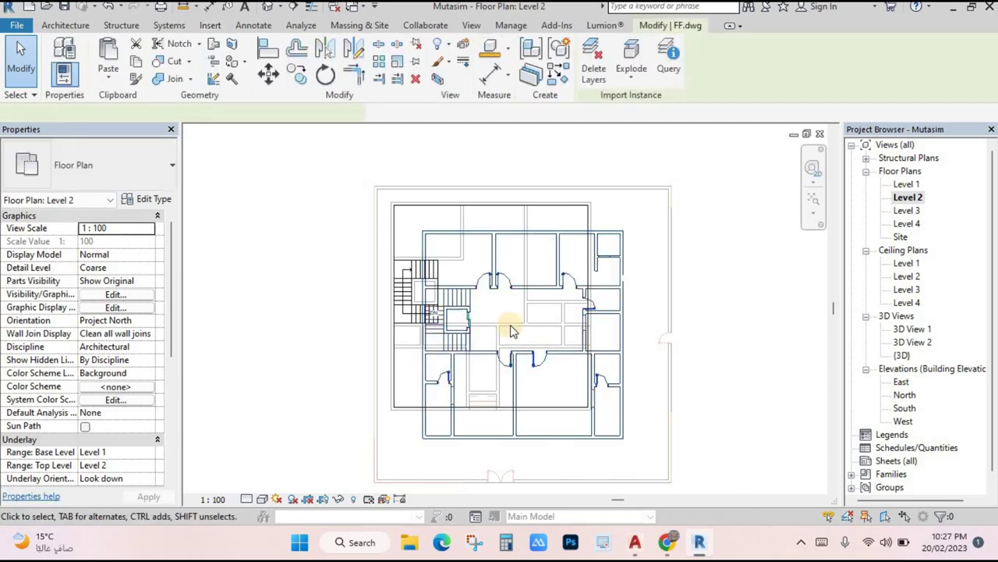
{"action": "left_click", "coordinate": [268, 74]}
{"action": "scroll", "coordinate": [425, 230], "scroll_direction": "up", "scroll_amount": 5}
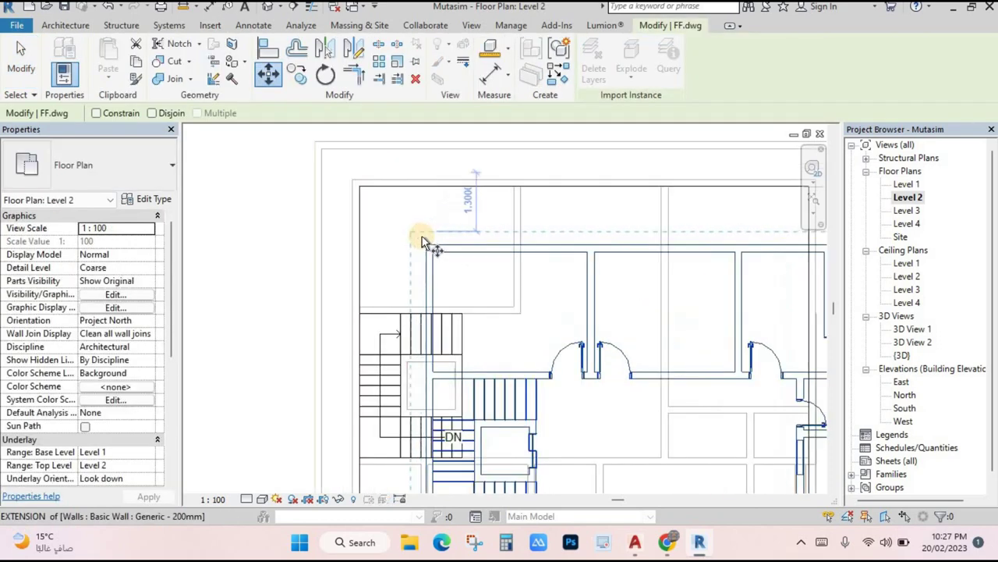
{"action": "left_click", "coordinate": [439, 266]}
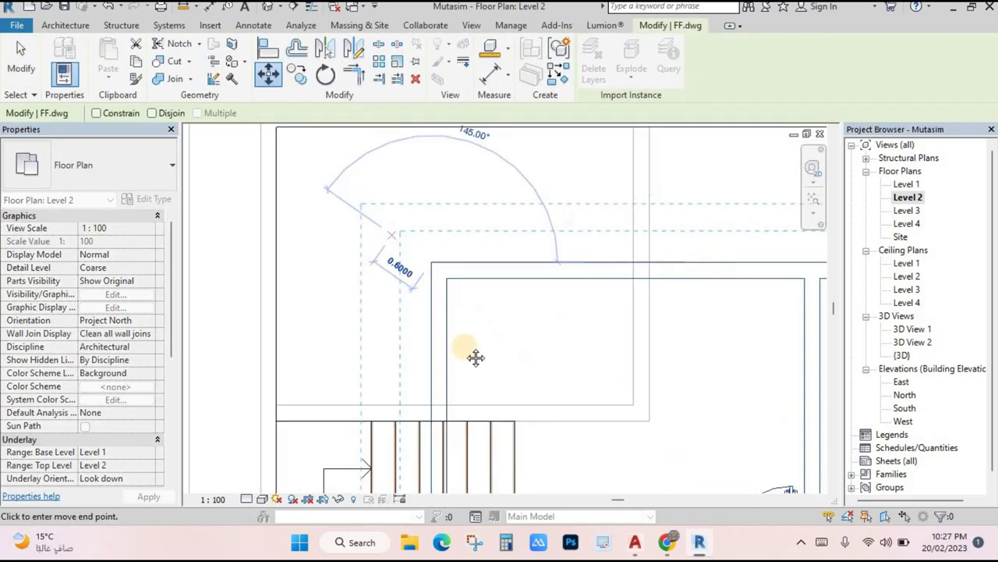
{"action": "scroll", "coordinate": [380, 290], "scroll_direction": "up", "scroll_amount": 3}
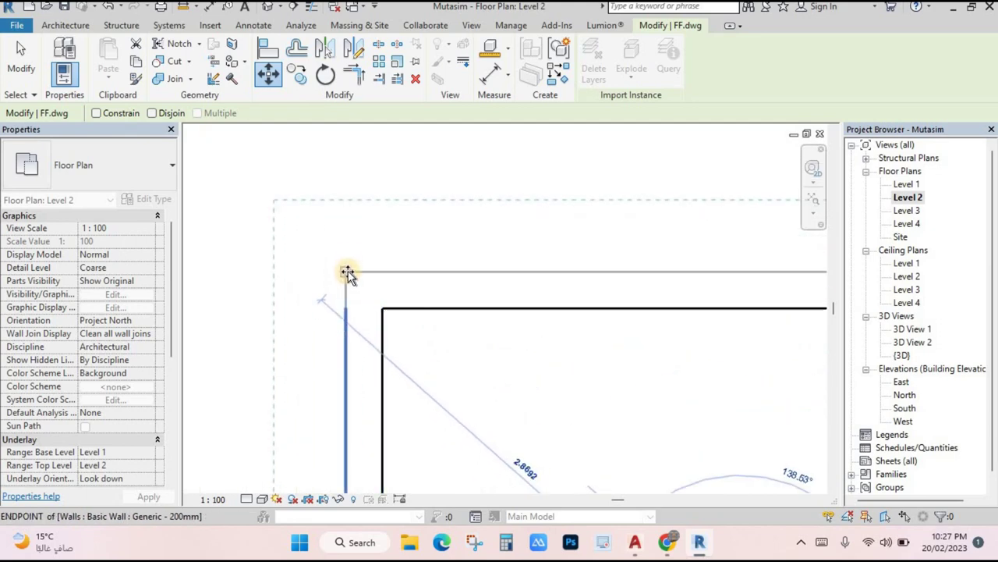
{"action": "scroll", "coordinate": [347, 270], "scroll_direction": "up", "scroll_amount": 3}
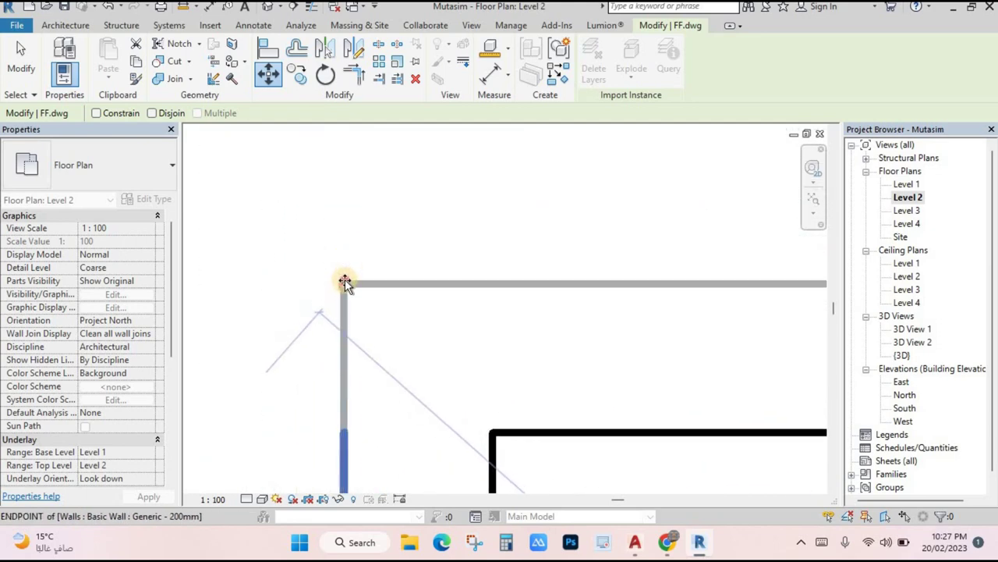
{"action": "left_click", "coordinate": [345, 282]}
{"action": "scroll", "coordinate": [468, 290], "scroll_direction": "down", "scroll_amount": 5}
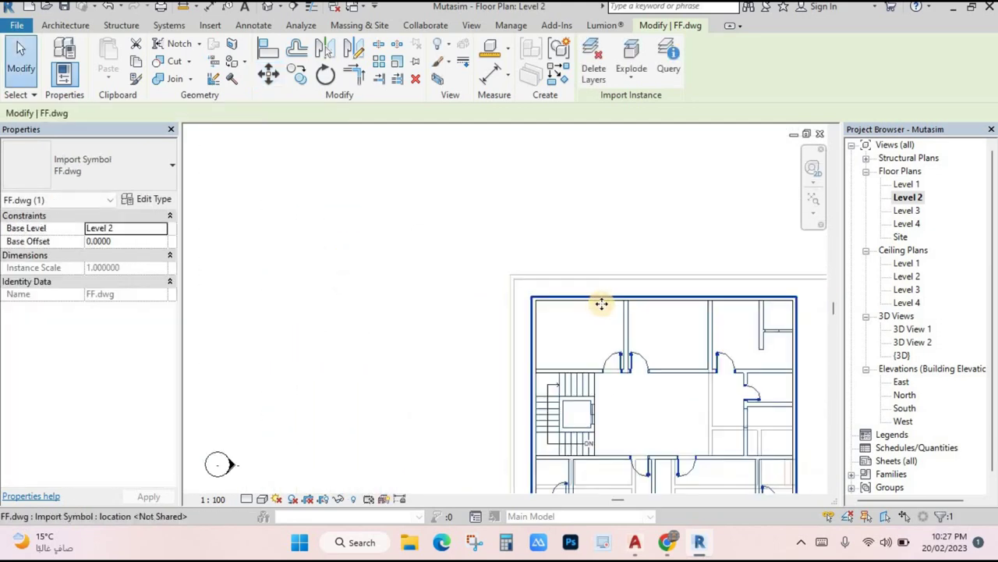
{"action": "scroll", "coordinate": [602, 303], "scroll_direction": "down", "scroll_amount": 2}
{"action": "middle_click_drag", "start_coordinate": [610, 329], "coordinate": [548, 268]}
{"action": "key", "text": "Escape"}
- Draw the north exterior wall over the FF plan as an architectural Generic - 200mm wall from Level 2 up to Level 3, located by wall centerline
{"action": "scroll", "coordinate": [607, 336], "scroll_direction": "up", "scroll_amount": 1}
{"action": "middle_click_drag", "start_coordinate": [528, 331], "coordinate": [449, 322]}
{"action": "scroll", "coordinate": [468, 306], "scroll_direction": "up", "scroll_amount": 1}
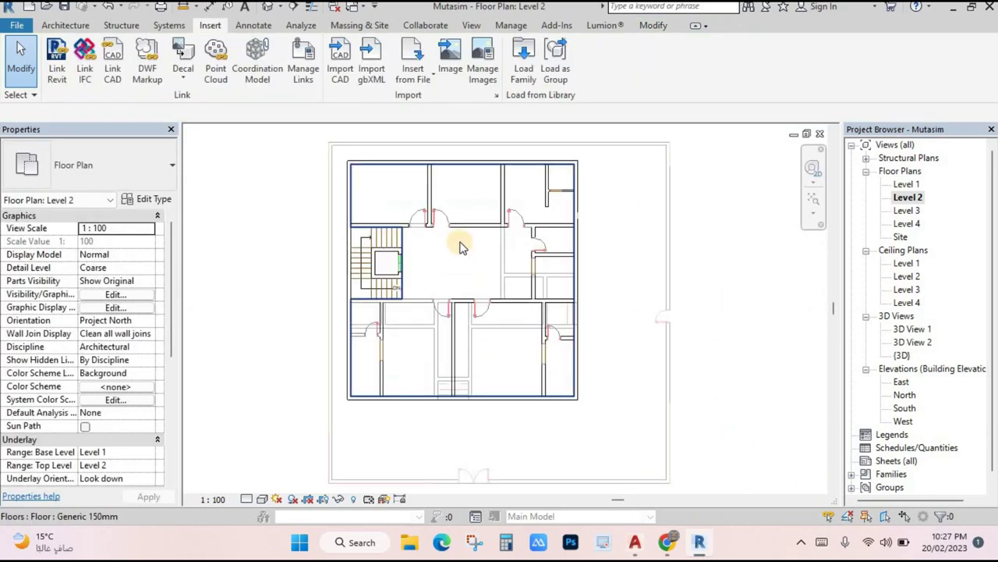
{"action": "scroll", "coordinate": [460, 247], "scroll_direction": "up", "scroll_amount": 2}
{"action": "scroll", "coordinate": [323, 190], "scroll_direction": "up", "scroll_amount": 2}
{"action": "scroll", "coordinate": [323, 189], "scroll_direction": "down", "scroll_amount": 2}
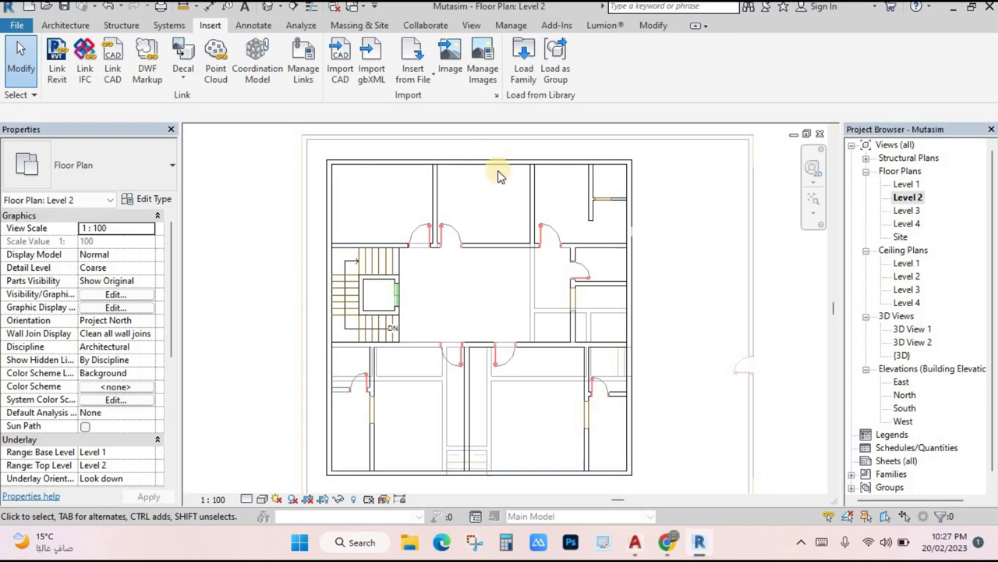
{"action": "left_click", "coordinate": [66, 25]}
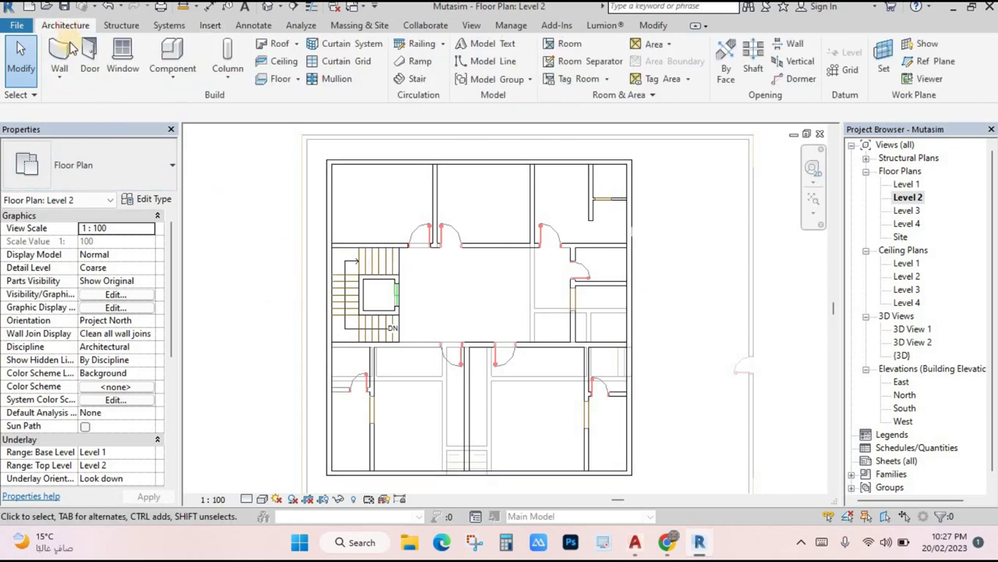
{"action": "left_click", "coordinate": [63, 82]}
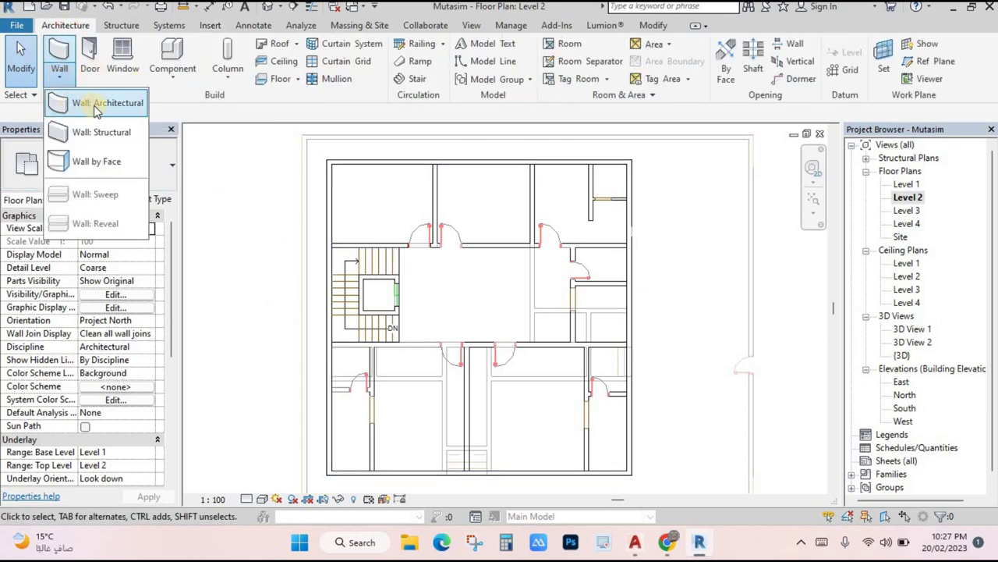
{"action": "left_click", "coordinate": [95, 104]}
{"action": "scroll", "coordinate": [344, 160], "scroll_direction": "up", "scroll_amount": 2}
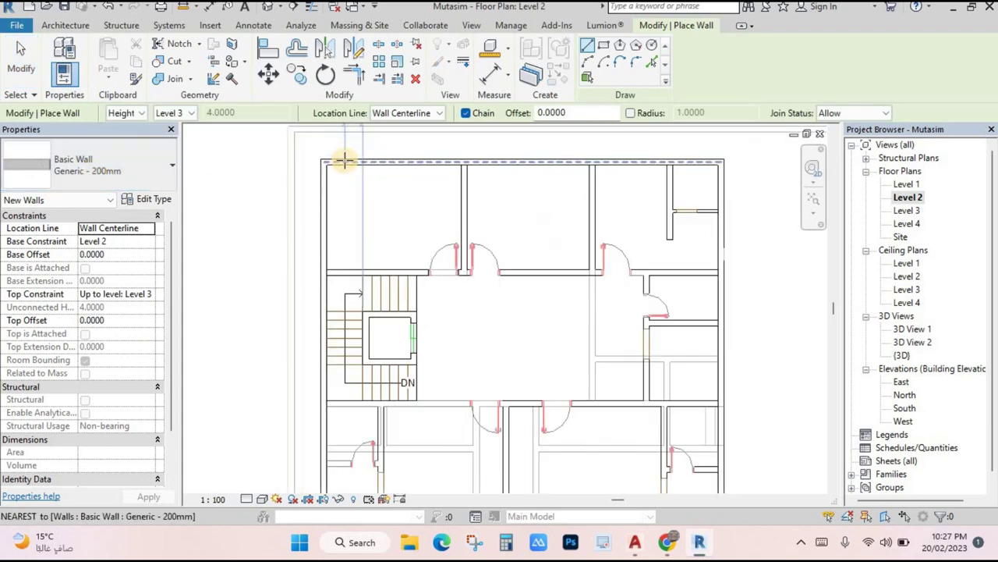
{"action": "scroll", "coordinate": [344, 161], "scroll_direction": "up", "scroll_amount": 3}
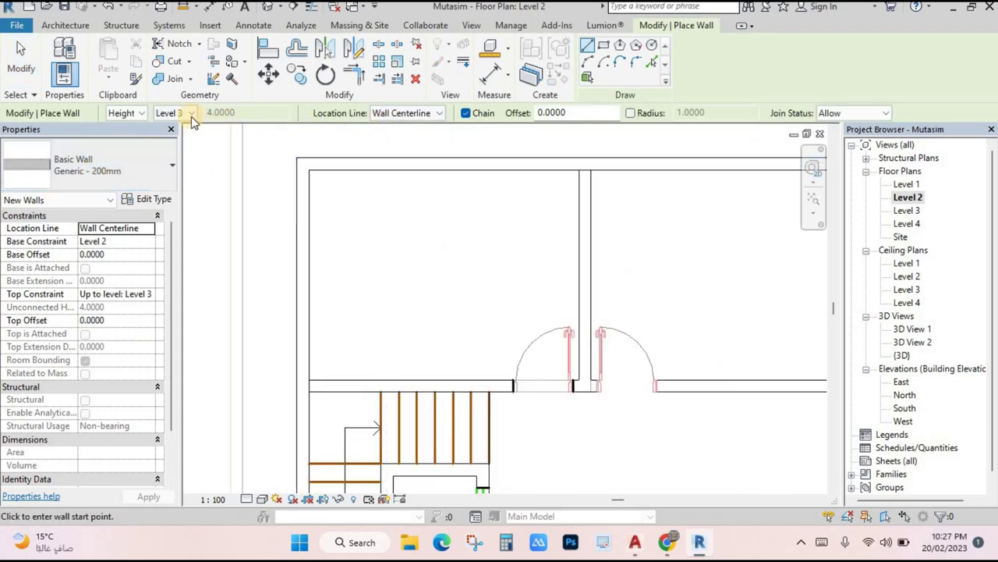
{"action": "scroll", "coordinate": [301, 159], "scroll_direction": "up", "scroll_amount": 2}
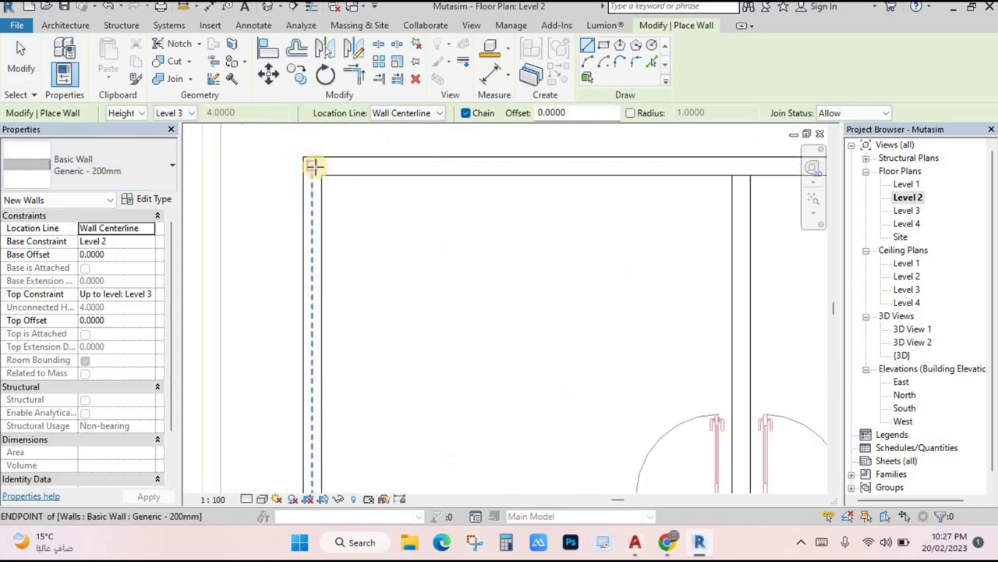
{"action": "left_click", "coordinate": [312, 166]}
{"action": "scroll", "coordinate": [330, 167], "scroll_direction": "down", "scroll_amount": 4}
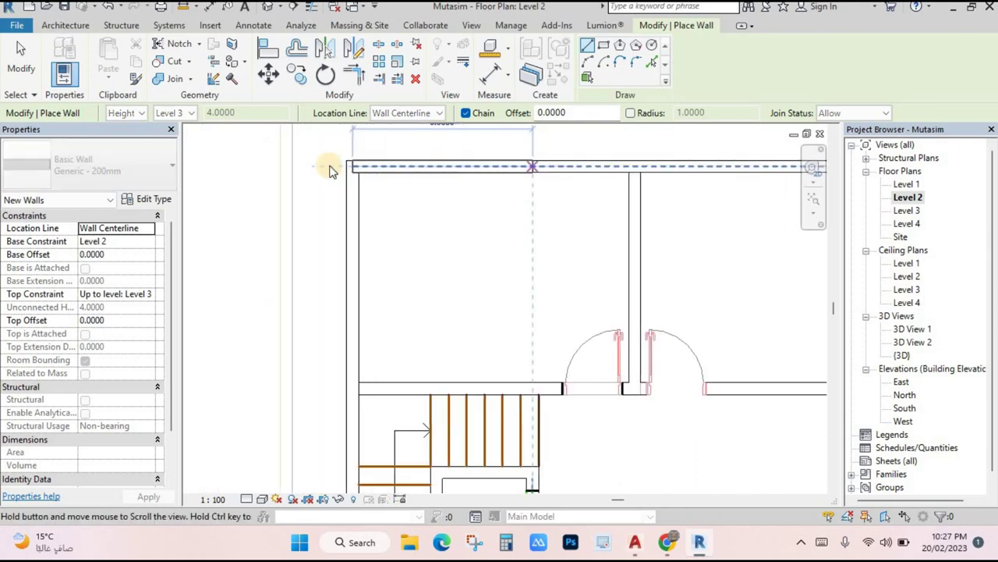
{"action": "scroll", "coordinate": [645, 182], "scroll_direction": "up", "scroll_amount": 2}
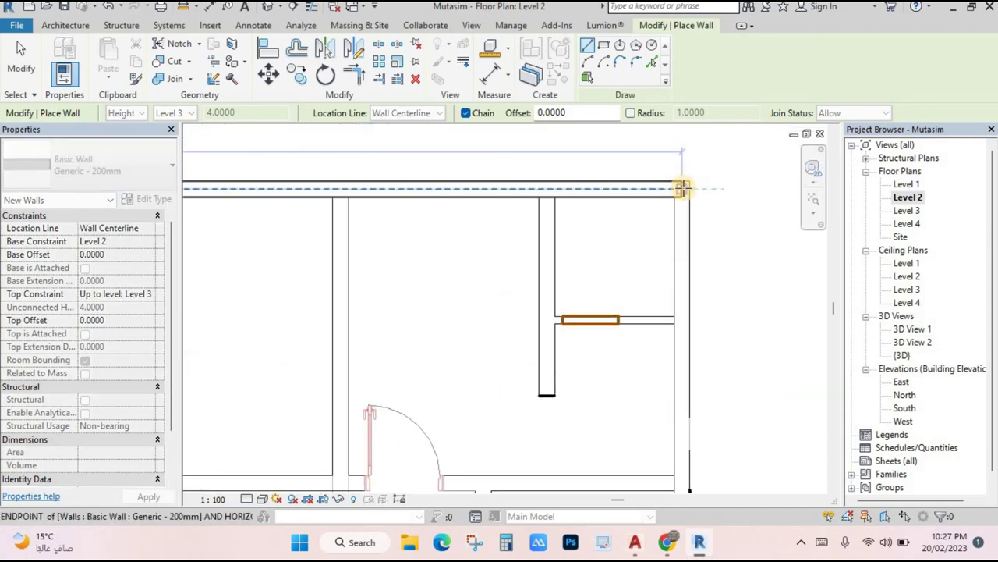
{"action": "left_click", "coordinate": [682, 188]}
- Continue the chained exterior wall down the east side and about 13.3 m along the south side to the southwest corner
{"action": "scroll", "coordinate": [688, 312], "scroll_direction": "down", "scroll_amount": 4}
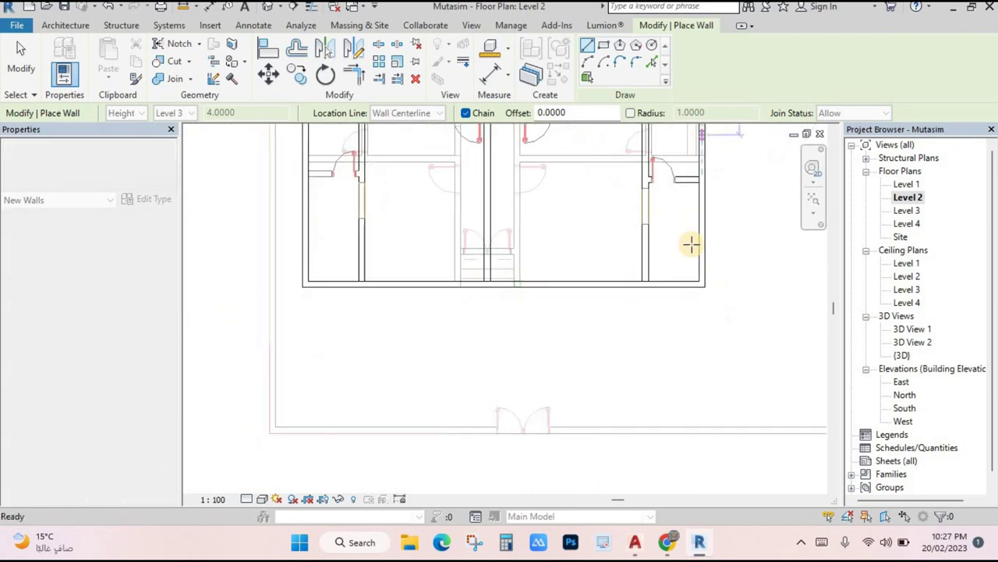
{"action": "scroll", "coordinate": [698, 266], "scroll_direction": "up", "scroll_amount": 4}
{"action": "scroll", "coordinate": [705, 289], "scroll_direction": "up", "scroll_amount": 2}
{"action": "left_click", "coordinate": [599, 304]}
{"action": "scroll", "coordinate": [669, 327], "scroll_direction": "down", "scroll_amount": 3}
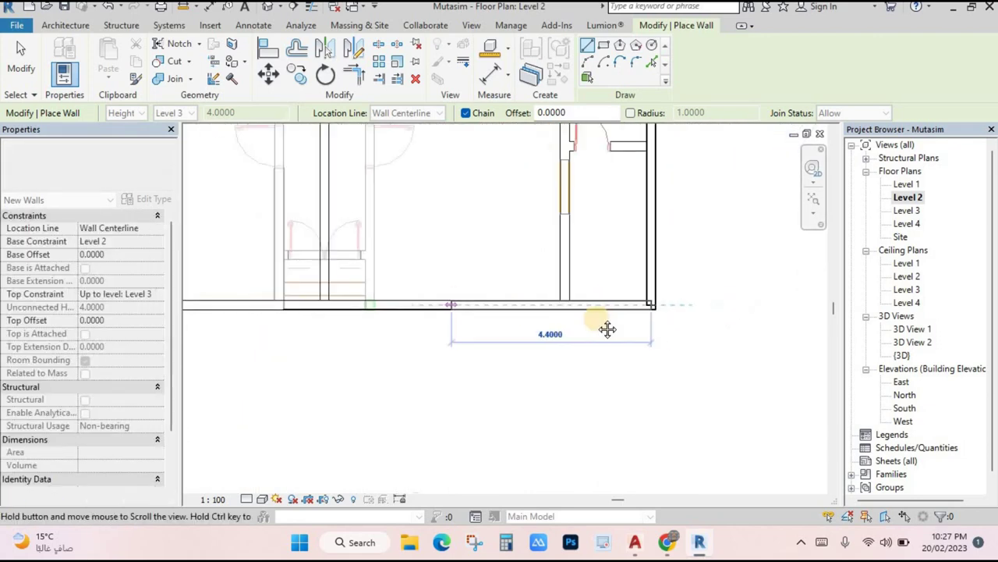
{"action": "scroll", "coordinate": [278, 322], "scroll_direction": "up", "scroll_amount": 3}
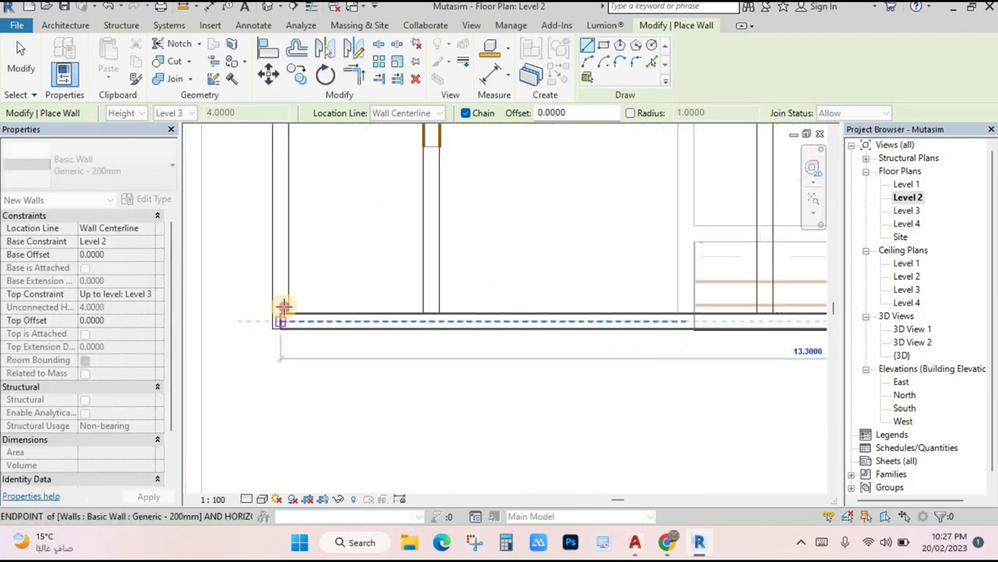
{"action": "left_click", "coordinate": [282, 309]}
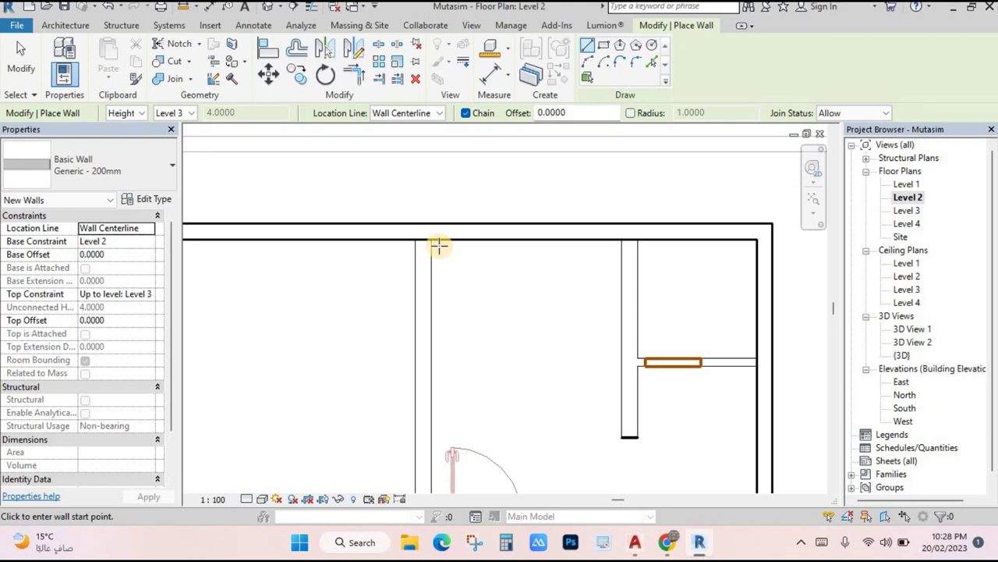
- Draw the partition between the second and third northern rooms, about 3.5 m from the north wall to the hall's north wall
{"action": "scroll", "coordinate": [439, 246], "scroll_direction": "up", "scroll_amount": 2}
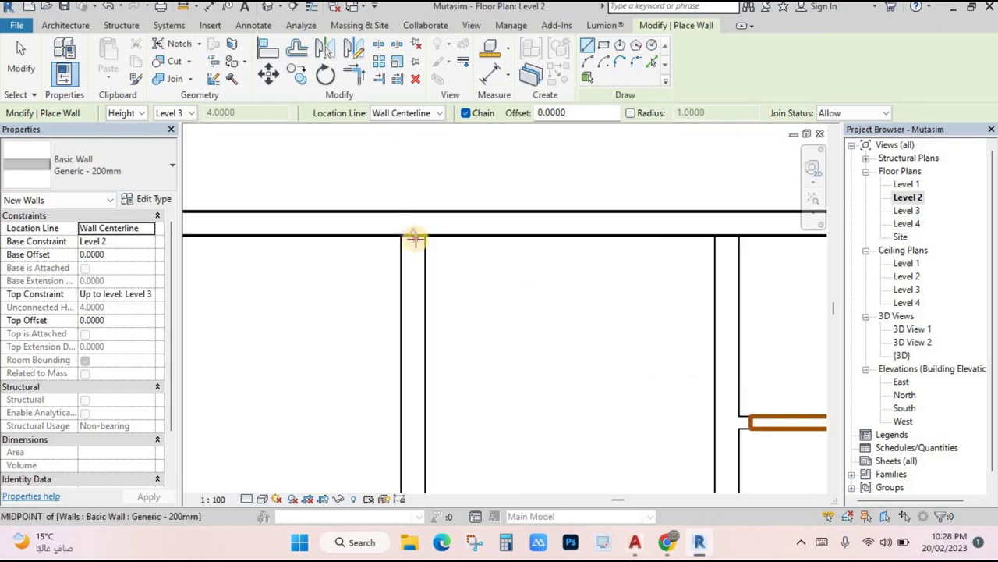
{"action": "left_click", "coordinate": [415, 238]}
{"action": "scroll", "coordinate": [446, 307], "scroll_direction": "down", "scroll_amount": 3}
{"action": "scroll", "coordinate": [432, 330], "scroll_direction": "up", "scroll_amount": 1}
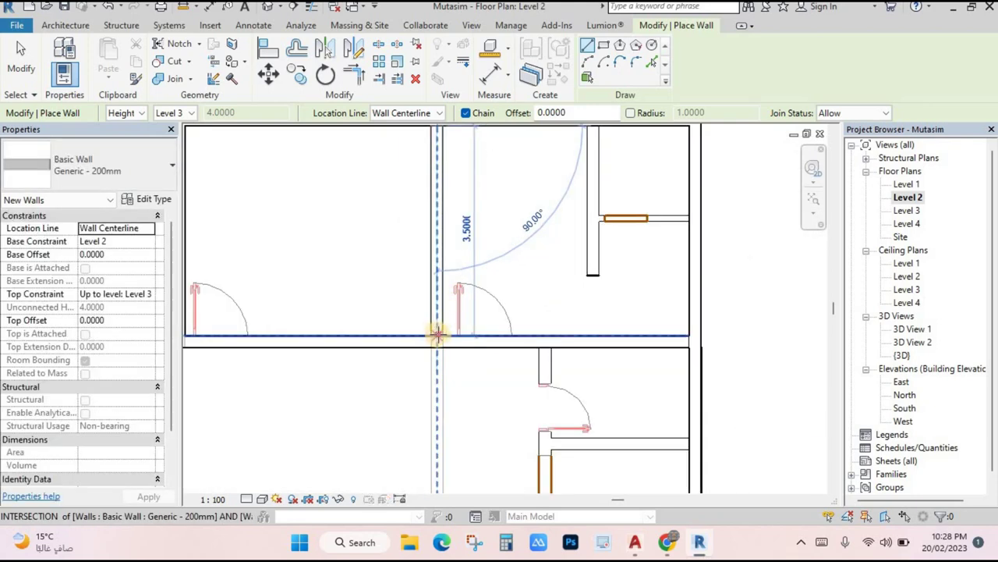
{"action": "left_click", "coordinate": [439, 335]}
{"action": "scroll", "coordinate": [528, 316], "scroll_direction": "down", "scroll_amount": 3}
{"action": "key", "text": "Escape"}
- In the northeast room, draw a partition about 2.6 m long from the north wall and a short cross wall joining it to the east wall
{"action": "scroll", "coordinate": [571, 203], "scroll_direction": "up", "scroll_amount": 2}
{"action": "left_click", "coordinate": [570, 182]}
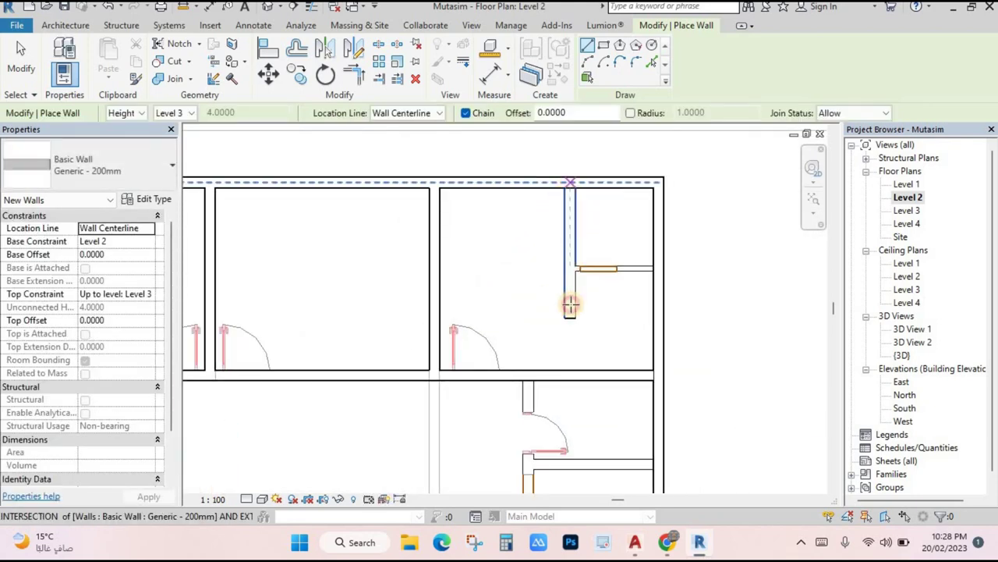
{"action": "scroll", "coordinate": [570, 329], "scroll_direction": "up", "scroll_amount": 1}
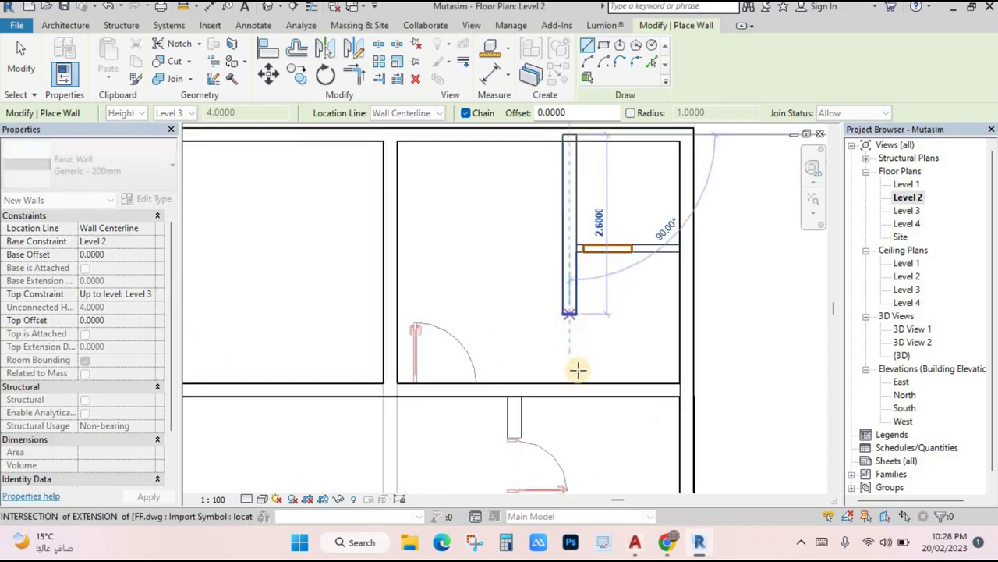
{"action": "left_click", "coordinate": [571, 314]}
{"action": "key", "text": "Escape"}
{"action": "scroll", "coordinate": [677, 249], "scroll_direction": "up", "scroll_amount": 2}
{"action": "left_click", "coordinate": [681, 243]}
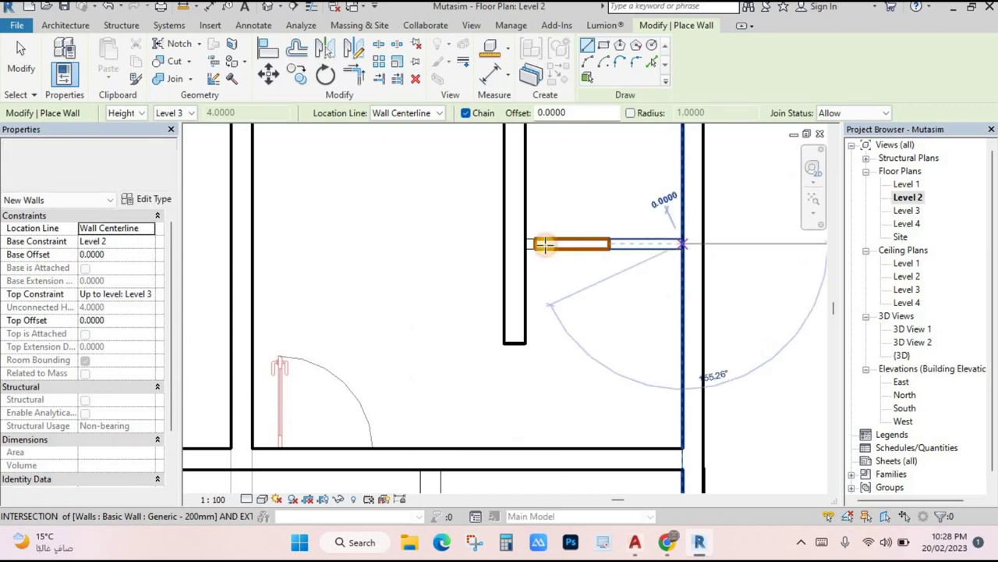
{"action": "left_click", "coordinate": [544, 245]}
{"action": "key", "text": "Escape"}
- Draw the wall on the hall's east side, running past the door opening from the hall's north wall to its south wall line
{"action": "scroll", "coordinate": [586, 350], "scroll_direction": "down", "scroll_amount": 3}
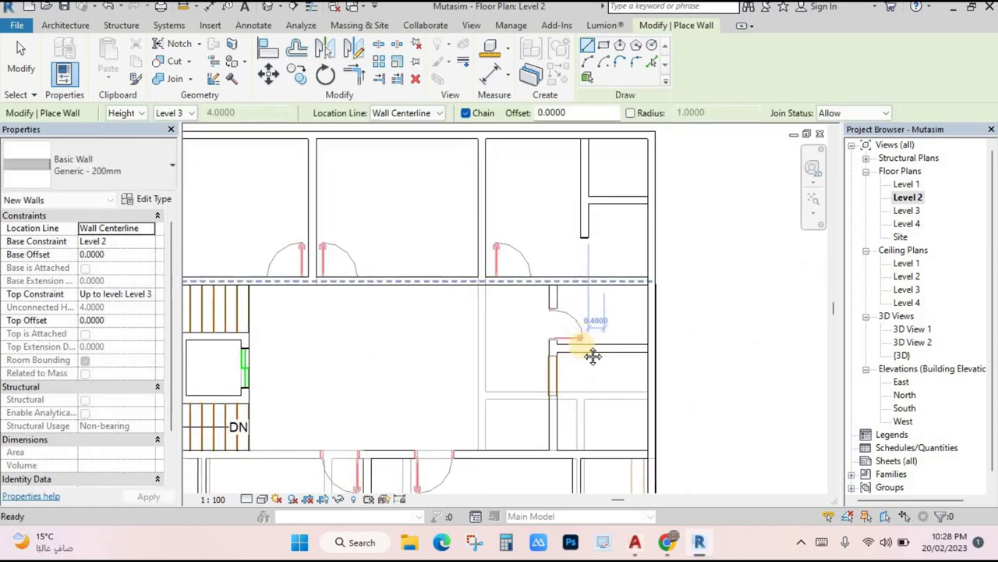
{"action": "scroll", "coordinate": [573, 296], "scroll_direction": "up", "scroll_amount": 2}
{"action": "left_click", "coordinate": [551, 170]}
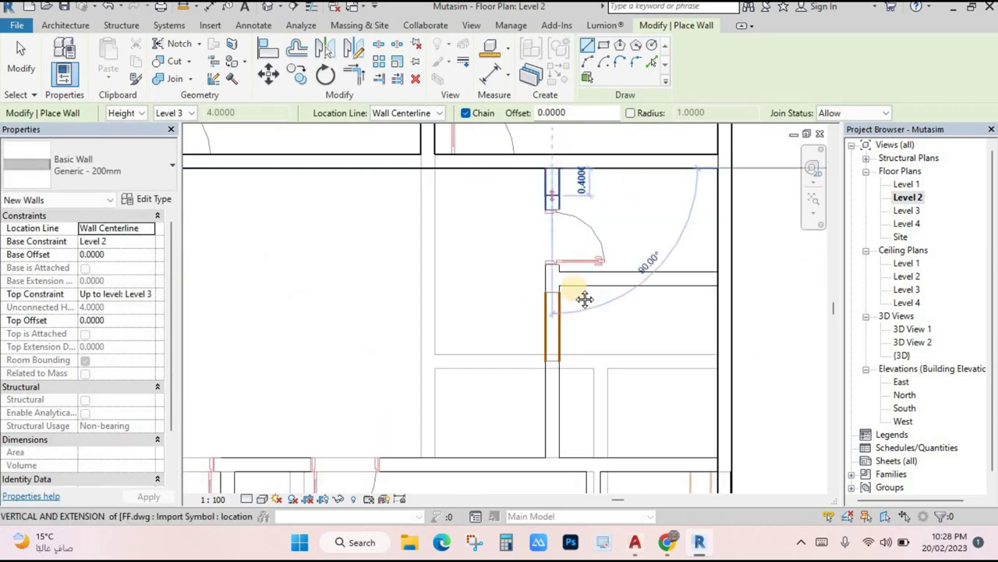
{"action": "left_click", "coordinate": [563, 394]}
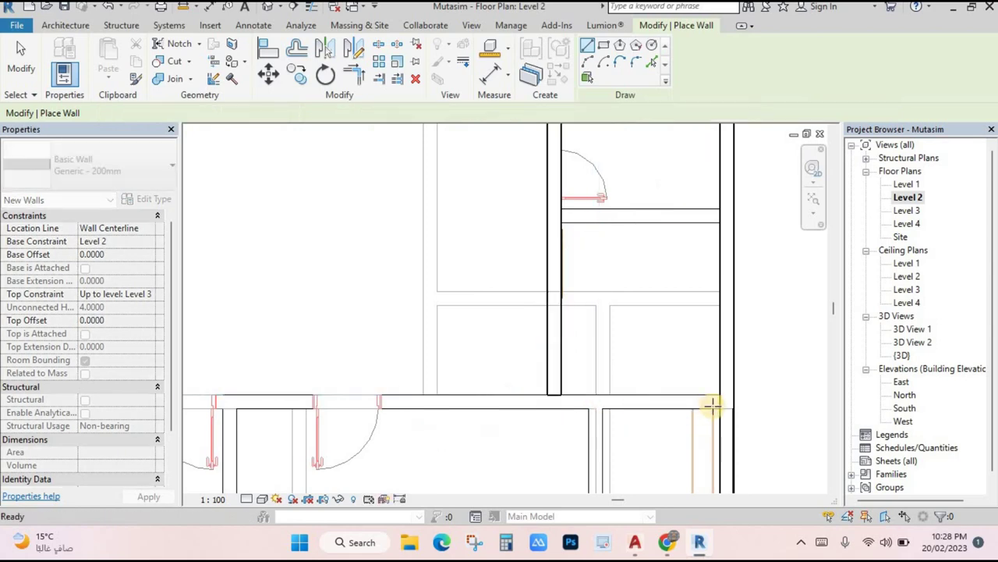
{"action": "key", "text": "Escape"}
- Draw the wall along the hall's south side from the east exterior wall to the west exterior wall, about 13.1 m long
{"action": "left_click", "coordinate": [720, 401]}
{"action": "scroll", "coordinate": [575, 403], "scroll_direction": "down", "scroll_amount": 1}
{"action": "middle_click_drag", "start_coordinate": [548, 412], "coordinate": [673, 375]}
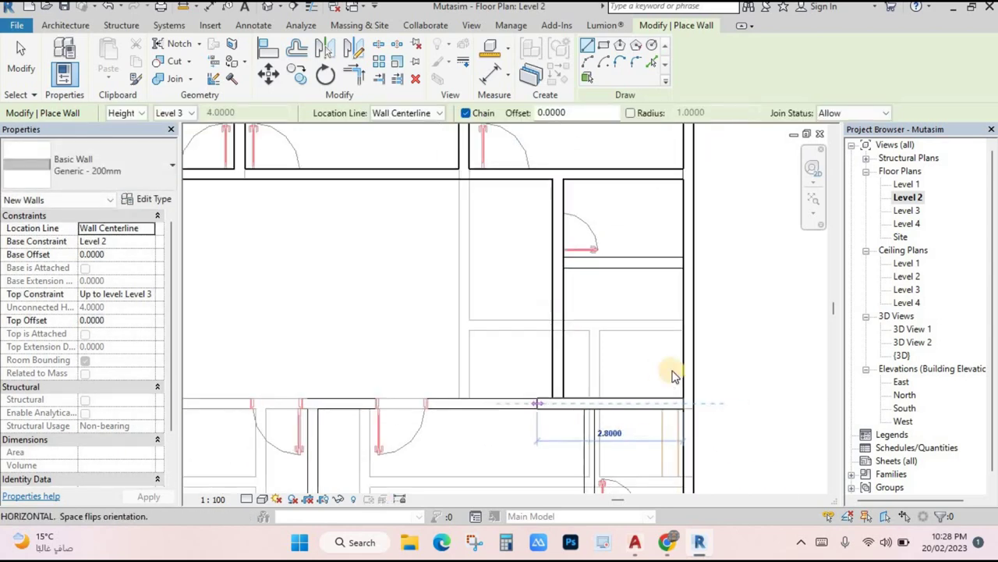
{"action": "middle_click_drag", "start_coordinate": [358, 364], "coordinate": [546, 355]}
{"action": "scroll", "coordinate": [369, 350], "scroll_direction": "up", "scroll_amount": 1}
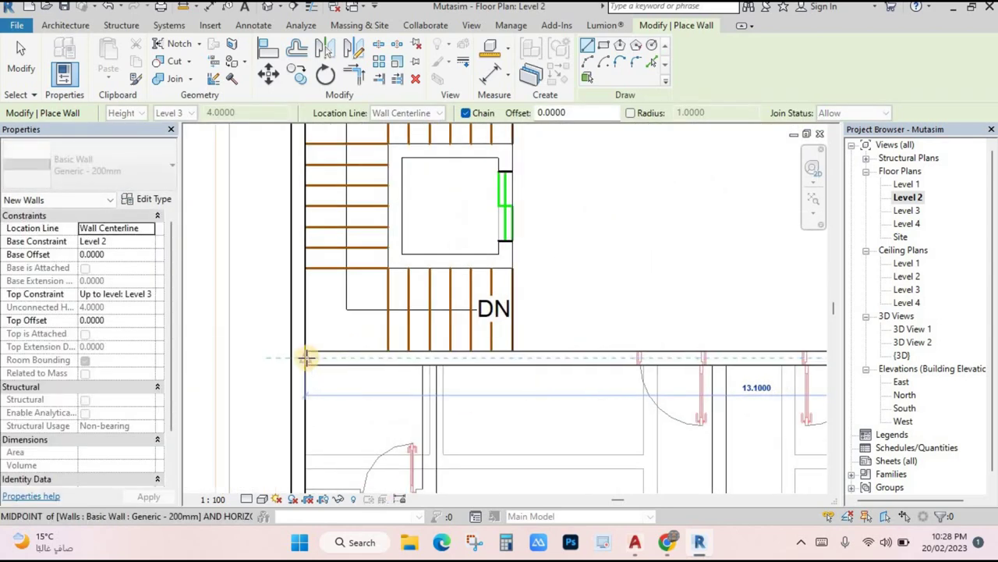
{"action": "left_click", "coordinate": [307, 358]}
{"action": "key", "text": "Escape"}
- Check the new Level 2 walls in the 3D view and return to the Level 2 floor plan
{"action": "scroll", "coordinate": [521, 350], "scroll_direction": "down", "scroll_amount": 1}
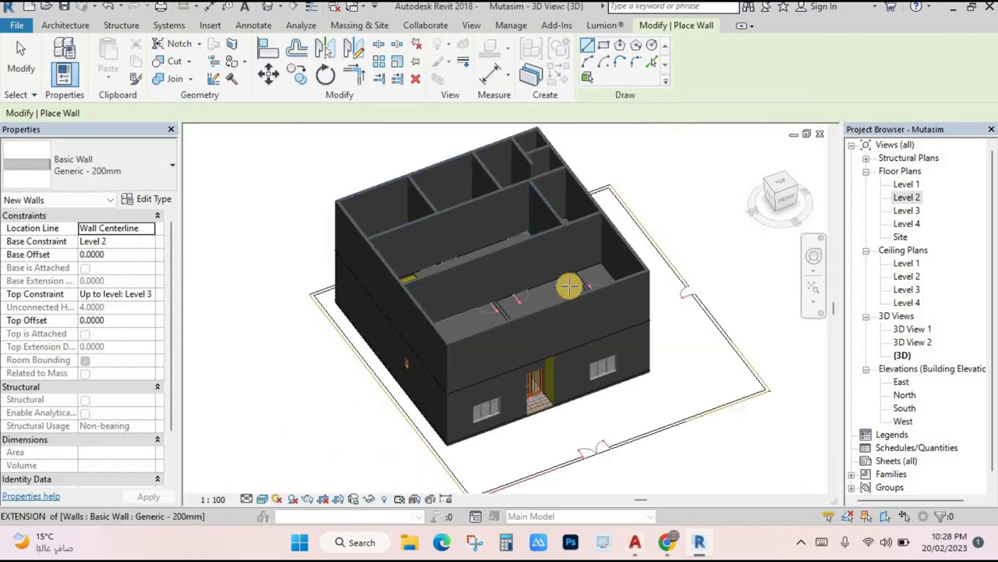
{"action": "scroll", "coordinate": [569, 286], "scroll_direction": "up", "scroll_amount": 1}
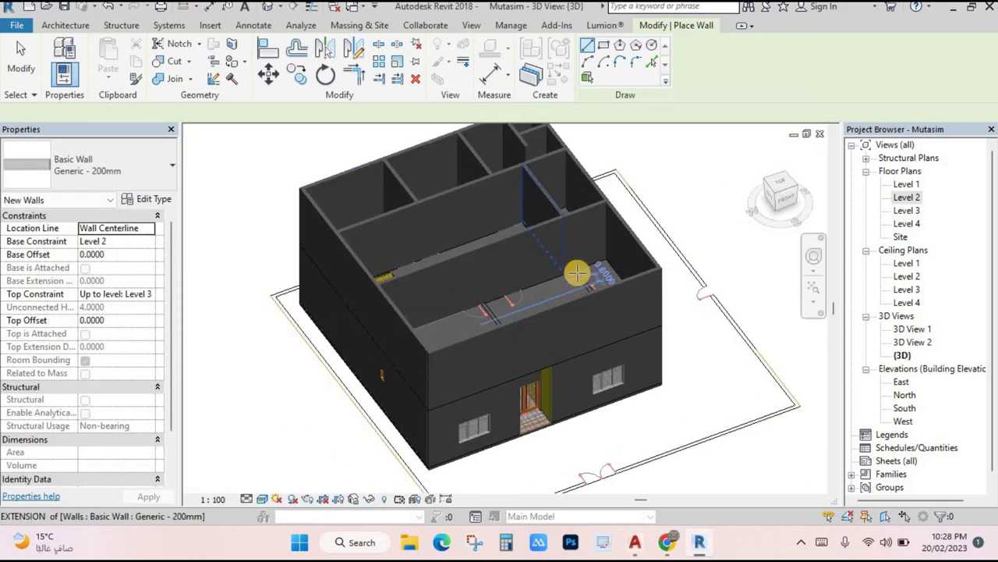
{"action": "double_click", "coordinate": [909, 199]}
- Draw the wall dividing the two south rooms, about 5.6 m long, from the south exterior wall to the hall's south wall
{"action": "scroll", "coordinate": [574, 366], "scroll_direction": "down", "scroll_amount": 3}
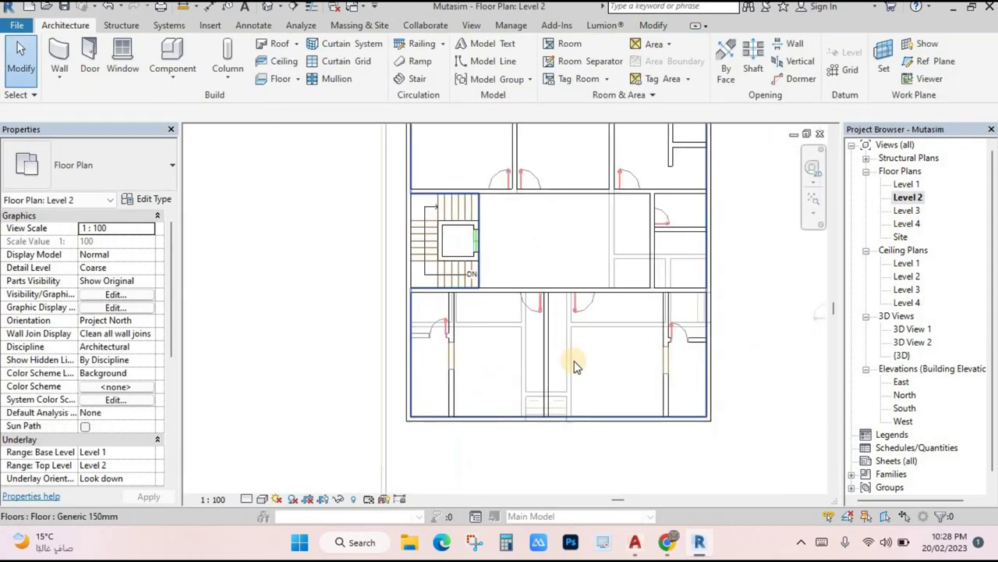
{"action": "middle_click_drag", "start_coordinate": [573, 367], "coordinate": [445, 257]}
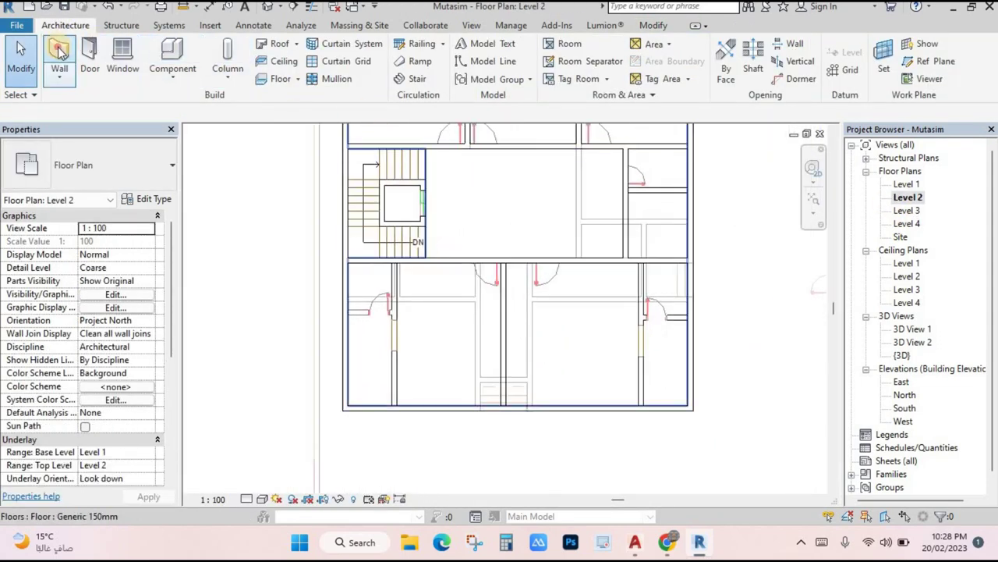
{"action": "scroll", "coordinate": [507, 413], "scroll_direction": "up", "scroll_amount": 2}
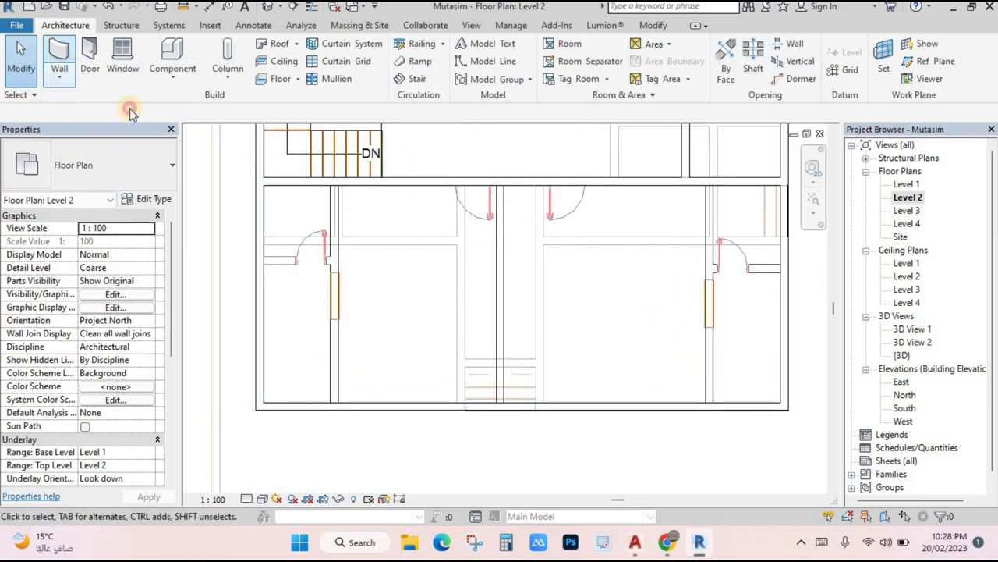
{"action": "key", "text": "w"}
{"action": "key", "text": "a"}
{"action": "scroll", "coordinate": [512, 416], "scroll_direction": "up", "scroll_amount": 3}
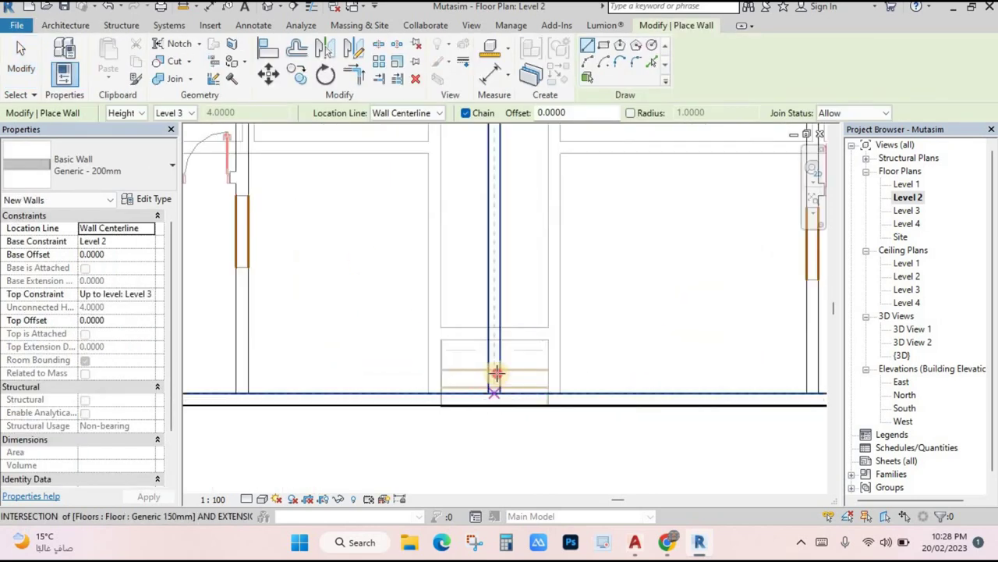
{"action": "left_click", "coordinate": [492, 390]}
{"action": "scroll", "coordinate": [521, 241], "scroll_direction": "down", "scroll_amount": 1}
{"action": "middle_click_drag", "start_coordinate": [495, 137], "coordinate": [520, 295]}
{"action": "scroll", "coordinate": [508, 261], "scroll_direction": "up", "scroll_amount": 2}
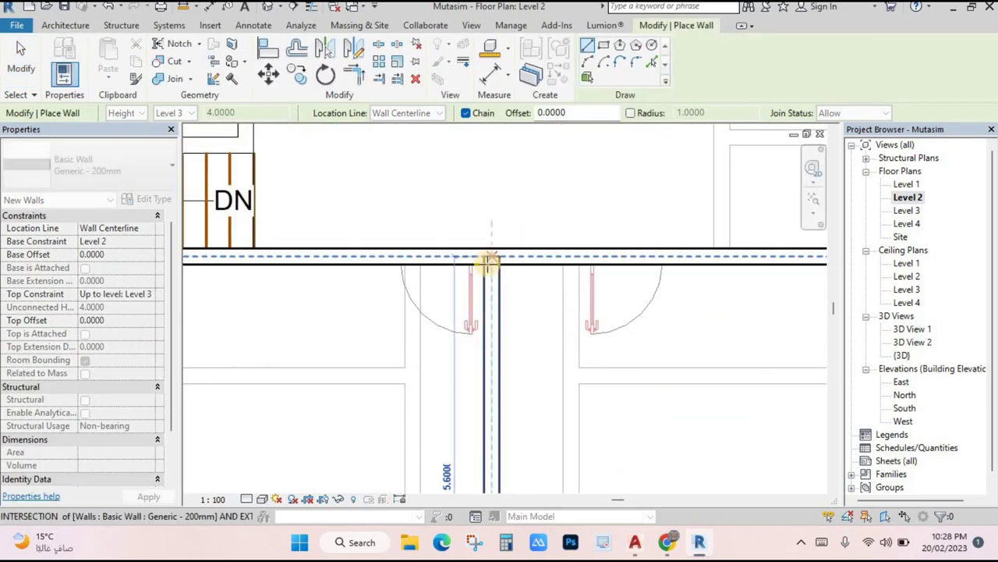
{"action": "left_click", "coordinate": [490, 265]}
{"action": "scroll", "coordinate": [453, 300], "scroll_direction": "down", "scroll_amount": 3}
{"action": "middle_click_drag", "start_coordinate": [329, 414], "coordinate": [479, 333]}
{"action": "key", "text": "Escape"}
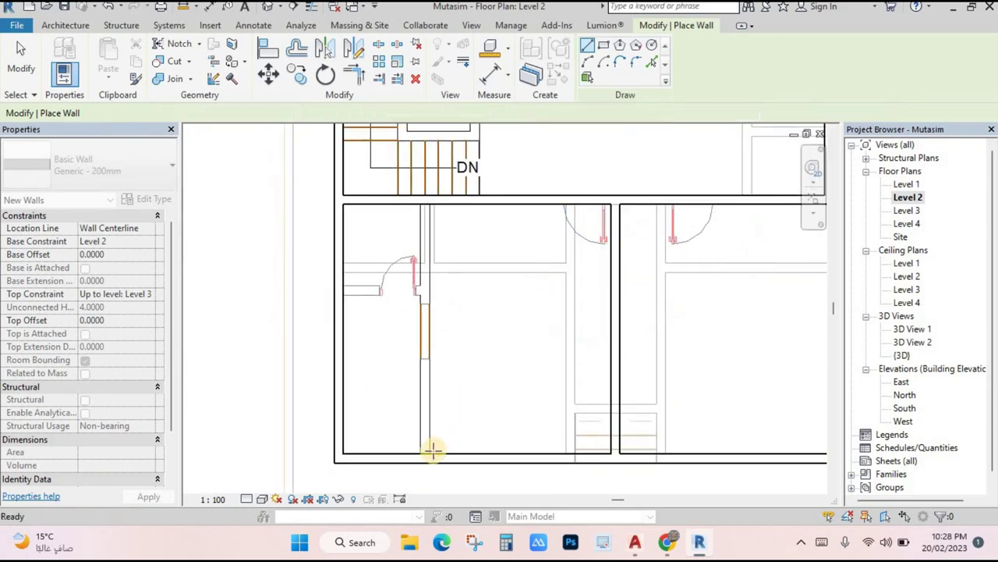
- Draw the southwest room's partition, about 5.5 m long, from the south exterior wall past the opening to the hall's south wall
{"action": "left_click", "coordinate": [424, 455]}
{"action": "scroll", "coordinate": [422, 453], "scroll_direction": "up", "scroll_amount": 2}
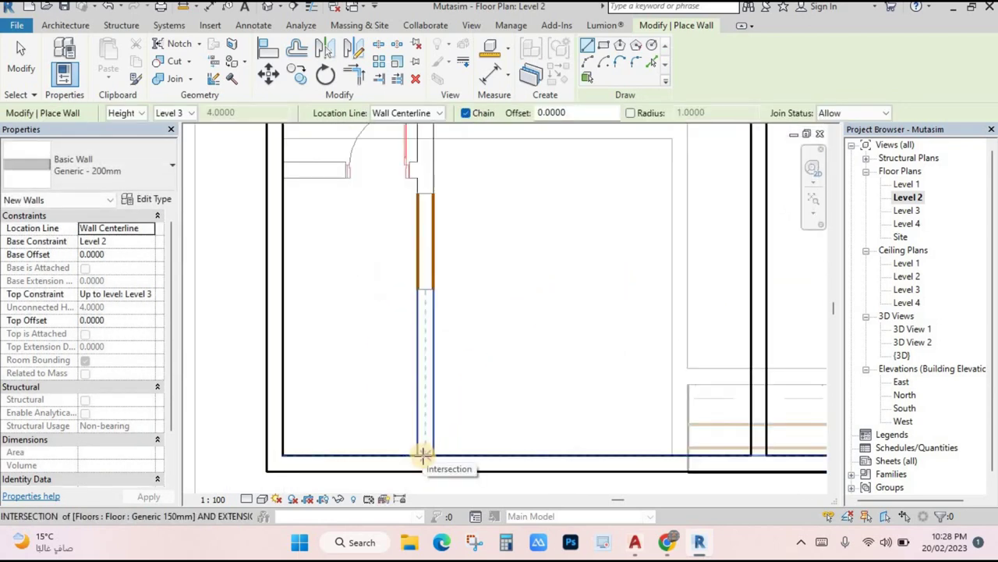
{"action": "scroll", "coordinate": [433, 261], "scroll_direction": "down", "scroll_amount": 2}
{"action": "middle_click_drag", "start_coordinate": [452, 150], "coordinate": [443, 318]}
{"action": "scroll", "coordinate": [443, 318], "scroll_direction": "up", "scroll_amount": 2}
{"action": "left_click", "coordinate": [406, 249]}
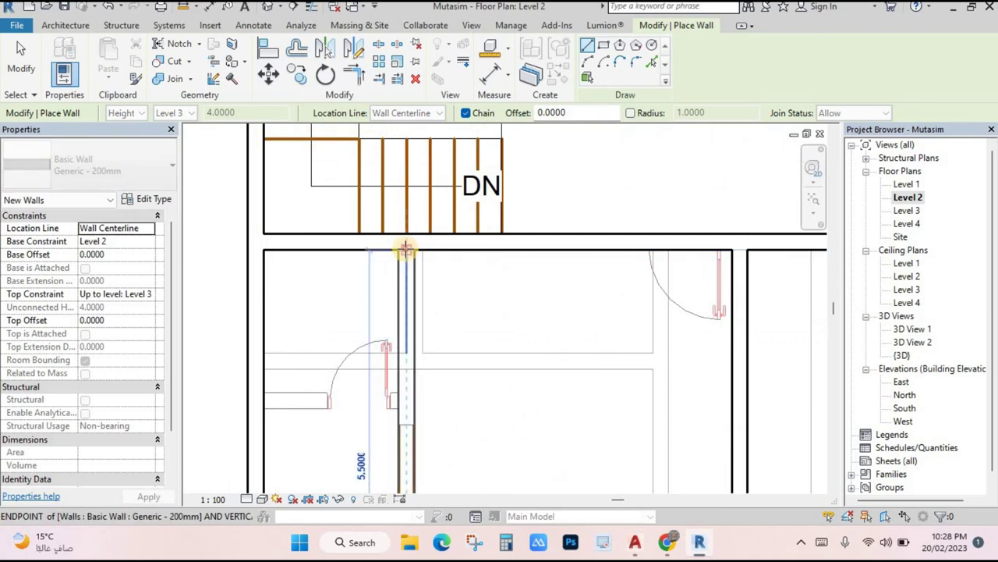
{"action": "scroll", "coordinate": [493, 357], "scroll_direction": "down", "scroll_amount": 2}
{"action": "middle_click_drag", "start_coordinate": [493, 356], "coordinate": [517, 265]}
{"action": "key", "text": "Escape"}
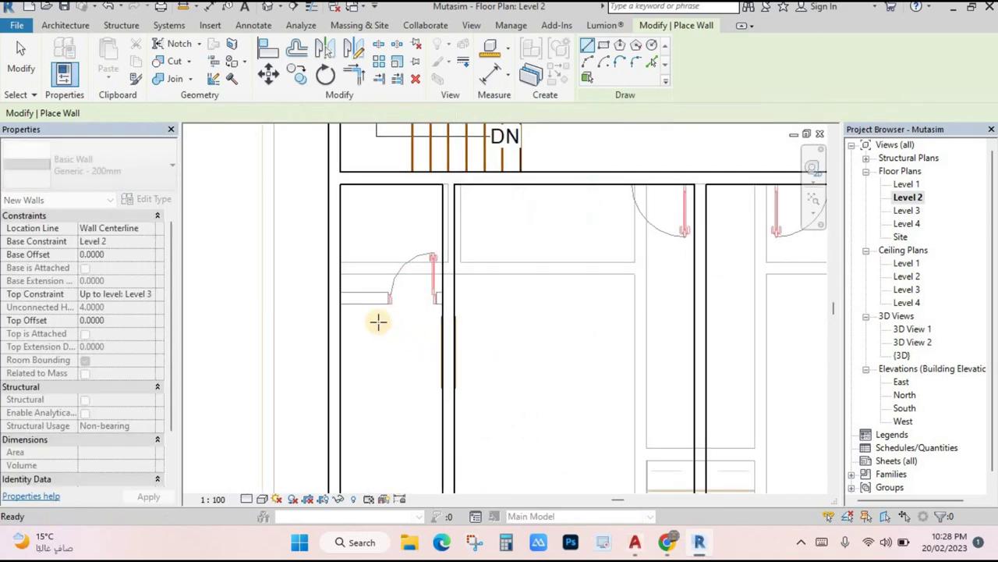
- Draw the short cross wall past the door opening between the west exterior wall and the southwest partition
{"action": "scroll", "coordinate": [379, 319], "scroll_direction": "up", "scroll_amount": 3}
{"action": "scroll", "coordinate": [349, 308], "scroll_direction": "up", "scroll_amount": 1}
{"action": "left_click", "coordinate": [323, 284]}
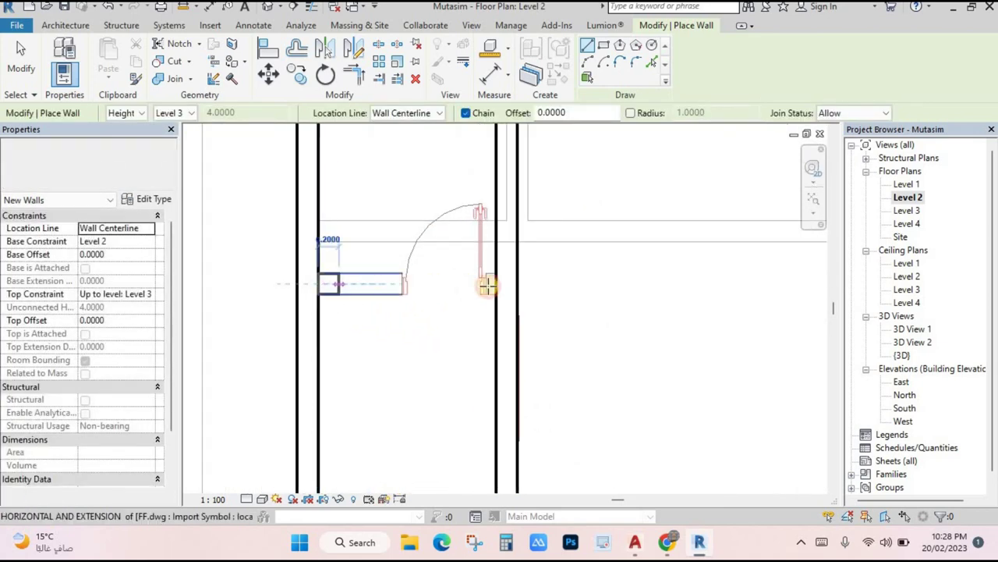
{"action": "left_click", "coordinate": [498, 283]}
{"action": "scroll", "coordinate": [567, 322], "scroll_direction": "down", "scroll_amount": 3}
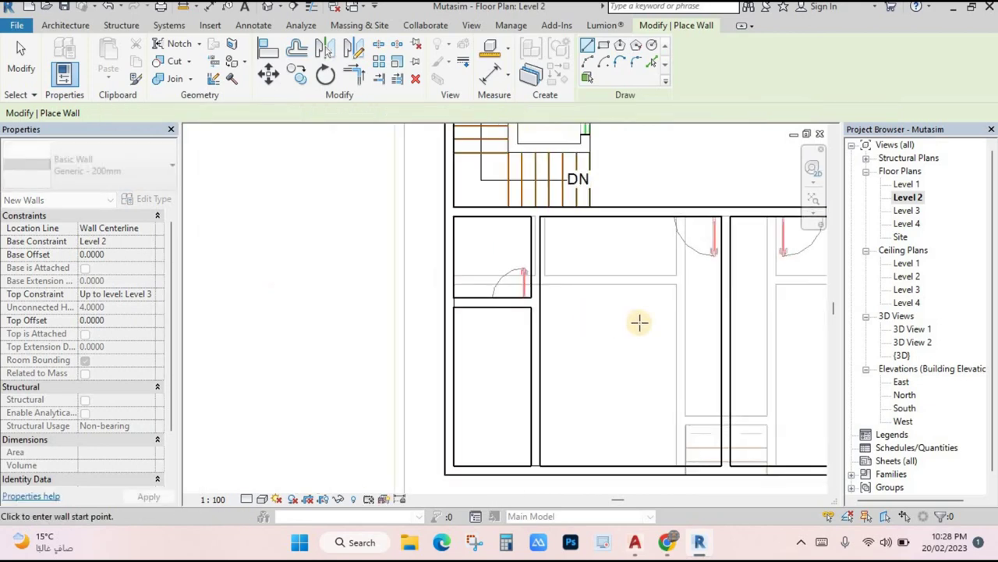
{"action": "middle_click_drag", "start_coordinate": [639, 319], "coordinate": [452, 326]}
- Draw the southeast room's partition along the plan lines from the hall's south wall to the south exterior wall
{"action": "scroll", "coordinate": [501, 354], "scroll_direction": "up", "scroll_amount": 3}
{"action": "scroll", "coordinate": [570, 216], "scroll_direction": "up", "scroll_amount": 2}
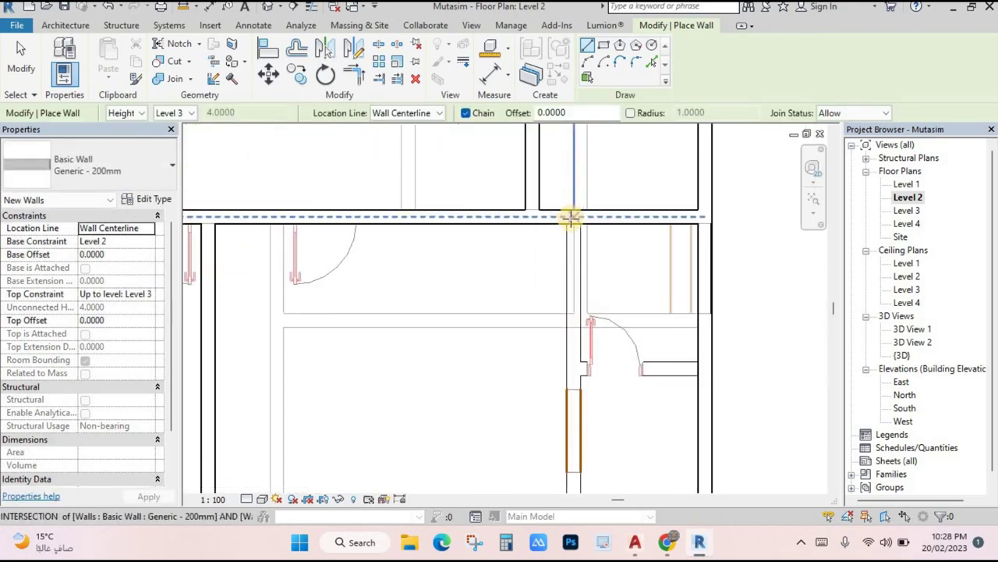
{"action": "scroll", "coordinate": [574, 225], "scroll_direction": "up", "scroll_amount": 4}
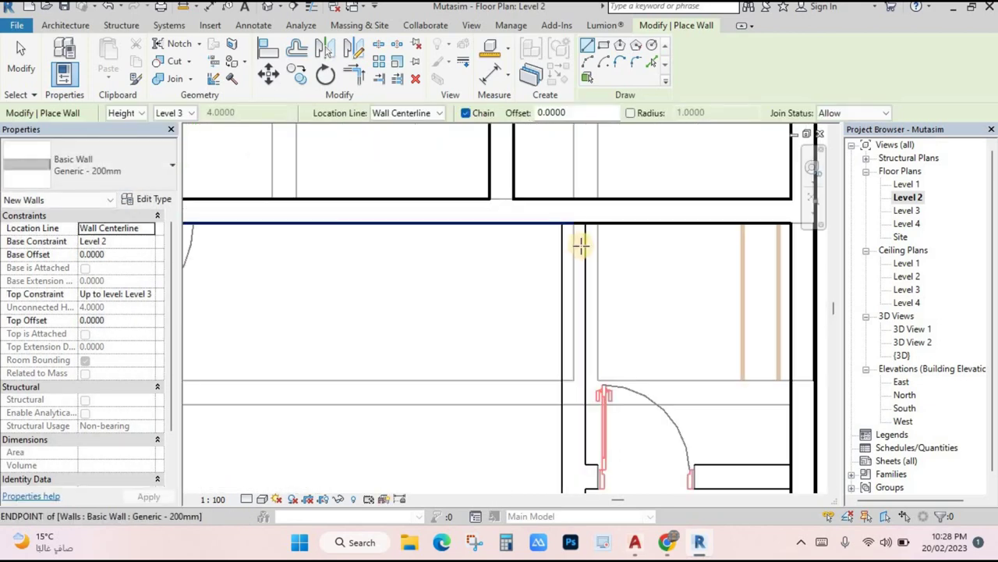
{"action": "left_click", "coordinate": [573, 222]}
{"action": "scroll", "coordinate": [589, 321], "scroll_direction": "down", "scroll_amount": 1}
{"action": "scroll", "coordinate": [587, 377], "scroll_direction": "down", "scroll_amount": 2}
{"action": "middle_click_drag", "start_coordinate": [586, 437], "coordinate": [546, 156]}
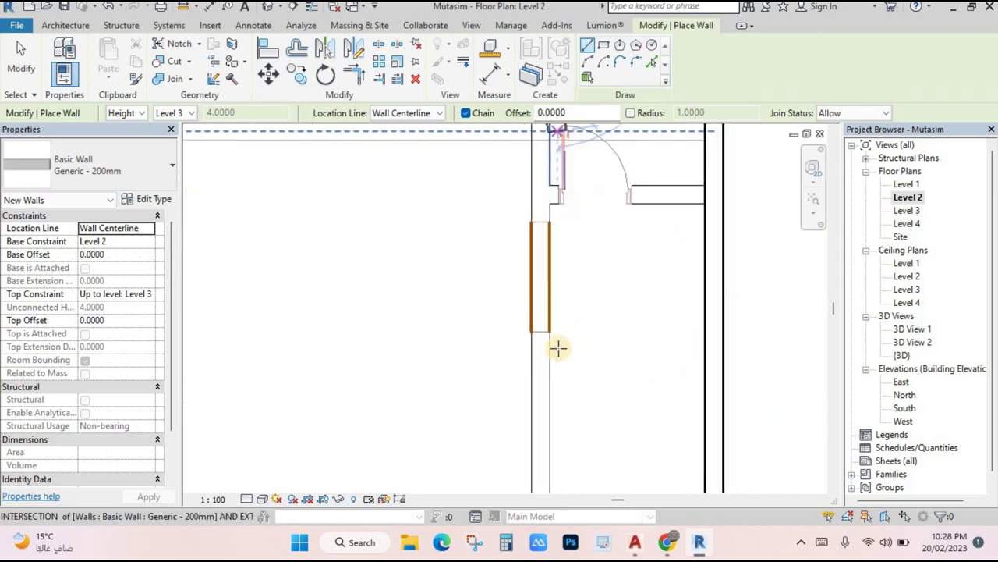
{"action": "scroll", "coordinate": [557, 374], "scroll_direction": "down", "scroll_amount": 1}
{"action": "middle_click_drag", "start_coordinate": [551, 452], "coordinate": [542, 267]}
{"action": "scroll", "coordinate": [542, 274], "scroll_direction": "up", "scroll_amount": 2}
{"action": "left_click", "coordinate": [530, 252]}
{"action": "scroll", "coordinate": [552, 264], "scroll_direction": "down", "scroll_amount": 2}
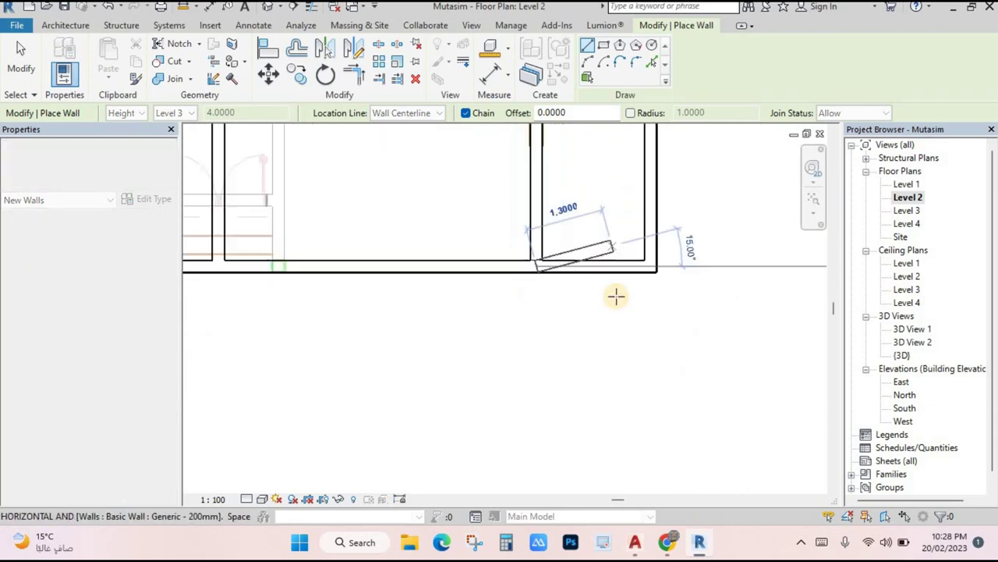
{"action": "middle_click_drag", "start_coordinate": [621, 203], "coordinate": [613, 390]}
{"action": "key", "text": "Escape"}
- Draw the cross wall, about 1.7 m long, past the door opening from the east exterior wall to the southeast partition
{"action": "scroll", "coordinate": [624, 258], "scroll_direction": "up", "scroll_amount": 1}
{"action": "left_click", "coordinate": [633, 240]}
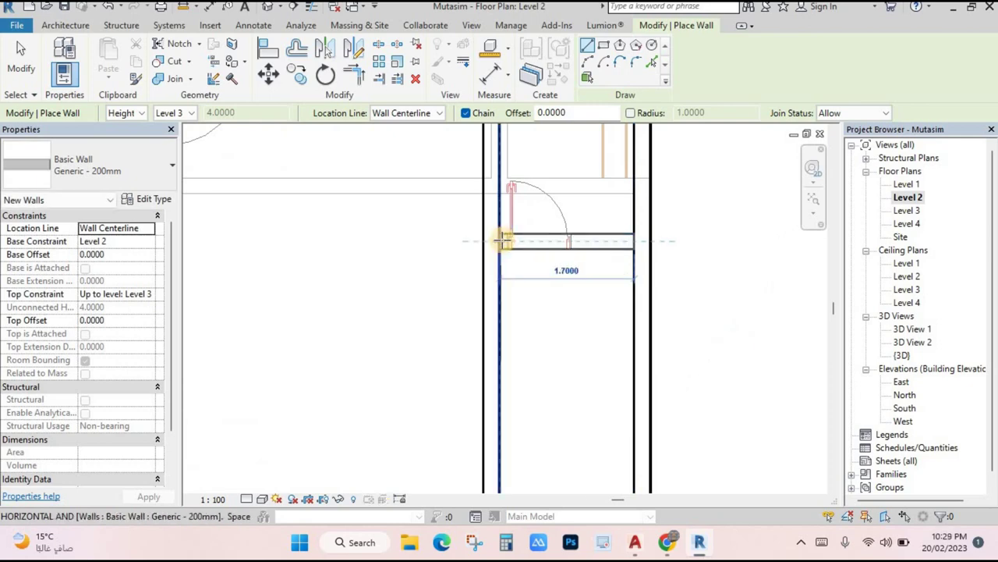
{"action": "left_click", "coordinate": [503, 241]}
{"action": "key", "text": "Escape"}
{"action": "scroll", "coordinate": [477, 259], "scroll_direction": "down", "scroll_amount": 4}
{"action": "middle_click_drag", "start_coordinate": [450, 300], "coordinate": [514, 418]}
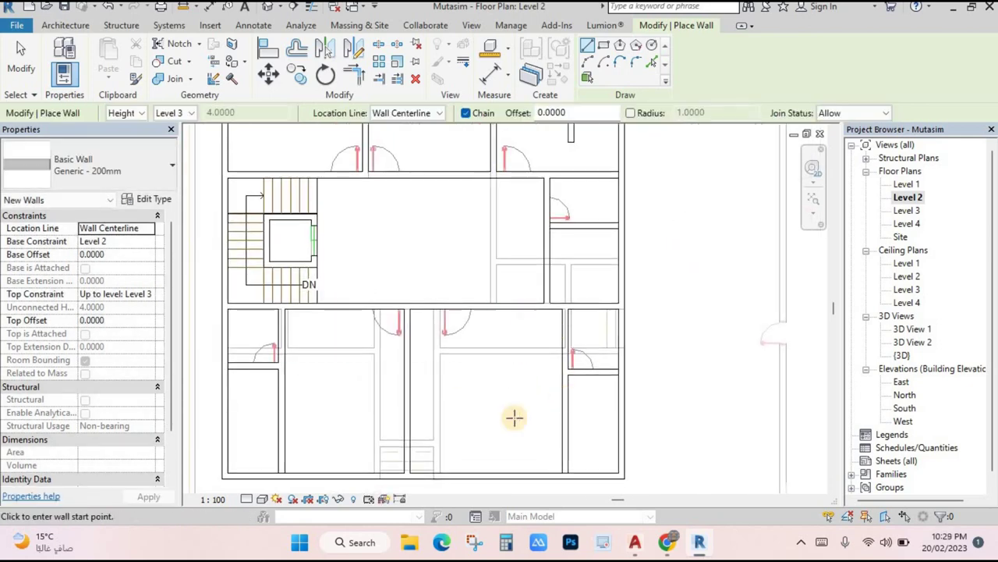
- Draw a closed loop of four walls, each about 1.6 m long, around the lift shaft inside the staircase
{"action": "scroll", "coordinate": [558, 234], "scroll_direction": "up", "scroll_amount": 1}
{"action": "scroll", "coordinate": [602, 213], "scroll_direction": "up", "scroll_amount": 1}
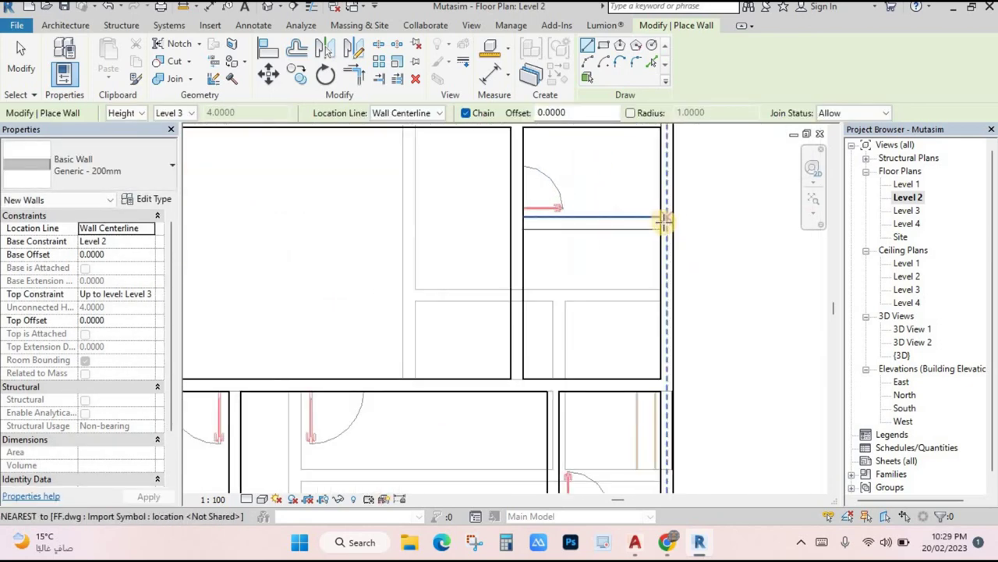
{"action": "scroll", "coordinate": [414, 292], "scroll_direction": "down", "scroll_amount": 3}
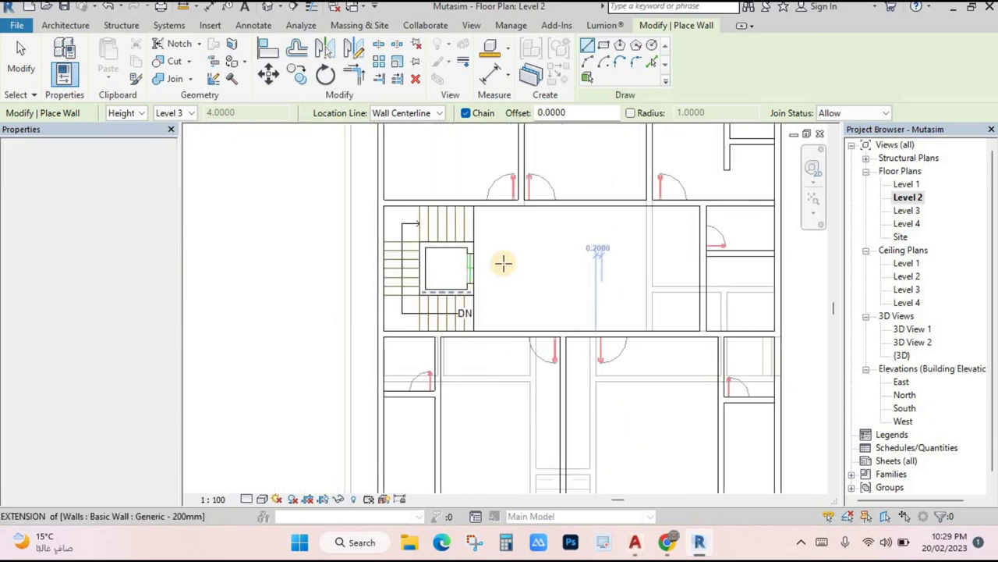
{"action": "scroll", "coordinate": [504, 263], "scroll_direction": "up", "scroll_amount": 3}
{"action": "scroll", "coordinate": [455, 244], "scroll_direction": "up", "scroll_amount": 1}
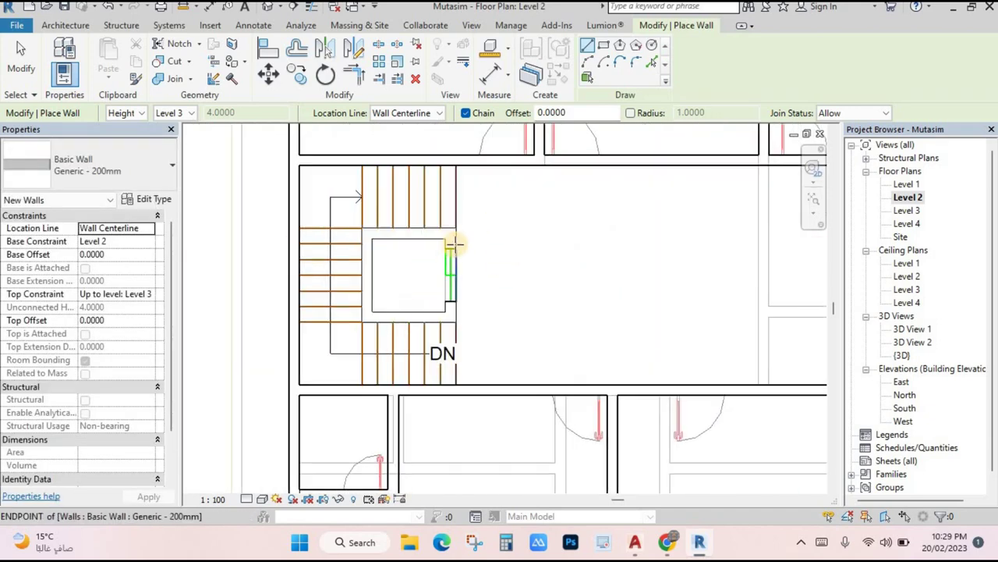
{"action": "scroll", "coordinate": [446, 253], "scroll_direction": "up", "scroll_amount": 2}
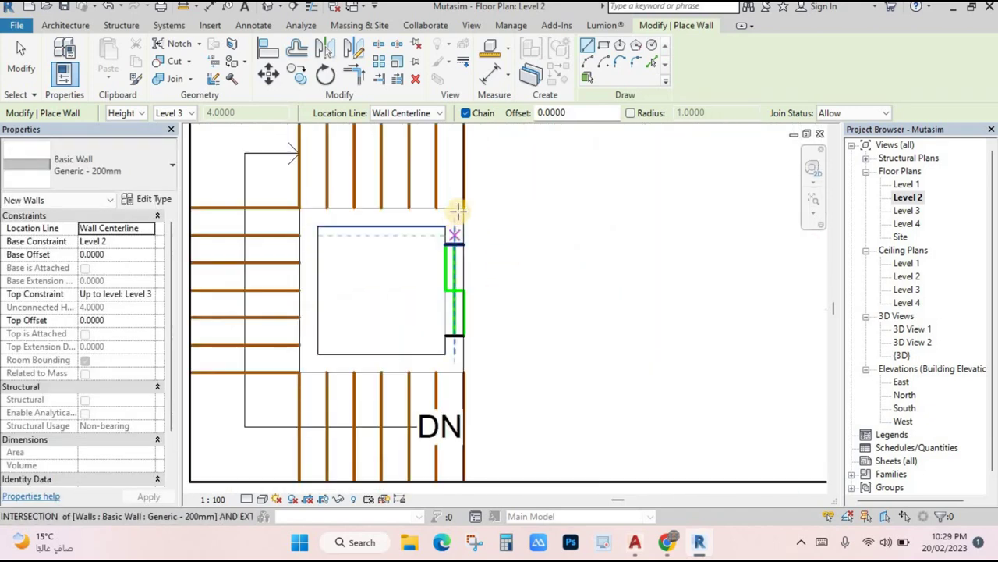
{"action": "left_click", "coordinate": [453, 217]}
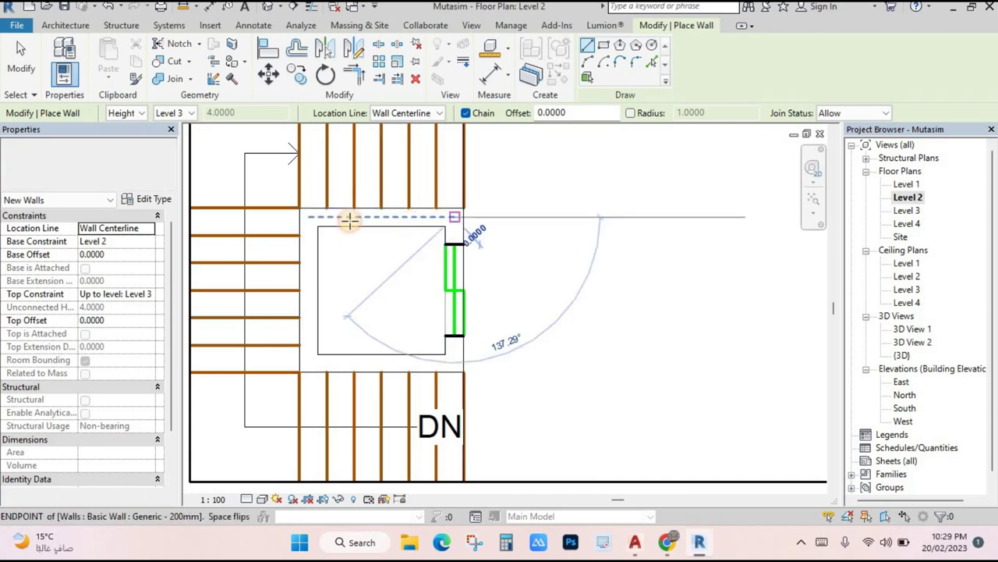
{"action": "left_click", "coordinate": [307, 217]}
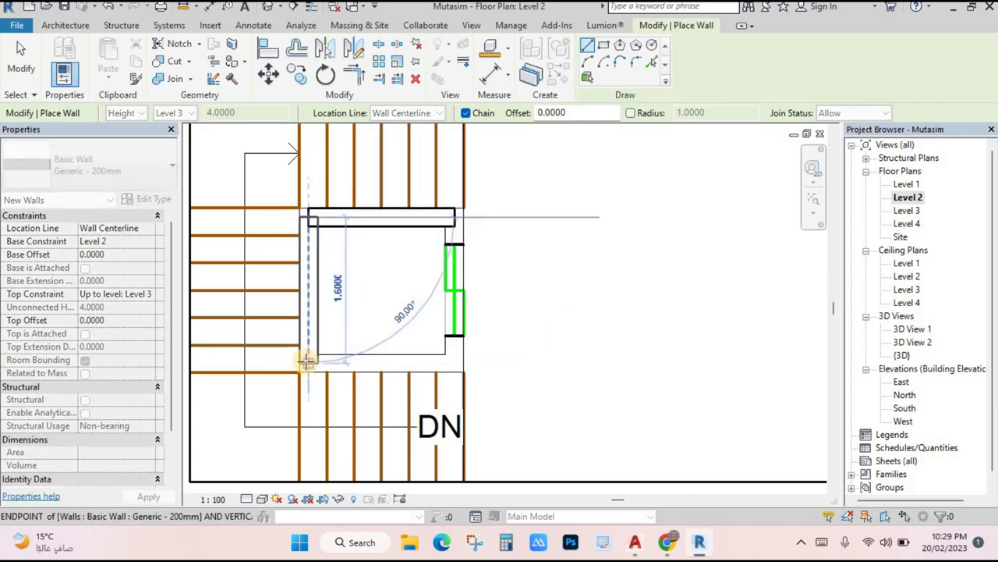
{"action": "left_click", "coordinate": [438, 366]}
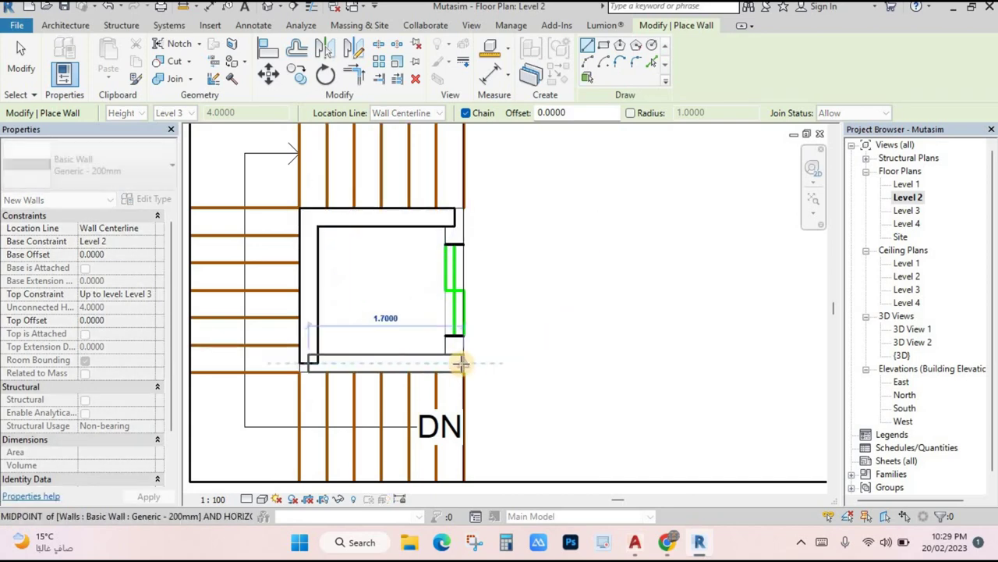
{"action": "left_click", "coordinate": [454, 218]}
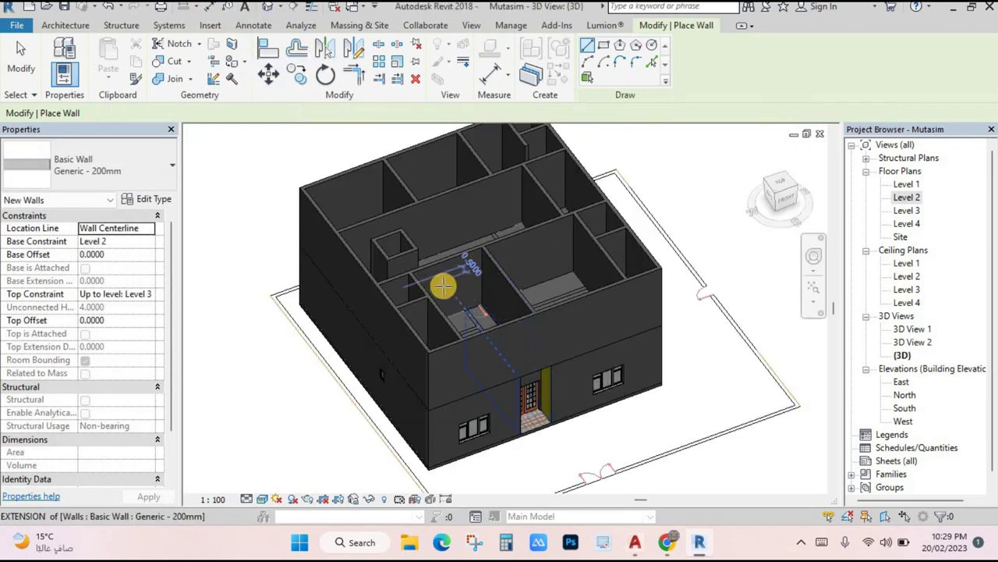
- Leave the wall command and inspect the Level 2 partitions and lift shaft from above in the 3D view
{"action": "scroll", "coordinate": [442, 286], "scroll_direction": "up", "scroll_amount": 5}
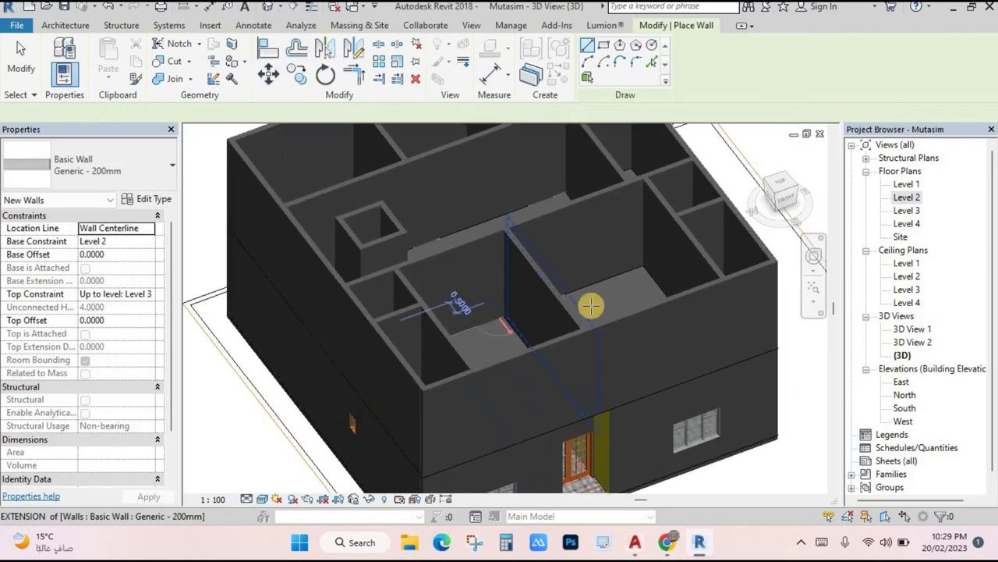
{"action": "key", "text": "Escape"}
{"action": "key", "text": "Escape"}
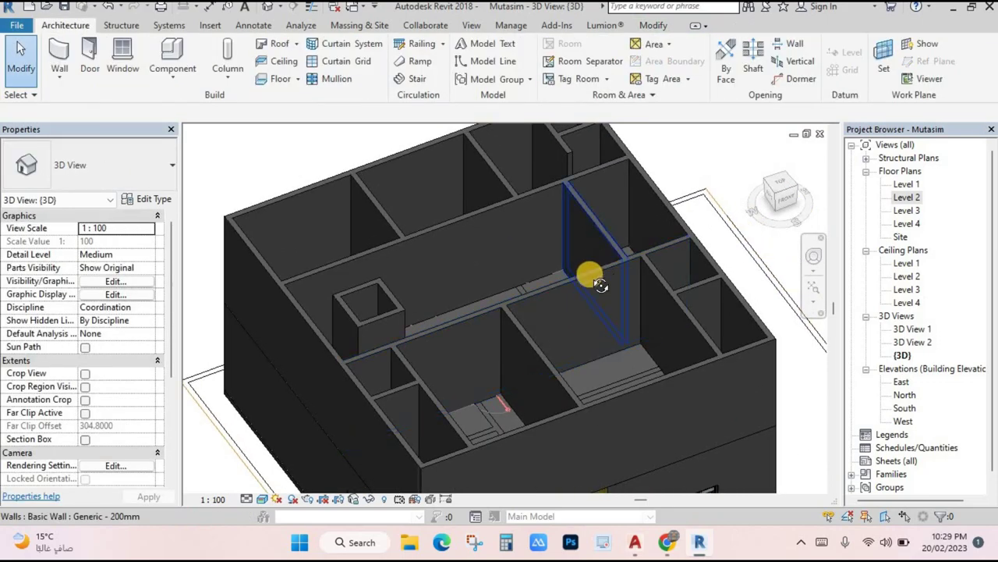
{"action": "middle_click_drag", "start_coordinate": [588, 276], "coordinate": [445, 271], "text": "shift"}
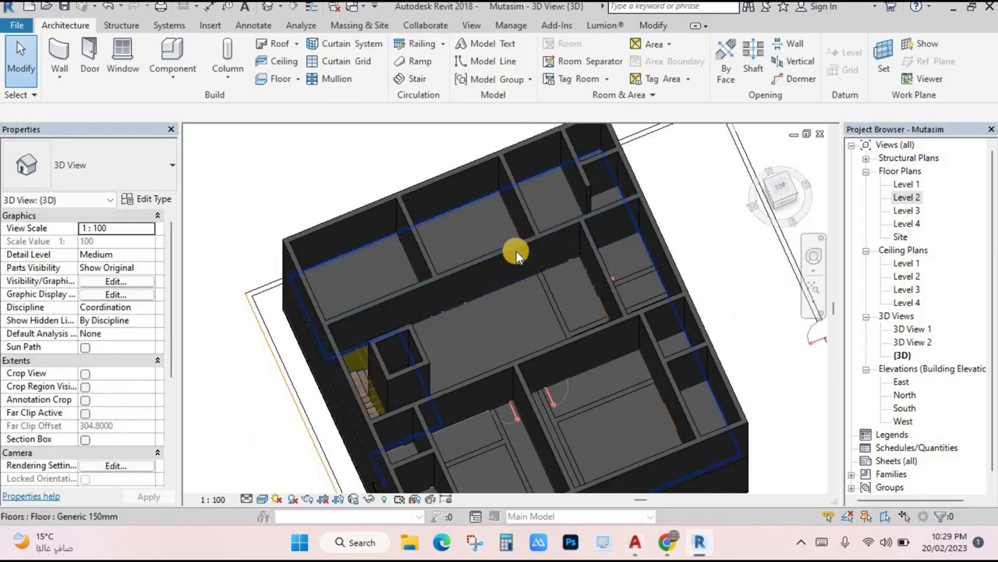
{"action": "middle_click_drag", "start_coordinate": [543, 283], "coordinate": [534, 285], "text": "shift"}
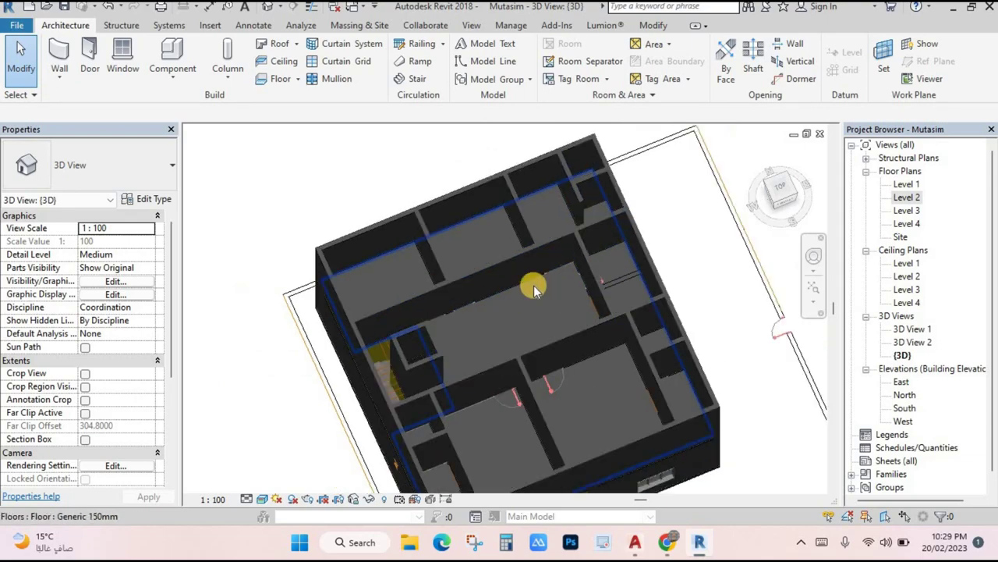
- Compare the walls with the FF.dwg plan in AutoCAD, examining the rooms east of the hall, and return to Revit's Level 2 floor plan
{"action": "left_click", "coordinate": [641, 546]}
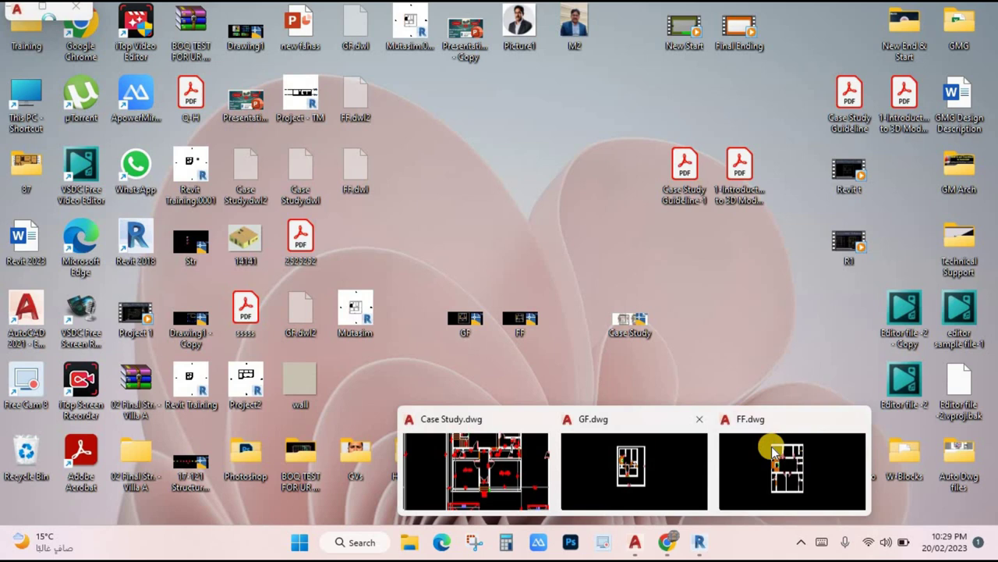
{"action": "left_click", "coordinate": [773, 452]}
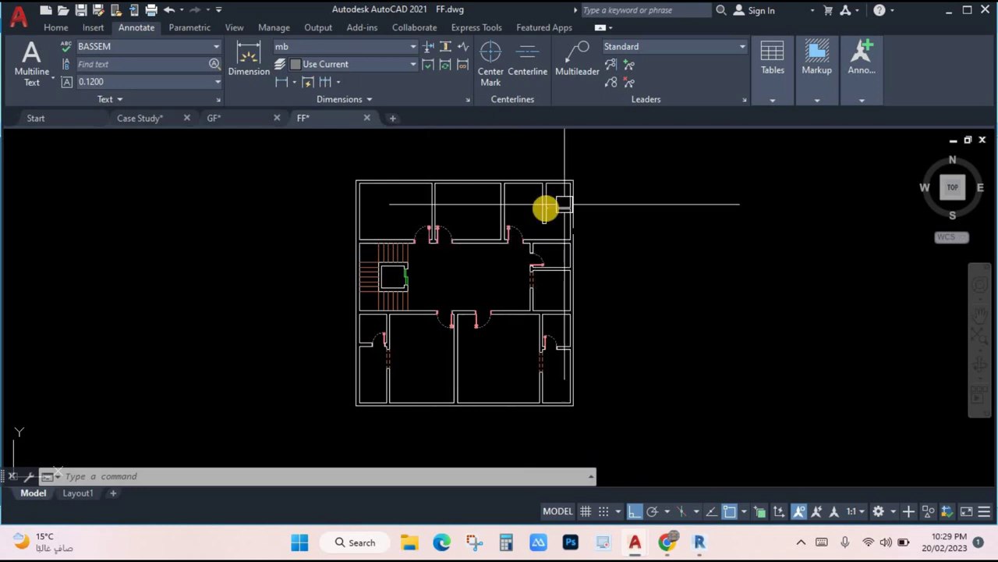
{"action": "scroll", "coordinate": [538, 273], "scroll_direction": "up", "scroll_amount": 2}
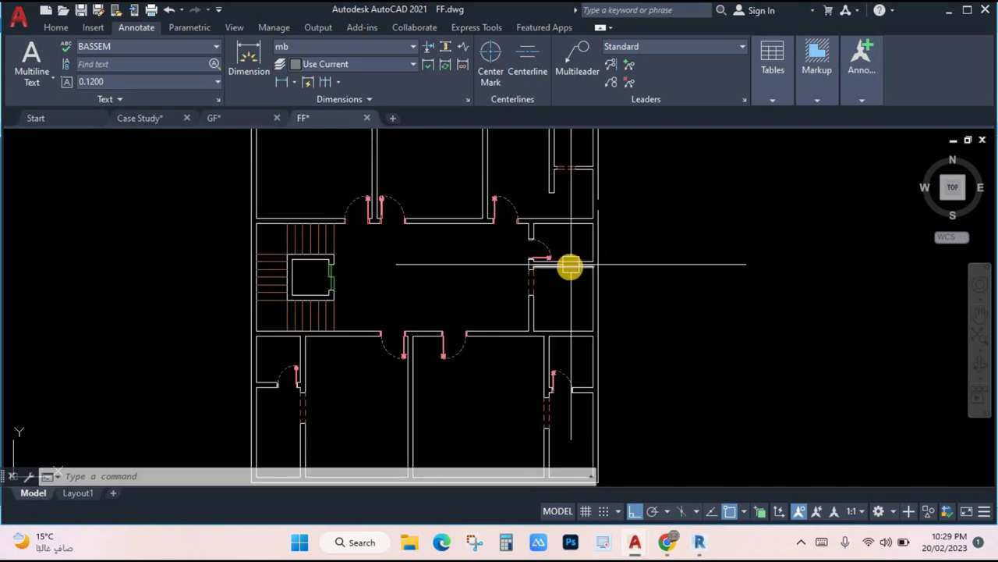
{"action": "mouse_move", "coordinate": [699, 542]}
{"action": "left_click", "coordinate": [673, 503]}
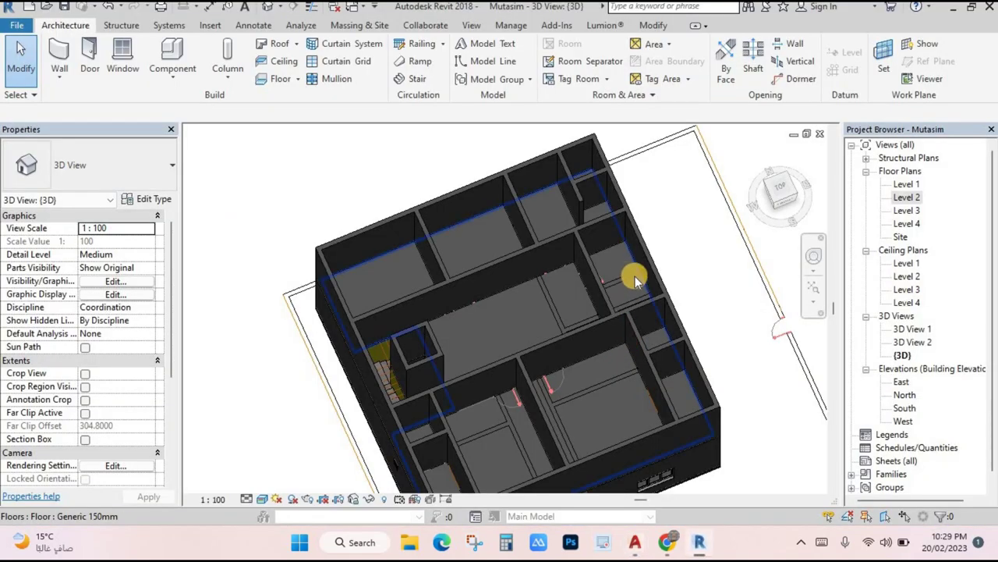
{"action": "double_click", "coordinate": [905, 197]}
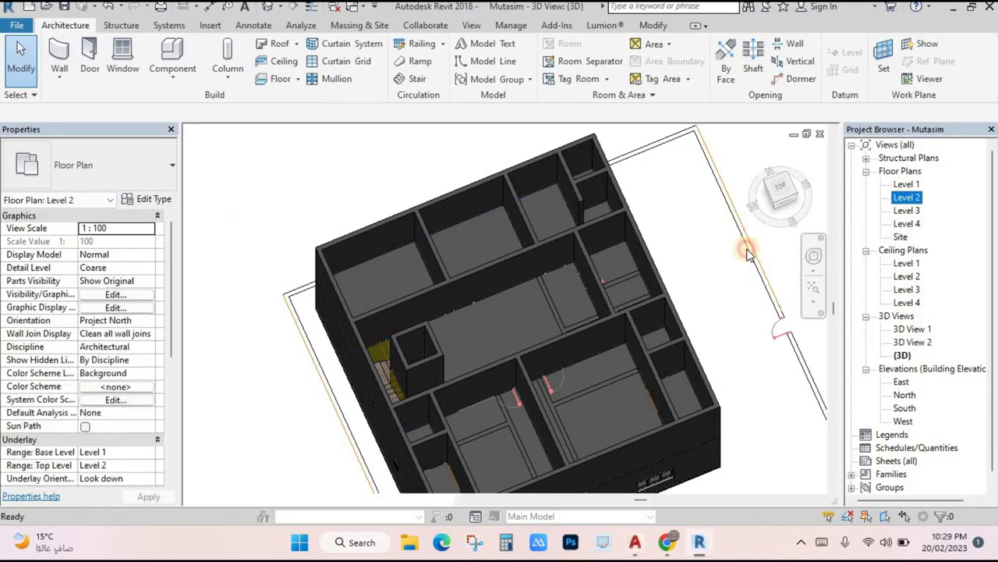
{"action": "scroll", "coordinate": [677, 346], "scroll_direction": "down", "scroll_amount": 5}
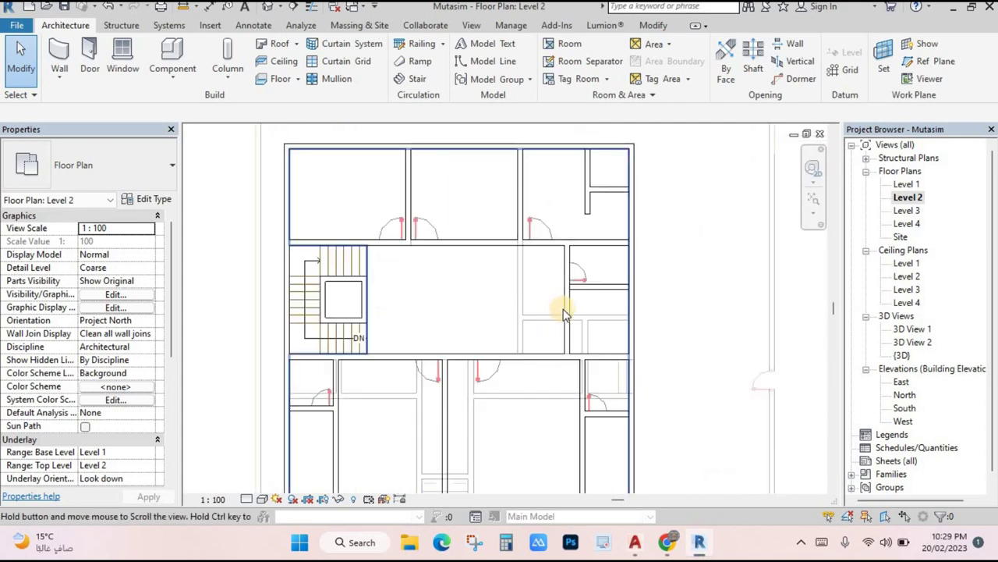
- Draw the cross wall, about 2.3 m long, between the two small rooms east of the hall, from the exterior wall to the partition
{"action": "scroll", "coordinate": [635, 312], "scroll_direction": "up", "scroll_amount": 4}
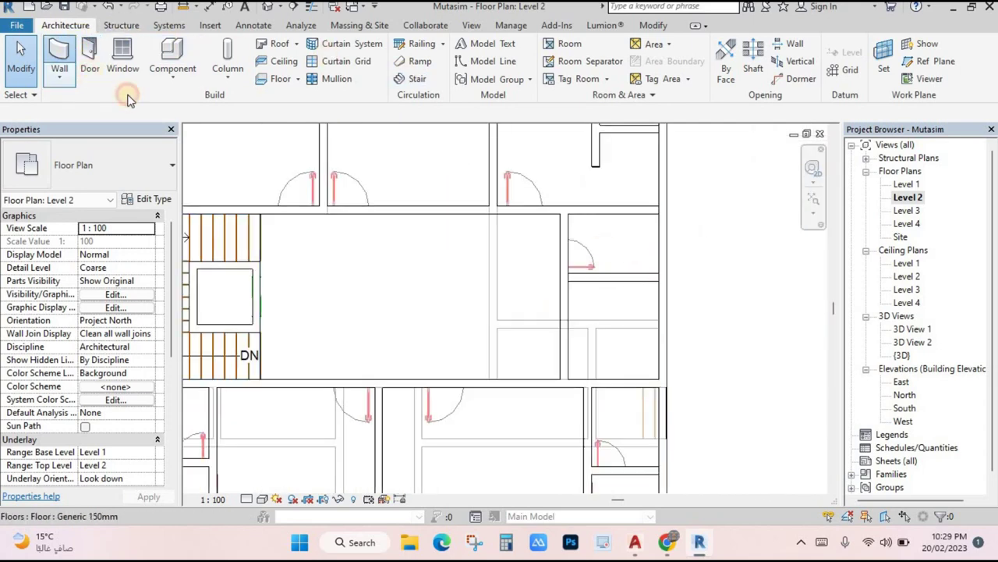
{"action": "left_click", "coordinate": [60, 48]}
{"action": "scroll", "coordinate": [663, 277], "scroll_direction": "up", "scroll_amount": 2}
{"action": "scroll", "coordinate": [663, 277], "scroll_direction": "up", "scroll_amount": 2}
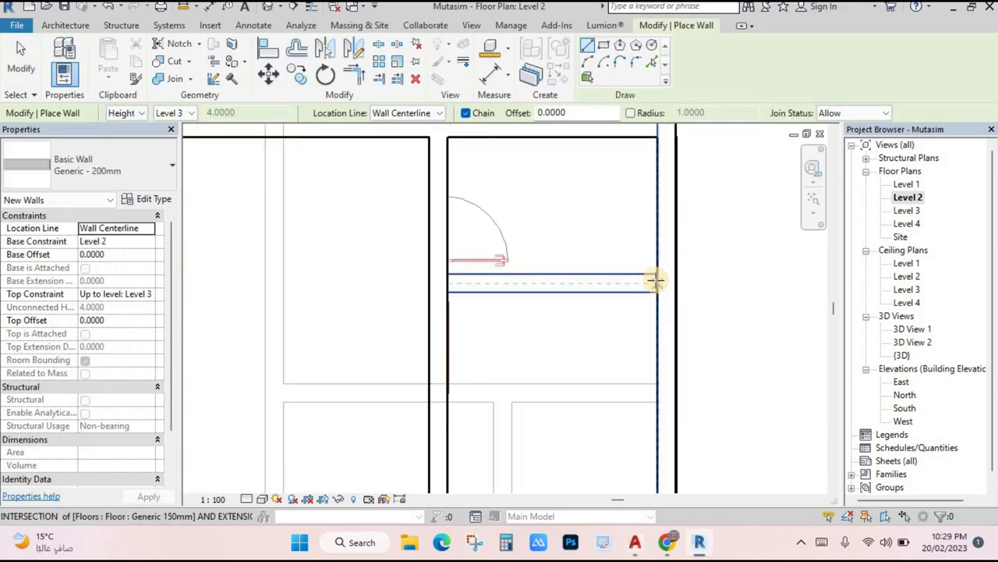
{"action": "left_click", "coordinate": [656, 279]}
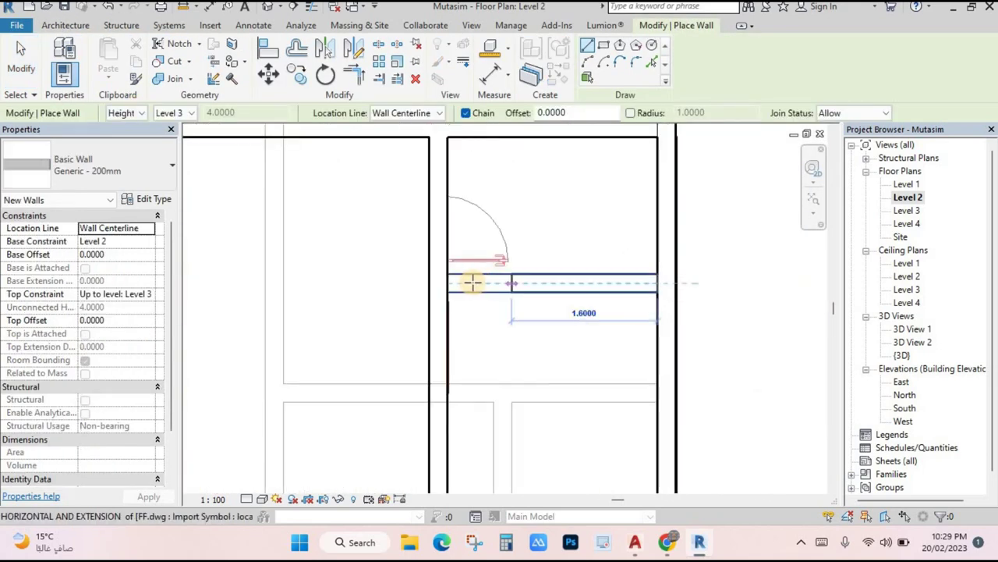
{"action": "left_click", "coordinate": [535, 328]}
{"action": "scroll", "coordinate": [541, 357], "scroll_direction": "down", "scroll_amount": 3}
{"action": "key", "text": "Escape"}
{"action": "key", "text": "Escape"}
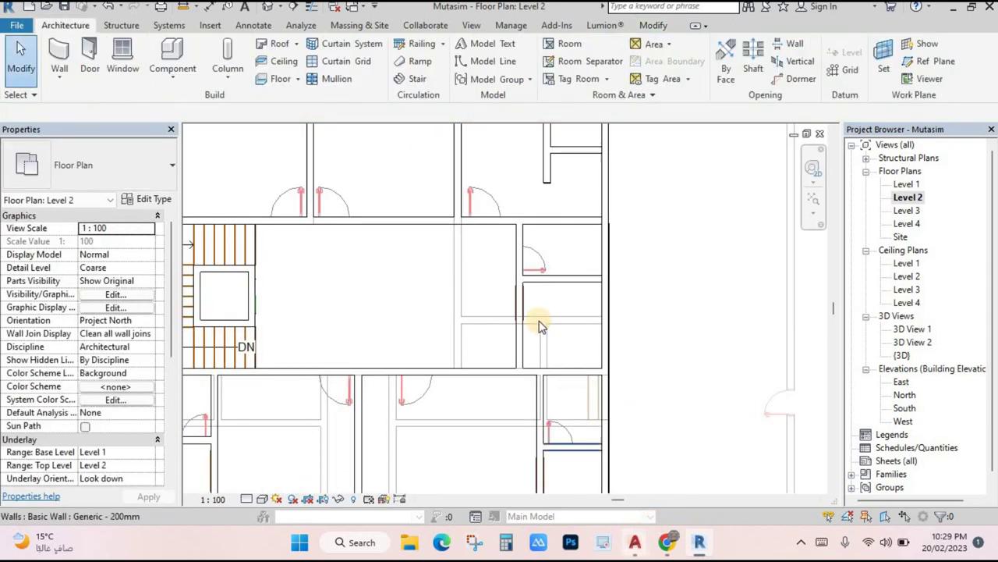
{"action": "scroll", "coordinate": [542, 326], "scroll_direction": "down", "scroll_amount": 4}
- Start placing a door with the M_Door-Interior-Single-6_Panel-Wood 900 x 2400mm type and rename that type 1000 x 2200mm
{"action": "left_click", "coordinate": [89, 55]}
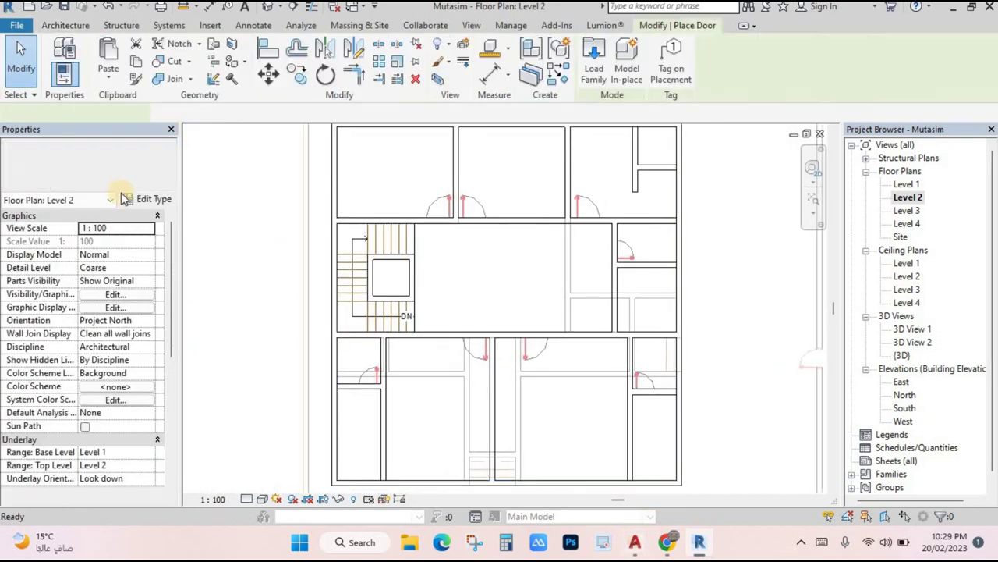
{"action": "left_click", "coordinate": [98, 163]}
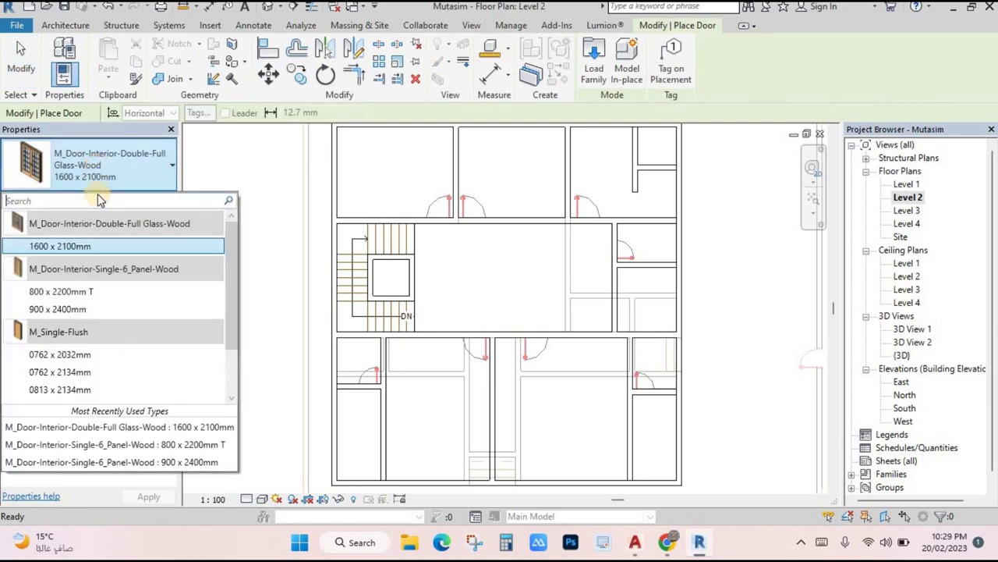
{"action": "left_click", "coordinate": [58, 310]}
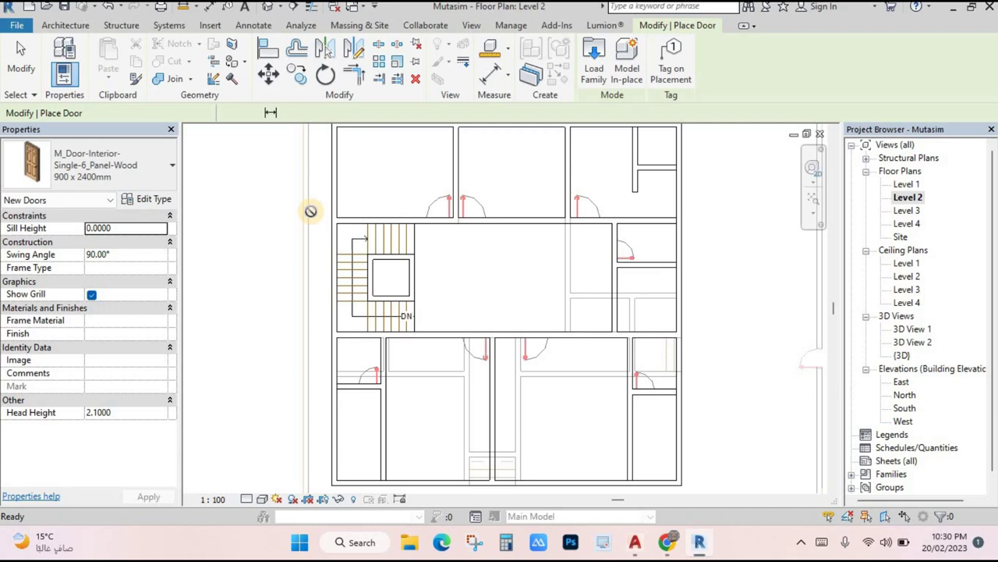
{"action": "left_click", "coordinate": [156, 199]}
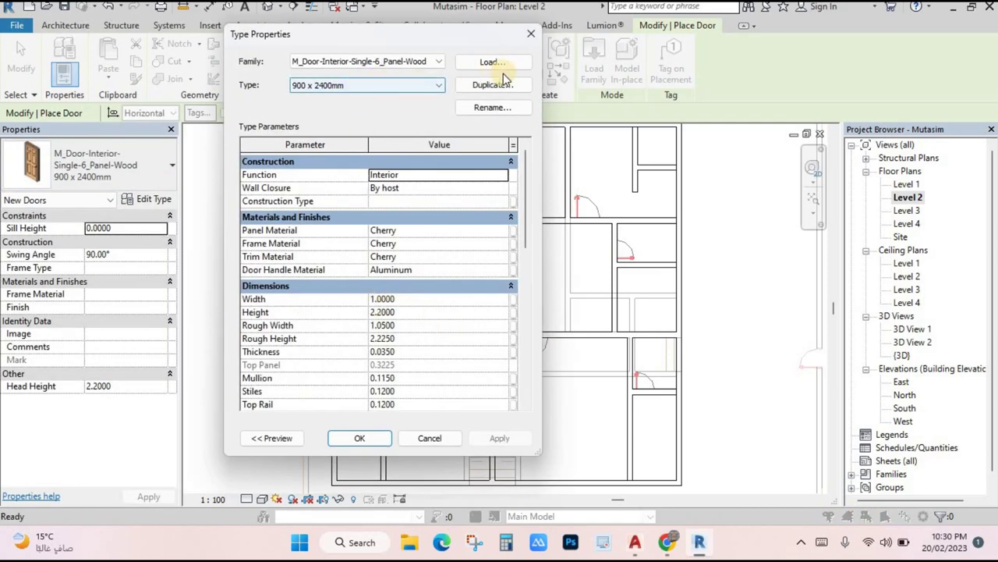
{"action": "left_click", "coordinate": [492, 108]}
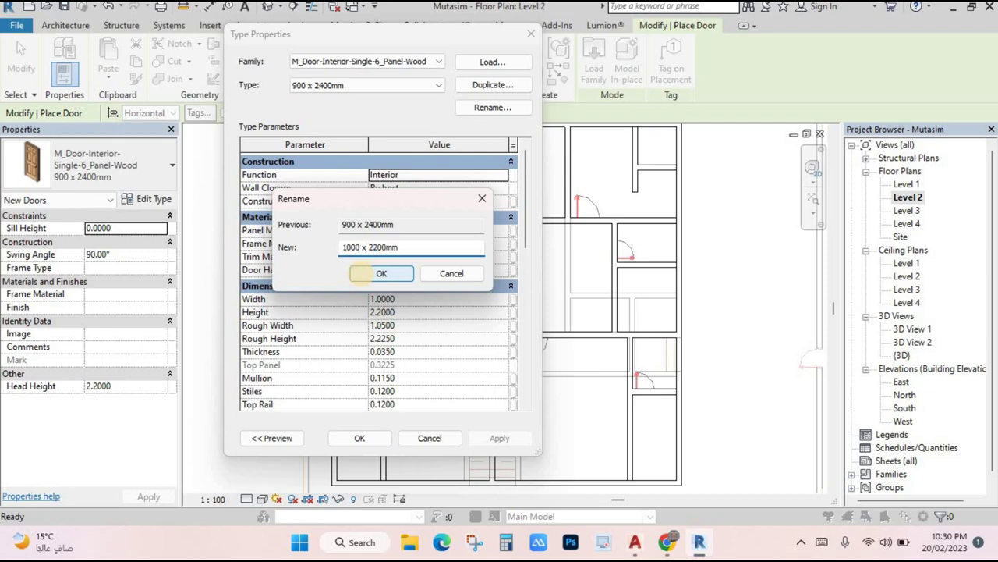
{"action": "left_click", "coordinate": [388, 273]}
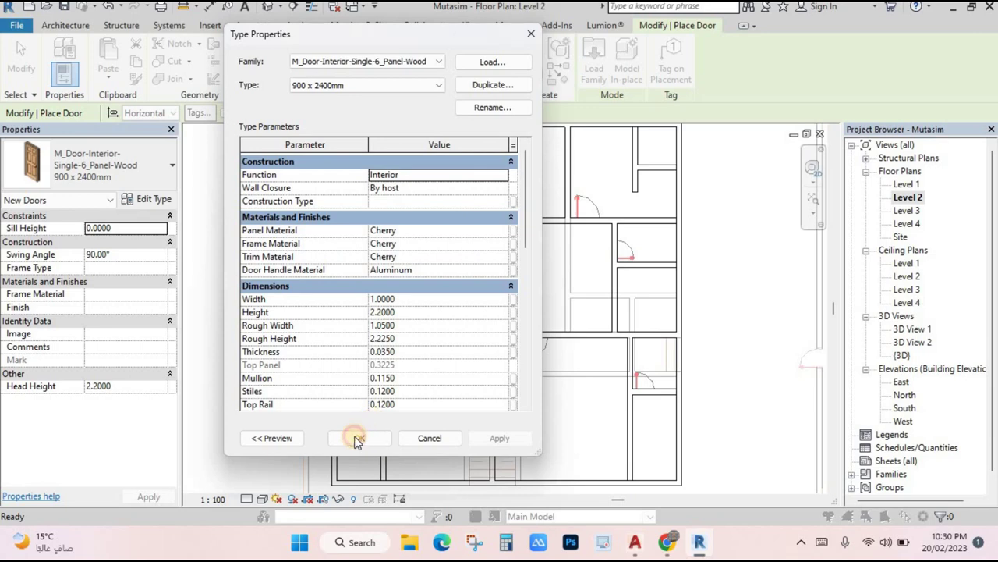
{"action": "left_click", "coordinate": [355, 439]}
- Place three 1000 x 2200mm doors at the CAD door symbols in the hall's north wall, swinging into the northern rooms
{"action": "scroll", "coordinate": [426, 209], "scroll_direction": "up", "scroll_amount": 2}
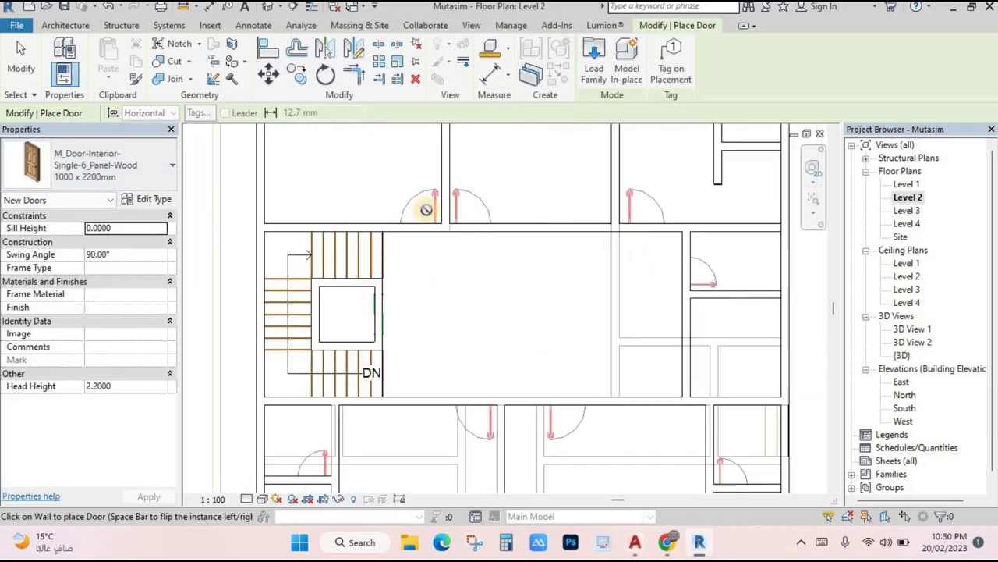
{"action": "scroll", "coordinate": [420, 250], "scroll_direction": "up", "scroll_amount": 3}
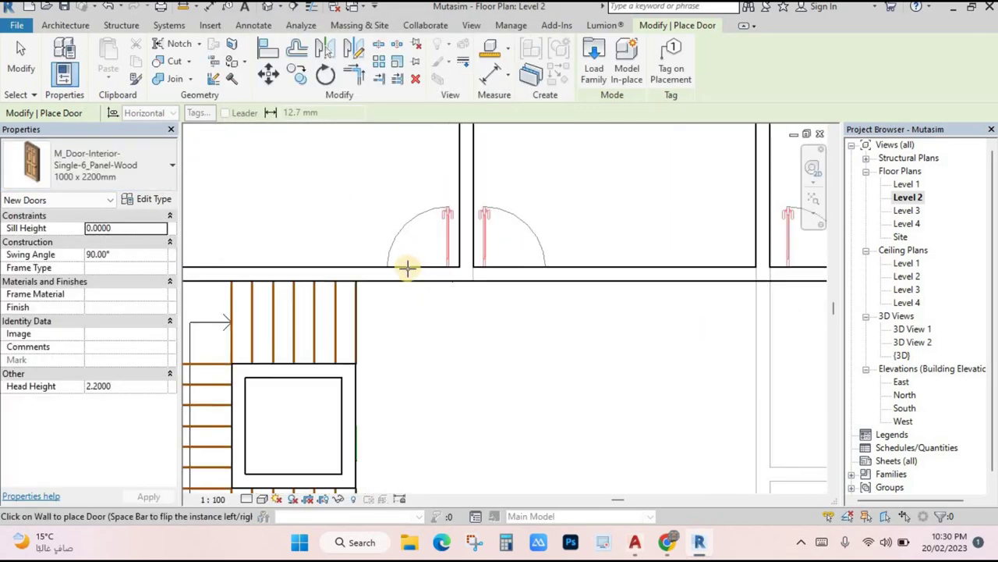
{"action": "left_click", "coordinate": [417, 271]}
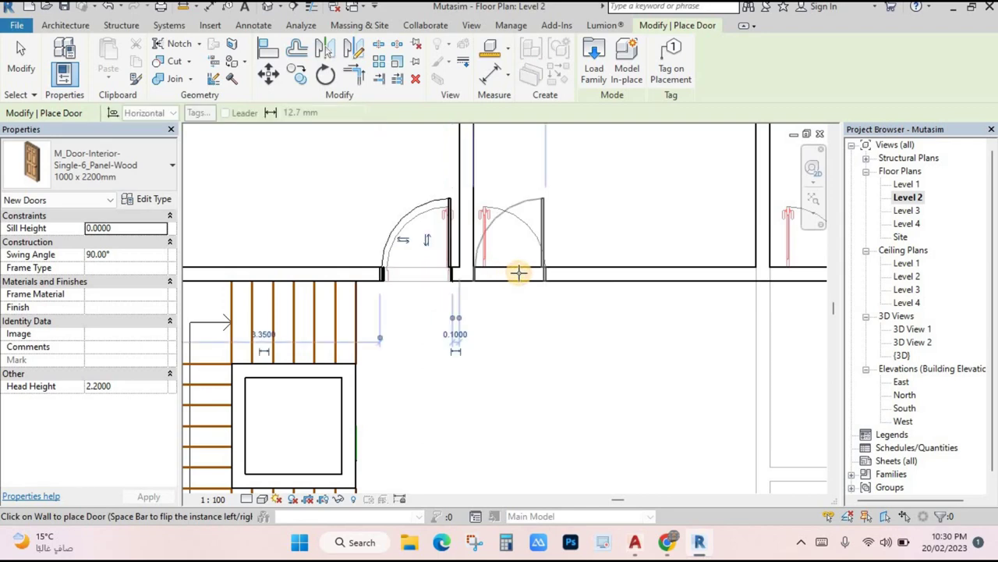
{"action": "left_click", "coordinate": [519, 271]}
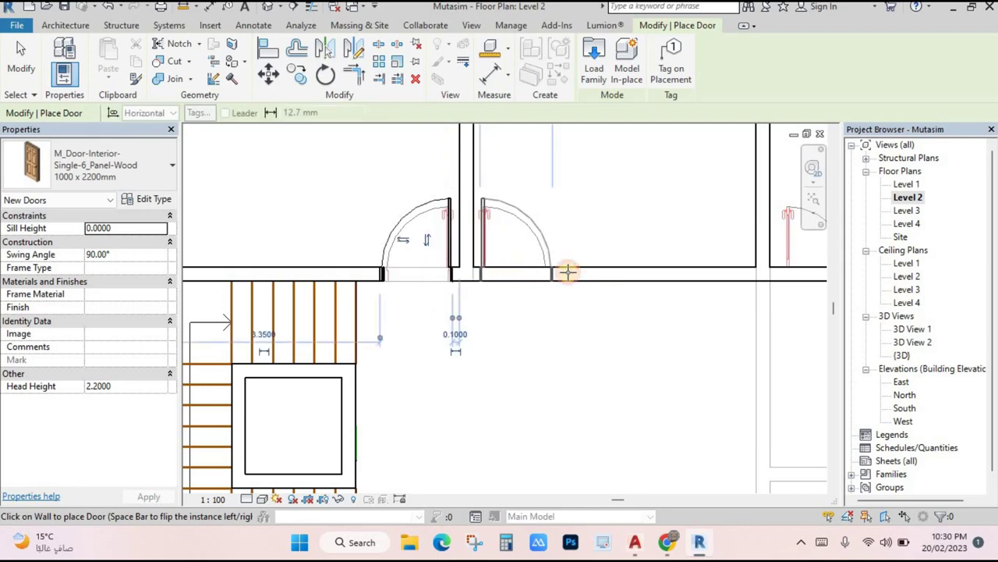
{"action": "middle_click_drag", "start_coordinate": [705, 286], "coordinate": [530, 276]}
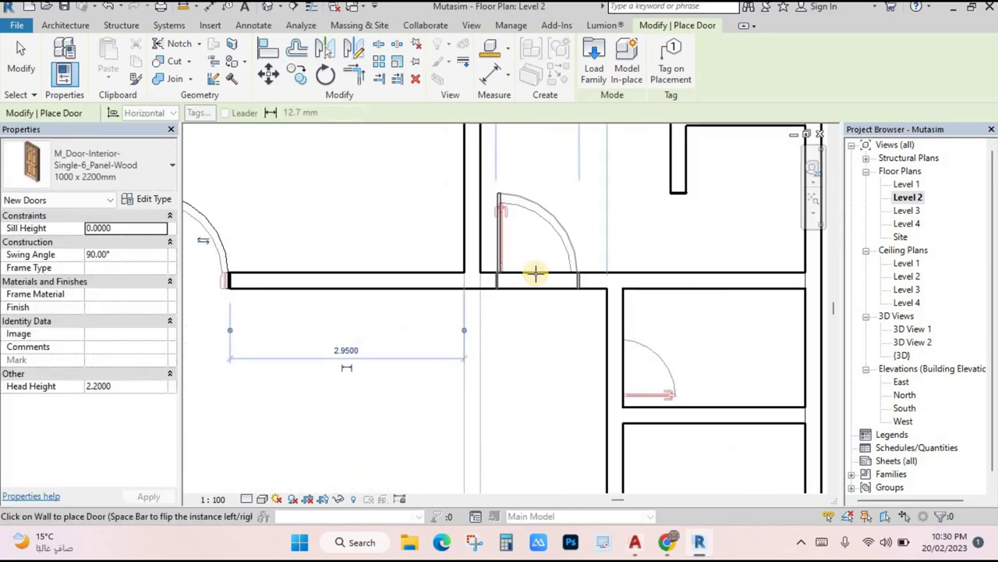
{"action": "left_click", "coordinate": [538, 273]}
- Compare the door positions in the hall's south wall with the FF.dwg plan in AutoCAD and return to Revit
{"action": "scroll", "coordinate": [673, 216], "scroll_direction": "down", "scroll_amount": 1}
{"action": "middle_click_drag", "start_coordinate": [672, 216], "coordinate": [657, 84]}
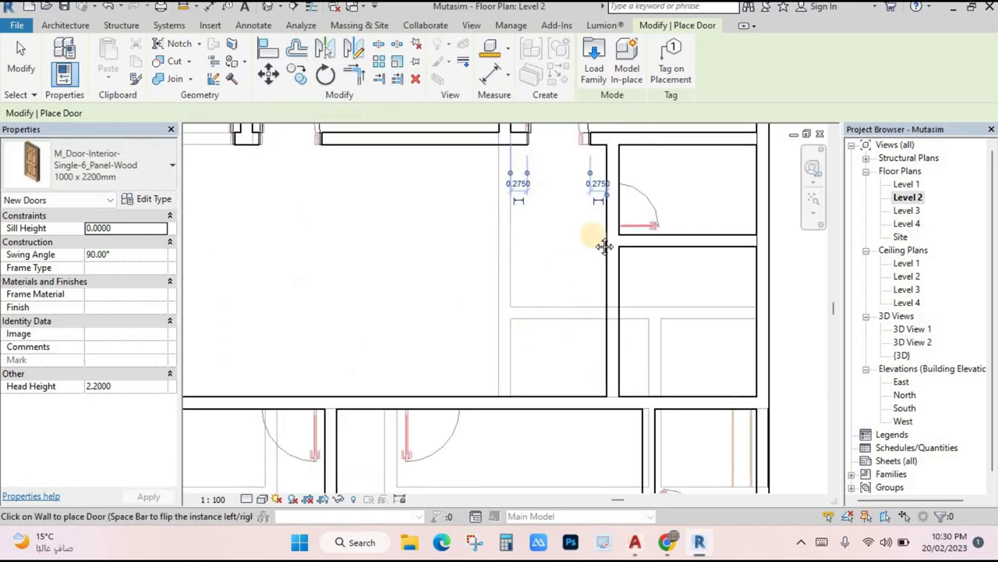
{"action": "scroll", "coordinate": [604, 244], "scroll_direction": "down", "scroll_amount": 2}
{"action": "middle_click_drag", "start_coordinate": [479, 390], "coordinate": [552, 283]}
{"action": "scroll", "coordinate": [570, 249], "scroll_direction": "up", "scroll_amount": 2}
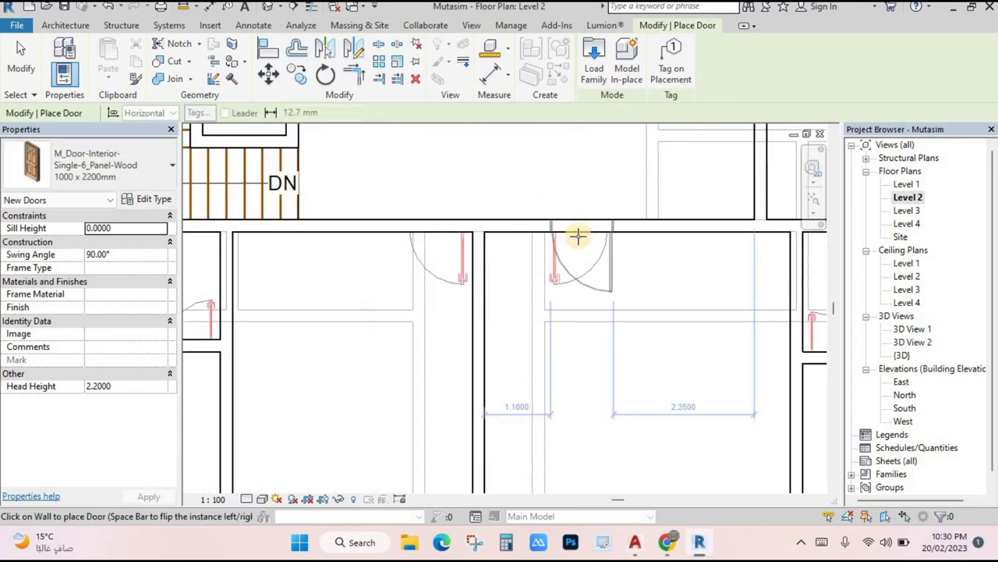
{"action": "scroll", "coordinate": [555, 234], "scroll_direction": "down", "scroll_amount": 2}
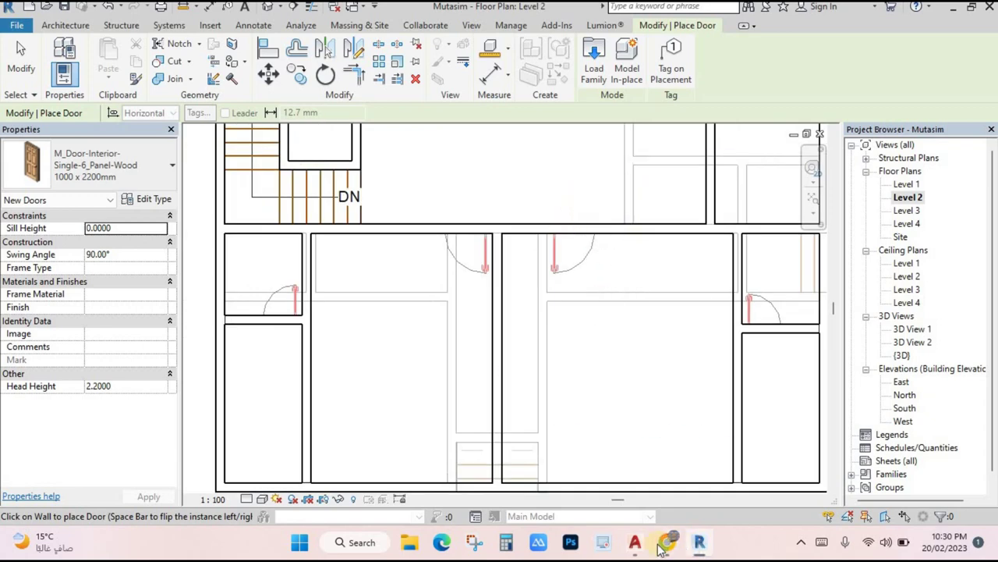
{"action": "mouse_move", "coordinate": [639, 548]}
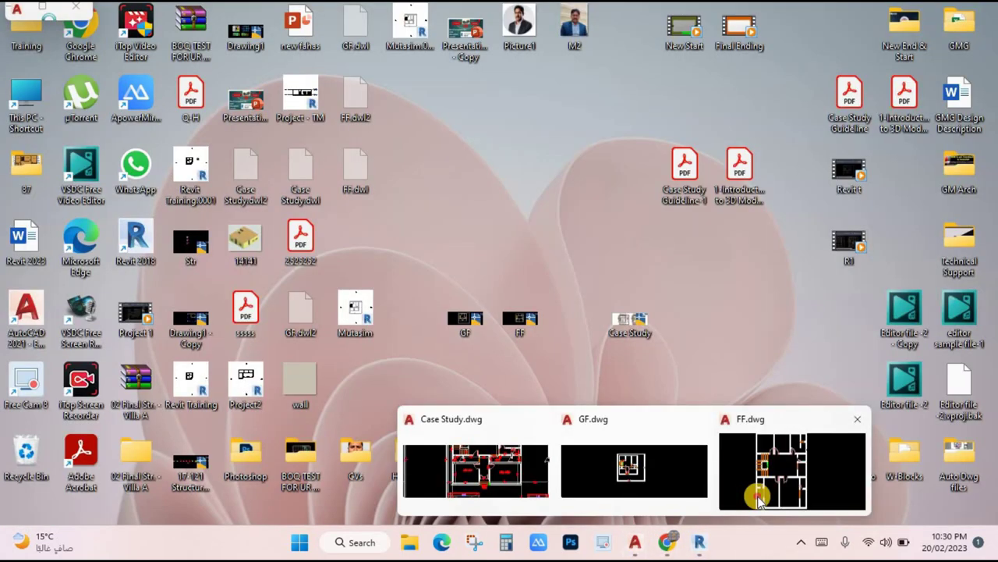
{"action": "left_click", "coordinate": [758, 499]}
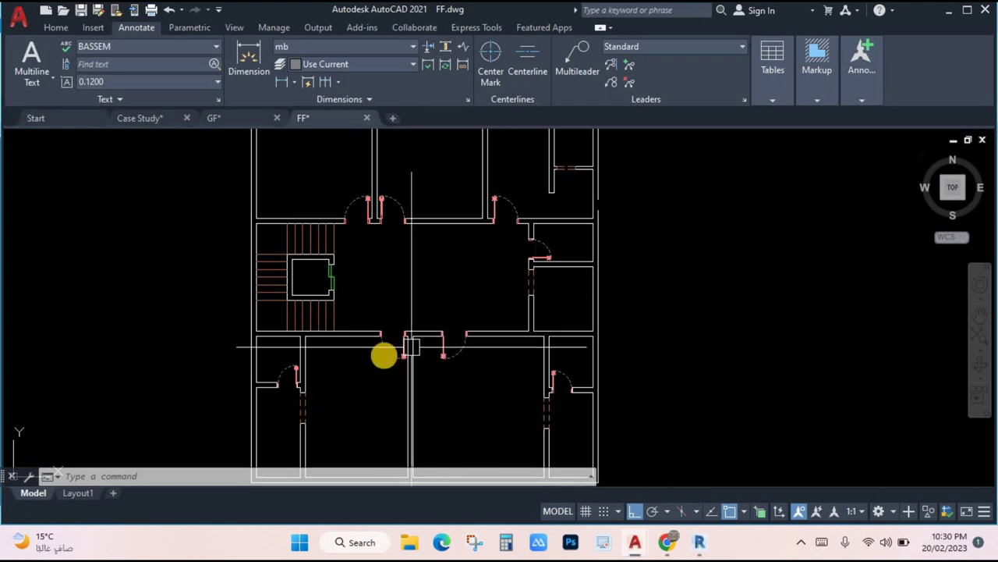
{"action": "scroll", "coordinate": [384, 351], "scroll_direction": "up", "scroll_amount": 2}
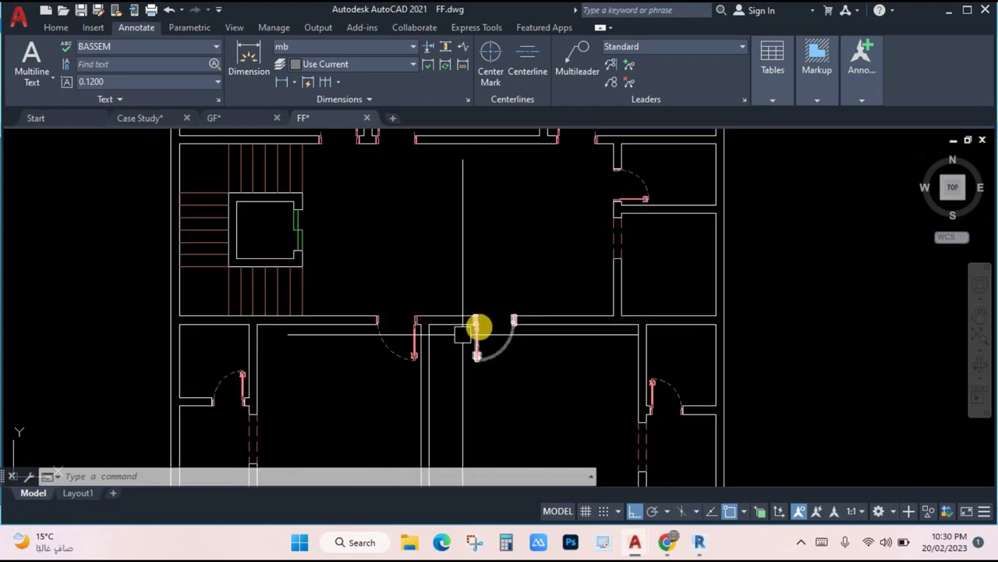
{"action": "left_click", "coordinate": [699, 542]}
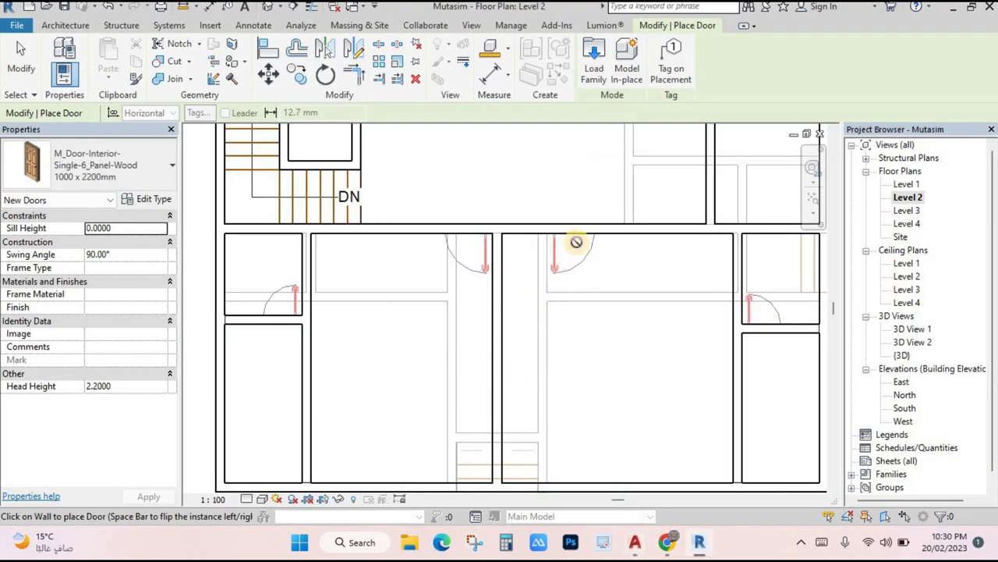
- Place two 1000 x 2200mm doors in the hall's south wall, 1.1 m east and 0.1 m west of the central partition, swinging south
{"action": "scroll", "coordinate": [576, 241], "scroll_direction": "up", "scroll_amount": 2}
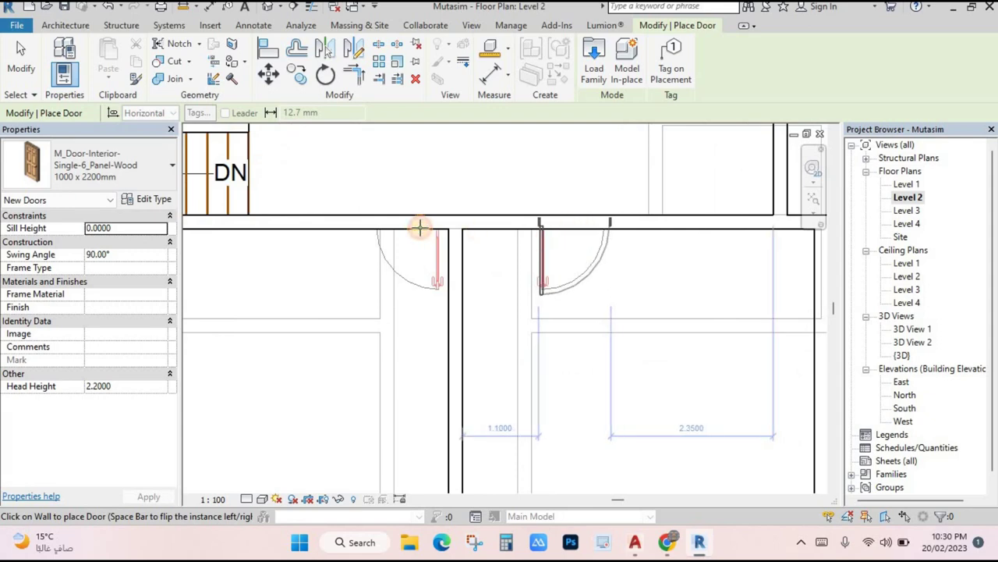
{"action": "left_click", "coordinate": [575, 222]}
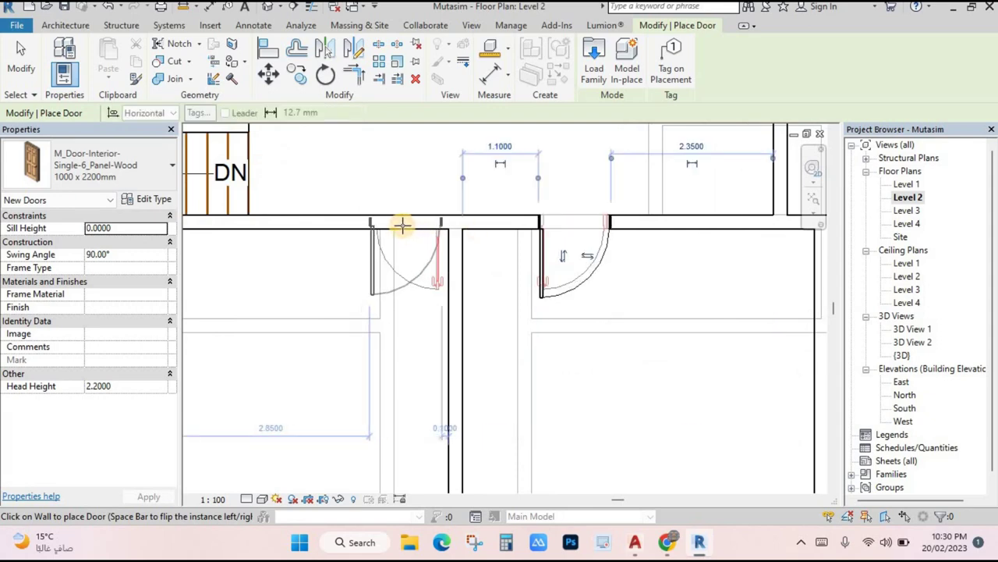
{"action": "left_click", "coordinate": [403, 225]}
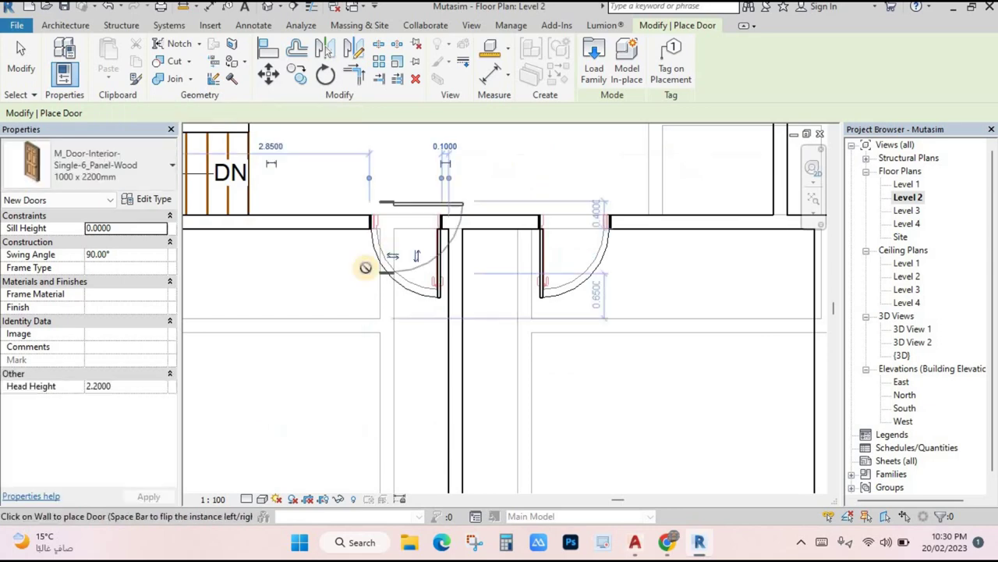
{"action": "scroll", "coordinate": [437, 304], "scroll_direction": "down", "scroll_amount": 3}
{"action": "scroll", "coordinate": [673, 351], "scroll_direction": "down", "scroll_amount": 3}
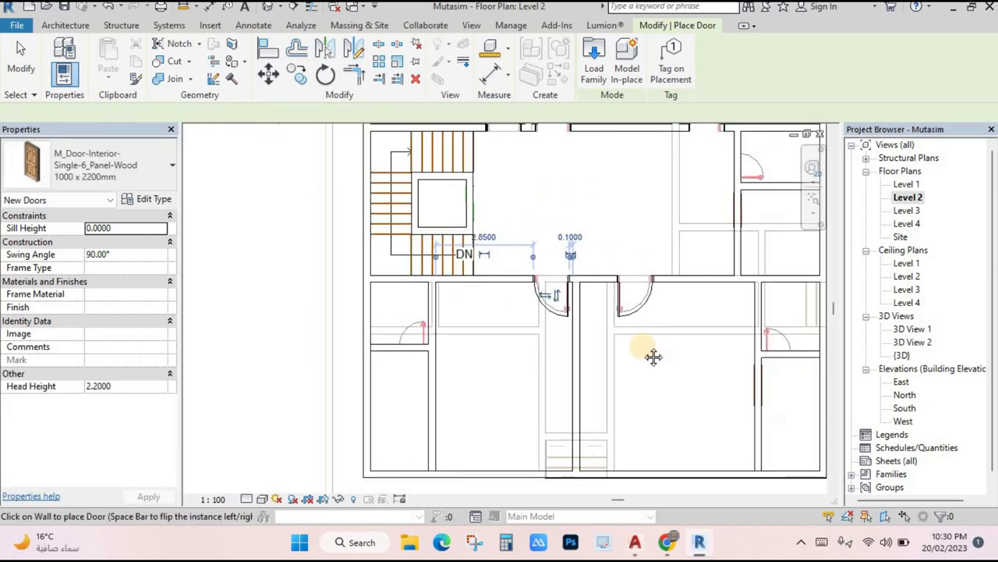
{"action": "middle_click_drag", "start_coordinate": [650, 356], "coordinate": [631, 334]}
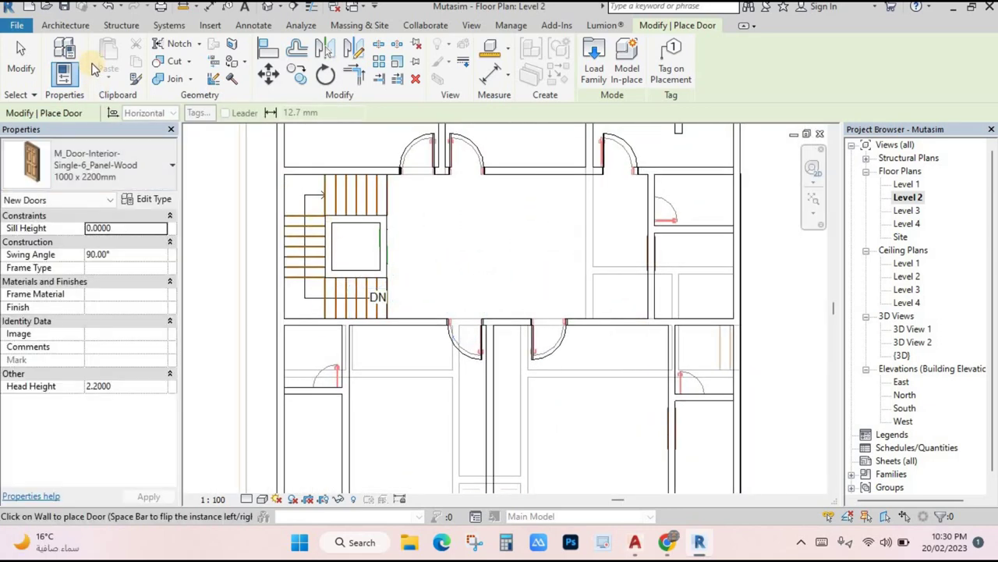
- Place a door of type 800 x 2200mm T in the southwest cross wall, swinging north over the CAD door symbol
{"action": "left_click", "coordinate": [125, 166]}
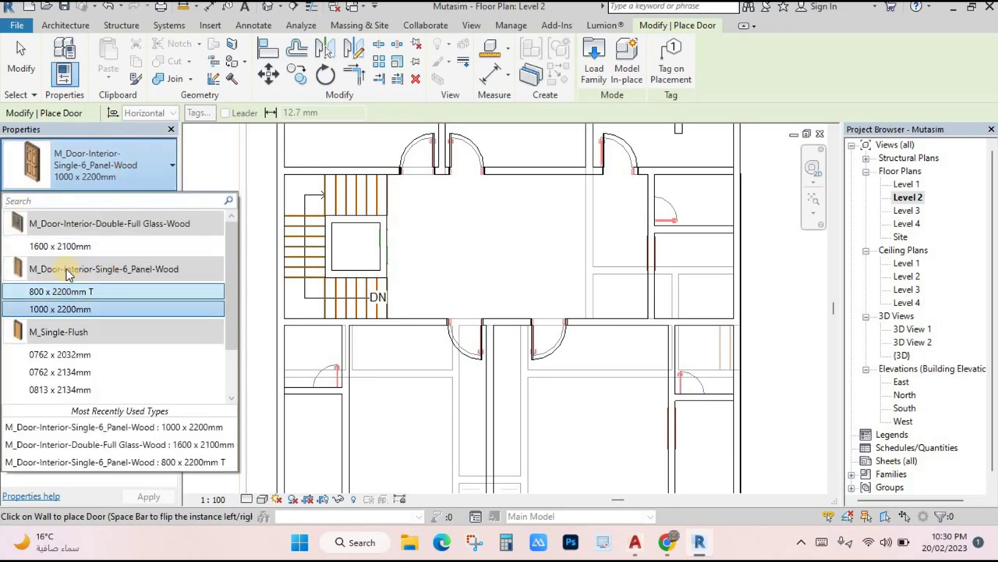
{"action": "left_click", "coordinate": [73, 291]}
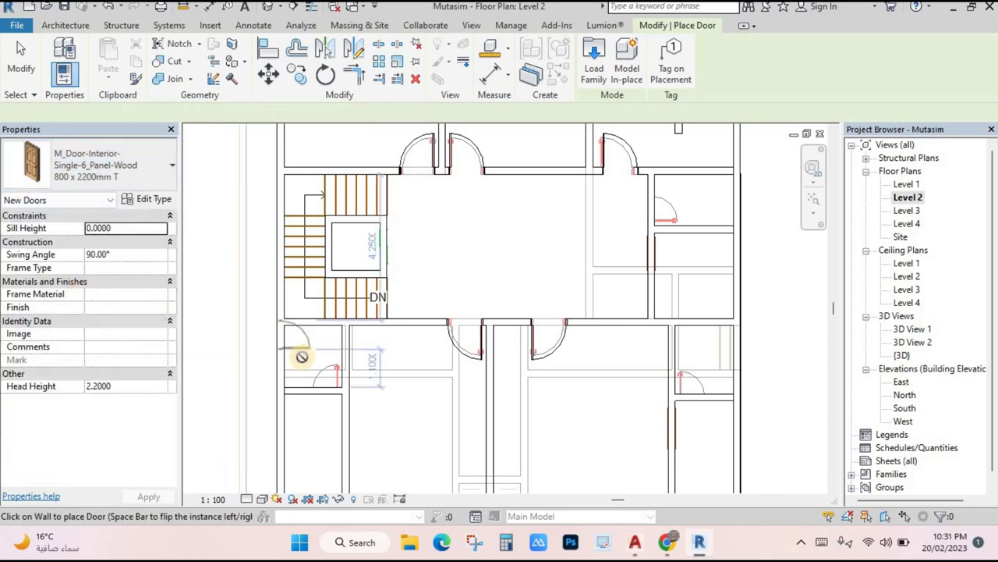
{"action": "scroll", "coordinate": [343, 375], "scroll_direction": "up", "scroll_amount": 5}
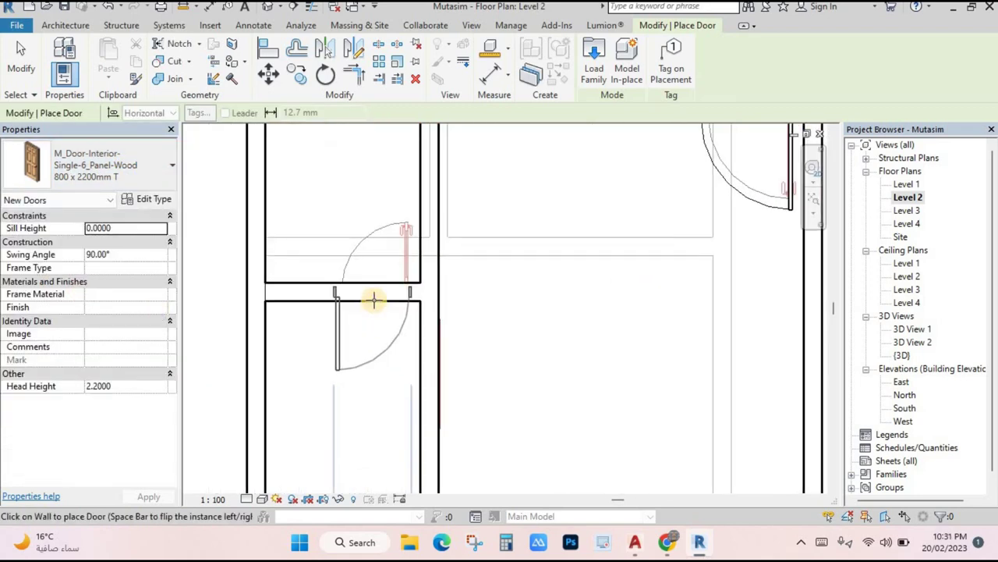
{"action": "key", "text": "space"}
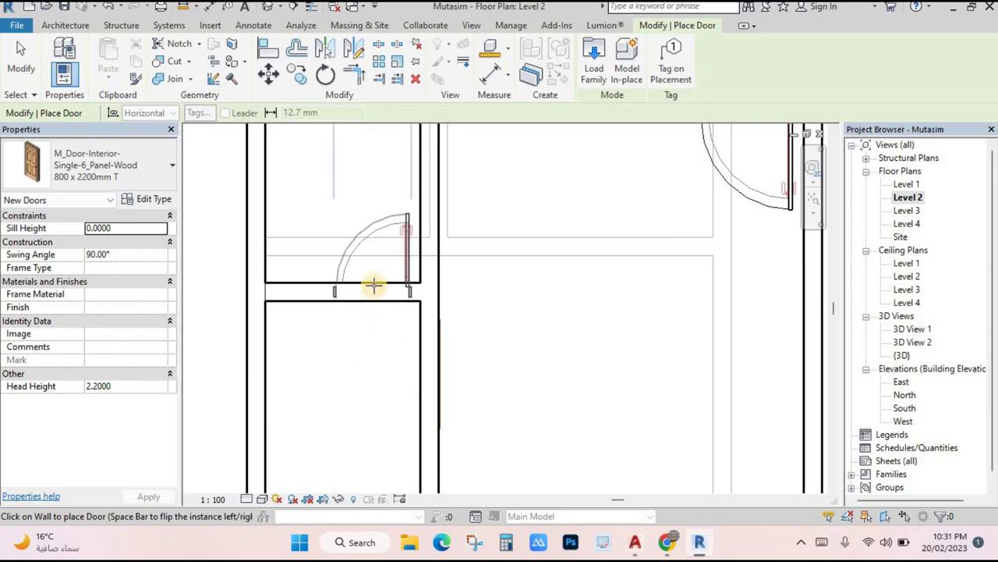
{"action": "scroll", "coordinate": [453, 284], "scroll_direction": "down", "scroll_amount": 4}
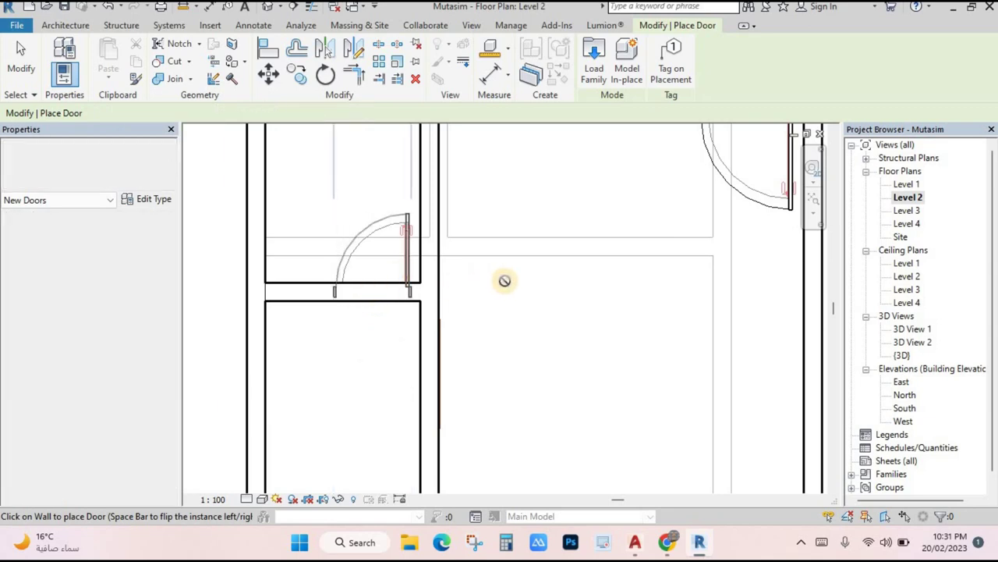
- Place 800 x 2200mm T doors in the southeast cross wall and in the partition of the northern small room east of the hall
{"action": "middle_click_drag", "start_coordinate": [815, 280], "coordinate": [503, 292]}
{"action": "scroll", "coordinate": [504, 291], "scroll_direction": "up", "scroll_amount": 3}
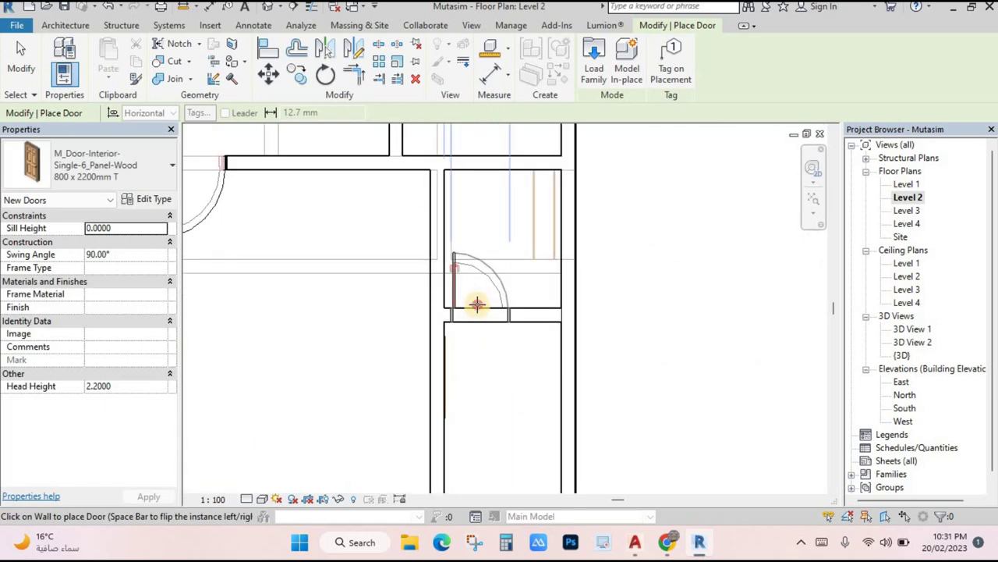
{"action": "left_click", "coordinate": [477, 304]}
{"action": "scroll", "coordinate": [522, 232], "scroll_direction": "down", "scroll_amount": 2}
{"action": "middle_click_drag", "start_coordinate": [474, 126], "coordinate": [481, 274]}
{"action": "scroll", "coordinate": [473, 225], "scroll_direction": "up", "scroll_amount": 2}
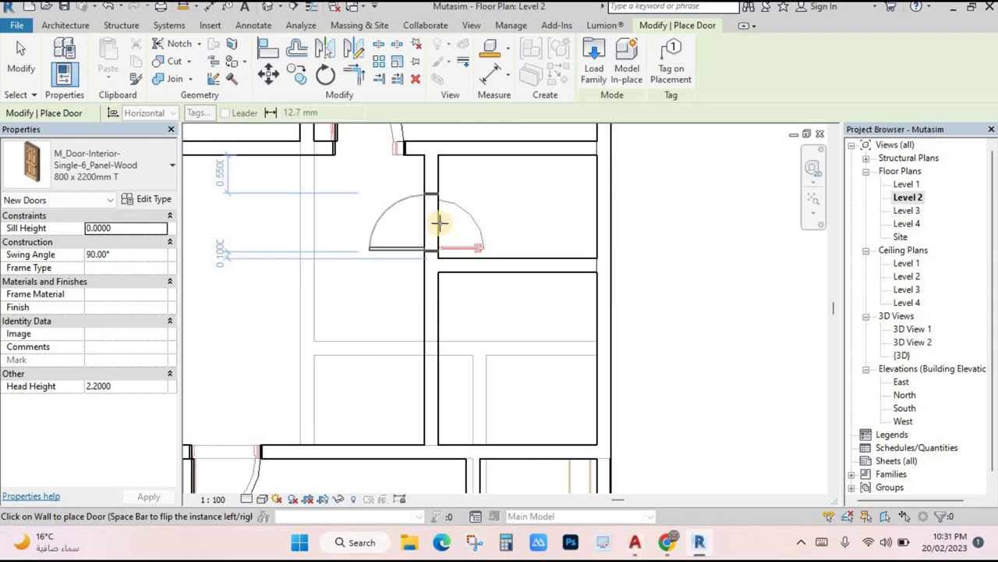
{"action": "left_click", "coordinate": [440, 224]}
{"action": "scroll", "coordinate": [439, 229], "scroll_direction": "down", "scroll_amount": 3}
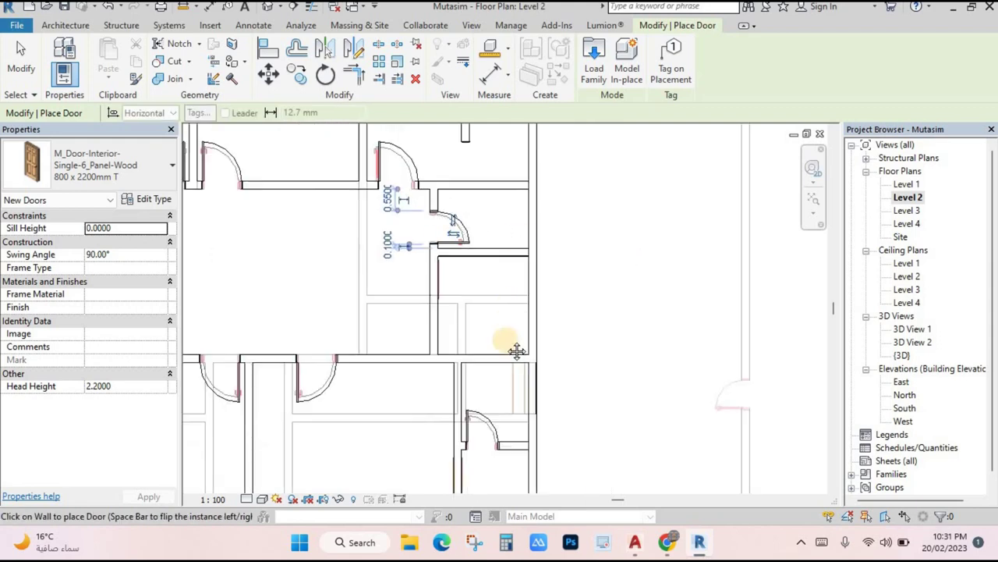
- Place an 800 x 2200mm T door in the short cross wall at the northeast corner, swinging north, and finish door placement
{"action": "middle_click_drag", "start_coordinate": [518, 350], "coordinate": [505, 506]}
{"action": "scroll", "coordinate": [472, 246], "scroll_direction": "up", "scroll_amount": 2}
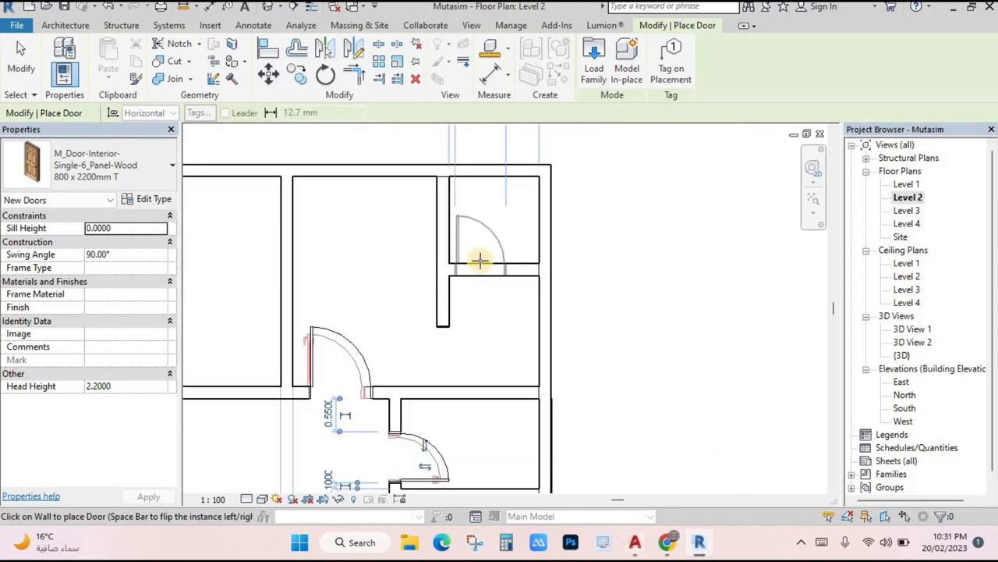
{"action": "left_click", "coordinate": [480, 265]}
{"action": "scroll", "coordinate": [464, 292], "scroll_direction": "down", "scroll_amount": 4}
{"action": "key", "text": "Escape"}
{"action": "key", "text": "Escape"}
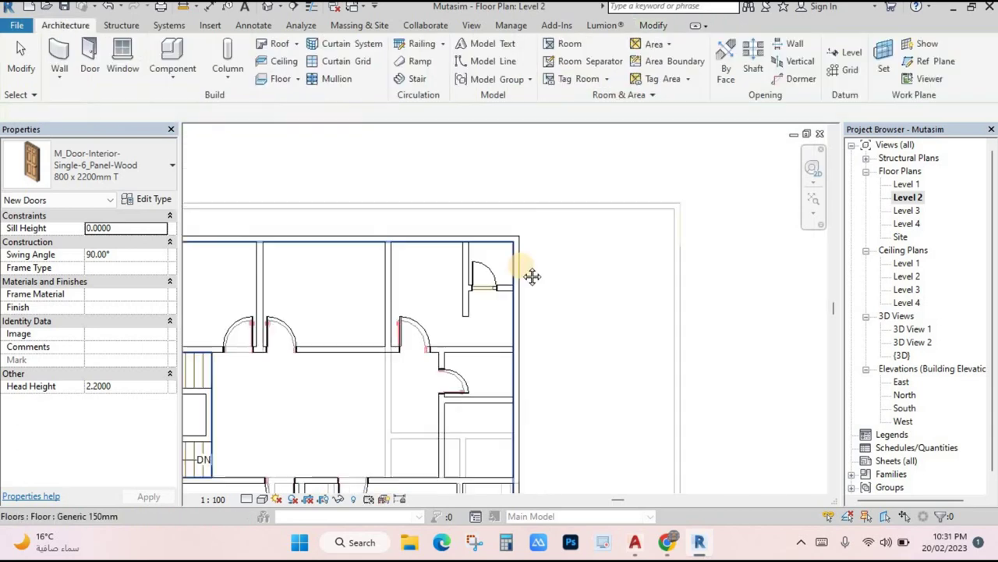
- Compare the placed Level 2 doors and the partitions with the FF.dwg plan in AutoCAD and return to Revit
{"action": "scroll", "coordinate": [498, 327], "scroll_direction": "down", "scroll_amount": 1}
{"action": "middle_click_drag", "start_coordinate": [498, 333], "coordinate": [532, 252]}
{"action": "scroll", "coordinate": [533, 250], "scroll_direction": "up", "scroll_amount": 2}
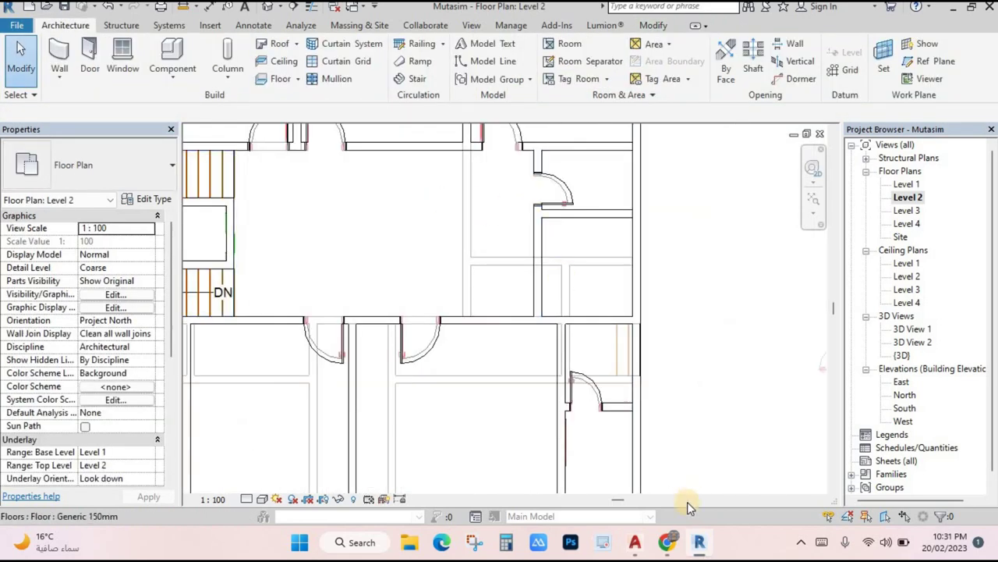
{"action": "mouse_move", "coordinate": [636, 544]}
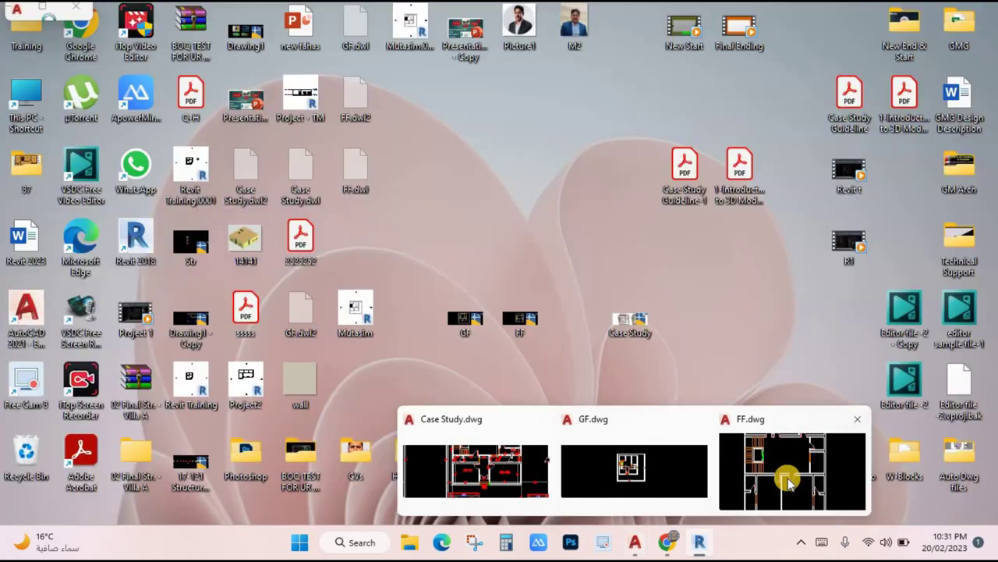
{"action": "left_click", "coordinate": [787, 470]}
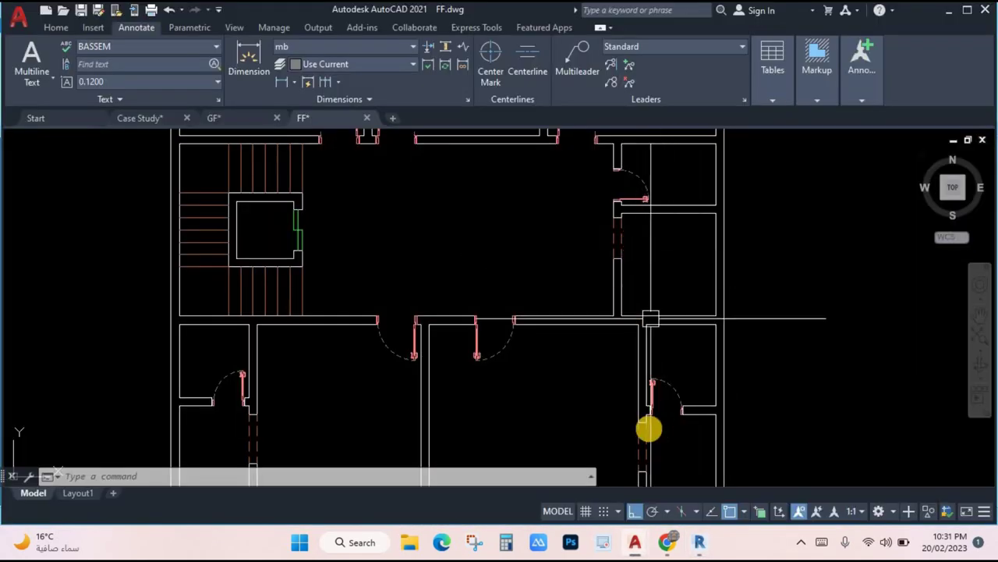
{"action": "scroll", "coordinate": [644, 434], "scroll_direction": "down", "scroll_amount": 4}
{"action": "middle_click_drag", "start_coordinate": [645, 435], "coordinate": [633, 368]}
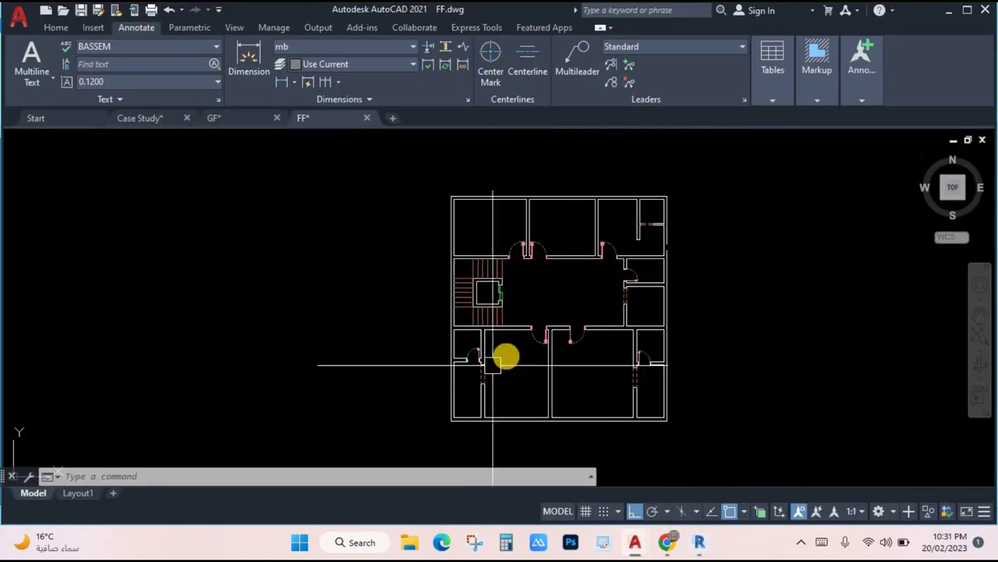
{"action": "left_click", "coordinate": [699, 544]}
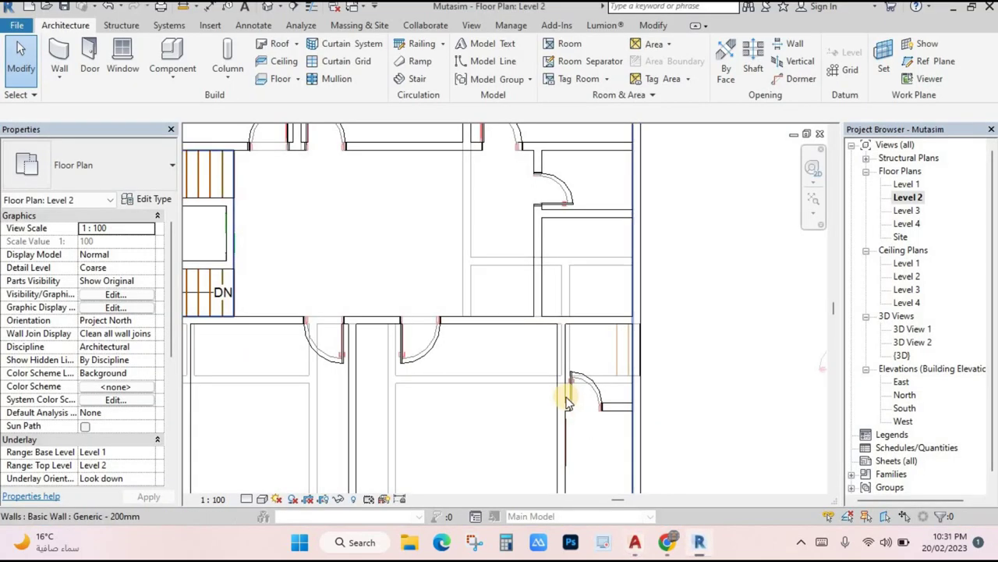
- Start editing the profile of the Level 2 southeast partition from the 3D view and continue in the East elevation
{"action": "middle_click_drag", "start_coordinate": [564, 319], "coordinate": [574, 179]}
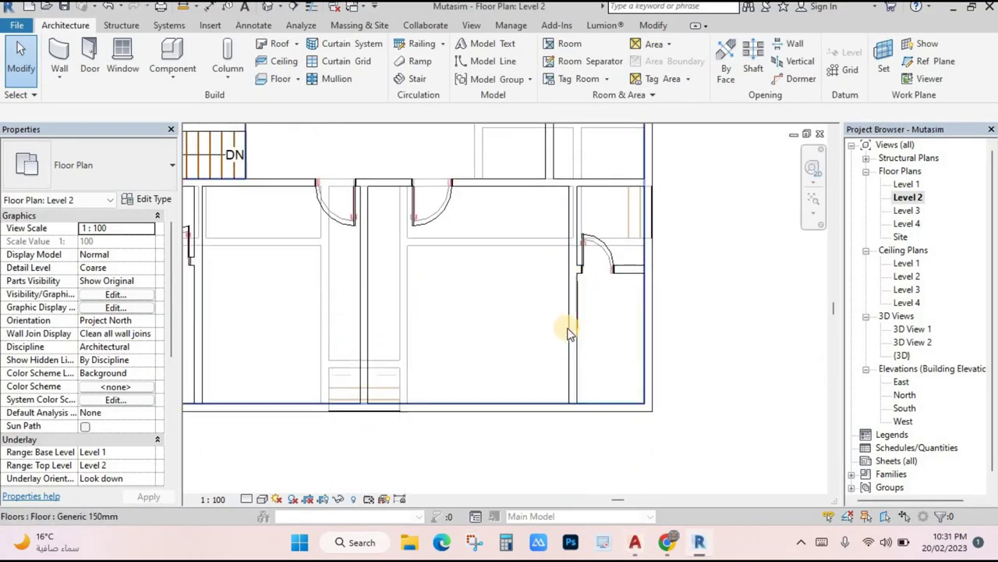
{"action": "left_click", "coordinate": [266, 7]}
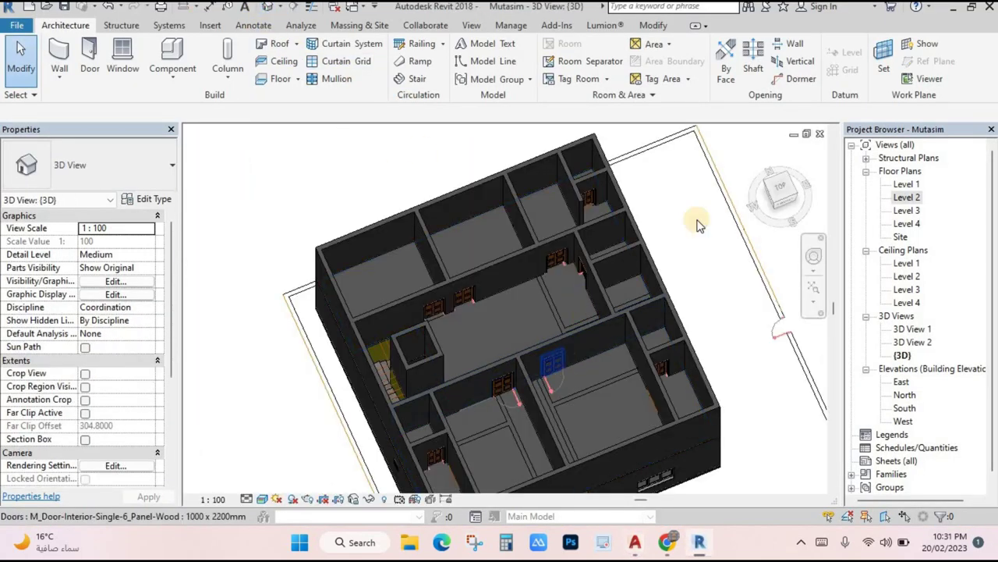
{"action": "middle_click_drag", "start_coordinate": [533, 408], "coordinate": [548, 332]}
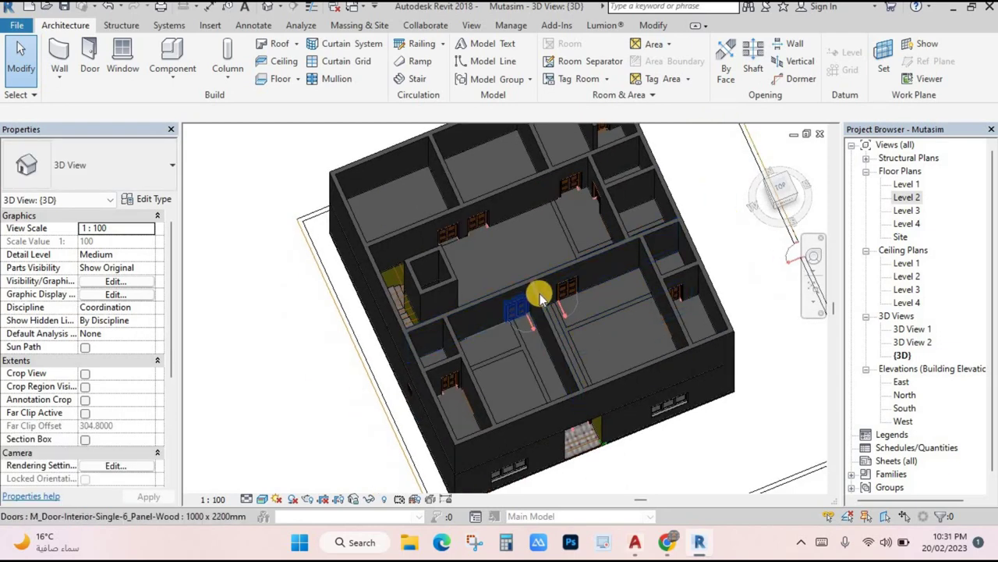
{"action": "middle_click_drag", "start_coordinate": [602, 220], "coordinate": [615, 225]}
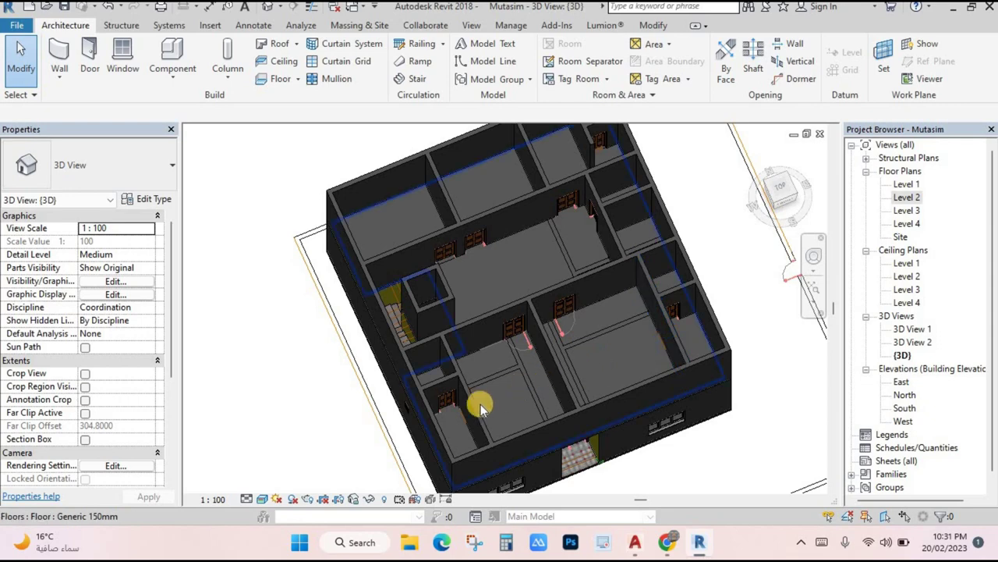
{"action": "left_click", "coordinate": [675, 342]}
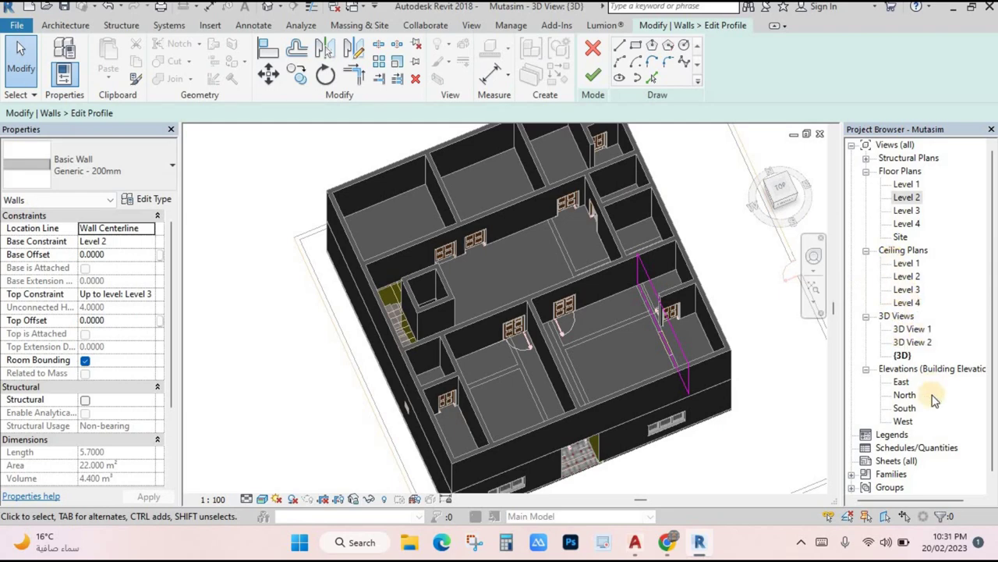
{"action": "scroll", "coordinate": [935, 400], "scroll_direction": "down", "scroll_amount": 1}
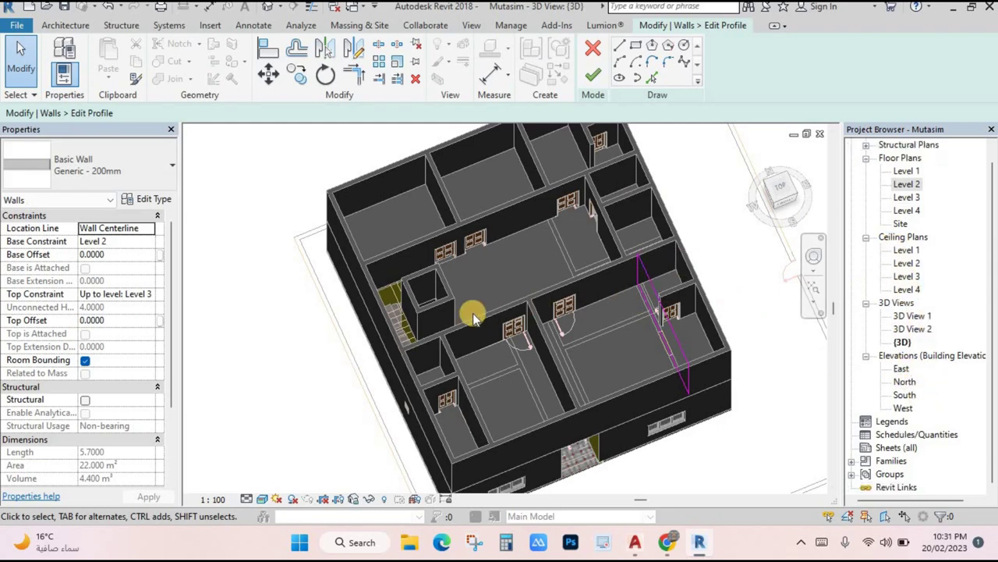
{"action": "middle_click_drag", "start_coordinate": [473, 316], "coordinate": [559, 437], "text": "shift"}
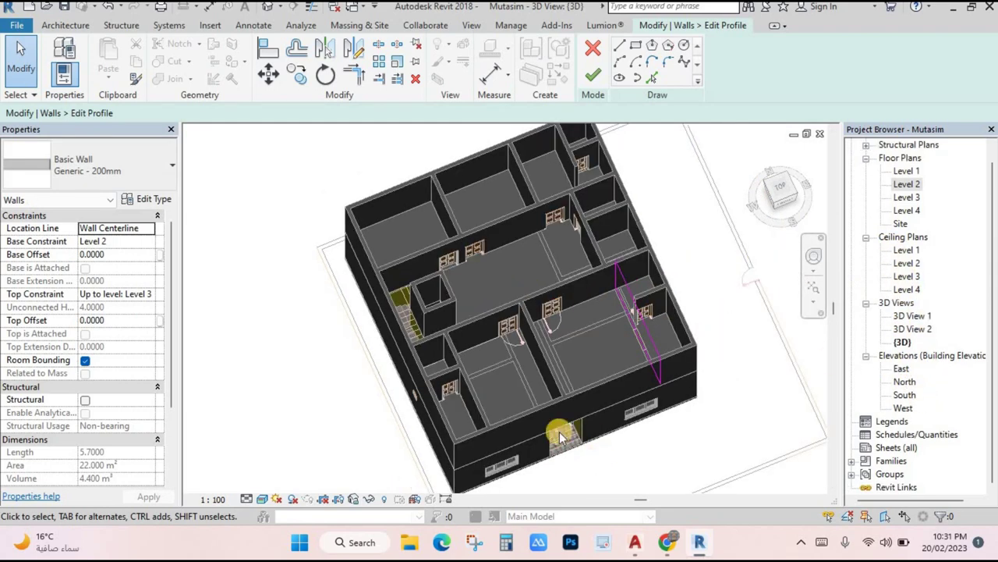
{"action": "double_click", "coordinate": [902, 370]}
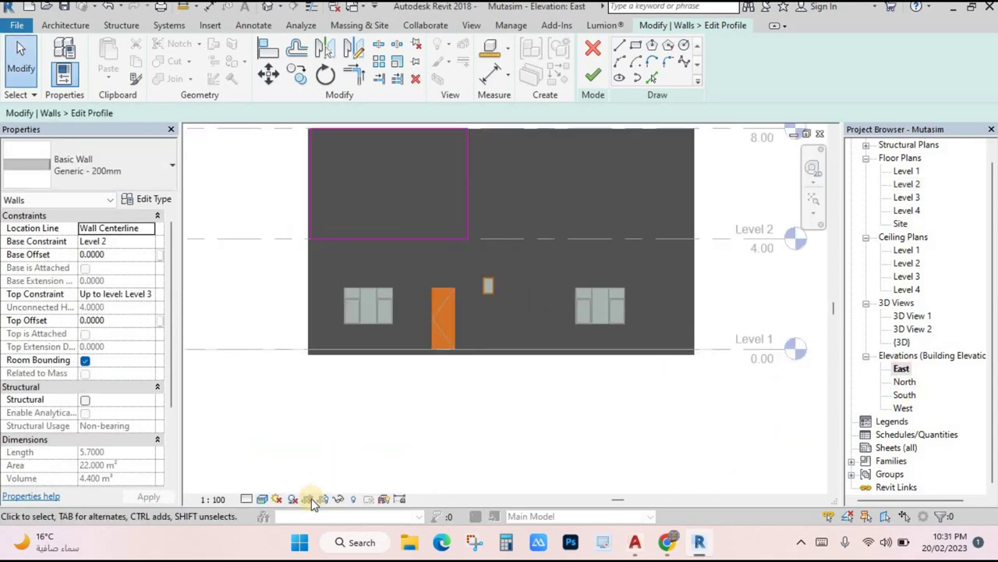
- Set the East elevation's visual style to Wireframe and frame the Level 2 wall profile
{"action": "left_click", "coordinate": [263, 499]}
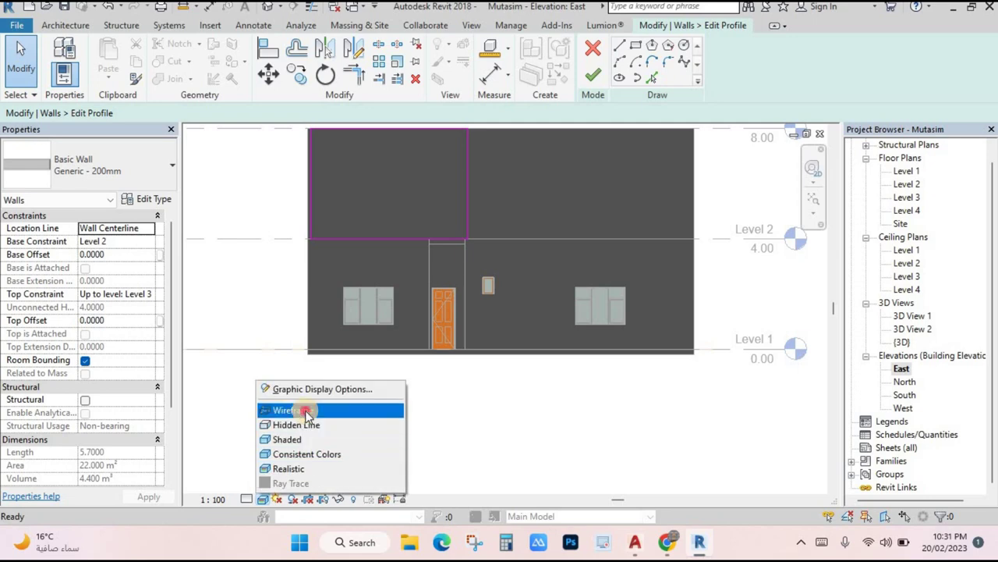
{"action": "left_click", "coordinate": [296, 410]}
{"action": "scroll", "coordinate": [516, 283], "scroll_direction": "down", "scroll_amount": 2}
{"action": "middle_click_drag", "start_coordinate": [516, 284], "coordinate": [524, 367]}
{"action": "scroll", "coordinate": [405, 271], "scroll_direction": "up", "scroll_amount": 1}
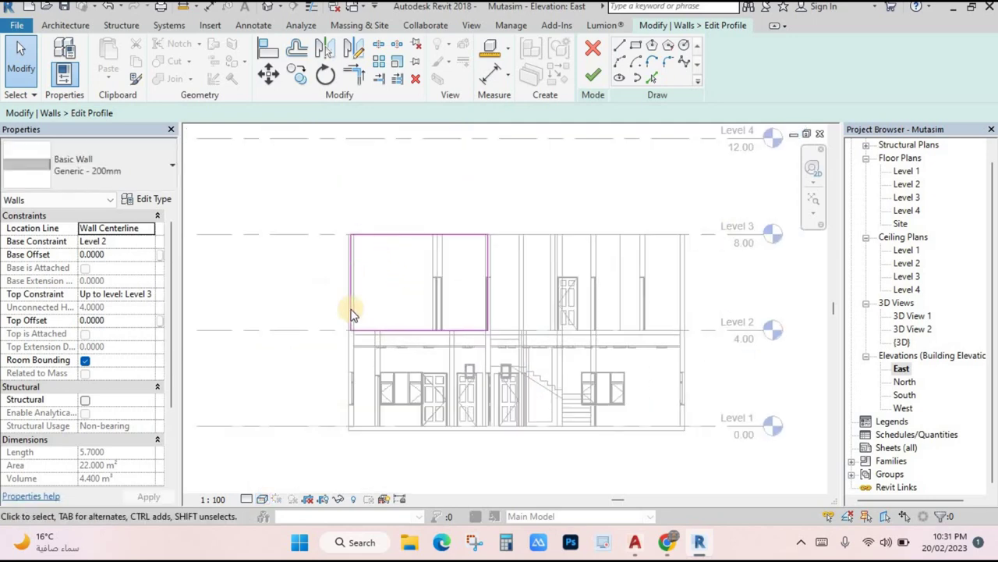
- Start the Rectangle sketch tool, check the southeast partition's opening in the FF.dwg plan in AutoCAD and return to Revit
{"action": "key", "text": "Return"}
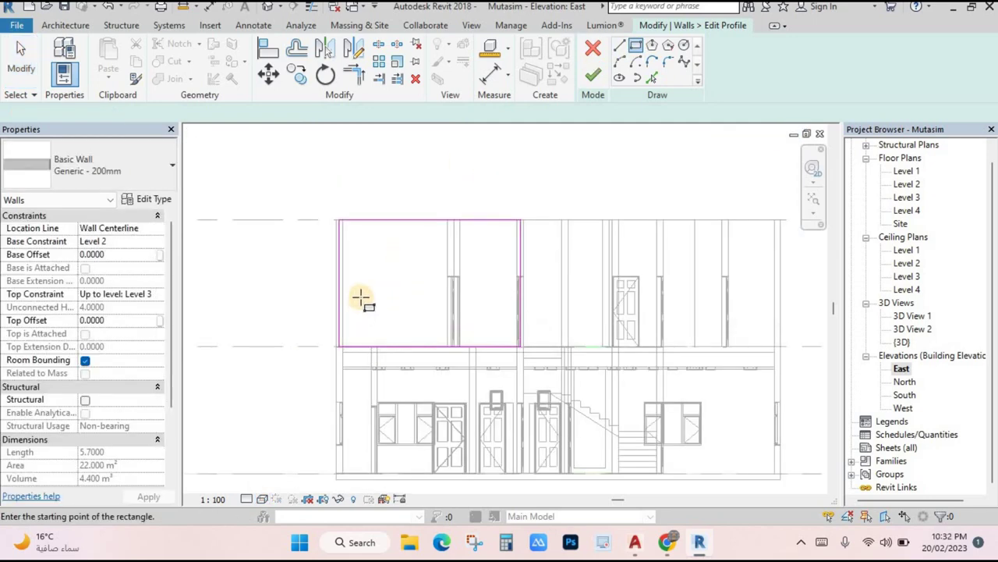
{"action": "scroll", "coordinate": [388, 350], "scroll_direction": "up", "scroll_amount": 3}
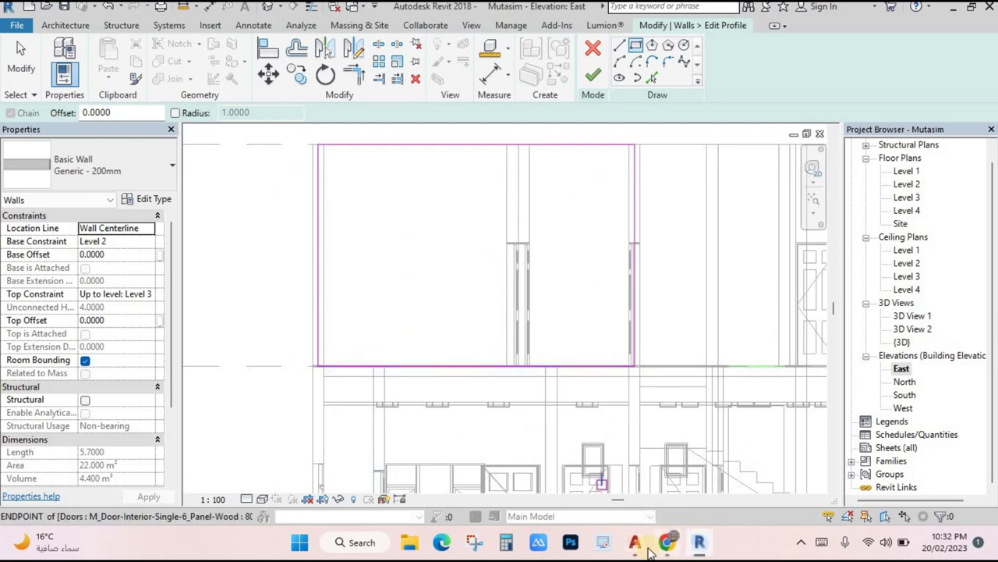
{"action": "mouse_move", "coordinate": [635, 541]}
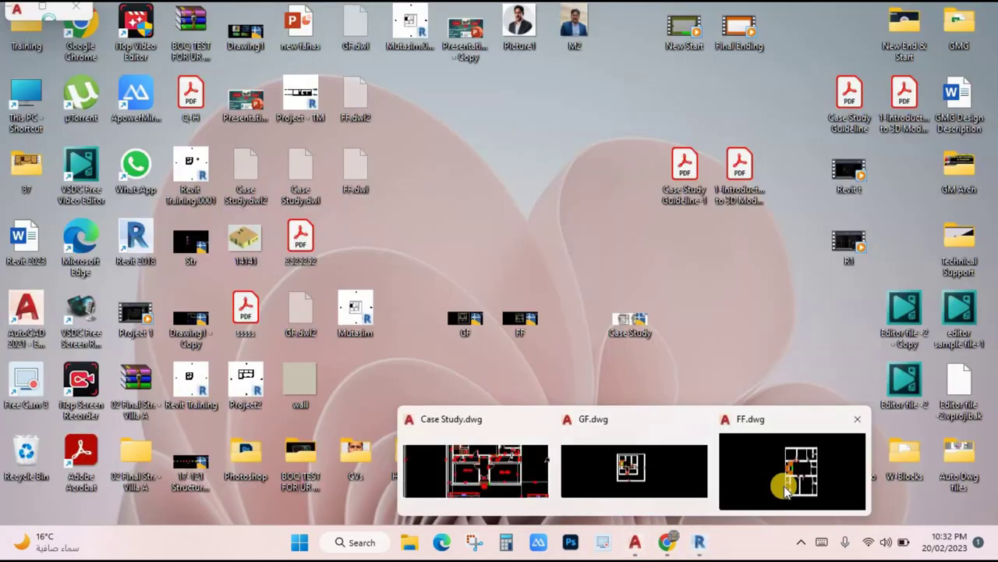
{"action": "left_click", "coordinate": [784, 485]}
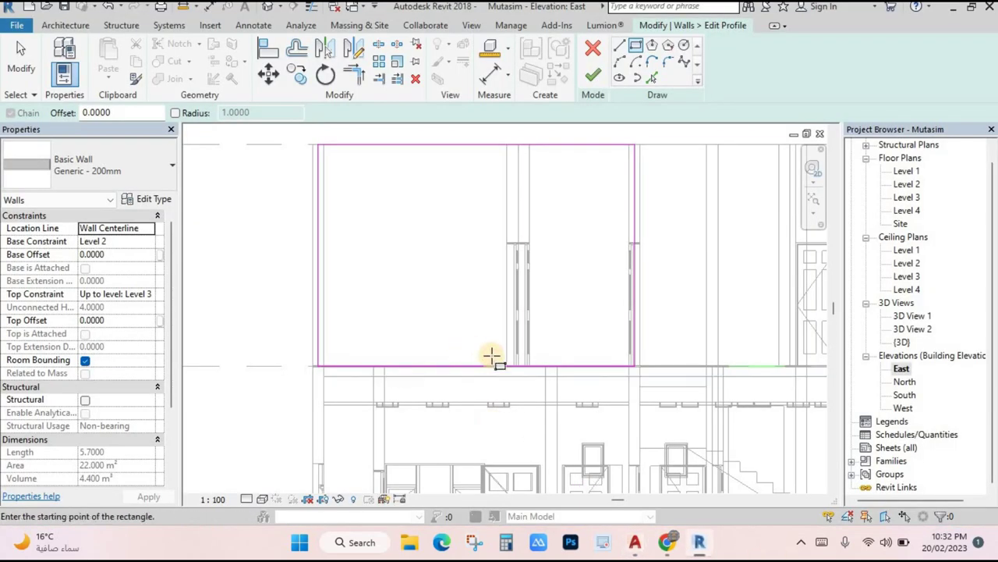
{"action": "scroll", "coordinate": [492, 358], "scroll_direction": "up", "scroll_amount": 2}
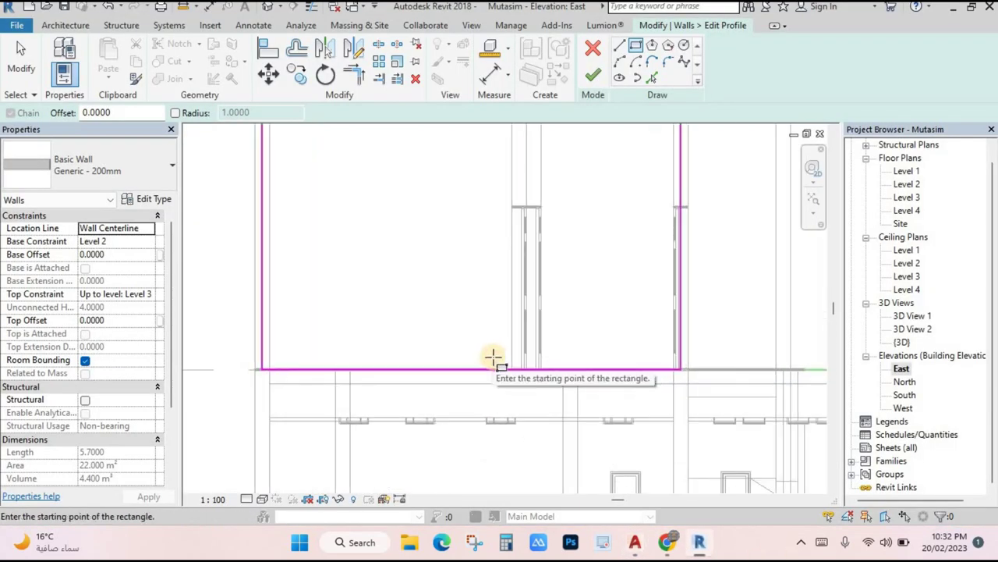
- Sketch a 0.9 x 2.2 m rectangular opening on the profile's bottom edge, just south of the cross wall
{"action": "scroll", "coordinate": [468, 285], "scroll_direction": "down", "scroll_amount": 2}
{"action": "left_click", "coordinate": [490, 351]}
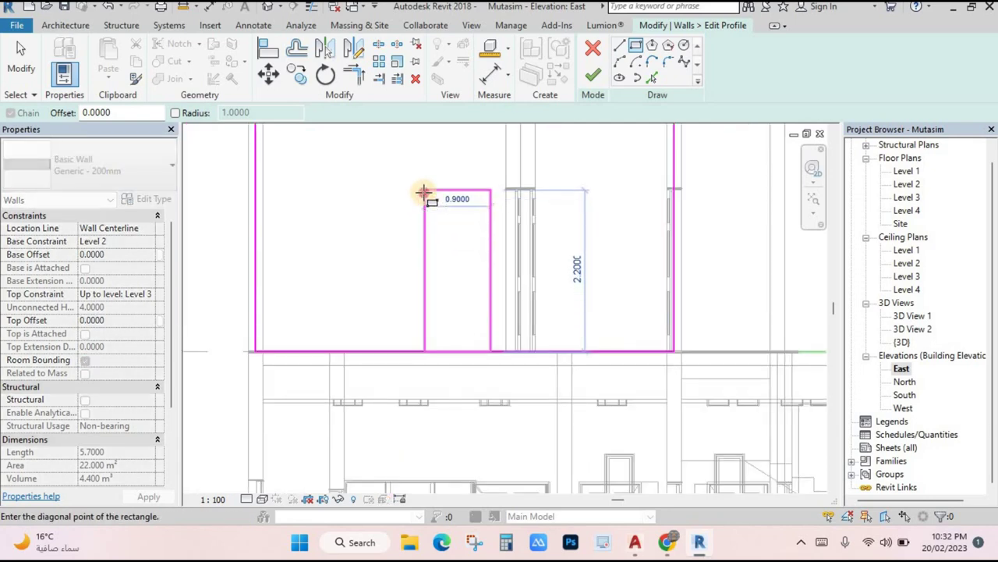
{"action": "left_click", "coordinate": [424, 192]}
{"action": "key", "text": "Escape"}
{"action": "key", "text": "Escape"}
{"action": "left_click", "coordinate": [464, 348]}
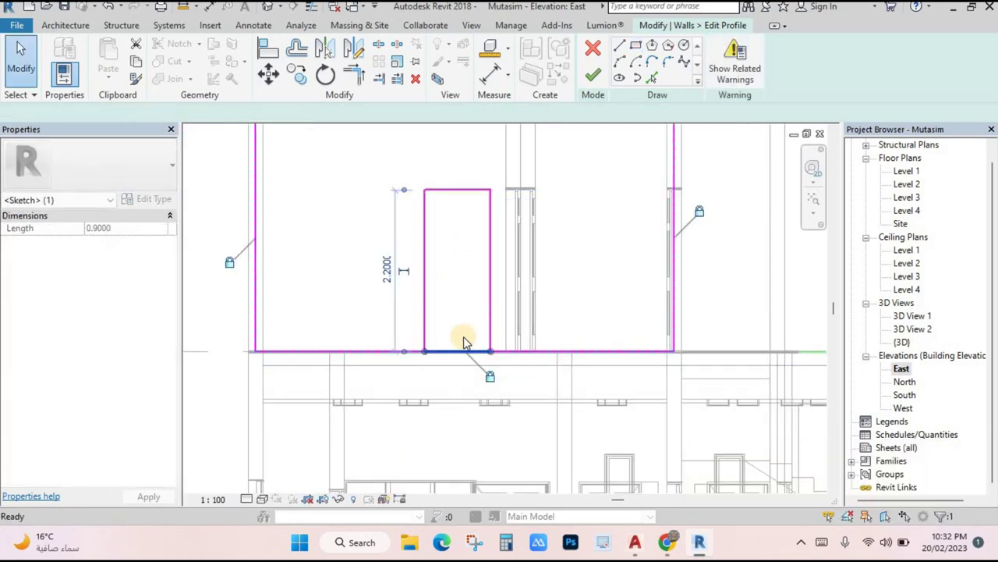
{"action": "key", "text": "Escape"}
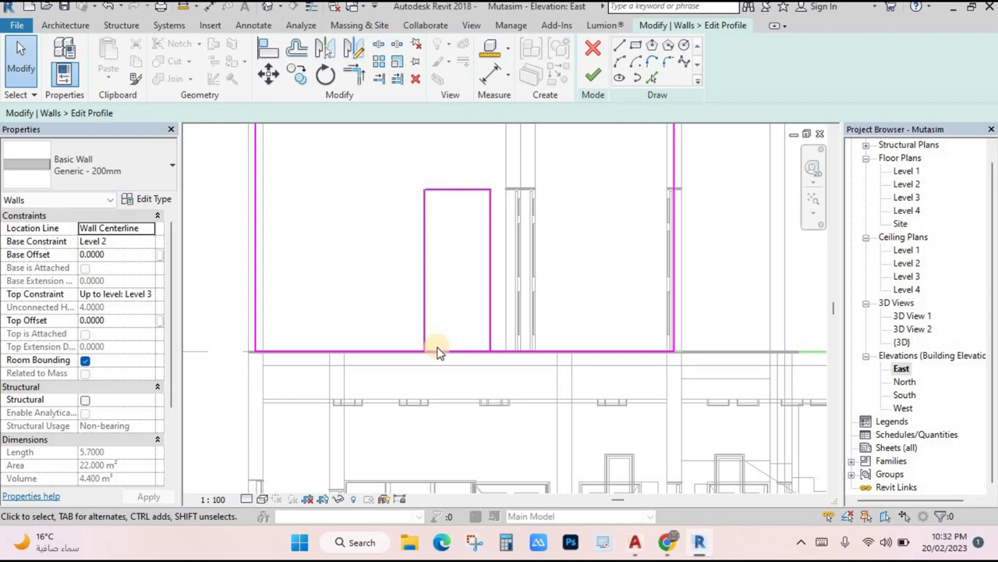
- Split the profile's bottom edge at two points inside the opening and delete the piece between them
{"action": "scroll", "coordinate": [459, 363], "scroll_direction": "up", "scroll_amount": 2}
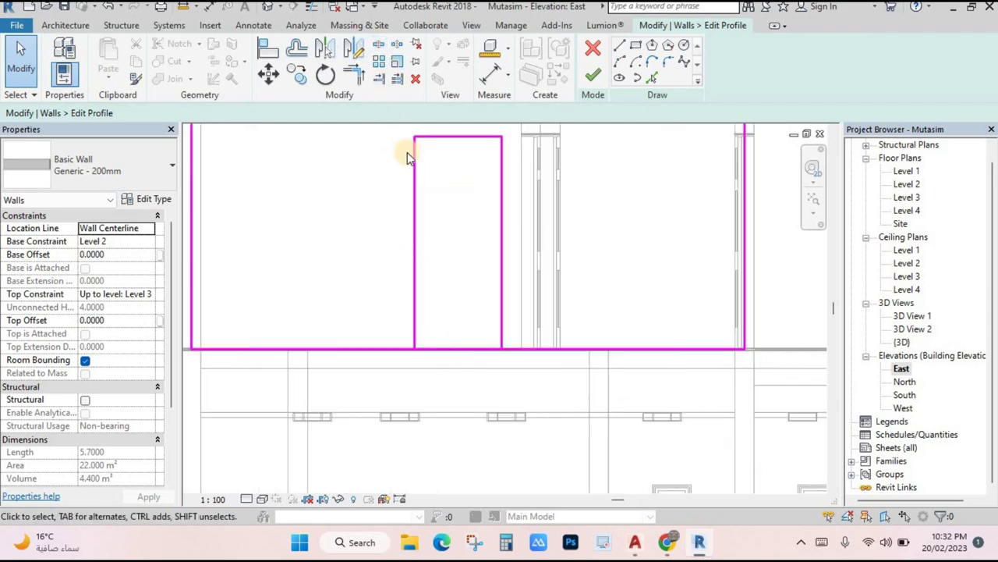
{"action": "left_click", "coordinate": [380, 50]}
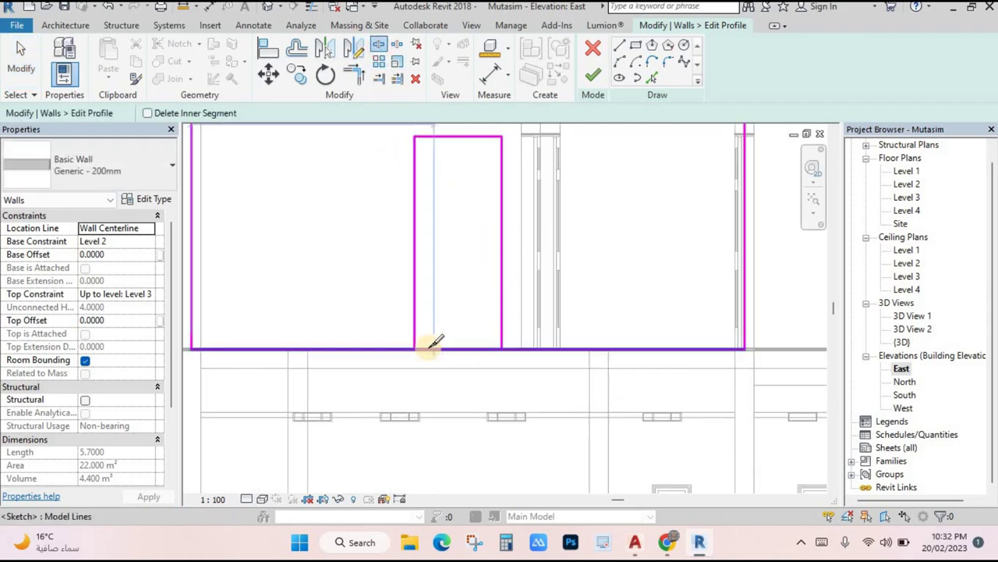
{"action": "left_click", "coordinate": [423, 350]}
{"action": "left_click", "coordinate": [484, 349]}
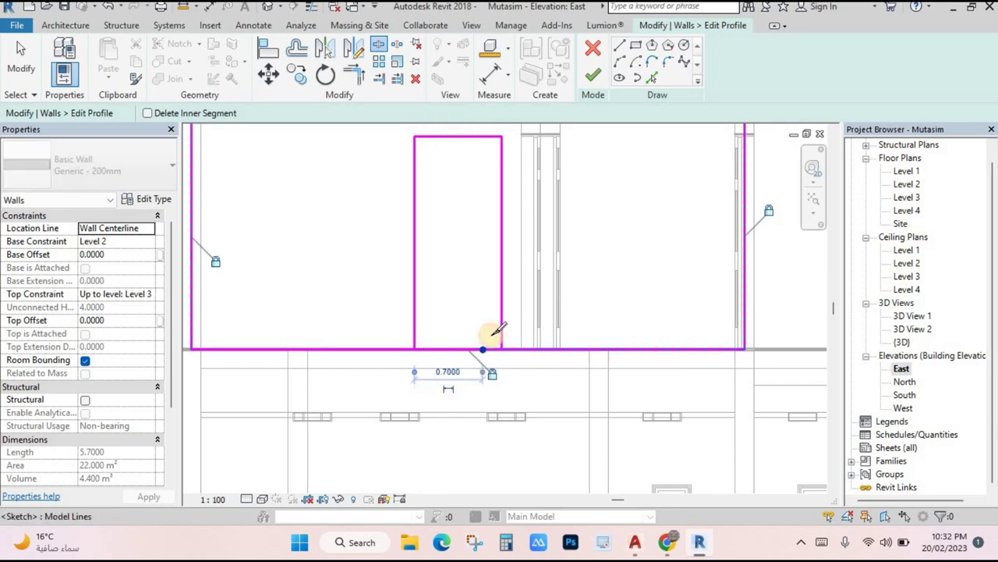
{"action": "key", "text": "Escape"}
{"action": "left_click", "coordinate": [454, 349]}
{"action": "key", "text": "Delete"}
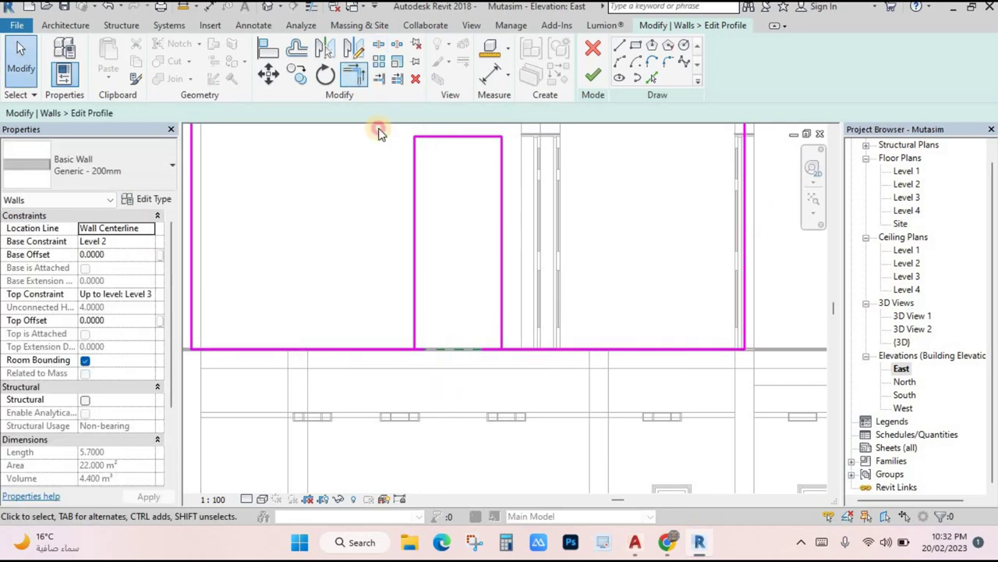
- Trim the bottom edge segments to both sides of the opening and finish the wall profile edit
{"action": "left_click", "coordinate": [353, 74]}
{"action": "left_click", "coordinate": [398, 349]}
{"action": "left_click", "coordinate": [414, 329]}
{"action": "left_click", "coordinate": [537, 349]}
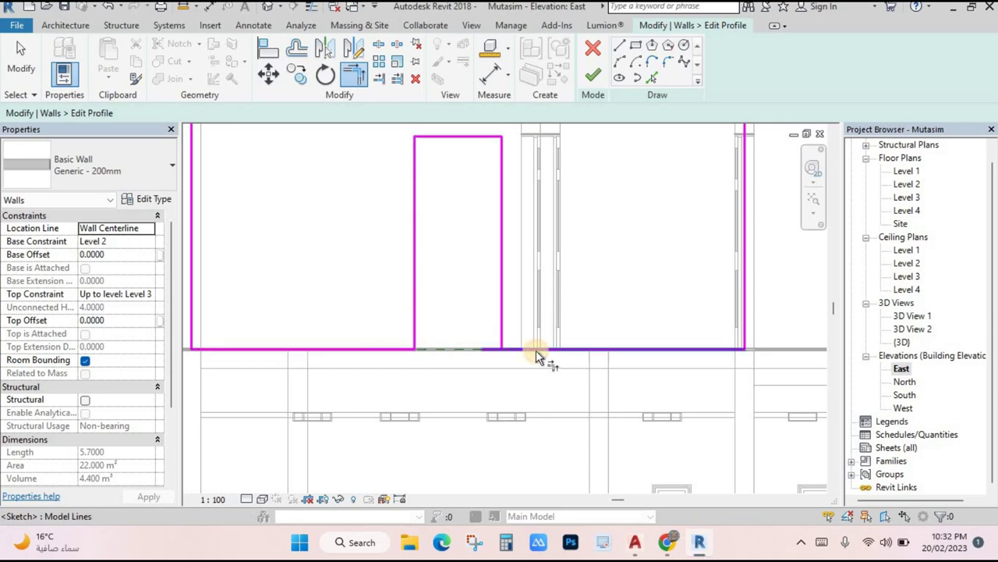
{"action": "left_click", "coordinate": [501, 343]}
{"action": "scroll", "coordinate": [468, 327], "scroll_direction": "down", "scroll_amount": 3}
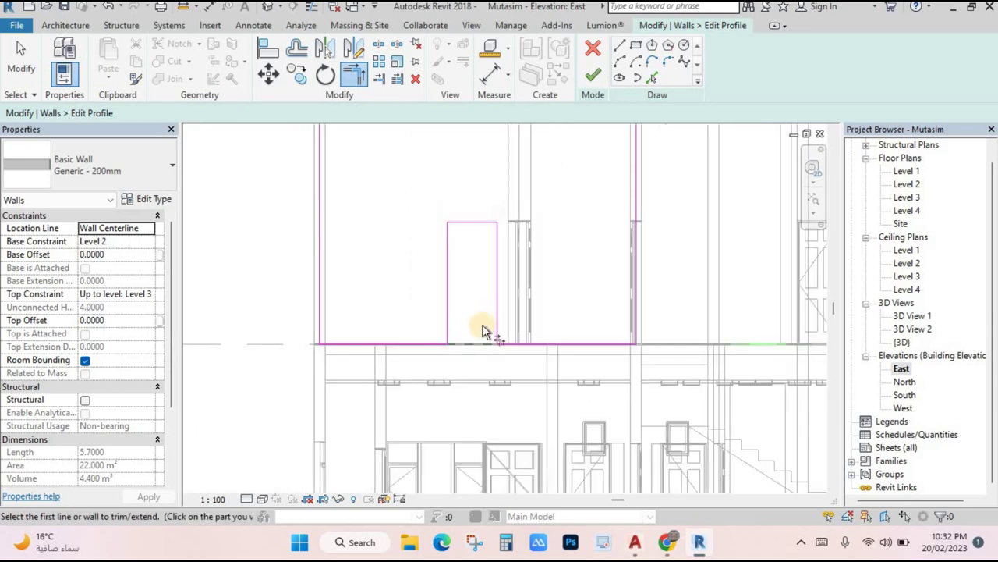
{"action": "left_click", "coordinate": [593, 78]}
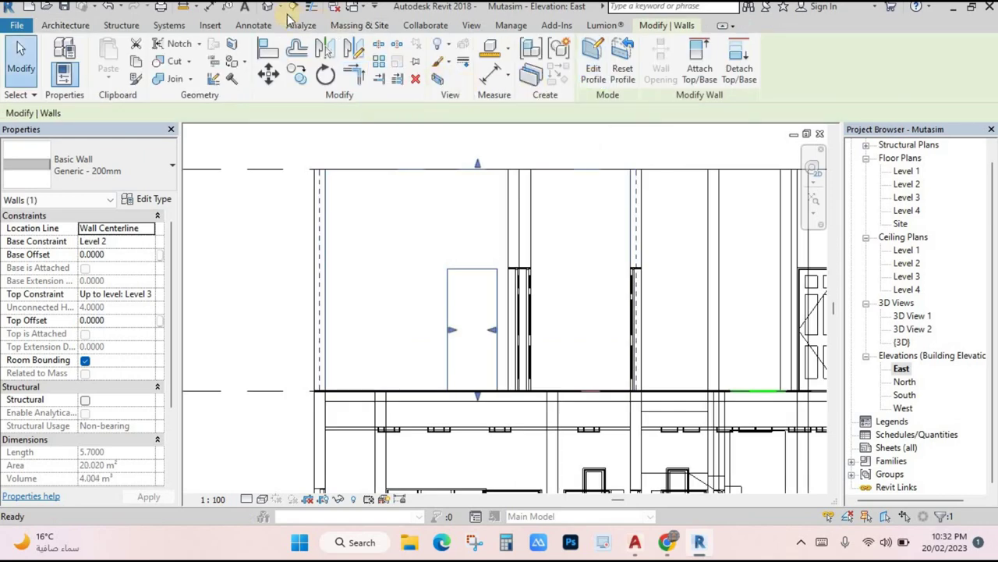
- Select the southwest Level 2 partition in the 3D view and open its profile for editing in the East elevation
{"action": "left_click", "coordinate": [269, 9]}
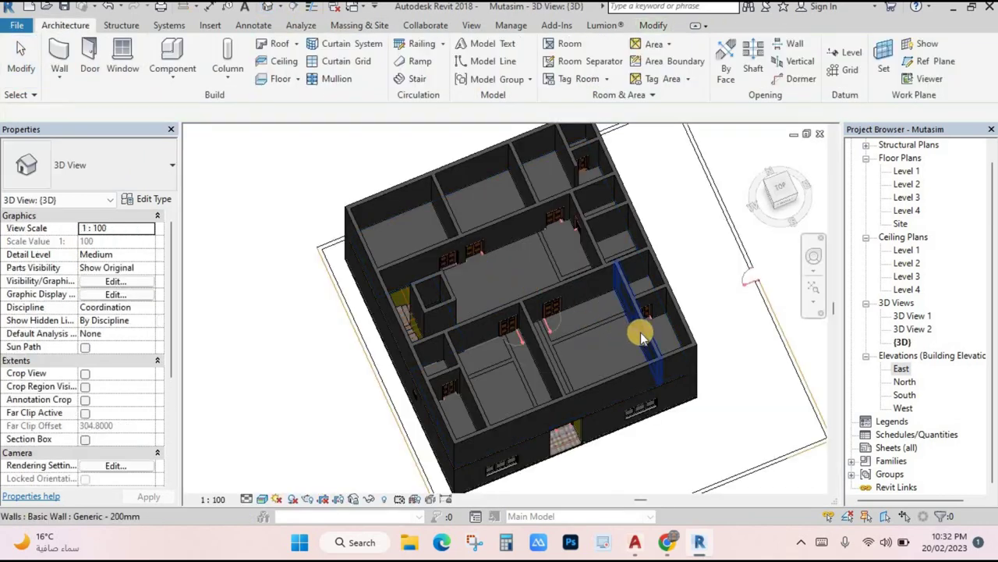
{"action": "middle_click_drag", "start_coordinate": [661, 333], "coordinate": [544, 356], "text": "shift"}
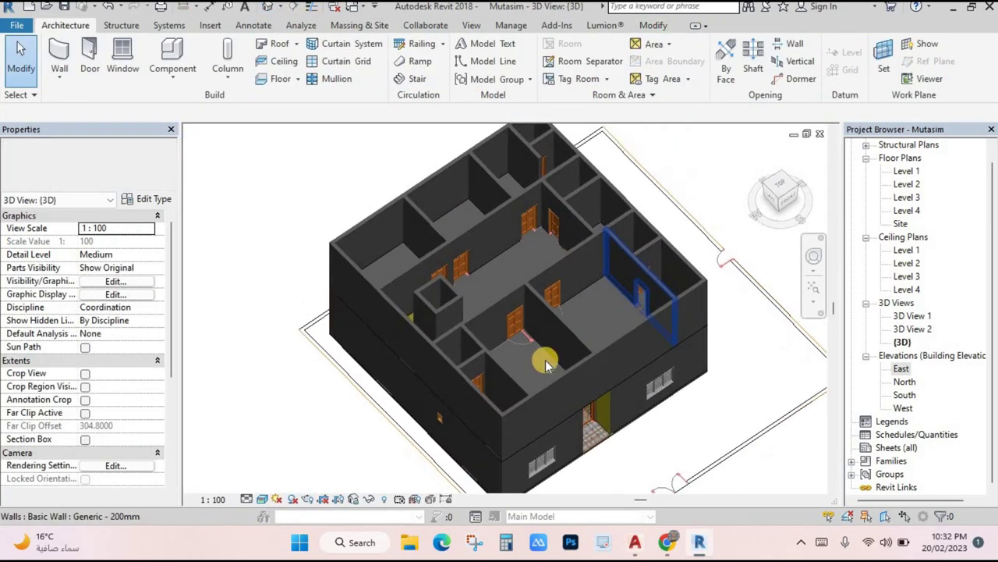
{"action": "left_click", "coordinate": [505, 377]}
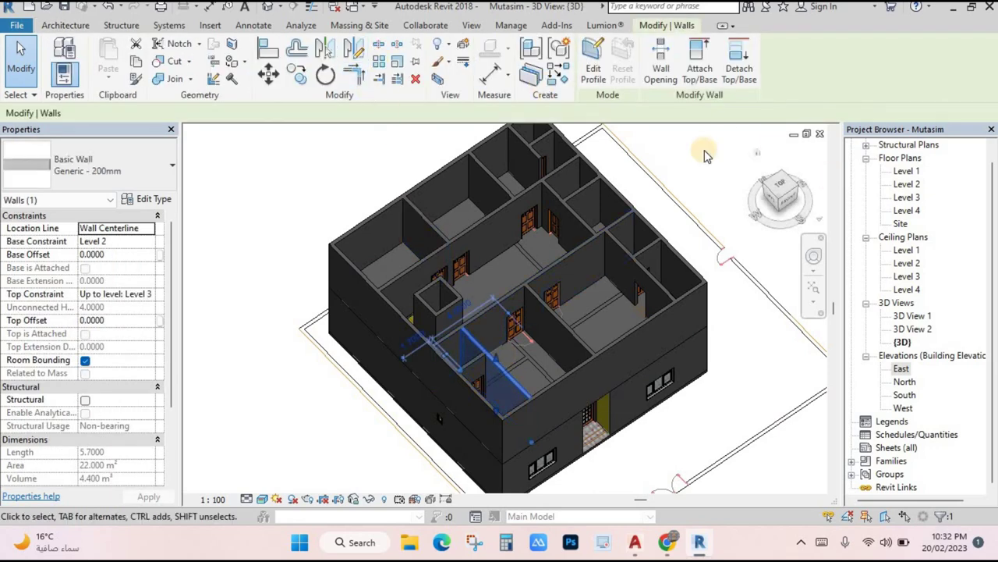
{"action": "double_click", "coordinate": [902, 368]}
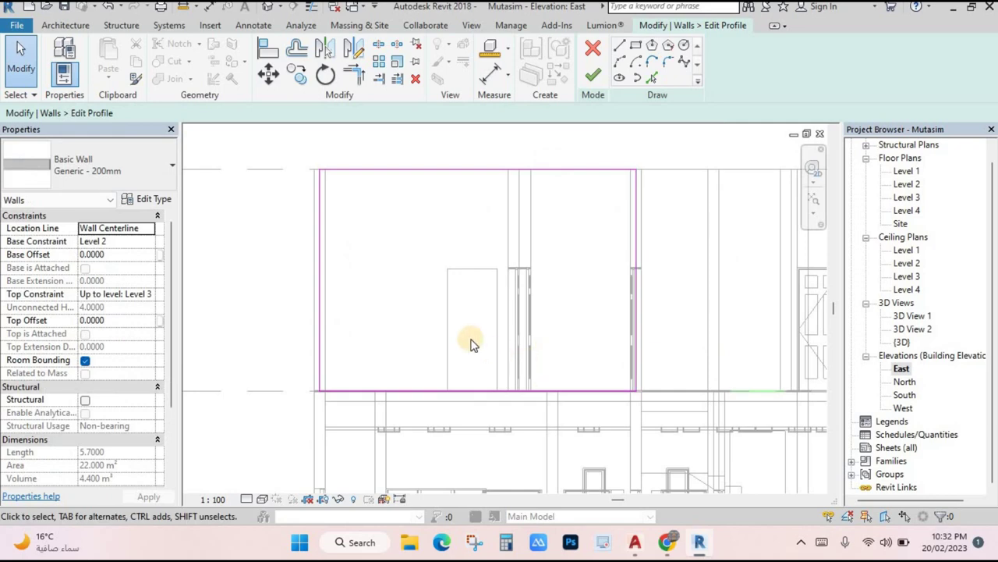
- Sketch a 0.9 x 2.2 m door opening with lines on the profile's bottom edge, tracing the existing opening behind it
{"action": "scroll", "coordinate": [483, 340], "scroll_direction": "down", "scroll_amount": 1}
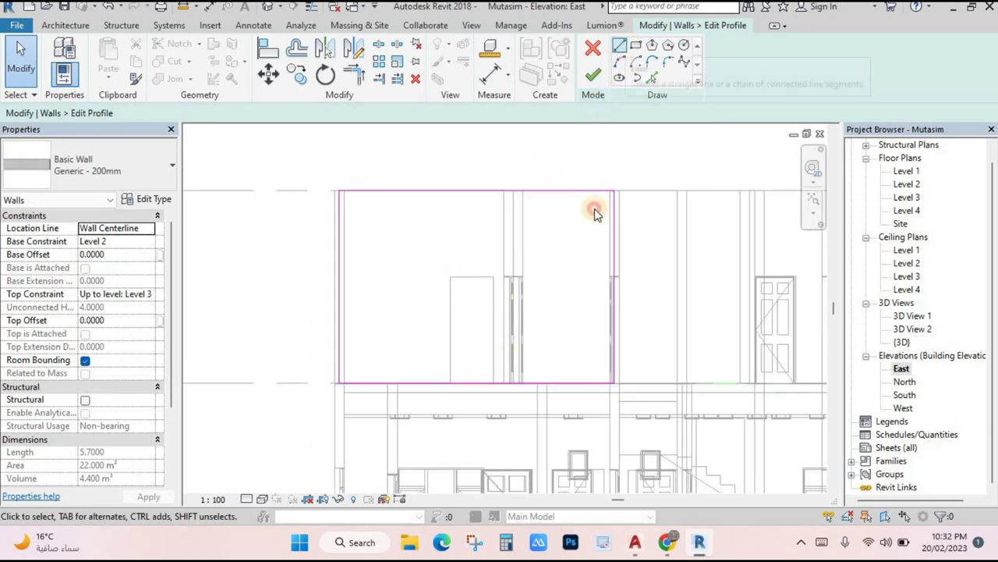
{"action": "scroll", "coordinate": [482, 388], "scroll_direction": "up", "scroll_amount": 1}
{"action": "left_click", "coordinate": [441, 380]}
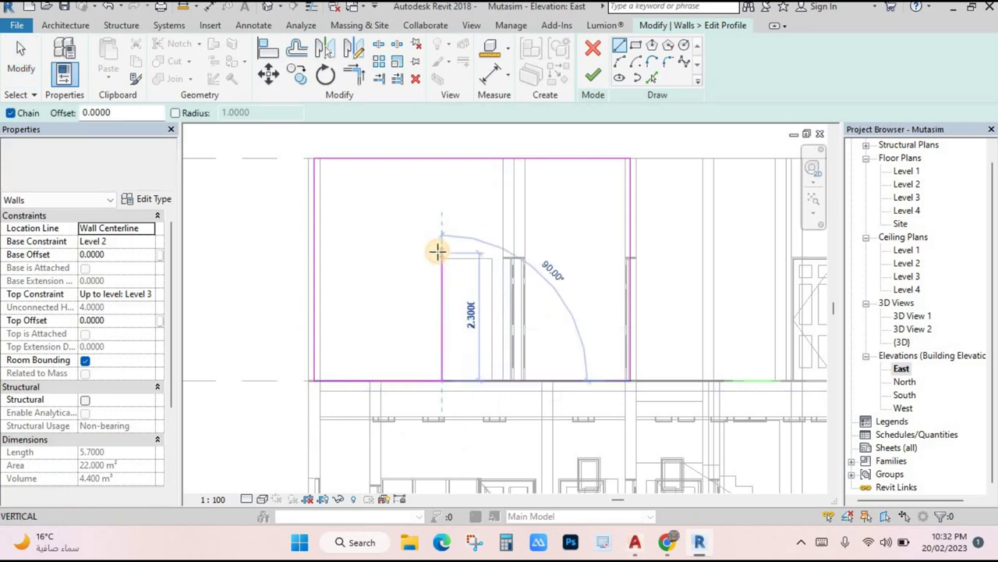
{"action": "left_click", "coordinate": [441, 258]}
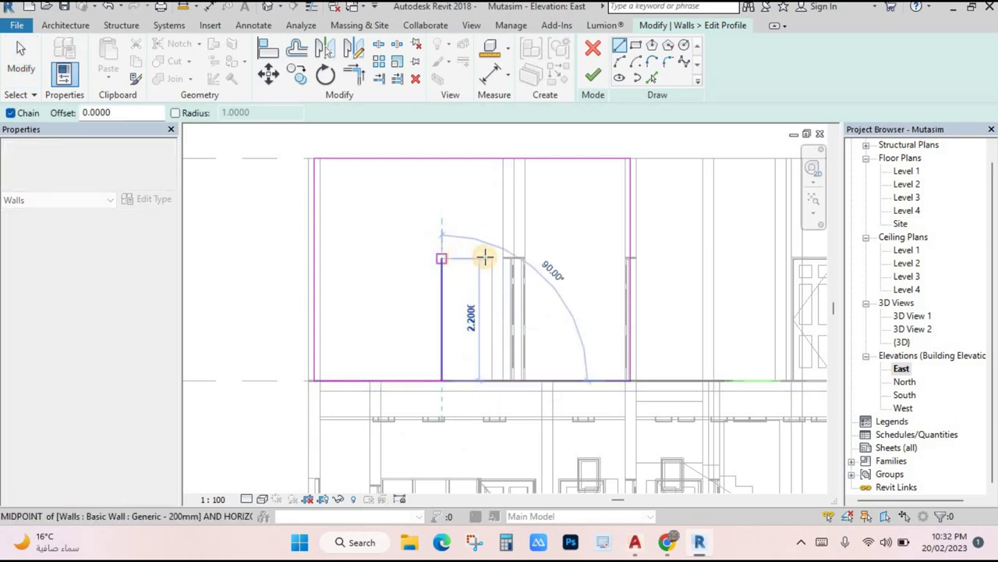
{"action": "left_click", "coordinate": [492, 380]}
{"action": "scroll", "coordinate": [476, 390], "scroll_direction": "up", "scroll_amount": 4}
{"action": "key", "text": "Escape"}
{"action": "key", "text": "Escape"}
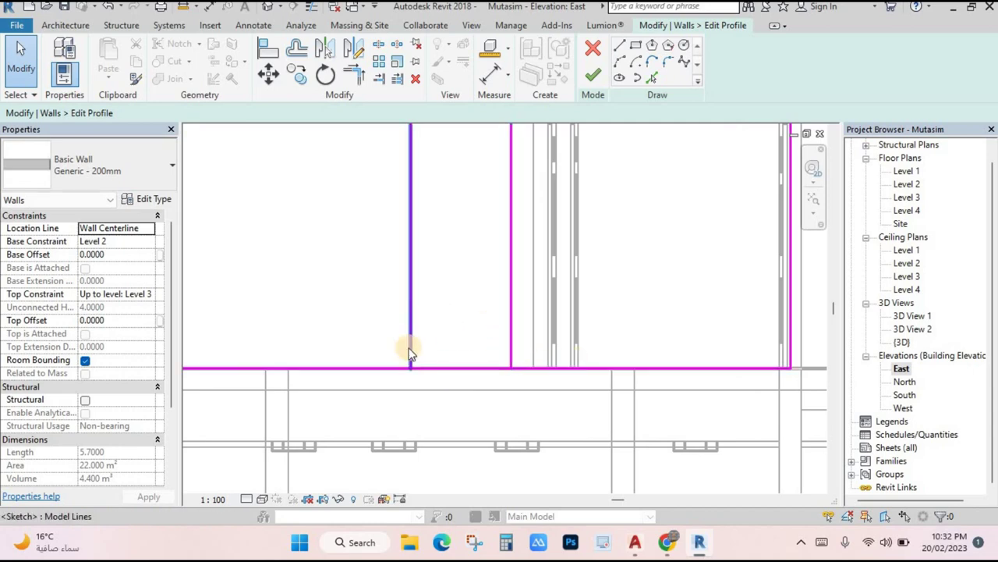
- Split the profile's bottom edge inside the opening, remove the piece between the opening's sides and finish the wall profile edit
{"action": "left_click", "coordinate": [380, 47]}
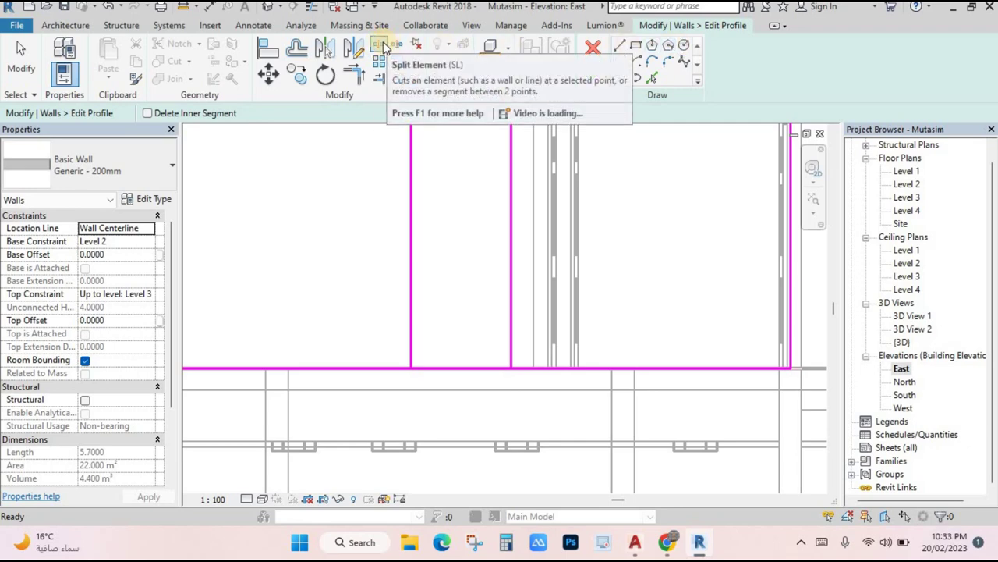
{"action": "left_click", "coordinate": [428, 364]}
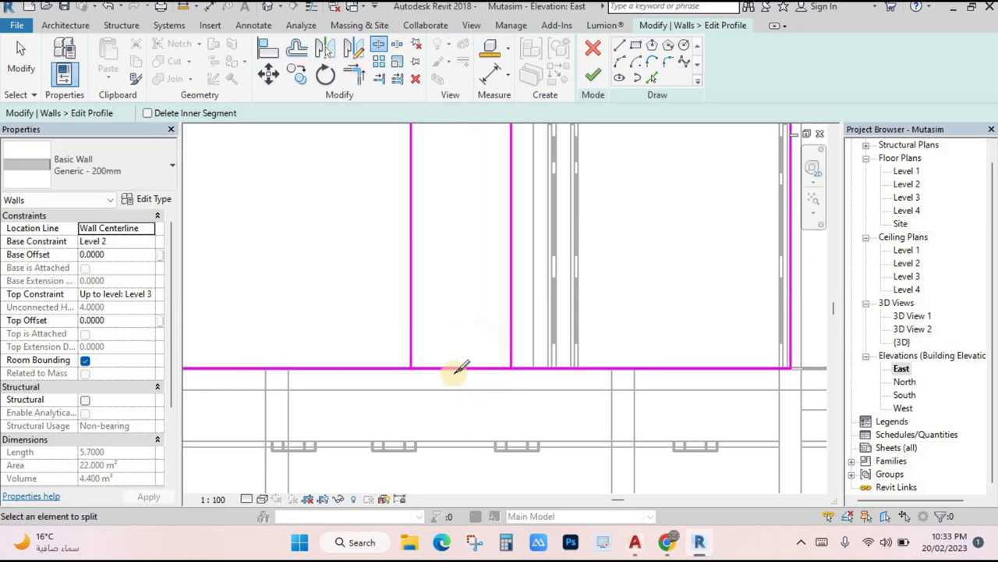
{"action": "key", "text": "Escape"}
{"action": "left_click", "coordinate": [453, 370]}
{"action": "key", "text": "Delete"}
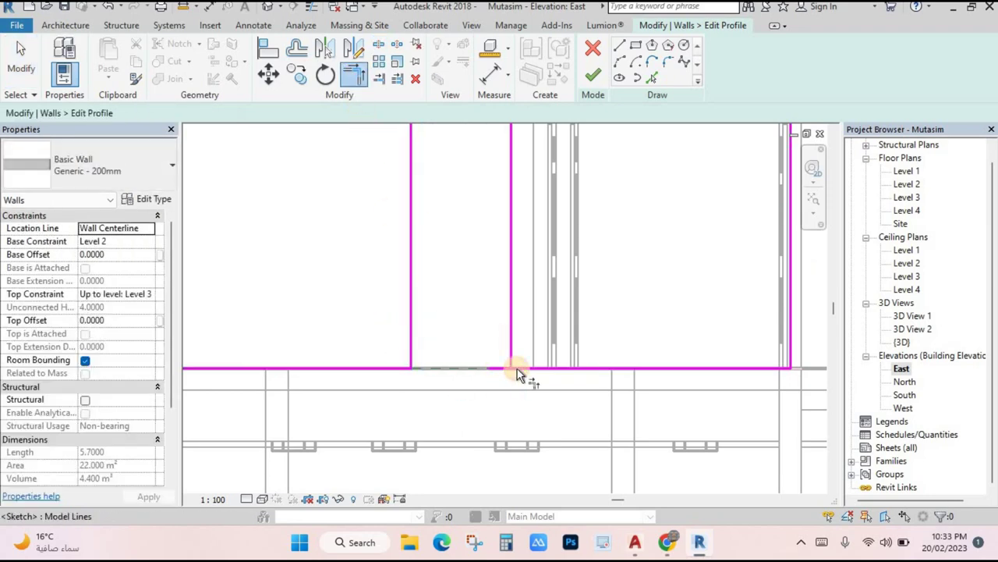
{"action": "left_click", "coordinate": [593, 77]}
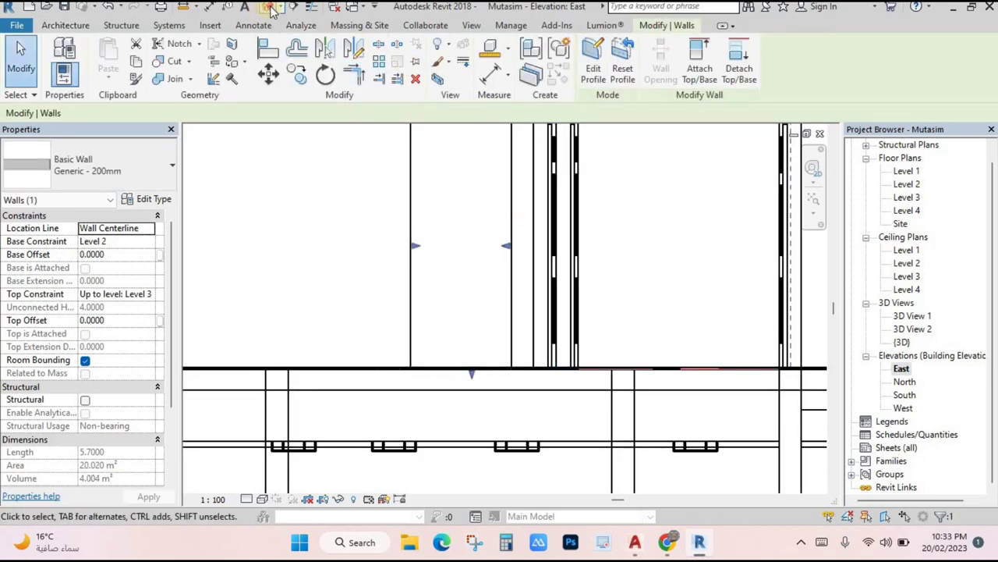
- Inspect the new opening in the 3D view, check the hall's east partition opening in FF.dwg in AutoCAD and return to Revit
{"action": "left_click", "coordinate": [271, 8]}
{"action": "key", "text": "Escape"}
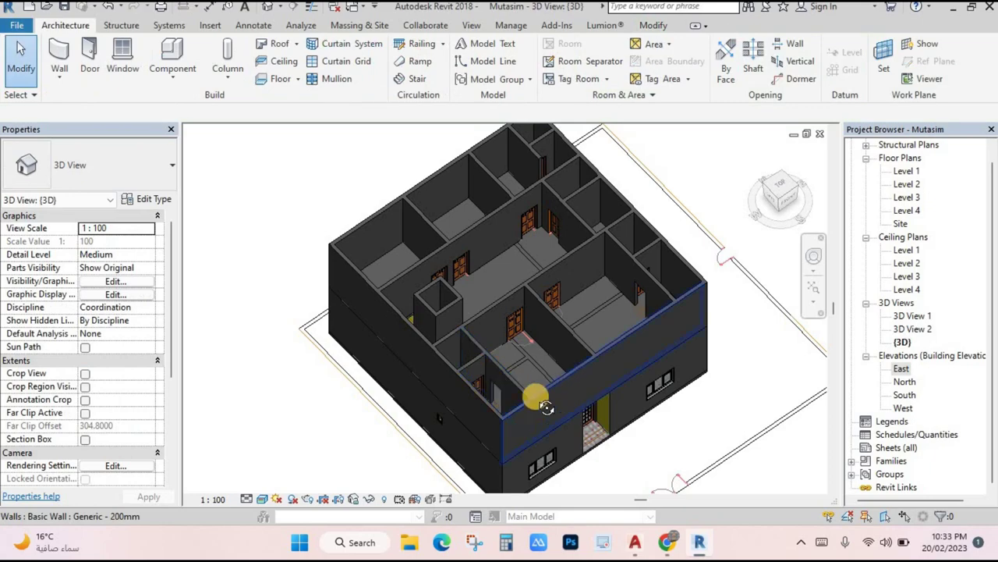
{"action": "middle_click_drag", "start_coordinate": [535, 397], "coordinate": [665, 296], "text": "shift"}
{"action": "scroll", "coordinate": [561, 223], "scroll_direction": "up", "scroll_amount": 5}
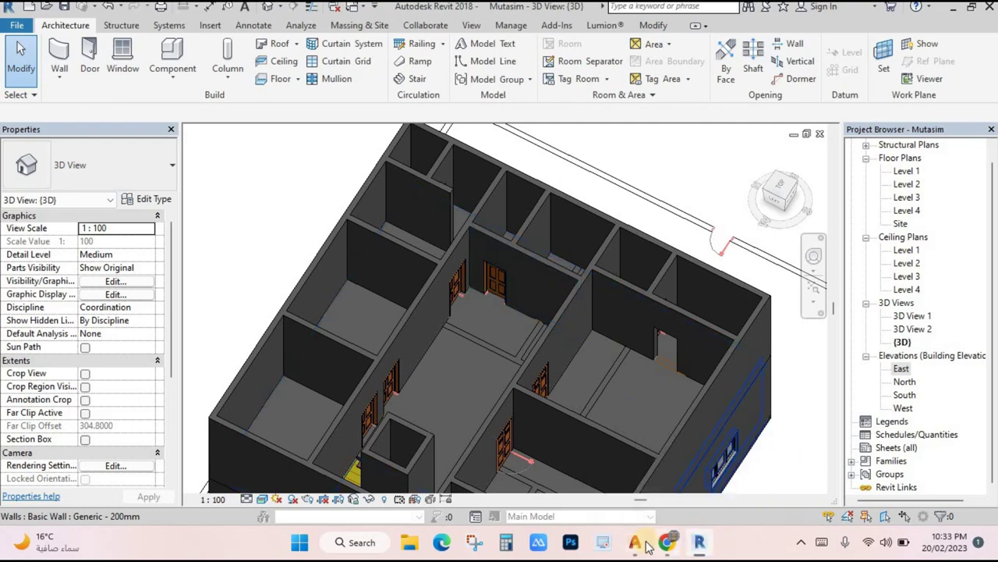
{"action": "mouse_move", "coordinate": [635, 542]}
{"action": "left_click", "coordinate": [669, 467]}
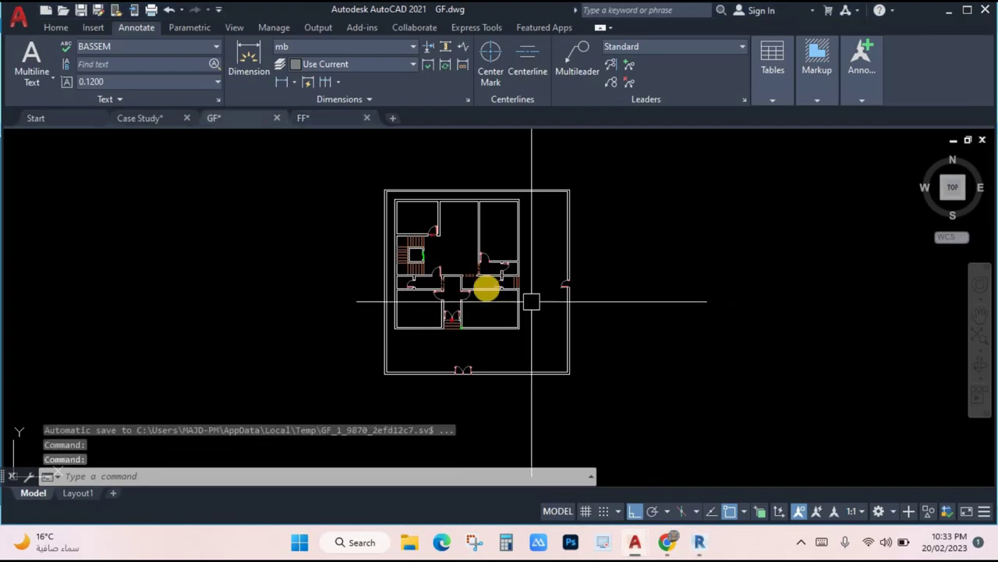
{"action": "scroll", "coordinate": [486, 285], "scroll_direction": "up", "scroll_amount": 2}
{"action": "scroll", "coordinate": [517, 274], "scroll_direction": "down", "scroll_amount": 5}
{"action": "left_click", "coordinate": [328, 118]}
{"action": "scroll", "coordinate": [573, 330], "scroll_direction": "up", "scroll_amount": 5}
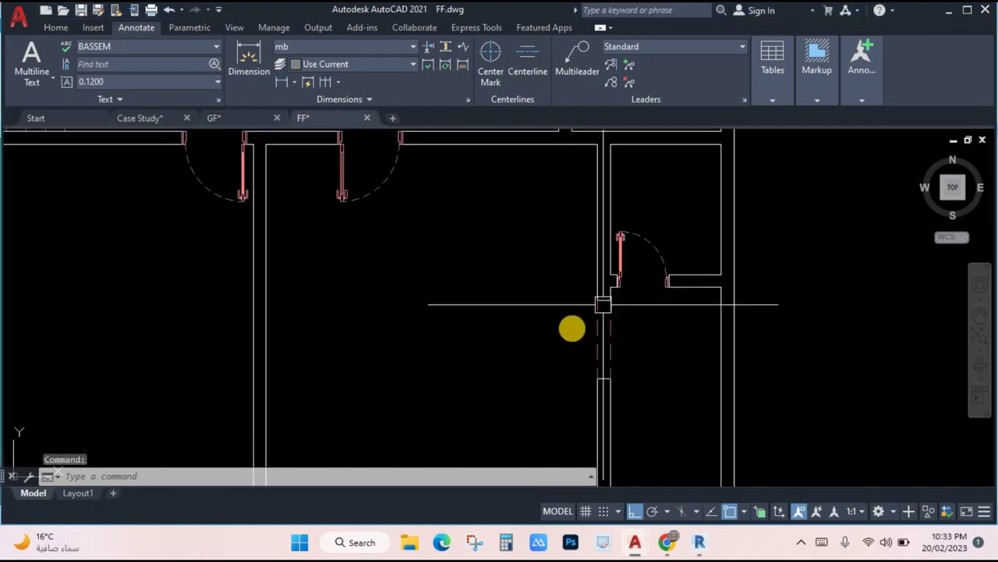
{"action": "scroll", "coordinate": [530, 230], "scroll_direction": "down", "scroll_amount": 2}
{"action": "scroll", "coordinate": [618, 243], "scroll_direction": "up", "scroll_amount": 2}
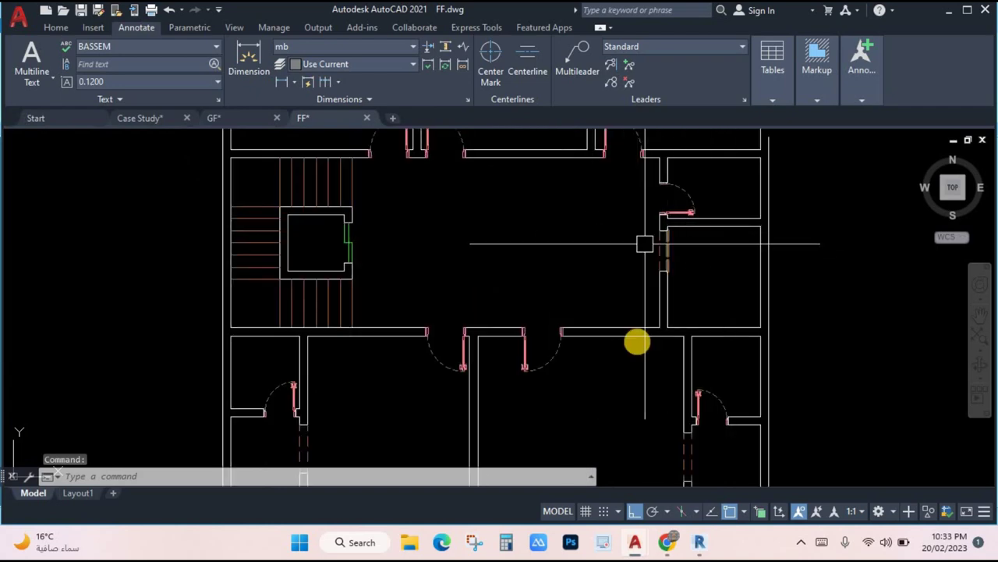
{"action": "mouse_move", "coordinate": [699, 542]}
{"action": "left_click", "coordinate": [687, 476]}
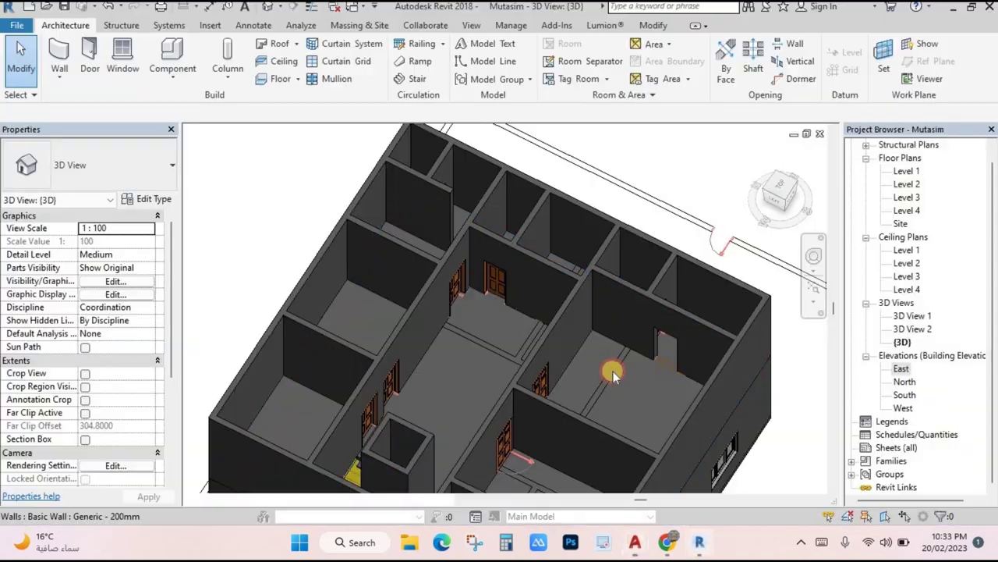
- Select the Level 2 partition on the east side of the hall in the 3D view
{"action": "left_click", "coordinate": [548, 268]}
{"action": "scroll", "coordinate": [592, 268], "scroll_direction": "down", "scroll_amount": 1}
{"action": "middle_click_drag", "start_coordinate": [602, 205], "coordinate": [616, 94]}
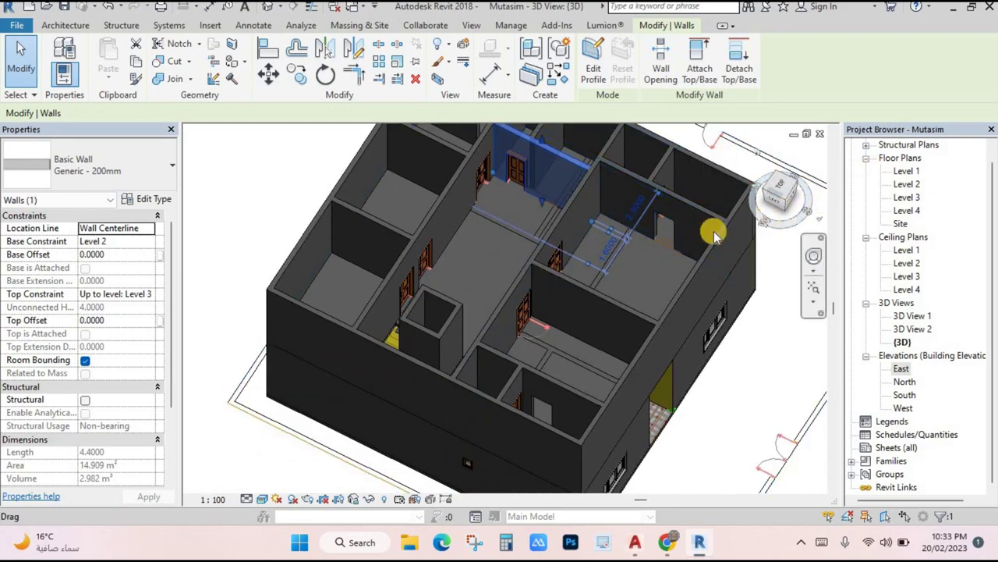
{"action": "middle_click_drag", "start_coordinate": [631, 263], "coordinate": [725, 161], "text": "shift"}
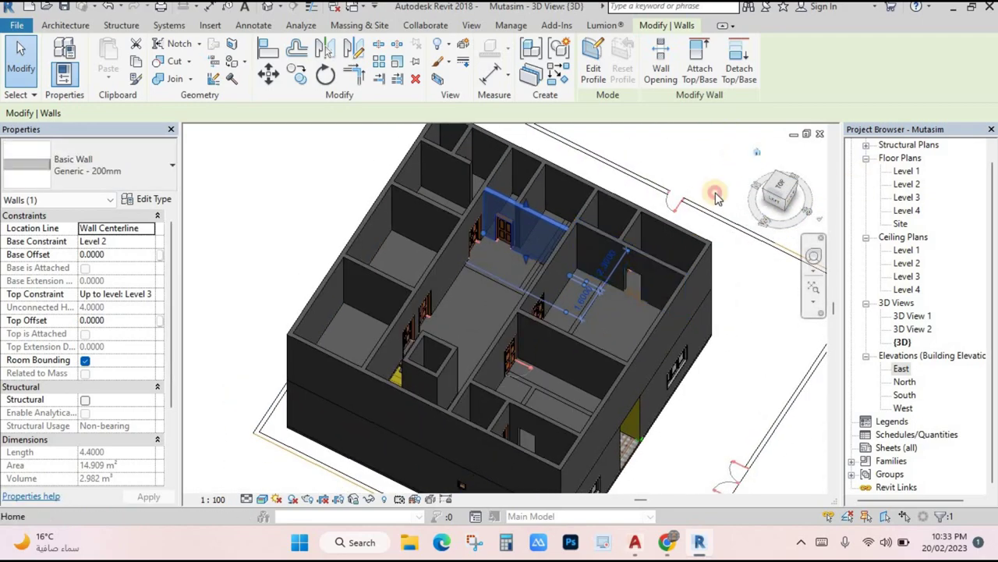
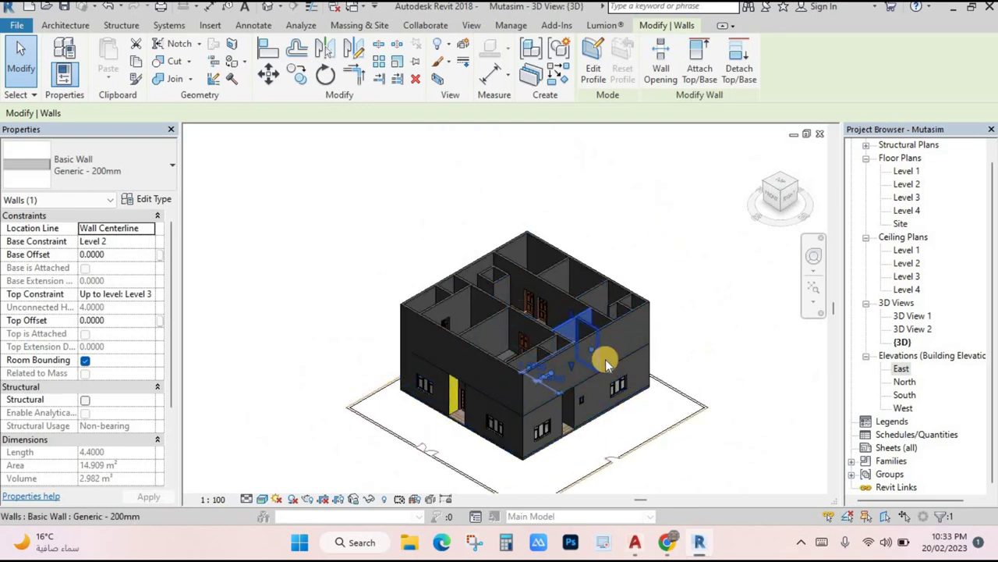
- Open the East elevation and start editing the profile of the selected Level 2 wall
{"action": "left_click", "coordinate": [630, 206]}
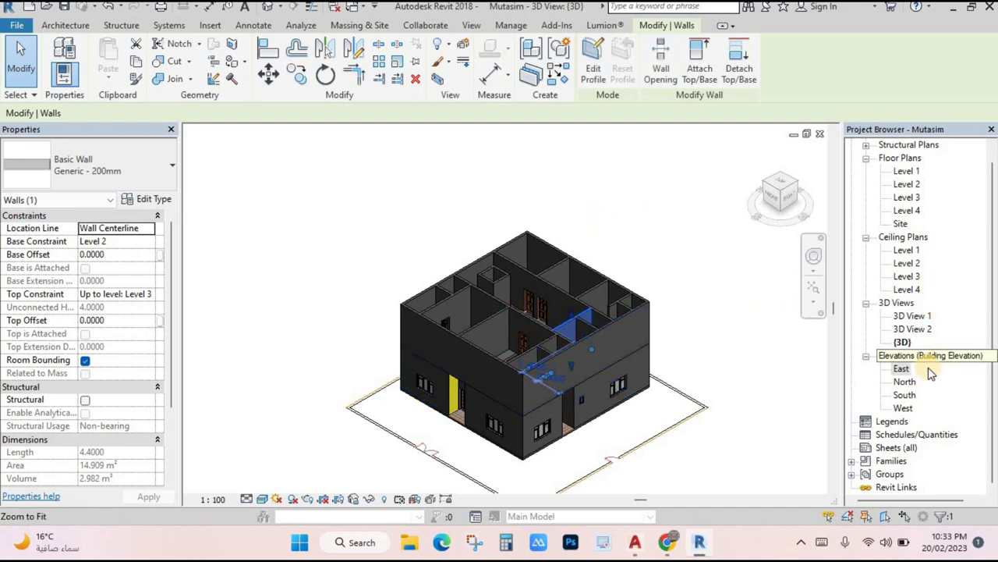
{"action": "double_click", "coordinate": [903, 372]}
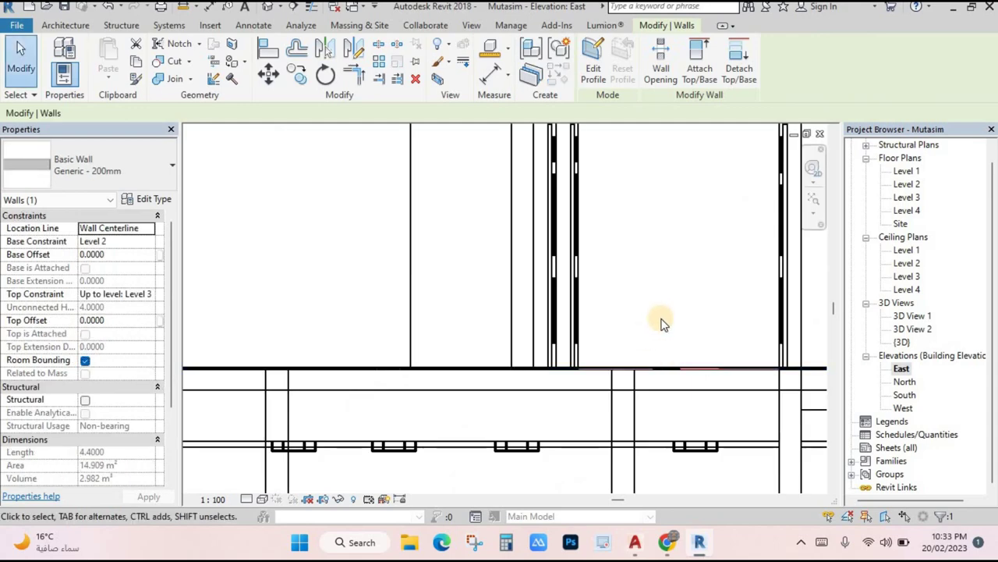
{"action": "scroll", "coordinate": [640, 322], "scroll_direction": "down", "scroll_amount": 5}
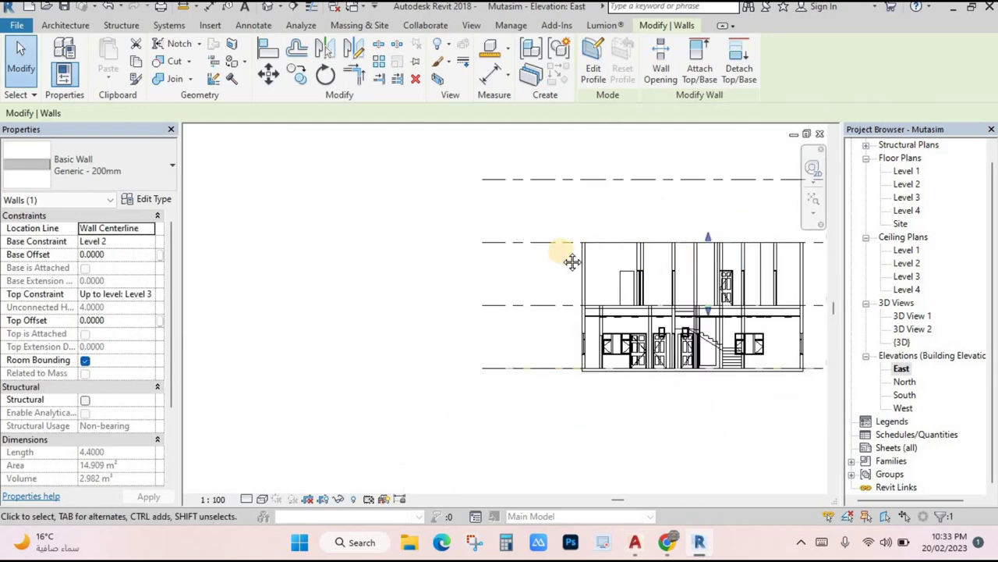
{"action": "scroll", "coordinate": [632, 260], "scroll_direction": "down", "scroll_amount": 1}
{"action": "left_click", "coordinate": [593, 58]}
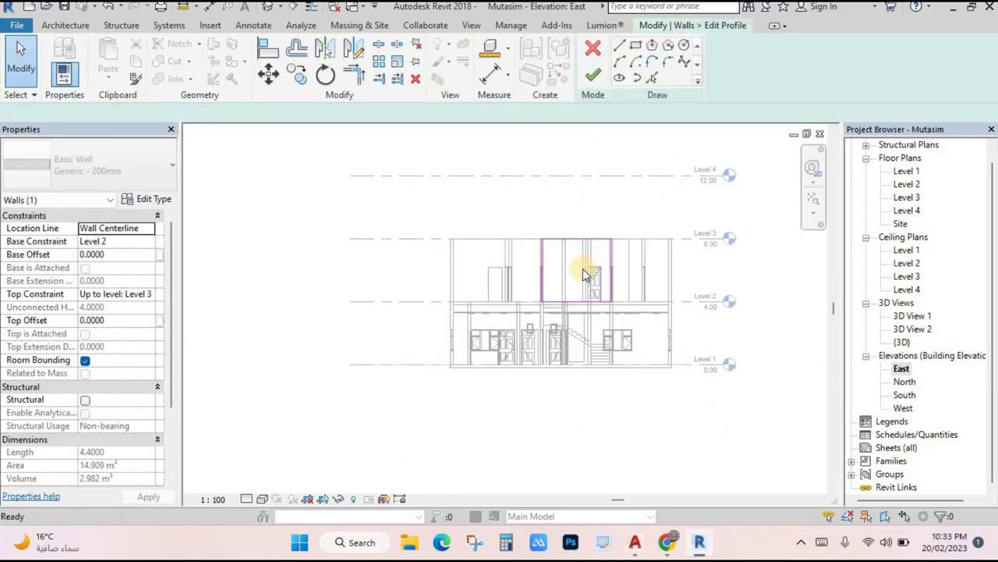
- Sketch a rectangular door opening 1 m wide and about 2.2 m high on the wall profile's base line, beside the existing door
{"action": "scroll", "coordinate": [582, 270], "scroll_direction": "up", "scroll_amount": 2}
{"action": "scroll", "coordinate": [582, 271], "scroll_direction": "up", "scroll_amount": 3}
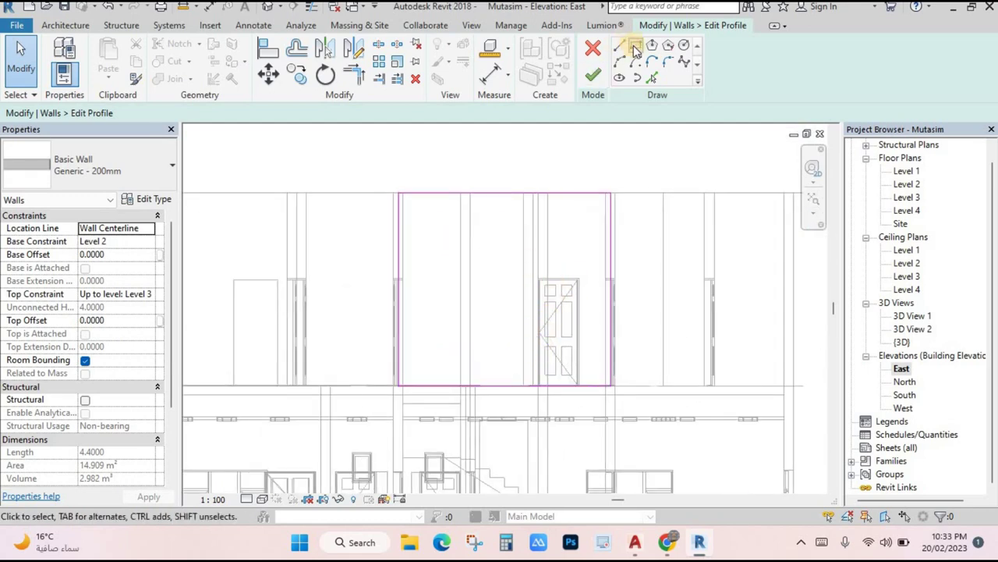
{"action": "scroll", "coordinate": [517, 383], "scroll_direction": "up", "scroll_amount": 3}
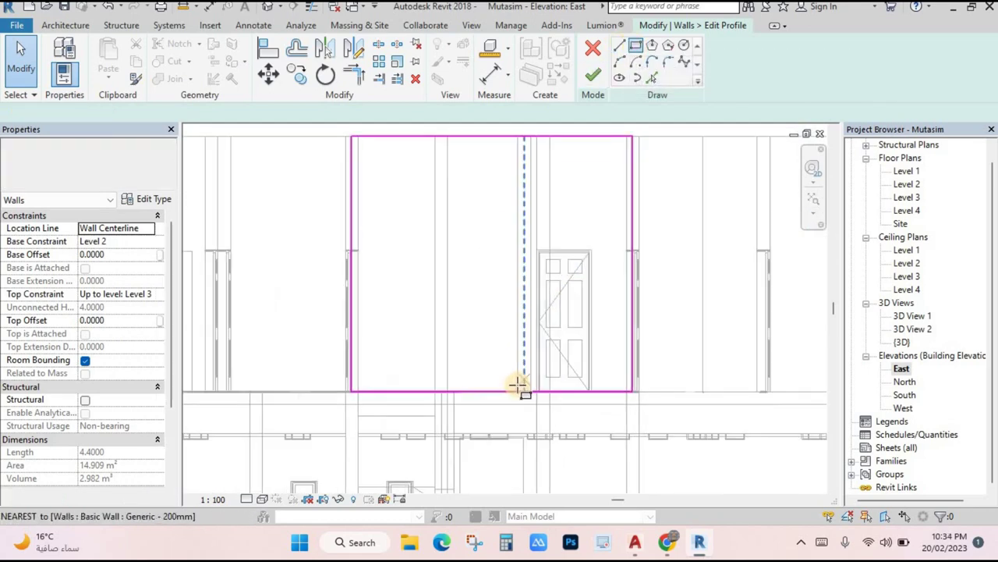
{"action": "scroll", "coordinate": [515, 390], "scroll_direction": "up", "scroll_amount": 2}
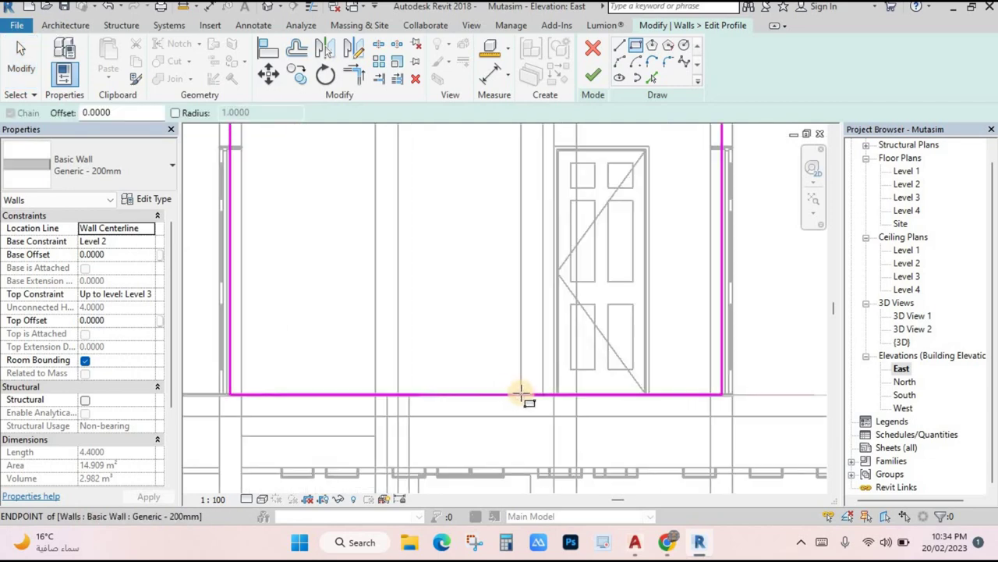
{"action": "left_click", "coordinate": [520, 394]}
{"action": "scroll", "coordinate": [492, 218], "scroll_direction": "down", "scroll_amount": 2}
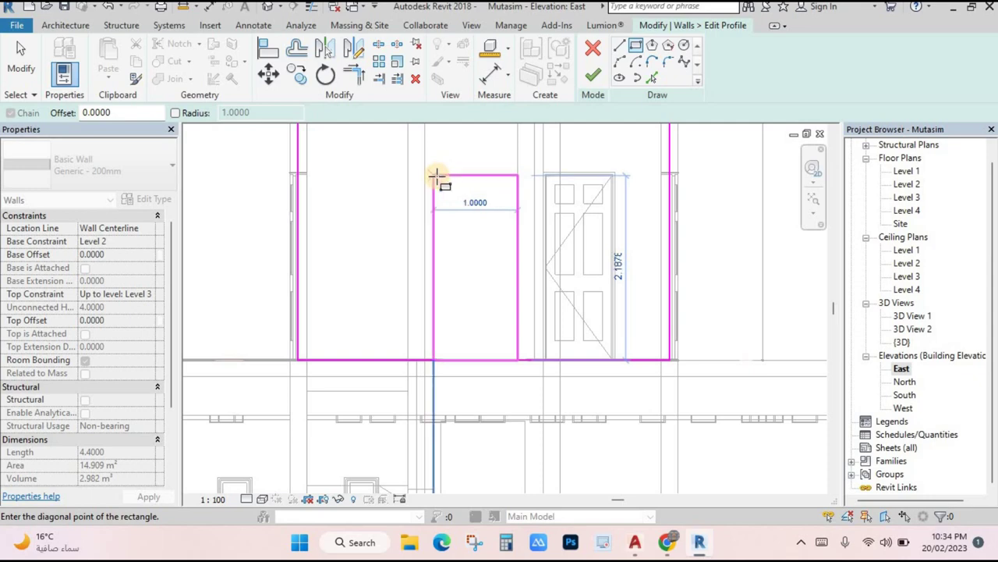
{"action": "left_click", "coordinate": [437, 177]}
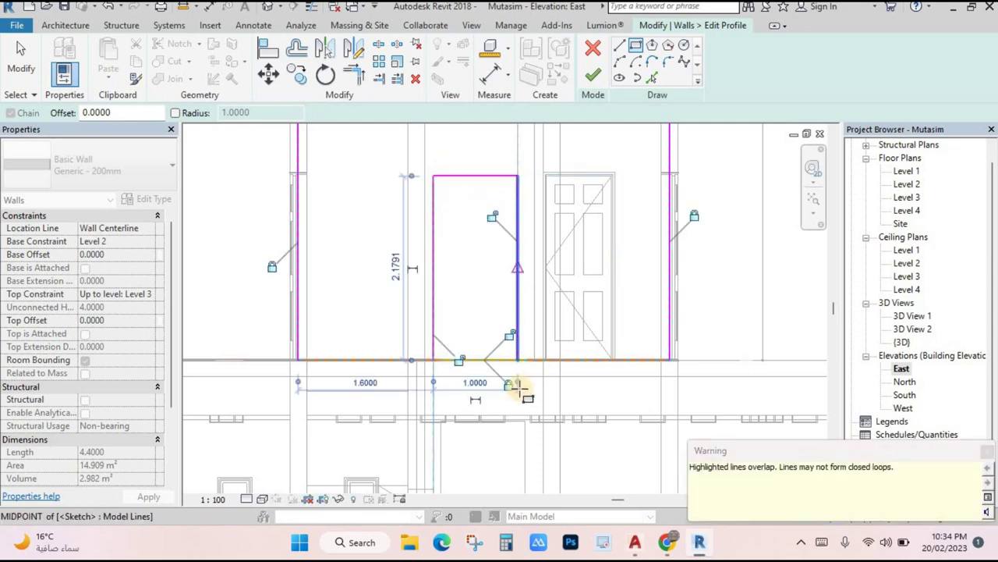
- Delete the opening rectangle's bottom line that overlaps the wall profile's base line
{"action": "key", "text": "Escape"}
{"action": "key", "text": "Escape"}
{"action": "left_click", "coordinate": [455, 364]}
{"action": "key", "text": "Delete"}
- Split the profile's base line inside the opening, trim it to both opening sides and finish the profile edit
{"action": "middle_click_drag", "start_coordinate": [470, 366], "coordinate": [486, 287]}
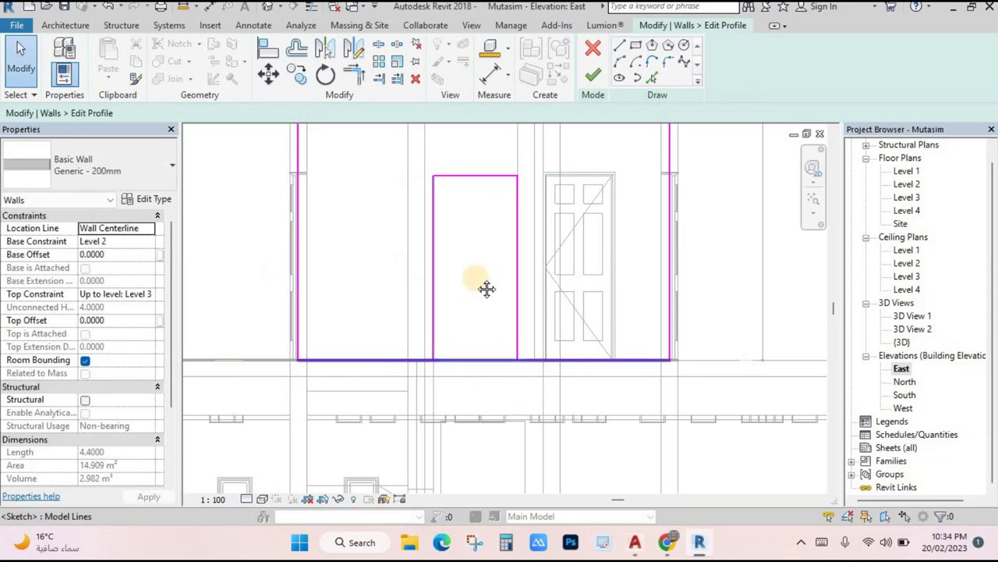
{"action": "left_click", "coordinate": [377, 48]}
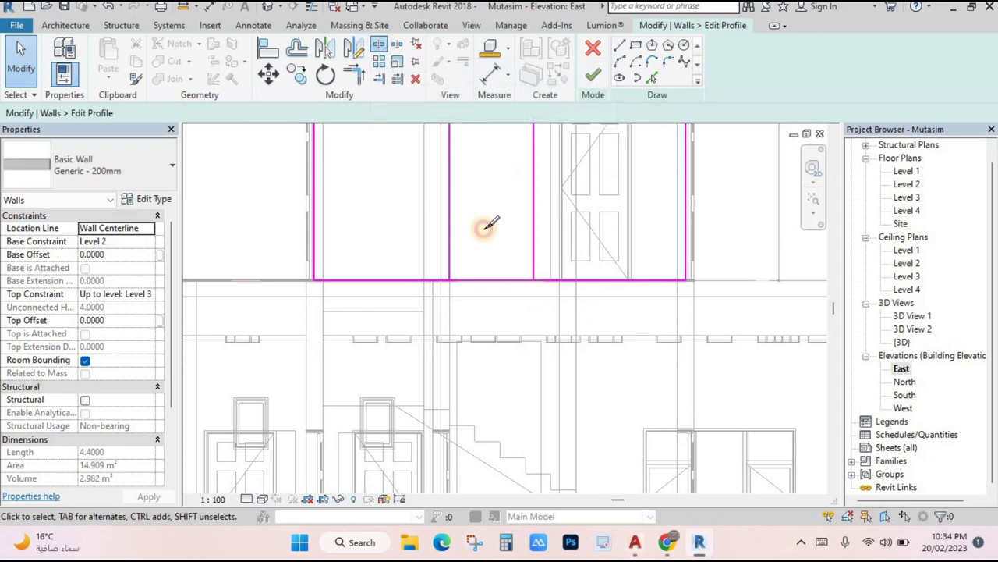
{"action": "left_click", "coordinate": [491, 280]}
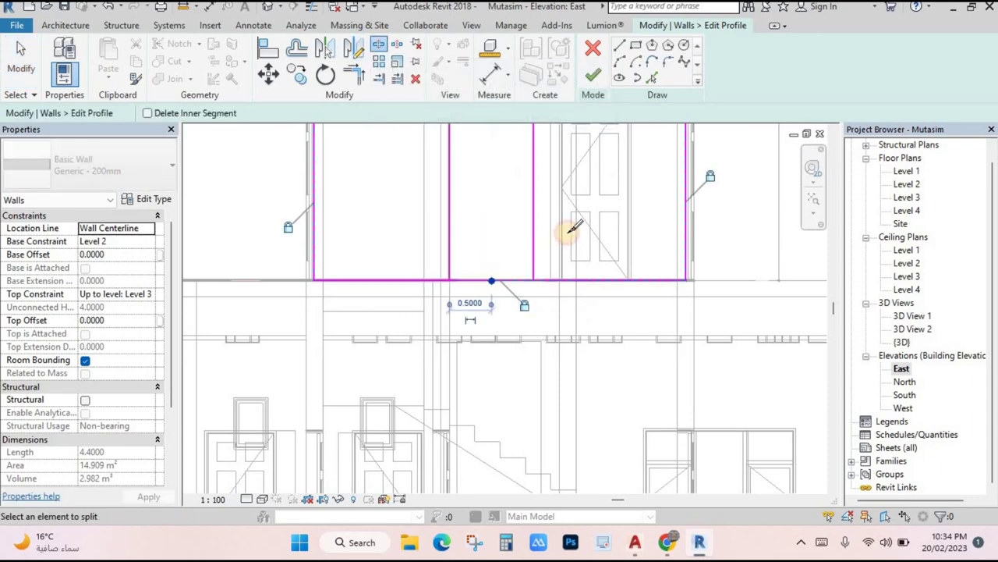
{"action": "left_click", "coordinate": [353, 74]}
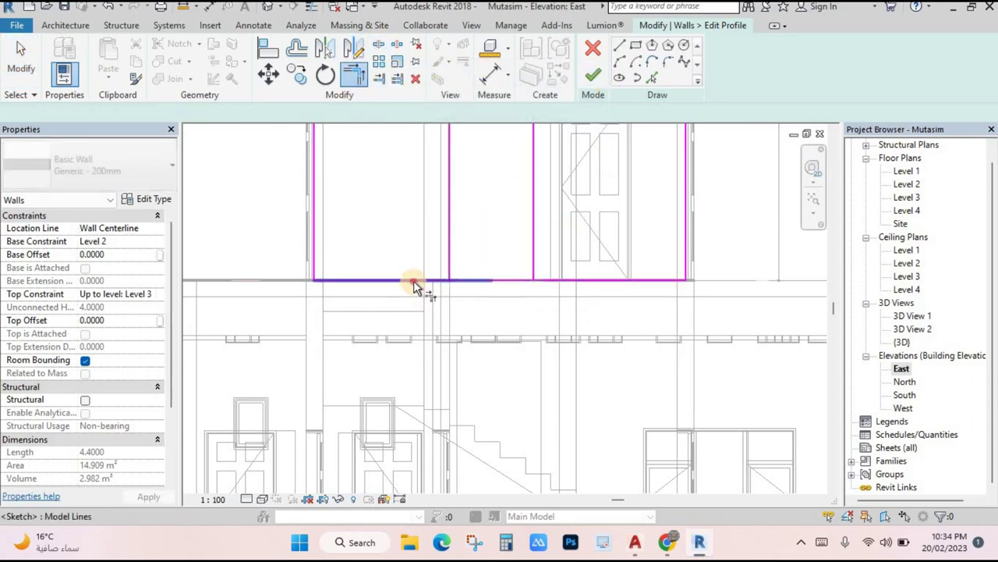
{"action": "left_click", "coordinate": [548, 271]}
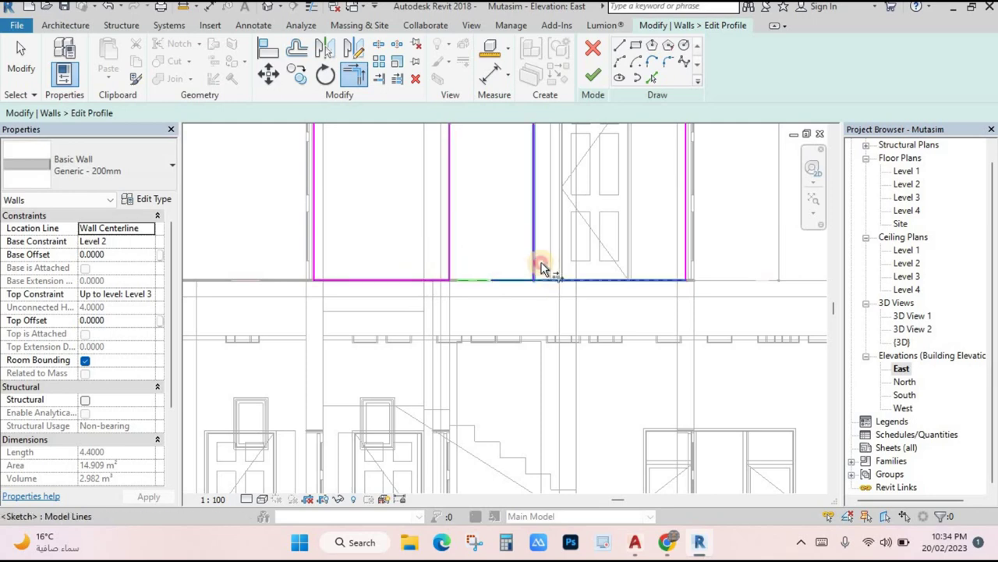
{"action": "key", "text": "Escape"}
{"action": "middle_click_drag", "start_coordinate": [479, 247], "coordinate": [469, 264]}
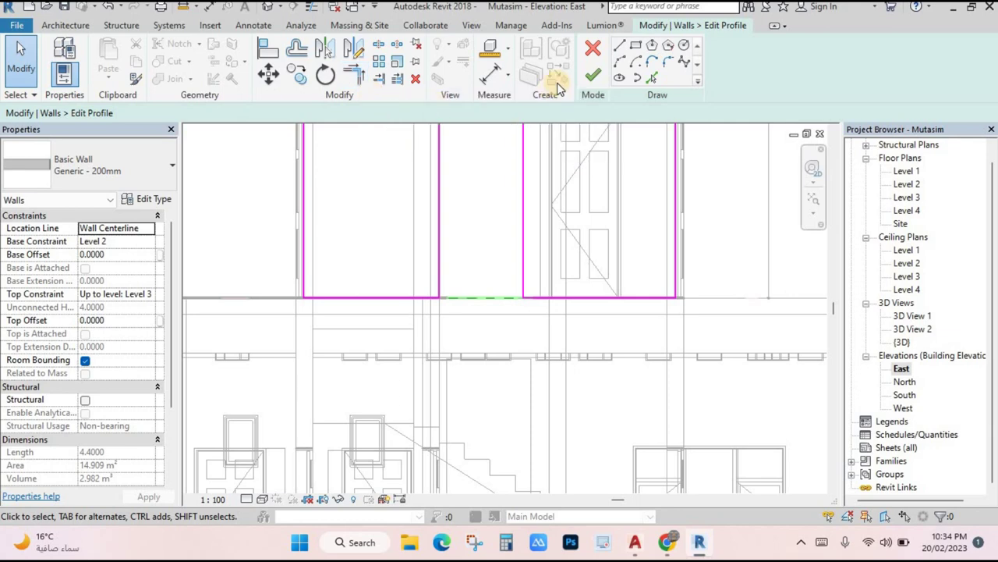
{"action": "left_click", "coordinate": [592, 78]}
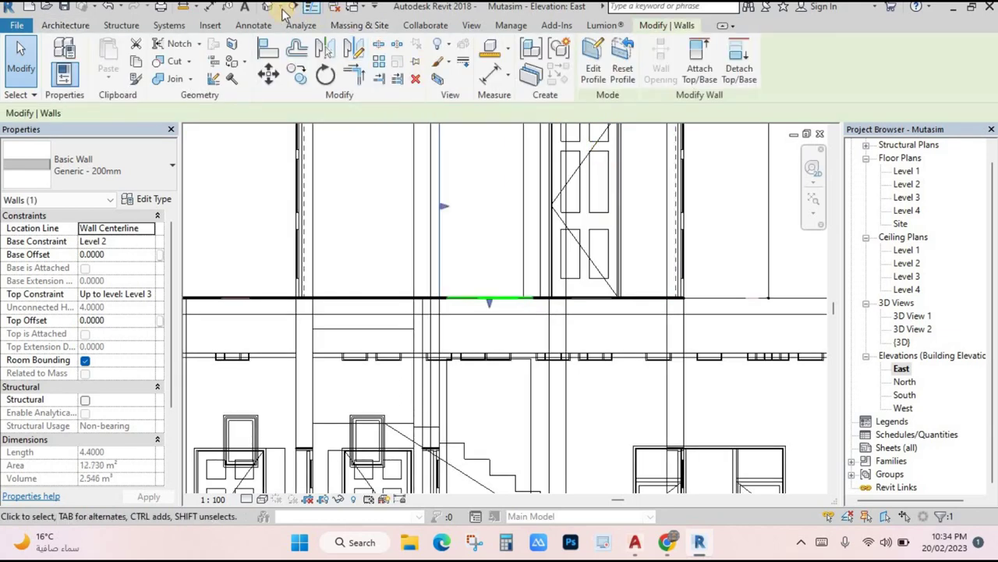
- Examine the wall opening in the 3D view and open the Level 2 floor plan at the stairwell
{"action": "left_click", "coordinate": [270, 11]}
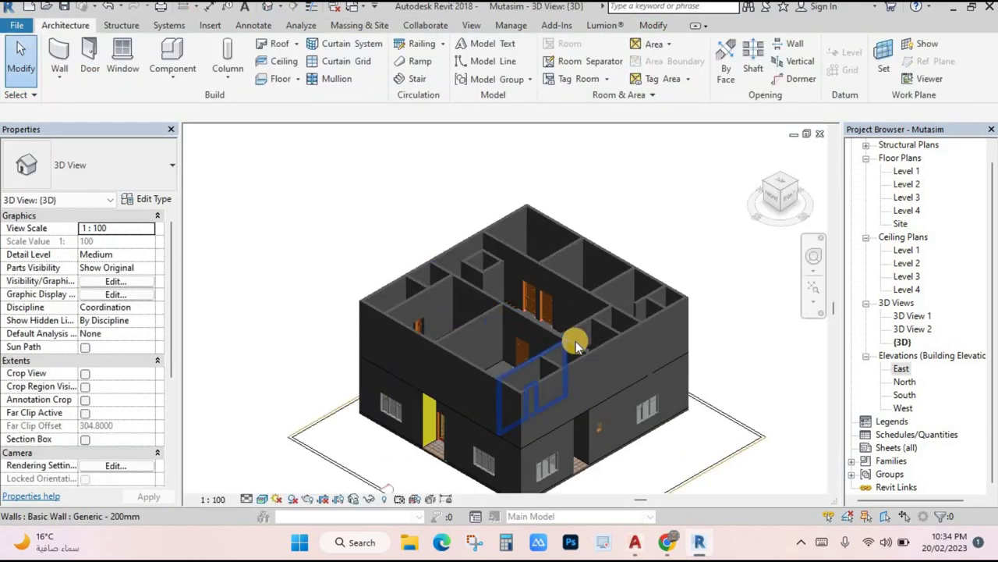
{"action": "middle_click_drag", "start_coordinate": [547, 344], "coordinate": [295, 295], "text": "shift"}
{"action": "double_click", "coordinate": [907, 185]}
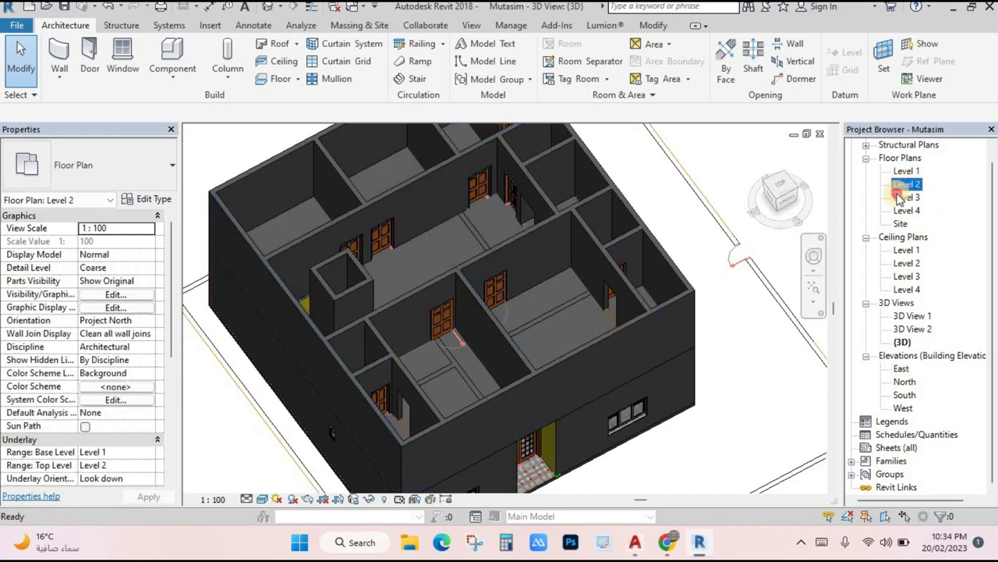
{"action": "middle_click_drag", "start_coordinate": [390, 312], "coordinate": [446, 407]}
{"action": "scroll", "coordinate": [446, 407], "scroll_direction": "up", "scroll_amount": 3}
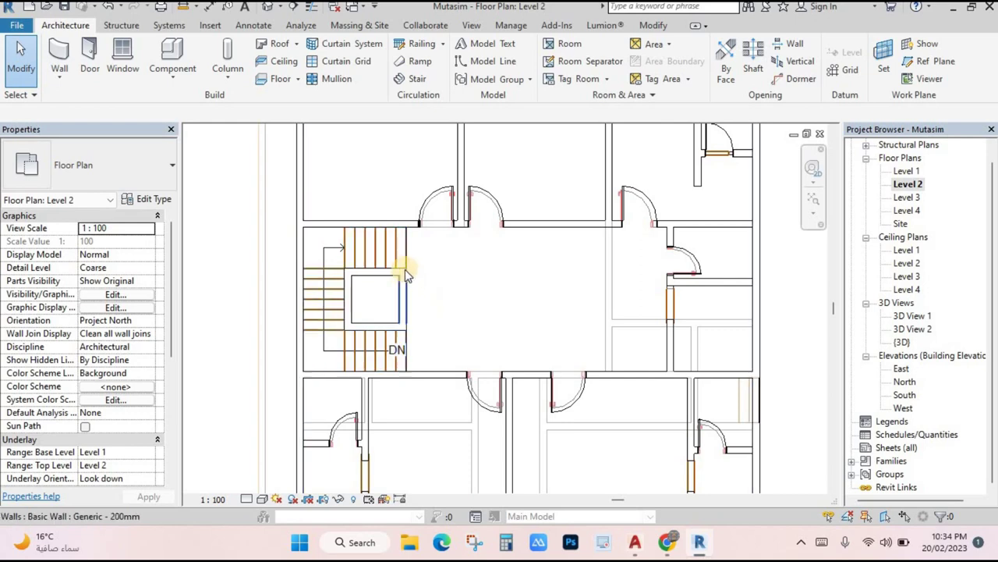
{"action": "scroll", "coordinate": [405, 269], "scroll_direction": "up", "scroll_amount": 1}
{"action": "scroll", "coordinate": [429, 281], "scroll_direction": "down", "scroll_amount": 1}
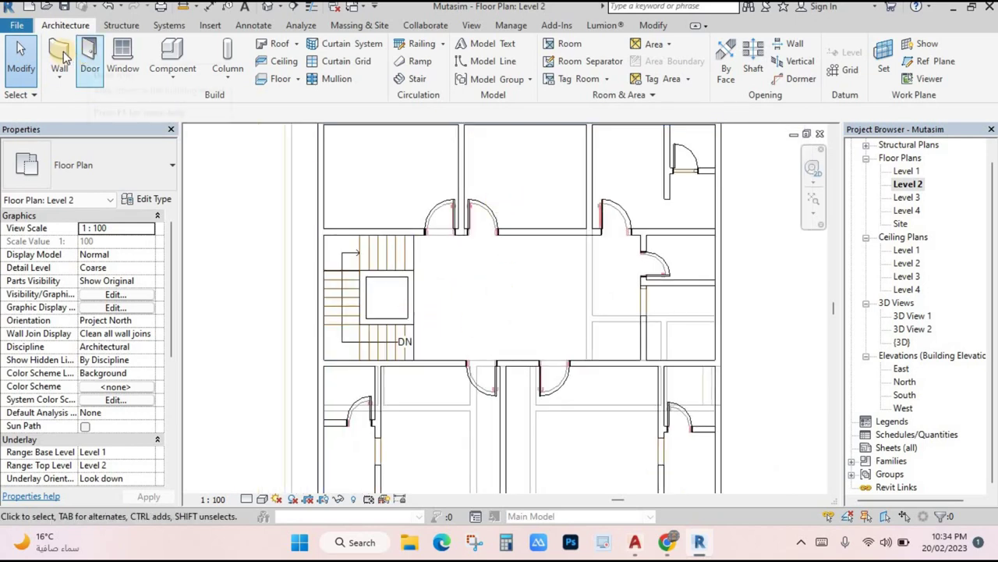
- Start a monolithic stair from Level 2 to Level 3 and set the desired number of risers to 21
{"action": "left_click", "coordinate": [414, 78]}
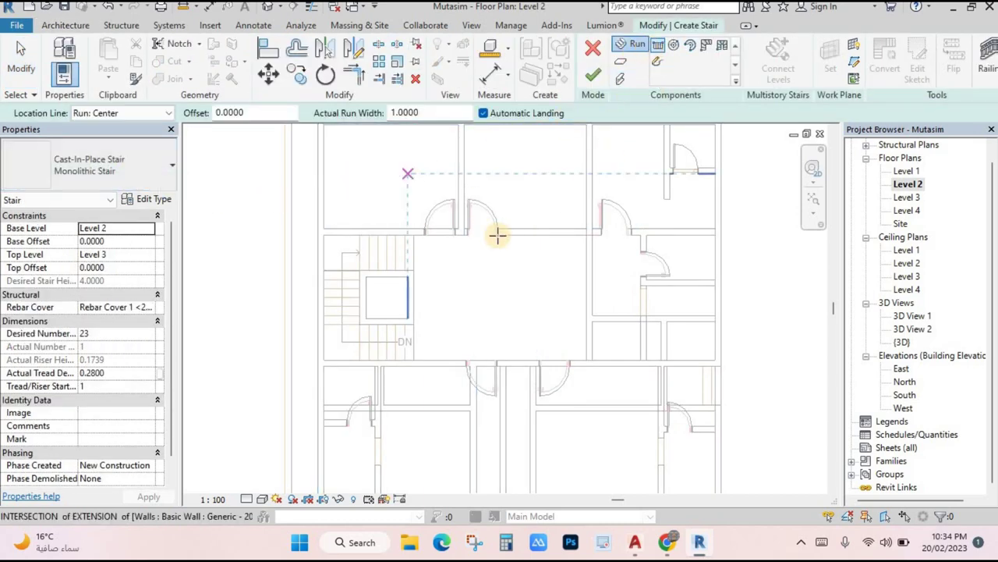
{"action": "middle_click_drag", "start_coordinate": [454, 284], "coordinate": [471, 259]}
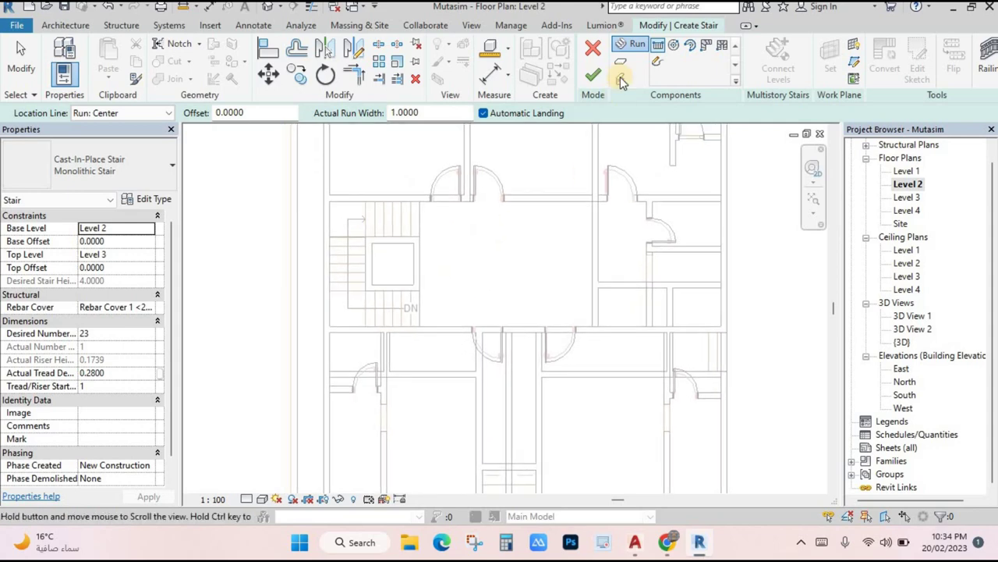
{"action": "left_click", "coordinate": [657, 64]}
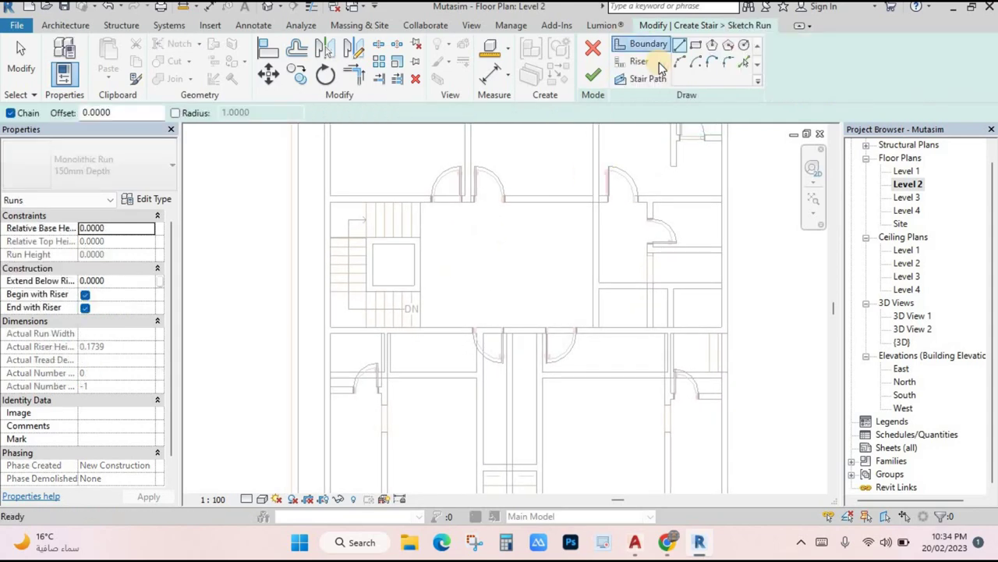
{"action": "left_click", "coordinate": [591, 61]}
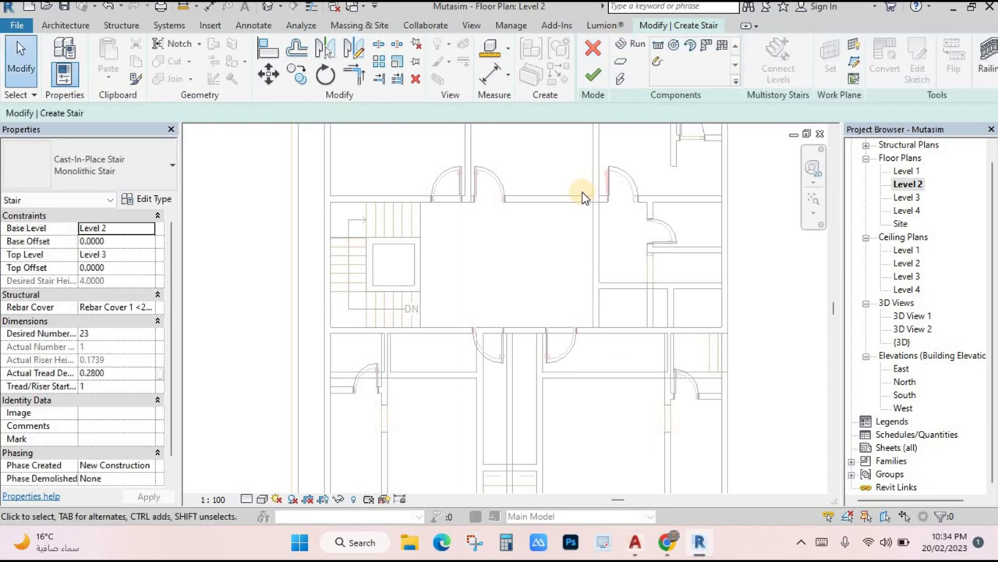
{"action": "left_click", "coordinate": [109, 331]}
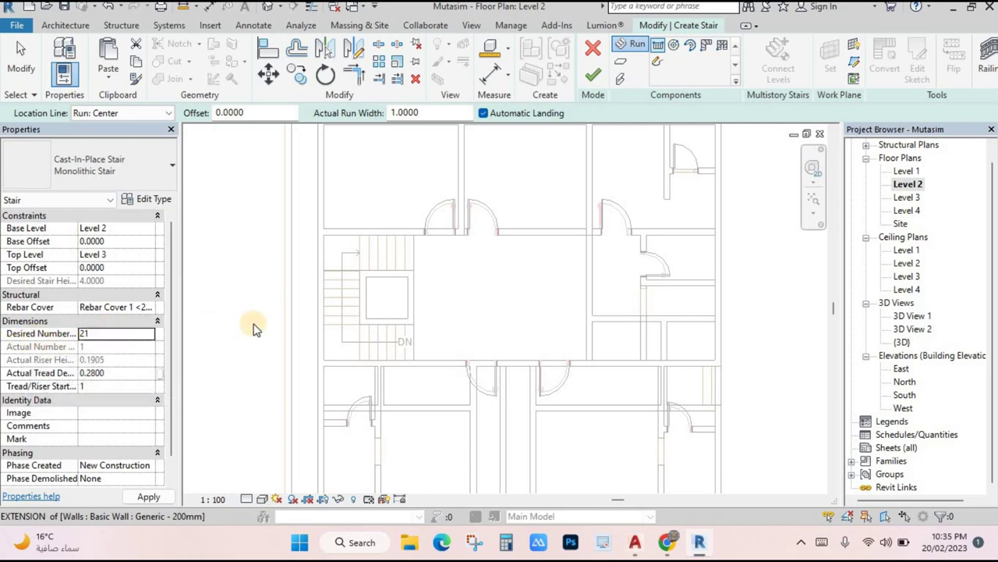
{"action": "mouse_move", "coordinate": [254, 327]}
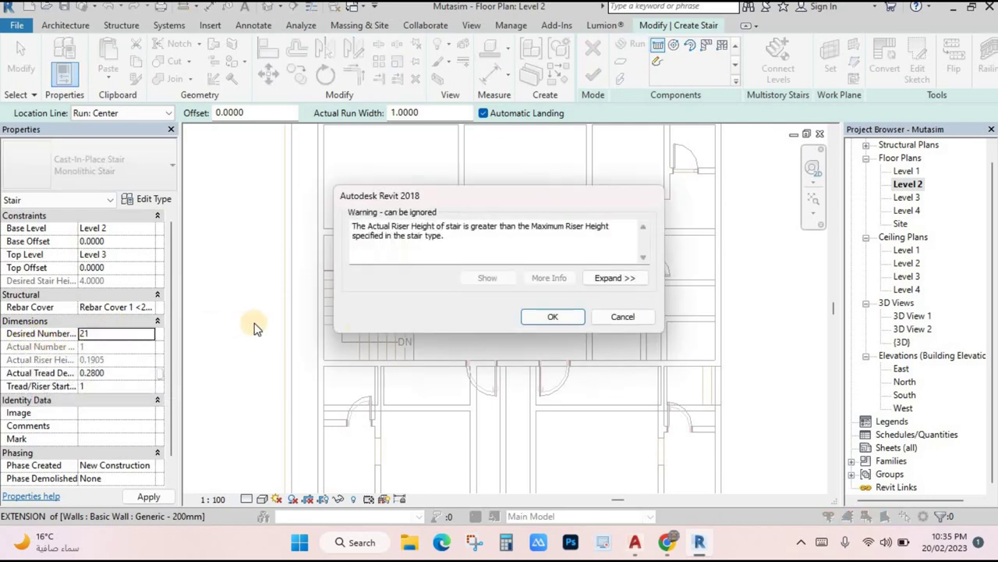
{"action": "left_click", "coordinate": [552, 316]}
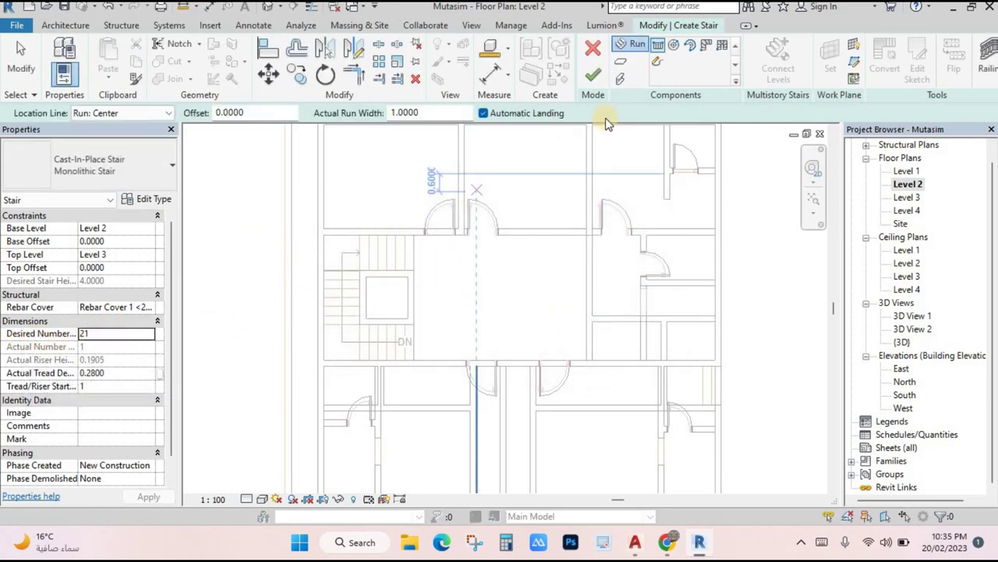
- Sketch the stair run's outer boundary along the three stairwell walls, following the outer edge of the existing stair
{"action": "left_click", "coordinate": [658, 46]}
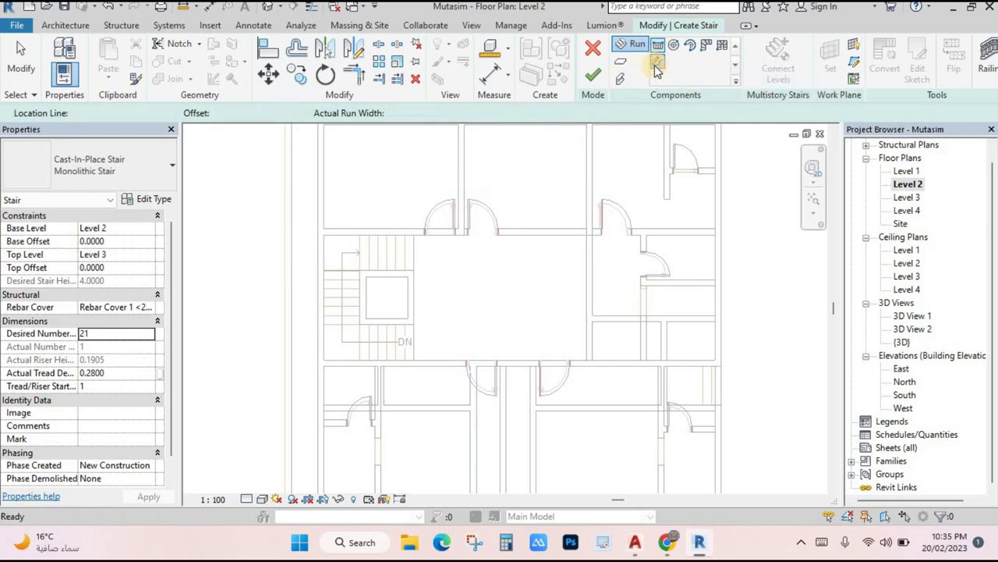
{"action": "scroll", "coordinate": [418, 239], "scroll_direction": "up", "scroll_amount": 2}
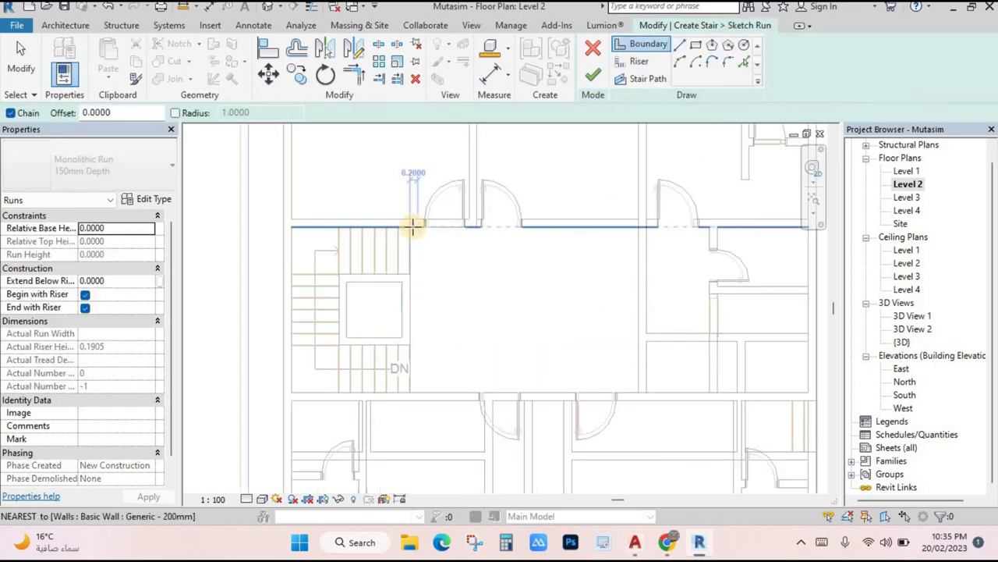
{"action": "left_click", "coordinate": [411, 226]}
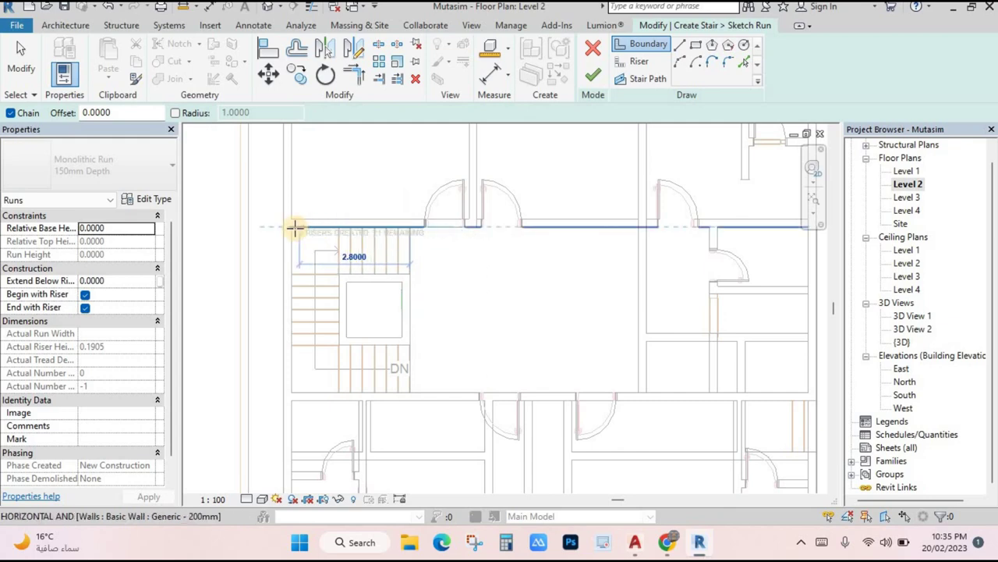
{"action": "left_click", "coordinate": [291, 392]}
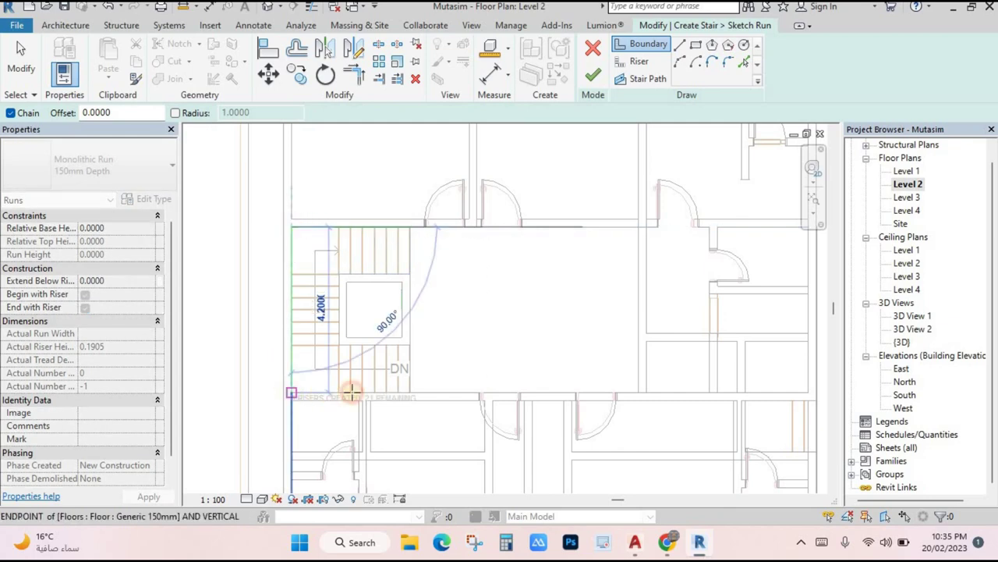
{"action": "left_click", "coordinate": [409, 391]}
{"action": "scroll", "coordinate": [413, 367], "scroll_direction": "up", "scroll_amount": 1}
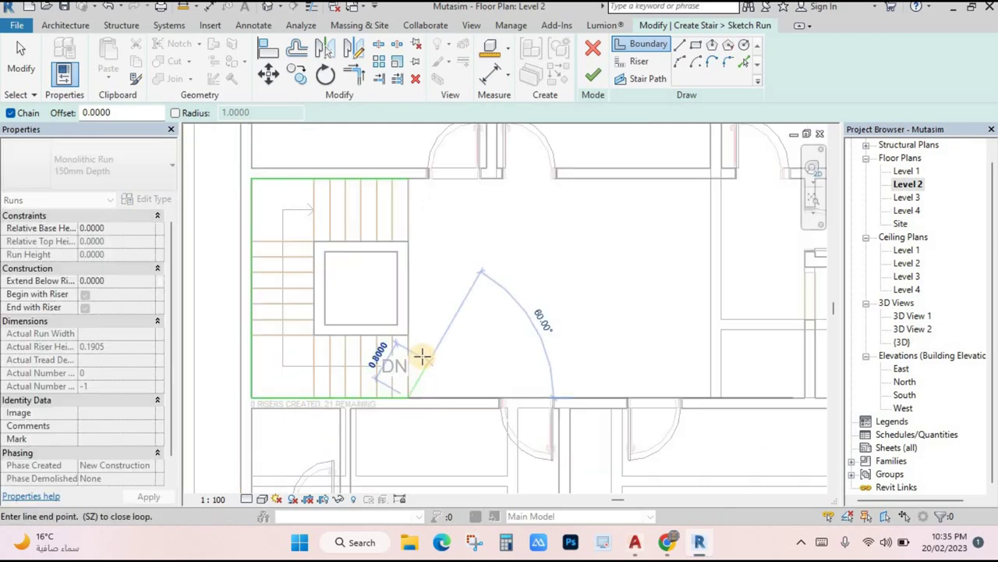
{"action": "key", "text": "Escape"}
- Sketch the run's inner boundary along three sides of the central shaft, following the inner edge of the existing stair
{"action": "left_click", "coordinate": [409, 336]}
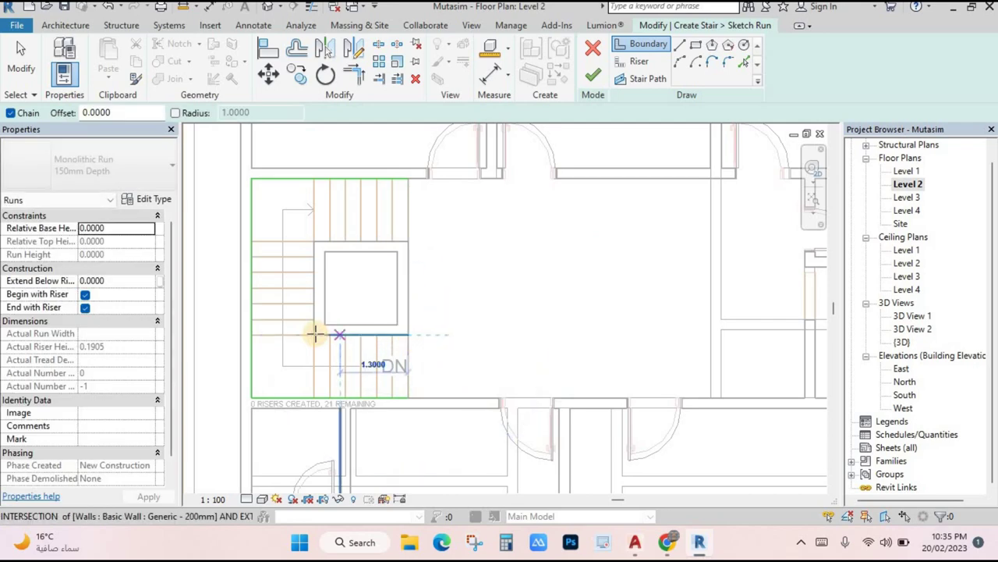
{"action": "left_click", "coordinate": [313, 335]}
{"action": "left_click", "coordinate": [313, 241]}
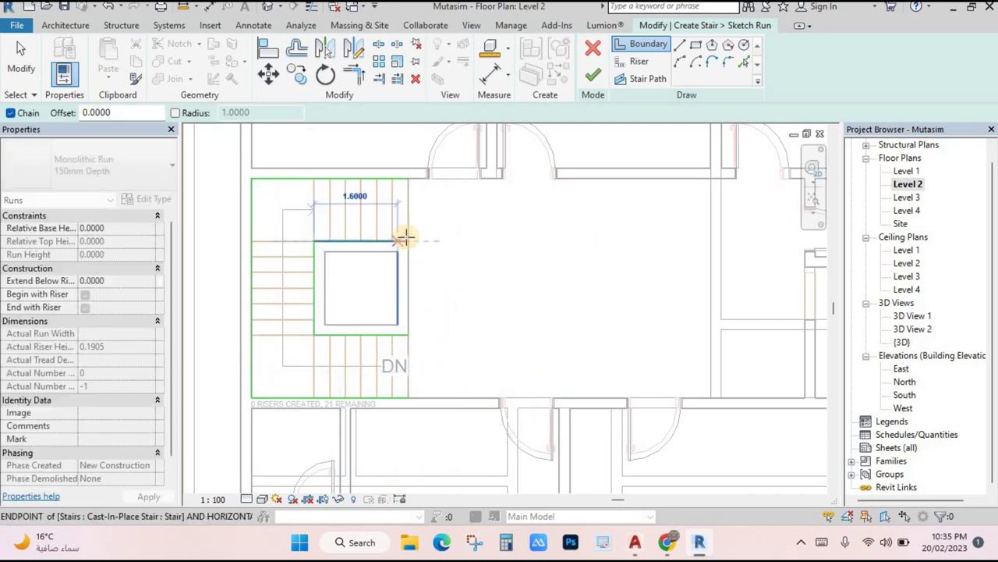
{"action": "left_click", "coordinate": [433, 240]}
- Sketch the run's risers by picking the existing stair's riser lines along all three flights around the shaft
{"action": "left_click", "coordinate": [638, 61]}
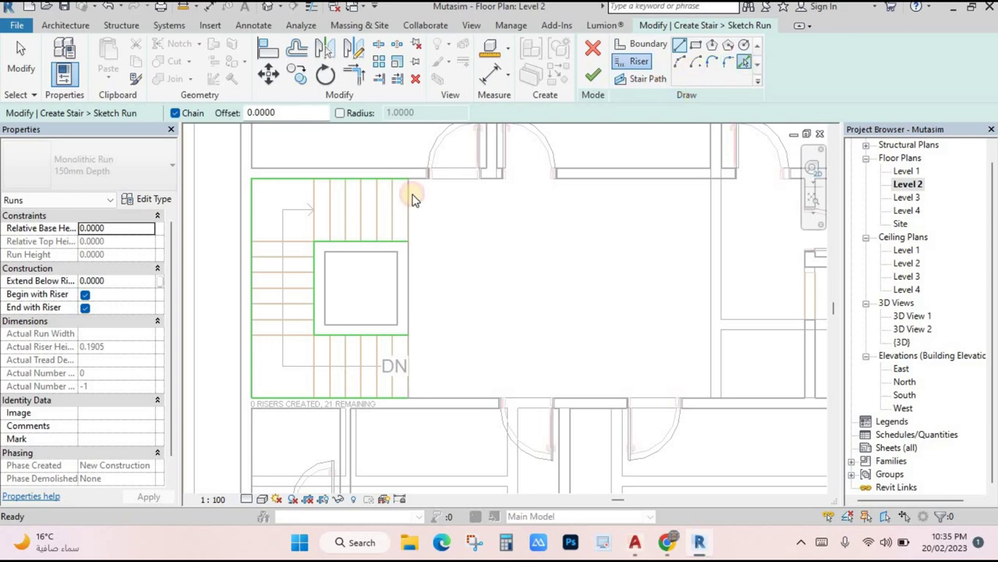
{"action": "left_click", "coordinate": [394, 225]}
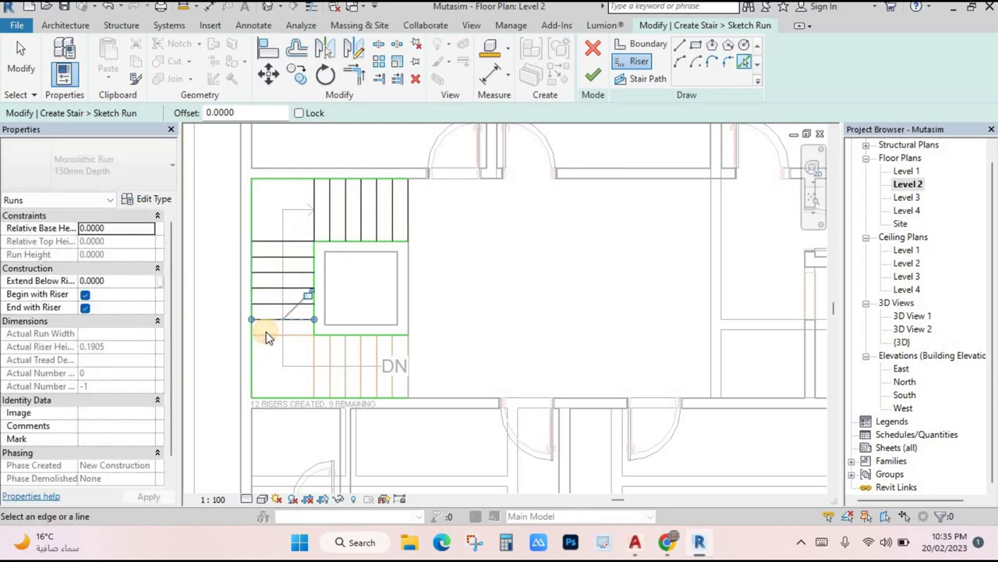
{"action": "left_click", "coordinate": [330, 351]}
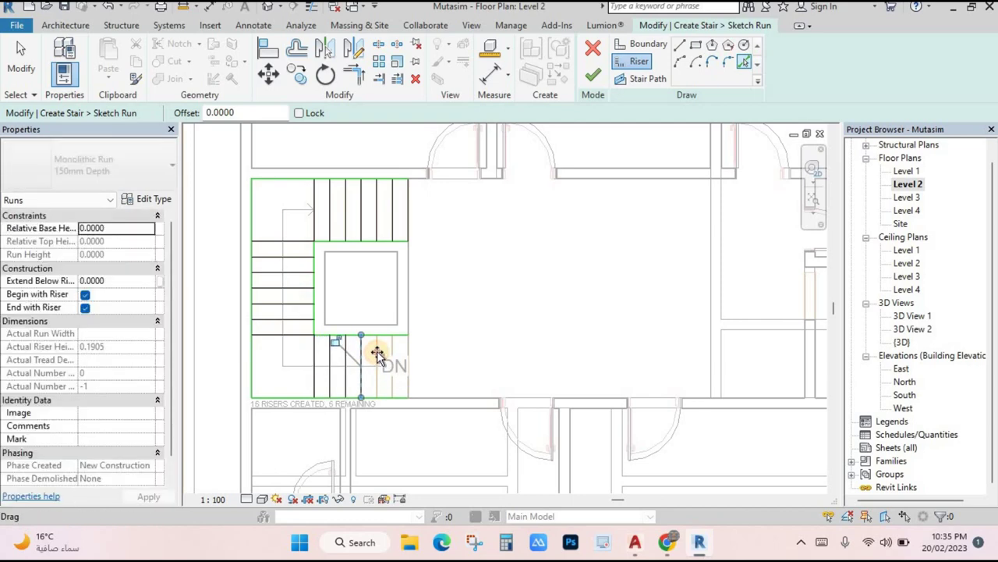
{"action": "left_click", "coordinate": [377, 353]}
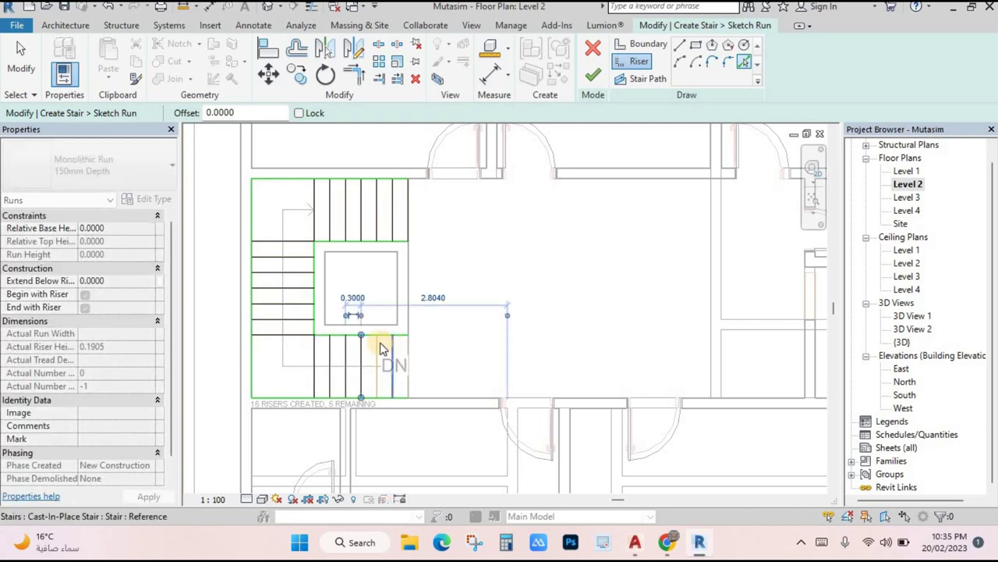
{"action": "scroll", "coordinate": [382, 349], "scroll_direction": "up", "scroll_amount": 2}
{"action": "left_click", "coordinate": [385, 346]}
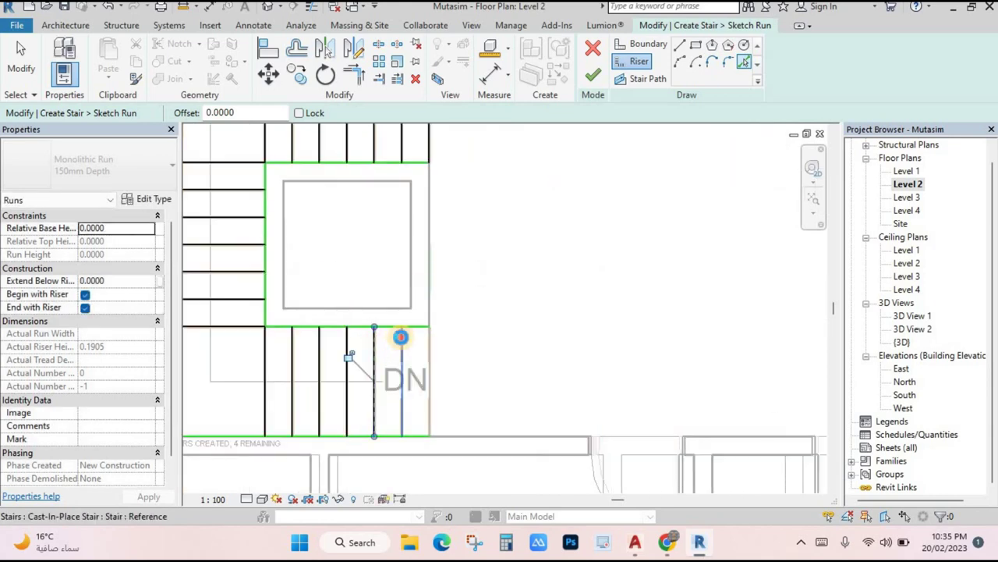
{"action": "left_click", "coordinate": [401, 337]}
{"action": "scroll", "coordinate": [514, 325], "scroll_direction": "down", "scroll_amount": 3}
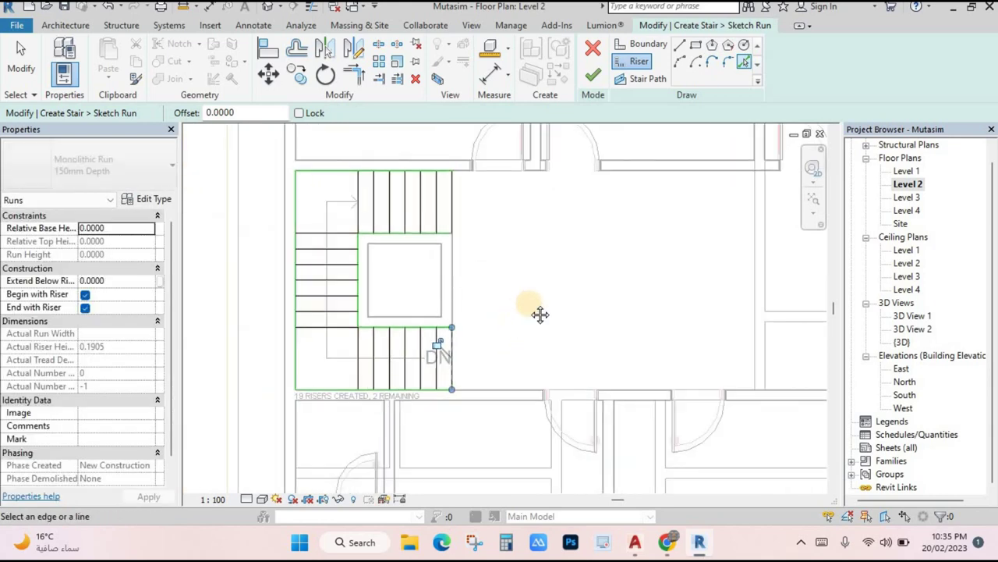
- Sketch the stair path along the centrelines of the three flights, starting at the north flight, and finish the run and the stair
{"action": "left_click", "coordinate": [633, 79]}
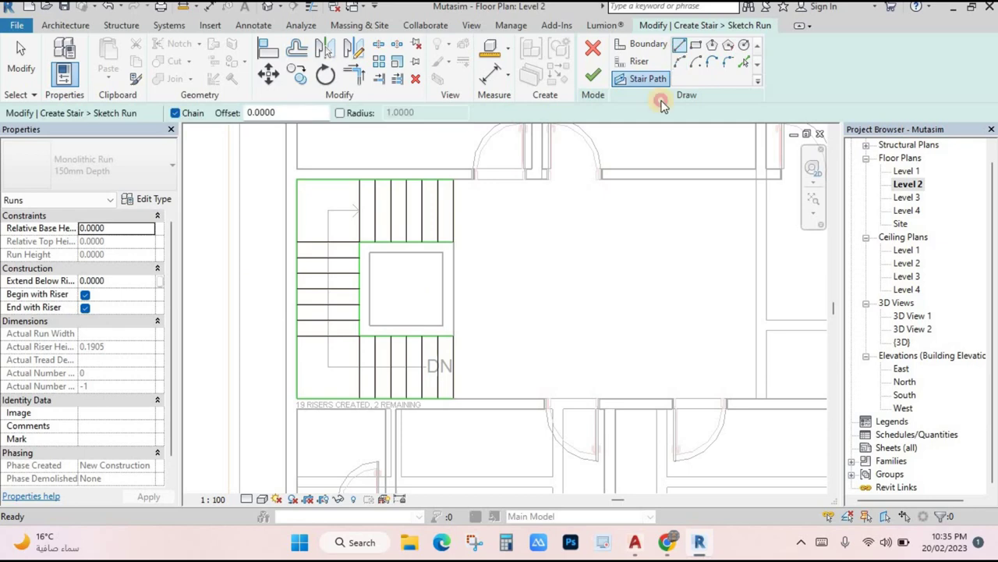
{"action": "left_click", "coordinate": [328, 210]}
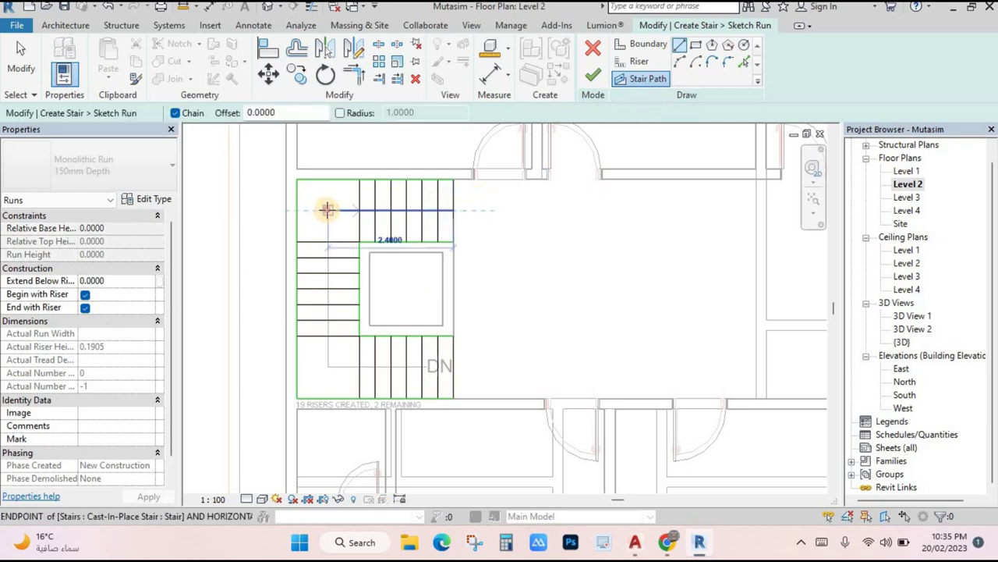
{"action": "left_click", "coordinate": [447, 376]}
{"action": "left_click", "coordinate": [580, 338]}
{"action": "left_click", "coordinate": [592, 75]}
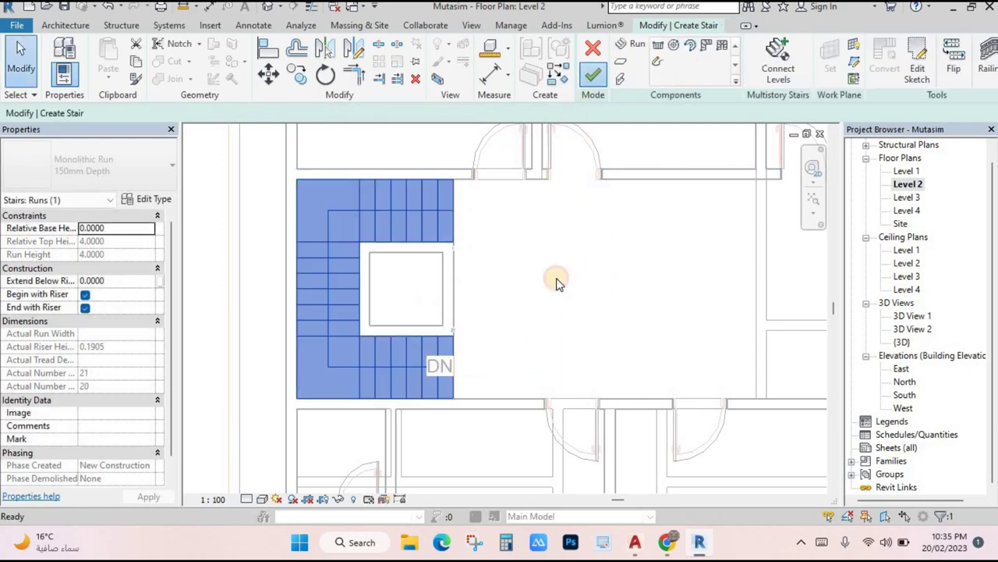
{"action": "left_click", "coordinate": [522, 320]}
{"action": "scroll", "coordinate": [575, 351], "scroll_direction": "down", "scroll_amount": 5}
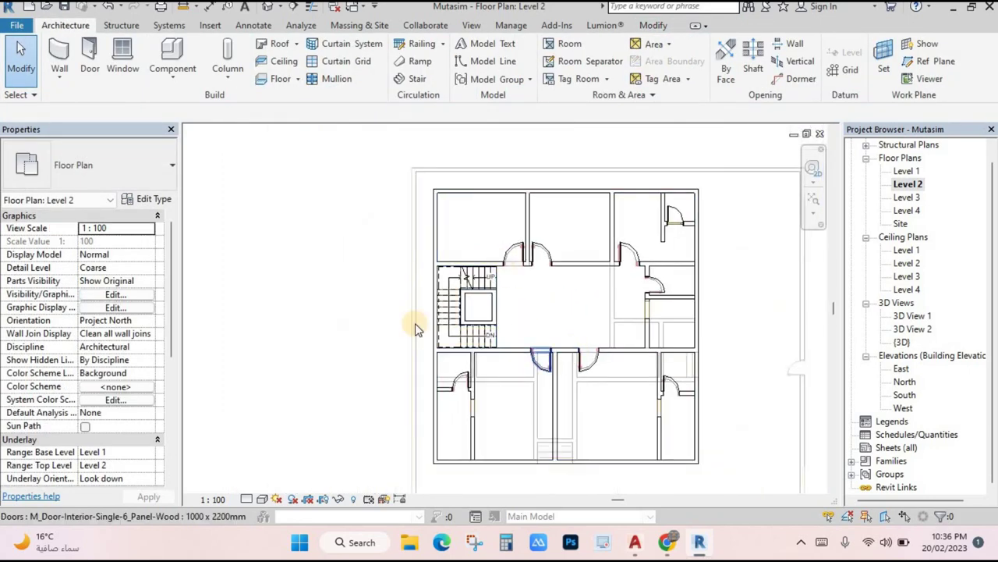
- Delete the outer and inner railings of the new upper stair in the 3D view
{"action": "middle_click_drag", "start_coordinate": [510, 361], "coordinate": [447, 333]}
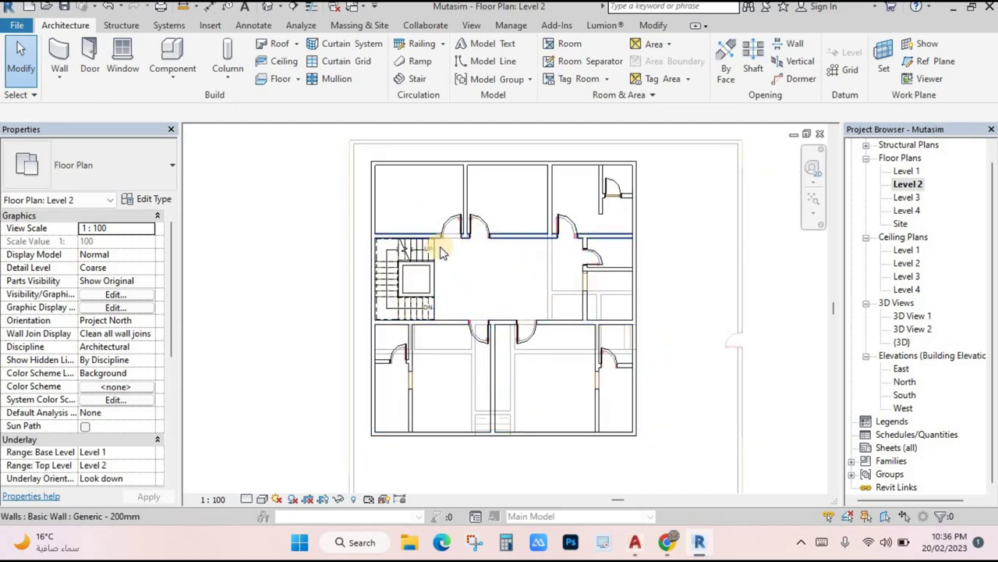
{"action": "left_click", "coordinate": [267, 10]}
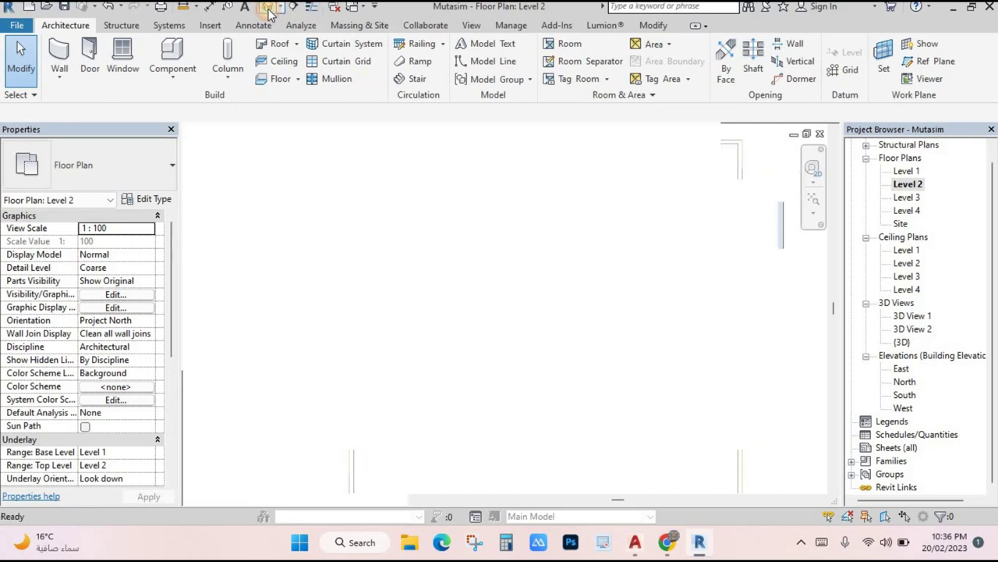
{"action": "scroll", "coordinate": [375, 269], "scroll_direction": "up", "scroll_amount": 3}
{"action": "scroll", "coordinate": [403, 280], "scroll_direction": "up", "scroll_amount": 2}
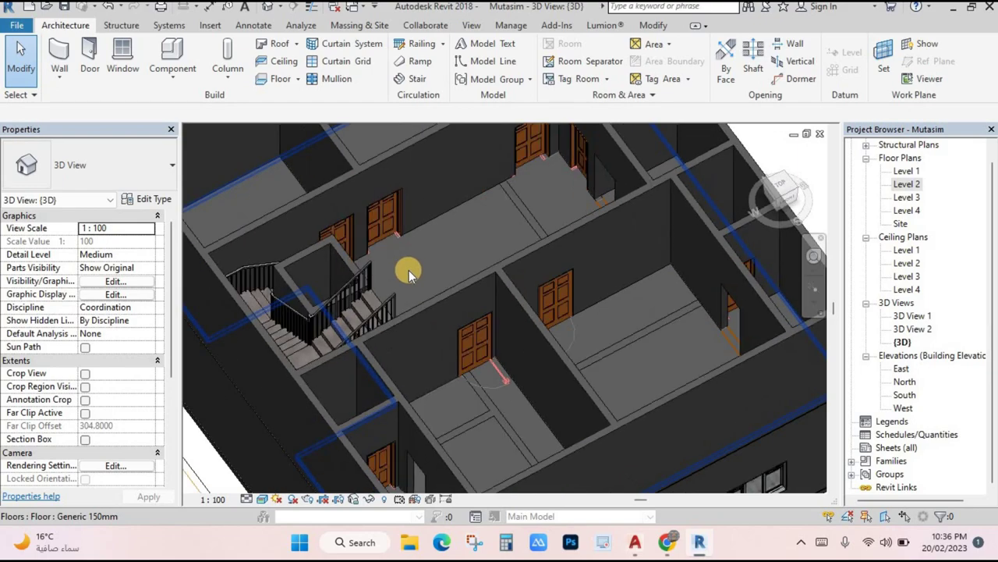
{"action": "middle_click_drag", "start_coordinate": [526, 249], "coordinate": [465, 318], "text": "shift"}
{"action": "left_click", "coordinate": [465, 313]}
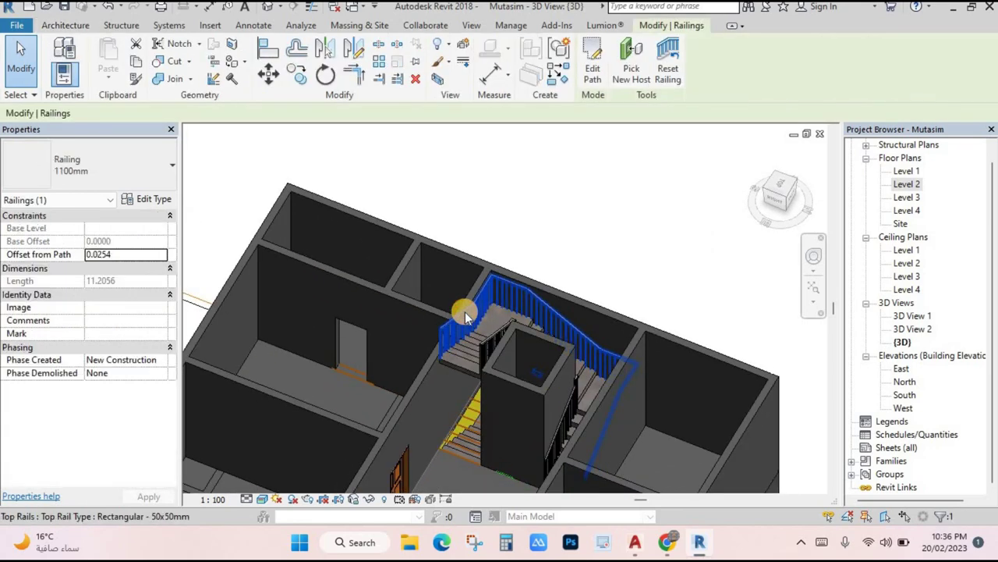
{"action": "key", "text": "Escape"}
{"action": "key", "text": "Delete"}
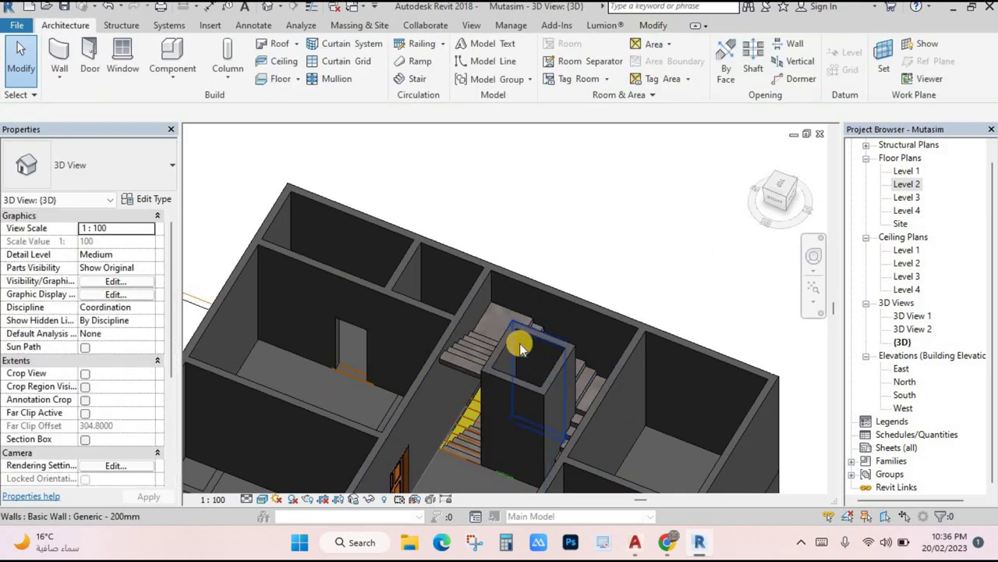
- Examine how the upper stair's flights meet the Level 2 floor and the lower stair in 3D and on the Level 2 plan
{"action": "middle_click_drag", "start_coordinate": [506, 341], "coordinate": [473, 395], "text": "shift"}
{"action": "scroll", "coordinate": [368, 410], "scroll_direction": "up", "scroll_amount": 2}
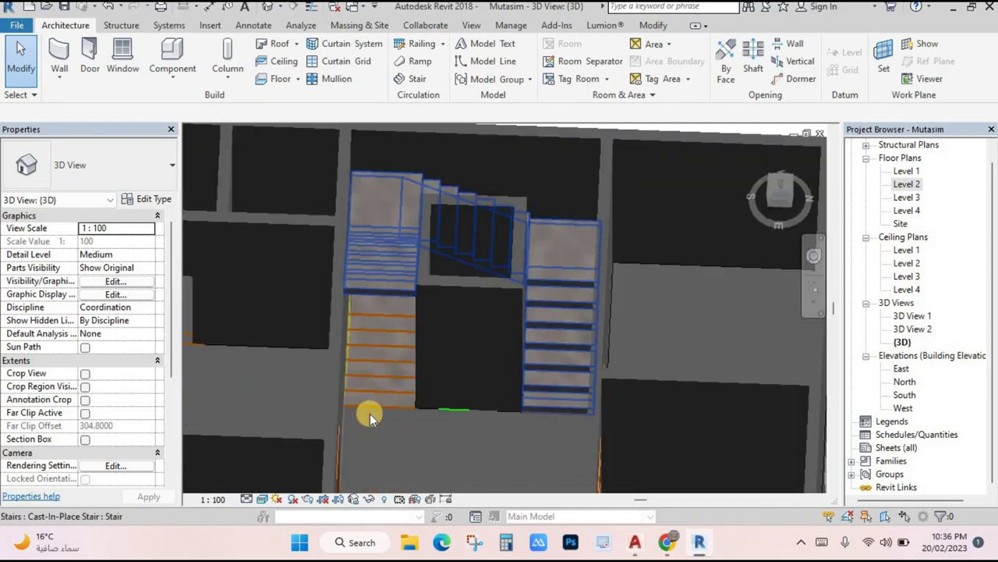
{"action": "scroll", "coordinate": [662, 401], "scroll_direction": "down", "scroll_amount": 5}
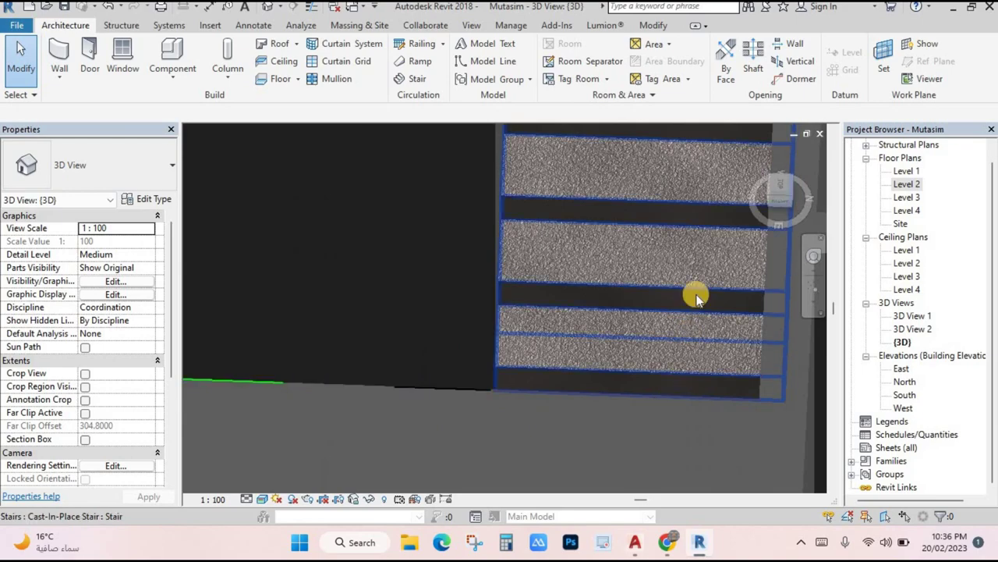
{"action": "scroll", "coordinate": [663, 234], "scroll_direction": "down", "scroll_amount": 3}
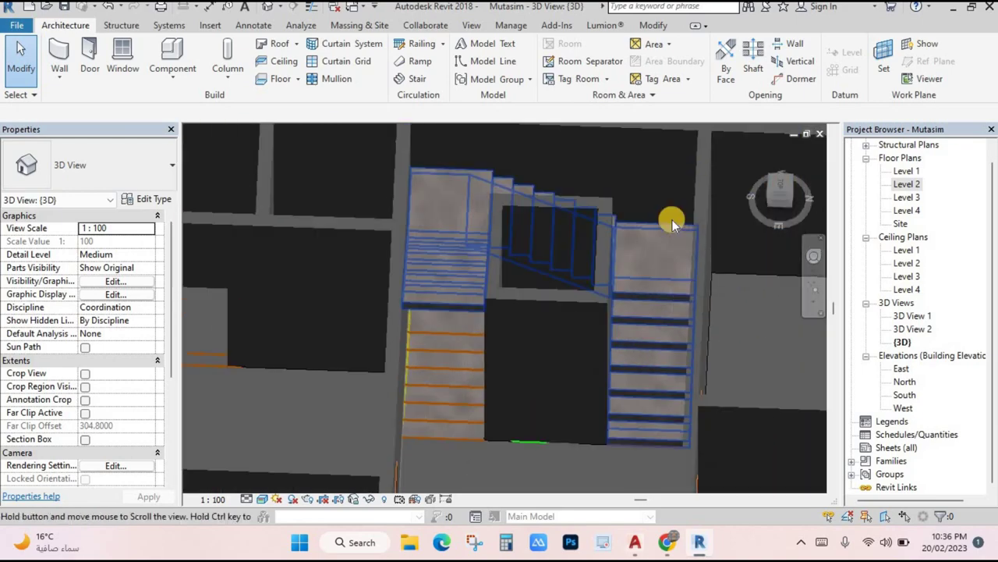
{"action": "left_click", "coordinate": [908, 184]}
{"action": "double_click", "coordinate": [919, 188]}
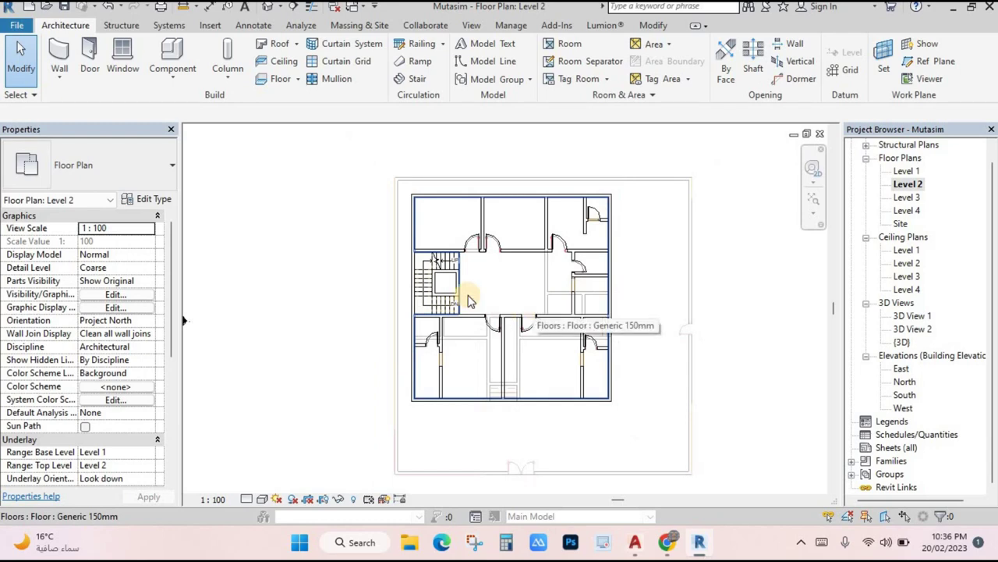
{"action": "scroll", "coordinate": [515, 281], "scroll_direction": "up", "scroll_amount": 3}
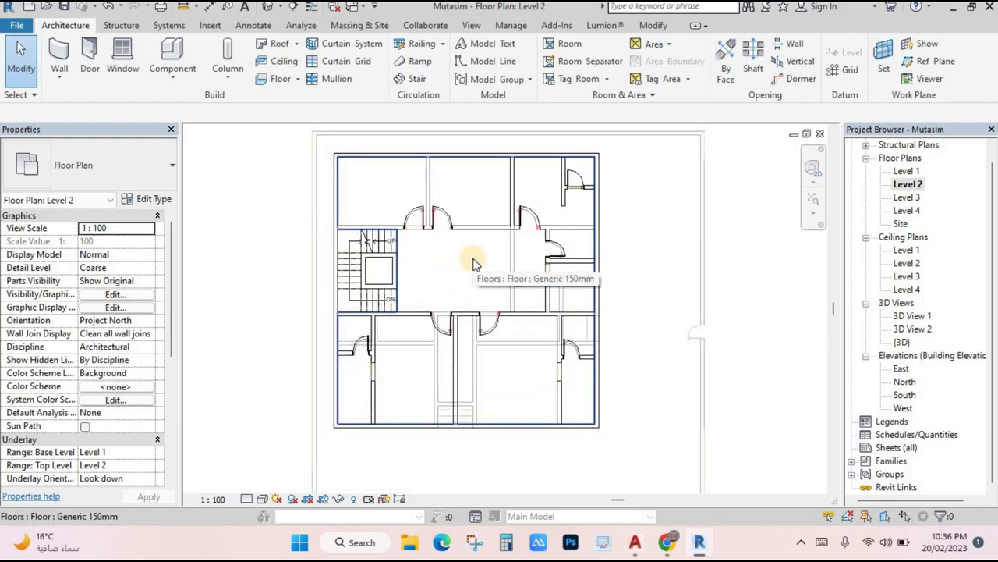
{"action": "scroll", "coordinate": [550, 317], "scroll_direction": "up", "scroll_amount": 1}
{"action": "middle_click_drag", "start_coordinate": [306, 259], "coordinate": [319, 245]}
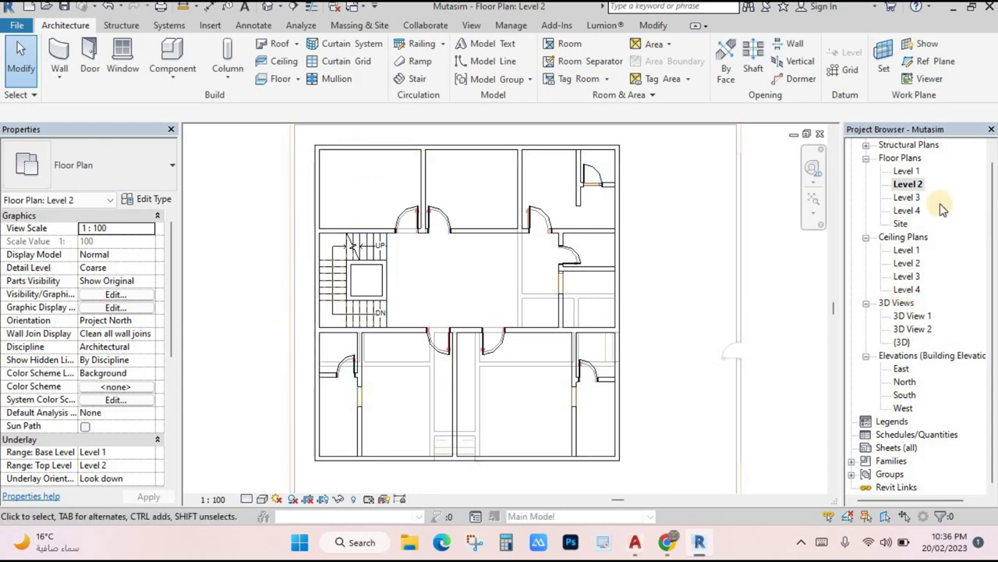
- Examine the whole house in the isometric 3D view, comparing the ground-floor windows with the upper-floor exterior walls
{"action": "left_click", "coordinate": [265, 8]}
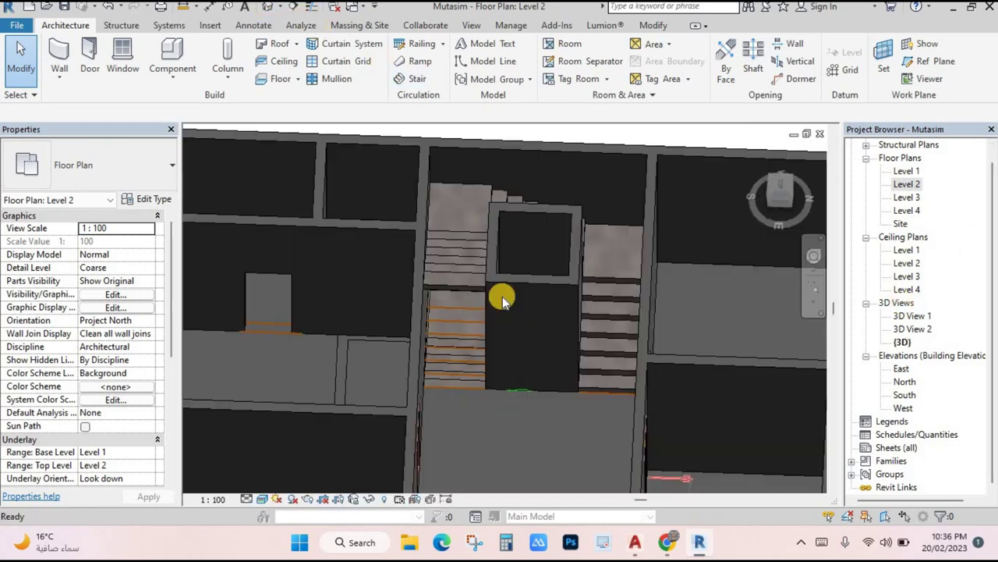
{"action": "left_click", "coordinate": [761, 154]}
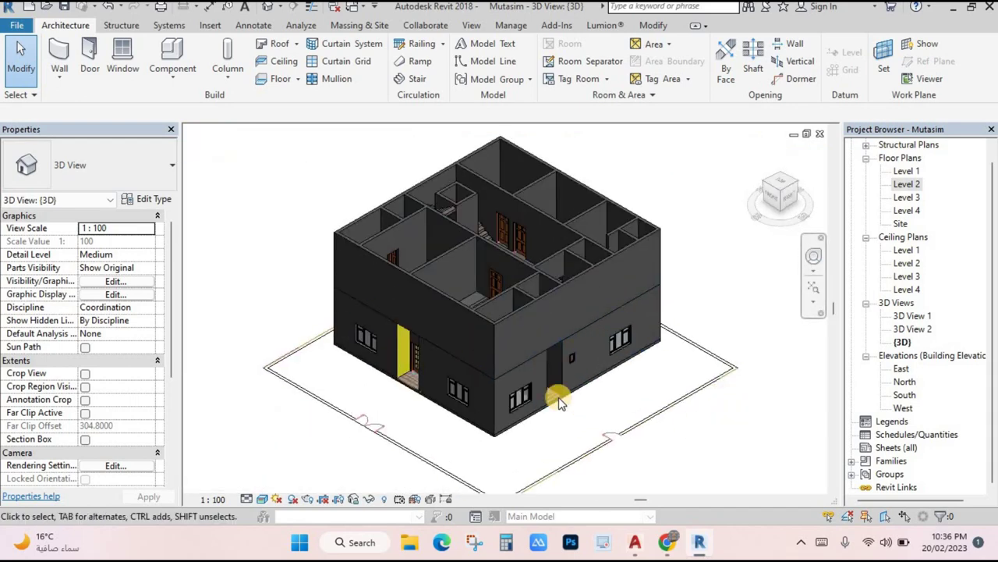
{"action": "scroll", "coordinate": [572, 390], "scroll_direction": "up", "scroll_amount": 1}
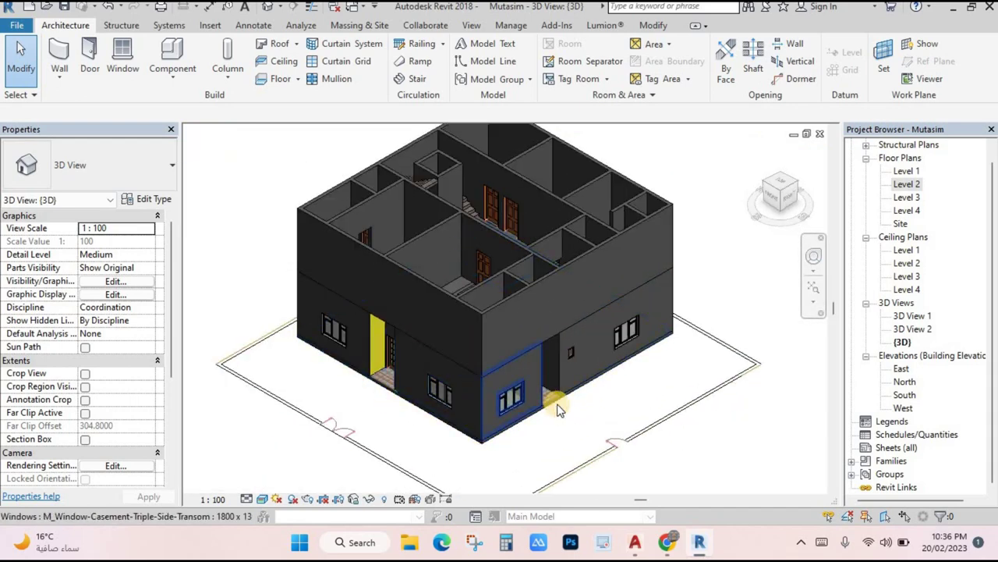
{"action": "scroll", "coordinate": [557, 396], "scroll_direction": "up", "scroll_amount": 2}
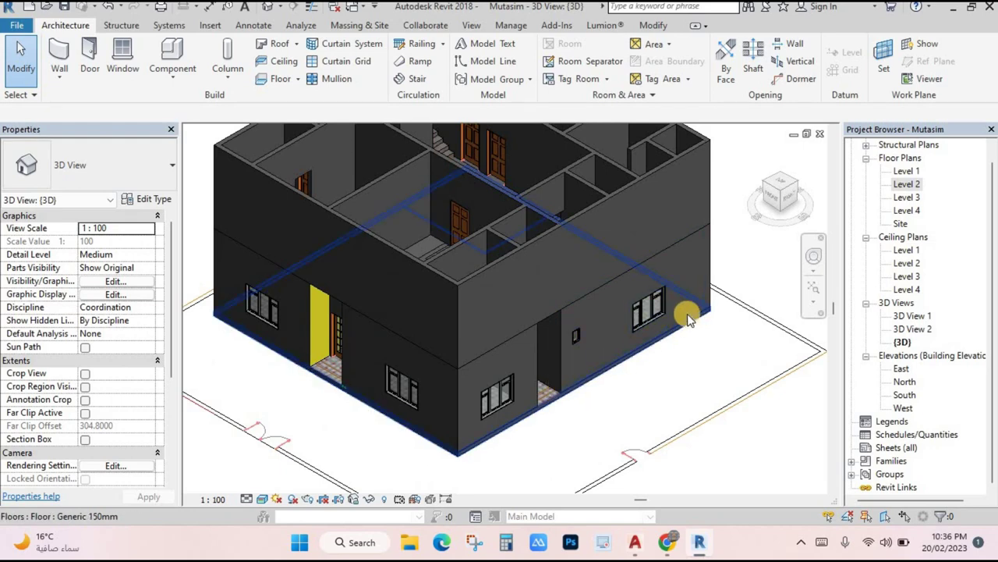
{"action": "middle_click_drag", "start_coordinate": [493, 340], "coordinate": [525, 397]}
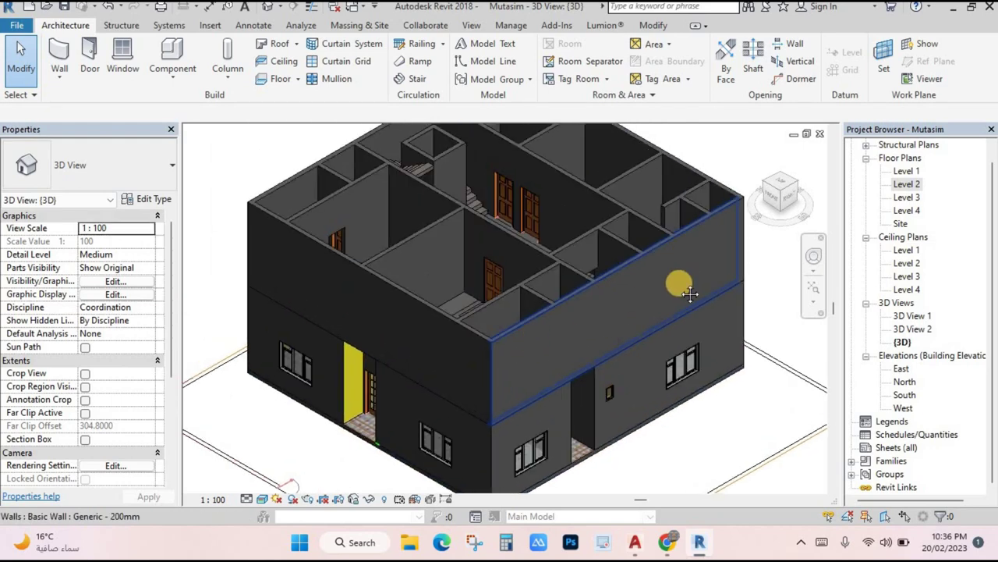
{"action": "middle_click_drag", "start_coordinate": [679, 286], "coordinate": [682, 338]}
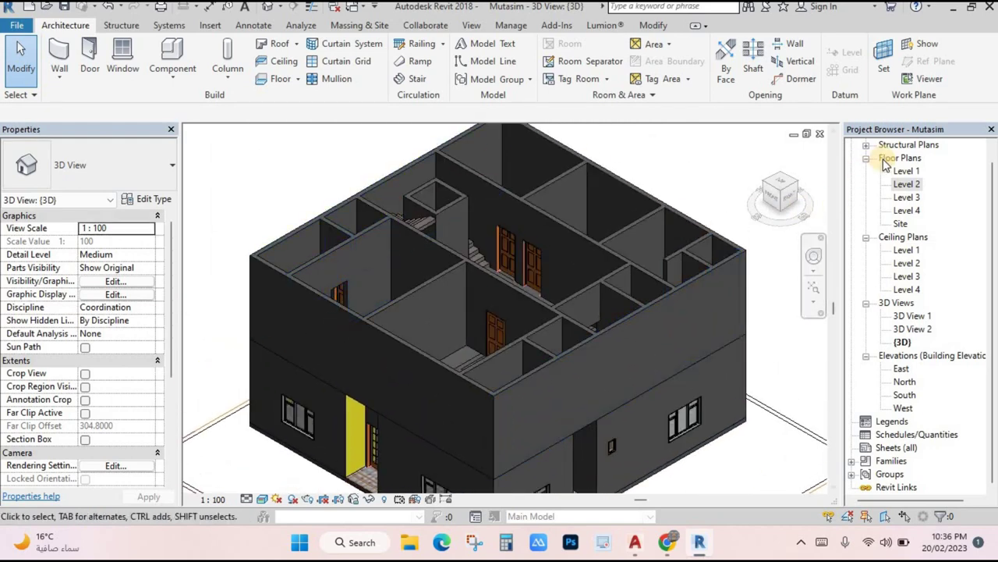
- Place two M_Window-Casement-Triple-Side-Transom 1800 x 1350mm windows on Level 2, centred in the south exterior wall of the two large southern rooms
{"action": "double_click", "coordinate": [905, 184]}
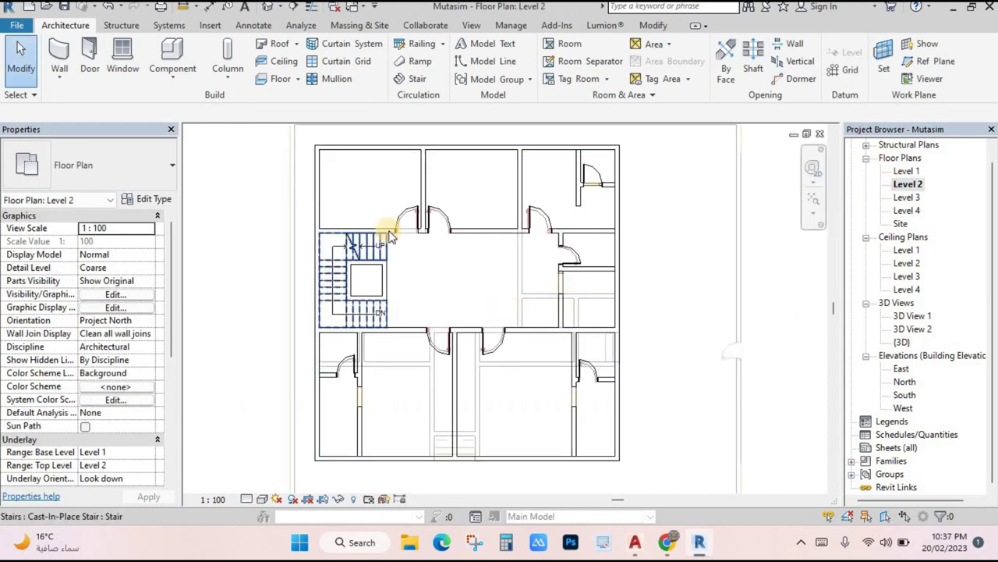
{"action": "middle_click_drag", "start_coordinate": [487, 310], "coordinate": [482, 281]}
{"action": "scroll", "coordinate": [481, 281], "scroll_direction": "down", "scroll_amount": 1}
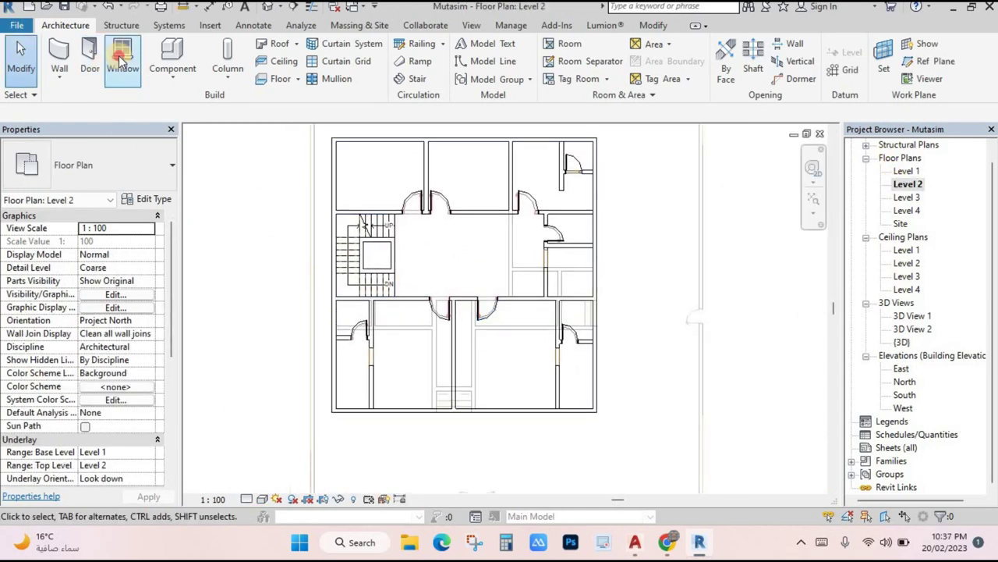
{"action": "left_click", "coordinate": [117, 63]}
{"action": "scroll", "coordinate": [385, 424], "scroll_direction": "up", "scroll_amount": 2}
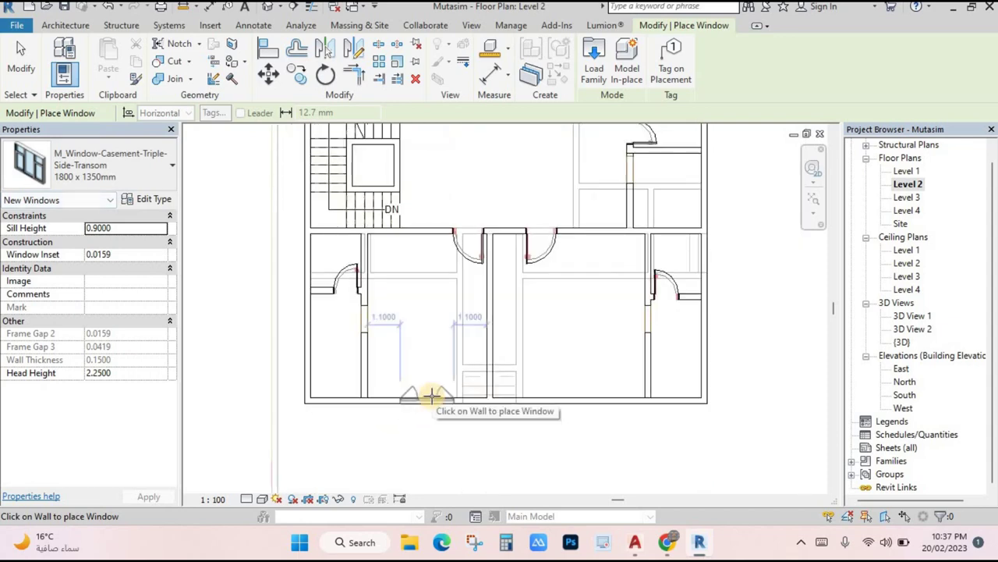
{"action": "left_click", "coordinate": [464, 395]}
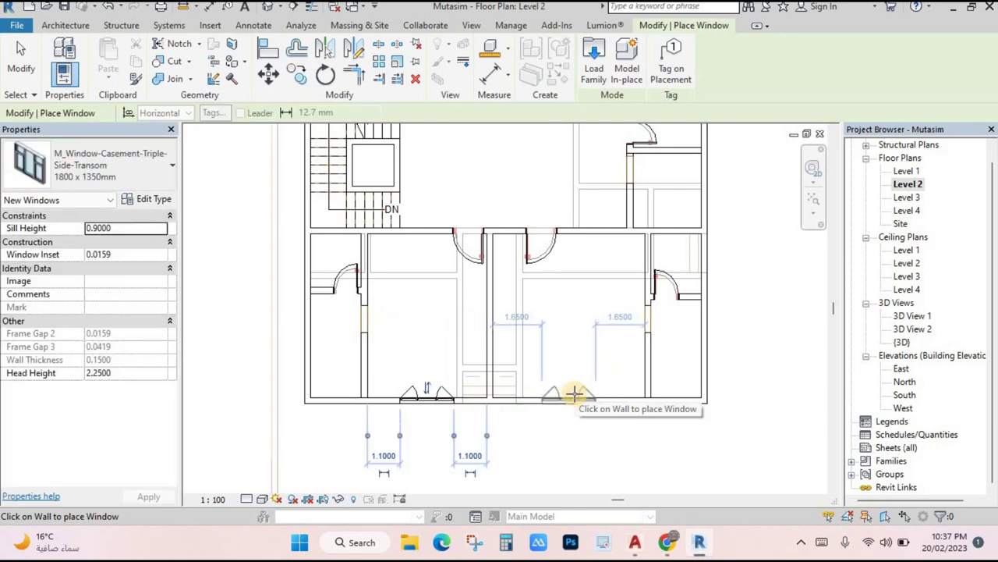
{"action": "left_click", "coordinate": [574, 394]}
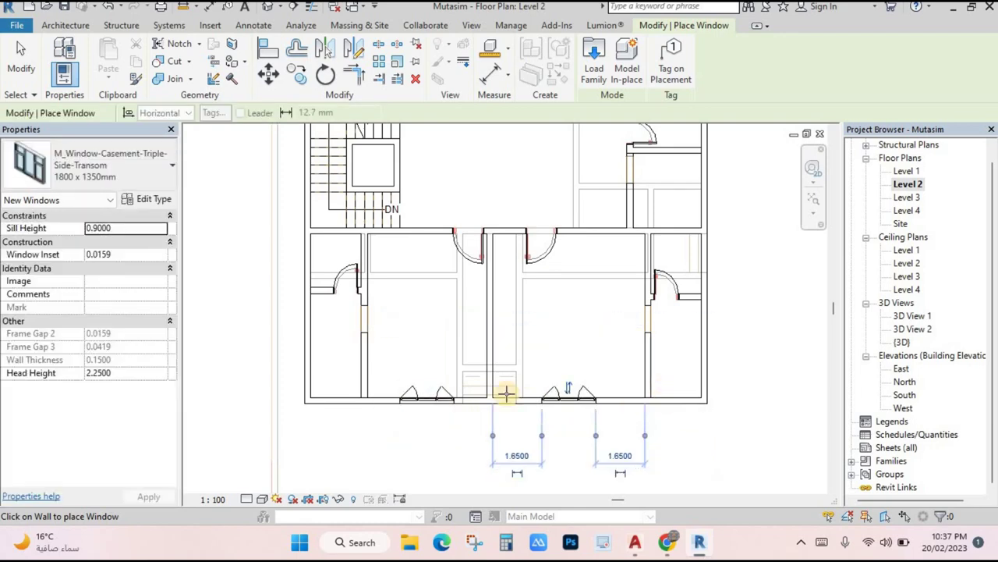
- Place two M_Fixed 0915 x 1220mm windows on Level 2, centred in the south exterior wall of the two narrow corner rooms
{"action": "left_click", "coordinate": [99, 165]}
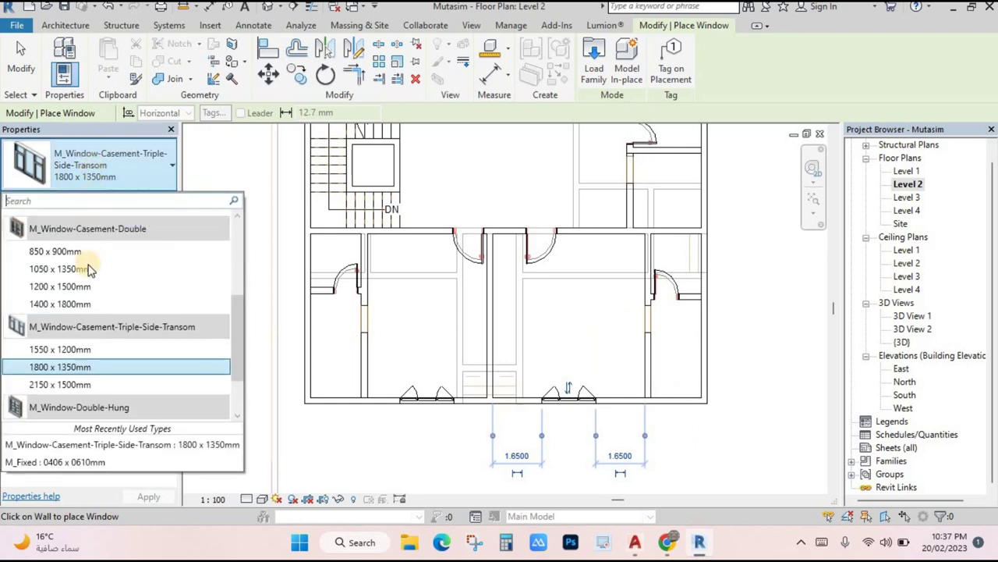
{"action": "scroll", "coordinate": [121, 289], "scroll_direction": "up", "scroll_amount": 5}
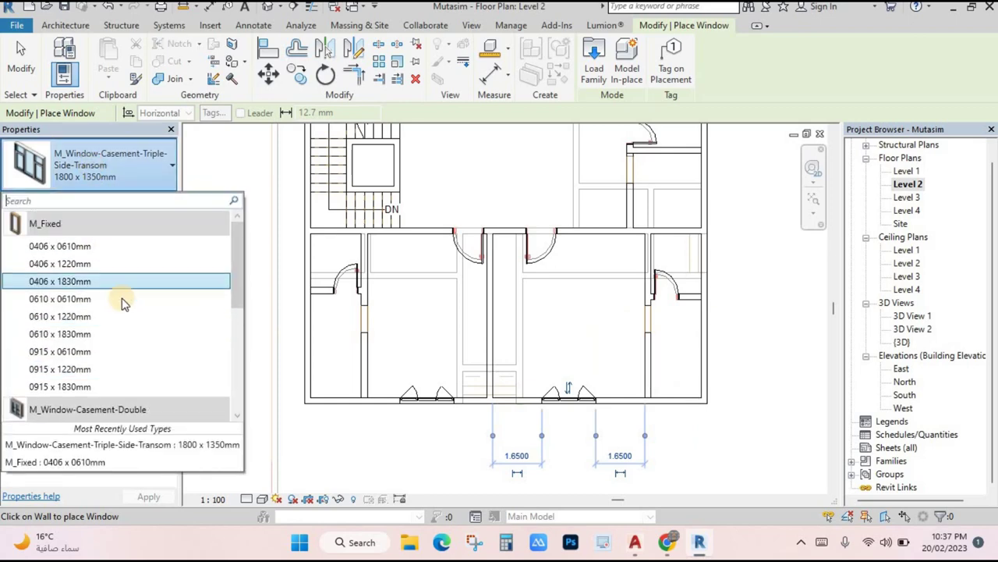
{"action": "left_click", "coordinate": [75, 370]}
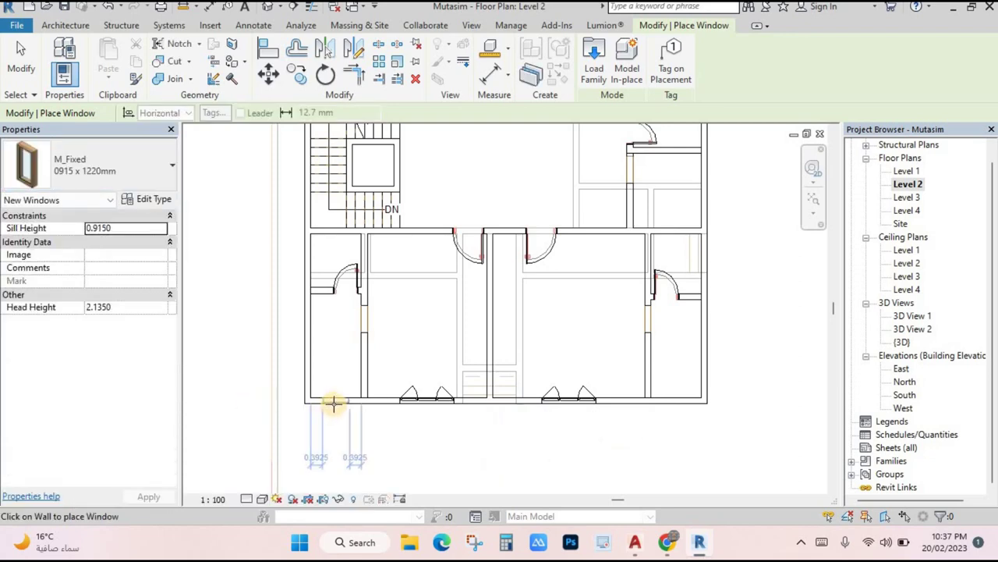
{"action": "scroll", "coordinate": [333, 401], "scroll_direction": "up", "scroll_amount": 3}
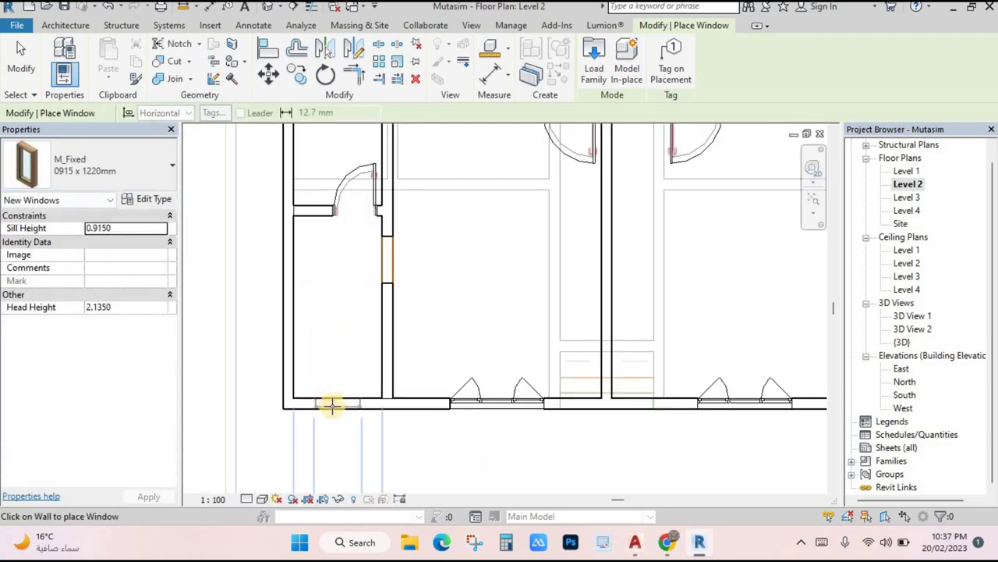
{"action": "left_click", "coordinate": [341, 406]}
{"action": "scroll", "coordinate": [341, 406], "scroll_direction": "down", "scroll_amount": 2}
{"action": "middle_click_drag", "start_coordinate": [757, 422], "coordinate": [719, 412]}
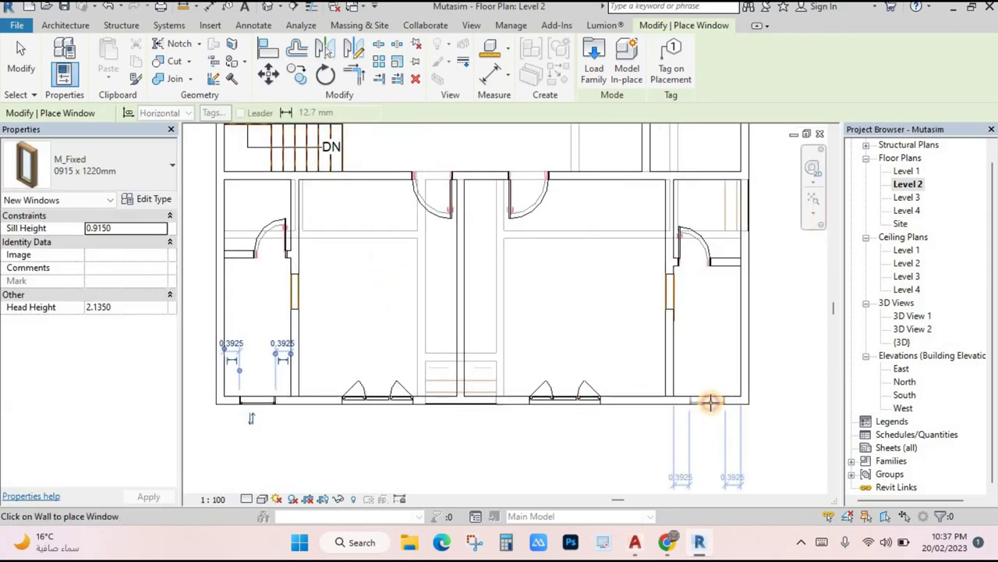
{"action": "left_click", "coordinate": [709, 401]}
{"action": "scroll", "coordinate": [702, 345], "scroll_direction": "down", "scroll_amount": 2}
{"action": "middle_click_drag", "start_coordinate": [691, 289], "coordinate": [614, 439]}
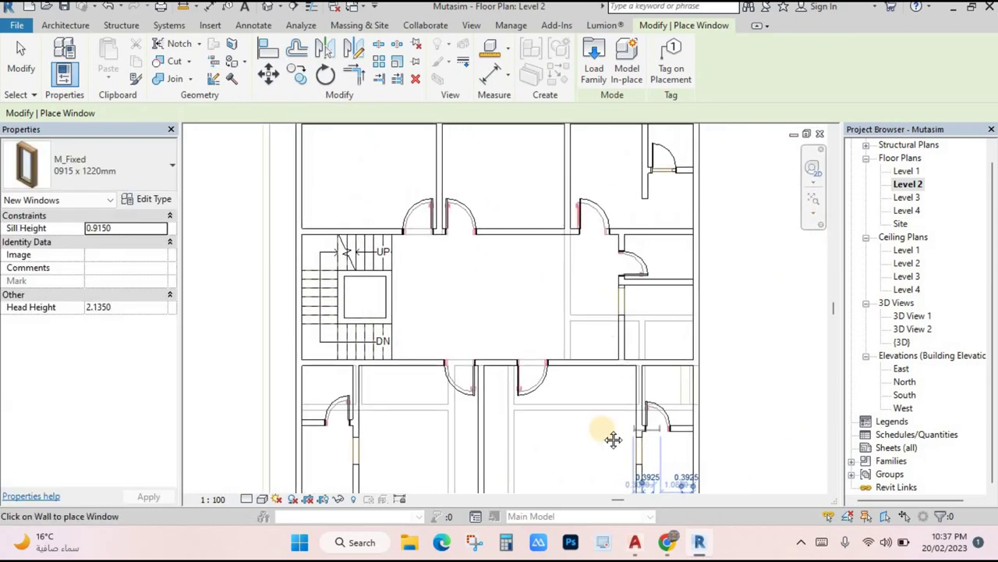
{"action": "middle_click_drag", "start_coordinate": [611, 215], "coordinate": [594, 367]}
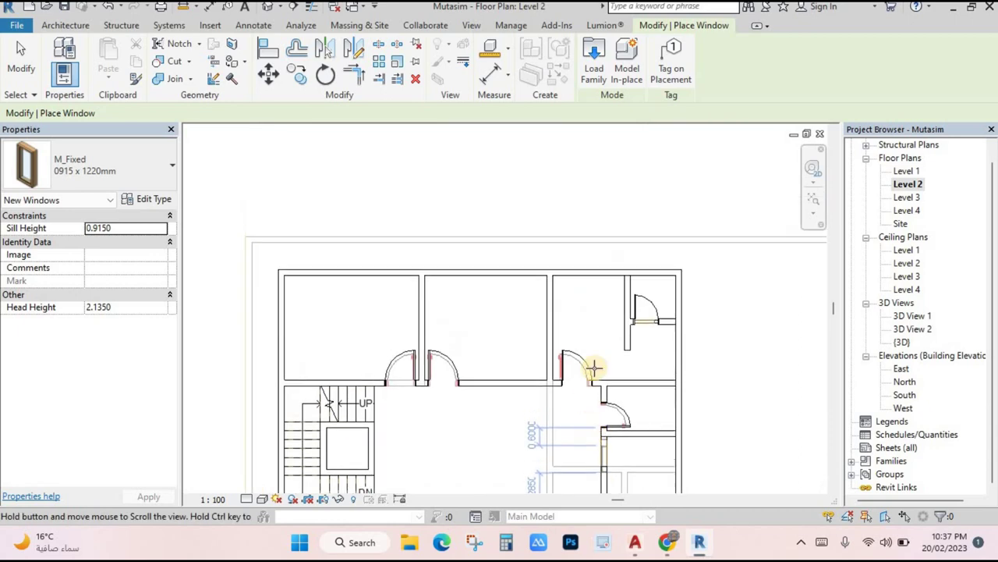
{"action": "left_click", "coordinate": [75, 28]}
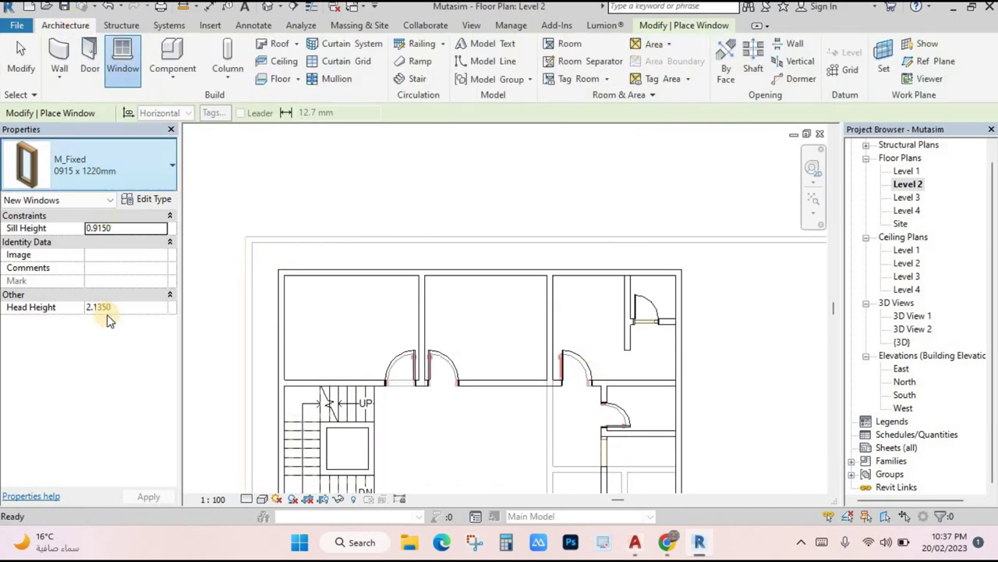
{"action": "left_click", "coordinate": [94, 166]}
{"action": "scroll", "coordinate": [109, 386], "scroll_direction": "down", "scroll_amount": 5}
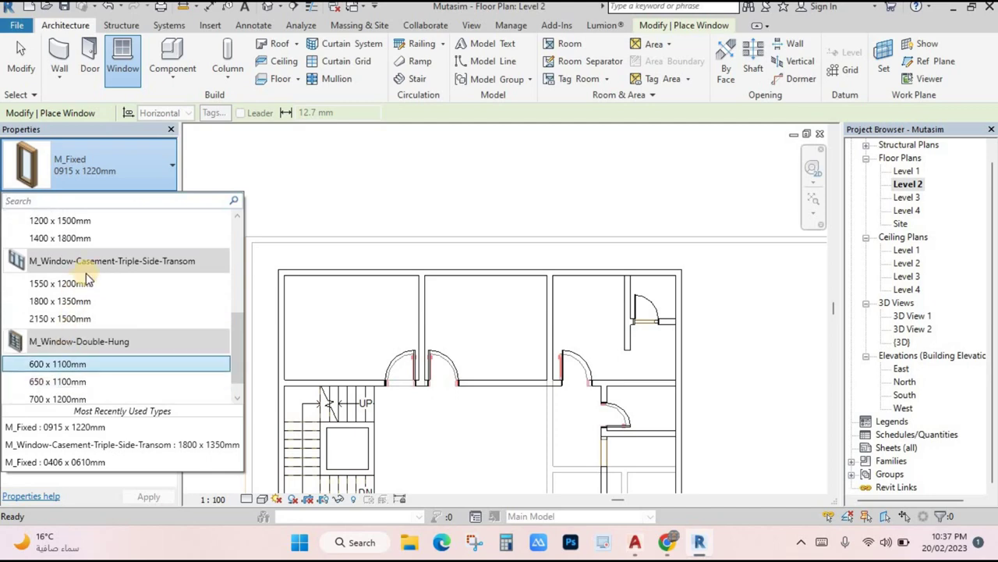
{"action": "left_click", "coordinate": [111, 317]}
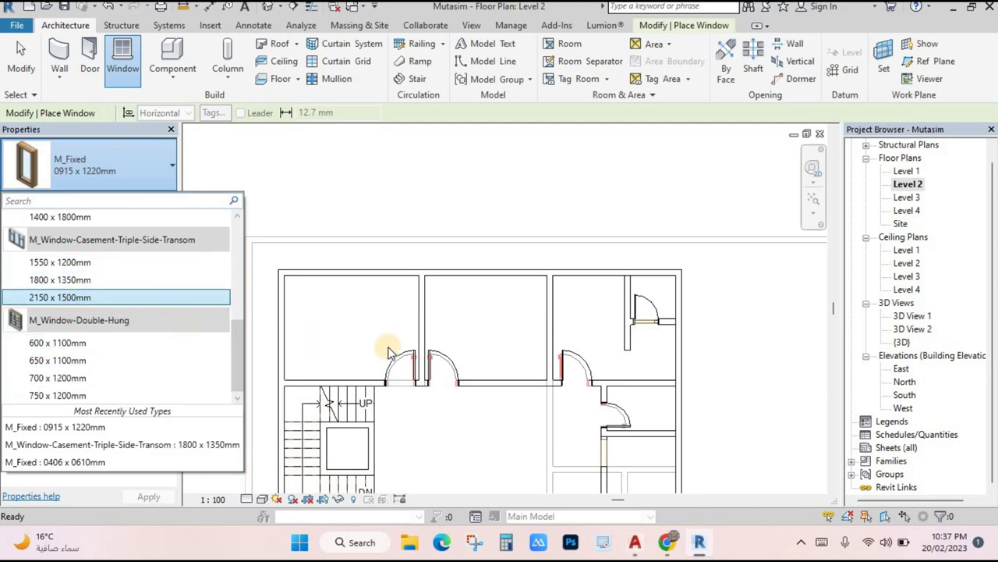
{"action": "left_click", "coordinate": [403, 338]}
{"action": "scroll", "coordinate": [403, 339], "scroll_direction": "down", "scroll_amount": 2}
{"action": "middle_click_drag", "start_coordinate": [414, 490], "coordinate": [413, 408]}
{"action": "key", "text": "Escape"}
- Place two windows matching the 1800 x 1350mm triple casement, centred in the north exterior wall of the northwest and middle northern rooms
{"action": "left_click", "coordinate": [393, 475]}
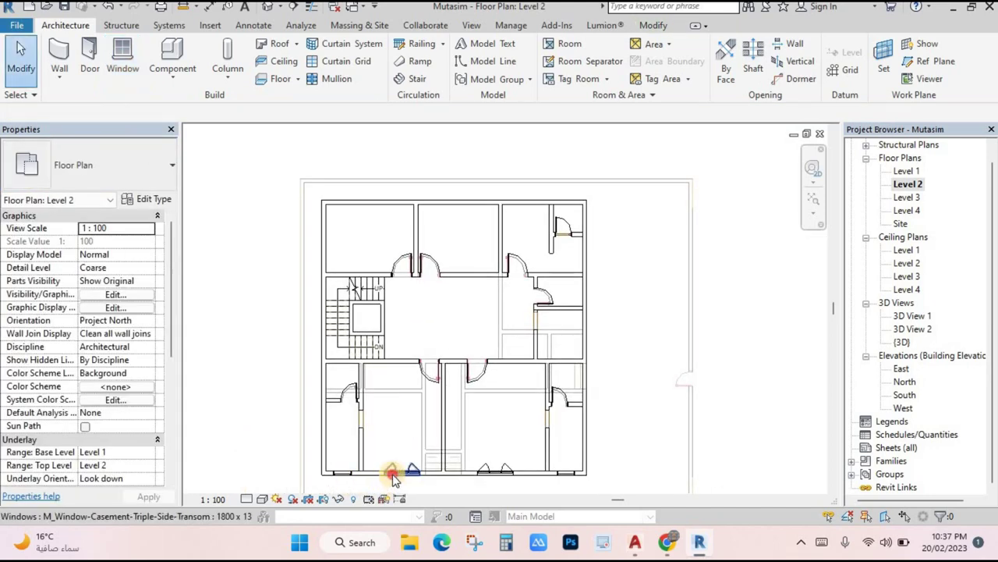
{"action": "left_click", "coordinate": [393, 477]}
{"action": "left_click", "coordinate": [556, 78]}
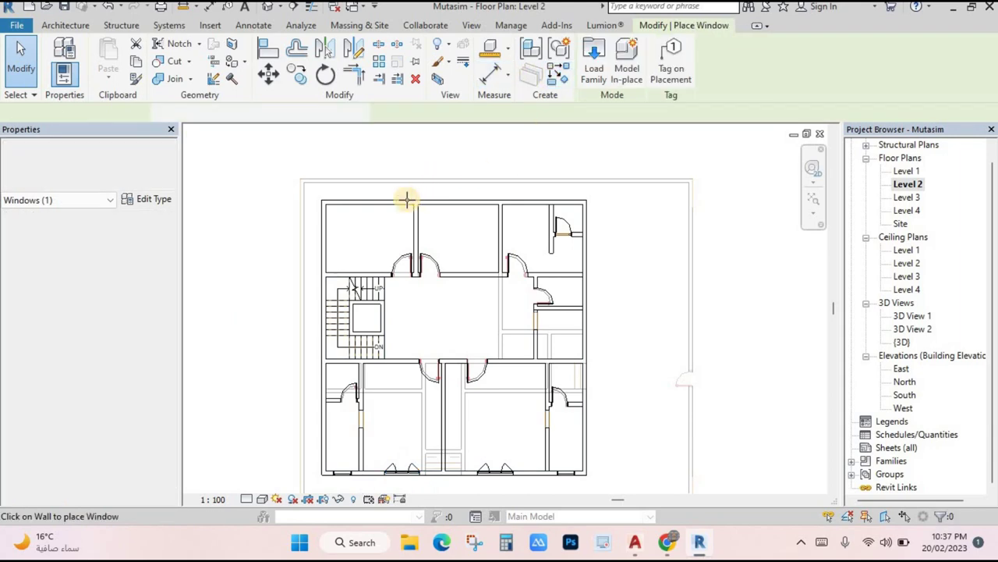
{"action": "scroll", "coordinate": [369, 209], "scroll_direction": "up", "scroll_amount": 1}
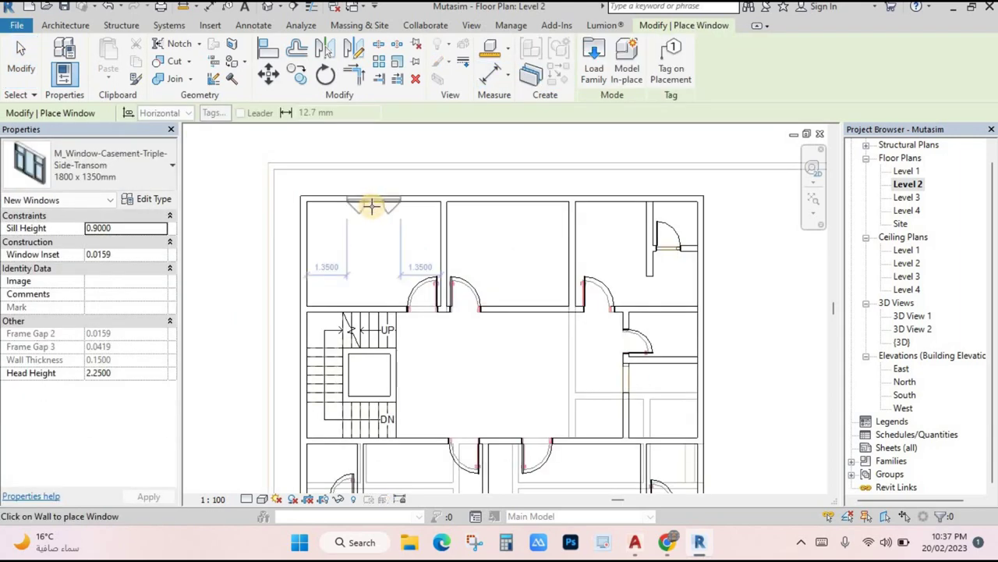
{"action": "left_click", "coordinate": [386, 206]}
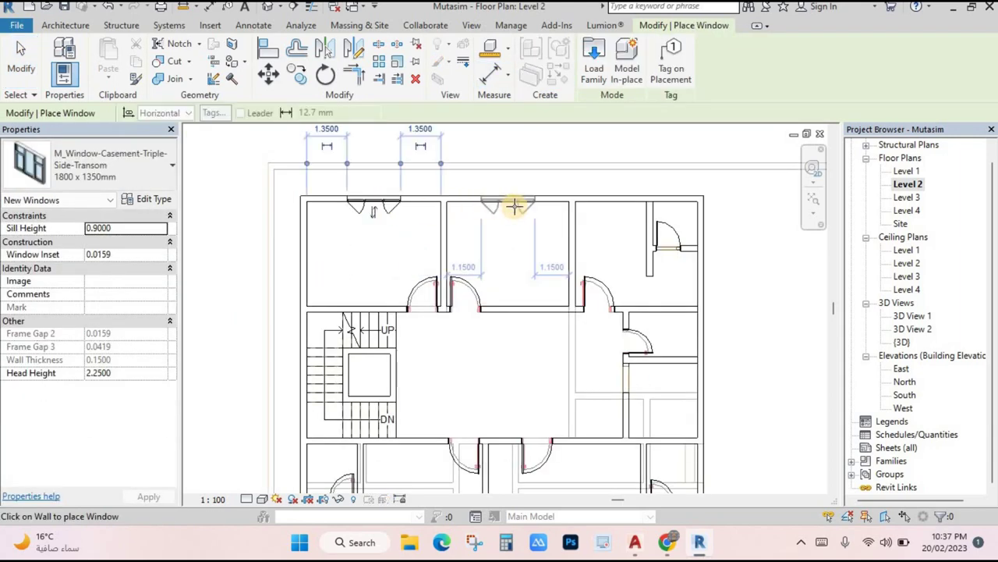
{"action": "left_click", "coordinate": [511, 207]}
- Place 1800 x 1350mm triple casement windows in the east wall of the small room opposite the stair and the north wall of the northeast room
{"action": "middle_click_drag", "start_coordinate": [702, 379], "coordinate": [669, 284]}
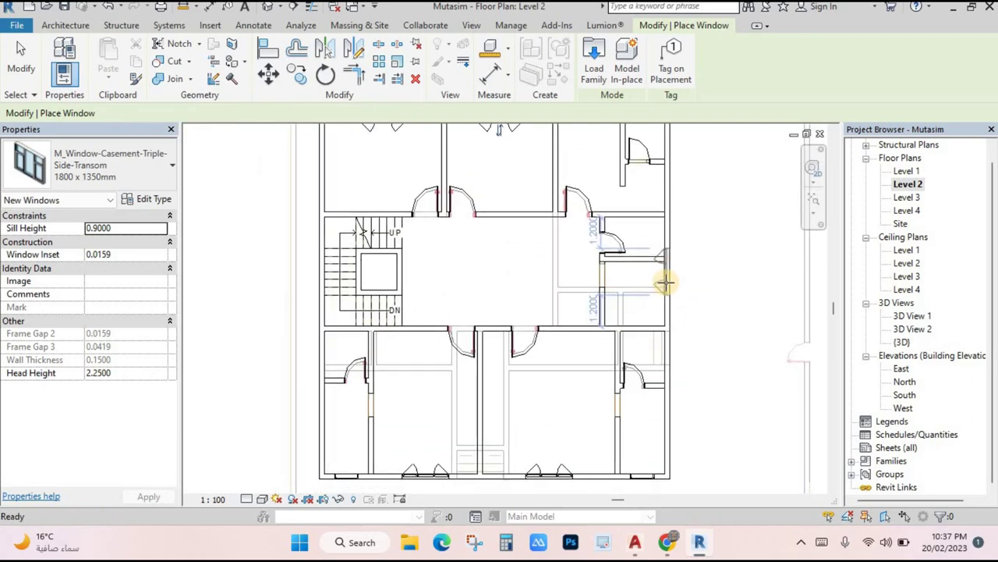
{"action": "scroll", "coordinate": [662, 283], "scroll_direction": "up", "scroll_amount": 1}
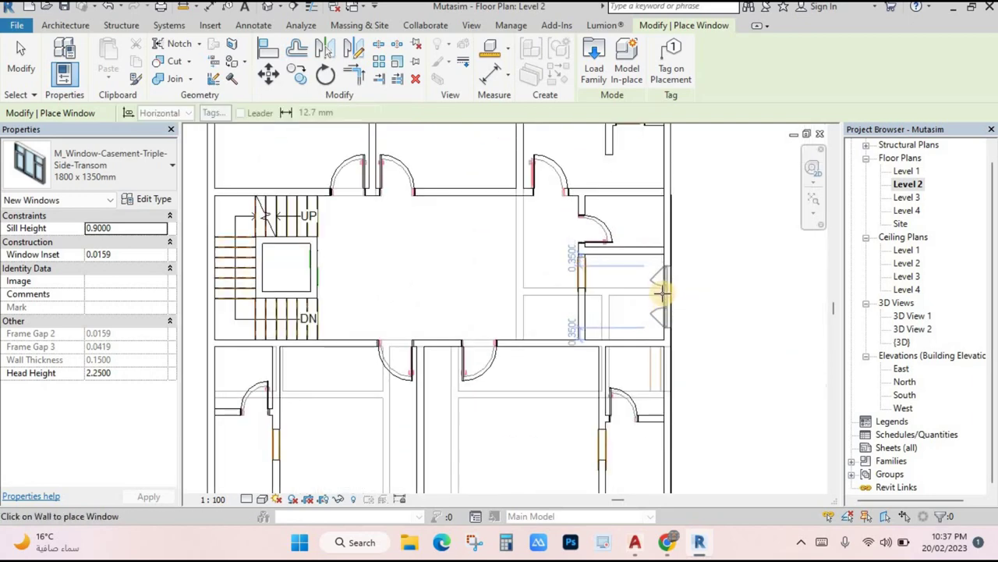
{"action": "left_click", "coordinate": [661, 291]}
{"action": "scroll", "coordinate": [445, 330], "scroll_direction": "down", "scroll_amount": 1}
{"action": "middle_click_drag", "start_coordinate": [562, 429], "coordinate": [579, 346]}
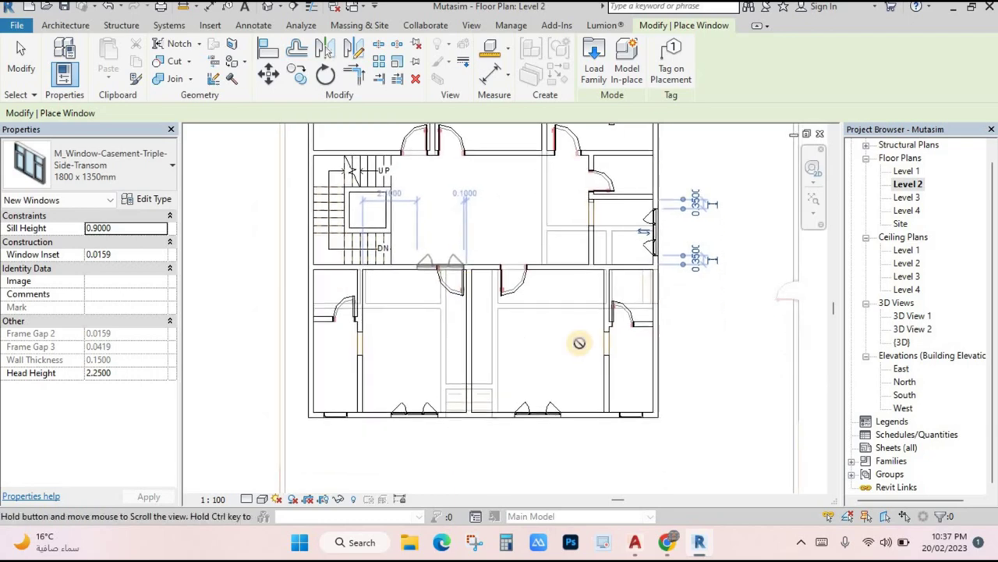
{"action": "middle_click_drag", "start_coordinate": [614, 282], "coordinate": [640, 374]}
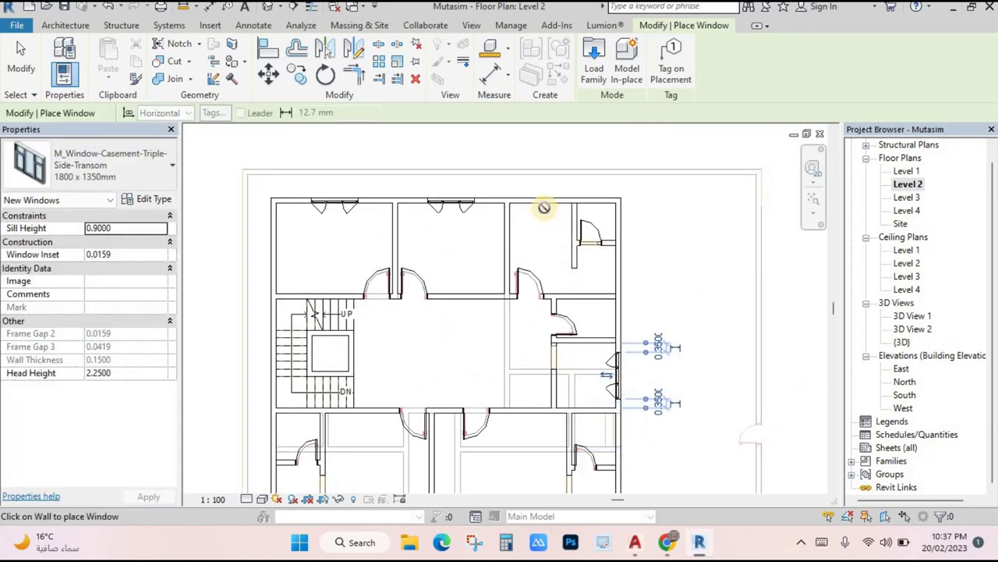
{"action": "scroll", "coordinate": [543, 204], "scroll_direction": "up", "scroll_amount": 1}
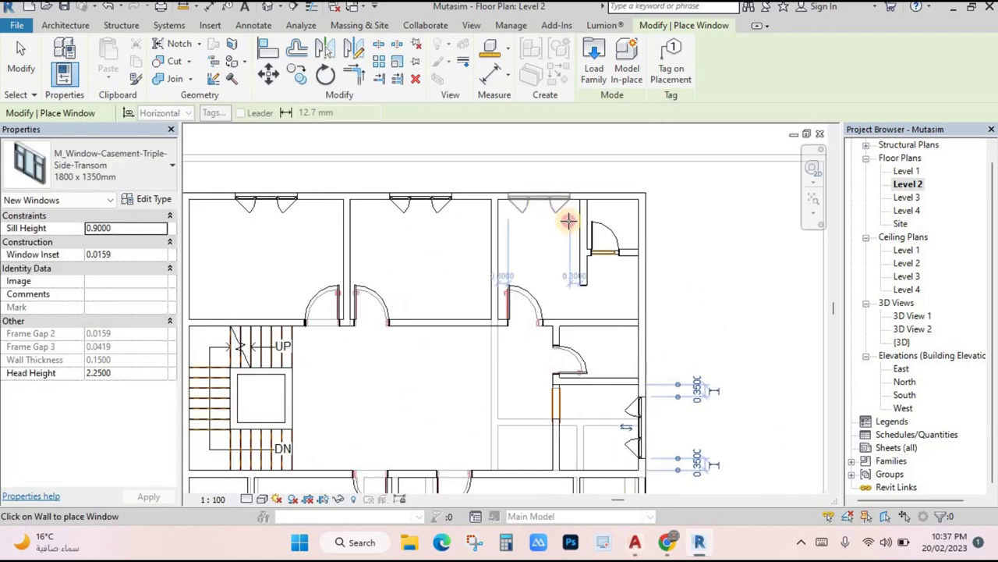
{"action": "left_click", "coordinate": [569, 221]}
{"action": "key", "text": "Escape"}
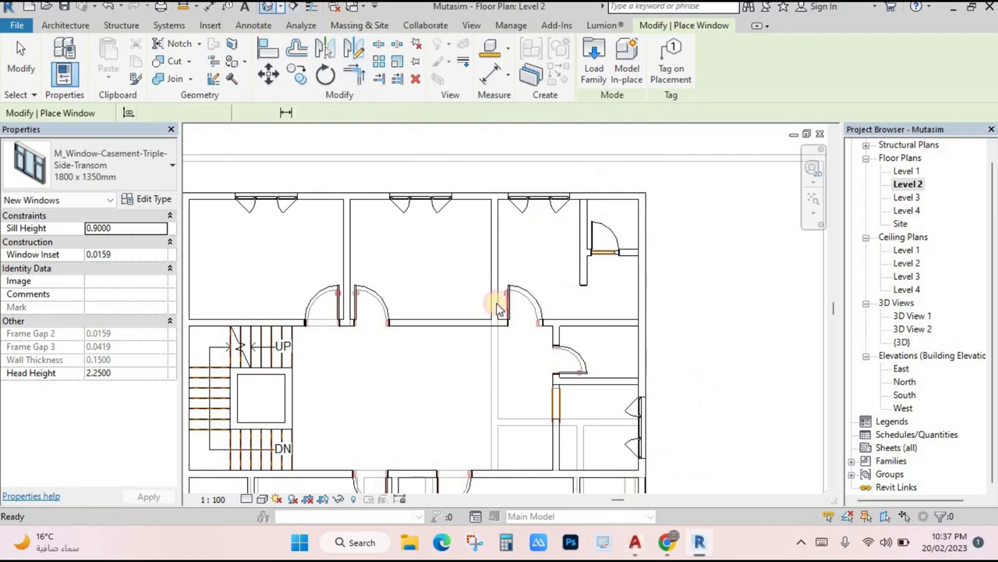
- Examine the upper-floor windows in 3D, and compare the Level 3 plan with the Level 2 plan and its underlay range
{"action": "middle_click_drag", "start_coordinate": [642, 487], "coordinate": [642, 388]}
{"action": "key", "text": "Escape"}
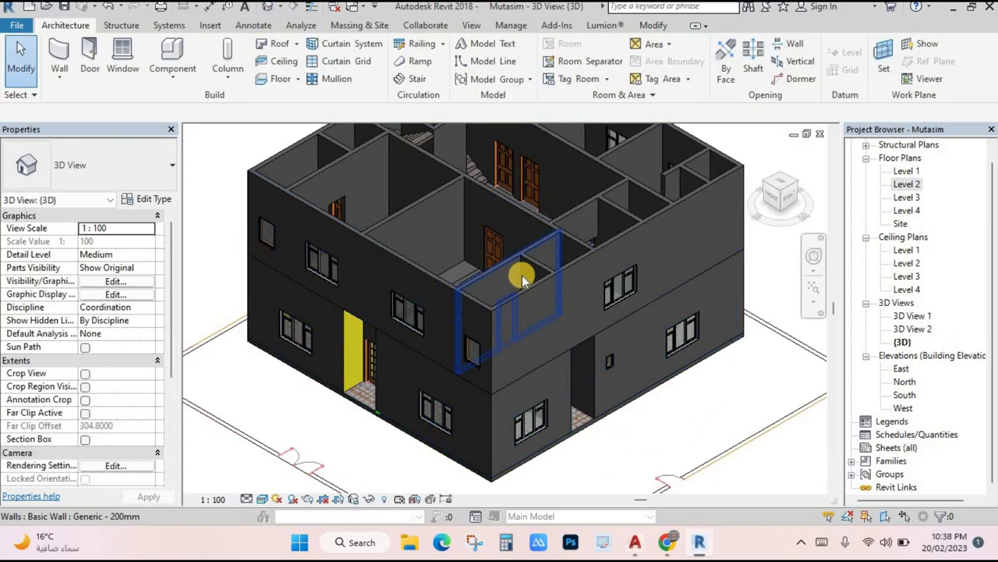
{"action": "middle_click_drag", "start_coordinate": [522, 275], "coordinate": [422, 168], "text": "shift"}
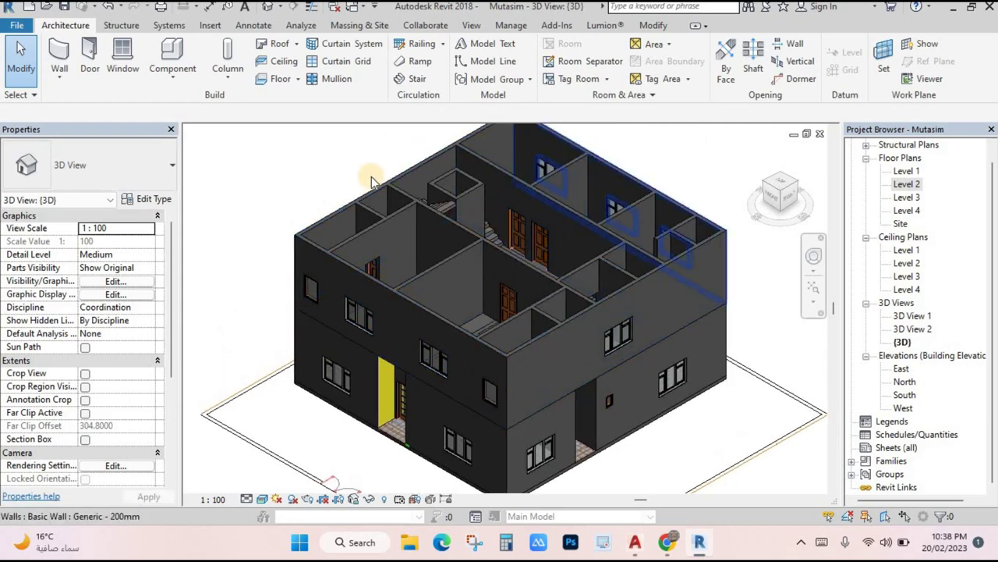
{"action": "double_click", "coordinate": [907, 197]}
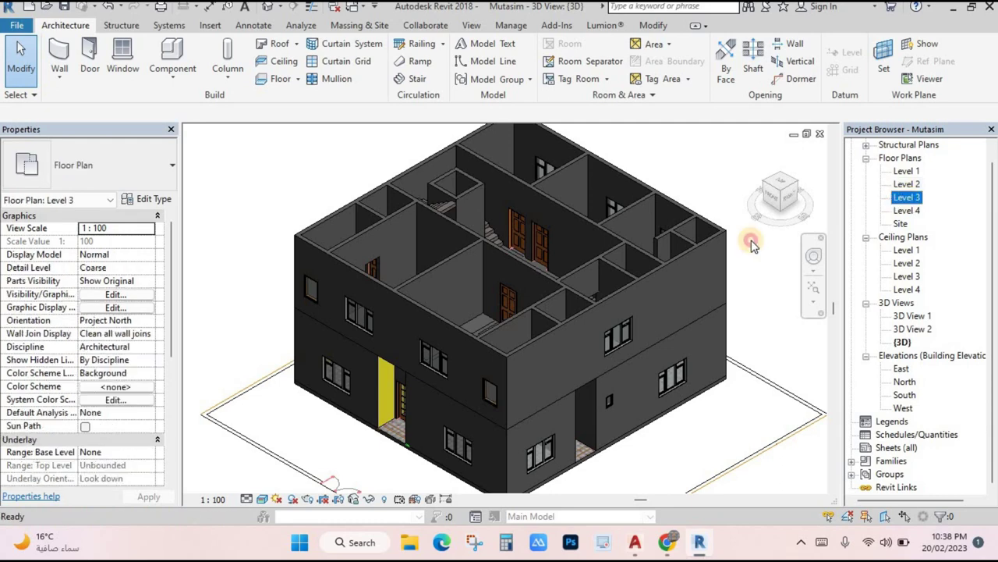
{"action": "middle_click_drag", "start_coordinate": [521, 347], "coordinate": [472, 302]}
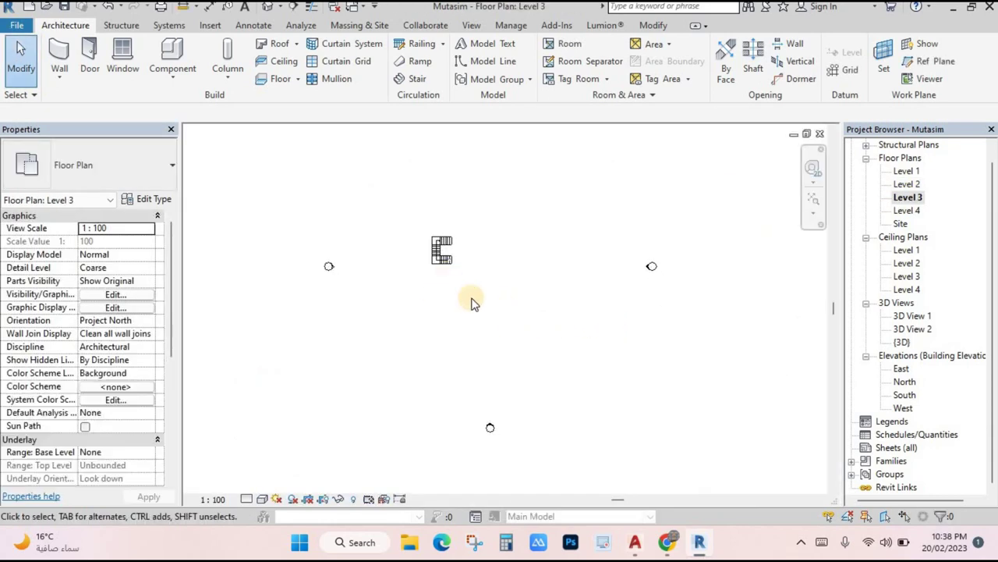
{"action": "double_click", "coordinate": [908, 185]}
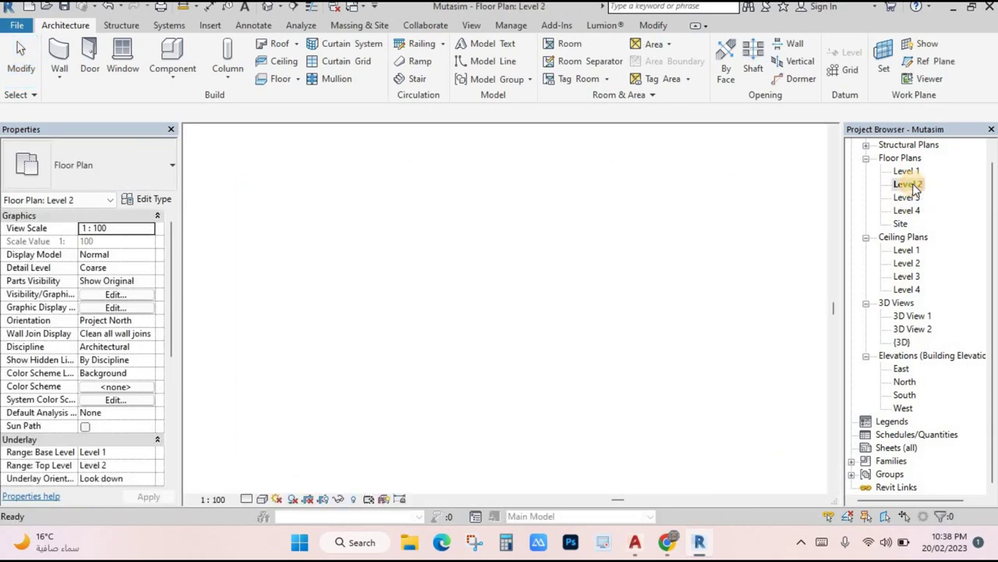
{"action": "scroll", "coordinate": [110, 371], "scroll_direction": "down", "scroll_amount": 3}
{"action": "scroll", "coordinate": [108, 375], "scroll_direction": "down", "scroll_amount": 1}
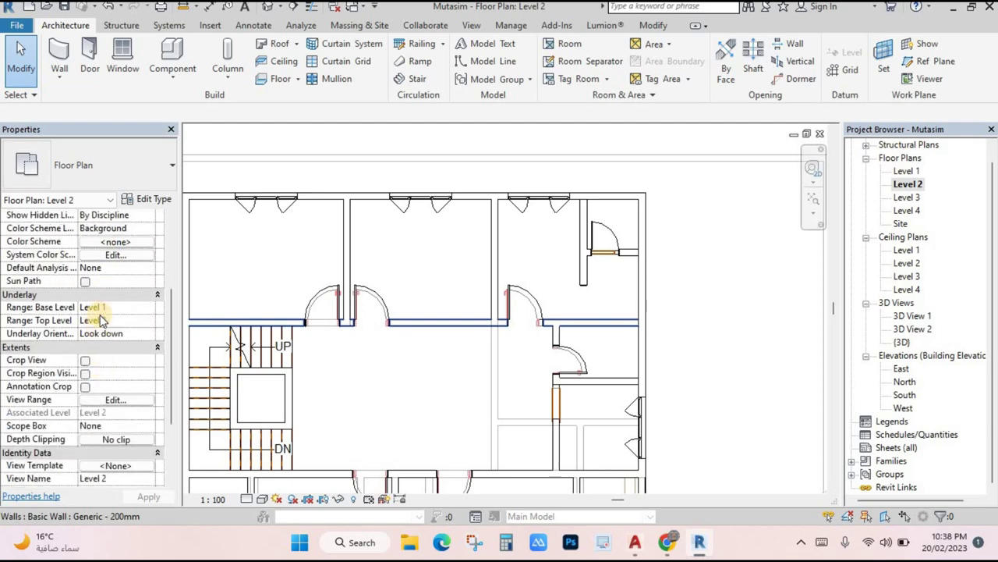
{"action": "scroll", "coordinate": [470, 367], "scroll_direction": "down", "scroll_amount": 4}
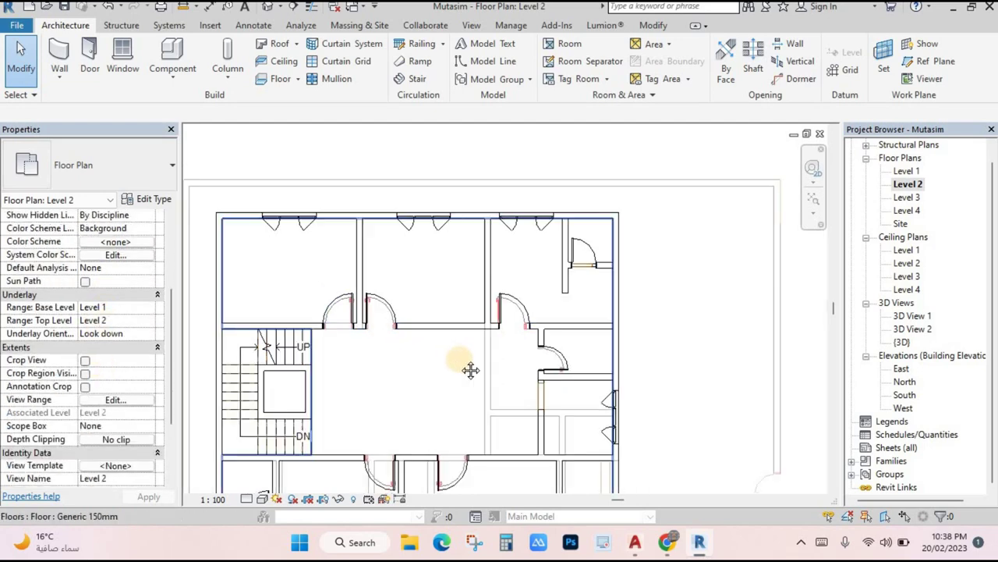
- Set the underlay base level of the Level 3 floor plan to Level 2
{"action": "double_click", "coordinate": [919, 198]}
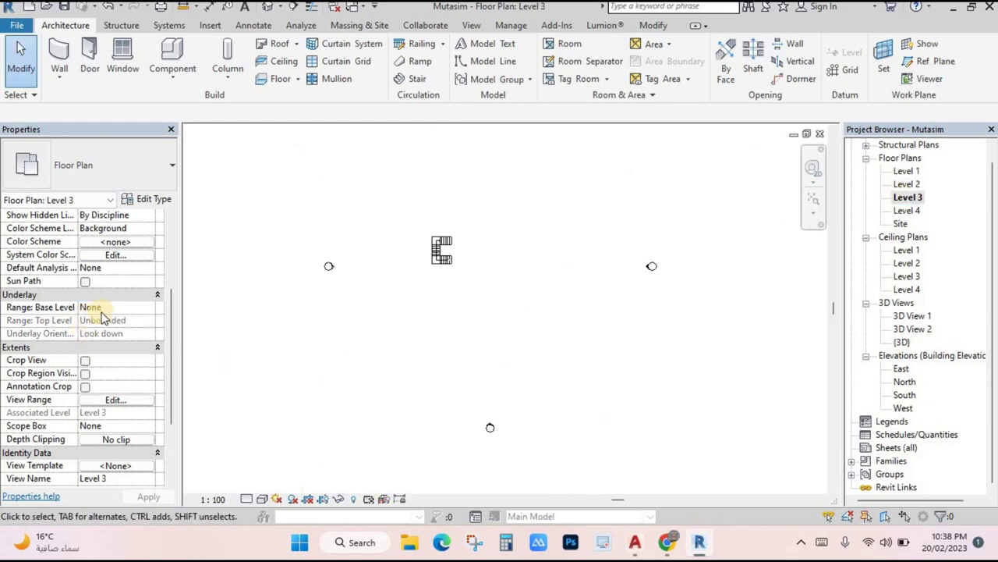
{"action": "left_click", "coordinate": [148, 309]}
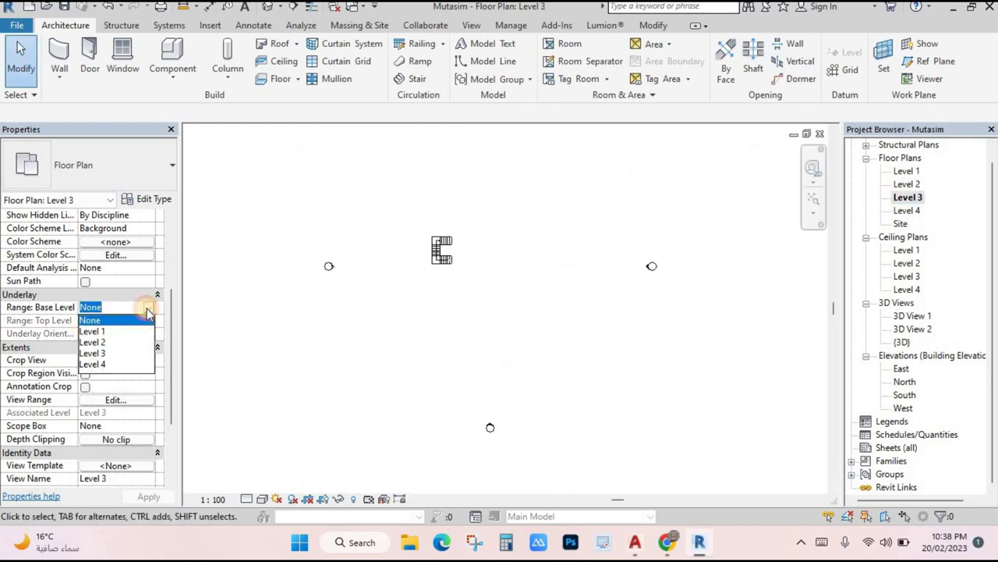
{"action": "left_click", "coordinate": [105, 342]}
{"action": "left_click", "coordinate": [274, 322]}
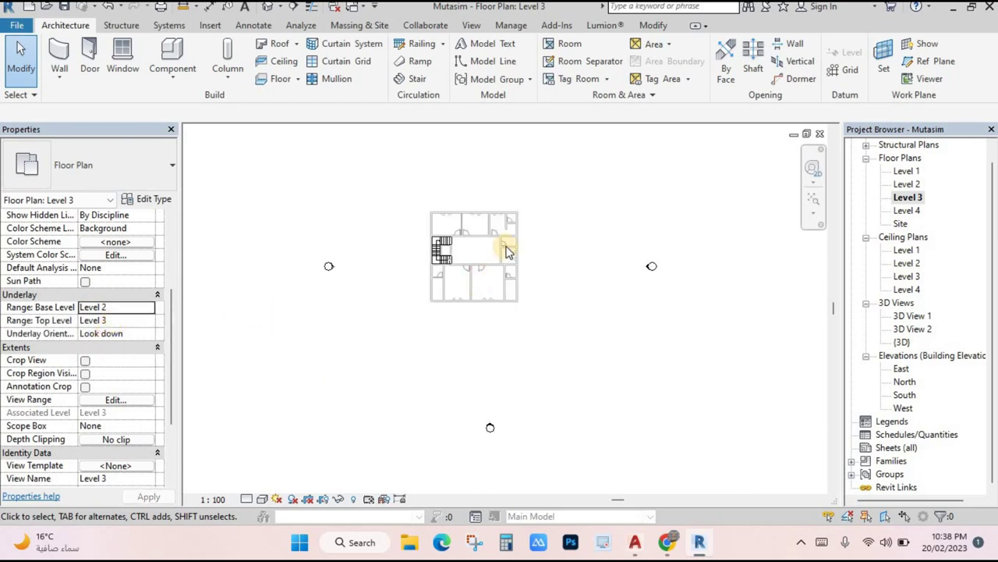
{"action": "scroll", "coordinate": [507, 251], "scroll_direction": "up", "scroll_amount": 6}
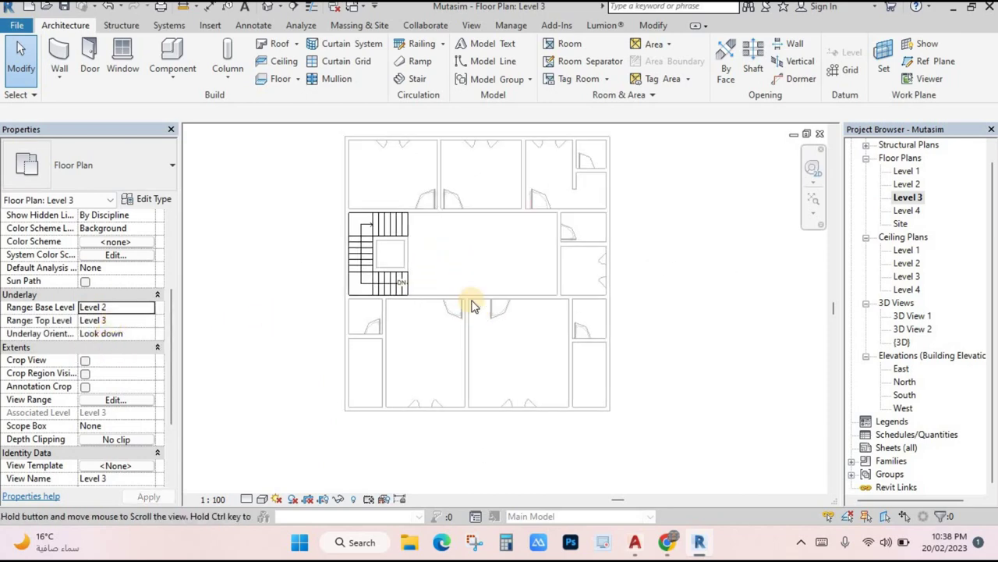
{"action": "middle_click_drag", "start_coordinate": [472, 304], "coordinate": [483, 334]}
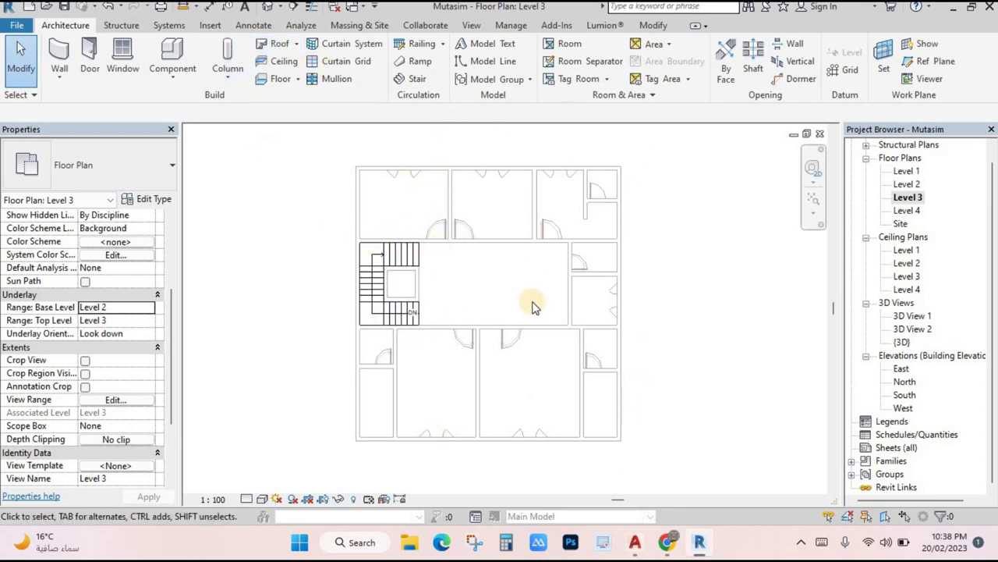
- Start a Generic - 125mm roof footprint without defined slope, and sketch its 13.5 x 14 m rectangular boundary along the outer faces of the exterior walls
{"action": "left_click", "coordinate": [277, 48]}
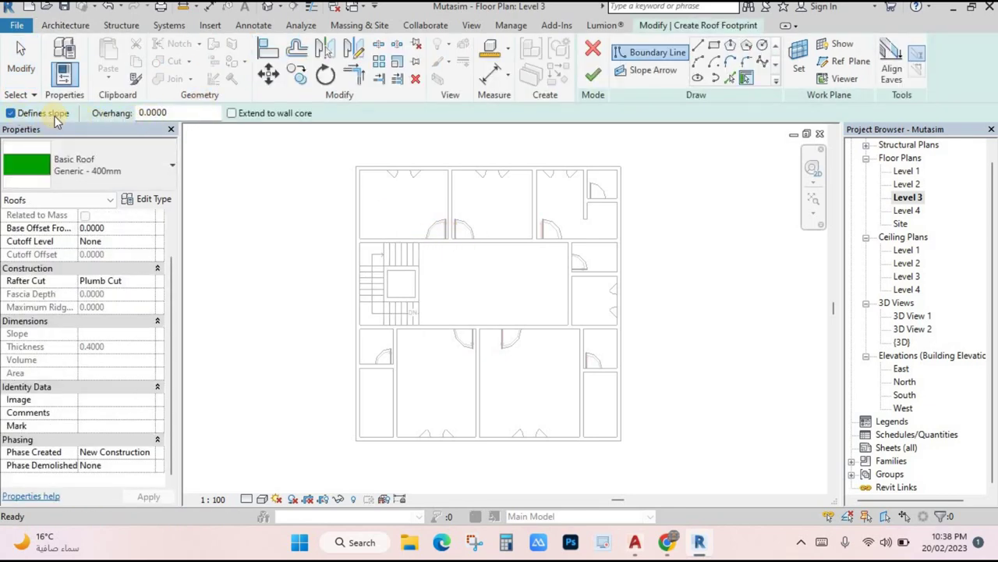
{"action": "left_click", "coordinate": [10, 113]}
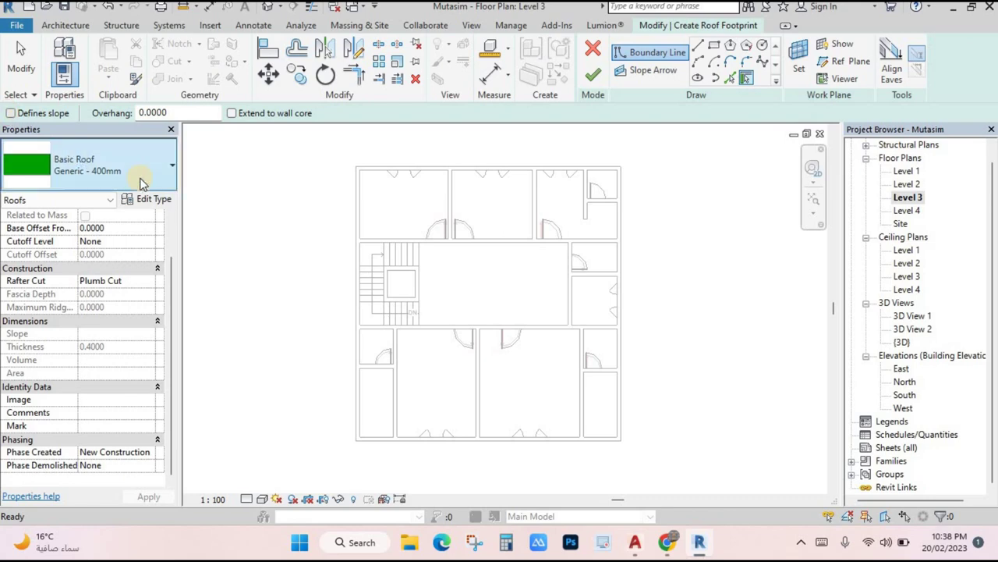
{"action": "left_click", "coordinate": [140, 168]}
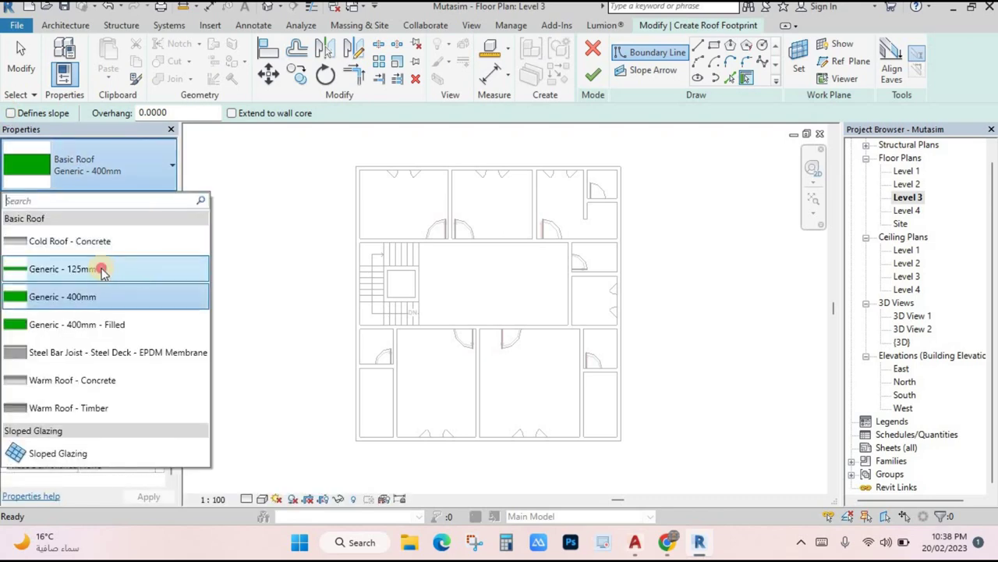
{"action": "left_click", "coordinate": [101, 269]}
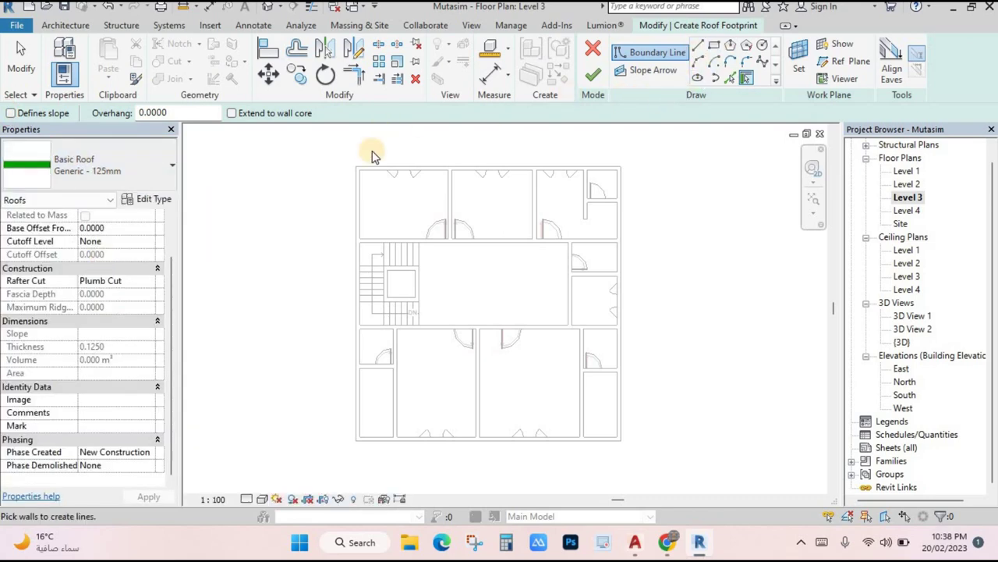
{"action": "left_click", "coordinate": [714, 44]}
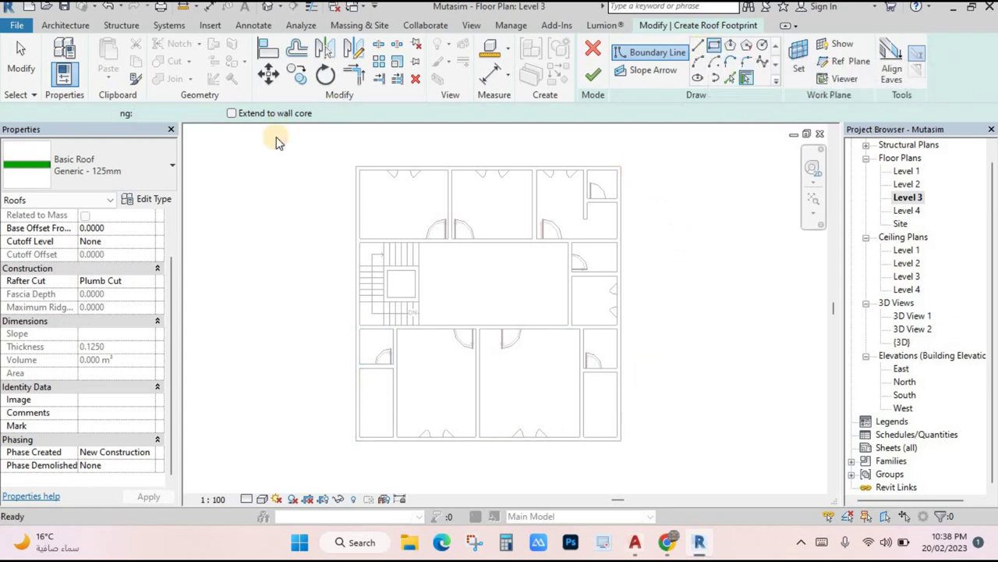
{"action": "left_click", "coordinate": [357, 166]}
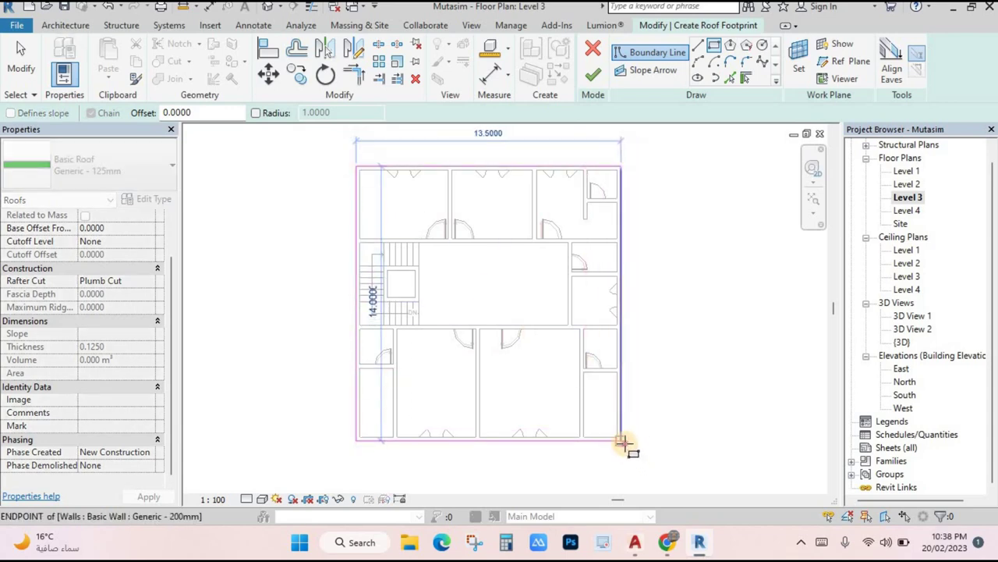
{"action": "left_click", "coordinate": [629, 443]}
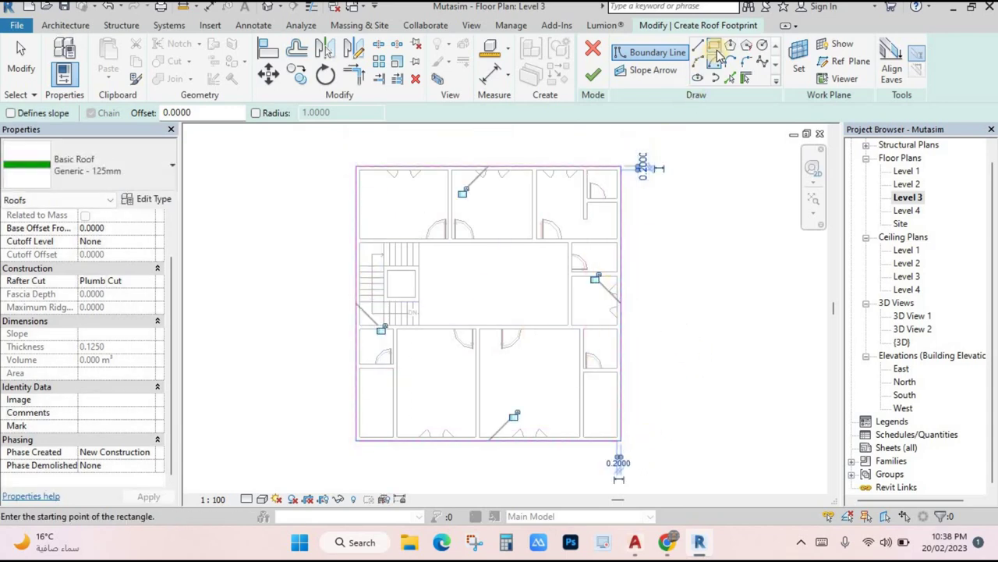
- Sketch a 3 x 4.2 m rectangular opening around the stair inside the roof boundary, and finish the roof footprint
{"action": "left_click", "coordinate": [714, 48]}
{"action": "scroll", "coordinate": [375, 259], "scroll_direction": "up", "scroll_amount": 5}
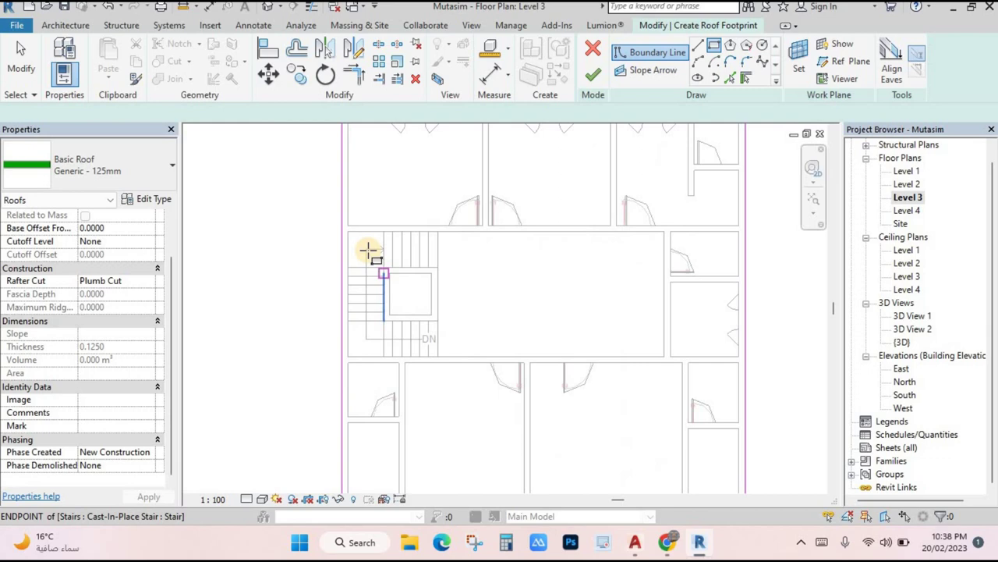
{"action": "left_click", "coordinate": [337, 222]}
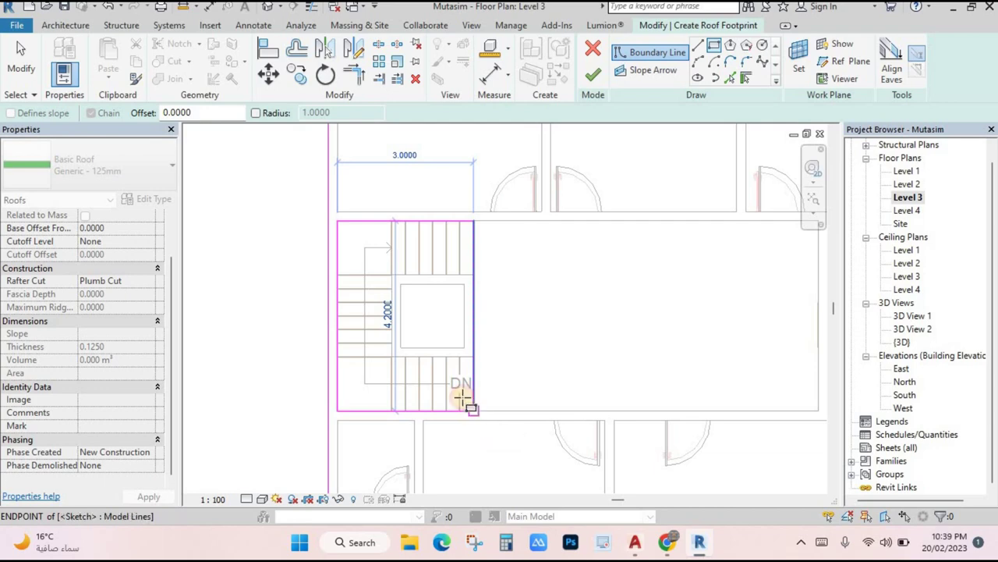
{"action": "left_click", "coordinate": [474, 410]}
{"action": "scroll", "coordinate": [461, 316], "scroll_direction": "down", "scroll_amount": 5}
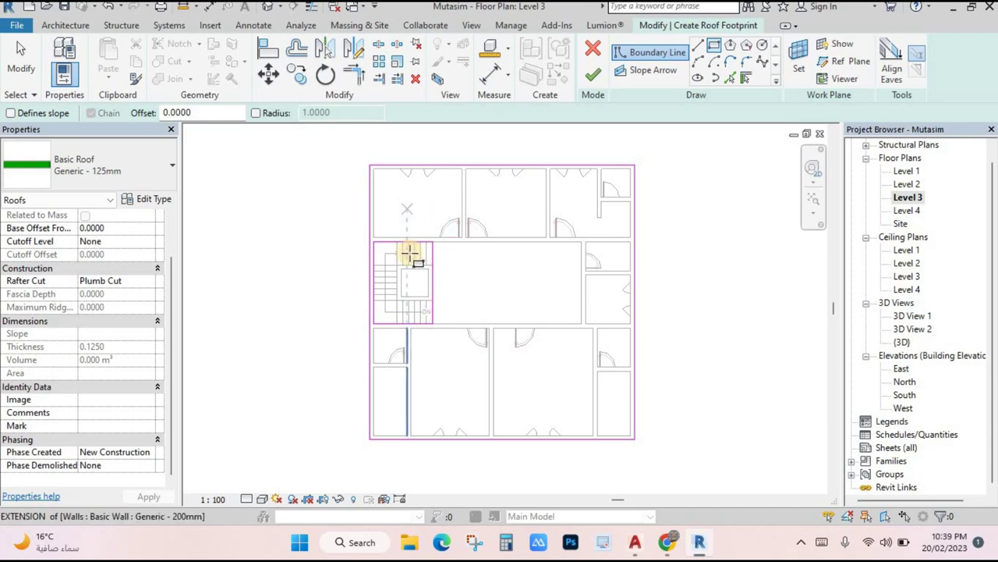
{"action": "left_click", "coordinate": [592, 77]}
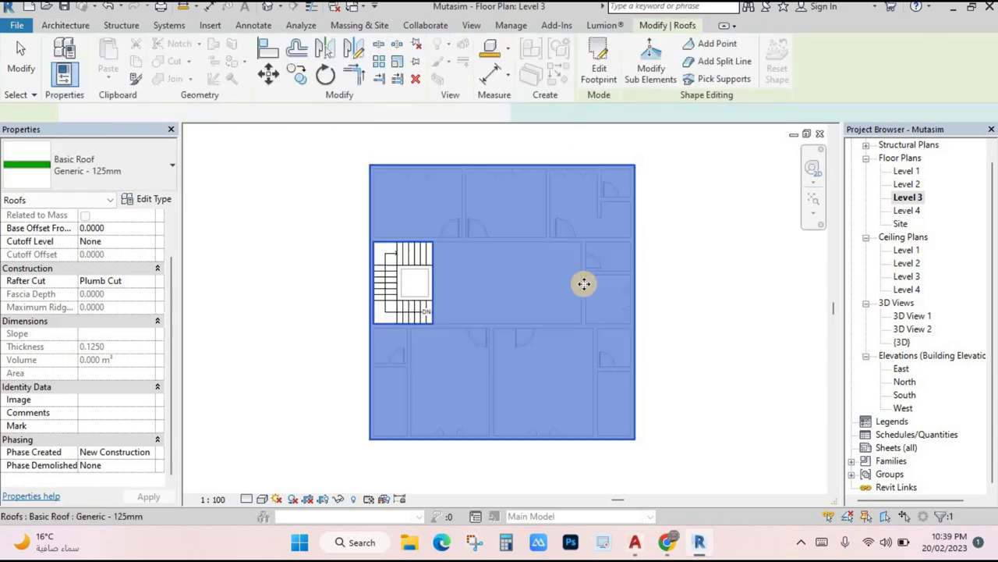
- Examine the new roof and its stair opening in 3D from above and from the stair side
{"action": "left_click", "coordinate": [266, 7]}
{"action": "key", "text": "Escape"}
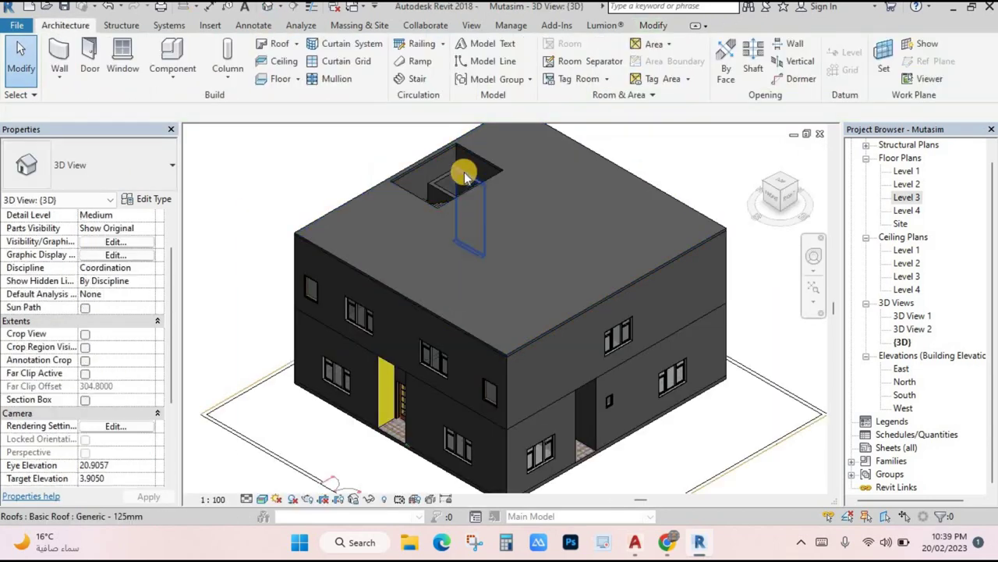
{"action": "scroll", "coordinate": [448, 193], "scroll_direction": "up", "scroll_amount": 3}
{"action": "middle_click_drag", "start_coordinate": [530, 240], "coordinate": [687, 241], "text": "shift"}
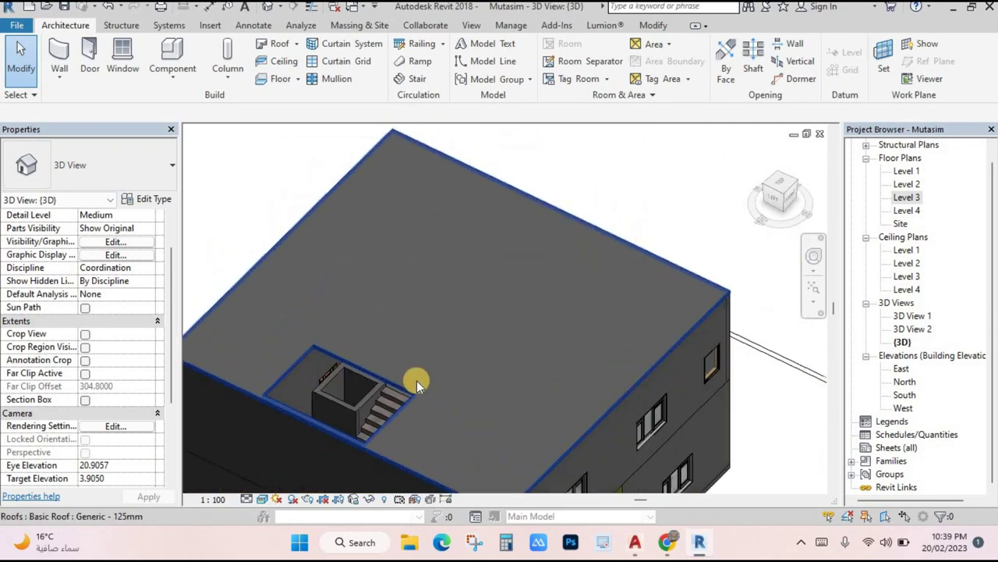
{"action": "scroll", "coordinate": [417, 380], "scroll_direction": "up", "scroll_amount": 2}
{"action": "middle_click_drag", "start_coordinate": [351, 401], "coordinate": [491, 321]}
{"action": "scroll", "coordinate": [491, 321], "scroll_direction": "up", "scroll_amount": 3}
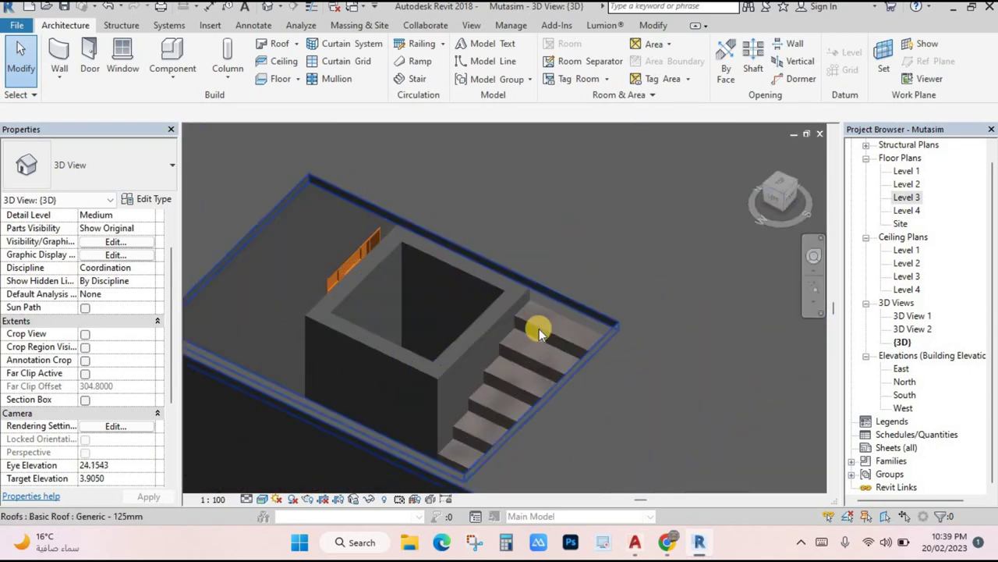
{"action": "scroll", "coordinate": [547, 254], "scroll_direction": "down", "scroll_amount": 3}
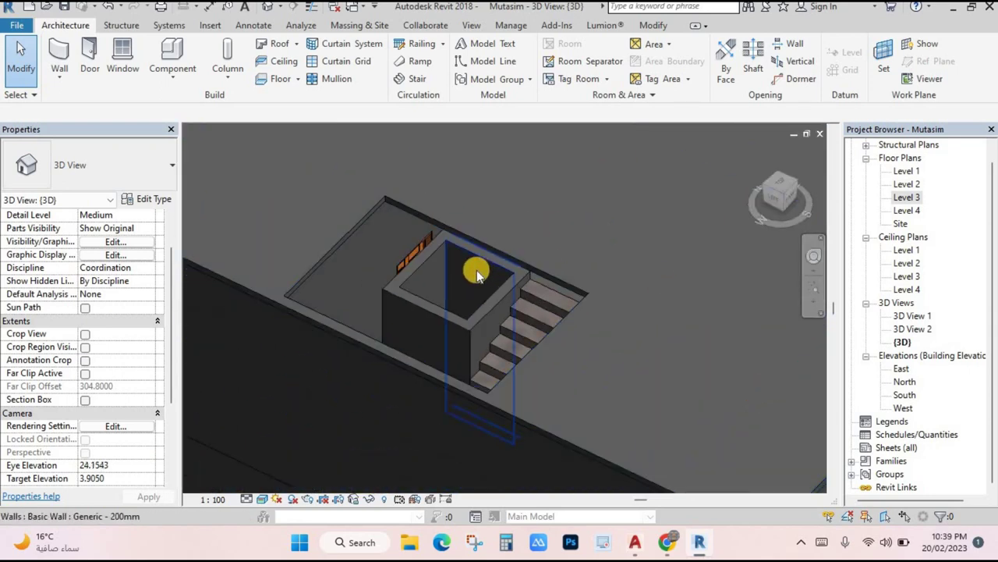
{"action": "scroll", "coordinate": [671, 278], "scroll_direction": "down", "scroll_amount": 5}
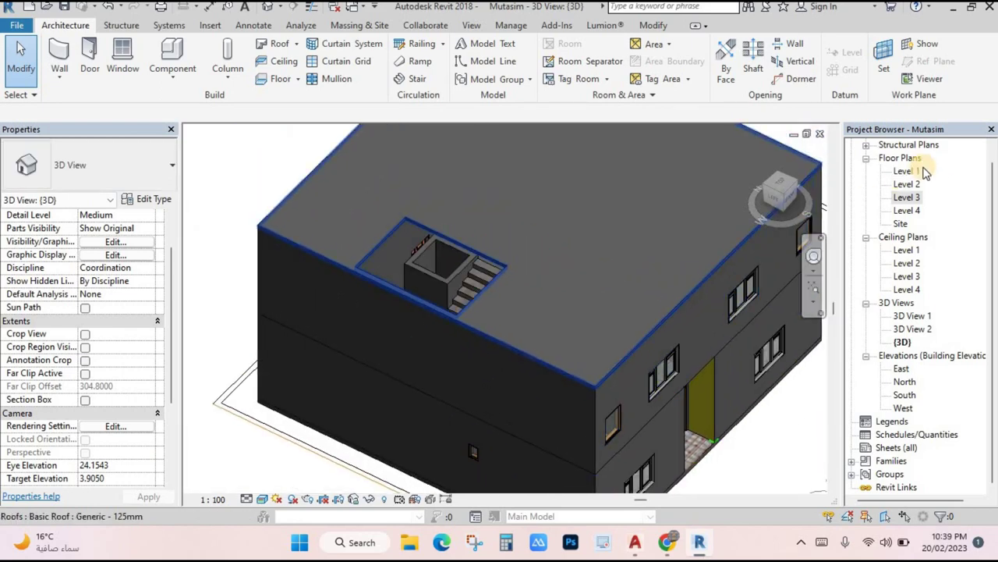
- On the Level 3 plan, draw Generic - 200mm walls up to Level 4: 4.4 m along the stair's west side and 4.8 m along its south side
{"action": "double_click", "coordinate": [913, 199]}
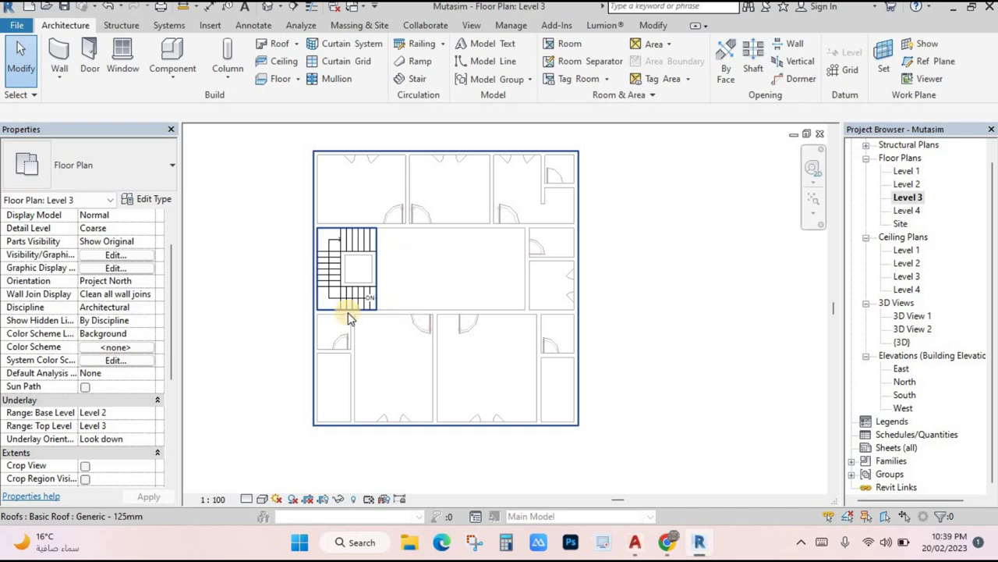
{"action": "left_click", "coordinate": [57, 54]}
{"action": "scroll", "coordinate": [338, 230], "scroll_direction": "up", "scroll_amount": 4}
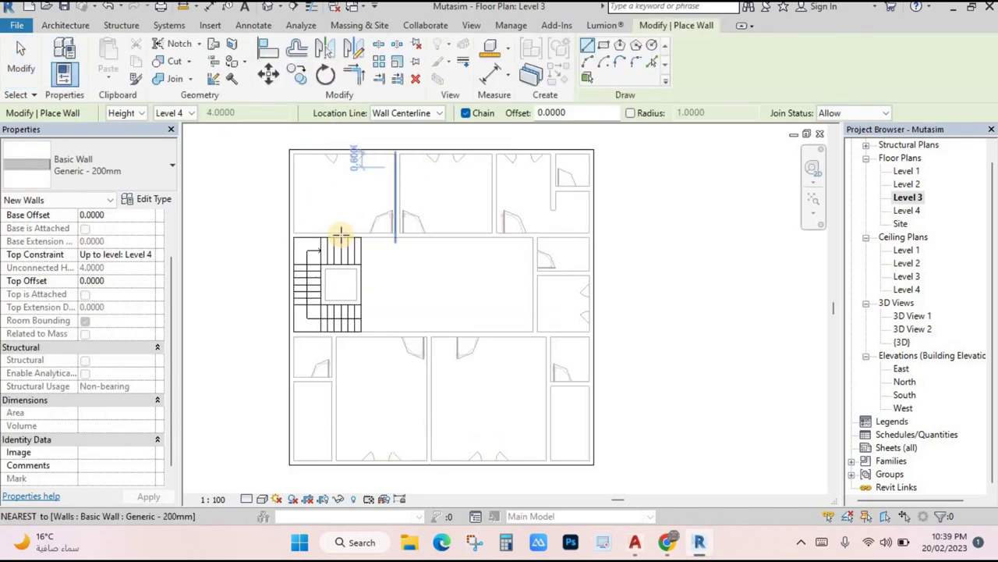
{"action": "scroll", "coordinate": [308, 192], "scroll_direction": "up", "scroll_amount": 2}
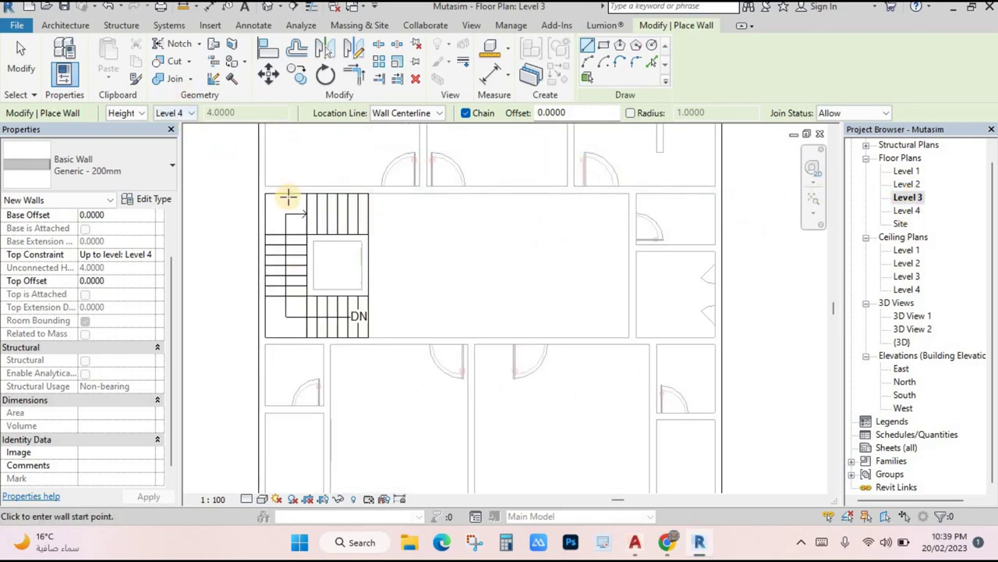
{"action": "scroll", "coordinate": [288, 196], "scroll_direction": "up", "scroll_amount": 2}
{"action": "scroll", "coordinate": [243, 184], "scroll_direction": "up", "scroll_amount": 2}
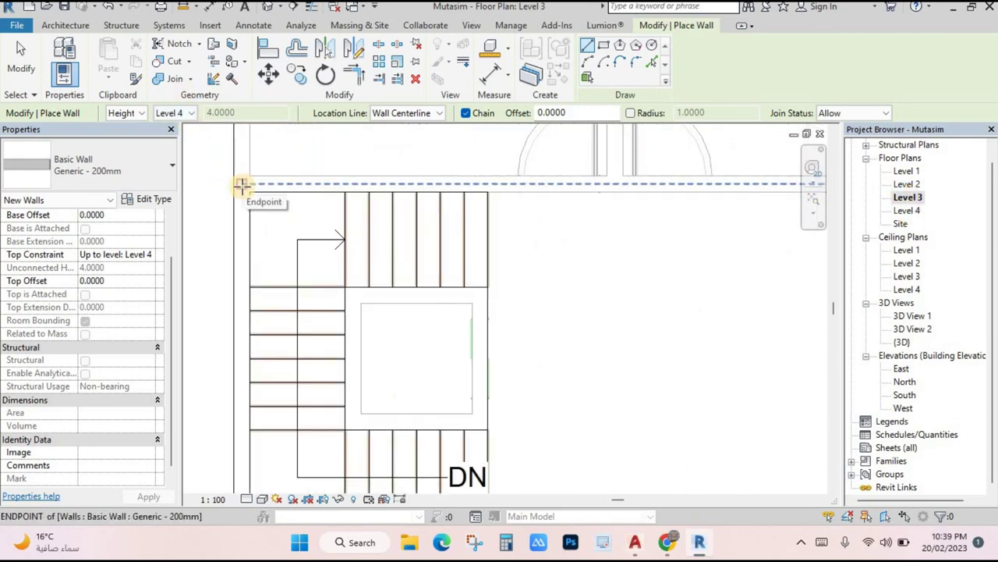
{"action": "left_click", "coordinate": [242, 185]}
{"action": "middle_click_drag", "start_coordinate": [265, 320], "coordinate": [230, 170]}
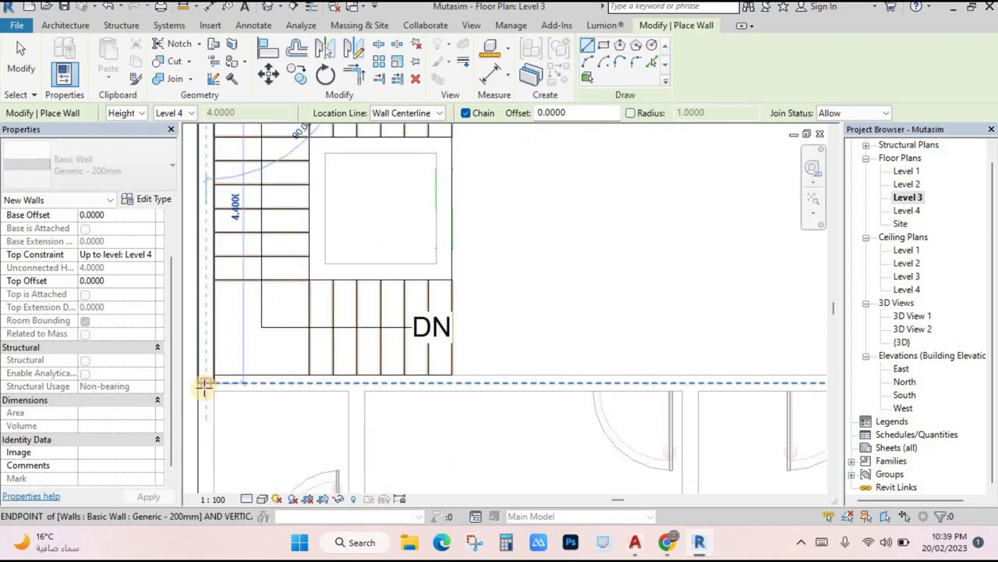
{"action": "left_click", "coordinate": [458, 382]}
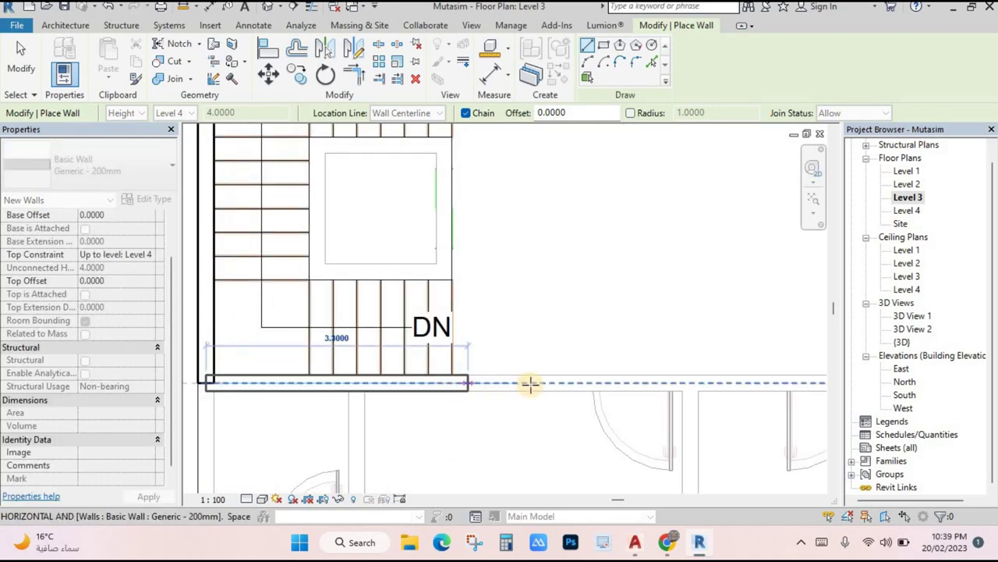
{"action": "left_click", "coordinate": [582, 382]}
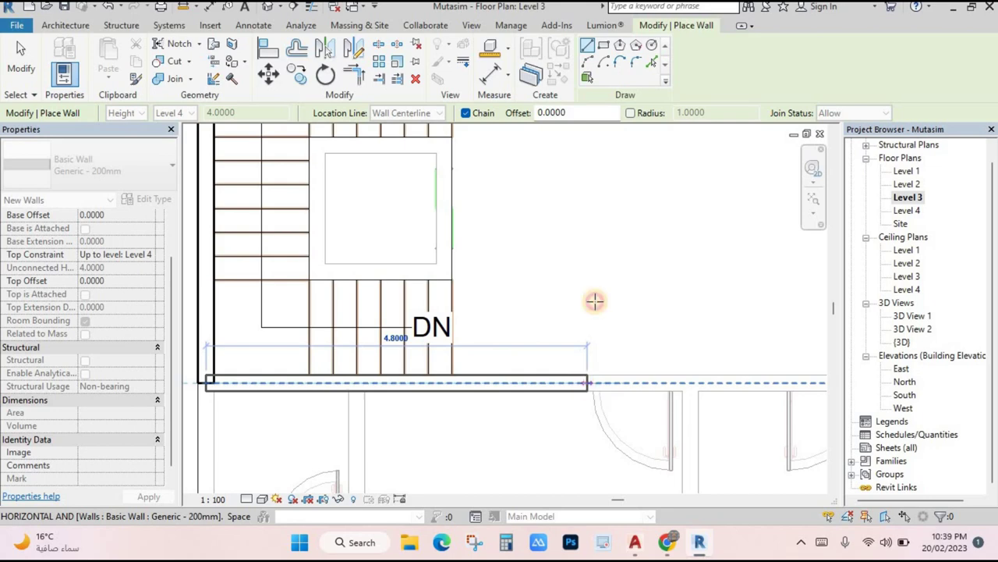
- Close the stair enclosure with a 4.4 m east wall and a 4.8 m north wall, and inspect it in 3D
{"action": "middle_click_drag", "start_coordinate": [602, 156], "coordinate": [555, 261]}
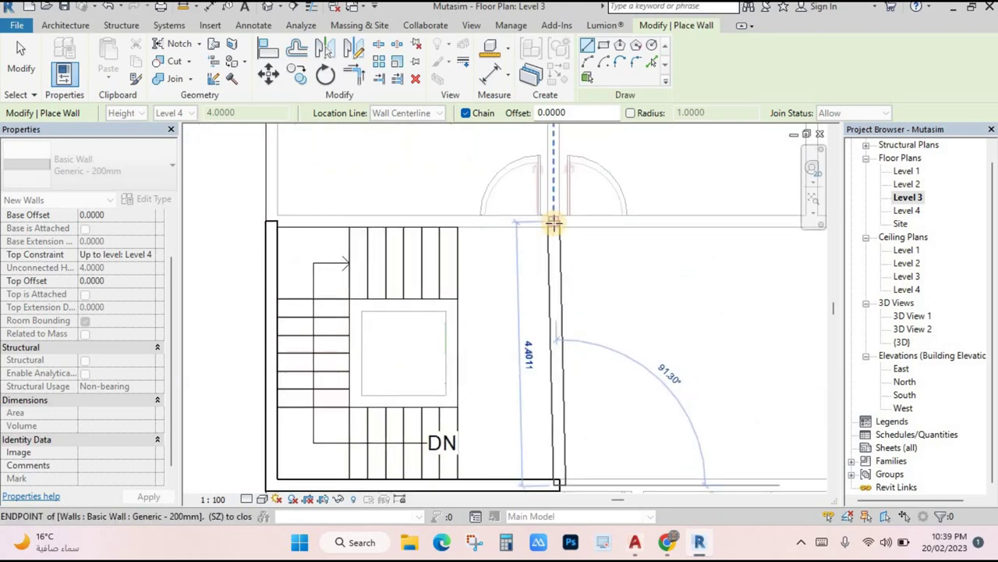
{"action": "scroll", "coordinate": [555, 223], "scroll_direction": "up", "scroll_amount": 1}
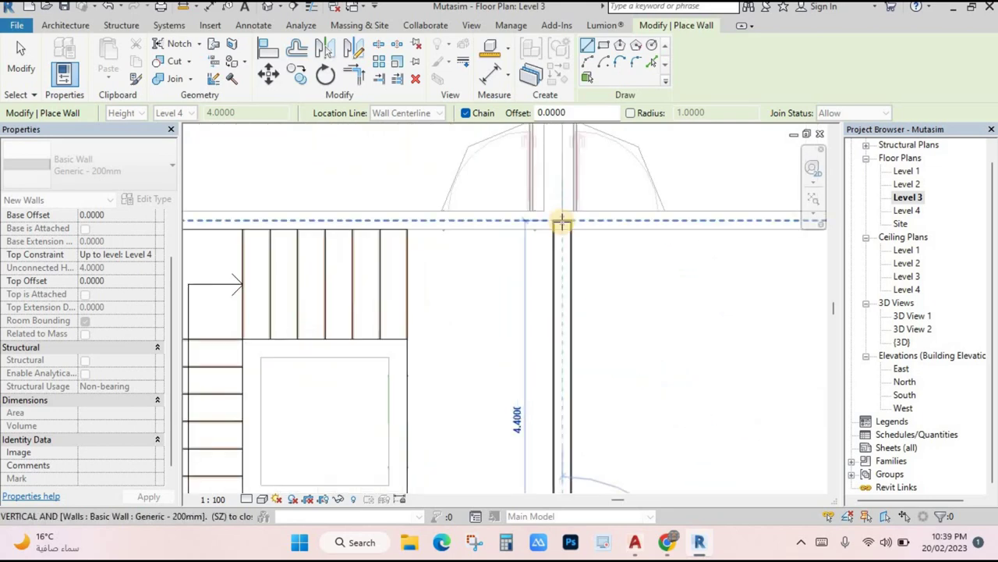
{"action": "left_click", "coordinate": [561, 223]}
{"action": "scroll", "coordinate": [455, 227], "scroll_direction": "down", "scroll_amount": 1}
{"action": "middle_click_drag", "start_coordinate": [282, 223], "coordinate": [379, 216]}
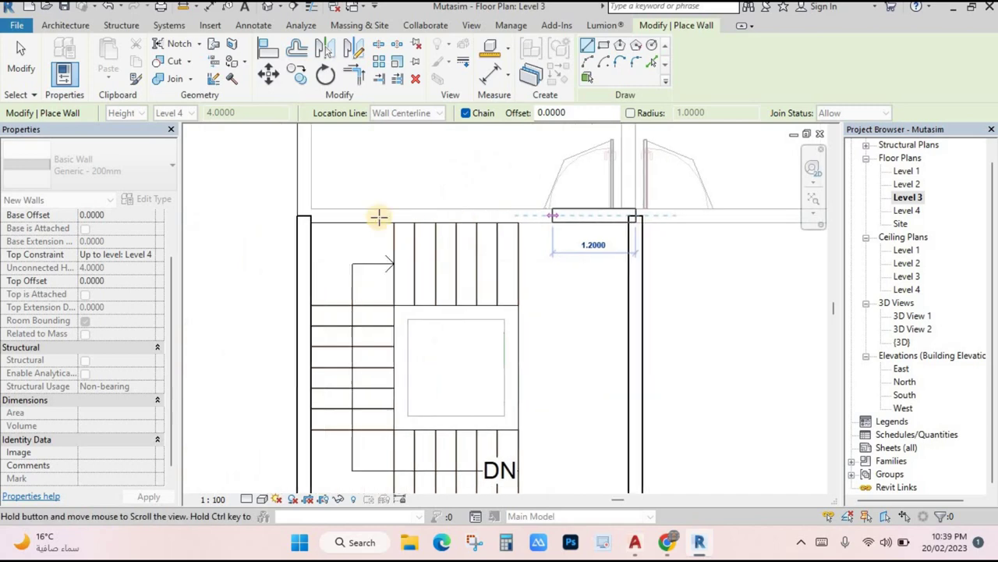
{"action": "left_click", "coordinate": [301, 216]}
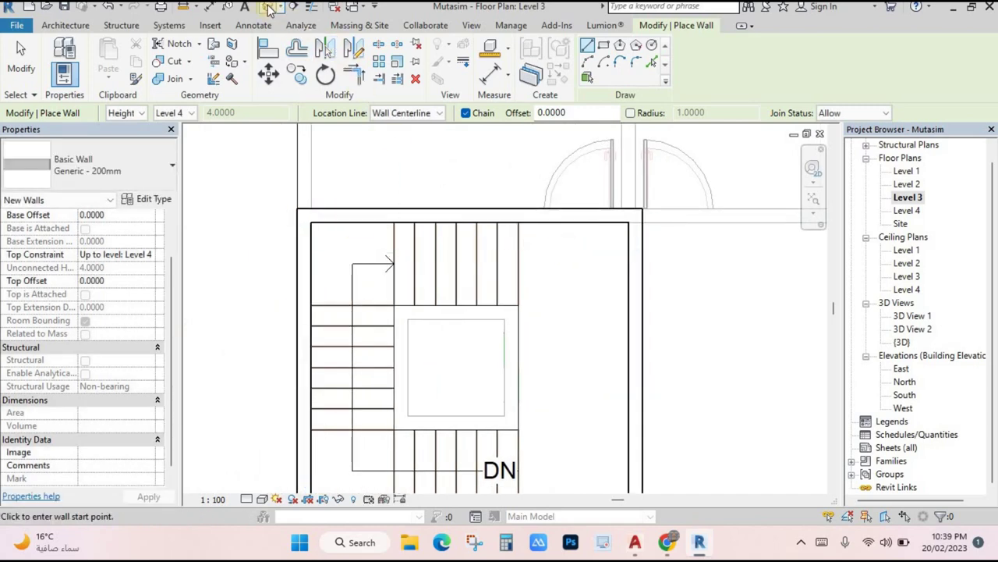
{"action": "left_click", "coordinate": [268, 8]}
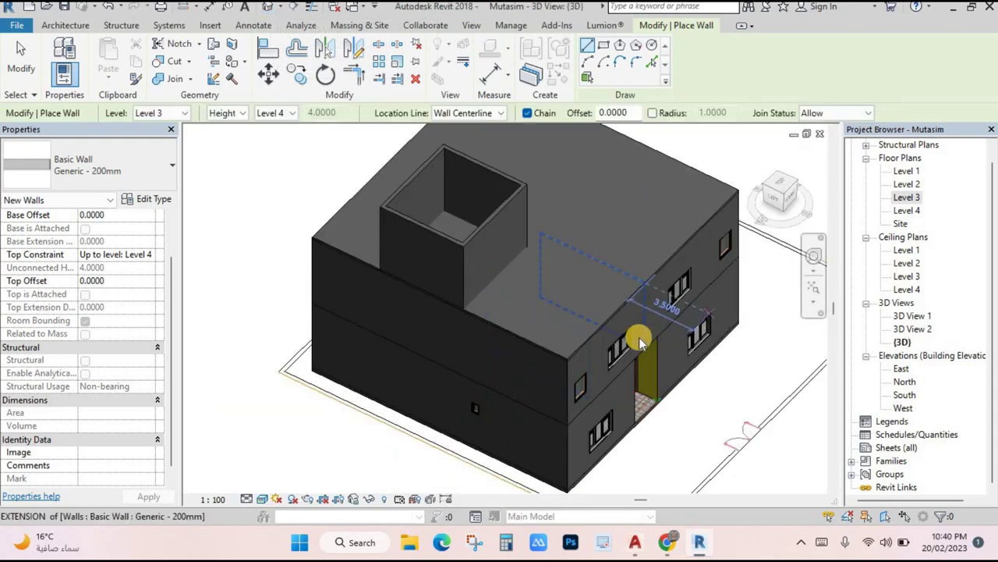
{"action": "key", "text": "Escape"}
{"action": "key", "text": "Escape"}
{"action": "middle_click_drag", "start_coordinate": [461, 185], "coordinate": [426, 283], "text": "shift"}
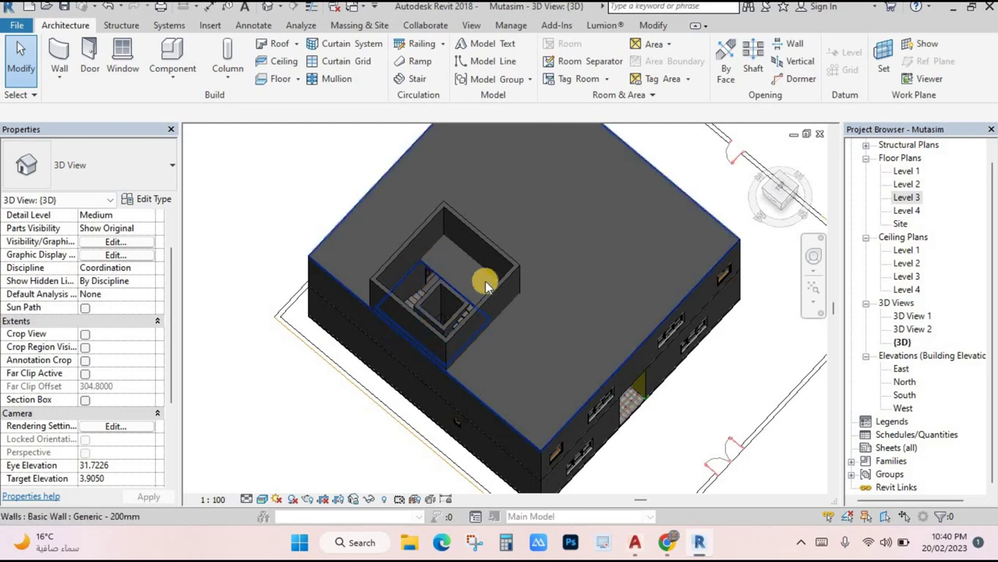
- On the Level 3 plan, draw a rectangular loop of Generic - 200mm walls up to Level 4 over the square core walls inside the stair
{"action": "double_click", "coordinate": [906, 199]}
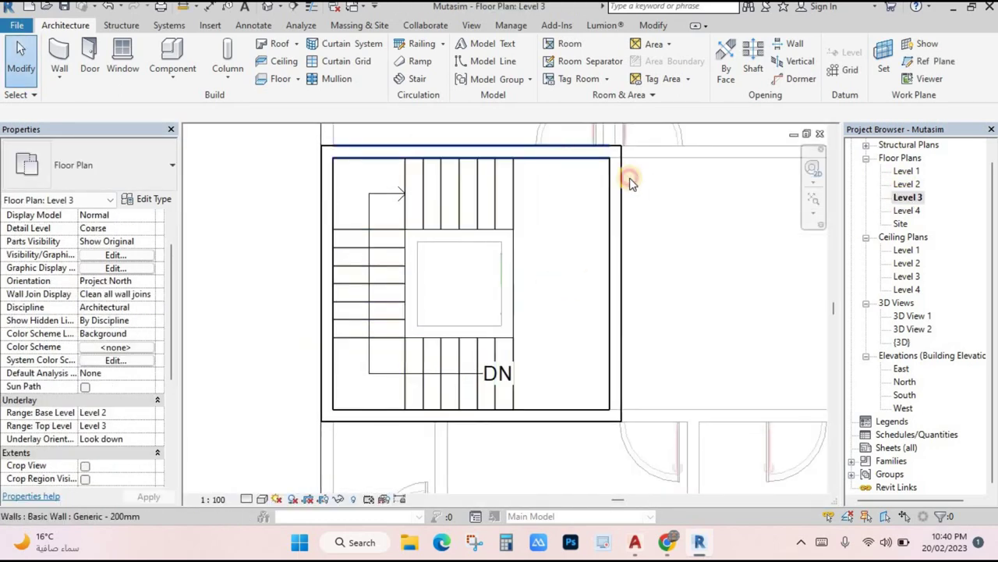
{"action": "left_click", "coordinate": [583, 159]}
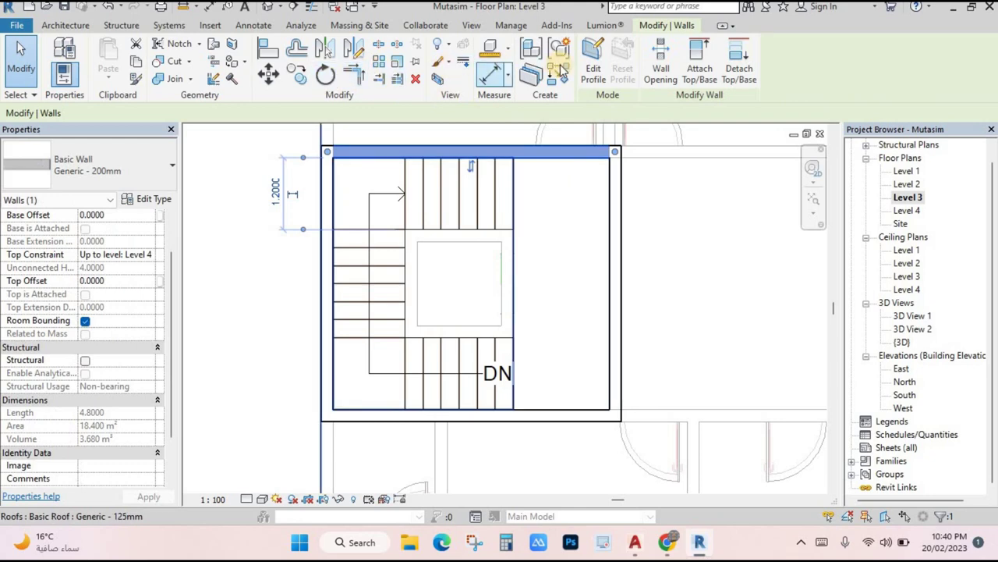
{"action": "key", "text": "w"}
{"action": "key", "text": "a"}
{"action": "scroll", "coordinate": [417, 232], "scroll_direction": "up", "scroll_amount": 3}
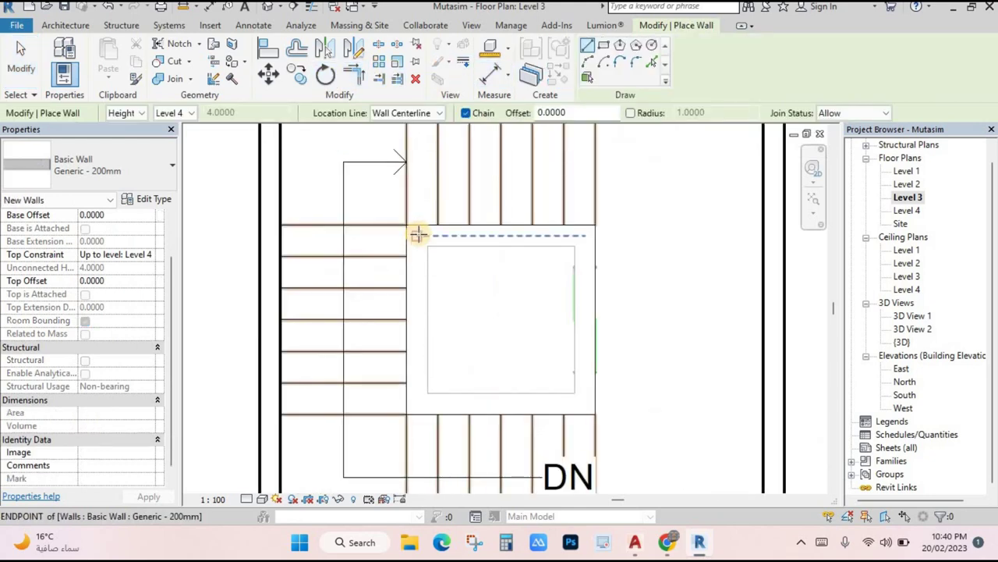
{"action": "left_click", "coordinate": [604, 45]}
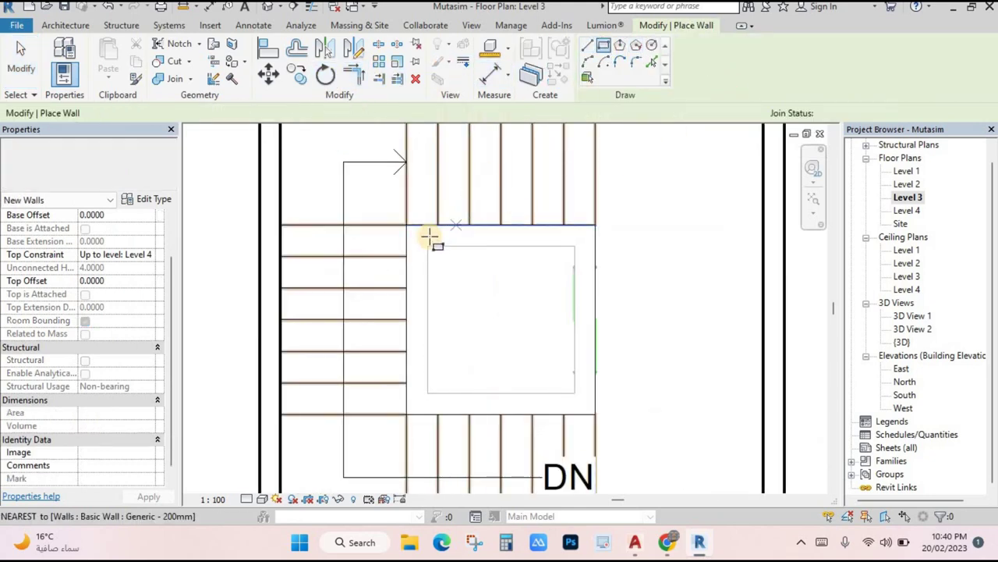
{"action": "left_click", "coordinate": [416, 235]}
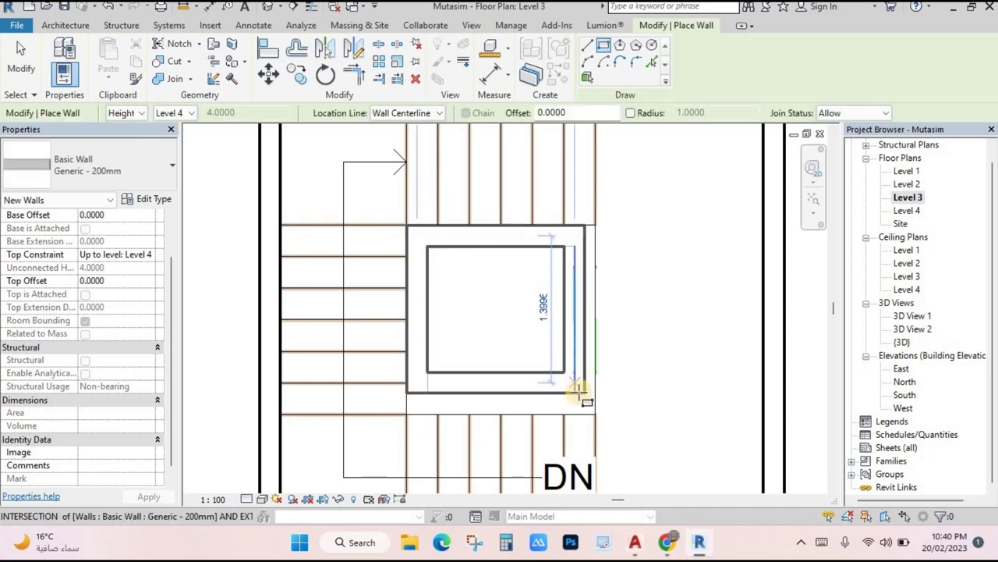
{"action": "left_click", "coordinate": [585, 404]}
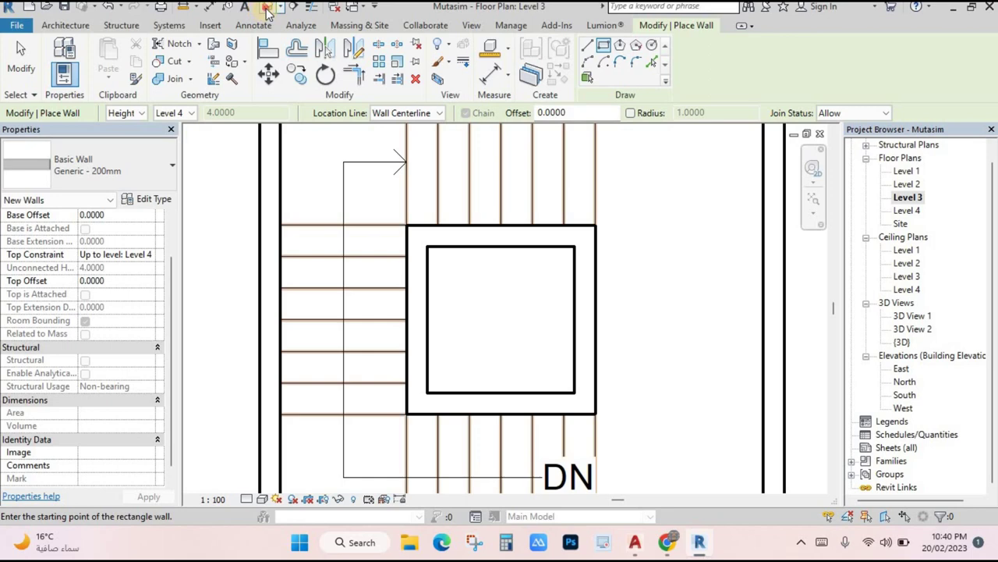
- Leave the wall command and examine the core walls inside the stair enclosure in 3D
{"action": "left_click", "coordinate": [266, 7]}
{"action": "scroll", "coordinate": [460, 273], "scroll_direction": "up", "scroll_amount": 5}
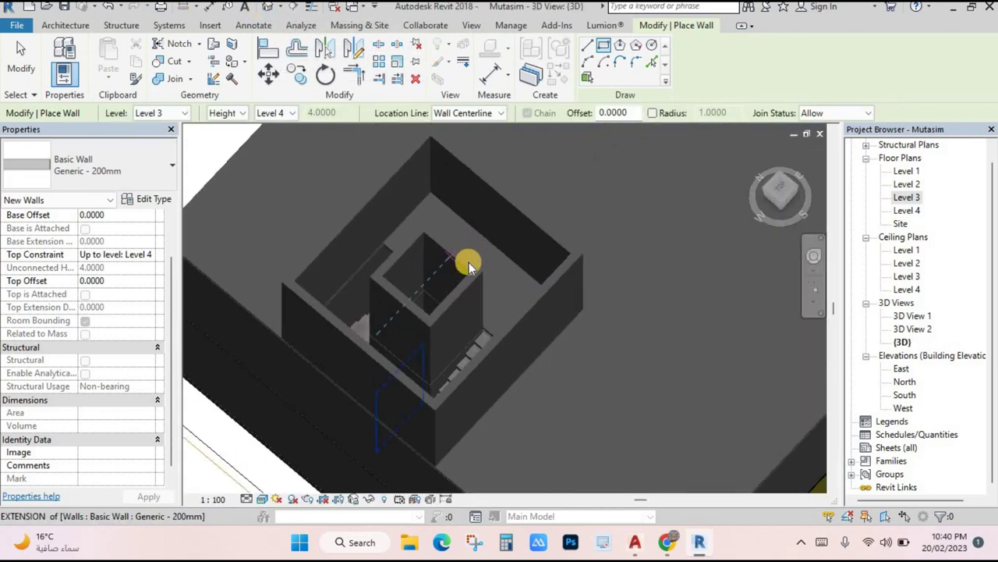
{"action": "key", "text": "Escape"}
{"action": "scroll", "coordinate": [439, 340], "scroll_direction": "up", "scroll_amount": 1}
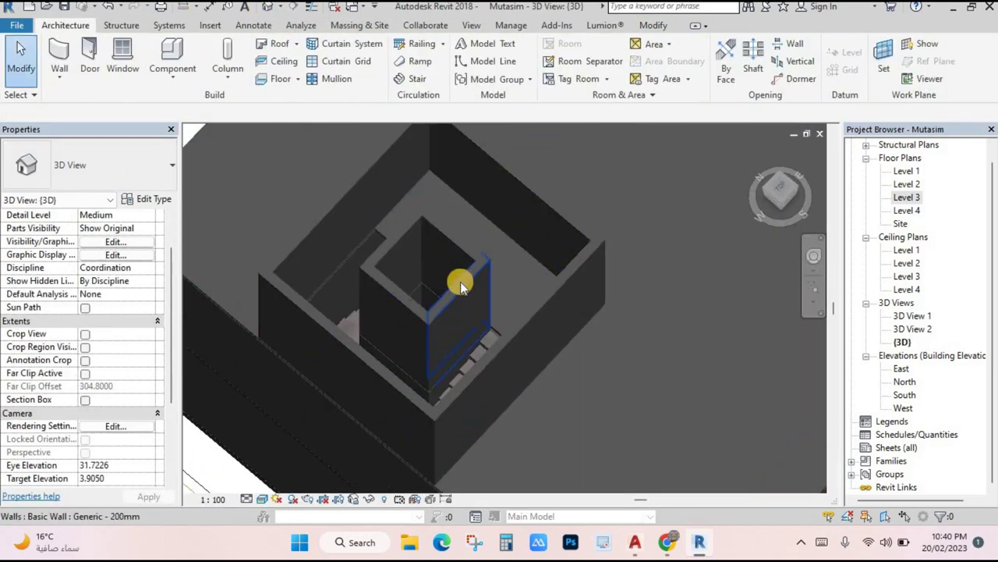
{"action": "middle_click_drag", "start_coordinate": [460, 281], "coordinate": [499, 281], "text": "shift"}
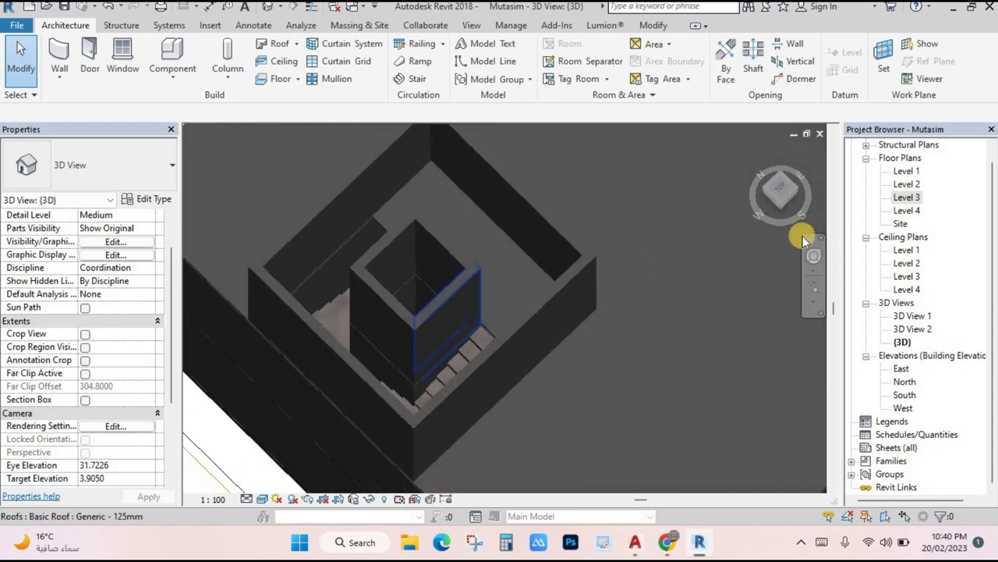
- On the Level 3 plan, place an 800 x 2200mm T six-panel wood door in the stair enclosure's east wall, 0.2 m from the south wall
{"action": "double_click", "coordinate": [907, 197]}
{"action": "scroll", "coordinate": [608, 327], "scroll_direction": "down", "scroll_amount": 2}
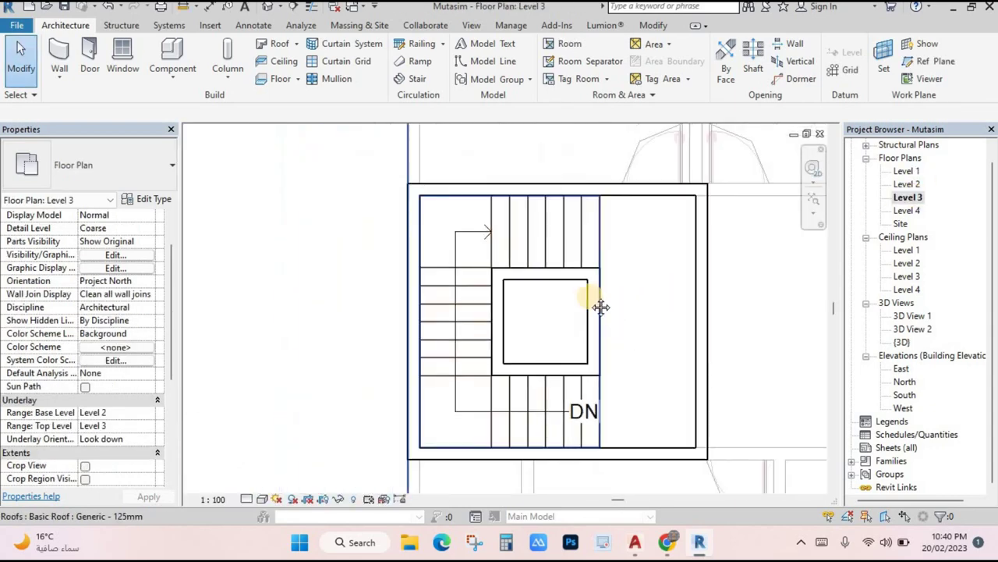
{"action": "middle_click_drag", "start_coordinate": [601, 307], "coordinate": [548, 272]}
{"action": "scroll", "coordinate": [591, 316], "scroll_direction": "down", "scroll_amount": 1}
{"action": "middle_click_drag", "start_coordinate": [590, 316], "coordinate": [480, 291]}
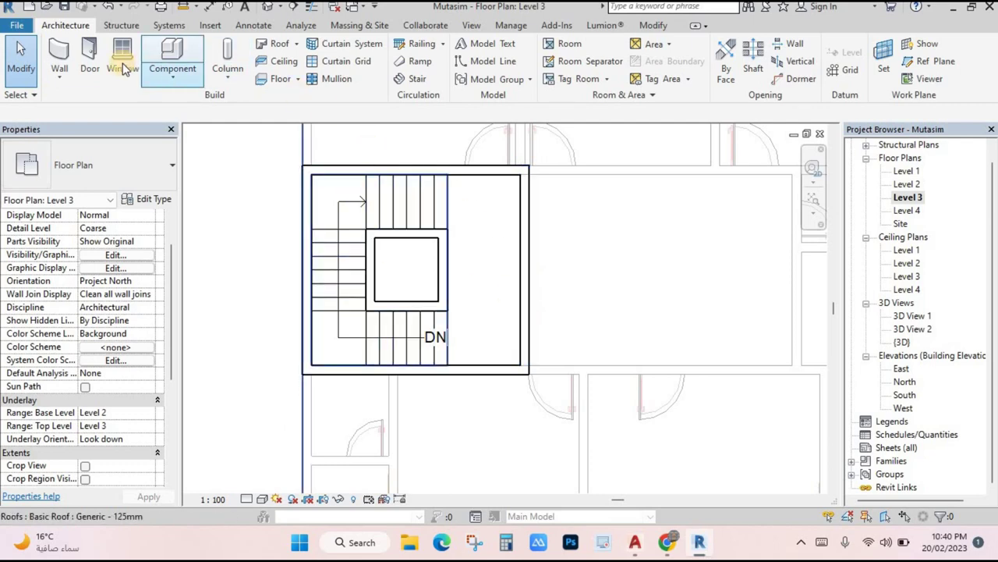
{"action": "left_click", "coordinate": [90, 56]}
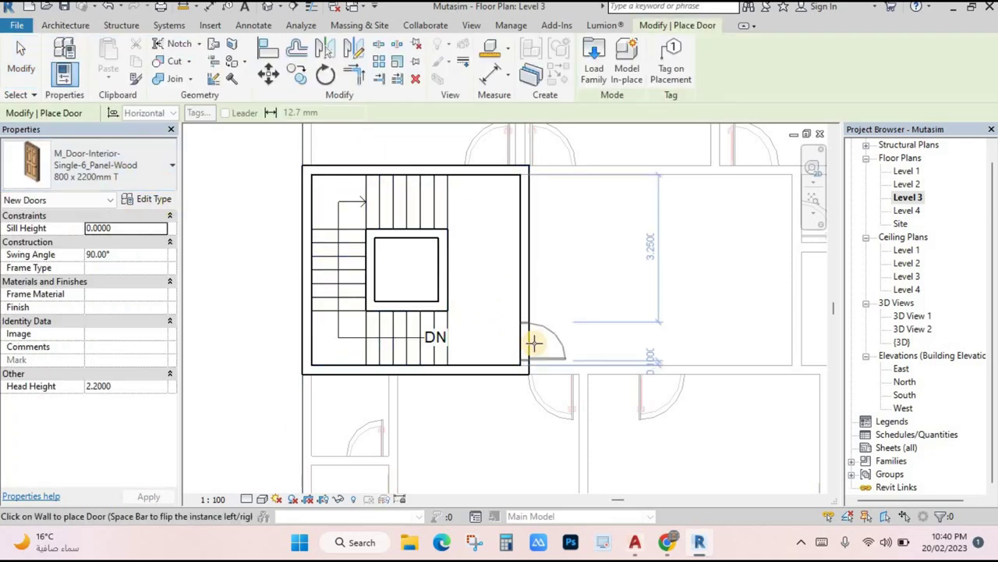
{"action": "scroll", "coordinate": [519, 337], "scroll_direction": "up", "scroll_amount": 1}
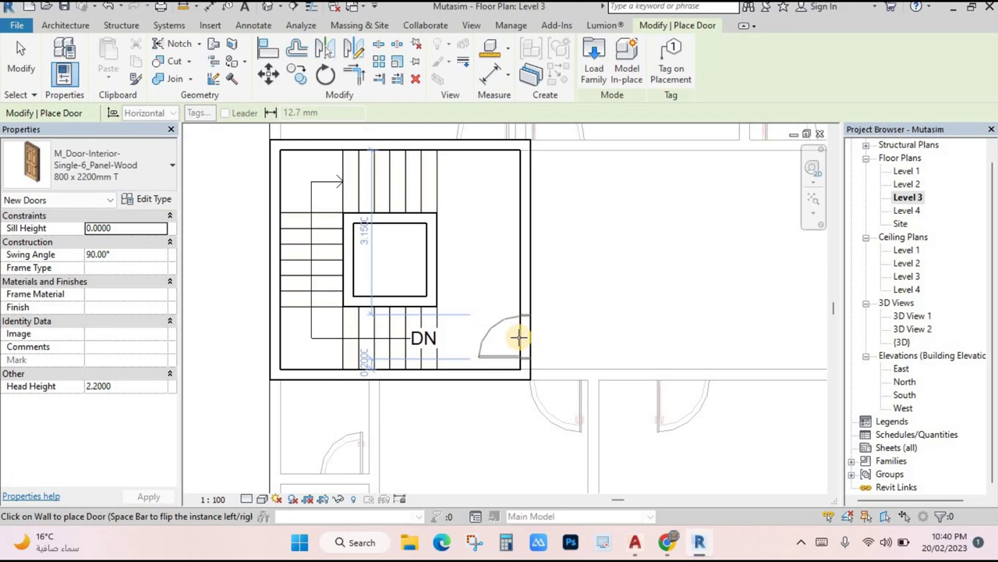
{"action": "left_click", "coordinate": [549, 319]}
- Place an 1800 x 1350mm triple casement transom window in the enclosure's east wall, 0.675 m from both the north wall and the door
{"action": "left_click", "coordinate": [118, 26]}
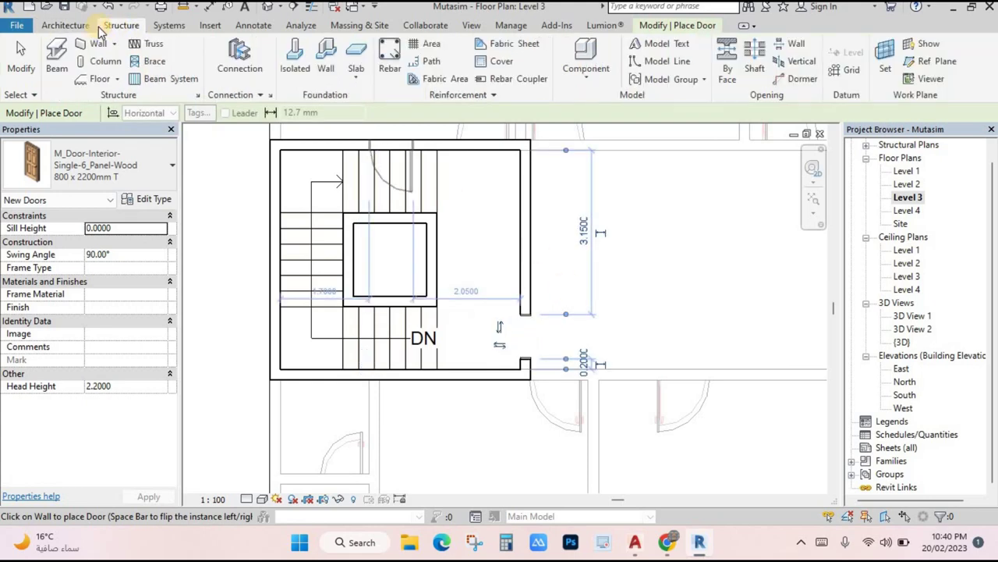
{"action": "left_click", "coordinate": [65, 25]}
{"action": "left_click", "coordinate": [123, 53]}
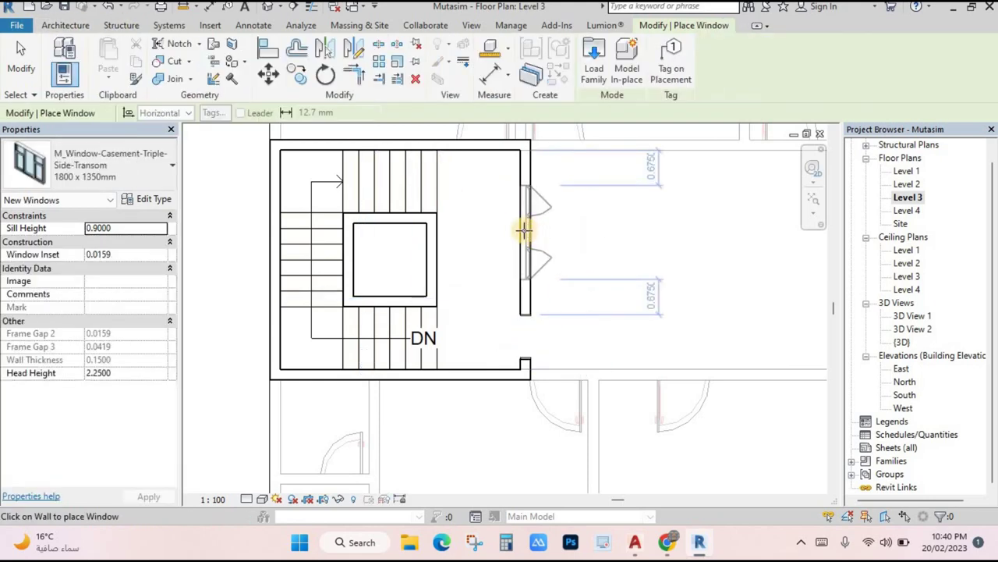
{"action": "left_click", "coordinate": [522, 229]}
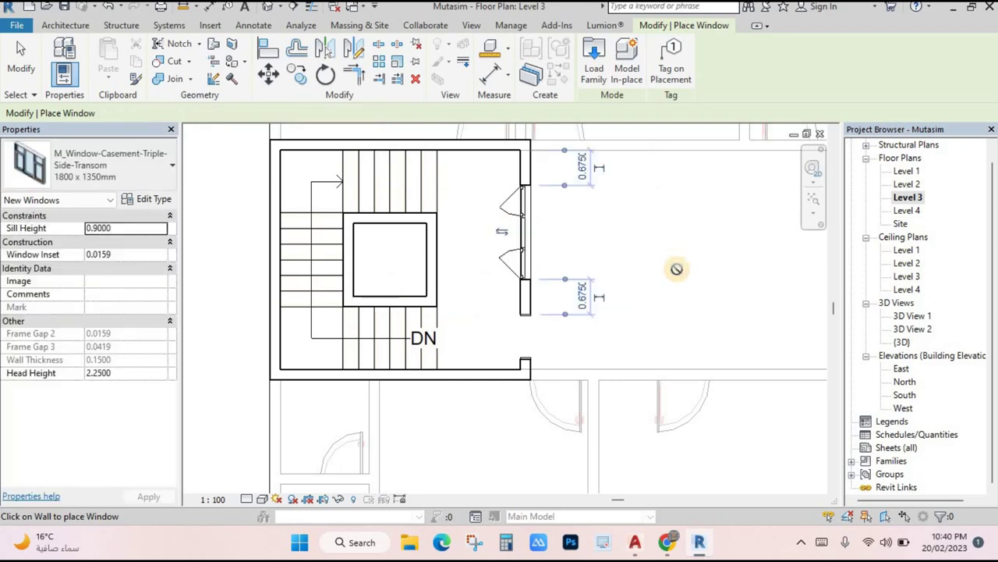
{"action": "key", "text": "Escape"}
{"action": "key", "text": "Escape"}
{"action": "middle_click_drag", "start_coordinate": [616, 351], "coordinate": [585, 325]}
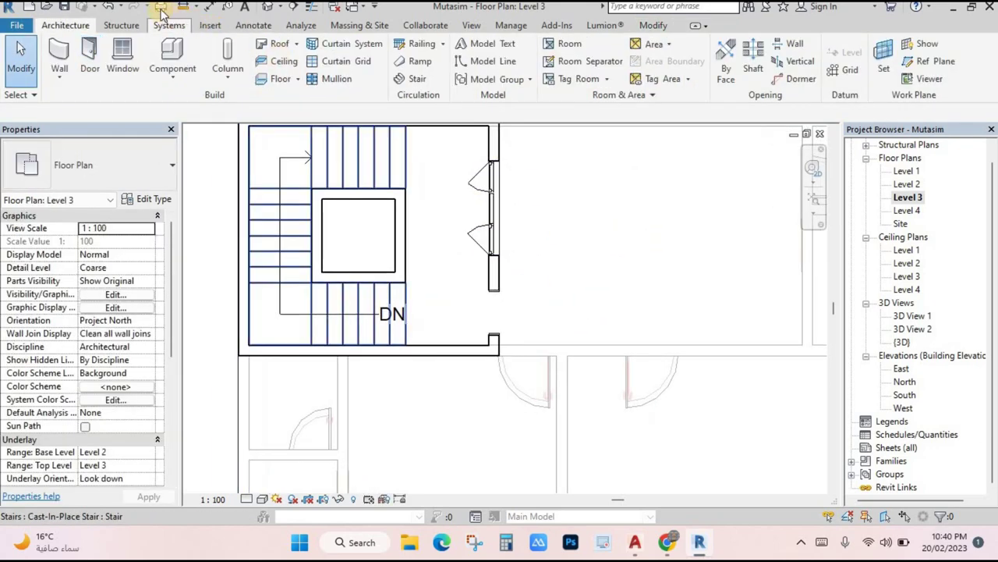
- Examine the new door and window and the open top of the stair enclosure in 3D
{"action": "left_click", "coordinate": [268, 7]}
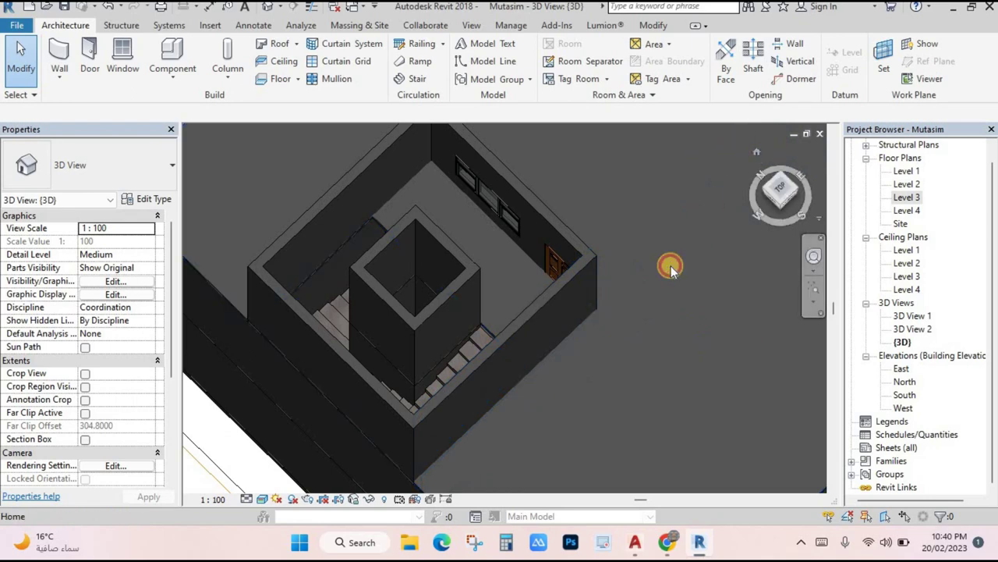
{"action": "scroll", "coordinate": [510, 228], "scroll_direction": "up", "scroll_amount": 5}
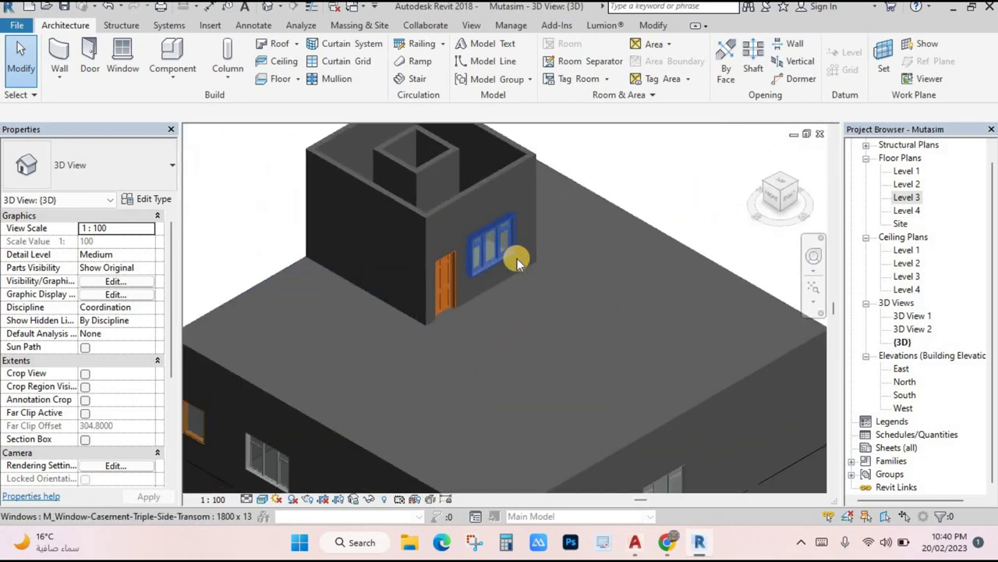
{"action": "scroll", "coordinate": [518, 262], "scroll_direction": "up", "scroll_amount": 3}
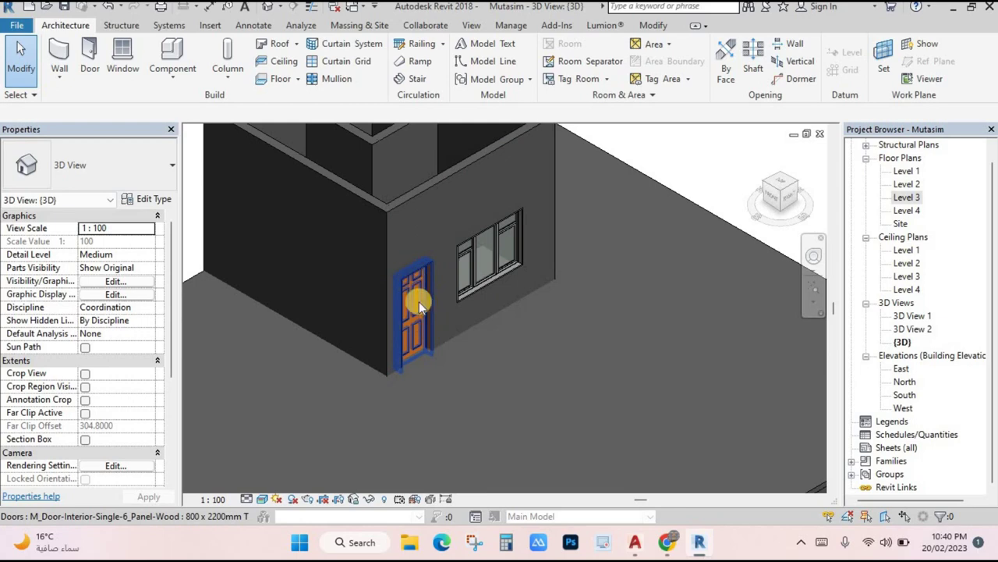
{"action": "scroll", "coordinate": [448, 300], "scroll_direction": "down", "scroll_amount": 1}
{"action": "middle_click_drag", "start_coordinate": [551, 312], "coordinate": [553, 328], "text": "shift"}
{"action": "scroll", "coordinate": [429, 187], "scroll_direction": "up", "scroll_amount": 1}
{"action": "middle_click_drag", "start_coordinate": [441, 232], "coordinate": [443, 355]}
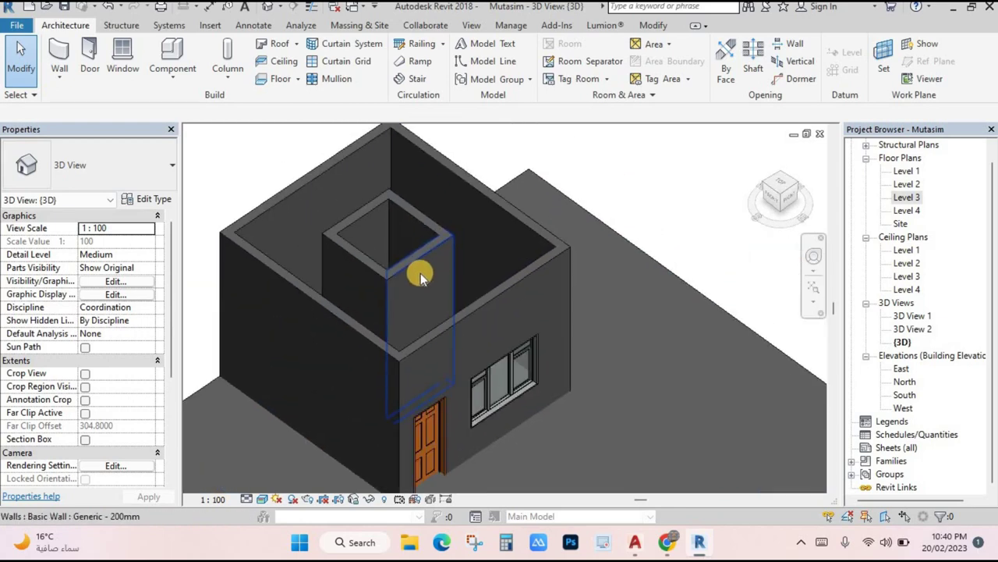
{"action": "left_click", "coordinate": [419, 254]}
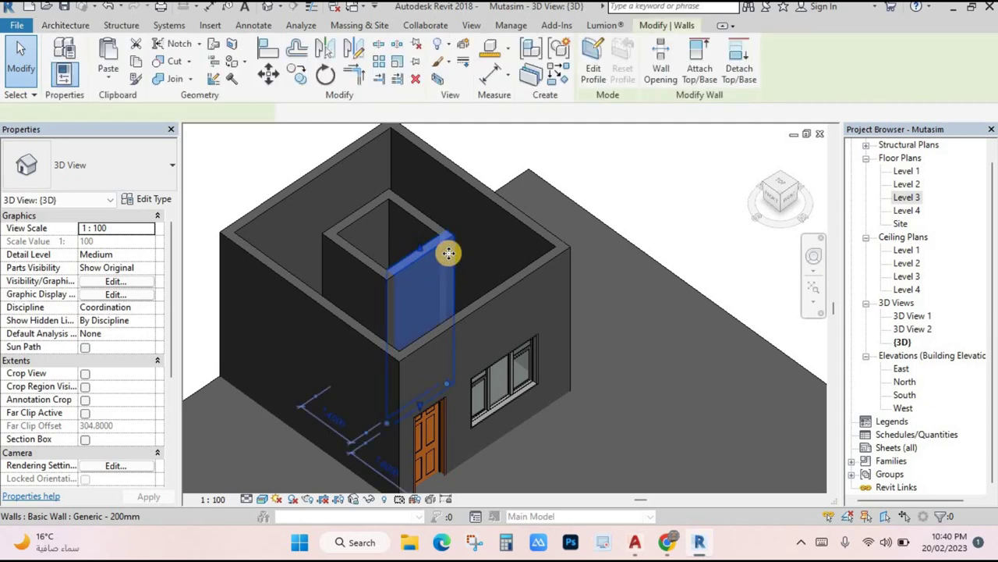
{"action": "left_click", "coordinate": [592, 70]}
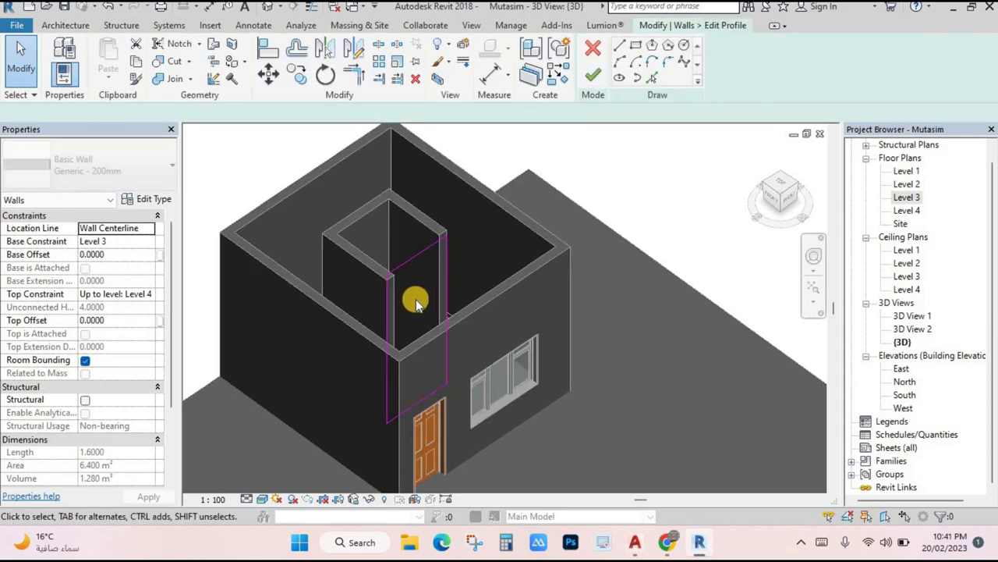
{"action": "left_click", "coordinate": [594, 77]}
{"action": "key", "text": "Escape"}
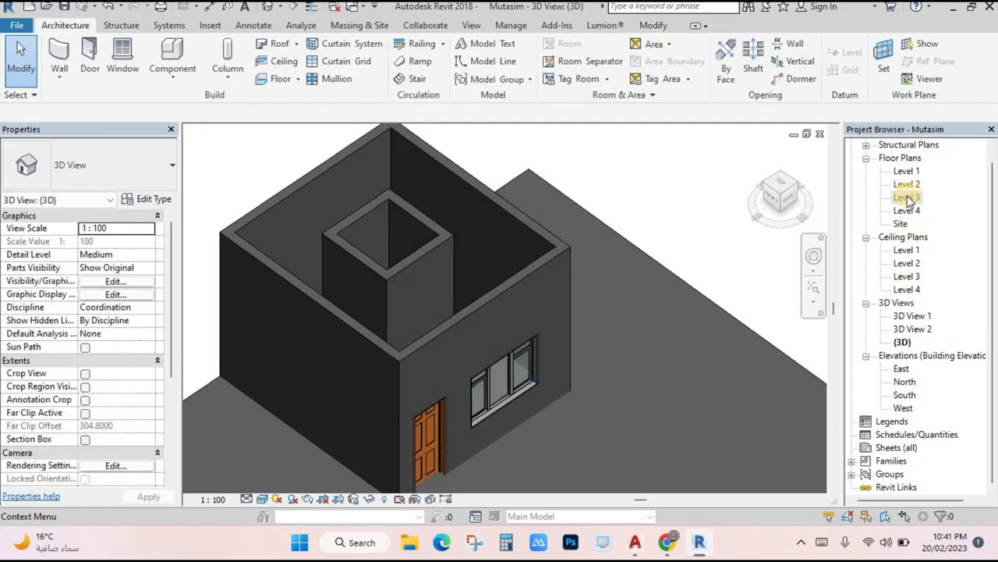
- On the Level 3 plan, draw a 3.6 m Generic - 200mm parapet, unconnected height 1.2 m, from the stair enclosure to the roof's northwest corner
{"action": "double_click", "coordinate": [912, 199]}
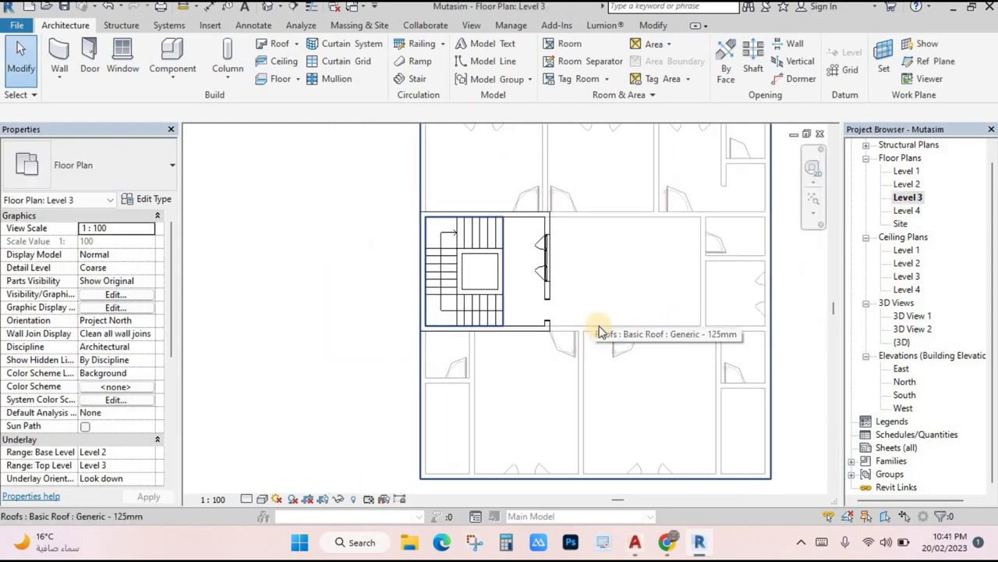
{"action": "middle_click_drag", "start_coordinate": [572, 337], "coordinate": [491, 334]}
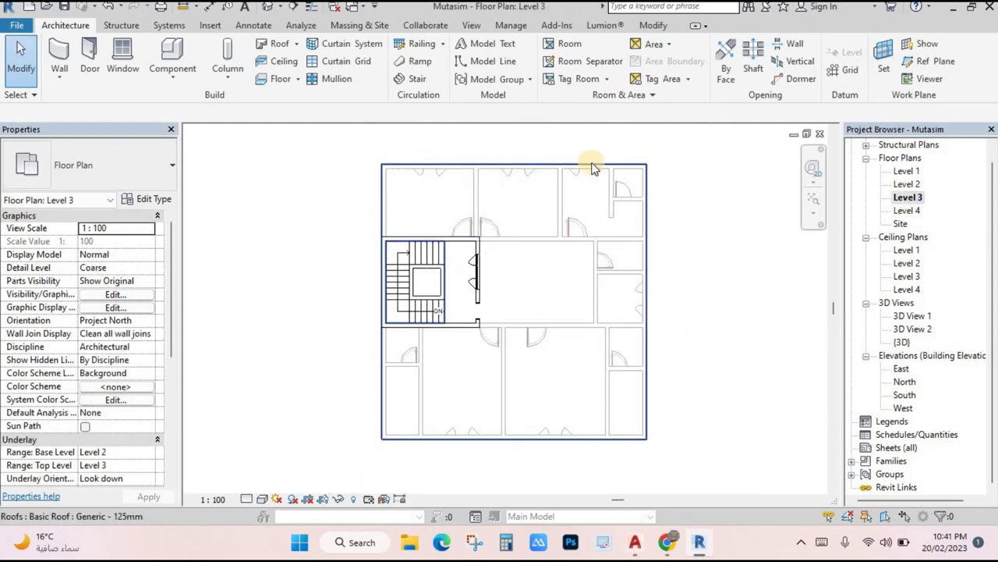
{"action": "scroll", "coordinate": [519, 253], "scroll_direction": "down", "scroll_amount": 1}
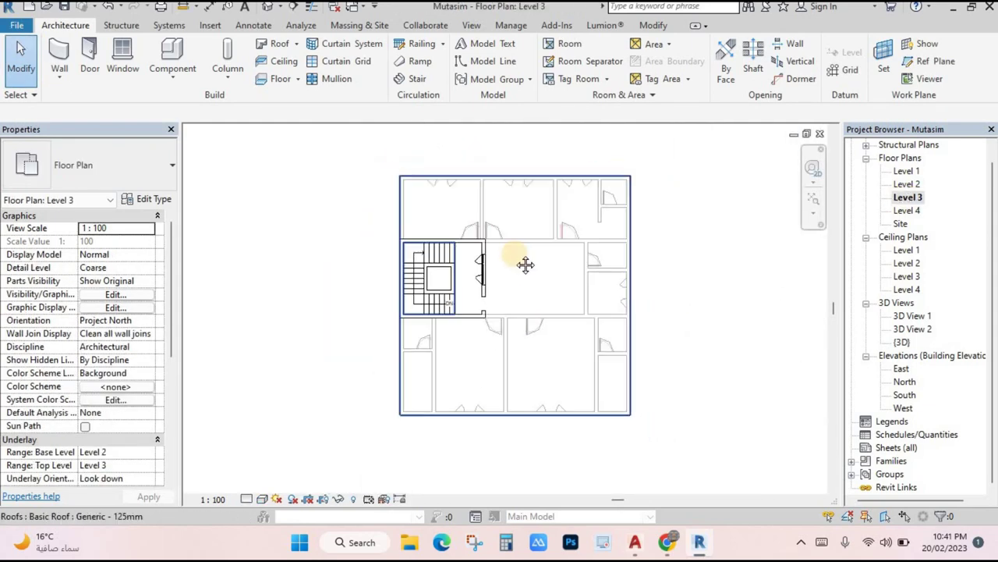
{"action": "left_click", "coordinate": [61, 52]}
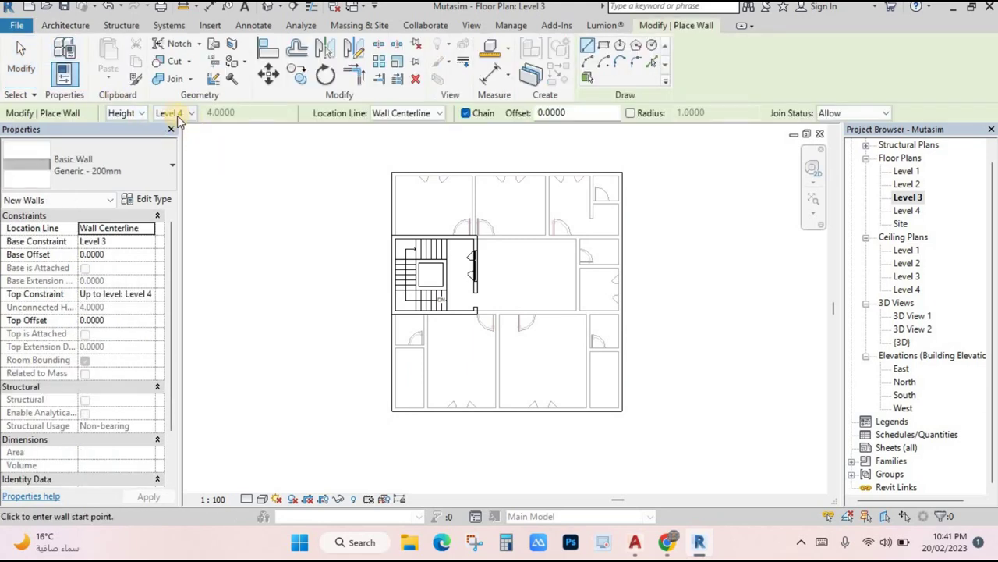
{"action": "left_click", "coordinate": [192, 114]}
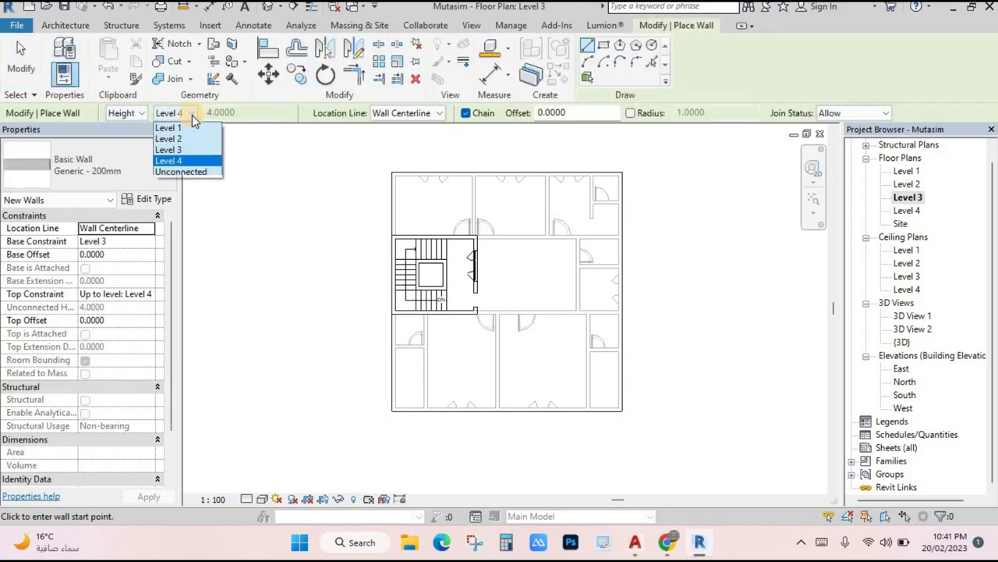
{"action": "left_click", "coordinate": [184, 172]}
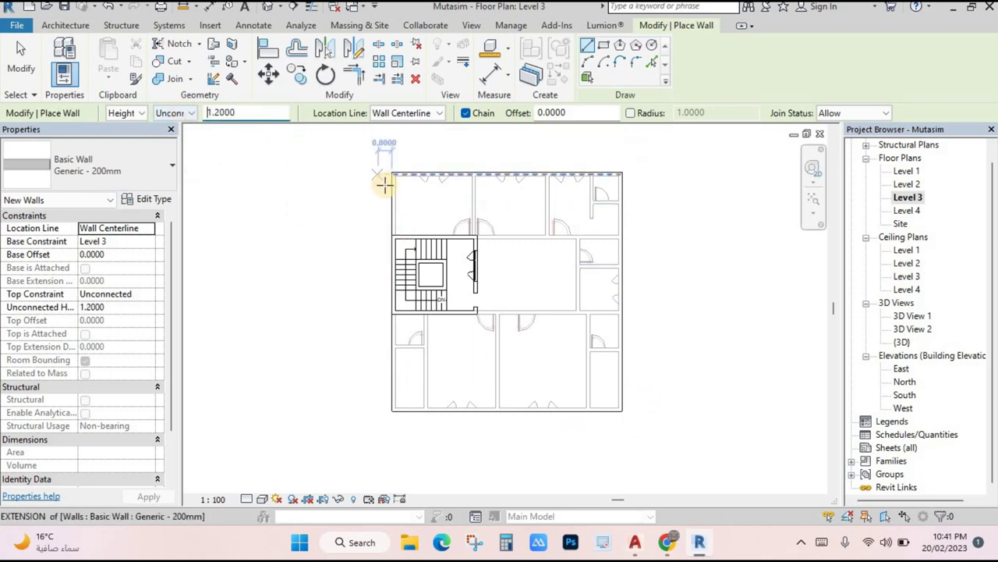
{"action": "scroll", "coordinate": [383, 184], "scroll_direction": "up", "scroll_amount": 5}
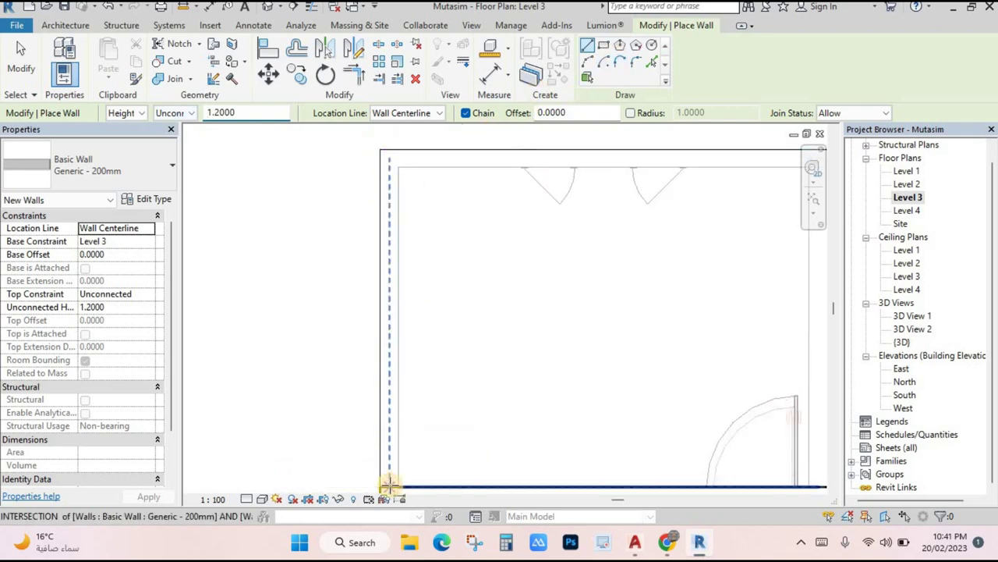
{"action": "left_click", "coordinate": [392, 160]}
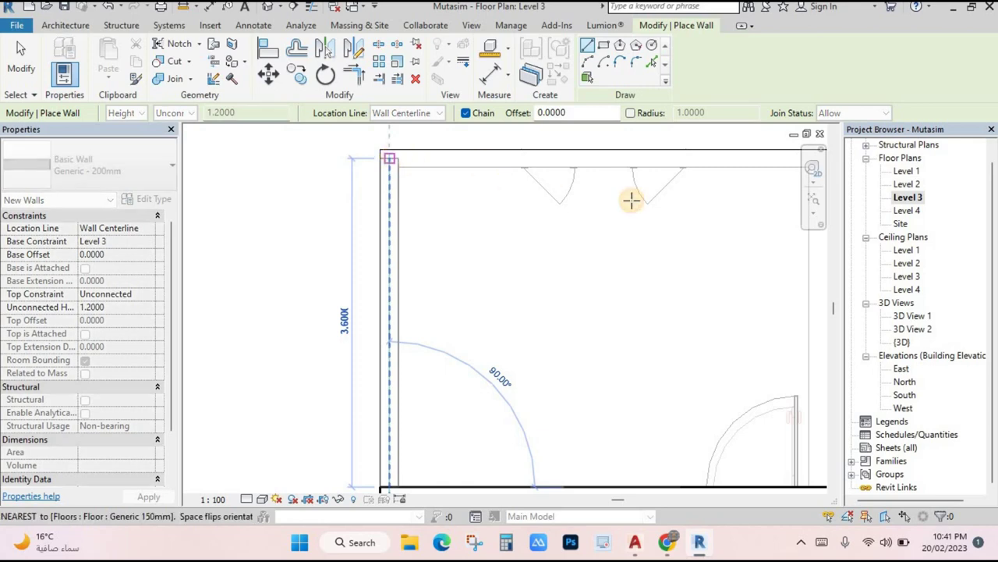
- Continue the 1.2 m high parapet wall along the roof's full north edge and down its east edge to the southeast corner
{"action": "scroll", "coordinate": [630, 201], "scroll_direction": "down", "scroll_amount": 2}
{"action": "middle_click_drag", "start_coordinate": [668, 203], "coordinate": [236, 222]}
{"action": "middle_click_drag", "start_coordinate": [638, 199], "coordinate": [260, 216]}
{"action": "scroll", "coordinate": [466, 207], "scroll_direction": "up", "scroll_amount": 3}
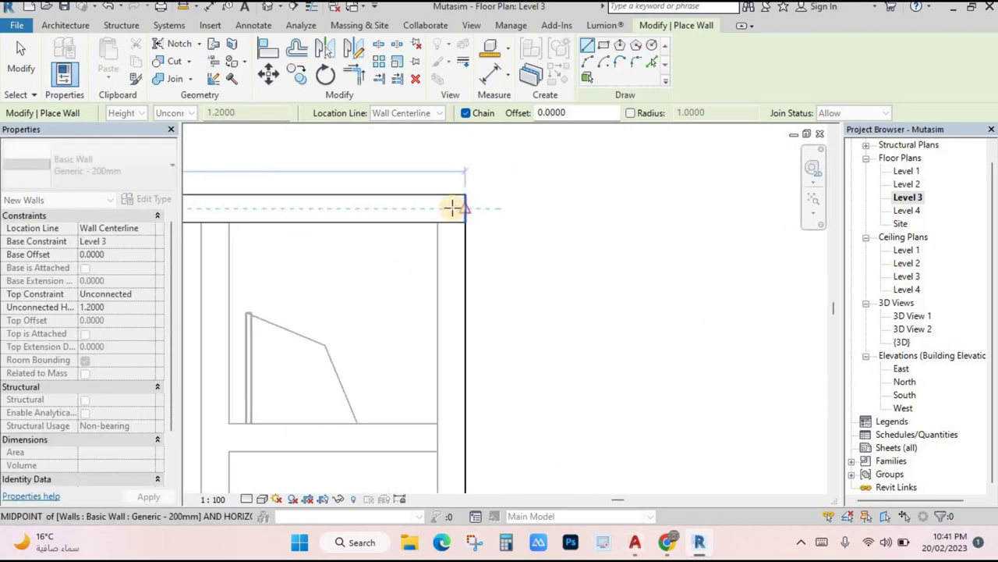
{"action": "left_click", "coordinate": [455, 213]}
{"action": "scroll", "coordinate": [468, 285], "scroll_direction": "down", "scroll_amount": 2}
{"action": "middle_click_drag", "start_coordinate": [510, 359], "coordinate": [559, 172]}
{"action": "scroll", "coordinate": [609, 355], "scroll_direction": "down", "scroll_amount": 1}
{"action": "middle_click_drag", "start_coordinate": [619, 355], "coordinate": [713, 66]}
{"action": "scroll", "coordinate": [631, 269], "scroll_direction": "up", "scroll_amount": 3}
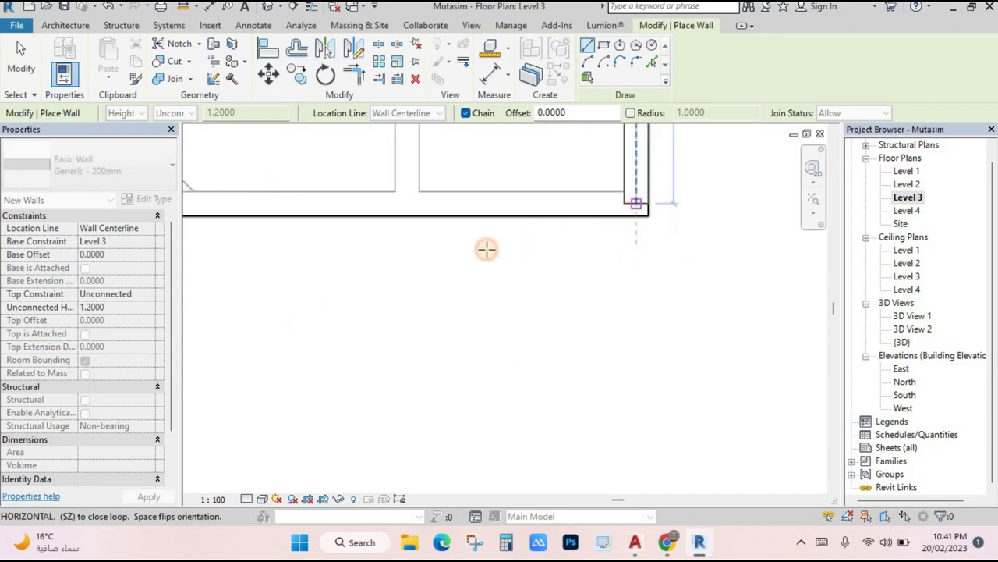
- Complete the 1.2 m high parapet along the south edge and up the west edge to the stair enclosure's south wall
{"action": "scroll", "coordinate": [381, 276], "scroll_direction": "down", "scroll_amount": 1}
{"action": "middle_click_drag", "start_coordinate": [381, 276], "coordinate": [791, 277]}
{"action": "scroll", "coordinate": [791, 277], "scroll_direction": "down", "scroll_amount": 1}
{"action": "scroll", "coordinate": [413, 277], "scroll_direction": "down", "scroll_amount": 1}
{"action": "scroll", "coordinate": [257, 252], "scroll_direction": "up", "scroll_amount": 2}
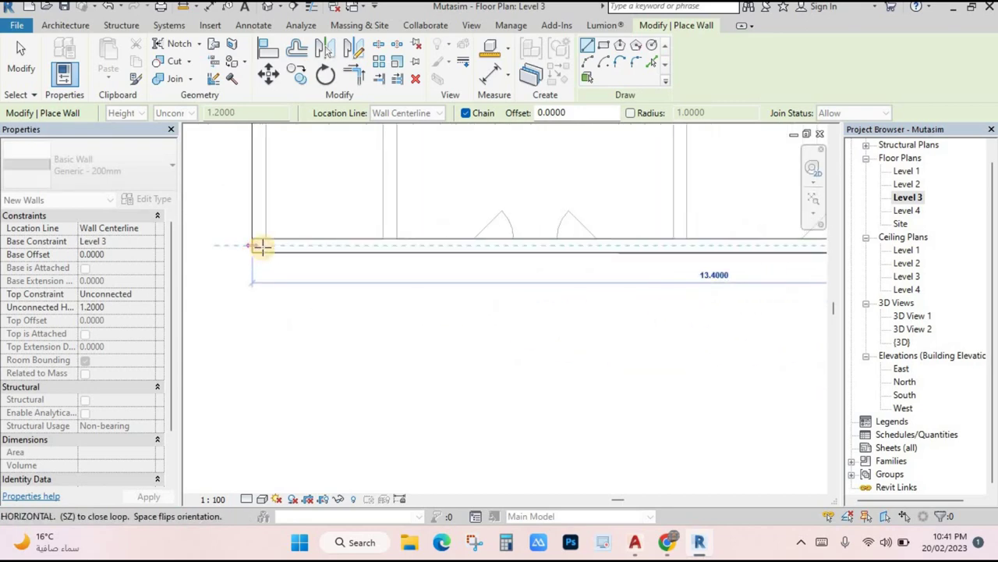
{"action": "left_click", "coordinate": [259, 245]}
{"action": "scroll", "coordinate": [281, 184], "scroll_direction": "down", "scroll_amount": 1}
{"action": "middle_click_drag", "start_coordinate": [278, 173], "coordinate": [296, 421]}
{"action": "scroll", "coordinate": [285, 223], "scroll_direction": "up", "scroll_amount": 2}
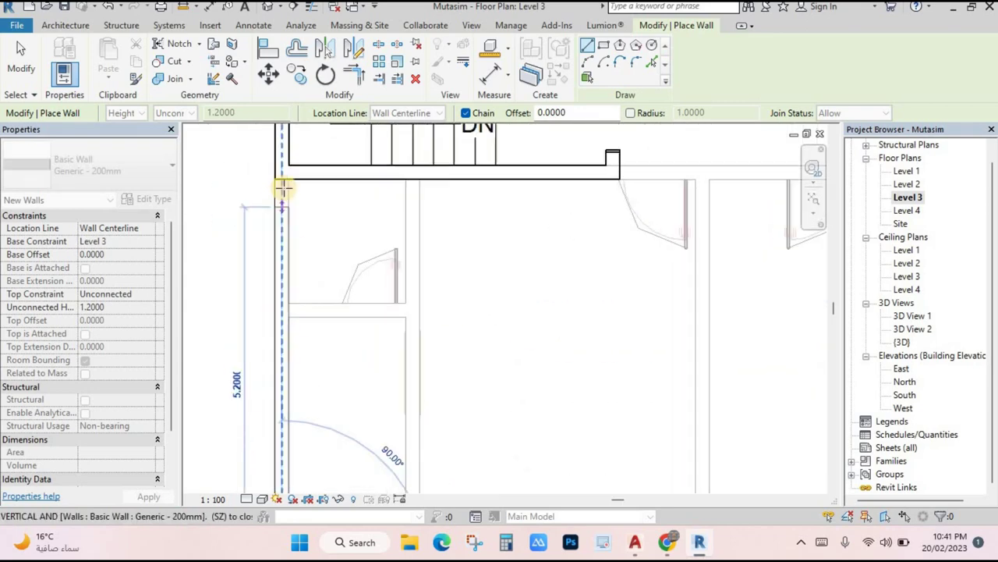
{"action": "key", "text": "Escape"}
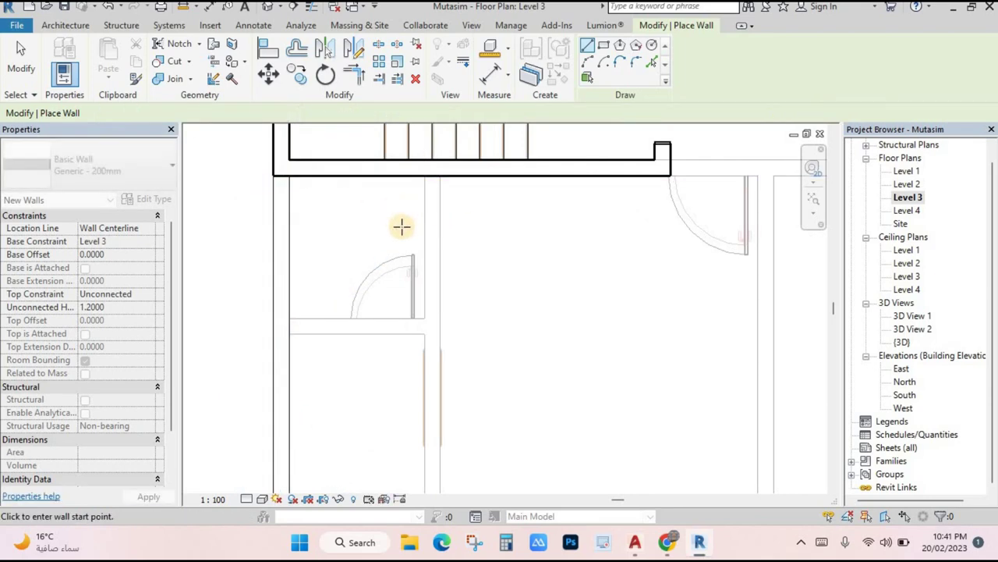
{"action": "scroll", "coordinate": [454, 260], "scroll_direction": "down", "scroll_amount": 3}
{"action": "scroll", "coordinate": [454, 259], "scroll_direction": "down", "scroll_amount": 2}
{"action": "key", "text": "Escape"}
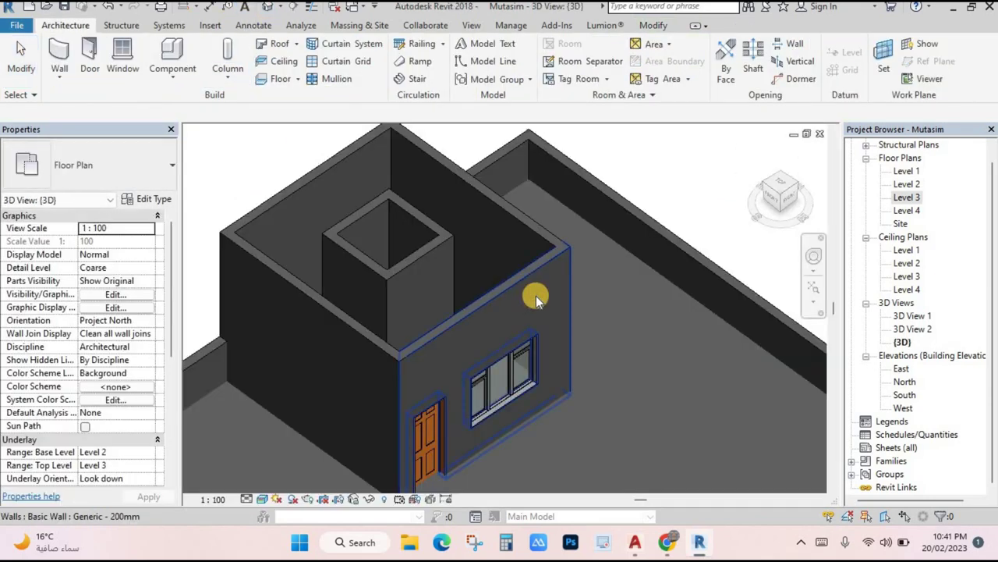
- Examine the roof parapet and the base of the stair enclosure's door in 3D
{"action": "scroll", "coordinate": [568, 310], "scroll_direction": "down", "scroll_amount": 4}
{"action": "middle_click_drag", "start_coordinate": [622, 381], "coordinate": [609, 298]}
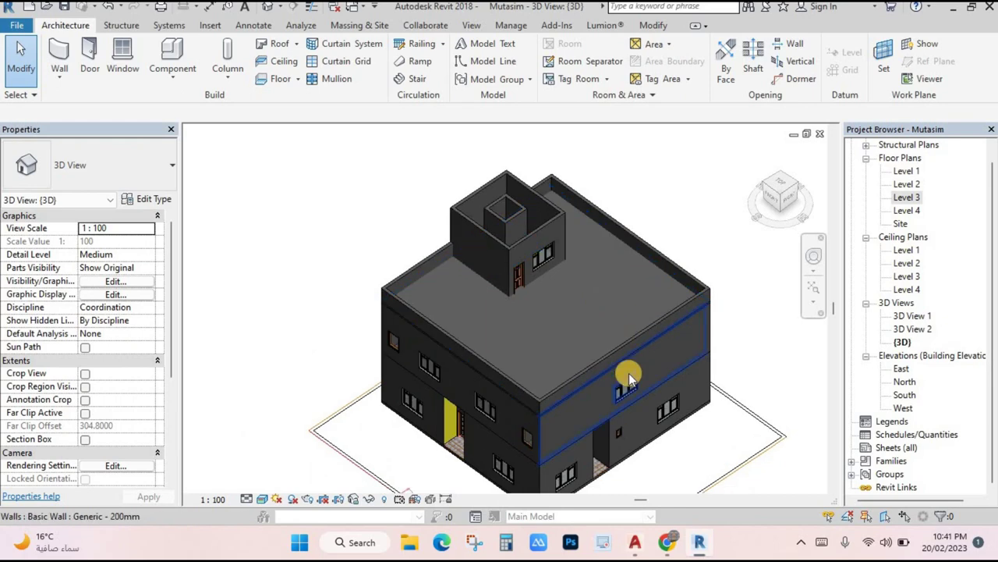
{"action": "middle_click_drag", "start_coordinate": [601, 332], "coordinate": [649, 272], "text": "shift"}
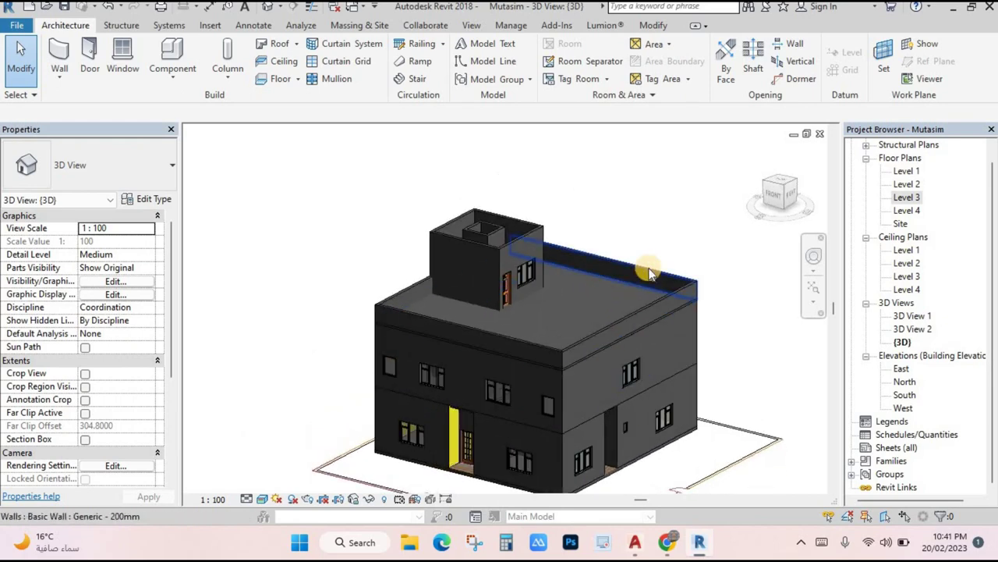
{"action": "scroll", "coordinate": [503, 301], "scroll_direction": "up", "scroll_amount": 5}
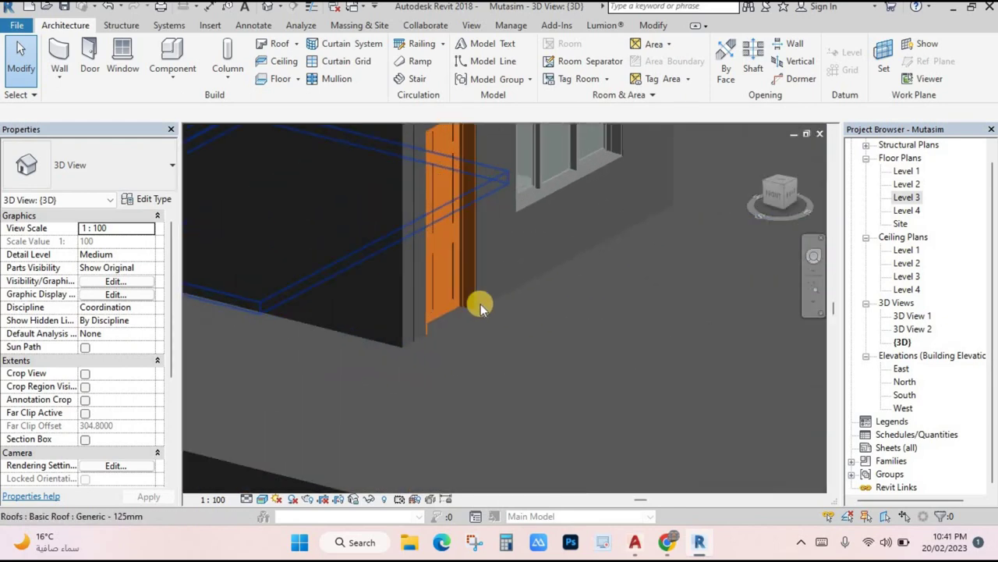
- Open the Level 4 floor plan and set its underlay base level to Level 3
{"action": "middle_click_drag", "start_coordinate": [537, 256], "coordinate": [674, 475]}
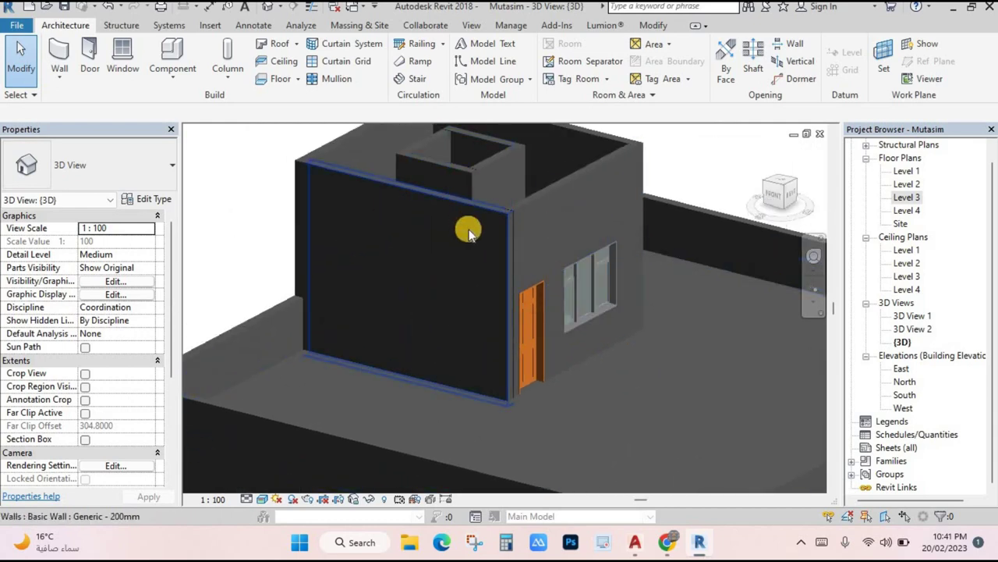
{"action": "middle_click_drag", "start_coordinate": [436, 267], "coordinate": [346, 189], "text": "shift"}
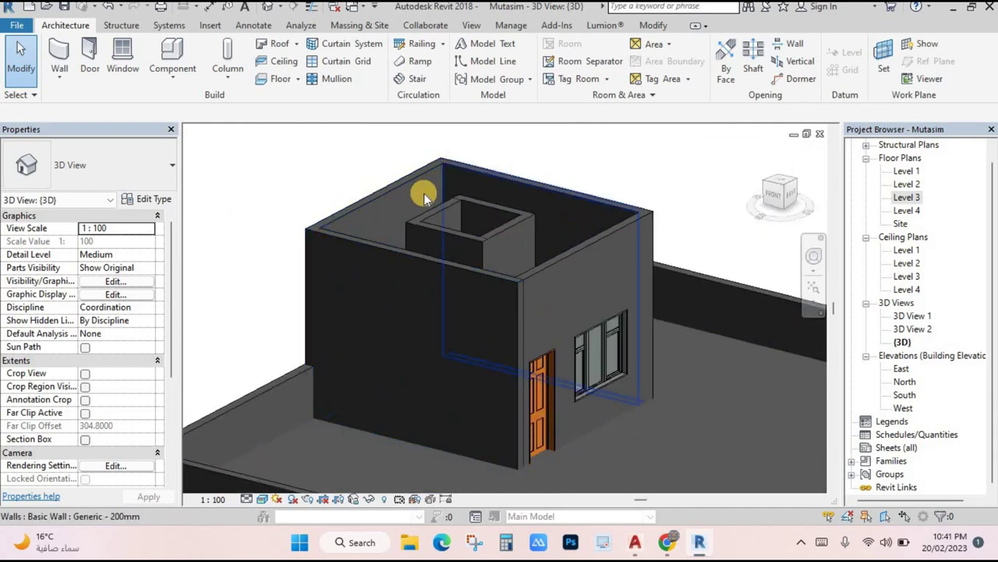
{"action": "double_click", "coordinate": [905, 211]}
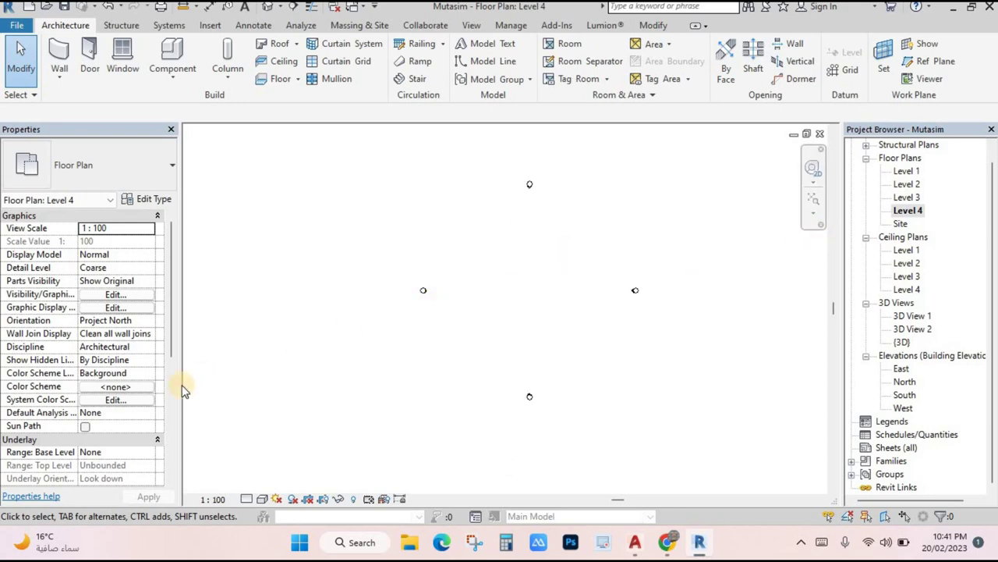
{"action": "scroll", "coordinate": [109, 403], "scroll_direction": "down", "scroll_amount": 2}
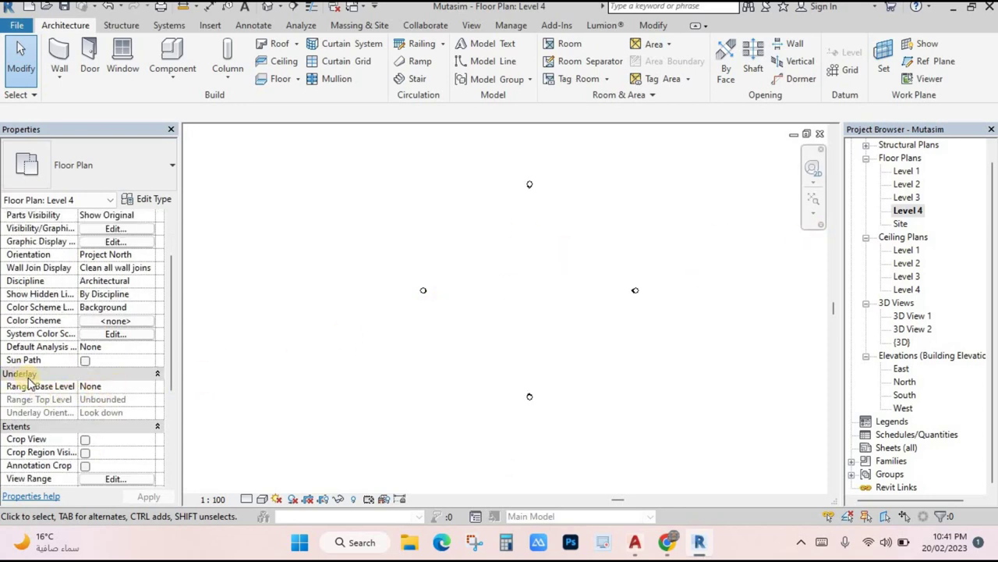
{"action": "left_click", "coordinate": [150, 388]}
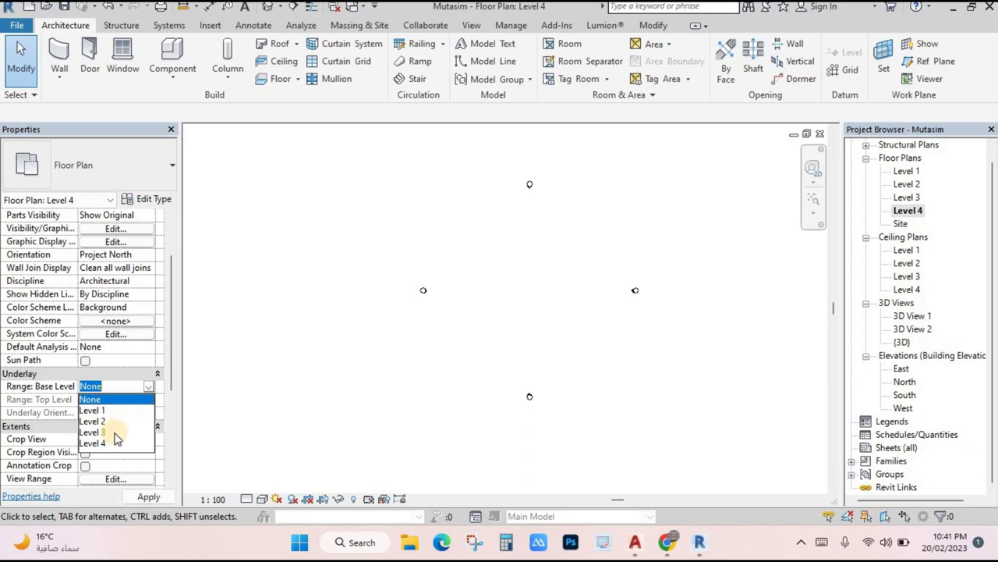
{"action": "left_click", "coordinate": [114, 433]}
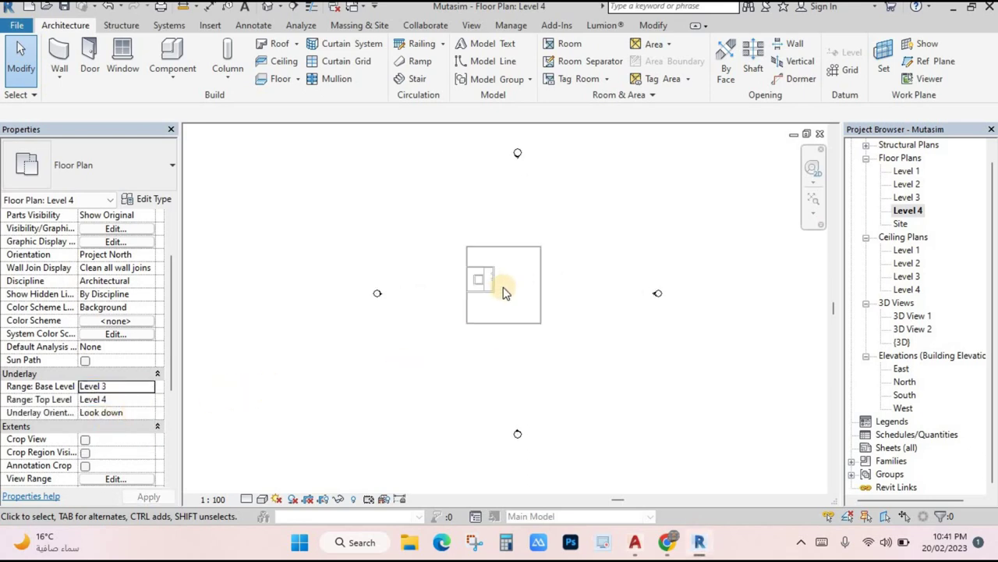
- Create a Generic - 125mm hip roof by footprint over the stair enclosure, sketching a 5.4 by 5.0 m rectangle offset 0.2 m outside the walls
{"action": "scroll", "coordinate": [503, 292], "scroll_direction": "up", "scroll_amount": 3}
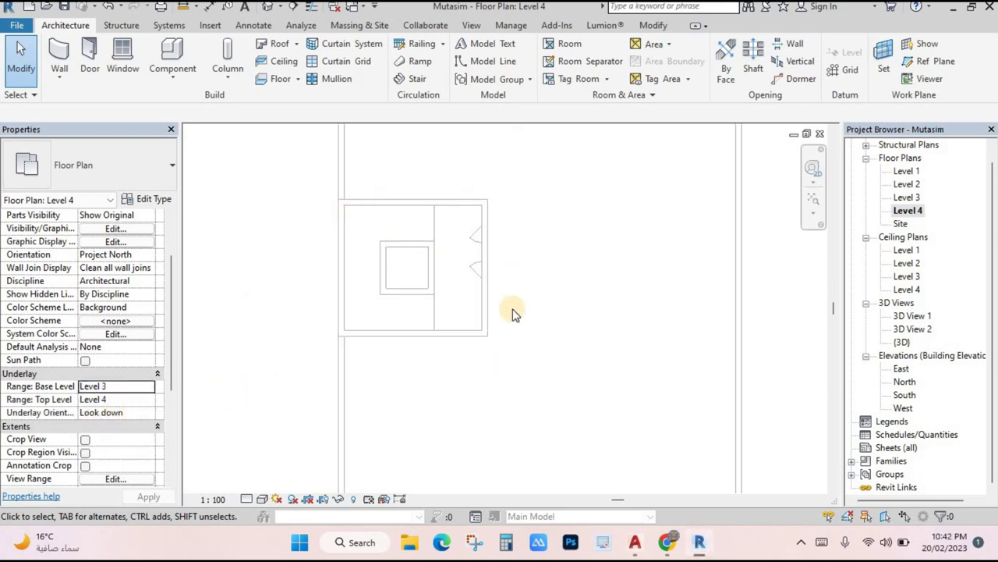
{"action": "left_click", "coordinate": [279, 46]}
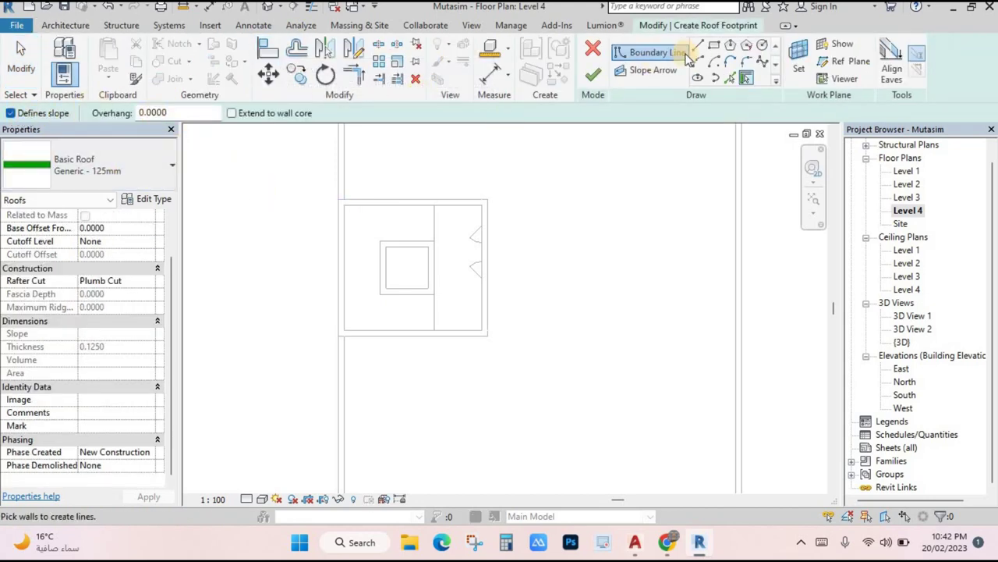
{"action": "left_click", "coordinate": [713, 46]}
{"action": "scroll", "coordinate": [331, 197], "scroll_direction": "up", "scroll_amount": 1}
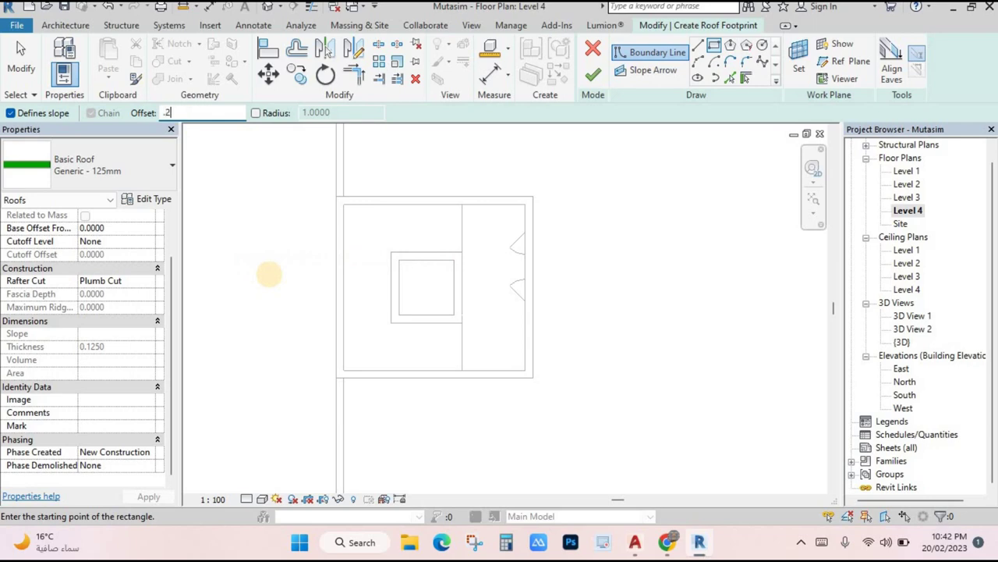
{"action": "left_click", "coordinate": [332, 193]}
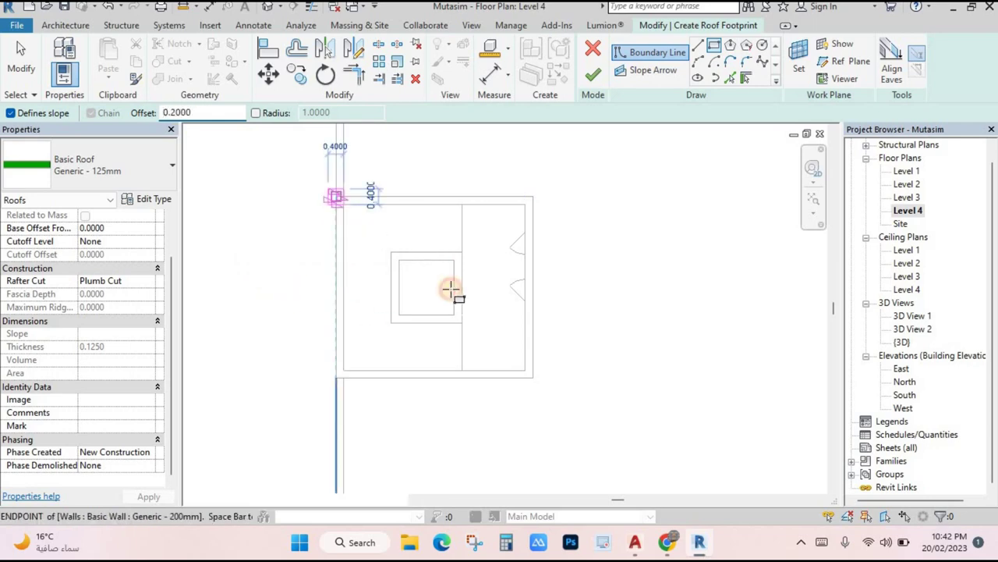
{"action": "left_click", "coordinate": [535, 383]}
{"action": "left_click", "coordinate": [594, 75]}
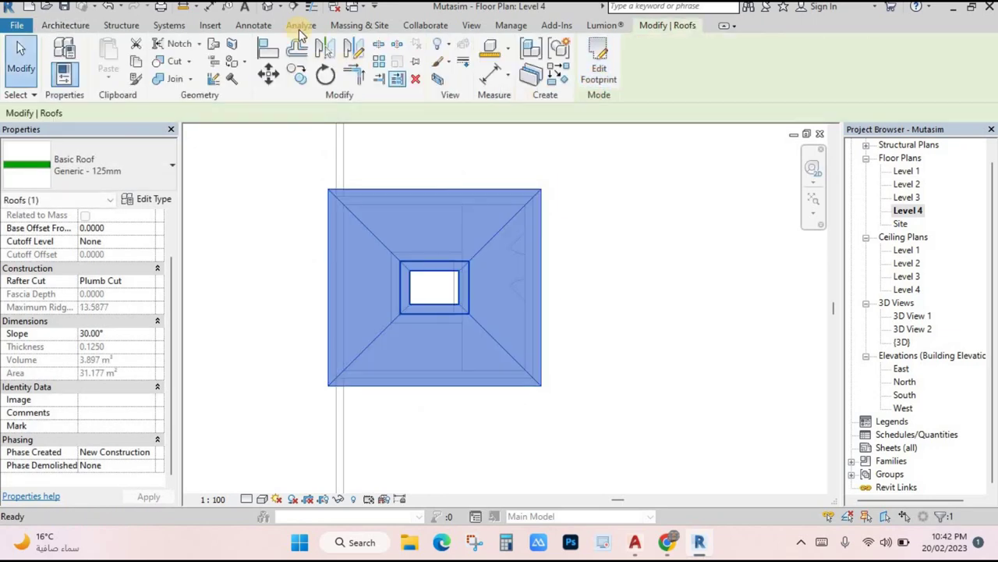
- In 3D, raise the stair enclosure's hip roof peak slightly with its shape handle
{"action": "left_click", "coordinate": [267, 7]}
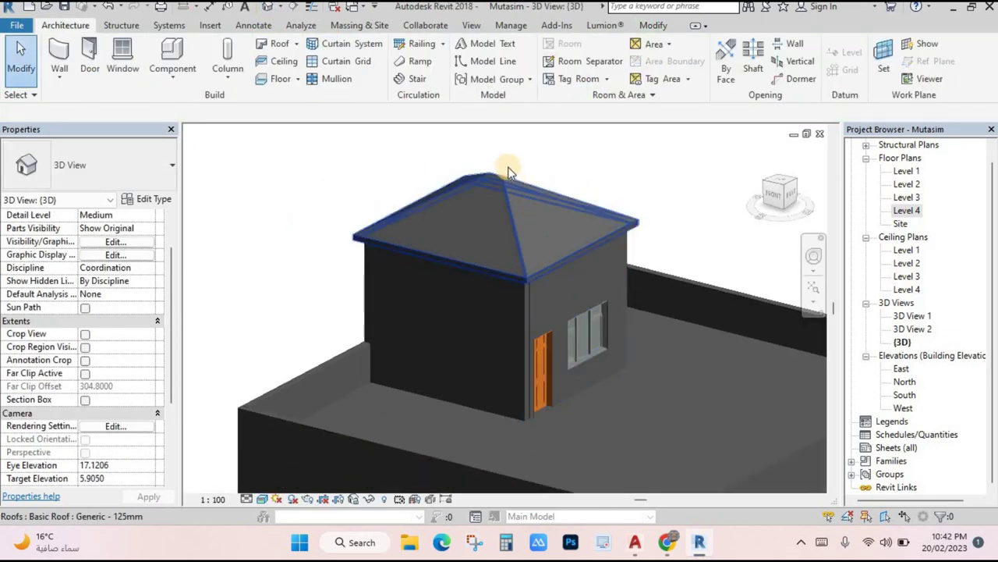
{"action": "scroll", "coordinate": [507, 172], "scroll_direction": "up", "scroll_amount": 4}
{"action": "left_click", "coordinate": [468, 163]}
{"action": "left_click_drag", "start_coordinate": [463, 156], "coordinate": [478, 183]}
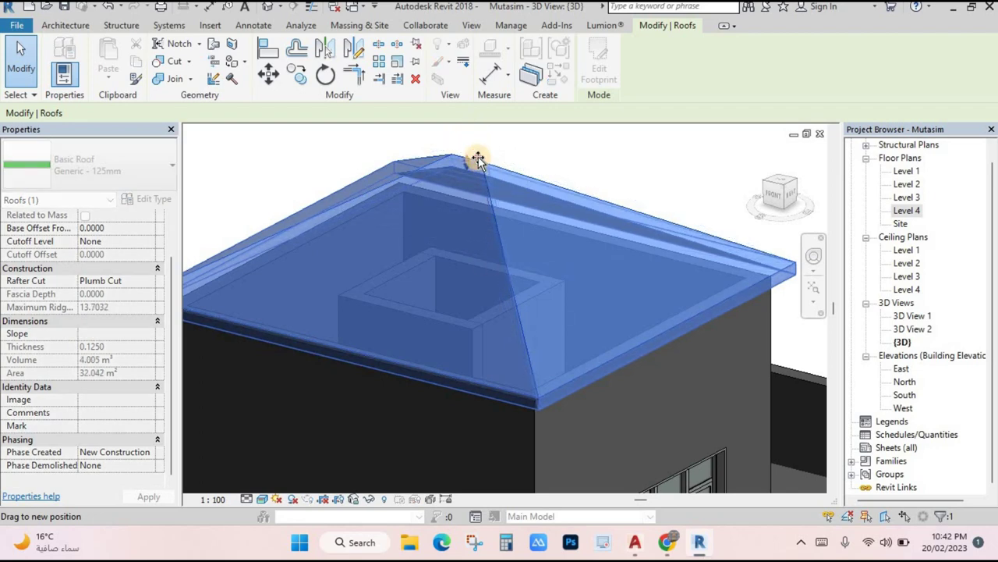
{"action": "left_click_drag", "start_coordinate": [475, 148], "coordinate": [475, 149]}
{"action": "scroll", "coordinate": [549, 192], "scroll_direction": "down", "scroll_amount": 5}
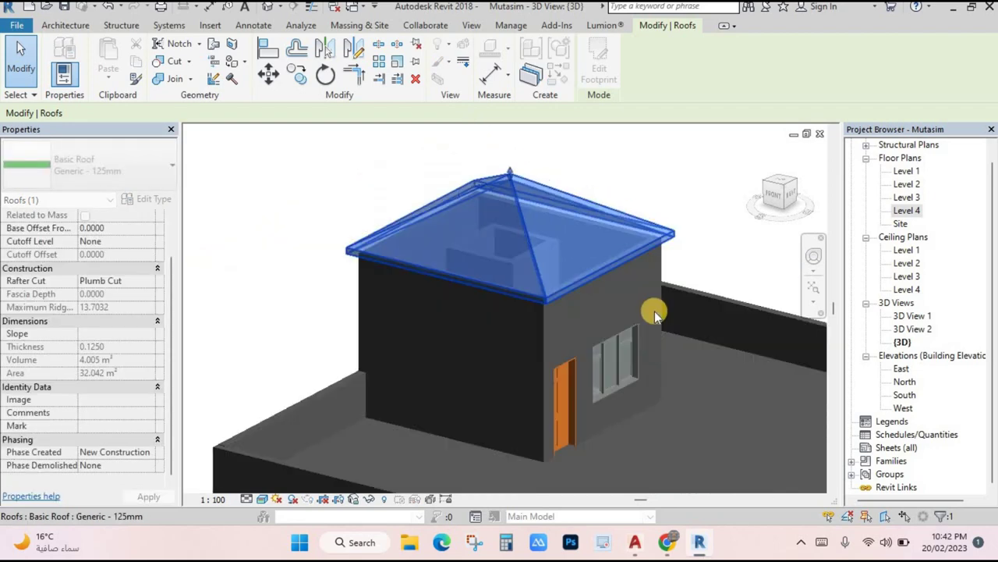
{"action": "left_click", "coordinate": [708, 307]}
- Examine the house facades, windows and entrances up close in 3D, and return to the home view
{"action": "middle_click_drag", "start_coordinate": [775, 348], "coordinate": [524, 352]}
{"action": "scroll", "coordinate": [524, 353], "scroll_direction": "up", "scroll_amount": 10}
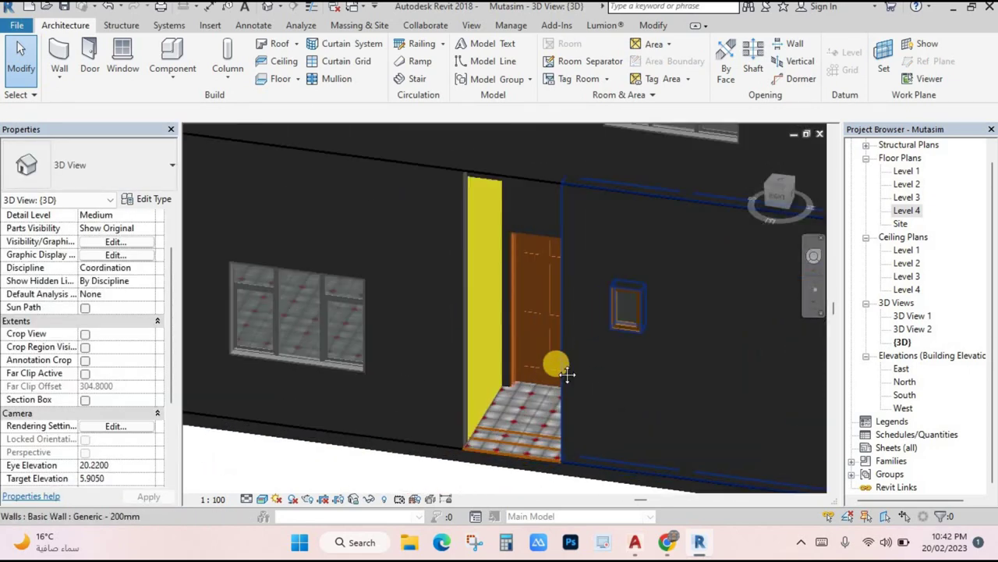
{"action": "middle_click_drag", "start_coordinate": [663, 371], "coordinate": [558, 323], "text": "shift"}
{"action": "scroll", "coordinate": [685, 305], "scroll_direction": "up", "scroll_amount": 6}
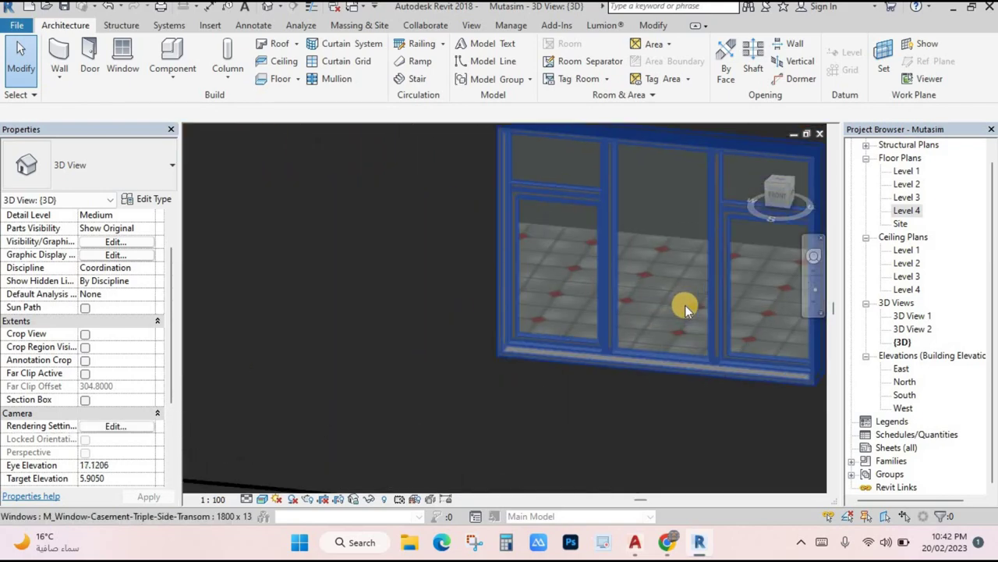
{"action": "middle_click_drag", "start_coordinate": [677, 303], "coordinate": [548, 511]}
{"action": "scroll", "coordinate": [549, 294], "scroll_direction": "down", "scroll_amount": 2}
{"action": "middle_click_drag", "start_coordinate": [489, 277], "coordinate": [507, 215], "text": "shift"}
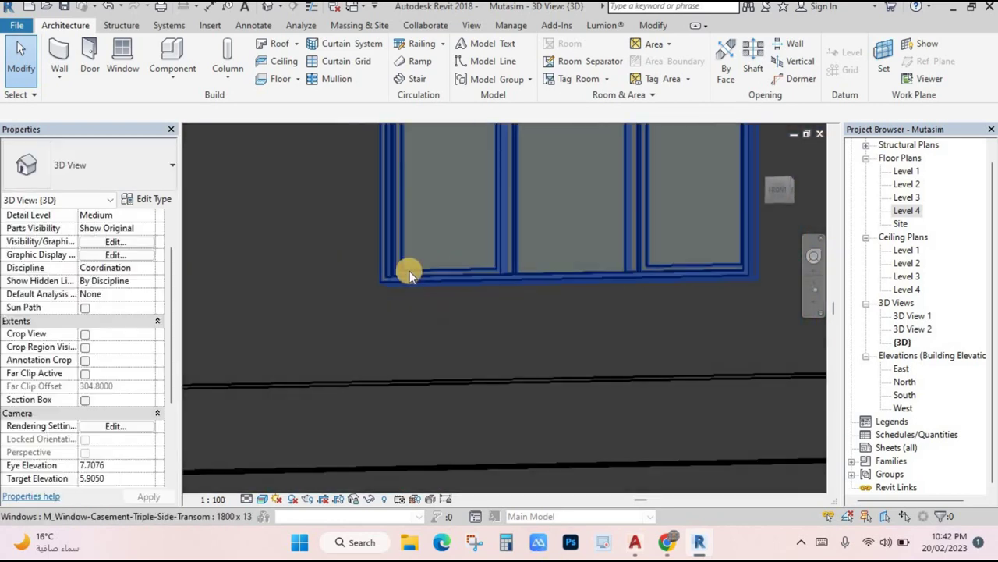
{"action": "scroll", "coordinate": [408, 272], "scroll_direction": "down", "scroll_amount": 2}
{"action": "middle_click_drag", "start_coordinate": [390, 291], "coordinate": [769, 350]}
{"action": "middle_click_drag", "start_coordinate": [413, 351], "coordinate": [497, 299], "text": "shift"}
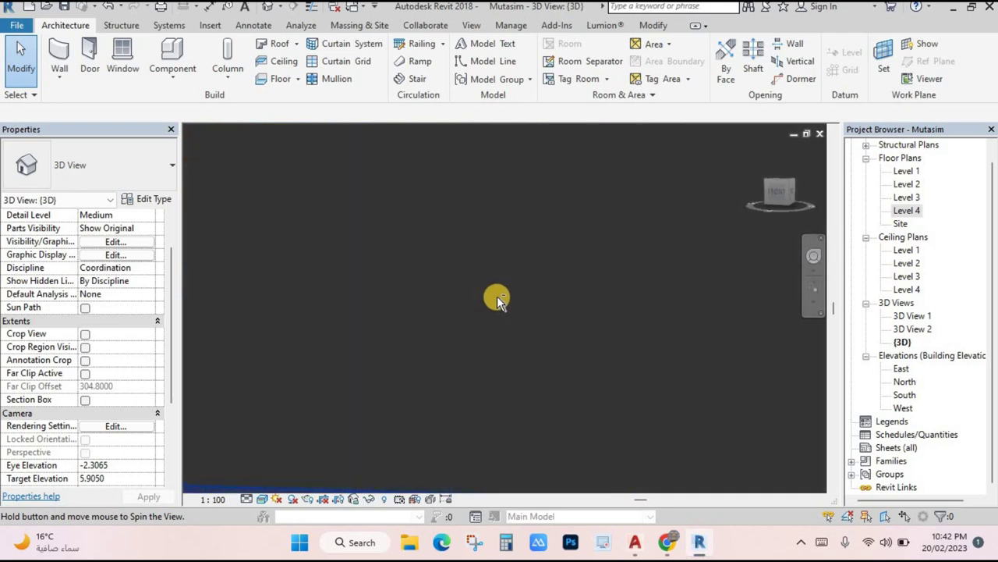
{"action": "left_click", "coordinate": [757, 151]}
- Set the unconnected height of the west parapet wall south of the stair enclosure to 1.5 m
{"action": "scroll", "coordinate": [579, 289], "scroll_direction": "up", "scroll_amount": 3}
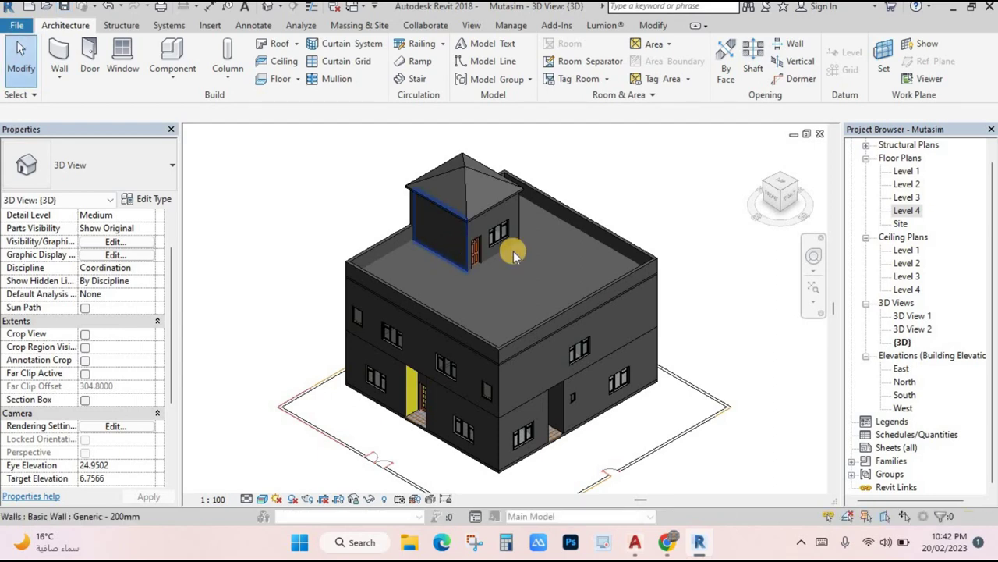
{"action": "scroll", "coordinate": [513, 253], "scroll_direction": "up", "scroll_amount": 3}
{"action": "middle_click_drag", "start_coordinate": [506, 292], "coordinate": [570, 261]}
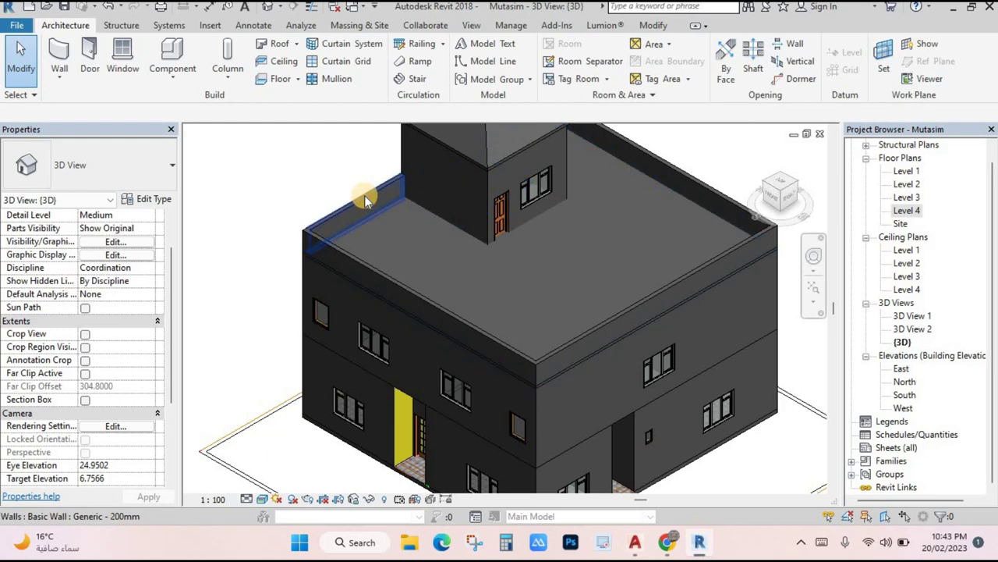
{"action": "left_click", "coordinate": [364, 195]}
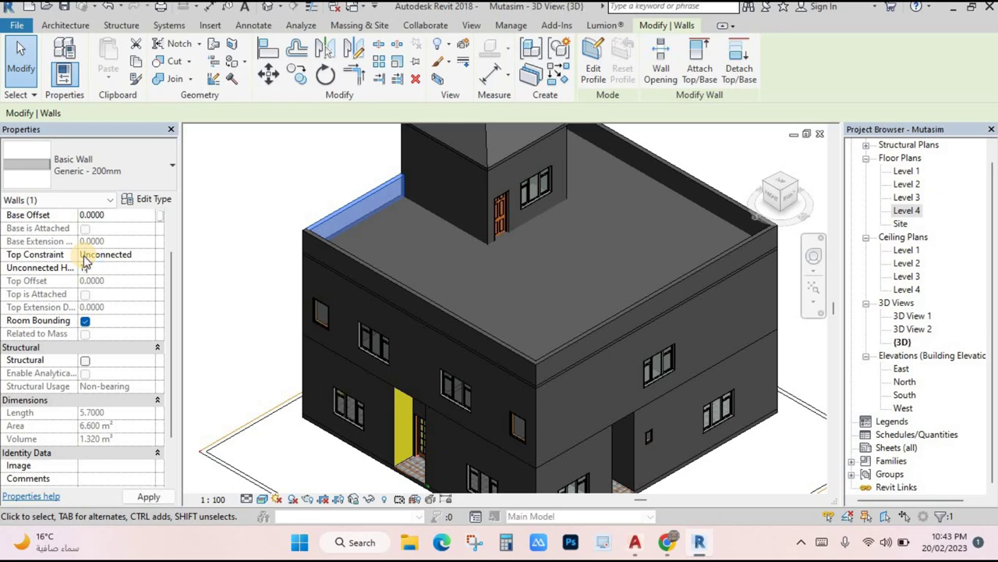
{"action": "left_click", "coordinate": [246, 190]}
{"action": "scroll", "coordinate": [388, 277], "scroll_direction": "down", "scroll_amount": 1}
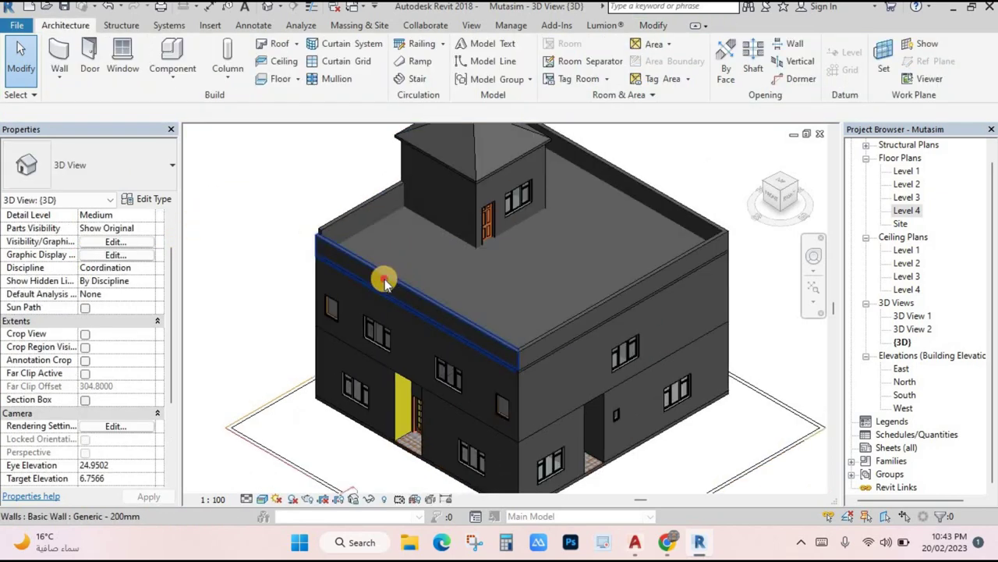
- Select the south, north, east and remaining west parapet walls together and set their unconnected height to 1.5 m
{"action": "left_click", "coordinate": [385, 278]}
{"action": "scroll", "coordinate": [601, 186], "scroll_direction": "down", "scroll_amount": 1}
{"action": "middle_click_drag", "start_coordinate": [600, 186], "coordinate": [574, 260]}
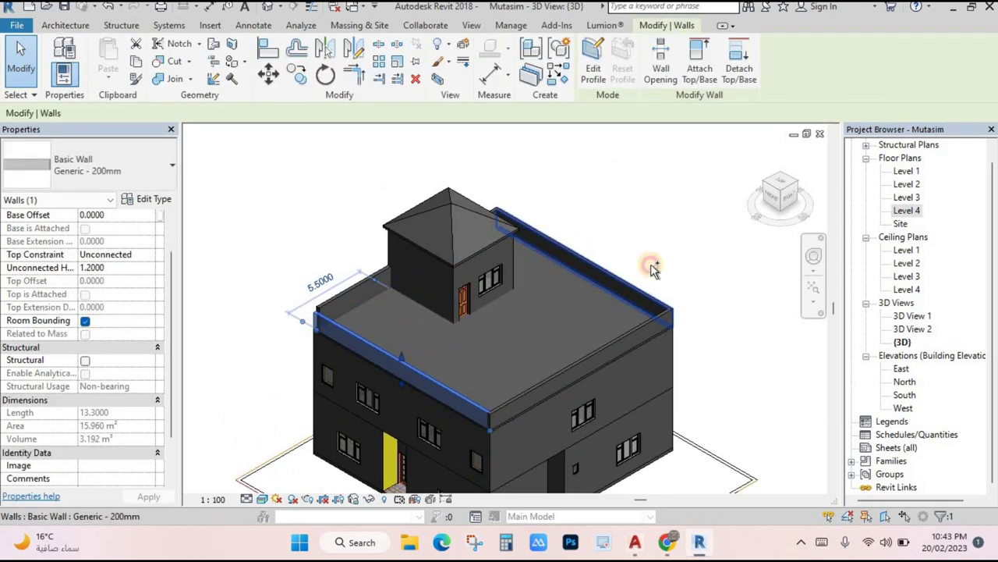
{"action": "left_click", "coordinate": [638, 316], "text": "ctrl"}
{"action": "middle_click_drag", "start_coordinate": [706, 234], "coordinate": [624, 273], "text": "ctrl"}
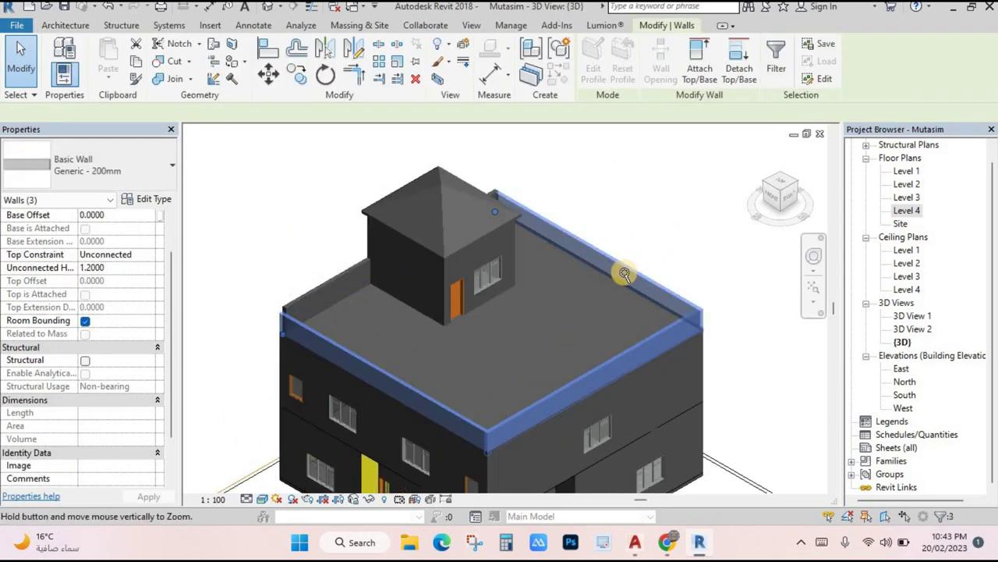
{"action": "scroll", "coordinate": [504, 191], "scroll_direction": "up", "scroll_amount": 1}
{"action": "scroll", "coordinate": [465, 196], "scroll_direction": "up", "scroll_amount": 3}
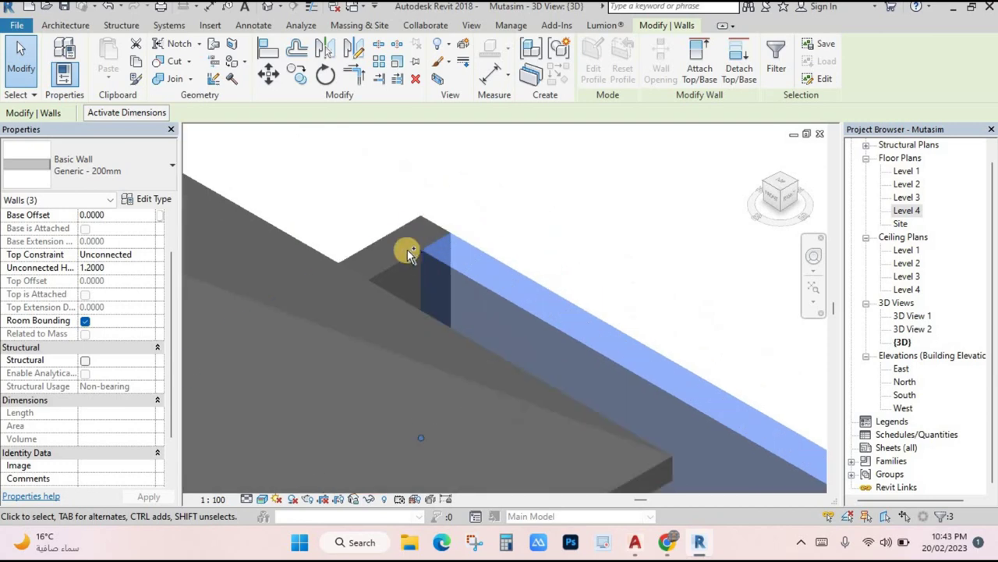
{"action": "left_click", "coordinate": [403, 253], "text": "ctrl"}
{"action": "left_click", "coordinate": [123, 268]}
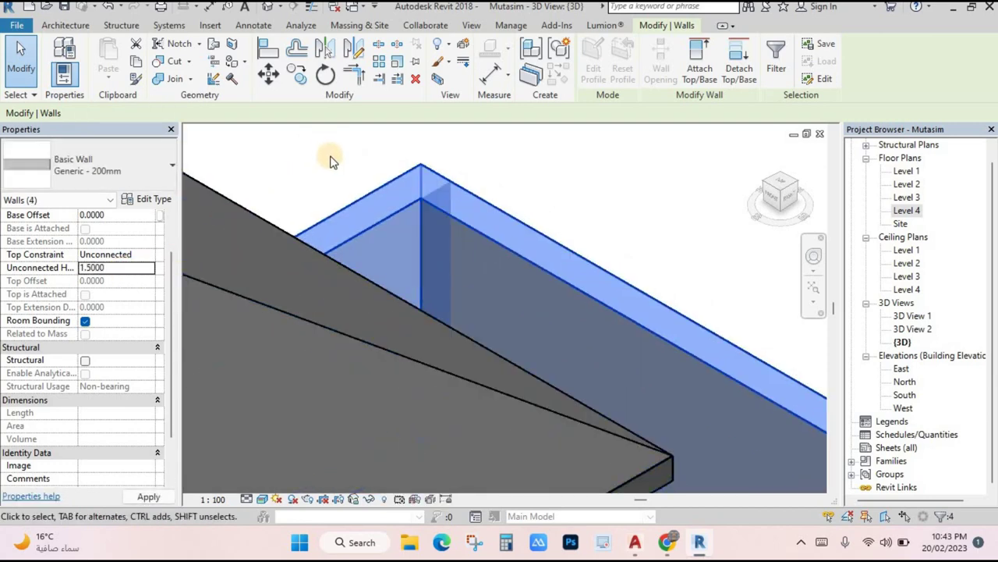
{"action": "left_click", "coordinate": [332, 162]}
- Inspect the parapet and the whole house from several sides in 3D
{"action": "scroll", "coordinate": [434, 190], "scroll_direction": "down", "scroll_amount": 7}
{"action": "middle_click_drag", "start_coordinate": [648, 244], "coordinate": [659, 254]}
{"action": "middle_click_drag", "start_coordinate": [636, 329], "coordinate": [640, 230]}
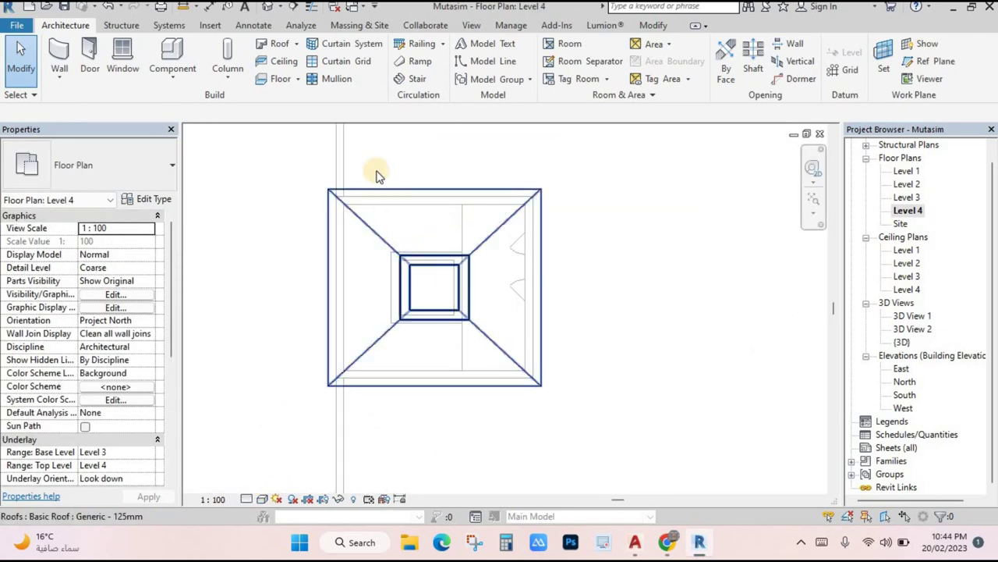
{"action": "scroll", "coordinate": [390, 234], "scroll_direction": "down", "scroll_amount": 1}
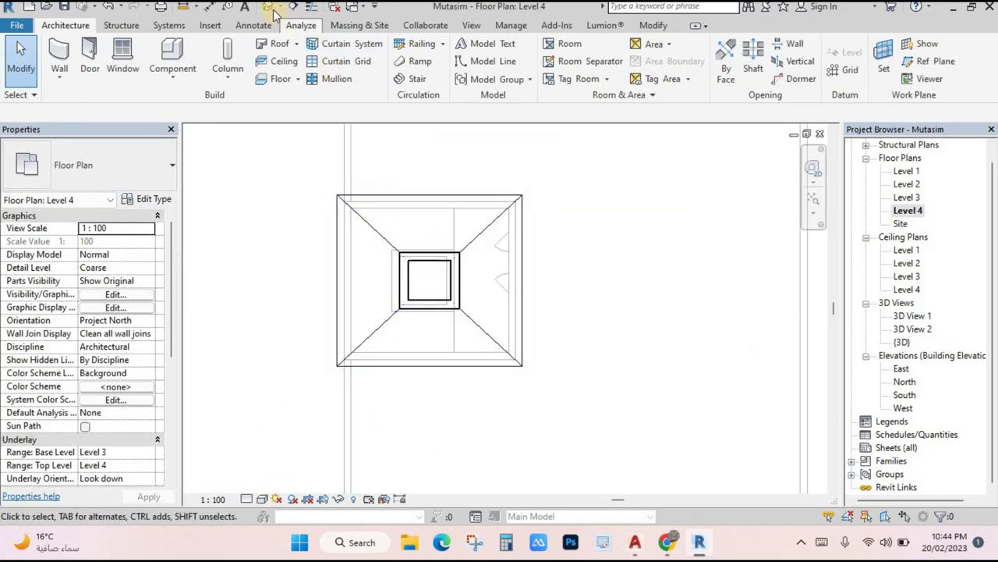
{"action": "key", "text": "ctrl+Tab"}
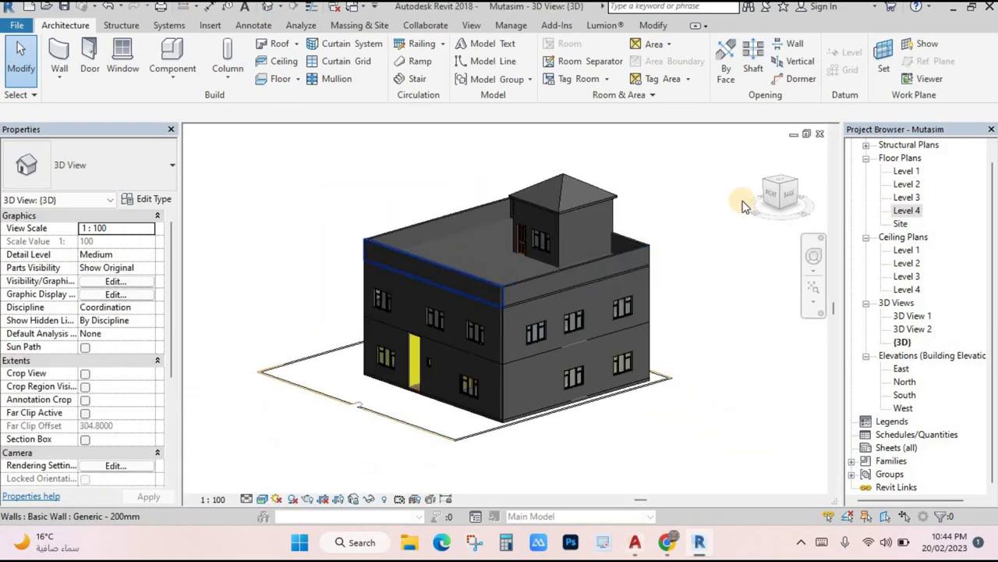
{"action": "middle_click_drag", "start_coordinate": [735, 262], "coordinate": [466, 380], "text": "shift"}
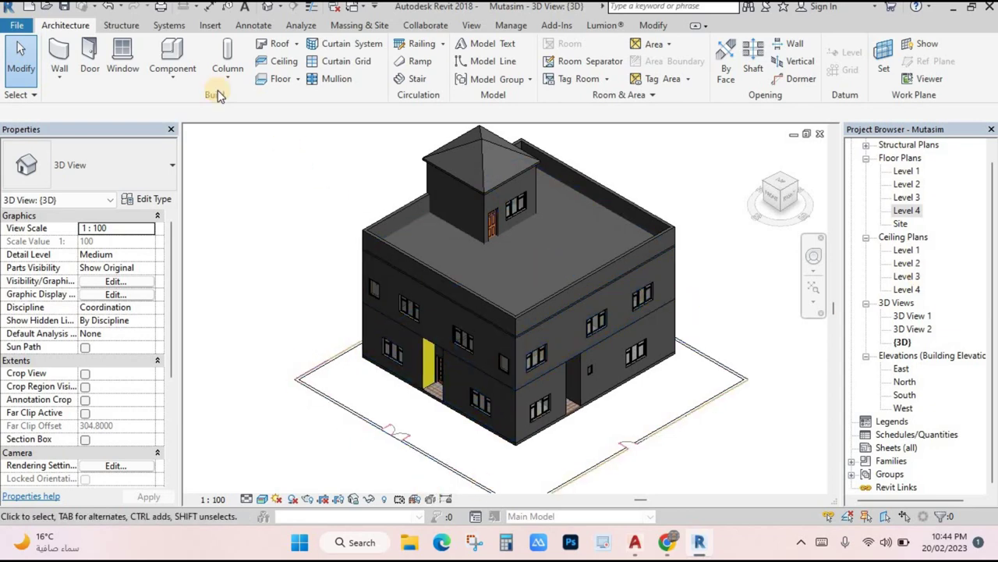
- Start the Paint tool with the Roofing, Tile material and paint the slopes of the stair enclosure's hip roof
{"action": "left_click", "coordinate": [654, 24]}
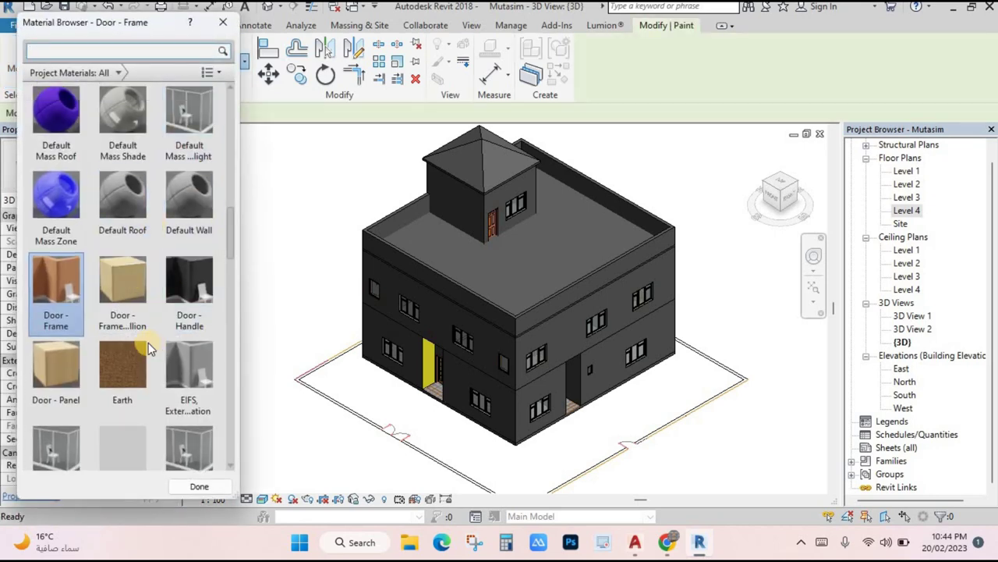
{"action": "scroll", "coordinate": [171, 347], "scroll_direction": "down", "scroll_amount": 5}
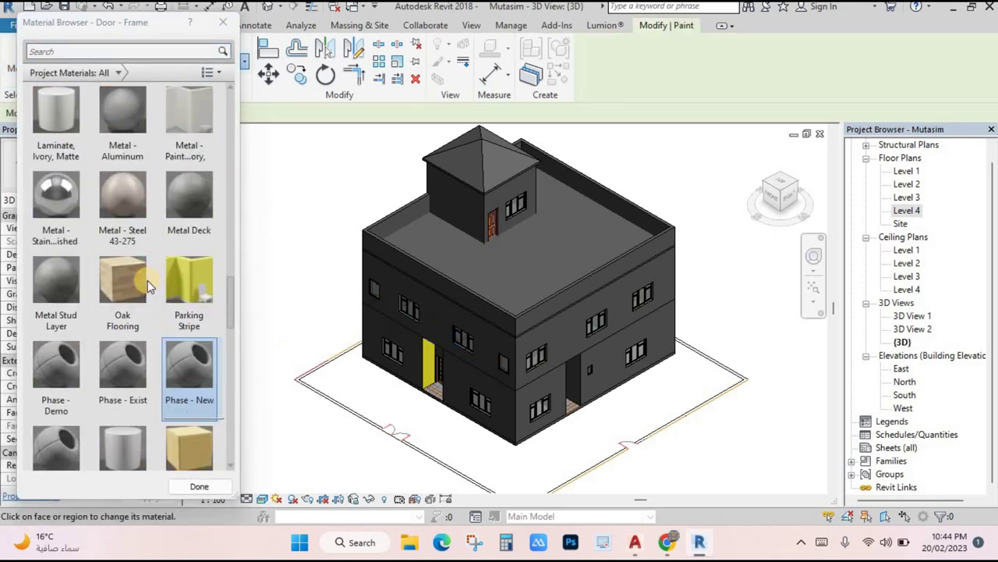
{"action": "scroll", "coordinate": [152, 281], "scroll_direction": "down", "scroll_amount": 8}
{"action": "scroll", "coordinate": [195, 253], "scroll_direction": "up", "scroll_amount": 3}
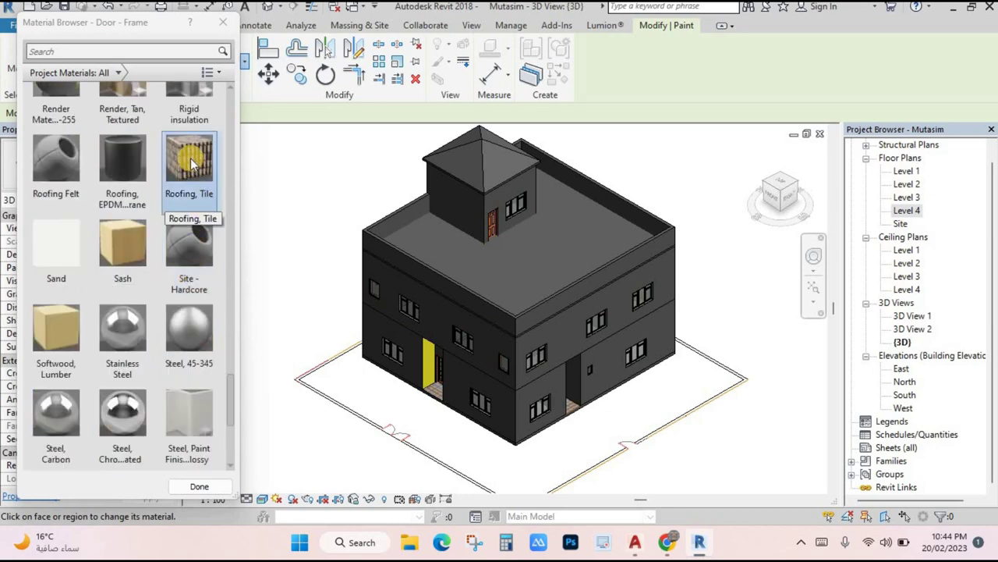
{"action": "scroll", "coordinate": [466, 142], "scroll_direction": "up", "scroll_amount": 5}
{"action": "left_click", "coordinate": [466, 147]}
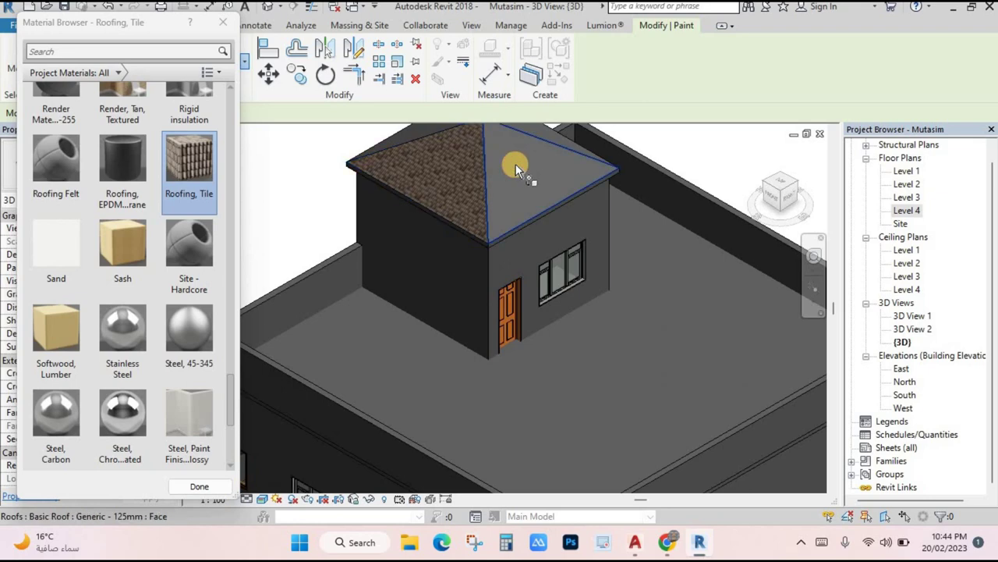
{"action": "middle_click_drag", "start_coordinate": [451, 156], "coordinate": [441, 281]}
{"action": "scroll", "coordinate": [452, 240], "scroll_direction": "up", "scroll_amount": 3}
{"action": "left_click", "coordinate": [486, 236]}
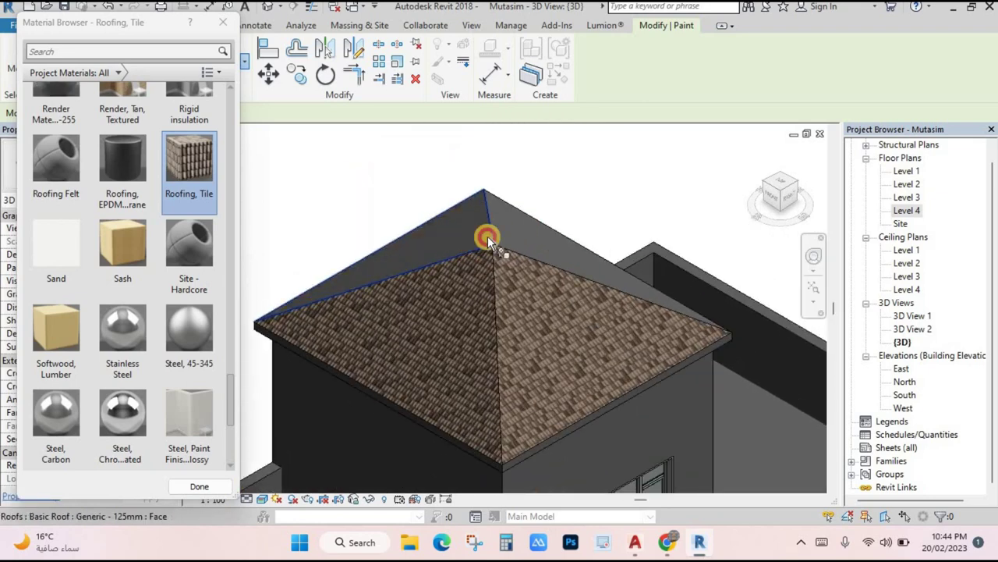
{"action": "scroll", "coordinate": [538, 265], "scroll_direction": "down", "scroll_amount": 3}
{"action": "middle_click_drag", "start_coordinate": [551, 279], "coordinate": [553, 249], "text": "shift"}
- Paint the edge faces along the hip roof's eaves with Roofing, Tile, including the edge on the north side
{"action": "scroll", "coordinate": [483, 270], "scroll_direction": "up", "scroll_amount": 5}
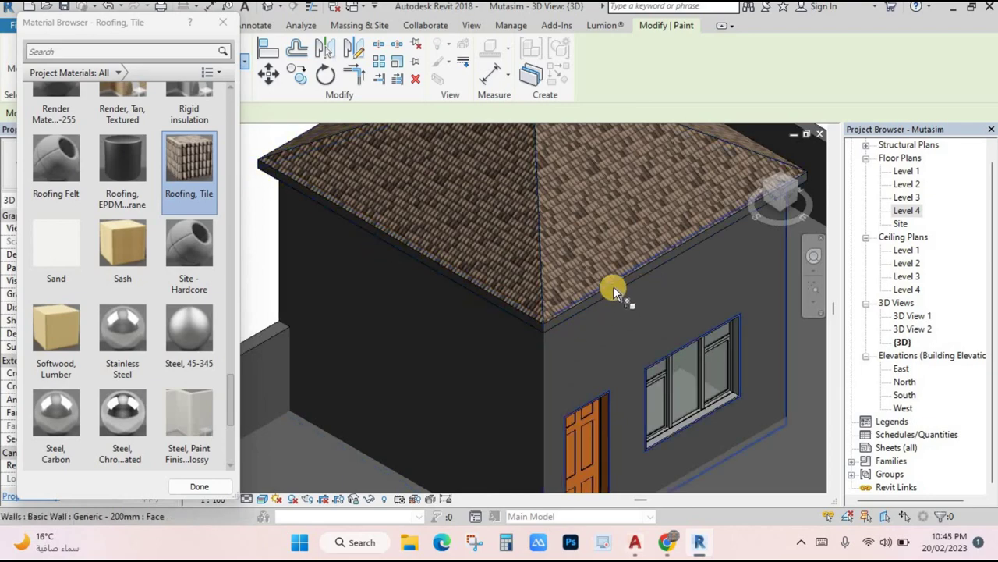
{"action": "scroll", "coordinate": [465, 297], "scroll_direction": "up", "scroll_amount": 4}
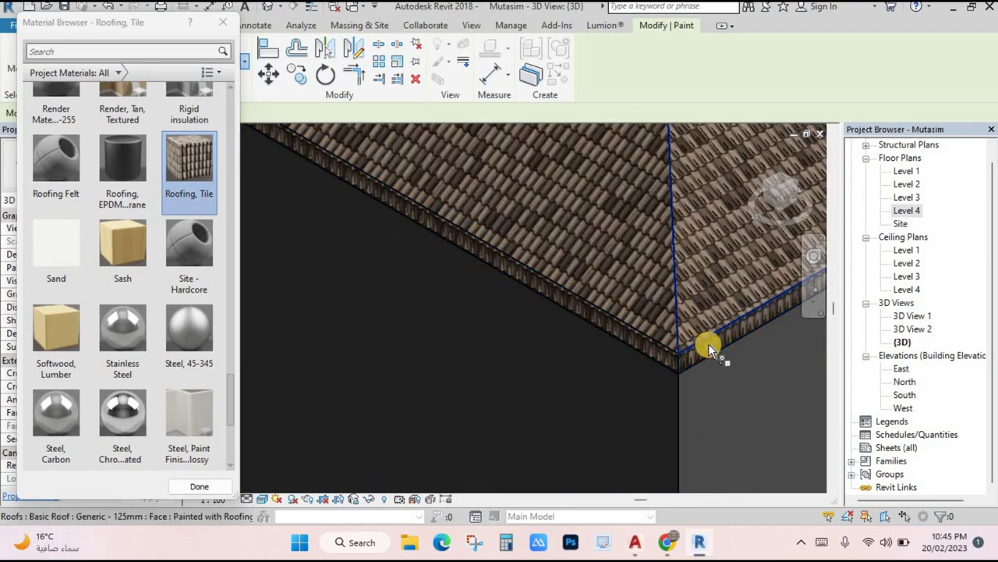
{"action": "scroll", "coordinate": [707, 345], "scroll_direction": "down", "scroll_amount": 4}
{"action": "middle_click_drag", "start_coordinate": [726, 351], "coordinate": [448, 359]}
{"action": "middle_click_drag", "start_coordinate": [606, 289], "coordinate": [510, 319], "text": "shift"}
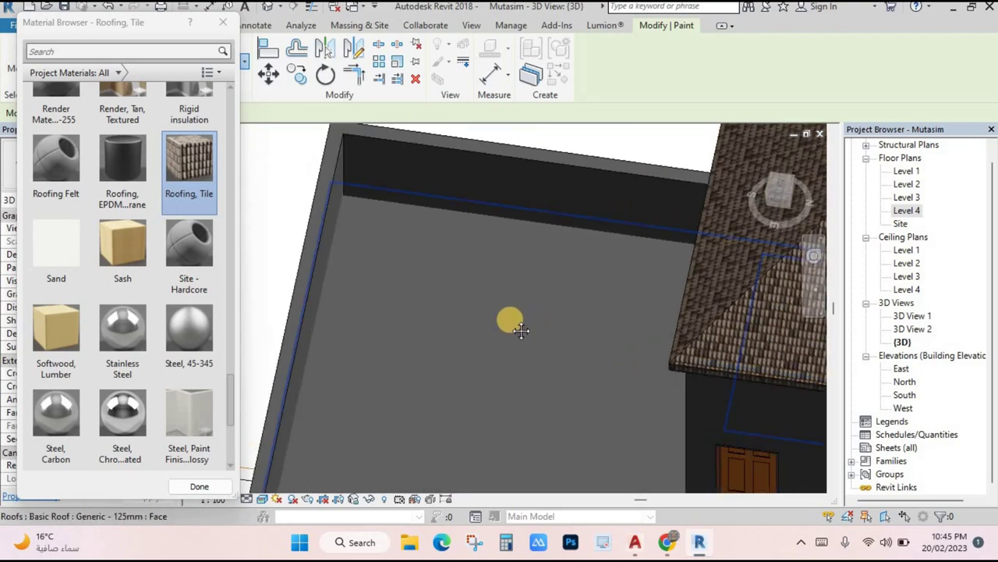
{"action": "scroll", "coordinate": [510, 319], "scroll_direction": "down", "scroll_amount": 2}
{"action": "middle_click_drag", "start_coordinate": [780, 320], "coordinate": [580, 266]}
{"action": "middle_click_drag", "start_coordinate": [691, 267], "coordinate": [602, 238], "text": "shift"}
{"action": "scroll", "coordinate": [602, 237], "scroll_direction": "up", "scroll_amount": 6}
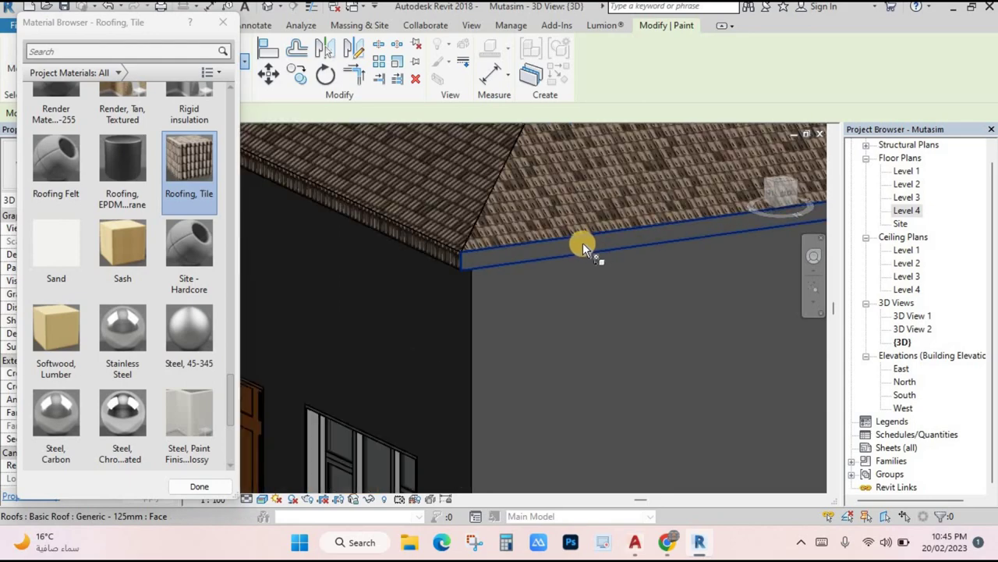
{"action": "left_click", "coordinate": [582, 244]}
{"action": "scroll", "coordinate": [606, 269], "scroll_direction": "down", "scroll_amount": 6}
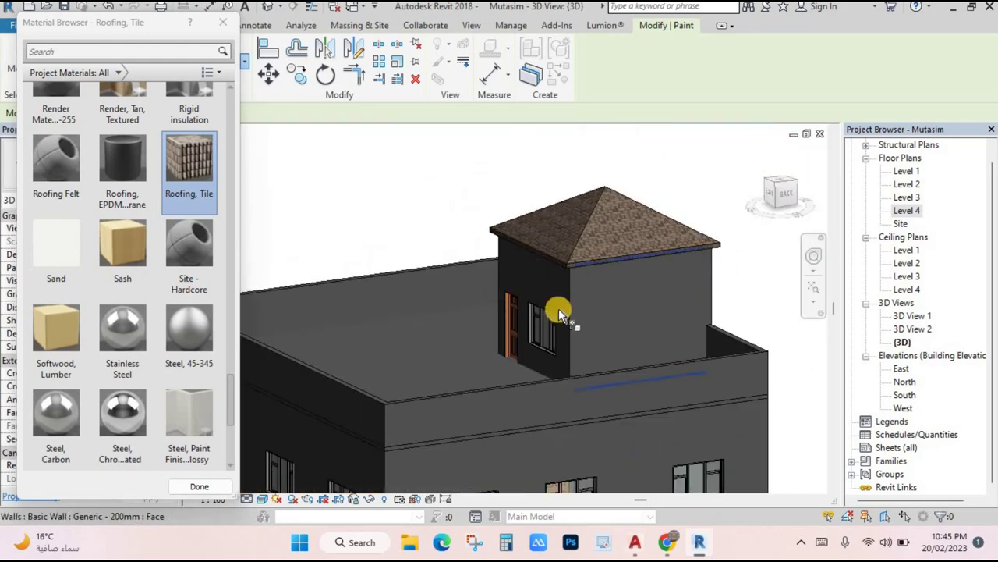
- Try the Earth material on the north wall of the stair enclosure
{"action": "scroll", "coordinate": [67, 249], "scroll_direction": "up", "scroll_amount": 10}
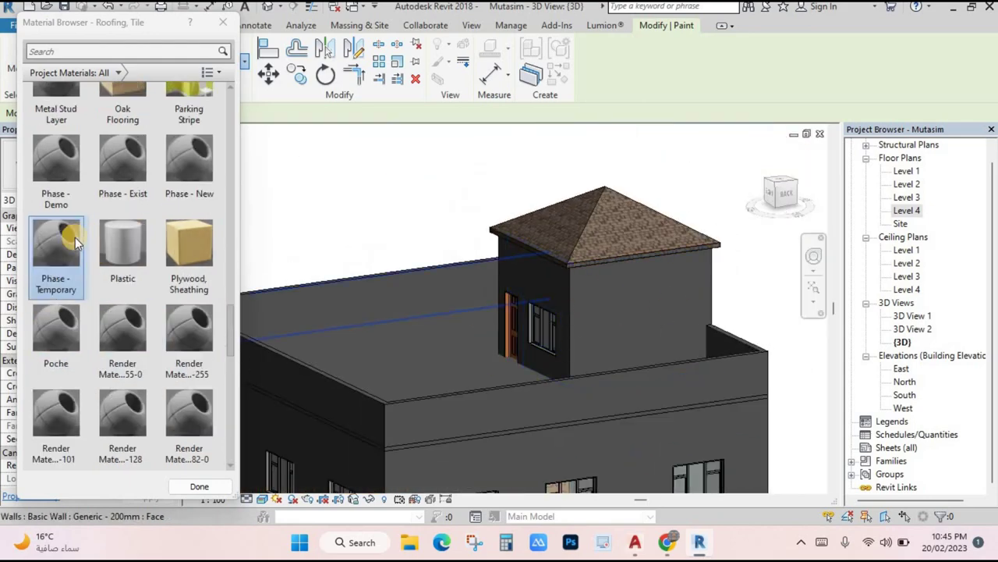
{"action": "left_click", "coordinate": [78, 234]}
{"action": "scroll", "coordinate": [94, 234], "scroll_direction": "up", "scroll_amount": 5}
{"action": "left_click", "coordinate": [123, 418]}
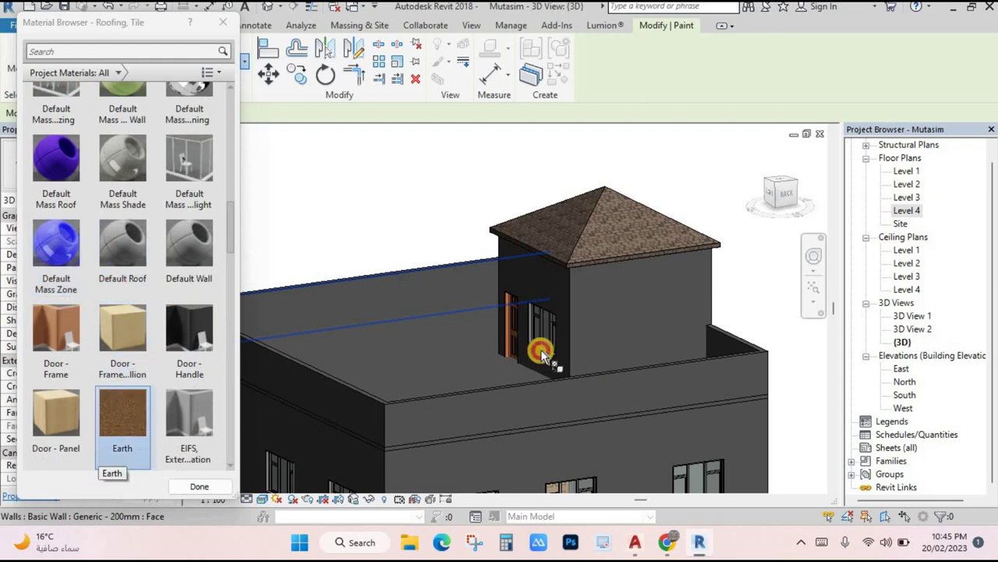
{"action": "left_click", "coordinate": [637, 310]}
- Paint the north, east and south walls of the stair enclosure with the Door - Frame/Mullion material
{"action": "left_click", "coordinate": [140, 344]}
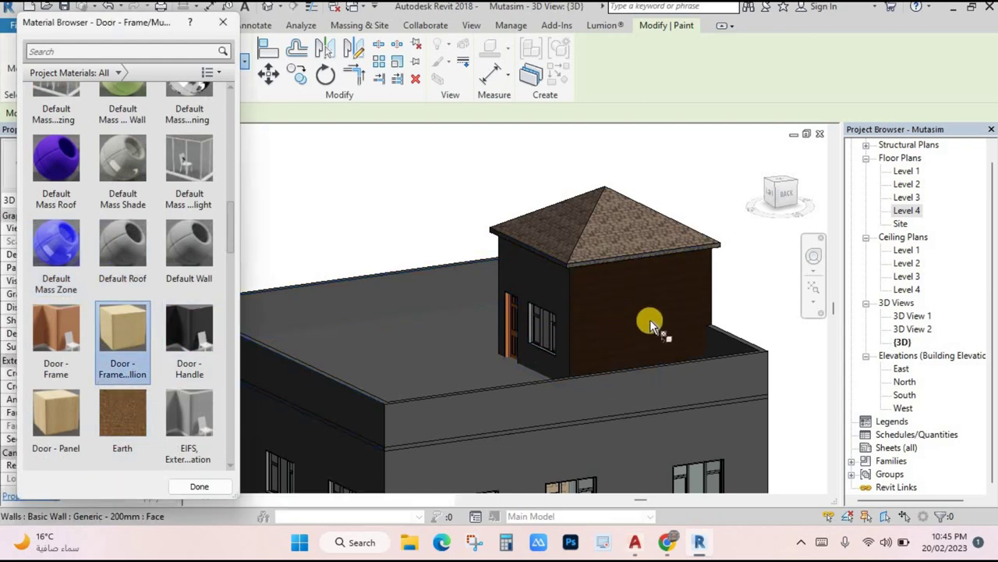
{"action": "left_click", "coordinate": [601, 320]}
{"action": "left_click", "coordinate": [549, 285]}
{"action": "mouse_move", "coordinate": [529, 281]}
{"action": "middle_mouse_down", "text": "shift"}
{"action": "mouse_move", "coordinate": [626, 317]}
{"action": "mouse_move", "coordinate": [712, 308]}
{"action": "mouse_move", "coordinate": [500, 266]}
{"action": "middle_mouse_up", "text": "shift"}
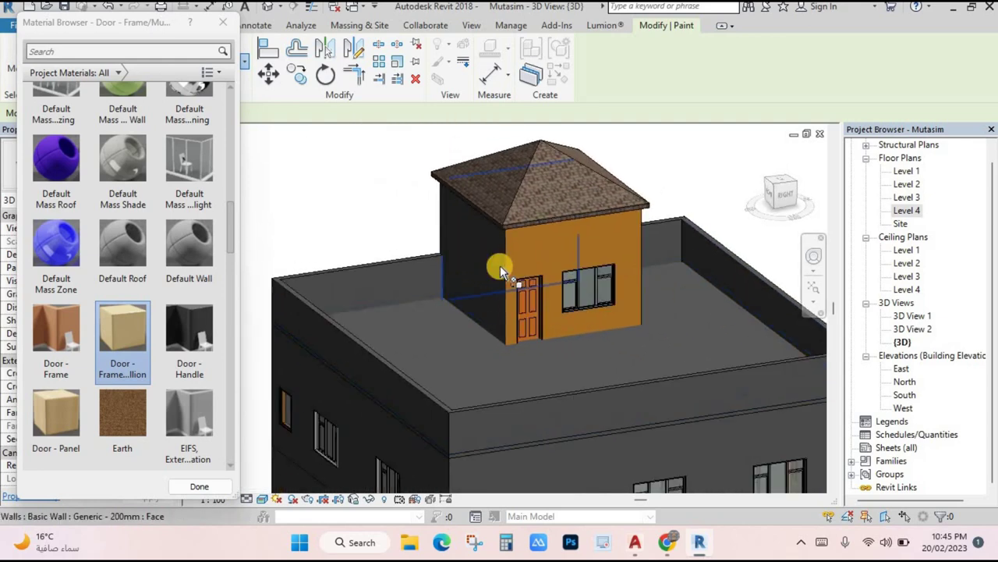
{"action": "left_click", "coordinate": [461, 269]}
- Paint the inner faces of the roof parapet walls with the Door - Frame/Mullion material
{"action": "left_click", "coordinate": [399, 278]}
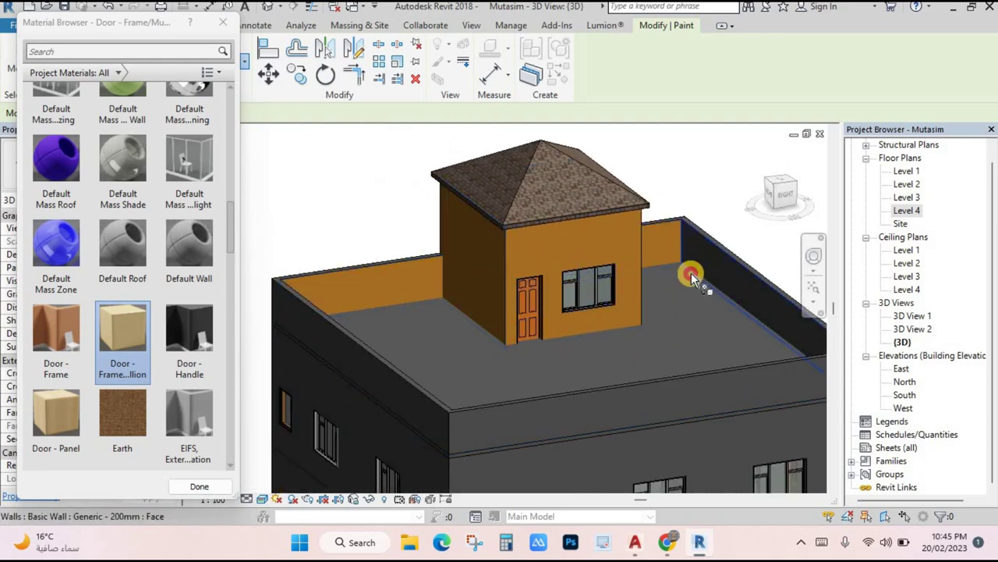
{"action": "left_click", "coordinate": [691, 277]}
{"action": "mouse_move", "coordinate": [591, 307]}
{"action": "middle_mouse_down", "text": "shift"}
{"action": "mouse_move", "coordinate": [520, 319]}
{"action": "mouse_move", "coordinate": [507, 286]}
{"action": "middle_mouse_up", "text": "shift"}
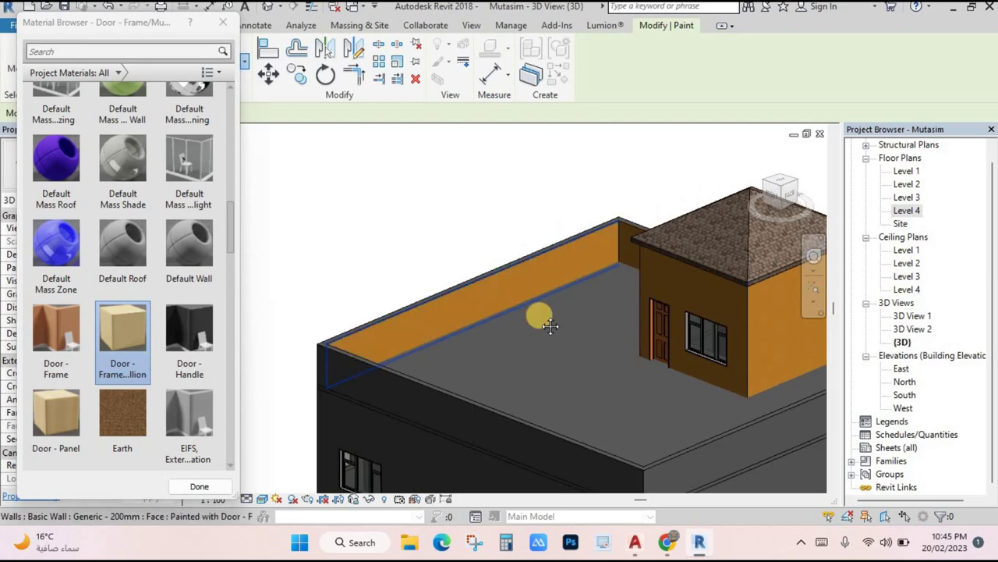
{"action": "mouse_move", "coordinate": [550, 326]}
{"action": "middle_mouse_down", "text": "shift"}
{"action": "mouse_move", "coordinate": [508, 260]}
{"action": "mouse_move", "coordinate": [372, 296]}
{"action": "mouse_move", "coordinate": [352, 279]}
{"action": "mouse_move", "coordinate": [365, 252]}
{"action": "mouse_move", "coordinate": [491, 200]}
{"action": "mouse_move", "coordinate": [508, 258]}
{"action": "mouse_move", "coordinate": [532, 277]}
{"action": "middle_mouse_up", "text": "shift"}
{"action": "left_click", "coordinate": [384, 258]}
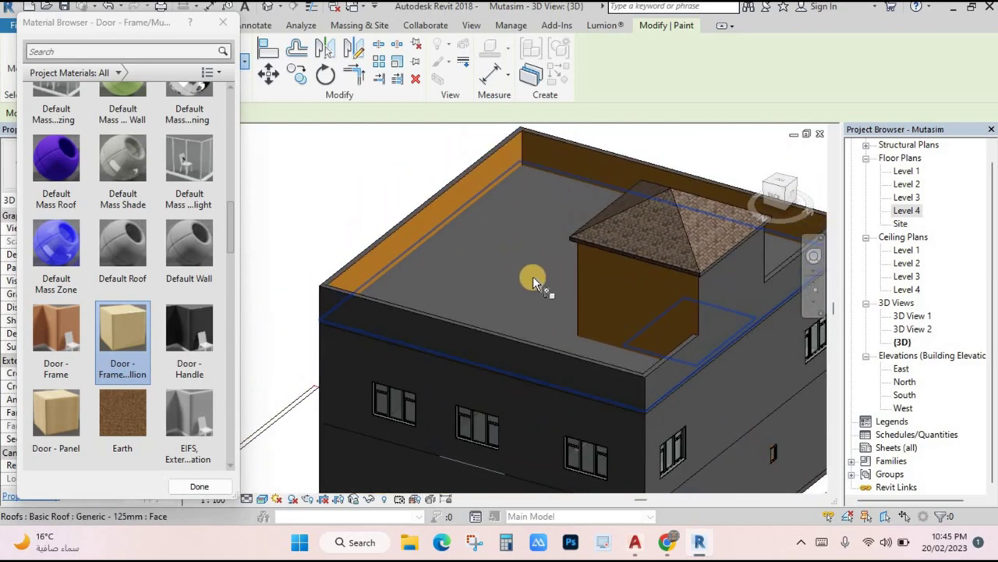
- Try the Render, Tan, Textured material on the flat roof surface inside the parapet
{"action": "scroll", "coordinate": [150, 315], "scroll_direction": "down", "scroll_amount": 5}
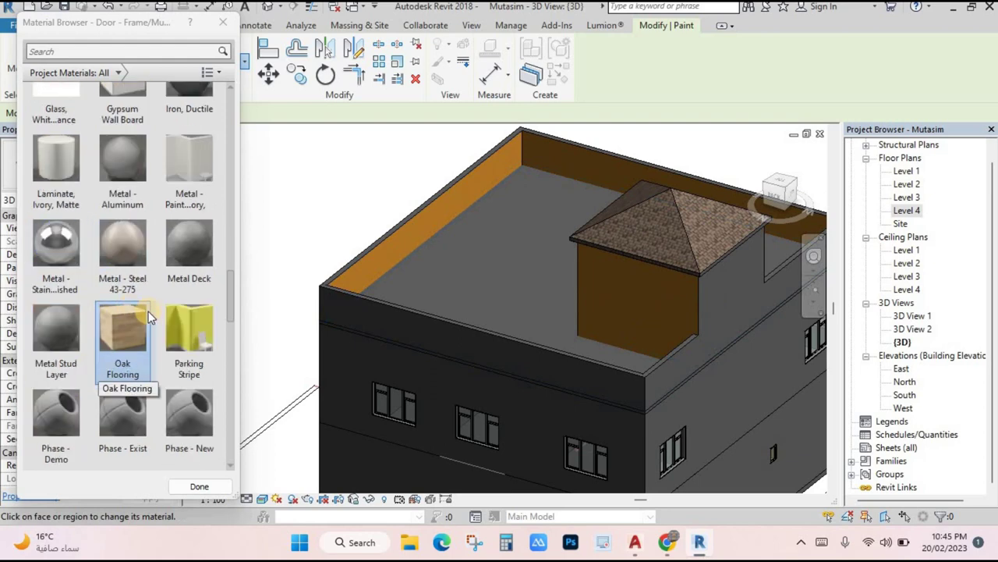
{"action": "scroll", "coordinate": [134, 349], "scroll_direction": "down", "scroll_amount": 5}
{"action": "scroll", "coordinate": [167, 367], "scroll_direction": "down", "scroll_amount": 3}
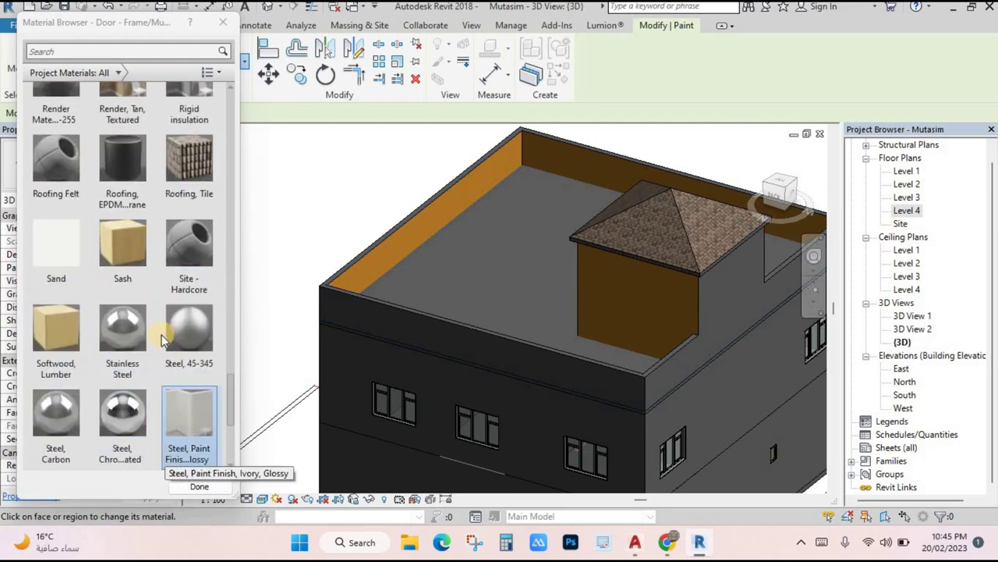
{"action": "scroll", "coordinate": [155, 275], "scroll_direction": "up", "scroll_amount": 3}
{"action": "left_click", "coordinate": [123, 331]}
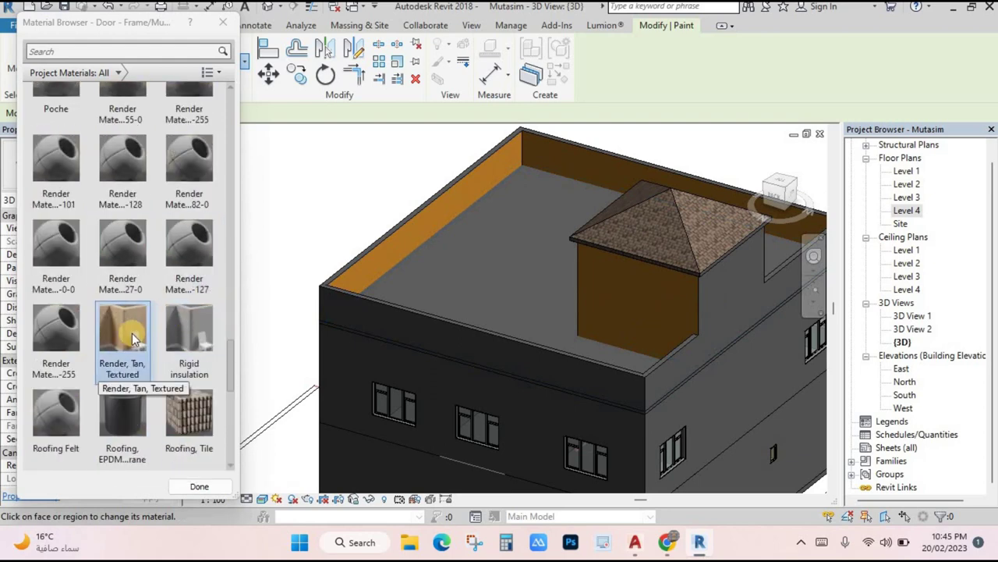
{"action": "left_click", "coordinate": [482, 255]}
{"action": "scroll", "coordinate": [539, 284], "scroll_direction": "up", "scroll_amount": 4}
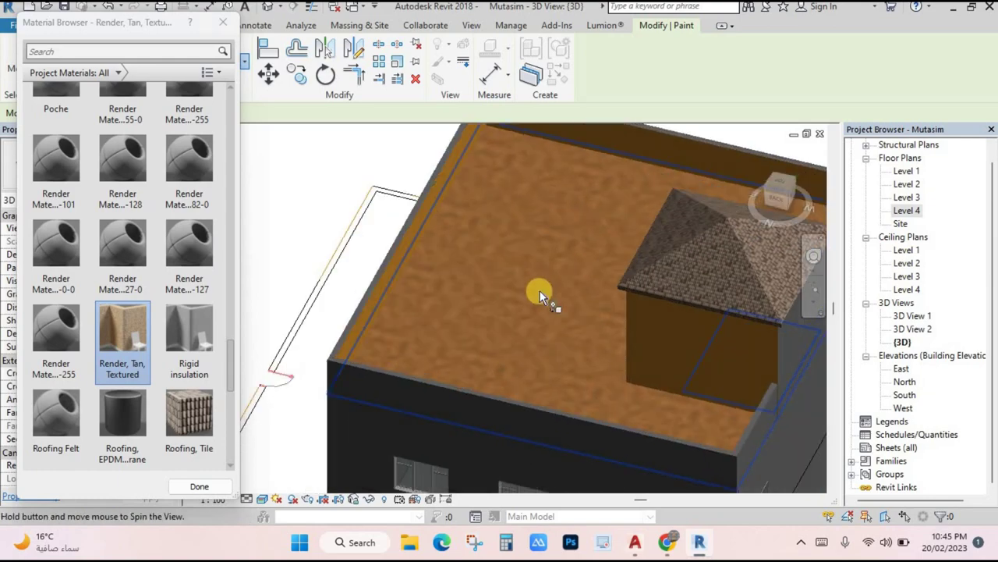
- Try the Concrete, Cast In Situ material on the flat roof surface
{"action": "scroll", "coordinate": [542, 277], "scroll_direction": "up", "scroll_amount": 2}
{"action": "scroll", "coordinate": [148, 277], "scroll_direction": "up", "scroll_amount": 8}
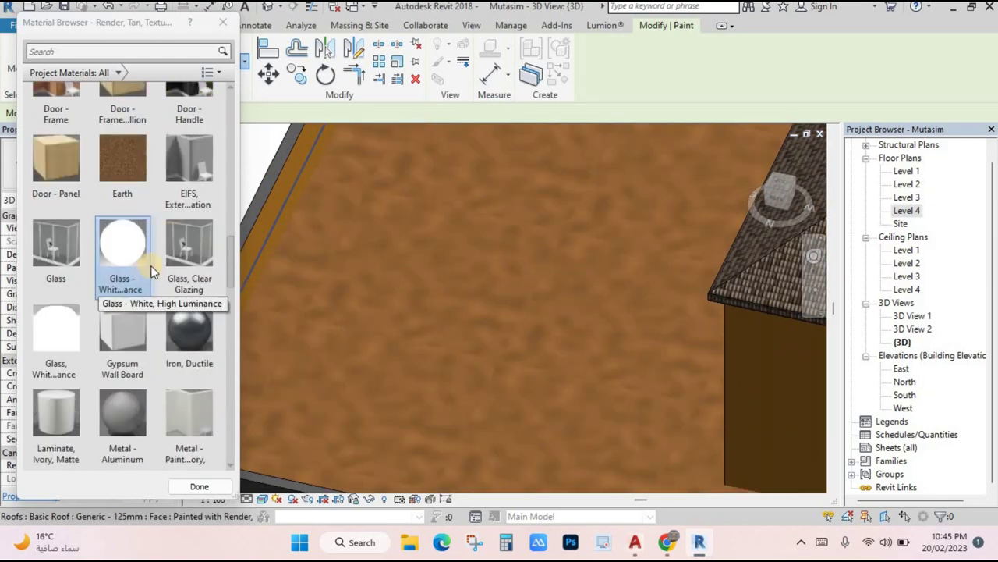
{"action": "left_click", "coordinate": [150, 261]}
{"action": "scroll", "coordinate": [150, 261], "scroll_direction": "up", "scroll_amount": 3}
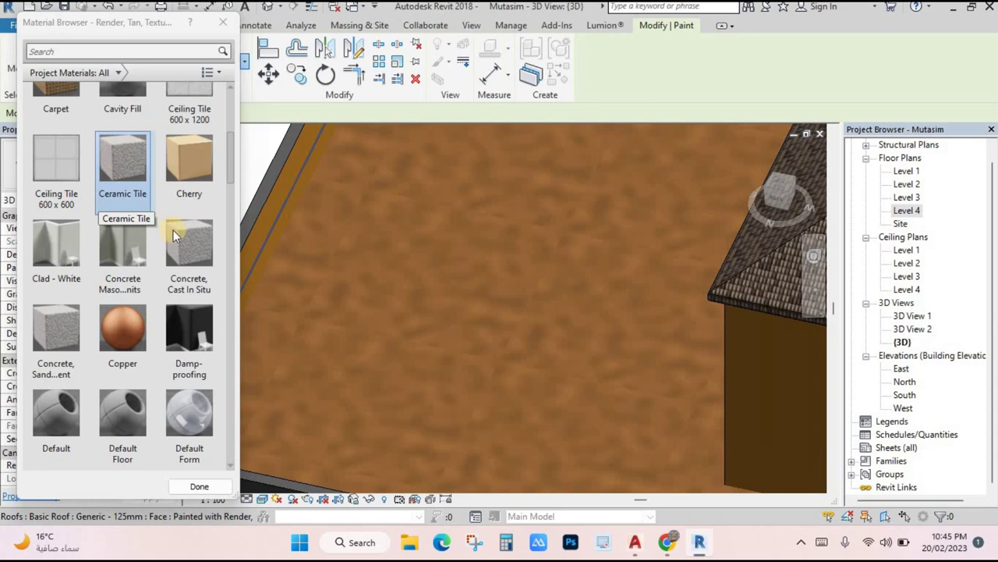
{"action": "left_click", "coordinate": [194, 248]}
{"action": "left_click", "coordinate": [437, 277]}
{"action": "scroll", "coordinate": [340, 260], "scroll_direction": "down", "scroll_amount": 2}
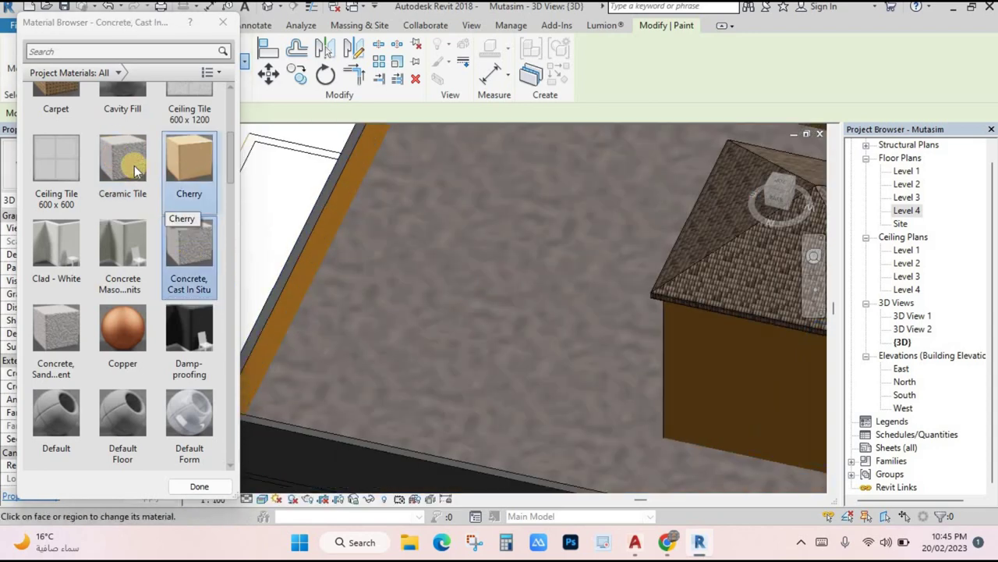
- Try Concrete Masonry Units and Clad - White in turn on the flat roof surface
{"action": "left_click", "coordinate": [124, 164]}
{"action": "left_click", "coordinate": [123, 251]}
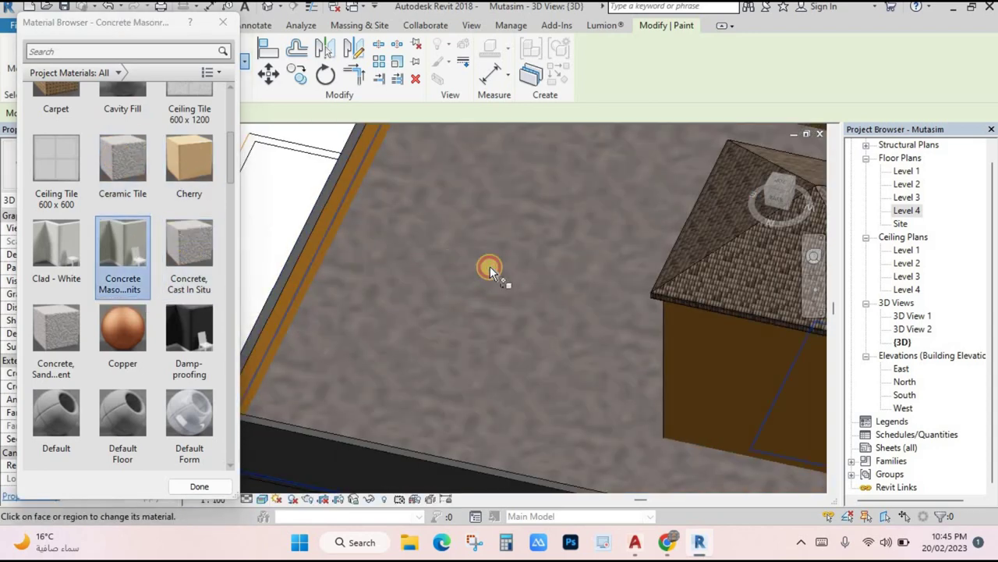
{"action": "left_click", "coordinate": [489, 266]}
{"action": "left_click", "coordinate": [55, 244]}
{"action": "left_click", "coordinate": [490, 280]}
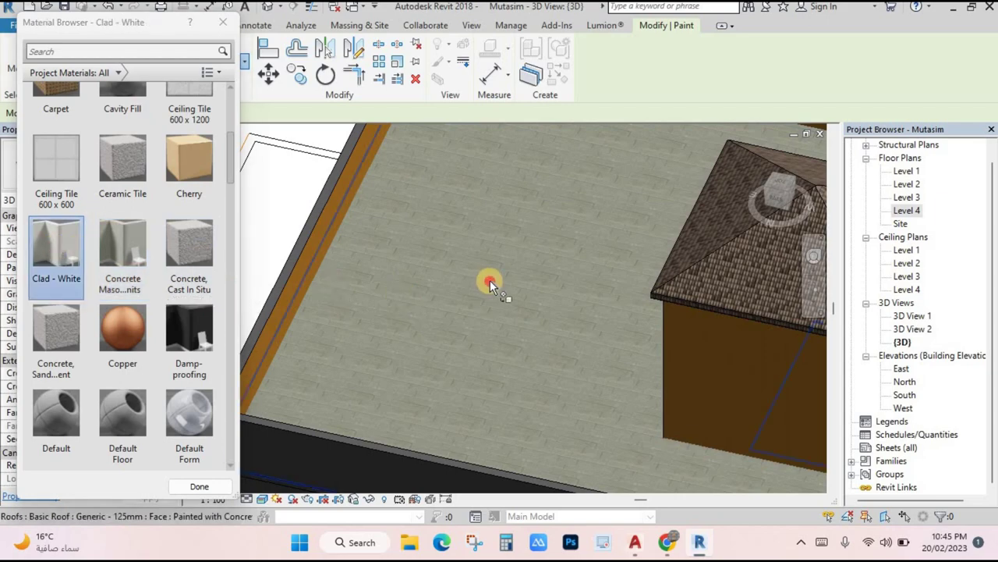
- Try the Ceiling Tile 600 x 1200 material on the flat roof surface and check its pattern up close
{"action": "scroll", "coordinate": [186, 109], "scroll_direction": "up", "scroll_amount": 1}
{"action": "left_click", "coordinate": [187, 100]}
{"action": "left_click", "coordinate": [494, 267]}
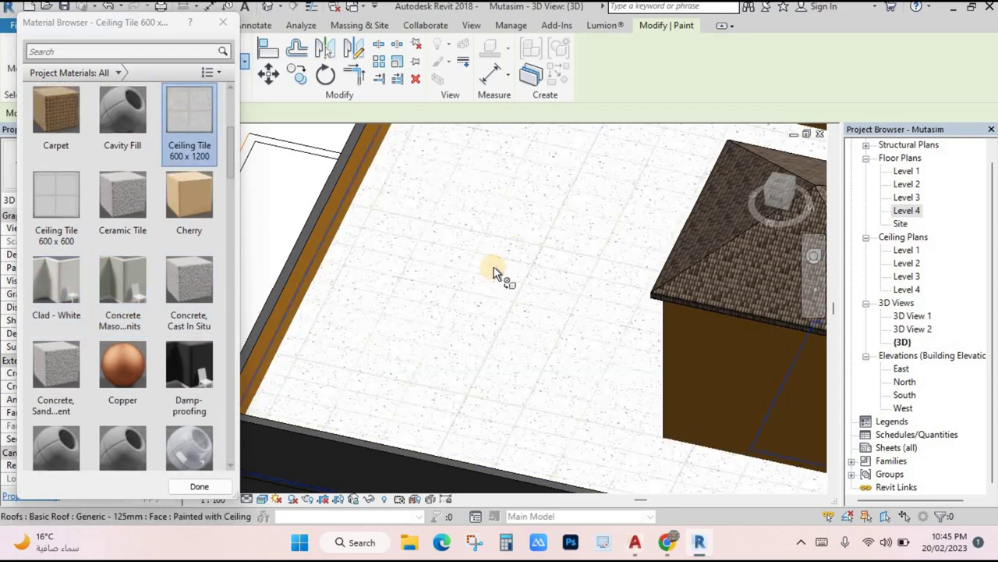
{"action": "scroll", "coordinate": [491, 262], "scroll_direction": "up", "scroll_amount": 3}
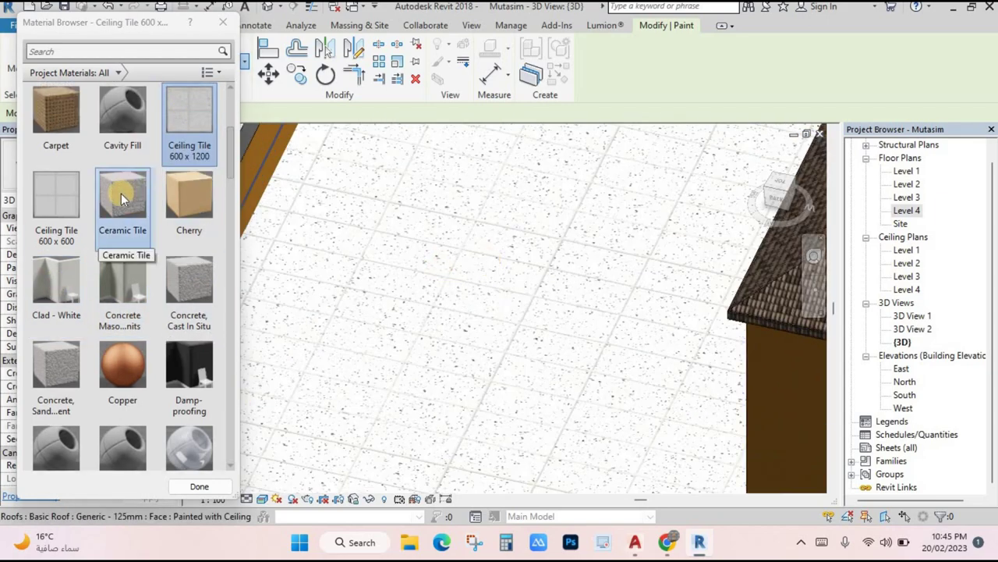
- Try Asphalt, Bitumen and Brick, Common in turn on the flat roof surface
{"action": "scroll", "coordinate": [121, 193], "scroll_direction": "up", "scroll_amount": 3}
{"action": "left_click", "coordinate": [122, 281]}
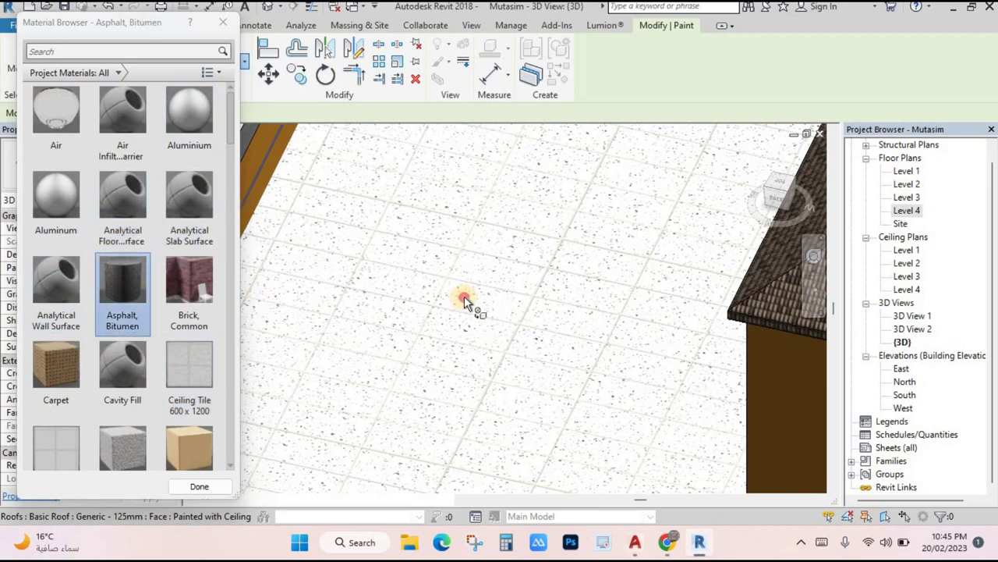
{"action": "left_click", "coordinate": [464, 295]}
{"action": "left_click", "coordinate": [189, 280]}
{"action": "left_click", "coordinate": [416, 295]}
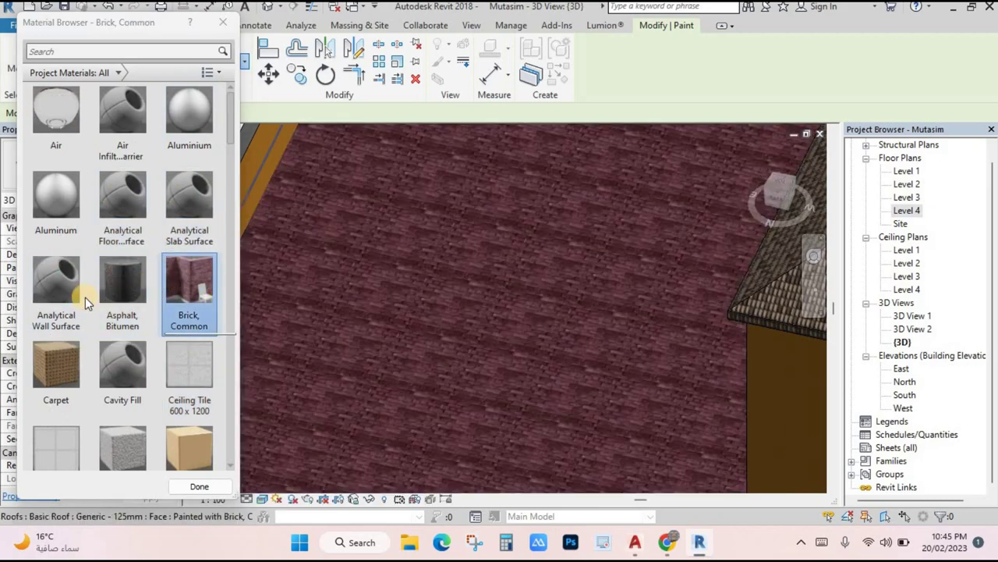
- Paint the flat roof surface with the Analytical Wall Surface material and view the house from the northeast
{"action": "left_click", "coordinate": [62, 282]}
{"action": "scroll", "coordinate": [415, 299], "scroll_direction": "down", "scroll_amount": 8}
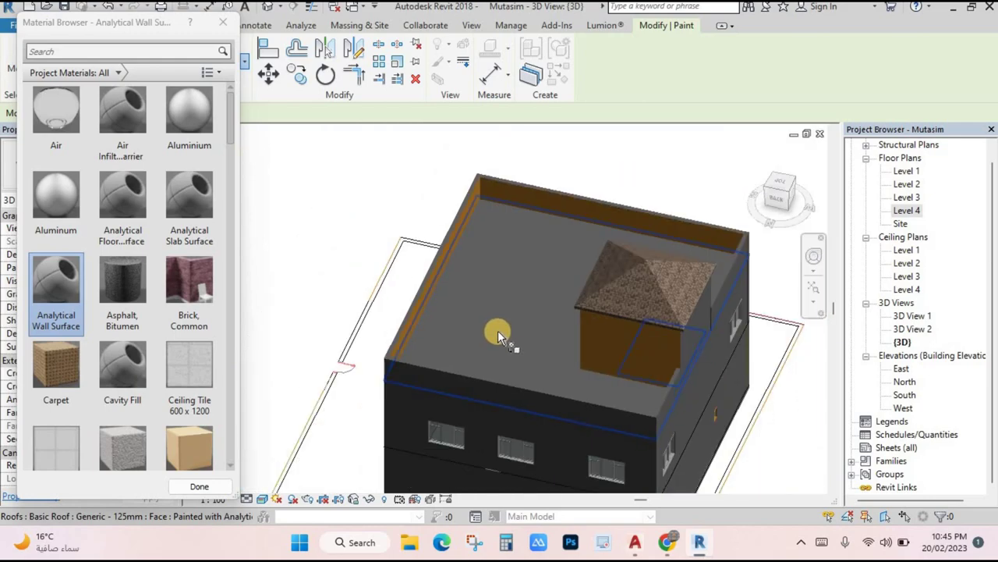
{"action": "middle_click_drag", "start_coordinate": [497, 330], "coordinate": [601, 312], "text": "shift"}
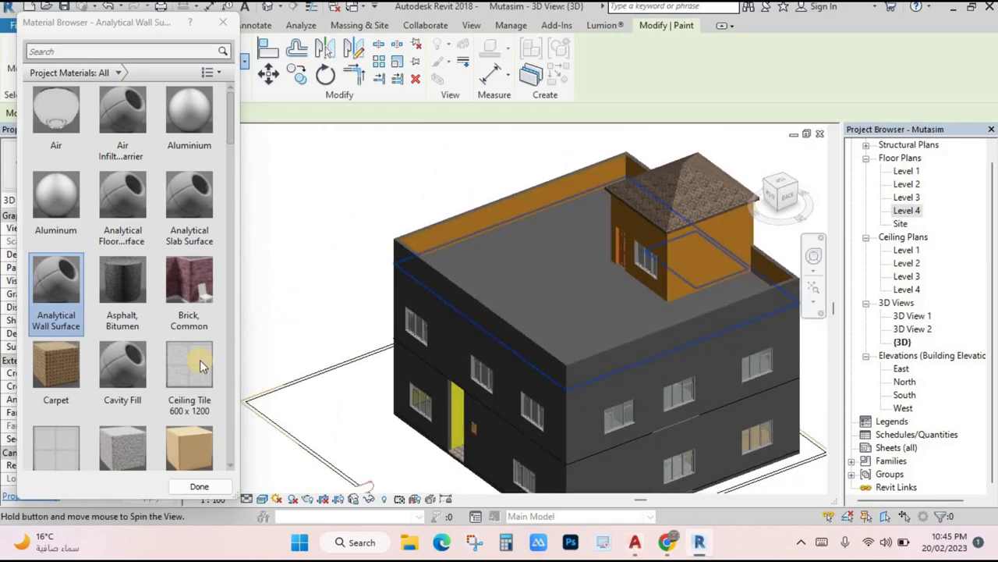
{"action": "scroll", "coordinate": [125, 414], "scroll_direction": "down", "scroll_amount": 1}
{"action": "left_click", "coordinate": [126, 417]}
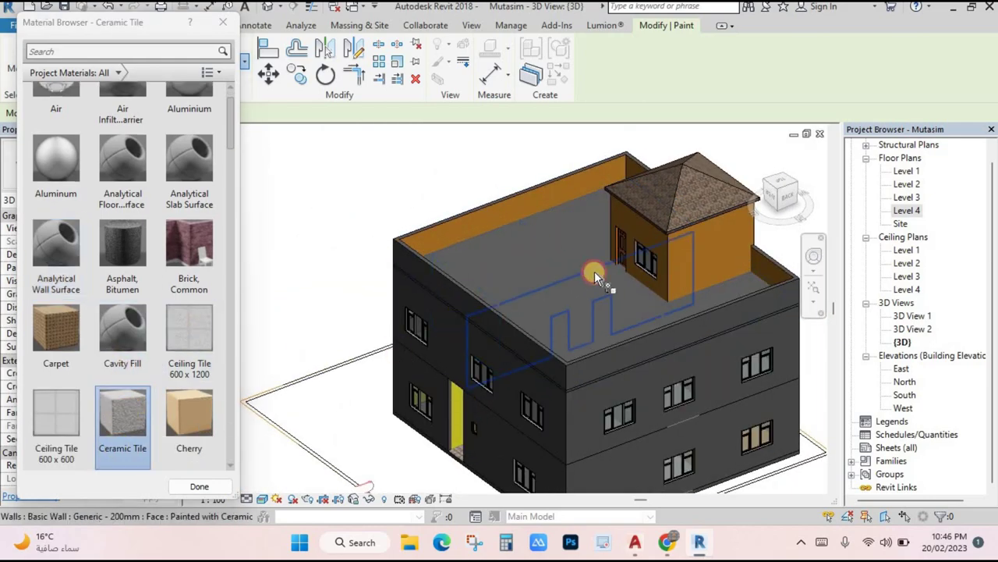
{"action": "scroll", "coordinate": [578, 249], "scroll_direction": "up", "scroll_amount": 3}
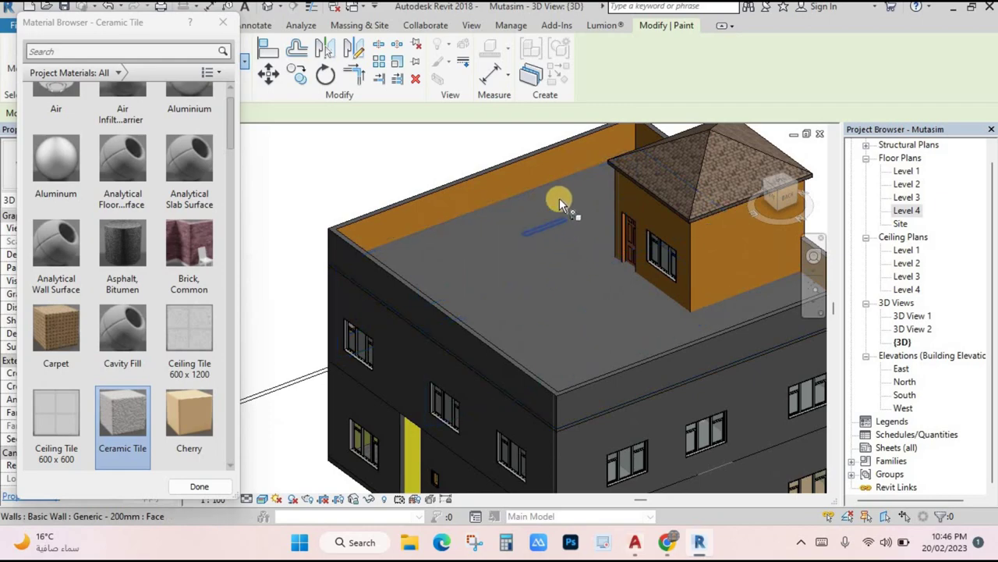
{"action": "scroll", "coordinate": [558, 199], "scroll_direction": "up", "scroll_amount": 5}
{"action": "scroll", "coordinate": [597, 308], "scroll_direction": "down", "scroll_amount": 6}
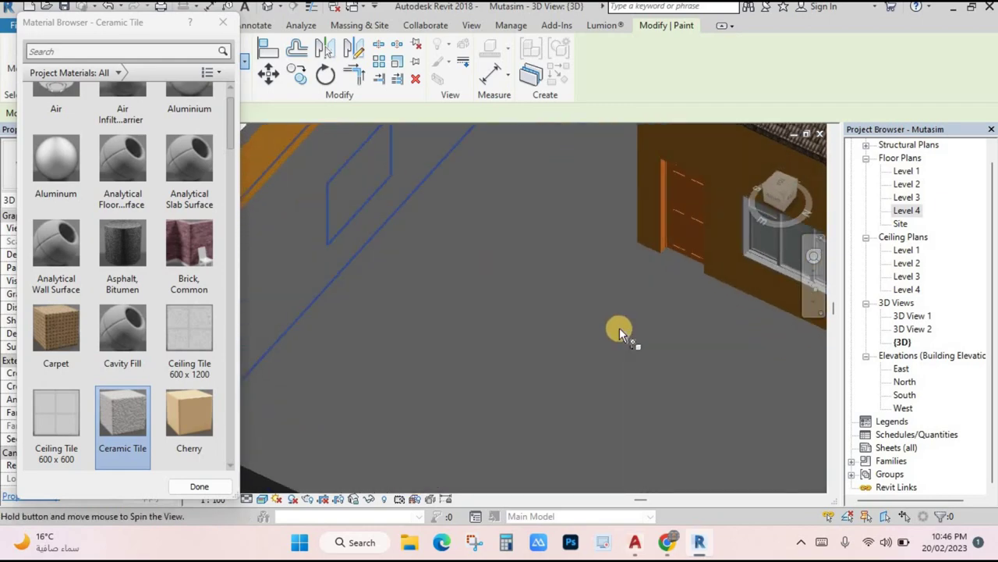
{"action": "key", "text": "Escape"}
- Examine the house's painted roof, parapet and outer walls from different corners
{"action": "scroll", "coordinate": [542, 270], "scroll_direction": "down", "scroll_amount": 3}
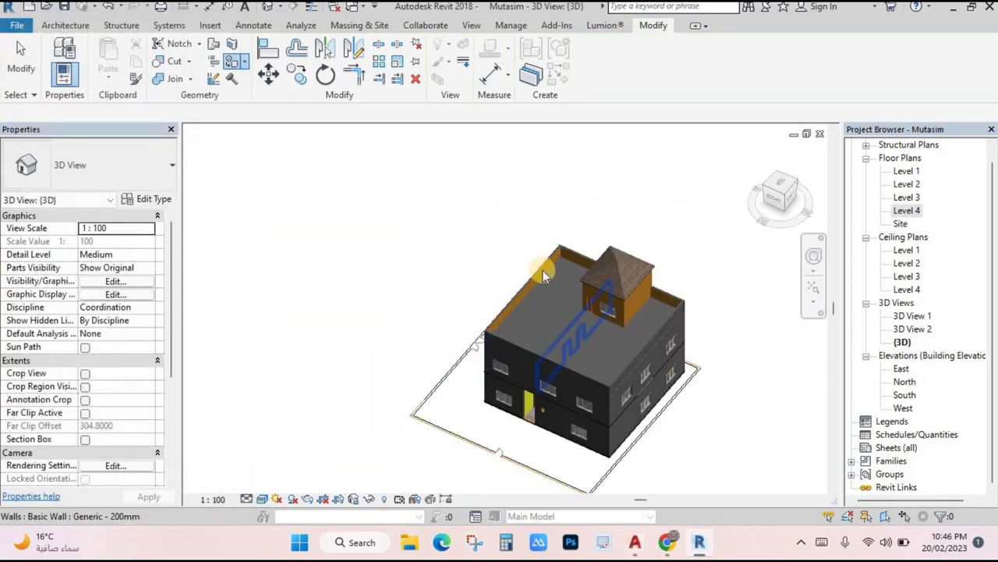
{"action": "scroll", "coordinate": [786, 436], "scroll_direction": "up", "scroll_amount": 6}
{"action": "scroll", "coordinate": [786, 437], "scroll_direction": "down", "scroll_amount": 3}
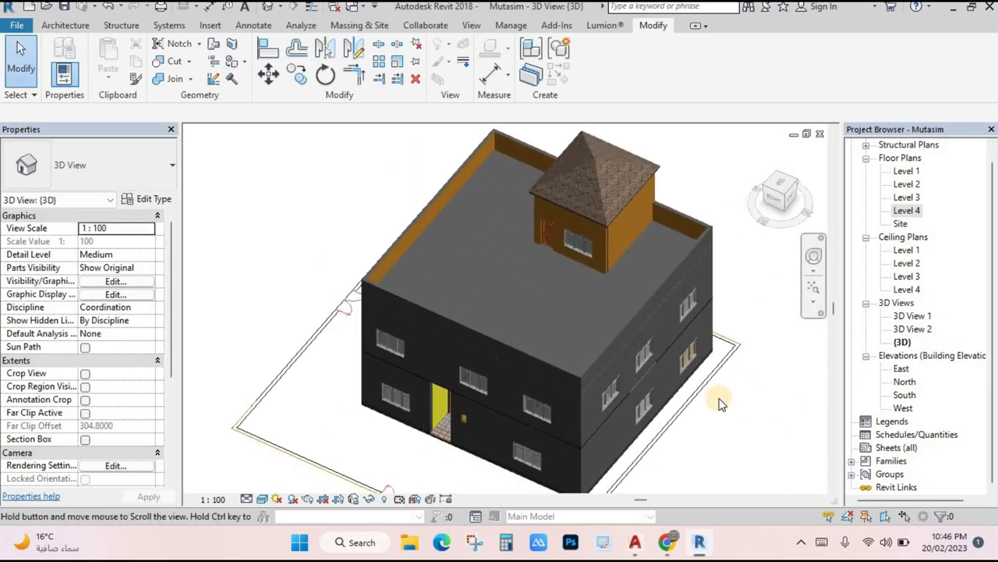
{"action": "left_click", "coordinate": [745, 170]}
{"action": "scroll", "coordinate": [515, 278], "scroll_direction": "up", "scroll_amount": 5}
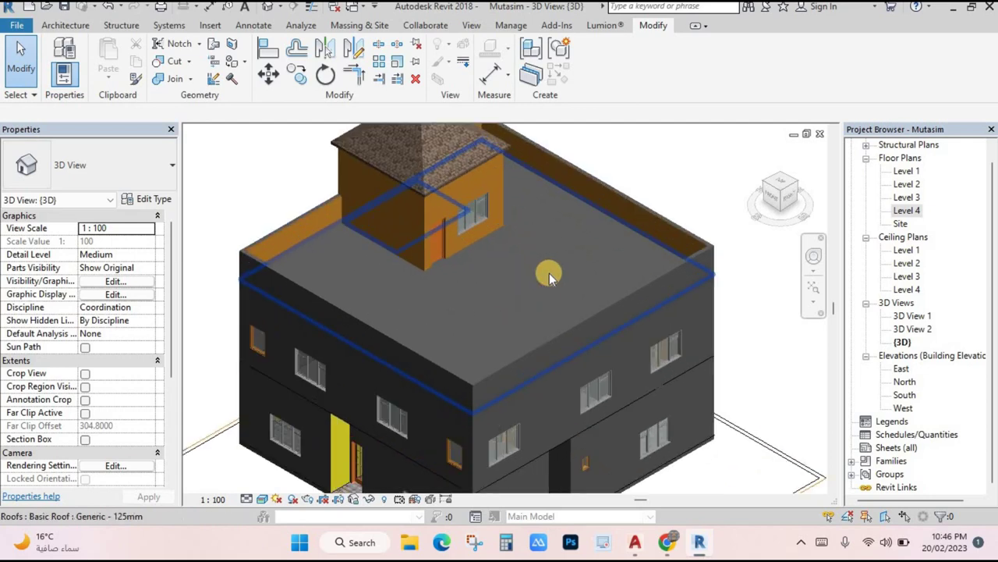
{"action": "middle_click_drag", "start_coordinate": [609, 268], "coordinate": [603, 218]}
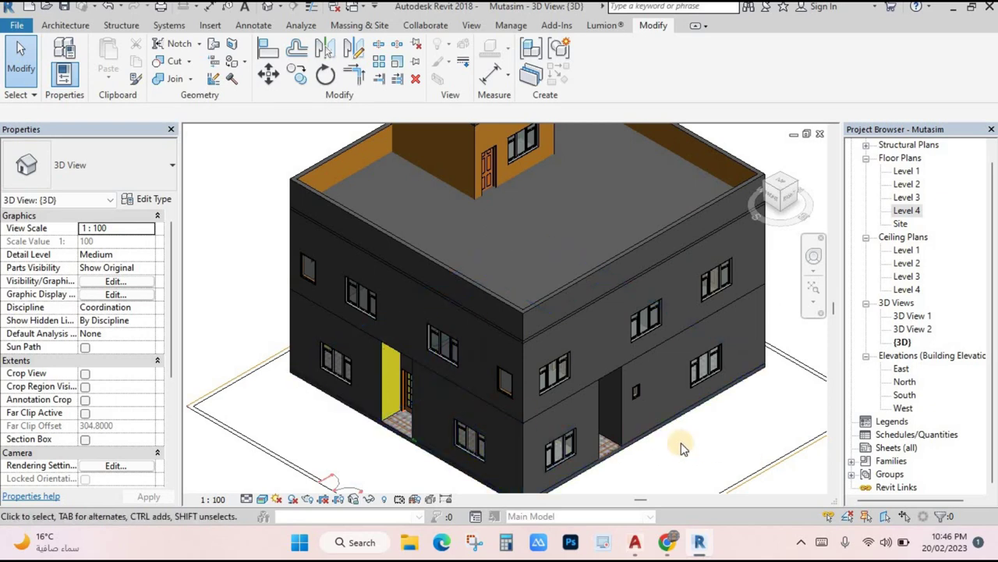
{"action": "scroll", "coordinate": [596, 209], "scroll_direction": "down", "scroll_amount": 2}
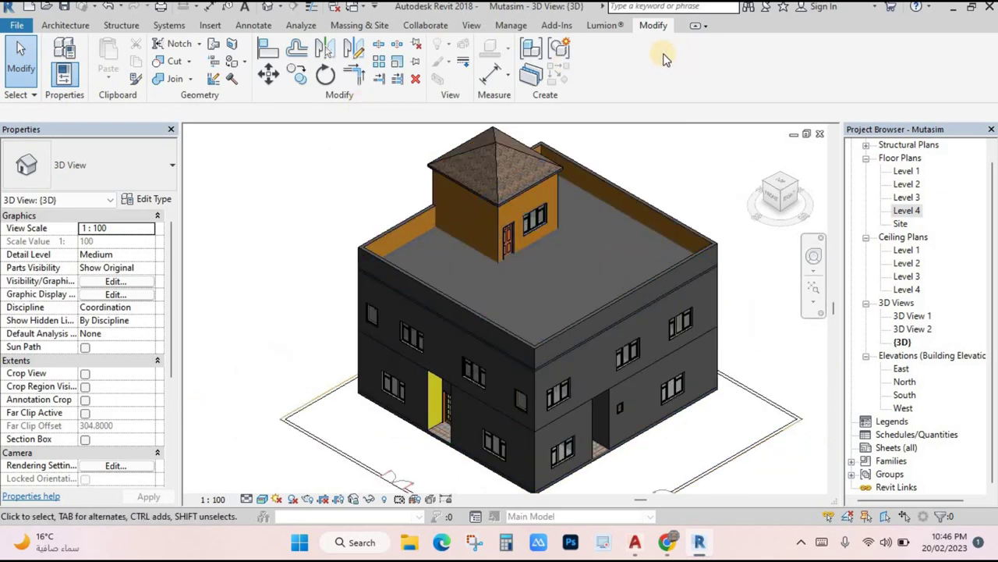
- Create a new project material and name it ex
{"action": "left_click", "coordinate": [512, 26]}
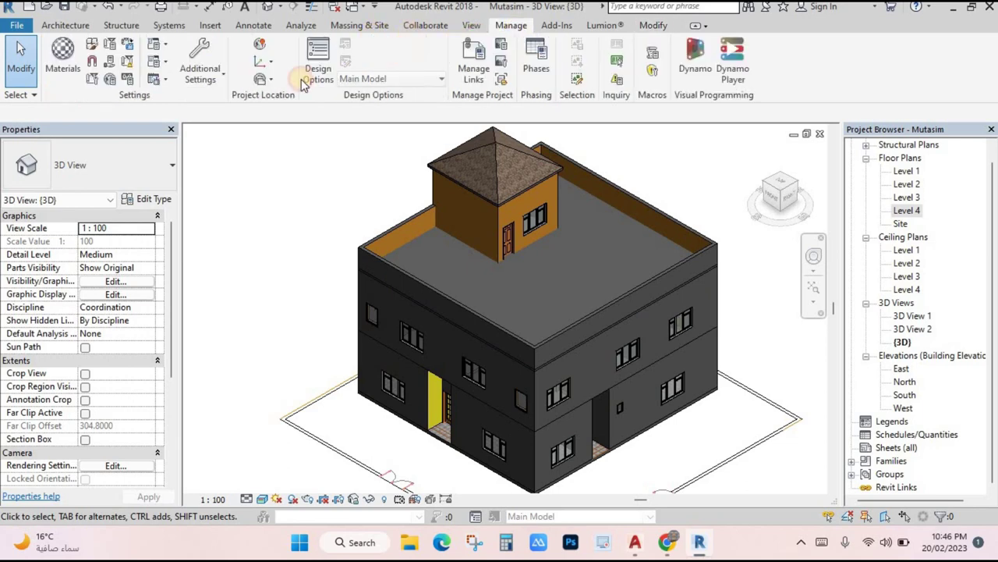
{"action": "left_click", "coordinate": [62, 60]}
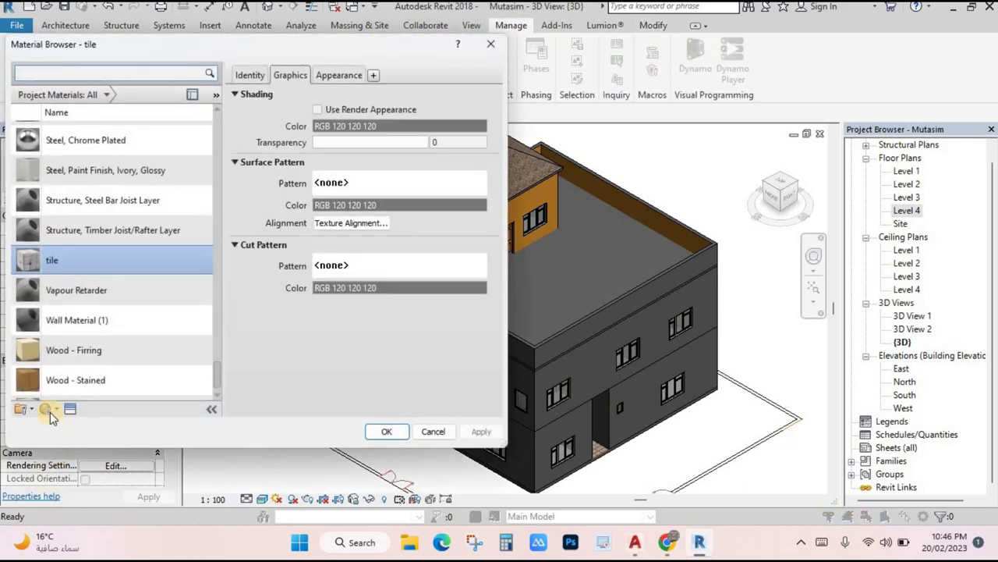
{"action": "left_click", "coordinate": [53, 412]}
{"action": "left_click", "coordinate": [78, 419]}
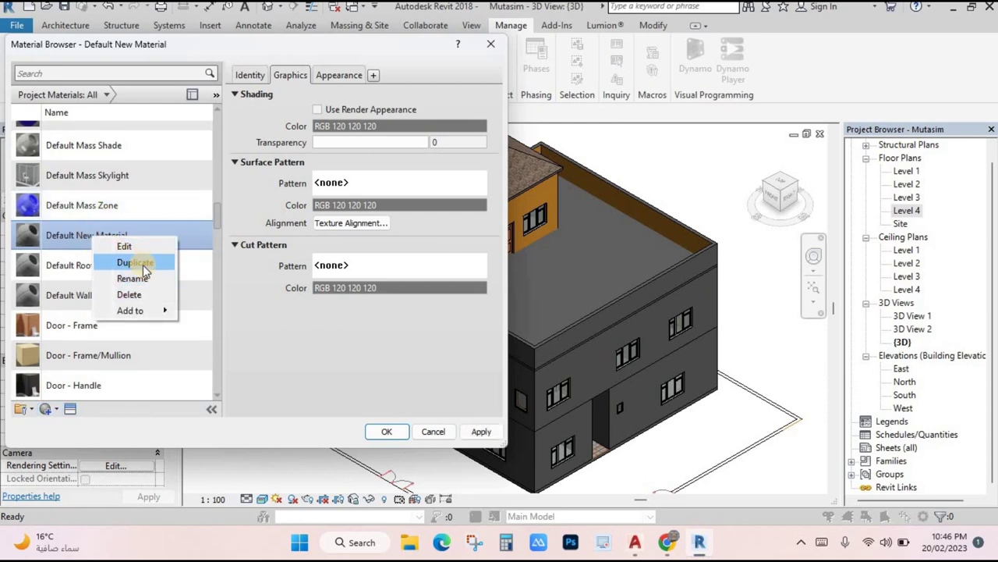
{"action": "left_click", "coordinate": [143, 278]}
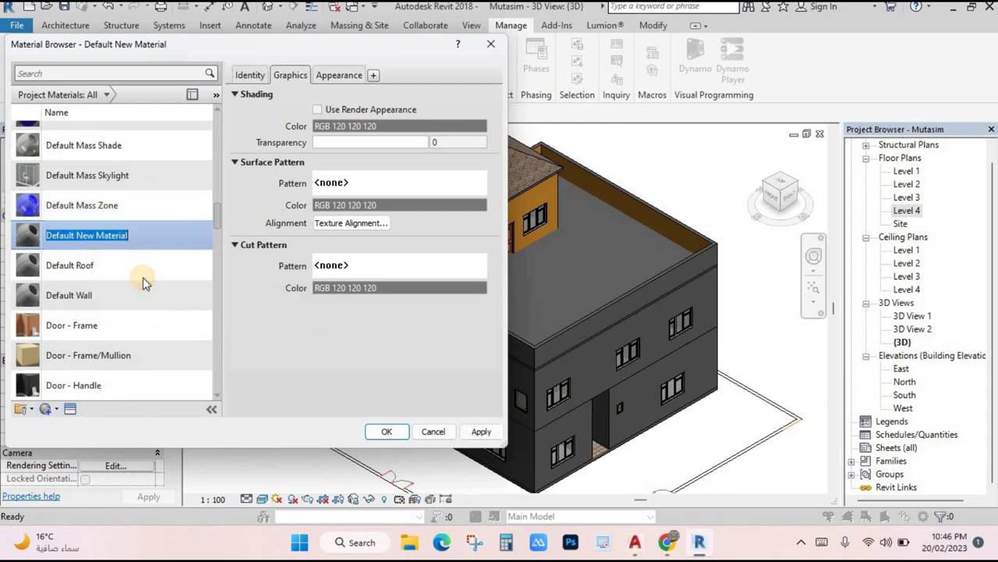
{"action": "type", "text": "ex"}
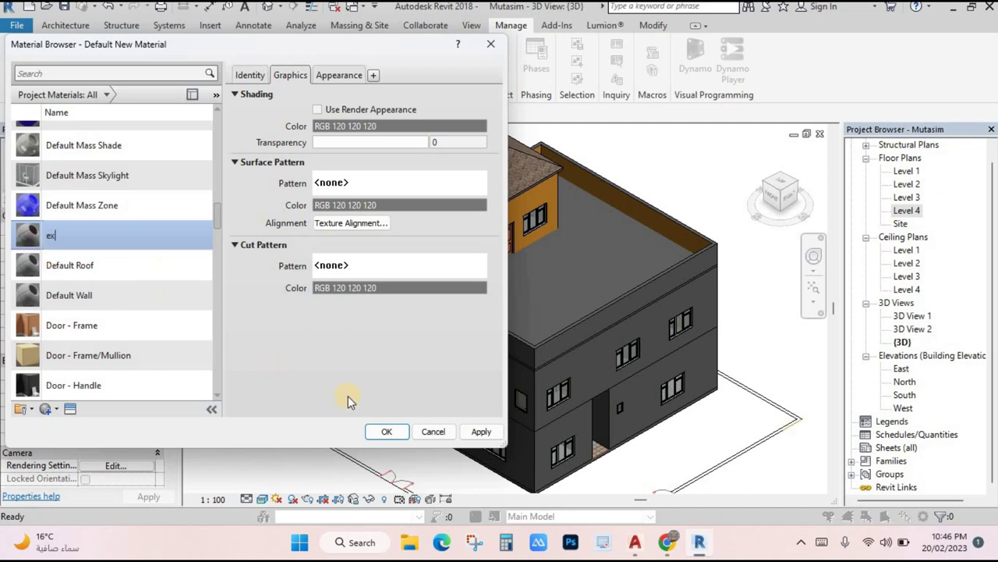
{"action": "left_click", "coordinate": [385, 433]}
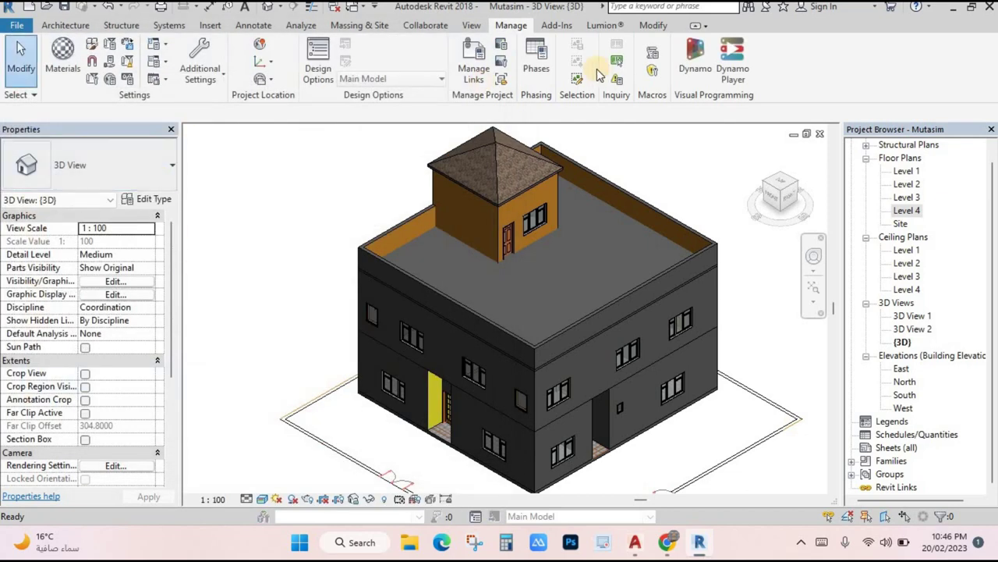
- Show the appearance settings of the ex material and open the asset browser for it
{"action": "left_click", "coordinate": [69, 60]}
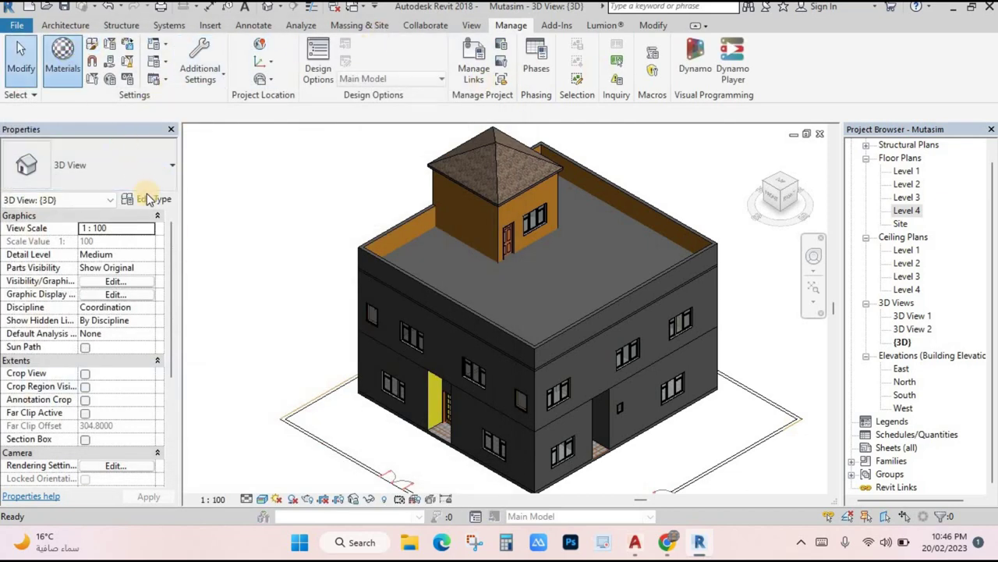
{"action": "left_click", "coordinate": [91, 286]}
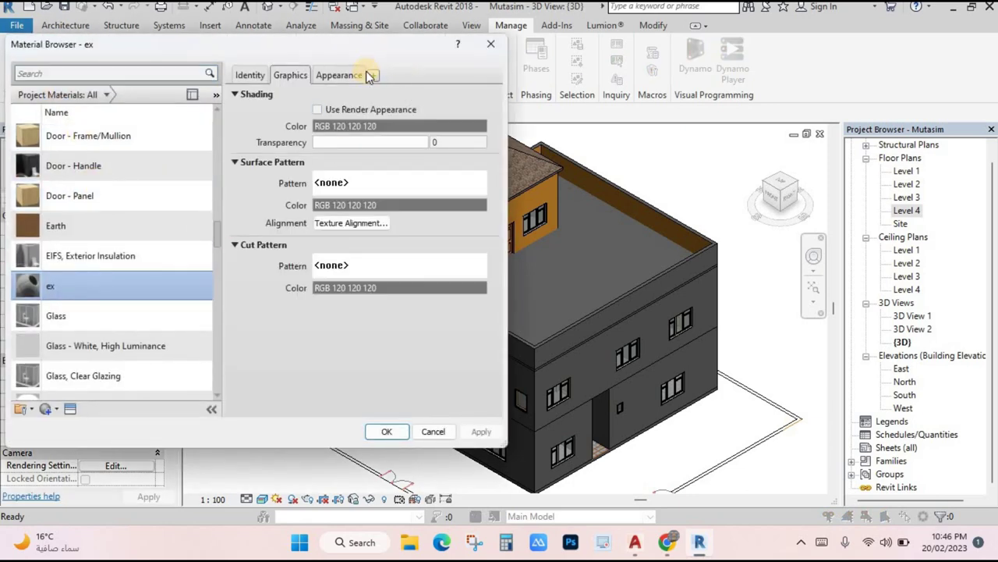
{"action": "left_click", "coordinate": [344, 75]}
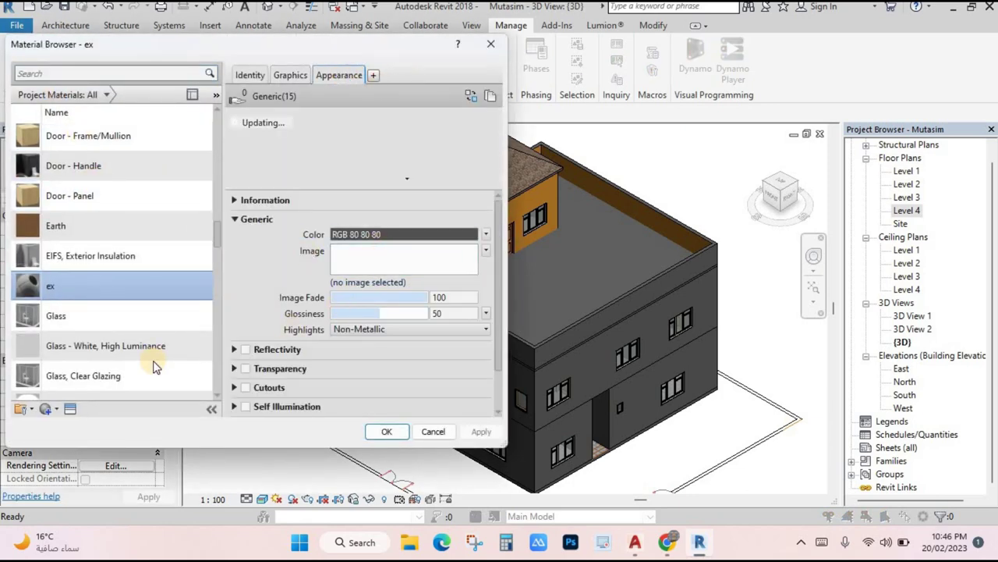
{"action": "scroll", "coordinate": [154, 366], "scroll_direction": "down", "scroll_amount": 1}
{"action": "left_click", "coordinate": [68, 409]}
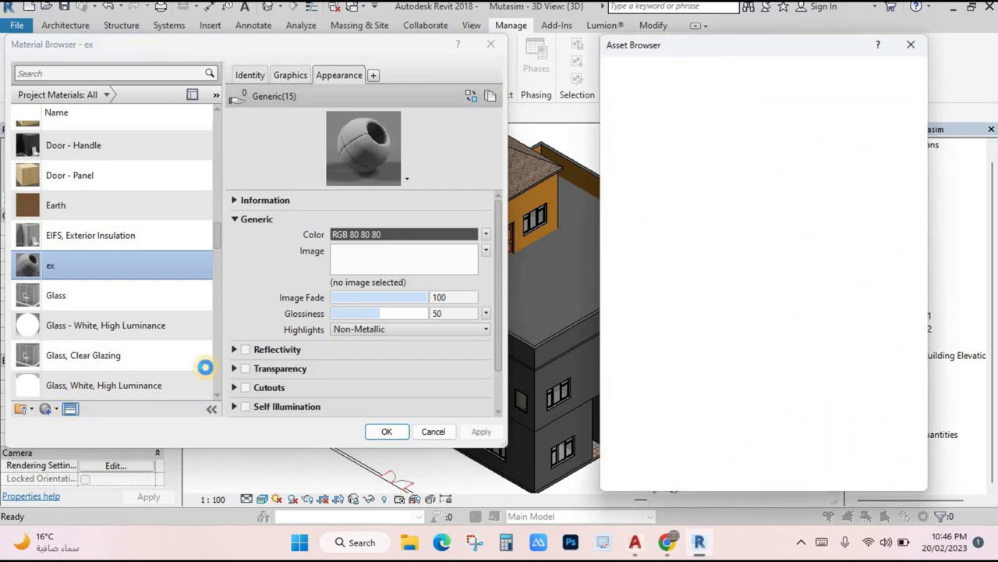
- Look through the Appearance Library's Wall Covering assets and its Glossy and Matte Wall Paint assets
{"action": "left_click", "coordinate": [640, 147]}
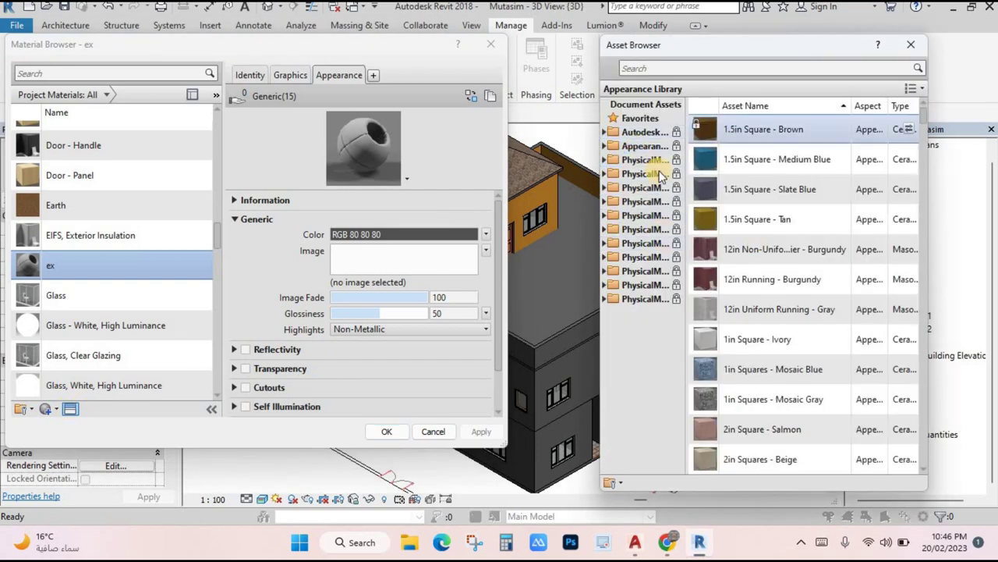
{"action": "left_click", "coordinate": [605, 147]}
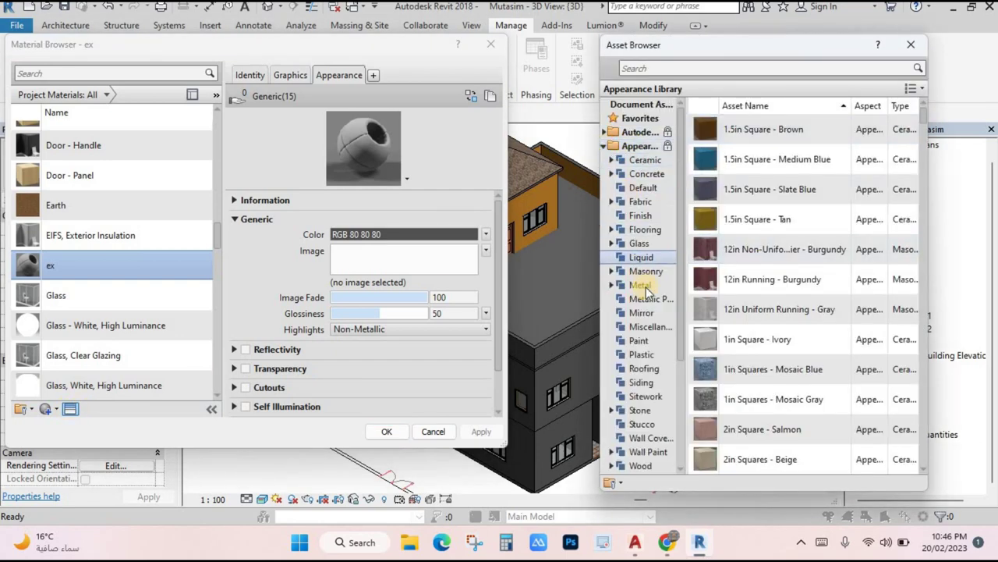
{"action": "scroll", "coordinate": [646, 287], "scroll_direction": "down", "scroll_amount": 1}
{"action": "left_click", "coordinate": [647, 396]}
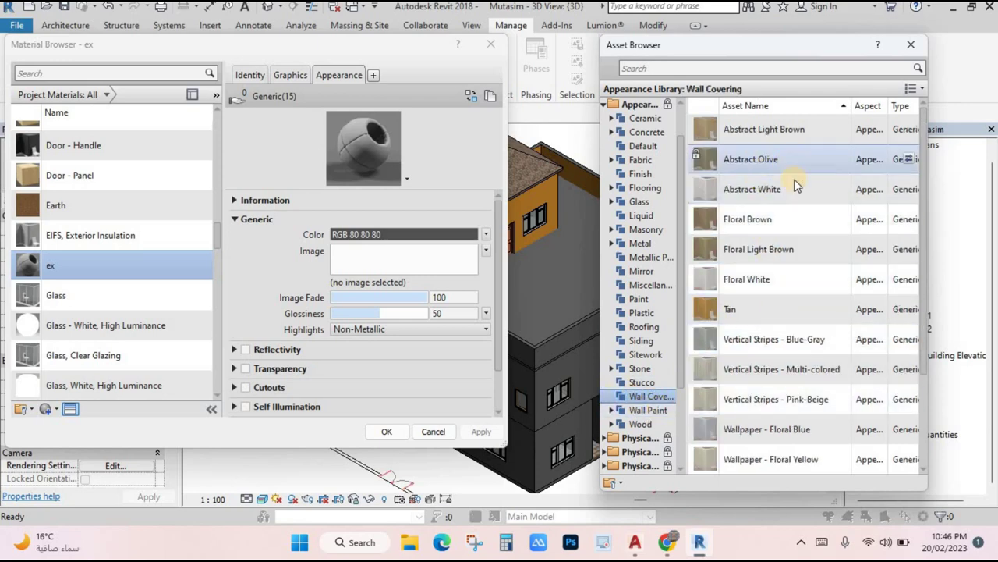
{"action": "scroll", "coordinate": [803, 228], "scroll_direction": "down", "scroll_amount": 1}
{"action": "scroll", "coordinate": [803, 228], "scroll_direction": "down", "scroll_amount": 1}
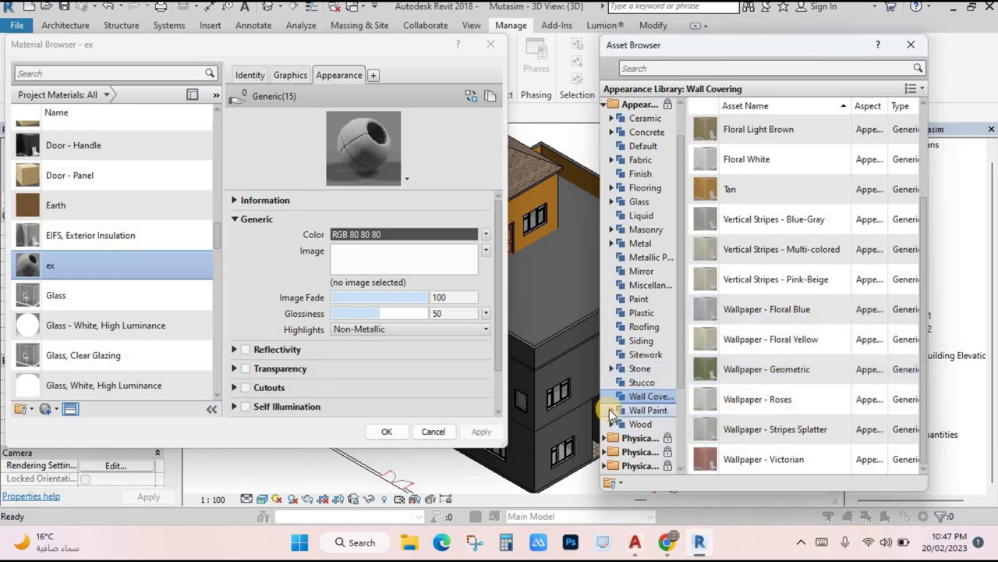
{"action": "left_click", "coordinate": [646, 425]}
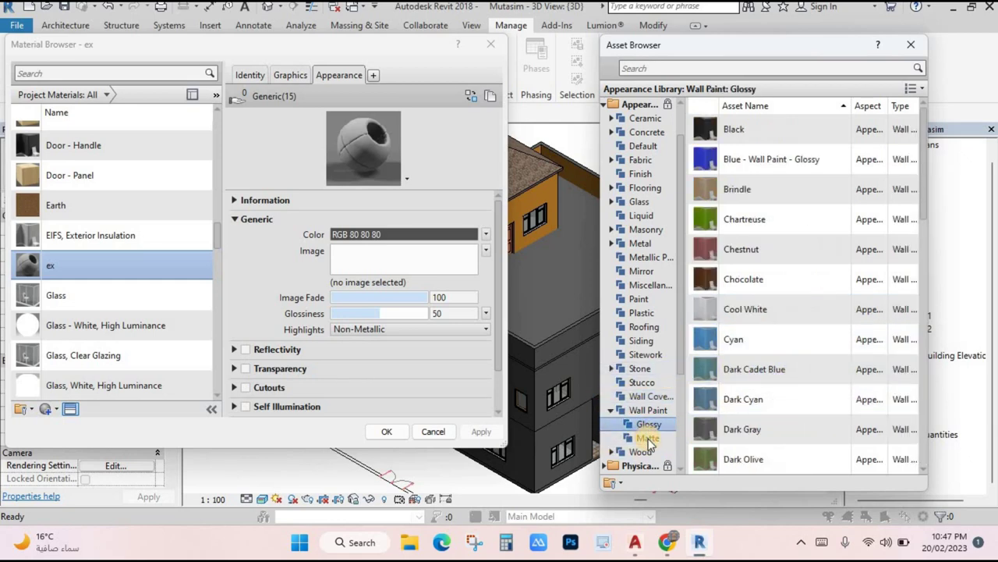
{"action": "left_click", "coordinate": [648, 438]}
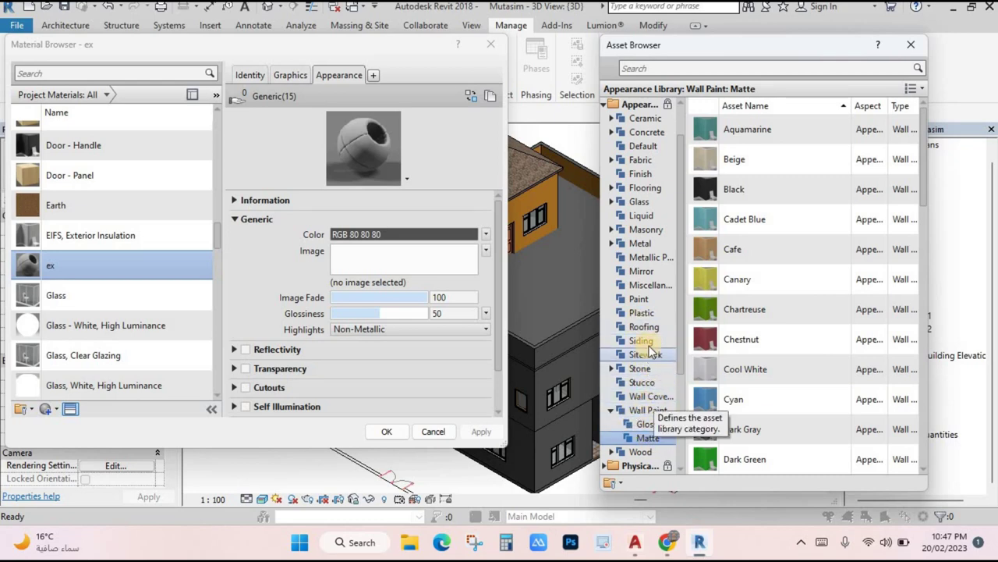
- Look through the Tile and Wall Paint categories of Autodesk Physical Assets and start an asset search
{"action": "scroll", "coordinate": [651, 290], "scroll_direction": "up", "scroll_amount": 1}
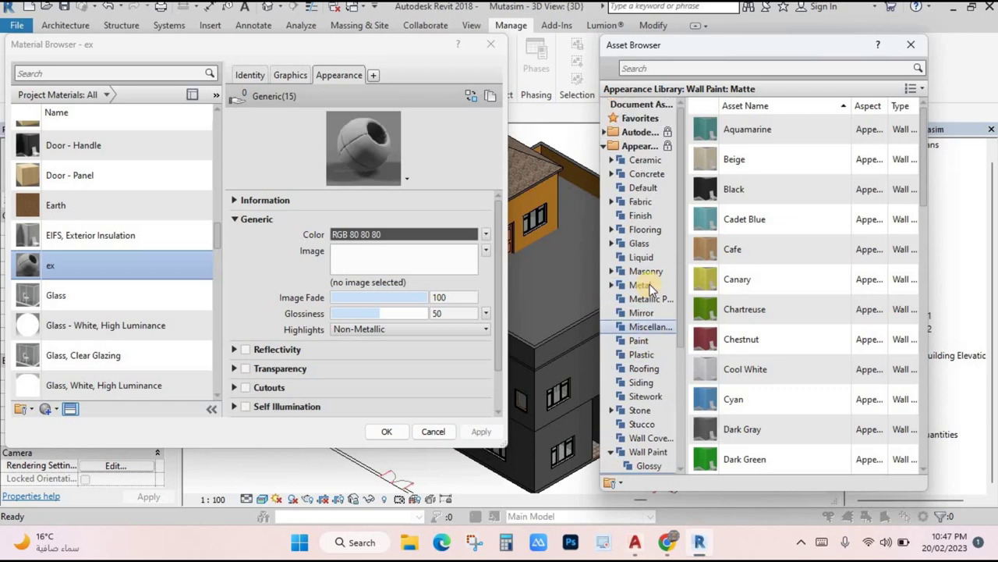
{"action": "left_click", "coordinate": [604, 146]}
{"action": "left_click", "coordinate": [603, 132]}
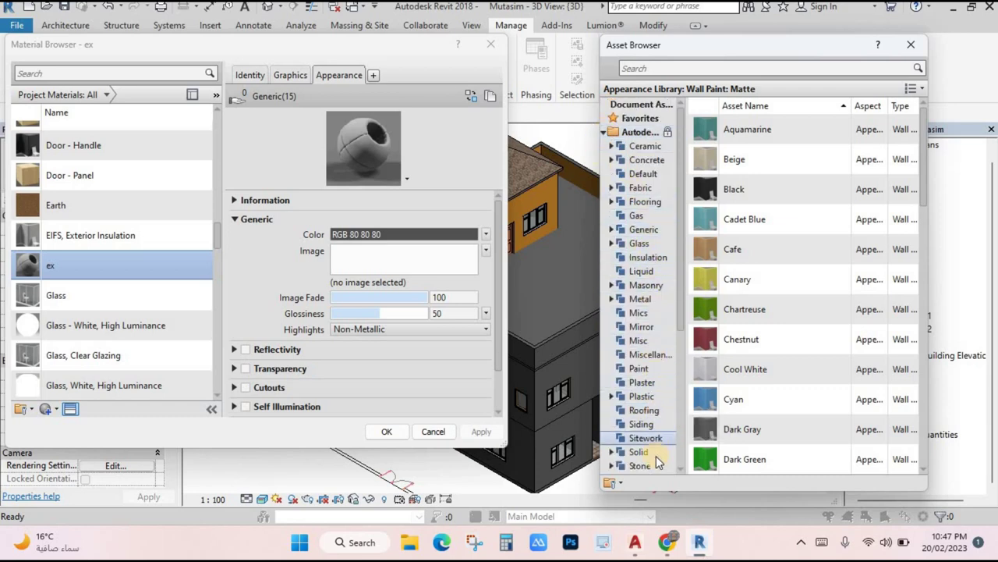
{"action": "scroll", "coordinate": [648, 451], "scroll_direction": "down", "scroll_amount": 2}
{"action": "left_click", "coordinate": [631, 410]}
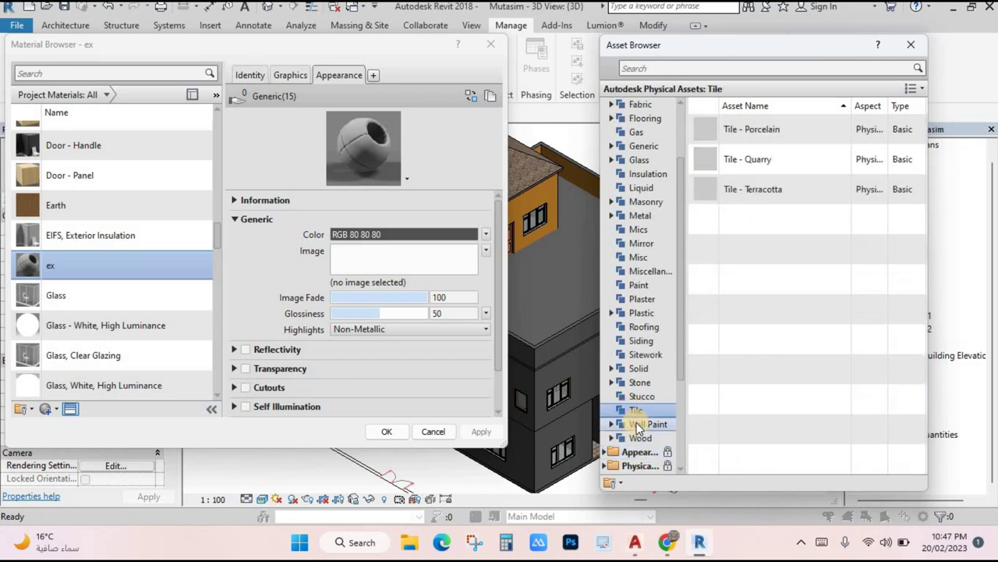
{"action": "left_click", "coordinate": [636, 424]}
{"action": "left_click", "coordinate": [641, 68]}
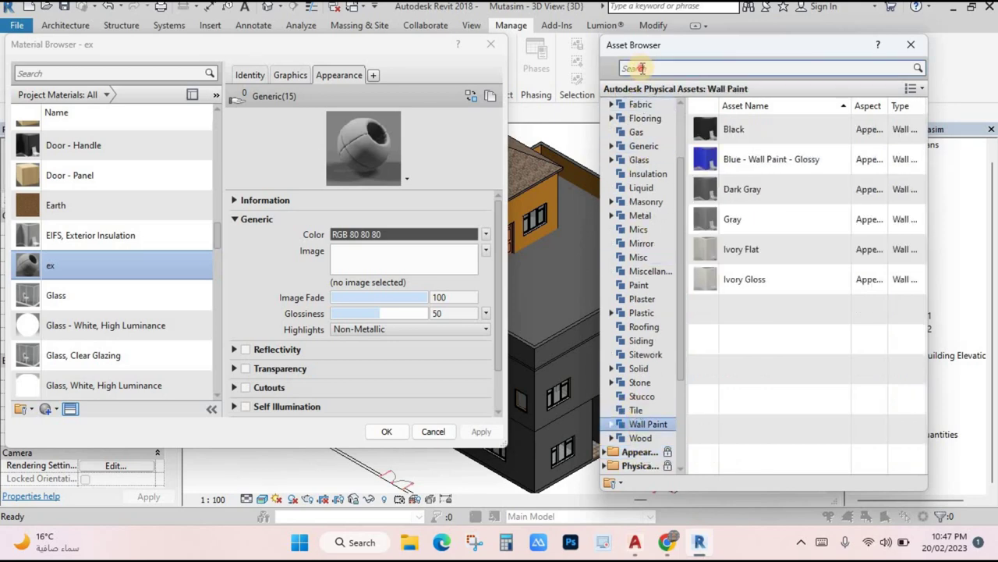
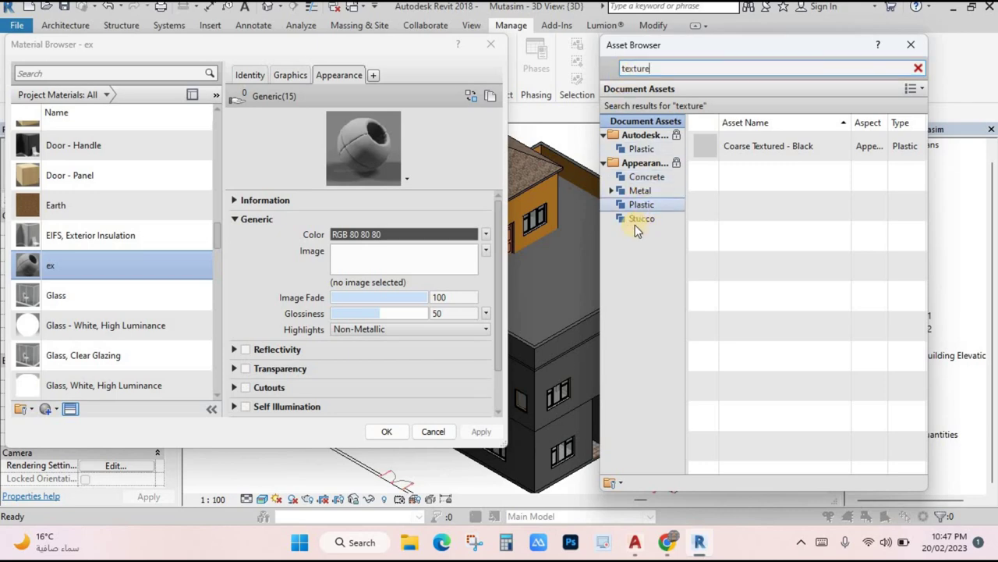
- Look through the Appearance Library's Plastic assets matching texture, collapse the libraries, and clear the asset search
{"action": "left_click", "coordinate": [639, 204]}
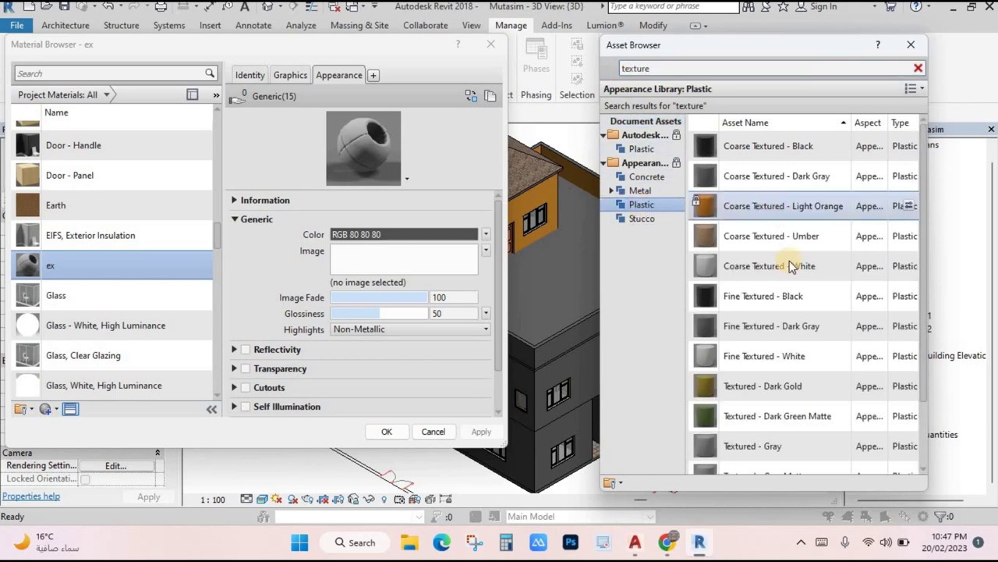
{"action": "scroll", "coordinate": [784, 400], "scroll_direction": "down", "scroll_amount": 1}
{"action": "scroll", "coordinate": [749, 356], "scroll_direction": "up", "scroll_amount": 1}
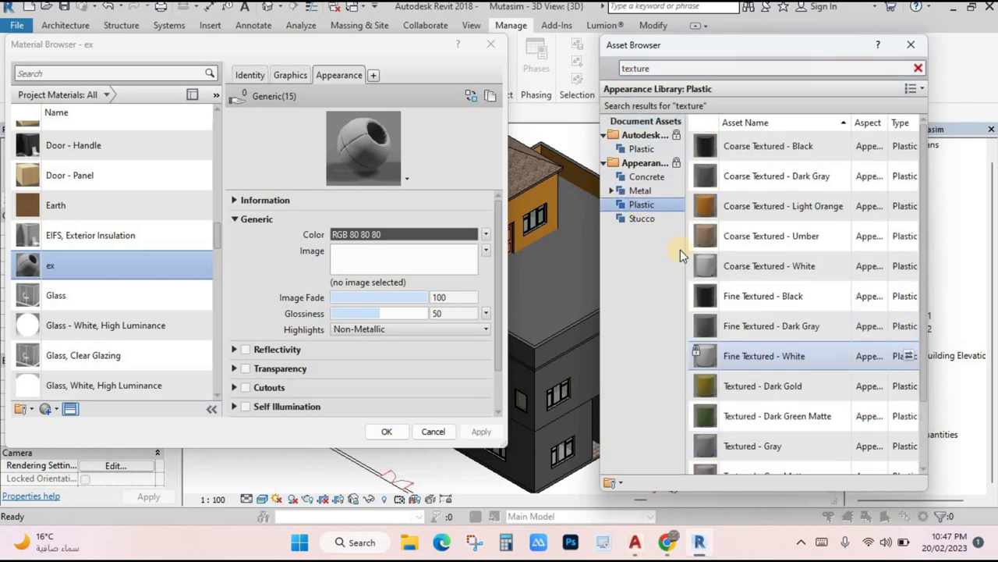
{"action": "left_click", "coordinate": [603, 163]}
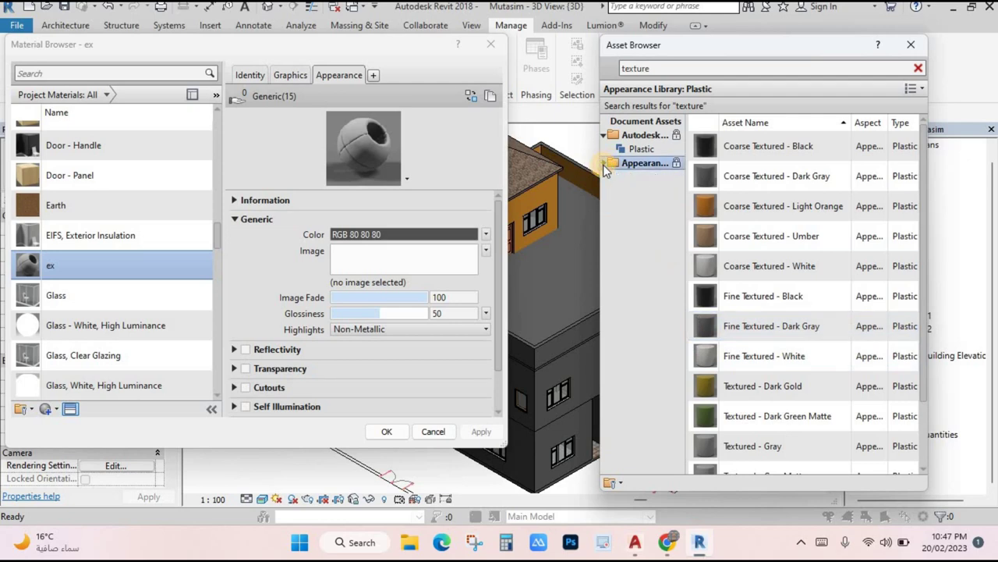
{"action": "left_click", "coordinate": [605, 136]}
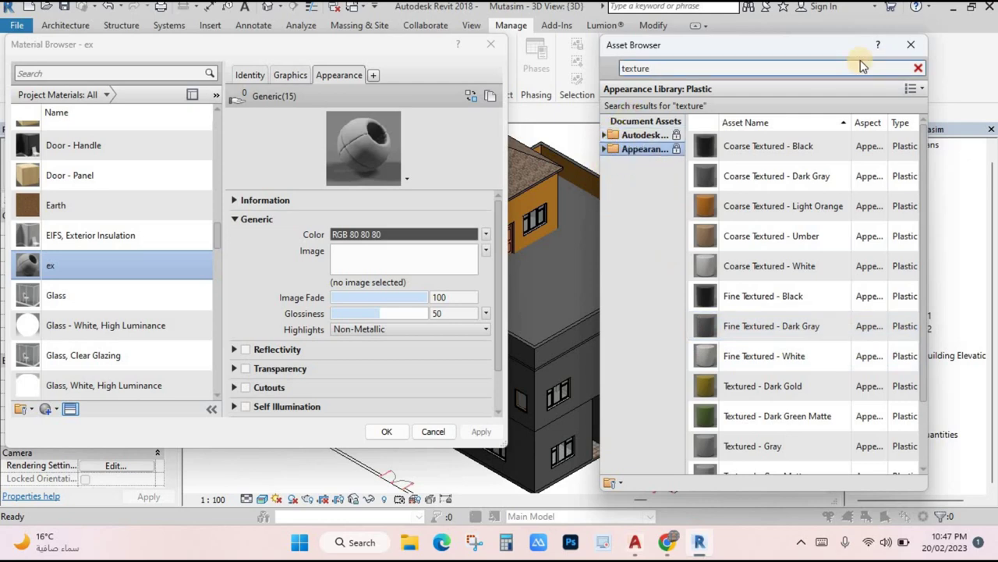
{"action": "key", "text": "BackSpace"}
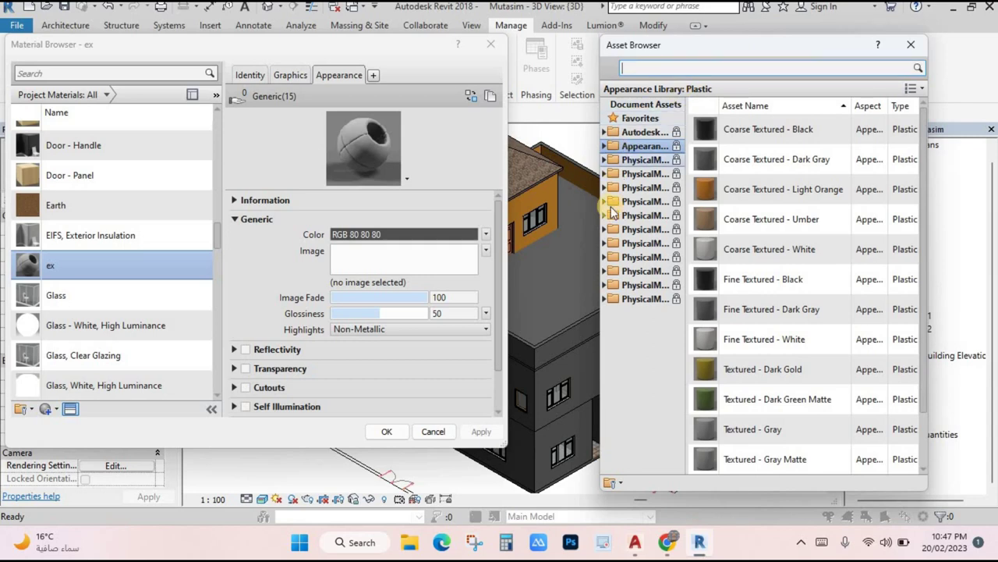
- Look through the Appearance Library's Paint, Stone Granite and Stone Marble assets
{"action": "left_click", "coordinate": [603, 146]}
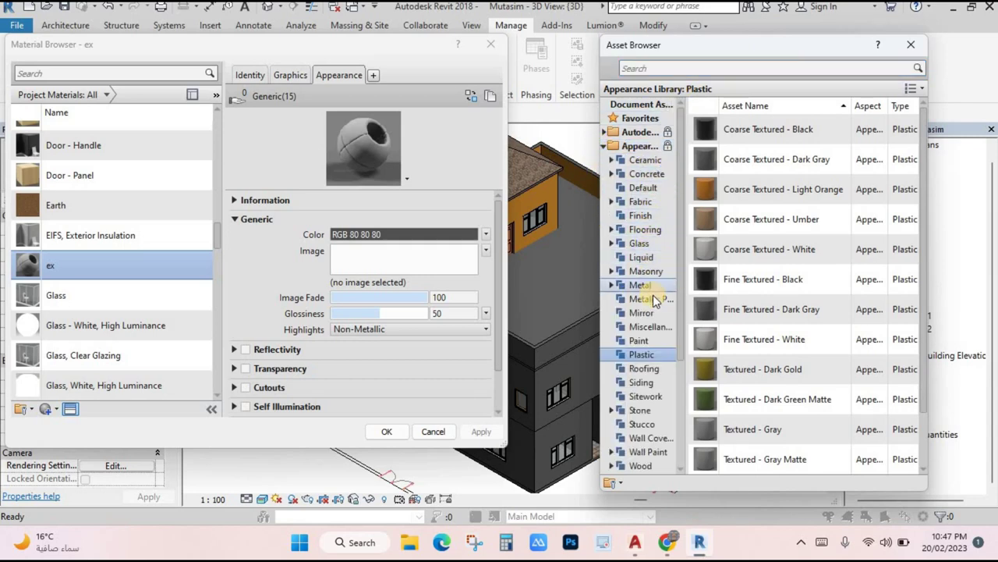
{"action": "left_click", "coordinate": [643, 340]}
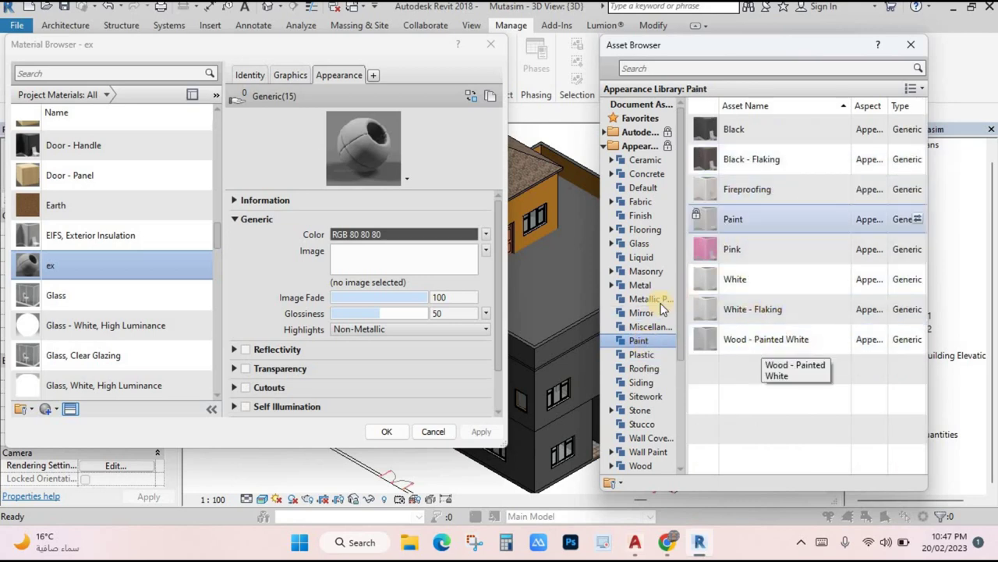
{"action": "scroll", "coordinate": [645, 257], "scroll_direction": "down", "scroll_amount": 1}
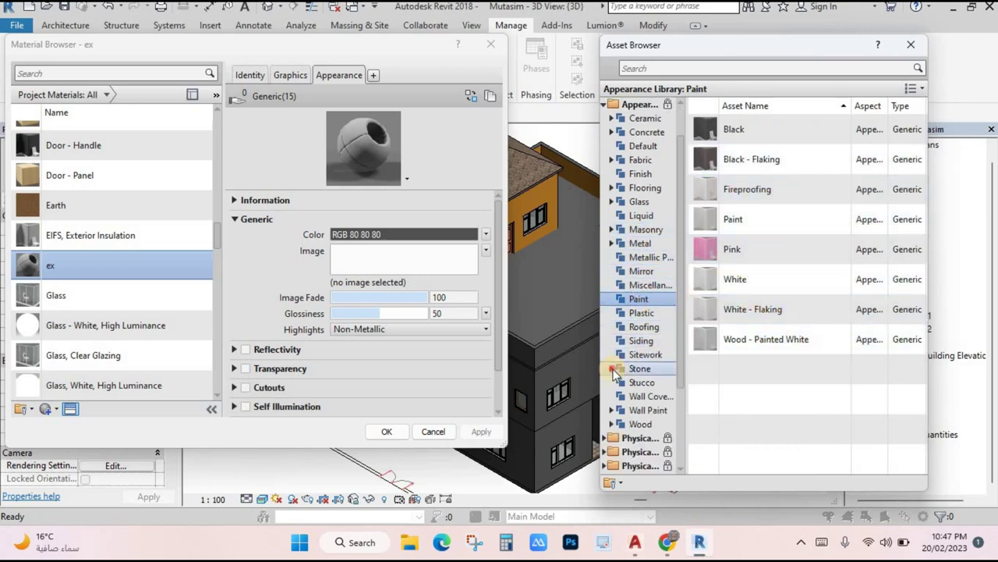
{"action": "left_click", "coordinate": [645, 383]}
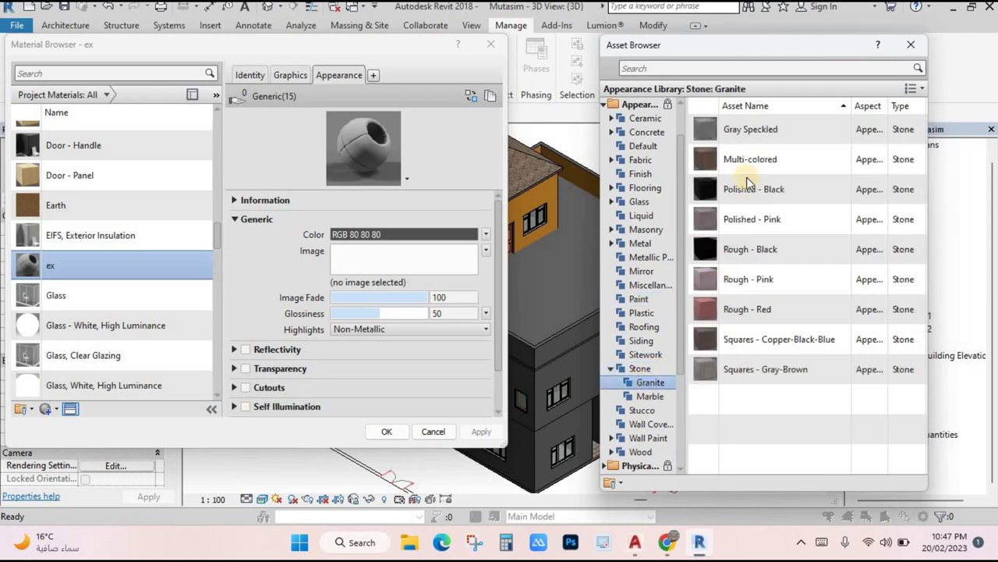
{"action": "left_click", "coordinate": [650, 396]}
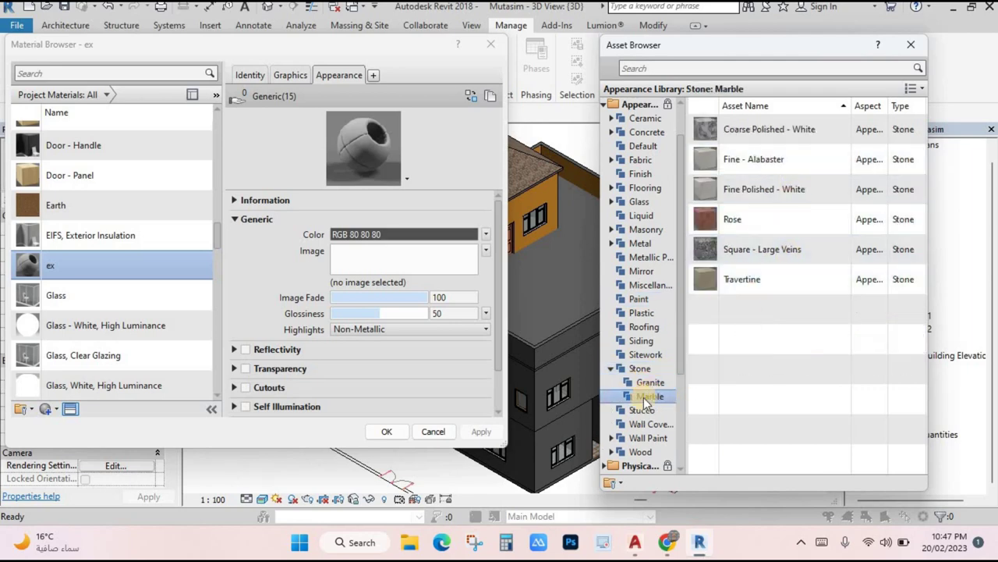
{"action": "scroll", "coordinate": [650, 375], "scroll_direction": "down", "scroll_amount": 1}
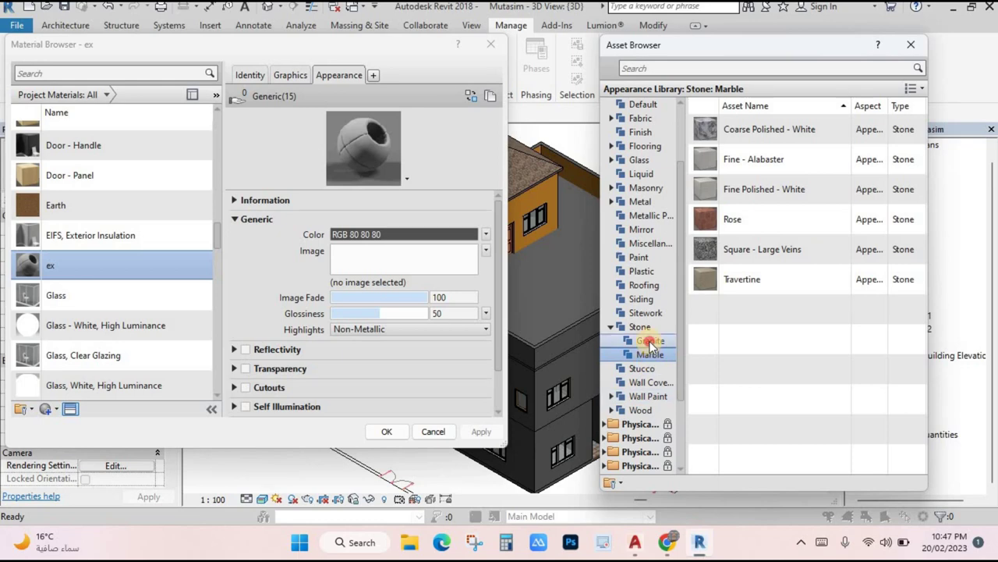
- Try the Squares - Copper-Black-Blue and Multi-colored granite appearances on the ex material, settle on Squares - Gray-Brown, and close the asset browser
{"action": "left_click", "coordinate": [650, 343]}
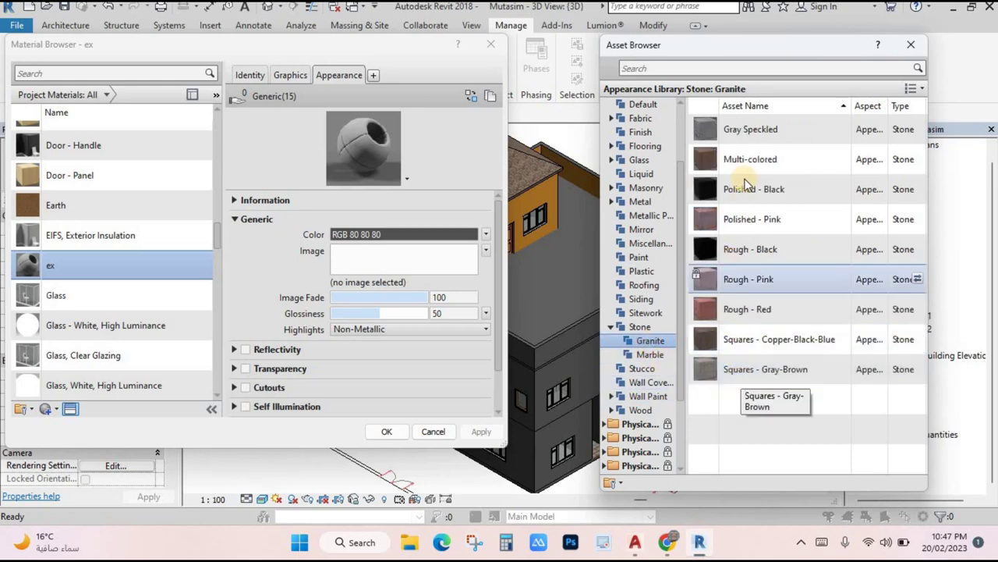
{"action": "double_click", "coordinate": [741, 342]}
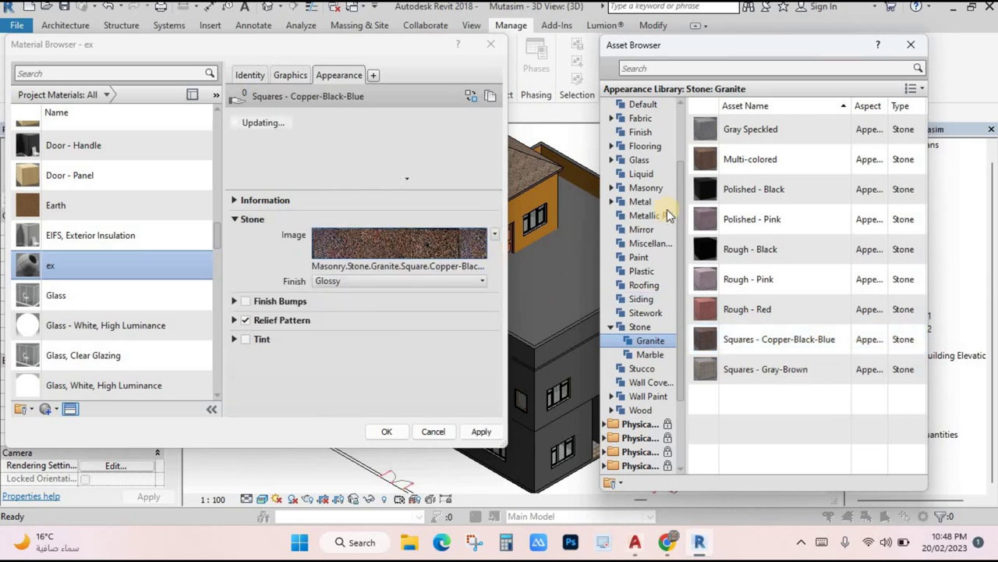
{"action": "double_click", "coordinate": [728, 160]}
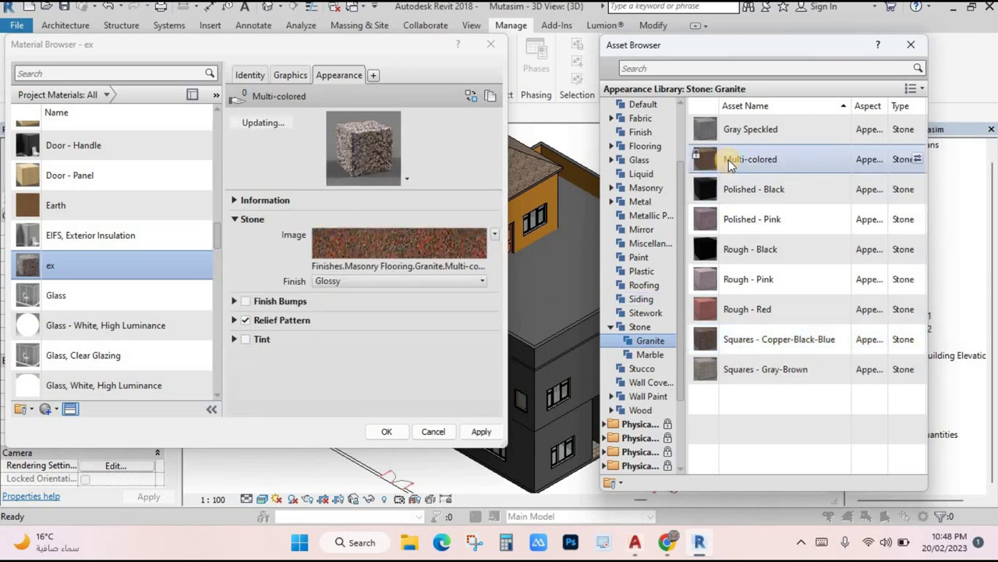
{"action": "double_click", "coordinate": [737, 369]}
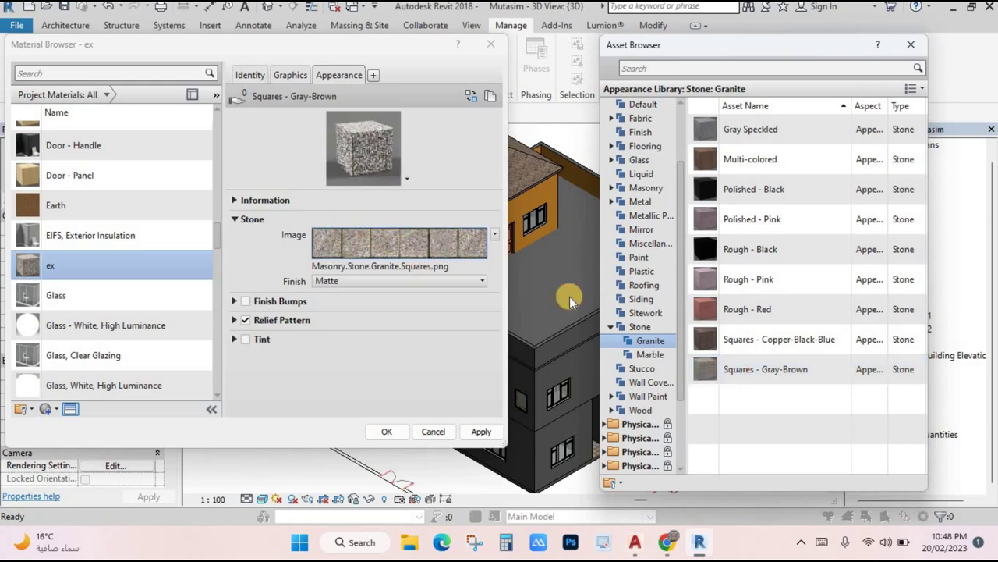
{"action": "left_click", "coordinate": [911, 48]}
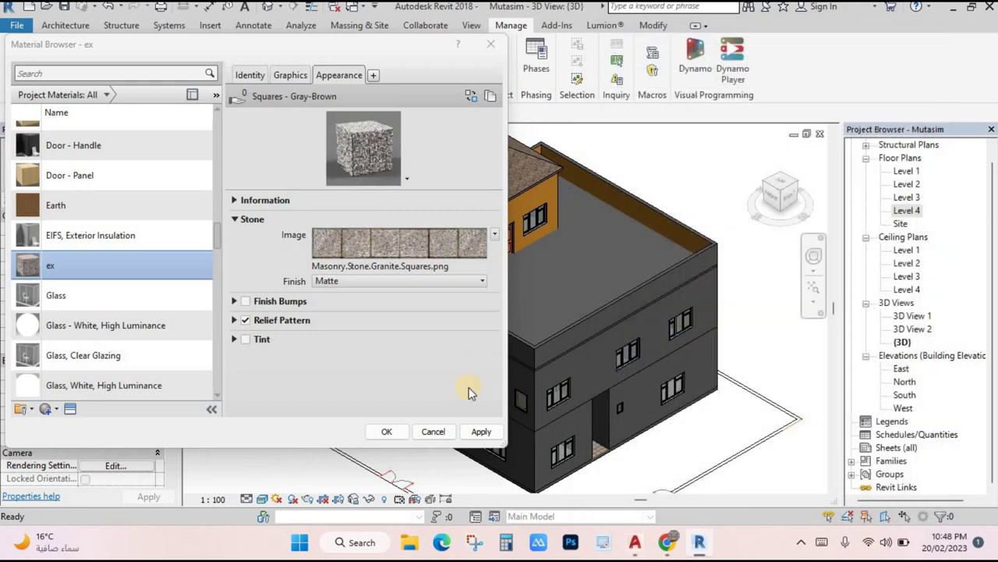
- Open the granite image of the ex material for editing and set its texture sample width to 0.60 m
{"action": "left_click", "coordinate": [378, 247]}
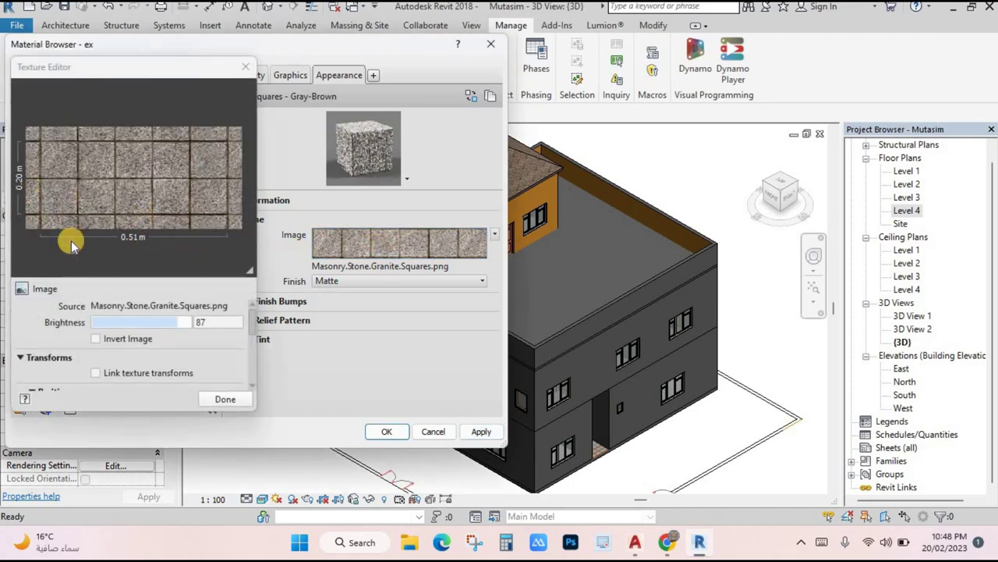
{"action": "scroll", "coordinate": [150, 351], "scroll_direction": "down", "scroll_amount": 3}
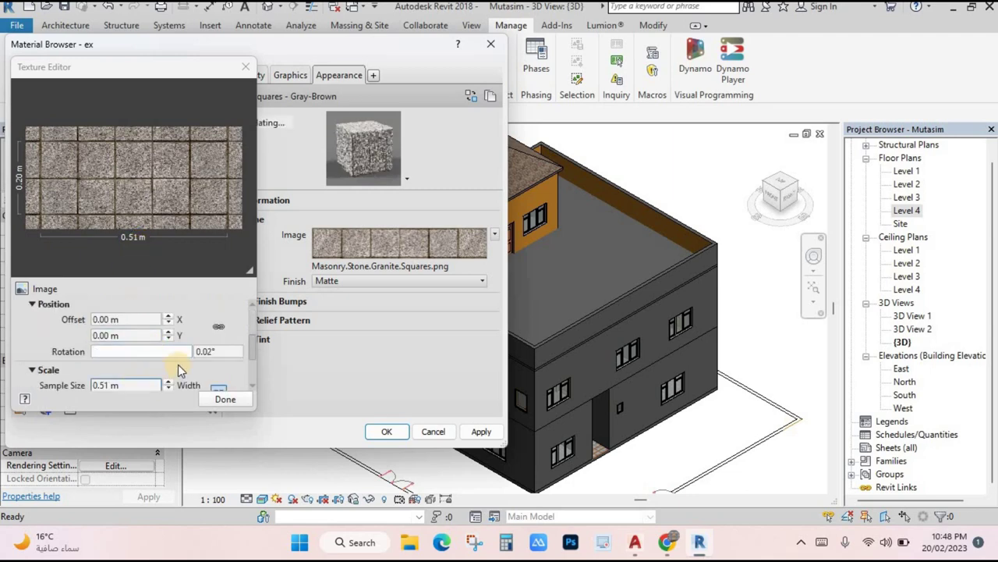
{"action": "scroll", "coordinate": [178, 368], "scroll_direction": "down", "scroll_amount": 2}
{"action": "double_click", "coordinate": [111, 315]}
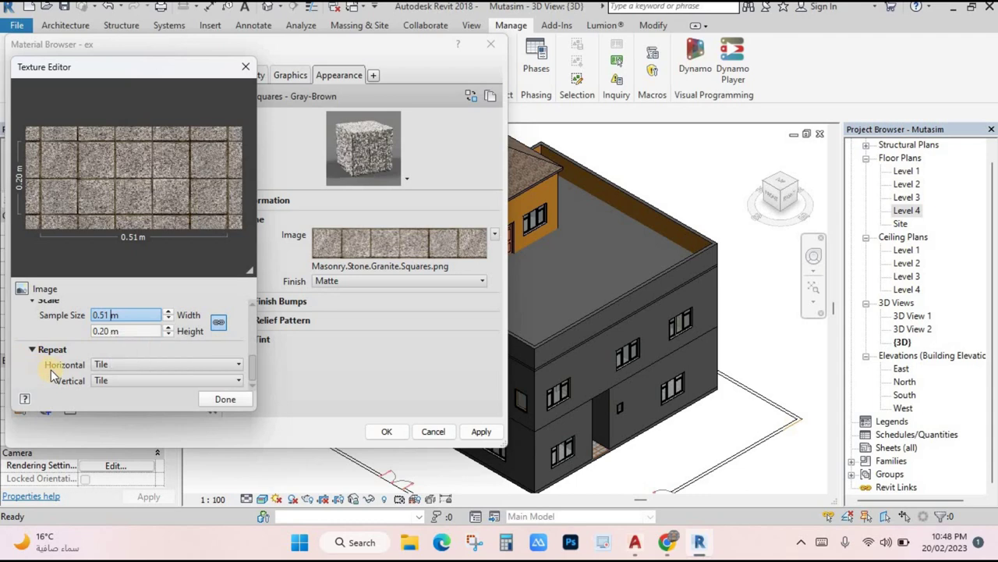
{"action": "key", "text": "shift+Left"}
{"action": "key", "text": "shift+Left"}
{"action": "type", "text": "0.60"}
- Set the granite texture's sample height to 0.30 m, and save the ex material's changes
{"action": "left_click", "coordinate": [114, 331]}
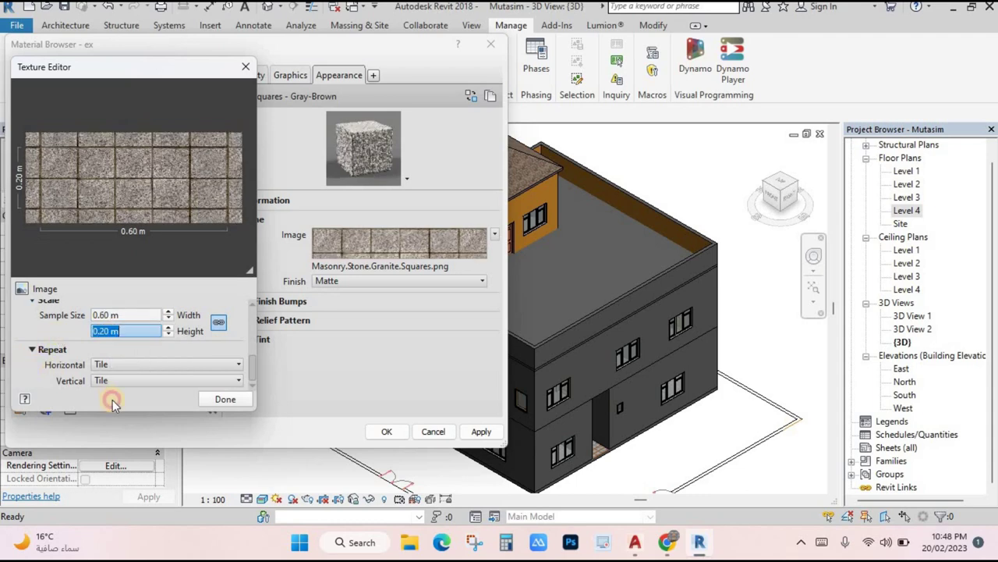
{"action": "key", "text": "Left"}
{"action": "key", "text": "BackSpace"}
{"action": "key", "text": "BackSpace"}
{"action": "key", "text": "BackSpace"}
{"action": "type", "text": "3"}
{"action": "left_click", "coordinate": [221, 398]}
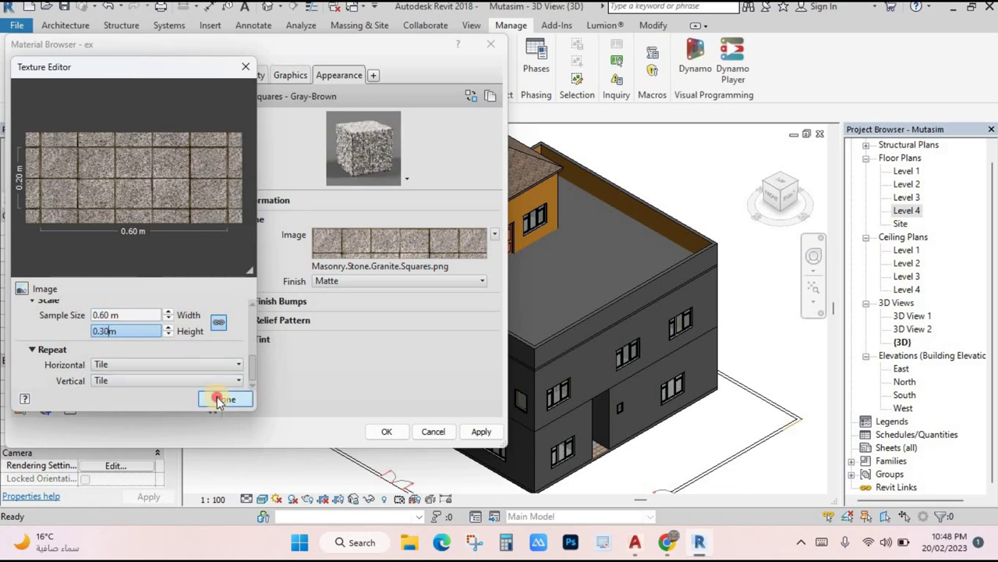
{"action": "left_click", "coordinate": [478, 432]}
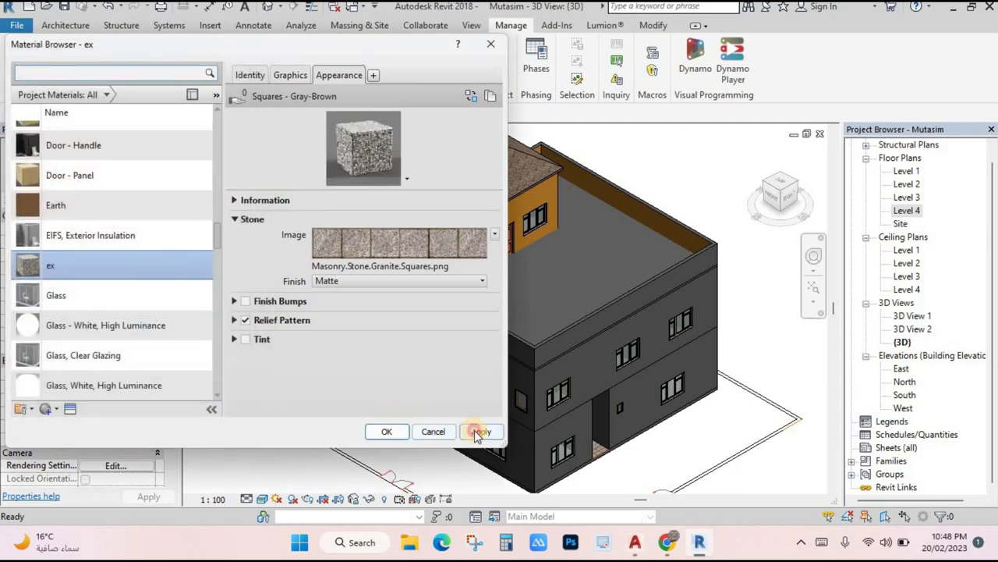
{"action": "left_click", "coordinate": [387, 431]}
- Start the Paint command with the ex material and paint the right facade's upper-storey wall, parapet and the narrow band between them
{"action": "left_click", "coordinate": [652, 25]}
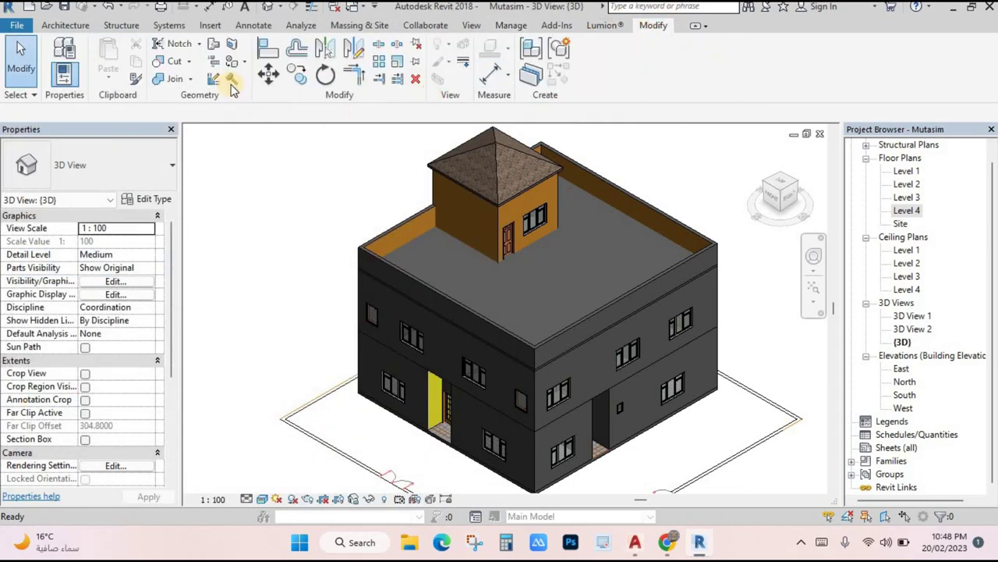
{"action": "left_click", "coordinate": [136, 78]}
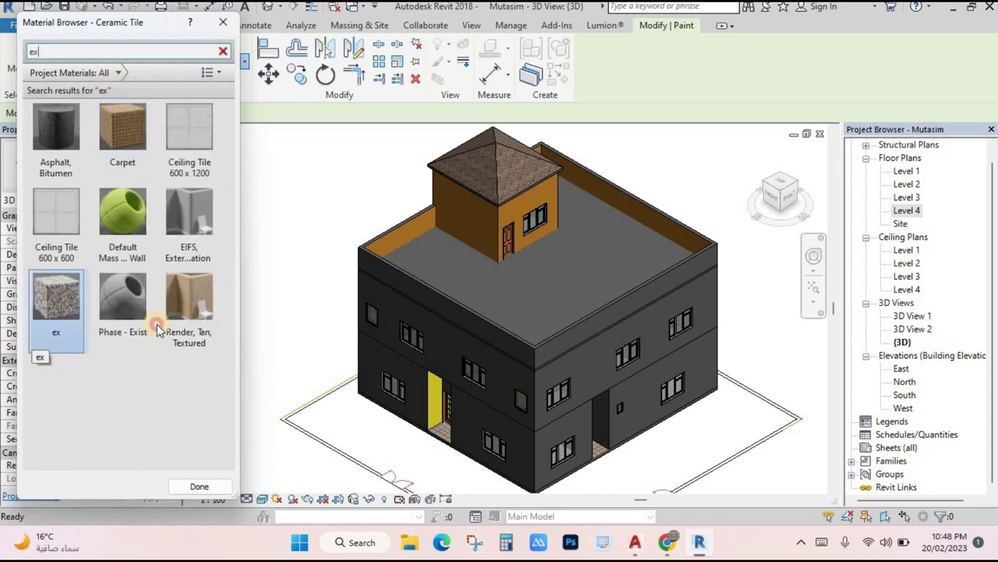
{"action": "scroll", "coordinate": [599, 354], "scroll_direction": "up", "scroll_amount": 5}
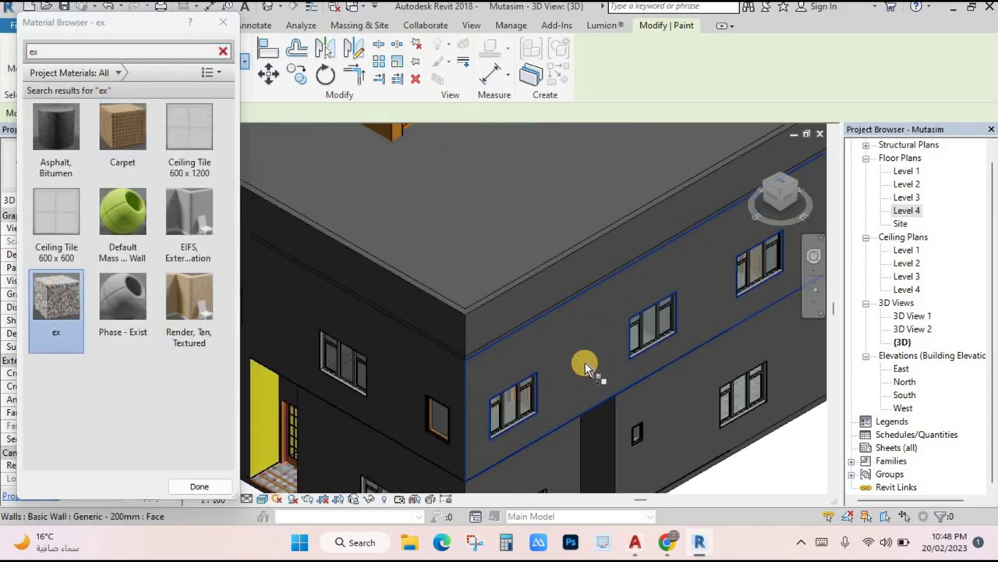
{"action": "left_click", "coordinate": [574, 382]}
{"action": "scroll", "coordinate": [530, 296], "scroll_direction": "up", "scroll_amount": 5}
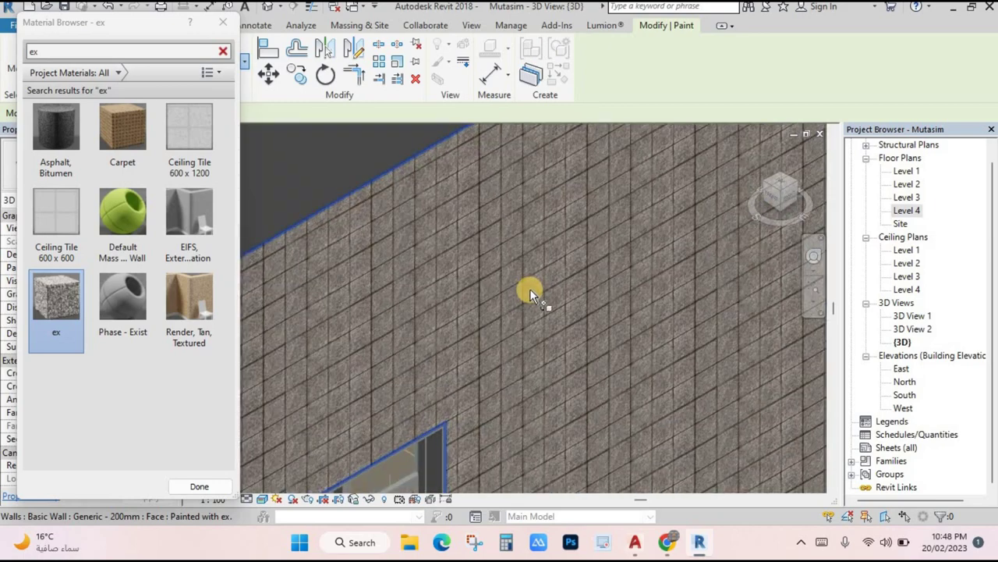
{"action": "scroll", "coordinate": [529, 293], "scroll_direction": "down", "scroll_amount": 6}
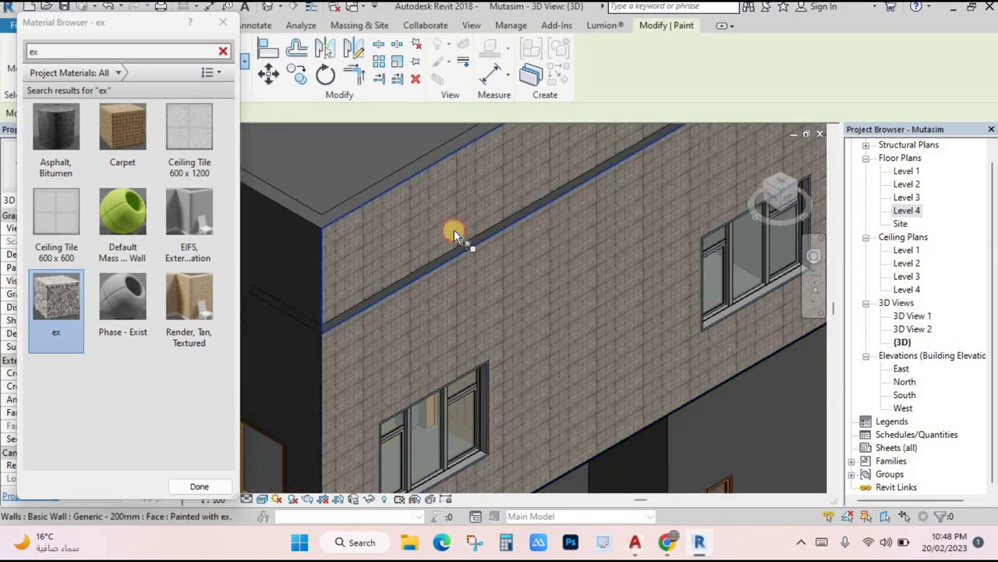
{"action": "scroll", "coordinate": [455, 274], "scroll_direction": "up", "scroll_amount": 5}
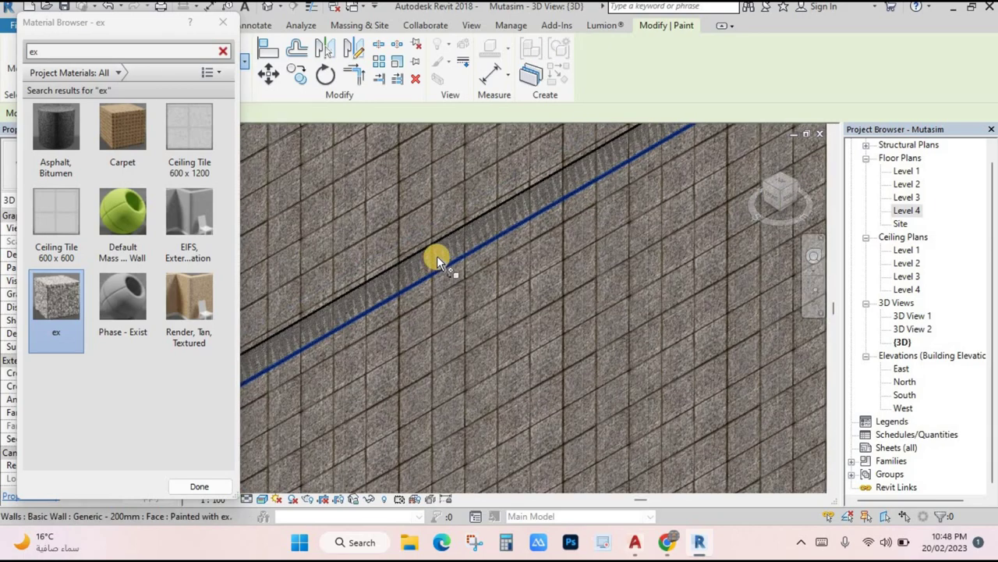
{"action": "scroll", "coordinate": [563, 329], "scroll_direction": "down", "scroll_amount": 6}
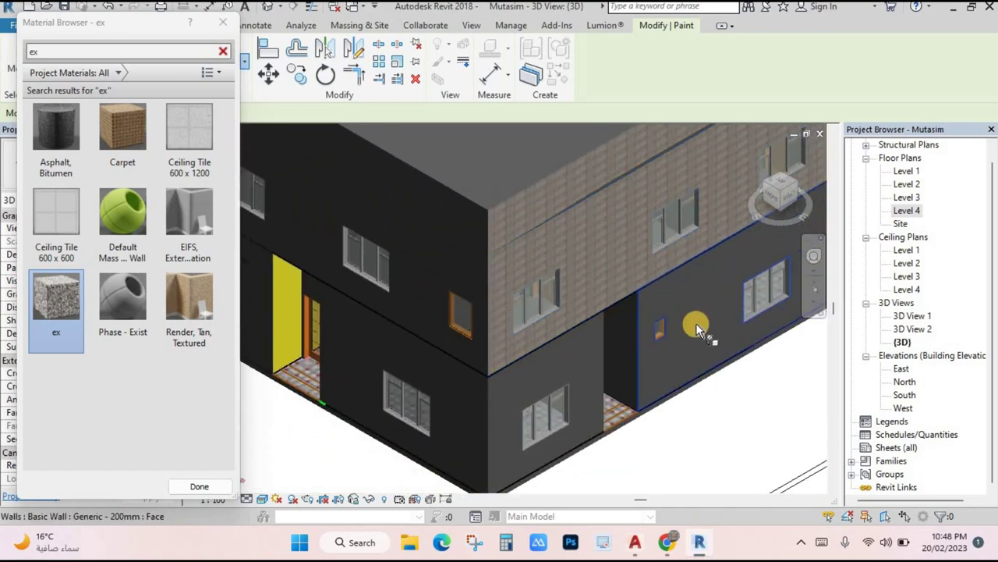
- Paint the right facade's ground-floor wall faces and the adjoining front facade's walls and parapet with ex
{"action": "left_click", "coordinate": [696, 314]}
{"action": "left_click", "coordinate": [560, 405]}
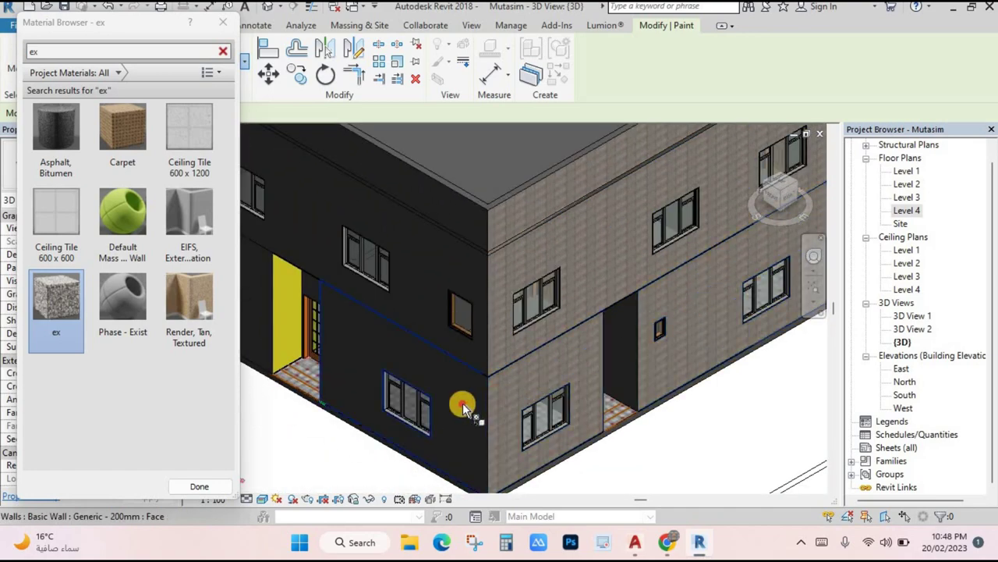
{"action": "left_click", "coordinate": [426, 291]}
{"action": "left_click", "coordinate": [257, 278]}
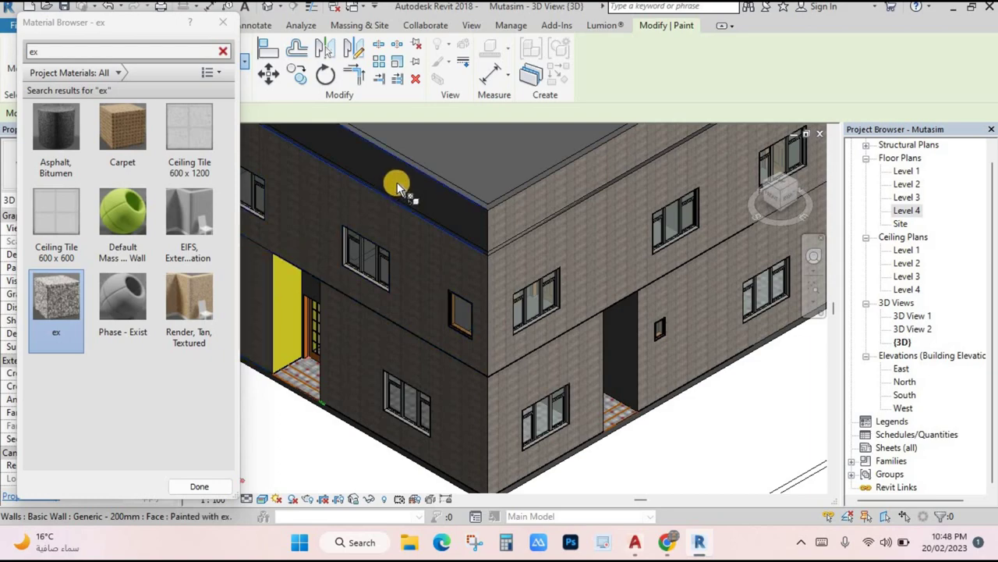
{"action": "left_click", "coordinate": [397, 182]}
{"action": "scroll", "coordinate": [354, 136], "scroll_direction": "down", "scroll_amount": 2}
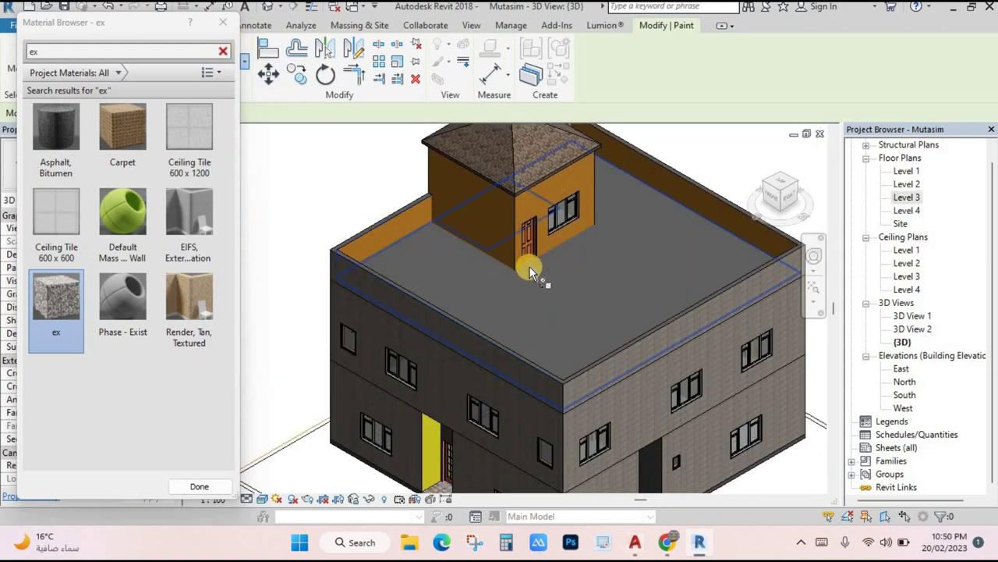
- Paint the back facade's parapet and both storeys' wall faces with the ex material
{"action": "middle_click_drag", "start_coordinate": [687, 316], "coordinate": [672, 294]}
{"action": "middle_click_drag", "start_coordinate": [708, 328], "coordinate": [607, 328], "text": "shift"}
{"action": "left_click", "coordinate": [607, 321]}
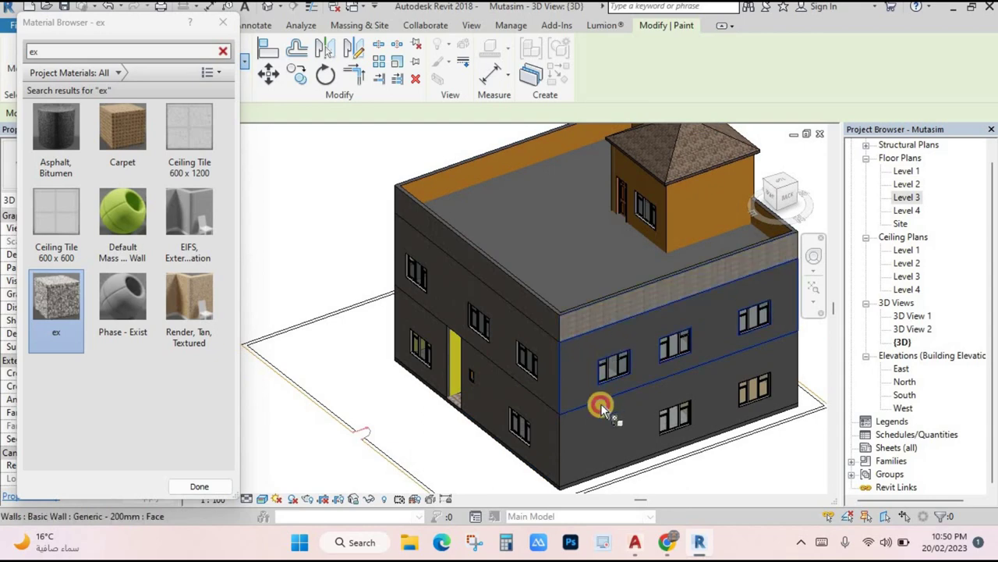
{"action": "left_click", "coordinate": [652, 409]}
- Paint the left facade's stair-tower wall, parapets and both storeys' wall faces with the ex material, and end the Paint command
{"action": "mouse_move", "coordinate": [648, 412]}
{"action": "middle_mouse_down", "text": "shift"}
{"action": "mouse_move", "coordinate": [682, 338]}
{"action": "mouse_move", "coordinate": [541, 342]}
{"action": "mouse_move", "coordinate": [508, 292]}
{"action": "middle_mouse_up", "text": "shift"}
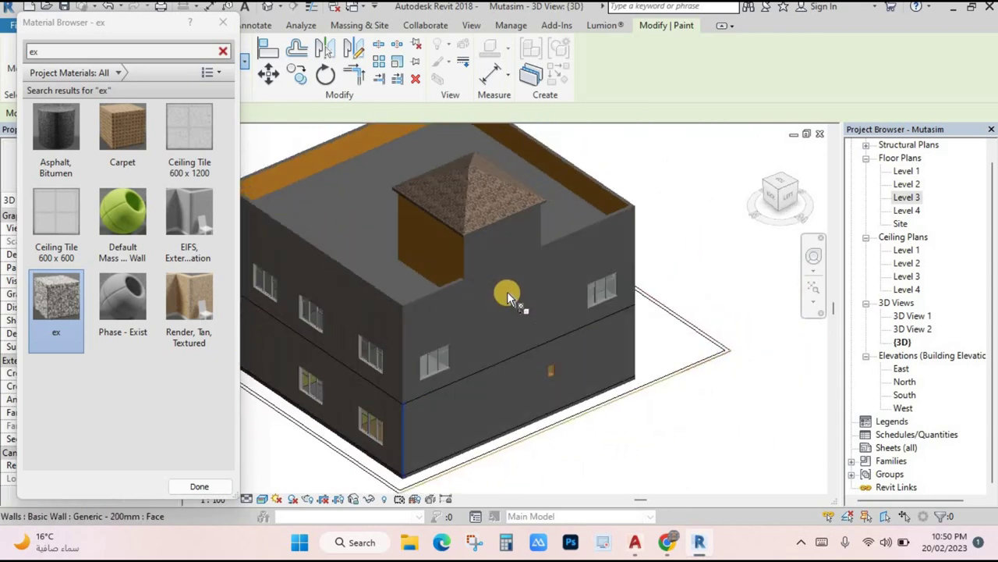
{"action": "left_click", "coordinate": [508, 260]}
{"action": "left_click", "coordinate": [437, 301]}
{"action": "left_click", "coordinate": [535, 293]}
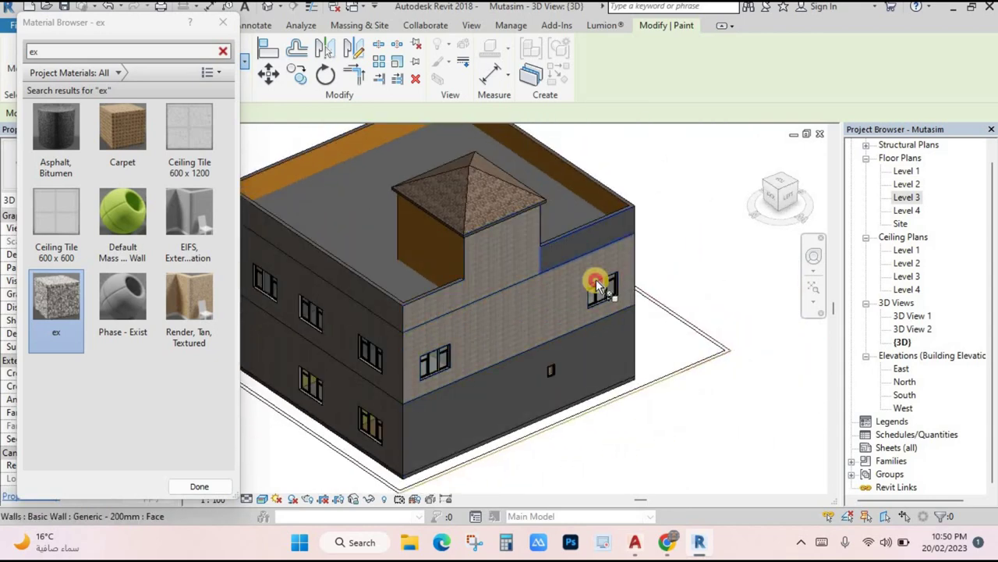
{"action": "left_click", "coordinate": [595, 248]}
{"action": "left_click", "coordinate": [540, 372]}
{"action": "middle_click_drag", "start_coordinate": [561, 316], "coordinate": [619, 310]}
{"action": "scroll", "coordinate": [532, 212], "scroll_direction": "up", "scroll_amount": 5}
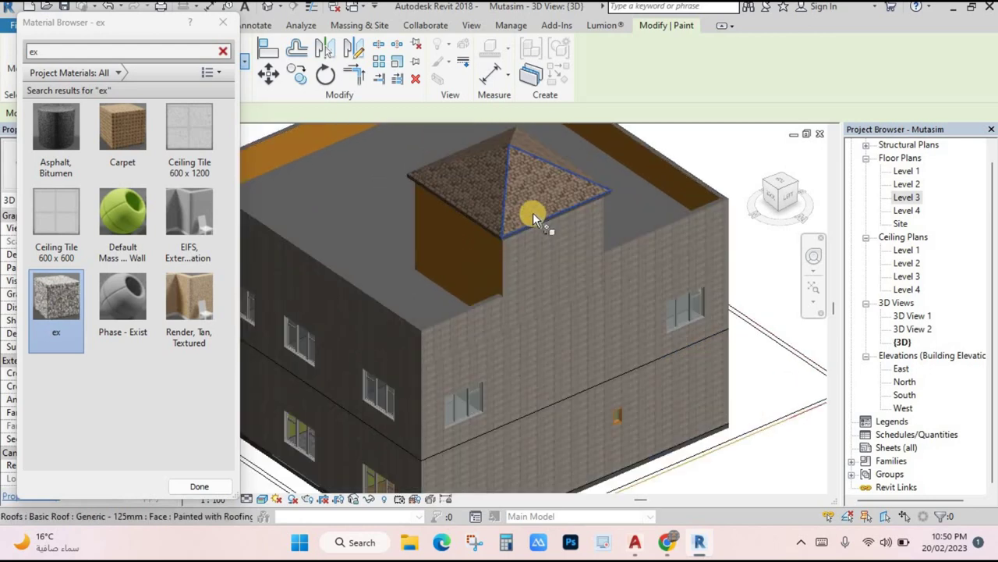
{"action": "scroll", "coordinate": [369, 282], "scroll_direction": "up", "scroll_amount": 3}
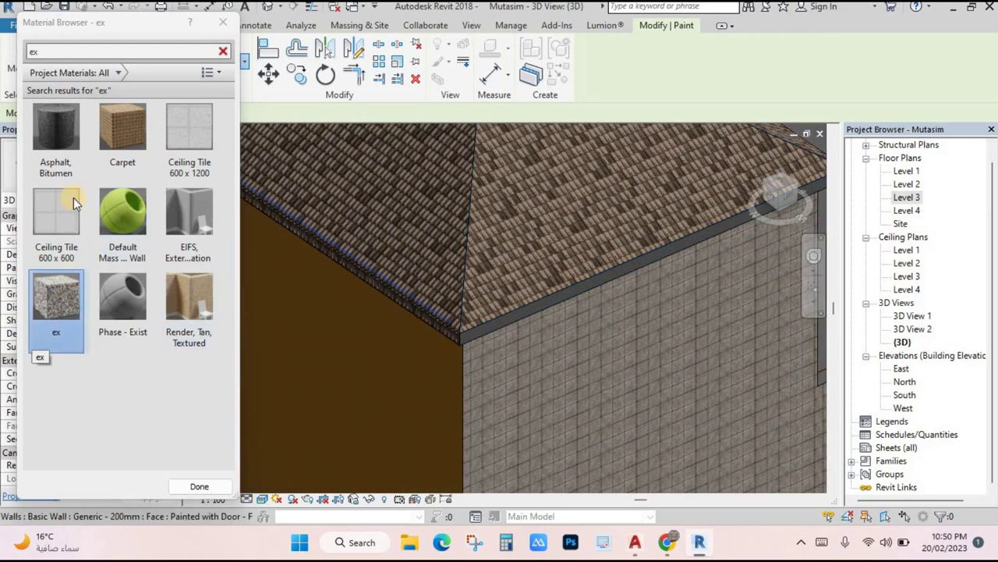
{"action": "key", "text": "Escape"}
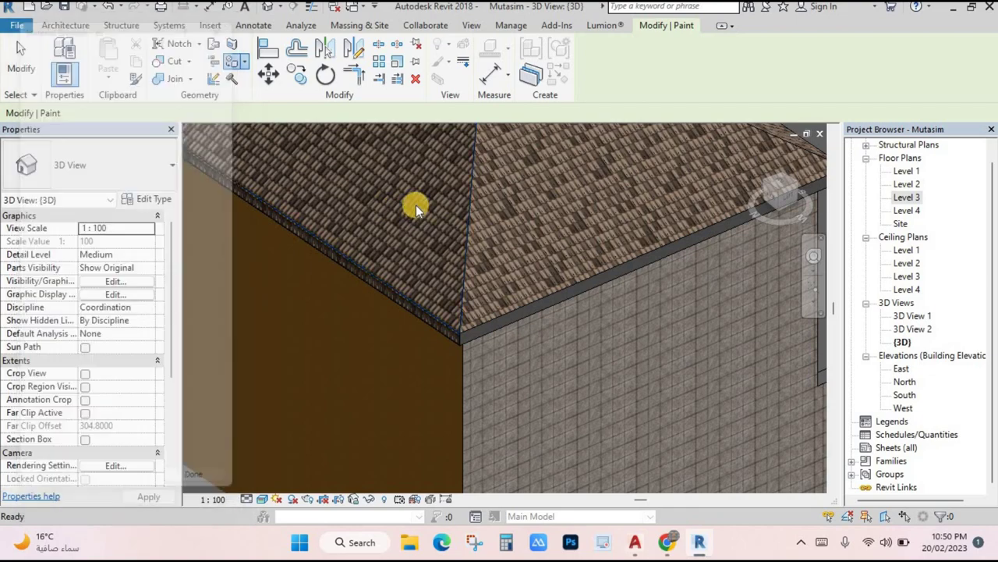
{"action": "left_click", "coordinate": [415, 205]}
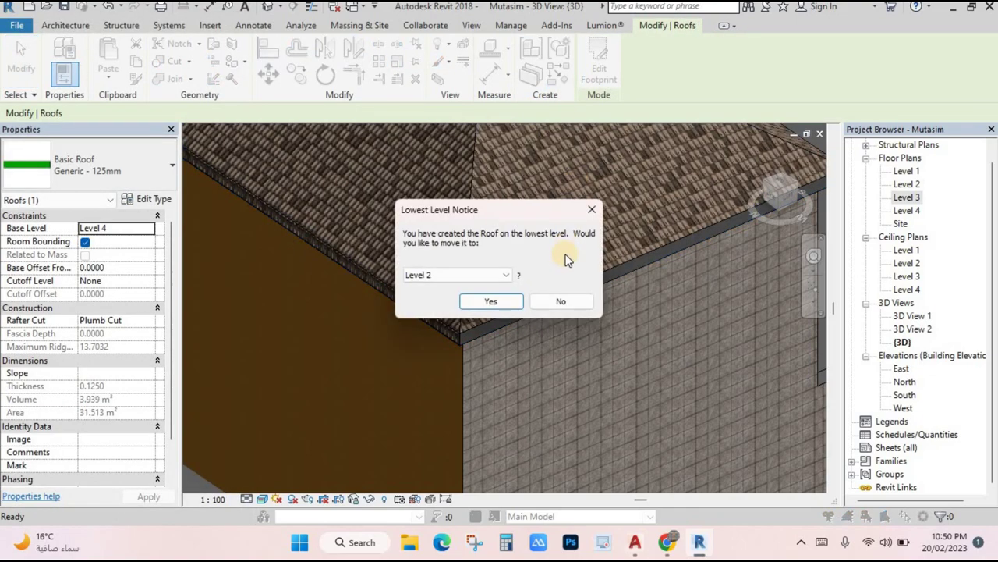
{"action": "left_click", "coordinate": [559, 299]}
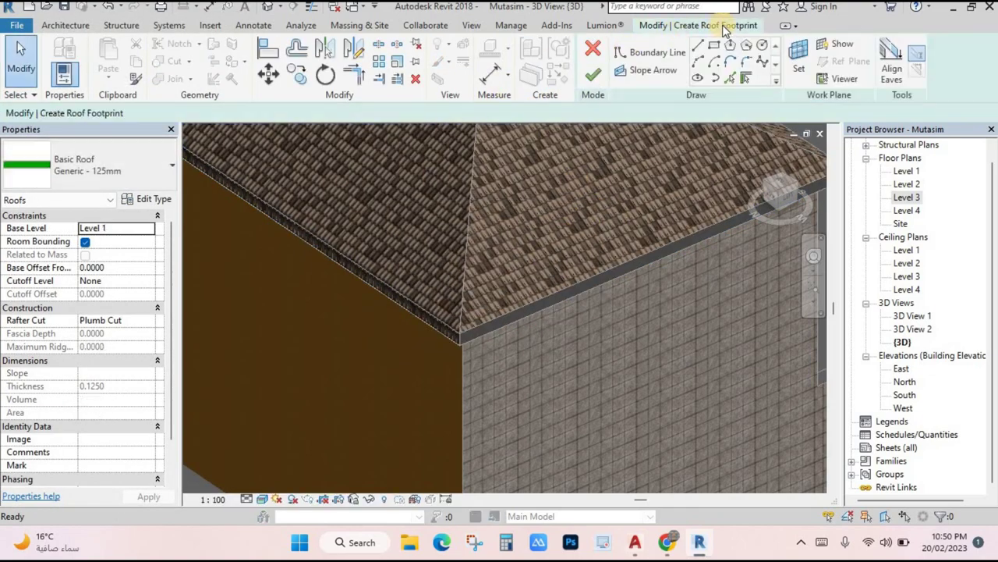
{"action": "left_click", "coordinate": [595, 50]}
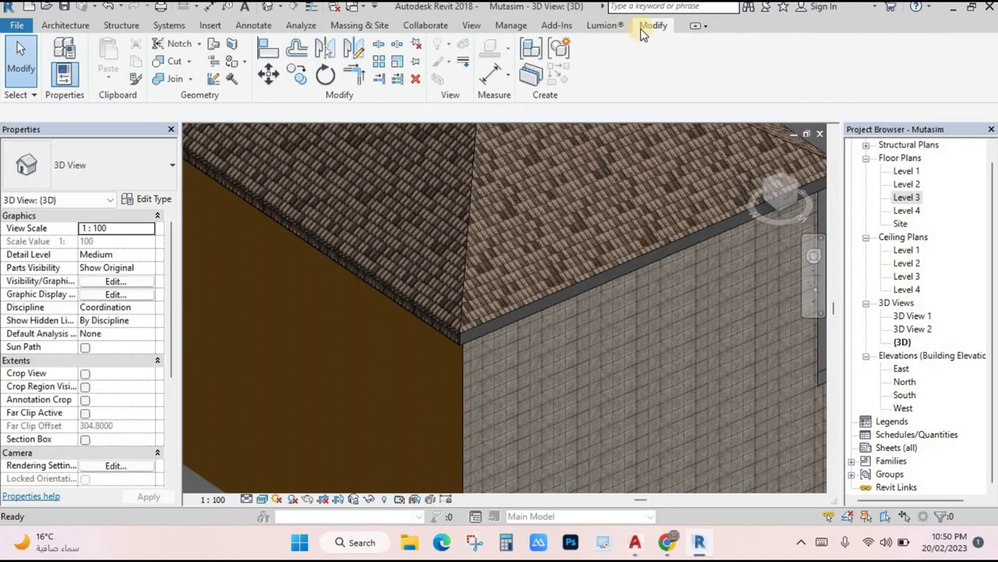
- Paint the unpainted eave edge of the stair tower's hip roof with the Roofing, Tile material, and close the Paint command
{"action": "left_click", "coordinate": [231, 65]}
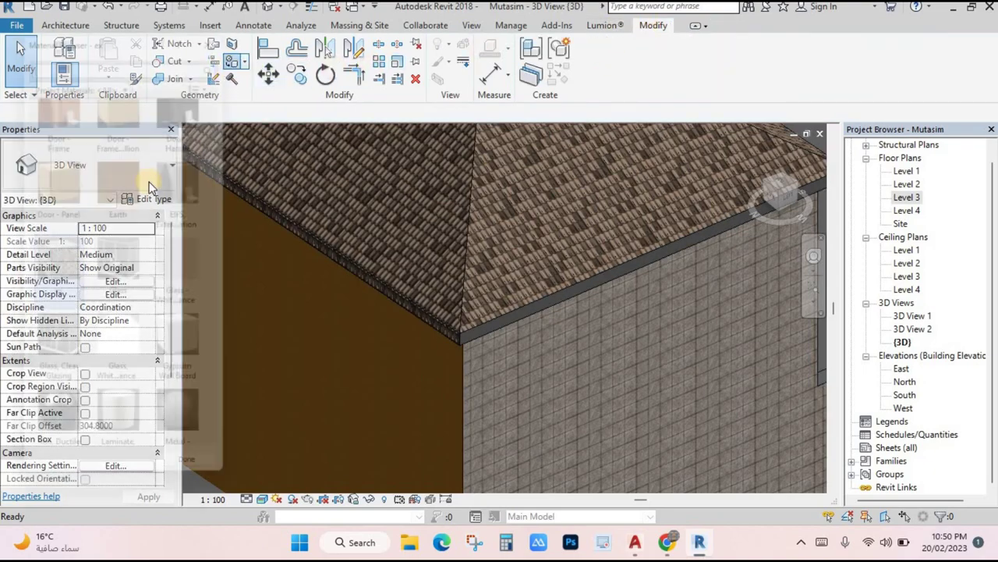
{"action": "scroll", "coordinate": [137, 200], "scroll_direction": "up", "scroll_amount": 10}
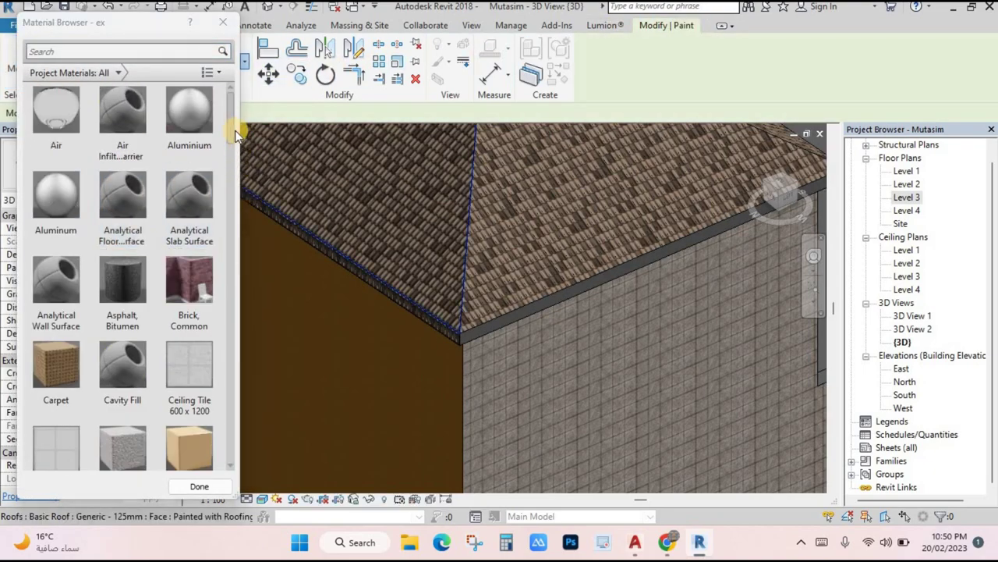
{"action": "left_click_drag", "start_coordinate": [232, 119], "coordinate": [255, 437]}
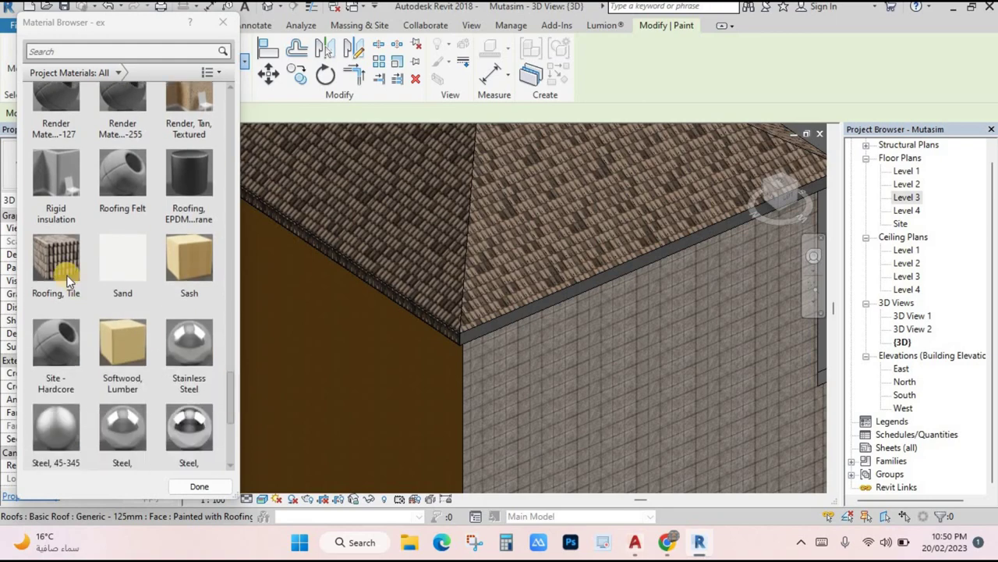
{"action": "left_click", "coordinate": [56, 289]}
{"action": "scroll", "coordinate": [500, 313], "scroll_direction": "up", "scroll_amount": 3}
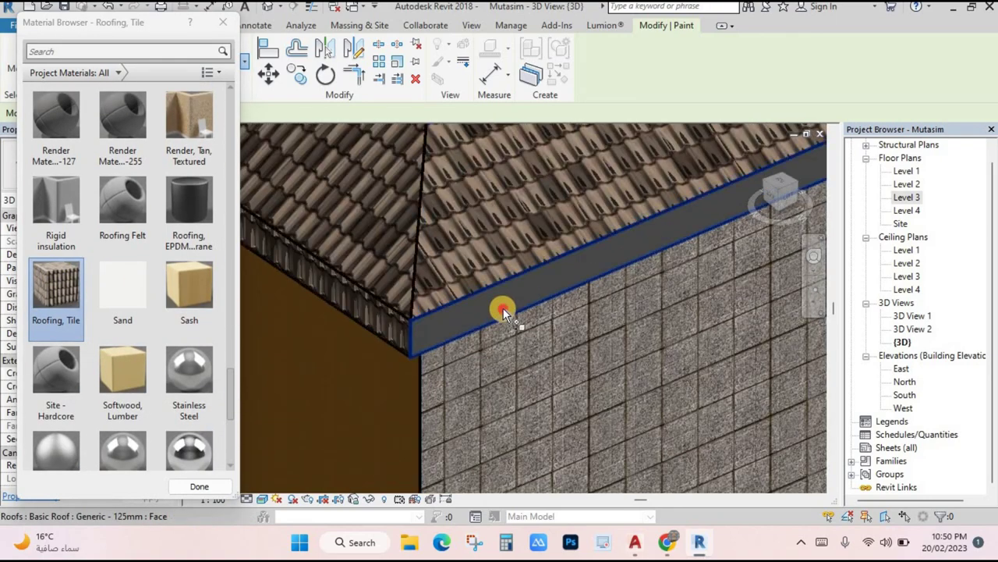
{"action": "left_click", "coordinate": [504, 308]}
{"action": "scroll", "coordinate": [515, 307], "scroll_direction": "down", "scroll_amount": 4}
{"action": "scroll", "coordinate": [518, 316], "scroll_direction": "down", "scroll_amount": 5}
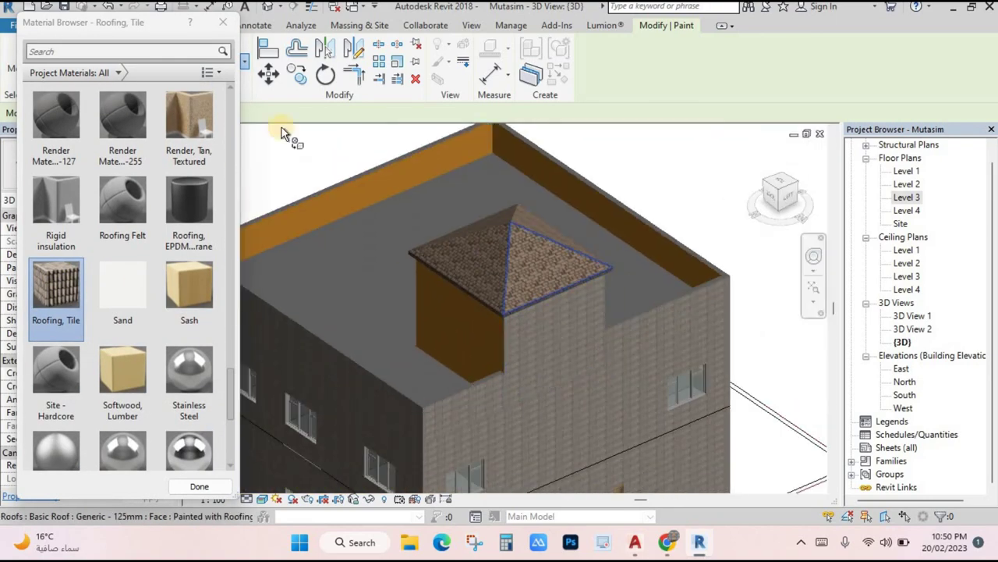
{"action": "left_click", "coordinate": [223, 29]}
{"action": "key", "text": "Escape"}
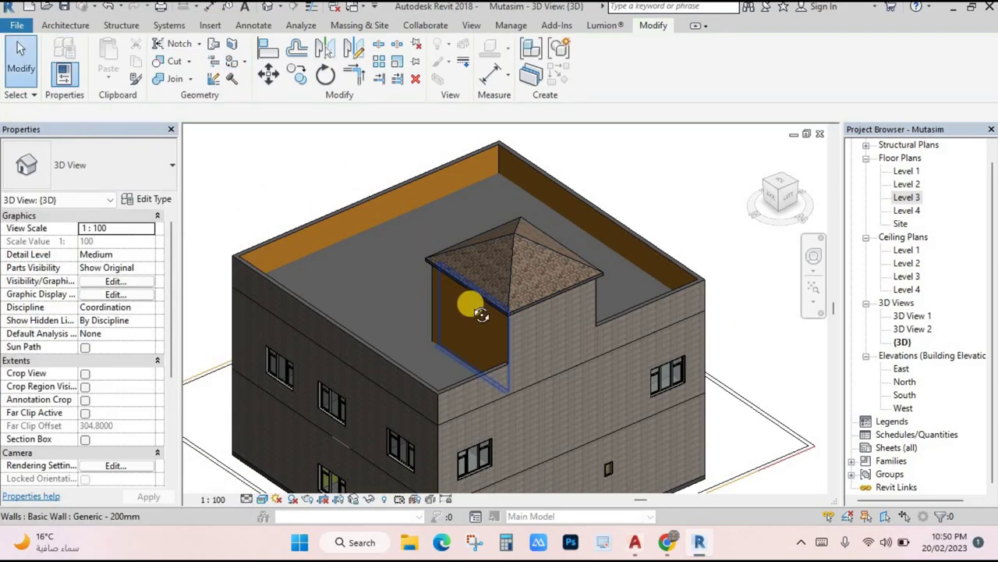
- Paint the top face of the main flat roof with the Concrete, Sand/Cement material, and close the Paint command
{"action": "middle_click_drag", "start_coordinate": [468, 305], "coordinate": [676, 326], "text": "shift"}
{"action": "scroll", "coordinate": [542, 261], "scroll_direction": "up", "scroll_amount": 2}
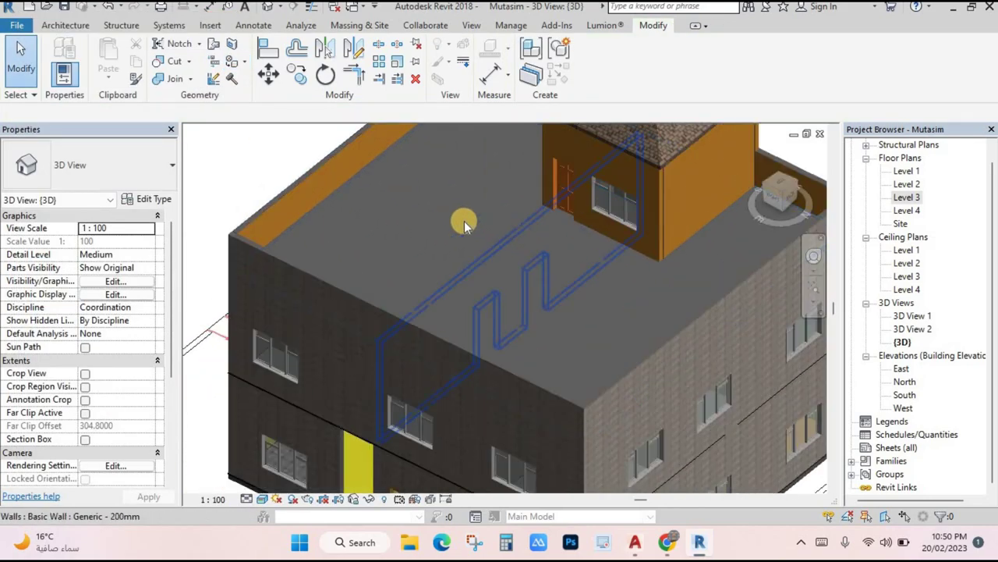
{"action": "scroll", "coordinate": [446, 225], "scroll_direction": "up", "scroll_amount": 1}
{"action": "scroll", "coordinate": [445, 264], "scroll_direction": "down", "scroll_amount": 1}
{"action": "middle_click_drag", "start_coordinate": [468, 256], "coordinate": [522, 227]}
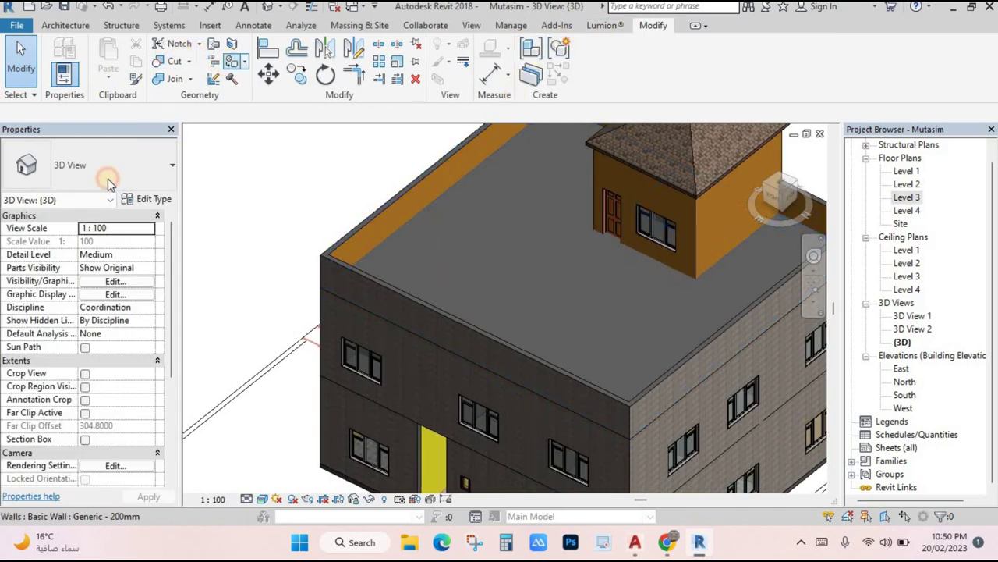
{"action": "key", "text": "p"}
{"action": "key", "text": "t"}
{"action": "scroll", "coordinate": [121, 279], "scroll_direction": "up", "scroll_amount": 5}
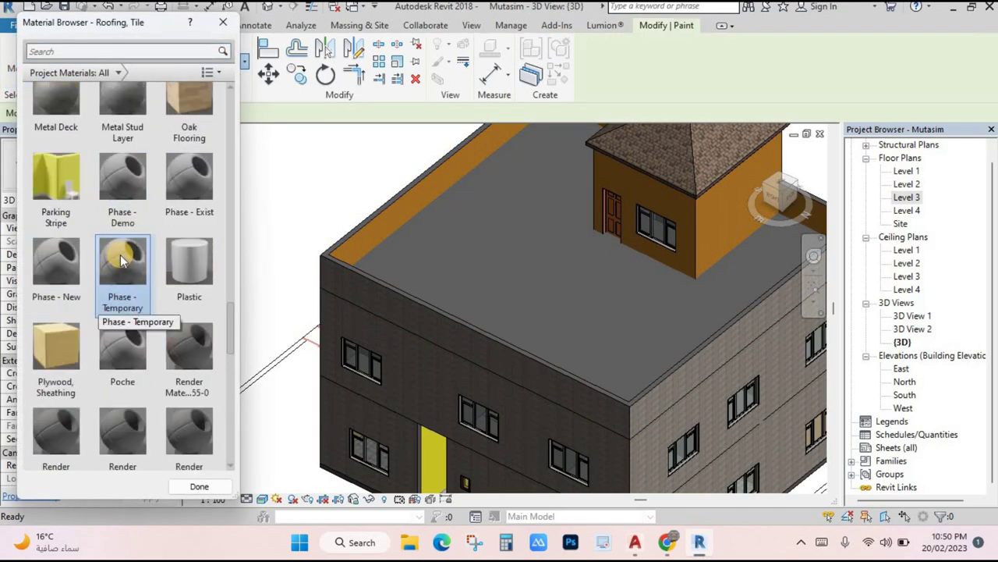
{"action": "scroll", "coordinate": [129, 283], "scroll_direction": "up", "scroll_amount": 10}
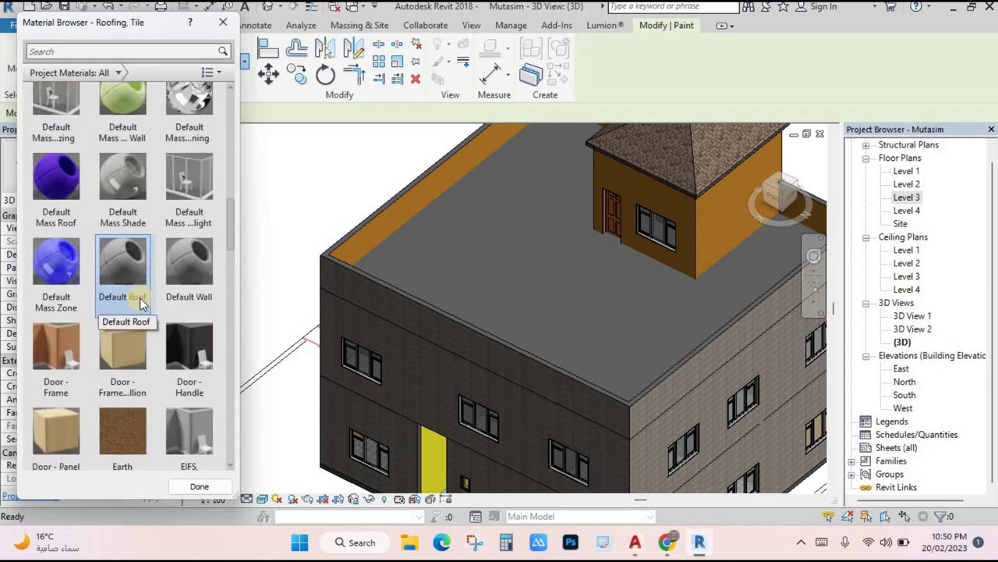
{"action": "scroll", "coordinate": [124, 325], "scroll_direction": "up", "scroll_amount": 5}
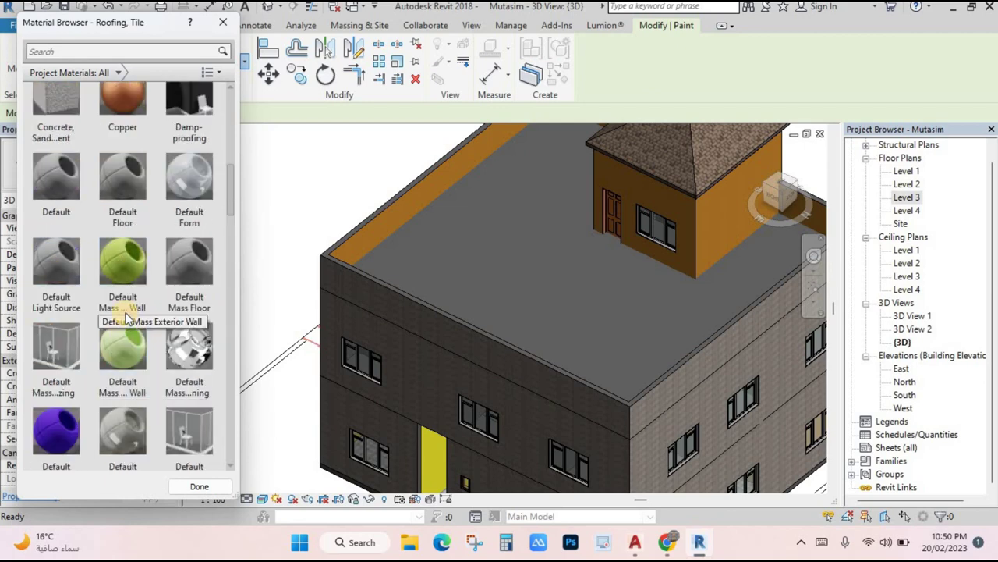
{"action": "left_click", "coordinate": [56, 117]}
{"action": "left_click", "coordinate": [466, 259]}
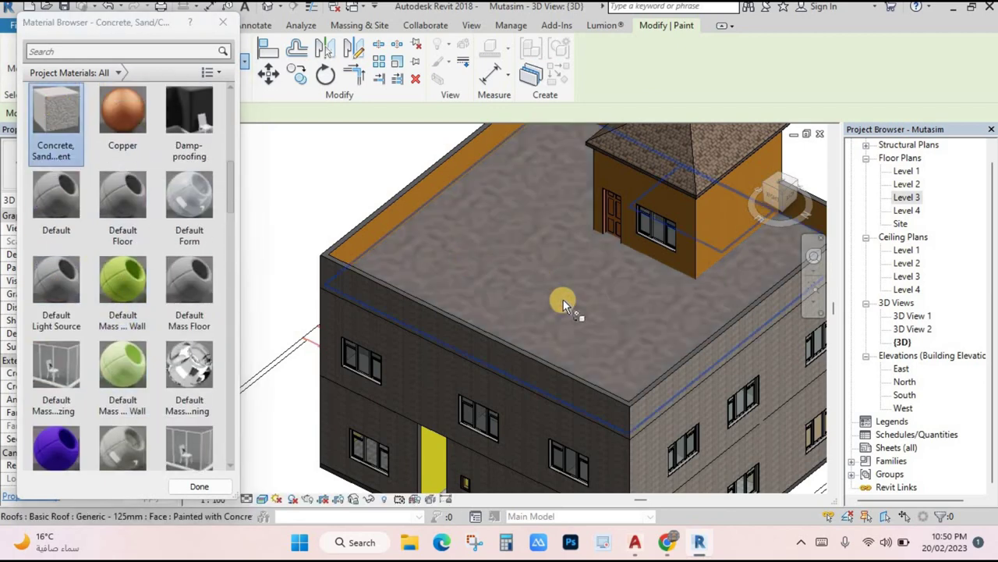
{"action": "scroll", "coordinate": [553, 289], "scroll_direction": "up", "scroll_amount": 5}
{"action": "scroll", "coordinate": [527, 278], "scroll_direction": "down", "scroll_amount": 5}
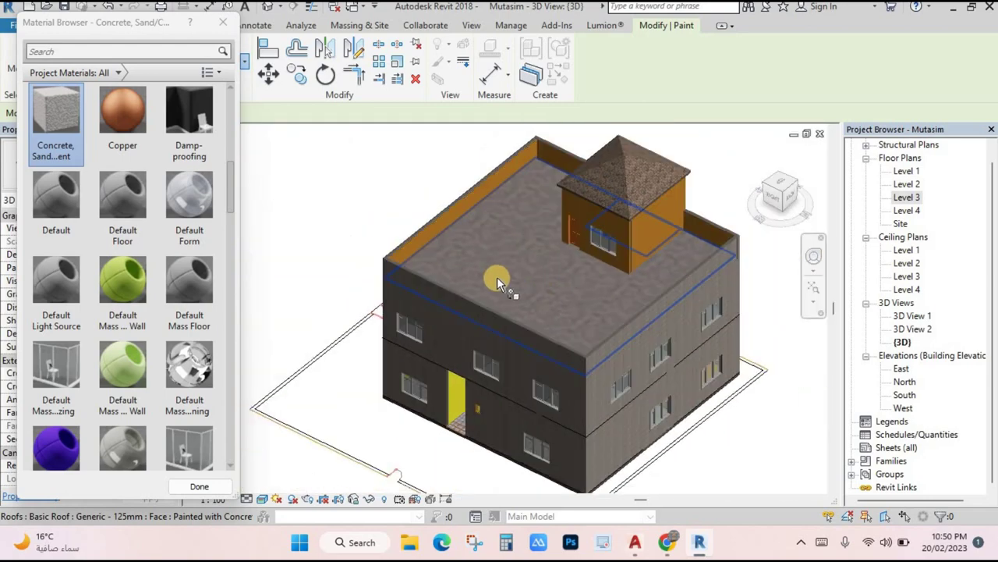
{"action": "left_click", "coordinate": [224, 23]}
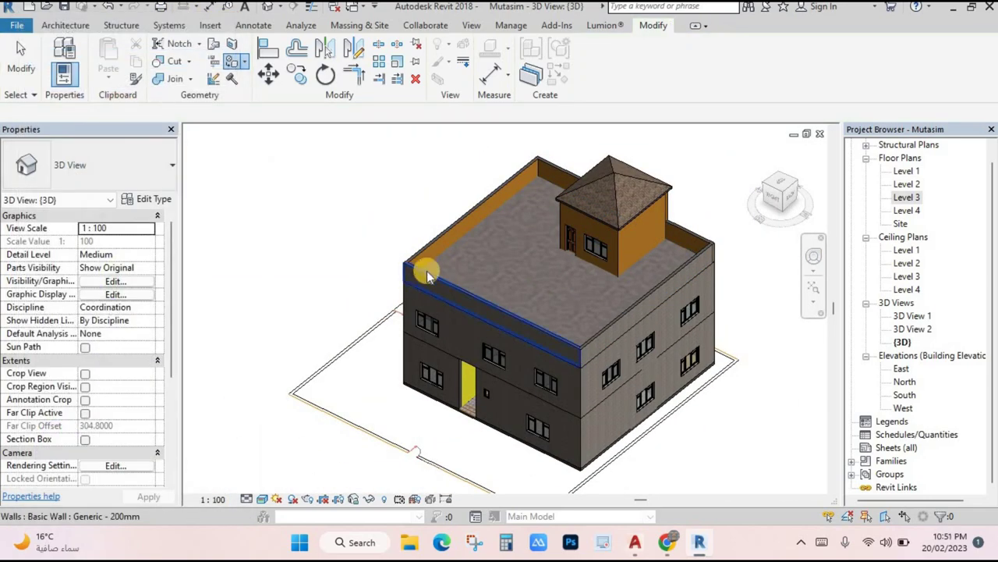
- Examine the painted exterior from the front, and go through the floor plans of Levels 1, 2, 3 and 4
{"action": "middle_click_drag", "start_coordinate": [427, 271], "coordinate": [447, 233], "text": "shift"}
{"action": "middle_click_drag", "start_coordinate": [654, 306], "coordinate": [488, 402], "text": "shift"}
{"action": "scroll", "coordinate": [468, 390], "scroll_direction": "up", "scroll_amount": 3}
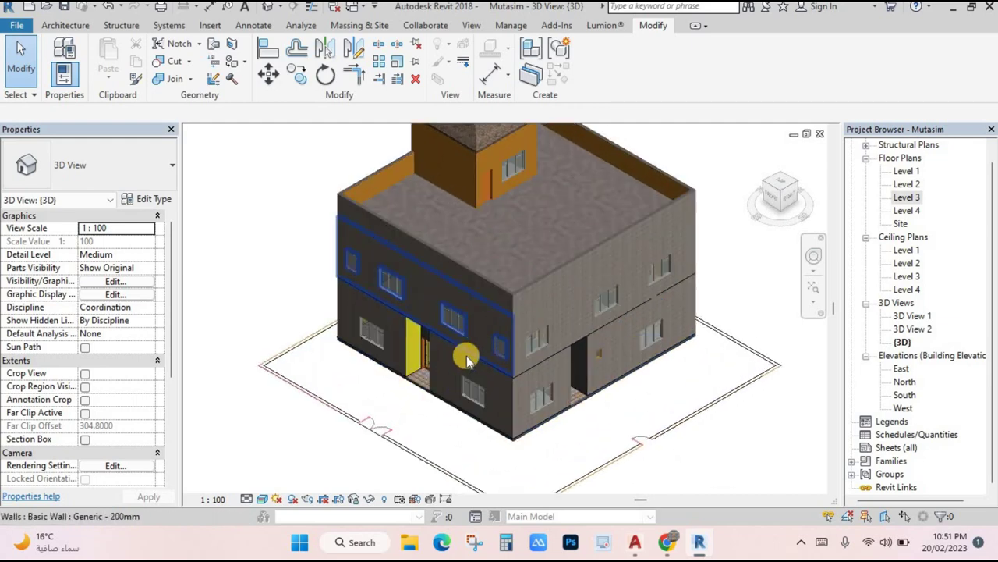
{"action": "scroll", "coordinate": [612, 352], "scroll_direction": "down", "scroll_amount": 3}
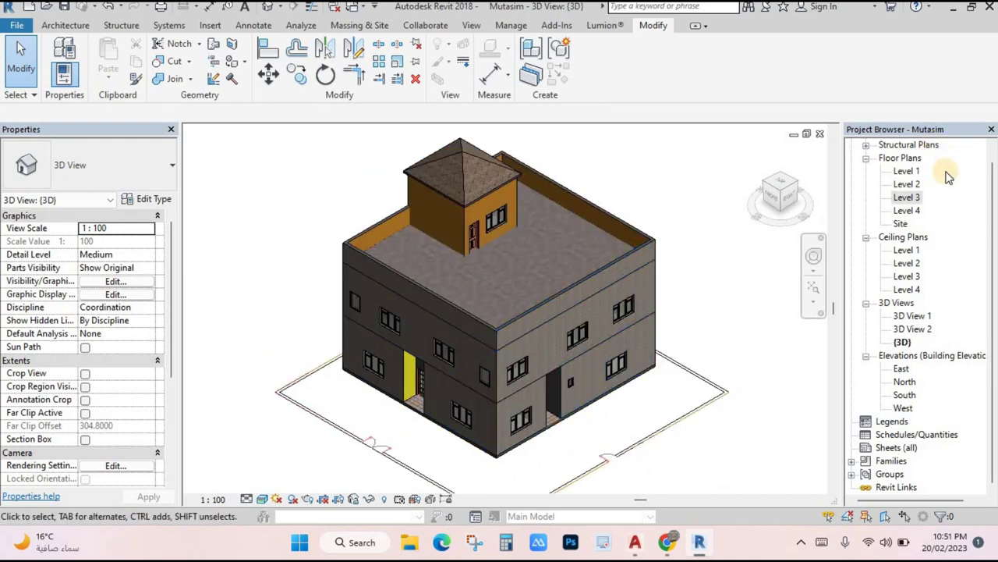
{"action": "double_click", "coordinate": [908, 172]}
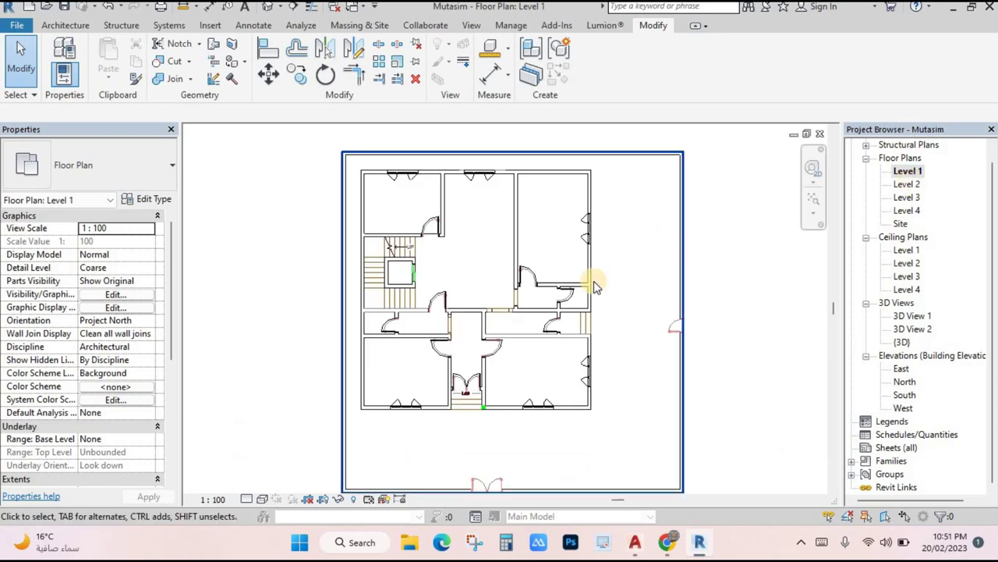
{"action": "middle_click_drag", "start_coordinate": [481, 396], "coordinate": [431, 372]}
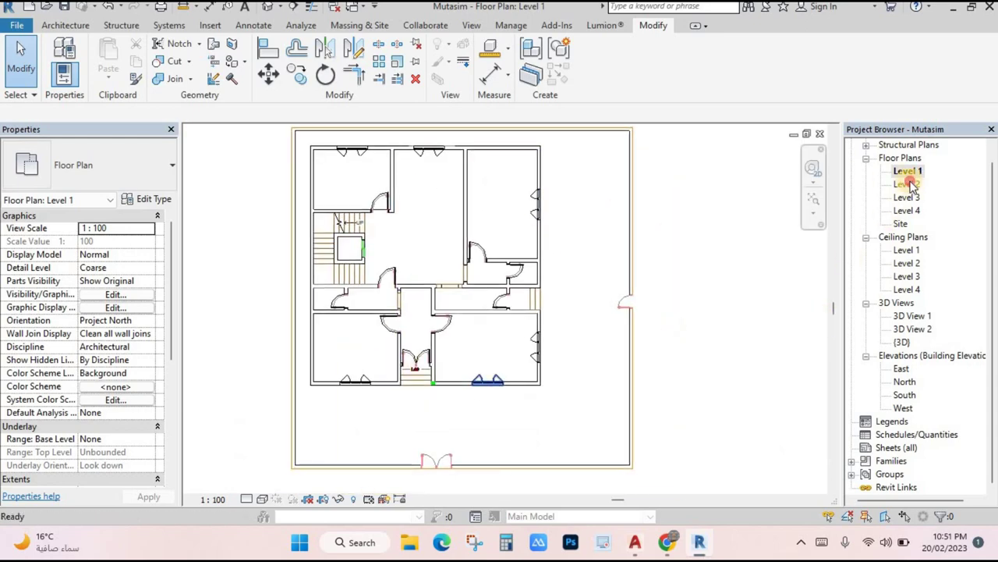
{"action": "double_click", "coordinate": [910, 184]}
{"action": "scroll", "coordinate": [480, 303], "scroll_direction": "down", "scroll_amount": 1}
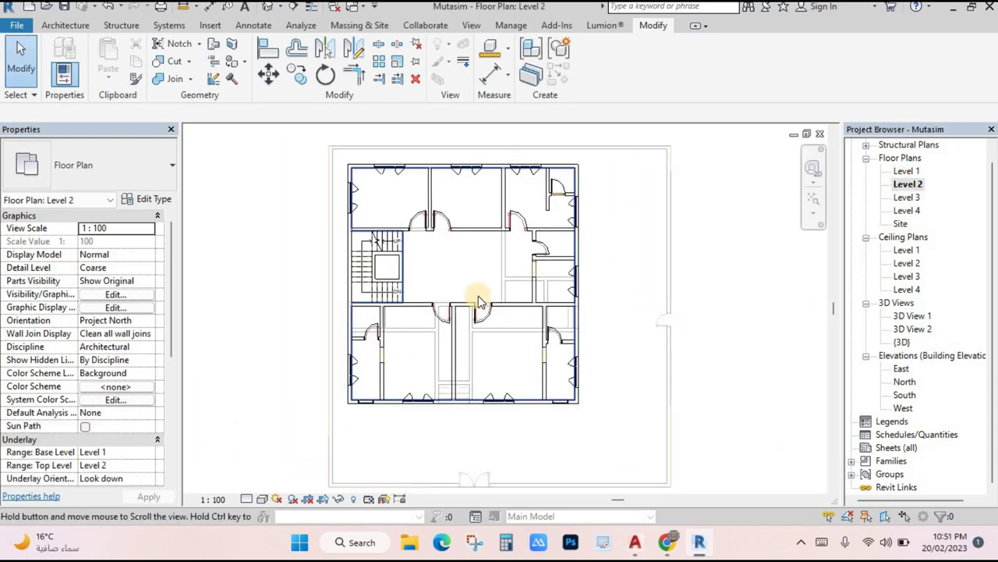
{"action": "double_click", "coordinate": [908, 199]}
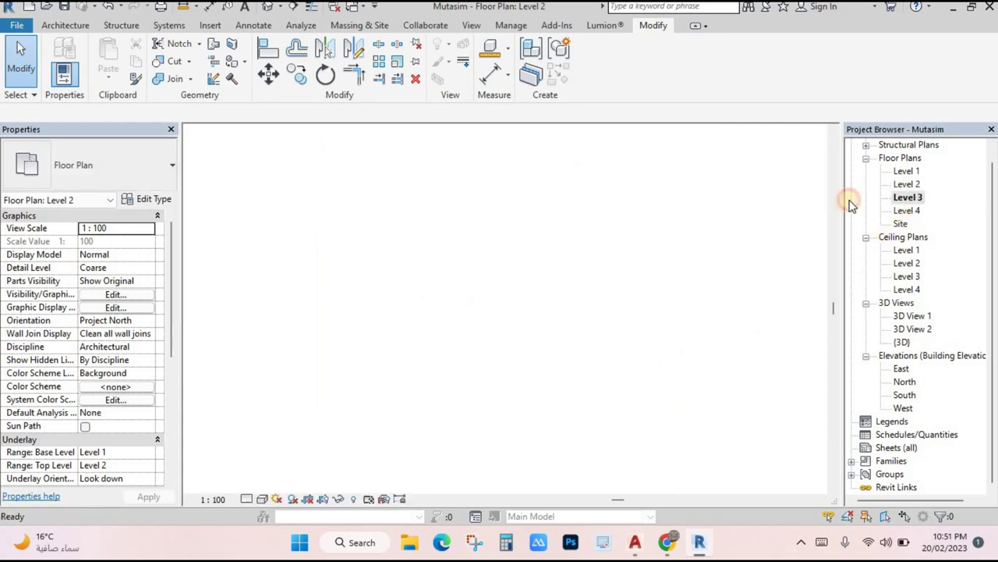
{"action": "scroll", "coordinate": [442, 180], "scroll_direction": "down", "scroll_amount": 1}
{"action": "middle_click_drag", "start_coordinate": [442, 180], "coordinate": [438, 277]}
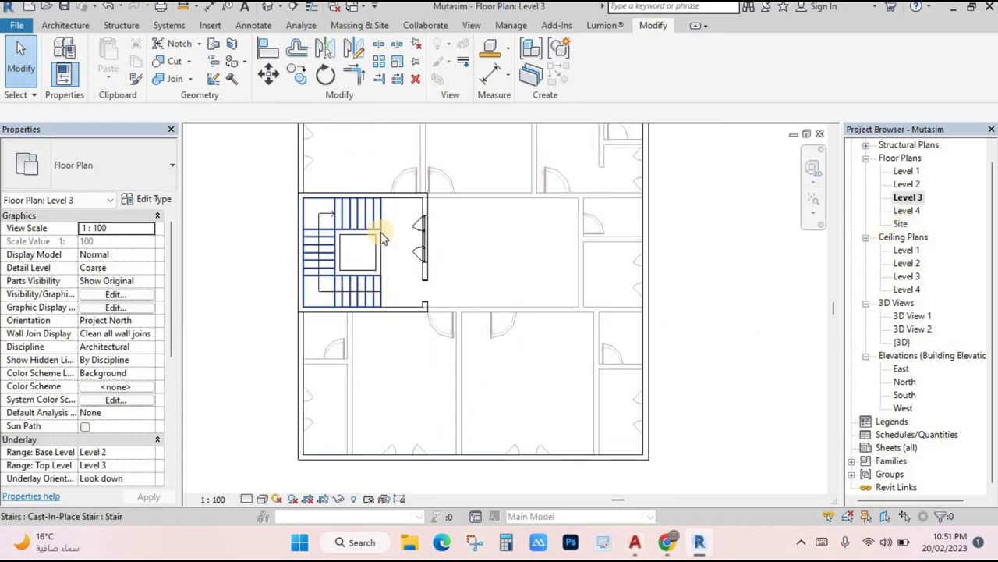
{"action": "middle_click_drag", "start_coordinate": [366, 254], "coordinate": [366, 287]}
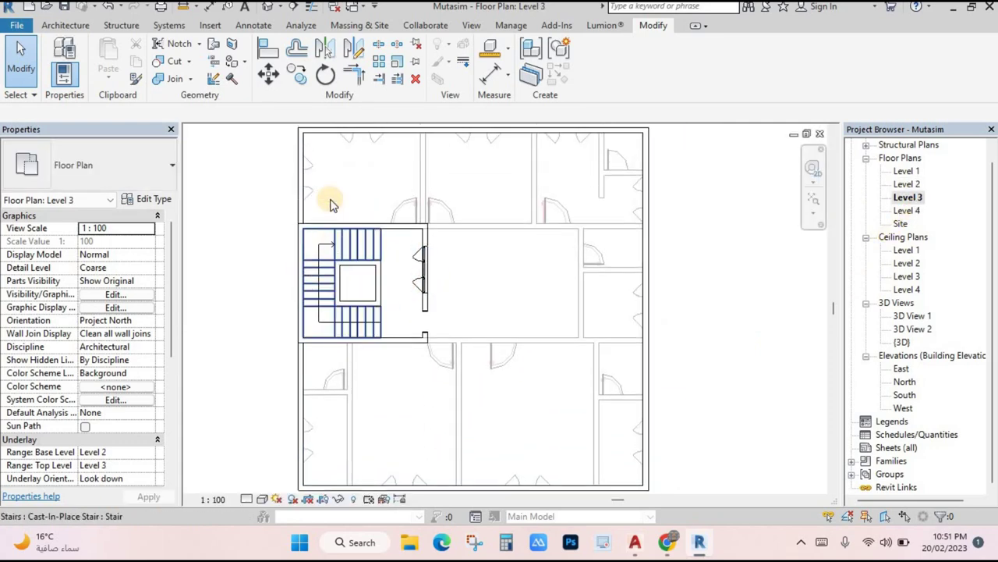
{"action": "double_click", "coordinate": [911, 212]}
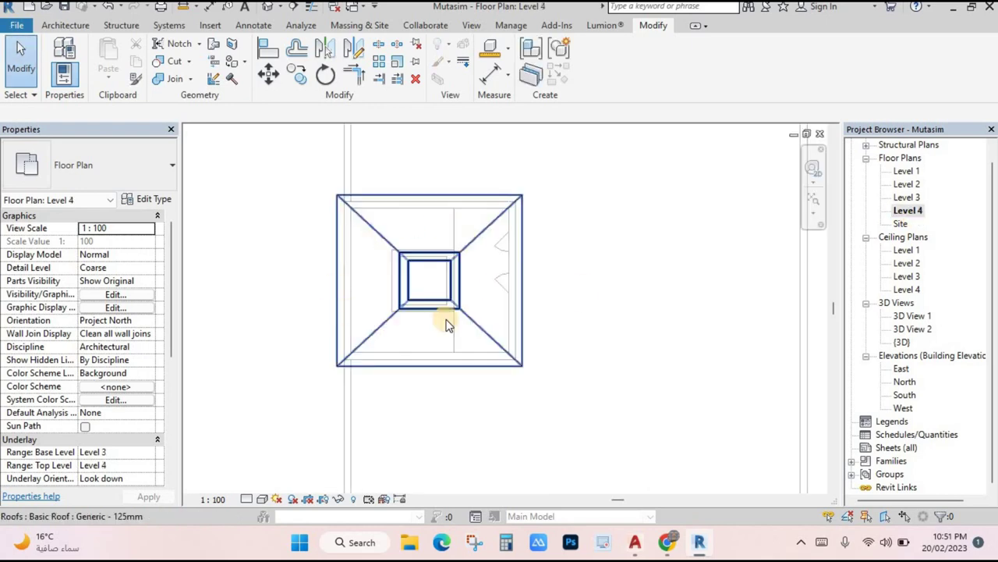
- In the Level 2 ceiling plan, place automatic 600 x 600mm Grid ceilings in the two large southern rooms and one small eastern room
{"action": "double_click", "coordinate": [907, 251]}
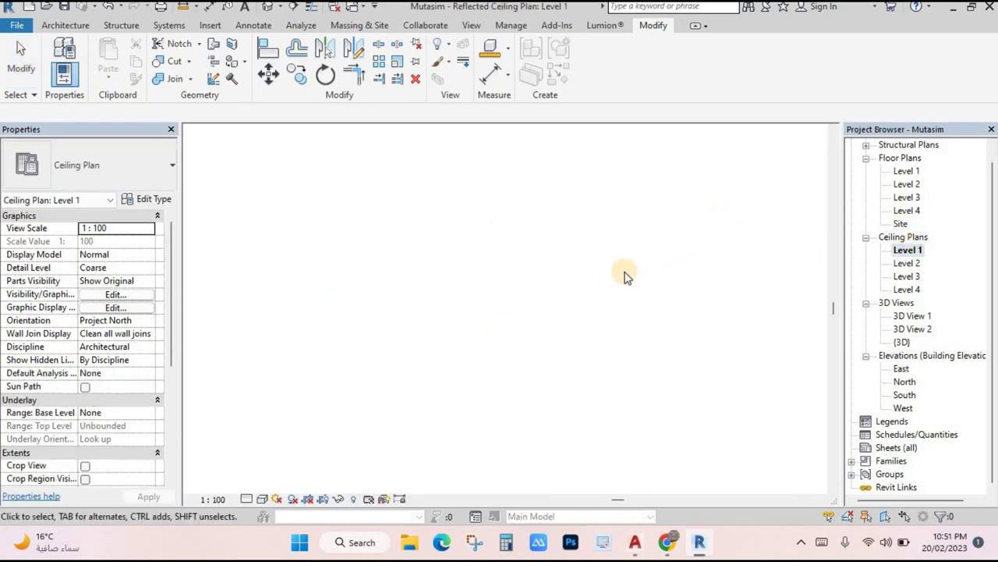
{"action": "scroll", "coordinate": [559, 263], "scroll_direction": "down", "scroll_amount": 1}
{"action": "middle_click_drag", "start_coordinate": [559, 264], "coordinate": [552, 195]}
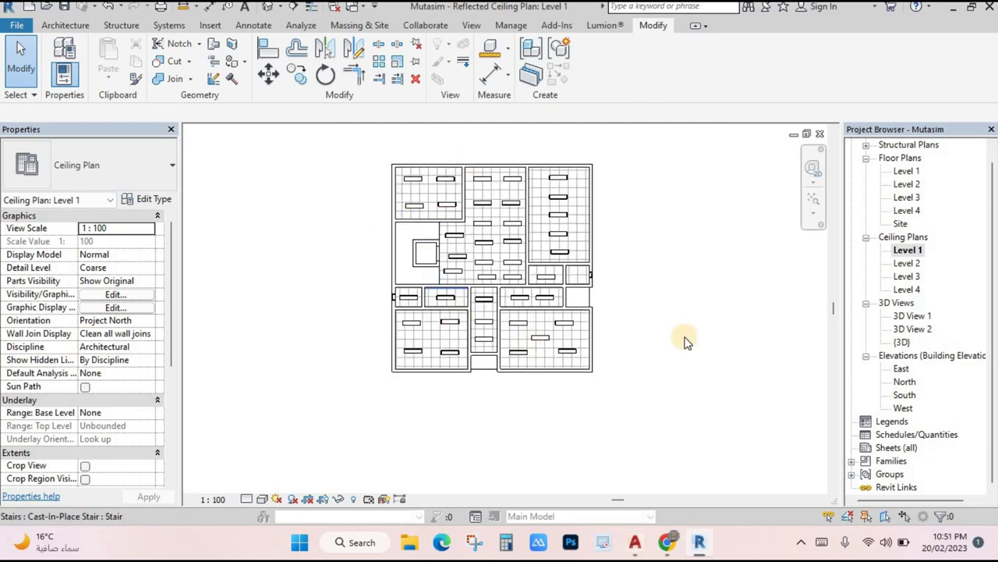
{"action": "double_click", "coordinate": [911, 264]}
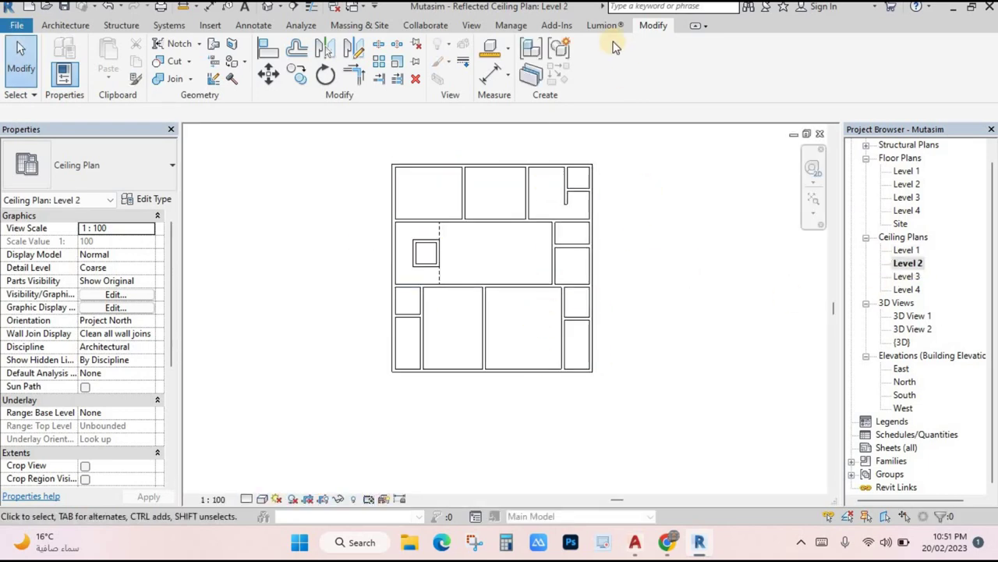
{"action": "left_click", "coordinate": [56, 28]}
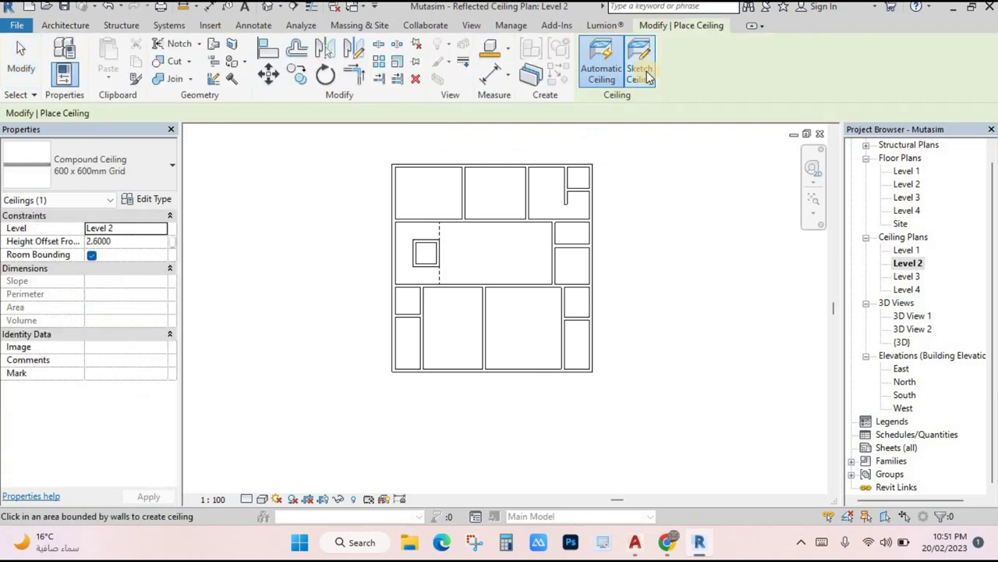
{"action": "left_click", "coordinate": [97, 167]}
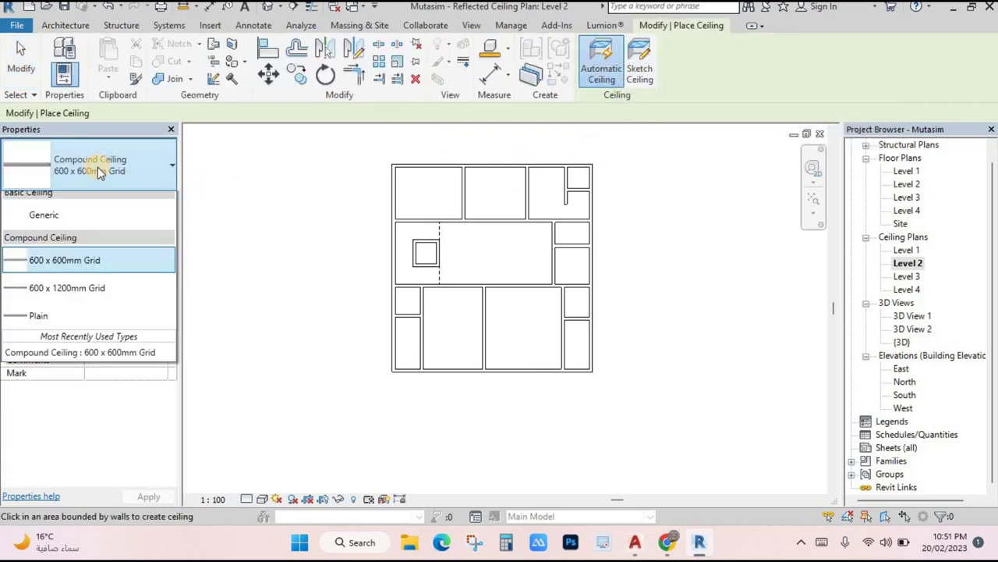
{"action": "left_click", "coordinate": [461, 326]}
{"action": "scroll", "coordinate": [468, 327], "scroll_direction": "up", "scroll_amount": 2}
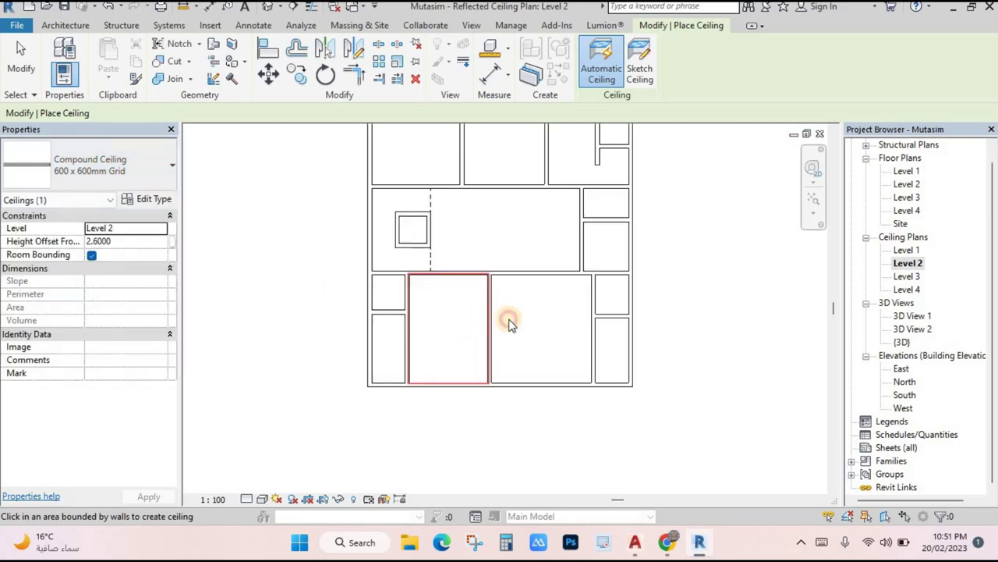
{"action": "left_click", "coordinate": [538, 308]}
{"action": "left_click", "coordinate": [615, 255]}
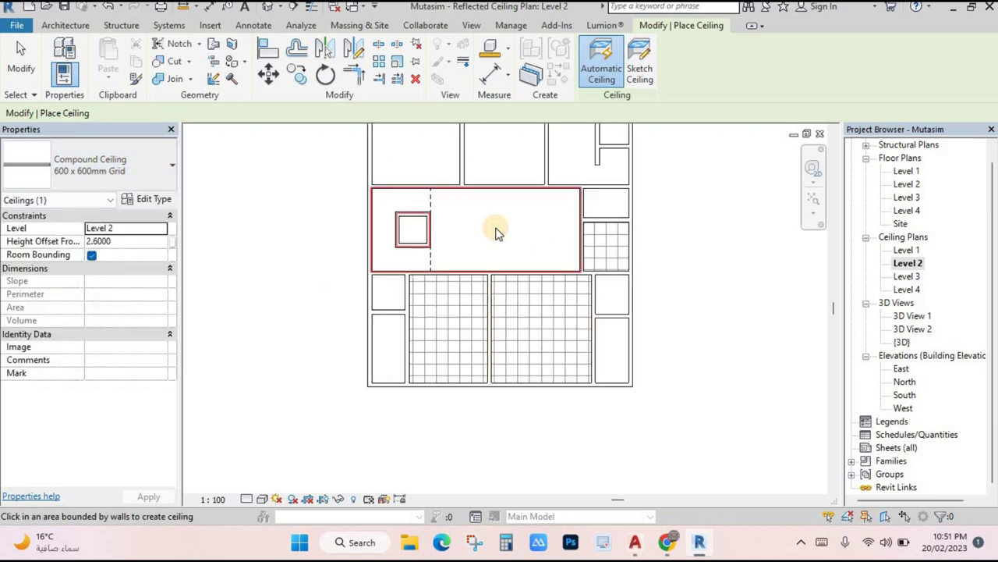
- Place automatic 600 x 600mm Grid ceilings in the northern rooms and the remaining small side rooms of Level 2
{"action": "left_click", "coordinate": [429, 151]}
{"action": "left_click", "coordinate": [507, 154]}
{"action": "left_click", "coordinate": [571, 156]}
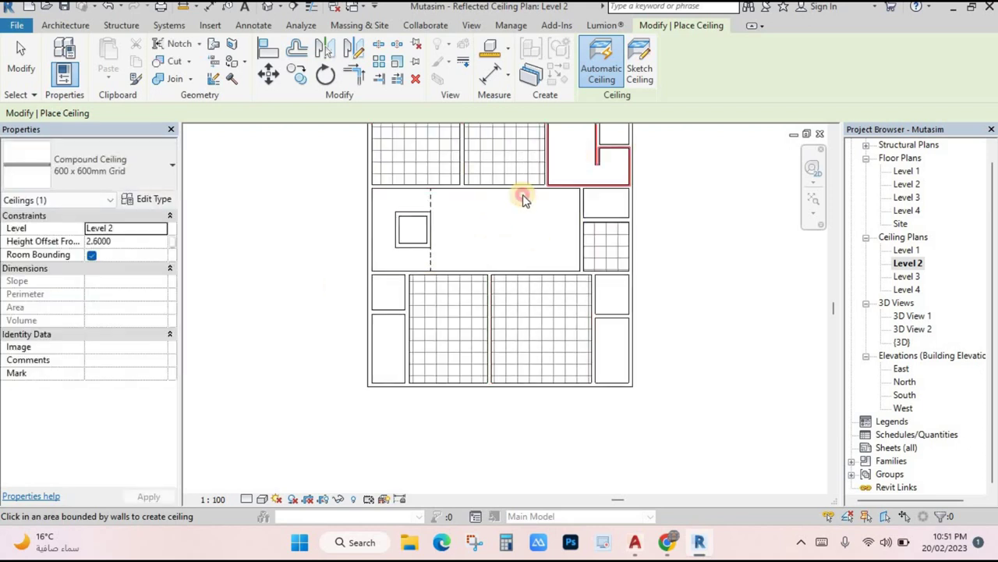
{"action": "left_click", "coordinate": [420, 346]}
{"action": "left_click", "coordinate": [602, 345]}
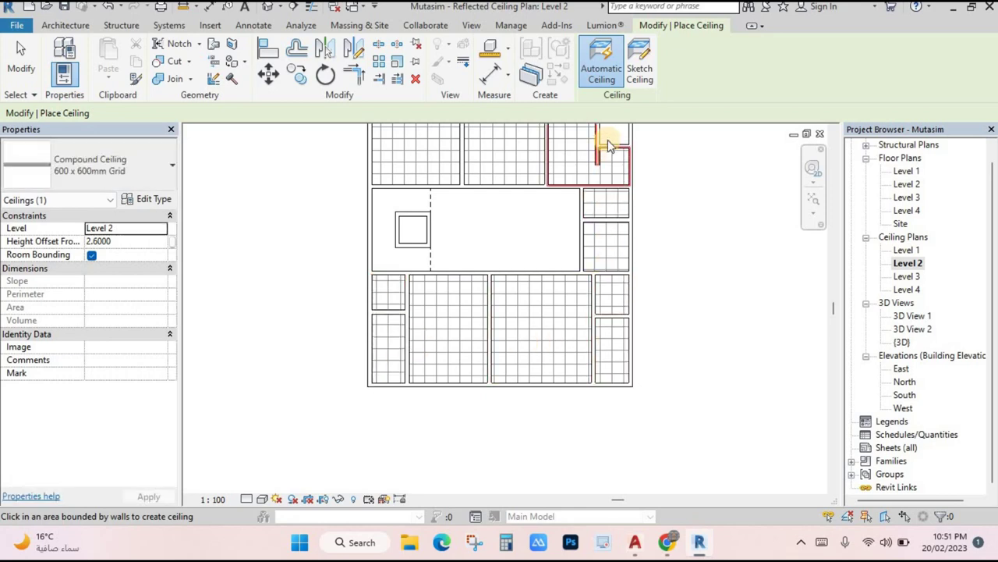
- Sketch a rectangular 600 x 600mm Grid ceiling, 4.2 m deep, over the central hall up to the stair area's edge, and finish it
{"action": "middle_click_drag", "start_coordinate": [548, 241], "coordinate": [524, 292]}
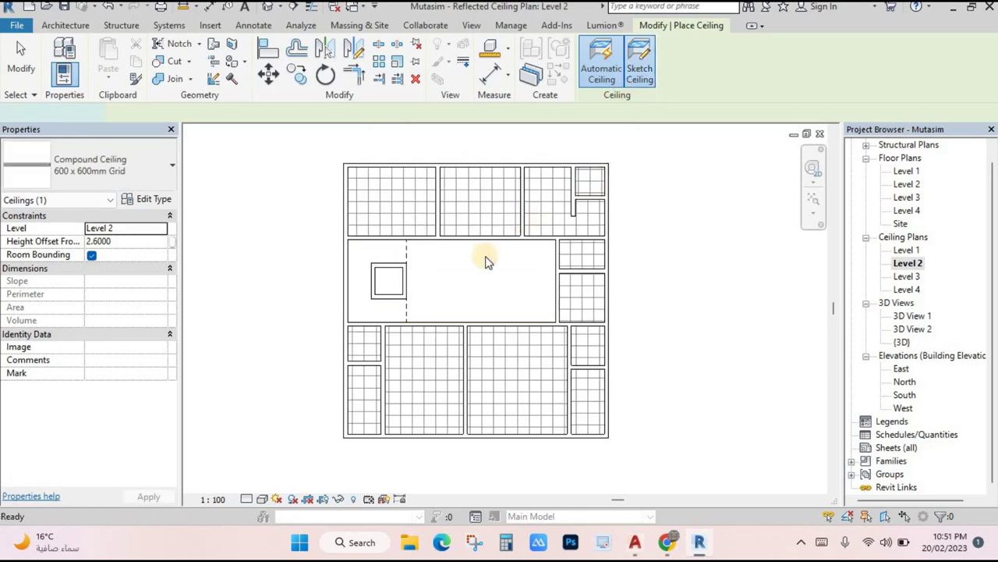
{"action": "scroll", "coordinate": [482, 257], "scroll_direction": "up", "scroll_amount": 3}
{"action": "left_click", "coordinate": [697, 47]}
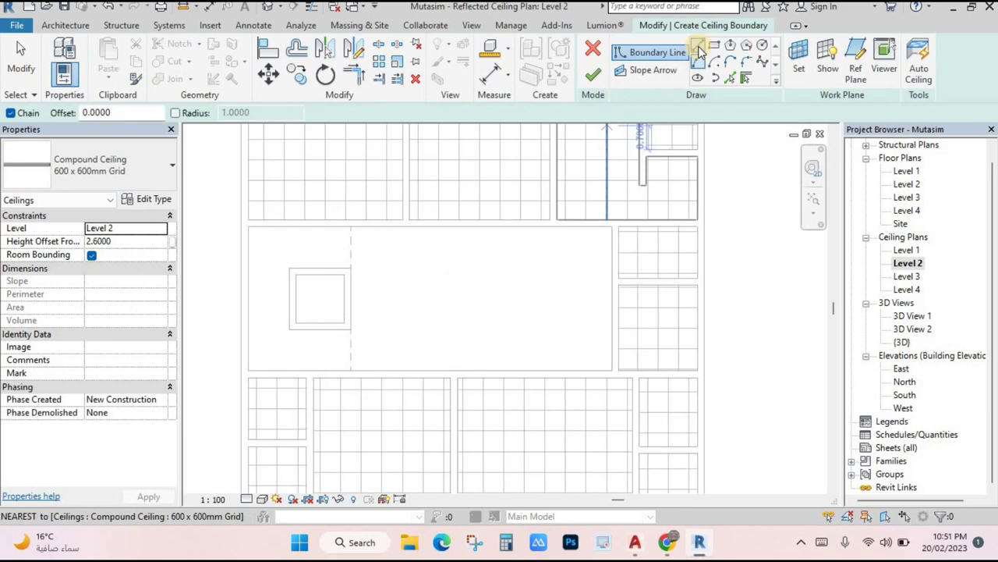
{"action": "left_click", "coordinate": [351, 227]}
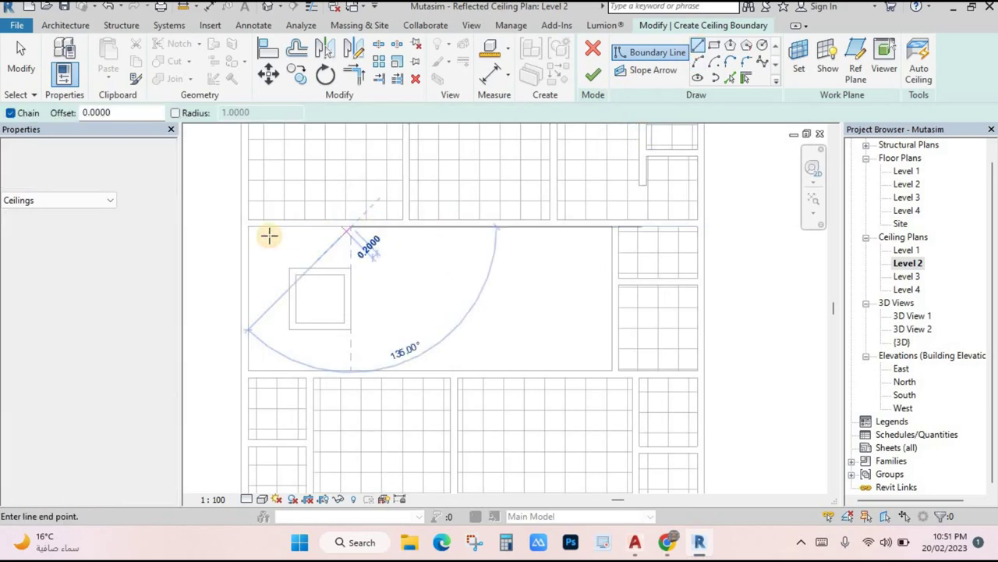
{"action": "left_click", "coordinate": [611, 227]}
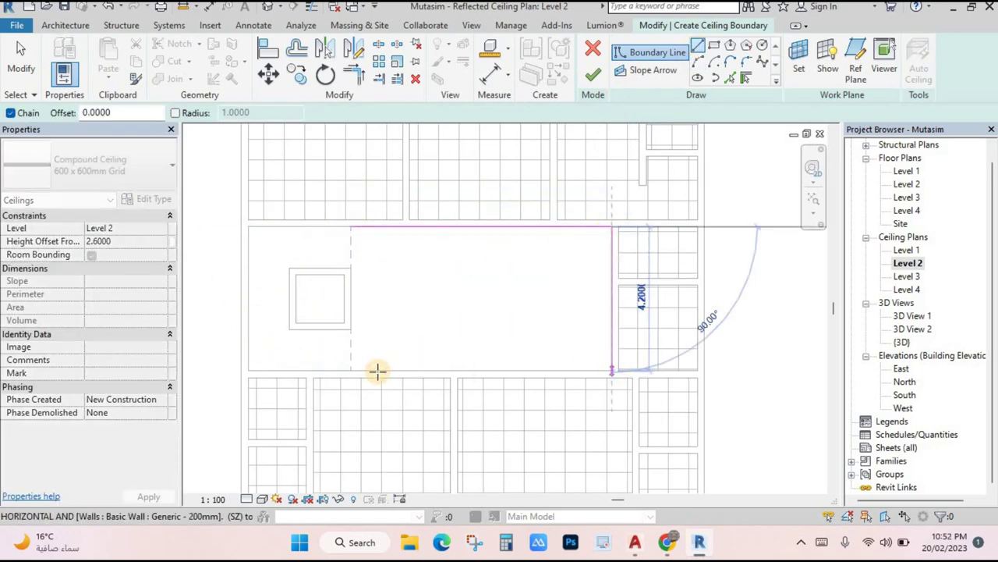
{"action": "left_click", "coordinate": [352, 370]}
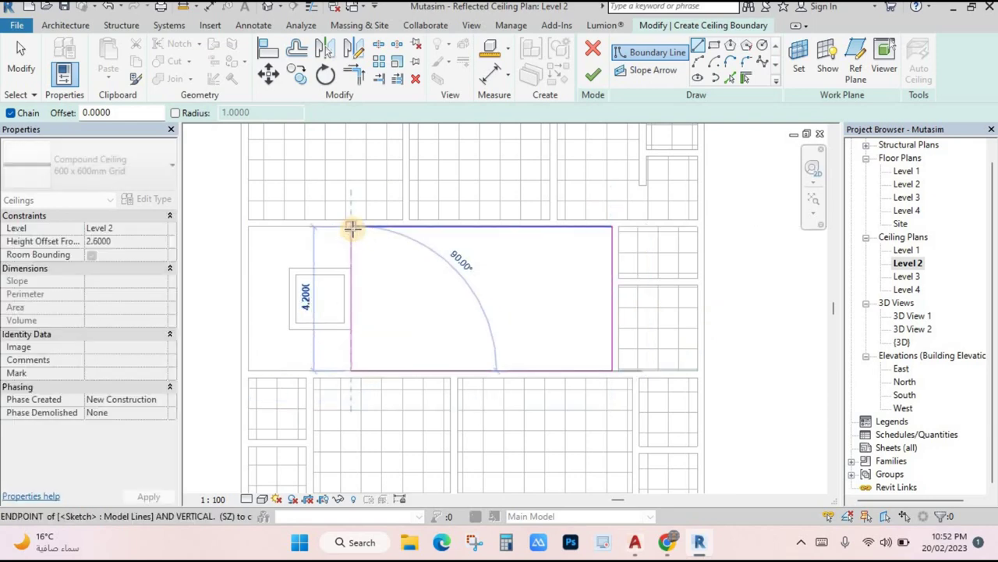
{"action": "left_click", "coordinate": [352, 227]}
{"action": "middle_click_drag", "start_coordinate": [564, 299], "coordinate": [635, 287]}
{"action": "left_click", "coordinate": [593, 74]}
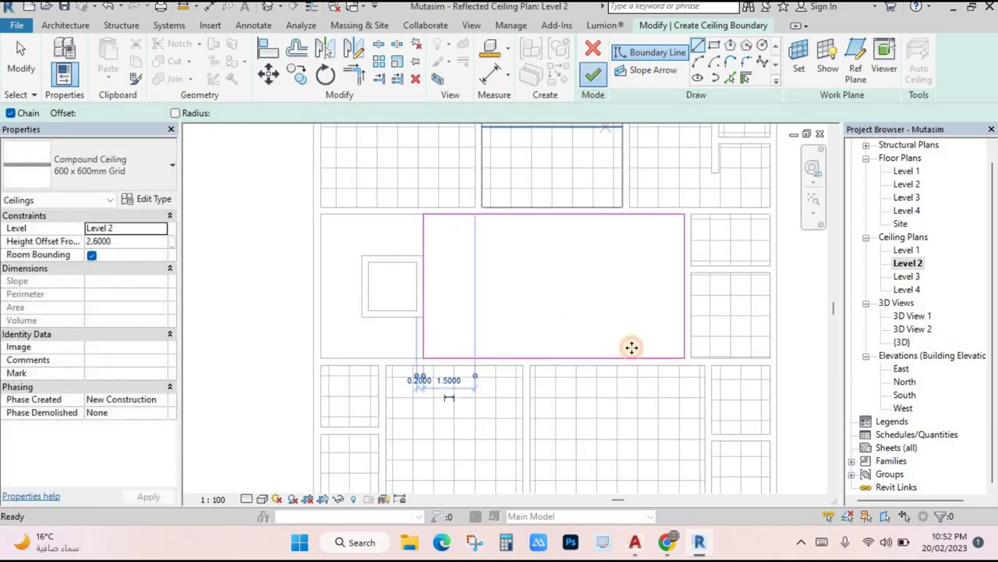
{"action": "key", "text": "Return"}
{"action": "scroll", "coordinate": [550, 257], "scroll_direction": "down", "scroll_amount": 2}
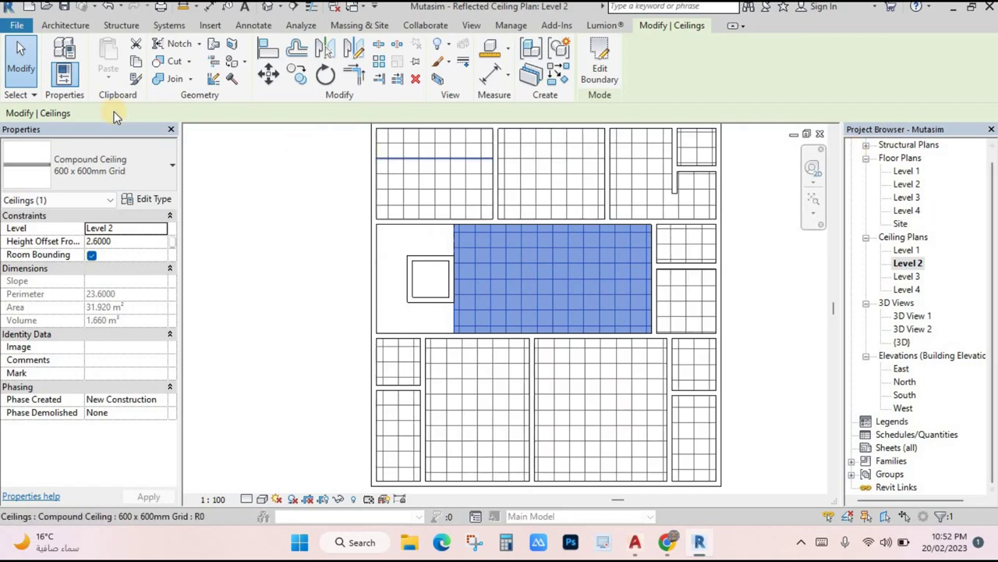
- Examine the ceiling plans of Levels 2 and 1, the floor plans of Levels 1, 2 and 3, and the {3D} exterior view
{"action": "left_click", "coordinate": [64, 25]}
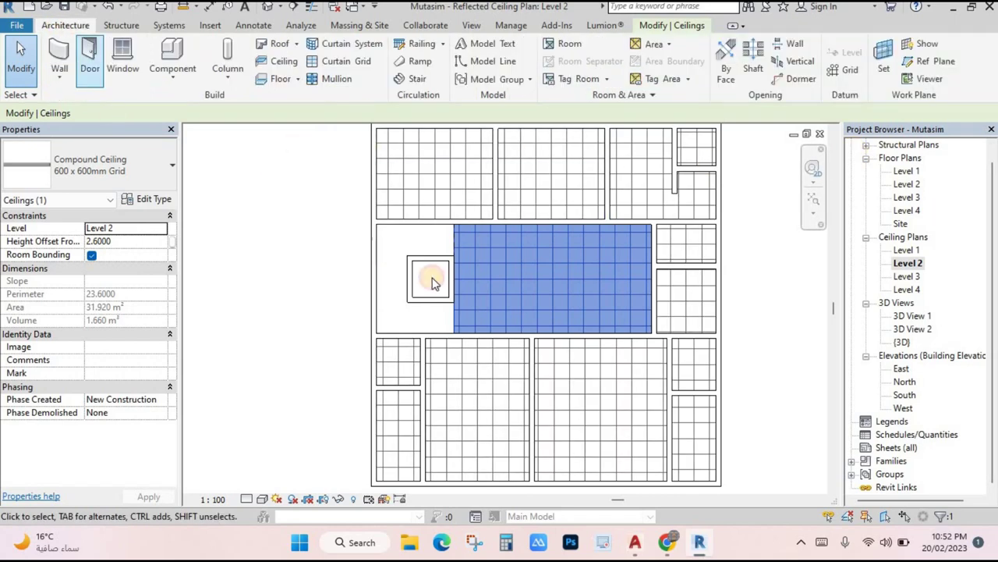
{"action": "double_click", "coordinate": [911, 264]}
{"action": "scroll", "coordinate": [714, 311], "scroll_direction": "down", "scroll_amount": 2}
{"action": "left_click", "coordinate": [914, 265]}
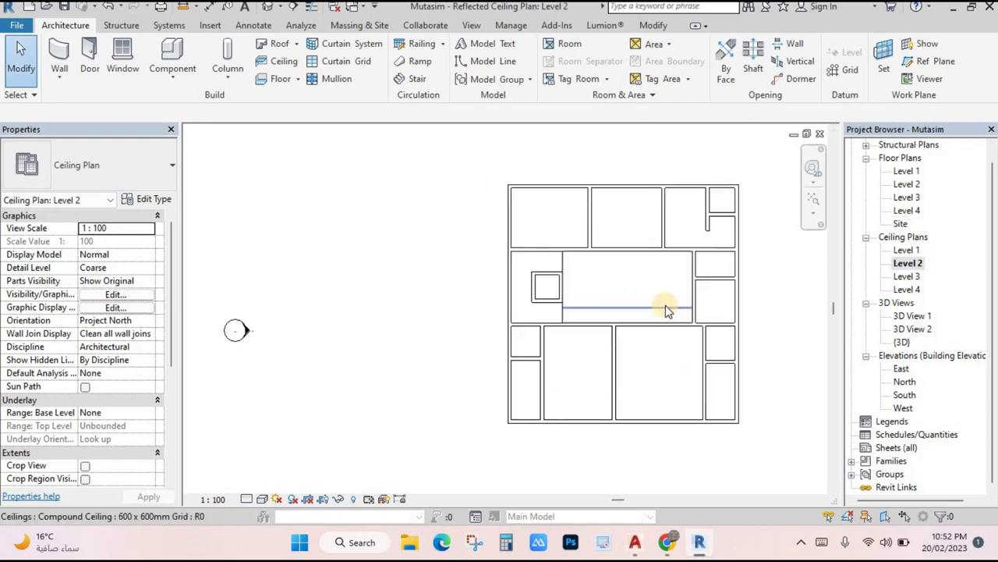
{"action": "middle_click_drag", "start_coordinate": [666, 305], "coordinate": [538, 306]}
{"action": "double_click", "coordinate": [909, 172]}
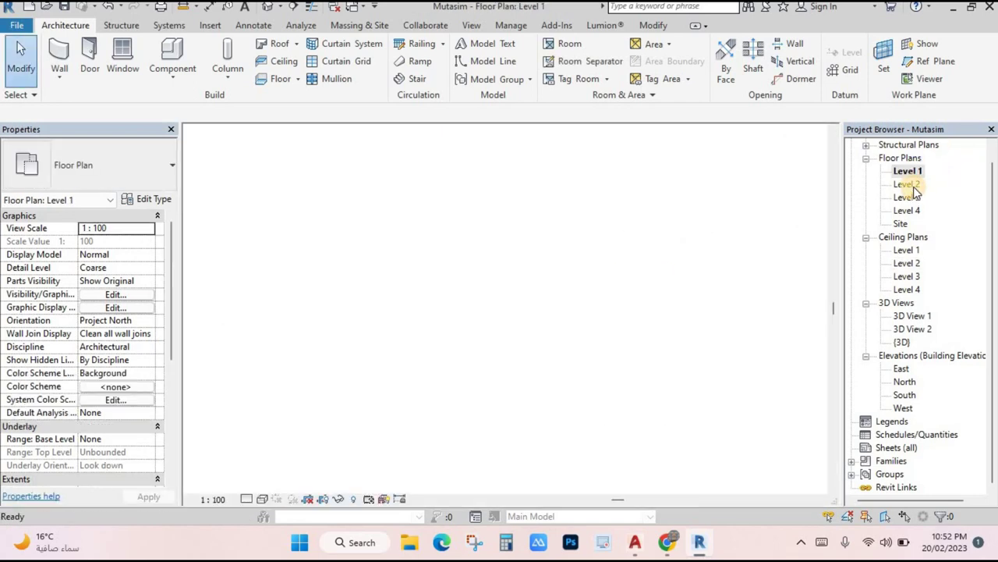
{"action": "double_click", "coordinate": [909, 184]}
{"action": "double_click", "coordinate": [907, 198]}
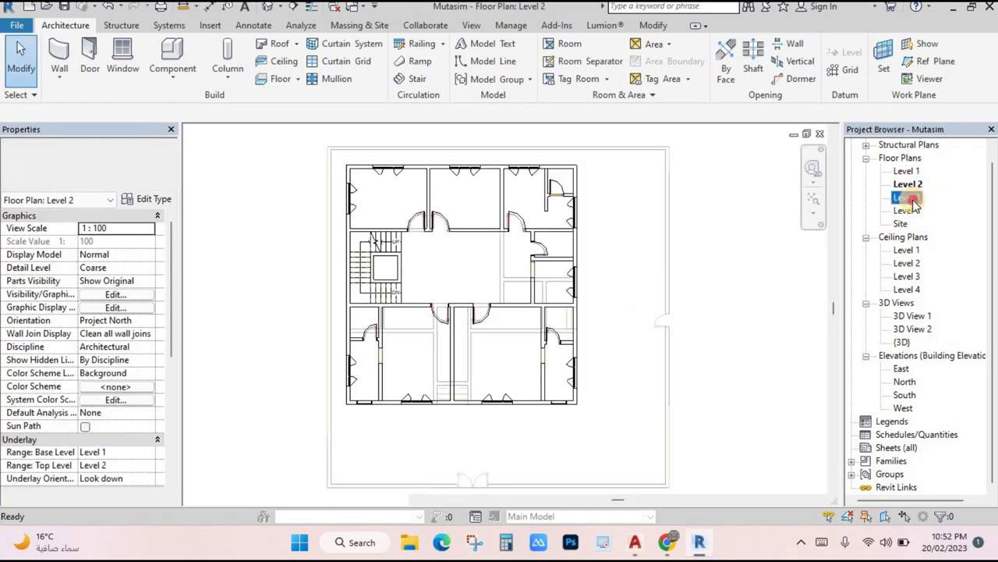
{"action": "left_click", "coordinate": [911, 250]}
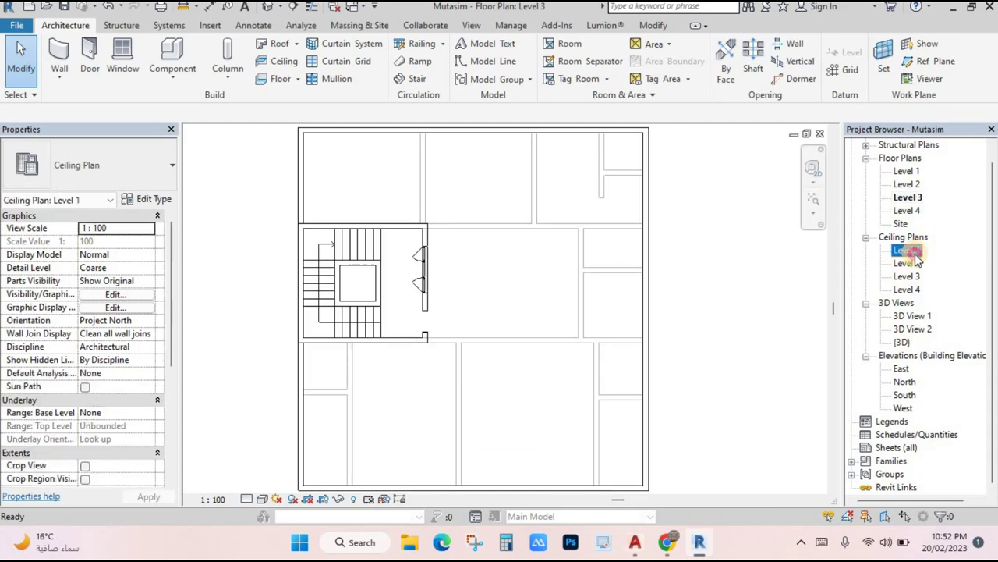
{"action": "double_click", "coordinate": [904, 341]}
{"action": "middle_click_drag", "start_coordinate": [667, 300], "coordinate": [636, 278]}
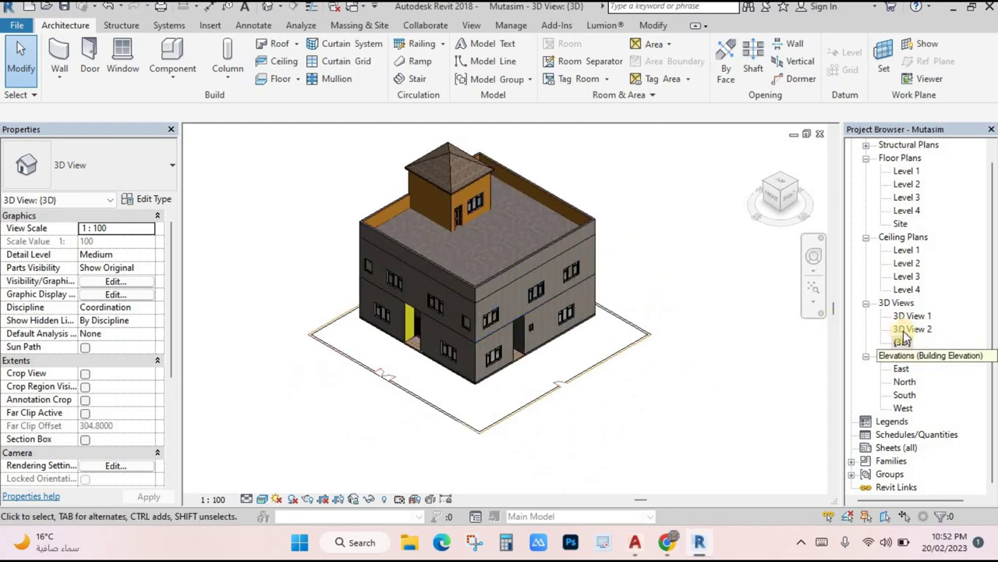
- Check the interior in 3D View 1, and set the visual style of 3D View 2 to Realistic
{"action": "double_click", "coordinate": [902, 315]}
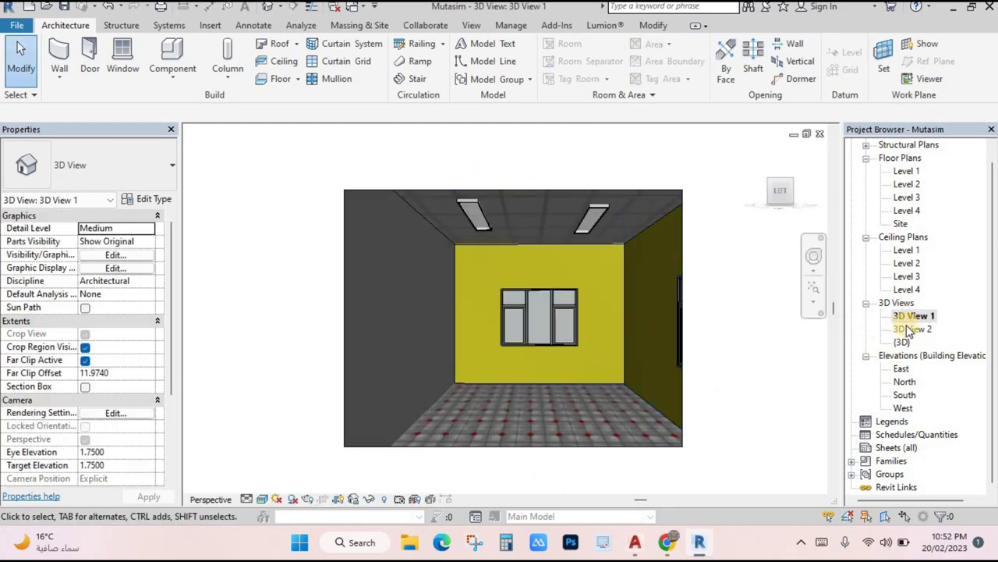
{"action": "double_click", "coordinate": [916, 329]}
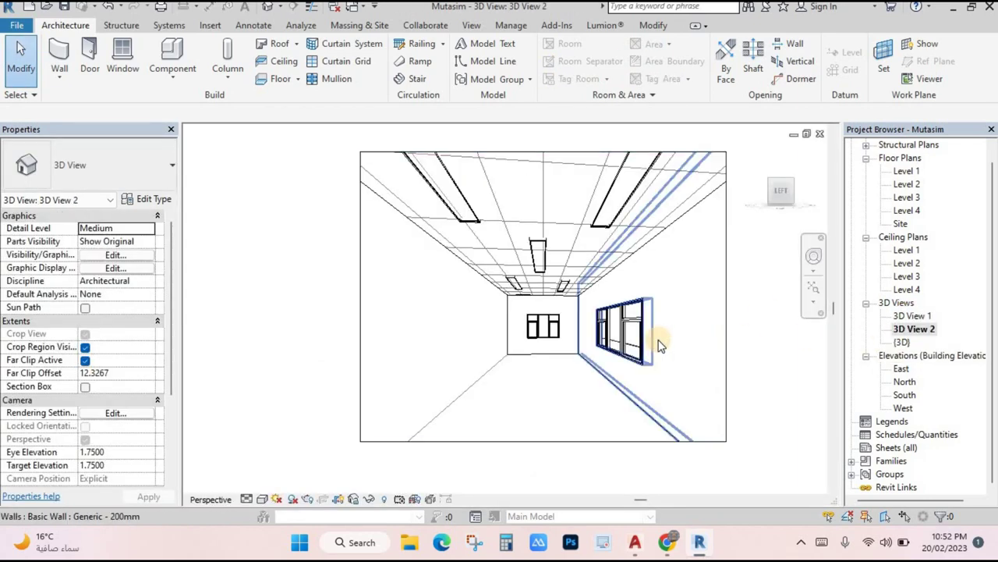
{"action": "left_click", "coordinate": [263, 498]}
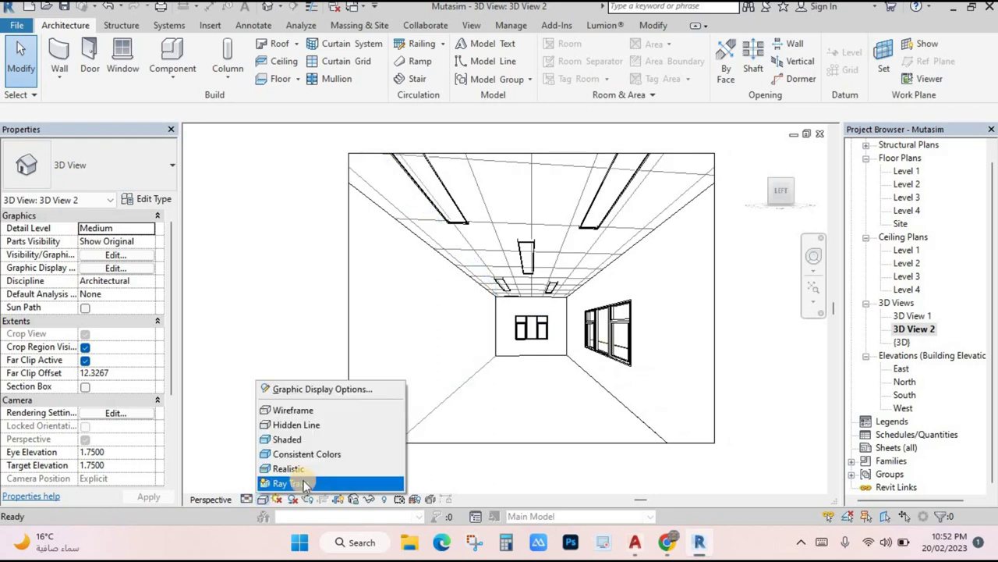
{"action": "left_click", "coordinate": [340, 469]}
{"action": "middle_click_drag", "start_coordinate": [646, 371], "coordinate": [608, 361]}
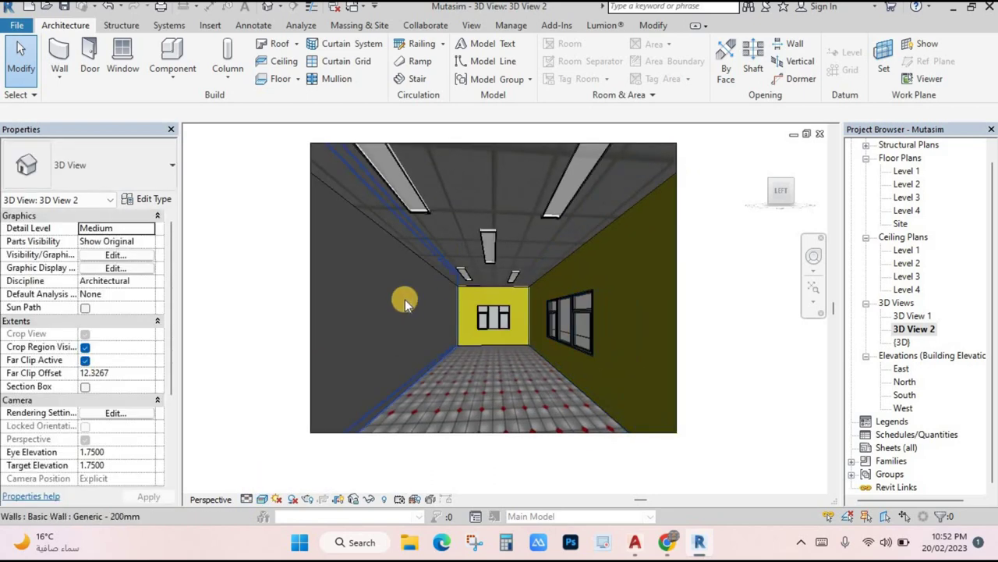
- Examine the East, North and South elevations, including the level lines and the facade windows
{"action": "double_click", "coordinate": [903, 369]}
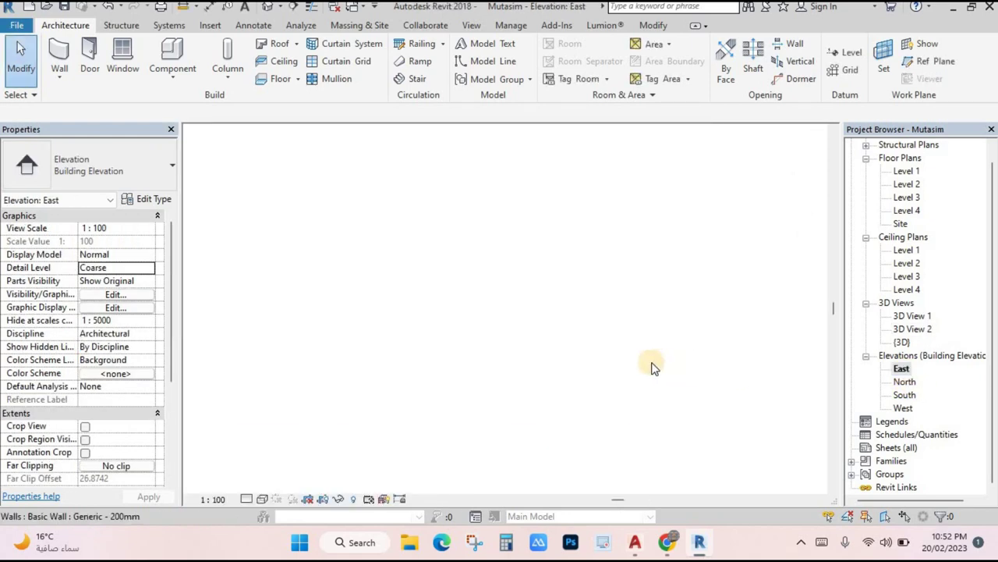
{"action": "scroll", "coordinate": [646, 367], "scroll_direction": "down", "scroll_amount": 5}
{"action": "scroll", "coordinate": [652, 378], "scroll_direction": "down", "scroll_amount": 1}
{"action": "middle_click_drag", "start_coordinate": [651, 377], "coordinate": [568, 372]}
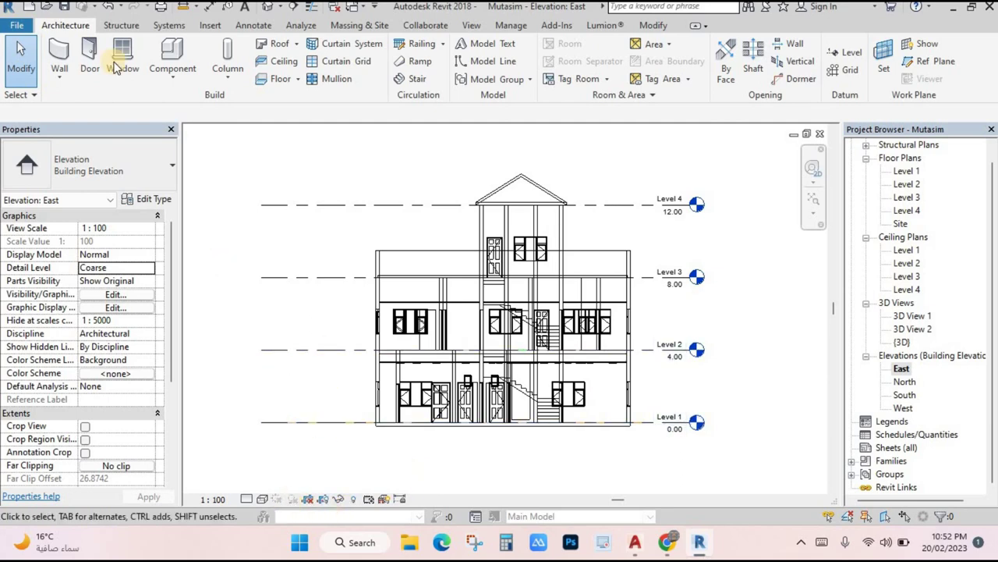
{"action": "left_click", "coordinate": [255, 26]}
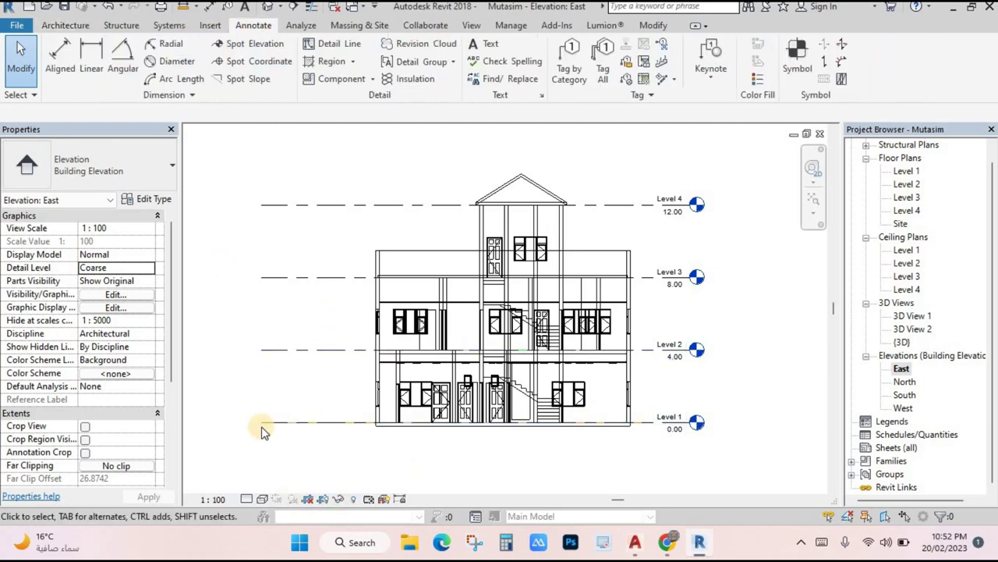
{"action": "left_click", "coordinate": [269, 355]}
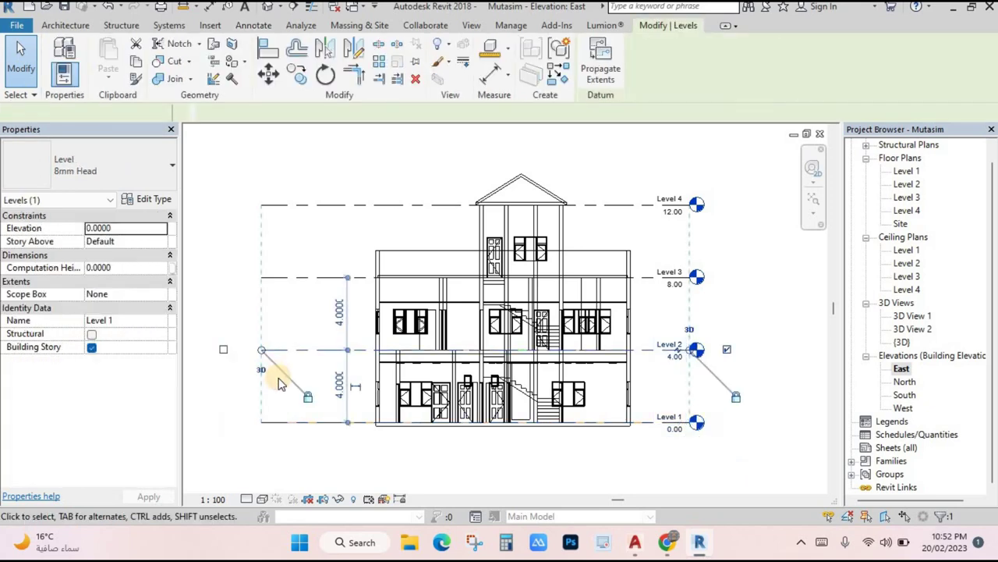
{"action": "key", "text": "Escape"}
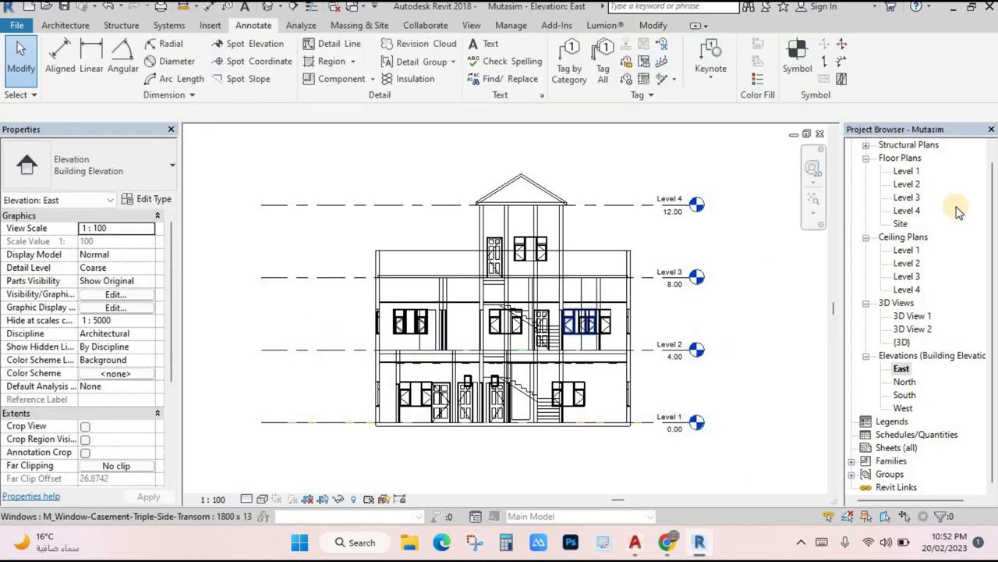
{"action": "double_click", "coordinate": [906, 382]}
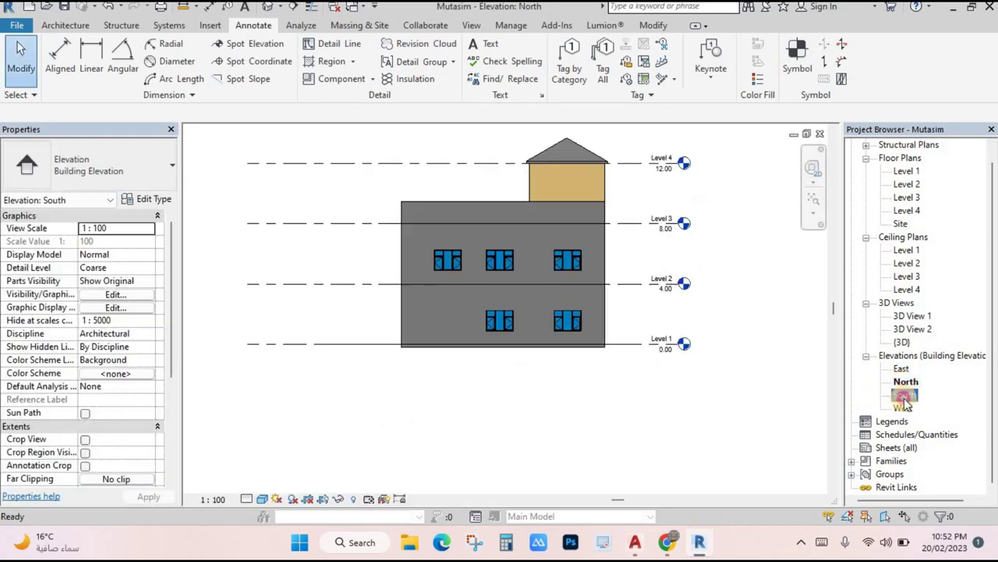
{"action": "double_click", "coordinate": [904, 396]}
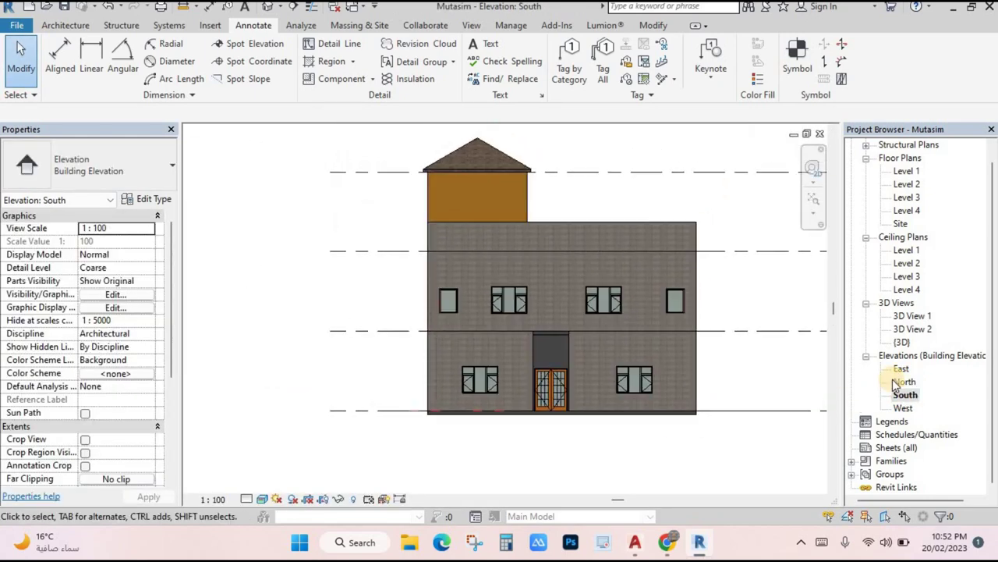
{"action": "double_click", "coordinate": [906, 381]}
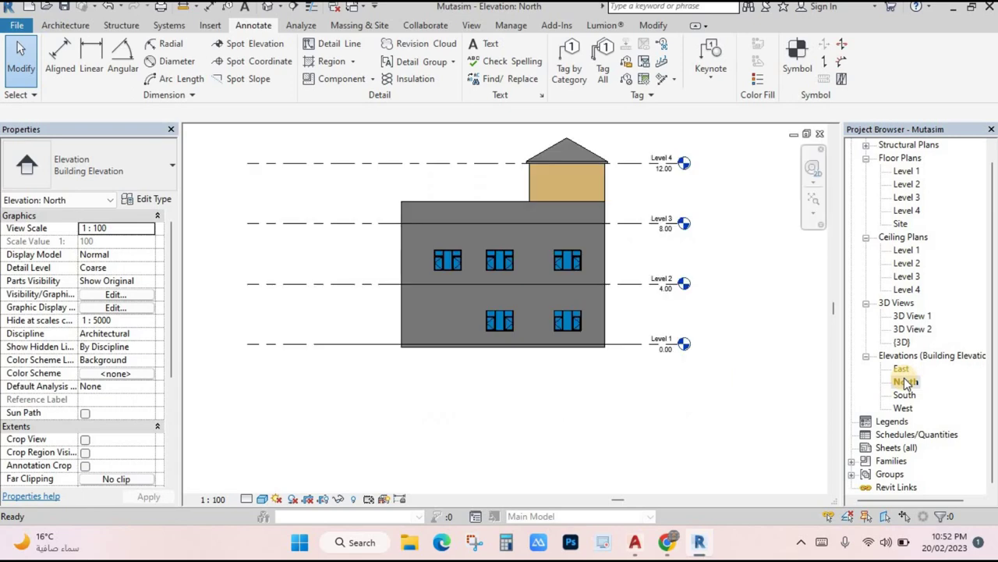
{"action": "scroll", "coordinate": [524, 284], "scroll_direction": "up", "scroll_amount": 6}
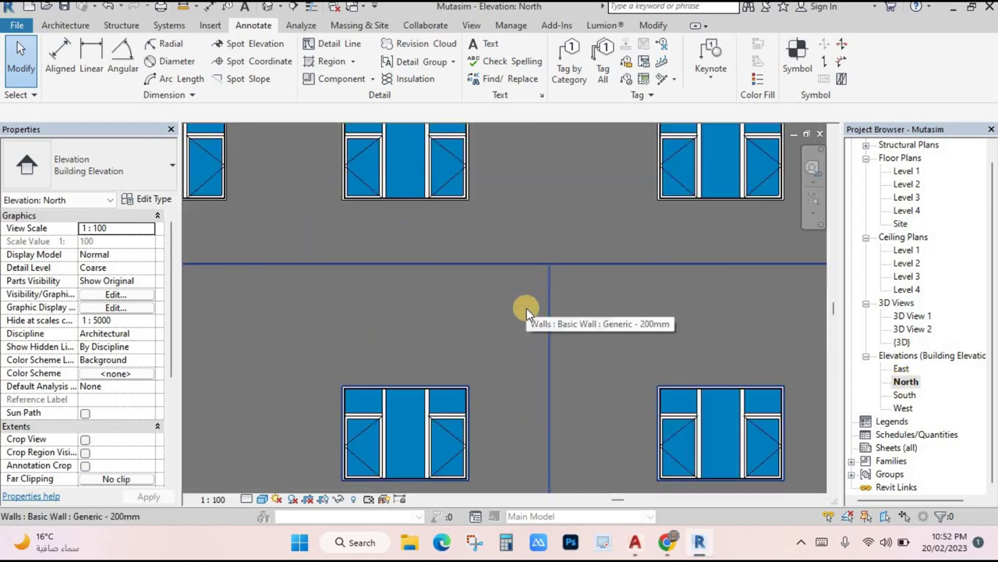
- Set the North elevation's visual style to Realistic, and check the South and West elevations
{"action": "left_click", "coordinate": [263, 498]}
{"action": "left_click", "coordinate": [308, 473]}
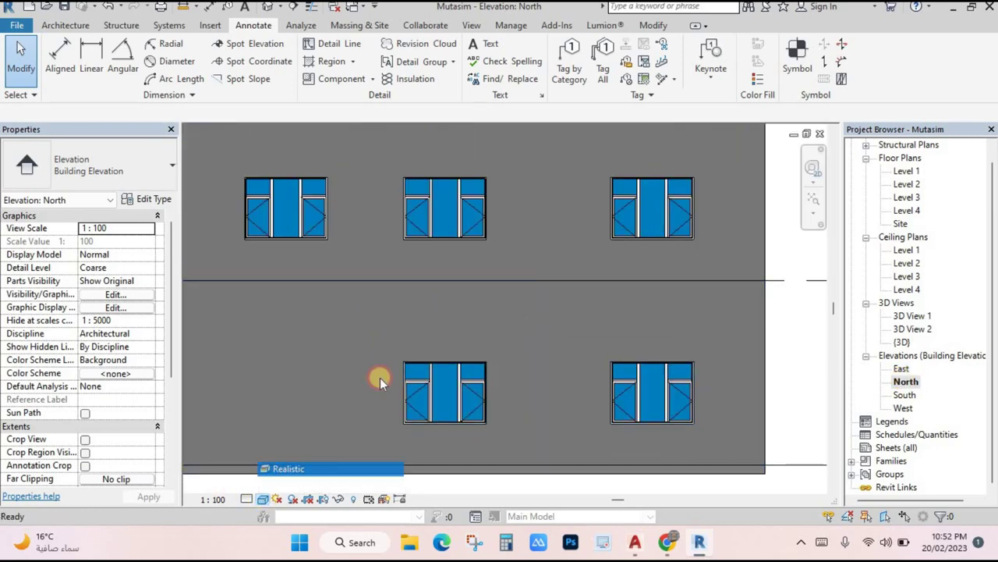
{"action": "scroll", "coordinate": [444, 338], "scroll_direction": "down", "scroll_amount": 5}
{"action": "middle_click_drag", "start_coordinate": [575, 346], "coordinate": [654, 391]}
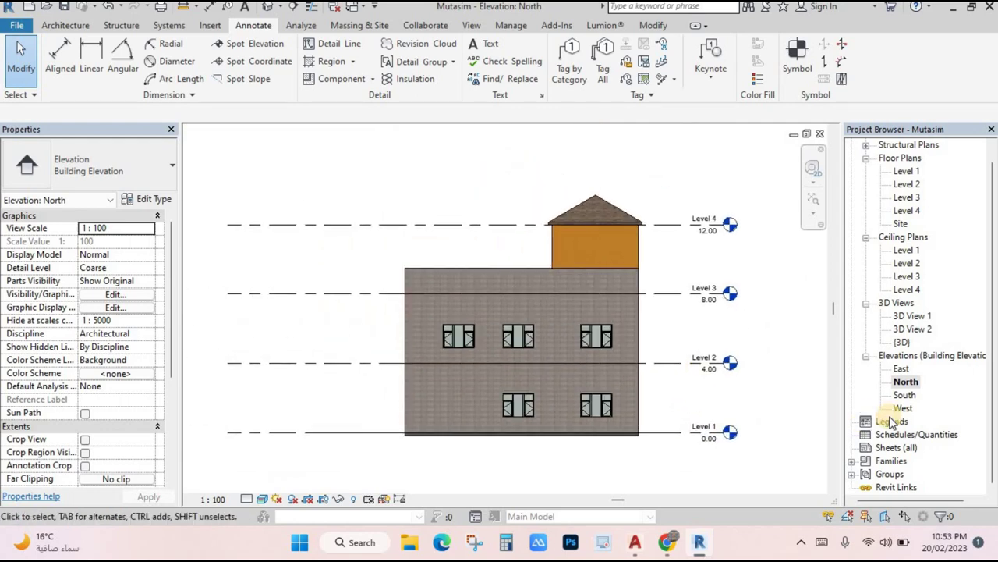
{"action": "double_click", "coordinate": [905, 395]}
{"action": "double_click", "coordinate": [905, 407]}
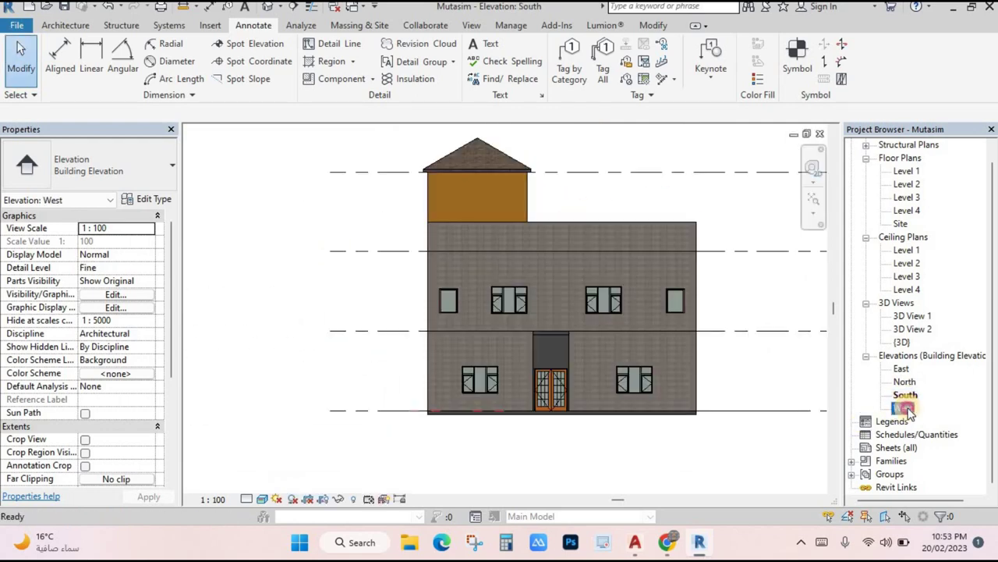
{"action": "middle_click_drag", "start_coordinate": [697, 425], "coordinate": [730, 440]}
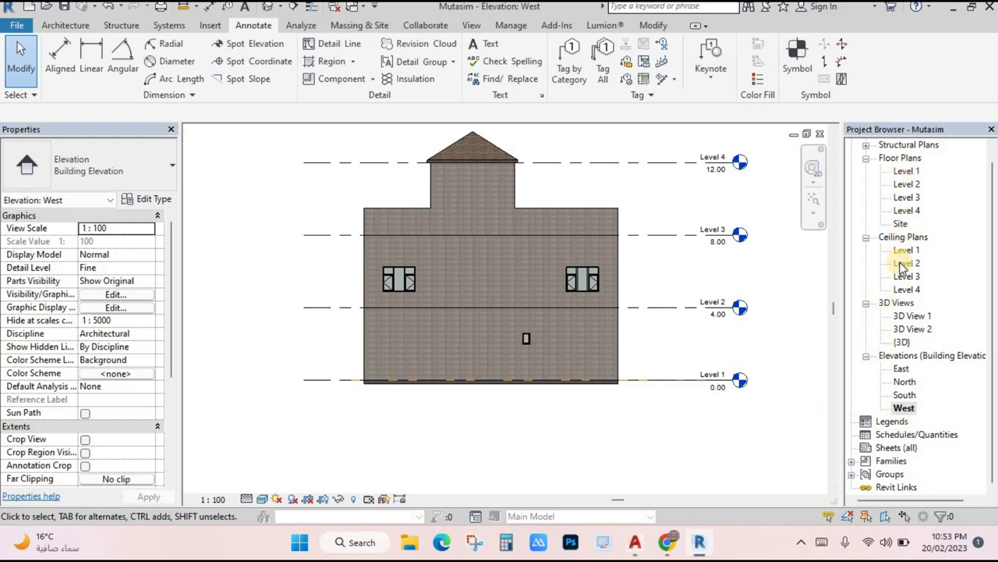
- Draw a rectangular Generic - 200mm boundary wall on Level 1, 2 m high, along the imported plot outline, and check it in 3D
{"action": "double_click", "coordinate": [909, 171]}
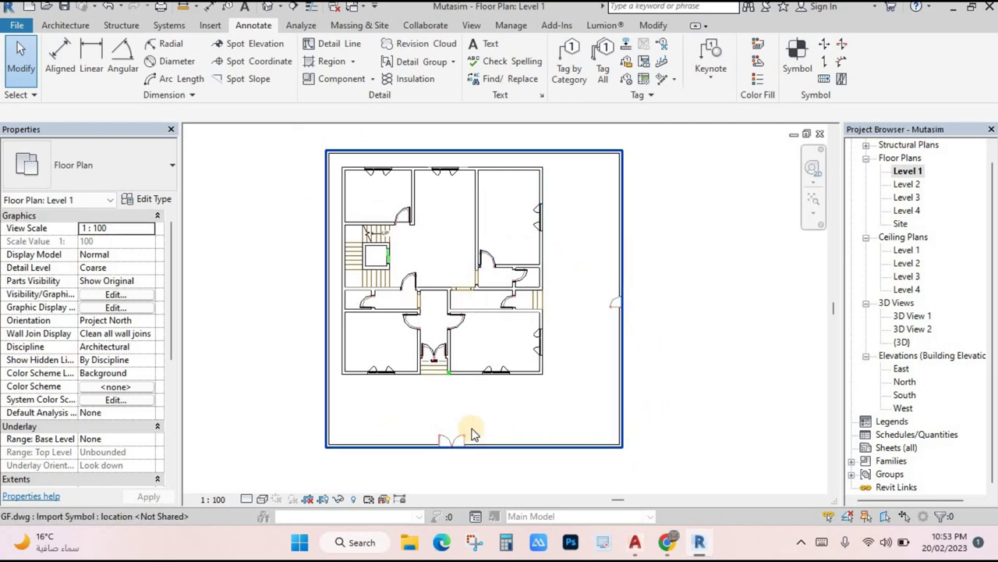
{"action": "left_click", "coordinate": [65, 25]}
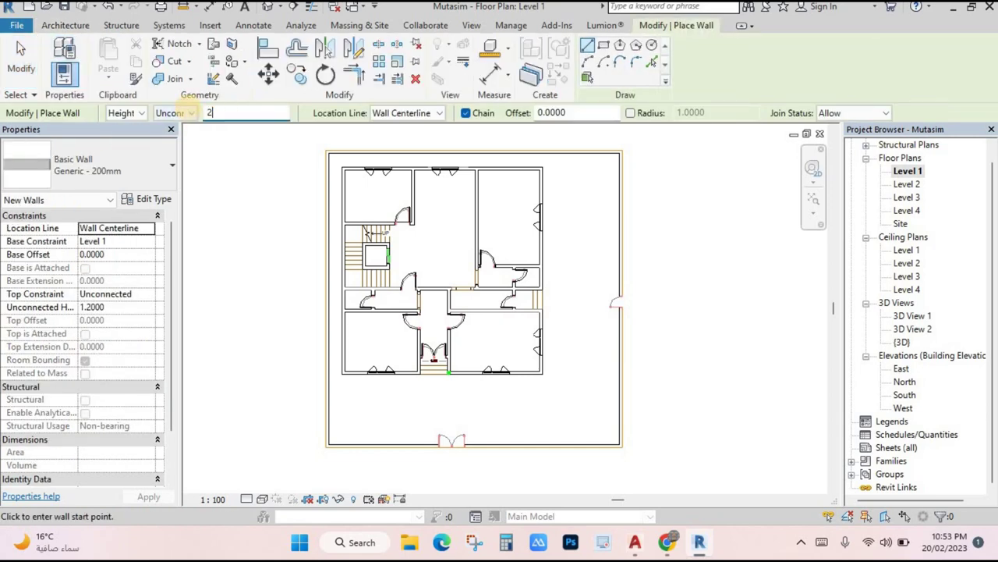
{"action": "scroll", "coordinate": [348, 144], "scroll_direction": "up", "scroll_amount": 6}
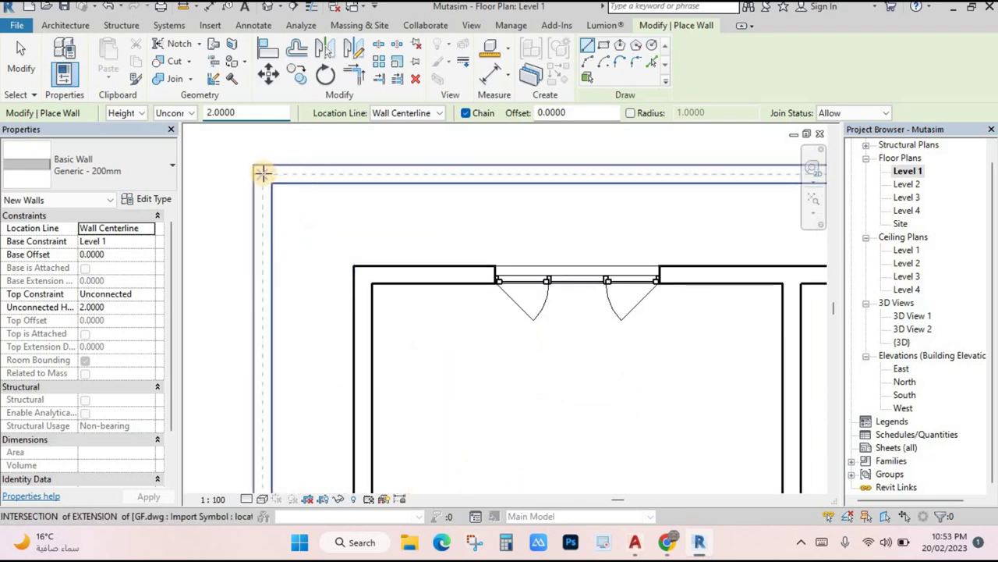
{"action": "left_click", "coordinate": [603, 48]}
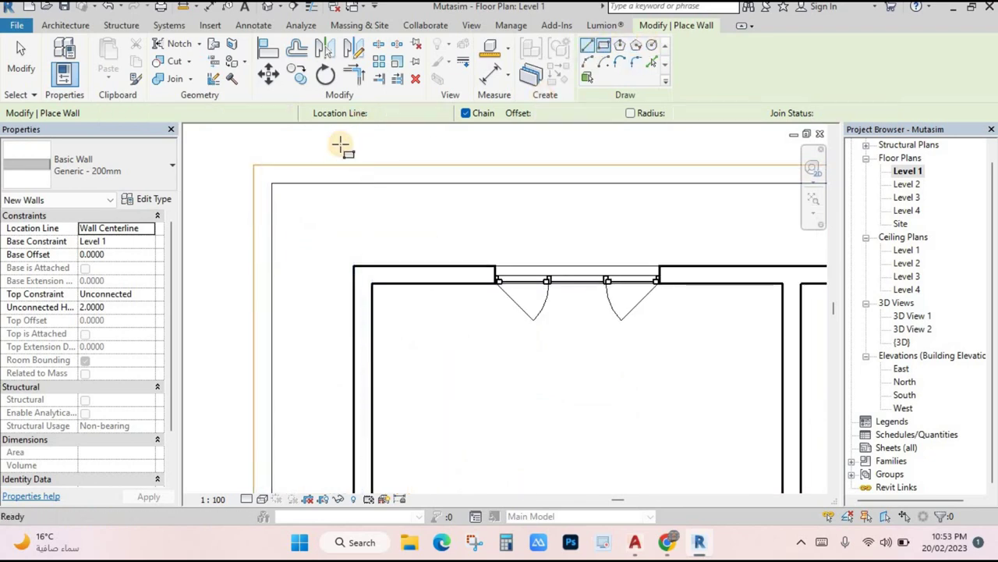
{"action": "left_click", "coordinate": [268, 170]}
{"action": "scroll", "coordinate": [311, 217], "scroll_direction": "down", "scroll_amount": 1}
{"action": "scroll", "coordinate": [426, 283], "scroll_direction": "down", "scroll_amount": 4}
{"action": "middle_click_drag", "start_coordinate": [579, 337], "coordinate": [468, 142]}
{"action": "middle_click_drag", "start_coordinate": [656, 410], "coordinate": [585, 222]}
{"action": "scroll", "coordinate": [694, 367], "scroll_direction": "up", "scroll_amount": 1}
{"action": "middle_click_drag", "start_coordinate": [695, 366], "coordinate": [608, 228]}
{"action": "scroll", "coordinate": [775, 392], "scroll_direction": "up", "scroll_amount": 5}
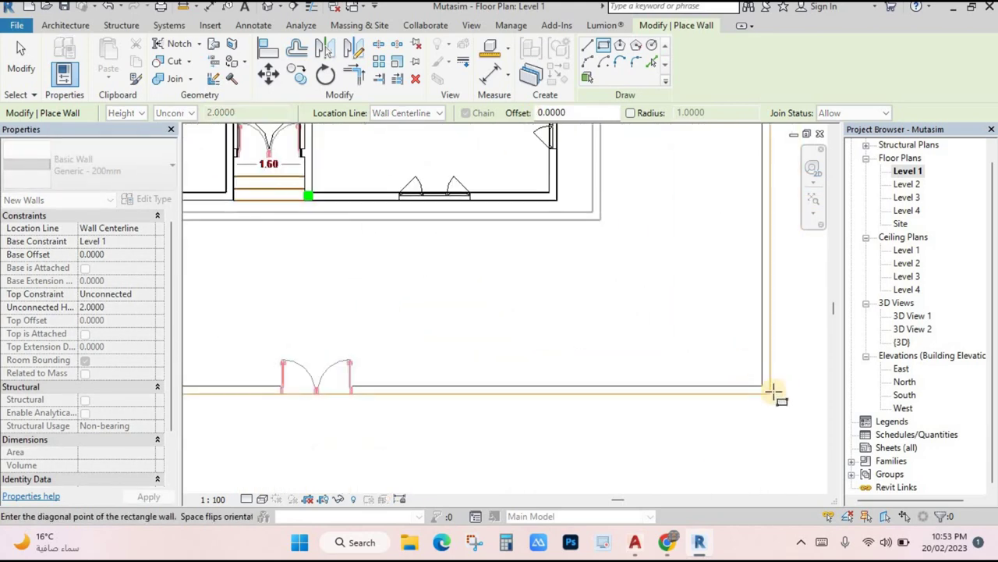
{"action": "left_click", "coordinate": [771, 394]}
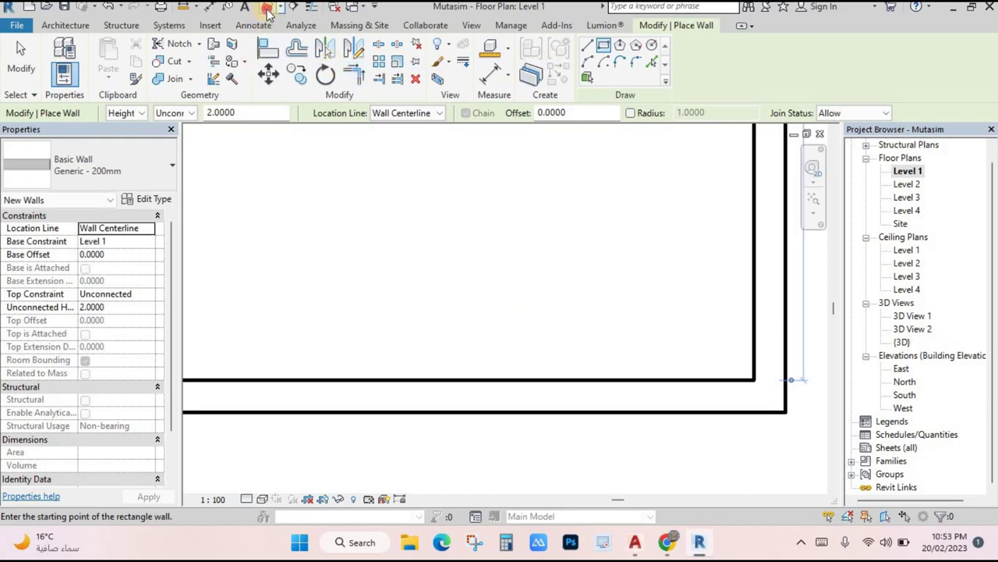
{"action": "left_click", "coordinate": [266, 7]}
{"action": "scroll", "coordinate": [351, 333], "scroll_direction": "up", "scroll_amount": 4}
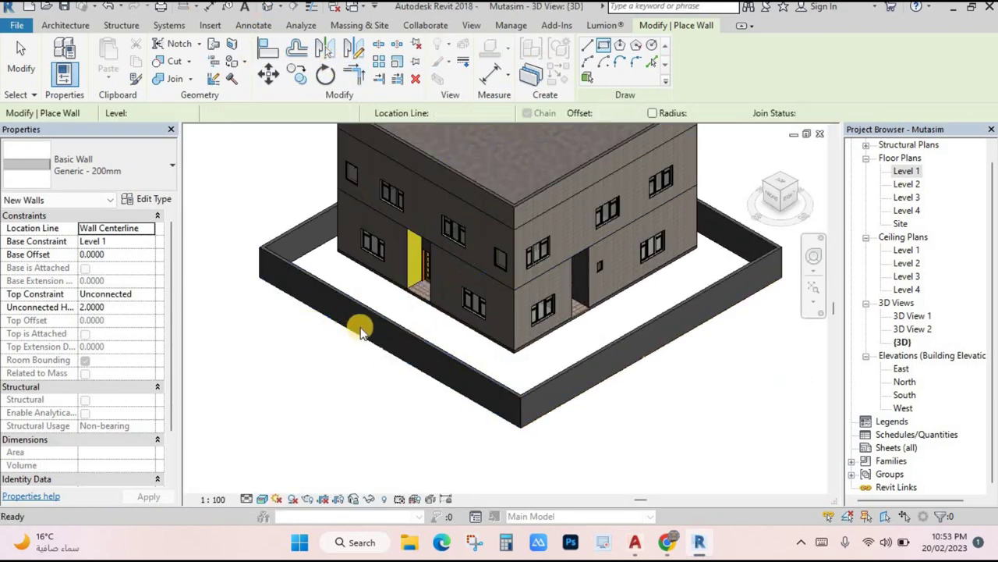
{"action": "key", "text": "Escape"}
{"action": "key", "text": "Escape"}
- Place a 1600 x 2100mm M_Door-Interior-Double-Full Glass-Wood door in the front boundary wall at the drawn double gate on Level 1
{"action": "double_click", "coordinate": [907, 170]}
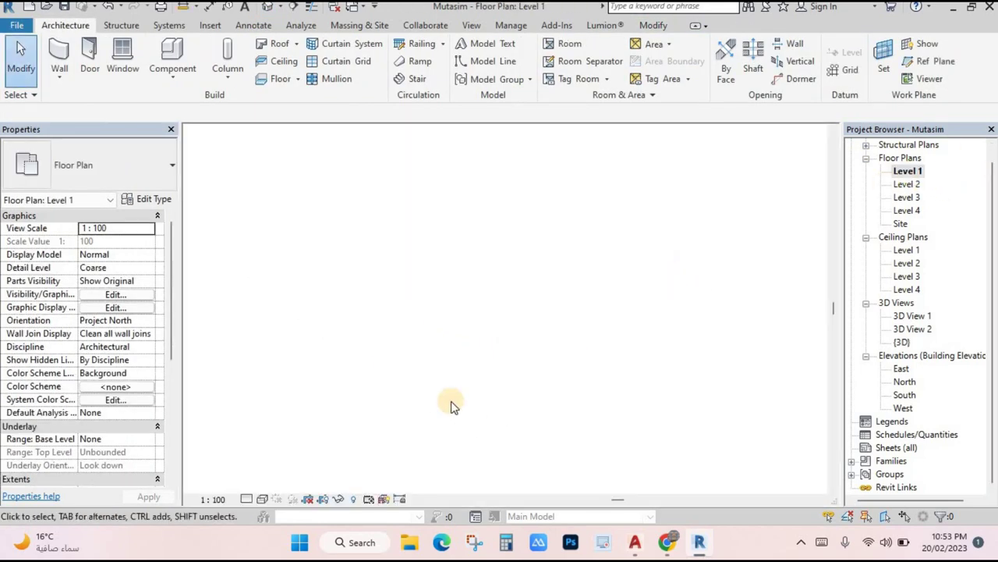
{"action": "scroll", "coordinate": [440, 418], "scroll_direction": "down", "scroll_amount": 8}
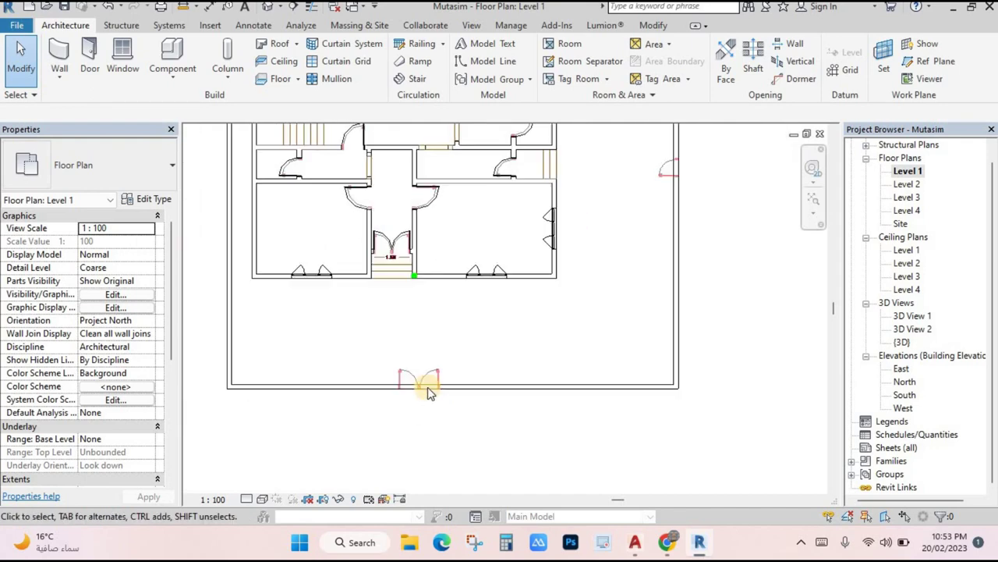
{"action": "scroll", "coordinate": [452, 402], "scroll_direction": "up", "scroll_amount": 3}
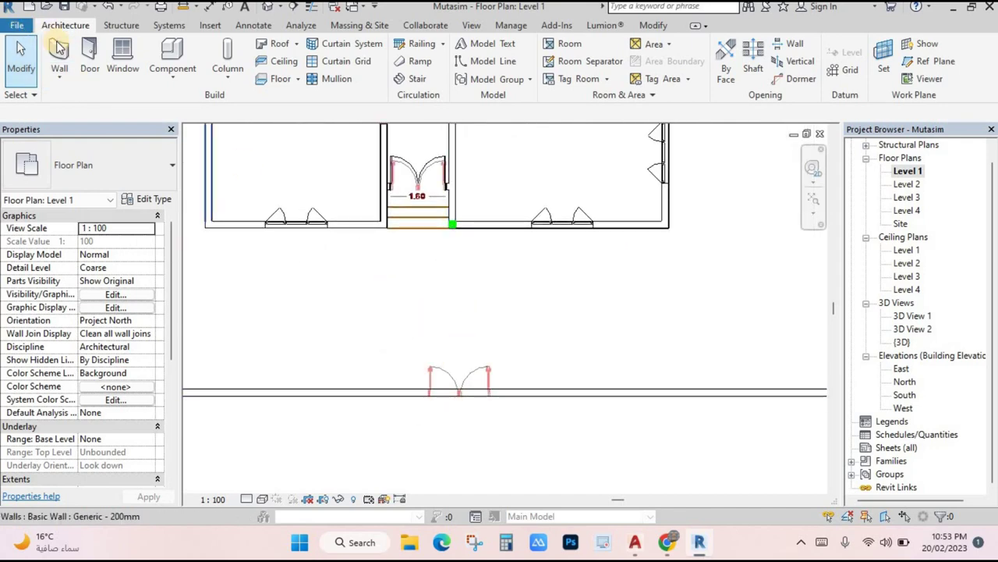
{"action": "left_click", "coordinate": [89, 51]}
{"action": "left_click", "coordinate": [105, 165]}
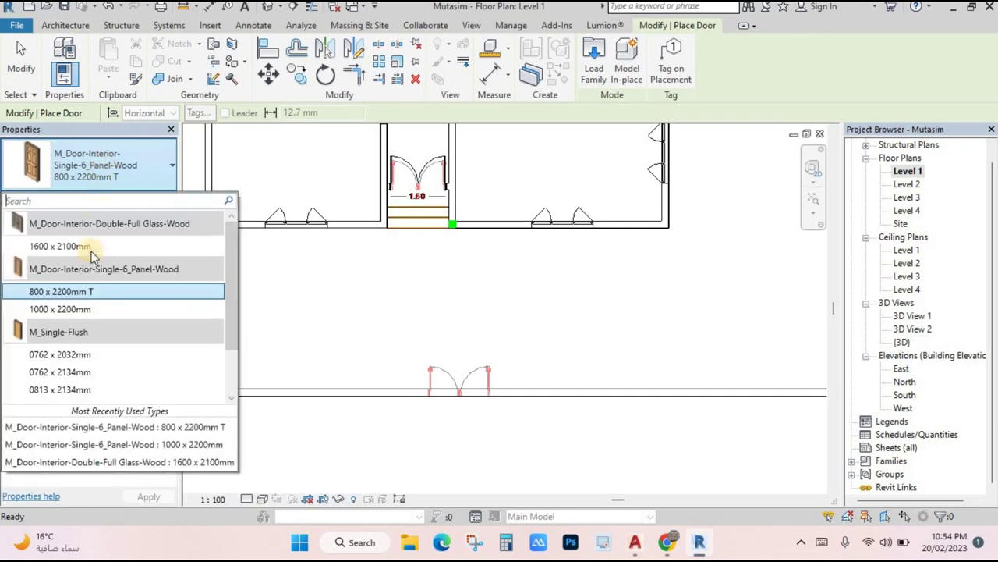
{"action": "left_click", "coordinate": [91, 247]}
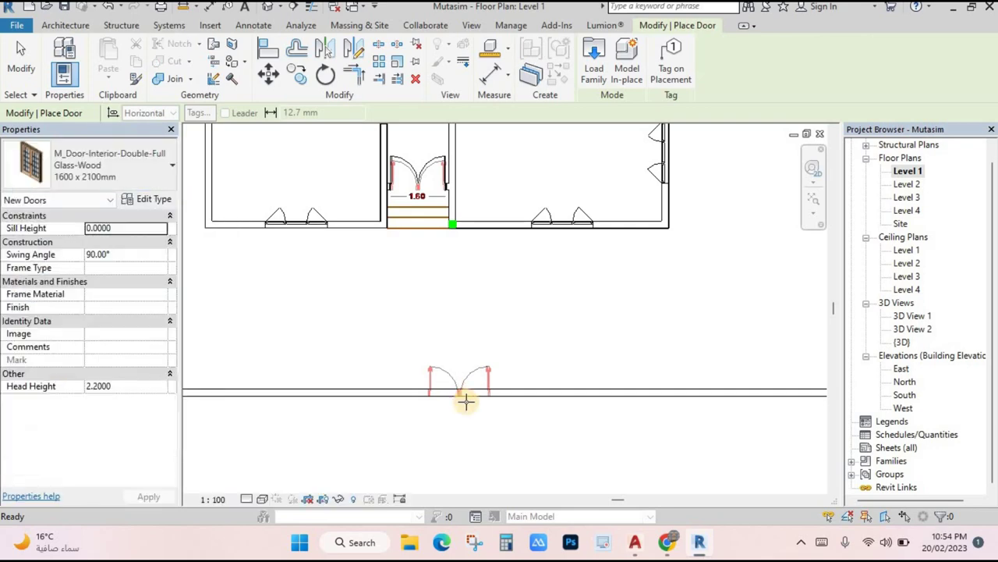
{"action": "scroll", "coordinate": [453, 393], "scroll_direction": "up", "scroll_amount": 3}
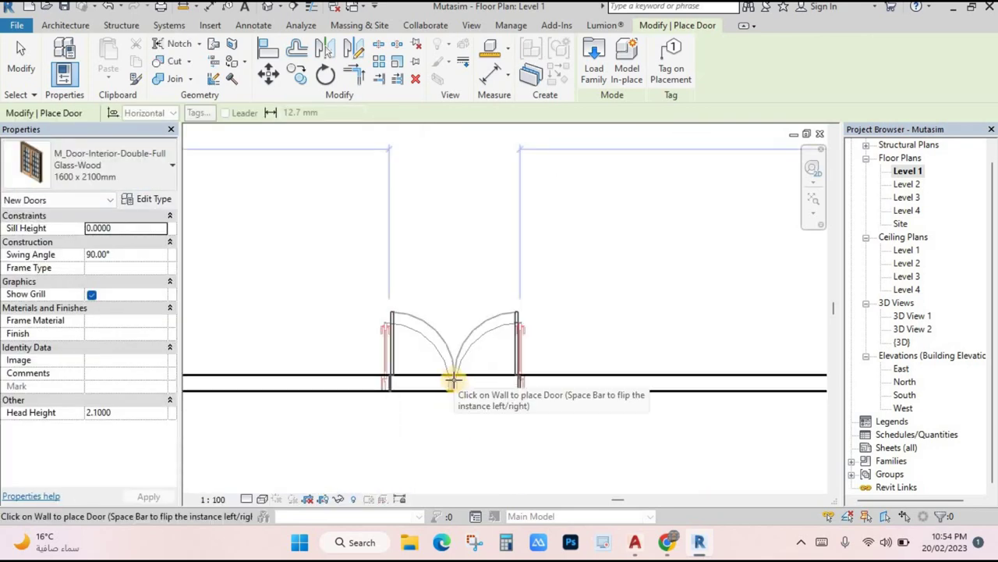
{"action": "left_click", "coordinate": [452, 380]}
{"action": "scroll", "coordinate": [538, 324], "scroll_direction": "down", "scroll_amount": 4}
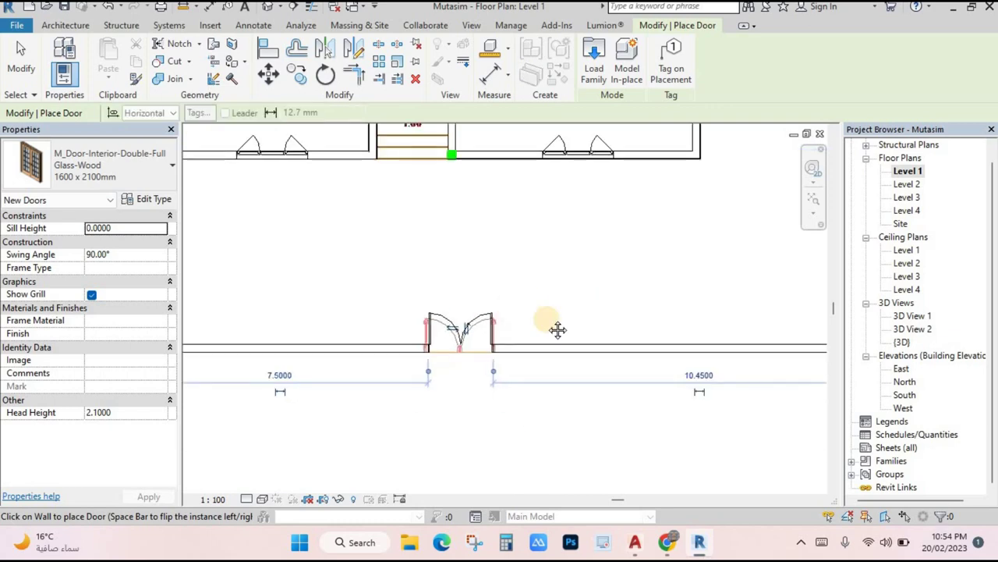
- Place a 1000 x 2200mm M_Door-Interior-Single-6_Panel-Wood door in the east boundary wall at the drawn single gate
{"action": "left_click", "coordinate": [156, 176]}
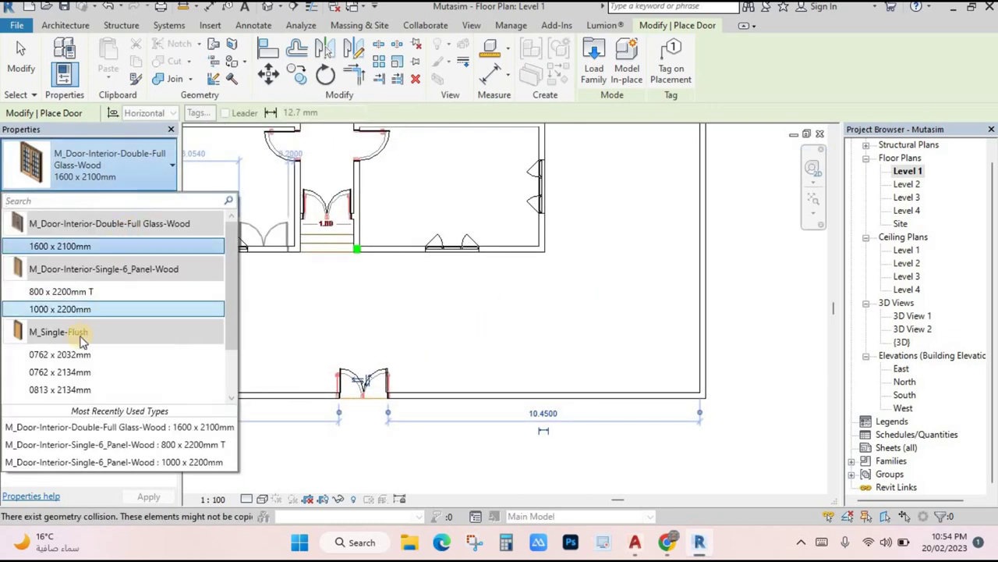
{"action": "left_click", "coordinate": [63, 309]}
{"action": "scroll", "coordinate": [590, 338], "scroll_direction": "down", "scroll_amount": 2}
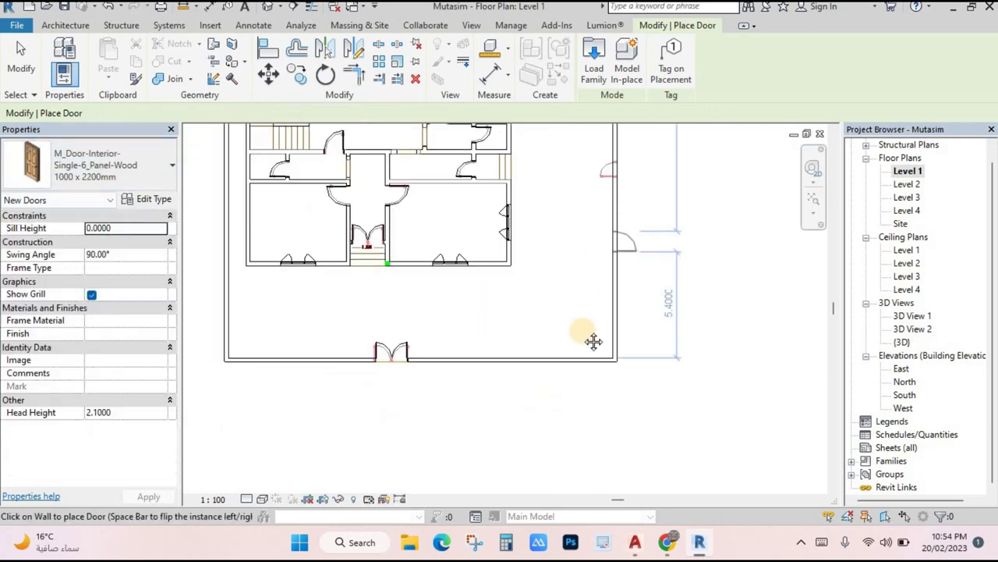
{"action": "scroll", "coordinate": [577, 252], "scroll_direction": "up", "scroll_amount": 3}
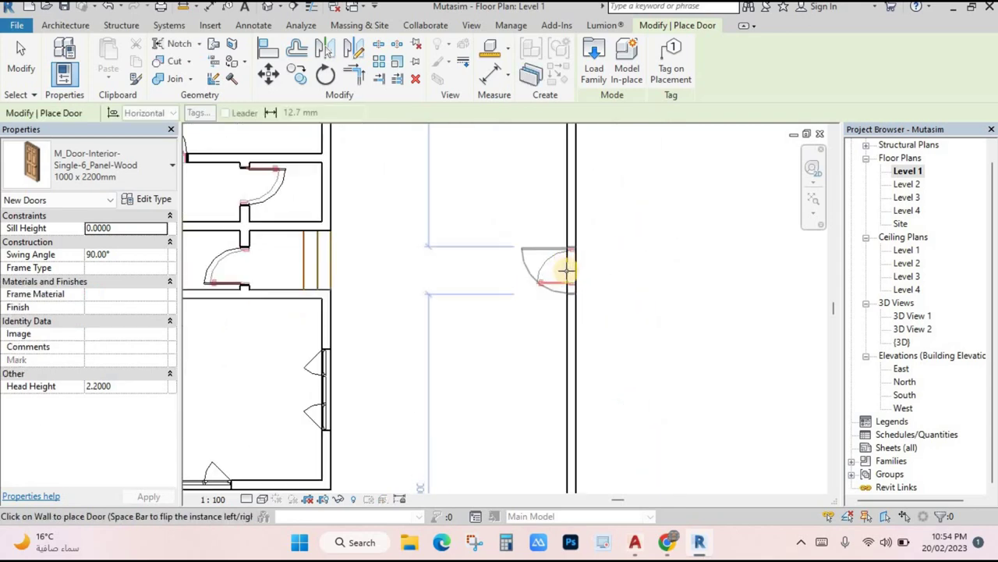
{"action": "scroll", "coordinate": [626, 291], "scroll_direction": "down", "scroll_amount": 5}
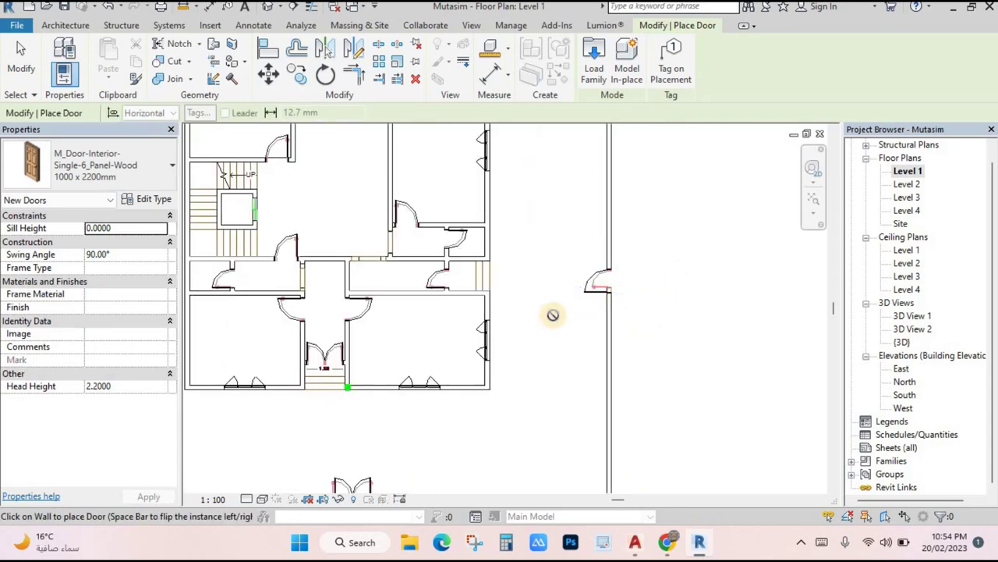
{"action": "key", "text": "Escape"}
{"action": "key", "text": "Escape"}
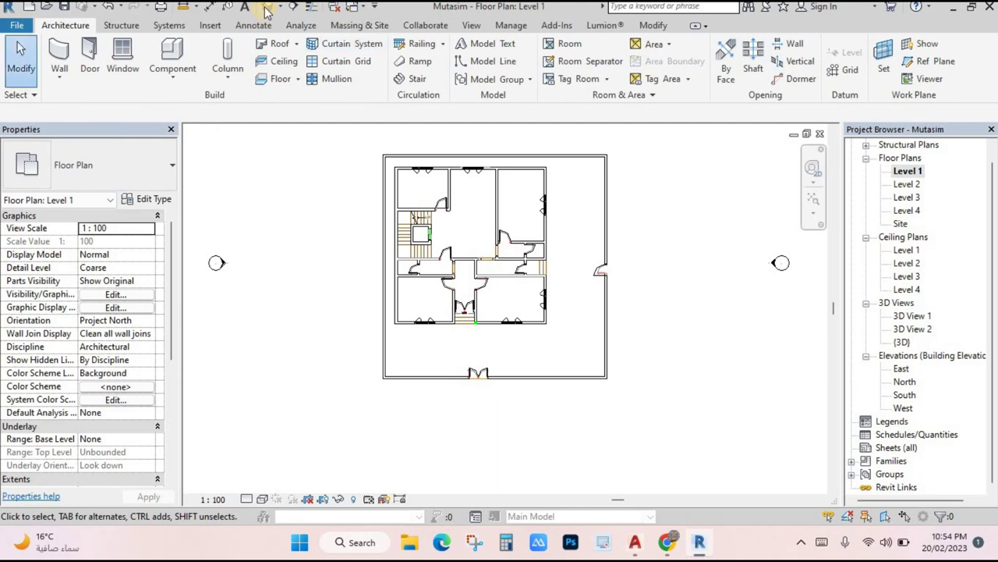
- Set the unconnected height of all four boundary walls to 2.5 m in the {3D} view
{"action": "key", "text": "3"}
{"action": "key", "text": "d"}
{"action": "scroll", "coordinate": [432, 322], "scroll_direction": "up", "scroll_amount": 5}
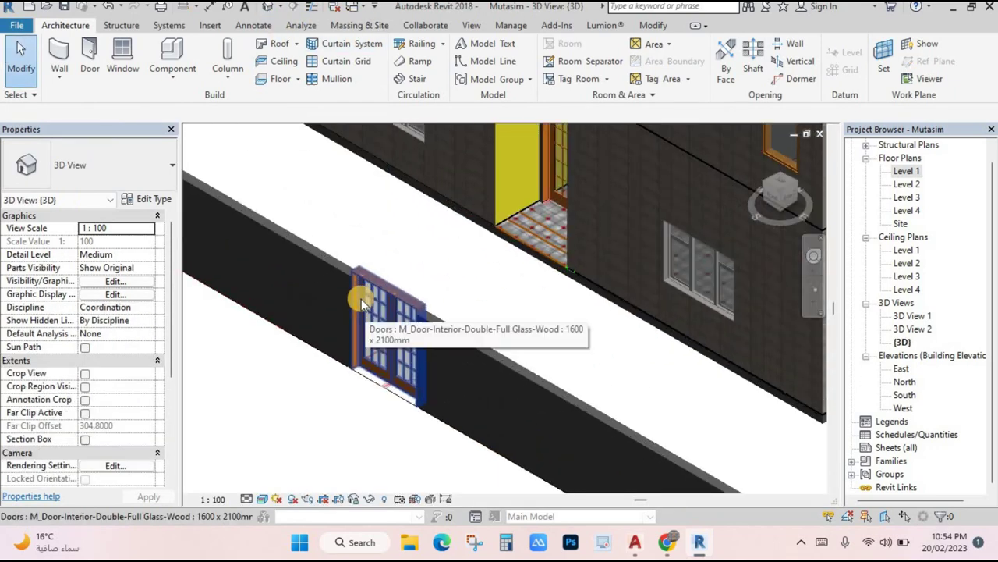
{"action": "scroll", "coordinate": [447, 337], "scroll_direction": "down", "scroll_amount": 5}
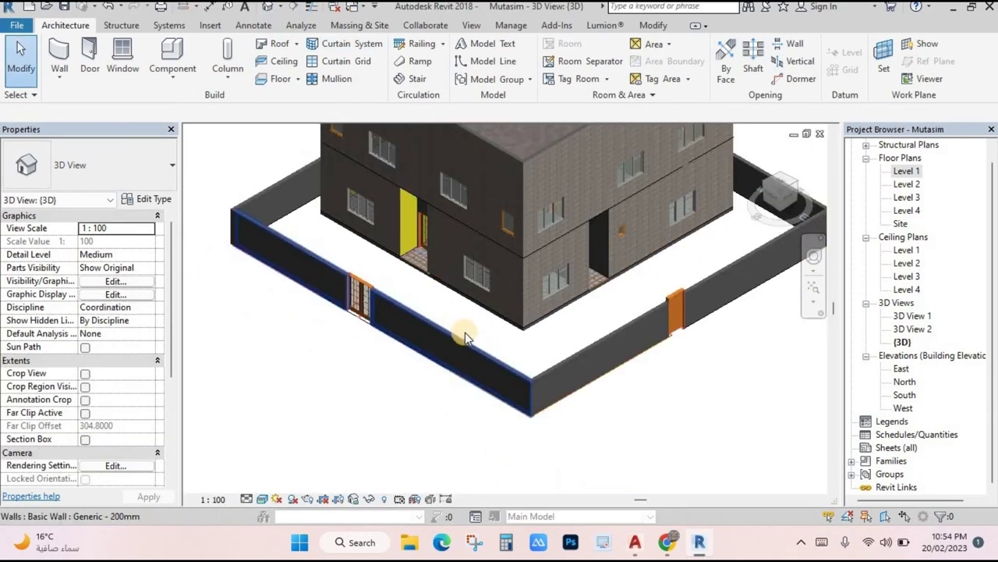
{"action": "left_click", "coordinate": [447, 337]}
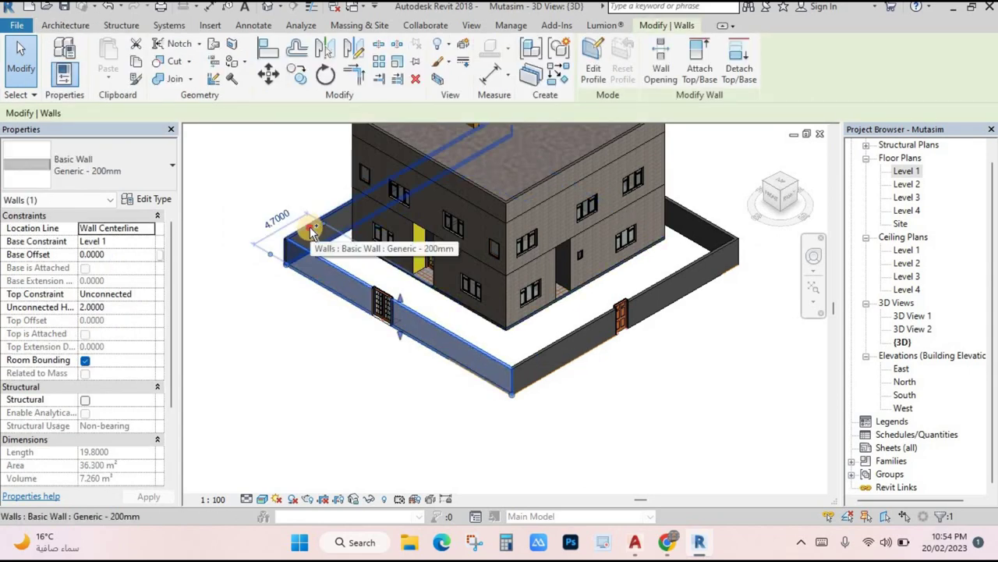
{"action": "left_click", "coordinate": [559, 345], "text": "ctrl"}
{"action": "left_click", "coordinate": [709, 230], "text": "ctrl"}
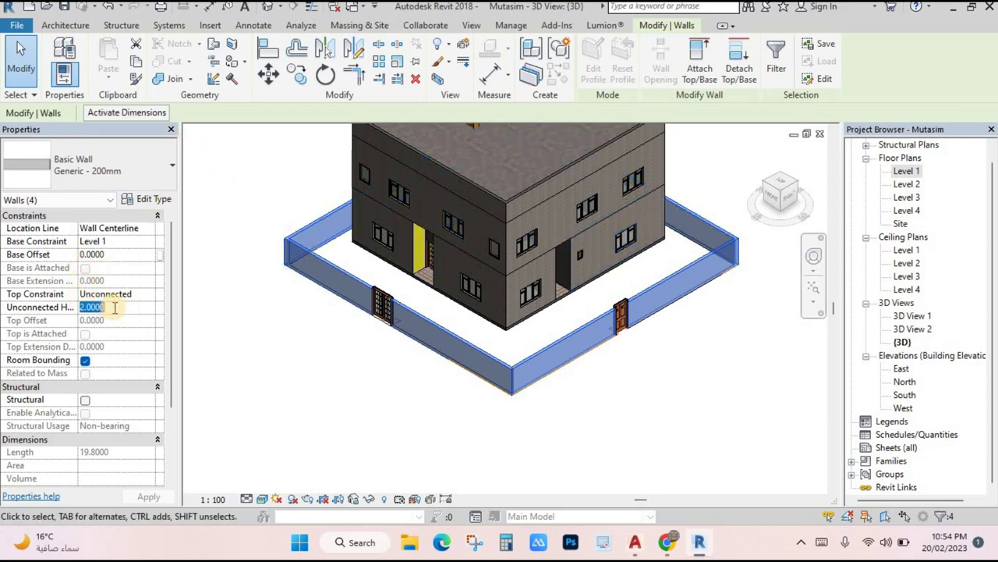
{"action": "left_click", "coordinate": [485, 403]}
- Inspect the raised boundary walls and gates around the house from the front and back in 3D
{"action": "scroll", "coordinate": [392, 305], "scroll_direction": "up", "scroll_amount": 2}
{"action": "scroll", "coordinate": [507, 273], "scroll_direction": "up", "scroll_amount": 1}
{"action": "middle_click_drag", "start_coordinate": [572, 256], "coordinate": [571, 315]}
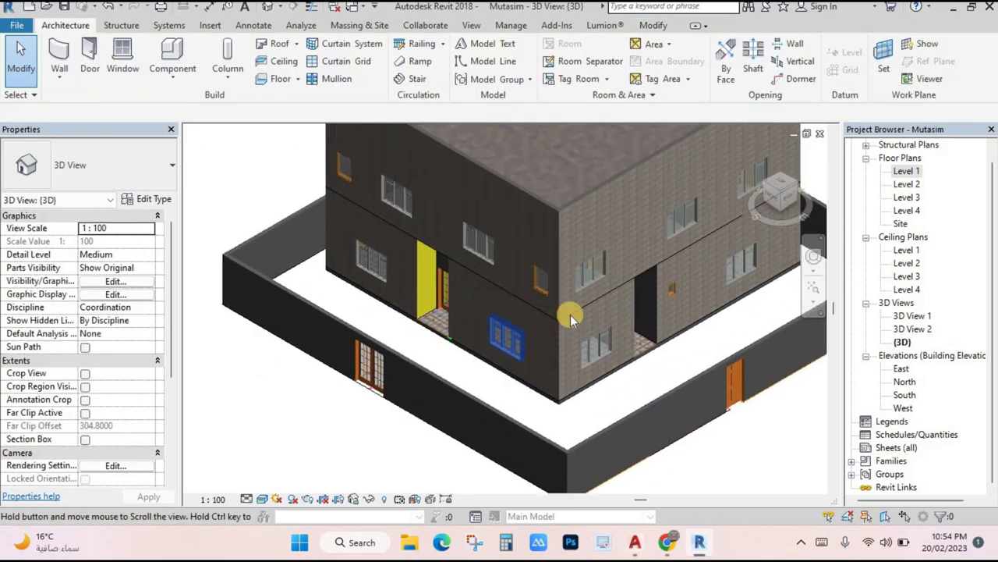
{"action": "middle_click_drag", "start_coordinate": [764, 280], "coordinate": [571, 304]}
{"action": "middle_click_drag", "start_coordinate": [710, 318], "coordinate": [480, 353], "text": "shift"}
{"action": "scroll", "coordinate": [755, 257], "scroll_direction": "up", "scroll_amount": 5}
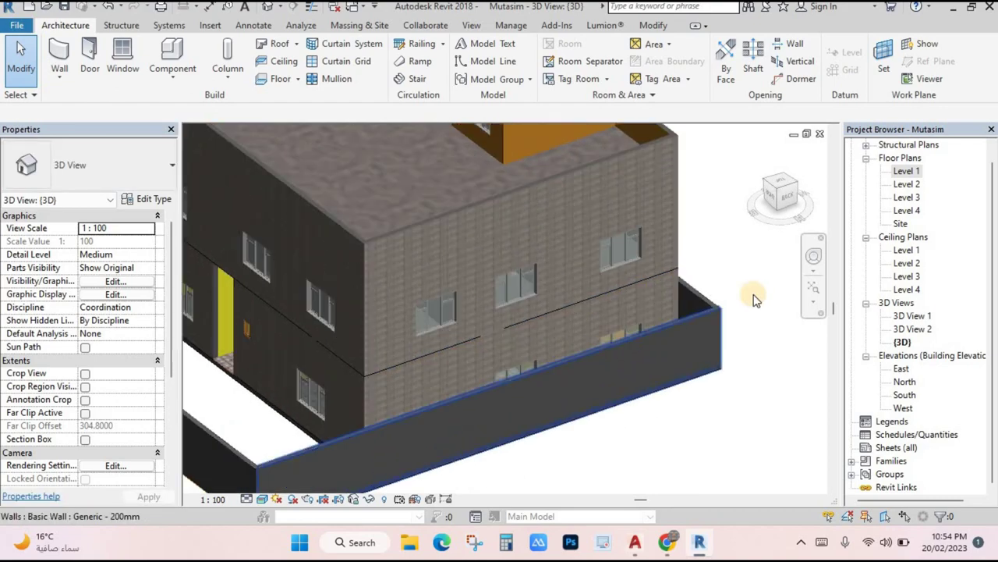
- Start a floor on Level 1 using the Generic 150mm - Filled type and set its structure layer thickness to 0.1 m
{"action": "double_click", "coordinate": [907, 172]}
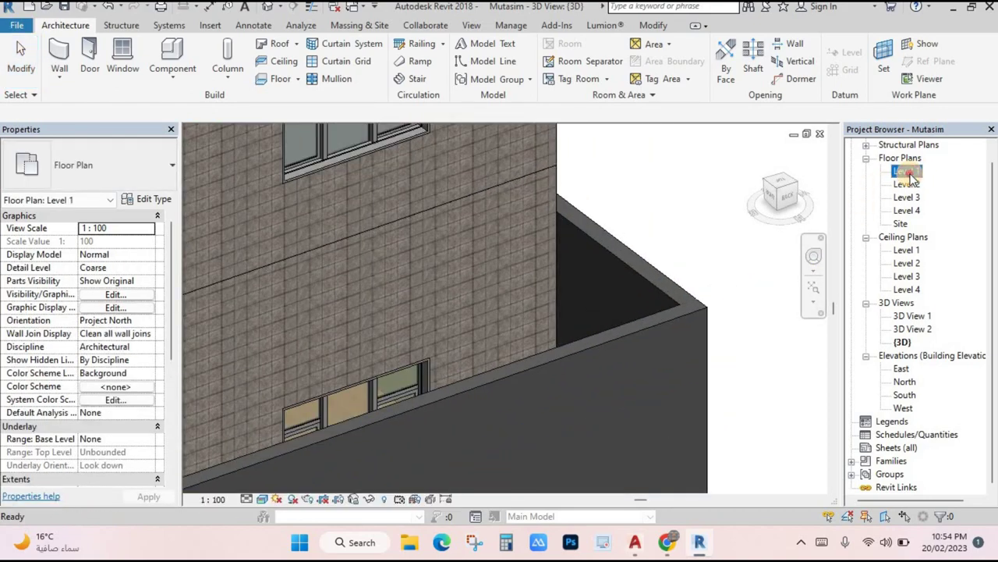
{"action": "scroll", "coordinate": [556, 213], "scroll_direction": "up", "scroll_amount": 2}
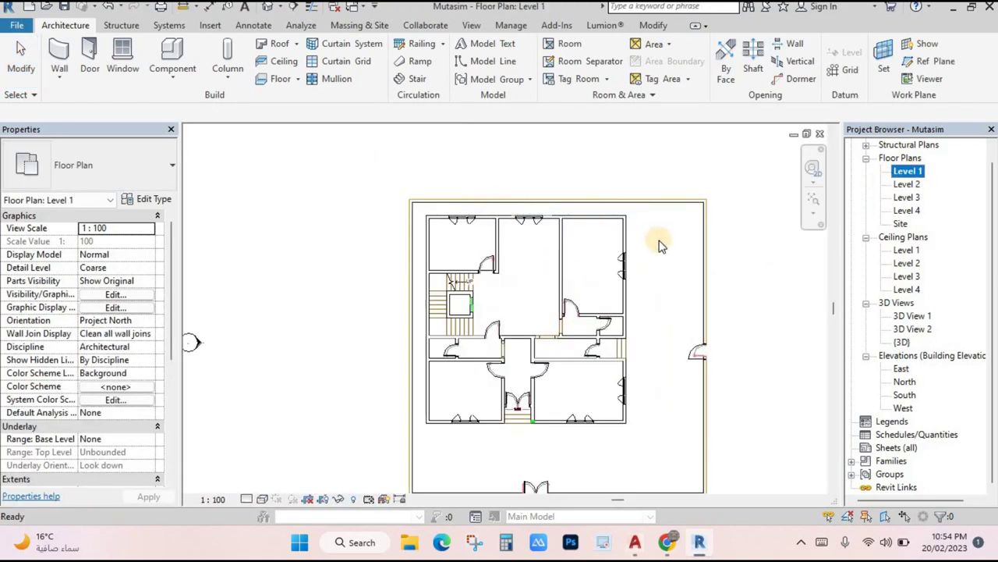
{"action": "middle_click_drag", "start_coordinate": [654, 303], "coordinate": [591, 225]}
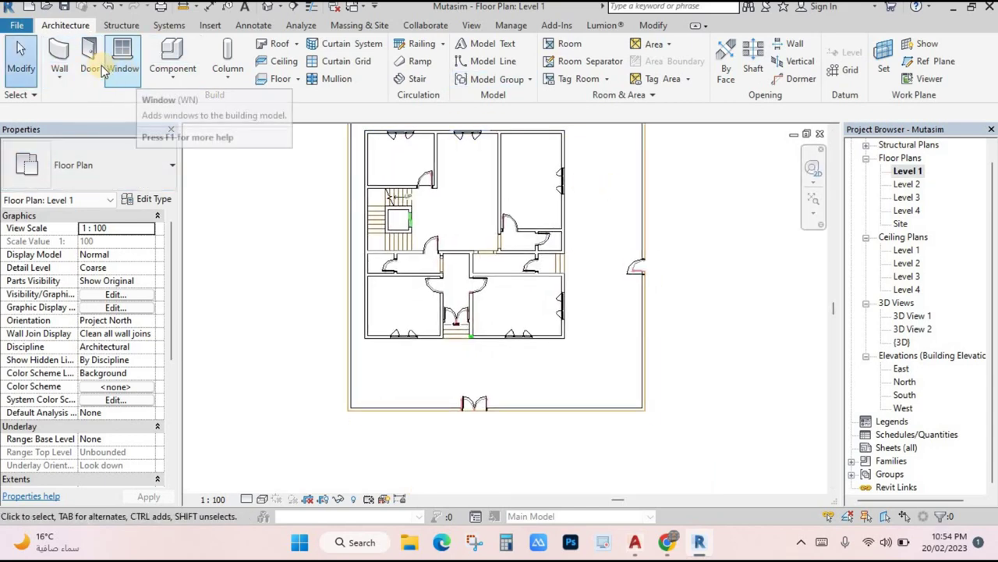
{"action": "left_click", "coordinate": [281, 80]}
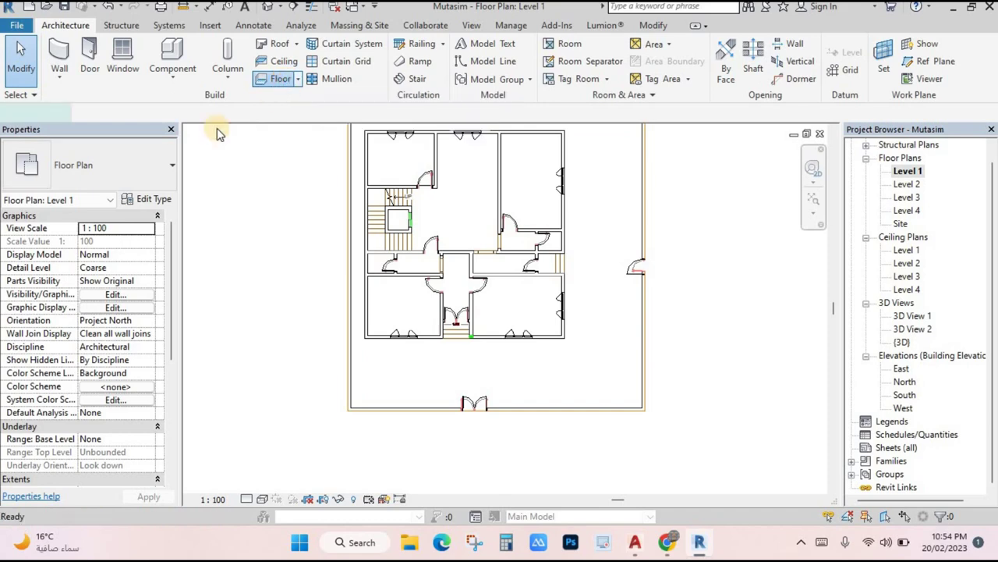
{"action": "left_click", "coordinate": [117, 165]}
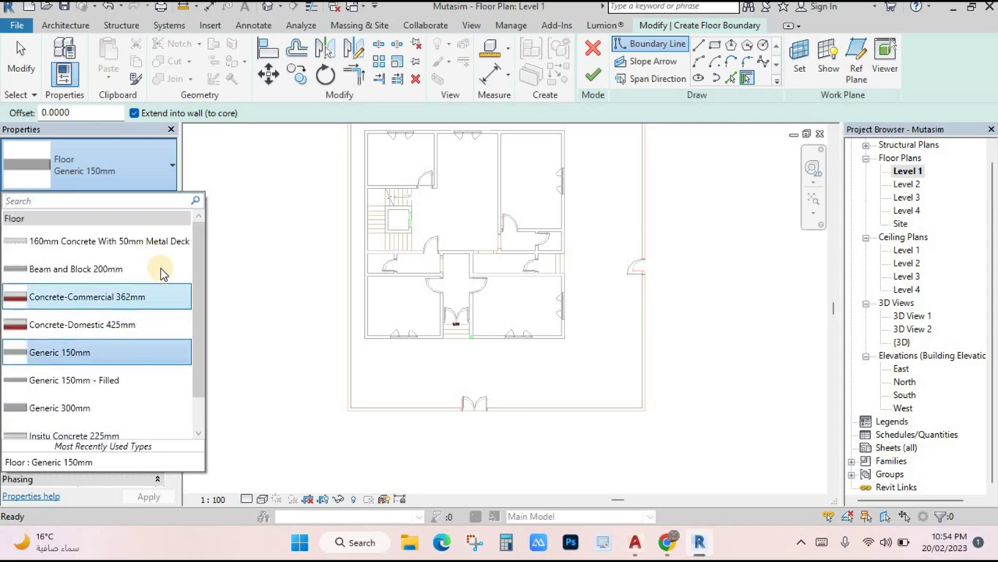
{"action": "left_click", "coordinate": [82, 378]}
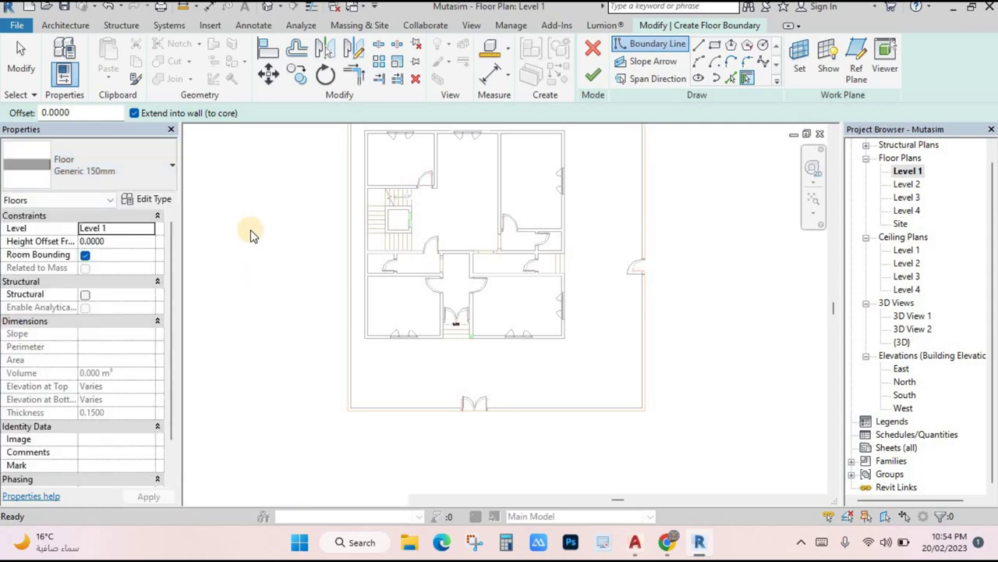
{"action": "left_click", "coordinate": [154, 201]}
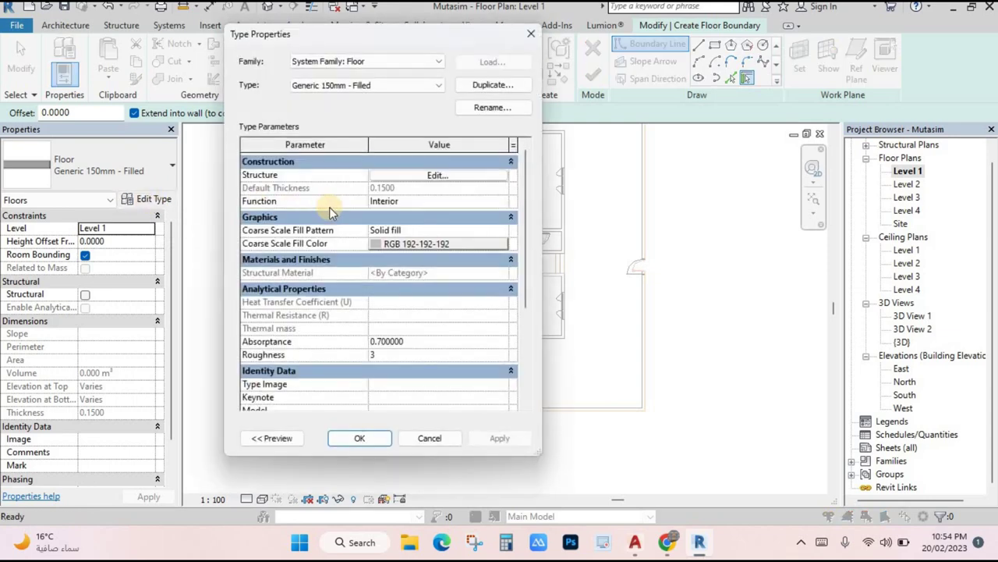
{"action": "left_click", "coordinate": [422, 176]}
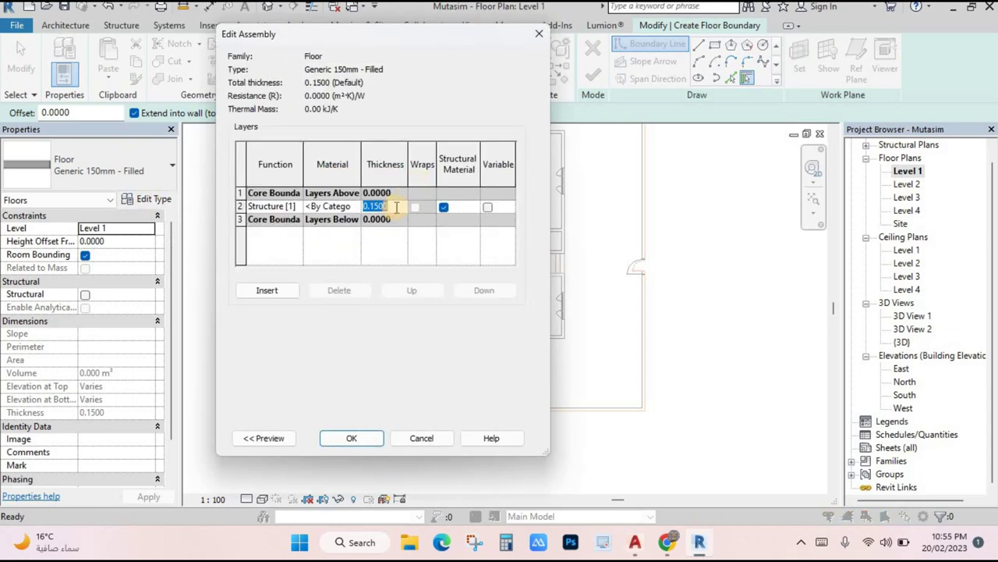
{"action": "left_click", "coordinate": [357, 441]}
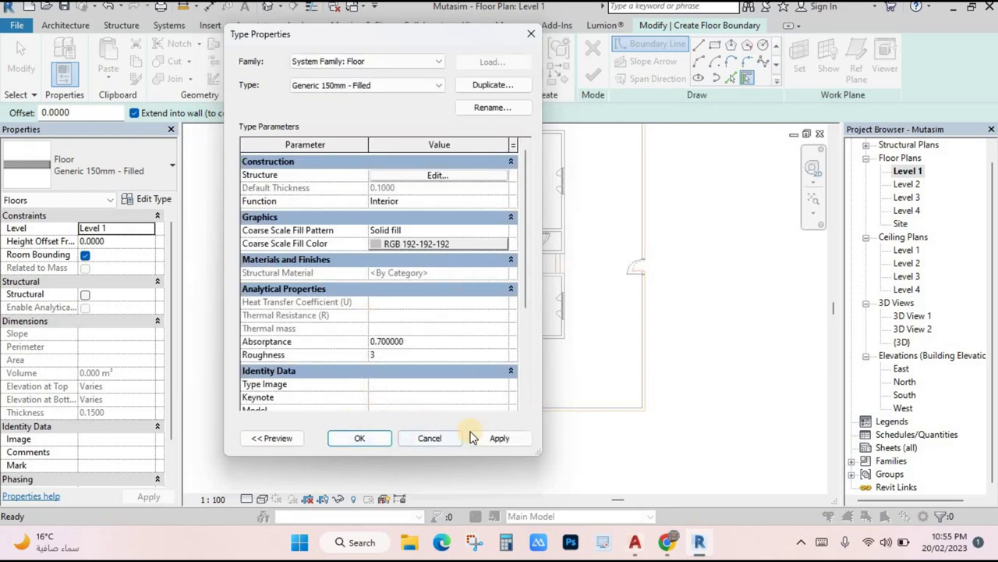
{"action": "key", "text": "Return"}
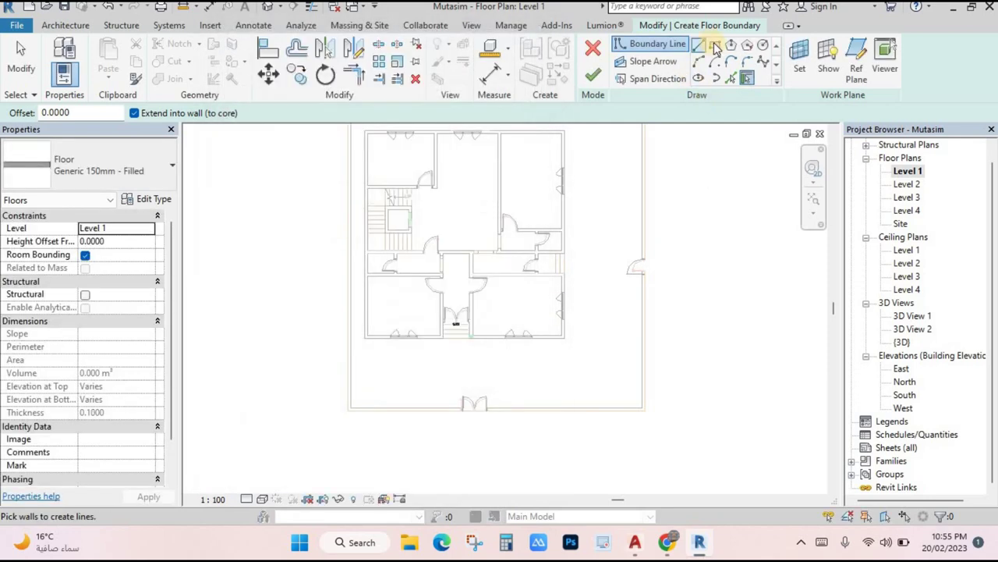
- Sketch a rectangular outer floor boundary along the inner faces of the four boundary walls
{"action": "left_click", "coordinate": [715, 45]}
{"action": "scroll", "coordinate": [338, 173], "scroll_direction": "up", "scroll_amount": 5}
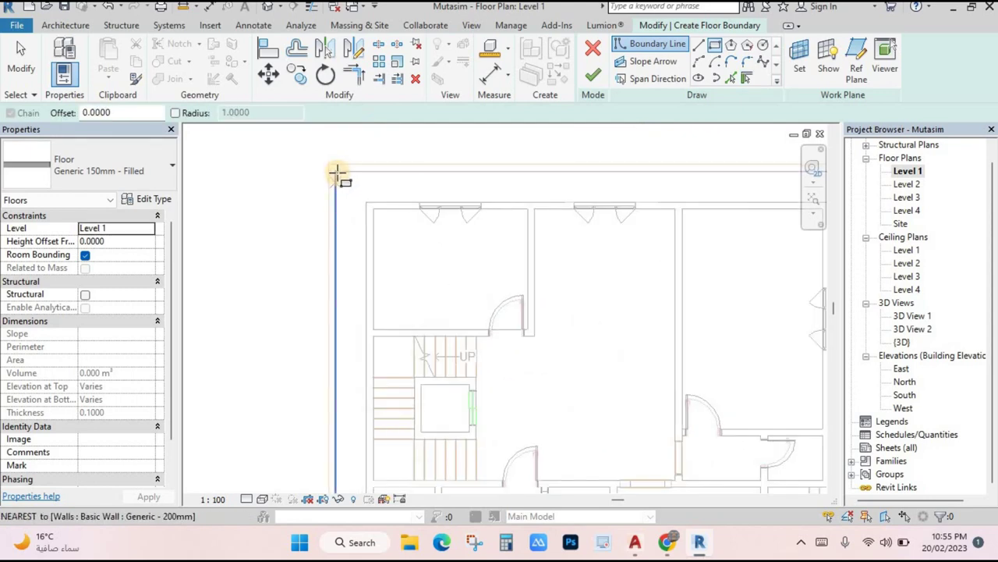
{"action": "left_click", "coordinate": [336, 172]}
{"action": "scroll", "coordinate": [531, 335], "scroll_direction": "down", "scroll_amount": 3}
{"action": "middle_click_drag", "start_coordinate": [630, 429], "coordinate": [481, 201]}
{"action": "scroll", "coordinate": [482, 201], "scroll_direction": "up", "scroll_amount": 1}
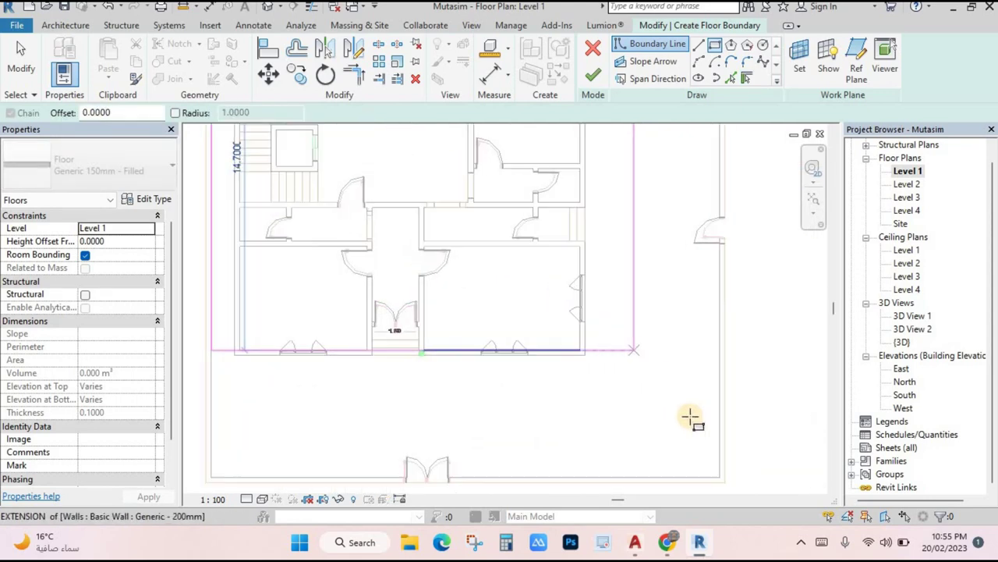
{"action": "middle_click_drag", "start_coordinate": [690, 416], "coordinate": [647, 304]}
{"action": "scroll", "coordinate": [680, 385], "scroll_direction": "up", "scroll_amount": 3}
{"action": "left_click", "coordinate": [682, 365]}
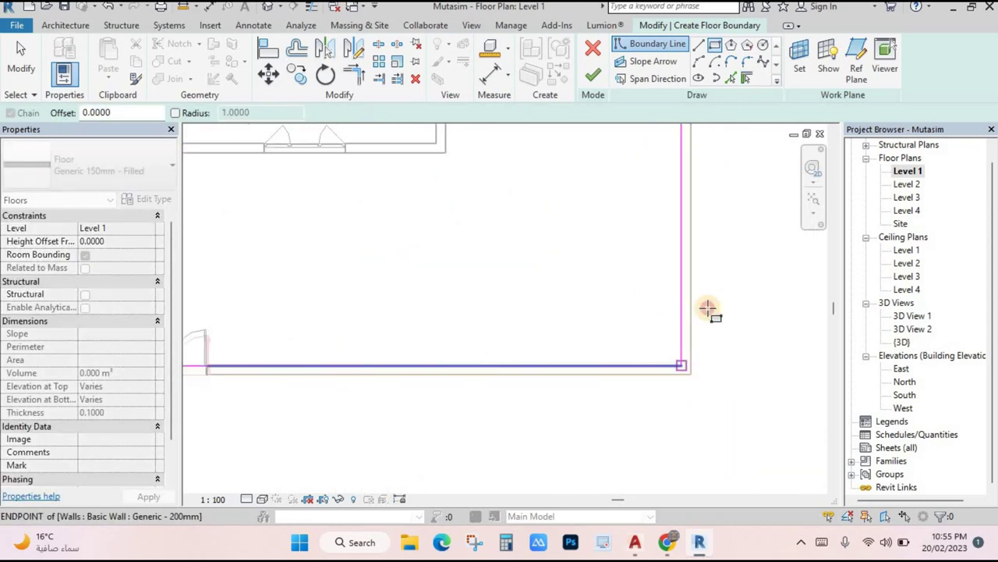
- Sketch a second rectangle around the house's exterior walls as the inner opening and finish the floor
{"action": "scroll", "coordinate": [499, 297], "scroll_direction": "down", "scroll_amount": 3}
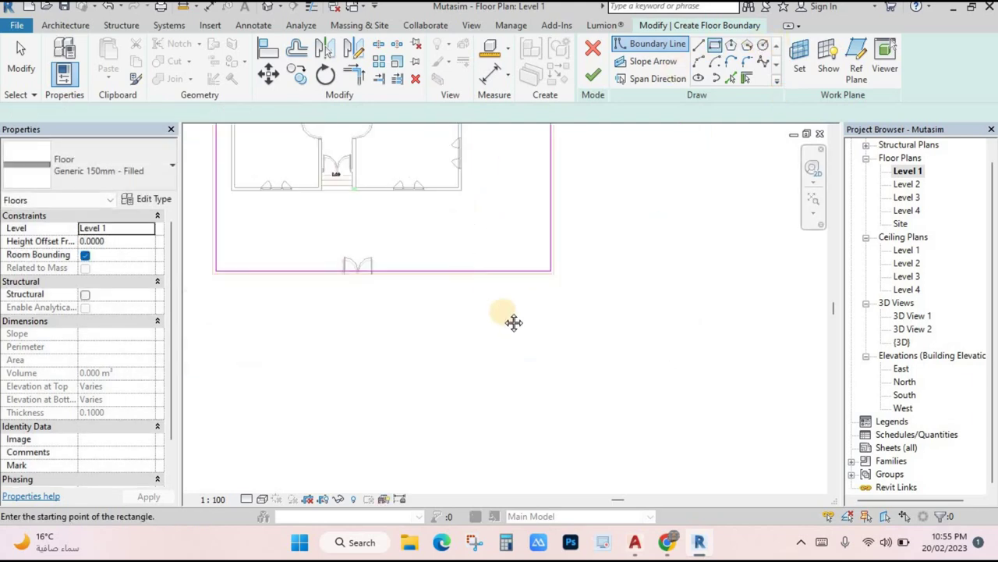
{"action": "middle_click_drag", "start_coordinate": [514, 322], "coordinate": [583, 444]}
{"action": "middle_click_drag", "start_coordinate": [370, 191], "coordinate": [401, 269]}
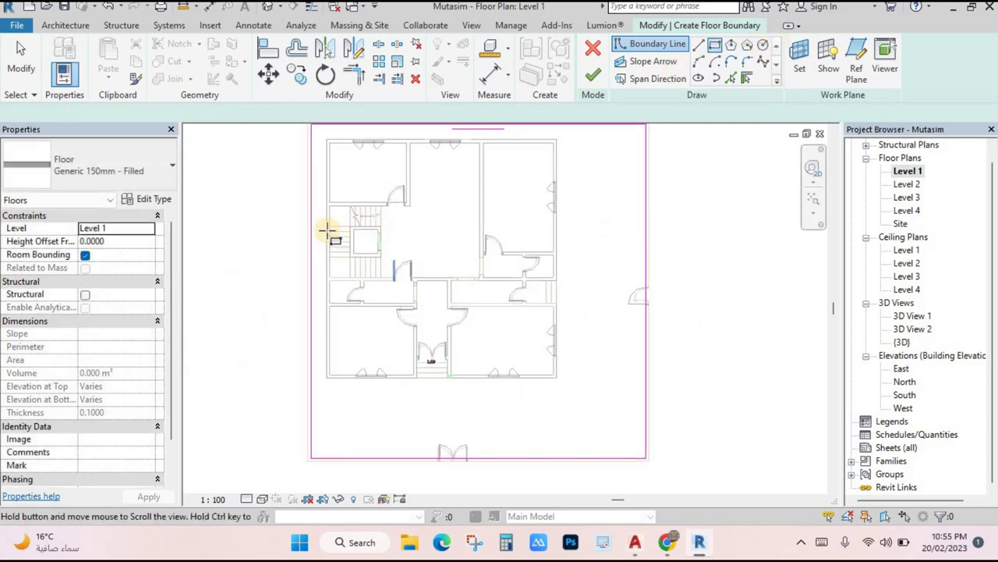
{"action": "scroll", "coordinate": [328, 149], "scroll_direction": "up", "scroll_amount": 2}
{"action": "left_click", "coordinate": [334, 152]}
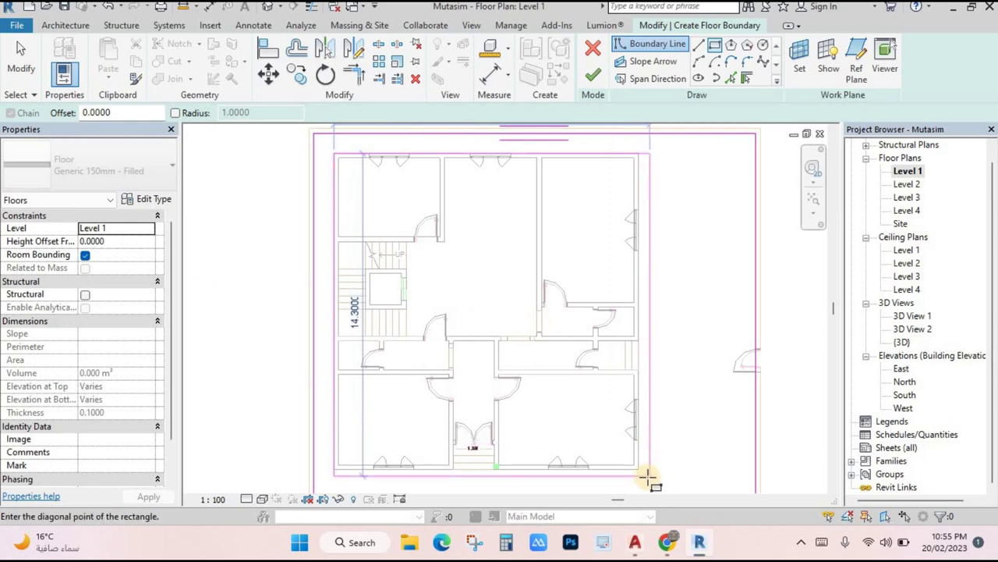
{"action": "left_click", "coordinate": [640, 468]}
{"action": "left_click", "coordinate": [593, 74]}
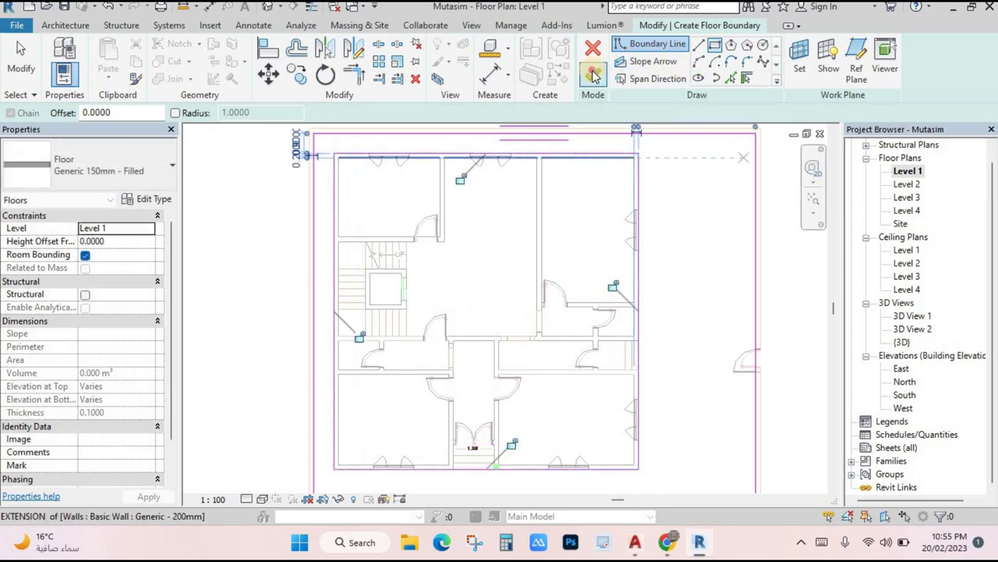
- Set the new yard floor's height offset from Level 1 to -0.1 m in the {3D} view
{"action": "left_click", "coordinate": [267, 8]}
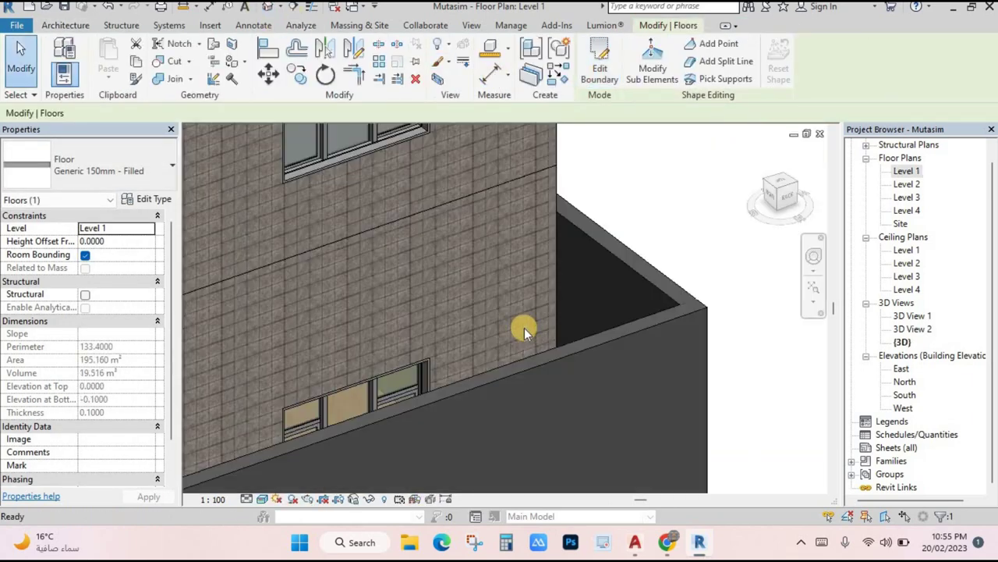
{"action": "scroll", "coordinate": [542, 351], "scroll_direction": "down", "scroll_amount": 5}
{"action": "scroll", "coordinate": [595, 331], "scroll_direction": "up", "scroll_amount": 8}
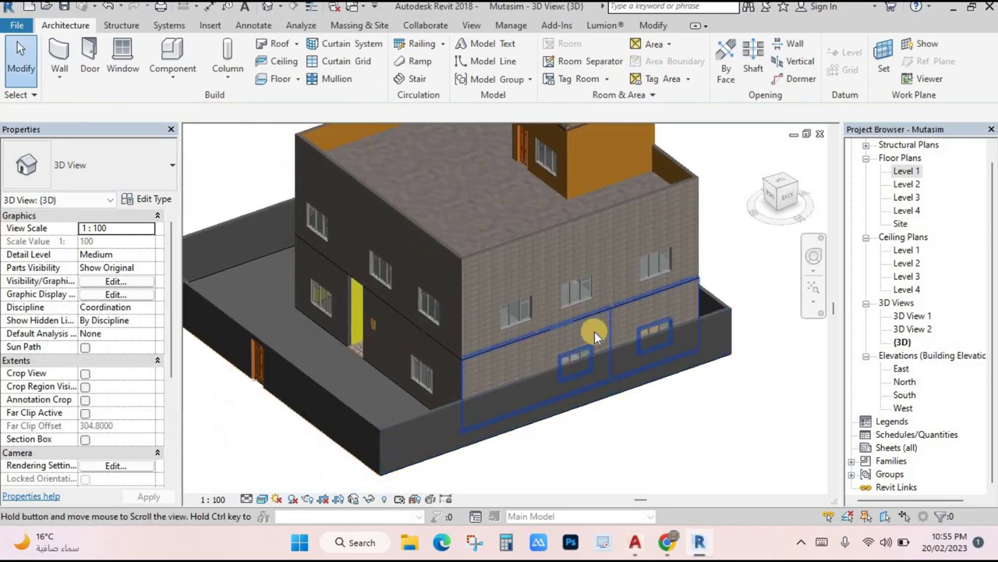
{"action": "middle_click_drag", "start_coordinate": [431, 340], "coordinate": [443, 303]}
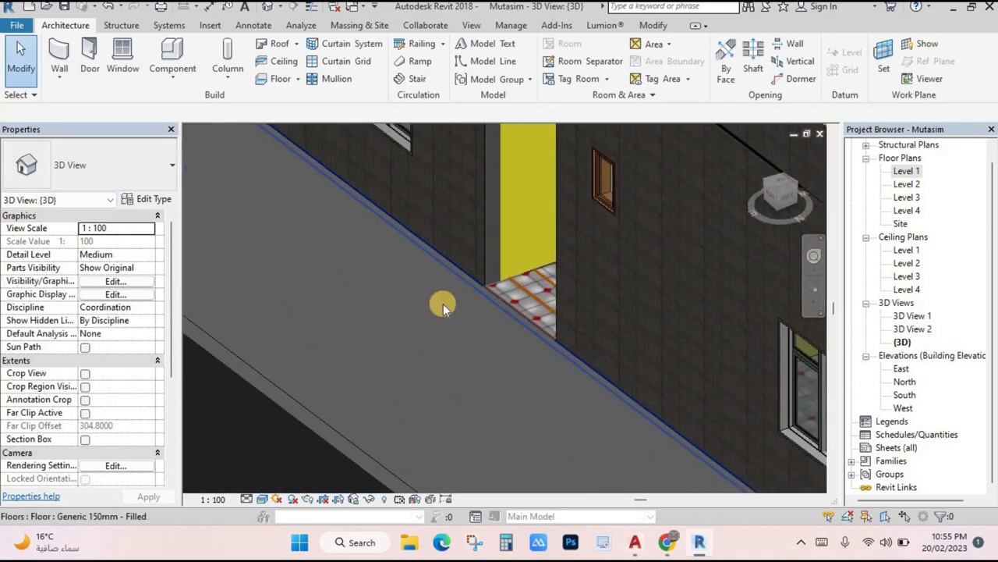
{"action": "left_click", "coordinate": [445, 271]}
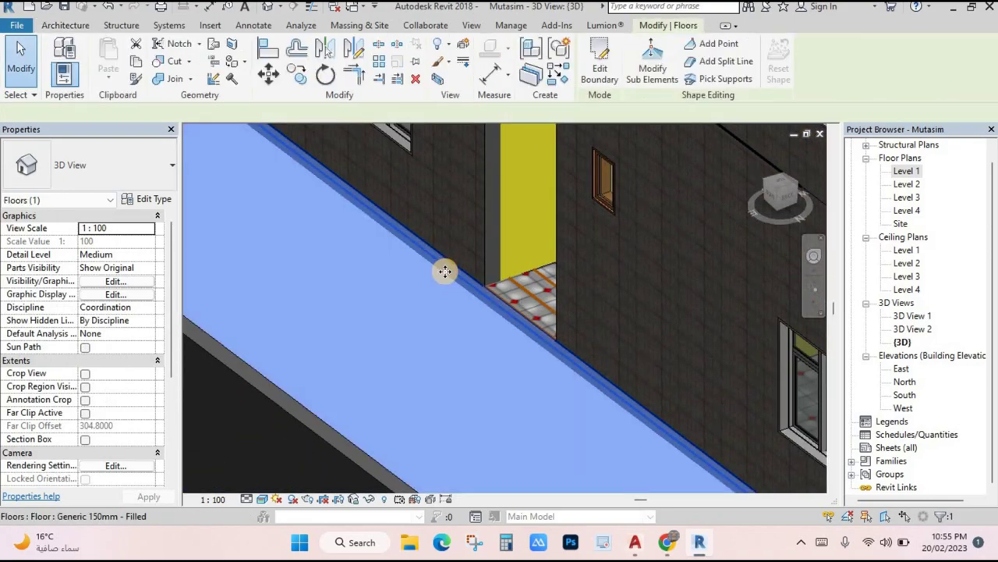
{"action": "left_click", "coordinate": [115, 241]}
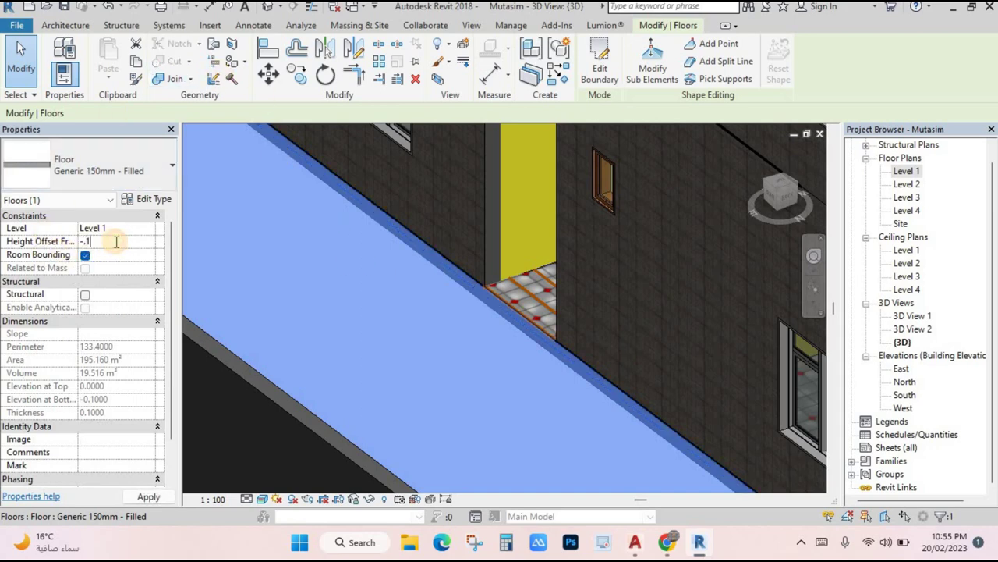
{"action": "left_click", "coordinate": [476, 344]}
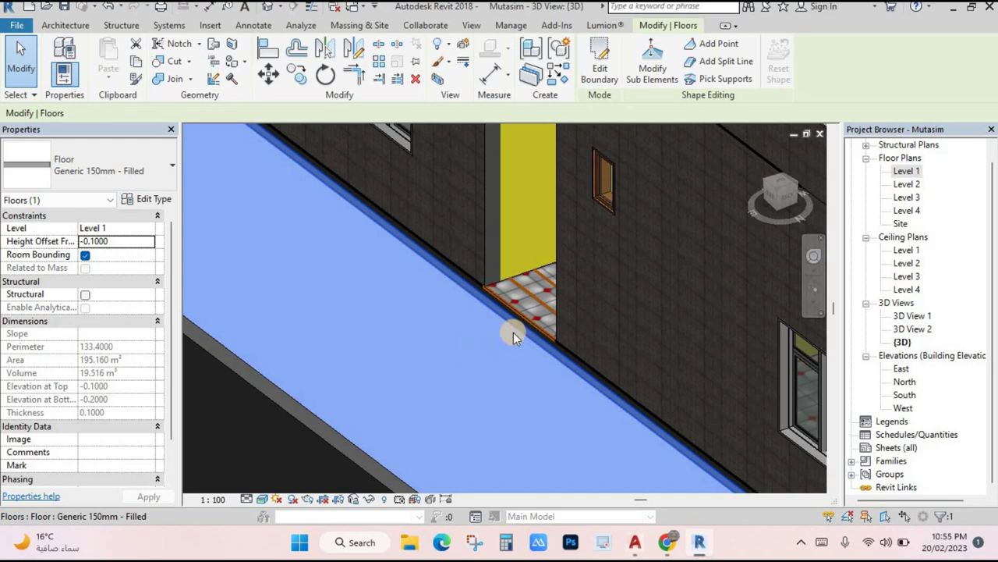
{"action": "key", "text": "Escape"}
- Inspect the lowered yard floor at the house entrance, along the boundary walls and beneath the double gate in 3D
{"action": "scroll", "coordinate": [468, 265], "scroll_direction": "up", "scroll_amount": 6}
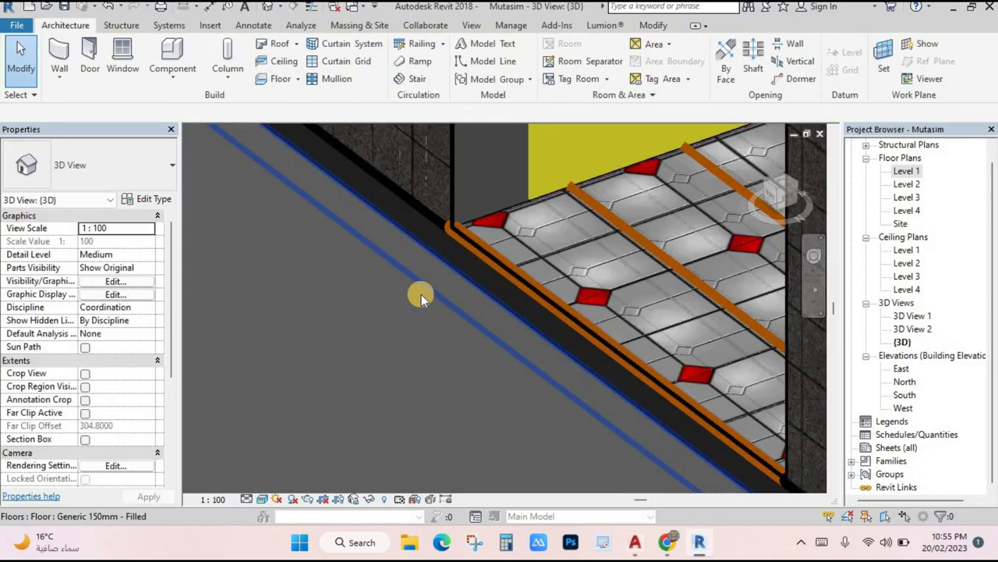
{"action": "scroll", "coordinate": [421, 294], "scroll_direction": "down", "scroll_amount": 8}
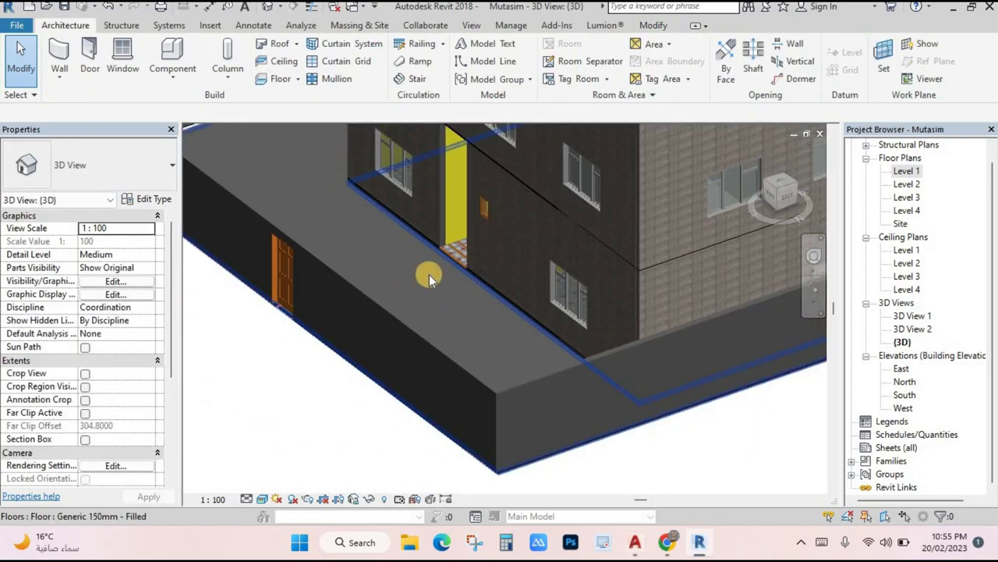
{"action": "middle_click_drag", "start_coordinate": [424, 274], "coordinate": [495, 302], "text": "shift"}
{"action": "scroll", "coordinate": [494, 302], "scroll_direction": "down", "scroll_amount": 2}
{"action": "middle_click_drag", "start_coordinate": [496, 337], "coordinate": [495, 382]}
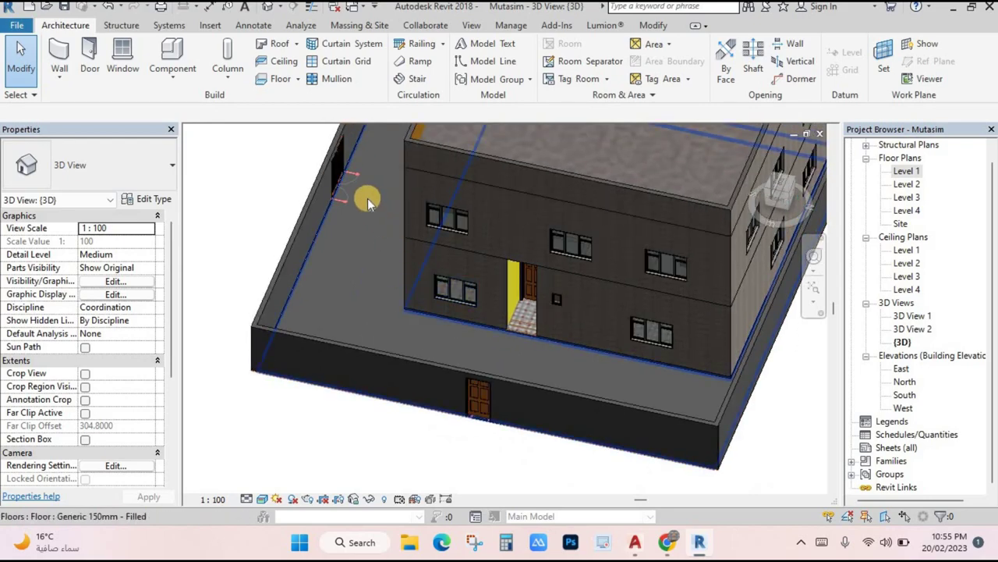
{"action": "middle_click_drag", "start_coordinate": [447, 283], "coordinate": [570, 304]}
{"action": "scroll", "coordinate": [443, 330], "scroll_direction": "up", "scroll_amount": 2}
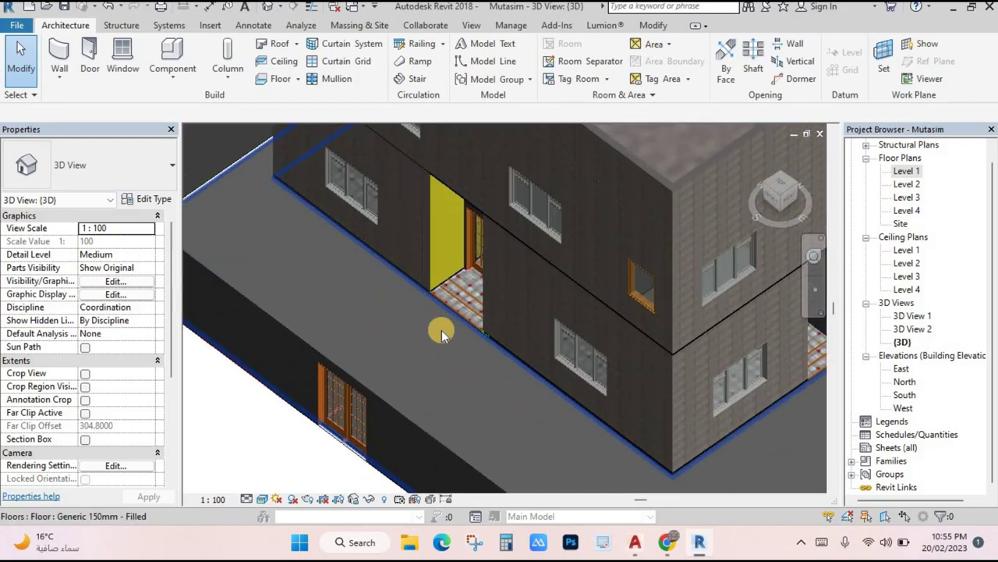
{"action": "middle_click_drag", "start_coordinate": [416, 341], "coordinate": [403, 371]}
{"action": "scroll", "coordinate": [336, 424], "scroll_direction": "up", "scroll_amount": 6}
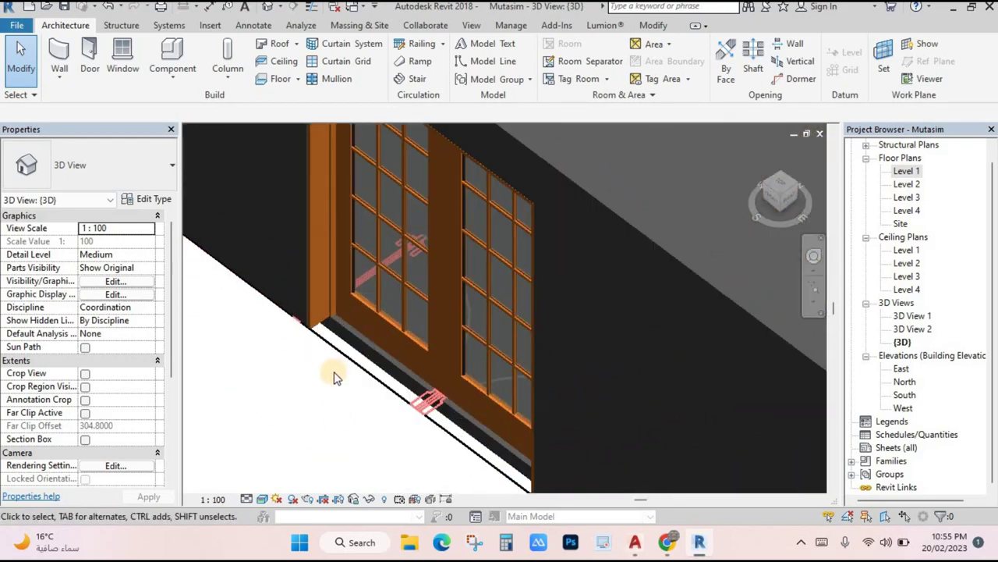
- Check the Level 1 plan, then examine the yard floor, boundary walls and both gates from the front corner in 3D
{"action": "double_click", "coordinate": [905, 173]}
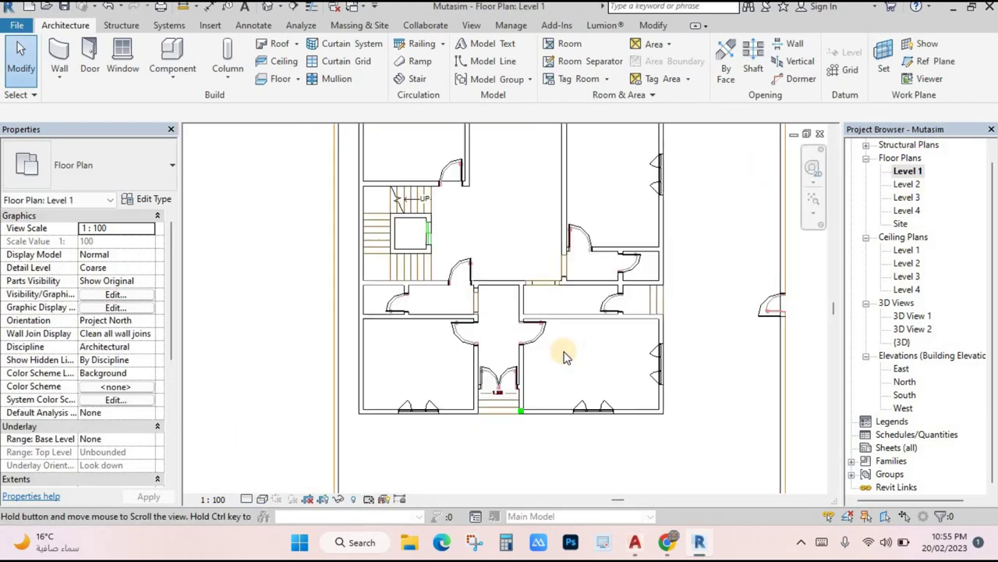
{"action": "middle_click_drag", "start_coordinate": [564, 352], "coordinate": [567, 297]}
{"action": "key", "text": "ctrl+Tab"}
{"action": "middle_click_drag", "start_coordinate": [460, 339], "coordinate": [382, 323]}
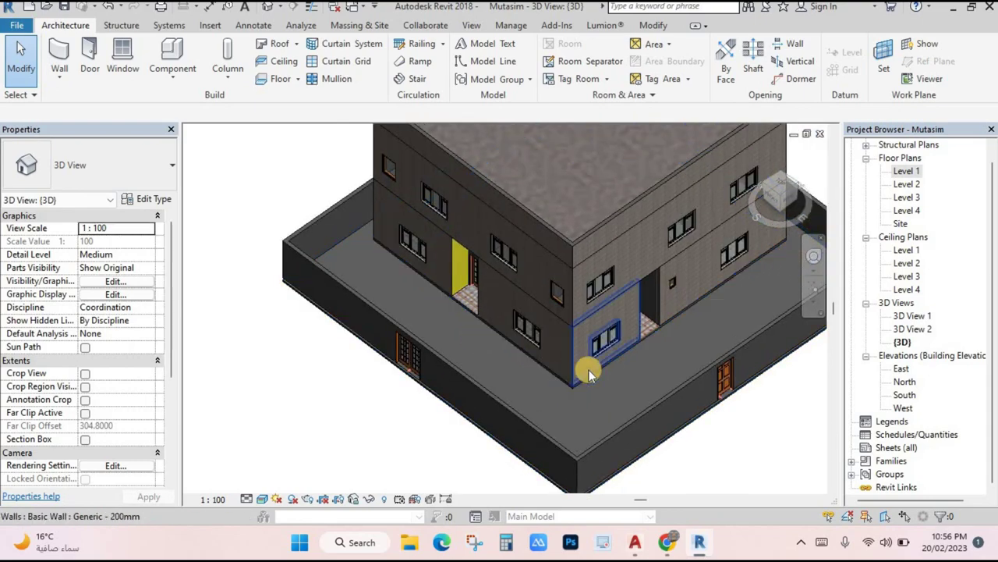
{"action": "scroll", "coordinate": [589, 369], "scroll_direction": "down", "scroll_amount": 1}
{"action": "middle_click_drag", "start_coordinate": [581, 386], "coordinate": [569, 417]}
{"action": "scroll", "coordinate": [506, 394], "scroll_direction": "down", "scroll_amount": 1}
{"action": "scroll", "coordinate": [506, 390], "scroll_direction": "up", "scroll_amount": 5}
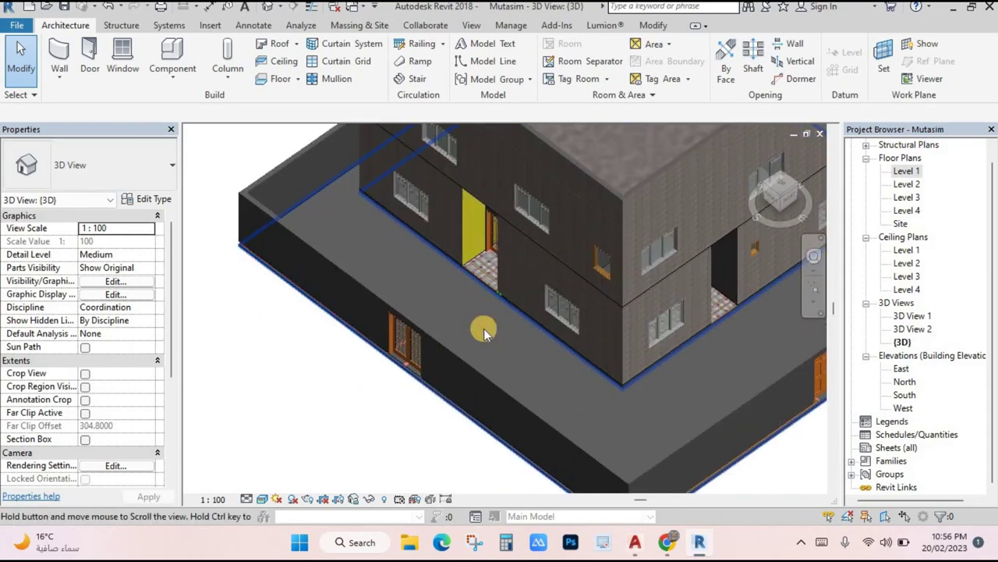
{"action": "key", "text": "w"}
{"action": "key", "text": "n"}
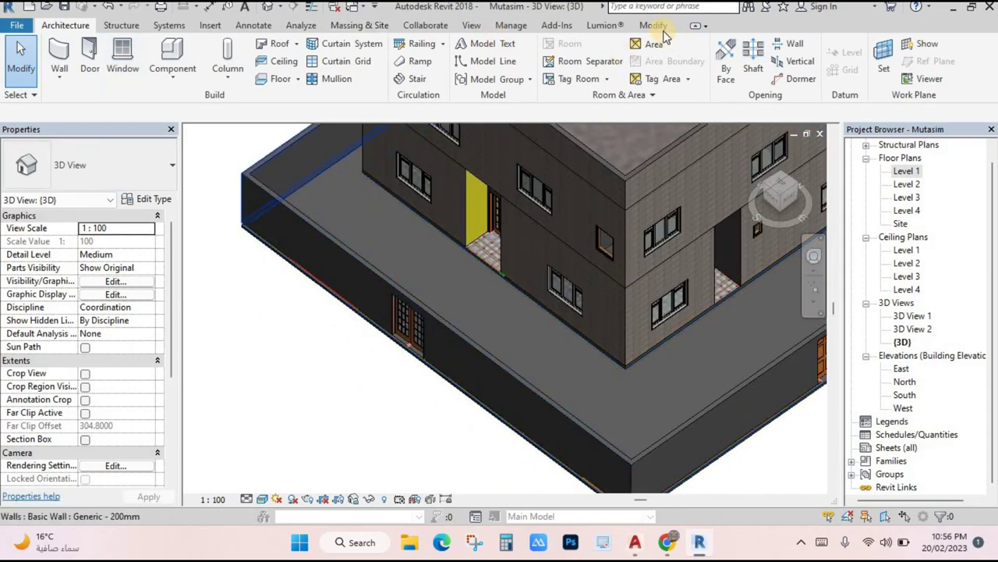
- Paint the outer face of the front boundary wall with the Copper material
{"action": "left_click", "coordinate": [655, 26]}
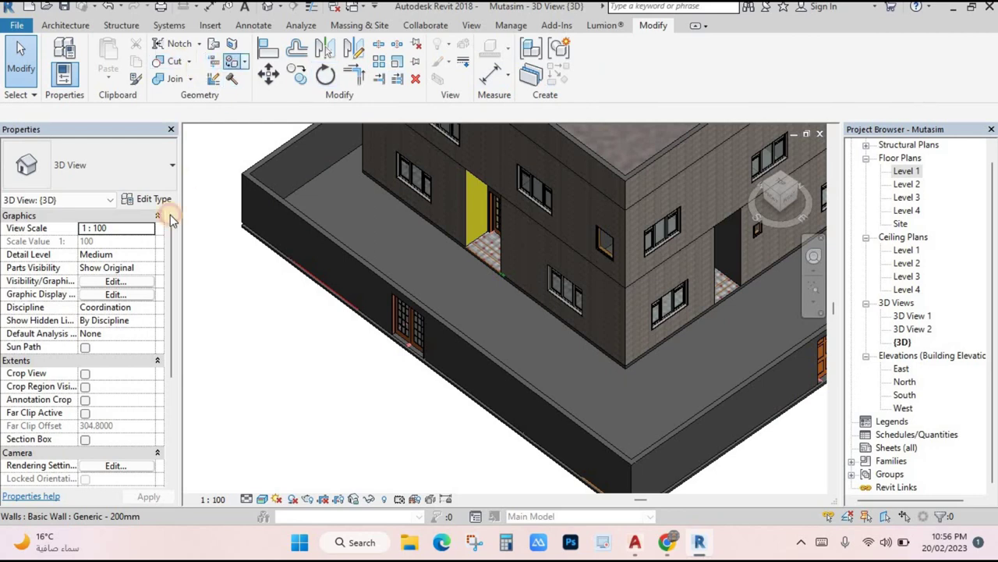
{"action": "key", "text": "p"}
{"action": "key", "text": "t"}
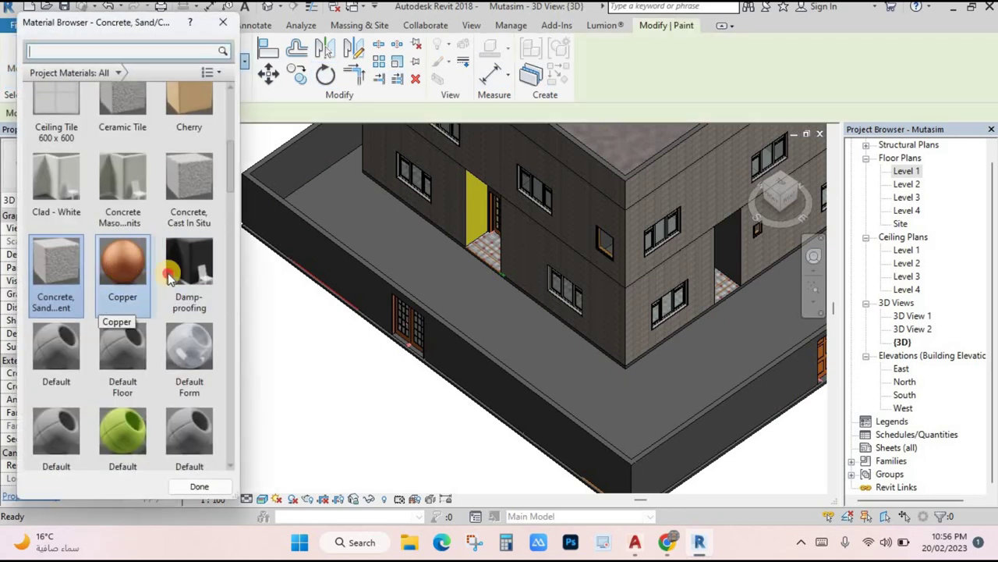
{"action": "left_click", "coordinate": [447, 390]}
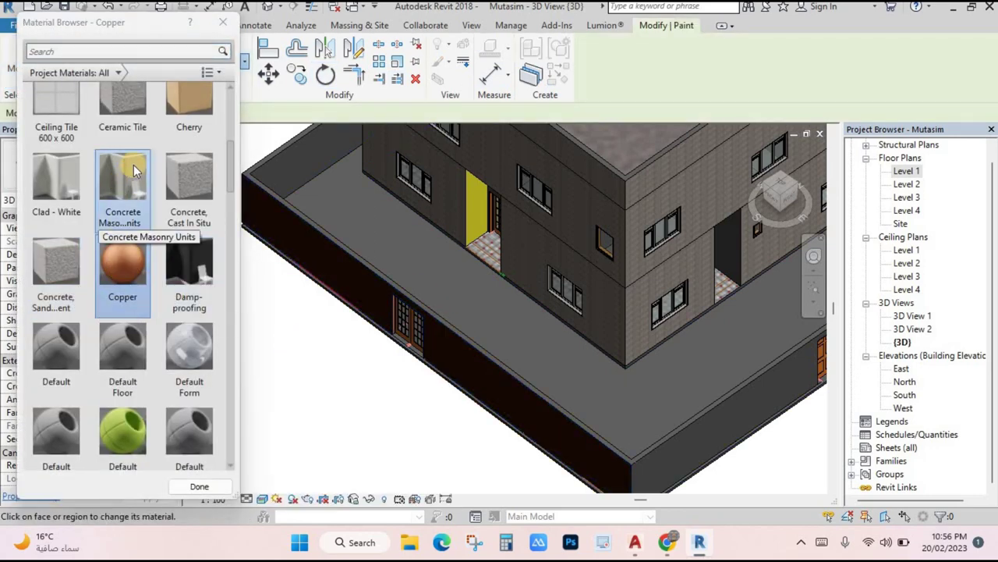
- Paint the outer faces of the front boundary wall and the adjoining single-gate wall with the Cherry material
{"action": "scroll", "coordinate": [134, 170], "scroll_direction": "up", "scroll_amount": 1}
{"action": "left_click", "coordinate": [190, 113]}
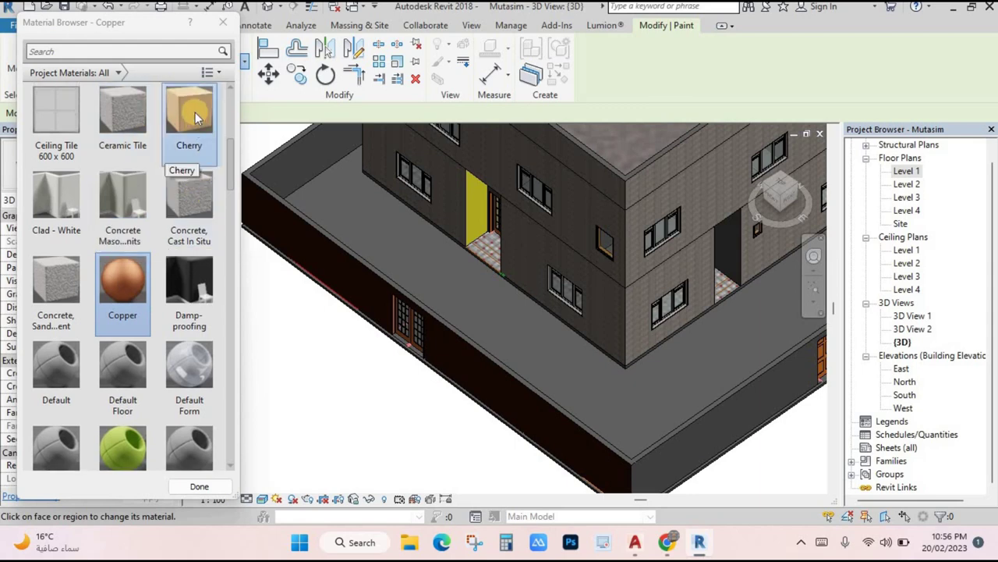
{"action": "left_click", "coordinate": [363, 350]}
{"action": "left_click", "coordinate": [689, 441]}
{"action": "mouse_move", "coordinate": [702, 422]}
{"action": "middle_mouse_down"}
{"action": "mouse_move", "coordinate": [536, 410]}
{"action": "mouse_move", "coordinate": [454, 429]}
{"action": "middle_mouse_up"}
{"action": "middle_click_drag", "start_coordinate": [664, 343], "coordinate": [540, 537]}
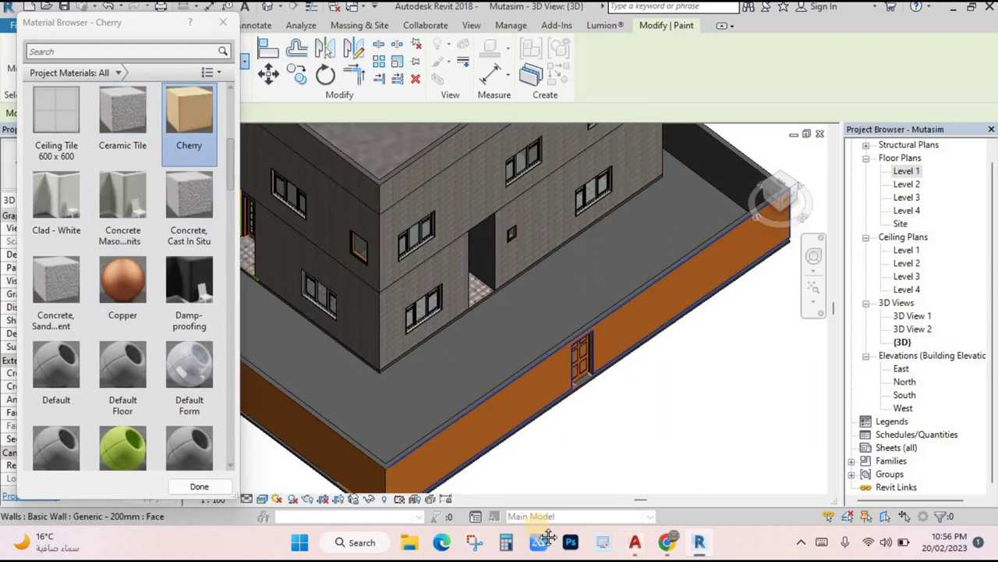
- Paint the outer faces of the remaining boundary walls at the back of the house with Cherry, and finish painting
{"action": "left_click", "coordinate": [575, 375]}
{"action": "mouse_move", "coordinate": [575, 376]}
{"action": "middle_mouse_down", "text": "shift"}
{"action": "mouse_move", "coordinate": [401, 392]}
{"action": "mouse_move", "coordinate": [518, 325]}
{"action": "mouse_move", "coordinate": [521, 306]}
{"action": "mouse_move", "coordinate": [627, 345]}
{"action": "mouse_move", "coordinate": [648, 303]}
{"action": "mouse_move", "coordinate": [565, 224]}
{"action": "mouse_move", "coordinate": [510, 248]}
{"action": "mouse_move", "coordinate": [590, 312]}
{"action": "mouse_move", "coordinate": [329, 279]}
{"action": "mouse_move", "coordinate": [479, 383]}
{"action": "mouse_move", "coordinate": [602, 315]}
{"action": "mouse_move", "coordinate": [585, 263]}
{"action": "middle_mouse_up", "text": "shift"}
{"action": "left_click", "coordinate": [510, 248]}
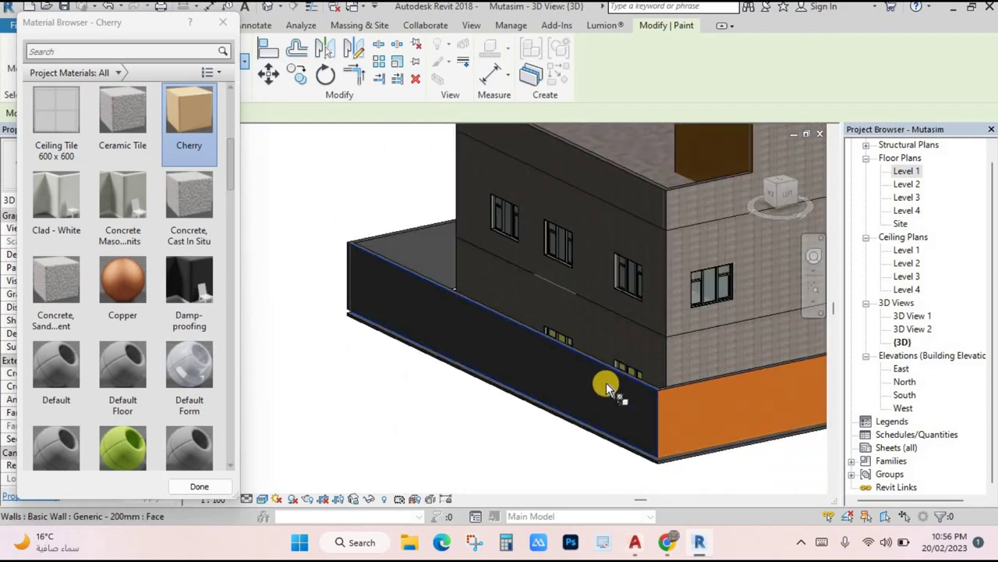
{"action": "left_click", "coordinate": [600, 402]}
{"action": "mouse_move", "coordinate": [523, 430]}
{"action": "middle_mouse_down", "text": "shift"}
{"action": "mouse_move", "coordinate": [579, 397]}
{"action": "mouse_move", "coordinate": [502, 393]}
{"action": "mouse_move", "coordinate": [616, 378]}
{"action": "mouse_move", "coordinate": [519, 345]}
{"action": "mouse_move", "coordinate": [542, 363]}
{"action": "mouse_move", "coordinate": [519, 348]}
{"action": "mouse_move", "coordinate": [758, 355]}
{"action": "mouse_move", "coordinate": [495, 305]}
{"action": "mouse_move", "coordinate": [426, 236]}
{"action": "middle_mouse_up", "text": "shift"}
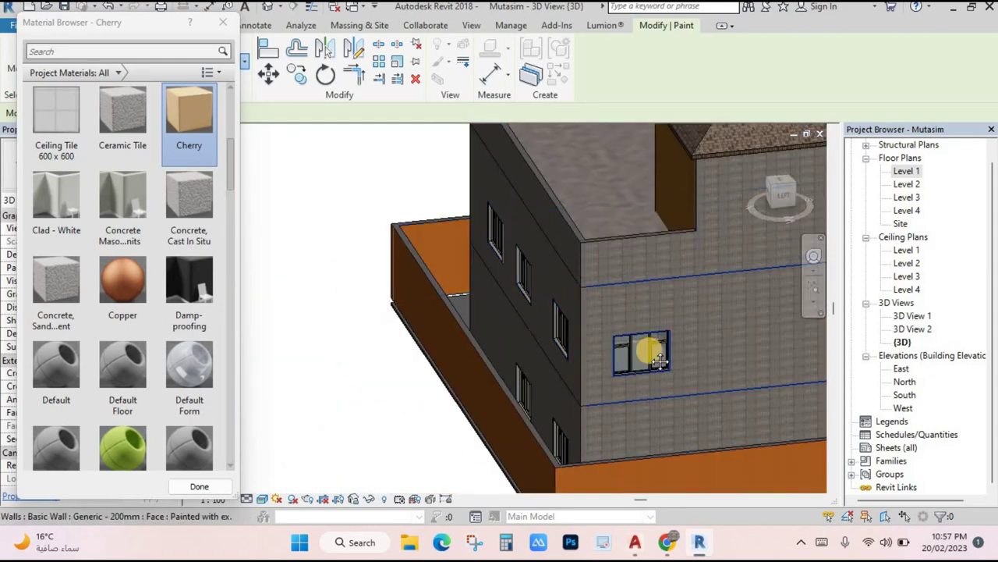
{"action": "middle_click_drag", "start_coordinate": [648, 348], "coordinate": [419, 319], "text": "shift"}
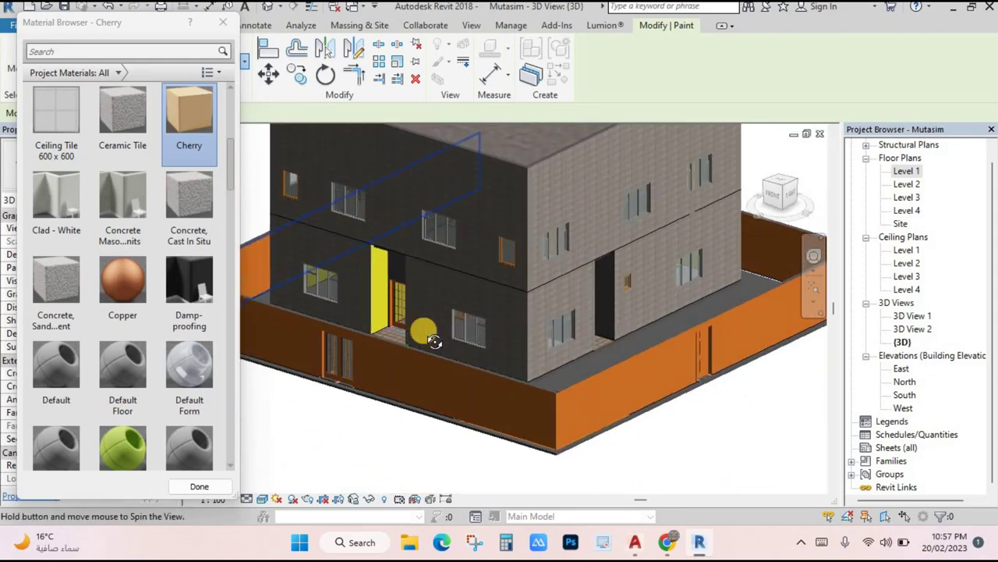
{"action": "scroll", "coordinate": [632, 438], "scroll_direction": "up", "scroll_amount": 3}
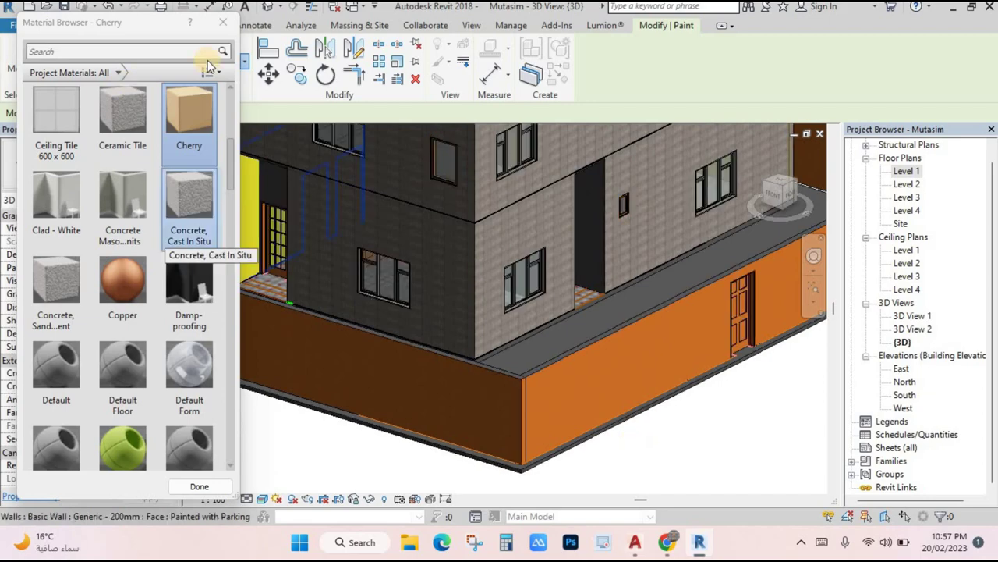
{"action": "key", "text": "Escape"}
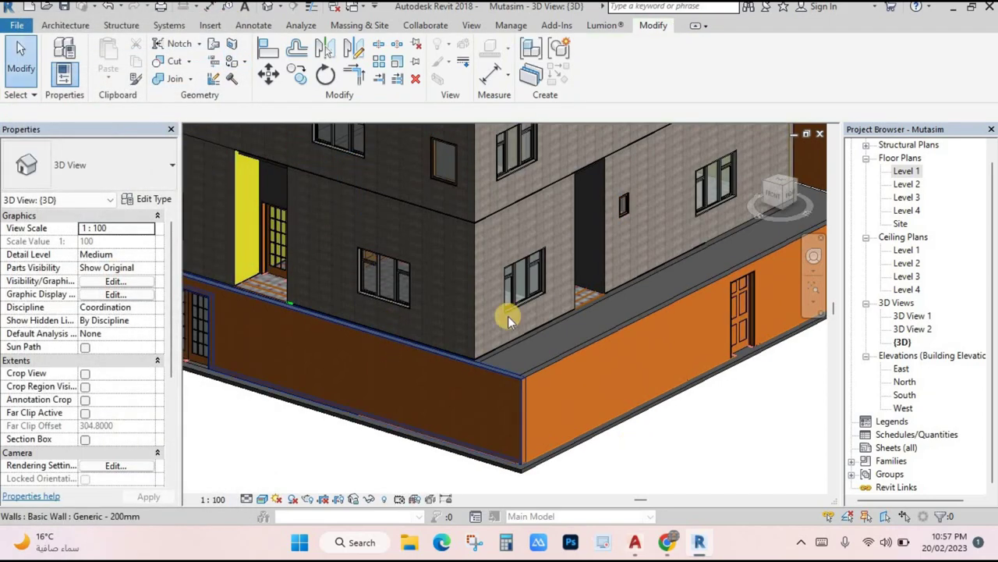
- Paint the top face of the yard floor around the house with the Carpet material and check its texture up close
{"action": "mouse_move", "coordinate": [508, 316]}
{"action": "middle_mouse_down", "text": "shift"}
{"action": "mouse_move", "coordinate": [597, 299]}
{"action": "mouse_move", "coordinate": [736, 348]}
{"action": "mouse_move", "coordinate": [649, 317]}
{"action": "mouse_move", "coordinate": [735, 375]}
{"action": "mouse_move", "coordinate": [745, 396]}
{"action": "mouse_move", "coordinate": [658, 362]}
{"action": "middle_mouse_up", "text": "shift"}
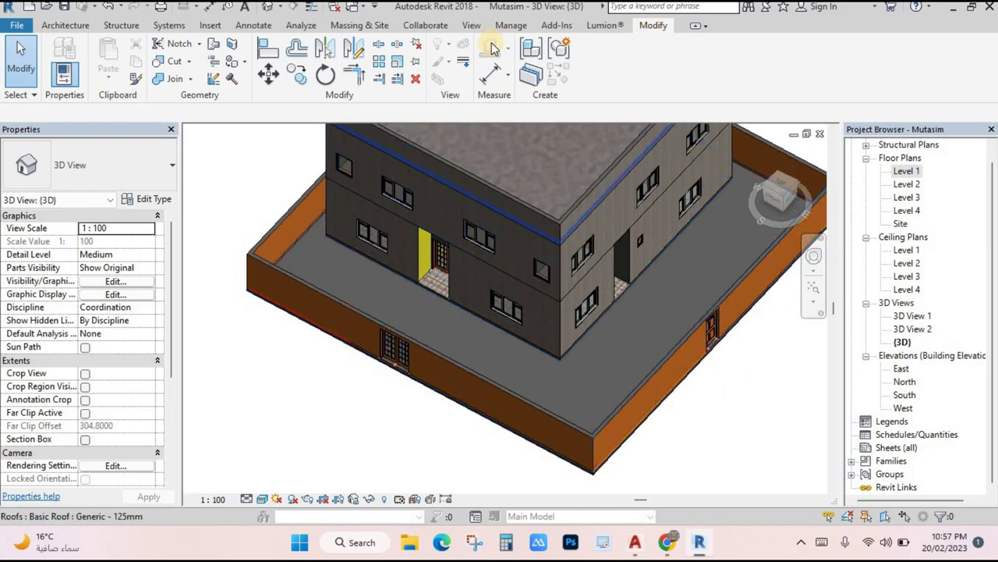
{"action": "key", "text": "p"}
{"action": "key", "text": "t"}
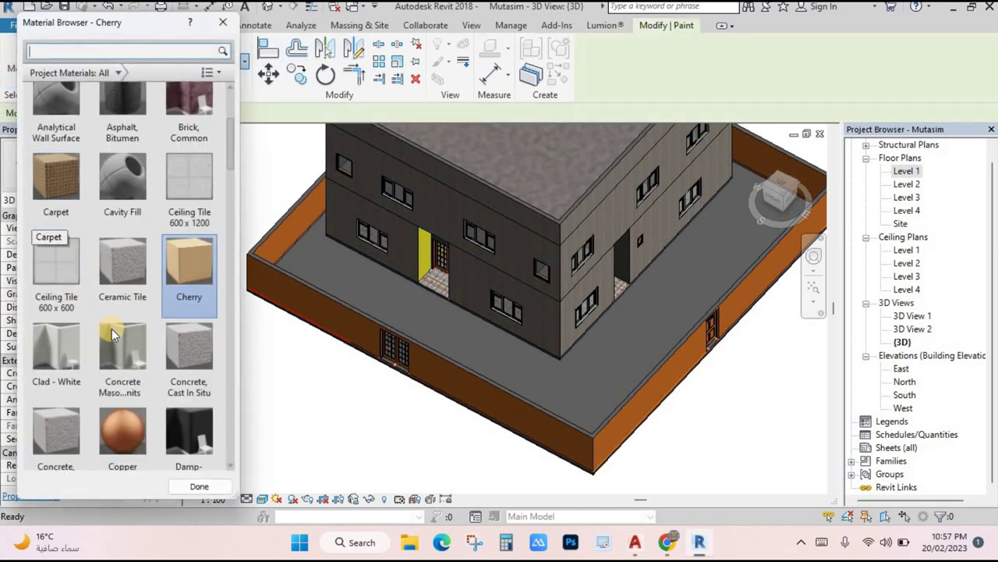
{"action": "left_click", "coordinate": [59, 175]}
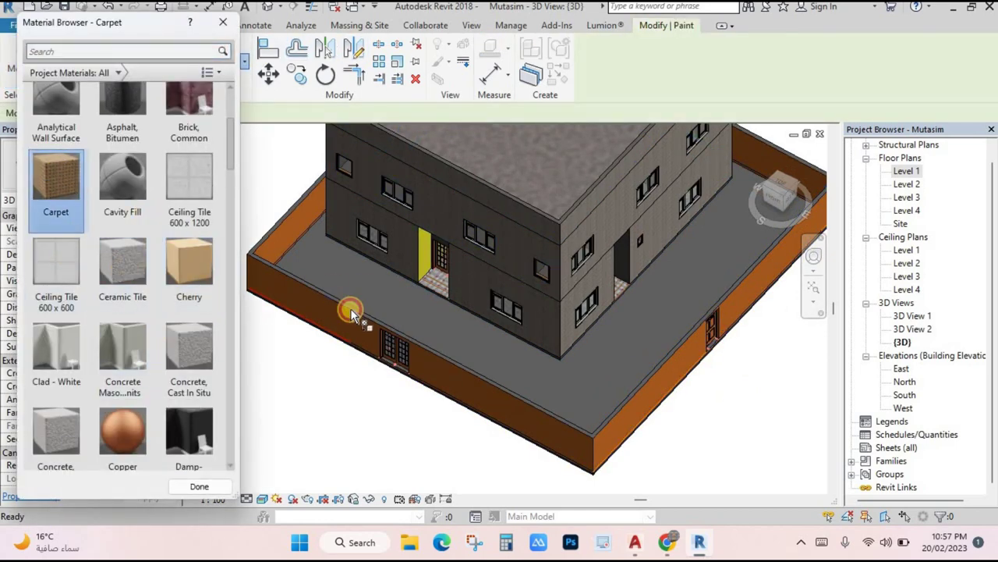
{"action": "left_click", "coordinate": [371, 277]}
{"action": "scroll", "coordinate": [638, 372], "scroll_direction": "up", "scroll_amount": 2}
{"action": "scroll", "coordinate": [621, 340], "scroll_direction": "up", "scroll_amount": 6}
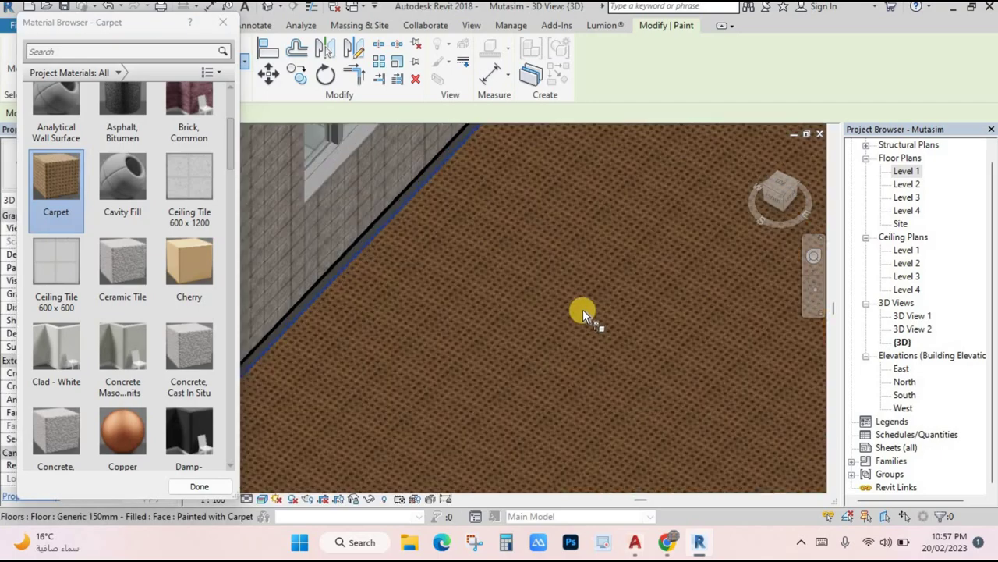
{"action": "scroll", "coordinate": [552, 329], "scroll_direction": "down", "scroll_amount": 8}
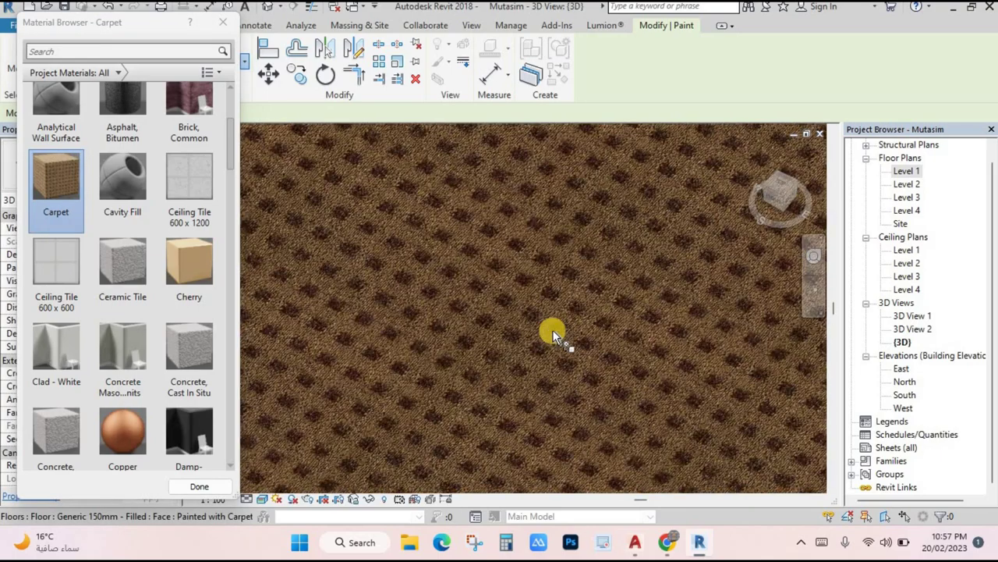
{"action": "key", "text": "Escape"}
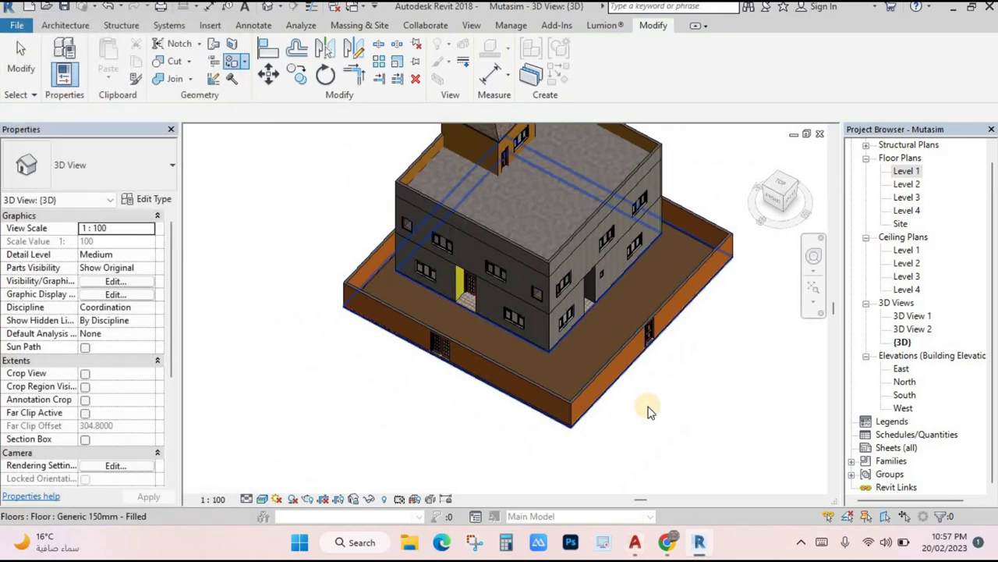
- Review the whole painted model from the 3D home orientation, and open the Level 1 floor plan showing the full yard
{"action": "mouse_move", "coordinate": [648, 408]}
{"action": "middle_mouse_down", "text": "shift"}
{"action": "mouse_move", "coordinate": [659, 287]}
{"action": "mouse_move", "coordinate": [747, 167]}
{"action": "middle_mouse_up", "text": "shift"}
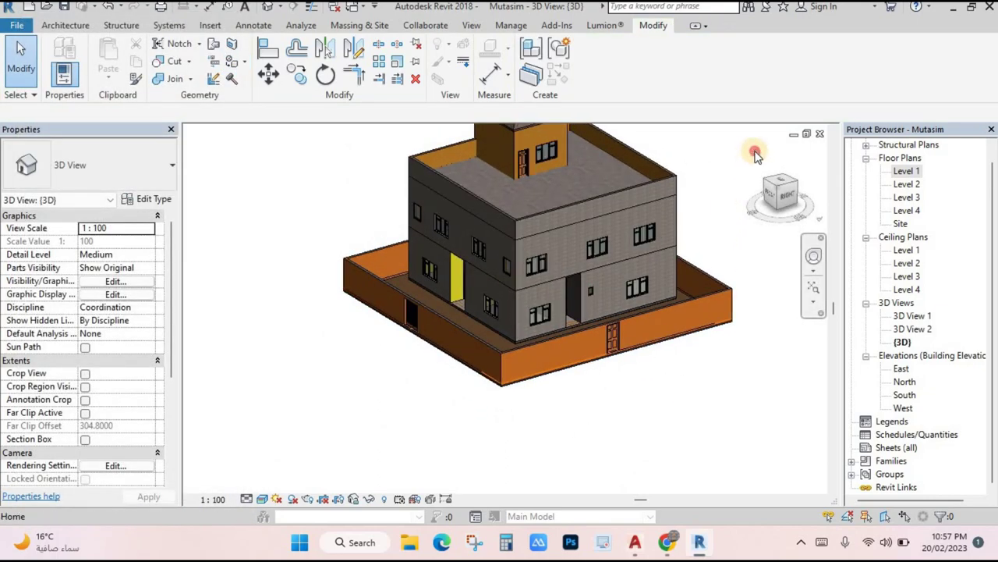
{"action": "left_click", "coordinate": [755, 155]}
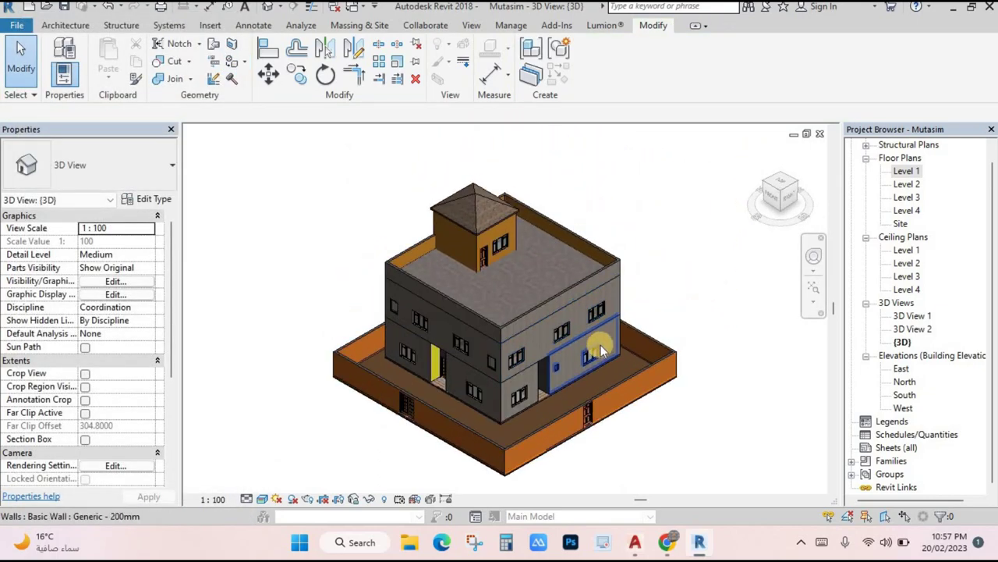
{"action": "scroll", "coordinate": [571, 351], "scroll_direction": "up", "scroll_amount": 1}
{"action": "middle_click_drag", "start_coordinate": [572, 323], "coordinate": [573, 299]}
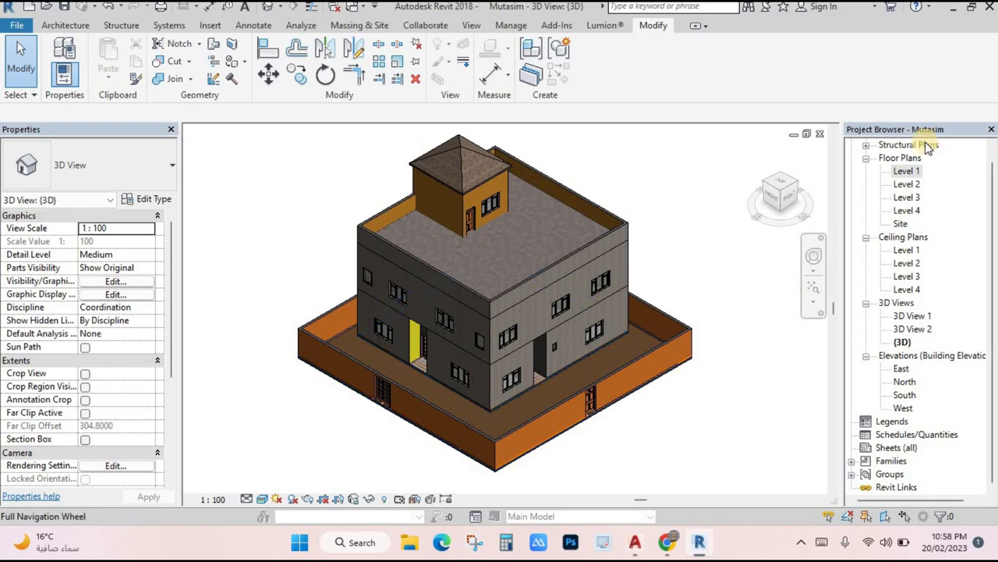
{"action": "double_click", "coordinate": [907, 171]}
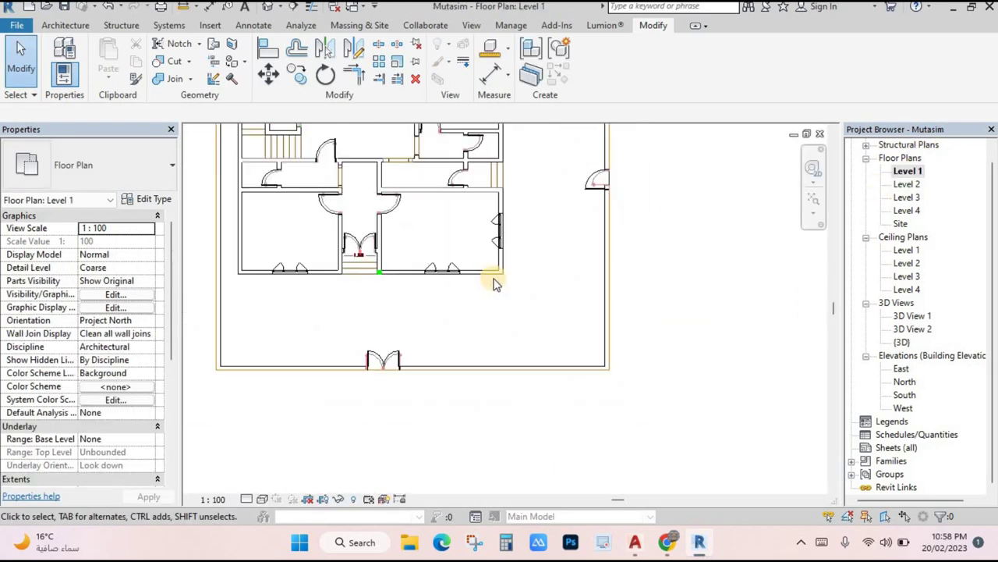
{"action": "mouse_move", "coordinate": [494, 278]}
{"action": "middle_mouse_down"}
{"action": "mouse_move", "coordinate": [535, 461]}
{"action": "mouse_move", "coordinate": [507, 274]}
{"action": "mouse_move", "coordinate": [519, 275]}
{"action": "mouse_move", "coordinate": [486, 256]}
{"action": "middle_mouse_up"}
{"action": "scroll", "coordinate": [454, 283], "scroll_direction": "up", "scroll_amount": 1}
{"action": "scroll", "coordinate": [490, 261], "scroll_direction": "up", "scroll_amount": 1}
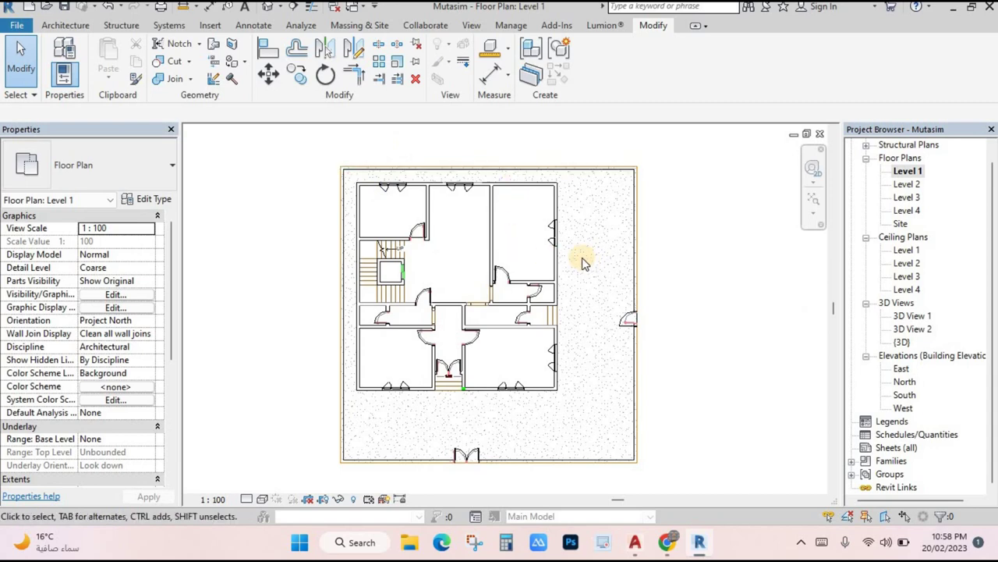
- Set up aligned dimensioning to wall faces, picking entire walls with opening widths as references
{"action": "left_click", "coordinate": [66, 26]}
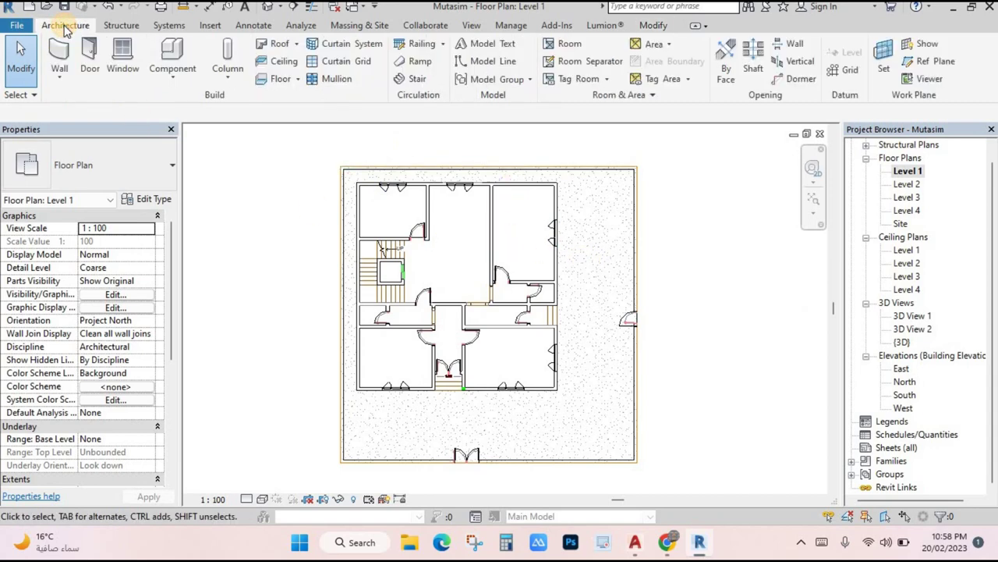
{"action": "left_click", "coordinate": [248, 26]}
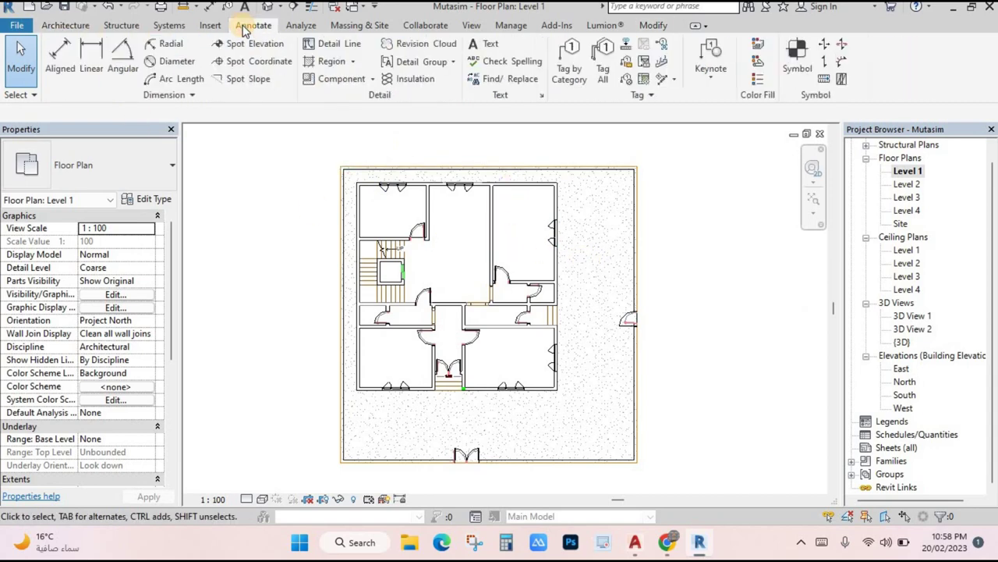
{"action": "left_click", "coordinate": [60, 56]}
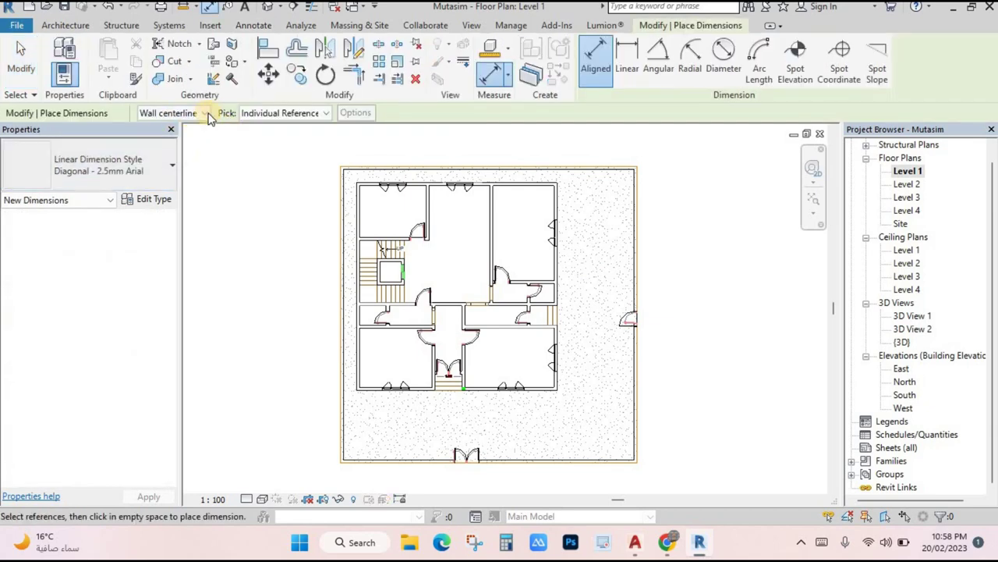
{"action": "left_click", "coordinate": [205, 113]}
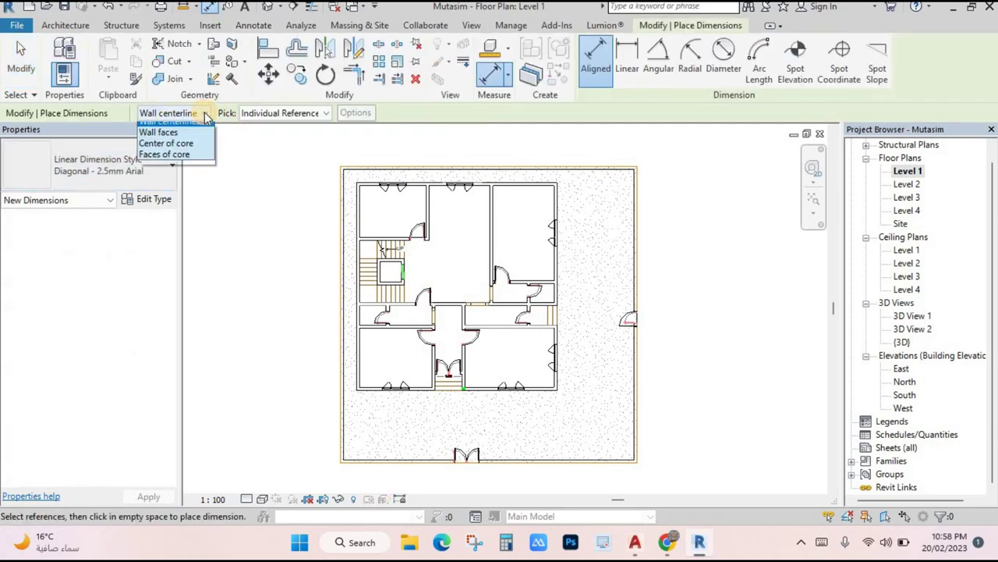
{"action": "left_click", "coordinate": [158, 139]}
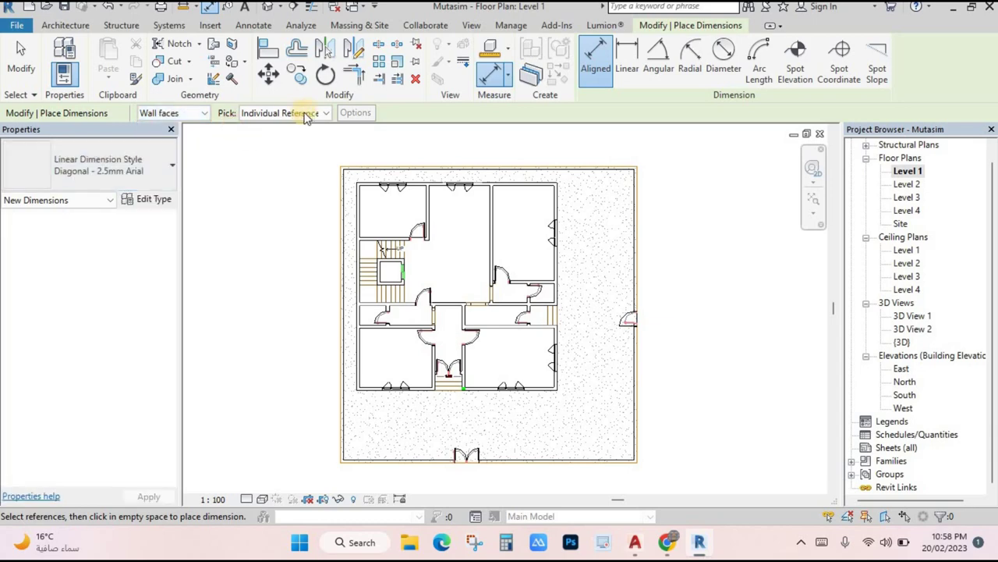
{"action": "left_click", "coordinate": [324, 114]}
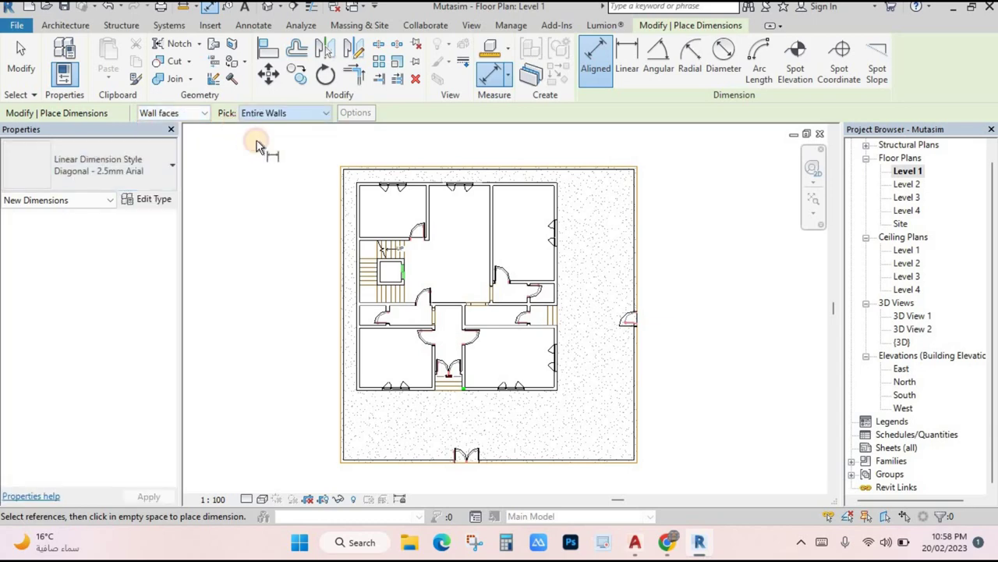
{"action": "left_click", "coordinate": [357, 113]}
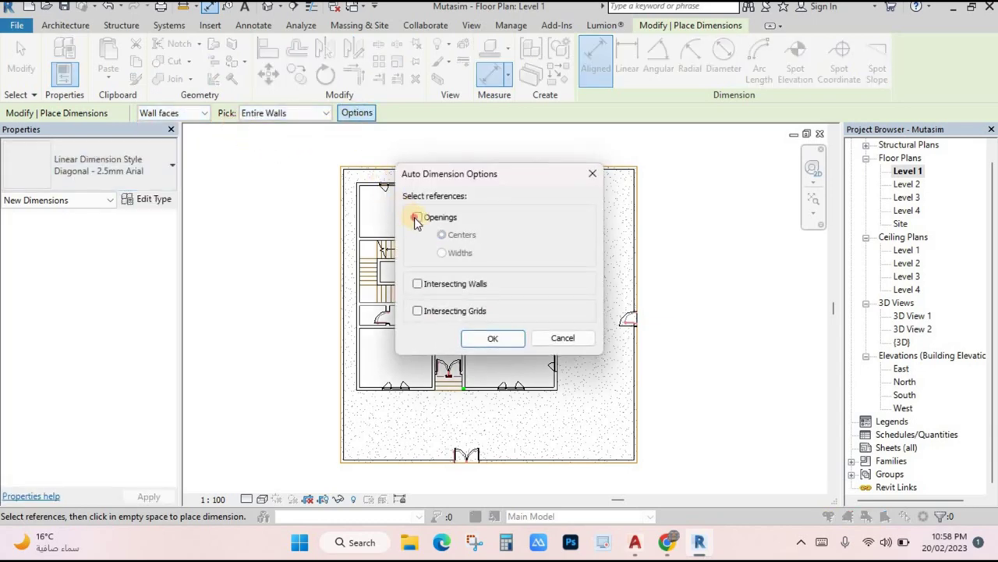
{"action": "left_click", "coordinate": [489, 338]}
- Dimension the house's rear exterior wall with its window openings, and the full length of the stair-side exterior wall
{"action": "scroll", "coordinate": [430, 160], "scroll_direction": "up", "scroll_amount": 5}
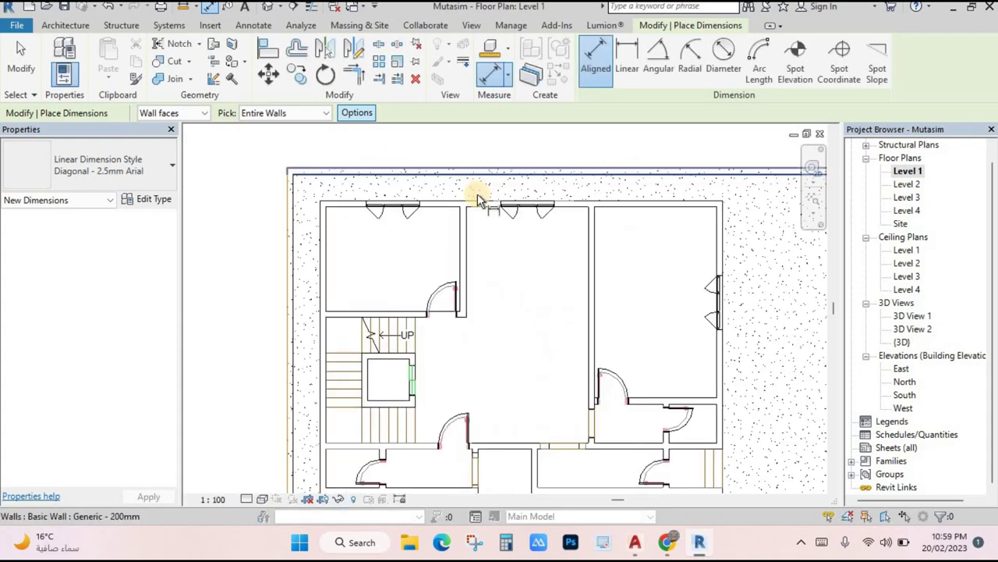
{"action": "left_click", "coordinate": [474, 168]}
{"action": "left_click", "coordinate": [468, 138]}
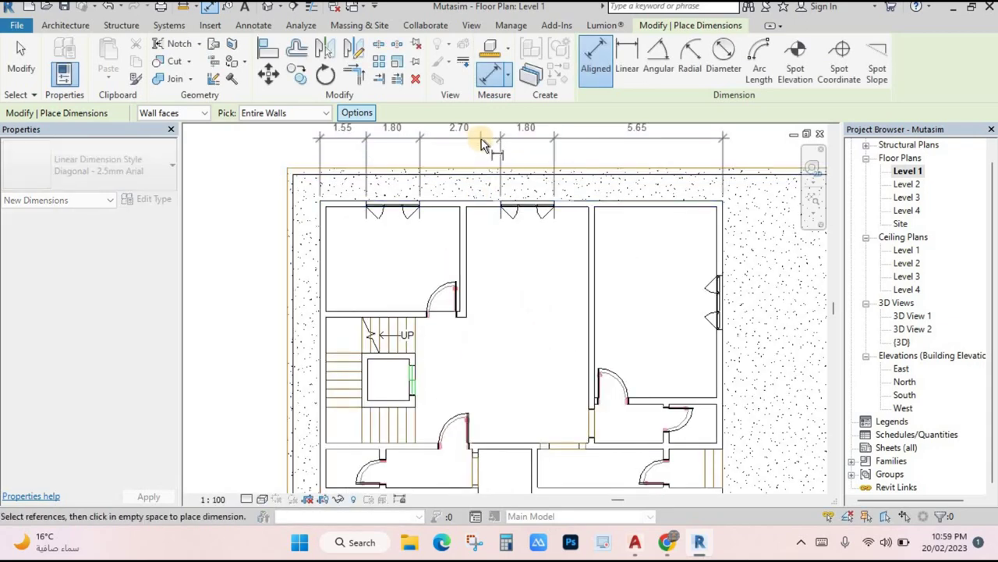
{"action": "left_click", "coordinate": [288, 265]}
{"action": "left_click", "coordinate": [263, 263]}
{"action": "scroll", "coordinate": [305, 239], "scroll_direction": "down", "scroll_amount": 3}
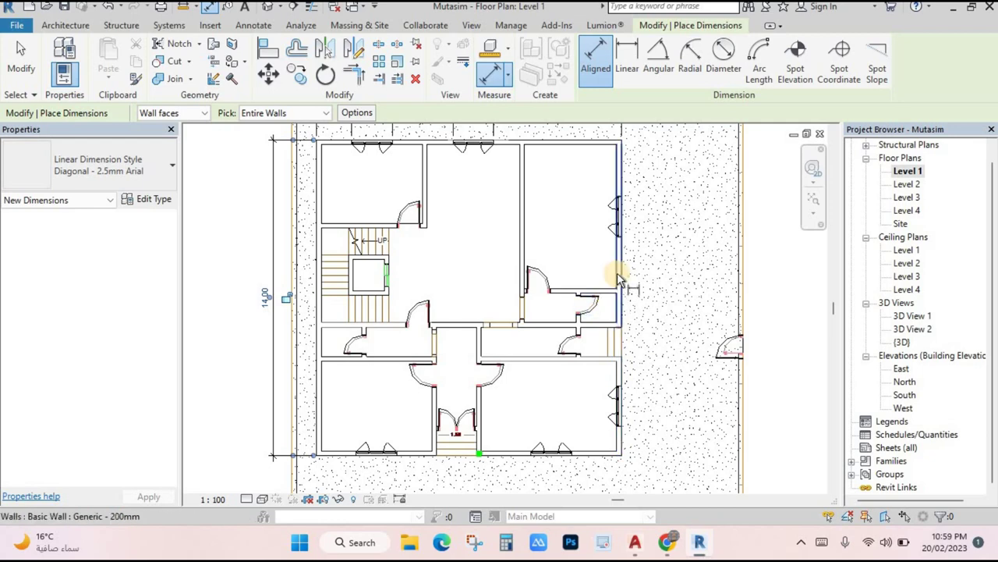
- Dimension both exterior wall segments on the single-gate side of the house, including their window openings
{"action": "left_click", "coordinate": [633, 273]}
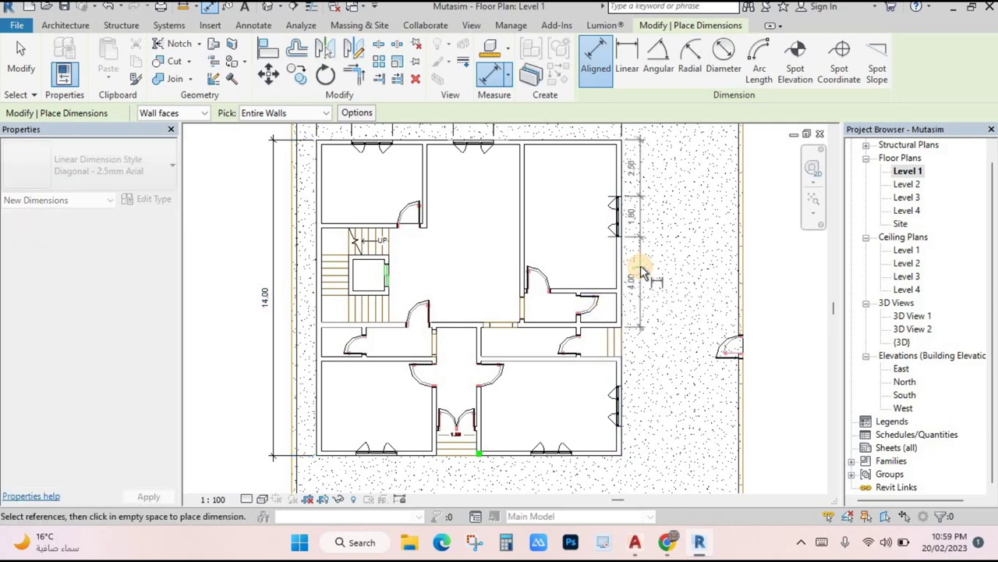
{"action": "left_click", "coordinate": [660, 371]}
{"action": "left_click", "coordinate": [619, 387]}
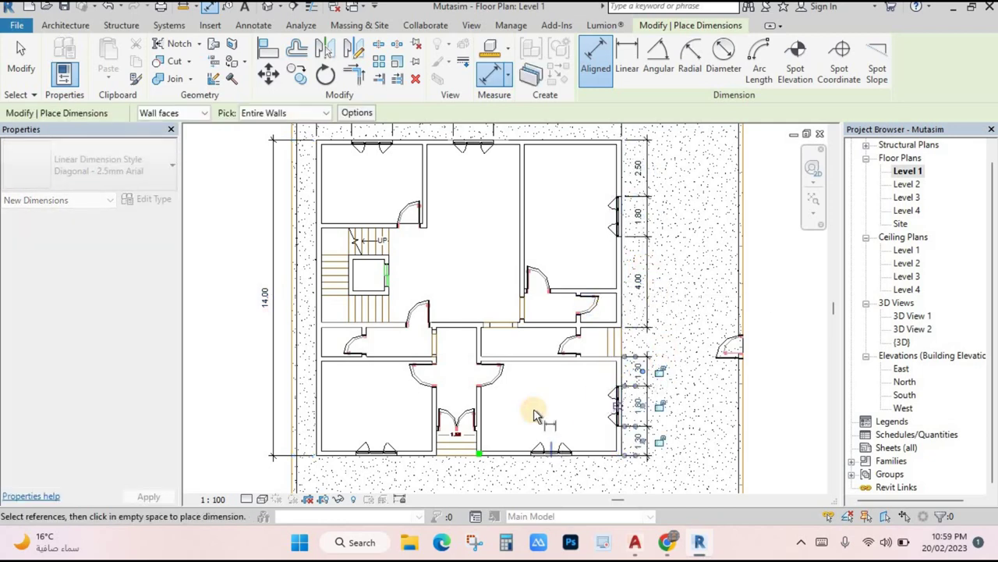
- Dimension the two front exterior walls on either side of the entrance, including their window openings
{"action": "left_click", "coordinate": [535, 415]}
{"action": "middle_click_drag", "start_coordinate": [499, 493], "coordinate": [494, 340]}
{"action": "left_click", "coordinate": [496, 301]}
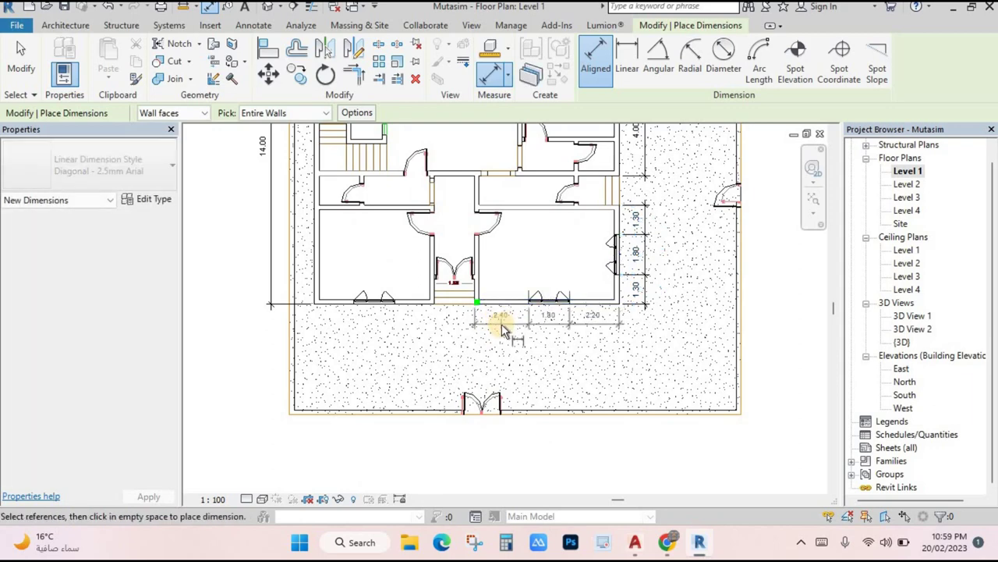
{"action": "left_click", "coordinate": [468, 324]}
{"action": "left_click", "coordinate": [415, 302]}
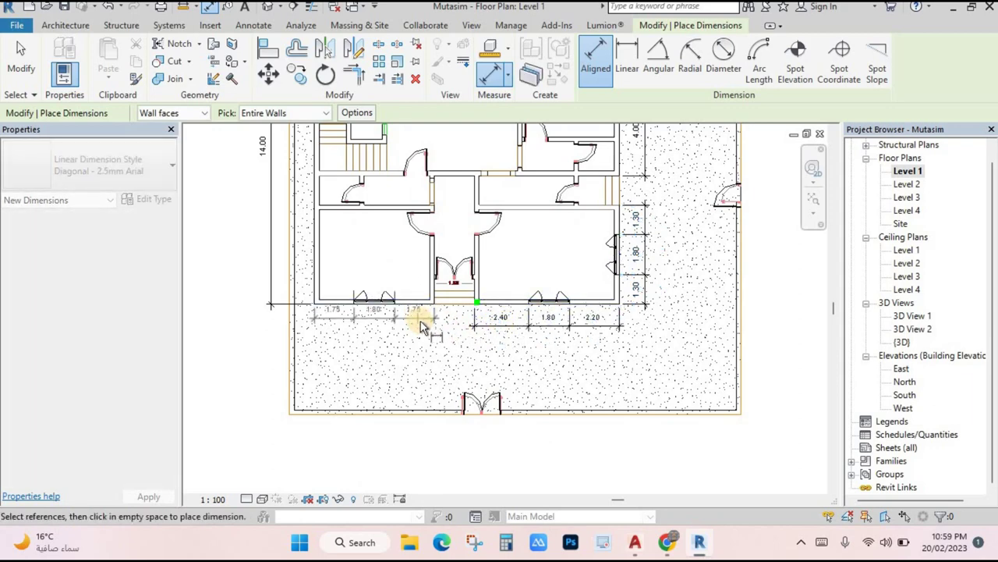
{"action": "left_click", "coordinate": [453, 286]}
- Dimension the recessed entrance wall and its double-door opening, aligned with the front wall dimensions
{"action": "scroll", "coordinate": [460, 289], "scroll_direction": "up", "scroll_amount": 5}
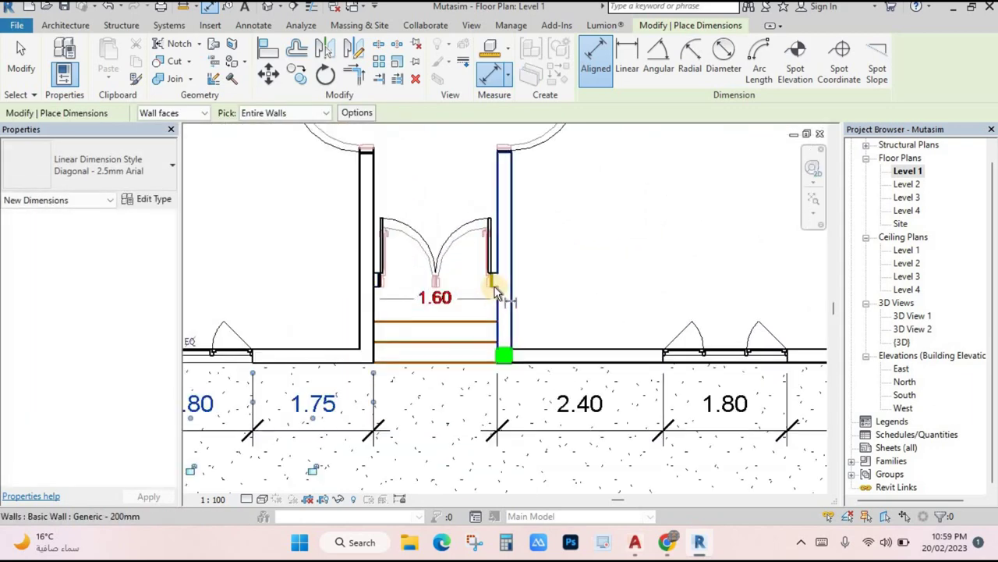
{"action": "left_click", "coordinate": [496, 290]}
{"action": "scroll", "coordinate": [479, 341], "scroll_direction": "down", "scroll_amount": 3}
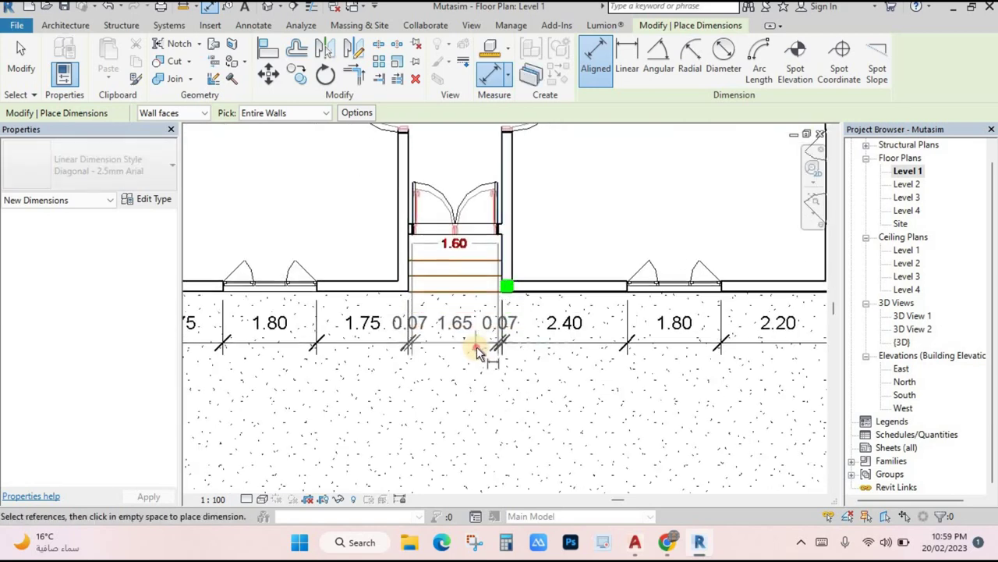
{"action": "left_click", "coordinate": [473, 352]}
{"action": "scroll", "coordinate": [366, 361], "scroll_direction": "down", "scroll_amount": 3}
{"action": "scroll", "coordinate": [423, 312], "scroll_direction": "down", "scroll_amount": 2}
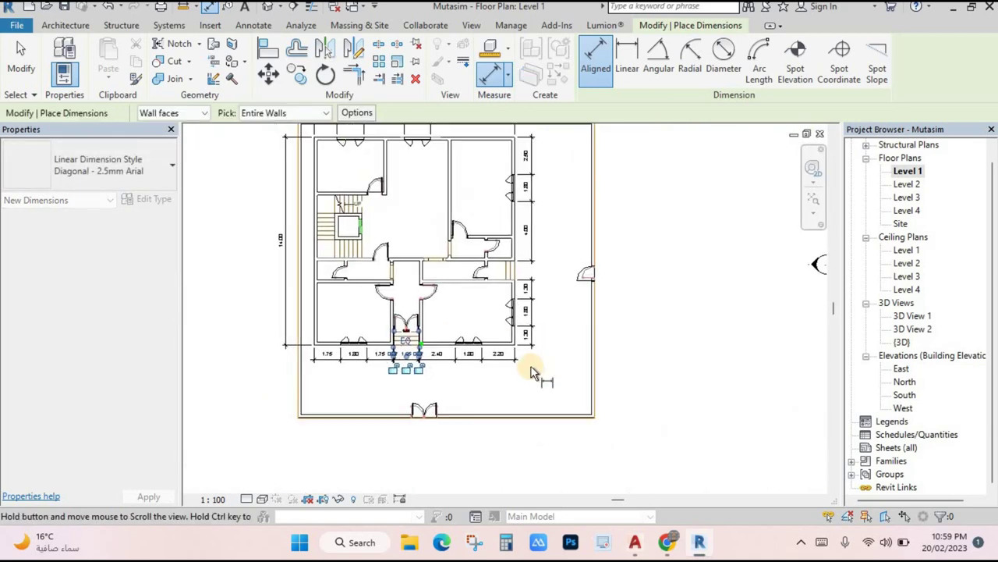
- Switch the aligned dimension picking to Individual References and dimension the inside width of the middle rear room
{"action": "scroll", "coordinate": [484, 273], "scroll_direction": "up", "scroll_amount": 5}
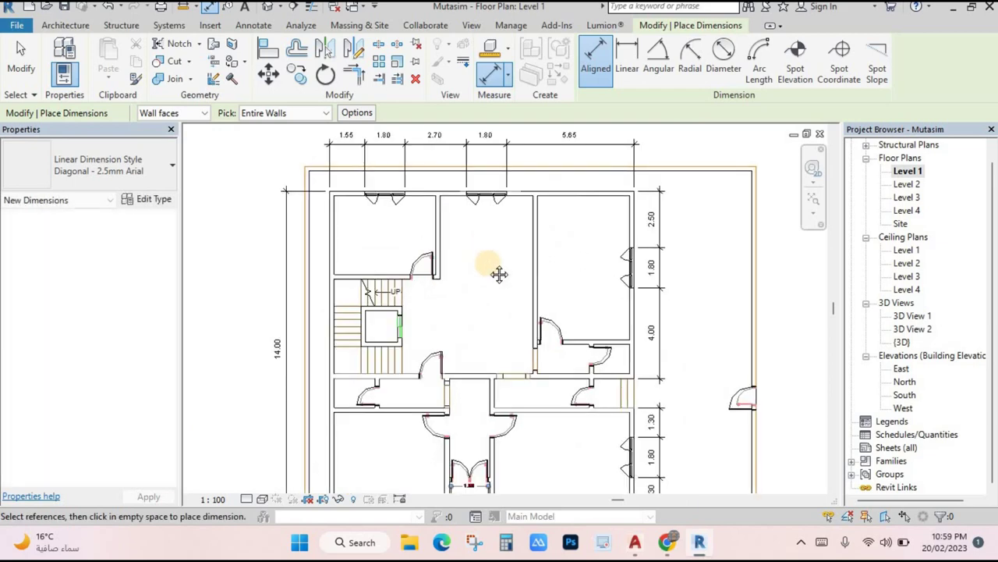
{"action": "left_click", "coordinate": [600, 59]}
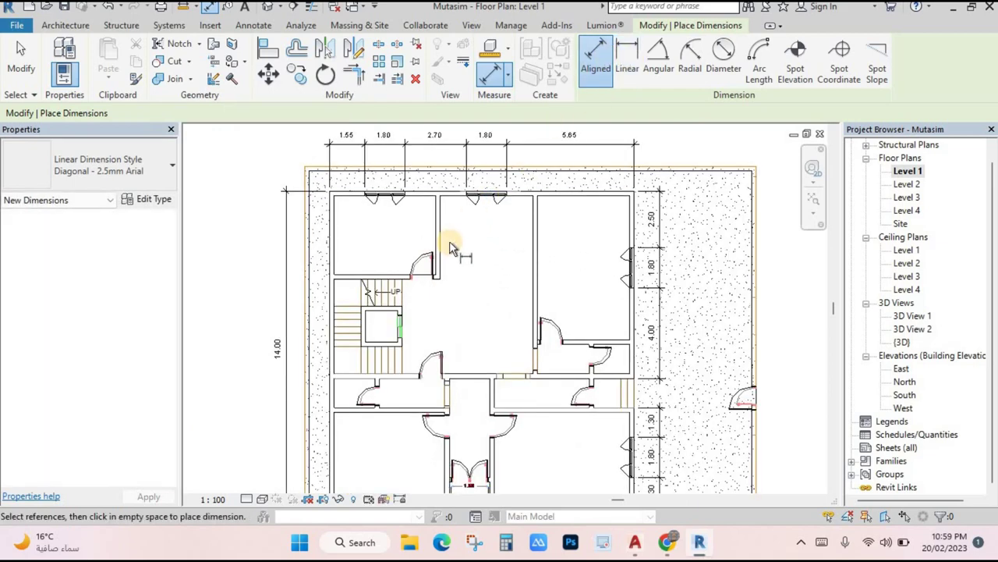
{"action": "scroll", "coordinate": [444, 240], "scroll_direction": "up", "scroll_amount": 1}
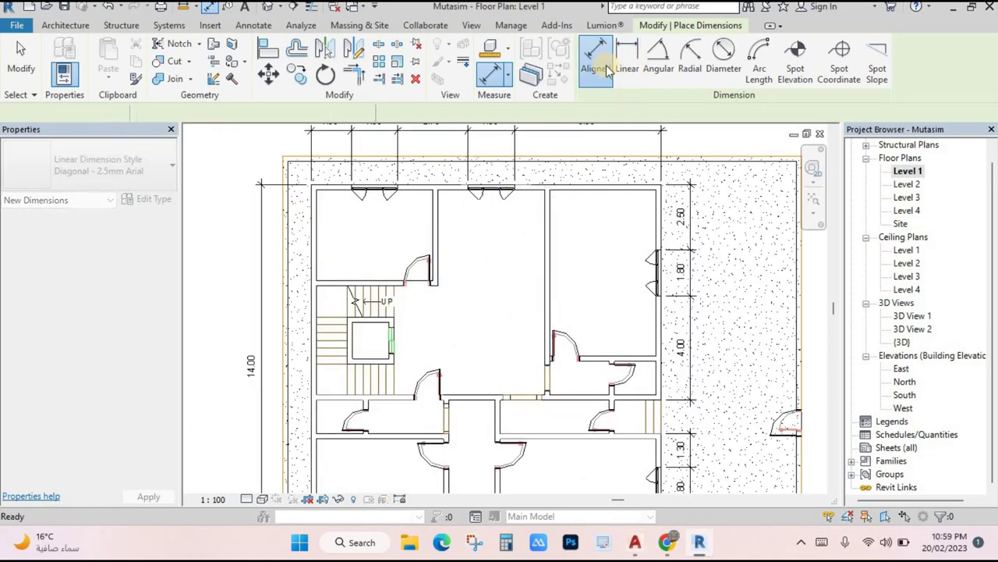
{"action": "scroll", "coordinate": [452, 191], "scroll_direction": "up", "scroll_amount": 1}
{"action": "left_click", "coordinate": [324, 114]}
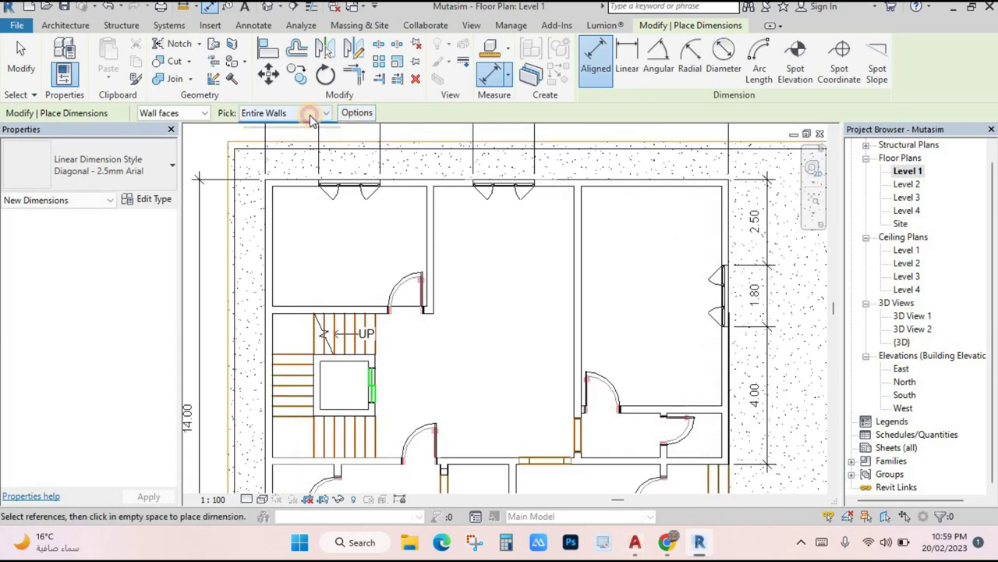
{"action": "left_click", "coordinate": [281, 141]}
{"action": "left_click", "coordinate": [280, 115]}
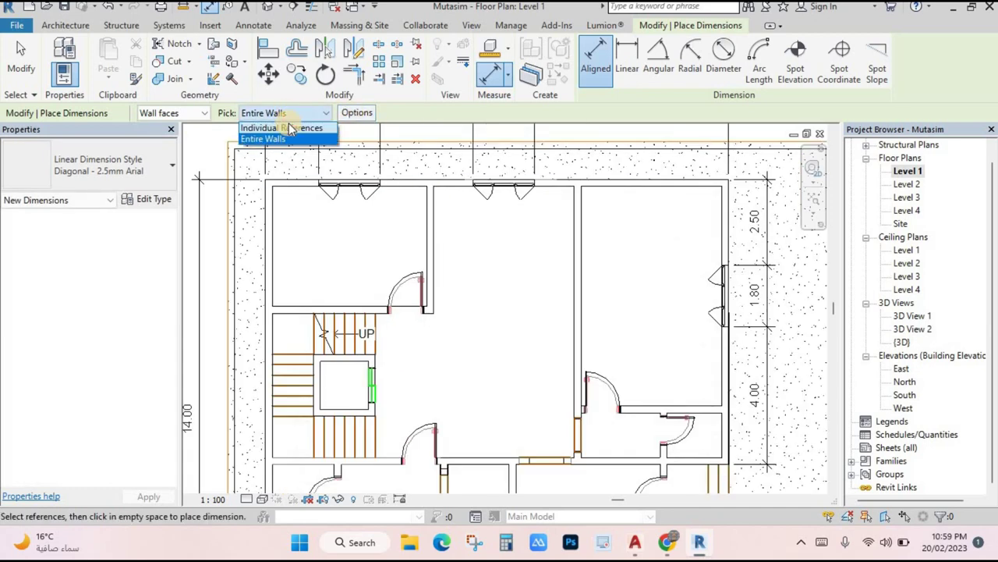
{"action": "left_click", "coordinate": [271, 128]}
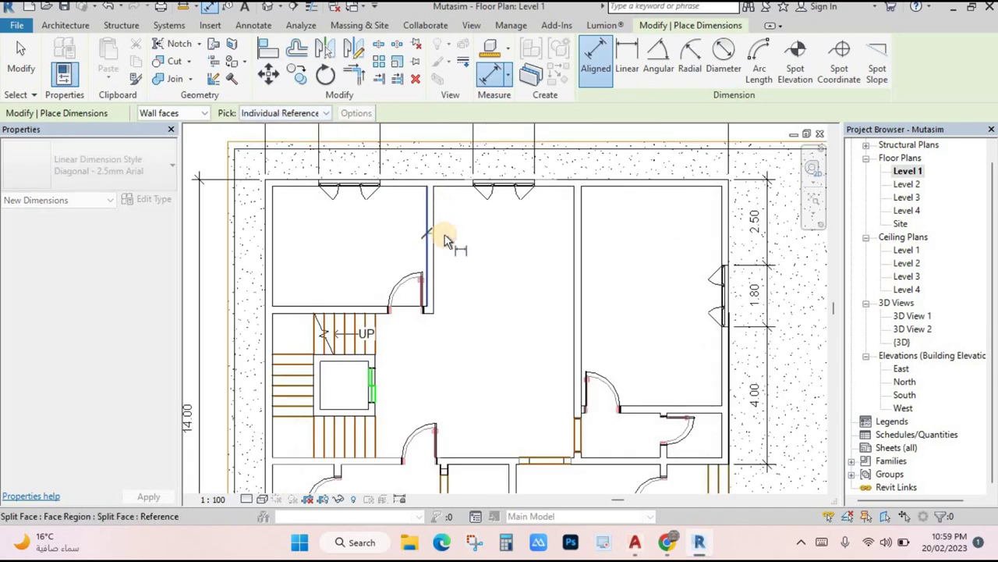
{"action": "left_click", "coordinate": [434, 234]}
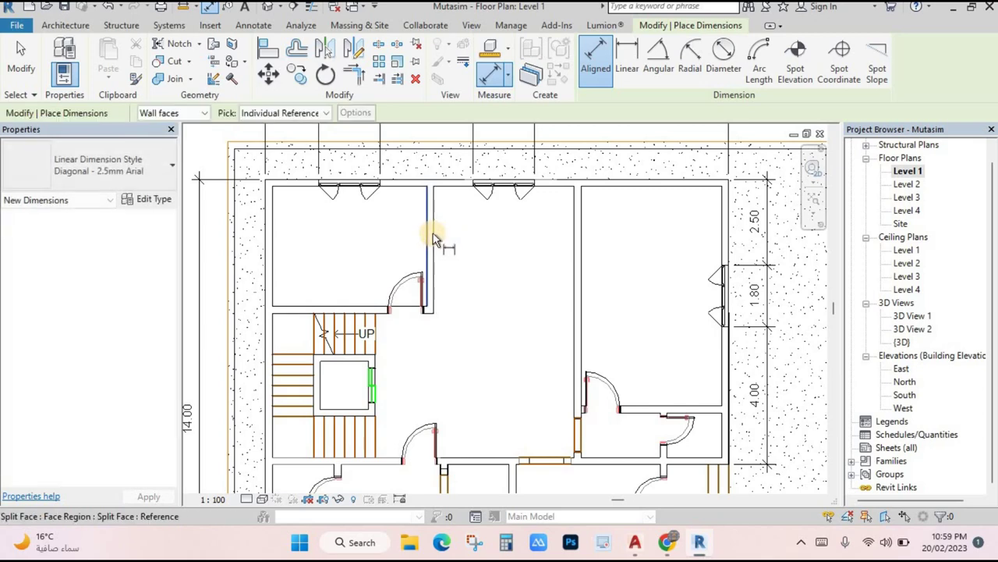
{"action": "left_click", "coordinate": [573, 234]}
{"action": "left_click", "coordinate": [549, 243]}
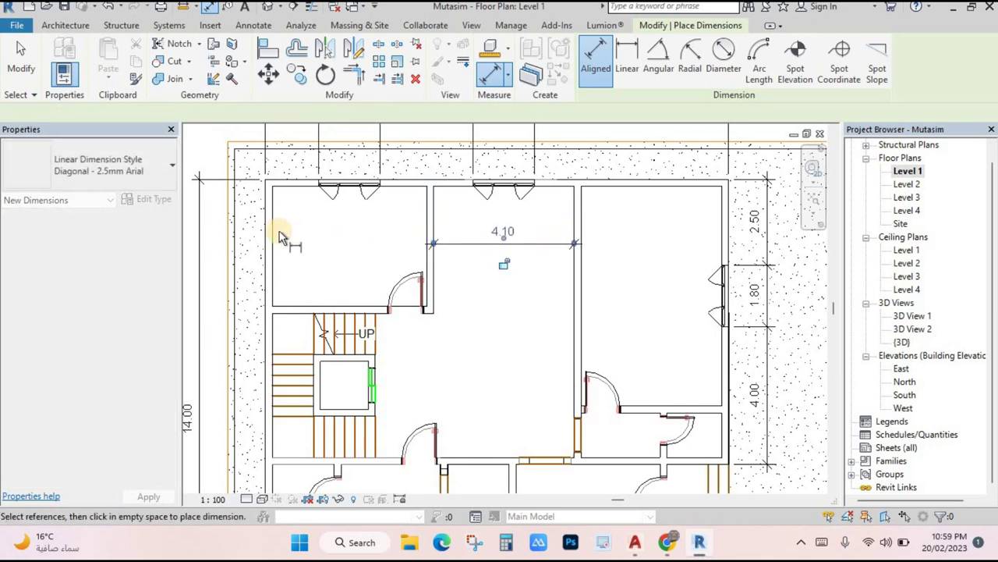
- Dimension the inside width and depth of the rear corner room beside the staircase on Level 1
{"action": "left_click", "coordinate": [425, 232]}
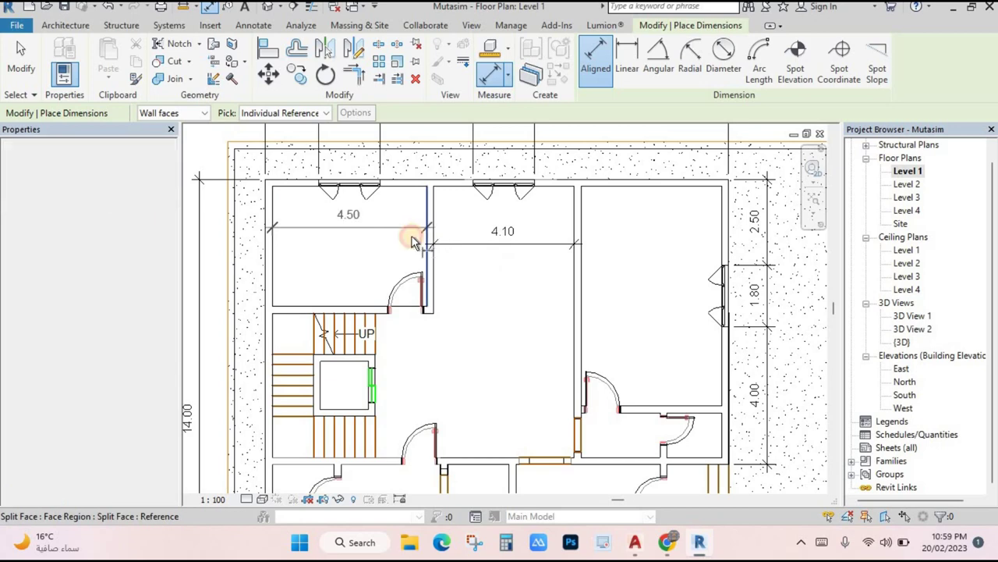
{"action": "left_click", "coordinate": [410, 245]}
{"action": "left_click", "coordinate": [294, 187]}
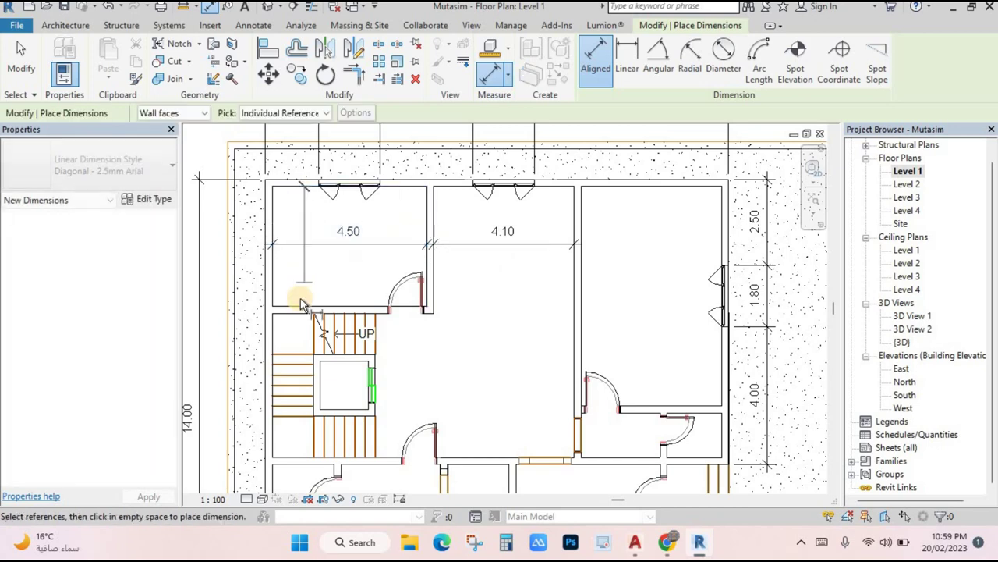
{"action": "left_click", "coordinate": [297, 296]}
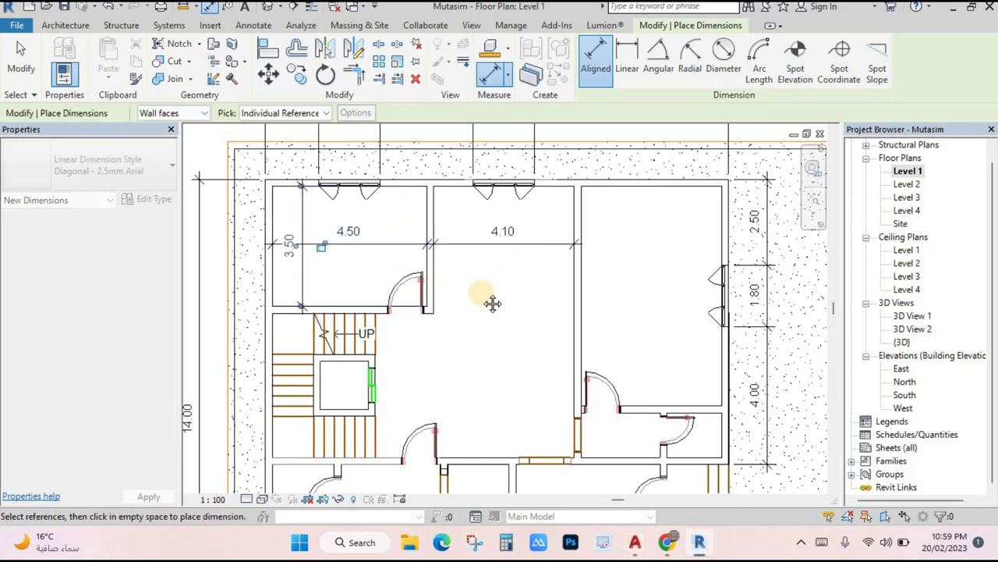
- Open the Level 2 floor plan and dimension its rear exterior wall with window openings, picking Entire Walls
{"action": "scroll", "coordinate": [541, 319], "scroll_direction": "down", "scroll_amount": 1}
{"action": "scroll", "coordinate": [653, 375], "scroll_direction": "down", "scroll_amount": 2}
{"action": "middle_click_drag", "start_coordinate": [653, 375], "coordinate": [642, 346]}
{"action": "scroll", "coordinate": [679, 353], "scroll_direction": "up", "scroll_amount": 1}
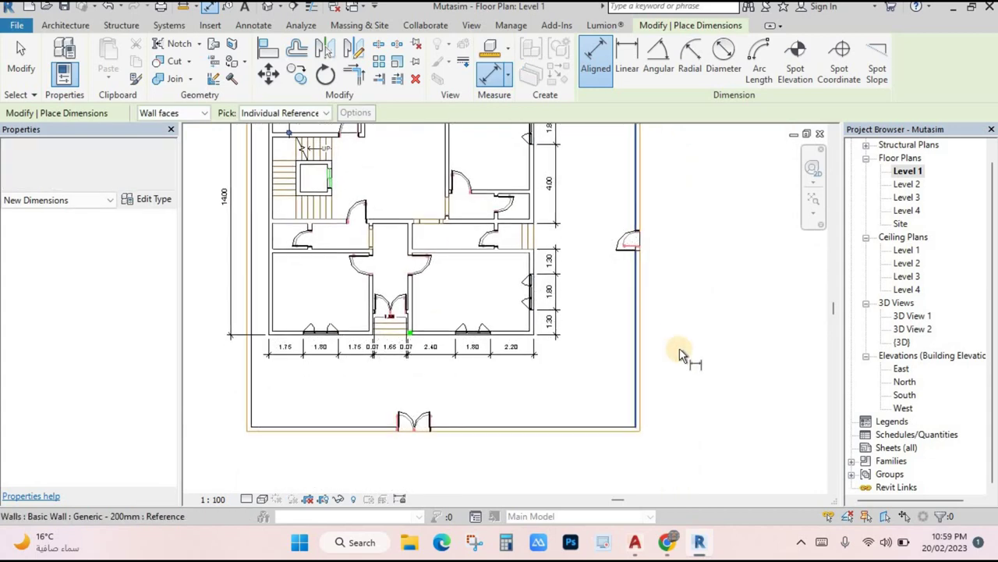
{"action": "scroll", "coordinate": [679, 353], "scroll_direction": "down", "scroll_amount": 1}
{"action": "double_click", "coordinate": [906, 184]}
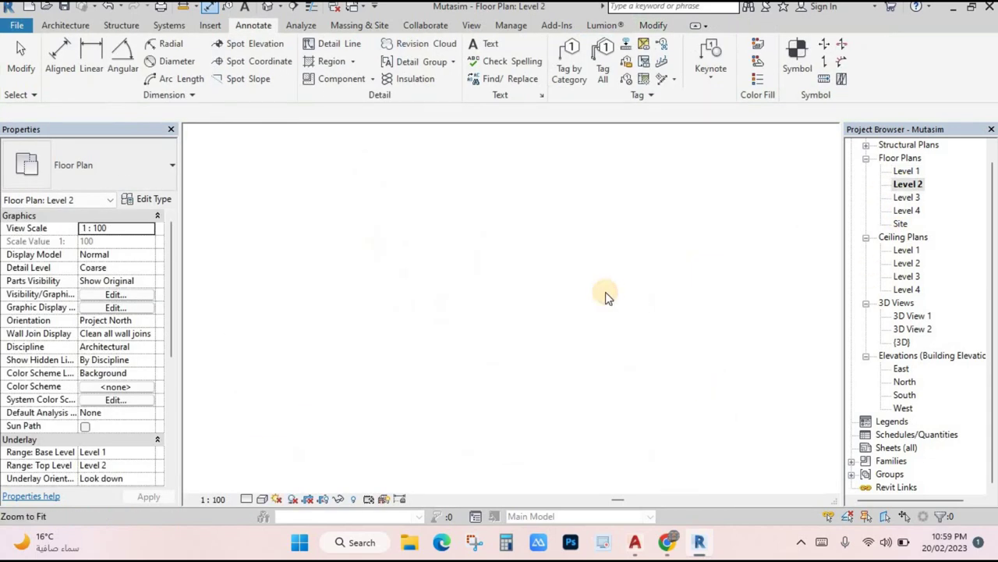
{"action": "scroll", "coordinate": [512, 323], "scroll_direction": "down", "scroll_amount": 2}
{"action": "middle_click_drag", "start_coordinate": [486, 279], "coordinate": [453, 299]}
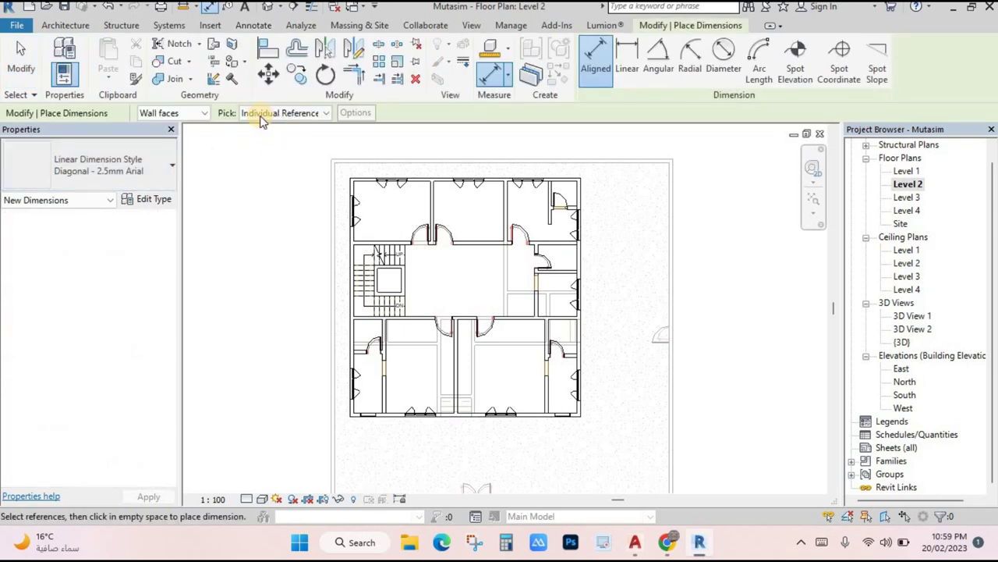
{"action": "left_click", "coordinate": [263, 127]}
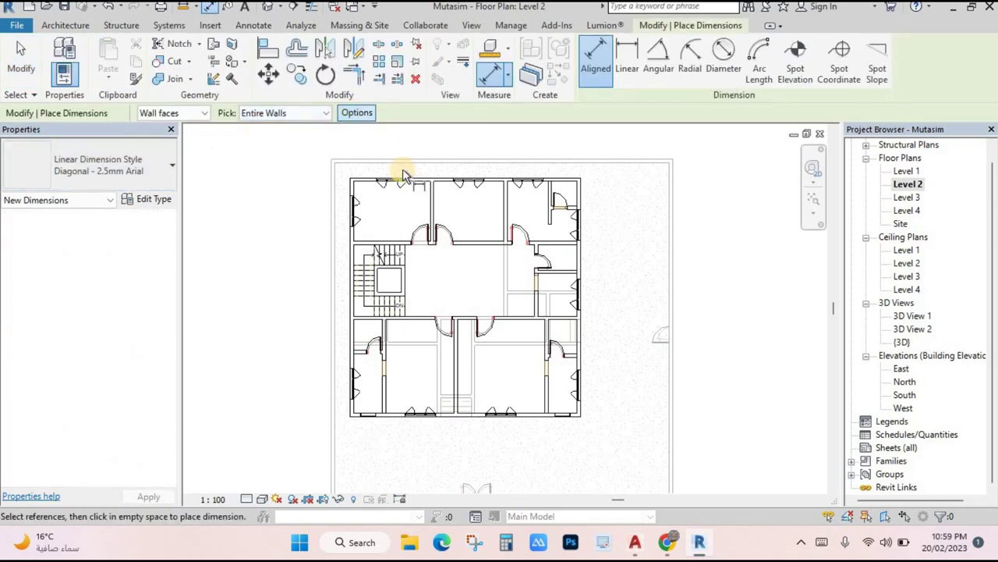
{"action": "scroll", "coordinate": [441, 173], "scroll_direction": "up", "scroll_amount": 2}
{"action": "left_click", "coordinate": [445, 184]}
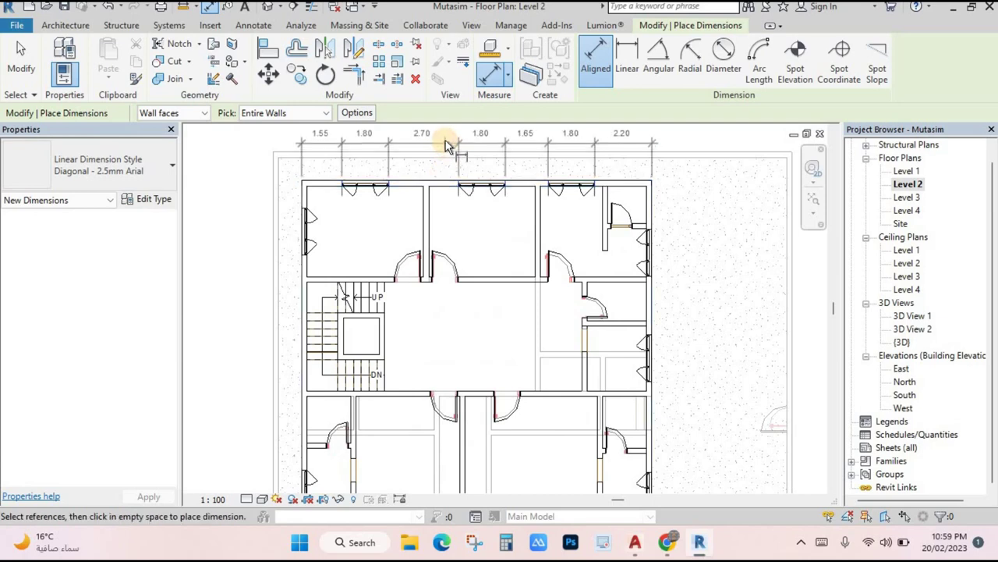
{"action": "middle_click_drag", "start_coordinate": [445, 141], "coordinate": [456, 174]}
{"action": "left_click", "coordinate": [457, 157]}
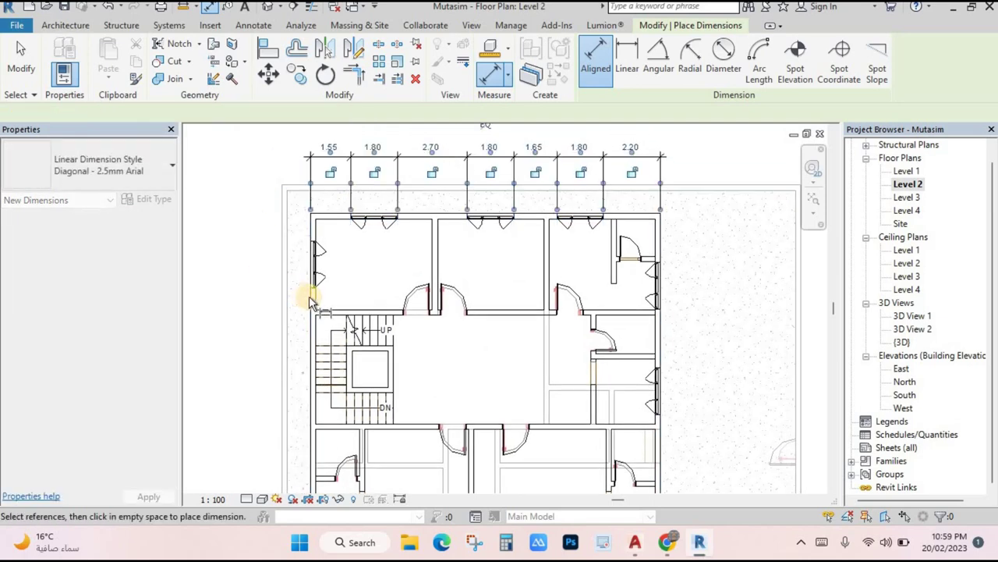
- Dimension the stair-side exterior wall and the opposite side wall of Level 2, including their window openings
{"action": "left_click", "coordinate": [311, 296]}
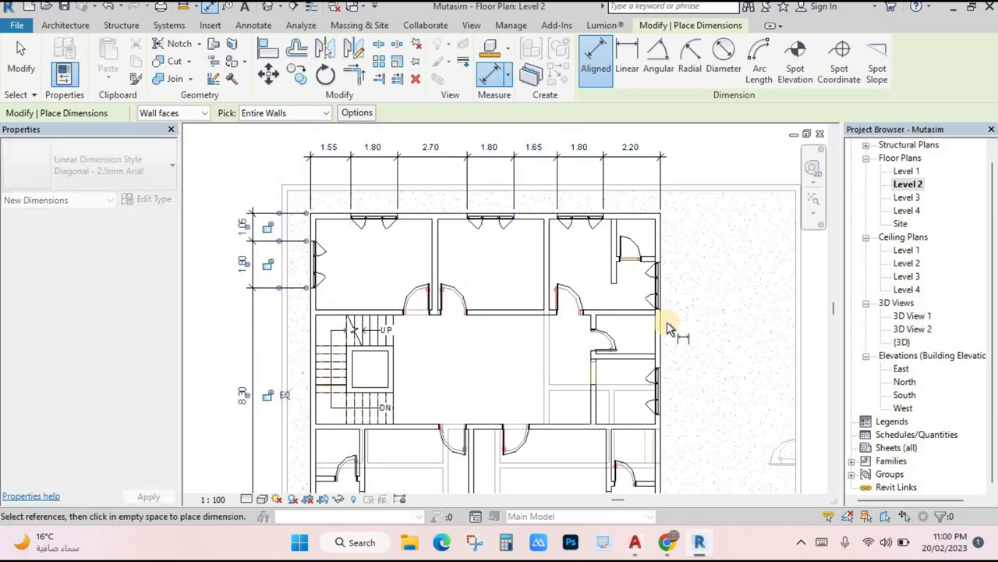
{"action": "left_click", "coordinate": [662, 328]}
{"action": "left_click", "coordinate": [704, 337]}
{"action": "scroll", "coordinate": [729, 268], "scroll_direction": "down", "scroll_amount": 3}
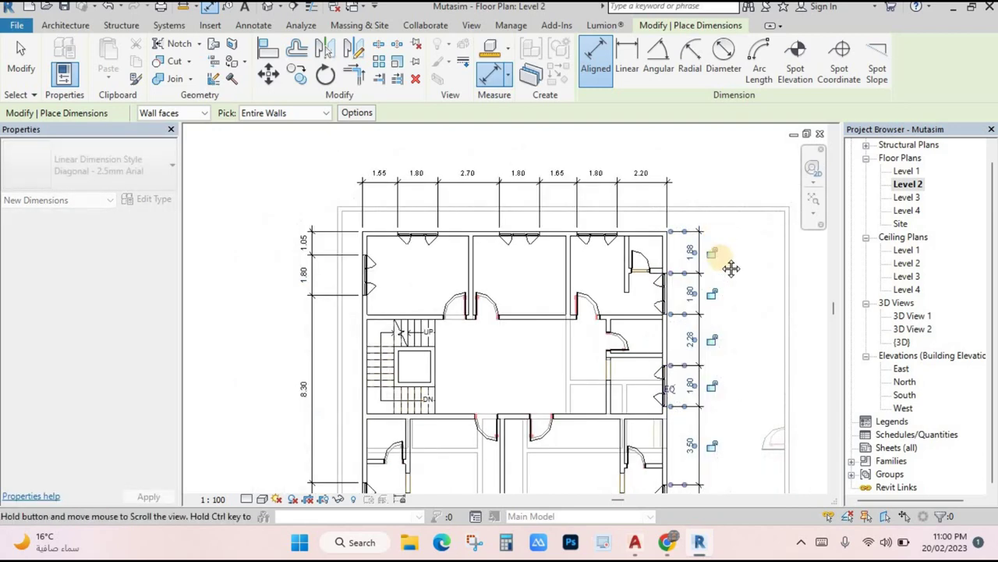
- Dimension the front exterior wall of Level 2 with all its window openings, placing the string outside the house
{"action": "left_click", "coordinate": [625, 398]}
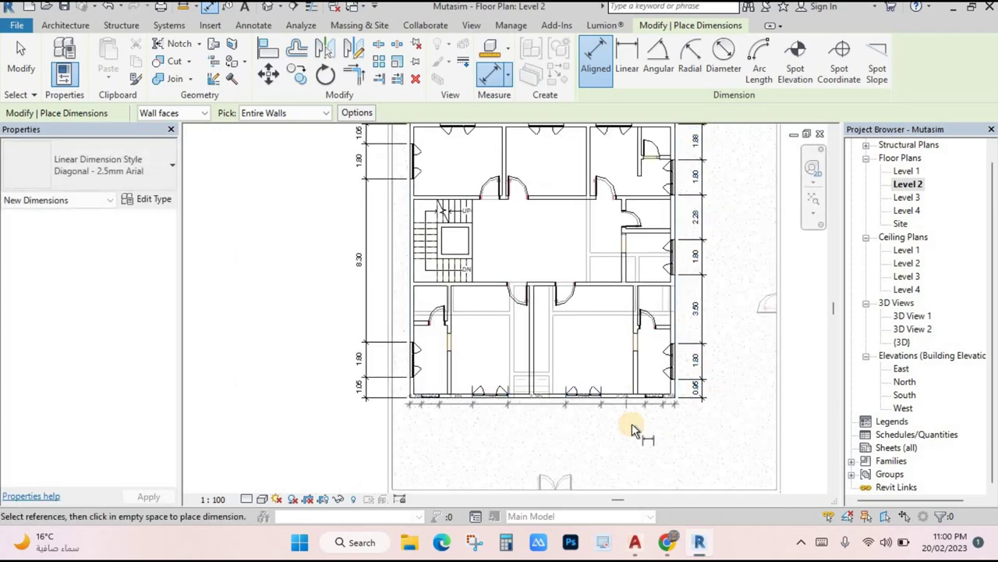
{"action": "left_click", "coordinate": [633, 429]}
{"action": "key", "text": "Escape"}
{"action": "key", "text": "Escape"}
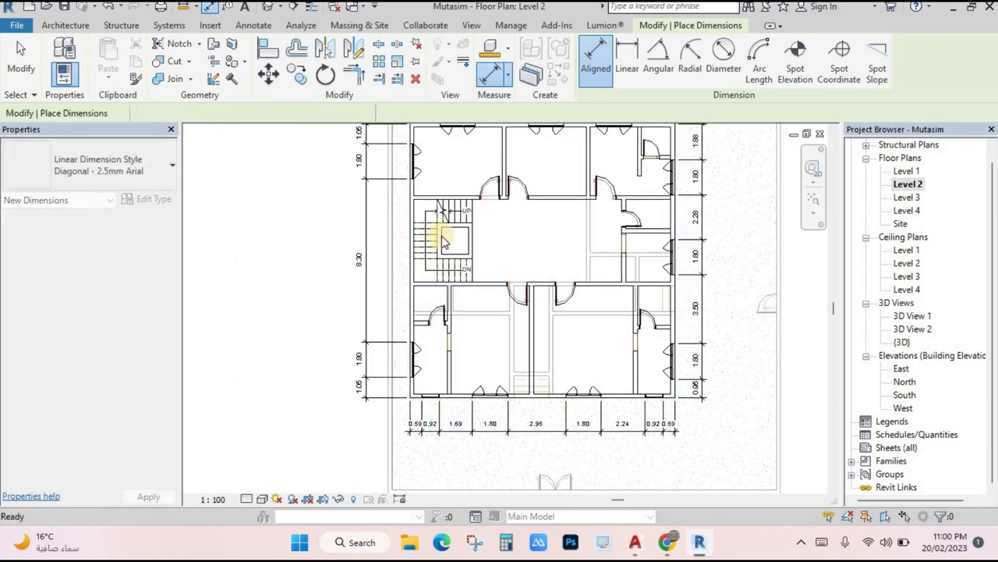
- Dimension the inside width and depth of Level 2's middle rear room with aligned dimensions picked by Individual References
{"action": "scroll", "coordinate": [406, 203], "scroll_direction": "up", "scroll_amount": 3}
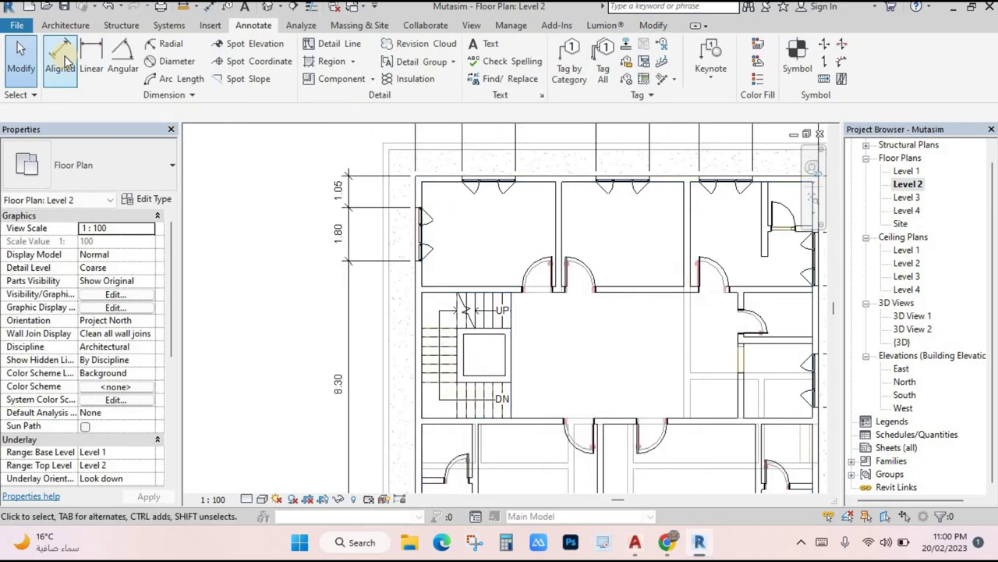
{"action": "left_click", "coordinate": [61, 56]}
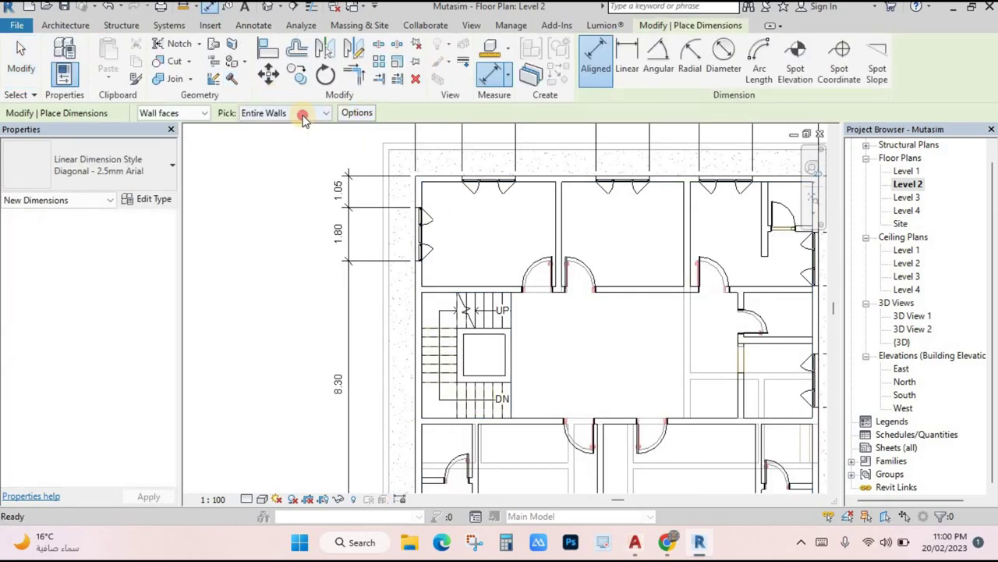
{"action": "left_click", "coordinate": [303, 114]}
{"action": "left_click", "coordinate": [299, 130]}
{"action": "scroll", "coordinate": [461, 219], "scroll_direction": "up", "scroll_amount": 1}
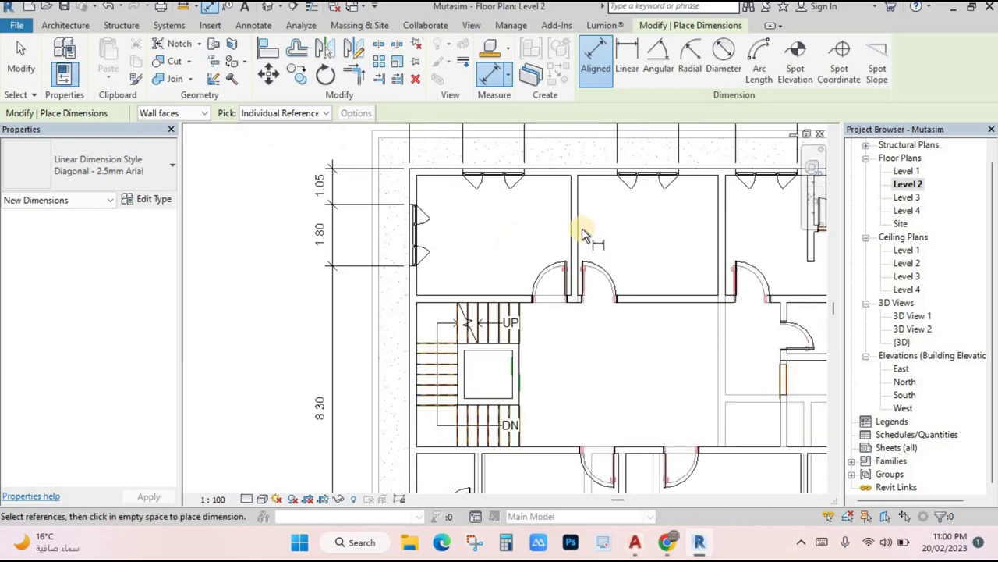
{"action": "left_click", "coordinate": [580, 227]}
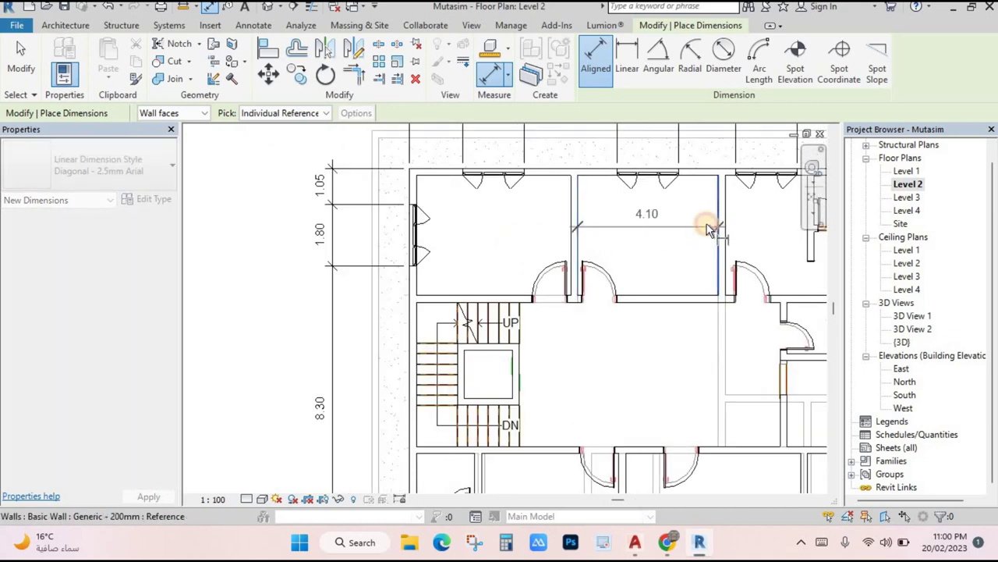
{"action": "left_click", "coordinate": [708, 225]}
{"action": "left_click", "coordinate": [700, 223]}
{"action": "left_click", "coordinate": [698, 179]}
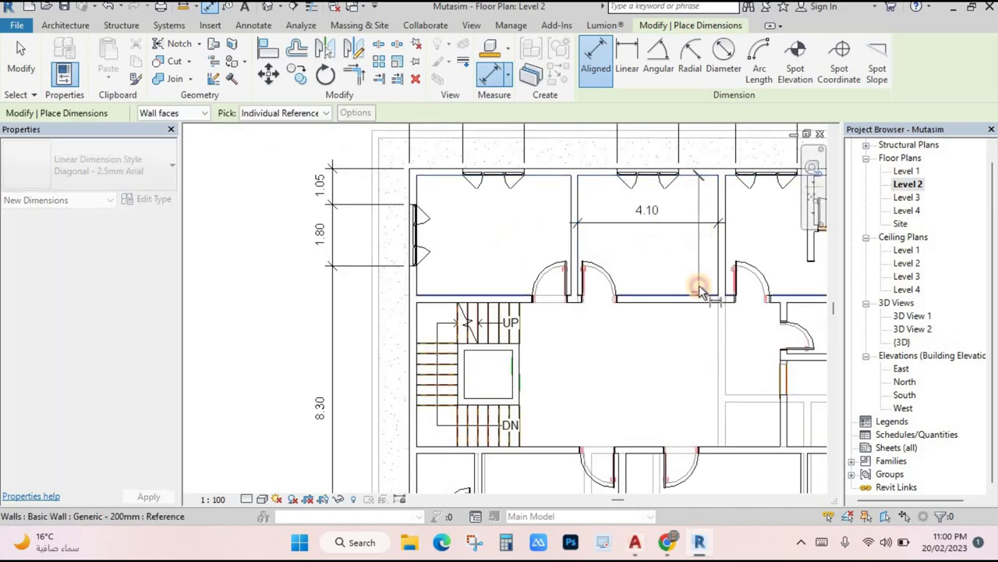
{"action": "scroll", "coordinate": [517, 283], "scroll_direction": "down", "scroll_amount": 5}
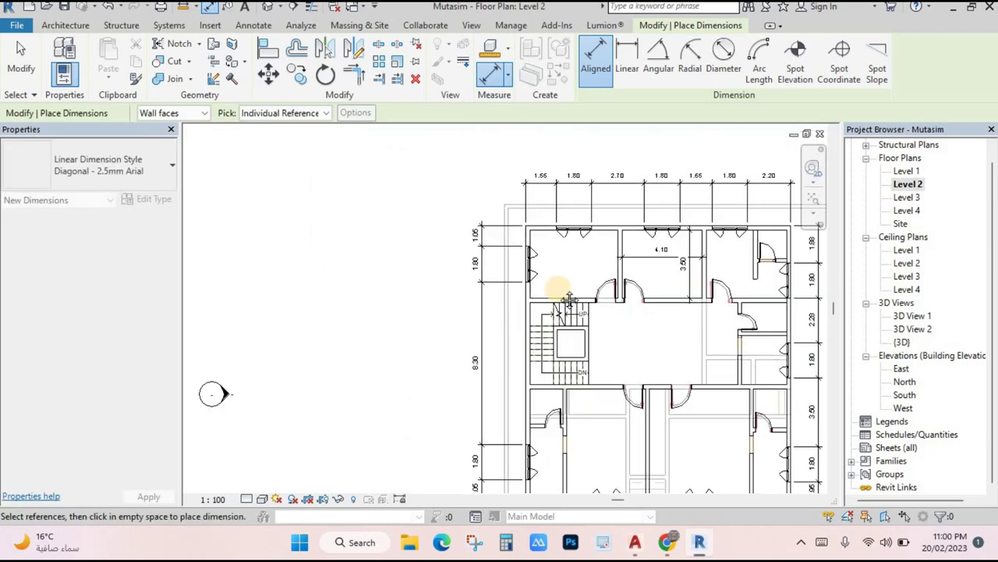
{"action": "scroll", "coordinate": [624, 309], "scroll_direction": "up", "scroll_amount": 2}
{"action": "scroll", "coordinate": [687, 328], "scroll_direction": "down", "scroll_amount": 3}
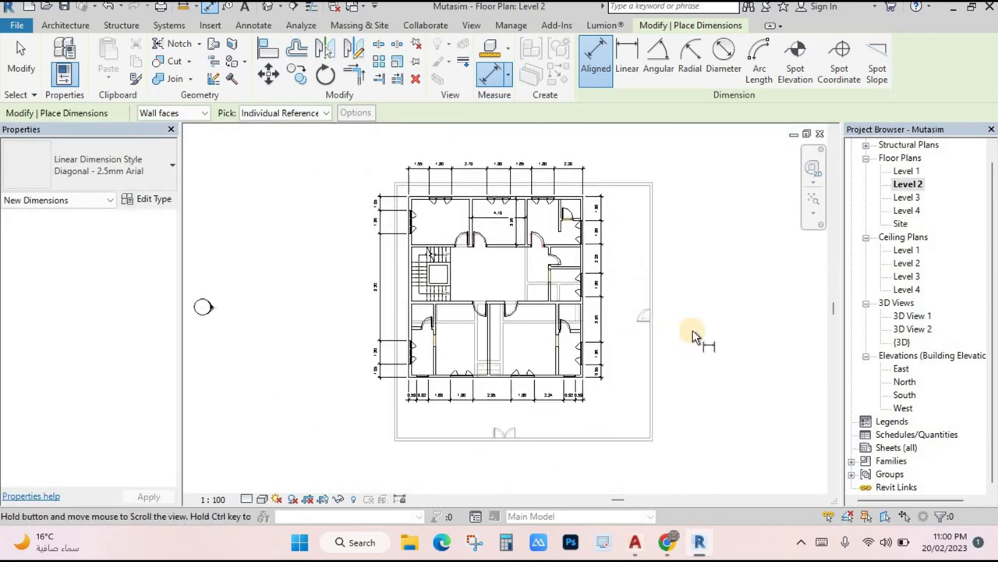
{"action": "key", "text": "Escape"}
{"action": "key", "text": "Escape"}
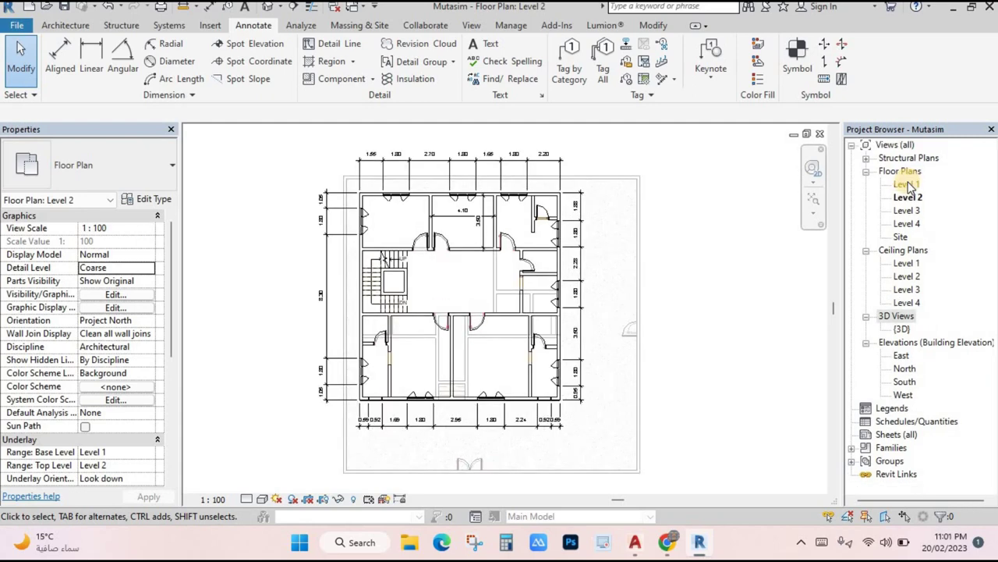
- Review the Level 1, Level 2, Level 3, Level 4 and Site floor plans one after another
{"action": "double_click", "coordinate": [907, 185]}
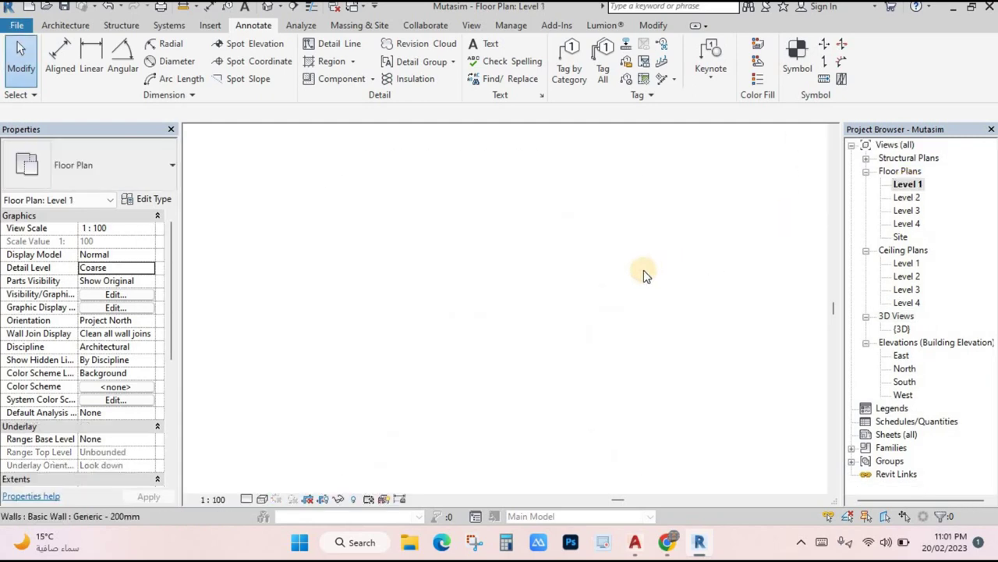
{"action": "middle_click", "coordinate": [715, 332]}
{"action": "middle_click", "coordinate": [715, 332]}
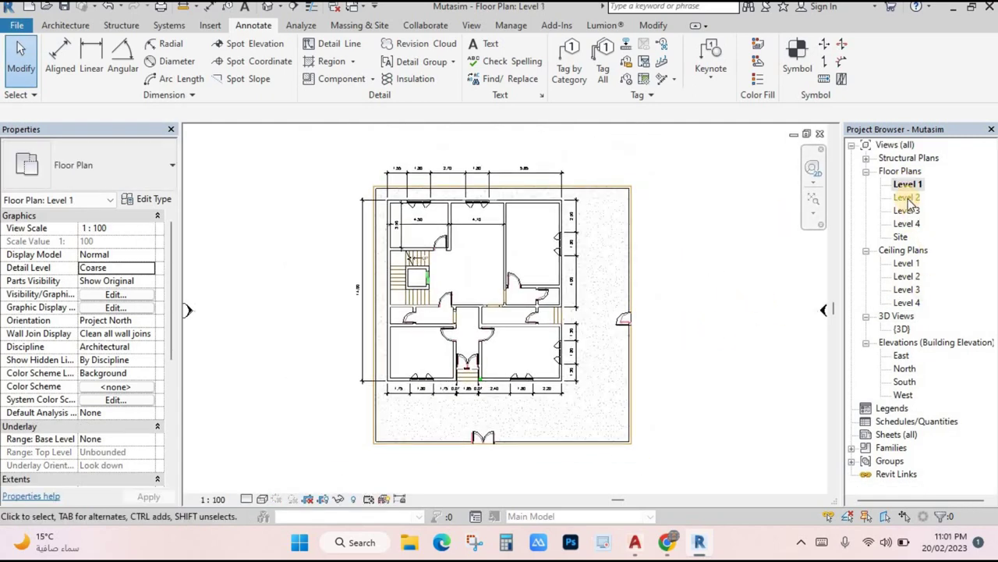
{"action": "scroll", "coordinate": [681, 290], "scroll_direction": "down", "scroll_amount": 4}
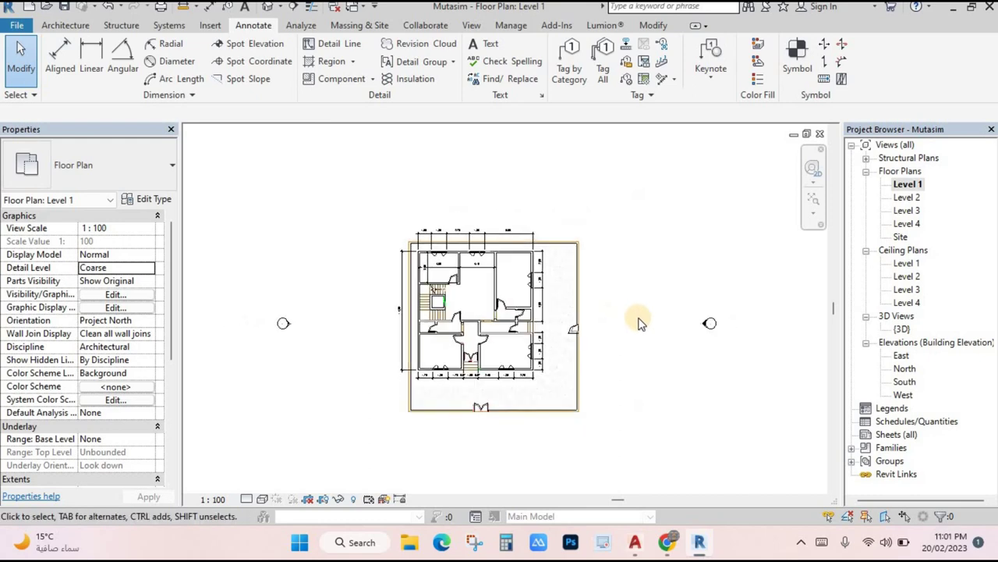
{"action": "scroll", "coordinate": [619, 318], "scroll_direction": "down", "scroll_amount": 1}
{"action": "middle_click_drag", "start_coordinate": [635, 324], "coordinate": [621, 323]}
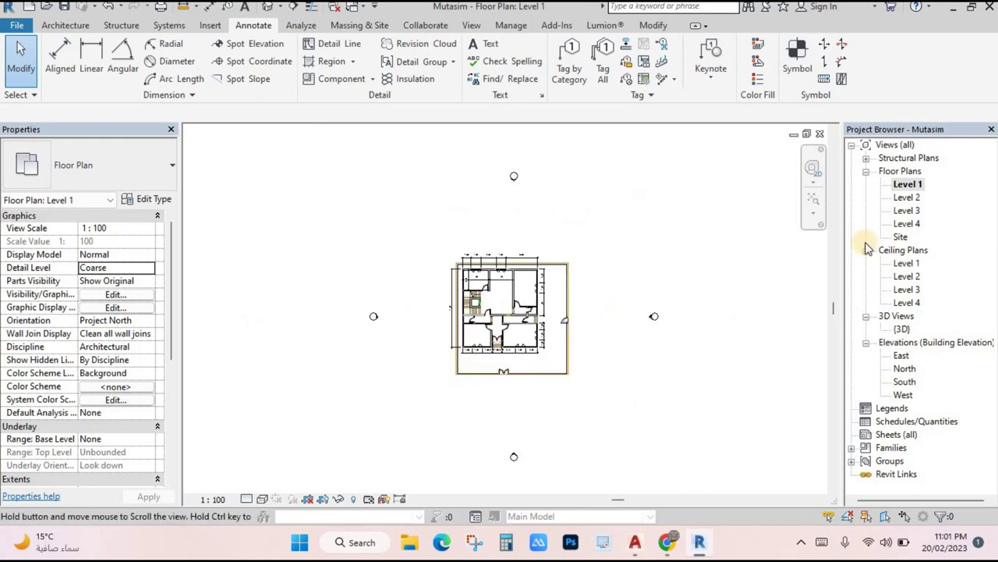
{"action": "double_click", "coordinate": [906, 200]}
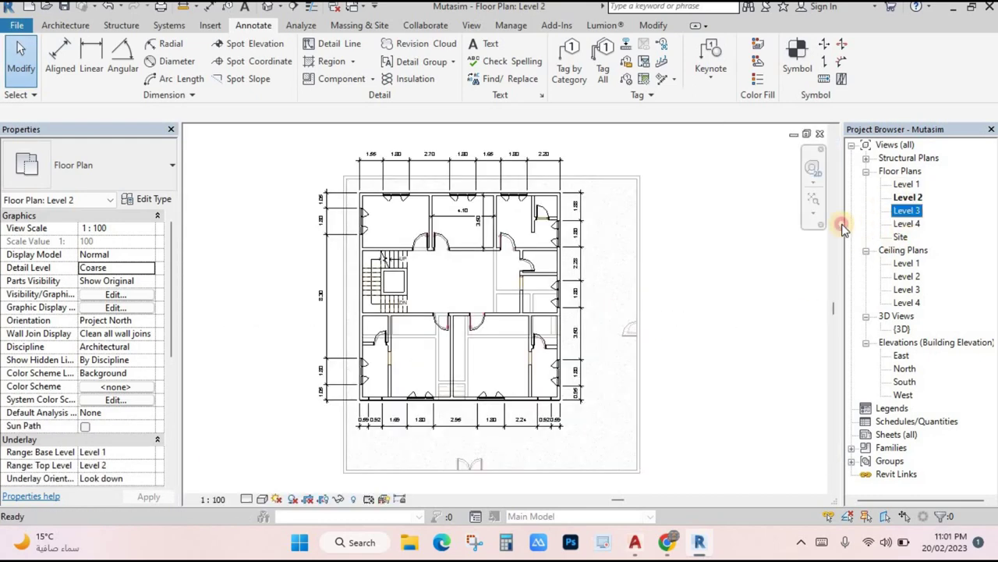
{"action": "double_click", "coordinate": [908, 224]}
{"action": "double_click", "coordinate": [901, 237]}
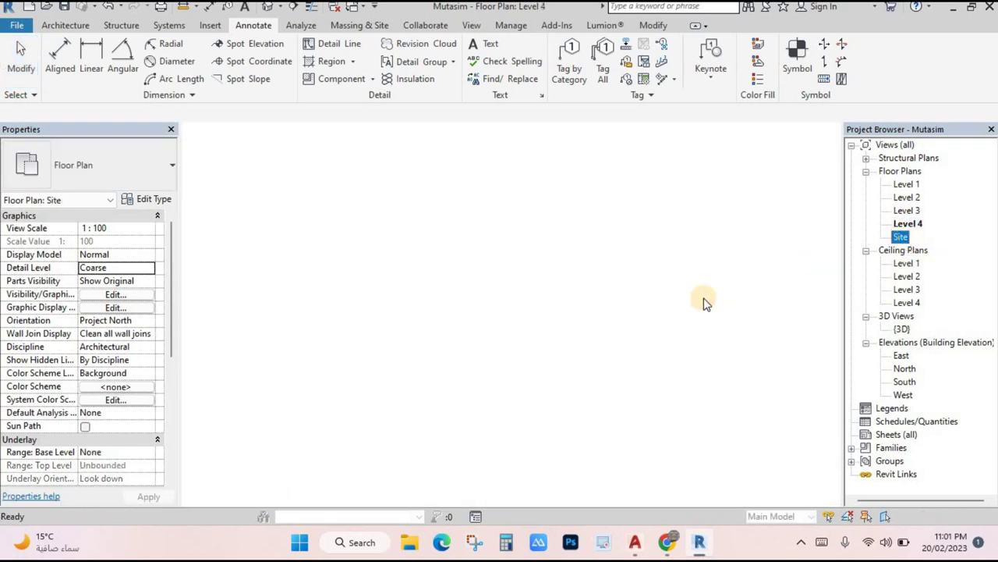
- Review the Site plan, the Level 1 floor plan, the Level 1 and Level 2 ceiling plans, and the 3D view
{"action": "scroll", "coordinate": [722, 308], "scroll_direction": "down", "scroll_amount": 5}
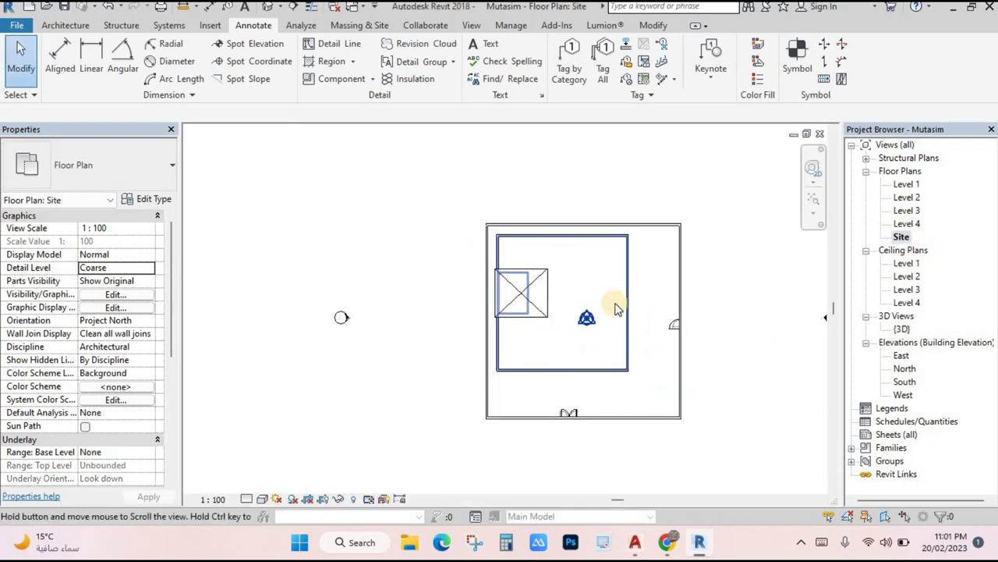
{"action": "scroll", "coordinate": [613, 307], "scroll_direction": "up", "scroll_amount": 1}
{"action": "middle_click_drag", "start_coordinate": [584, 304], "coordinate": [539, 299]}
{"action": "double_click", "coordinate": [907, 185]}
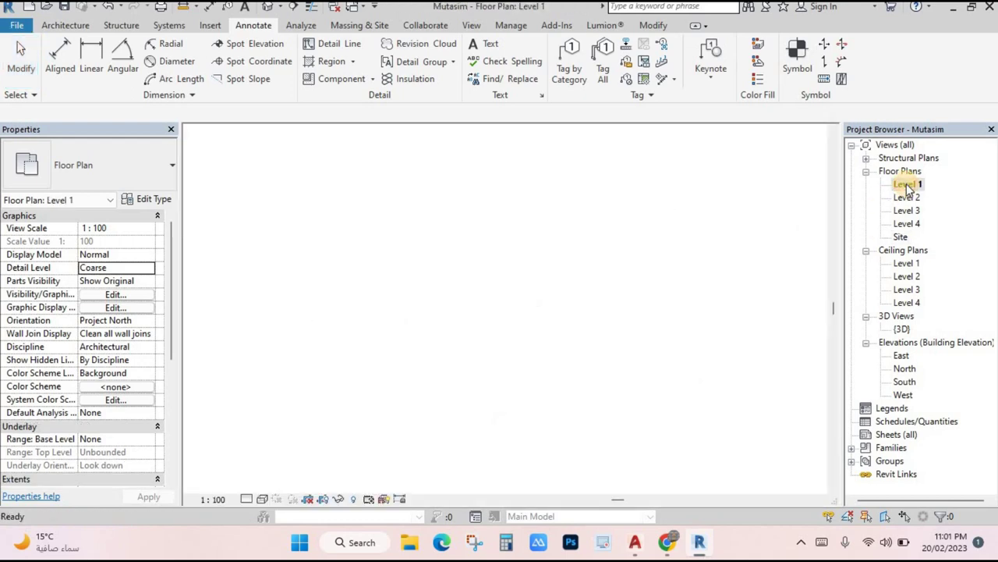
{"action": "double_click", "coordinate": [905, 264]}
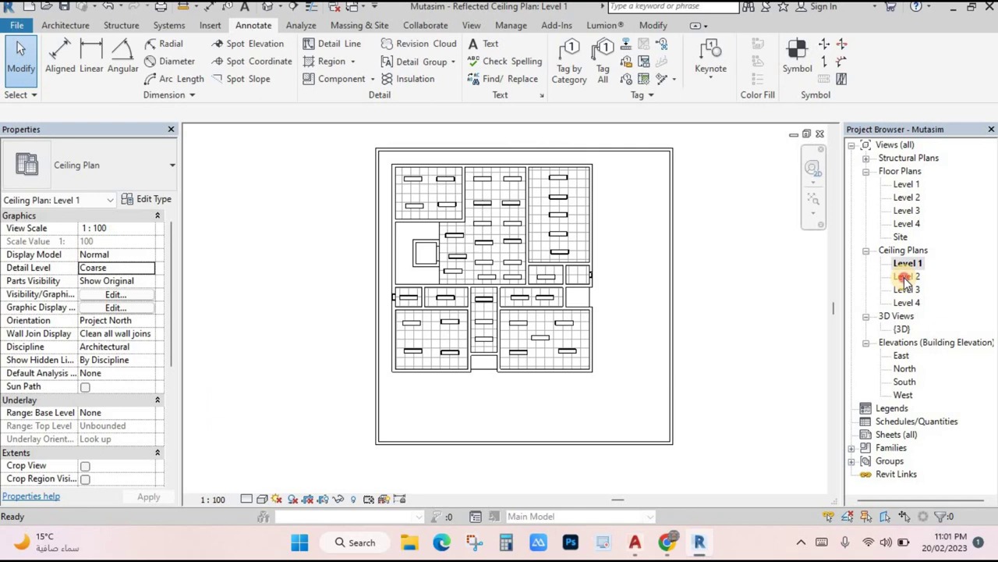
{"action": "double_click", "coordinate": [906, 277]}
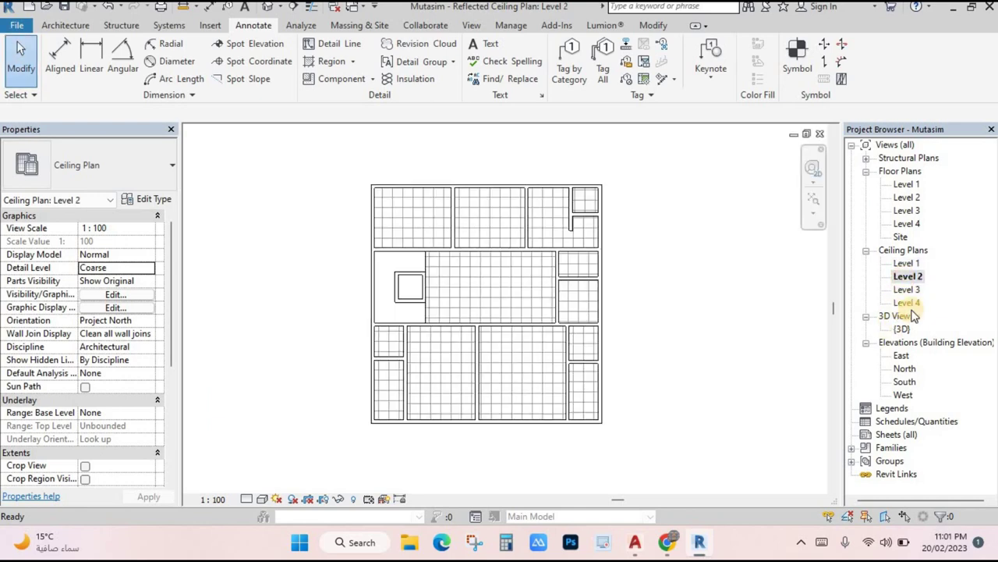
{"action": "double_click", "coordinate": [901, 329]}
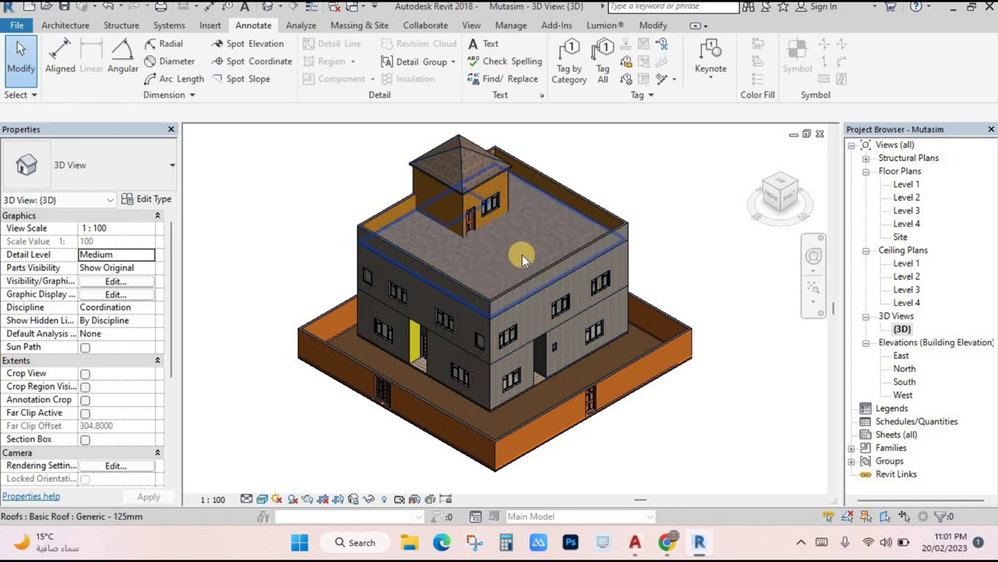
- Place a perspective camera on the Level 1 floor plan, with the eye in the central hall near the right-hand rooms and the target at the staircase
{"action": "double_click", "coordinate": [908, 185]}
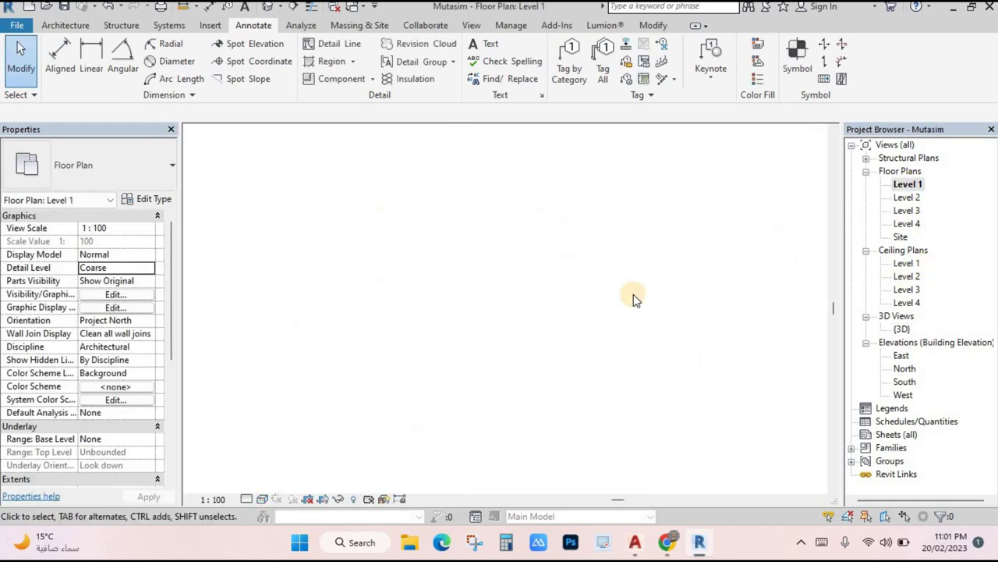
{"action": "scroll", "coordinate": [548, 312], "scroll_direction": "up", "scroll_amount": 5}
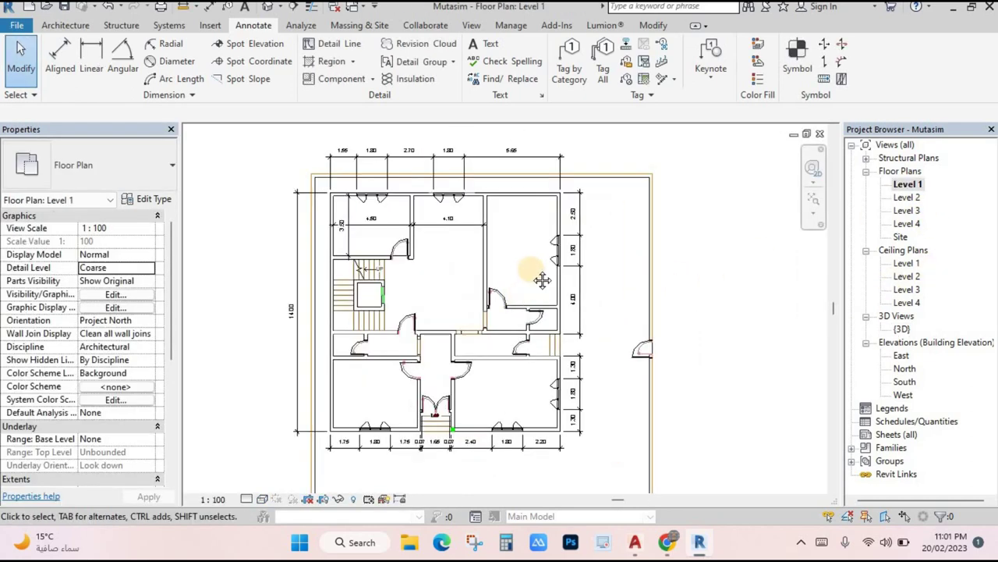
{"action": "left_click", "coordinate": [282, 7]}
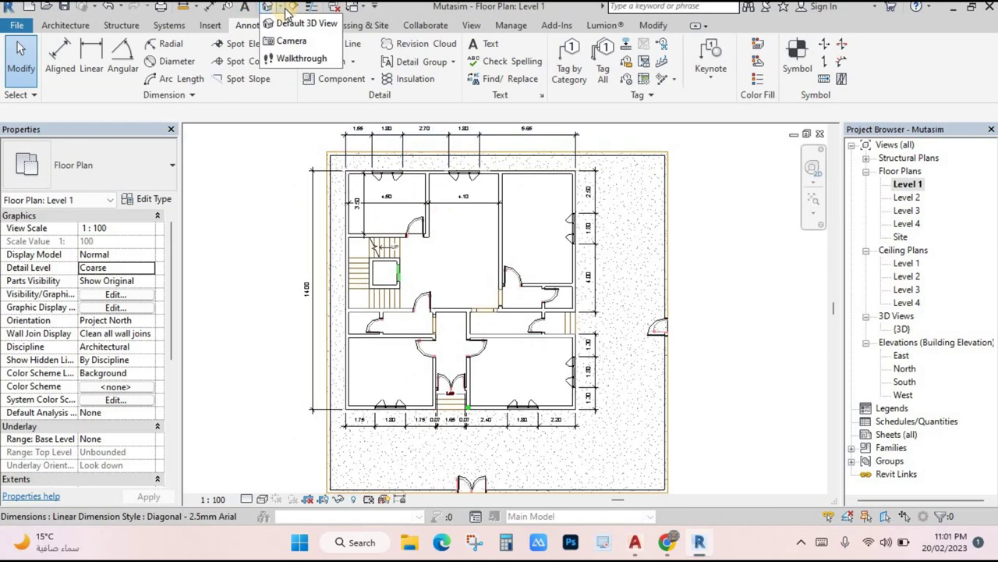
{"action": "left_click", "coordinate": [291, 41]}
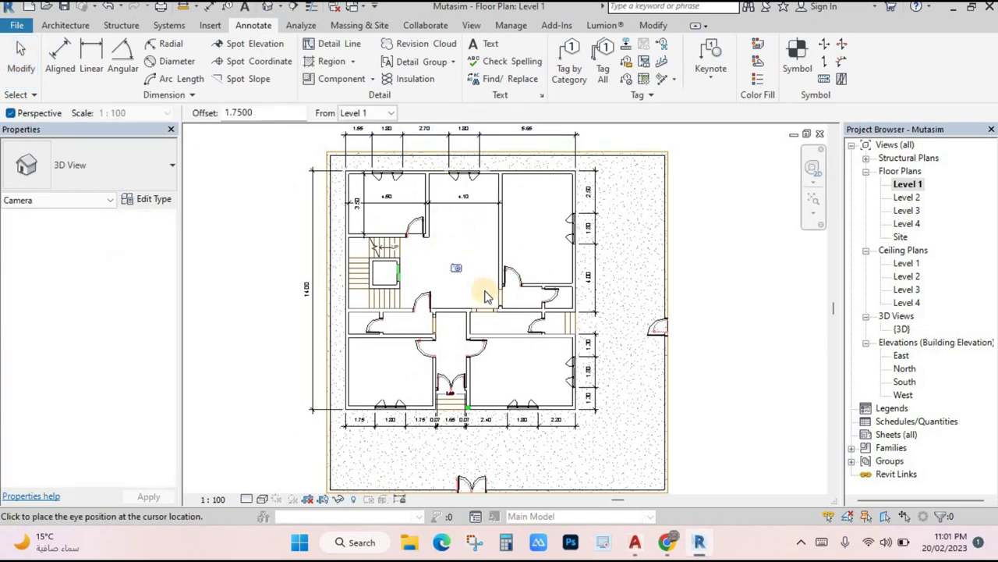
{"action": "scroll", "coordinate": [483, 292], "scroll_direction": "up", "scroll_amount": 3}
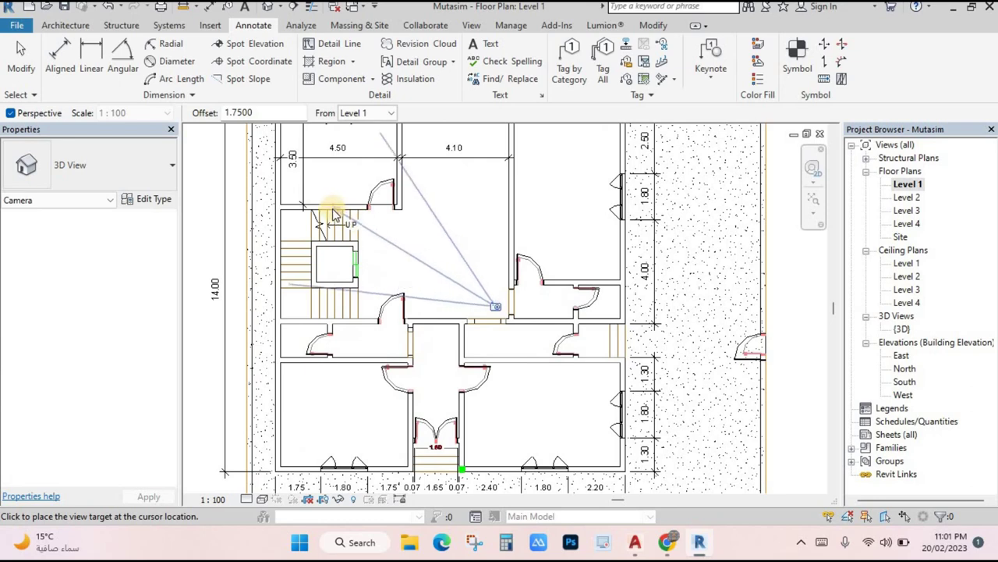
{"action": "left_click", "coordinate": [330, 204]}
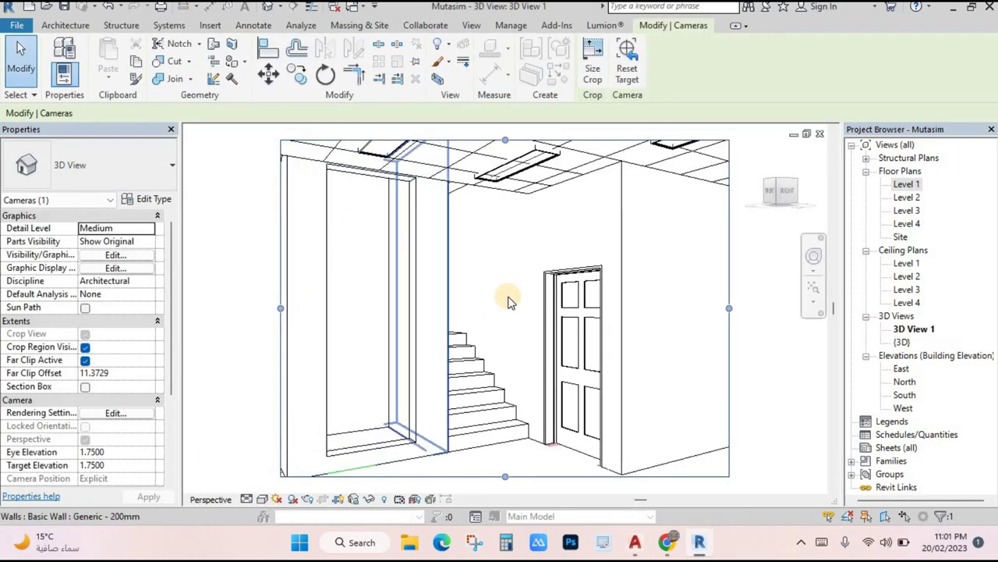
- Enlarge the camera view's crop region on both sides and downward to show more of the hall, ceiling and floor
{"action": "scroll", "coordinate": [508, 302], "scroll_direction": "down", "scroll_amount": 3}
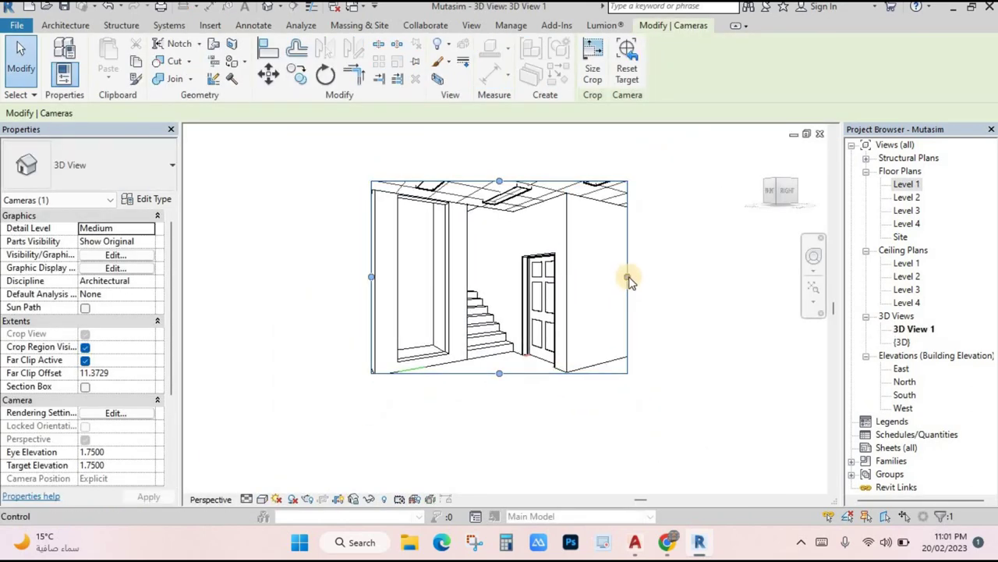
{"action": "left_click_drag", "start_coordinate": [677, 276], "coordinate": [698, 276]}
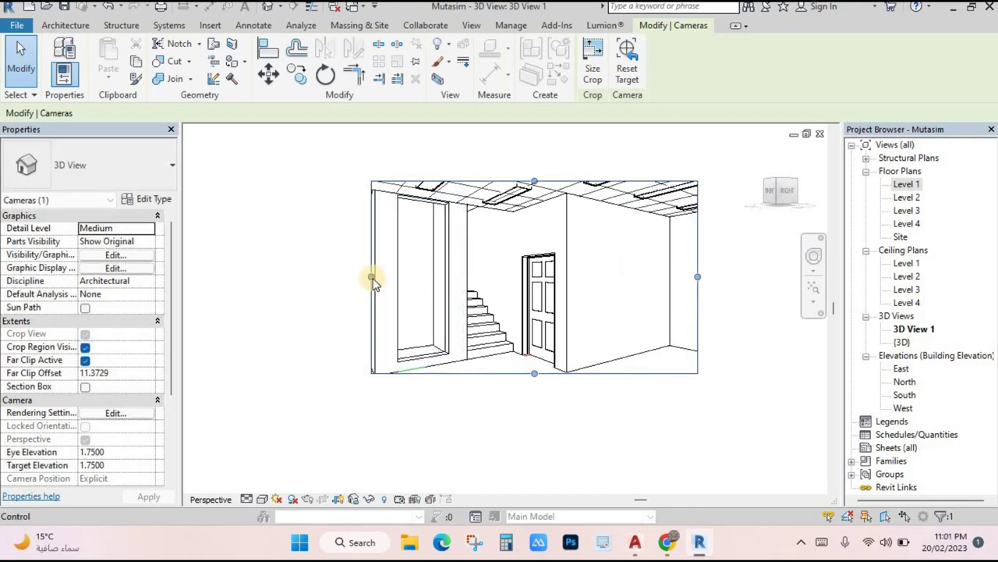
{"action": "left_click_drag", "start_coordinate": [302, 279], "coordinate": [292, 278]}
{"action": "left_click_drag", "start_coordinate": [494, 373], "coordinate": [495, 438]}
{"action": "mouse_move", "coordinate": [494, 180]}
{"action": "left_mouse_down"}
{"action": "mouse_move", "coordinate": [494, 152]}
{"action": "mouse_move", "coordinate": [499, 182]}
{"action": "left_mouse_up"}
{"action": "key", "text": "Escape"}
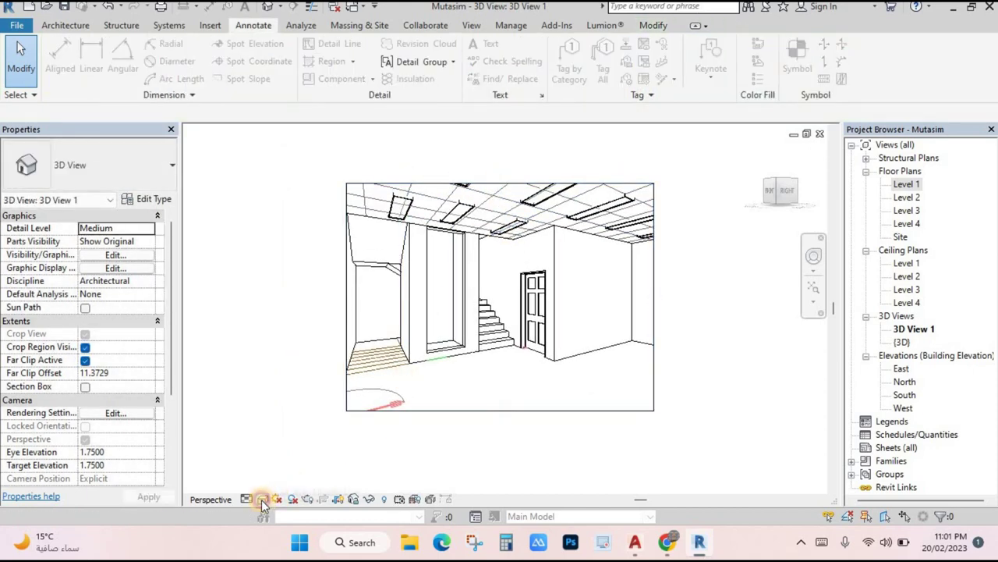
- Set the camera view's visual style to Realistic to display the hall's materials
{"action": "left_click", "coordinate": [262, 499]}
{"action": "left_click", "coordinate": [394, 466]}
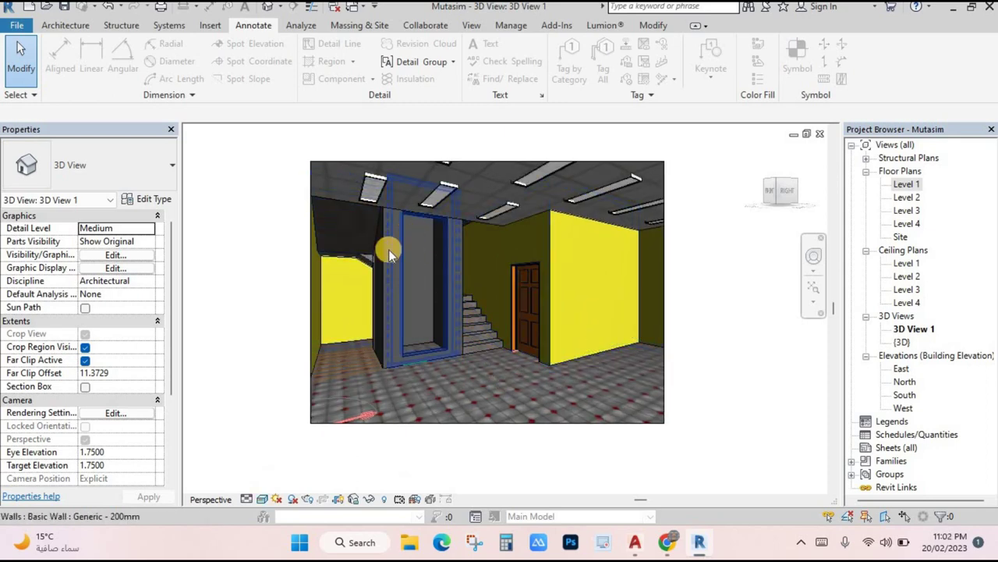
{"action": "scroll", "coordinate": [468, 308], "scroll_direction": "down", "scroll_amount": 1}
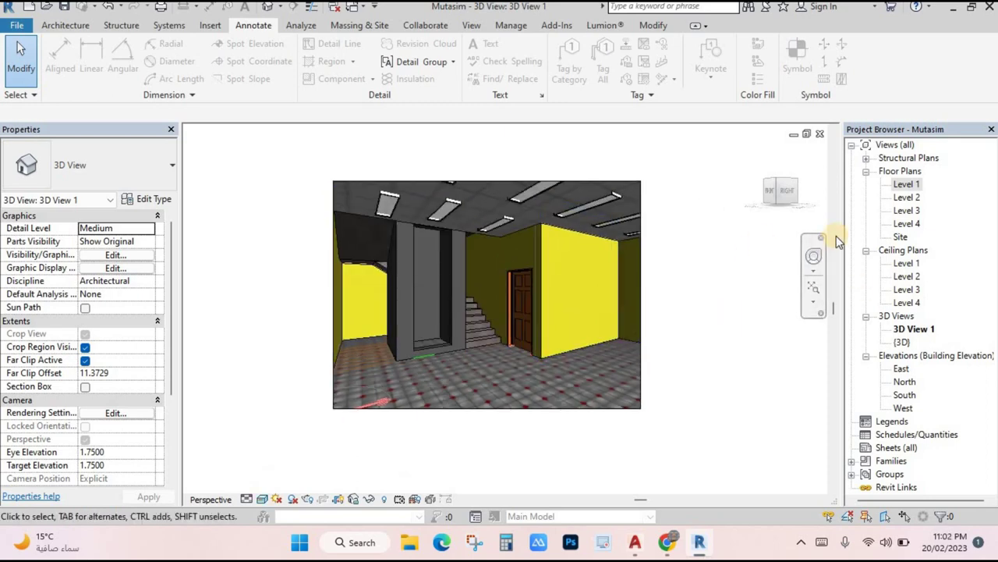
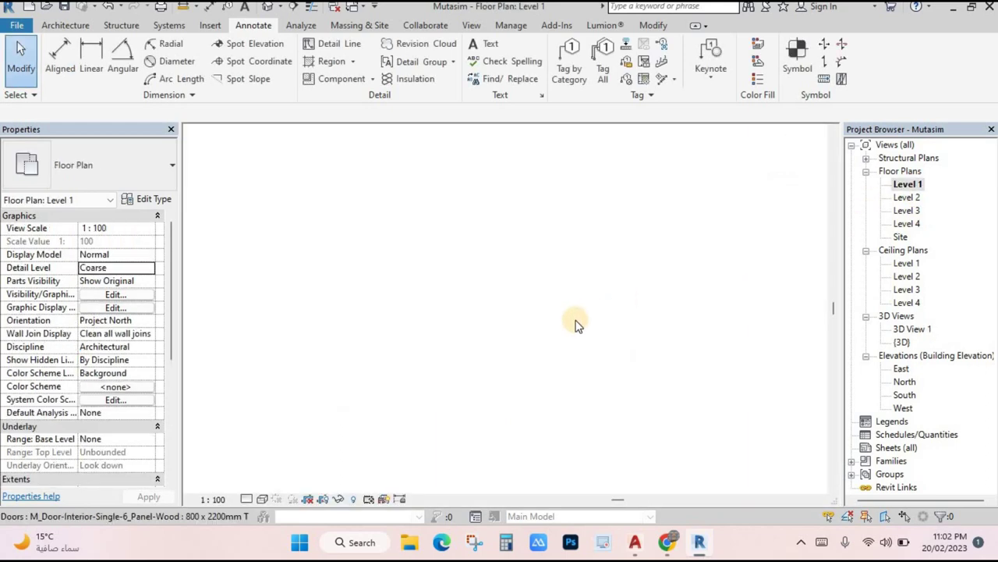
- Place a perspective camera on the Level 1 floor plan, with the eye near the central hall's upper window and the target near the front entrance
{"action": "left_click", "coordinate": [280, 8]}
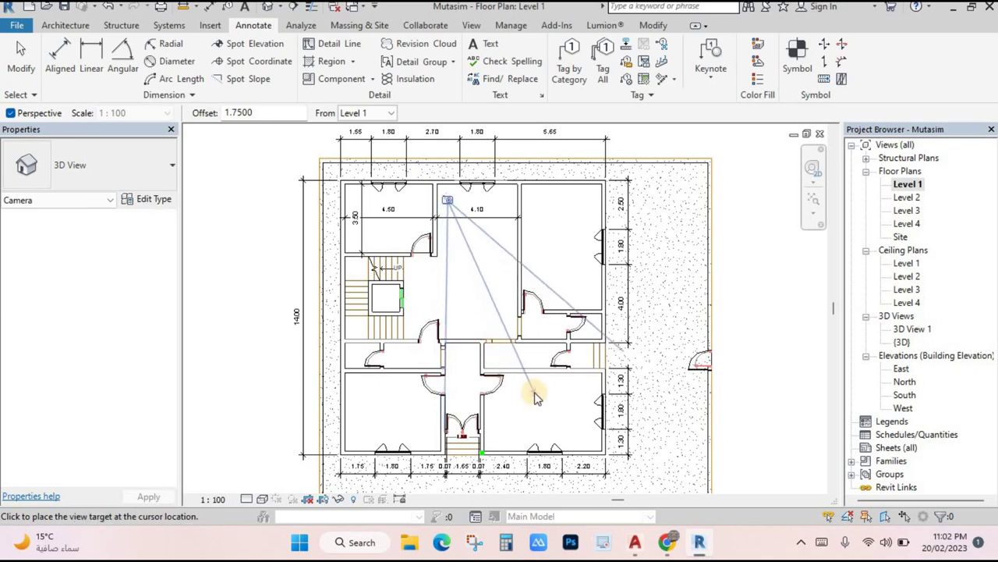
{"action": "left_click", "coordinate": [483, 402]}
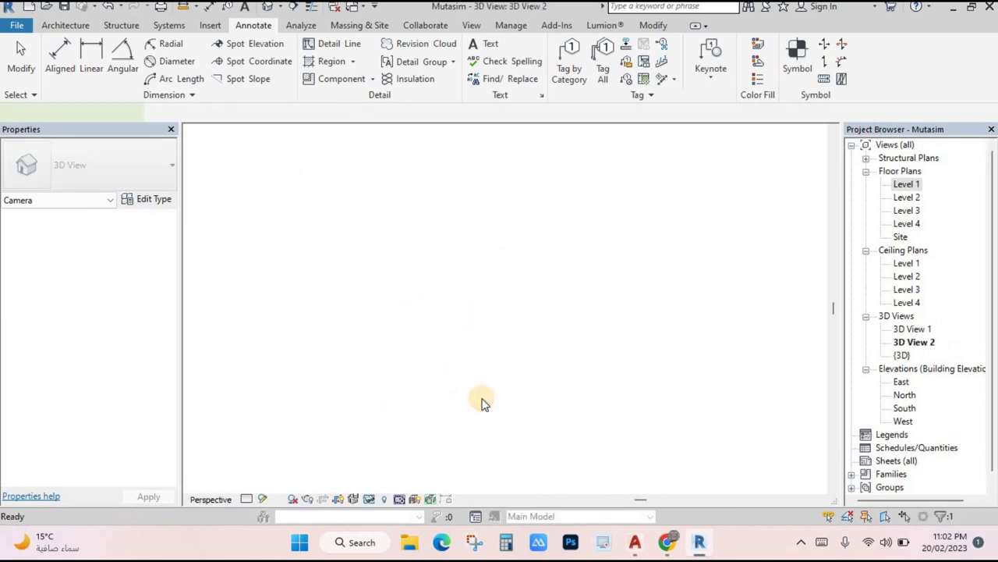
{"action": "scroll", "coordinate": [498, 254], "scroll_direction": "down", "scroll_amount": 2}
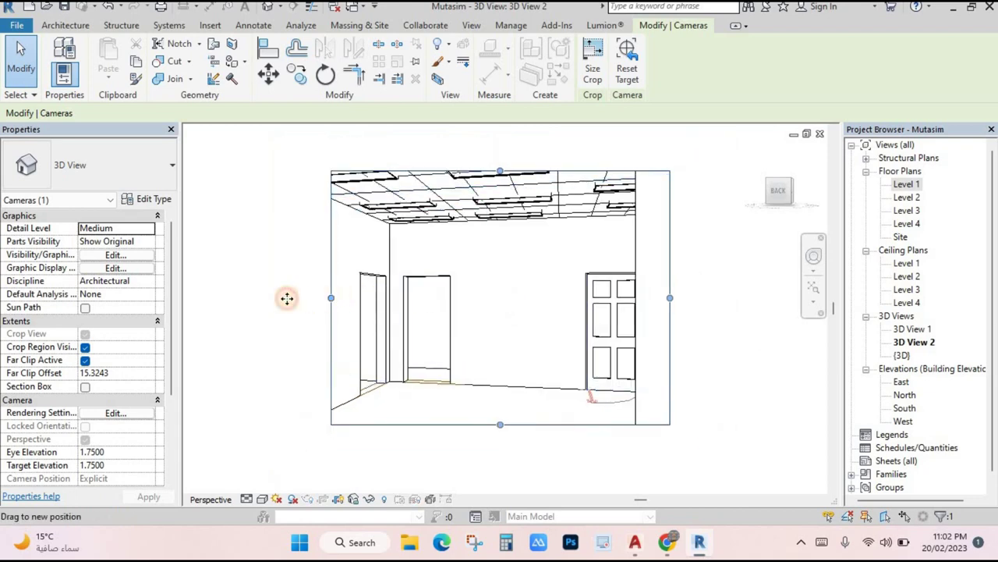
- Enlarge the hall camera view's crop region on all four sides to show more walls, floor and ceiling lights
{"action": "left_click_drag", "start_coordinate": [287, 298], "coordinate": [283, 298]}
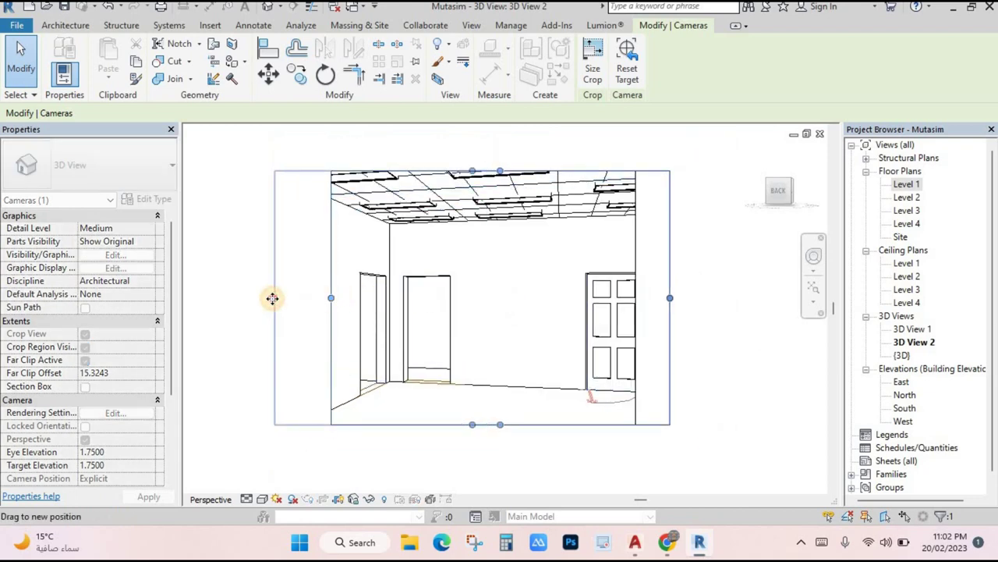
{"action": "left_click_drag", "start_coordinate": [671, 298], "coordinate": [733, 298]}
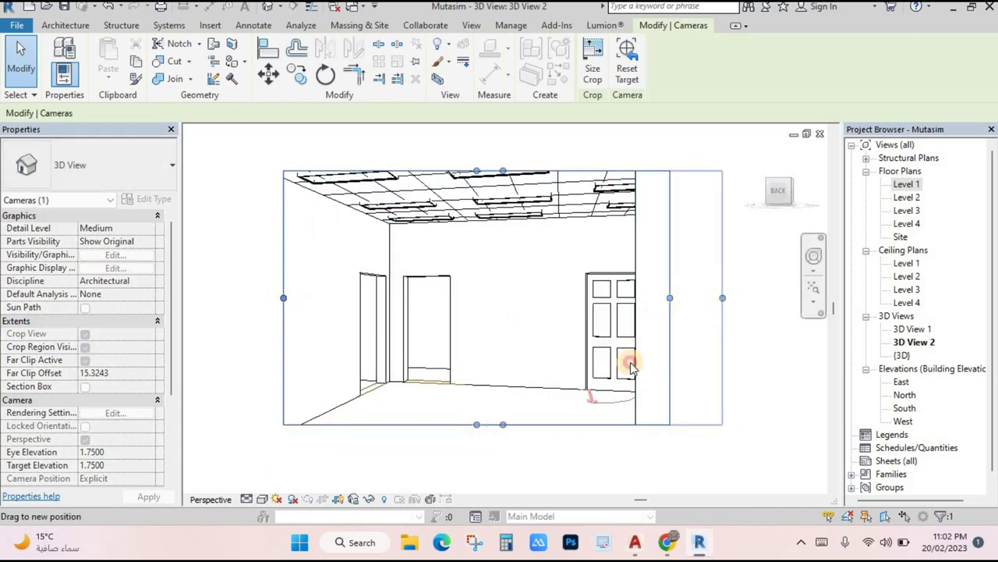
{"action": "left_click_drag", "start_coordinate": [507, 424], "coordinate": [507, 460]}
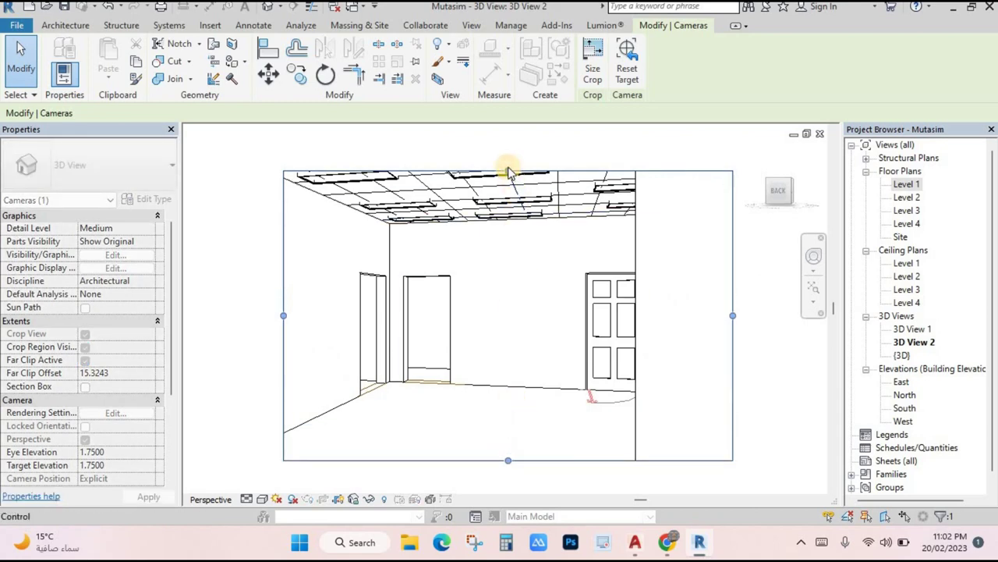
{"action": "left_click_drag", "start_coordinate": [508, 170], "coordinate": [508, 147]}
- Try the Wireframe visual style on the hall camera view, and set it to Realistic
{"action": "left_click", "coordinate": [262, 498]}
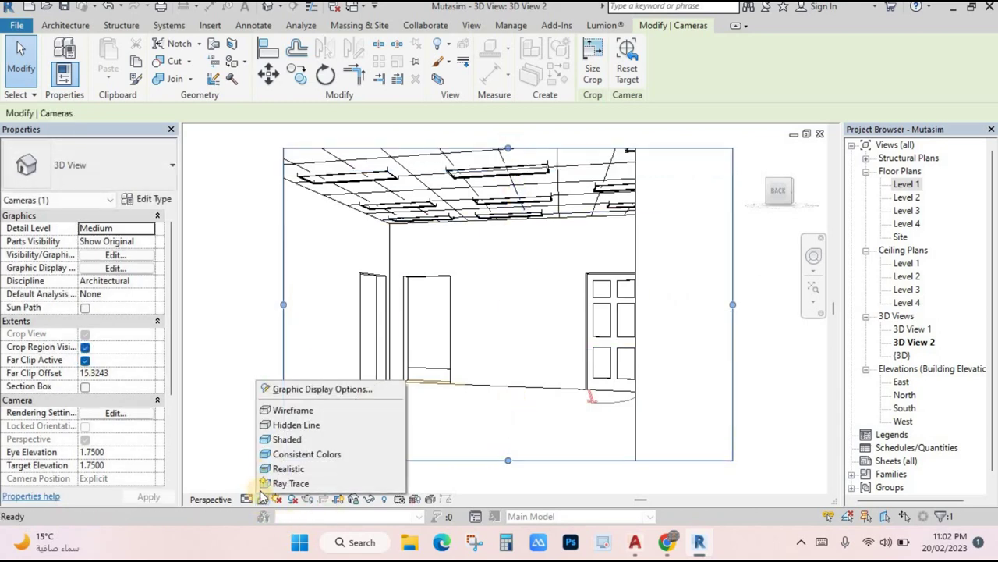
{"action": "left_click", "coordinate": [287, 411]}
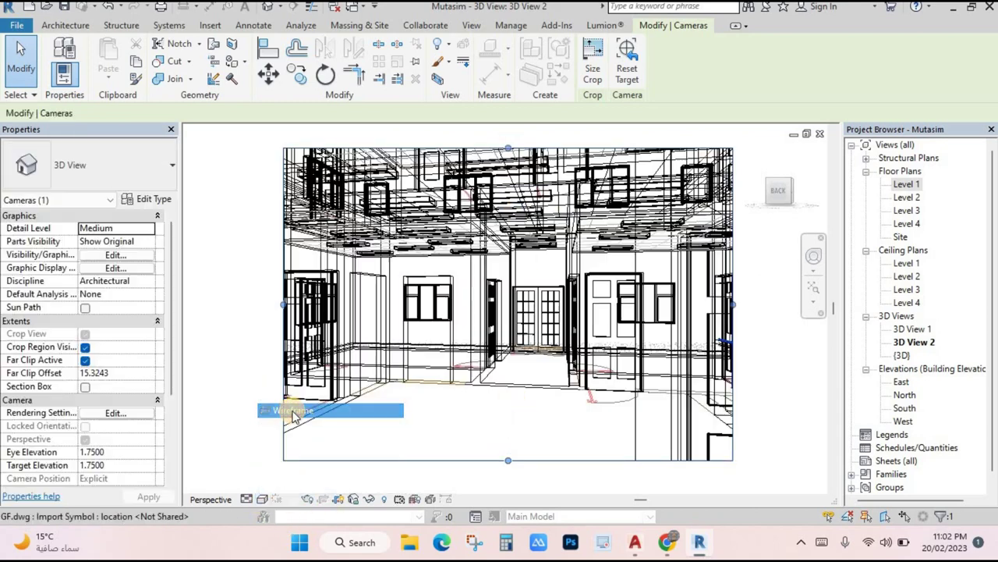
{"action": "left_click", "coordinate": [262, 498]}
{"action": "left_click", "coordinate": [285, 466]}
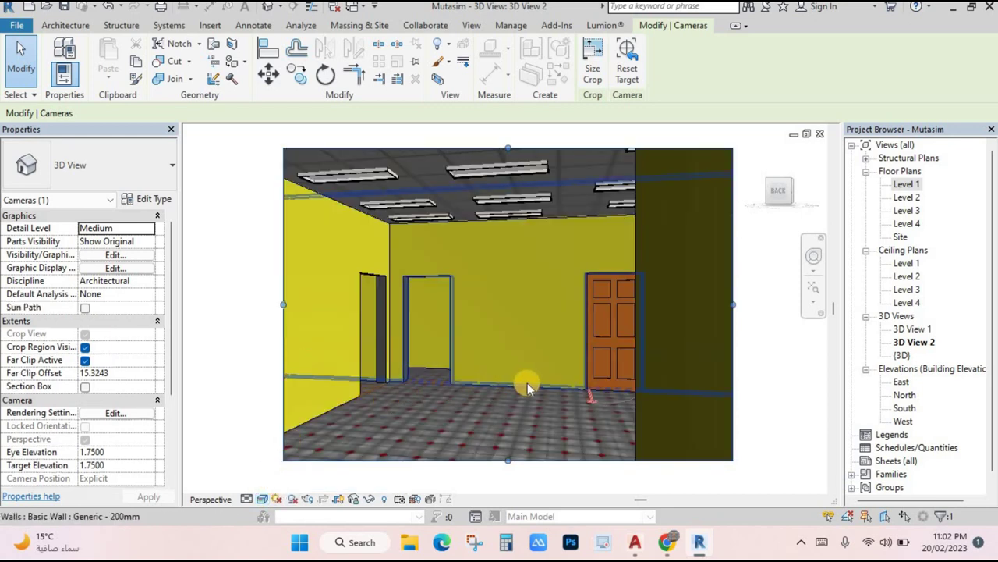
{"action": "scroll", "coordinate": [539, 342], "scroll_direction": "down", "scroll_amount": 1}
- Widen the hall view's crop region slightly on the right and orbit the camera around the back wall to show the whole wooden door
{"action": "middle_click_drag", "start_coordinate": [541, 340], "coordinate": [521, 327]}
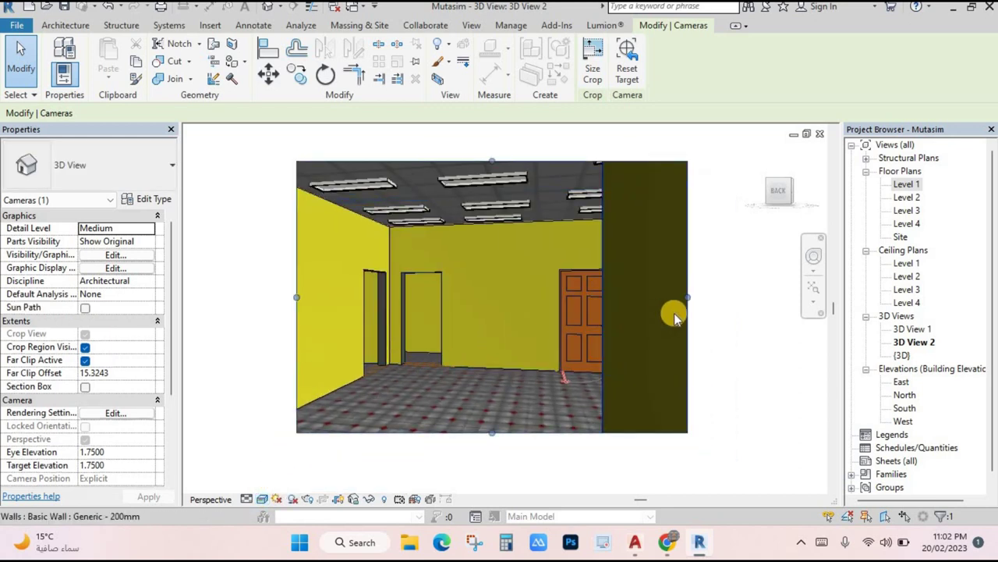
{"action": "mouse_move", "coordinate": [687, 303]}
{"action": "left_mouse_down"}
{"action": "mouse_move", "coordinate": [655, 299]}
{"action": "mouse_move", "coordinate": [700, 299]}
{"action": "left_mouse_up"}
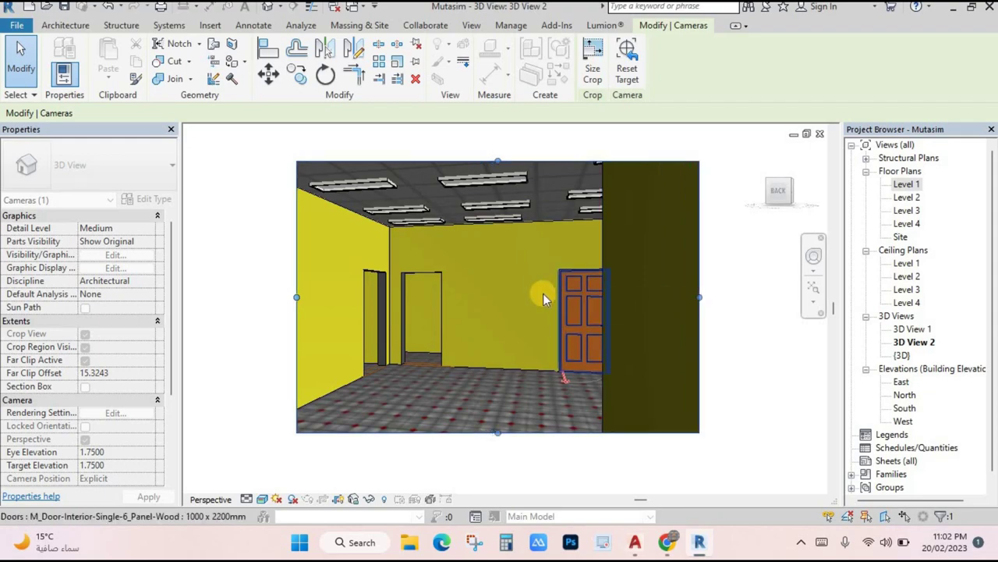
{"action": "key", "text": "Escape"}
{"action": "left_click", "coordinate": [516, 290]}
{"action": "middle_click_drag", "start_coordinate": [515, 288], "coordinate": [562, 291], "text": "shift"}
{"action": "scroll", "coordinate": [609, 316], "scroll_direction": "up", "scroll_amount": 2}
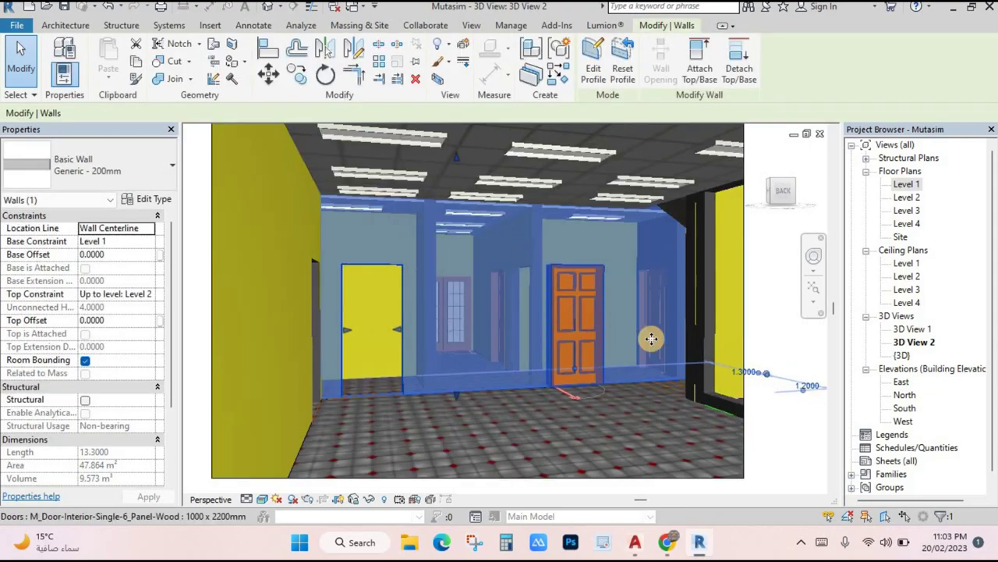
{"action": "key", "text": "Escape"}
{"action": "scroll", "coordinate": [655, 383], "scroll_direction": "down", "scroll_amount": 3}
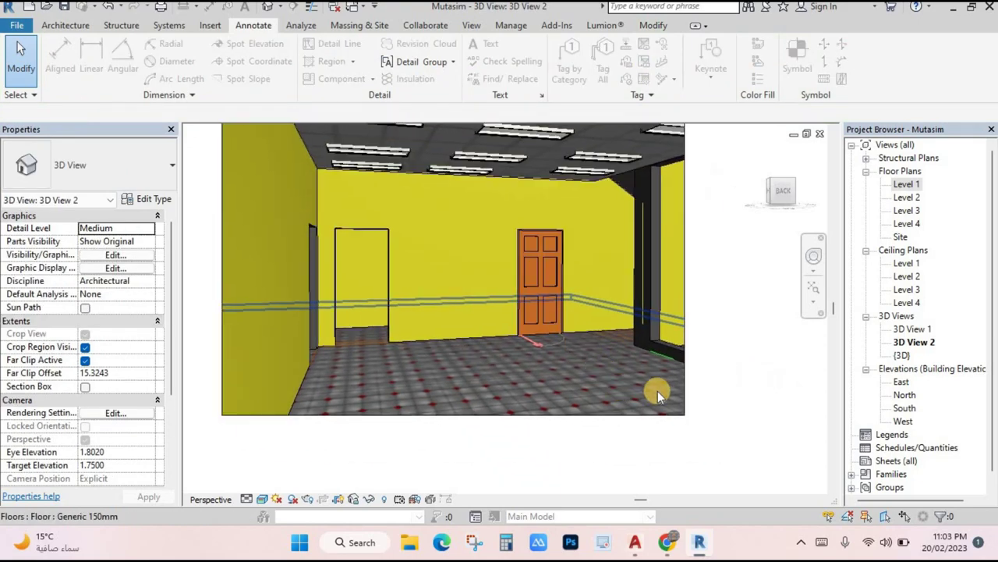
{"action": "scroll", "coordinate": [716, 394], "scroll_direction": "down", "scroll_amount": 2}
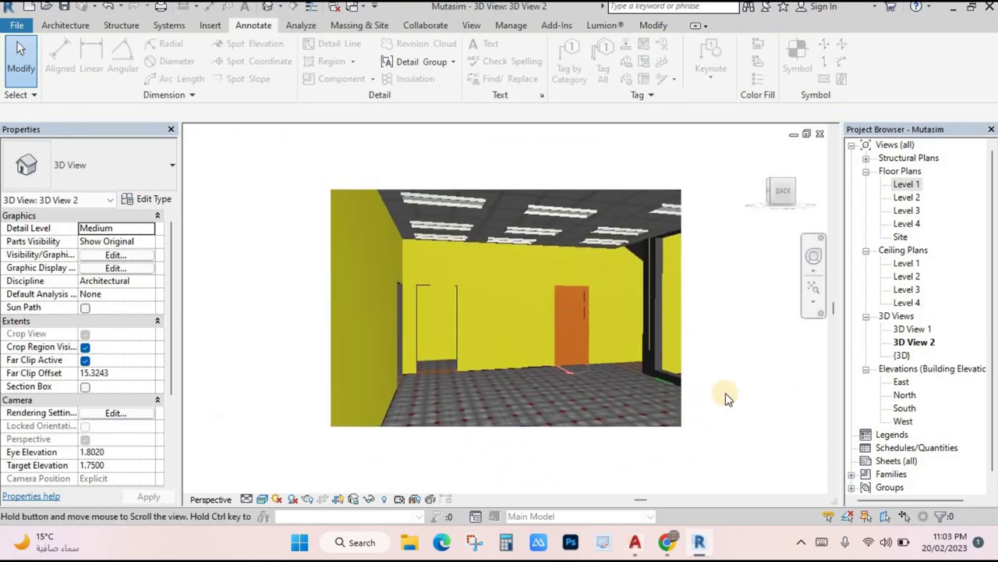
- Place a perspective camera on the Level 1 floor plan in the lower-right room, with the target beyond the window in its right wall
{"action": "double_click", "coordinate": [906, 185]}
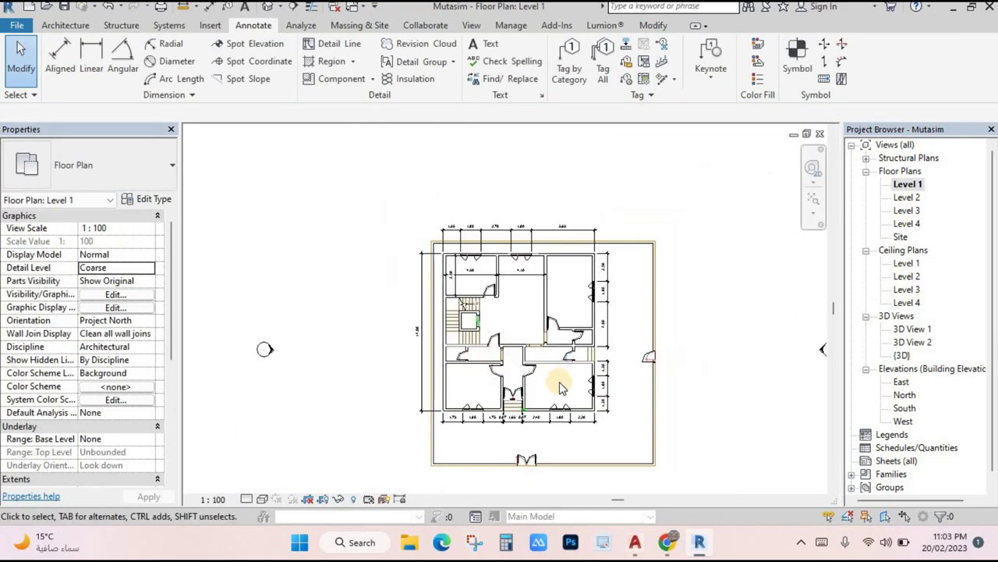
{"action": "scroll", "coordinate": [563, 394], "scroll_direction": "up", "scroll_amount": 3}
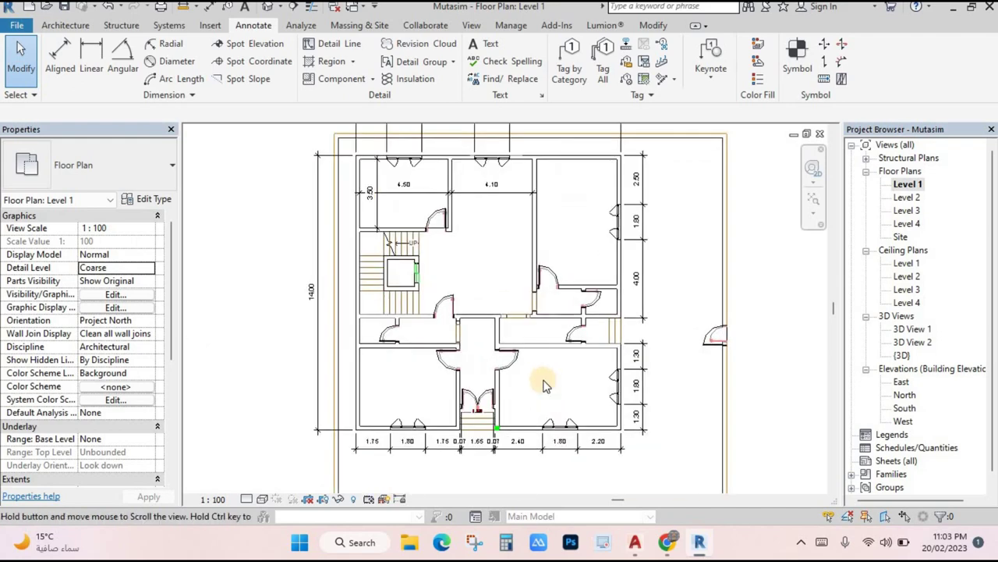
{"action": "left_click", "coordinate": [281, 8]}
{"action": "left_click", "coordinate": [290, 38]}
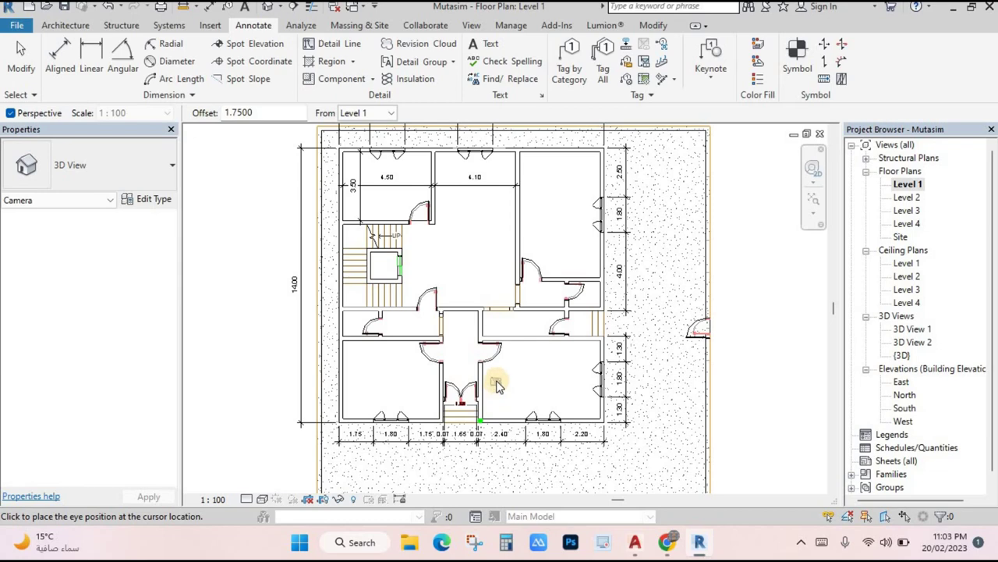
{"action": "left_click", "coordinate": [647, 383]}
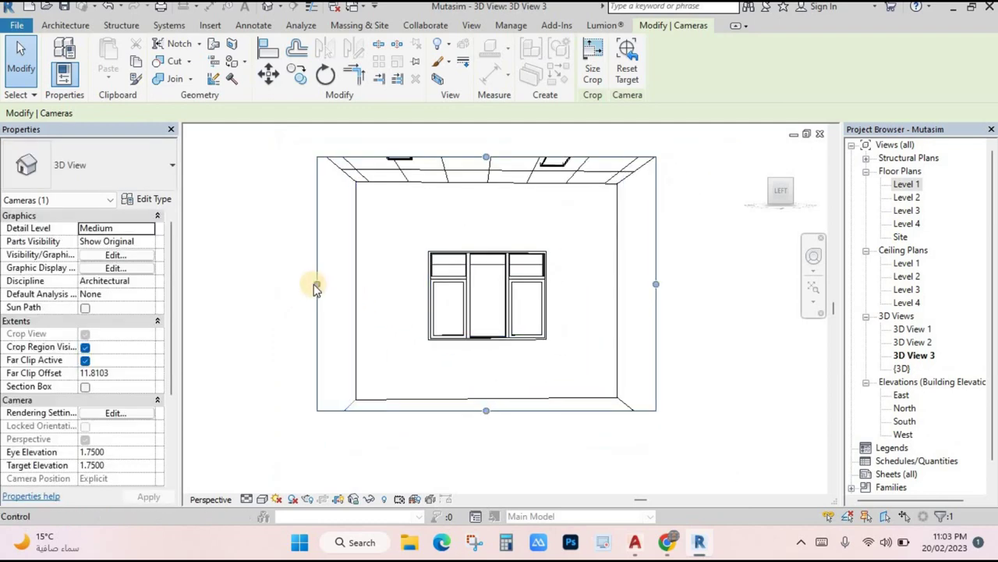
- Enlarge the room camera view's crop region on all four sides to include the side window, floor and ceiling lights
{"action": "left_click_drag", "start_coordinate": [241, 291], "coordinate": [243, 284]}
{"action": "left_click_drag", "start_coordinate": [657, 284], "coordinate": [739, 284]}
{"action": "left_click_drag", "start_coordinate": [511, 396], "coordinate": [511, 463]}
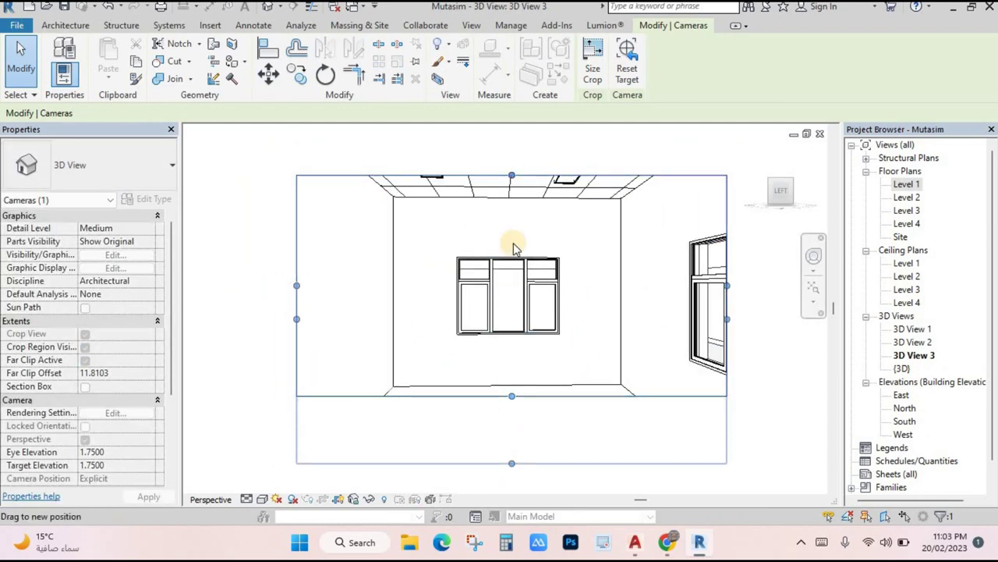
{"action": "left_click_drag", "start_coordinate": [507, 182], "coordinate": [515, 154]}
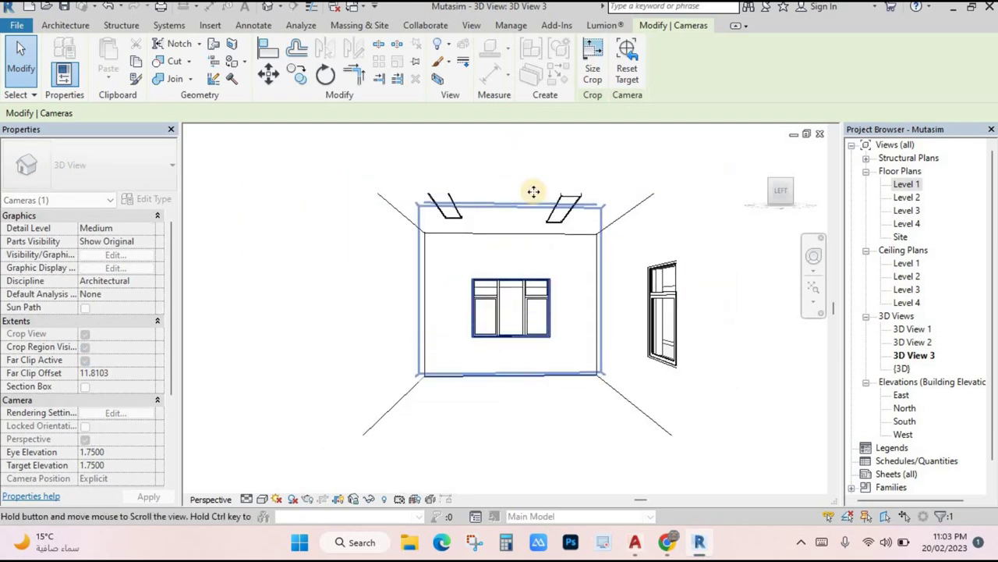
{"action": "left_click_drag", "start_coordinate": [514, 194], "coordinate": [512, 168]}
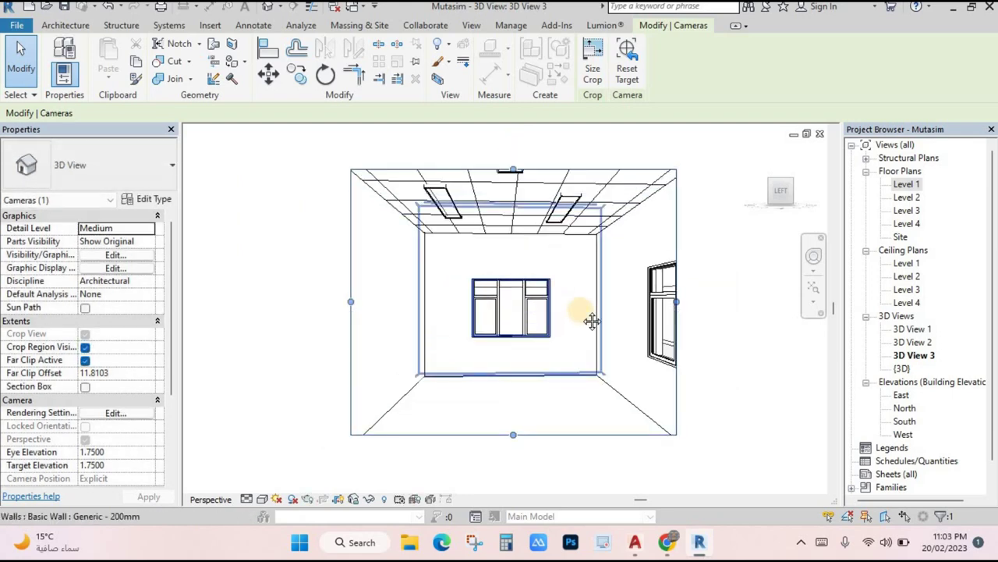
- Turn the room camera slightly while facing the window wall, and set the view's visual style to Realistic
{"action": "middle_click_drag", "start_coordinate": [593, 321], "coordinate": [585, 310], "text": "shift"}
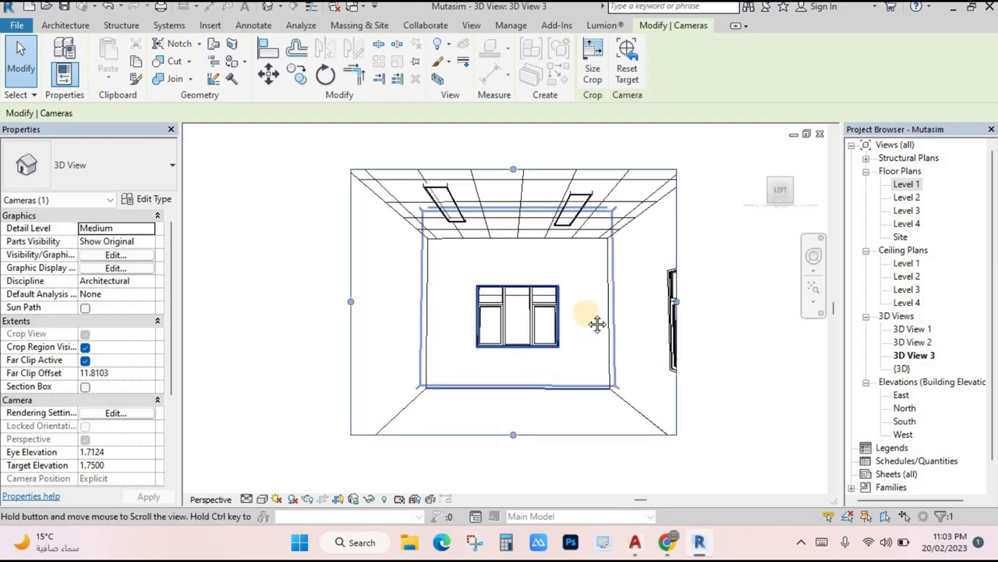
{"action": "middle_click_drag", "start_coordinate": [597, 324], "coordinate": [596, 323], "text": "shift"}
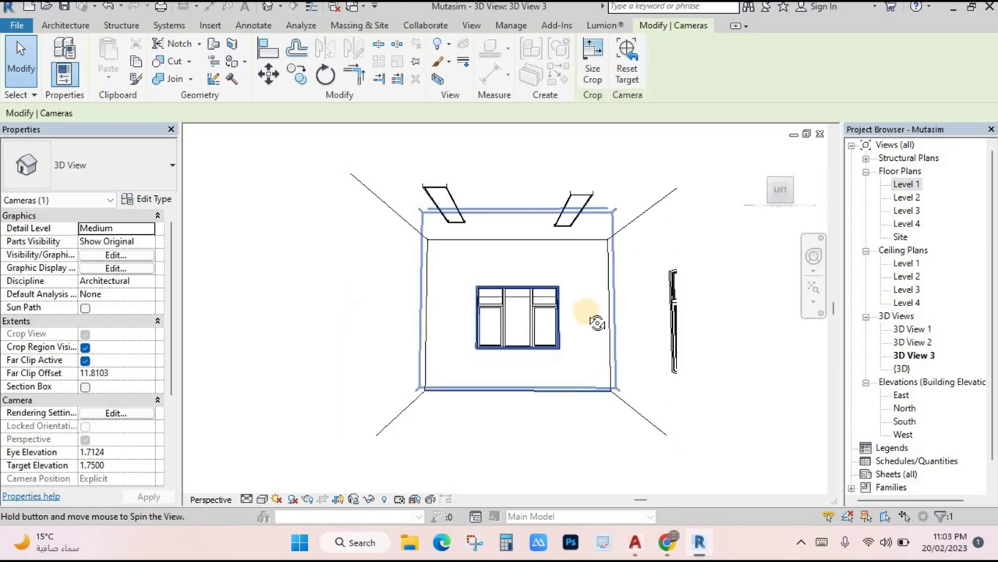
{"action": "key", "text": "Escape"}
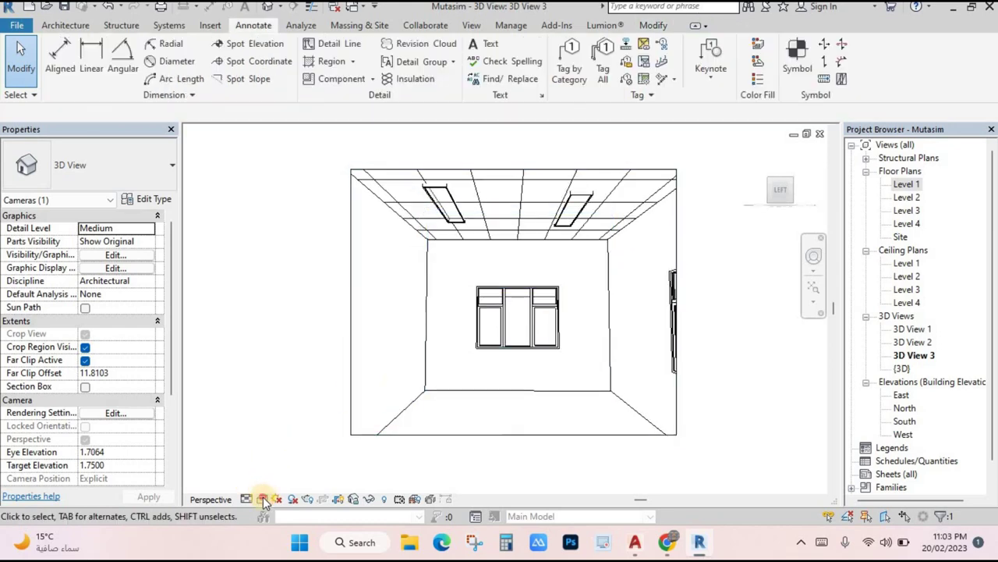
{"action": "left_click", "coordinate": [262, 499]}
{"action": "left_click", "coordinate": [313, 468]}
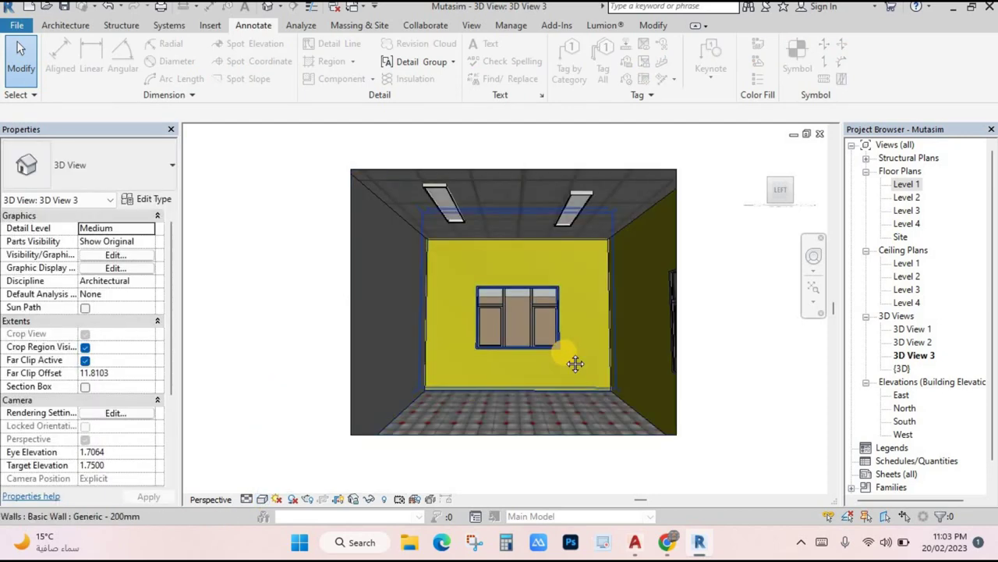
{"action": "scroll", "coordinate": [586, 280], "scroll_direction": "down", "scroll_amount": 1}
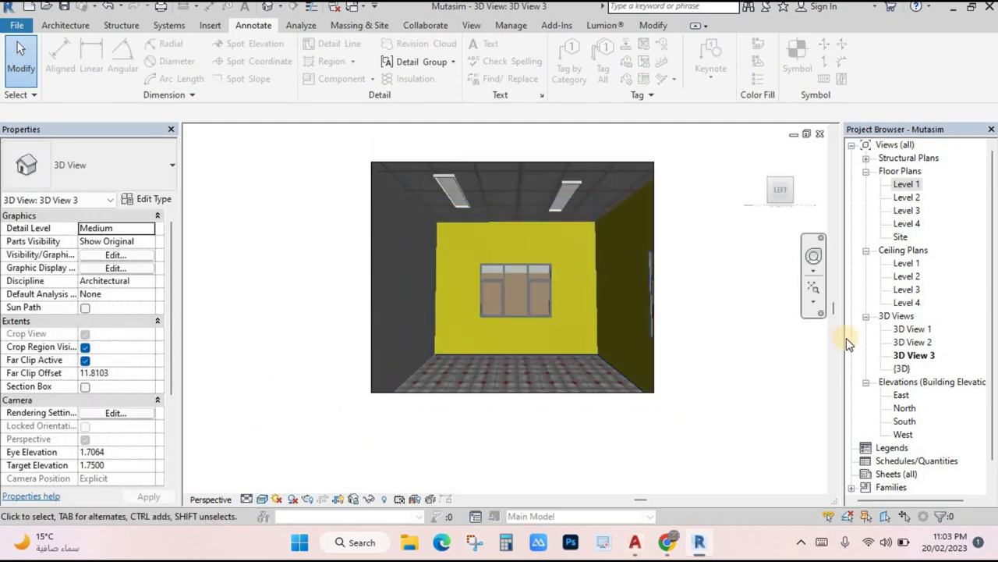
- Review the camera views 3D View 1, 3D View 2 and 3D View 3 in turn
{"action": "double_click", "coordinate": [912, 330]}
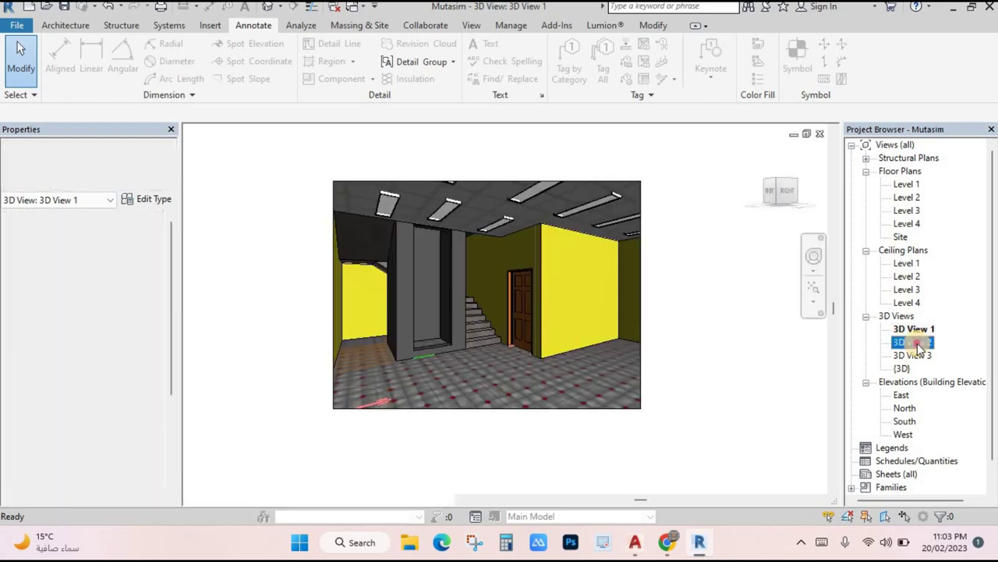
{"action": "double_click", "coordinate": [917, 342]}
{"action": "double_click", "coordinate": [915, 355]}
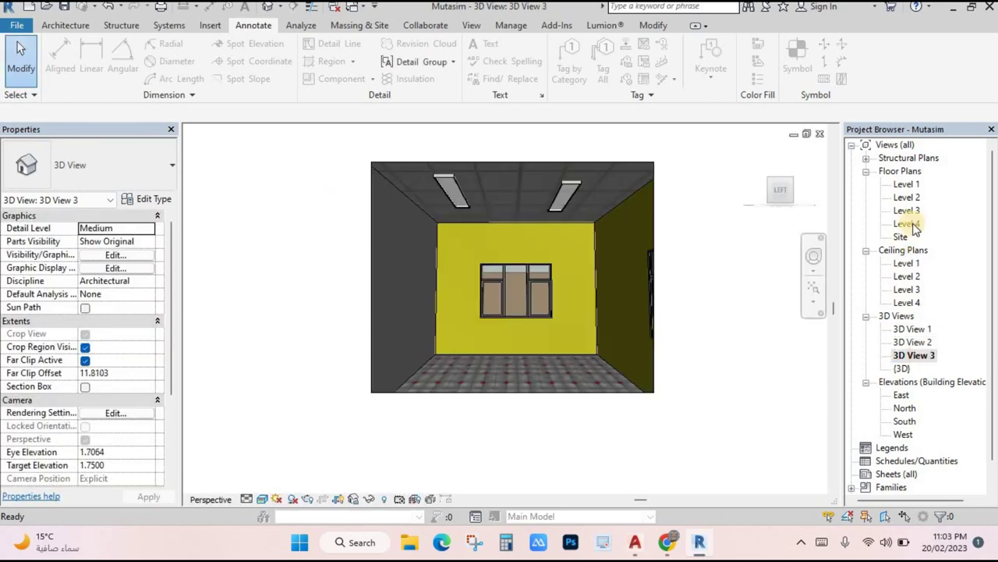
- Place a perspective camera on the Level 1 floor plan, with the eye in front of the house and the target inside the central hall
{"action": "double_click", "coordinate": [906, 184]}
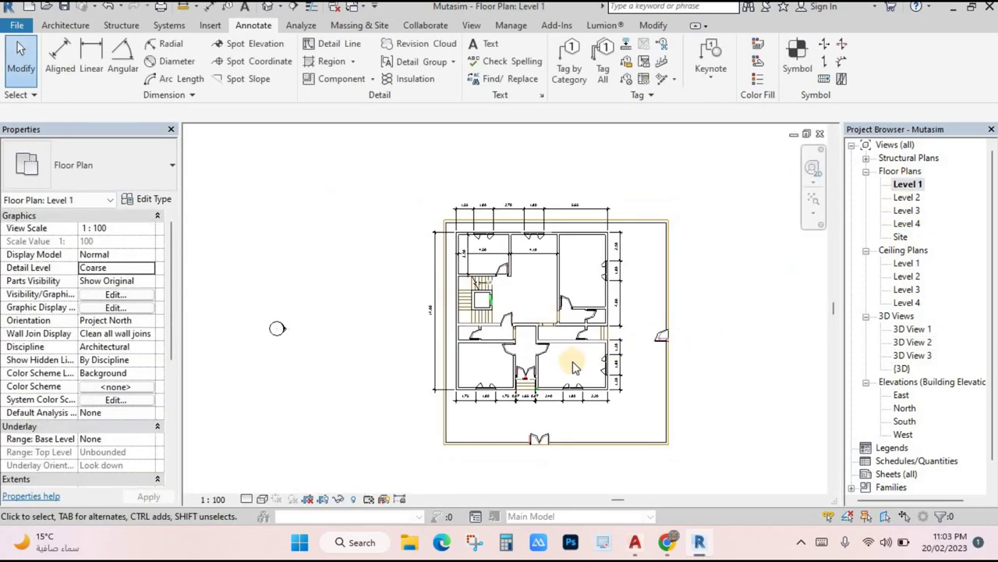
{"action": "scroll", "coordinate": [573, 361], "scroll_direction": "down", "scroll_amount": 1}
{"action": "scroll", "coordinate": [558, 369], "scroll_direction": "up", "scroll_amount": 1}
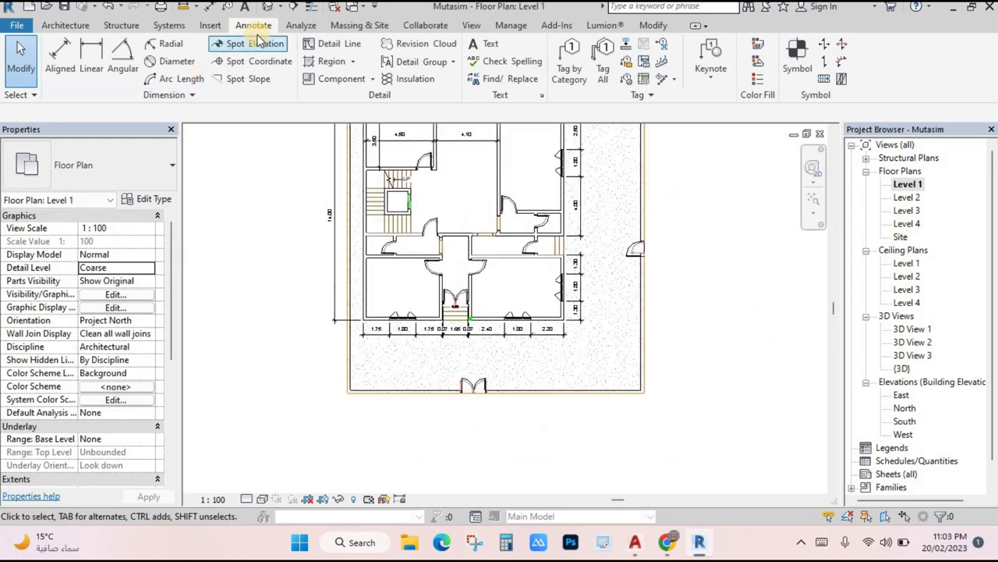
{"action": "left_click", "coordinate": [283, 11]}
{"action": "left_click", "coordinate": [295, 37]}
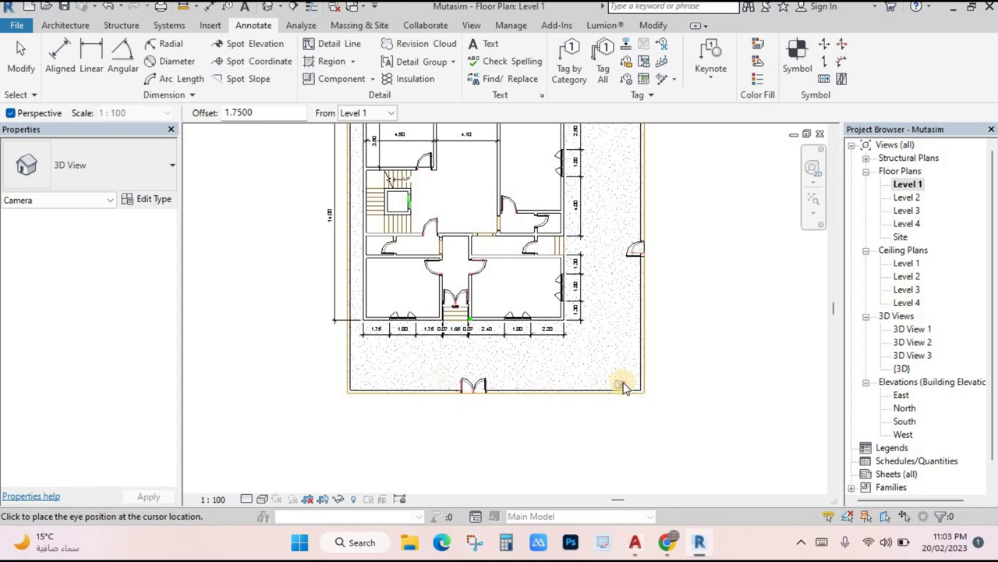
{"action": "left_click", "coordinate": [472, 209]}
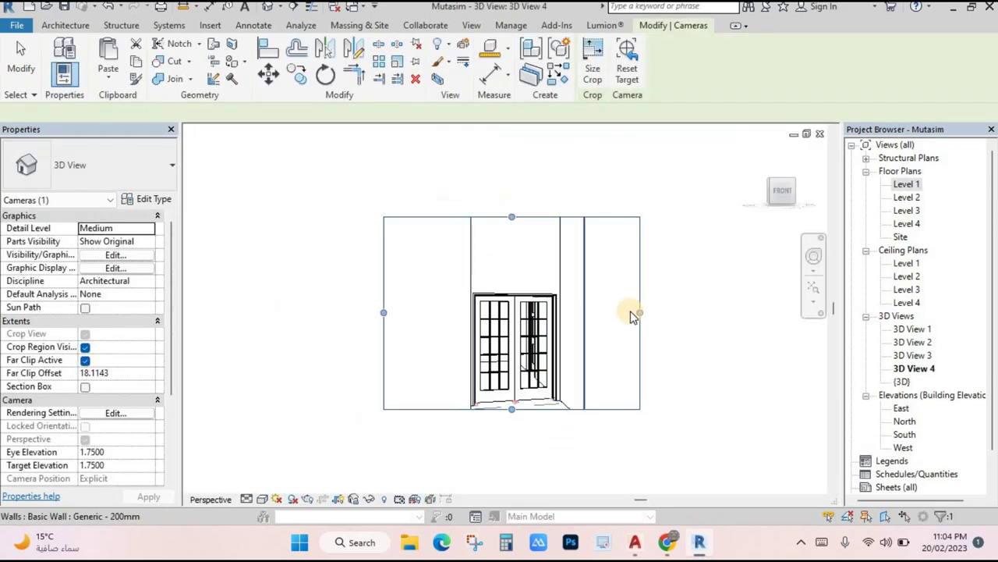
- Enlarge the front camera view's crop region on all four sides to include the facade's windows on both floors and the ground
{"action": "left_click_drag", "start_coordinate": [637, 313], "coordinate": [742, 317]}
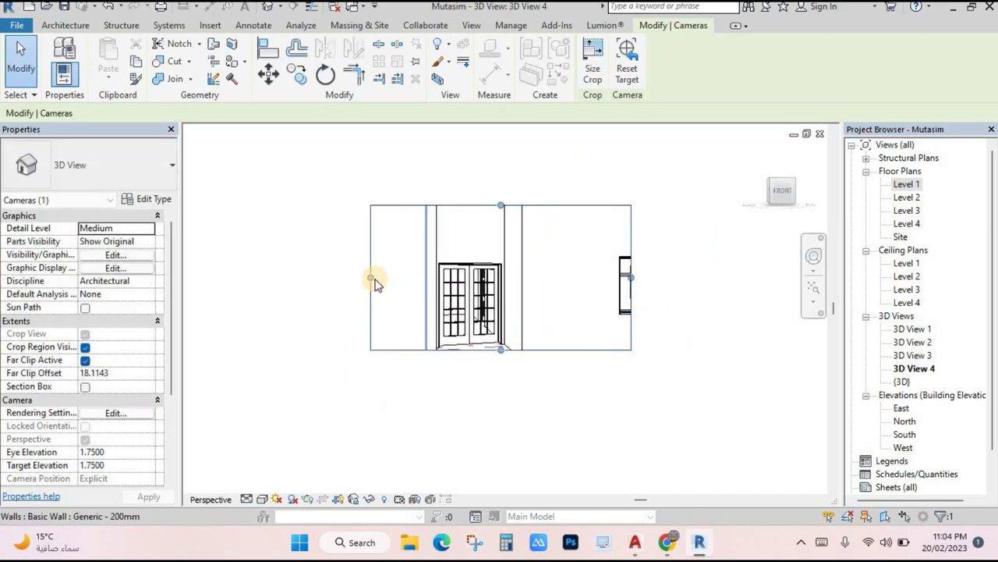
{"action": "left_click_drag", "start_coordinate": [297, 276], "coordinate": [229, 276]}
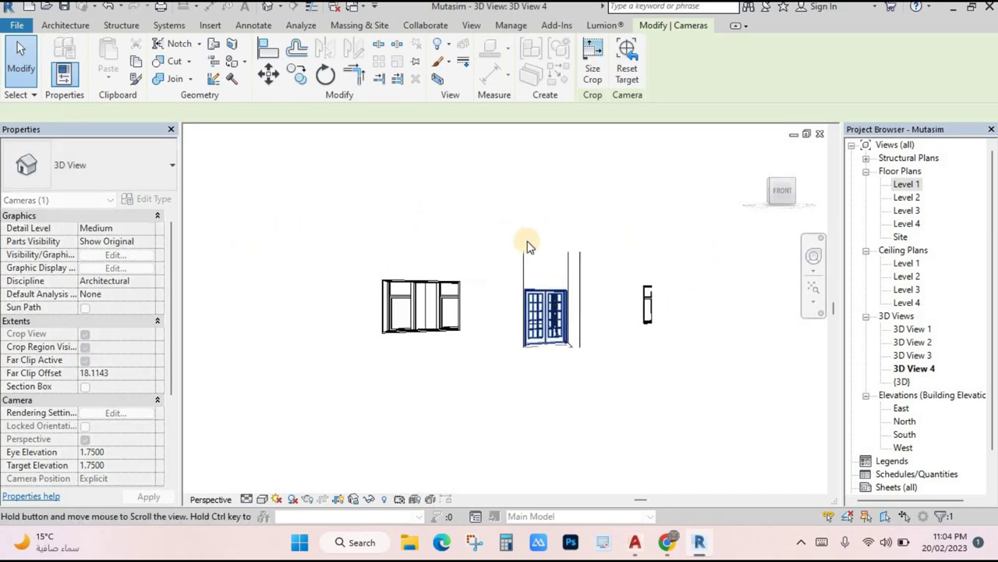
{"action": "left_click_drag", "start_coordinate": [515, 254], "coordinate": [516, 148]}
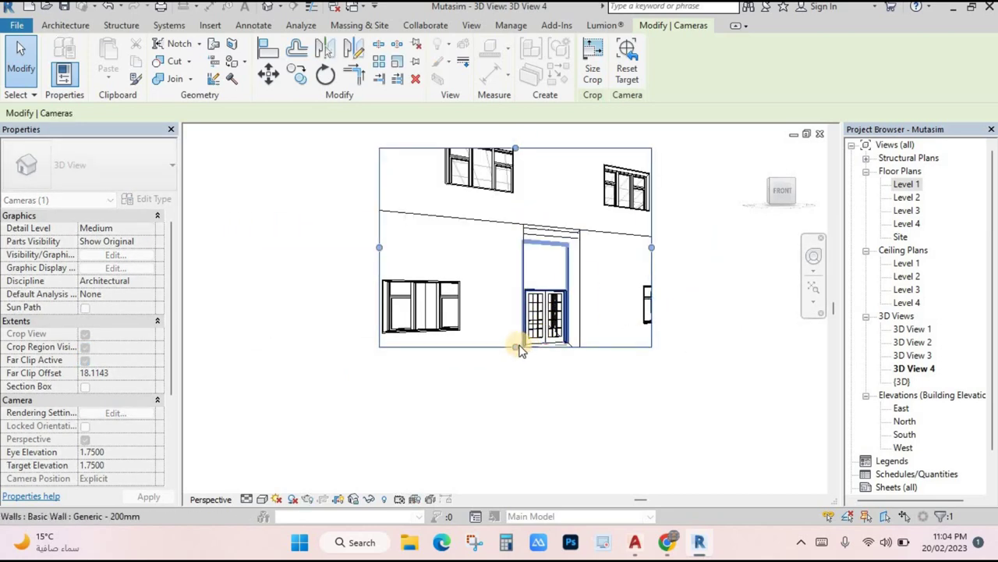
{"action": "left_click_drag", "start_coordinate": [516, 347], "coordinate": [518, 434]}
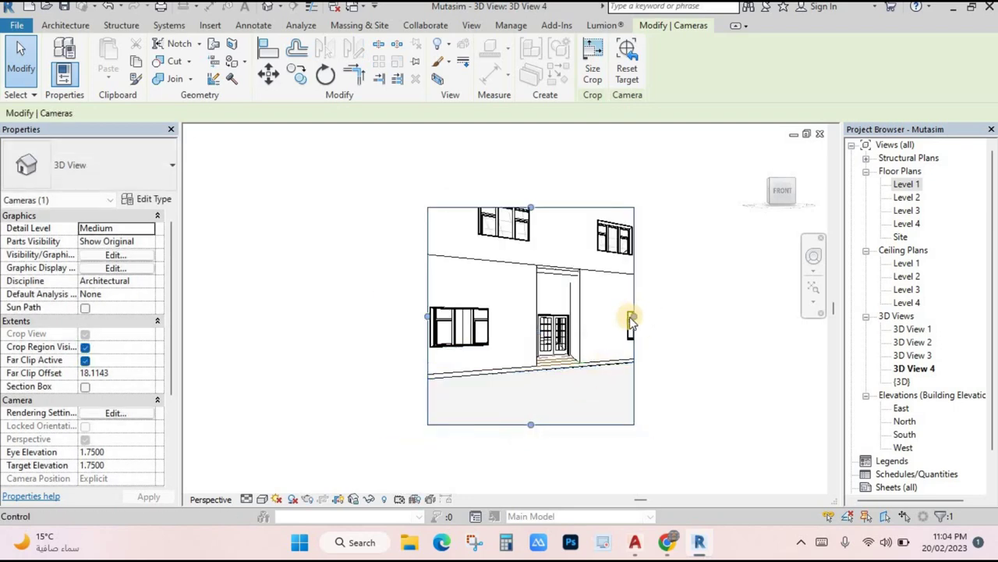
{"action": "left_click_drag", "start_coordinate": [634, 316], "coordinate": [736, 312]}
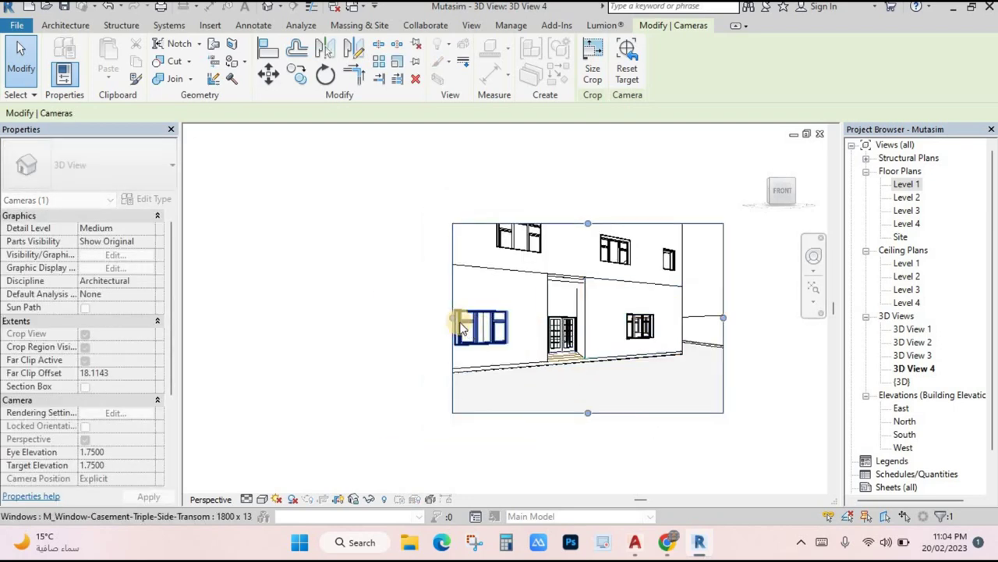
{"action": "left_click_drag", "start_coordinate": [454, 317], "coordinate": [391, 317]}
{"action": "left_click_drag", "start_coordinate": [557, 223], "coordinate": [557, 155]}
{"action": "scroll", "coordinate": [577, 261], "scroll_direction": "down", "scroll_amount": 2}
{"action": "middle_click_drag", "start_coordinate": [578, 316], "coordinate": [533, 336]}
{"action": "left_click", "coordinate": [356, 421]}
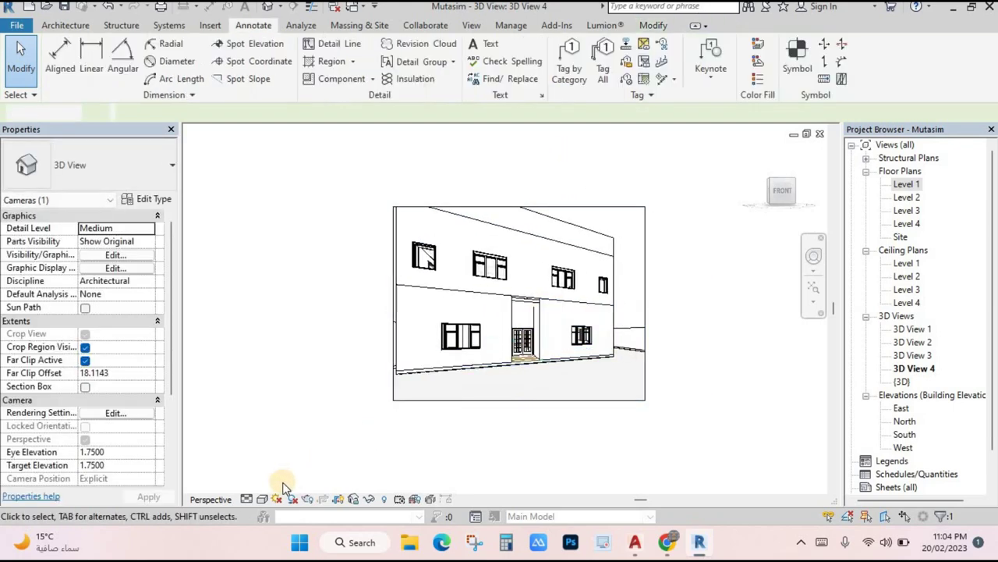
- Set the front camera view's visual style to Realistic and widen its crop region upward and sideways around the whole facade
{"action": "left_click", "coordinate": [263, 499]}
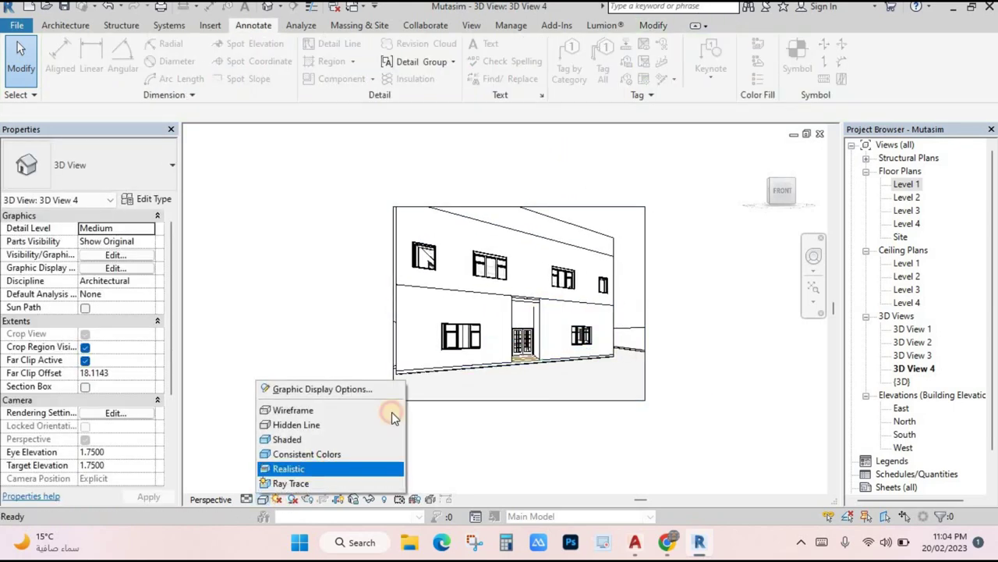
{"action": "left_click", "coordinate": [289, 468]}
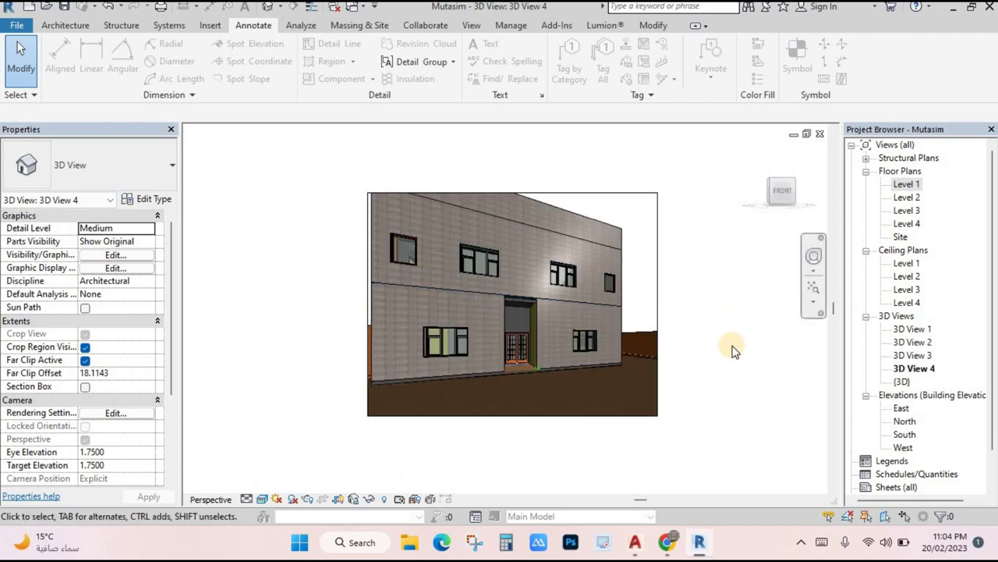
{"action": "middle_click_drag", "start_coordinate": [734, 351], "coordinate": [728, 355]}
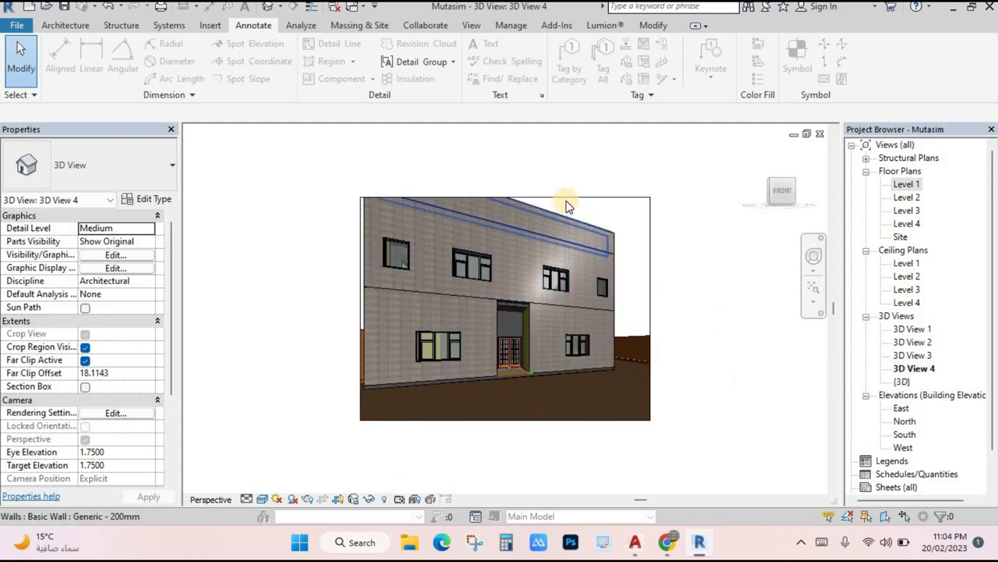
{"action": "left_click", "coordinate": [506, 197]}
{"action": "left_click_drag", "start_coordinate": [505, 197], "coordinate": [503, 163]}
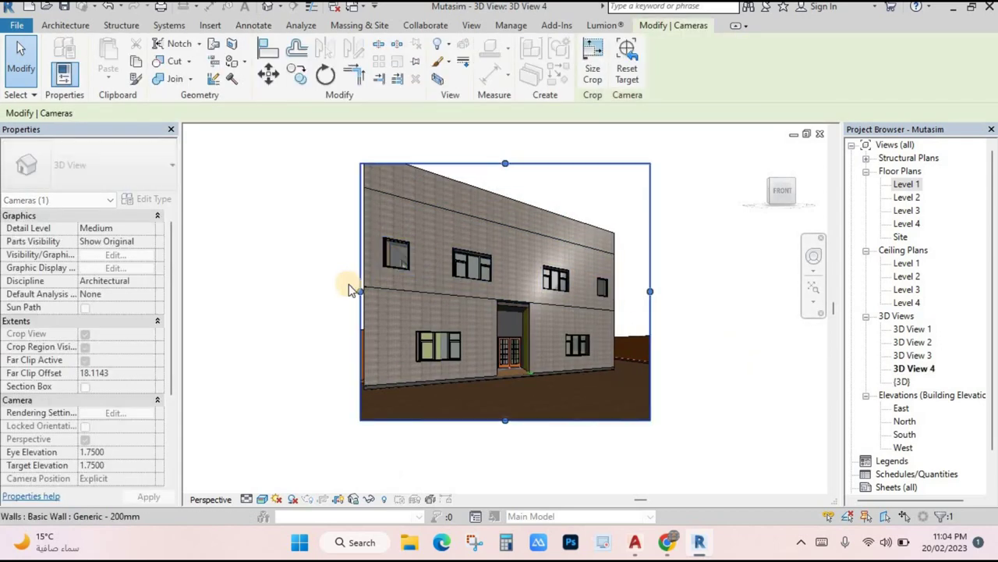
{"action": "left_click_drag", "start_coordinate": [286, 284], "coordinate": [320, 289]}
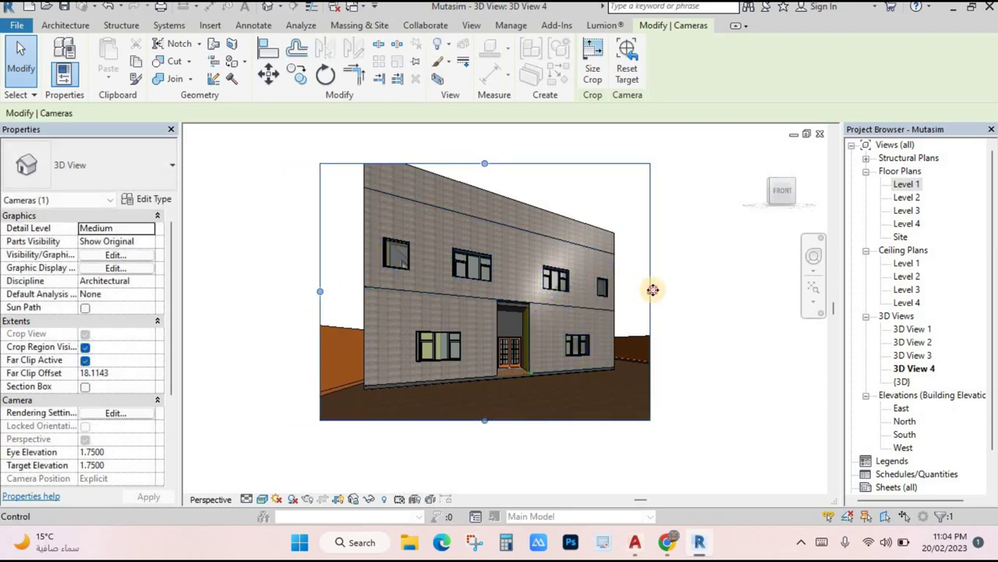
{"action": "left_click_drag", "start_coordinate": [651, 290], "coordinate": [677, 291]}
{"action": "left_click_drag", "start_coordinate": [495, 161], "coordinate": [497, 150]}
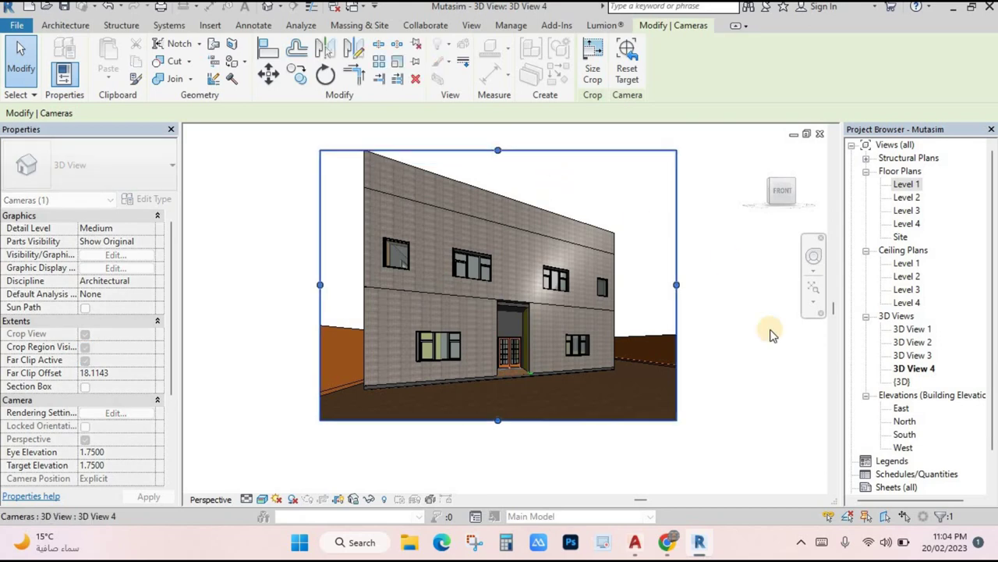
- Review the overall {3D} view and the camera views 3D View 1 through 3D View 4 in turn
{"action": "left_click", "coordinate": [913, 342]}
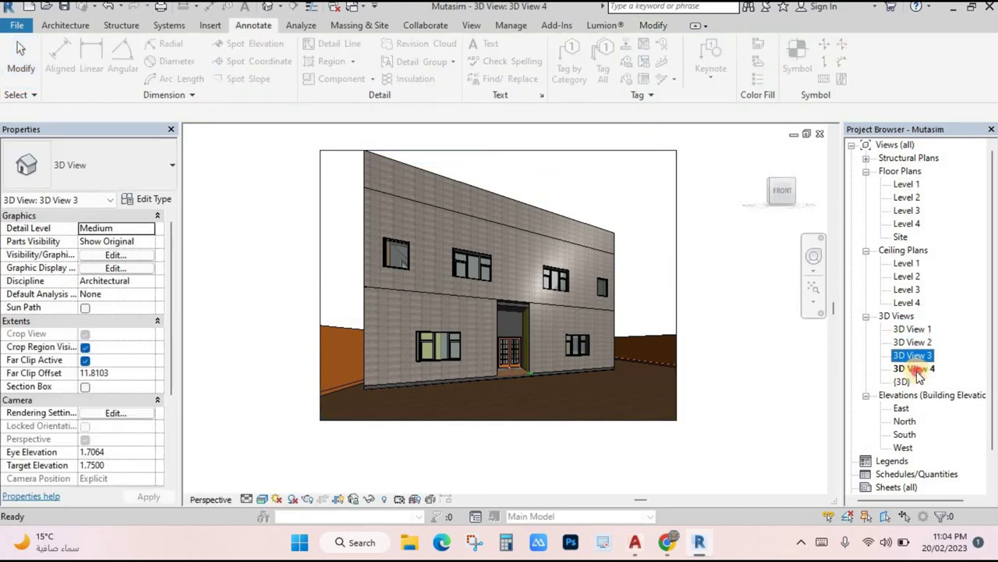
{"action": "double_click", "coordinate": [903, 381]}
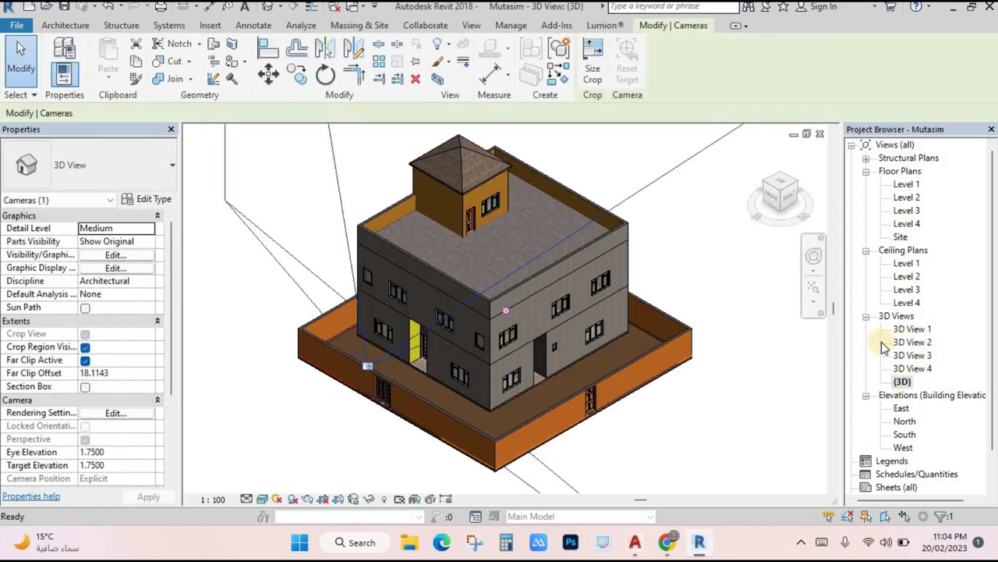
{"action": "double_click", "coordinate": [912, 328]}
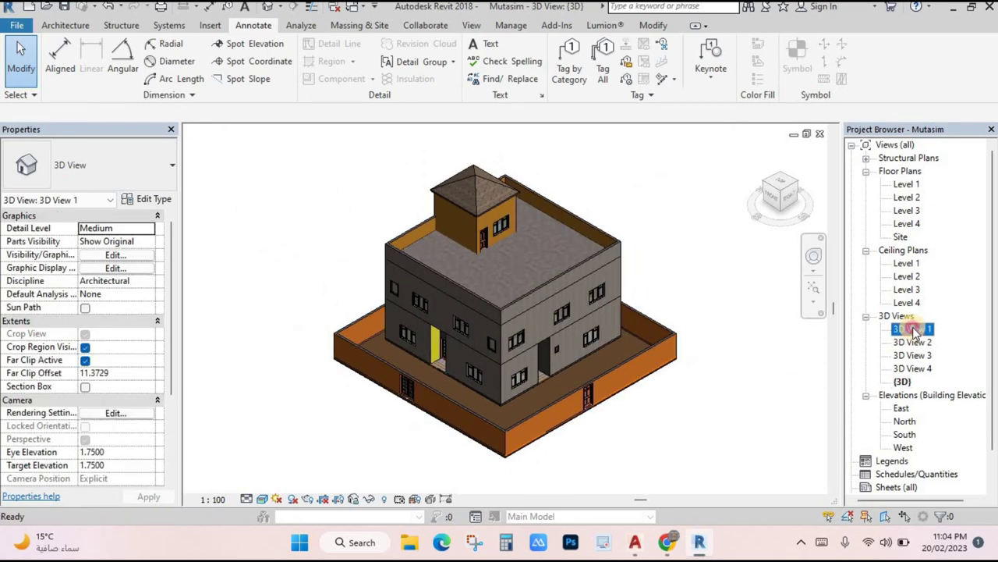
{"action": "double_click", "coordinate": [920, 343]}
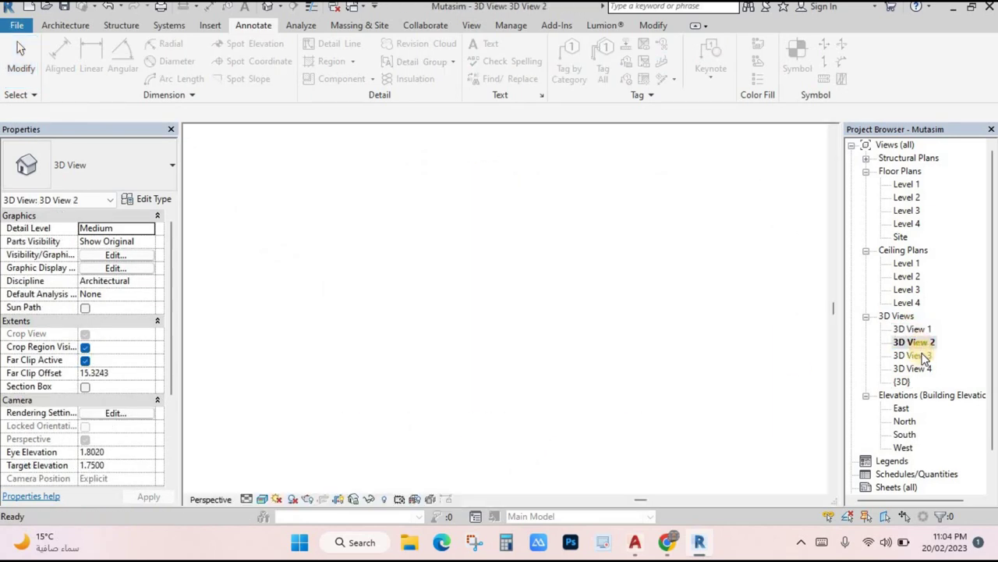
{"action": "double_click", "coordinate": [919, 356]}
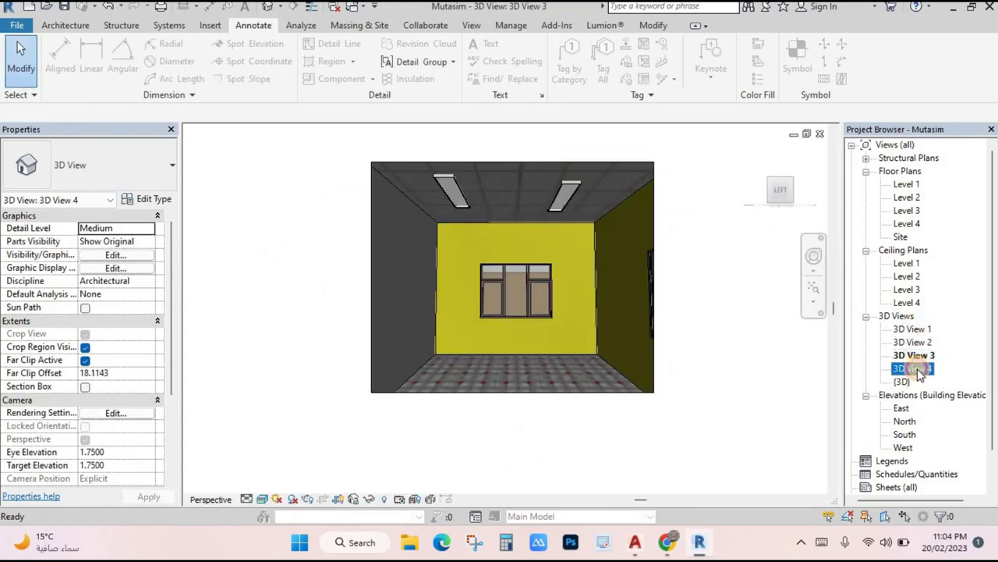
{"action": "double_click", "coordinate": [915, 368]}
{"action": "double_click", "coordinate": [903, 381]}
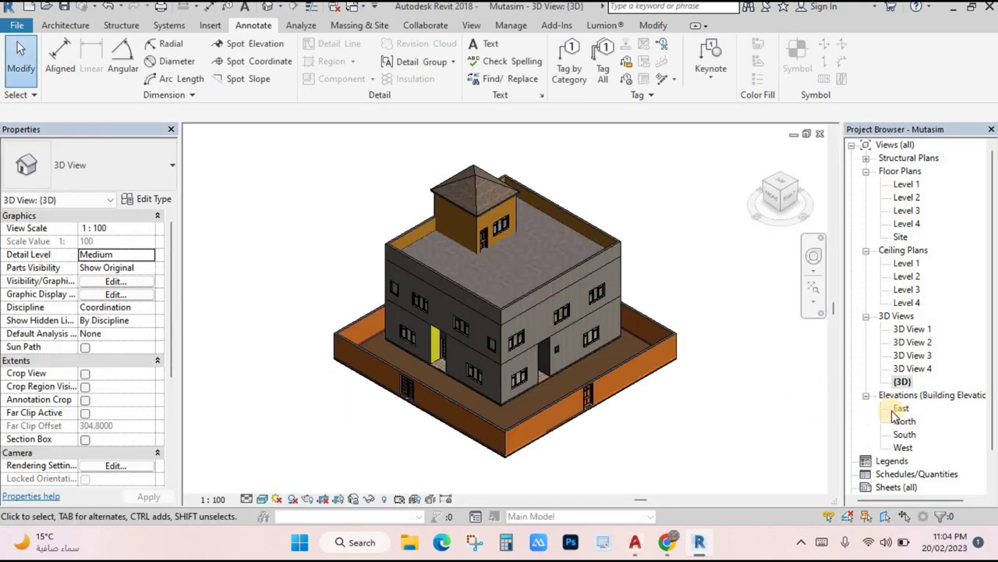
- Review the East, North, South and West building elevations in turn, examining the West elevation up close
{"action": "double_click", "coordinate": [902, 409]}
{"action": "scroll", "coordinate": [912, 409], "scroll_direction": "down", "scroll_amount": 1}
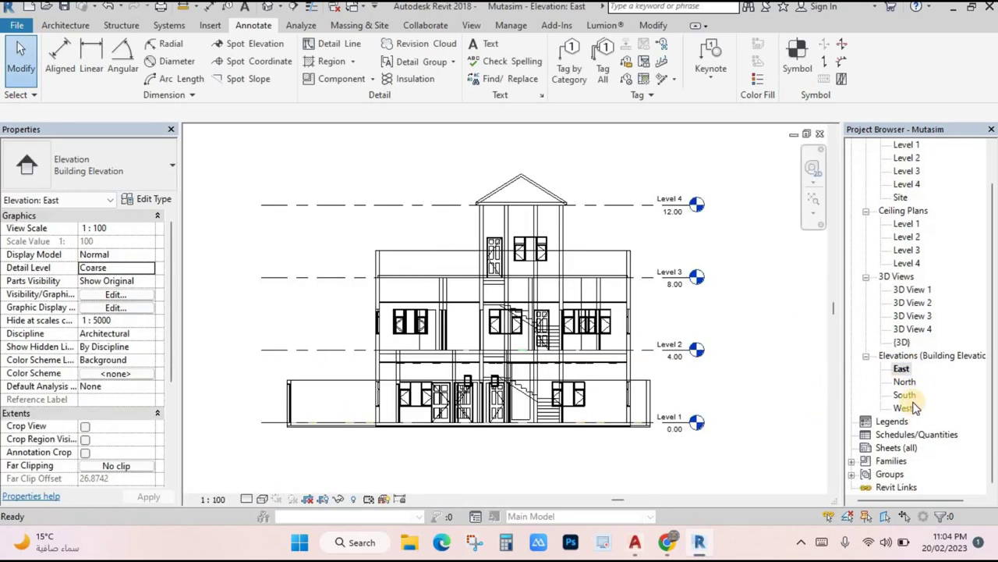
{"action": "double_click", "coordinate": [904, 381]}
{"action": "double_click", "coordinate": [905, 394]}
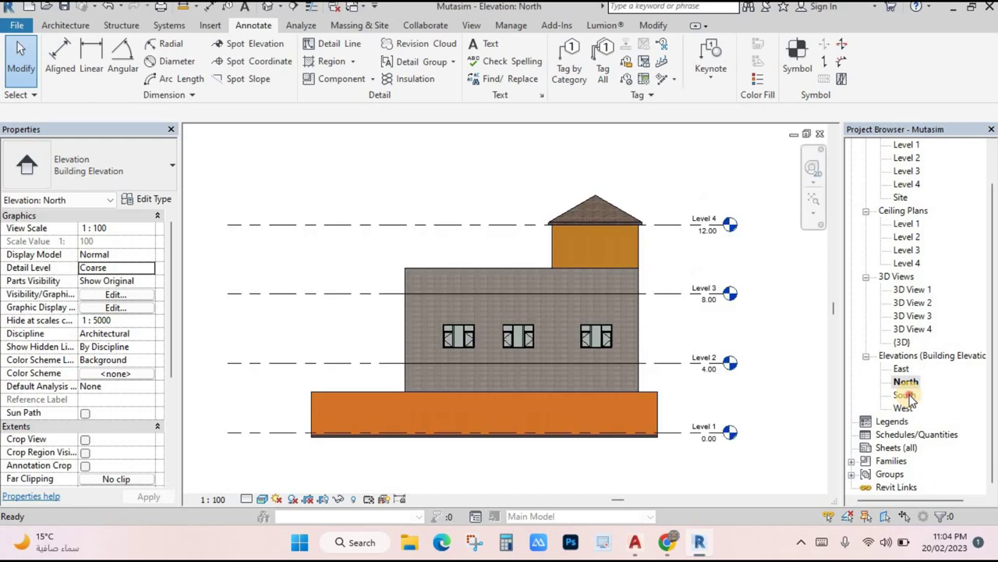
{"action": "double_click", "coordinate": [905, 408]}
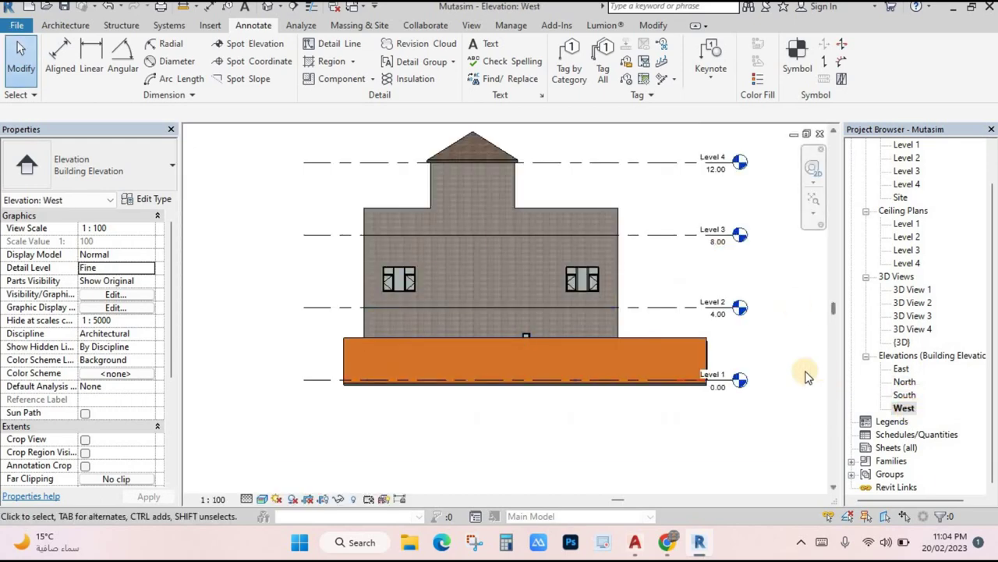
{"action": "scroll", "coordinate": [808, 261], "scroll_direction": "up", "scroll_amount": 3}
{"action": "scroll", "coordinate": [852, 239], "scroll_direction": "up", "scroll_amount": 1}
{"action": "scroll", "coordinate": [622, 278], "scroll_direction": "down", "scroll_amount": 2}
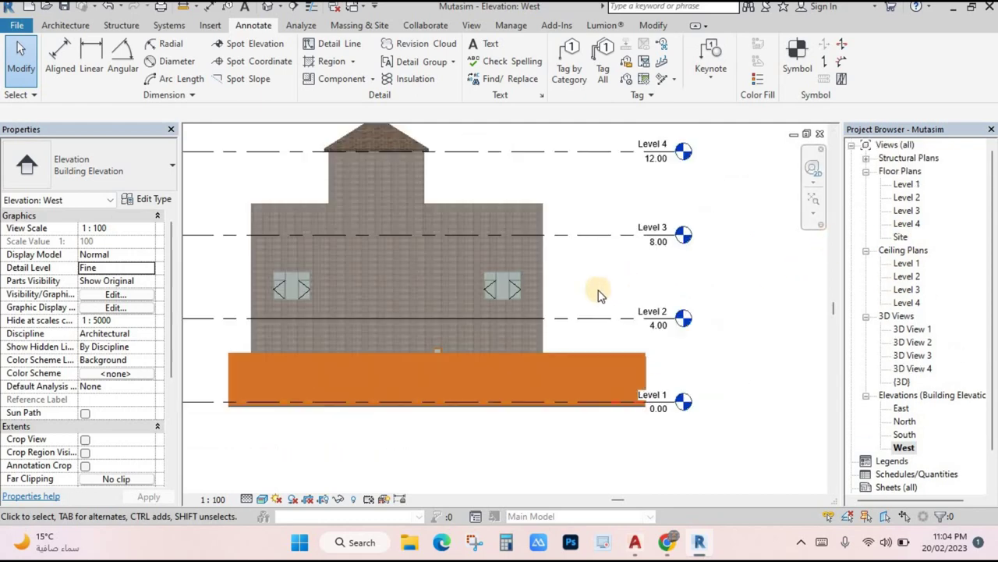
{"action": "scroll", "coordinate": [599, 295], "scroll_direction": "down", "scroll_amount": 3}
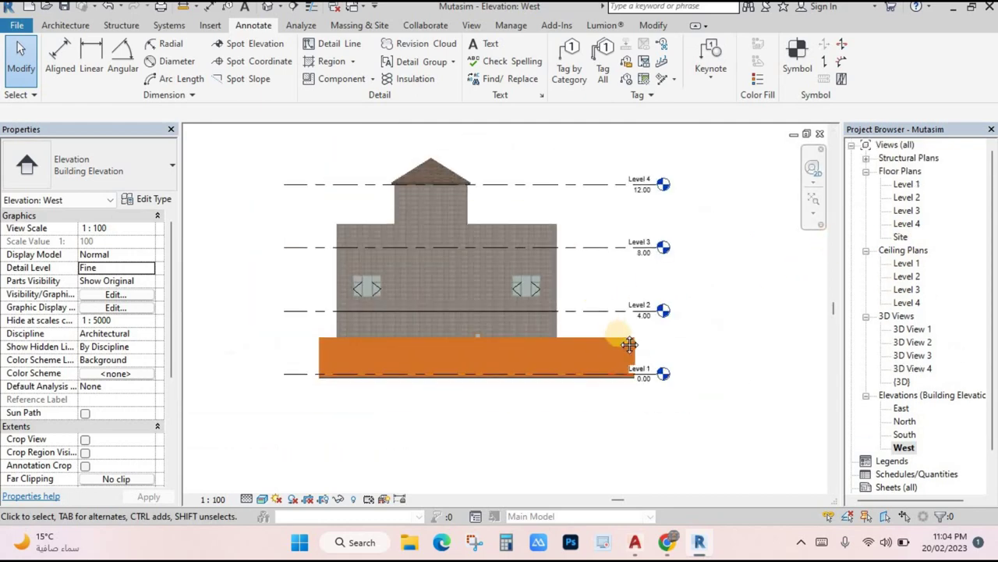
- Duplicate the Level 1 floor plan as an independent view without its detailing
{"action": "double_click", "coordinate": [906, 185]}
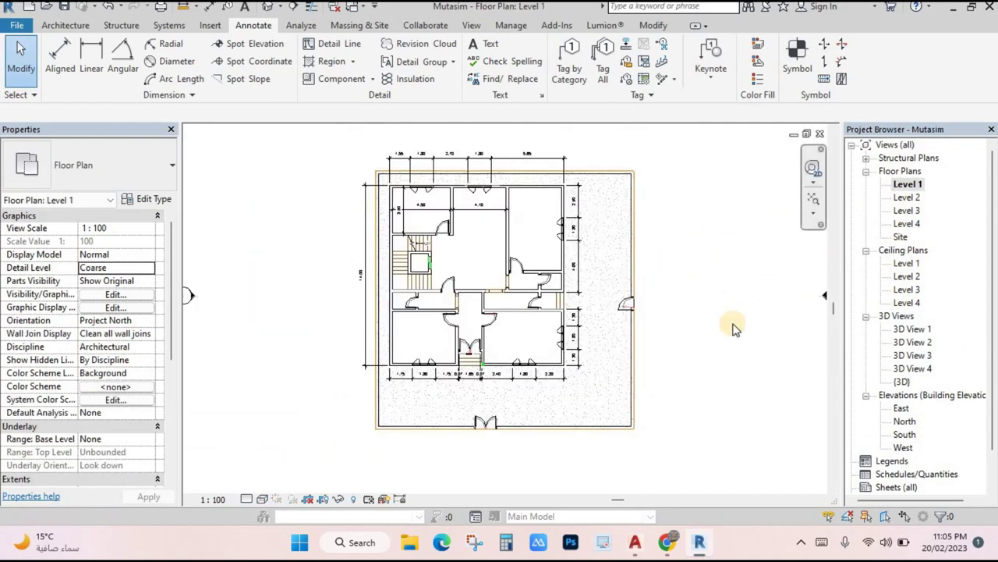
{"action": "middle_click_drag", "start_coordinate": [708, 318], "coordinate": [690, 316]}
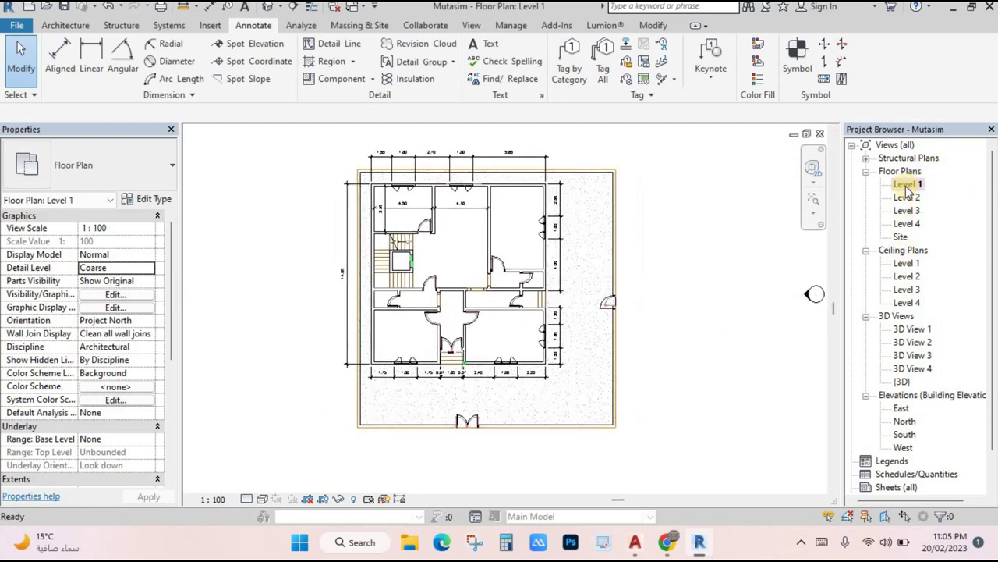
{"action": "right_click", "coordinate": [905, 185]}
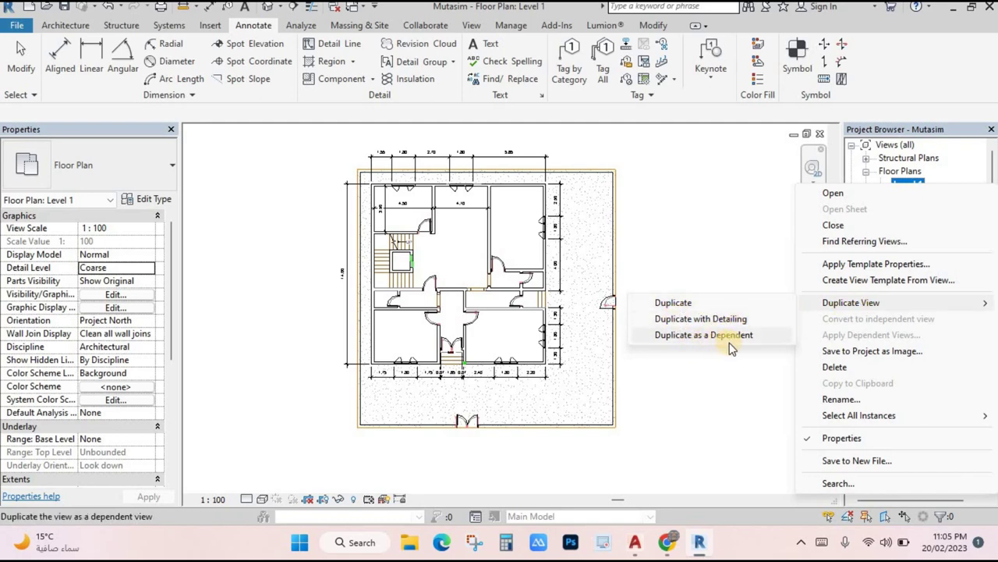
{"action": "left_click", "coordinate": [671, 305]}
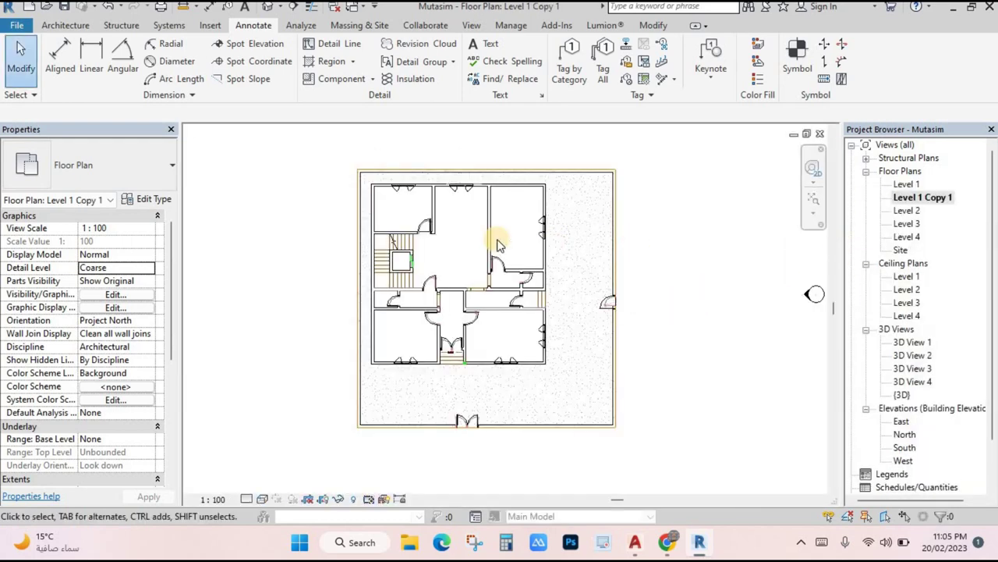
{"action": "left_click", "coordinate": [906, 211]}
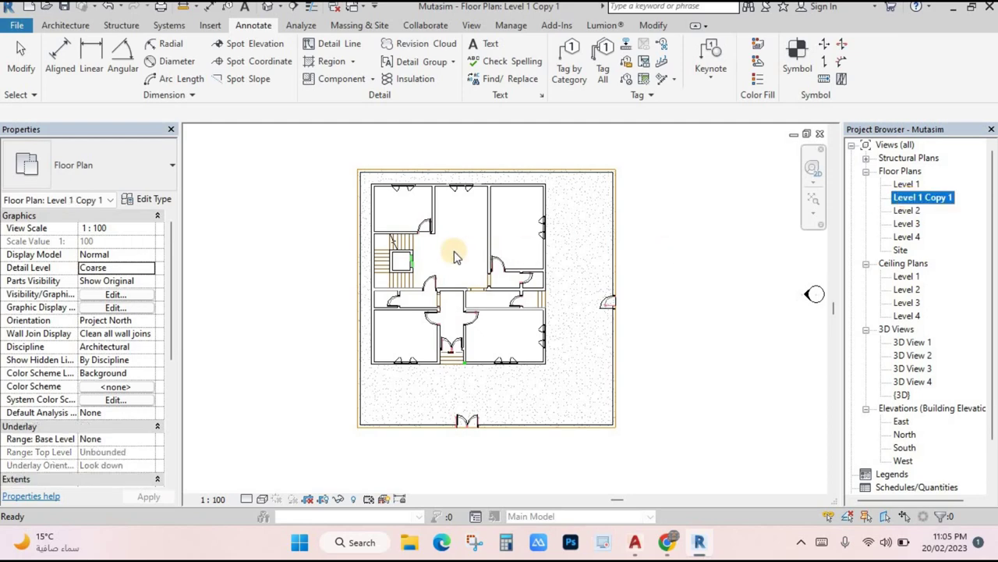
- Place rooms with tags in the four corner rooms of the duplicated Level 1 floor plan, using the Room tool
{"action": "scroll", "coordinate": [456, 257], "scroll_direction": "up", "scroll_amount": 1}
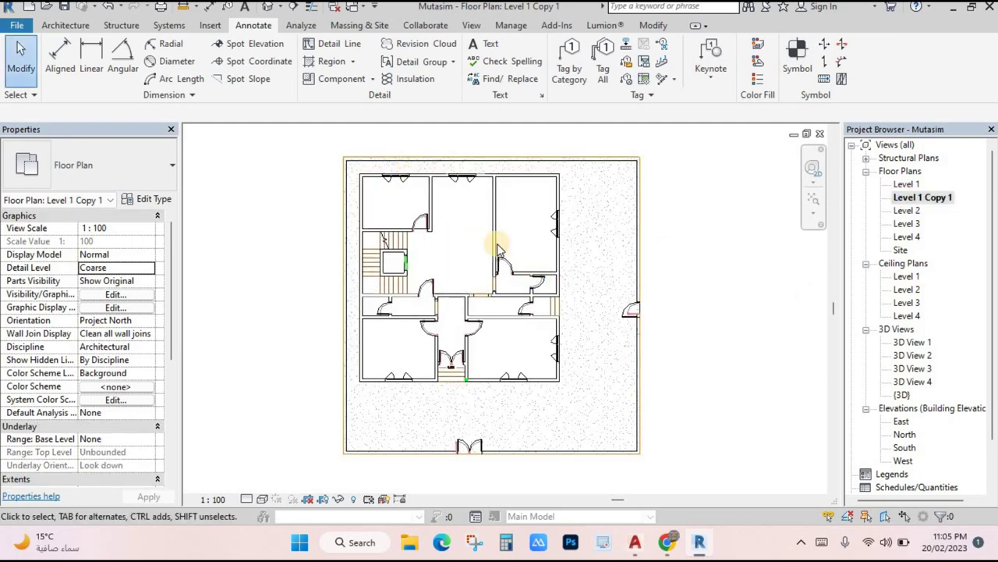
{"action": "left_click", "coordinate": [67, 29]}
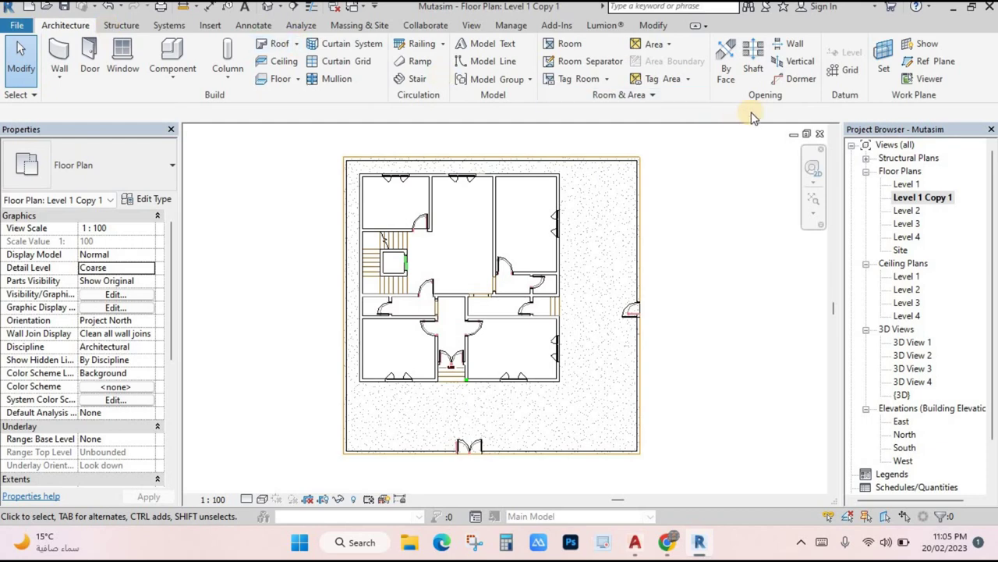
{"action": "left_click", "coordinate": [565, 45]}
{"action": "scroll", "coordinate": [521, 226], "scroll_direction": "up", "scroll_amount": 1}
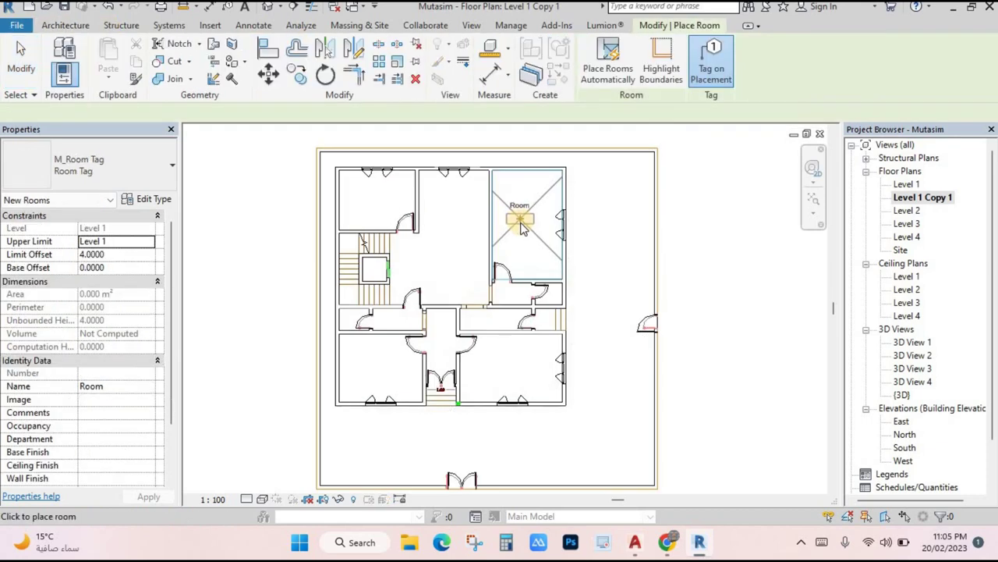
{"action": "scroll", "coordinate": [522, 226], "scroll_direction": "up", "scroll_amount": 1}
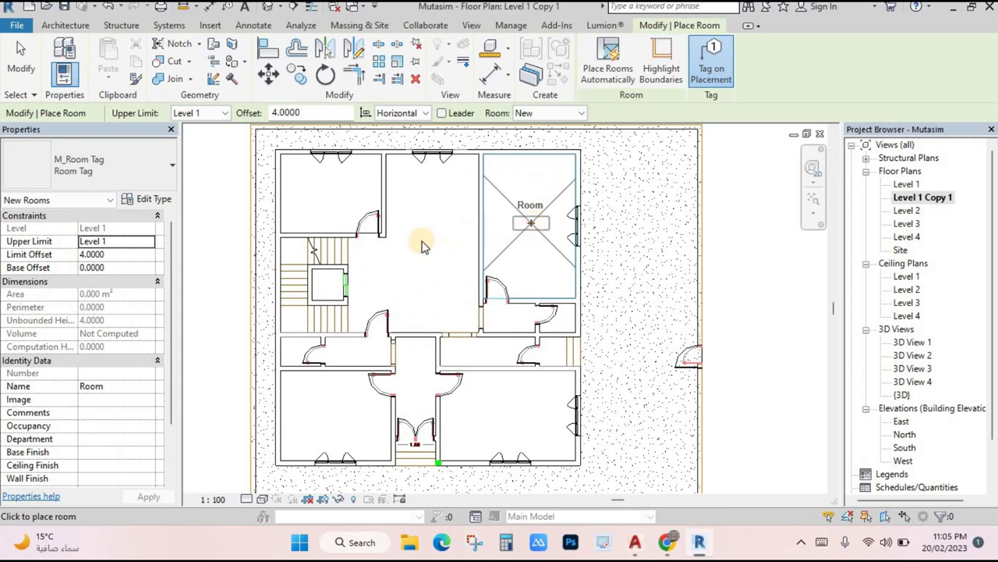
{"action": "left_click", "coordinate": [337, 201]}
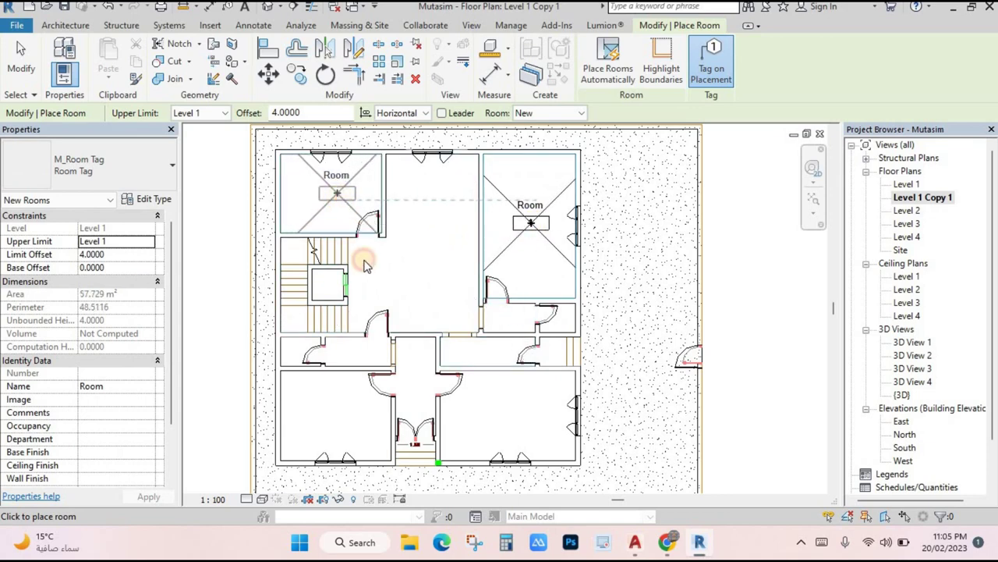
{"action": "left_click", "coordinate": [336, 420]}
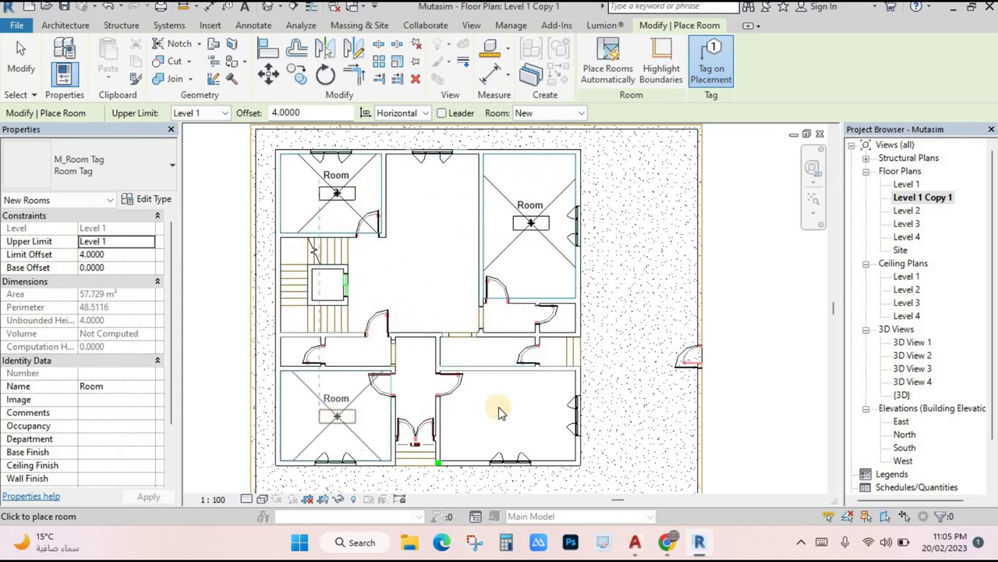
{"action": "left_click", "coordinate": [517, 412]}
{"action": "scroll", "coordinate": [424, 372], "scroll_direction": "up", "scroll_amount": 2}
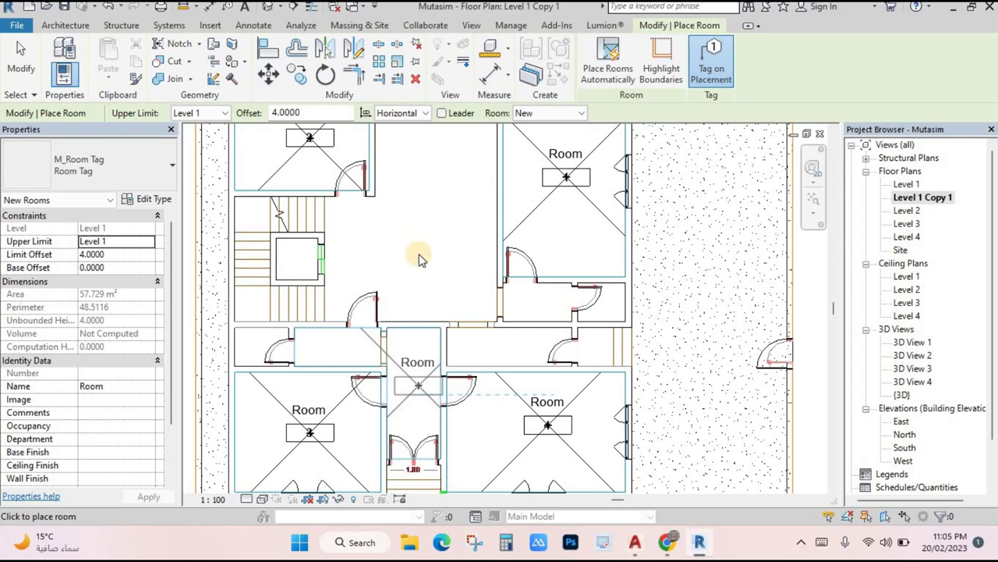
- Place tagged rooms in the central entrance passage and the large central space beside the stairs, then end room placement
{"action": "left_click", "coordinate": [432, 222]}
{"action": "scroll", "coordinate": [443, 325], "scroll_direction": "down", "scroll_amount": 2}
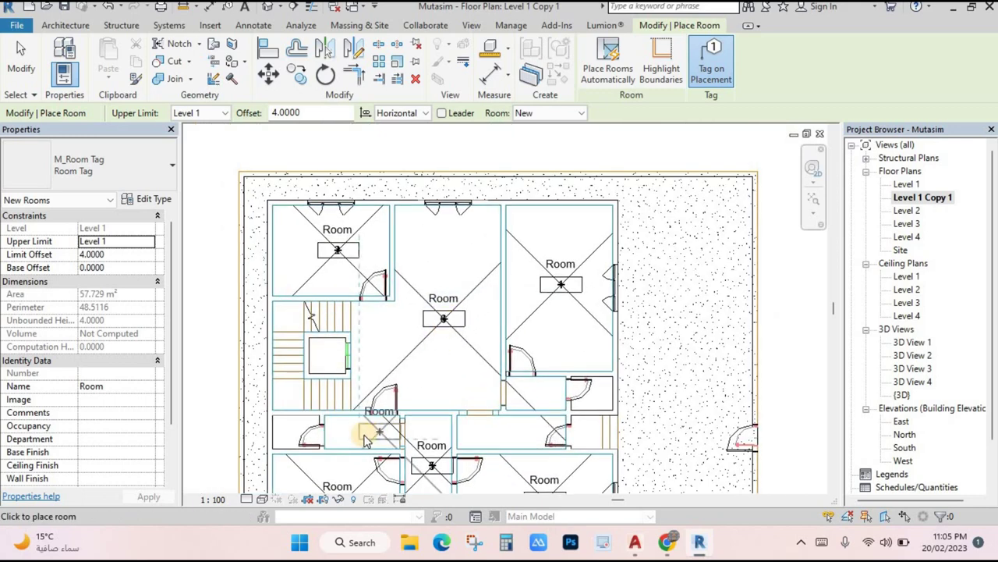
{"action": "middle_click_drag", "start_coordinate": [541, 311], "coordinate": [495, 285]}
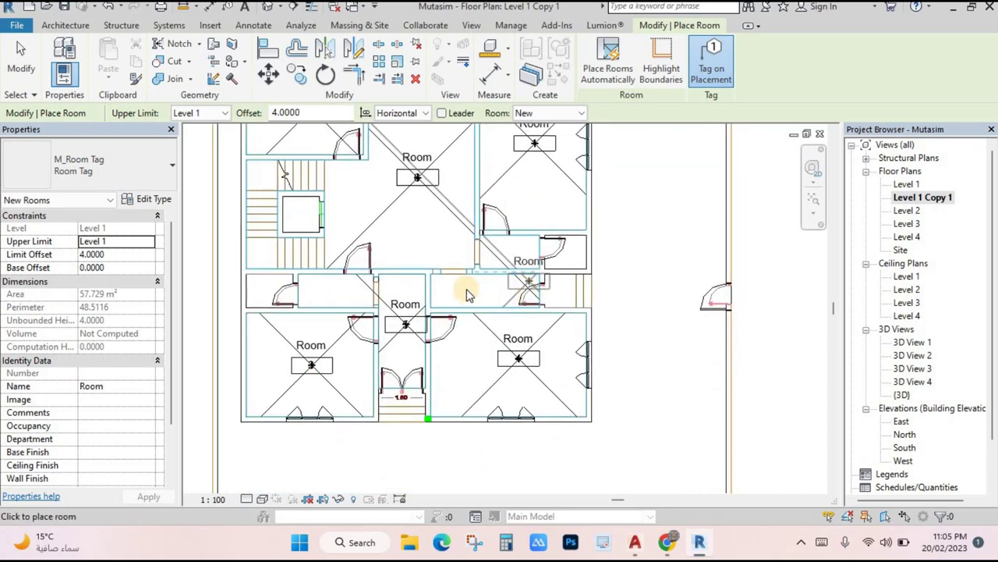
{"action": "scroll", "coordinate": [473, 286], "scroll_direction": "up", "scroll_amount": 2}
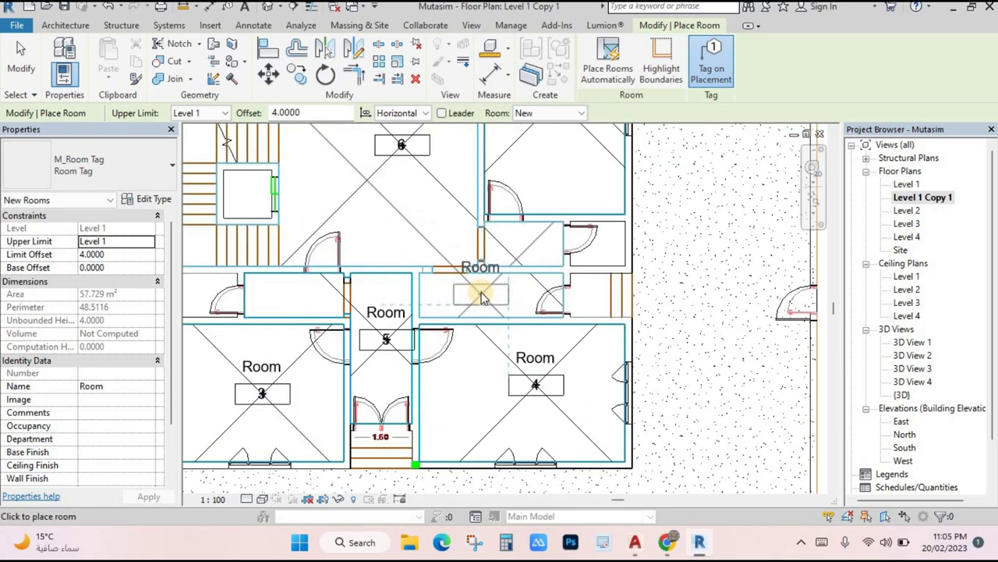
{"action": "key", "text": "Escape"}
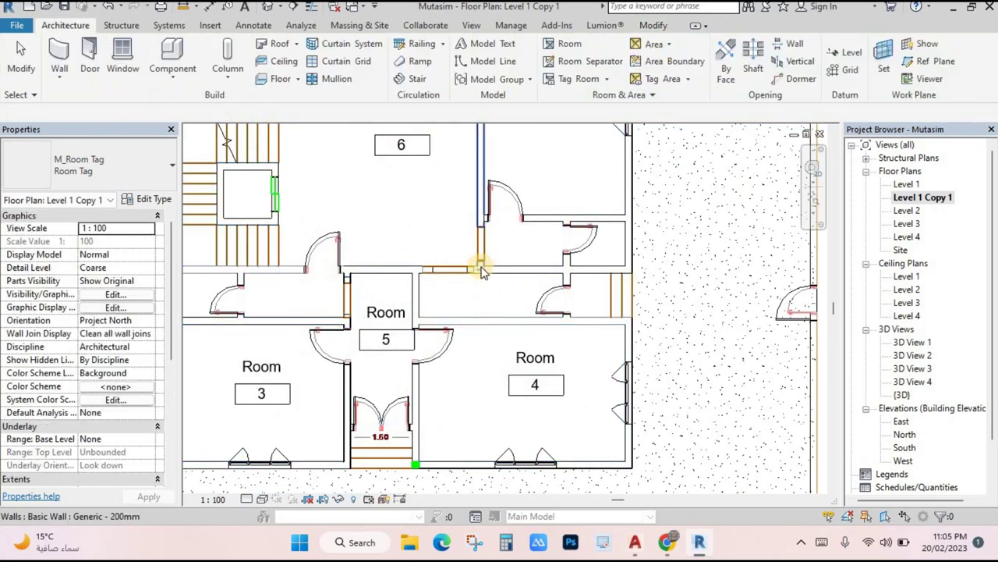
- Rename the room with tag number 1 as WOMEN HALL
{"action": "scroll", "coordinate": [480, 274], "scroll_direction": "down", "scroll_amount": 2}
{"action": "scroll", "coordinate": [550, 234], "scroll_direction": "up", "scroll_amount": 4}
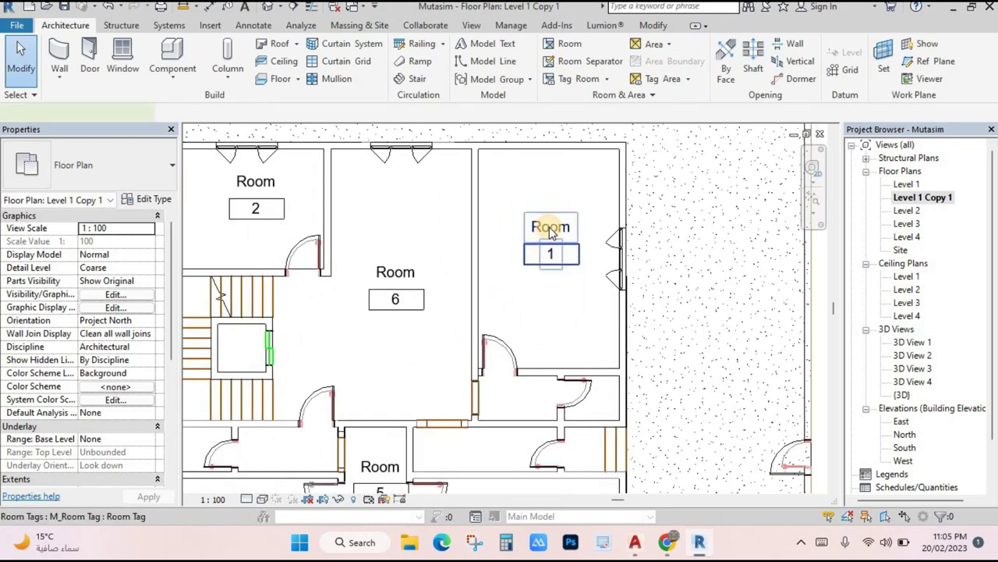
{"action": "left_click", "coordinate": [551, 230]}
{"action": "left_click", "coordinate": [550, 228]}
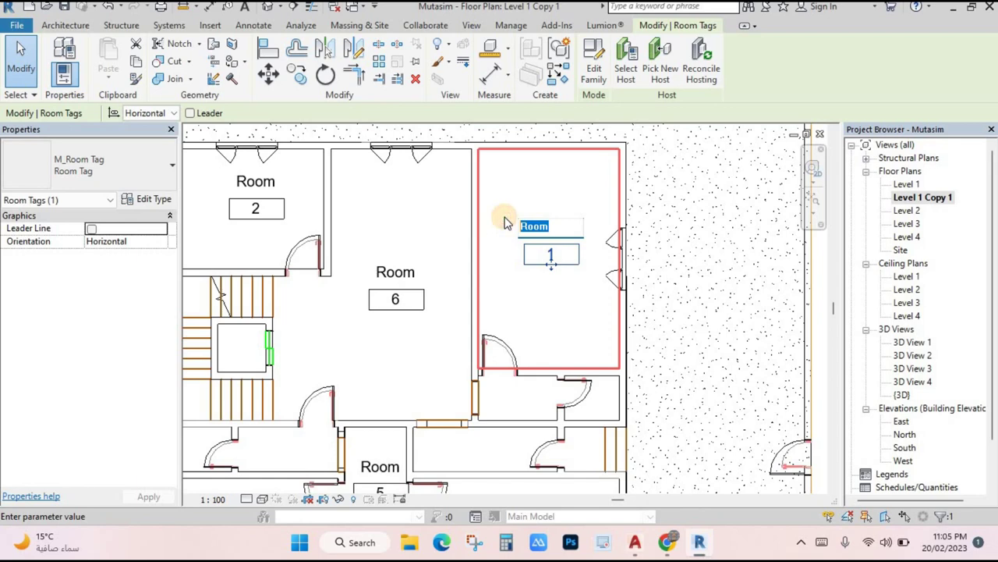
{"action": "type", "text": "WOMEN H"}
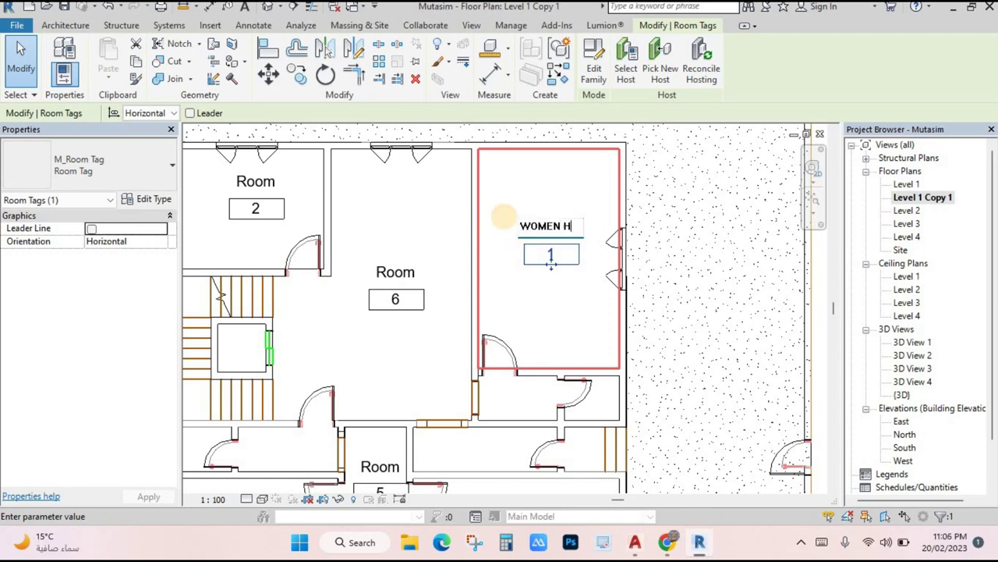
{"action": "type", "text": "ALL"}
{"action": "left_click", "coordinate": [503, 216]}
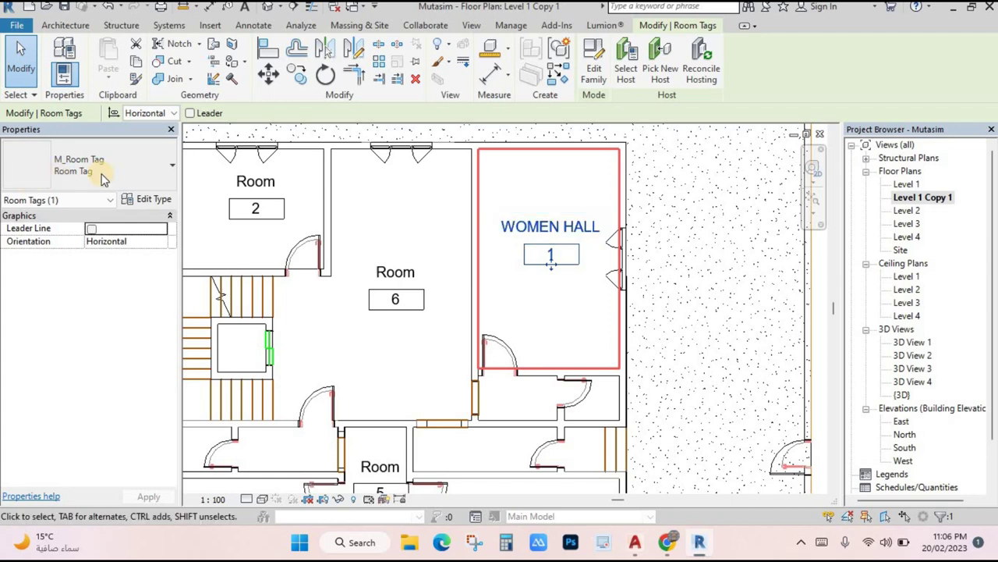
- Rename room 2 as KITCHEN and the large central room 6 as LIVING AREA
{"action": "left_click", "coordinate": [250, 180]}
{"action": "left_click", "coordinate": [249, 180]}
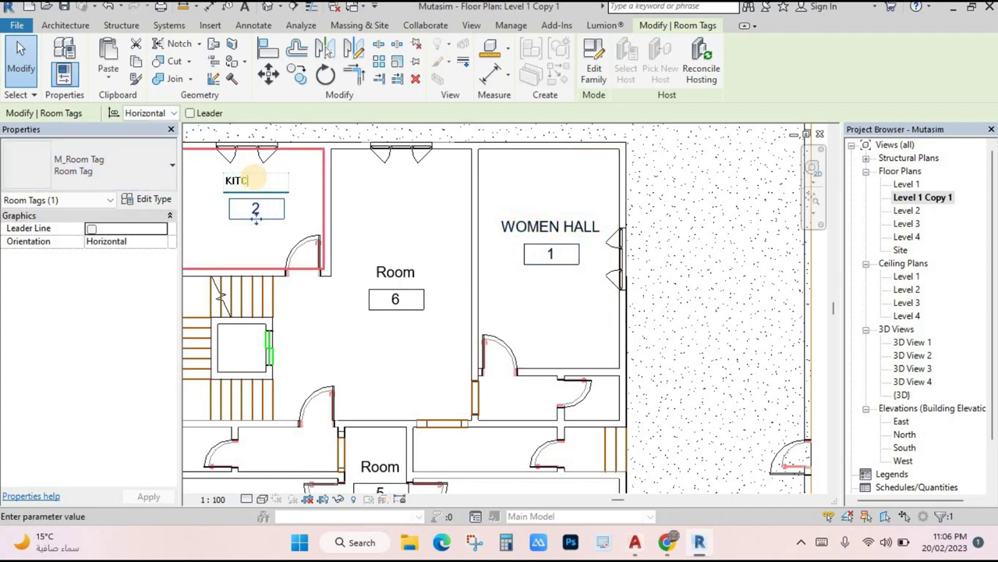
{"action": "left_click", "coordinate": [356, 231]}
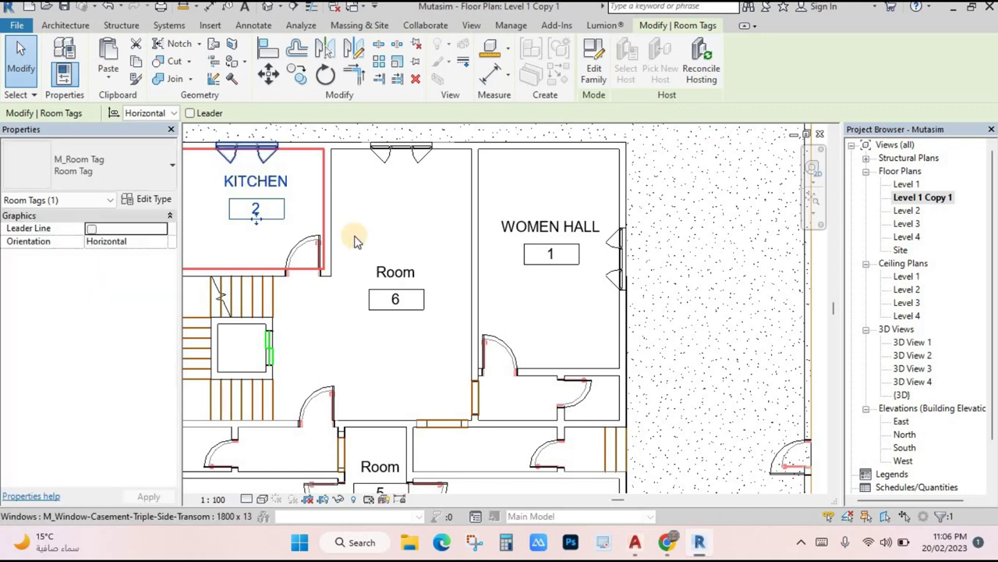
{"action": "left_click", "coordinate": [405, 273]}
{"action": "left_click", "coordinate": [409, 273]}
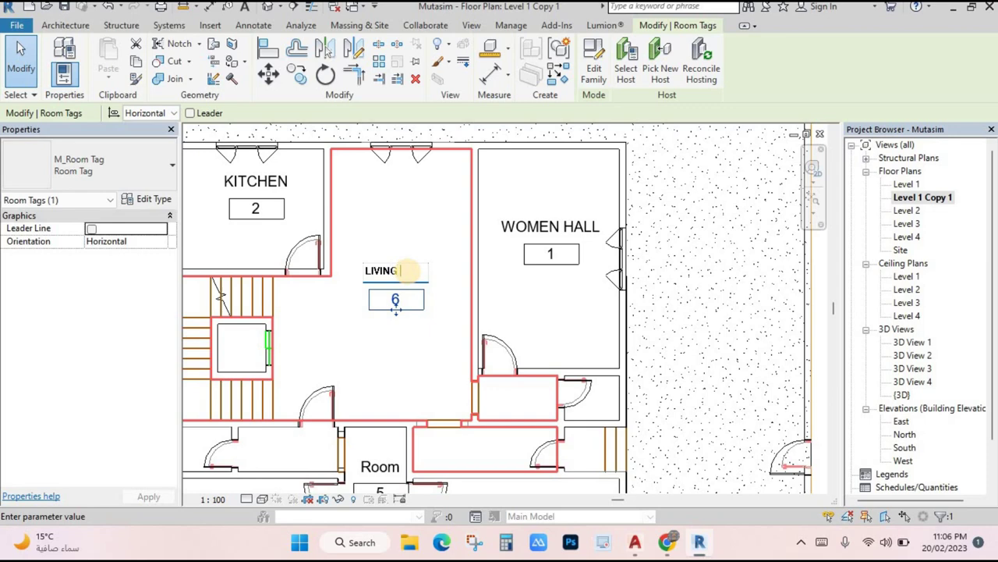
{"action": "key", "text": "Return"}
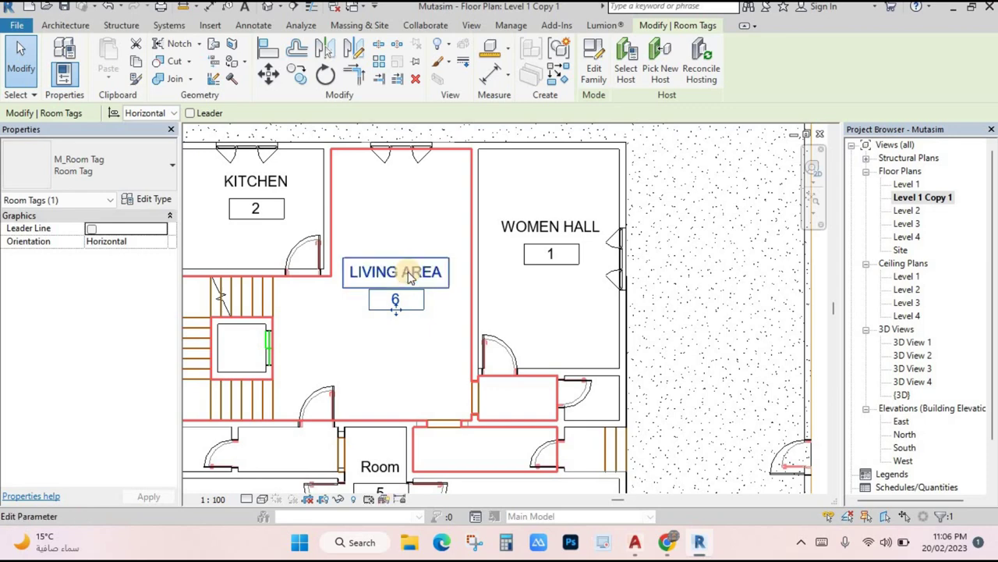
- Rename room 3 as DINING HALL and room 4 as MEN HALL
{"action": "scroll", "coordinate": [441, 320], "scroll_direction": "down", "scroll_amount": 2}
{"action": "middle_click_drag", "start_coordinate": [398, 380], "coordinate": [470, 264]}
{"action": "left_click", "coordinate": [377, 355]}
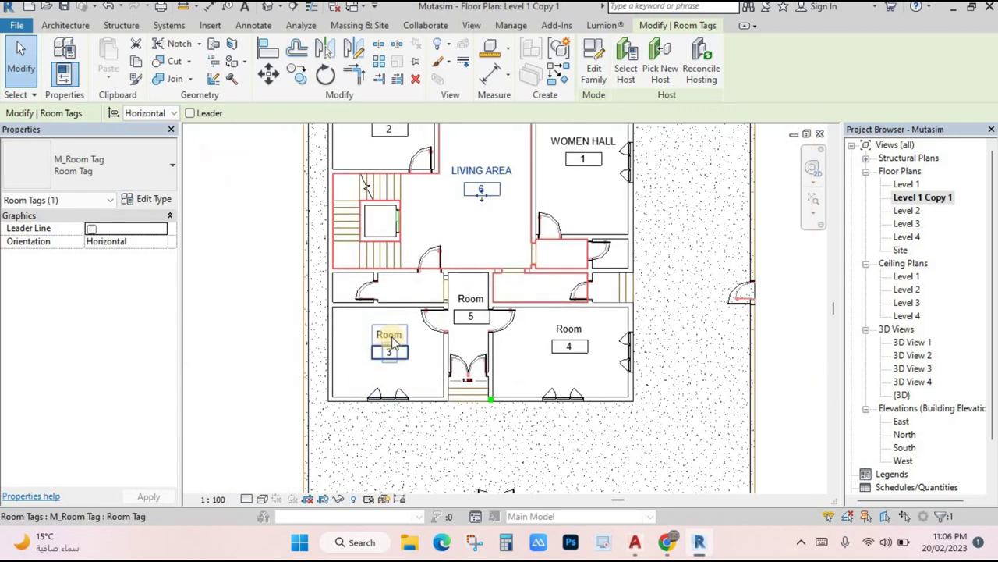
{"action": "left_click", "coordinate": [394, 333]}
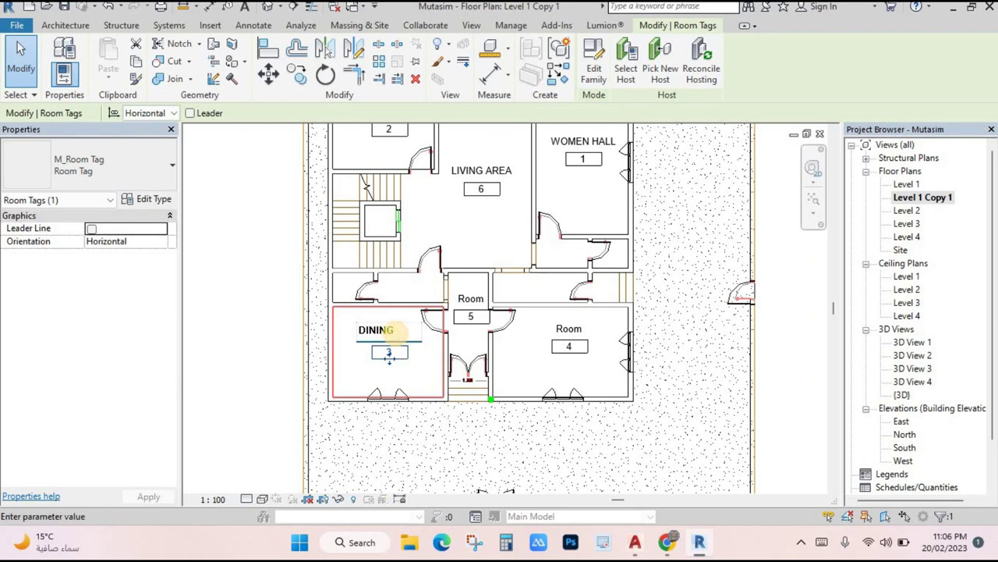
{"action": "type", "text": "DINING HALL"}
{"action": "key", "text": "Return"}
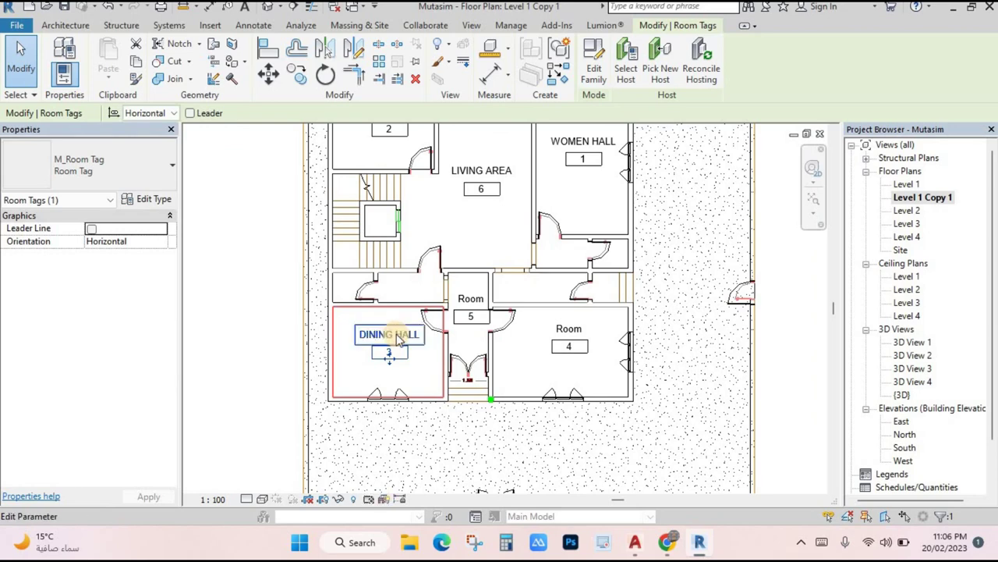
{"action": "double_click", "coordinate": [568, 325]}
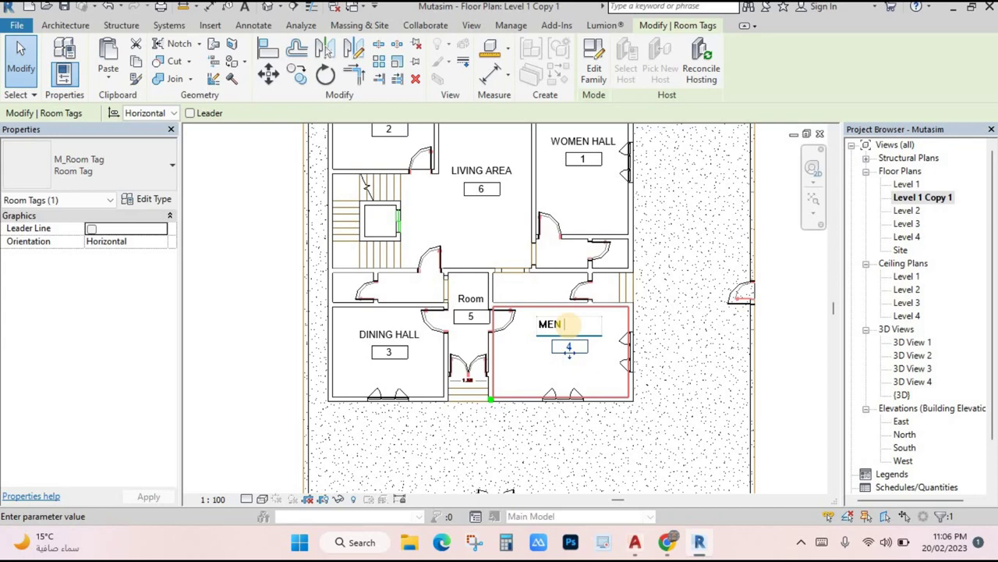
{"action": "key", "text": "Return"}
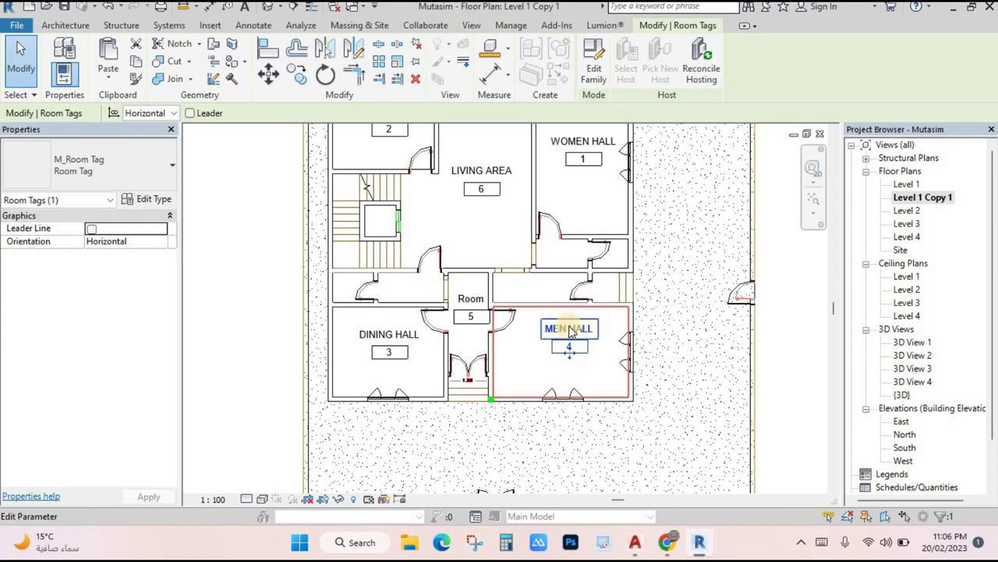
- Rename room 5 in the entrance passage as LOBBY and clear the selection
{"action": "left_click", "coordinate": [470, 298]}
{"action": "left_click", "coordinate": [472, 297]}
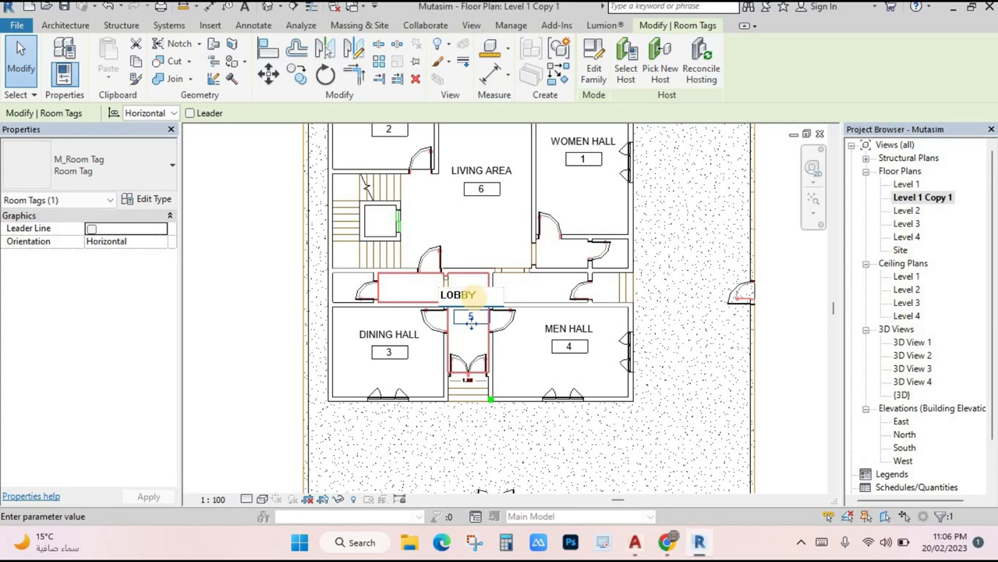
{"action": "key", "text": "Return"}
{"action": "left_click", "coordinate": [783, 303]}
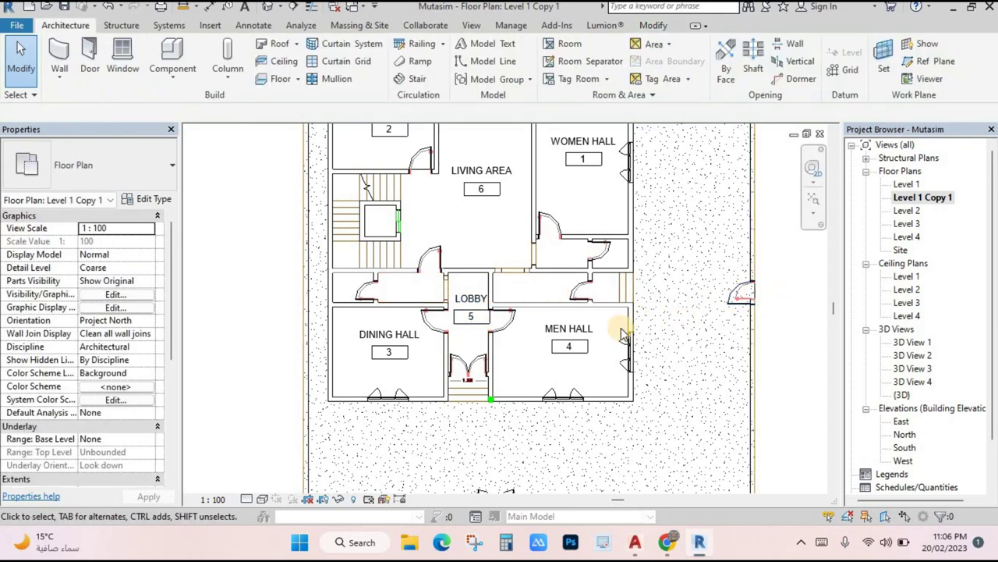
- Place a color fill legend beside the plan, just outside the site boundary wall
{"action": "scroll", "coordinate": [624, 334], "scroll_direction": "down", "scroll_amount": 2}
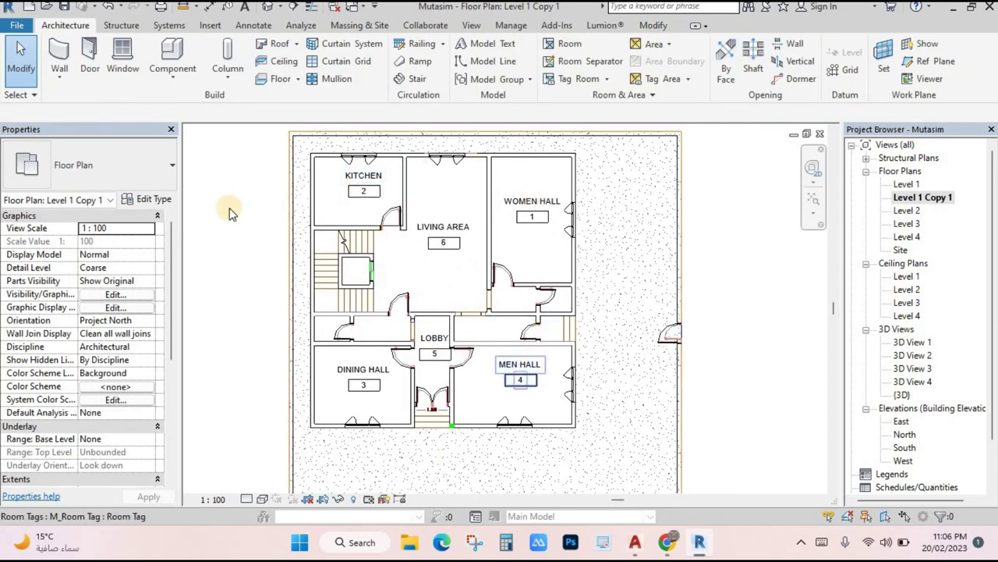
{"action": "left_click", "coordinate": [255, 27]}
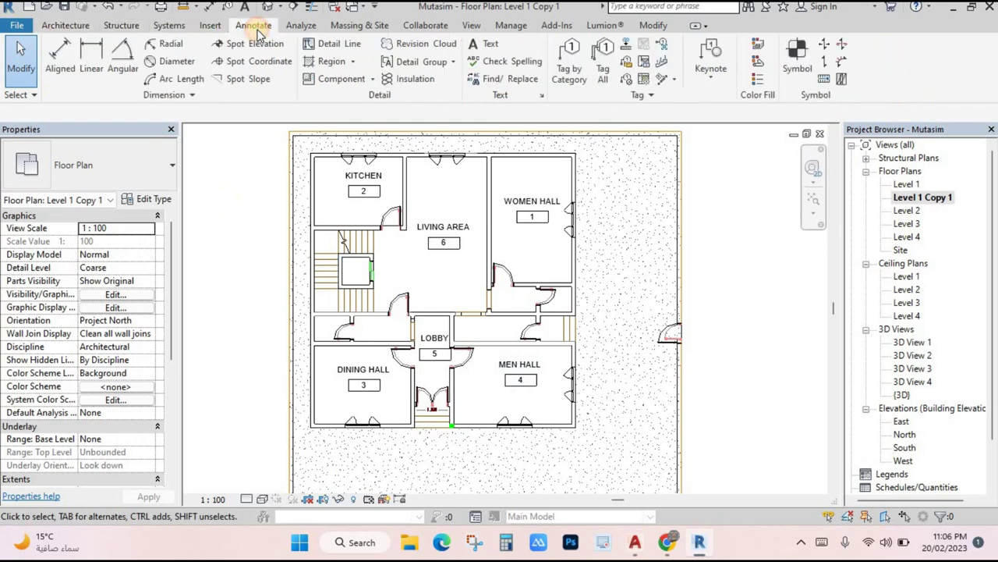
{"action": "left_click", "coordinate": [757, 82]}
{"action": "scroll", "coordinate": [687, 218], "scroll_direction": "down", "scroll_amount": 3}
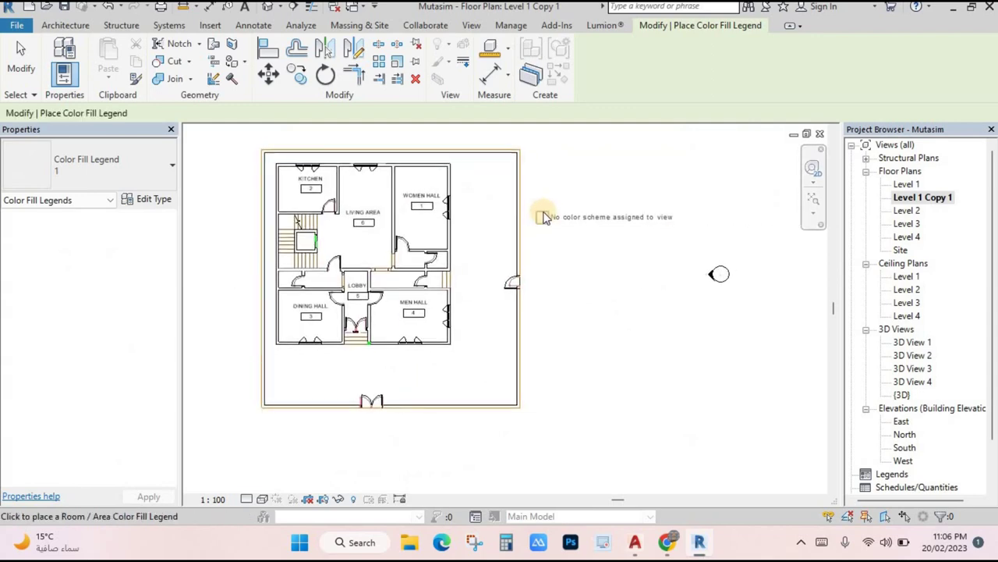
{"action": "left_click", "coordinate": [536, 183]}
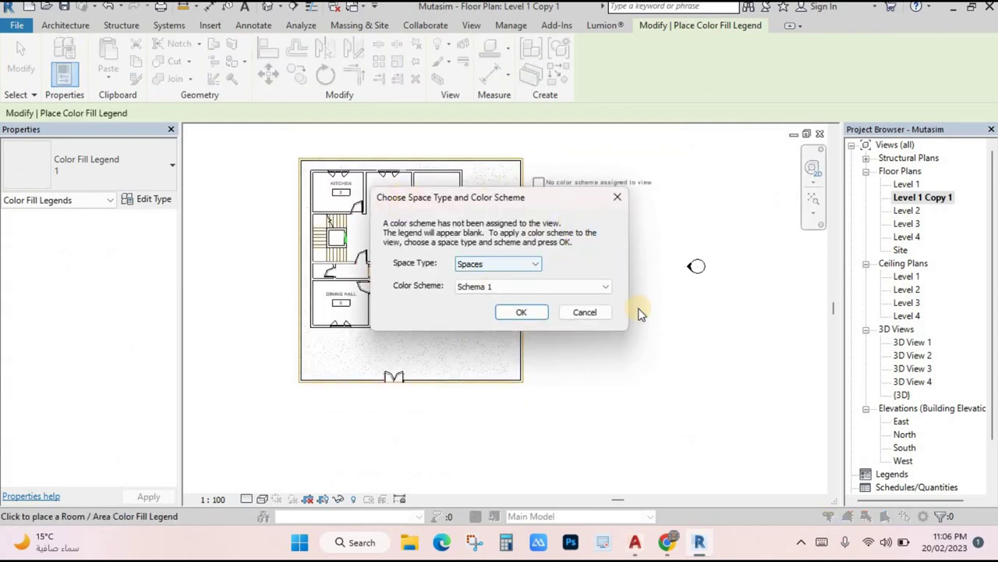
- Assign the Rooms space type and the Name color scheme to the view for the legend
{"action": "left_click", "coordinate": [488, 266]}
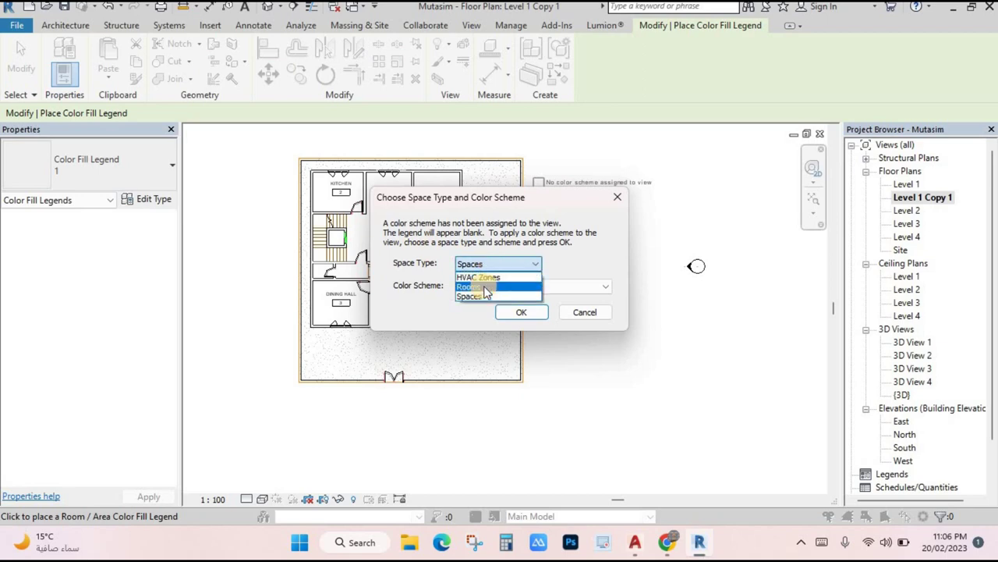
{"action": "left_click", "coordinate": [479, 285]}
{"action": "left_click", "coordinate": [491, 289]}
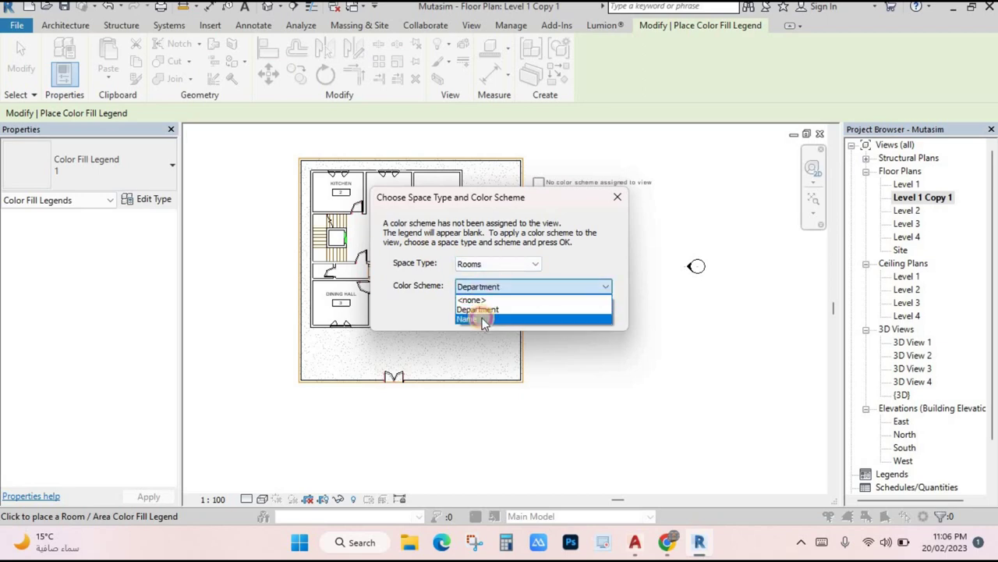
{"action": "left_click", "coordinate": [474, 316]}
{"action": "left_click", "coordinate": [521, 312]}
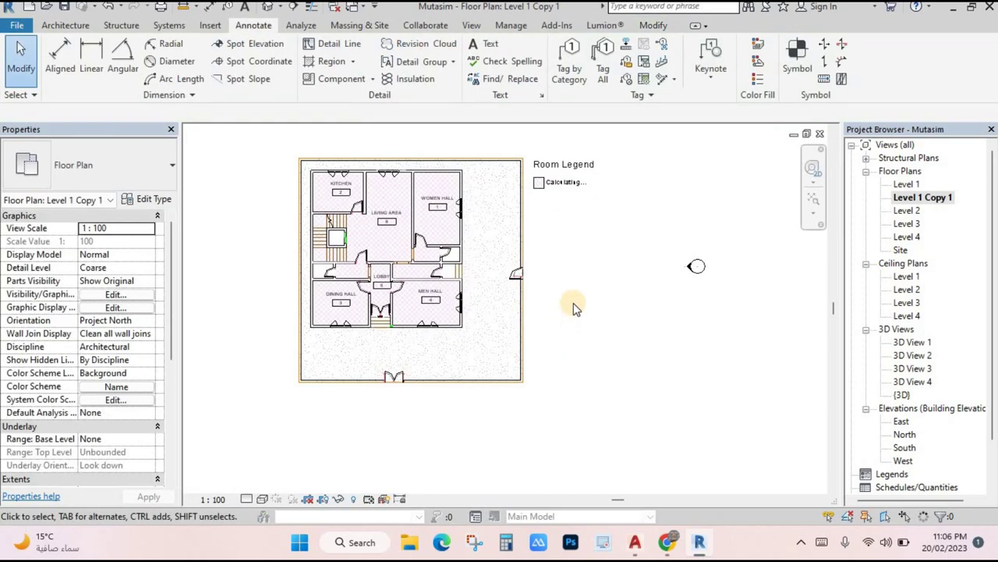
- Examine the color-filled rooms and room legend up close, and compare this plan with the original Level 1 floor plan
{"action": "scroll", "coordinate": [560, 209], "scroll_direction": "up", "scroll_amount": 1}
{"action": "middle_click_drag", "start_coordinate": [658, 220], "coordinate": [723, 235]}
{"action": "scroll", "coordinate": [683, 321], "scroll_direction": "up", "scroll_amount": 1}
{"action": "middle_click_drag", "start_coordinate": [679, 354], "coordinate": [697, 359]}
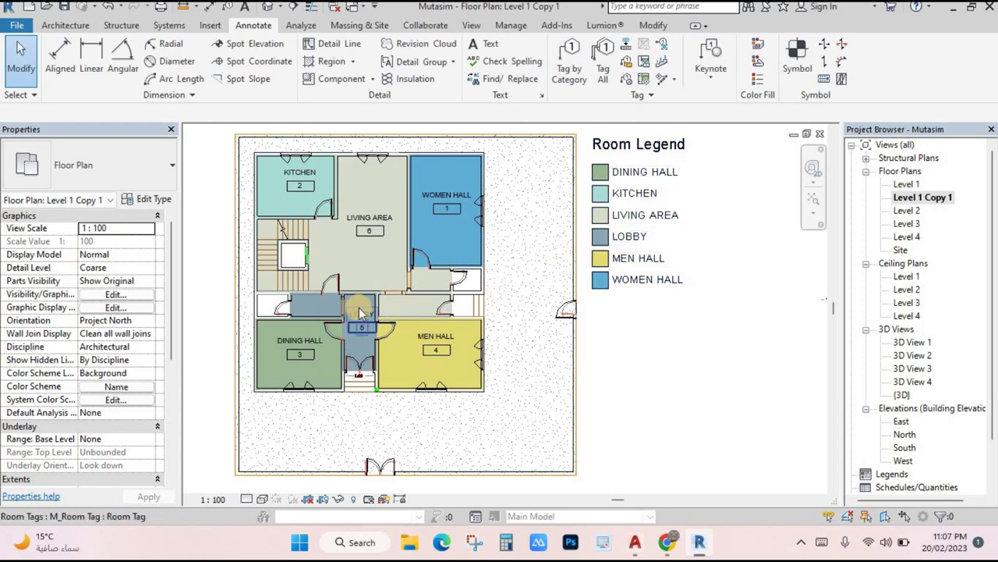
{"action": "scroll", "coordinate": [620, 307], "scroll_direction": "down", "scroll_amount": 2}
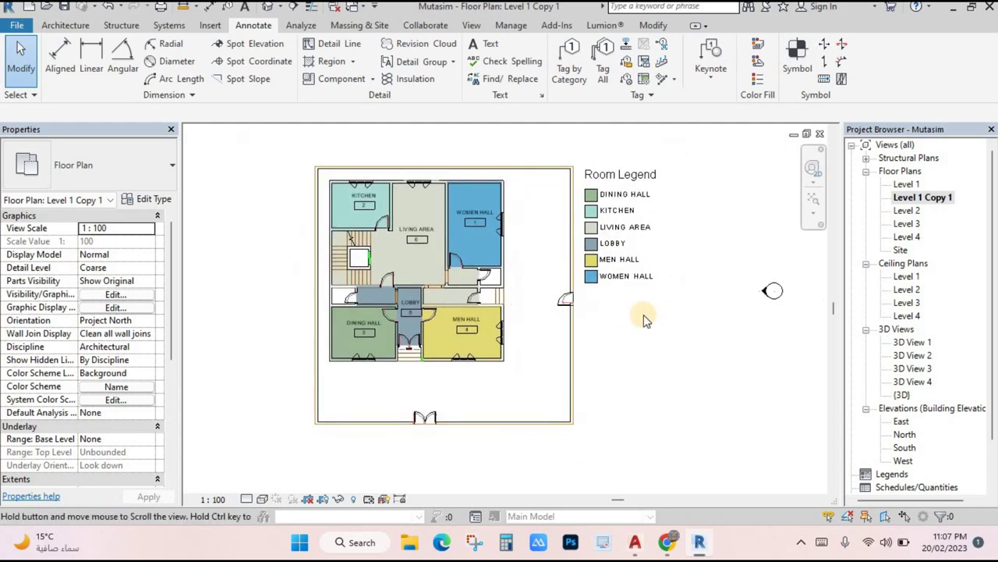
{"action": "double_click", "coordinate": [905, 186]}
{"action": "double_click", "coordinate": [907, 199]}
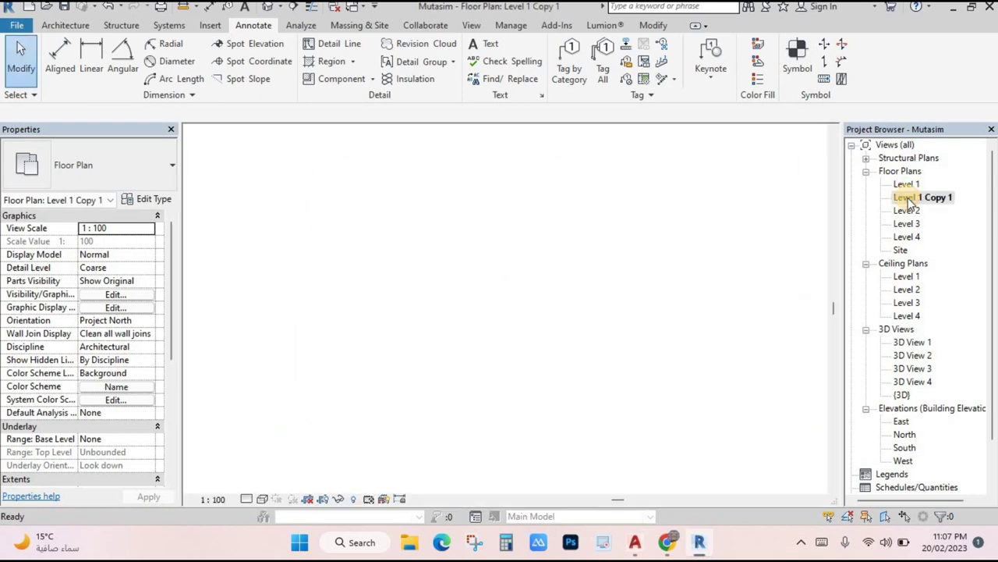
- Rename the Level 1 Copy 1 floor plan view as GF ROOM SCHEDULE
{"action": "right_click", "coordinate": [908, 199]}
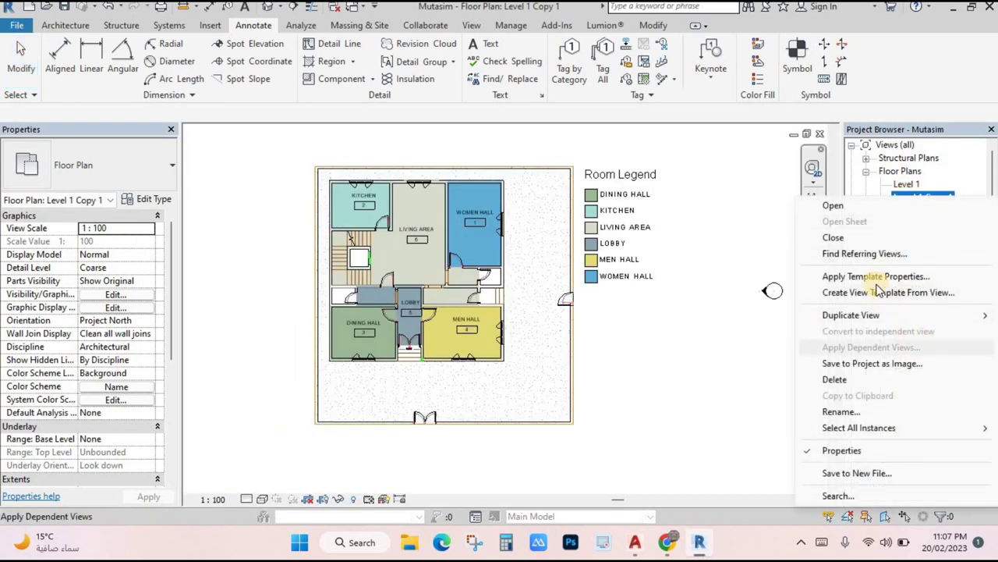
{"action": "left_click", "coordinate": [858, 414]}
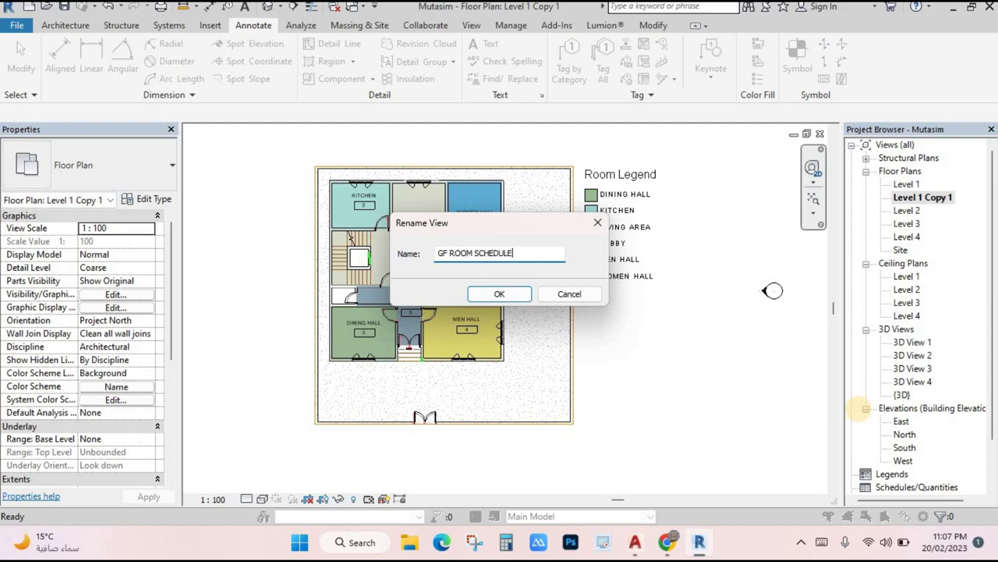
{"action": "key", "text": "Return"}
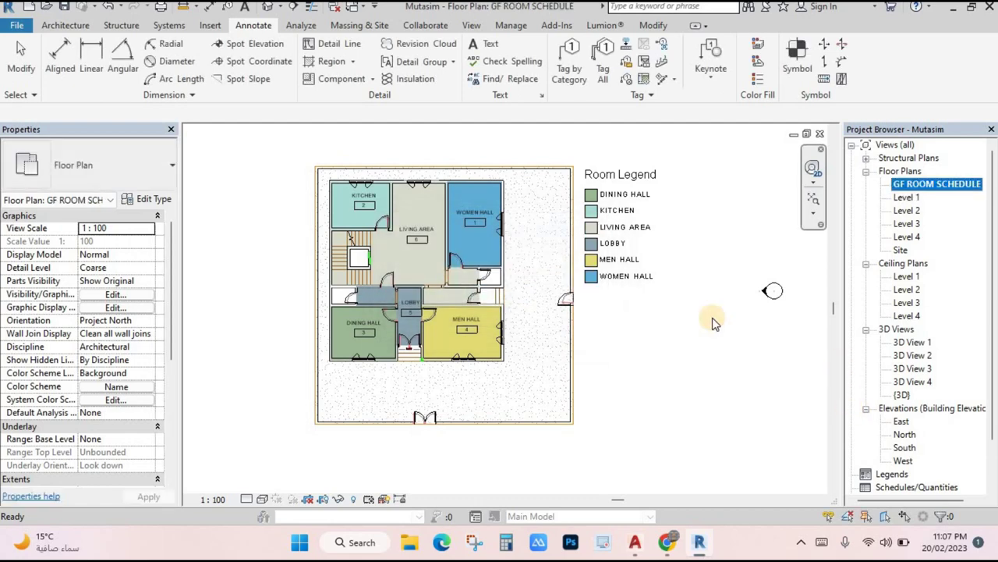
- Compare the original Level 1 floor plan with the color-filled GF ROOM SCHEDULE plan
{"action": "double_click", "coordinate": [906, 197]}
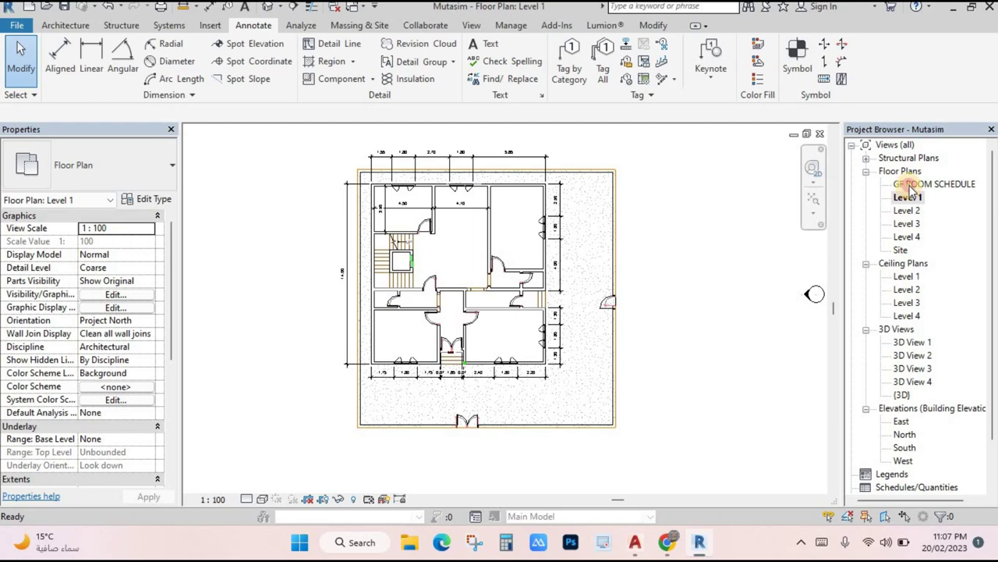
{"action": "double_click", "coordinate": [911, 186]}
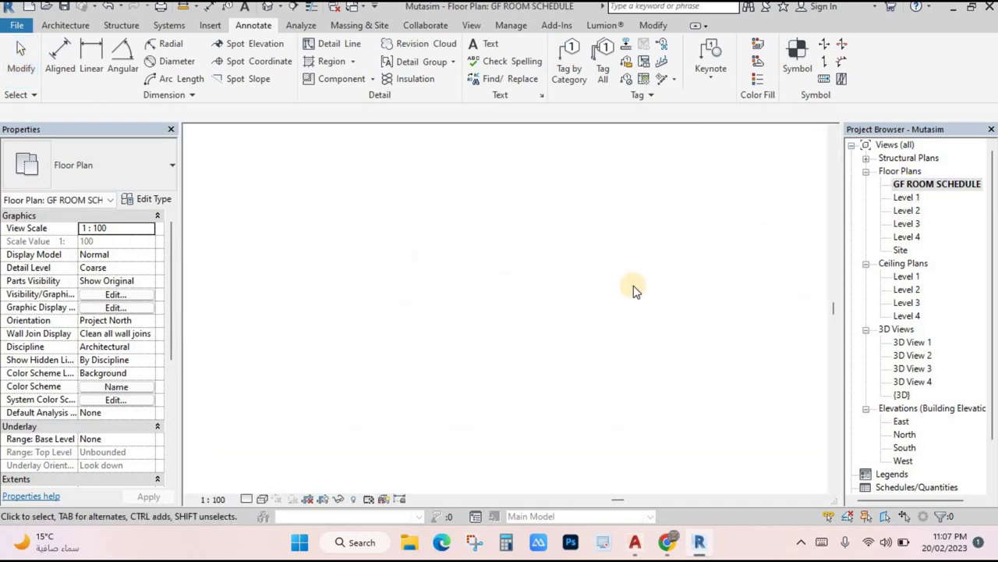
{"action": "left_click", "coordinate": [914, 211]}
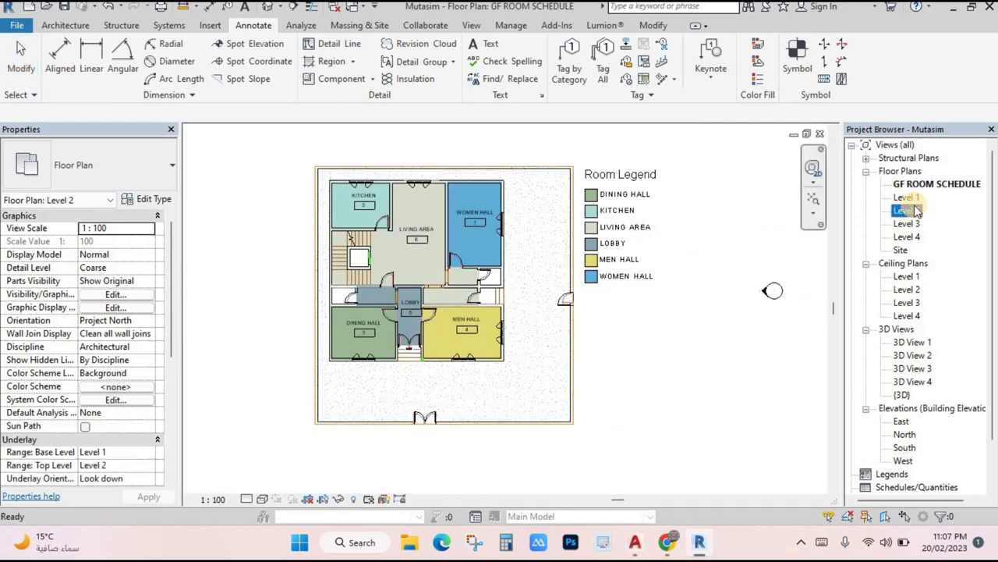
{"action": "left_click", "coordinate": [911, 186]}
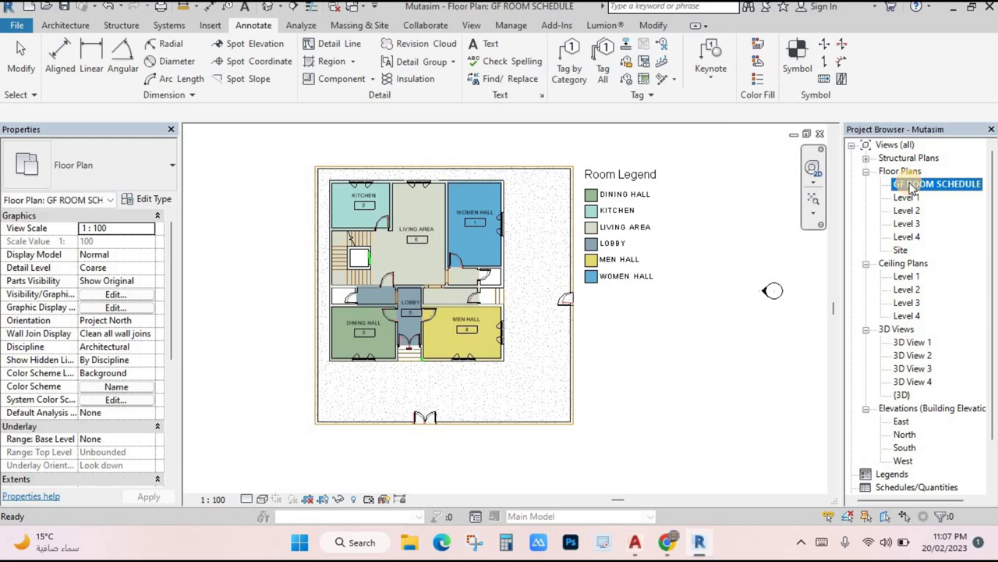
{"action": "left_click", "coordinate": [536, 325]}
{"action": "scroll", "coordinate": [619, 392], "scroll_direction": "down", "scroll_amount": 2}
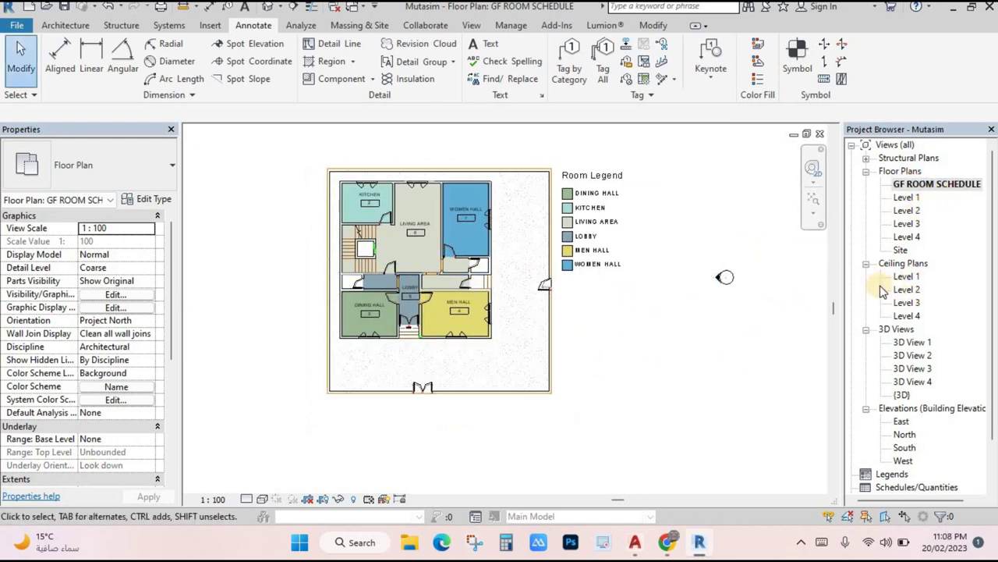
- Open the Level 1 ceiling plan and examine its ceiling grids and light fixtures up close
{"action": "double_click", "coordinate": [906, 276]}
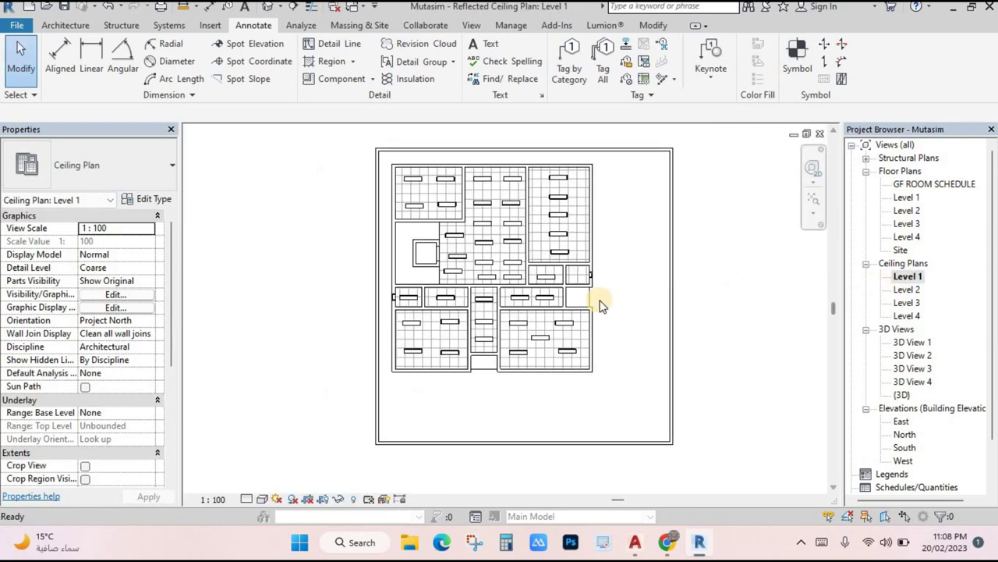
{"action": "scroll", "coordinate": [486, 248], "scroll_direction": "up", "scroll_amount": 1}
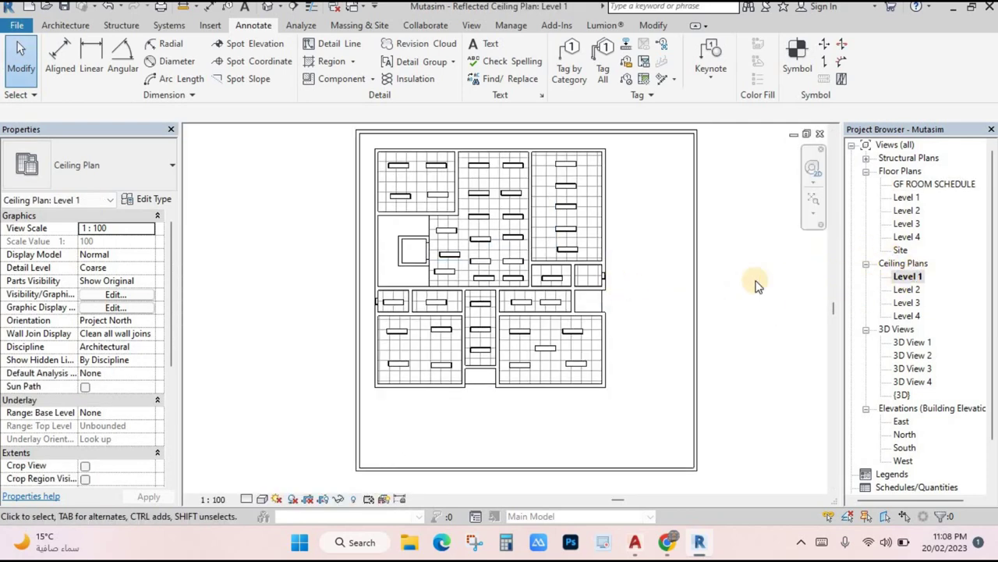
{"action": "scroll", "coordinate": [405, 174], "scroll_direction": "up", "scroll_amount": 1}
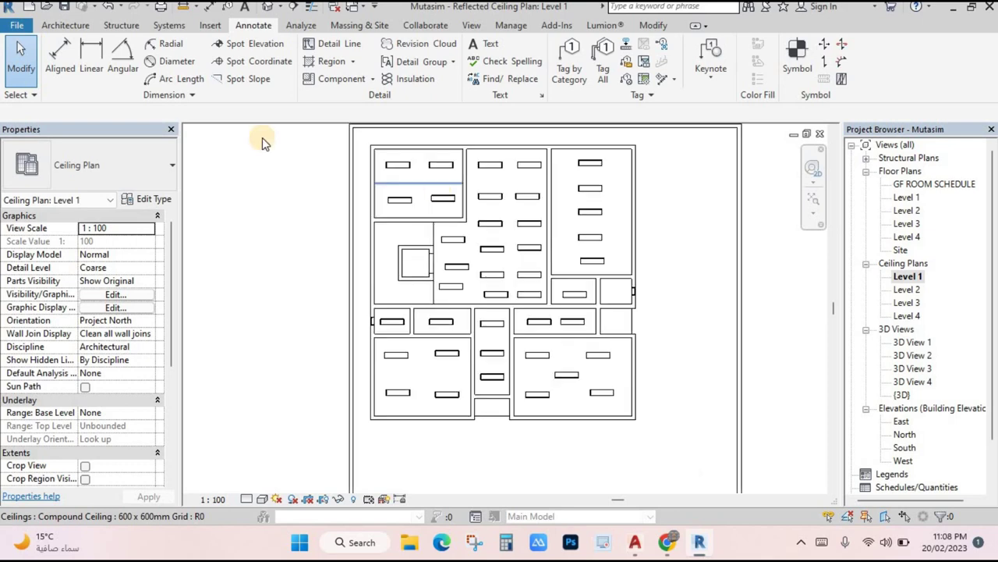
{"action": "left_click", "coordinate": [75, 25]}
{"action": "left_click", "coordinate": [229, 78]}
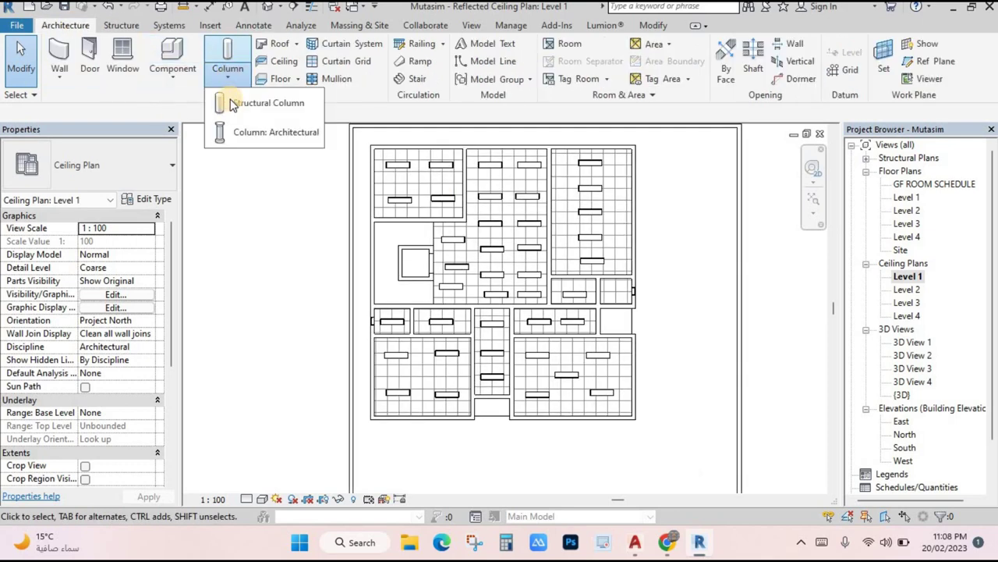
{"action": "left_click", "coordinate": [231, 103]}
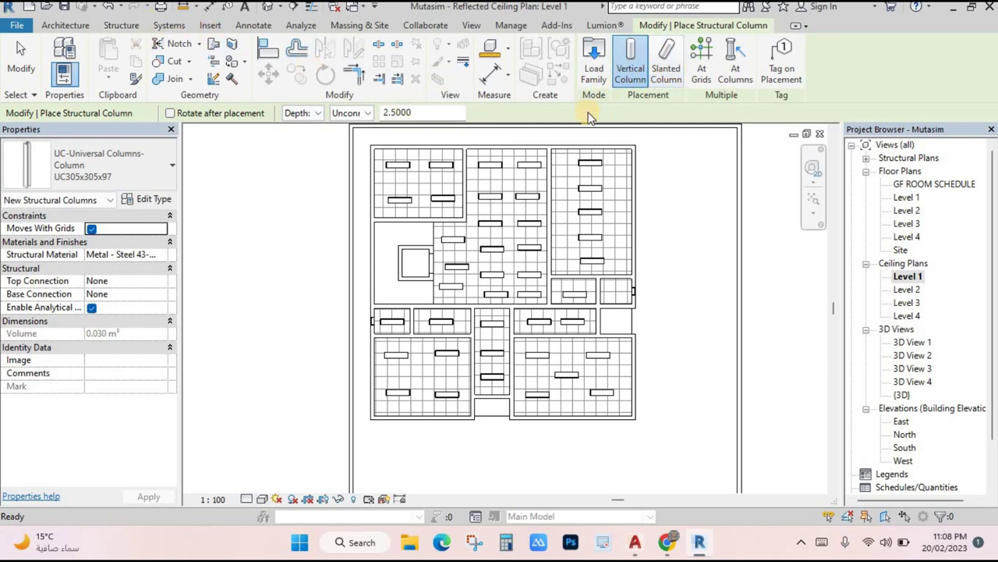
{"action": "left_click", "coordinate": [595, 78]}
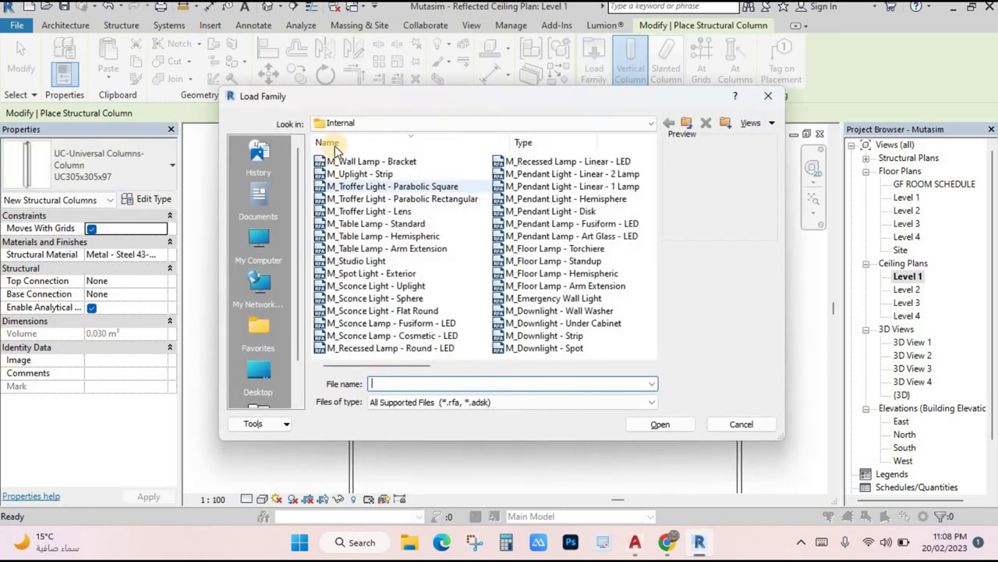
{"action": "left_click", "coordinate": [651, 124]}
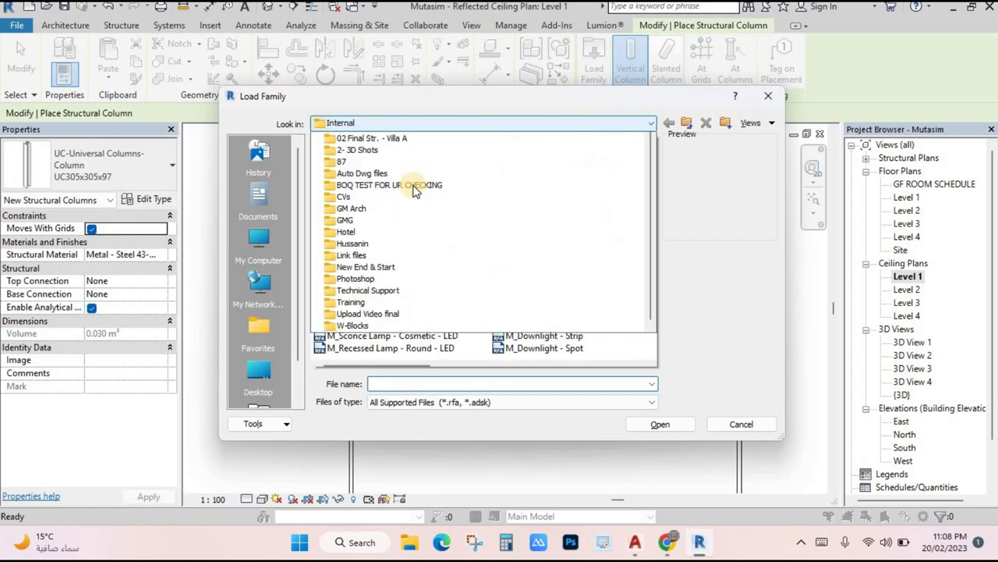
{"action": "left_click", "coordinate": [465, 149]}
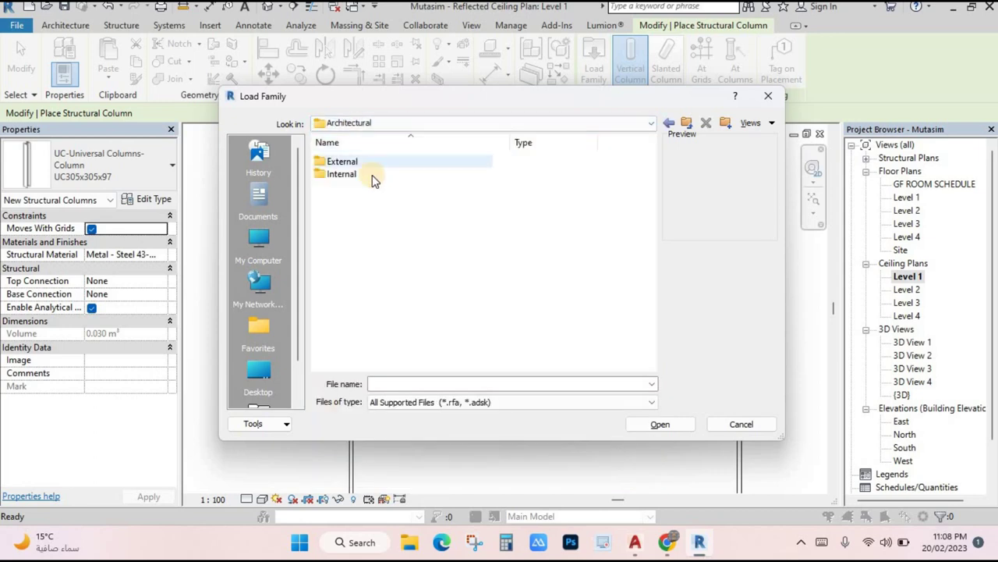
{"action": "double_click", "coordinate": [349, 178]}
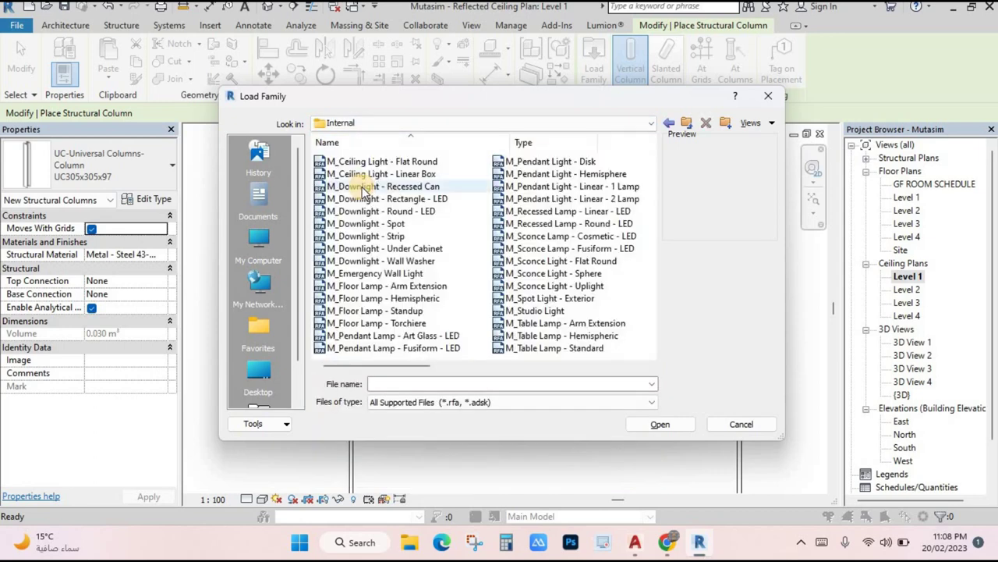
{"action": "left_click", "coordinate": [374, 235]}
{"action": "left_click", "coordinate": [379, 260]}
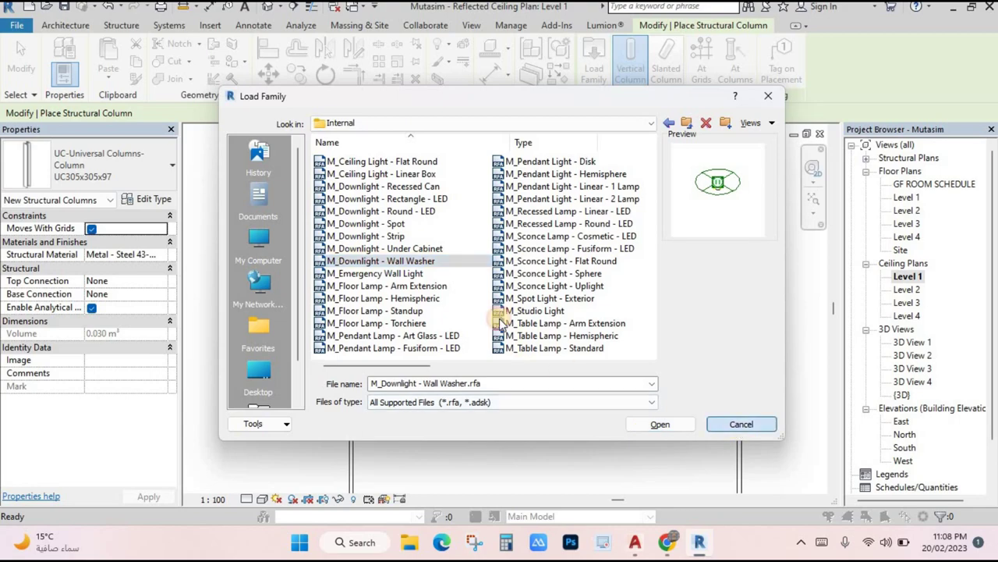
{"action": "key", "text": "Escape"}
{"action": "key", "text": "Escape"}
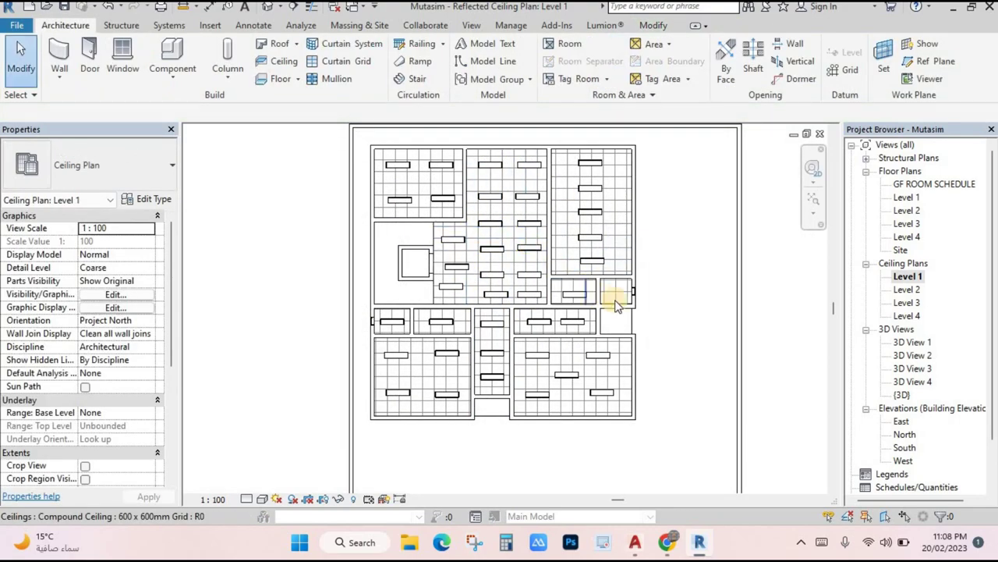
{"action": "scroll", "coordinate": [584, 286], "scroll_direction": "down", "scroll_amount": 3}
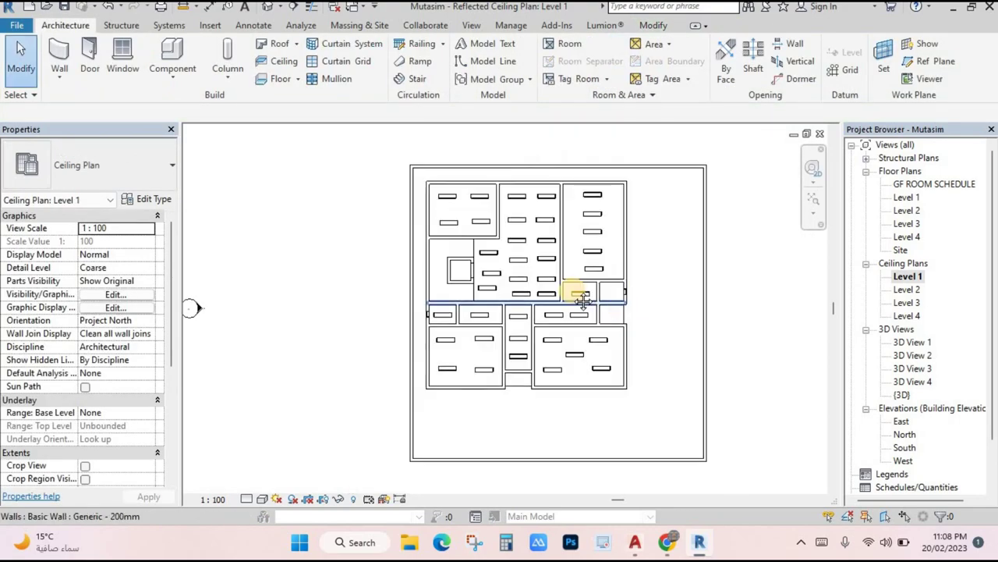
- Render 3D View 1 with the Interior: Sun and Artificial lighting scheme
{"action": "double_click", "coordinate": [912, 342]}
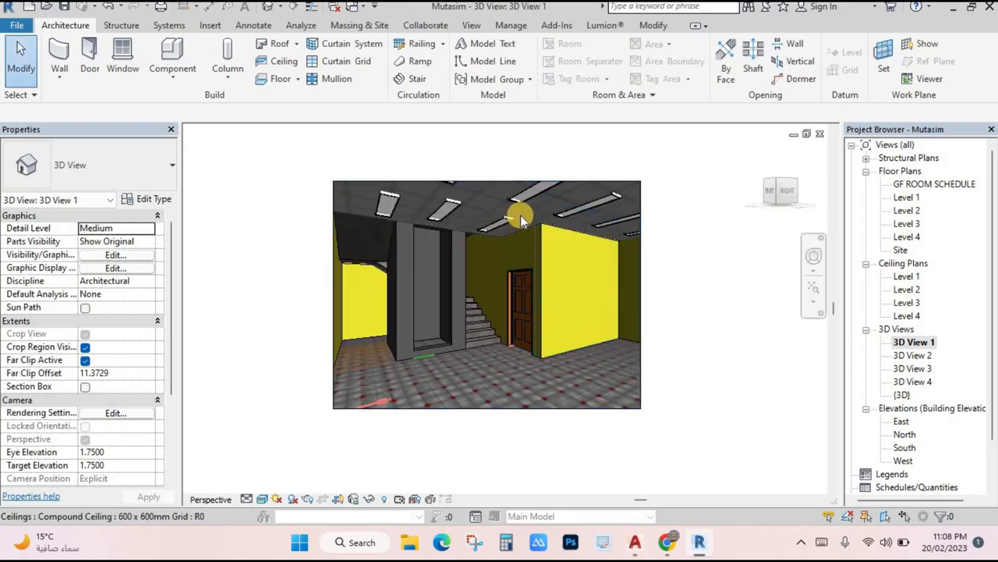
{"action": "scroll", "coordinate": [517, 337], "scroll_direction": "up", "scroll_amount": 1}
{"action": "middle_click_drag", "start_coordinate": [518, 248], "coordinate": [562, 288]}
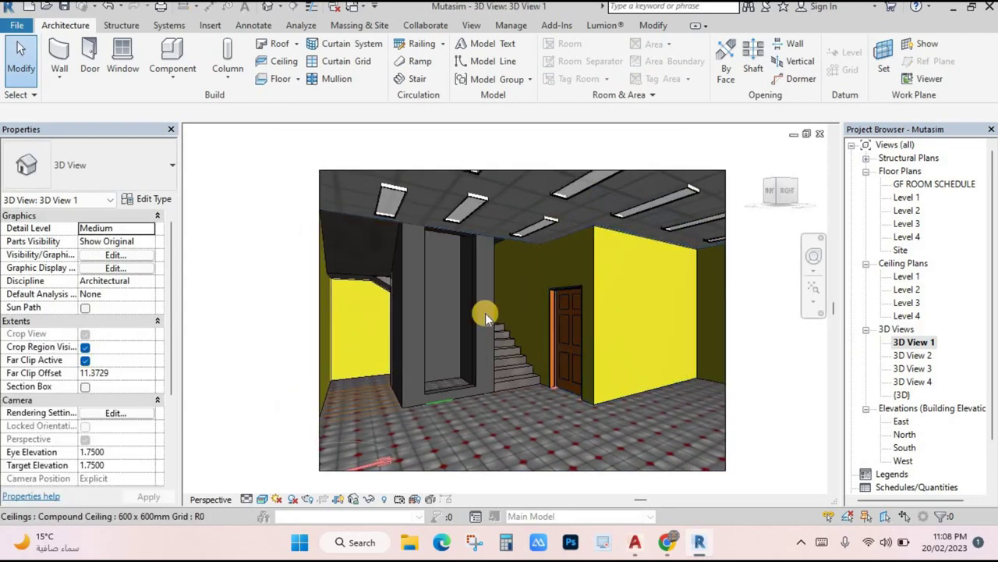
{"action": "key", "text": "r"}
{"action": "key", "text": "r"}
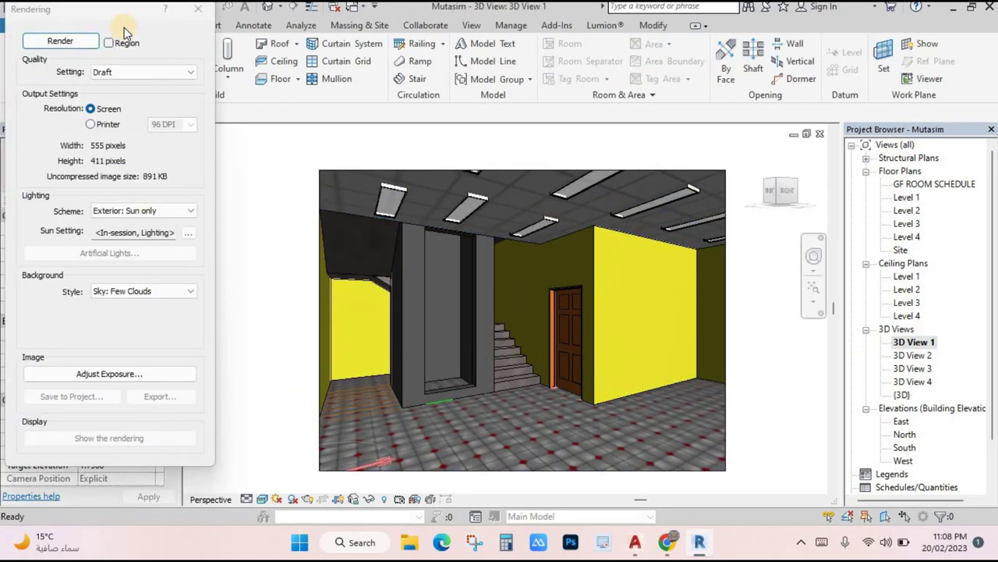
{"action": "left_click", "coordinate": [197, 9]}
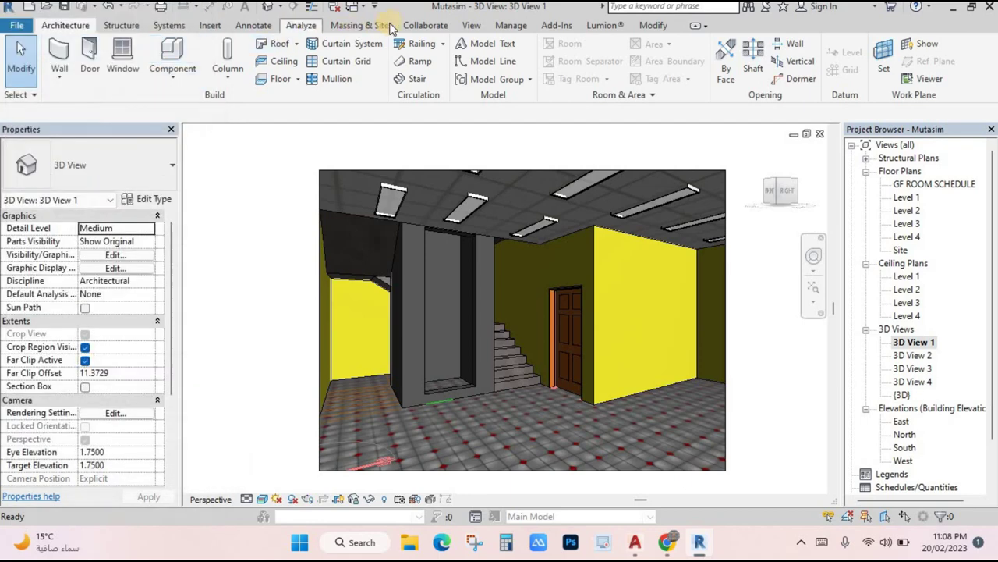
{"action": "left_click", "coordinate": [471, 25]}
{"action": "left_click", "coordinate": [327, 45]}
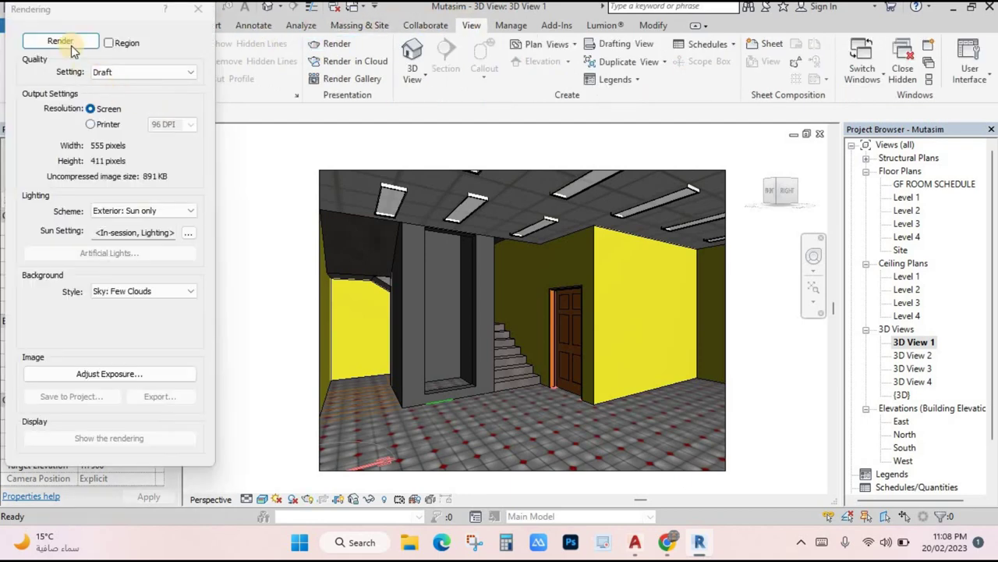
{"action": "left_click", "coordinate": [147, 217]}
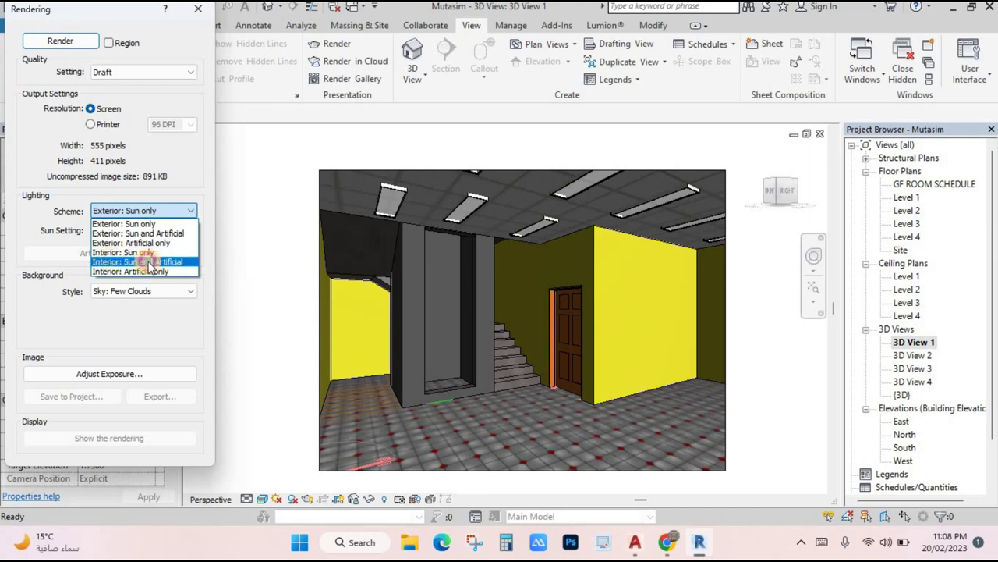
{"action": "left_click", "coordinate": [149, 262]}
{"action": "left_click", "coordinate": [66, 44]}
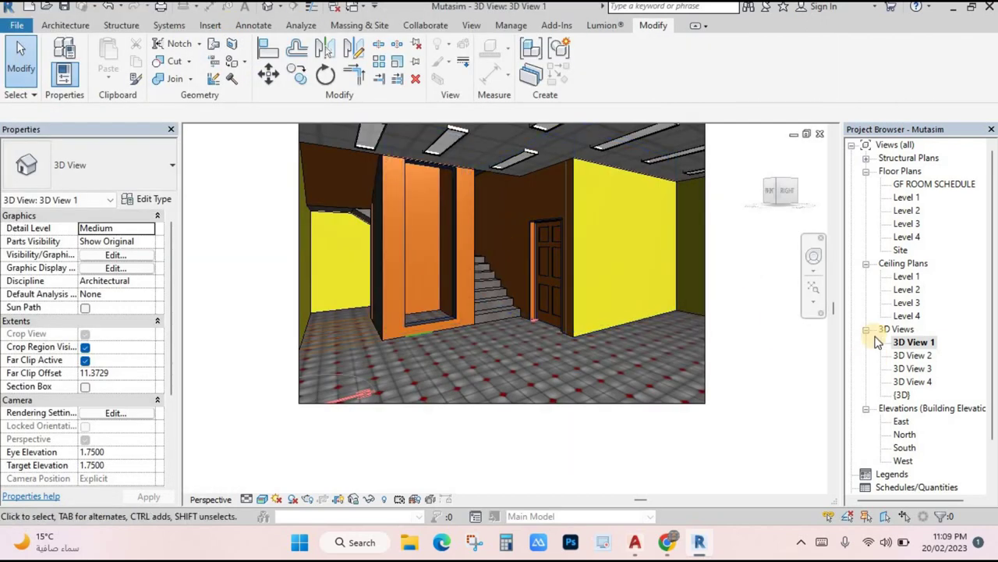
- Review the interior camera views 3D View 2, 3D View 3 and 3D View 4
{"action": "double_click", "coordinate": [921, 355]}
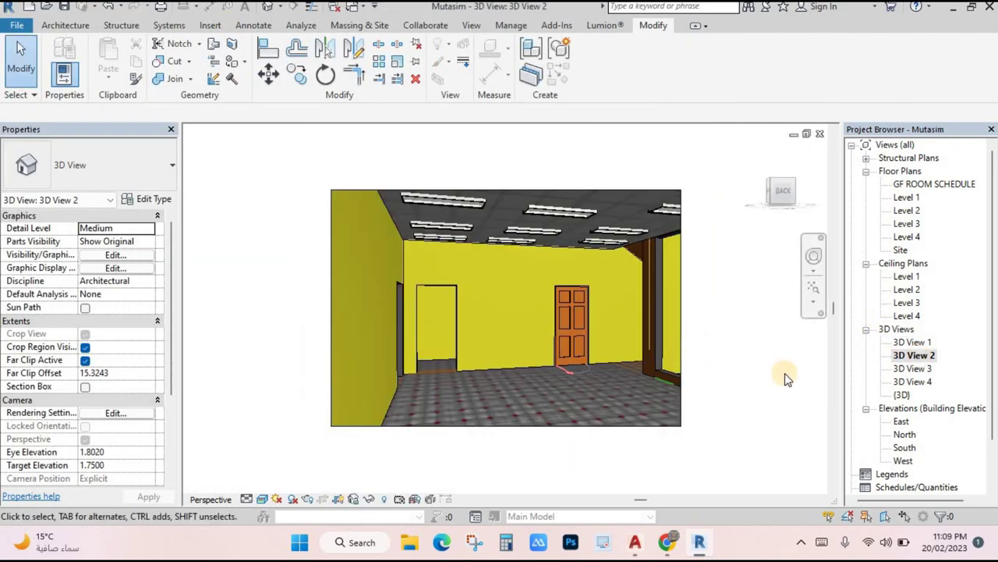
{"action": "double_click", "coordinate": [917, 368]}
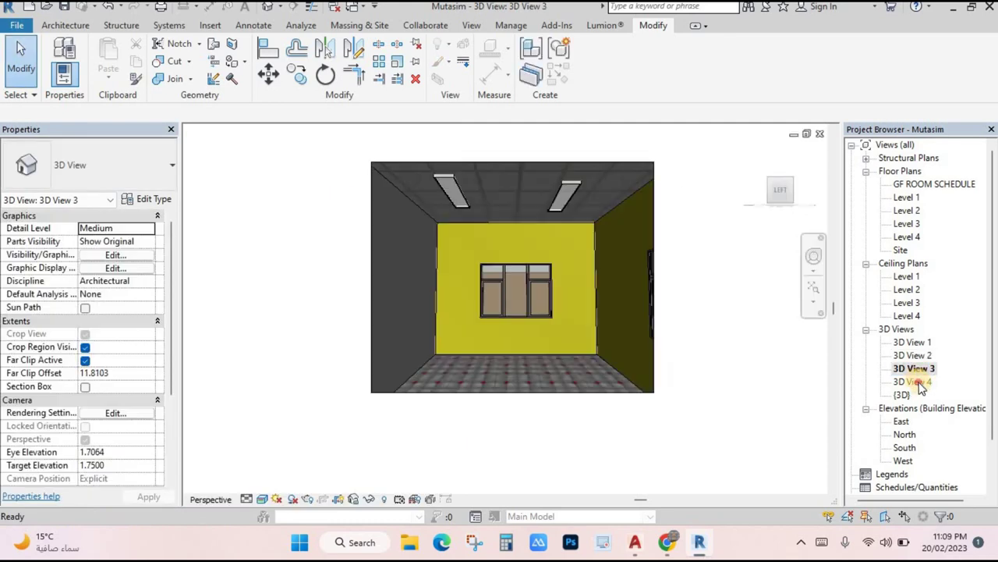
{"action": "double_click", "coordinate": [920, 382]}
{"action": "double_click", "coordinate": [917, 369]}
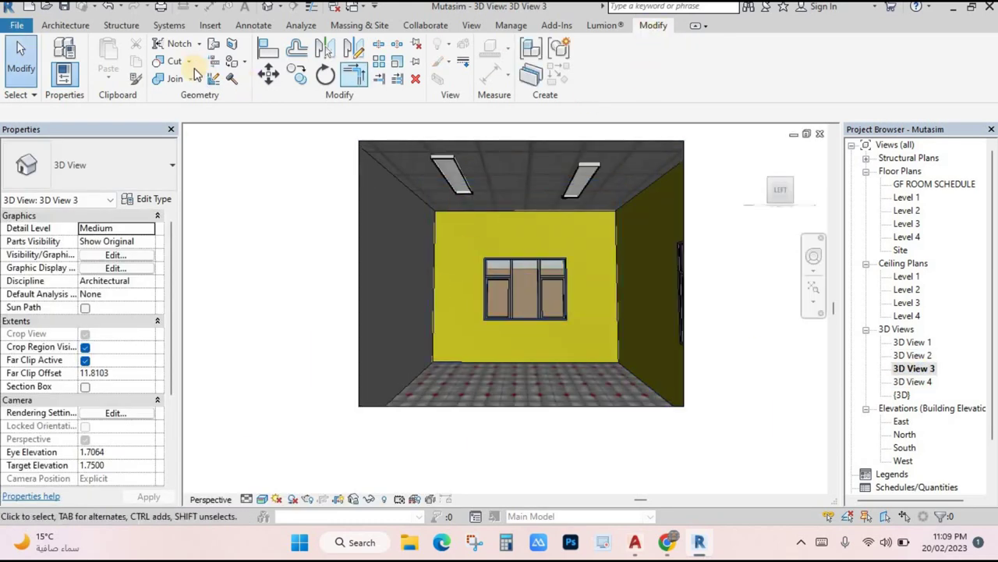
- Try Concrete, Cast In Situ on the window wall in 3D View 3, and paint the room's visible walls with Cherry
{"action": "key", "text": "p"}
{"action": "key", "text": "t"}
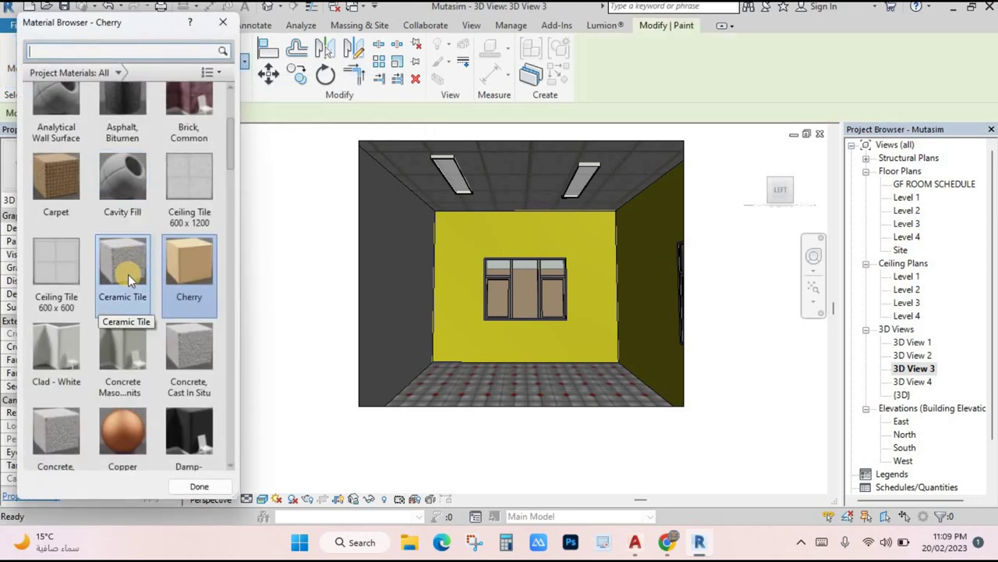
{"action": "left_click", "coordinate": [189, 351]}
{"action": "left_click", "coordinate": [463, 258]}
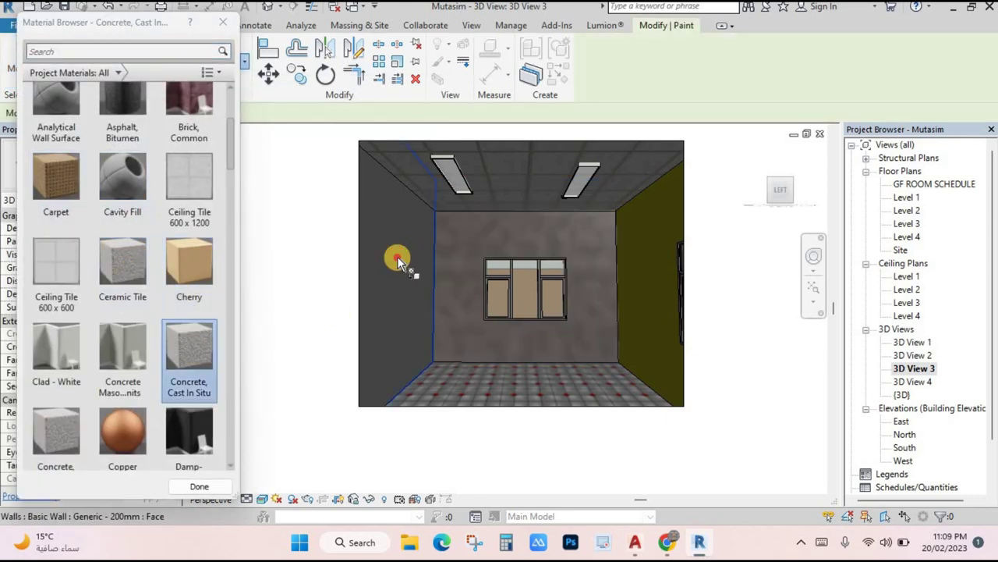
{"action": "left_click", "coordinate": [192, 264]}
{"action": "left_click", "coordinate": [461, 271]}
{"action": "left_click", "coordinate": [659, 297]}
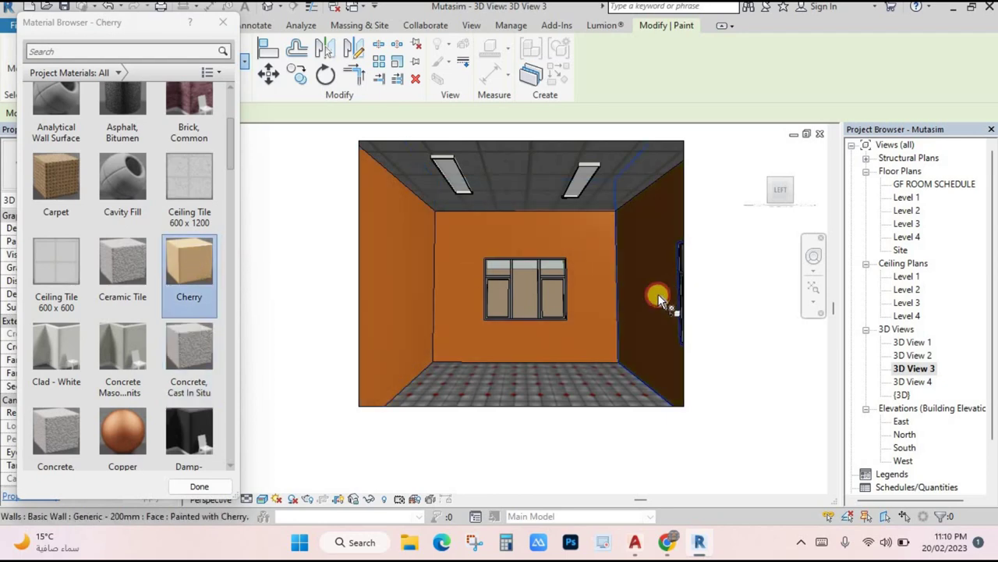
- In 3D View 2, paint the wall around the wooden door with Clad - White and repaint it with Concrete Masonry Units
{"action": "double_click", "coordinate": [913, 355]}
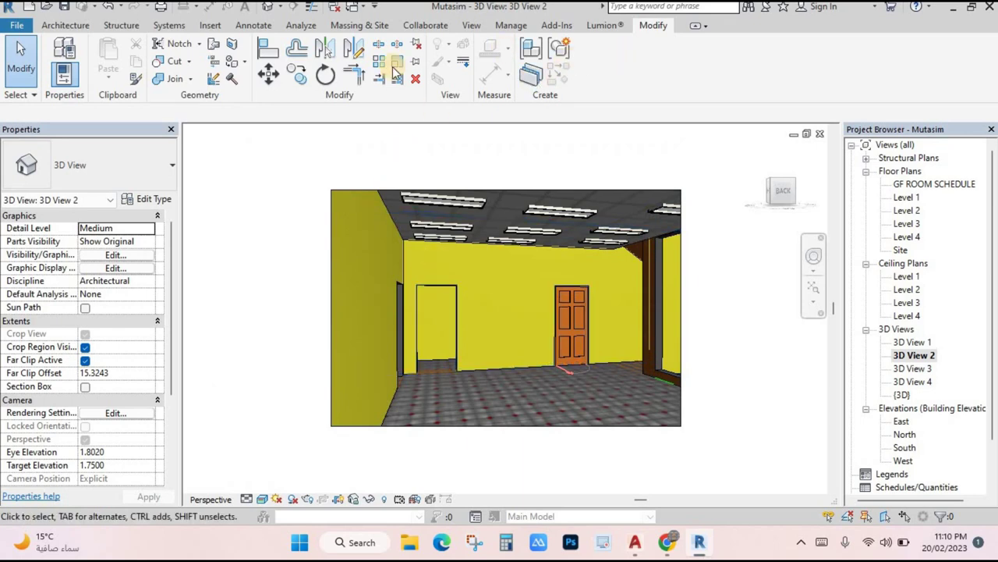
{"action": "key", "text": "p"}
{"action": "key", "text": "t"}
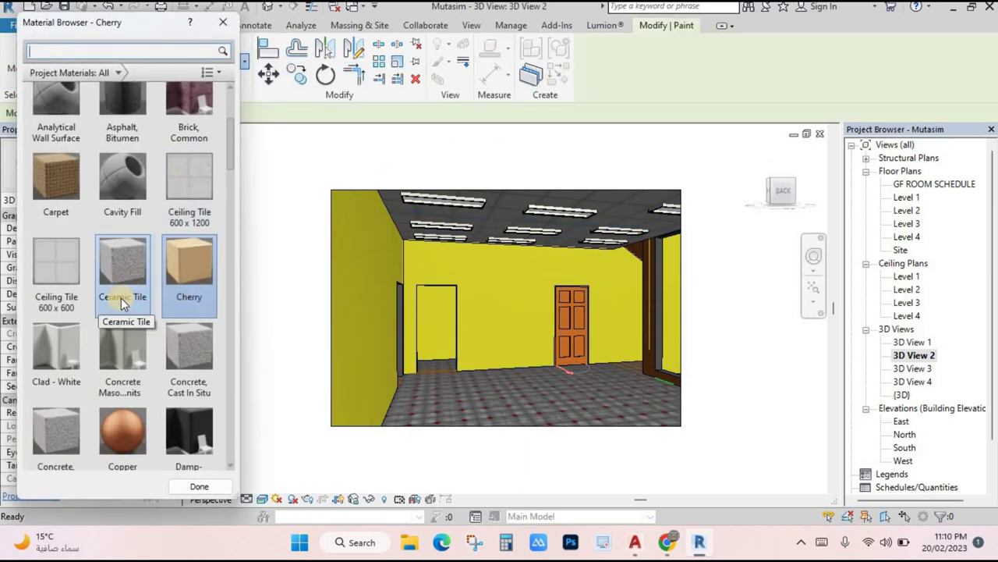
{"action": "left_click", "coordinate": [60, 358]}
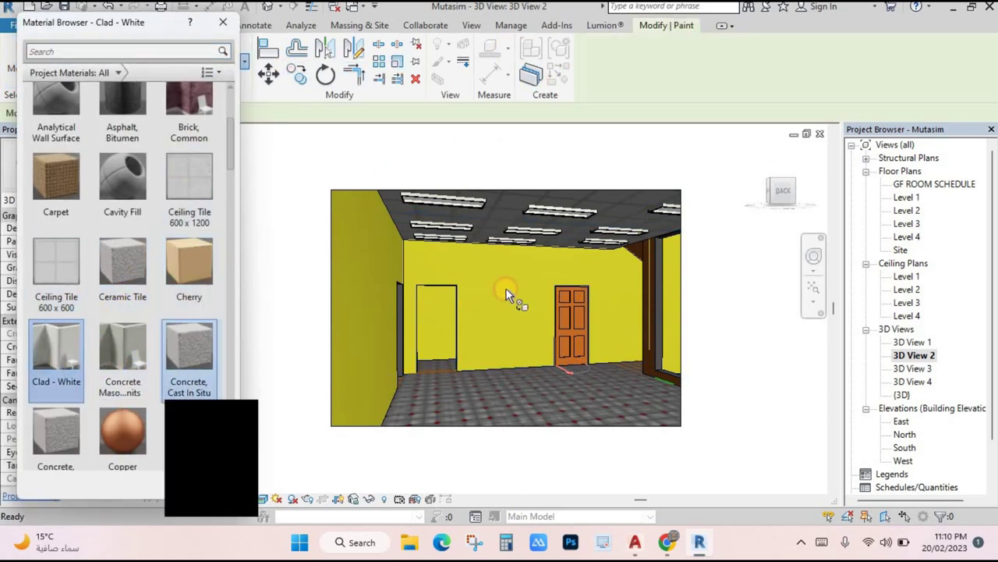
{"action": "left_click", "coordinate": [504, 293]}
{"action": "left_click", "coordinate": [134, 355]}
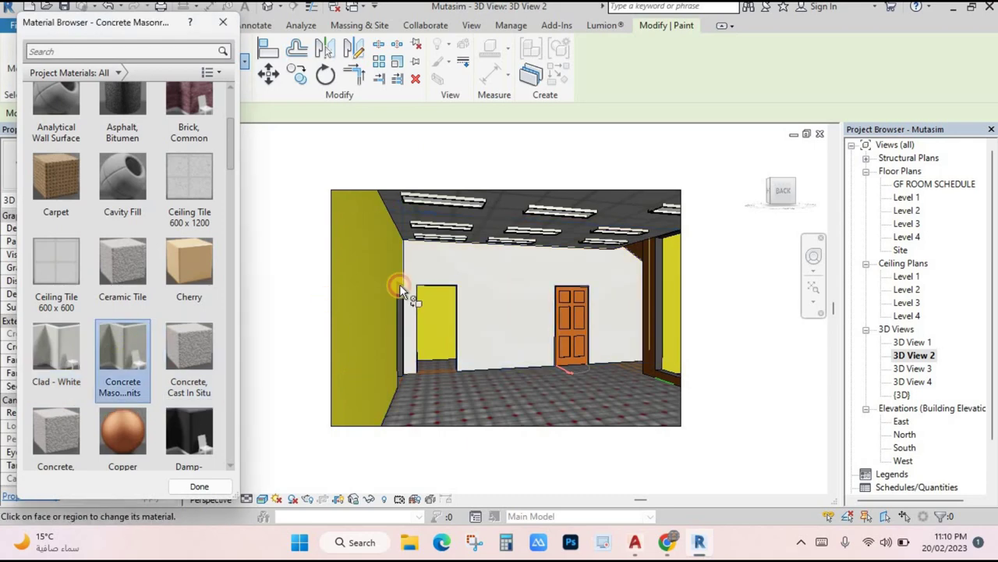
{"action": "left_click", "coordinate": [509, 278]}
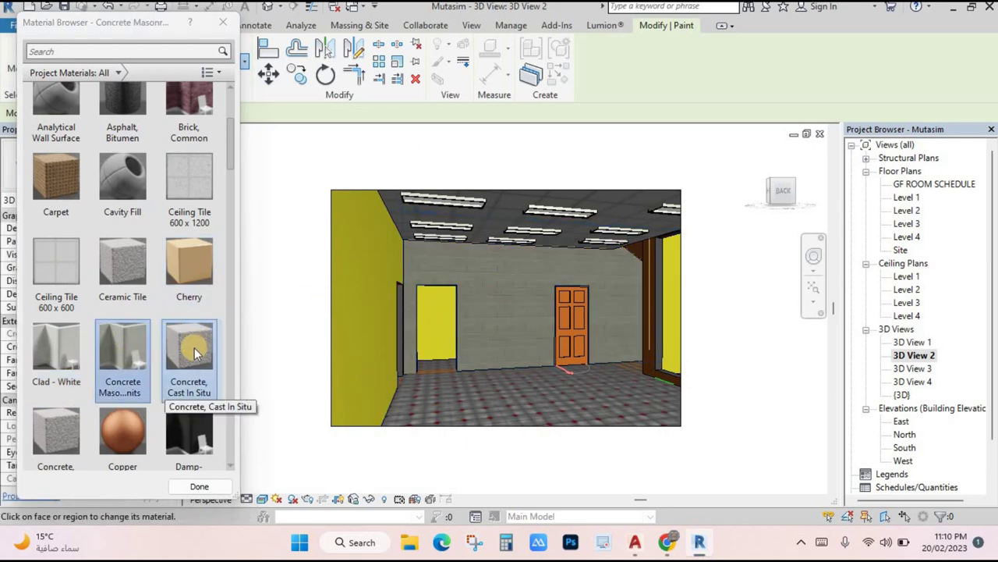
- Try the Default Mass Interior Wall material on the wall around the wooden door in 3D View 2
{"action": "scroll", "coordinate": [162, 242], "scroll_direction": "down", "scroll_amount": 6}
{"action": "left_click", "coordinate": [122, 187]}
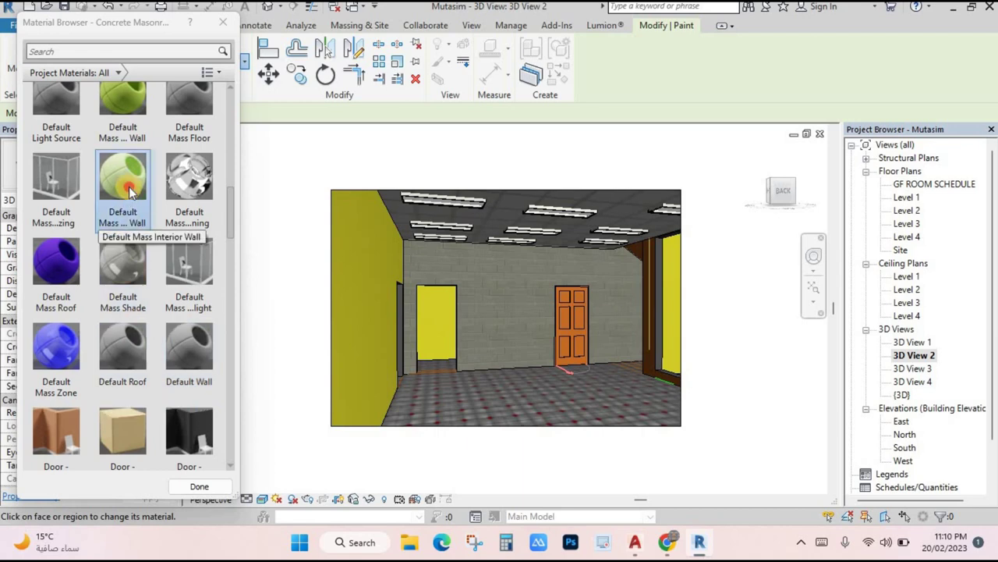
{"action": "left_click", "coordinate": [556, 328]}
- Paint the wooden-door wall and the adjoining side wall with Door - Frame/Mullion, and finish painting
{"action": "scroll", "coordinate": [120, 406], "scroll_direction": "down", "scroll_amount": 1}
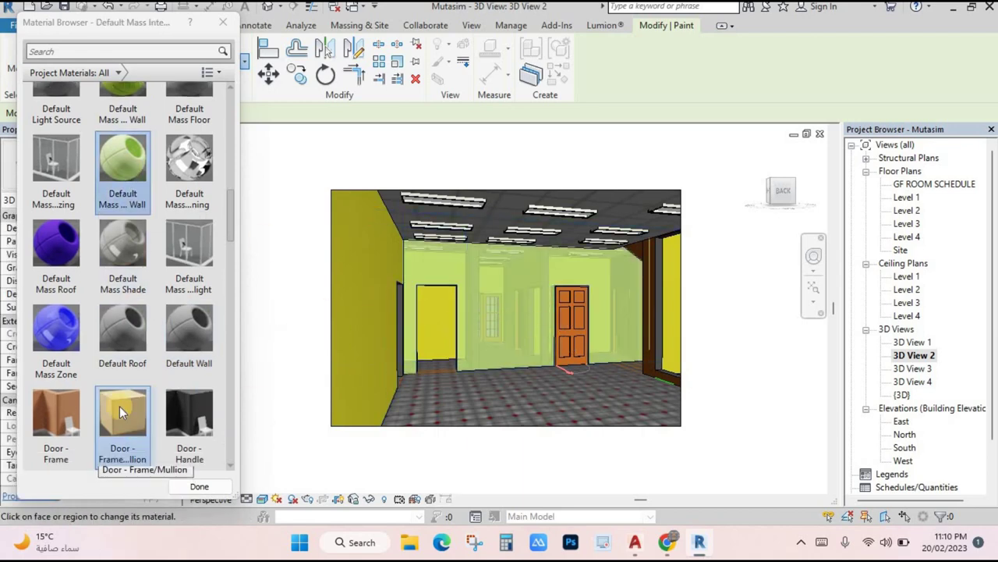
{"action": "left_click", "coordinate": [121, 411]}
{"action": "left_click", "coordinate": [507, 304]}
{"action": "left_click", "coordinate": [357, 290]}
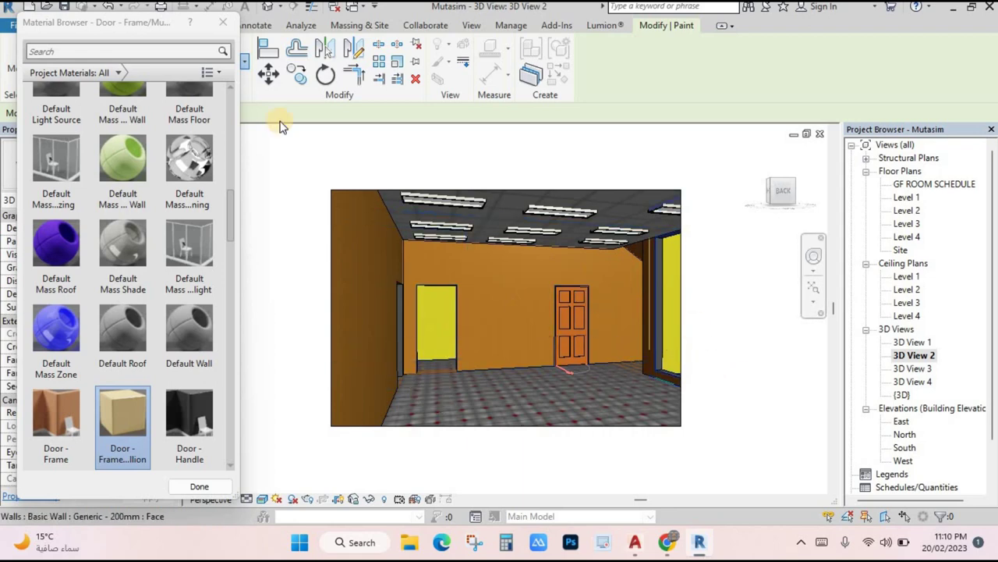
{"action": "left_click", "coordinate": [227, 25]}
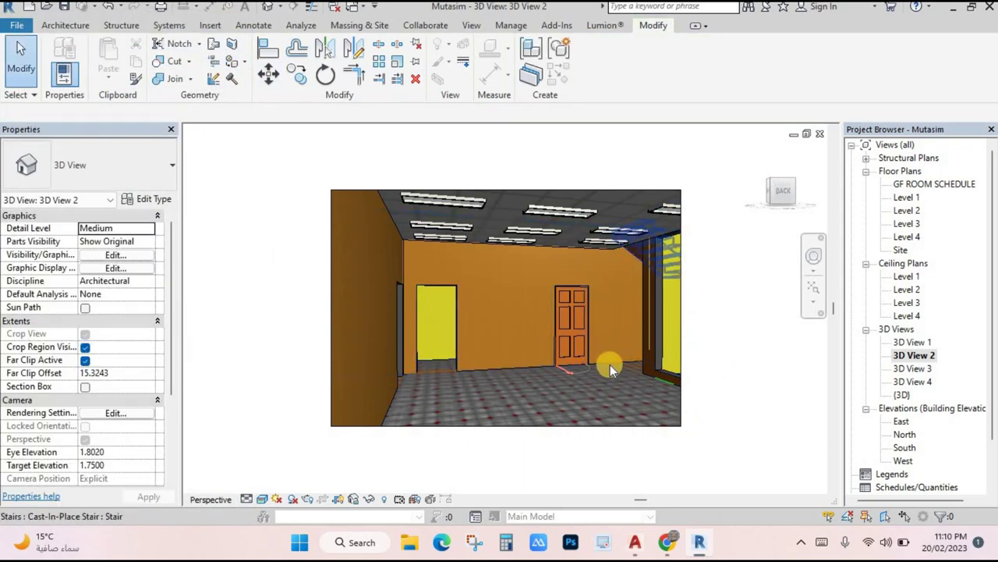
{"action": "scroll", "coordinate": [548, 320], "scroll_direction": "up", "scroll_amount": 4}
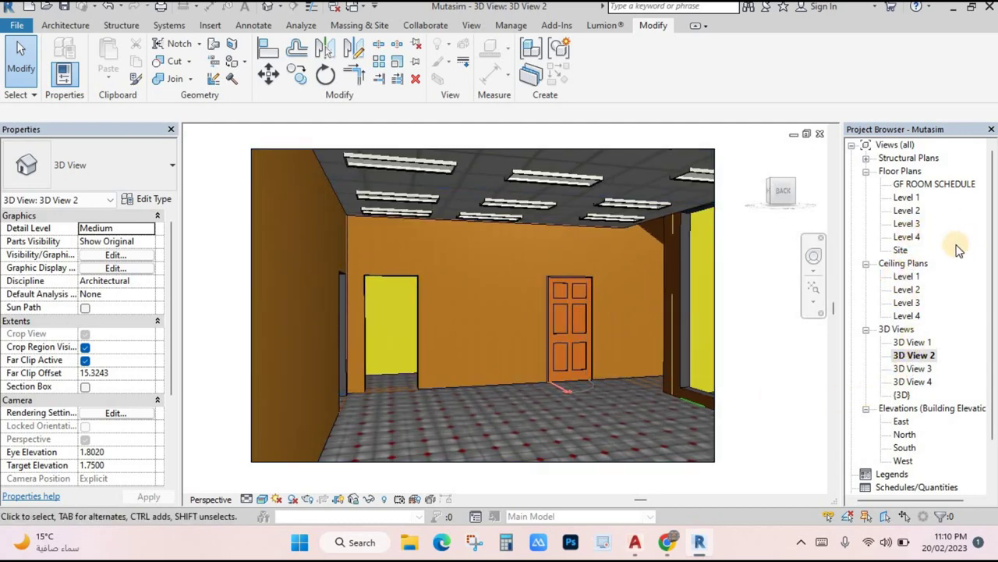
- Review the GF ROOM SCHEDULE and Level 1 to Level 3 floor plans, and the Level 1 and Level 2 ceiling plans
{"action": "double_click", "coordinate": [909, 186]}
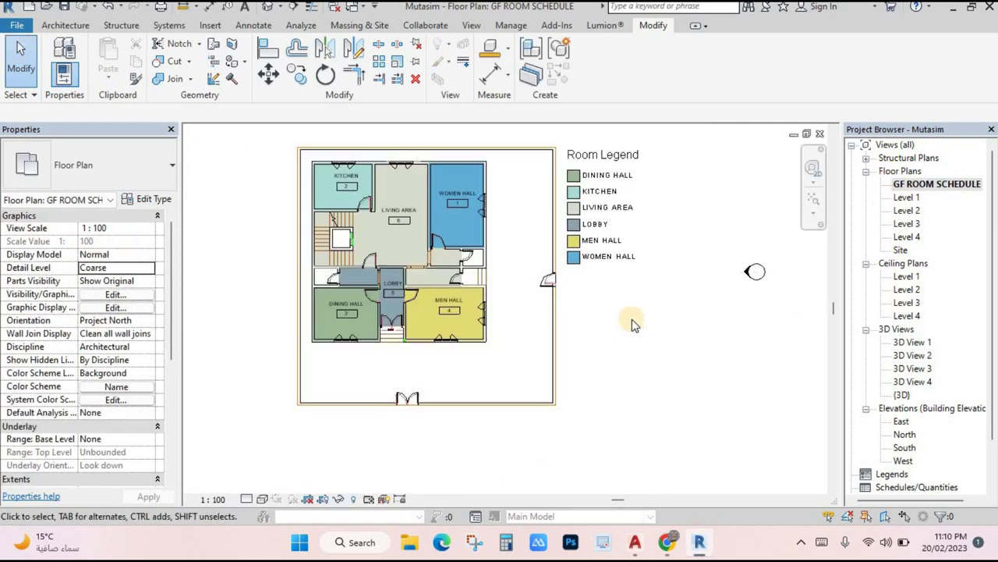
{"action": "middle_click_drag", "start_coordinate": [649, 341], "coordinate": [656, 355]}
{"action": "scroll", "coordinate": [657, 354], "scroll_direction": "up", "scroll_amount": 1}
{"action": "double_click", "coordinate": [911, 198]}
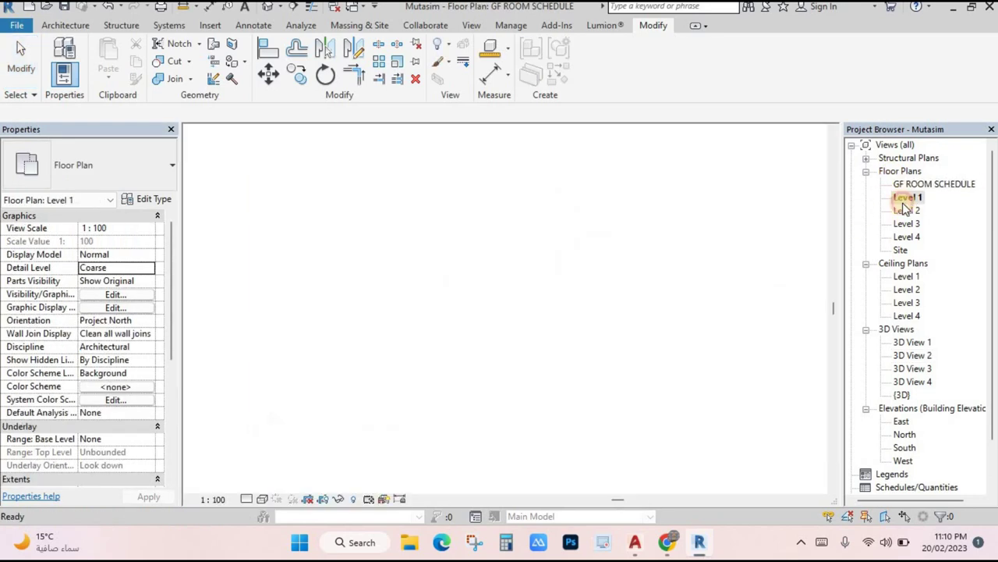
{"action": "double_click", "coordinate": [909, 211]}
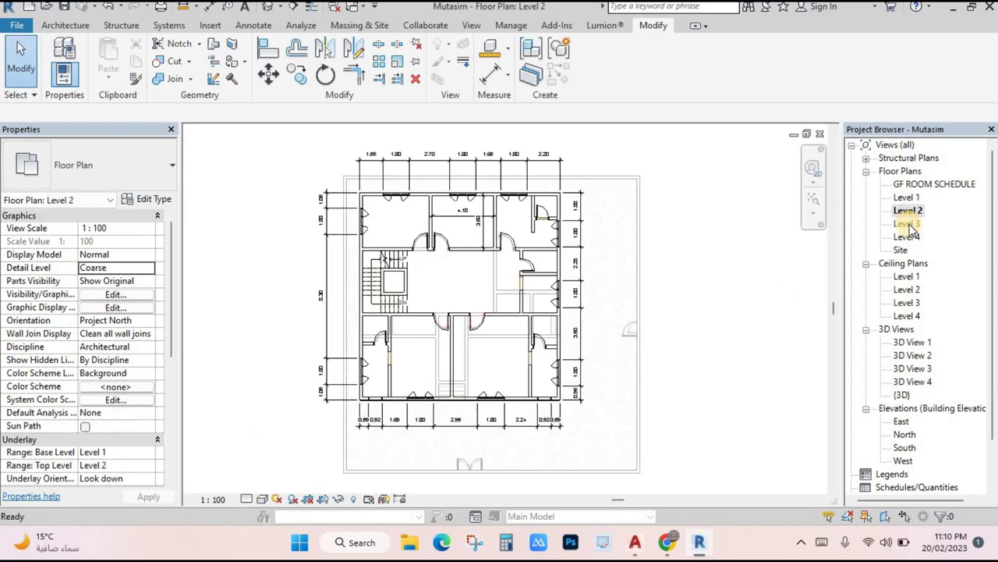
{"action": "double_click", "coordinate": [909, 224]}
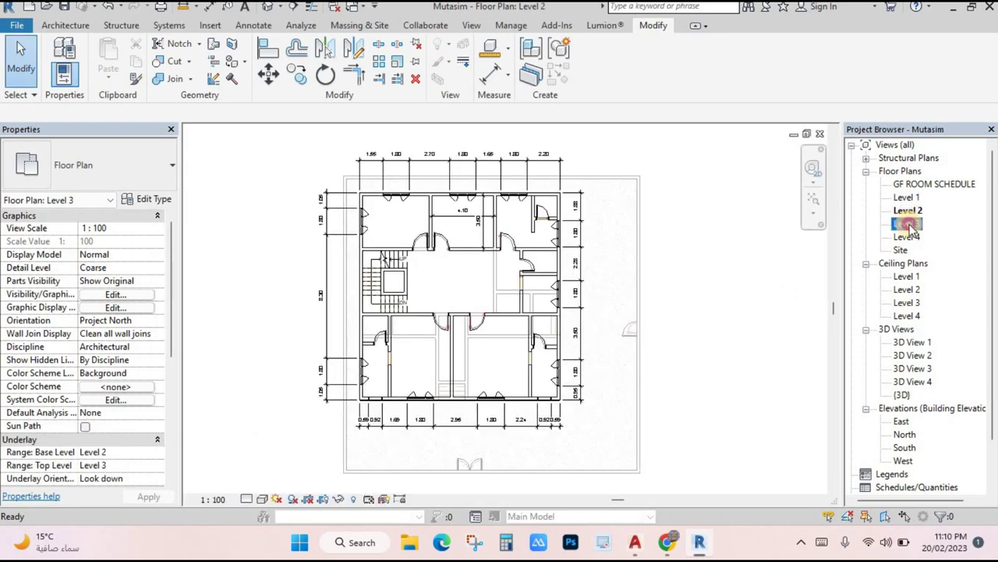
{"action": "double_click", "coordinate": [906, 276]}
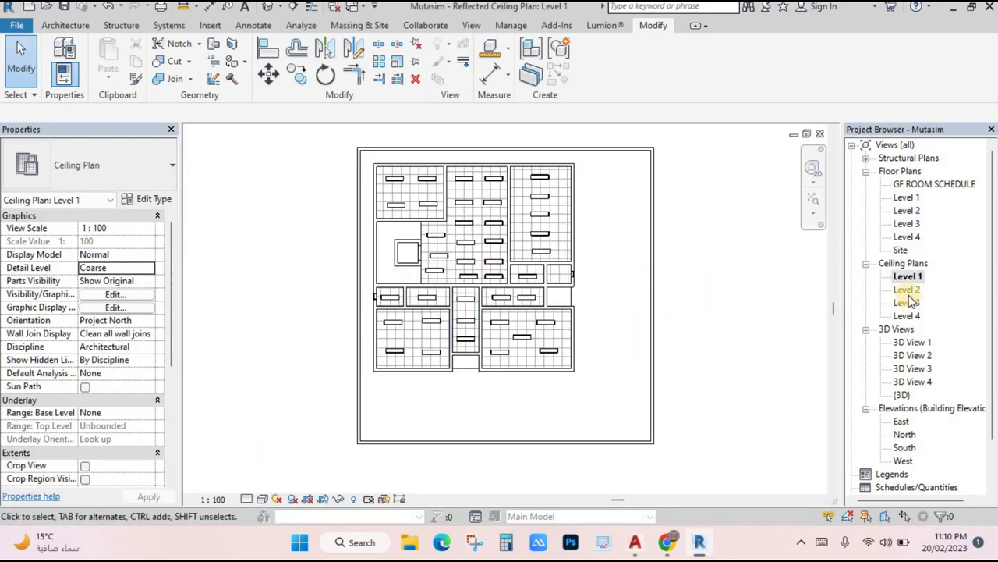
{"action": "double_click", "coordinate": [907, 289]}
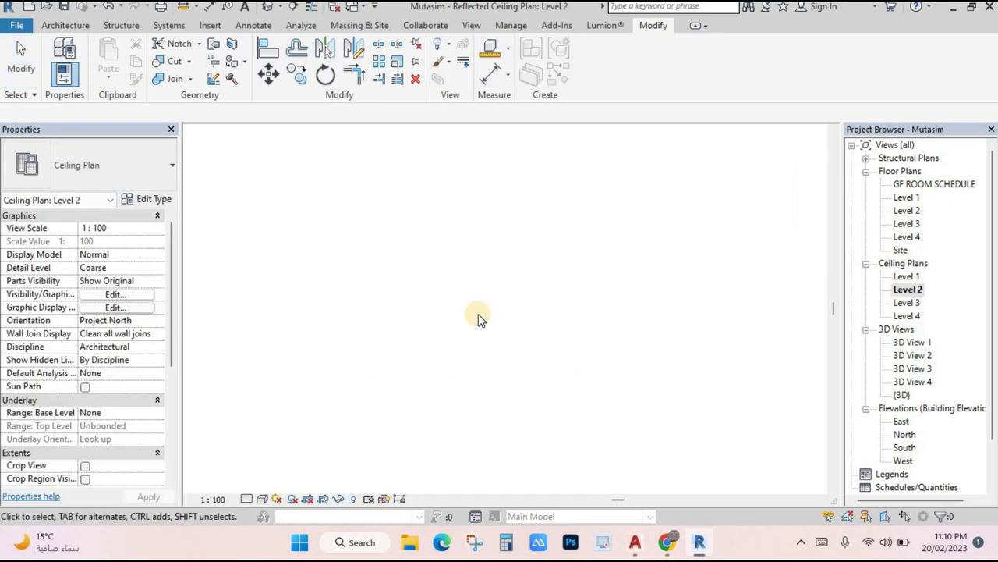
- Review the camera views 3D View 1, 3D View 2, 3D View 3 and 3D View 4
{"action": "double_click", "coordinate": [911, 342]}
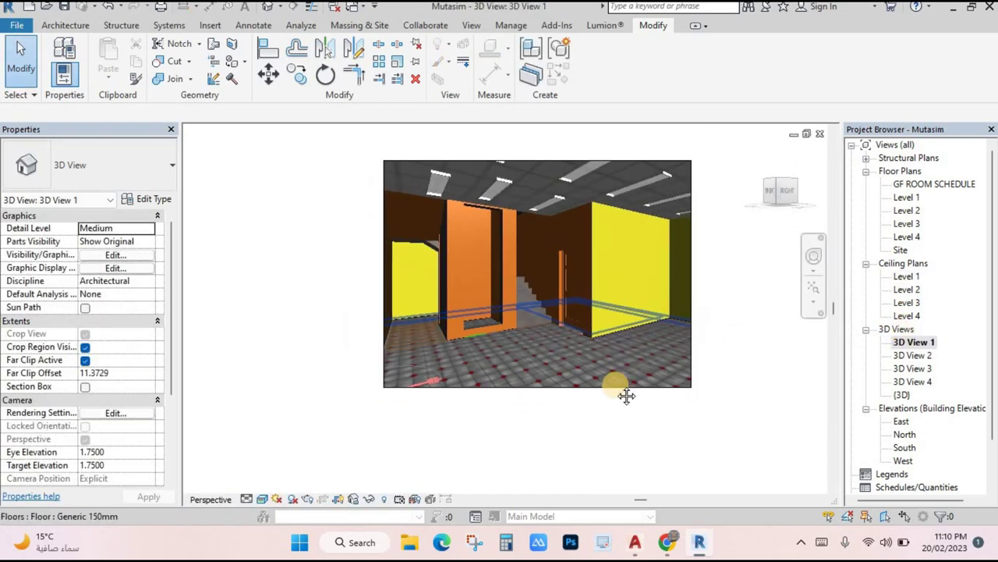
{"action": "double_click", "coordinate": [909, 355]}
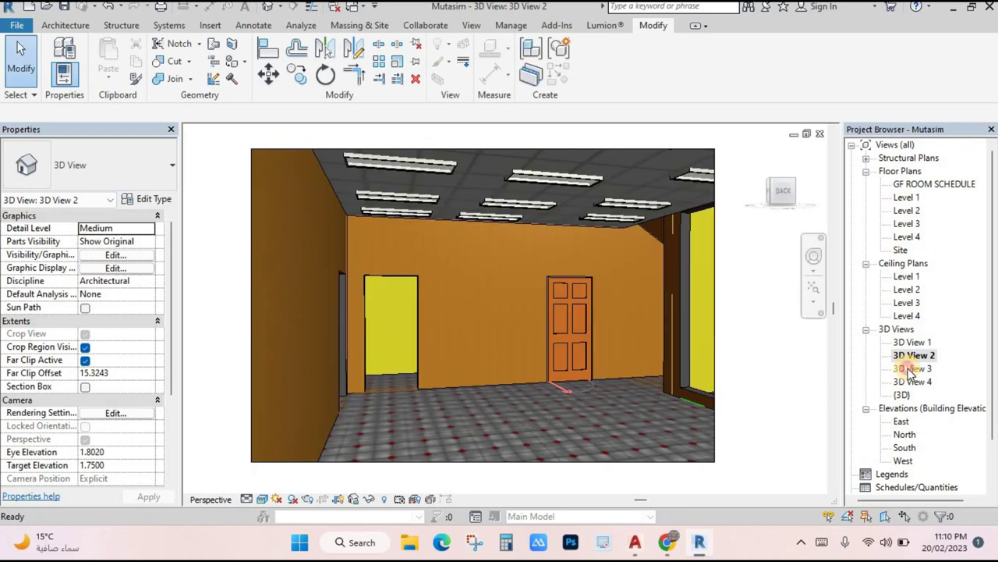
{"action": "double_click", "coordinate": [910, 368]}
{"action": "double_click", "coordinate": [913, 382]}
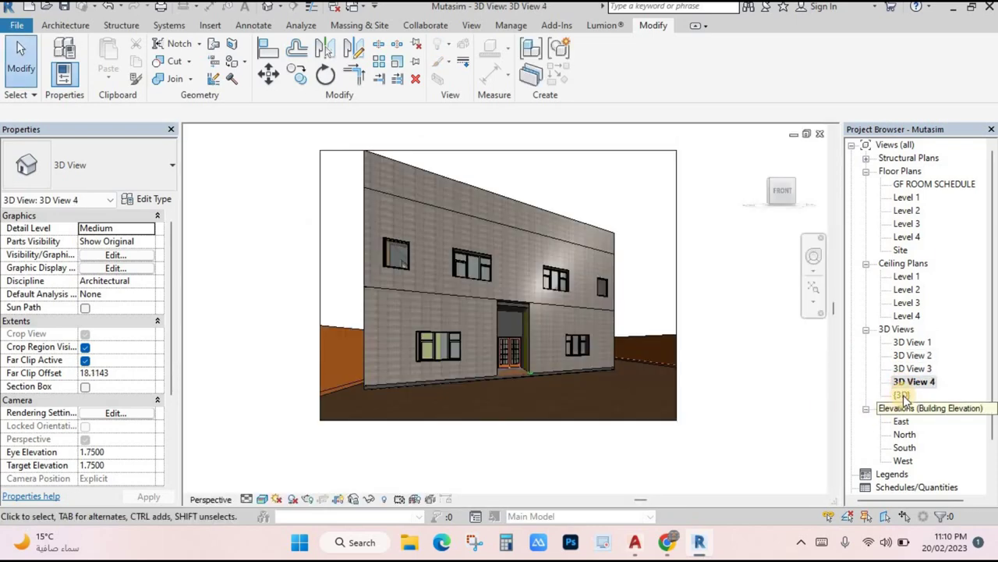
- Open the {3D} view of the whole house and turn on region rendering in its rendering settings
{"action": "double_click", "coordinate": [903, 394]}
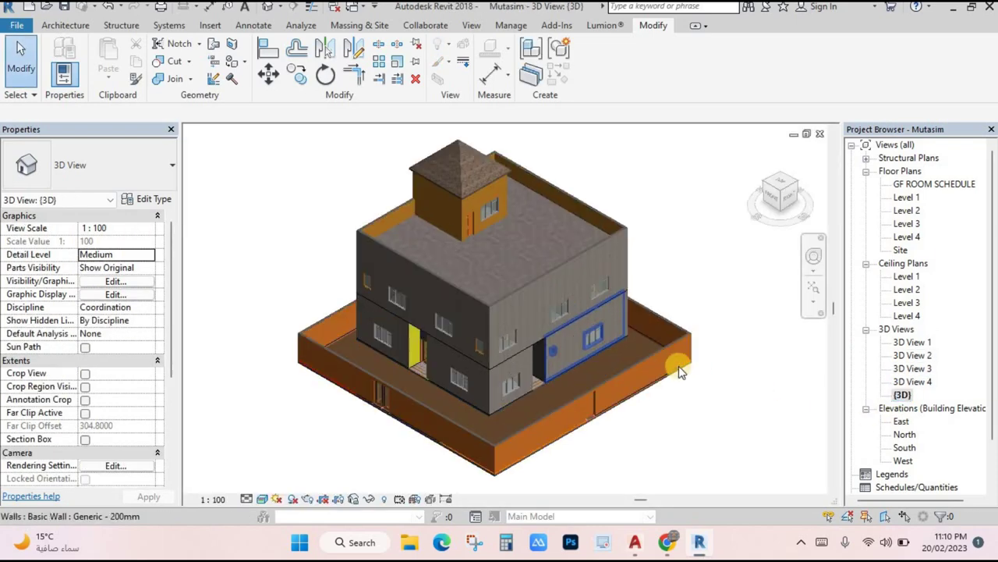
{"action": "scroll", "coordinate": [913, 388], "scroll_direction": "down", "scroll_amount": 1}
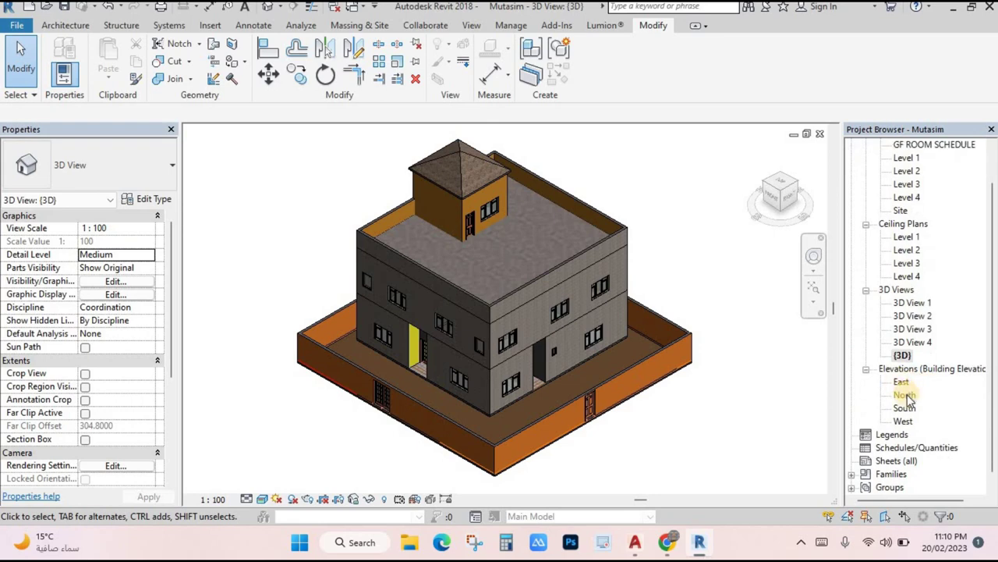
{"action": "scroll", "coordinate": [913, 421], "scroll_direction": "down", "scroll_amount": 1}
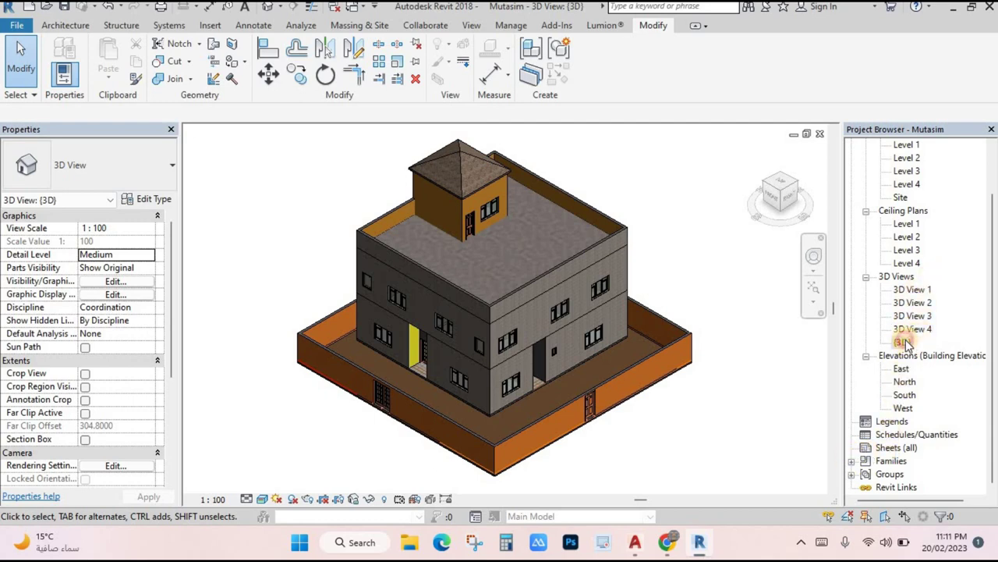
{"action": "mouse_move", "coordinate": [711, 279]}
{"action": "middle_mouse_down", "text": "shift"}
{"action": "mouse_move", "coordinate": [729, 289]}
{"action": "mouse_move", "coordinate": [717, 283]}
{"action": "middle_mouse_up", "text": "shift"}
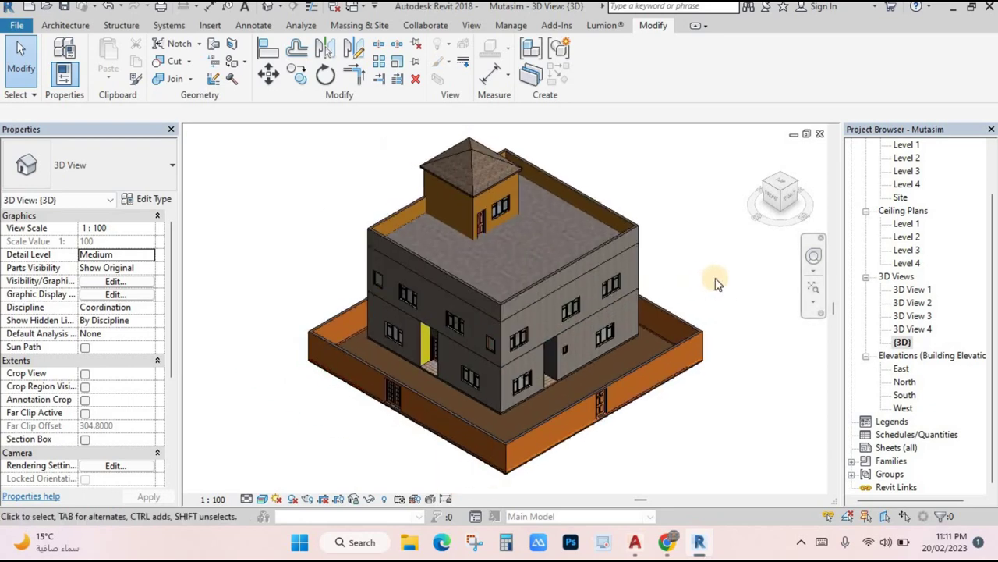
{"action": "key", "text": "r"}
{"action": "key", "text": "r"}
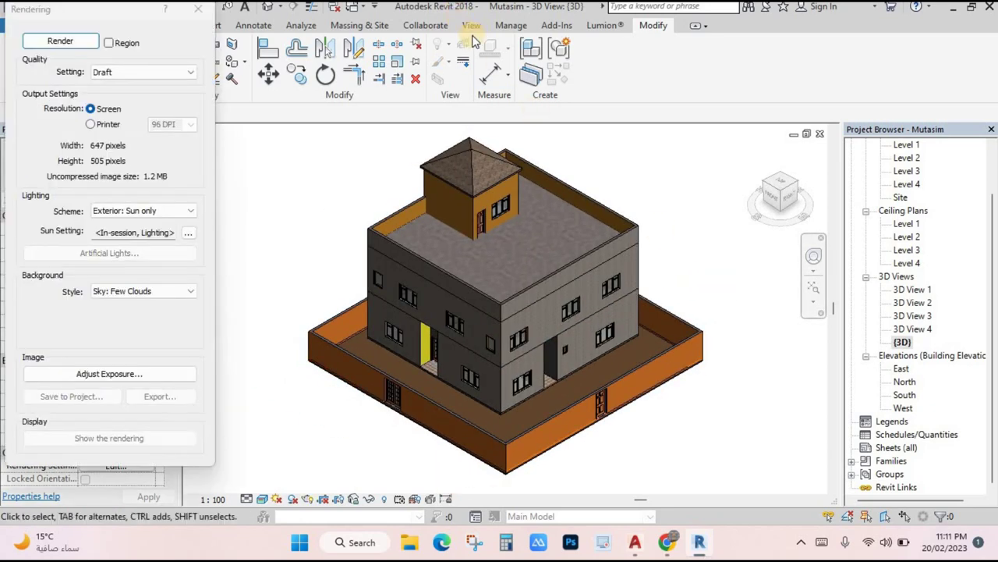
{"action": "left_click", "coordinate": [108, 43]}
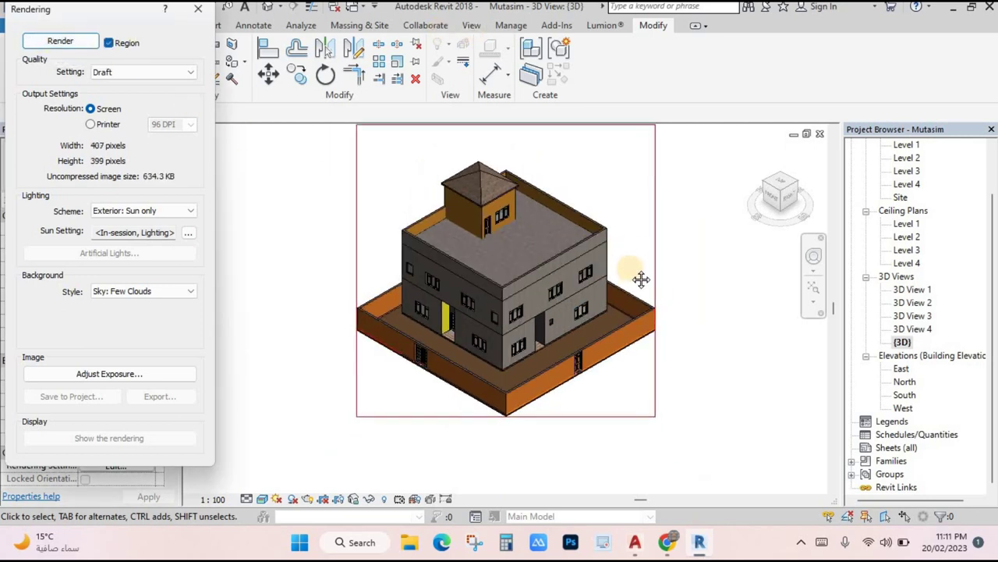
- Resize the render region to frame the whole house and boundary wall with a margin on every side
{"action": "left_click", "coordinate": [511, 149]}
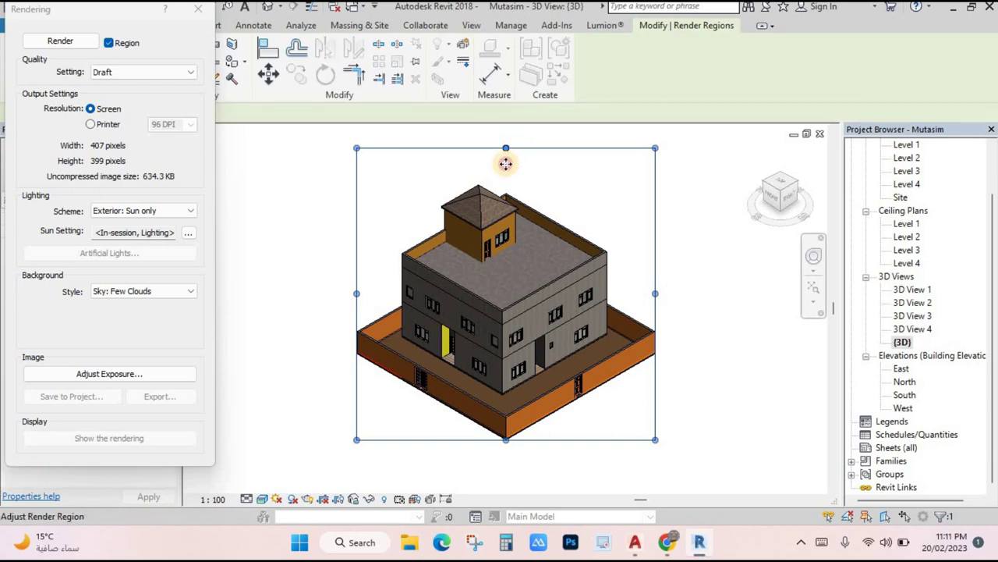
{"action": "left_click_drag", "start_coordinate": [508, 161], "coordinate": [503, 174]}
{"action": "left_click_drag", "start_coordinate": [357, 301], "coordinate": [332, 306]}
{"action": "left_click_drag", "start_coordinate": [657, 308], "coordinate": [686, 305]}
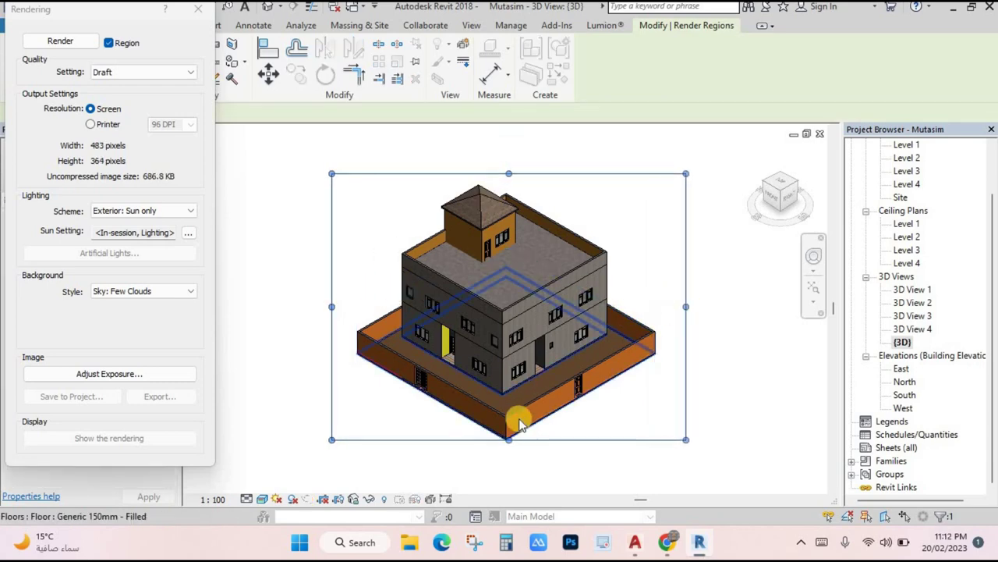
{"action": "left_click_drag", "start_coordinate": [511, 439], "coordinate": [510, 461]}
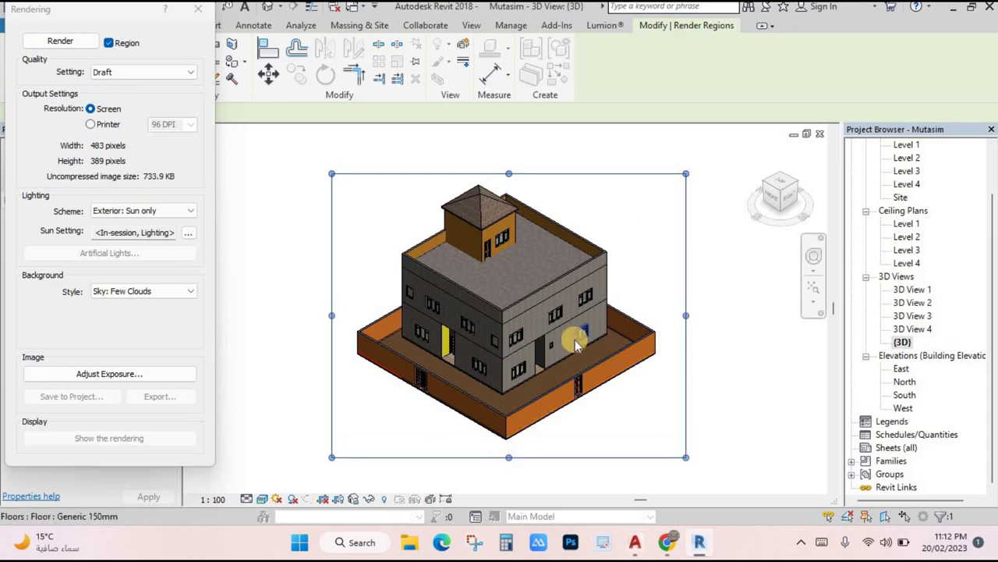
{"action": "scroll", "coordinate": [605, 337], "scroll_direction": "up", "scroll_amount": 1}
{"action": "middle_click_drag", "start_coordinate": [605, 337], "coordinate": [613, 320]}
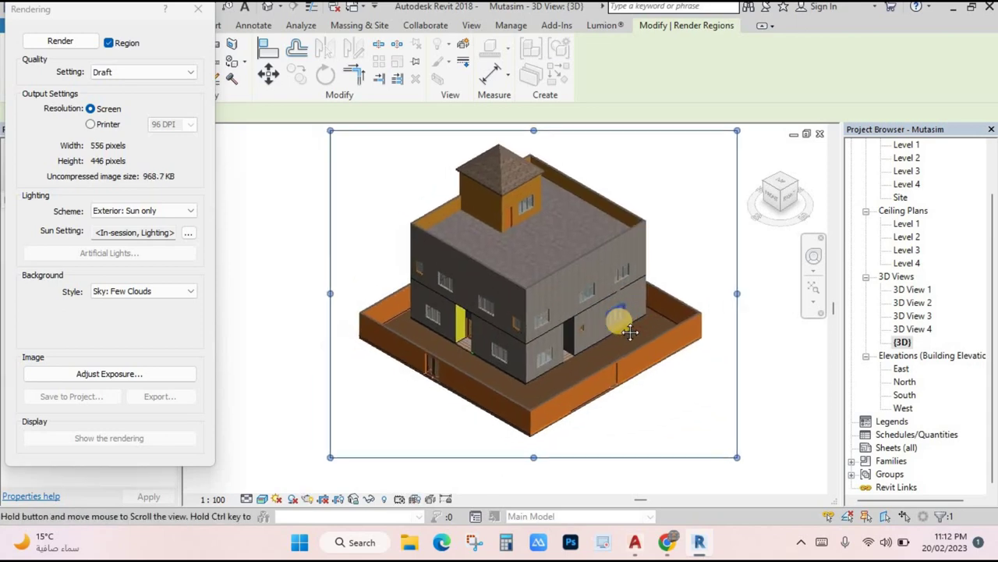
- Render the {3D} region at Medium quality with the Exterior: Sun only lighting scheme, and inspect the image
{"action": "left_click", "coordinate": [145, 72]}
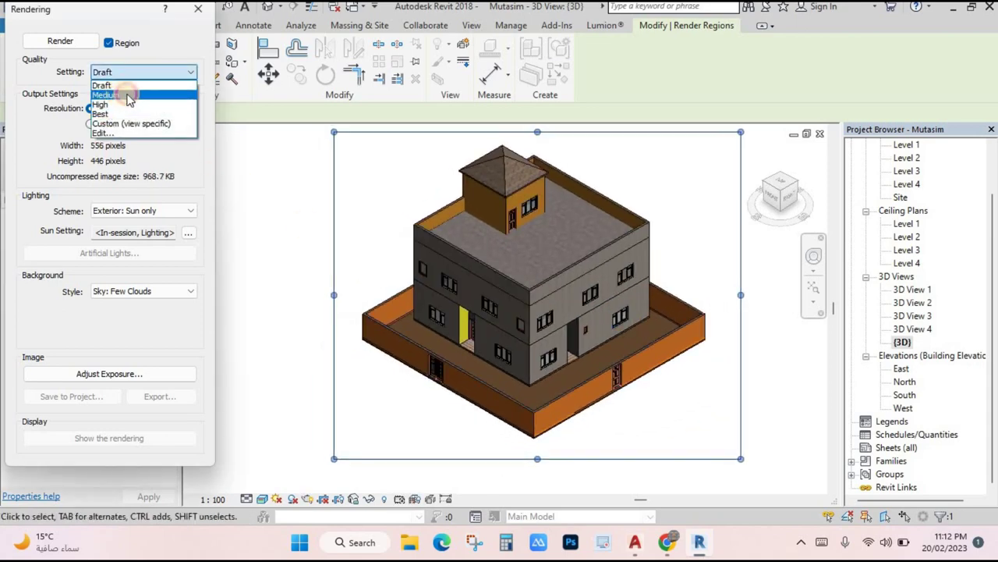
{"action": "left_click", "coordinate": [116, 94]}
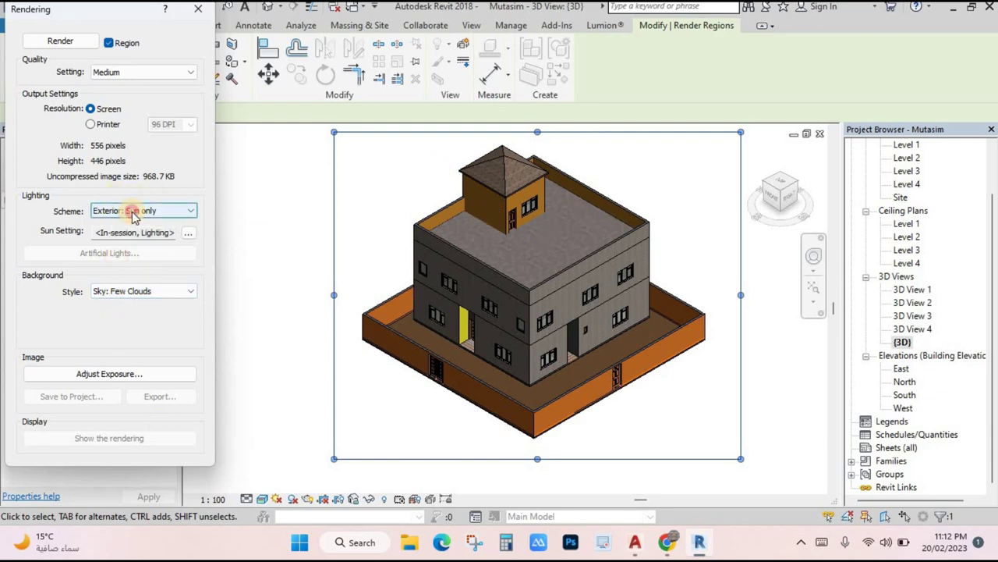
{"action": "left_click", "coordinate": [163, 212]}
{"action": "left_click", "coordinate": [160, 224]}
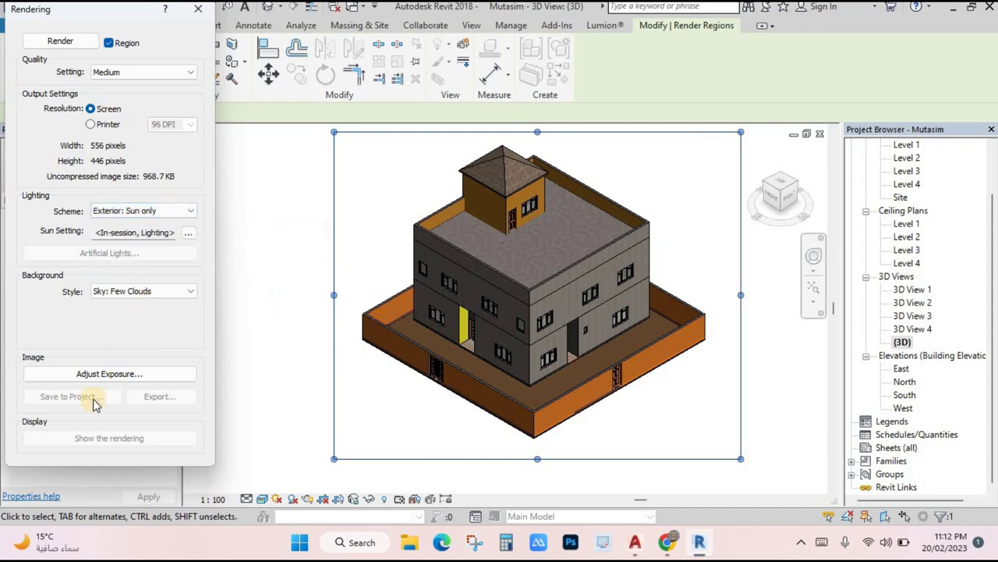
{"action": "left_click", "coordinate": [51, 43]}
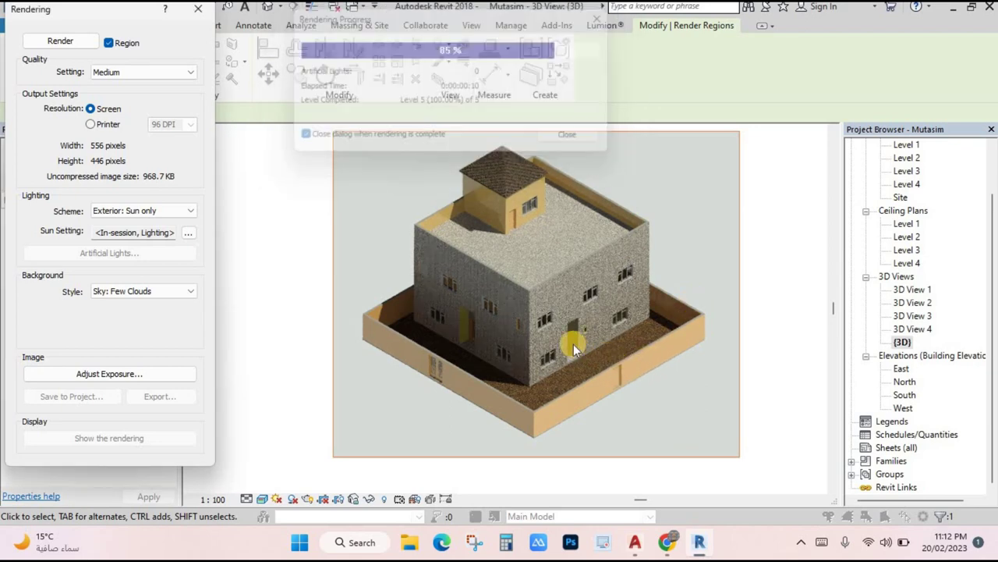
{"action": "scroll", "coordinate": [538, 308], "scroll_direction": "up", "scroll_amount": 5}
{"action": "scroll", "coordinate": [525, 292], "scroll_direction": "down", "scroll_amount": 6}
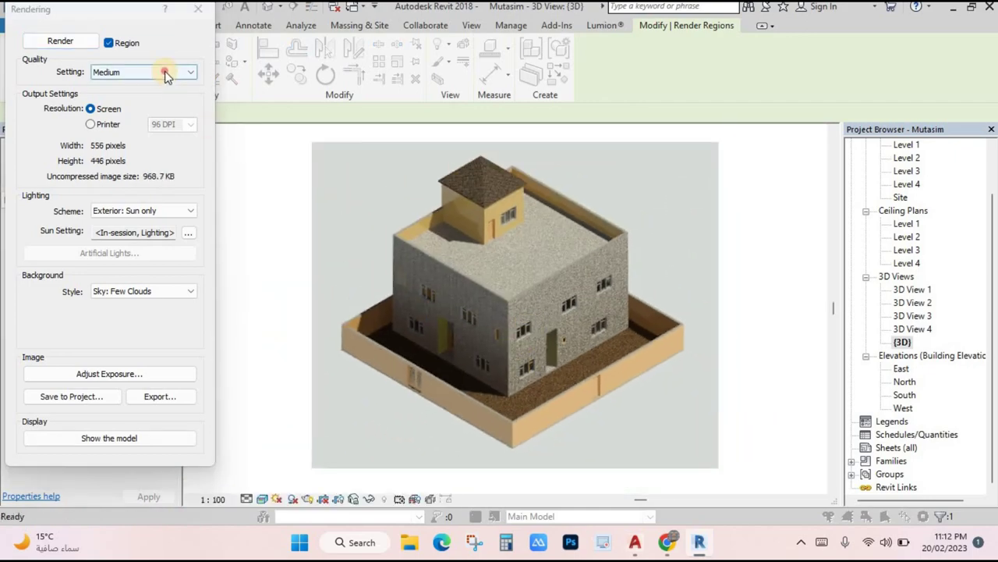
- Set the render quality to Best and render the {3D} region again
{"action": "left_click", "coordinate": [165, 72]}
{"action": "left_click", "coordinate": [106, 114]}
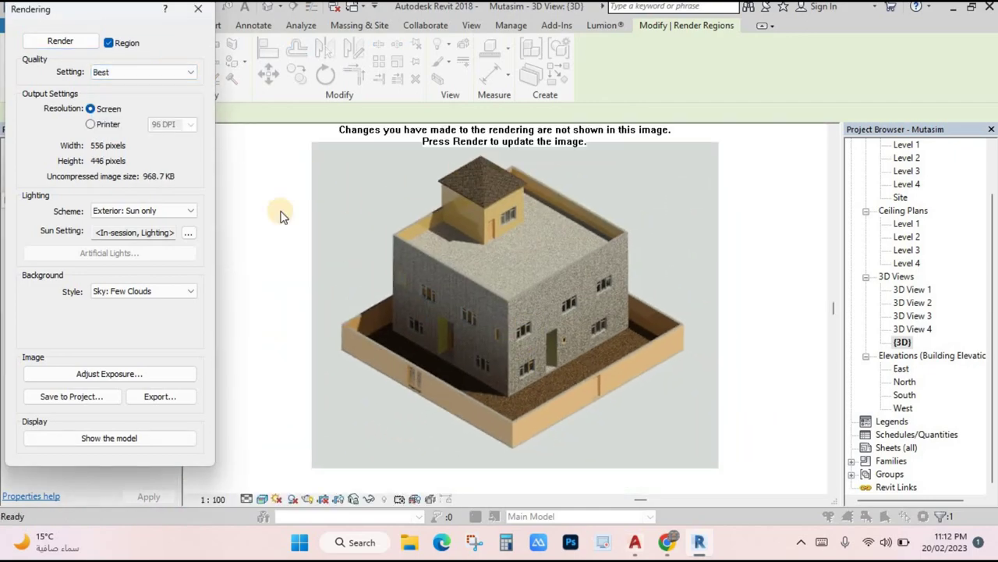
{"action": "left_click", "coordinate": [69, 47]}
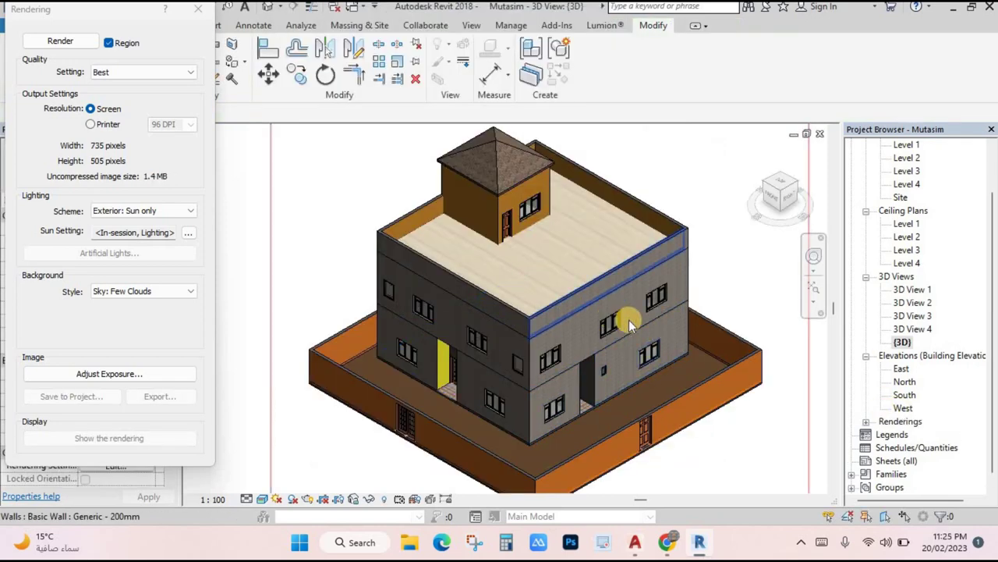
- Open the saved rendering -3D-_1 to examine the finished exterior image
{"action": "scroll", "coordinate": [897, 410], "scroll_direction": "down", "scroll_amount": 1}
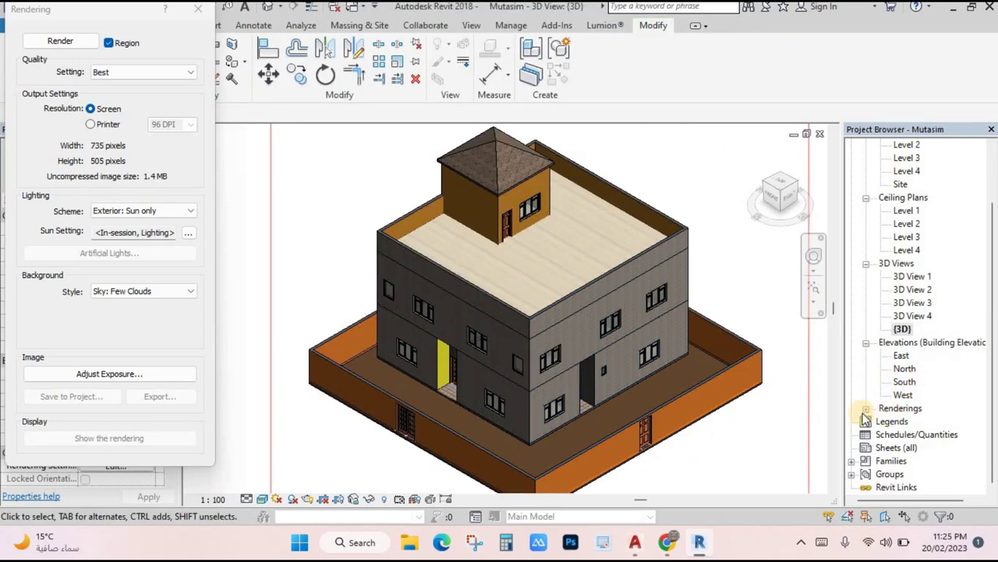
{"action": "left_click", "coordinate": [866, 409]}
{"action": "double_click", "coordinate": [906, 422]}
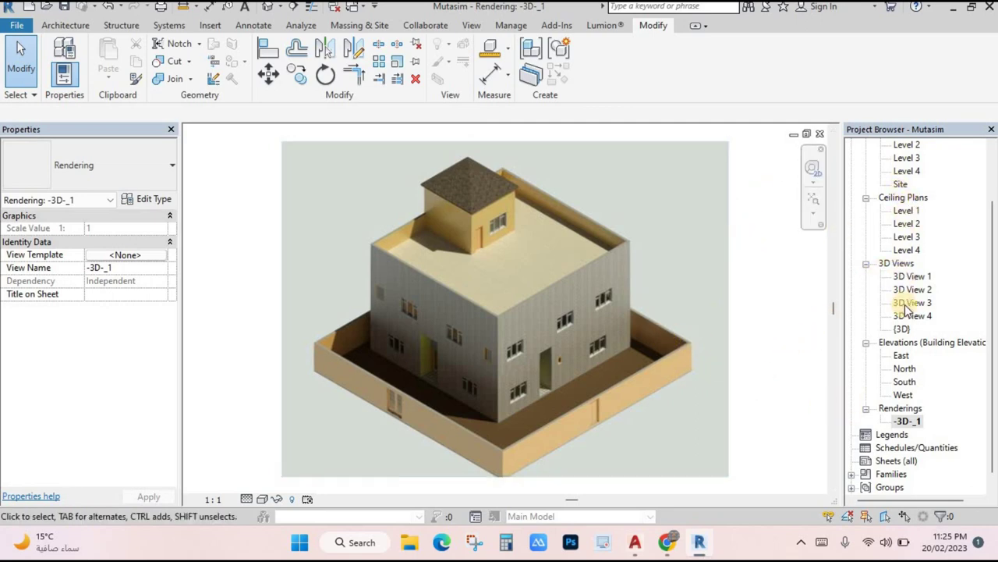
- Open the {3D} view and orient it to the top corner between the left and front faces, framing the whole house
{"action": "double_click", "coordinate": [903, 328]}
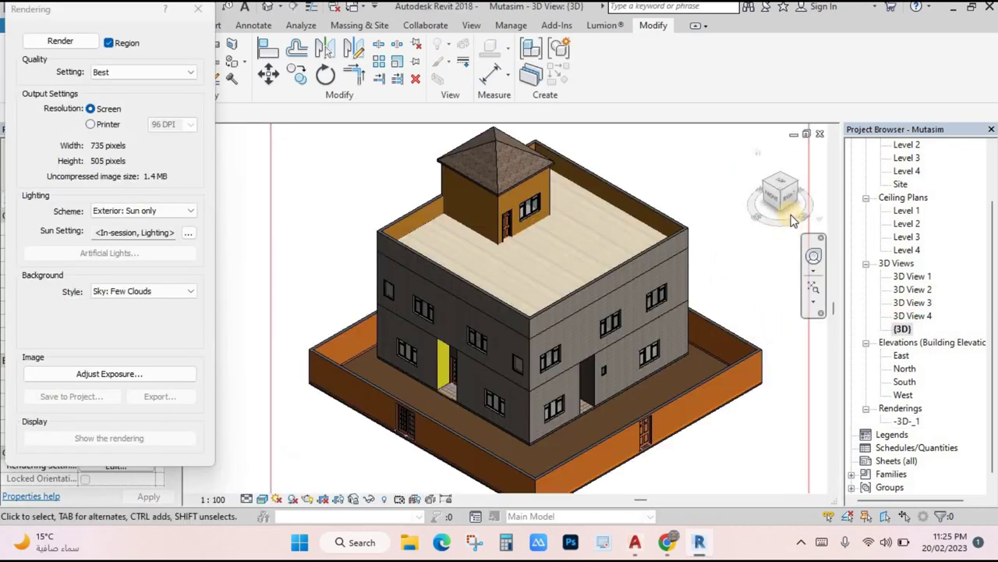
{"action": "left_click", "coordinate": [798, 185]}
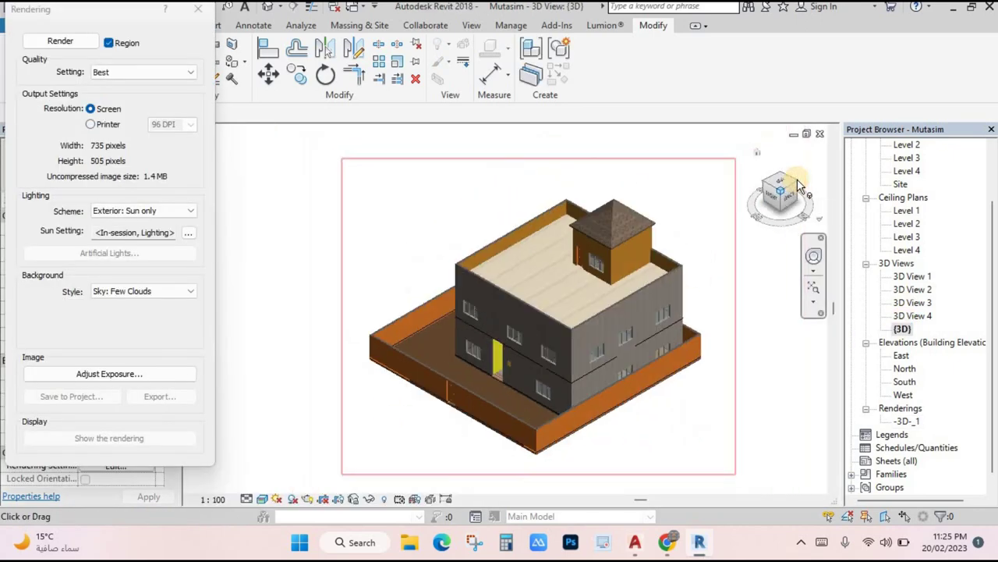
{"action": "left_click", "coordinate": [799, 185]}
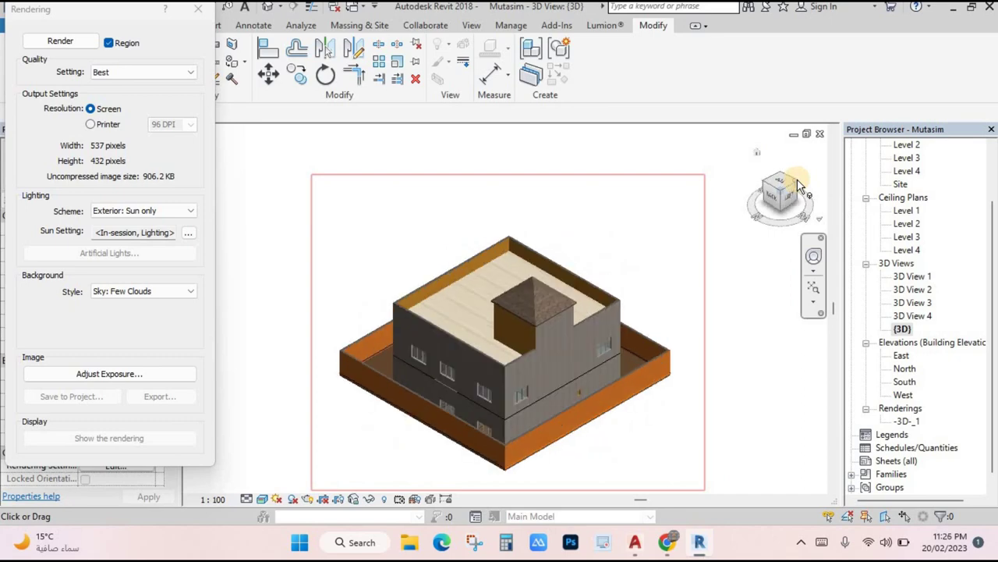
{"action": "left_click", "coordinate": [799, 185]}
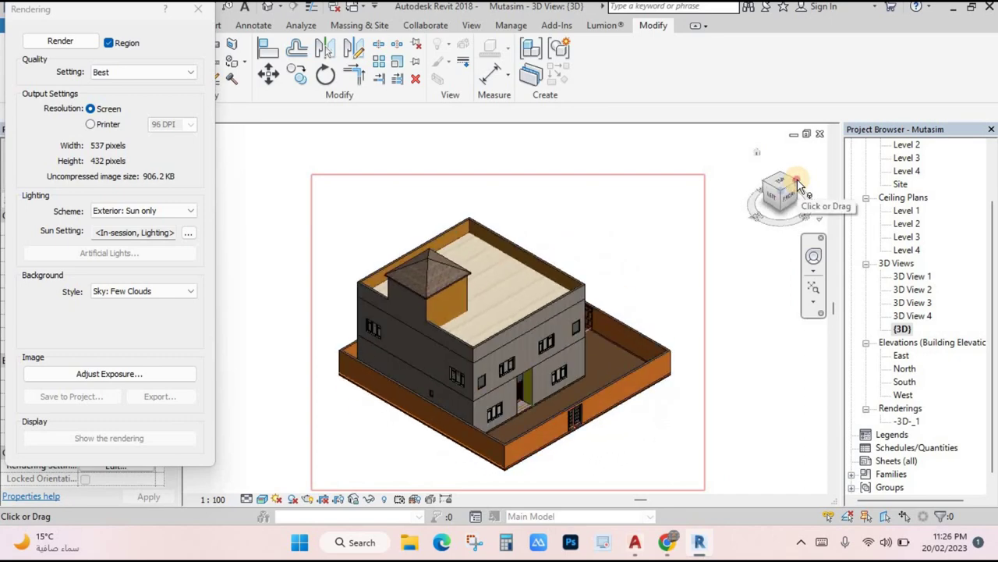
{"action": "left_click", "coordinate": [799, 185]}
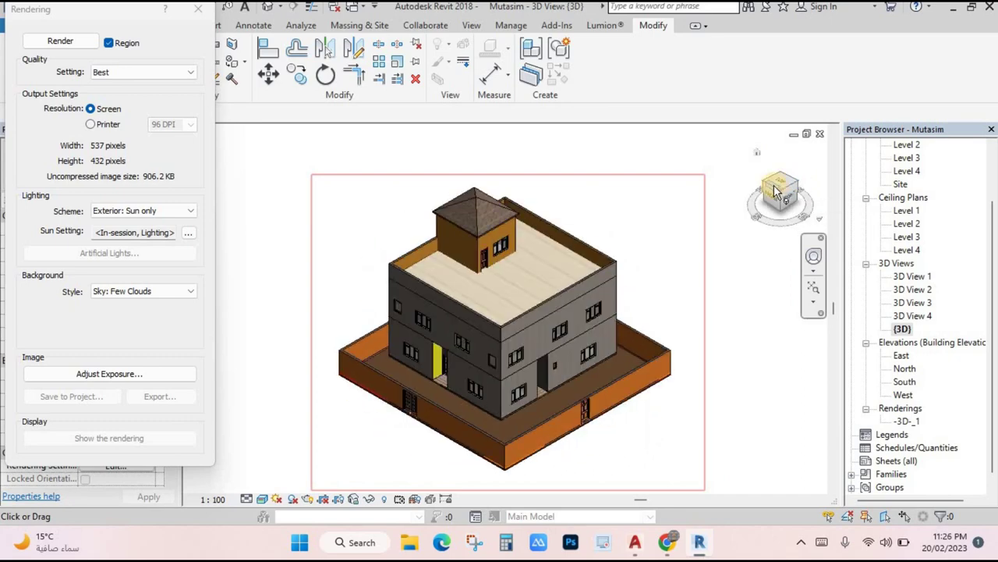
{"action": "left_click", "coordinate": [765, 182]}
{"action": "scroll", "coordinate": [503, 308], "scroll_direction": "up", "scroll_amount": 2}
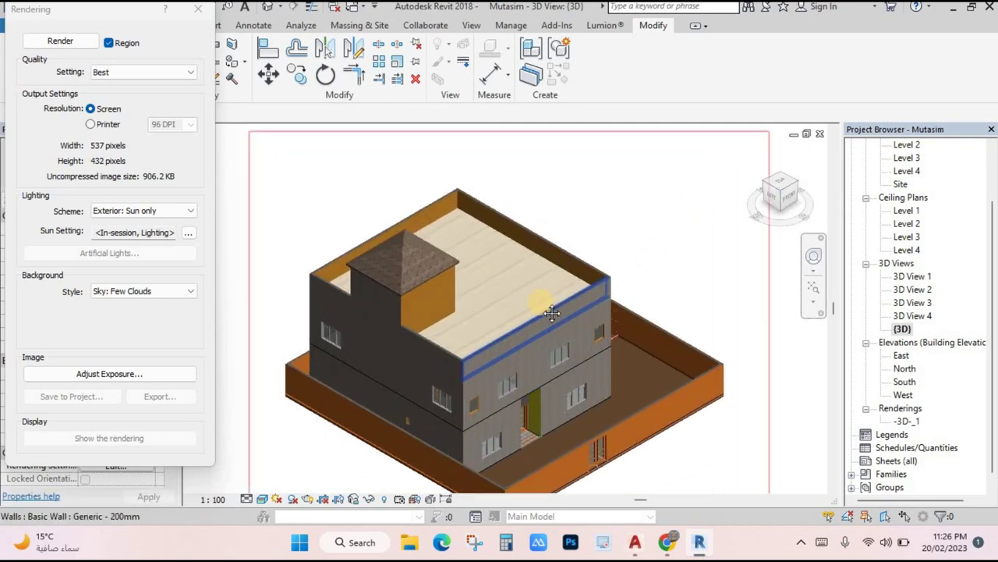
{"action": "middle_click_drag", "start_coordinate": [516, 334], "coordinate": [553, 283]}
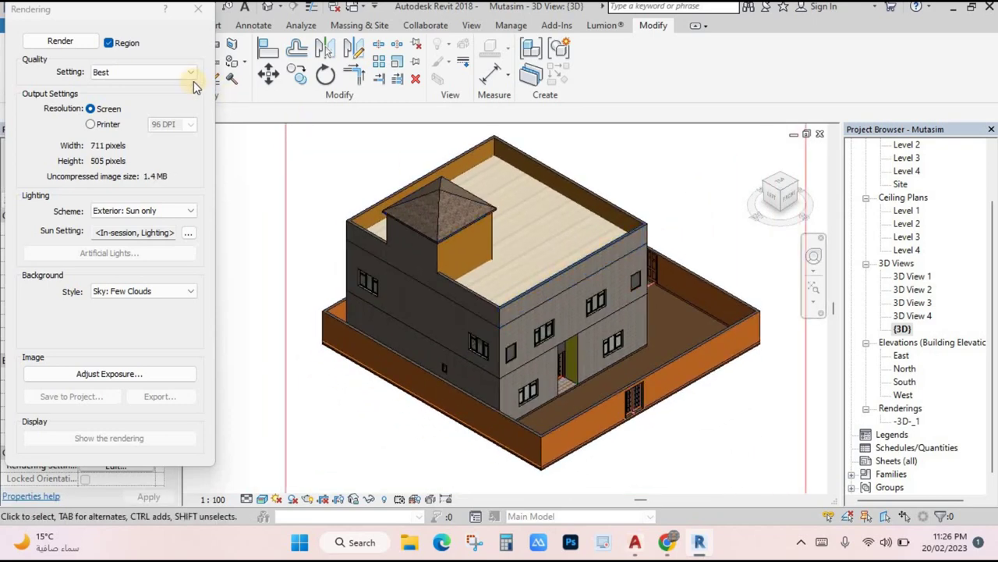
- Set the render quality to Medium and the in-session Lighting sun azimuth to 165°
{"action": "left_click", "coordinate": [138, 72]}
{"action": "left_click", "coordinate": [129, 95]}
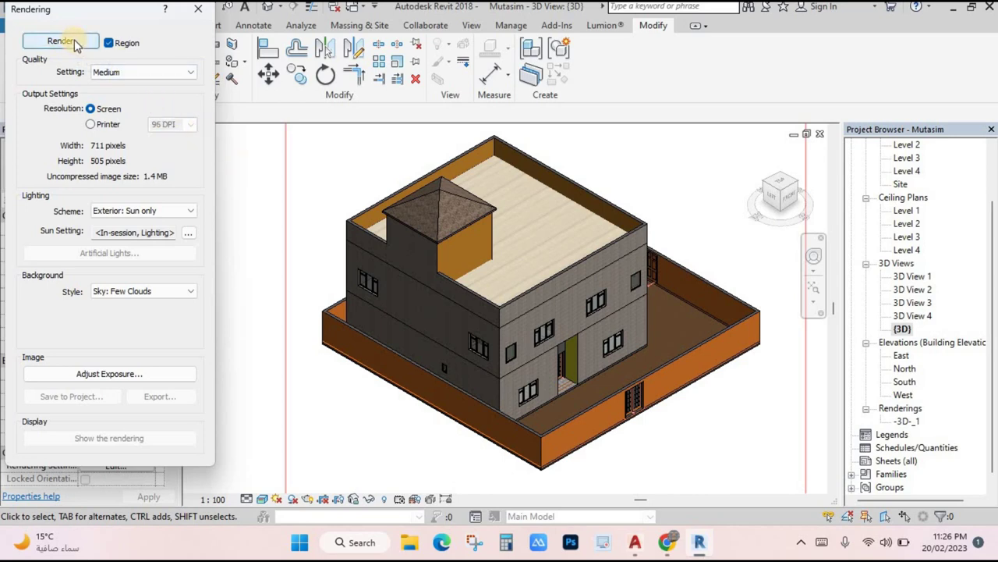
{"action": "left_click", "coordinate": [120, 232]}
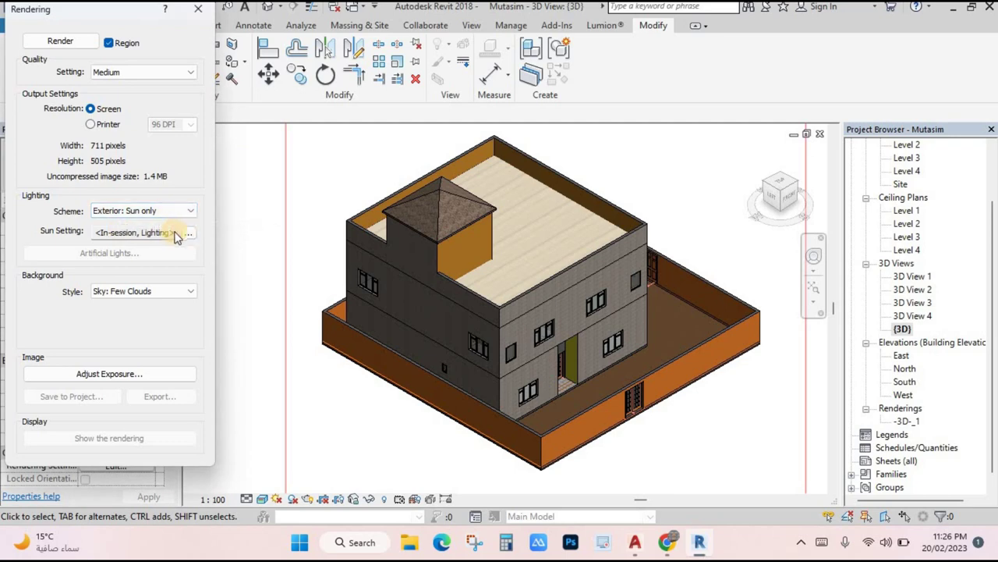
{"action": "left_click", "coordinate": [189, 233]}
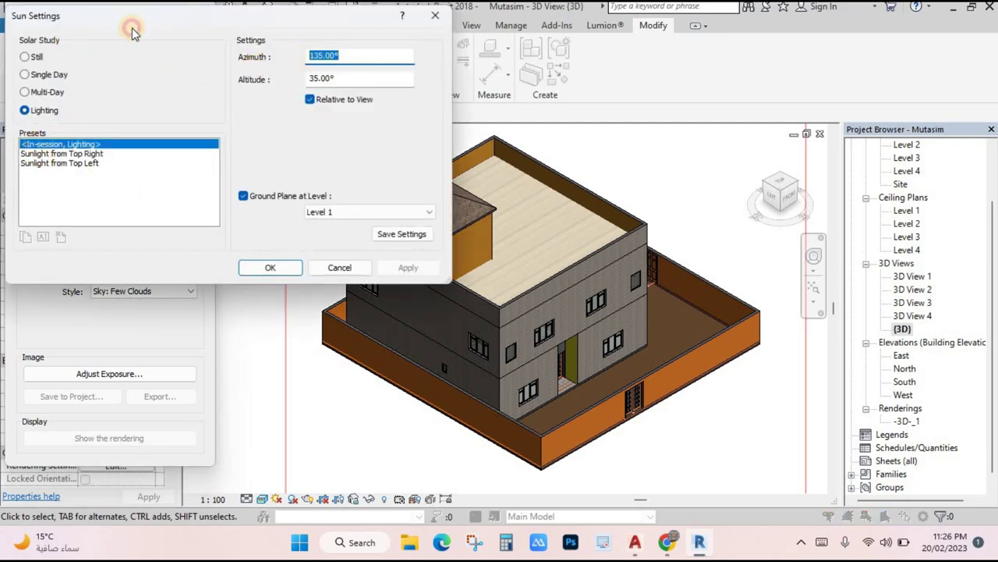
{"action": "left_click_drag", "start_coordinate": [132, 28], "coordinate": [135, 40]}
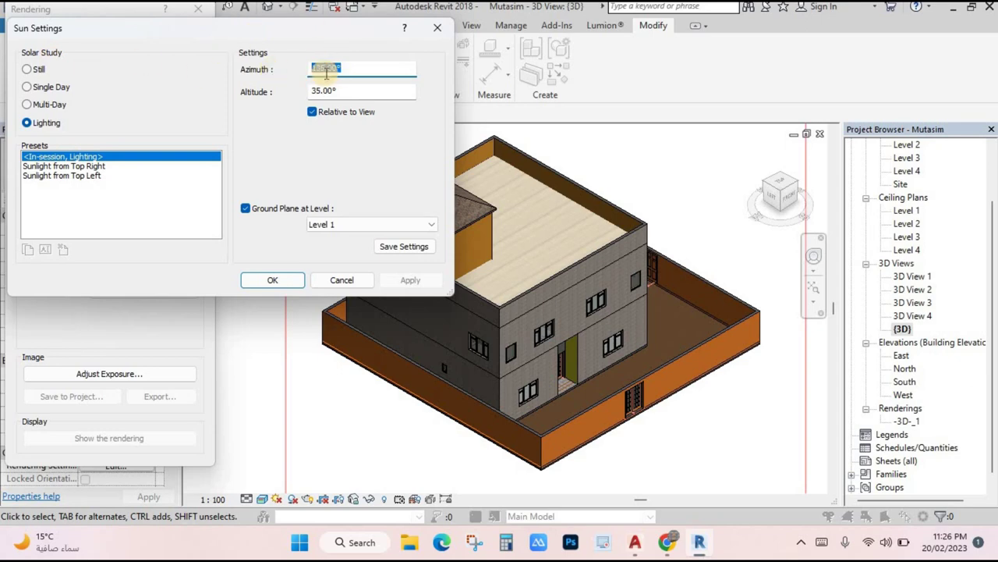
{"action": "left_click", "coordinate": [298, 69]}
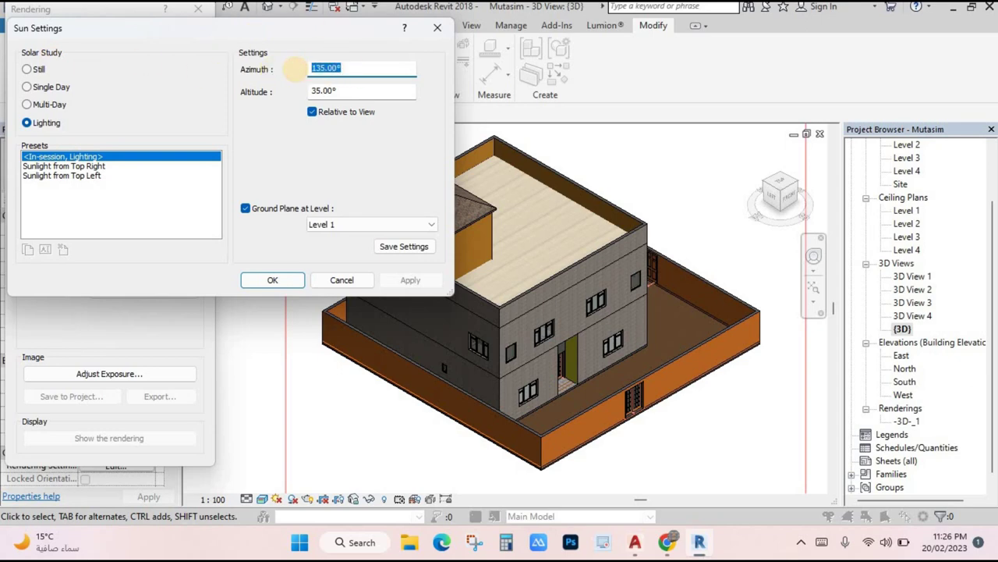
{"action": "type", "text": "165"}
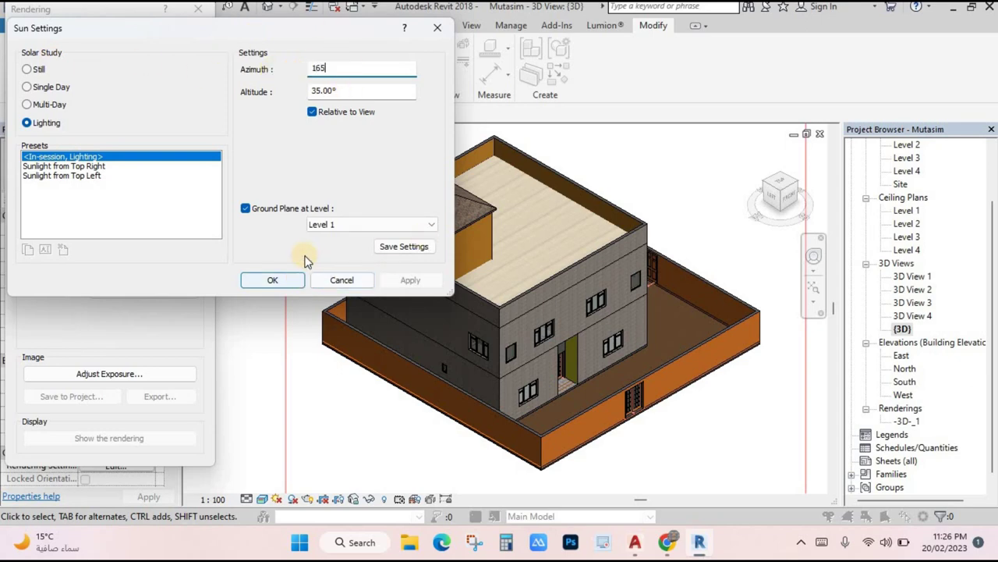
{"action": "left_click", "coordinate": [355, 93]}
{"action": "left_click", "coordinate": [411, 281]}
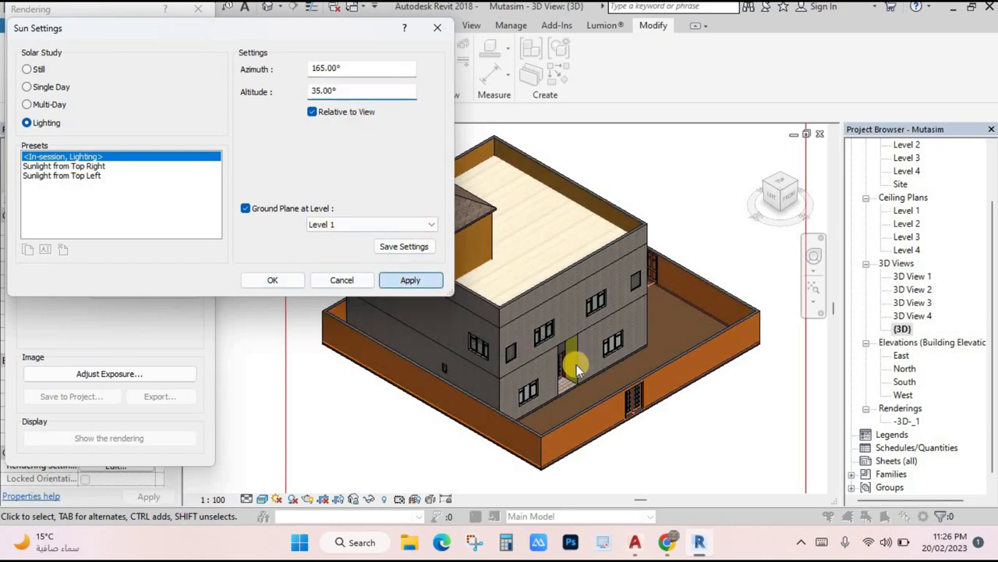
{"action": "left_click", "coordinate": [273, 282]}
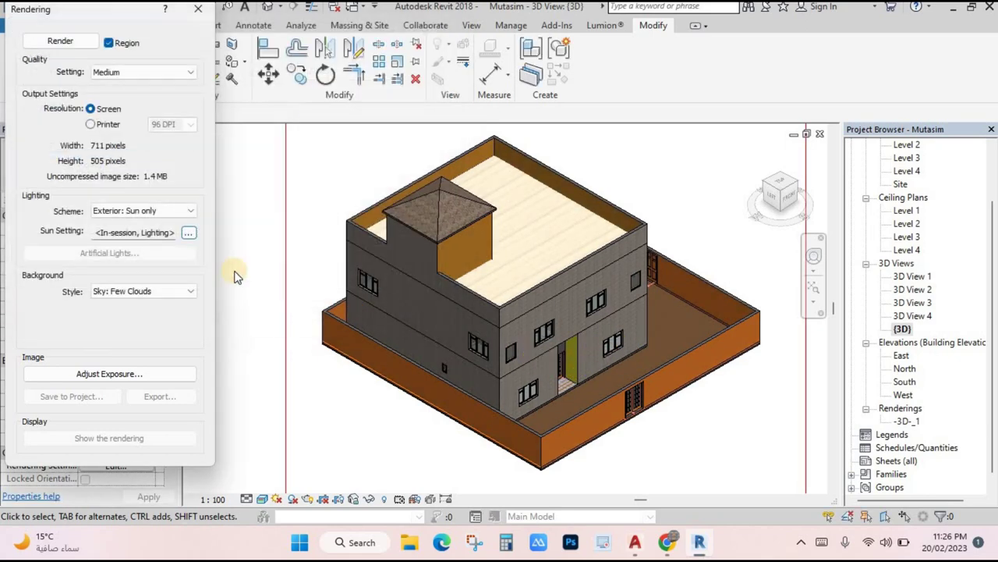
- Render the {3D} region and save the image to the project as -3D-_2, closing the render settings
{"action": "left_click", "coordinate": [48, 41]}
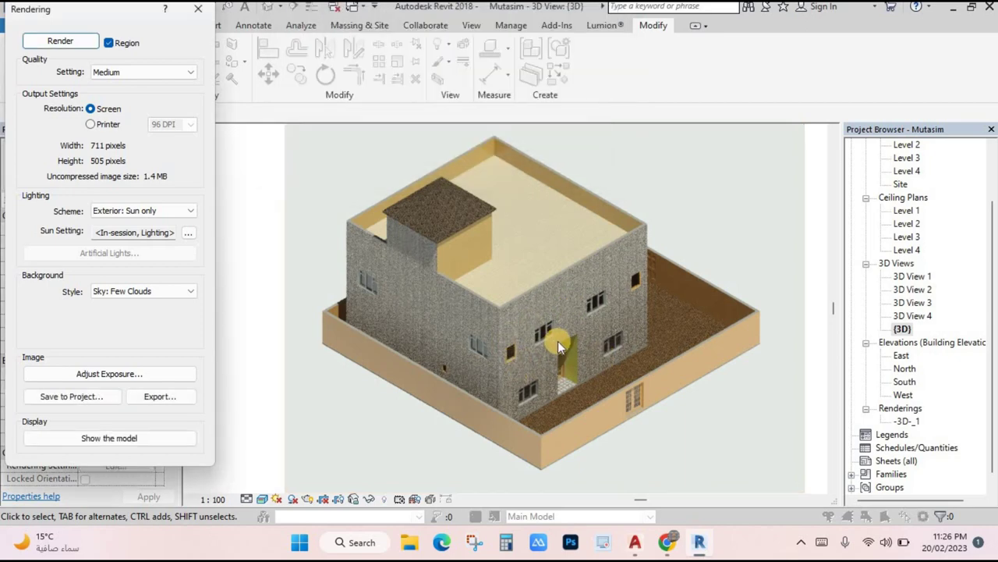
{"action": "left_click", "coordinate": [80, 397]}
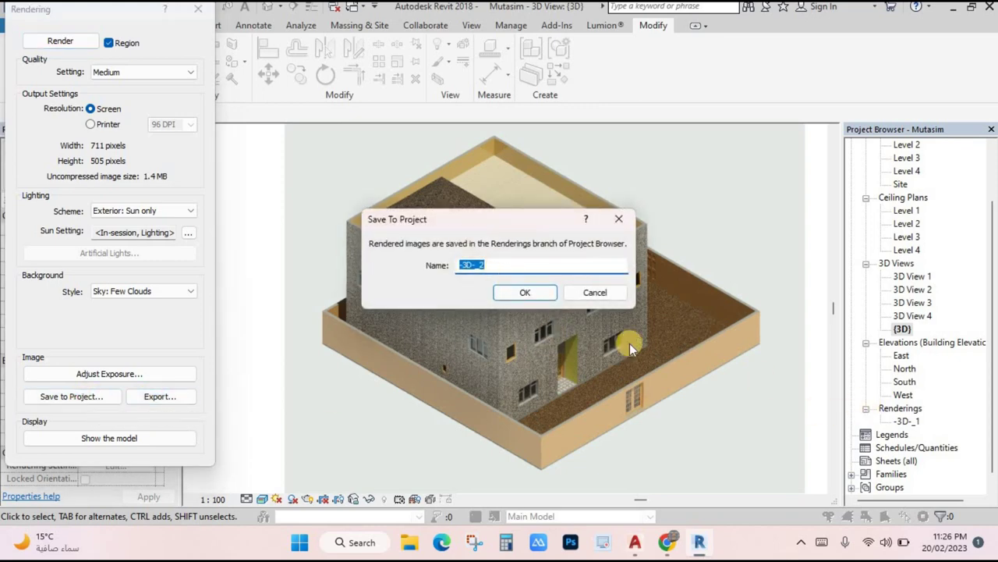
{"action": "left_click", "coordinate": [519, 292]}
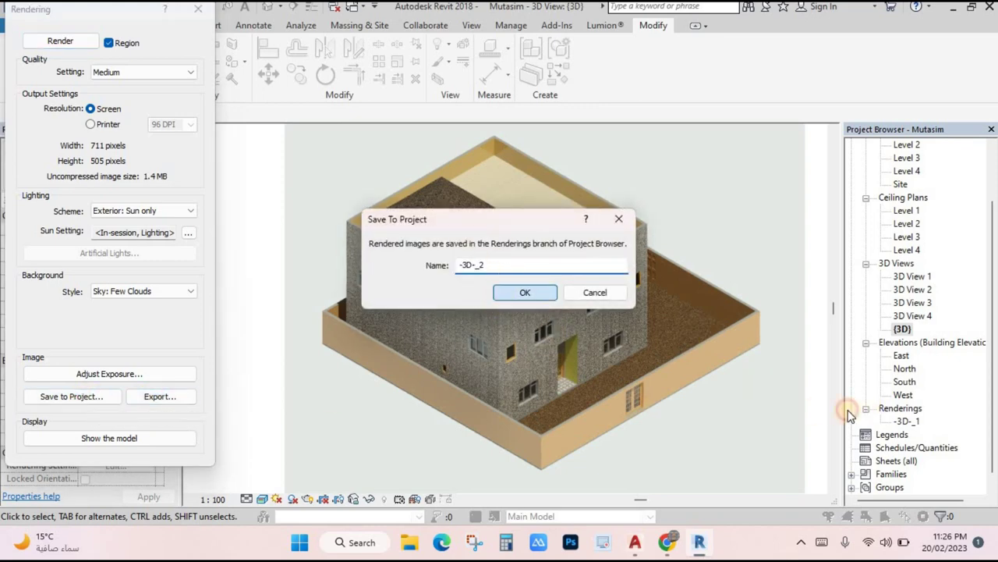
{"action": "left_click", "coordinate": [201, 11]}
- Look through the camera views 3D View 1 to 3D View 4 to compare the interior and facade scenes
{"action": "double_click", "coordinate": [911, 276]}
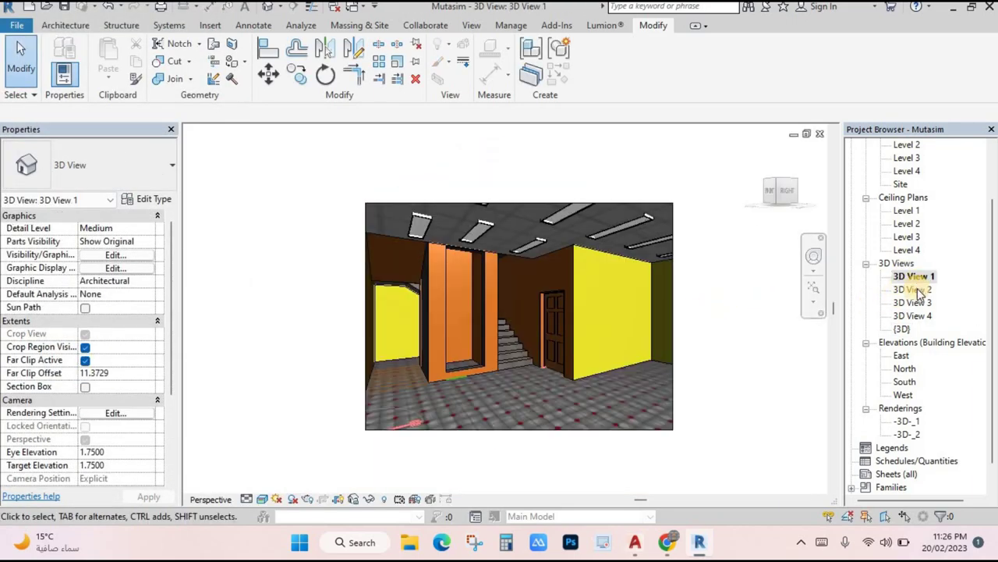
{"action": "double_click", "coordinate": [913, 290]}
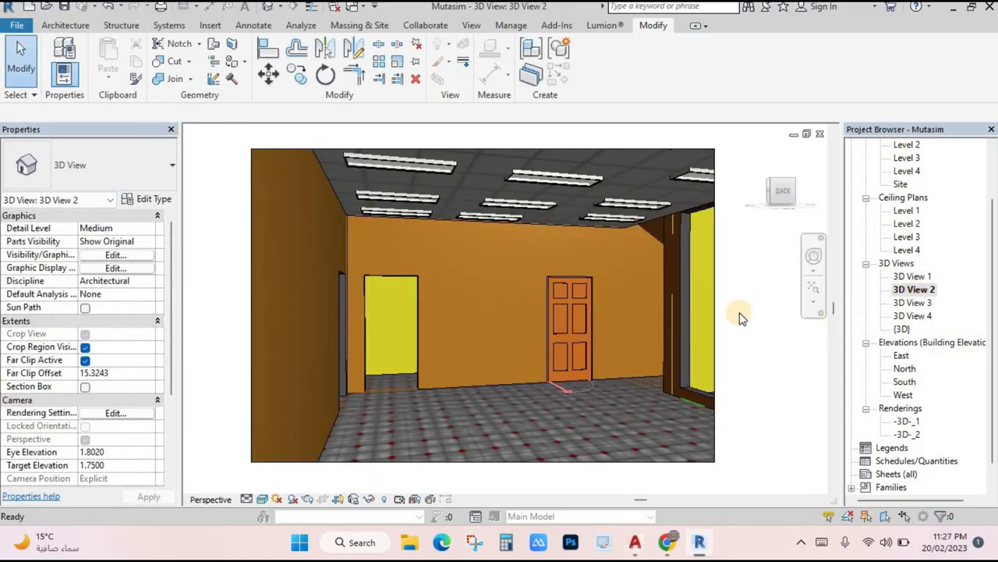
{"action": "double_click", "coordinate": [911, 304]}
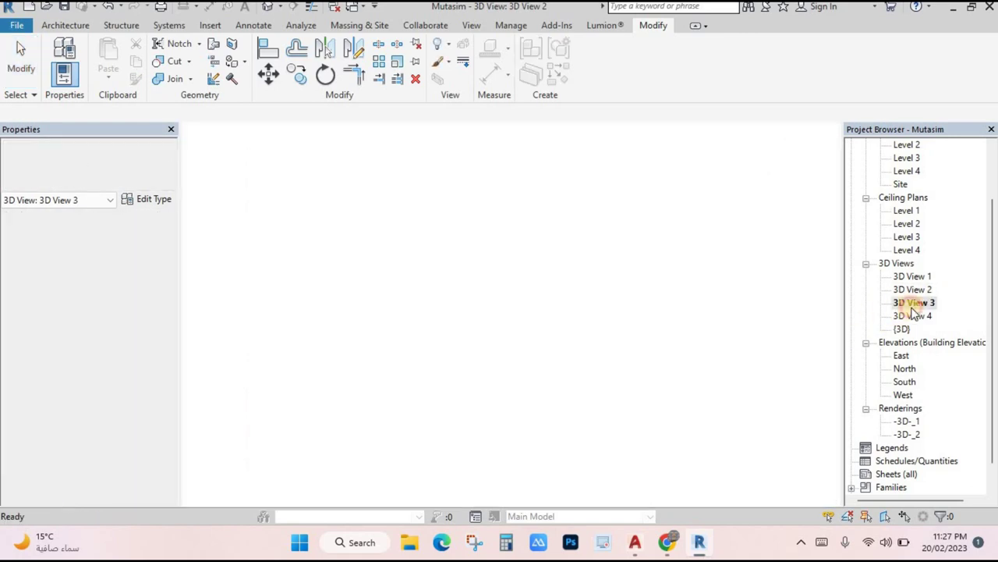
{"action": "double_click", "coordinate": [913, 315]}
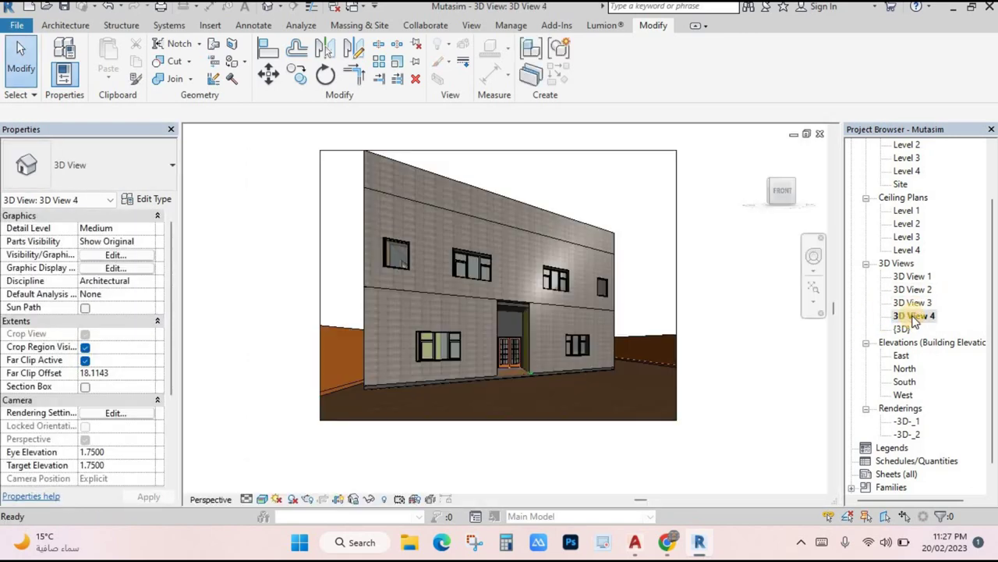
{"action": "middle_click_drag", "start_coordinate": [607, 318], "coordinate": [634, 325]}
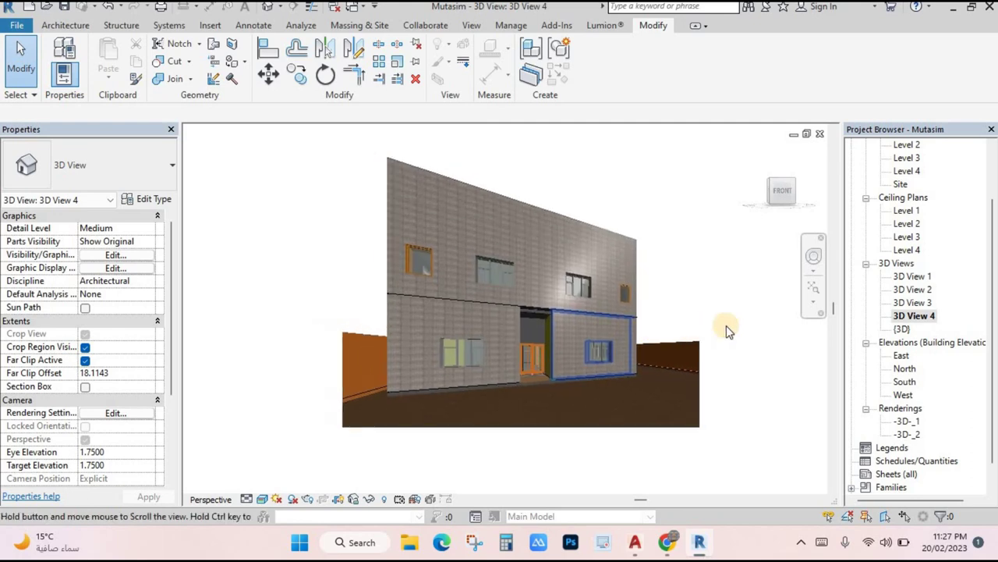
{"action": "double_click", "coordinate": [909, 303]}
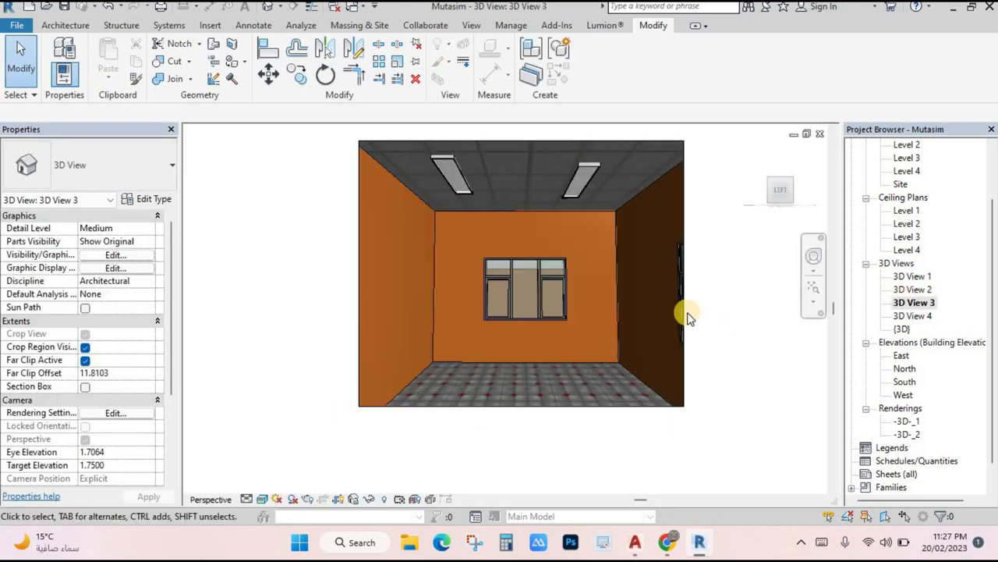
- Render camera view 3D View 2 at Draft quality with the Interior: Sun and Artificial lighting scheme
{"action": "double_click", "coordinate": [909, 290]}
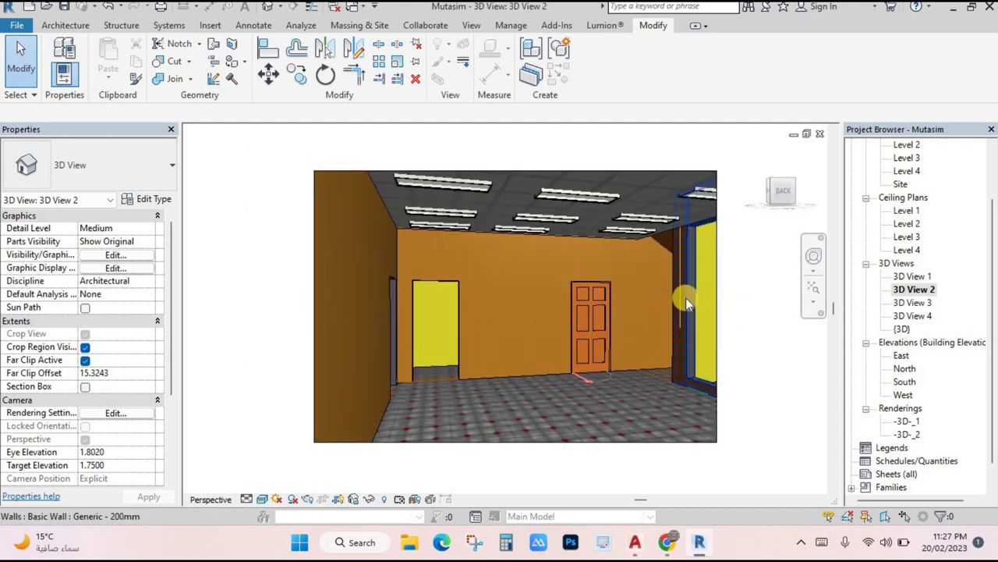
{"action": "key", "text": "r"}
{"action": "key", "text": "r"}
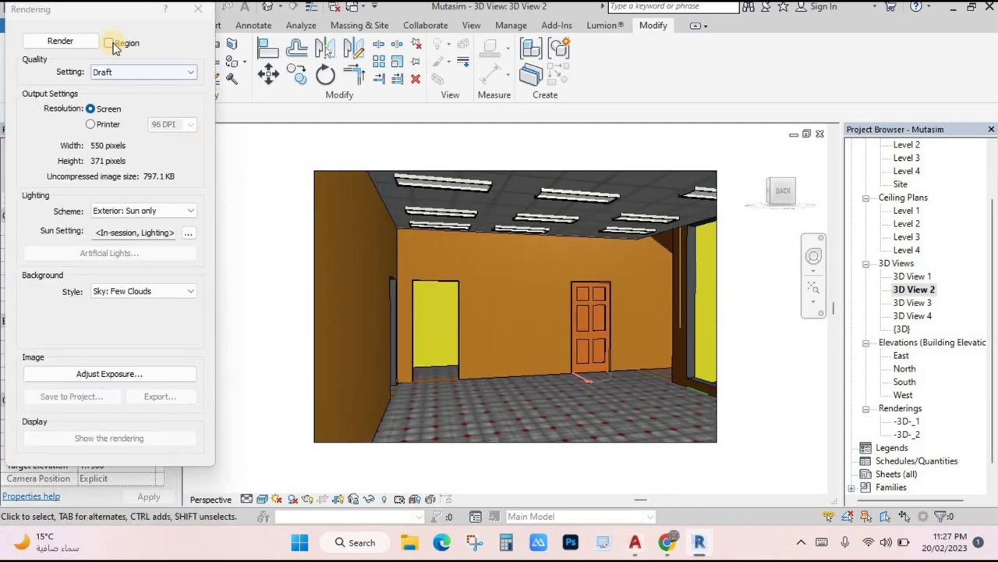
{"action": "left_click", "coordinate": [110, 43]}
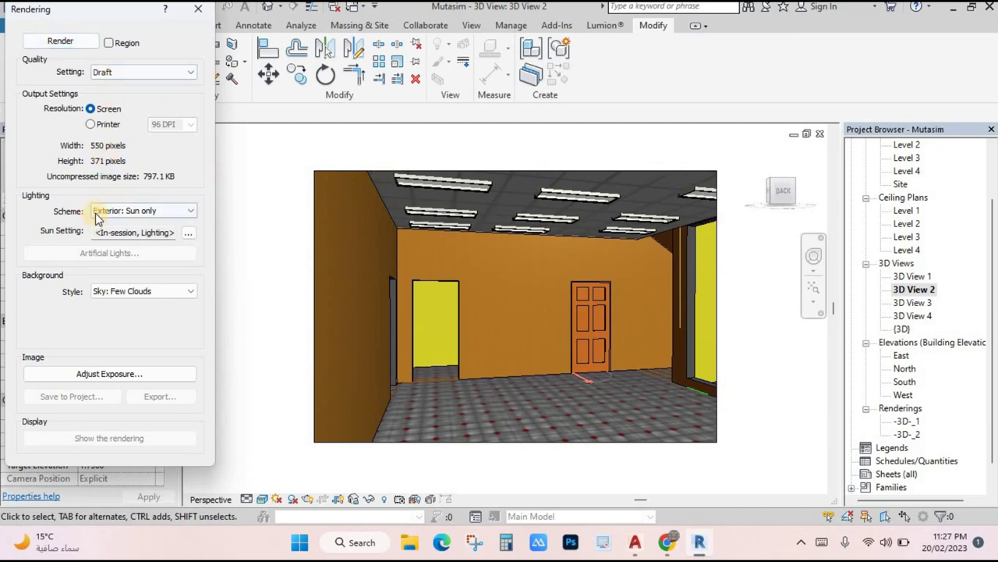
{"action": "left_click", "coordinate": [156, 211]}
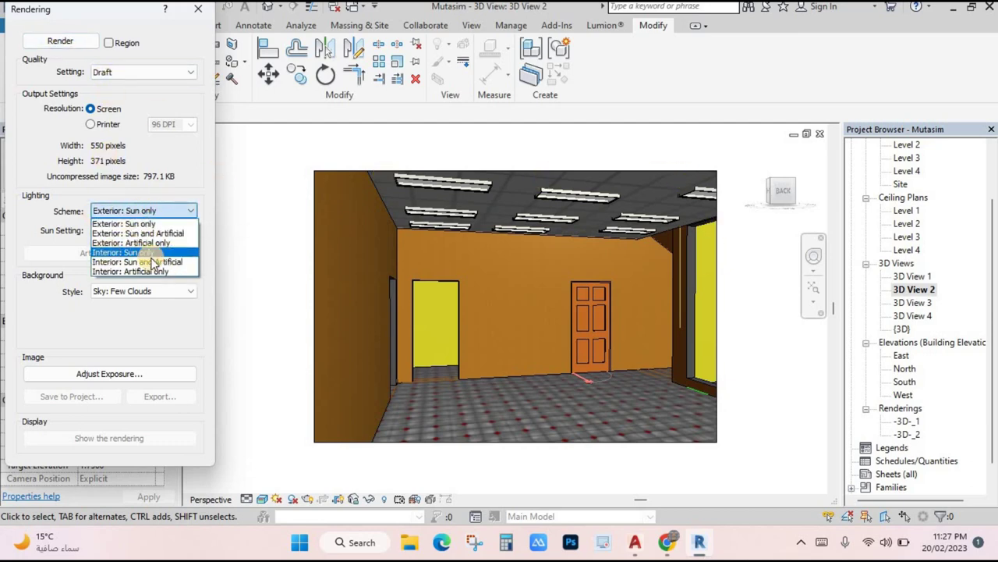
{"action": "left_click", "coordinate": [160, 263]}
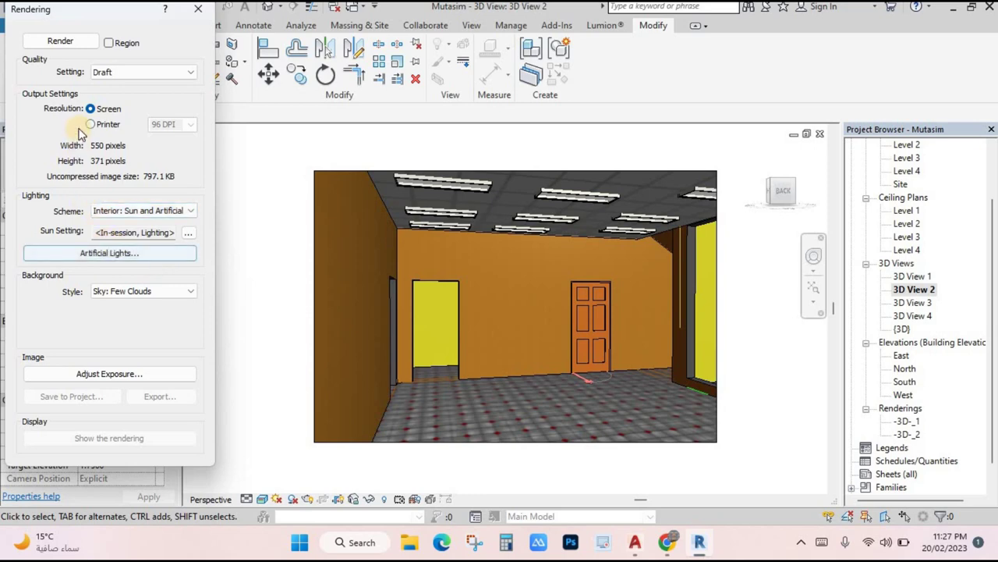
{"action": "left_click", "coordinate": [51, 37]}
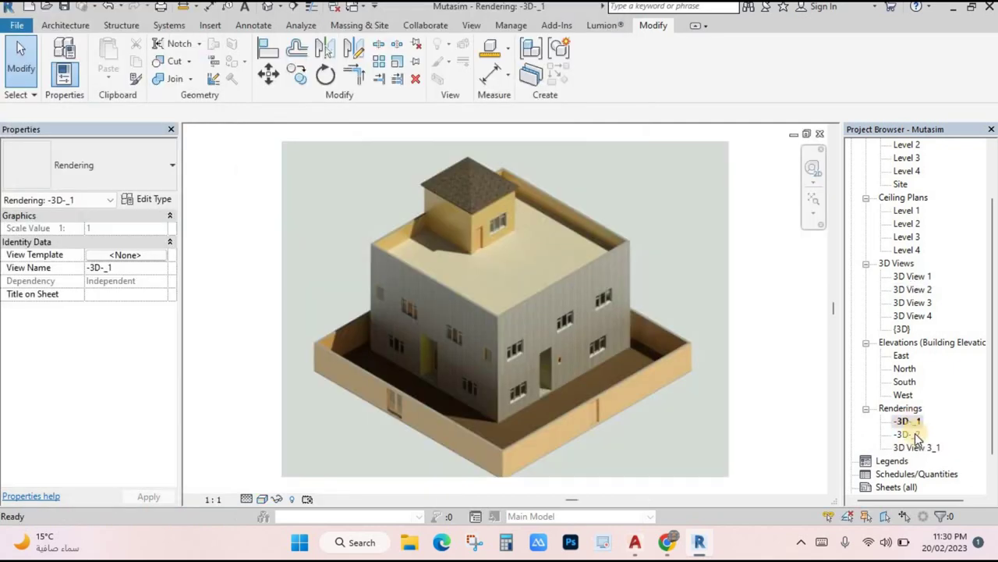
- Review the saved renderings -3D-_2 and 3D View 3_1, and the camera views 3D View 1 to 3D View 4
{"action": "double_click", "coordinate": [916, 434]}
{"action": "double_click", "coordinate": [912, 447]}
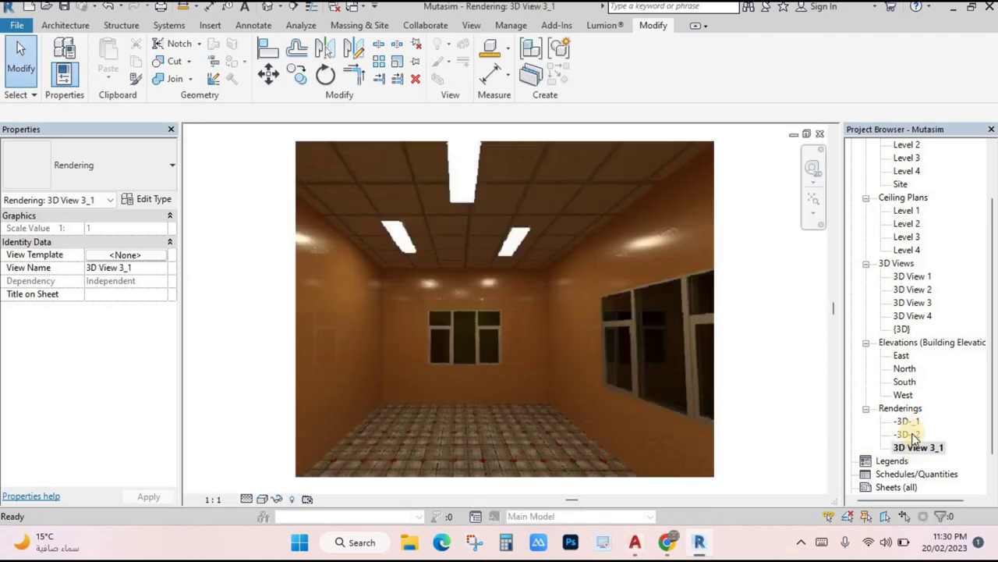
{"action": "double_click", "coordinate": [911, 276]}
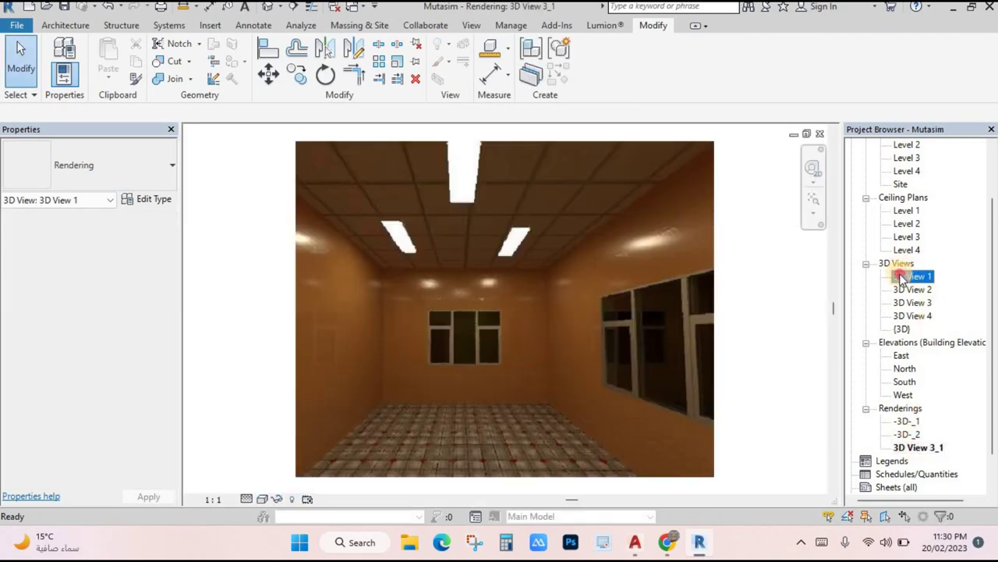
{"action": "double_click", "coordinate": [911, 290]}
{"action": "double_click", "coordinate": [911, 303]}
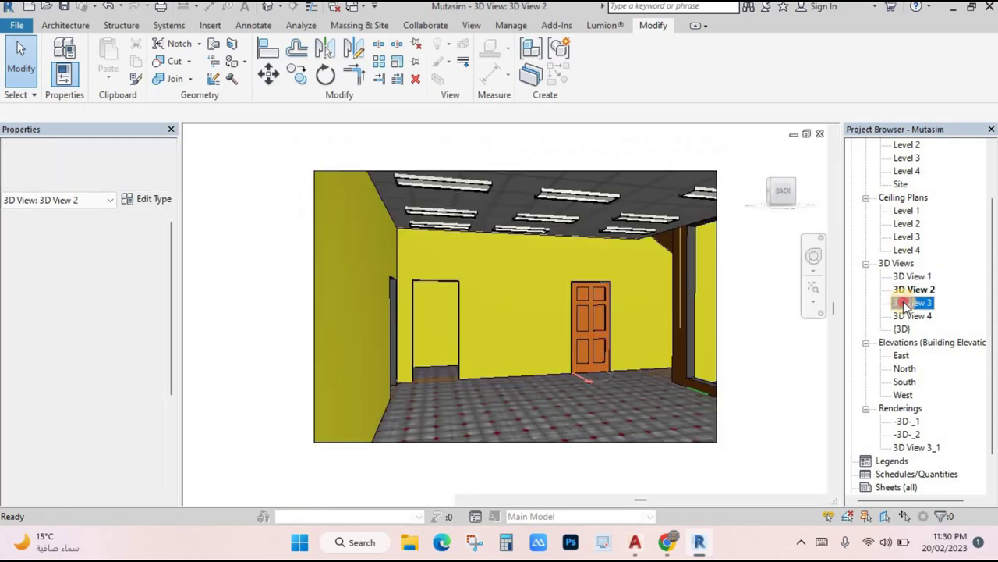
{"action": "double_click", "coordinate": [912, 316]}
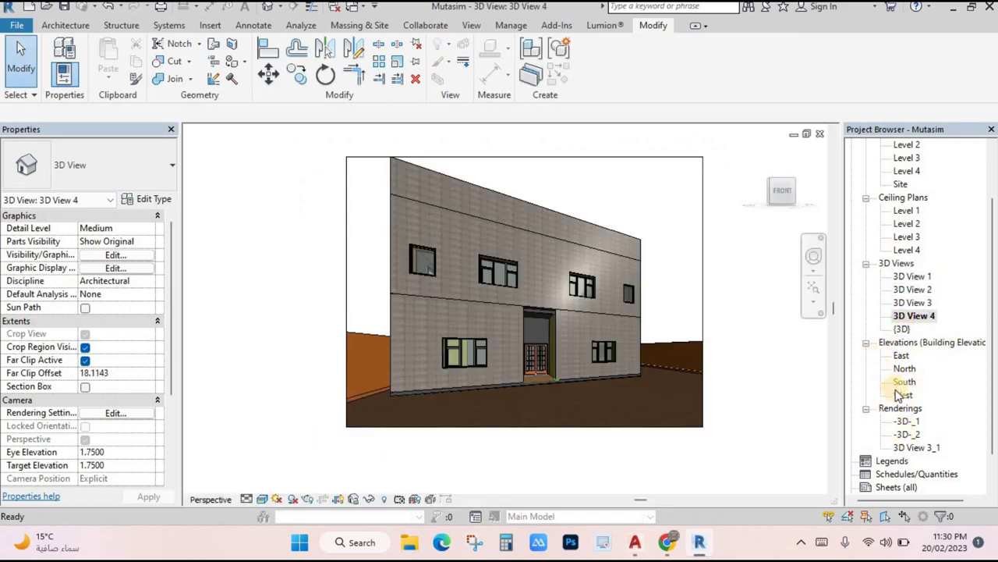
{"action": "scroll", "coordinate": [900, 413], "scroll_direction": "down", "scroll_amount": 1}
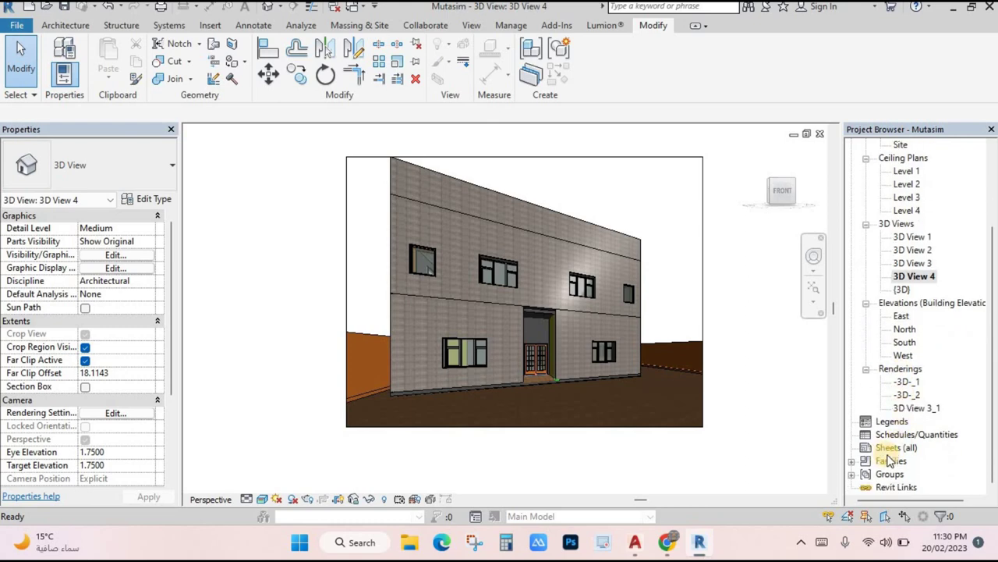
- Start a new sheet and browse to the Titleblocks folder of the US Metric library to load a title block
{"action": "left_click", "coordinate": [893, 447]}
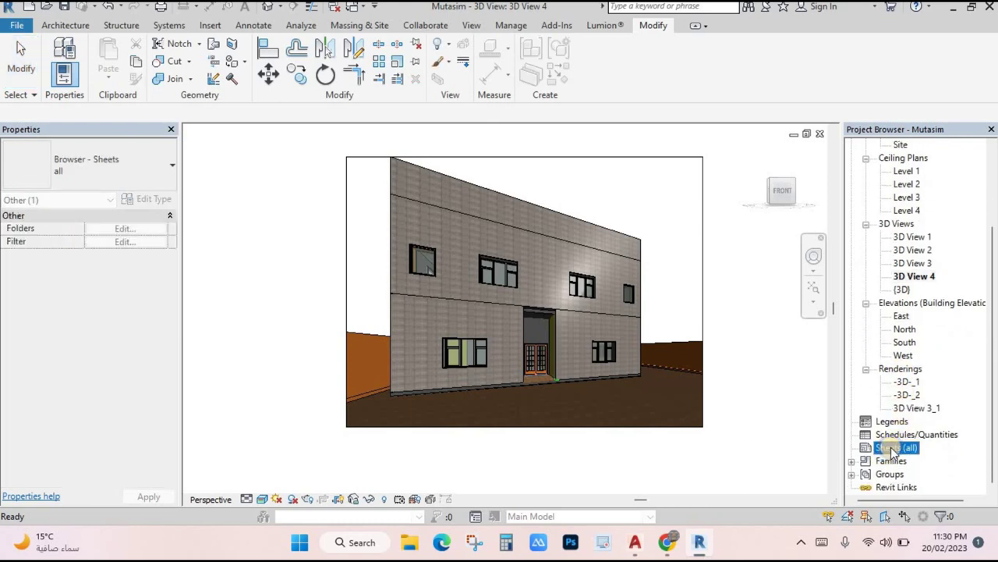
{"action": "right_click", "coordinate": [893, 450]}
{"action": "left_click", "coordinate": [895, 457]}
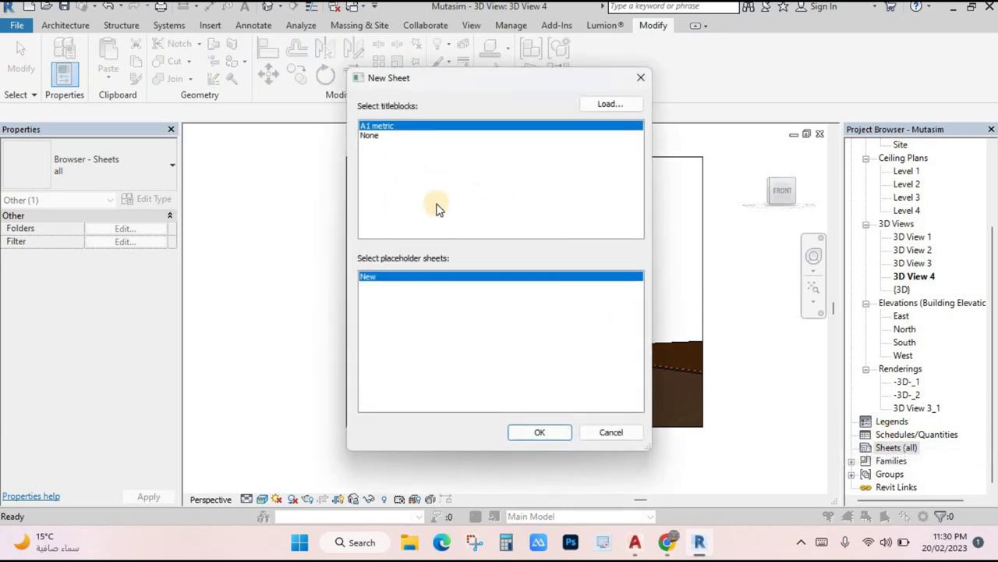
{"action": "left_click", "coordinate": [597, 104]}
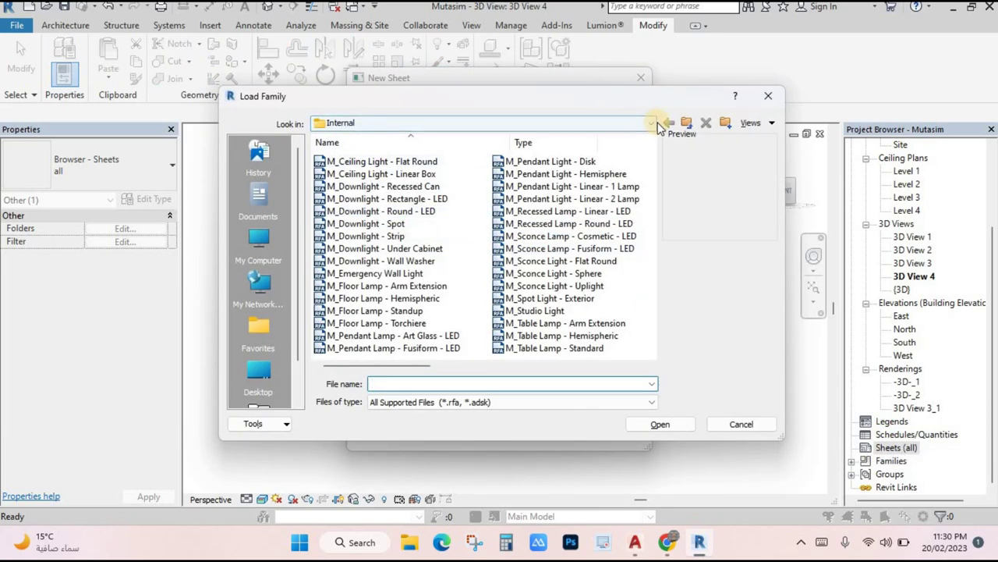
{"action": "left_click", "coordinate": [476, 123]}
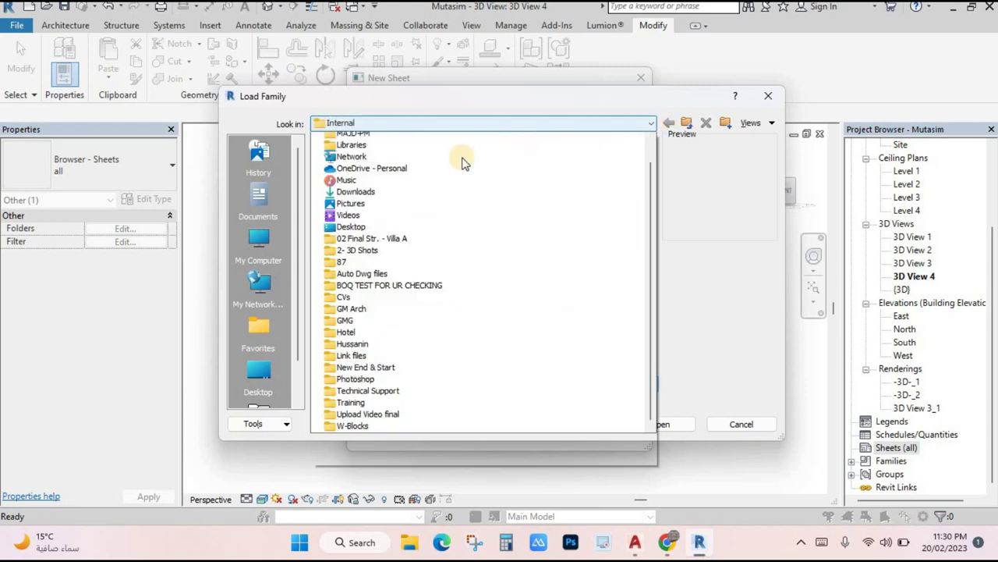
{"action": "scroll", "coordinate": [484, 148], "scroll_direction": "up", "scroll_amount": 2}
{"action": "scroll", "coordinate": [529, 154], "scroll_direction": "up", "scroll_amount": 2}
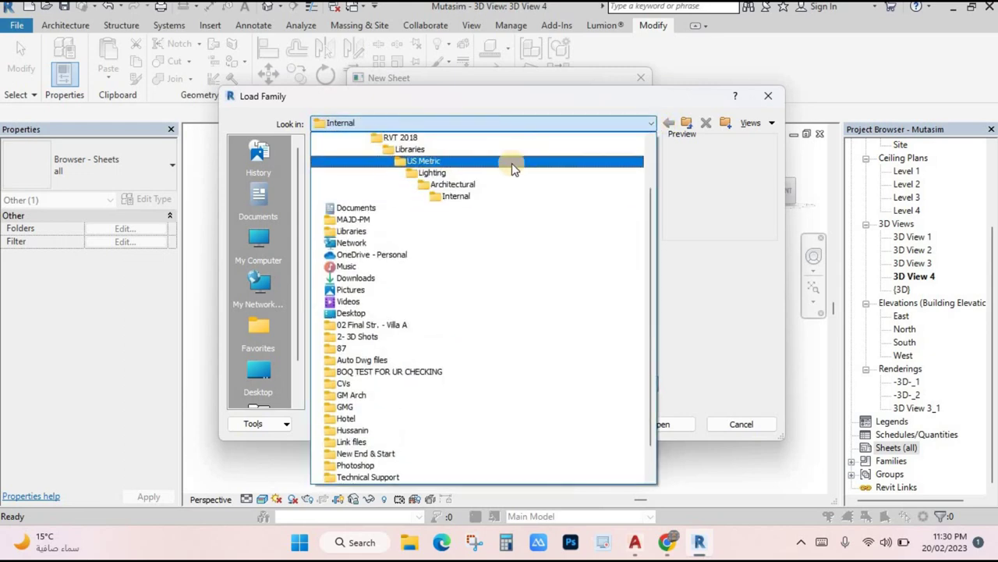
{"action": "left_click", "coordinate": [512, 162]}
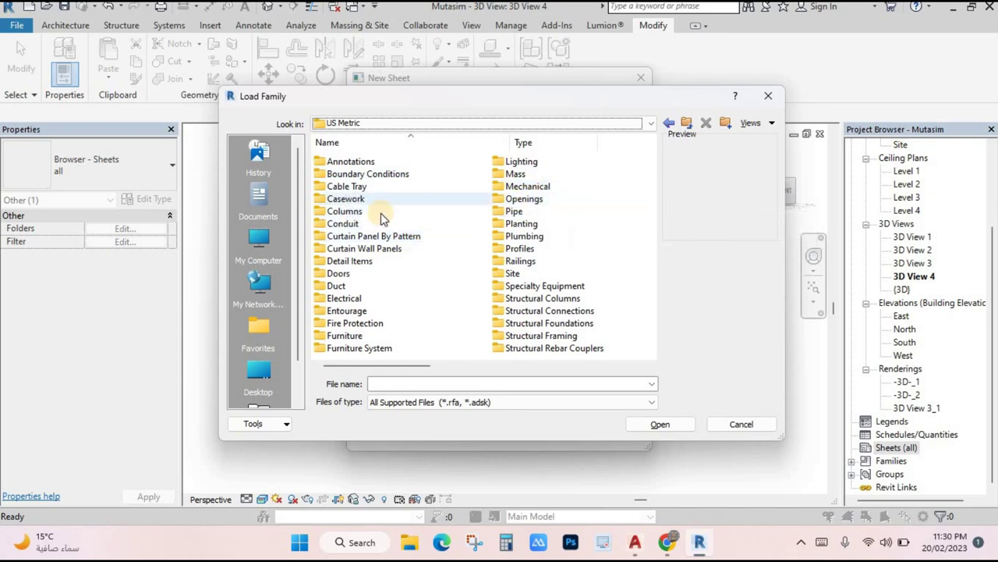
{"action": "scroll", "coordinate": [583, 192], "scroll_direction": "down", "scroll_amount": 2}
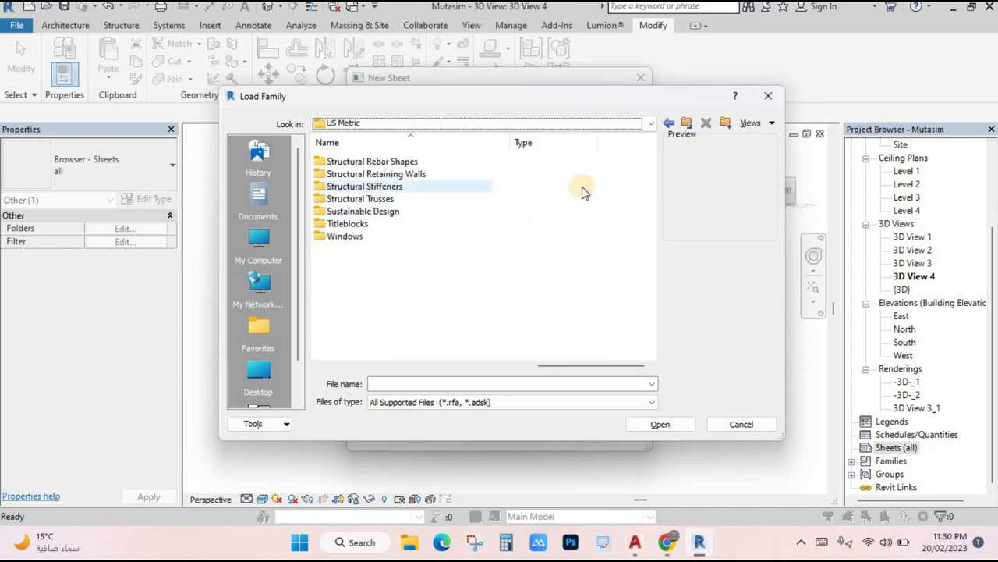
{"action": "scroll", "coordinate": [584, 188], "scroll_direction": "up", "scroll_amount": 2}
{"action": "scroll", "coordinate": [584, 188], "scroll_direction": "down", "scroll_amount": 2}
{"action": "double_click", "coordinate": [359, 223]}
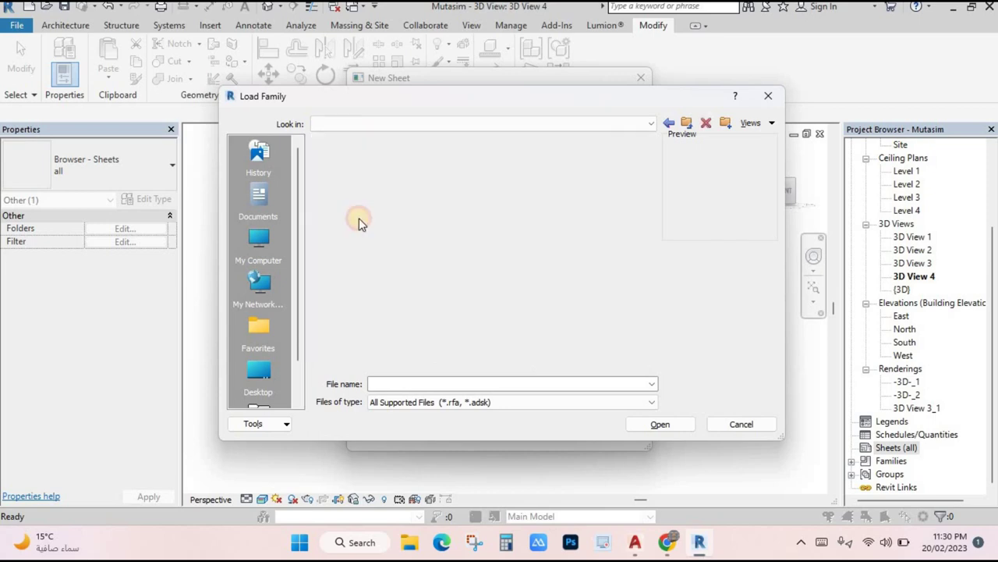
- Load the A2 metric title block family and create the new sheet
{"action": "left_click", "coordinate": [343, 187]}
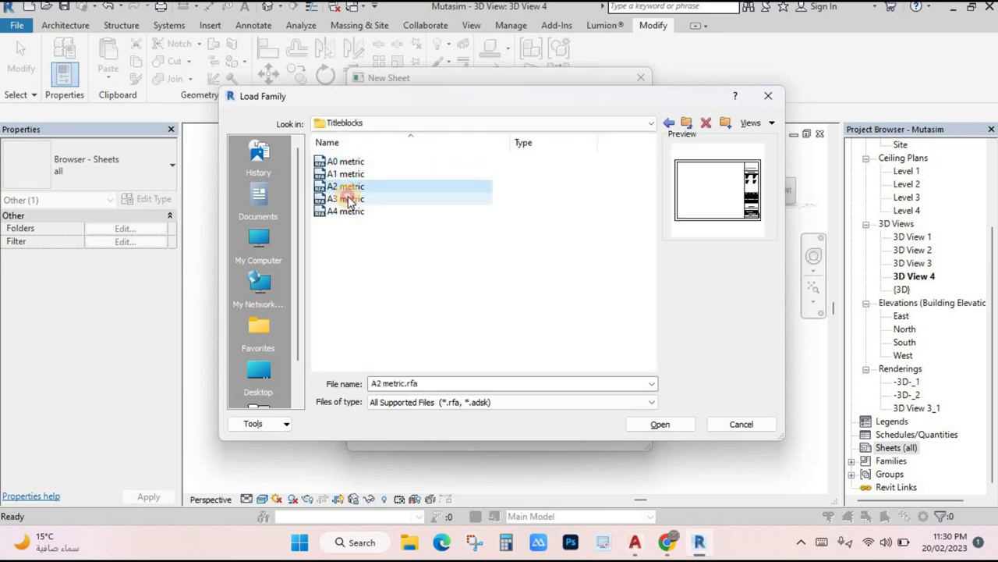
{"action": "left_click", "coordinate": [349, 199]}
{"action": "left_click", "coordinate": [342, 188]}
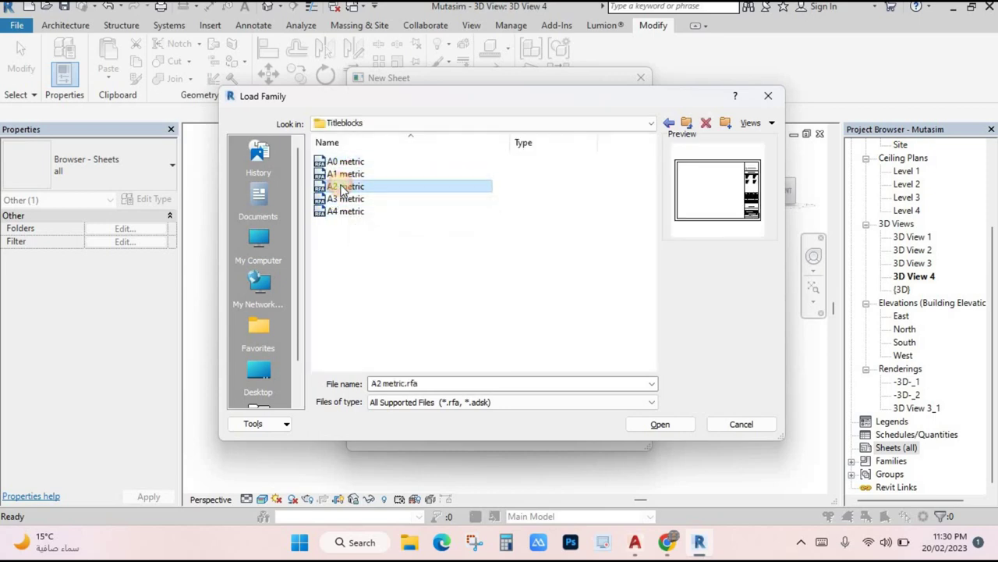
{"action": "left_click", "coordinate": [660, 423]}
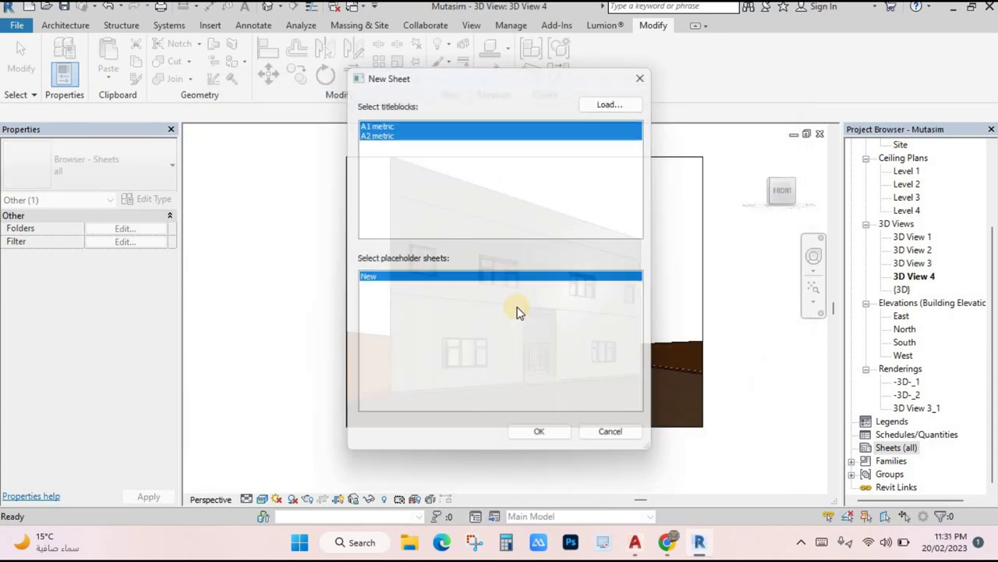
{"action": "key", "text": "Return"}
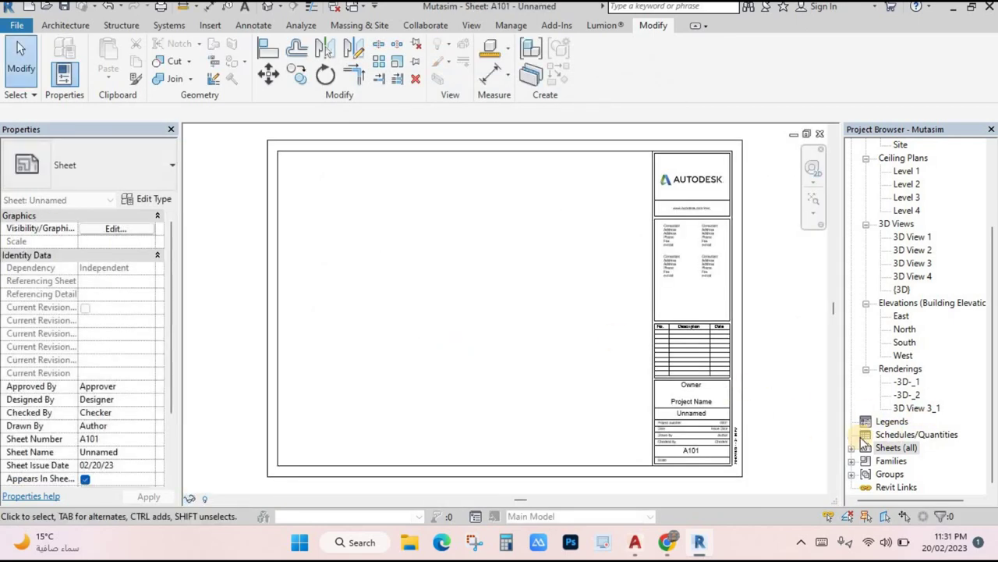
- Set the project name in the sheet's title block to XYZ
{"action": "left_click", "coordinate": [698, 272]}
{"action": "scroll", "coordinate": [698, 271], "scroll_direction": "up", "scroll_amount": 6}
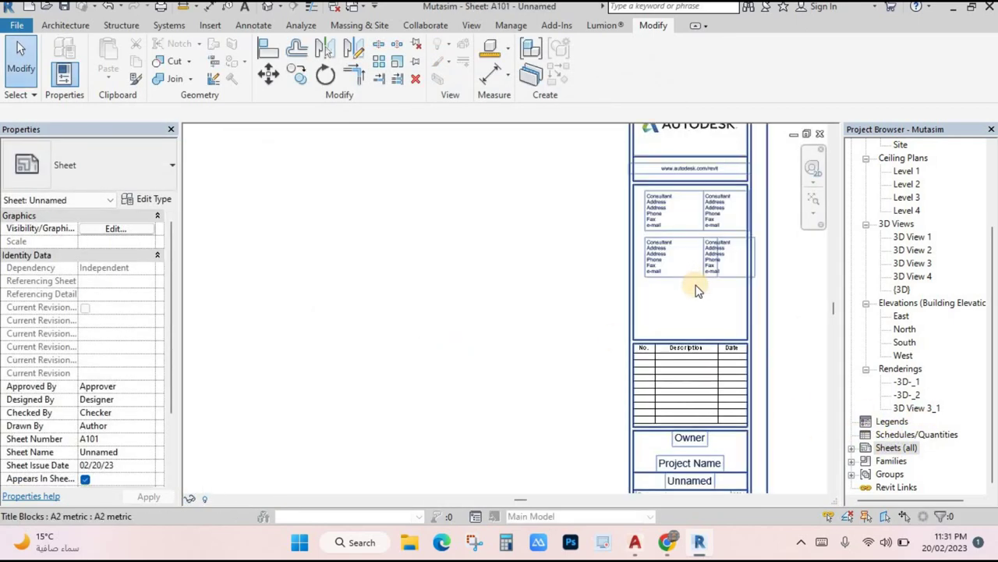
{"action": "scroll", "coordinate": [640, 216], "scroll_direction": "down", "scroll_amount": 2}
{"action": "middle_click_drag", "start_coordinate": [676, 422], "coordinate": [651, 59]}
{"action": "left_click", "coordinate": [603, 273]}
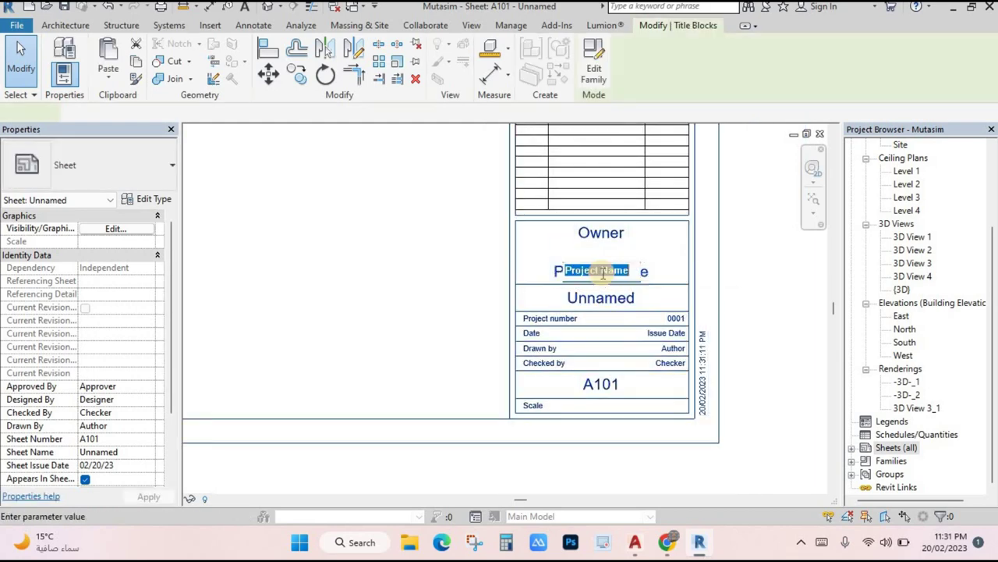
{"action": "left_click", "coordinate": [603, 273]}
{"action": "type", "text": "x"}
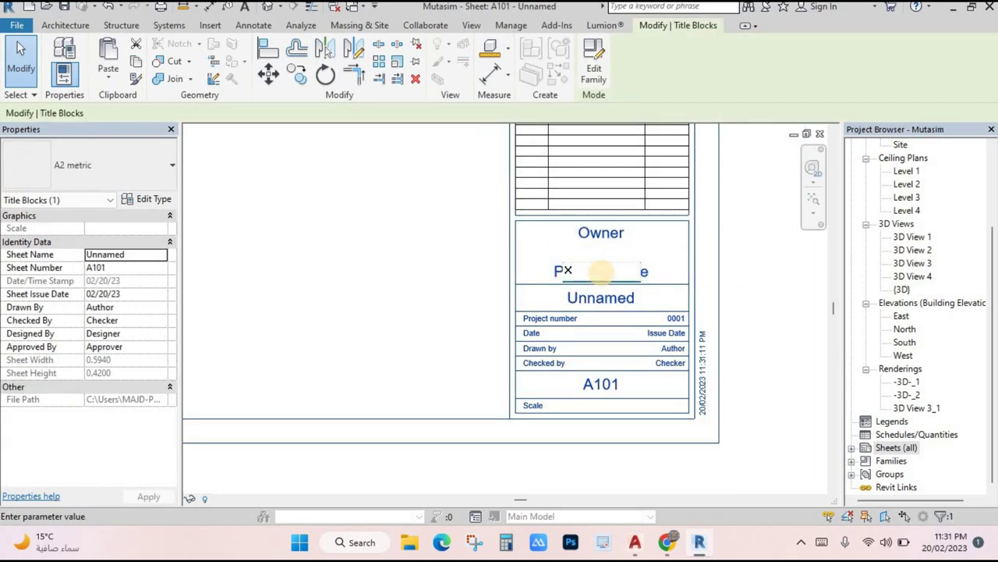
{"action": "type", "text": "YZ"}
{"action": "left_click", "coordinate": [424, 279]}
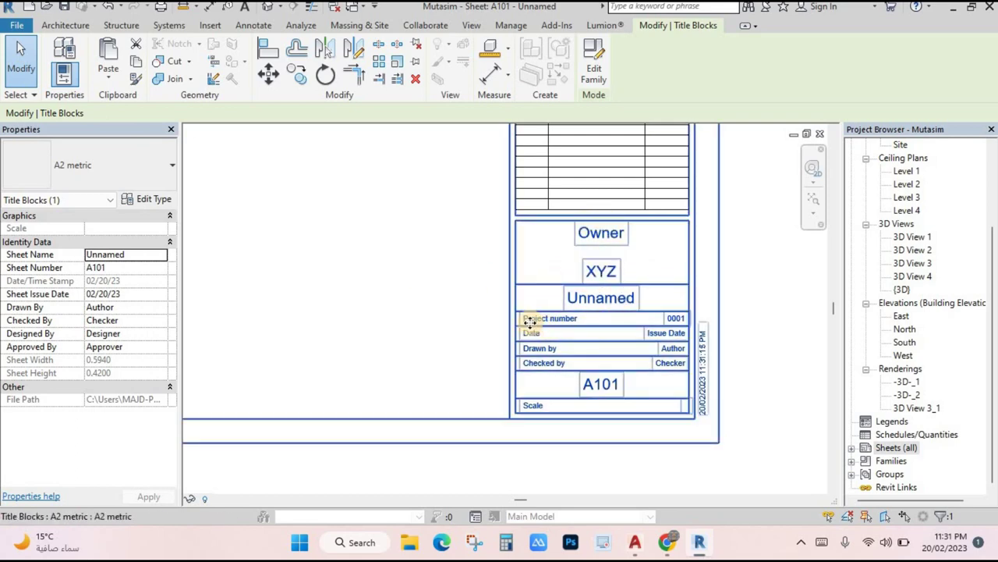
- Place the GF ROOM SCHEDULE floor plan on the sheet, centered on the drawing area
{"action": "scroll", "coordinate": [423, 283], "scroll_direction": "down", "scroll_amount": 5}
{"action": "scroll", "coordinate": [556, 324], "scroll_direction": "up", "scroll_amount": 1}
{"action": "middle_click_drag", "start_coordinate": [557, 324], "coordinate": [515, 319]}
{"action": "scroll", "coordinate": [937, 215], "scroll_direction": "up", "scroll_amount": 1}
{"action": "scroll", "coordinate": [939, 220], "scroll_direction": "up", "scroll_amount": 2}
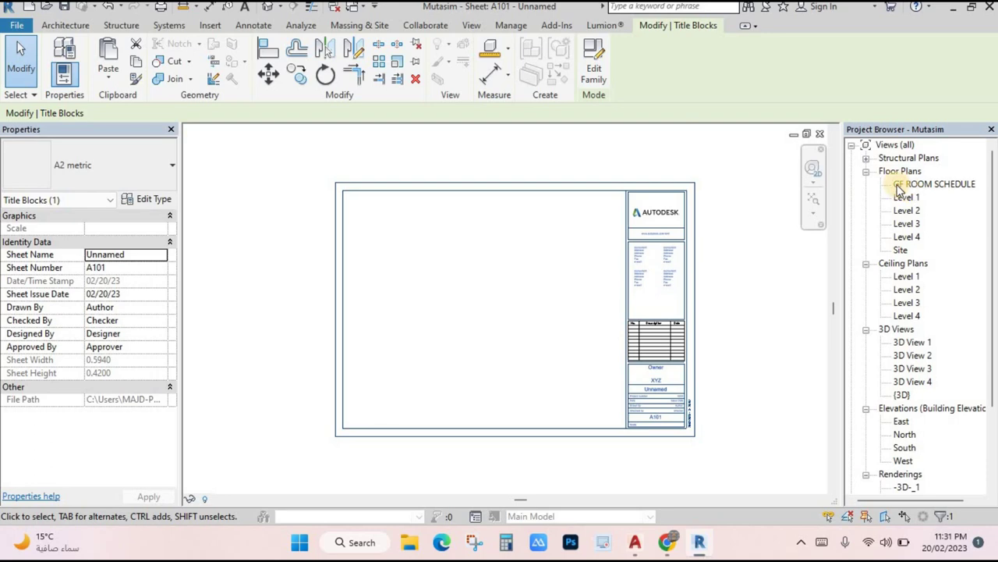
{"action": "left_click", "coordinate": [918, 187]}
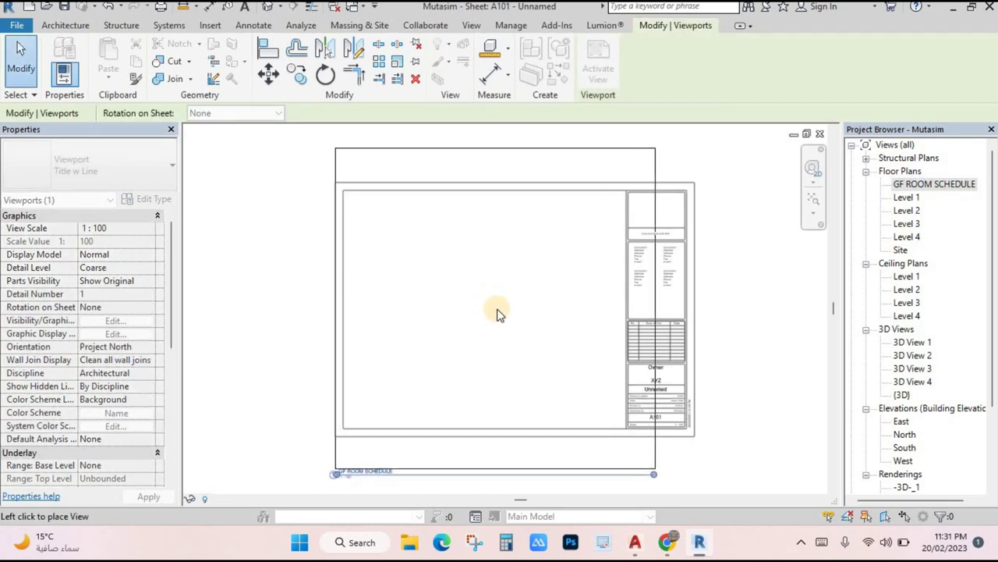
{"action": "left_click", "coordinate": [496, 315]}
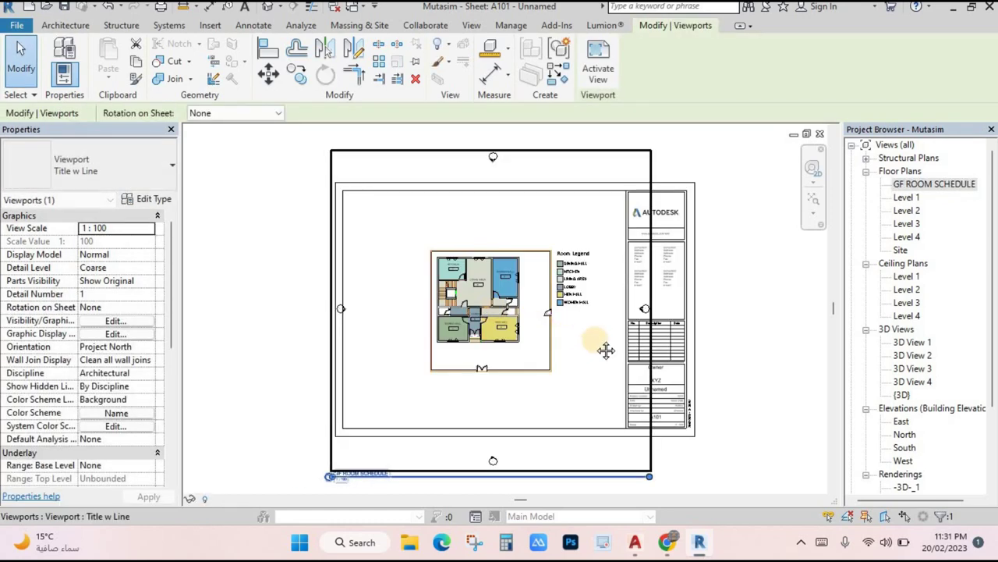
{"action": "middle_click_drag", "start_coordinate": [573, 347], "coordinate": [581, 325]}
{"action": "scroll", "coordinate": [550, 346], "scroll_direction": "down", "scroll_amount": 3}
{"action": "left_click", "coordinate": [698, 421]}
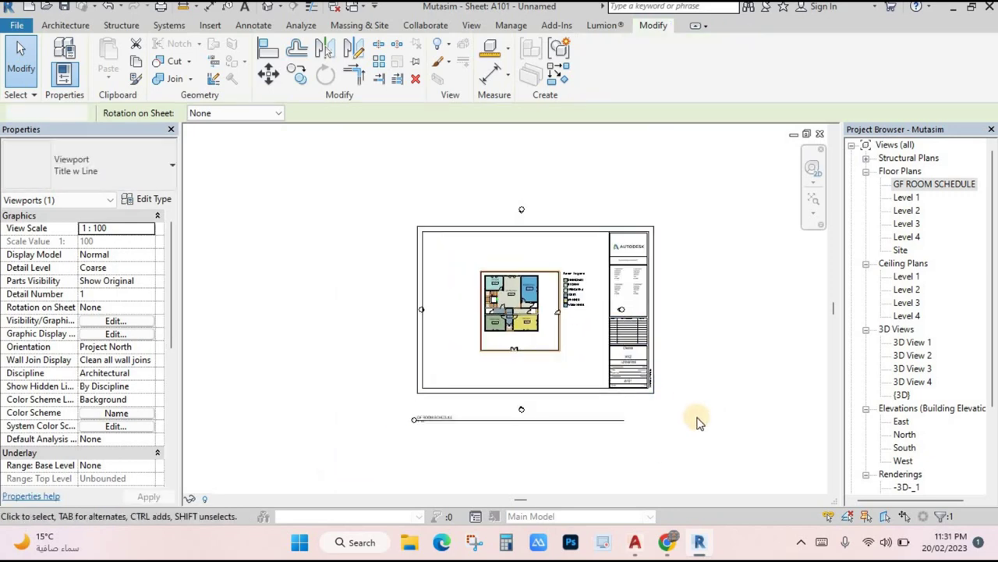
{"action": "left_click", "coordinate": [662, 414]}
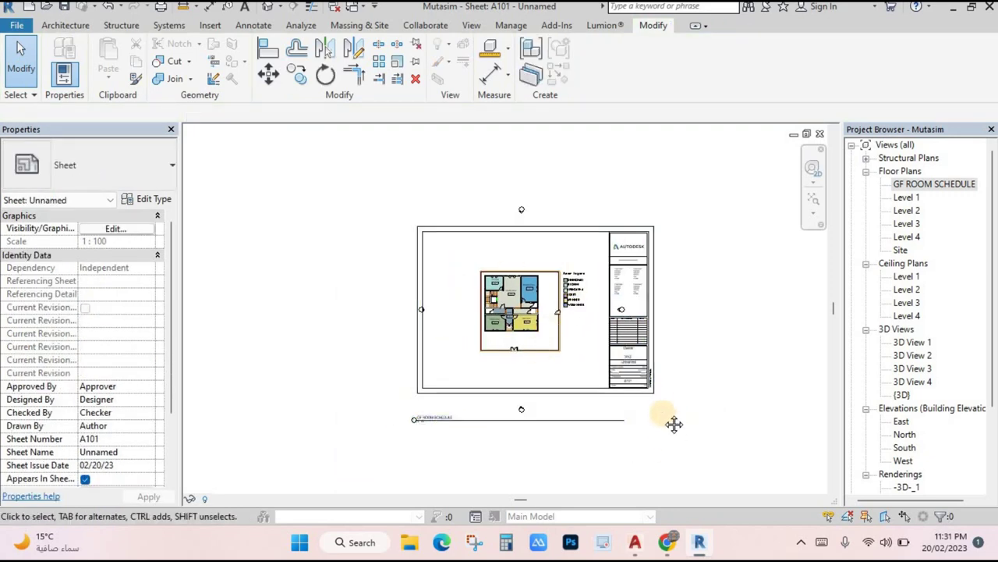
- Turn on Crop View and Crop Region Visible for the GF ROOM SCHEDULE viewport
{"action": "middle_click_drag", "start_coordinate": [674, 424], "coordinate": [667, 384]}
{"action": "scroll", "coordinate": [117, 330], "scroll_direction": "down", "scroll_amount": 2}
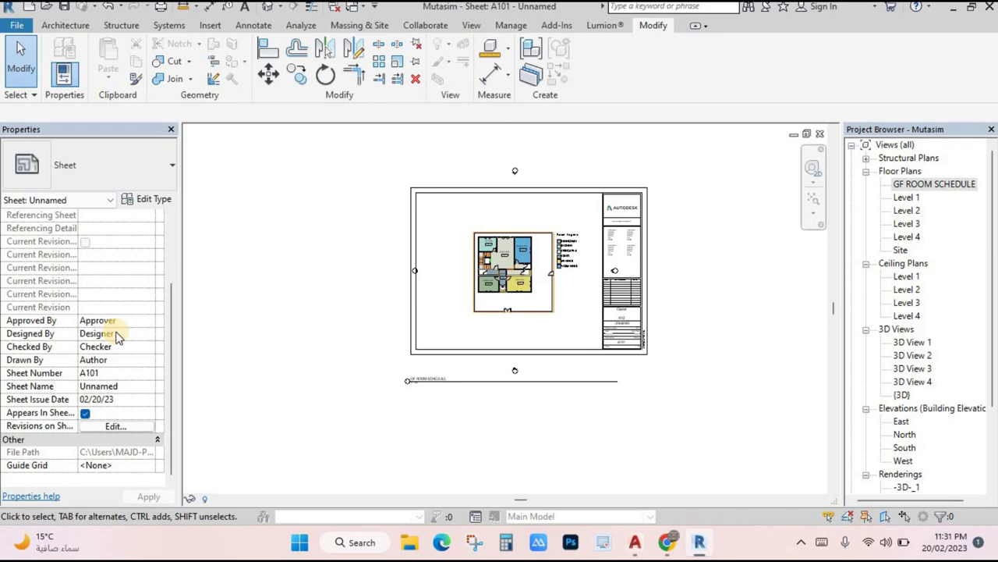
{"action": "left_click", "coordinate": [509, 378]}
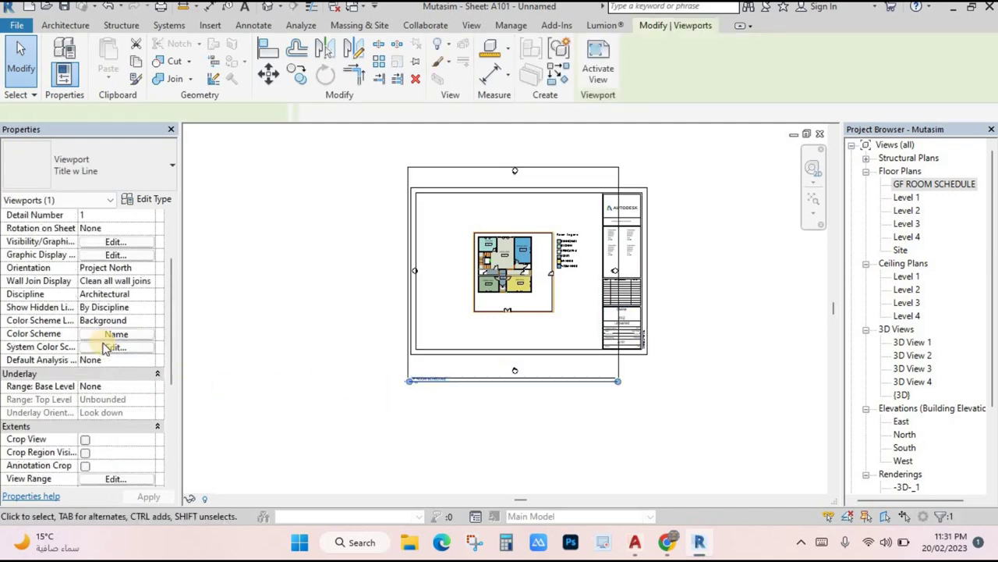
{"action": "left_click", "coordinate": [85, 440]}
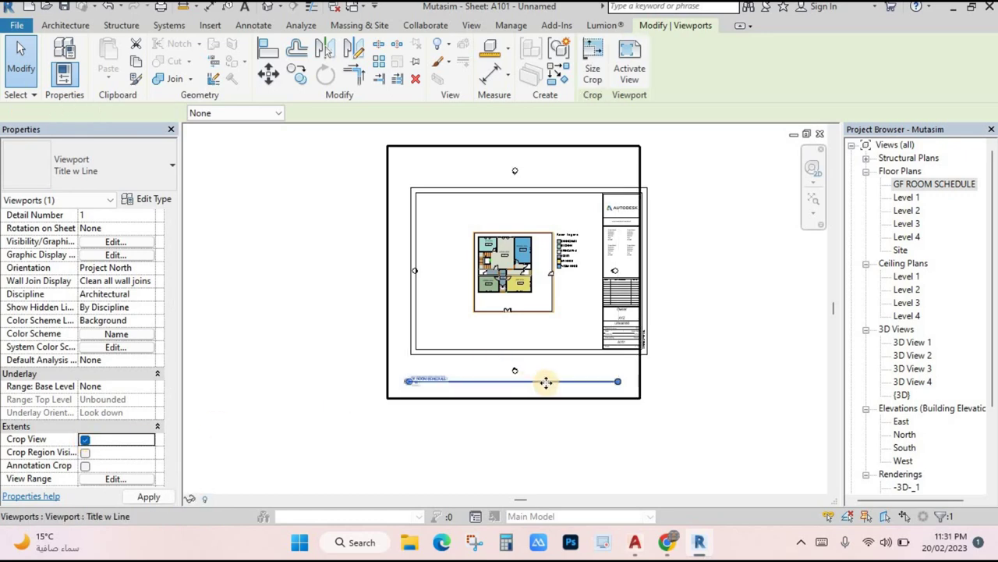
{"action": "left_click", "coordinate": [84, 452]}
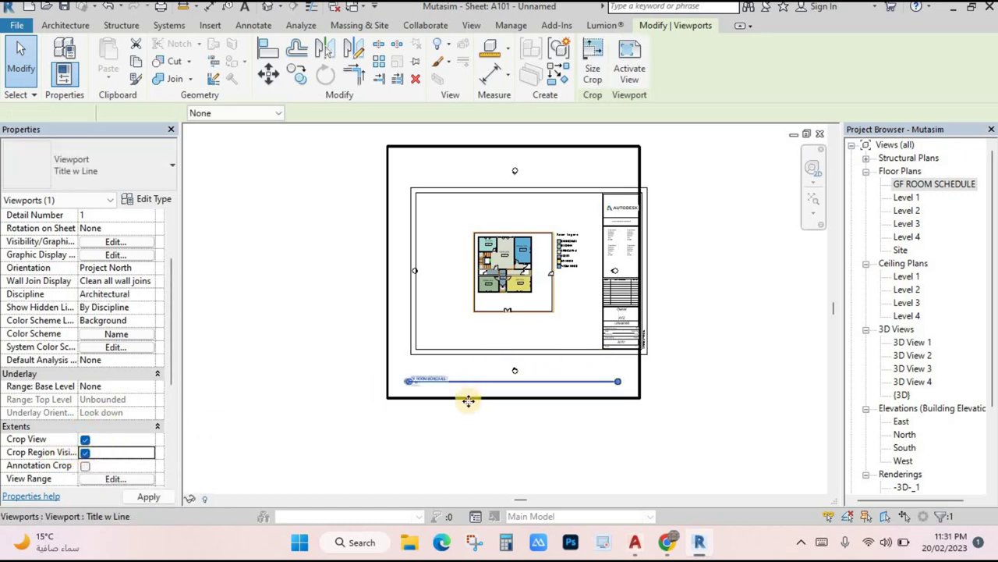
- Open the GF ROOM SCHEDULE floor plan and tighten all four crop region edges around the plan and room legend
{"action": "double_click", "coordinate": [925, 185]}
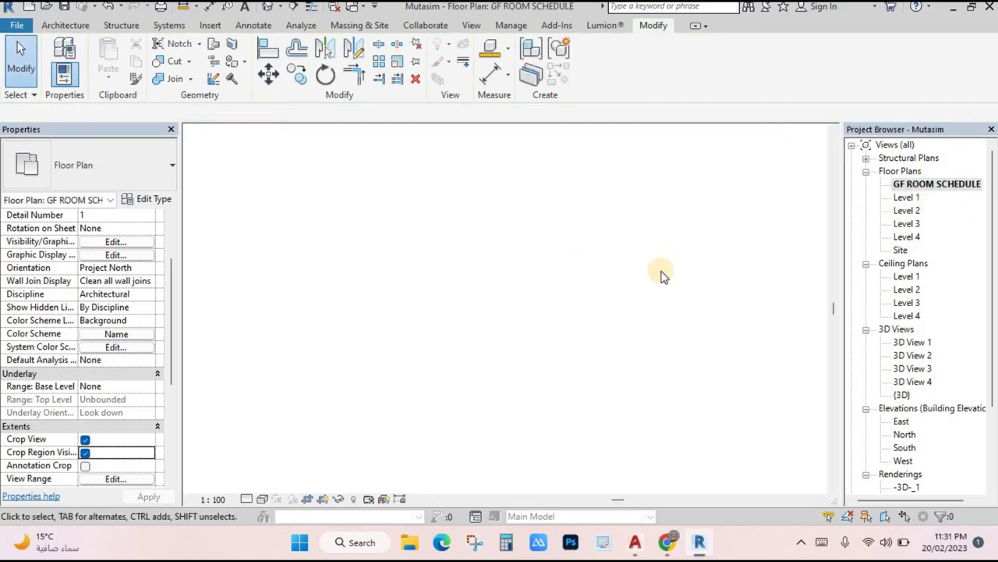
{"action": "scroll", "coordinate": [613, 339], "scroll_direction": "down", "scroll_amount": 5}
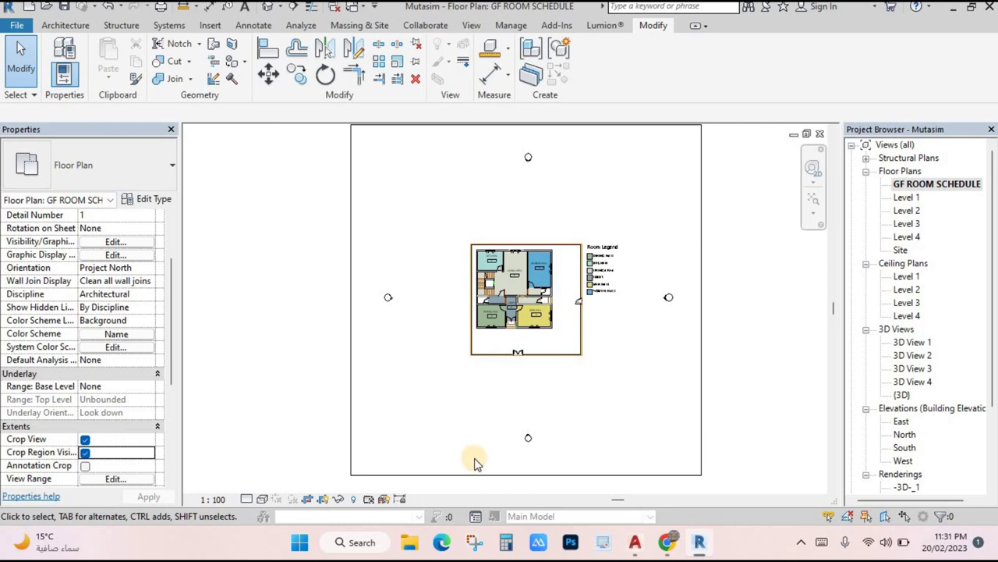
{"action": "scroll", "coordinate": [593, 425], "scroll_direction": "down", "scroll_amount": 1}
{"action": "left_click", "coordinate": [541, 463]}
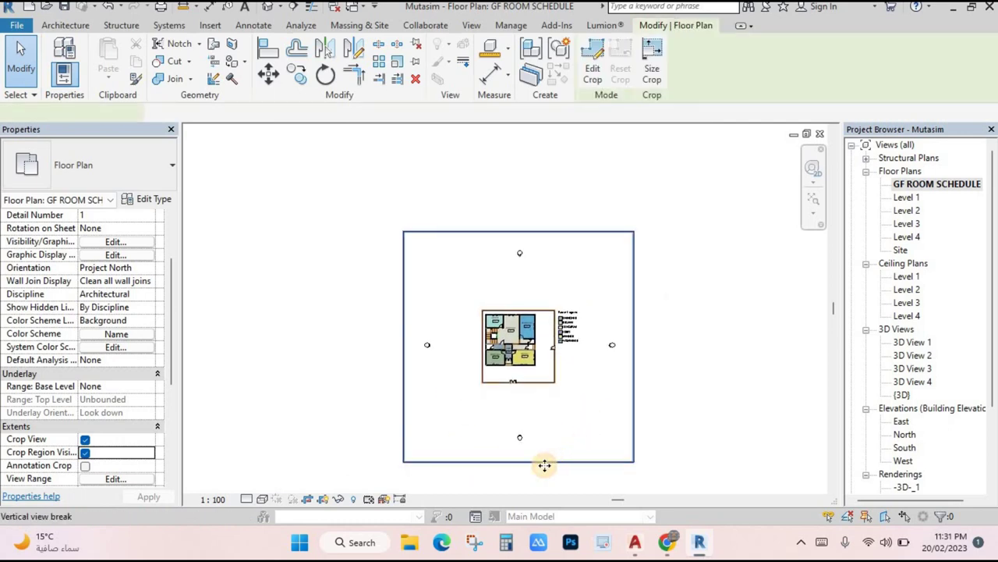
{"action": "left_click_drag", "start_coordinate": [521, 437], "coordinate": [519, 388]}
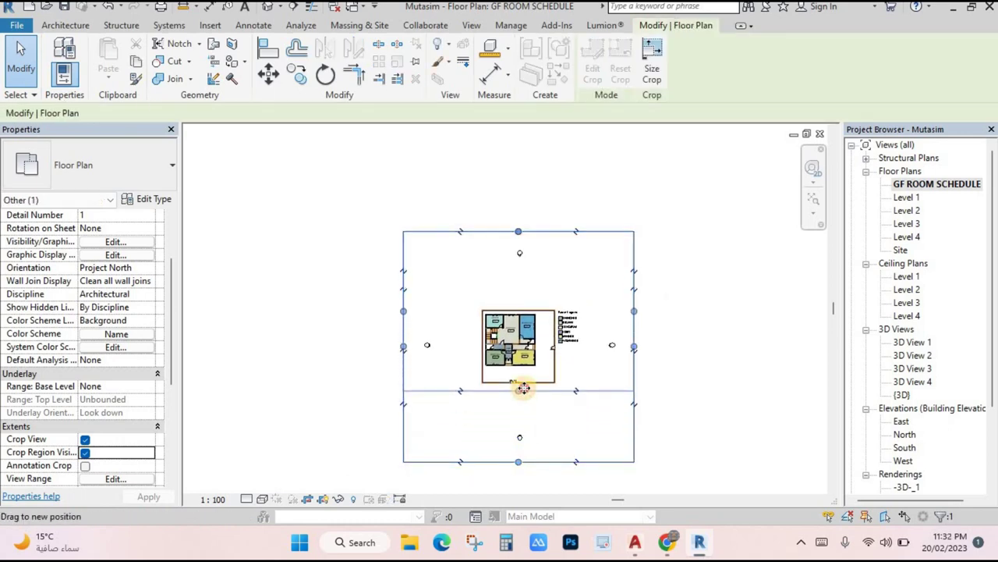
{"action": "left_click_drag", "start_coordinate": [636, 318], "coordinate": [585, 311]}
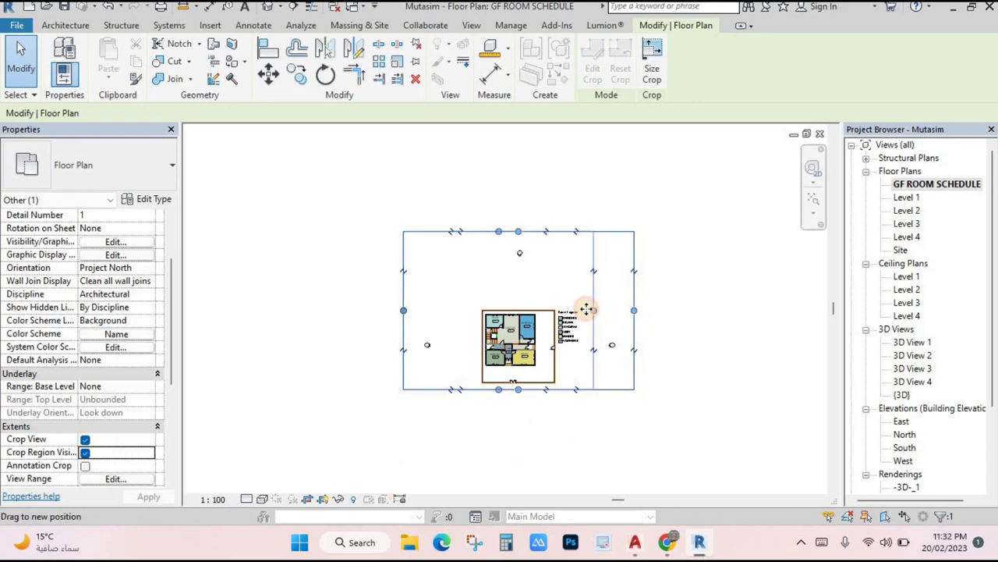
{"action": "left_click_drag", "start_coordinate": [405, 306], "coordinate": [471, 309]}
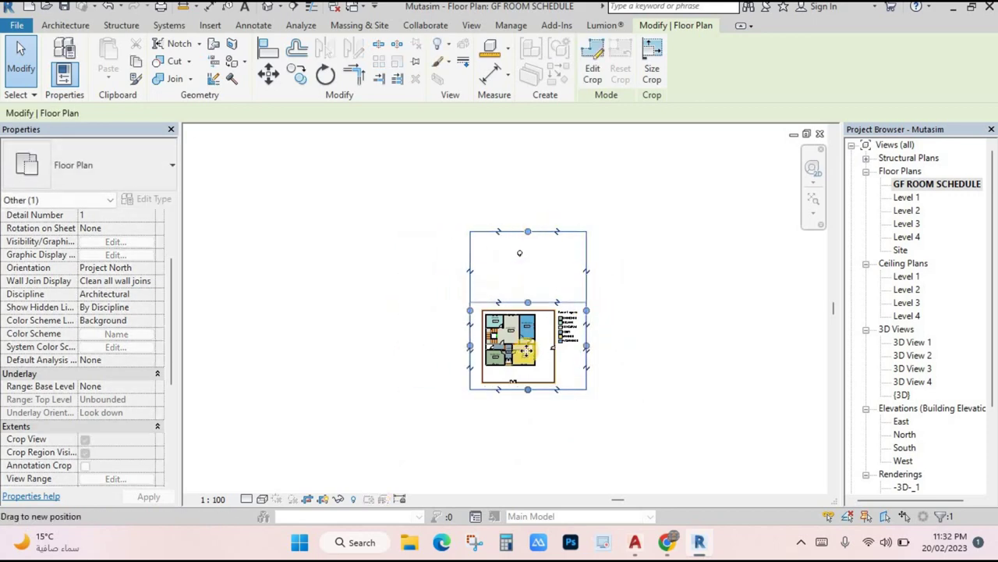
{"action": "scroll", "coordinate": [527, 348], "scroll_direction": "up", "scroll_amount": 5}
{"action": "middle_click_drag", "start_coordinate": [681, 349], "coordinate": [637, 307]}
{"action": "left_click", "coordinate": [773, 308]}
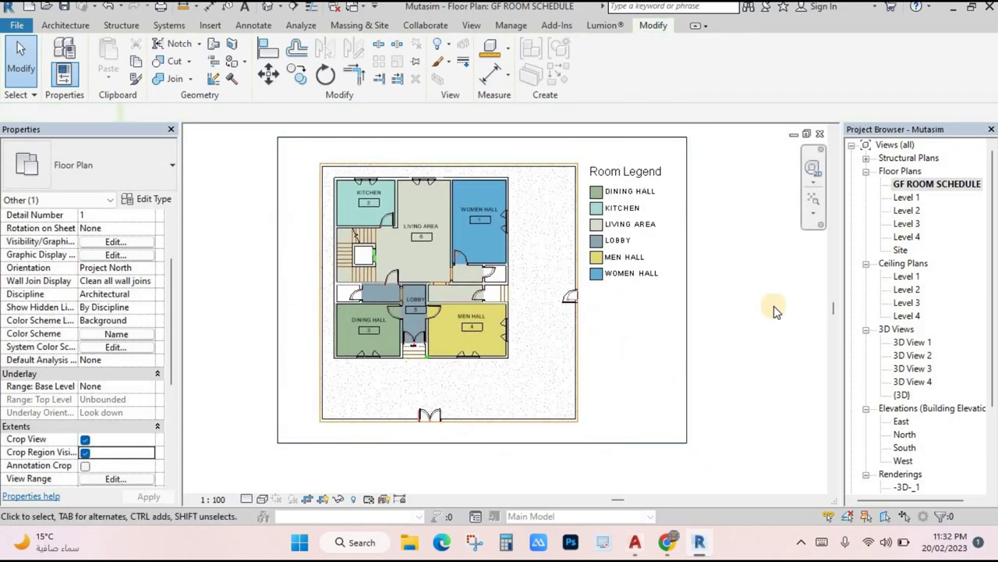
- Open the number and name of sheet A101 for renaming
{"action": "scroll", "coordinate": [926, 460], "scroll_direction": "down", "scroll_amount": 3}
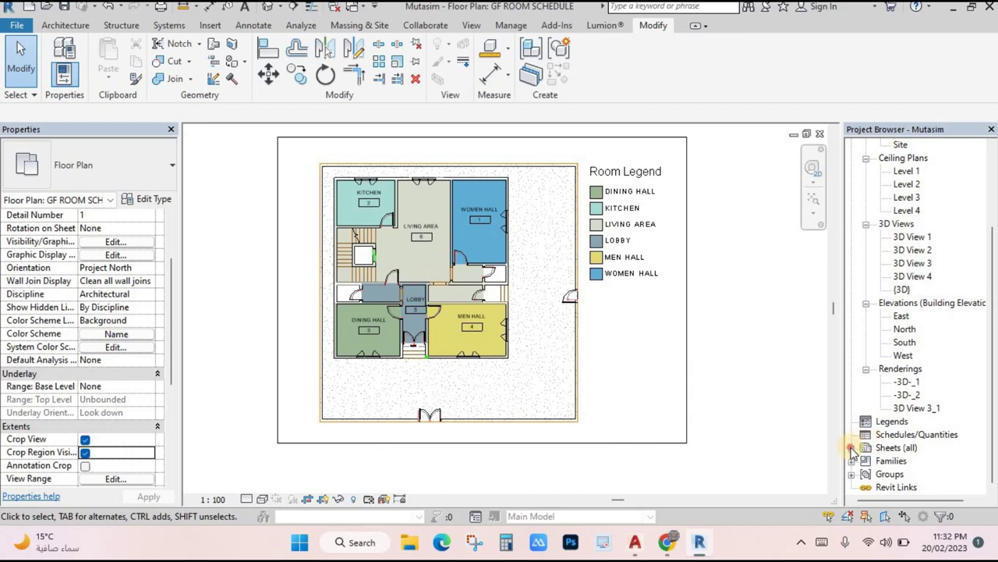
{"action": "left_click", "coordinate": [852, 448]}
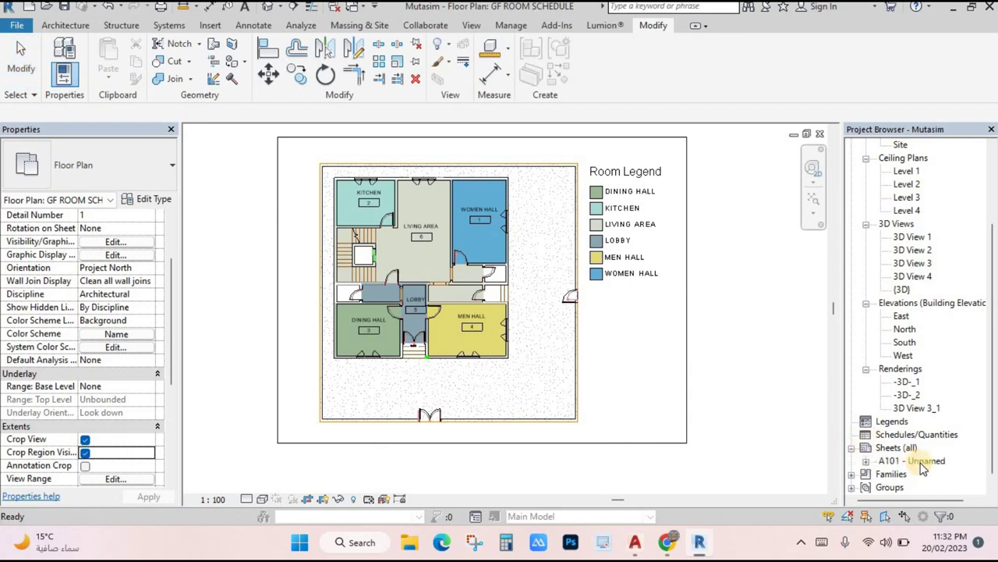
{"action": "right_click", "coordinate": [922, 462]}
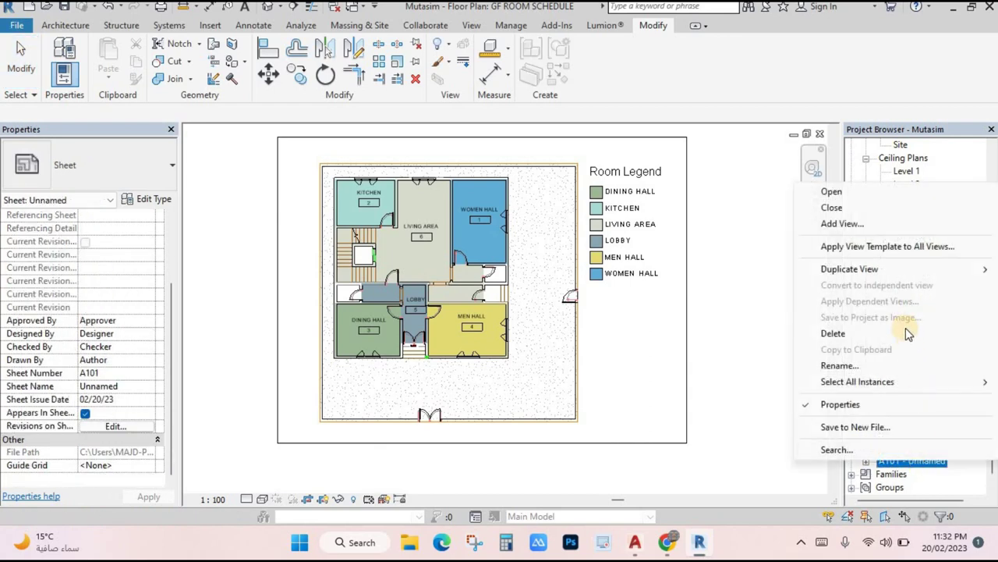
{"action": "left_click", "coordinate": [840, 366]}
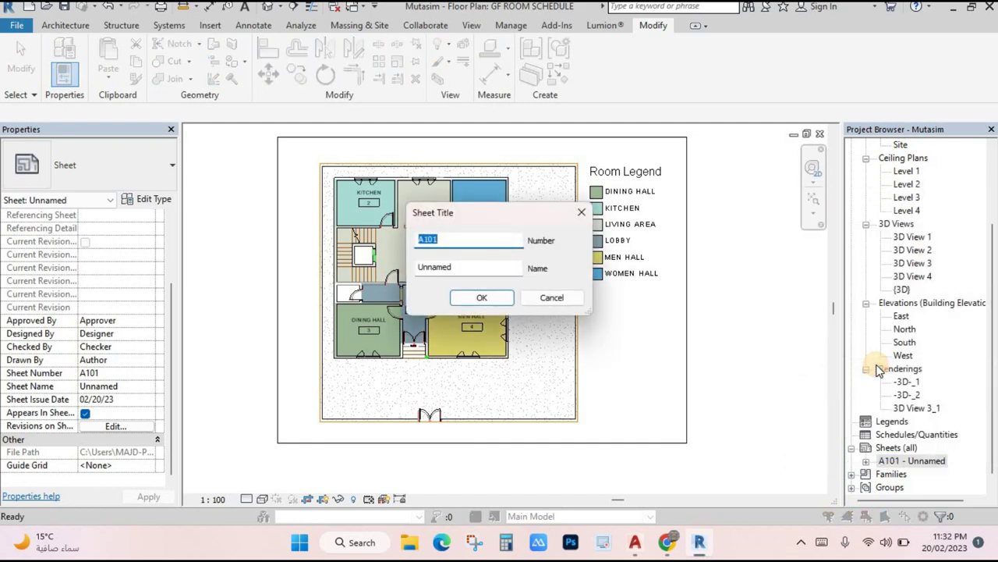
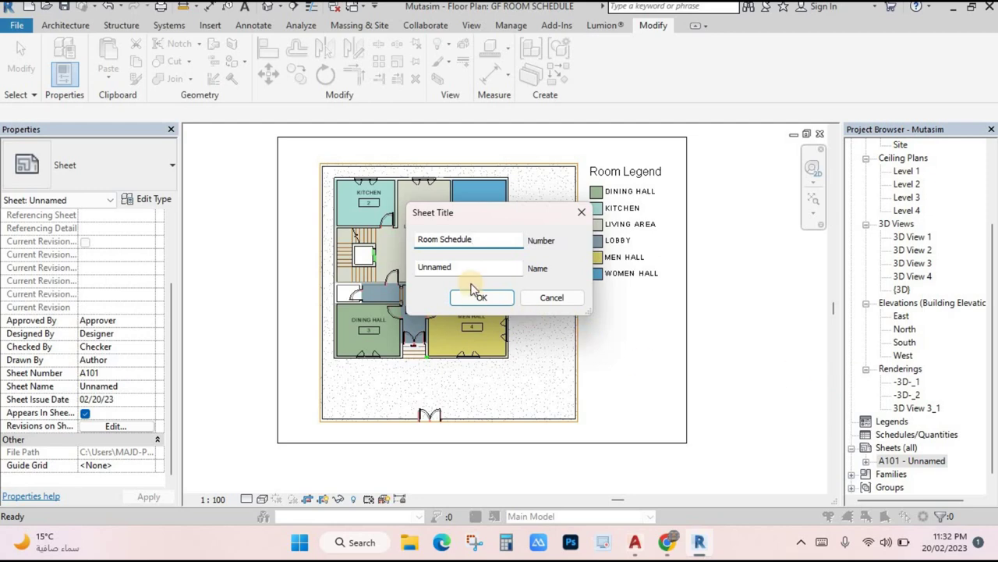
- Set the sheet's number to 01 and its name to Room Schedule
{"action": "left_click_drag", "start_coordinate": [406, 235], "coordinate": [396, 241]}
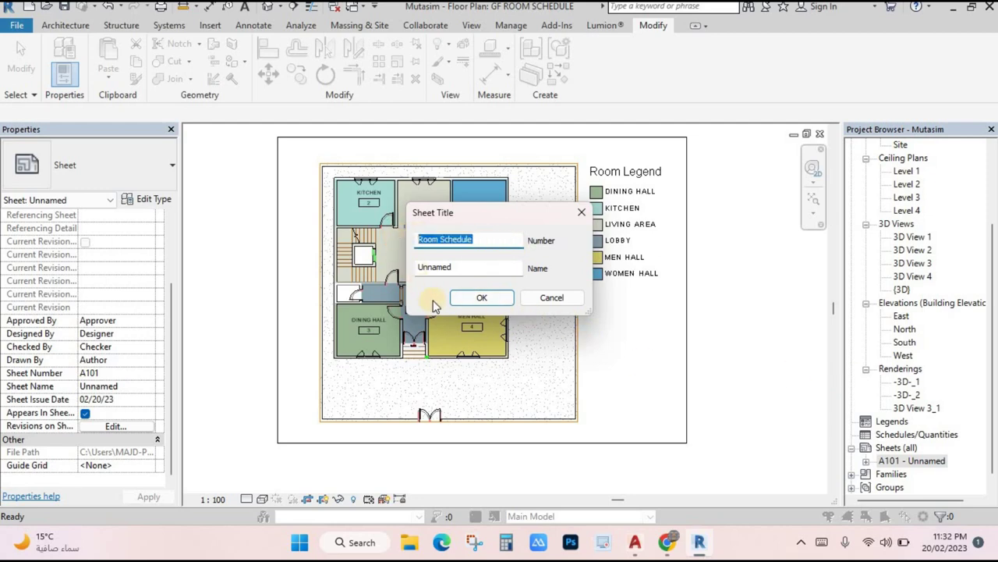
{"action": "key", "text": "BackSpace"}
{"action": "left_click_drag", "start_coordinate": [451, 268], "coordinate": [401, 266]}
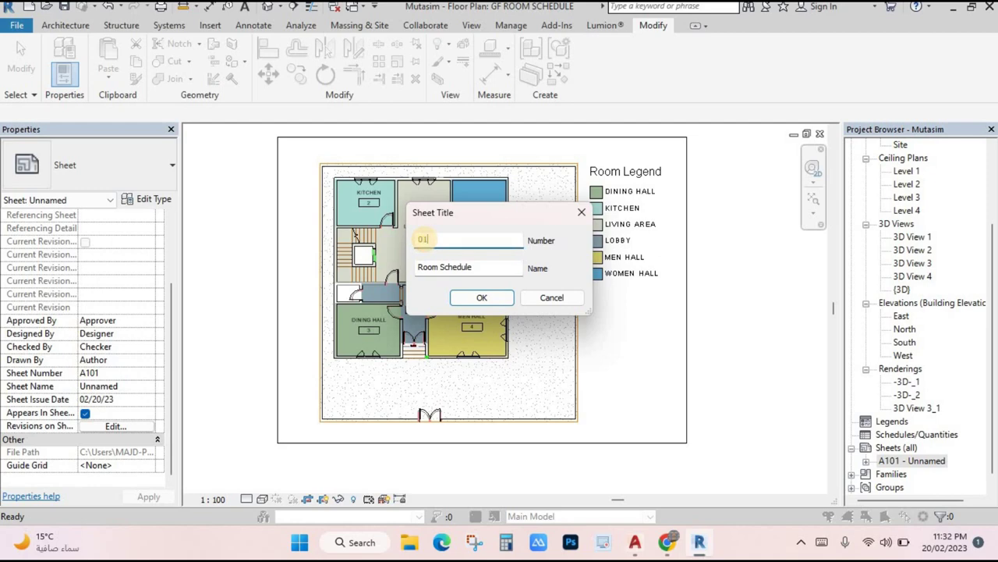
{"action": "left_click", "coordinate": [480, 300]}
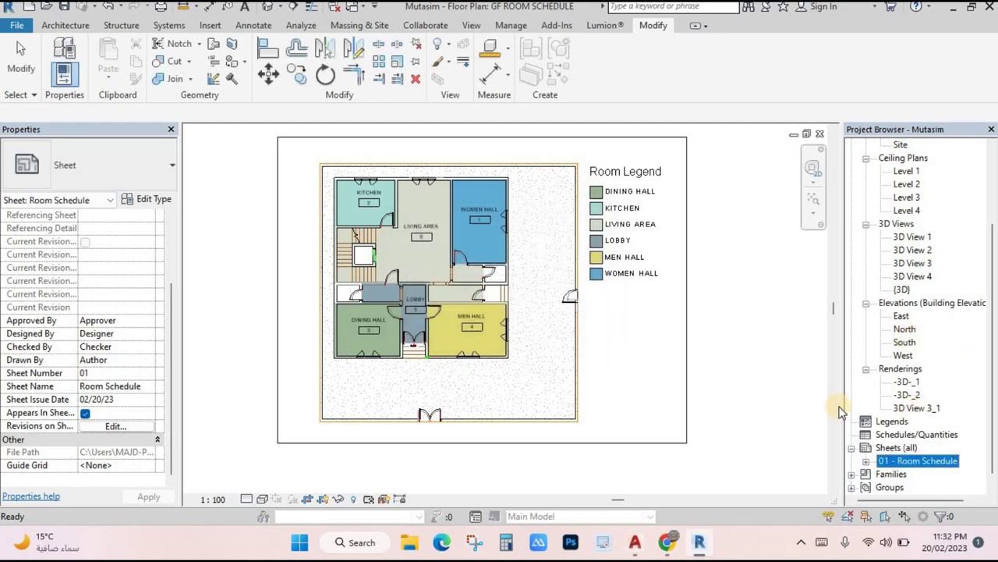
- Open sheet 01 - Room Schedule and delete its existing floor plan viewport
{"action": "scroll", "coordinate": [679, 316], "scroll_direction": "down", "scroll_amount": 3}
{"action": "left_click", "coordinate": [680, 339]}
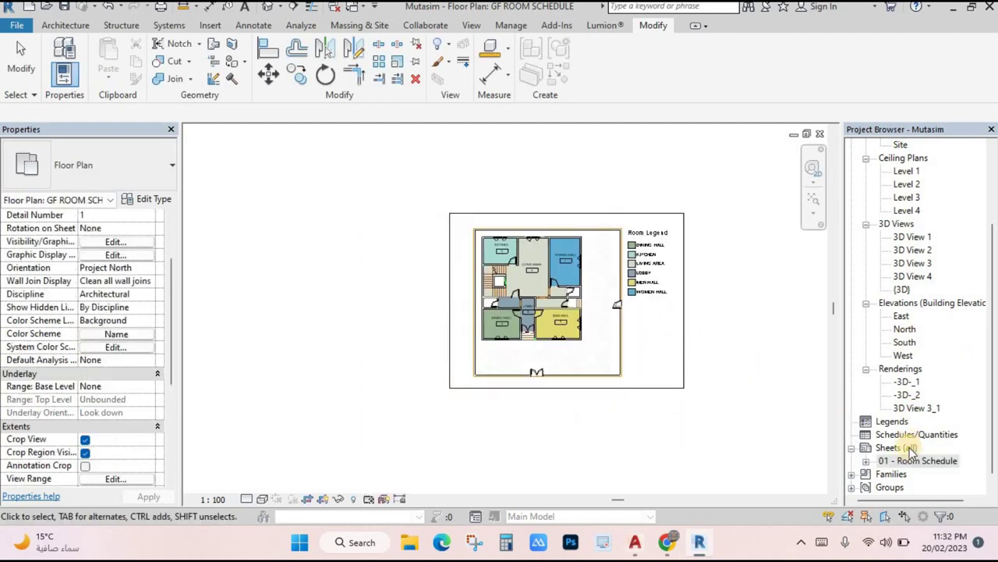
{"action": "double_click", "coordinate": [914, 461]}
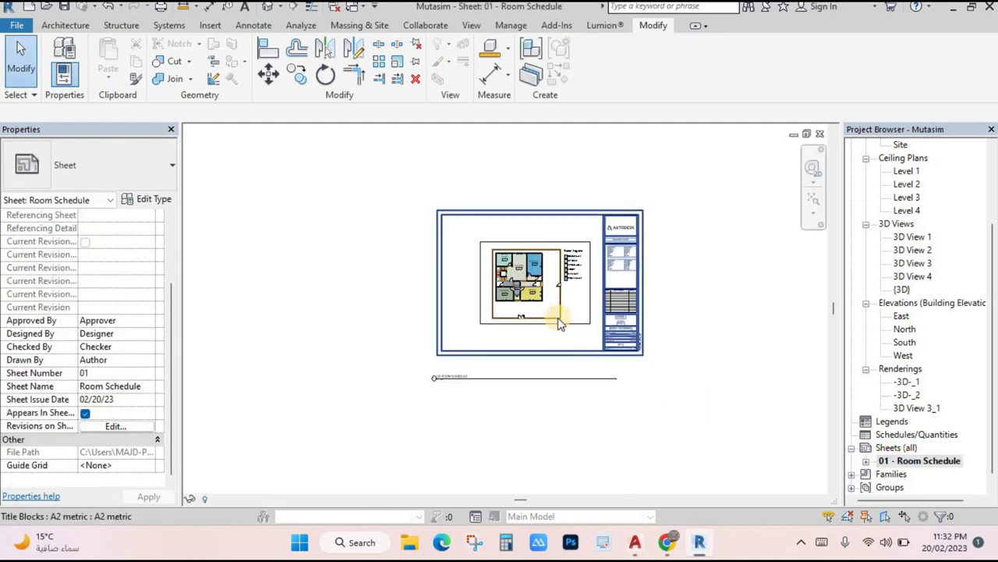
{"action": "left_click", "coordinate": [557, 320]}
{"action": "key", "text": "Delete"}
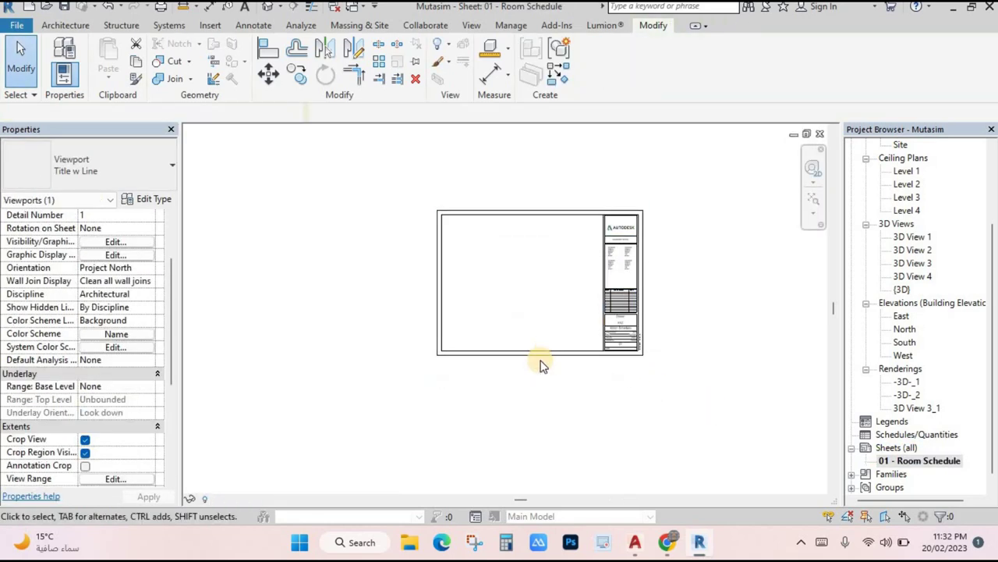
- Place the GF ROOM SCHEDULE floor plan on the emptied sheet, inside the title block's drawing area
{"action": "key", "text": "z"}
{"action": "key", "text": "f"}
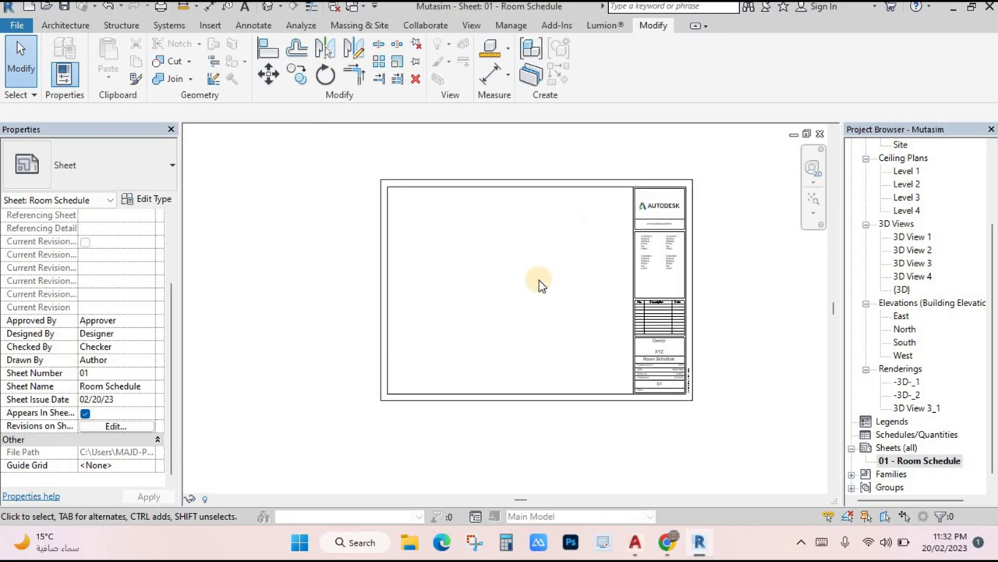
{"action": "scroll", "coordinate": [608, 289], "scroll_direction": "up", "scroll_amount": 3}
{"action": "scroll", "coordinate": [889, 218], "scroll_direction": "up", "scroll_amount": 3}
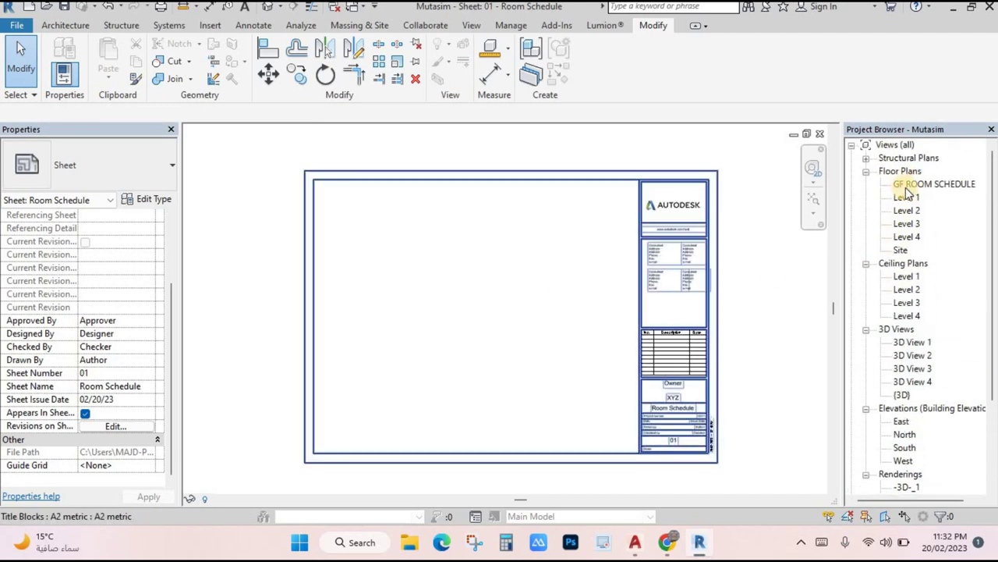
{"action": "left_click_drag", "start_coordinate": [908, 186], "coordinate": [465, 310]}
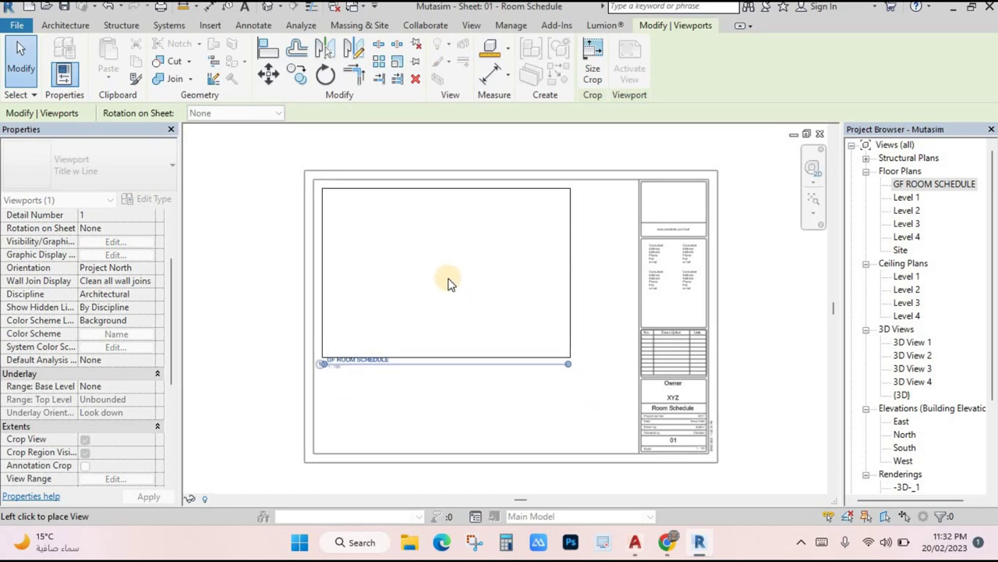
{"action": "left_click", "coordinate": [479, 298]}
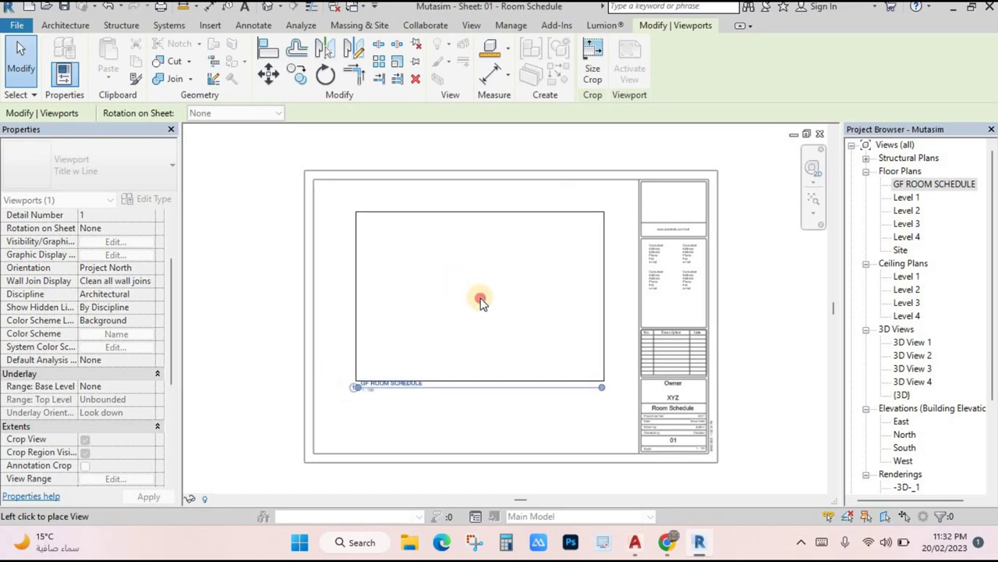
{"action": "left_click", "coordinate": [519, 423]}
{"action": "middle_click_drag", "start_coordinate": [530, 430], "coordinate": [538, 421]}
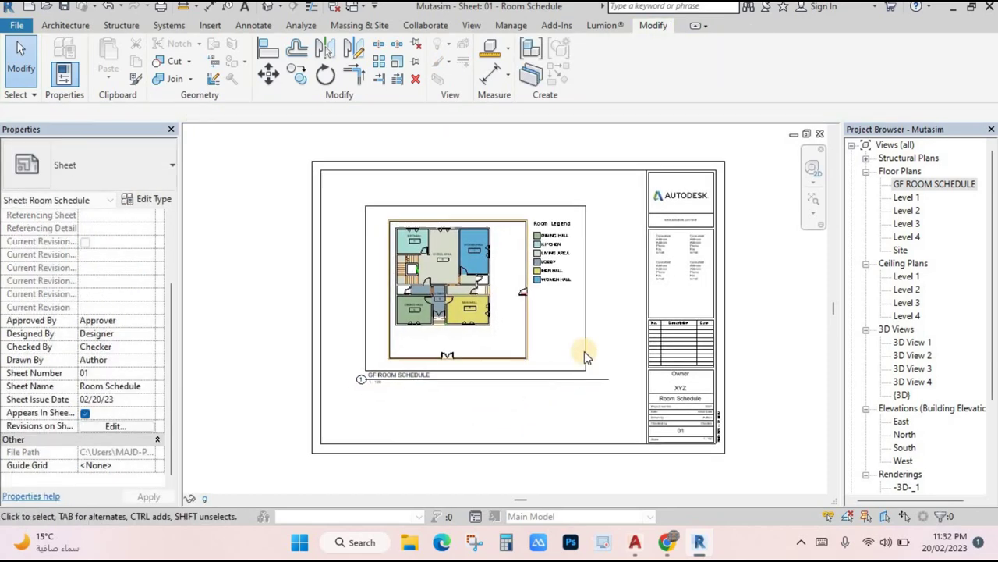
- Try view scales 1 : 50 and 1 : 200 on the GF ROOM SCHEDULE viewport, and return it to 1 : 100
{"action": "left_click", "coordinate": [584, 346]}
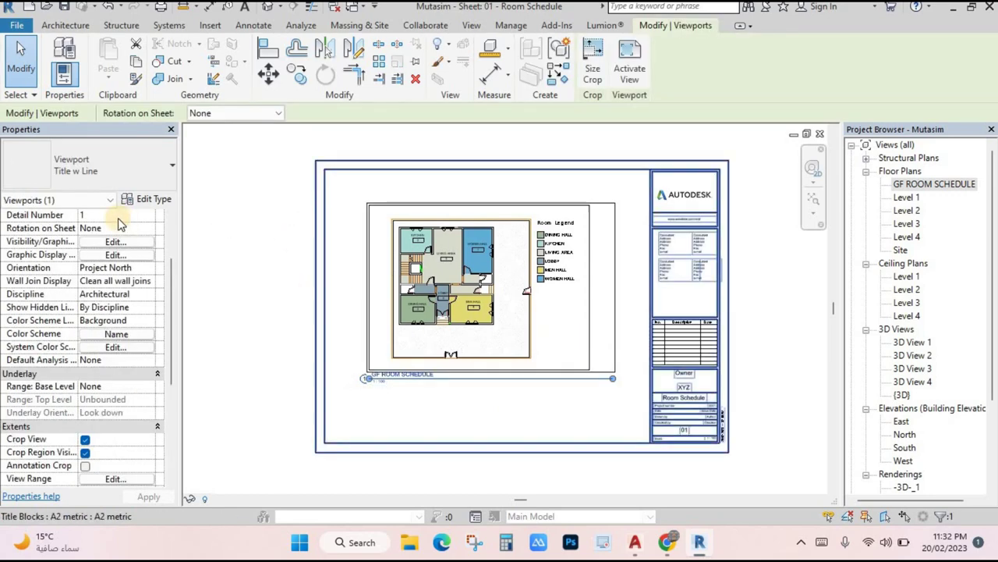
{"action": "scroll", "coordinate": [125, 265], "scroll_direction": "up", "scroll_amount": 3}
{"action": "left_click", "coordinate": [145, 228]}
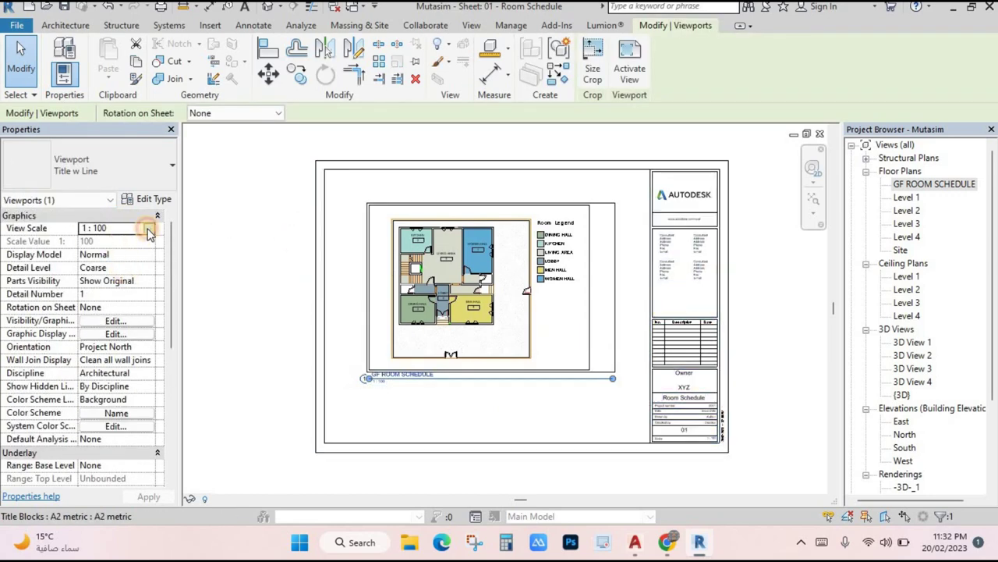
{"action": "left_click", "coordinate": [148, 227]}
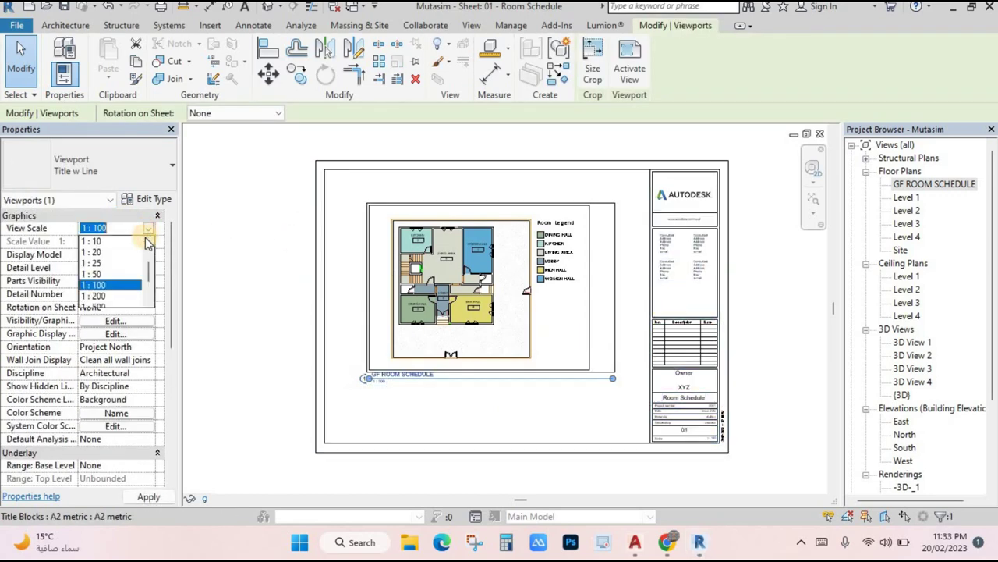
{"action": "left_click", "coordinate": [107, 274]}
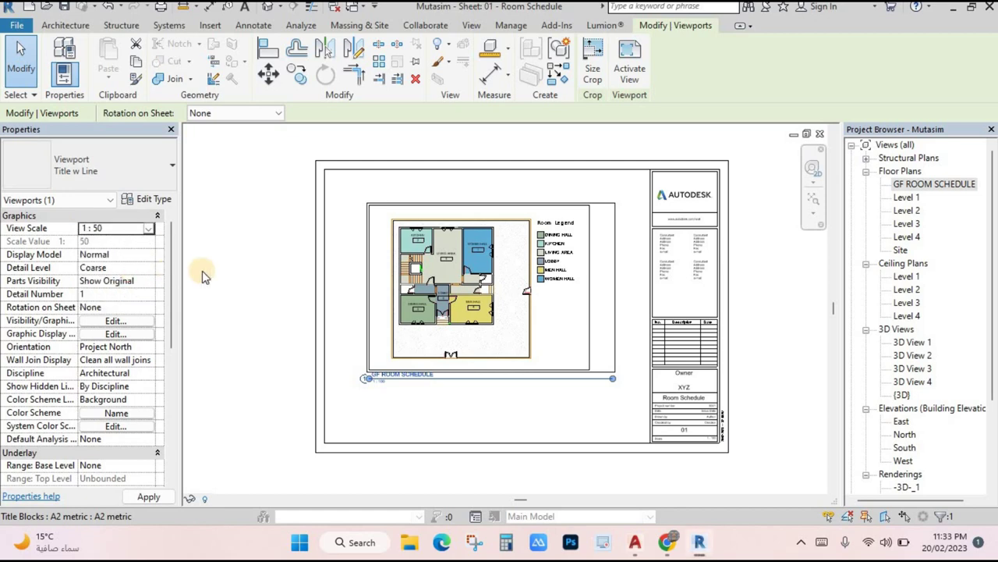
{"action": "left_click", "coordinate": [140, 231]}
{"action": "left_click", "coordinate": [148, 228]}
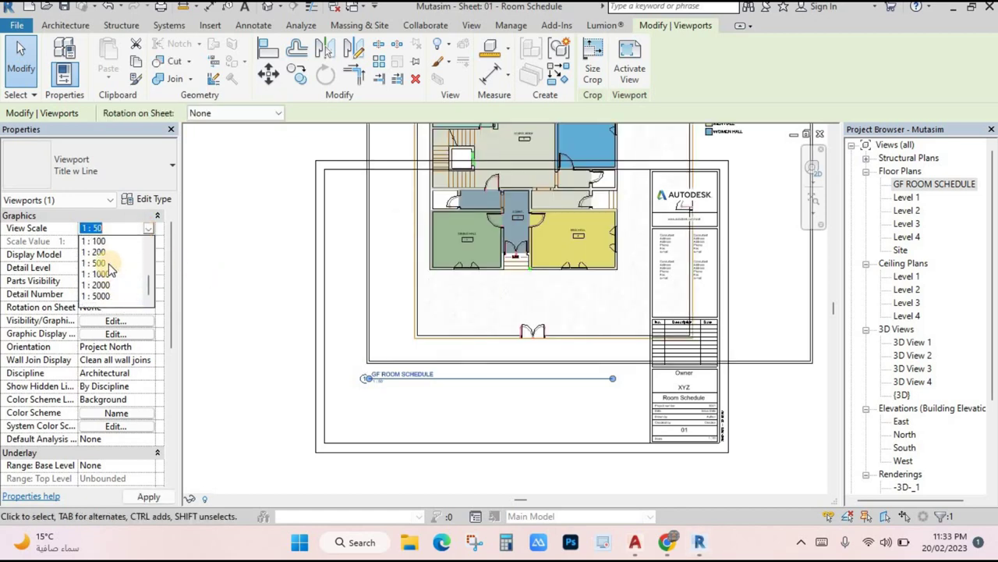
{"action": "left_click", "coordinate": [107, 254]}
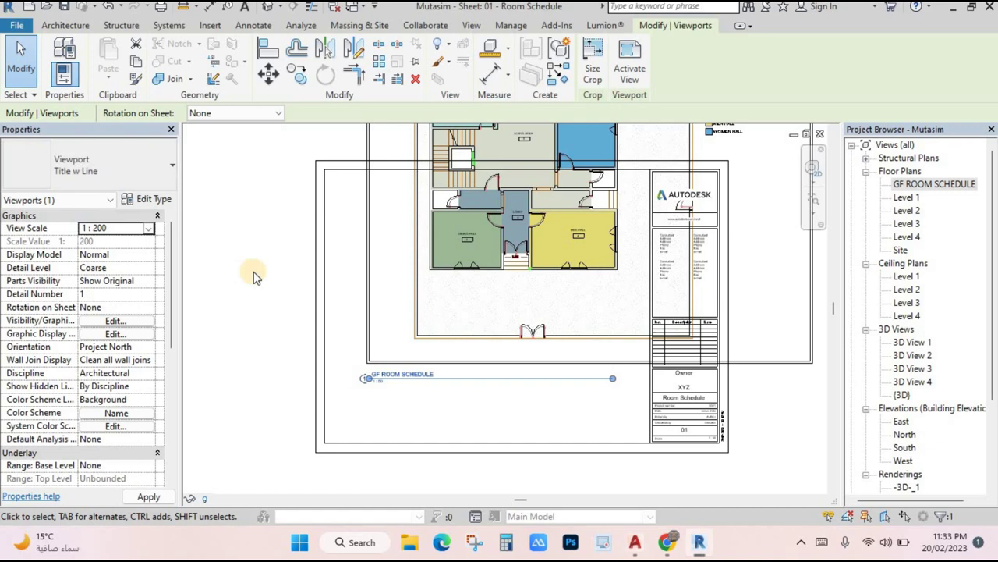
{"action": "left_click", "coordinate": [149, 228]}
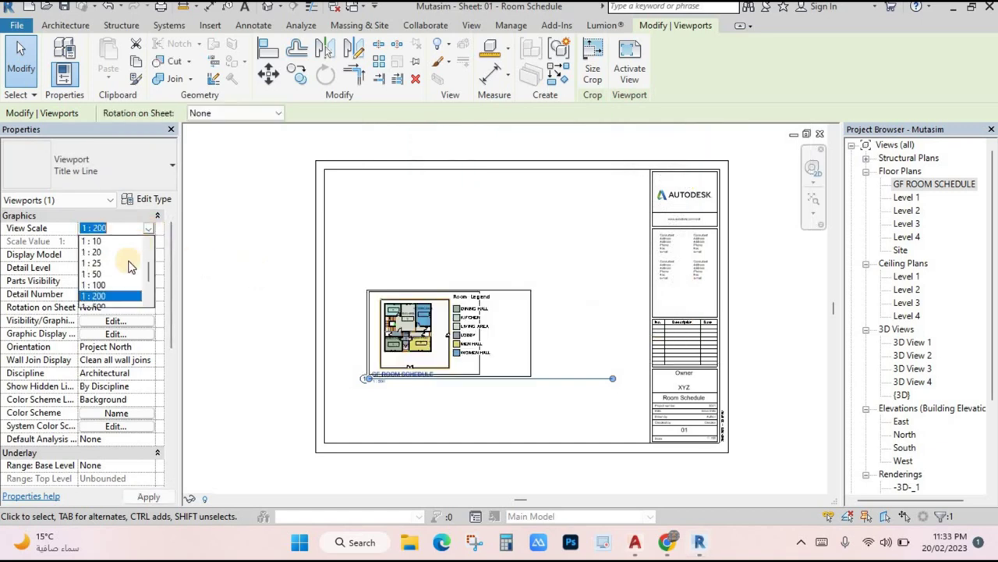
{"action": "left_click", "coordinate": [96, 285]}
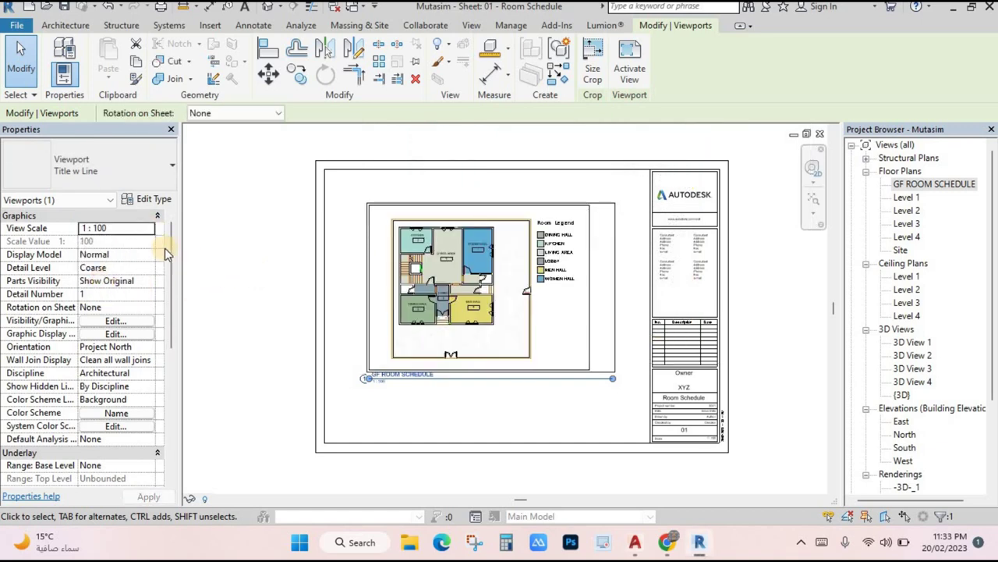
- Give the GF ROOM SCHEDULE viewport a custom view scale with a scale value of 75
{"action": "left_click", "coordinate": [149, 229]}
{"action": "scroll", "coordinate": [130, 260], "scroll_direction": "up", "scroll_amount": 1}
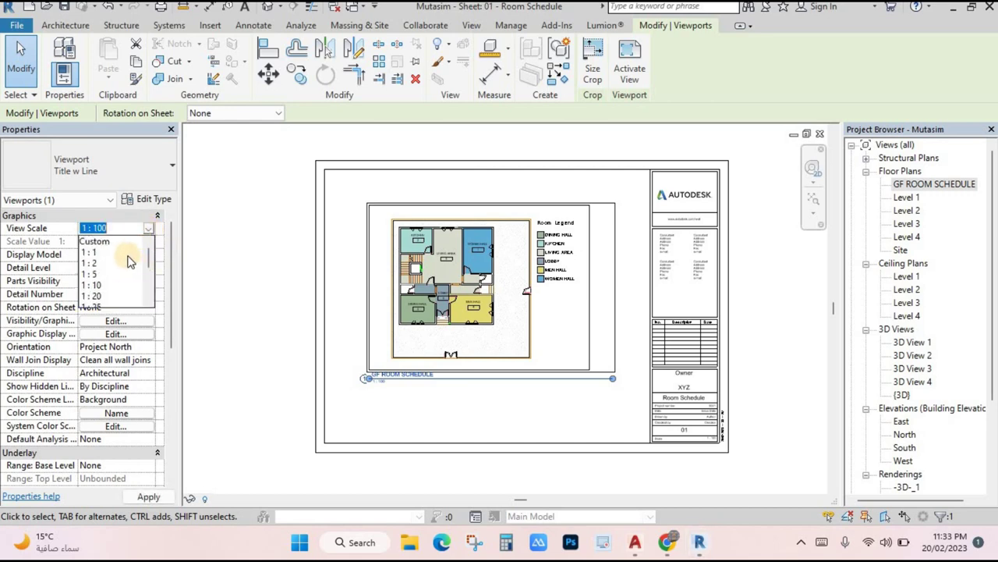
{"action": "left_click", "coordinate": [101, 242]}
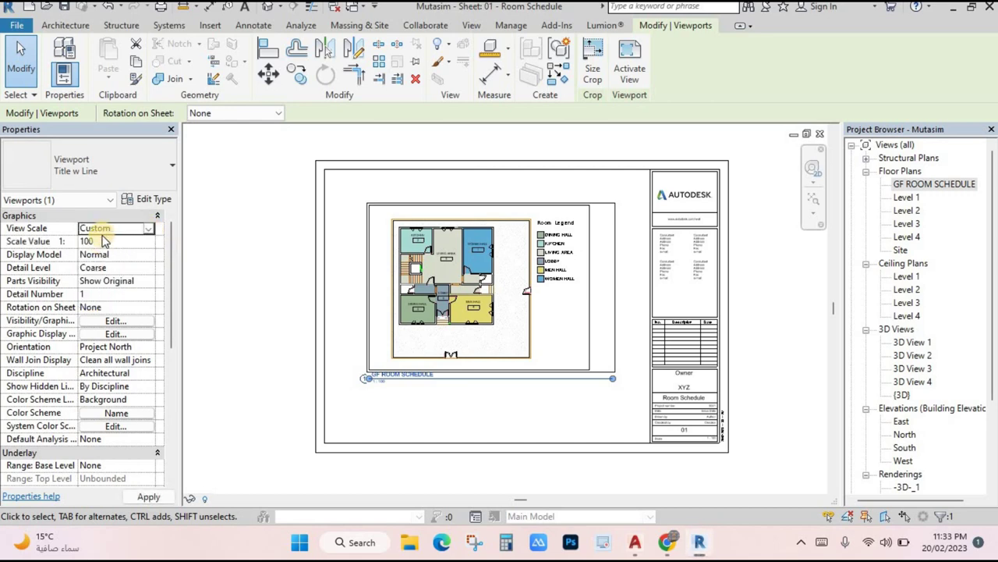
{"action": "left_click", "coordinate": [95, 242]}
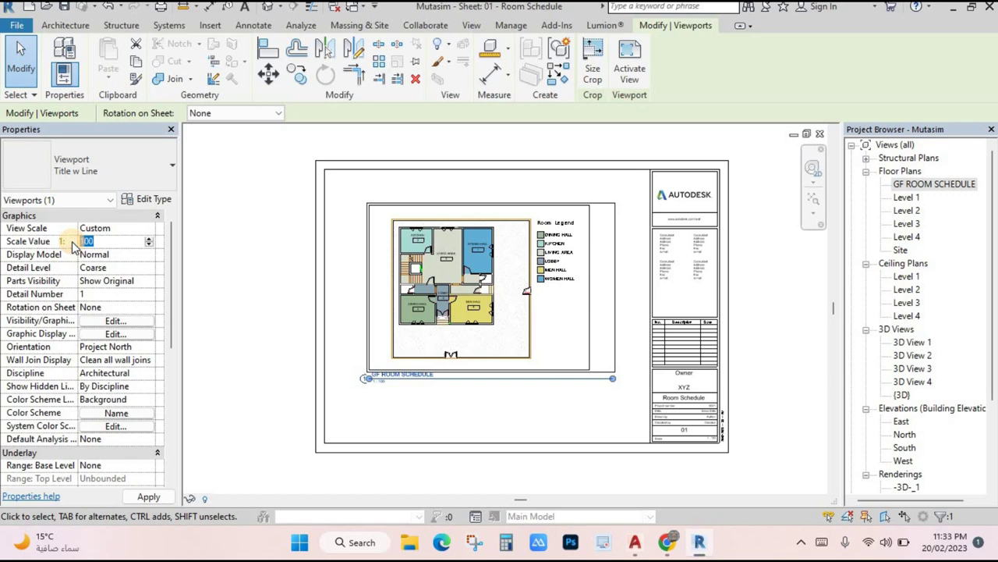
{"action": "mouse_move", "coordinate": [293, 241]}
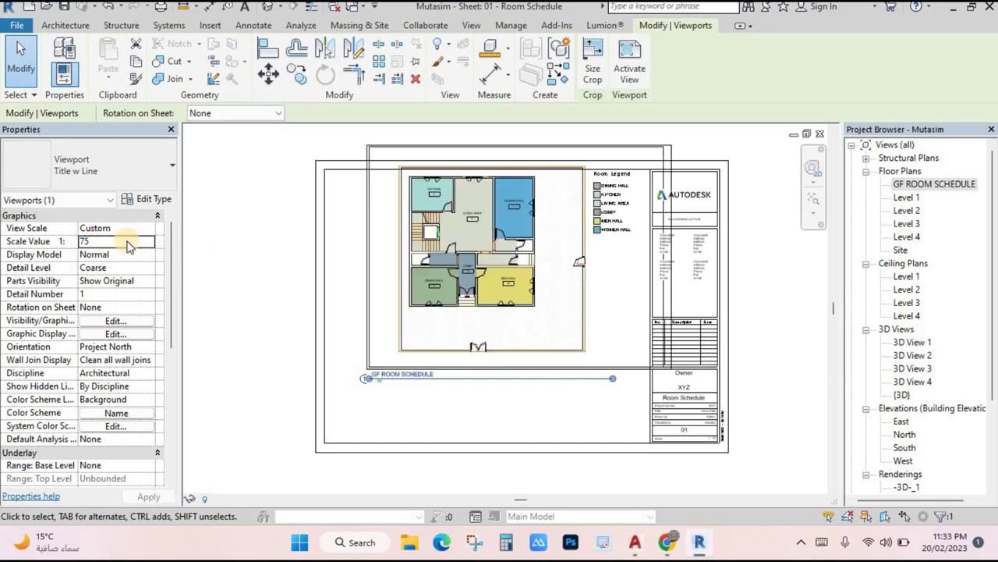
{"action": "left_click", "coordinate": [224, 254]}
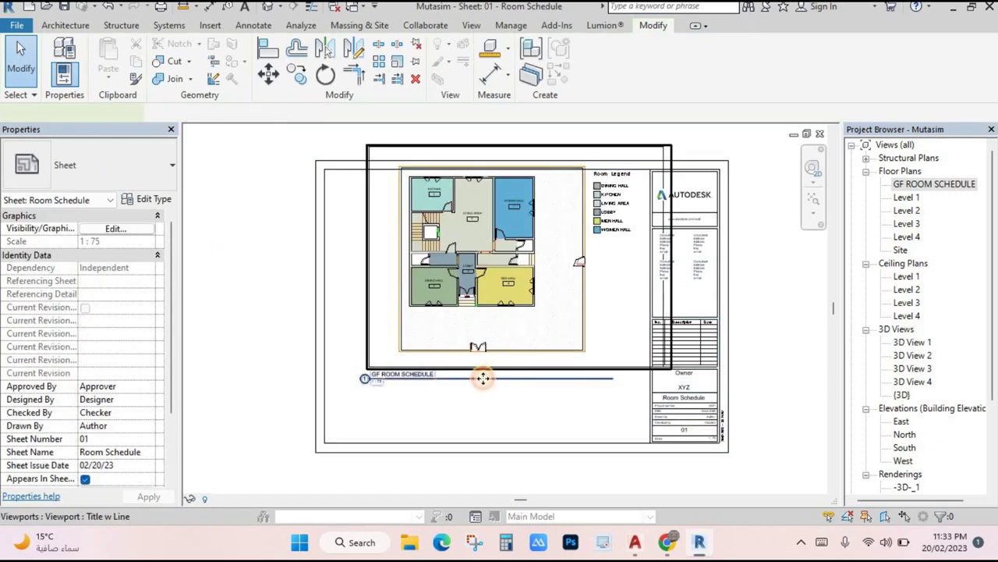
- Move the rescaled plan viewport together with its title fully inside the sheet's drawing area, clear of the title block
{"action": "left_click_drag", "start_coordinate": [484, 380], "coordinate": [455, 425]}
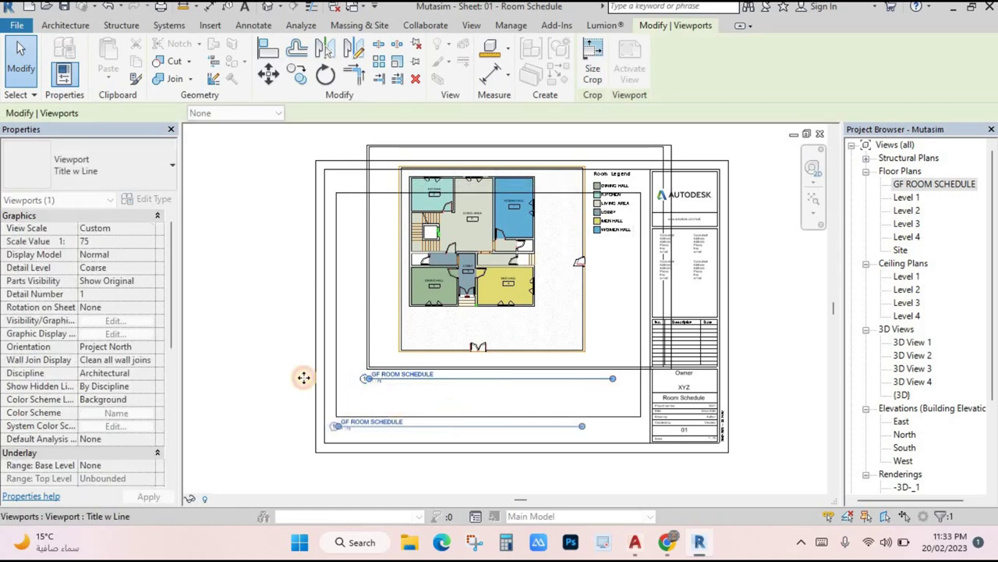
{"action": "left_click", "coordinate": [495, 437]}
{"action": "scroll", "coordinate": [494, 430], "scroll_direction": "up", "scroll_amount": 1}
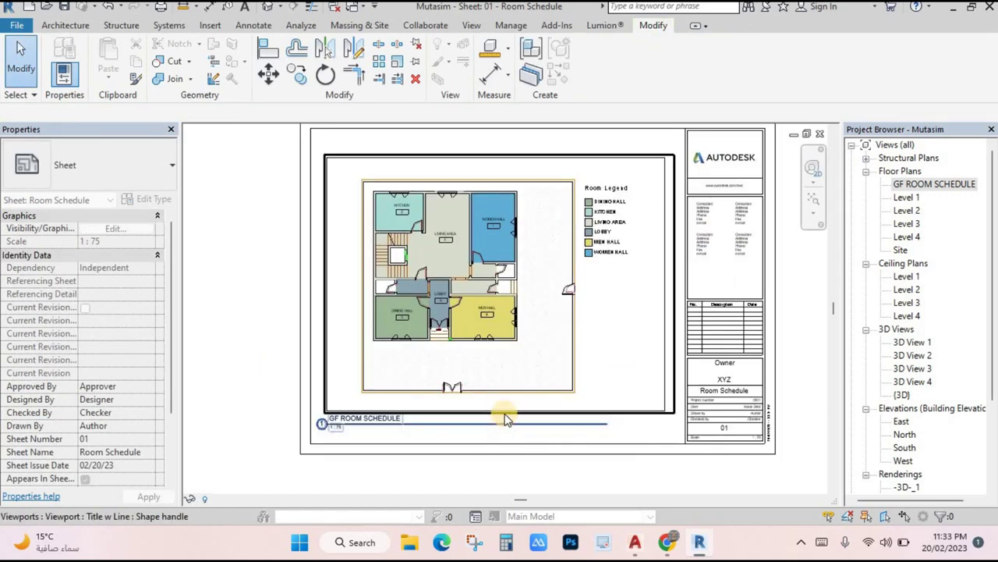
- Turn off Crop Region Visible for the GF ROOM SCHEDULE viewport
{"action": "scroll", "coordinate": [289, 333], "scroll_direction": "down", "scroll_amount": 1}
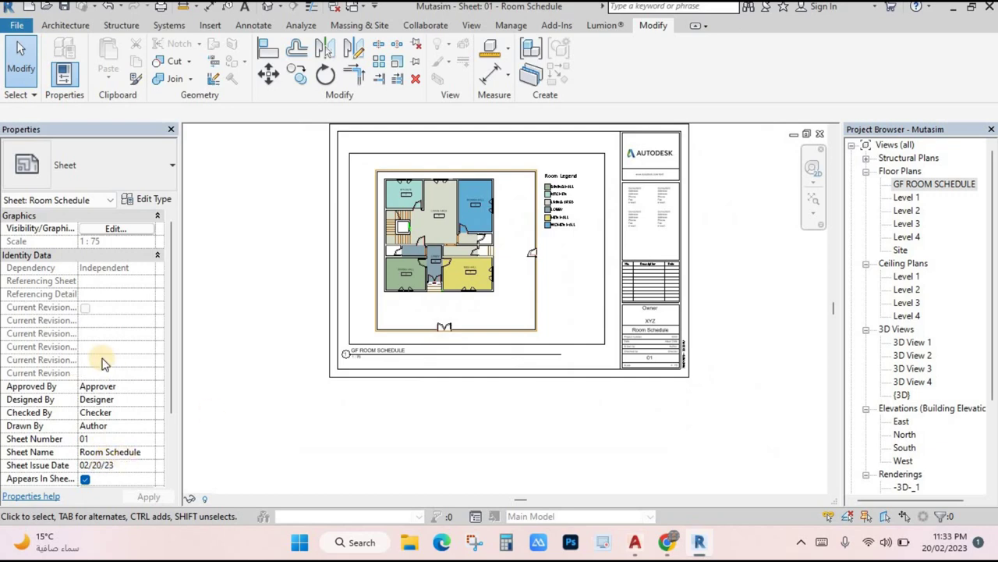
{"action": "scroll", "coordinate": [92, 374], "scroll_direction": "down", "scroll_amount": 3}
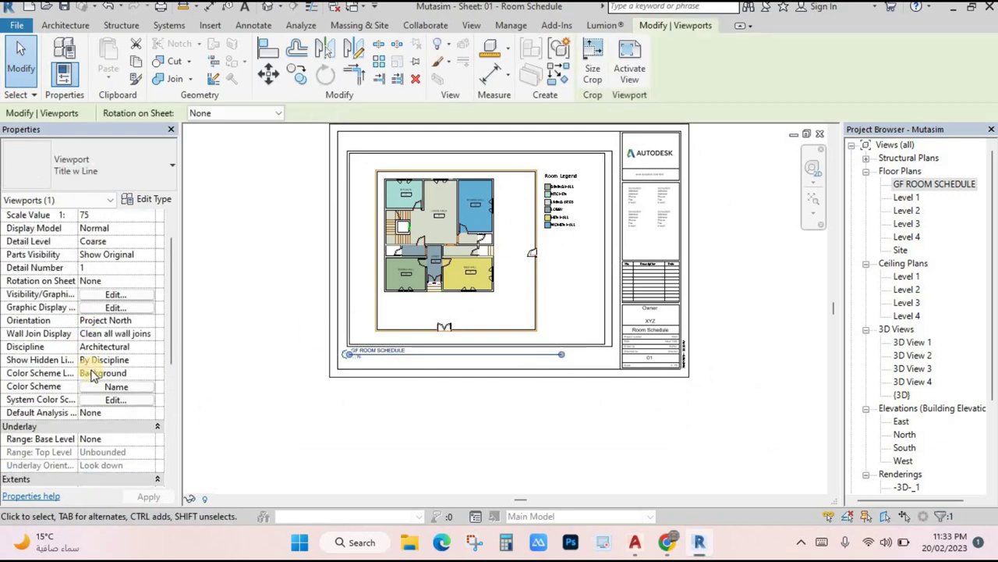
{"action": "left_click", "coordinate": [357, 413]}
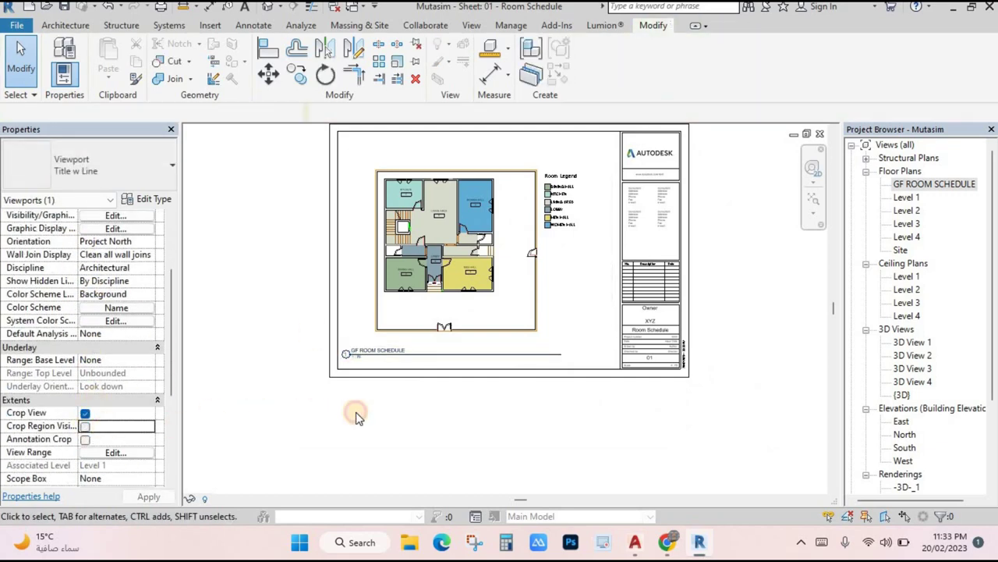
- Turn off Show Extension Line in the type properties of the Title w Line viewport and apply it to the plan's title
{"action": "scroll", "coordinate": [568, 265], "scroll_direction": "up", "scroll_amount": 1}
{"action": "scroll", "coordinate": [373, 380], "scroll_direction": "up", "scroll_amount": 5}
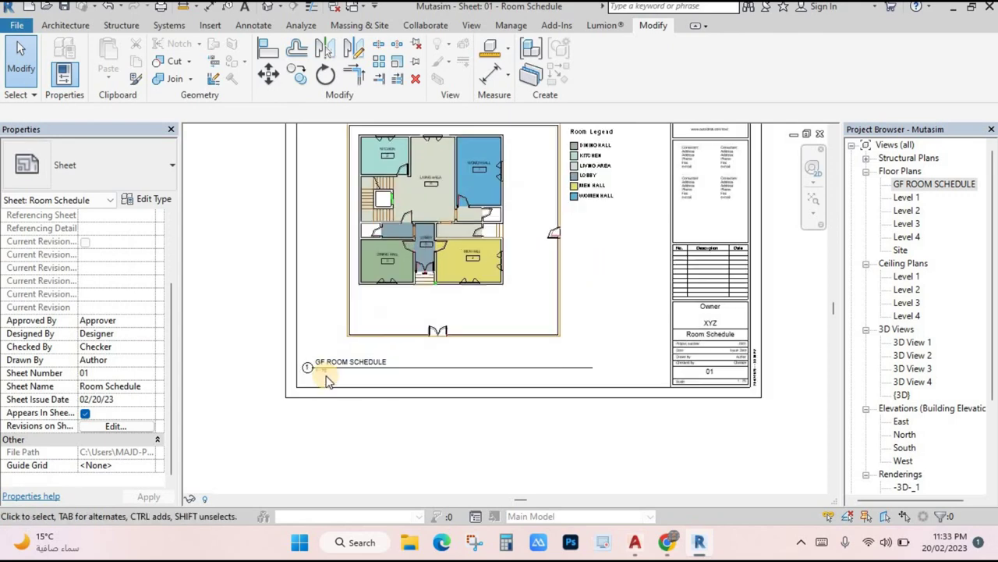
{"action": "left_click", "coordinate": [534, 368]}
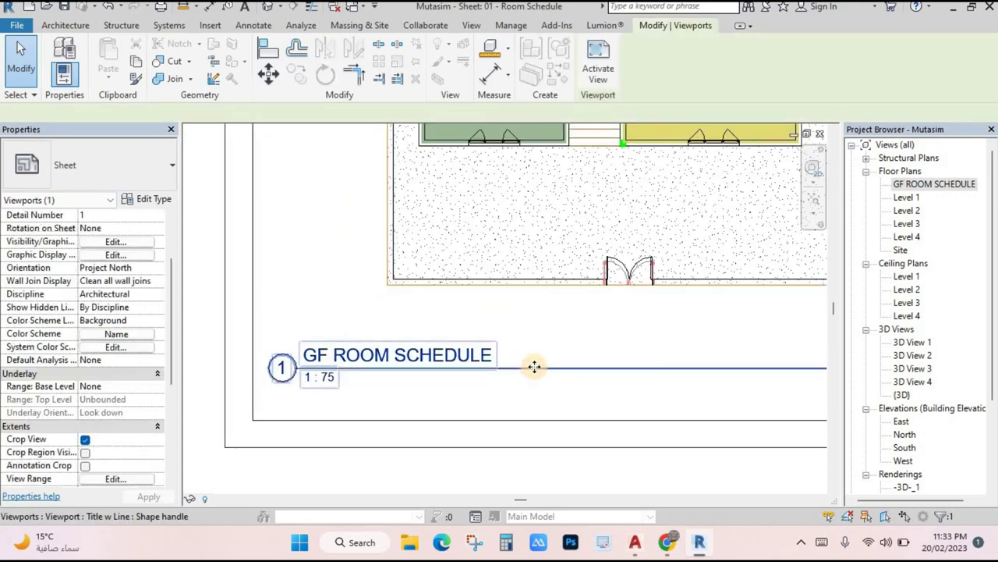
{"action": "scroll", "coordinate": [598, 363], "scroll_direction": "down", "scroll_amount": 4}
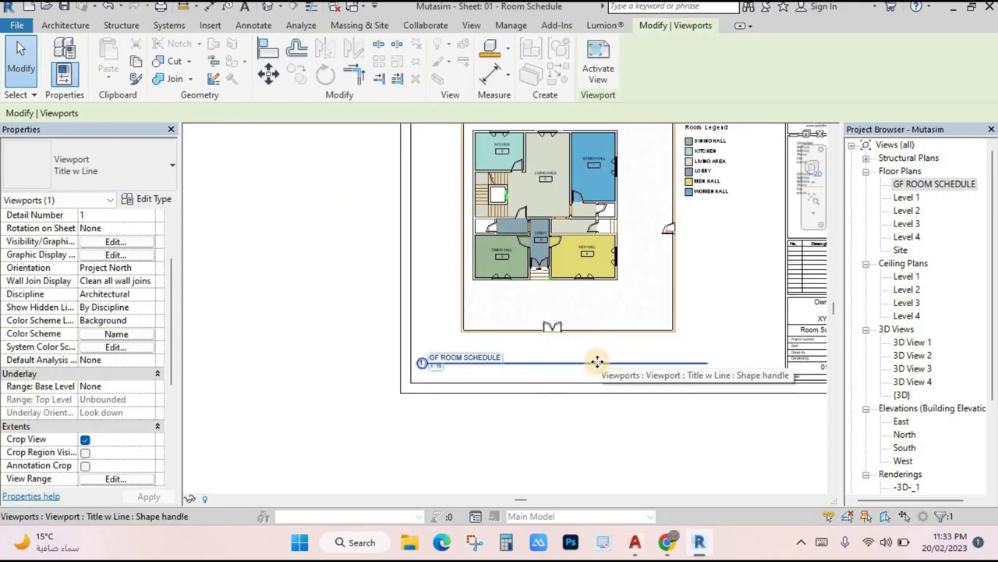
{"action": "left_click", "coordinate": [154, 198]}
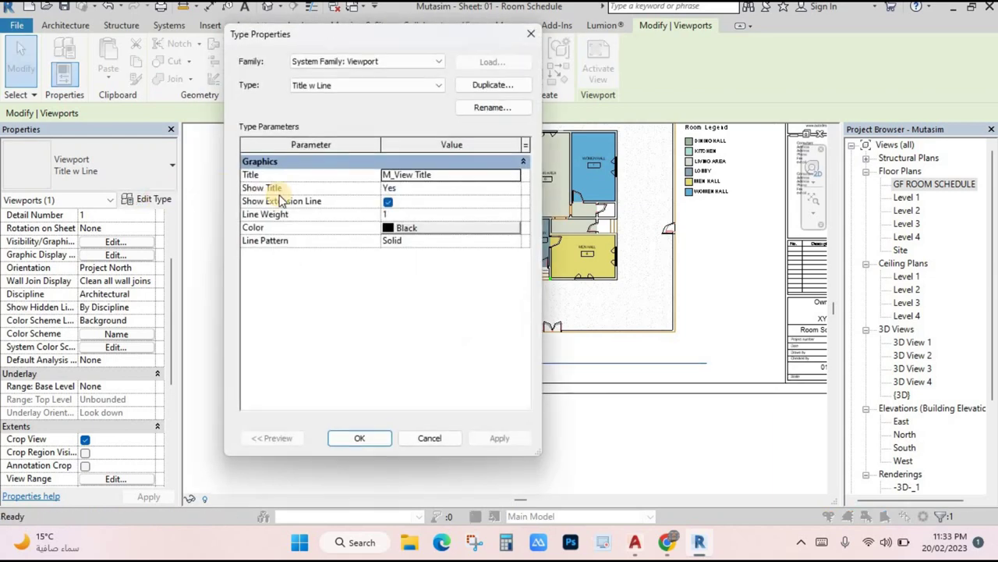
{"action": "left_click_drag", "start_coordinate": [370, 43], "coordinate": [204, 38]}
{"action": "left_click", "coordinate": [222, 198]}
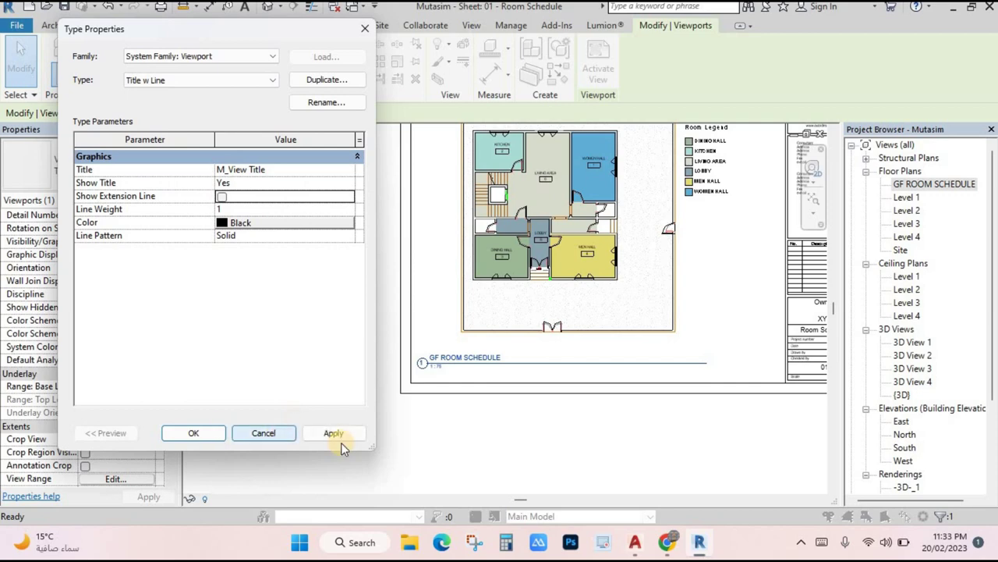
{"action": "left_click", "coordinate": [341, 437]}
{"action": "left_click", "coordinate": [194, 433]}
{"action": "scroll", "coordinate": [433, 359], "scroll_direction": "up", "scroll_amount": 5}
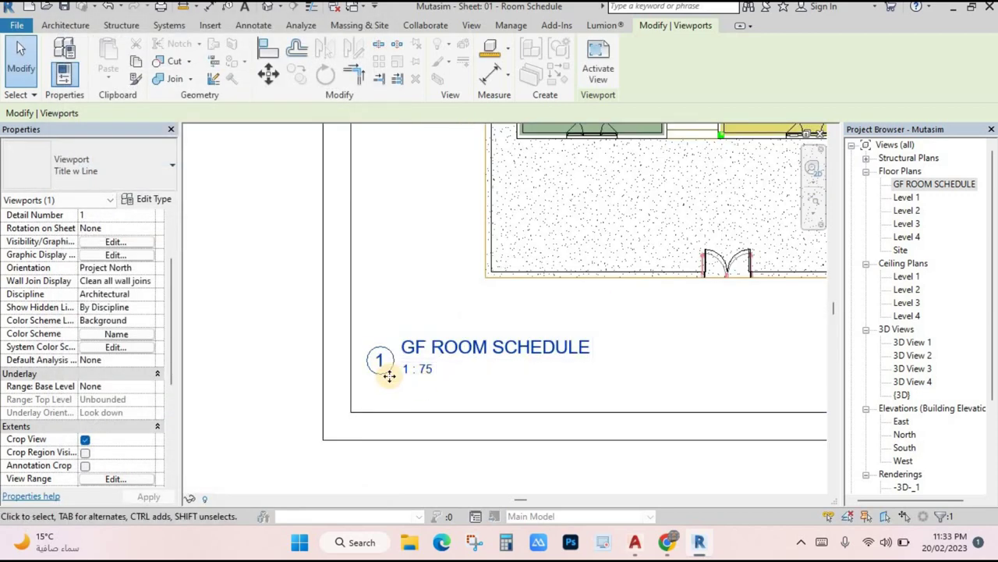
- Save the project and add a new sheet with the A2 metric titleblock
{"action": "scroll", "coordinate": [484, 336], "scroll_direction": "down", "scroll_amount": 5}
{"action": "middle_click_drag", "start_coordinate": [577, 389], "coordinate": [469, 466]}
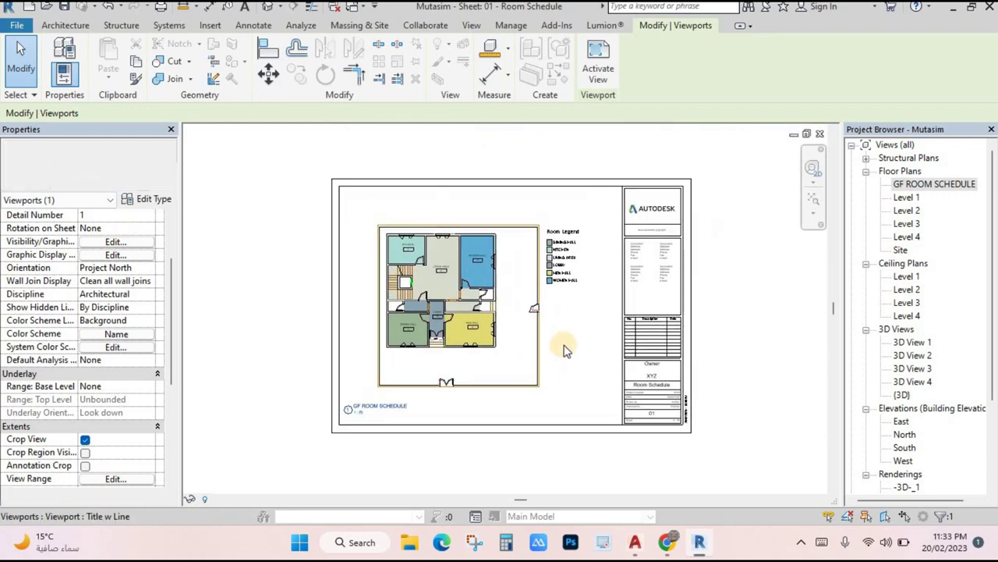
{"action": "scroll", "coordinate": [560, 350], "scroll_direction": "up", "scroll_amount": 1}
{"action": "scroll", "coordinate": [910, 396], "scroll_direction": "down", "scroll_amount": 3}
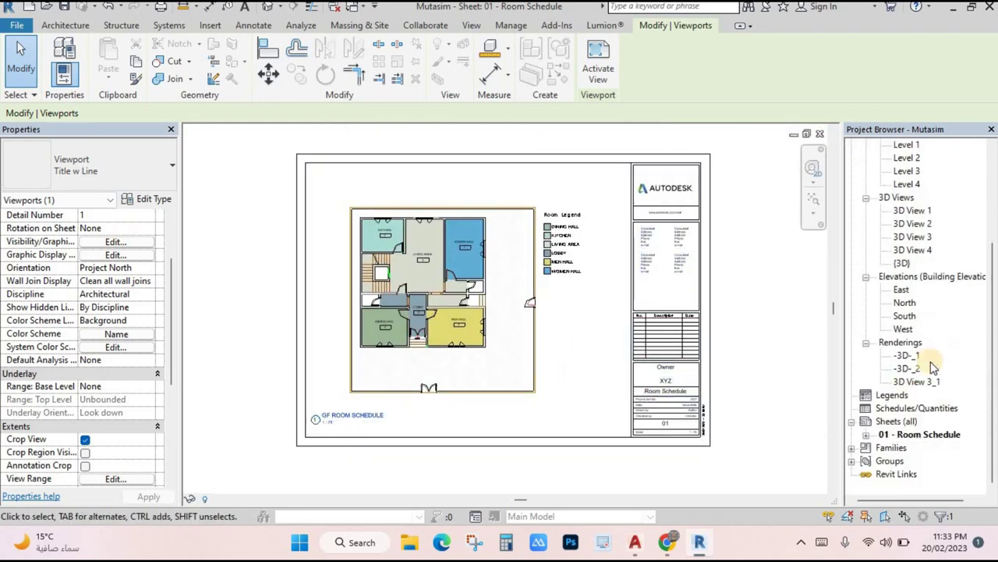
{"action": "right_click", "coordinate": [885, 428]}
{"action": "left_click", "coordinate": [887, 436]}
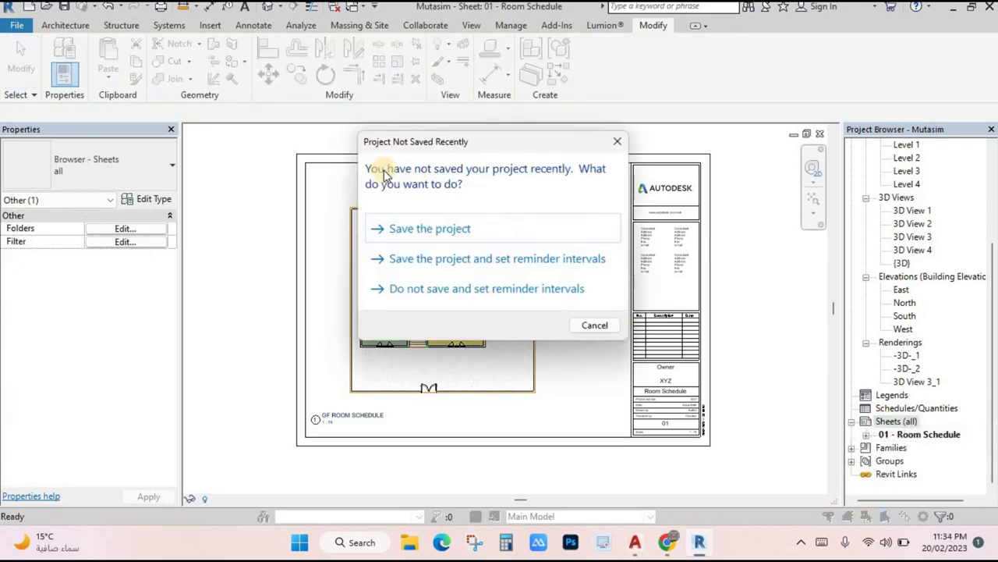
{"action": "left_click", "coordinate": [450, 231]}
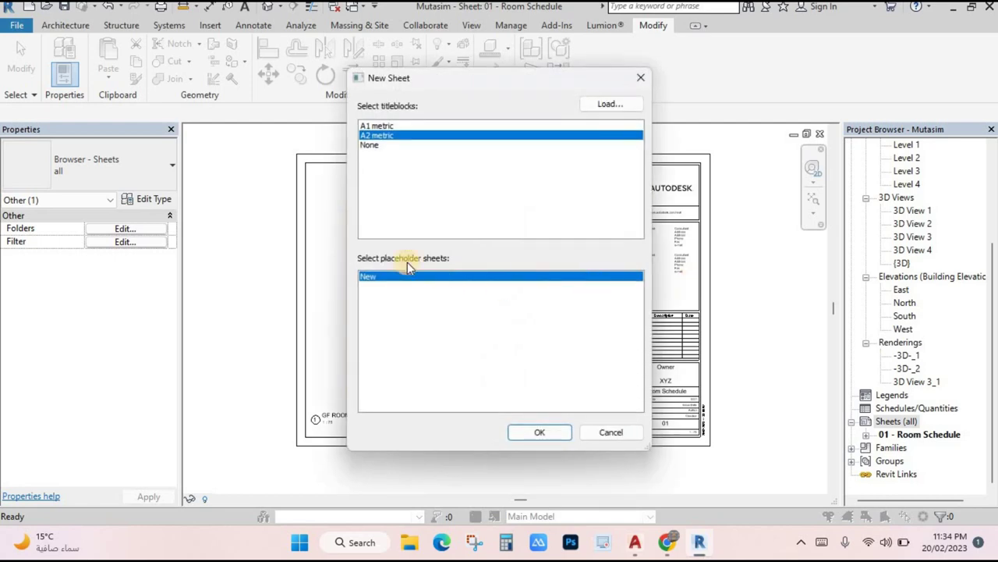
{"action": "left_click", "coordinate": [540, 432]}
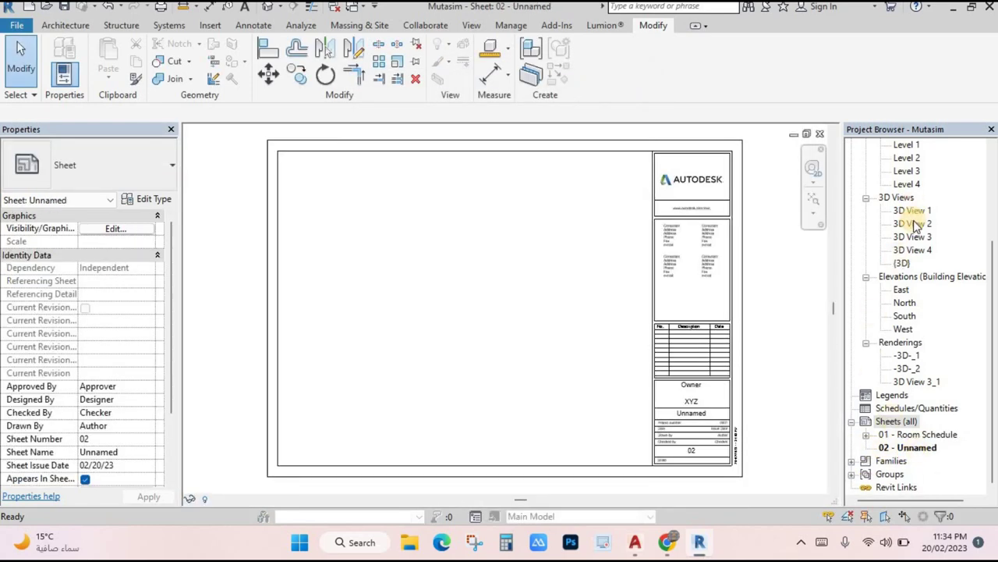
- Place the Level 1 floor plan on the new sheet 02
{"action": "scroll", "coordinate": [917, 225], "scroll_direction": "up", "scroll_amount": 3}
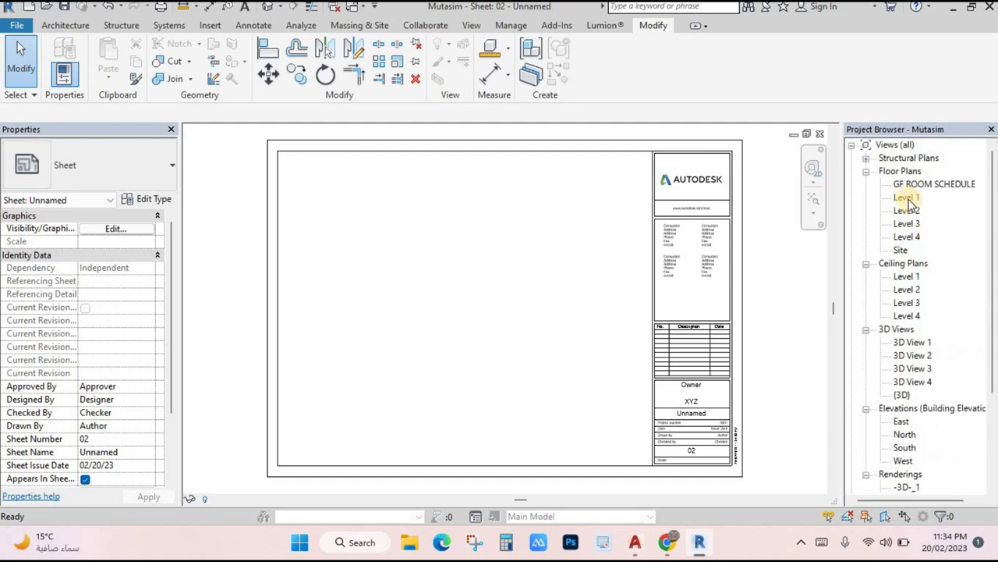
{"action": "left_click", "coordinate": [919, 199]}
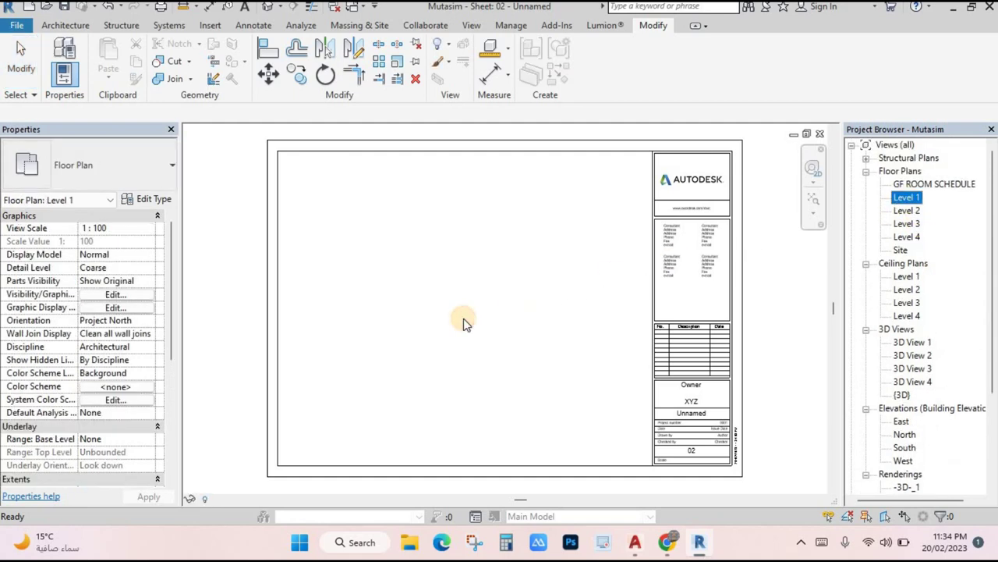
{"action": "left_click_drag", "start_coordinate": [463, 318], "coordinate": [464, 318]}
{"action": "scroll", "coordinate": [480, 313], "scroll_direction": "down", "scroll_amount": 3}
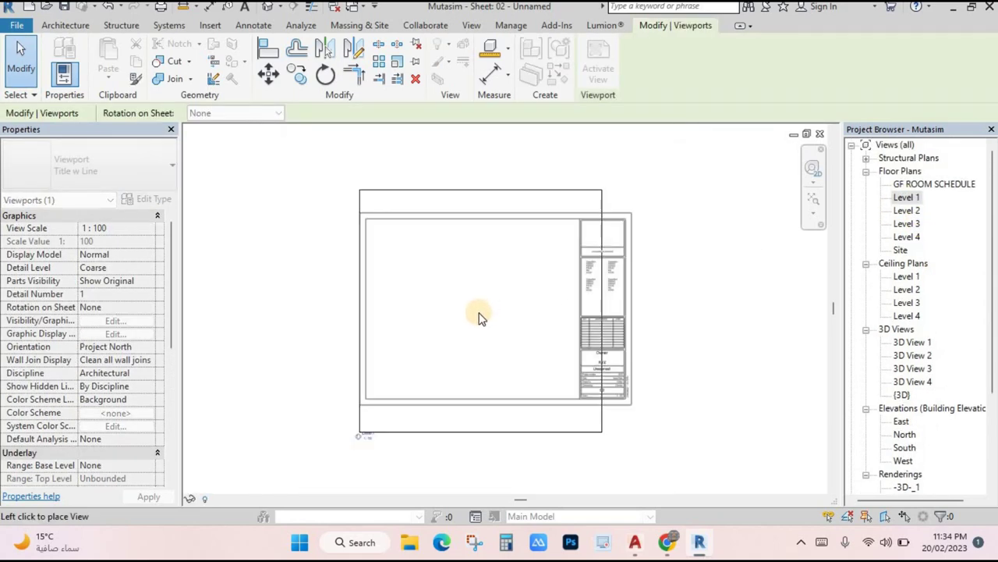
{"action": "scroll", "coordinate": [480, 318], "scroll_direction": "down", "scroll_amount": 2}
{"action": "left_click", "coordinate": [480, 317]}
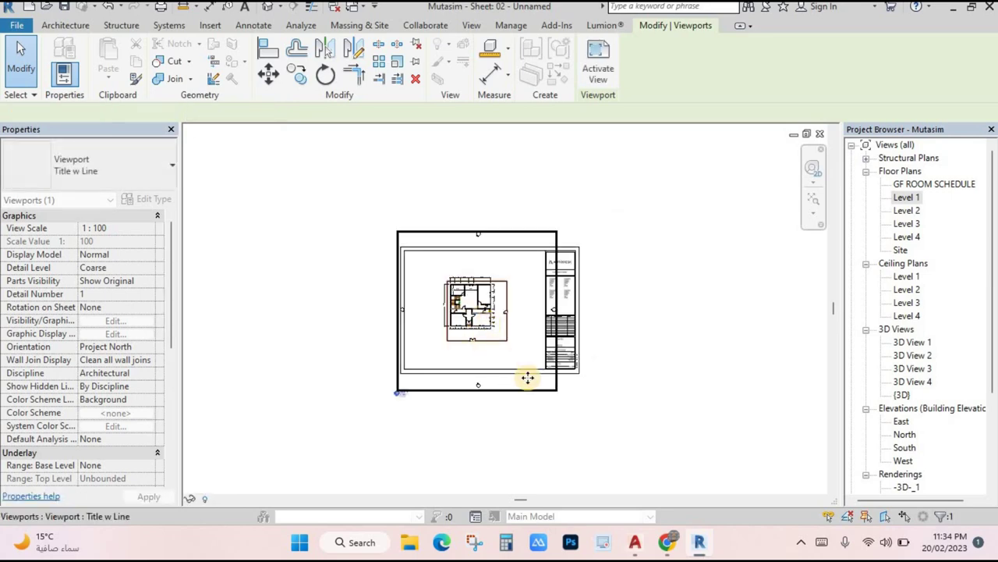
- Turn on Crop View and Crop Region Visible for the Level 1 viewport
{"action": "scroll", "coordinate": [539, 394], "scroll_direction": "up", "scroll_amount": 2}
{"action": "left_click", "coordinate": [569, 440]}
{"action": "left_click", "coordinate": [558, 424]}
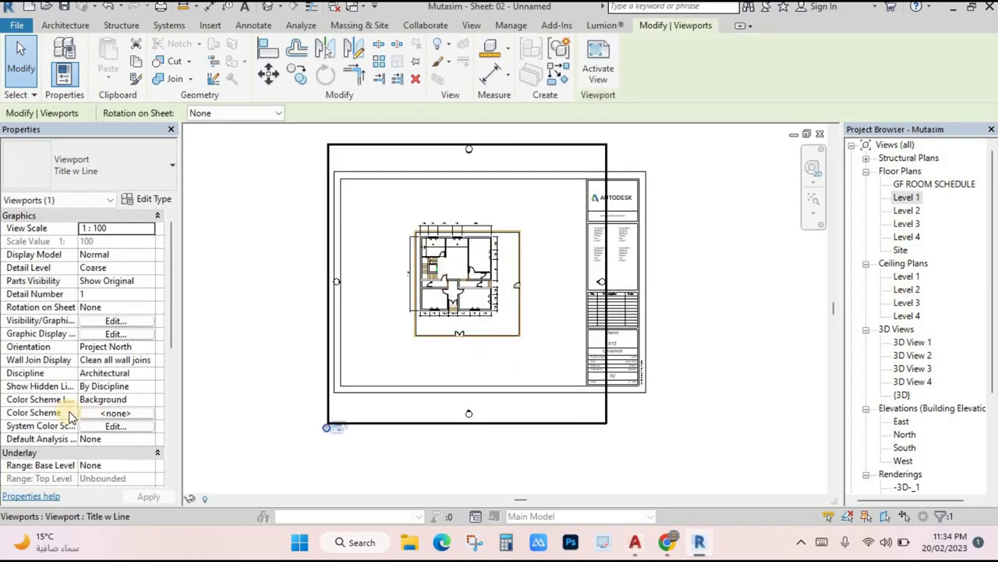
{"action": "scroll", "coordinate": [71, 390], "scroll_direction": "down", "scroll_amount": 8}
{"action": "scroll", "coordinate": [109, 362], "scroll_direction": "up", "scroll_amount": 3}
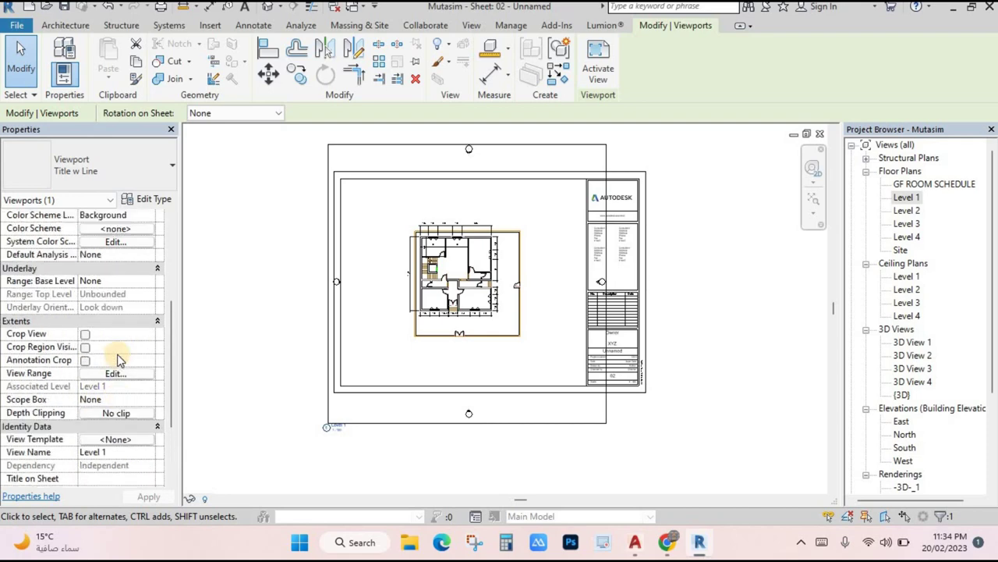
{"action": "left_click", "coordinate": [86, 347]}
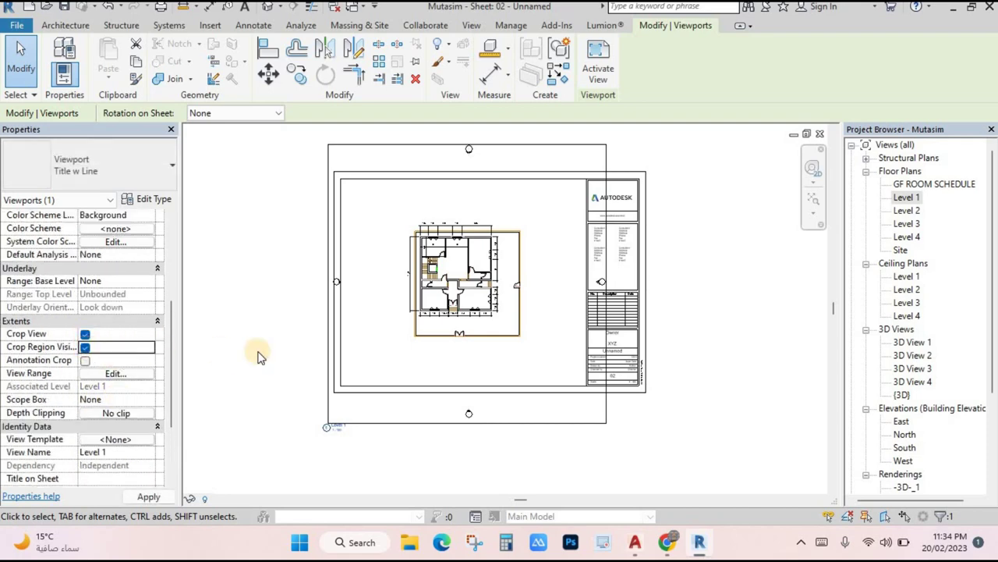
{"action": "left_click", "coordinate": [258, 352]}
{"action": "left_click", "coordinate": [585, 443]}
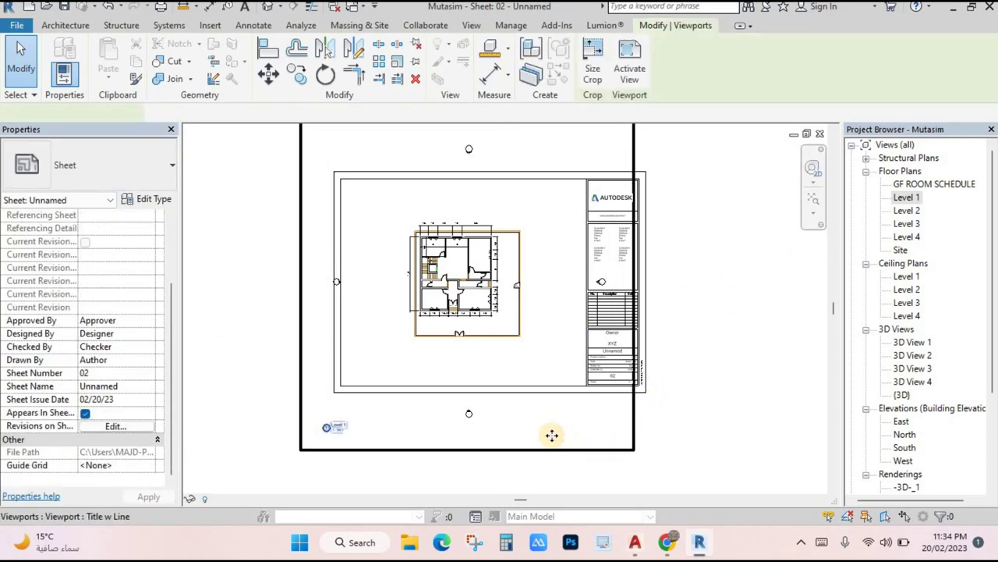
- Open the Level 1 floor plan and tighten all four sides of its crop region around the plan and its dimensions, excluding the elevation markers
{"action": "double_click", "coordinate": [907, 198]}
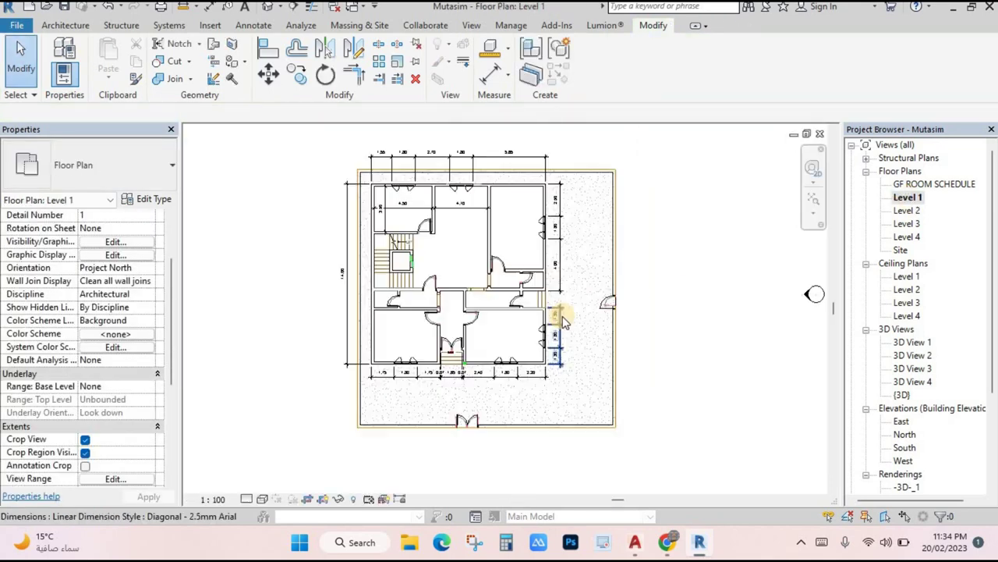
{"action": "scroll", "coordinate": [671, 343], "scroll_direction": "down", "scroll_amount": 3}
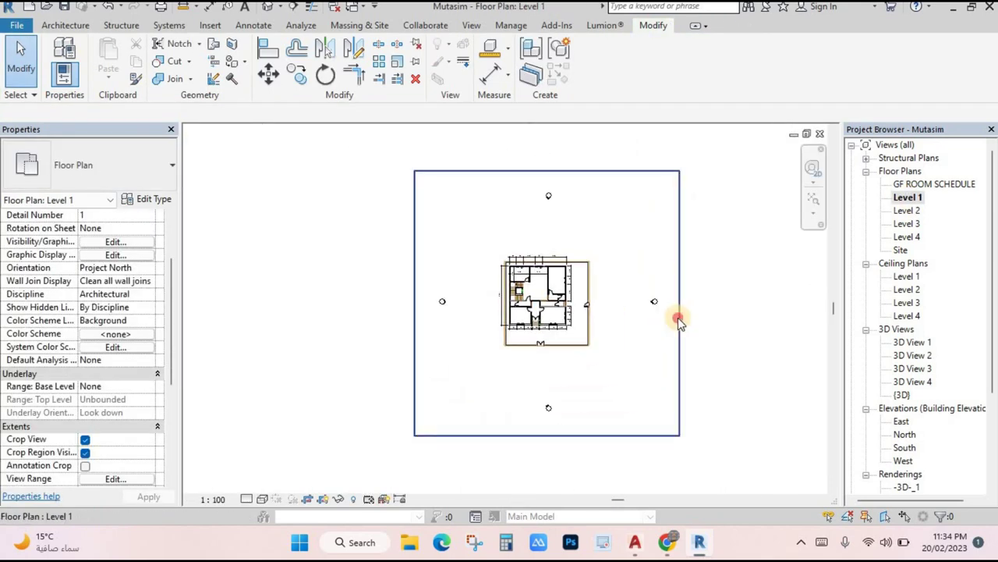
{"action": "left_click", "coordinate": [678, 318]}
{"action": "left_click_drag", "start_coordinate": [549, 436], "coordinate": [548, 354]}
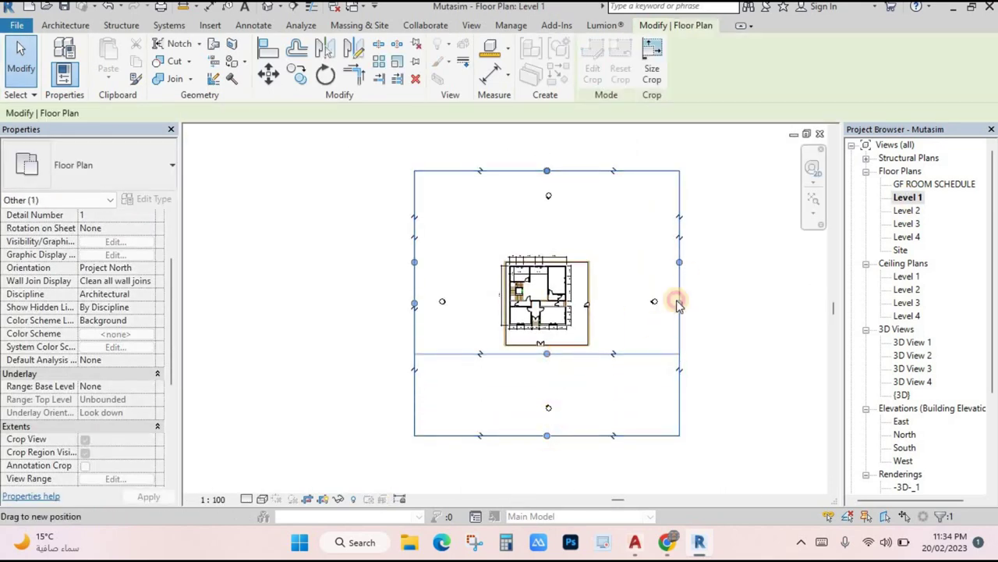
{"action": "left_click_drag", "start_coordinate": [679, 262], "coordinate": [595, 262]}
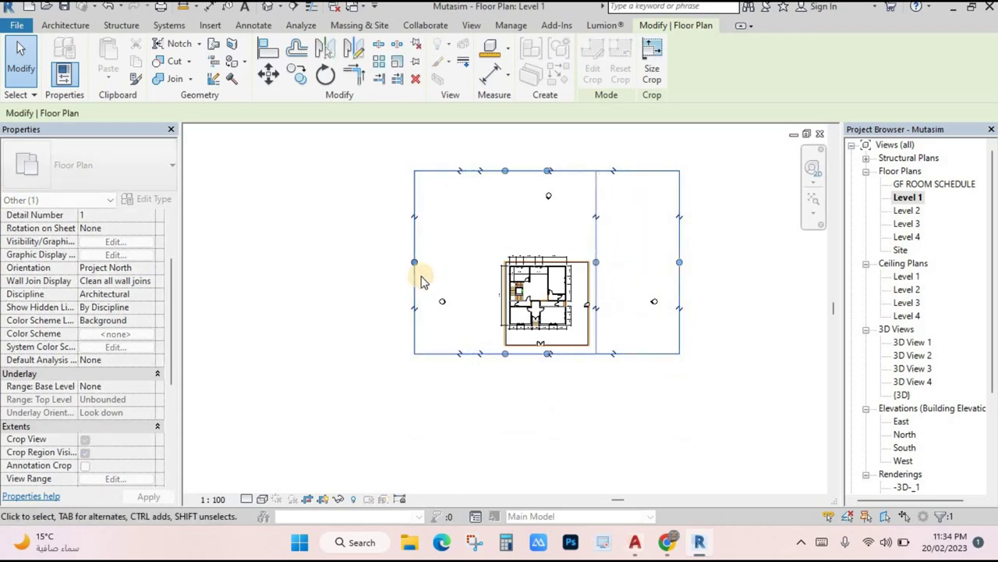
{"action": "left_click_drag", "start_coordinate": [415, 262], "coordinate": [495, 263]}
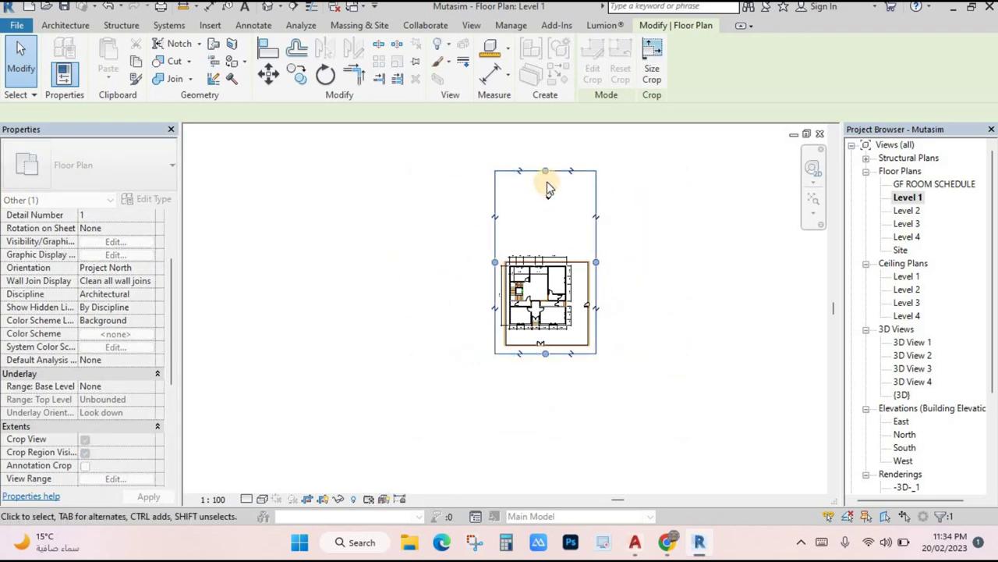
{"action": "left_click_drag", "start_coordinate": [546, 171], "coordinate": [546, 246]}
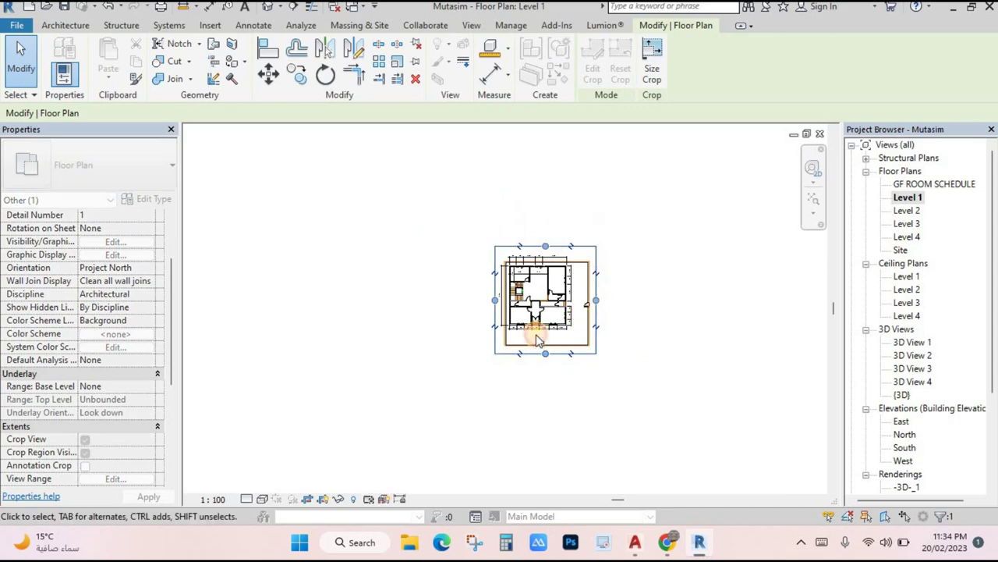
{"action": "left_click", "coordinate": [538, 335]}
{"action": "scroll", "coordinate": [538, 334], "scroll_direction": "up", "scroll_amount": 2}
{"action": "scroll", "coordinate": [610, 310], "scroll_direction": "up", "scroll_amount": 2}
{"action": "middle_click_drag", "start_coordinate": [608, 375], "coordinate": [593, 433]}
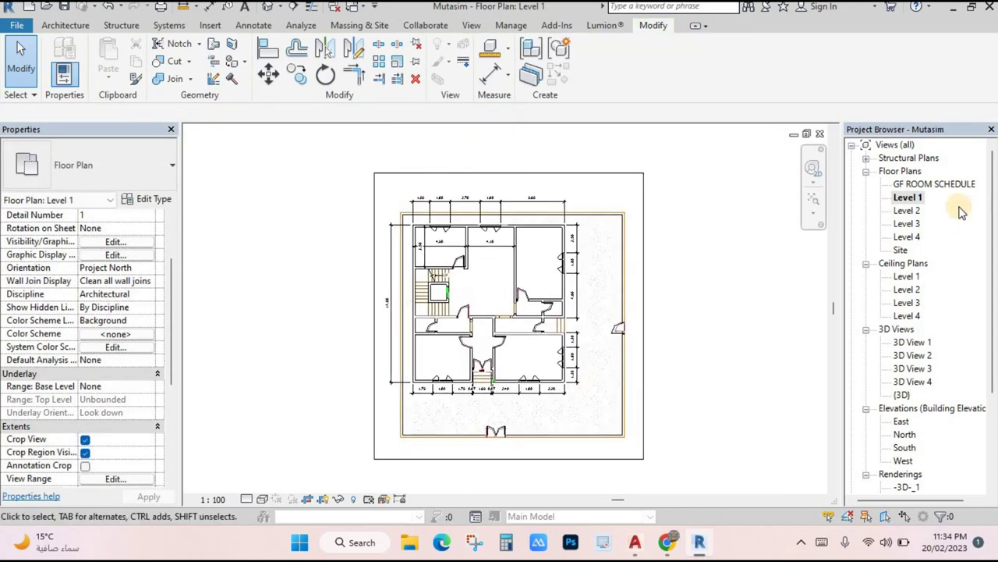
- Return to sheet 02 and delete its Level 1 viewport
{"action": "scroll", "coordinate": [913, 474], "scroll_direction": "down", "scroll_amount": 5}
{"action": "double_click", "coordinate": [917, 450]}
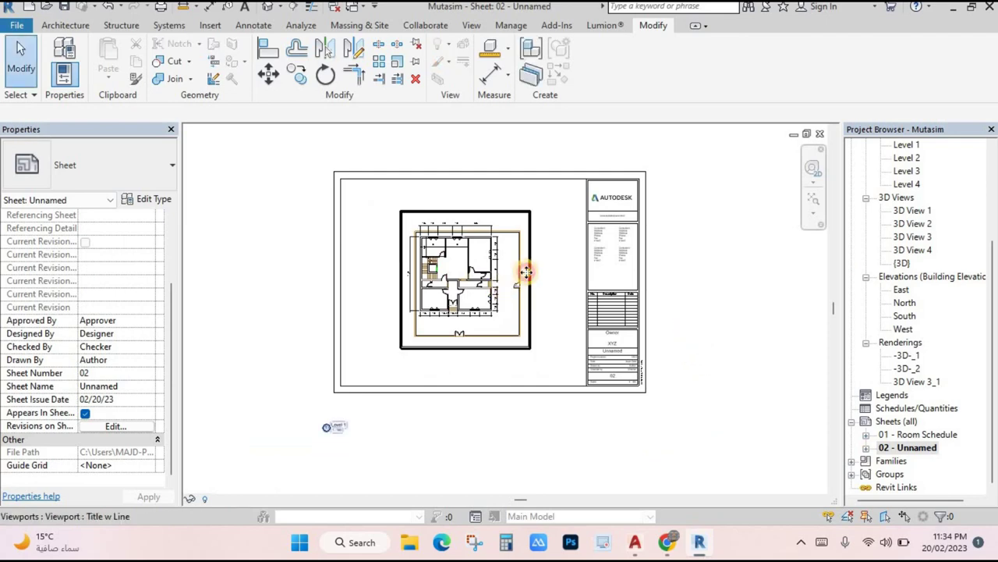
{"action": "left_click", "coordinate": [527, 271]}
{"action": "key", "text": "Delete"}
- Place the cropped Level 1 floor plan within the drawing area of sheet 02
{"action": "scroll", "coordinate": [917, 186], "scroll_direction": "up", "scroll_amount": 3}
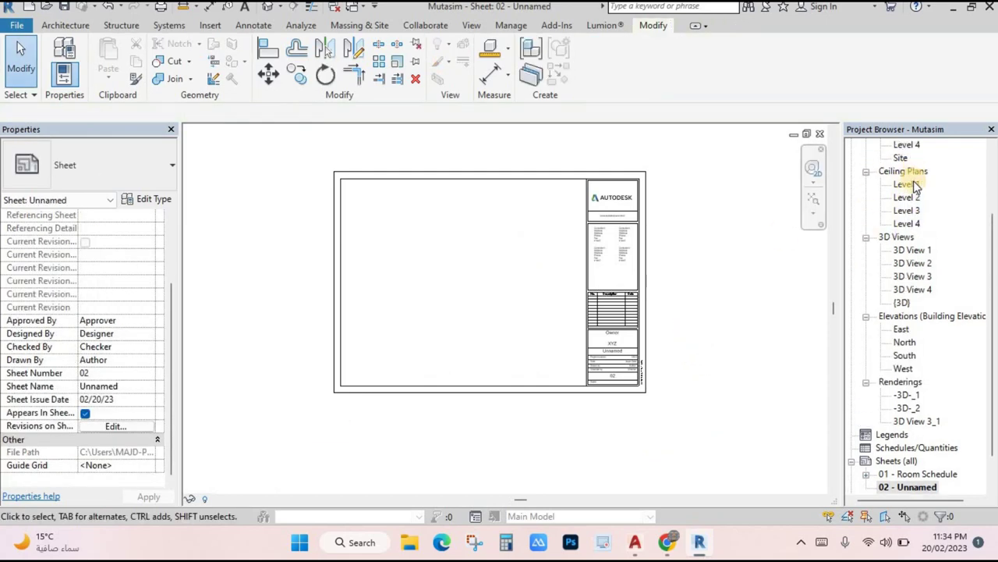
{"action": "scroll", "coordinate": [917, 187], "scroll_direction": "up", "scroll_amount": 3}
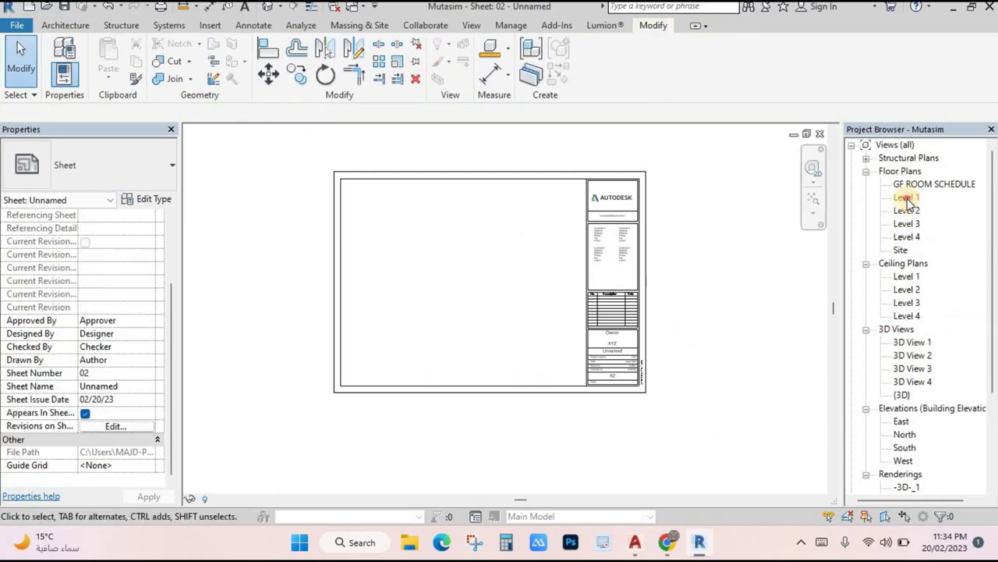
{"action": "left_click_drag", "start_coordinate": [905, 198], "coordinate": [463, 295]}
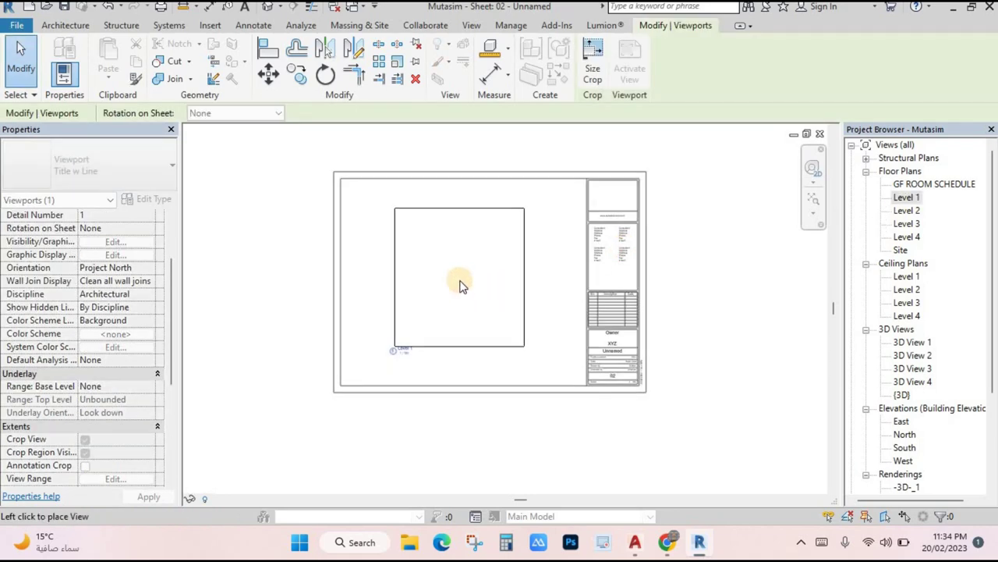
{"action": "left_click", "coordinate": [473, 290]}
{"action": "key", "text": "Escape"}
{"action": "scroll", "coordinate": [655, 296], "scroll_direction": "up", "scroll_amount": 2}
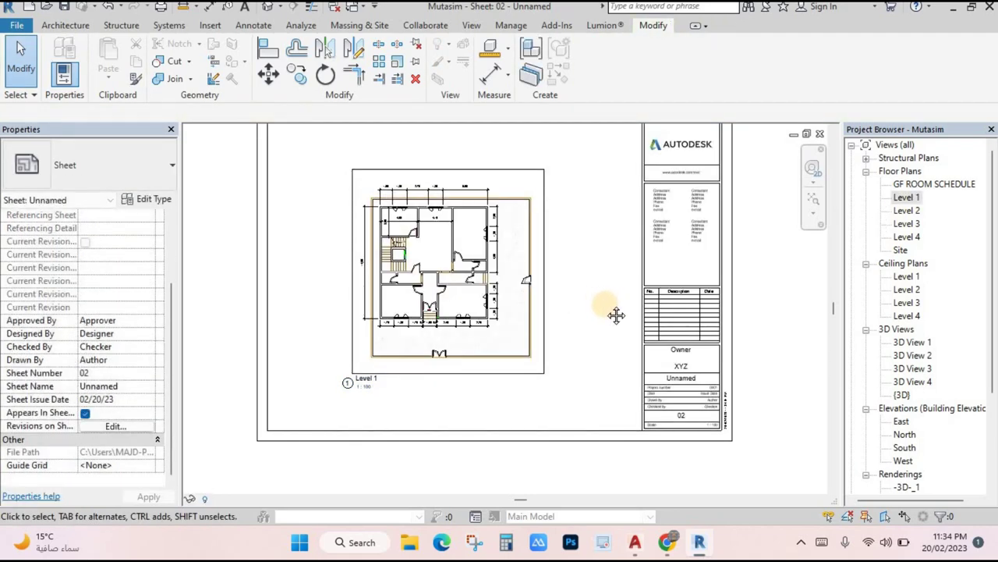
- Try to enter 1 : 75 directly as the view scale of the Level 1 viewport
{"action": "scroll", "coordinate": [617, 314], "scroll_direction": "down", "scroll_amount": 4}
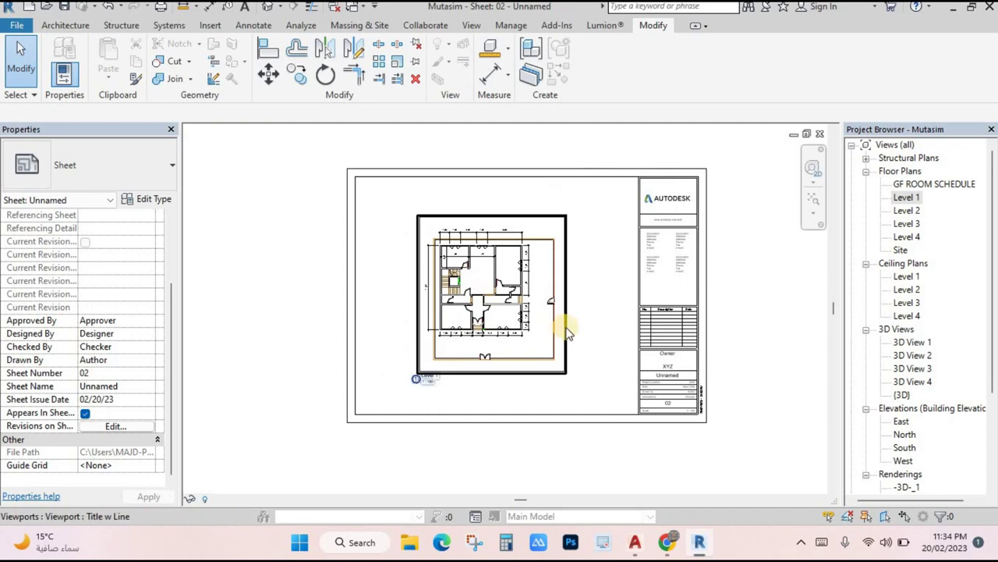
{"action": "left_click", "coordinate": [567, 332]}
{"action": "scroll", "coordinate": [133, 241], "scroll_direction": "up", "scroll_amount": 2}
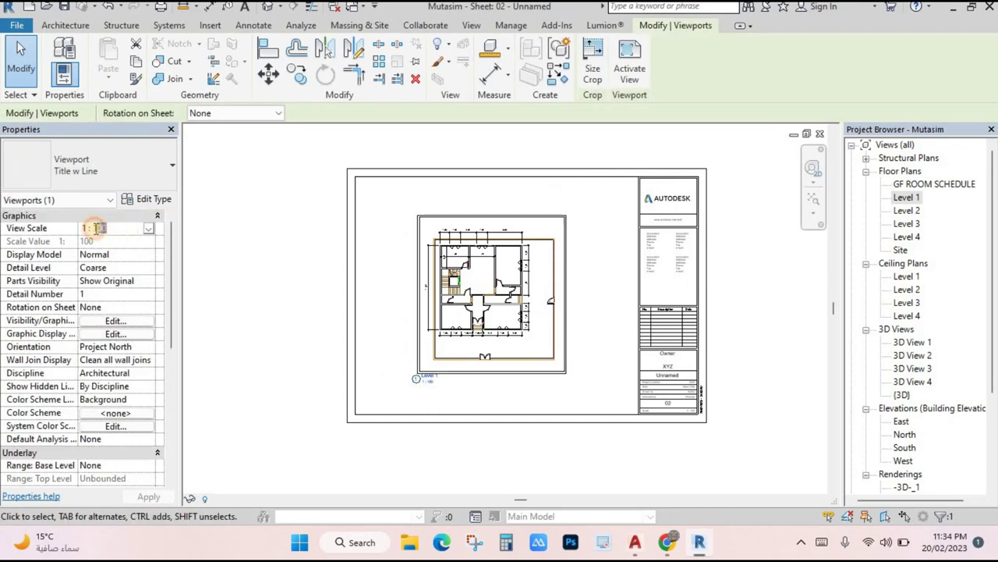
{"action": "key", "text": "BackSpace"}
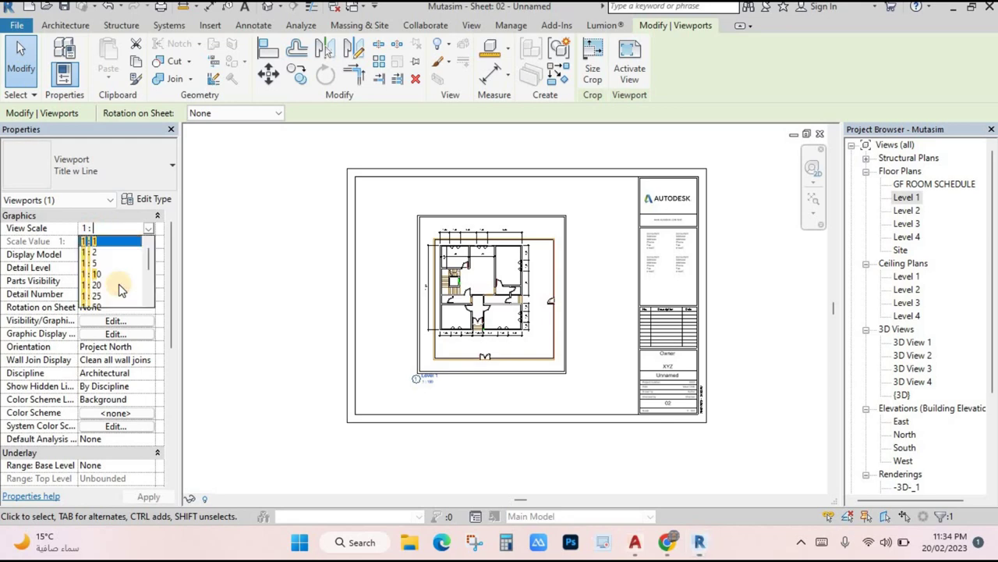
{"action": "type", "text": "75"}
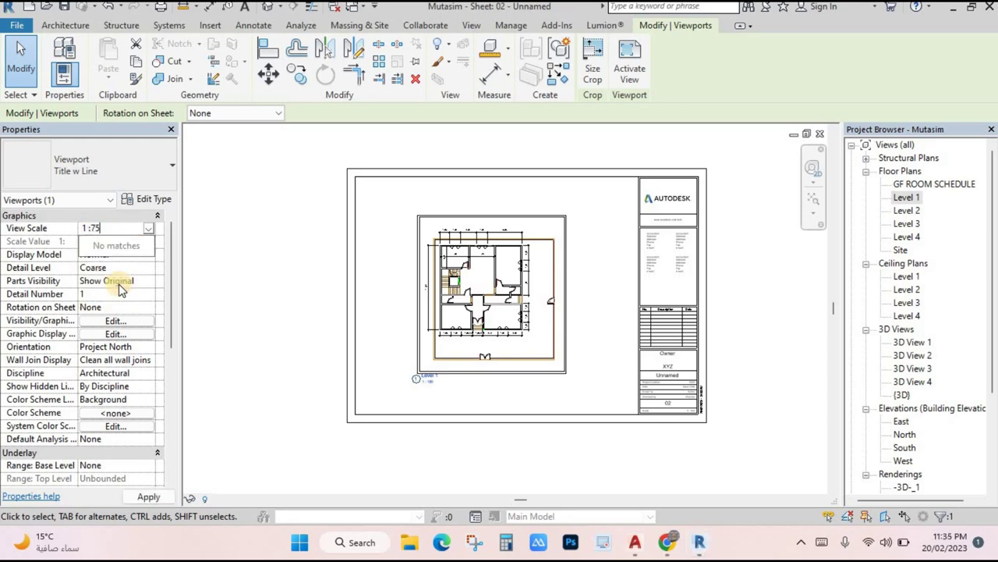
{"action": "key", "text": "Escape"}
{"action": "type", "text": "5"}
{"action": "key", "text": "Escape"}
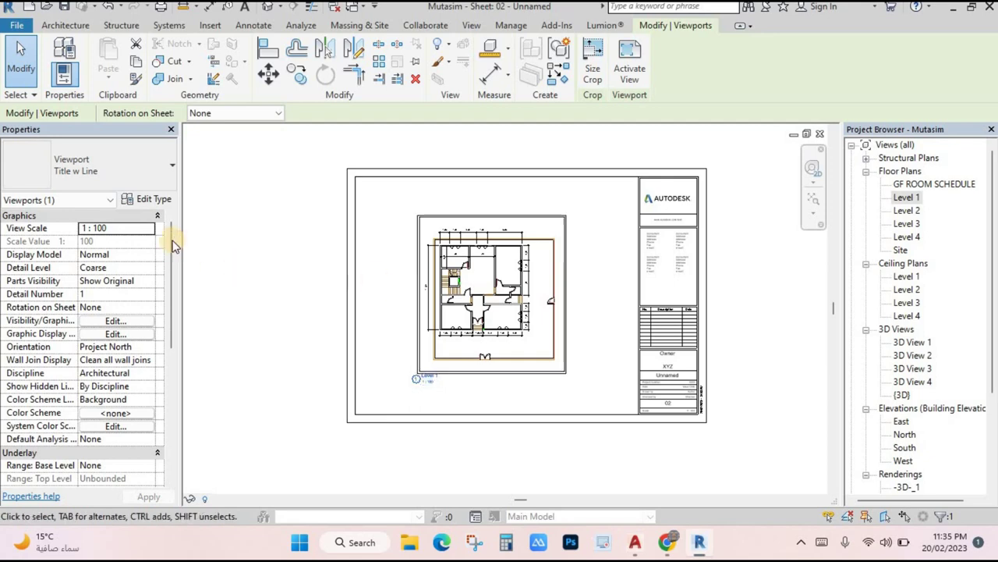
- Give the Level 1 viewport a custom view scale with a scale value of 75
{"action": "left_click", "coordinate": [146, 230]}
{"action": "scroll", "coordinate": [125, 265], "scroll_direction": "up", "scroll_amount": 3}
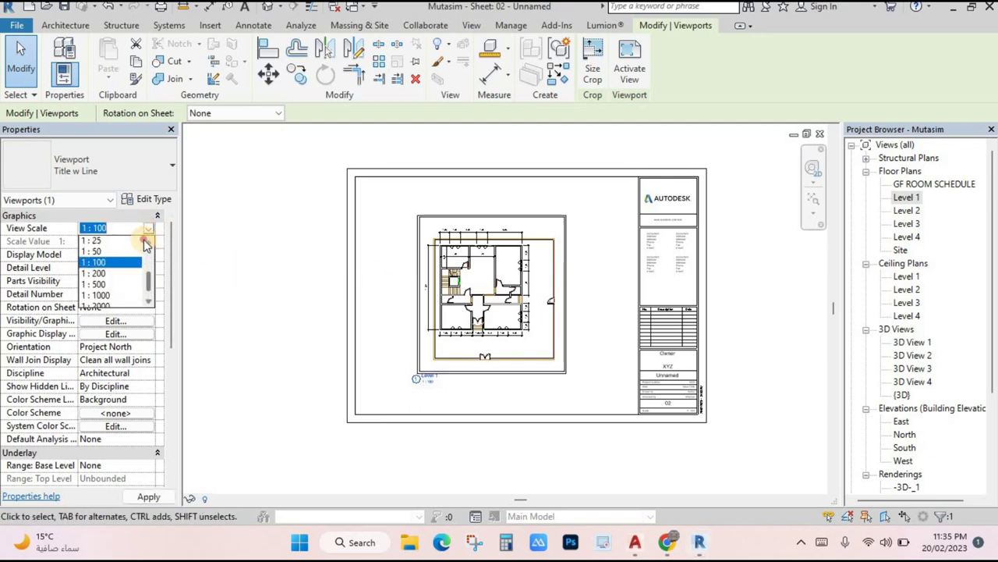
{"action": "left_click", "coordinate": [117, 242]}
{"action": "left_click", "coordinate": [111, 241]}
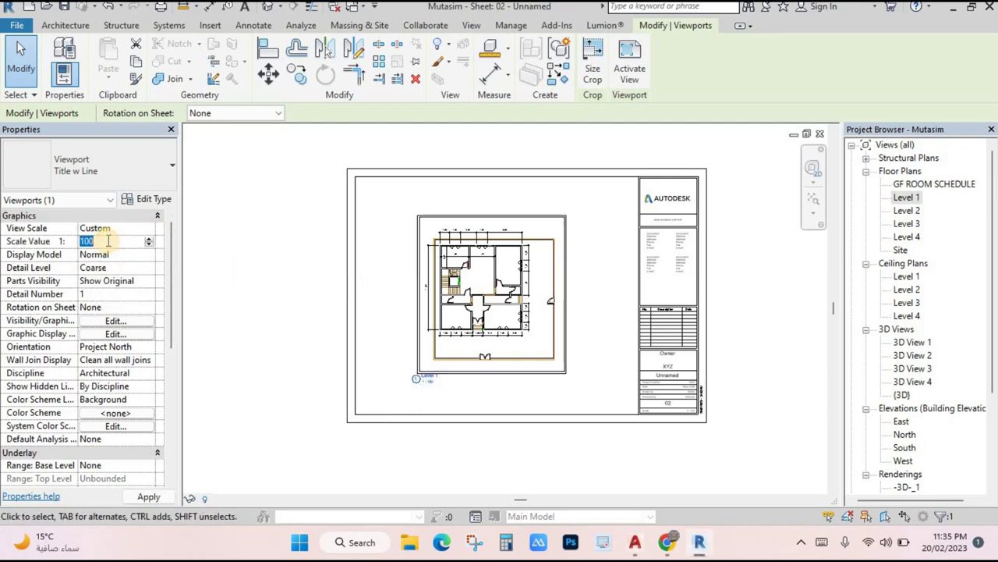
{"action": "type", "text": "75"}
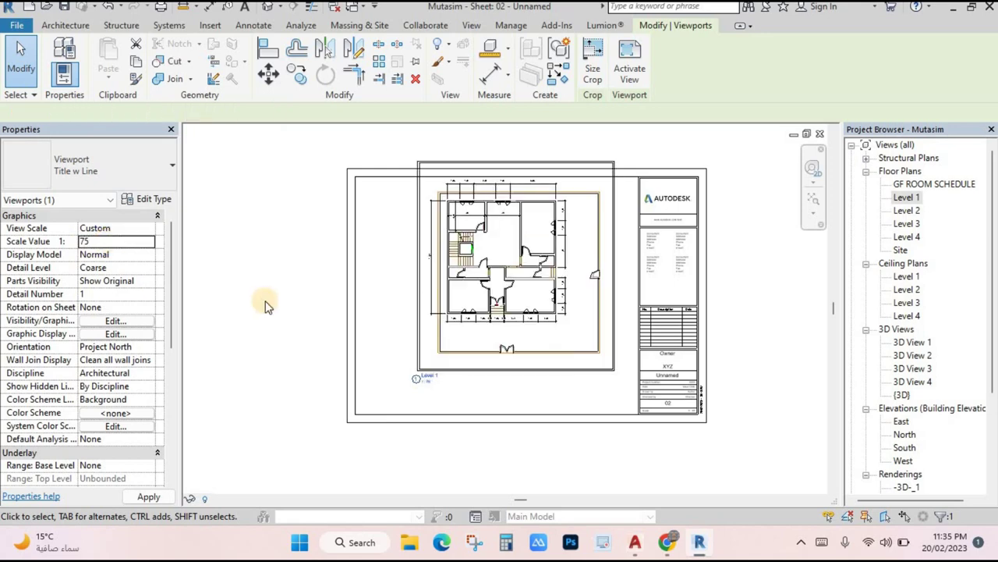
{"action": "left_click", "coordinate": [263, 299]}
- Move the rescaled Level 1 viewport with its title fully inside the drawing area of sheet 02, clear of the title block
{"action": "left_click_drag", "start_coordinate": [474, 367], "coordinate": [318, 388]}
{"action": "left_click", "coordinate": [318, 388]}
{"action": "middle_click_drag", "start_coordinate": [445, 434], "coordinate": [463, 410]}
- Turn off Crop Region Visible for the Level 1 viewport on sheet 02
{"action": "left_click", "coordinate": [535, 372]}
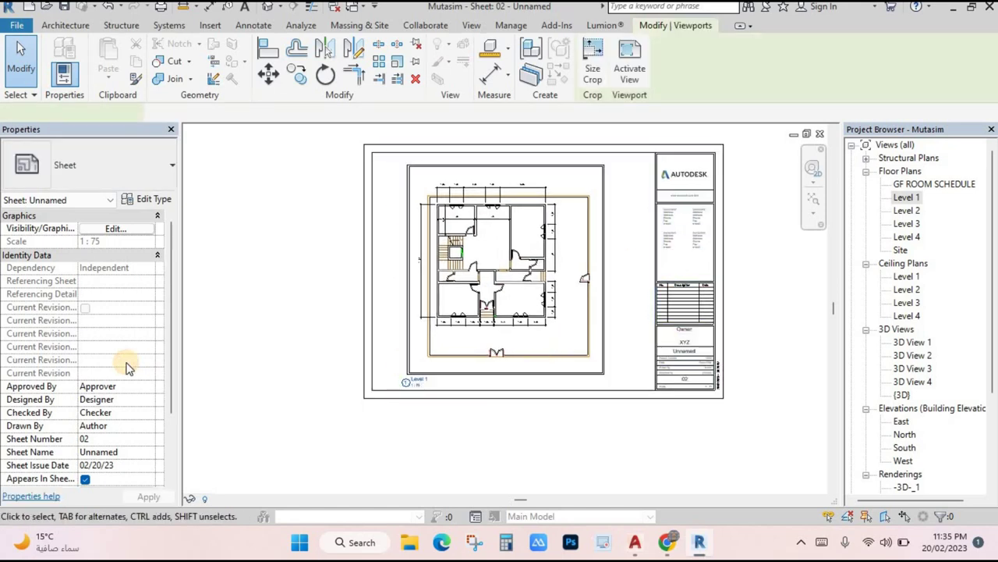
{"action": "scroll", "coordinate": [106, 433], "scroll_direction": "down", "scroll_amount": 5}
{"action": "left_click", "coordinate": [85, 348]}
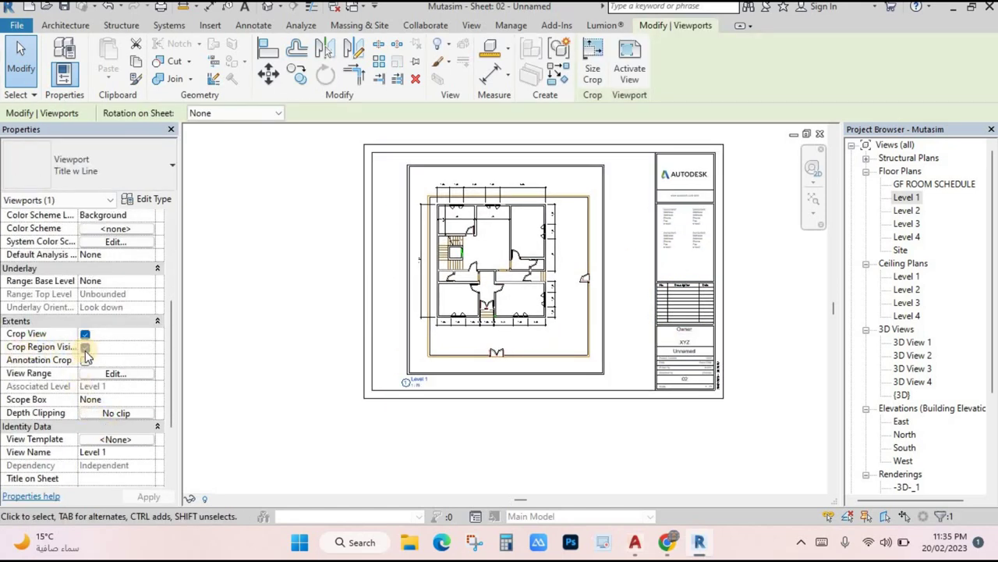
- Deselect the Level 1 viewport and examine the dimensioned plan on sheet 02
{"action": "left_click", "coordinate": [252, 349]}
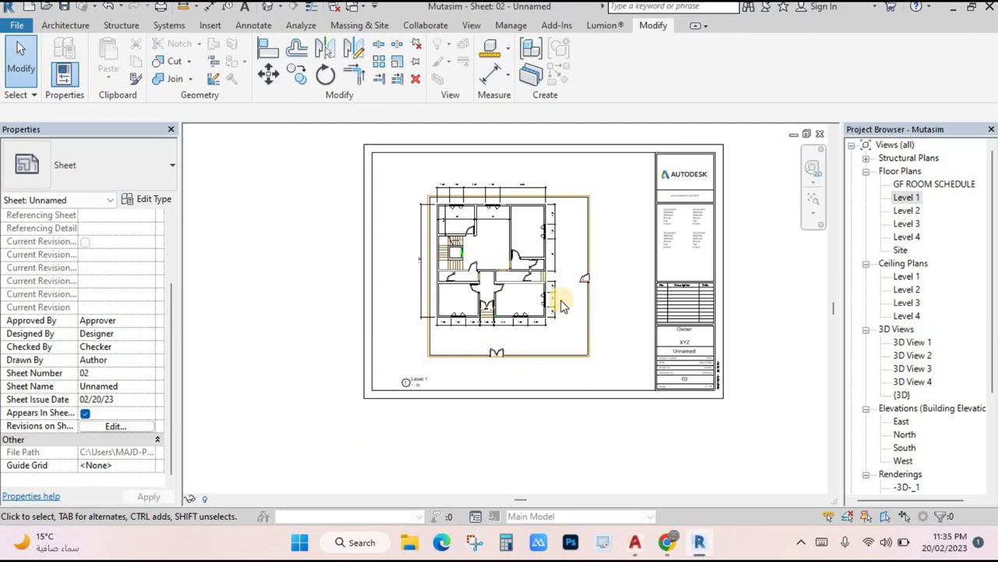
{"action": "scroll", "coordinate": [562, 296], "scroll_direction": "up", "scroll_amount": 1}
{"action": "scroll", "coordinate": [522, 265], "scroll_direction": "up", "scroll_amount": 2}
{"action": "scroll", "coordinate": [408, 225], "scroll_direction": "up", "scroll_amount": 1}
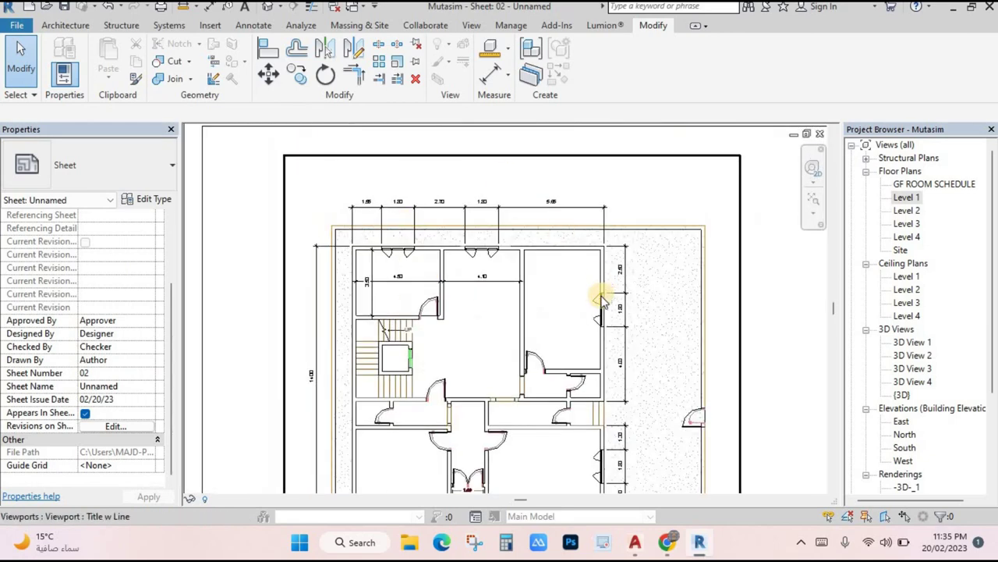
{"action": "scroll", "coordinate": [397, 261], "scroll_direction": "down", "scroll_amount": 4}
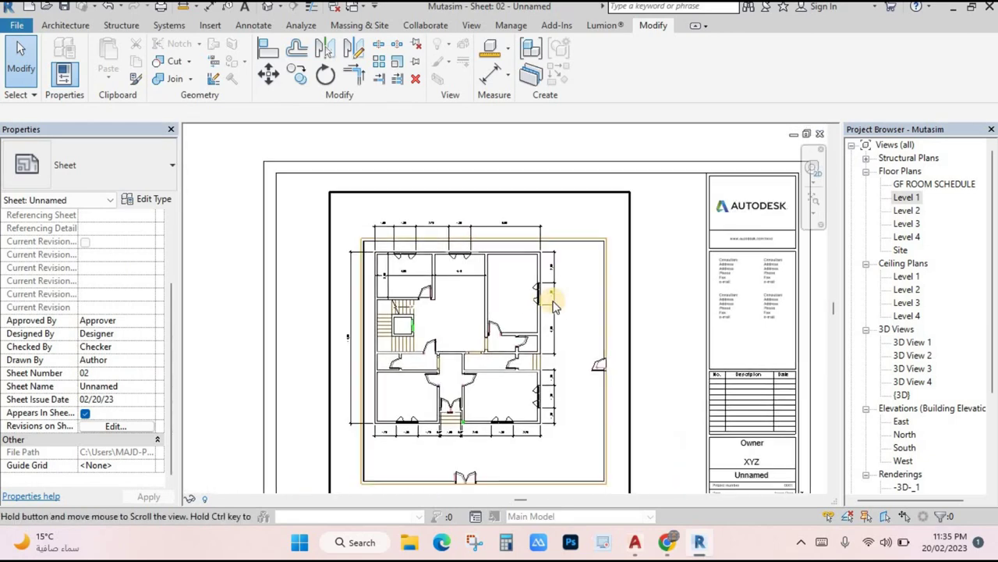
{"action": "scroll", "coordinate": [345, 397], "scroll_direction": "down", "scroll_amount": 1}
{"action": "middle_click_drag", "start_coordinate": [764, 444], "coordinate": [757, 422]}
- Rename sheet 02 as Ground Floor, keeping its sheet number
{"action": "scroll", "coordinate": [907, 387], "scroll_direction": "down", "scroll_amount": 3}
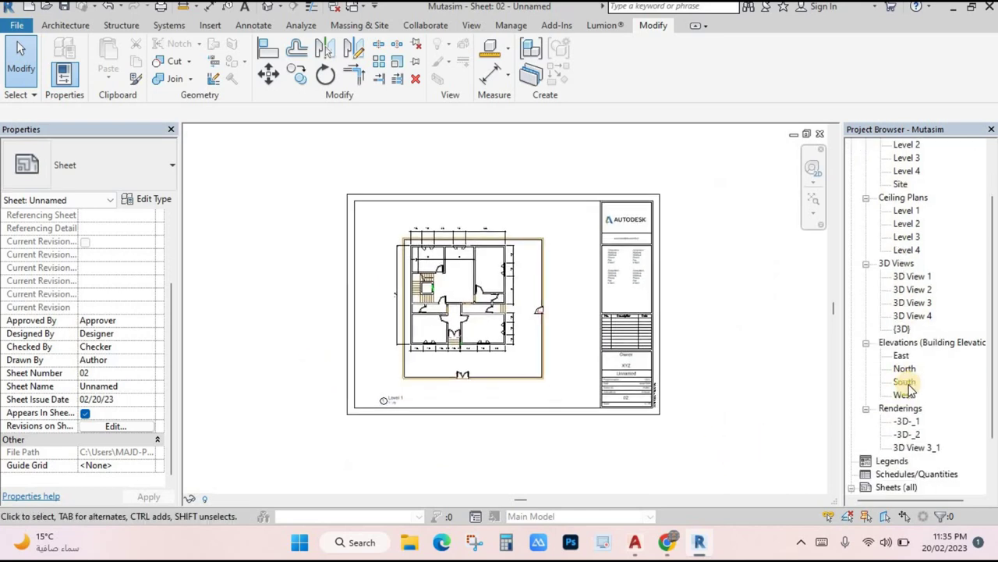
{"action": "scroll", "coordinate": [911, 460], "scroll_direction": "down", "scroll_amount": 1}
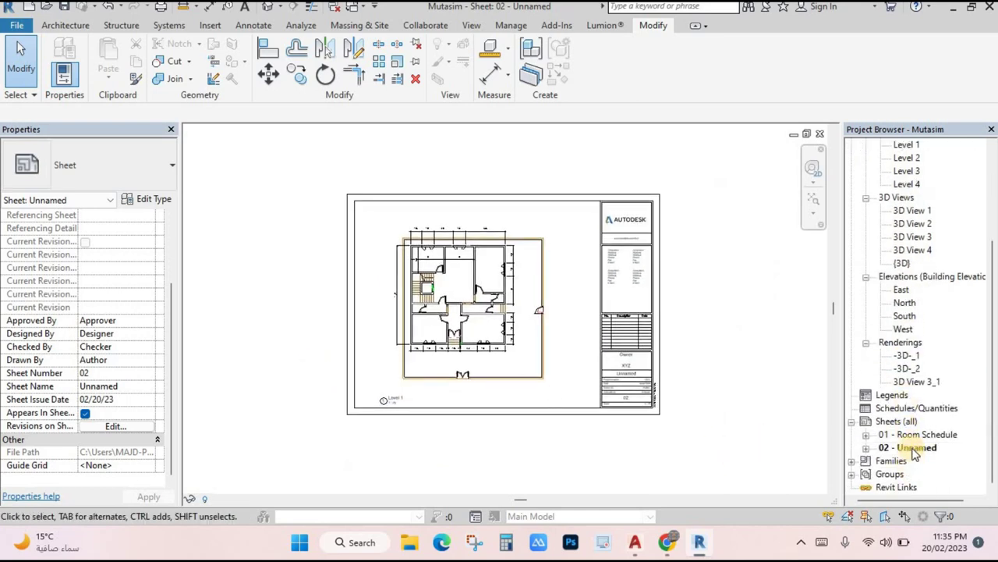
{"action": "right_click", "coordinate": [915, 450]}
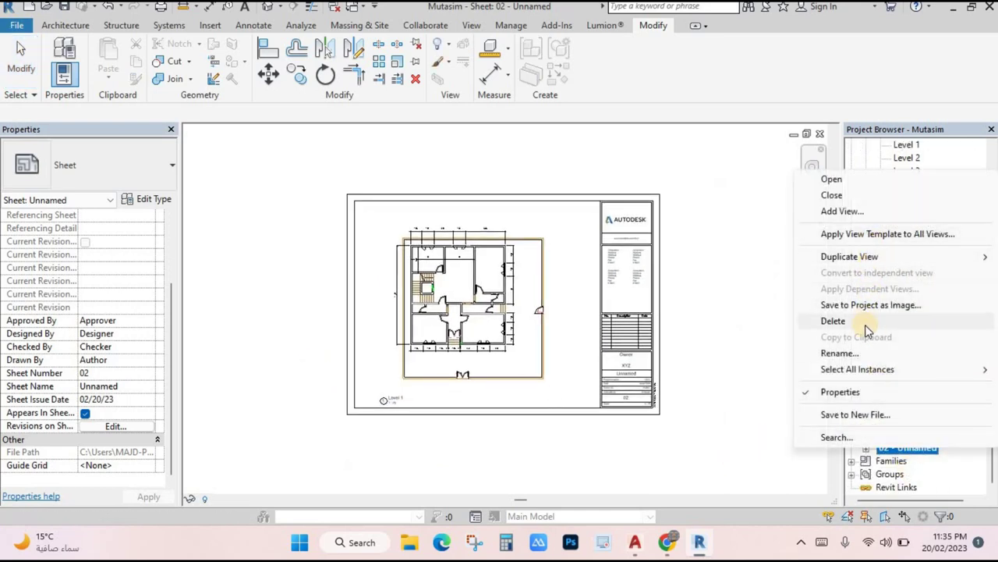
{"action": "left_click", "coordinate": [868, 355]}
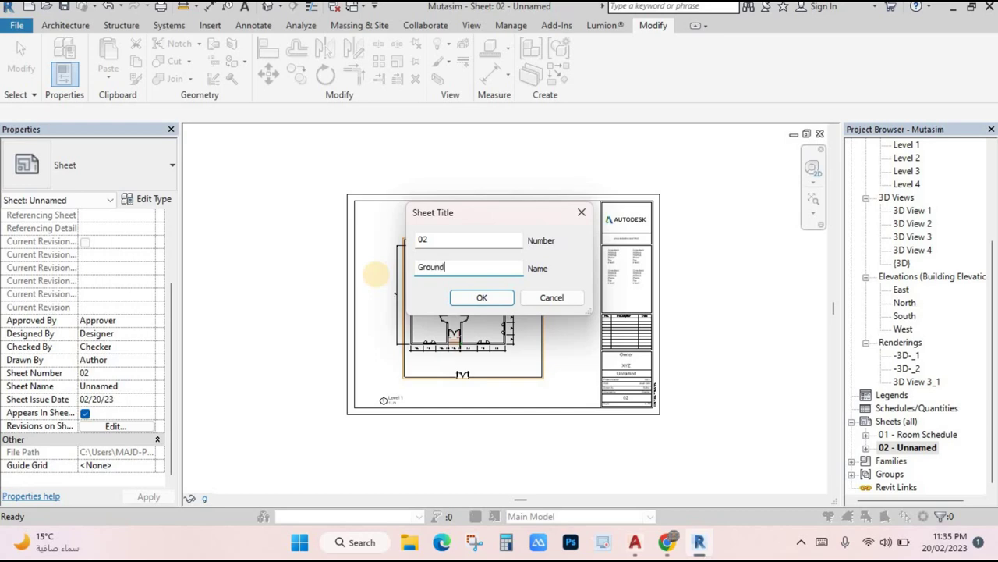
{"action": "left_click", "coordinate": [477, 298]}
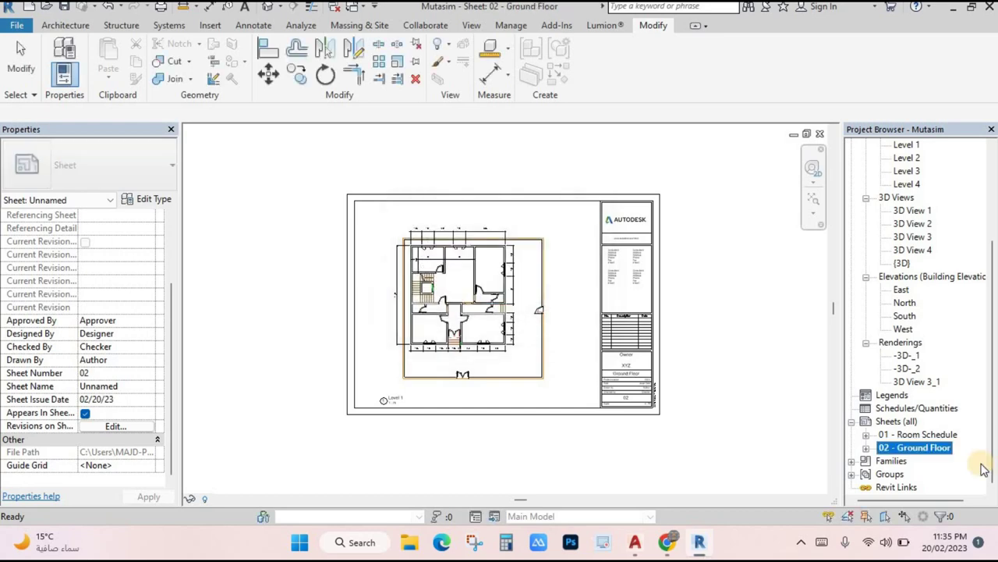
- Create a new sheet using the A2 metric titleblock
{"action": "right_click", "coordinate": [908, 451]}
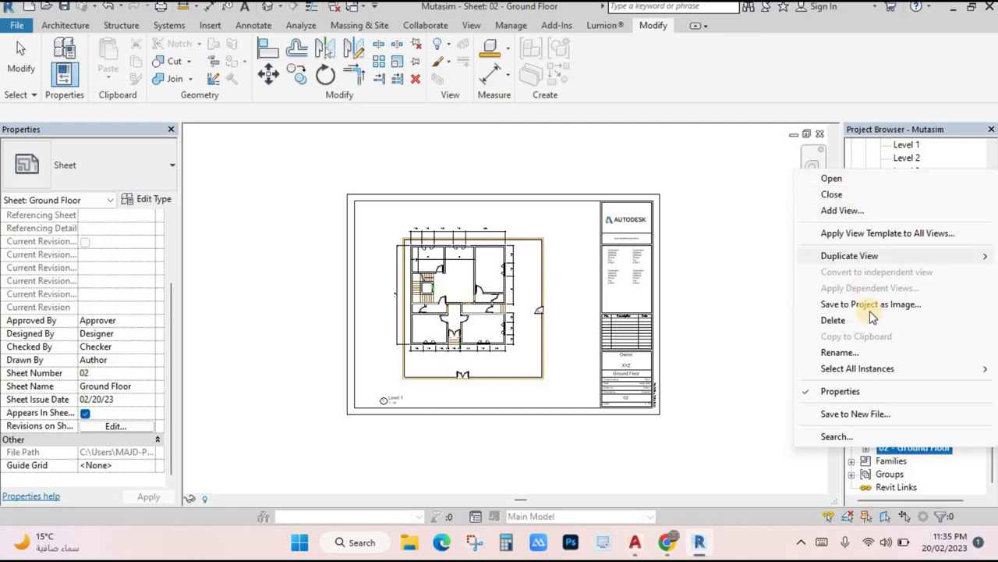
{"action": "left_click", "coordinate": [923, 463]}
{"action": "left_click", "coordinate": [905, 422]}
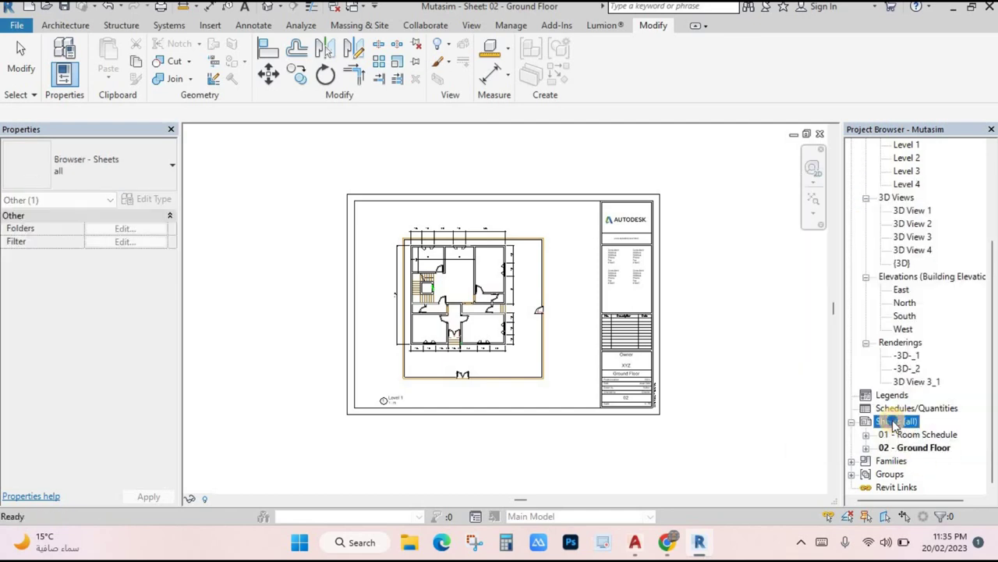
{"action": "right_click", "coordinate": [895, 421]}
{"action": "left_click", "coordinate": [897, 434]}
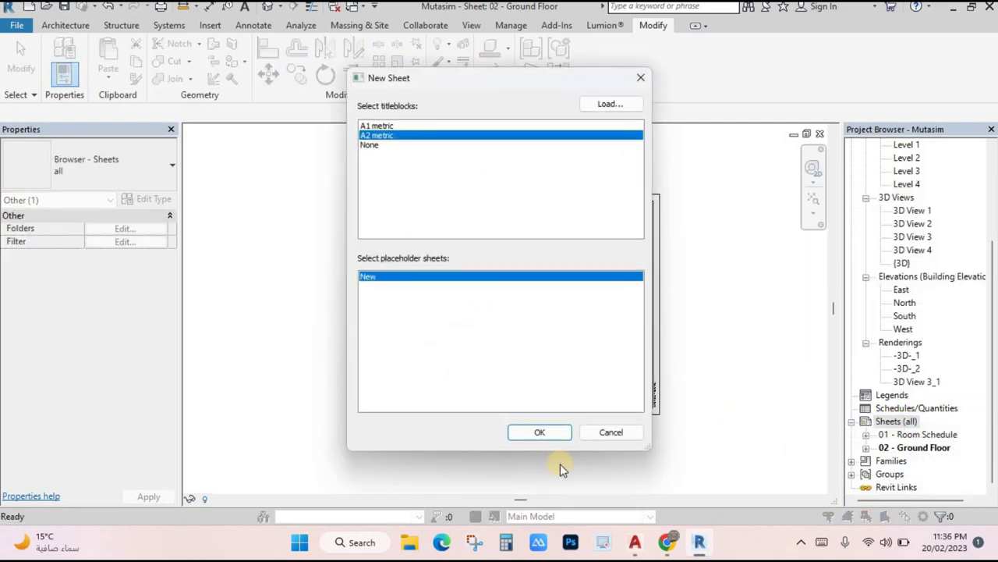
{"action": "left_click", "coordinate": [540, 434]}
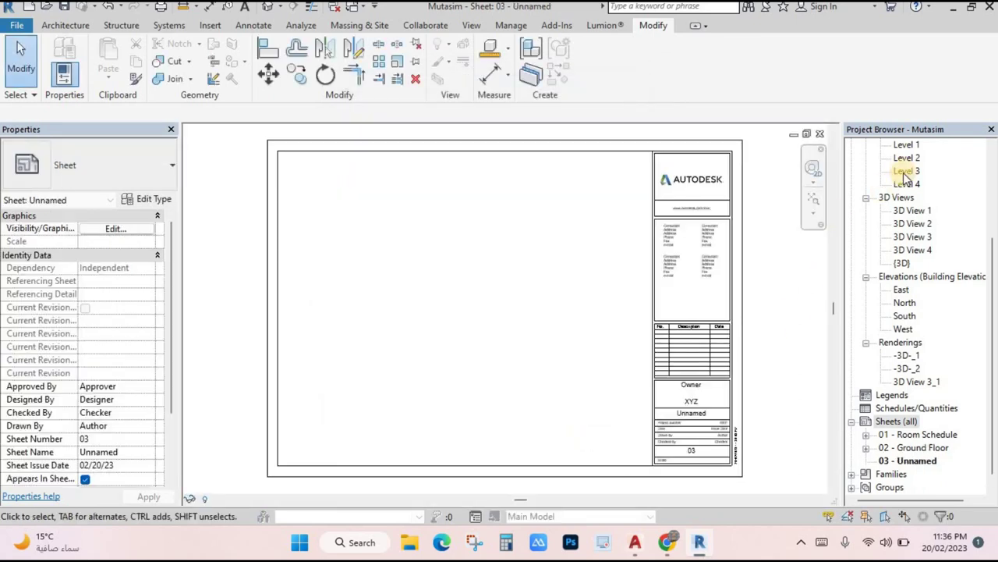
- Place the Level 2 floor plan on sheet 03, centred on the drawing area beside the title block
{"action": "scroll", "coordinate": [919, 183], "scroll_direction": "up", "scroll_amount": 3}
{"action": "scroll", "coordinate": [923, 196], "scroll_direction": "up", "scroll_amount": 2}
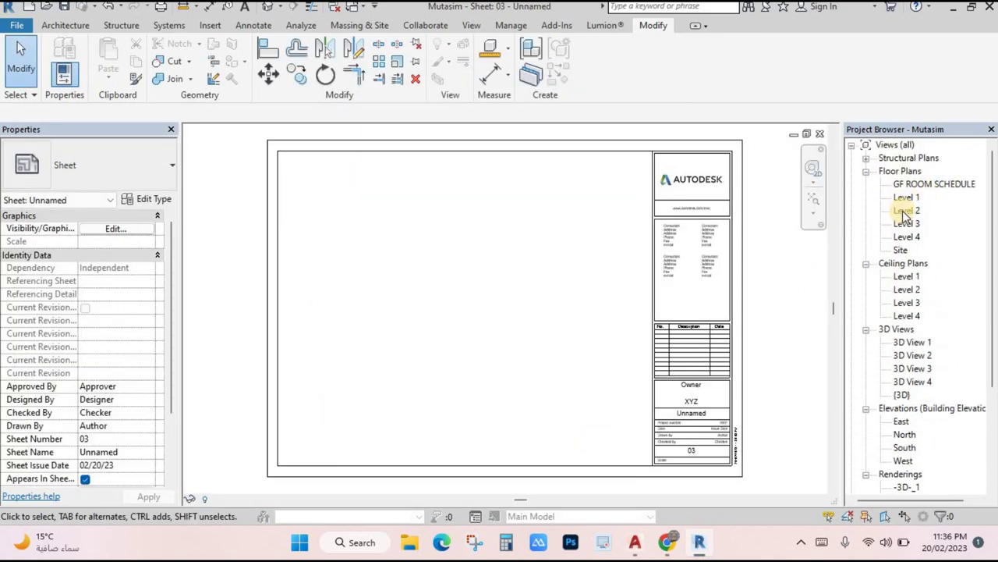
{"action": "left_click", "coordinate": [904, 211]}
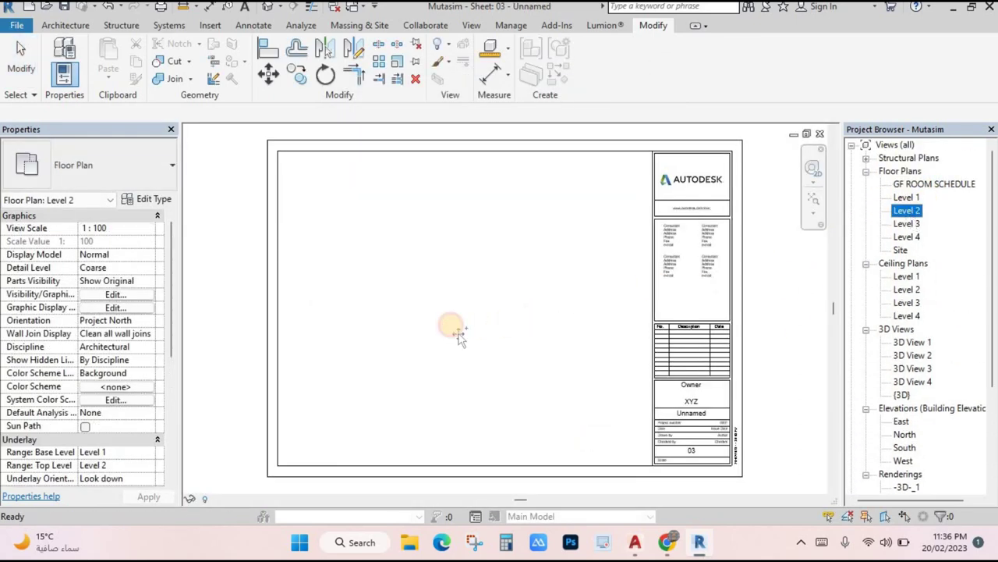
{"action": "left_click_drag", "start_coordinate": [463, 319], "coordinate": [467, 311]}
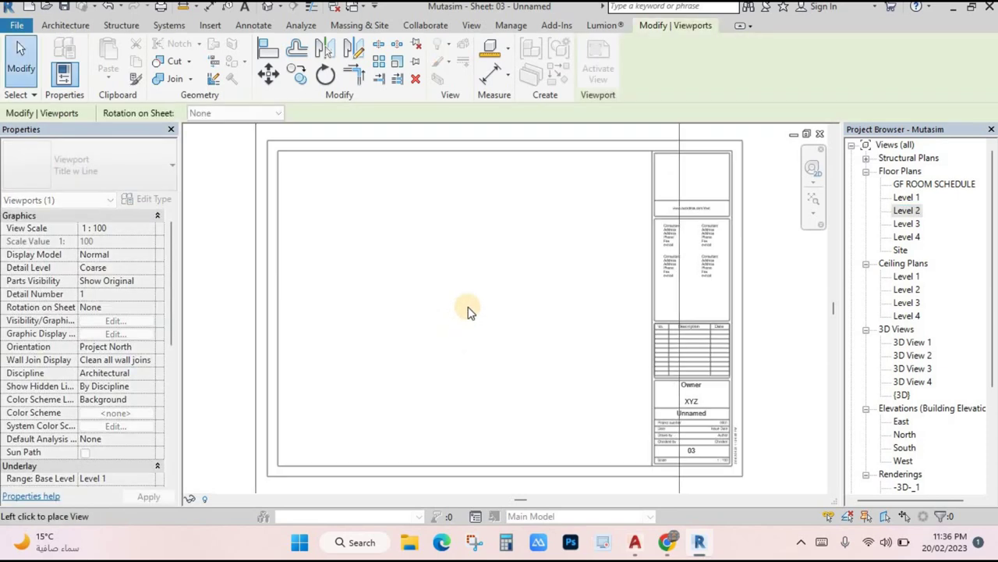
{"action": "scroll", "coordinate": [467, 311], "scroll_direction": "down", "scroll_amount": 1}
{"action": "left_click", "coordinate": [464, 314]}
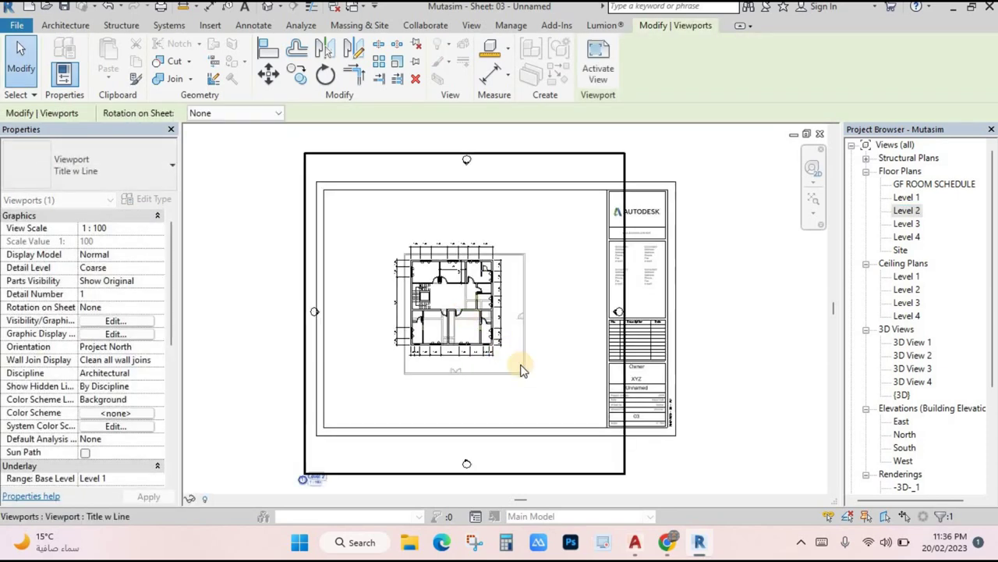
{"action": "left_click", "coordinate": [532, 398]}
- Set the underlay base level of the Level 2 viewport on sheet 03 to None
{"action": "scroll", "coordinate": [528, 350], "scroll_direction": "up", "scroll_amount": 2}
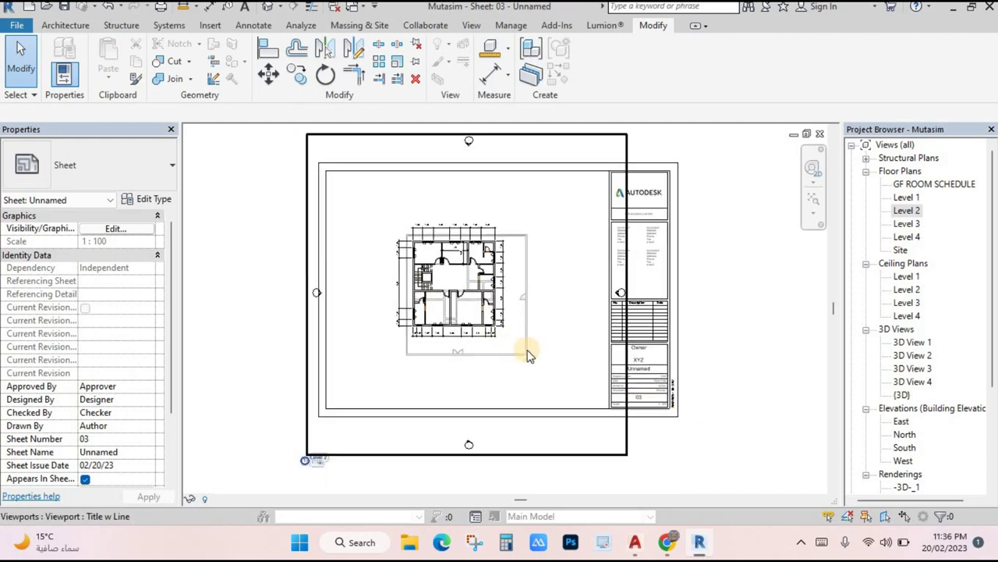
{"action": "scroll", "coordinate": [113, 406], "scroll_direction": "down", "scroll_amount": 2}
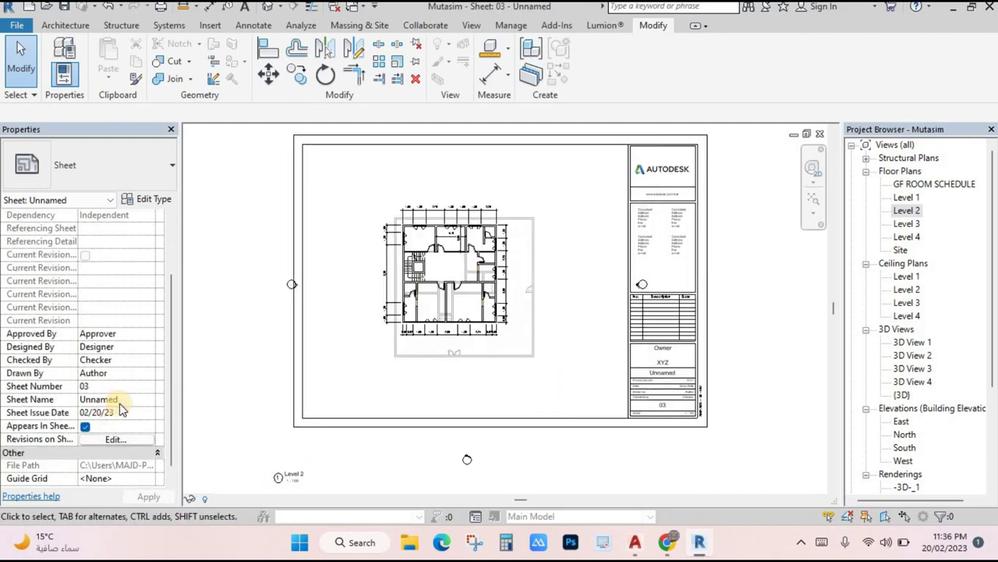
{"action": "scroll", "coordinate": [119, 390], "scroll_direction": "down", "scroll_amount": 1}
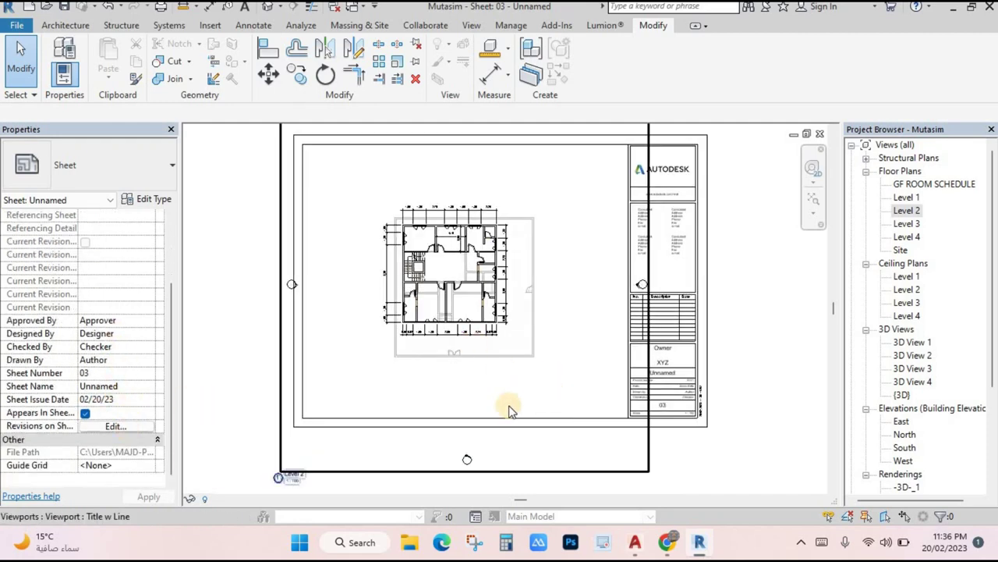
{"action": "left_click", "coordinate": [472, 459]}
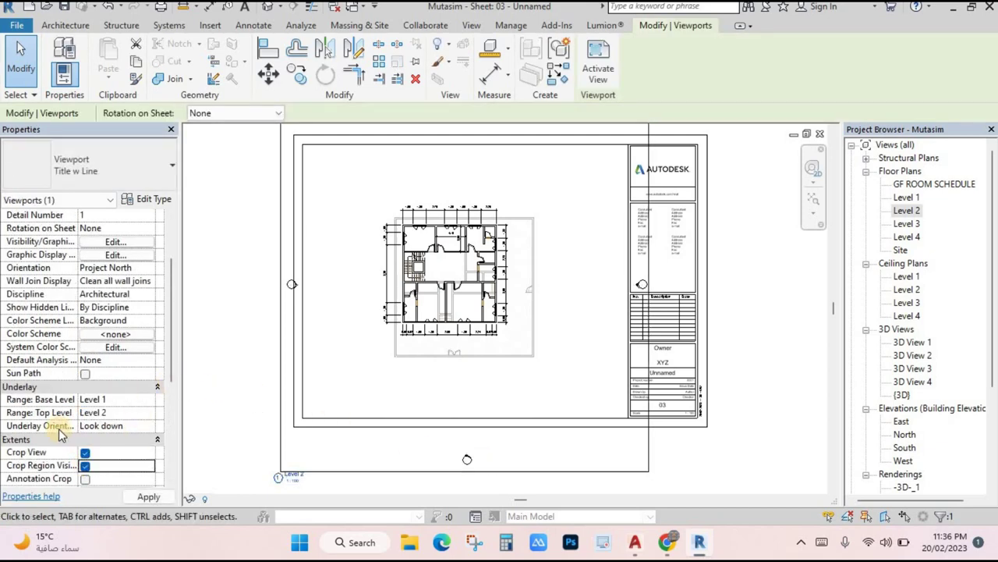
{"action": "left_click", "coordinate": [84, 465]}
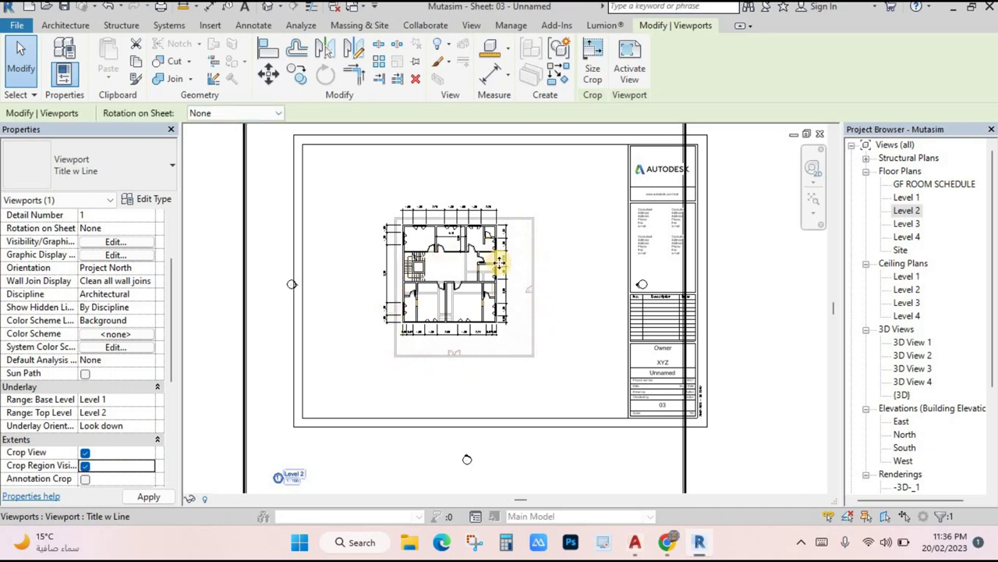
{"action": "left_click", "coordinate": [148, 399]}
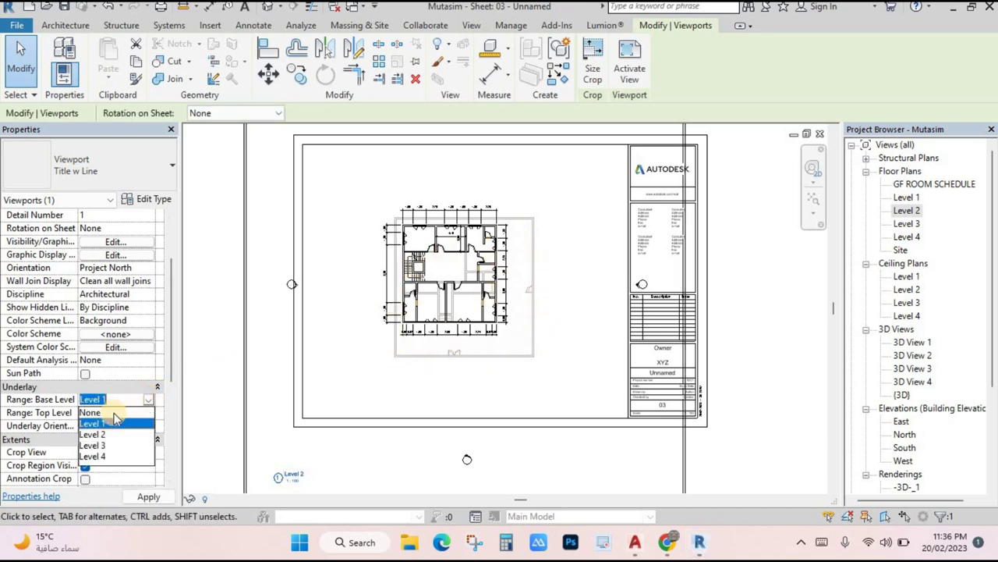
{"action": "left_click", "coordinate": [140, 413]}
{"action": "scroll", "coordinate": [512, 267], "scroll_direction": "up", "scroll_amount": 5}
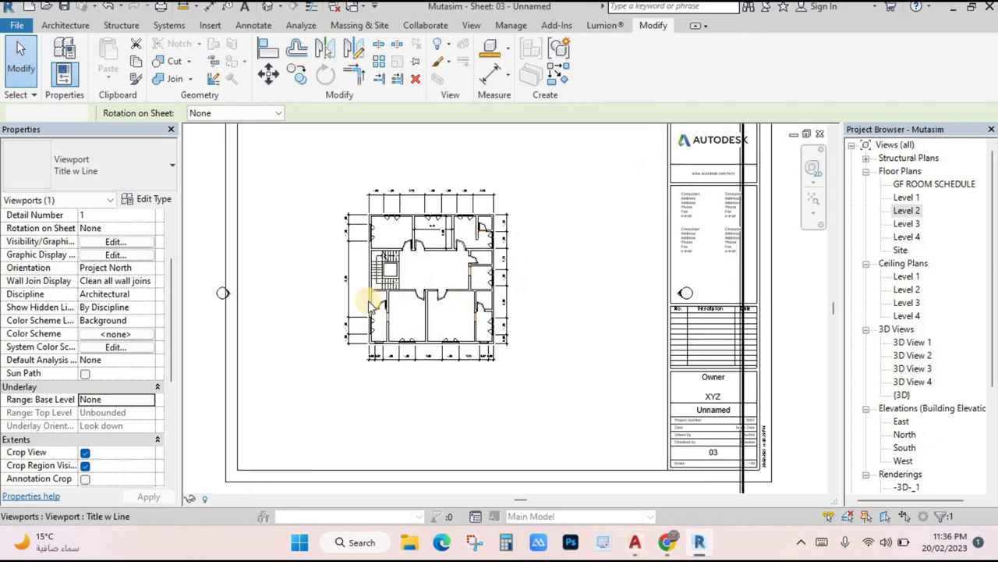
{"action": "key", "text": "Escape"}
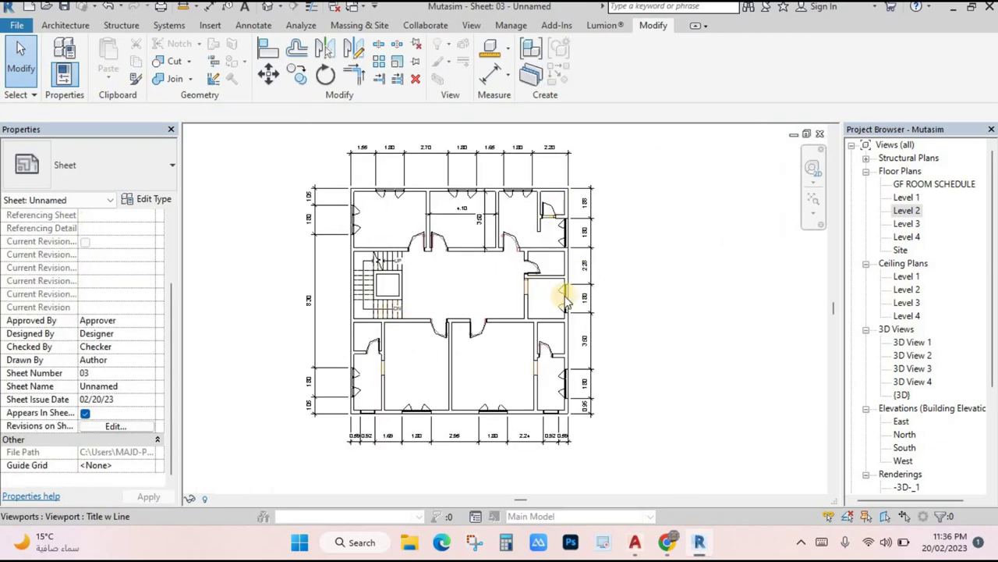
- Open the Level 2 floor plan and pull its bottom, right and left crop edges in close around the dimensioned plan
{"action": "scroll", "coordinate": [640, 309], "scroll_direction": "down", "scroll_amount": 5}
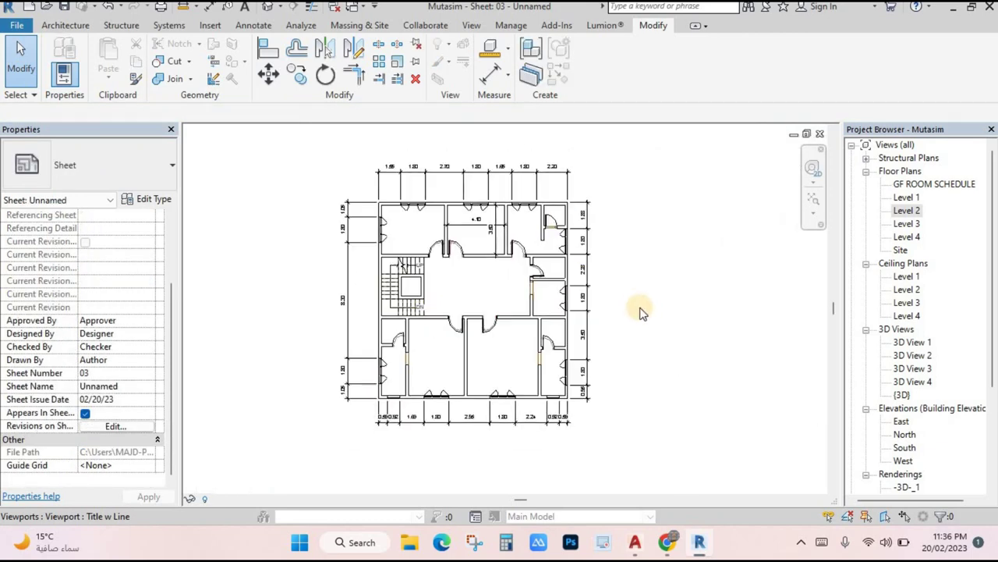
{"action": "double_click", "coordinate": [907, 212]}
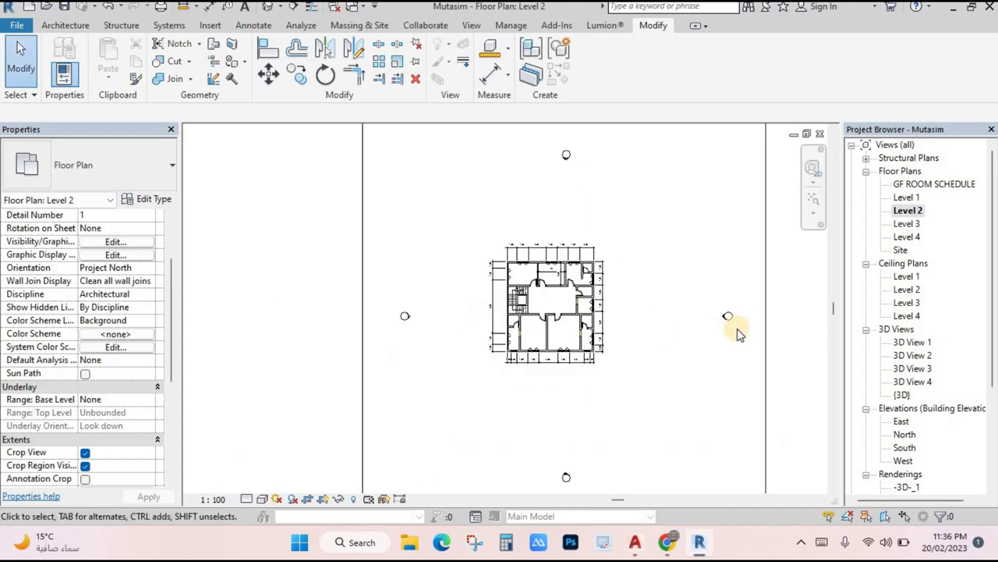
{"action": "scroll", "coordinate": [737, 329], "scroll_direction": "down", "scroll_amount": 1}
{"action": "middle_click_drag", "start_coordinate": [737, 329], "coordinate": [638, 286]}
{"action": "left_click", "coordinate": [665, 298]}
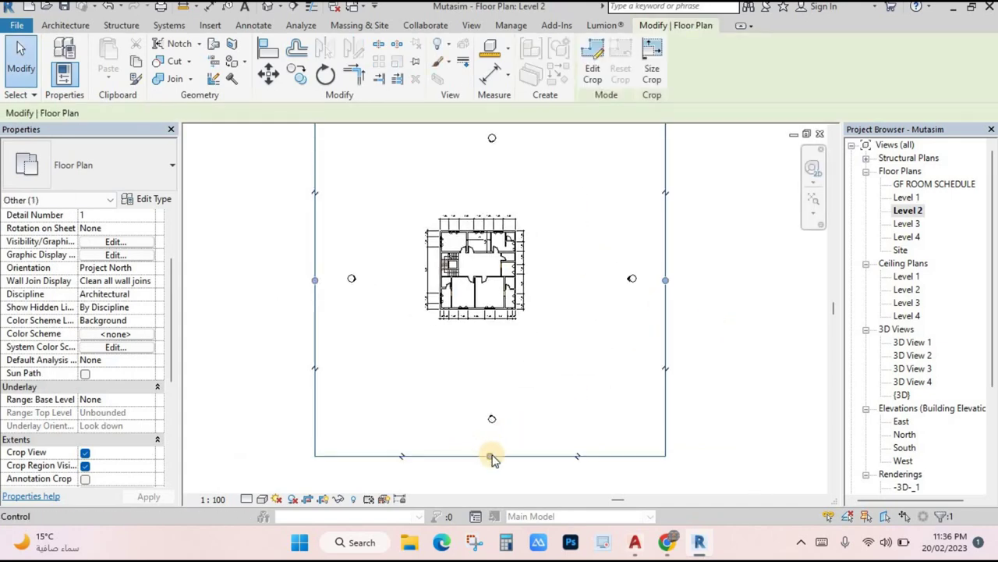
{"action": "left_click_drag", "start_coordinate": [491, 350], "coordinate": [491, 330]}
{"action": "left_click_drag", "start_coordinate": [666, 218], "coordinate": [532, 218]}
{"action": "left_click_drag", "start_coordinate": [349, 259], "coordinate": [315, 223]}
{"action": "left_click_drag", "start_coordinate": [400, 217], "coordinate": [404, 217]}
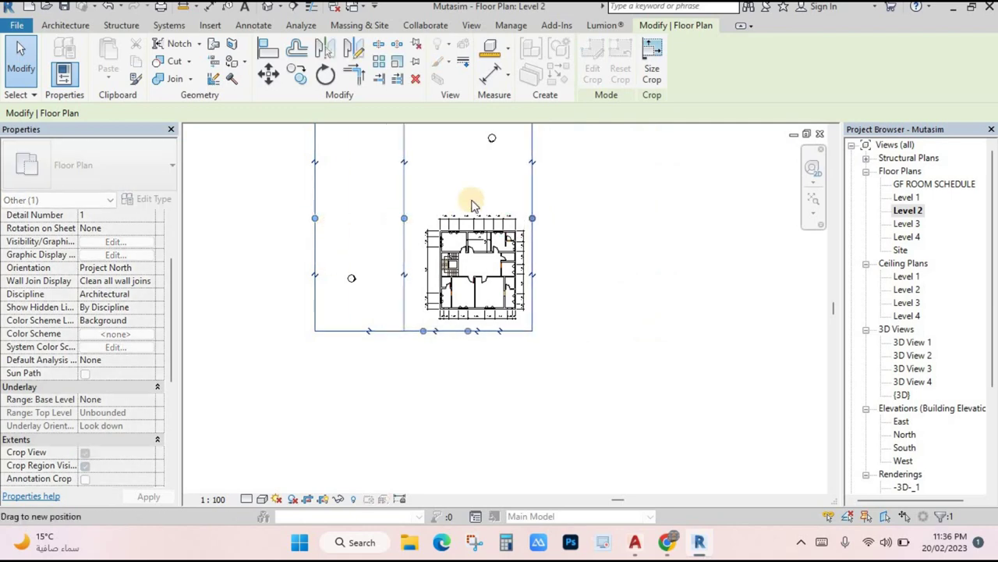
- Lower the upper crop edge of the Level 2 floor plan to just above the dimensions, leaving the elevation marker outside
{"action": "scroll", "coordinate": [550, 199], "scroll_direction": "down", "scroll_amount": 1}
{"action": "middle_click_drag", "start_coordinate": [555, 219], "coordinate": [541, 278]}
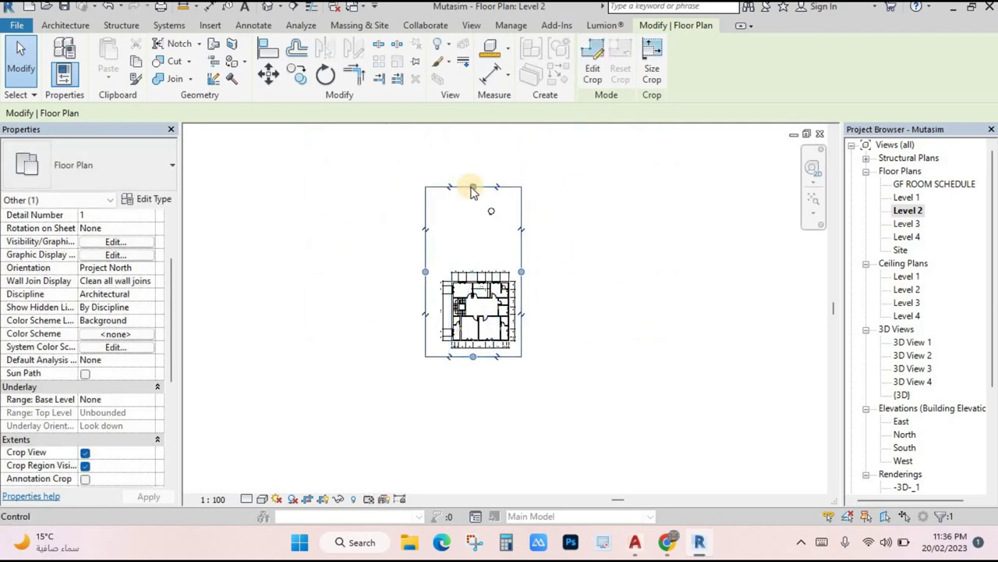
{"action": "left_click_drag", "start_coordinate": [475, 245], "coordinate": [431, 311]}
{"action": "left_click", "coordinate": [691, 290]}
{"action": "scroll", "coordinate": [533, 330], "scroll_direction": "up", "scroll_amount": 2}
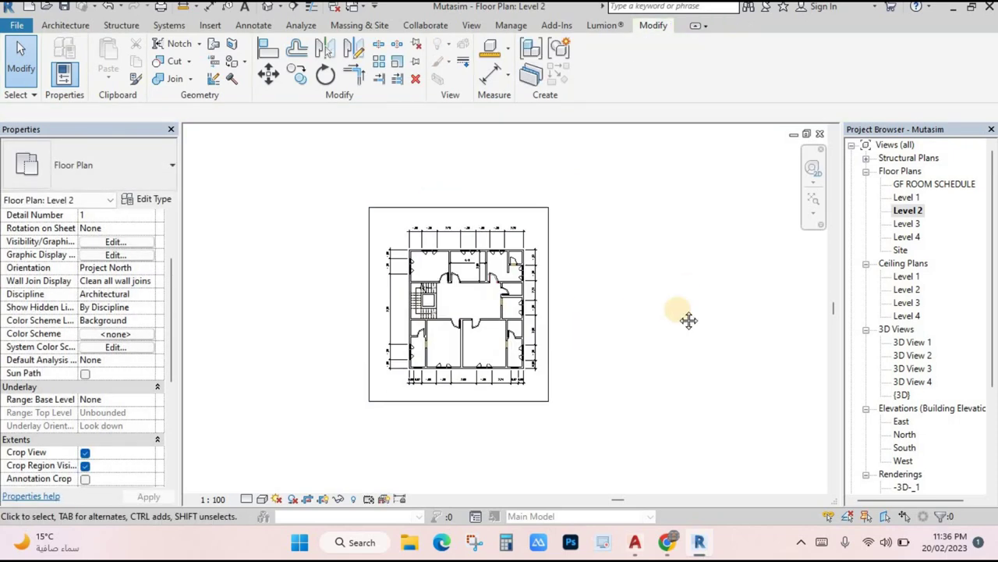
{"action": "middle_click_drag", "start_coordinate": [688, 321], "coordinate": [727, 316]}
- Rename sheet 03 as First Floor and open that sheet
{"action": "scroll", "coordinate": [910, 434], "scroll_direction": "down", "scroll_amount": 5}
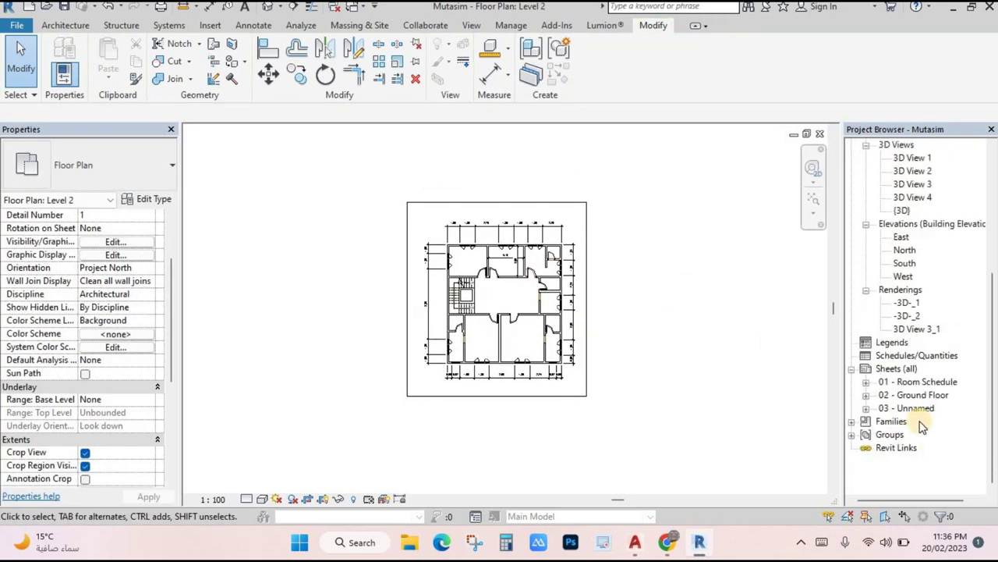
{"action": "left_click", "coordinate": [913, 409]}
{"action": "right_click", "coordinate": [908, 409]}
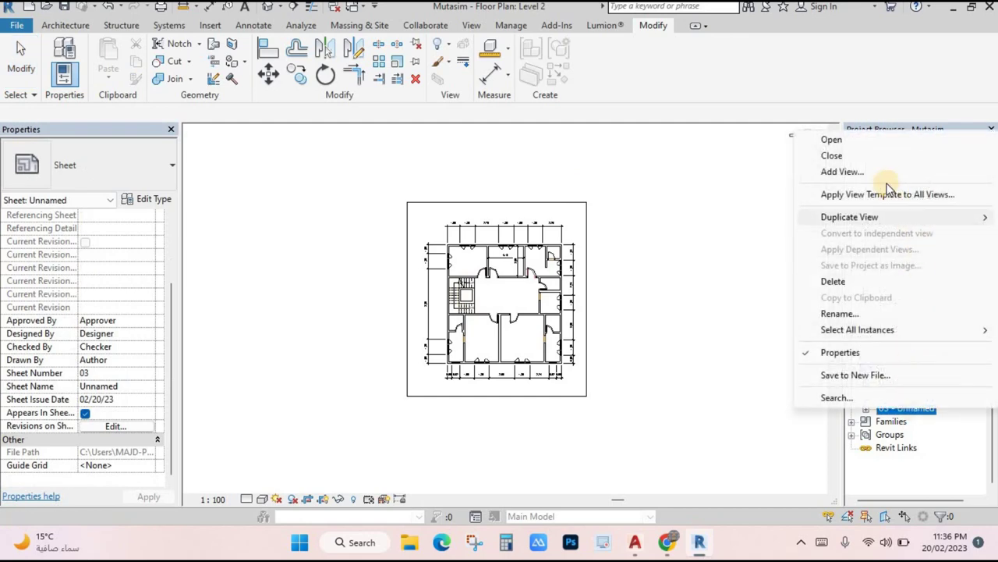
{"action": "left_click", "coordinate": [847, 314]}
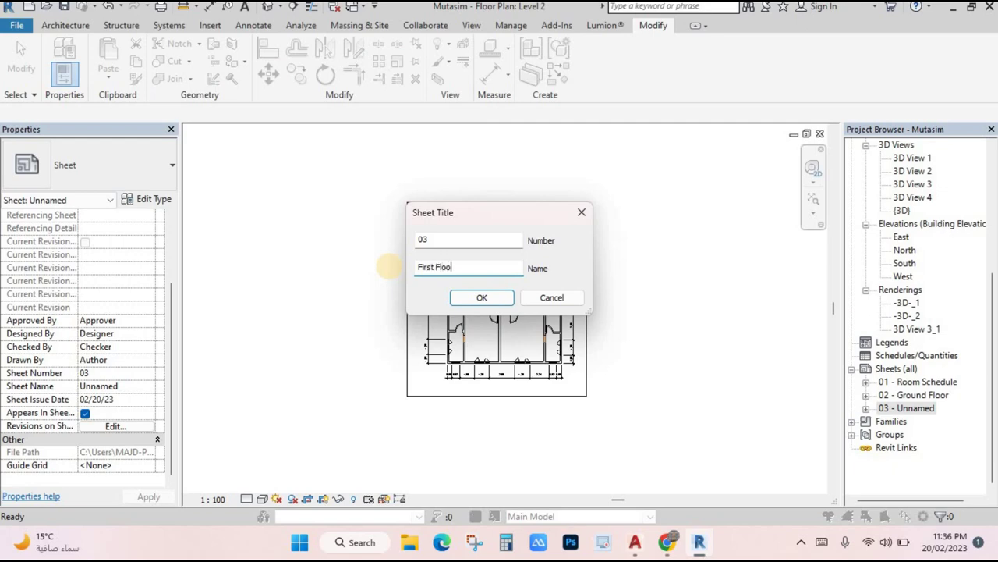
{"action": "left_click", "coordinate": [477, 299]}
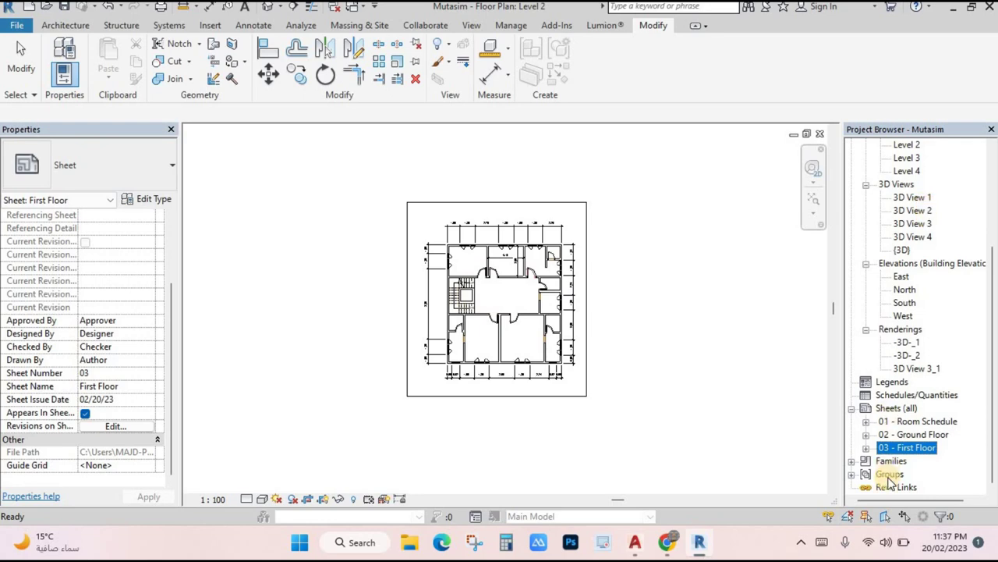
{"action": "double_click", "coordinate": [917, 448]}
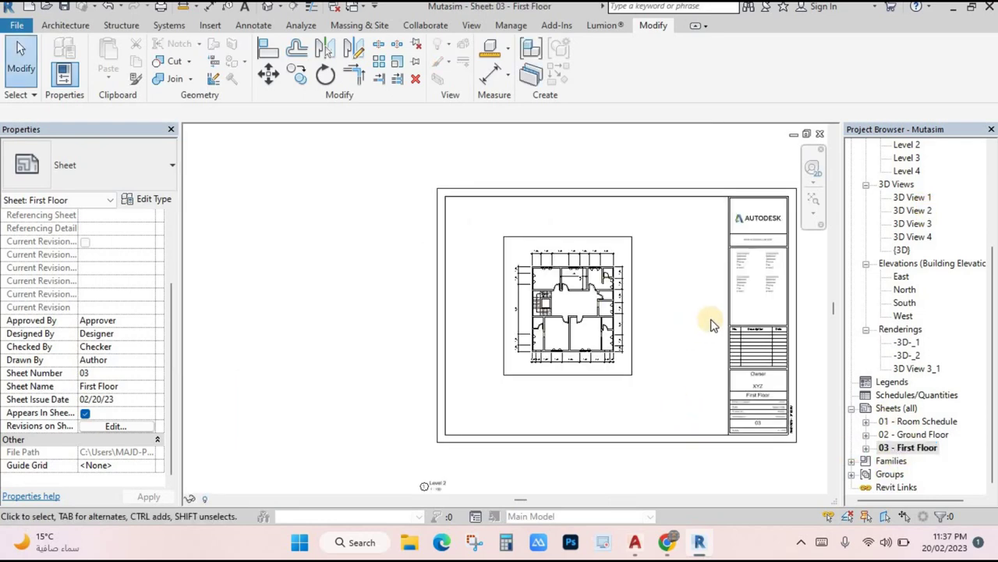
- Delete the Level 2 floor plan viewport from the First Floor sheet
{"action": "mouse_move", "coordinate": [709, 323]}
{"action": "middle_mouse_down"}
{"action": "mouse_move", "coordinate": [518, 278]}
{"action": "mouse_move", "coordinate": [513, 287]}
{"action": "middle_mouse_up"}
{"action": "left_click", "coordinate": [512, 283]}
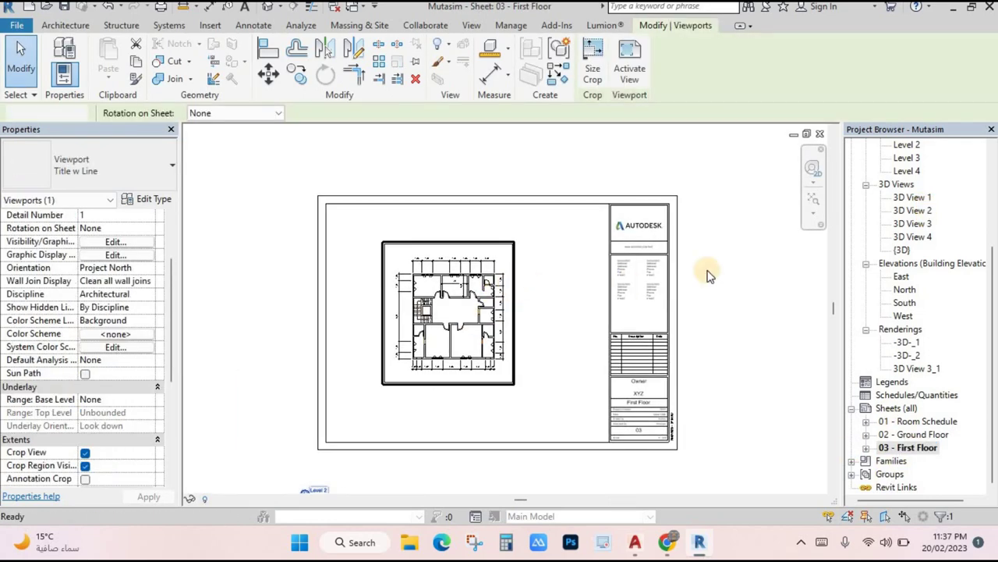
{"action": "key", "text": "Delete"}
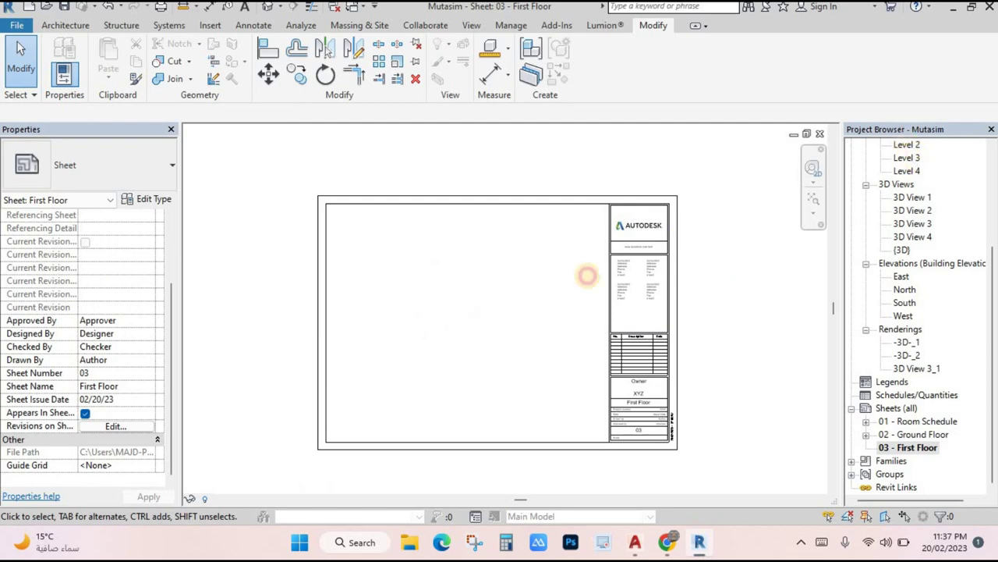
- Place the Level 2 ceiling plan on the First Floor sheet
{"action": "left_click_drag", "start_coordinate": [907, 144], "coordinate": [454, 322]}
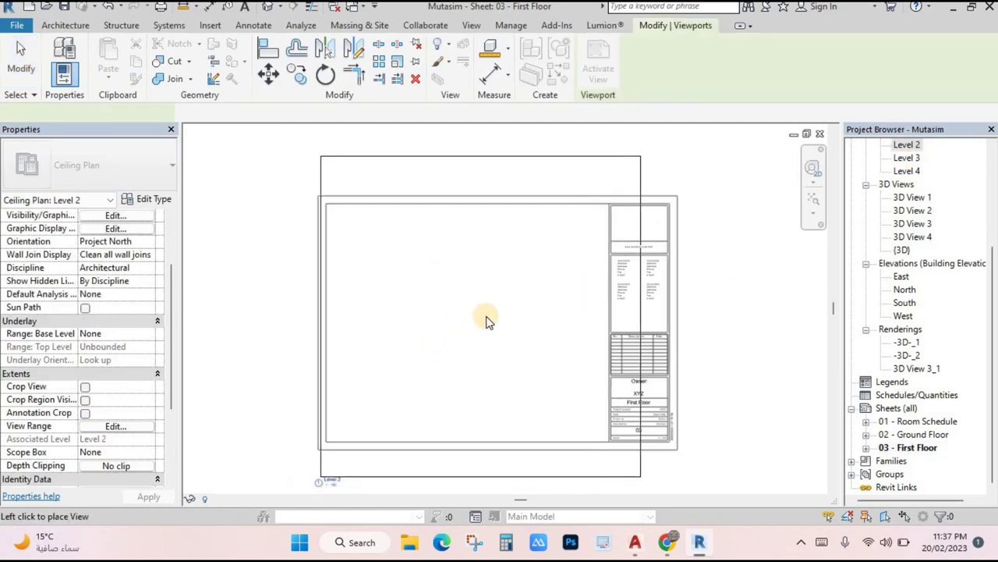
{"action": "left_click", "coordinate": [488, 346]}
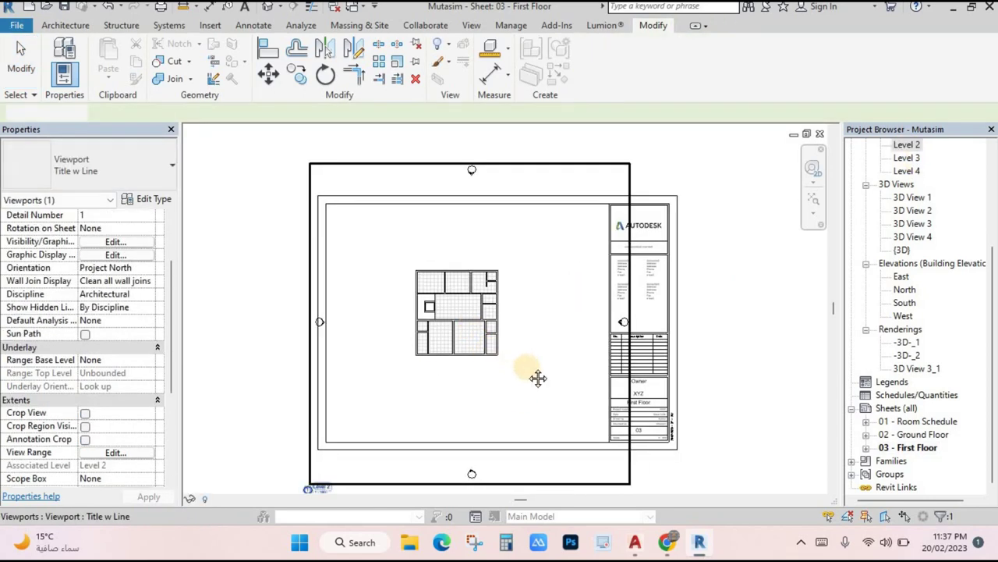
{"action": "left_click", "coordinate": [602, 429]}
{"action": "scroll", "coordinate": [601, 429], "scroll_direction": "down", "scroll_amount": 1}
{"action": "scroll", "coordinate": [621, 437], "scroll_direction": "down", "scroll_amount": 2}
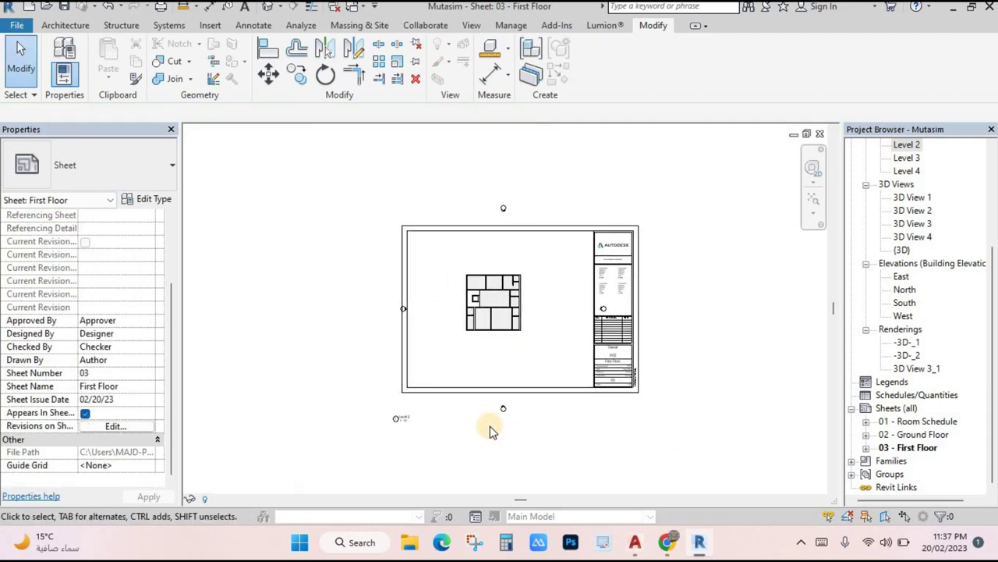
- Set the ceiling plan viewport to a custom scale of 1:75 and reposition it on the sheet
{"action": "left_click", "coordinate": [528, 315]}
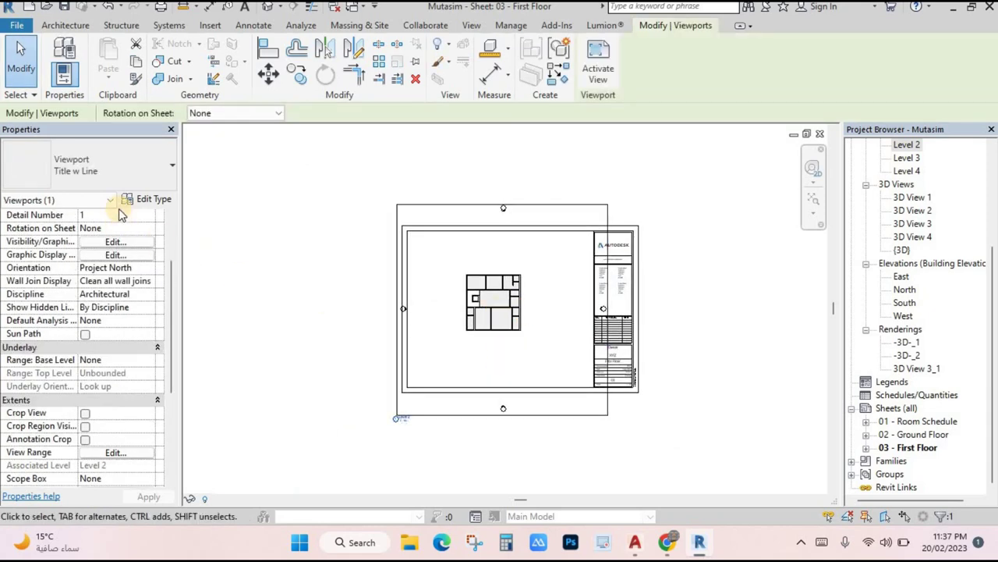
{"action": "scroll", "coordinate": [131, 265], "scroll_direction": "up", "scroll_amount": 2}
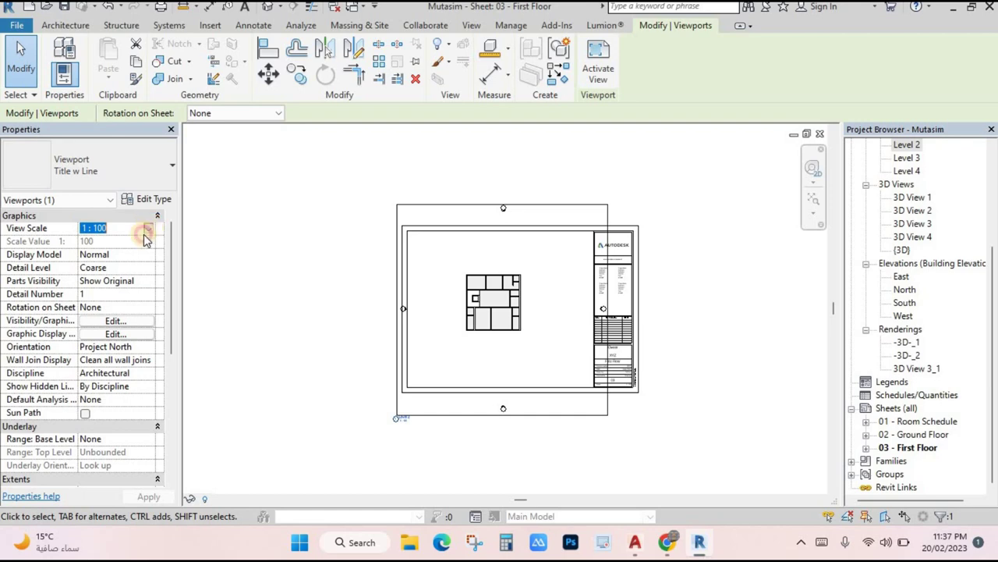
{"action": "left_click", "coordinate": [147, 233]}
{"action": "left_click", "coordinate": [110, 242]}
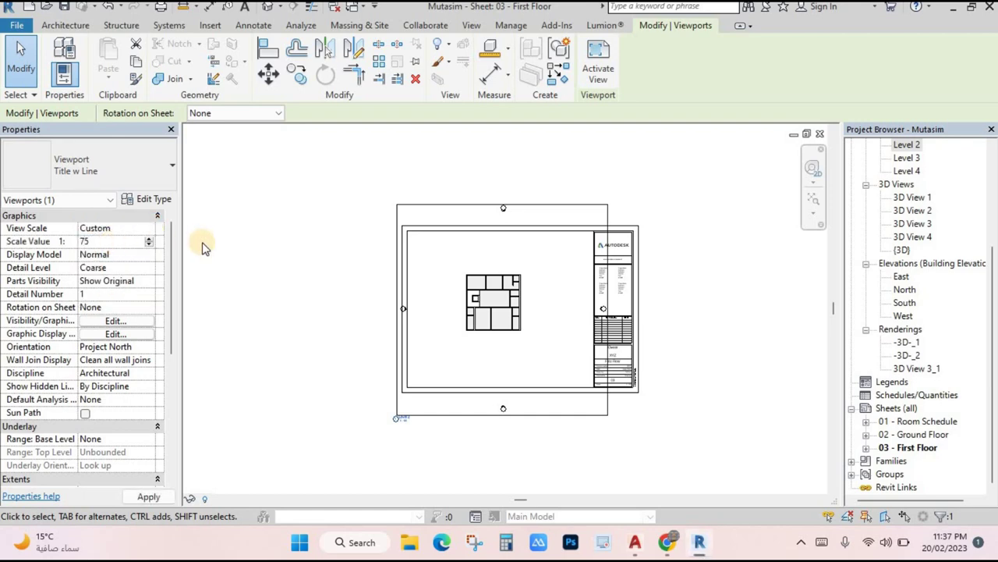
{"action": "left_click", "coordinate": [268, 250]}
{"action": "left_click_drag", "start_coordinate": [521, 301], "coordinate": [477, 348]}
{"action": "left_click", "coordinate": [377, 468]}
{"action": "scroll", "coordinate": [512, 351], "scroll_direction": "down", "scroll_amount": 1}
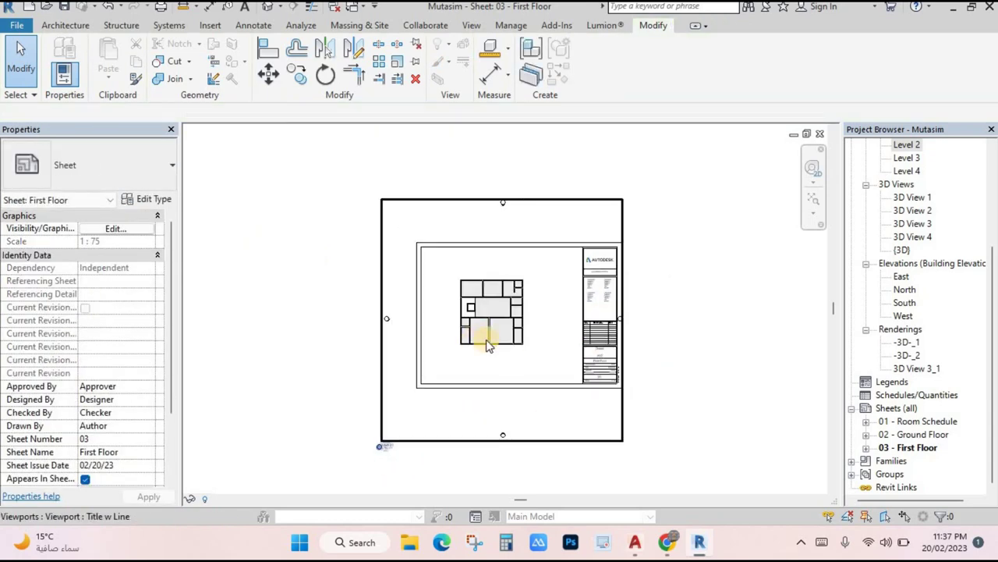
{"action": "middle_click_drag", "start_coordinate": [486, 341], "coordinate": [487, 311]}
- Open the Level 2 ceiling plan and the Level 2 floor plan to check which one belongs on the sheet
{"action": "left_click", "coordinate": [907, 157]}
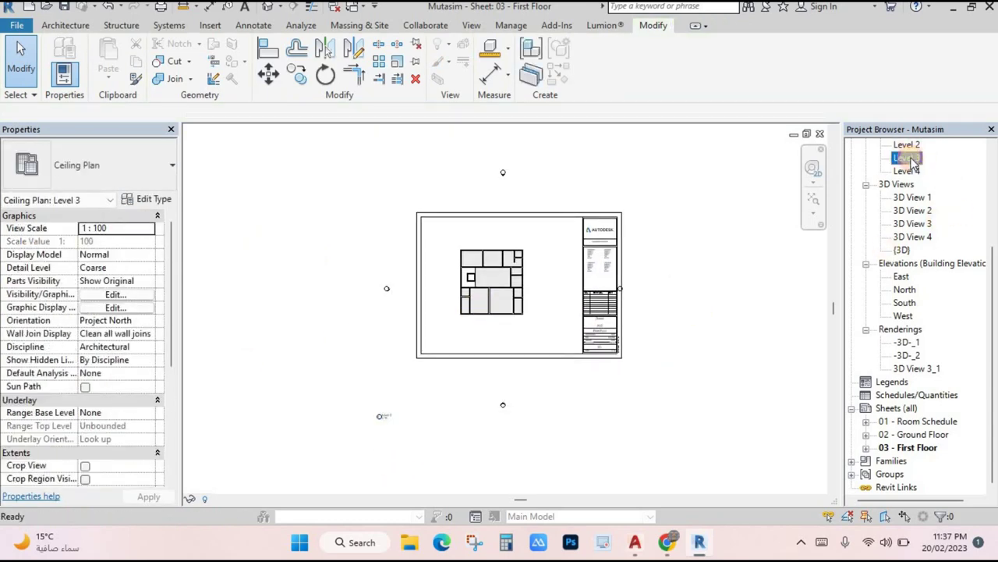
{"action": "double_click", "coordinate": [907, 144]}
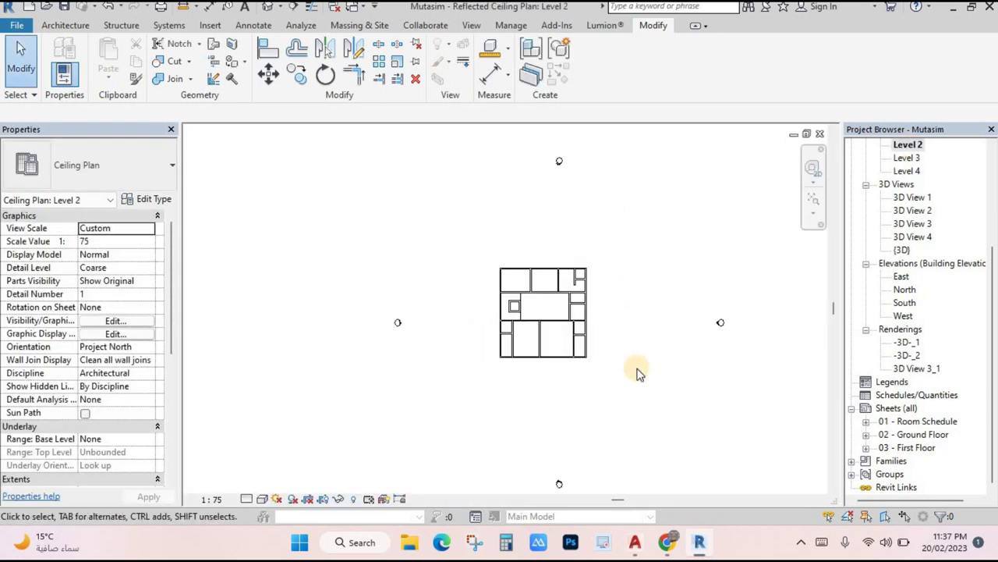
{"action": "scroll", "coordinate": [640, 375], "scroll_direction": "down", "scroll_amount": 4}
{"action": "scroll", "coordinate": [542, 307], "scroll_direction": "up", "scroll_amount": 2}
{"action": "scroll", "coordinate": [542, 306], "scroll_direction": "up", "scroll_amount": 2}
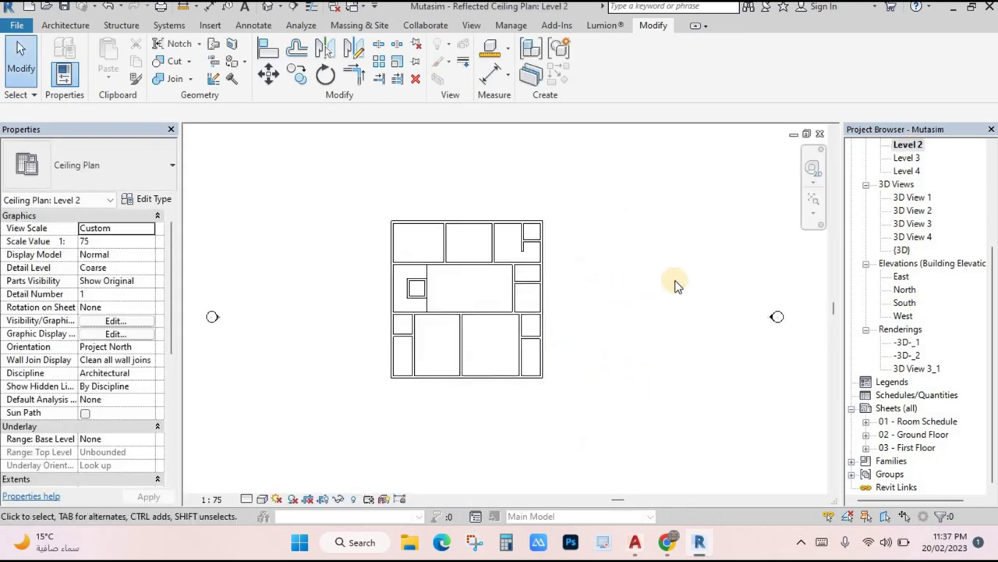
{"action": "scroll", "coordinate": [938, 190], "scroll_direction": "up", "scroll_amount": 3}
{"action": "scroll", "coordinate": [935, 204], "scroll_direction": "up", "scroll_amount": 3}
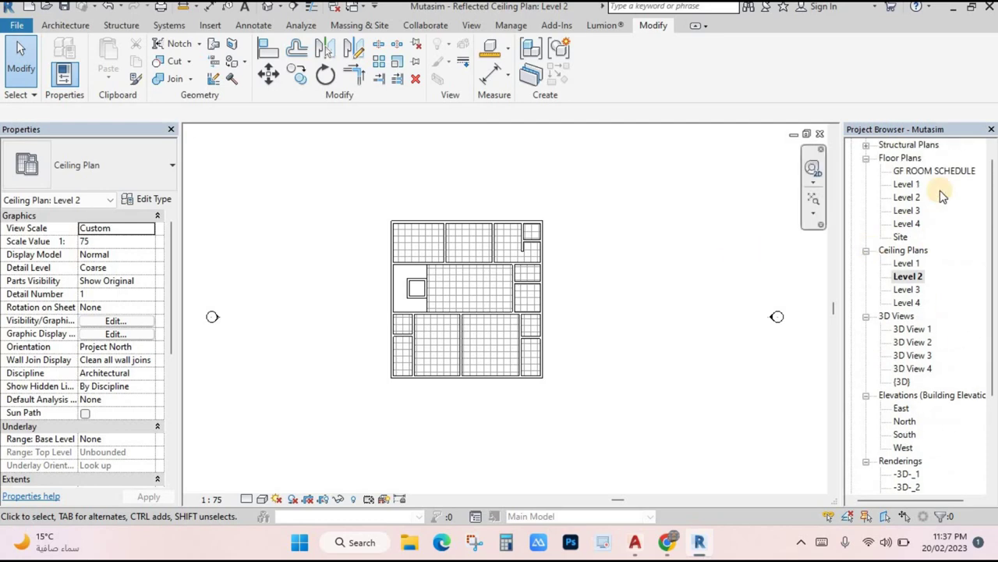
{"action": "double_click", "coordinate": [911, 212]}
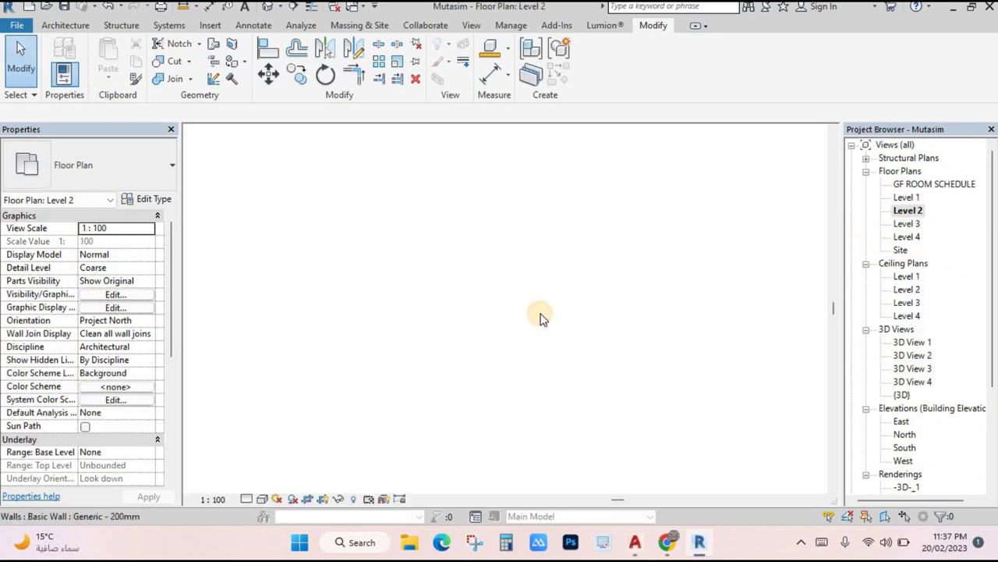
{"action": "scroll", "coordinate": [908, 422], "scroll_direction": "down", "scroll_amount": 8}
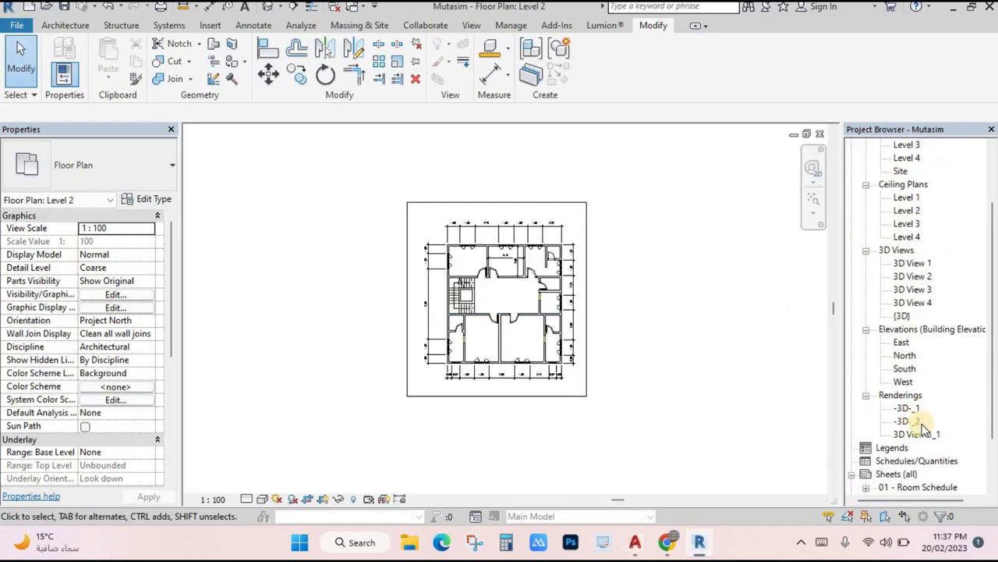
- Return to the First Floor sheet and delete the ceiling plan viewport
{"action": "double_click", "coordinate": [917, 449]}
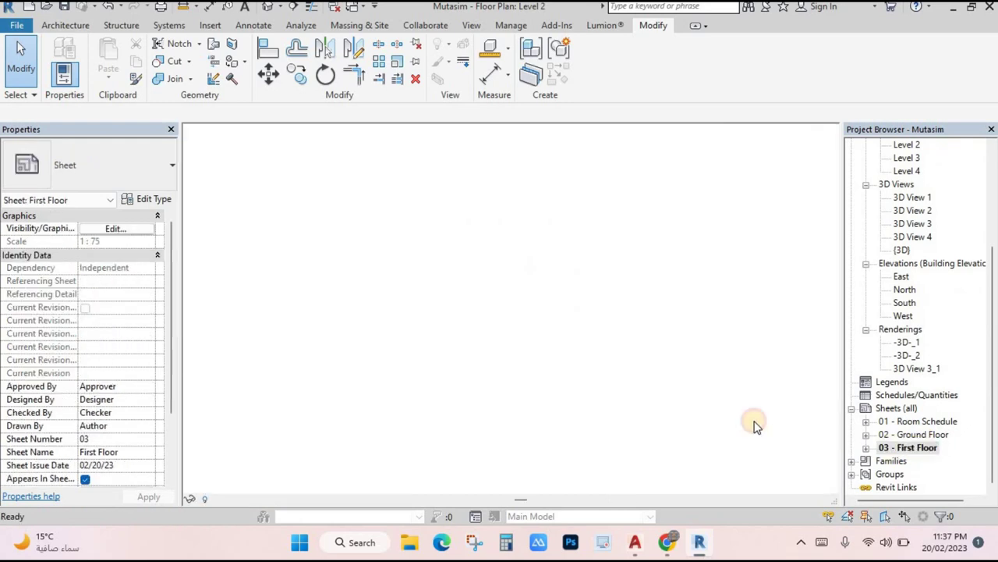
{"action": "left_click", "coordinate": [540, 410]}
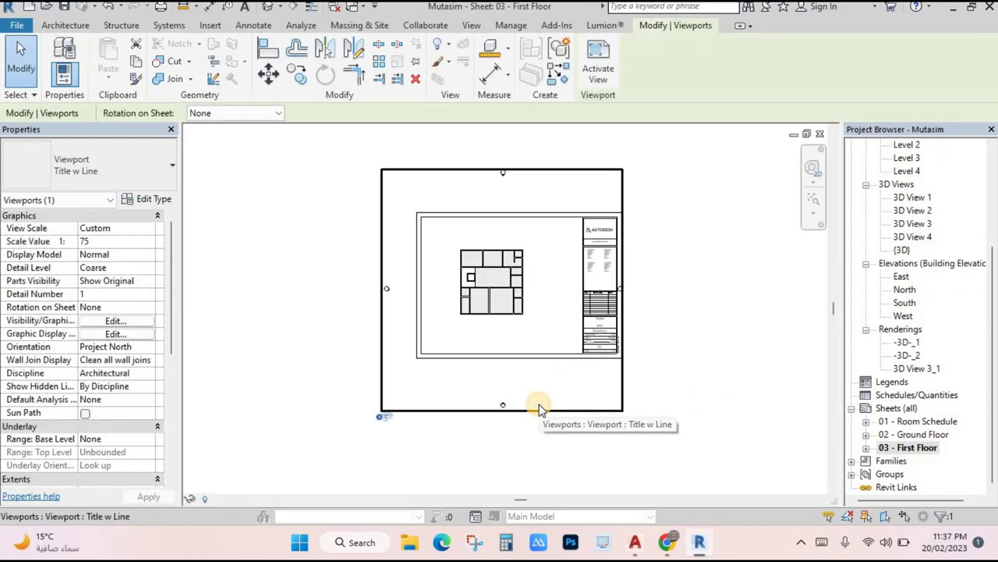
{"action": "key", "text": "Delete"}
- Place the Level 2 floor plan in the empty drawing area of the First Floor sheet
{"action": "scroll", "coordinate": [912, 269], "scroll_direction": "up", "scroll_amount": 3}
{"action": "scroll", "coordinate": [915, 270], "scroll_direction": "up", "scroll_amount": 3}
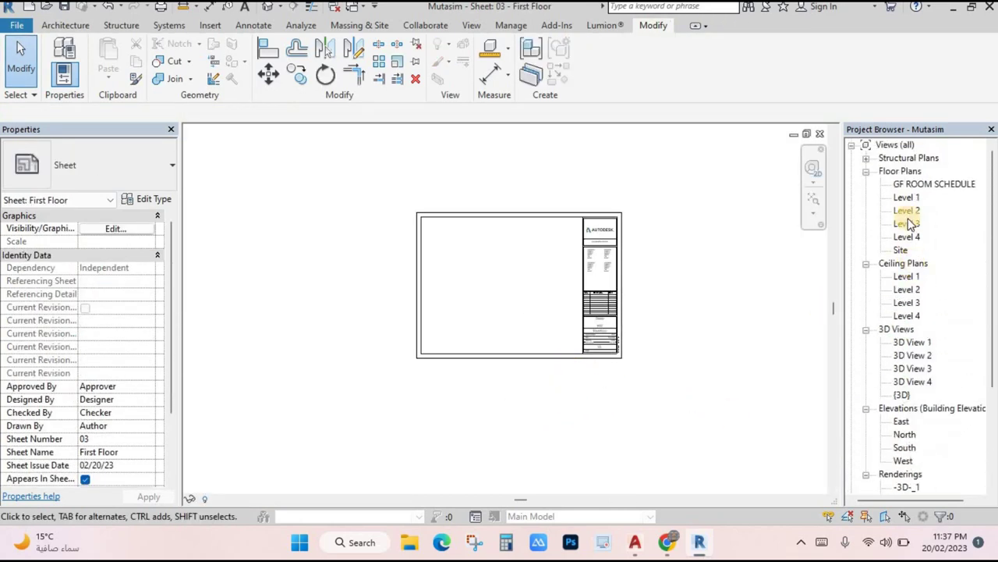
{"action": "left_click_drag", "start_coordinate": [903, 211], "coordinate": [797, 246]}
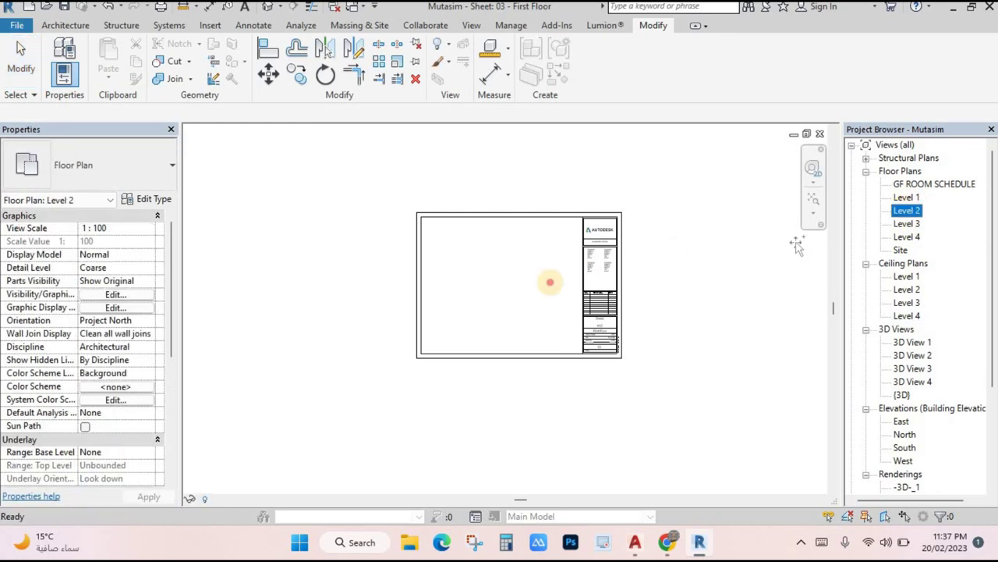
{"action": "left_click_drag", "start_coordinate": [474, 294], "coordinate": [493, 290]}
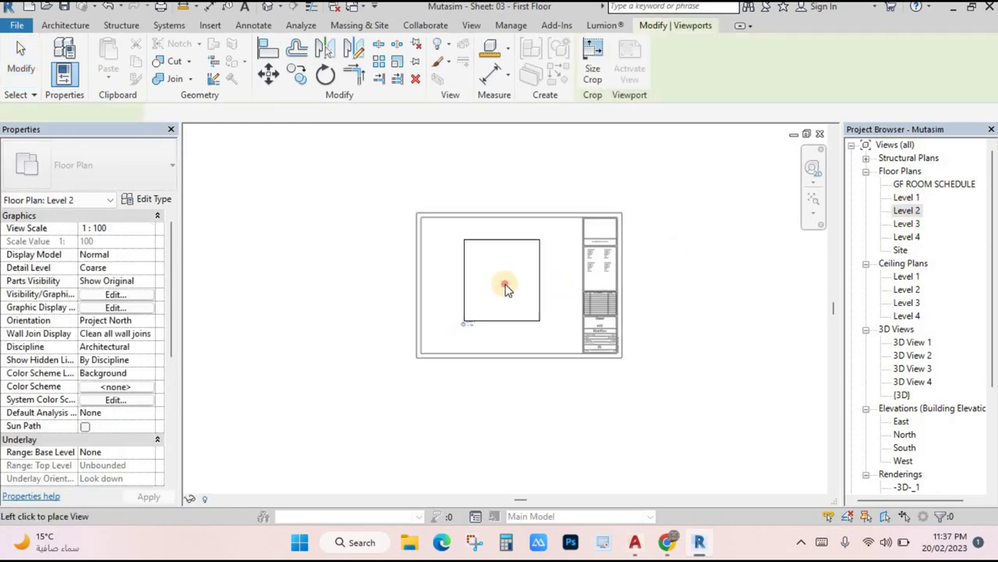
{"action": "left_click", "coordinate": [506, 284]}
{"action": "scroll", "coordinate": [503, 302], "scroll_direction": "up", "scroll_amount": 2}
{"action": "left_click", "coordinate": [590, 327]}
{"action": "middle_click_drag", "start_coordinate": [598, 337], "coordinate": [636, 350]}
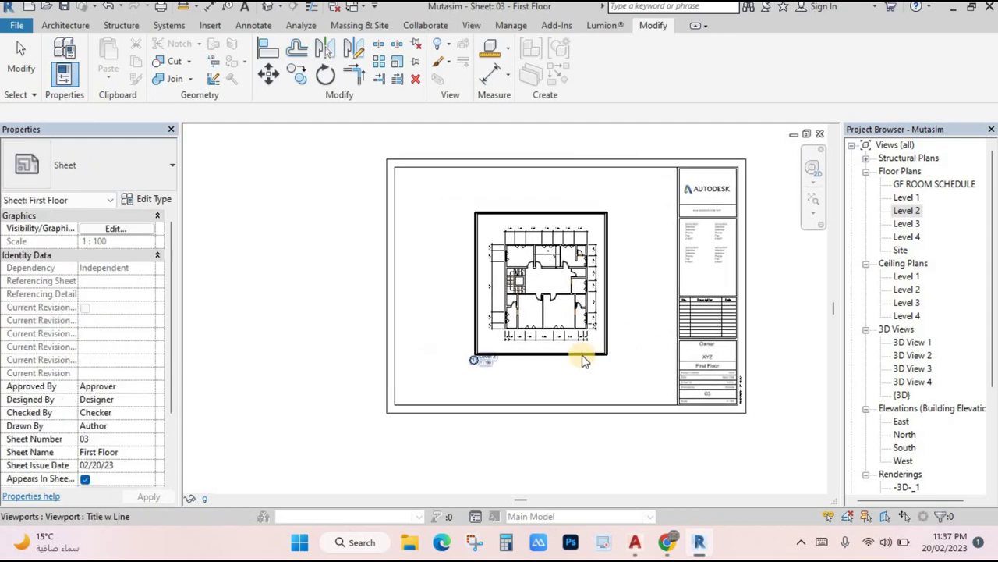
- Set the Level 2 floor plan viewport to a custom scale of 1:75 and reposition it within the sheet frame
{"action": "left_click", "coordinate": [580, 351]}
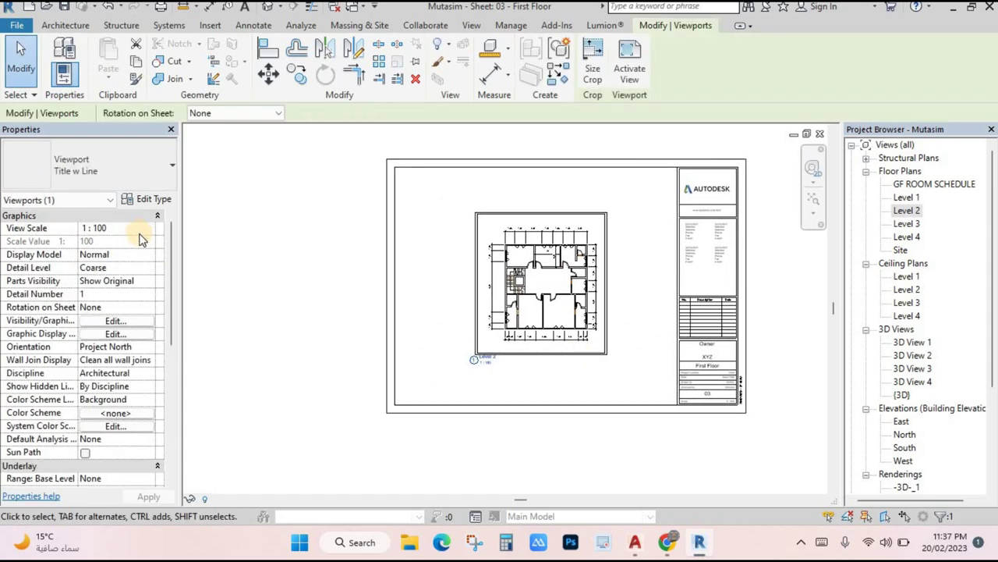
{"action": "left_click", "coordinate": [149, 228]}
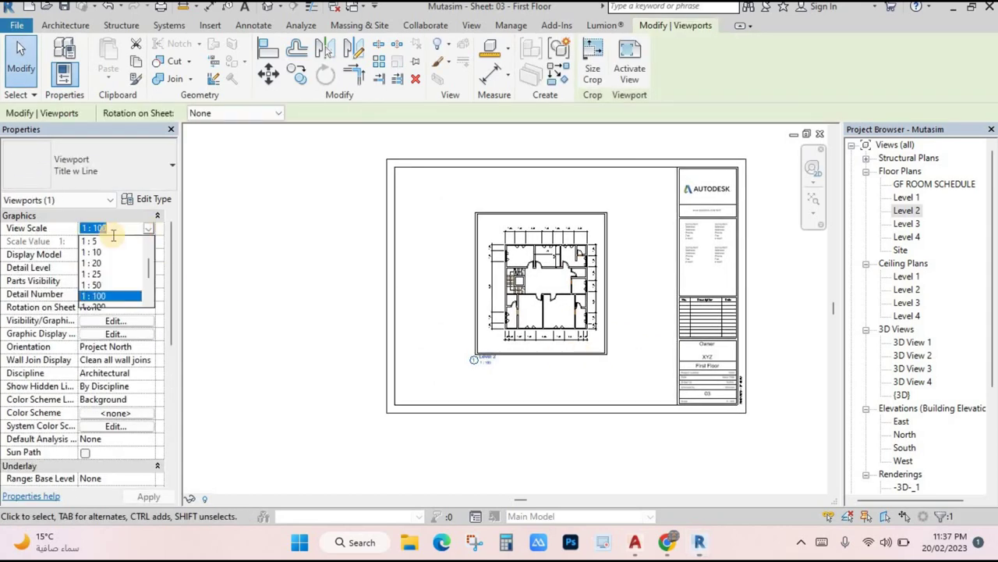
{"action": "left_click", "coordinate": [107, 242]}
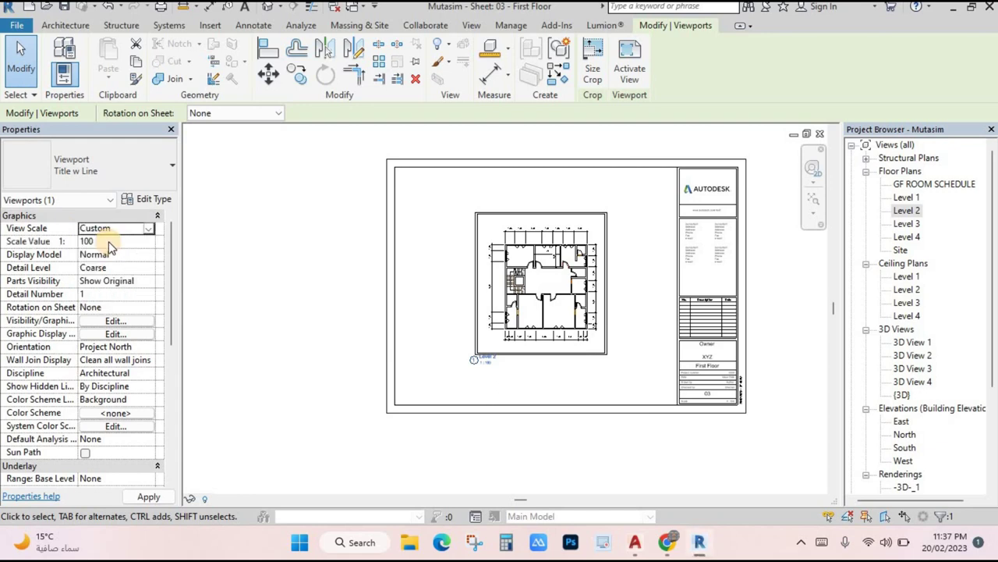
{"action": "left_click", "coordinate": [109, 241]}
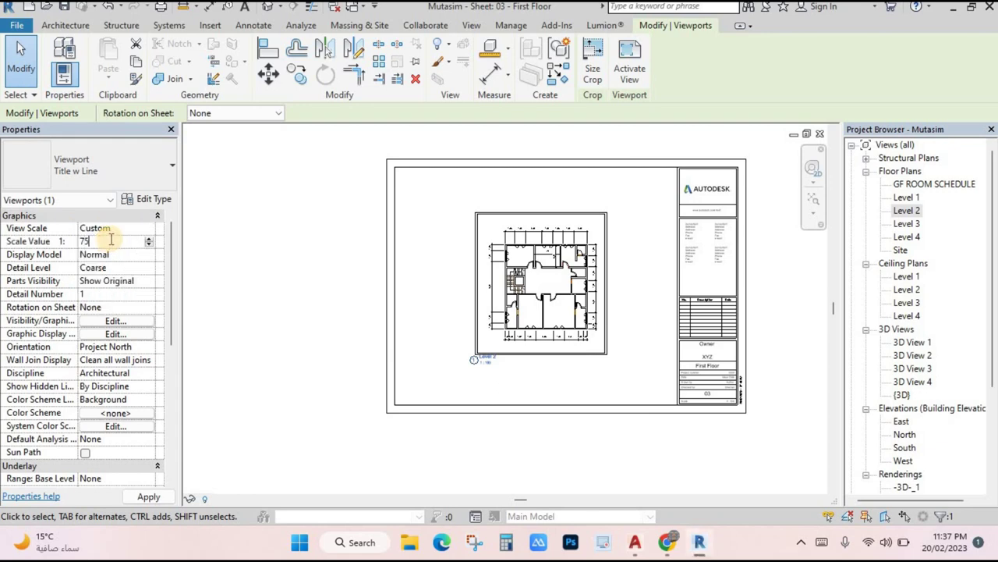
{"action": "left_click", "coordinate": [234, 260]}
{"action": "left_click_drag", "start_coordinate": [515, 351], "coordinate": [477, 381]}
{"action": "left_click", "coordinate": [553, 468]}
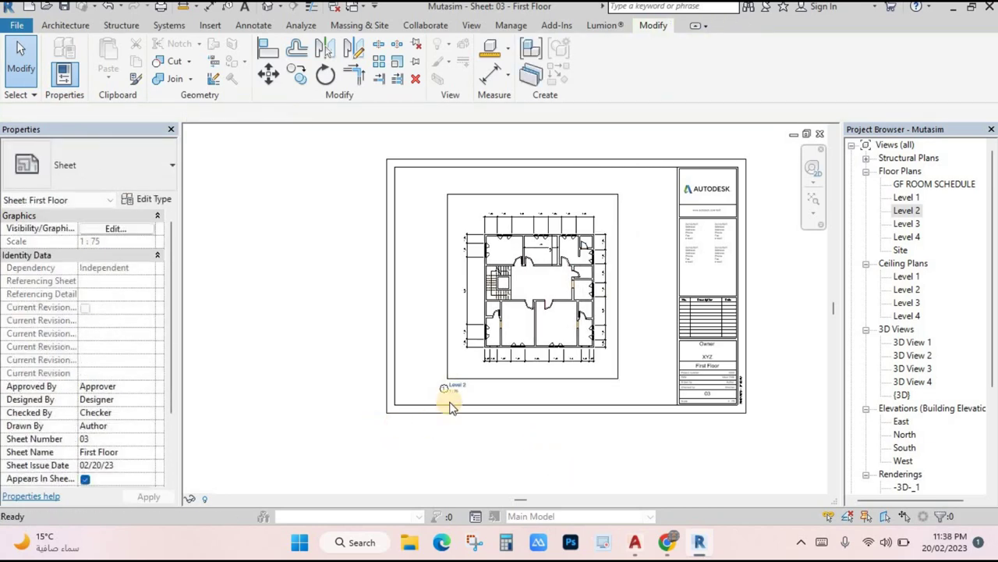
{"action": "scroll", "coordinate": [456, 395], "scroll_direction": "up", "scroll_amount": 5}
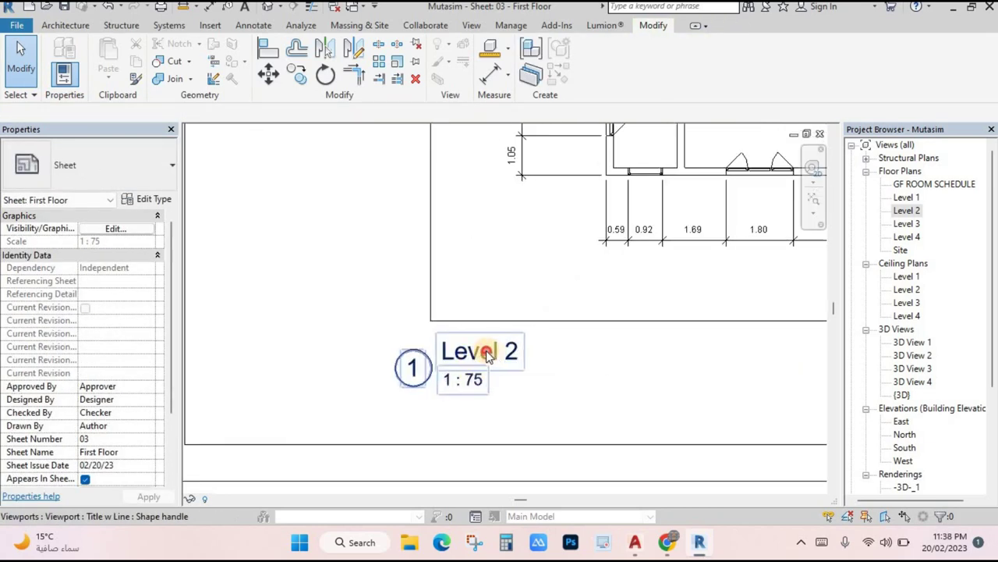
{"action": "left_click", "coordinate": [486, 352]}
{"action": "double_click", "coordinate": [486, 353]}
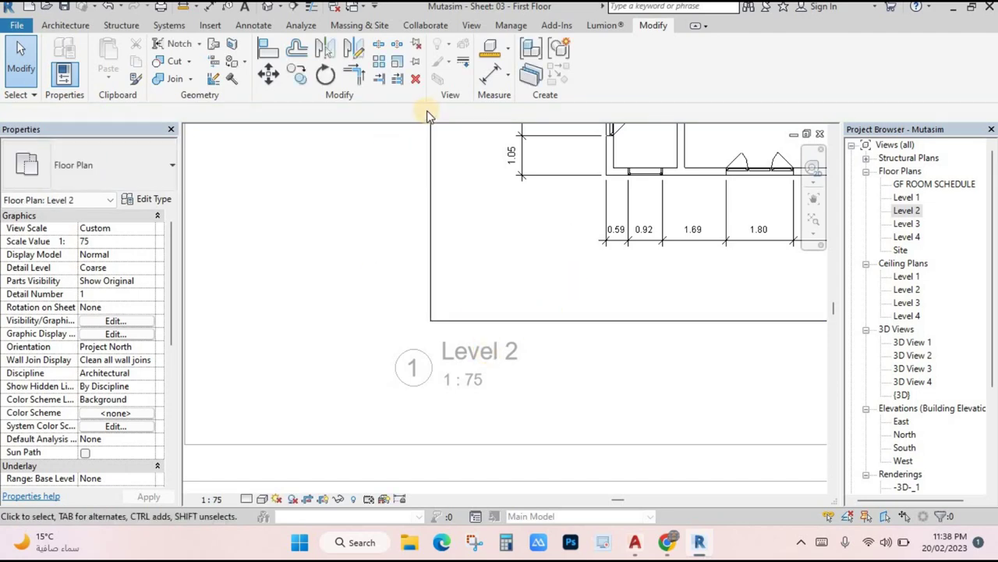
{"action": "scroll", "coordinate": [551, 279], "scroll_direction": "down", "scroll_amount": 6}
{"action": "scroll", "coordinate": [587, 296], "scroll_direction": "up", "scroll_amount": 2}
{"action": "scroll", "coordinate": [688, 312], "scroll_direction": "down", "scroll_amount": 1}
{"action": "middle_click_drag", "start_coordinate": [584, 368], "coordinate": [558, 436]}
{"action": "scroll", "coordinate": [917, 390], "scroll_direction": "down", "scroll_amount": 3}
{"action": "scroll", "coordinate": [920, 437], "scroll_direction": "down", "scroll_amount": 1}
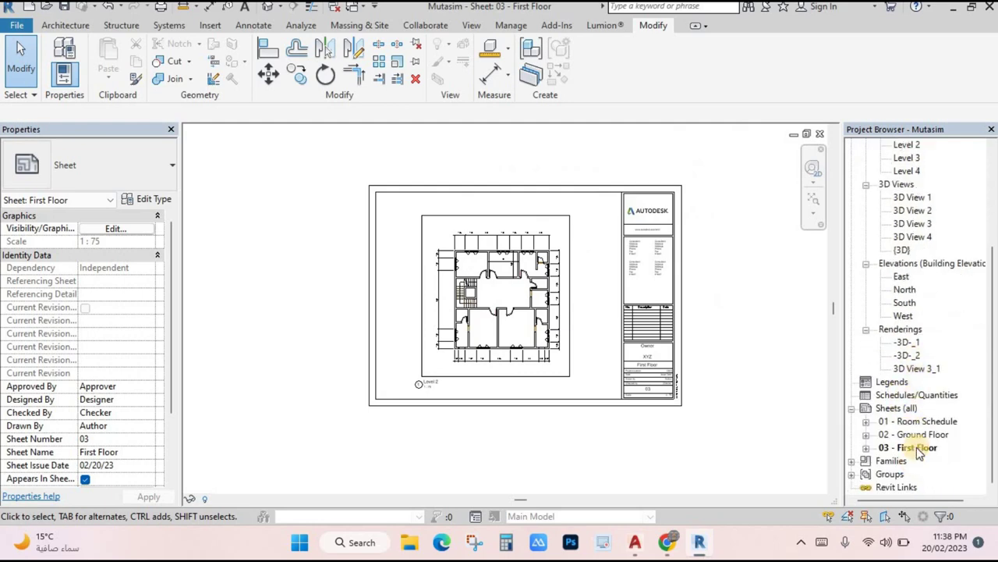
- Review the Room Schedule, Ground Floor and First Floor sheets in turn
{"action": "double_click", "coordinate": [926, 422]}
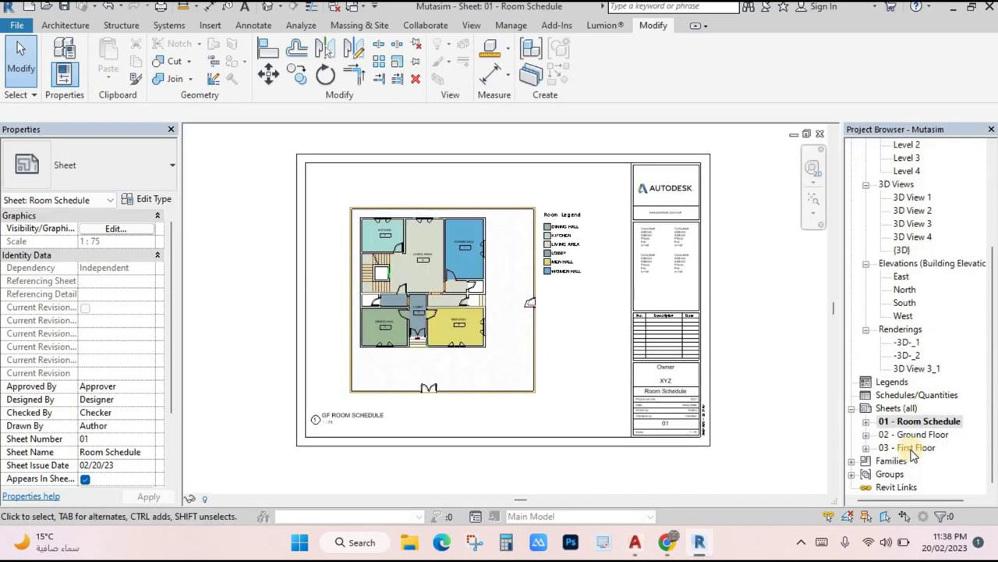
{"action": "double_click", "coordinate": [918, 435]}
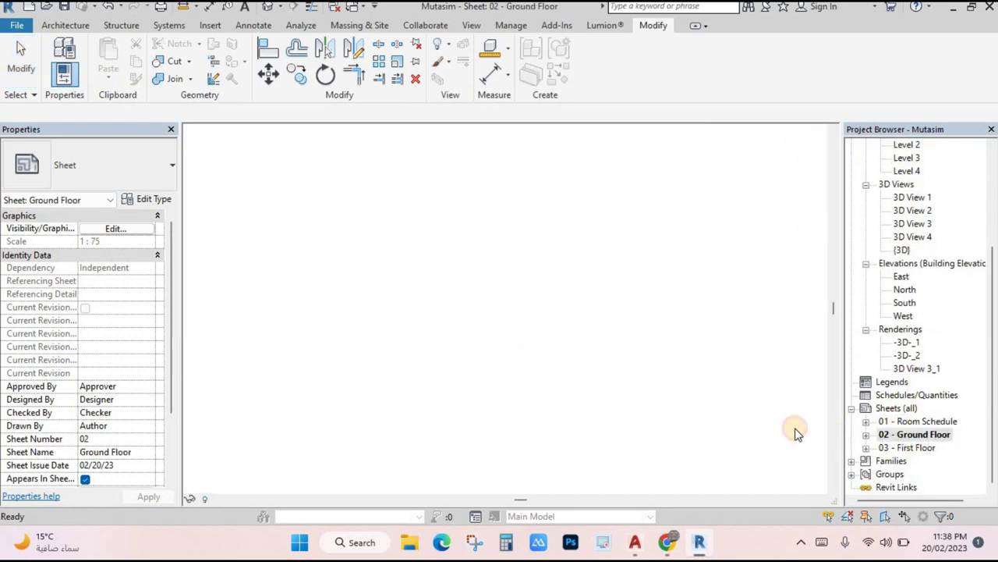
{"action": "double_click", "coordinate": [925, 448]}
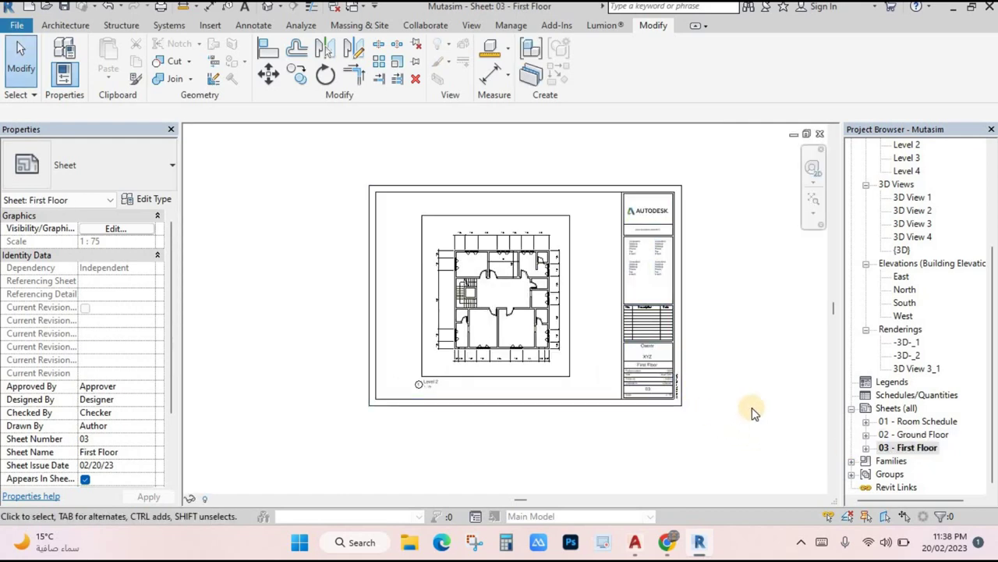
- Create a new sheet with the A2 metric title block
{"action": "left_click", "coordinate": [897, 408]}
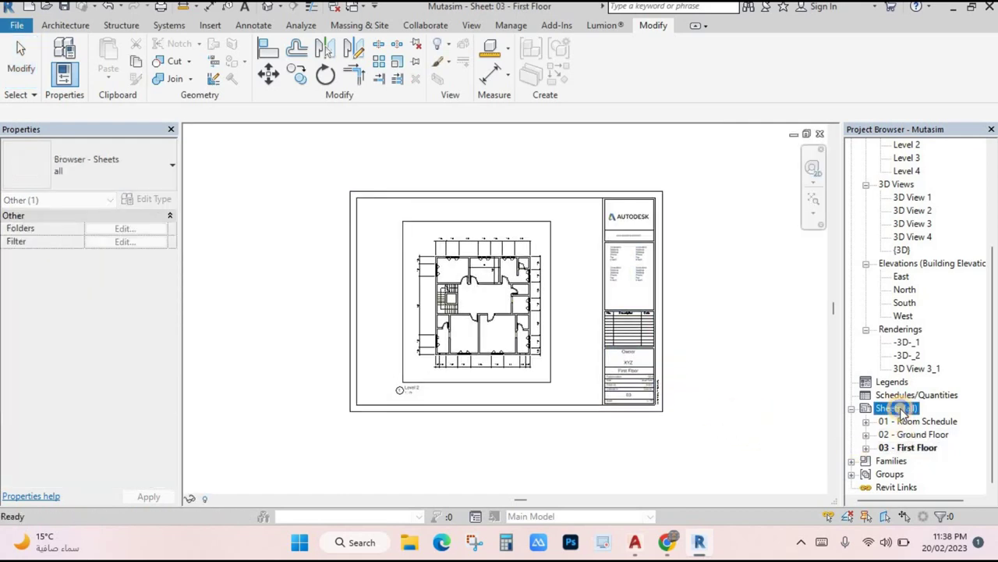
{"action": "right_click", "coordinate": [897, 408]}
{"action": "left_click", "coordinate": [897, 415]}
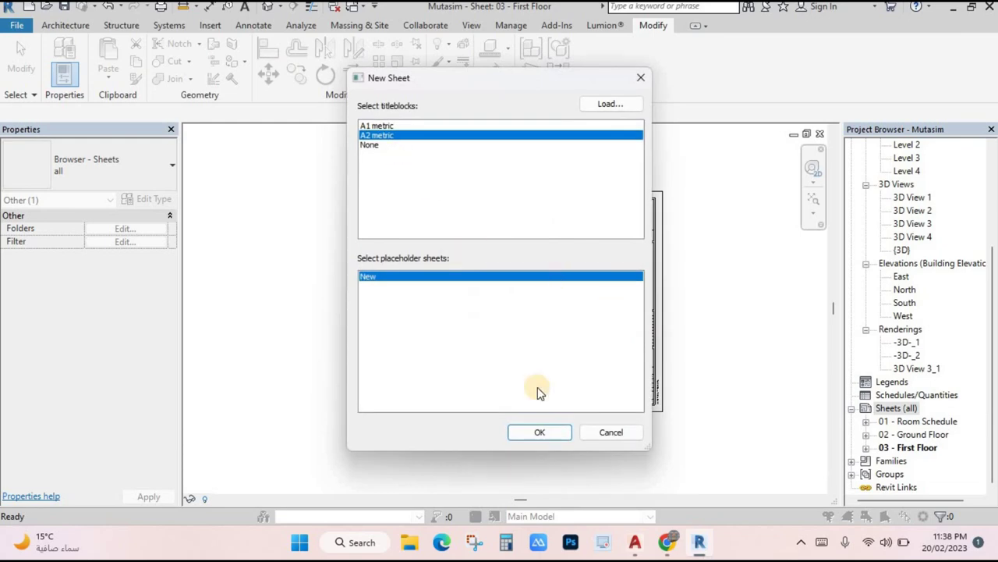
{"action": "left_click", "coordinate": [541, 434]}
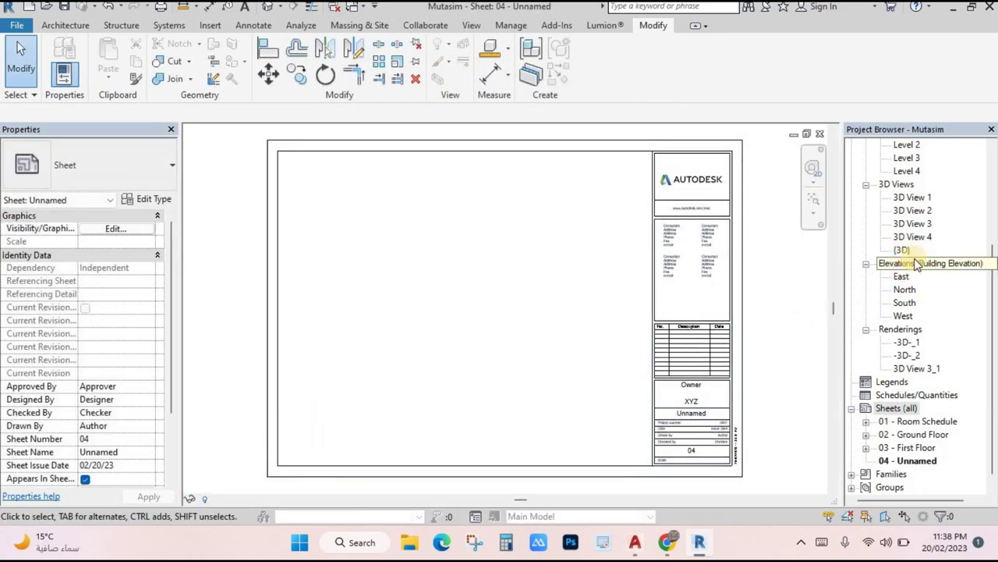
- Place the East elevation in the upper-left part of the new sheet's drawing area
{"action": "scroll", "coordinate": [903, 287], "scroll_direction": "up", "scroll_amount": 2}
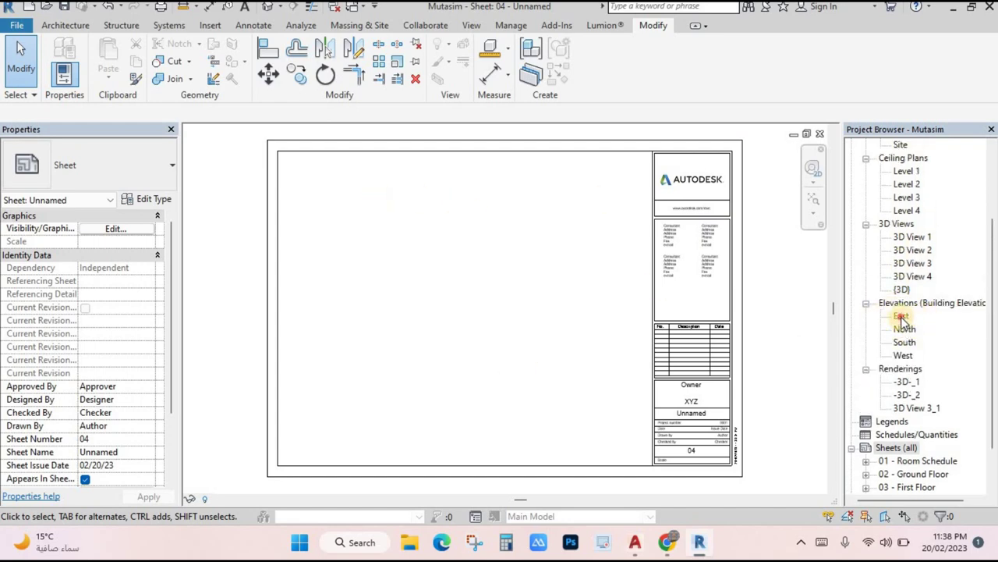
{"action": "left_click_drag", "start_coordinate": [901, 315], "coordinate": [582, 298]}
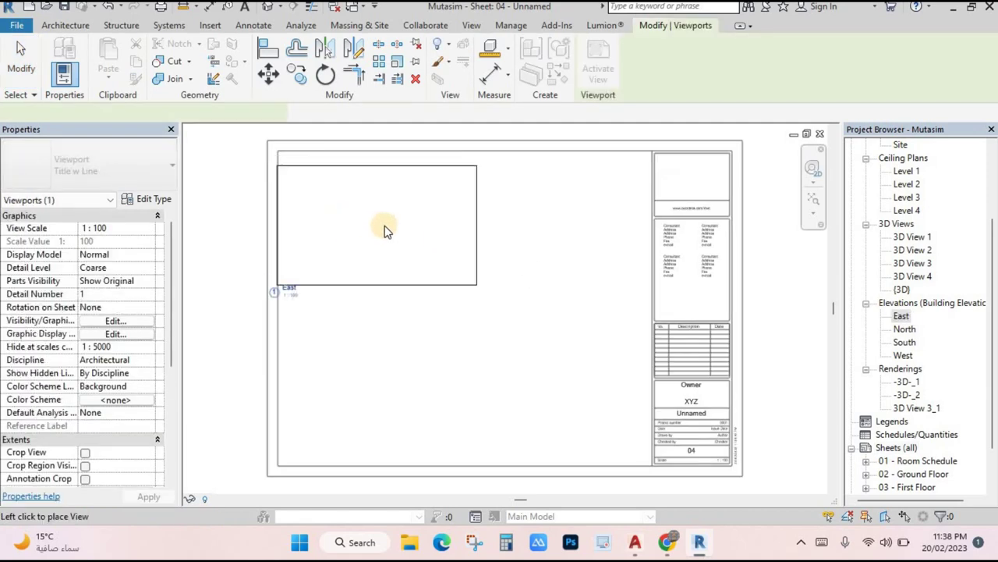
{"action": "left_click", "coordinate": [387, 226]}
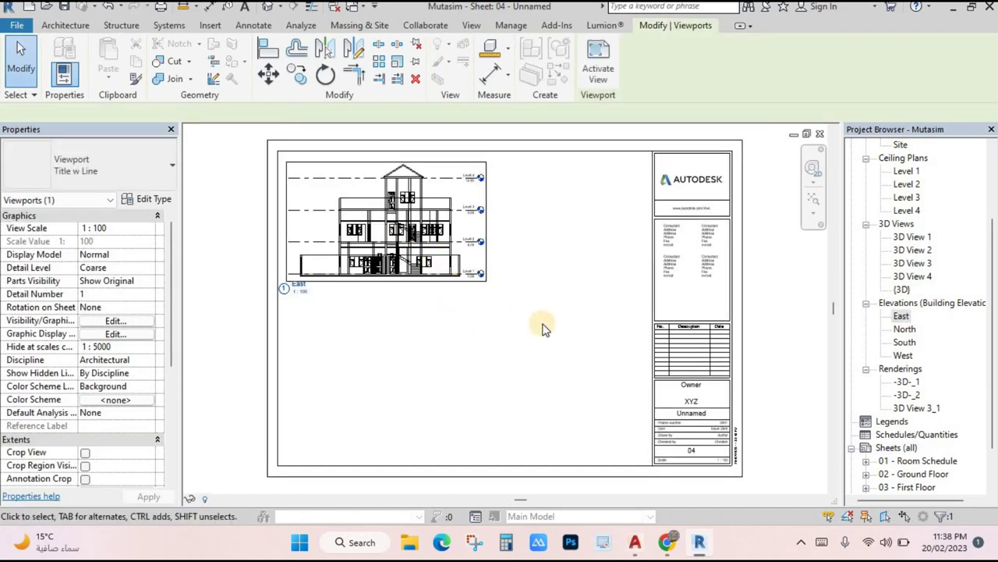
- Set the East elevation viewport's scale to 1:200 and move it up near the sheet frame's upper-left corner
{"action": "left_click", "coordinate": [463, 283]}
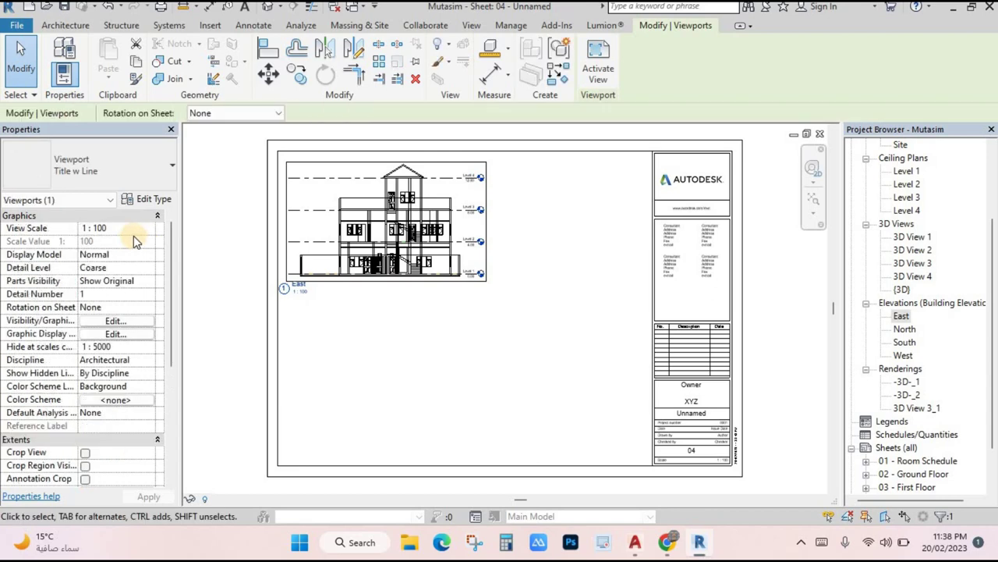
{"action": "left_click", "coordinate": [150, 228]}
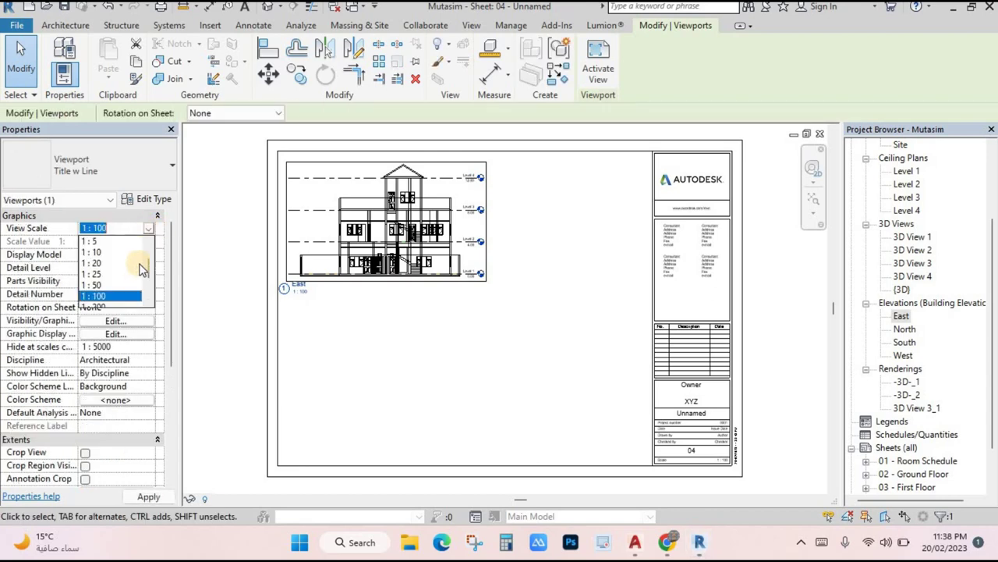
{"action": "left_click", "coordinate": [94, 288]}
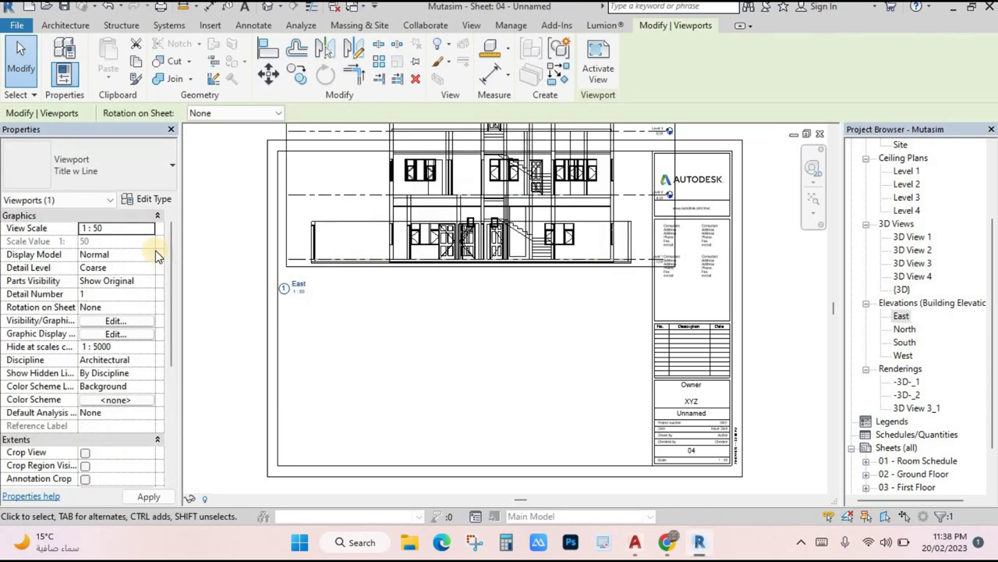
{"action": "left_click", "coordinate": [145, 230]}
{"action": "scroll", "coordinate": [110, 294], "scroll_direction": "down", "scroll_amount": 1}
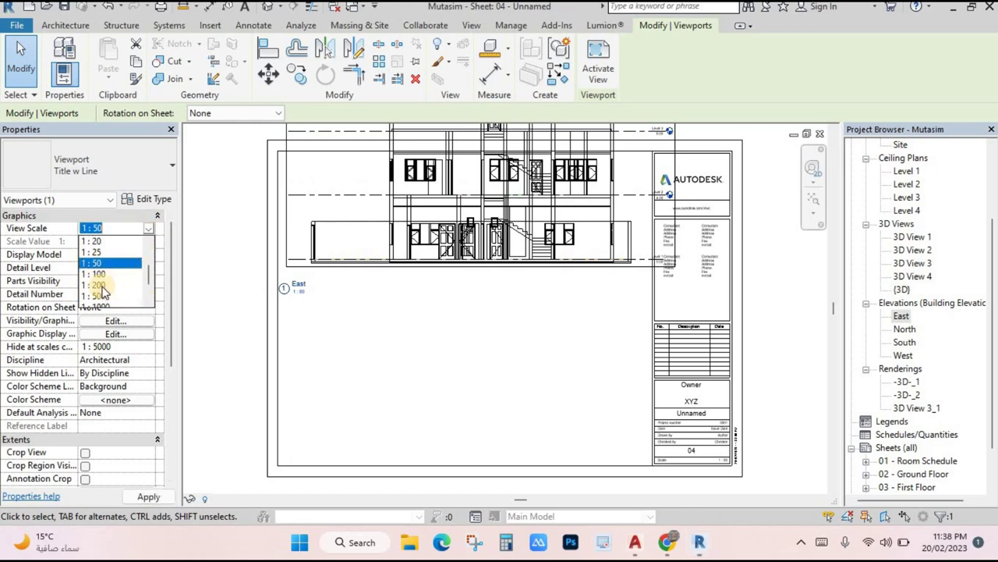
{"action": "left_click", "coordinate": [100, 291]}
{"action": "left_click", "coordinate": [201, 290]}
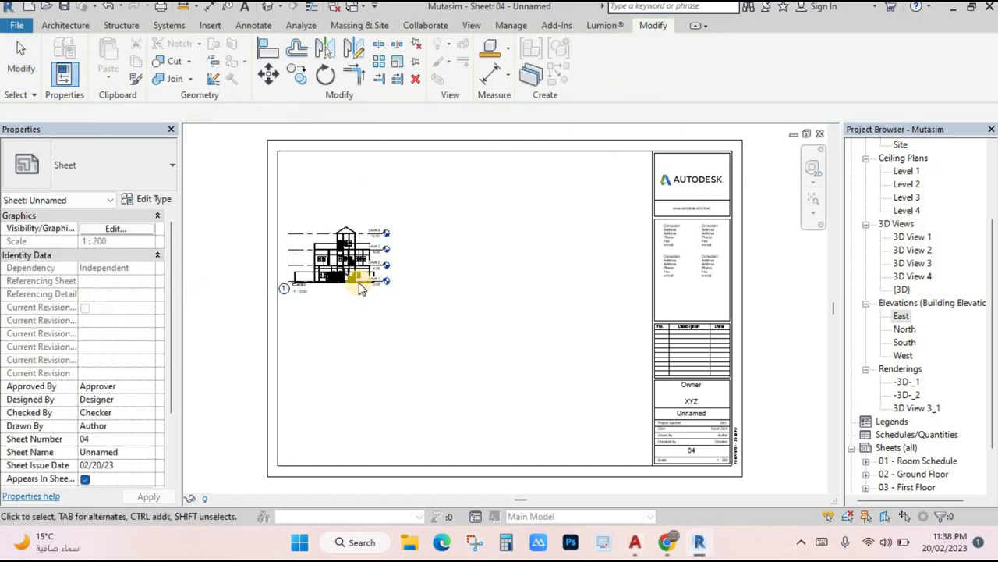
{"action": "left_click_drag", "start_coordinate": [353, 291], "coordinate": [371, 236]}
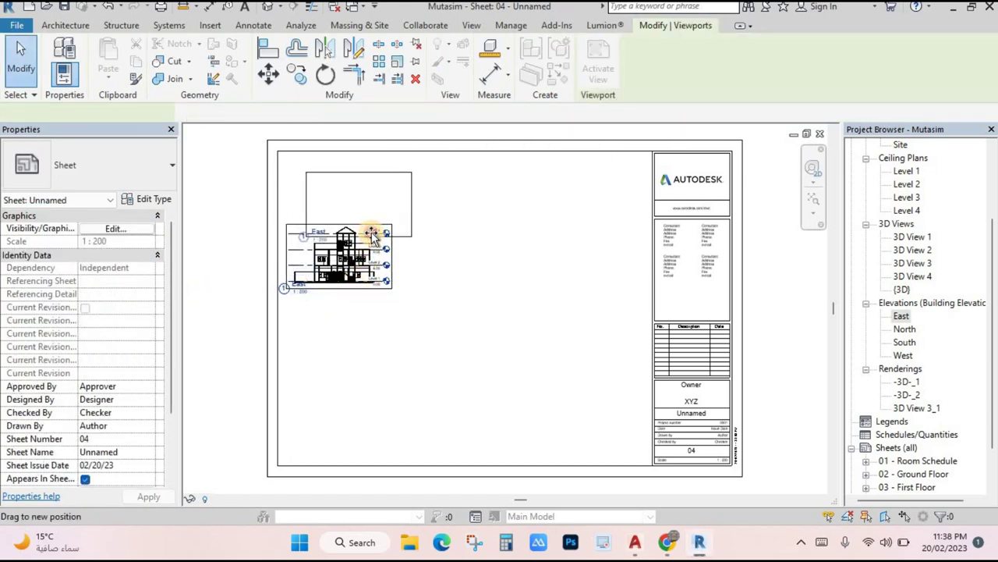
- Place the North elevation on the sheet below the East elevation
{"action": "left_click", "coordinate": [905, 328]}
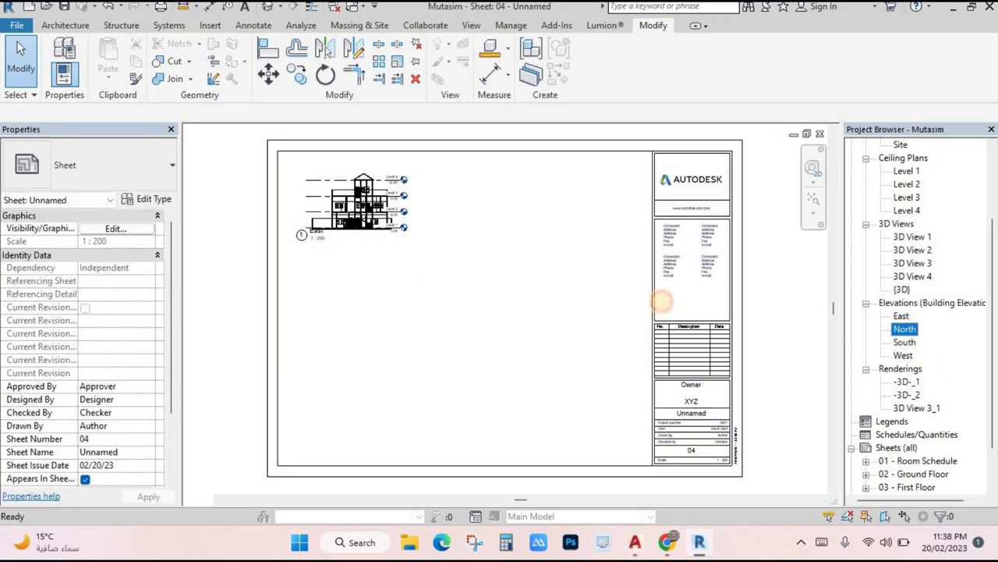
{"action": "left_click_drag", "start_coordinate": [544, 228], "coordinate": [541, 226]}
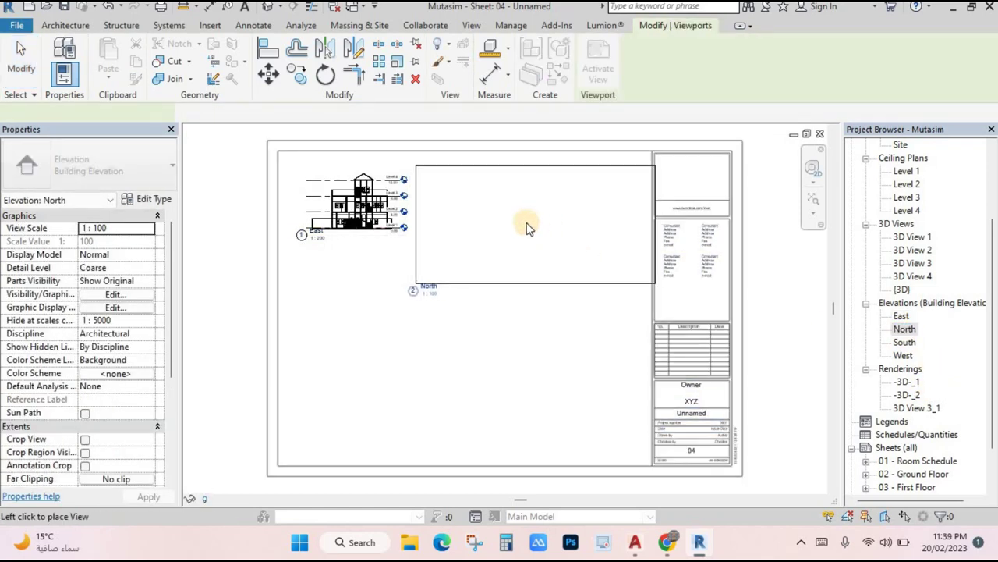
{"action": "left_click", "coordinate": [520, 230]}
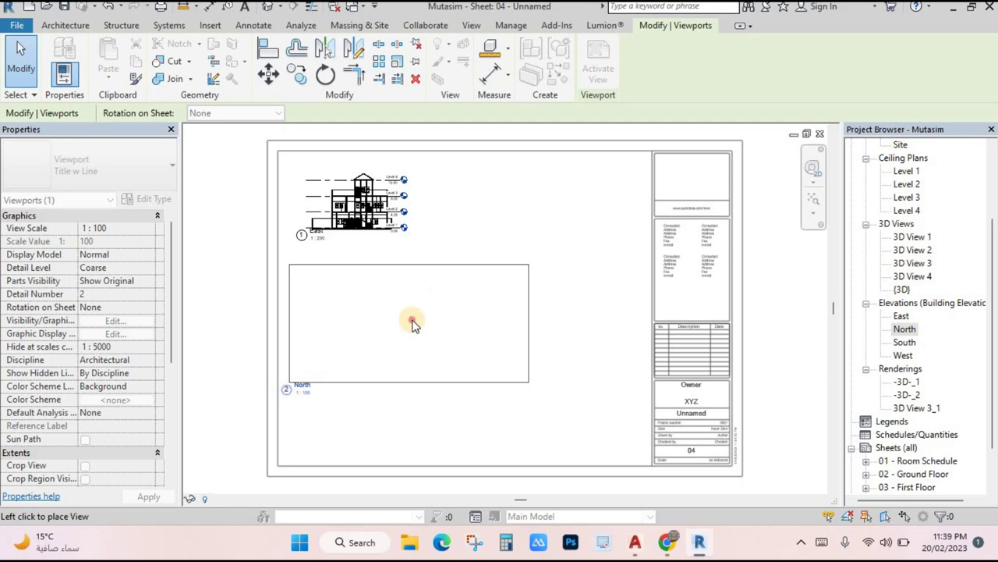
{"action": "left_click", "coordinate": [411, 319]}
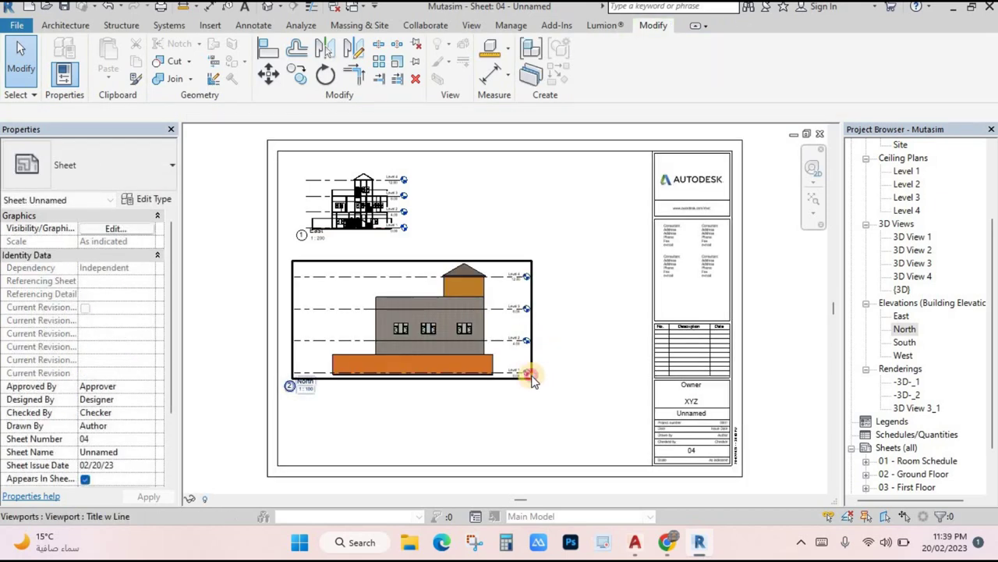
- Set the North elevation viewport's scale to 1:200 and move it beside the East elevation, level with it
{"action": "left_click", "coordinate": [351, 350]}
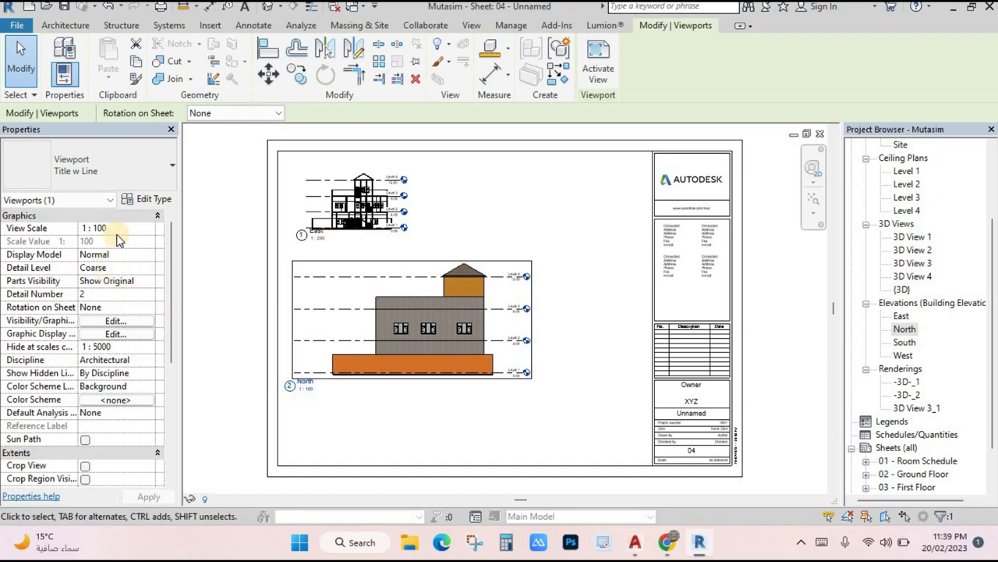
{"action": "left_click", "coordinate": [150, 231]}
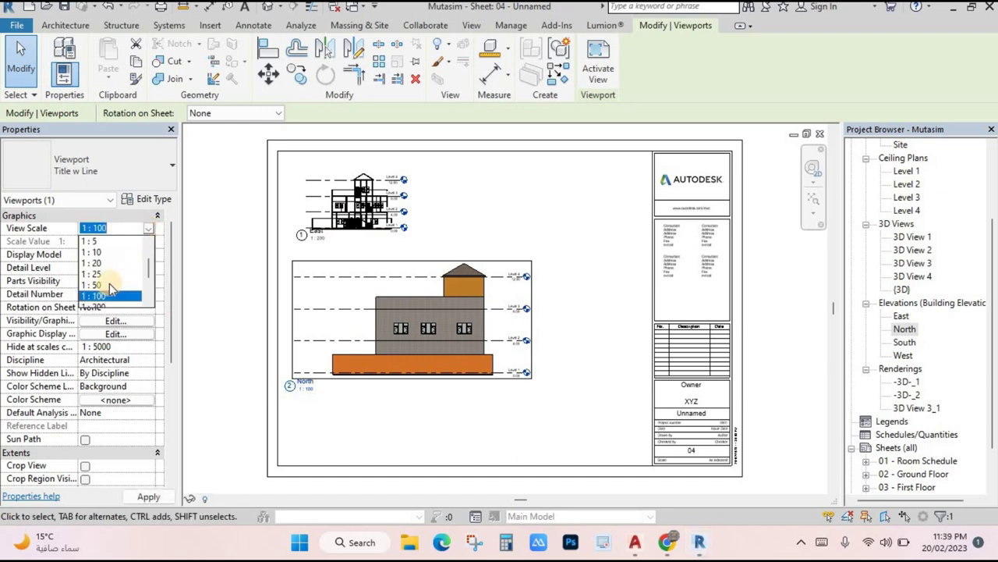
{"action": "scroll", "coordinate": [117, 288], "scroll_direction": "down", "scroll_amount": 1}
{"action": "left_click", "coordinate": [115, 275]}
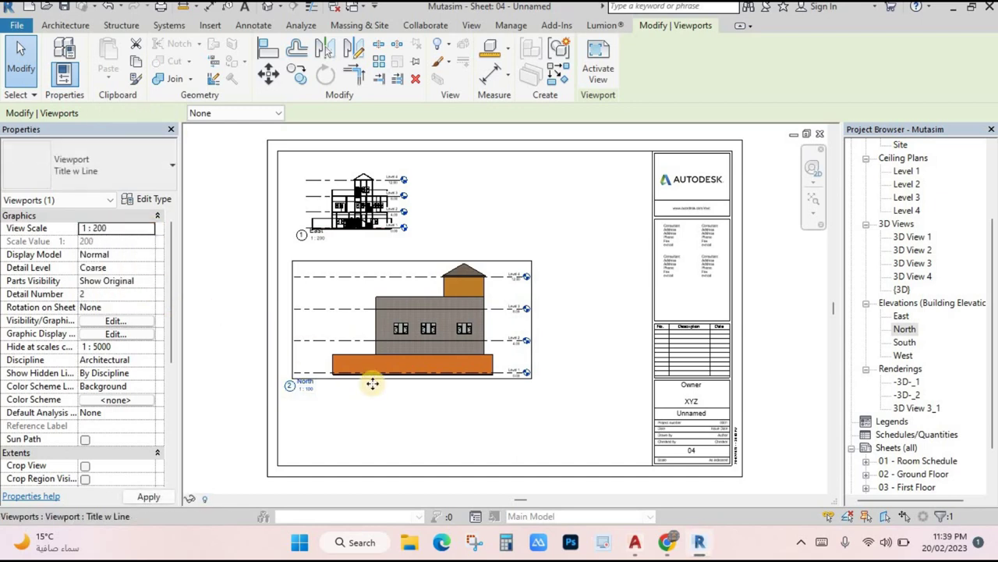
{"action": "left_click", "coordinate": [391, 392]}
{"action": "left_click_drag", "start_coordinate": [378, 390], "coordinate": [551, 261]}
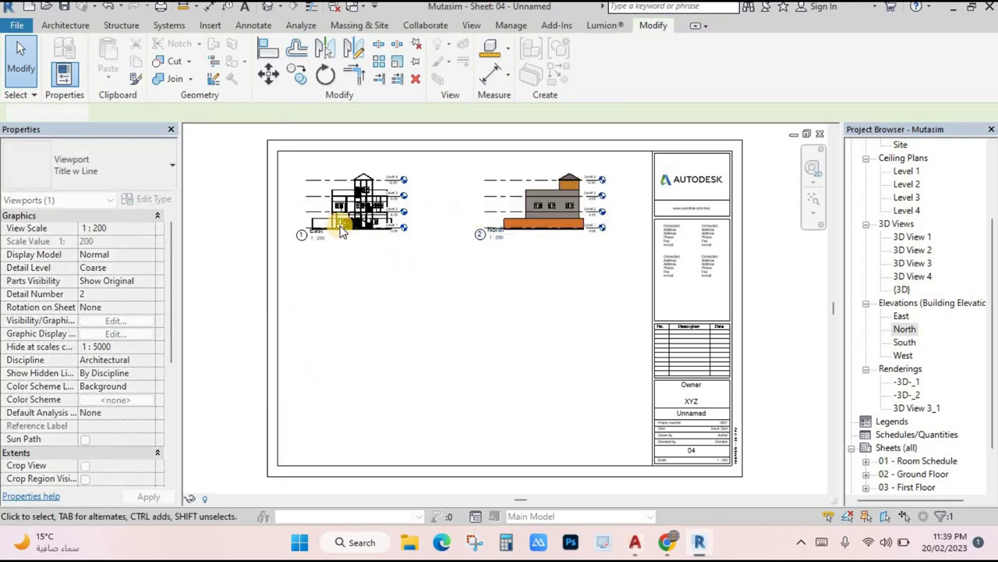
- Shift the East elevation viewport slightly closer to the North elevation, keeping the two aligned horizontally
{"action": "scroll", "coordinate": [335, 214], "scroll_direction": "up", "scroll_amount": 1}
{"action": "left_click", "coordinate": [373, 238]}
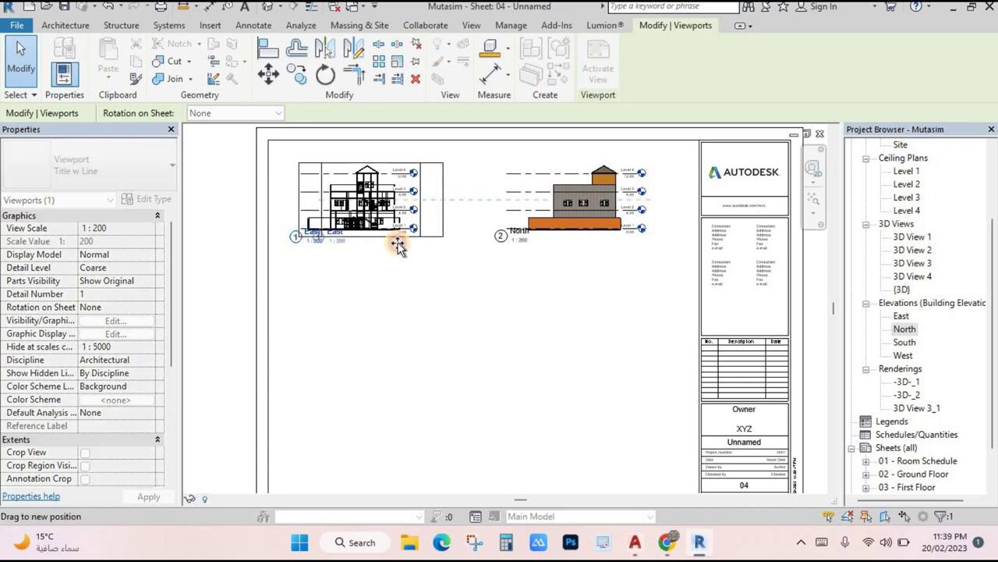
{"action": "left_click", "coordinate": [440, 273]}
{"action": "scroll", "coordinate": [362, 238], "scroll_direction": "up", "scroll_amount": 1}
{"action": "scroll", "coordinate": [593, 320], "scroll_direction": "down", "scroll_amount": 2}
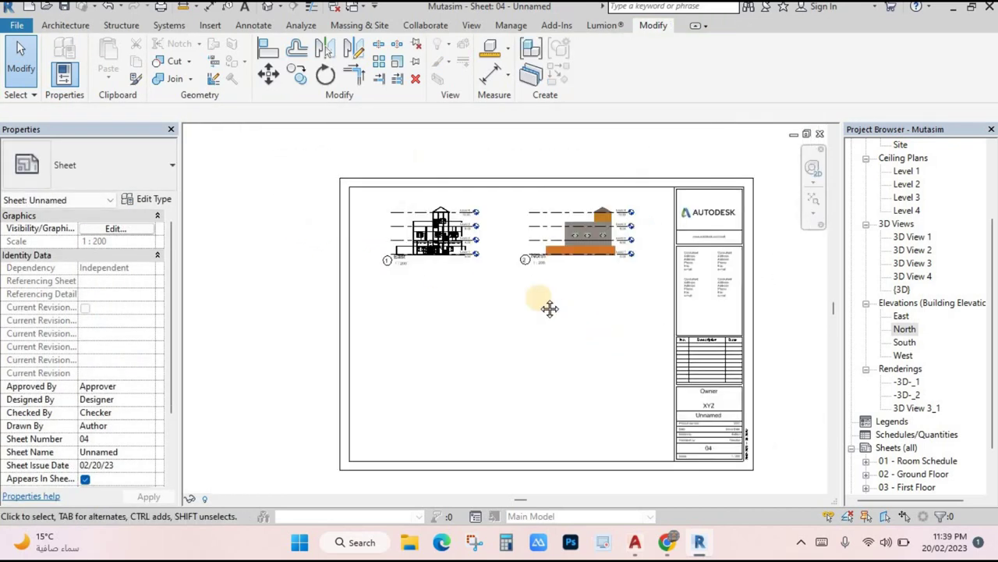
- Open the North elevation, try the Shaded, Wireframe and Realistic visual styles, and set it to Consistent Colors
{"action": "left_click", "coordinate": [905, 329]}
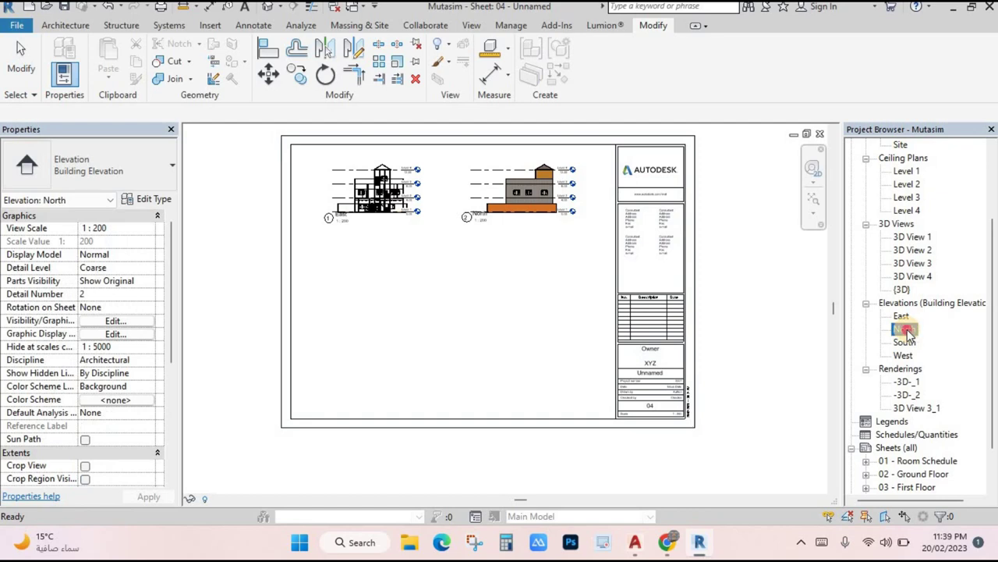
{"action": "left_click", "coordinate": [262, 497]}
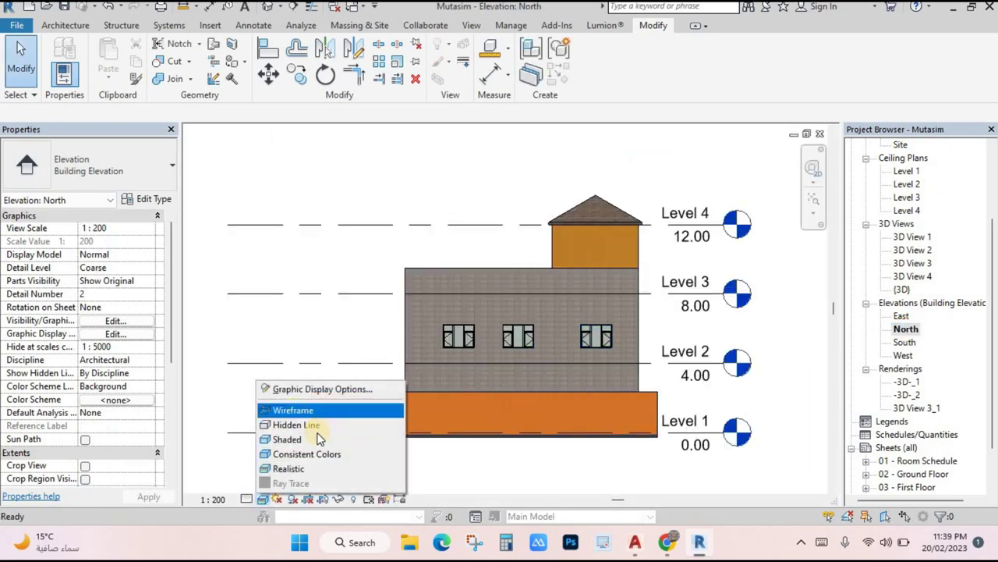
{"action": "left_click", "coordinate": [287, 437]}
{"action": "left_click", "coordinate": [264, 499]}
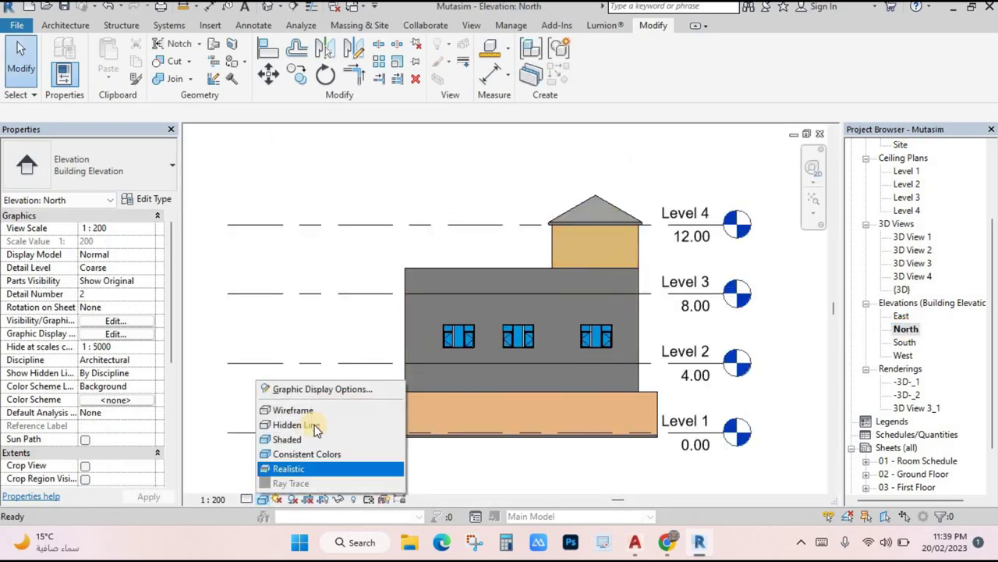
{"action": "left_click", "coordinate": [334, 411]}
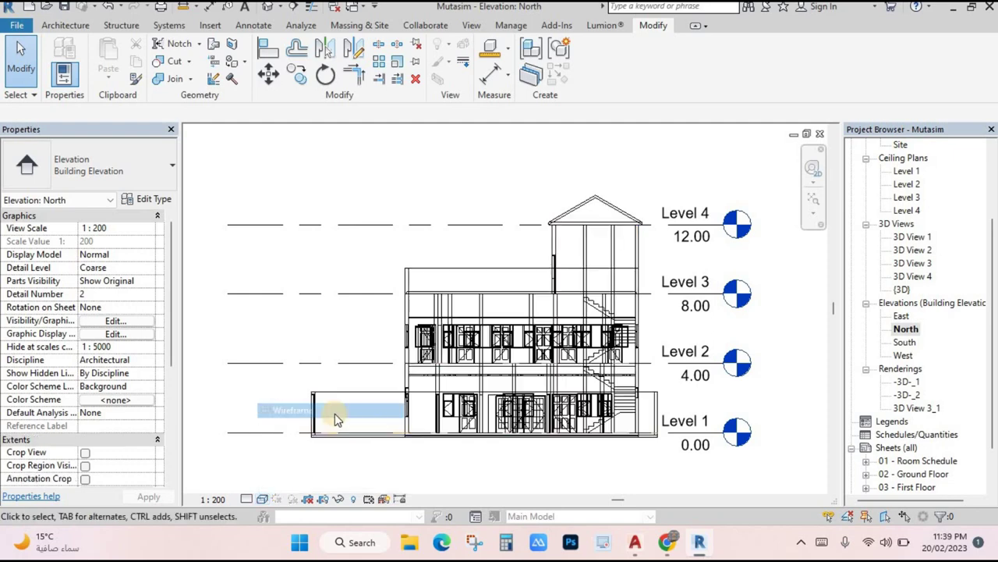
{"action": "left_click", "coordinate": [264, 499]}
{"action": "left_click", "coordinate": [334, 466]}
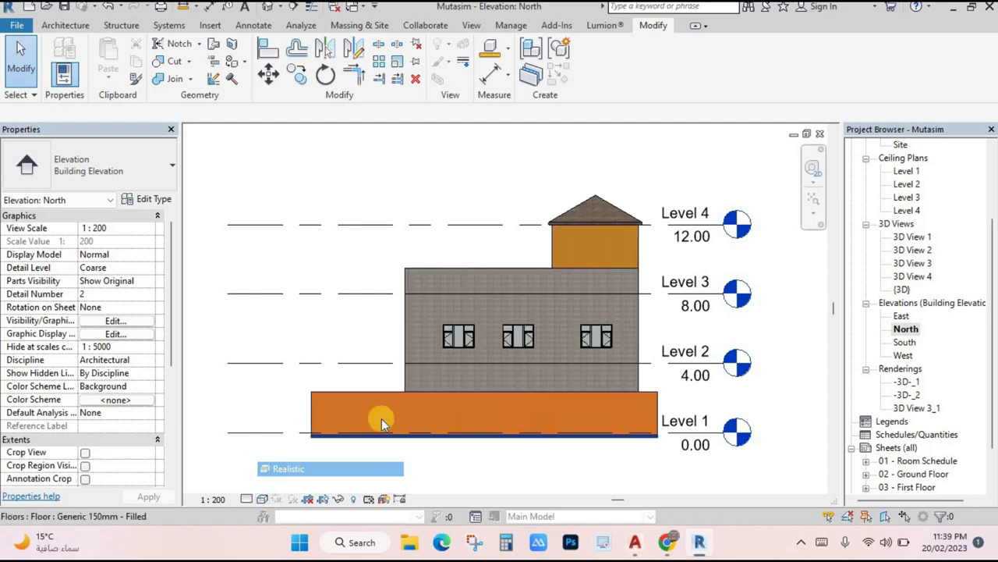
{"action": "left_click", "coordinate": [333, 454]}
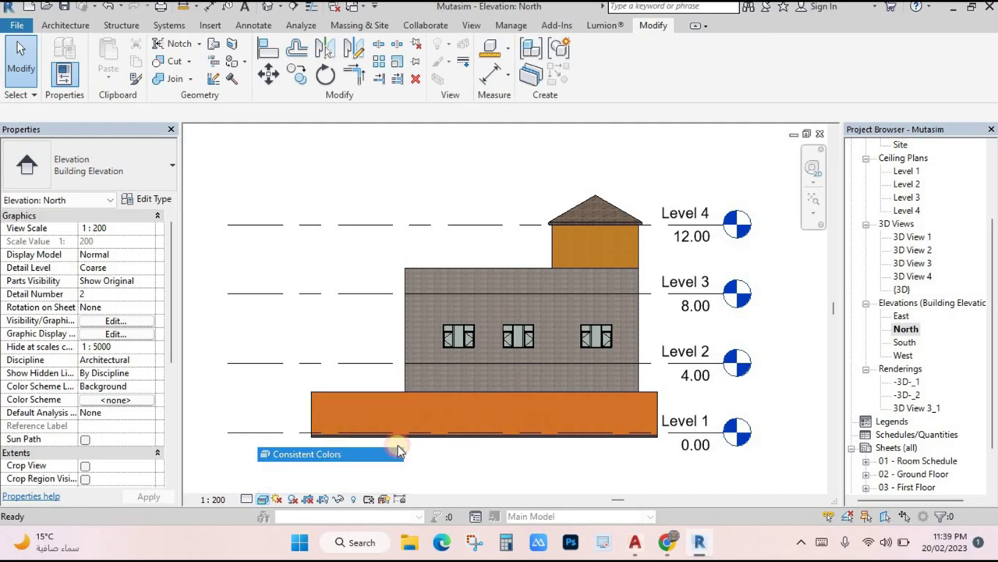
- Return to sheet 04 and check the North elevation's appearance beside the East elevation
{"action": "scroll", "coordinate": [923, 453], "scroll_direction": "down", "scroll_amount": 2}
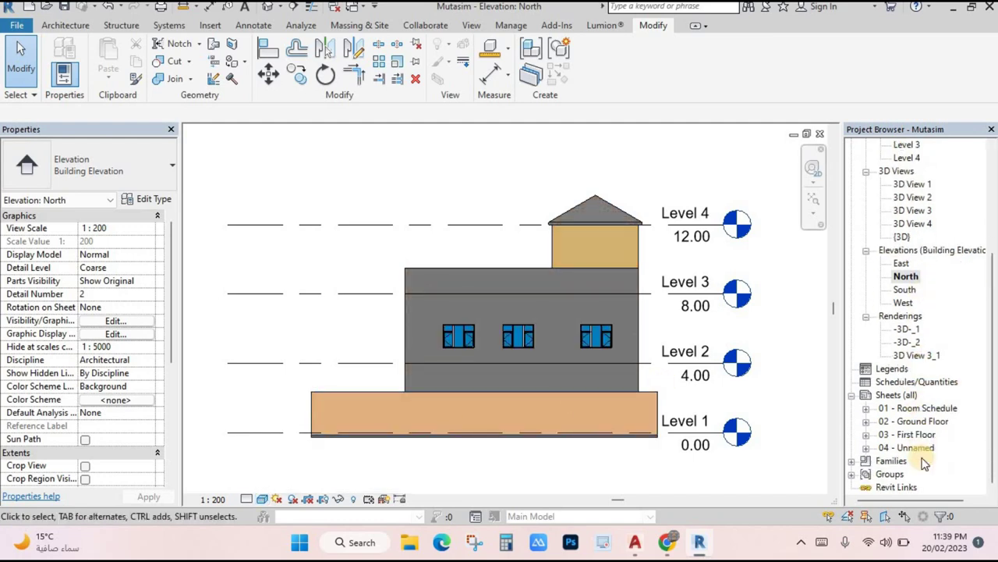
{"action": "double_click", "coordinate": [923, 451]}
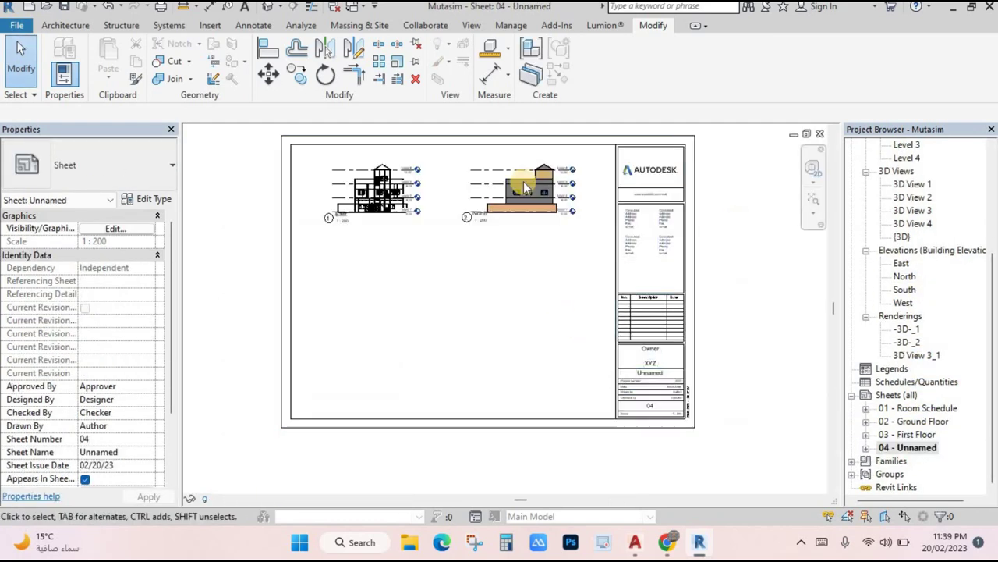
{"action": "scroll", "coordinate": [527, 218], "scroll_direction": "up", "scroll_amount": 3}
{"action": "scroll", "coordinate": [536, 282], "scroll_direction": "down", "scroll_amount": 1}
{"action": "middle_click_drag", "start_coordinate": [537, 297], "coordinate": [574, 285]}
{"action": "scroll", "coordinate": [574, 285], "scroll_direction": "down", "scroll_amount": 2}
{"action": "middle_click_drag", "start_coordinate": [567, 320], "coordinate": [565, 291]}
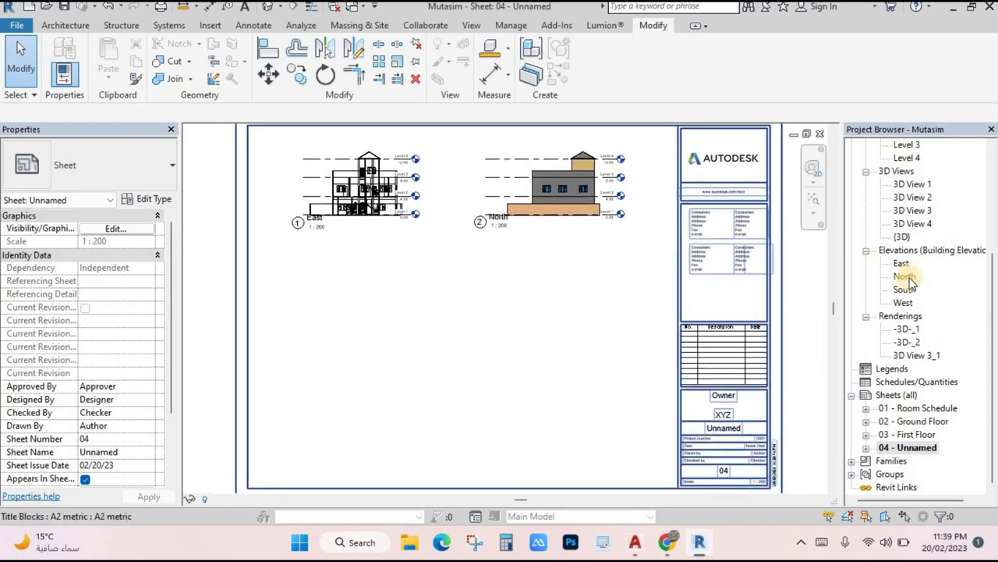
- Place the South elevation on sheet 04 below the East elevation
{"action": "left_click_drag", "start_coordinate": [905, 290], "coordinate": [478, 317]}
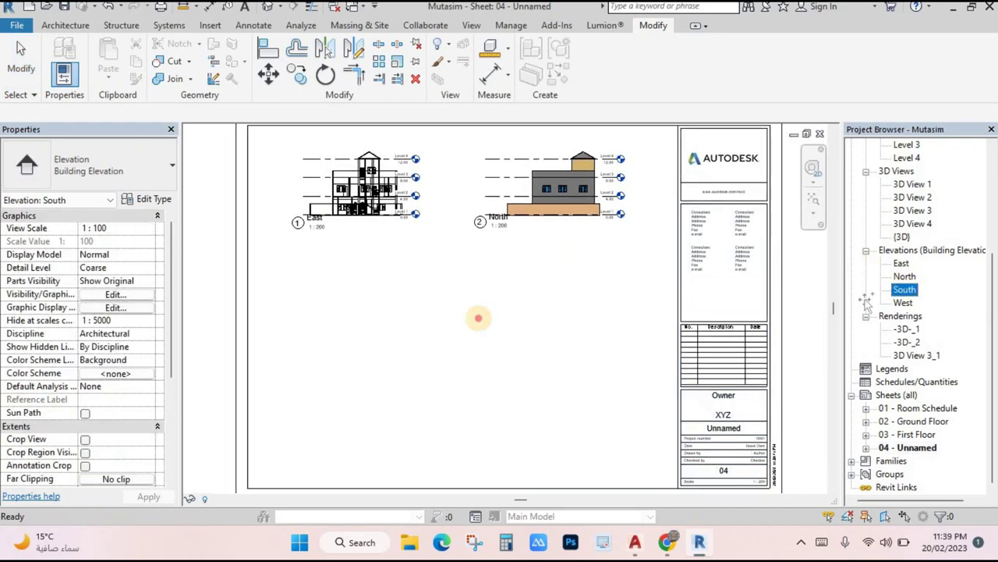
{"action": "left_click_drag", "start_coordinate": [402, 351], "coordinate": [382, 355]}
{"action": "left_click", "coordinate": [411, 355]}
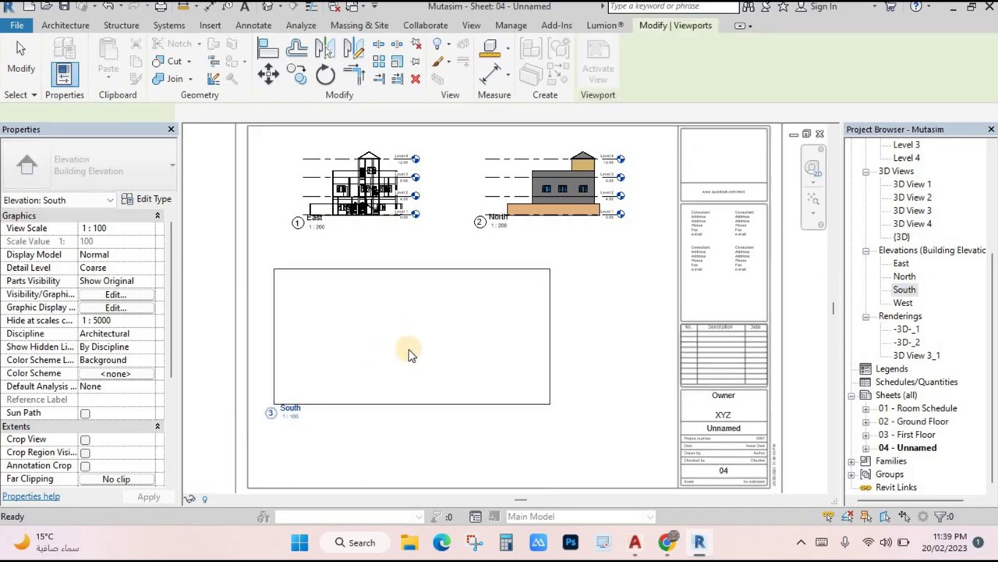
- Set the South elevation viewport's scale to 1:200 and move it up directly beneath the East elevation
{"action": "left_click", "coordinate": [259, 254]}
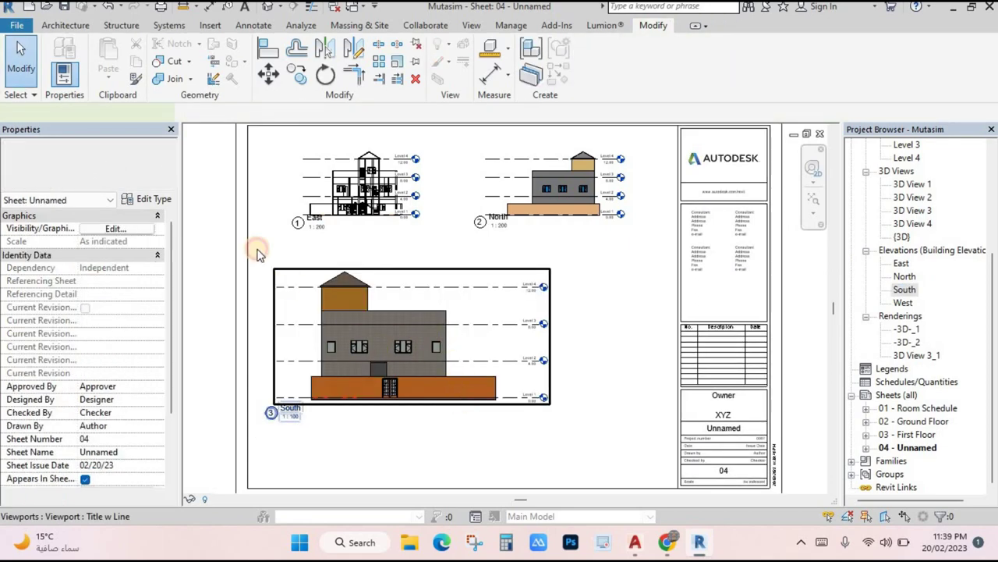
{"action": "left_click", "coordinate": [262, 256]}
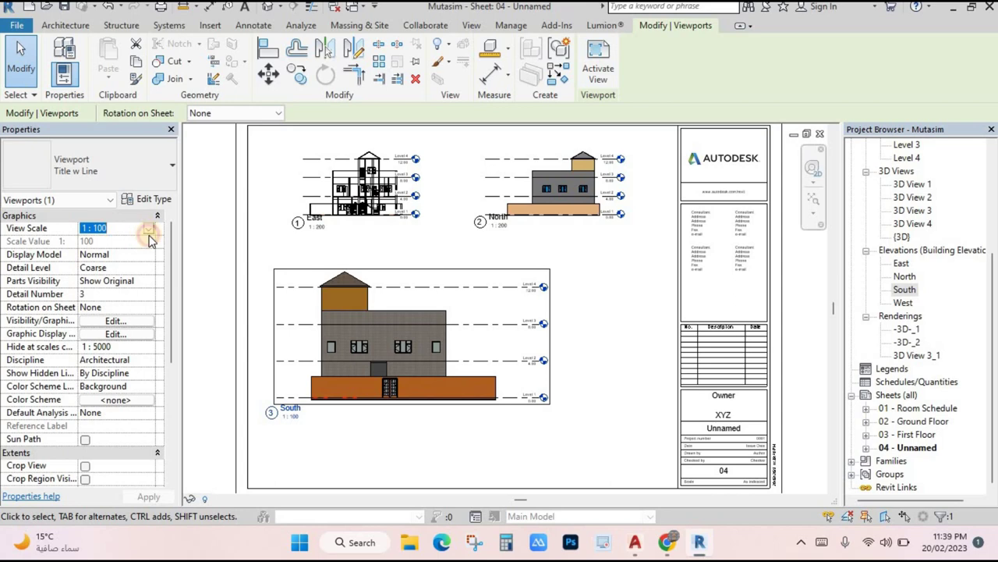
{"action": "left_click", "coordinate": [149, 234]}
{"action": "scroll", "coordinate": [109, 273], "scroll_direction": "down", "scroll_amount": 3}
{"action": "left_click", "coordinate": [102, 275]}
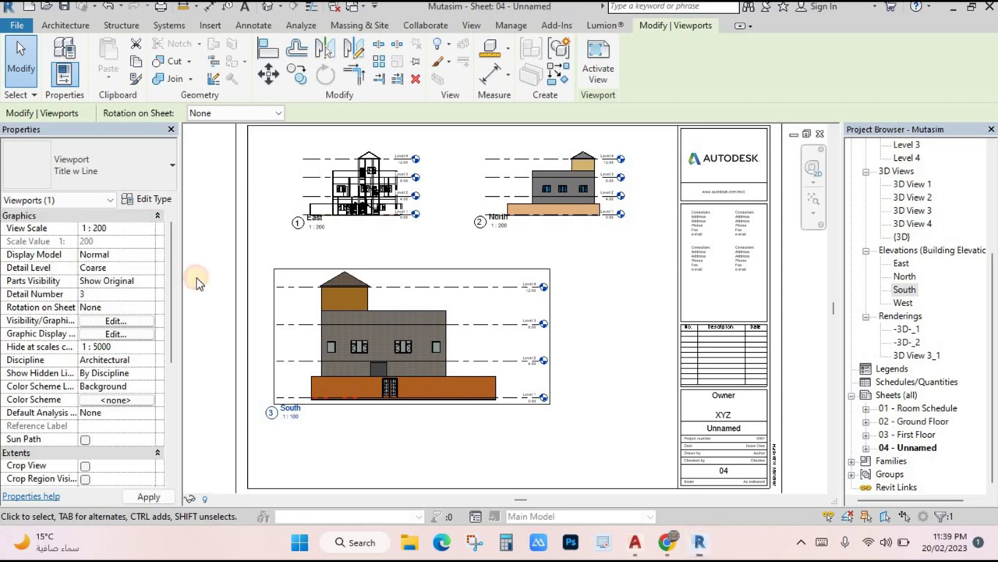
{"action": "left_click_drag", "start_coordinate": [380, 416], "coordinate": [390, 330]}
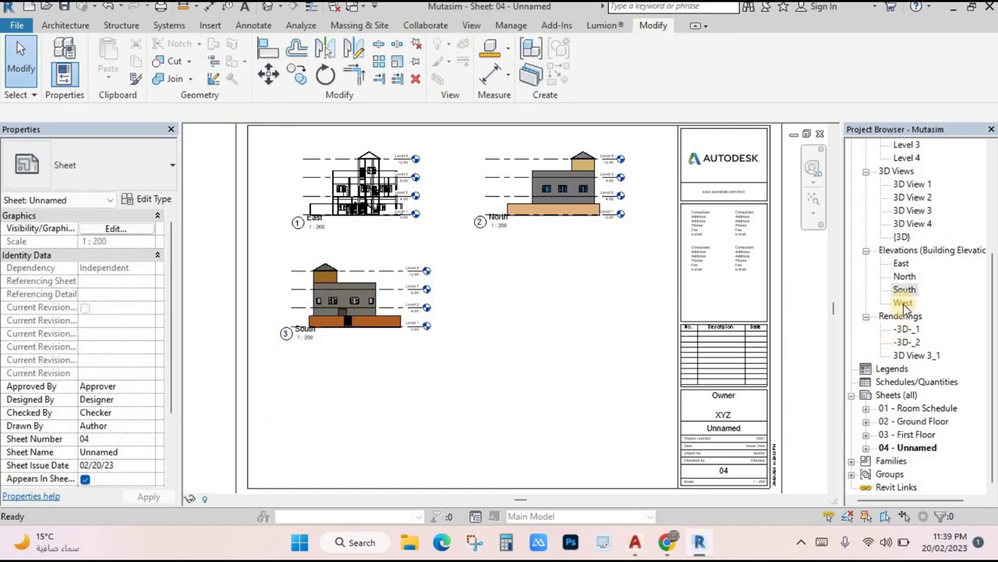
- Place the West elevation on sheet 04 below the North elevation
{"action": "left_click_drag", "start_coordinate": [903, 304], "coordinate": [673, 318]}
{"action": "left_click_drag", "start_coordinate": [613, 316], "coordinate": [611, 317]}
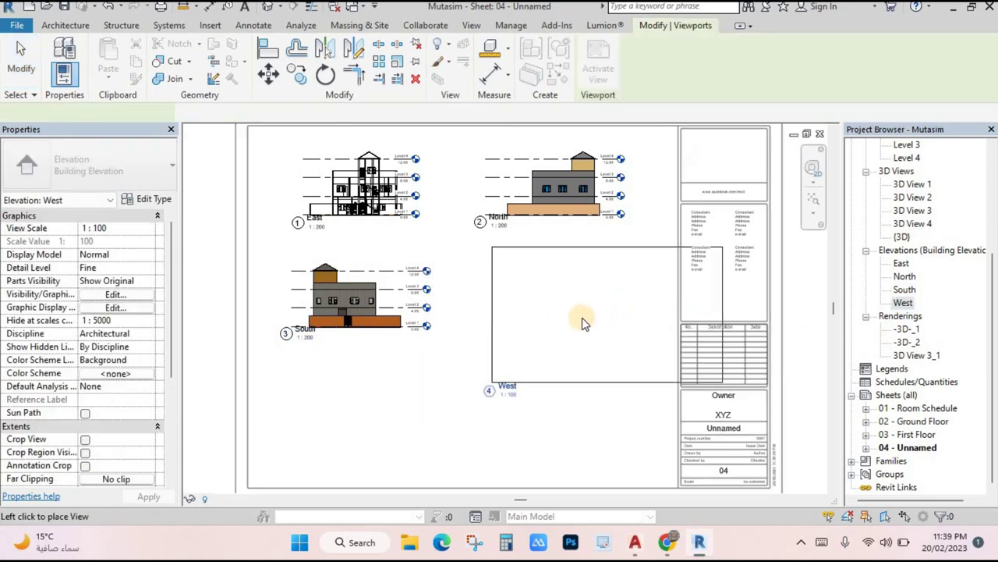
{"action": "left_click", "coordinate": [581, 392]}
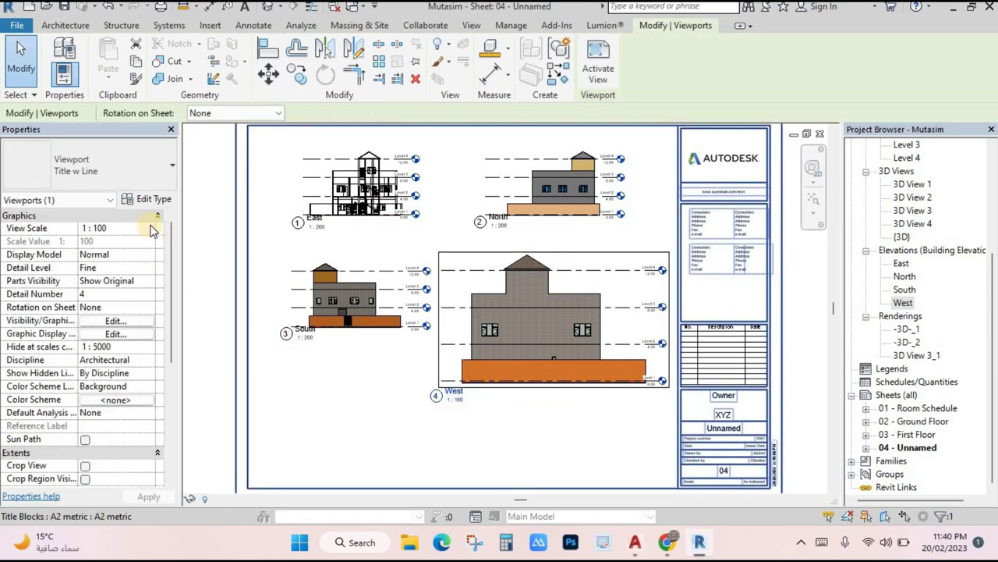
- Set the West elevation viewport's scale to 1:200 and move it up directly beneath the North elevation, beside the South elevation
{"action": "left_click", "coordinate": [151, 228]}
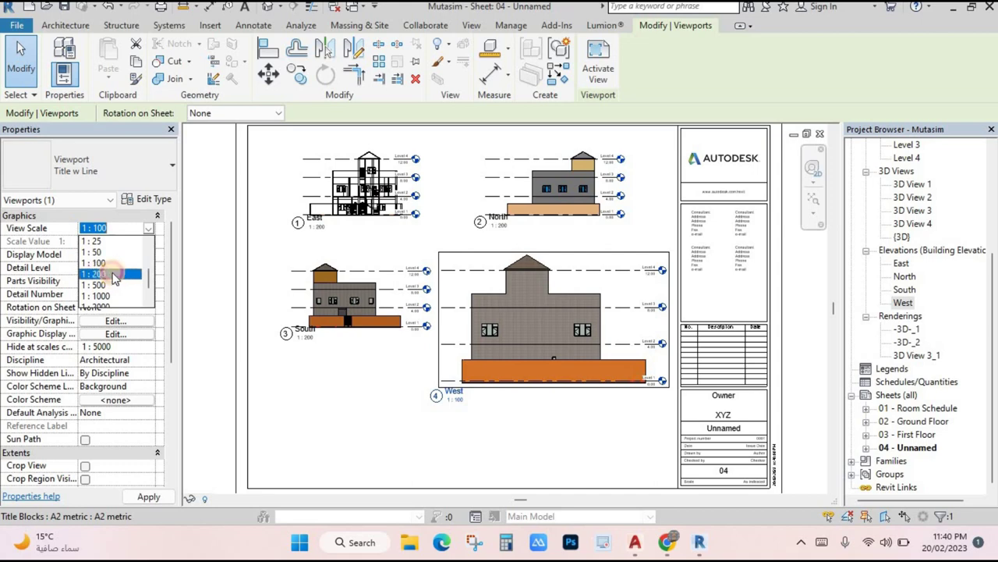
{"action": "left_click", "coordinate": [113, 275]}
{"action": "left_click", "coordinate": [513, 405]}
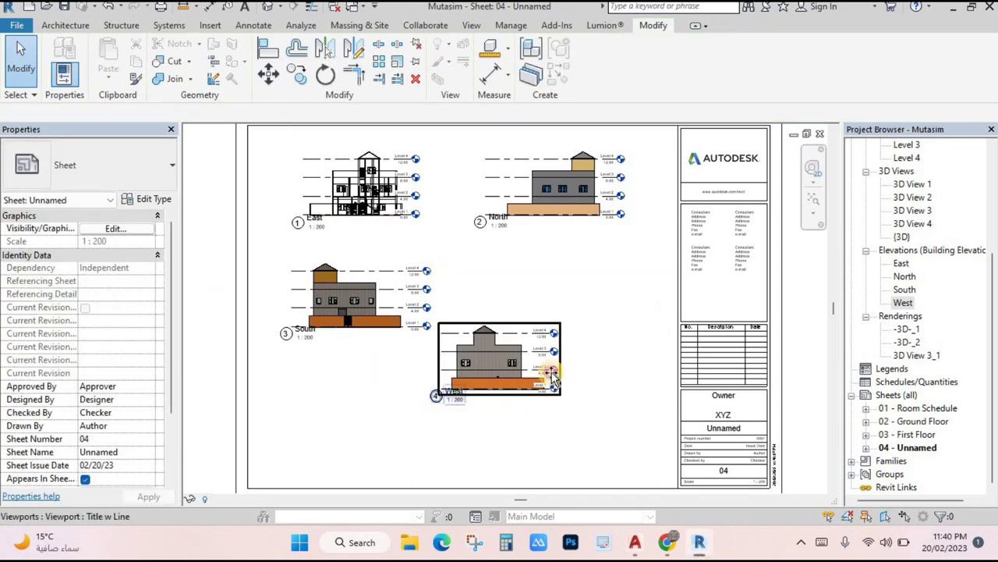
{"action": "left_click_drag", "start_coordinate": [552, 374], "coordinate": [549, 345]}
{"action": "key", "text": "Escape"}
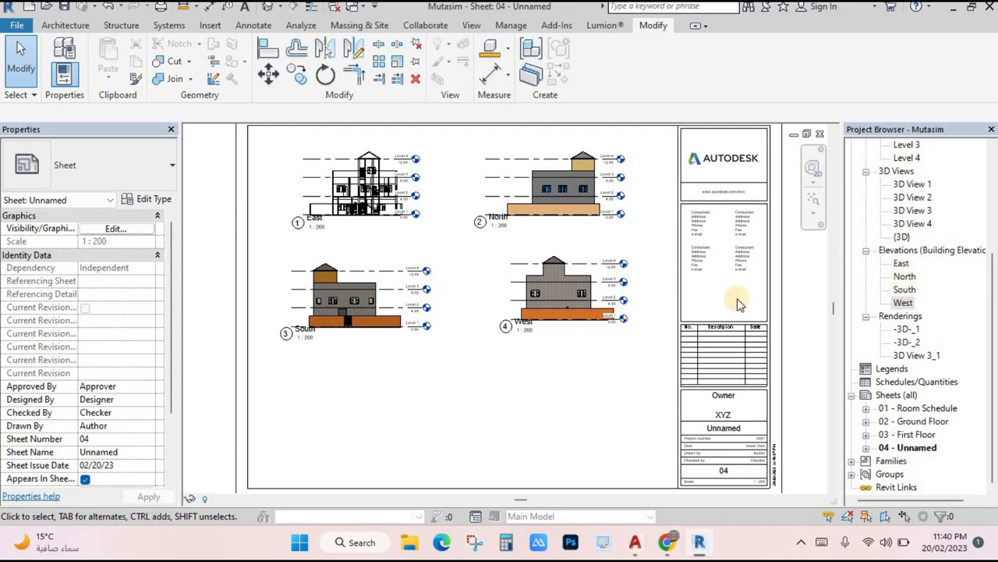
- Nudge the South elevation viewport slightly up on sheet 04 to line it up with the West elevation
{"action": "scroll", "coordinate": [428, 334], "scroll_direction": "up", "scroll_amount": 2}
{"action": "left_click", "coordinate": [434, 334]}
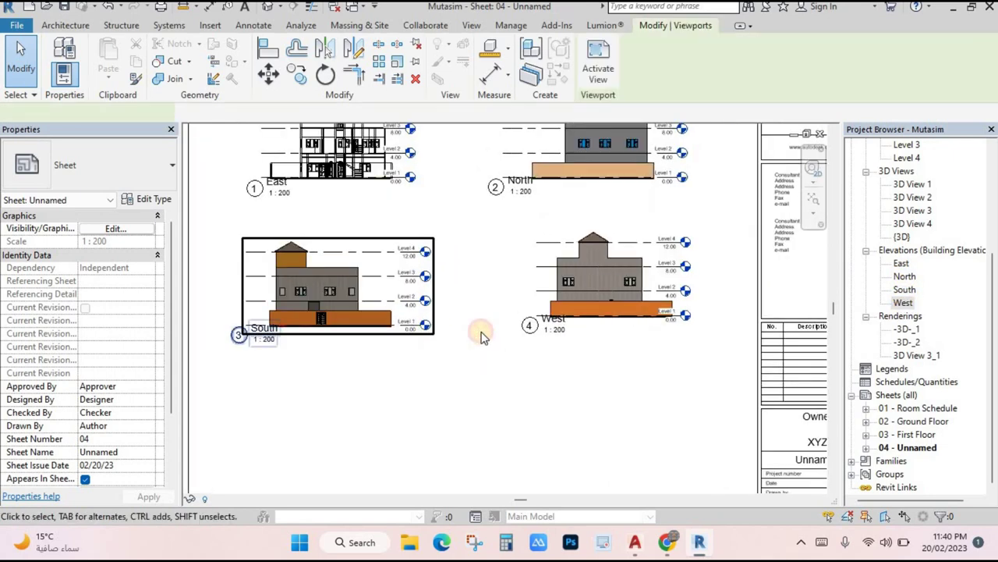
{"action": "left_click", "coordinate": [422, 333]}
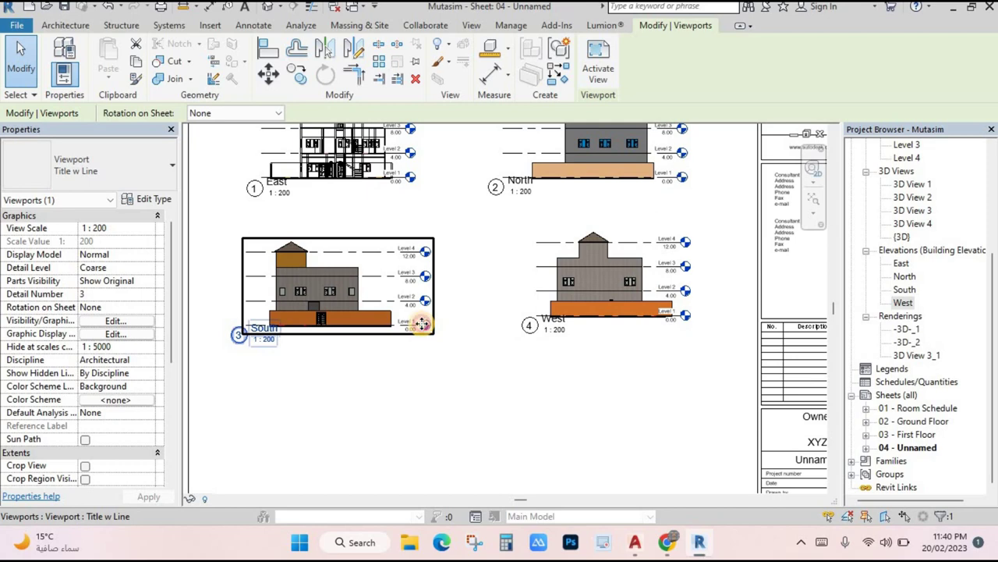
{"action": "left_click_drag", "start_coordinate": [422, 320], "coordinate": [421, 310]}
{"action": "left_click", "coordinate": [424, 353]}
{"action": "scroll", "coordinate": [422, 353], "scroll_direction": "down", "scroll_amount": 2}
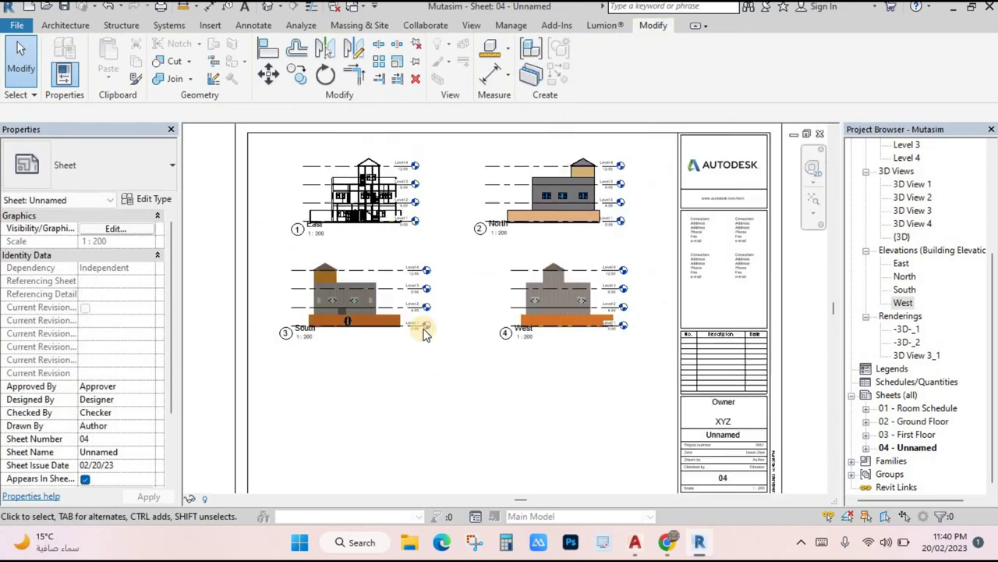
- Try the Wireframe visual style on the South elevation and check it on sheet 04
{"action": "double_click", "coordinate": [904, 290]}
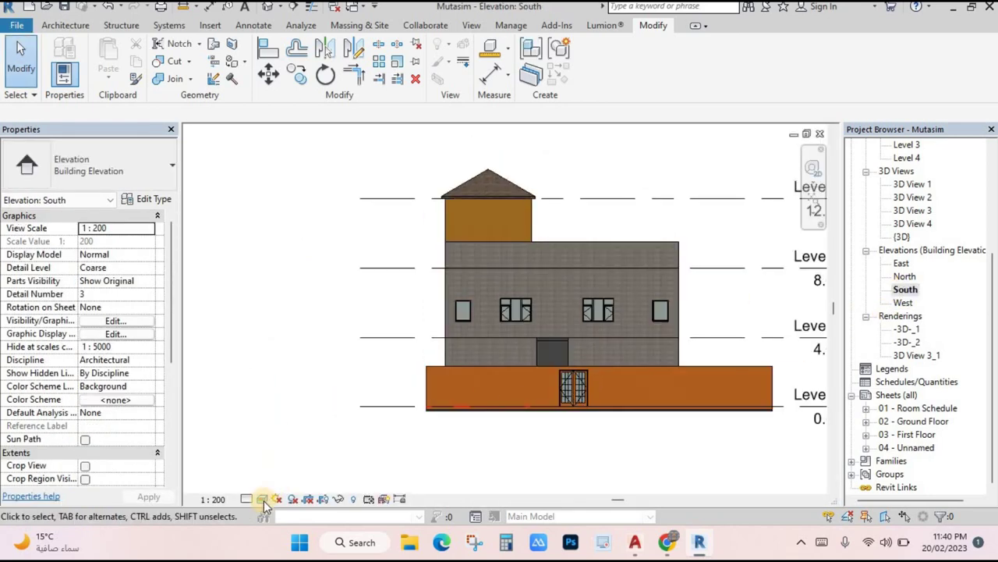
{"action": "left_click", "coordinate": [262, 498]}
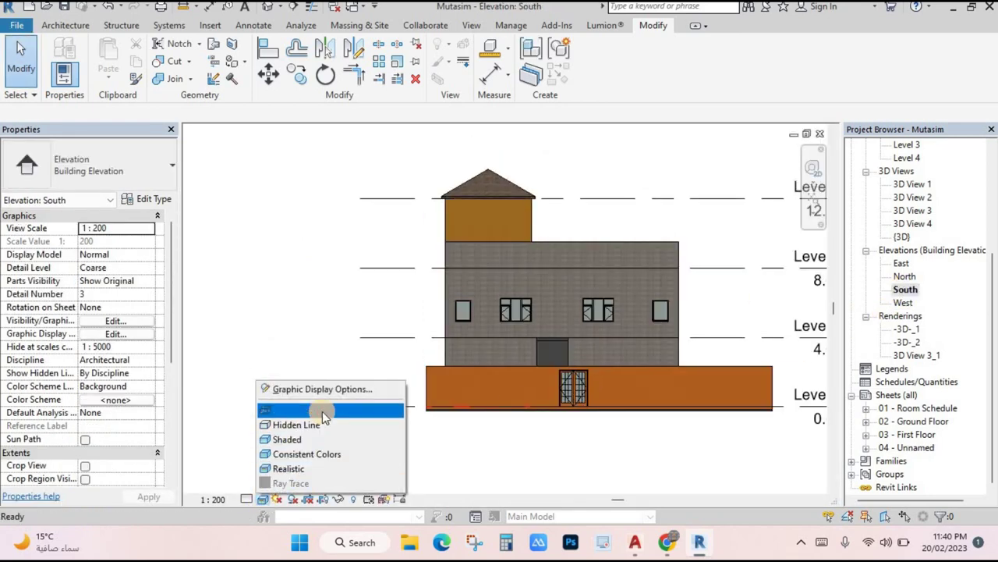
{"action": "left_click", "coordinate": [322, 410]}
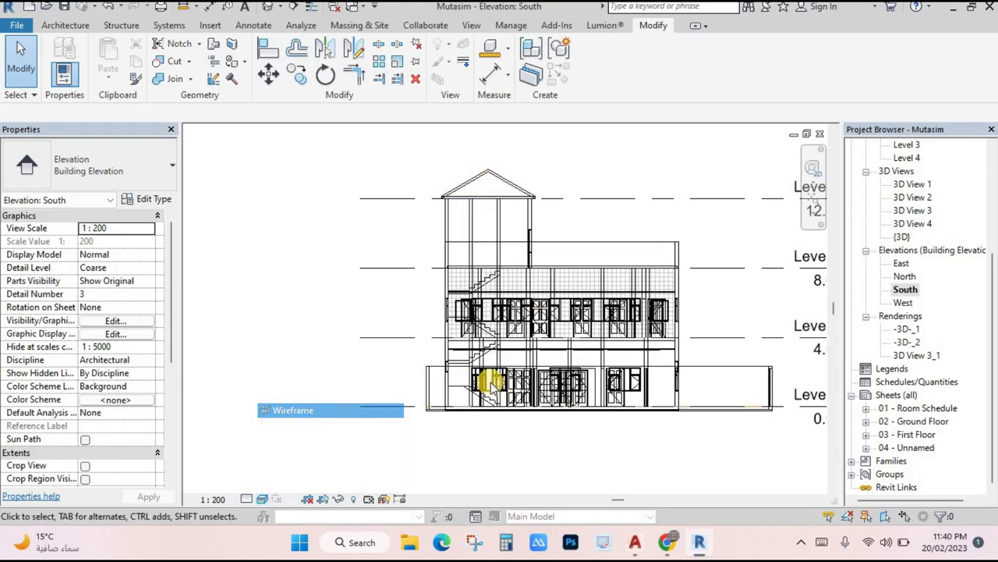
{"action": "double_click", "coordinate": [913, 449]}
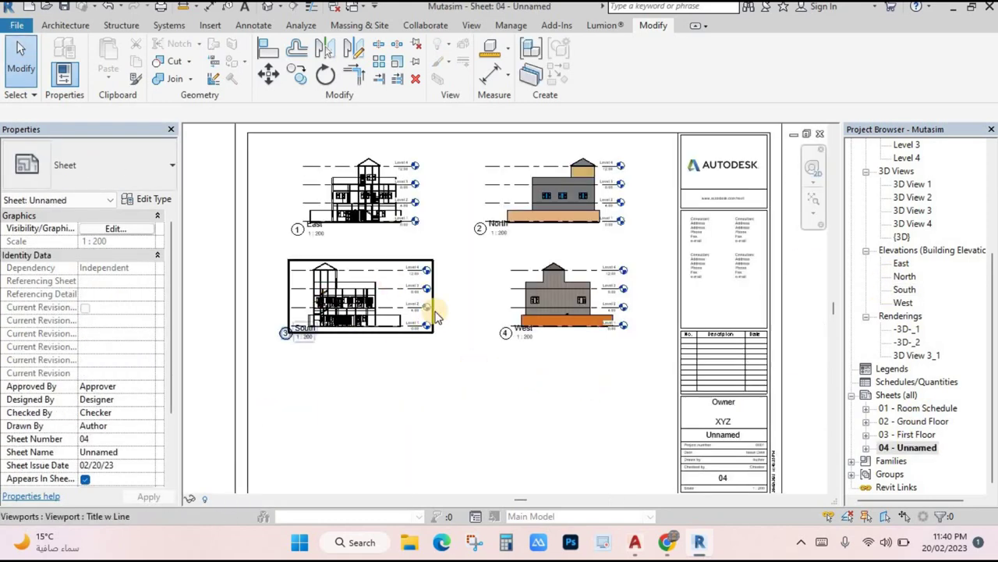
- Open the East elevation and set its visual style to Realistic
{"action": "double_click", "coordinate": [903, 264]}
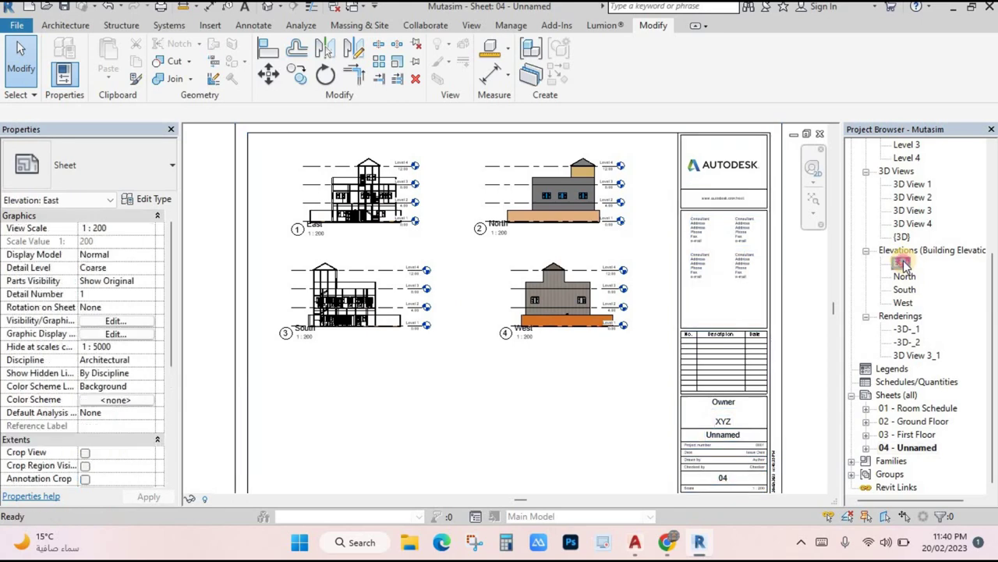
{"action": "left_click", "coordinate": [261, 500]}
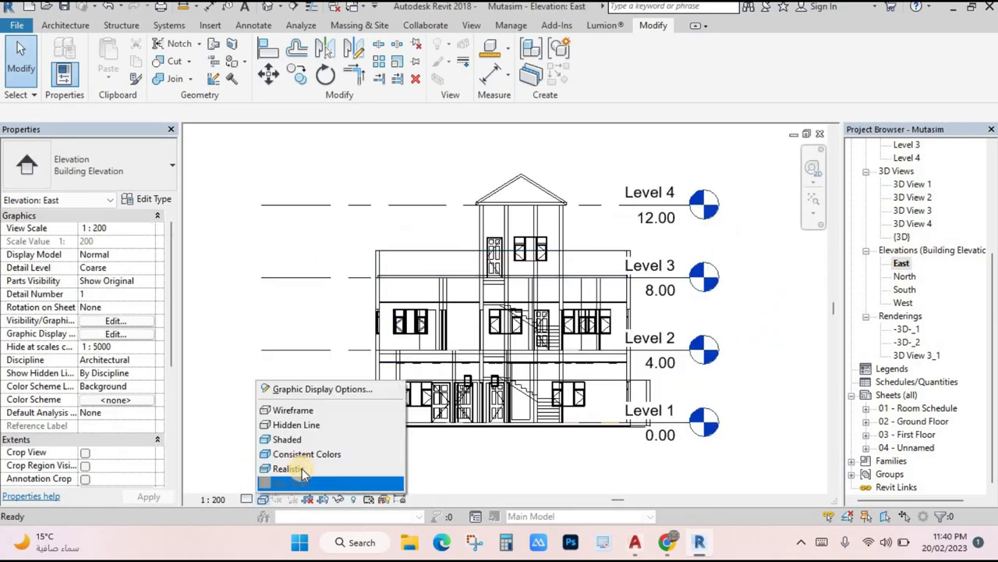
{"action": "left_click", "coordinate": [301, 467]}
- Look at the North elevation, then set the South elevation's visual style to Realistic
{"action": "double_click", "coordinate": [904, 278]}
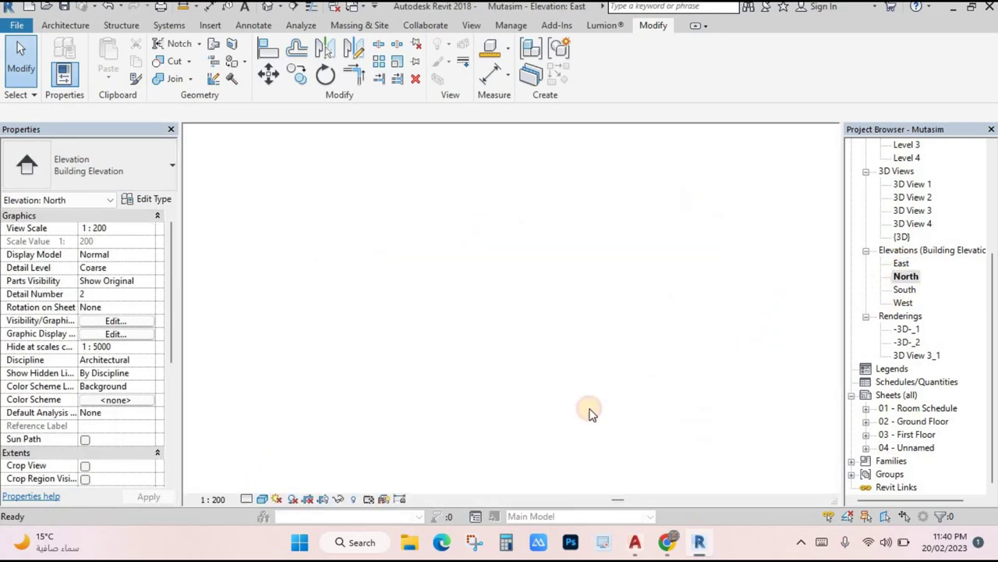
{"action": "double_click", "coordinate": [904, 290]}
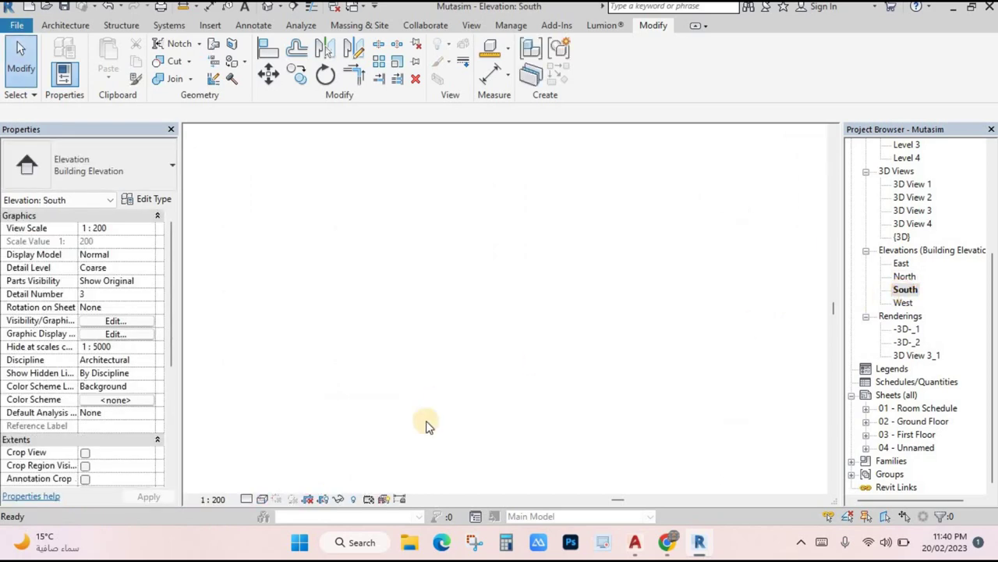
{"action": "left_click", "coordinate": [261, 500]}
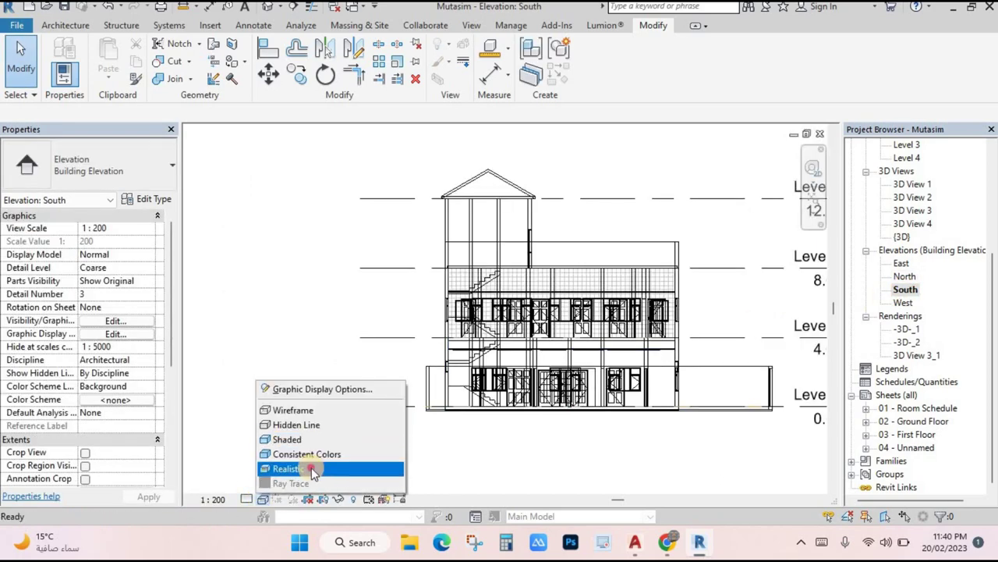
{"action": "left_click", "coordinate": [311, 467]}
- Set the West elevation's visual style to Realistic and review all four elevations on sheet 04
{"action": "double_click", "coordinate": [903, 303]}
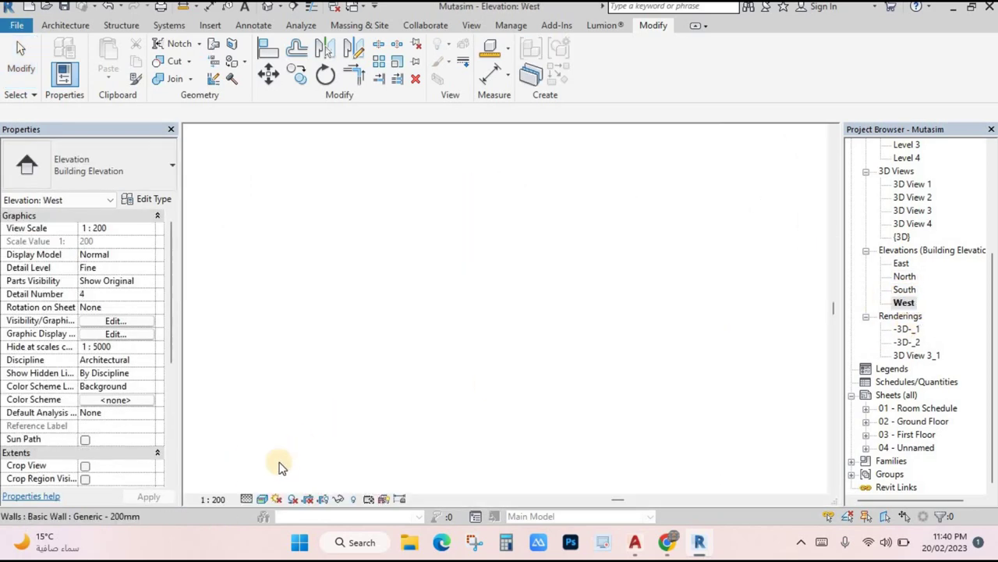
{"action": "left_click", "coordinate": [263, 499]}
{"action": "left_click", "coordinate": [290, 468]}
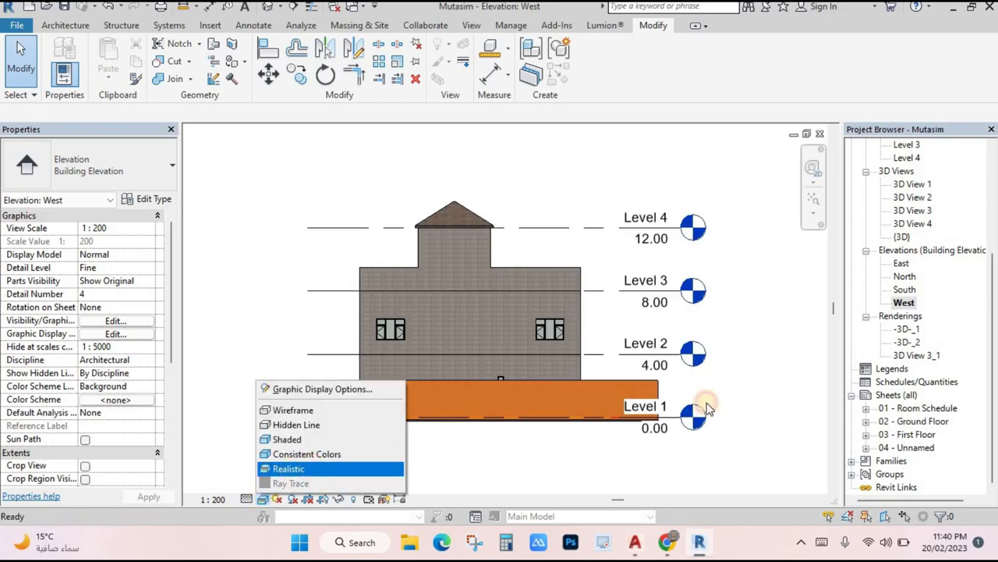
{"action": "double_click", "coordinate": [917, 448]}
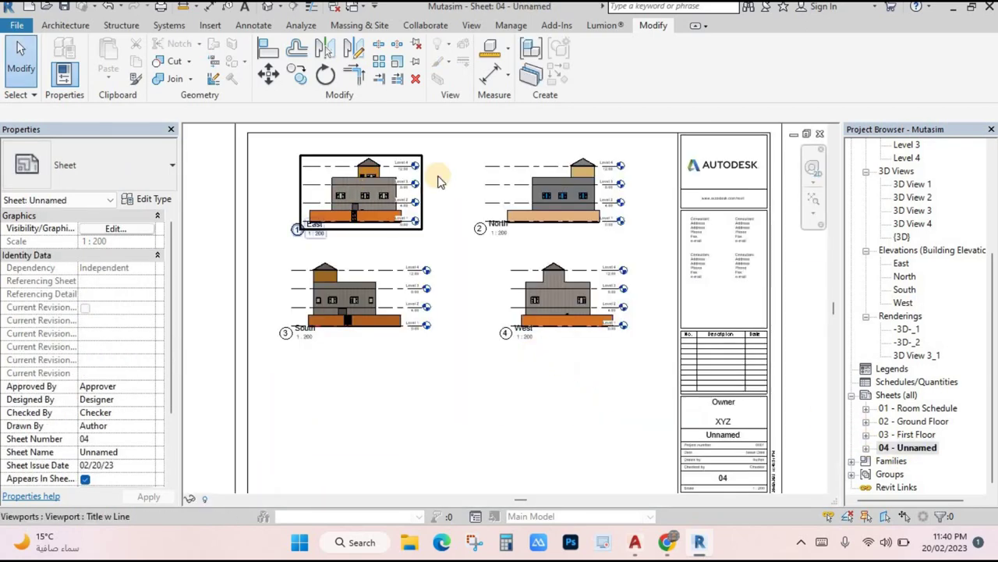
{"action": "scroll", "coordinate": [553, 390], "scroll_direction": "down", "scroll_amount": 1}
{"action": "middle_click_drag", "start_coordinate": [515, 367], "coordinate": [502, 322]}
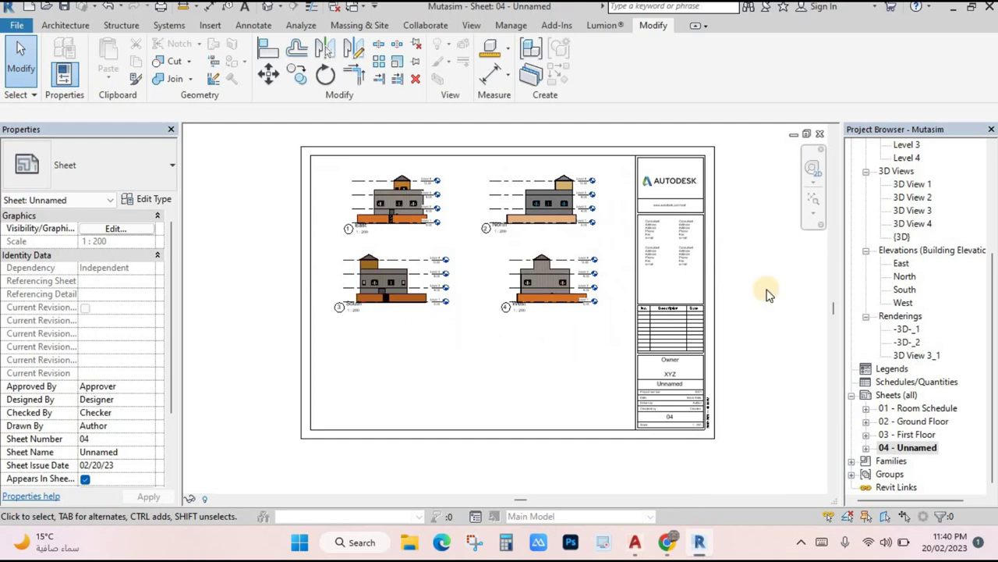
- Open the Level 1 floor plan and draw a vertical section line through the middle of the house, past both boundary walls
{"action": "scroll", "coordinate": [925, 208], "scroll_direction": "up", "scroll_amount": 5}
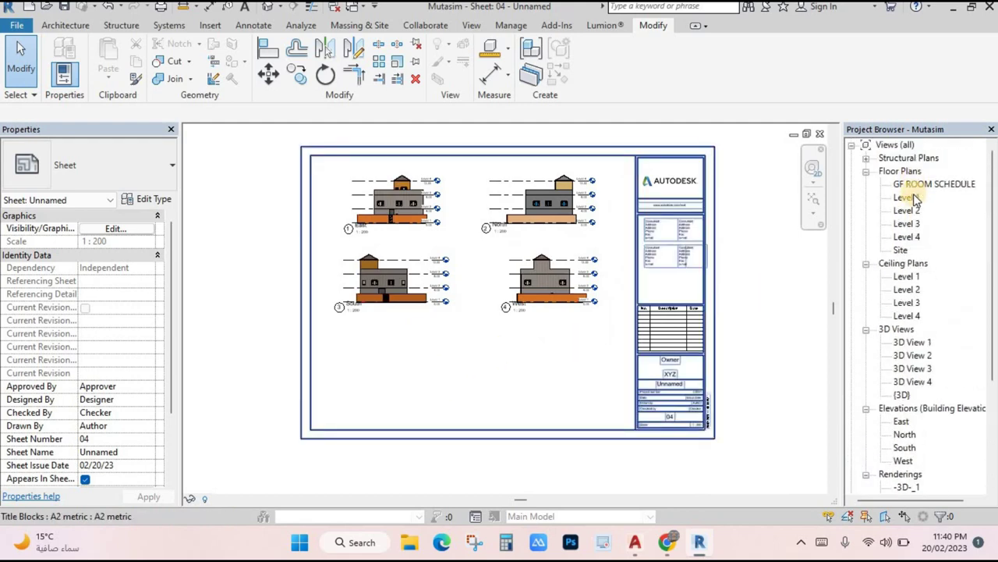
{"action": "double_click", "coordinate": [908, 198]}
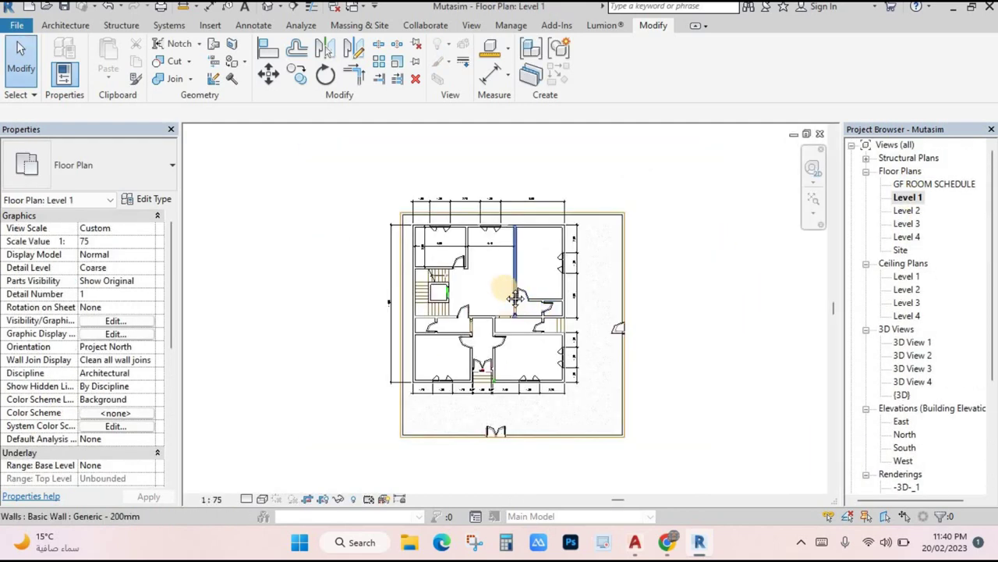
{"action": "left_click", "coordinate": [293, 8]}
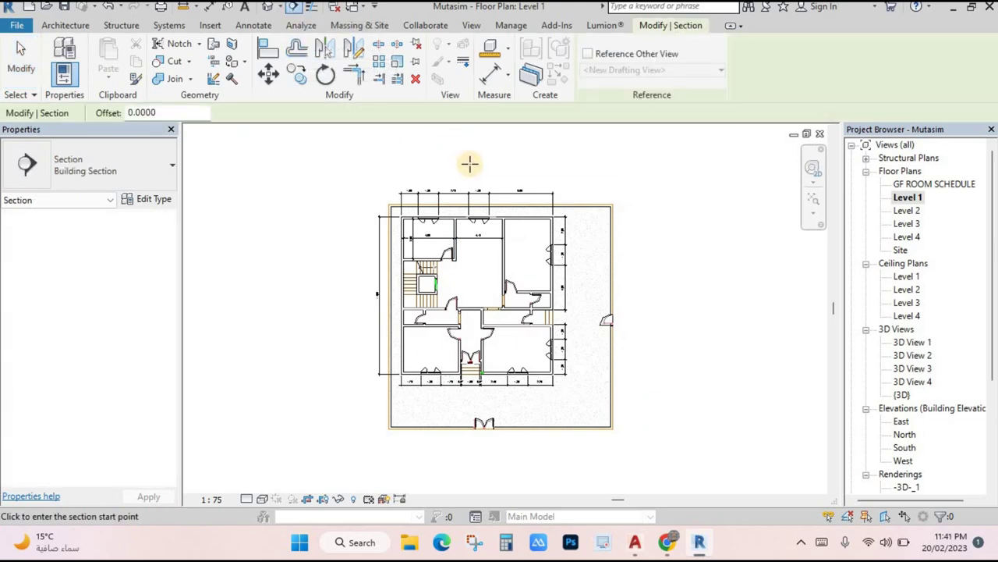
{"action": "left_click", "coordinate": [469, 163]}
{"action": "left_click", "coordinate": [469, 467]}
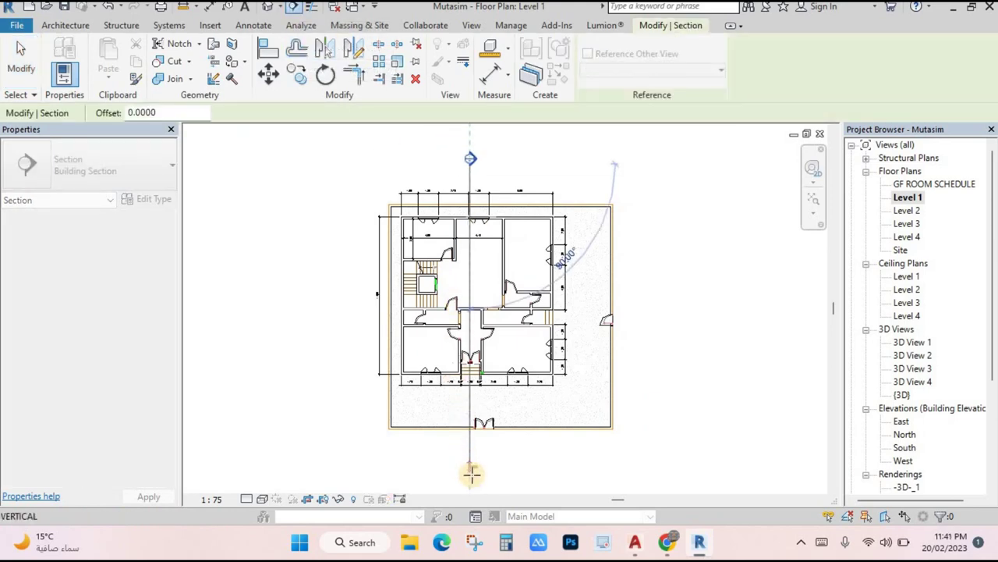
{"action": "left_click", "coordinate": [701, 311]}
- Open the vertical section's view and expand the list of building sections
{"action": "double_click", "coordinate": [472, 158]}
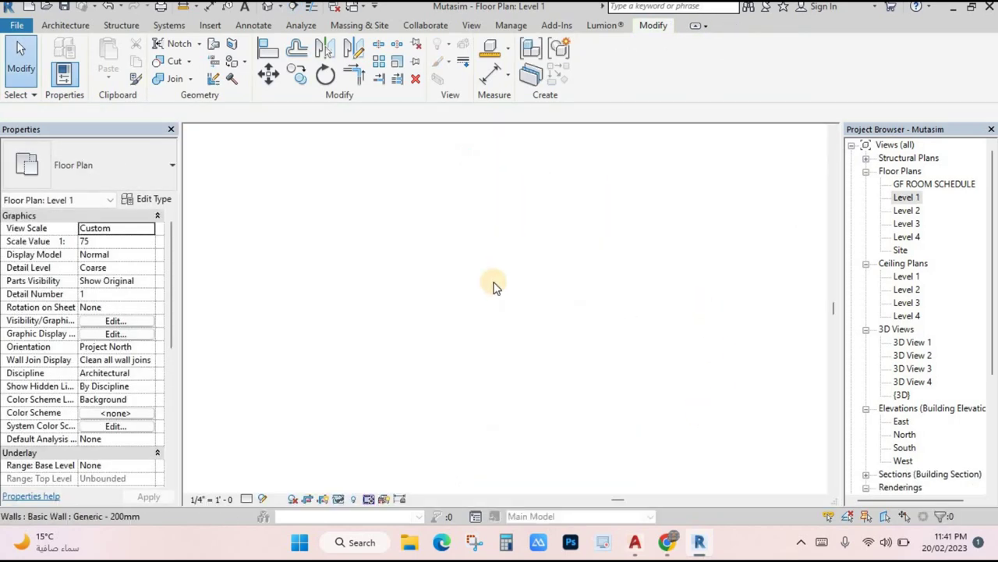
{"action": "scroll", "coordinate": [874, 401], "scroll_direction": "down", "scroll_amount": 1}
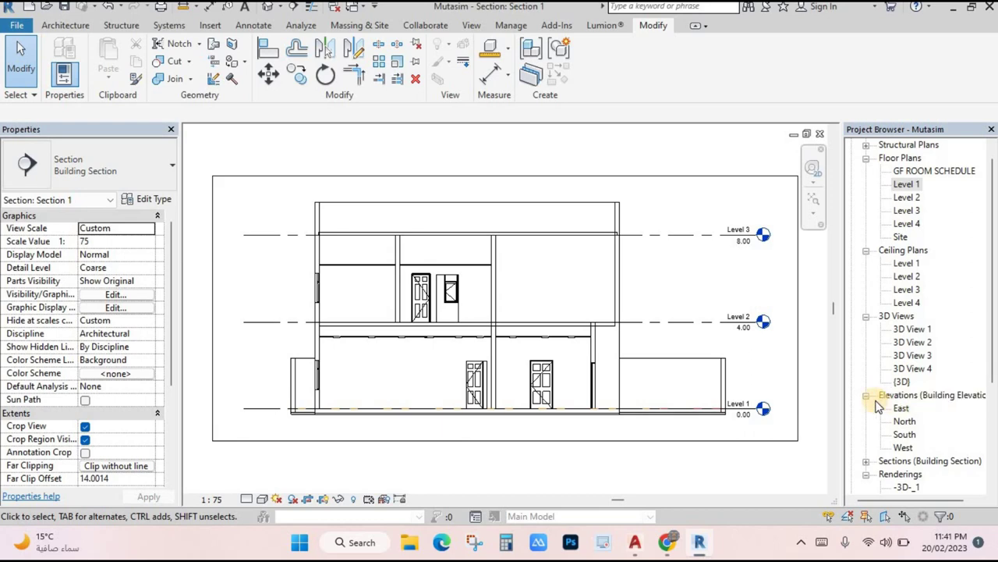
{"action": "scroll", "coordinate": [905, 466], "scroll_direction": "down", "scroll_amount": 1}
{"action": "left_click", "coordinate": [866, 449]}
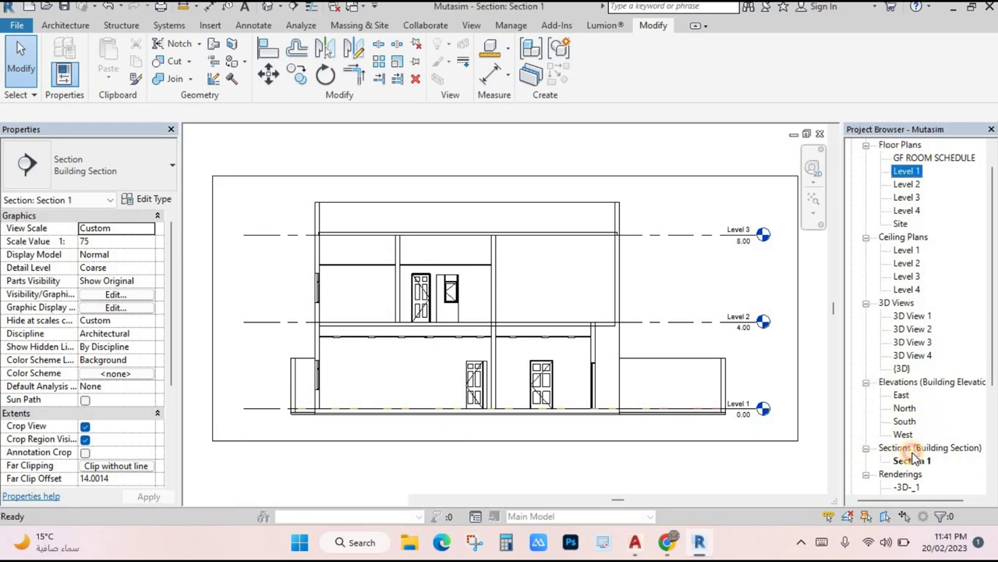
{"action": "scroll", "coordinate": [874, 444], "scroll_direction": "down", "scroll_amount": 2}
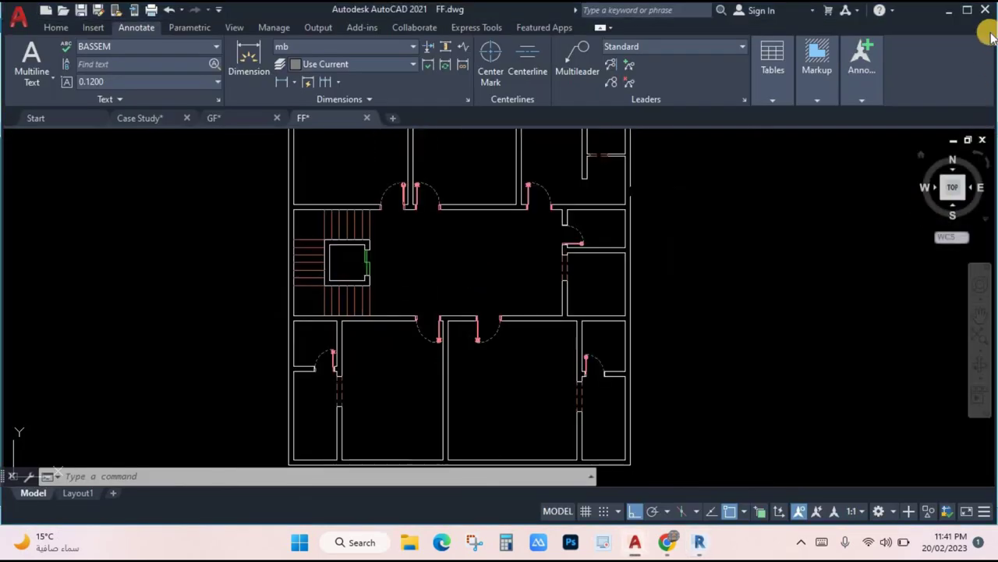
- Draw a horizontal section line across the Level 1 plan through the staircase and open its section view
{"action": "left_click", "coordinate": [949, 16]}
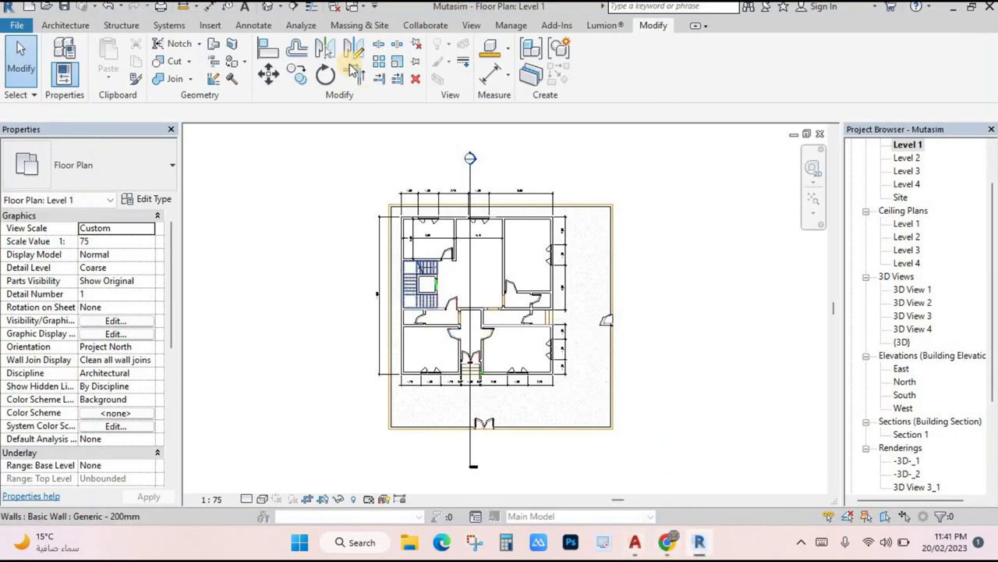
{"action": "left_click", "coordinate": [293, 8]}
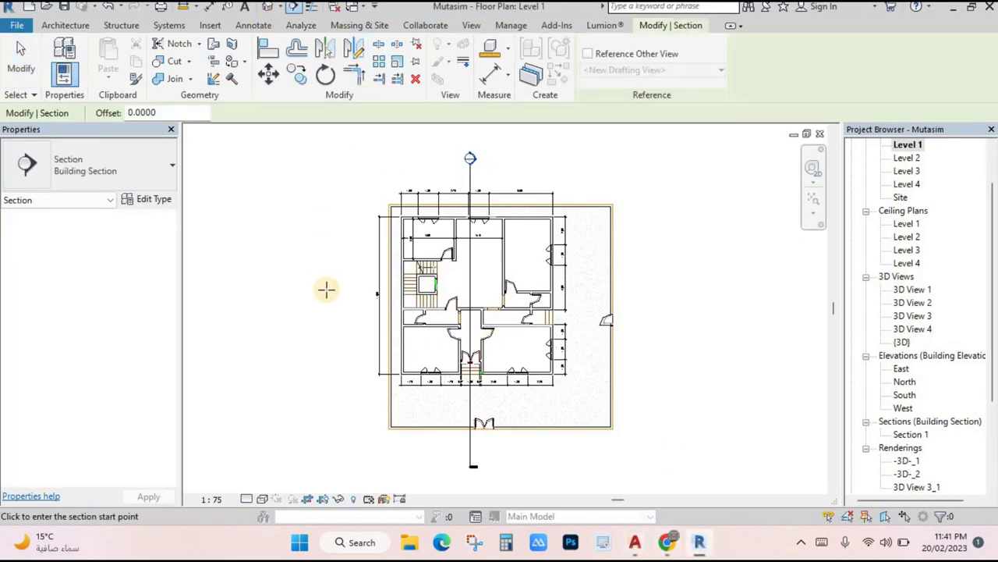
{"action": "left_click", "coordinate": [317, 269]}
{"action": "left_click", "coordinate": [691, 269]}
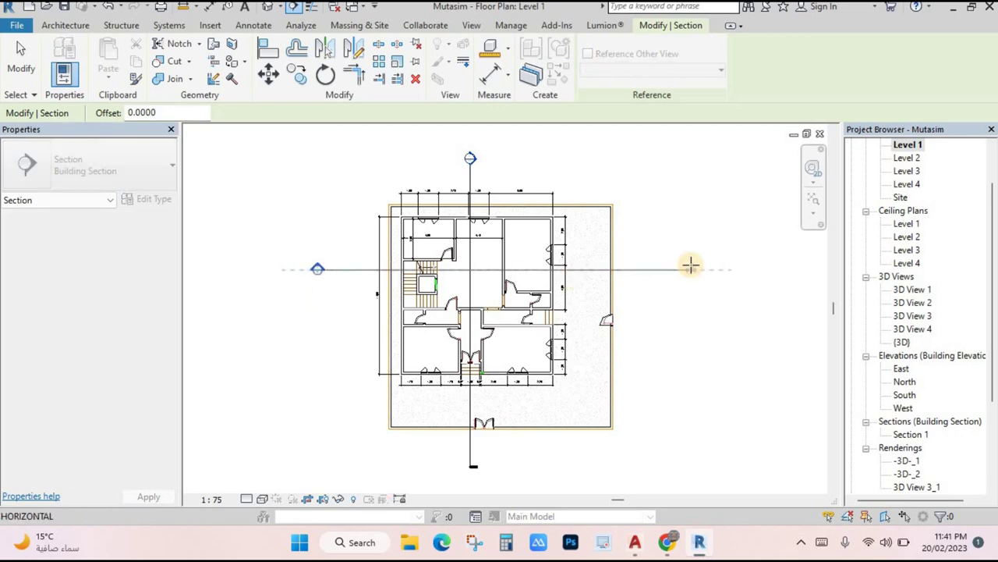
{"action": "key", "text": "Escape"}
{"action": "left_click", "coordinate": [594, 187]}
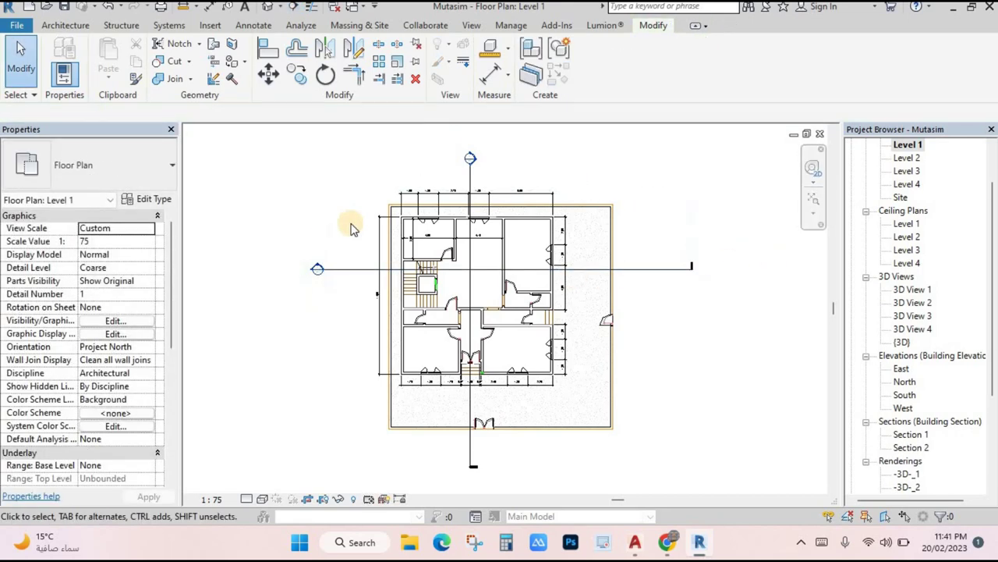
{"action": "double_click", "coordinate": [319, 269]}
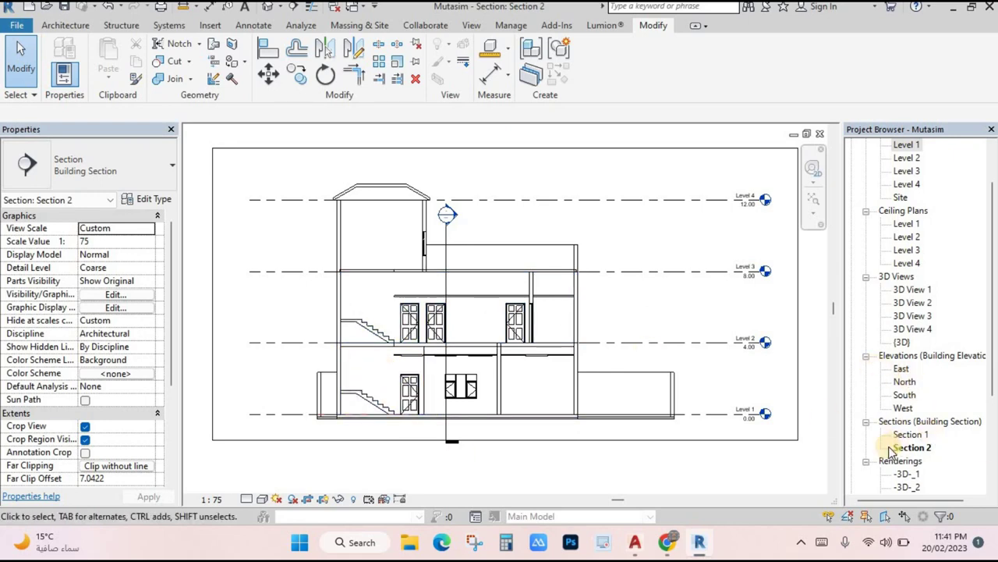
{"action": "scroll", "coordinate": [919, 374], "scroll_direction": "down", "scroll_amount": 5}
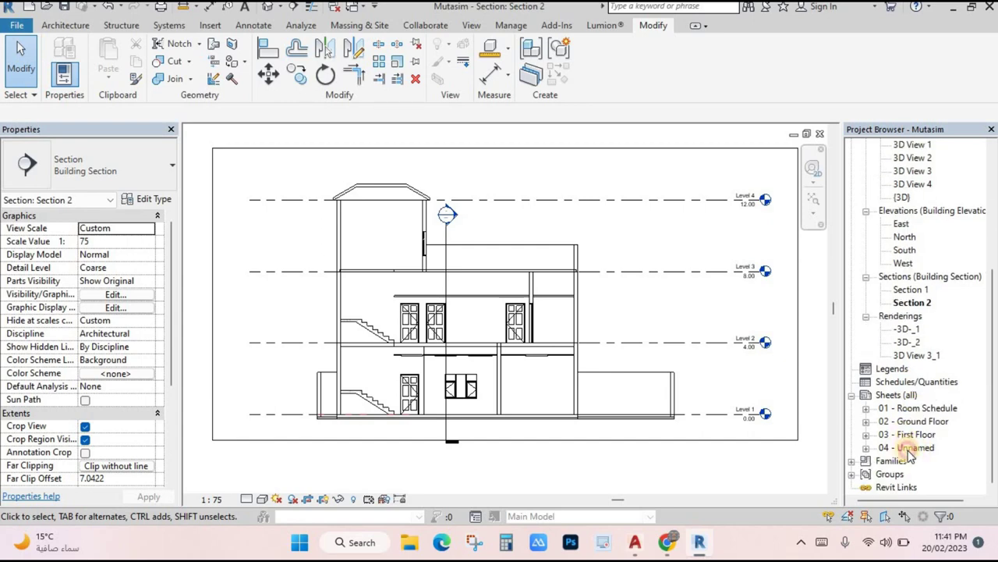
- Open sheet 04 and place the Section 1 view below the elevations
{"action": "double_click", "coordinate": [908, 449]}
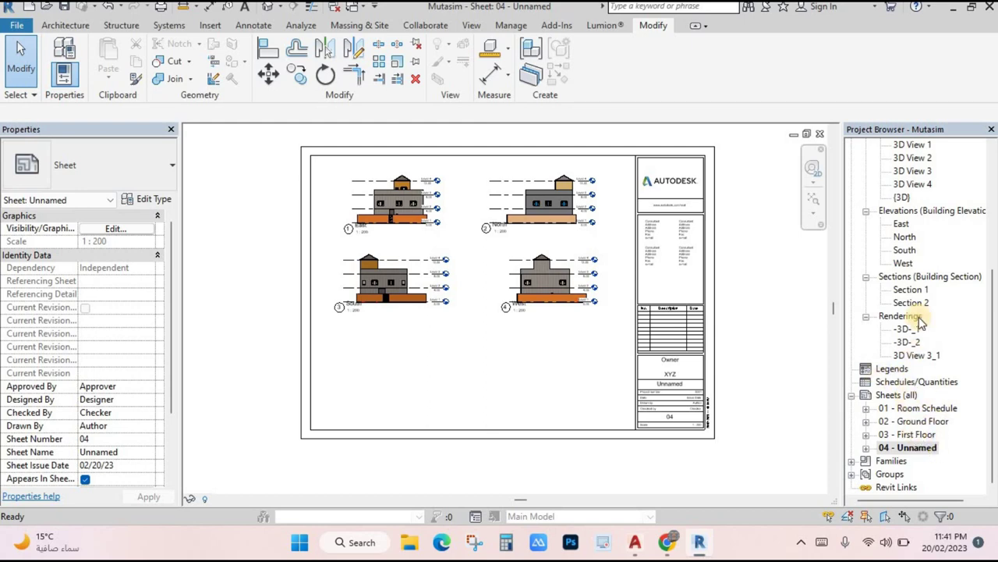
{"action": "left_click_drag", "start_coordinate": [896, 295], "coordinate": [470, 385]}
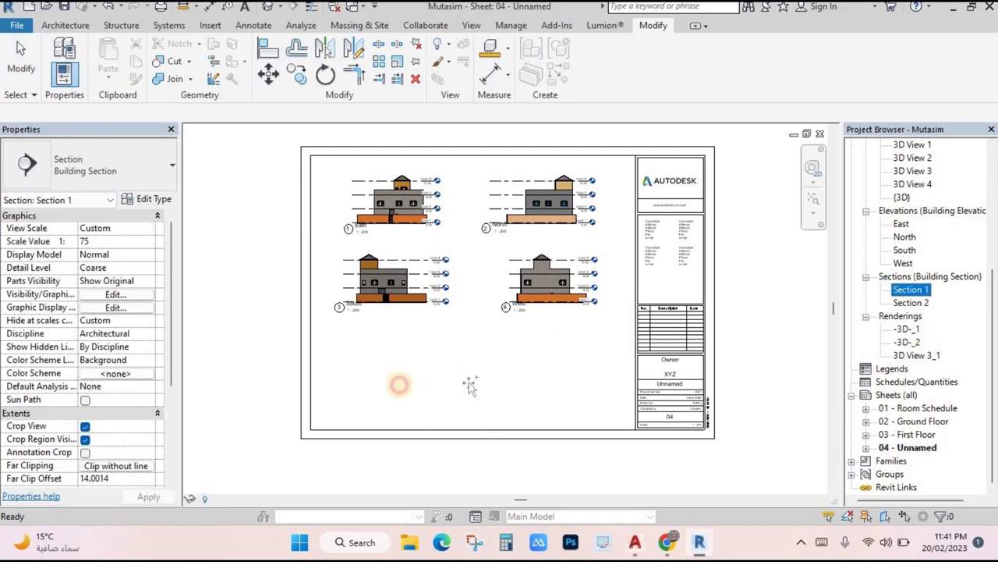
{"action": "left_click_drag", "start_coordinate": [398, 390], "coordinate": [408, 386]}
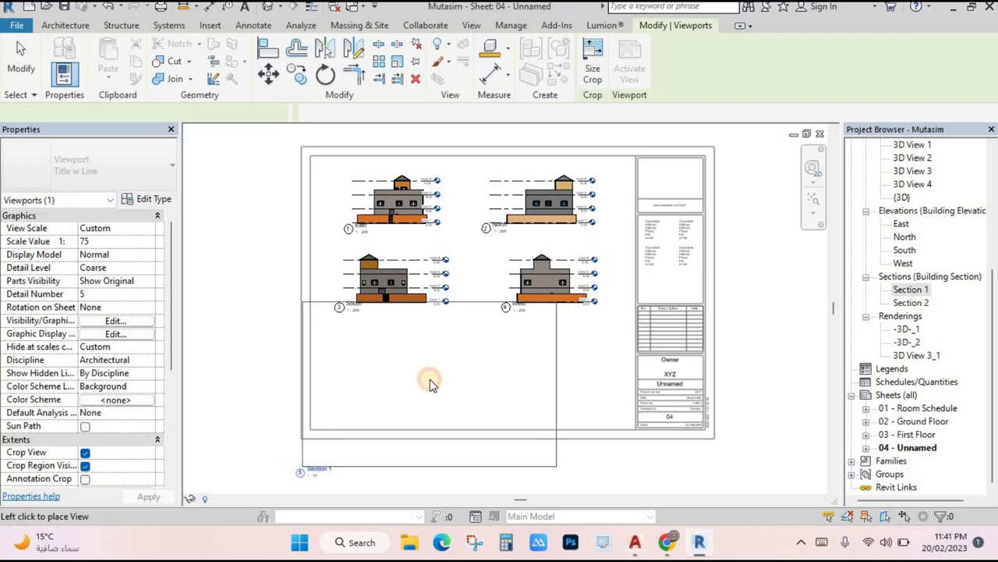
{"action": "left_click", "coordinate": [429, 382]}
{"action": "left_click", "coordinate": [564, 368]}
- Set the Section 1 viewport's scale to 1:200 and move it beneath the South elevation
{"action": "left_click", "coordinate": [539, 357]}
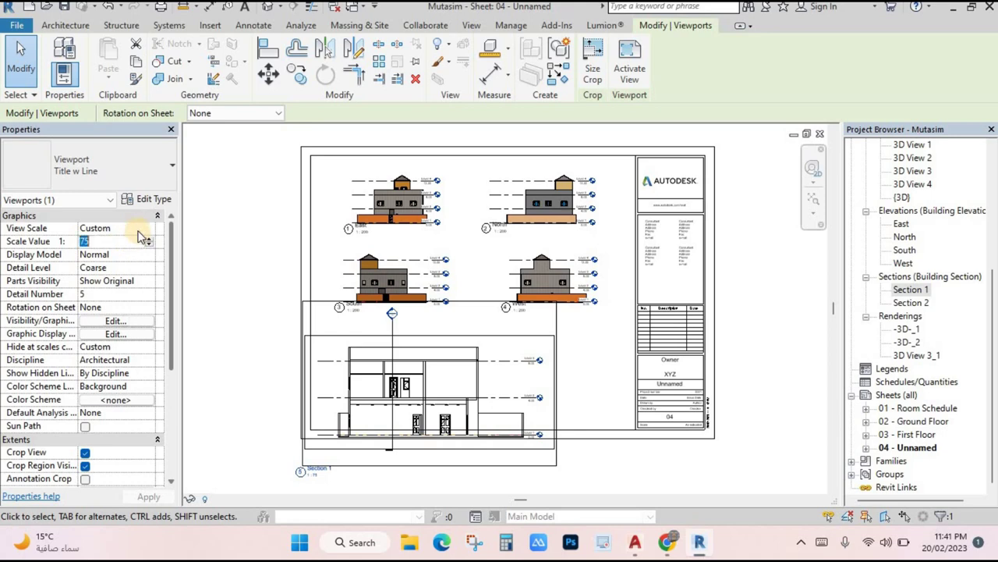
{"action": "left_click", "coordinate": [147, 230]}
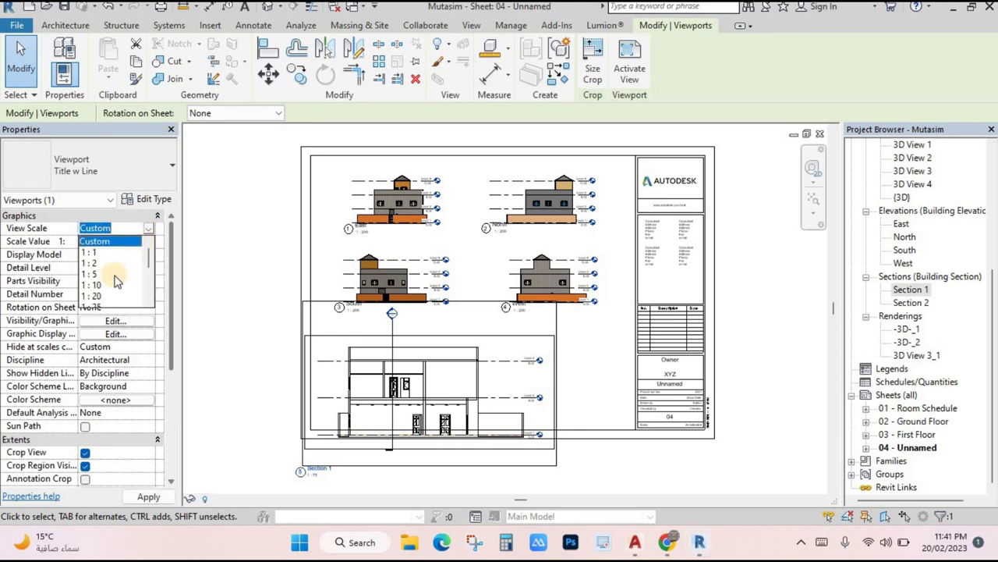
{"action": "scroll", "coordinate": [115, 281], "scroll_direction": "down", "scroll_amount": 2}
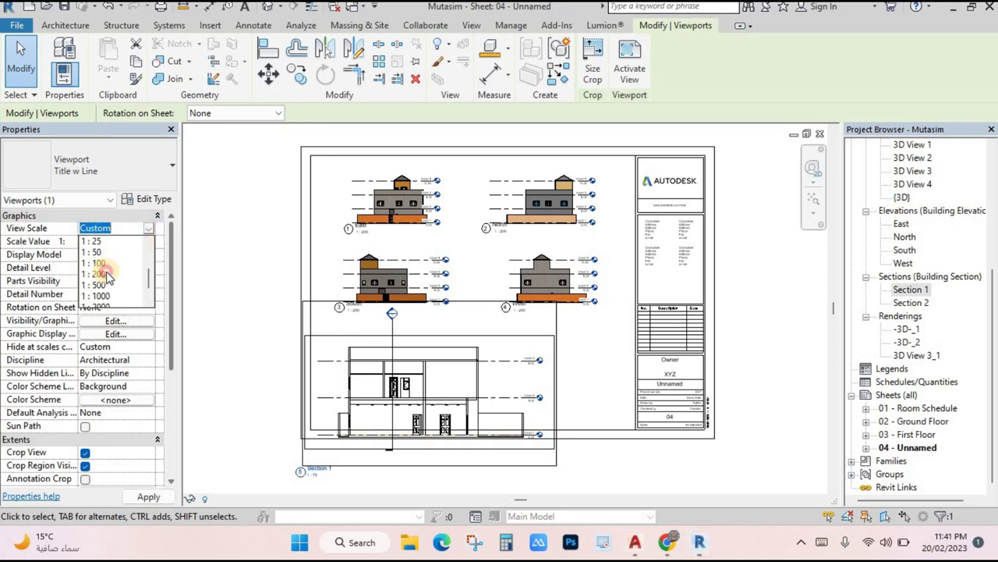
{"action": "left_click", "coordinate": [108, 275]}
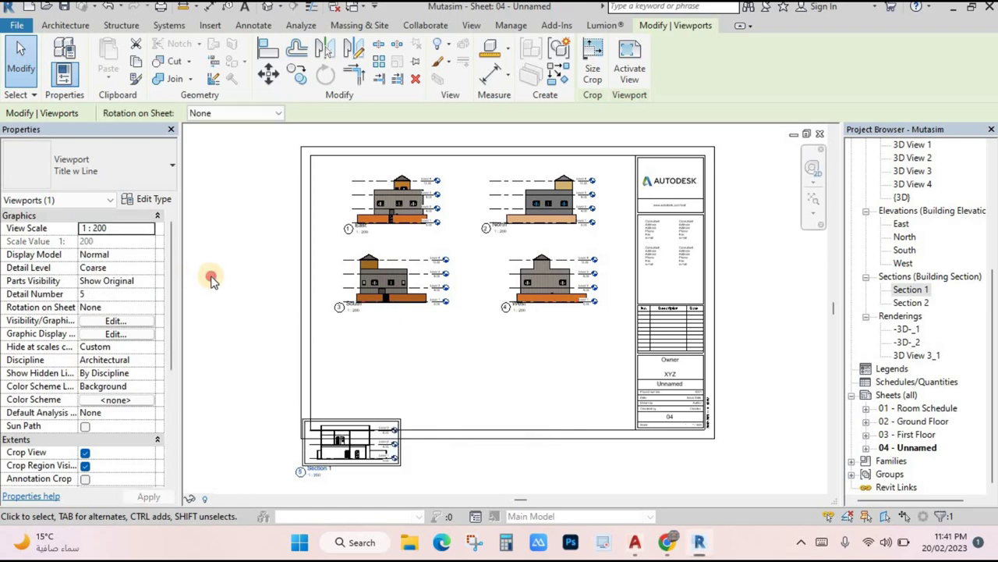
{"action": "left_click", "coordinate": [210, 279]}
{"action": "left_click_drag", "start_coordinate": [380, 414], "coordinate": [426, 345]}
{"action": "left_click", "coordinate": [499, 359]}
{"action": "scroll", "coordinate": [483, 363], "scroll_direction": "up", "scroll_amount": 3}
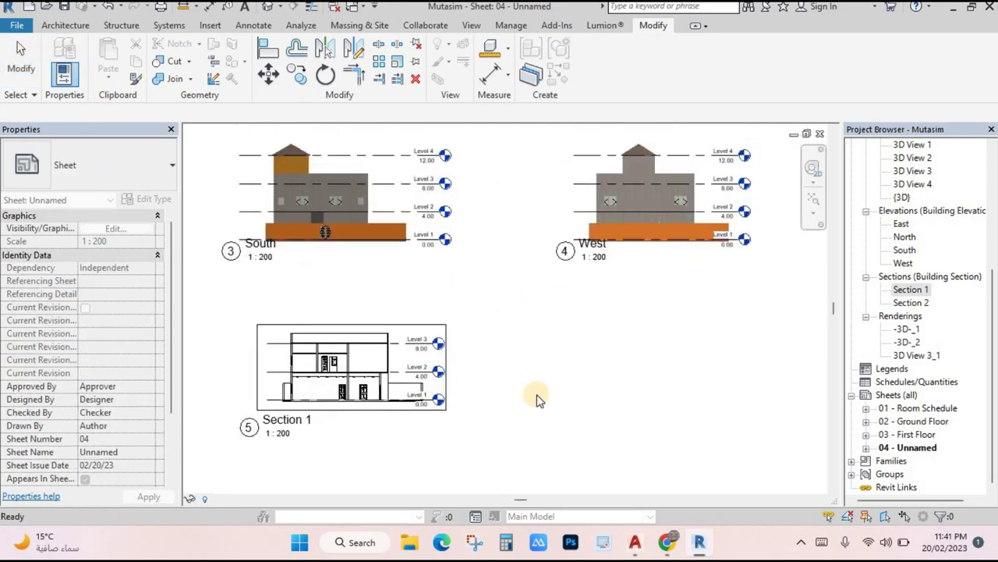
{"action": "scroll", "coordinate": [613, 413], "scroll_direction": "down", "scroll_amount": 2}
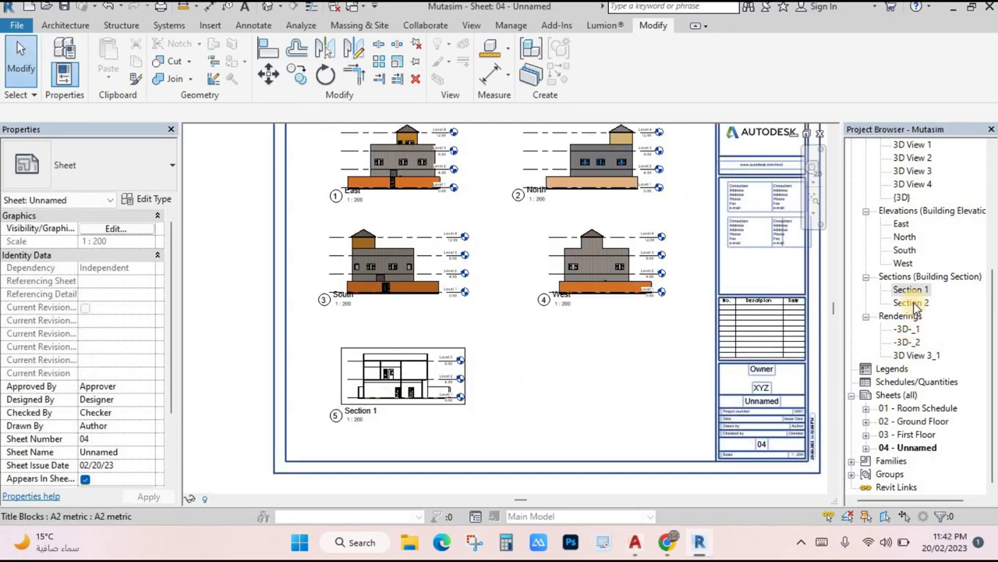
- Place the Section 2 view on sheet 04 at 1:200 scale, beneath the West elevation beside Section 1
{"action": "left_click_drag", "start_coordinate": [911, 303], "coordinate": [615, 390]}
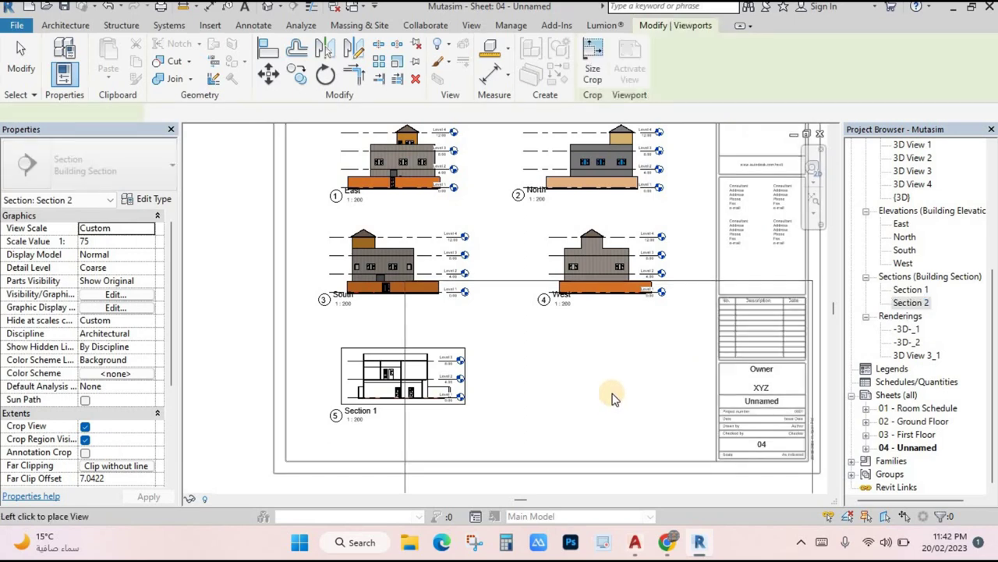
{"action": "left_click", "coordinate": [616, 386]}
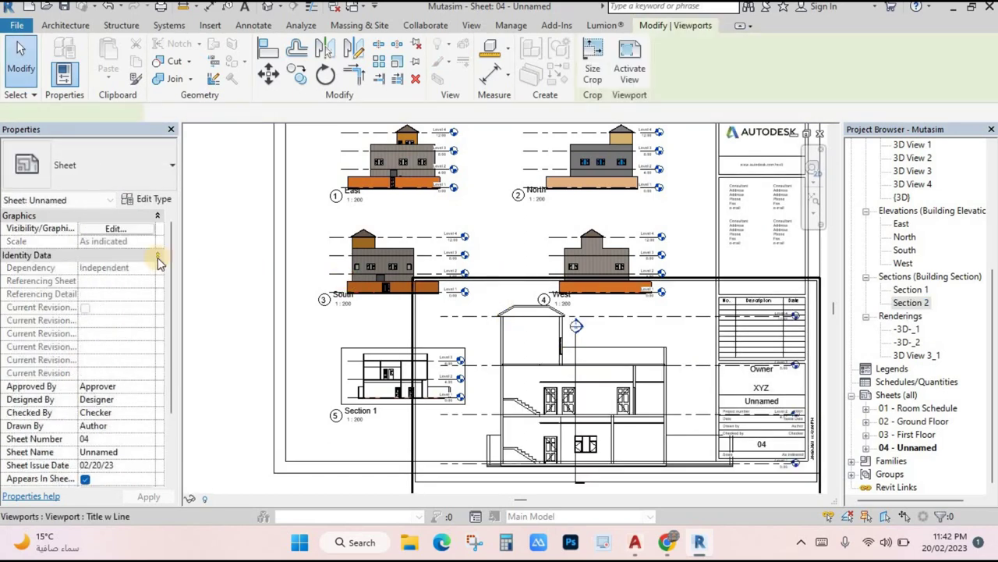
{"action": "left_click", "coordinate": [149, 229]}
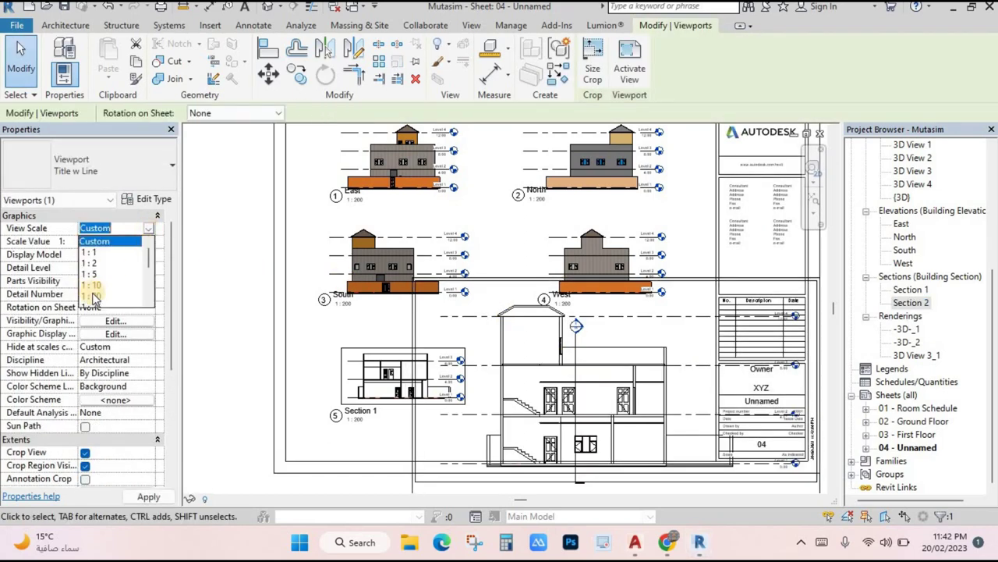
{"action": "left_click", "coordinate": [107, 274]}
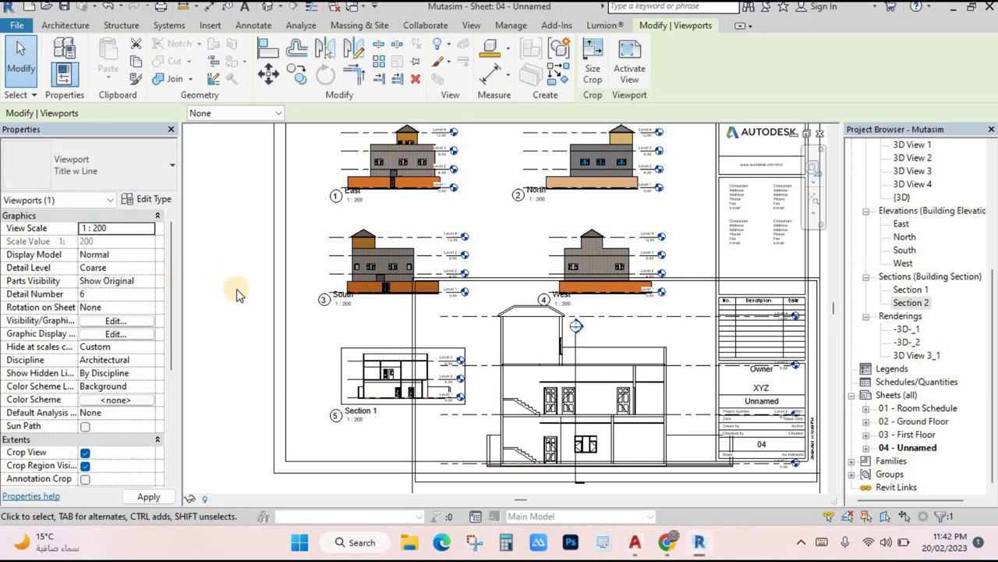
{"action": "key", "text": "Escape"}
{"action": "left_click_drag", "start_coordinate": [533, 427], "coordinate": [633, 363]}
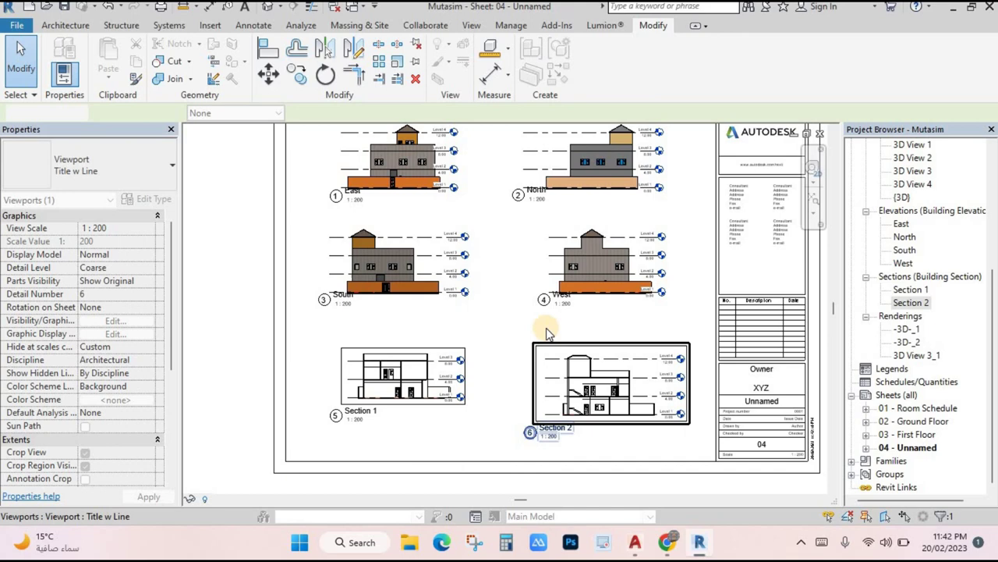
{"action": "left_click", "coordinate": [568, 450]}
- Hide the crop region borders of the Section 2 and Section 1 viewports
{"action": "left_click", "coordinate": [581, 347]}
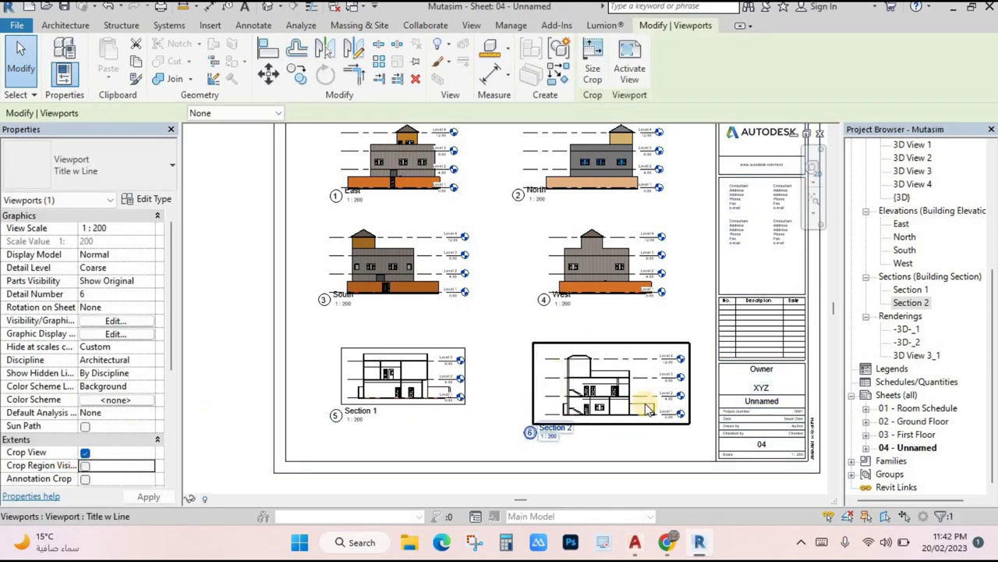
{"action": "left_click", "coordinate": [404, 466]}
{"action": "left_click", "coordinate": [383, 410]}
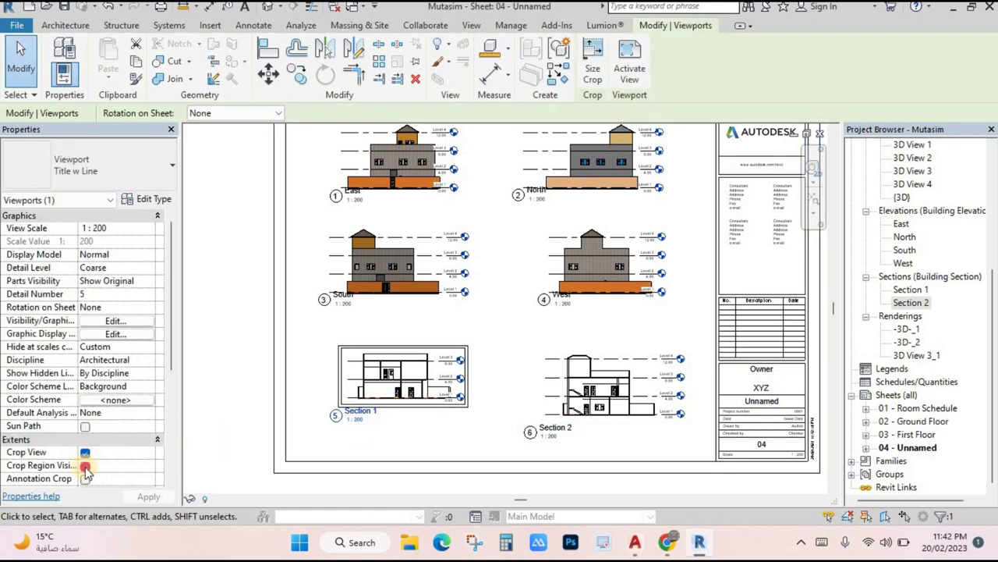
{"action": "left_click", "coordinate": [226, 427]}
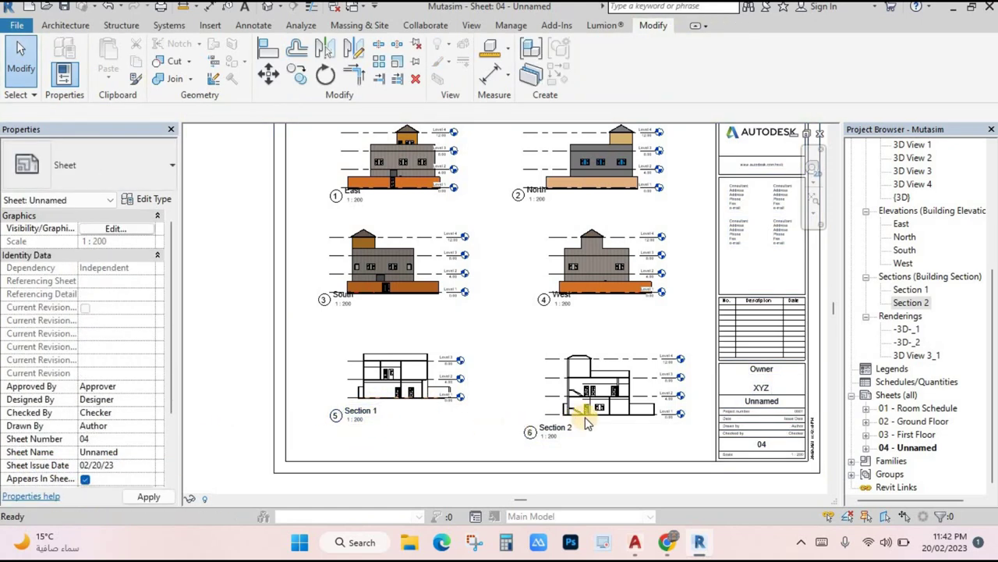
{"action": "scroll", "coordinate": [585, 410], "scroll_direction": "down", "scroll_amount": 1}
{"action": "scroll", "coordinate": [556, 359], "scroll_direction": "up", "scroll_amount": 1}
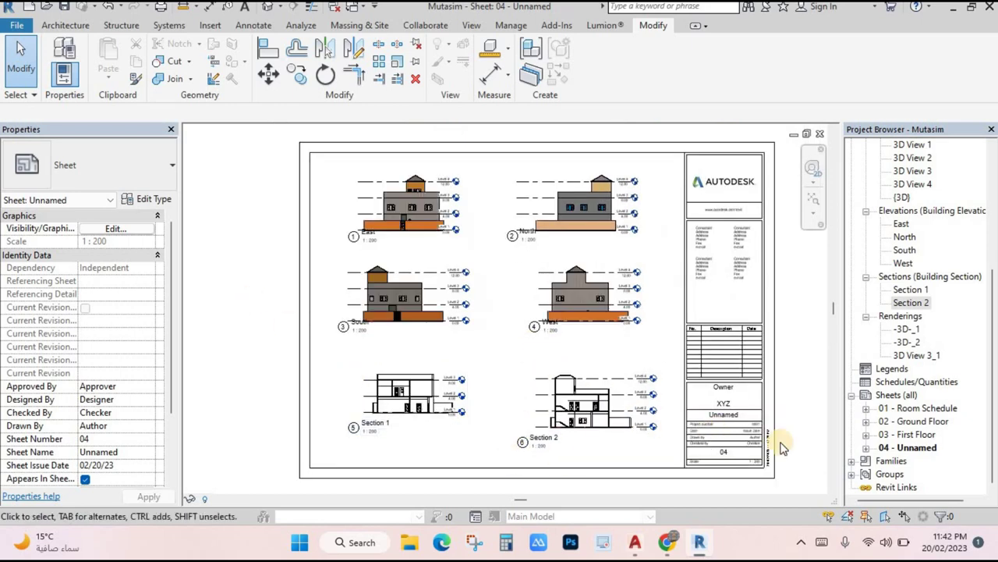
- Rename sheet 04 to "Elevation & sections"
{"action": "right_click", "coordinate": [922, 451]}
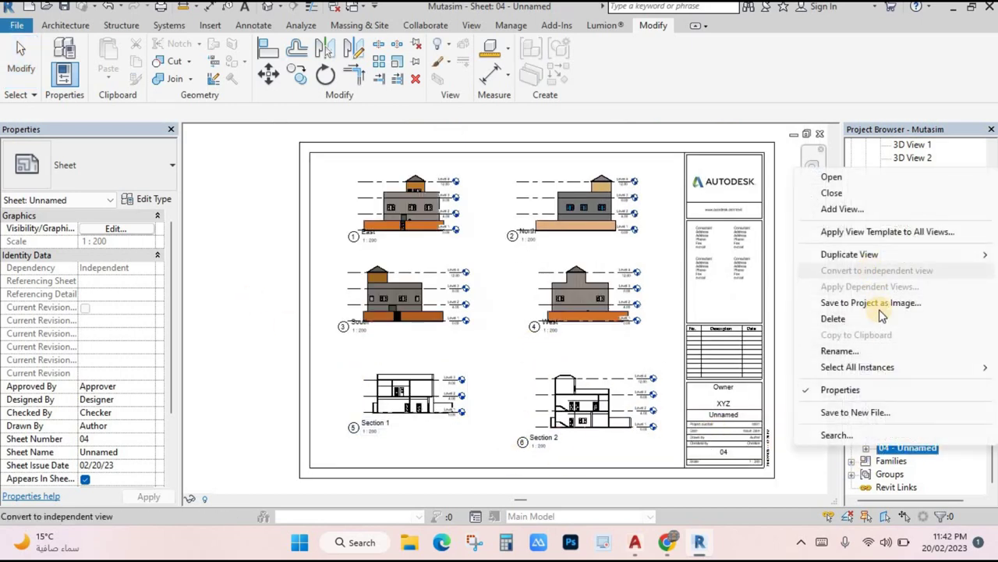
{"action": "left_click", "coordinate": [872, 352]}
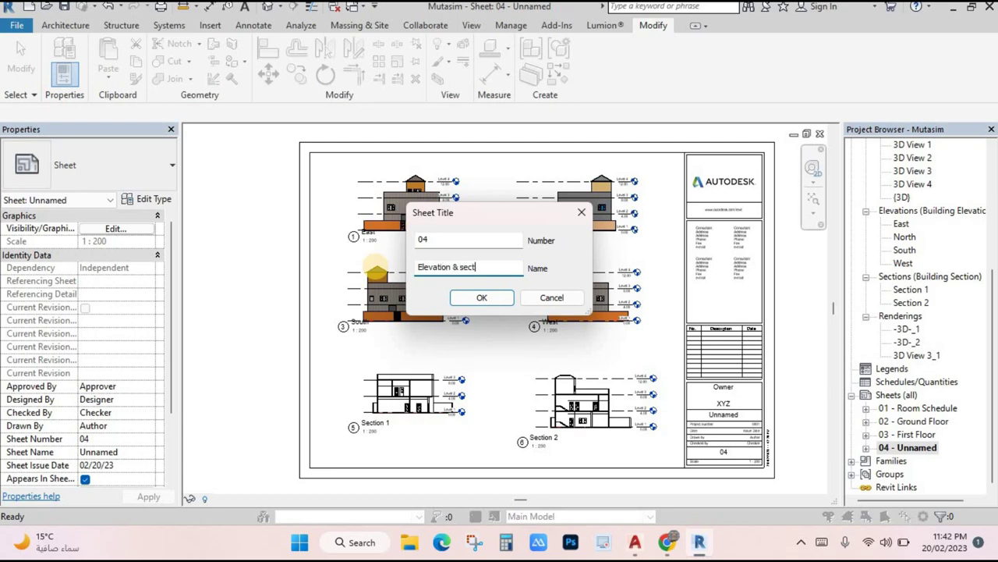
{"action": "left_click", "coordinate": [500, 311]}
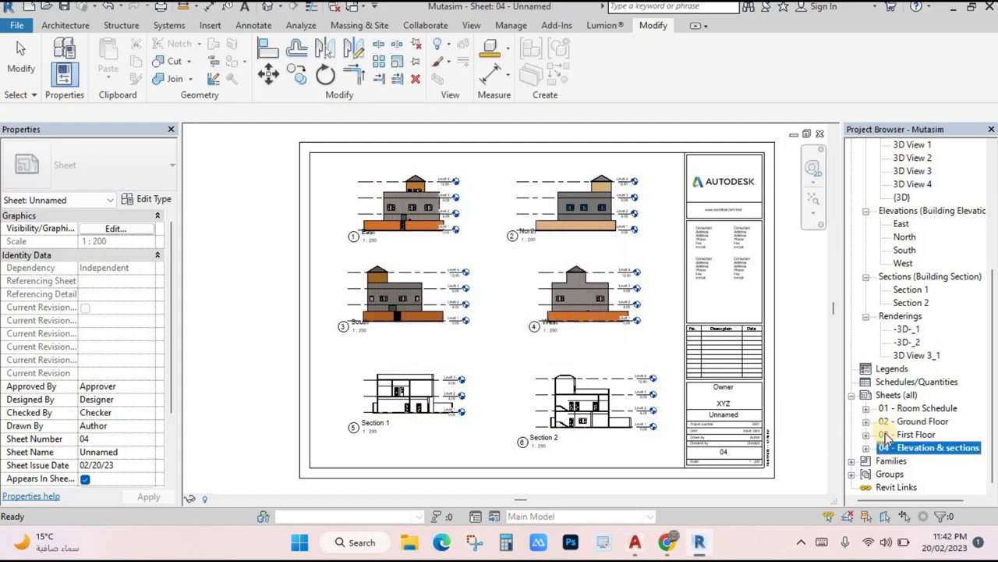
{"action": "left_click", "coordinate": [928, 408]}
{"action": "left_click", "coordinate": [929, 421]}
{"action": "left_click", "coordinate": [926, 434]}
{"action": "left_click", "coordinate": [925, 447]}
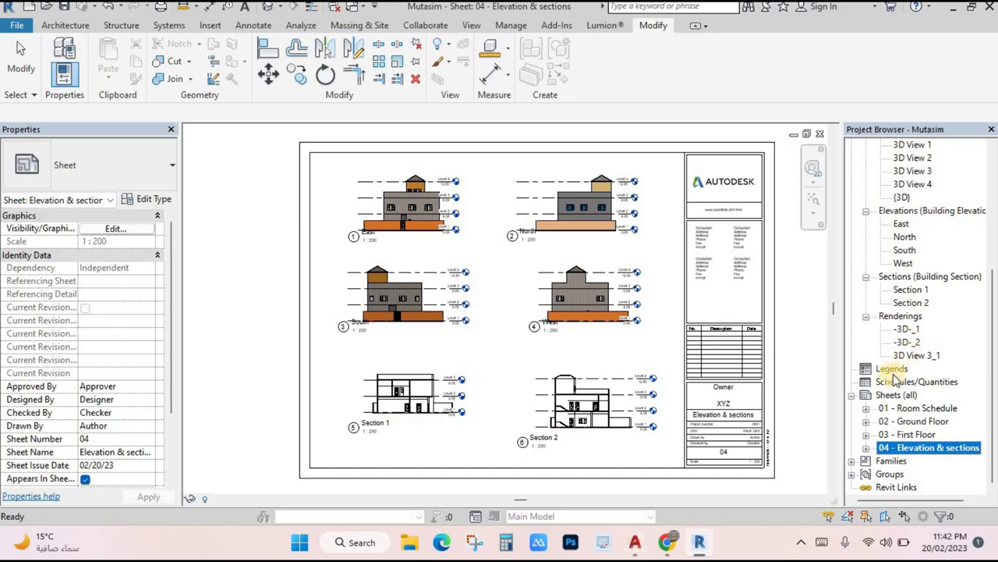
- Create a new sheet with the A2 metric title block
{"action": "left_click", "coordinate": [889, 396]}
{"action": "right_click", "coordinate": [889, 399]}
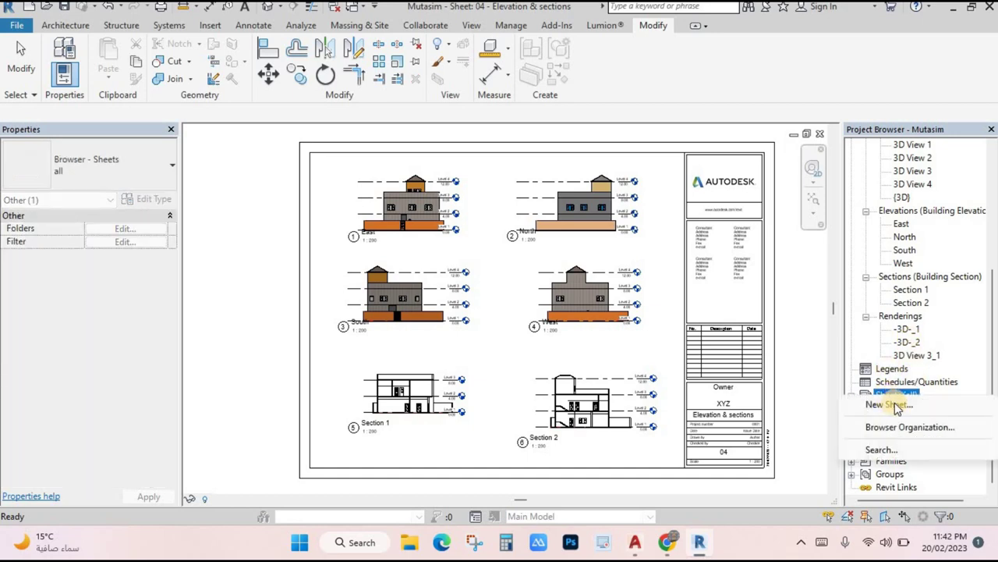
{"action": "left_click", "coordinate": [893, 405]}
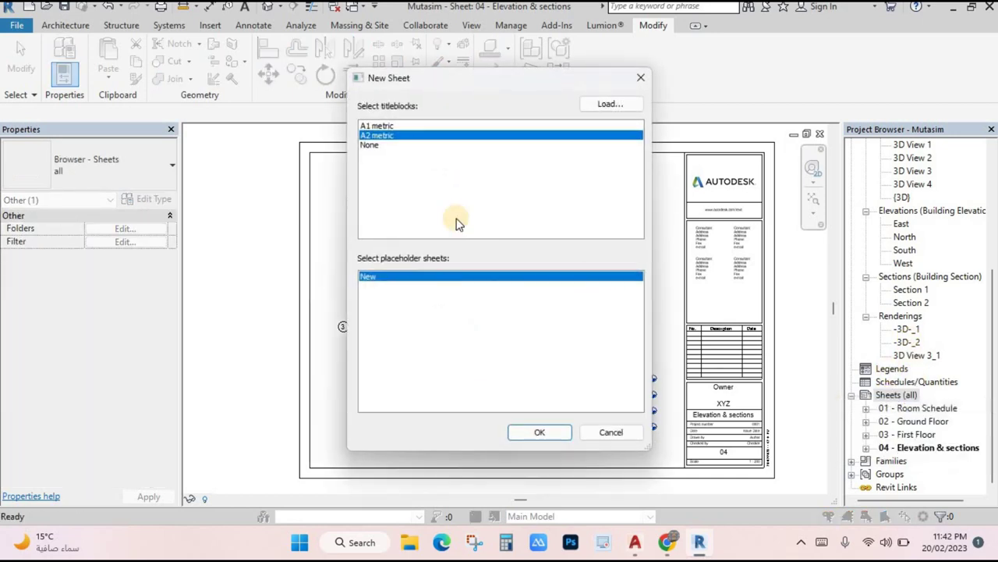
{"action": "left_click", "coordinate": [528, 433]}
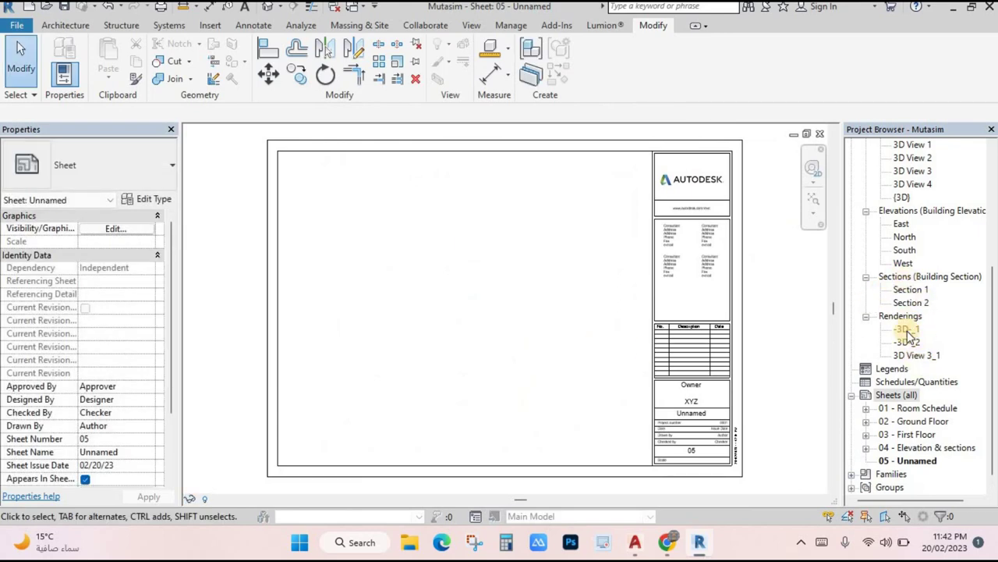
- Place the 3D View 3_1 rendering in the upper part of sheet 05
{"action": "left_click_drag", "start_coordinate": [919, 360], "coordinate": [548, 290]}
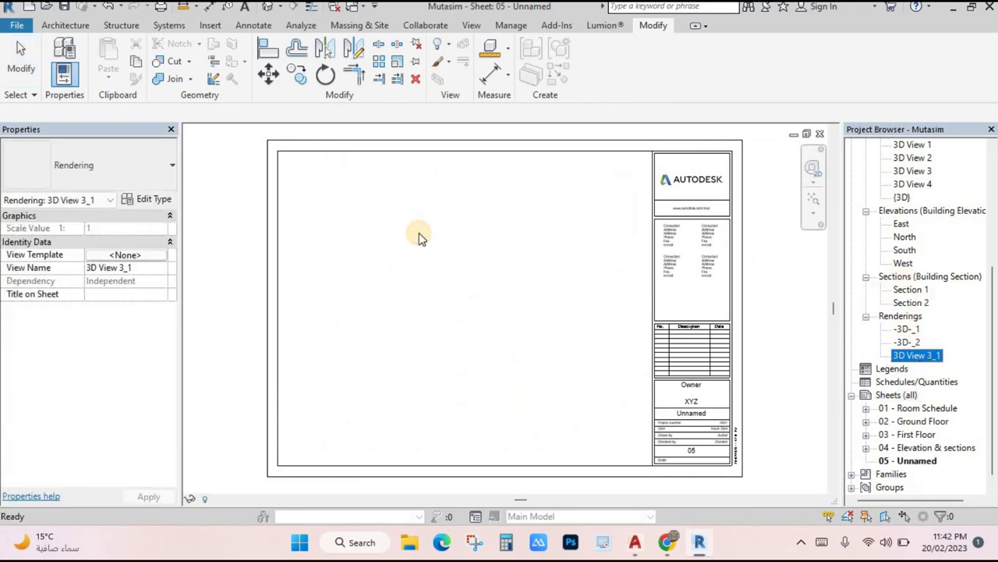
{"action": "left_click_drag", "start_coordinate": [419, 232], "coordinate": [423, 272]}
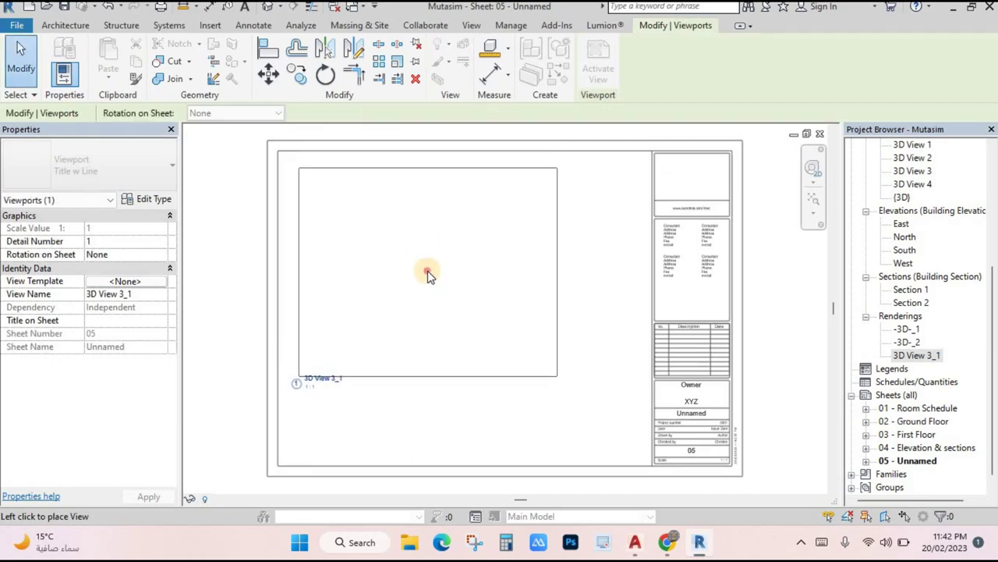
{"action": "left_click", "coordinate": [427, 273]}
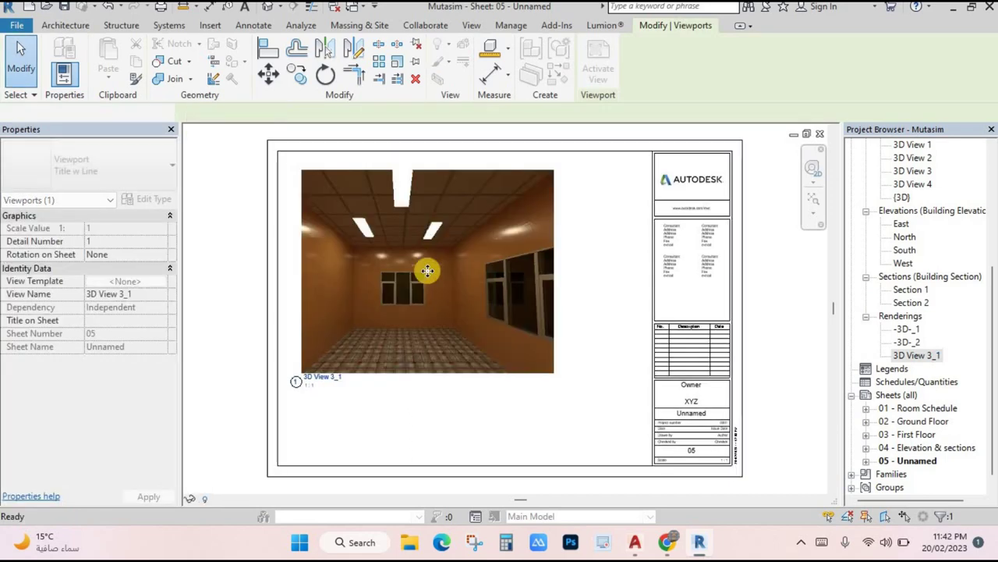
{"action": "left_click", "coordinate": [528, 411]}
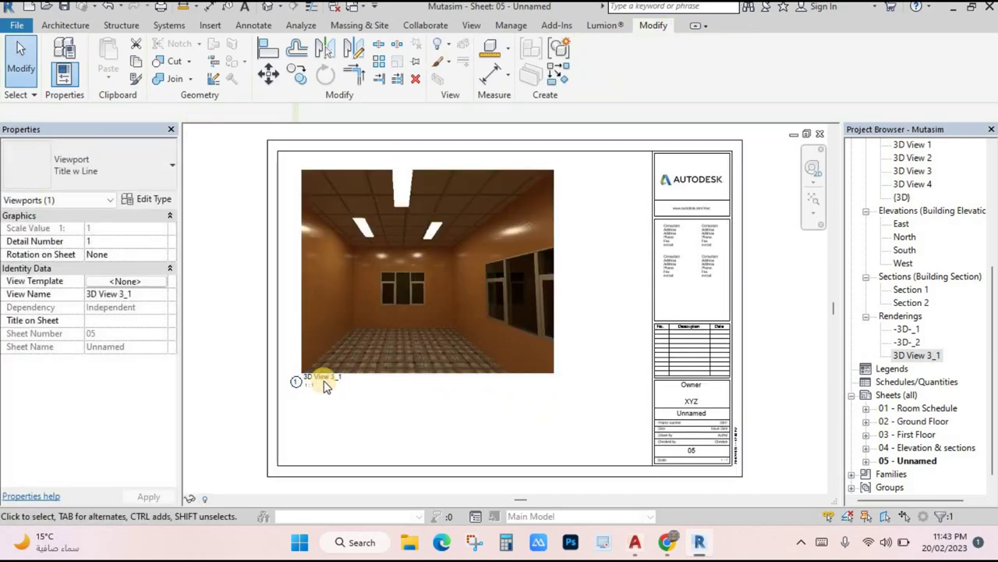
{"action": "left_click", "coordinate": [471, 292]}
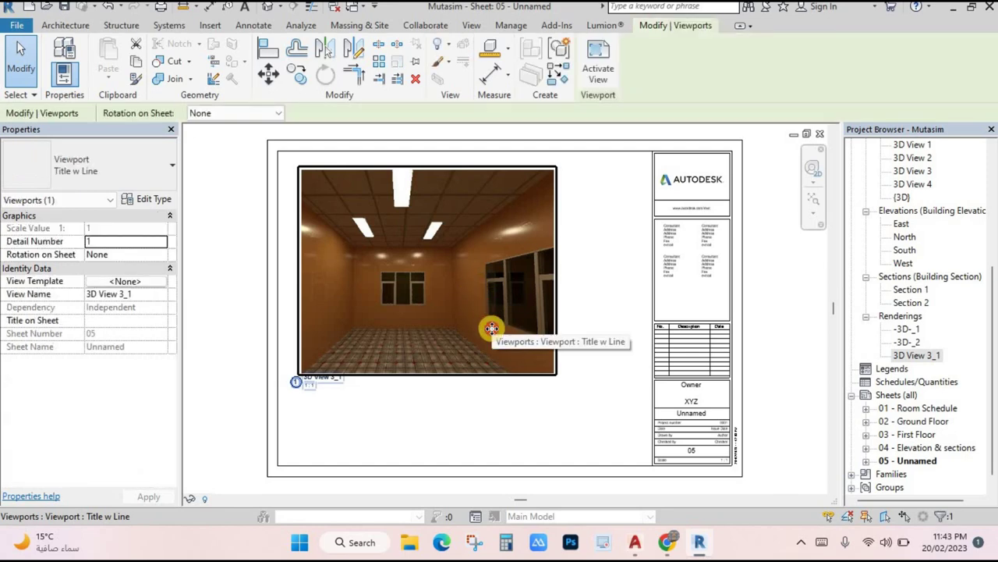
{"action": "left_click", "coordinate": [460, 444]}
{"action": "left_click", "coordinate": [419, 373]}
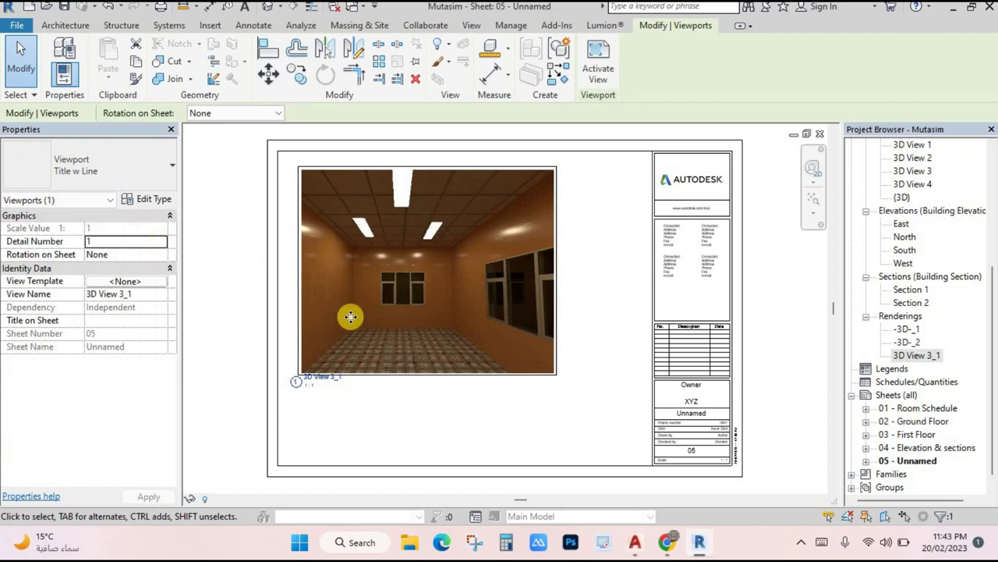
{"action": "left_click", "coordinate": [451, 380]}
{"action": "left_click", "coordinate": [555, 273]}
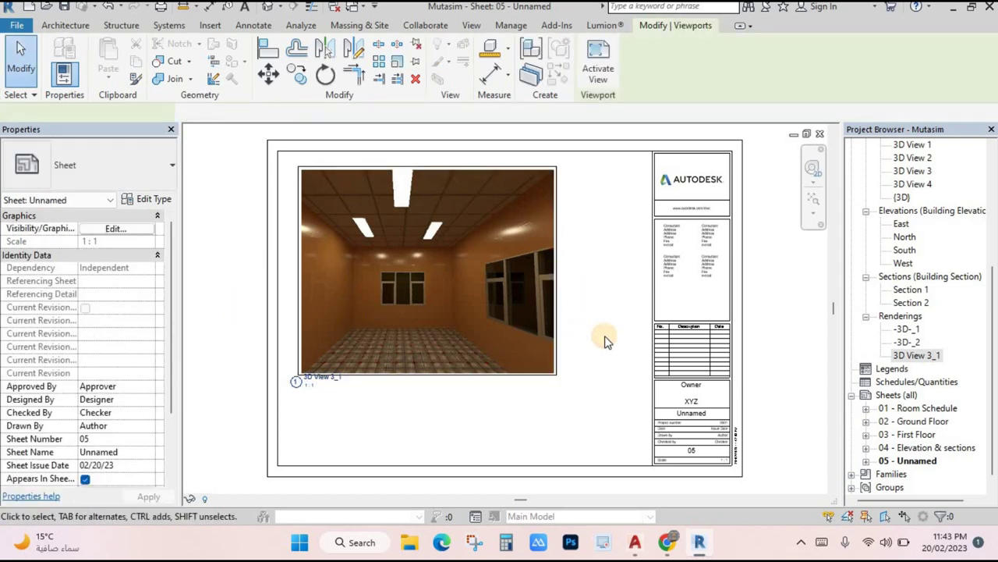
{"action": "left_click", "coordinate": [214, 187]}
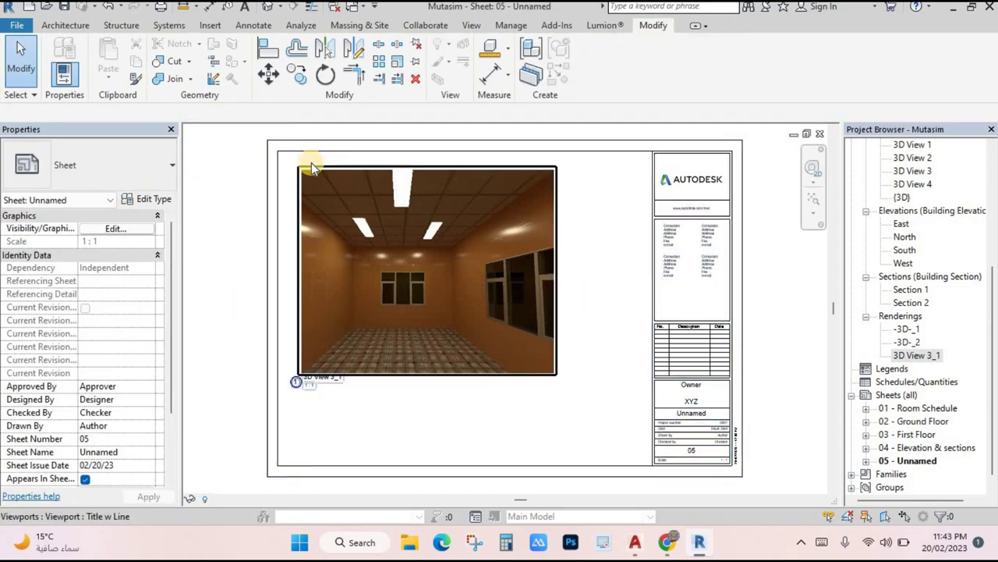
{"action": "left_click", "coordinate": [311, 162]}
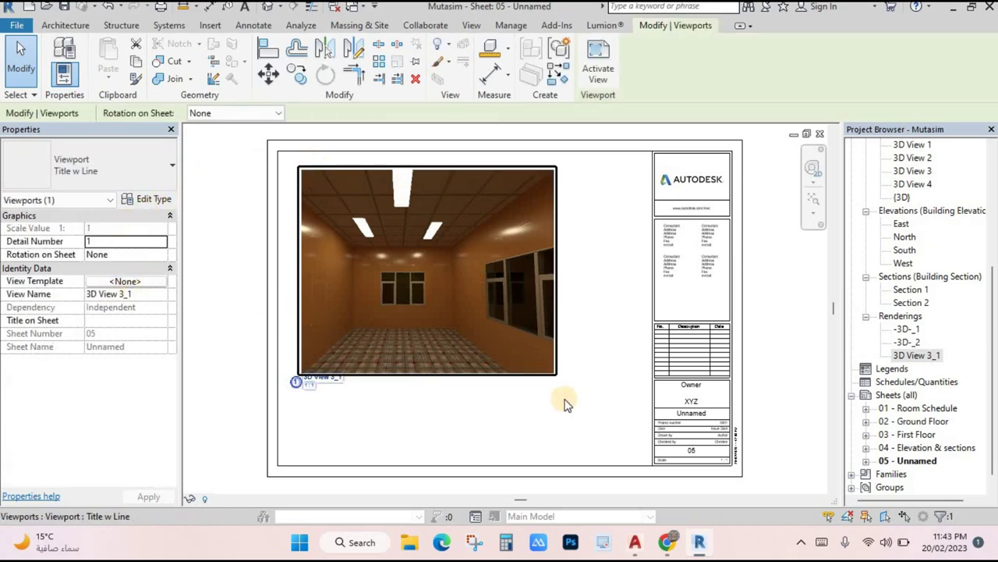
{"action": "left_click", "coordinate": [608, 390]}
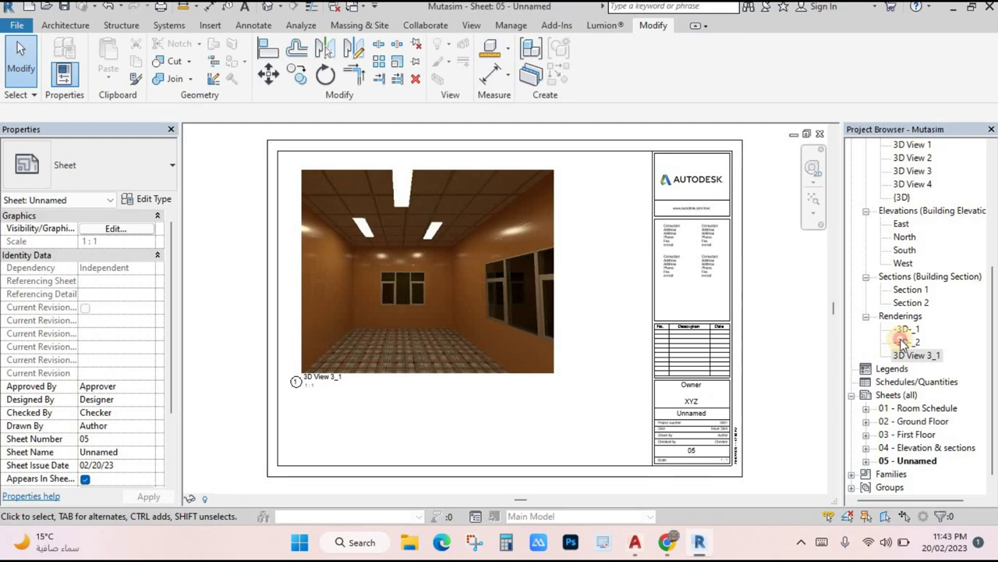
- Try placing the -3D-_2 rendering on sheet 05 over the interior rendering and delete its viewport
{"action": "left_click_drag", "start_coordinate": [902, 343], "coordinate": [747, 348]}
{"action": "left_click_drag", "start_coordinate": [512, 409], "coordinate": [512, 407]}
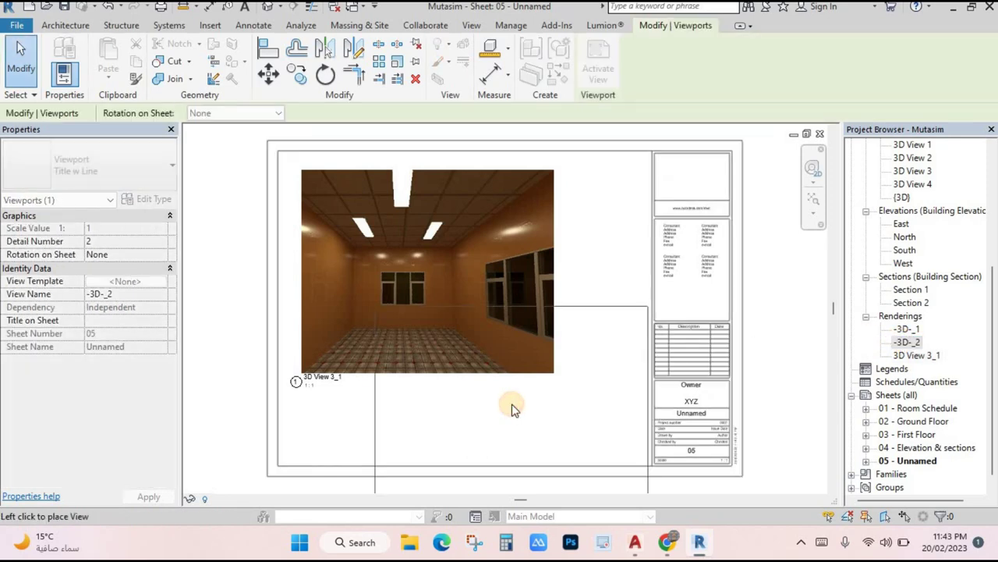
{"action": "left_click", "coordinate": [457, 334]}
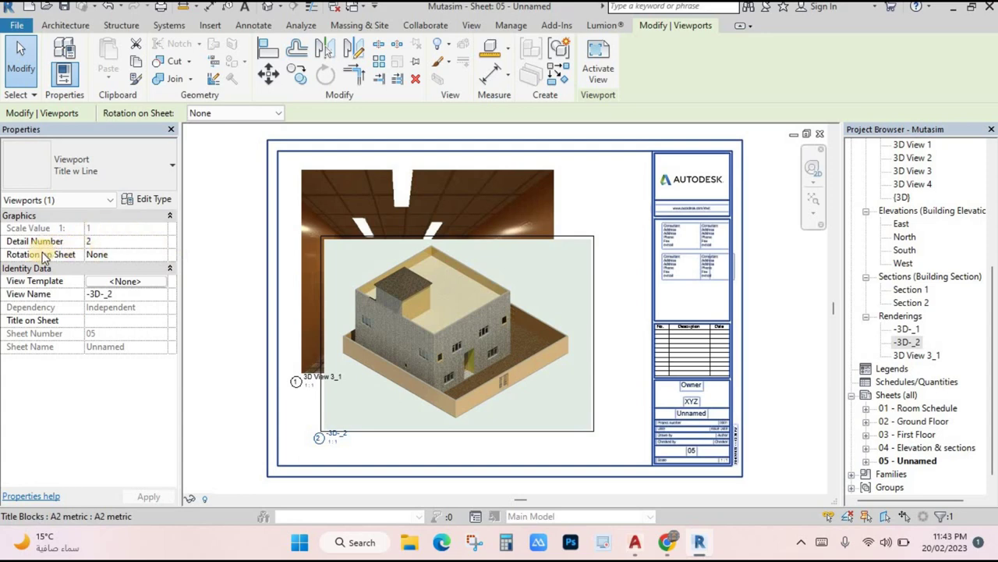
{"action": "left_click", "coordinate": [405, 435]}
{"action": "left_click", "coordinate": [406, 434]}
{"action": "key", "text": "Delete"}
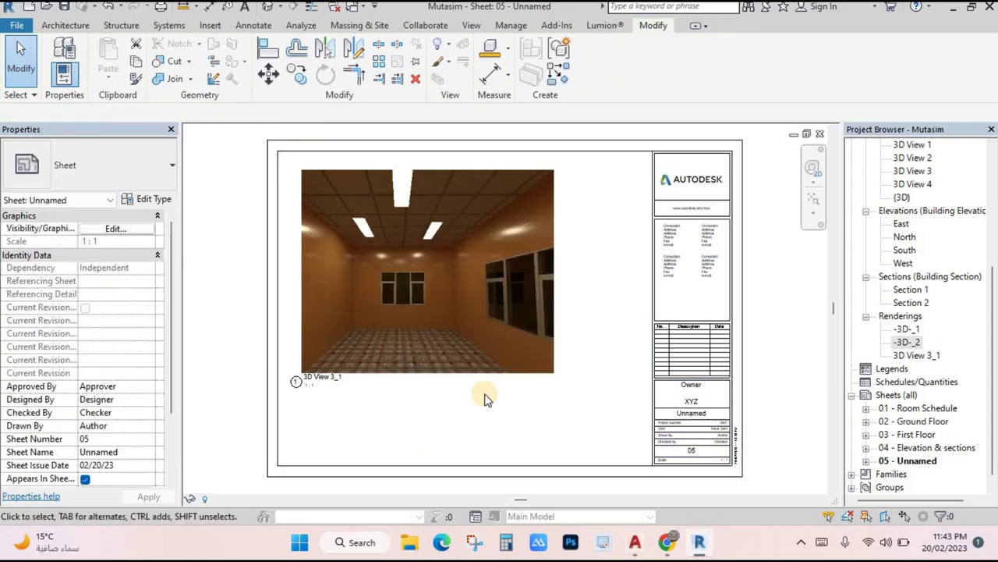
- Move the 3D View 3_1 viewport to the middle of the drawing area on sheet 05
{"action": "left_click", "coordinate": [474, 270]}
{"action": "left_click_drag", "start_coordinate": [474, 270], "coordinate": [480, 371]}
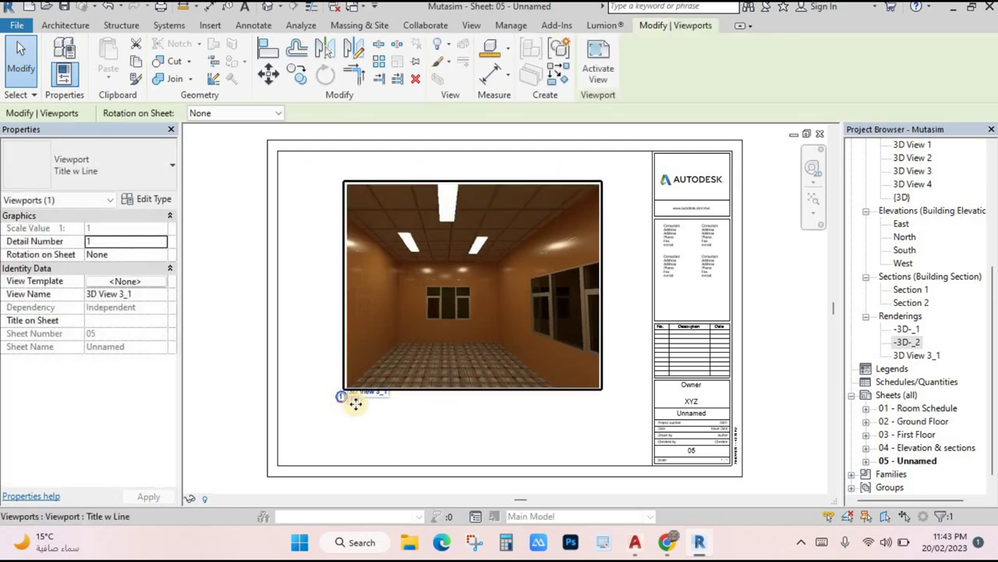
- Try detail number 2 for the 3D View 3_1 viewport and set it back to 1
{"action": "left_click", "coordinate": [125, 241]}
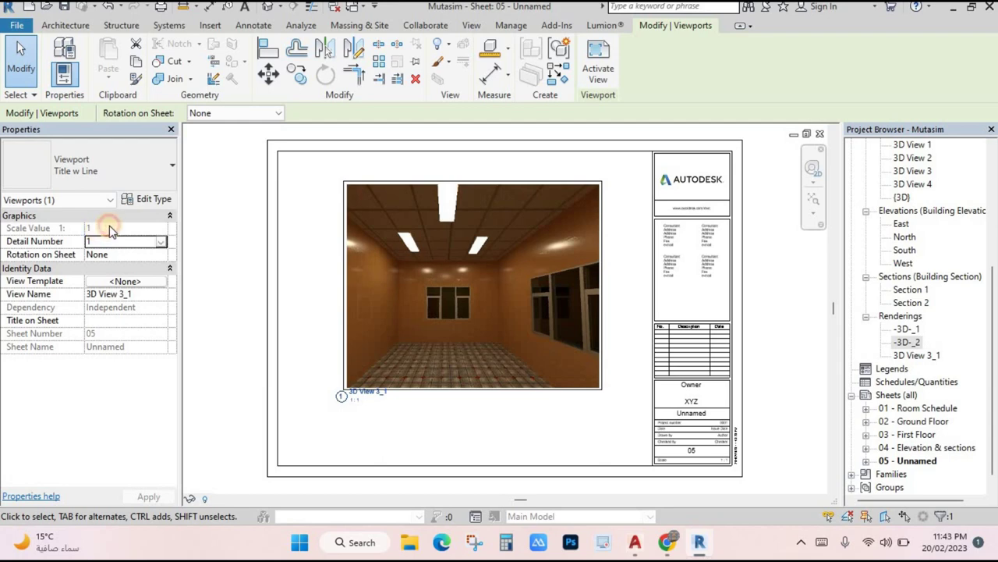
{"action": "left_click", "coordinate": [160, 242]}
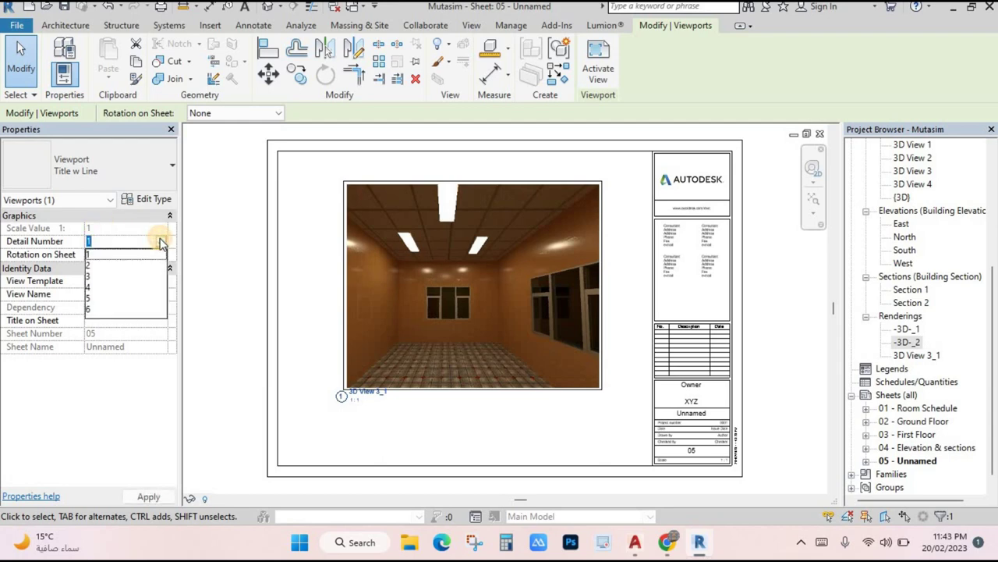
{"action": "left_click", "coordinate": [102, 266]}
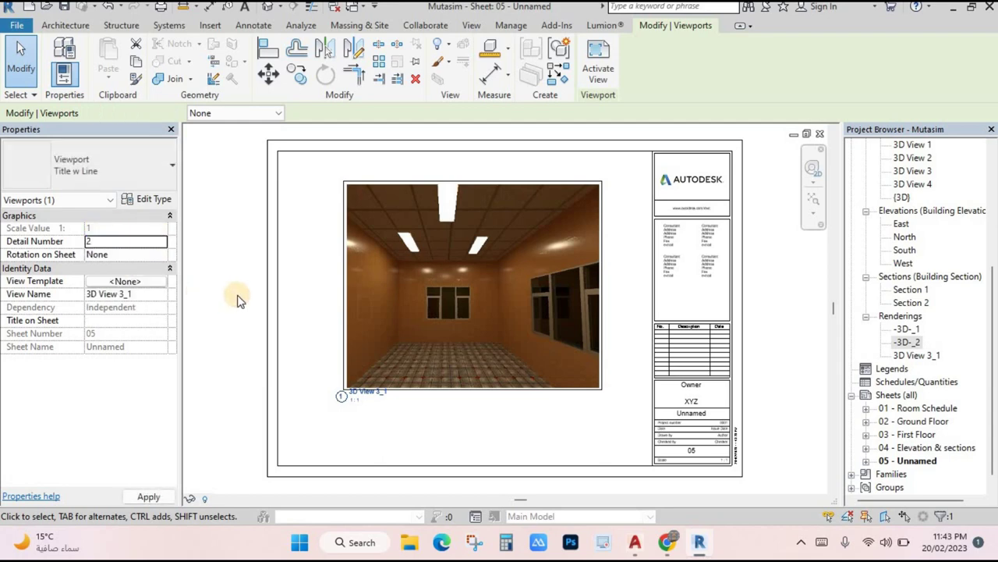
{"action": "left_click", "coordinate": [144, 243]}
{"action": "left_click", "coordinate": [319, 263]}
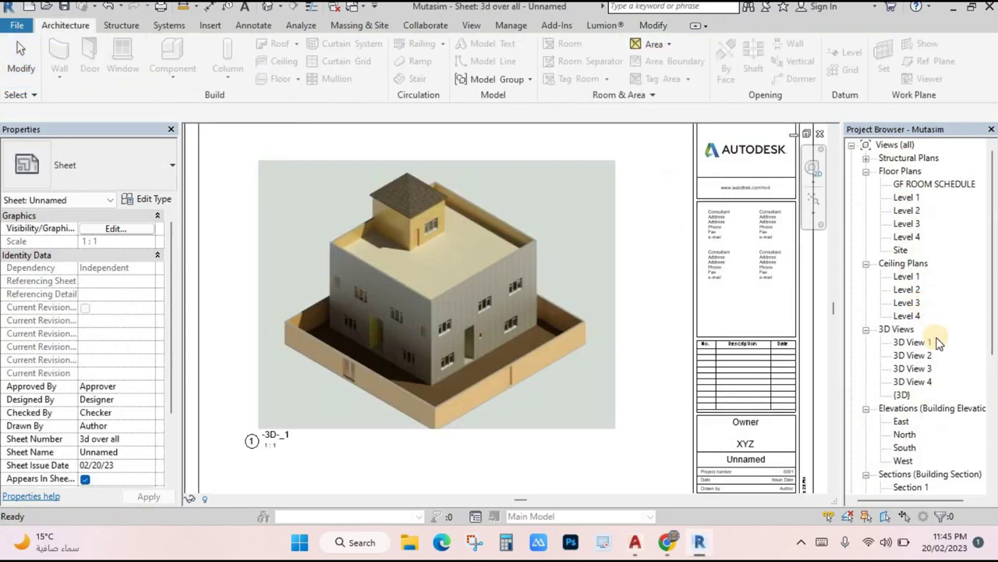
- Review the Room Schedule, Ground Floor, First Floor, 3d over all, Elevation & sections and 3d - camera sheets one after another
{"action": "scroll", "coordinate": [939, 400], "scroll_direction": "down", "scroll_amount": 2}
{"action": "scroll", "coordinate": [939, 400], "scroll_direction": "down", "scroll_amount": 5}
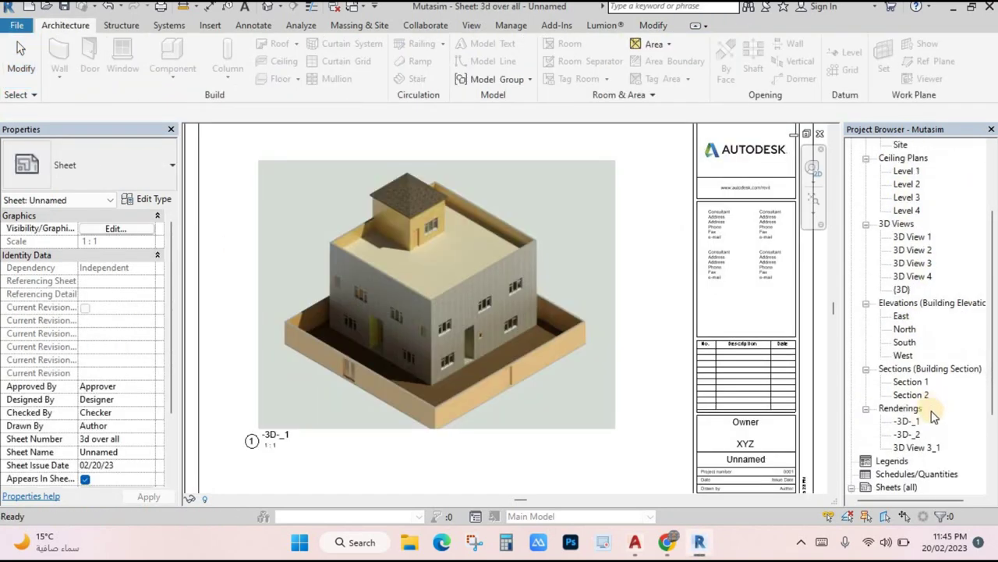
{"action": "double_click", "coordinate": [917, 383]}
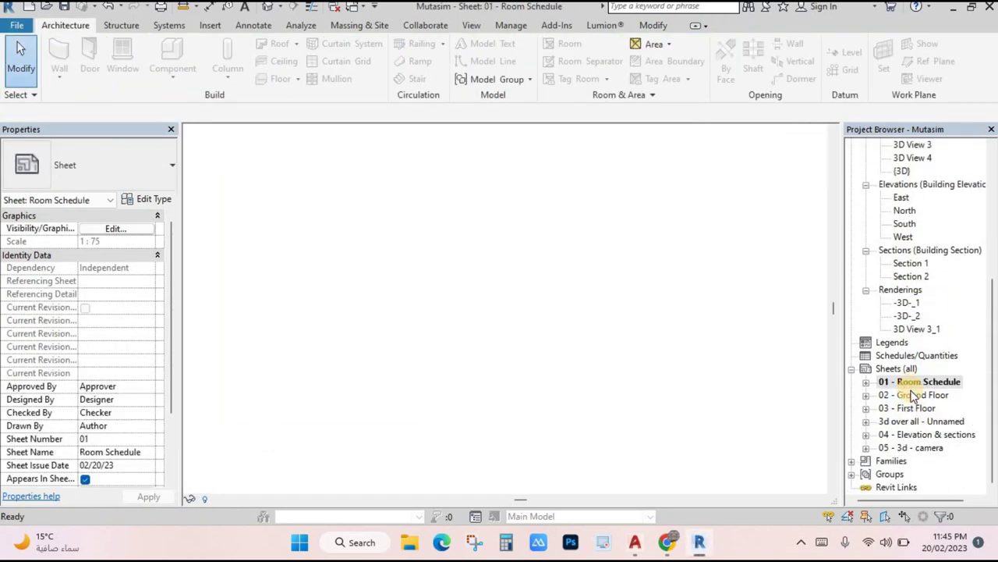
{"action": "double_click", "coordinate": [917, 396]}
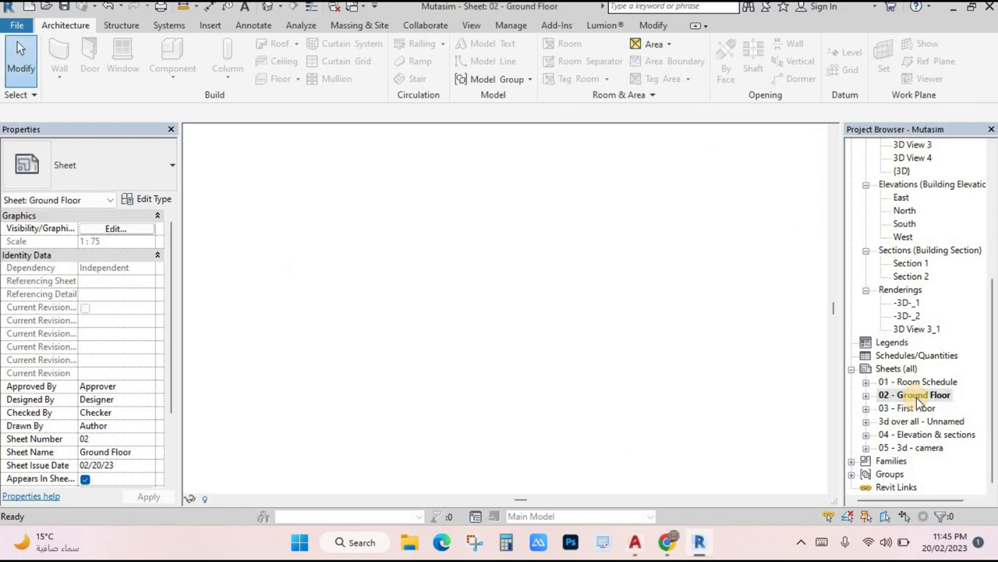
{"action": "double_click", "coordinate": [917, 409]}
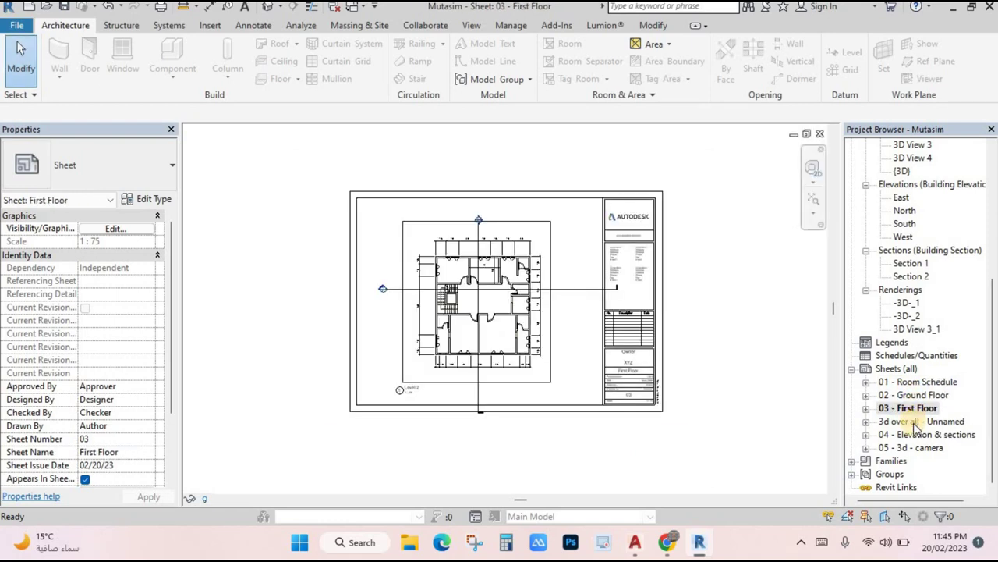
{"action": "double_click", "coordinate": [911, 422]}
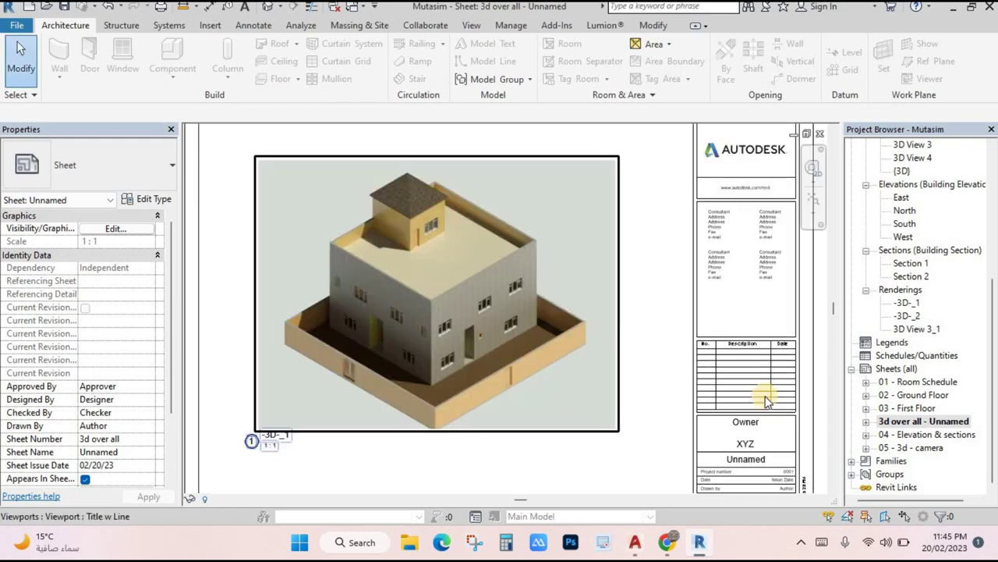
{"action": "double_click", "coordinate": [913, 434]}
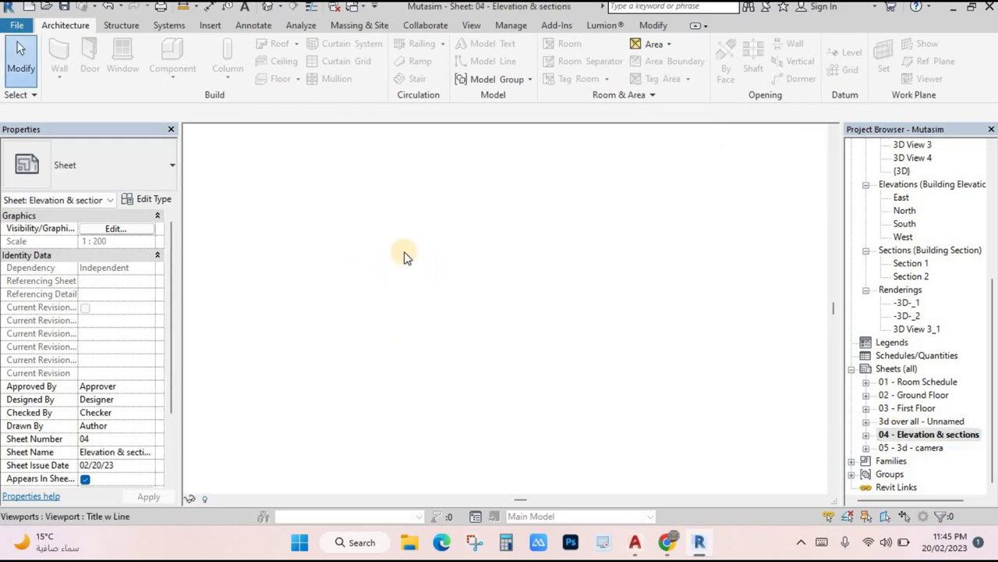
{"action": "double_click", "coordinate": [914, 449]}
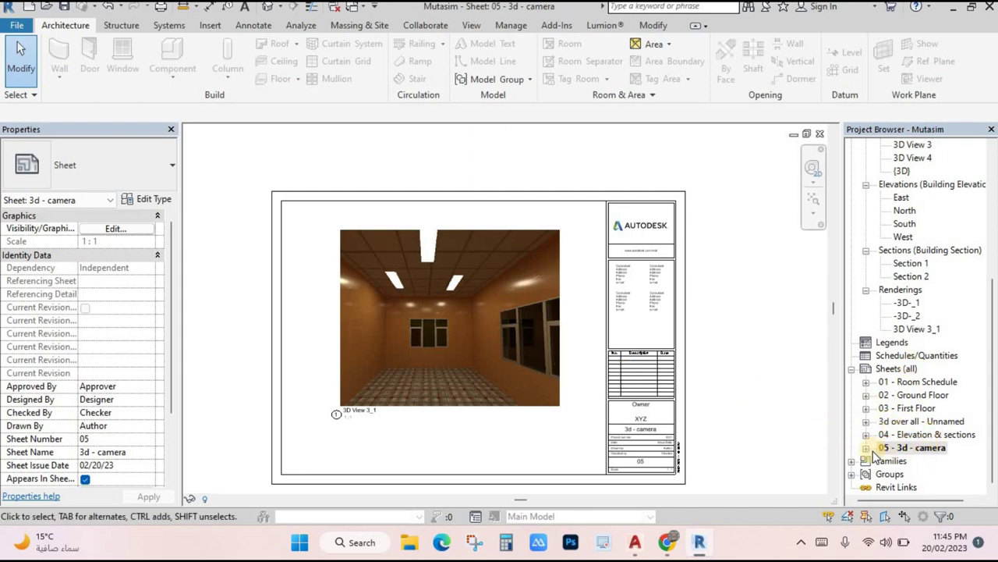
- Check the rendering listed under the 3d - camera sheet and look over the project's list of sheets
{"action": "left_click", "coordinate": [866, 448]}
{"action": "left_click", "coordinate": [923, 461]}
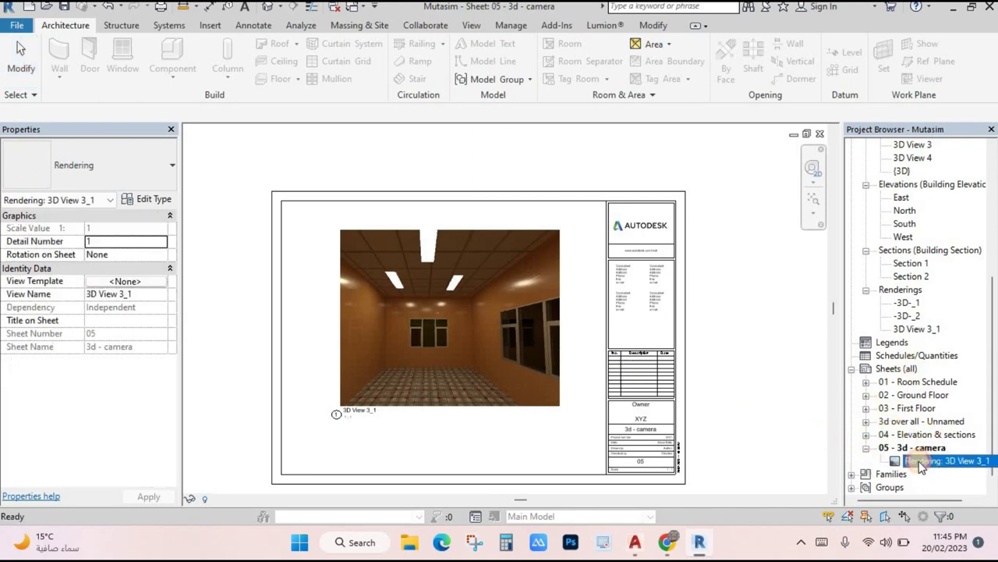
{"action": "left_click", "coordinate": [866, 448]}
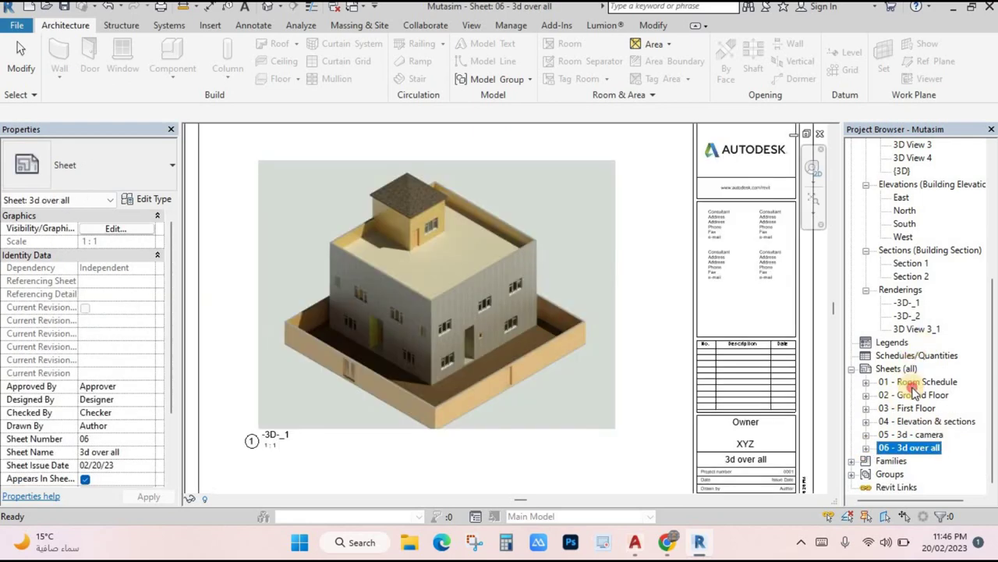
{"action": "left_click", "coordinate": [912, 386]}
{"action": "left_click", "coordinate": [915, 396]}
{"action": "left_click", "coordinate": [915, 408]}
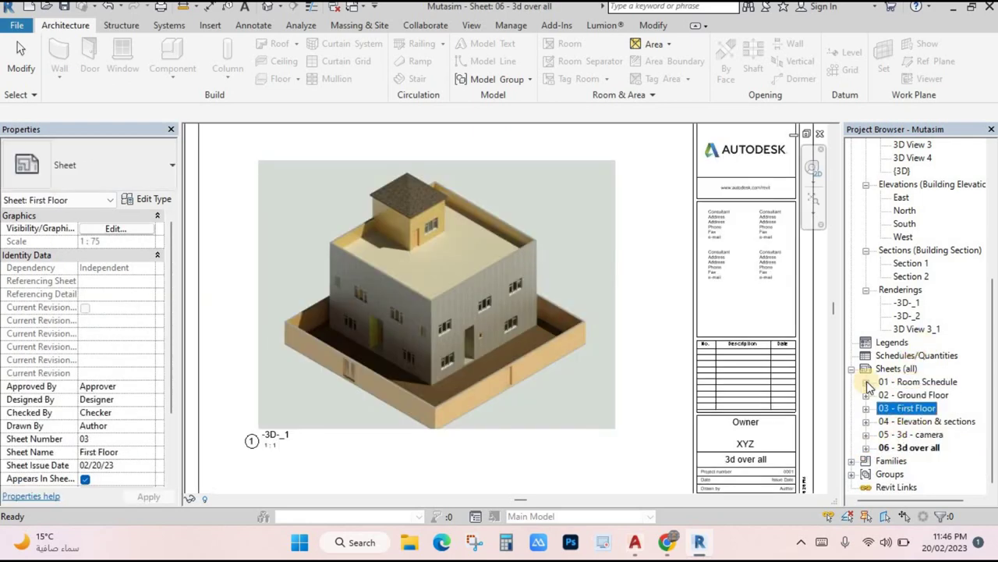
{"action": "left_click", "coordinate": [855, 371]}
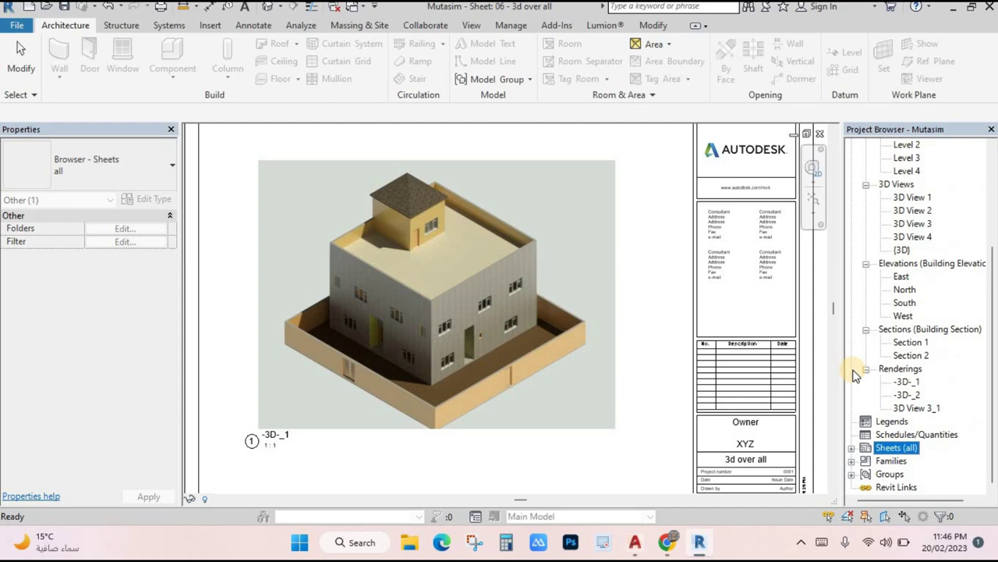
{"action": "left_click", "coordinate": [853, 450]}
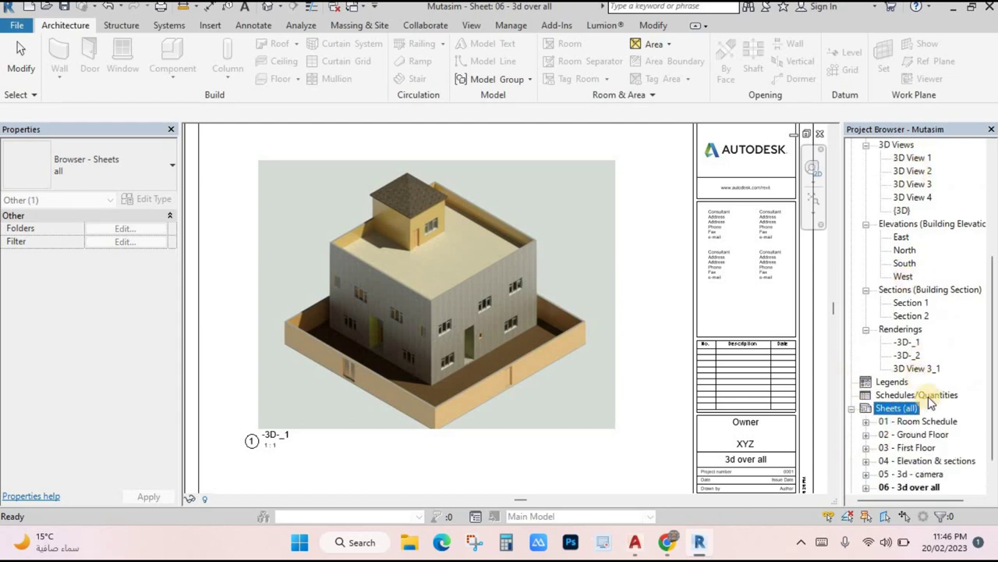
{"action": "right_click", "coordinate": [929, 396]}
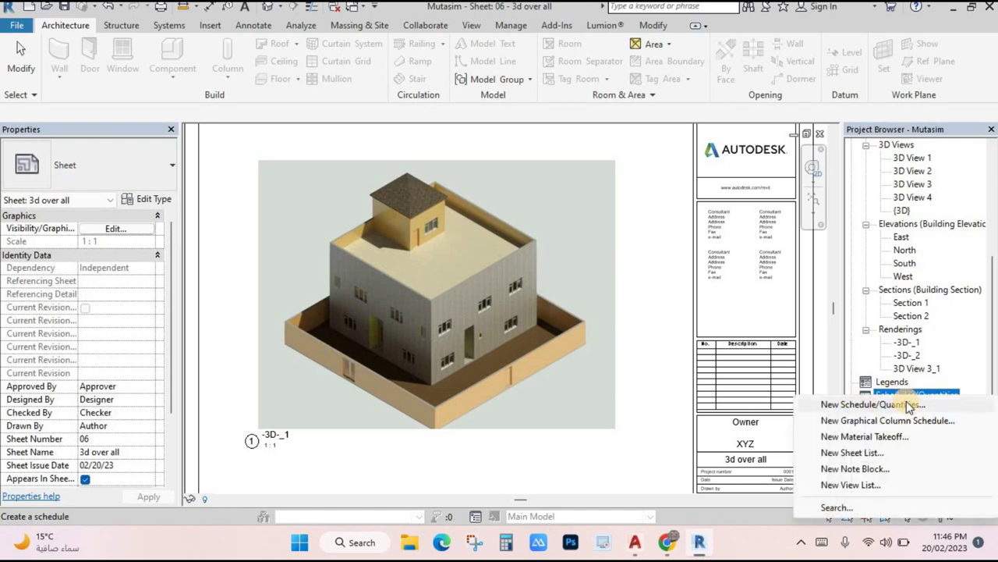
{"action": "left_click", "coordinate": [907, 405]}
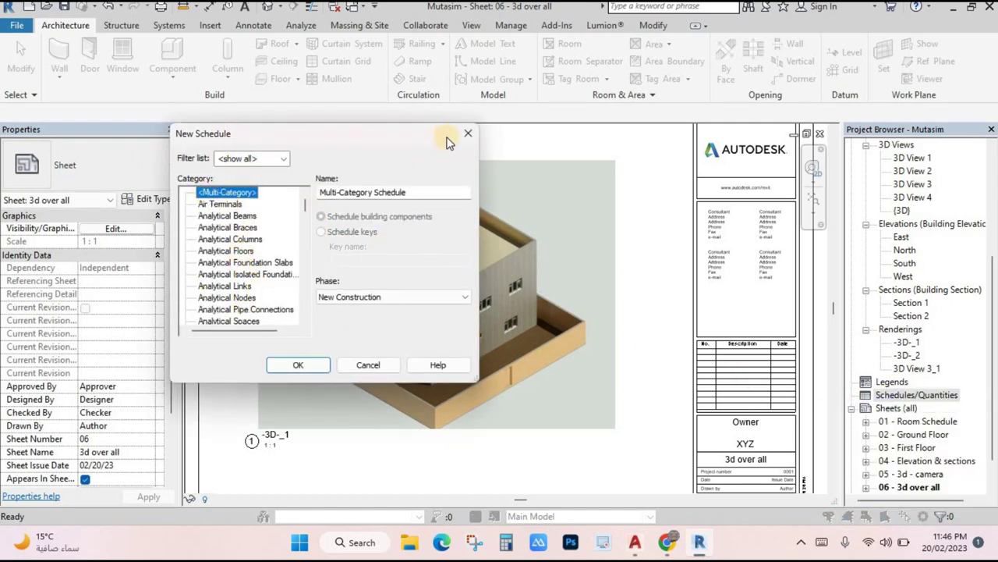
{"action": "left_click", "coordinate": [471, 137]}
- Open the Level 1 floor plan with the whole building and its boundary wall in view
{"action": "scroll", "coordinate": [919, 244], "scroll_direction": "down", "scroll_amount": 2}
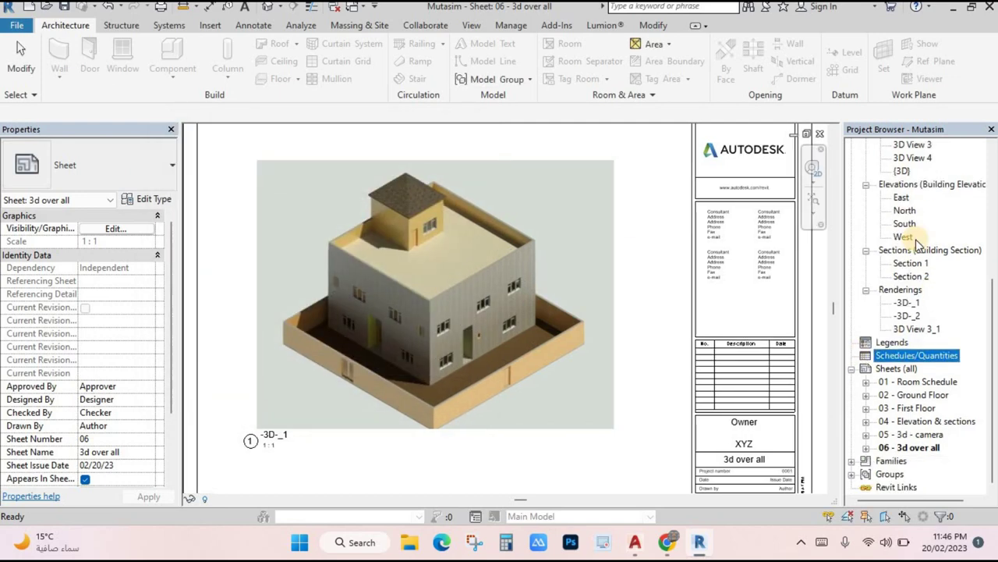
{"action": "scroll", "coordinate": [936, 224], "scroll_direction": "up", "scroll_amount": 5}
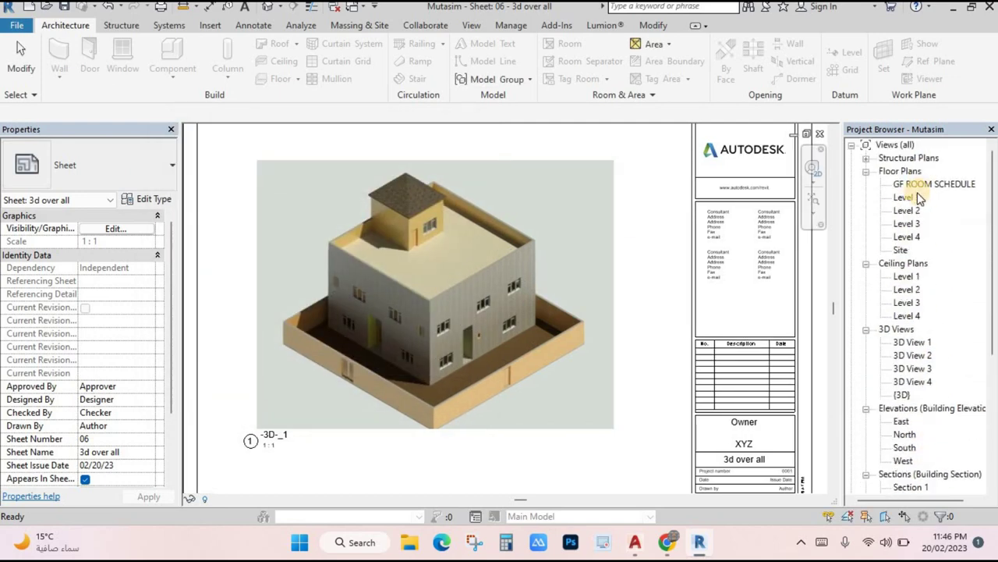
{"action": "double_click", "coordinate": [909, 197]}
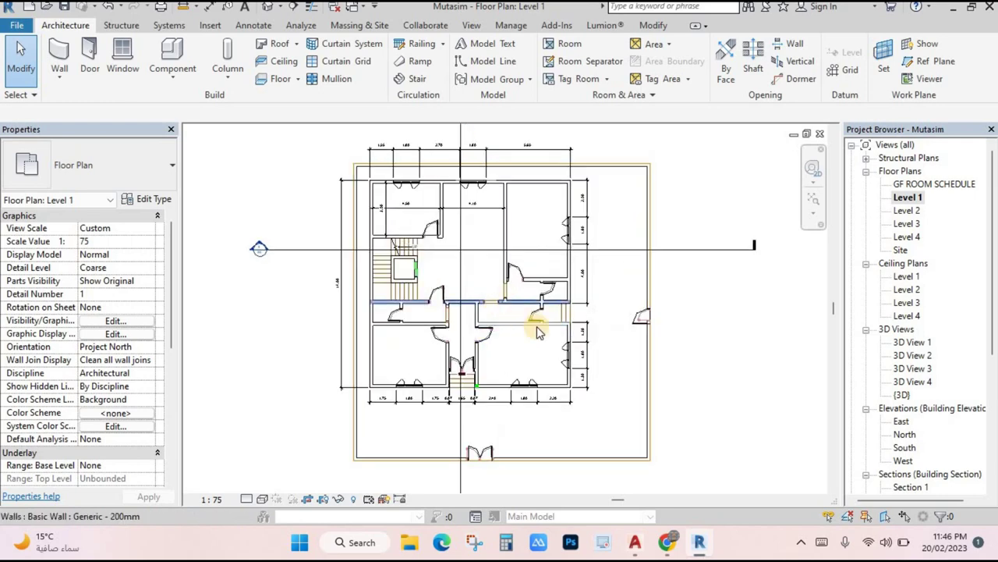
{"action": "middle_click_drag", "start_coordinate": [579, 361], "coordinate": [579, 348]}
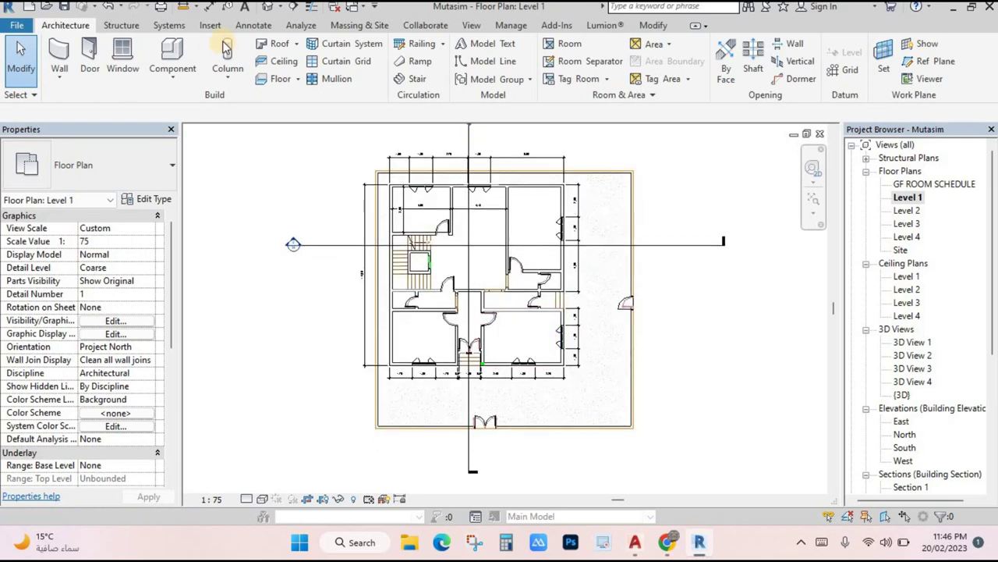
- Start a walkthrough path on the Level 1 plan, placing key frames from outside the front gate through the entrance steps into the central hall
{"action": "left_click", "coordinate": [283, 7]}
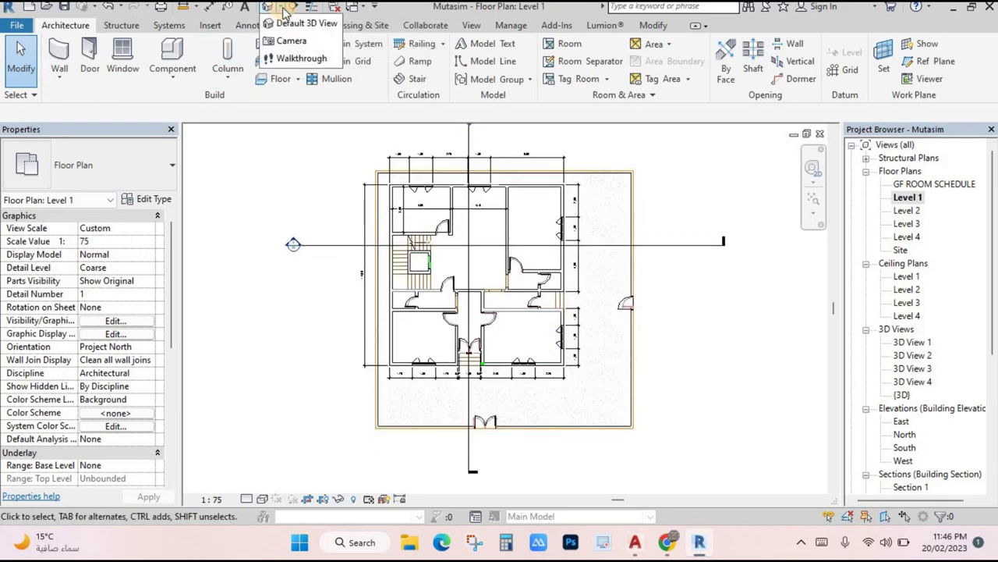
{"action": "left_click", "coordinate": [300, 59]}
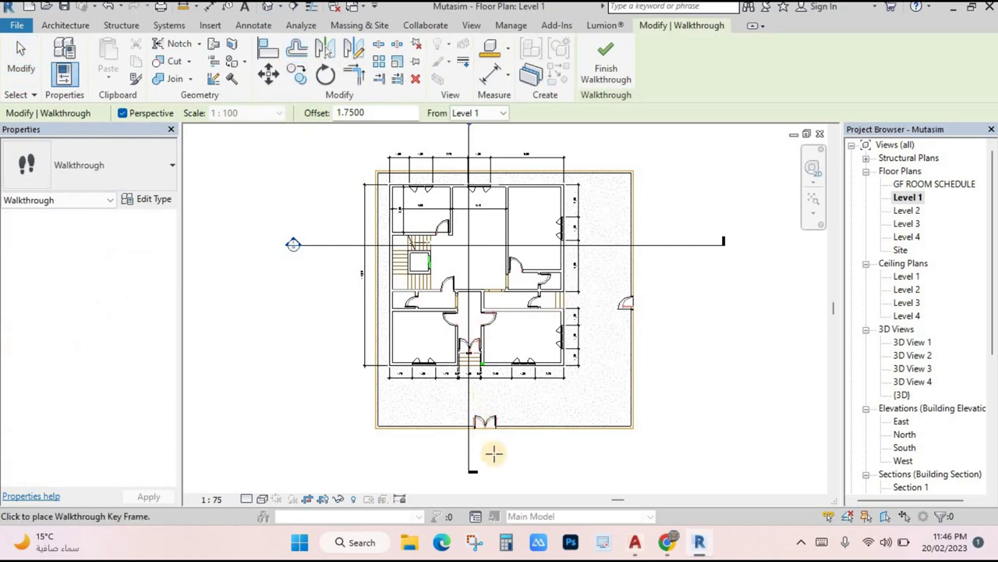
{"action": "scroll", "coordinate": [493, 453], "scroll_direction": "up", "scroll_amount": 1}
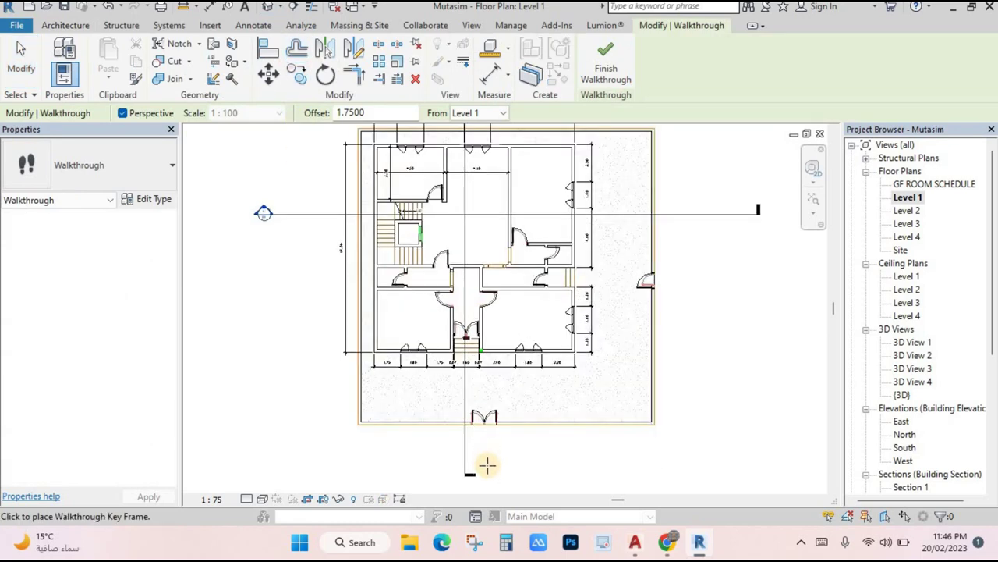
{"action": "left_click", "coordinate": [486, 451]}
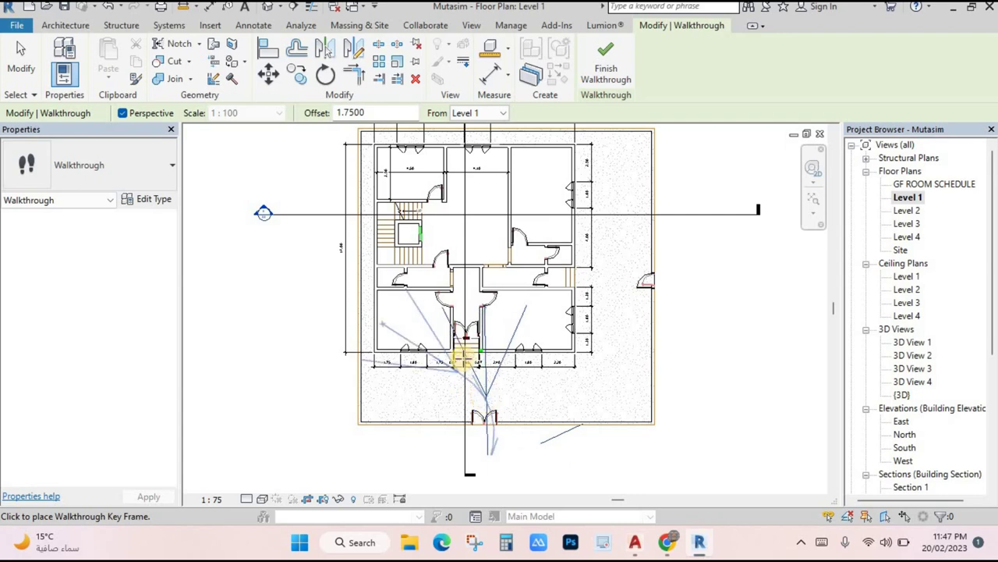
{"action": "scroll", "coordinate": [466, 343], "scroll_direction": "up", "scroll_amount": 2}
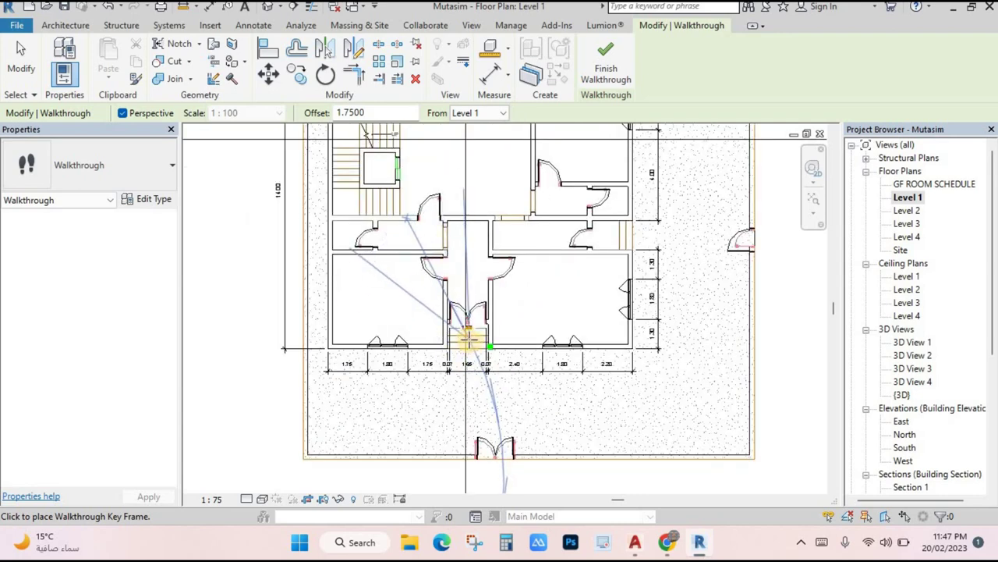
{"action": "left_click", "coordinate": [470, 341]}
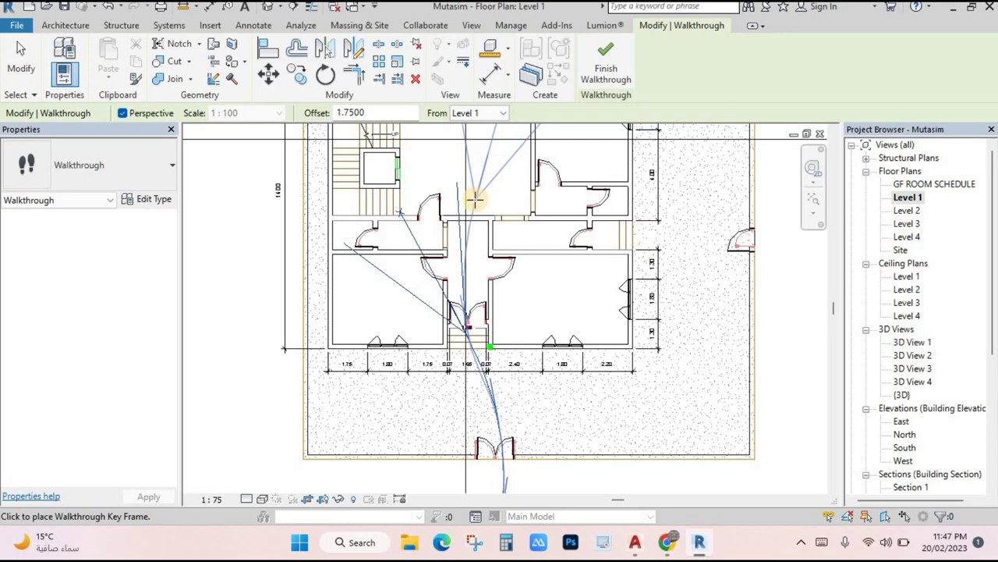
{"action": "left_click", "coordinate": [472, 200]}
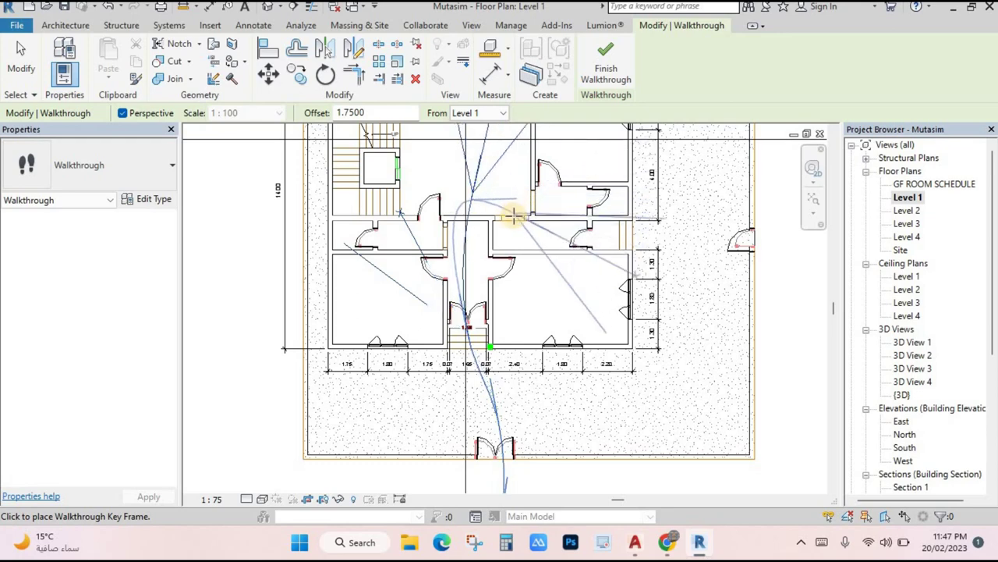
- Continue the walkthrough path along the side corridor, out through the side gate and around to the yard's front corner, and finish it
{"action": "left_click", "coordinate": [516, 219]}
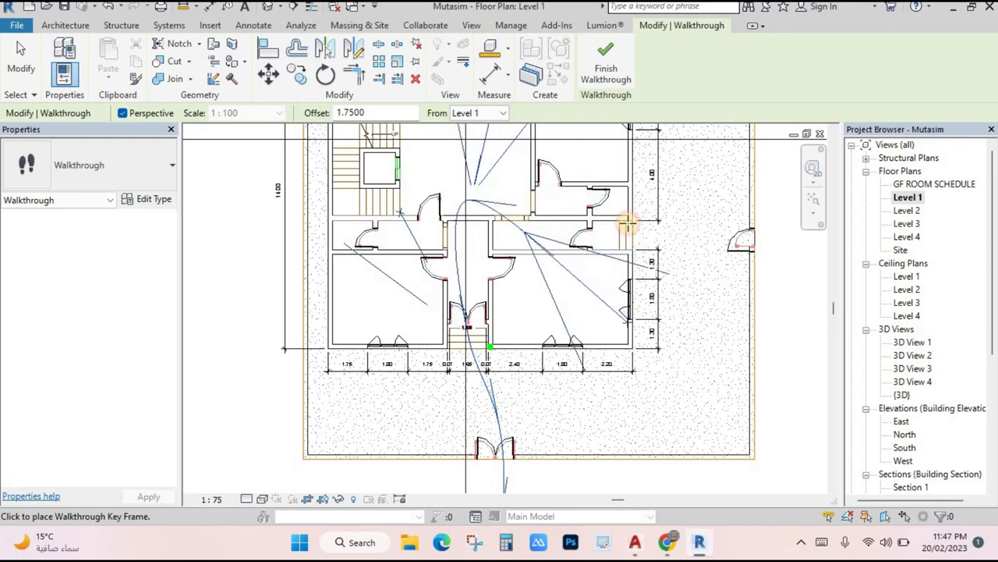
{"action": "left_click", "coordinate": [684, 227]}
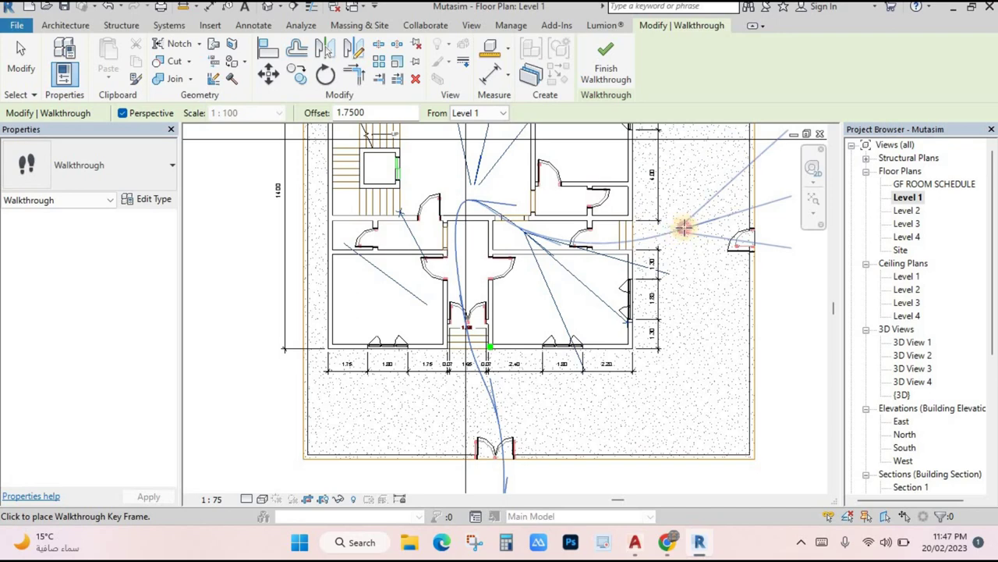
{"action": "left_click", "coordinate": [769, 239]}
{"action": "scroll", "coordinate": [801, 304], "scroll_direction": "down", "scroll_amount": 3}
{"action": "scroll", "coordinate": [806, 385], "scroll_direction": "down", "scroll_amount": 2}
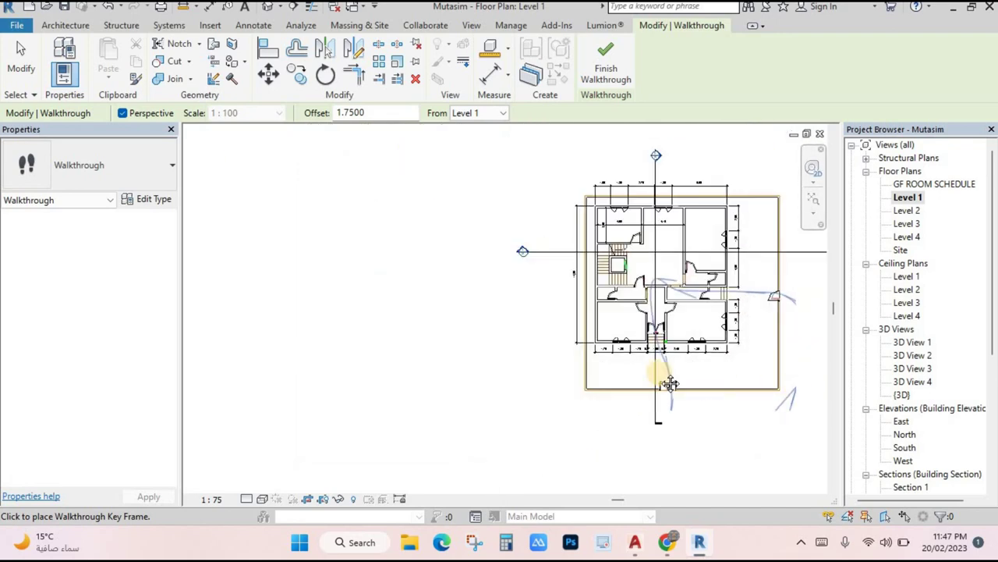
{"action": "middle_click_drag", "start_coordinate": [663, 379], "coordinate": [618, 379]}
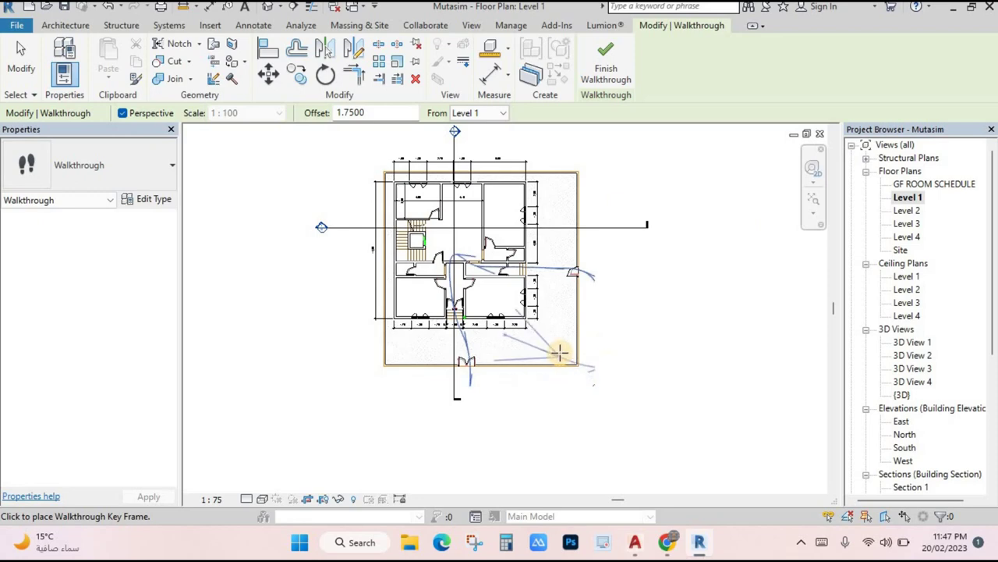
{"action": "left_click", "coordinate": [562, 350]}
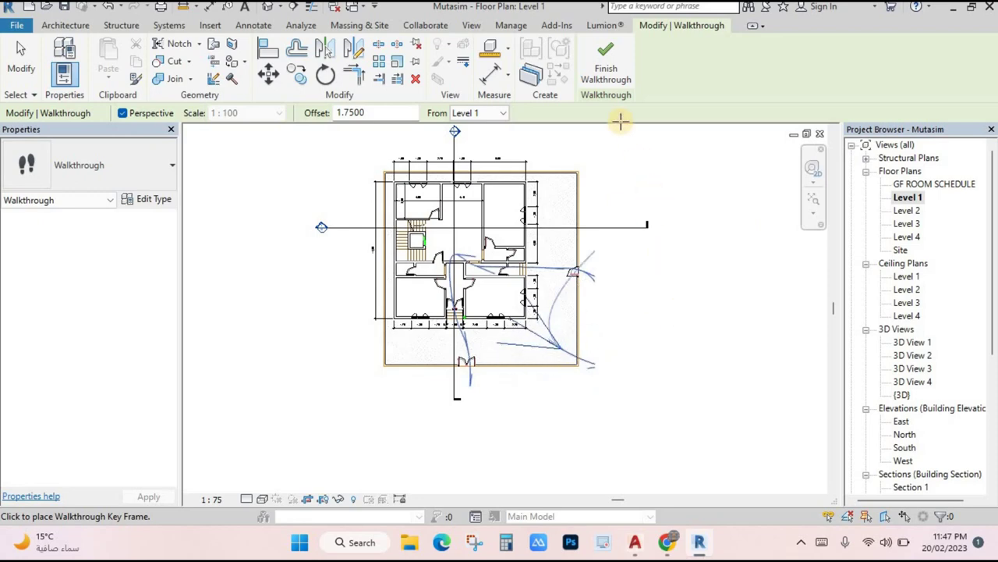
{"action": "left_click", "coordinate": [609, 69]}
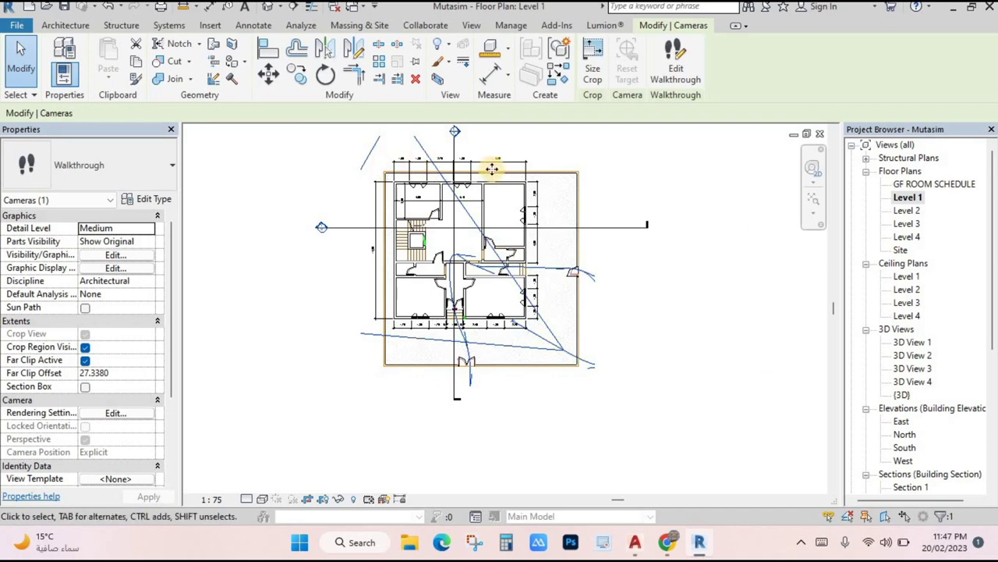
- Open the walkthrough for editing, step the camera back through the key frames to frame 1, and play the walkthrough on the plan
{"action": "left_click", "coordinate": [676, 77]}
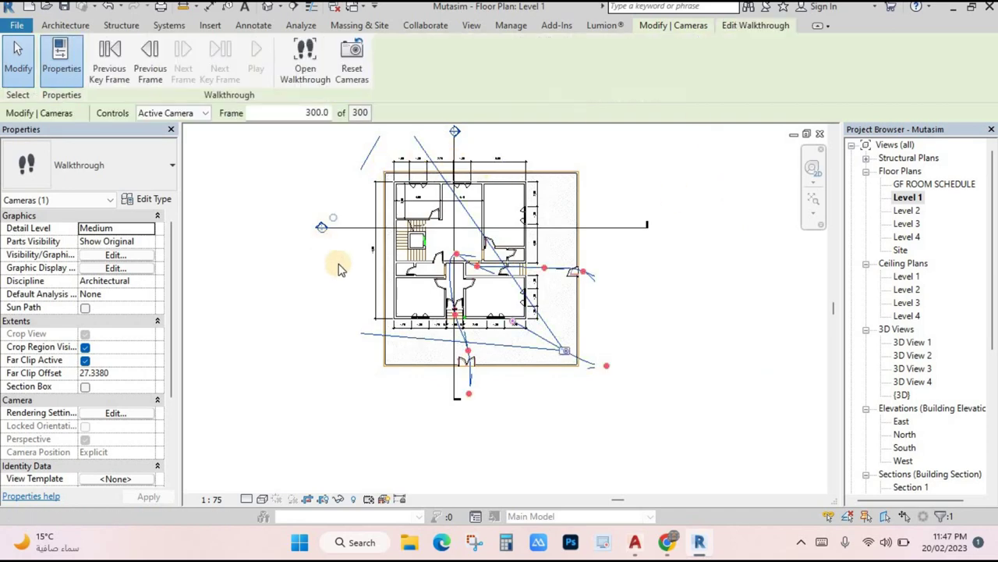
{"action": "left_click", "coordinate": [107, 63]}
{"action": "left_click", "coordinate": [107, 61]}
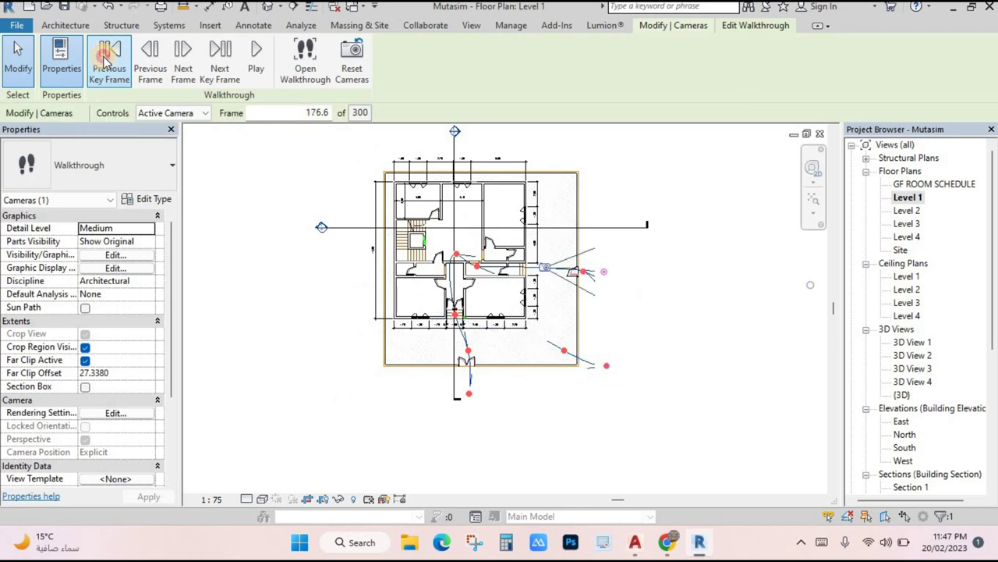
{"action": "left_click", "coordinate": [106, 61]}
{"action": "left_click", "coordinate": [106, 61]}
{"action": "left_click", "coordinate": [105, 61]}
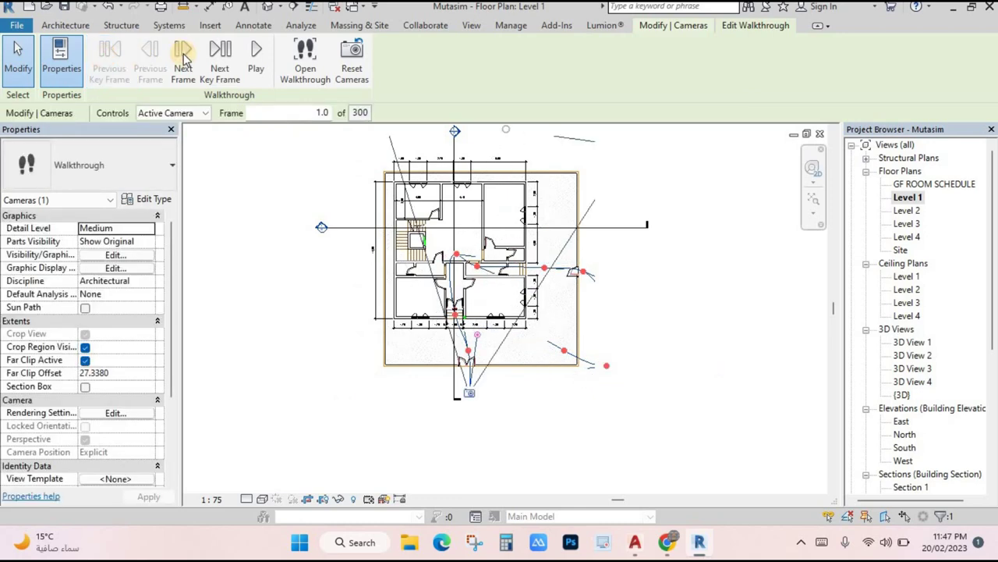
{"action": "left_click", "coordinate": [252, 59]}
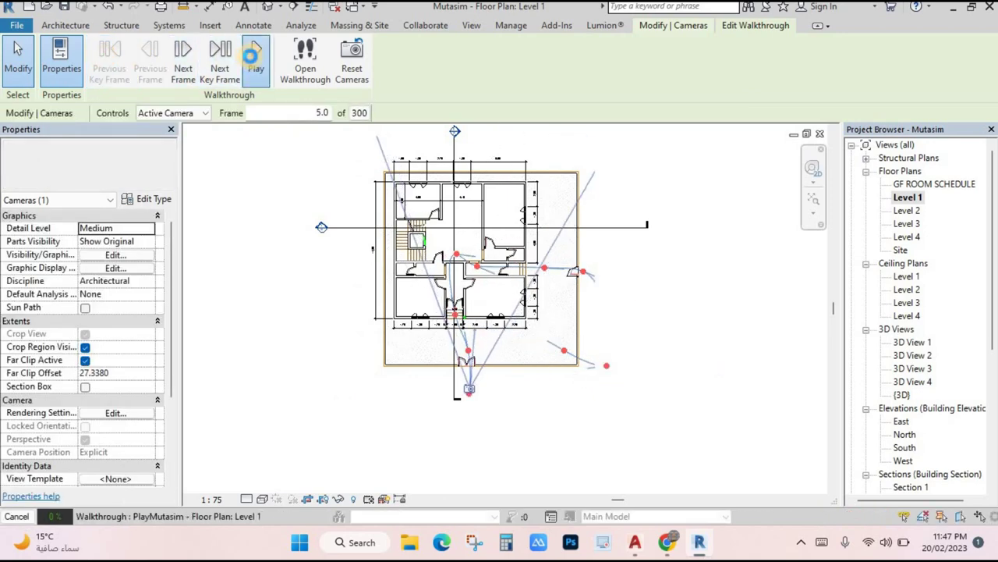
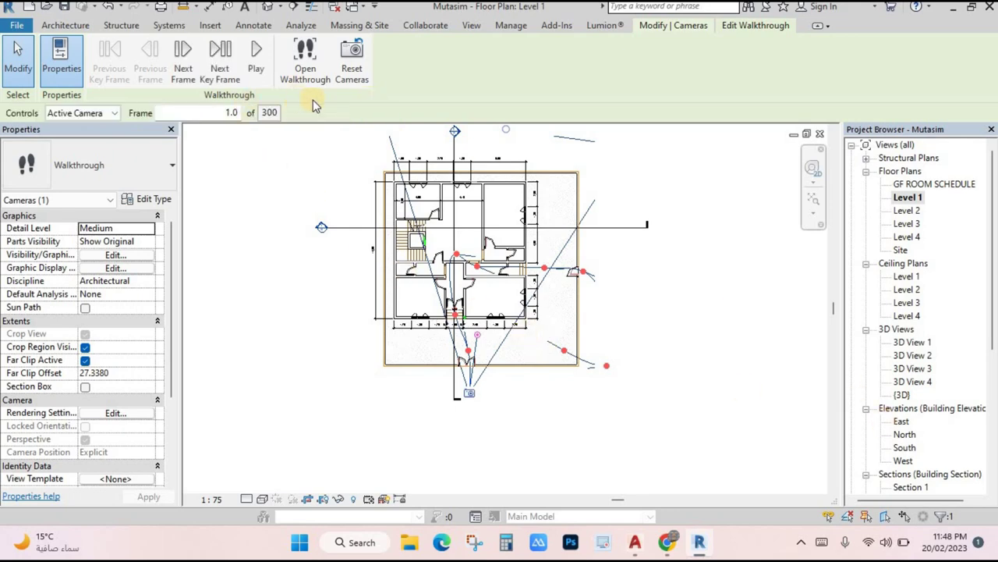
- Open the walkthrough's camera view and change its visual style to show coloured, textured surfaces
{"action": "left_click", "coordinate": [305, 63]}
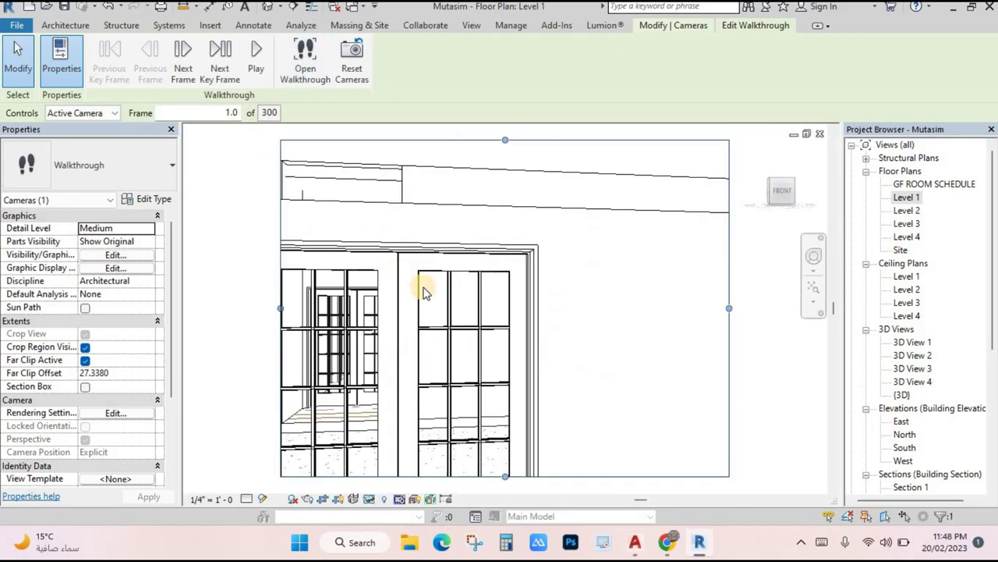
{"action": "scroll", "coordinate": [575, 345], "scroll_direction": "down", "scroll_amount": 3}
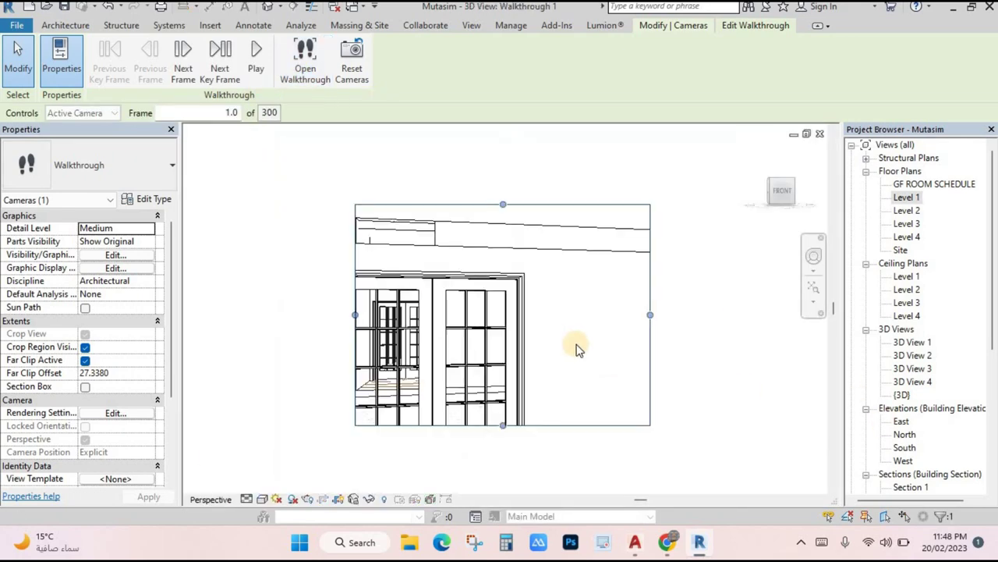
{"action": "left_click", "coordinate": [263, 499]}
{"action": "left_click", "coordinate": [386, 466]}
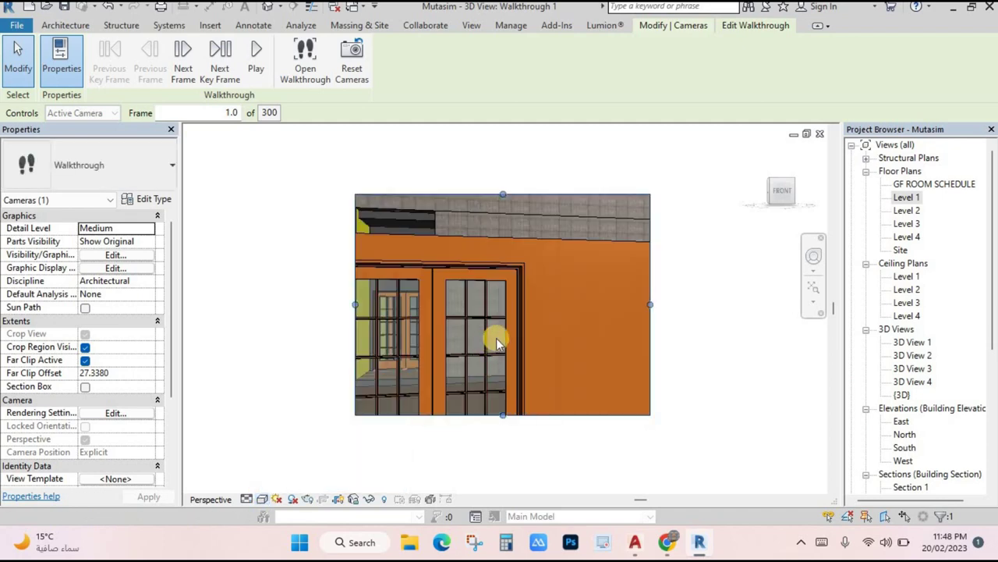
- Resize the walkthrough view's crop region on all four sides to frame the whole gate, the boundary wall and the ground line
{"action": "left_click_drag", "start_coordinate": [503, 415], "coordinate": [502, 458]}
{"action": "left_click_drag", "start_coordinate": [501, 193], "coordinate": [504, 170]}
{"action": "scroll", "coordinate": [514, 248], "scroll_direction": "down", "scroll_amount": 1}
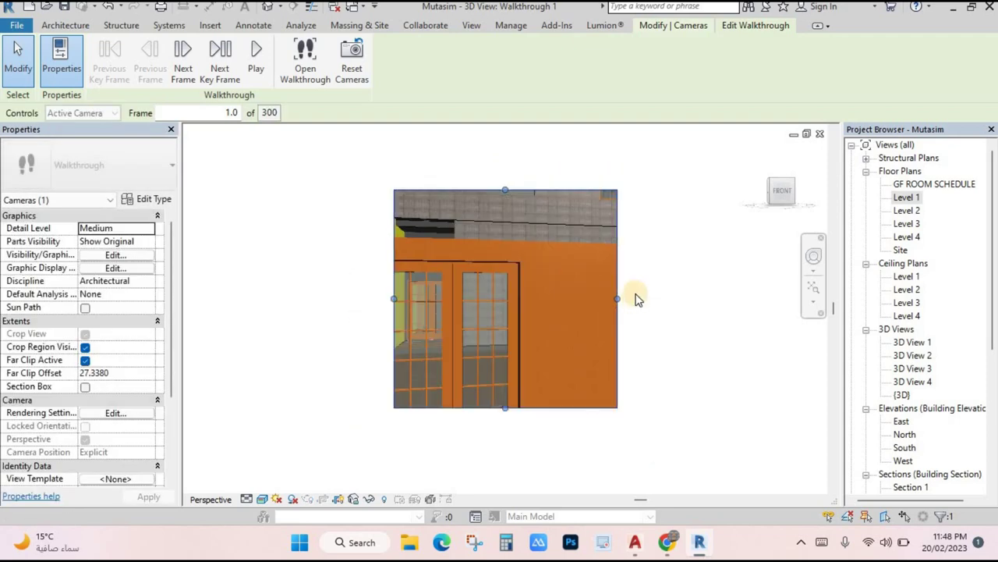
{"action": "left_click_drag", "start_coordinate": [619, 300], "coordinate": [694, 299]}
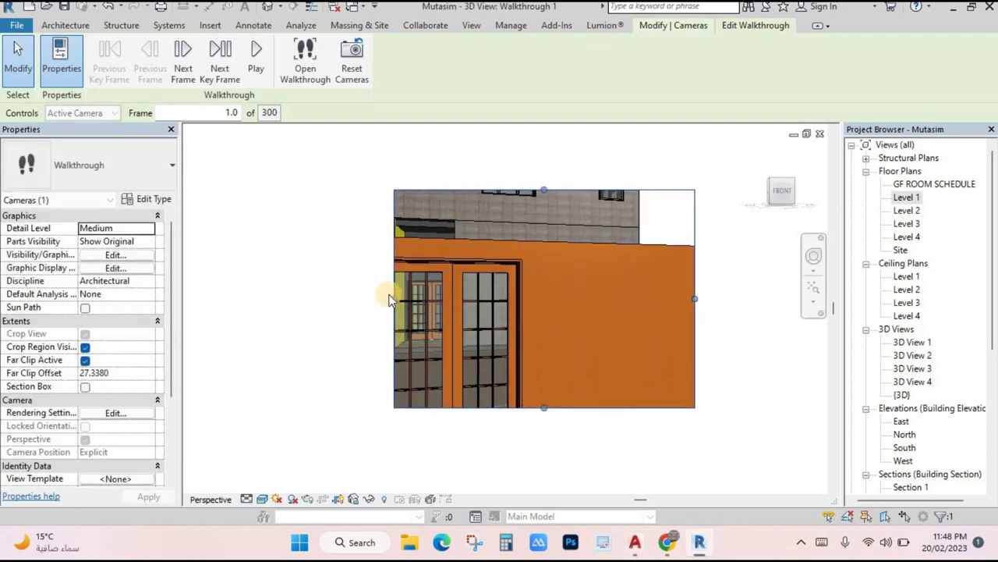
{"action": "left_click_drag", "start_coordinate": [386, 297], "coordinate": [335, 298]}
{"action": "left_click_drag", "start_coordinate": [515, 407], "coordinate": [525, 454]}
{"action": "scroll", "coordinate": [525, 450], "scroll_direction": "down", "scroll_amount": 3}
{"action": "middle_click_drag", "start_coordinate": [533, 459], "coordinate": [522, 405]}
{"action": "scroll", "coordinate": [519, 407], "scroll_direction": "up", "scroll_amount": 1}
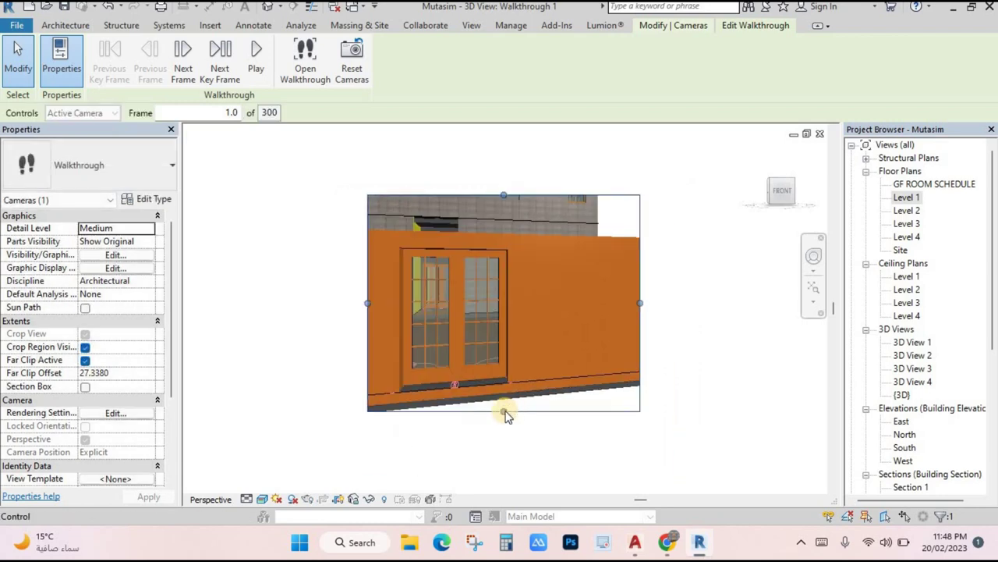
{"action": "left_click_drag", "start_coordinate": [503, 396], "coordinate": [504, 401]}
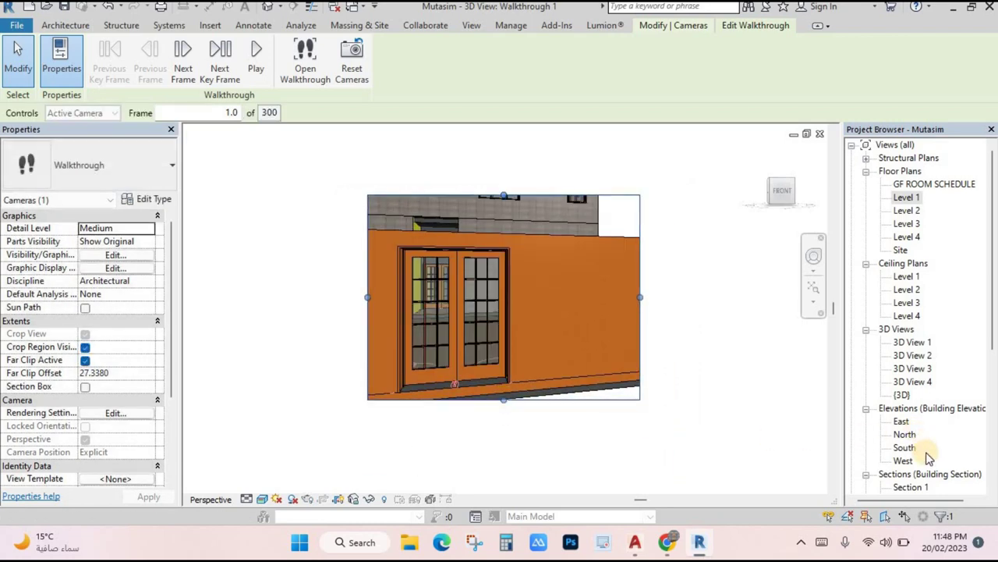
- Locate Walkthrough 1 under Walkthroughs in the project browser and open it
{"action": "scroll", "coordinate": [929, 442], "scroll_direction": "down", "scroll_amount": 2}
{"action": "scroll", "coordinate": [926, 470], "scroll_direction": "down", "scroll_amount": 5}
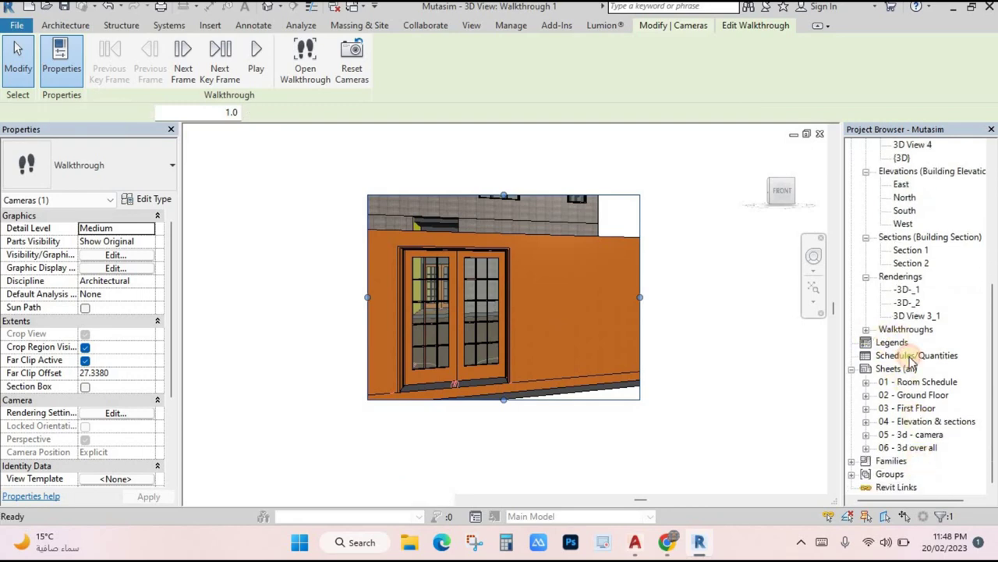
{"action": "left_click", "coordinate": [866, 329]}
{"action": "left_click", "coordinate": [922, 342]}
- Select the crop boundary of Walkthrough 1 and enter Edit Walkthrough mode
{"action": "left_click", "coordinate": [640, 300]}
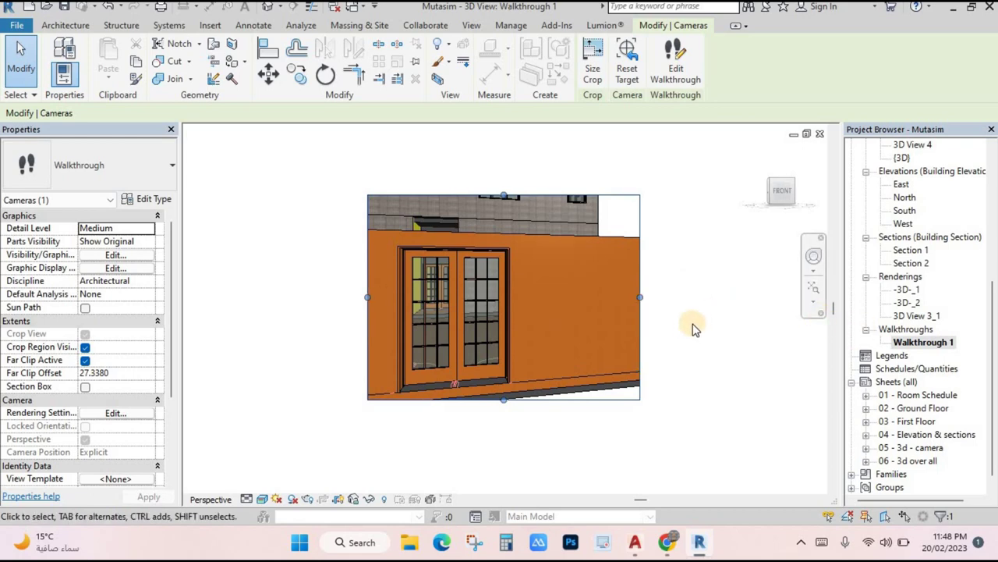
{"action": "scroll", "coordinate": [691, 320], "scroll_direction": "up", "scroll_amount": 3}
{"action": "left_click", "coordinate": [669, 306]}
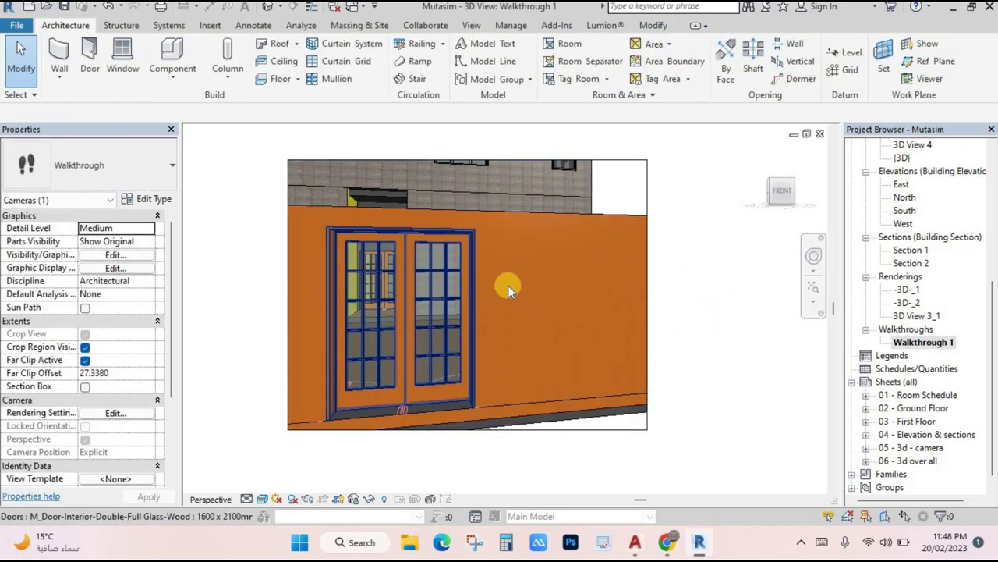
{"action": "left_click", "coordinate": [648, 186]}
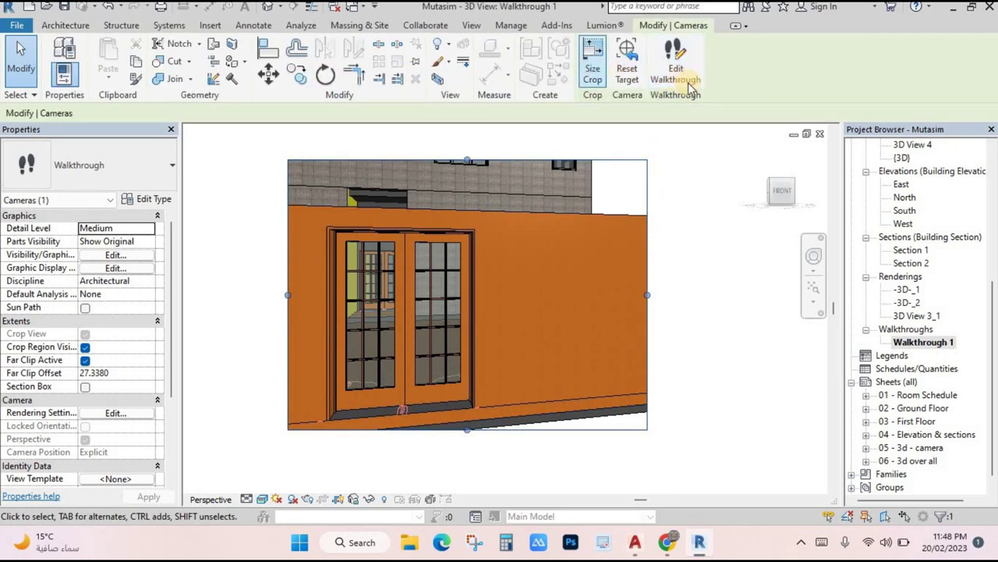
{"action": "left_click", "coordinate": [675, 59]}
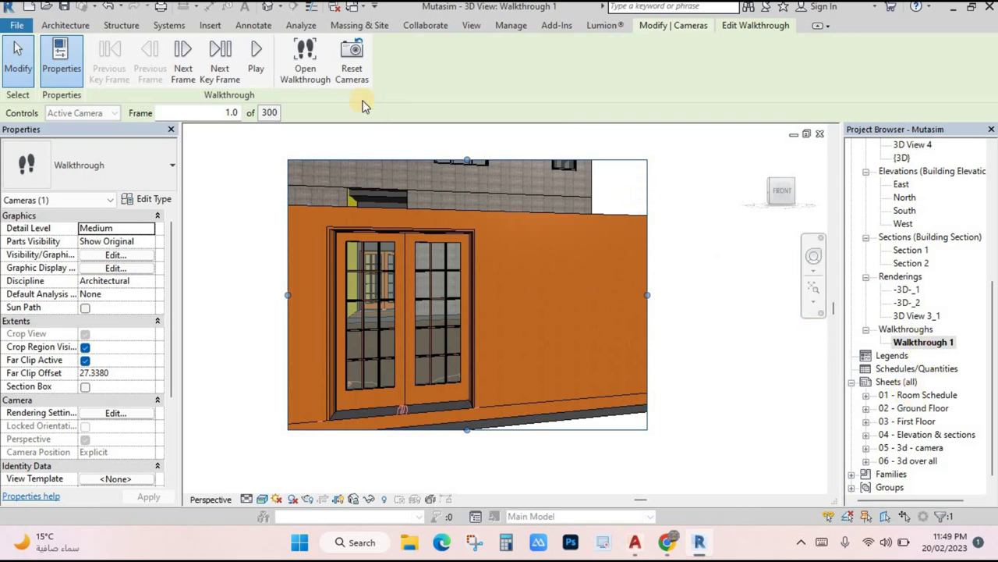
{"action": "left_click", "coordinate": [306, 63]}
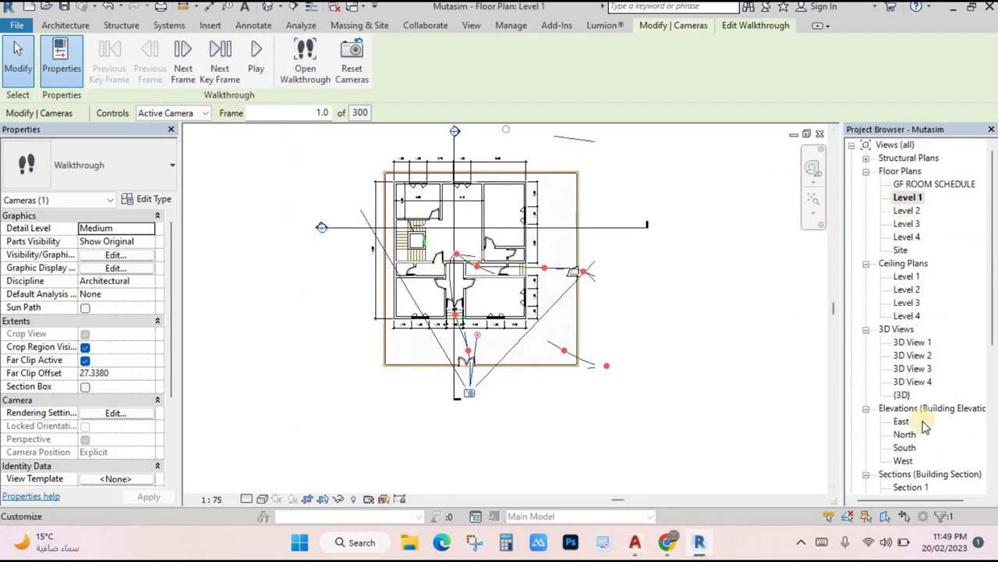
- In the Level 1 plan, set the walkthrough controls to Path and move the key frames near the side gate inside the boundary wall
{"action": "left_click", "coordinate": [205, 113]}
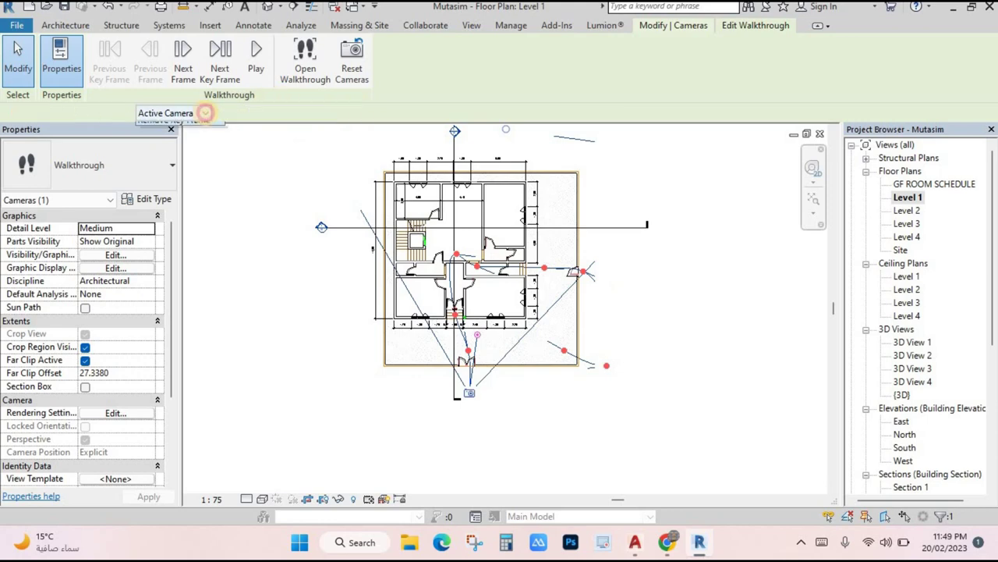
{"action": "left_click", "coordinate": [156, 138]}
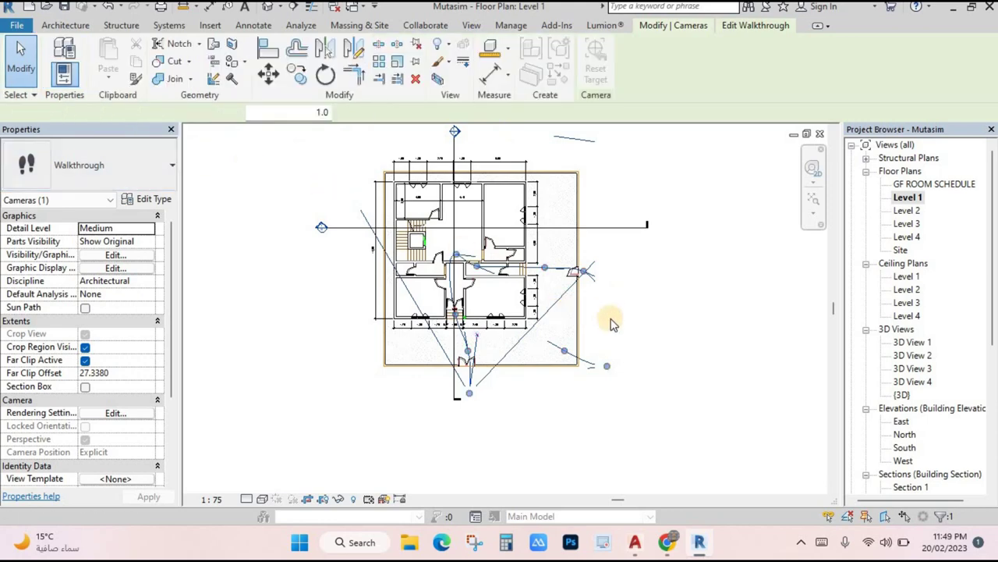
{"action": "scroll", "coordinate": [612, 324], "scroll_direction": "up", "scroll_amount": 2}
{"action": "left_click_drag", "start_coordinate": [524, 368], "coordinate": [576, 334]}
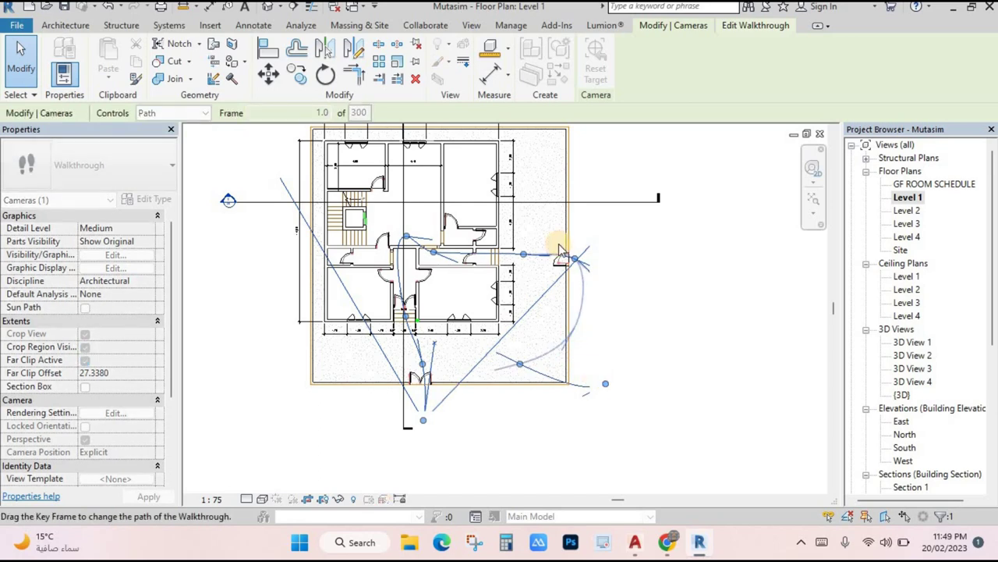
{"action": "left_click_drag", "start_coordinate": [575, 258], "coordinate": [552, 265]}
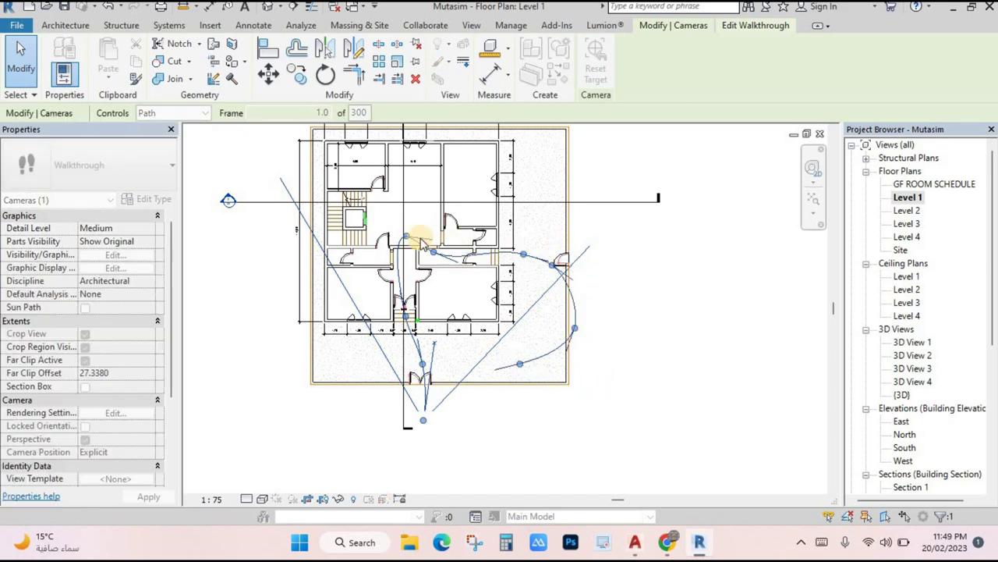
- Move the hall key frame deeper inside, the starting one farther outside the front gate, and the last two closer to the house
{"action": "left_click_drag", "start_coordinate": [407, 236], "coordinate": [434, 241]}
{"action": "left_click_drag", "start_coordinate": [423, 420], "coordinate": [425, 476]}
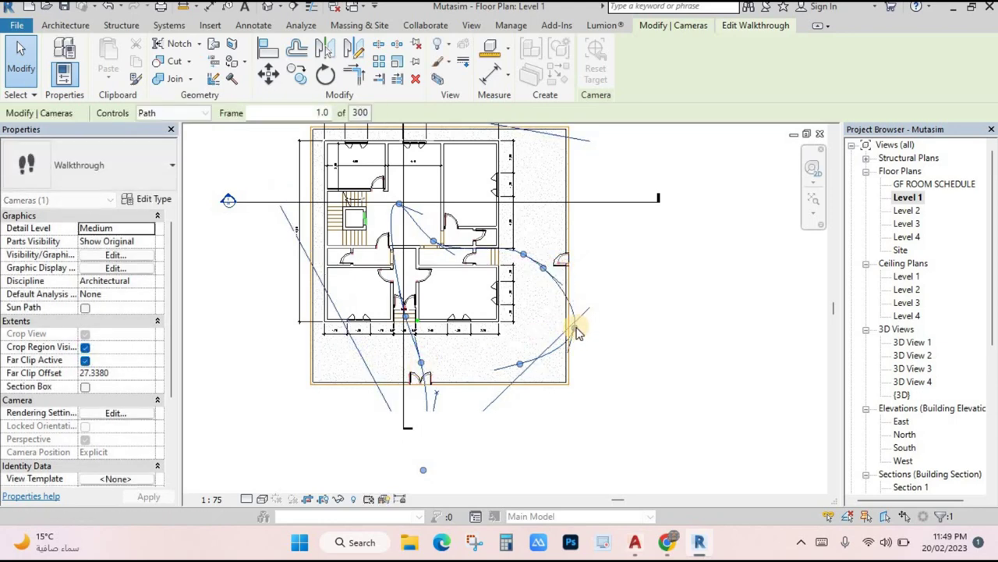
{"action": "left_click_drag", "start_coordinate": [575, 327], "coordinate": [559, 331]}
{"action": "left_click_drag", "start_coordinate": [523, 367], "coordinate": [512, 341]}
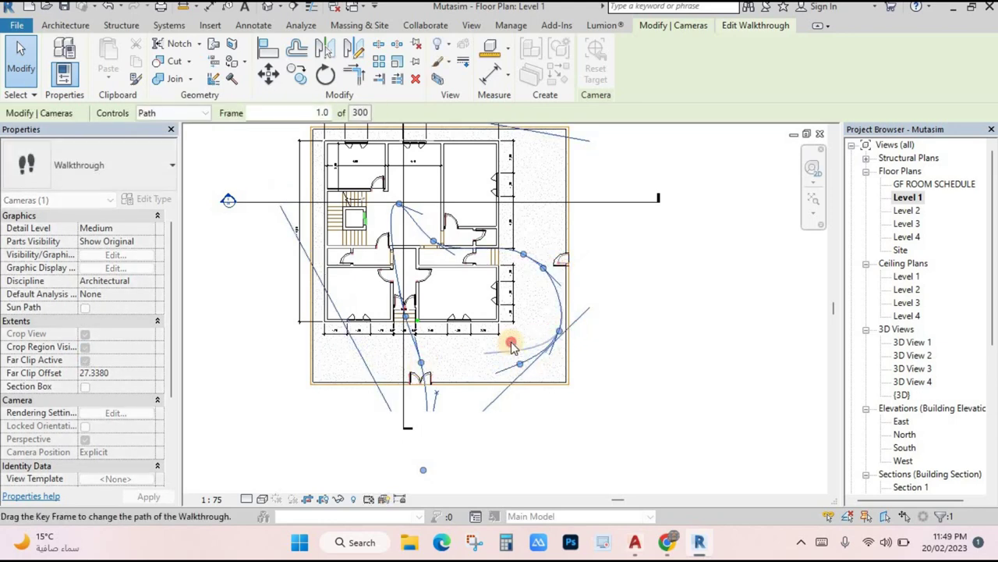
- Try the Active Camera, Add Key Frame and Remove Key Frame walkthrough control modes in turn
{"action": "left_click", "coordinate": [208, 113]}
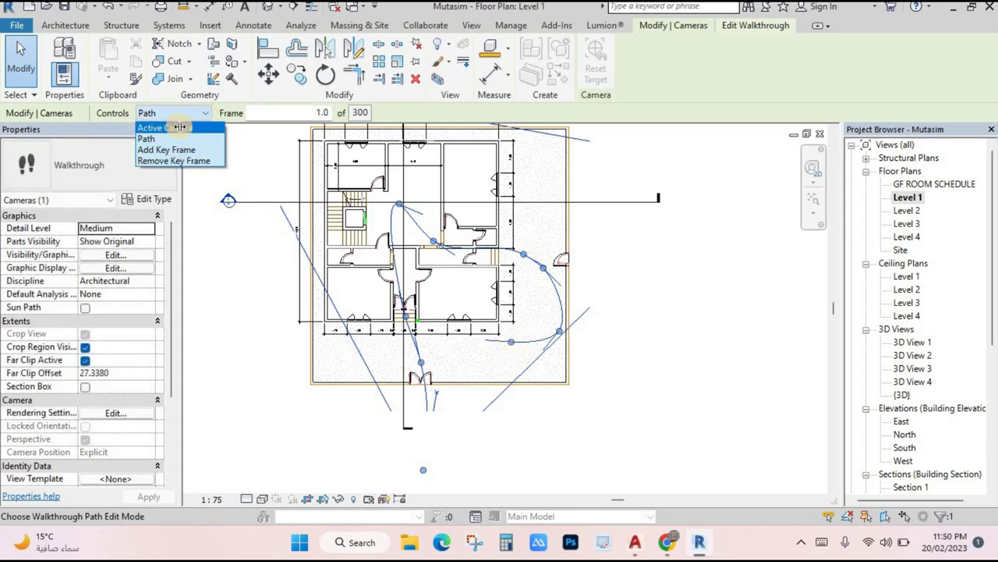
{"action": "left_click", "coordinate": [180, 127]}
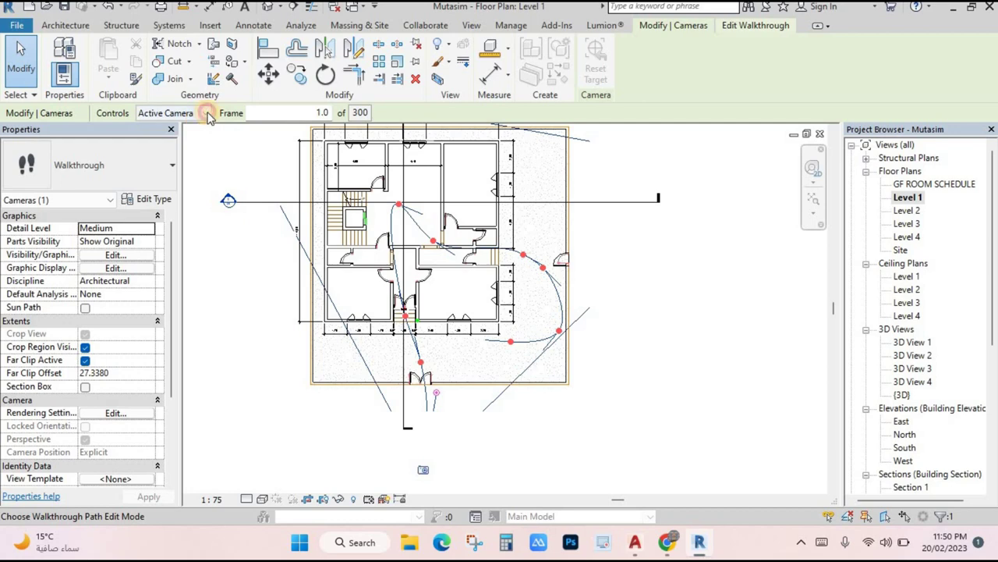
{"action": "left_click", "coordinate": [206, 113]}
{"action": "left_click", "coordinate": [176, 150]}
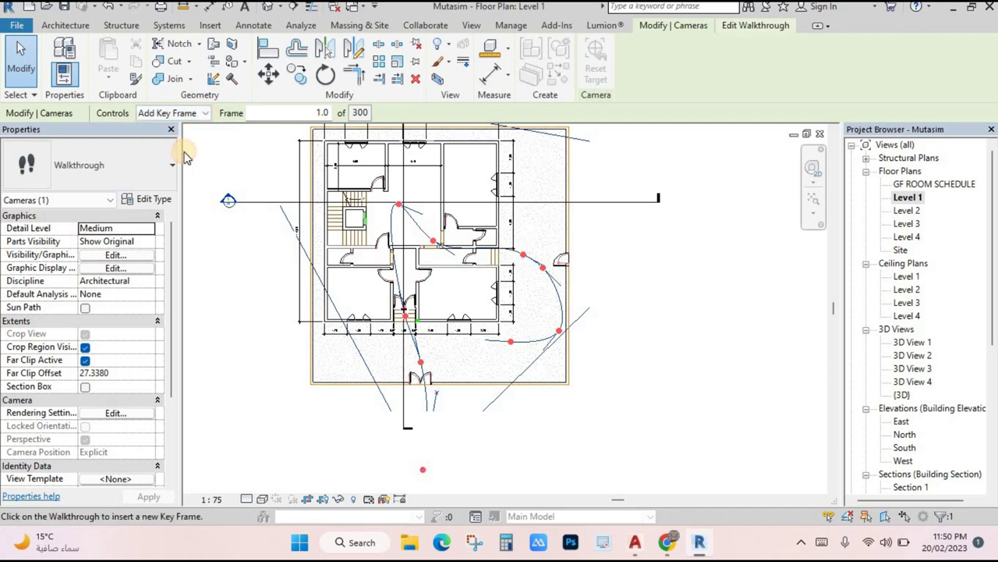
{"action": "left_click", "coordinate": [203, 114]}
{"action": "left_click", "coordinate": [195, 164]}
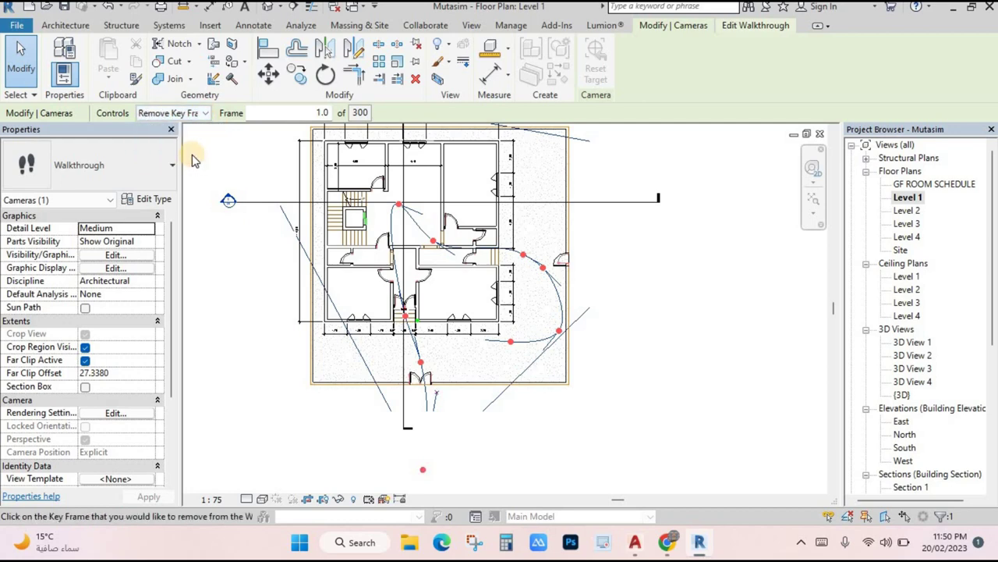
- Set the walkthrough controls to Active Camera and move the camera along the path to its final position at frame 300
{"action": "left_click", "coordinate": [205, 115]}
{"action": "left_click", "coordinate": [194, 130]}
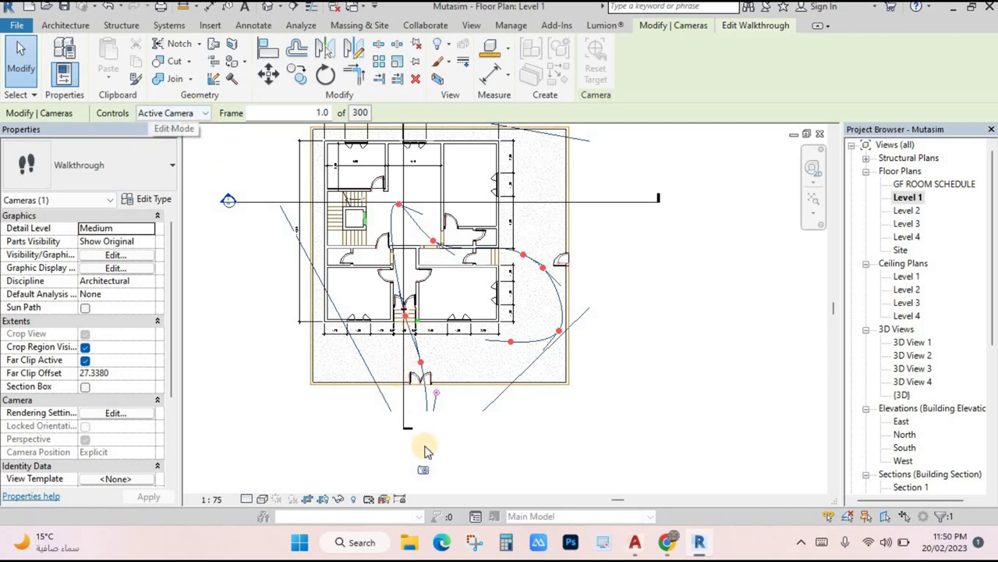
{"action": "scroll", "coordinate": [425, 451], "scroll_direction": "down", "scroll_amount": 2}
{"action": "left_click_drag", "start_coordinate": [426, 464], "coordinate": [426, 465]}
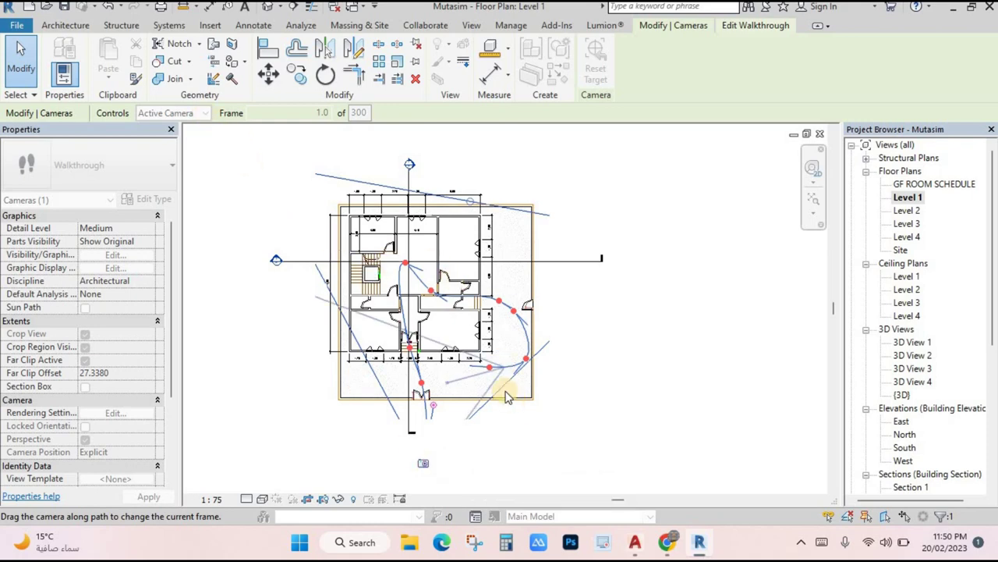
{"action": "left_click_drag", "start_coordinate": [499, 369], "coordinate": [489, 366]}
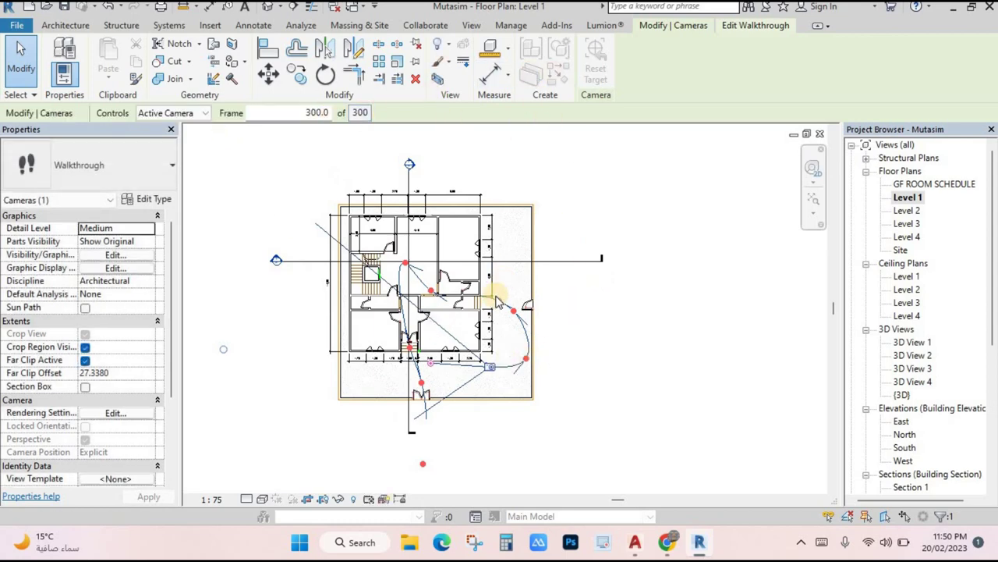
- Shift the last key frame with the Path control and add a key frame on the curve between the last two
{"action": "left_click", "coordinate": [202, 115]}
{"action": "left_click", "coordinate": [173, 140]}
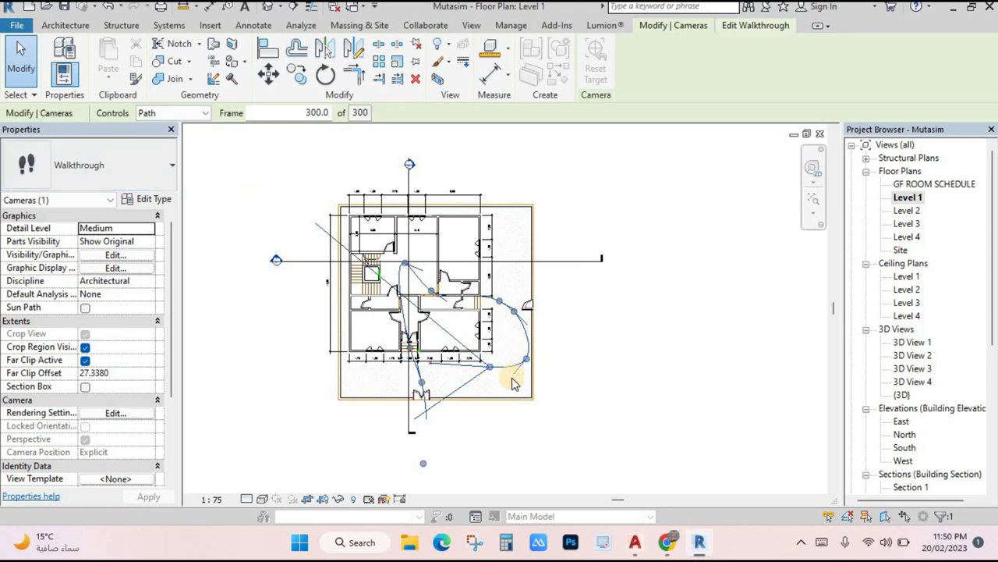
{"action": "scroll", "coordinate": [472, 368], "scroll_direction": "up", "scroll_amount": 2}
{"action": "left_click_drag", "start_coordinate": [460, 368], "coordinate": [534, 344]}
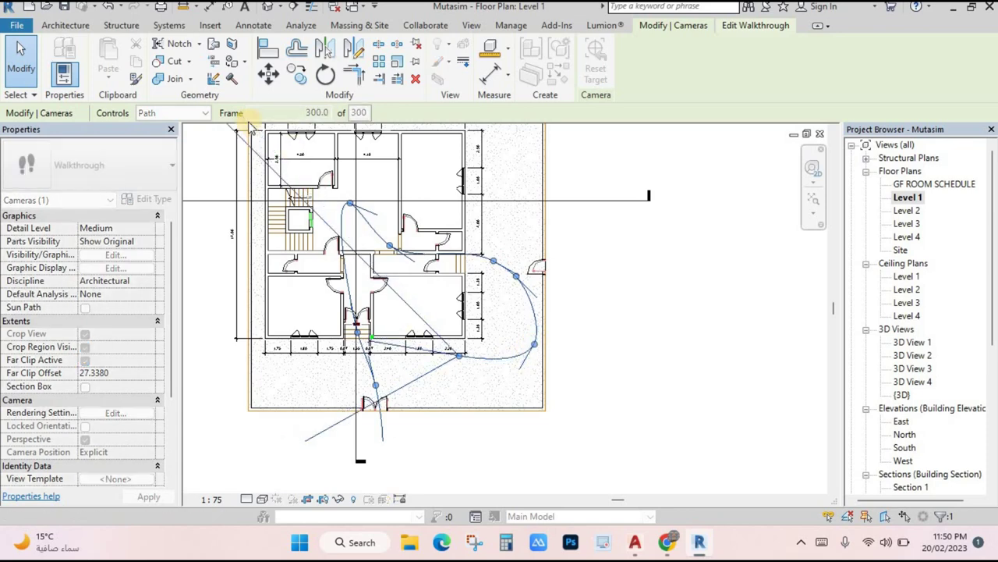
{"action": "left_click", "coordinate": [205, 114]}
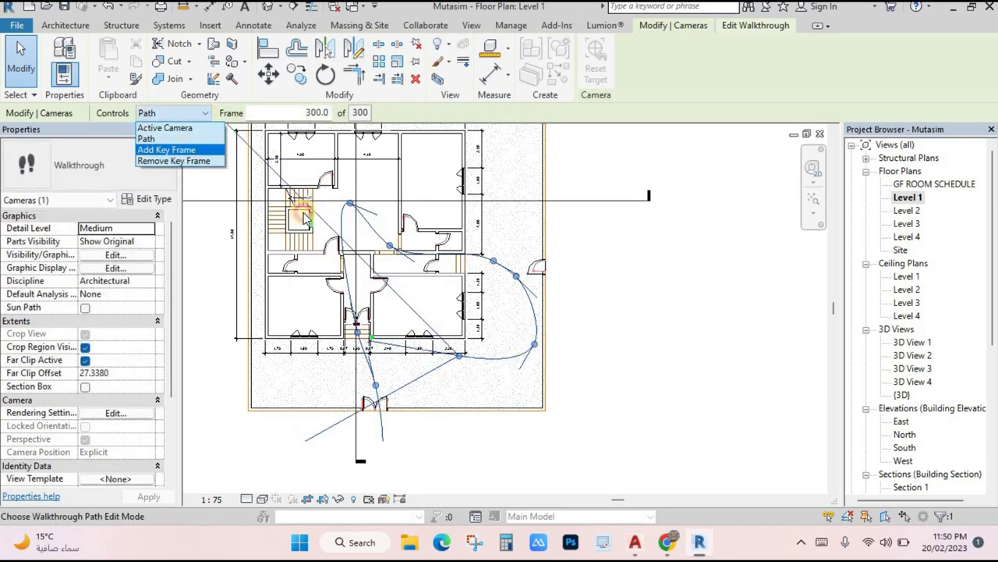
{"action": "left_click", "coordinate": [500, 359]}
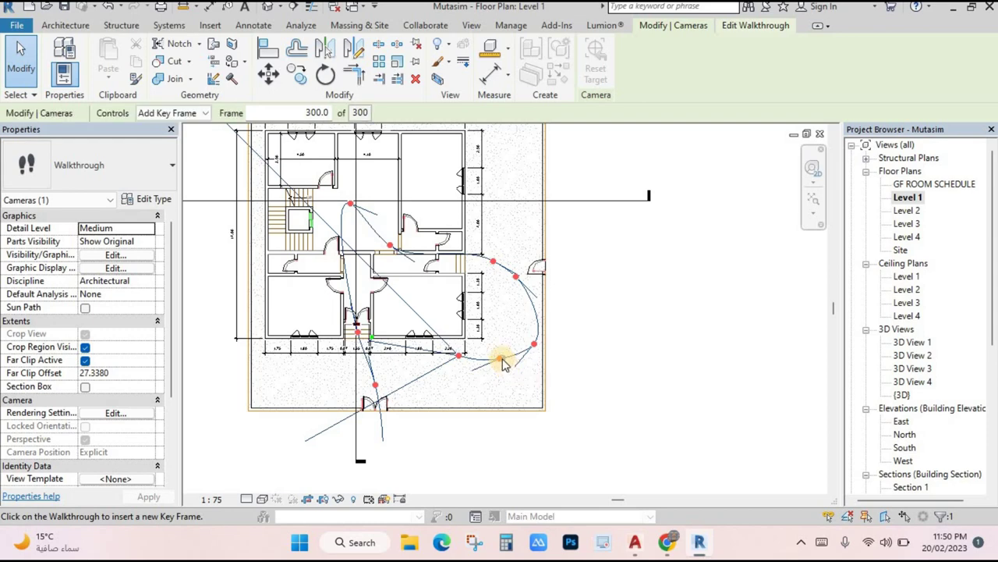
- Return to Path control, pull the added key frame toward the front boundary wall, and reposition the last and hall key frames
{"action": "left_click", "coordinate": [206, 115]}
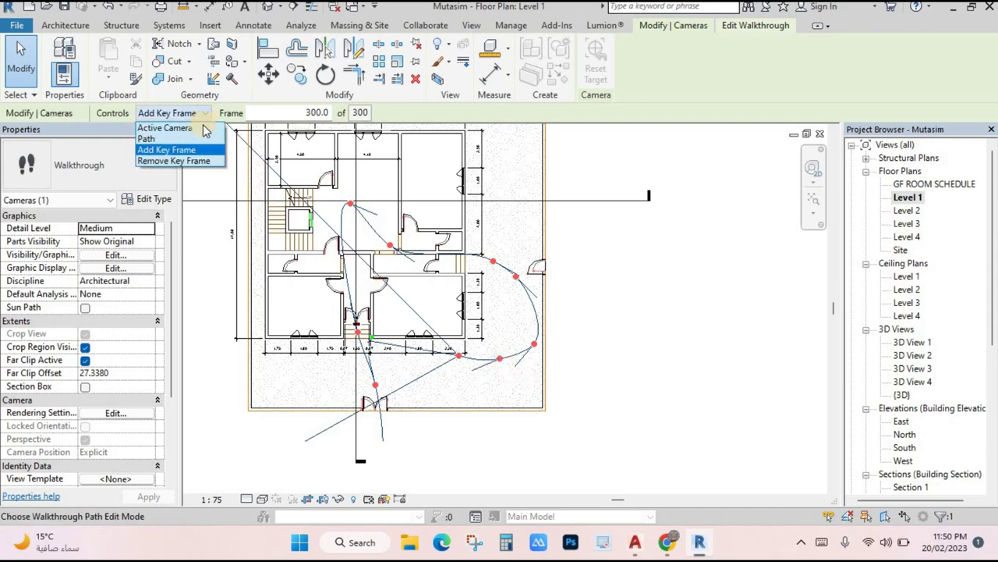
{"action": "left_click", "coordinate": [160, 140]}
{"action": "left_click_drag", "start_coordinate": [500, 361], "coordinate": [498, 385]}
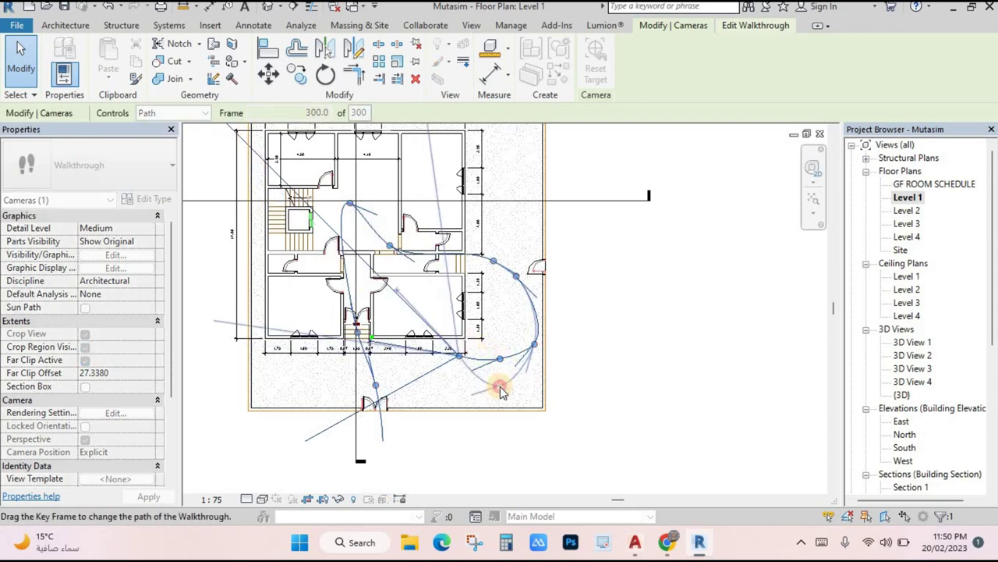
{"action": "left_click_drag", "start_coordinate": [446, 365], "coordinate": [444, 361]}
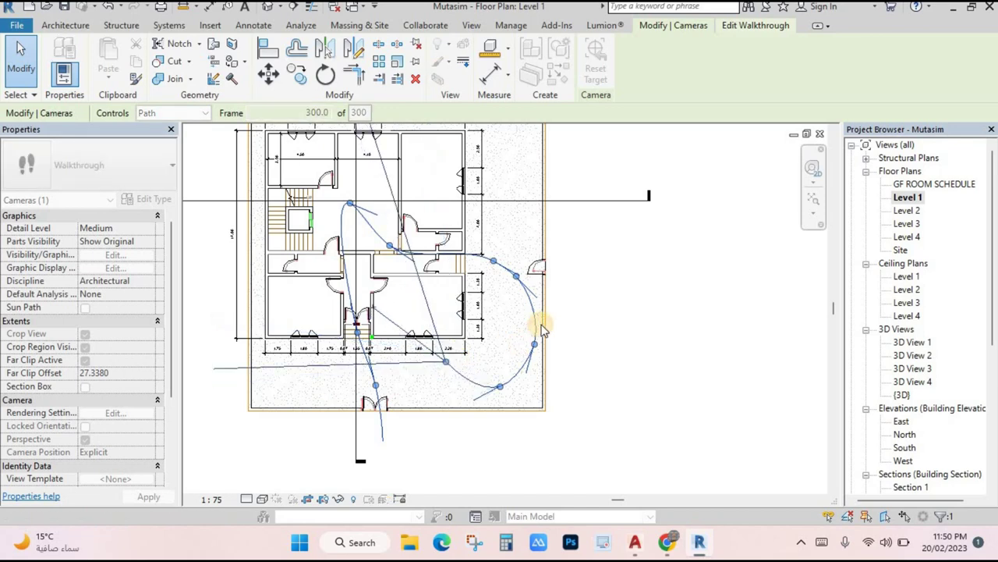
{"action": "scroll", "coordinate": [544, 324], "scroll_direction": "down", "scroll_amount": 1}
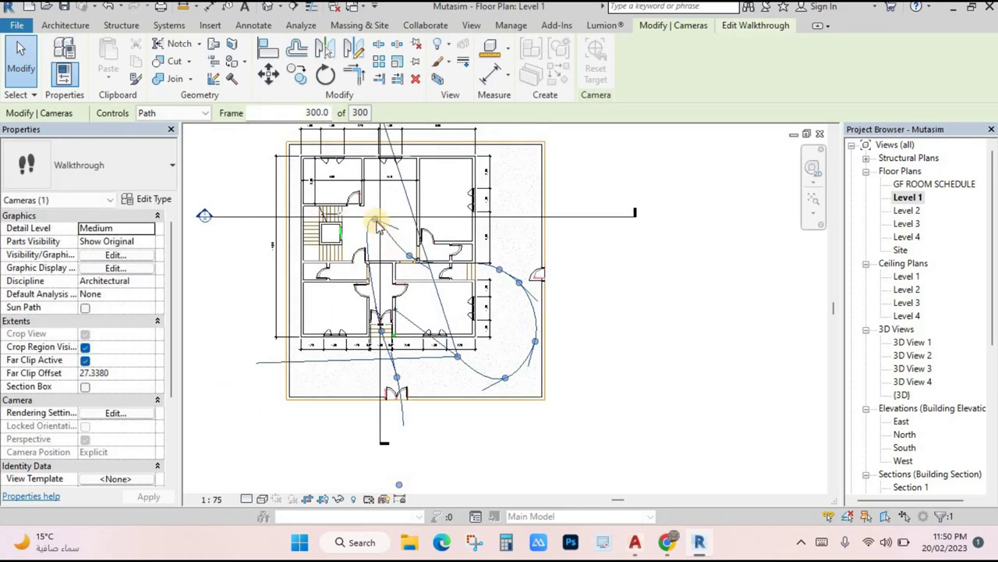
{"action": "left_click_drag", "start_coordinate": [382, 226], "coordinate": [409, 254]}
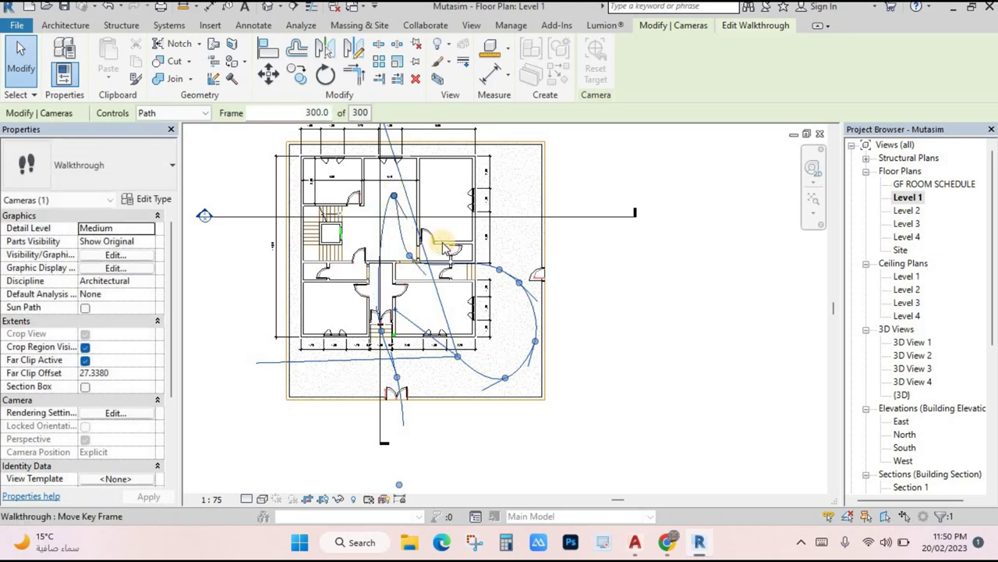
- Add a key frame on the walkthrough path in the hall, between the entrance stairs and the innermost key frame
{"action": "left_click_drag", "start_coordinate": [404, 217], "coordinate": [402, 212]}
{"action": "left_click", "coordinate": [204, 112]}
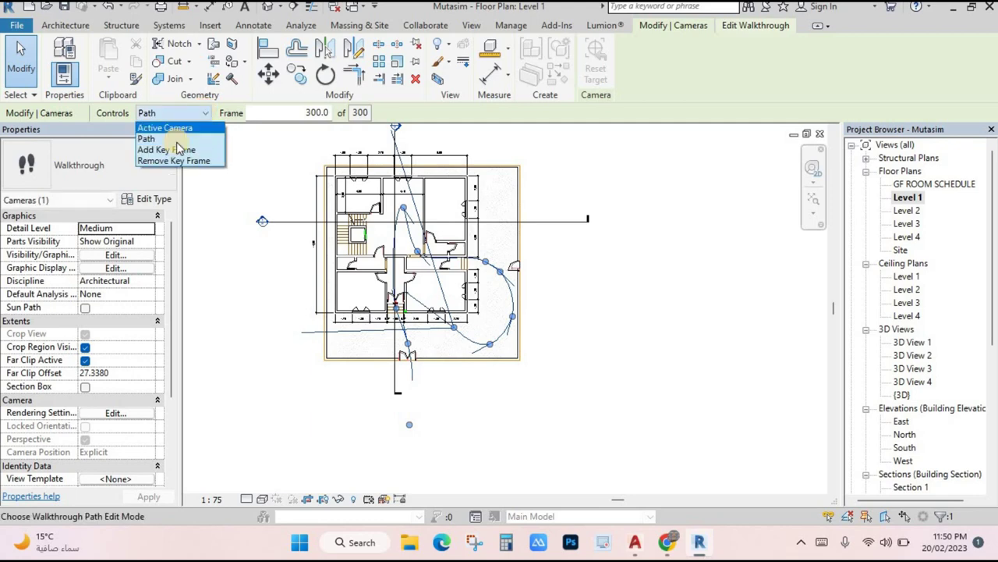
{"action": "left_click", "coordinate": [394, 245]}
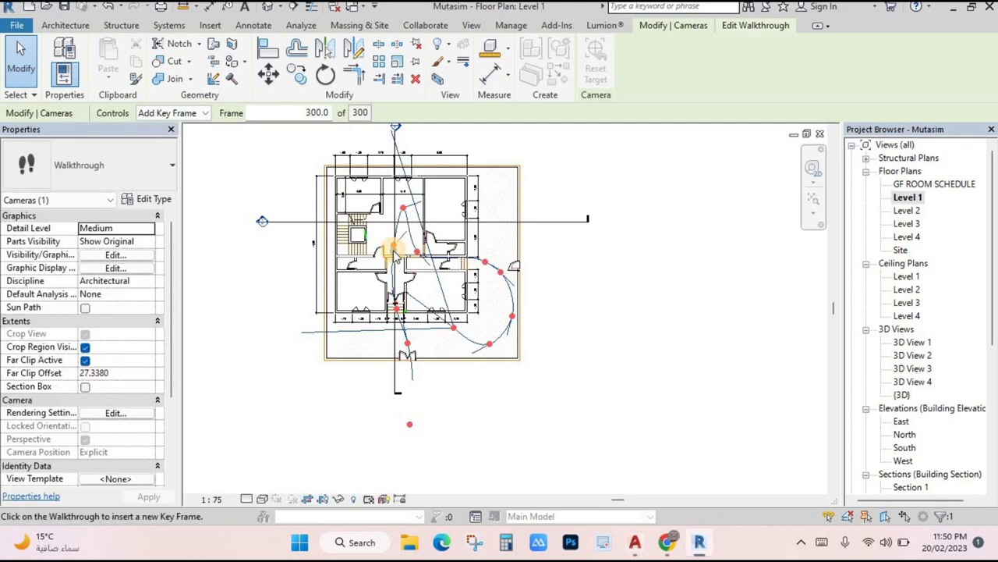
- Return to Path control, shift the added hall key frame toward the staircase, and move the entrance stairs key frame inside the corridor
{"action": "scroll", "coordinate": [393, 248], "scroll_direction": "up", "scroll_amount": 1}
{"action": "left_click", "coordinate": [207, 113]}
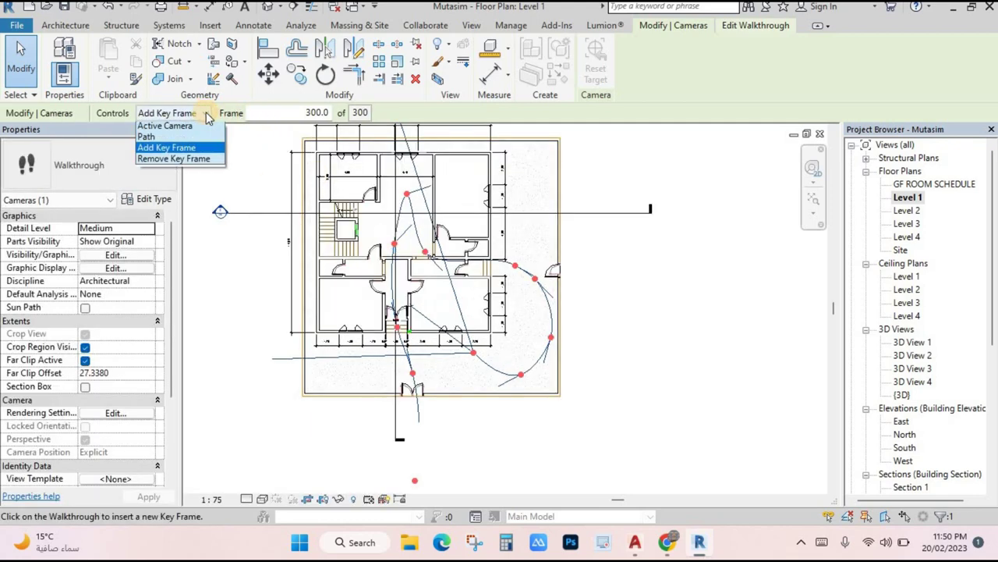
{"action": "left_click", "coordinate": [166, 139]}
{"action": "left_click_drag", "start_coordinate": [394, 242], "coordinate": [390, 238]}
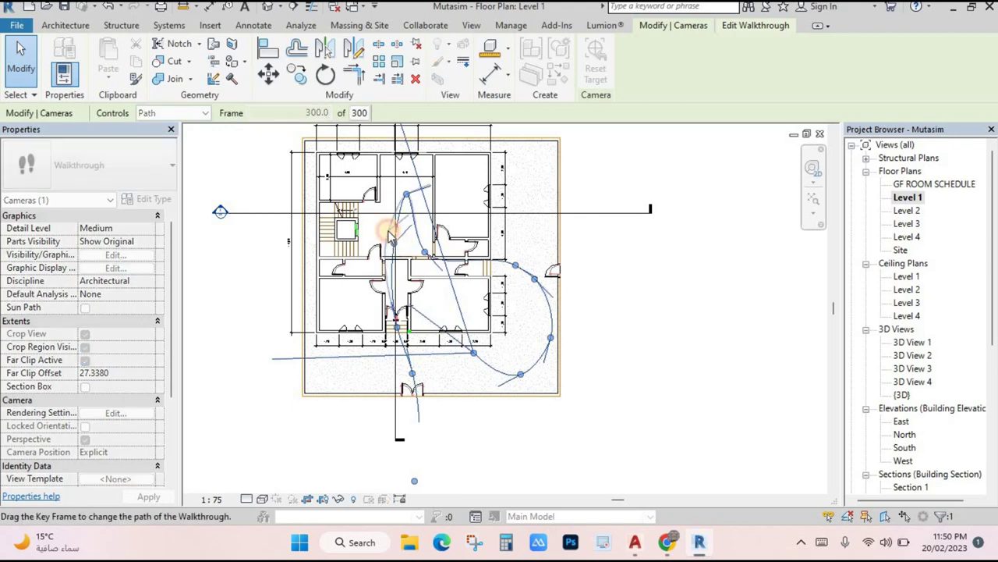
{"action": "left_click_drag", "start_coordinate": [397, 326], "coordinate": [398, 288]}
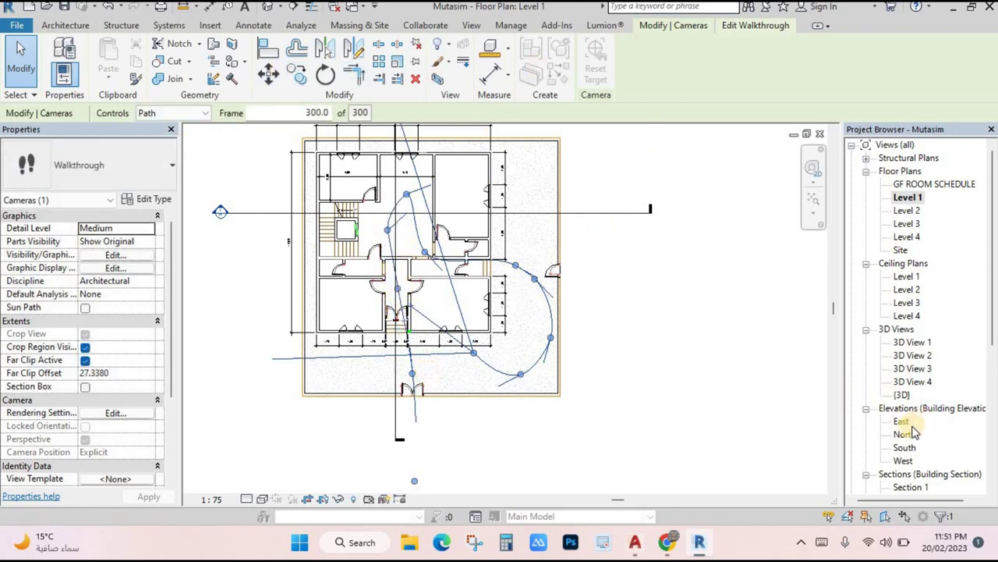
- Open the Walkthrough 1 view, edit the walkthrough from frame 1, and raise the crop region's lower edge slightly
{"action": "scroll", "coordinate": [914, 432], "scroll_direction": "down", "scroll_amount": 5}
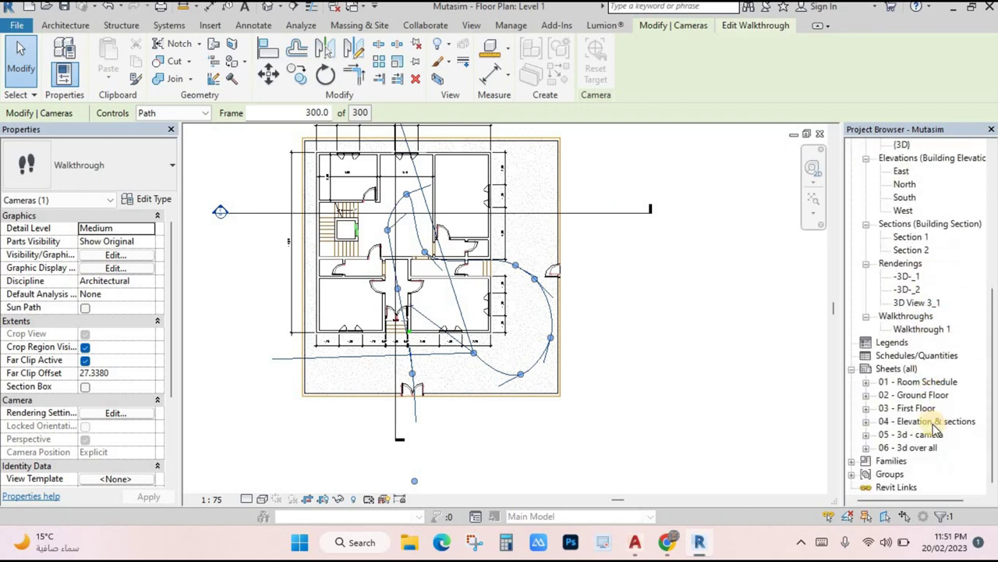
{"action": "double_click", "coordinate": [909, 329]}
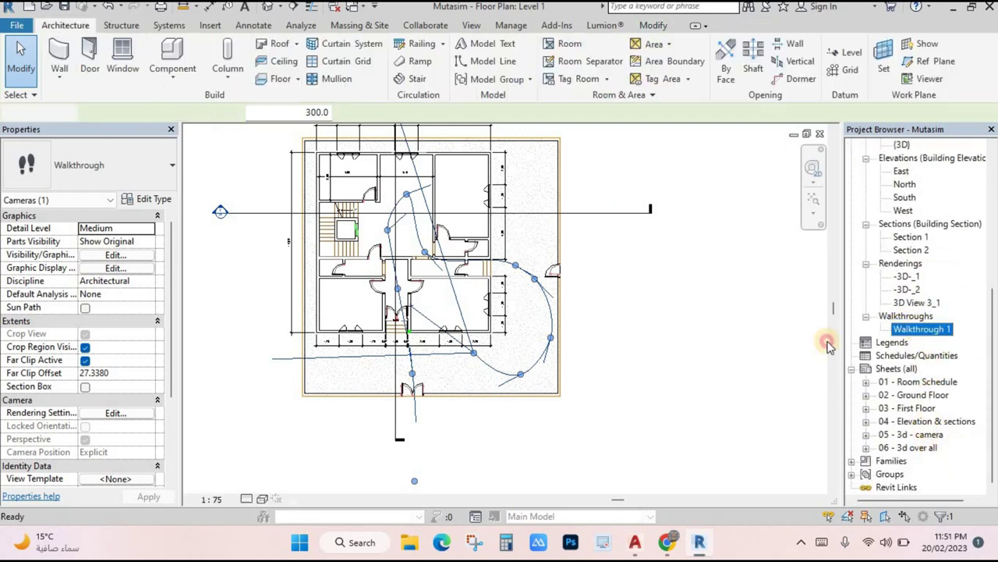
{"action": "scroll", "coordinate": [687, 234], "scroll_direction": "up", "scroll_amount": 1}
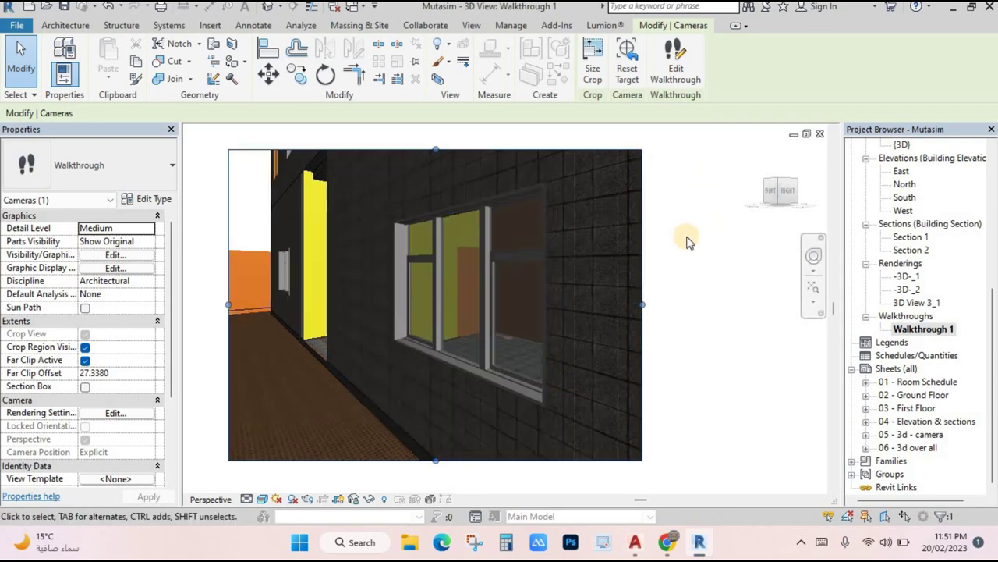
{"action": "middle_click_drag", "start_coordinate": [705, 248], "coordinate": [727, 257]}
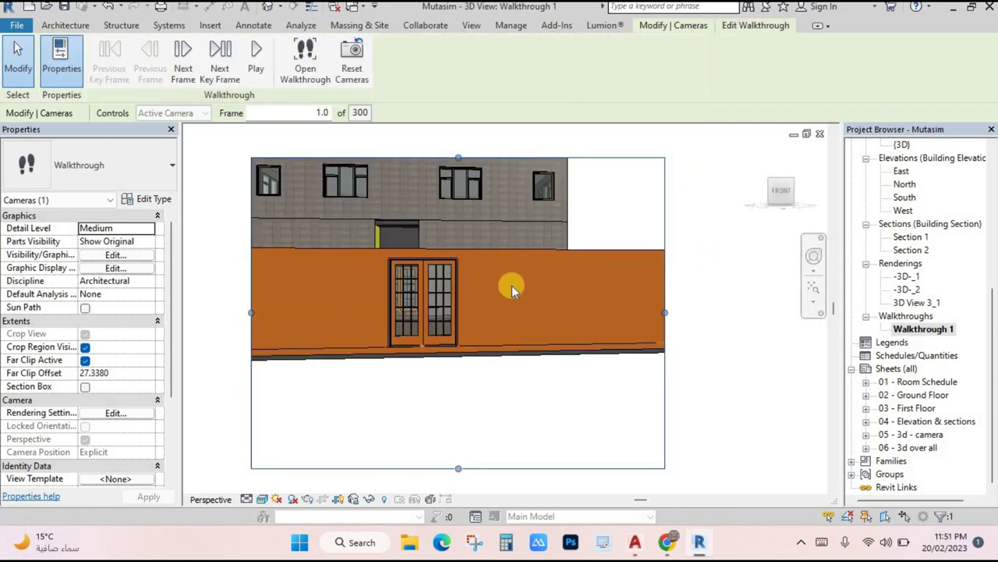
{"action": "left_click_drag", "start_coordinate": [459, 450], "coordinate": [458, 449]}
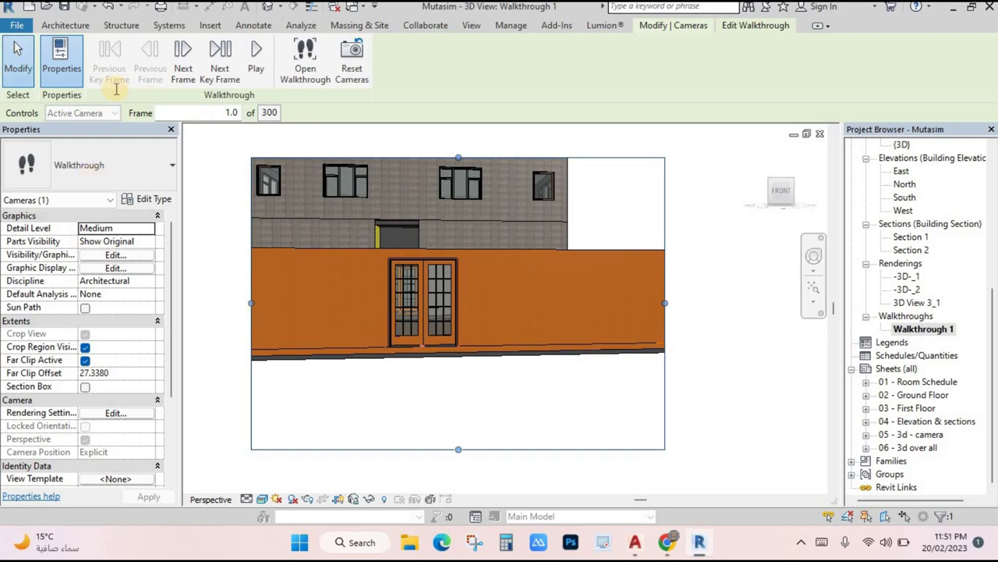
- Try to export the walkthrough for frames 1 to 300 at 15 frames/sec with the Rendering visual style
{"action": "left_click", "coordinate": [20, 26]}
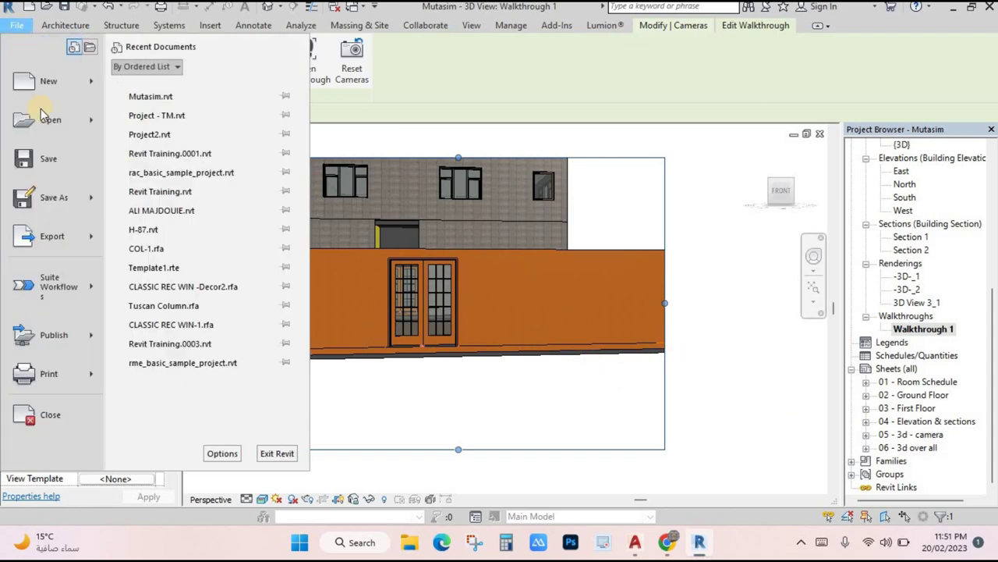
{"action": "left_click", "coordinate": [91, 241]}
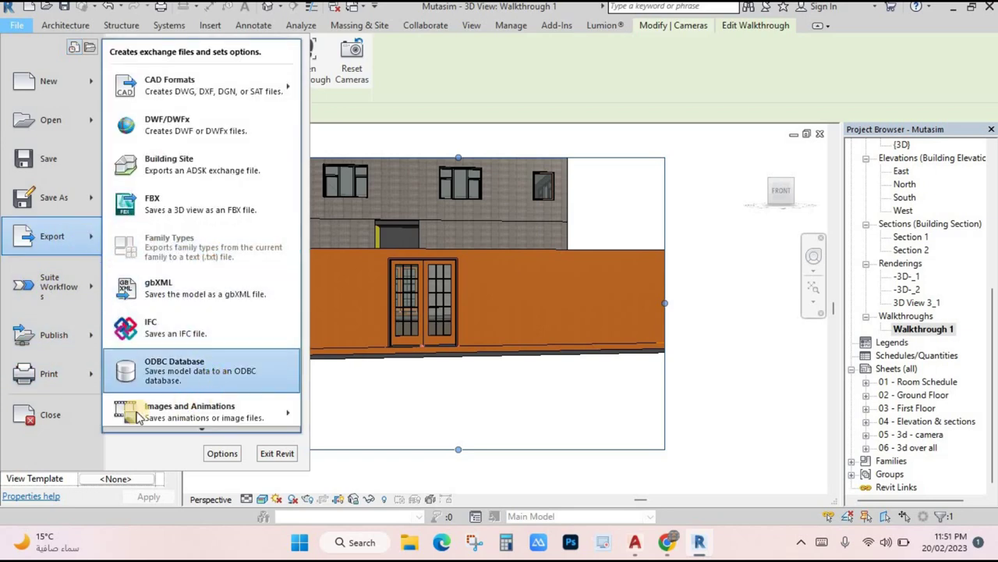
{"action": "mouse_move", "coordinate": [277, 412]}
{"action": "left_click", "coordinate": [343, 407]}
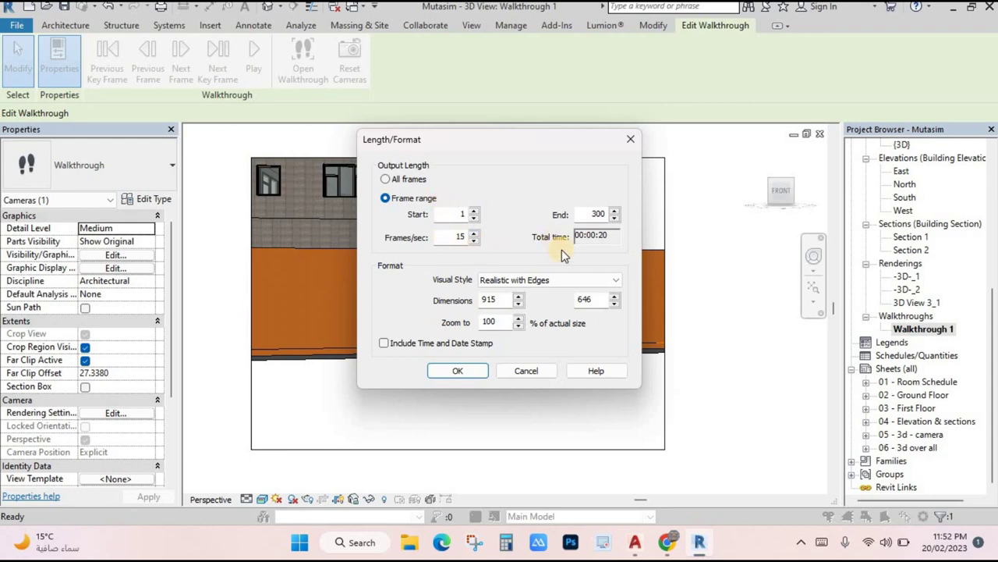
{"action": "left_click", "coordinate": [555, 282]}
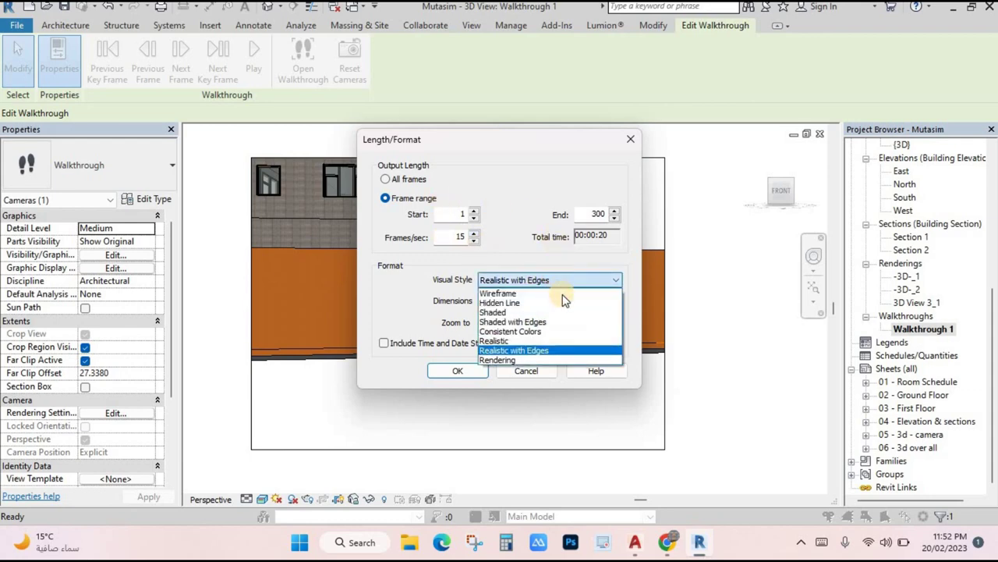
{"action": "left_click", "coordinate": [499, 360]}
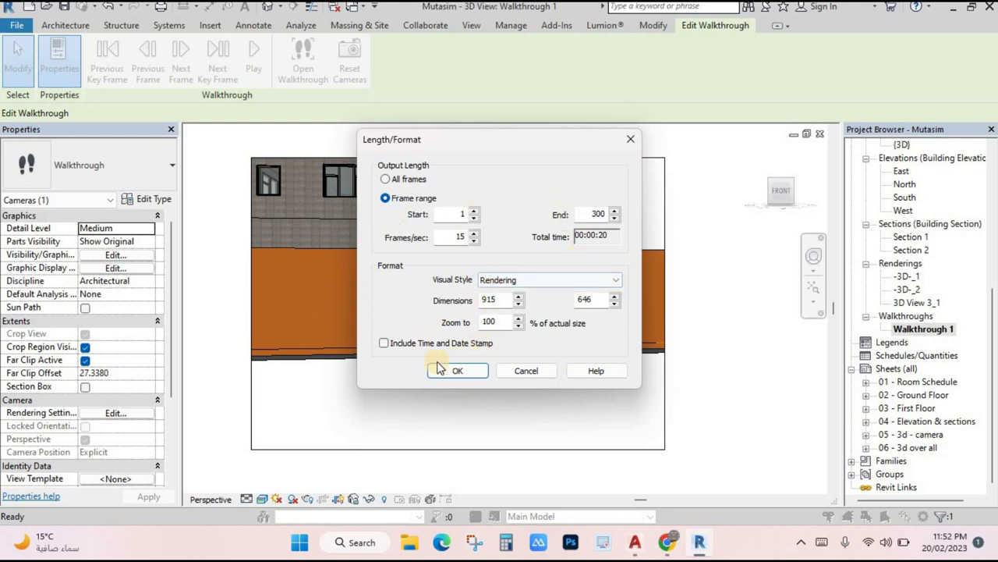
{"action": "left_click", "coordinate": [471, 372]}
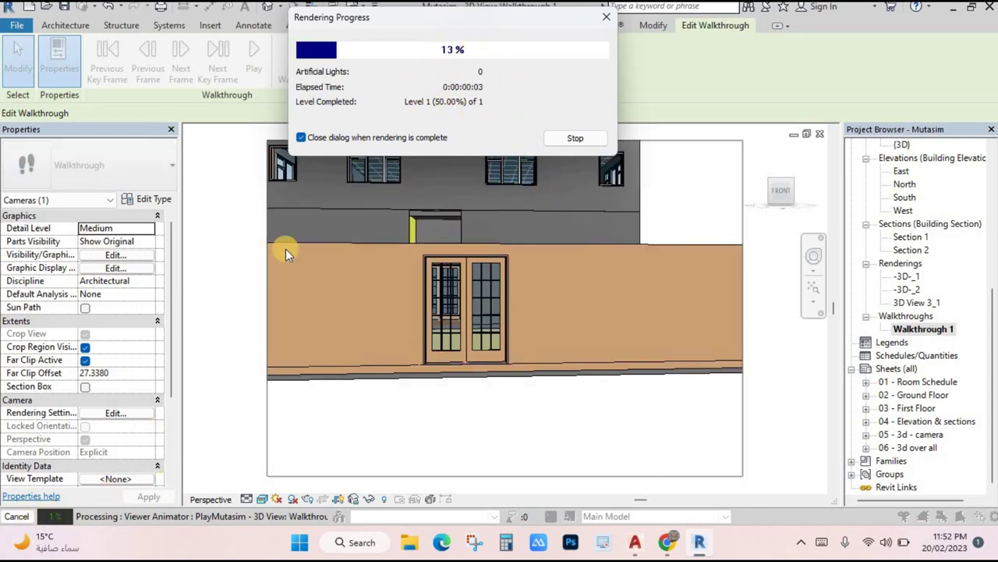
- Stop the rendered walkthrough export and leave walkthrough editing
{"action": "left_click", "coordinate": [583, 138]}
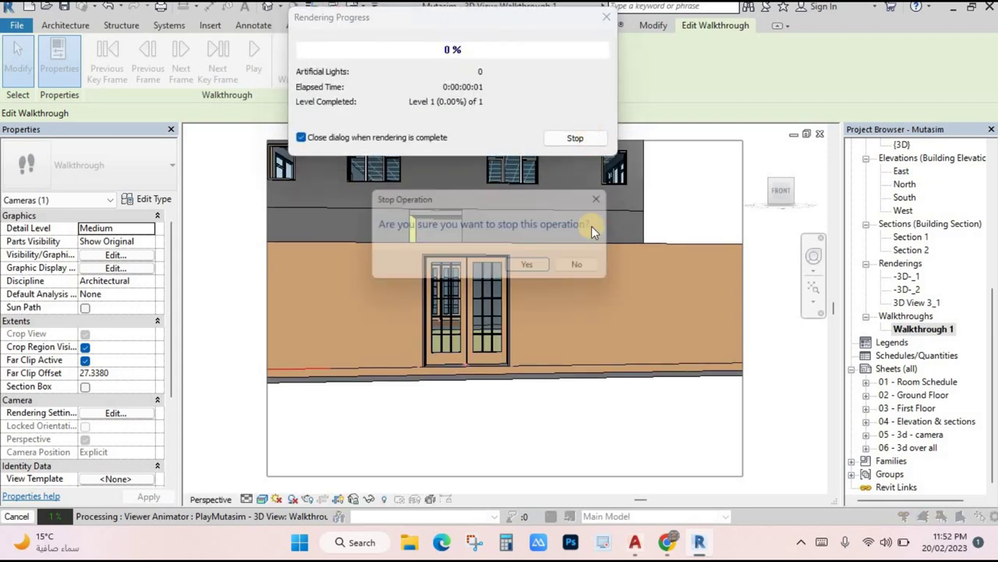
{"action": "left_click", "coordinate": [538, 269]}
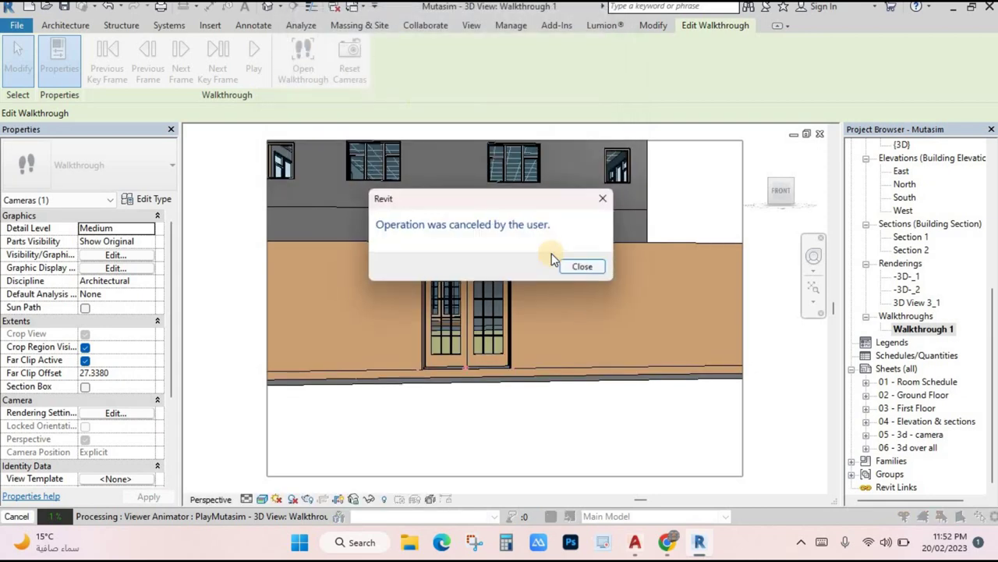
{"action": "left_click", "coordinate": [583, 267]}
{"action": "left_click", "coordinate": [18, 56]}
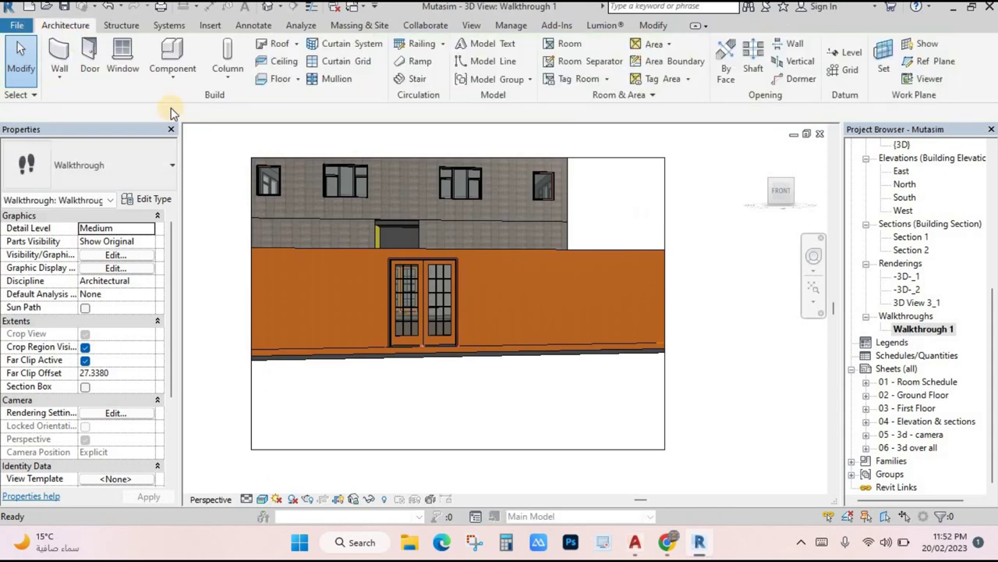
- Start a new walkthrough export of all frames at 15 frames/sec with the Realistic visual style
{"action": "left_click", "coordinate": [18, 26]}
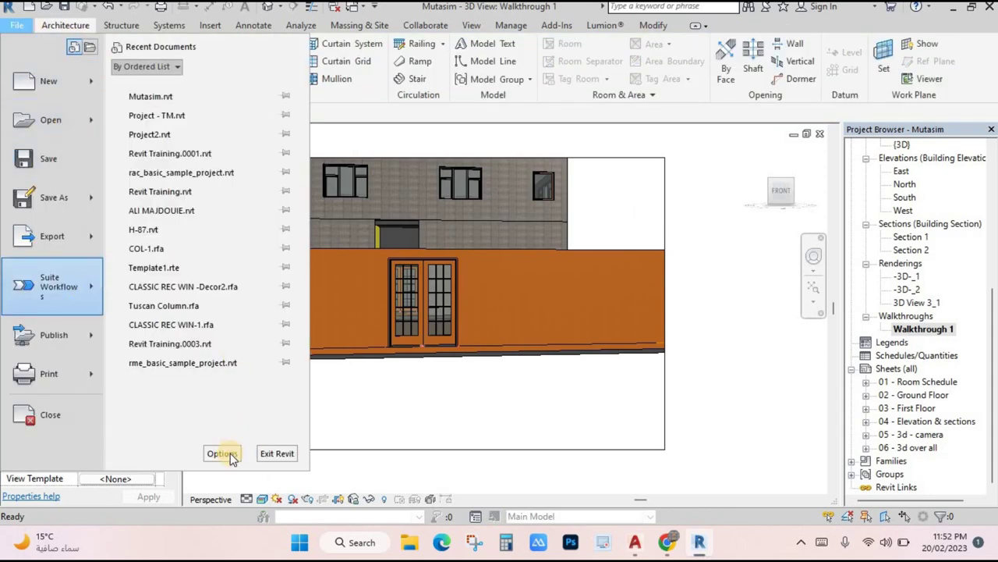
{"action": "mouse_move", "coordinate": [91, 242]}
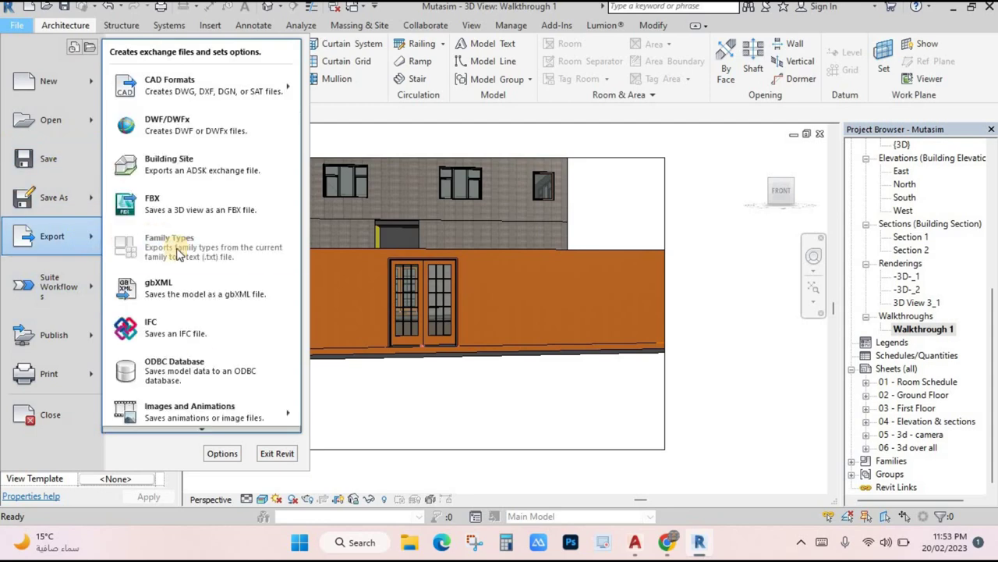
{"action": "mouse_move", "coordinate": [285, 410]}
{"action": "left_click", "coordinate": [345, 406]}
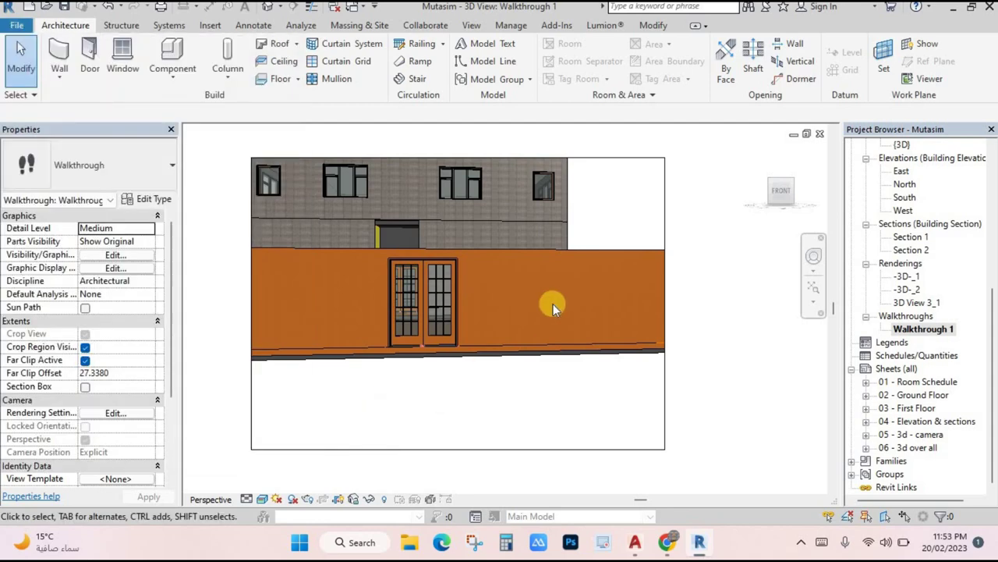
{"action": "left_click", "coordinate": [546, 280]}
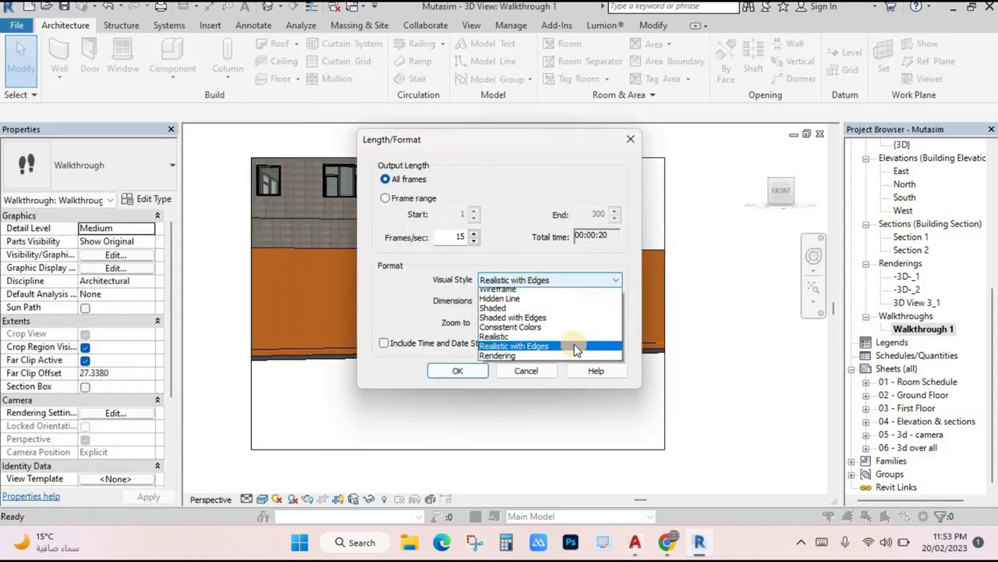
{"action": "left_click", "coordinate": [526, 336]}
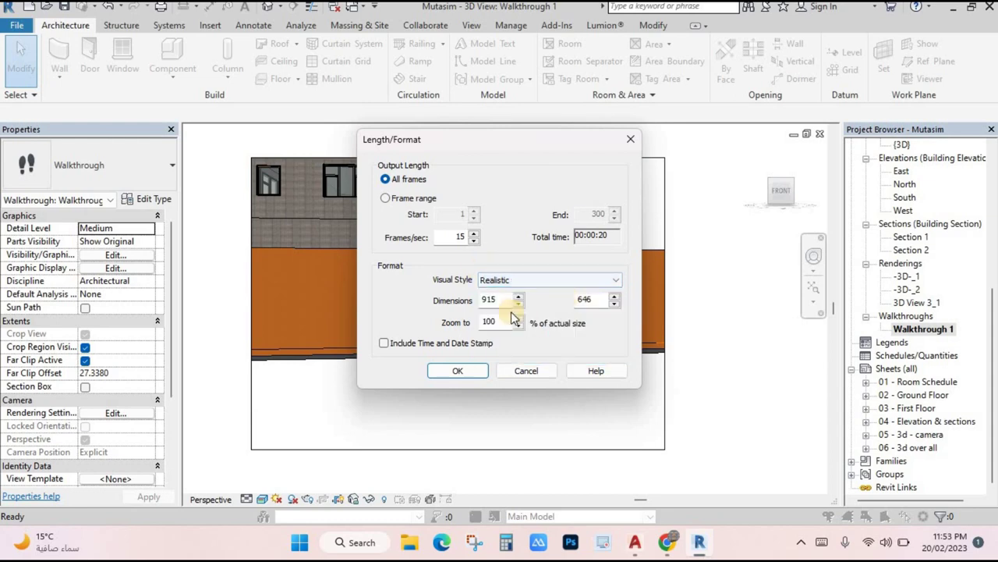
{"action": "left_click", "coordinate": [458, 372]}
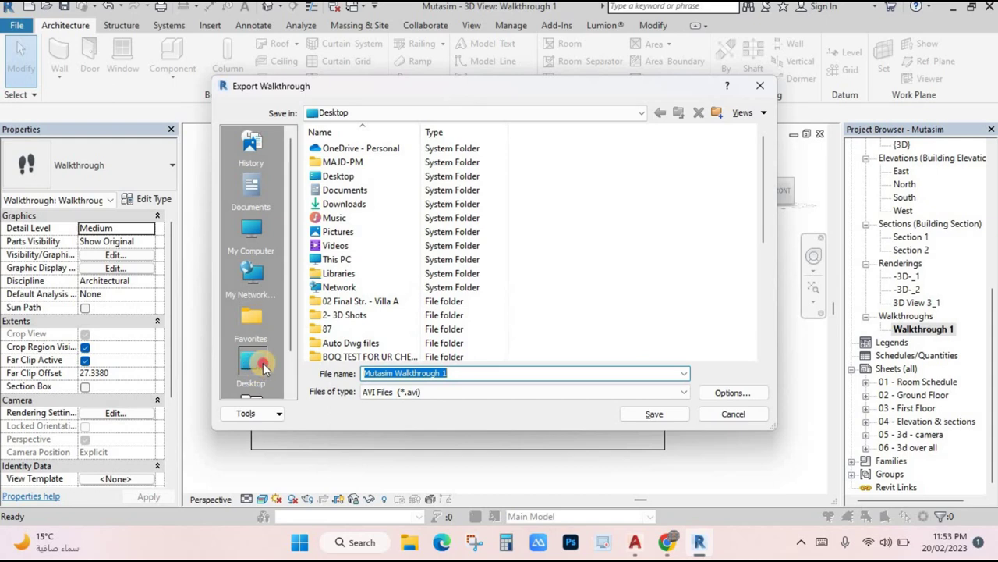
- Save the walkthrough as an AVI on the Desktop, replacing the existing file, with Full Frames (Uncompressed) compression
{"action": "left_click", "coordinate": [646, 416]}
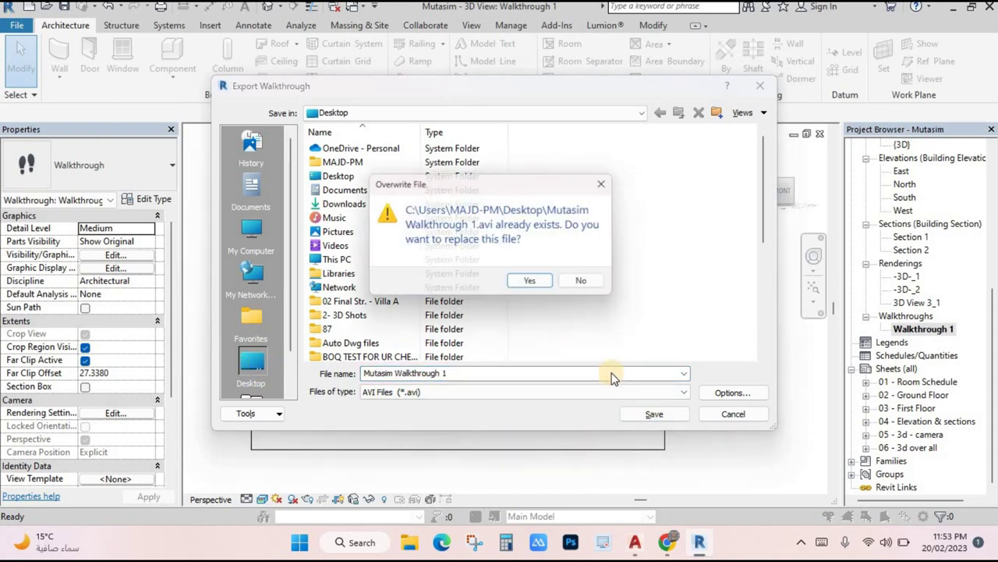
{"action": "left_click", "coordinate": [549, 286]}
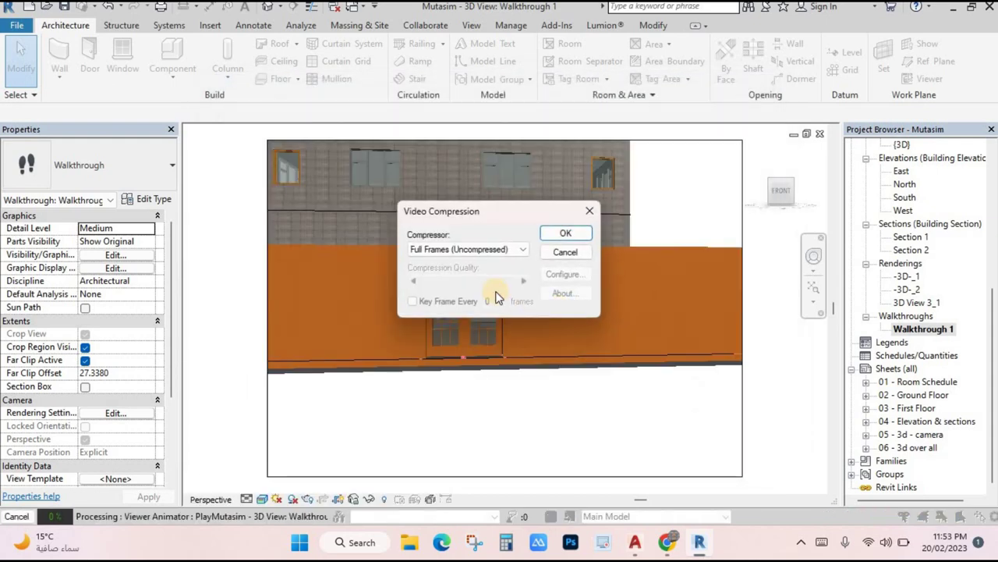
{"action": "left_click", "coordinate": [525, 252]}
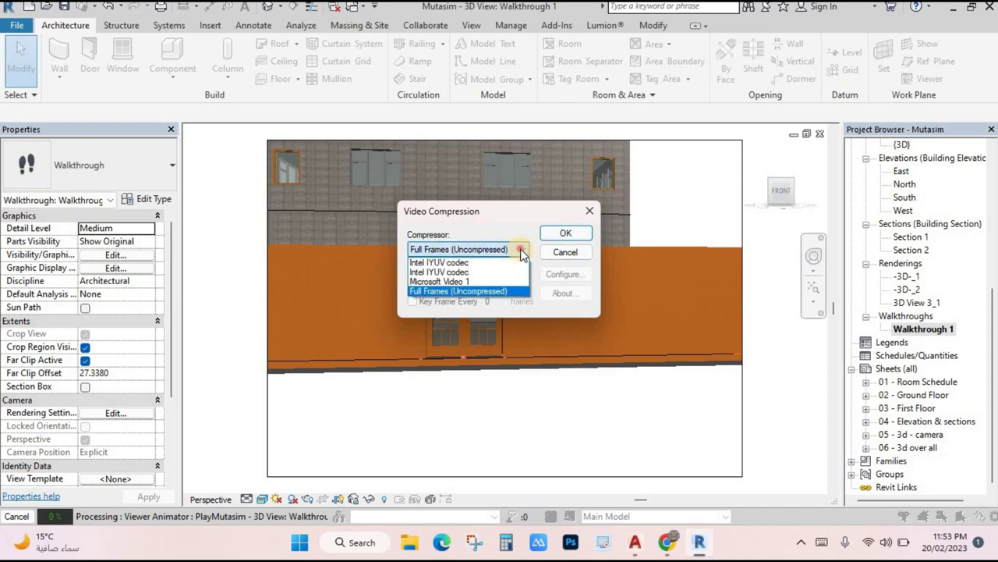
{"action": "left_click", "coordinate": [565, 233]}
{"action": "left_click", "coordinate": [565, 233]}
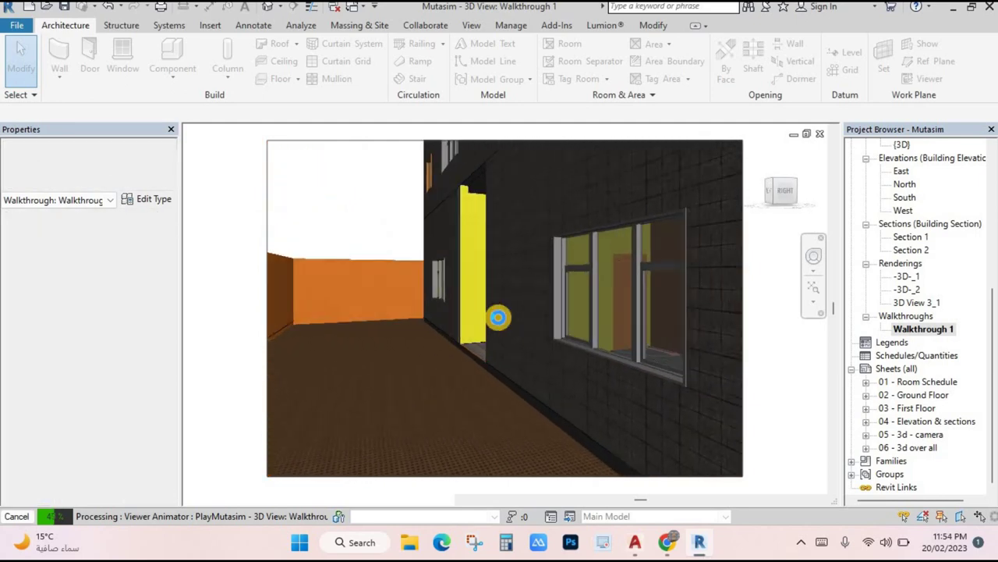
{"action": "key", "text": "Escape"}
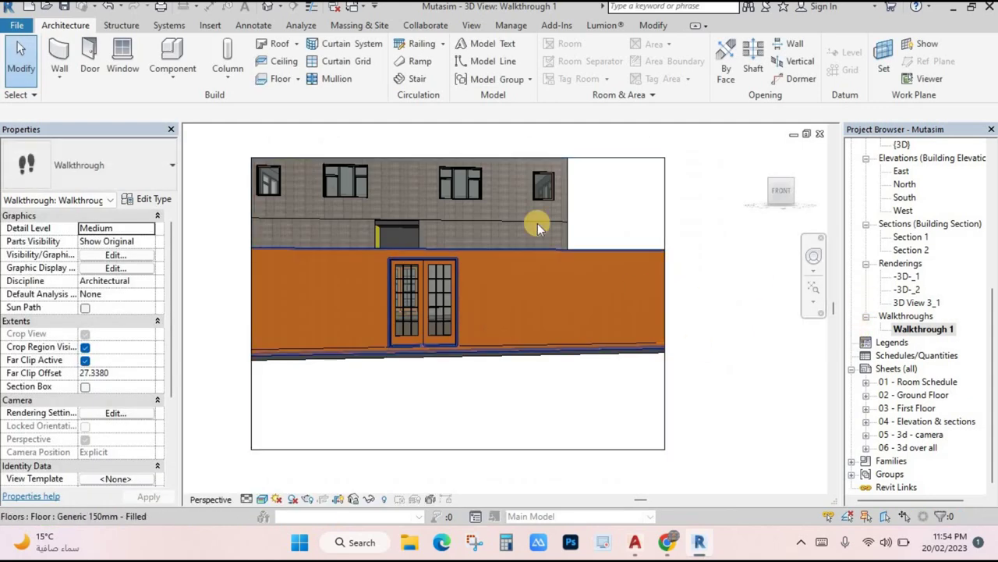
- Switch to the desktop and play the exported walkthrough video in a maximized media player window
{"action": "left_click", "coordinate": [952, 8]}
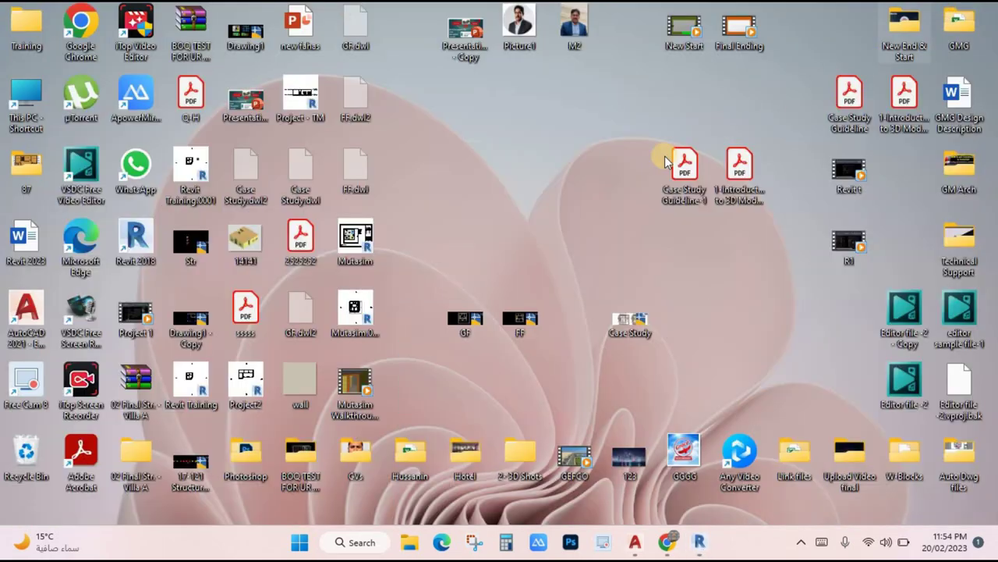
{"action": "right_click", "coordinate": [537, 176]}
{"action": "left_click", "coordinate": [542, 184]}
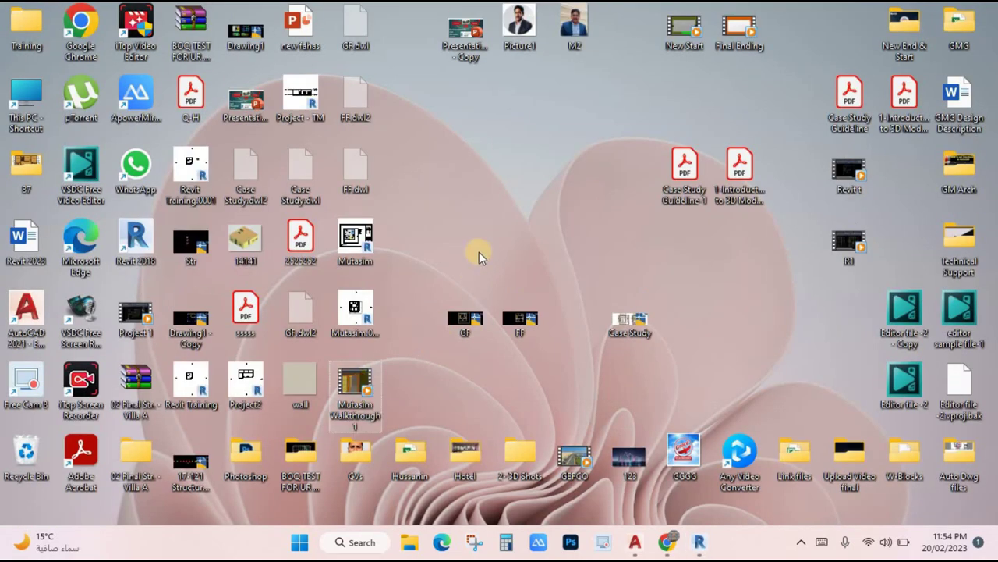
{"action": "key", "text": "Return"}
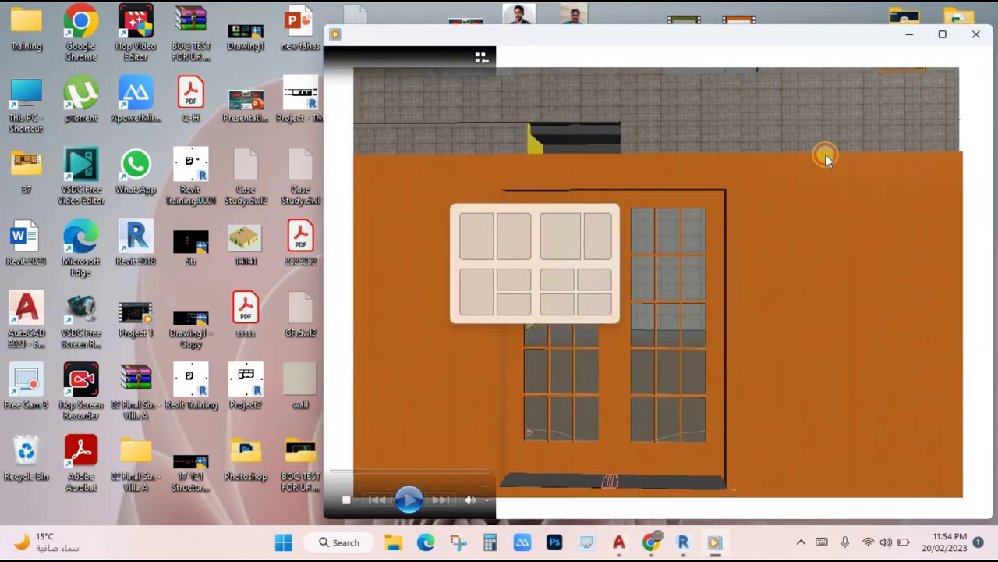
{"action": "left_click", "coordinate": [942, 35]}
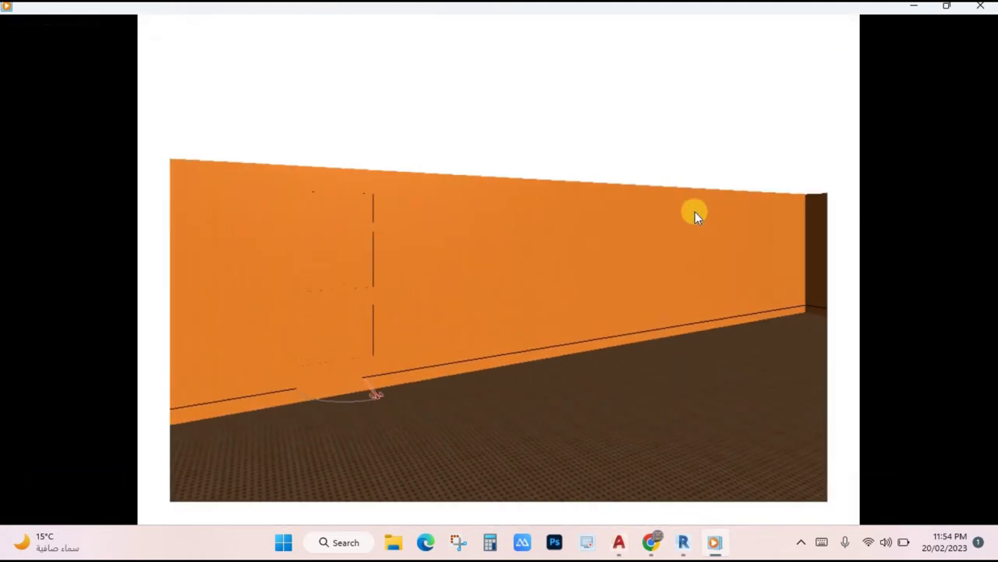
{"action": "mouse_move", "coordinate": [965, 87]}
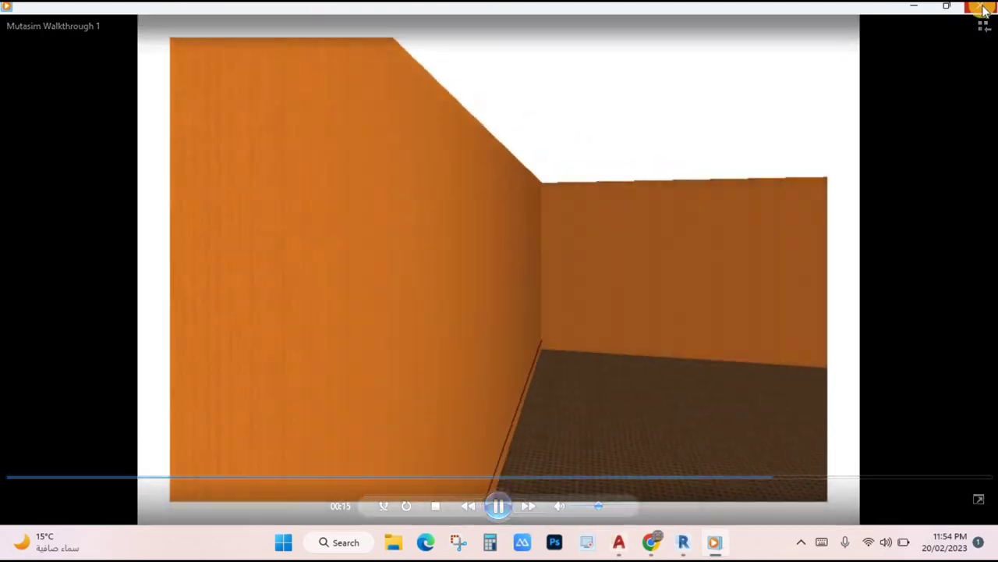
- Close the walkthrough video player and switch back to the Revit project, keeping its sheet list expanded
{"action": "left_click", "coordinate": [984, 10]}
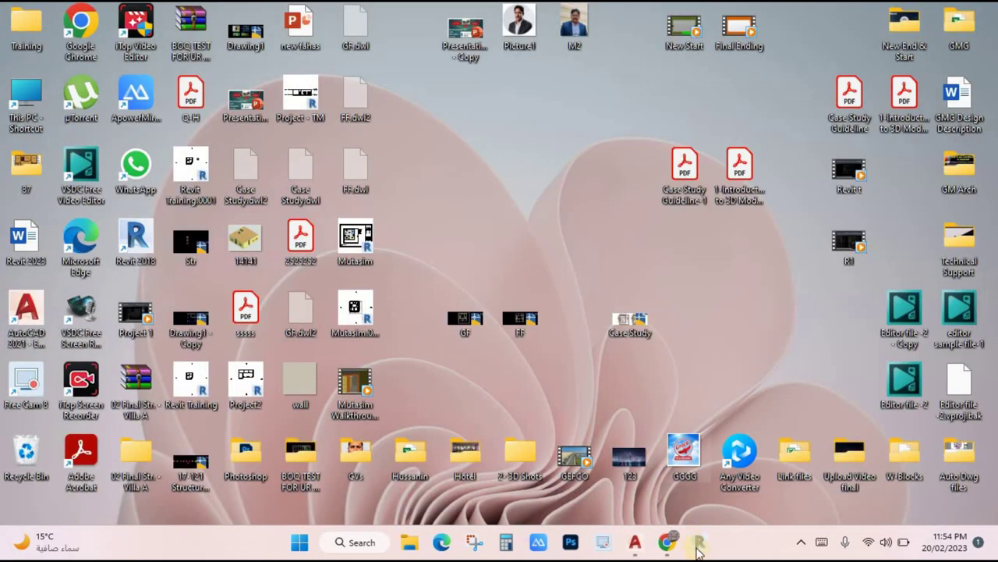
{"action": "left_click", "coordinate": [699, 542]}
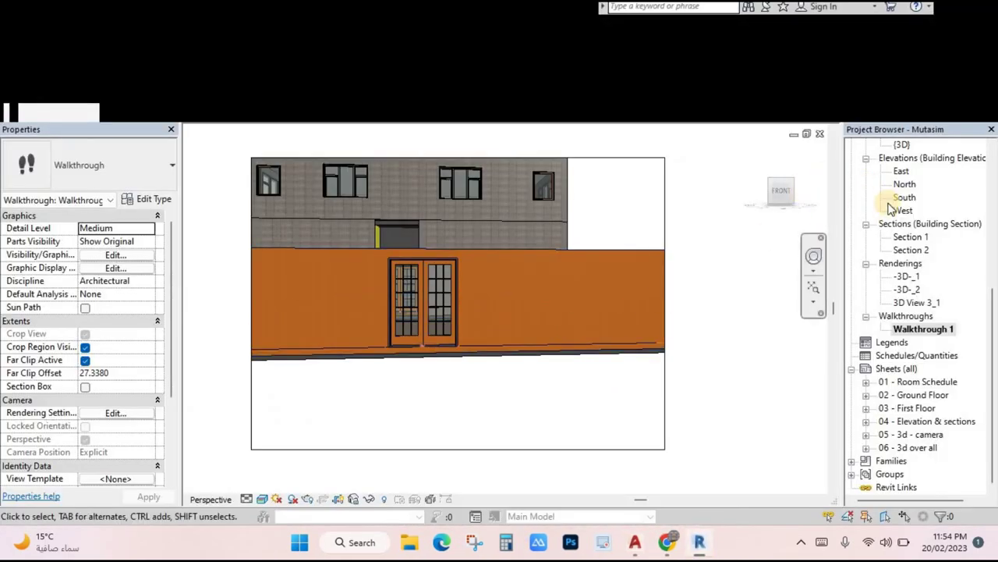
{"action": "scroll", "coordinate": [932, 312], "scroll_direction": "up", "scroll_amount": 3}
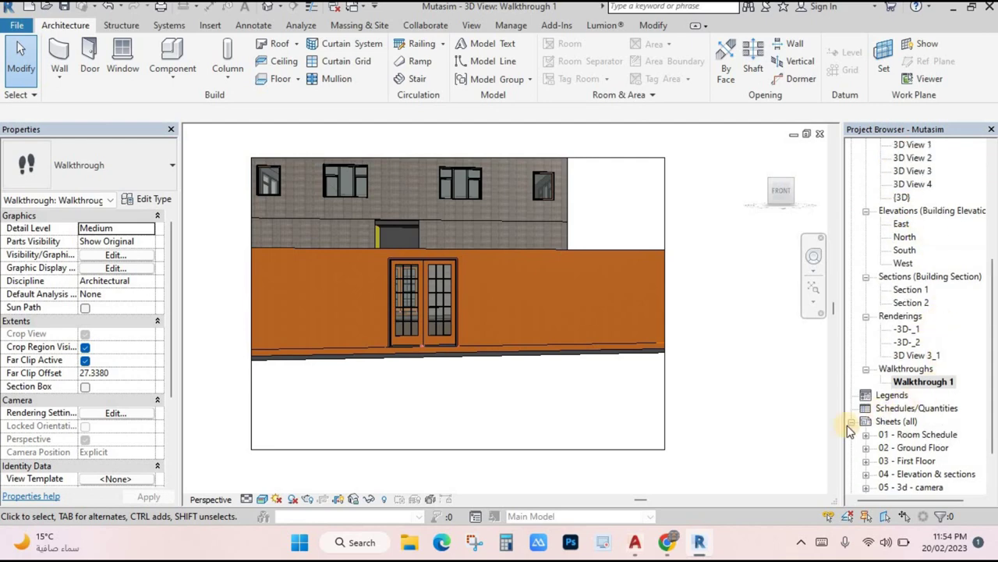
{"action": "left_click", "coordinate": [852, 421]}
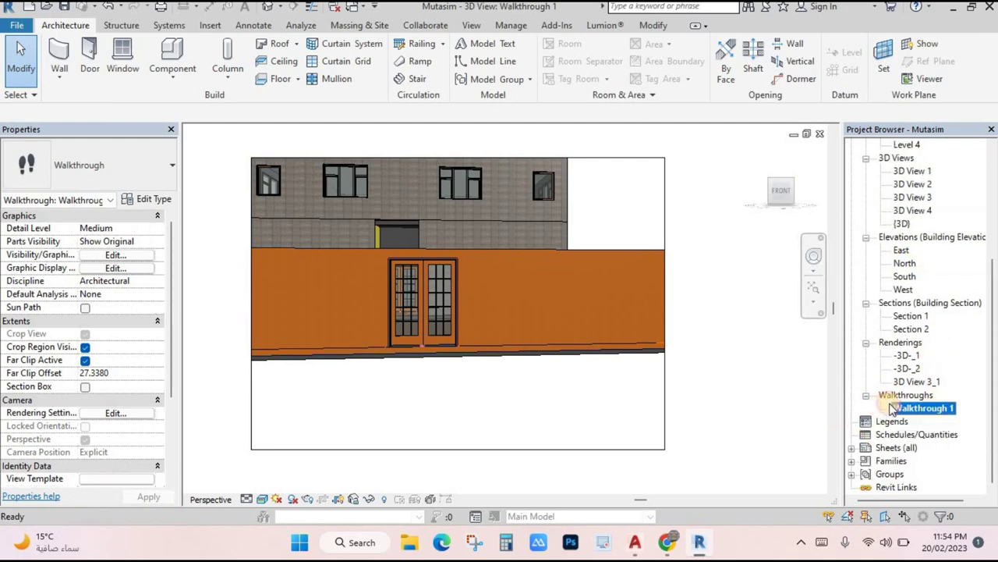
{"action": "left_click", "coordinate": [853, 448]}
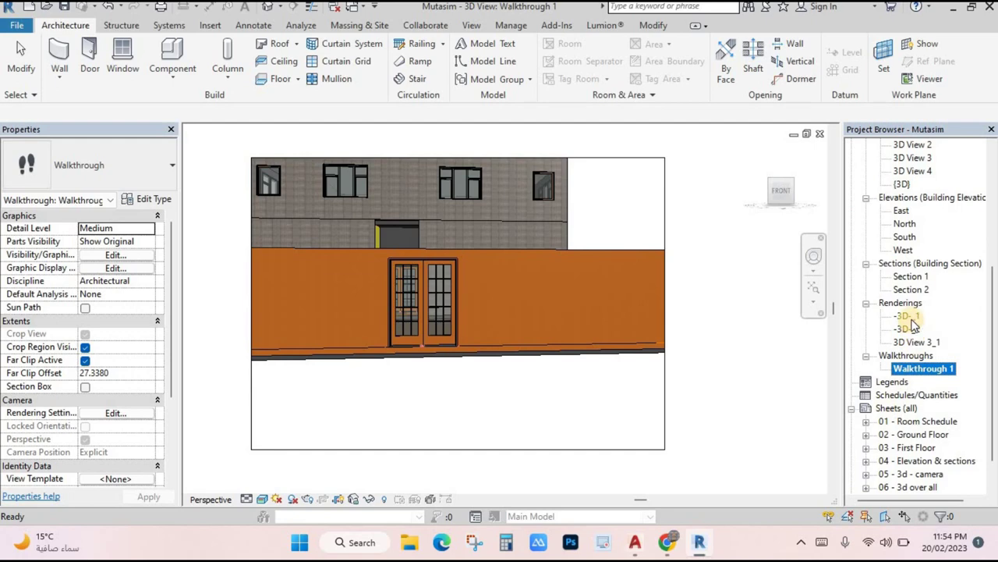
- Open the Level 1 floor plan, followed by the GF ROOM SCHEDULE floor plan, and view its coloured rooms and legend up close
{"action": "scroll", "coordinate": [914, 326], "scroll_direction": "up", "scroll_amount": 5}
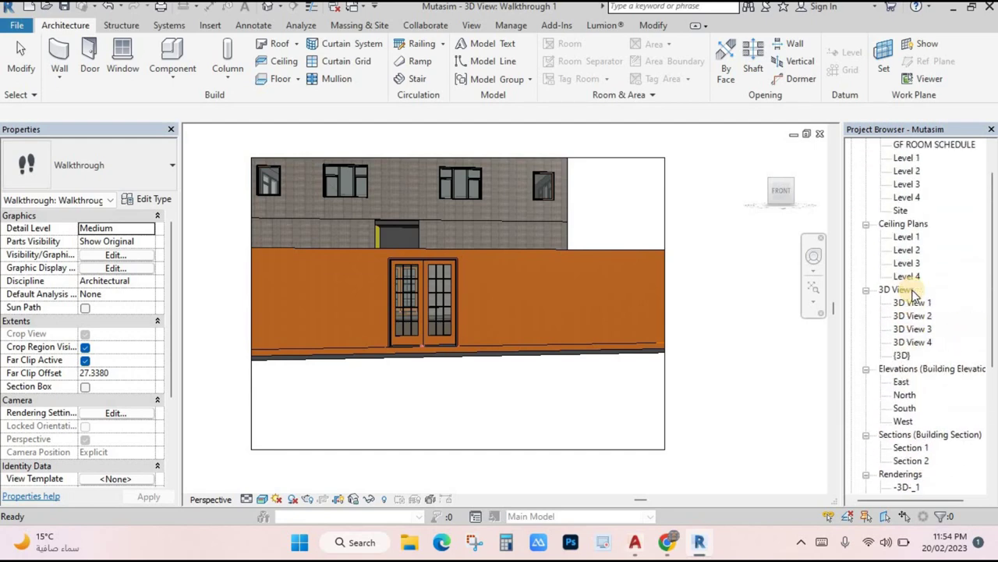
{"action": "scroll", "coordinate": [916, 295], "scroll_direction": "up", "scroll_amount": 2}
{"action": "double_click", "coordinate": [913, 197]}
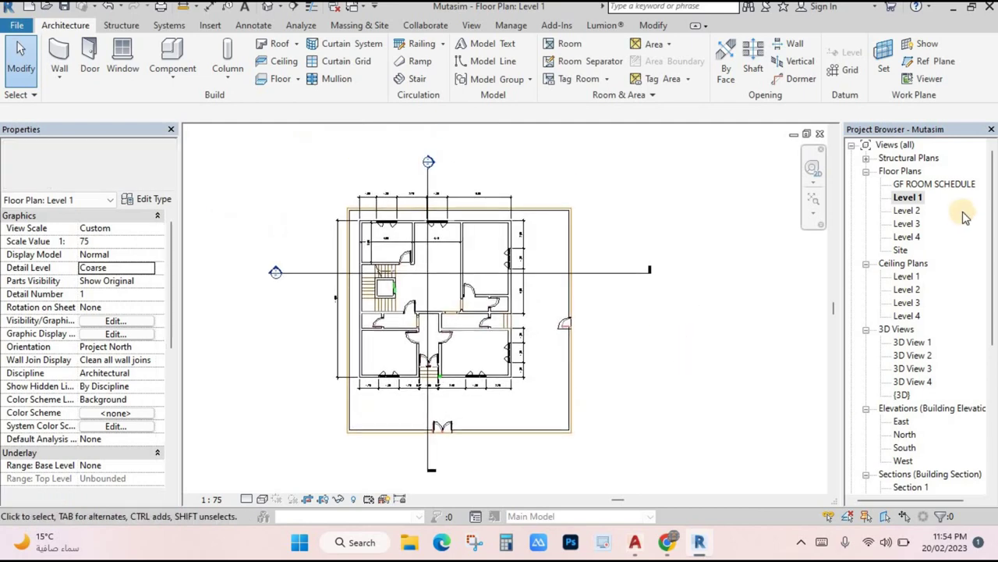
{"action": "double_click", "coordinate": [919, 186]}
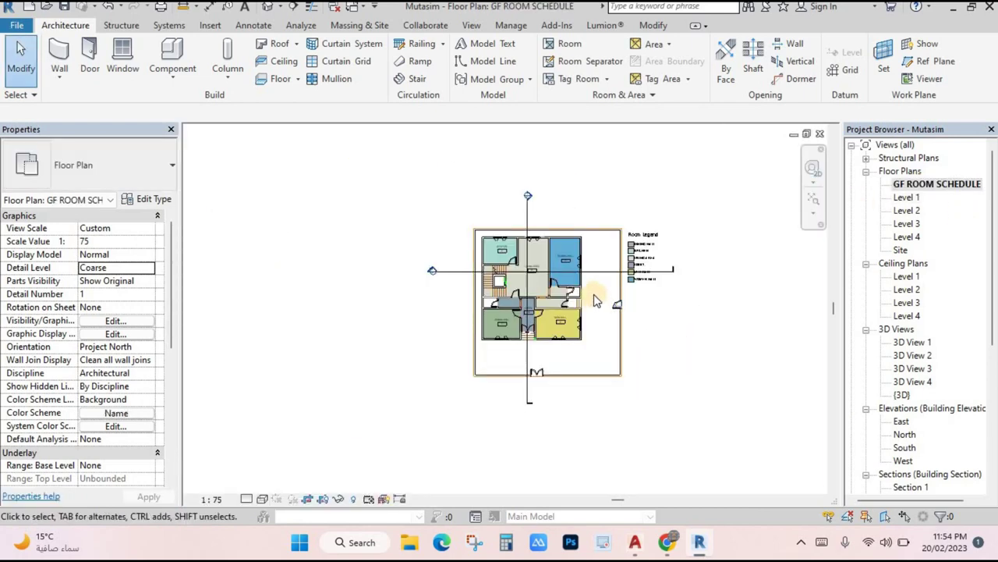
{"action": "scroll", "coordinate": [594, 299], "scroll_direction": "up", "scroll_amount": 4}
{"action": "middle_click_drag", "start_coordinate": [593, 293], "coordinate": [571, 303]}
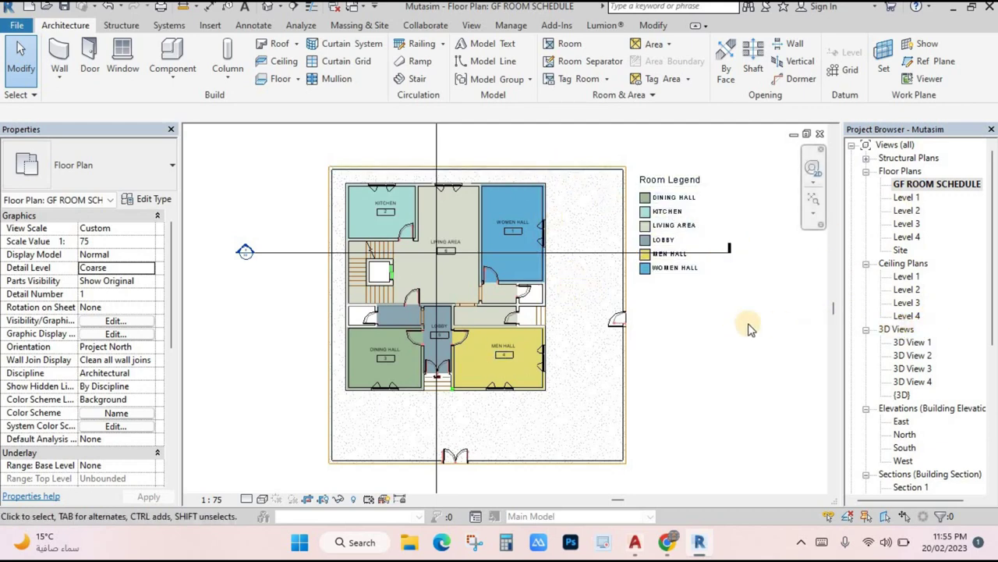
{"action": "scroll", "coordinate": [736, 325], "scroll_direction": "down", "scroll_amount": 1}
{"action": "middle_click_drag", "start_coordinate": [736, 324], "coordinate": [686, 331]}
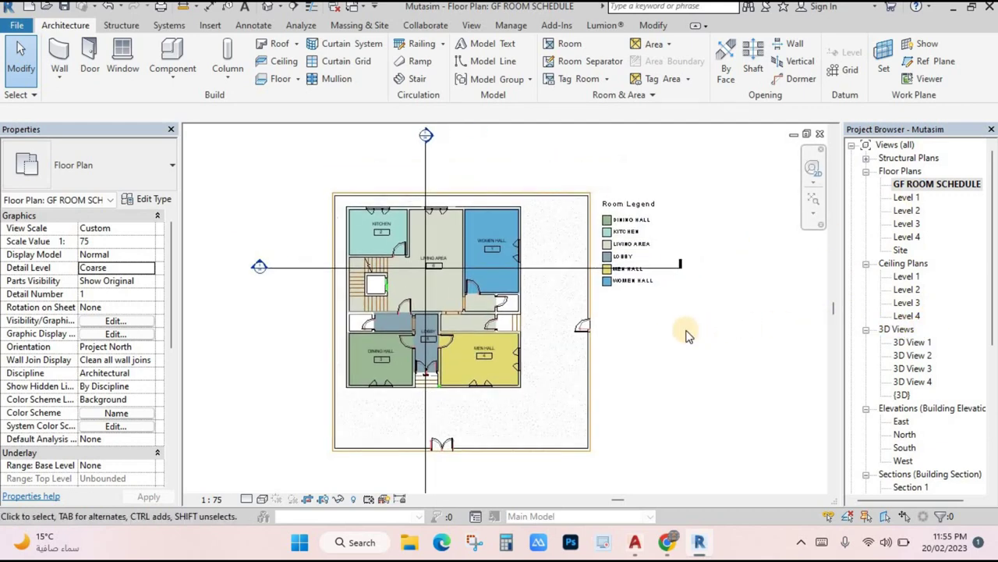
{"action": "scroll", "coordinate": [688, 335], "scroll_direction": "down", "scroll_amount": 1}
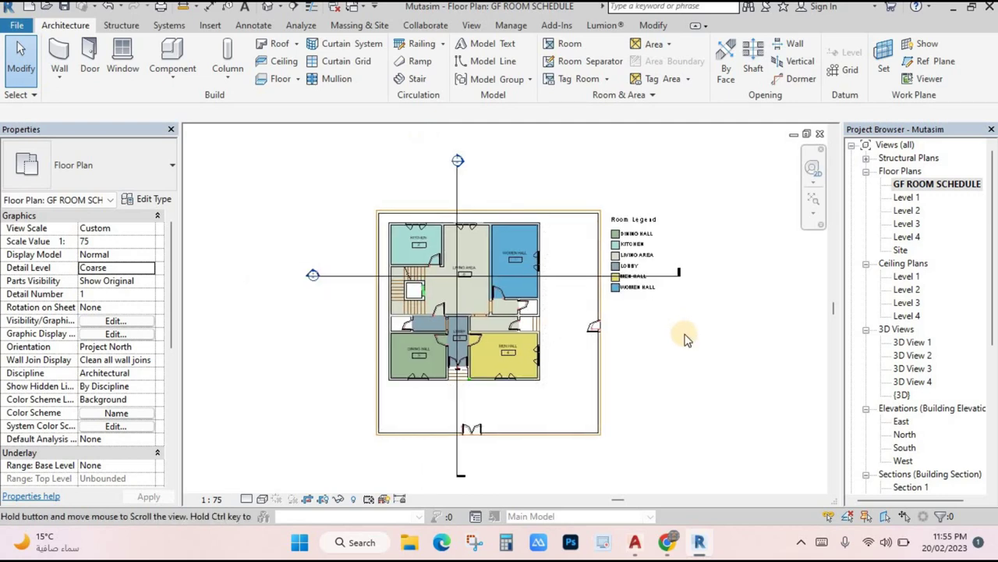
{"action": "middle_click_drag", "start_coordinate": [668, 339], "coordinate": [661, 328]}
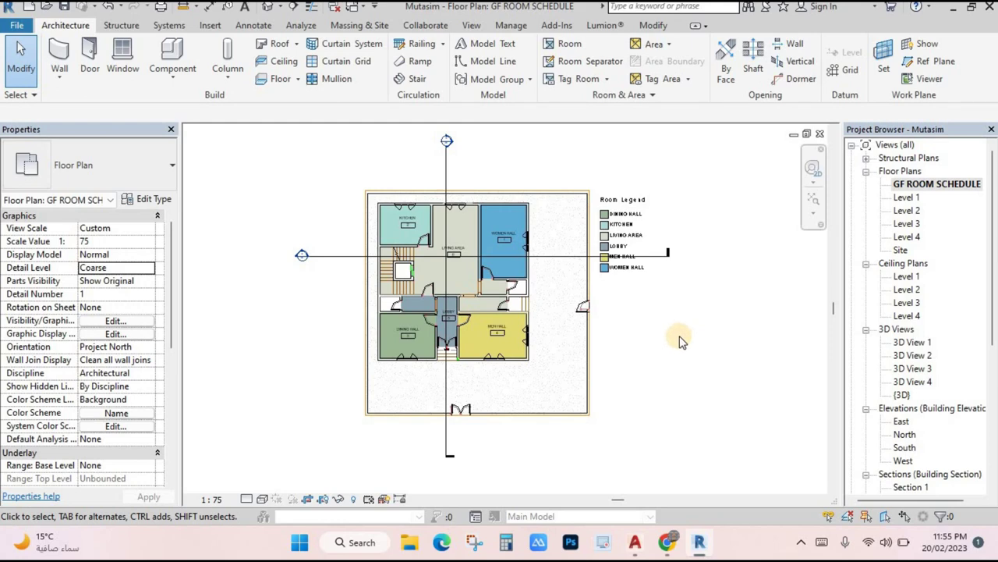
{"action": "middle_click_drag", "start_coordinate": [683, 350], "coordinate": [710, 361]}
{"action": "scroll", "coordinate": [671, 341], "scroll_direction": "up", "scroll_amount": 1}
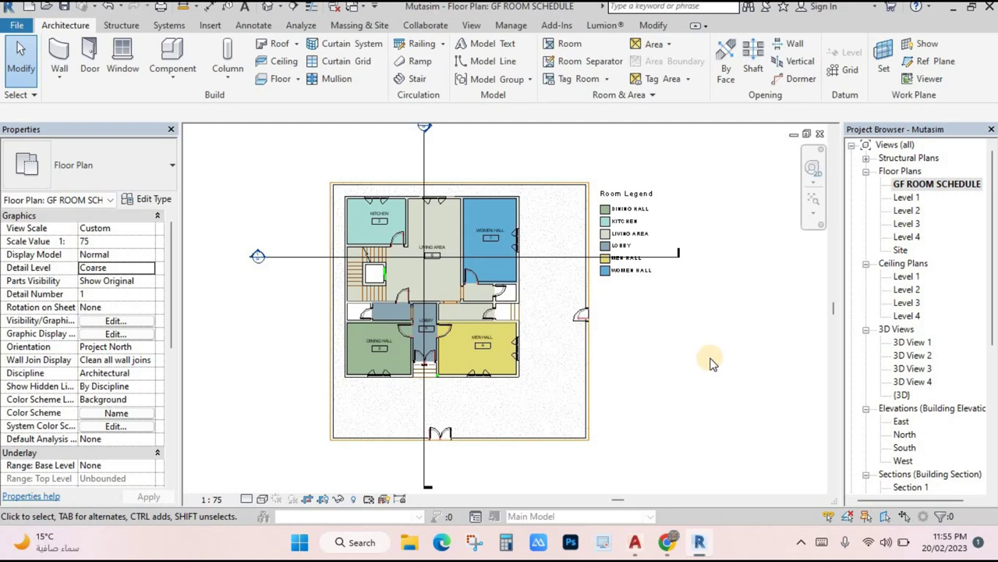
{"action": "scroll", "coordinate": [694, 353], "scroll_direction": "down", "scroll_amount": 1}
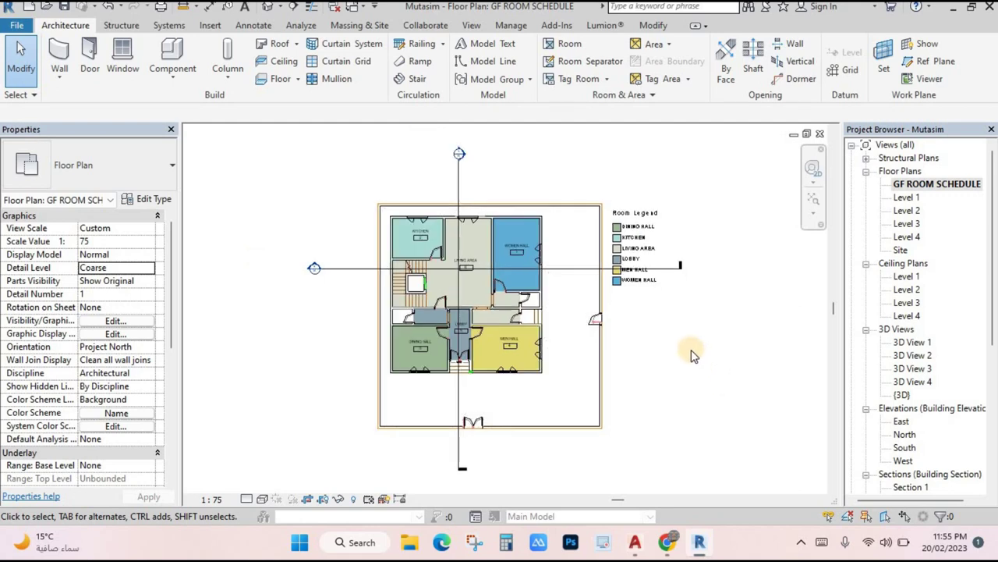
{"action": "middle_click_drag", "start_coordinate": [686, 361], "coordinate": [669, 361]}
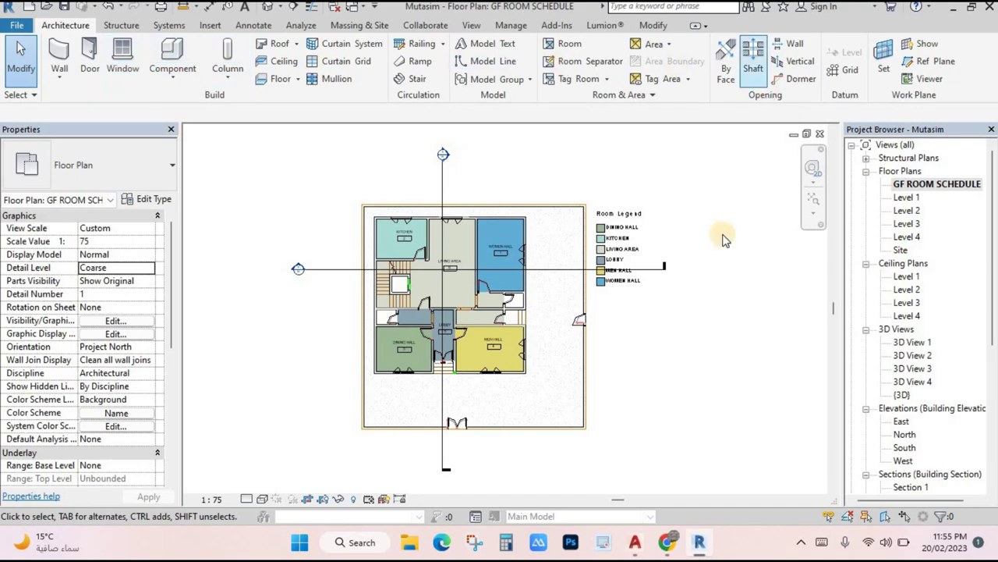